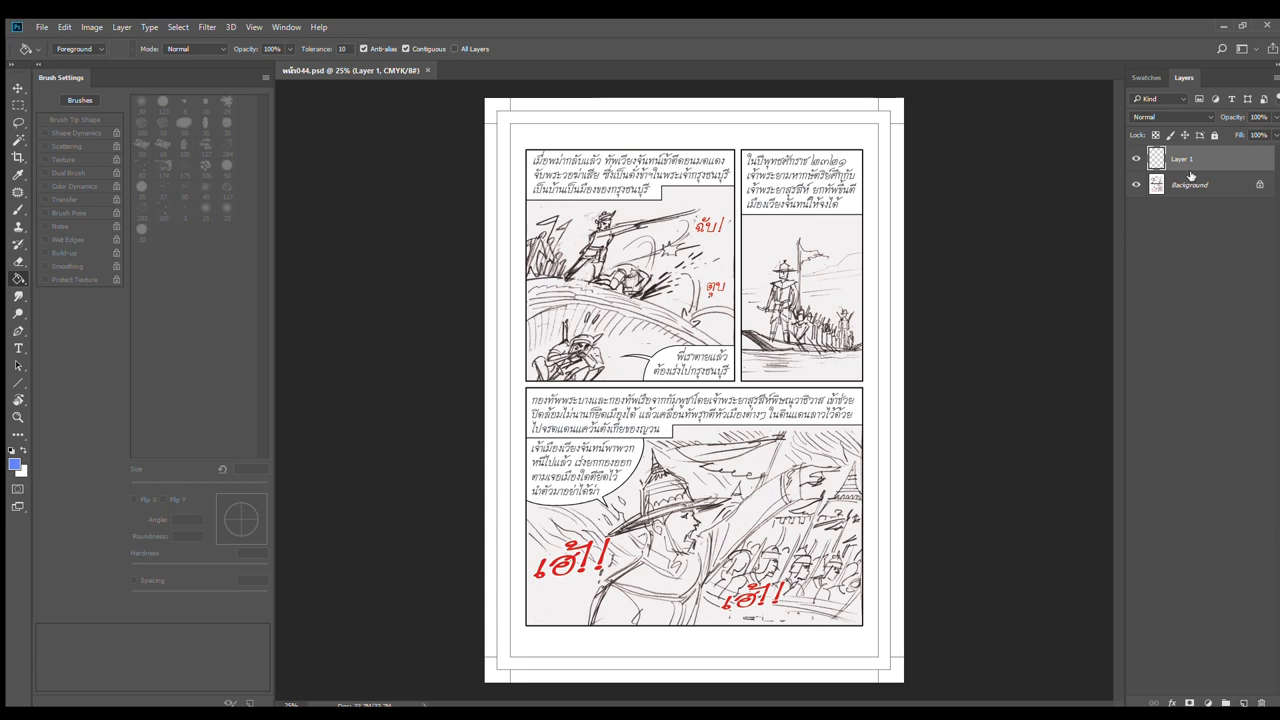
Fill Layer 1 with white and lower its opacity to 79% so it fades the comic sketch
key(ctrl+BackSpace)
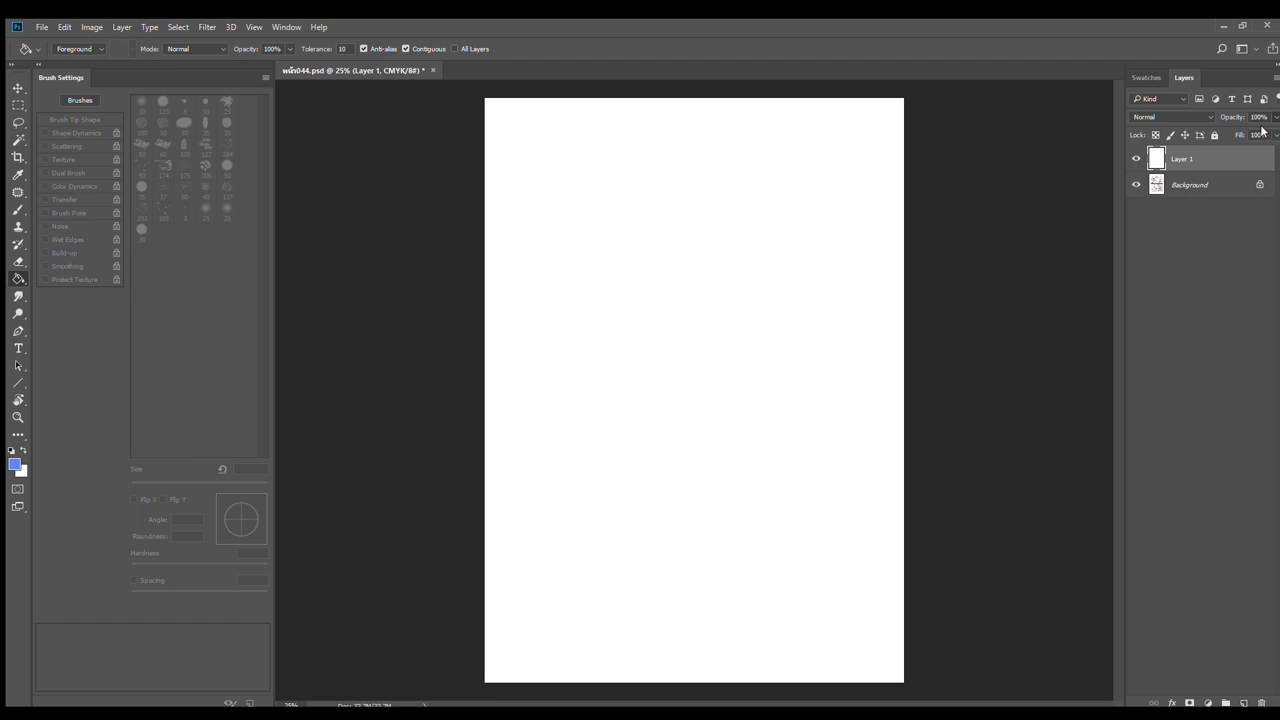
click(1258, 128)
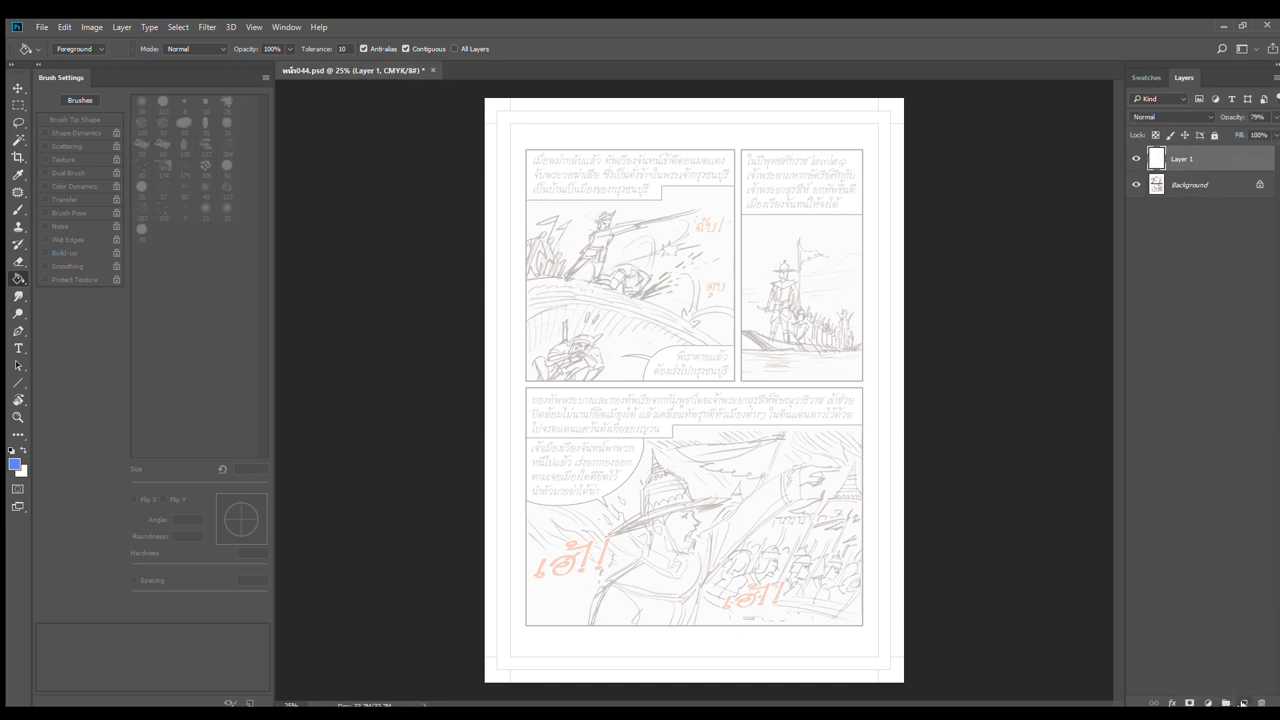
Add a new layer and draw a black 5 px horizontal line along the gutter between the upper and lower panels
click(1243, 703)
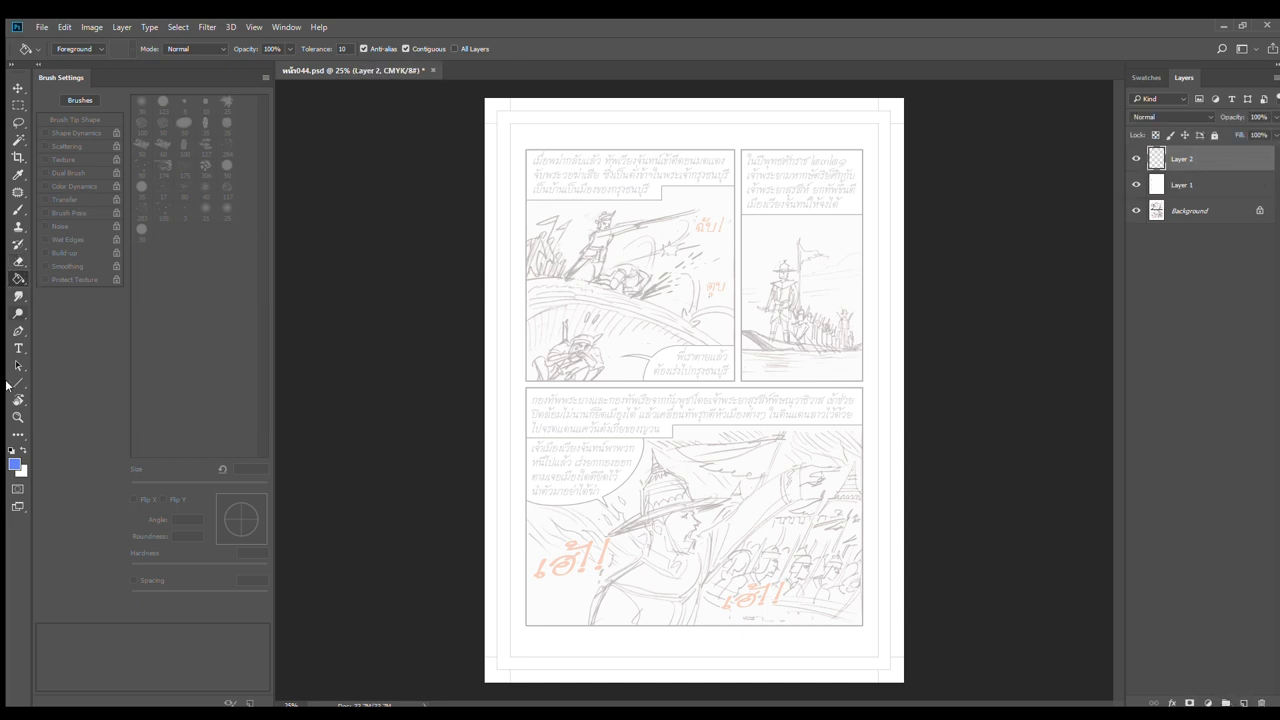
click(11, 450)
click(17, 382)
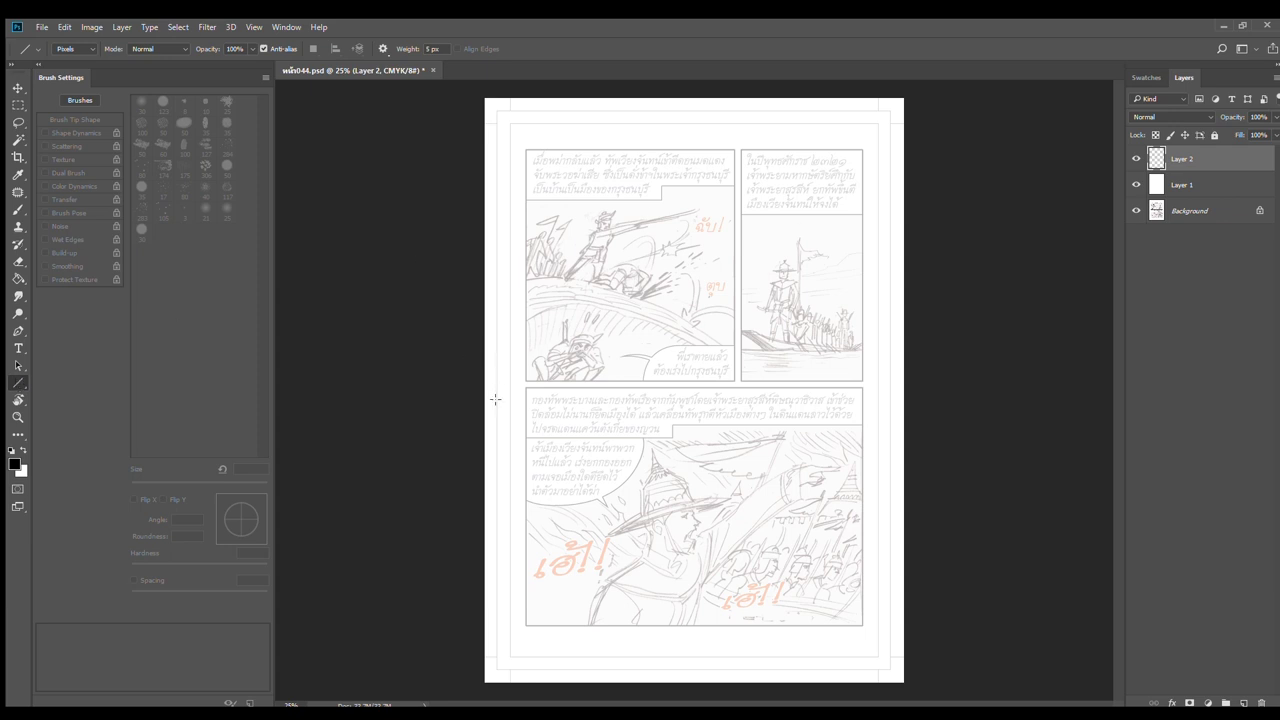
drag(480, 384, 1014, 417)
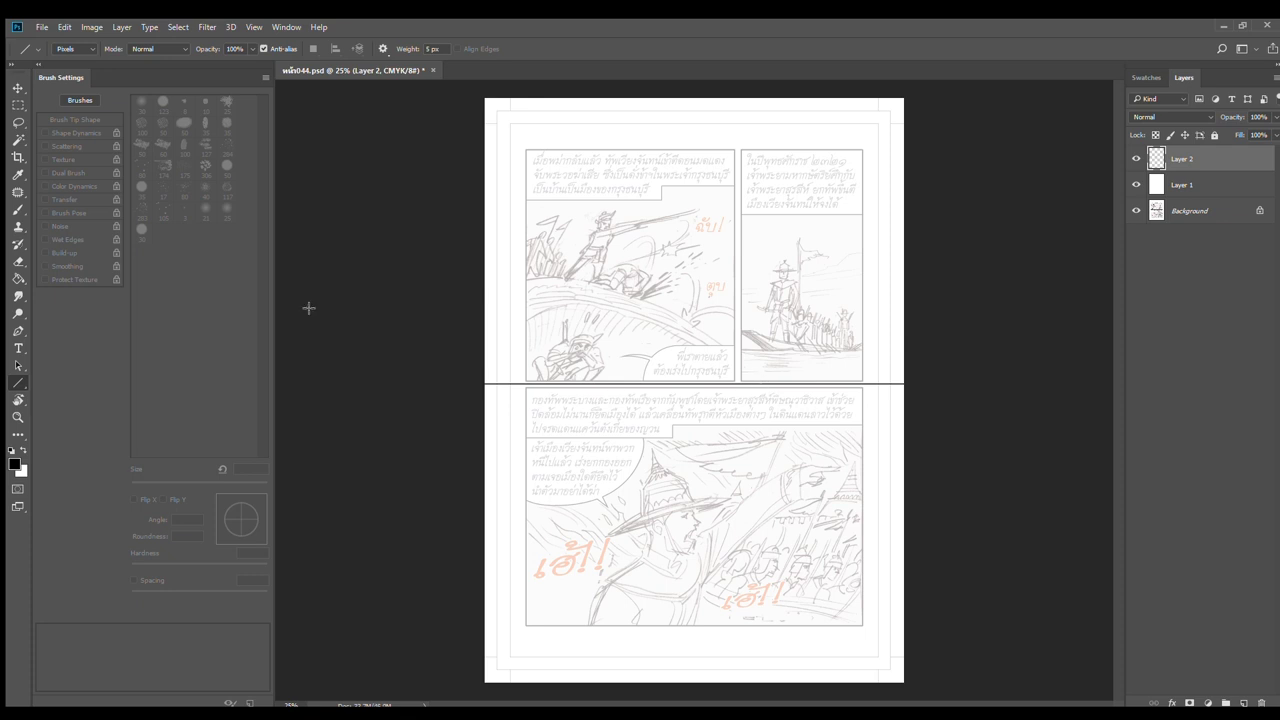
Draw a black 5 px vertical line down the gutter between the two upper panels, ending at the horizontal line
click(17, 88)
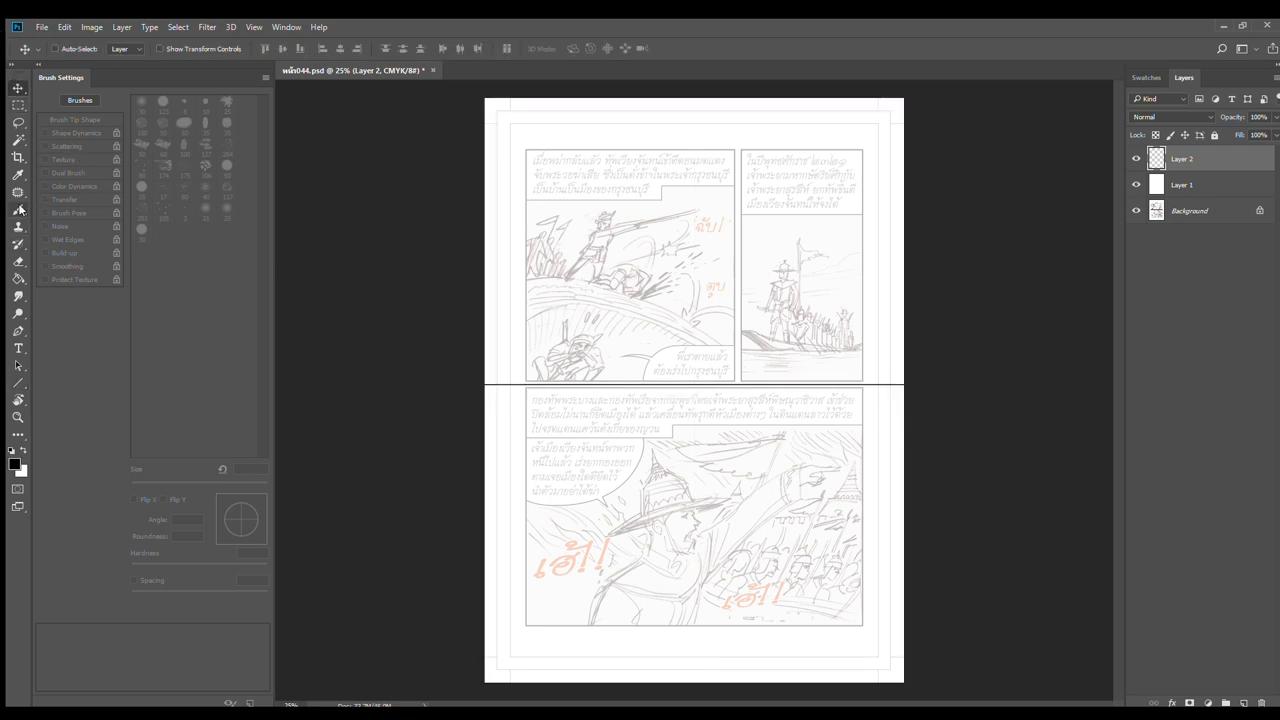
click(17, 383)
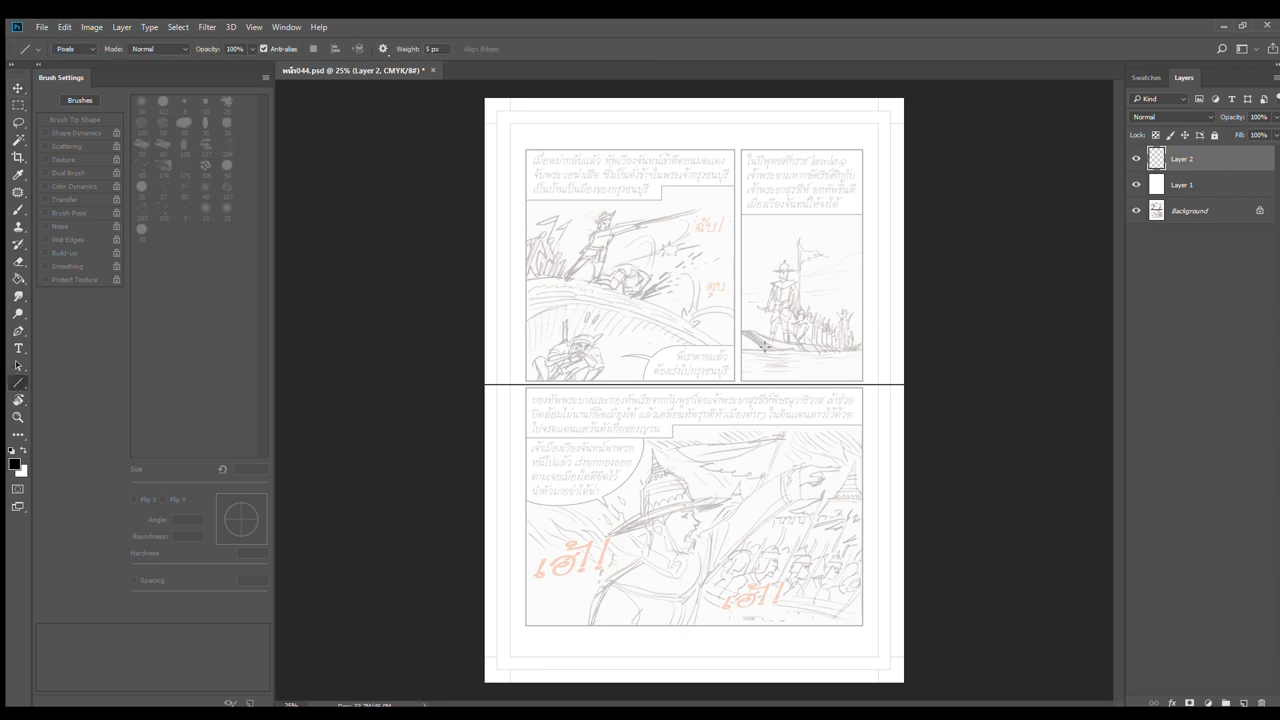
ctrl+click(760, 404)
ctrl+click(760, 404)
drag(731, 373, 690, 58)
drag(726, 523, 743, 217)
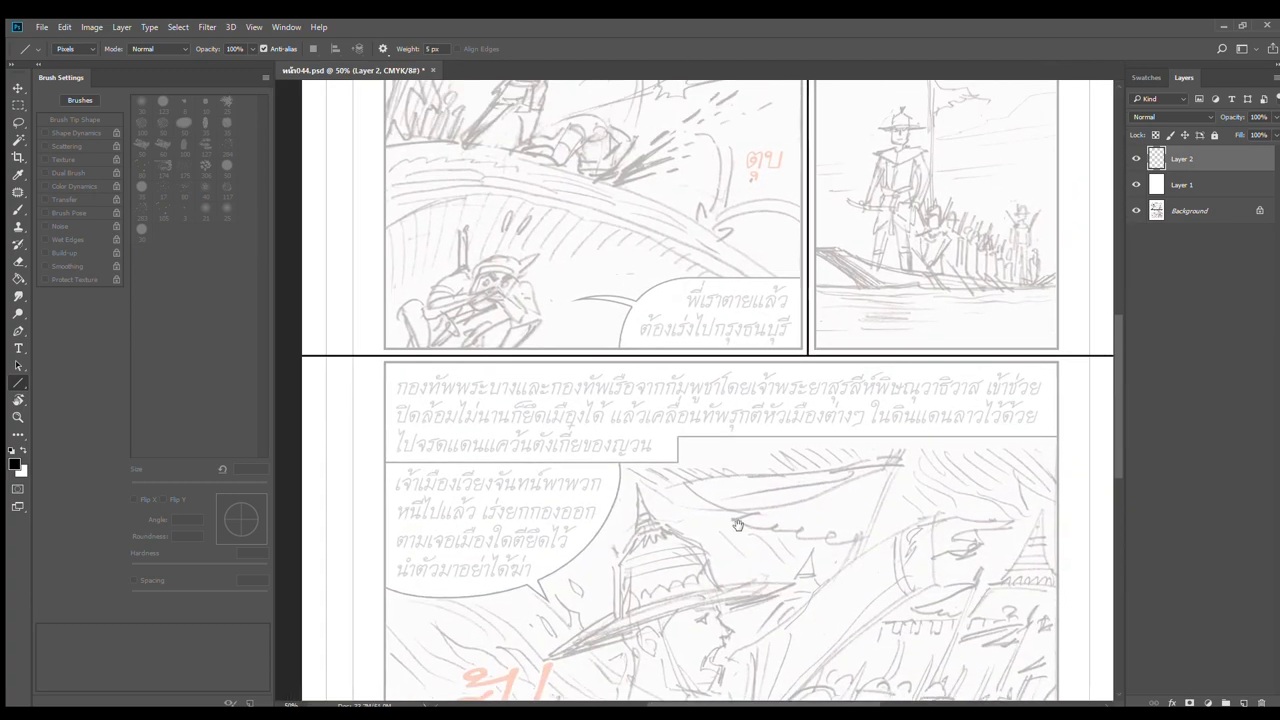
scroll(757, 451, down, 3)
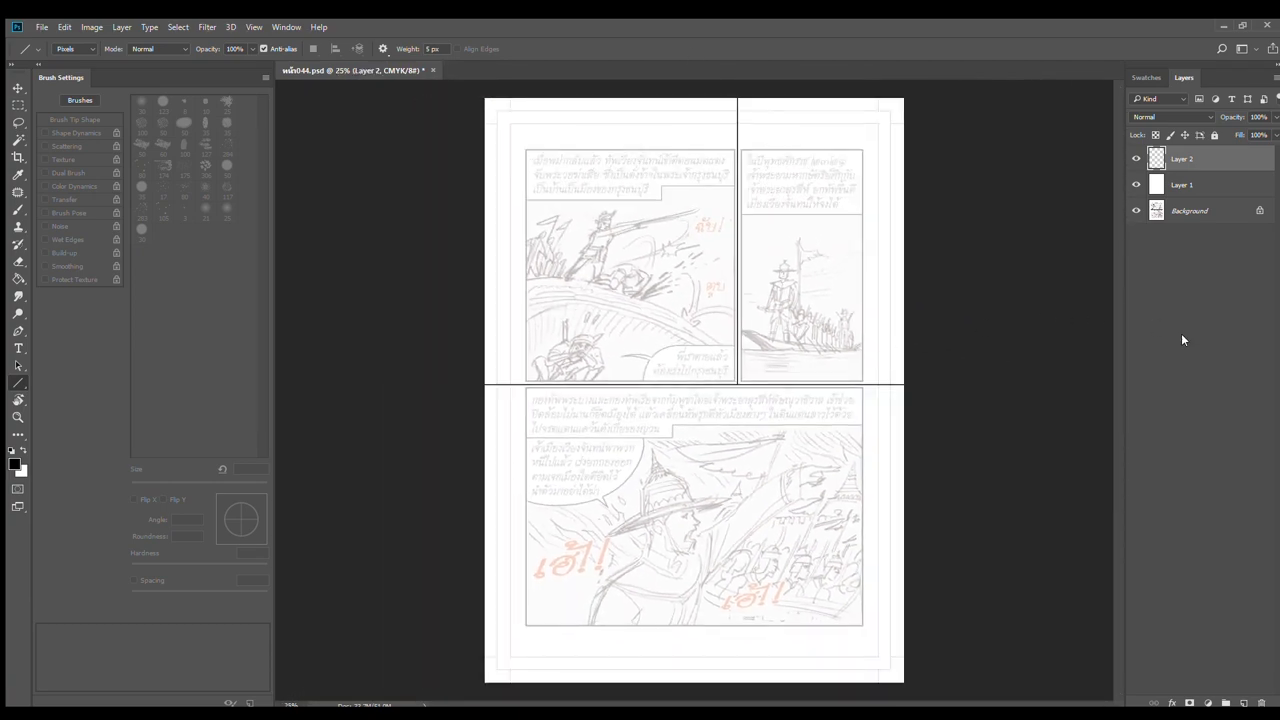
Add another layer, set the foreground colour to red, and switch to the Brush tool
click(1245, 703)
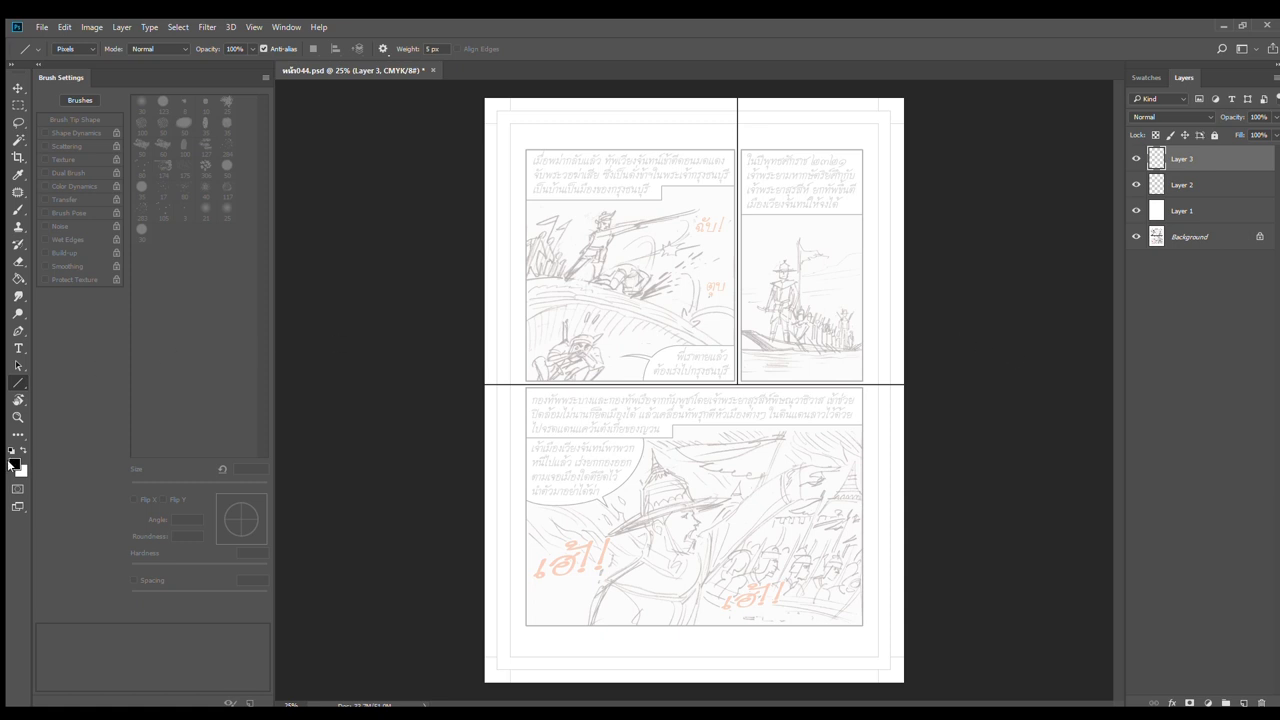
key(i)
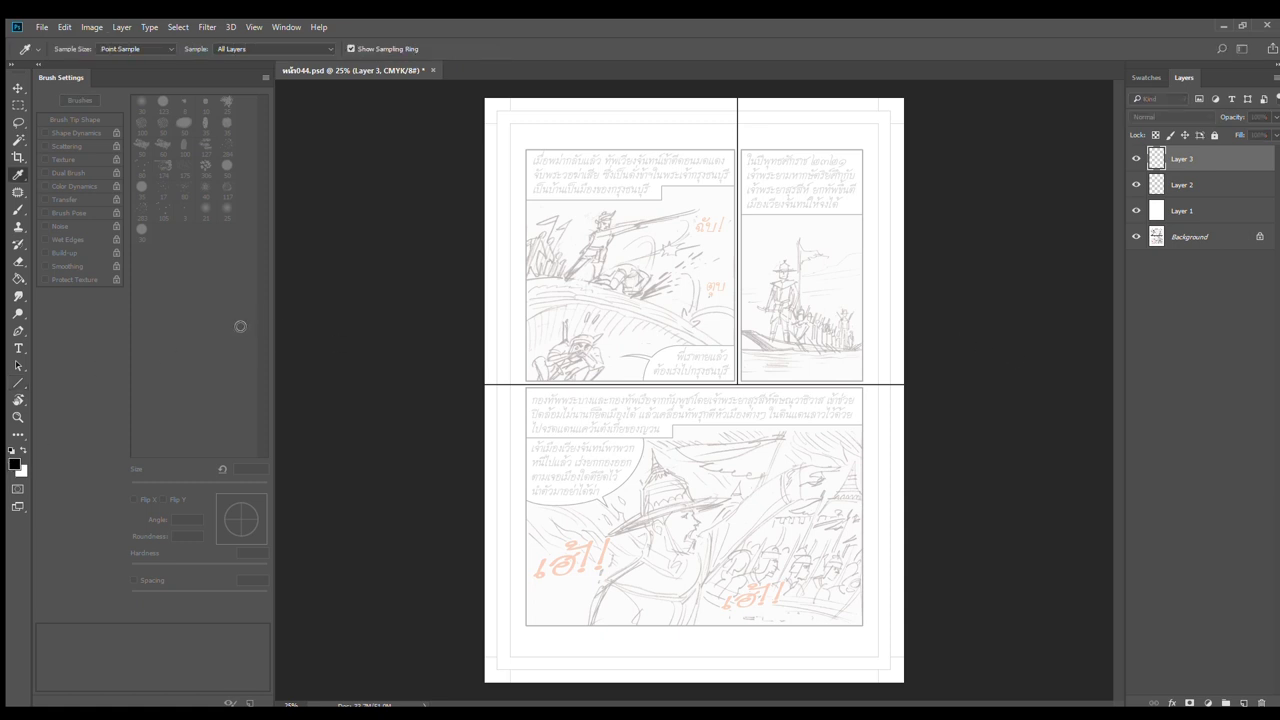
key(u)
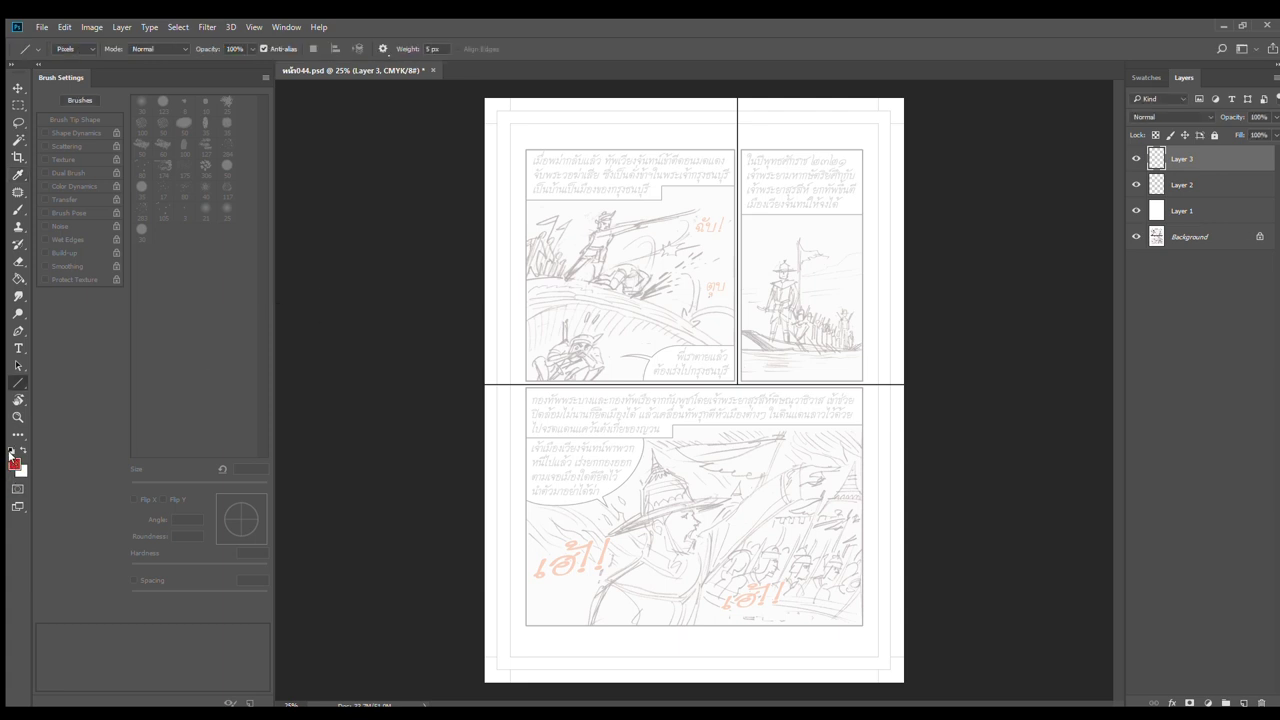
click(18, 209)
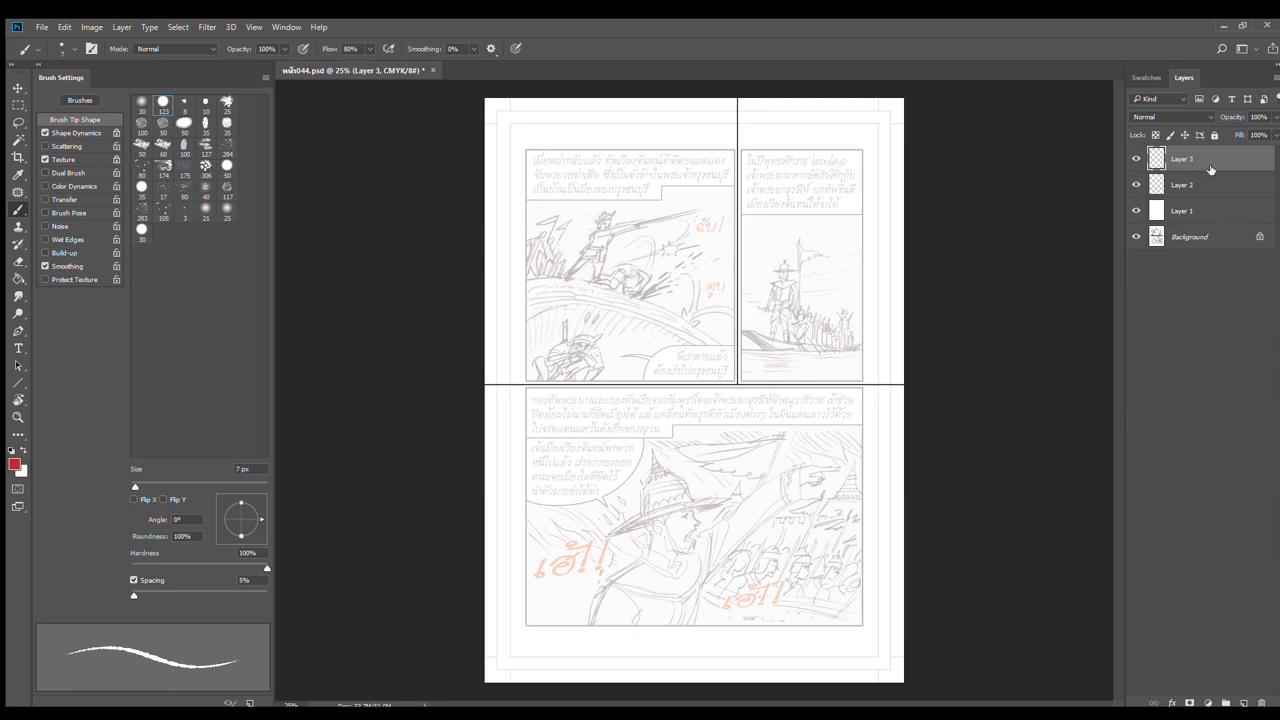
Examine the faded sketch of the first panel, from the standing soldier down to the crouching figure and speech balloon
ctrl+click(563, 307)
ctrl+click(576, 316)
drag(732, 305, 762, 393)
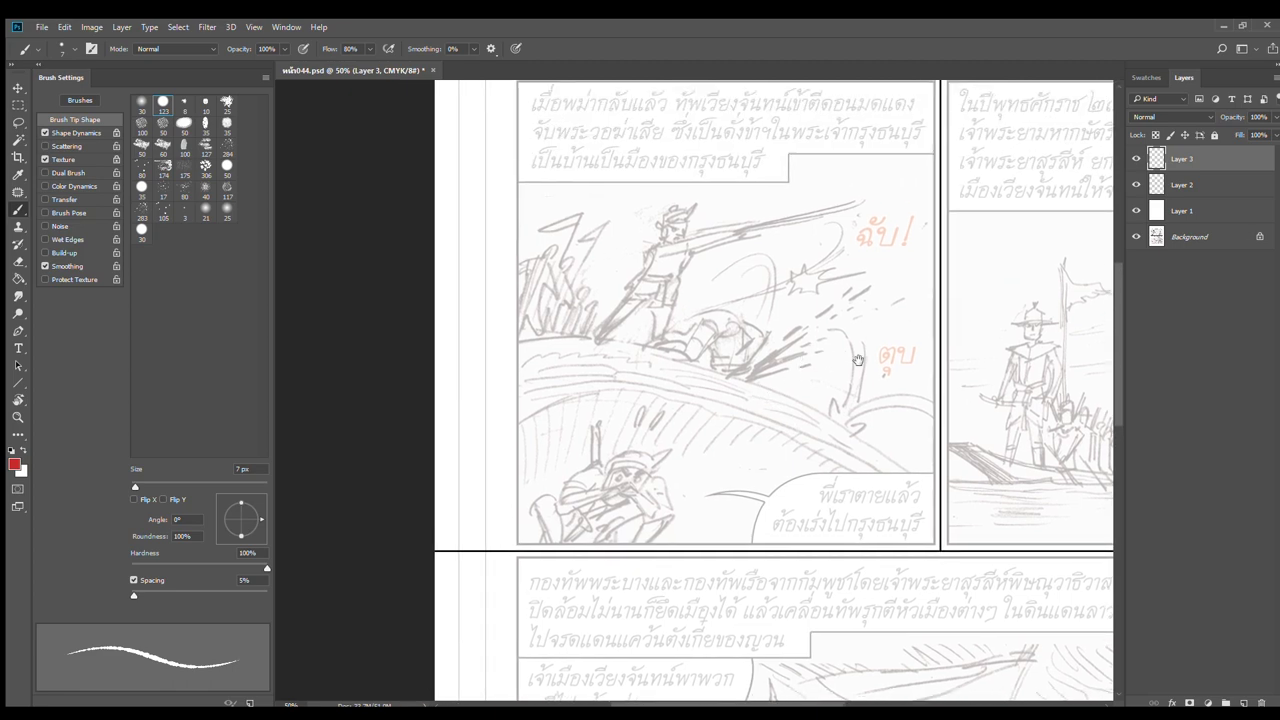
drag(853, 359, 827, 333)
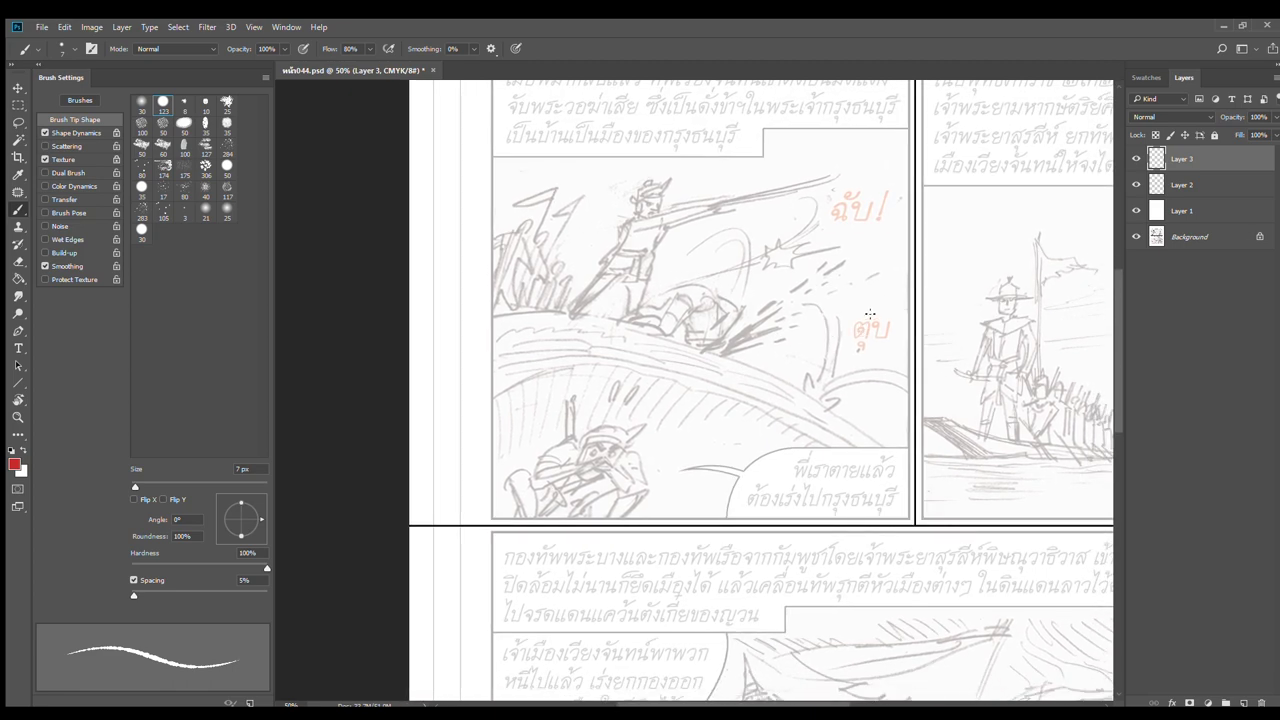
mouse_move(777, 294)
mouse_down()
mouse_move(778, 384)
mouse_move(776, 359)
mouse_up()
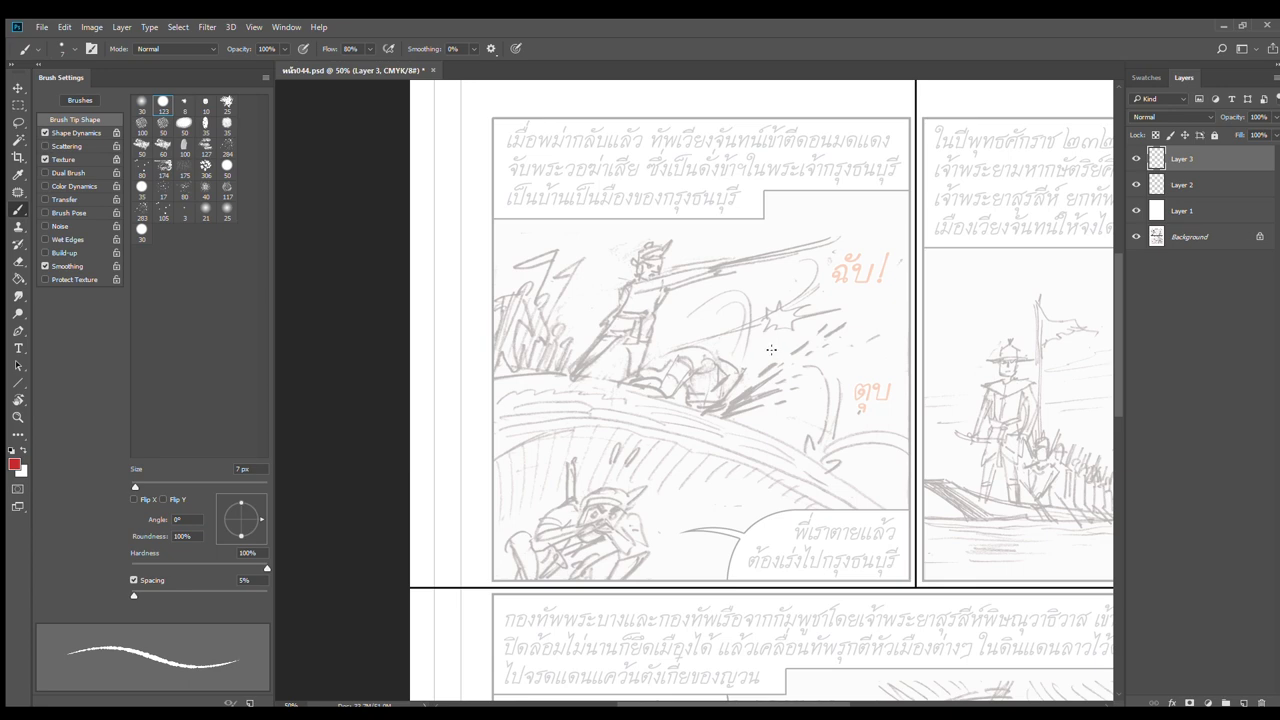
ctrl+click(760, 414)
drag(783, 390, 770, 428)
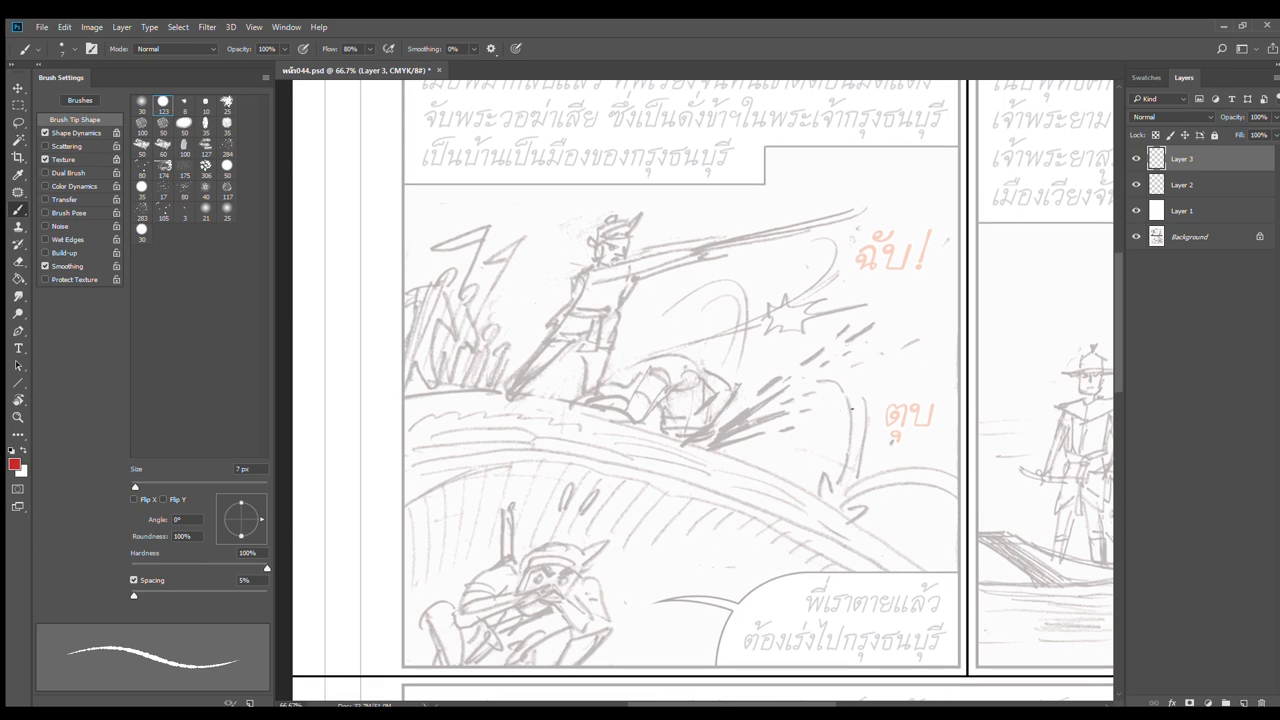
drag(863, 412, 857, 350)
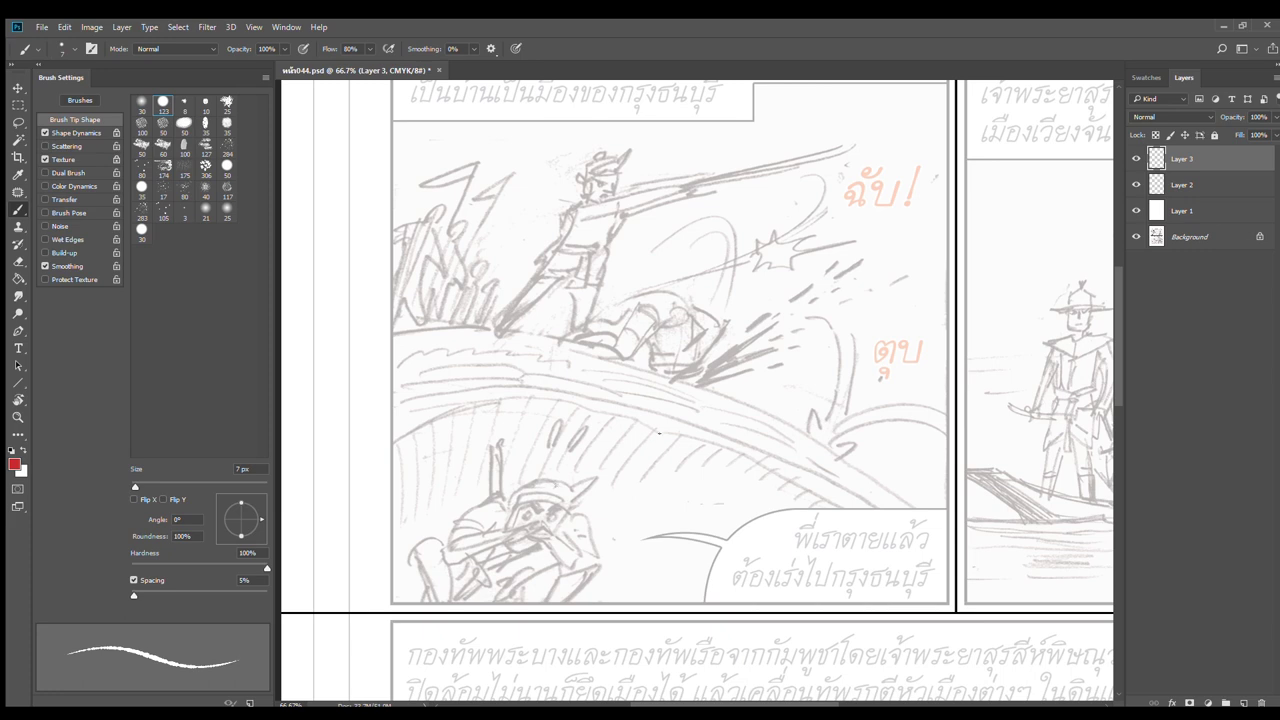
scroll(685, 400, up, 2)
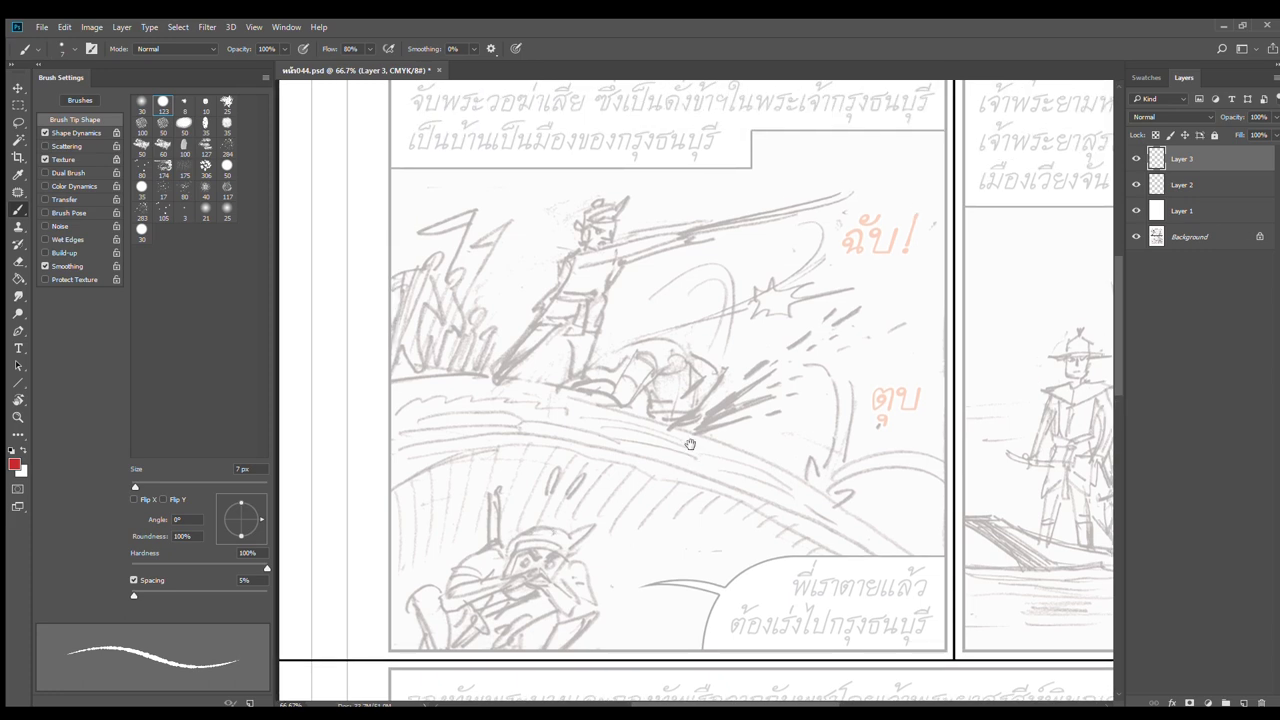
drag(752, 397, 718, 387)
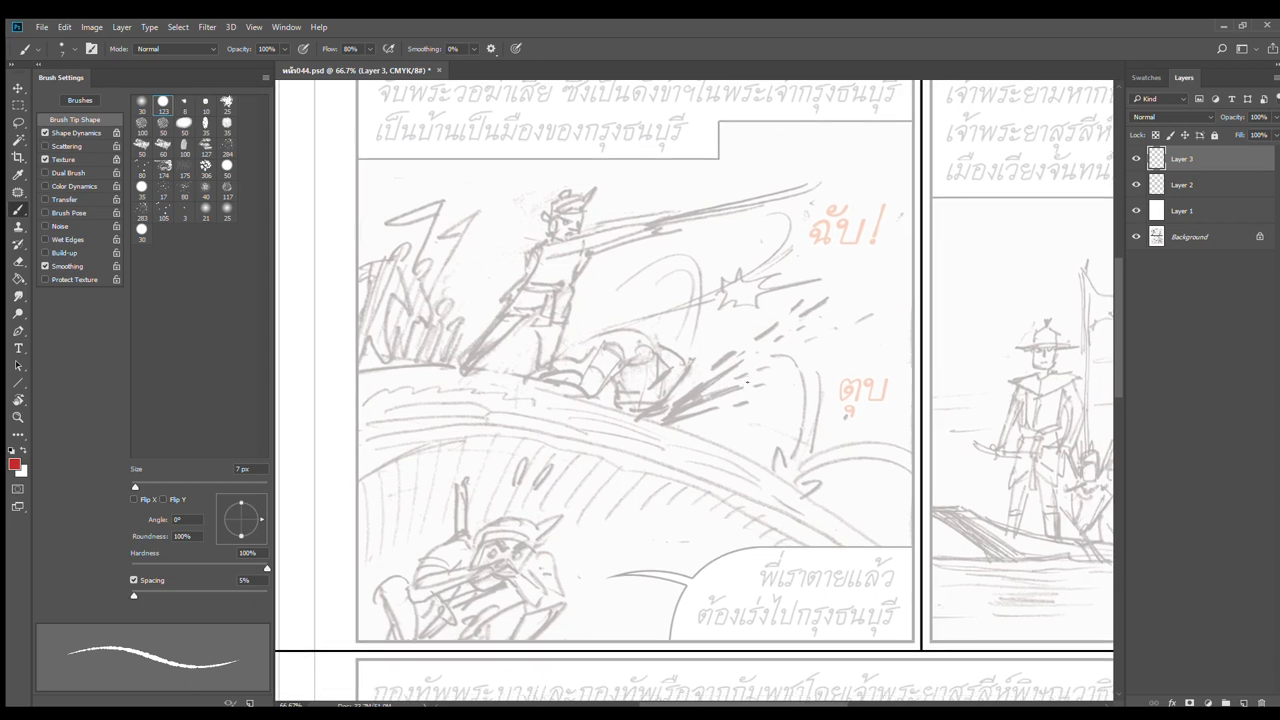
Sketch the standing soldier's face in red with the 7 px brush, including jaw lines, brows, eyes, nose and mouth
ctrl+click(580, 216)
ctrl+click(606, 214)
drag(640, 230, 760, 261)
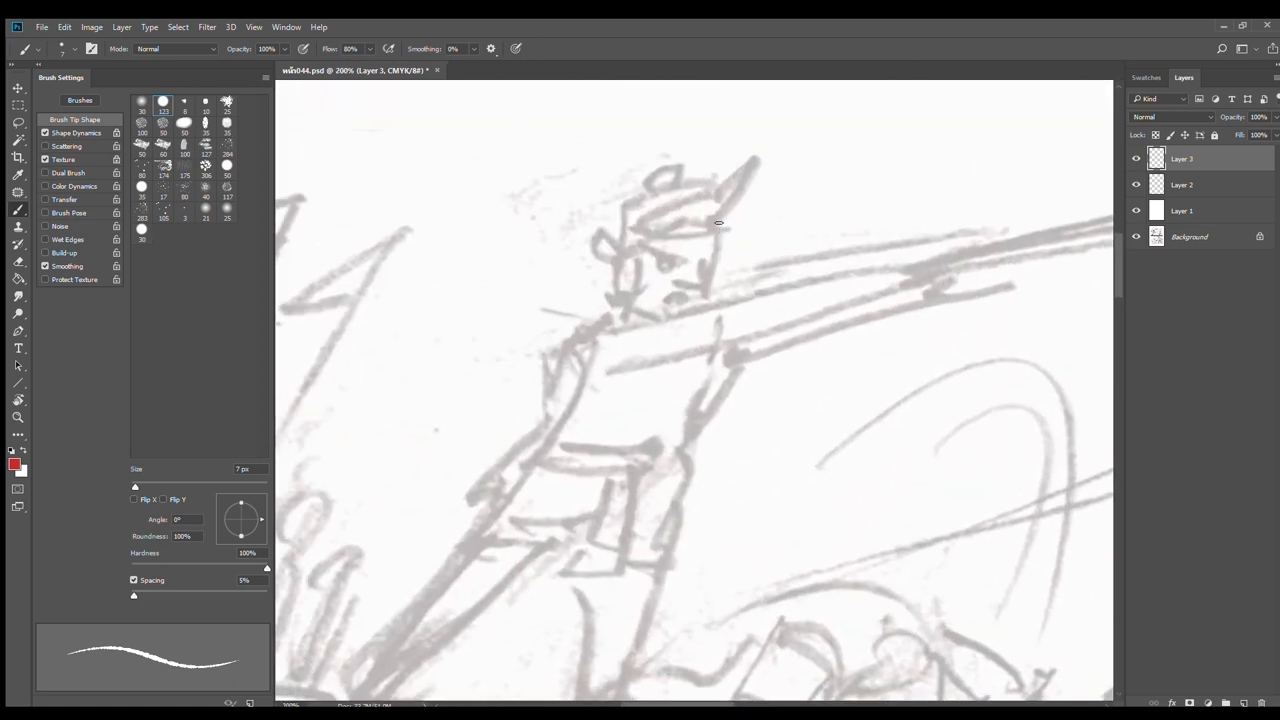
mouse_move(722, 216)
mouse_down()
mouse_move(720, 295)
mouse_move(724, 257)
mouse_move(714, 302)
mouse_up()
mouse_move(660, 251)
mouse_down()
mouse_move(713, 270)
mouse_move(695, 277)
mouse_move(695, 261)
mouse_move(722, 255)
mouse_move(660, 300)
mouse_move(692, 301)
mouse_move(652, 311)
mouse_move(676, 314)
mouse_move(657, 322)
mouse_up()
key(ctrl+z)
key(ctrl+z)
key(ctrl+z)
key(ctrl+z)
key(ctrl+z)
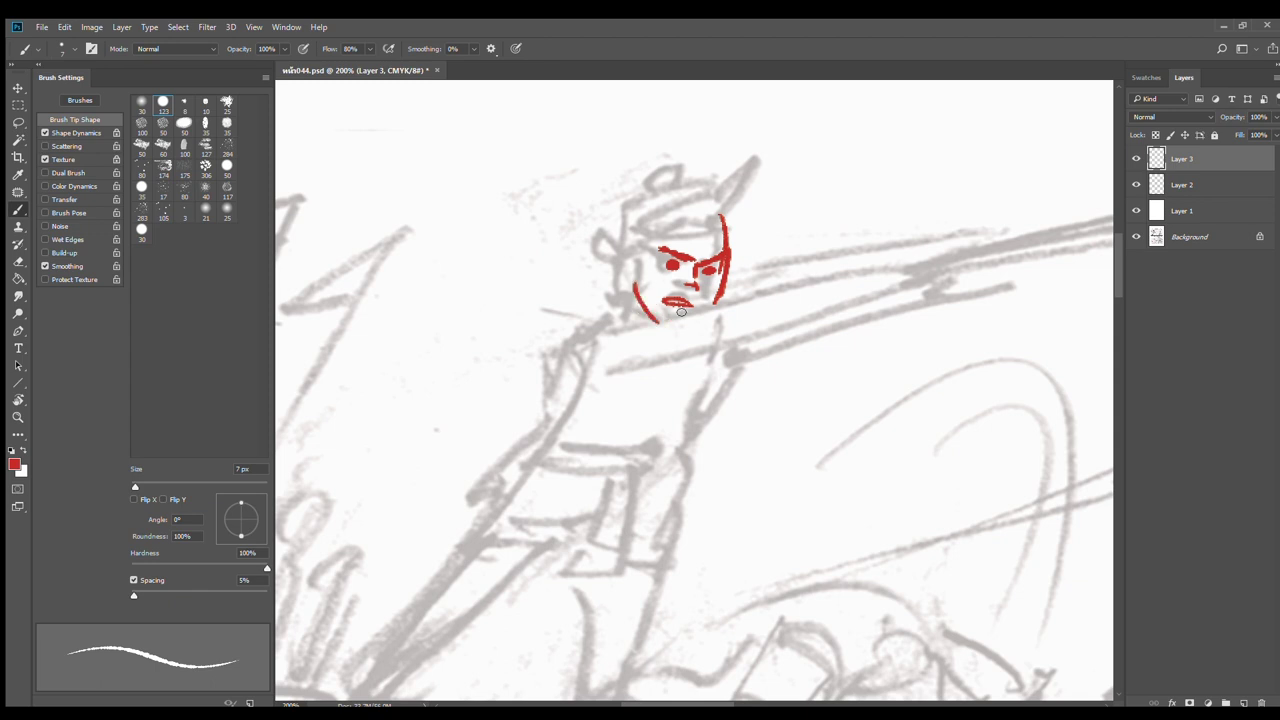
Add the soldier's ear, neck line and sideburn, plus the lower edge of his headband across the forehead
drag(624, 243, 634, 293)
drag(623, 249, 622, 316)
mouse_move(672, 282)
mouse_down()
mouse_move(699, 342)
mouse_move(672, 298)
mouse_move(654, 332)
mouse_up()
key(ctrl+z)
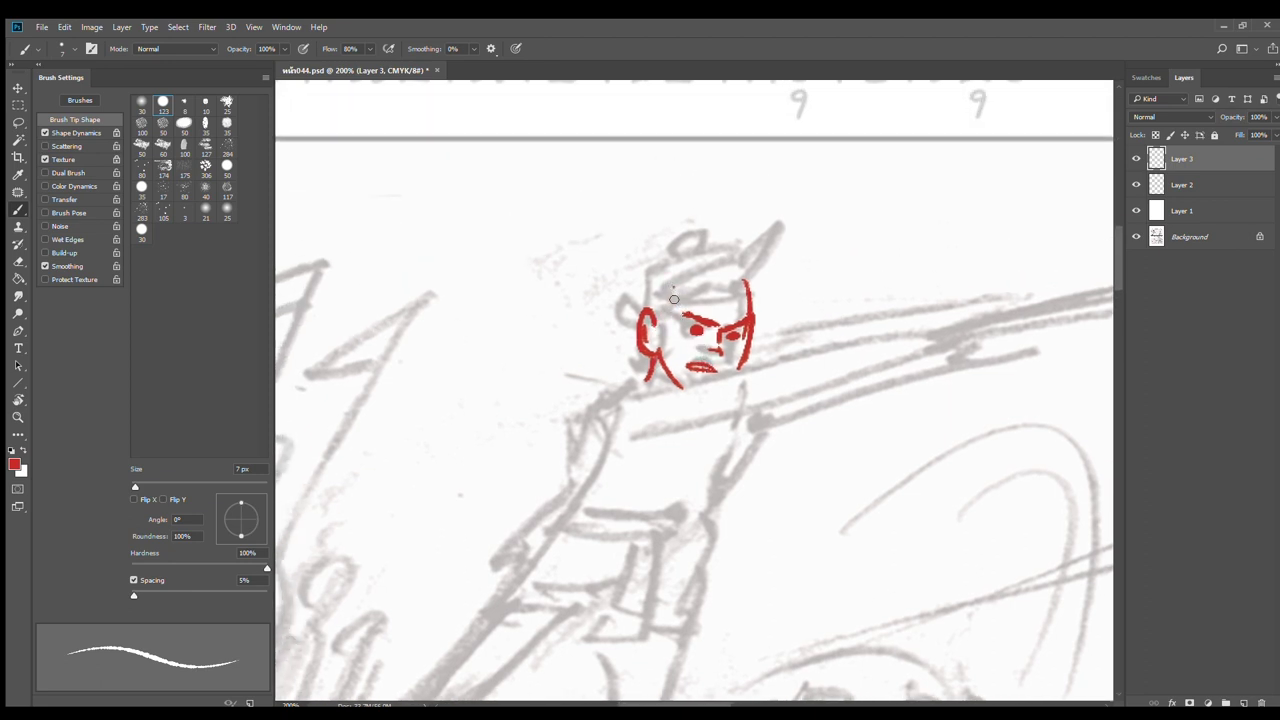
mouse_move(674, 288)
mouse_down()
mouse_move(656, 340)
mouse_move(660, 330)
mouse_up()
key(ctrl+z)
drag(748, 274, 762, 246)
drag(664, 268, 767, 260)
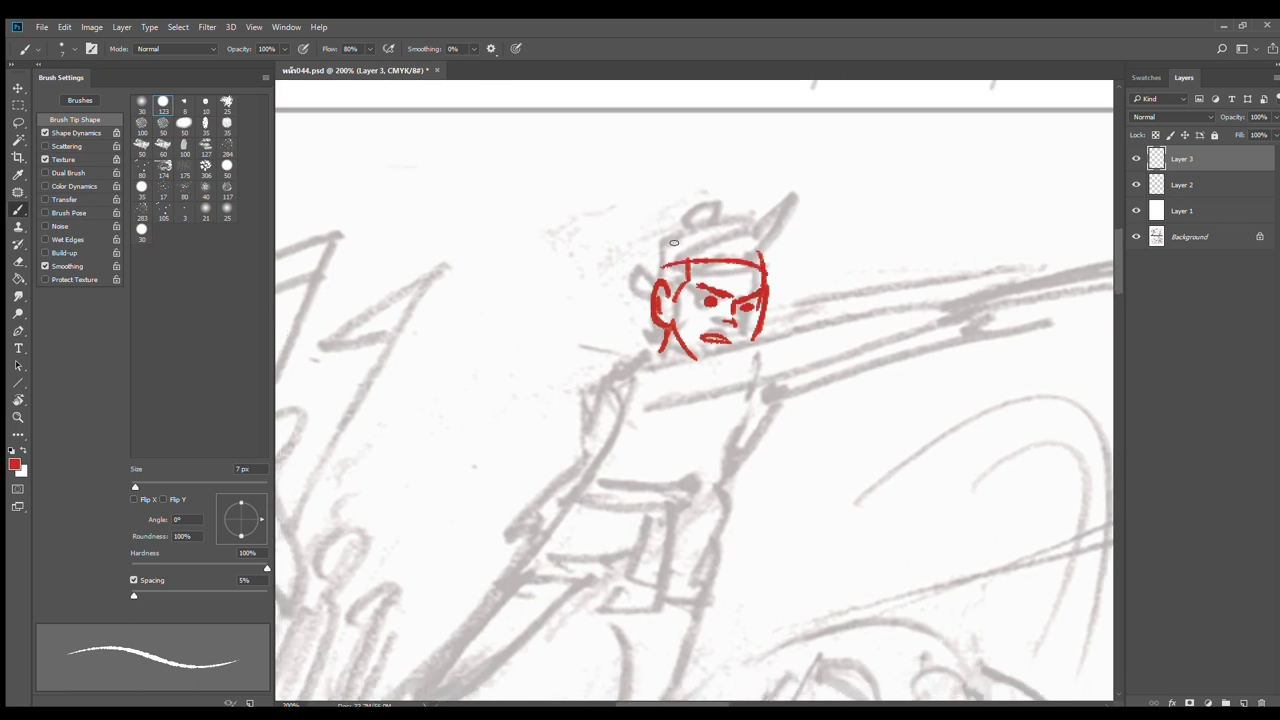
Draw the soldier's rounded headwear in red, with its domed top, band line and side edge
mouse_move(668, 240)
mouse_down()
mouse_move(655, 282)
mouse_move(680, 235)
mouse_move(758, 226)
mouse_up()
key(ctrl+z)
key(ctrl+z)
key(ctrl+z)
drag(663, 240, 765, 231)
key(ctrl+z)
mouse_move(674, 235)
mouse_down()
mouse_move(758, 228)
mouse_move(772, 238)
mouse_move(770, 266)
mouse_up()
mouse_move(664, 252)
mouse_down()
mouse_move(758, 246)
mouse_move(660, 282)
mouse_up()
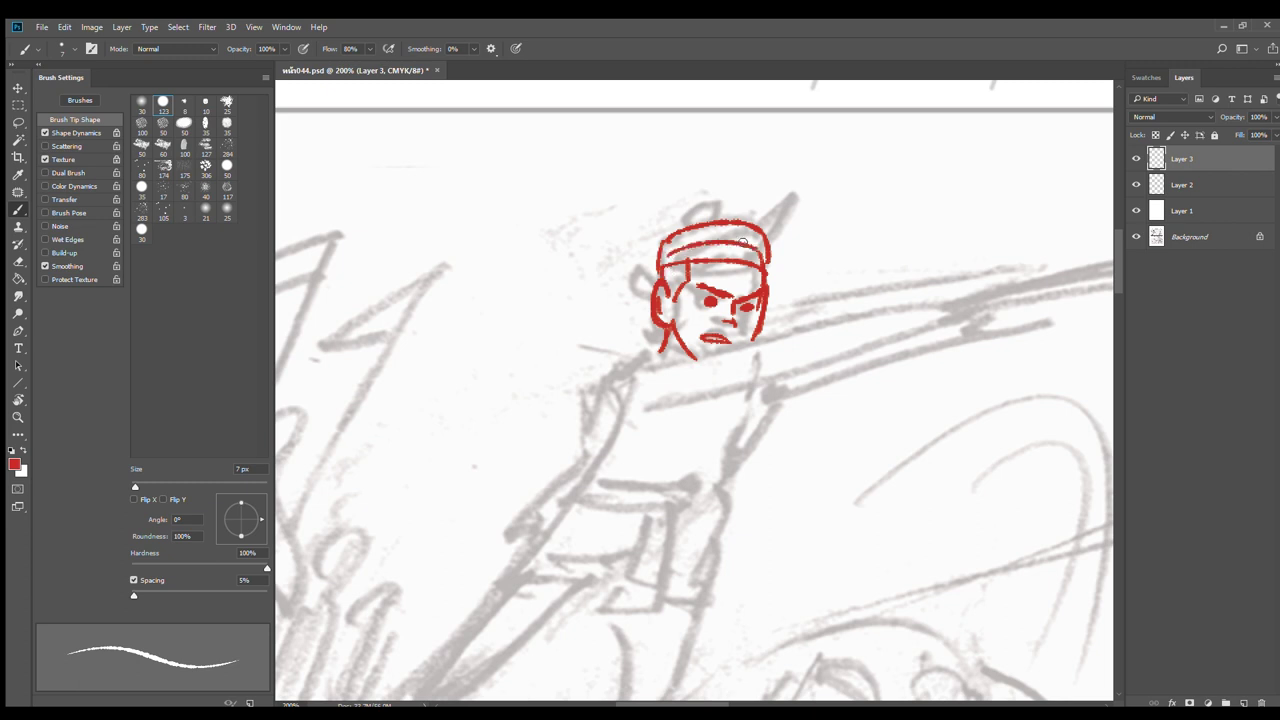
Draw the pointed ornament on the headwear, and erase and redraw the topknot above it slightly higher
drag(694, 222, 718, 202)
drag(701, 204, 709, 221)
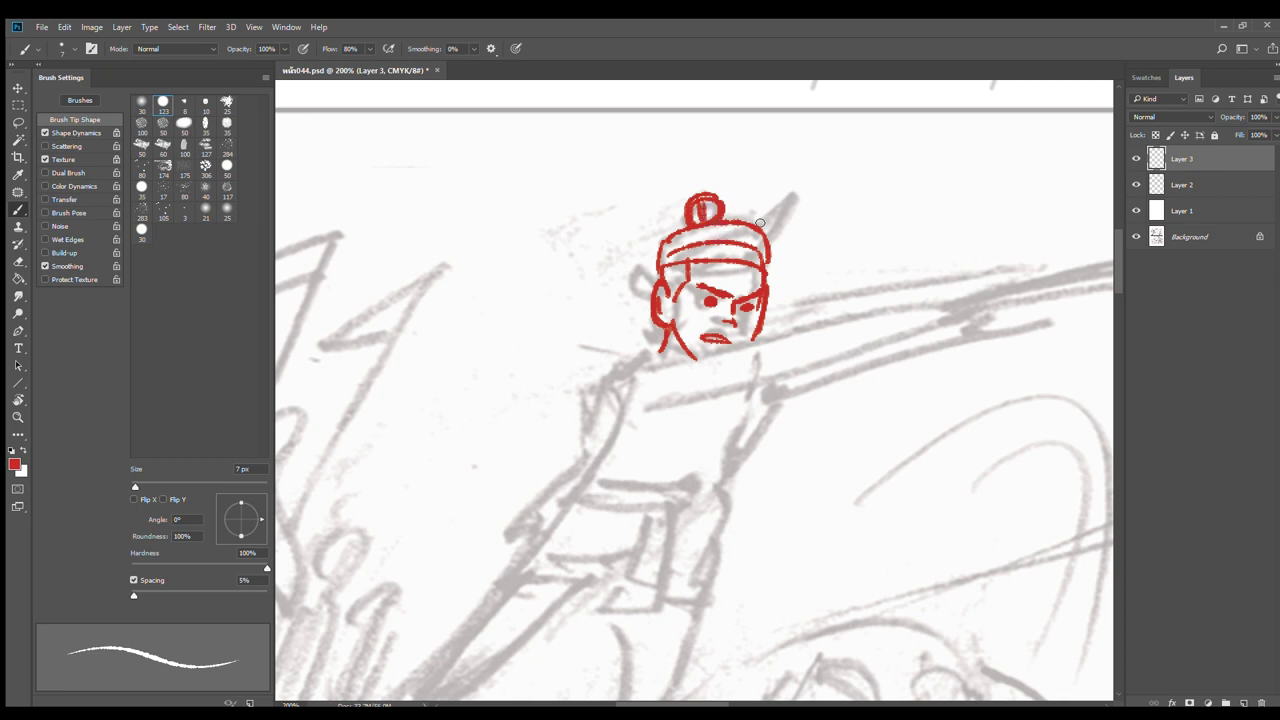
mouse_move(756, 222)
mouse_down()
mouse_move(767, 193)
mouse_move(762, 250)
mouse_up()
key(e)
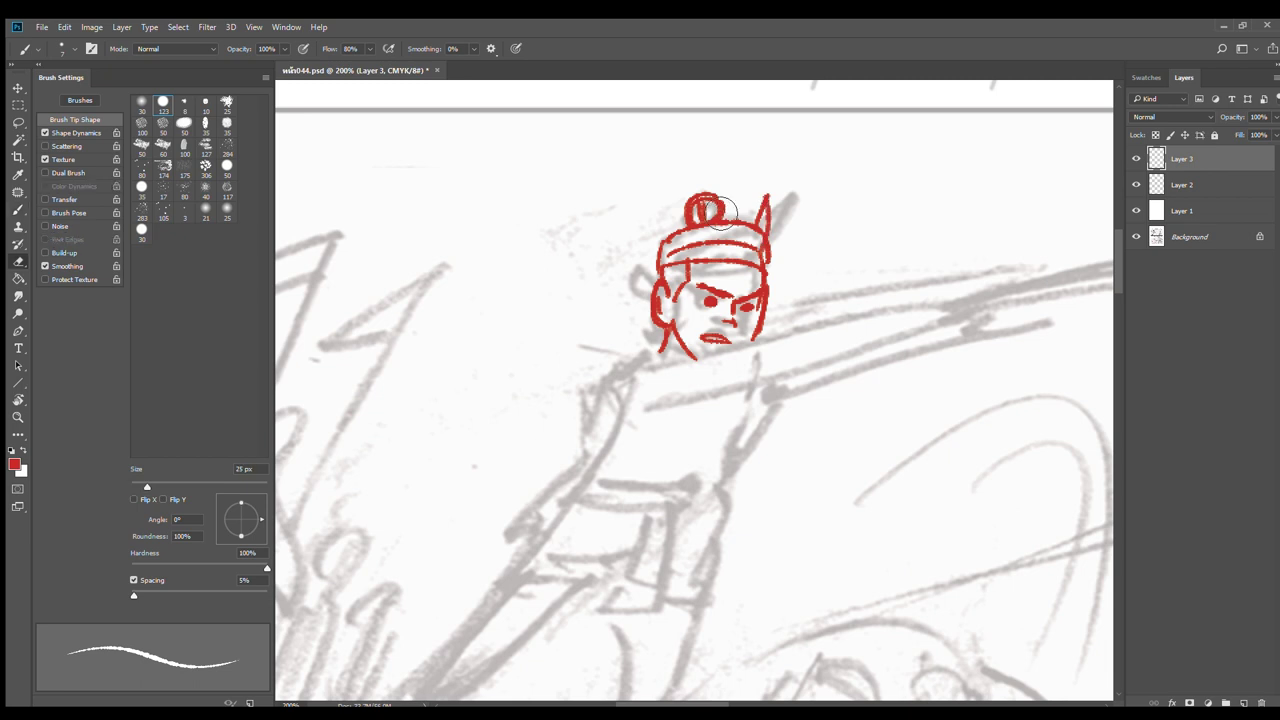
mouse_move(692, 200)
mouse_down()
mouse_move(731, 212)
mouse_move(694, 224)
mouse_up()
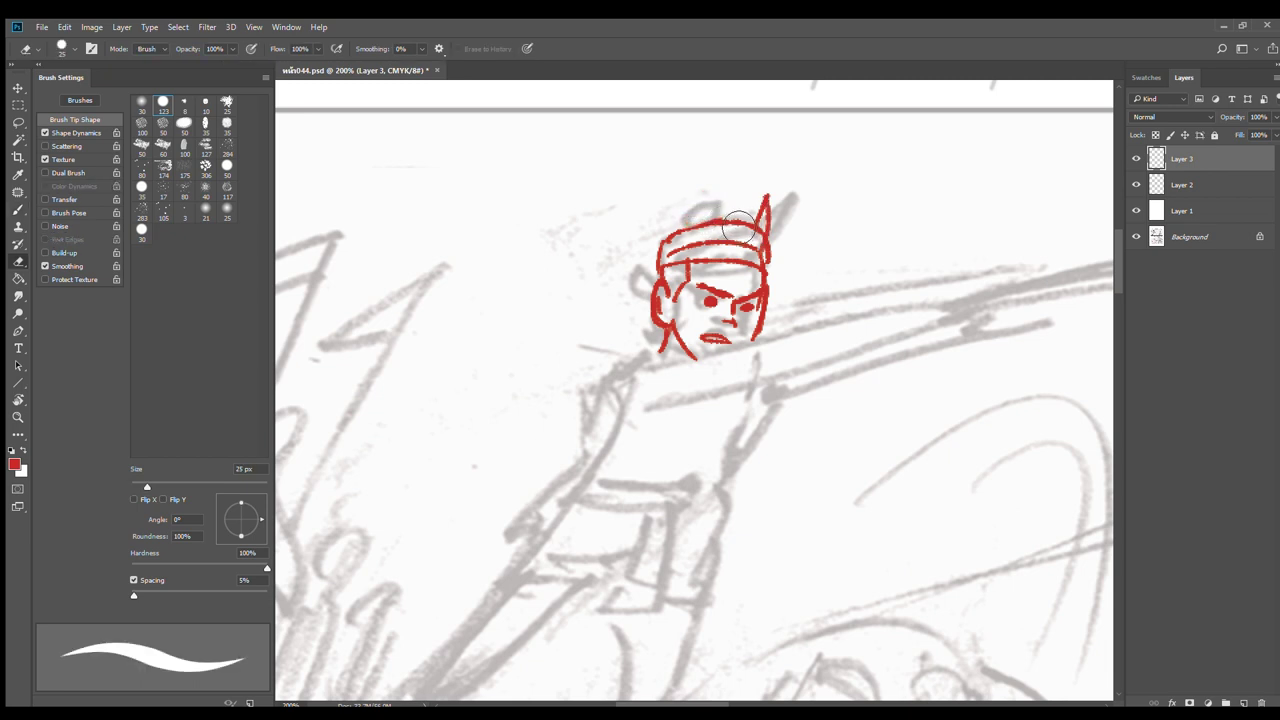
key(b)
mouse_move(704, 216)
mouse_down()
mouse_move(692, 210)
mouse_move(720, 188)
mouse_move(718, 216)
mouse_move(697, 200)
mouse_move(709, 210)
mouse_up()
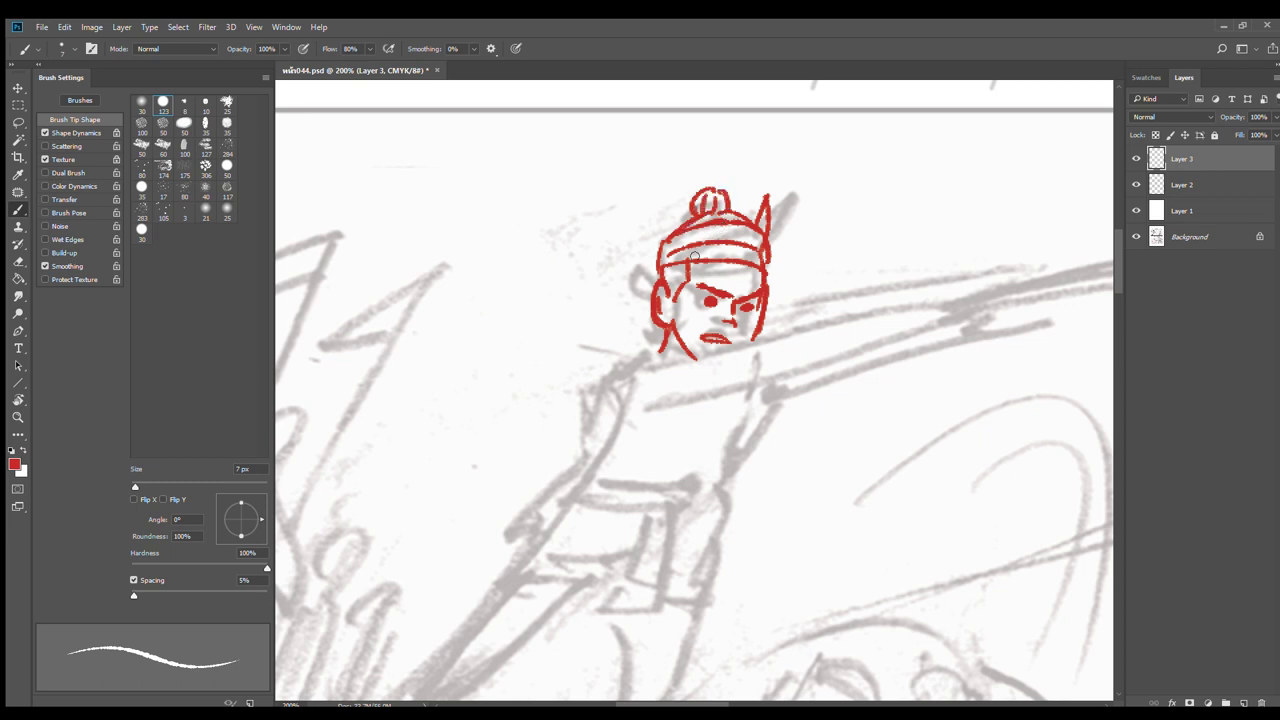
scroll(698, 255, down, 1)
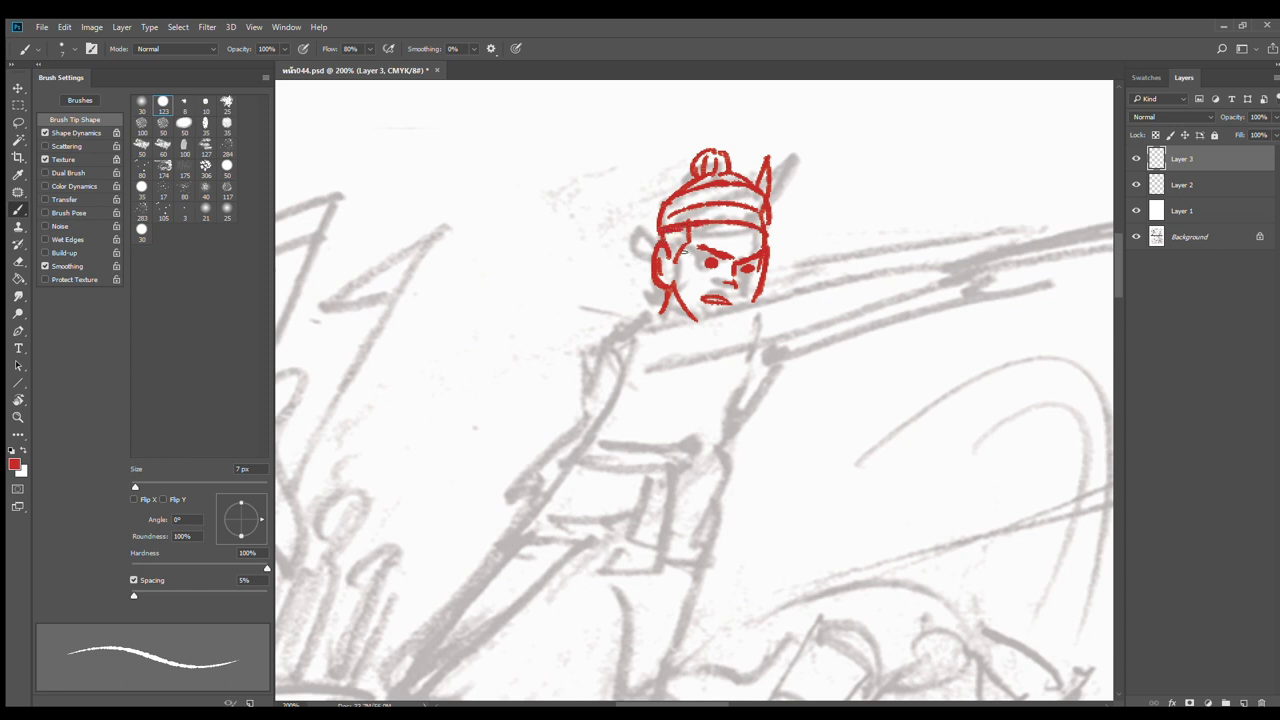
scroll(697, 319, down, 1)
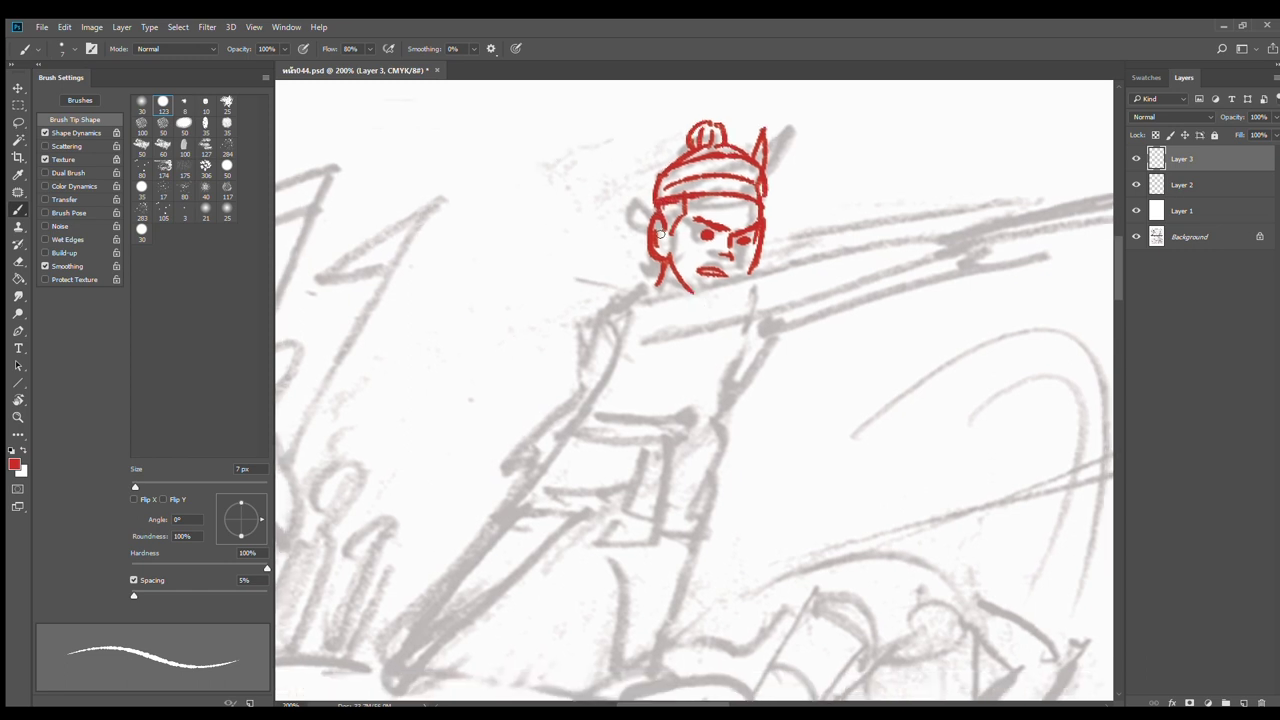
alt+click(740, 309)
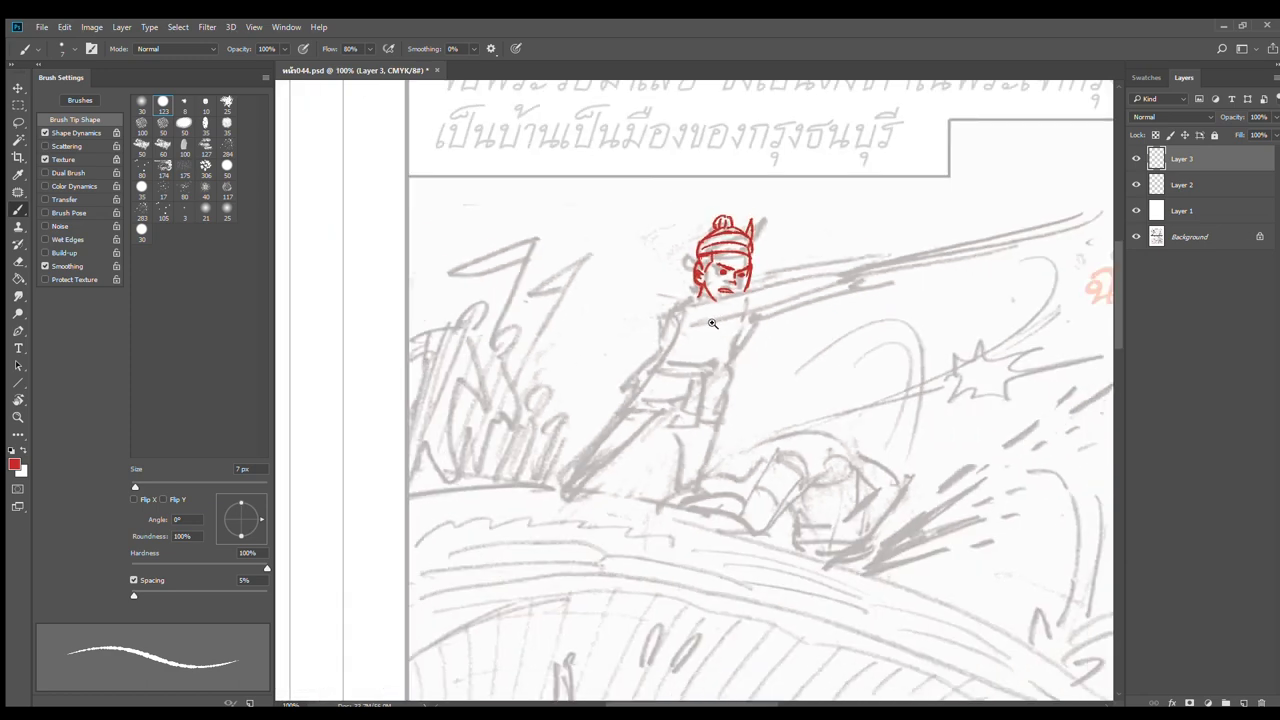
ctrl+click(708, 322)
drag(702, 301, 622, 311)
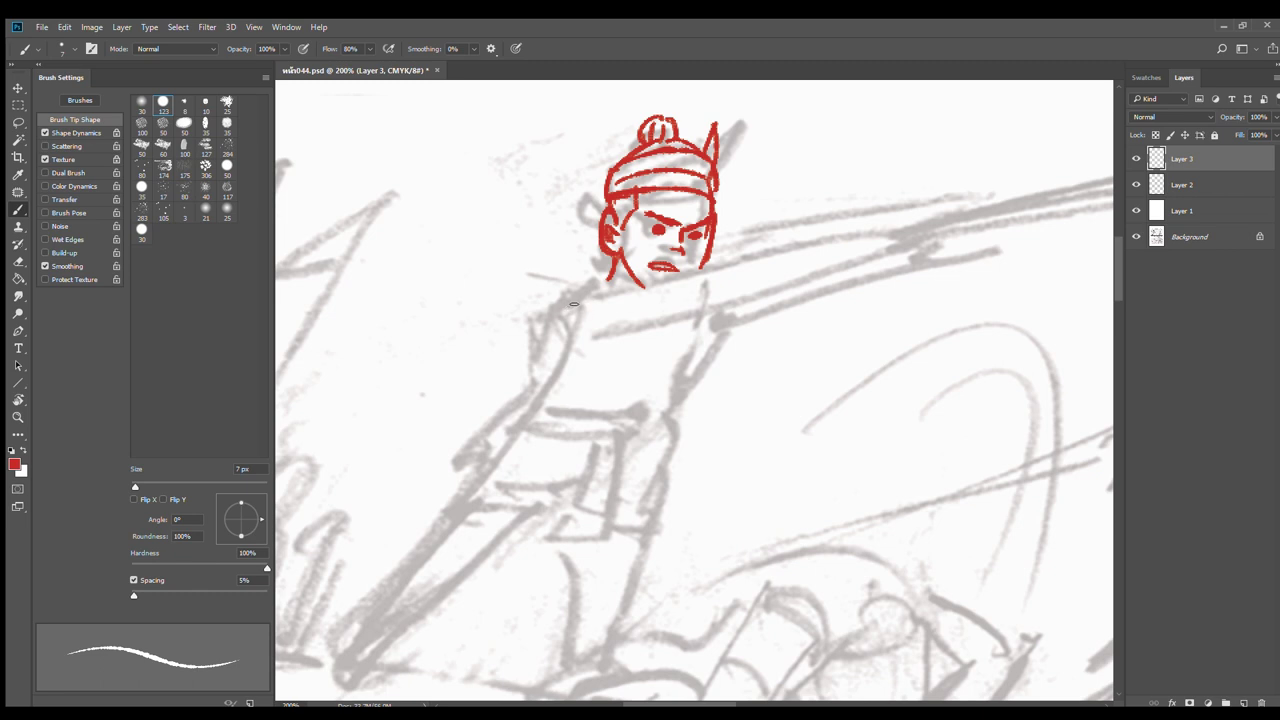
drag(556, 325, 723, 268)
key(ctrl+z)
Erase the soldier's near eye and mouth, and redraw them in red along with the end of his jaw line
key(e)
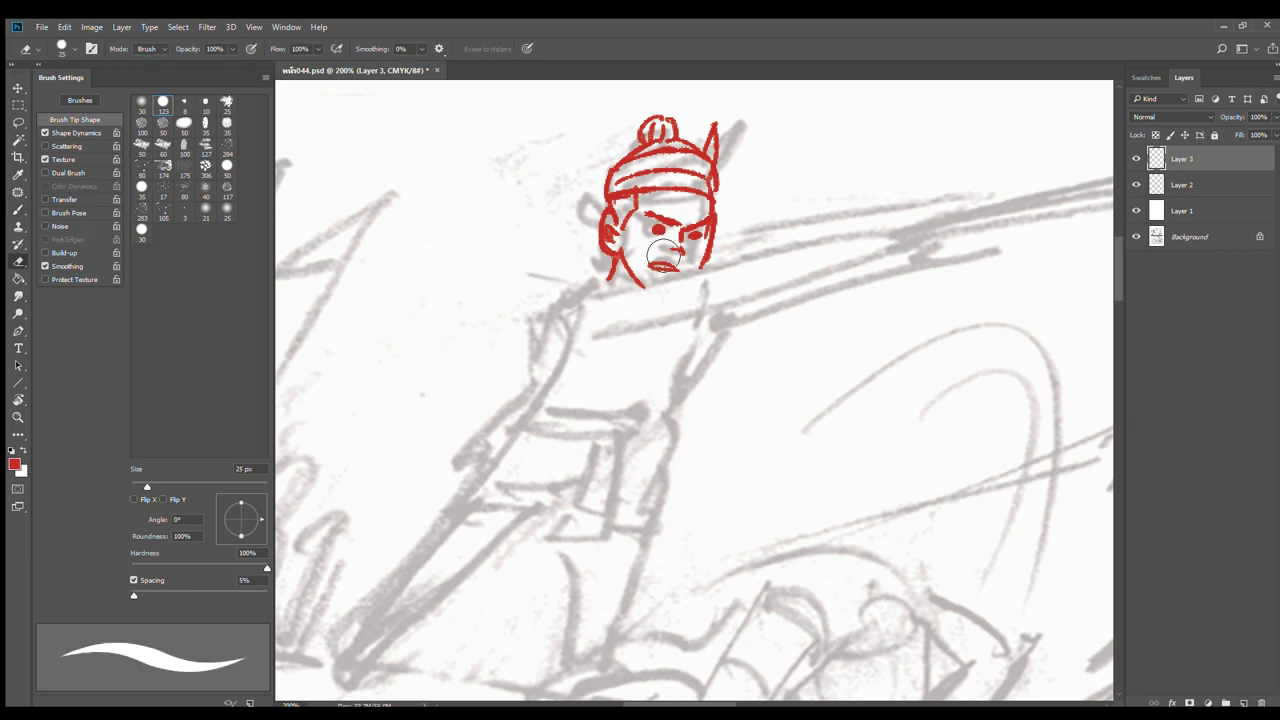
drag(660, 232, 673, 280)
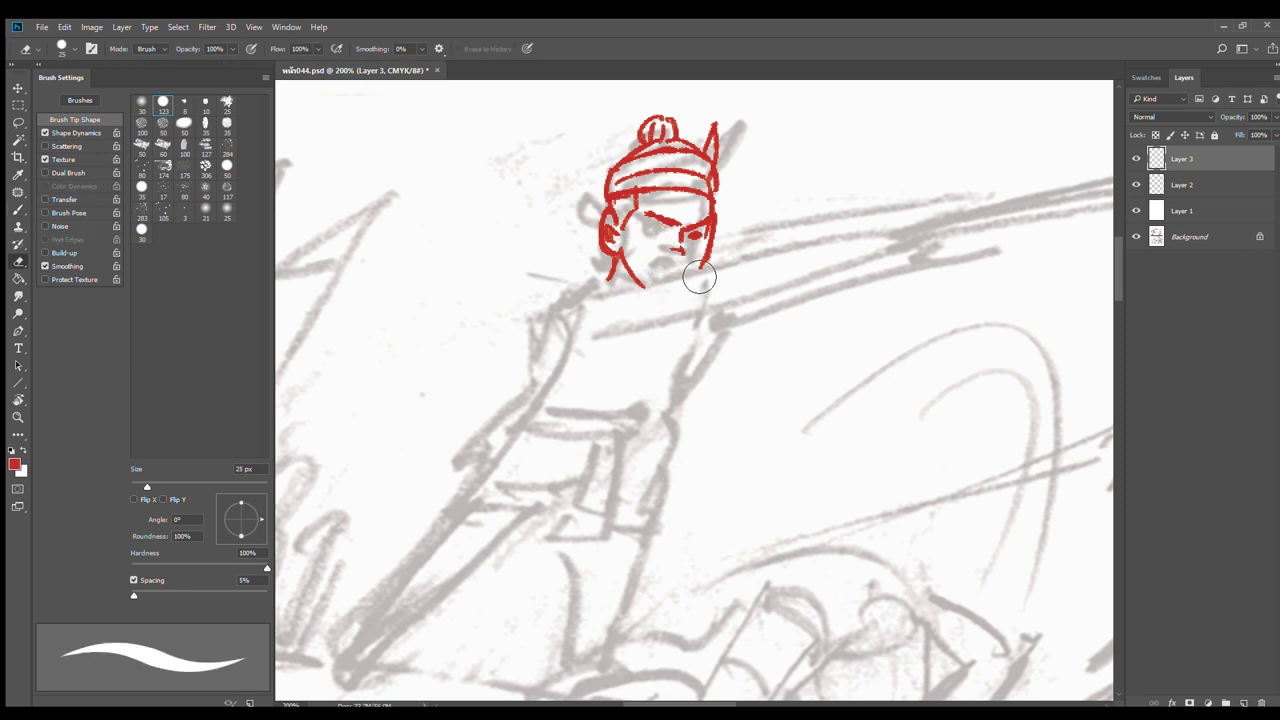
key(b)
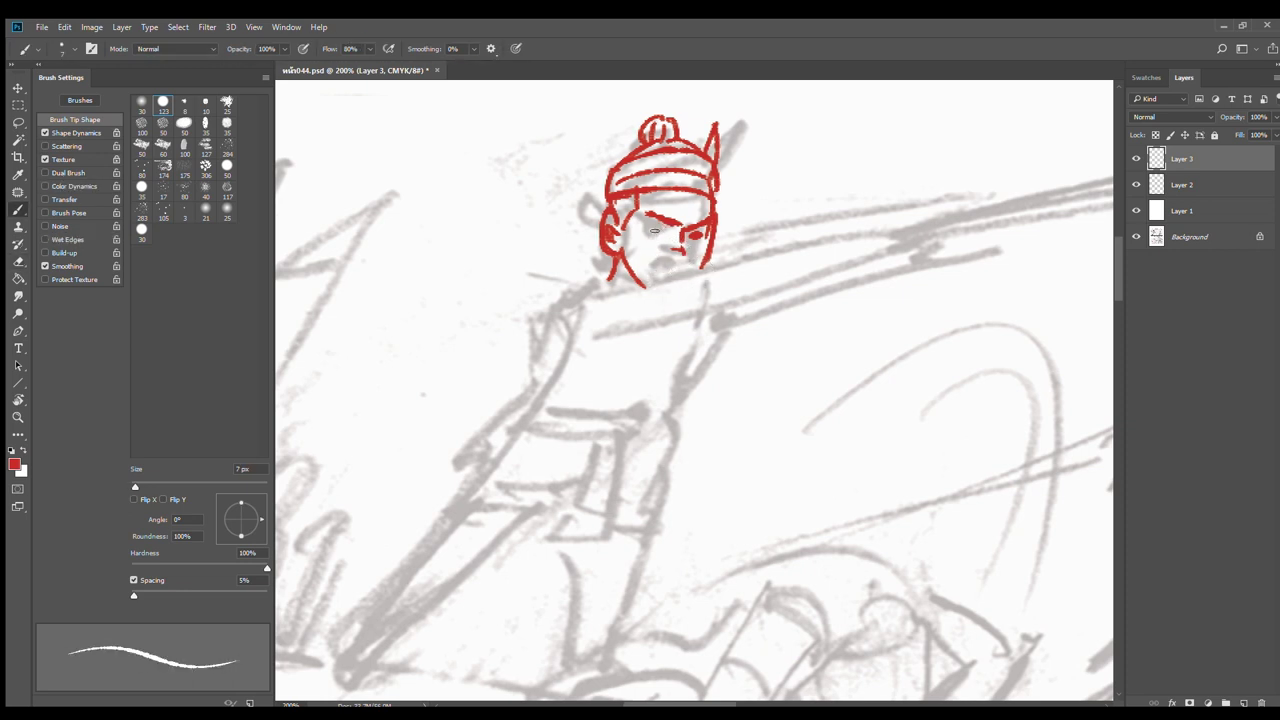
drag(656, 230, 686, 272)
Draw the soldier's shoulder and back line from the neck down, and the front edge of his torso
mouse_move(598, 285)
mouse_down()
mouse_move(632, 286)
mouse_move(587, 290)
mouse_move(509, 408)
mouse_up()
key(ctrl+z)
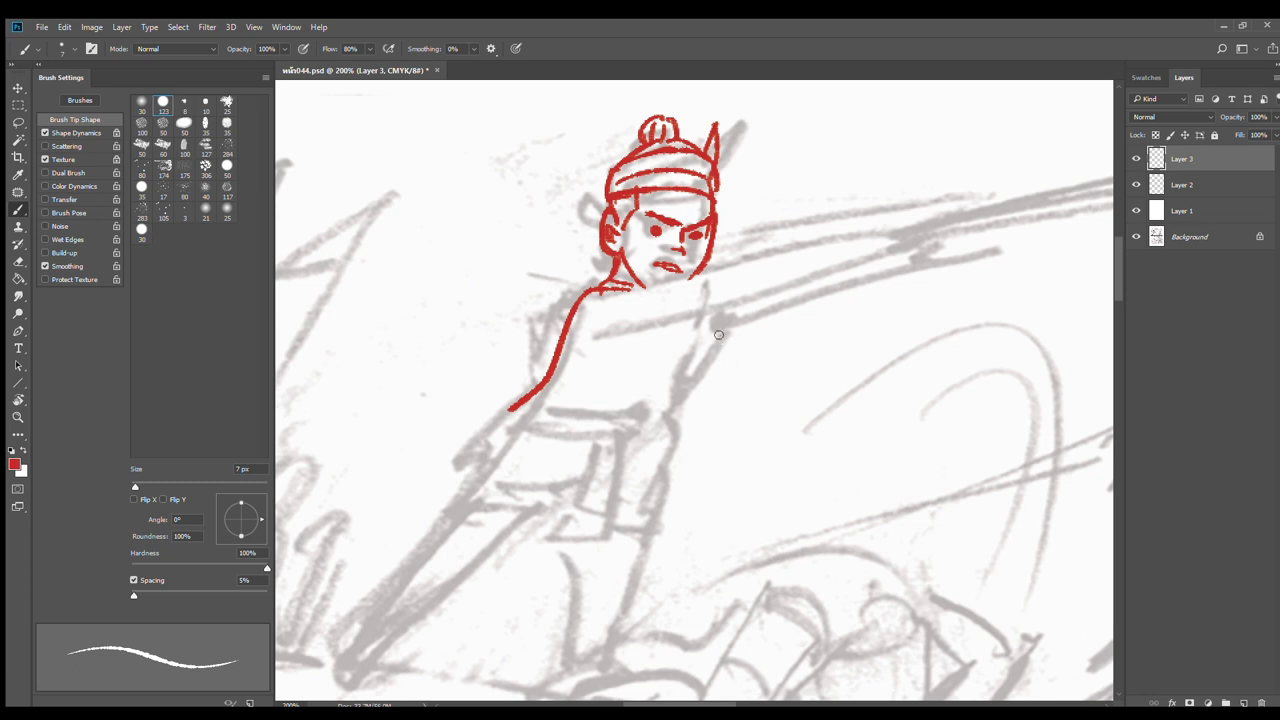
drag(720, 326, 545, 487)
key(ctrl+z)
drag(712, 338, 650, 418)
Redraw the soldier's eyes and brows as an angry scowl and his mouth as a wider frown
mouse_move(641, 263)
mouse_down()
mouse_move(697, 269)
mouse_move(657, 274)
mouse_move(686, 293)
mouse_move(696, 268)
mouse_move(661, 236)
mouse_move(700, 240)
mouse_move(661, 238)
mouse_move(656, 220)
mouse_move(687, 229)
mouse_up()
key(ctrl+z)
key(e)
key(b)
key(e)
key(b)
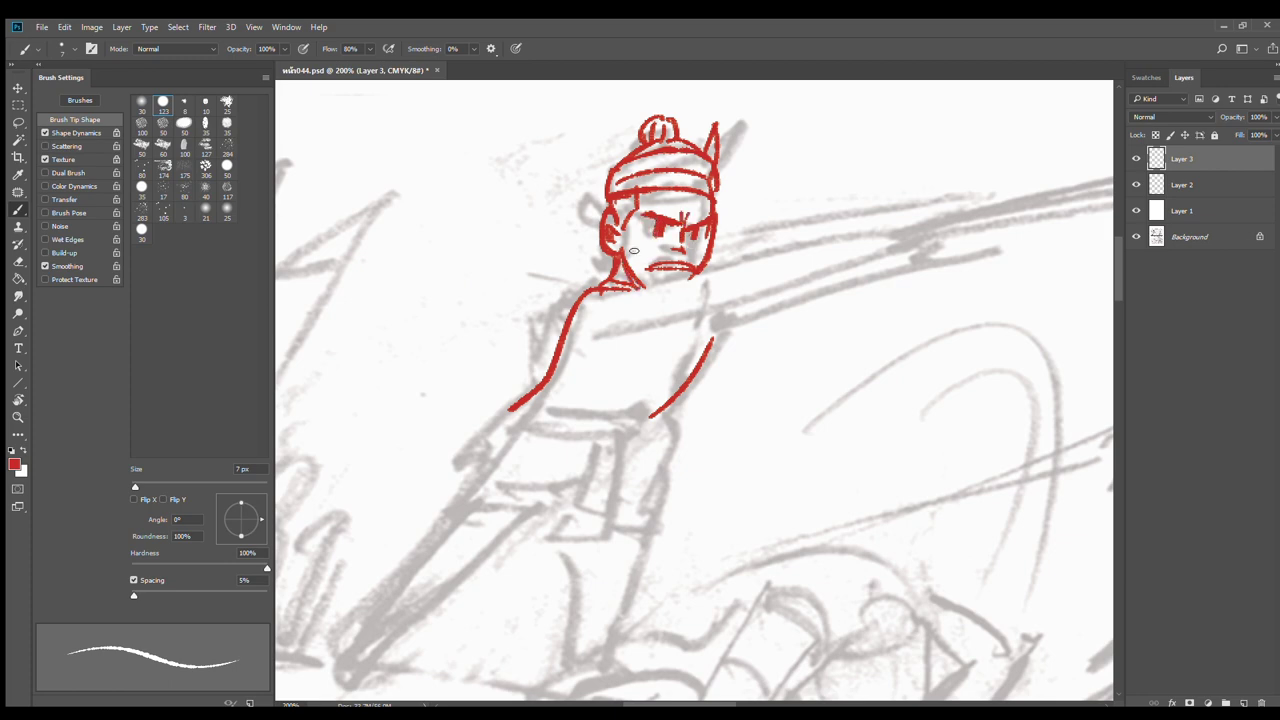
drag(627, 222, 620, 238)
Draw the upper and lower edges of the soldier's outstretched arm from the chest and chin outward
drag(611, 352, 668, 328)
drag(662, 280, 730, 260)
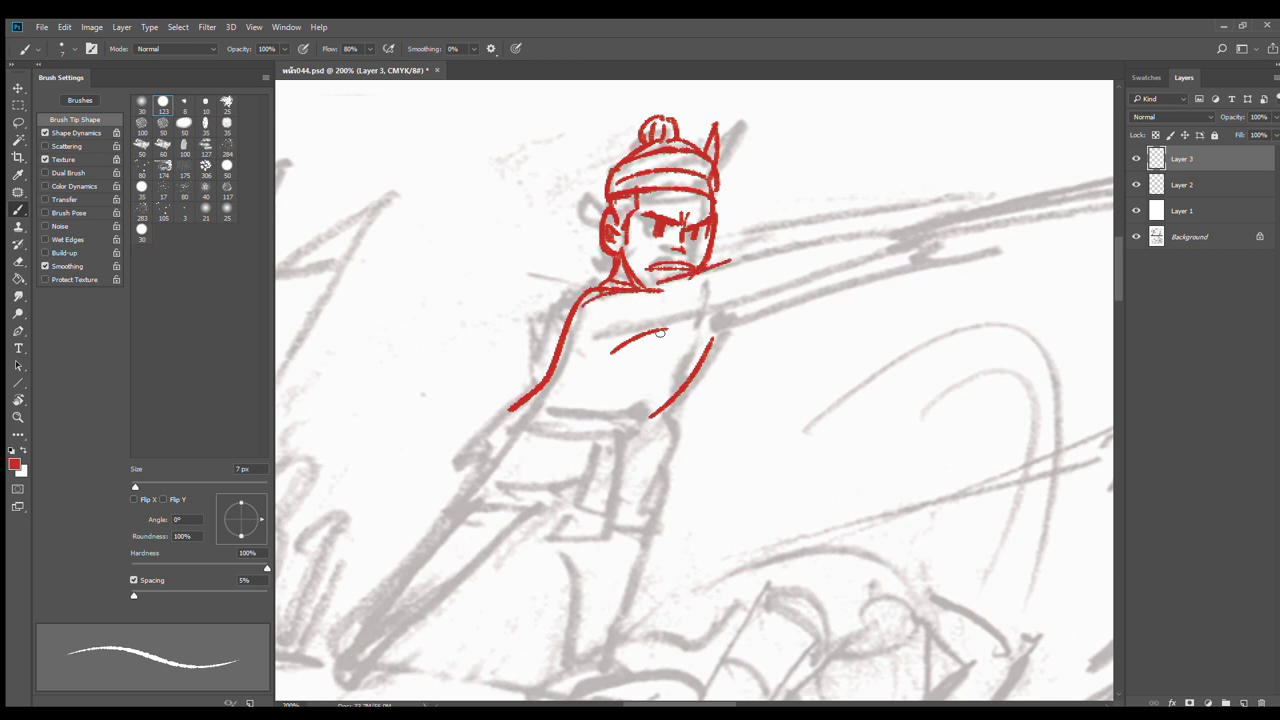
mouse_move(646, 338)
mouse_down()
mouse_move(734, 301)
mouse_move(584, 340)
mouse_up()
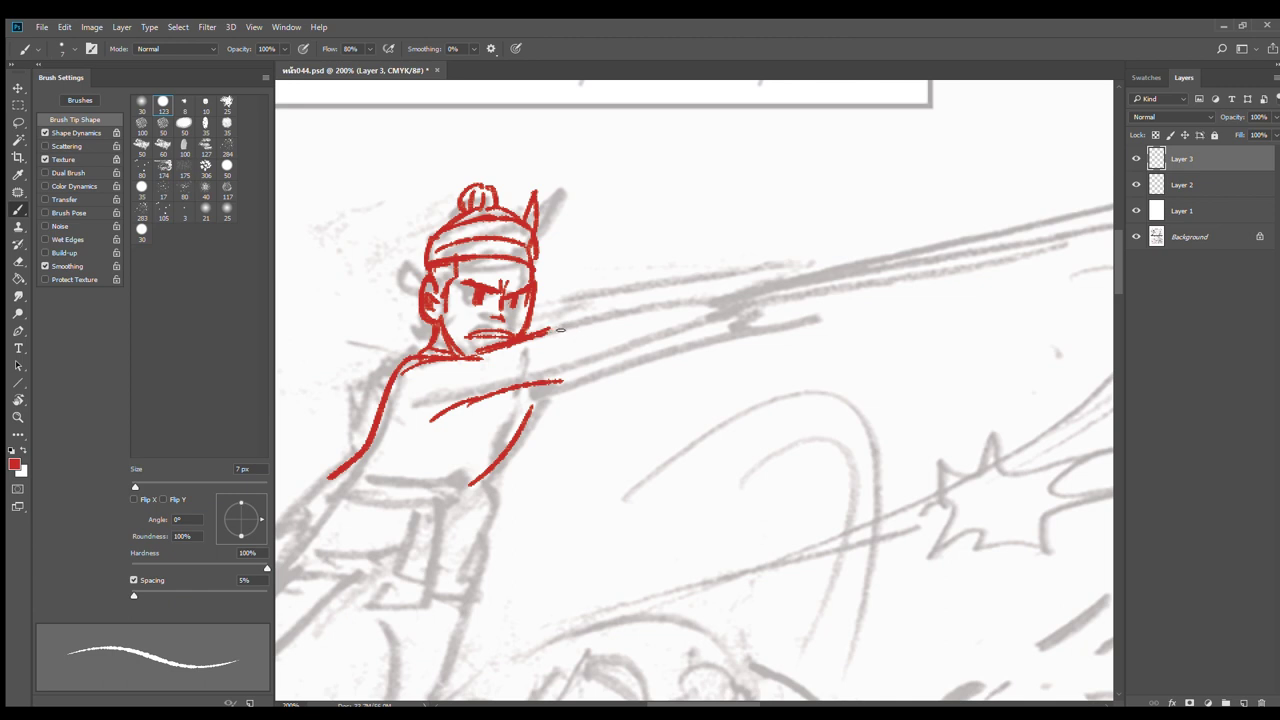
drag(557, 326, 684, 290)
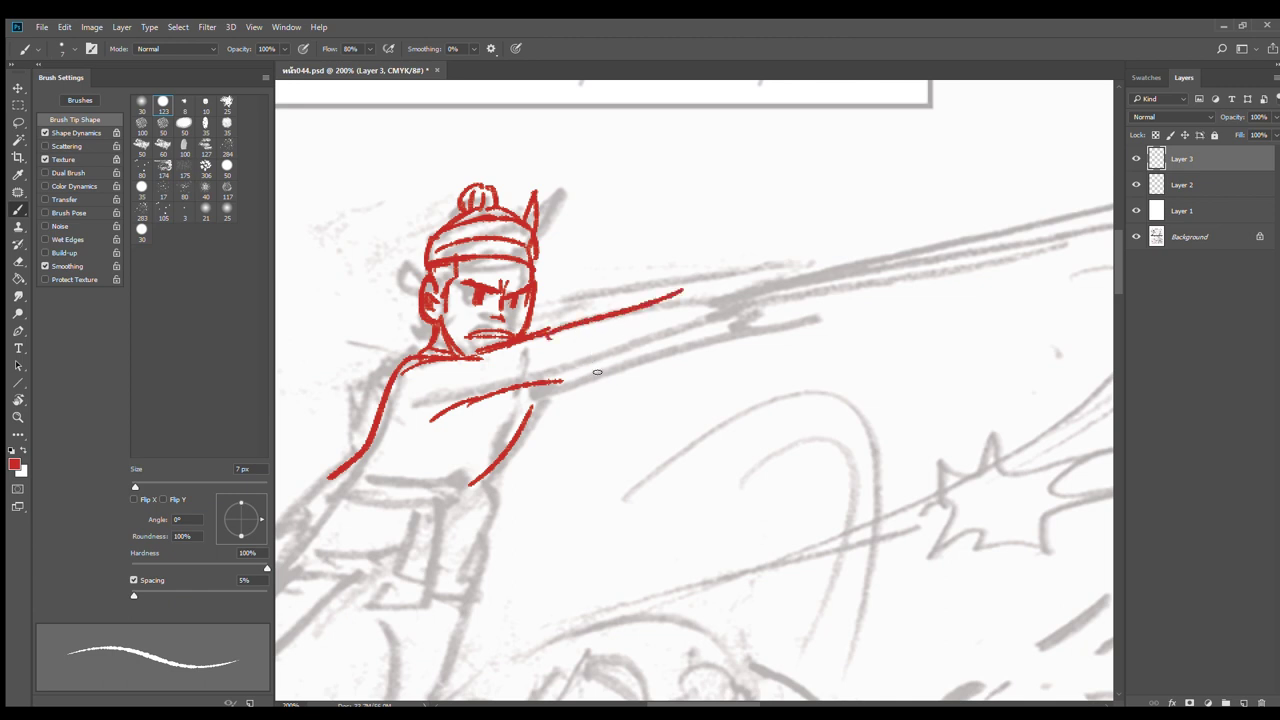
mouse_move(624, 373)
mouse_down()
mouse_move(550, 399)
mouse_move(616, 342)
mouse_up()
drag(534, 403, 748, 290)
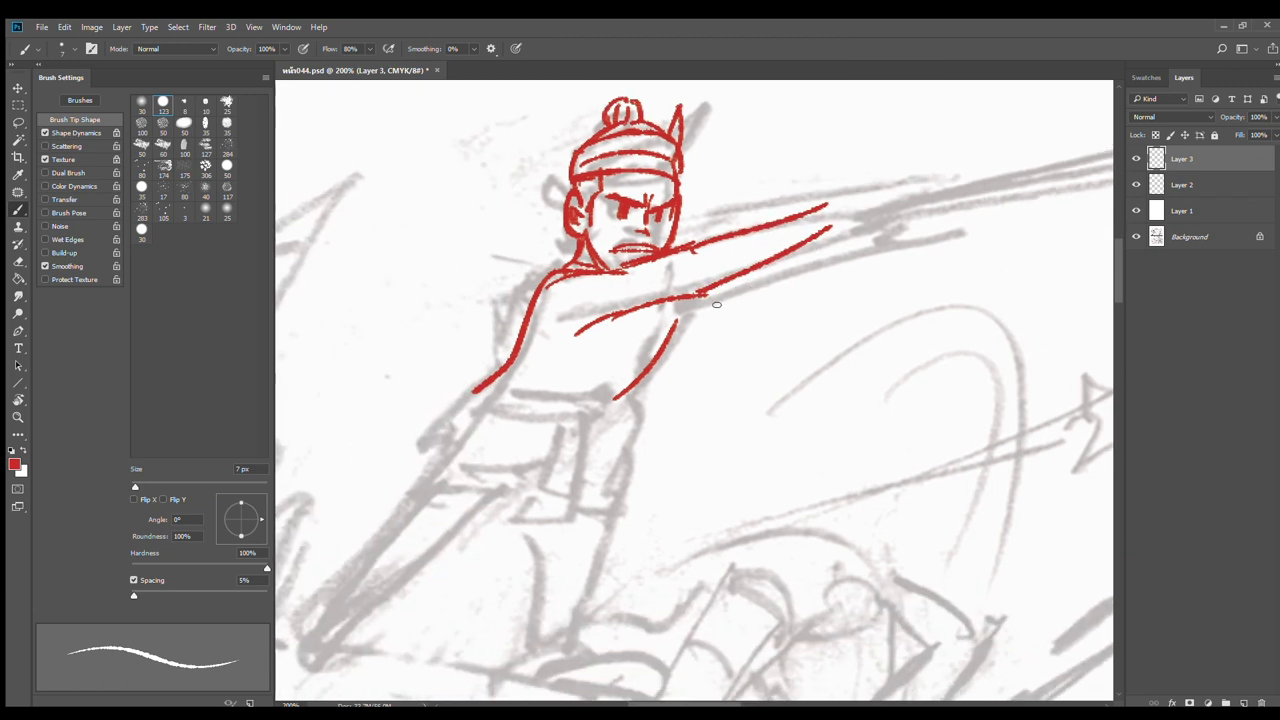
mouse_move(428, 254)
mouse_down()
mouse_move(841, 327)
mouse_move(886, 297)
mouse_up()
drag(886, 297, 833, 359)
drag(787, 320, 887, 295)
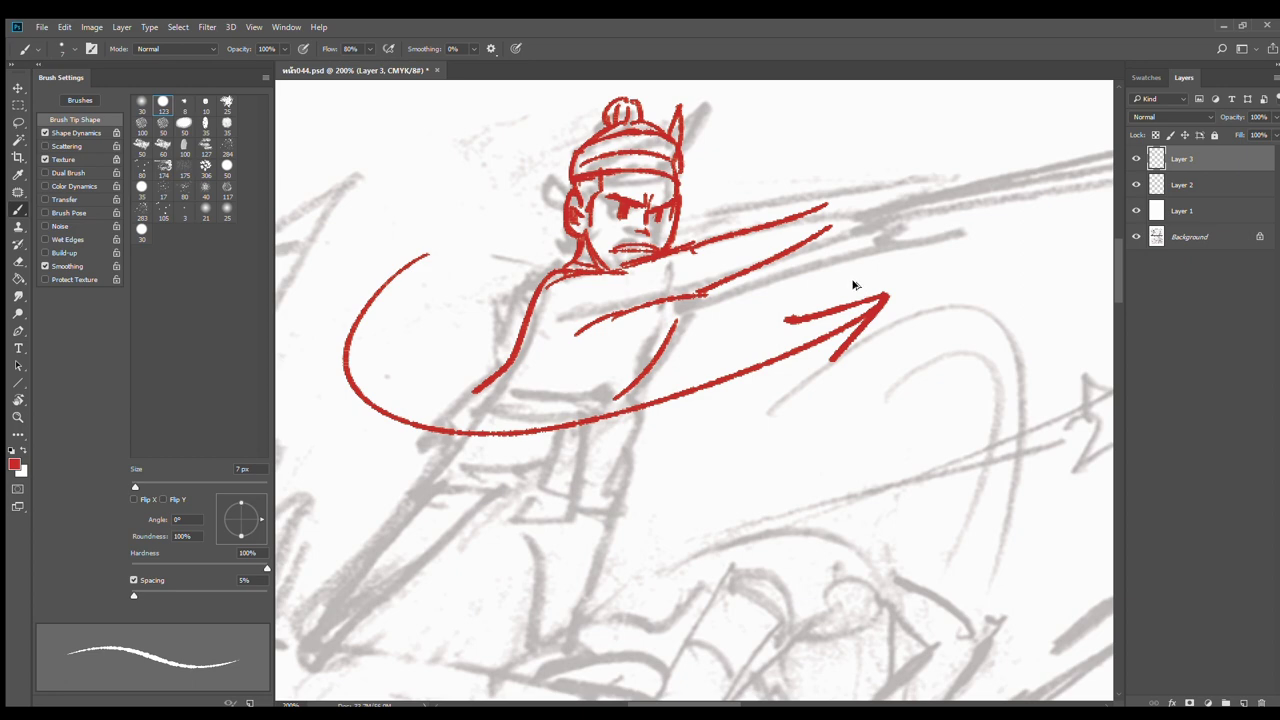
key(ctrl+z)
key(ctrl+z)
Try a straight hand line beyond the wrist, and erase the forearm back to the upper arm
drag(866, 271, 655, 400)
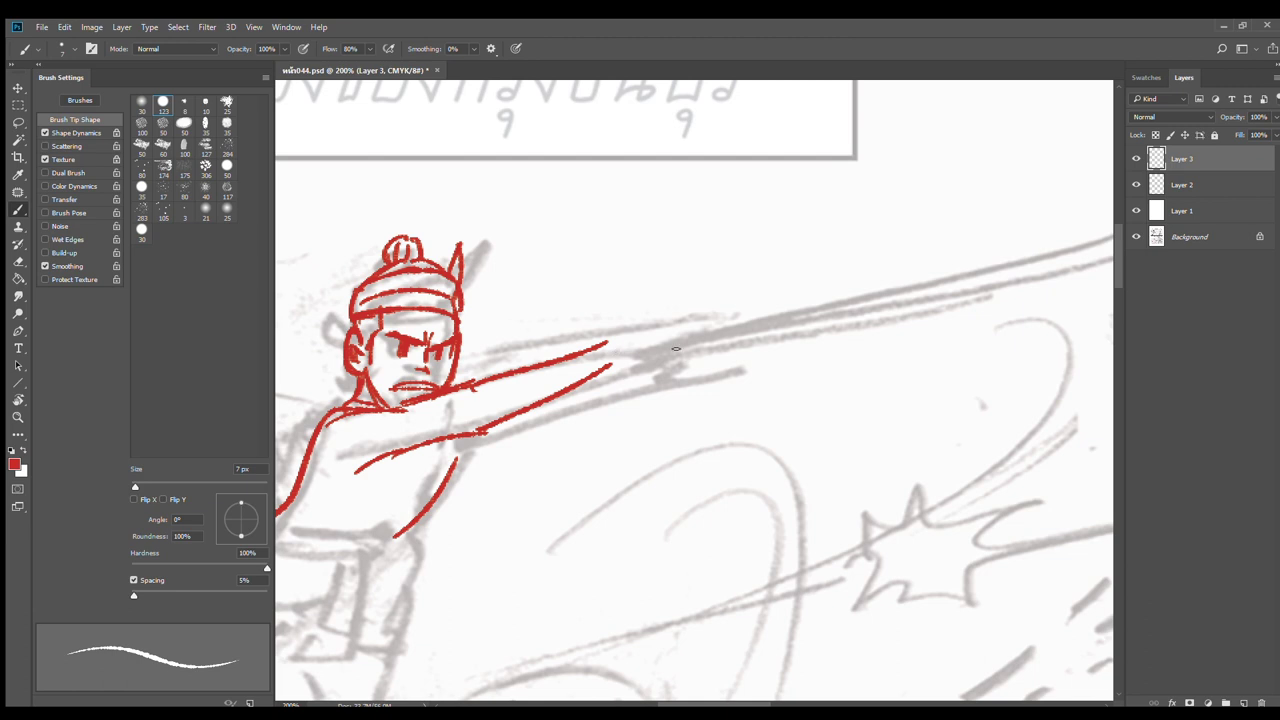
drag(694, 352, 814, 331)
drag(726, 322, 798, 323)
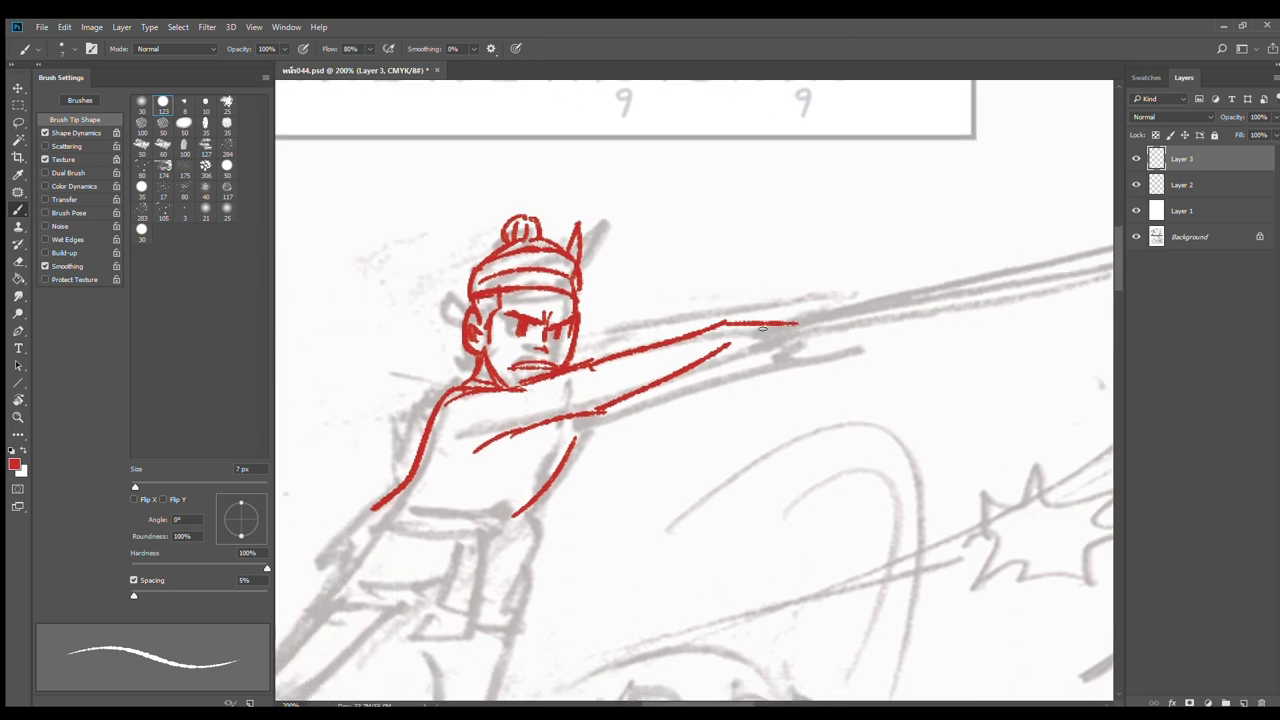
mouse_move(714, 346)
mouse_down()
mouse_move(617, 382)
mouse_move(820, 331)
mouse_move(755, 371)
mouse_move(668, 371)
mouse_up()
key(e)
key(b)
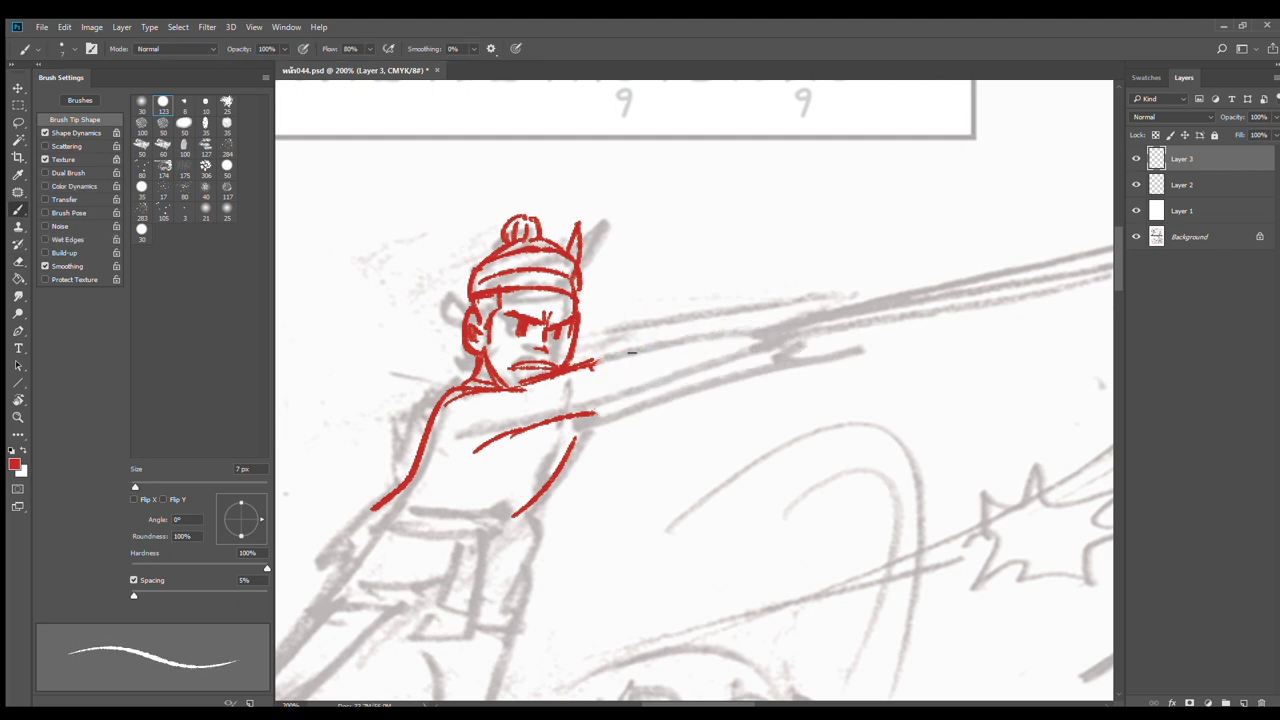
Redraw the soldier's outstretched forearm with an elbow mark and a gripping hand at its end
drag(590, 368, 765, 341)
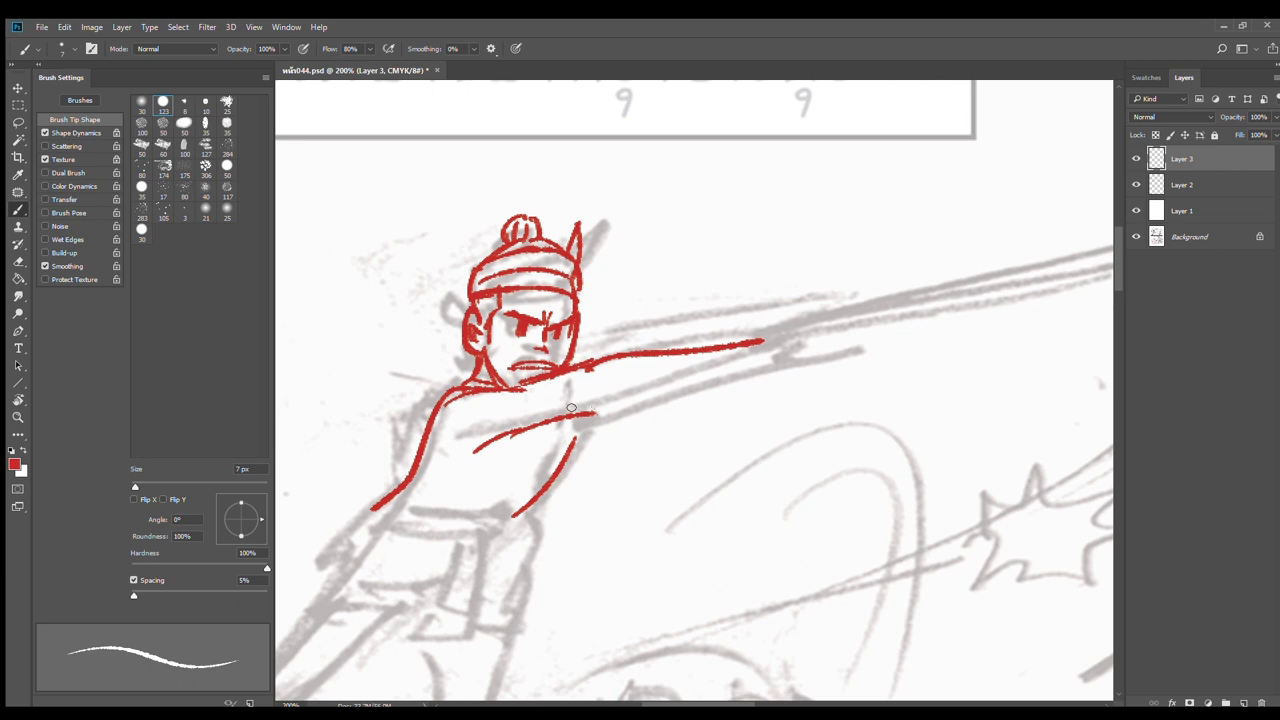
mouse_move(585, 385)
mouse_down()
mouse_move(576, 416)
mouse_move(745, 380)
mouse_up()
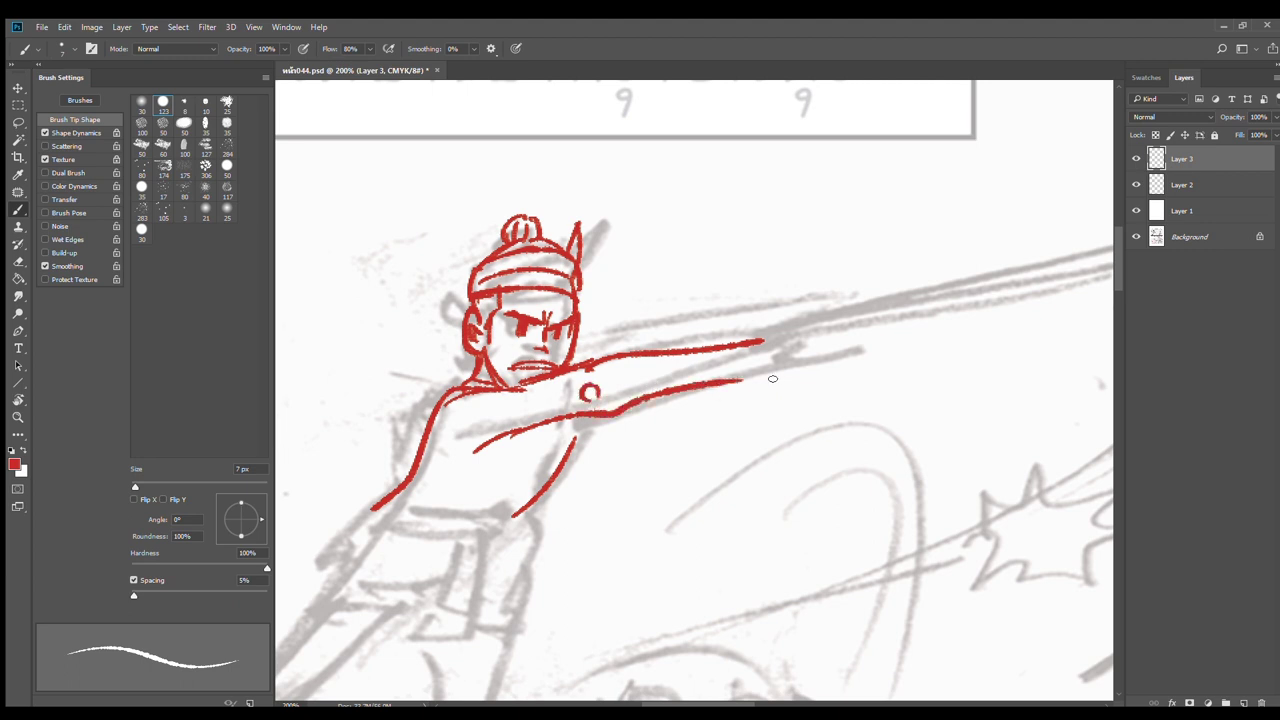
mouse_move(640, 396)
mouse_down()
mouse_move(836, 342)
mouse_move(776, 359)
mouse_move(754, 382)
mouse_move(738, 376)
mouse_move(794, 380)
mouse_move(762, 392)
mouse_move(802, 376)
mouse_up()
key(ctrl+z)
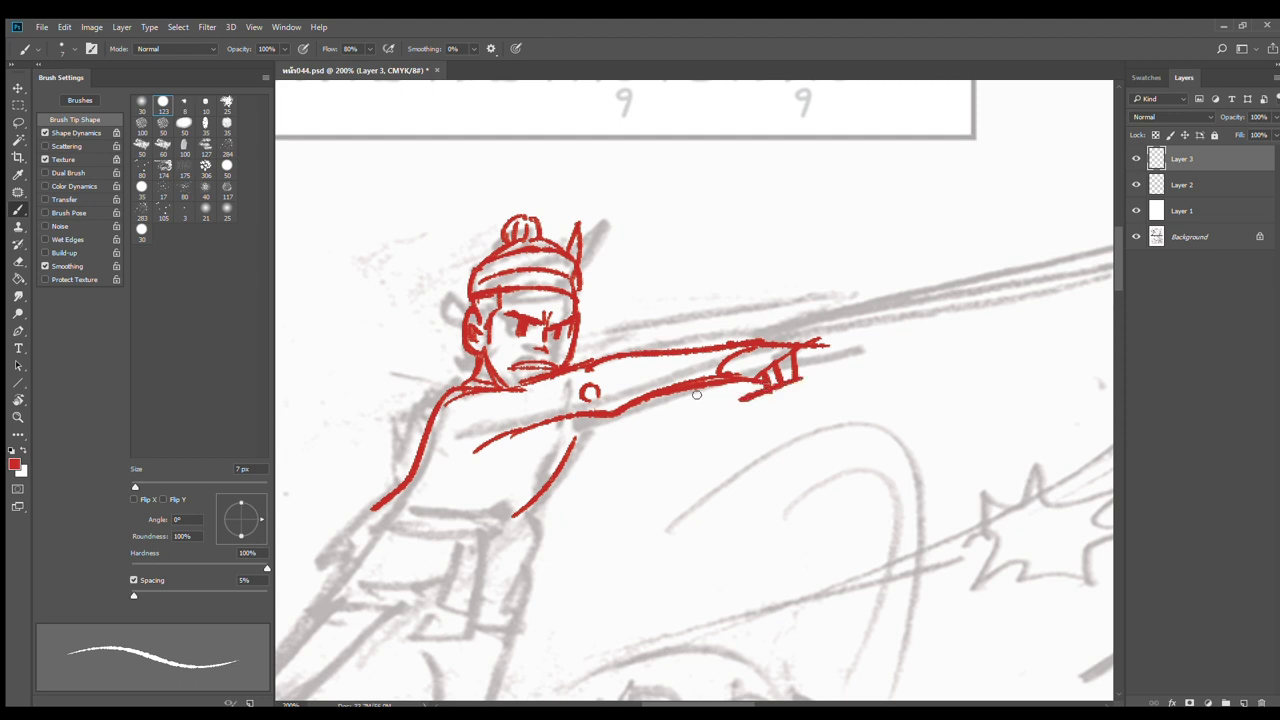
Draw the sword's guard in front of the fist and its long handle with a pointed pommel beneath the forearm
mouse_move(764, 385)
mouse_down()
mouse_move(628, 420)
mouse_move(842, 358)
mouse_move(824, 336)
mouse_move(825, 371)
mouse_move(798, 354)
mouse_up()
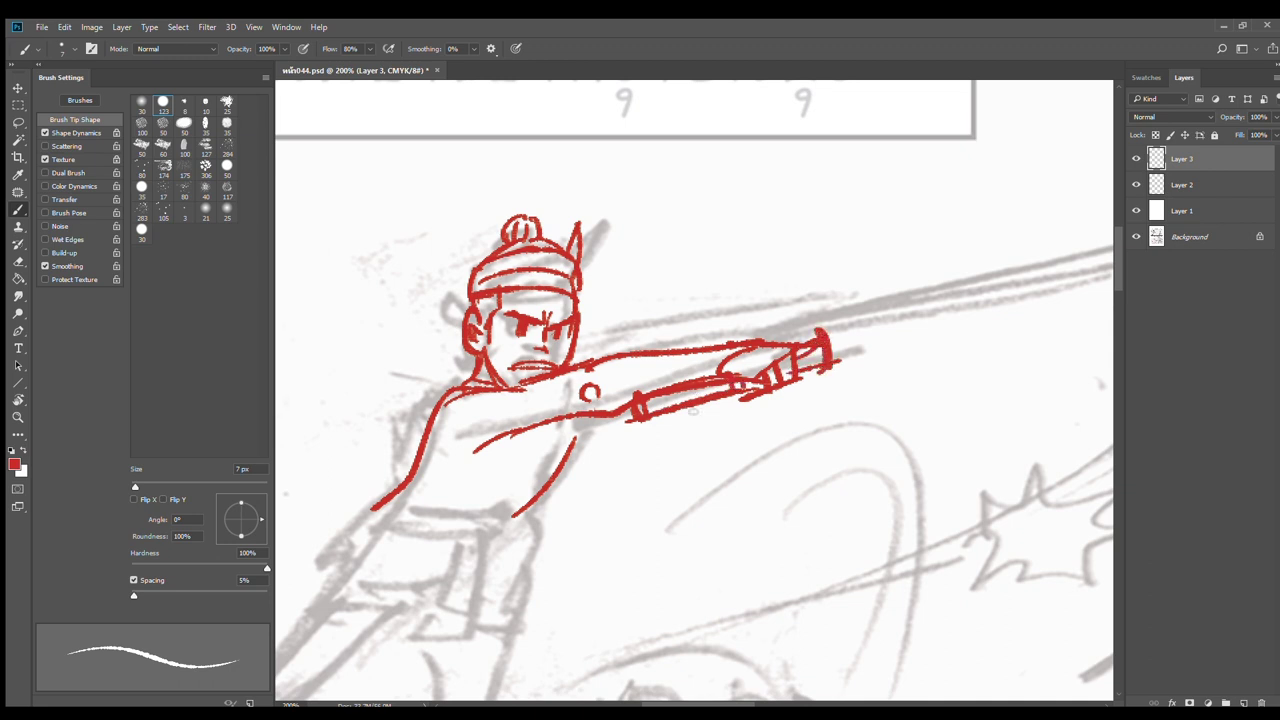
mouse_move(637, 398)
mouse_down()
mouse_move(613, 417)
mouse_move(726, 398)
mouse_up()
drag(834, 376, 652, 414)
drag(622, 370, 630, 422)
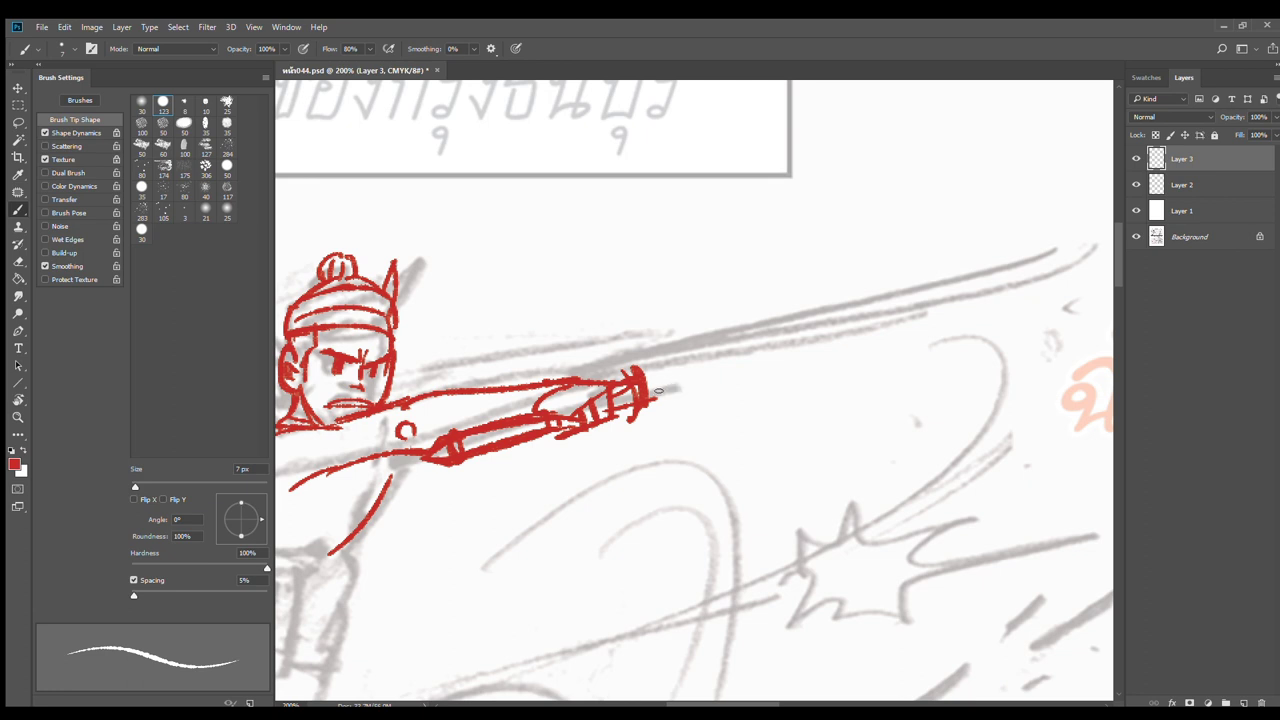
Draw the two edges of the long sword blade from the guard to its tip, retrying strokes until they taper together
drag(652, 396, 966, 274)
key(ctrl+z)
drag(650, 378, 1054, 284)
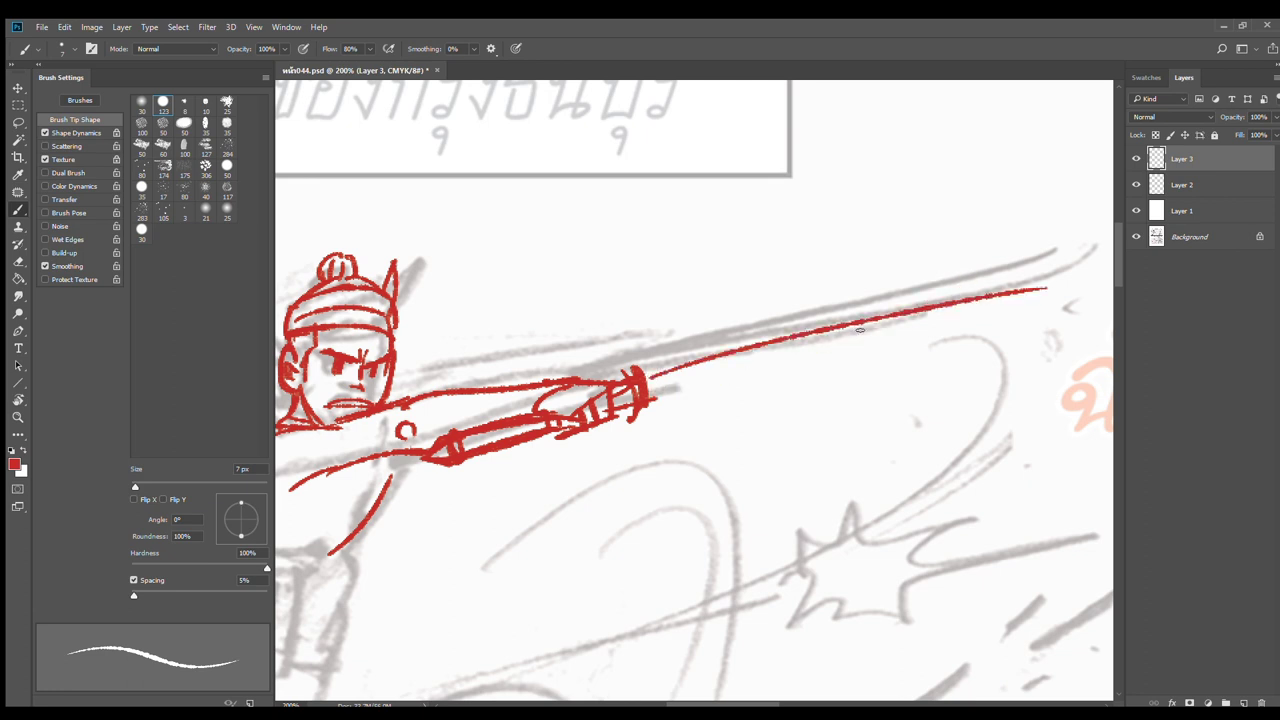
key(ctrl+z)
drag(652, 379, 1068, 268)
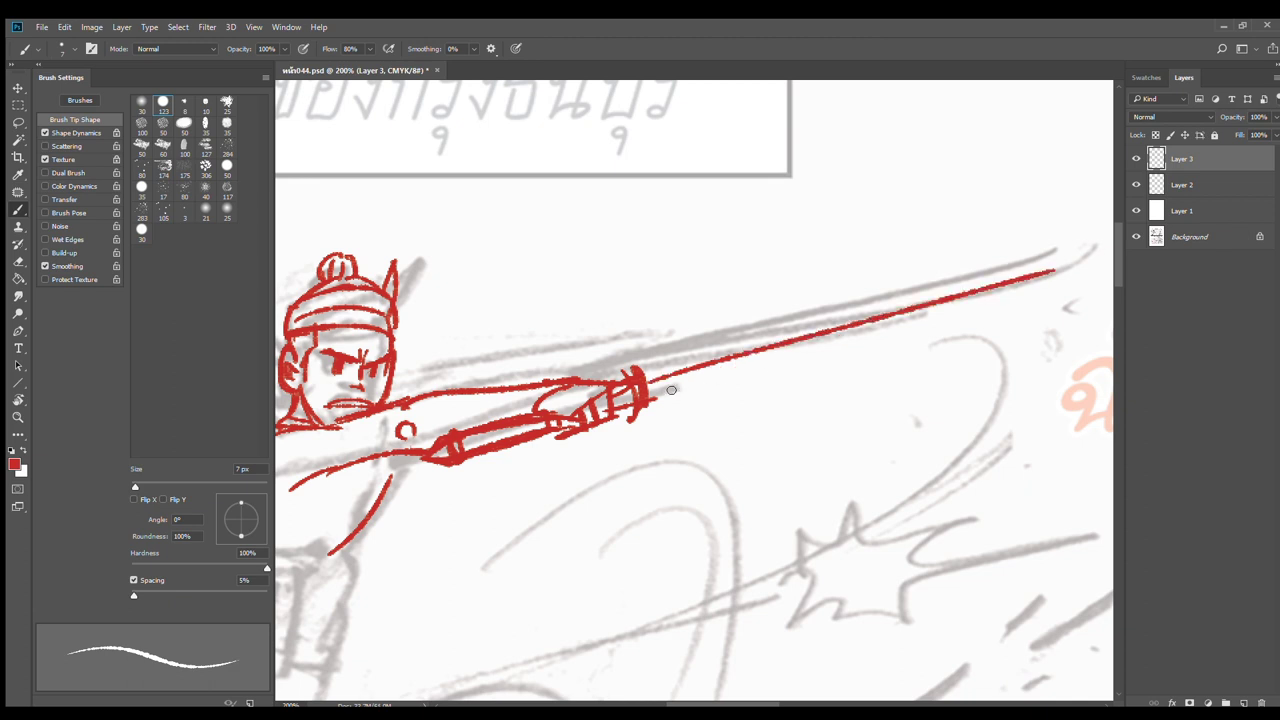
drag(670, 392, 1071, 268)
key(ctrl+z)
drag(652, 392, 1054, 271)
key(ctrl+z)
drag(654, 393, 1092, 268)
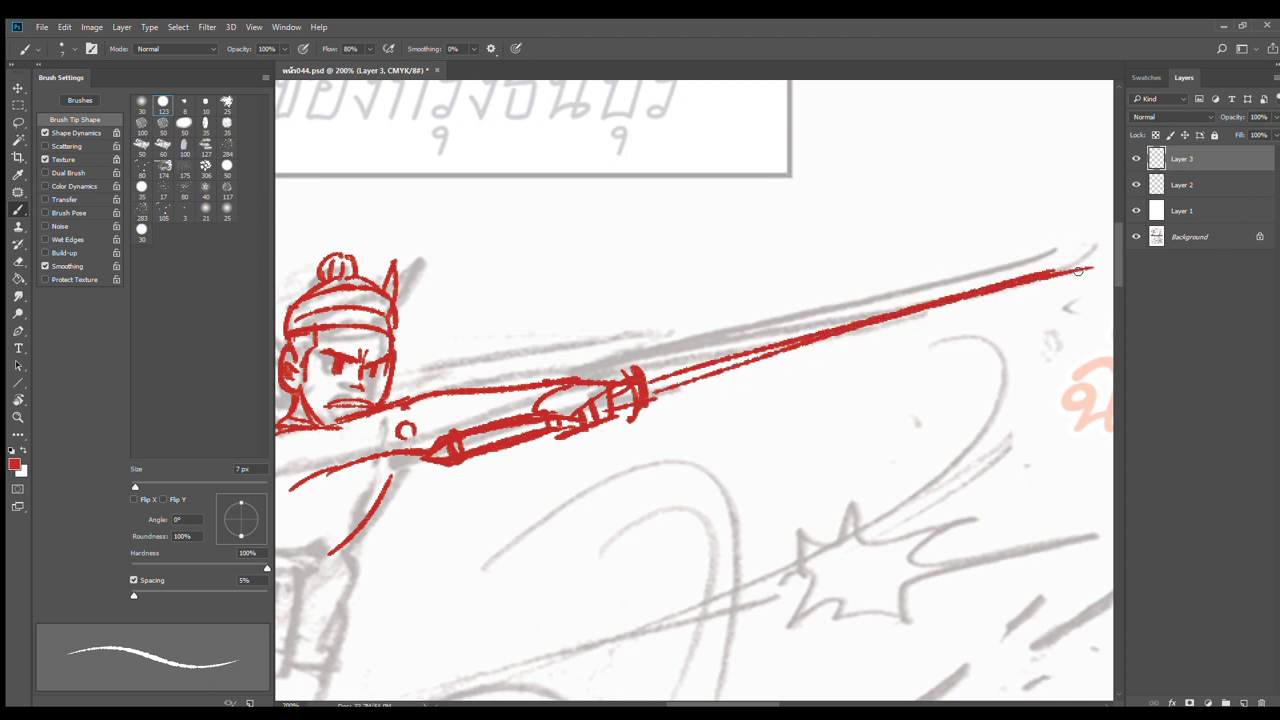
Erase the soldier's outstretched arm, hand and entire sword with the 25 px eraser
key(ctrl+minus)
key(ctrl+minus)
drag(669, 464, 864, 389)
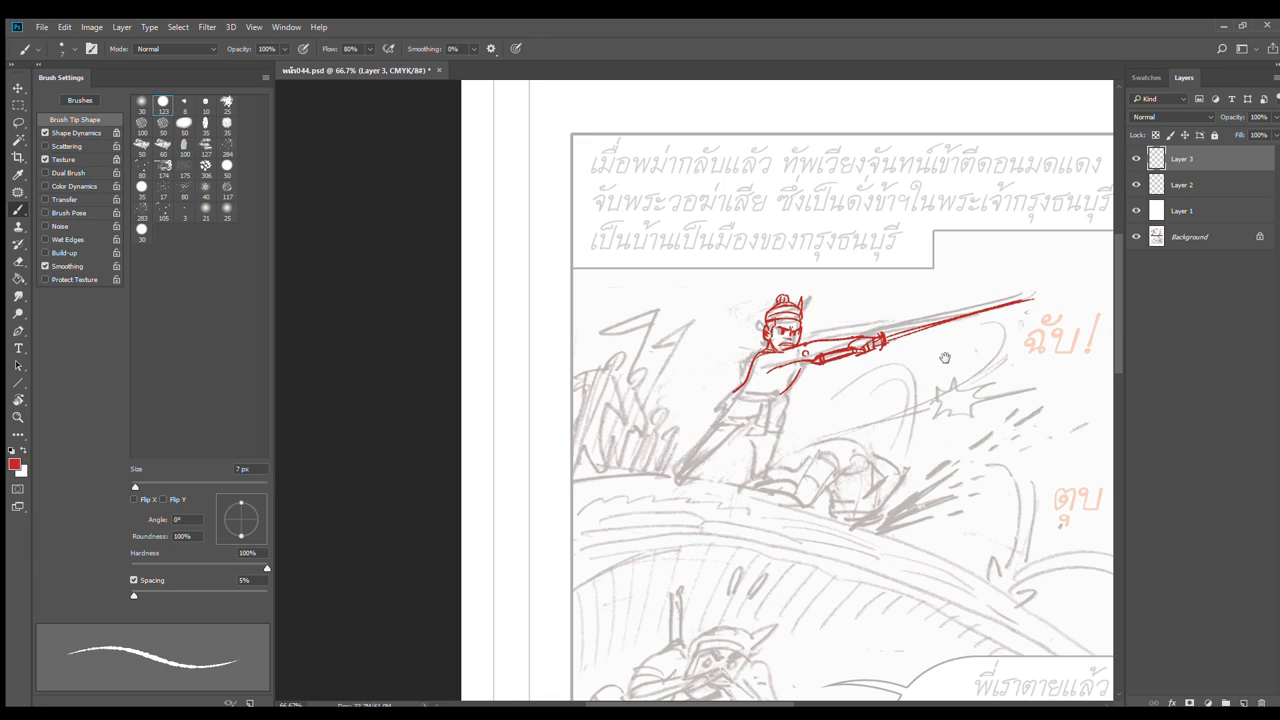
scroll(904, 364, up, 1)
key(e)
mouse_move(1084, 278)
mouse_down()
mouse_move(873, 334)
mouse_move(795, 328)
mouse_move(715, 357)
mouse_move(784, 364)
mouse_move(931, 325)
mouse_up()
drag(1080, 281, 987, 299)
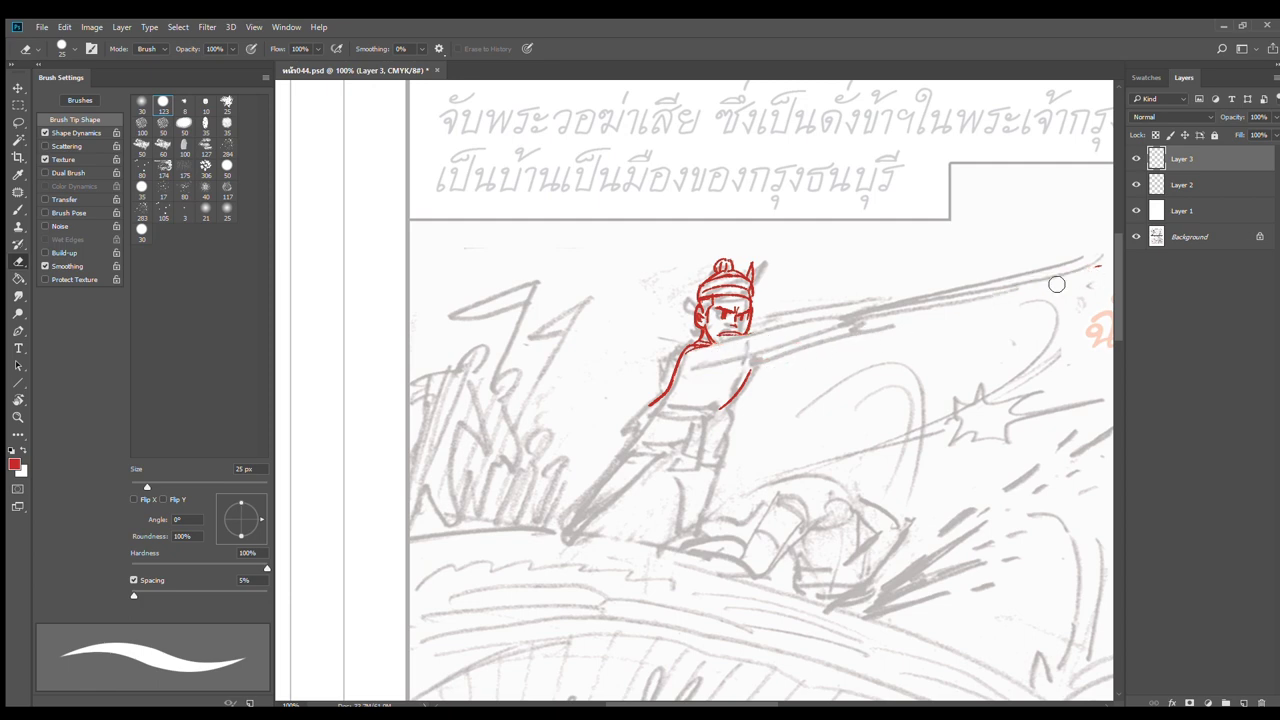
key(b)
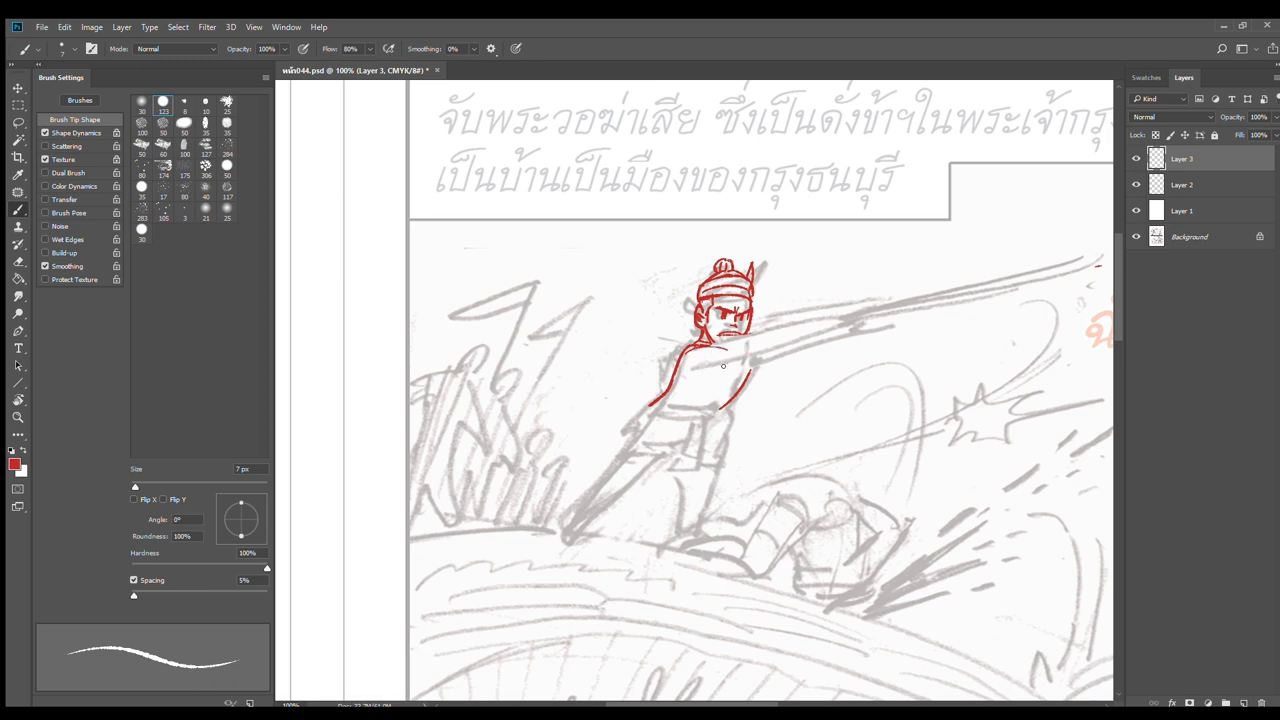
Erase the soldier's old shoulder and torso lines, and draw a new raised shoulder curve across his chin
key(e)
mouse_move(735, 350)
mouse_down()
mouse_move(700, 348)
mouse_move(662, 388)
mouse_move(696, 414)
mouse_move(786, 341)
mouse_up()
key(b)
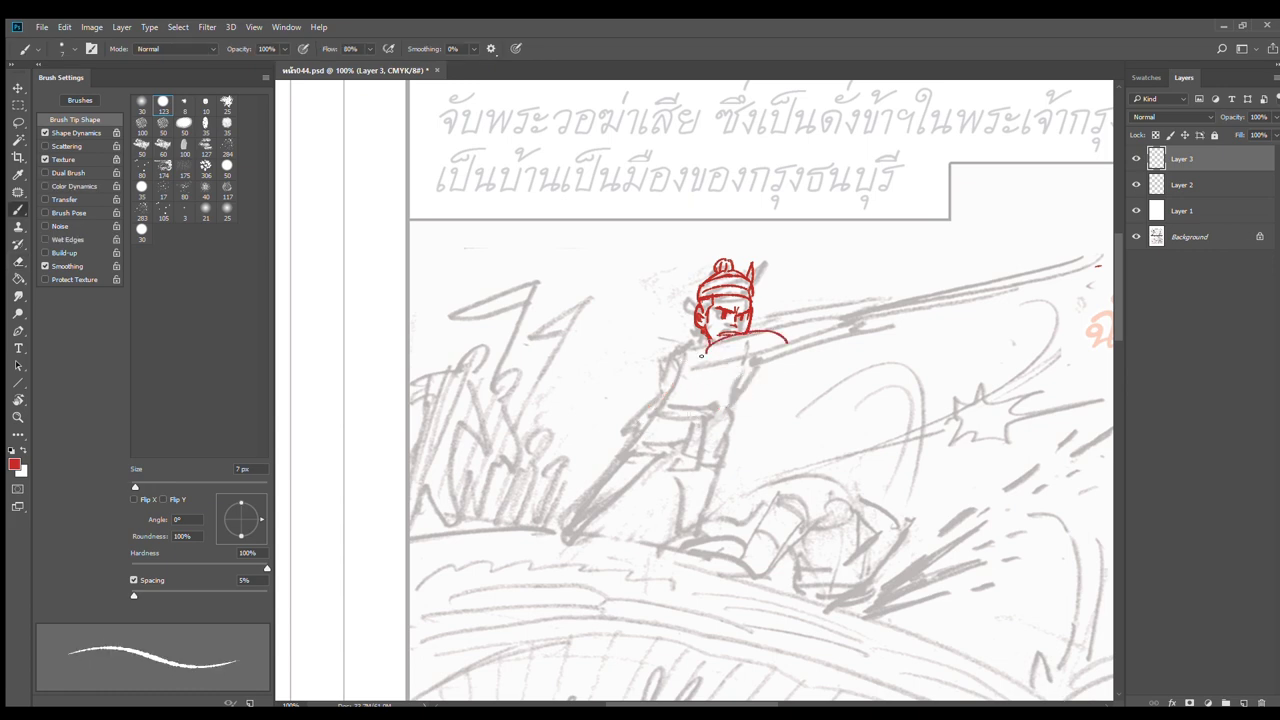
Sketch the back and front edges of the leaning torso and the lower edge of the raised arm
drag(705, 348, 644, 411)
key(ctrl+z)
drag(705, 348, 688, 393)
mouse_move(748, 362)
mouse_down()
mouse_move(808, 350)
mouse_move(718, 377)
mouse_move(752, 400)
mouse_up()
key(ctrl+z)
mouse_move(776, 356)
mouse_down()
mouse_move(763, 406)
mouse_move(716, 425)
mouse_up()
drag(710, 358, 672, 418)
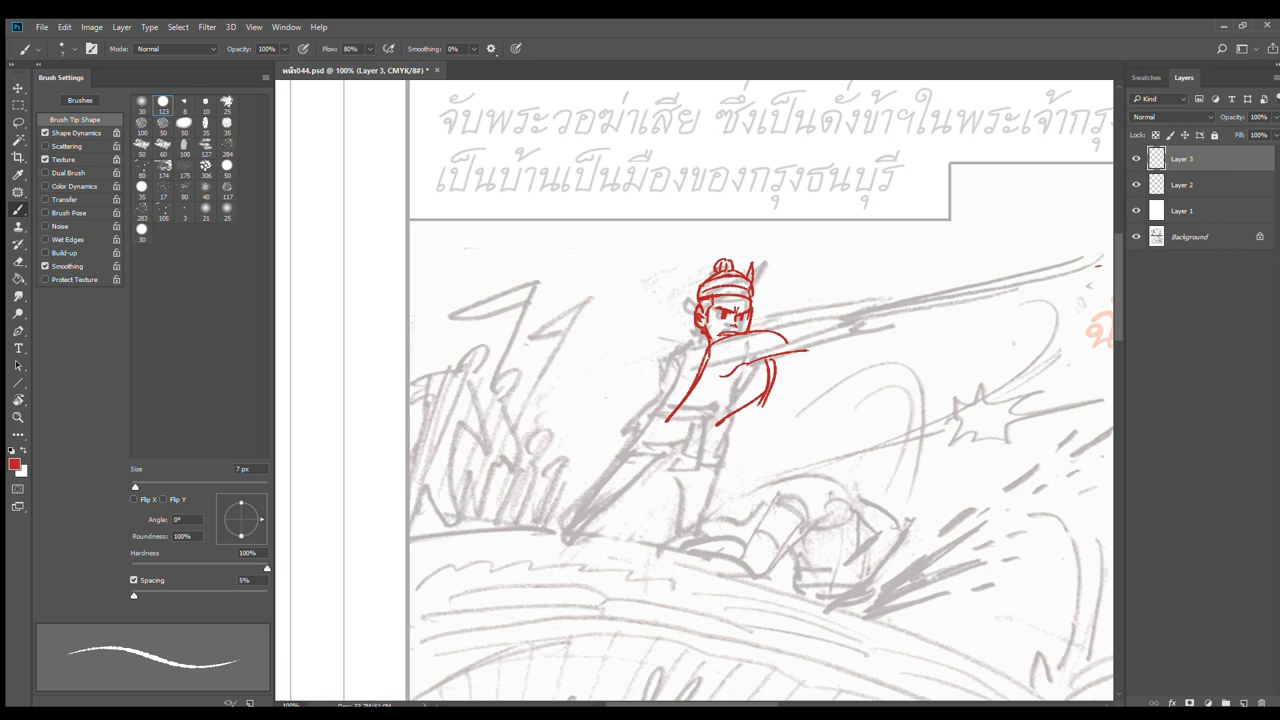
Erase the torso's side lines and redraw them bending at the waist and slanting back toward the rear leg
key(e)
mouse_move(765, 385)
mouse_down()
mouse_move(685, 400)
mouse_move(657, 432)
mouse_up()
key(b)
drag(704, 350, 690, 418)
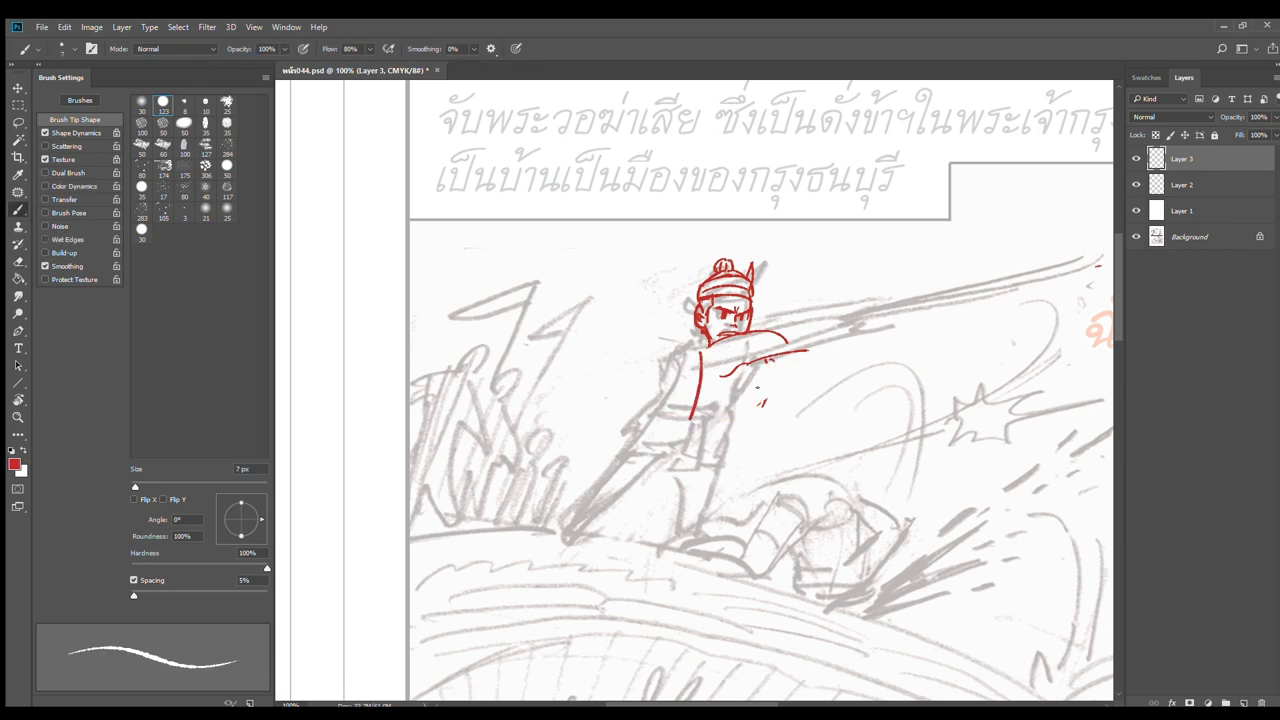
mouse_move(766, 356)
mouse_down()
mouse_move(762, 394)
mouse_move(652, 462)
mouse_up()
drag(698, 384, 641, 424)
Erase the rounded shoulder curve and redraw the upper arm reaching forward to the elbow
key(e)
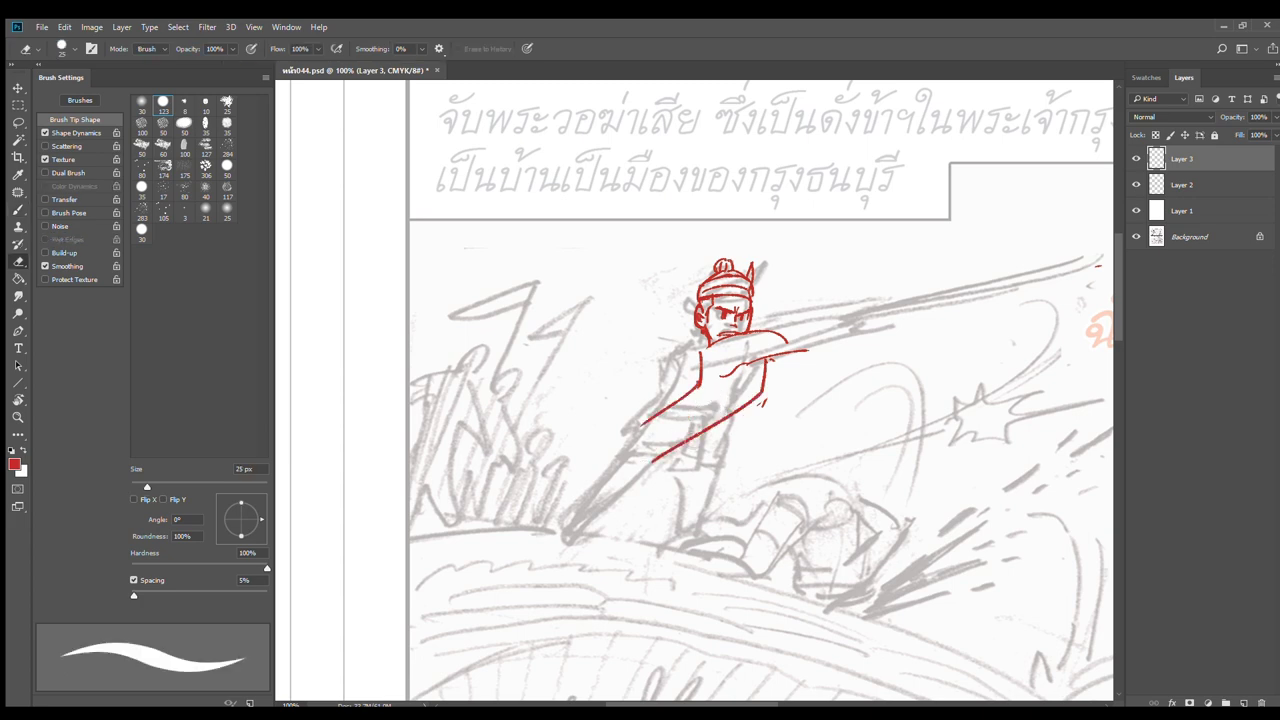
key(b)
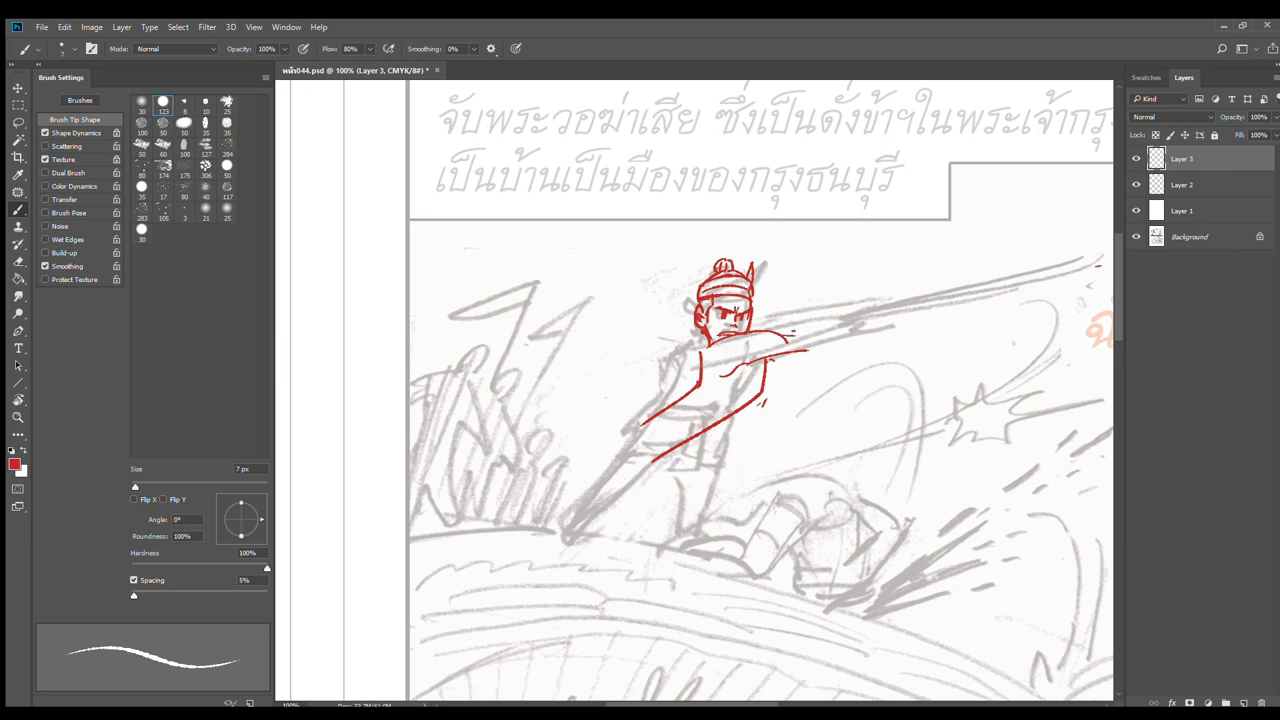
drag(711, 352, 728, 340)
key(e)
mouse_move(802, 328)
mouse_down()
mouse_move(770, 338)
mouse_move(805, 326)
mouse_up()
key(b)
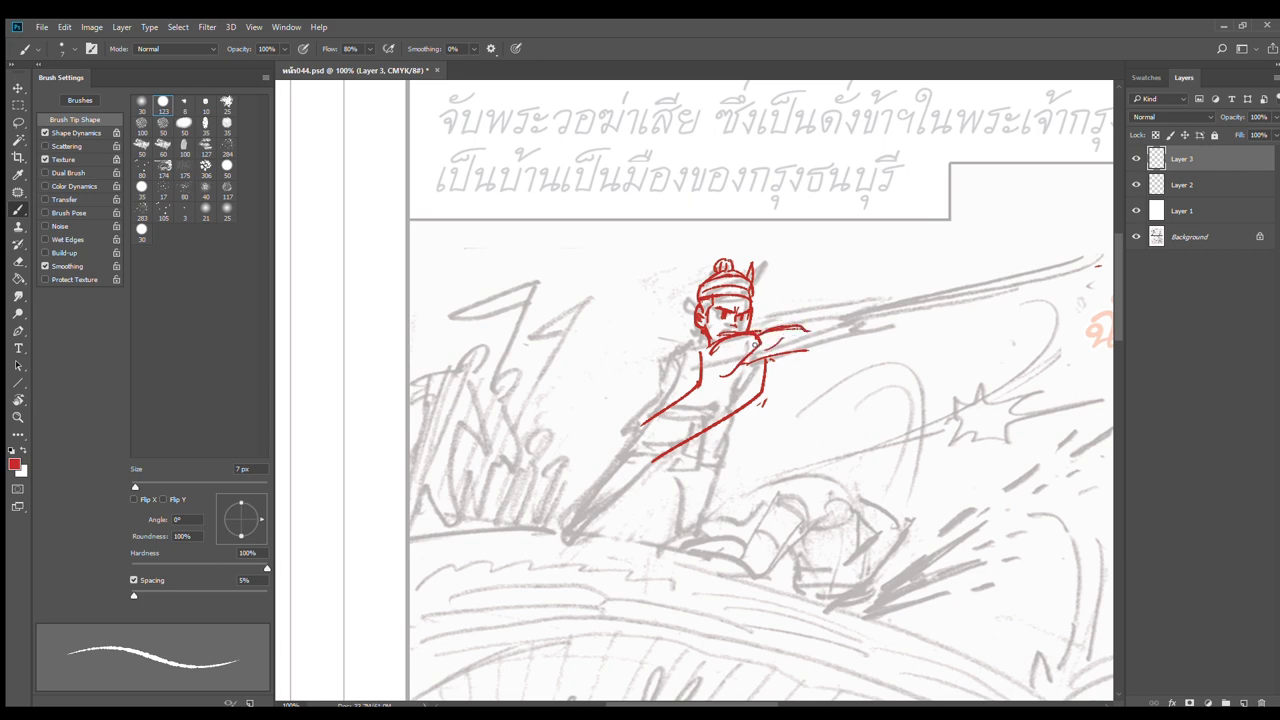
Add the shoulder and chest contour under the chin, and extend the lower edge of the reaching arm
mouse_move(728, 366)
mouse_down()
mouse_move(785, 335)
mouse_move(765, 345)
mouse_move(762, 334)
mouse_move(723, 375)
mouse_up()
key(e)
key(b)
key(ctrl+z)
drag(768, 352, 844, 340)
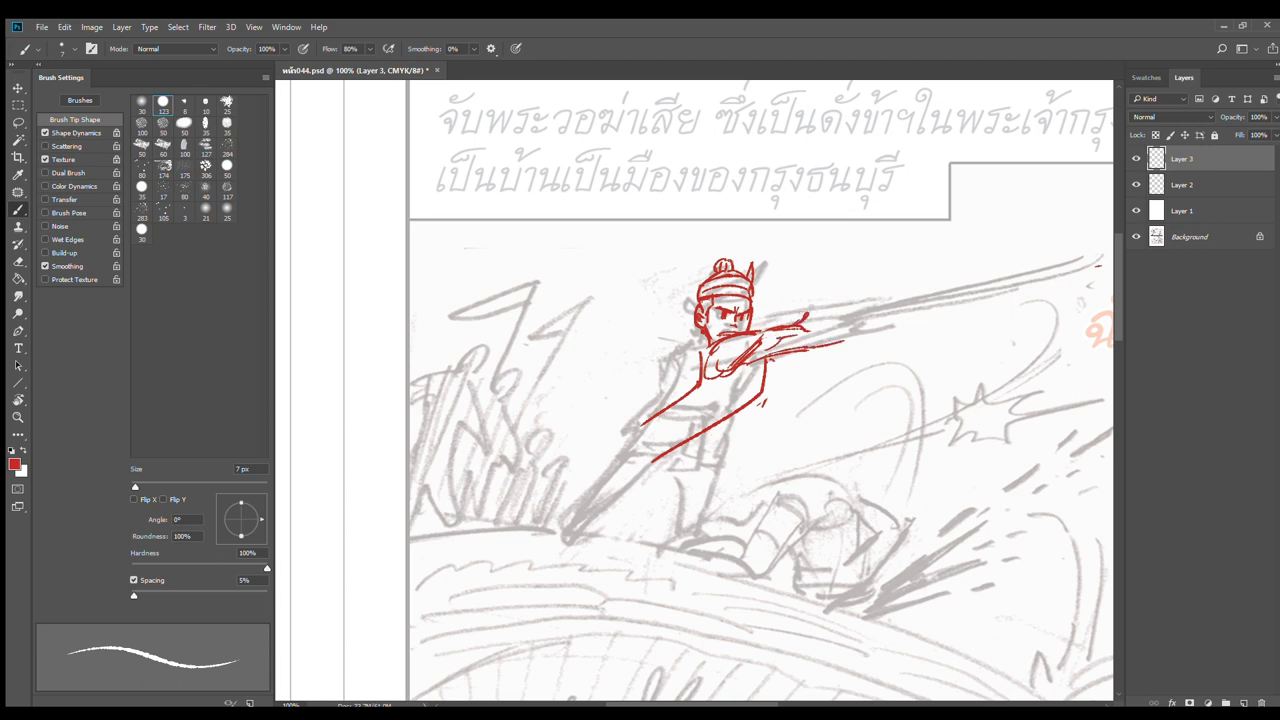
Draw the soldier's forearms angled upward, with his hands gripping a sword handle in front of him
drag(797, 321, 859, 297)
mouse_move(796, 353)
mouse_down()
mouse_move(826, 347)
mouse_move(905, 270)
mouse_move(921, 285)
mouse_move(905, 293)
mouse_move(926, 310)
mouse_move(912, 312)
mouse_move(933, 315)
mouse_up()
key(ctrl+alt+z)
key(ctrl+alt+z)
key(ctrl+alt+z)
key(ctrl+z)
drag(840, 298, 900, 268)
Draw the curved sword blade as two arcs sweeping back over the headwear, plus the handle end beyond the hands
drag(680, 236, 878, 282)
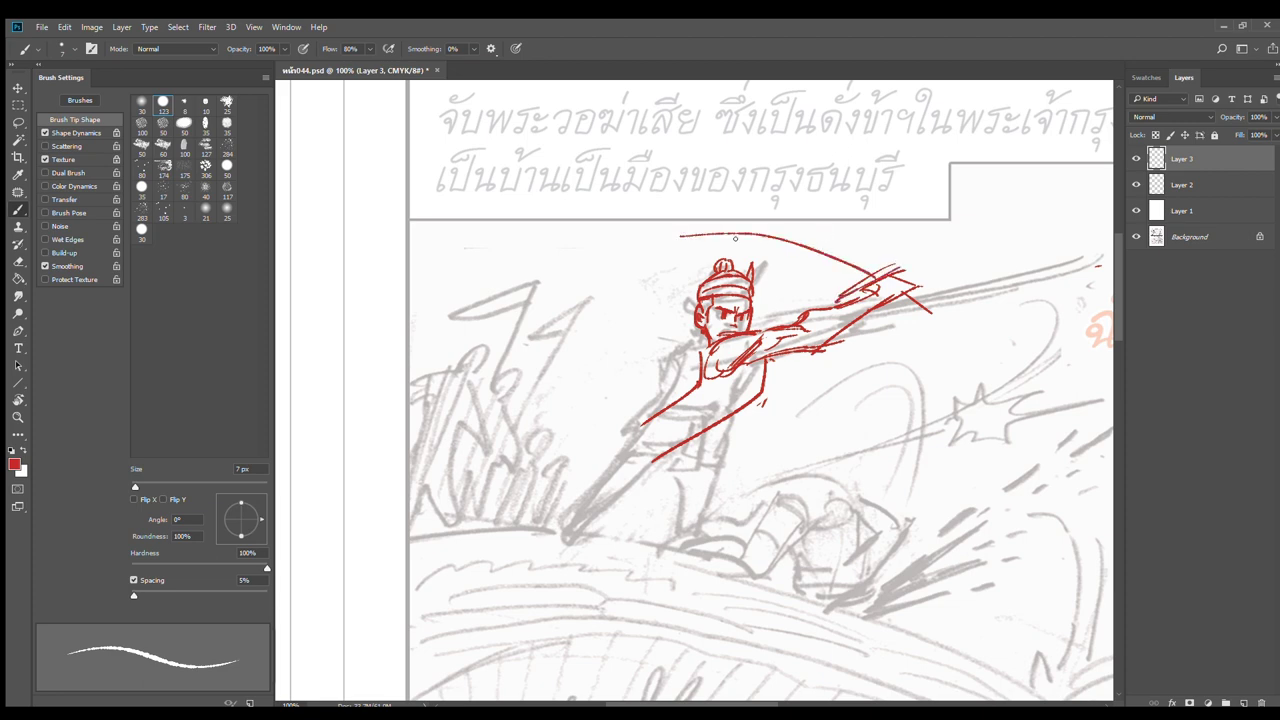
drag(772, 221, 926, 277)
key(ctrl+z)
mouse_move(691, 247)
mouse_down()
mouse_move(875, 292)
mouse_move(920, 323)
mouse_up()
Draw a large sweeping arc from the caption box around the sound-effect text and back down to the rear foot
drag(852, 214, 729, 211)
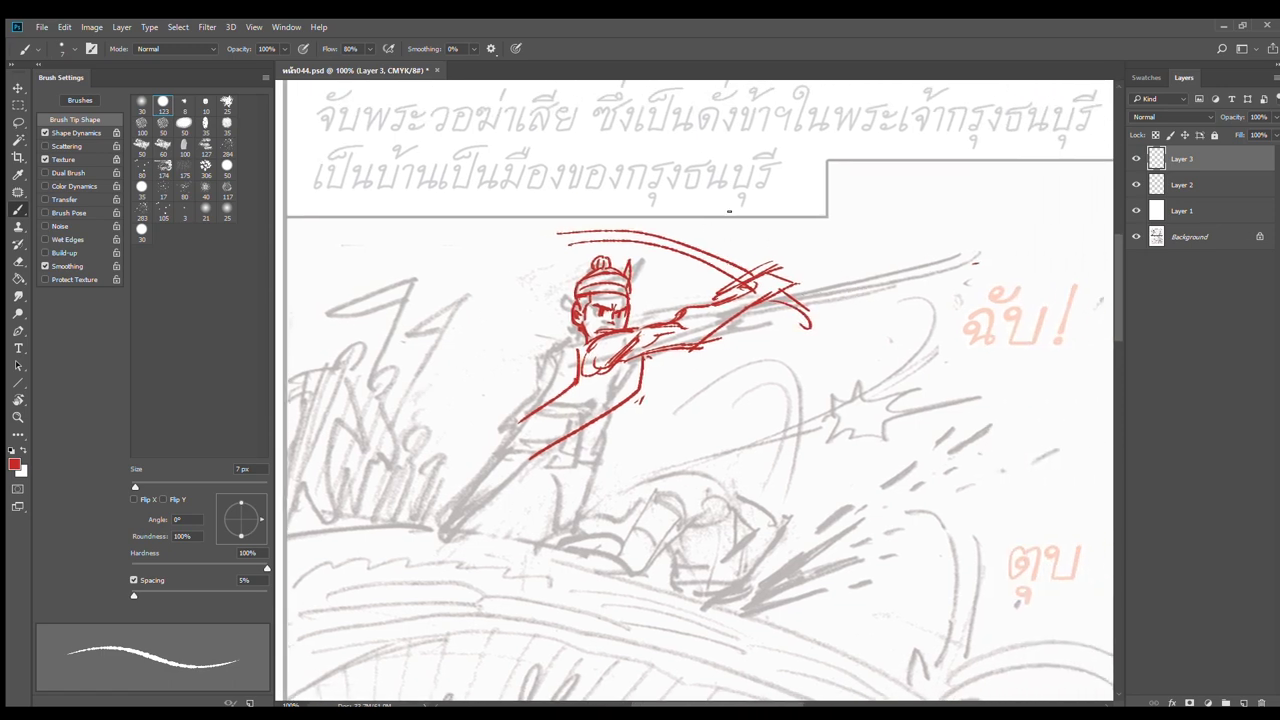
drag(652, 204, 404, 527)
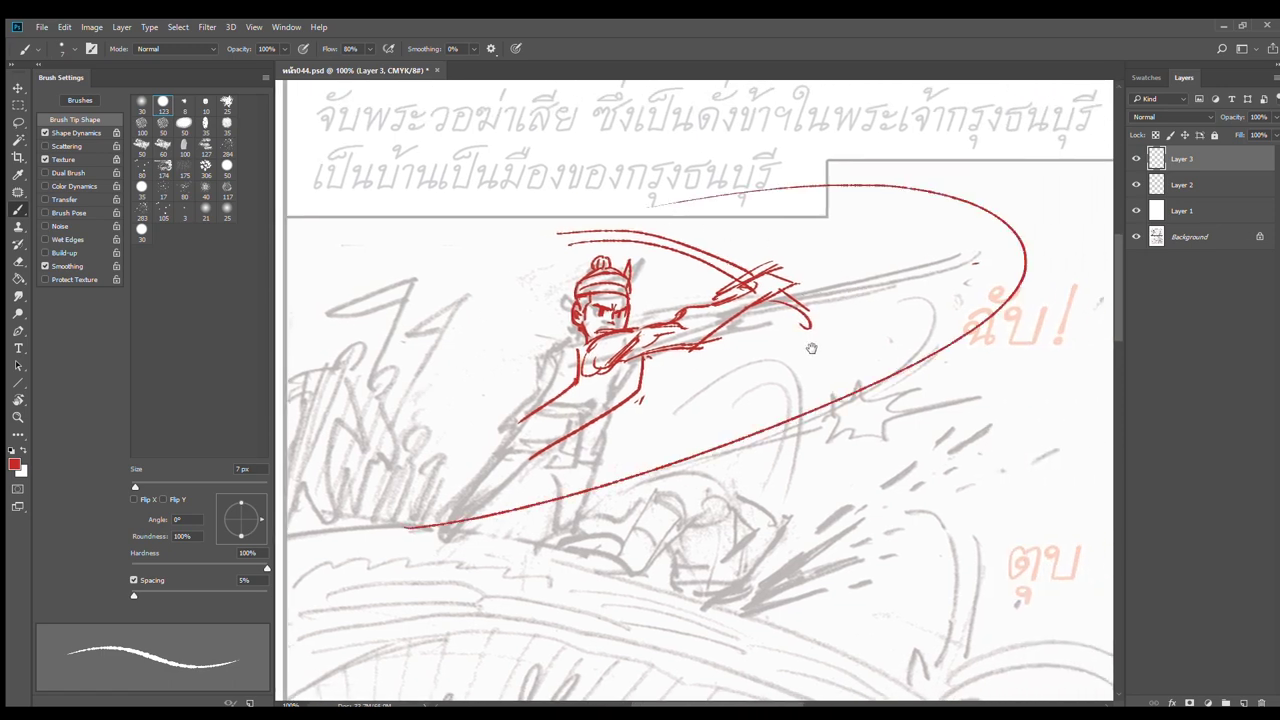
drag(814, 363, 846, 343)
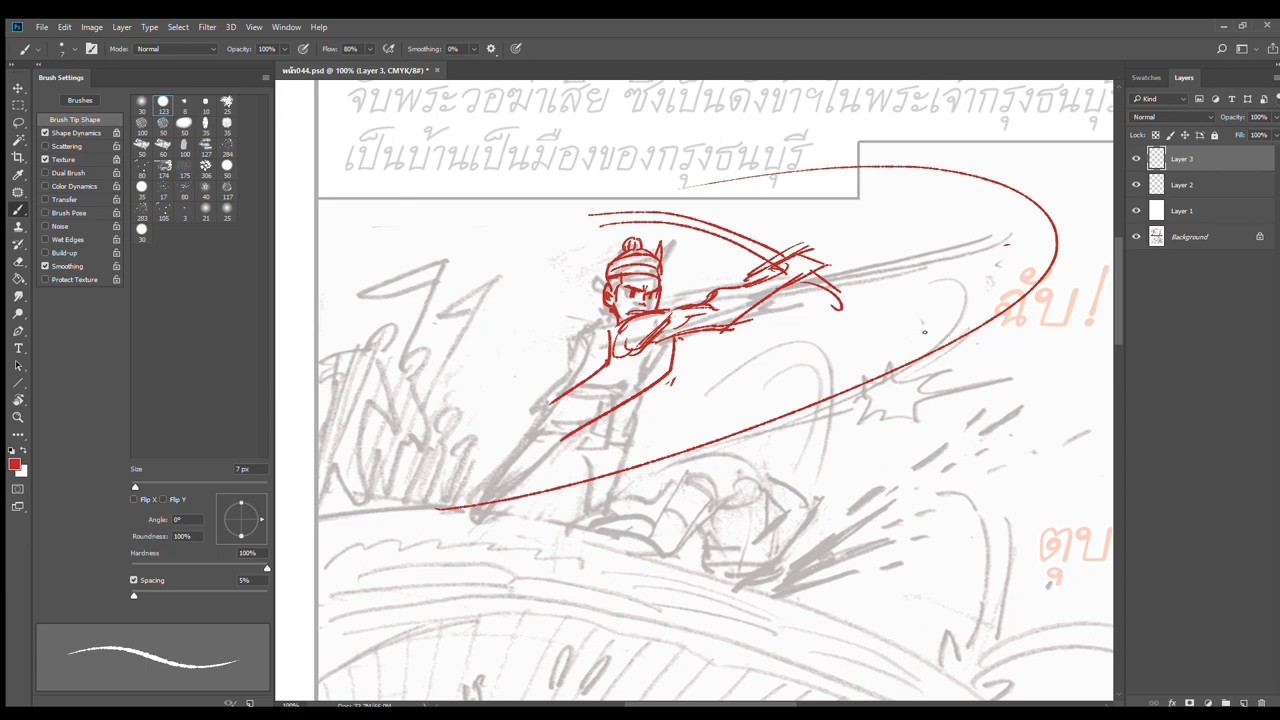
Erase the rough side lines and lower edge of the soldier's torso beneath the shoulder
scroll(706, 317, up, 1)
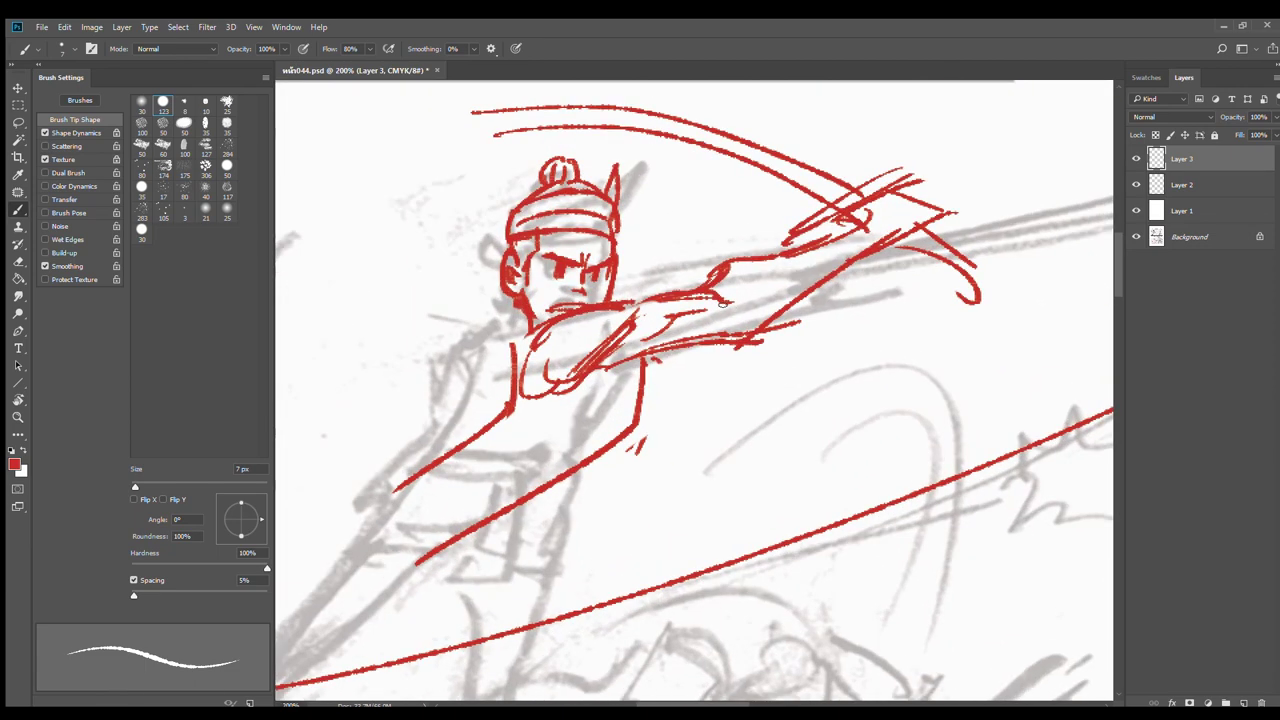
key(e)
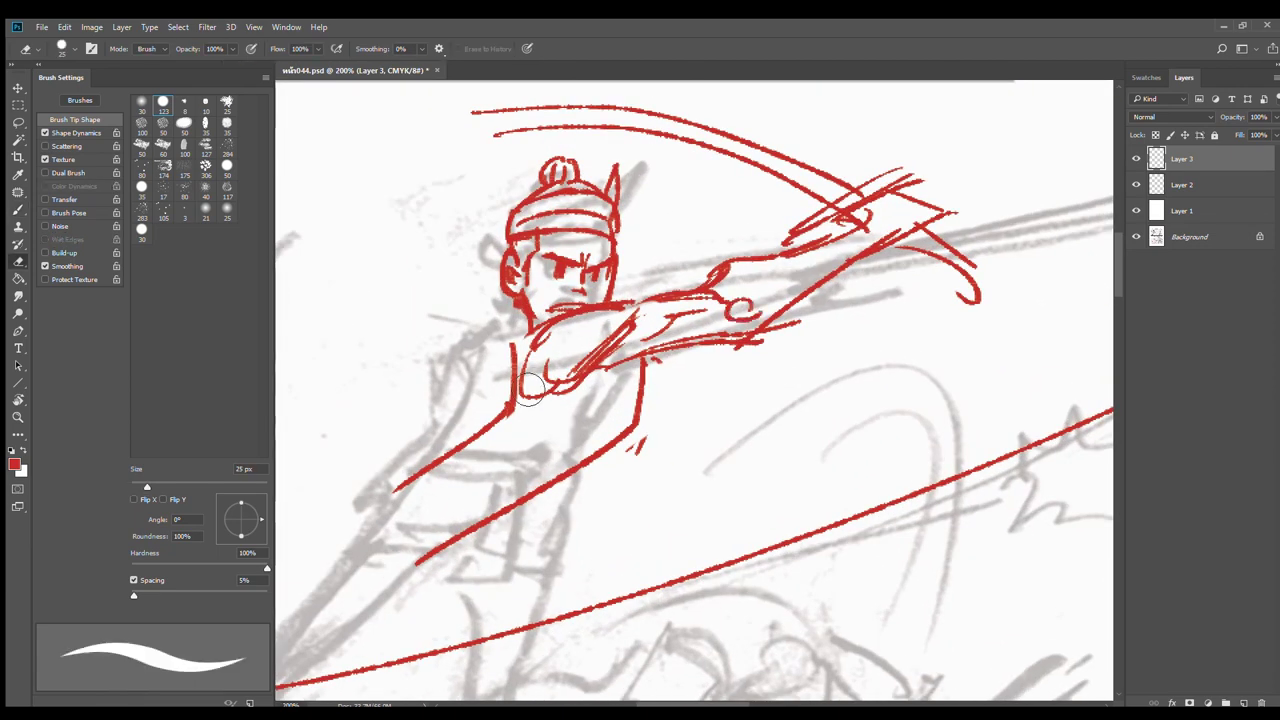
drag(502, 416, 526, 358)
mouse_move(655, 378)
mouse_down()
mouse_move(624, 463)
mouse_move(530, 488)
mouse_up()
drag(648, 452, 424, 560)
key(b)
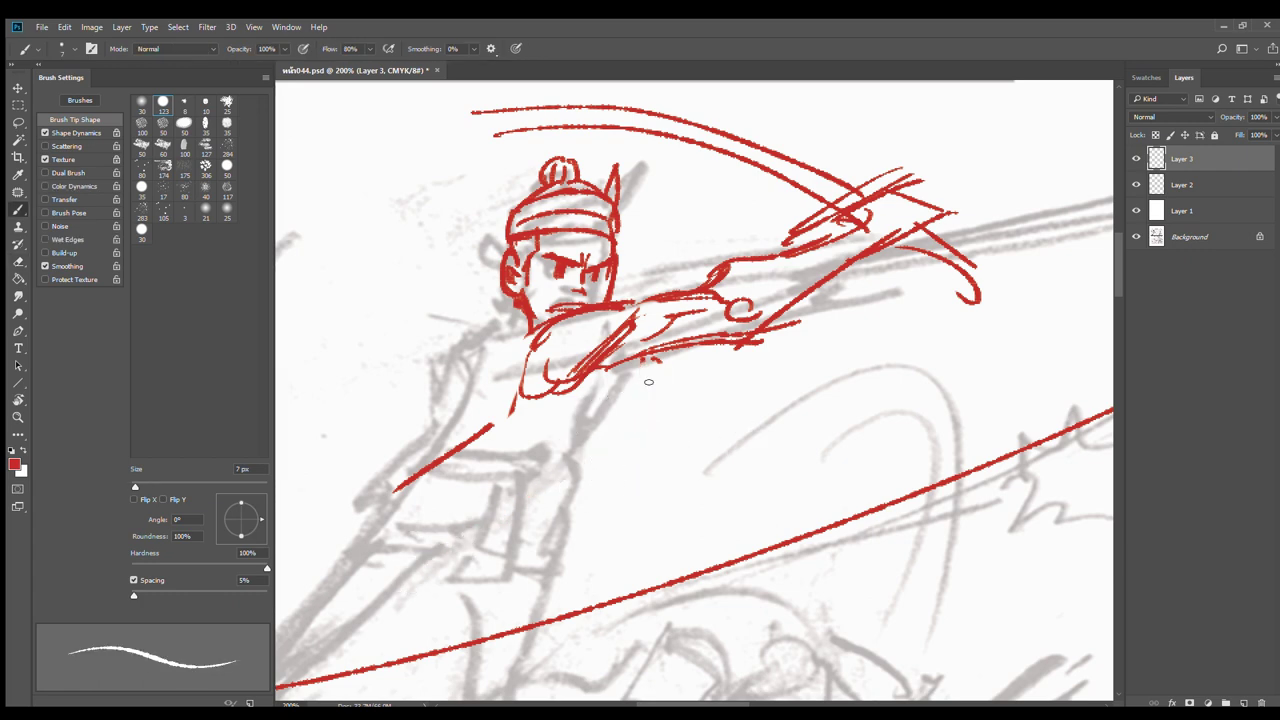
Redraw the soldier's back contour from the shoulder down, and add the far chest shape beneath the reaching arm
drag(656, 357, 649, 403)
drag(546, 326, 495, 426)
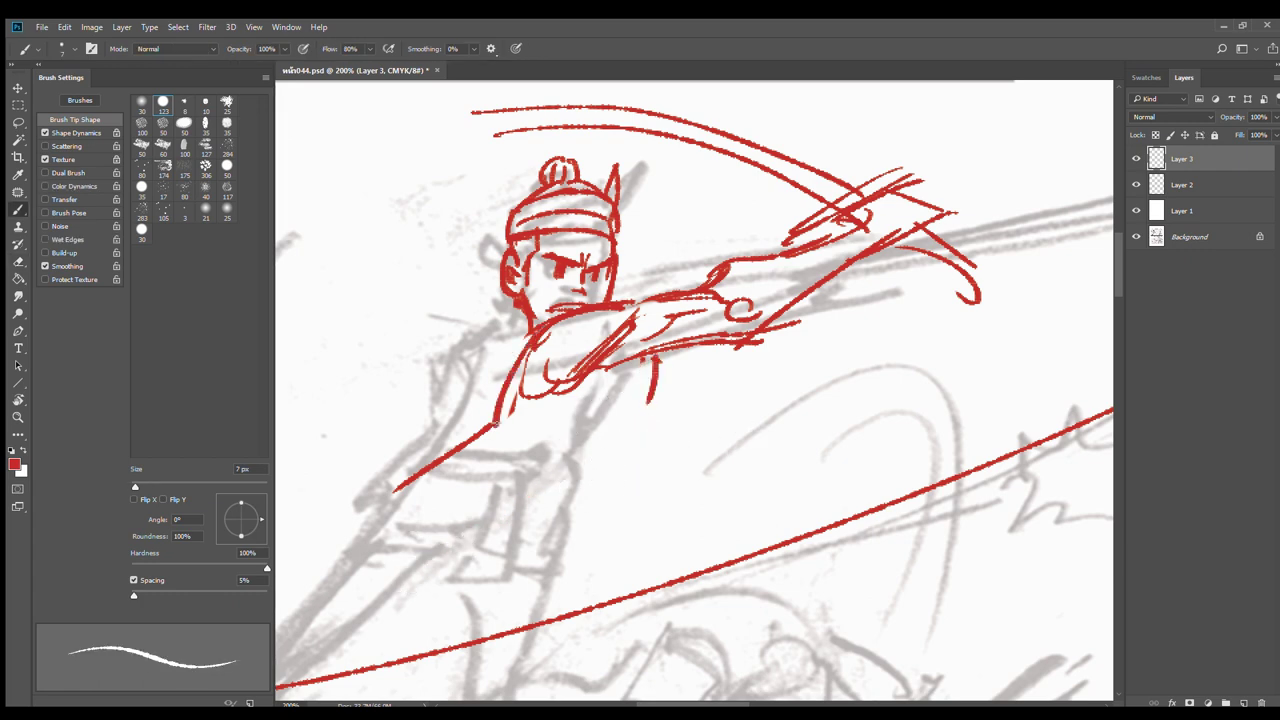
drag(604, 366, 606, 424)
mouse_move(612, 370)
mouse_down()
mouse_move(607, 416)
mouse_move(652, 397)
mouse_up()
drag(660, 354, 638, 426)
drag(689, 410, 854, 301)
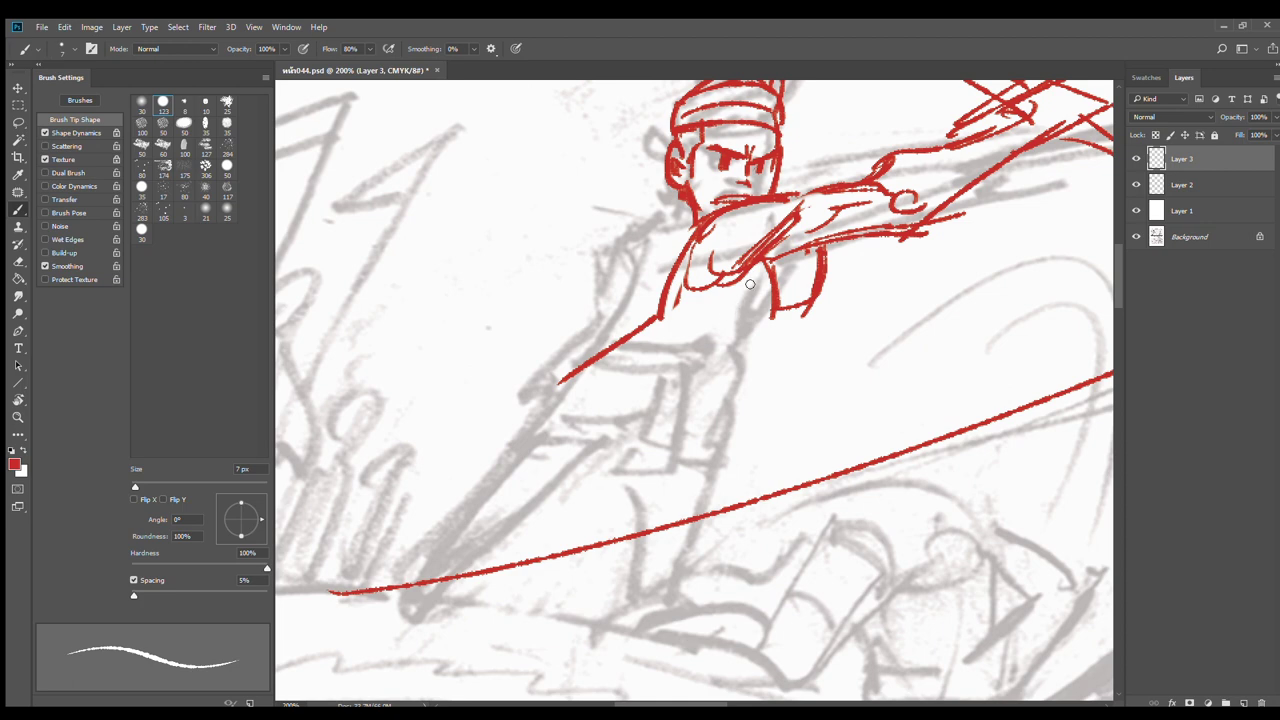
Draw the soldier's near side edge, short rib marks, and the belly line curving down to the waist
mouse_move(750, 284)
mouse_down()
mouse_move(655, 306)
mouse_move(673, 340)
mouse_up()
key(ctrl+z)
drag(736, 293, 642, 353)
mouse_move(740, 290)
mouse_down()
mouse_move(751, 318)
mouse_move(720, 340)
mouse_up()
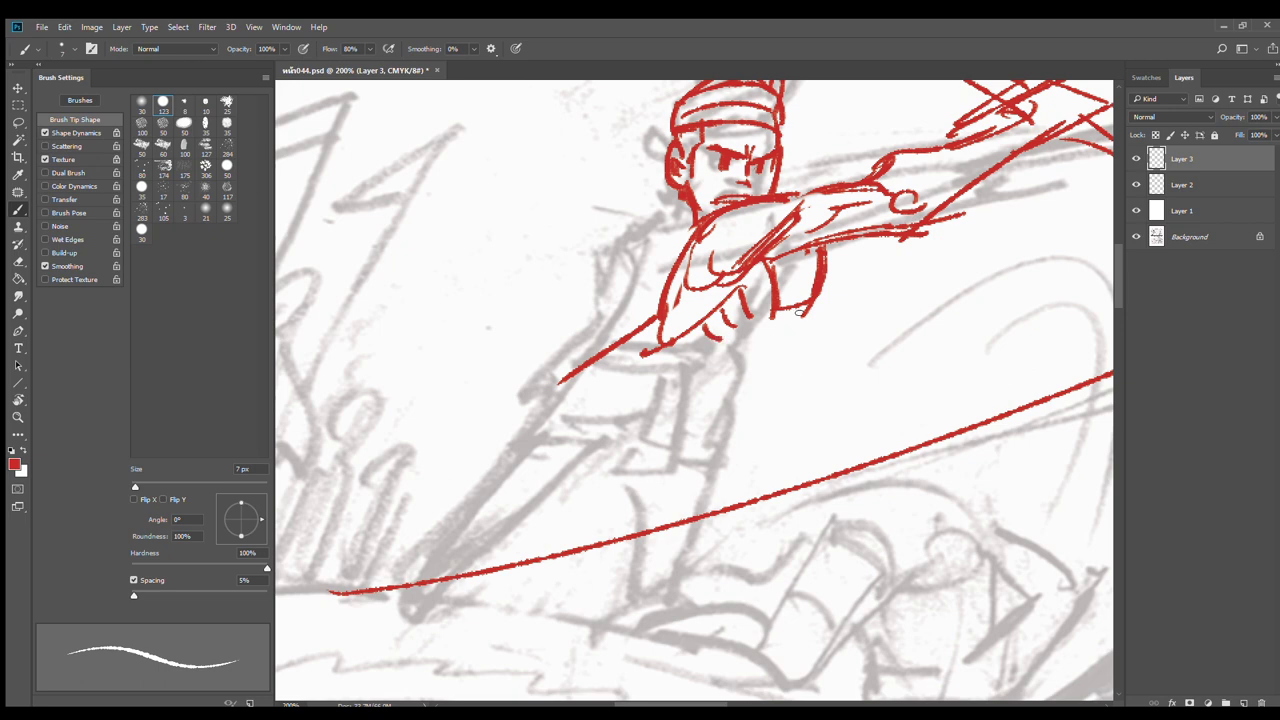
mouse_move(798, 312)
mouse_down()
mouse_move(774, 347)
mouse_move(678, 390)
mouse_up()
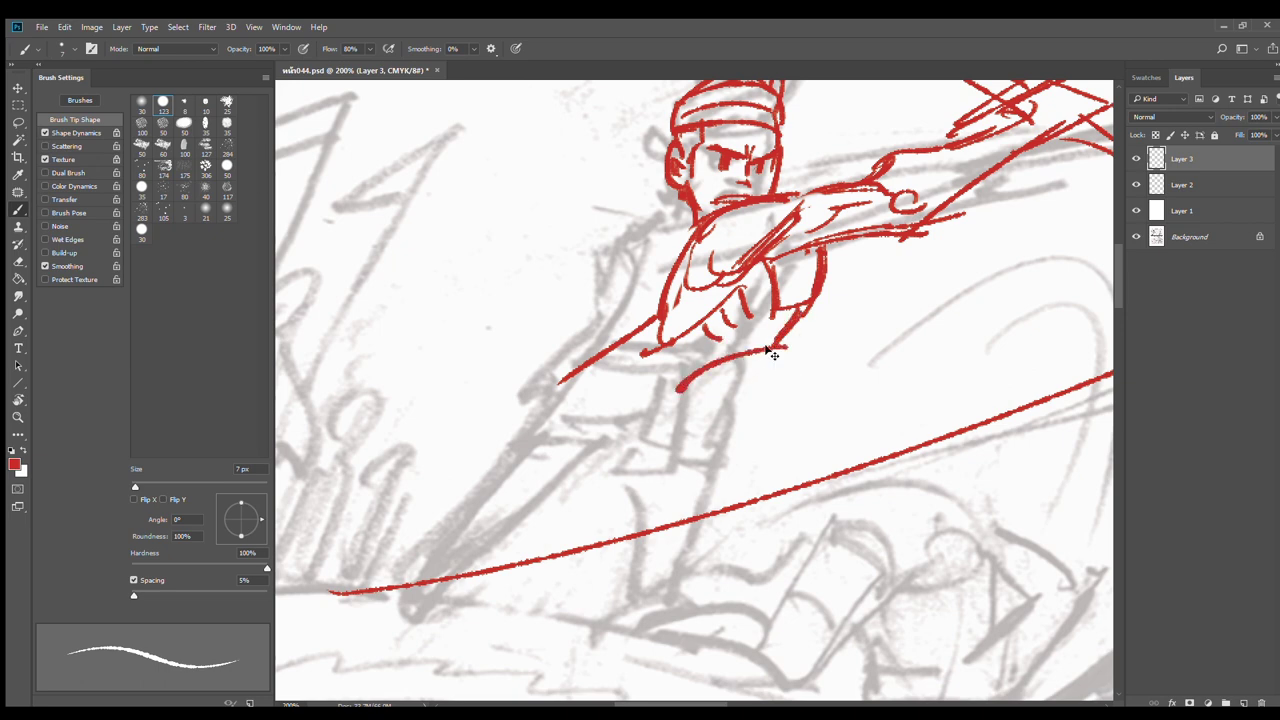
key(ctrl+z)
mouse_move(774, 345)
mouse_down()
mouse_move(678, 389)
mouse_move(774, 353)
mouse_move(680, 400)
mouse_up()
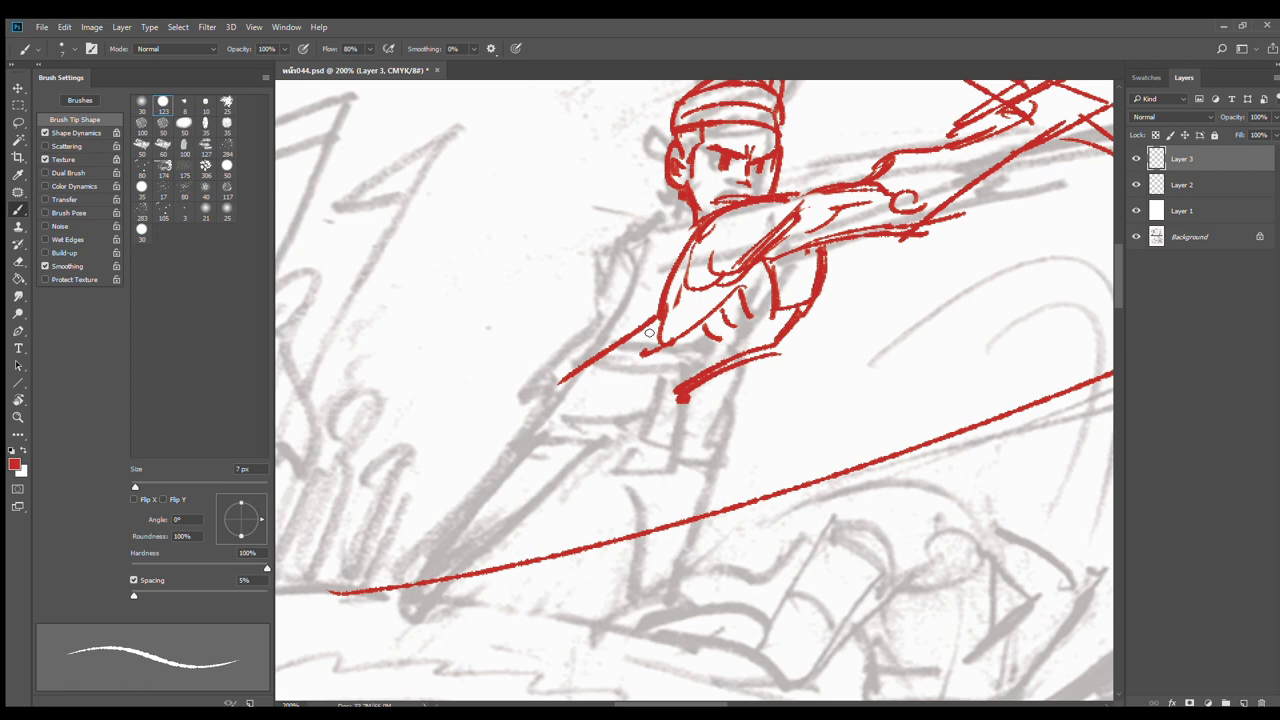
Draw the curved waistband around the hips, with a knotted sash and a pointed cloth flap hanging below it
drag(649, 333, 704, 388)
mouse_move(654, 318)
mouse_down()
mouse_move(636, 391)
mouse_move(685, 372)
mouse_move(755, 398)
mouse_move(713, 401)
mouse_move(725, 432)
mouse_up()
key(ctrl+z)
mouse_move(714, 392)
mouse_down()
mouse_move(710, 431)
mouse_move(701, 402)
mouse_move(754, 406)
mouse_up()
mouse_move(668, 403)
mouse_down()
mouse_move(729, 483)
mouse_move(792, 434)
mouse_up()
drag(790, 434, 738, 479)
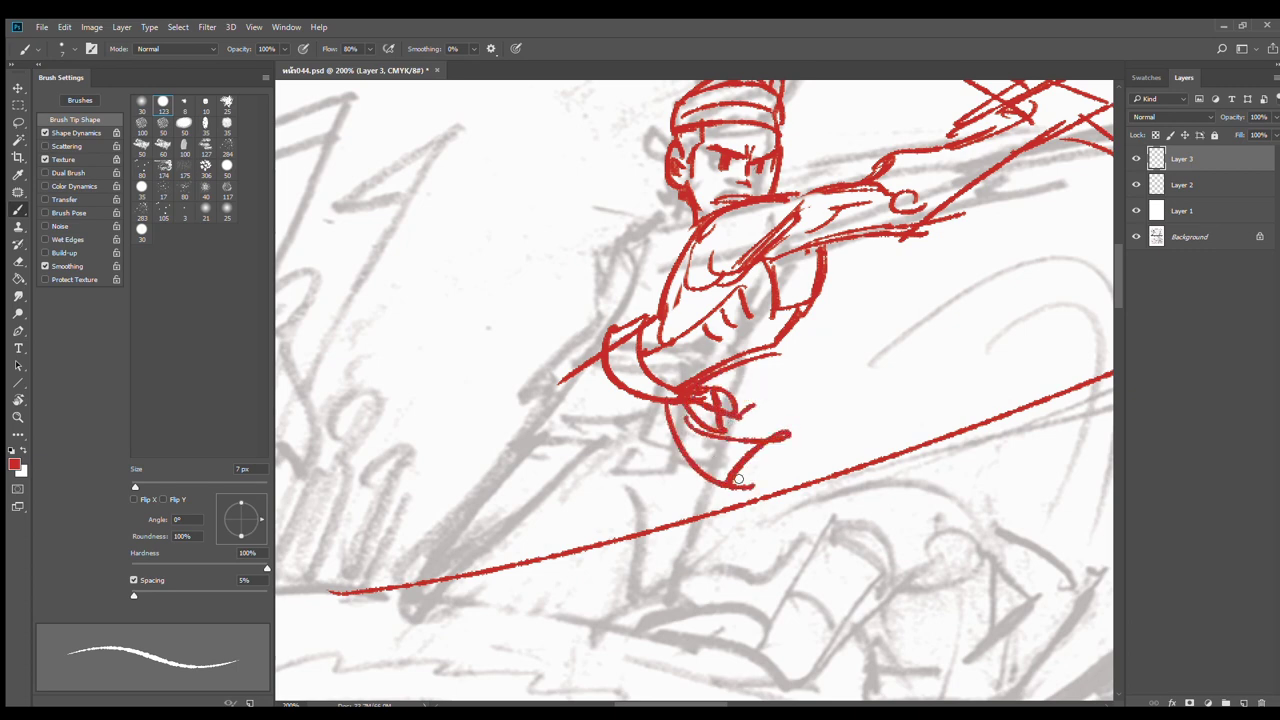
Erase the soldier's mouth and jaw lines and redraw the lower face and neck
alt+click(692, 450)
ctrl+click(740, 309)
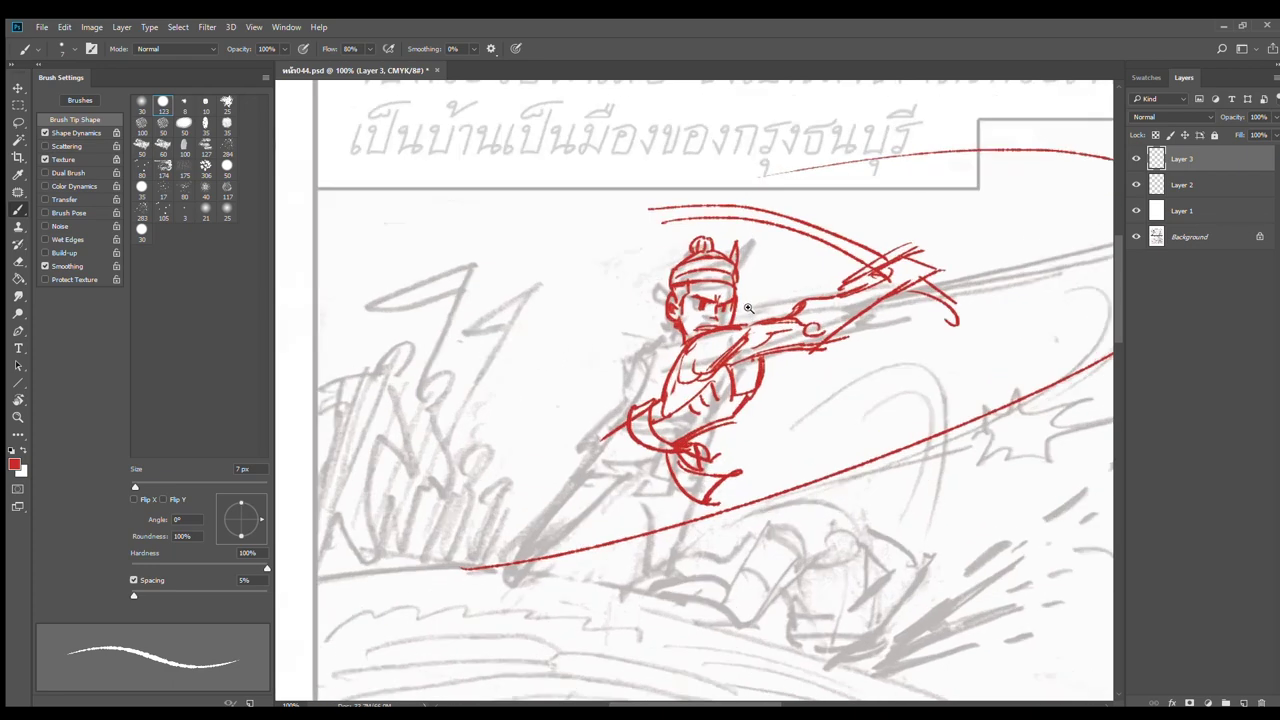
key(e)
mouse_move(682, 306)
mouse_down()
mouse_move(690, 316)
mouse_move(683, 300)
mouse_move(715, 299)
mouse_move(701, 289)
mouse_move(682, 301)
mouse_move(703, 306)
mouse_up()
key(b)
key(e)
key(b)
key(e)
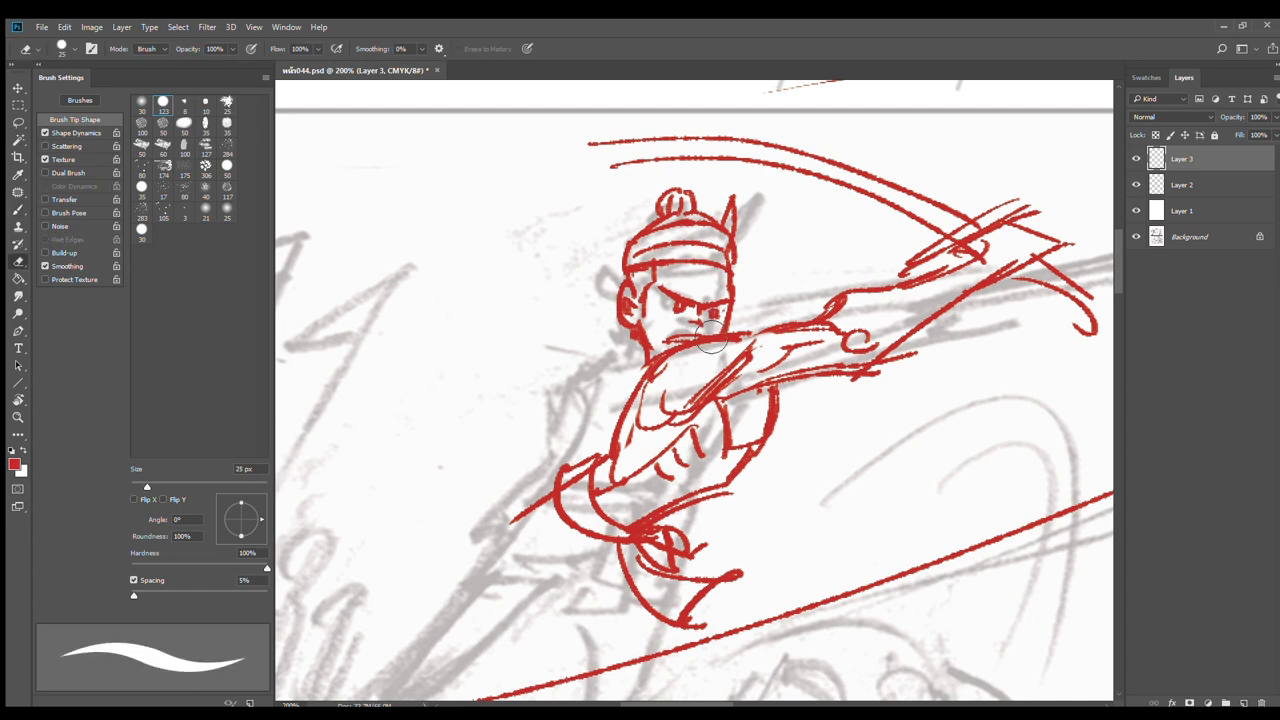
drag(650, 352, 698, 345)
key(b)
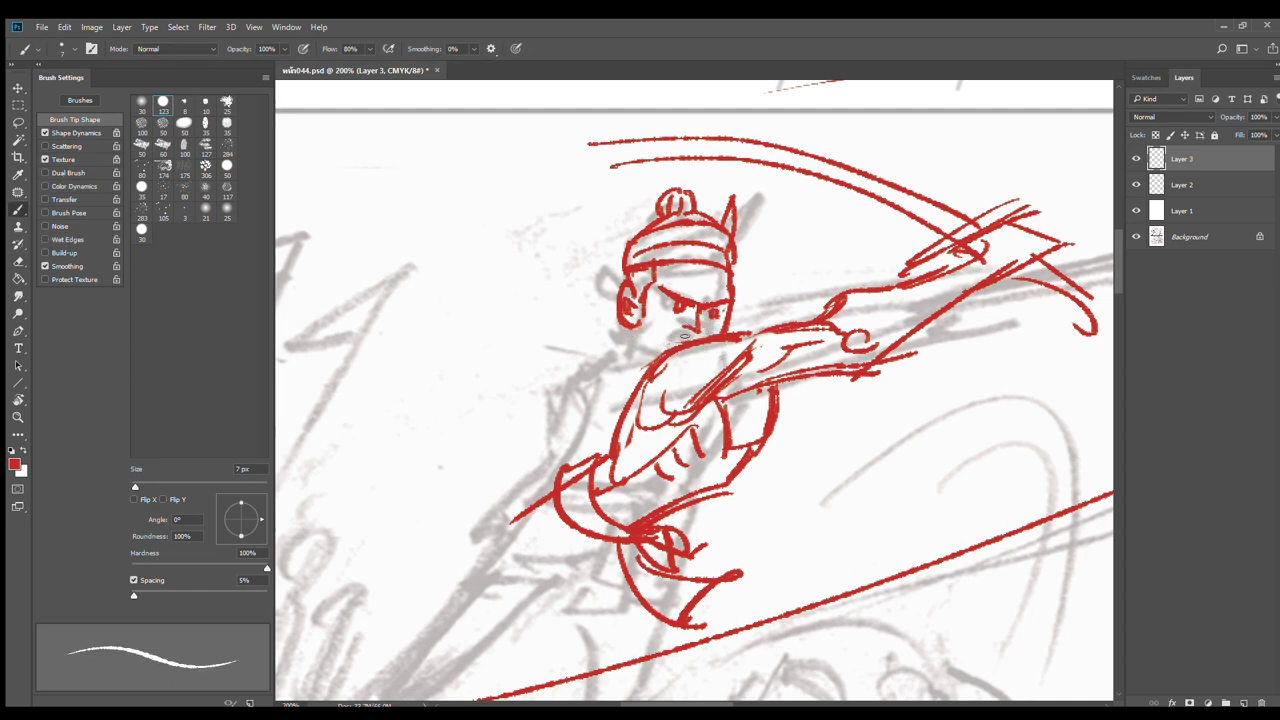
mouse_move(640, 314)
mouse_down()
mouse_move(668, 376)
mouse_move(642, 330)
mouse_move(644, 397)
mouse_up()
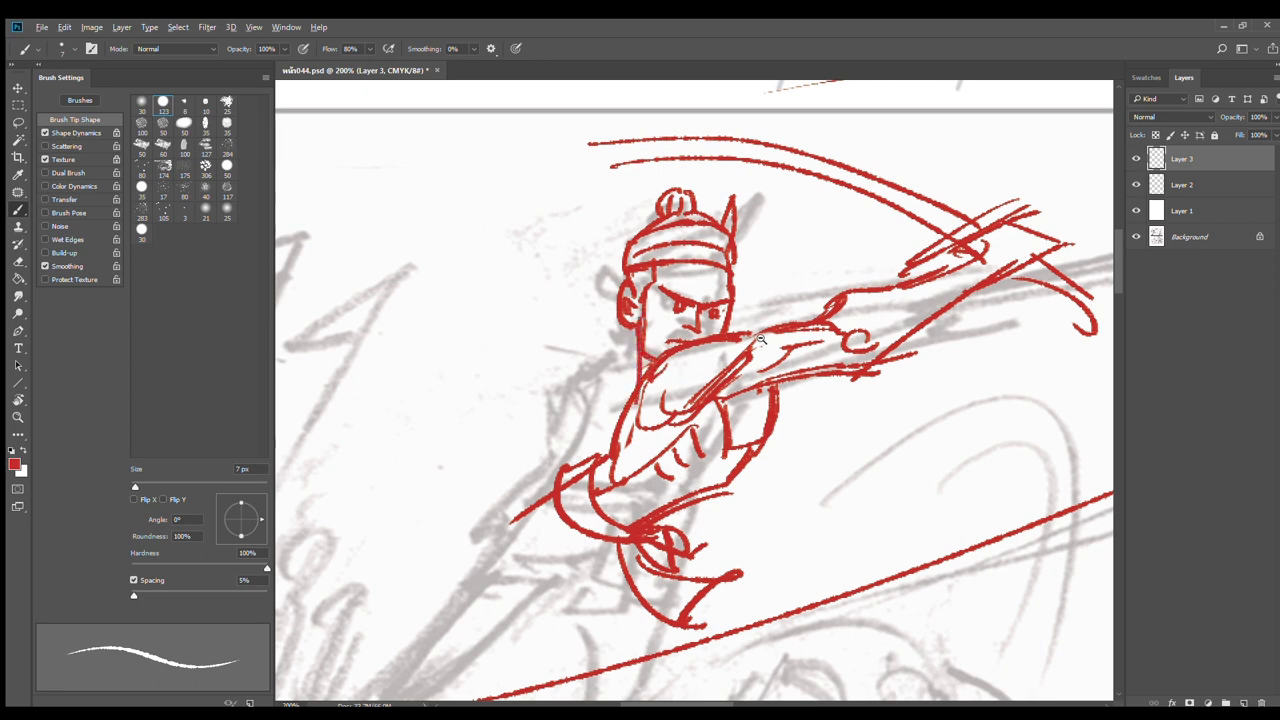
Select the soldier's head with the Lasso and shift it forward over the shoulders, toward the reaching arm
scroll(745, 316, down, 2)
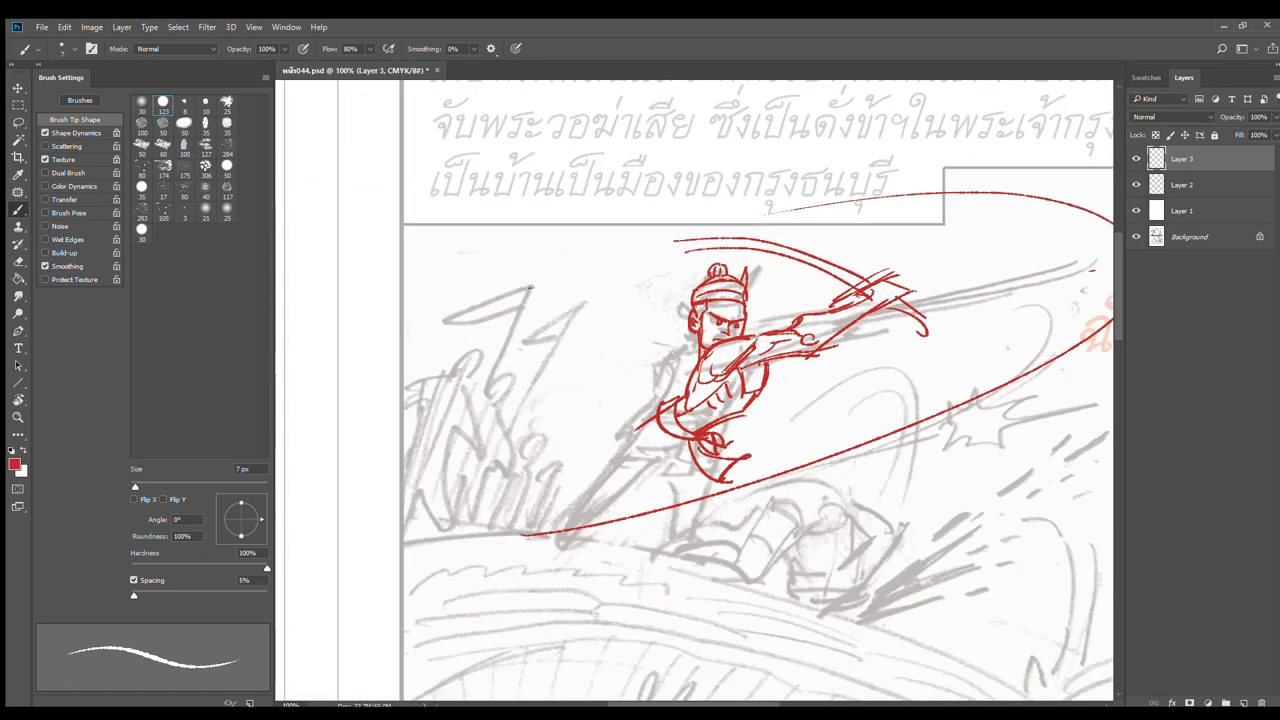
click(18, 122)
scroll(752, 310, up, 2)
mouse_move(764, 217)
mouse_down()
mouse_move(723, 148)
mouse_move(653, 147)
mouse_move(582, 289)
mouse_move(598, 352)
mouse_move(619, 360)
mouse_move(673, 314)
mouse_move(778, 298)
mouse_up()
drag(721, 264, 750, 259)
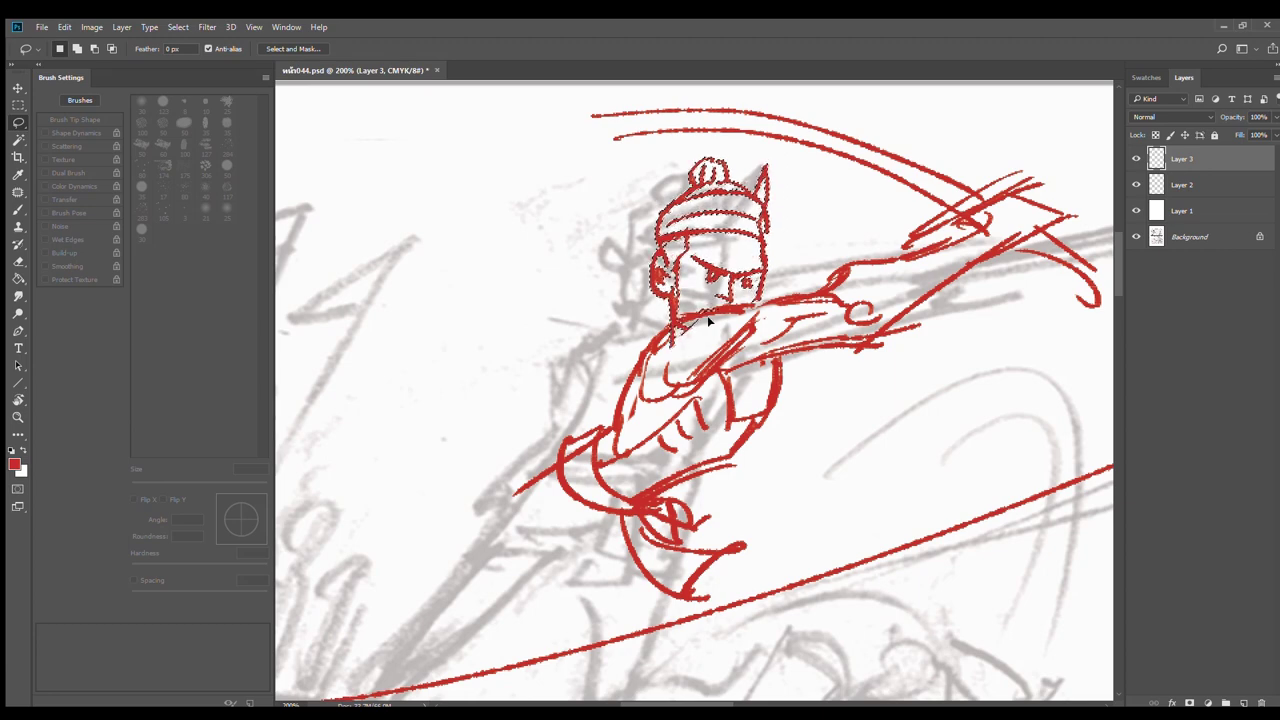
key(alt)
drag(695, 329, 743, 313)
scroll(738, 337, down, 2)
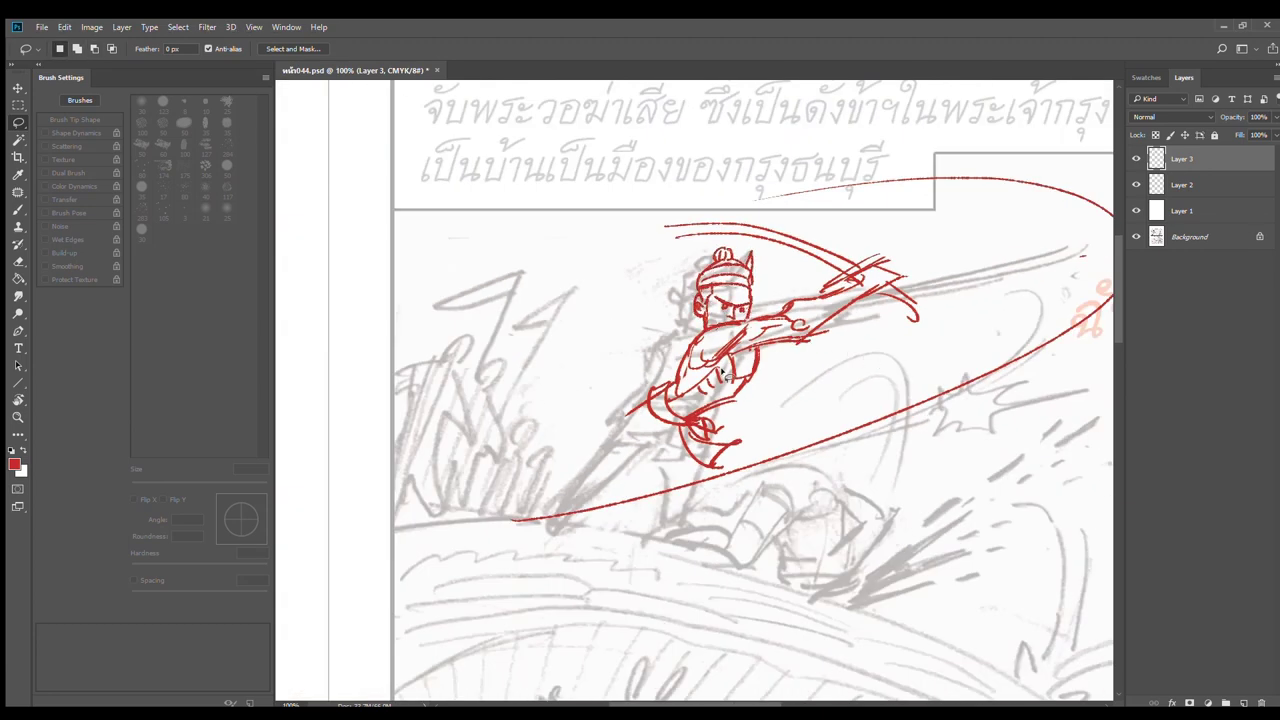
Draw the short trouser leg over the rear hip, with its hem and folds gathering toward the sash knot
key(b)
scroll(676, 450, up, 1)
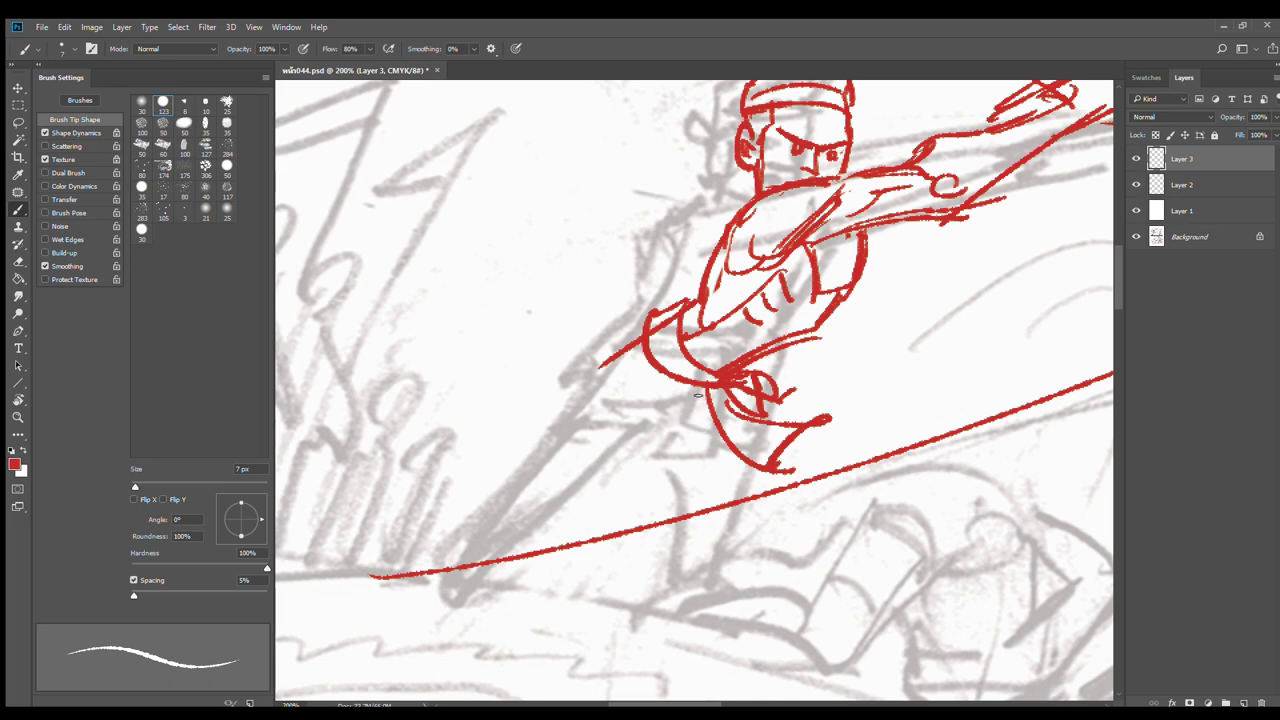
mouse_move(700, 392)
mouse_down()
mouse_move(666, 421)
mouse_move(708, 420)
mouse_up()
mouse_move(602, 370)
mouse_down()
mouse_move(626, 445)
mouse_move(648, 450)
mouse_up()
key(ctrl+z)
drag(612, 358, 668, 428)
key(ctrl+z)
mouse_move(616, 352)
mouse_down()
mouse_move(614, 438)
mouse_move(668, 428)
mouse_move(702, 386)
mouse_up()
drag(670, 427, 702, 403)
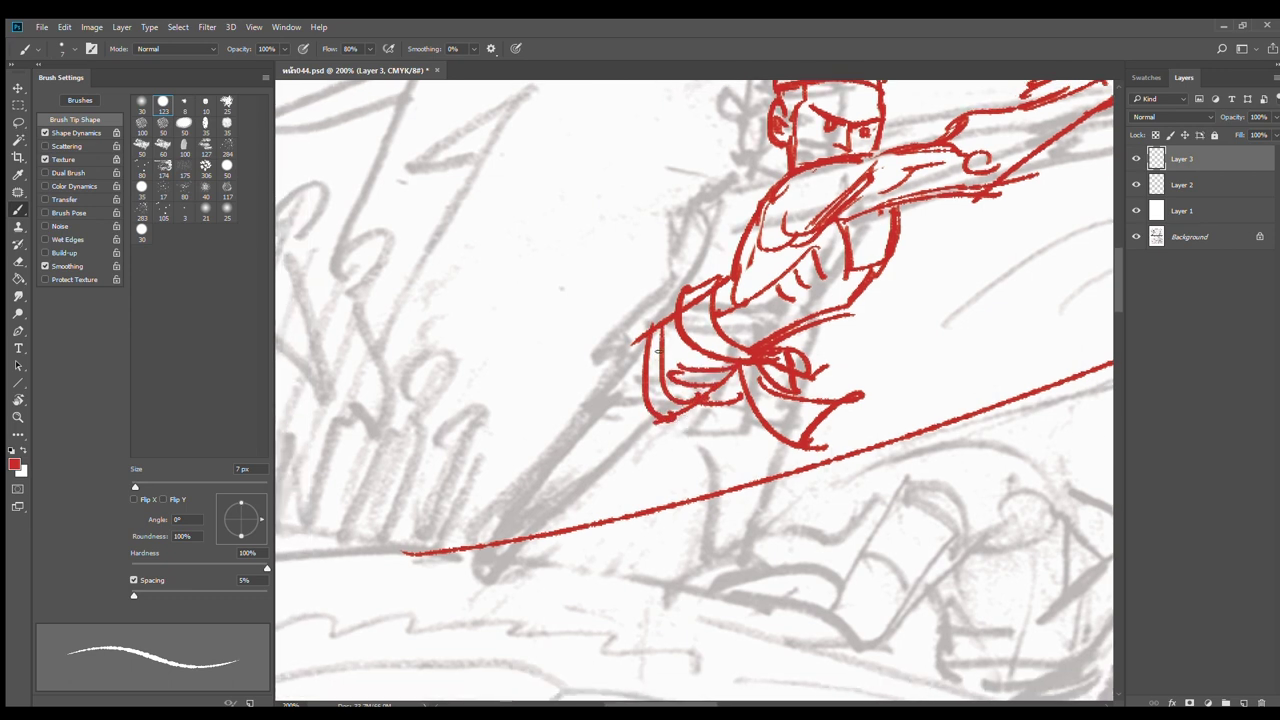
Draw the rear leg stretched backward, with the thigh, an oval kneecap and both edges of the shin
drag(640, 349, 583, 406)
key(ctrl+z)
drag(645, 342, 538, 442)
key(ctrl+z)
drag(642, 338, 569, 418)
mouse_move(652, 420)
mouse_down()
mouse_move(566, 440)
mouse_move(528, 426)
mouse_move(416, 523)
mouse_up()
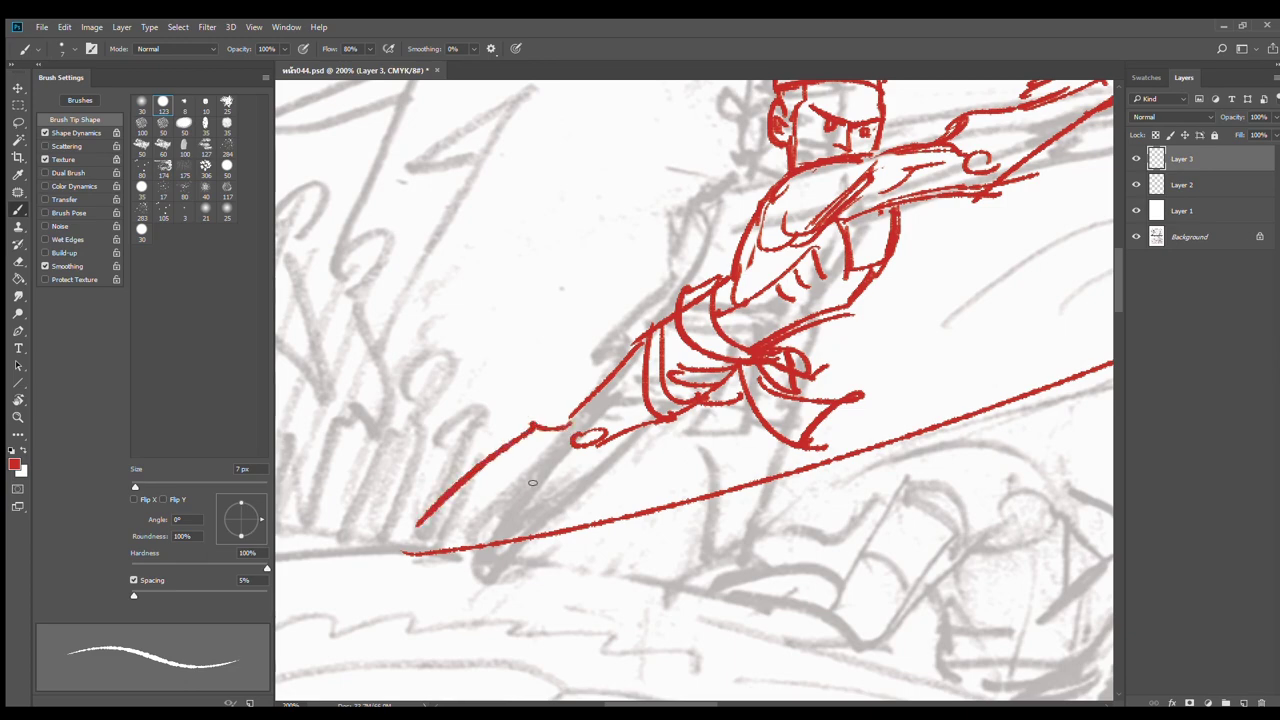
drag(618, 438, 388, 576)
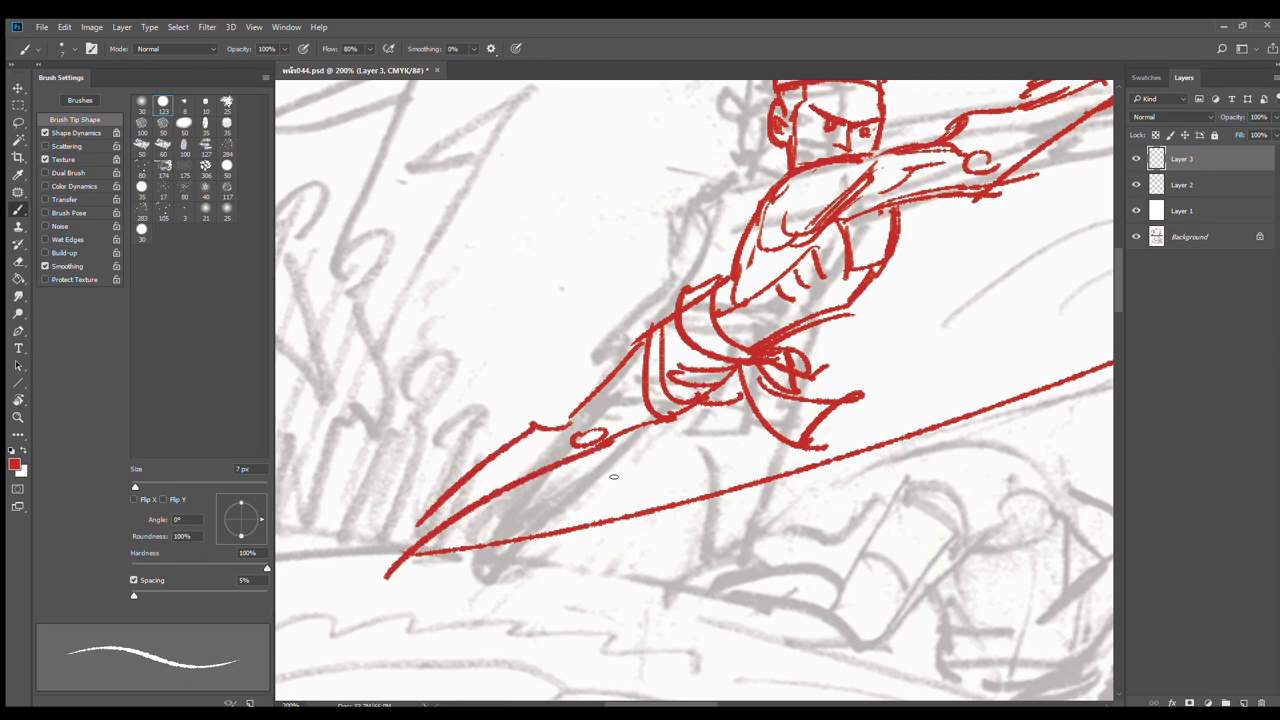
Extend the rear shin to a narrow ankle and draw the heel and planted foot below it
ctrl+alt+click(656, 464)
drag(714, 489, 704, 437)
ctrl+click(602, 443)
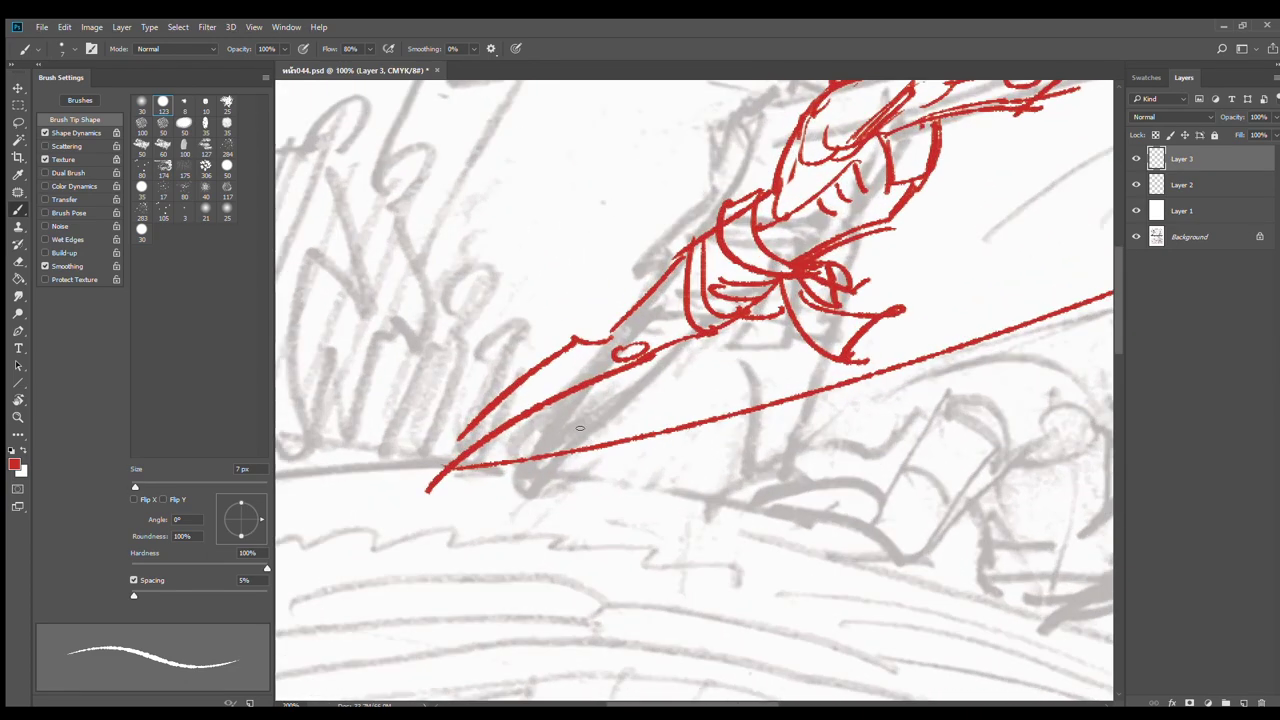
drag(552, 344, 394, 486)
drag(516, 447, 729, 431)
key(e)
mouse_move(782, 352)
mouse_down()
mouse_move(655, 419)
mouse_move(612, 464)
mouse_up()
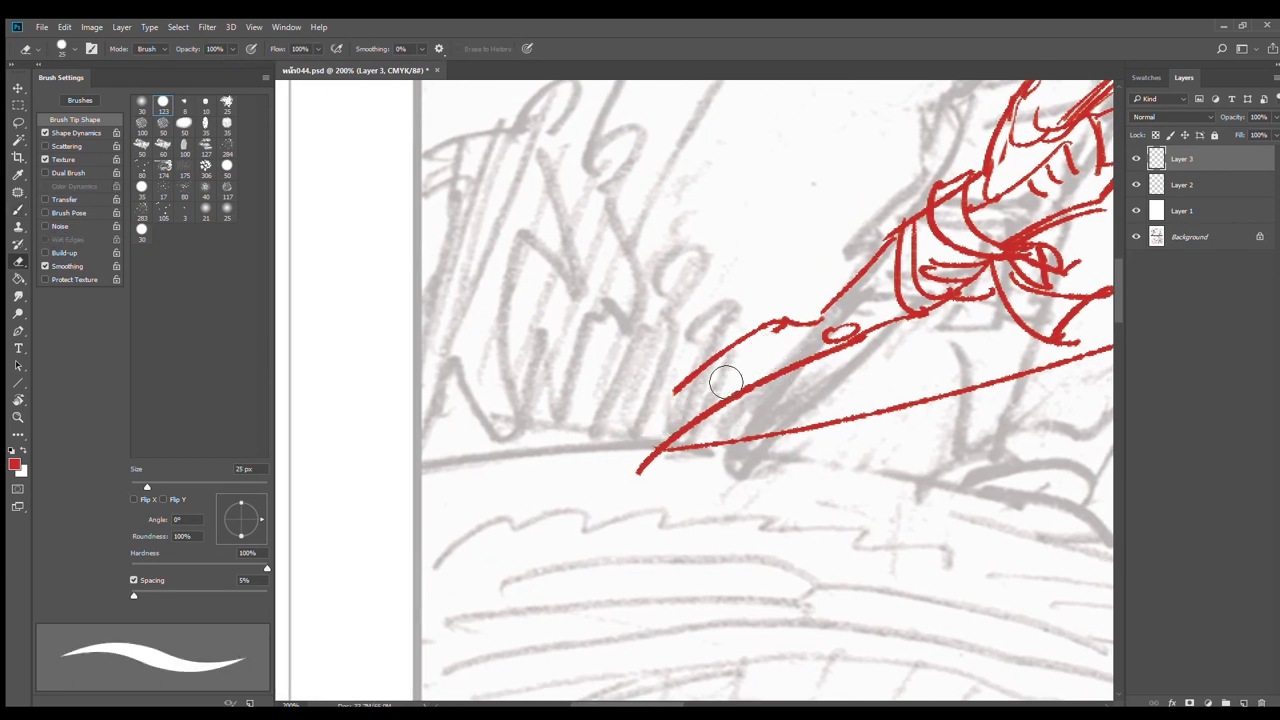
key(b)
drag(740, 340, 590, 451)
key(ctrl+z)
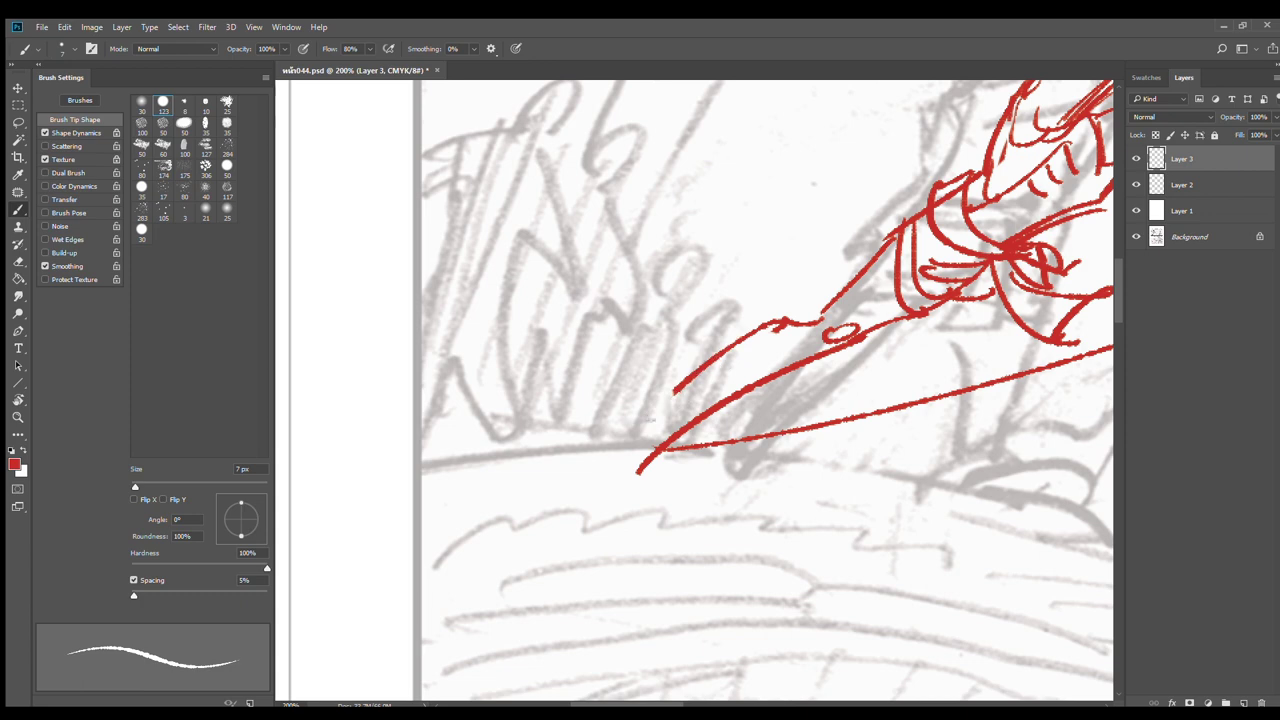
mouse_move(690, 376)
mouse_down()
mouse_move(596, 466)
mouse_move(573, 534)
mouse_up()
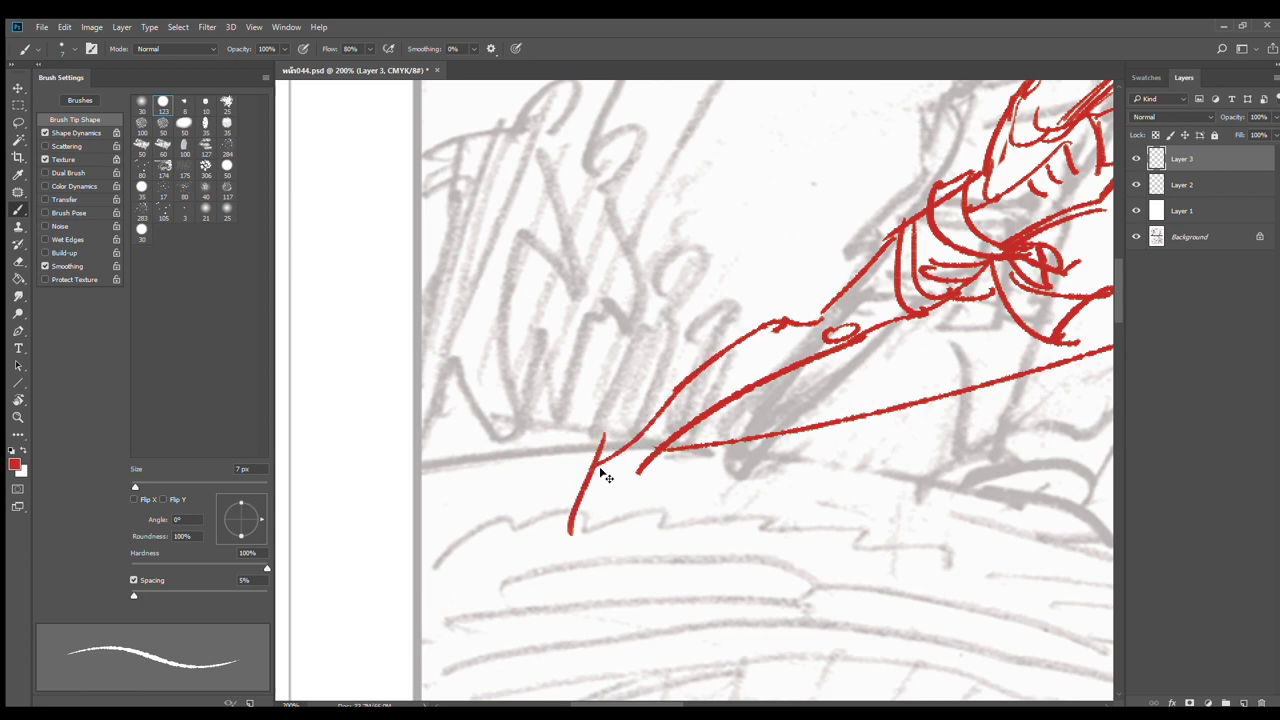
key(ctrl+z)
drag(586, 450, 572, 522)
mouse_move(637, 468)
mouse_down()
mouse_move(619, 510)
mouse_move(622, 539)
mouse_move(638, 548)
mouse_move(611, 517)
mouse_up()
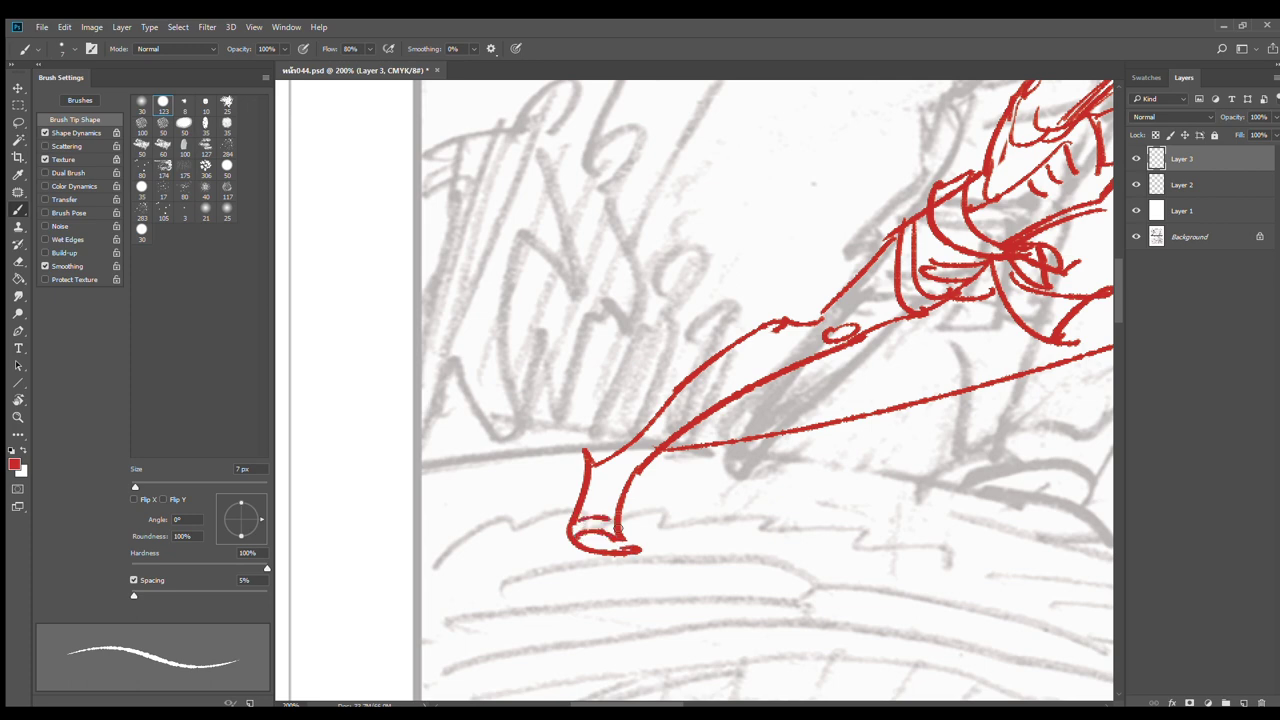
Add the ankle detail and curved wrap bands across the rear shin
mouse_move(601, 465)
mouse_down()
mouse_move(631, 490)
mouse_move(586, 501)
mouse_up()
mouse_move(755, 330)
mouse_down()
mouse_move(709, 367)
mouse_move(785, 369)
mouse_move(719, 404)
mouse_up()
mouse_move(676, 392)
mouse_down()
mouse_move(696, 418)
mouse_move(676, 437)
mouse_up()
mouse_move(781, 329)
mouse_down()
mouse_move(795, 365)
mouse_move(828, 299)
mouse_up()
Draw the soldier's other leg bent under the hips, with its thigh, knee, wrapped shin and foot
alt+click(853, 378)
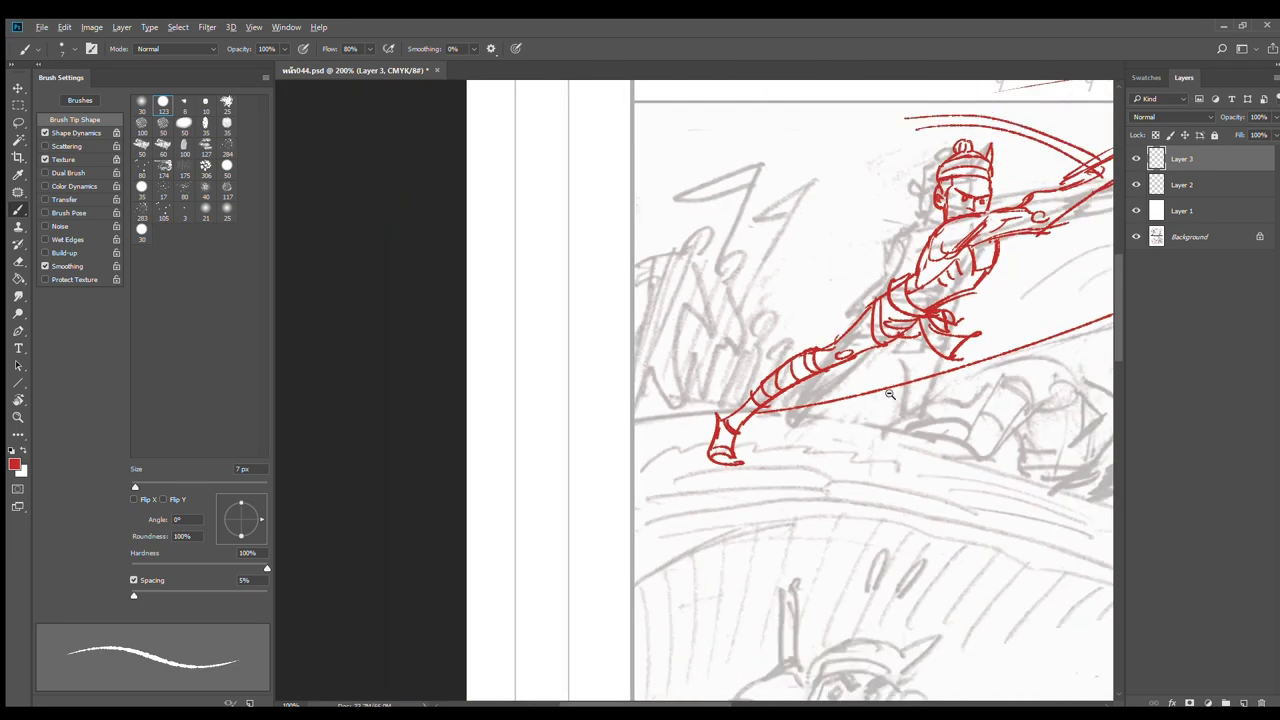
ctrl+alt+click(889, 394)
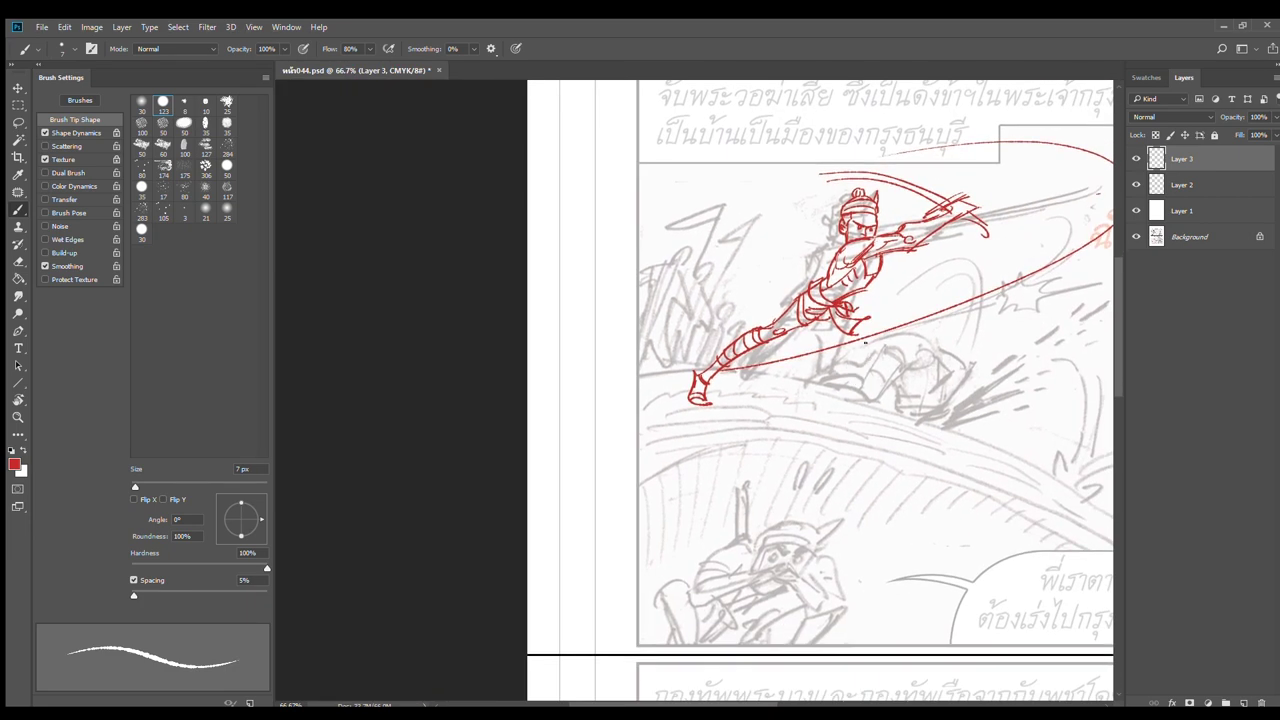
ctrl+click(882, 358)
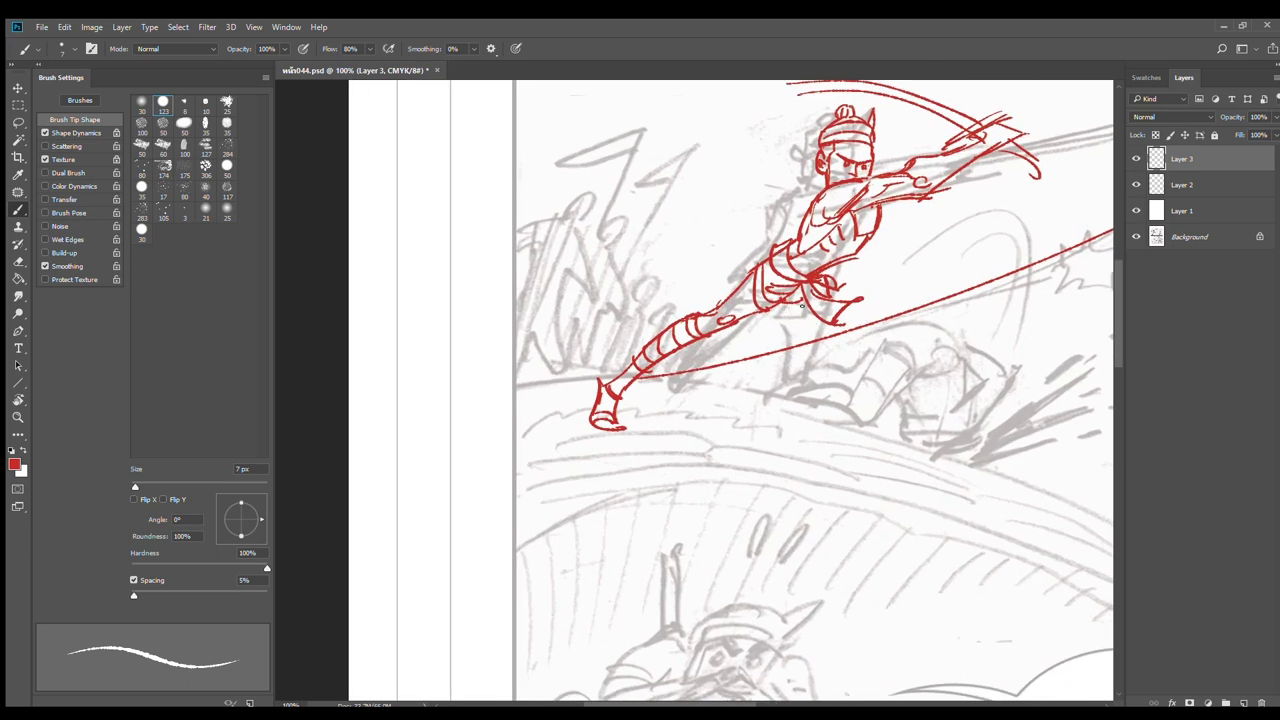
drag(801, 307, 707, 392)
key(ctrl+z)
drag(812, 304, 800, 372)
mouse_move(778, 305)
mouse_down()
mouse_move(795, 366)
mouse_move(752, 402)
mouse_move(727, 395)
mouse_move(724, 430)
mouse_move(748, 435)
mouse_up()
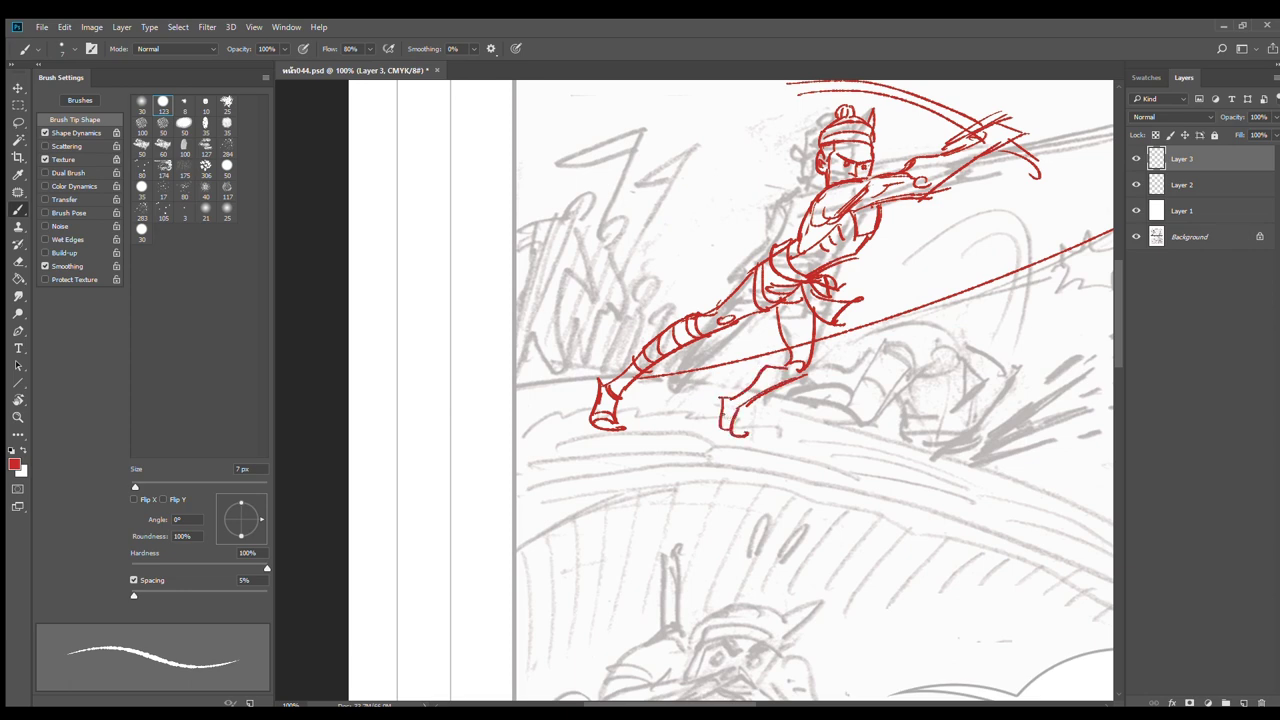
drag(759, 378, 742, 398)
mouse_move(785, 310)
mouse_down()
mouse_move(812, 312)
mouse_move(662, 383)
mouse_up()
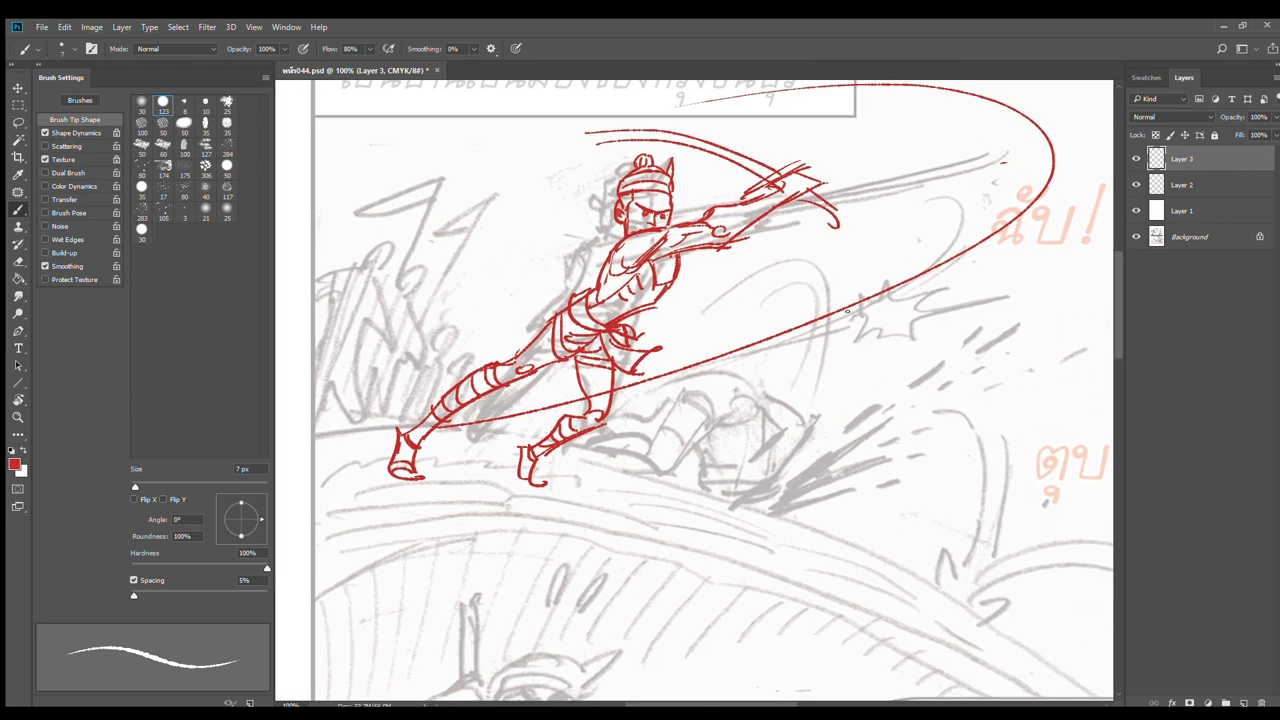
Draw the long curved ground line under the feet and down across the panel, then shift the red drawing slightly upward
scroll(817, 330, down, 2)
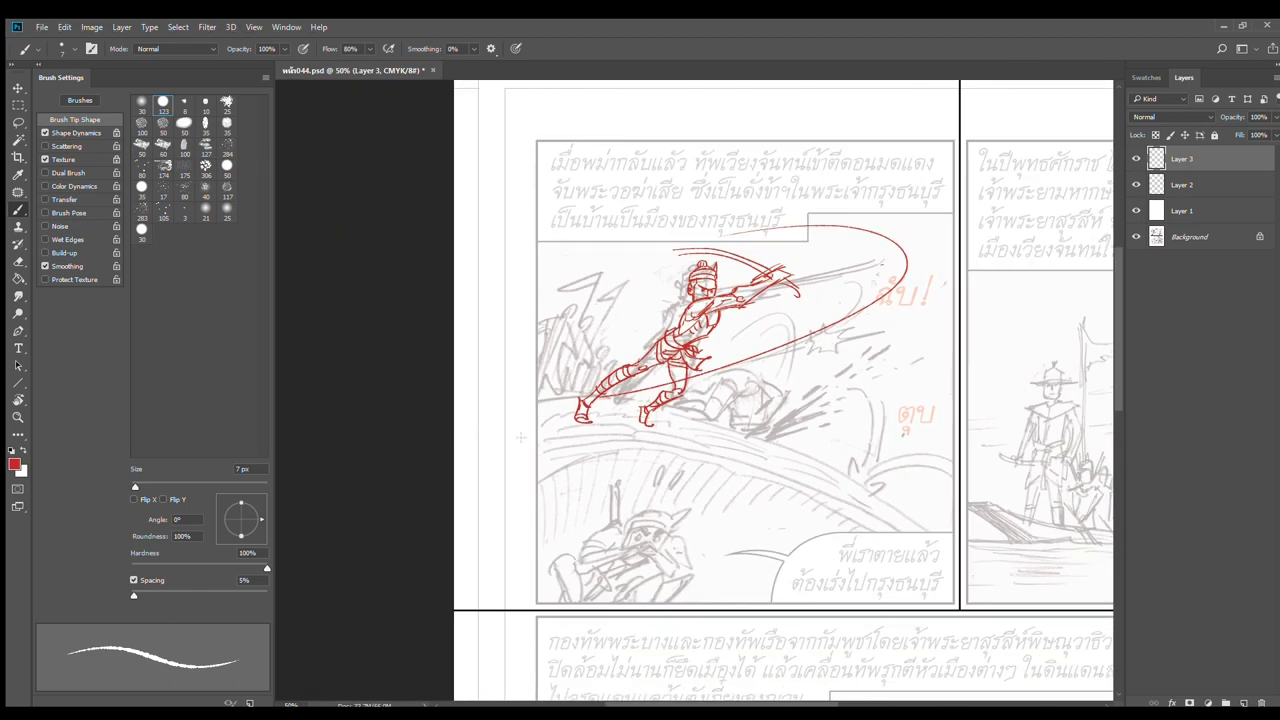
mouse_move(454, 442)
mouse_down()
mouse_move(672, 425)
mouse_move(657, 431)
mouse_move(977, 631)
mouse_up()
key(ctrl+z)
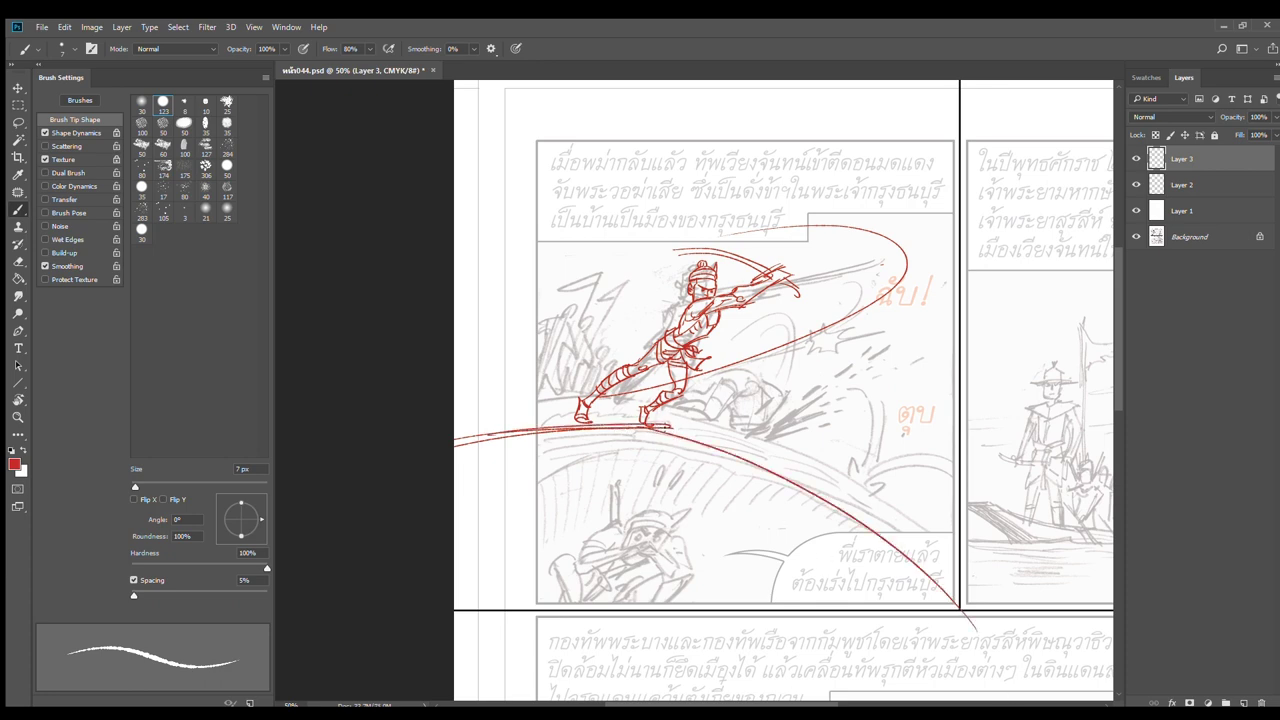
mouse_move(646, 426)
mouse_down()
mouse_move(683, 429)
mouse_move(814, 504)
mouse_up()
key(ctrl+z)
drag(677, 427, 879, 544)
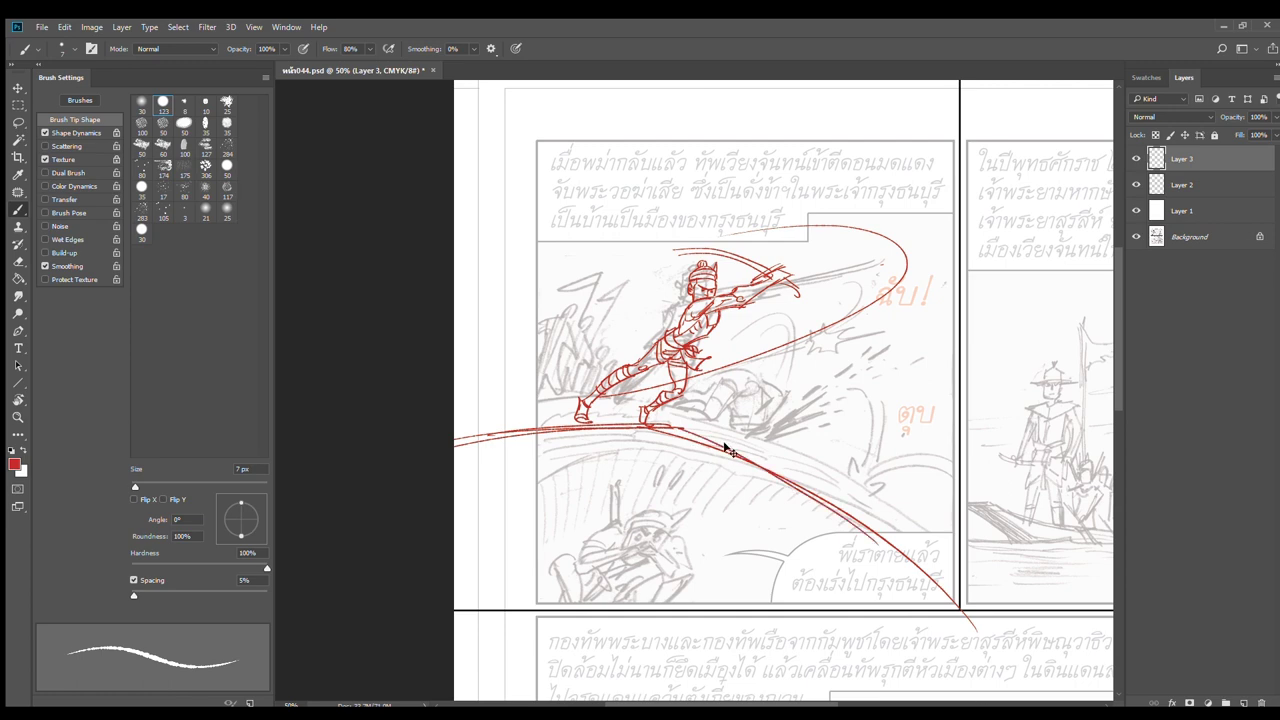
drag(728, 457, 727, 428)
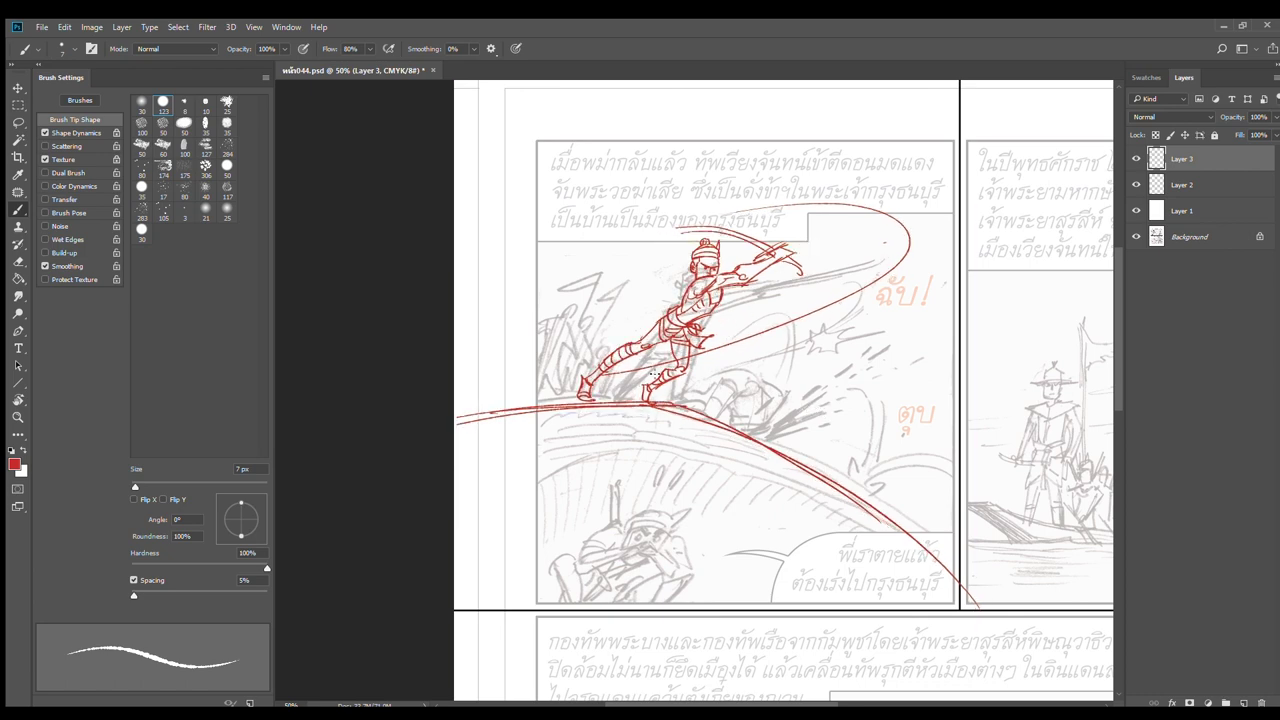
Draw the fallen figure's raised hips and thigh as a tall arch rising from the curved ground, continuing into the back line
ctrl+click(733, 416)
ctrl+click(735, 414)
drag(747, 391, 717, 424)
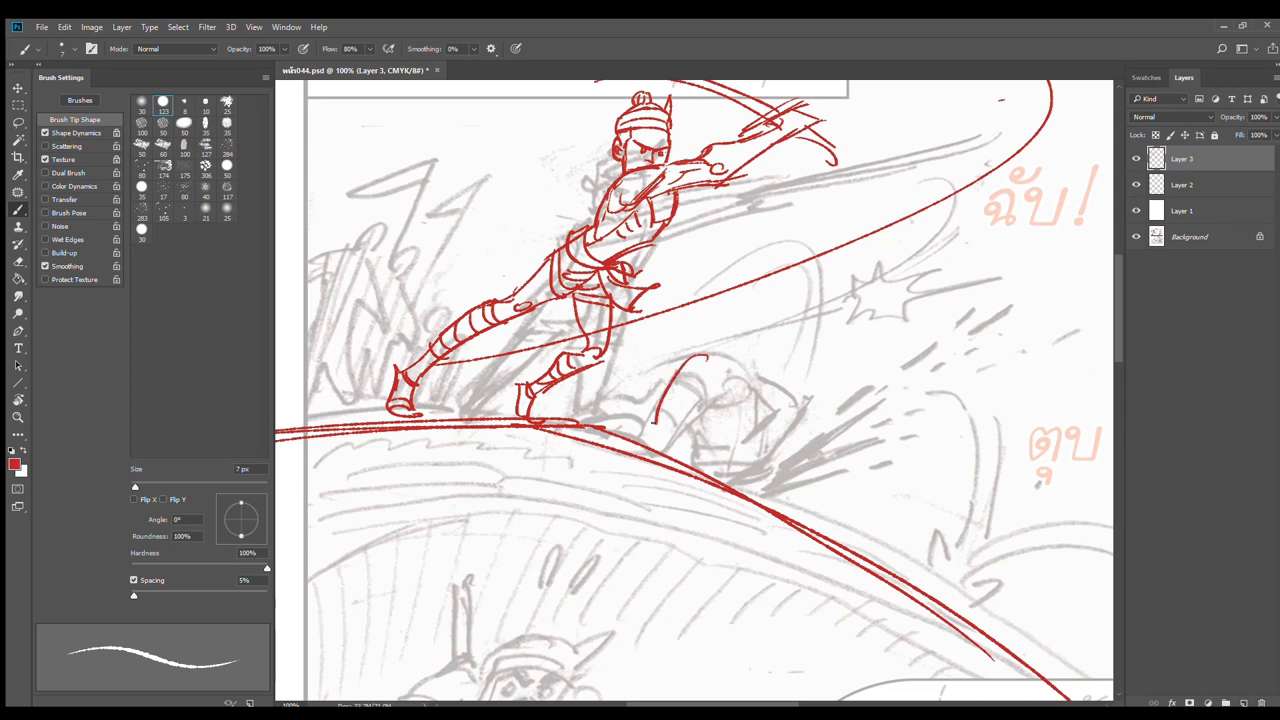
drag(686, 369, 762, 405)
key(ctrl+z)
drag(692, 362, 638, 450)
drag(710, 390, 664, 446)
mouse_move(692, 362)
mouse_down()
mouse_move(742, 380)
mouse_move(736, 367)
mouse_move(750, 418)
mouse_up()
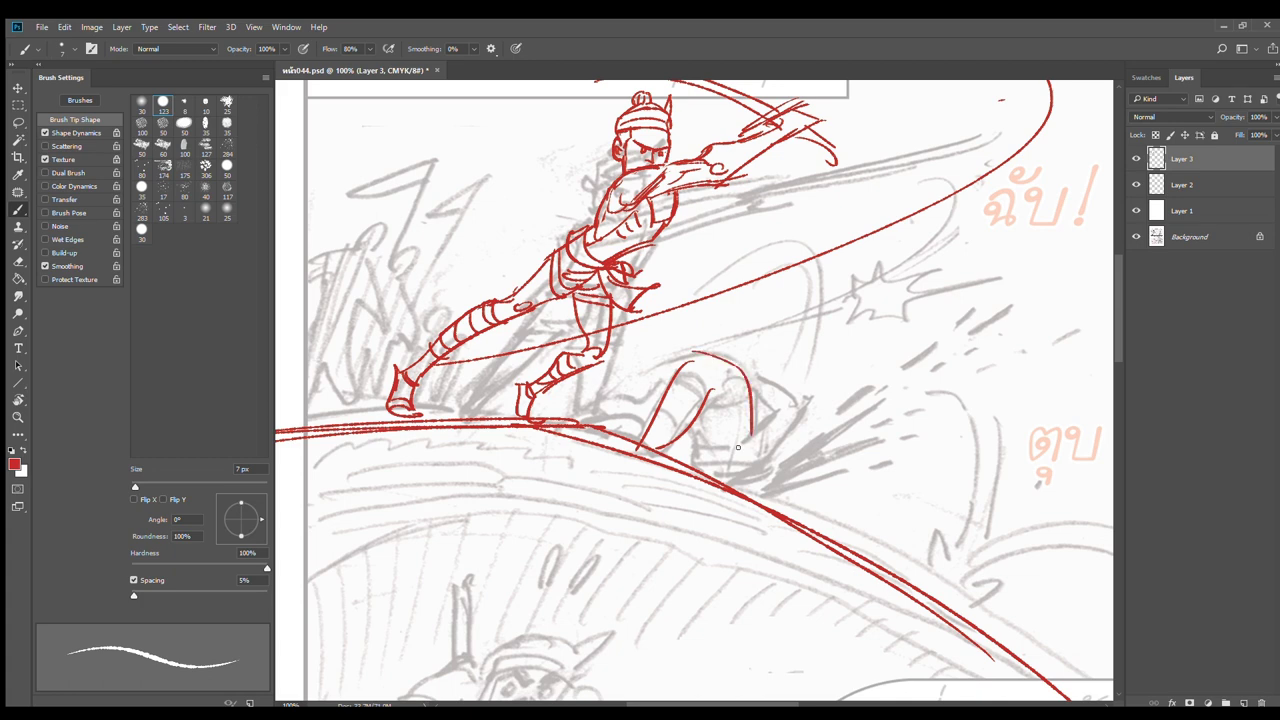
Add the cloth folds over the fallen figure's hips and start the lower leg trailing behind the knee
mouse_move(733, 365)
mouse_down()
mouse_move(705, 404)
mouse_move(738, 380)
mouse_move(698, 402)
mouse_move(732, 356)
mouse_move(704, 354)
mouse_move(714, 350)
mouse_move(661, 407)
mouse_move(656, 433)
mouse_move(634, 440)
mouse_up()
mouse_move(598, 398)
mouse_down()
mouse_move(648, 426)
mouse_move(666, 418)
mouse_move(678, 436)
mouse_up()
drag(646, 458, 692, 422)
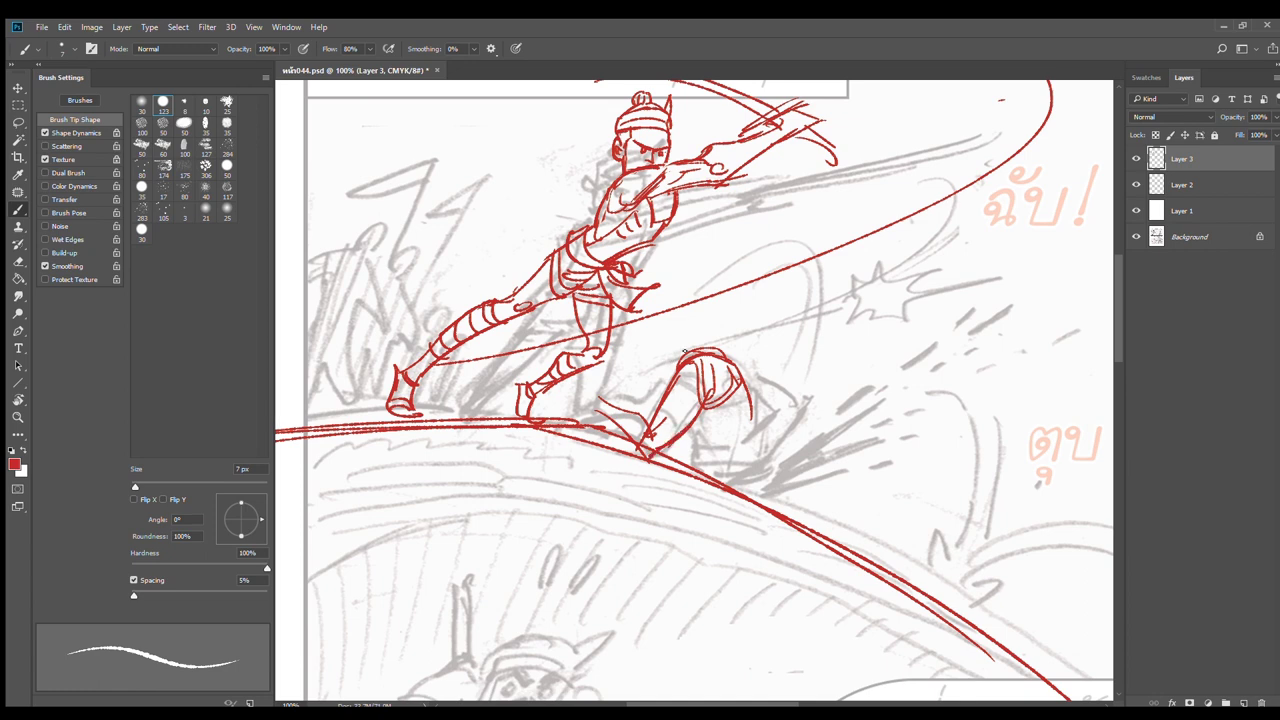
Draw the fallen figure's second thigh, wrapped shin and foot just behind the soldier's front foot
mouse_move(650, 368)
mouse_down()
mouse_move(686, 350)
mouse_move(654, 366)
mouse_move(682, 350)
mouse_move(638, 424)
mouse_up()
key(ctrl+z)
drag(653, 372, 641, 422)
drag(585, 383, 567, 426)
mouse_move(590, 384)
mouse_down()
mouse_move(570, 425)
mouse_move(594, 422)
mouse_move(590, 405)
mouse_move(640, 436)
mouse_up()
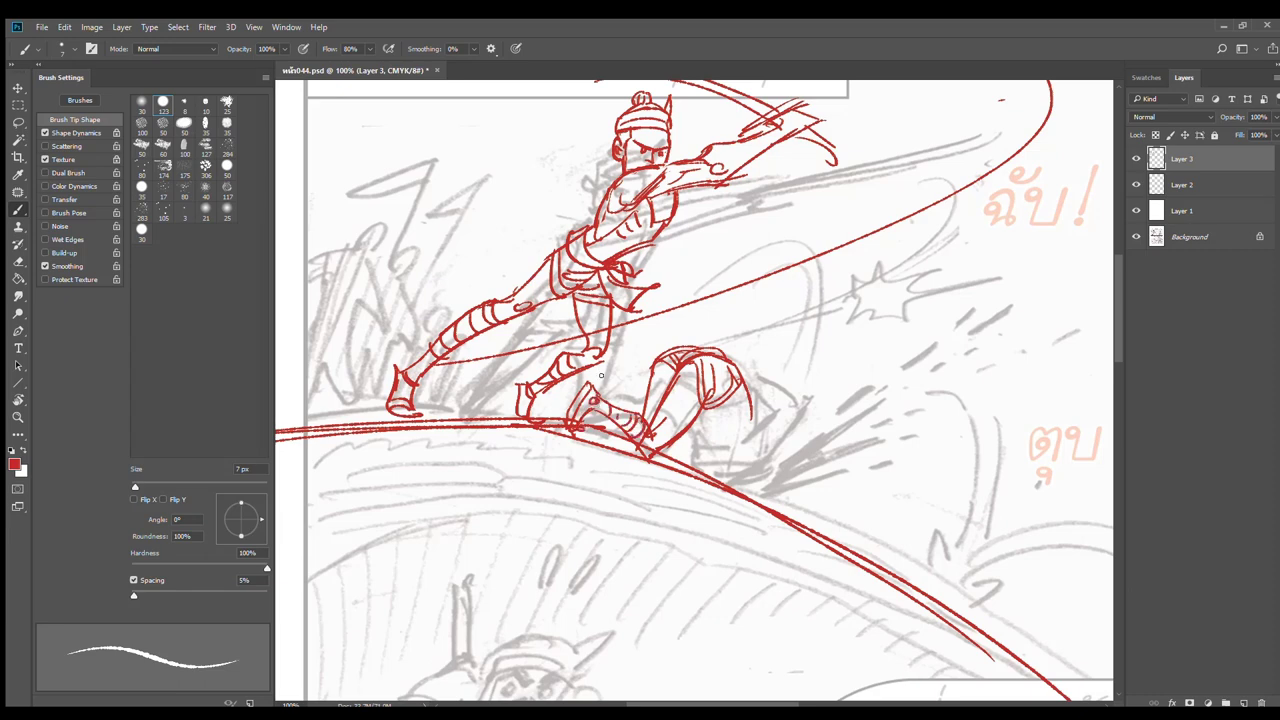
mouse_move(580, 377)
mouse_down()
mouse_move(603, 369)
mouse_move(632, 408)
mouse_move(559, 414)
mouse_move(632, 448)
mouse_up()
drag(680, 369, 672, 383)
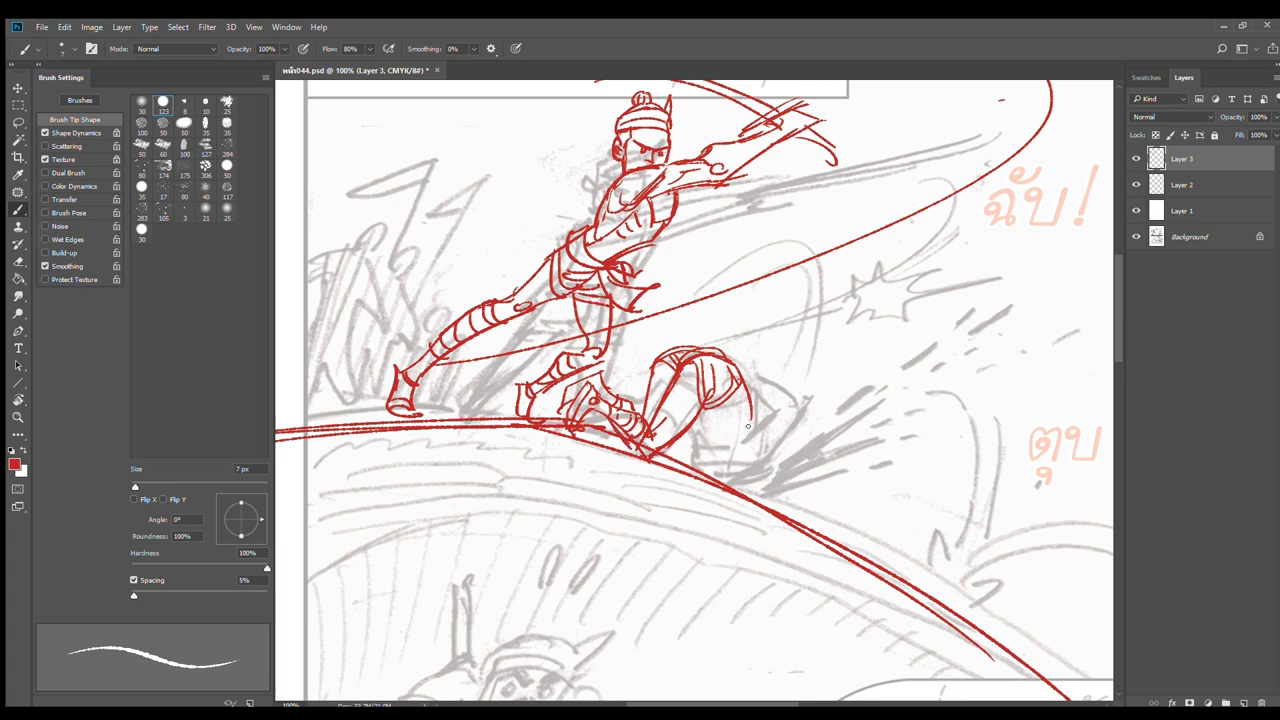
Draw the fallen figure's lowered torso, head touching the ground and bent arm with bands at the upper arm
drag(749, 399, 755, 431)
mouse_move(706, 418)
mouse_down()
mouse_move(708, 455)
mouse_move(696, 455)
mouse_move(758, 435)
mouse_move(740, 436)
mouse_move(748, 414)
mouse_up()
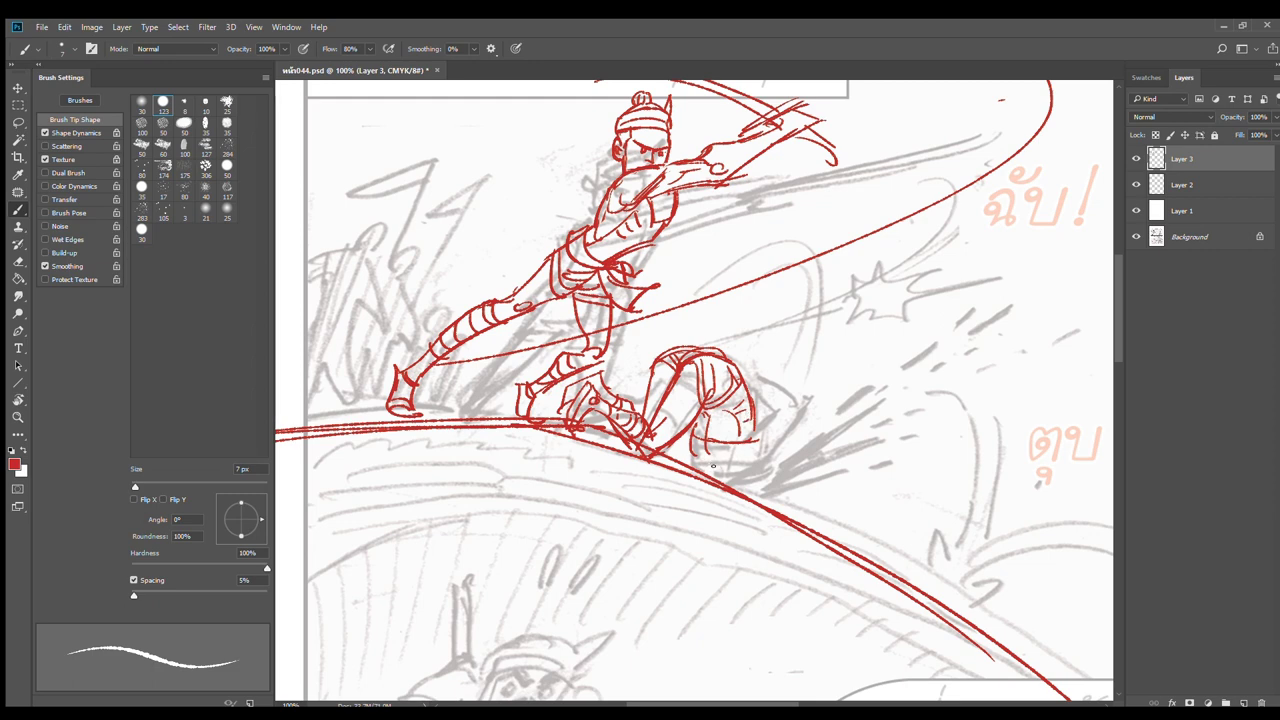
mouse_move(698, 466)
mouse_down()
mouse_move(748, 480)
mouse_move(779, 457)
mouse_move(762, 465)
mouse_up()
drag(797, 409, 773, 461)
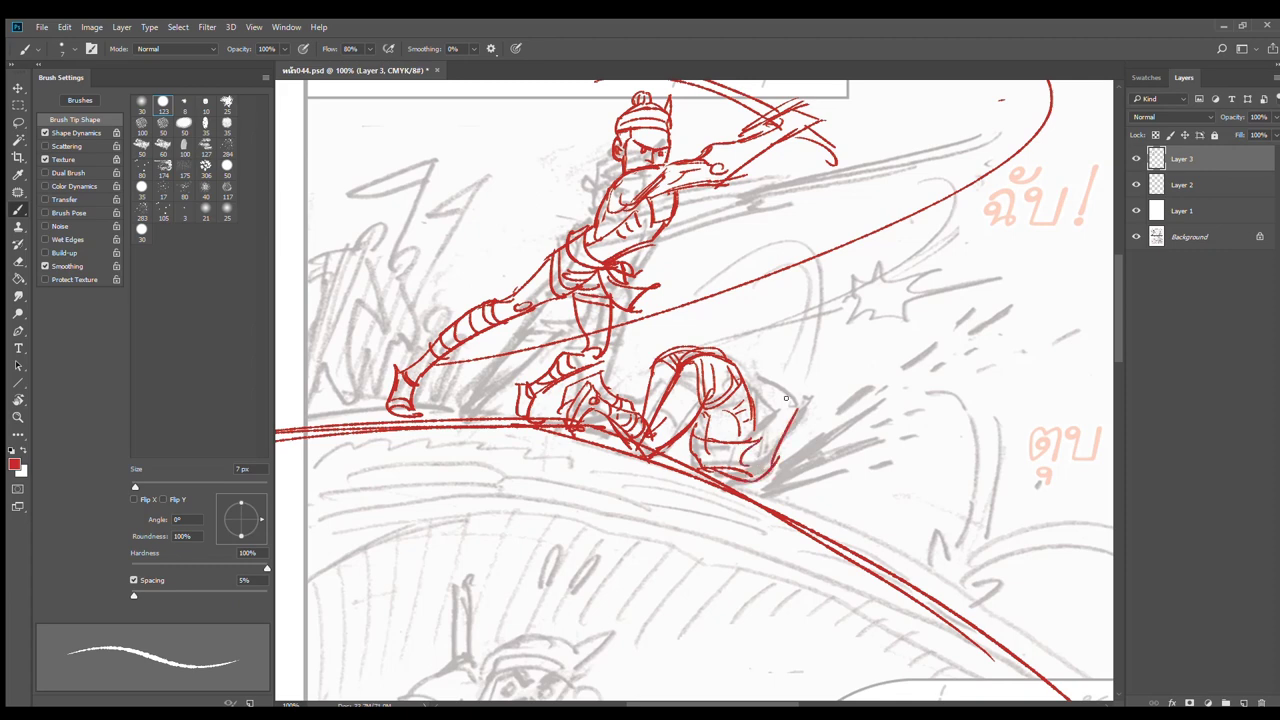
drag(768, 404, 753, 442)
mouse_move(750, 384)
mouse_down()
mouse_move(797, 401)
mouse_move(794, 419)
mouse_move(750, 398)
mouse_up()
mouse_move(752, 385)
mouse_down()
mouse_move(746, 400)
mouse_move(791, 427)
mouse_move(748, 485)
mouse_up()
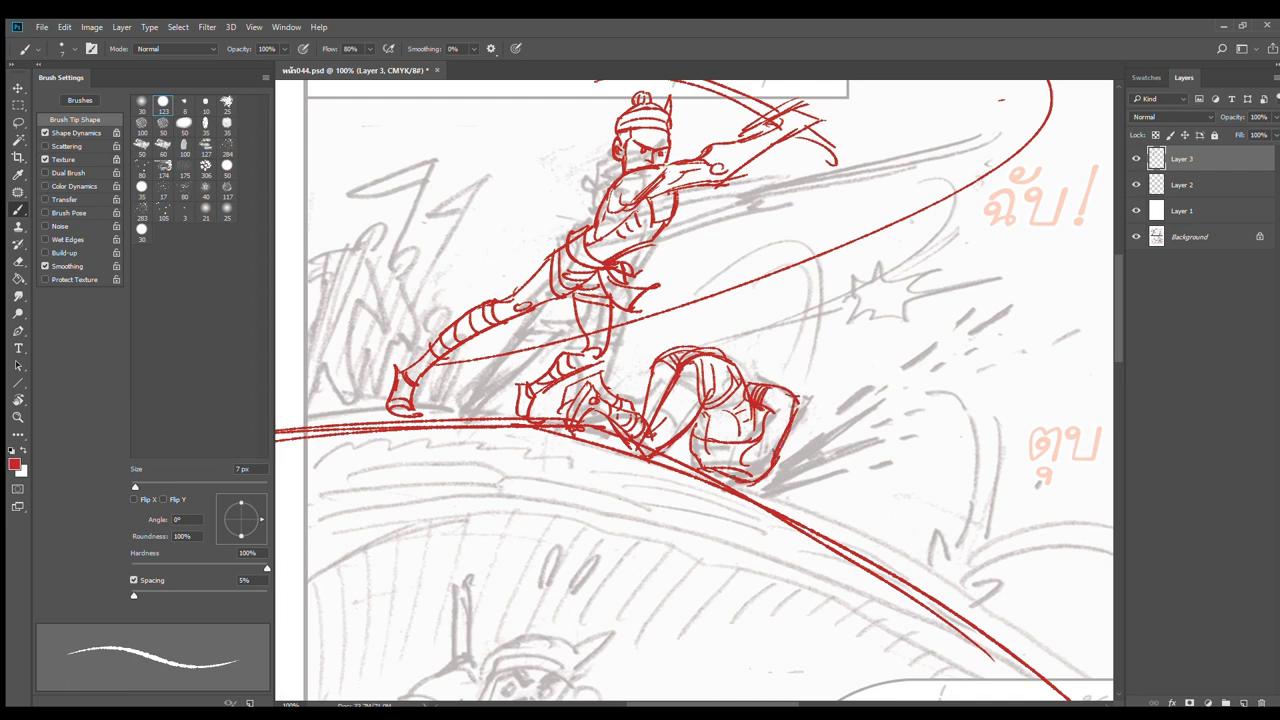
Erase the lines across the fallen figure's head, redraw its outline and reinforce the ground line beneath it
mouse_move(698, 432)
mouse_down()
mouse_move(710, 472)
mouse_move(750, 490)
mouse_move(700, 458)
mouse_move(748, 478)
mouse_move(758, 464)
mouse_move(722, 442)
mouse_up()
key(e)
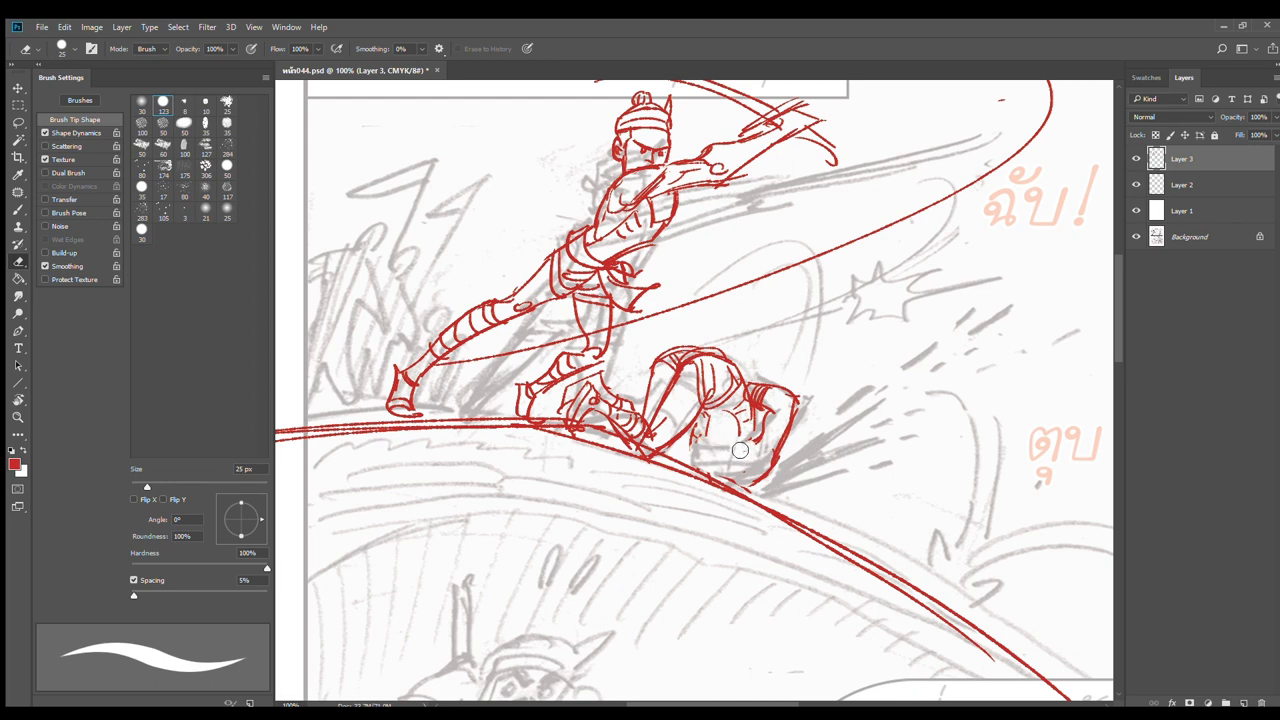
key(v)
key(b)
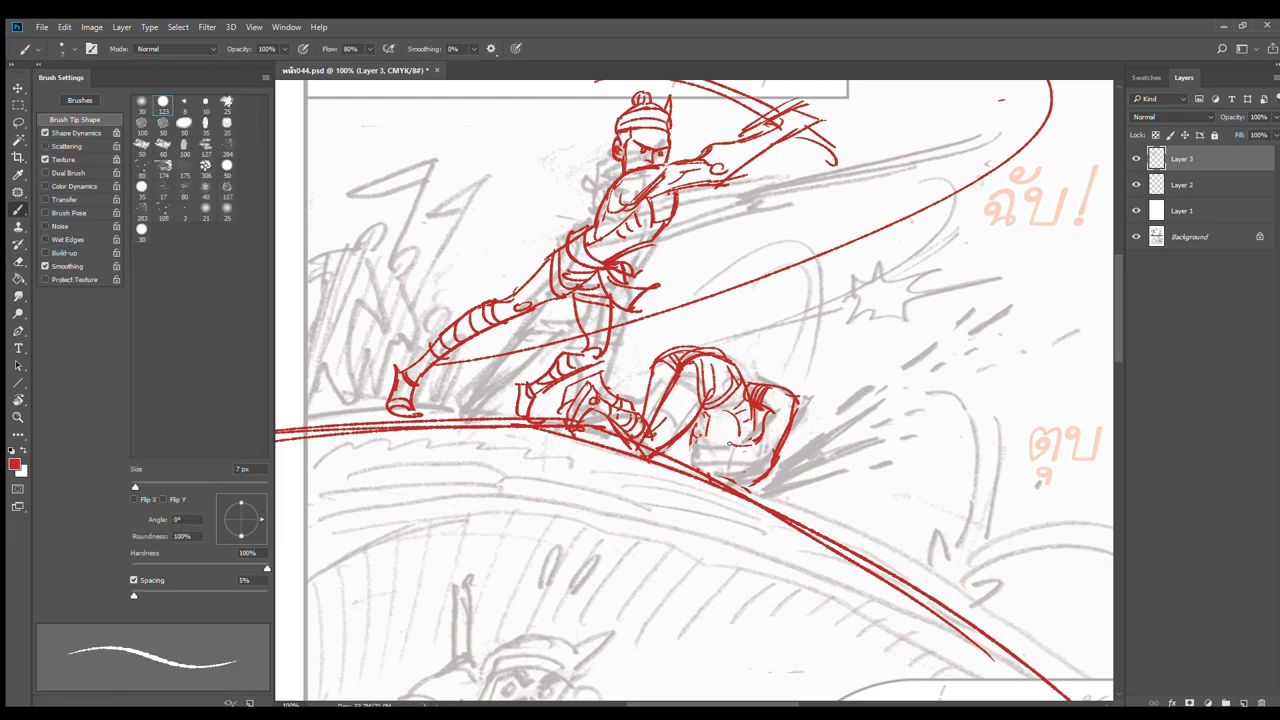
mouse_move(715, 443)
mouse_down()
mouse_move(706, 467)
mouse_move(681, 447)
mouse_move(690, 470)
mouse_move(806, 526)
mouse_up()
drag(748, 490, 816, 520)
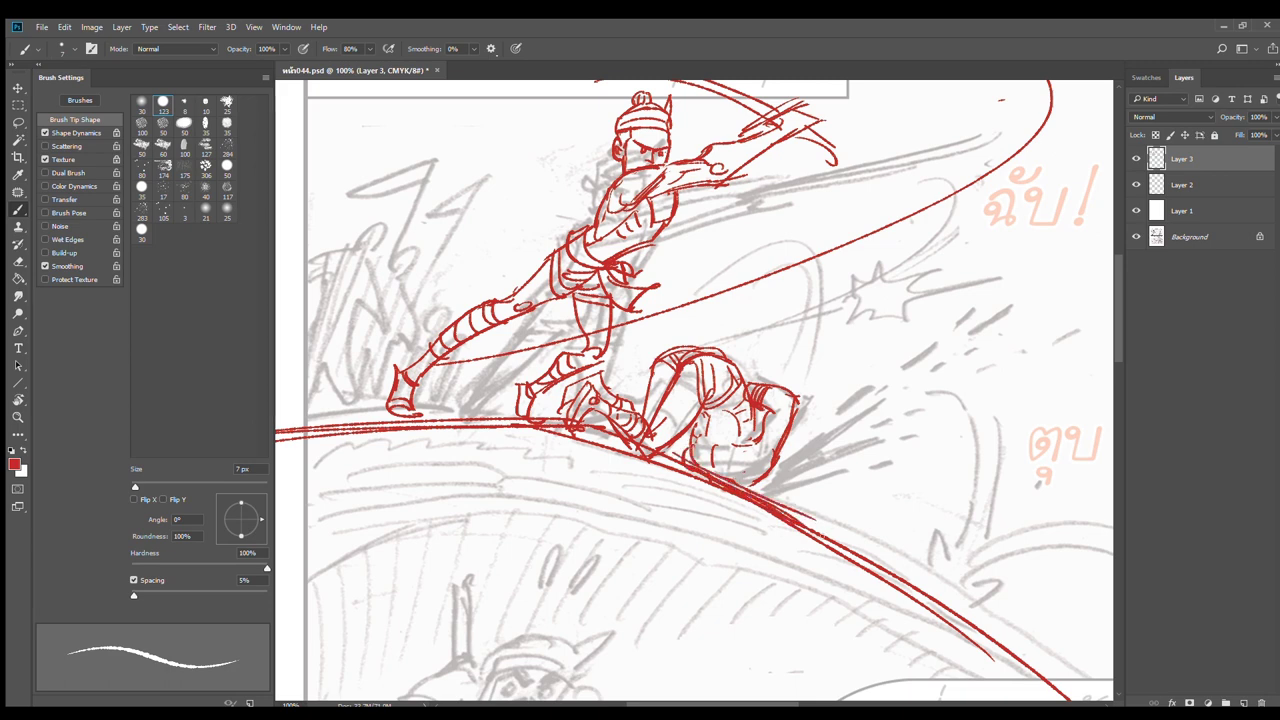
Draw a double curved motion arc rising above the fallen figure and coming down over its back
drag(808, 324, 740, 414)
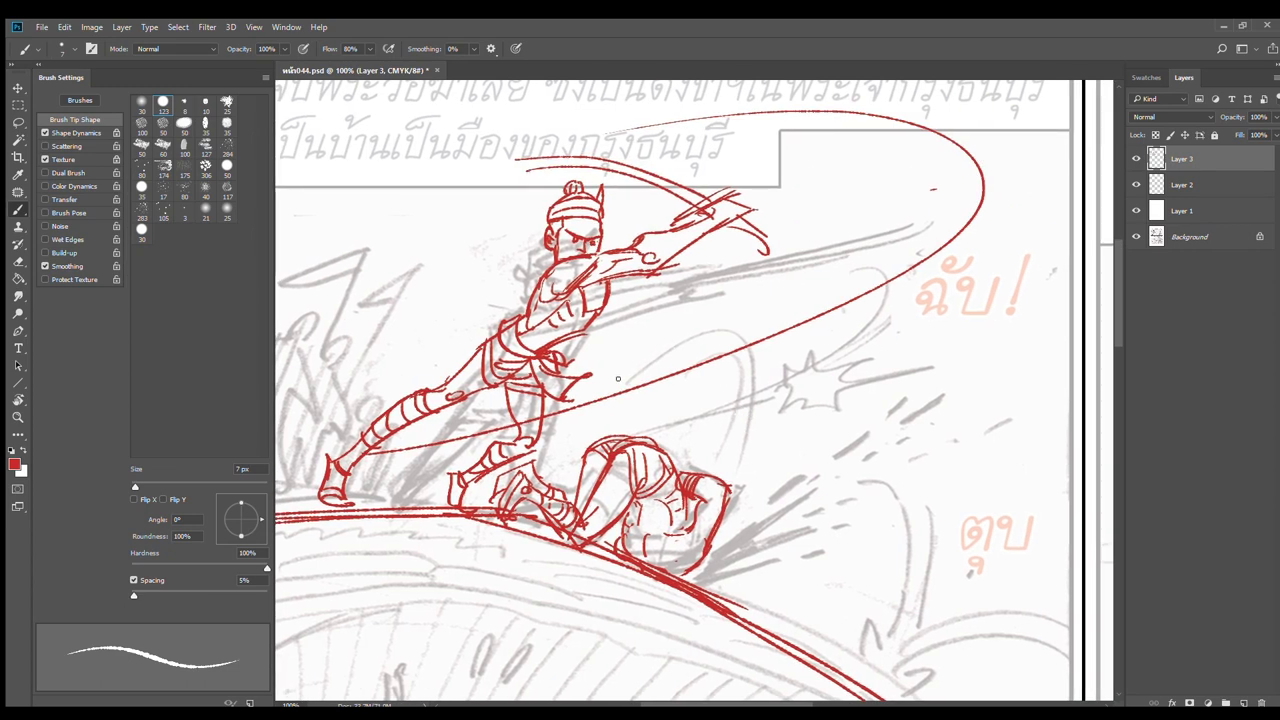
drag(642, 363, 739, 451)
drag(647, 365, 708, 484)
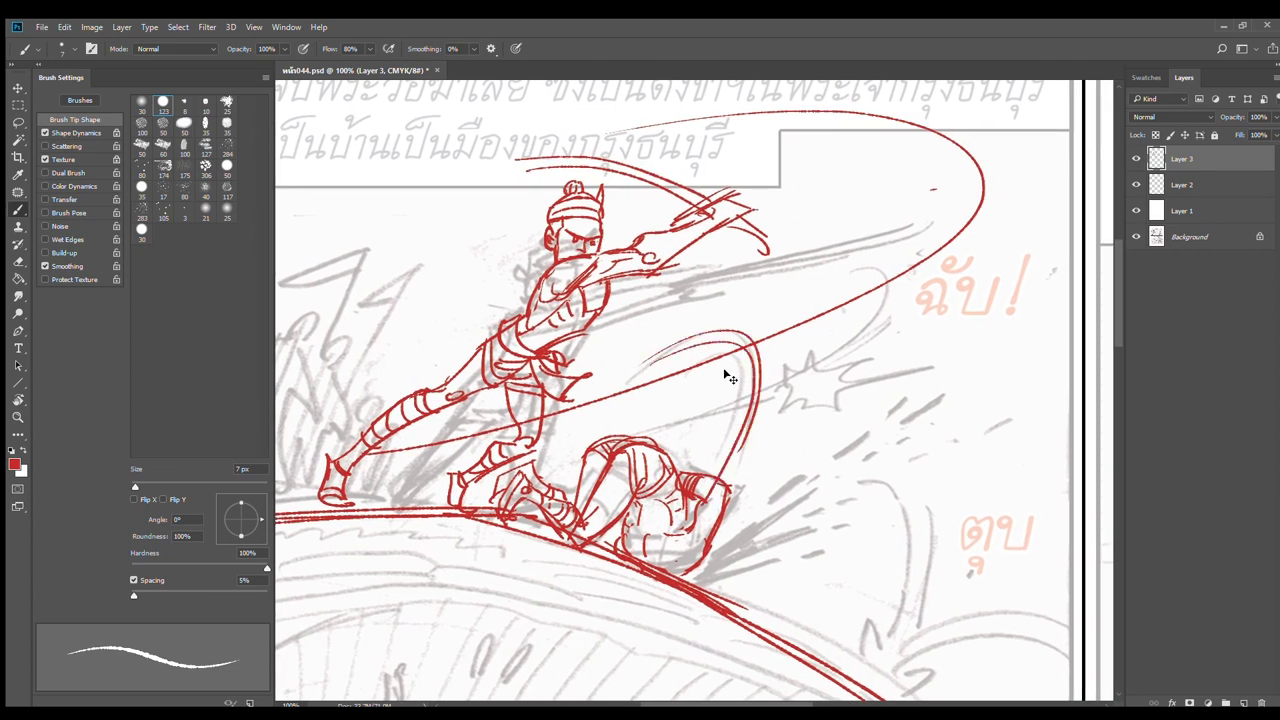
key(ctrl+z)
drag(652, 368, 713, 474)
key(ctrl+z)
drag(638, 372, 708, 461)
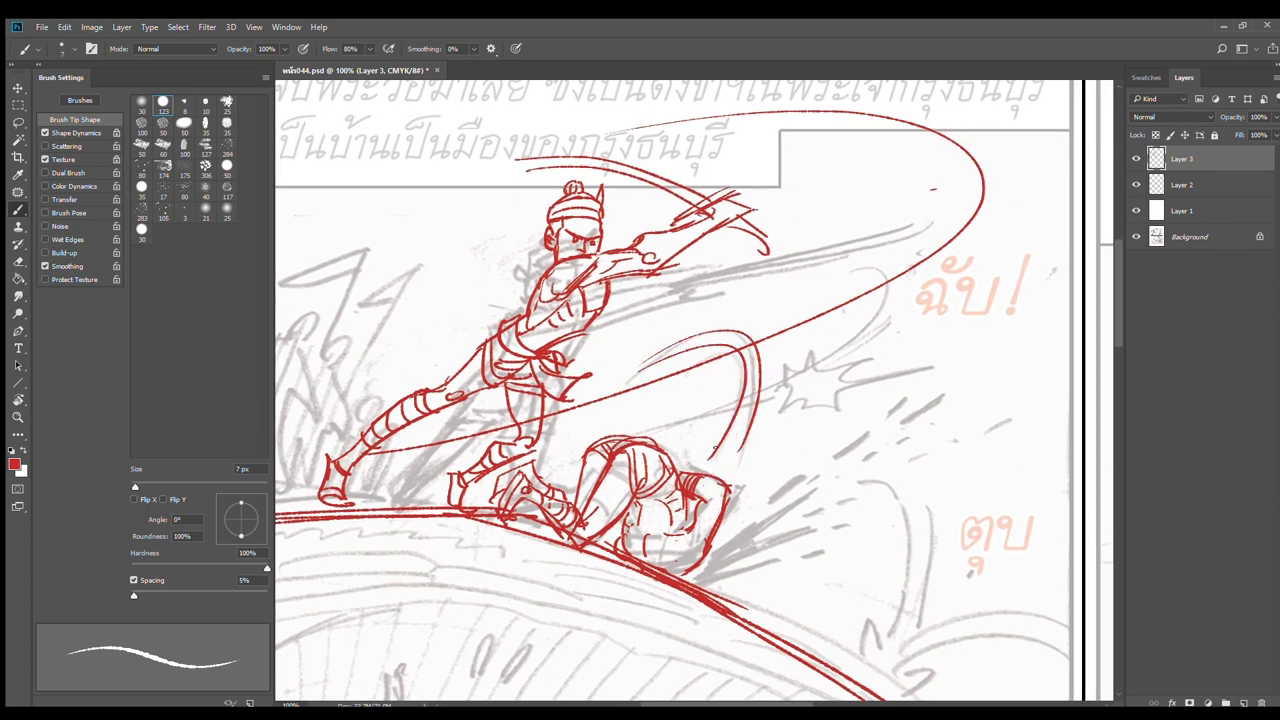
drag(736, 380, 705, 462)
Add the last details to the fallen figure's head and arm, and draw splash streaks fanning out from beneath it
mouse_move(723, 562)
mouse_down()
mouse_move(693, 422)
mouse_move(622, 431)
mouse_move(651, 421)
mouse_move(631, 395)
mouse_move(610, 414)
mouse_move(668, 384)
mouse_move(672, 358)
mouse_move(662, 380)
mouse_move(612, 374)
mouse_up()
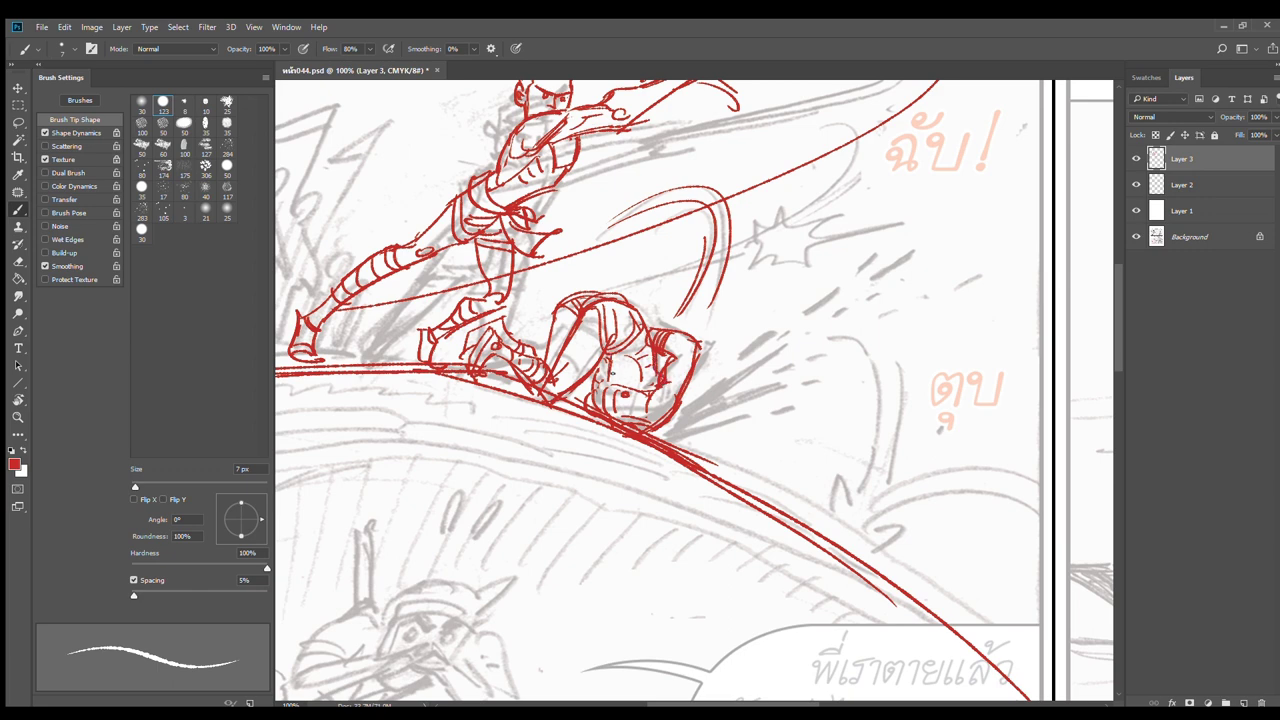
drag(674, 340, 698, 348)
drag(726, 482, 620, 416)
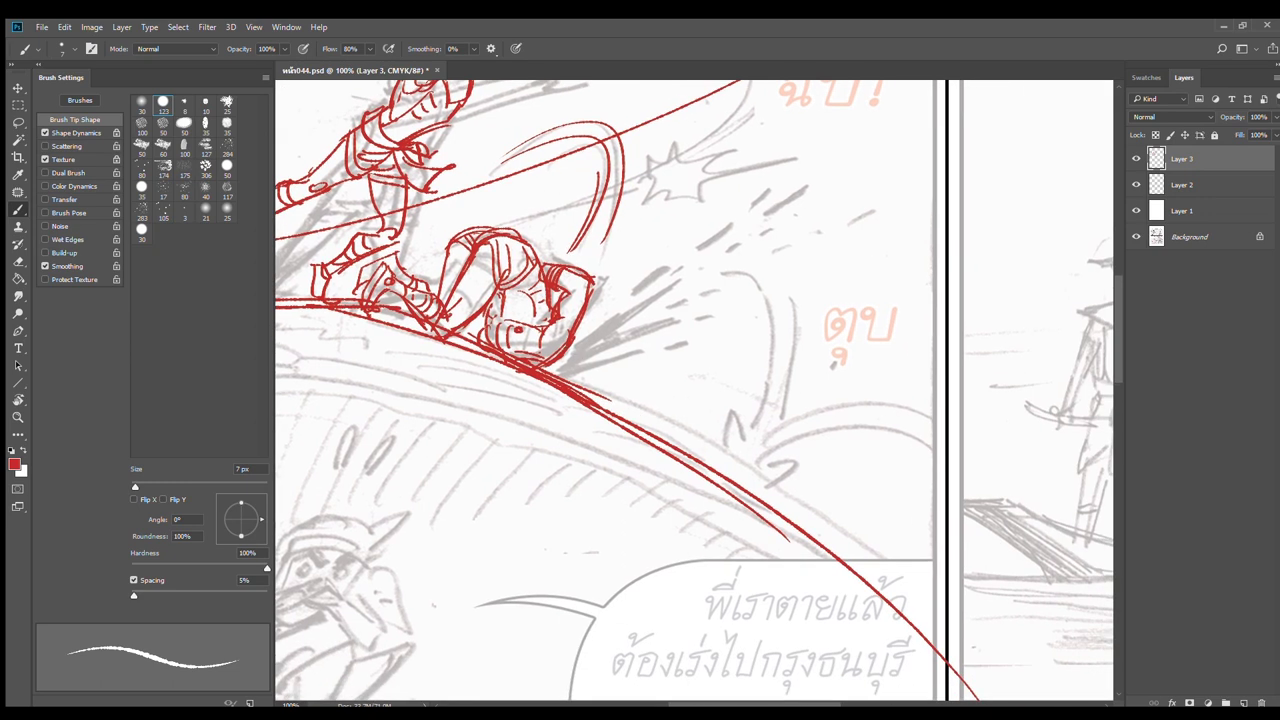
mouse_move(566, 354)
mouse_down()
mouse_move(632, 317)
mouse_move(599, 343)
mouse_up()
drag(564, 368, 655, 331)
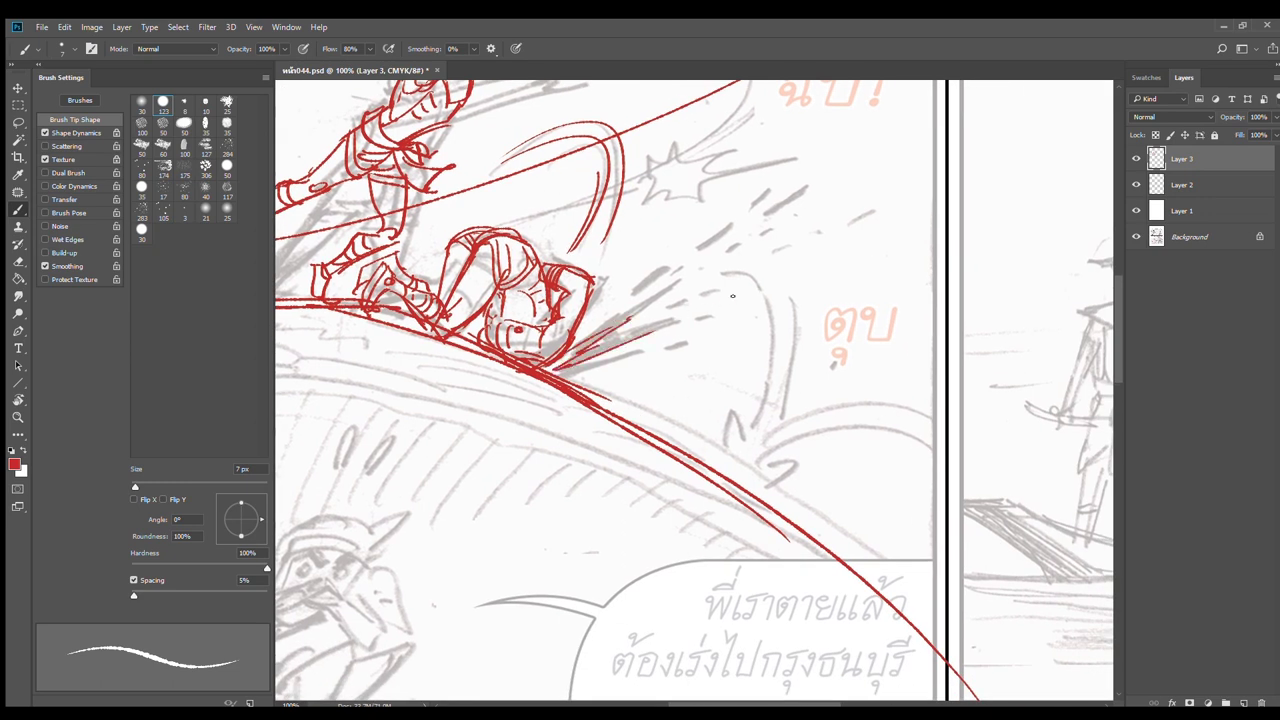
drag(732, 296, 572, 382)
drag(556, 388, 542, 394)
drag(712, 287, 652, 310)
drag(718, 270, 696, 282)
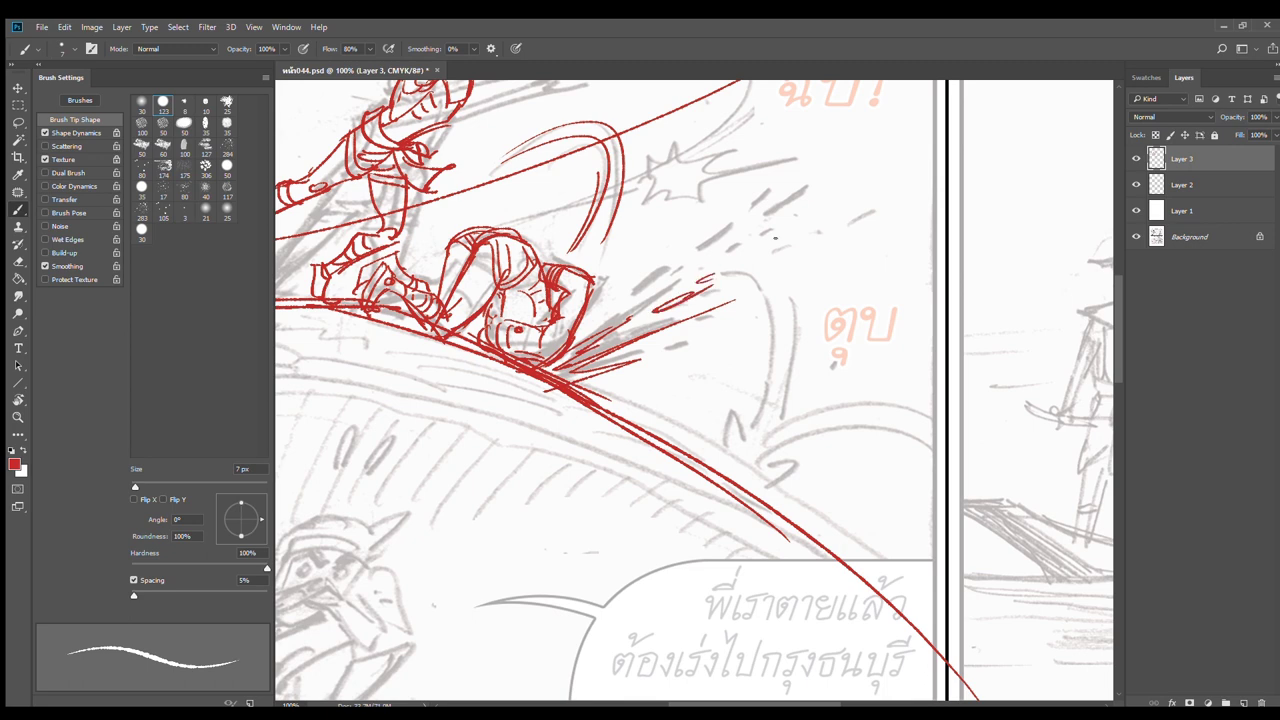
Extend the splash with small elongated droplets flying away from the fallen figure
drag(778, 238, 752, 258)
drag(802, 234, 766, 250)
drag(850, 206, 832, 212)
drag(762, 232, 742, 244)
mouse_move(595, 327)
mouse_down()
mouse_move(735, 247)
mouse_move(576, 337)
mouse_up()
Draw a wavy line from the base of the splash across to the panel's edge, redoing the first attempt
mouse_move(584, 382)
mouse_down()
mouse_move(717, 370)
mouse_move(920, 426)
mouse_up()
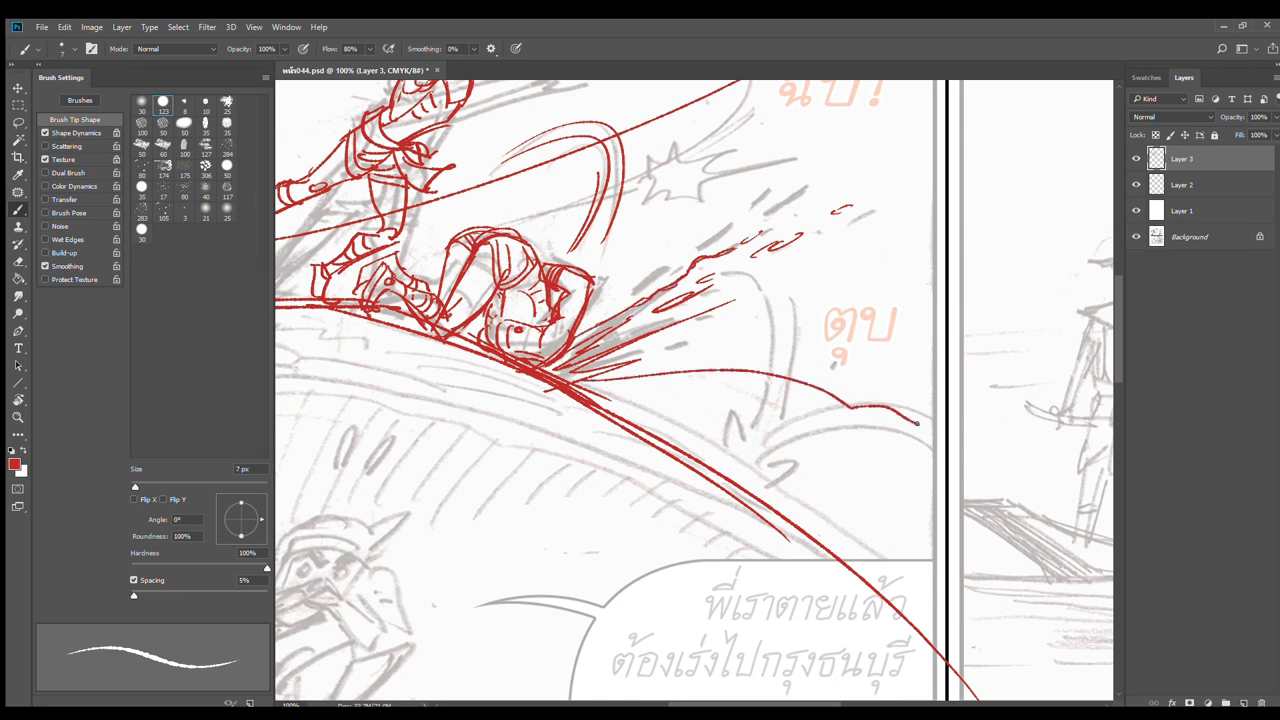
key(ctrl+z)
mouse_move(596, 378)
mouse_down()
mouse_move(830, 366)
mouse_move(644, 368)
mouse_move(714, 356)
mouse_move(928, 380)
mouse_up()
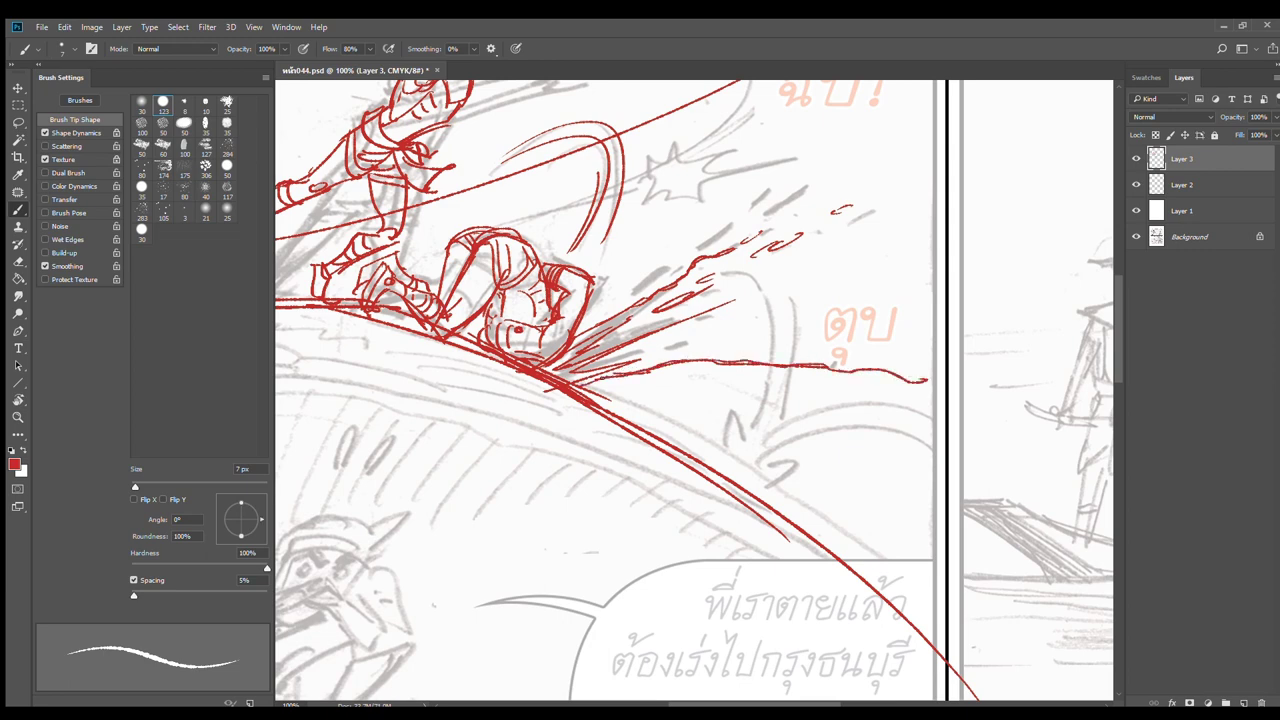
Draw a tall double bounce arc coming down onto the slope, with short burst strokes at its impact point
scroll(779, 393, down, 2)
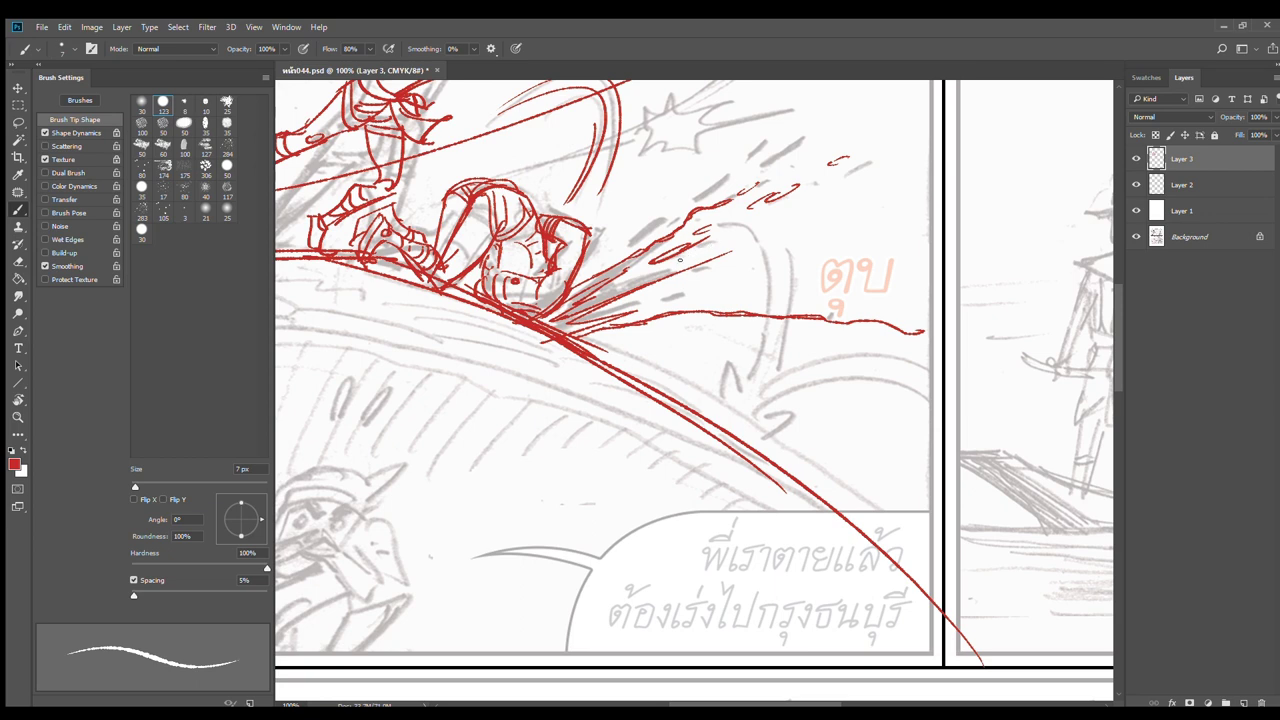
drag(694, 254, 782, 410)
key(ctrl+z)
mouse_move(690, 265)
mouse_down()
mouse_move(750, 325)
mouse_move(736, 432)
mouse_up()
drag(708, 252, 758, 402)
drag(786, 352, 758, 445)
Draw long curved streaks from the impact point out past the panel's edge and short strokes around its base
drag(755, 455, 978, 407)
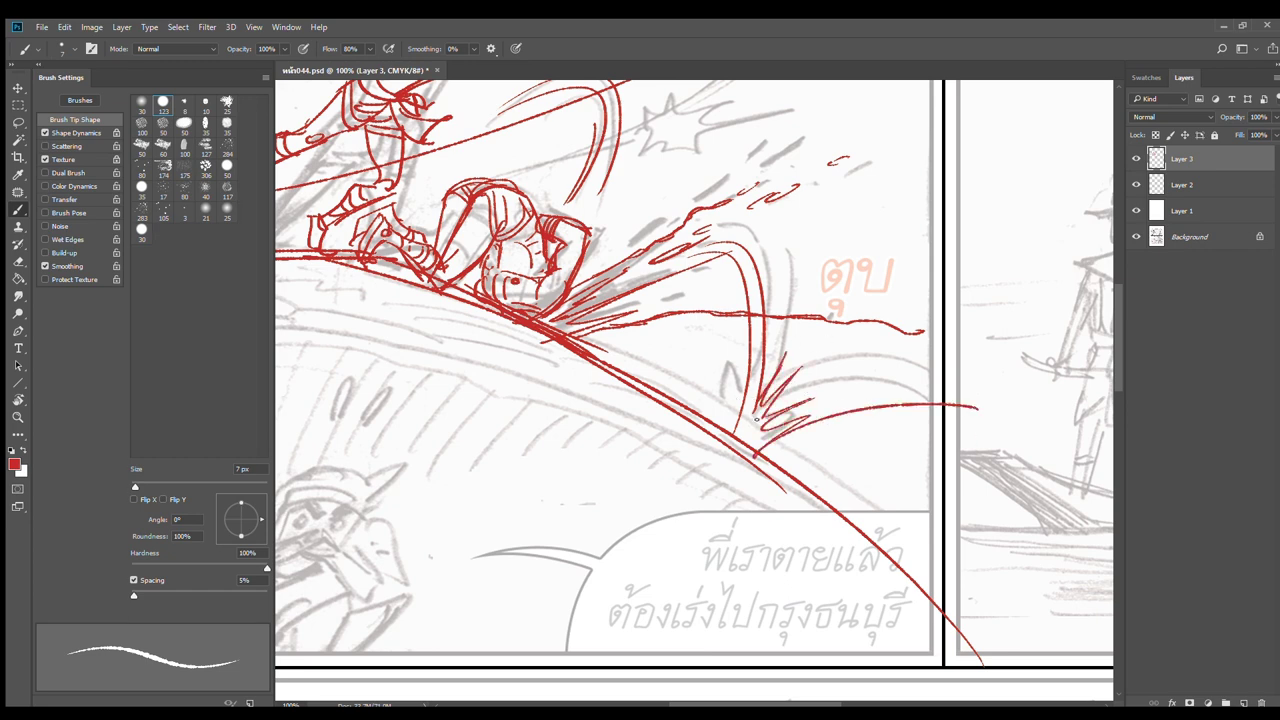
drag(770, 414, 1026, 406)
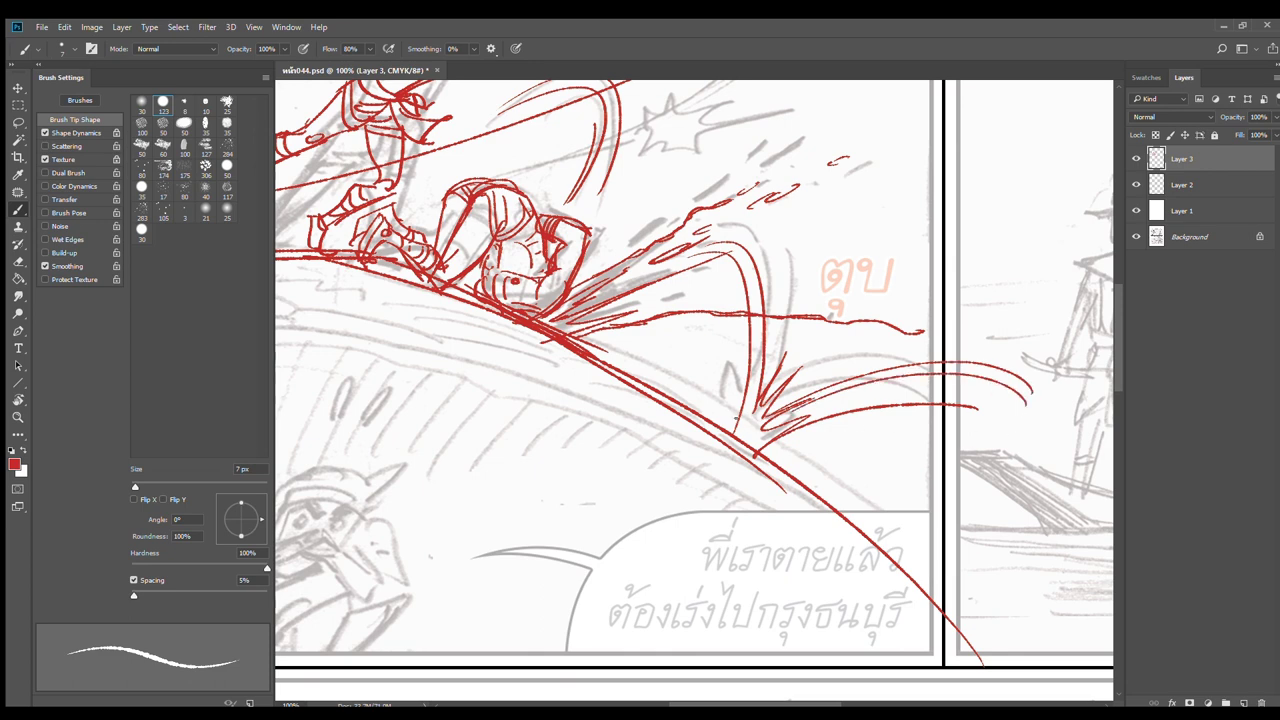
drag(742, 428, 720, 420)
drag(794, 443, 755, 461)
Scatter small debris specks around the impact point and beside the bounce arc
drag(842, 365, 821, 366)
click(811, 351)
click(821, 344)
drag(944, 387, 806, 414)
click(843, 335)
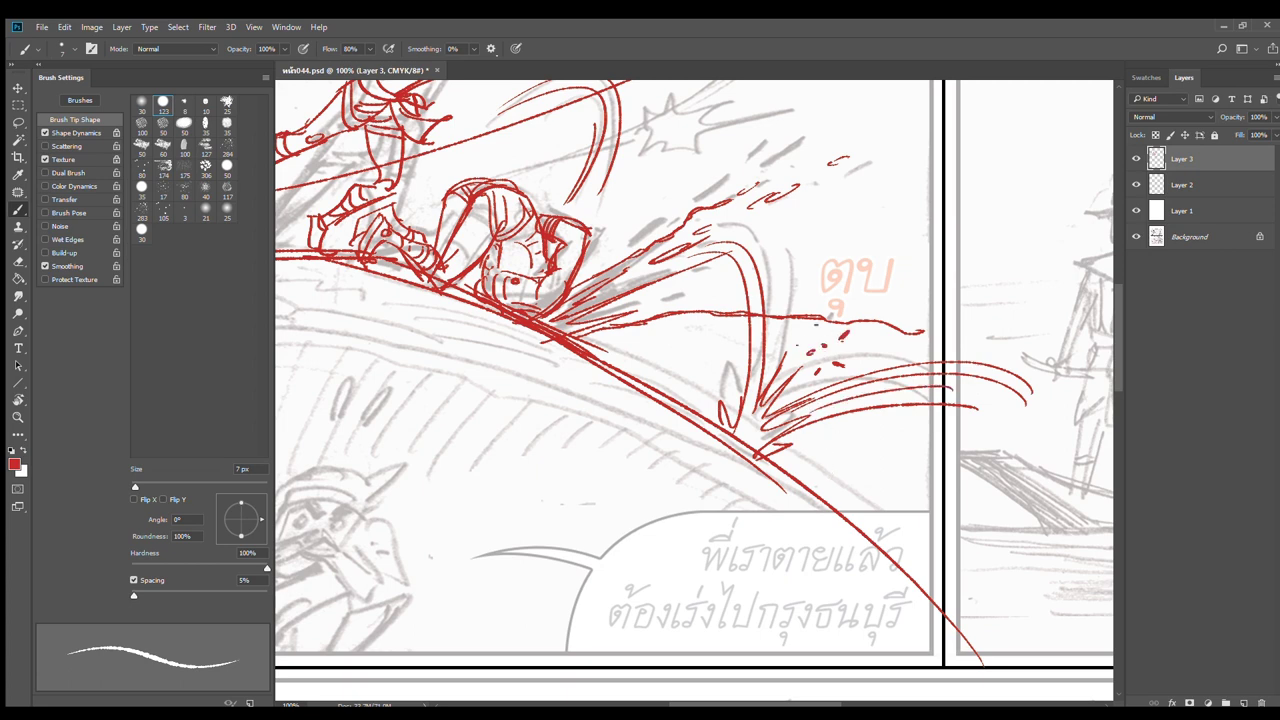
click(816, 330)
click(738, 356)
click(722, 282)
Add another splash streak, a ragged double edge along the slope and an extra curved streak at the impact
drag(616, 289, 766, 237)
mouse_move(598, 348)
mouse_down()
mouse_move(684, 388)
mouse_move(698, 412)
mouse_up()
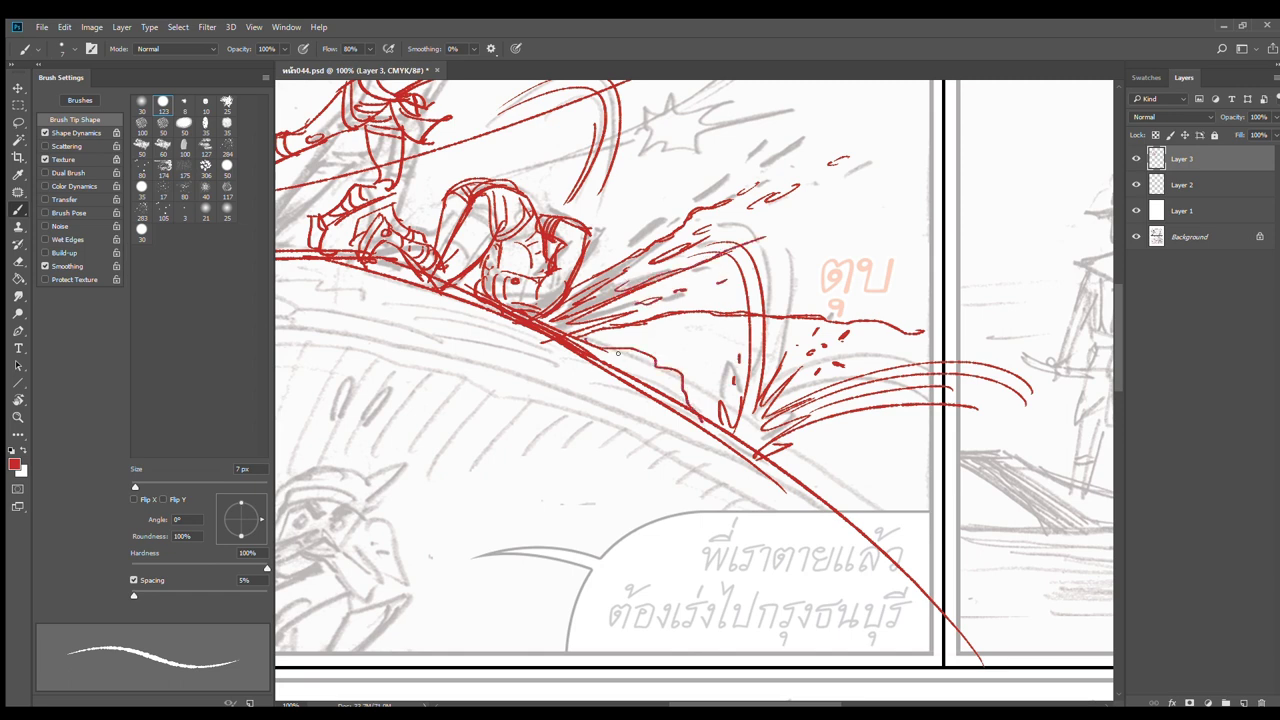
mouse_move(604, 350)
mouse_down()
mouse_move(676, 379)
mouse_move(696, 412)
mouse_up()
drag(570, 335, 610, 348)
drag(834, 425, 993, 419)
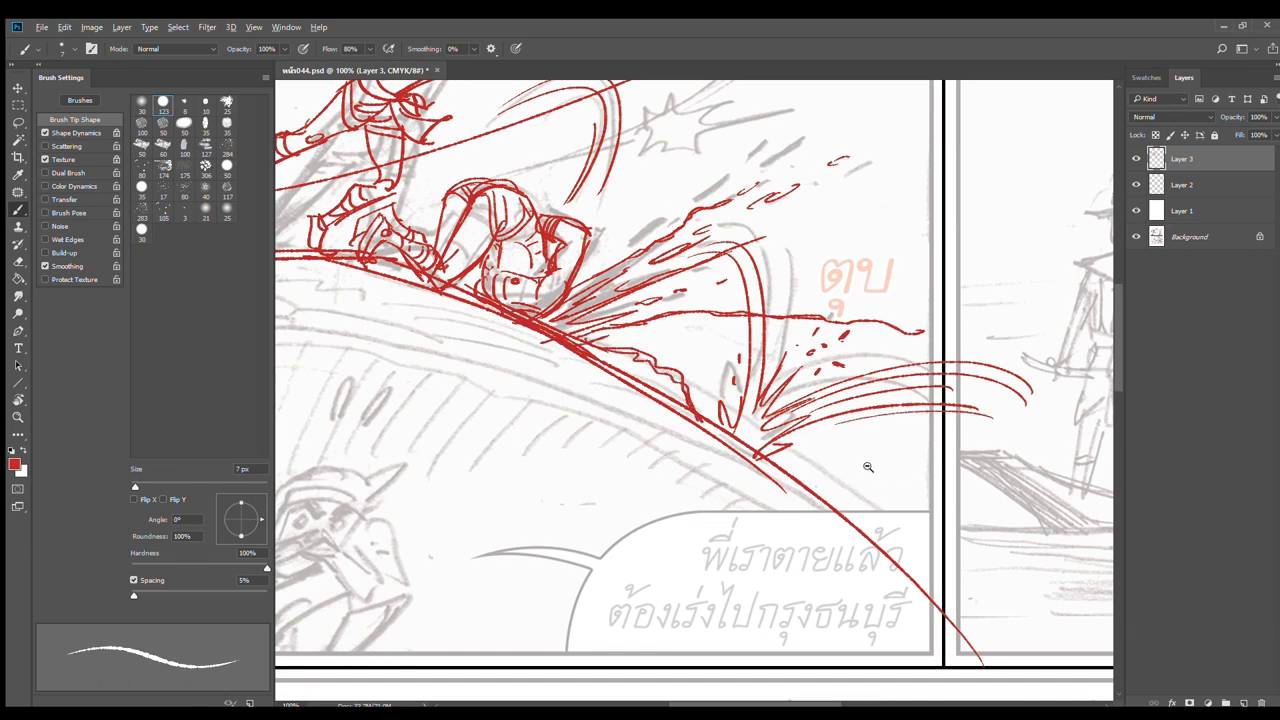
Draw a second long curved line below the ground line, arching over the crouching figure at the panel's bottom
scroll(875, 471, down, 2)
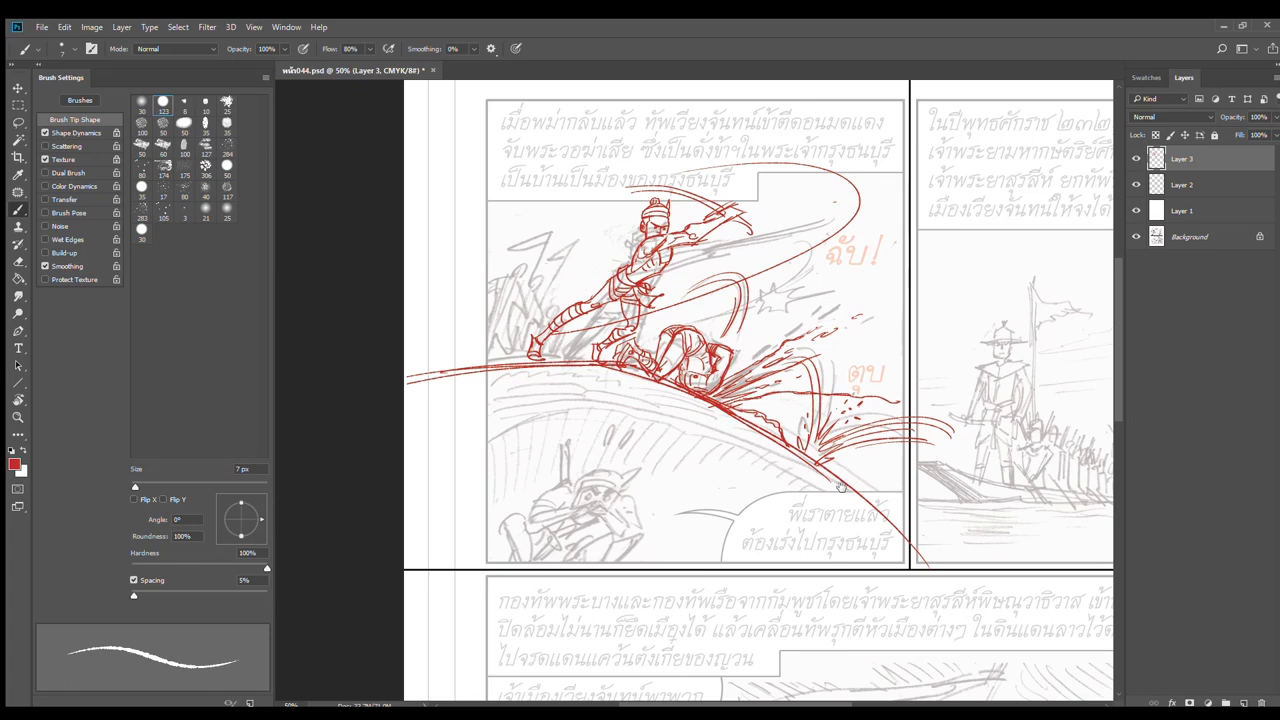
drag(837, 485, 942, 466)
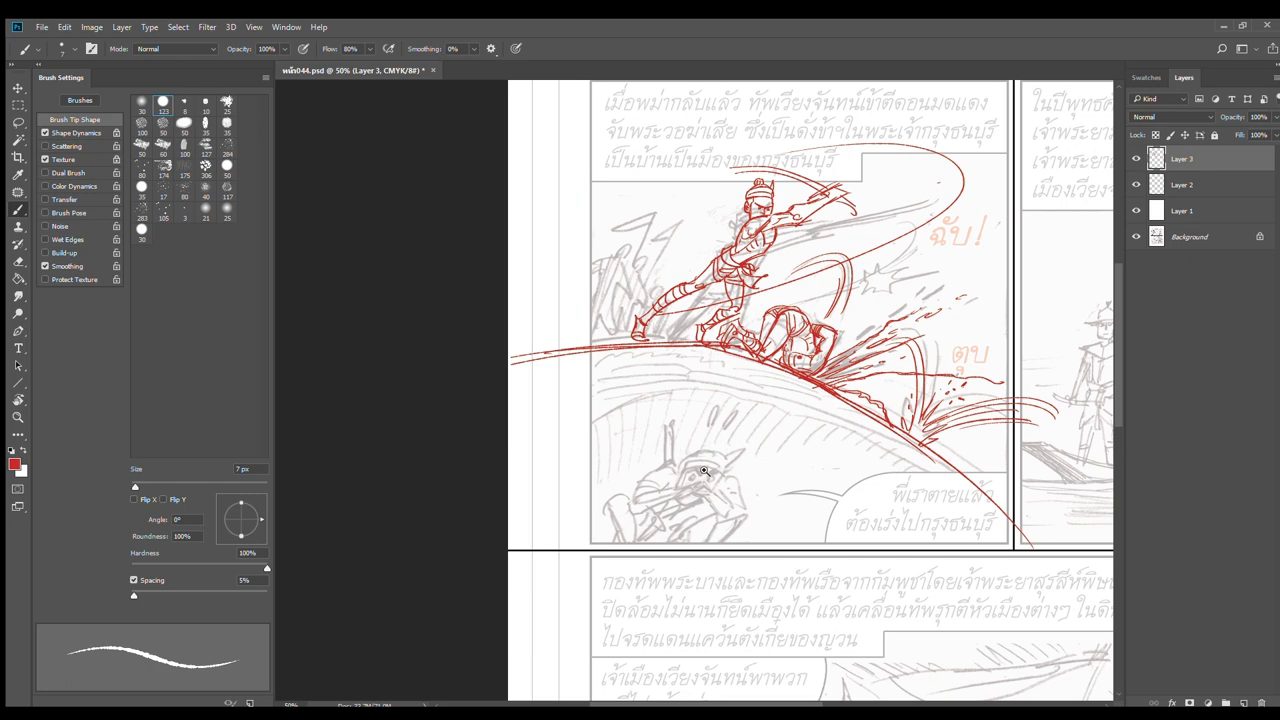
scroll(705, 468, up, 1)
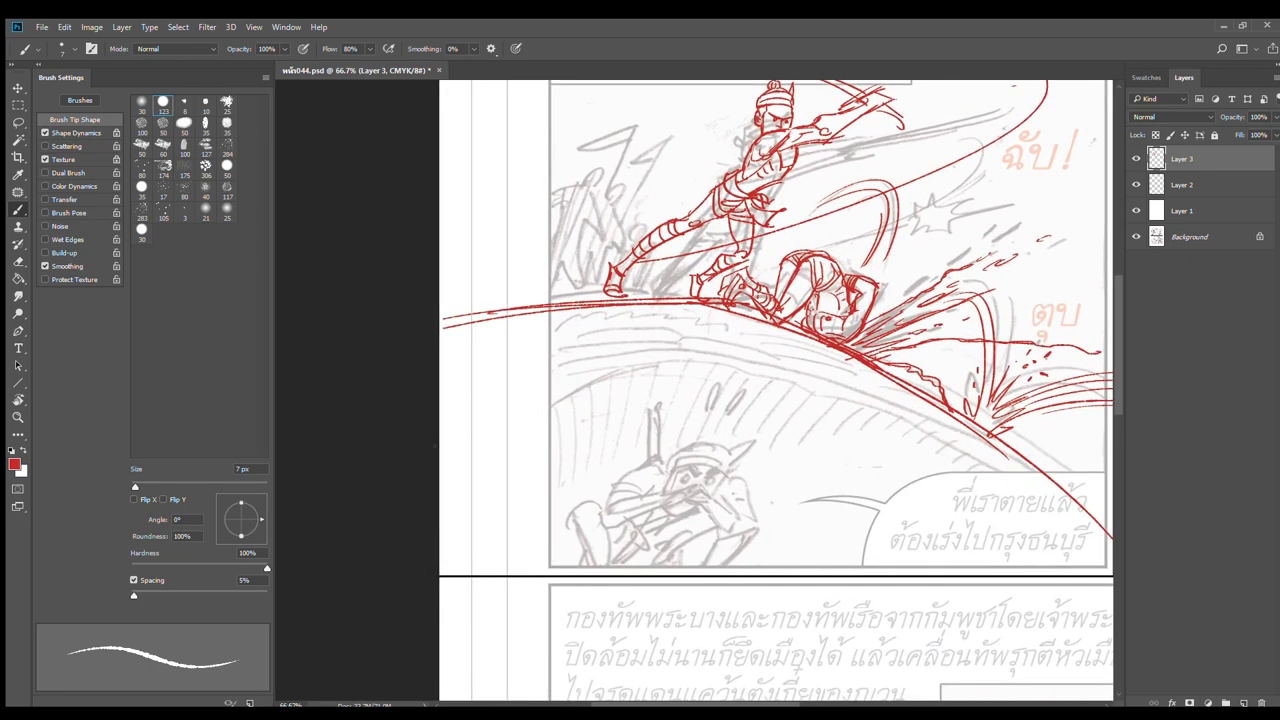
drag(440, 455, 665, 360)
mouse_move(460, 446)
mouse_down()
mouse_move(669, 366)
mouse_move(633, 368)
mouse_move(815, 390)
mouse_move(927, 455)
mouse_up()
key(ctrl+z)
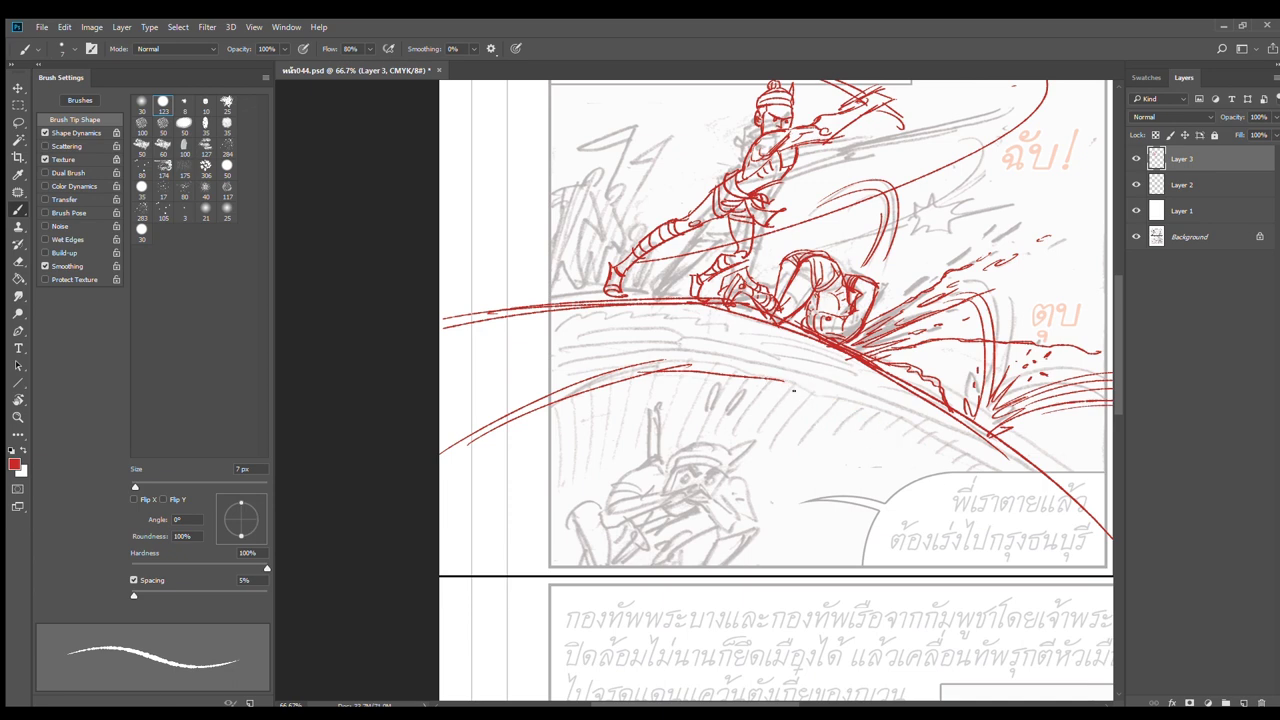
drag(785, 382, 918, 451)
Fill the band between the two ground curves with curved contour strokes
drag(604, 300, 808, 336)
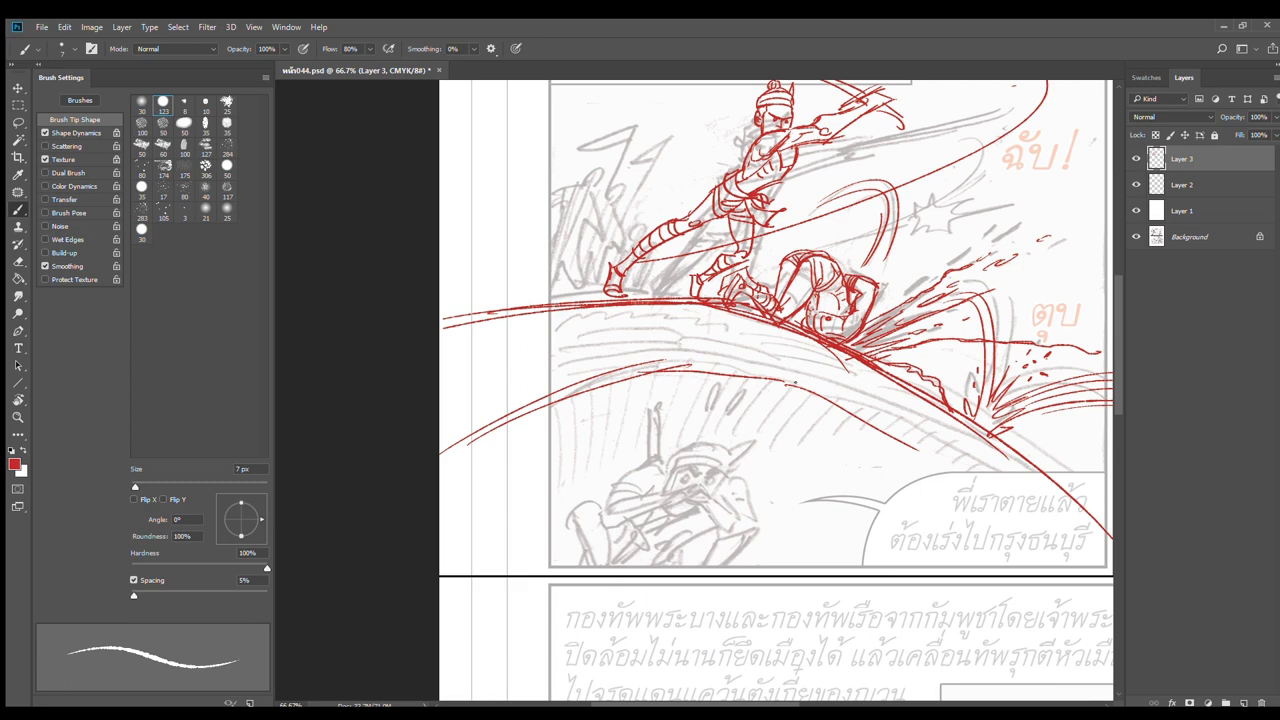
drag(690, 306, 805, 386)
drag(596, 308, 716, 346)
drag(476, 330, 660, 380)
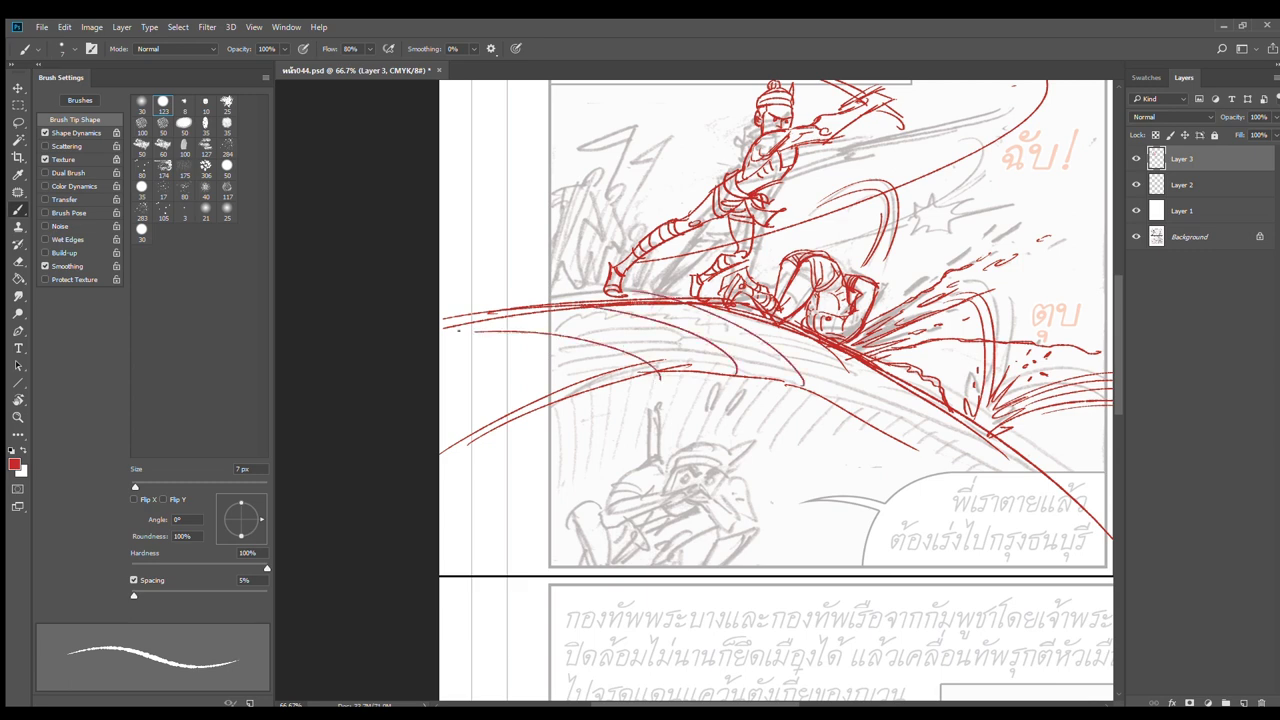
drag(571, 393, 440, 399)
drag(796, 345, 853, 405)
drag(865, 369, 913, 443)
drag(931, 405, 960, 456)
Draw curved shading strokes hanging down from the inner curve around the crouching figure
mouse_move(608, 376)
mouse_down()
mouse_move(814, 406)
mouse_move(658, 428)
mouse_up()
drag(664, 372, 588, 476)
drag(612, 378, 548, 484)
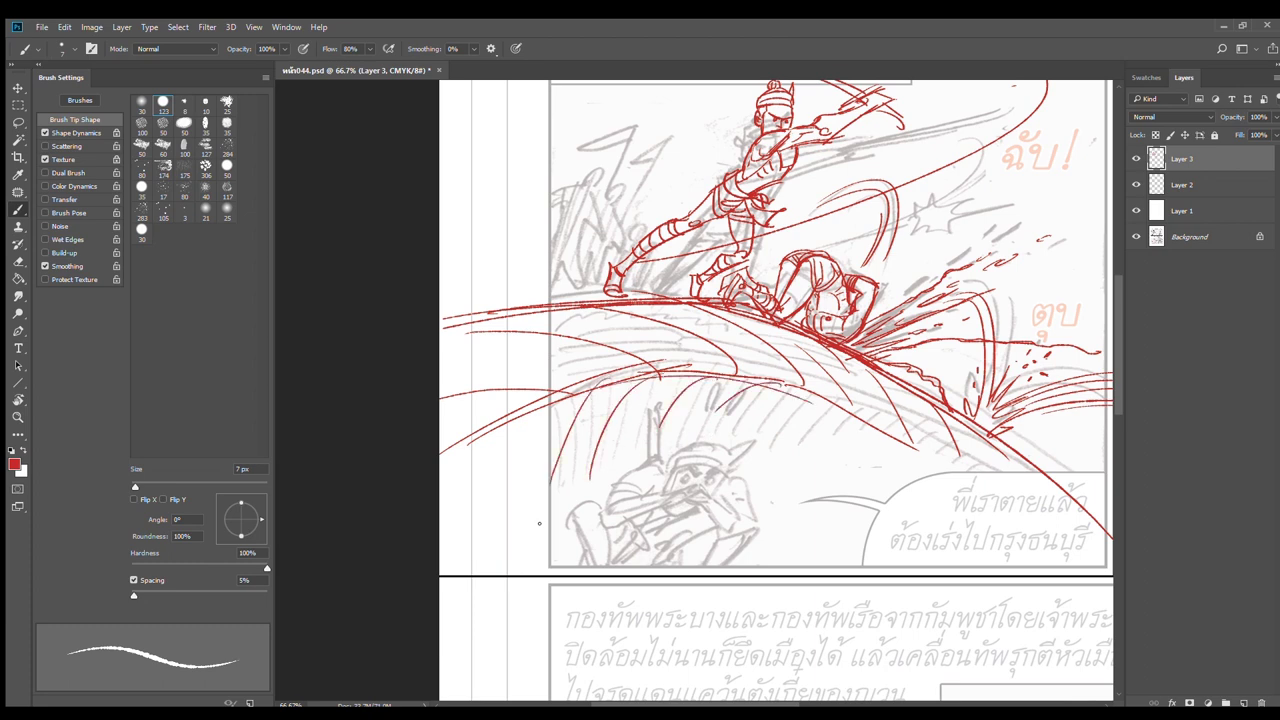
drag(550, 402, 503, 576)
drag(810, 390, 744, 454)
drag(856, 418, 768, 508)
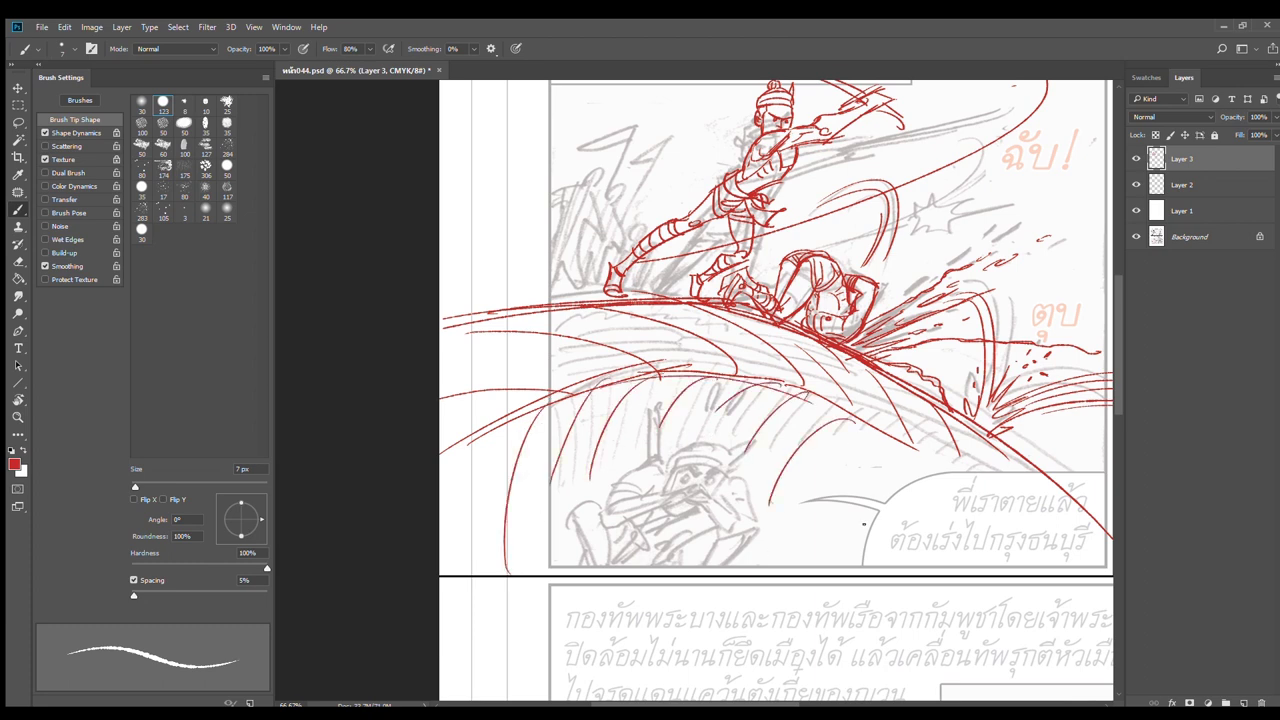
drag(894, 438, 796, 546)
Extend the inner curve down across the speech bubble to the panel's lower corner, redoing the first attempt
mouse_move(702, 374)
mouse_down()
mouse_move(866, 414)
mouse_move(1096, 562)
mouse_up()
key(ctrl+z)
drag(740, 378, 1112, 570)
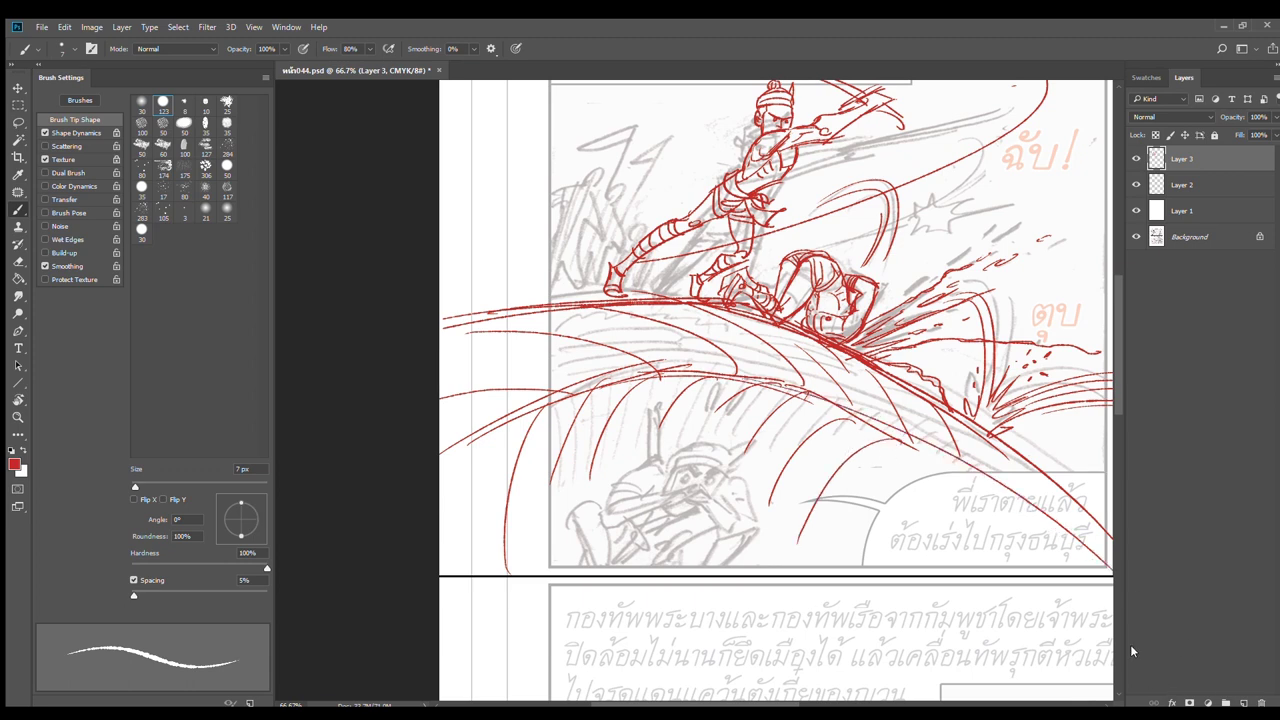
Add curved contour strokes below the inner curve, running down toward and across the speech bubble area
drag(1060, 620, 1004, 554)
drag(704, 303, 950, 418)
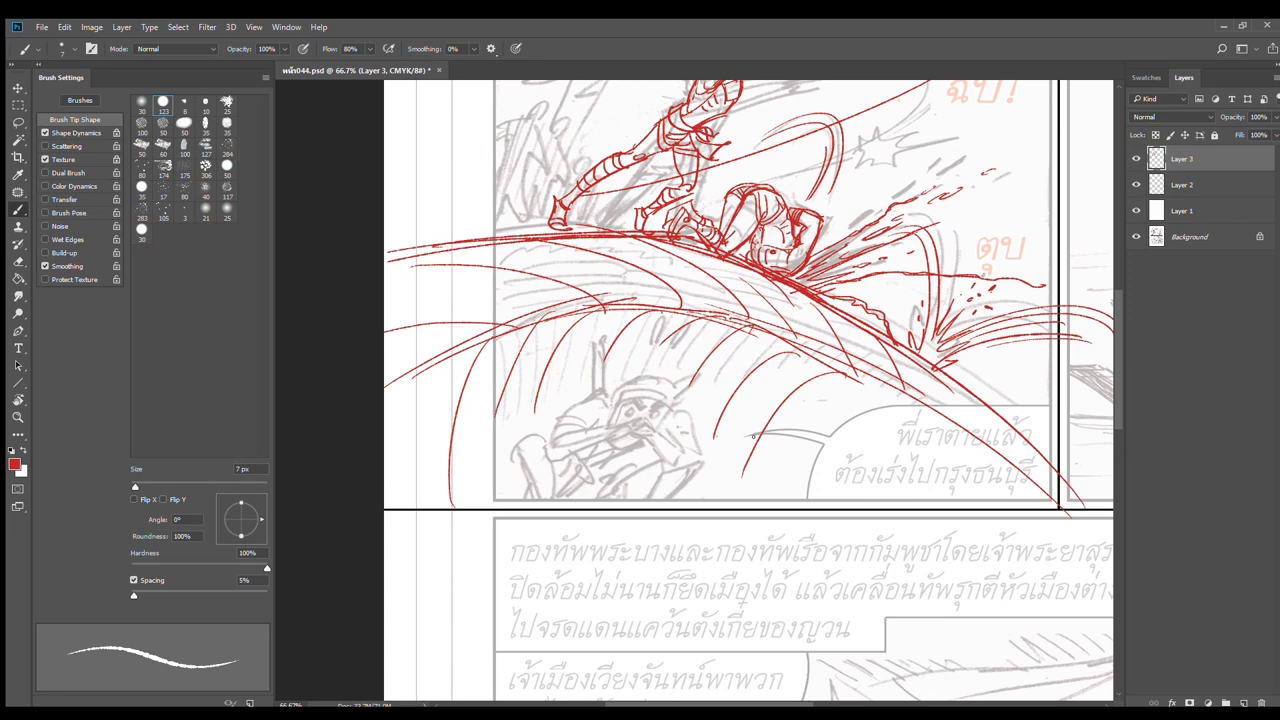
drag(750, 424, 724, 470)
mouse_move(864, 362)
mouse_down()
mouse_move(750, 422)
mouse_move(920, 390)
mouse_up()
mouse_move(780, 464)
mouse_down()
mouse_move(972, 418)
mouse_move(988, 440)
mouse_up()
drag(816, 488, 1012, 458)
Outline a large rounded rock over the speech bubble, erasing and redrawing the near side of its first curve
mouse_move(704, 500)
mouse_down()
mouse_move(720, 486)
mouse_move(910, 456)
mouse_move(913, 500)
mouse_up()
key(e)
mouse_move(847, 450)
mouse_down()
mouse_move(797, 434)
mouse_move(802, 492)
mouse_move(747, 474)
mouse_move(718, 485)
mouse_up()
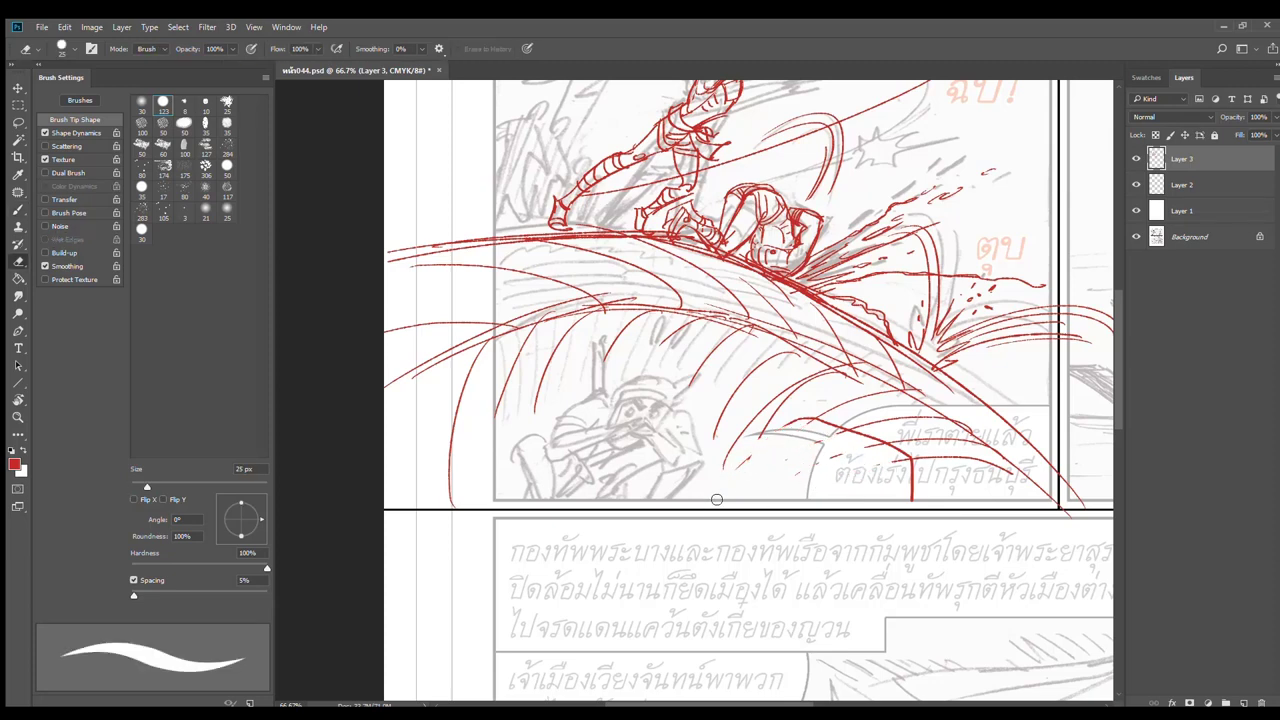
key(b)
drag(826, 411, 666, 535)
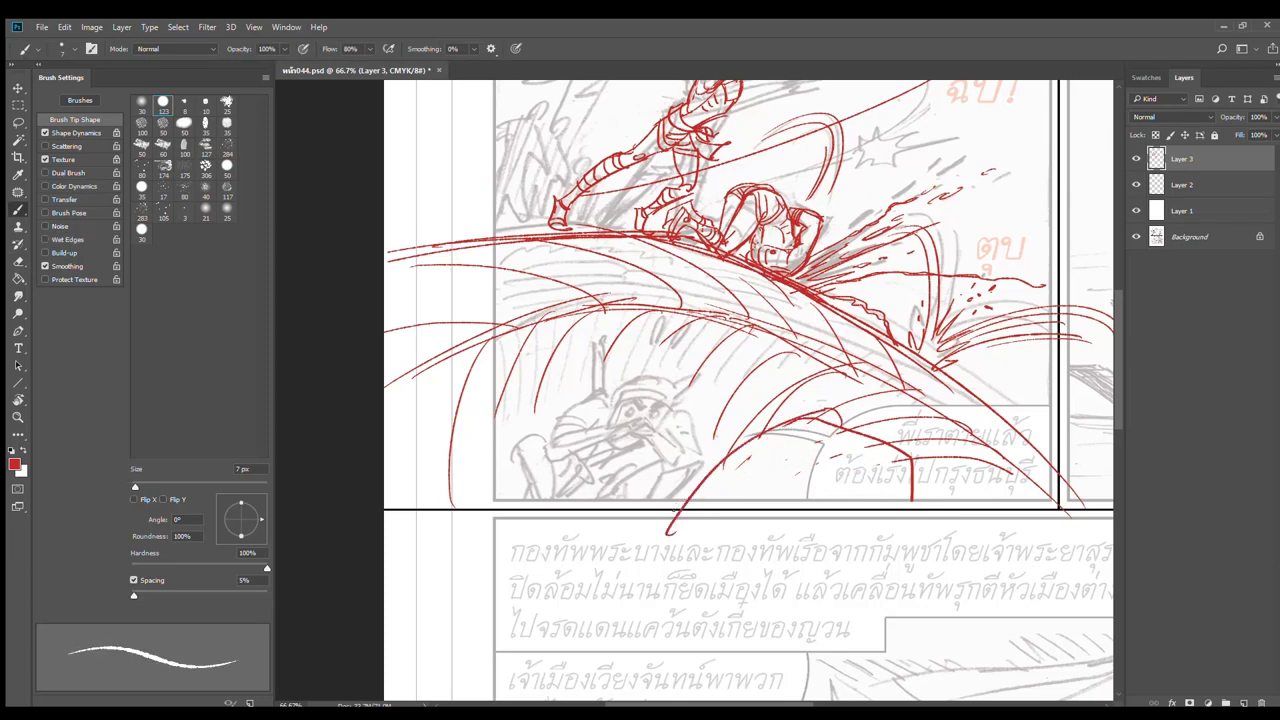
drag(756, 437, 672, 515)
Add inner contours and small pits to the large rock, plus a low stone at its base
mouse_move(839, 405)
mouse_down()
mouse_move(859, 441)
mouse_move(772, 507)
mouse_up()
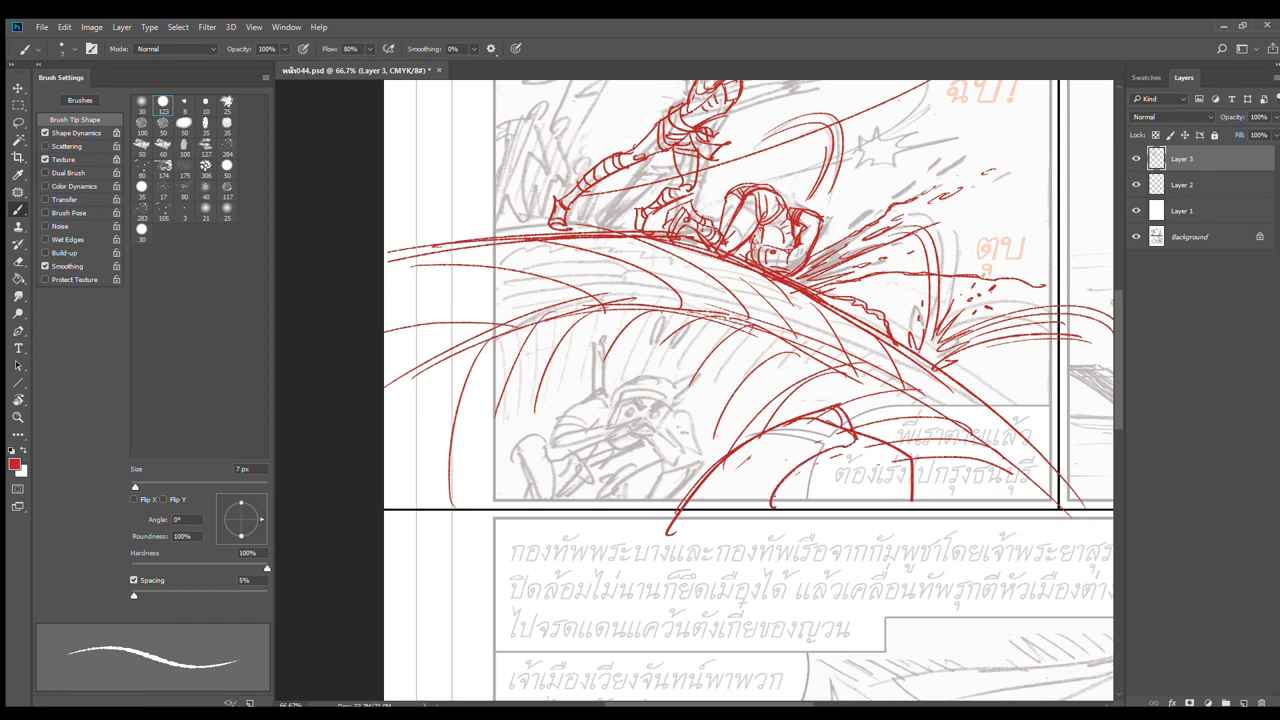
mouse_move(807, 456)
mouse_down()
mouse_move(759, 503)
mouse_move(798, 443)
mouse_move(753, 483)
mouse_move(896, 446)
mouse_up()
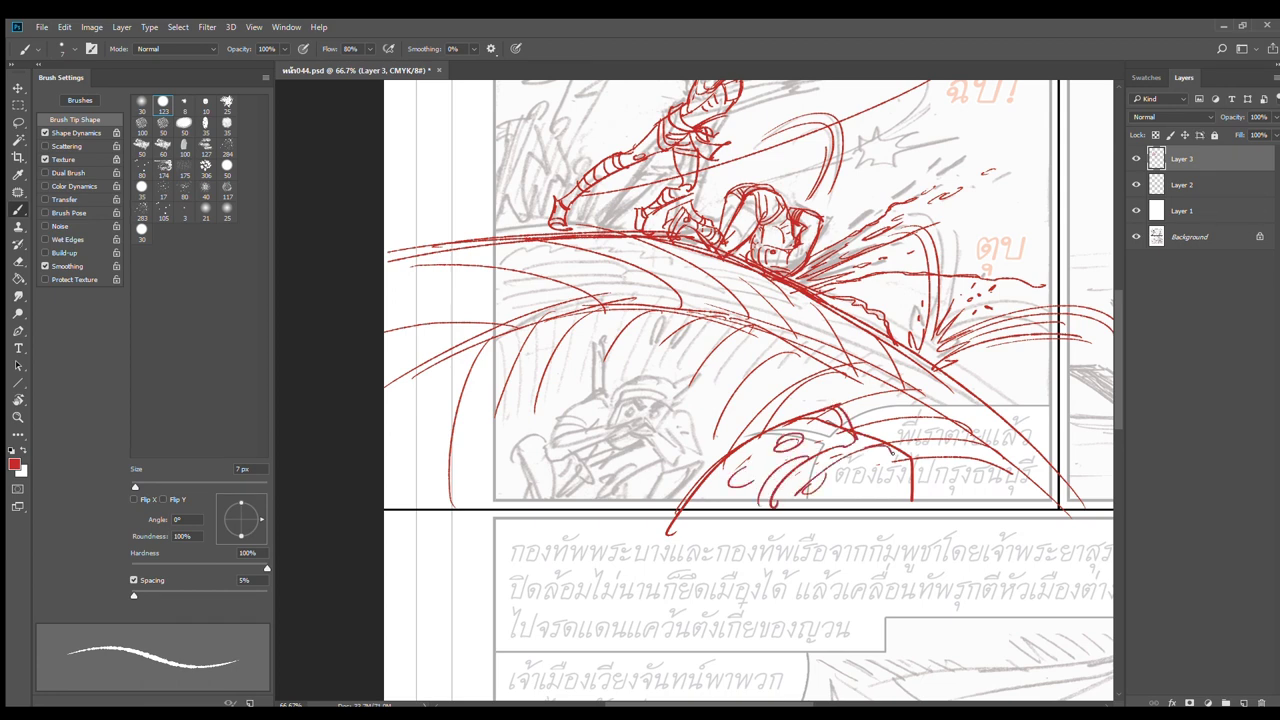
drag(808, 486, 870, 446)
mouse_move(892, 452)
mouse_down()
mouse_move(902, 458)
mouse_move(886, 440)
mouse_up()
mouse_move(906, 502)
mouse_down()
mouse_move(968, 486)
mouse_move(974, 500)
mouse_up()
Draw a small pitted rock at the panel's lower-left corner and erase the long curve crossing it
mouse_move(396, 503)
mouse_down()
mouse_move(489, 491)
mouse_move(472, 505)
mouse_move(520, 510)
mouse_up()
mouse_move(482, 455)
mouse_down()
mouse_move(438, 492)
mouse_move(472, 431)
mouse_move(504, 455)
mouse_up()
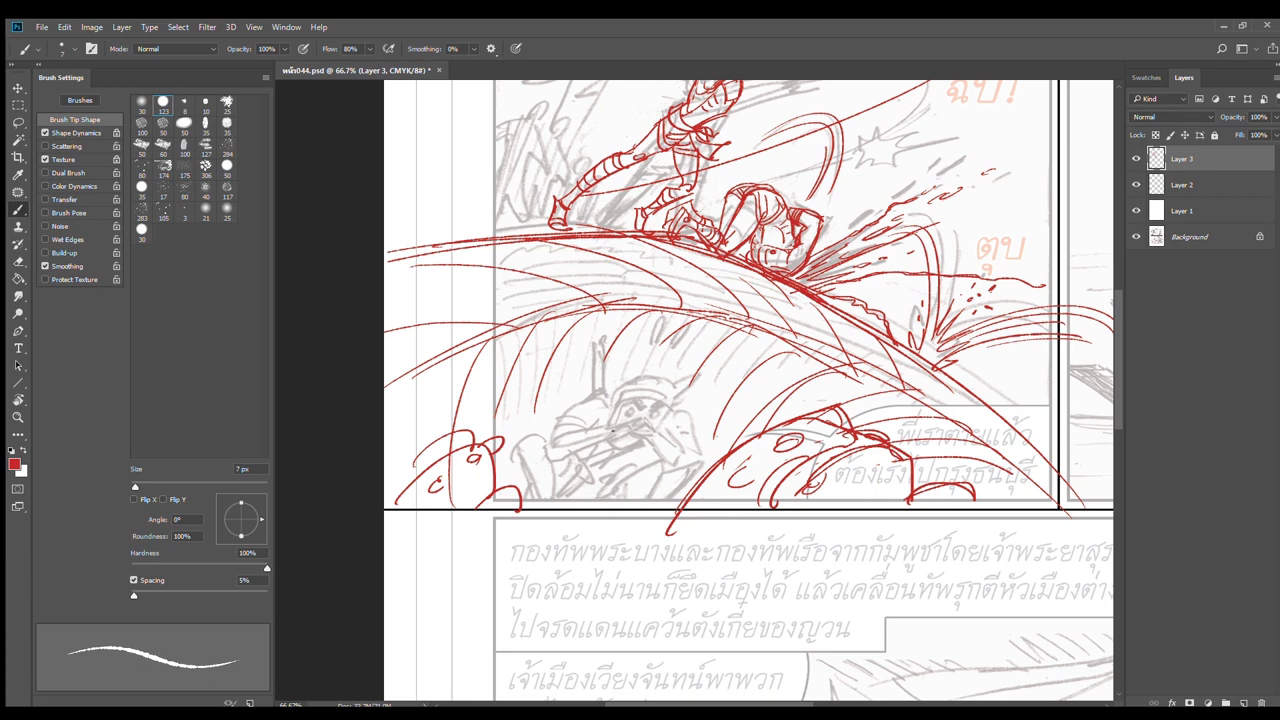
key(e)
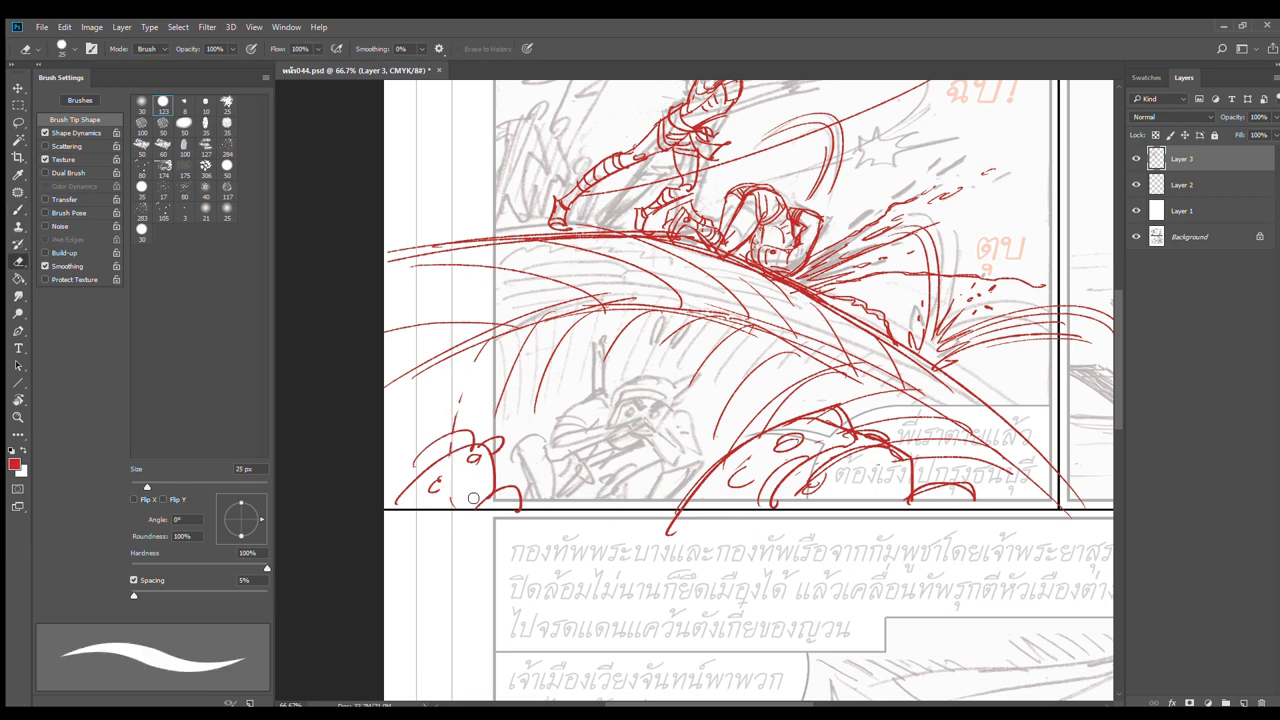
Draw a rocky mound with stones at the ground ridge's left end and add rock chips along the ridge
mouse_move(538, 244)
mouse_down()
mouse_move(400, 262)
mouse_move(486, 211)
mouse_move(515, 224)
mouse_move(474, 238)
mouse_move(528, 264)
mouse_move(484, 262)
mouse_move(516, 256)
mouse_move(544, 272)
mouse_move(546, 230)
mouse_move(636, 220)
mouse_move(654, 266)
mouse_move(614, 274)
mouse_up()
key(b)
drag(496, 278, 534, 298)
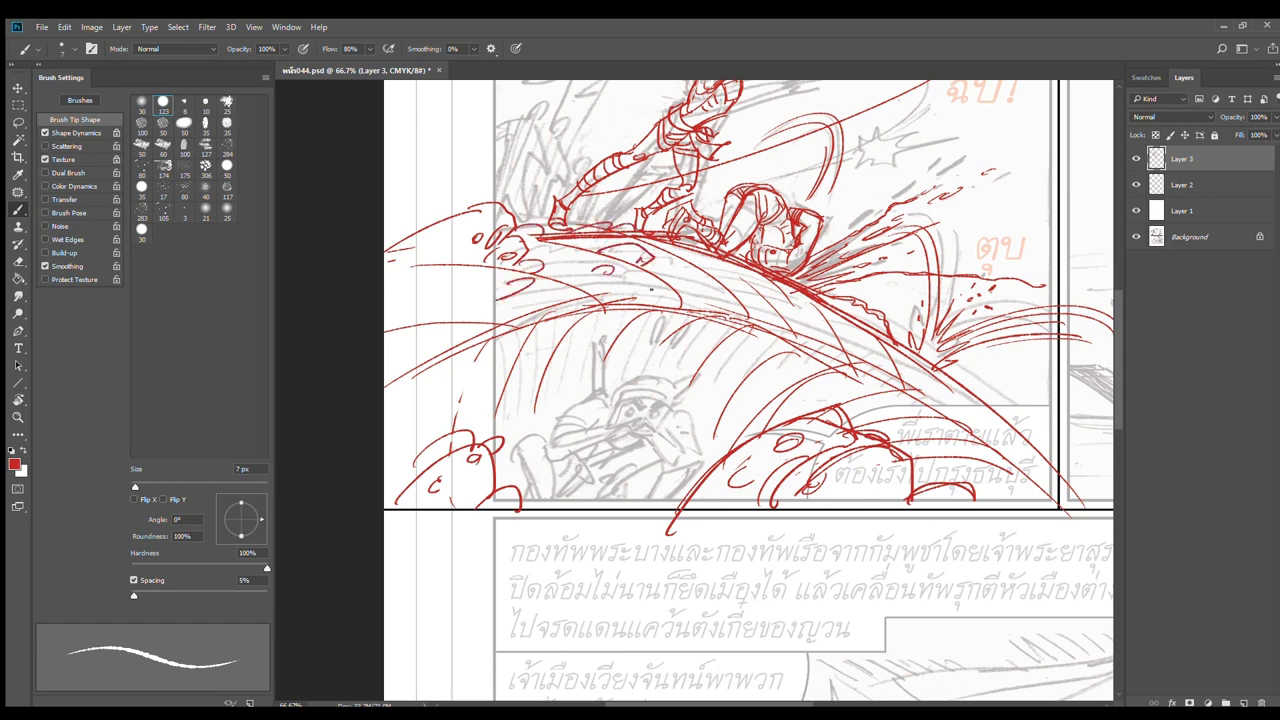
mouse_move(965, 388)
mouse_down()
mouse_move(998, 388)
mouse_move(990, 411)
mouse_move(1017, 421)
mouse_move(972, 411)
mouse_up()
drag(756, 303, 800, 316)
mouse_move(356, 212)
mouse_down()
mouse_move(520, 172)
mouse_move(512, 210)
mouse_move(482, 196)
mouse_up()
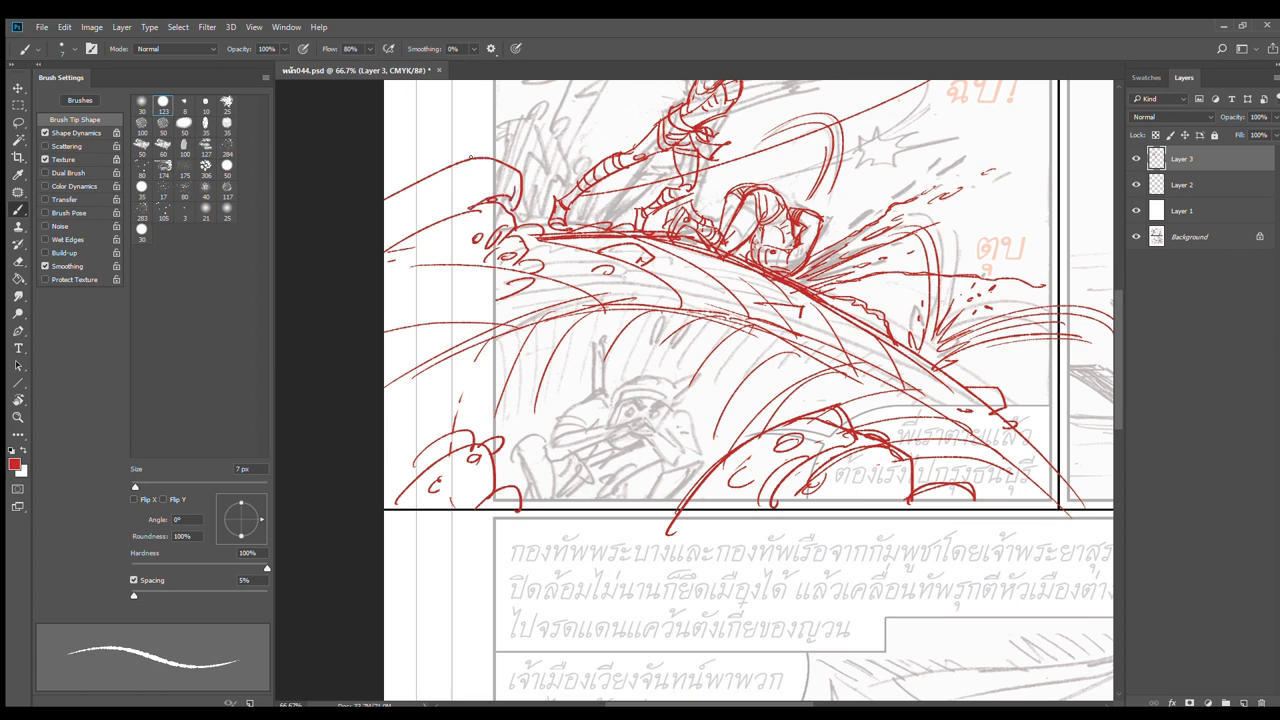
Add short hanging grass-like strokes along the inner curve above the crouching figure
drag(832, 336, 755, 483)
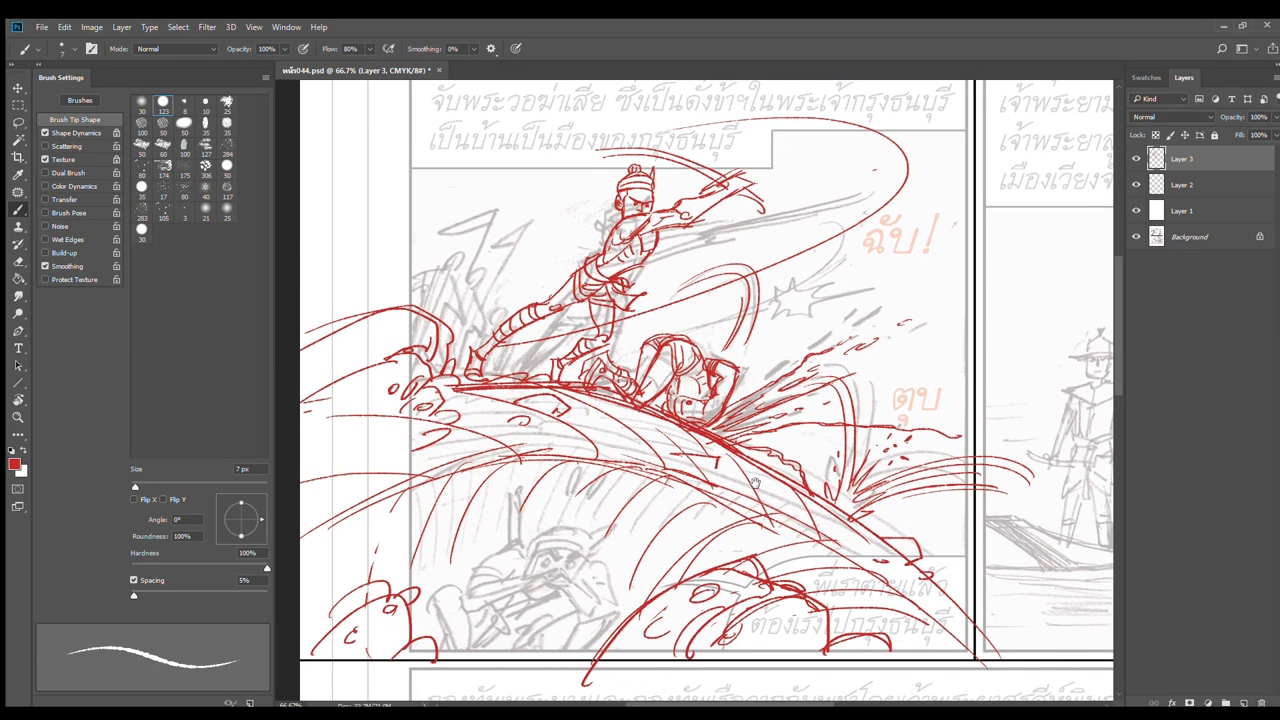
drag(685, 501, 770, 298)
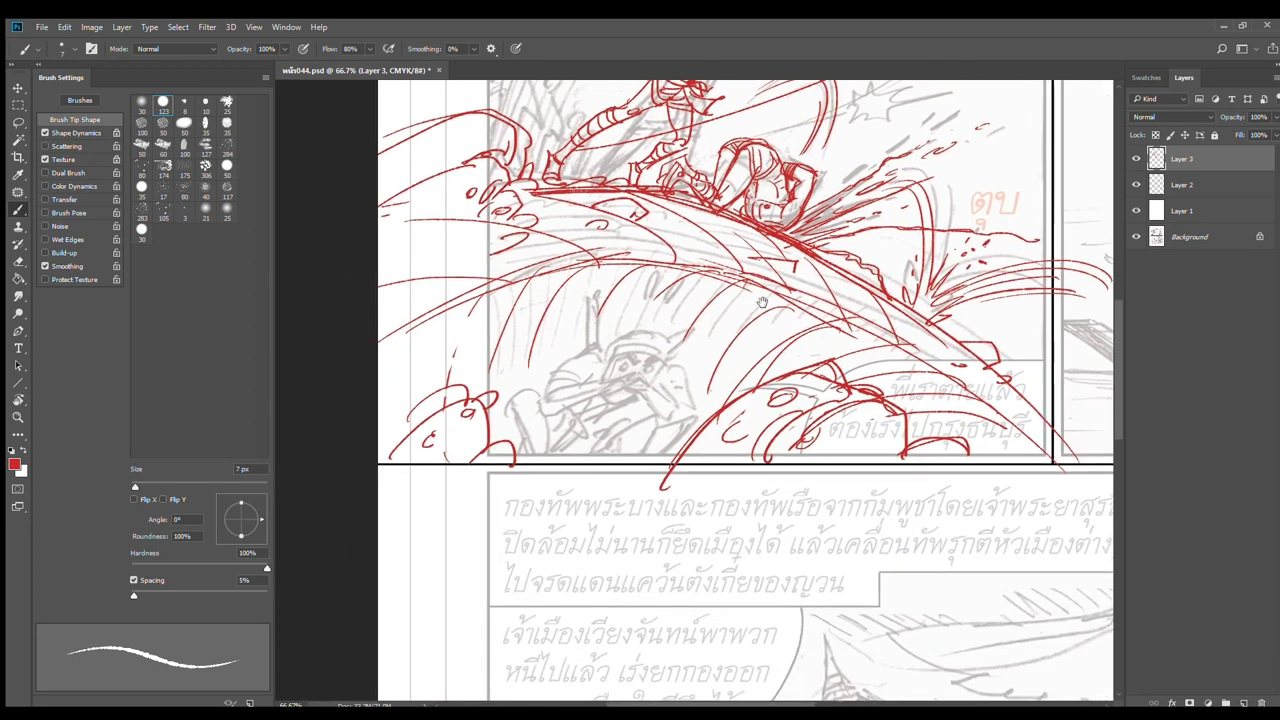
mouse_move(680, 250)
mouse_down()
mouse_move(632, 292)
mouse_move(570, 311)
mouse_up()
mouse_move(593, 268)
mouse_down()
mouse_move(556, 313)
mouse_move(486, 332)
mouse_up()
drag(690, 284, 654, 316)
mouse_move(727, 275)
mouse_down()
mouse_move(698, 290)
mouse_move(730, 296)
mouse_move(697, 304)
mouse_move(715, 321)
mouse_up()
mouse_move(787, 304)
mouse_down()
mouse_move(807, 298)
mouse_move(817, 327)
mouse_up()
drag(780, 321, 755, 335)
Continue the crack lines and short strokes down the ridge's right slope beside the large rock
mouse_move(840, 354)
mouse_down()
mouse_move(900, 340)
mouse_move(906, 314)
mouse_up()
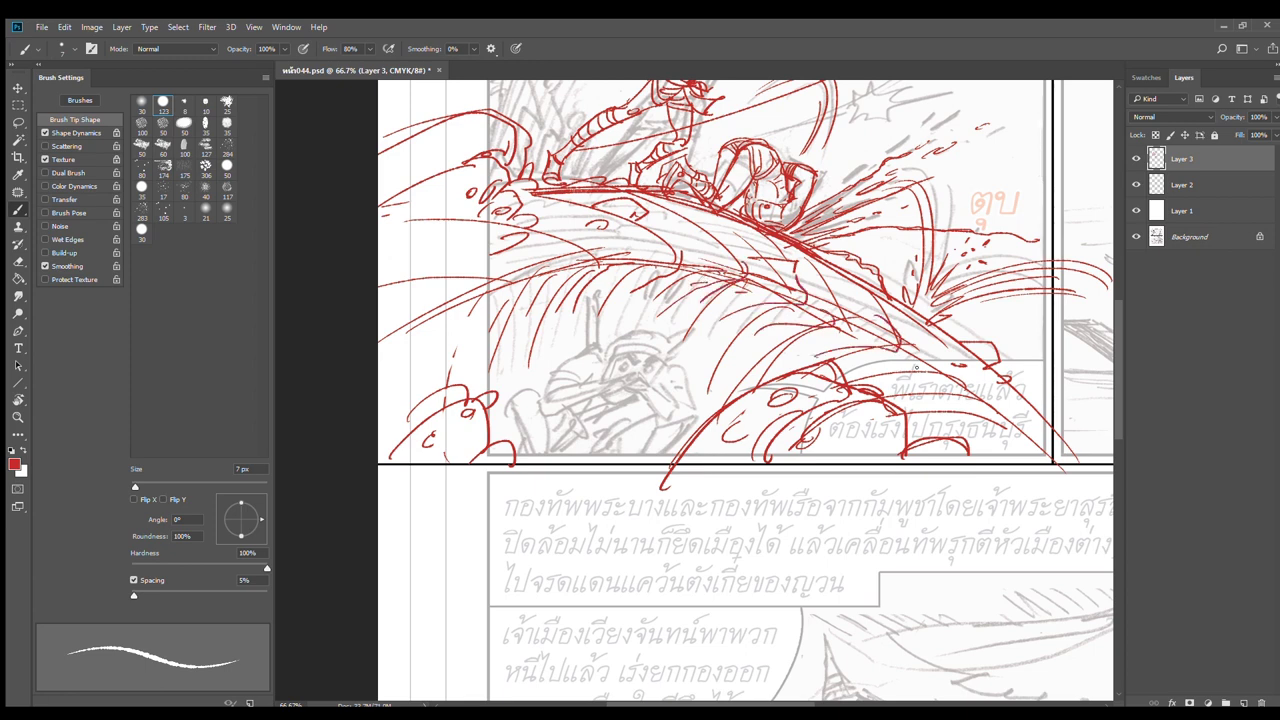
drag(878, 374, 928, 360)
drag(930, 388, 962, 338)
drag(970, 398, 988, 372)
Sketch the first background soldier with a raised weapon behind the mound at the panel's left edge
scroll(1000, 400, down, 2)
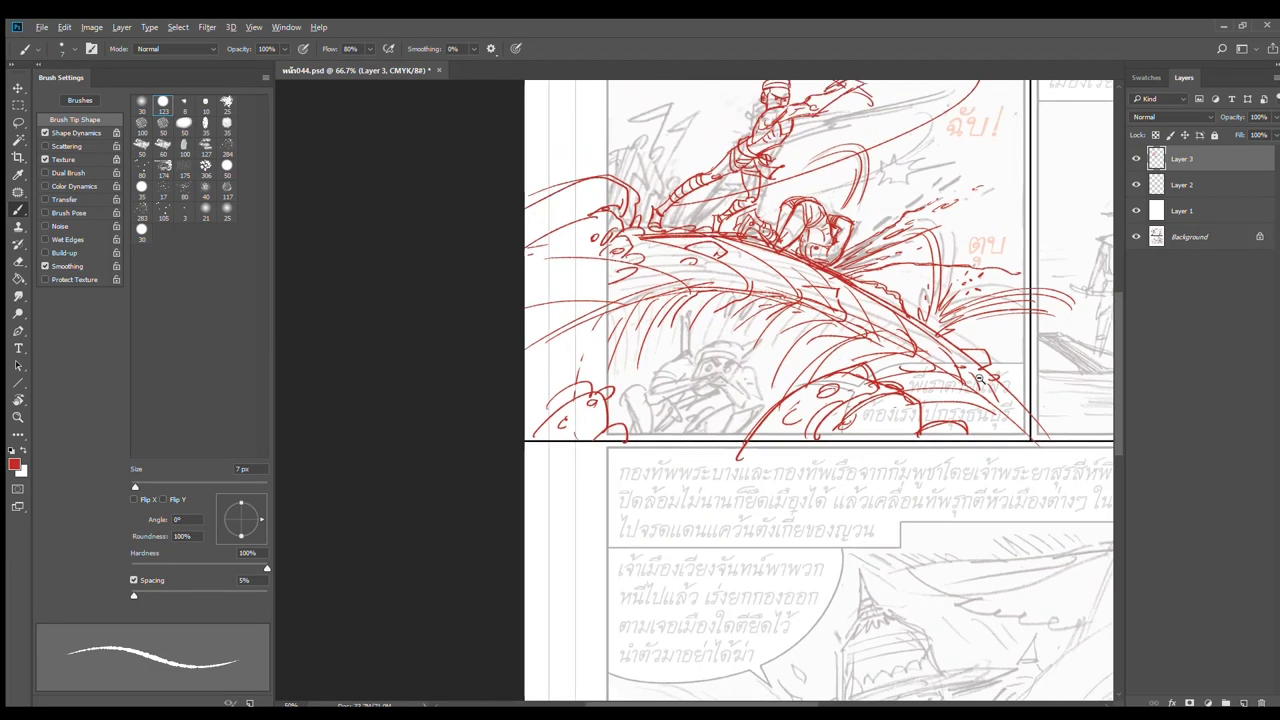
drag(913, 239, 868, 286)
scroll(690, 275, up, 3)
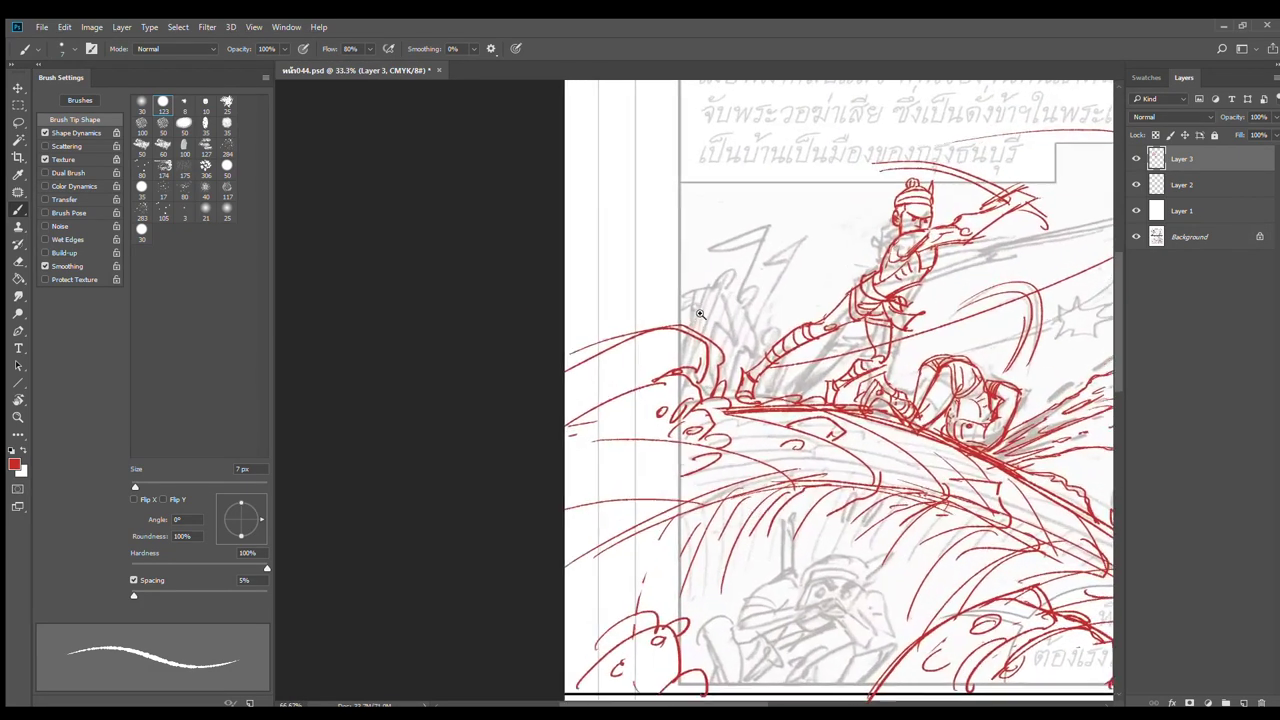
mouse_move(724, 268)
mouse_down()
mouse_move(716, 289)
mouse_move(650, 325)
mouse_move(722, 344)
mouse_up()
drag(728, 291, 745, 330)
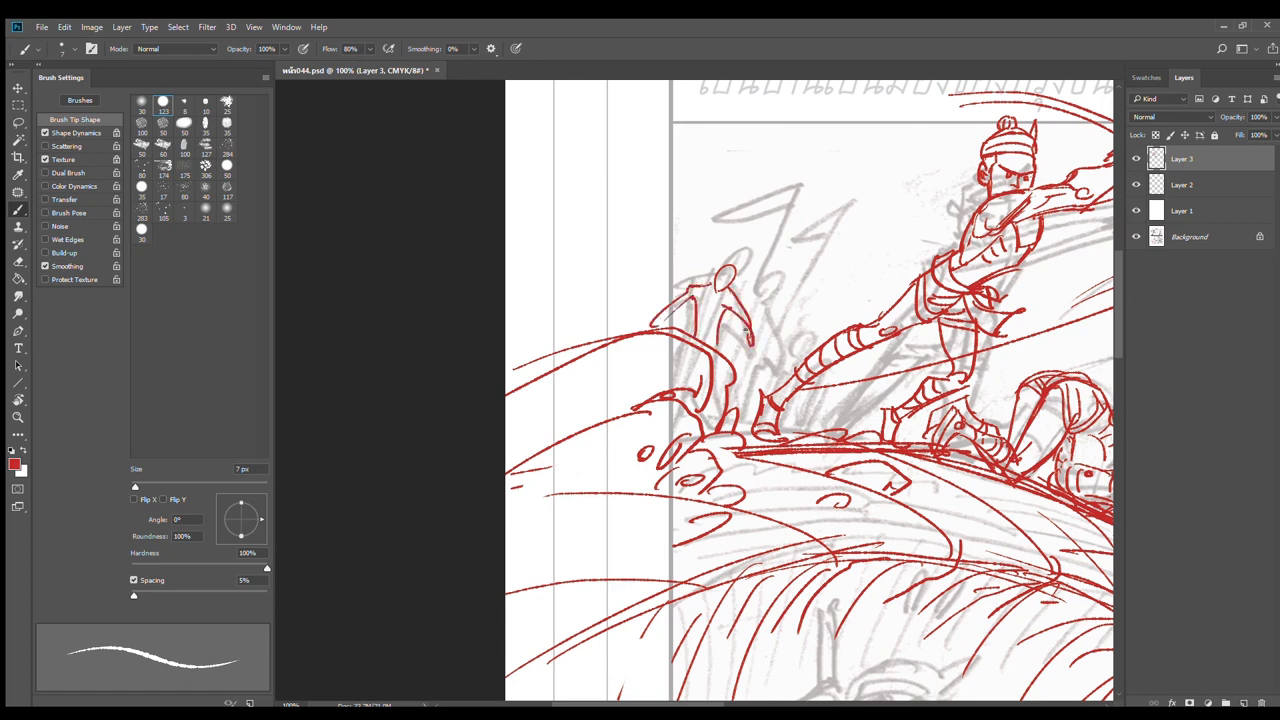
mouse_move(700, 278)
mouse_down()
mouse_move(697, 234)
mouse_move(701, 290)
mouse_move(733, 268)
mouse_move(708, 290)
mouse_move(706, 308)
mouse_move(724, 310)
mouse_move(723, 354)
mouse_move(689, 334)
mouse_up()
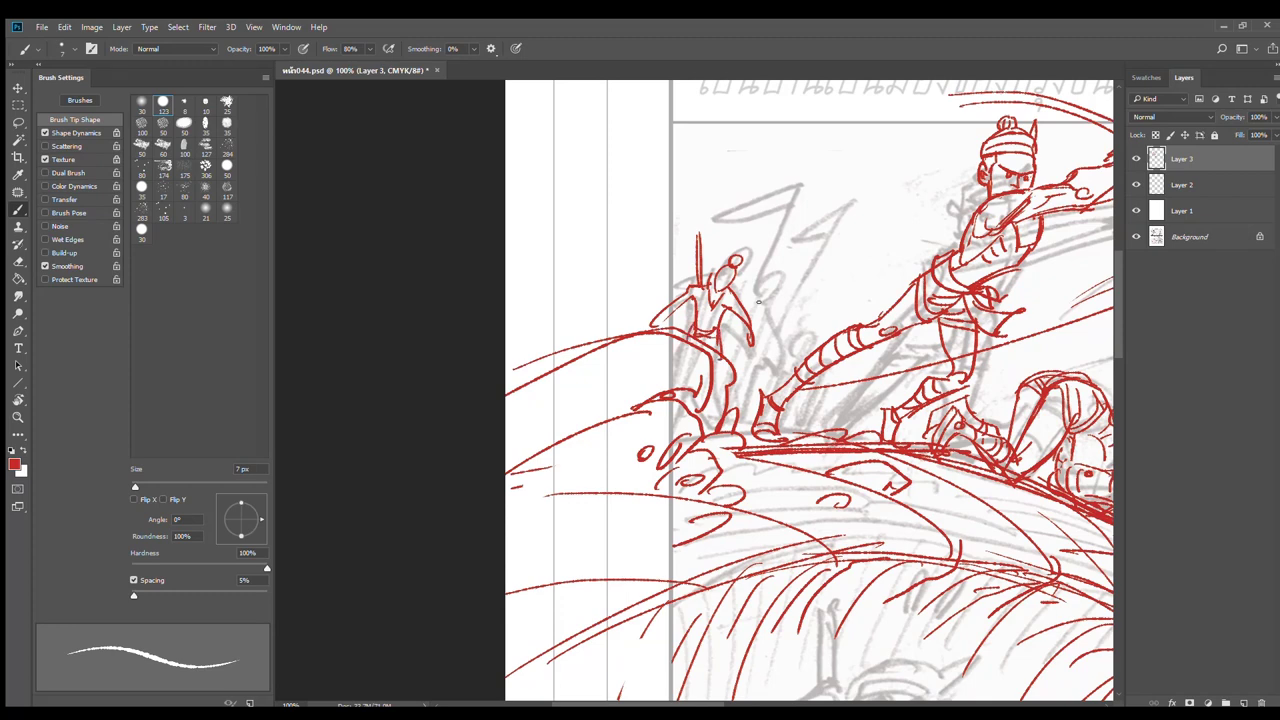
Sketch a second background soldier lower on the slope and give him an upright spear
mouse_move(770, 302)
mouse_down()
mouse_move(740, 342)
mouse_move(744, 364)
mouse_up()
mouse_move(764, 316)
mouse_down()
mouse_move(790, 340)
mouse_move(786, 360)
mouse_move(764, 336)
mouse_move(738, 420)
mouse_up()
drag(760, 364, 762, 422)
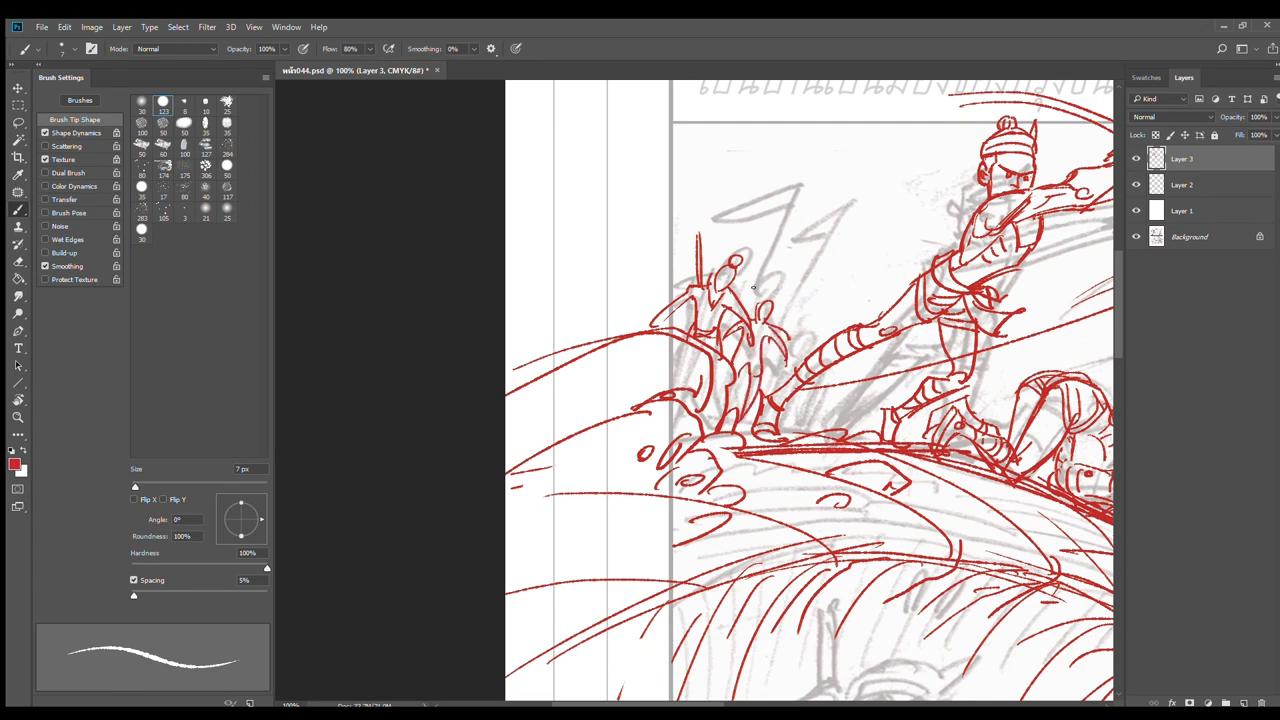
drag(756, 256, 750, 318)
Sketch a third background soldier behind the swordsman's outstretched foot
mouse_move(788, 326)
mouse_down()
mouse_move(804, 342)
mouse_move(760, 364)
mouse_move(770, 388)
mouse_up()
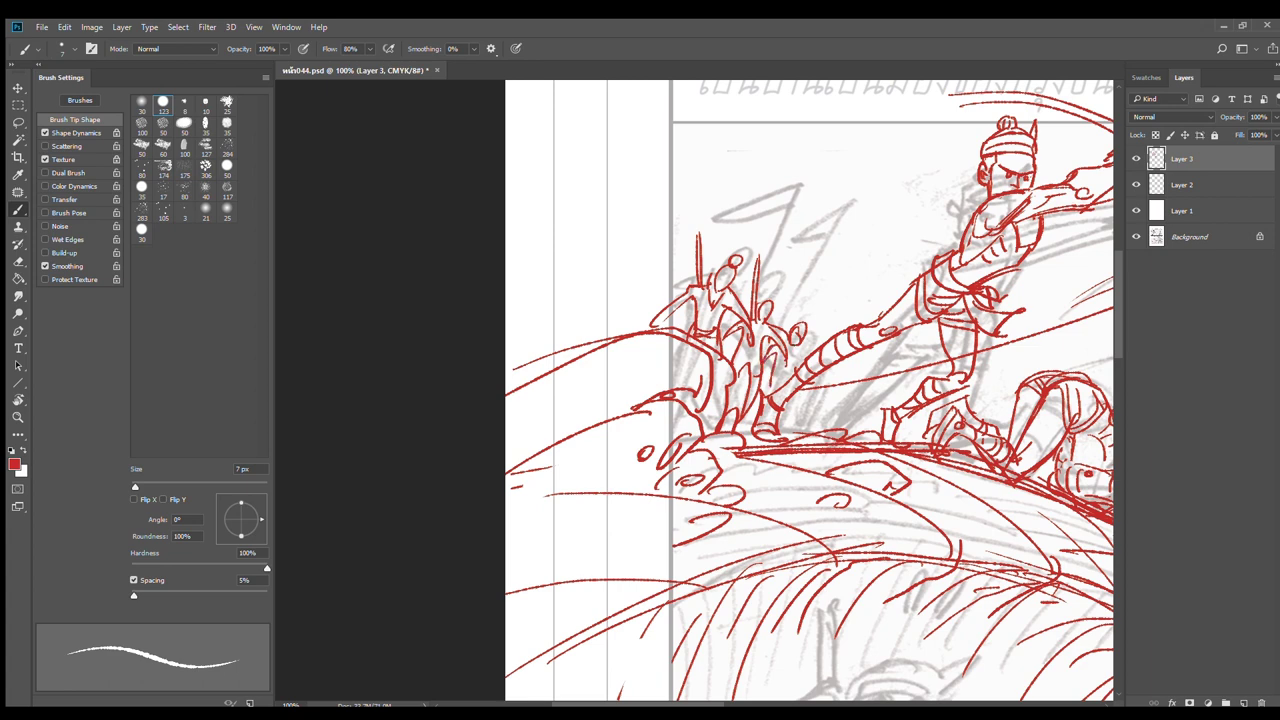
mouse_move(792, 343)
mouse_down()
mouse_move(806, 356)
mouse_move(788, 376)
mouse_move(788, 436)
mouse_move(746, 432)
mouse_up()
drag(799, 347, 799, 411)
drag(758, 353, 740, 361)
Sketch another soldier on top of the mound just outside the panel's left border, undoing the last stroke
drag(578, 341, 625, 324)
mouse_move(657, 251)
mouse_down()
mouse_move(686, 298)
mouse_move(637, 291)
mouse_move(629, 327)
mouse_move(688, 330)
mouse_up()
key(ctrl+z)
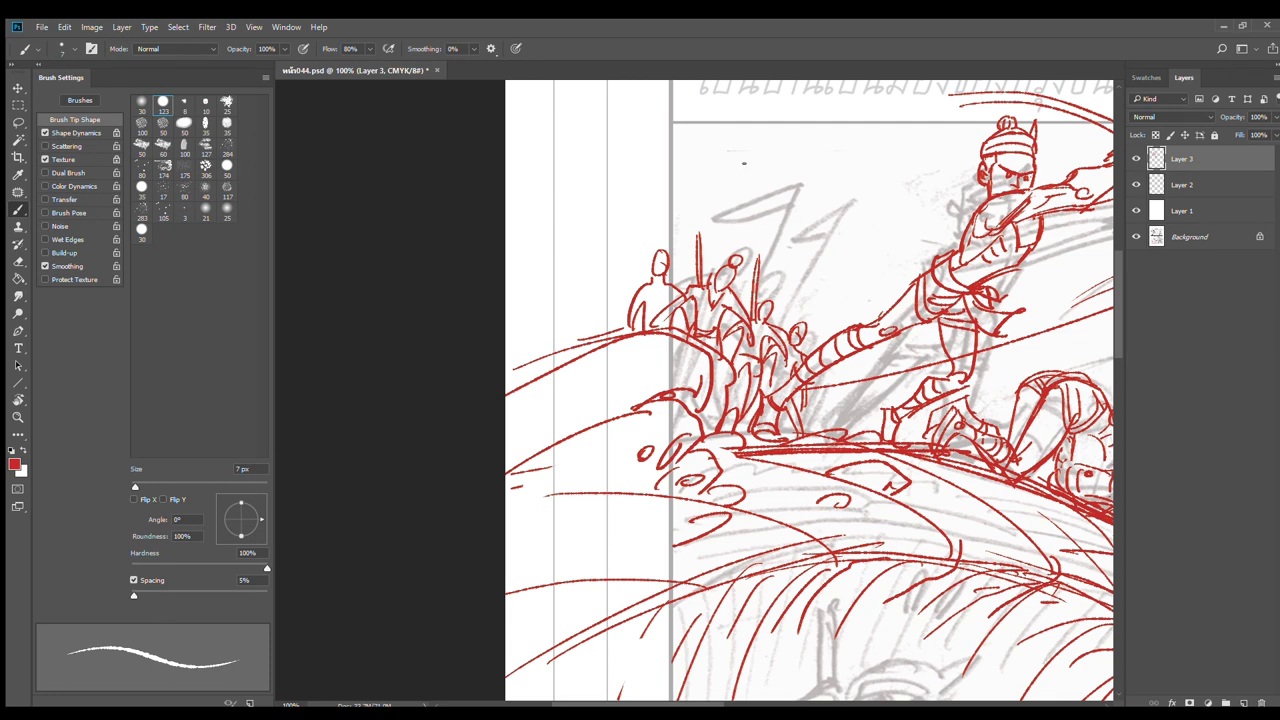
Draw a tall flagpole rising from the background soldiers and start the flag's top edge, undoing the rejected strokes
drag(752, 314, 757, 152)
mouse_move(754, 292)
mouse_down()
mouse_move(758, 160)
mouse_move(890, 214)
mouse_up()
key(ctrl+z)
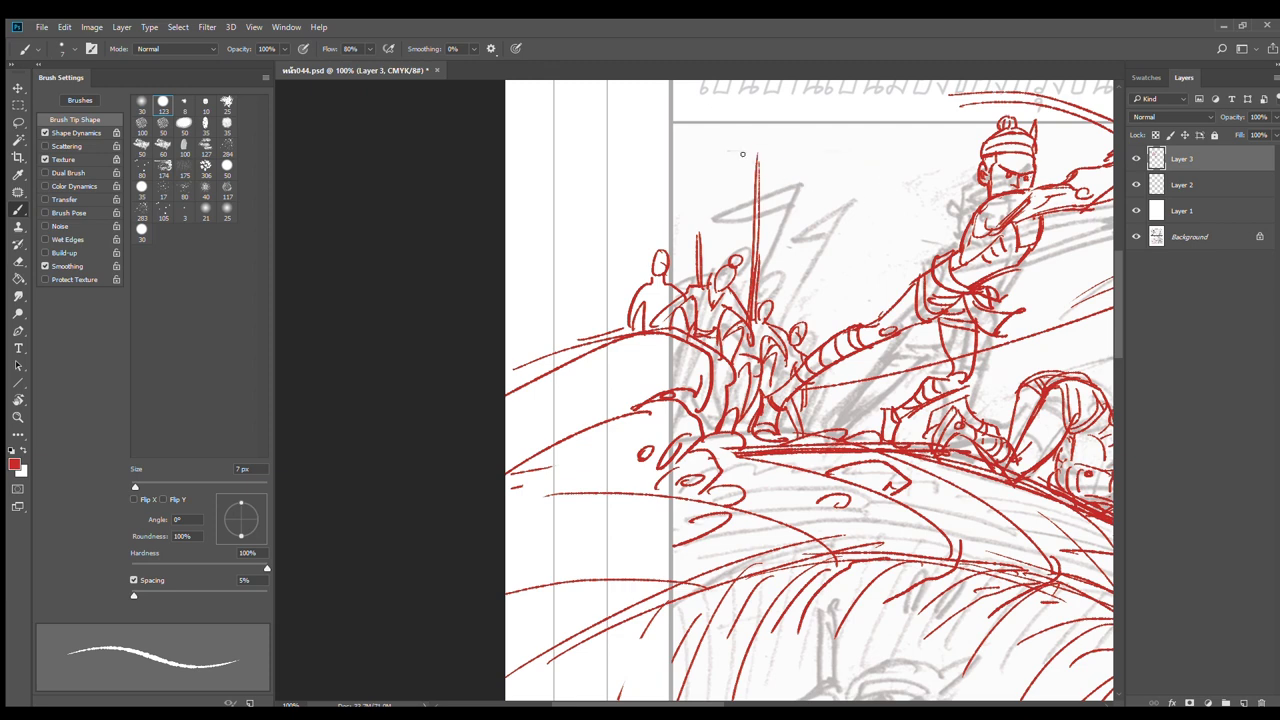
drag(740, 152, 945, 195)
key(ctrl+z)
drag(730, 155, 924, 148)
drag(760, 158, 792, 164)
key(ctrl+z)
Complete the large waving flag with its curved folds, lower edge and rippling free end
drag(764, 232, 862, 151)
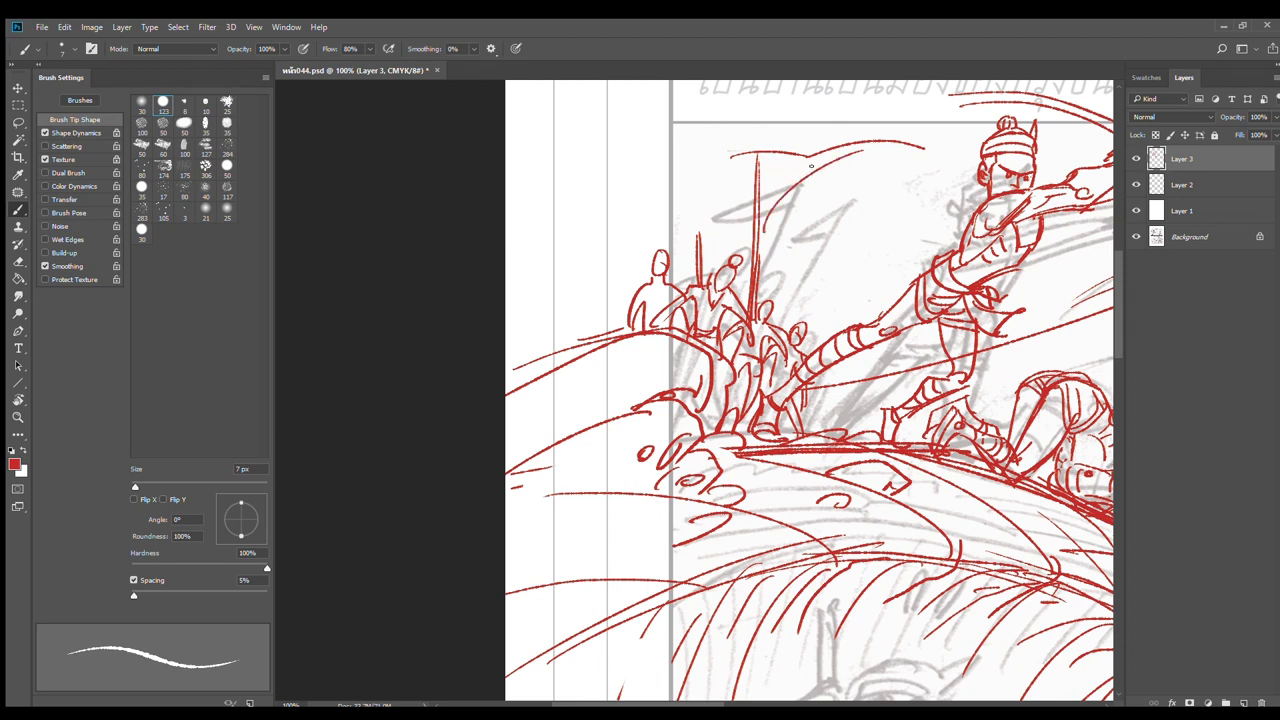
mouse_move(767, 206)
mouse_down()
mouse_move(824, 154)
mouse_move(797, 158)
mouse_up()
mouse_move(754, 244)
mouse_down()
mouse_move(884, 168)
mouse_move(954, 164)
mouse_move(934, 147)
mouse_move(958, 134)
mouse_move(914, 190)
mouse_move(887, 172)
mouse_up()
key(e)
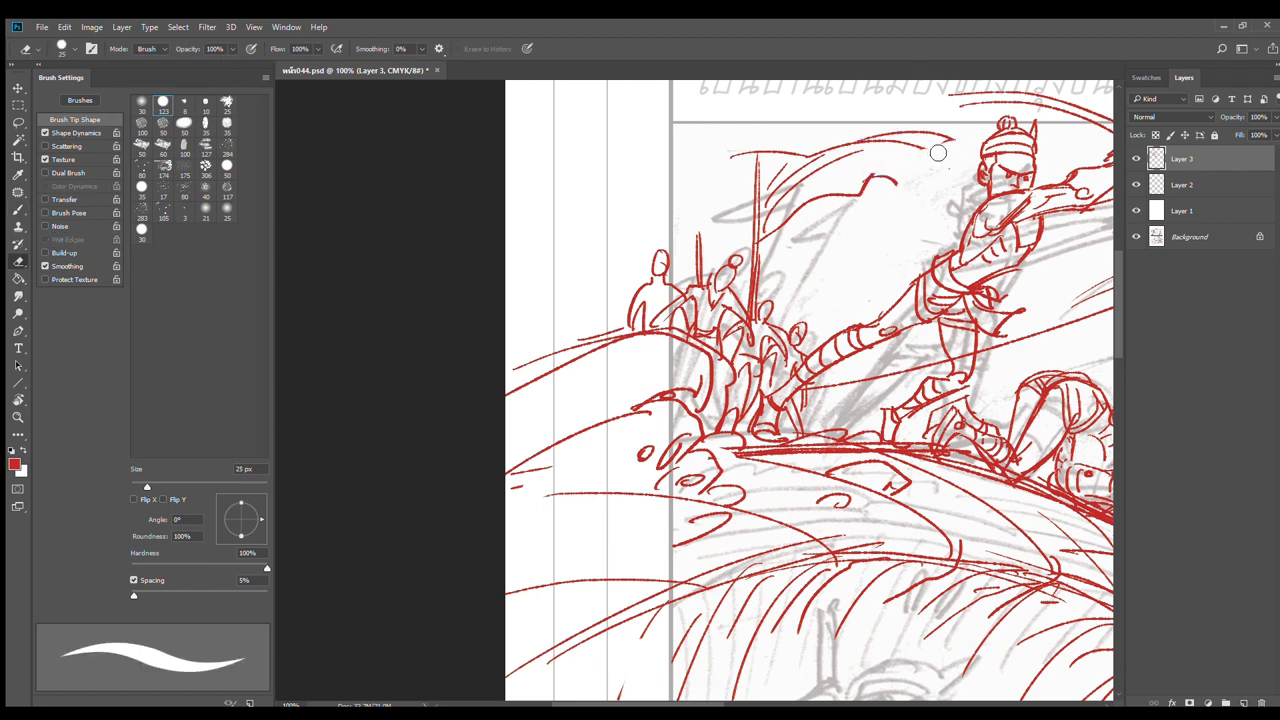
key(b)
mouse_move(946, 141)
mouse_down()
mouse_move(898, 182)
mouse_move(850, 193)
mouse_up()
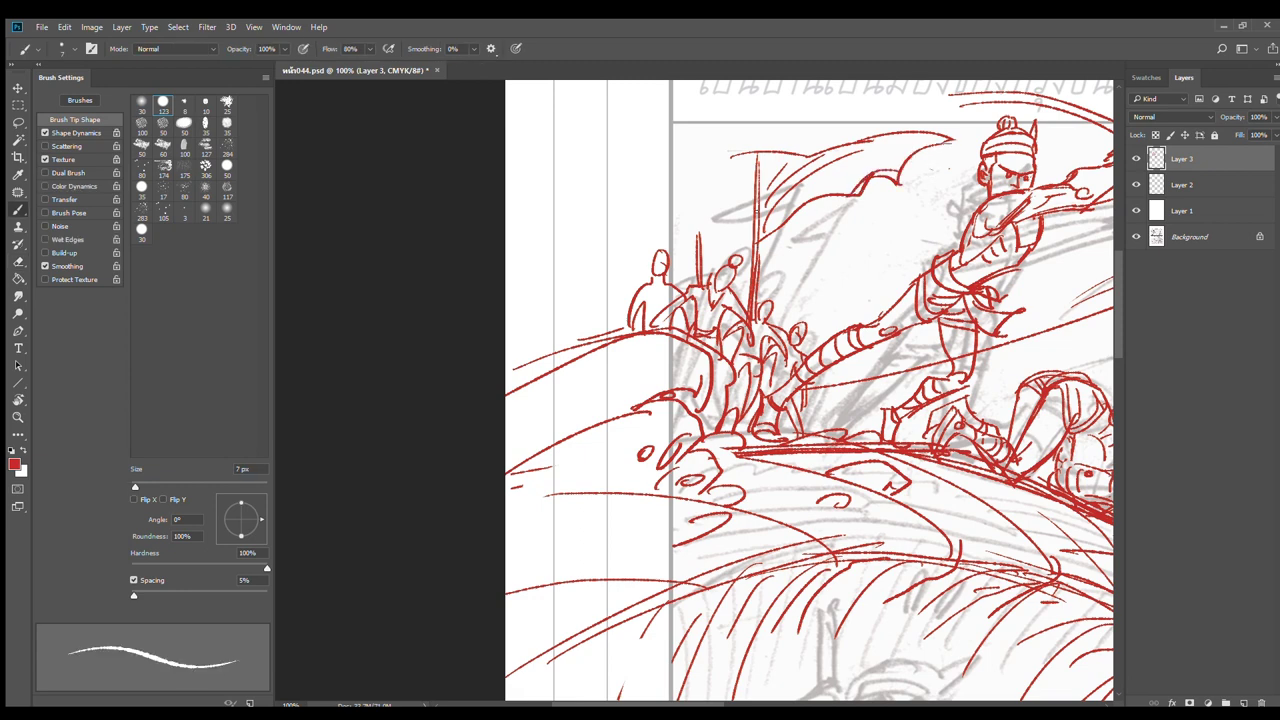
Finish the tall flagpole's tip and draw two smaller flags on poles among the background soldiers
mouse_move(760, 154)
mouse_down()
mouse_move(806, 156)
mouse_move(757, 166)
mouse_up()
drag(709, 206, 712, 267)
mouse_move(704, 204)
mouse_down()
mouse_move(754, 212)
mouse_move(714, 238)
mouse_move(712, 272)
mouse_move(790, 326)
mouse_up()
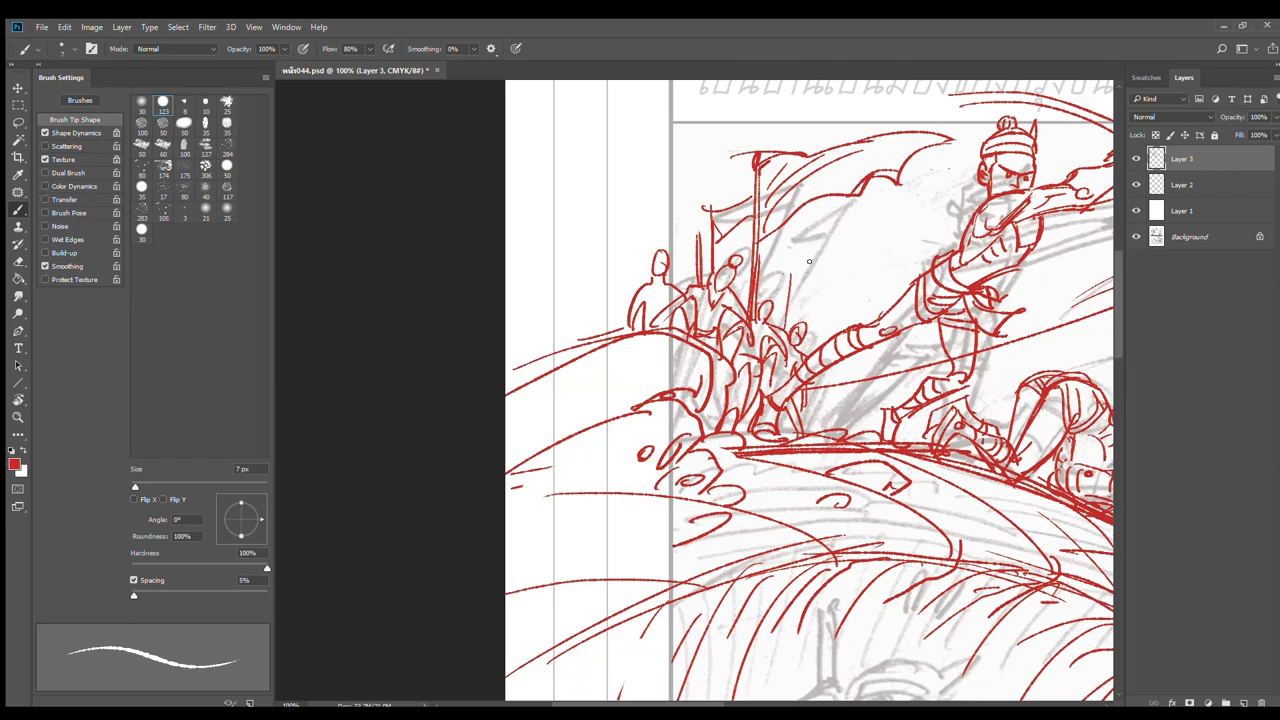
mouse_move(784, 272)
mouse_down()
mouse_move(864, 240)
mouse_move(786, 304)
mouse_up()
drag(855, 240, 862, 253)
Add contour strokes to the left mound and outline a low rock beside the large rock at the panel's bottom
alt+click(879, 275)
alt+click(879, 275)
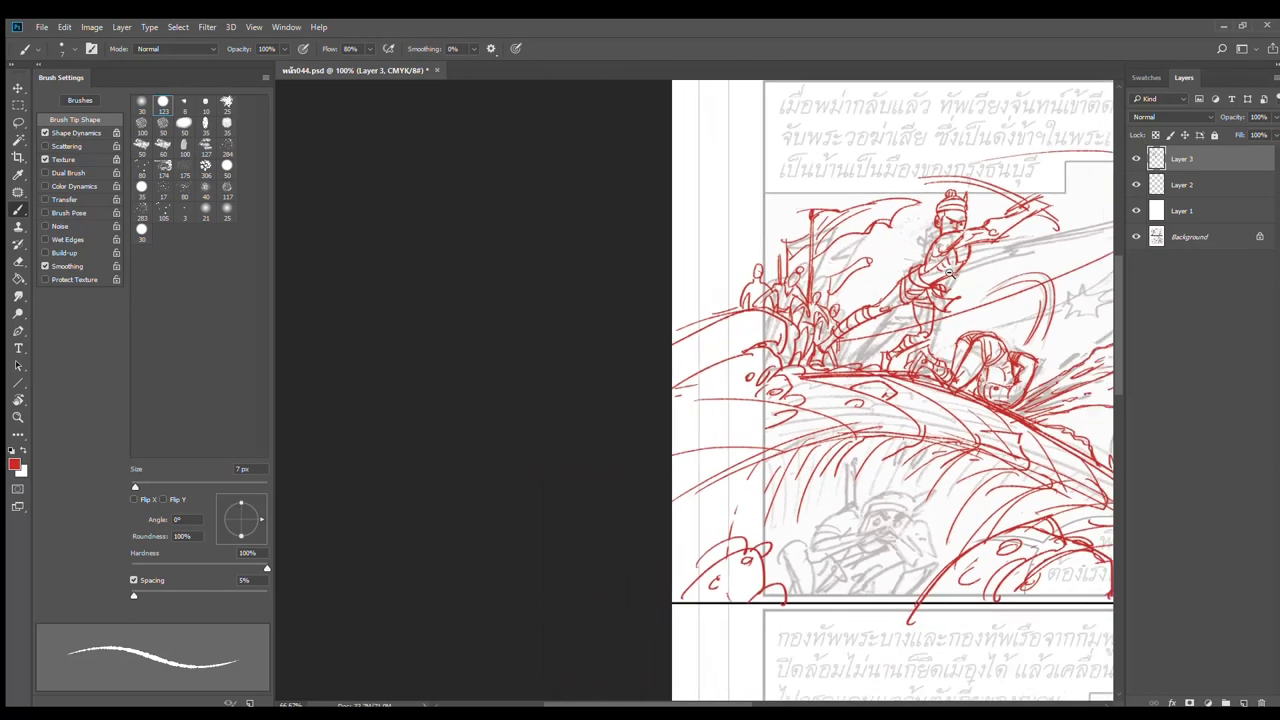
drag(1034, 324, 848, 284)
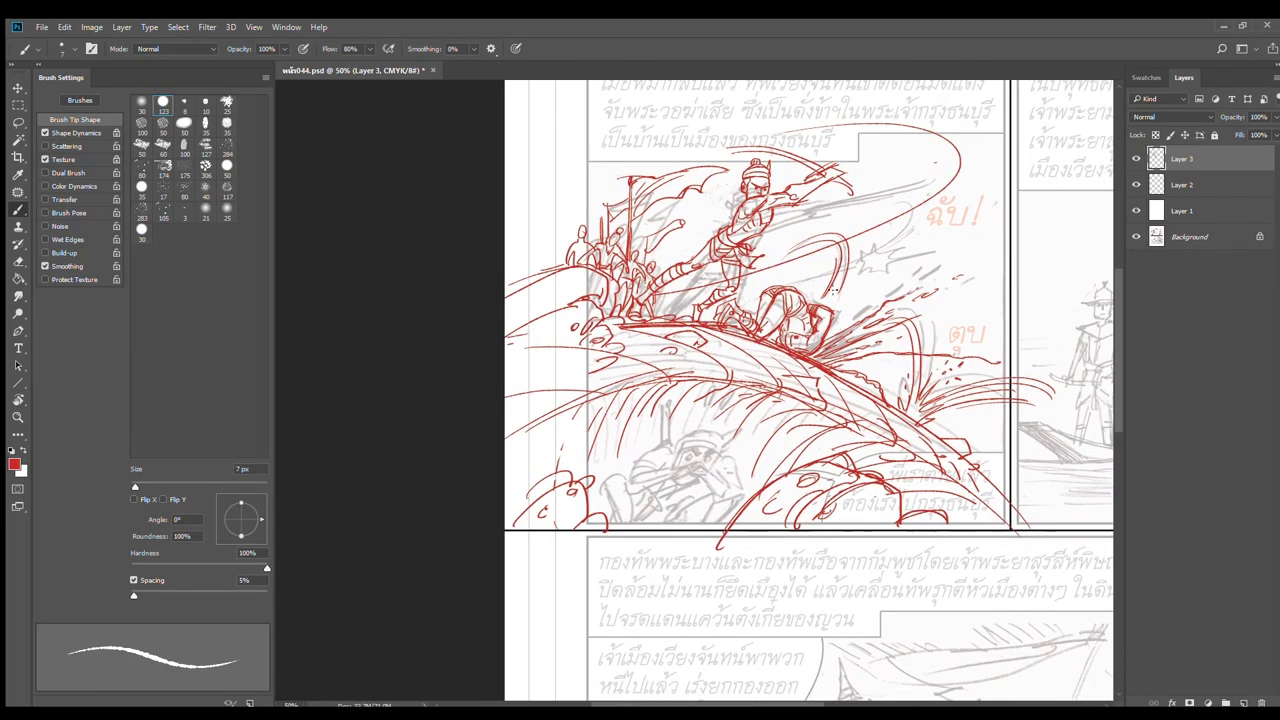
drag(506, 277, 550, 272)
drag(573, 381, 543, 389)
drag(527, 433, 511, 471)
mouse_move(652, 538)
mouse_down()
mouse_move(706, 488)
mouse_move(762, 500)
mouse_move(688, 498)
mouse_move(731, 511)
mouse_up()
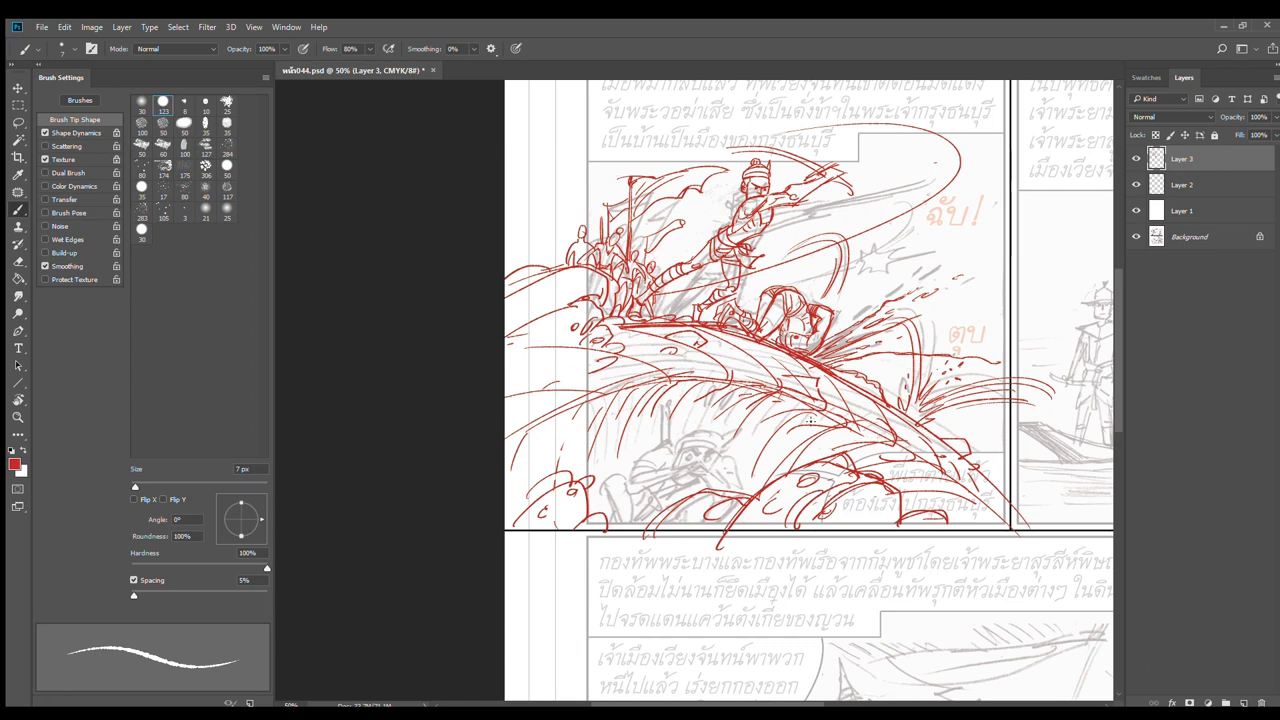
Erase the ground curves running to the panel's lower-right corner and close the ridge with a rounded tip
key(e)
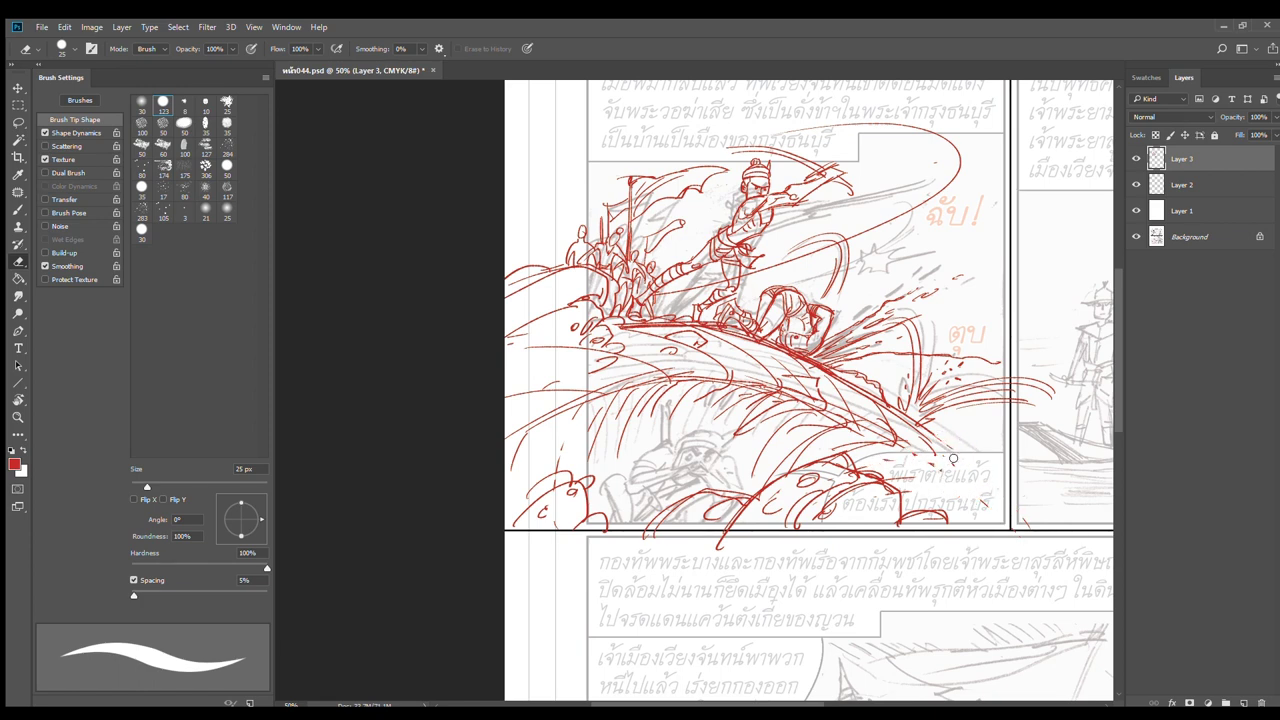
key(b)
mouse_move(937, 437)
mouse_down()
mouse_move(893, 477)
mouse_move(922, 453)
mouse_move(863, 468)
mouse_up()
drag(941, 462, 865, 473)
drag(941, 461, 861, 471)
drag(926, 456, 856, 467)
Add hatching strokes beneath the ridge from its rounded tip back toward the crouching figure
mouse_move(911, 448)
mouse_down()
mouse_move(863, 461)
mouse_move(786, 436)
mouse_up()
drag(940, 500, 900, 474)
mouse_move(842, 440)
mouse_down()
mouse_move(776, 466)
mouse_move(746, 450)
mouse_up()
mouse_move(766, 392)
mouse_down()
mouse_move(720, 420)
mouse_move(680, 421)
mouse_up()
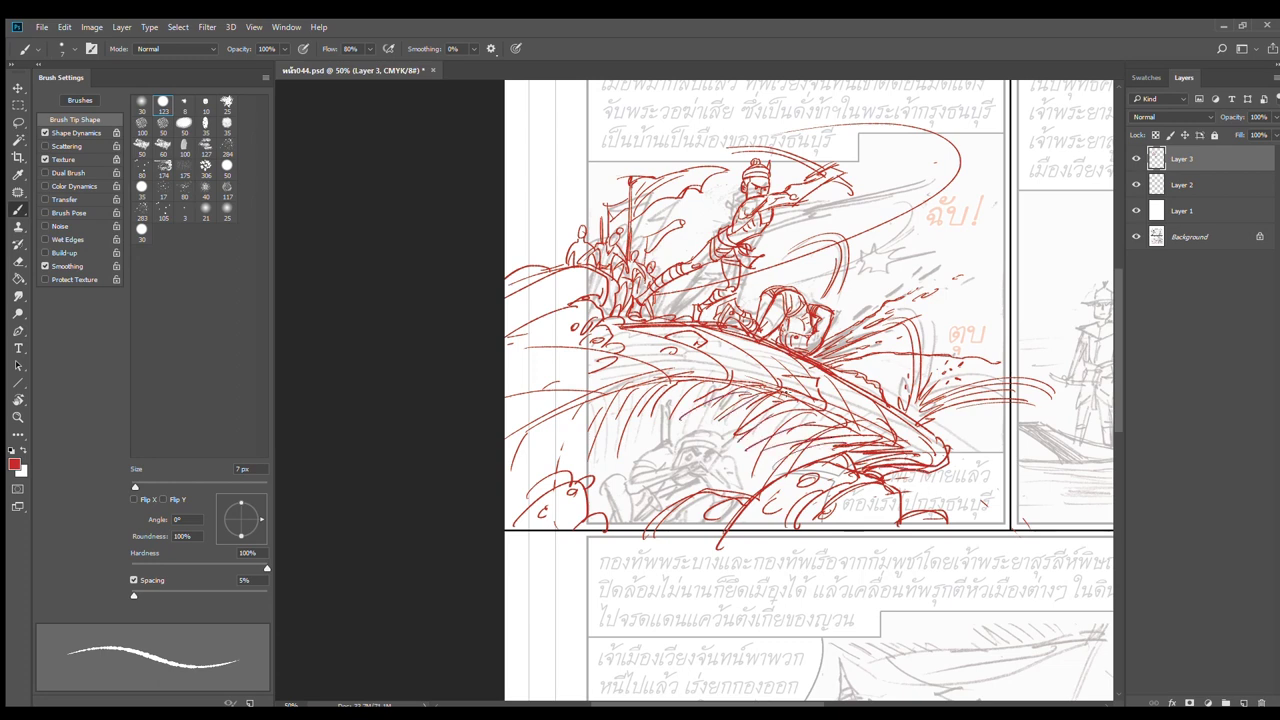
Erase the left part of the inner curve where it extends past the panel's border
key(e)
drag(710, 378, 602, 387)
mouse_move(630, 391)
mouse_down()
mouse_move(652, 387)
mouse_move(621, 411)
mouse_move(541, 421)
mouse_up()
key(b)
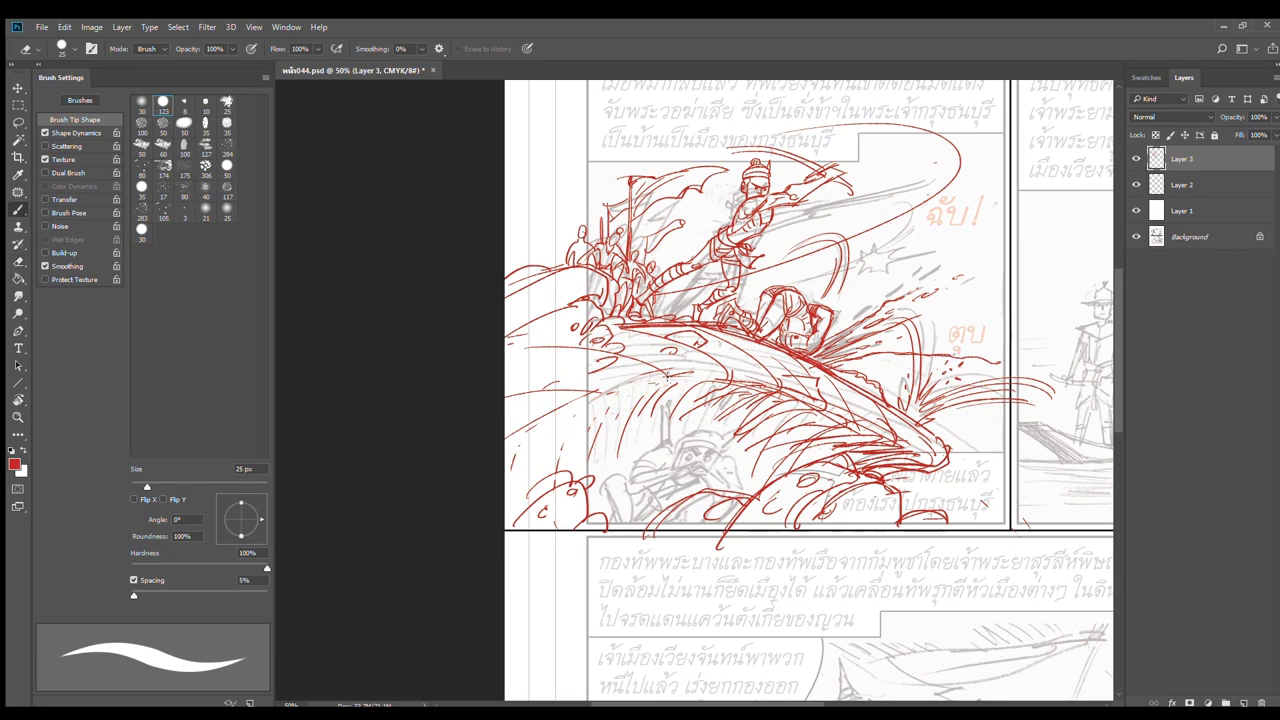
Draw sweeping grass-like strokes down the ridge's left underside around the crouching figure and reinforce the ridge's tip
drag(656, 400, 610, 456)
drag(620, 390, 569, 458)
drag(598, 408, 544, 466)
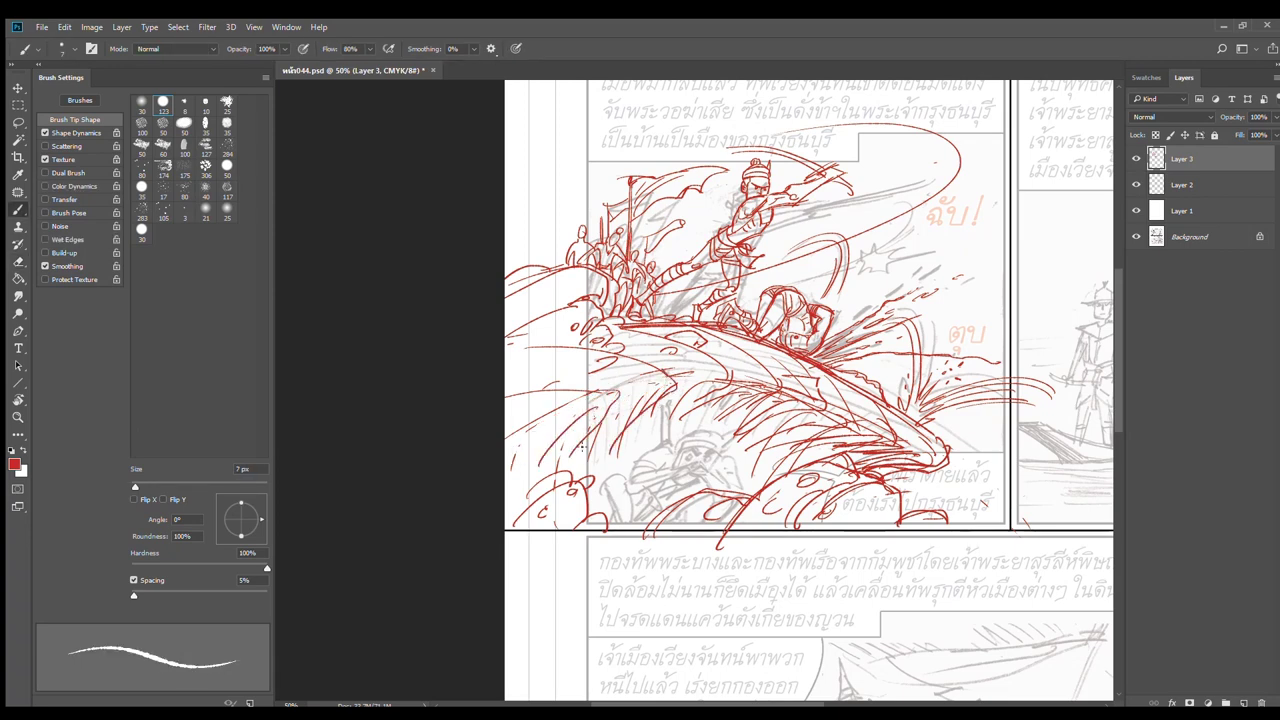
mouse_move(650, 384)
mouse_down()
mouse_move(632, 400)
mouse_move(662, 404)
mouse_move(606, 462)
mouse_up()
drag(668, 428, 622, 480)
drag(646, 464, 616, 506)
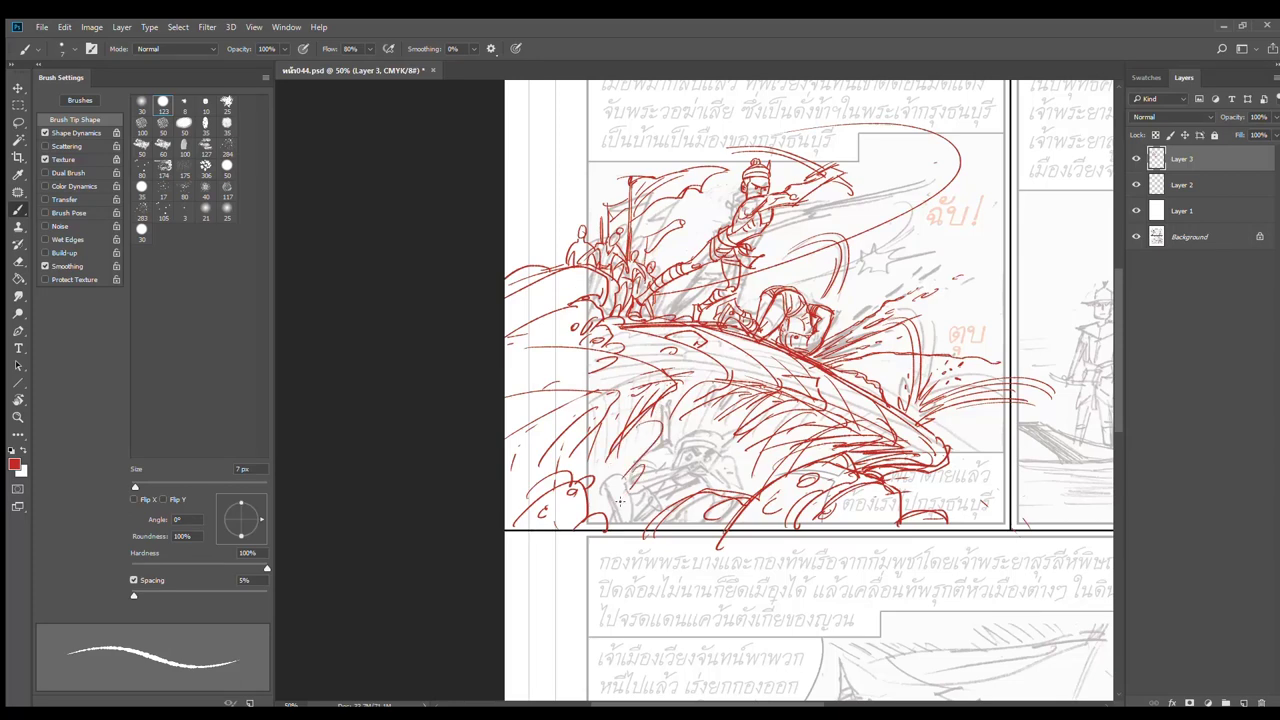
mouse_move(692, 394)
mouse_down()
mouse_move(664, 434)
mouse_move(704, 406)
mouse_up()
drag(736, 404, 724, 422)
mouse_move(948, 446)
mouse_down()
mouse_move(934, 468)
mouse_move(942, 450)
mouse_move(948, 464)
mouse_up()
Erase the splash lines that extend past the first panel's right border
key(e)
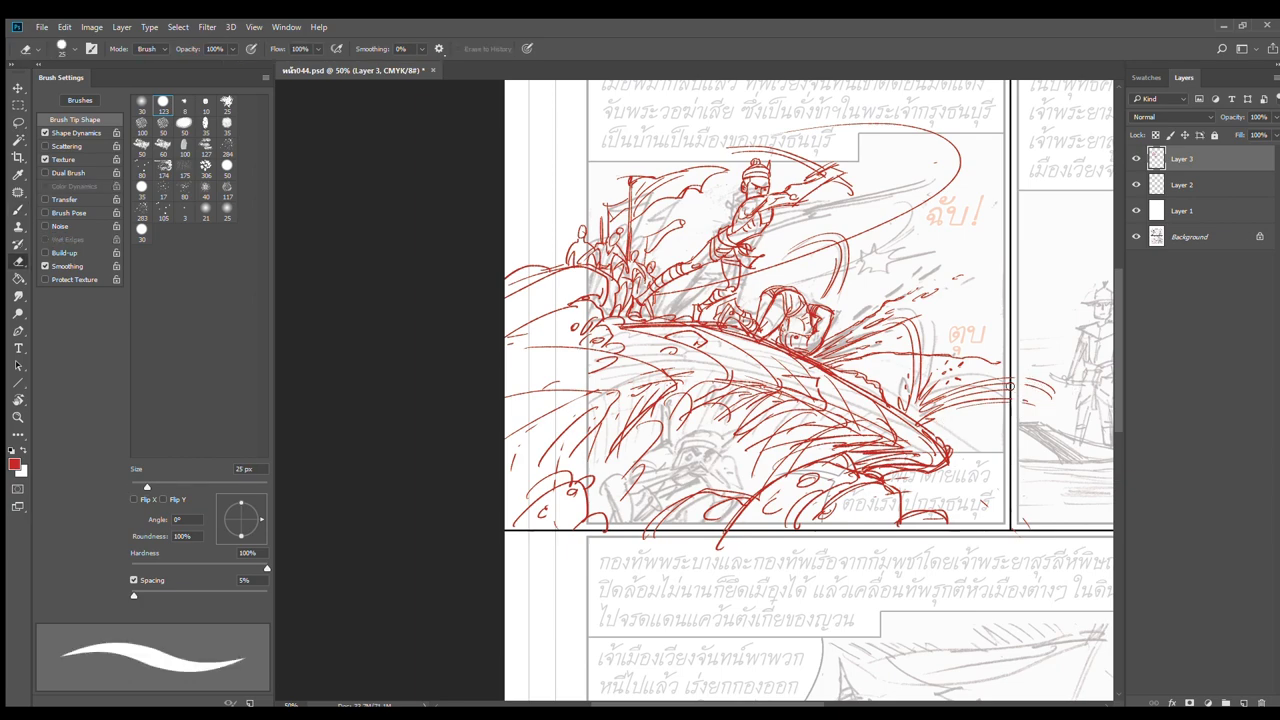
drag(1055, 388, 1025, 390)
key(b)
ctrl+click(856, 315)
ctrl+click(874, 296)
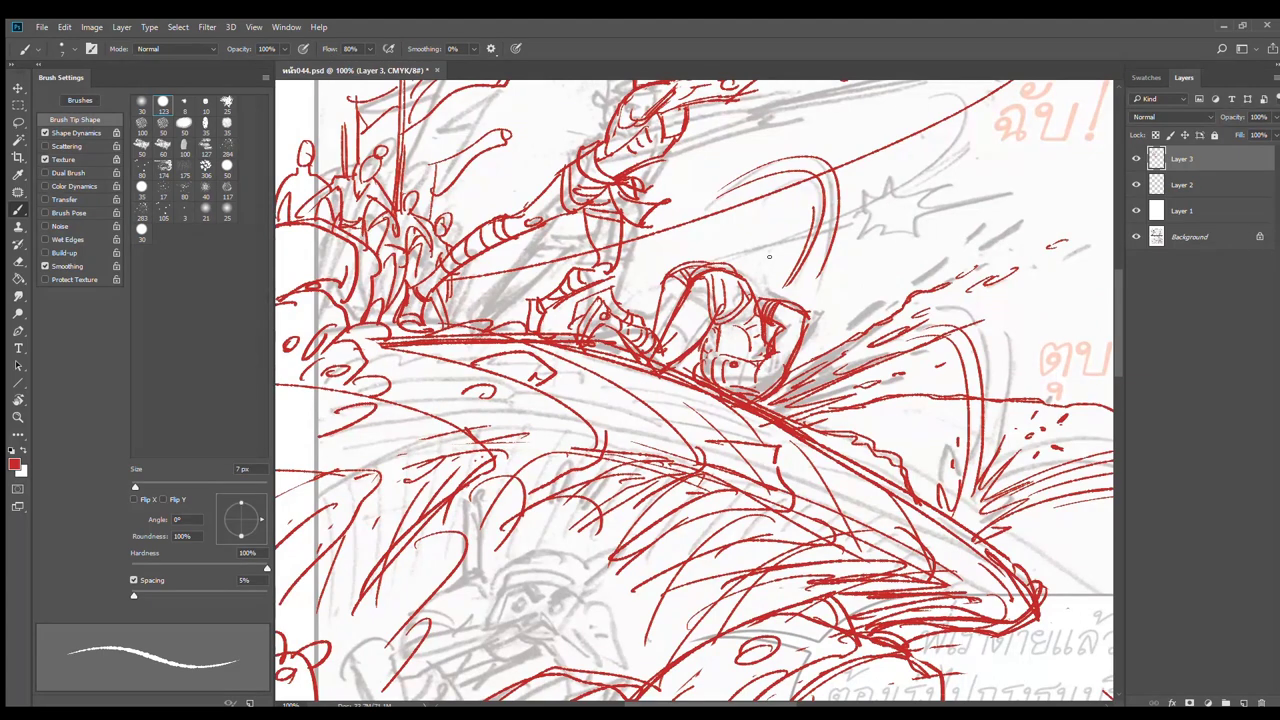
drag(851, 257, 808, 314)
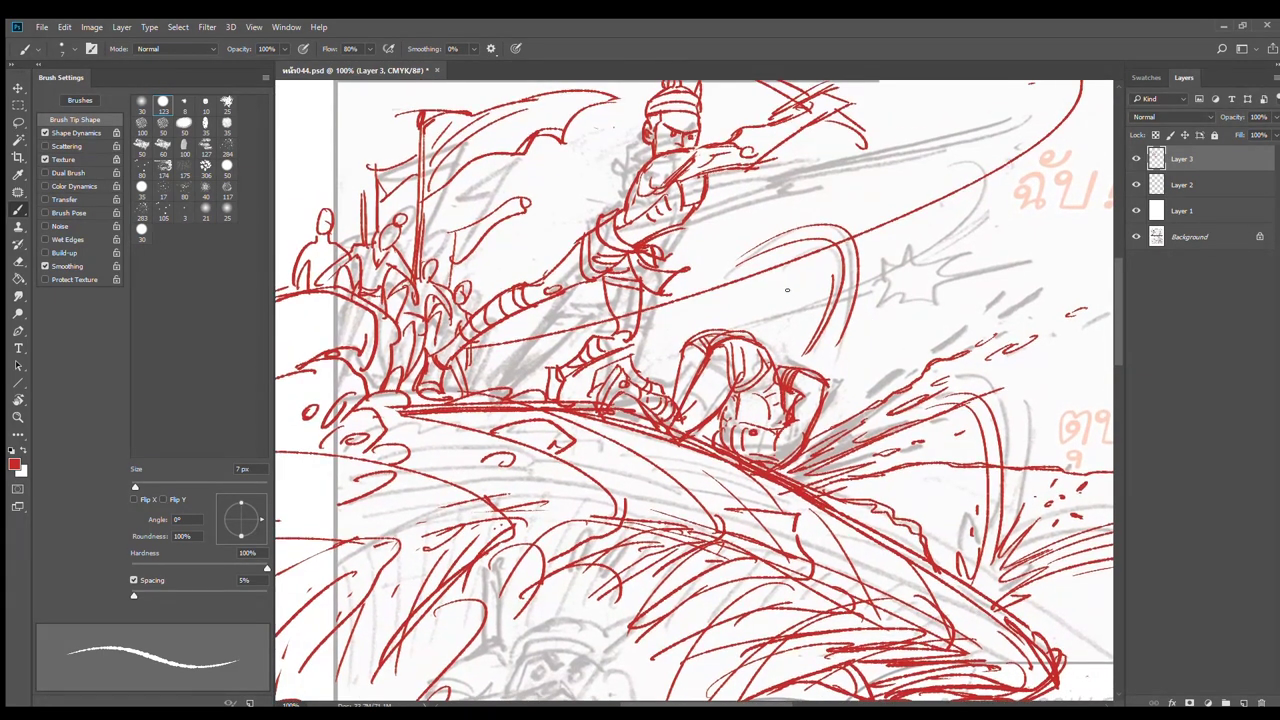
Draw a spiky impact burst with radiating lines at the top of the curved swing arc above the crouching figure
mouse_move(778, 273)
mouse_down()
mouse_move(766, 319)
mouse_move(820, 310)
mouse_up()
mouse_move(816, 262)
mouse_down()
mouse_move(910, 250)
mouse_move(972, 300)
mouse_up()
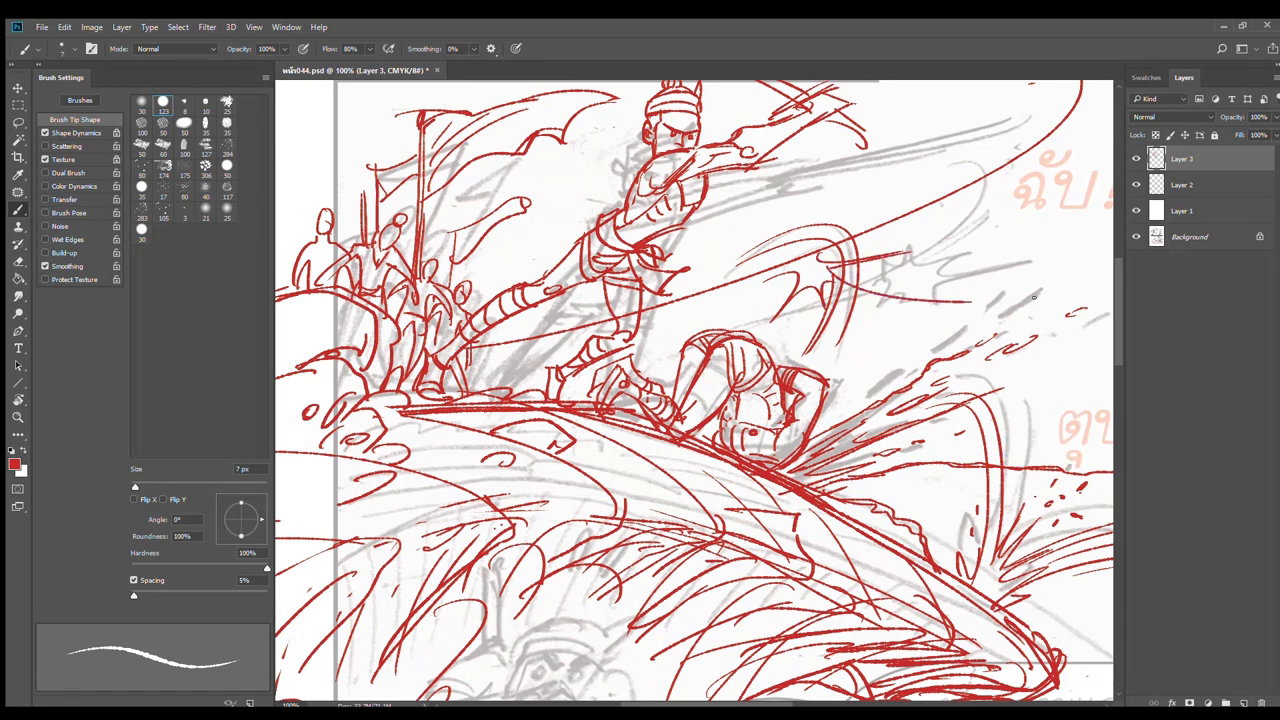
key(ctrl+z)
drag(826, 268, 896, 286)
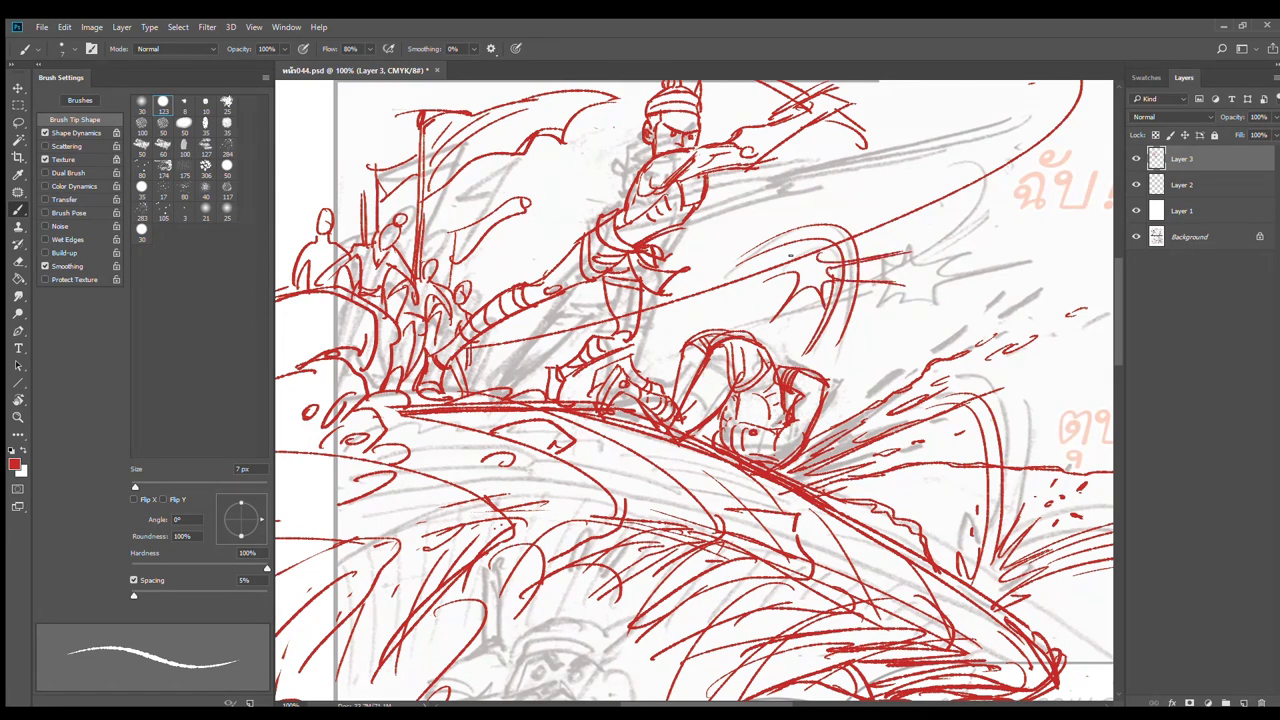
mouse_move(848, 210)
mouse_down()
mouse_move(820, 246)
mouse_move(733, 263)
mouse_move(794, 251)
mouse_move(724, 253)
mouse_up()
key(ctrl+z)
mouse_move(801, 258)
mouse_down()
mouse_move(744, 282)
mouse_move(812, 212)
mouse_up()
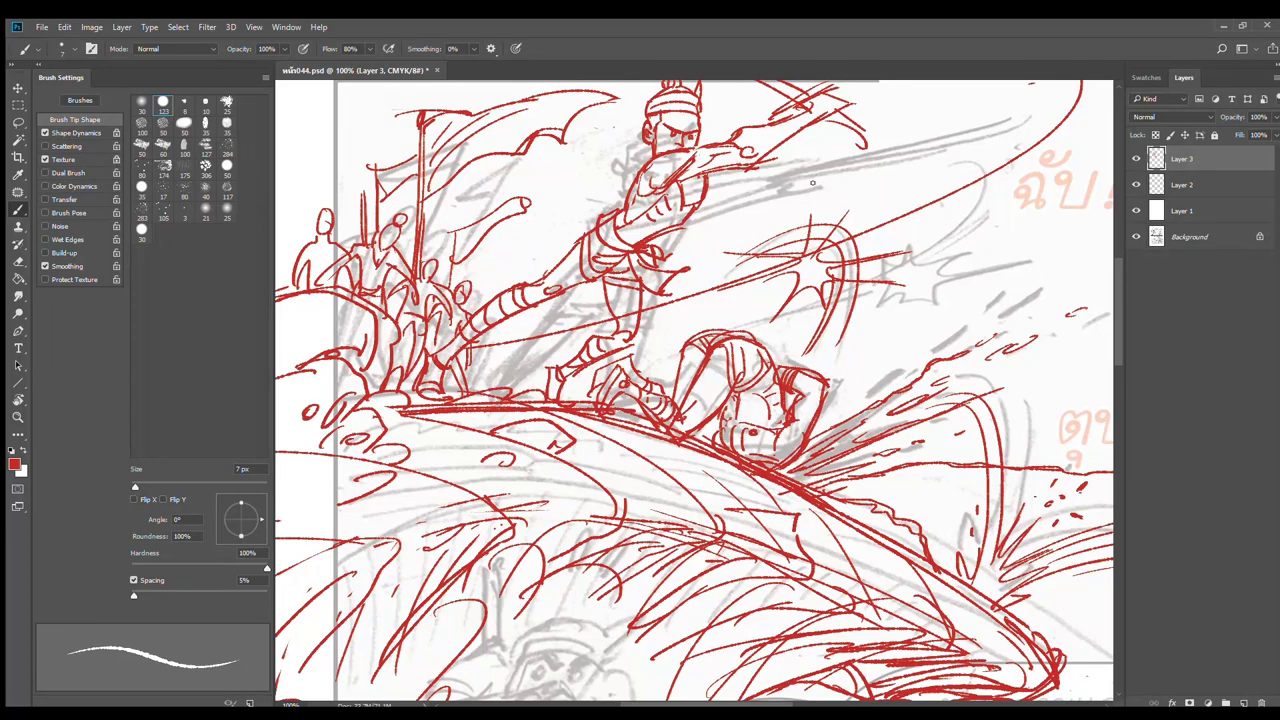
Add short motion strokes across the lower end of the swing arc and curved motion lines above the crouching figure's back
key(ctrl+minus)
key(ctrl+minus)
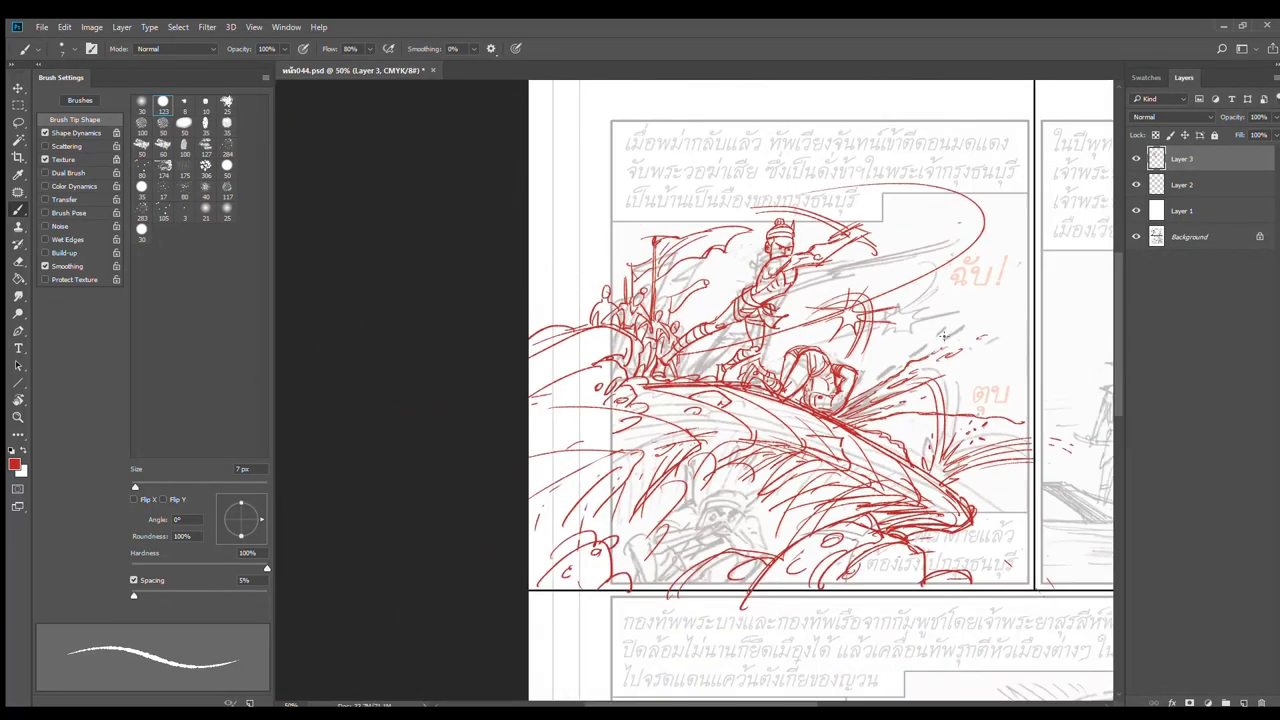
scroll(866, 364, up, 2)
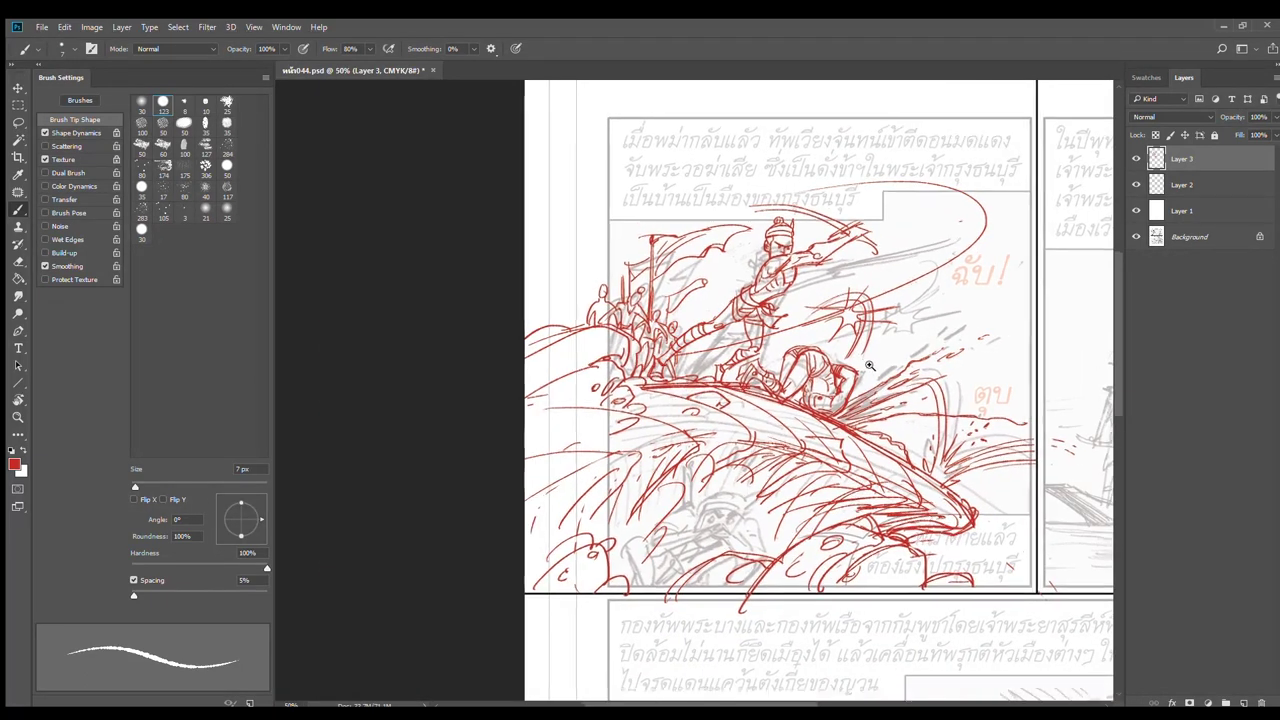
drag(806, 336, 858, 358)
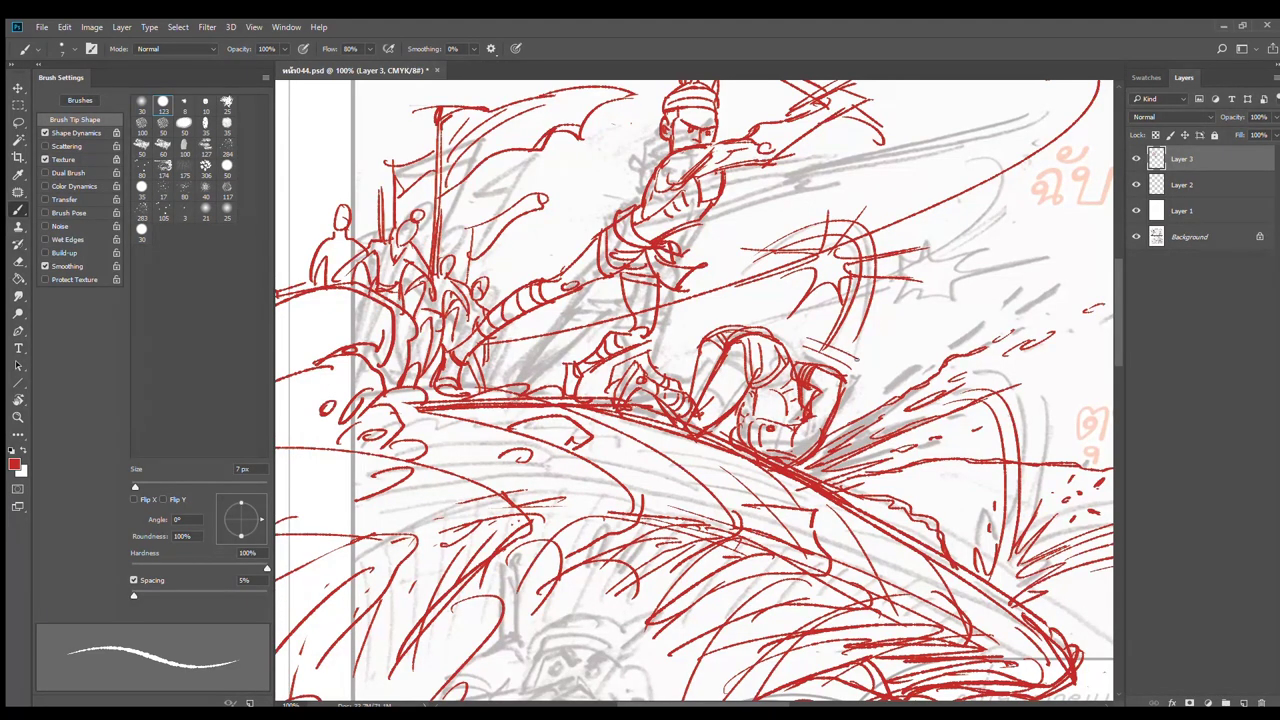
drag(691, 330, 786, 343)
scroll(838, 351, down, 1)
drag(917, 318, 859, 348)
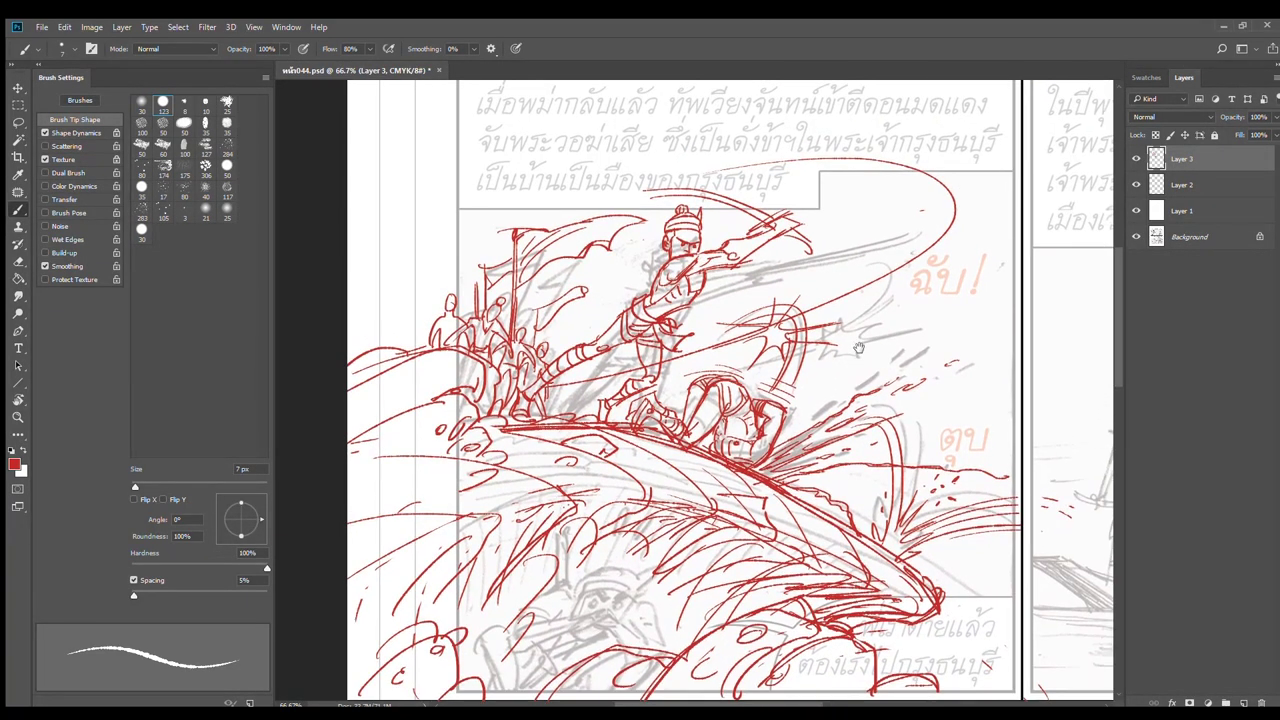
Add the leaping swordsman's mouth details, strap lines over his chest, the vest edge and a line at his waist
scroll(716, 258, up, 1)
scroll(684, 268, up, 1)
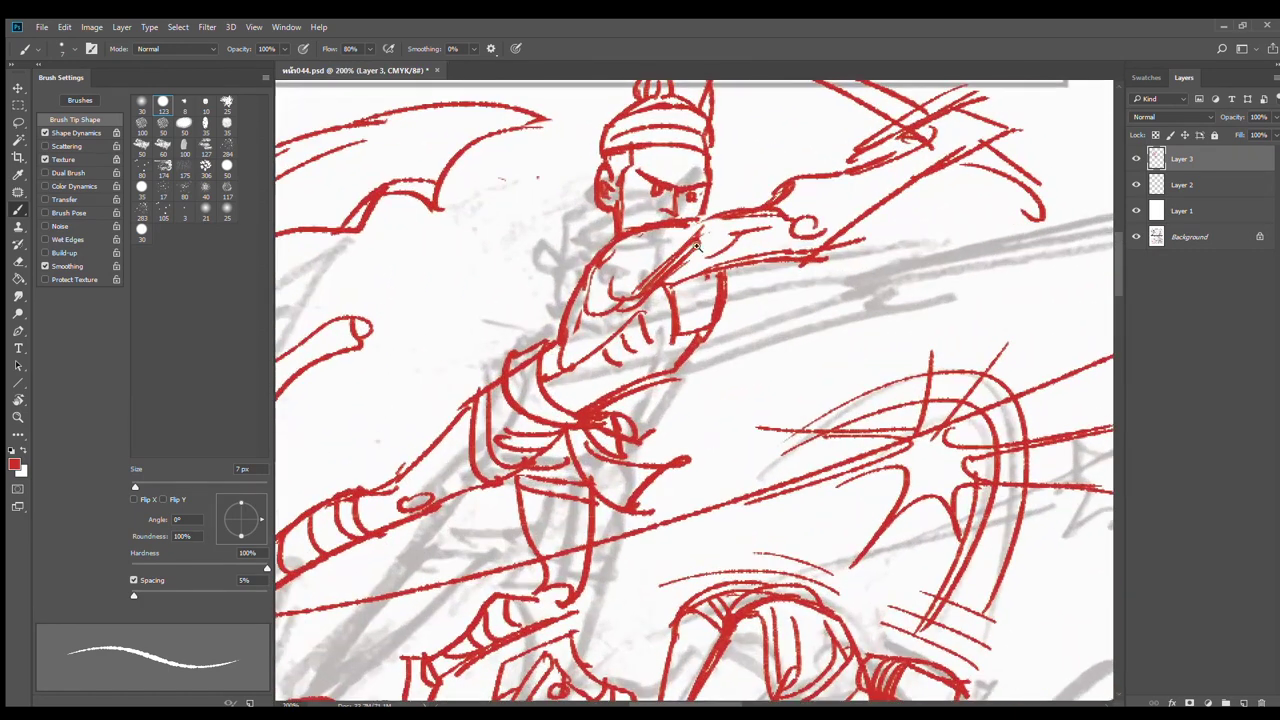
drag(745, 208, 683, 233)
drag(694, 211, 662, 274)
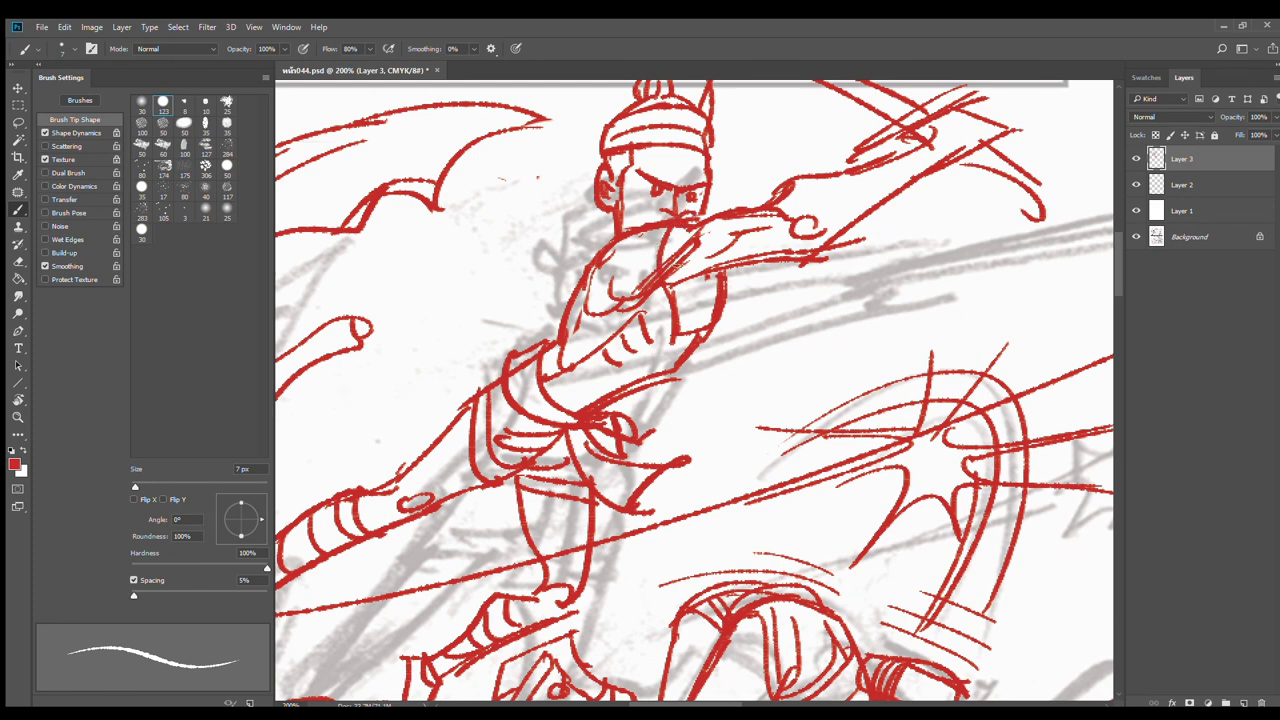
mouse_move(659, 229)
mouse_down()
mouse_move(646, 284)
mouse_move(694, 272)
mouse_move(642, 311)
mouse_up()
drag(719, 282, 707, 322)
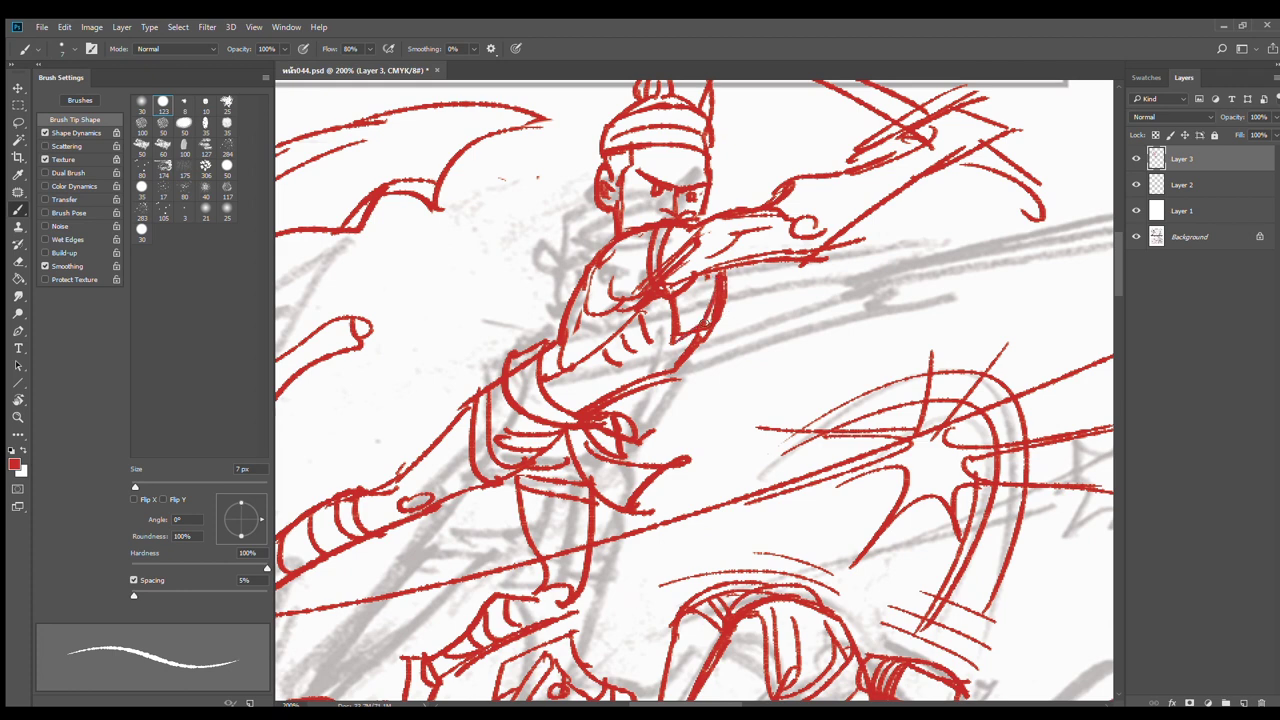
drag(718, 424, 752, 474)
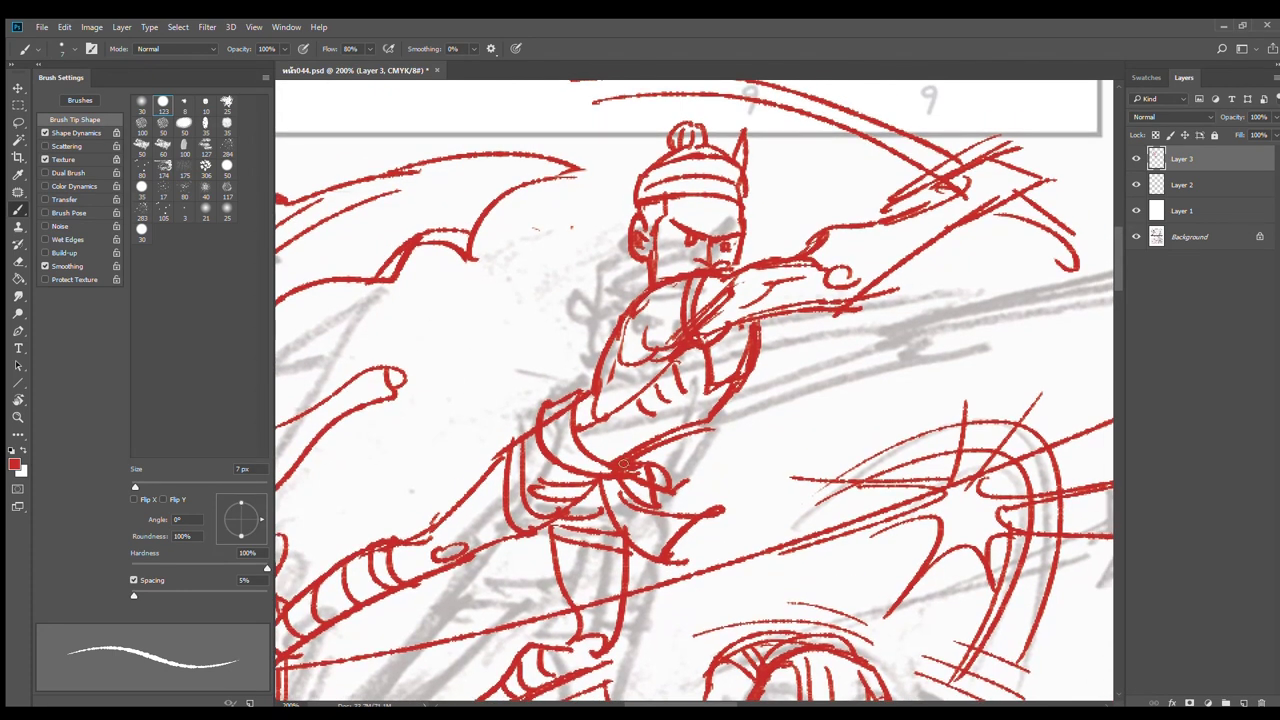
mouse_move(581, 414)
mouse_down()
mouse_move(614, 461)
mouse_move(646, 431)
mouse_up()
Draw curved bands around the leaping swordsman's raised forearm near the wrist
drag(912, 212, 931, 239)
drag(928, 208, 948, 230)
mouse_move(953, 197)
mouse_down()
mouse_move(967, 214)
mouse_move(981, 206)
mouse_up()
Examine the redrawn first panel as a whole and the faded sketch of the standing soldier and boat in the second panel
alt+click(977, 498)
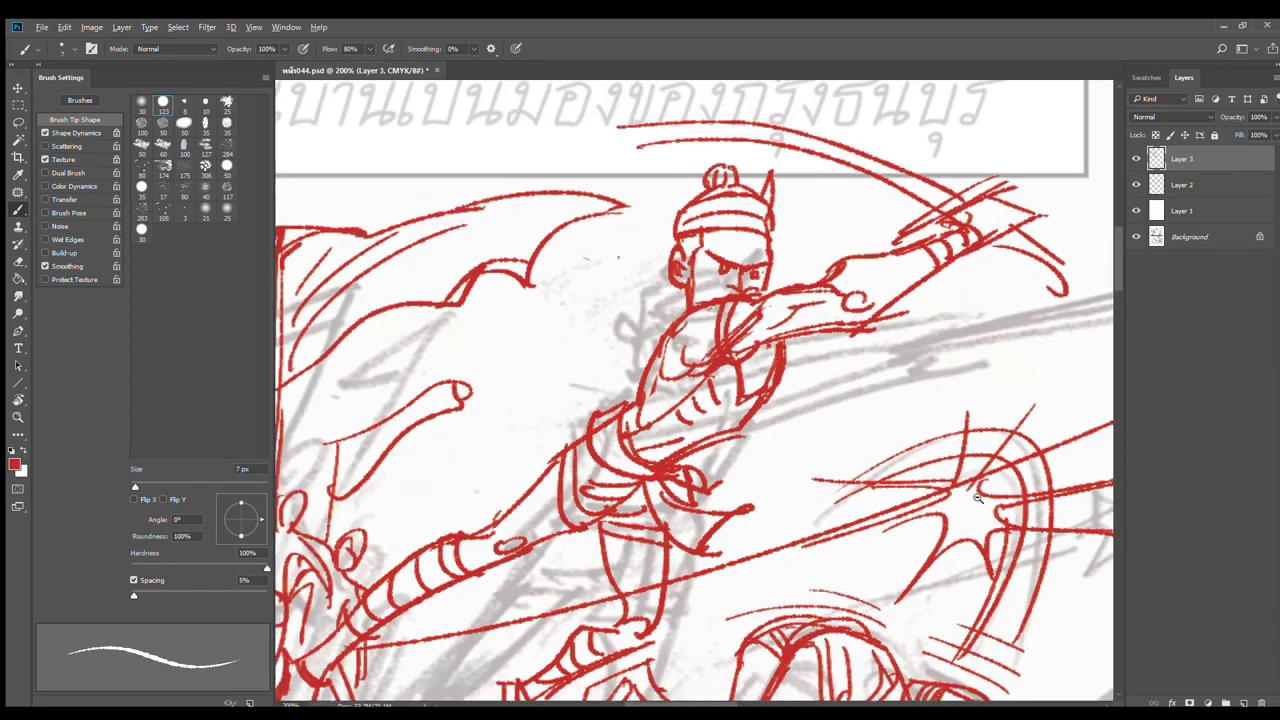
alt+click(977, 498)
alt+click(977, 498)
drag(980, 540, 768, 330)
ctrl+click(765, 338)
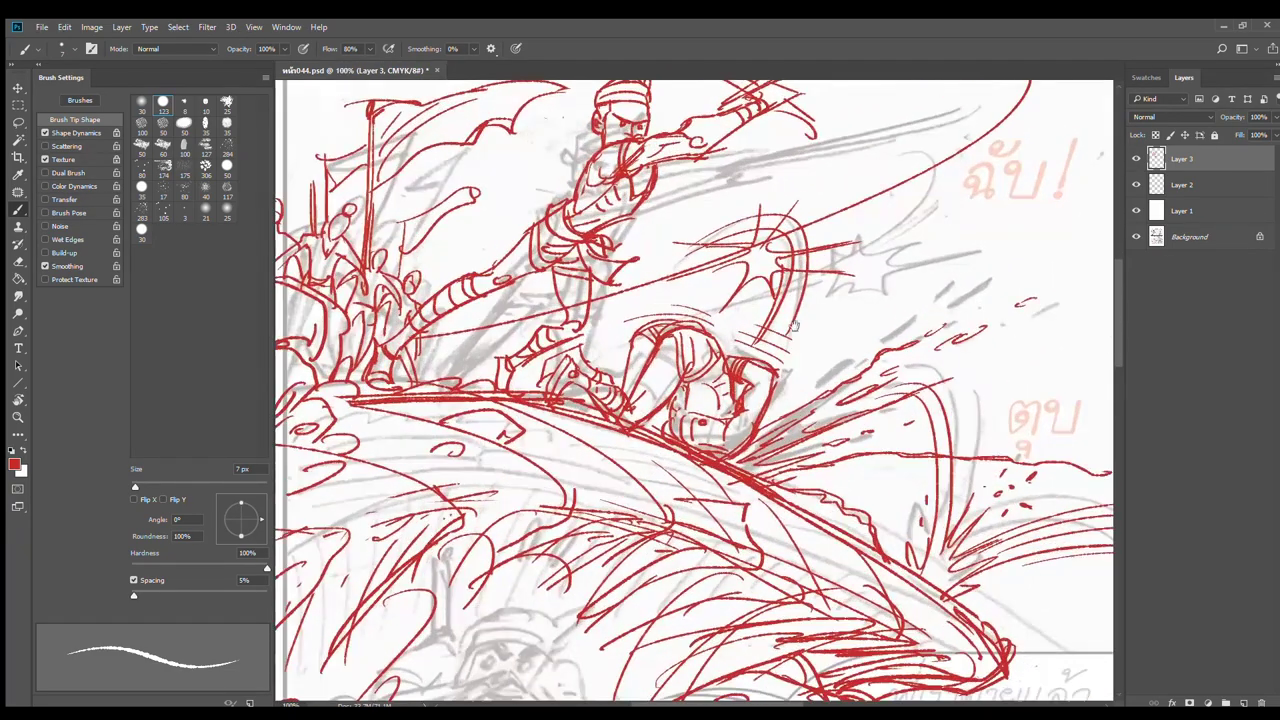
drag(669, 225, 693, 392)
ctrl+click(640, 304)
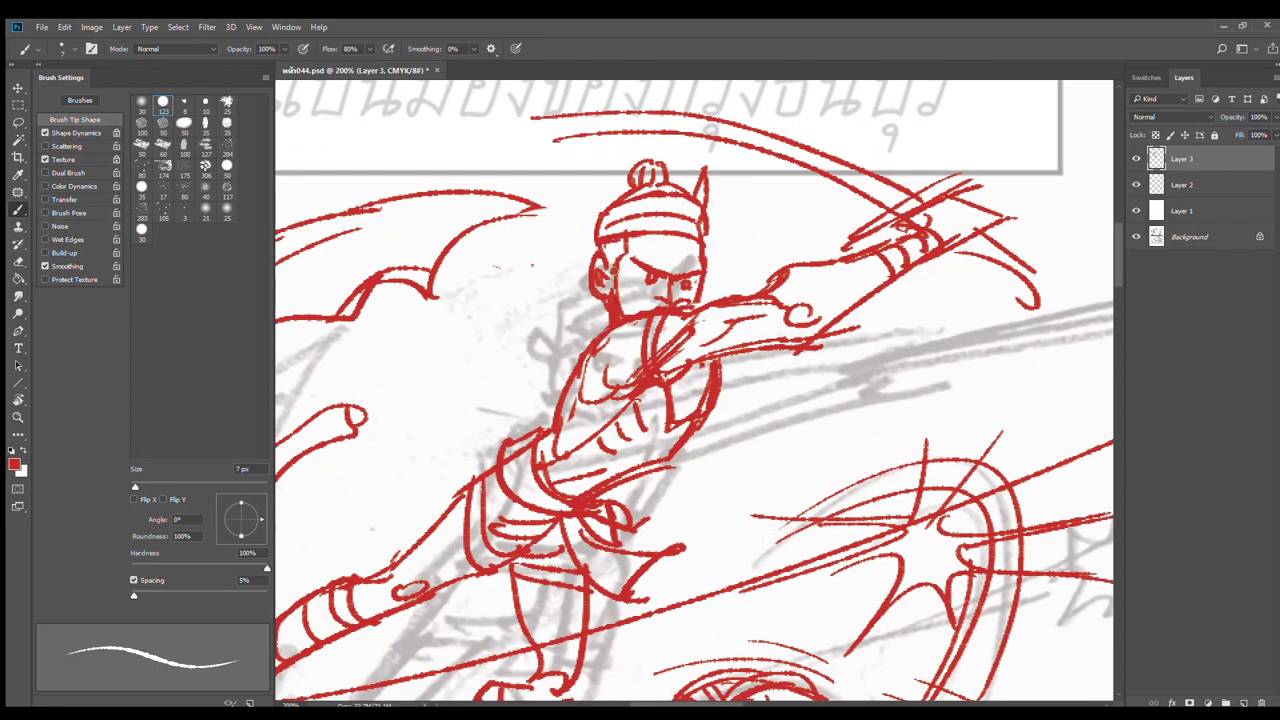
scroll(784, 423, down, 3)
mouse_move(892, 548)
mouse_down()
mouse_move(790, 412)
mouse_move(781, 440)
mouse_up()
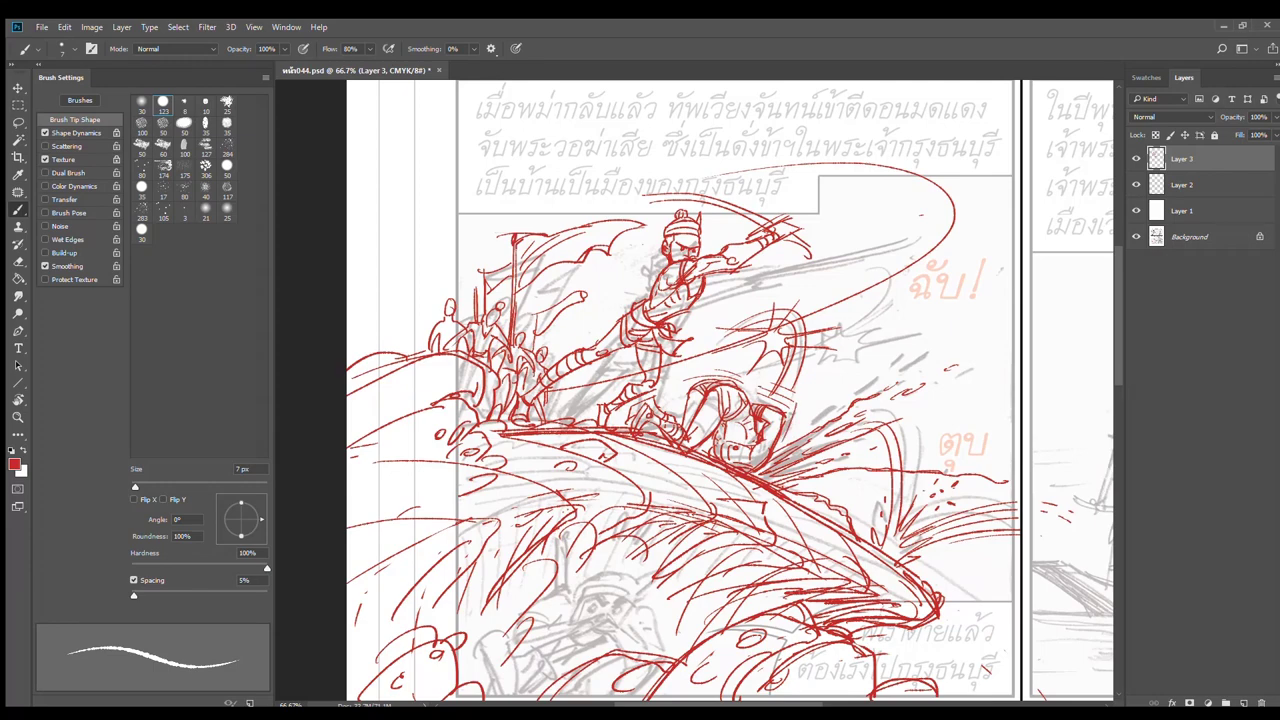
scroll(863, 405, down, 2)
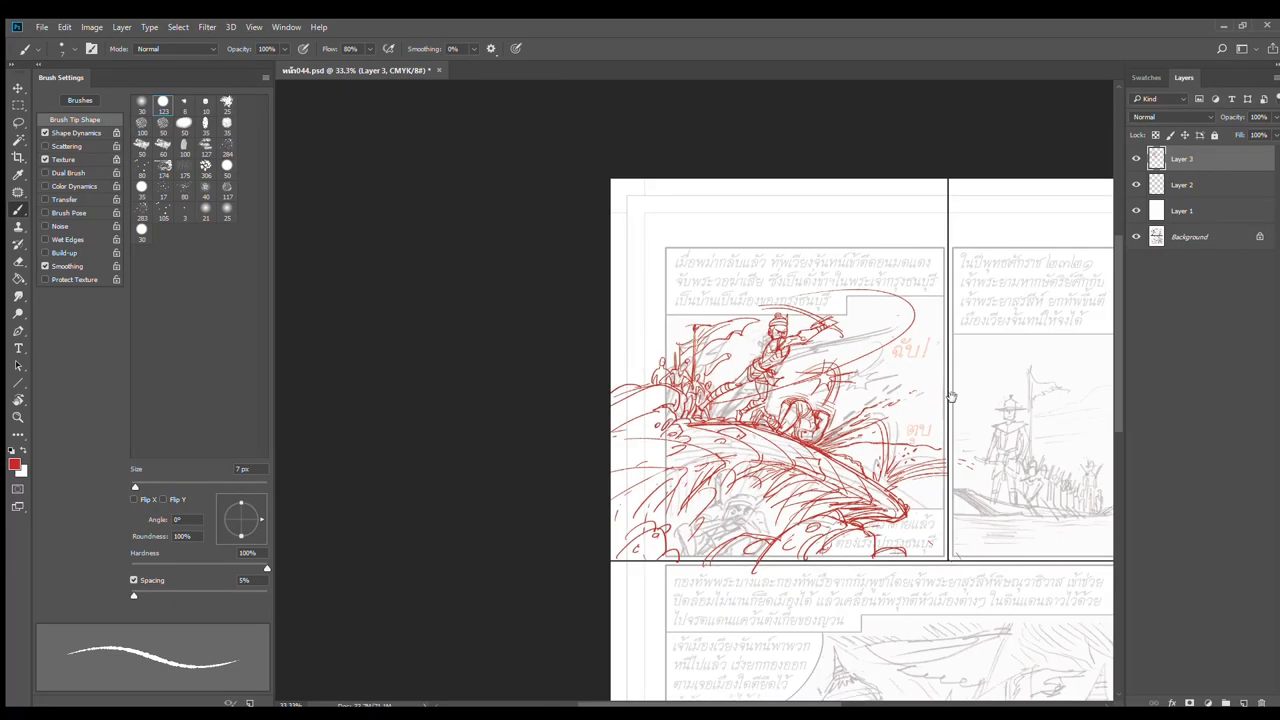
drag(941, 394, 805, 257)
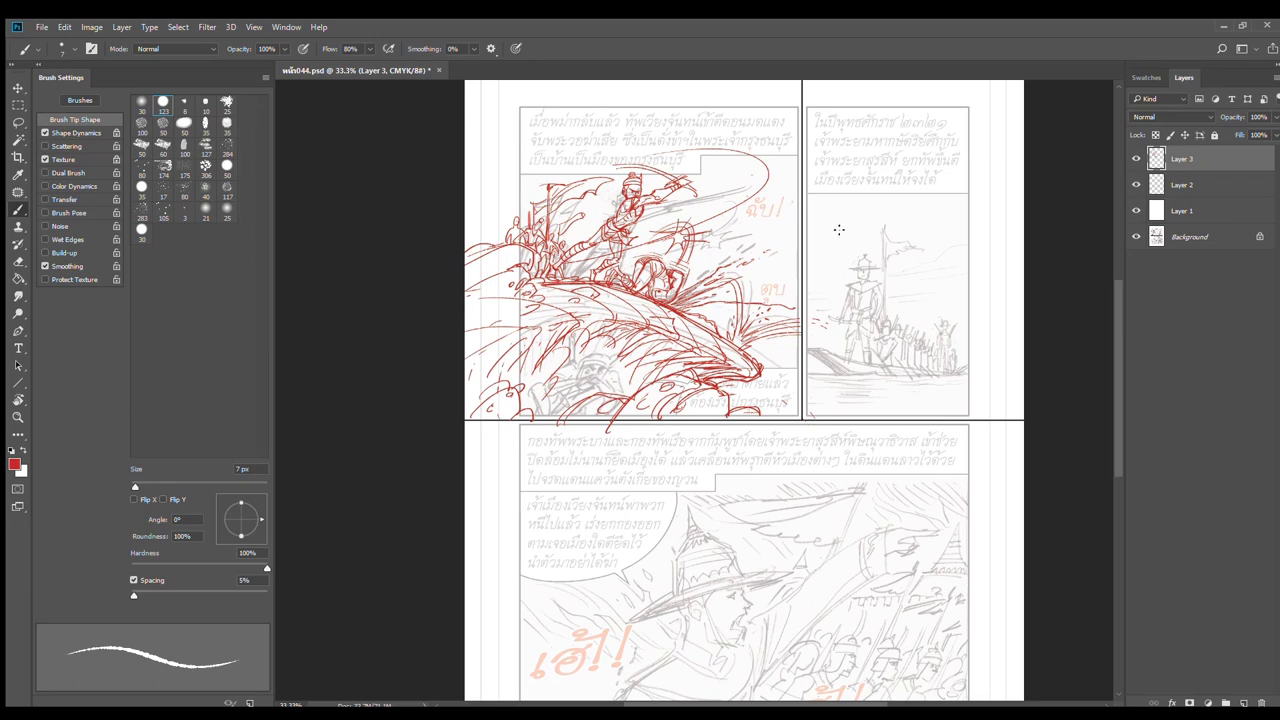
ctrl+click(803, 234)
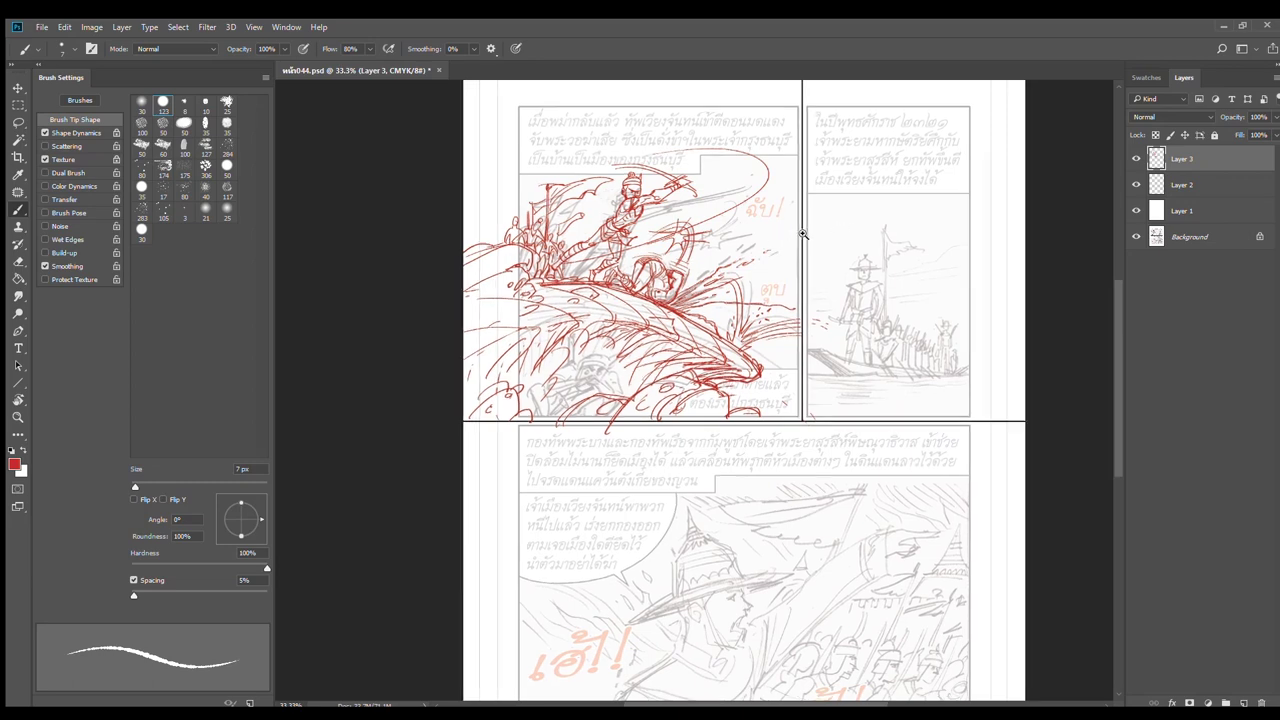
drag(865, 214, 769, 360)
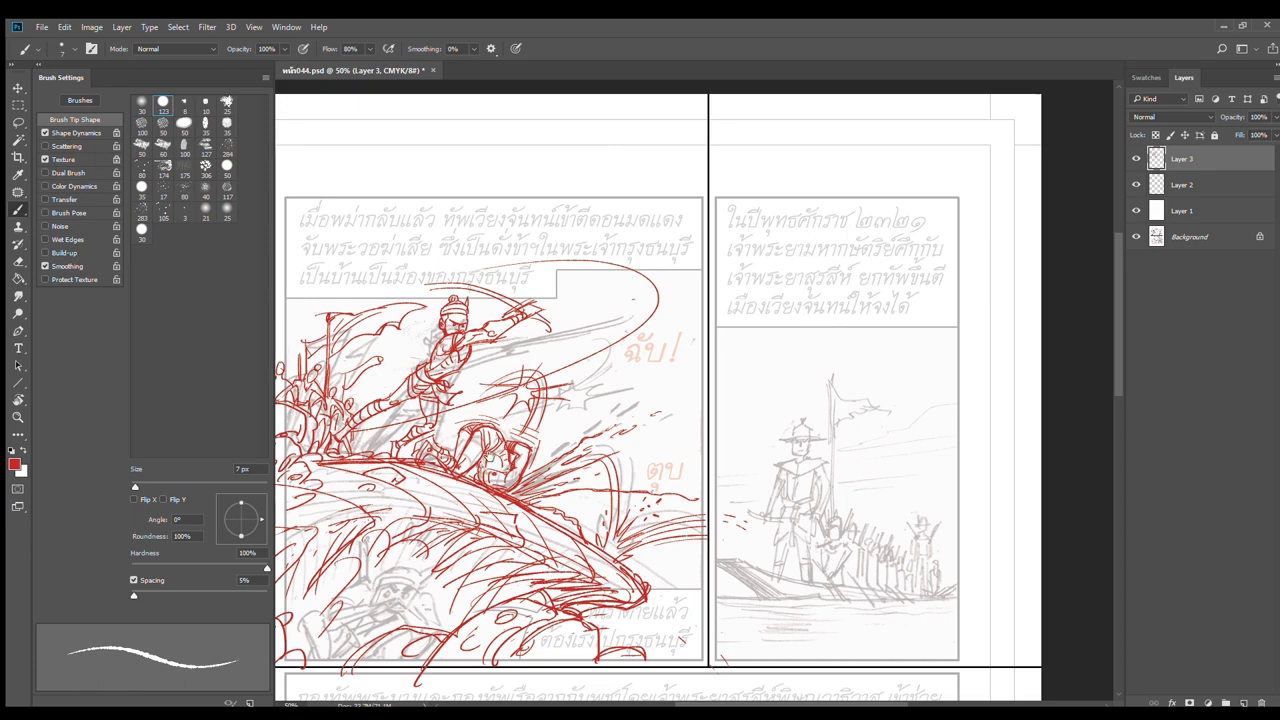
ctrl+click(847, 427)
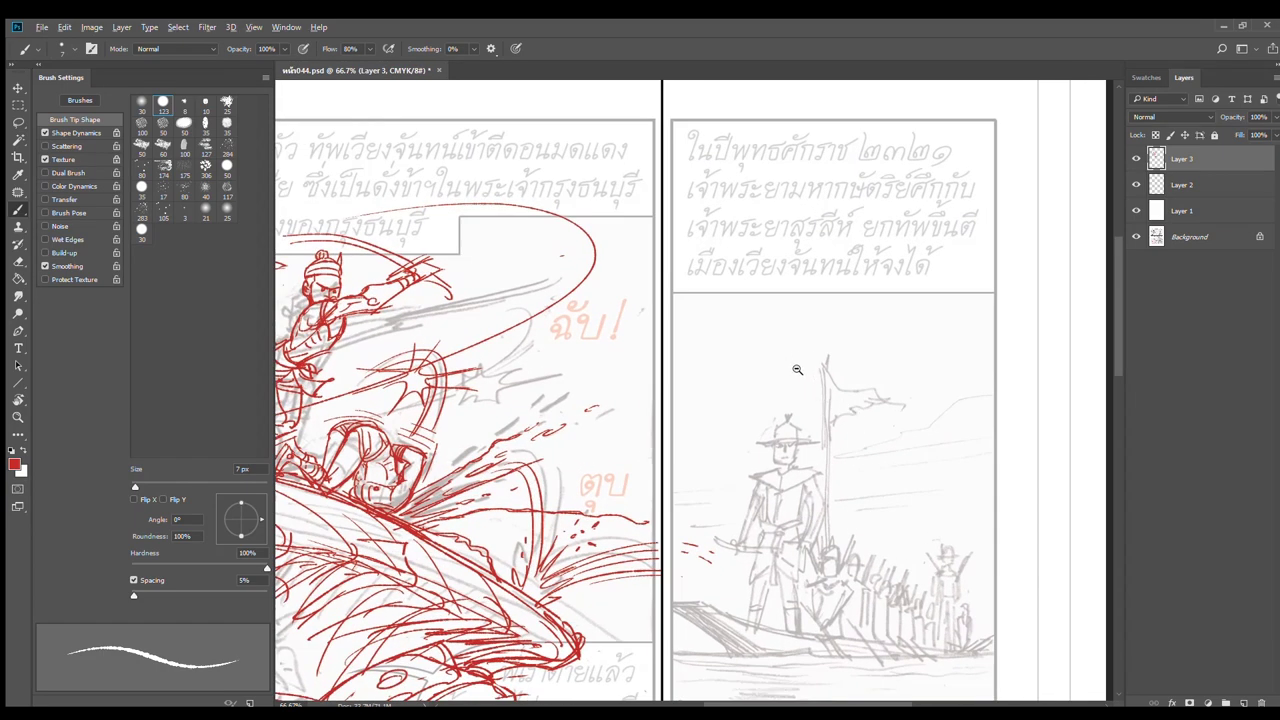
scroll(803, 362, down, 1)
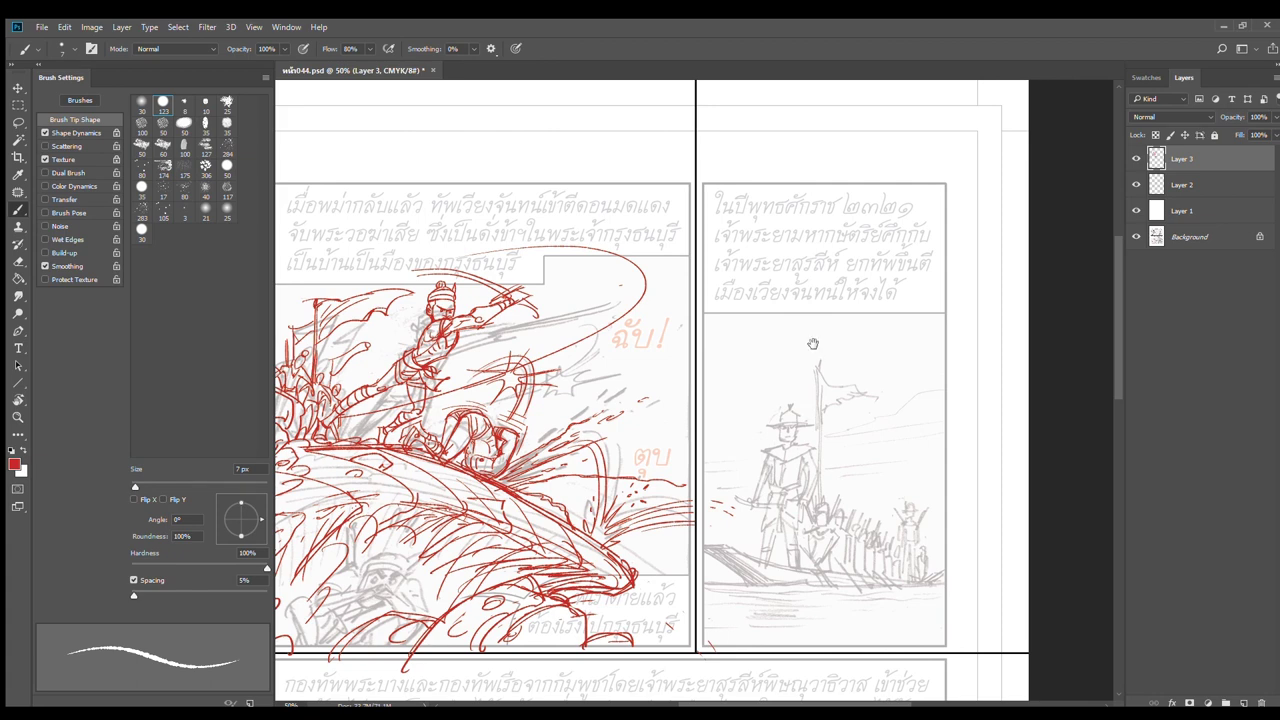
scroll(810, 382, up, 1)
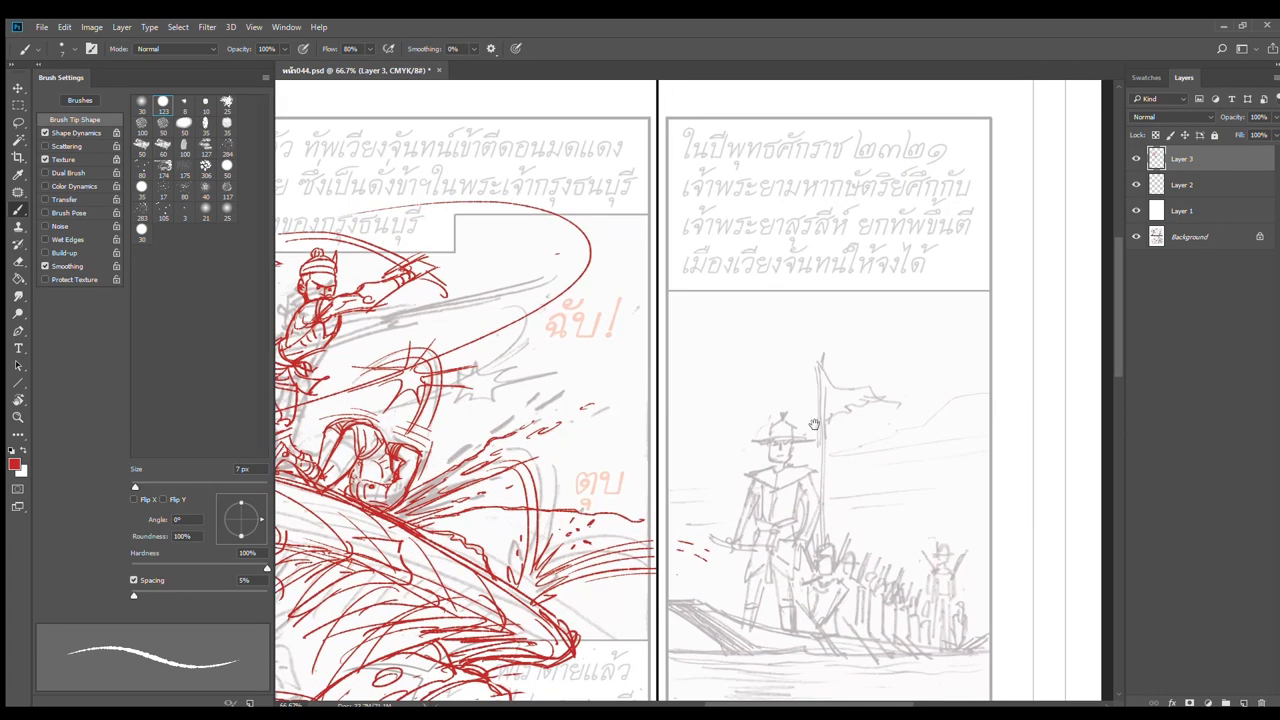
mouse_move(815, 424)
mouse_down()
mouse_move(806, 398)
mouse_move(803, 428)
mouse_move(822, 427)
mouse_up()
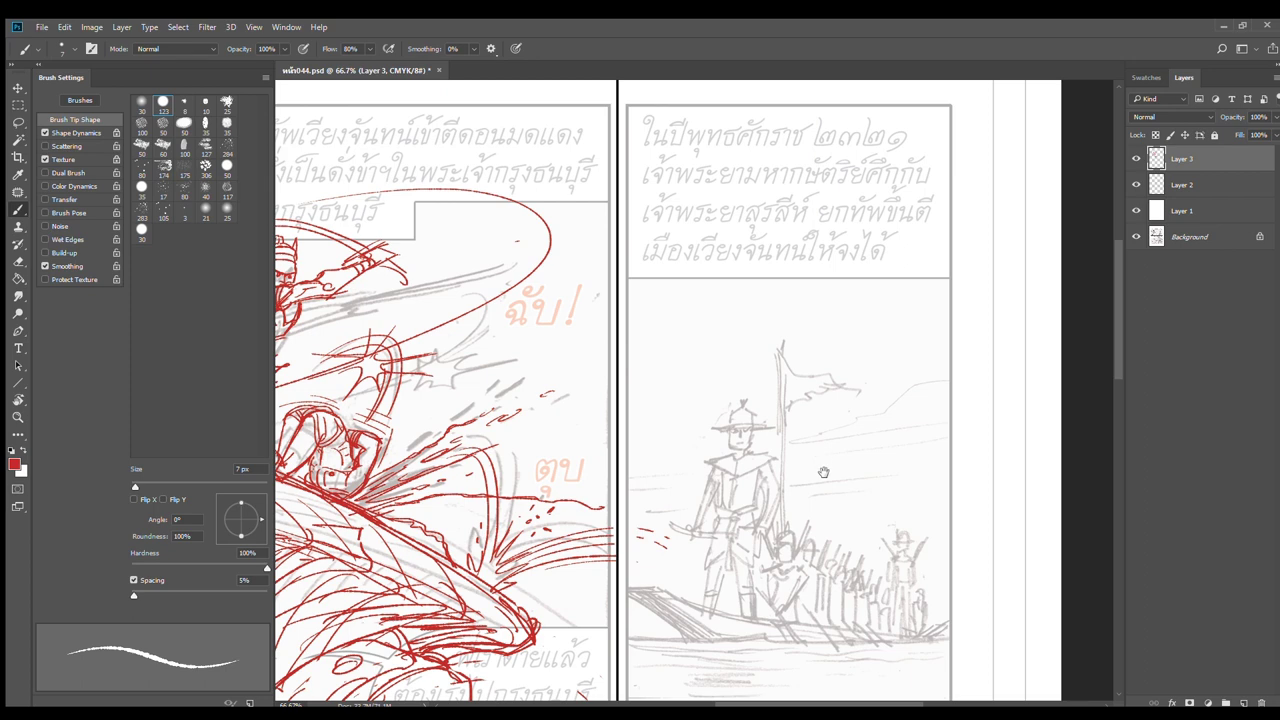
drag(824, 472, 819, 449)
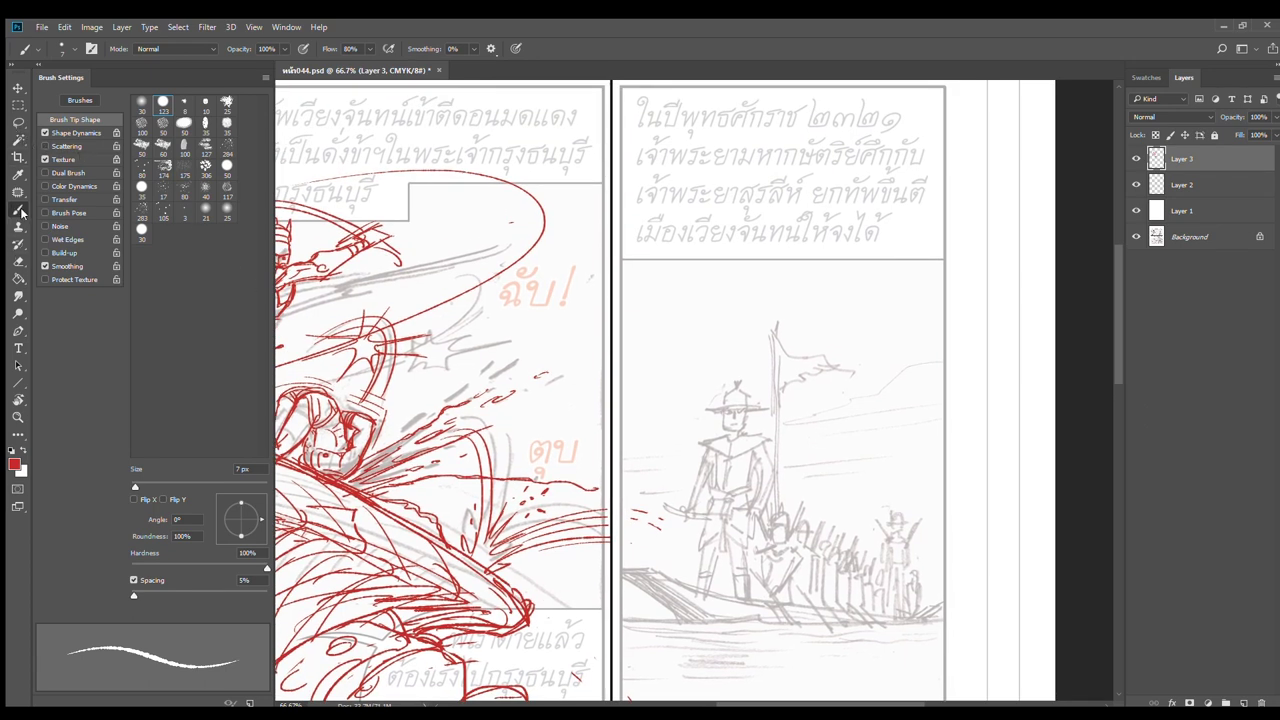
Outline the hat's wide pointed brim and the face down to the chin on the second panel's standing soldier
scroll(714, 490, up, 2)
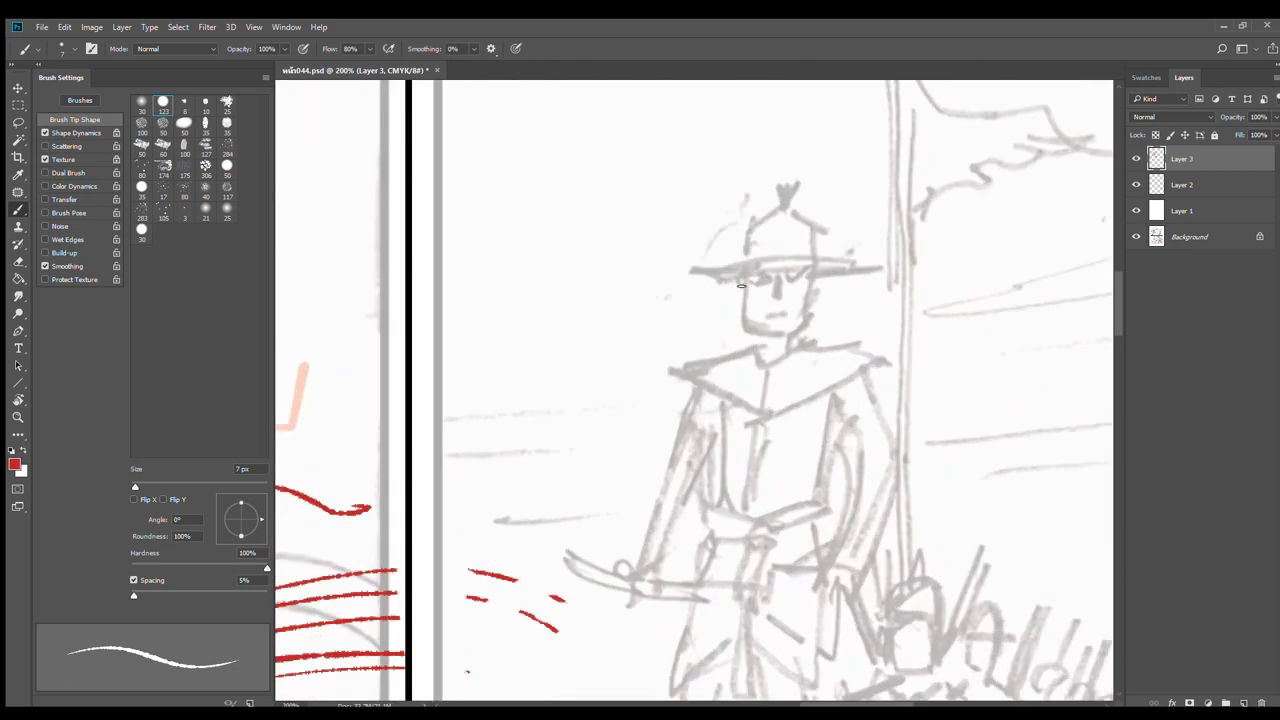
drag(742, 282, 691, 275)
mouse_move(691, 275)
mouse_down()
mouse_move(846, 268)
mouse_move(743, 329)
mouse_up()
key(ctrl+z)
key(ctrl+z)
drag(815, 265, 800, 323)
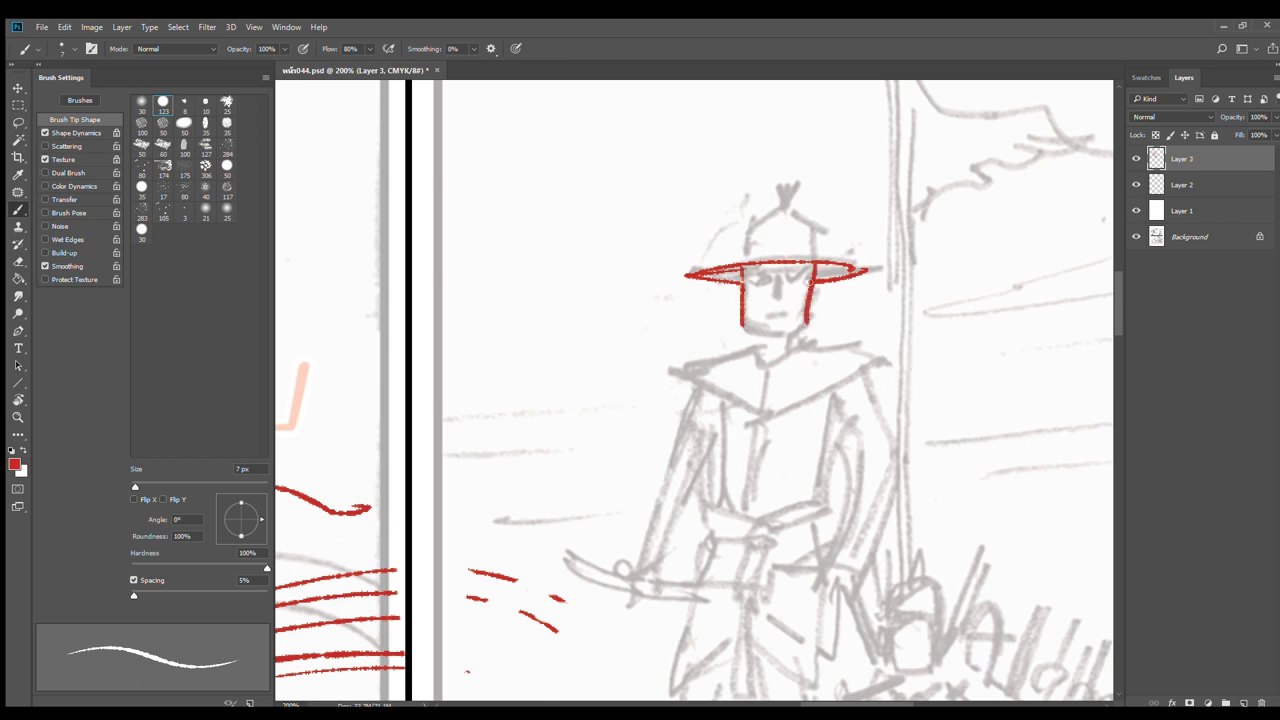
drag(812, 266, 803, 328)
mouse_move(746, 268)
mouse_down()
mouse_move(745, 326)
mouse_move(805, 321)
mouse_up()
Draw the hat's domed crown with a finial on top and a decorated band above the brim
mouse_move(688, 272)
mouse_down()
mouse_move(760, 263)
mouse_move(747, 220)
mouse_move(800, 205)
mouse_move(817, 254)
mouse_up()
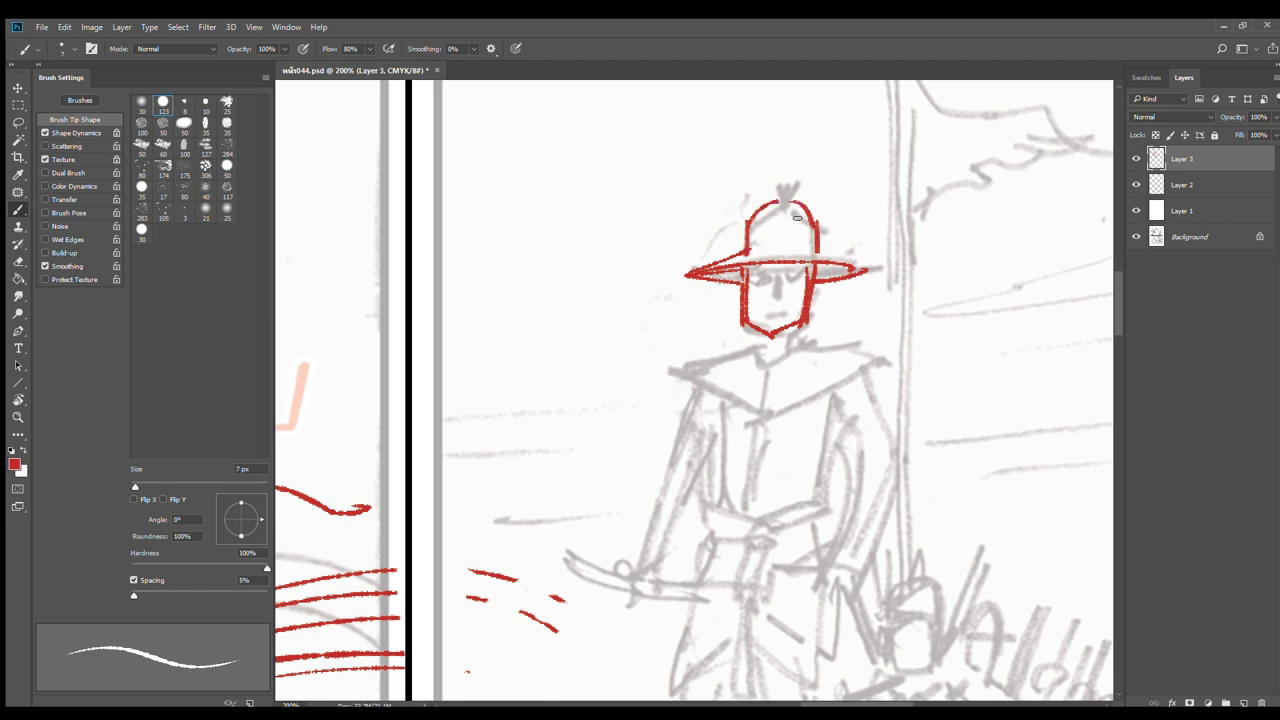
mouse_move(771, 200)
mouse_down()
mouse_move(789, 198)
mouse_move(780, 170)
mouse_up()
mouse_move(748, 251)
mouse_down()
mouse_move(822, 252)
mouse_move(770, 232)
mouse_move(795, 232)
mouse_move(866, 268)
mouse_up()
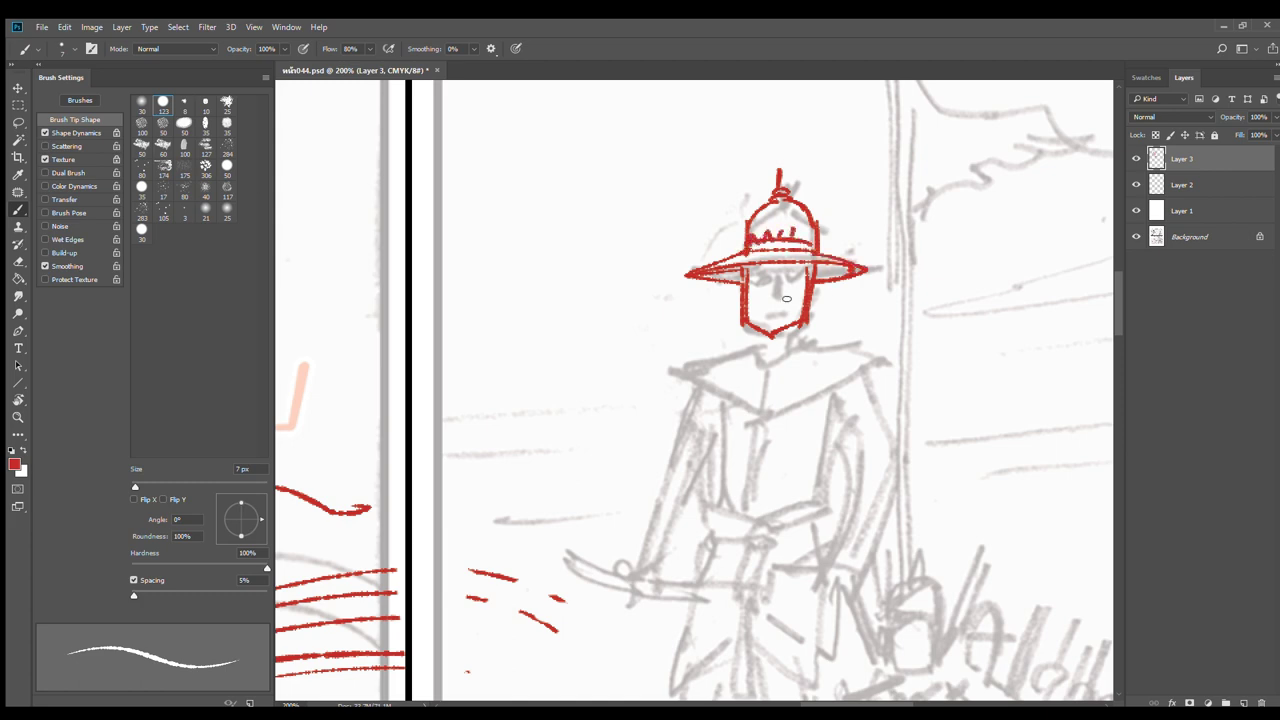
Draw the standing soldier's eyes, brows, nose and mouth, and add the ears and neck lines
mouse_move(751, 269)
mouse_down()
mouse_move(805, 266)
mouse_move(776, 300)
mouse_move(798, 340)
mouse_move(756, 342)
mouse_up()
click(761, 278)
drag(809, 284, 813, 298)
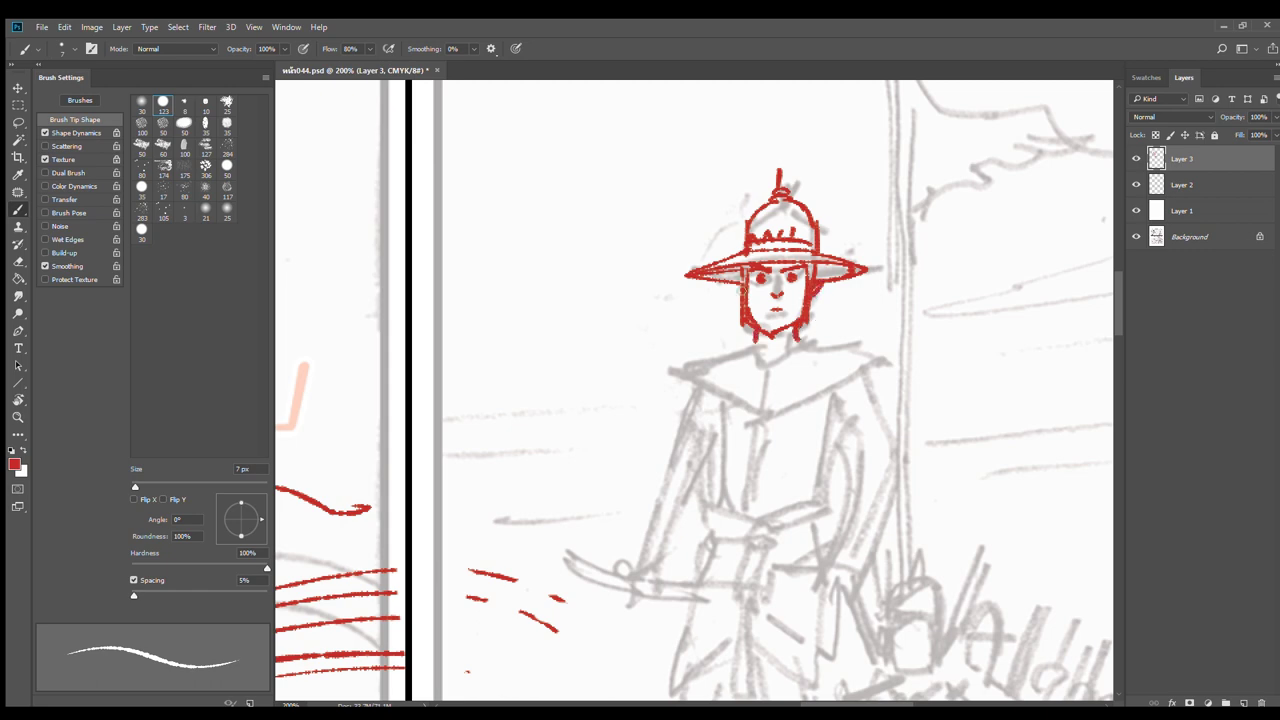
Draw the sloping shoulder lines from the standing soldier's neck out to both collar tips
mouse_move(741, 282)
mouse_down()
mouse_move(775, 333)
mouse_move(679, 374)
mouse_up()
drag(800, 334, 866, 364)
key(ctrl+z)
drag(798, 332, 869, 360)
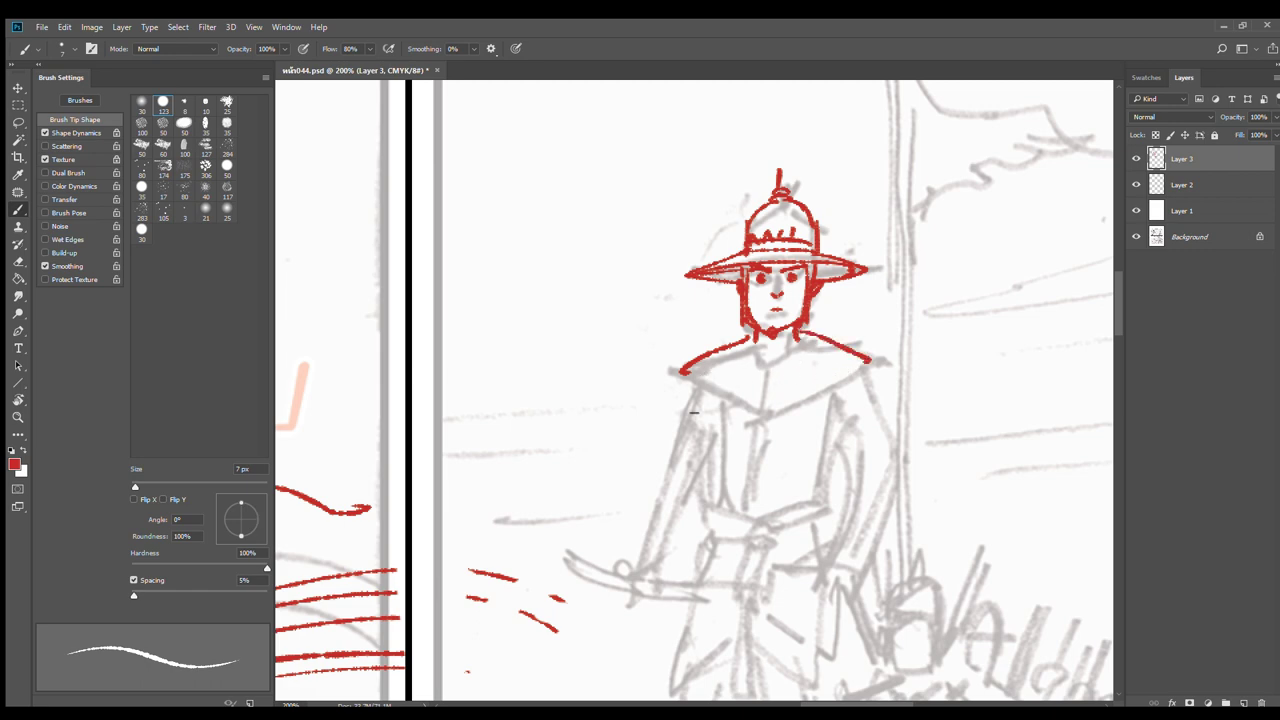
Draw both sides of the standing soldier's torso from beneath the shoulders down to the waist
drag(690, 392, 722, 515)
key(ctrl+z)
drag(698, 384, 721, 466)
key(ctrl+z)
drag(846, 387, 824, 470)
drag(702, 392, 710, 505)
drag(825, 476, 797, 508)
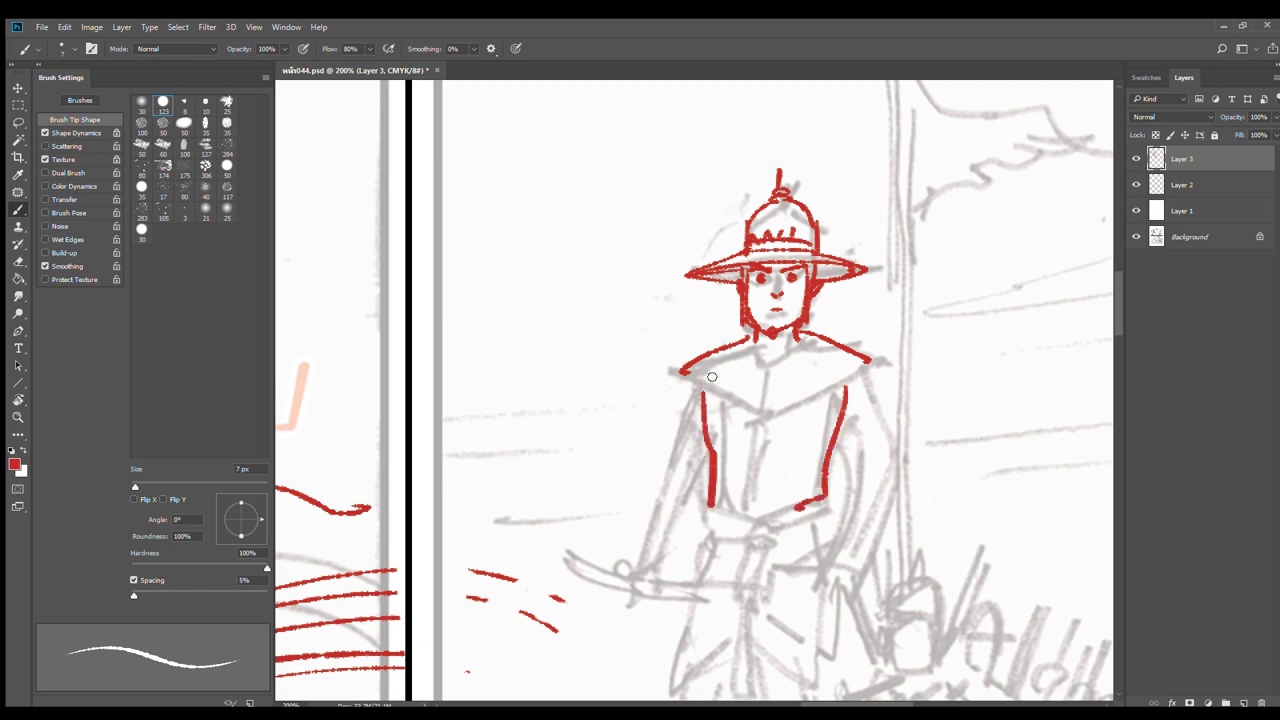
Complete the standing soldier's wide collar with a rounded neckline and a lower edge that meets in a point on the chest
drag(700, 368, 784, 396)
mouse_move(745, 340)
mouse_down()
mouse_move(790, 352)
mouse_move(808, 342)
mouse_up()
mouse_move(690, 370)
mouse_down()
mouse_move(772, 404)
mouse_move(866, 358)
mouse_up()
mouse_move(686, 362)
mouse_down()
mouse_move(754, 336)
mouse_move(862, 357)
mouse_up()
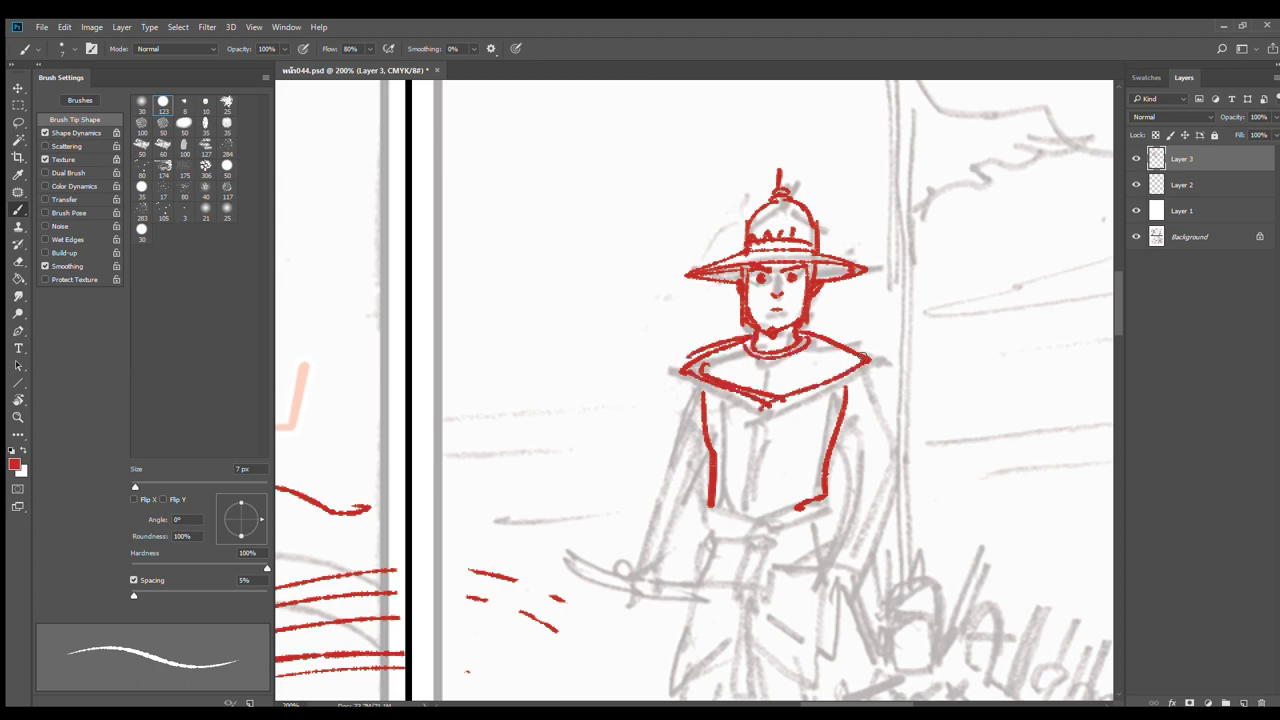
mouse_move(766, 412)
mouse_down()
mouse_move(761, 468)
mouse_move(813, 410)
mouse_up()
key(ctrl+z)
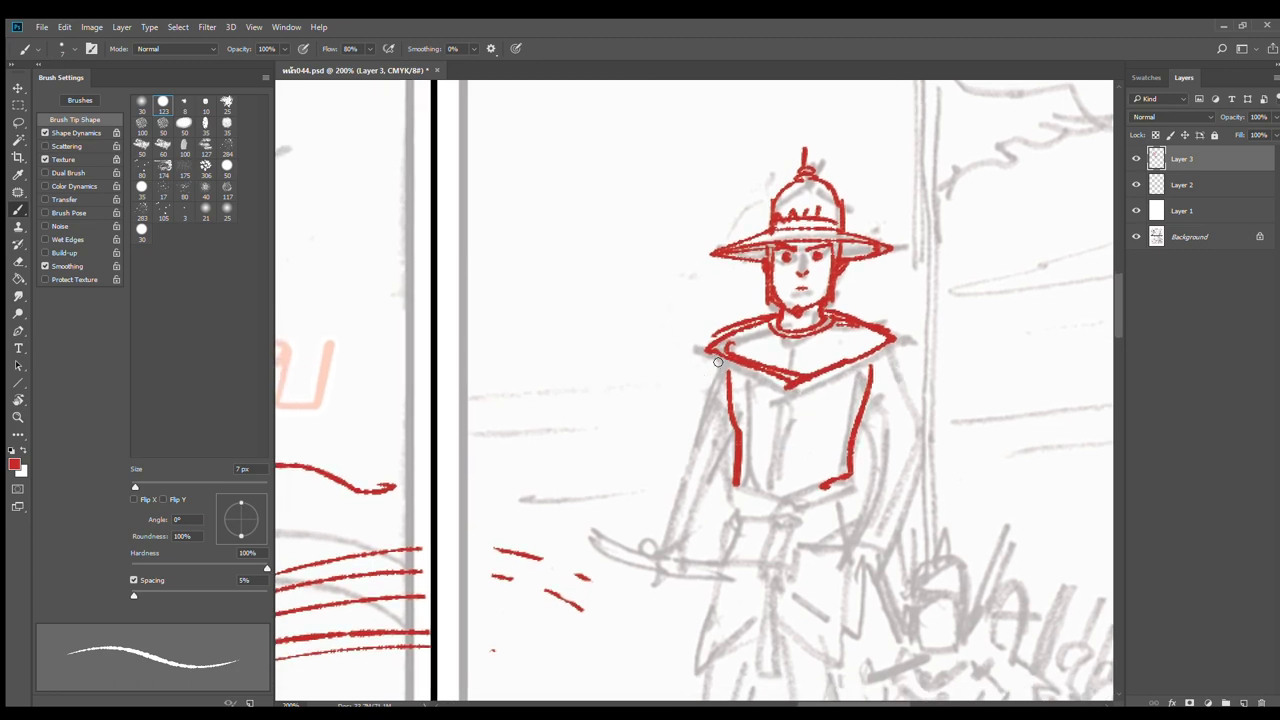
Draw the standing soldier's sword-side arm from the collar toward the wrist, with a banded short sleeve
mouse_move(716, 366)
mouse_down()
mouse_move(730, 338)
mouse_move(717, 348)
mouse_up()
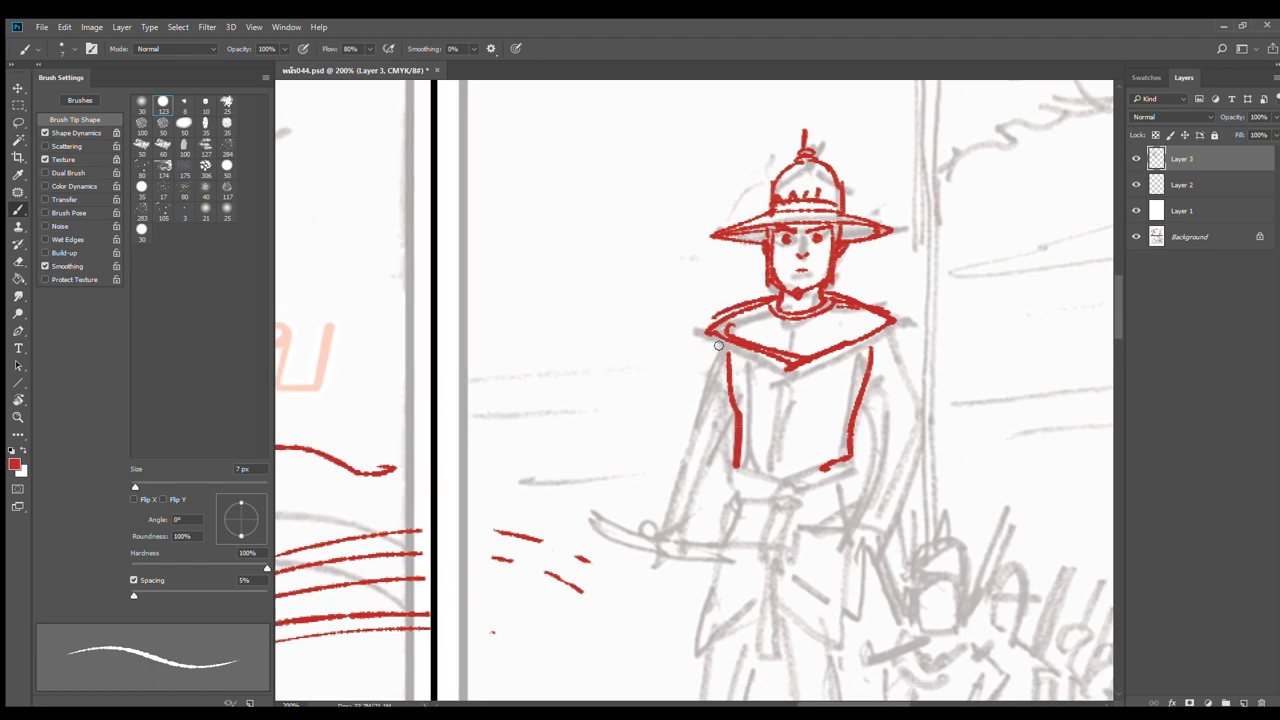
drag(716, 340, 672, 462)
drag(729, 420, 688, 520)
drag(680, 457, 669, 508)
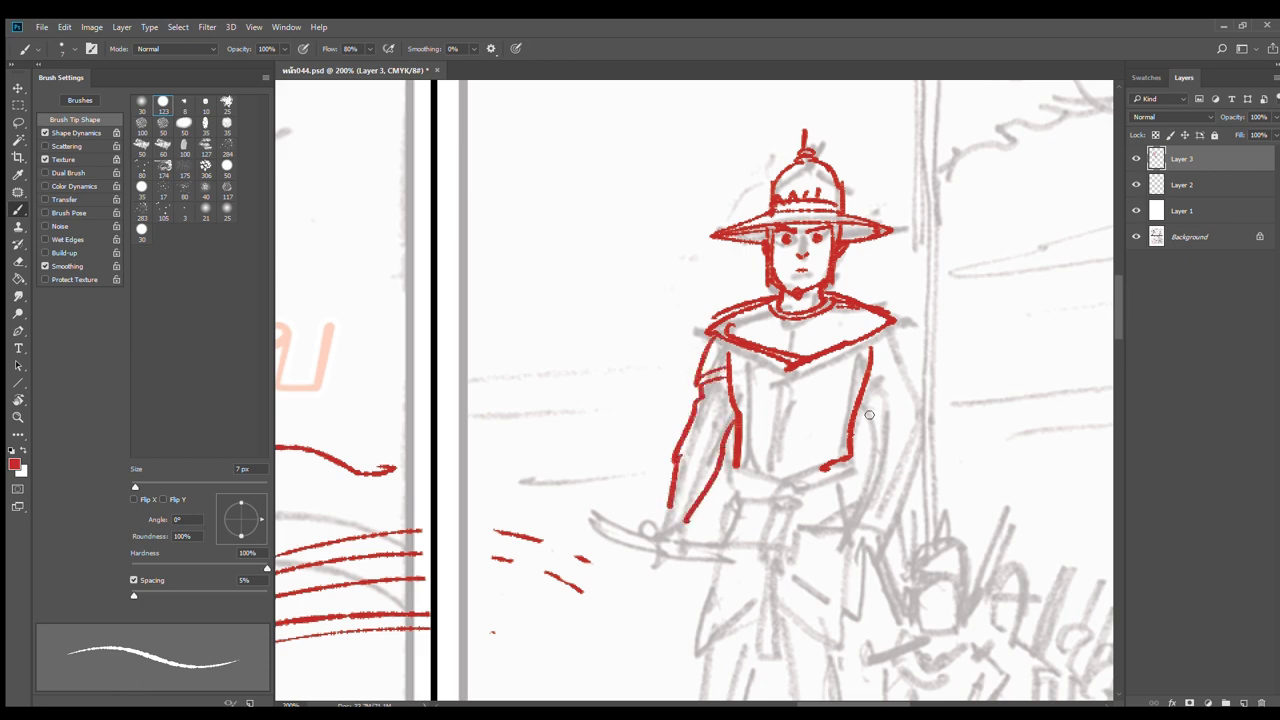
Redraw the outer forearm line of the standing soldier's sword-side arm, angled slightly farther out from the body
key(ctrl+z)
drag(679, 453, 656, 507)
Try the standing soldier's free arm hanging straight down from the shoulder, and erase its long lines
drag(882, 324, 900, 349)
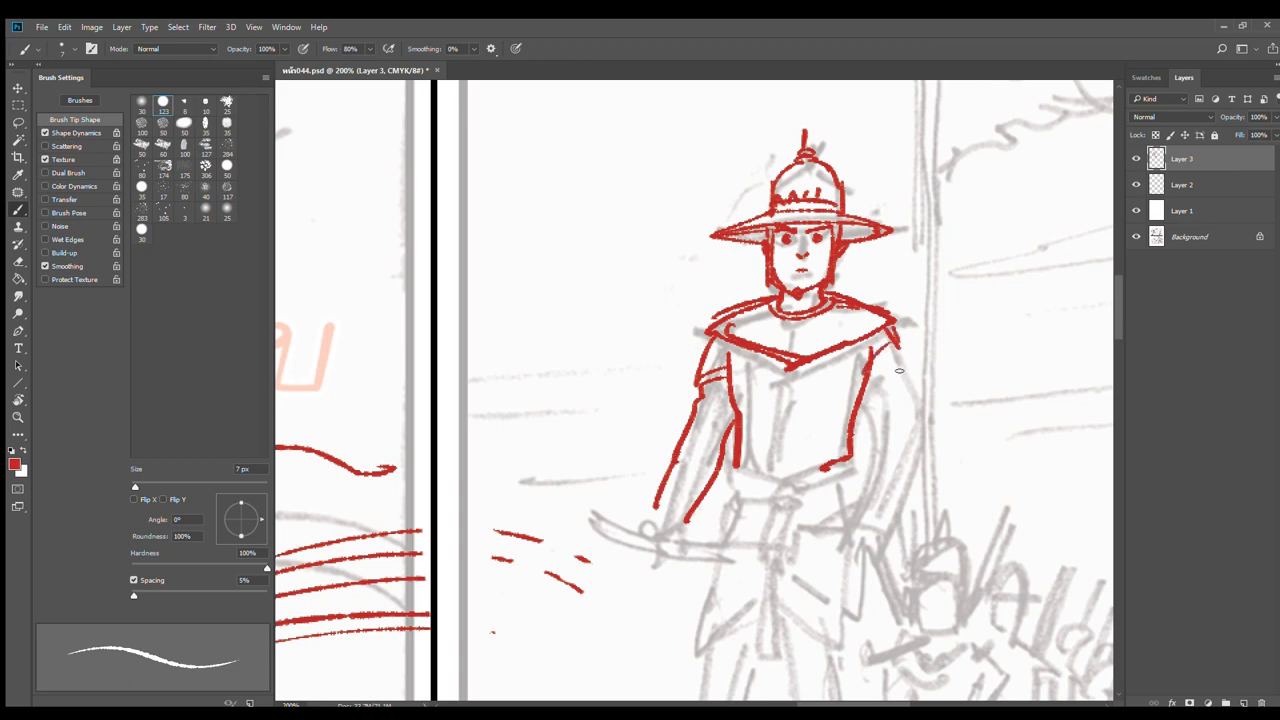
mouse_move(896, 356)
mouse_down()
mouse_move(894, 431)
mouse_move(882, 505)
mouse_up()
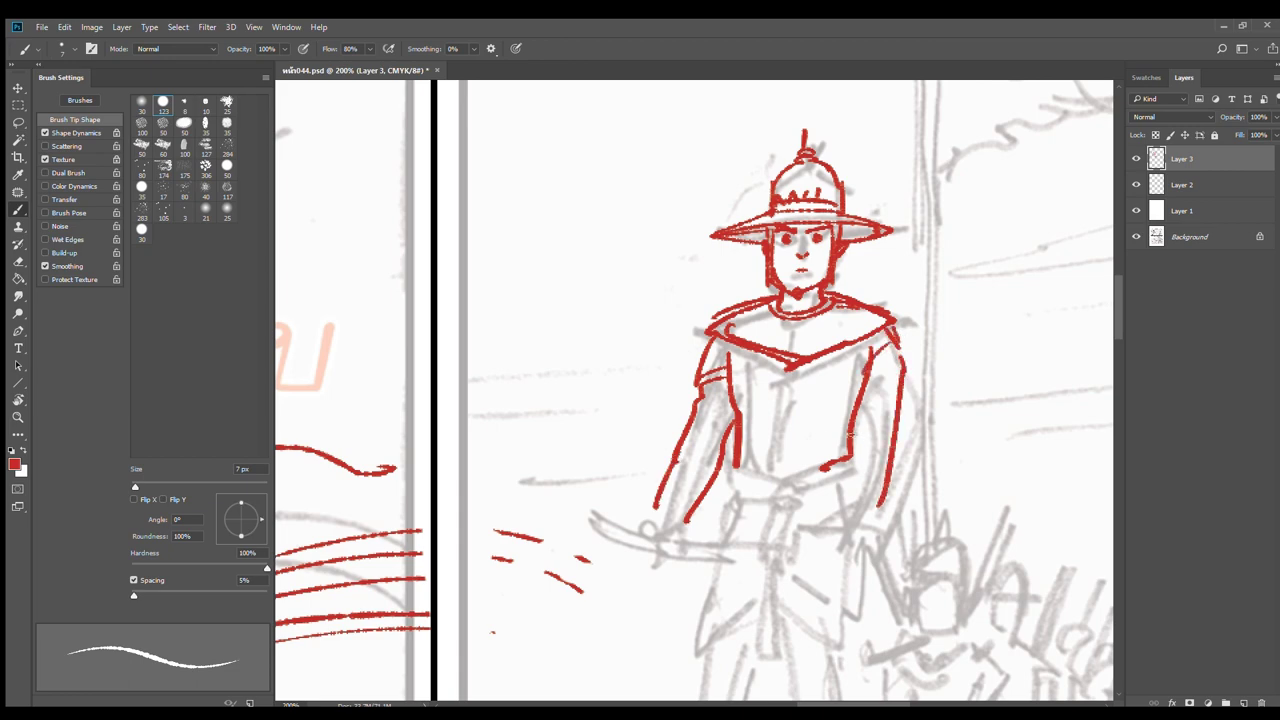
drag(856, 422, 836, 515)
drag(920, 480, 859, 470)
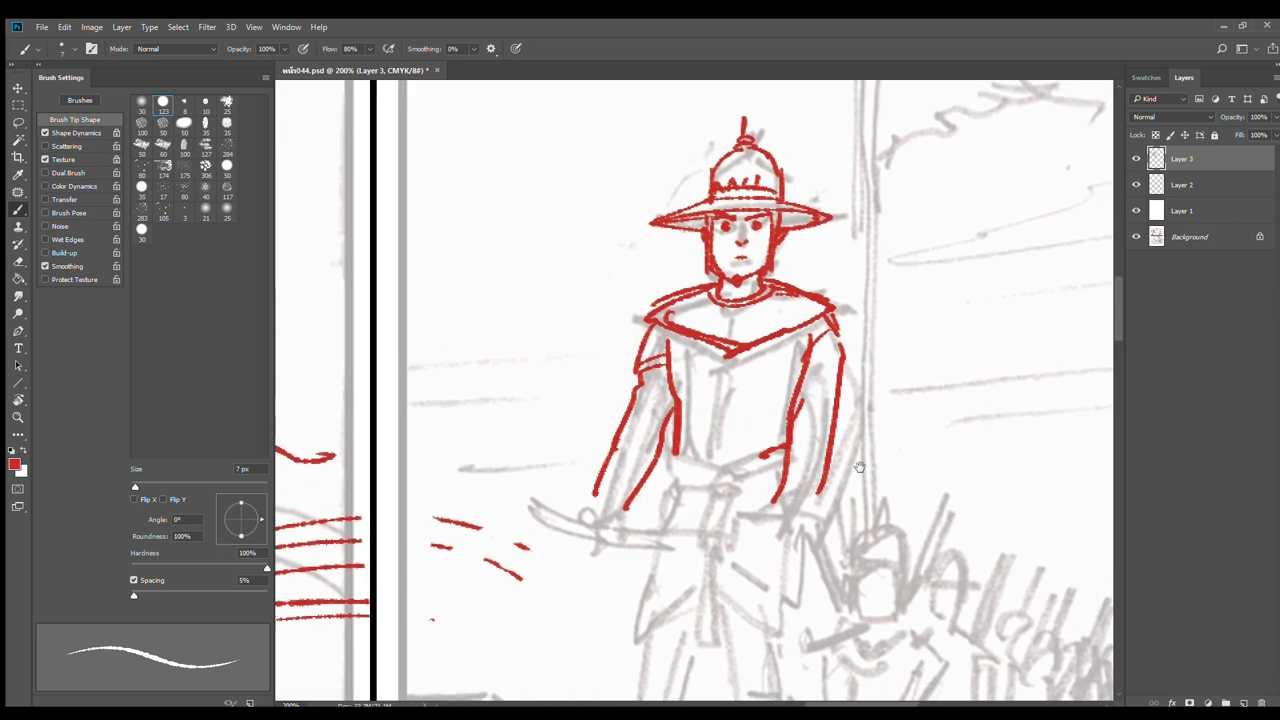
key(e)
mouse_move(845, 366)
mouse_down()
mouse_move(827, 498)
mouse_move(834, 426)
mouse_move(820, 425)
mouse_move(796, 490)
mouse_up()
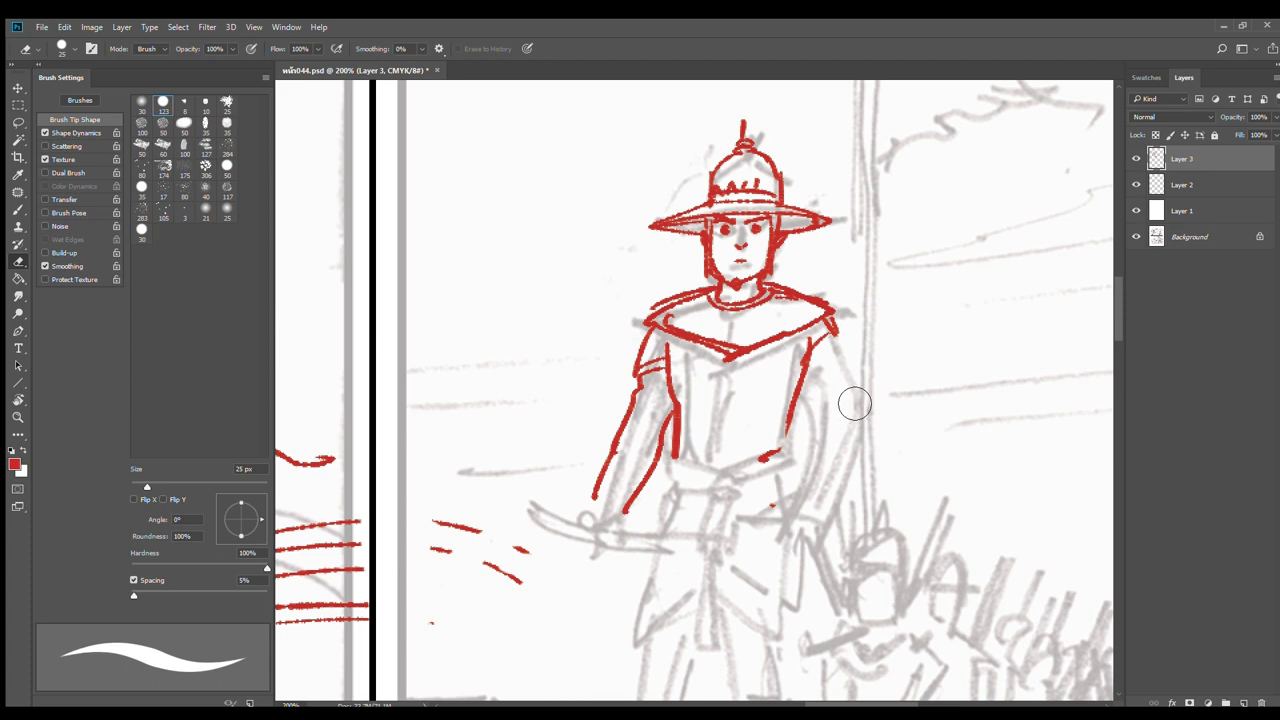
Draw the standing soldier's free arm bent outward at the elbow, with a banded short sleeve and the forearm returning to the waist
key(b)
mouse_move(838, 320)
mouse_down()
mouse_move(869, 375)
mouse_move(831, 366)
mouse_move(847, 422)
mouse_up()
key(ctrl+alt+z)
key(ctrl+alt+z)
mouse_move(815, 378)
mouse_down()
mouse_move(840, 413)
mouse_move(850, 369)
mouse_move(882, 422)
mouse_move(815, 492)
mouse_up()
drag(809, 445, 797, 454)
drag(804, 452, 840, 486)
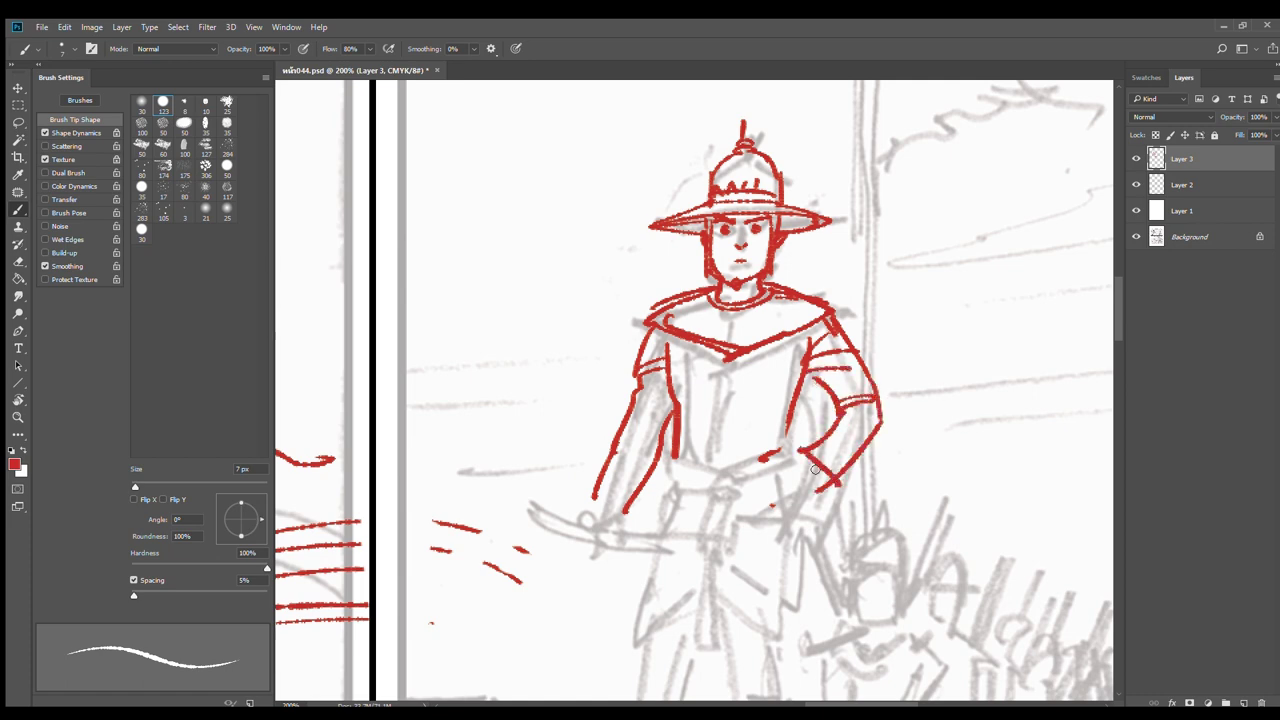
Draw the standing soldier's knotted waist sash, with curved folds draping from the knot to the hip below the bent arm
drag(790, 447, 816, 459)
mouse_move(788, 451)
mouse_down()
mouse_move(814, 462)
mouse_move(729, 446)
mouse_move(731, 468)
mouse_move(790, 456)
mouse_move(736, 458)
mouse_move(724, 440)
mouse_move(676, 462)
mouse_move(724, 462)
mouse_move(720, 487)
mouse_move(723, 453)
mouse_up()
mouse_move(720, 456)
mouse_down()
mouse_move(711, 485)
mouse_move(806, 402)
mouse_move(888, 404)
mouse_up()
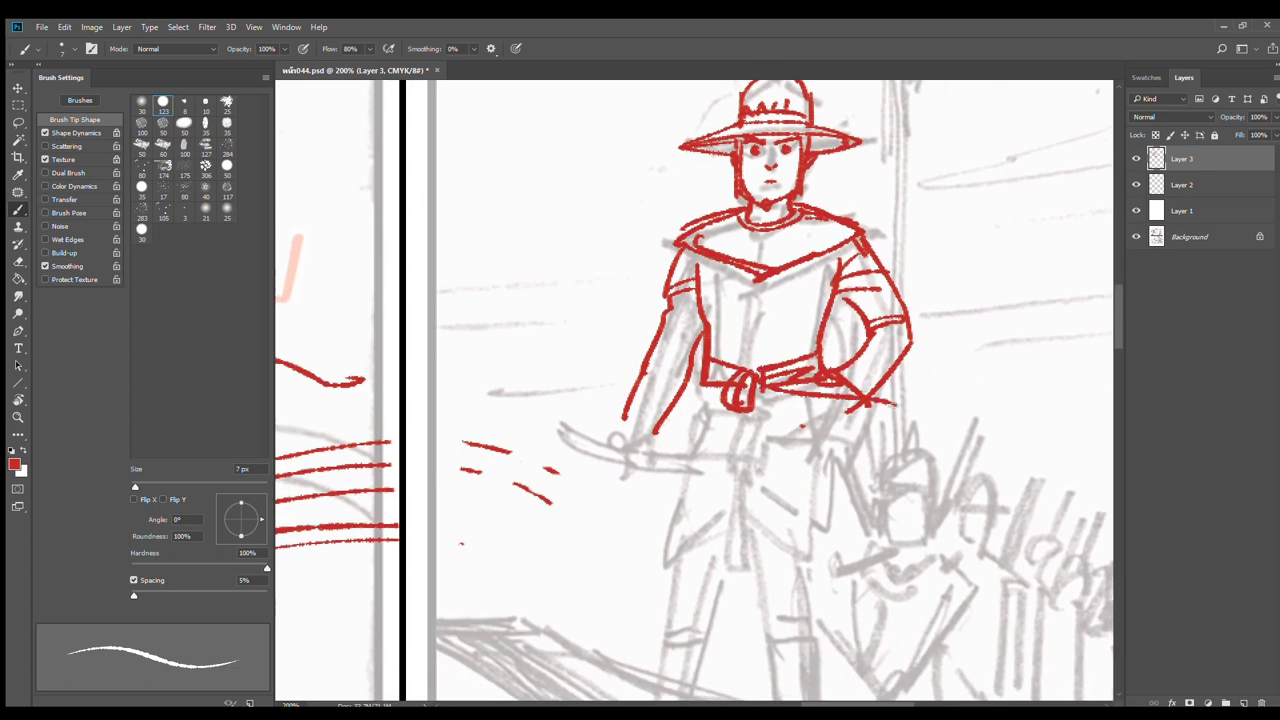
key(ctrl+z)
mouse_move(764, 388)
mouse_down()
mouse_move(885, 404)
mouse_move(806, 443)
mouse_move(829, 448)
mouse_up()
mouse_move(760, 394)
mouse_down()
mouse_move(778, 412)
mouse_move(853, 424)
mouse_up()
drag(846, 410, 822, 444)
drag(847, 434, 822, 448)
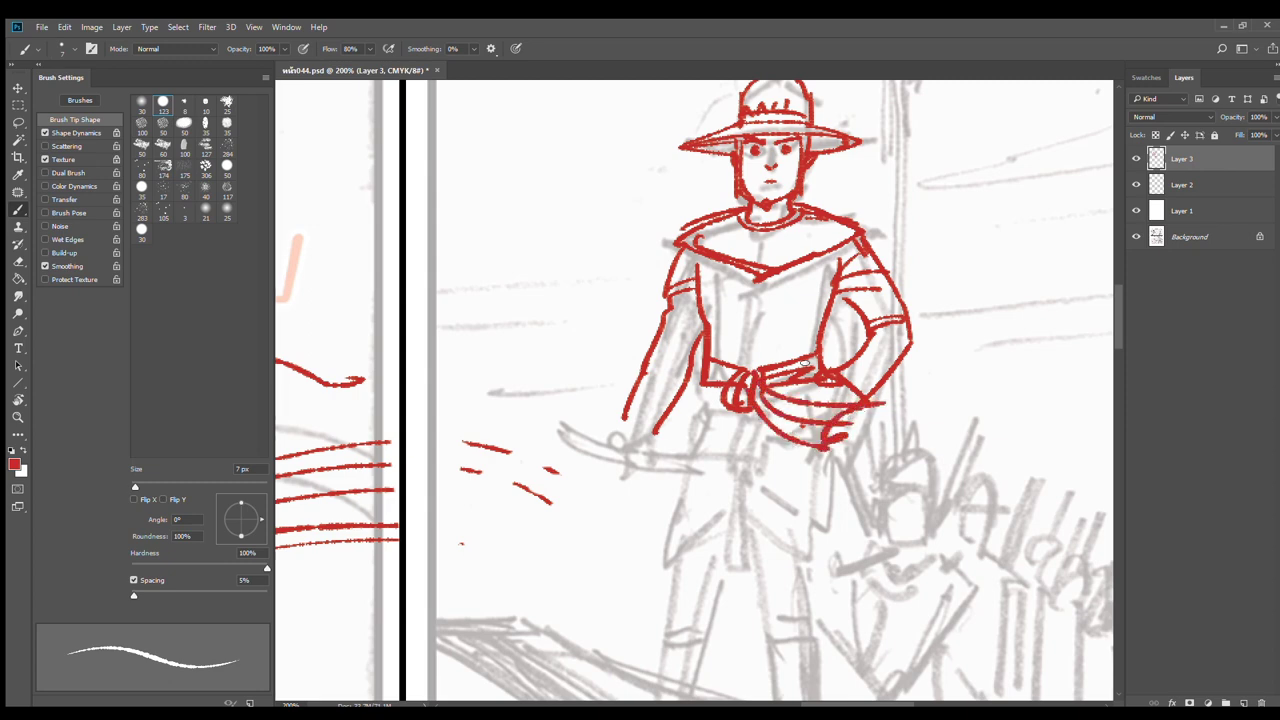
Add a curved fold along the standing soldier's collar from the neck toward the shoulder of the bent arm
drag(798, 309, 792, 411)
mouse_move(801, 281)
mouse_down()
mouse_move(797, 295)
mouse_move(848, 295)
mouse_up()
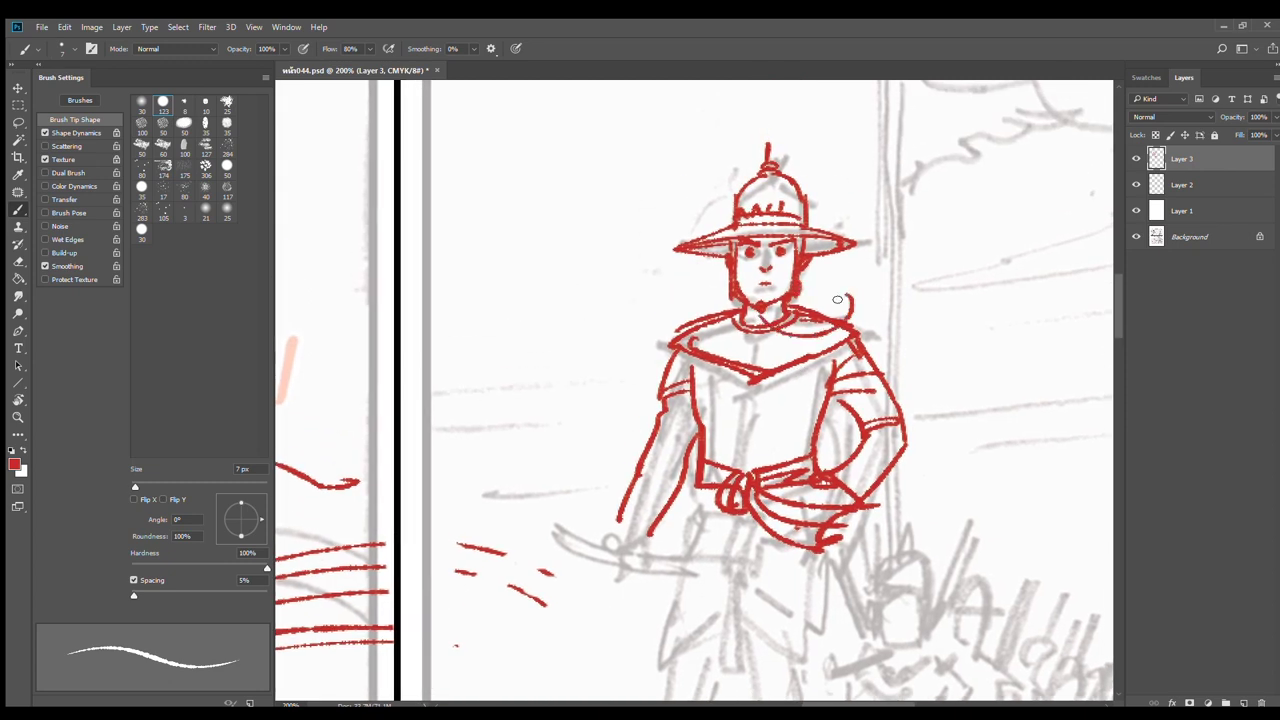
drag(764, 309, 818, 333)
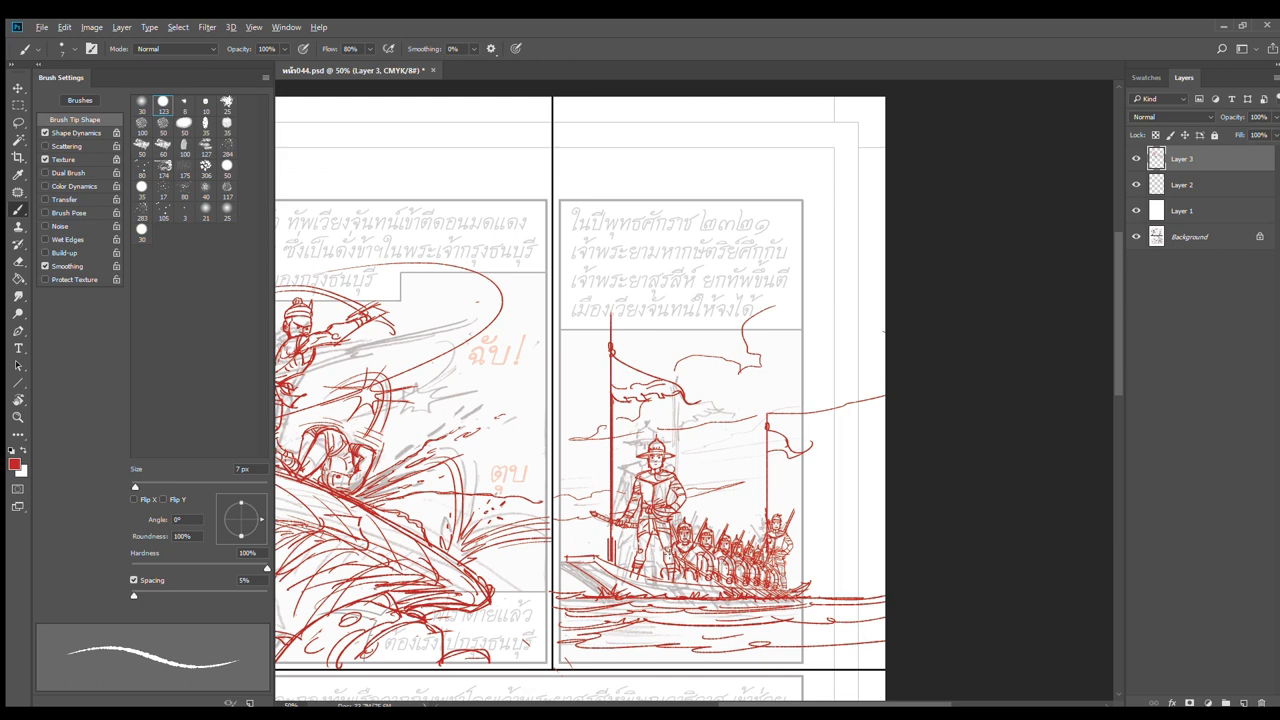
Strengthen the boat's hull and deck edges in the second panel, from the raised prow beneath the soldiers to the stern
scroll(746, 600, up, 1)
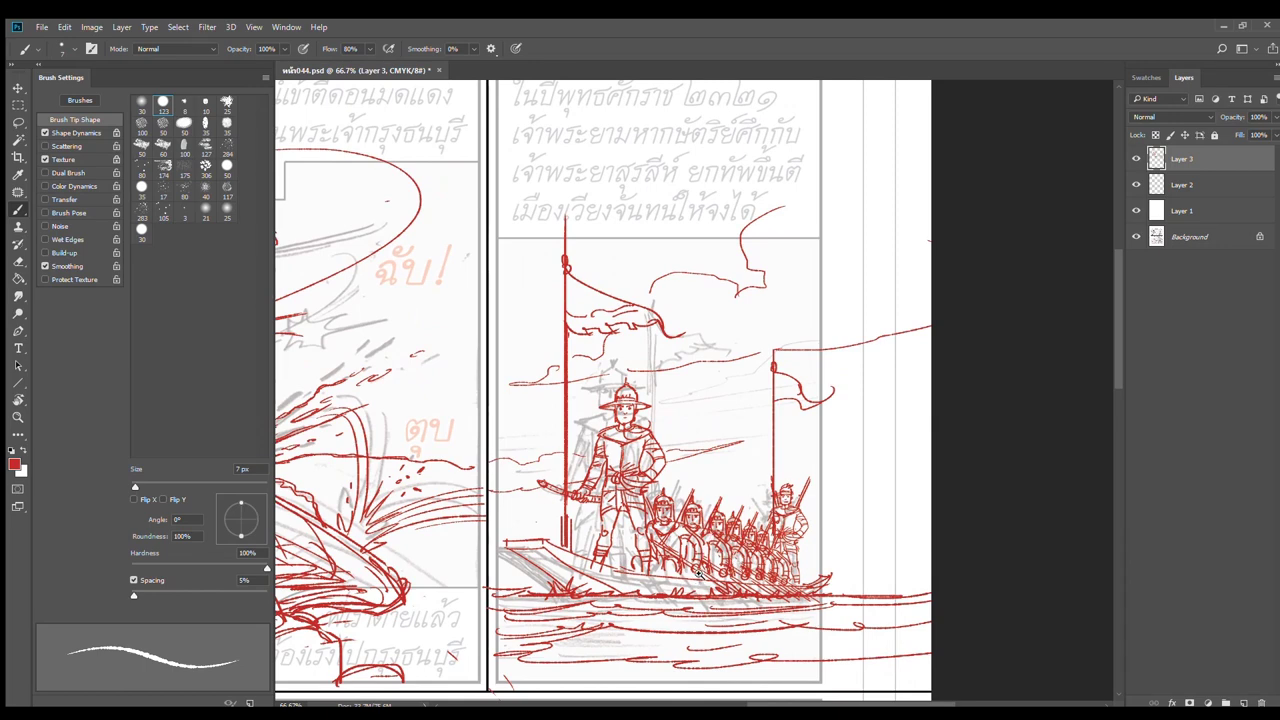
scroll(700, 572, up, 1)
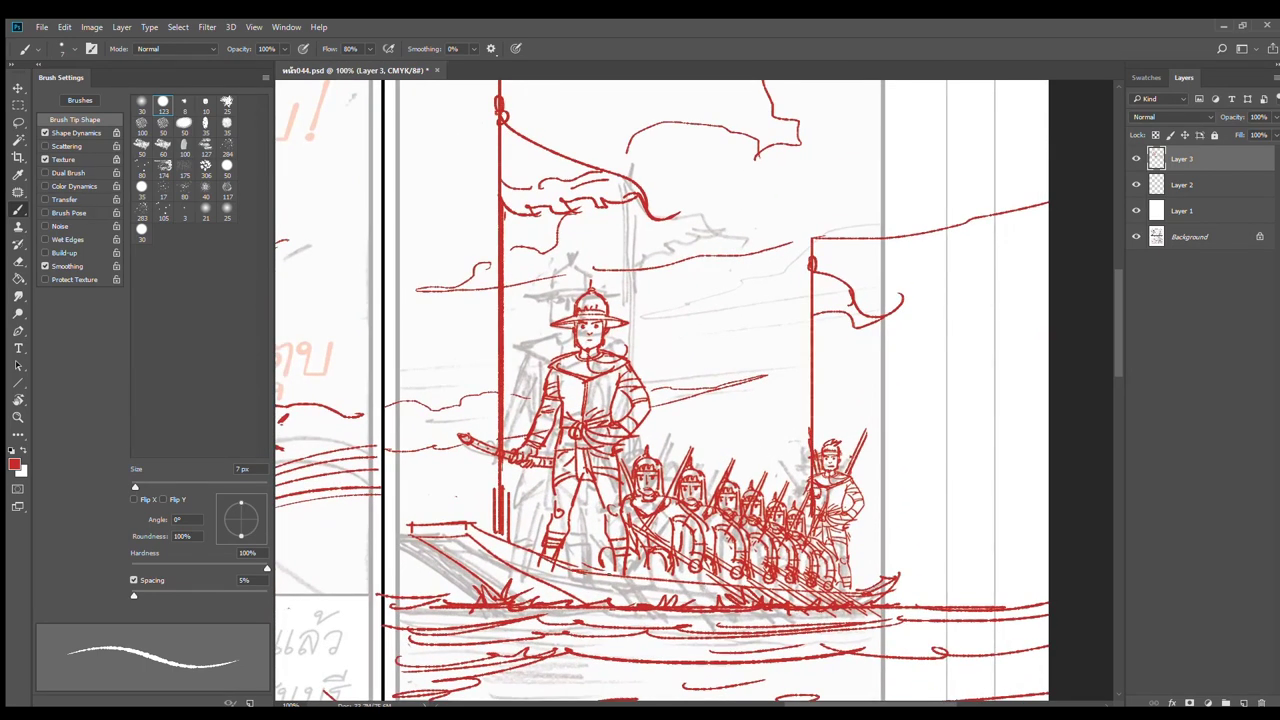
drag(597, 571, 725, 589)
scroll(440, 555, down, 1)
scroll(440, 555, up, 1)
scroll(440, 540, down, 1)
scroll(440, 540, up, 1)
drag(418, 537, 675, 585)
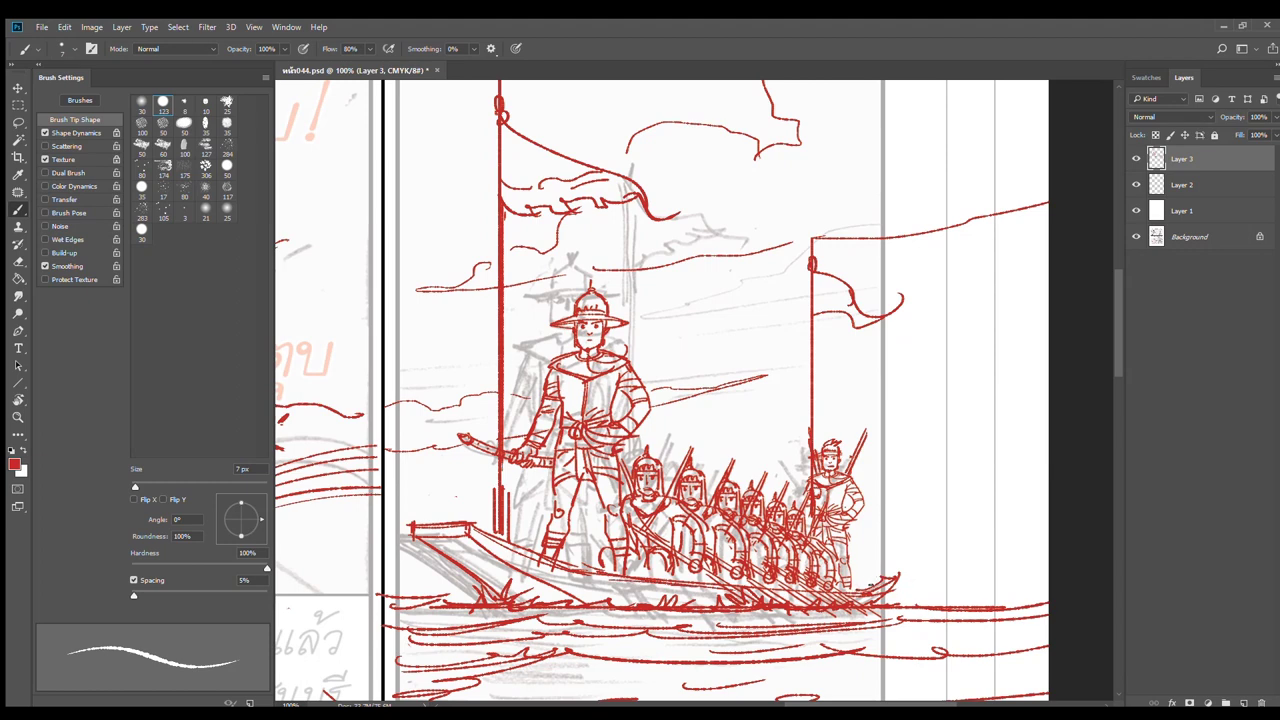
mouse_move(860, 592)
mouse_down()
mouse_move(890, 578)
mouse_move(868, 603)
mouse_up()
key(ctrl+minus)
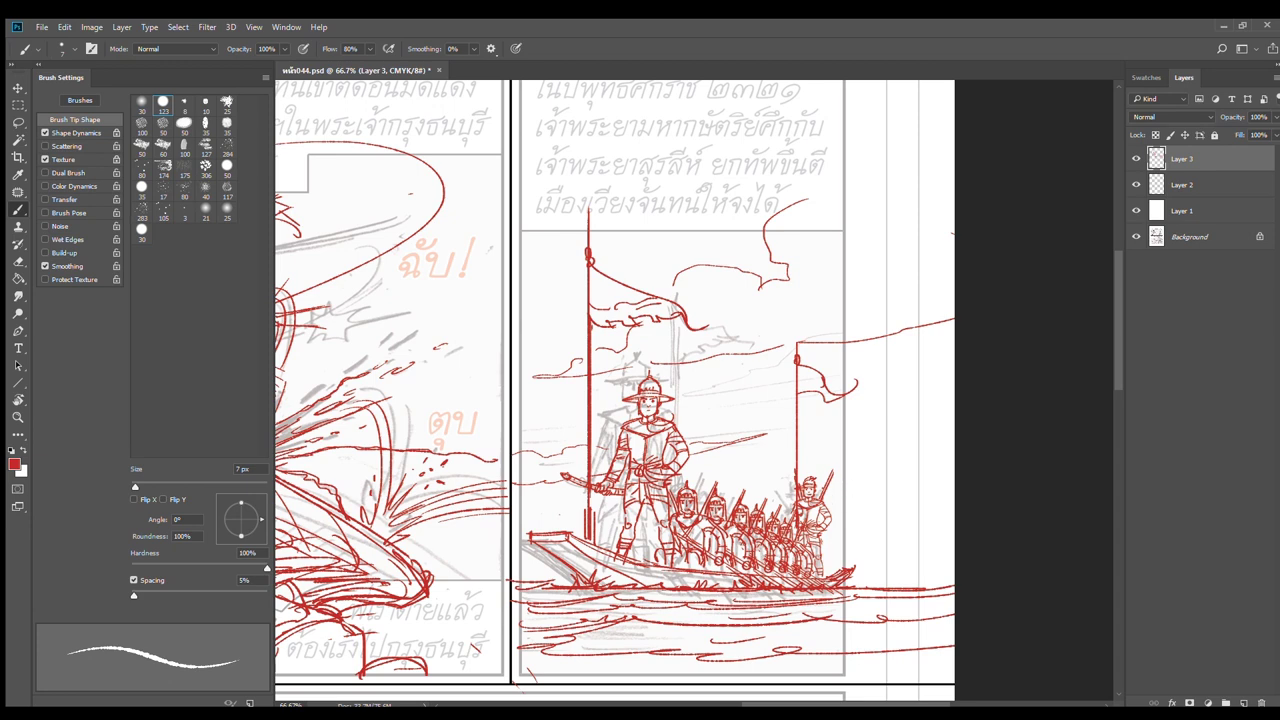
Examine the redrawn first and second panels from farther out and close up, checking the standing soldier and the boat
scroll(700, 558, down, 1)
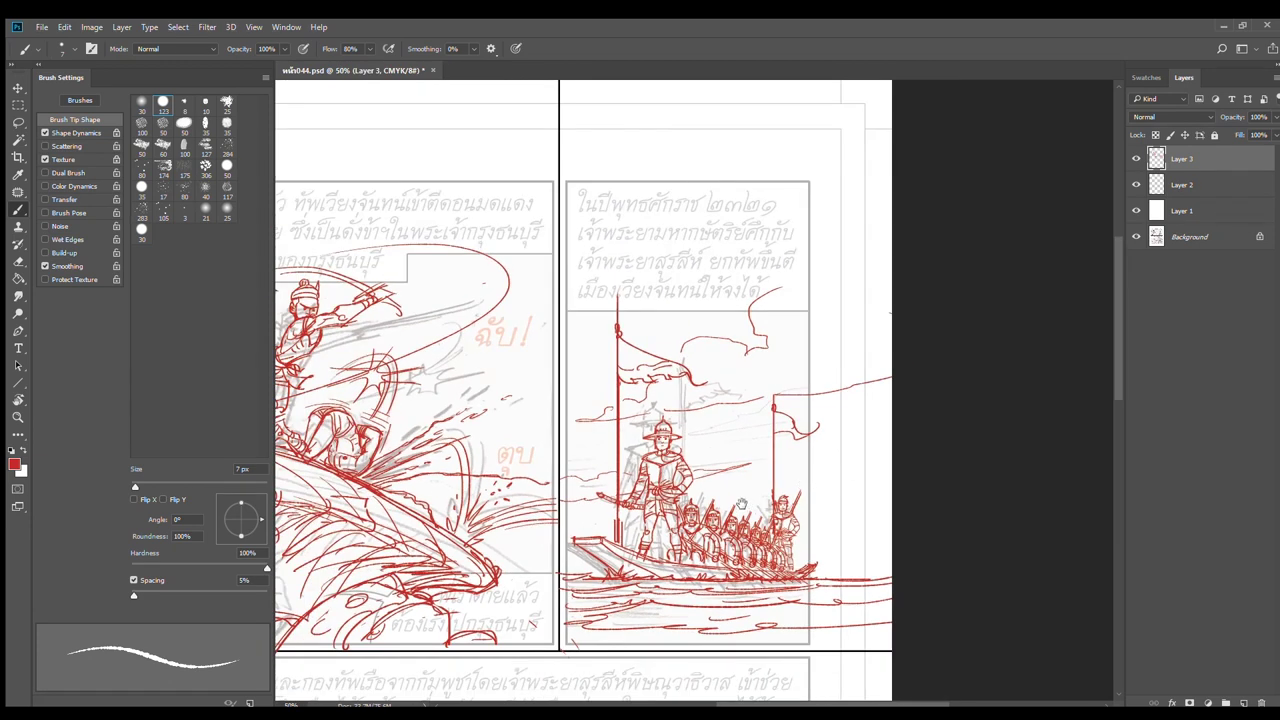
drag(742, 504, 872, 505)
alt+click(867, 509)
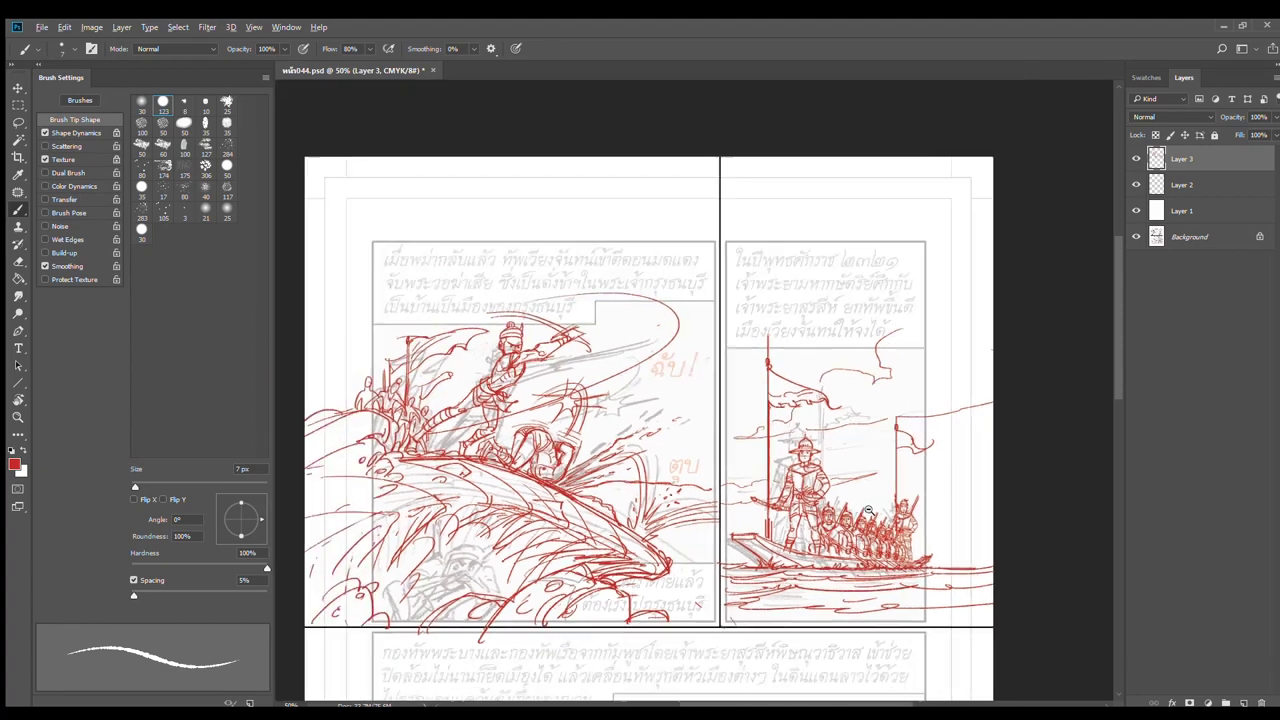
scroll(896, 502, up, 1)
drag(900, 505, 834, 432)
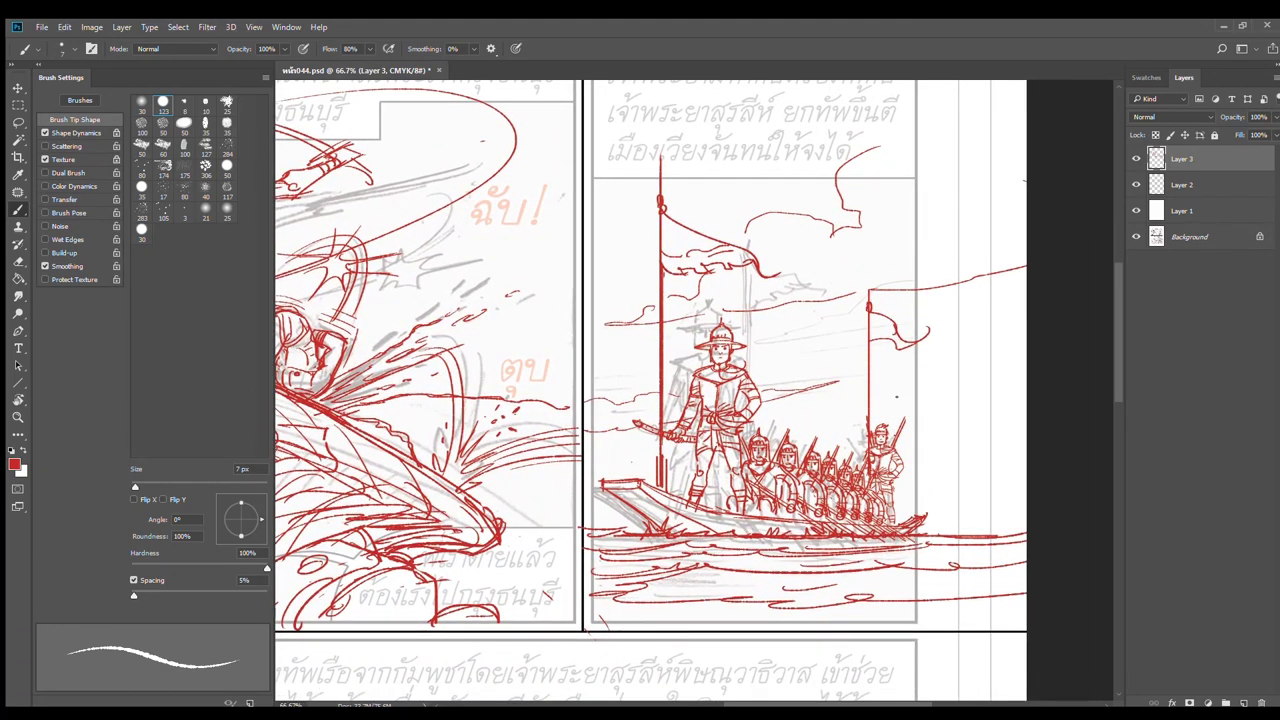
drag(777, 435, 813, 472)
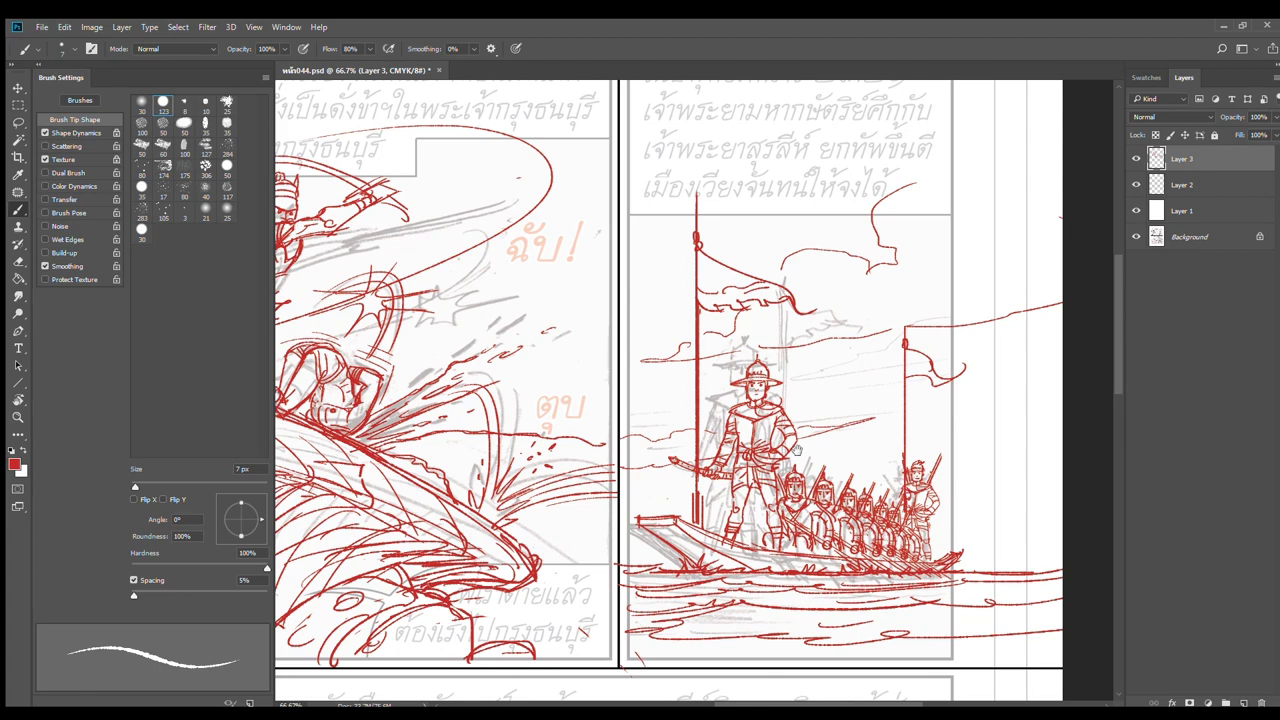
scroll(815, 420, down, 1)
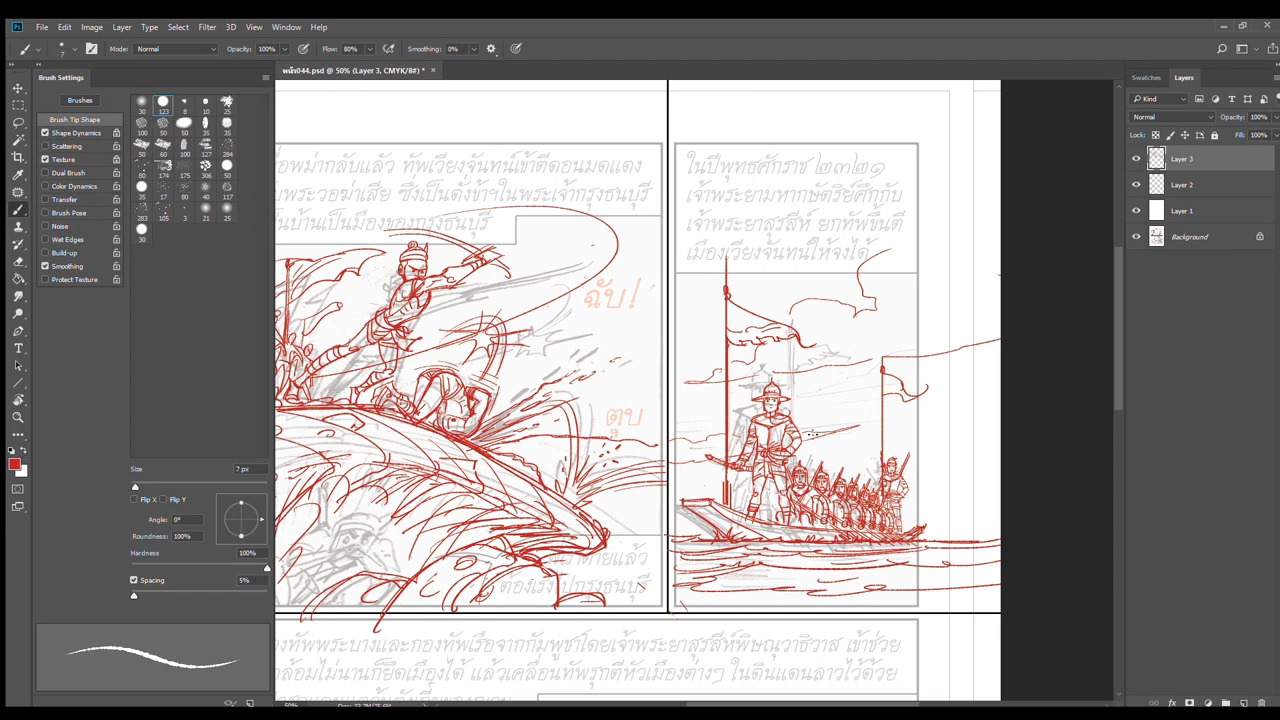
scroll(786, 434, up, 1)
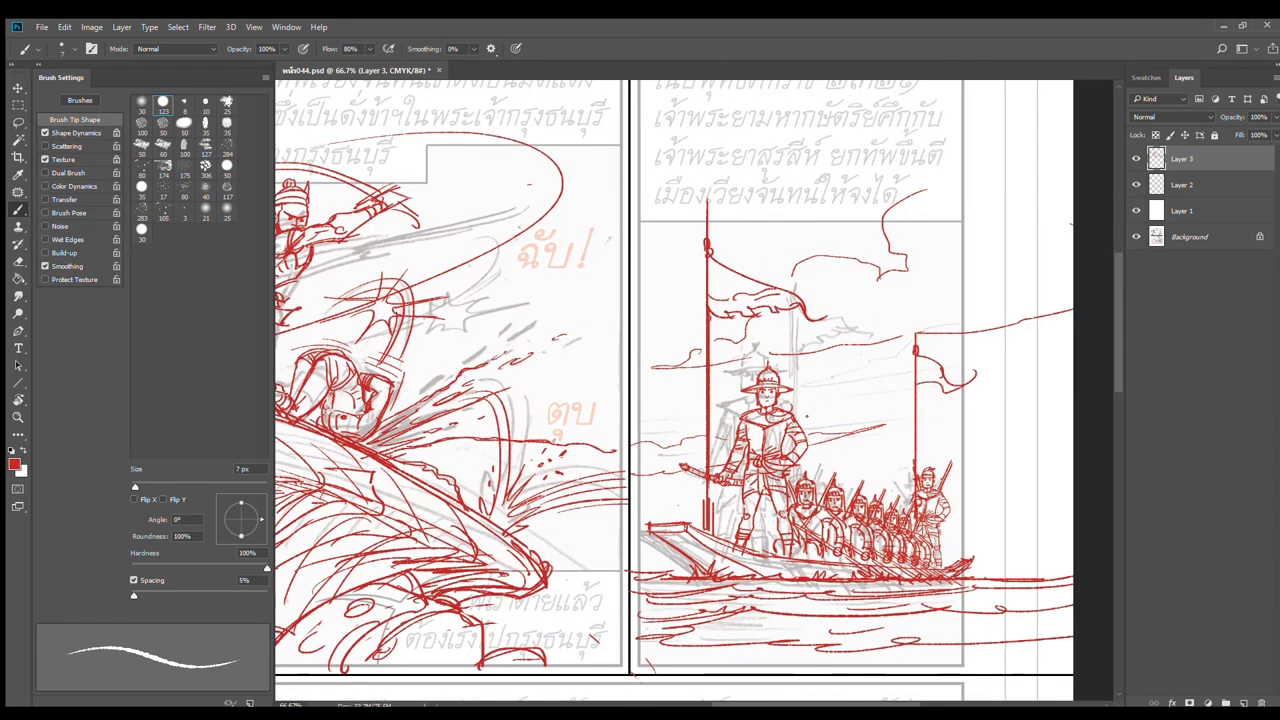
scroll(766, 443, up, 1)
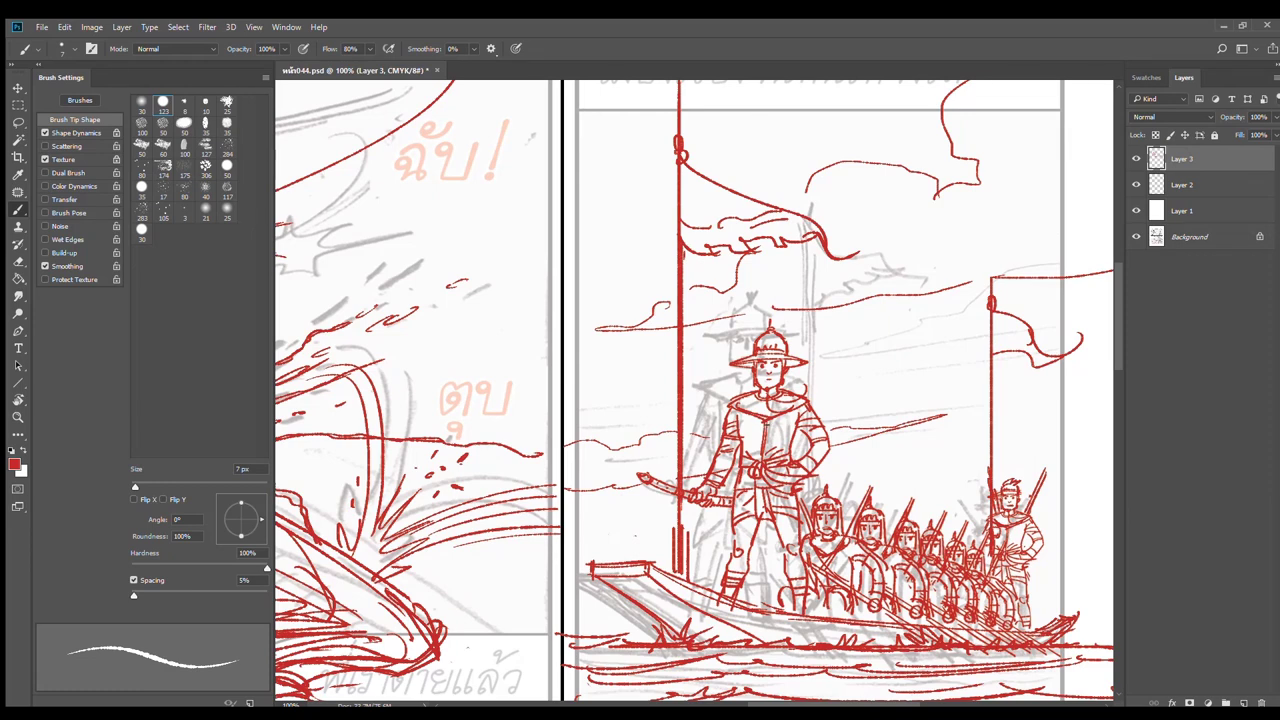
key(e)
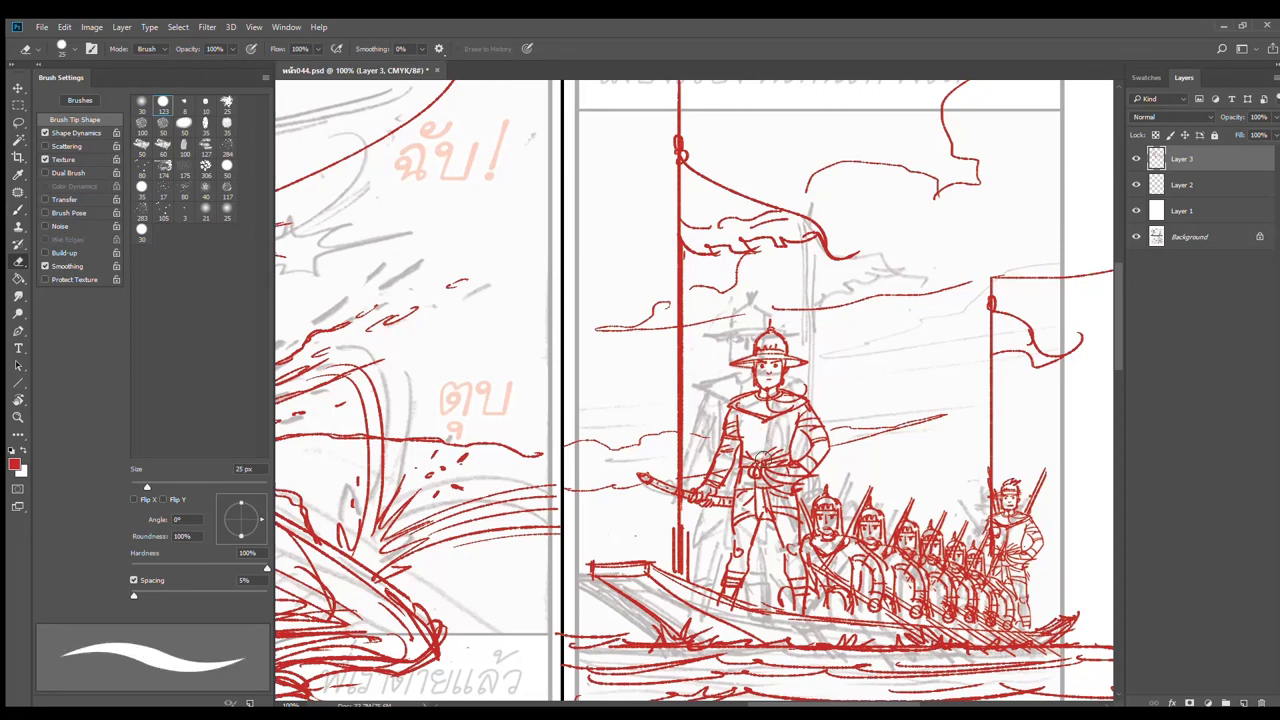
key(b)
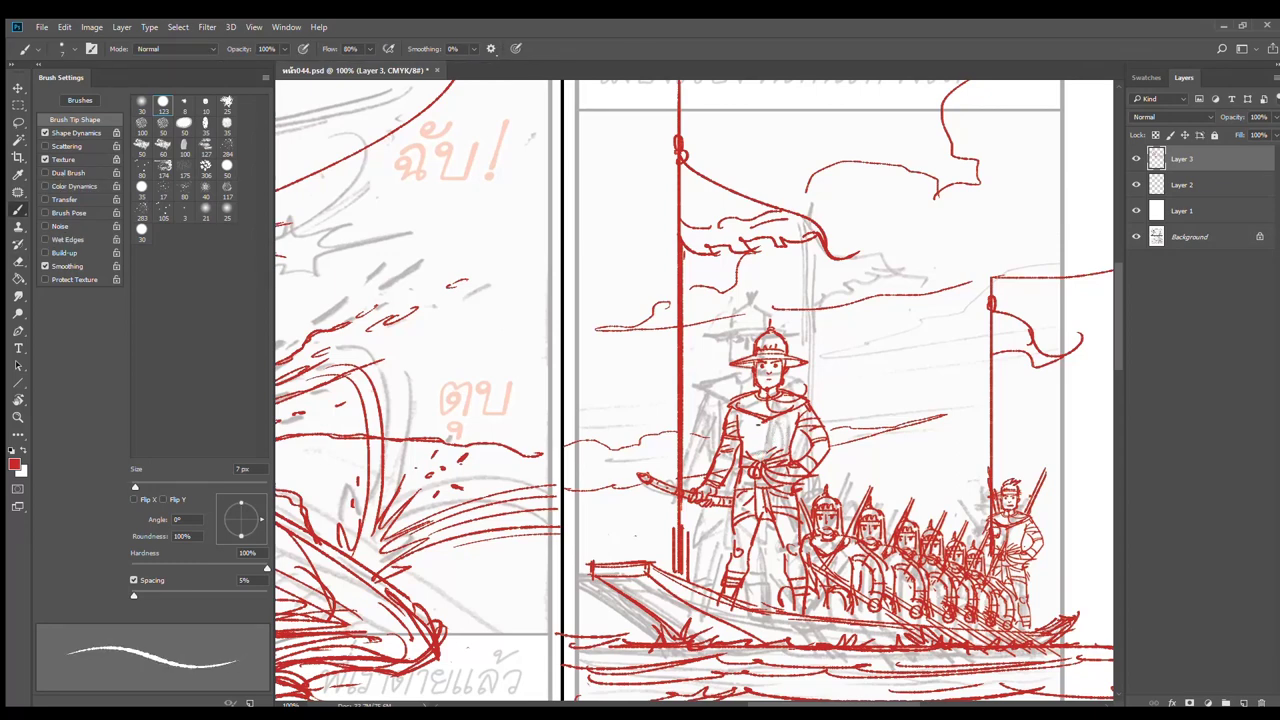
Draw billowing cloud outlines in the second panel's sky, extending past its outer border behind the rear flag
mouse_move(789, 412)
mouse_down()
mouse_move(783, 484)
mouse_move(772, 405)
mouse_up()
alt+click(825, 416)
alt+click(827, 415)
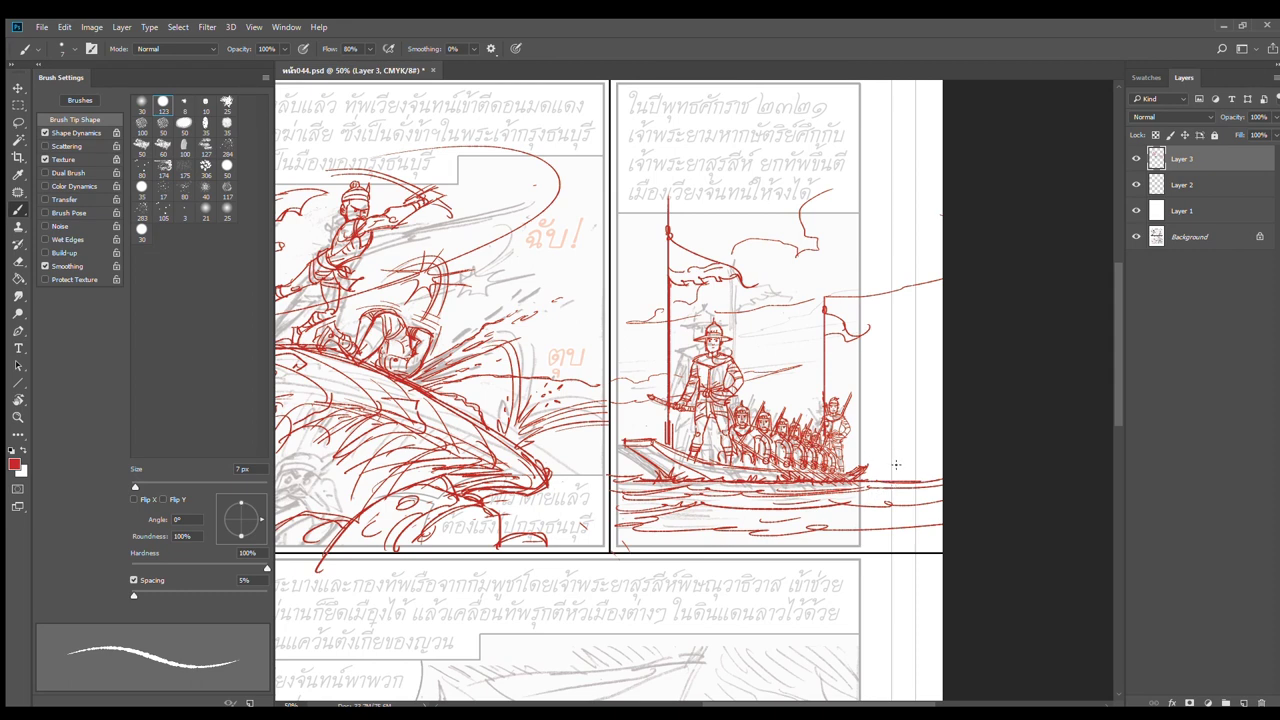
mouse_move(836, 163)
mouse_down()
mouse_move(821, 194)
mouse_move(930, 128)
mouse_move(940, 148)
mouse_up()
mouse_move(938, 350)
mouse_down()
mouse_move(802, 403)
mouse_move(942, 376)
mouse_up()
mouse_move(942, 309)
mouse_down()
mouse_move(887, 336)
mouse_move(944, 324)
mouse_up()
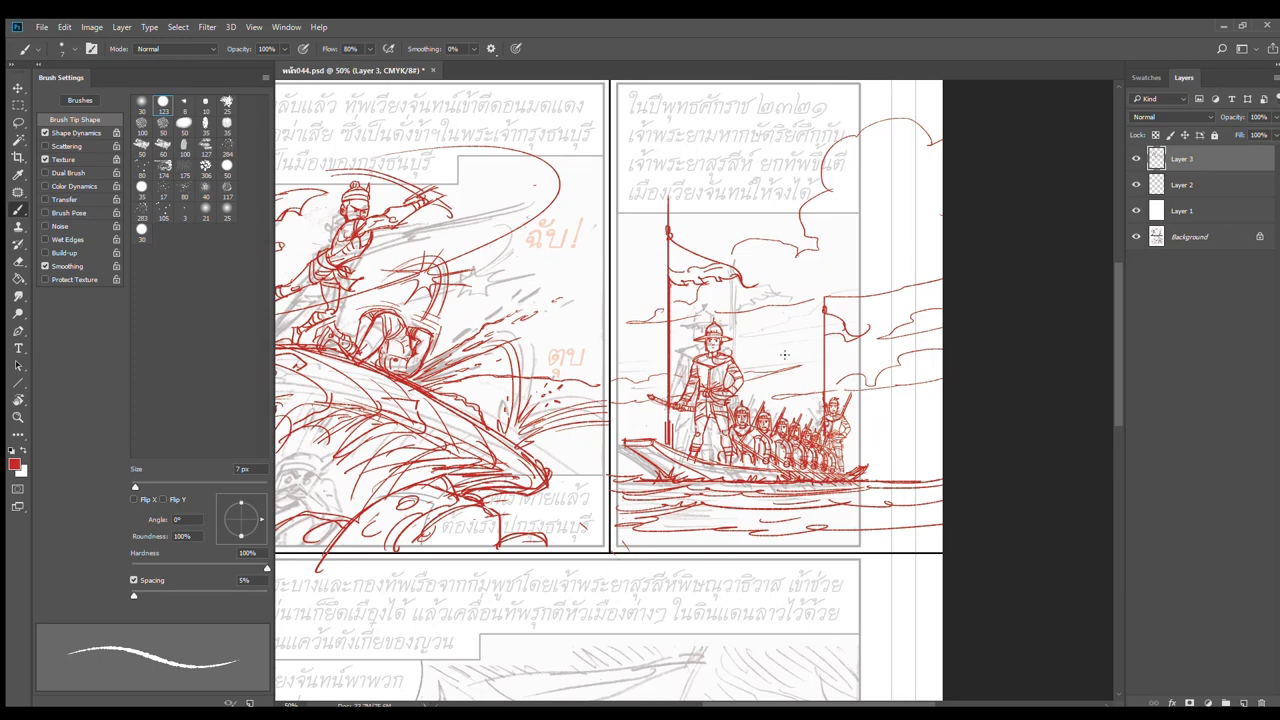
scroll(766, 436, down, 1)
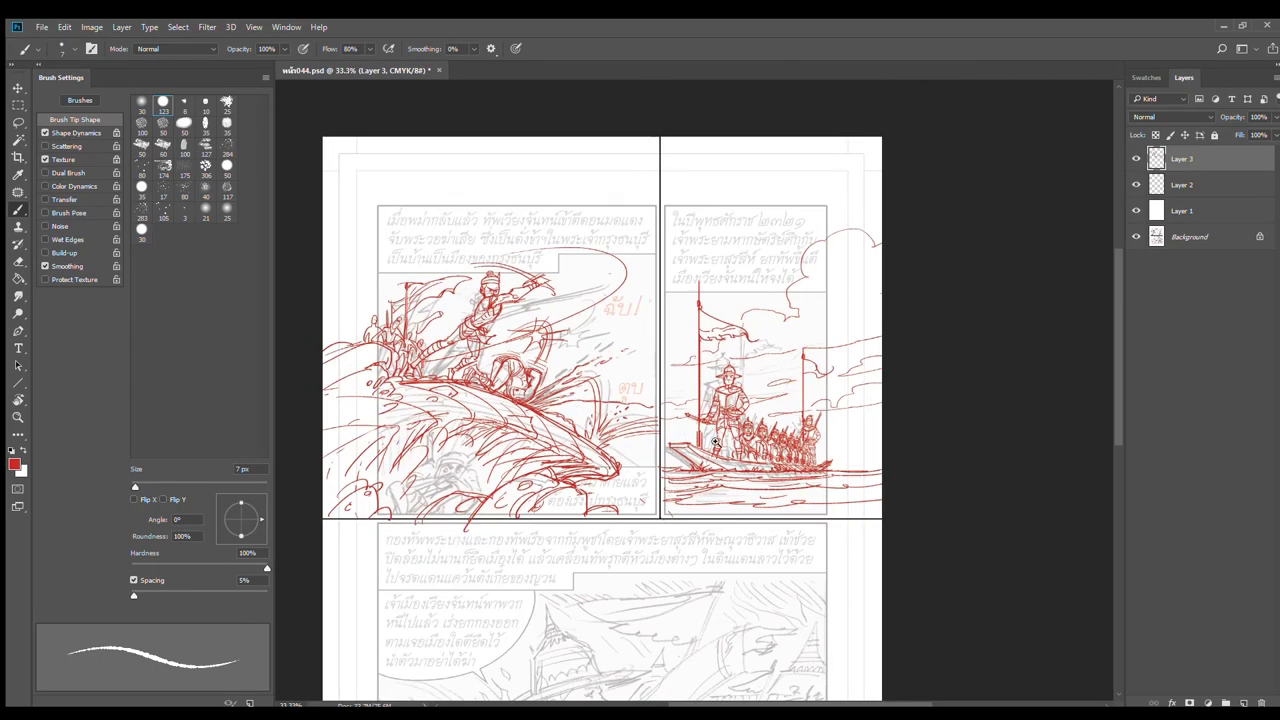
scroll(716, 441, up, 2)
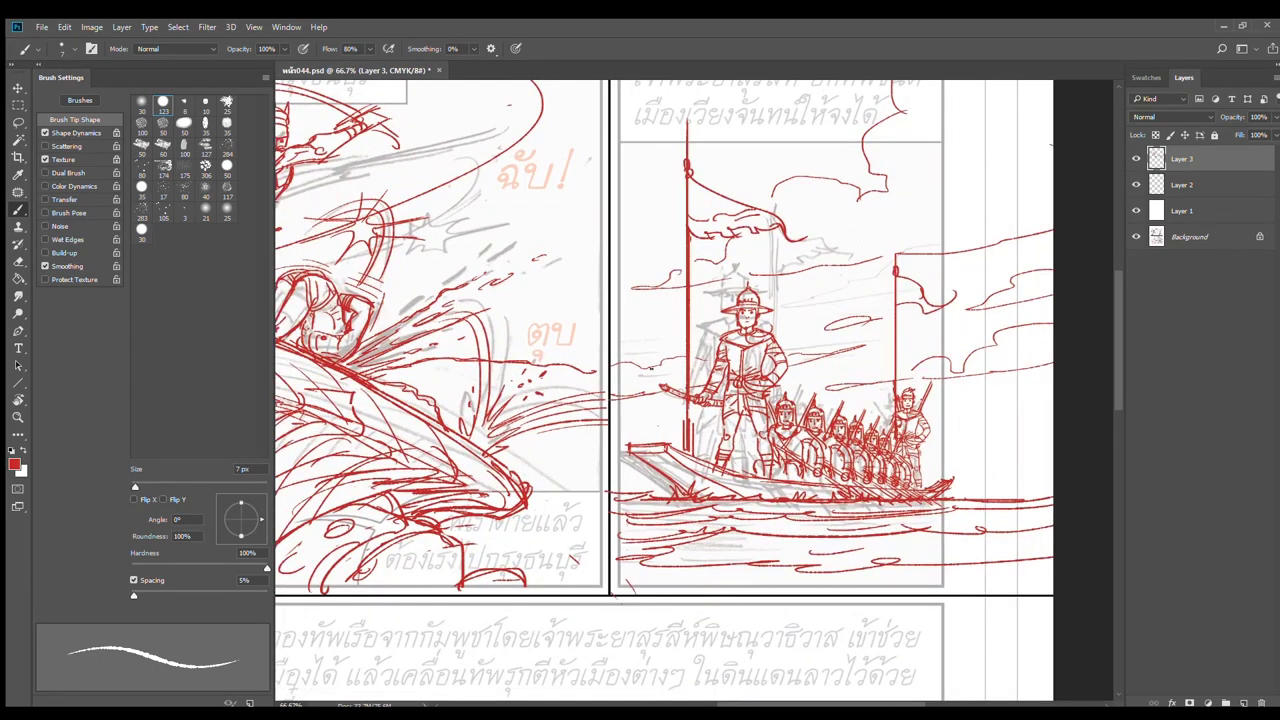
mouse_move(657, 363)
mouse_down()
mouse_move(708, 362)
mouse_move(605, 364)
mouse_move(662, 366)
mouse_up()
Review the whole comic page and inspect the faded third panel with the shouting soldier in the wide-brimmed hat
key(ctrl+minus)
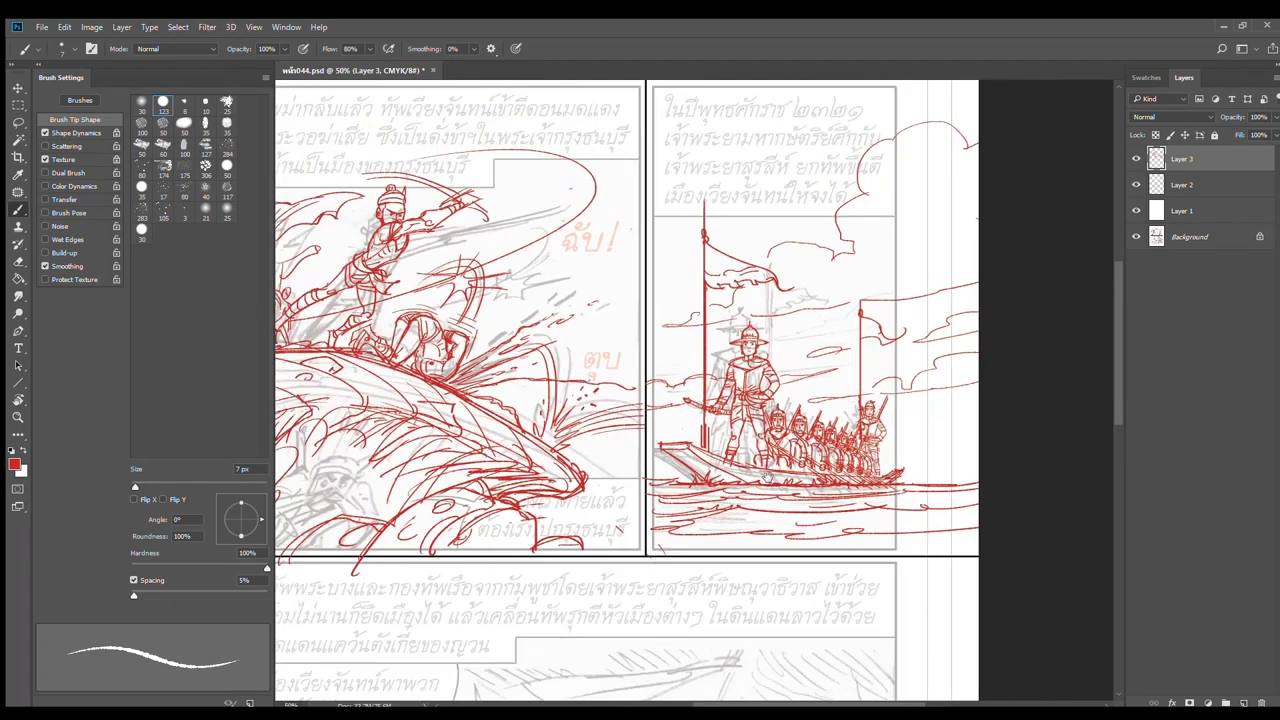
drag(756, 504, 828, 434)
key(ctrl+minus)
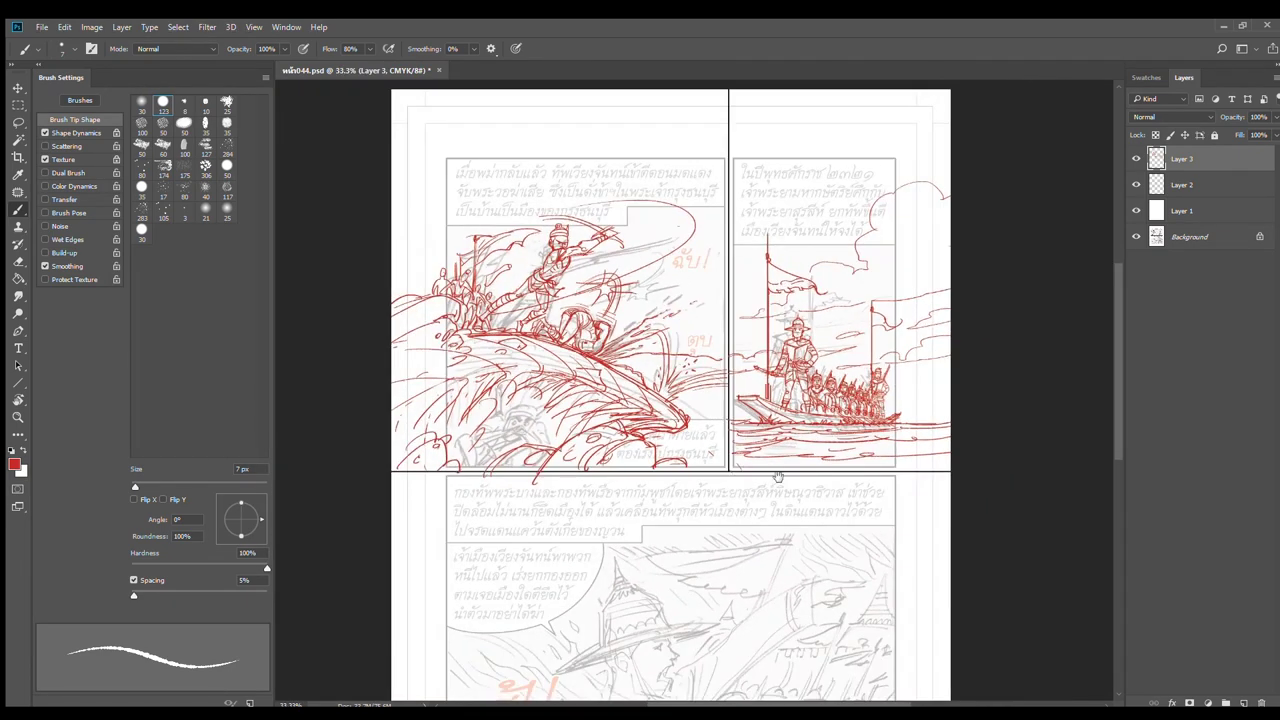
drag(768, 498, 805, 430)
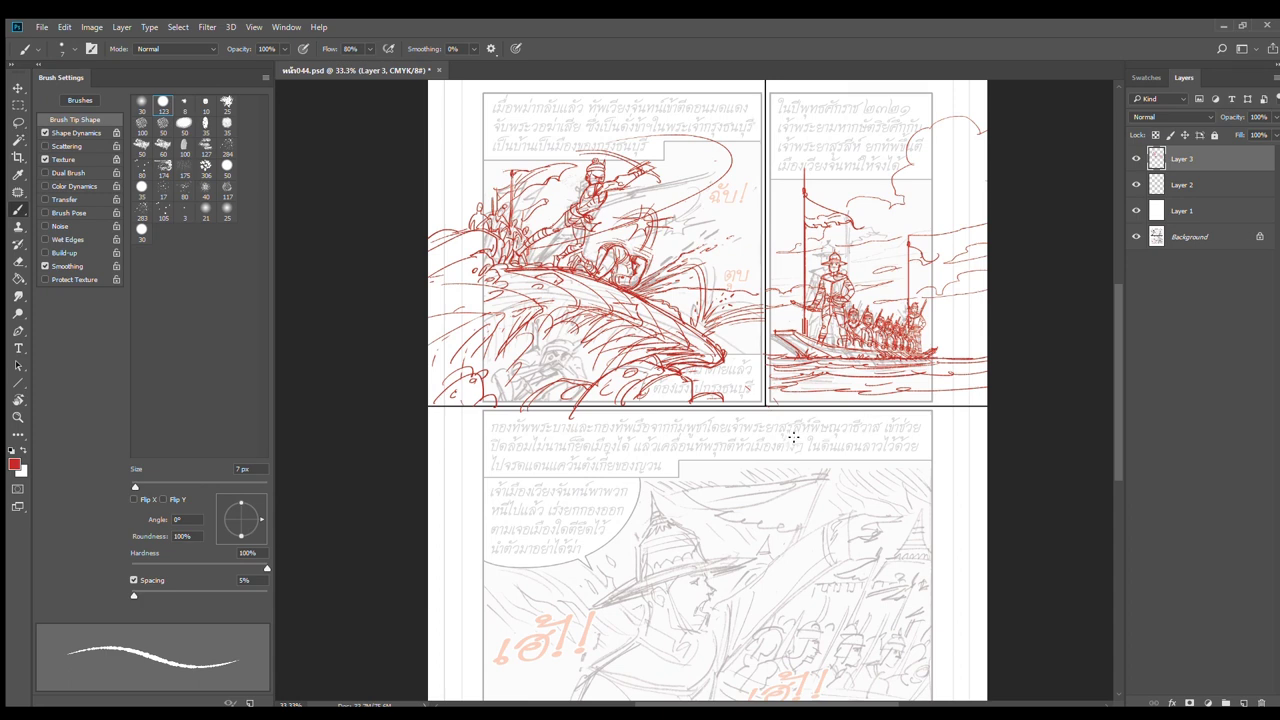
ctrl+click(710, 492)
drag(670, 538, 745, 408)
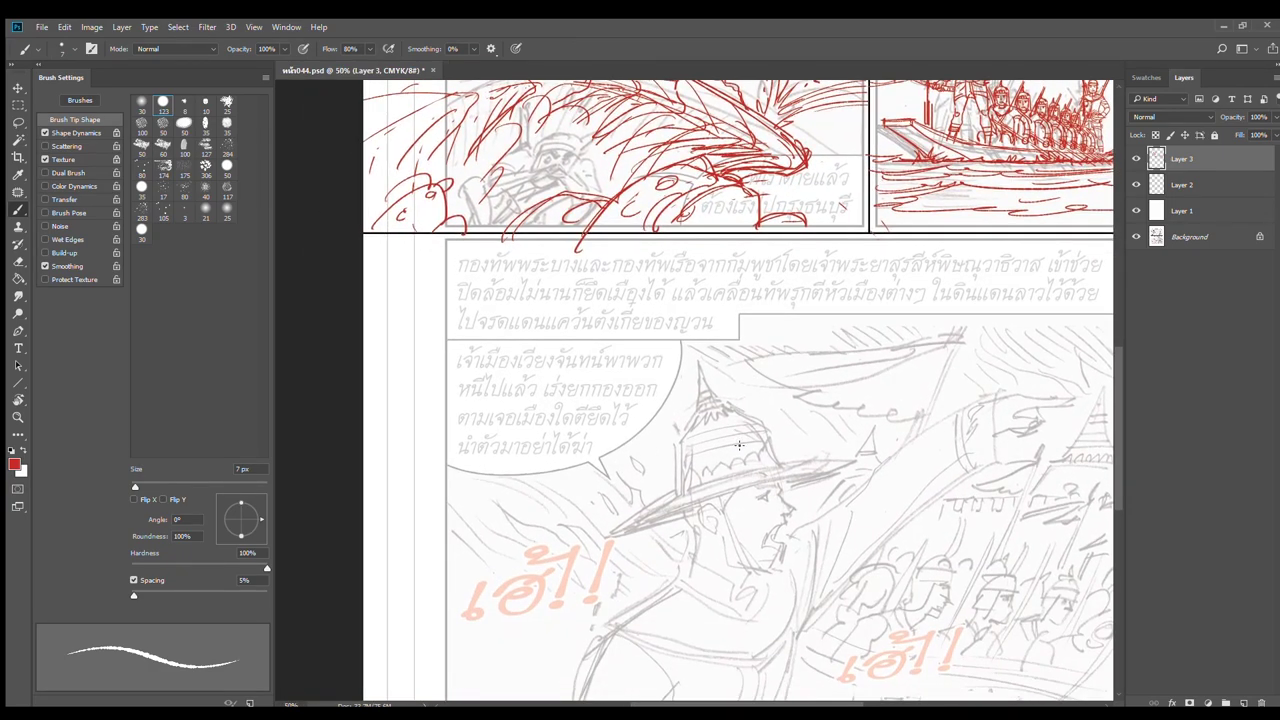
scroll(760, 458, down, 1)
scroll(769, 460, down, 1)
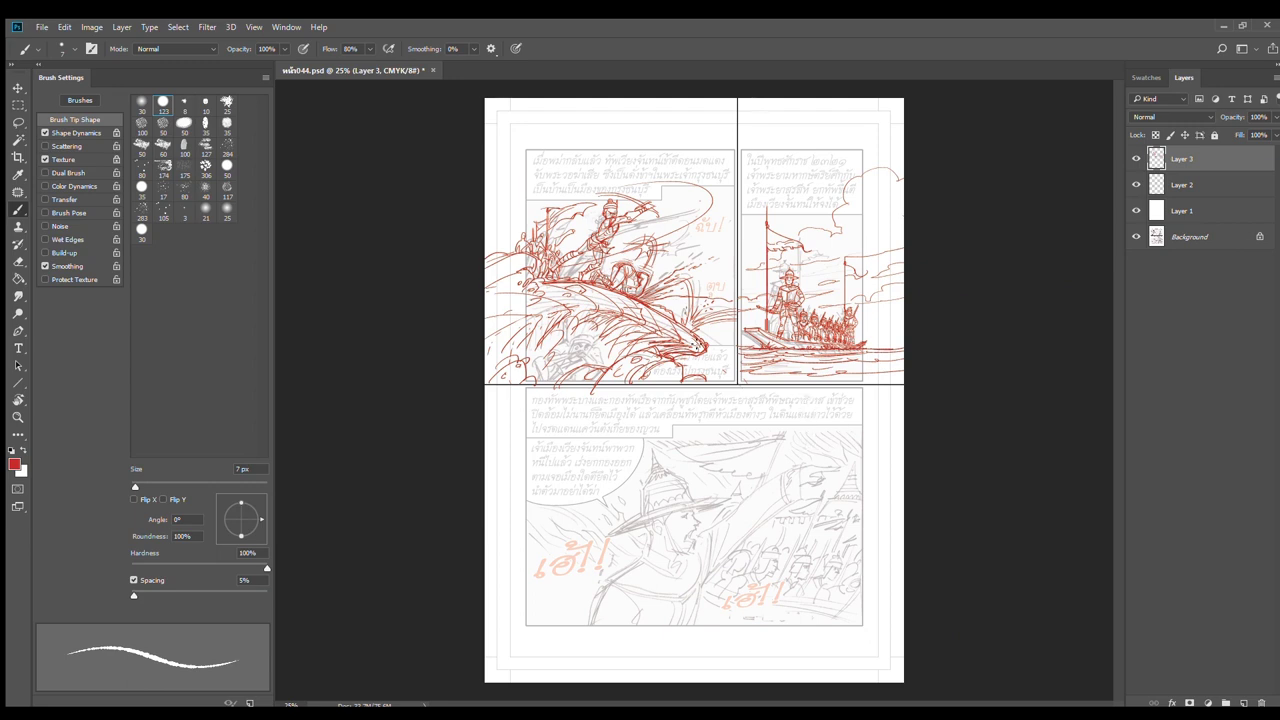
scroll(718, 350, up, 1)
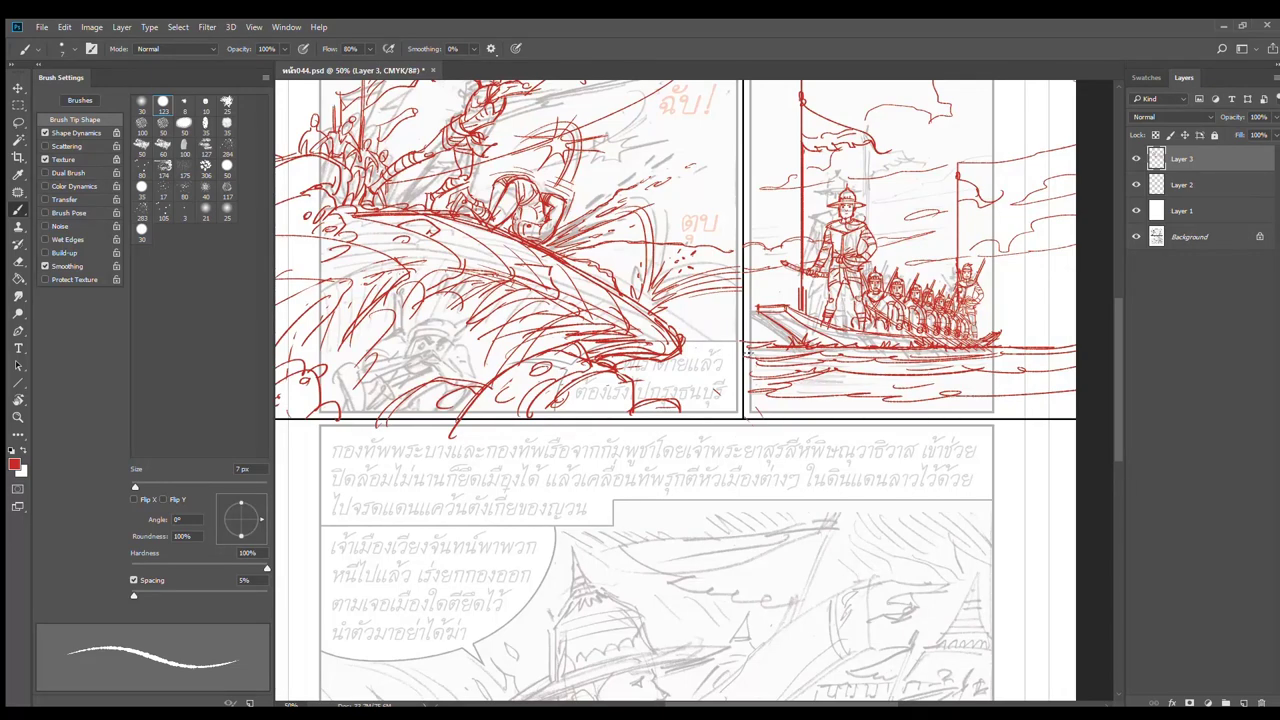
alt+click(982, 387)
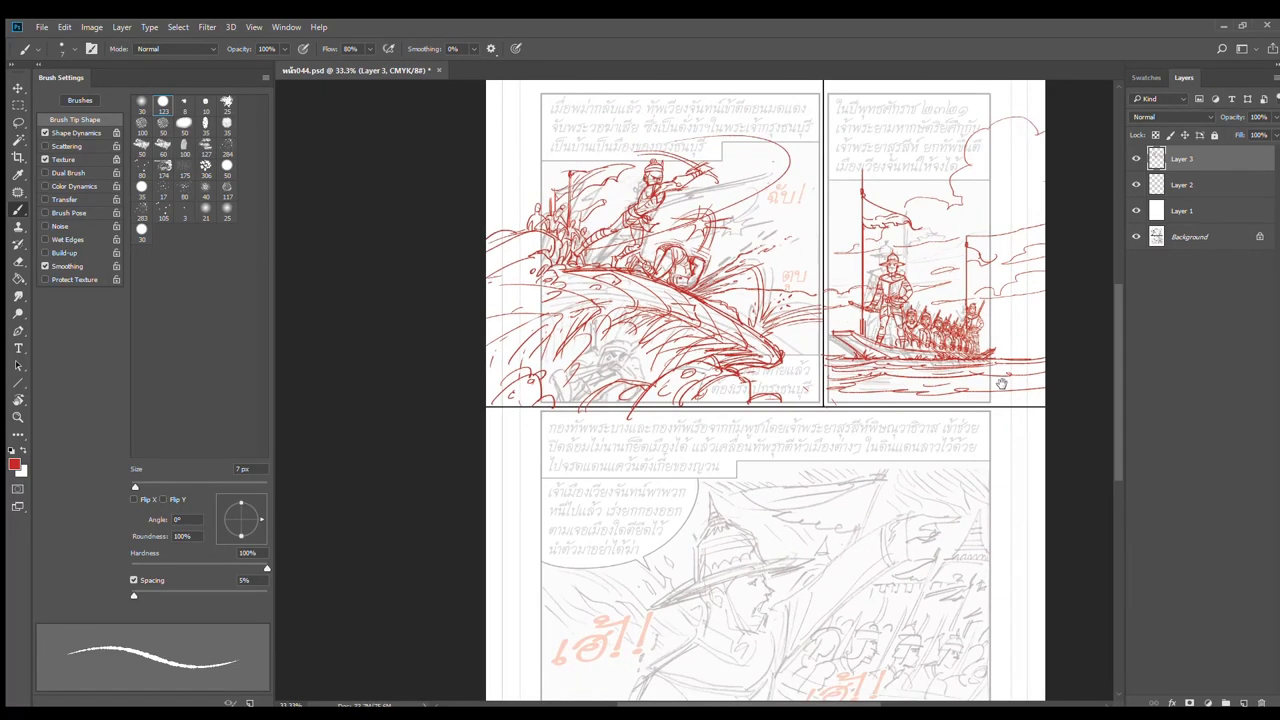
drag(1046, 380, 997, 380)
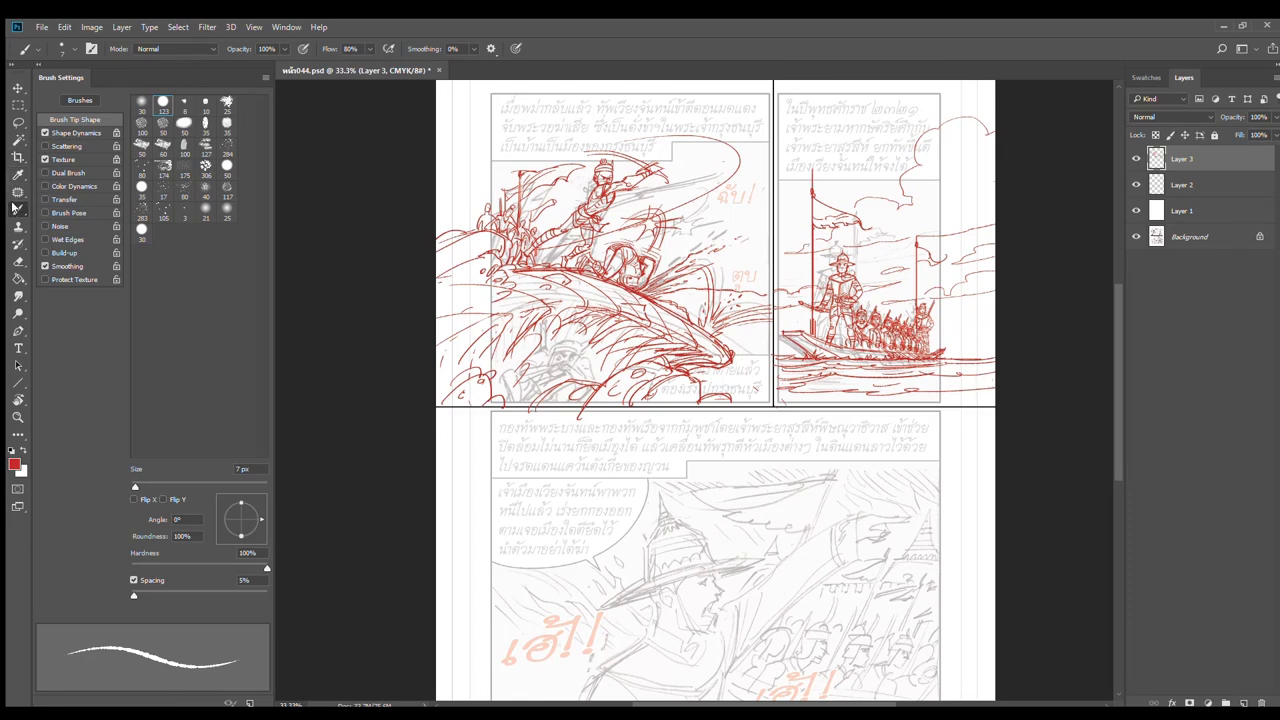
drag(796, 531, 832, 446)
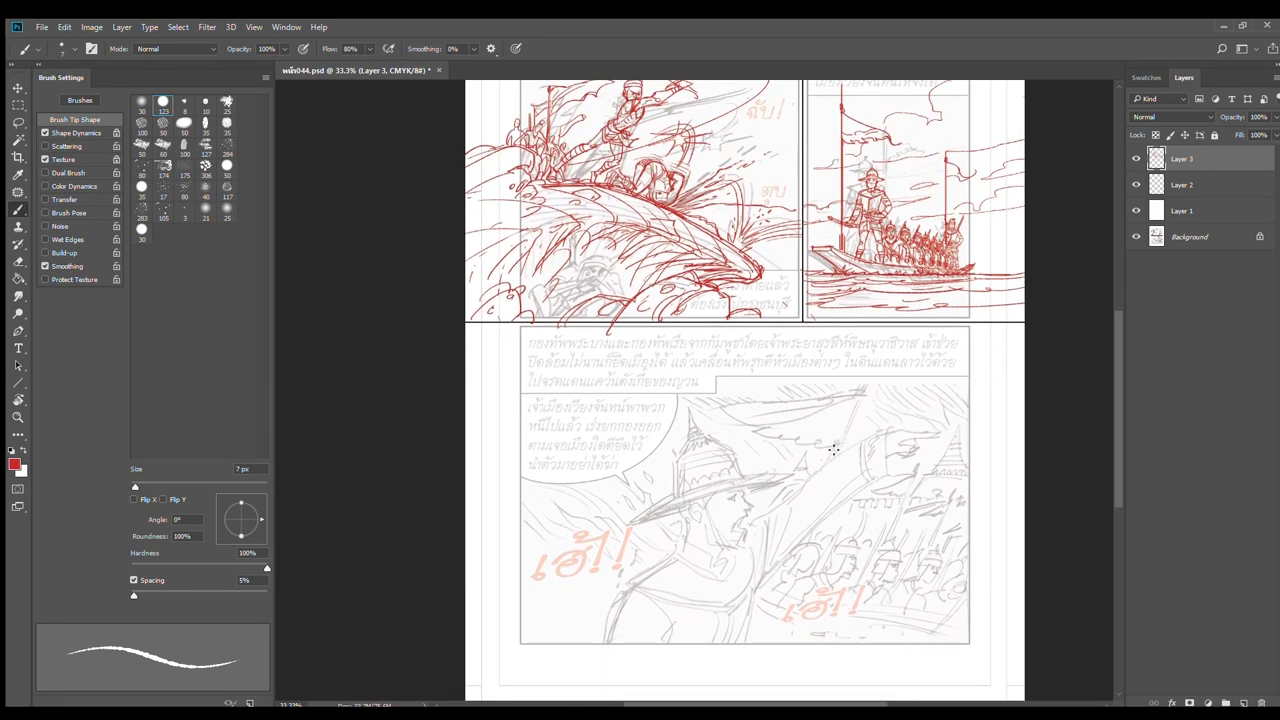
Draw the long curved edges of the shouting soldier's hat brim in the third panel, plus its rear underside edge
scroll(835, 445, down, 2)
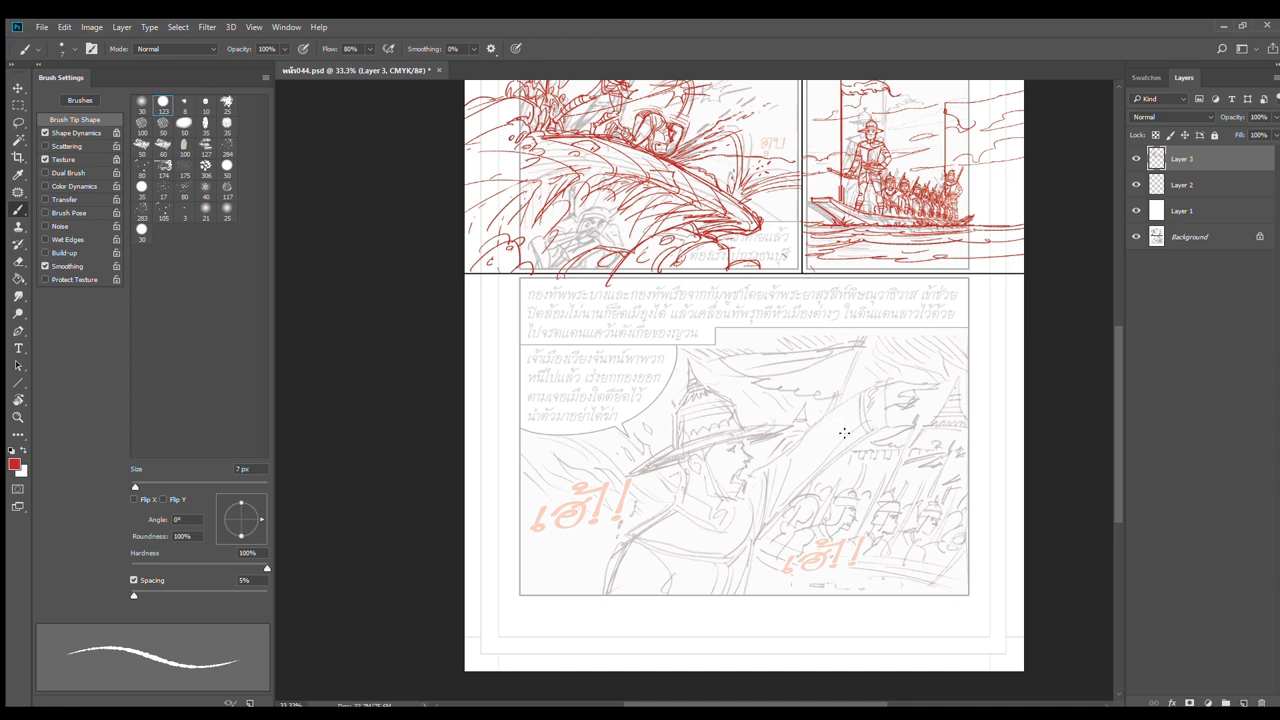
drag(804, 470, 782, 434)
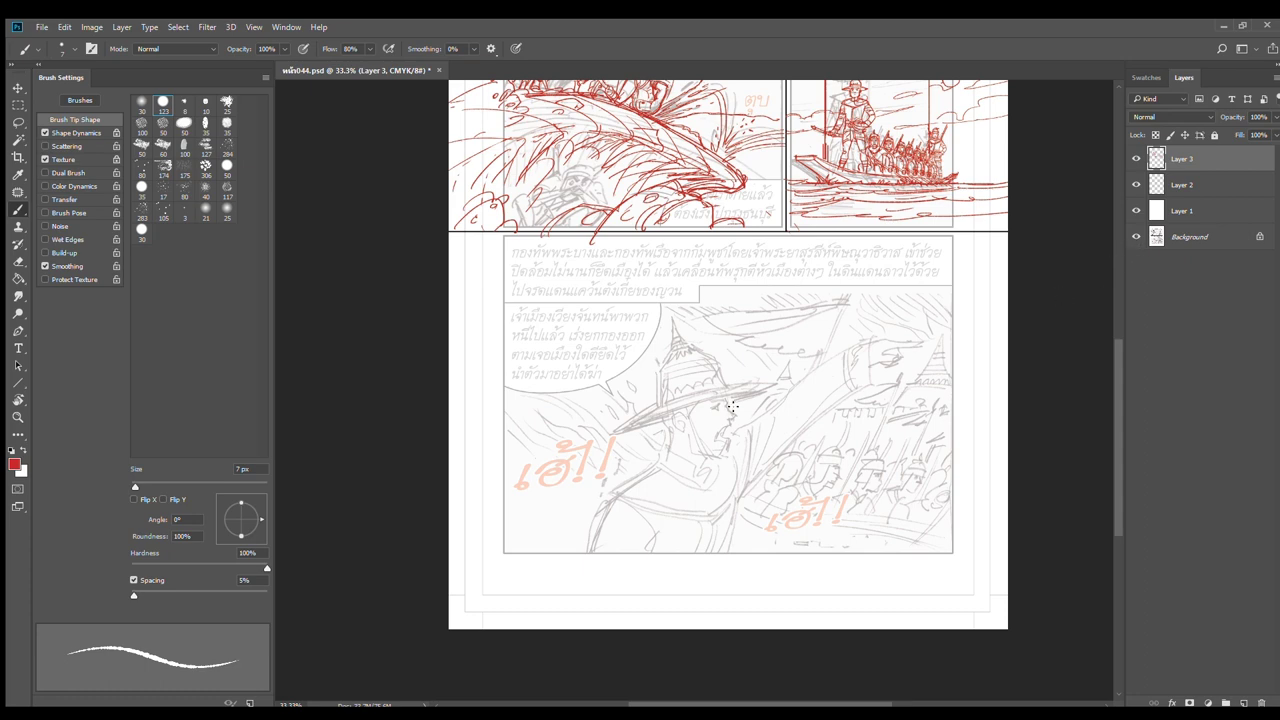
scroll(706, 421, up, 1)
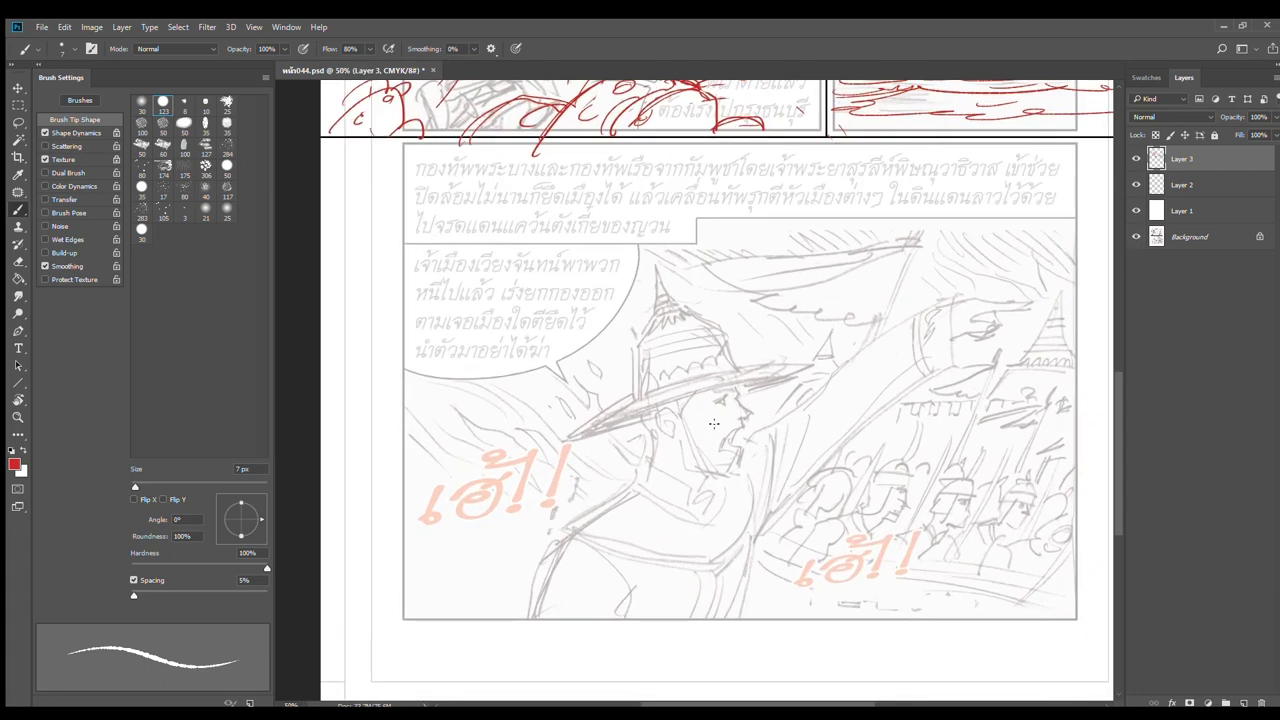
drag(713, 423, 691, 495)
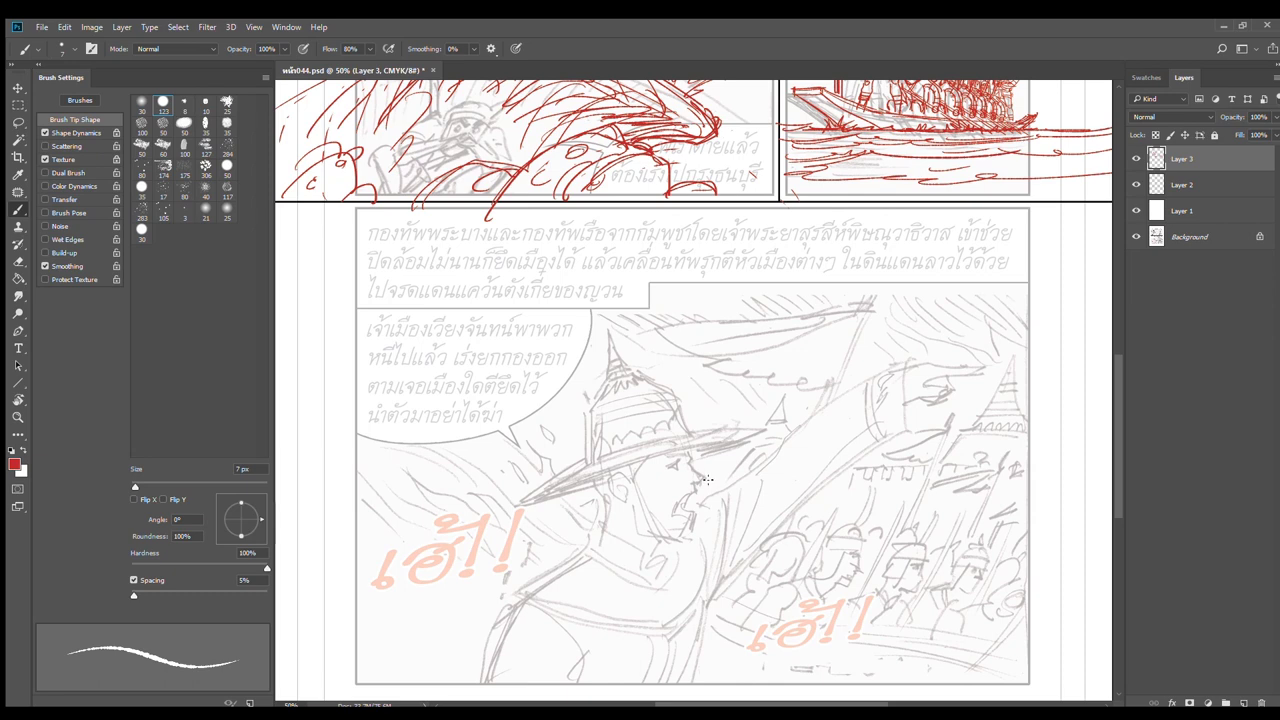
scroll(728, 456, down, 2)
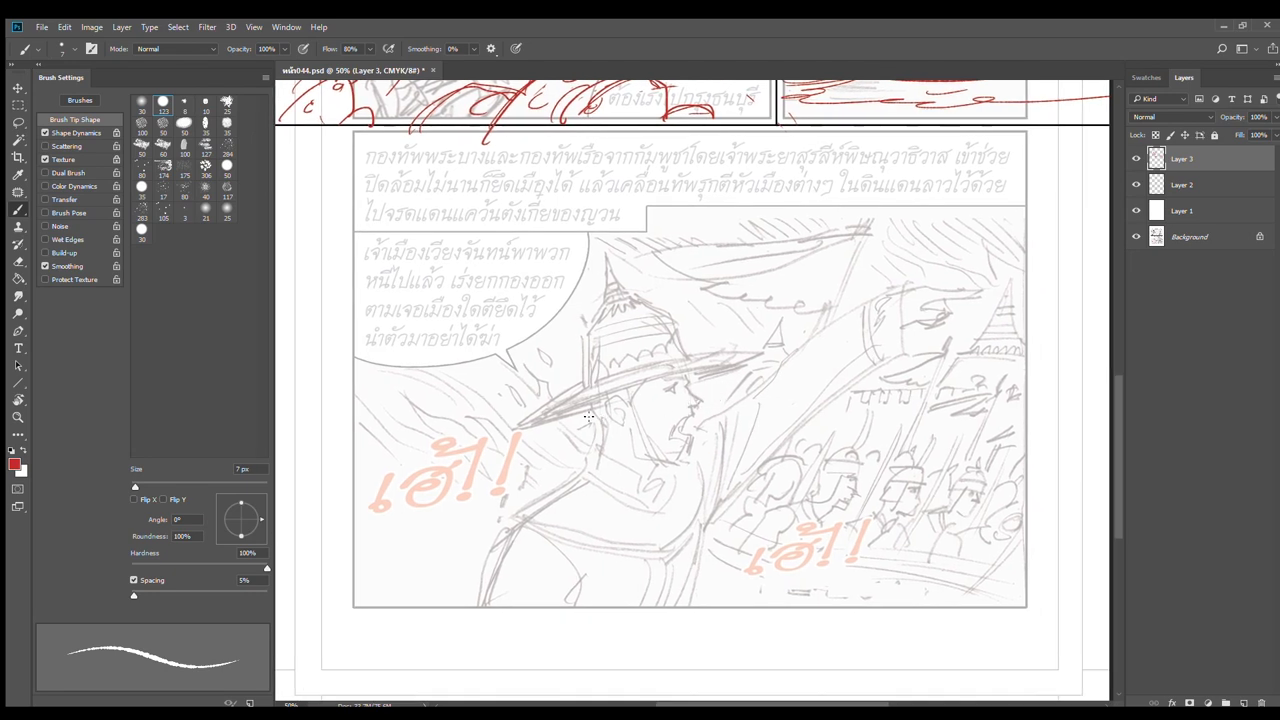
drag(600, 413, 629, 452)
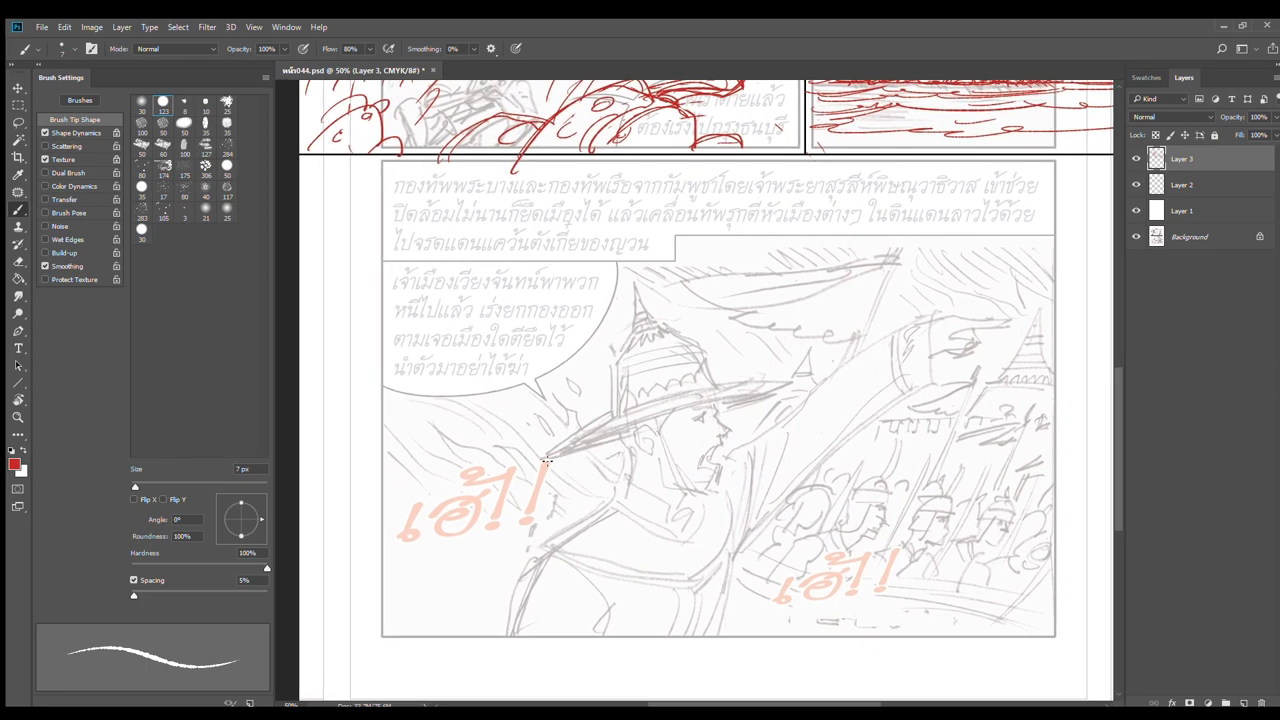
scroll(545, 462, up, 1)
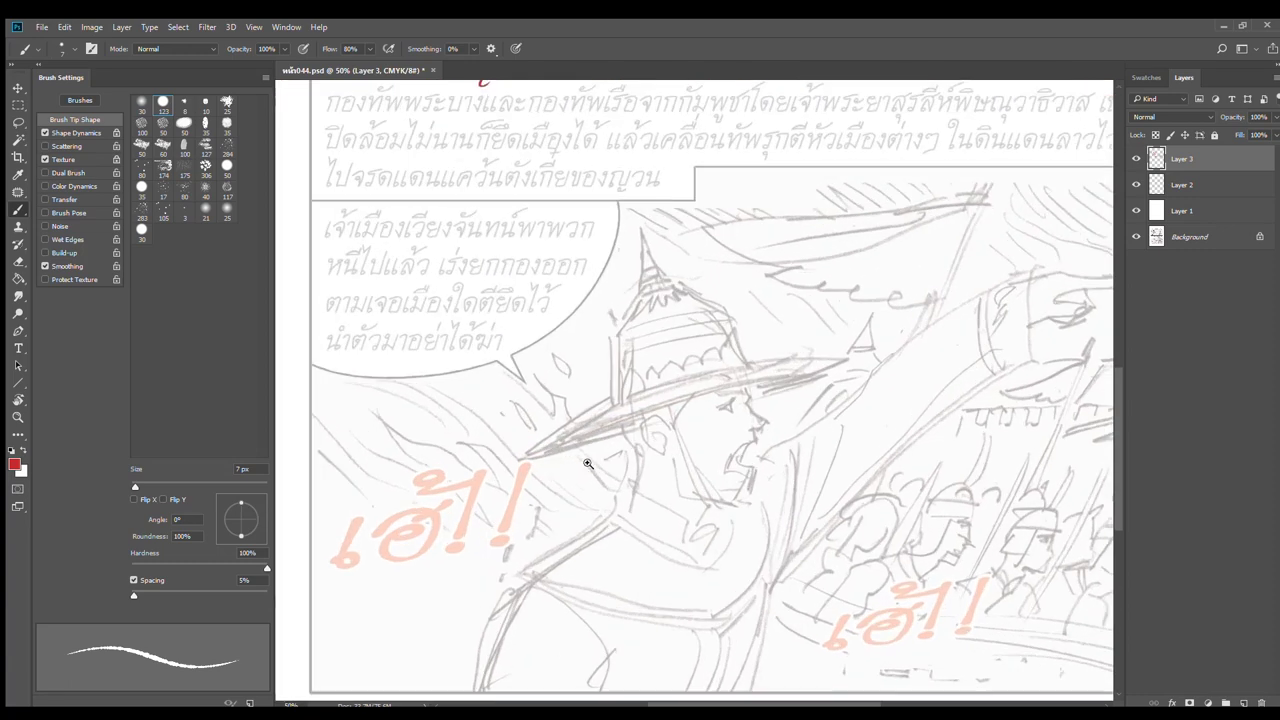
drag(524, 456, 740, 390)
key(ctrl+z)
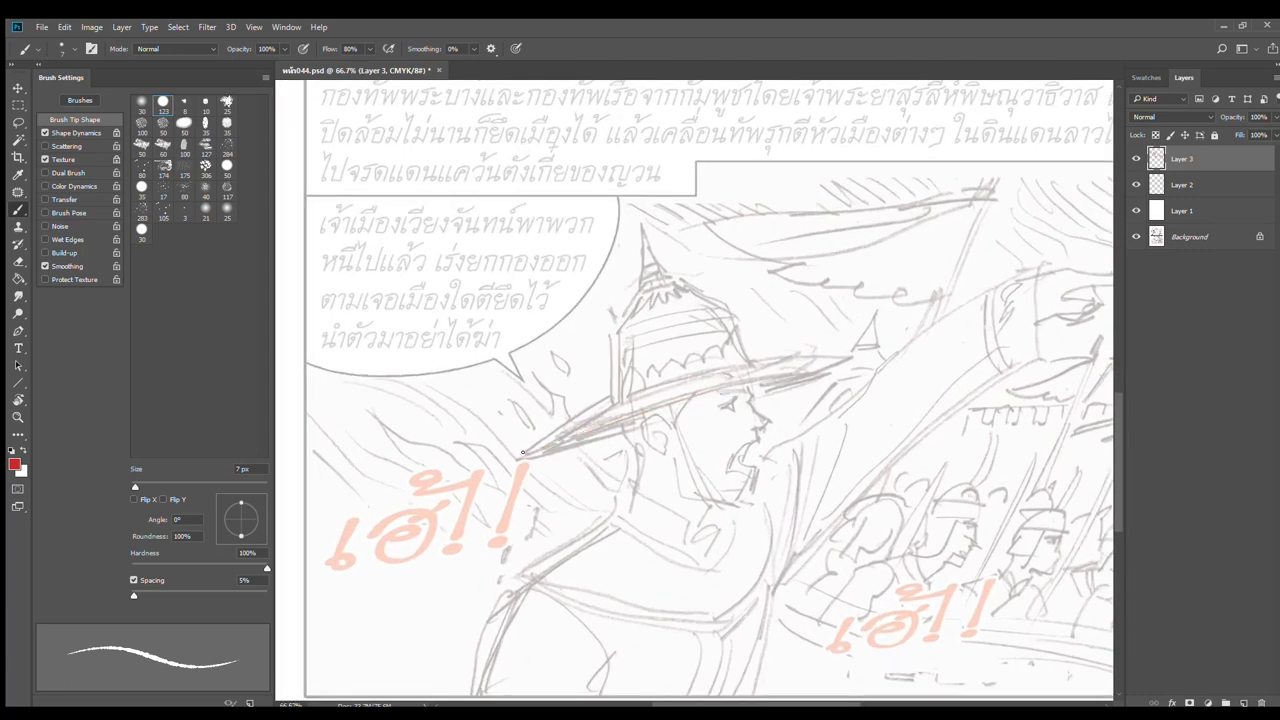
drag(520, 457, 797, 367)
drag(516, 456, 844, 361)
drag(515, 459, 640, 433)
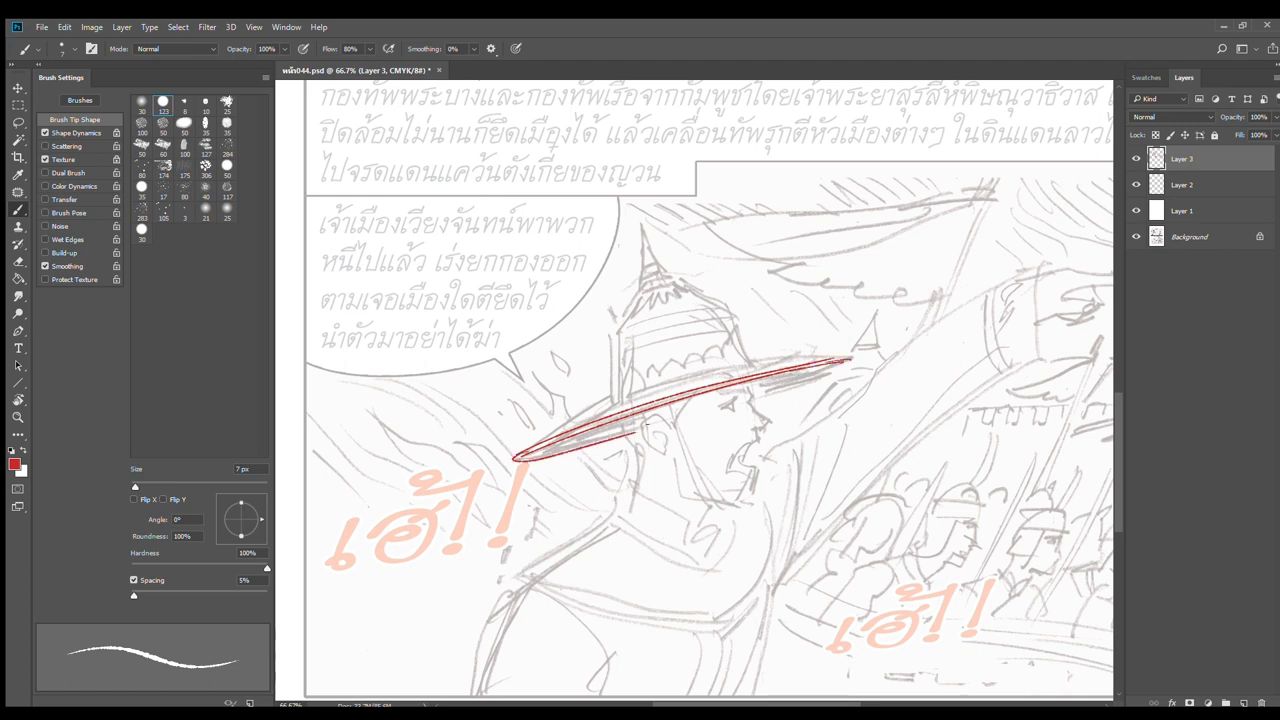
key(ctrl+z)
drag(520, 456, 677, 423)
Draw the short underside edge at the front tip of the hat brim and the upper edge at its rear
drag(850, 361, 769, 398)
key(ctrl+z)
drag(848, 361, 751, 402)
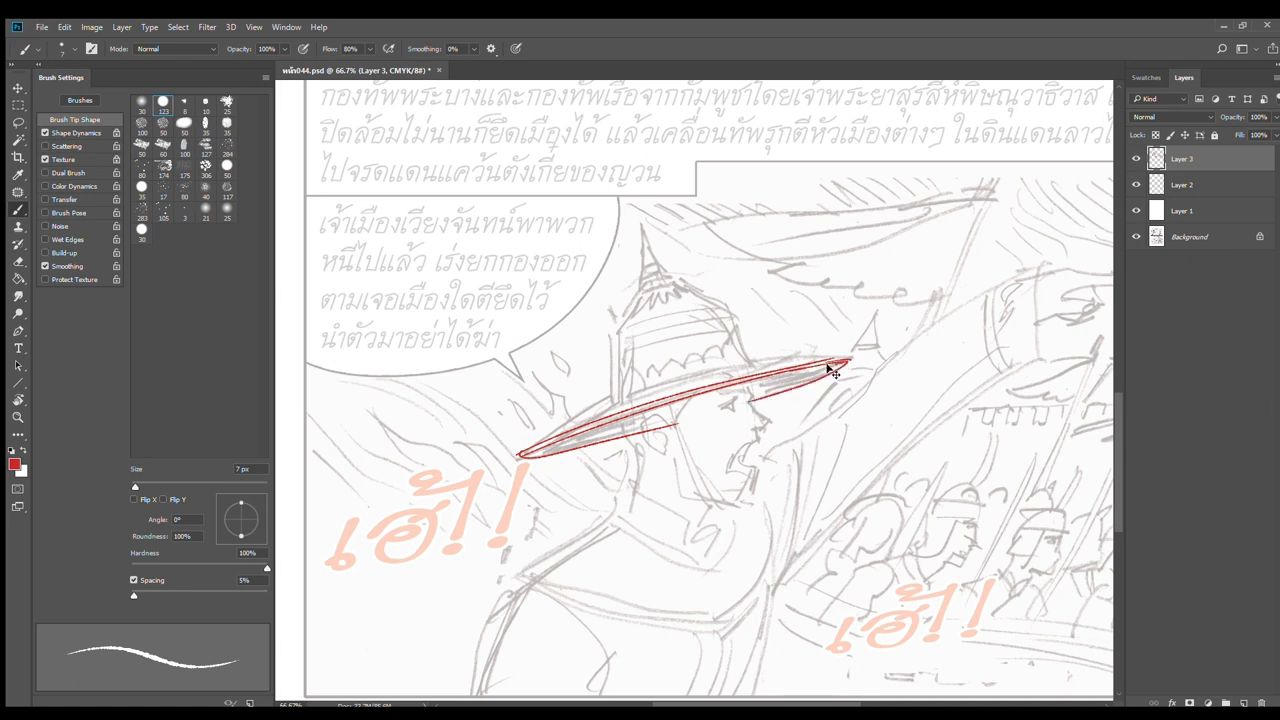
key(ctrl+z)
drag(847, 361, 752, 398)
key(ctrl+z)
drag(848, 361, 749, 402)
key(ctrl+z)
drag(846, 361, 752, 395)
key(ctrl+z)
drag(845, 362, 753, 399)
drag(613, 390, 540, 438)
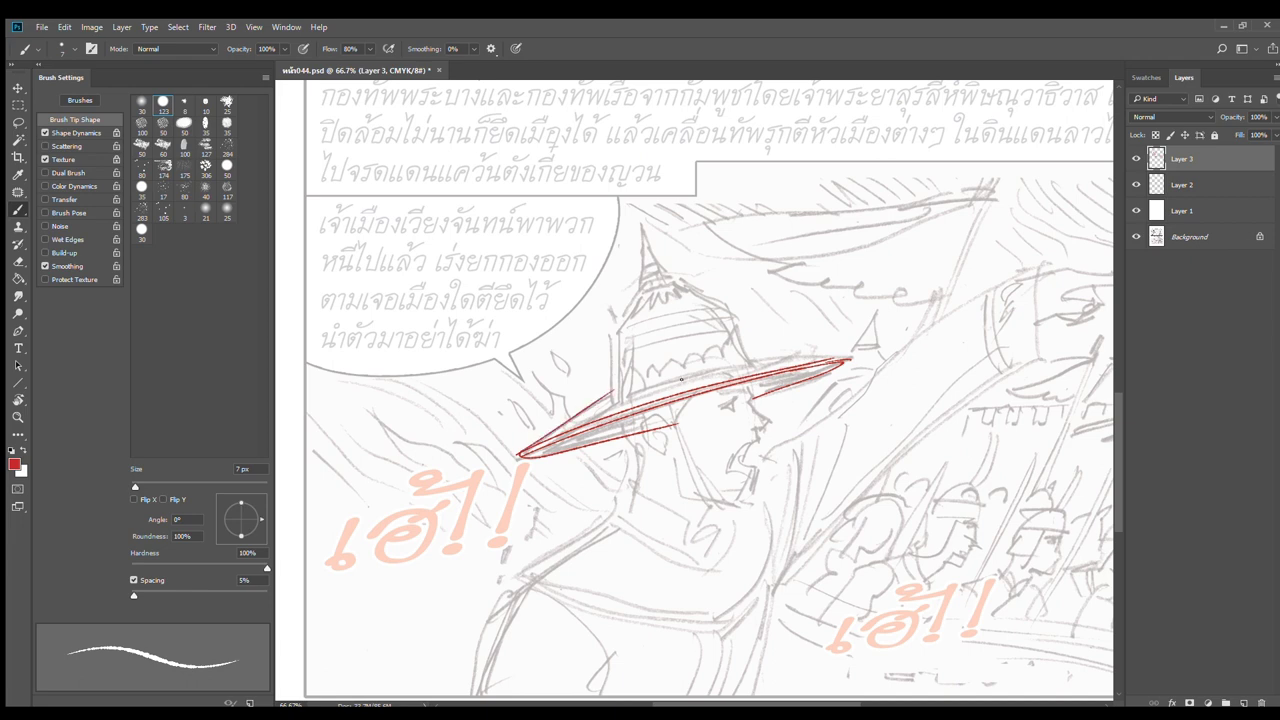
Draw the brim's upper front edge and outline the tall rounded crown of the soldier's hat
drag(743, 358, 845, 357)
drag(669, 381, 661, 439)
drag(621, 356, 603, 456)
mouse_move(656, 355)
mouse_down()
mouse_move(704, 346)
mouse_move(737, 413)
mouse_up()
drag(709, 355, 745, 419)
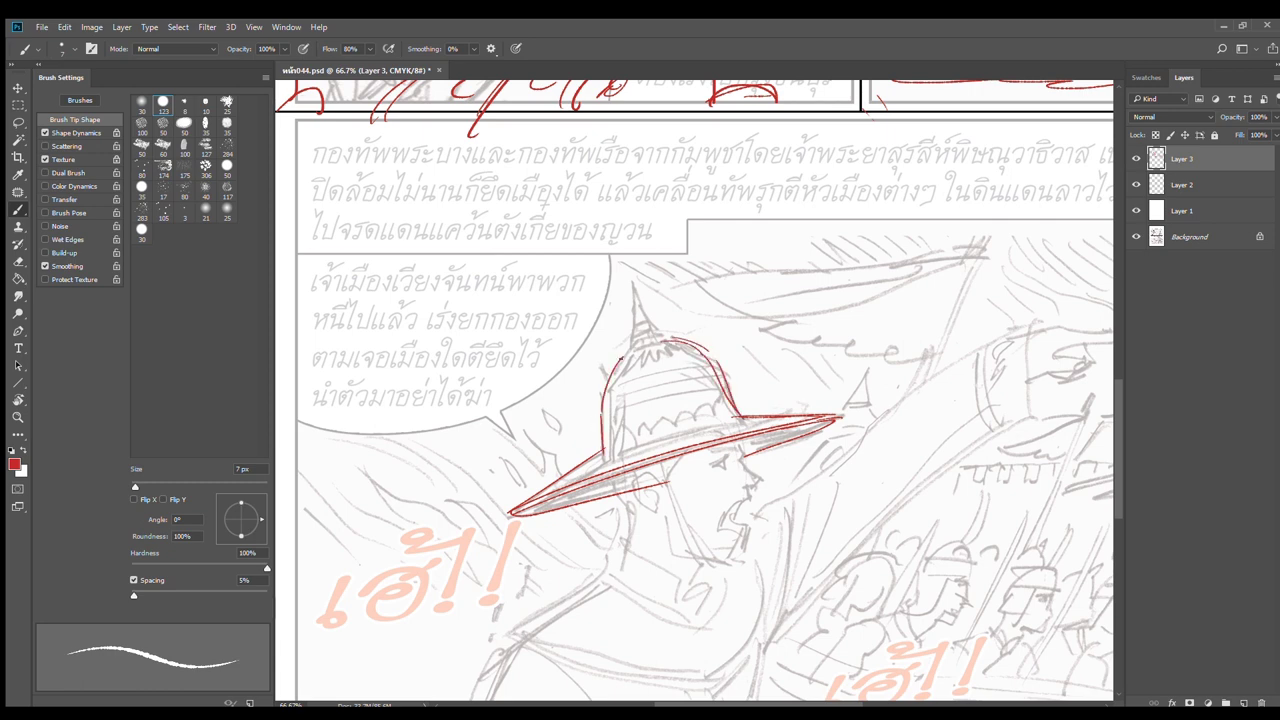
Add curved bands around the base of the hat's crown, strengthen its contour and draw a small rounded knob on top
mouse_move(627, 345)
mouse_down()
mouse_move(603, 375)
mouse_move(601, 454)
mouse_move(723, 415)
mouse_up()
mouse_move(603, 441)
mouse_down()
mouse_move(733, 398)
mouse_move(694, 394)
mouse_move(734, 390)
mouse_up()
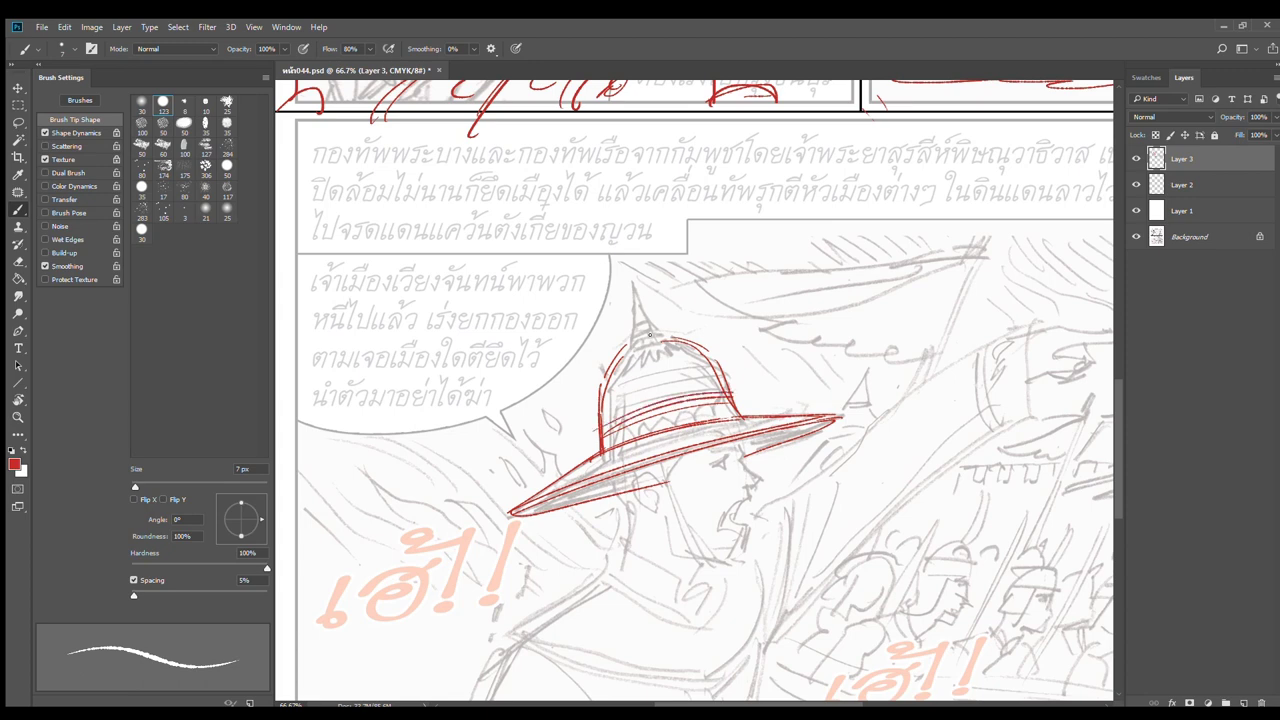
drag(655, 336, 687, 343)
drag(612, 353, 602, 395)
drag(629, 333, 669, 330)
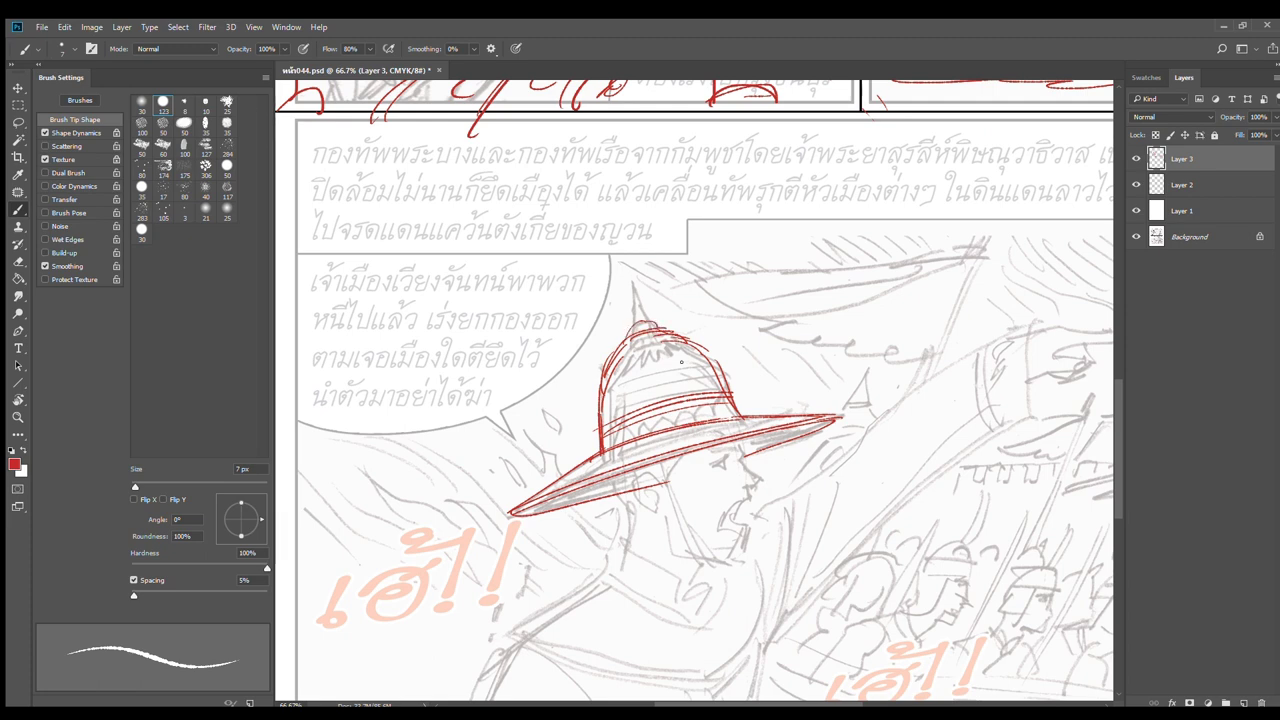
Examine the redrawn hat and the faded face beneath it, close up and from farther out
drag(709, 439, 719, 387)
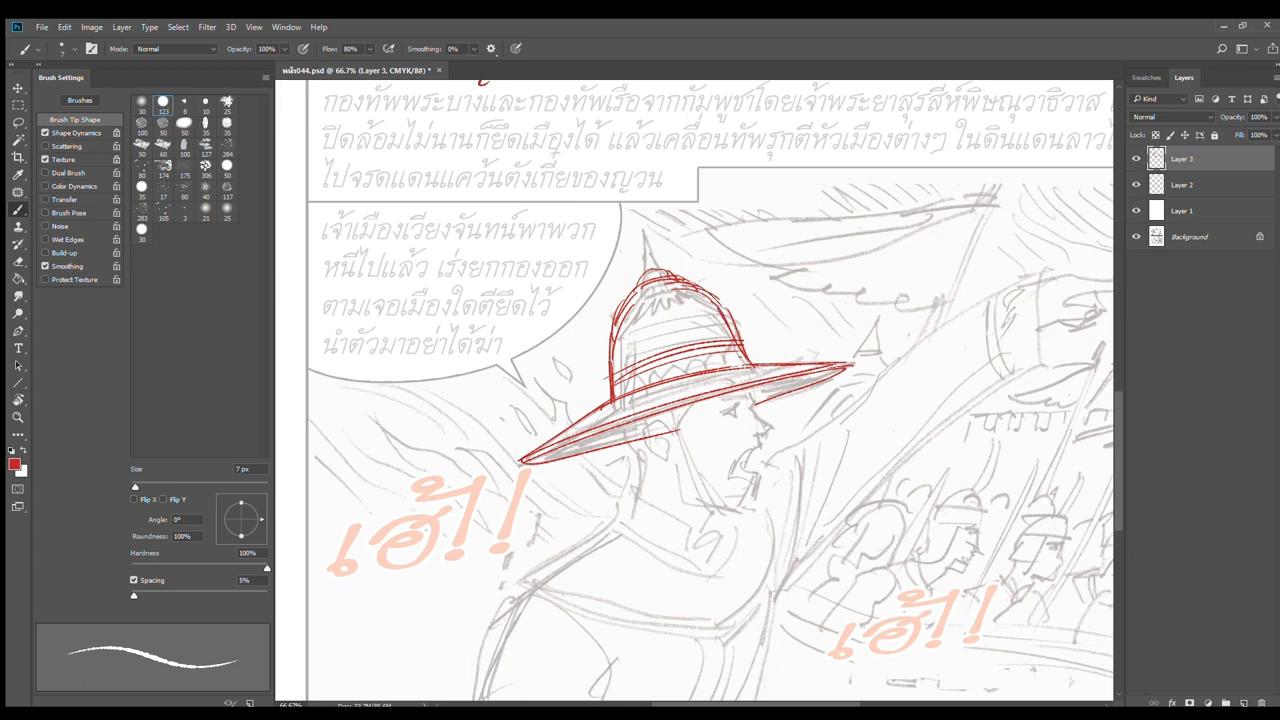
ctrl+click(732, 454)
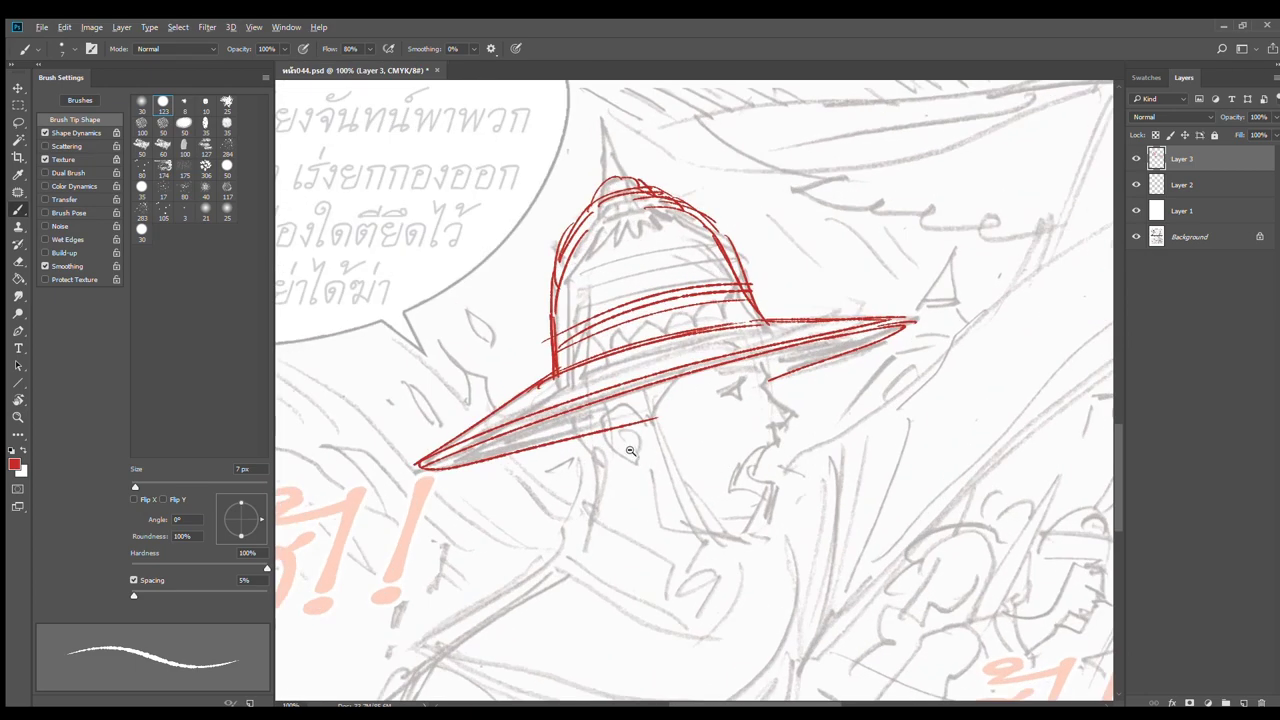
alt+click(632, 453)
drag(641, 479, 651, 415)
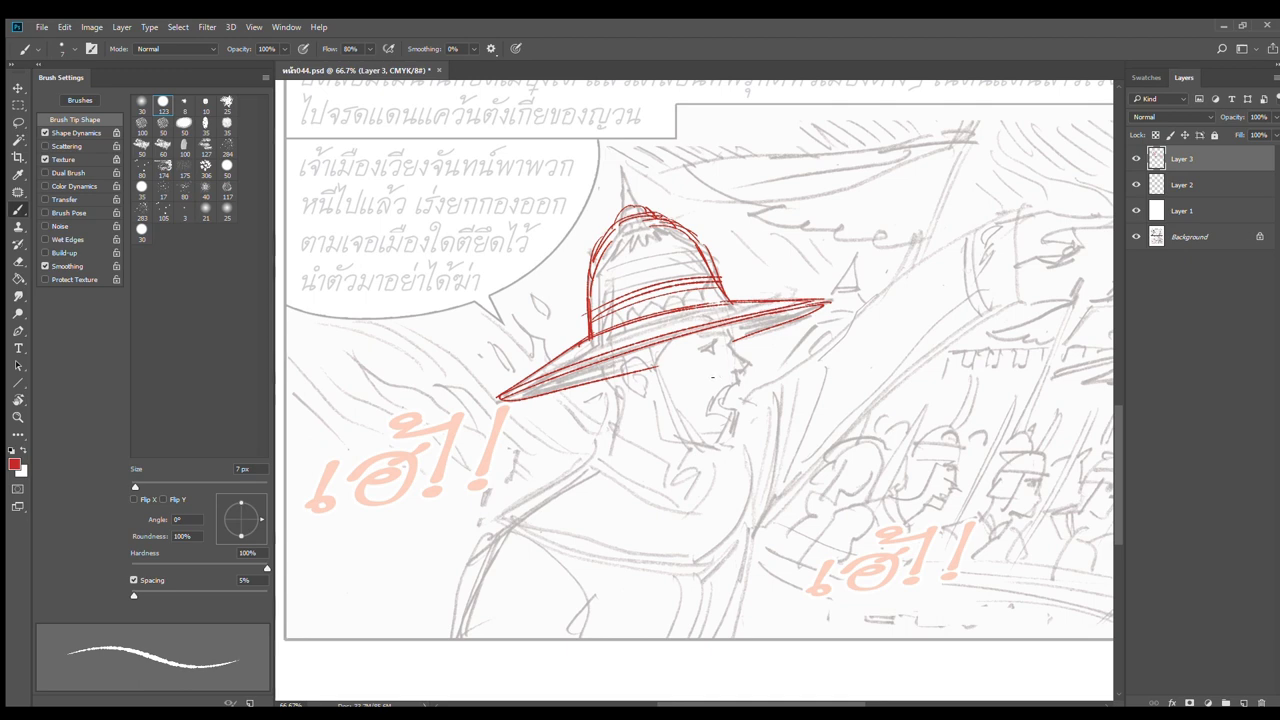
drag(663, 361, 681, 441)
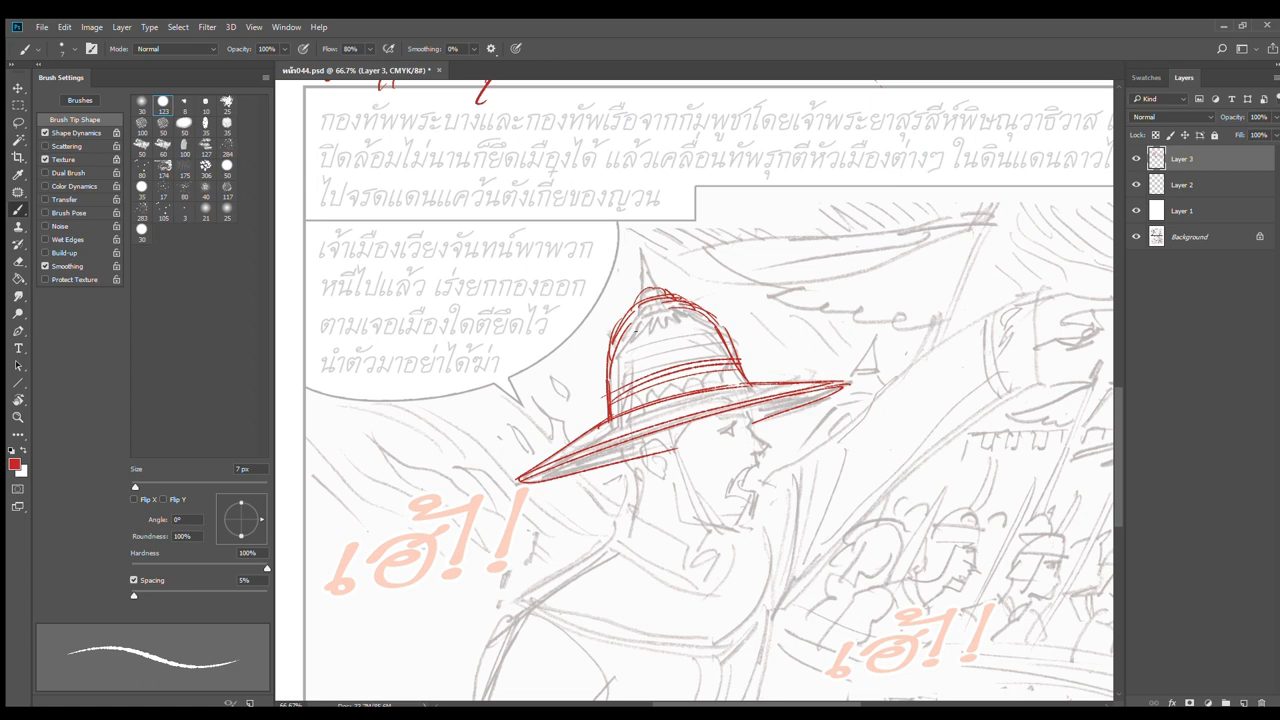
key(e)
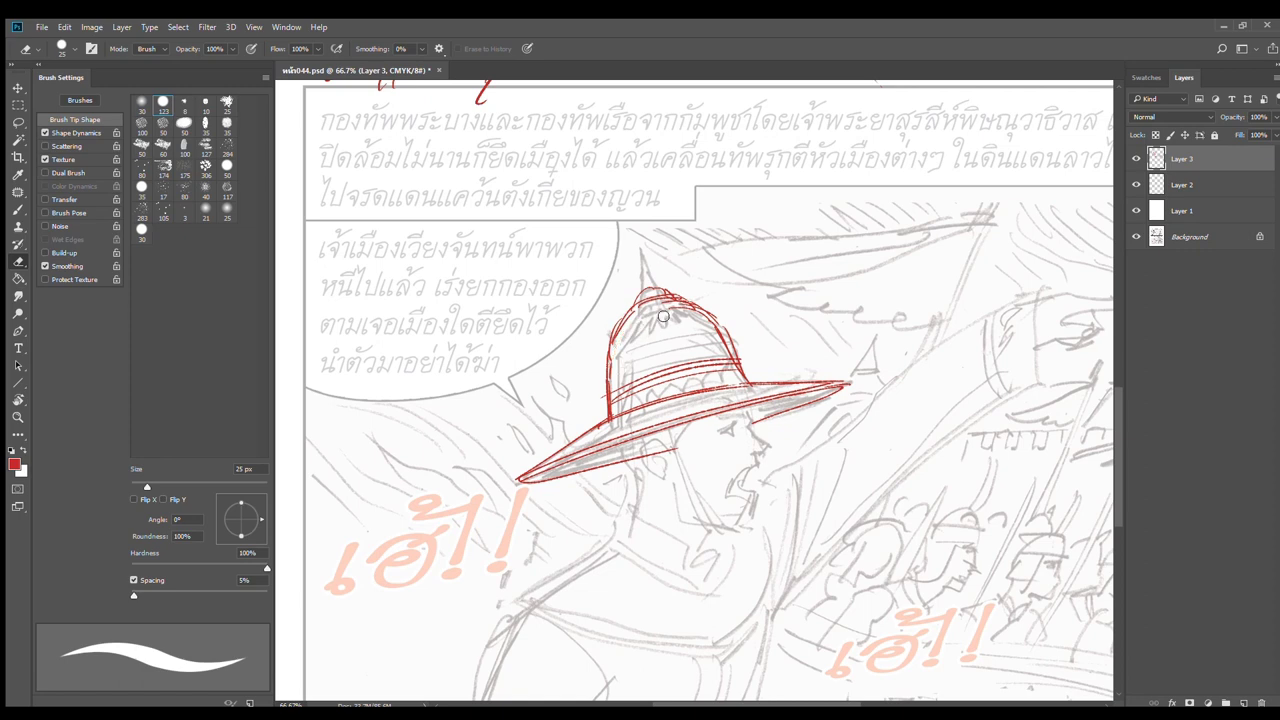
key(b)
key(b)
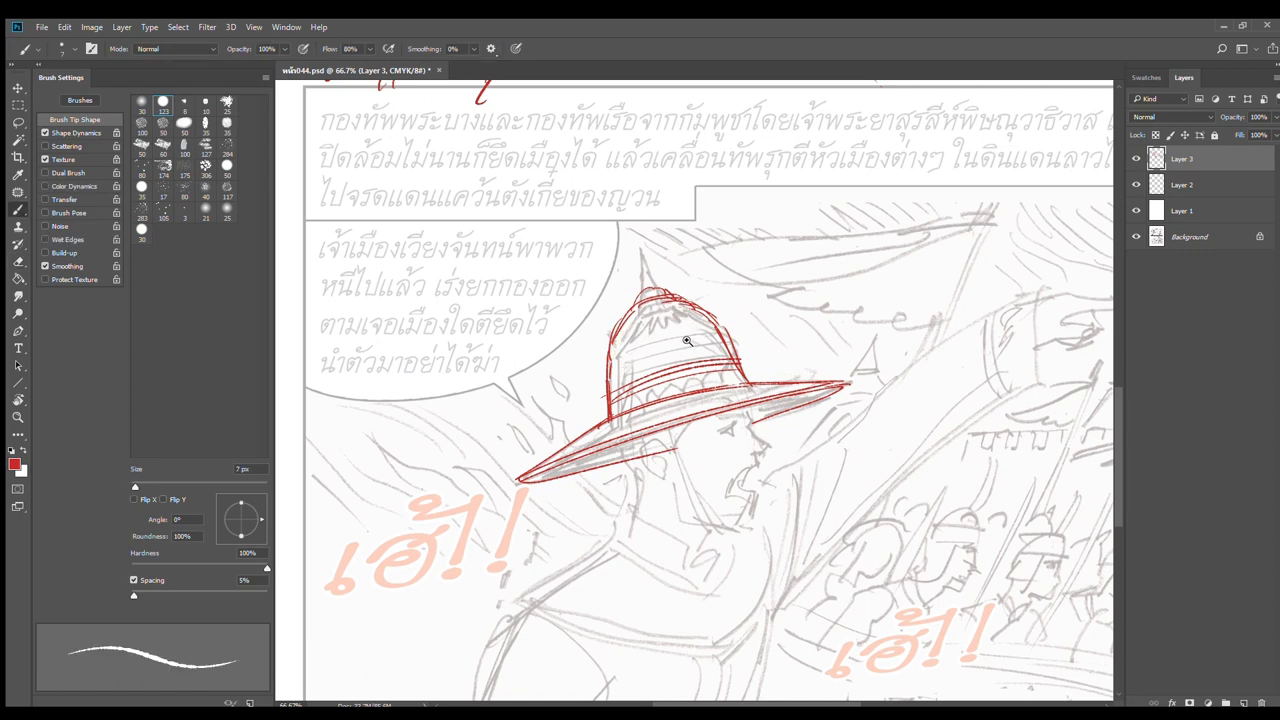
Draw the soldier's forehead, nose bridge and thick eyebrow in profile beneath the hat brim
alt+scroll(688, 342, up, 1)
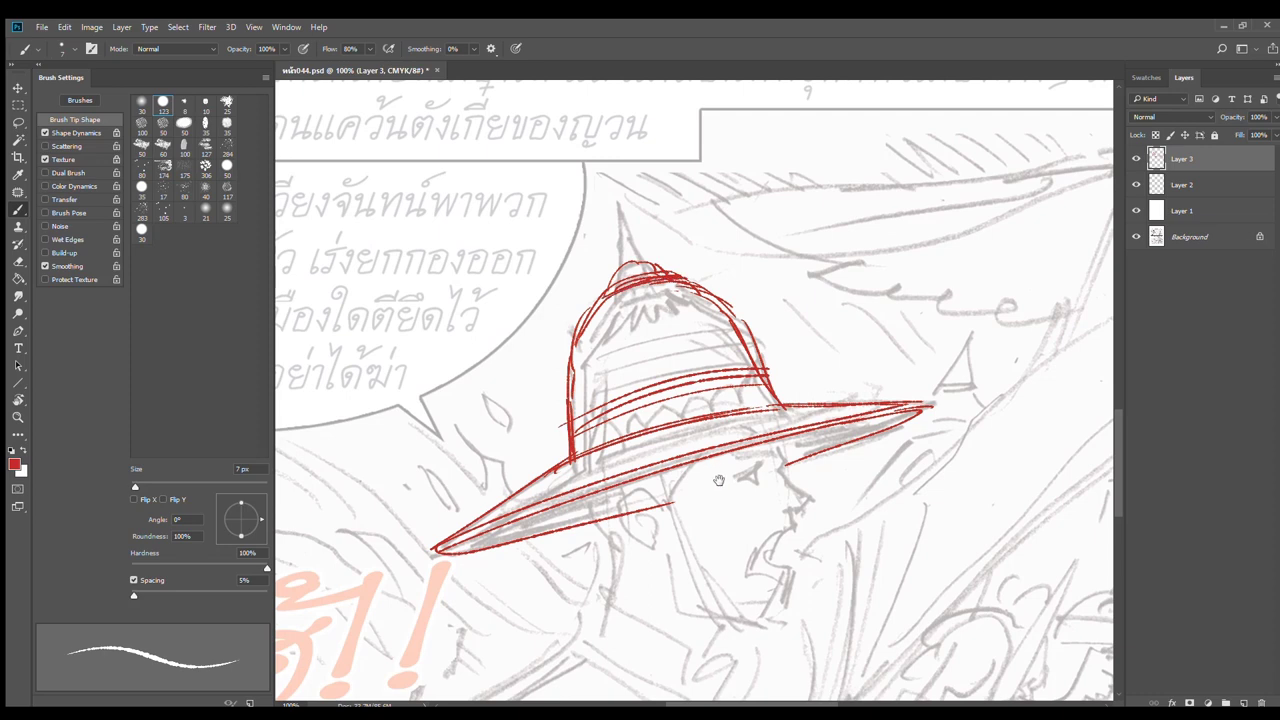
drag(719, 481, 711, 315)
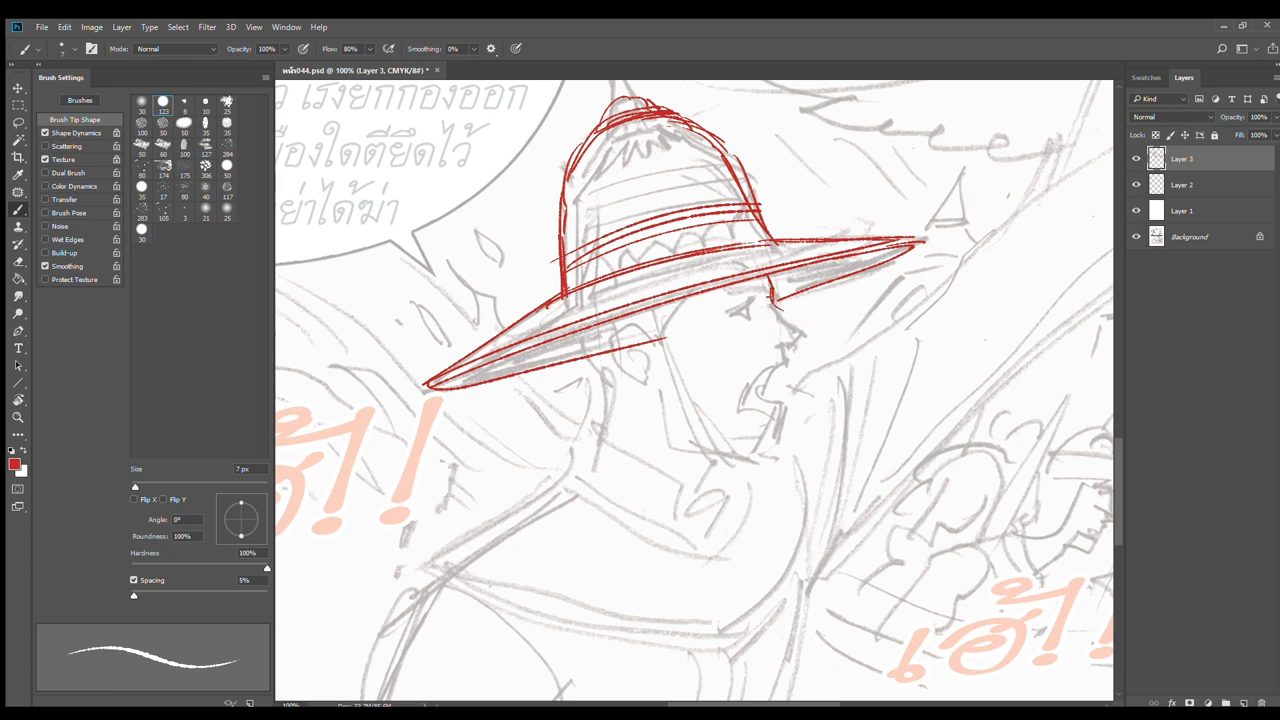
key(ctrl+z)
drag(773, 300, 806, 336)
key(ctrl+z)
mouse_move(722, 292)
mouse_down()
mouse_move(758, 281)
mouse_move(770, 294)
mouse_up()
mouse_move(738, 353)
mouse_down()
mouse_move(724, 385)
mouse_move(696, 376)
mouse_move(708, 353)
mouse_up()
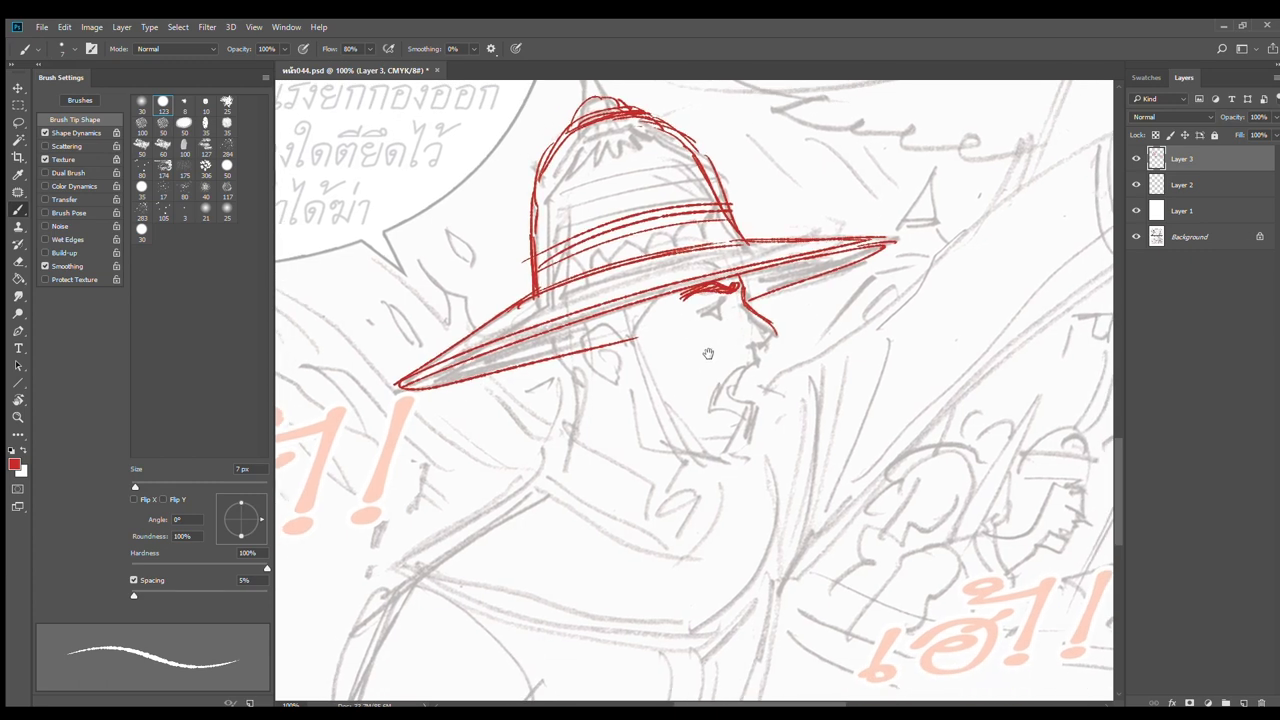
Draw the soldier's eye beneath the eyebrow, with a slanted upper lid and a dark iris
scroll(726, 317, down, 3)
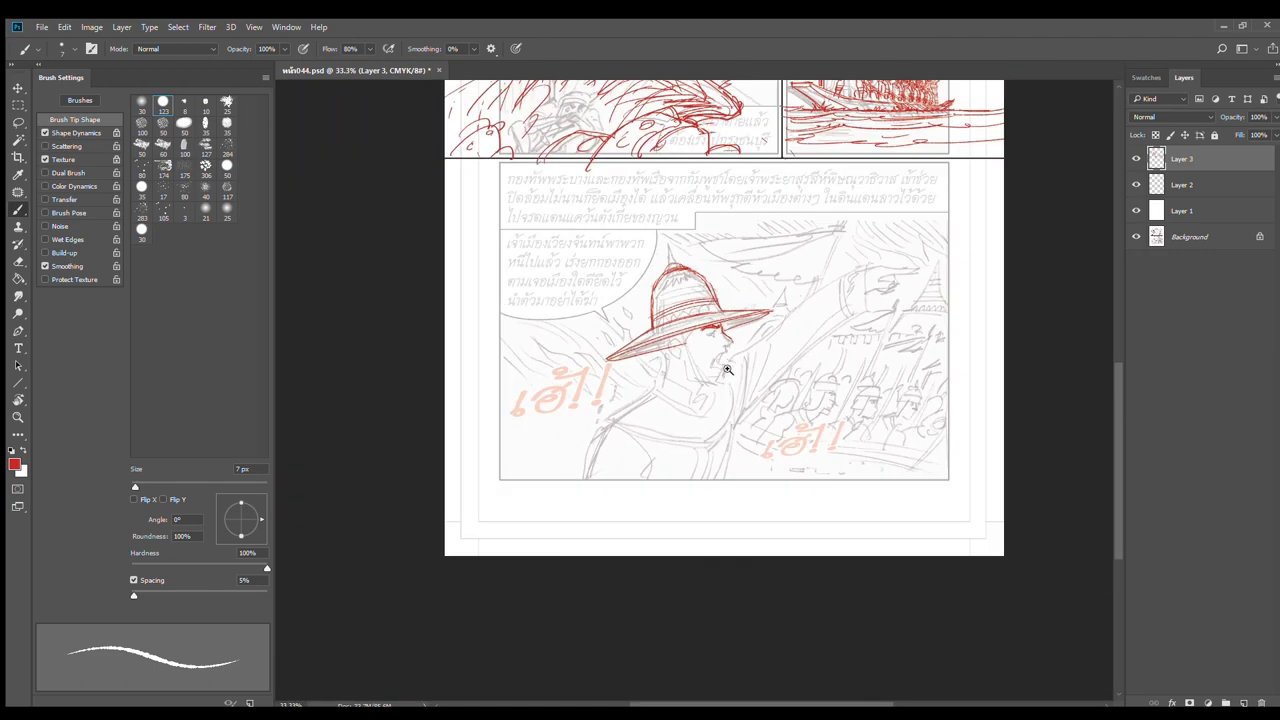
scroll(727, 370, up, 5)
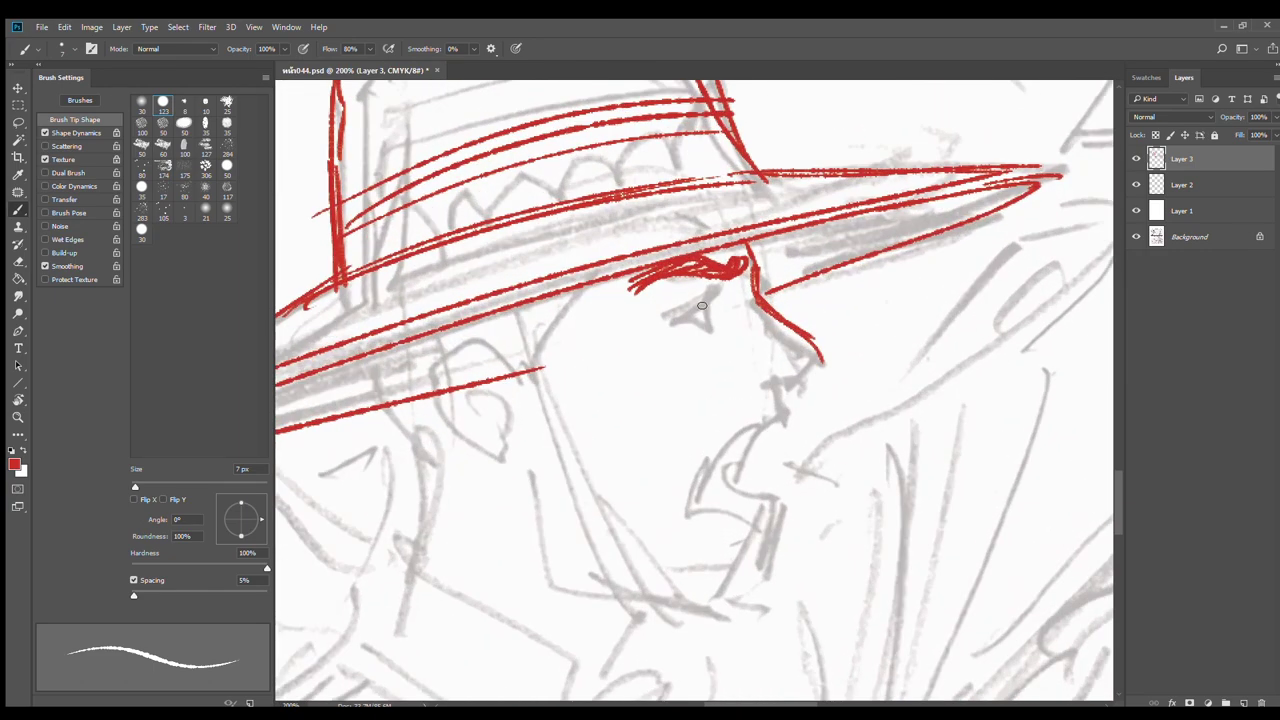
mouse_move(724, 291)
mouse_down()
mouse_move(656, 335)
mouse_move(734, 281)
mouse_move(663, 343)
mouse_move(711, 323)
mouse_up()
key(e)
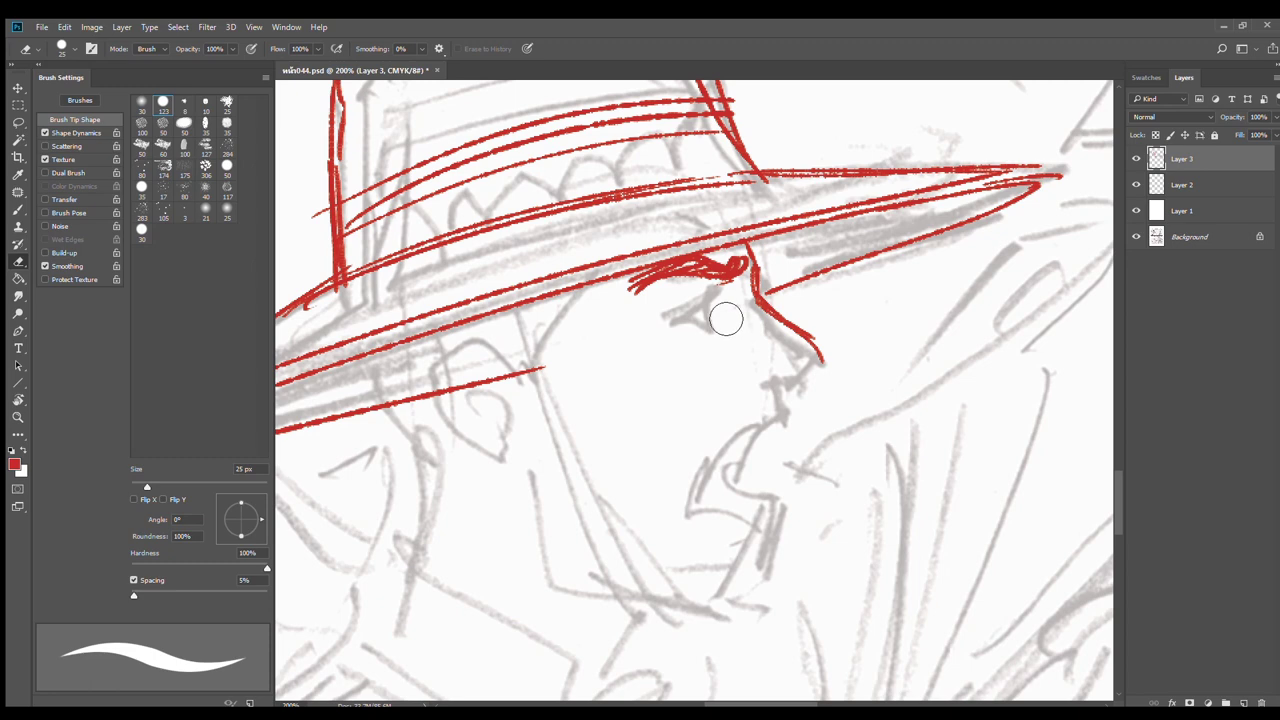
key(b)
mouse_move(663, 304)
mouse_down()
mouse_move(720, 293)
mouse_move(723, 322)
mouse_move(713, 300)
mouse_move(669, 311)
mouse_up()
key(ctrl+z)
mouse_move(689, 302)
mouse_down()
mouse_move(667, 313)
mouse_move(716, 336)
mouse_up()
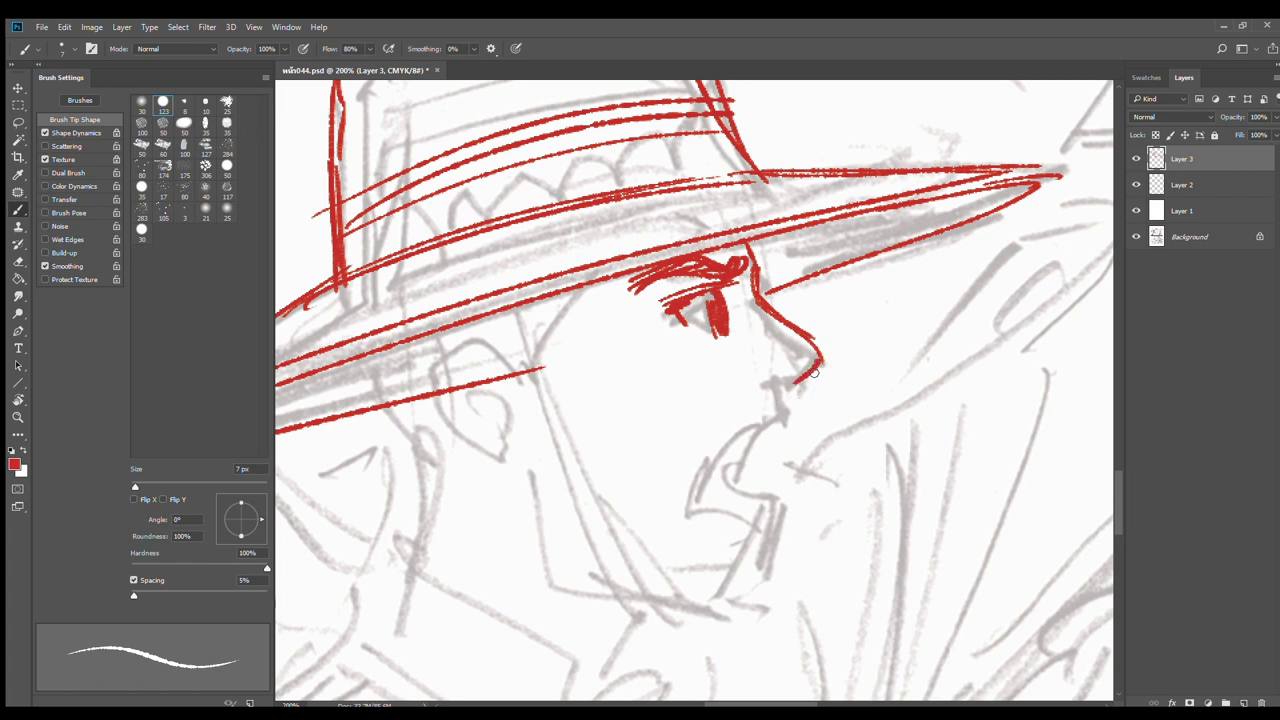
Draw the soldier's nose tip, lips, wide-open shouting mouth and chin in profile, cleaning up stray lines along the contour
mouse_move(806, 340)
mouse_down()
mouse_move(822, 368)
mouse_move(797, 390)
mouse_move(782, 382)
mouse_move(790, 418)
mouse_up()
key(e)
mouse_move(818, 340)
mouse_down()
mouse_move(826, 380)
mouse_move(806, 420)
mouse_move(836, 359)
mouse_move(800, 388)
mouse_move(780, 444)
mouse_move(713, 500)
mouse_move(710, 528)
mouse_move(762, 537)
mouse_move(843, 413)
mouse_move(820, 460)
mouse_up()
key(b)
Outline the soldier's jaw with overlapping strokes and draw the back and front contours of the neck
scroll(760, 543, down, 2)
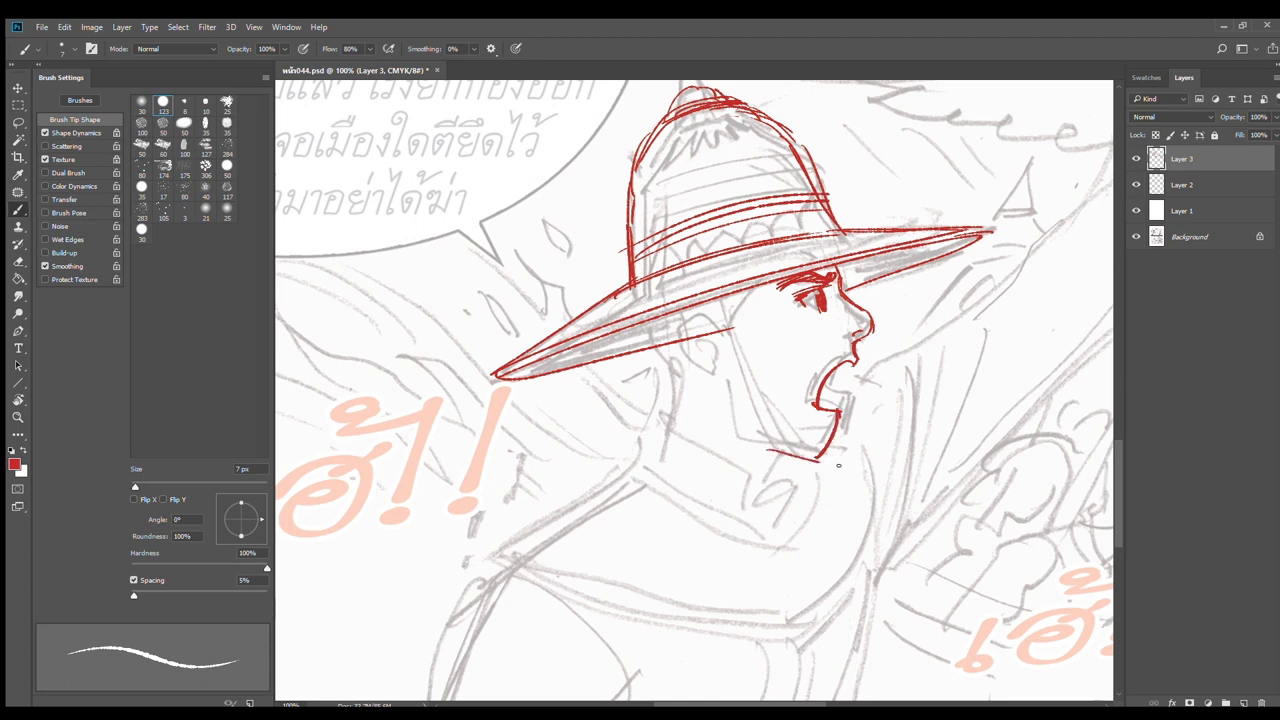
mouse_move(710, 366)
mouse_down()
mouse_move(738, 432)
mouse_move(806, 450)
mouse_up()
mouse_move(738, 428)
mouse_down()
mouse_move(808, 456)
mouse_move(776, 438)
mouse_up()
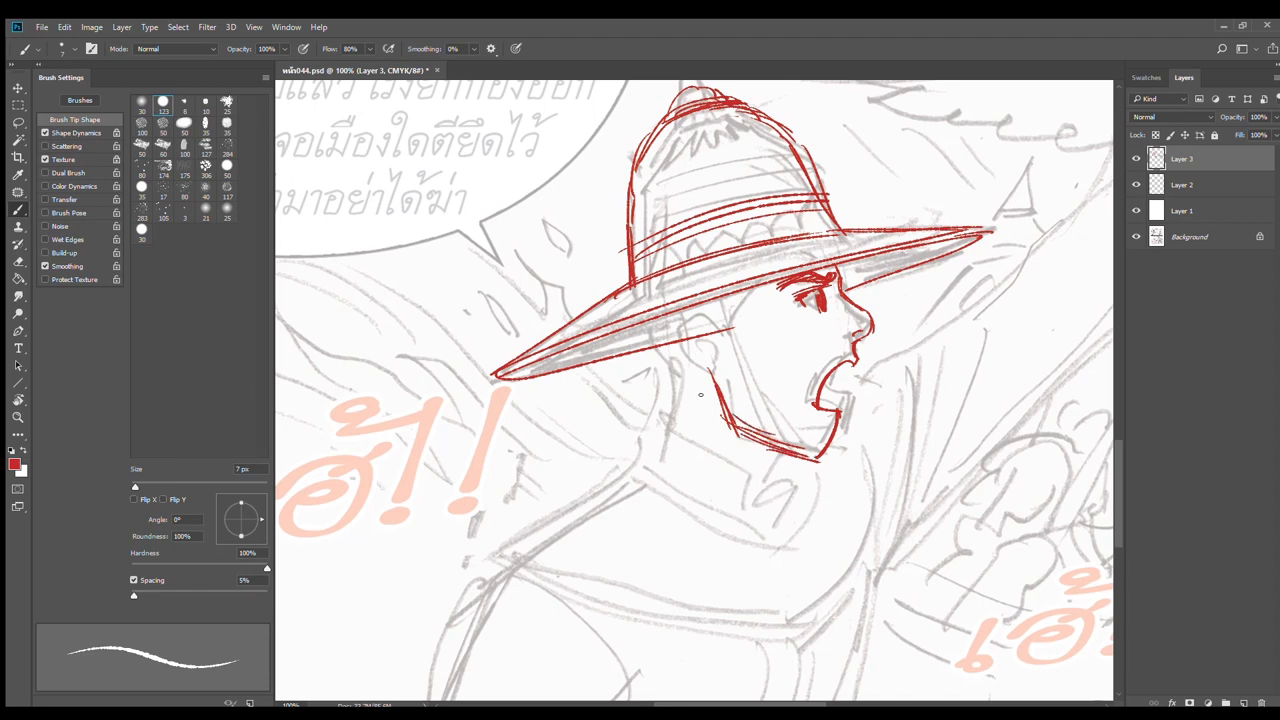
mouse_move(637, 292)
mouse_down()
mouse_move(663, 384)
mouse_move(630, 488)
mouse_up()
key(ctrl+z)
drag(655, 364, 620, 476)
drag(777, 456, 747, 514)
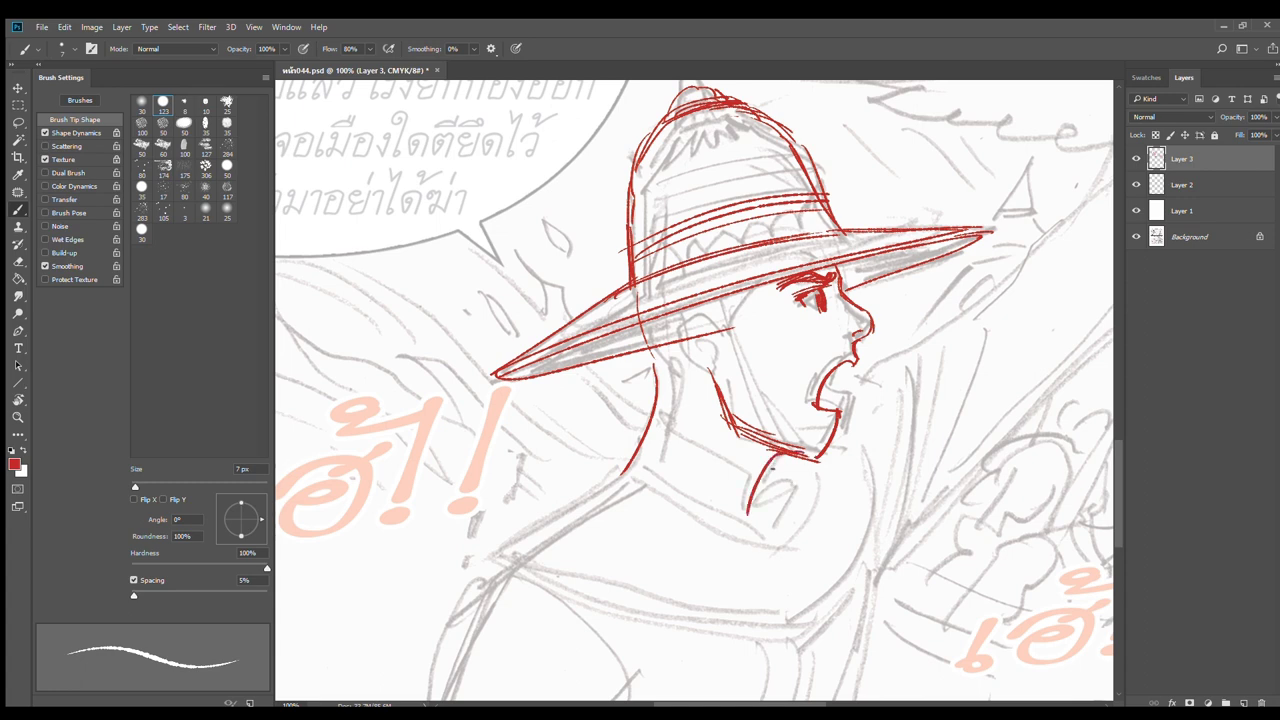
Draw the hairline at the soldier's temple and the ear beneath the brim with its inner folds
scroll(735, 326, up, 1)
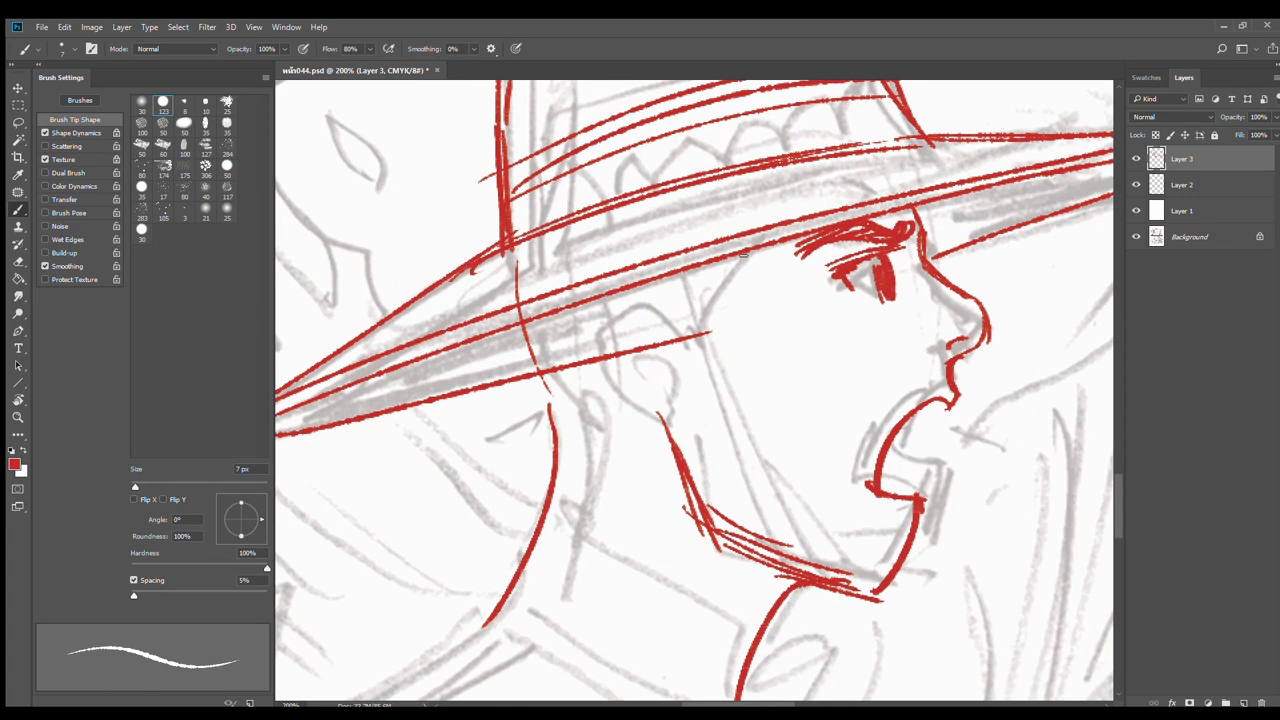
drag(745, 252, 704, 331)
drag(661, 279, 703, 331)
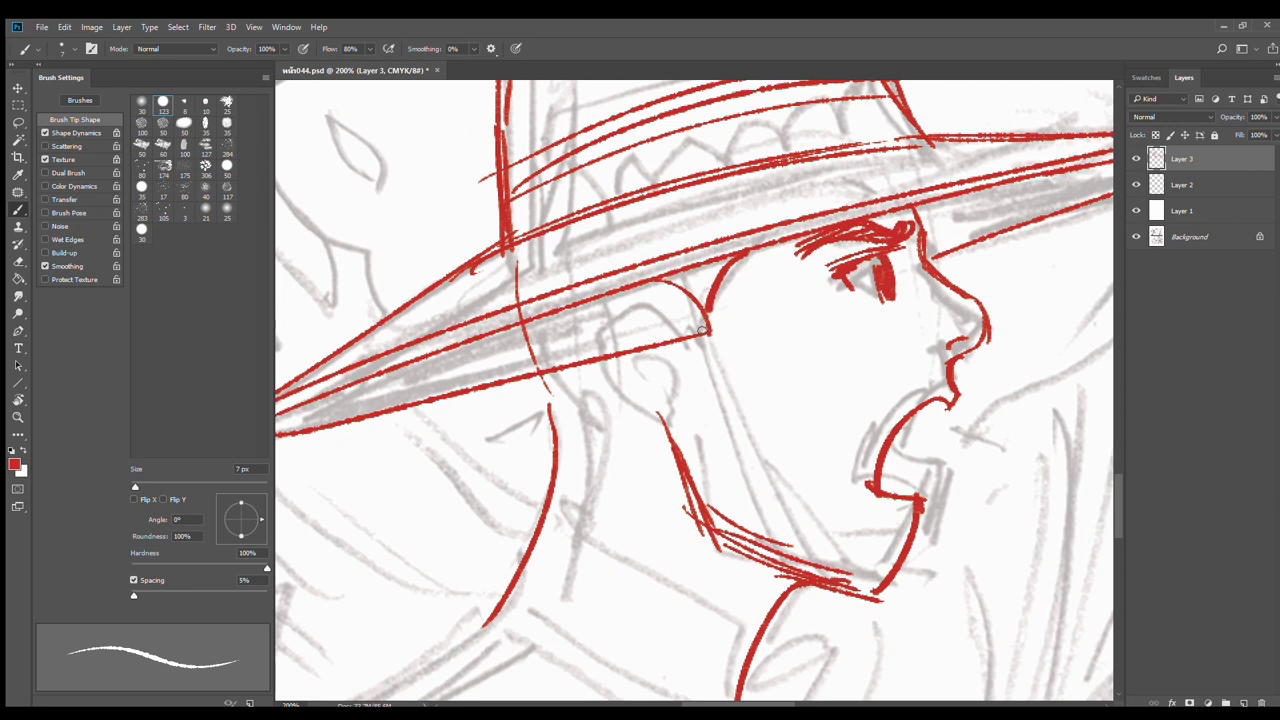
mouse_move(620, 295)
mouse_down()
mouse_move(616, 346)
mouse_move(664, 412)
mouse_move(935, 356)
mouse_move(722, 428)
mouse_up()
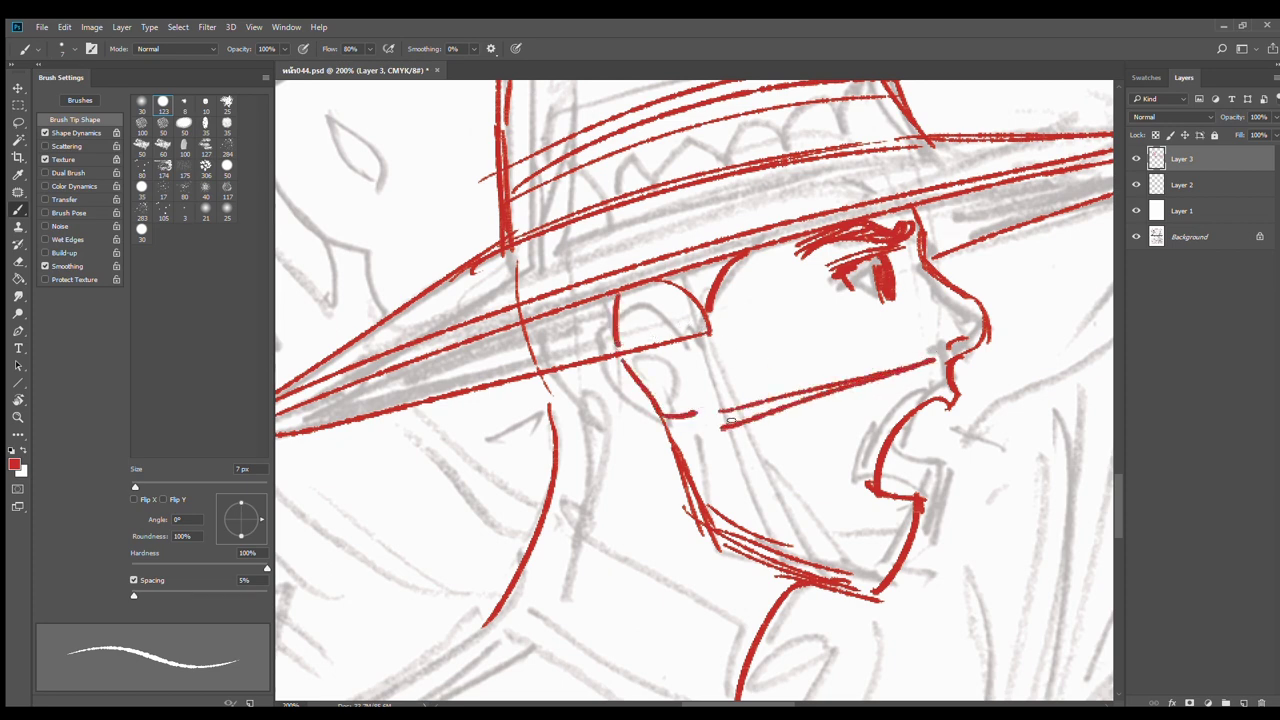
key(ctrl+z)
mouse_move(631, 311)
mouse_down()
mouse_move(687, 315)
mouse_move(684, 334)
mouse_move(665, 340)
mouse_up()
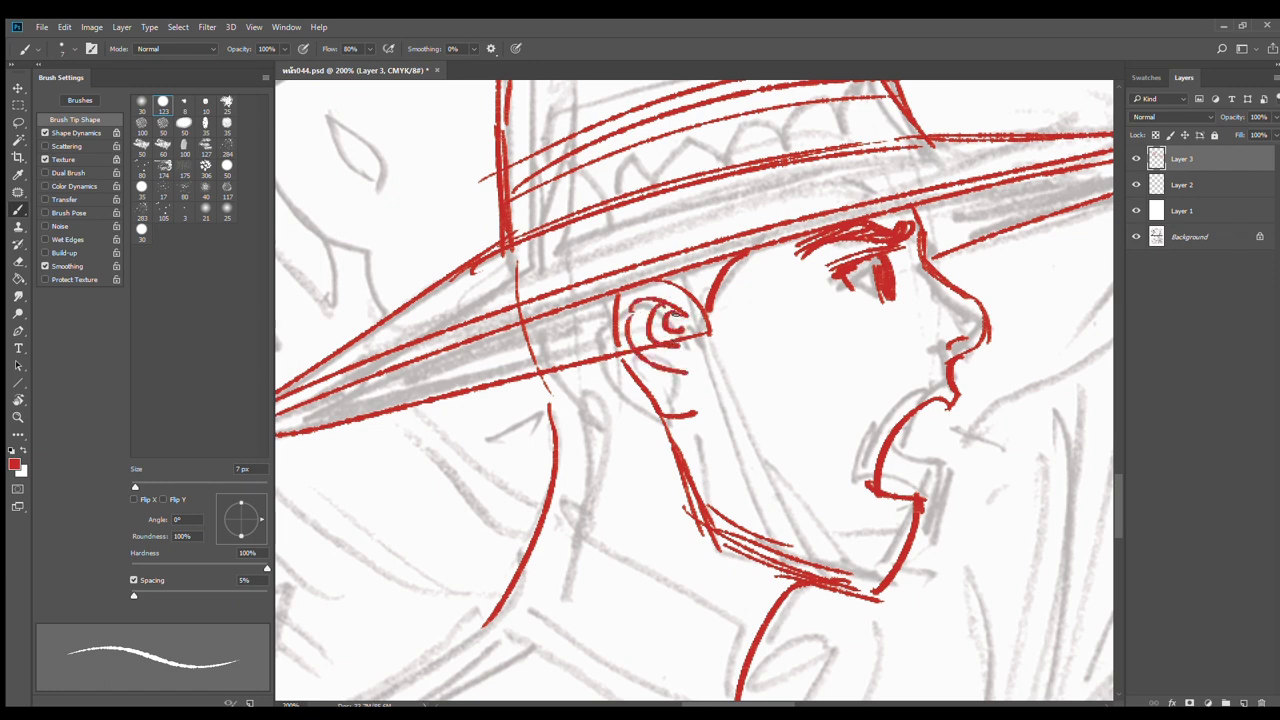
Erase the brim line crossing the ear and the upper jaw strokes, and refine the inner ear folds and lobe
key(e)
mouse_move(670, 318)
mouse_down()
mouse_move(650, 350)
mouse_move(700, 360)
mouse_move(690, 330)
mouse_move(692, 366)
mouse_move(659, 372)
mouse_move(663, 414)
mouse_move(700, 500)
mouse_move(720, 495)
mouse_up()
key(b)
key(e)
key(b)
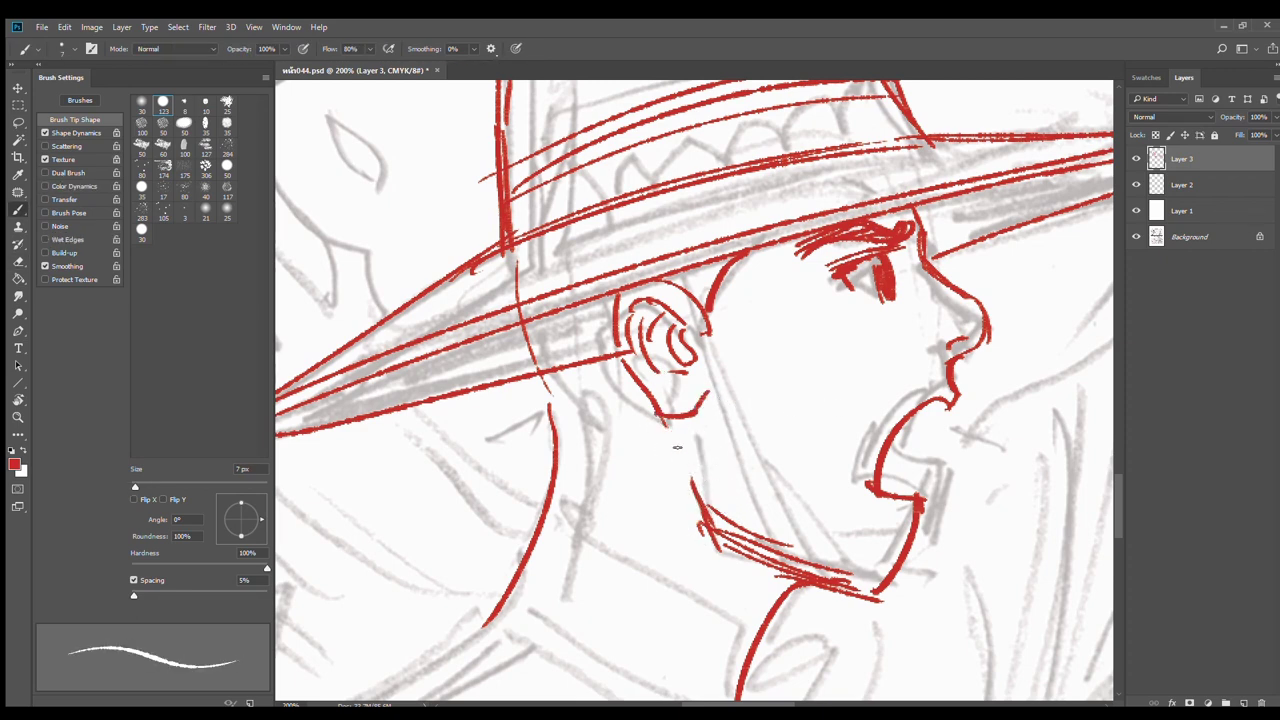
Extend the soldier's rear jaw line up toward the earlobe and darken the eyebrow beneath the hat brim
drag(679, 443, 697, 490)
key(e)
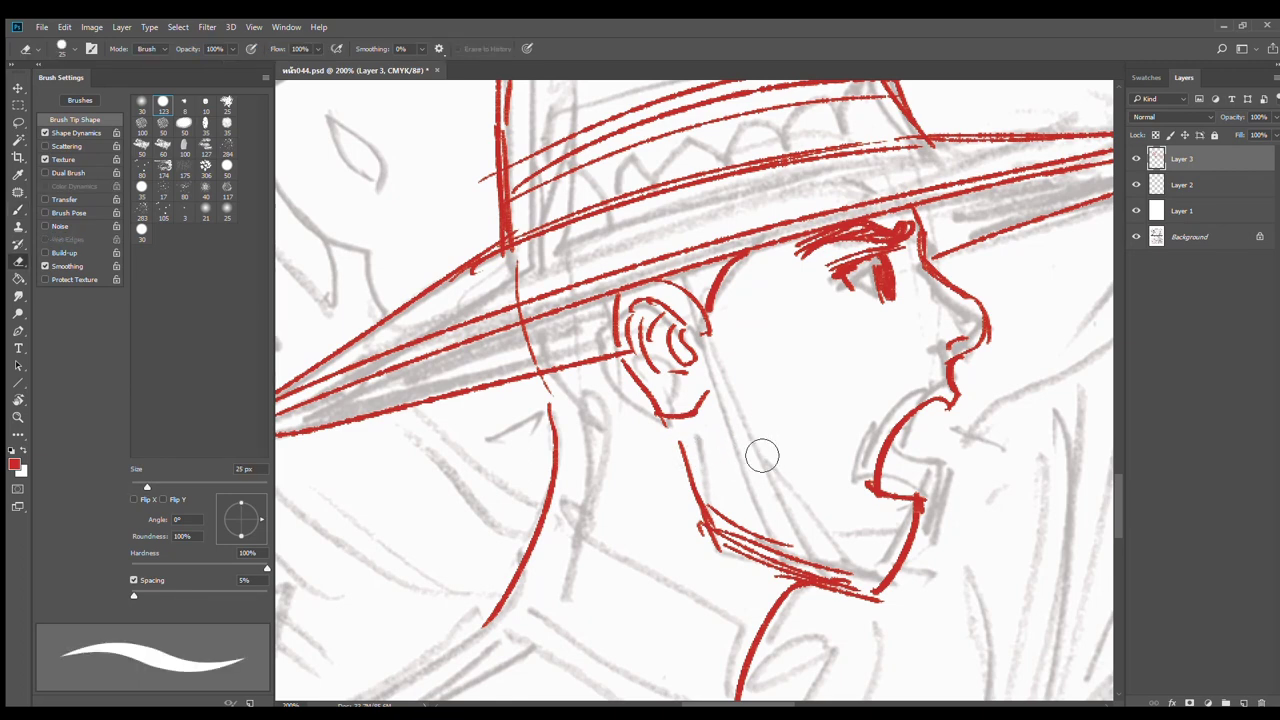
alt+click(762, 453)
drag(779, 473, 753, 434)
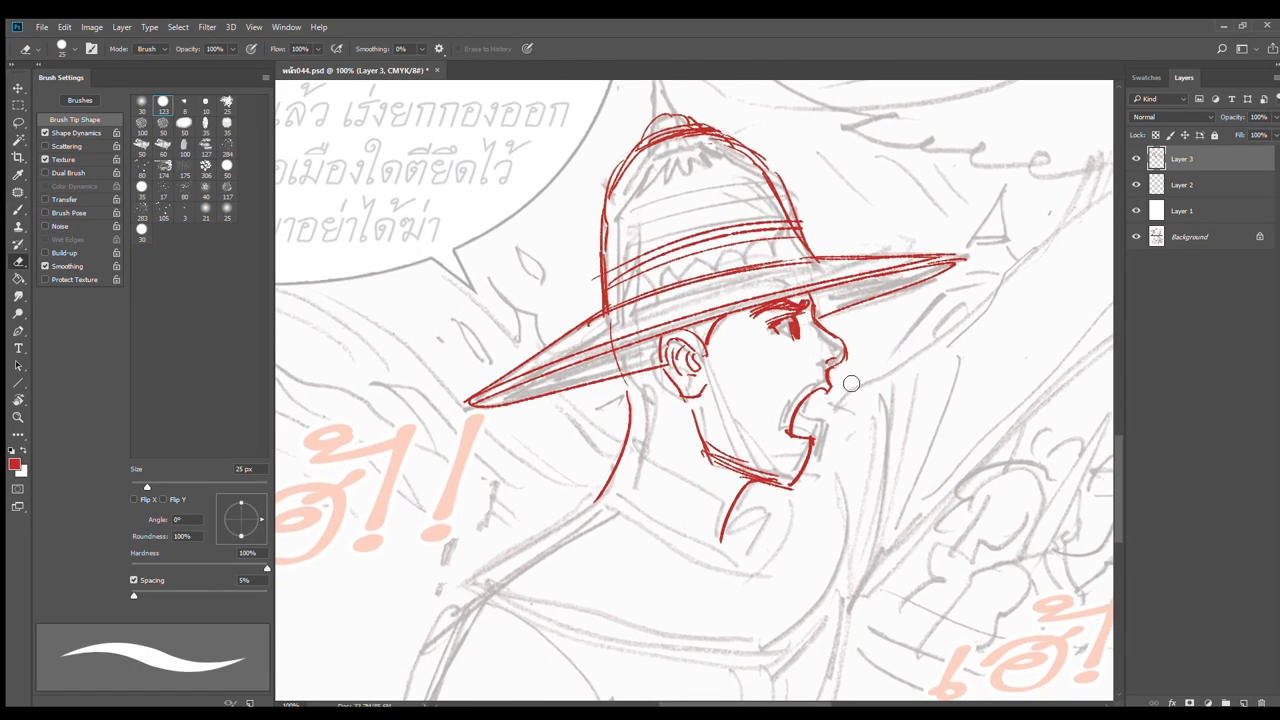
key(b)
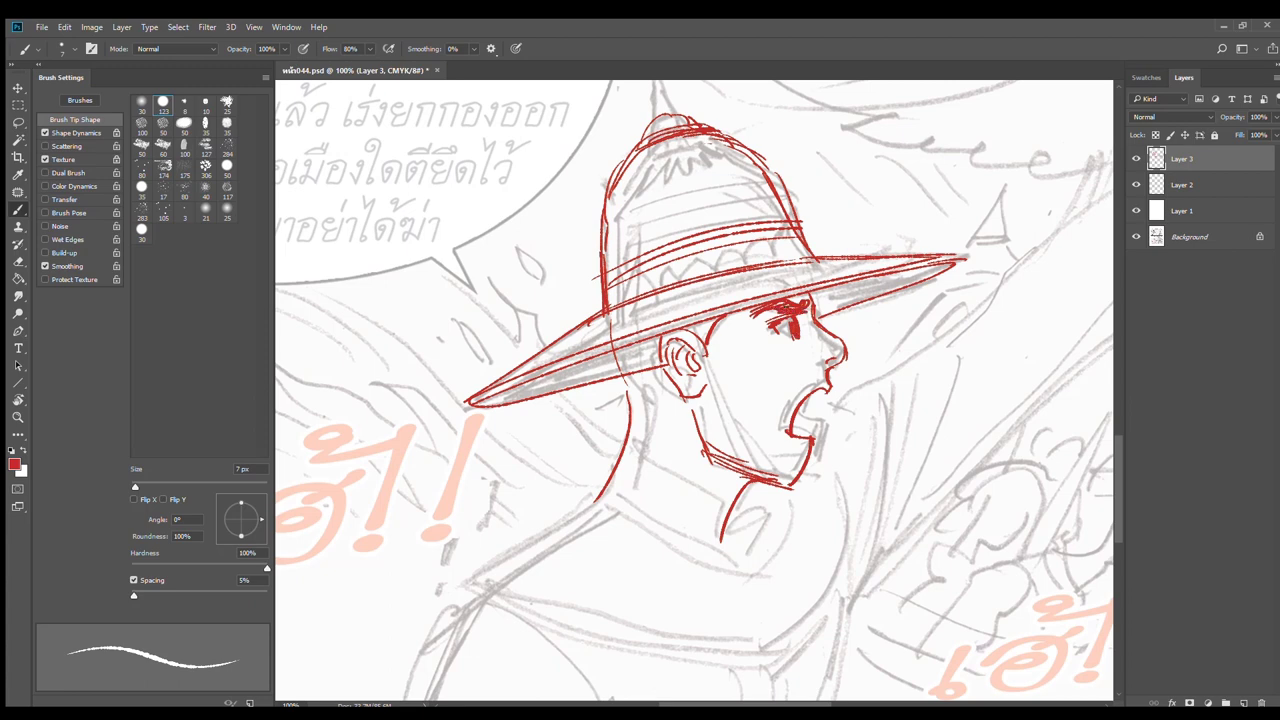
mouse_move(806, 298)
mouse_down()
mouse_move(808, 314)
mouse_move(761, 309)
mouse_up()
Draw the back of the soldier's head below the brim and the hairline curving from behind the ear to the nape
drag(700, 476, 759, 420)
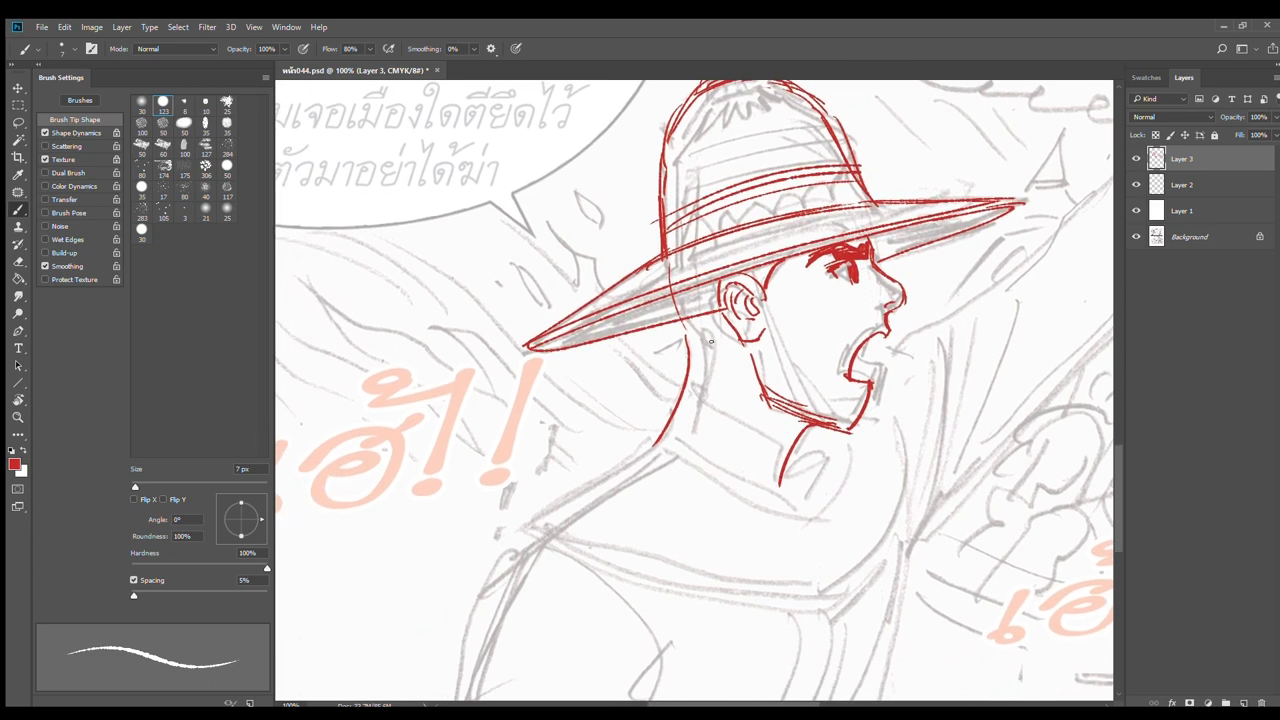
drag(674, 298, 686, 370)
drag(547, 340, 612, 320)
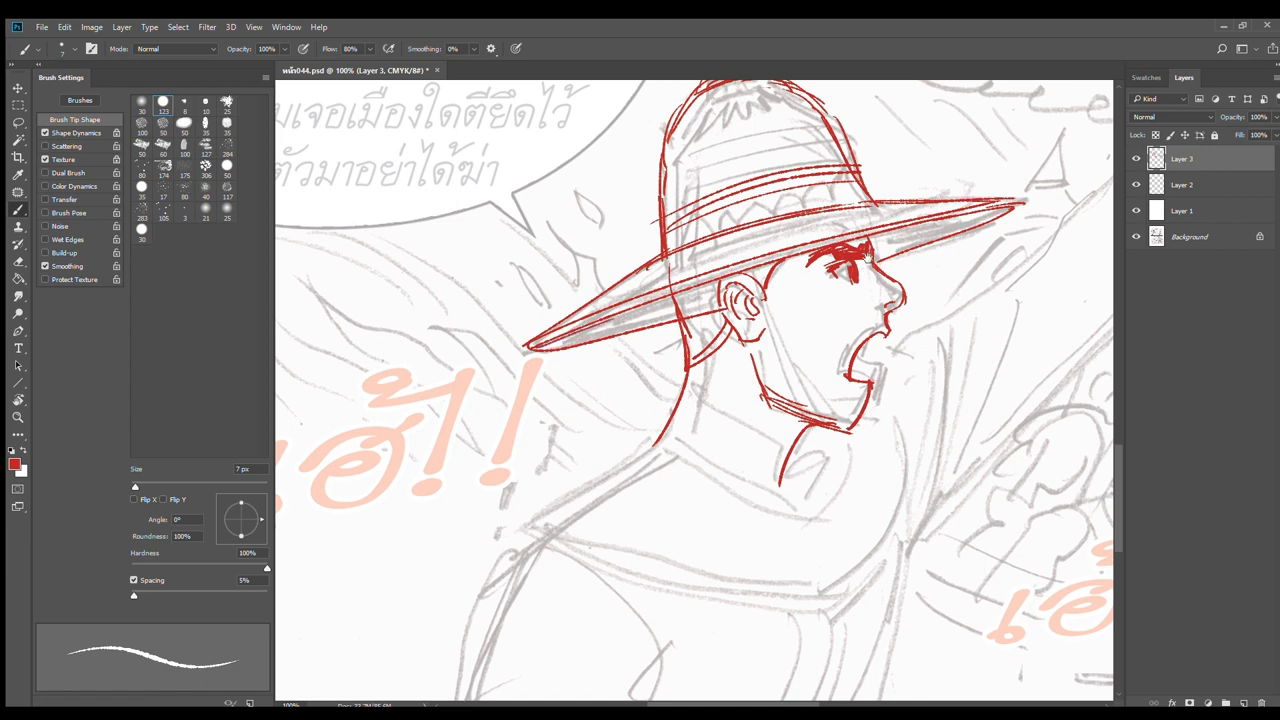
drag(649, 269, 588, 342)
Draw a row of pointed leaf ornaments above the hatband and a tiered, sharp-tipped spire on top of the crown
drag(685, 292, 802, 272)
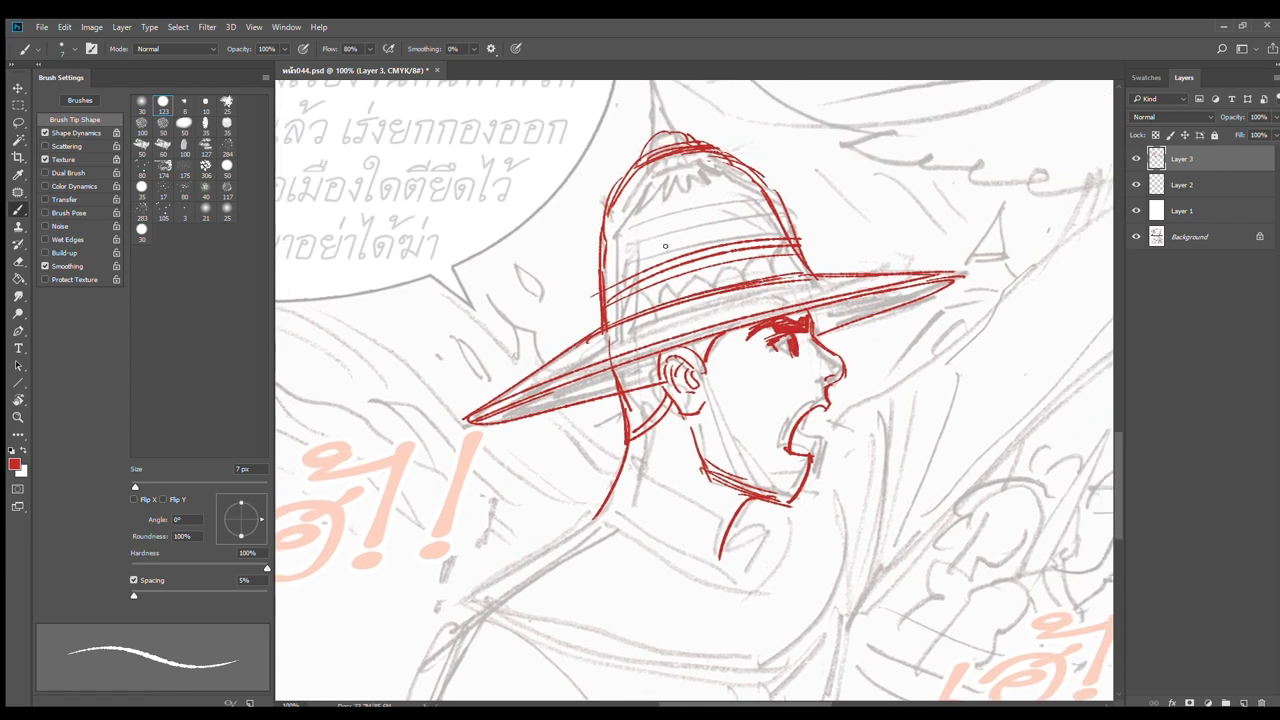
mouse_move(665, 246)
mouse_down()
mouse_move(678, 222)
mouse_move(706, 243)
mouse_move(662, 252)
mouse_move(640, 234)
mouse_move(628, 280)
mouse_move(612, 250)
mouse_move(606, 296)
mouse_up()
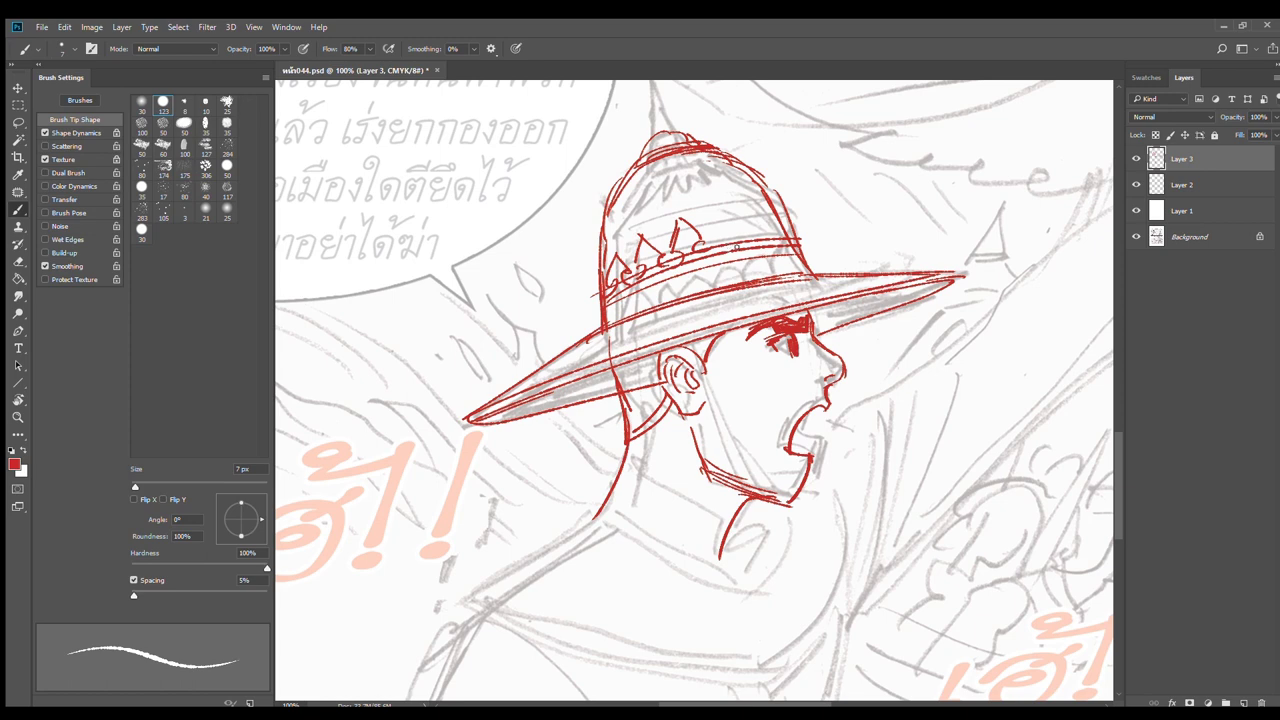
mouse_move(728, 230)
mouse_down()
mouse_move(716, 248)
mouse_move(722, 210)
mouse_move(744, 238)
mouse_move(759, 205)
mouse_move(778, 228)
mouse_move(770, 240)
mouse_move(754, 206)
mouse_up()
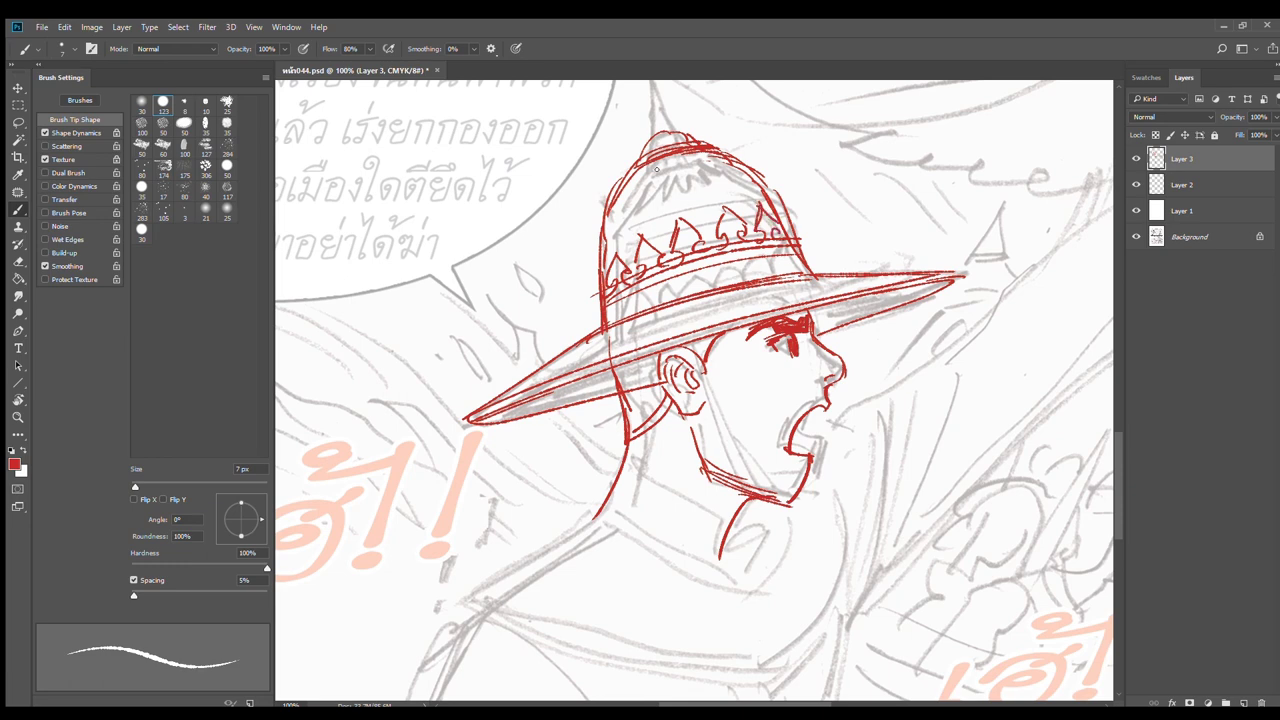
mouse_move(634, 173)
mouse_down()
mouse_move(697, 153)
mouse_move(661, 275)
mouse_move(697, 245)
mouse_move(587, 330)
mouse_up()
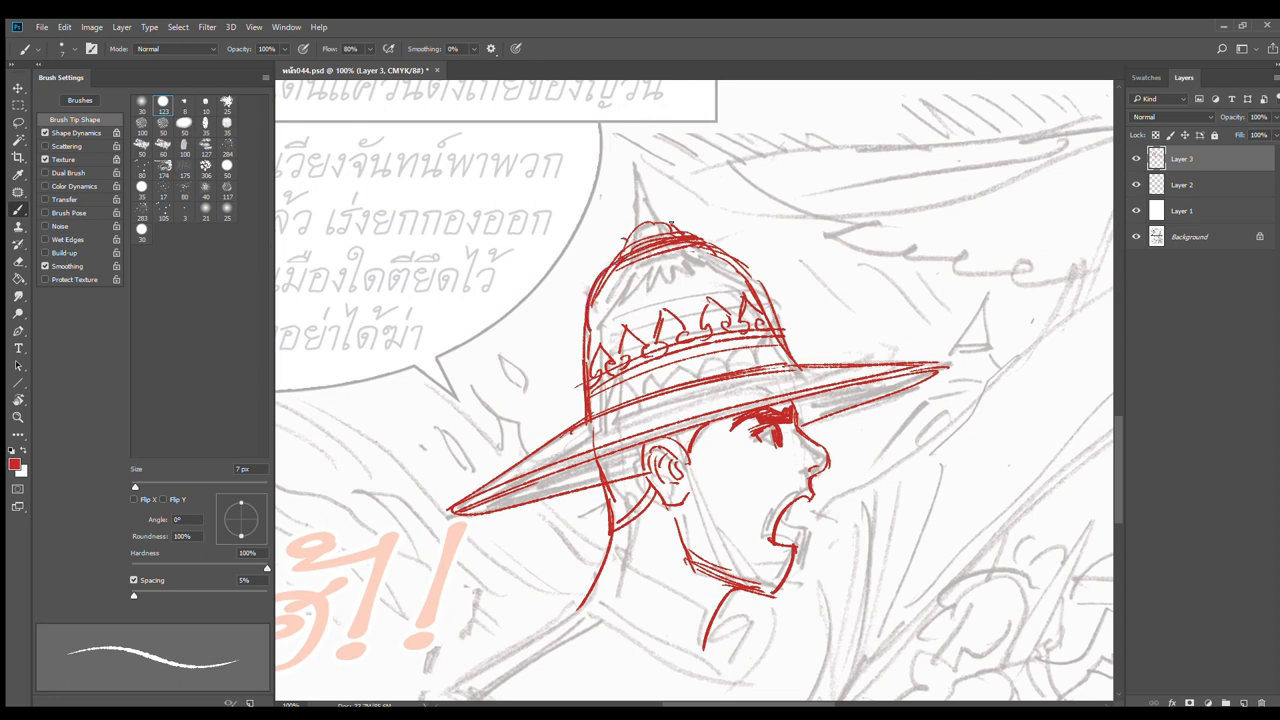
mouse_move(670, 220)
mouse_down()
mouse_move(626, 220)
mouse_move(662, 213)
mouse_move(634, 220)
mouse_move(646, 208)
mouse_move(623, 220)
mouse_move(649, 204)
mouse_move(617, 204)
mouse_move(622, 143)
mouse_move(668, 192)
mouse_up()
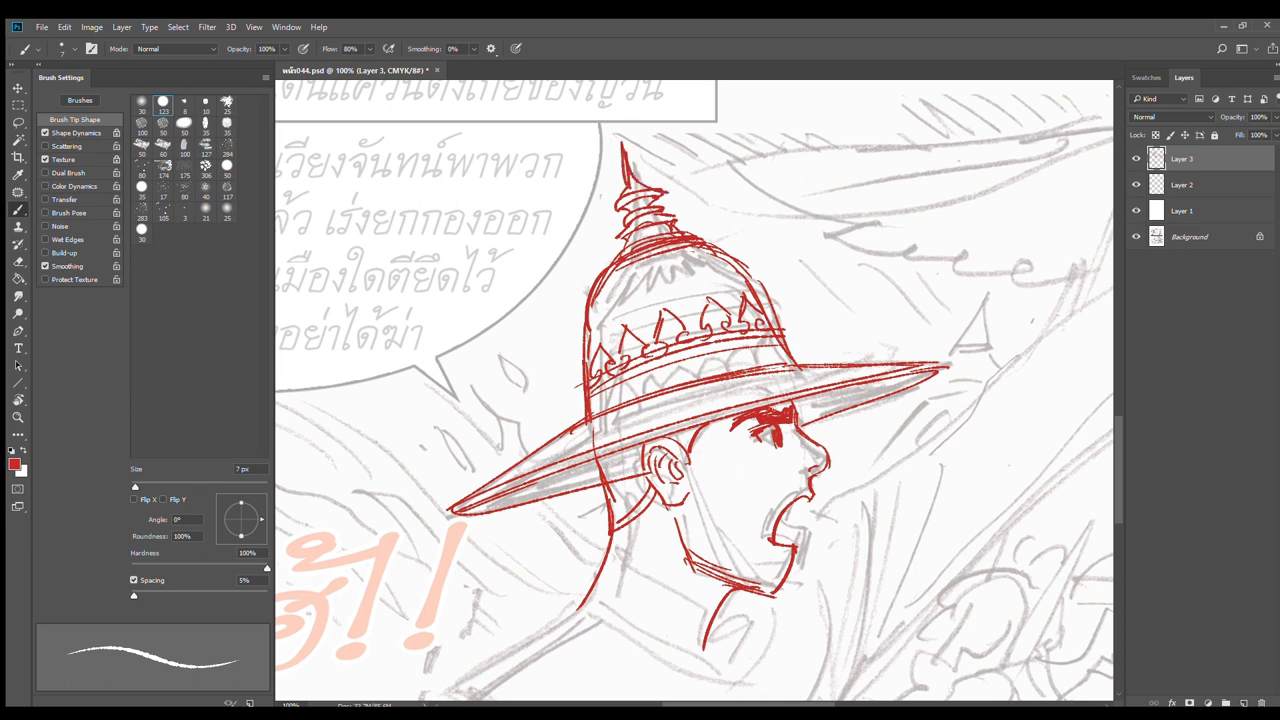
Reinforce the upper edges of the hat brim and the side contours of the crown with heavier strokes
drag(585, 411, 455, 511)
drag(800, 363, 930, 367)
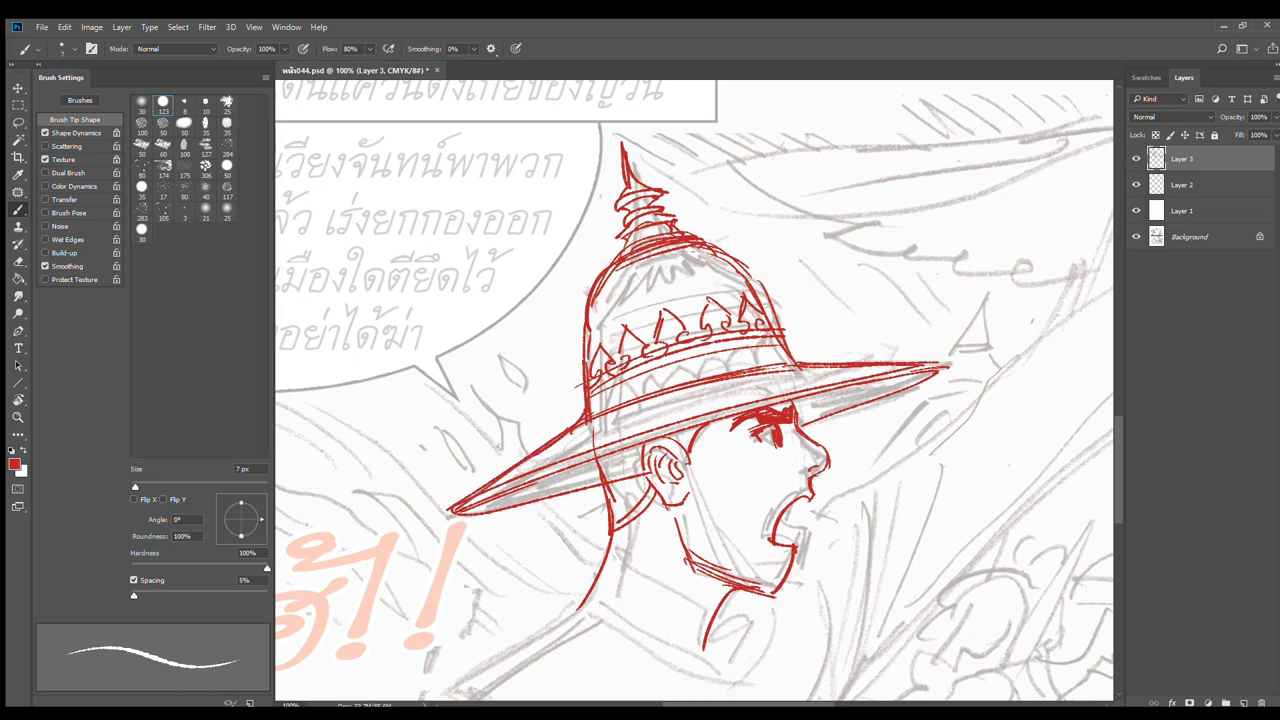
mouse_move(716, 419)
mouse_down()
mouse_move(873, 503)
mouse_move(777, 365)
mouse_up()
key(ctrl+minus)
key(ctrl+minus)
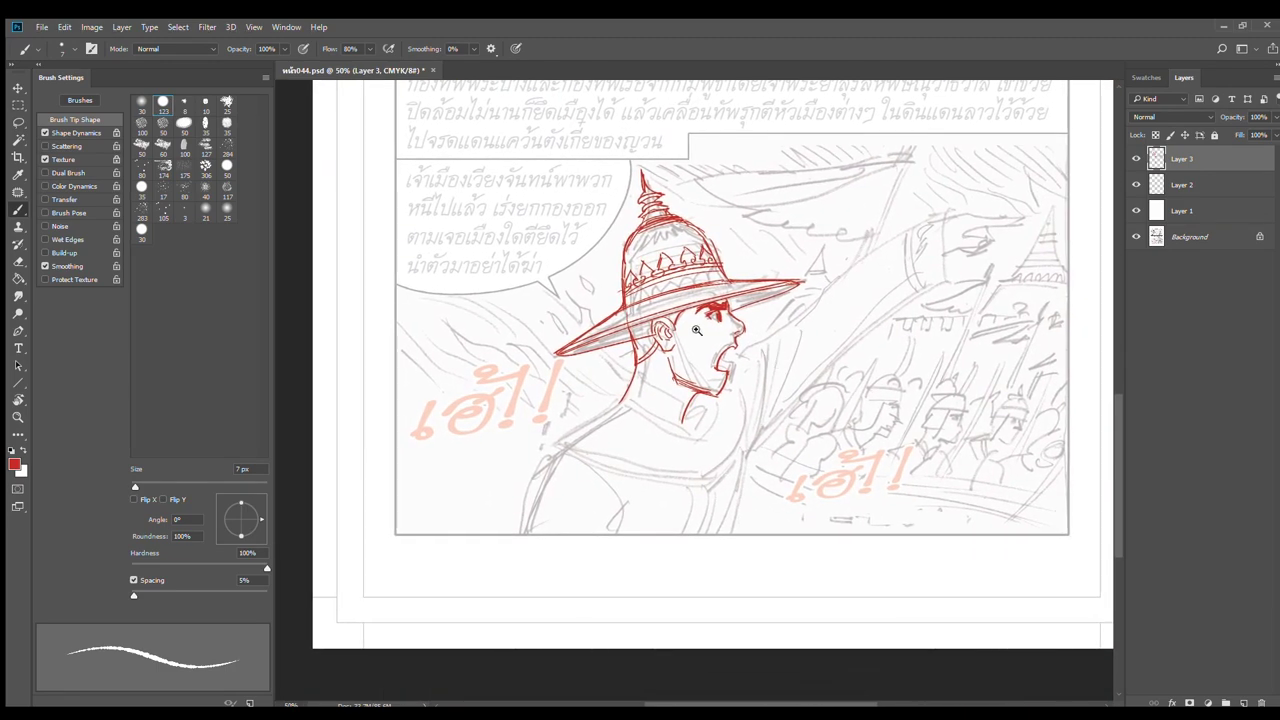
scroll(645, 293, up, 1)
drag(613, 231, 611, 320)
drag(705, 199, 761, 274)
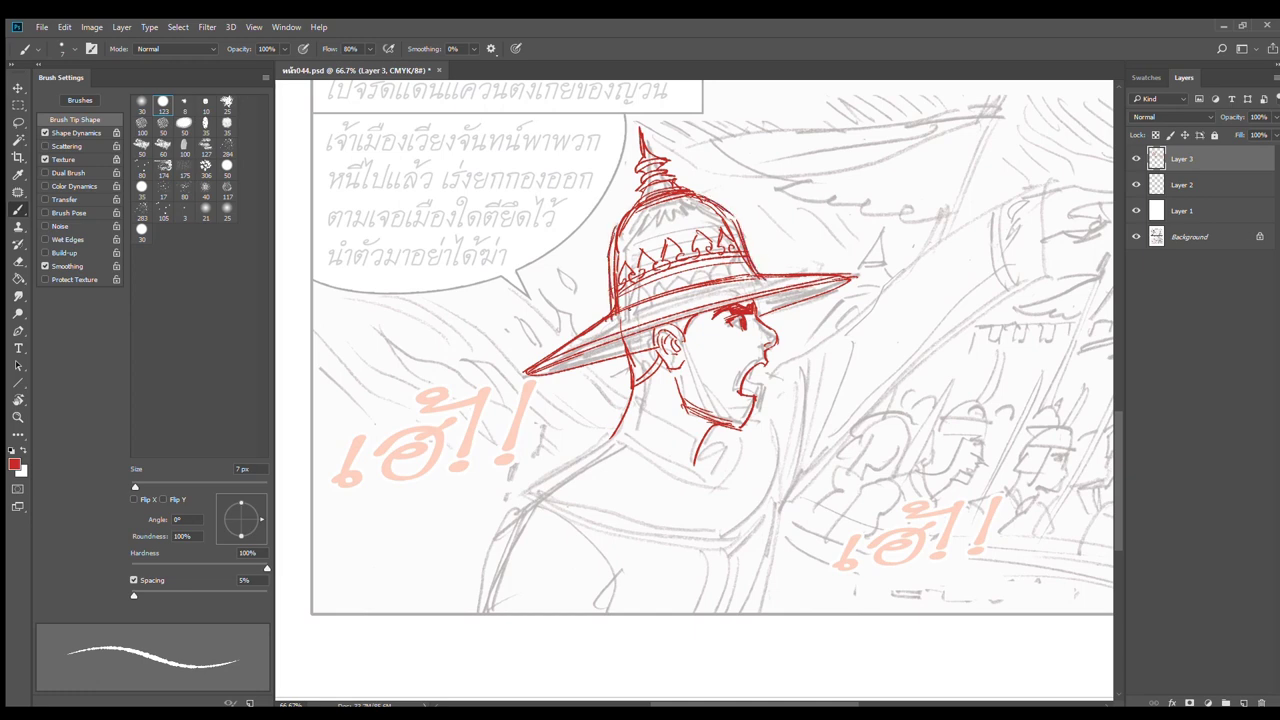
drag(610, 294, 611, 313)
Sketch the neck muscle lines running down from below the soldier's ear and jaw
key(e)
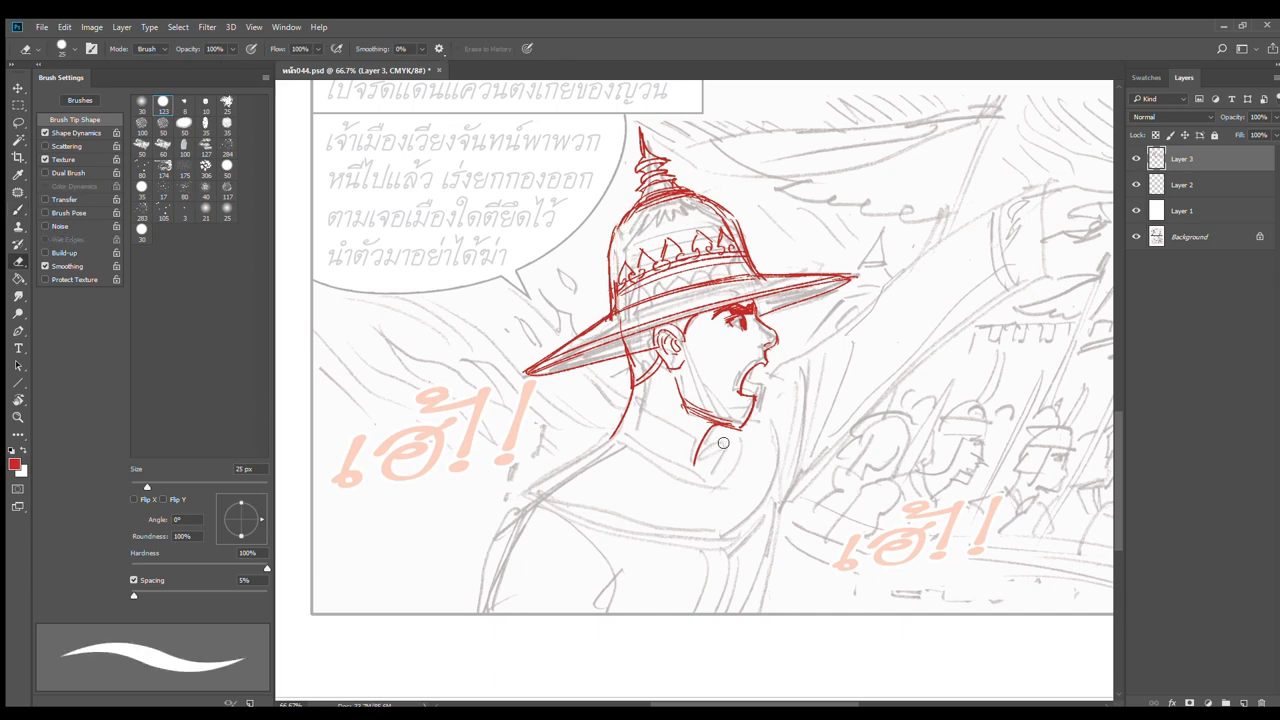
key(b)
mouse_move(745, 446)
mouse_down()
mouse_move(753, 390)
mouse_move(706, 398)
mouse_up()
mouse_move(683, 330)
mouse_down()
mouse_move(695, 380)
mouse_move(683, 376)
mouse_move(752, 378)
mouse_up()
drag(754, 314, 781, 283)
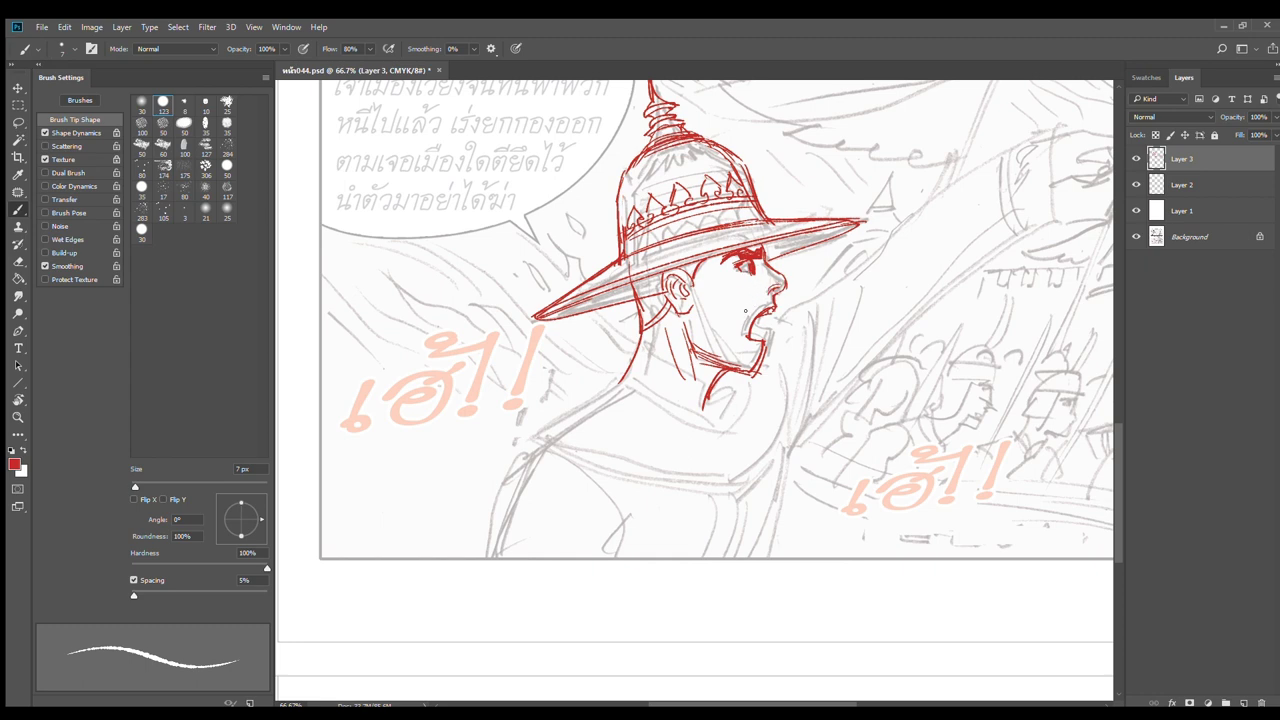
mouse_move(752, 302)
mouse_down()
mouse_move(742, 346)
mouse_move(758, 371)
mouse_up()
key(ctrl+z)
Draw the standing collar around the base of the neck with its front opening, and add crossing strokes on the neck
drag(628, 346, 714, 390)
drag(627, 352, 704, 389)
mouse_move(624, 349)
mouse_down()
mouse_move(616, 372)
mouse_move(702, 416)
mouse_move(721, 398)
mouse_up()
mouse_move(637, 331)
mouse_down()
mouse_move(629, 353)
mouse_move(686, 381)
mouse_up()
mouse_move(669, 315)
mouse_down()
mouse_move(674, 395)
mouse_move(697, 399)
mouse_move(684, 350)
mouse_move(688, 363)
mouse_move(660, 351)
mouse_move(712, 363)
mouse_up()
Draw the sloping back shoulder line and the shoulder cape's double lower hem, closing it with the front edge below the chin
mouse_move(643, 329)
mouse_down()
mouse_move(627, 363)
mouse_move(457, 489)
mouse_up()
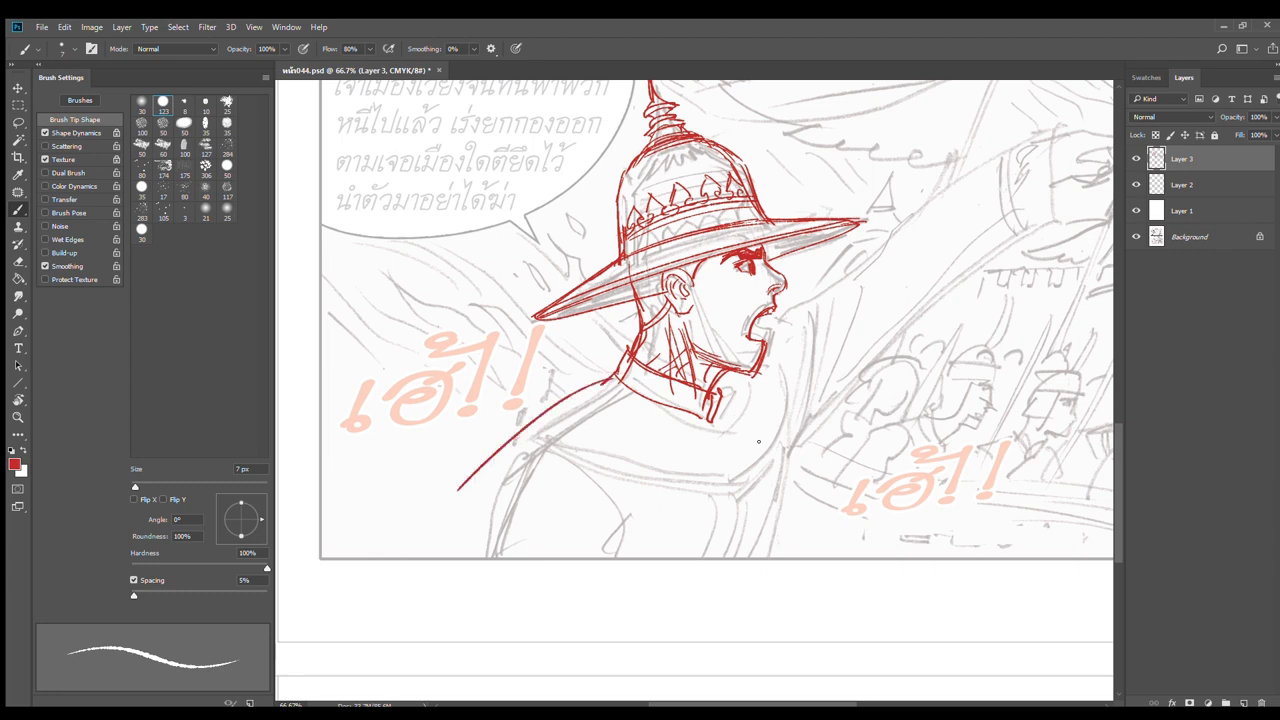
drag(758, 441, 607, 459)
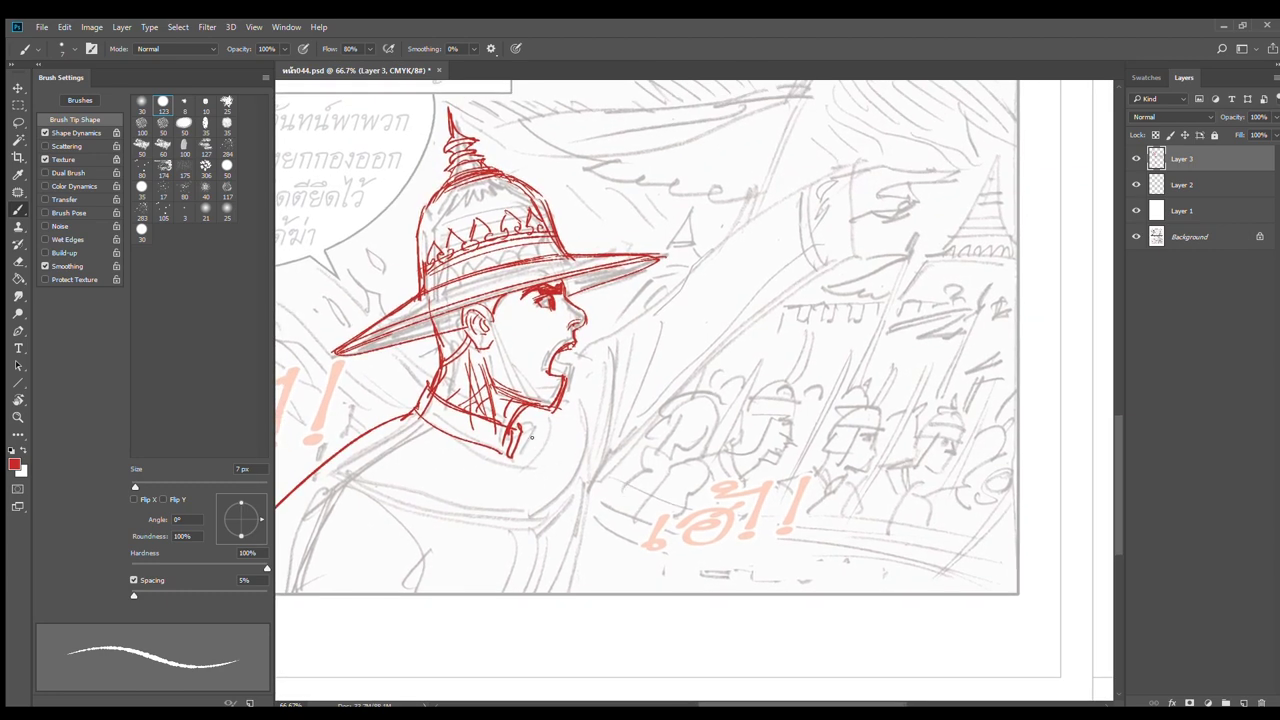
mouse_move(361, 472)
mouse_down()
mouse_move(456, 415)
mouse_move(426, 434)
mouse_move(615, 488)
mouse_up()
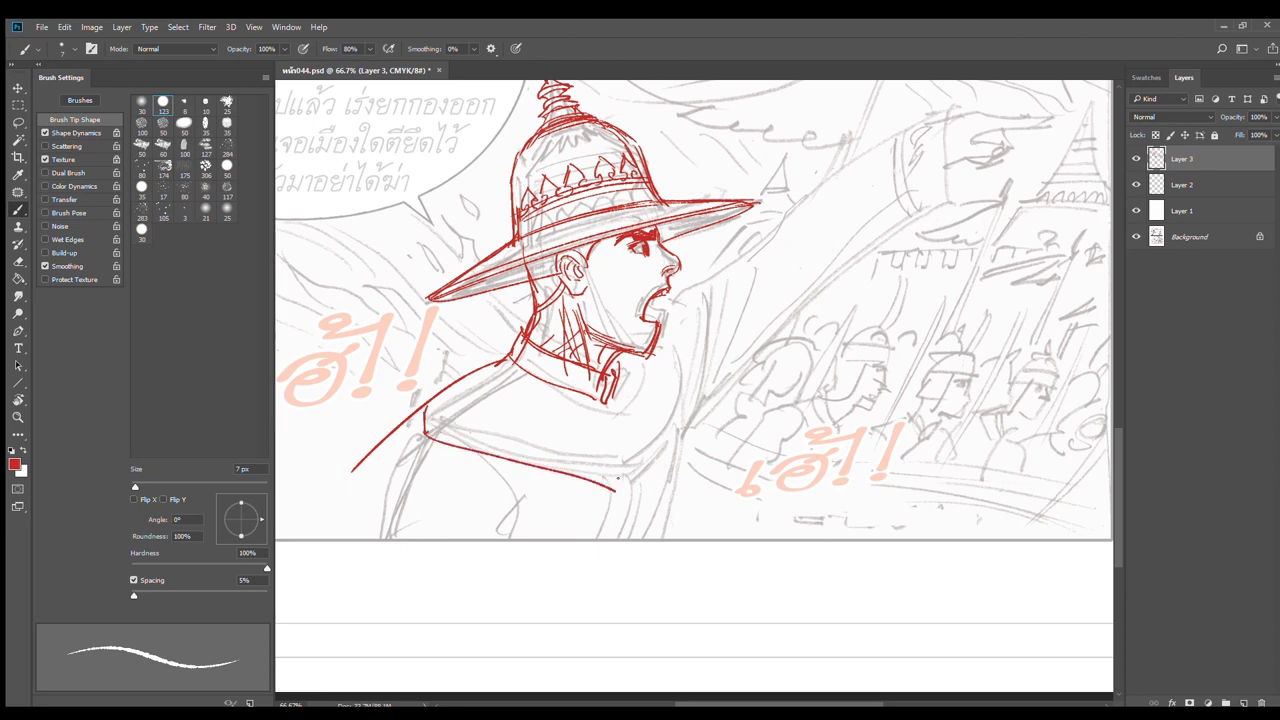
mouse_move(433, 404)
mouse_down()
mouse_move(430, 432)
mouse_move(640, 498)
mouse_up()
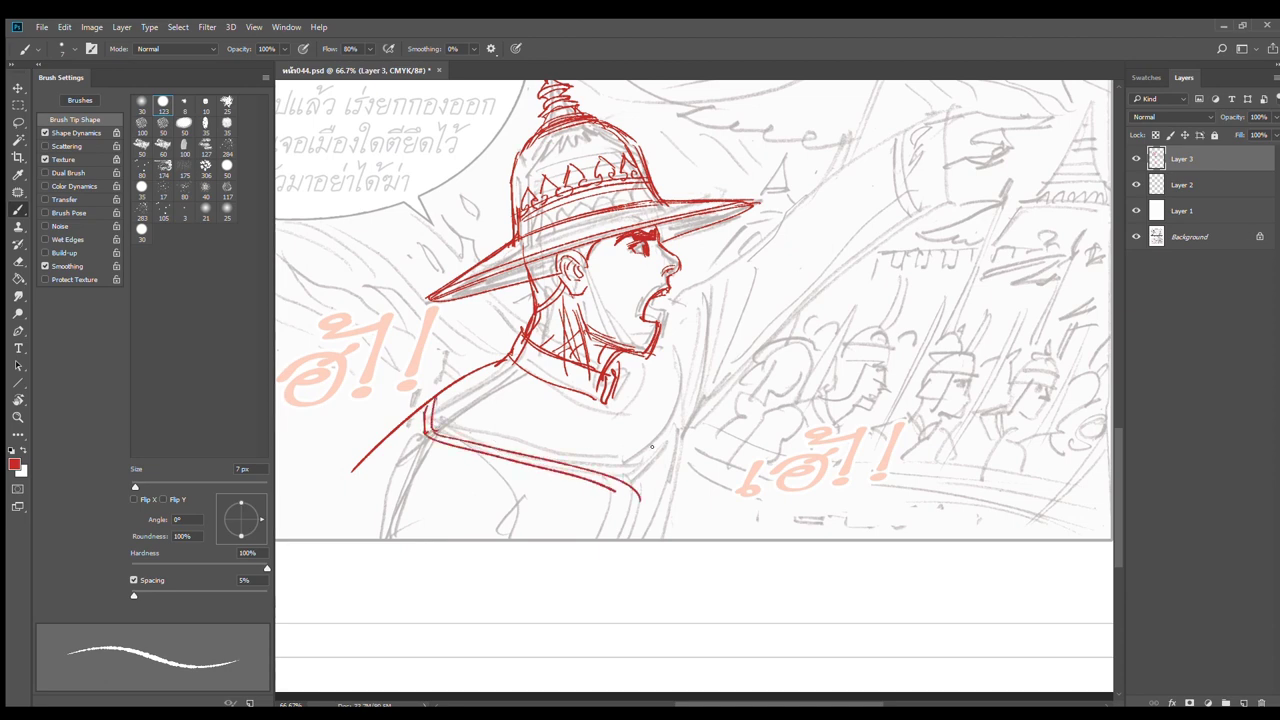
mouse_move(668, 336)
mouse_down()
mouse_move(677, 358)
mouse_move(640, 490)
mouse_up()
mouse_move(662, 347)
mouse_down()
mouse_move(678, 380)
mouse_move(642, 488)
mouse_move(626, 492)
mouse_up()
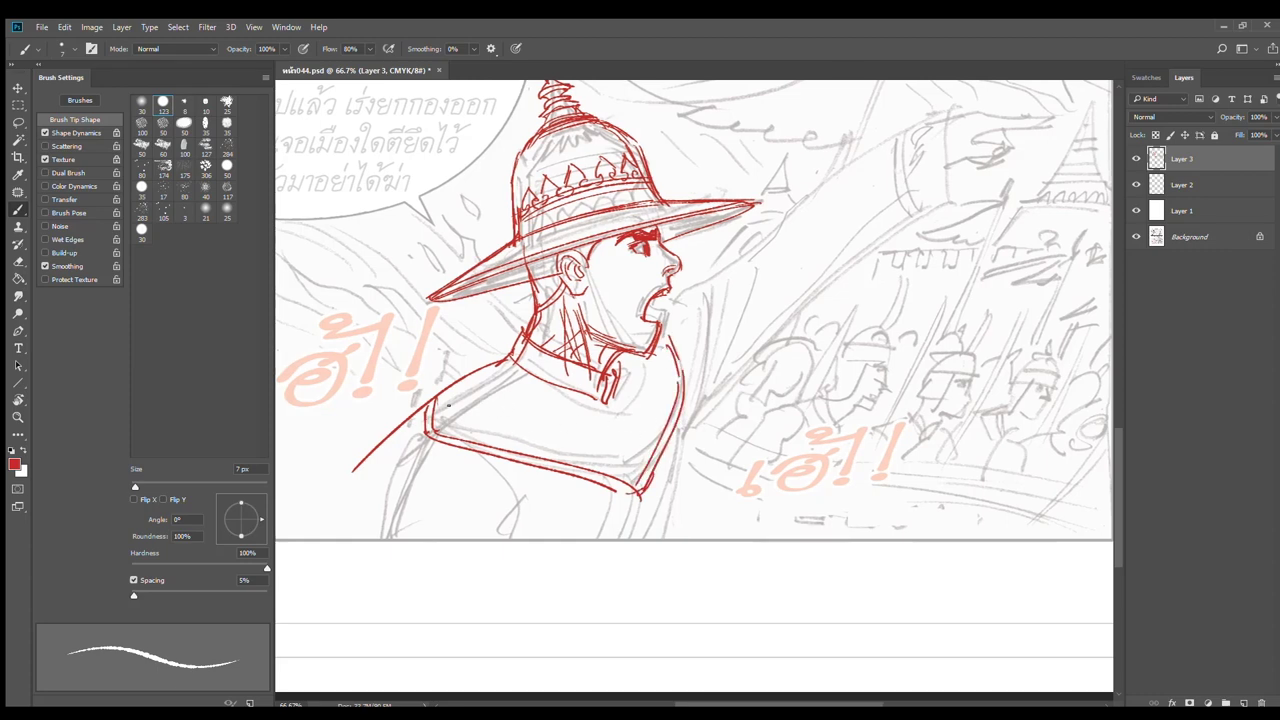
Add the cape's inner shoulder edge, the front closure line, the torso contour and sleeve folds at the front shoulder
drag(437, 419, 516, 373)
drag(610, 411, 628, 471)
mouse_move(698, 429)
mouse_down()
mouse_move(715, 388)
mouse_move(658, 553)
mouse_up()
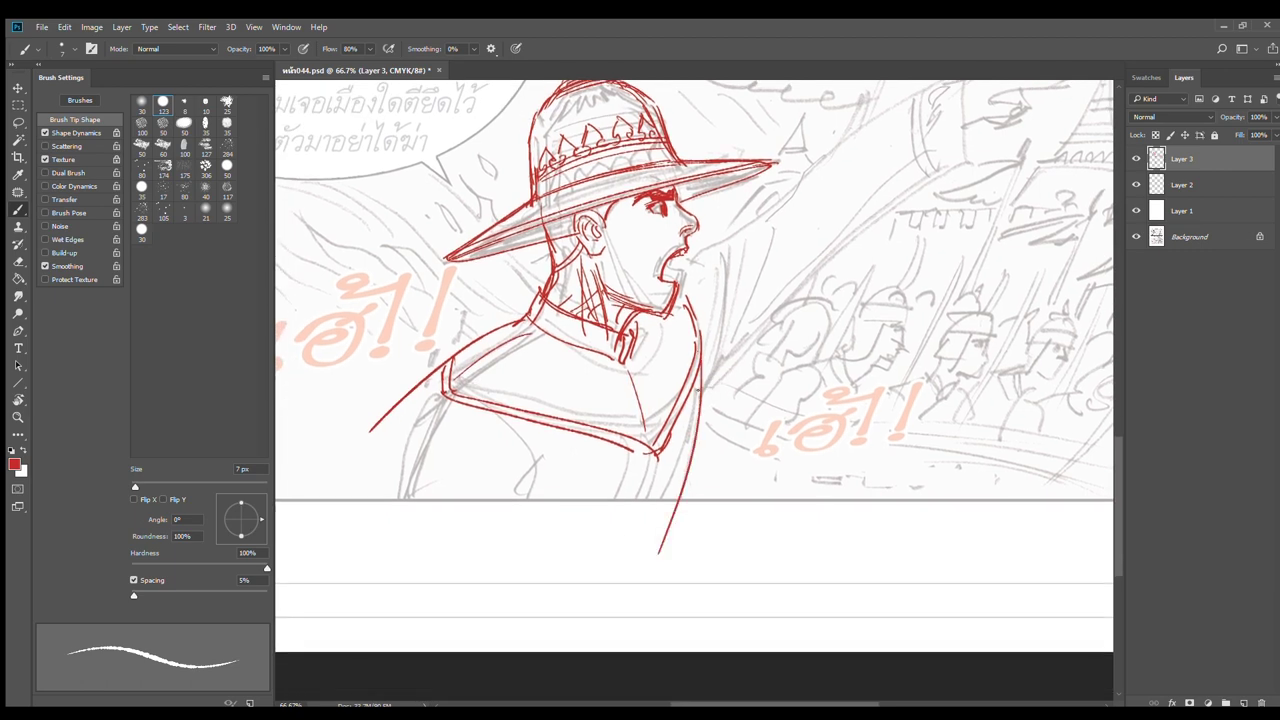
mouse_move(716, 267)
mouse_down()
mouse_move(701, 395)
mouse_move(703, 384)
mouse_up()
Outline the soldier's raised, outstretched arm with its lower and upper sleeve contours and the curved sleeve opening at the wrist
mouse_move(727, 255)
mouse_down()
mouse_move(708, 385)
mouse_move(786, 298)
mouse_move(608, 357)
mouse_up()
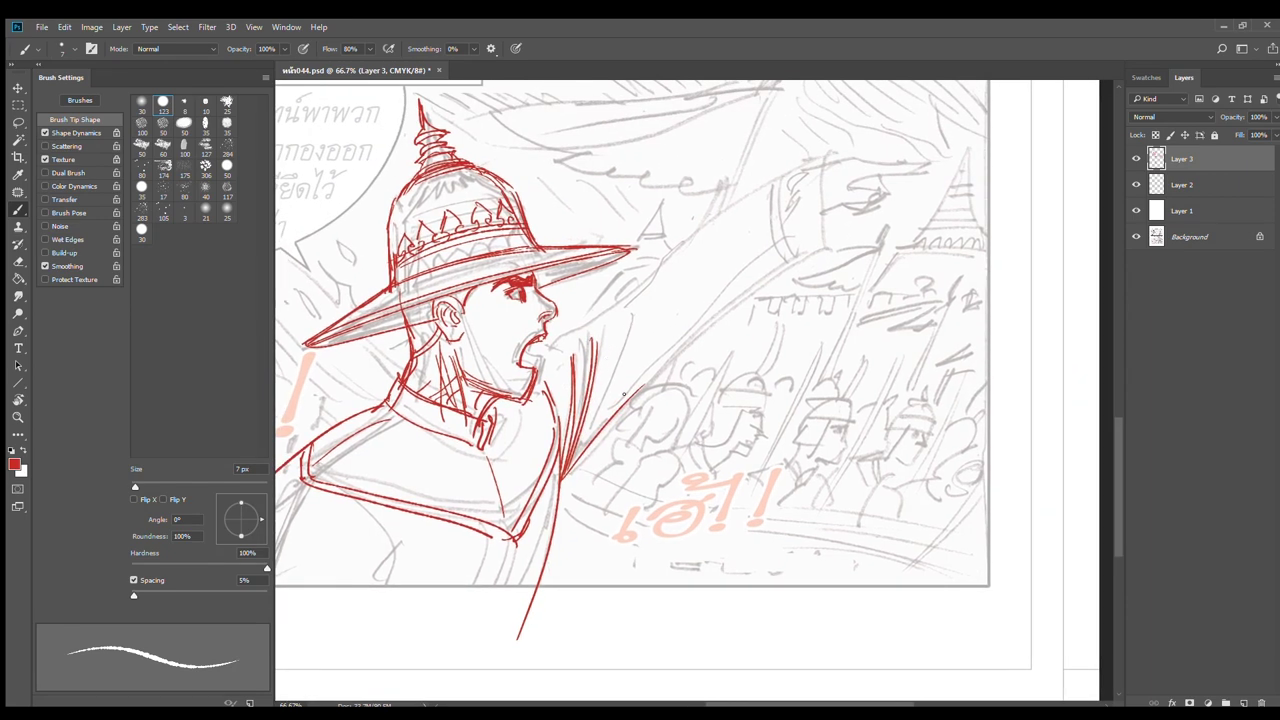
drag(578, 456, 758, 290)
drag(698, 330, 802, 255)
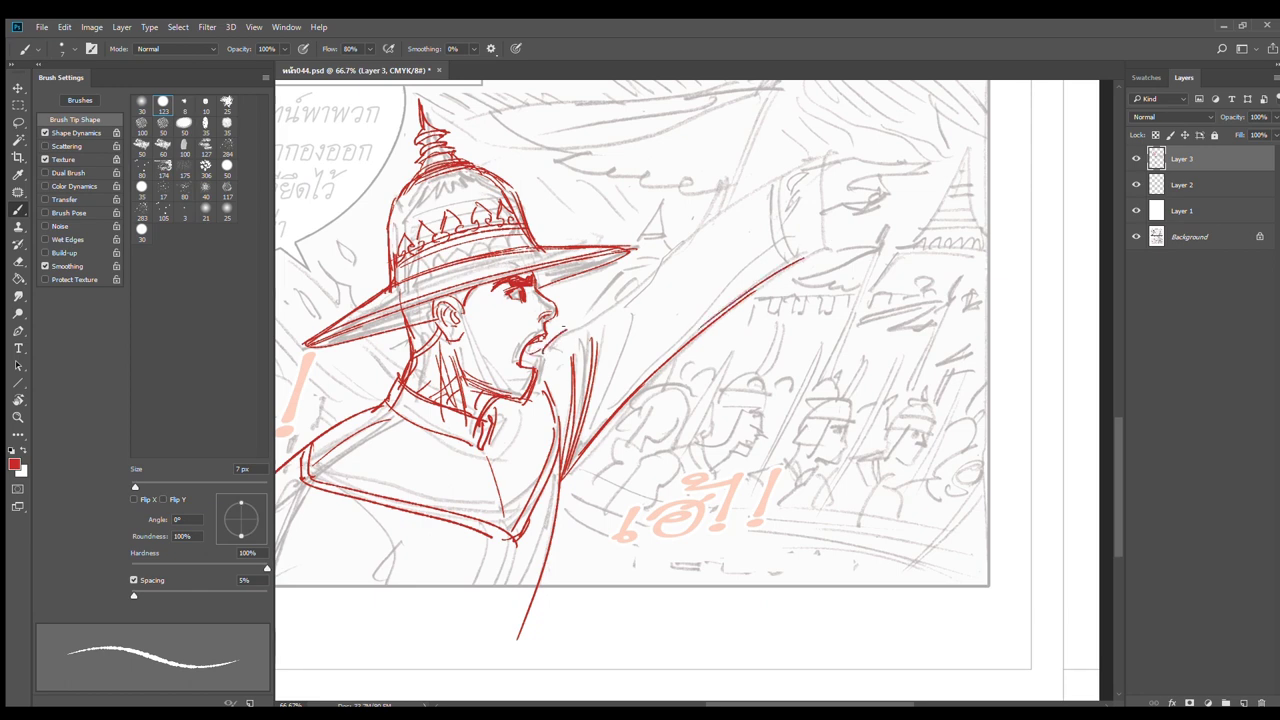
mouse_move(550, 338)
mouse_down()
mouse_move(645, 275)
mouse_move(638, 294)
mouse_move(784, 176)
mouse_up()
mouse_move(660, 268)
mouse_down()
mouse_move(808, 162)
mouse_move(803, 258)
mouse_up()
drag(792, 166, 790, 258)
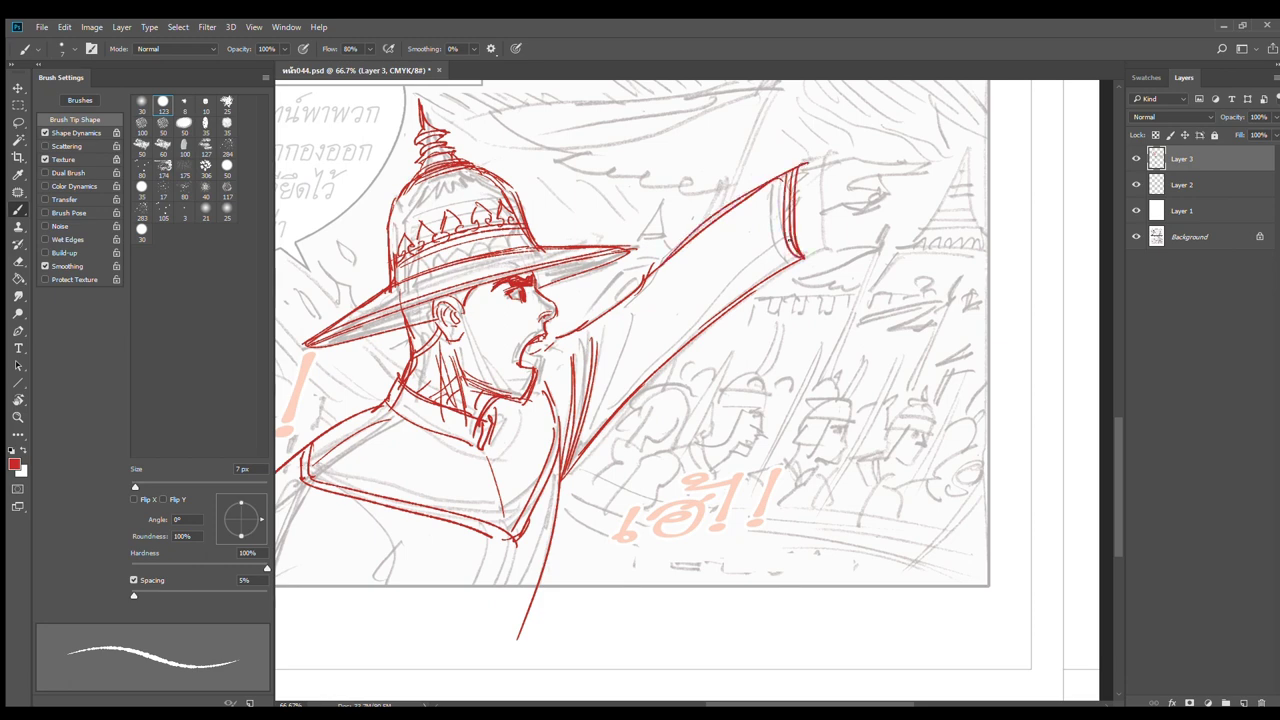
Draw the curved cuff edge on the forearm and a curved band around the upper sleeve
drag(748, 194, 768, 272)
drag(738, 200, 766, 282)
mouse_move(616, 316)
mouse_down()
mouse_move(600, 410)
mouse_move(680, 352)
mouse_up()
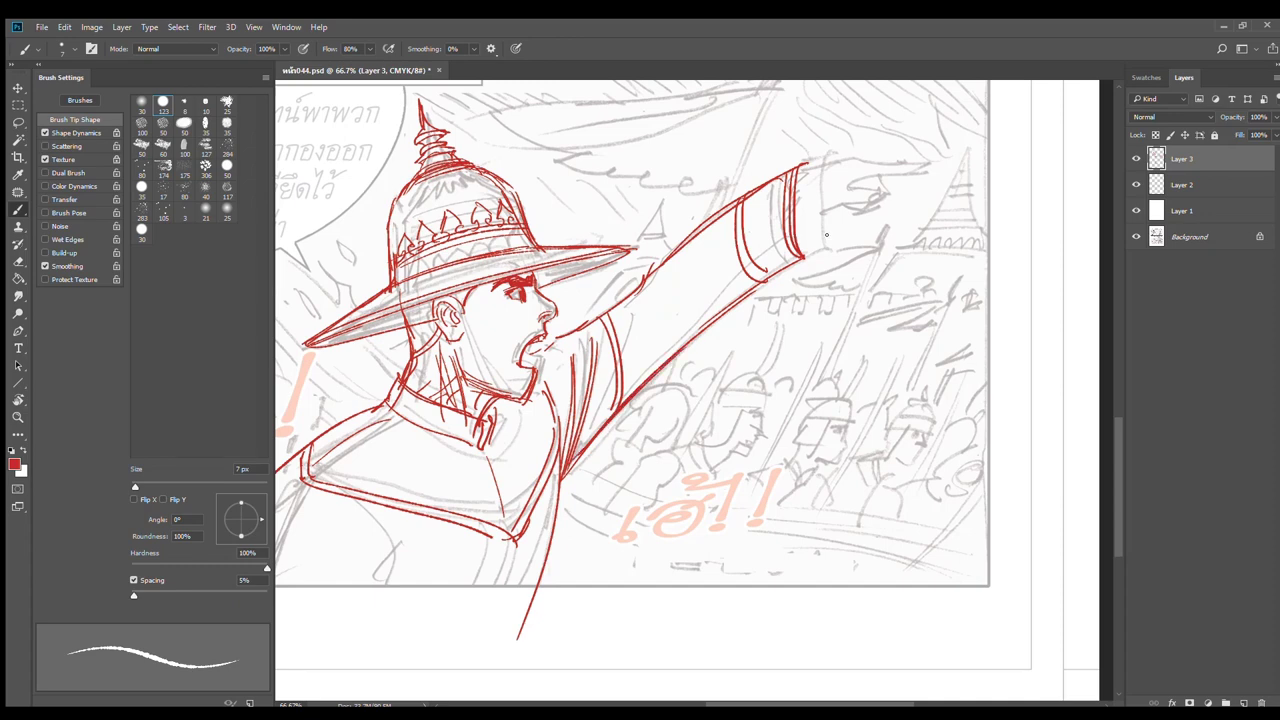
Sketch the outstretched hand beyond the cuff with an extended index finger and thumb, reworking the finger's upper contour
mouse_move(797, 213)
mouse_down()
mouse_move(884, 198)
mouse_move(874, 186)
mouse_move(887, 192)
mouse_move(872, 200)
mouse_move(872, 166)
mouse_move(855, 156)
mouse_move(934, 164)
mouse_up()
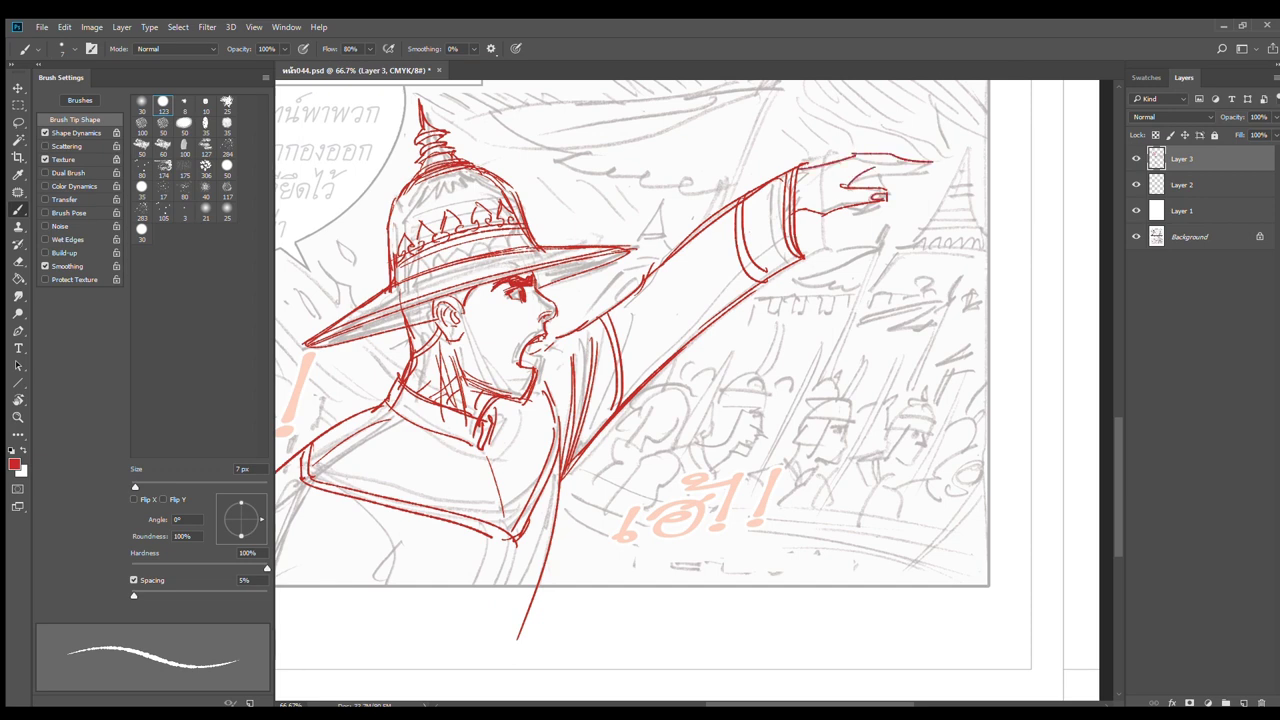
key(ctrl+z)
mouse_move(851, 153)
mouse_down()
mouse_move(929, 166)
mouse_move(879, 163)
mouse_up()
mouse_move(855, 153)
mouse_down()
mouse_move(886, 162)
mouse_move(884, 143)
mouse_move(906, 145)
mouse_up()
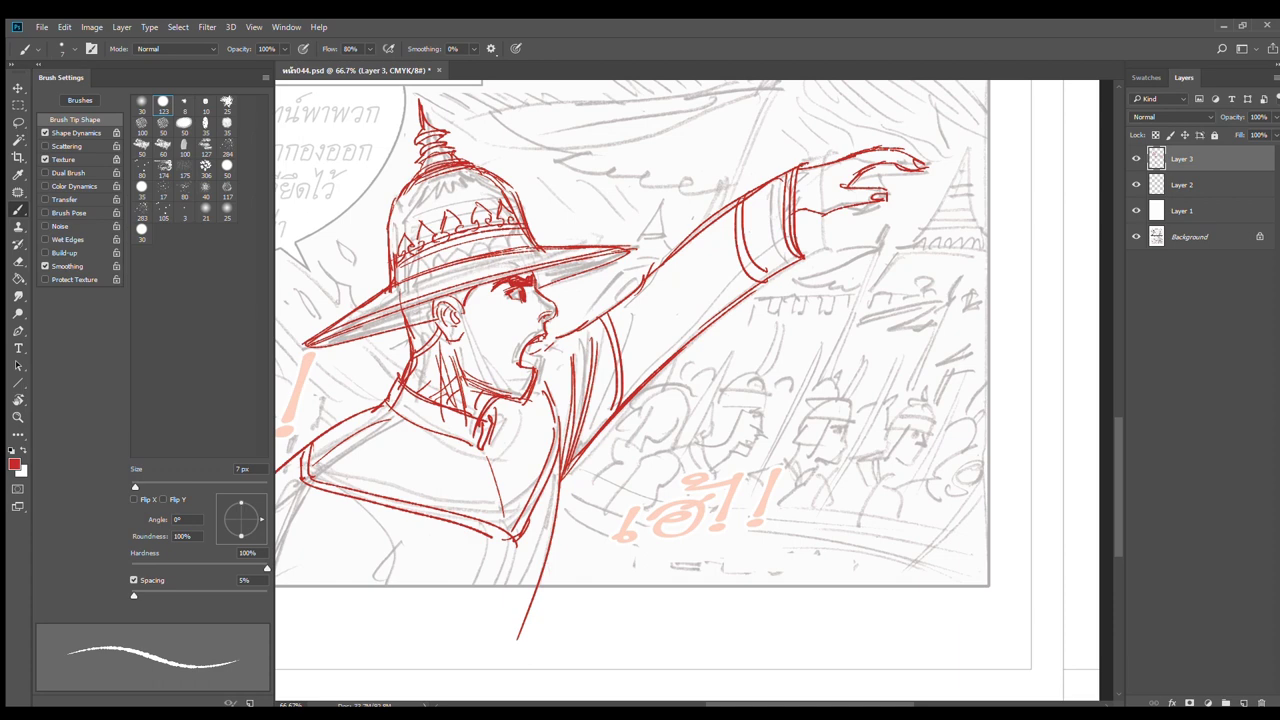
mouse_move(778, 179)
mouse_down()
mouse_move(836, 157)
mouse_move(833, 173)
mouse_up()
Erase the lower fingers of the outstretched hand and redraw them curled beneath the index finger
key(e)
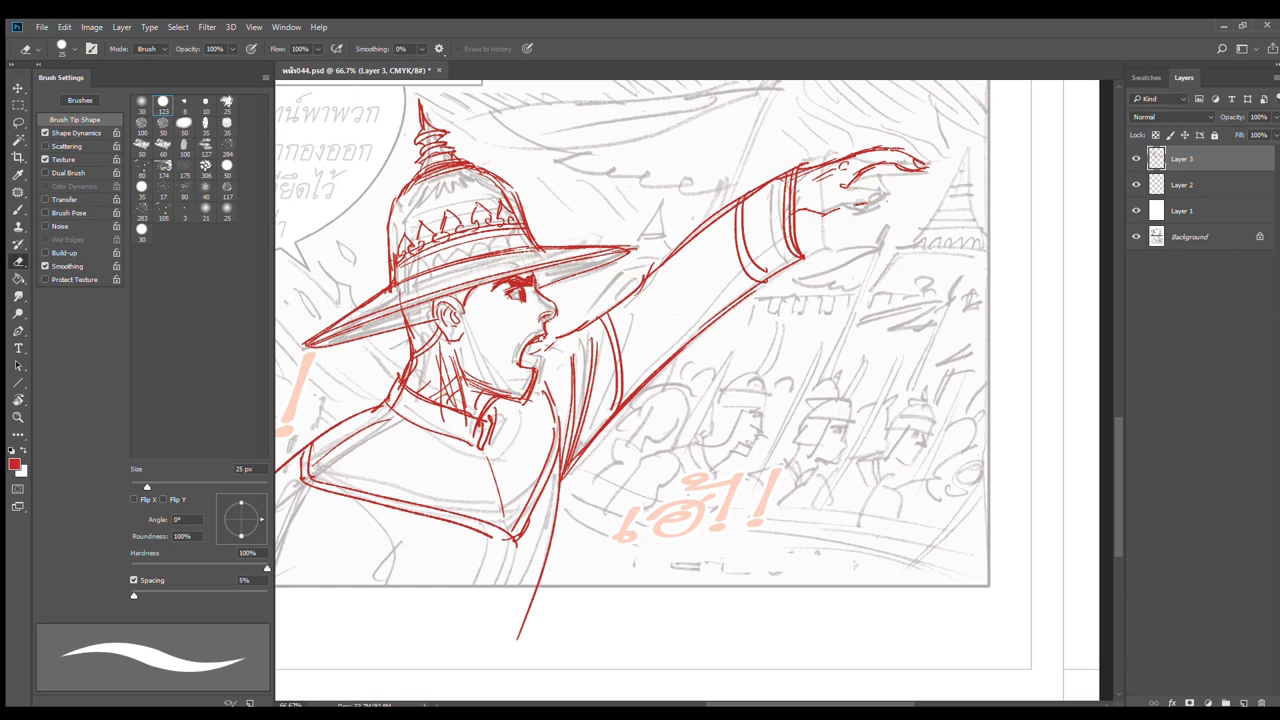
key(b)
mouse_move(858, 184)
mouse_down()
mouse_move(848, 195)
mouse_move(860, 210)
mouse_move(883, 189)
mouse_move(886, 203)
mouse_up()
mouse_move(887, 203)
mouse_down()
mouse_move(862, 213)
mouse_move(876, 166)
mouse_move(902, 149)
mouse_move(896, 181)
mouse_up()
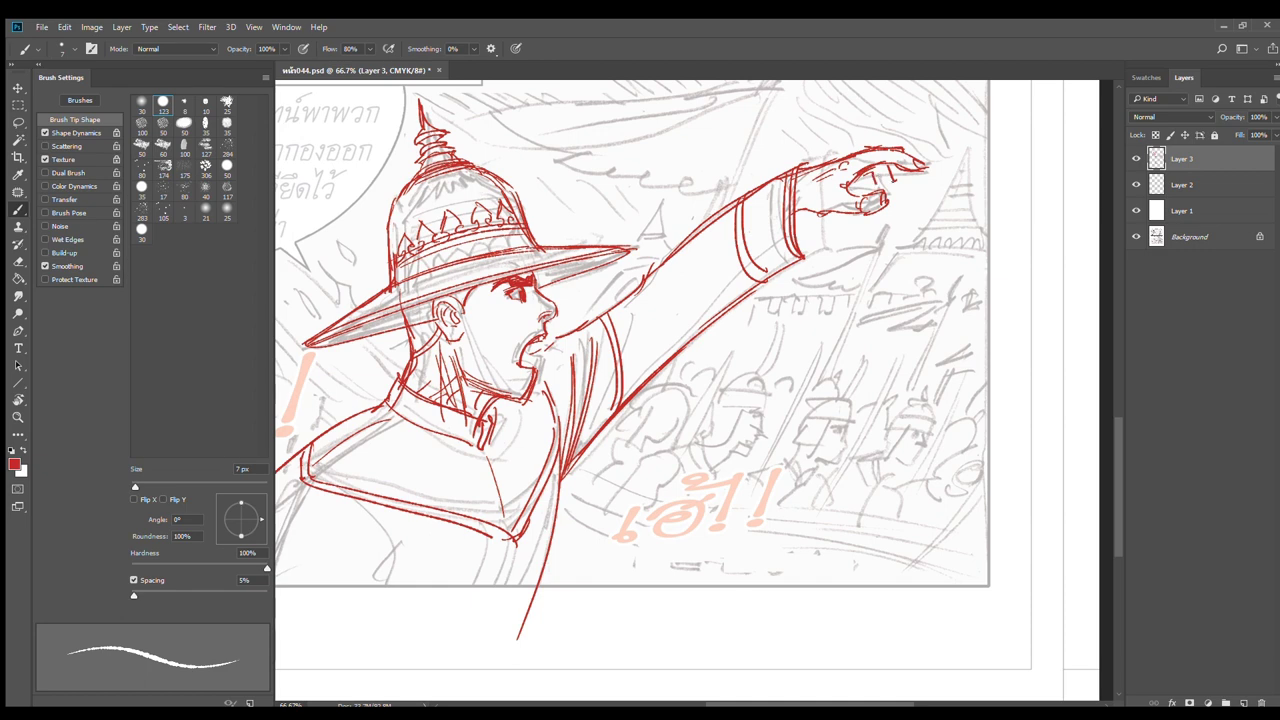
mouse_move(884, 181)
mouse_down()
mouse_move(904, 183)
mouse_move(888, 206)
mouse_move(860, 211)
mouse_move(885, 197)
mouse_up()
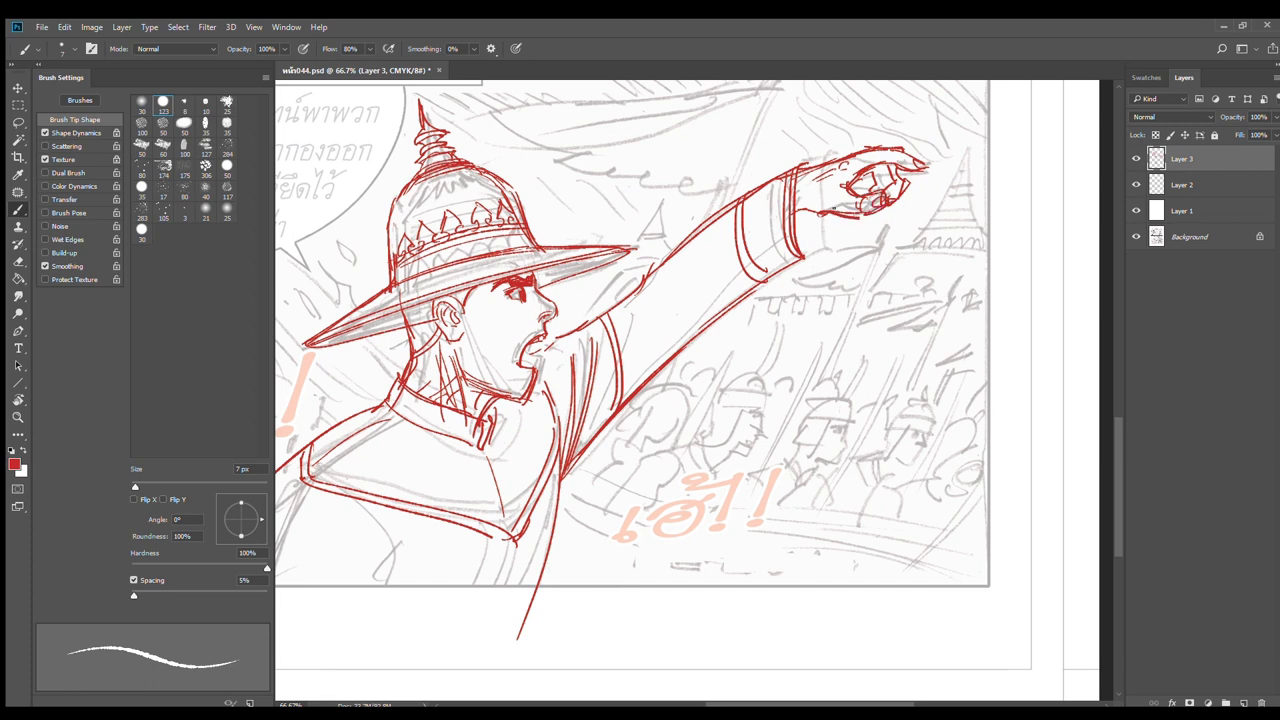
Erase the outstretched hand beyond the sleeve cuff
key(e)
mouse_move(900, 192)
mouse_down()
mouse_move(910, 165)
mouse_move(850, 180)
mouse_move(890, 145)
mouse_move(830, 160)
mouse_move(860, 205)
mouse_move(855, 230)
mouse_move(808, 209)
mouse_up()
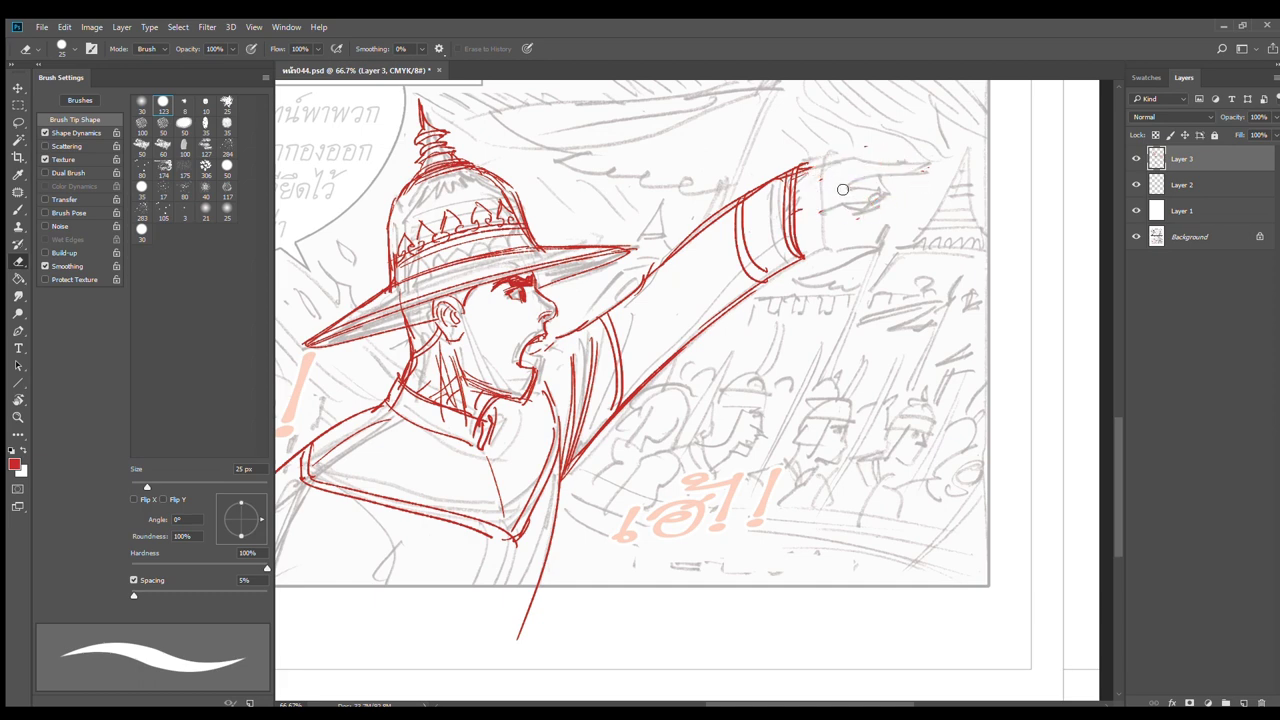
key(b)
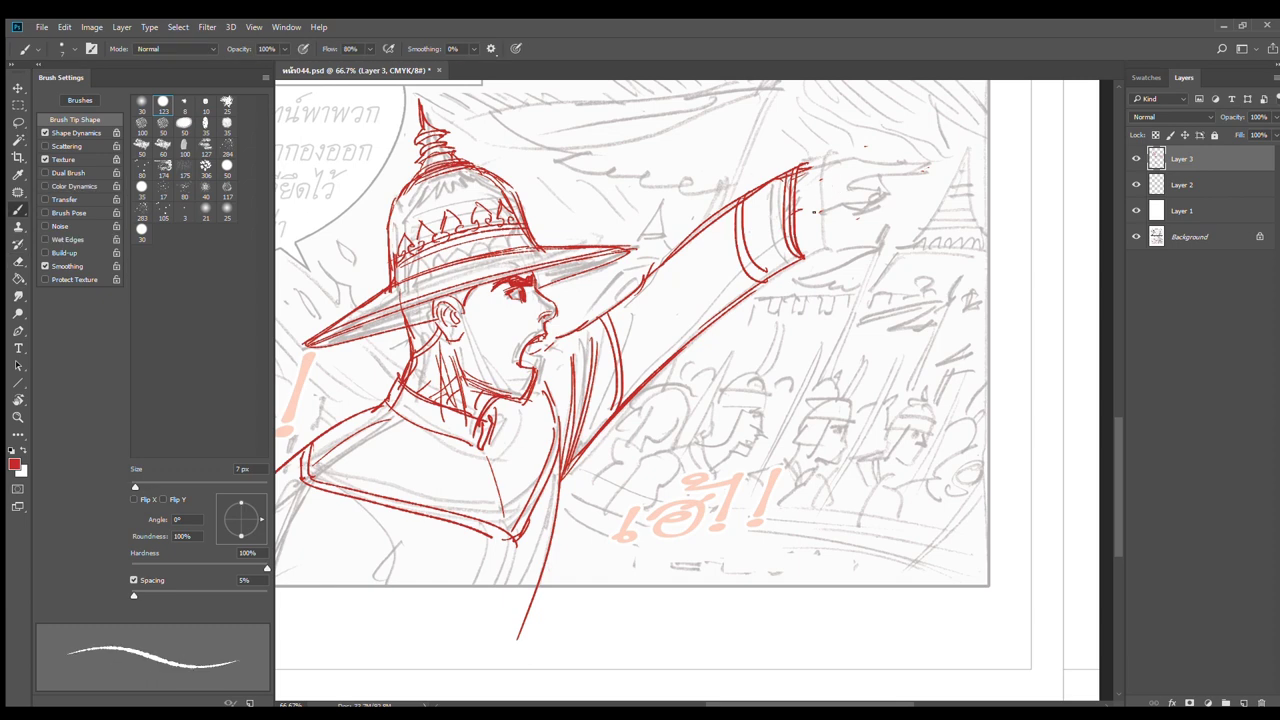
Redraw the hand from the cuff with a straight pointing index finger, curled fingers and a rounded palm edge
drag(818, 211, 872, 198)
drag(800, 168, 850, 153)
key(ctrl+z)
mouse_move(800, 172)
mouse_down()
mouse_move(880, 173)
mouse_move(850, 206)
mouse_move(871, 200)
mouse_move(808, 215)
mouse_move(808, 200)
mouse_move(827, 212)
mouse_move(823, 233)
mouse_move(880, 208)
mouse_up()
key(e)
key(b)
key(ctrl+z)
mouse_move(801, 206)
mouse_down()
mouse_move(822, 230)
mouse_move(858, 234)
mouse_move(876, 224)
mouse_move(850, 222)
mouse_move(862, 196)
mouse_move(910, 172)
mouse_move(894, 188)
mouse_up()
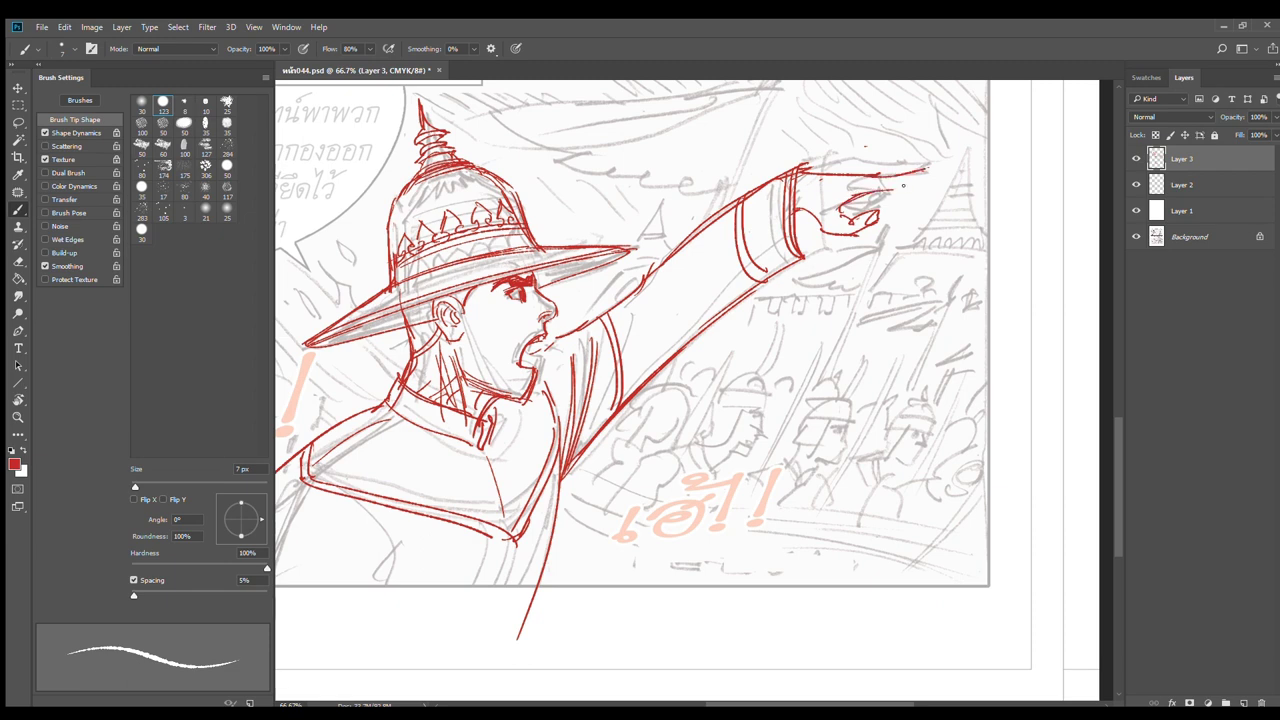
Try another contour for the back of the hand, and erase the redrawn hand up to the cuff
mouse_move(800, 180)
mouse_down()
mouse_move(884, 157)
mouse_move(868, 196)
mouse_move(811, 216)
mouse_move(814, 173)
mouse_move(893, 187)
mouse_move(945, 173)
mouse_move(867, 156)
mouse_up()
key(e)
key(b)
key(e)
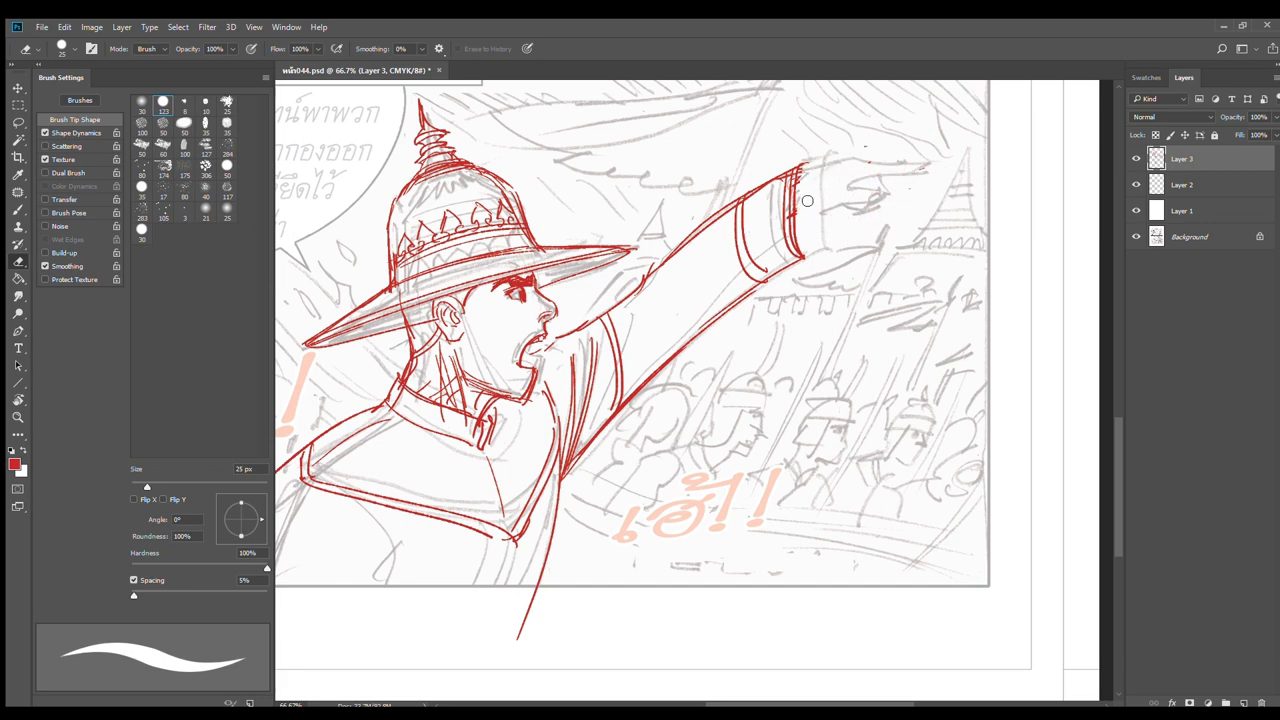
key(b)
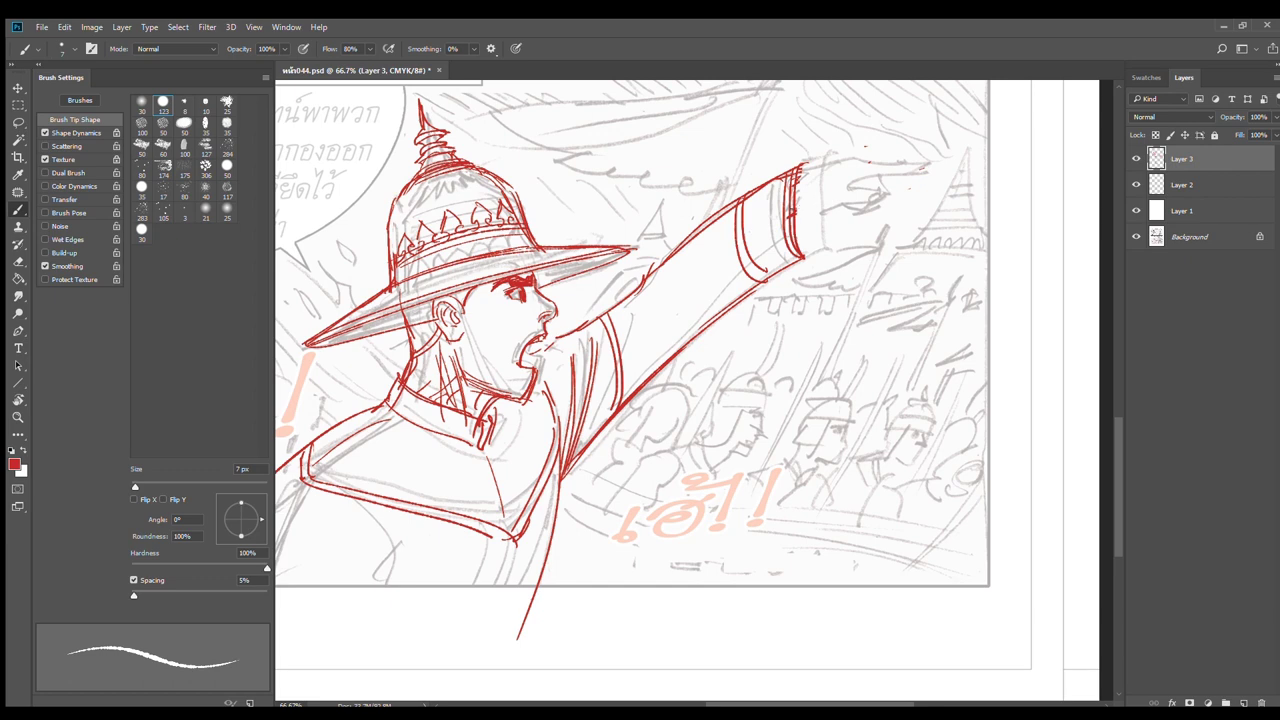
Try redrawing the hand beyond the cuff with a raised back contour and curled fingers
mouse_move(797, 211)
mouse_down()
mouse_move(824, 198)
mouse_move(815, 161)
mouse_move(828, 144)
mouse_move(814, 122)
mouse_move(891, 119)
mouse_up()
key(ctrl+z)
key(ctrl+z)
key(ctrl+z)
drag(805, 166, 831, 118)
mouse_move(827, 202)
mouse_down()
mouse_move(849, 161)
mouse_move(842, 192)
mouse_move(858, 177)
mouse_move(866, 160)
mouse_move(843, 167)
mouse_move(866, 158)
mouse_move(848, 174)
mouse_move(852, 150)
mouse_move(874, 174)
mouse_move(842, 170)
mouse_move(866, 108)
mouse_up()
key(ctrl+z)
key(ctrl+z)
key(e)
key(b)
key(ctrl+z)
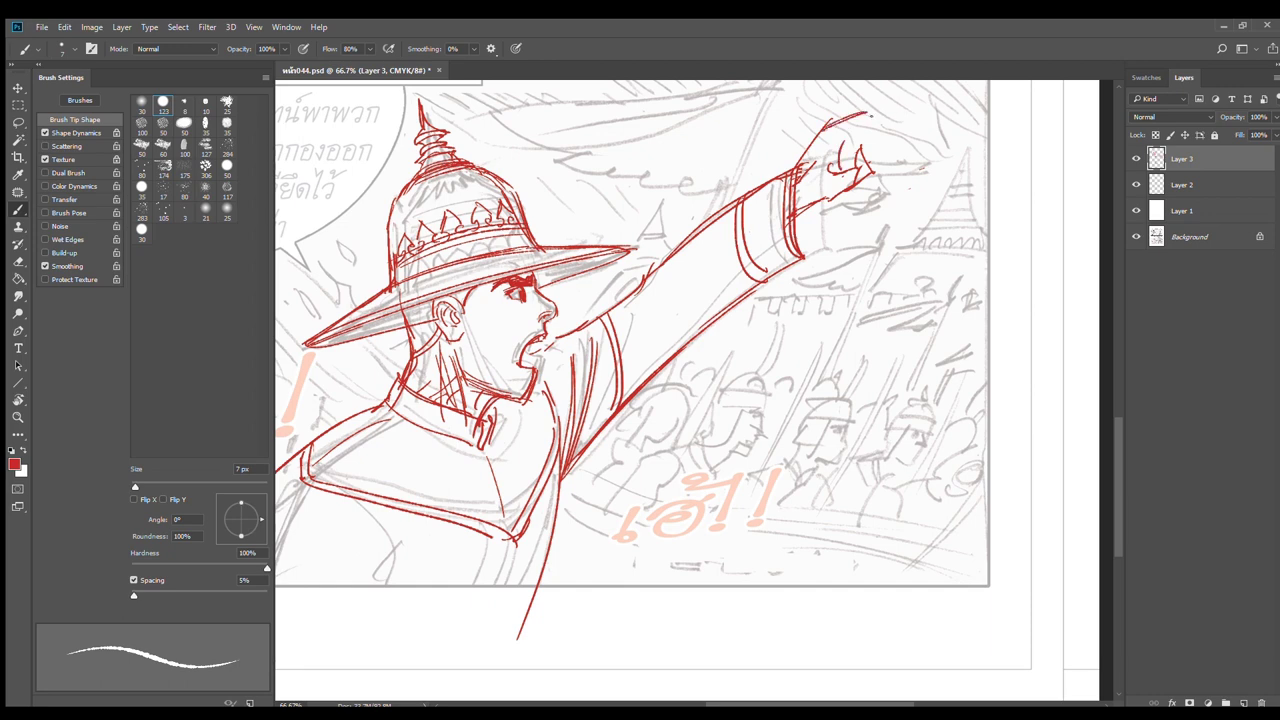
Try adding an extended index finger, a steeper wrist line from the cuff and extra finger lines
mouse_move(864, 112)
mouse_down()
mouse_move(901, 128)
mouse_move(859, 136)
mouse_up()
key(e)
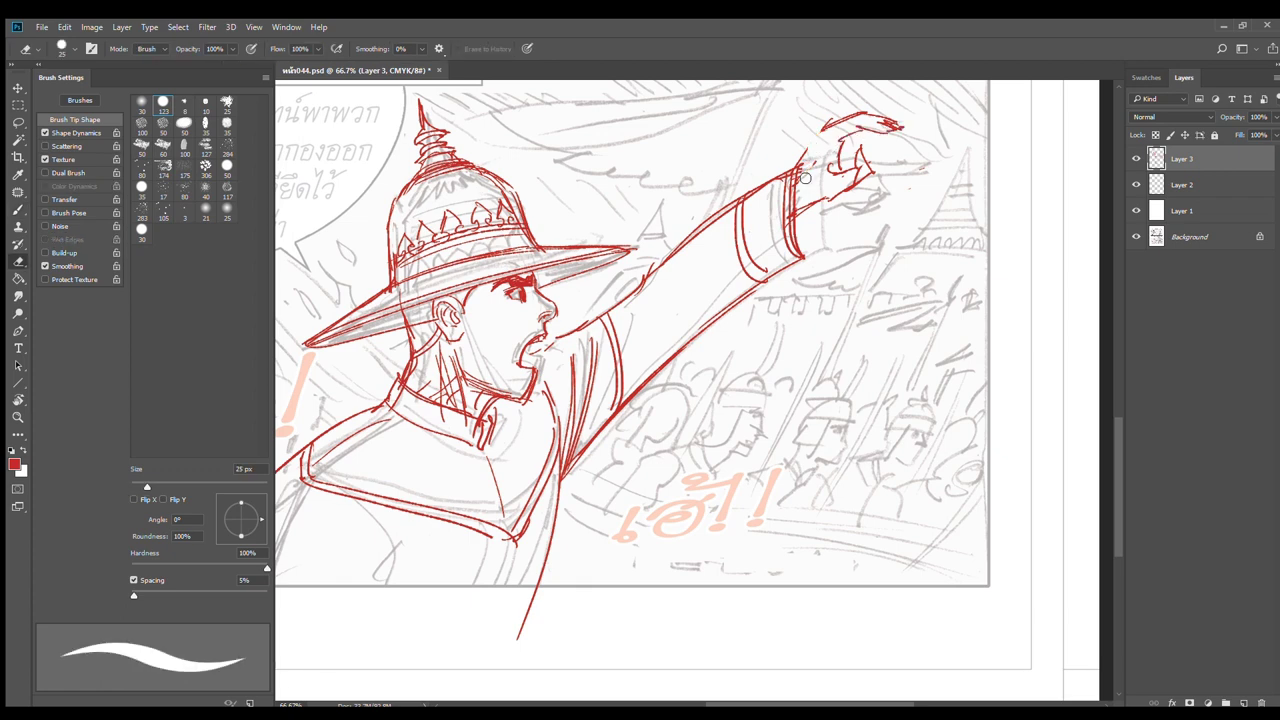
key(b)
drag(808, 128, 798, 200)
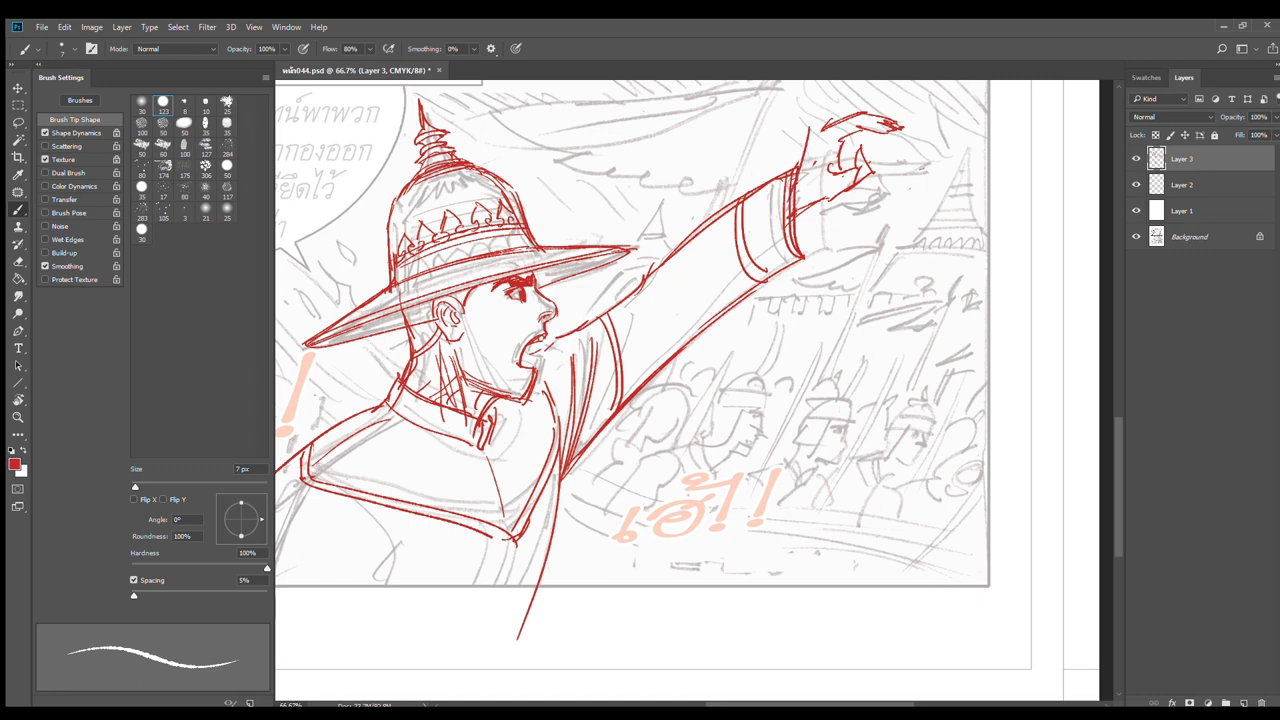
mouse_move(810, 132)
mouse_down()
mouse_move(836, 116)
mouse_move(855, 146)
mouse_move(836, 178)
mouse_up()
mouse_move(860, 131)
mouse_down()
mouse_move(870, 163)
mouse_move(841, 170)
mouse_move(863, 169)
mouse_move(893, 140)
mouse_move(824, 200)
mouse_move(848, 160)
mouse_move(857, 172)
mouse_move(848, 160)
mouse_move(860, 168)
mouse_move(871, 150)
mouse_move(876, 173)
mouse_move(859, 157)
mouse_move(860, 176)
mouse_move(836, 193)
mouse_move(864, 172)
mouse_move(852, 160)
mouse_move(838, 170)
mouse_move(830, 152)
mouse_move(865, 184)
mouse_up()
Try the hand with the index finger pointing diagonally upward, and erase it back to the cuff
key(e)
key(b)
key(e)
key(b)
key(e)
mouse_move(887, 133)
mouse_down()
mouse_move(878, 120)
mouse_move(868, 131)
mouse_move(870, 119)
mouse_move(901, 116)
mouse_move(900, 91)
mouse_move(866, 126)
mouse_up()
key(b)
key(ctrl+z)
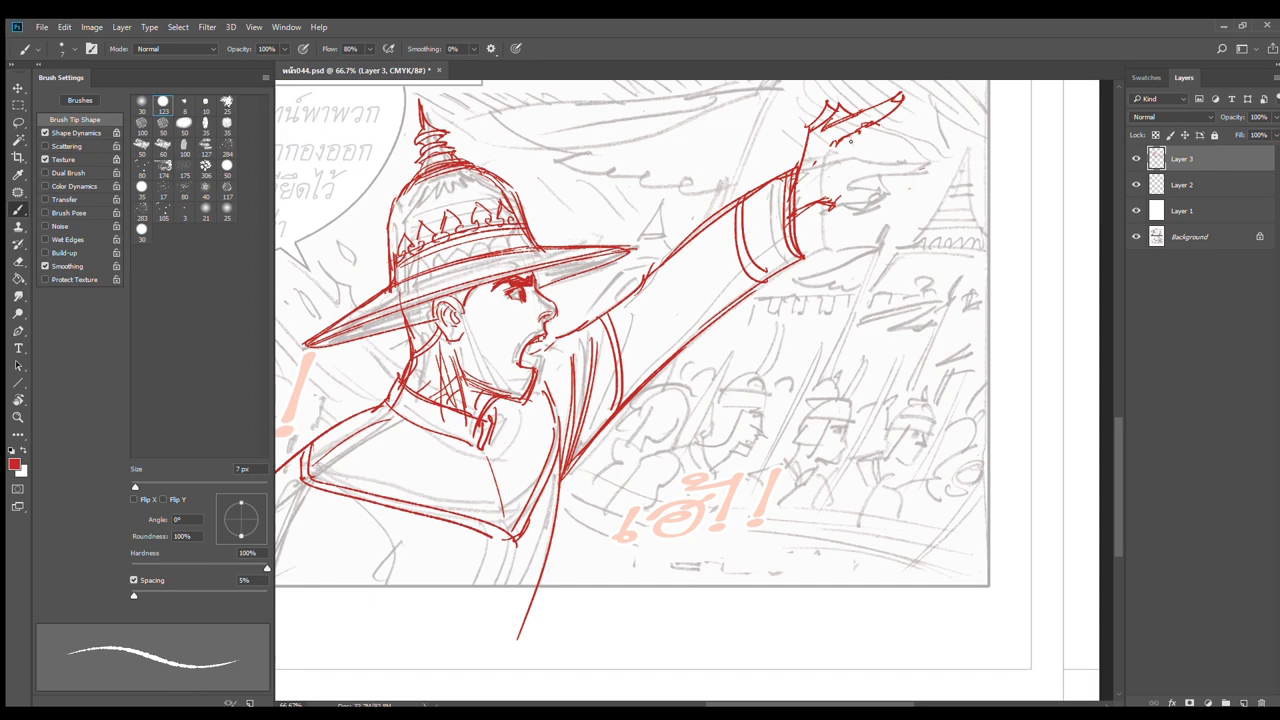
mouse_move(873, 152)
mouse_down()
mouse_move(828, 192)
mouse_move(865, 139)
mouse_move(781, 187)
mouse_move(790, 150)
mouse_move(773, 153)
mouse_move(757, 264)
mouse_move(800, 245)
mouse_move(768, 245)
mouse_move(759, 163)
mouse_move(837, 193)
mouse_move(779, 206)
mouse_move(807, 203)
mouse_up()
key(e)
Redraw the hand from the cuff with a nearly horizontal pointing index finger and curled lower fingers
key(b)
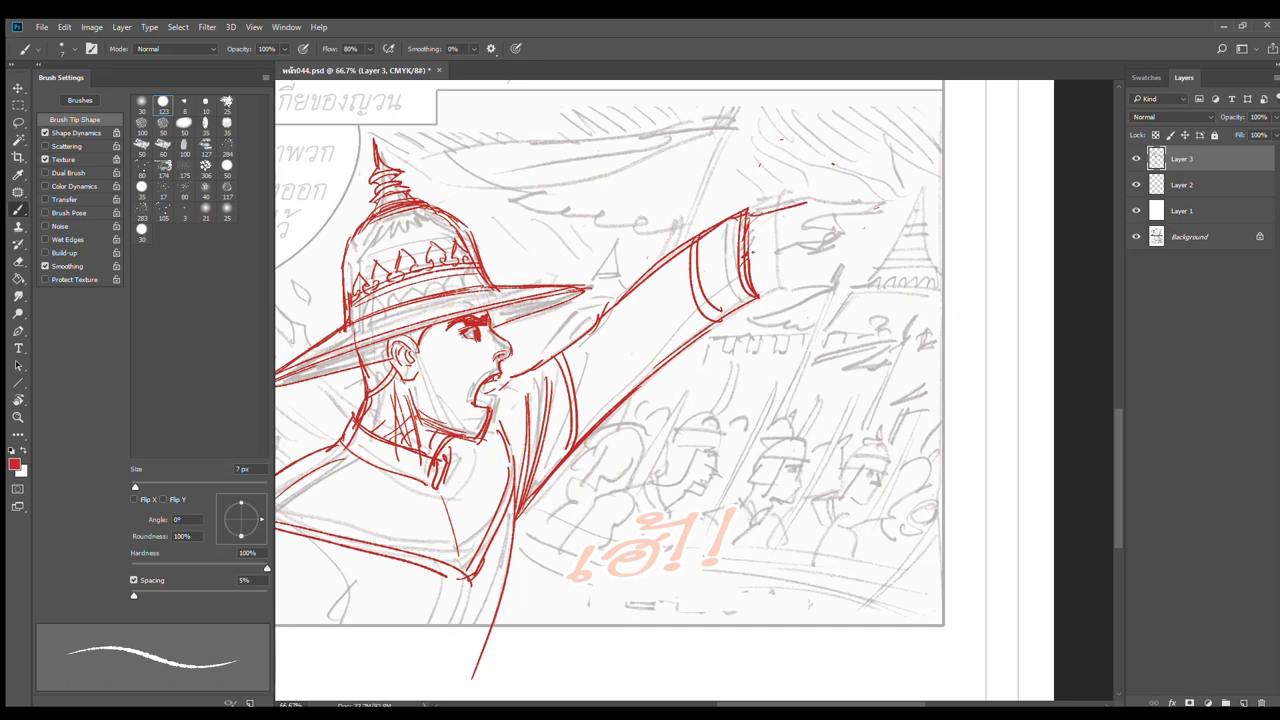
mouse_move(745, 257)
mouse_down()
mouse_move(828, 229)
mouse_move(841, 239)
mouse_move(820, 242)
mouse_move(848, 198)
mouse_move(874, 190)
mouse_move(850, 210)
mouse_move(876, 206)
mouse_up()
mouse_move(796, 206)
mouse_down()
mouse_move(746, 220)
mouse_move(756, 305)
mouse_up()
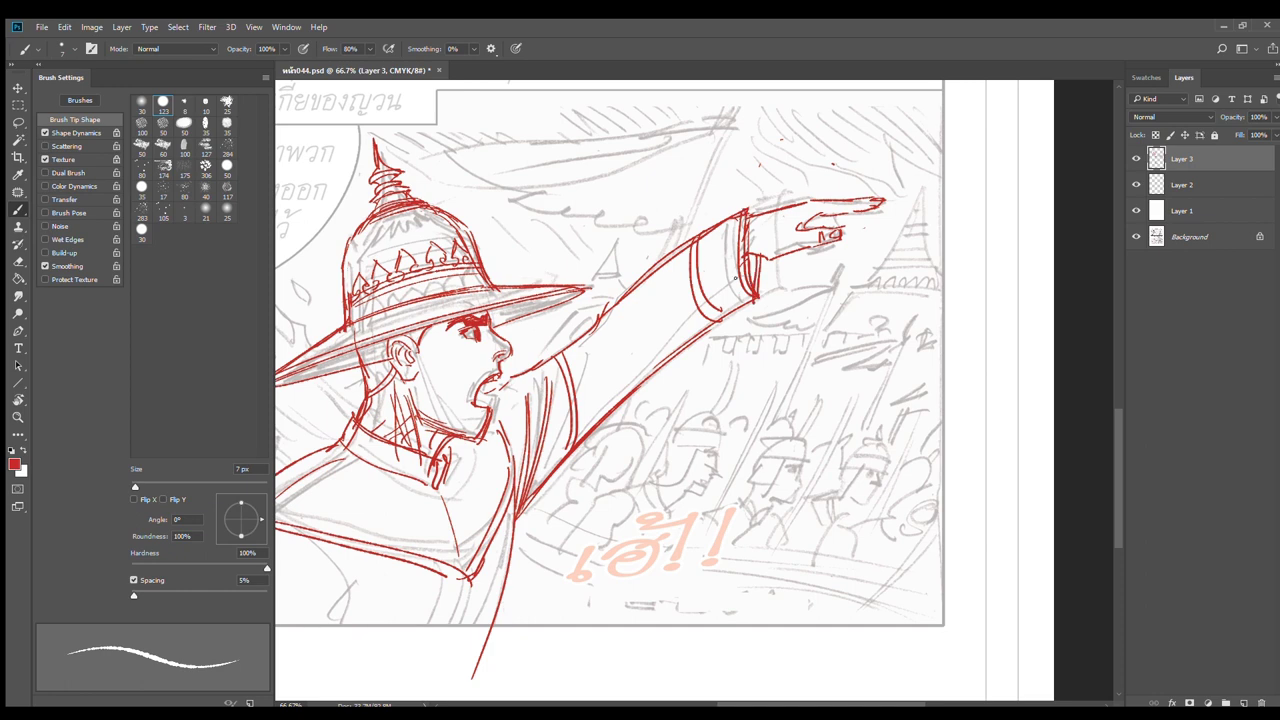
drag(694, 391, 779, 277)
mouse_move(723, 184)
mouse_down()
mouse_move(672, 311)
mouse_move(690, 293)
mouse_up()
Draw the soldier's lowered upper arm below the cape with its outer edge, armhole curve, sleeve band and folds
key(ctrl+minus)
scroll(729, 271, down, 3)
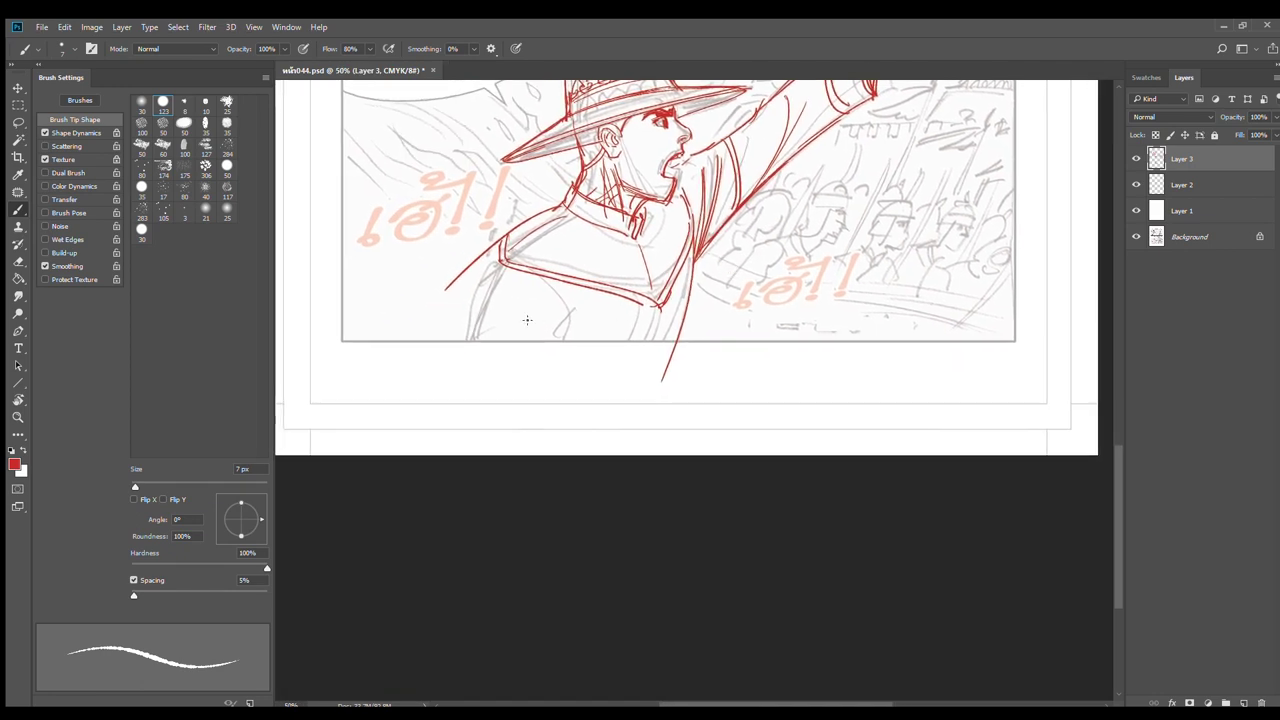
drag(450, 291, 395, 372)
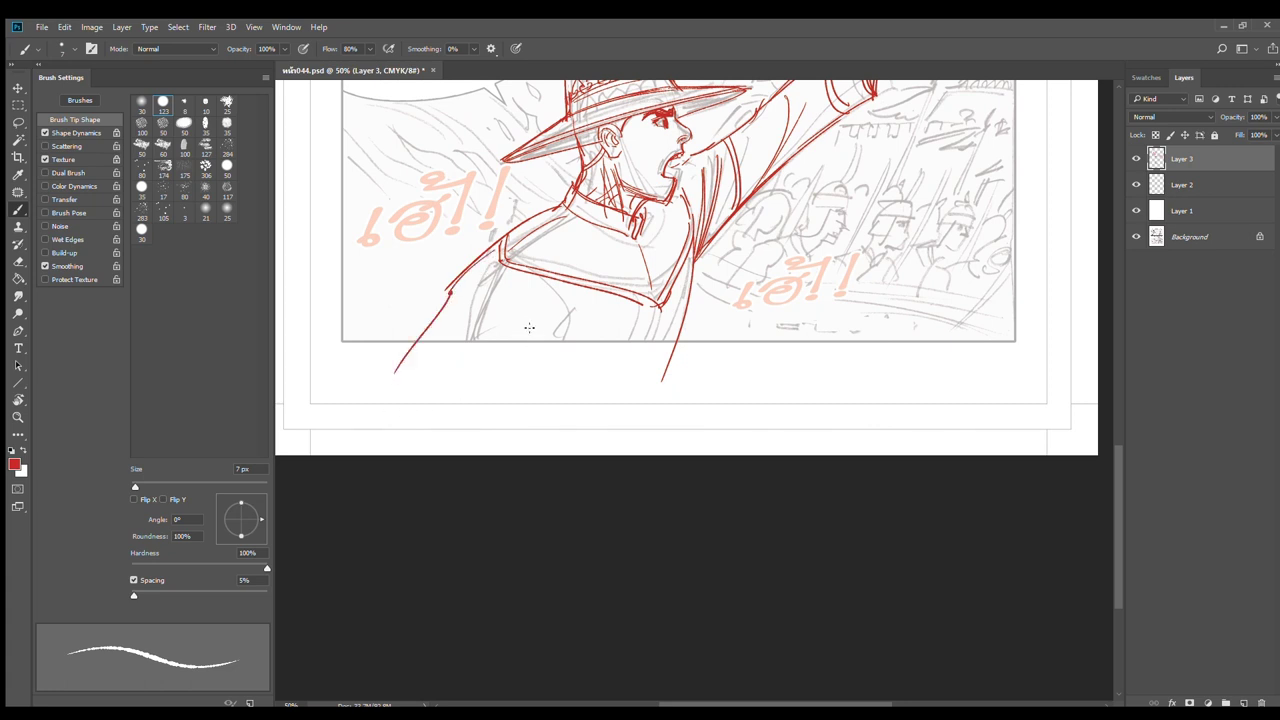
mouse_move(538, 300)
mouse_down()
mouse_move(550, 334)
mouse_move(445, 410)
mouse_up()
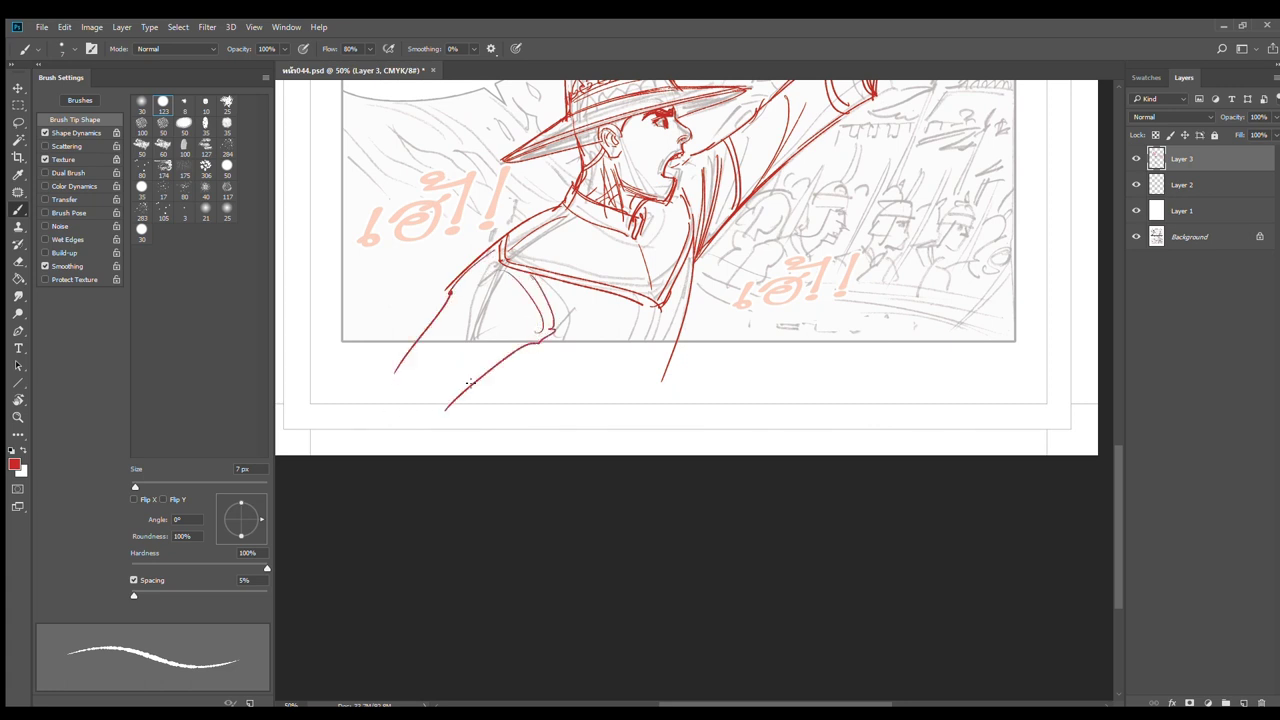
mouse_move(544, 342)
mouse_down()
mouse_move(427, 331)
mouse_move(445, 320)
mouse_up()
mouse_move(520, 346)
mouse_down()
mouse_move(417, 370)
mouse_move(440, 381)
mouse_up()
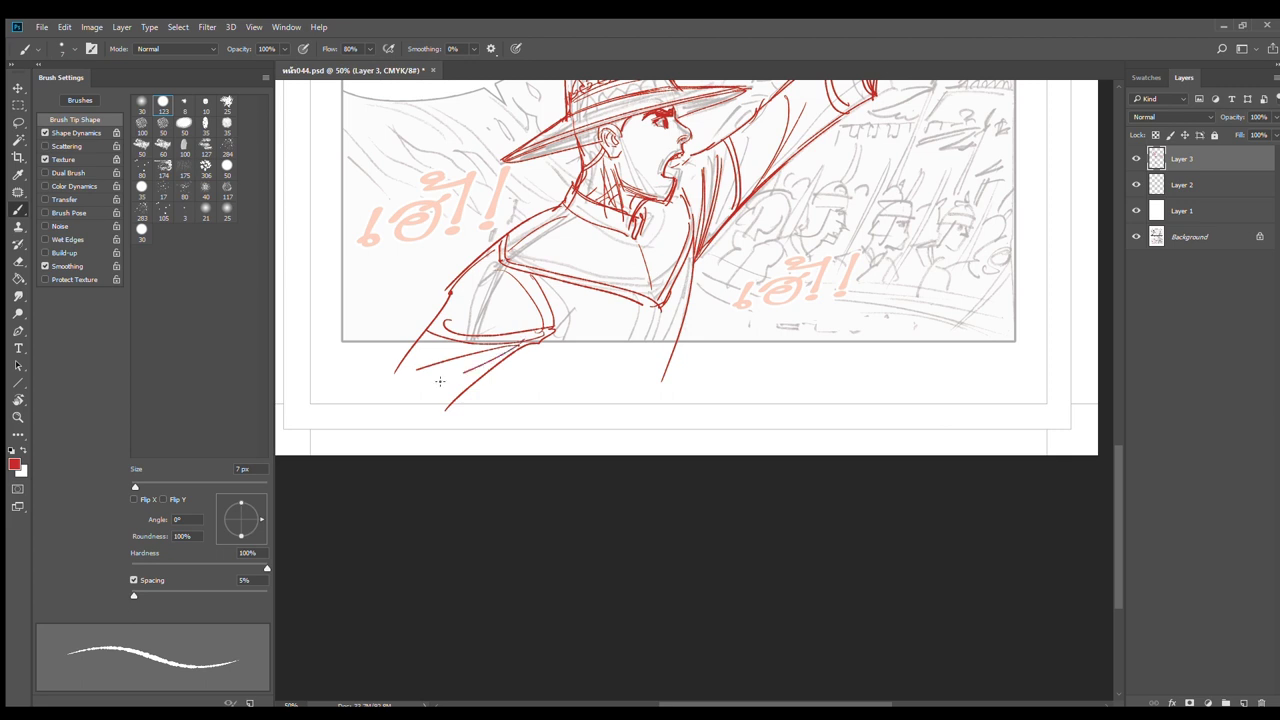
drag(515, 352, 452, 418)
Extend the lowered arm past the elbow to the page's bottom edge, with creases at the elbow bend
drag(395, 372, 377, 455)
key(ctrl+z)
drag(393, 374, 382, 456)
mouse_move(459, 405)
mouse_down()
mouse_move(420, 425)
mouse_move(456, 415)
mouse_up()
mouse_move(446, 412)
mouse_down()
mouse_move(402, 416)
mouse_move(460, 410)
mouse_up()
drag(452, 420, 458, 455)
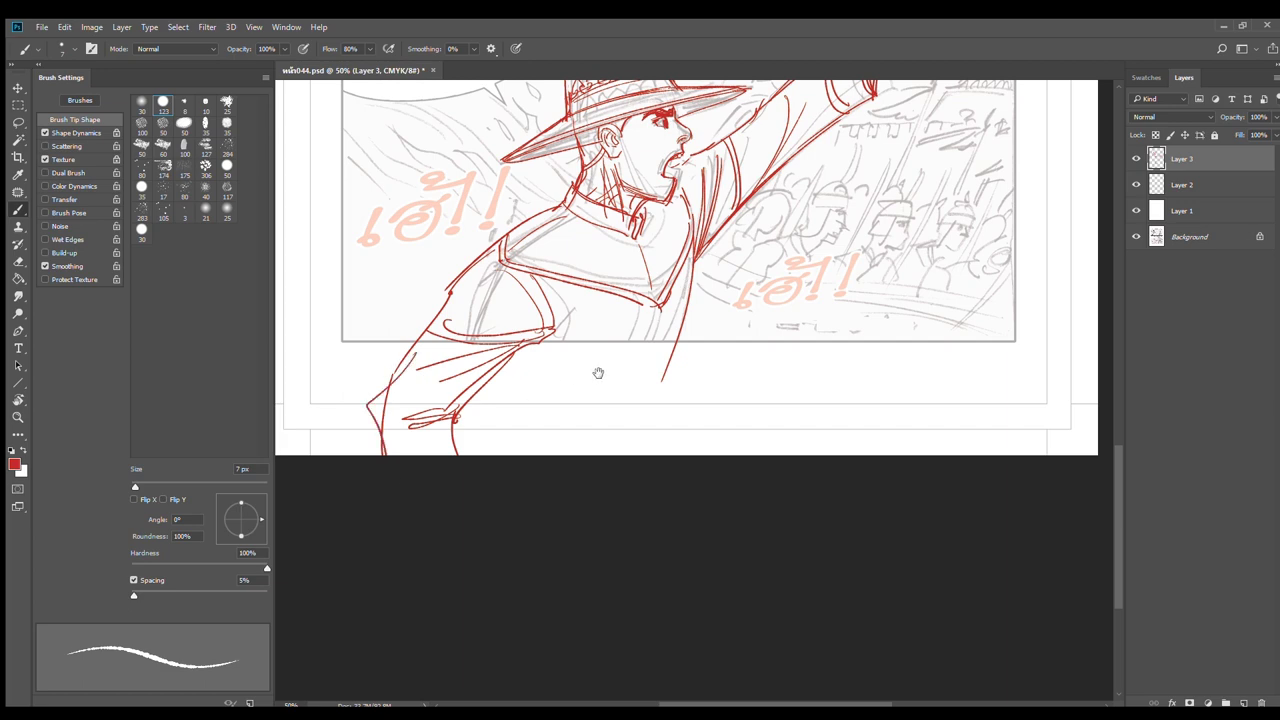
Draw the jacket's front opening as two lines from the cape's point downward, and extend the chest edge beside them
scroll(630, 385, down, 1)
drag(666, 400, 693, 412)
key(ctrl+z)
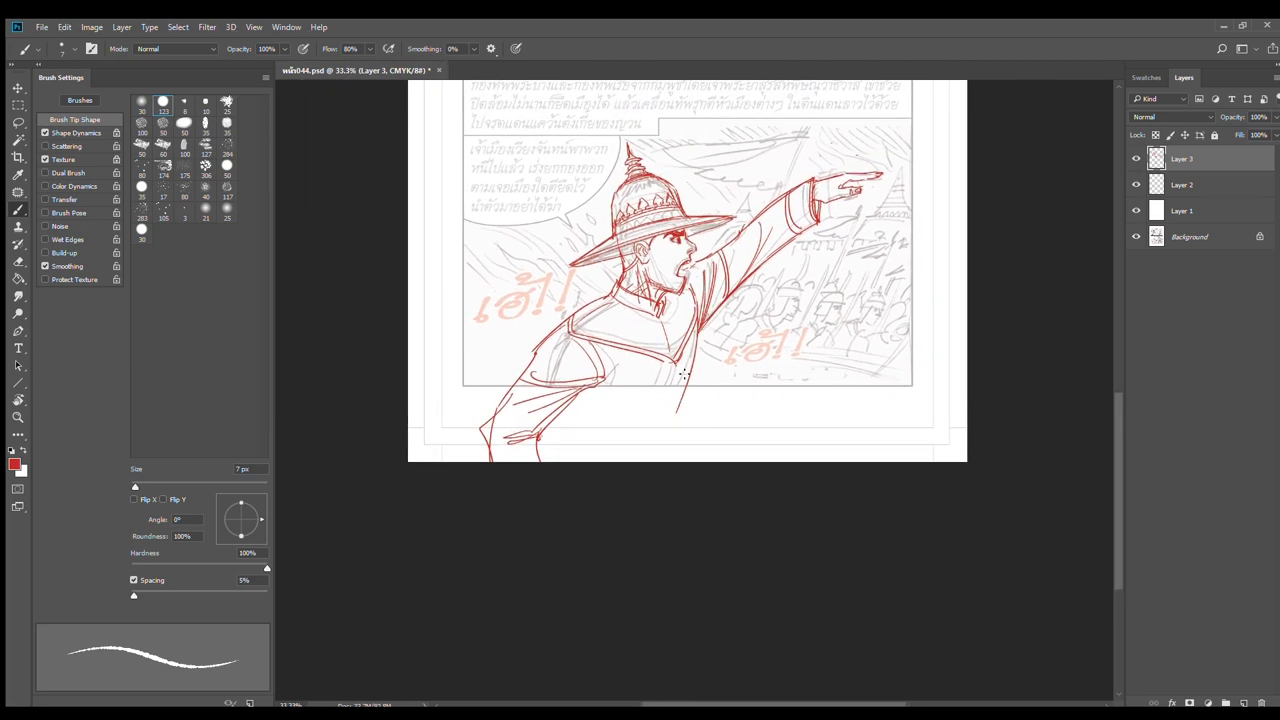
drag(680, 362, 657, 441)
drag(672, 362, 647, 444)
drag(696, 357, 685, 395)
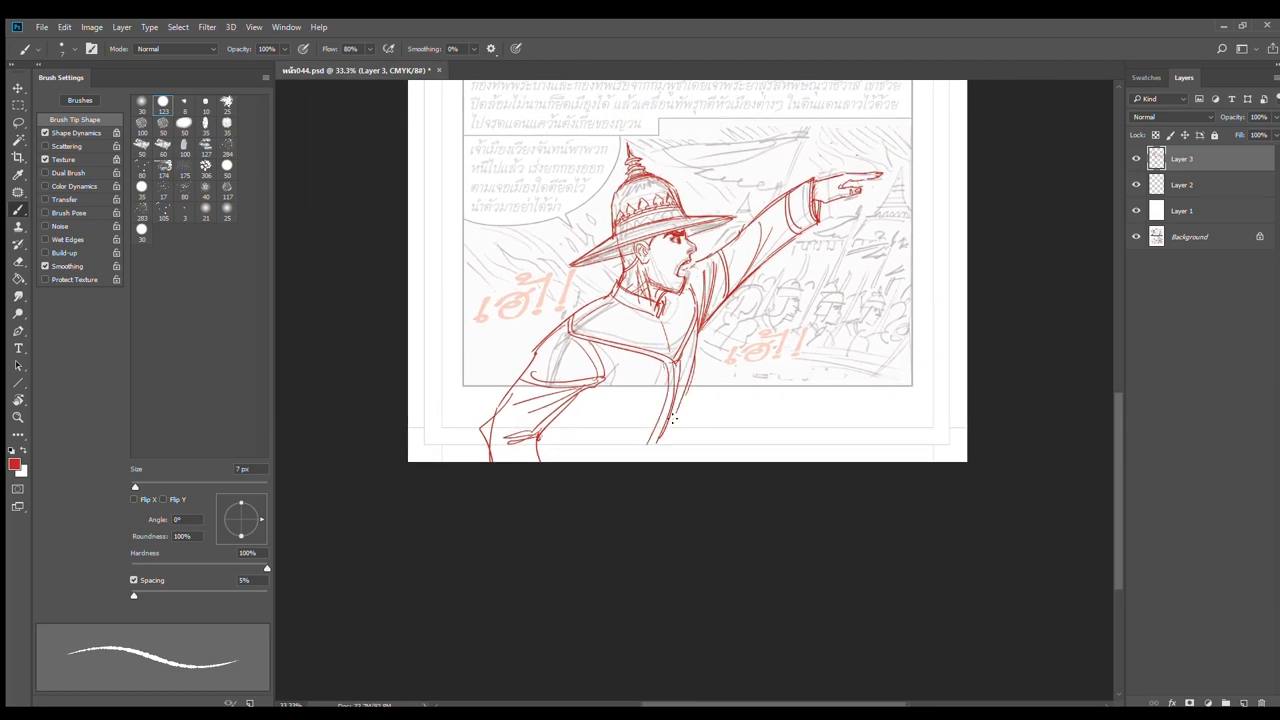
Draw the torso's side and front edges down to the page's bottom, with fabric folds across the chest and waist
mouse_move(574, 400)
mouse_down()
mouse_move(650, 380)
mouse_move(658, 395)
mouse_move(632, 406)
mouse_move(626, 387)
mouse_move(550, 458)
mouse_up()
drag(688, 392, 638, 461)
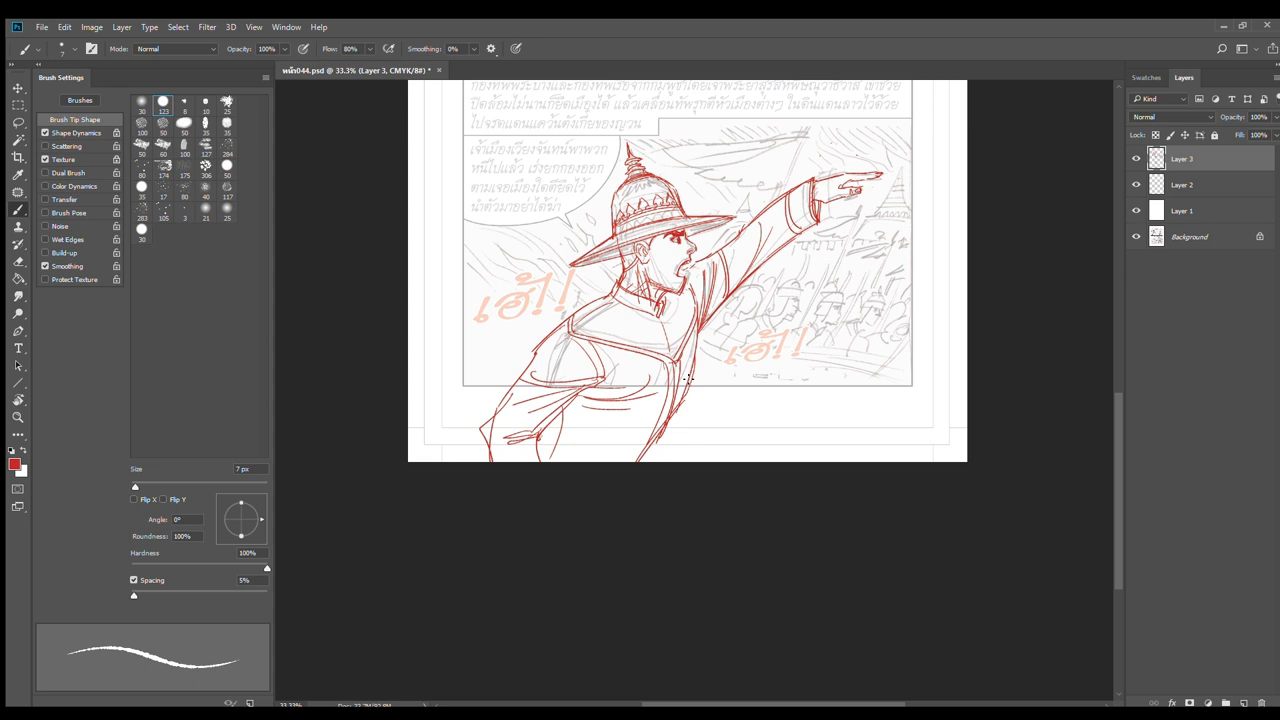
drag(687, 383, 638, 461)
mouse_move(565, 408)
mouse_down()
mouse_move(562, 440)
mouse_move(645, 461)
mouse_up()
drag(680, 400, 650, 452)
drag(699, 333, 690, 398)
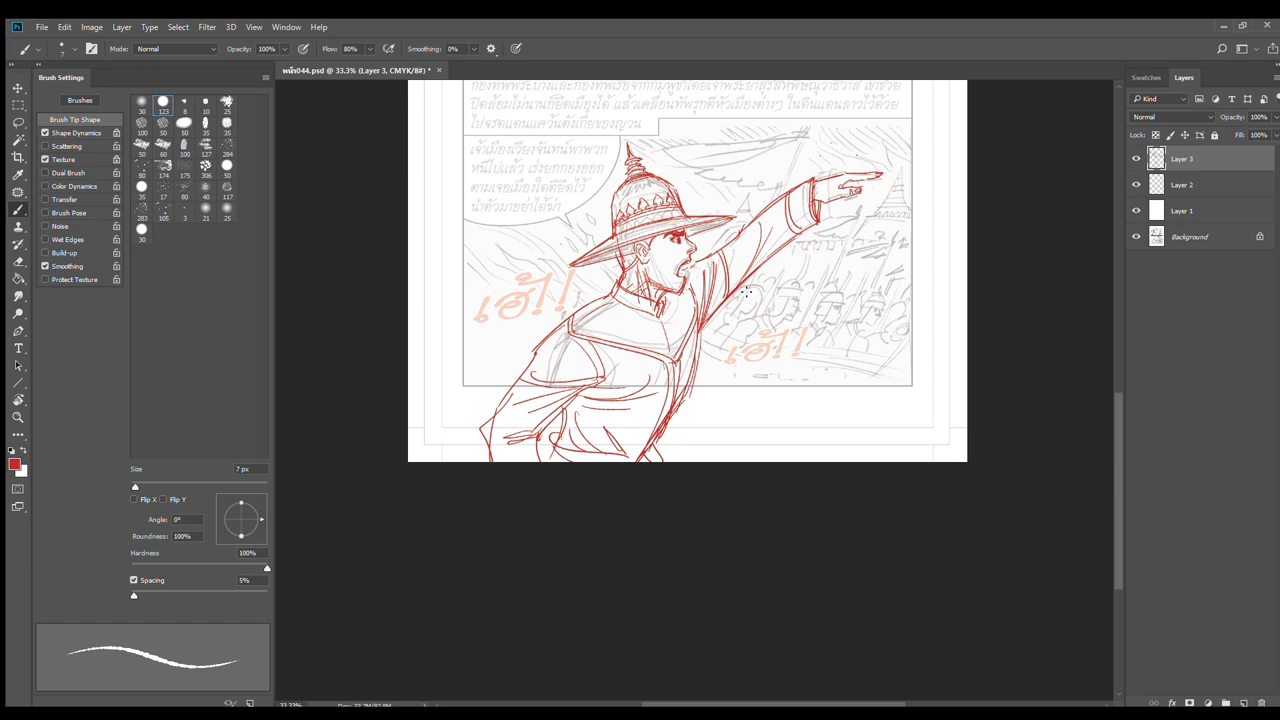
Reinforce the back contour of the hat's crown down toward the brim
alt+scroll(648, 236, up, 1)
drag(604, 160, 586, 236)
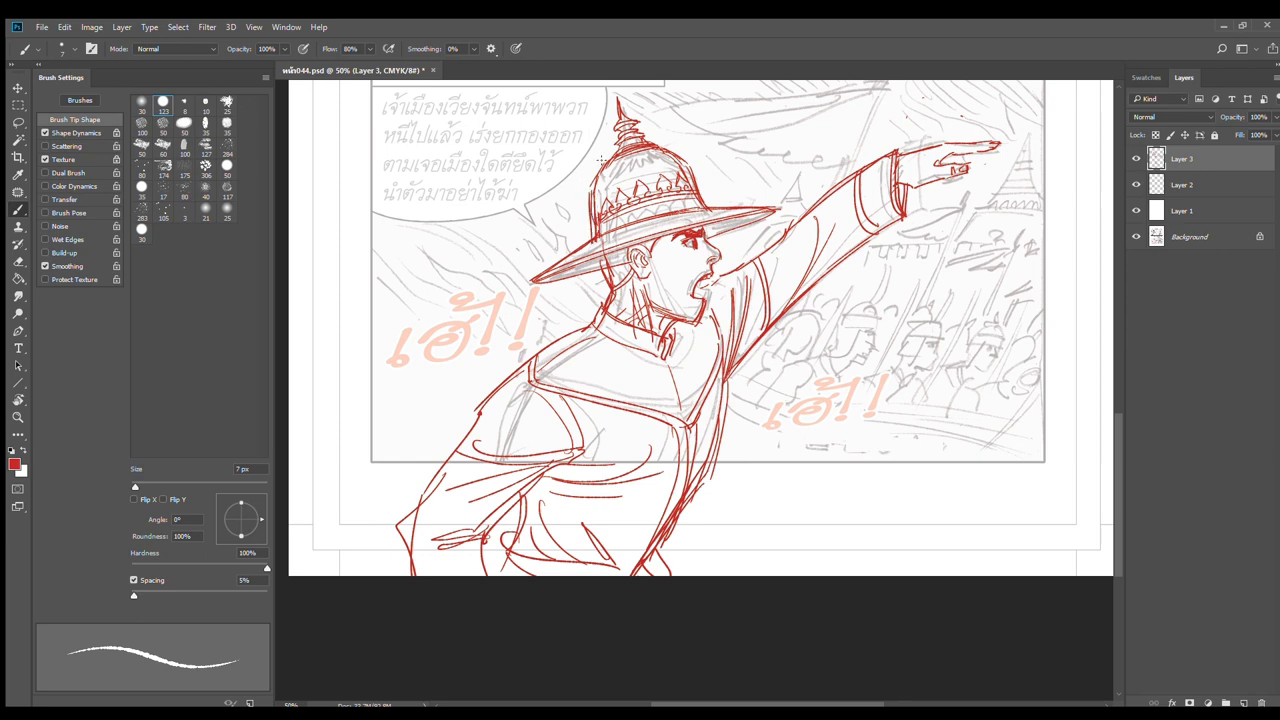
mouse_move(618, 150)
mouse_down()
mouse_move(590, 186)
mouse_move(591, 233)
mouse_move(553, 265)
mouse_up()
scroll(740, 374, down, 2)
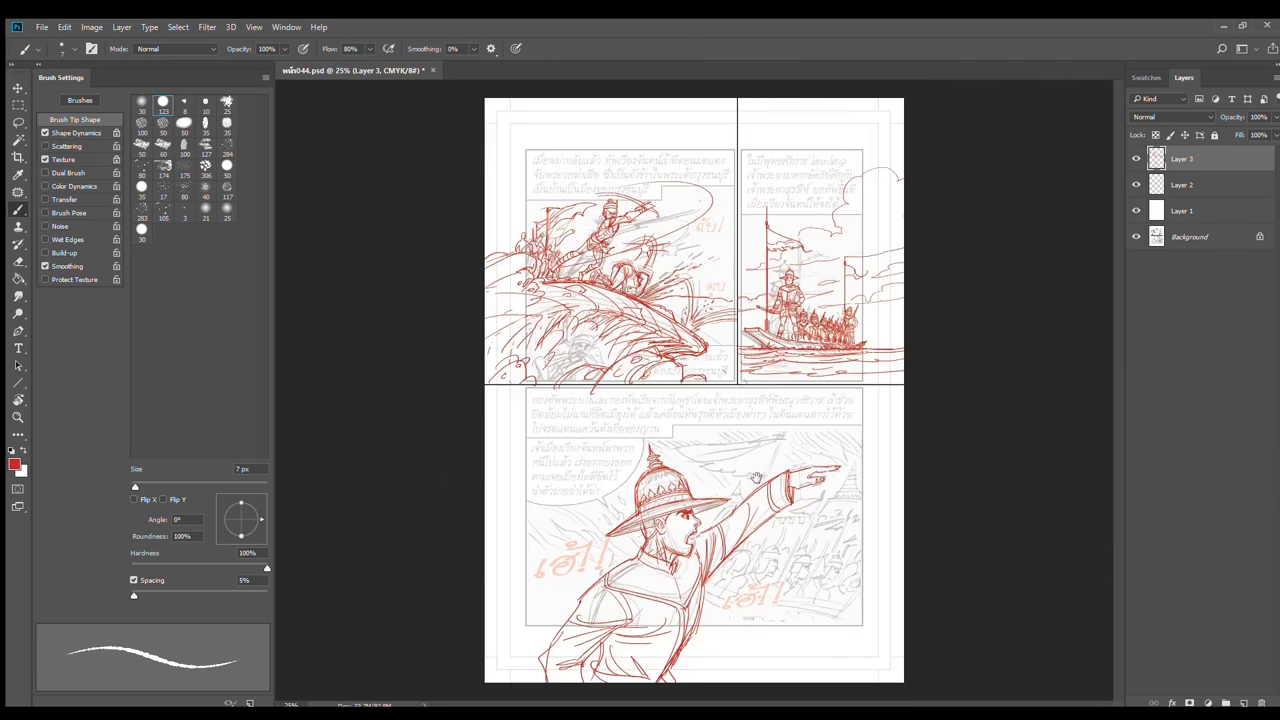
Erase and retouch the profile line between the soldier's nose and upper lip
scroll(713, 538, up, 3)
scroll(677, 528, up, 5)
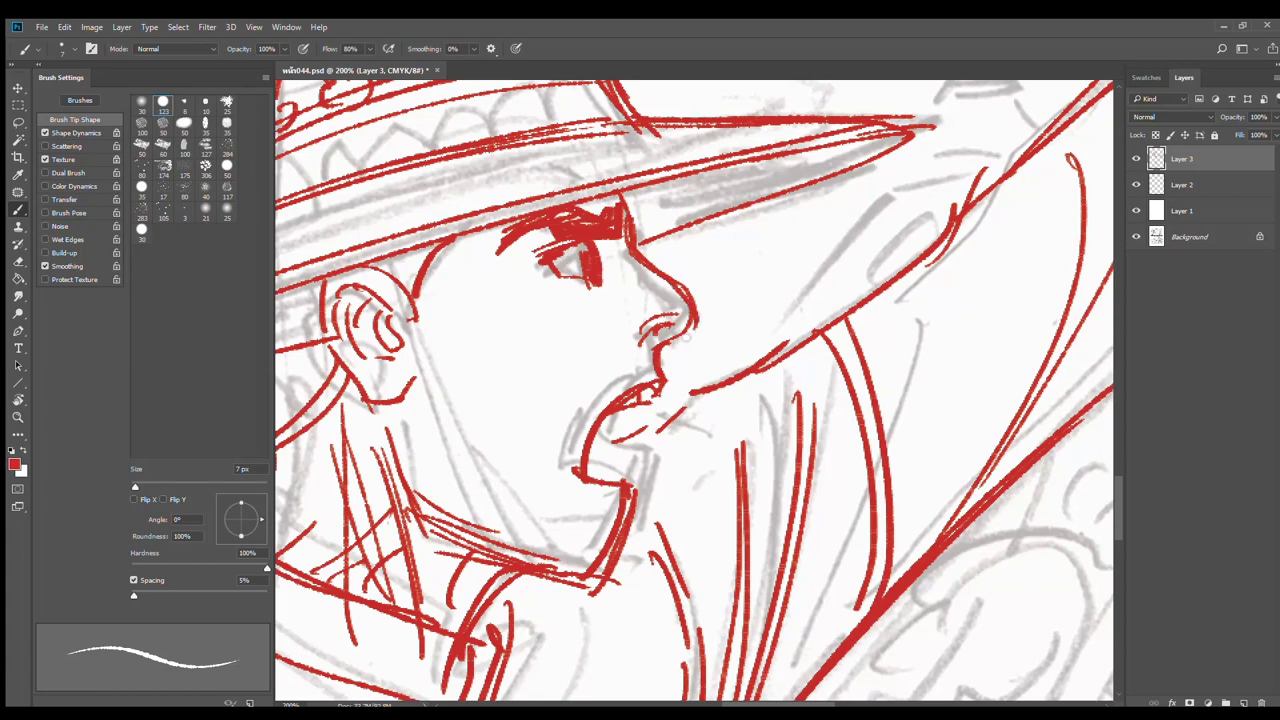
alt+click(712, 388)
alt+click(712, 388)
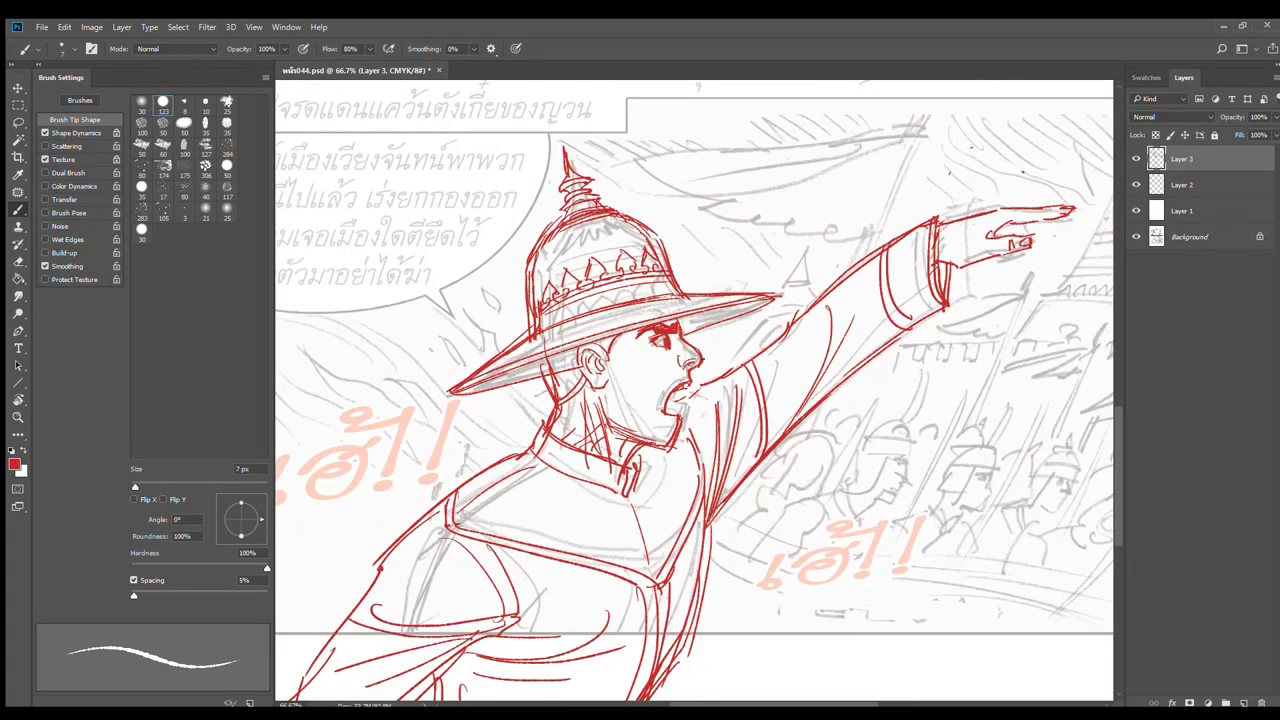
ctrl+click(671, 354)
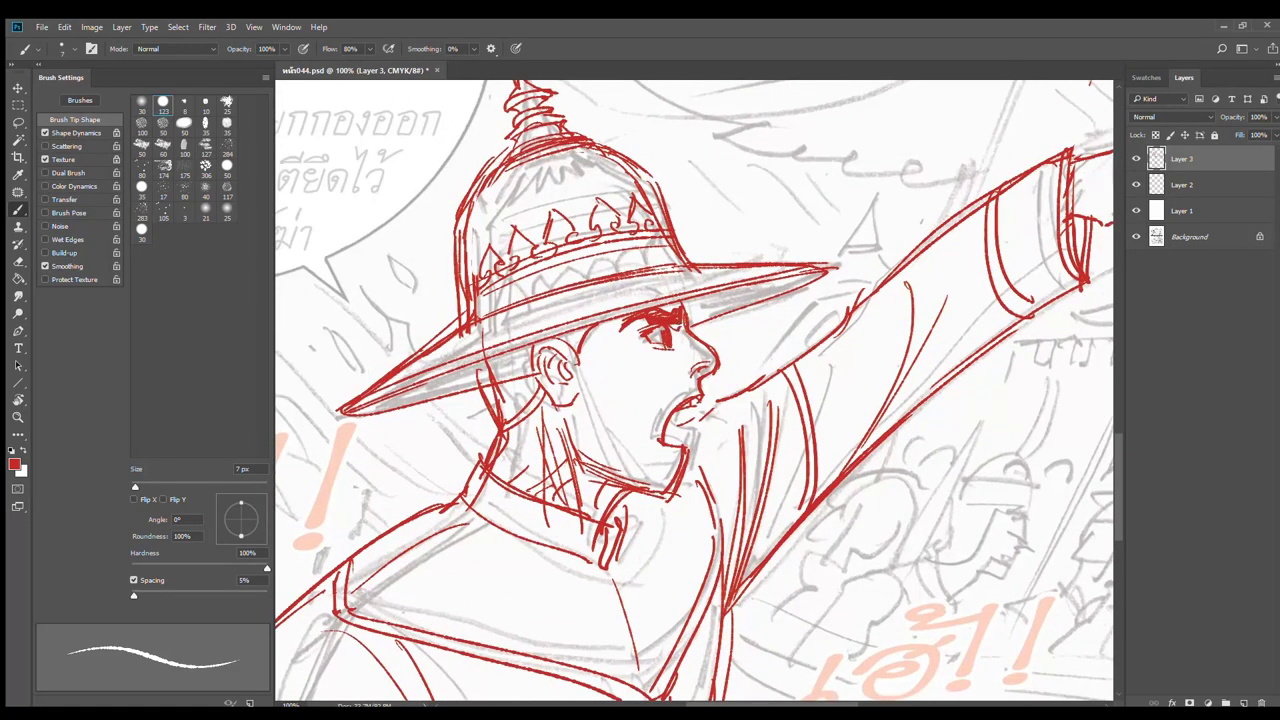
key(e)
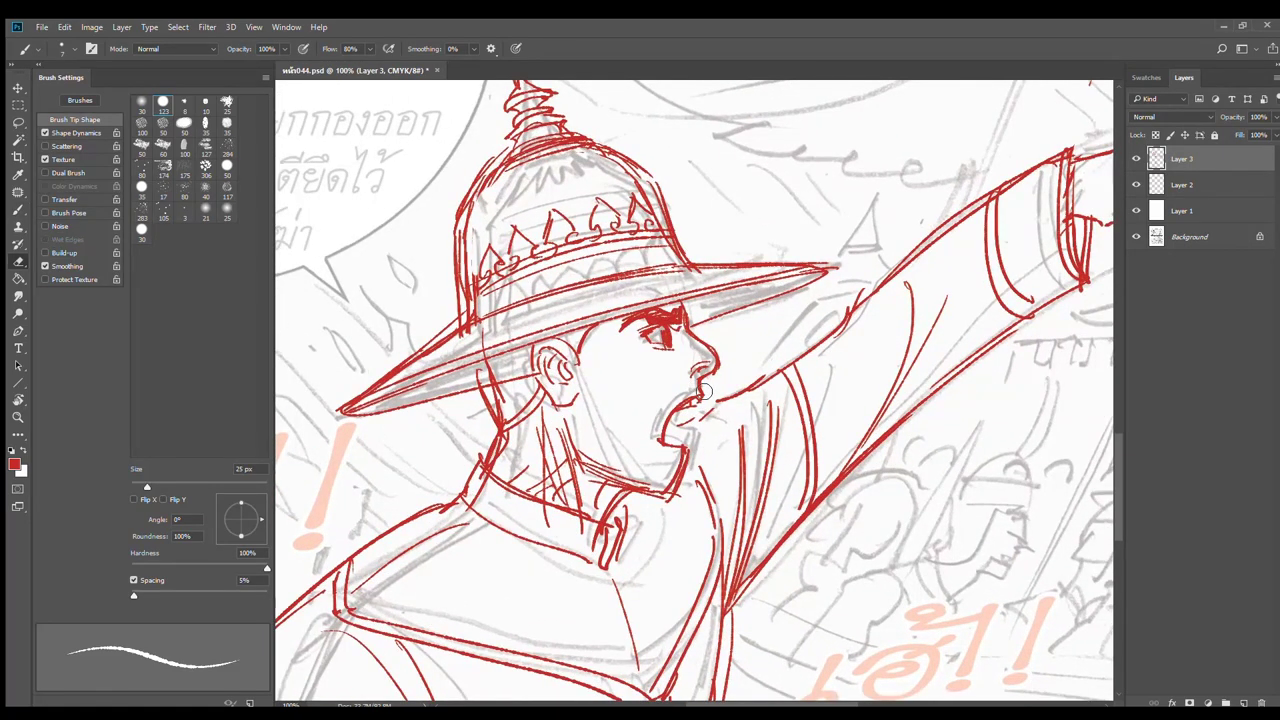
key(b)
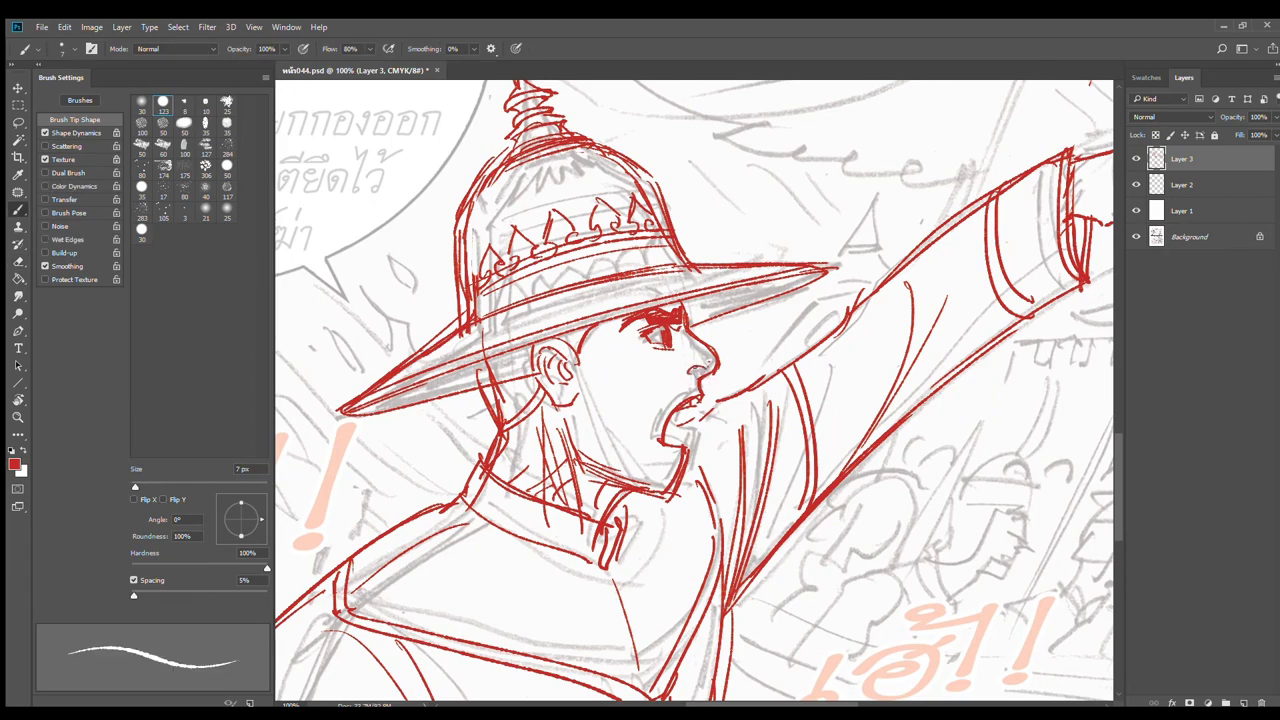
key(ctrl+minus)
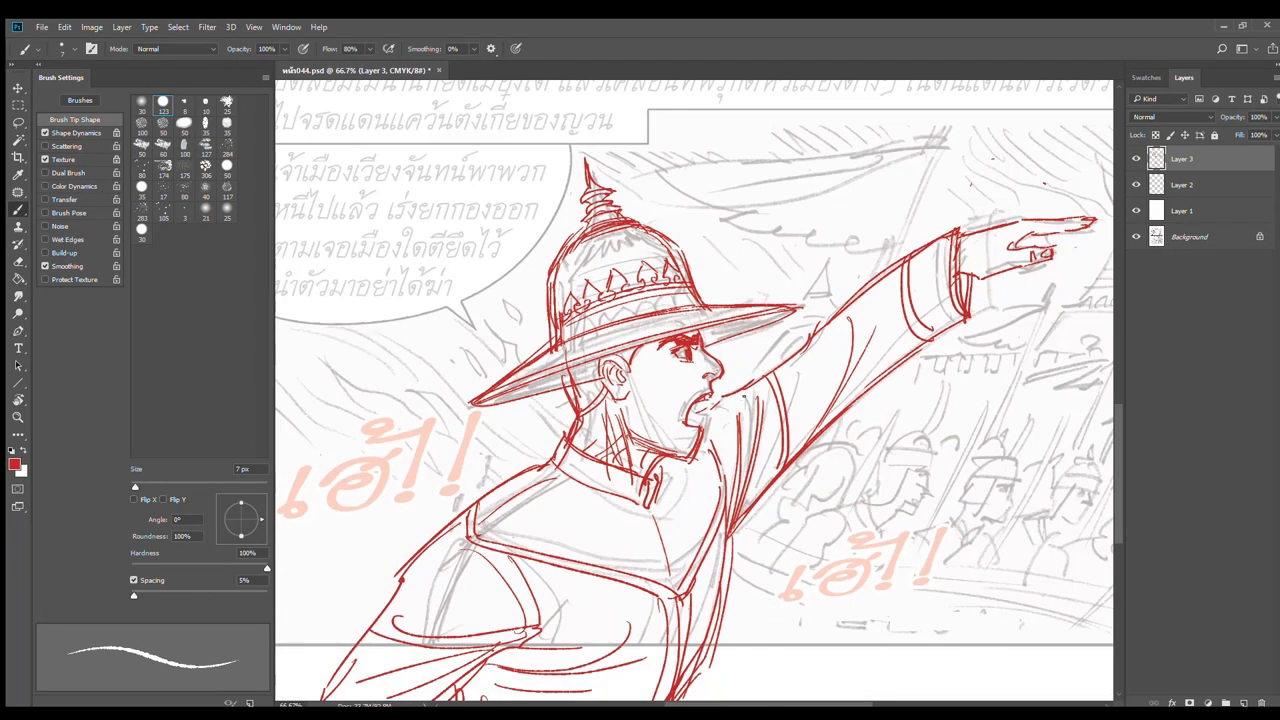
Erase the underside of the nose and redraw it with the philtrum and upper lip of the open mouth
key(ctrl+plus)
key(ctrl+plus)
key(e)
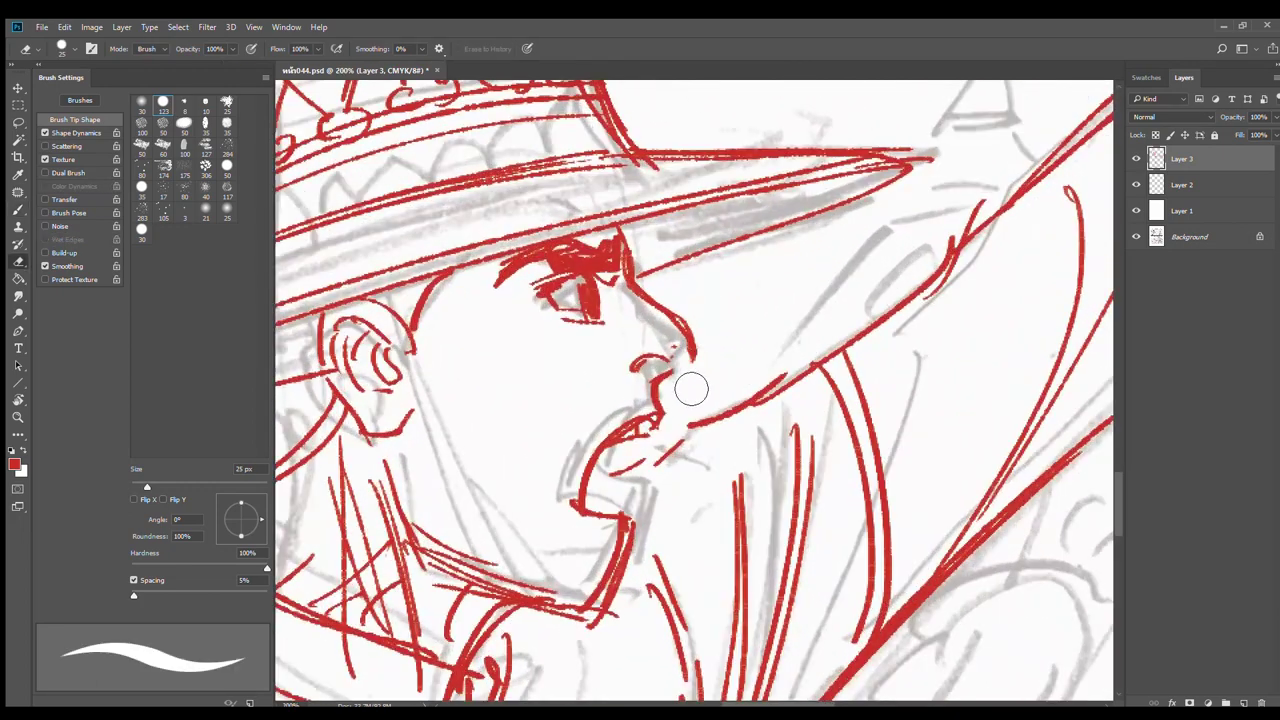
key(b)
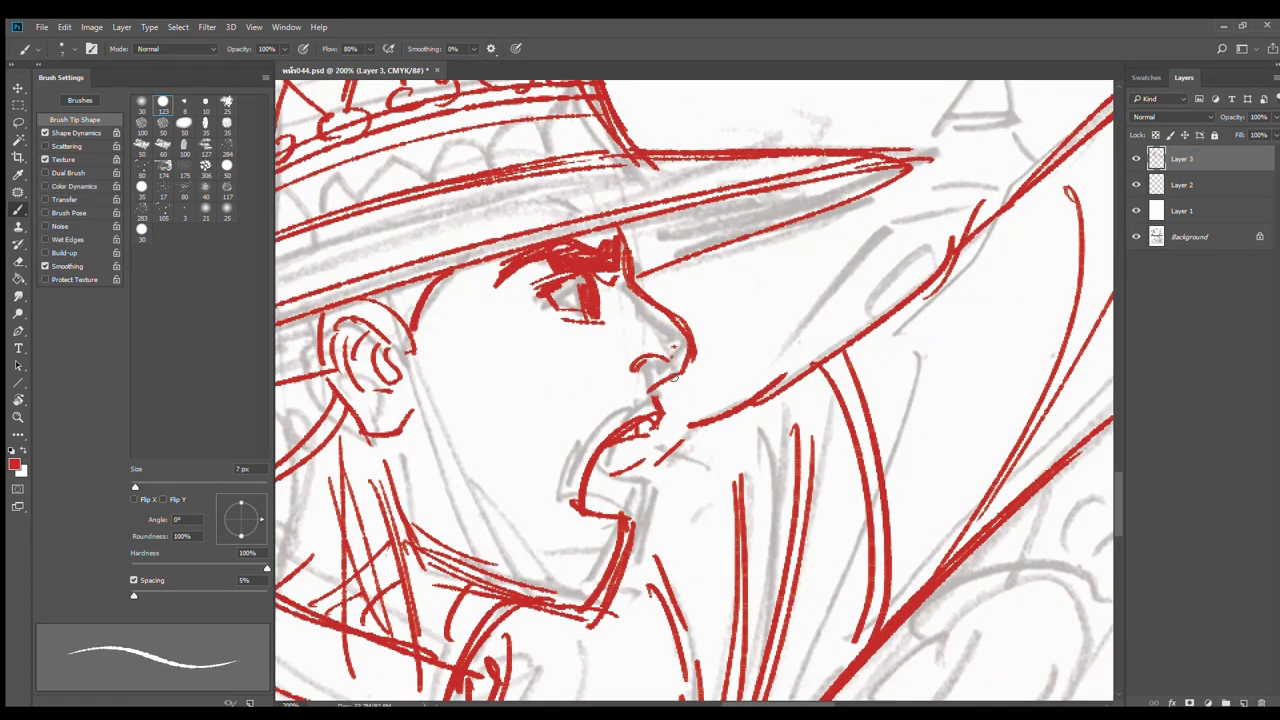
key(ctrl+z)
mouse_move(674, 378)
mouse_down()
mouse_move(687, 369)
mouse_move(652, 386)
mouse_move(660, 411)
mouse_move(592, 448)
mouse_up()
key(e)
key(b)
alt+click(670, 454)
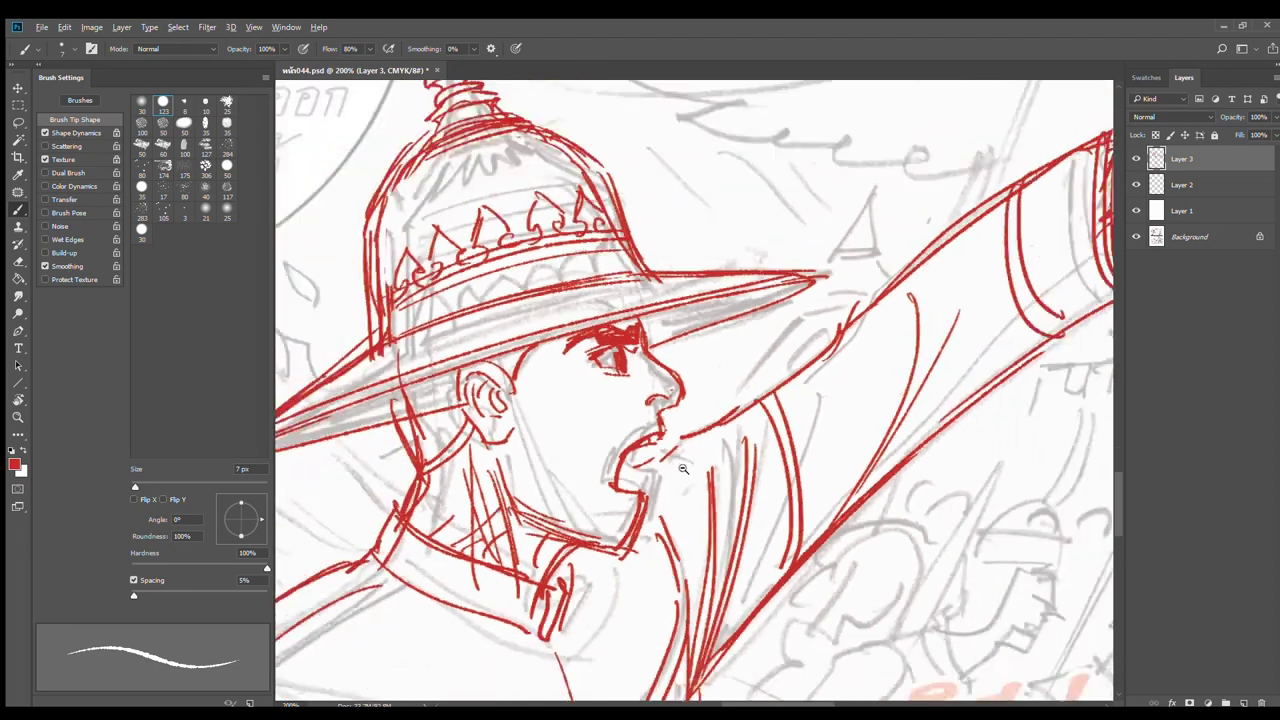
alt+click(672, 455)
drag(749, 541, 723, 477)
scroll(784, 460, down, 4)
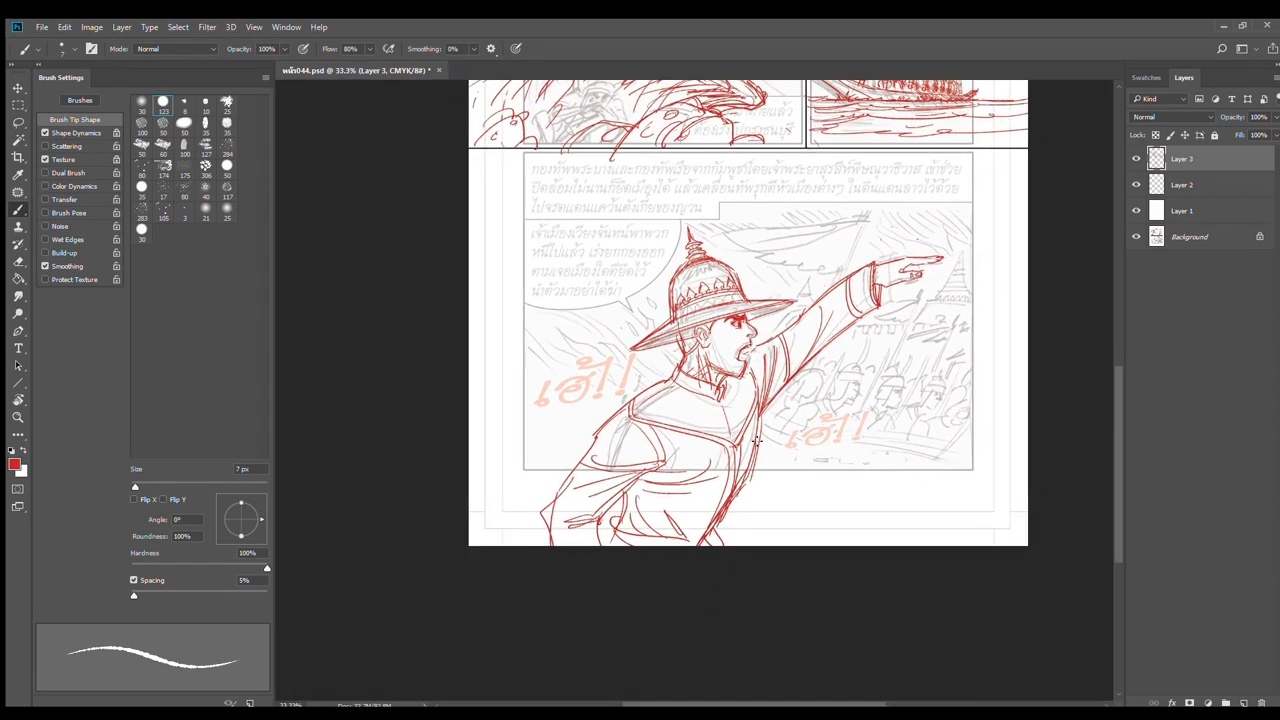
Strengthen the outer edge of the lowered sleeve and add a line at the waist's front edge
click(17, 121)
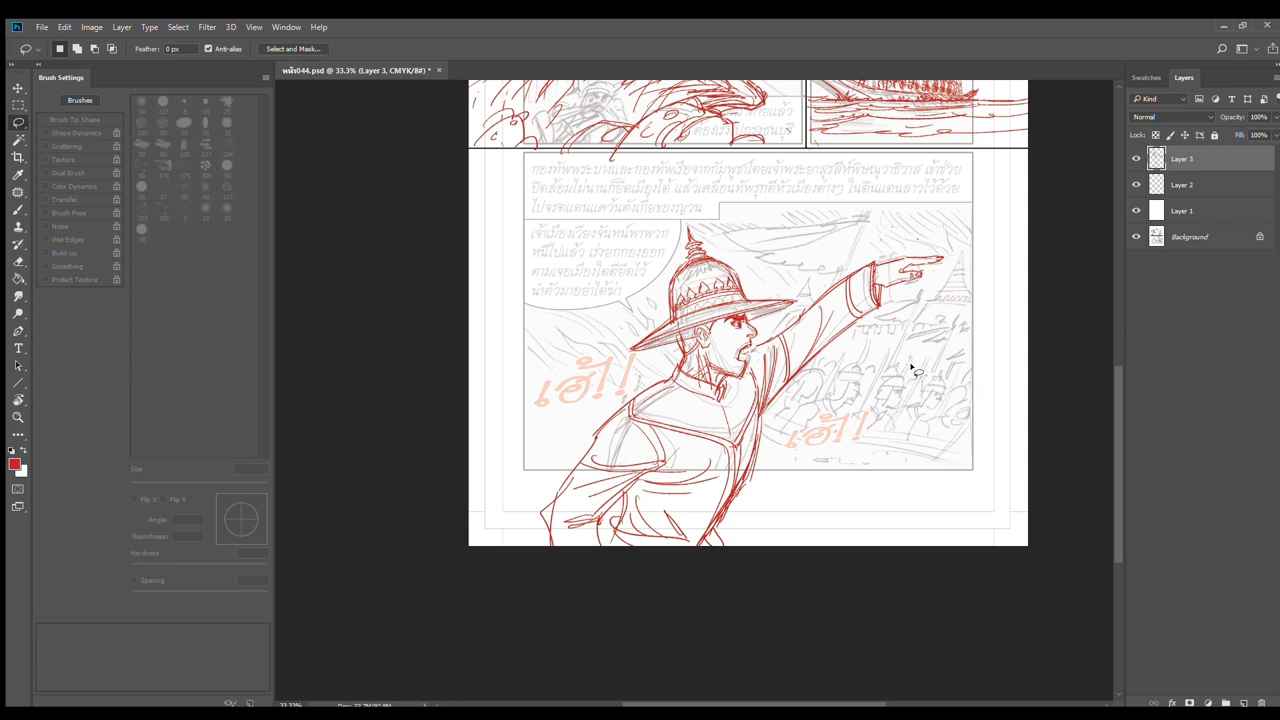
key(v)
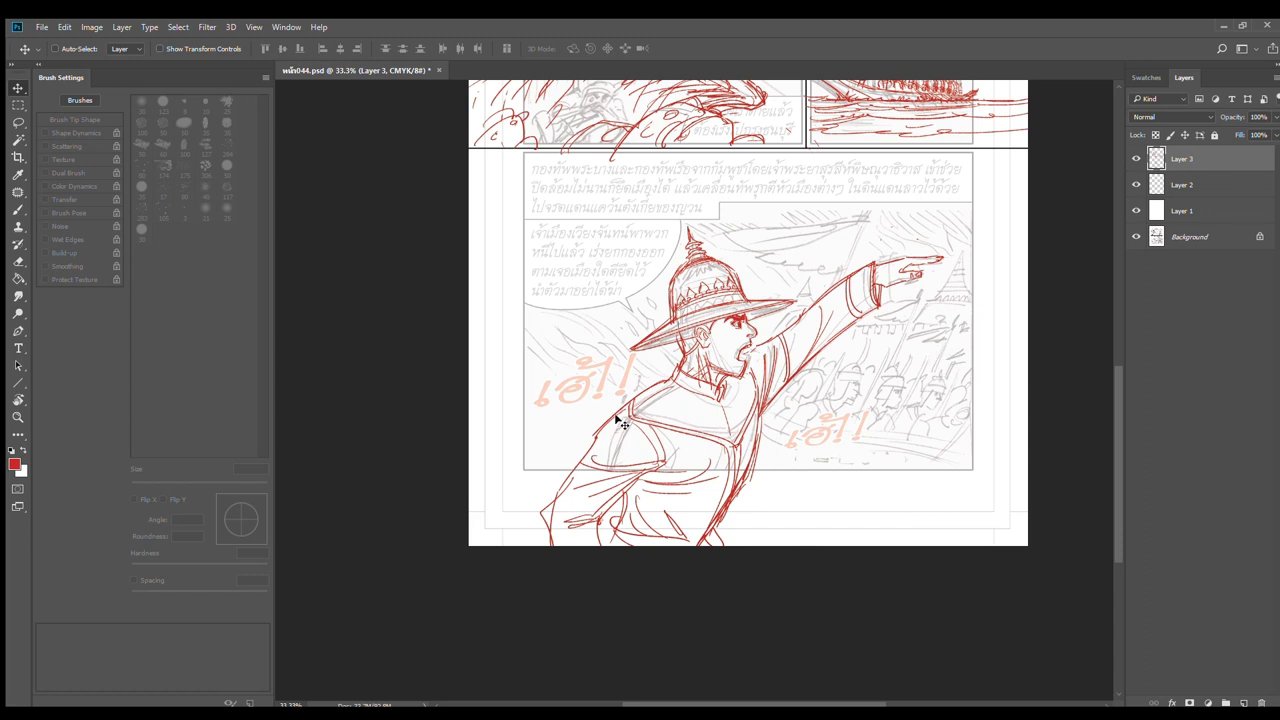
key(b)
mouse_move(602, 437)
mouse_down()
mouse_move(584, 469)
mouse_move(588, 525)
mouse_move(547, 509)
mouse_up()
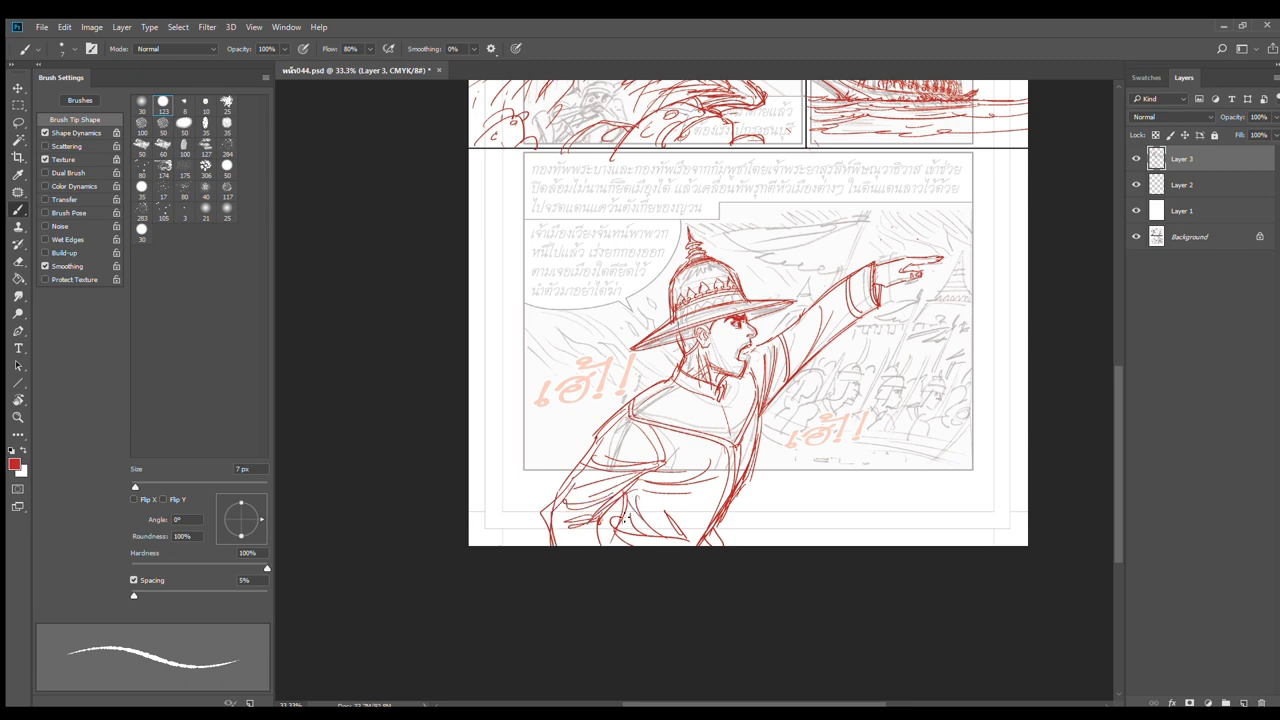
mouse_move(724, 521)
mouse_down()
mouse_move(702, 545)
mouse_move(732, 545)
mouse_up()
Lasso the soldier's torso and lowered arm, scale them to about 95%, and deselect
click(17, 104)
click(17, 121)
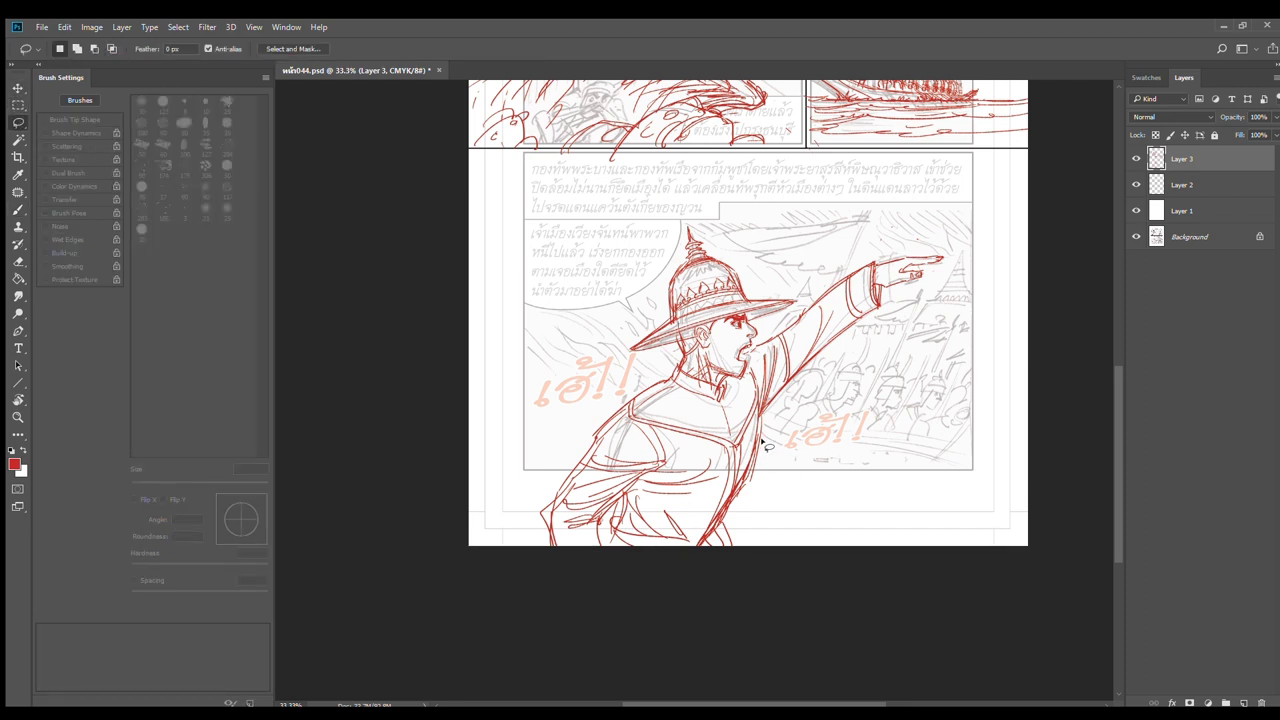
mouse_move(762, 441)
mouse_down()
mouse_move(742, 400)
mouse_move(665, 378)
mouse_move(508, 557)
mouse_move(788, 507)
mouse_move(765, 440)
mouse_up()
key(ctrl+t)
drag(505, 545, 520, 532)
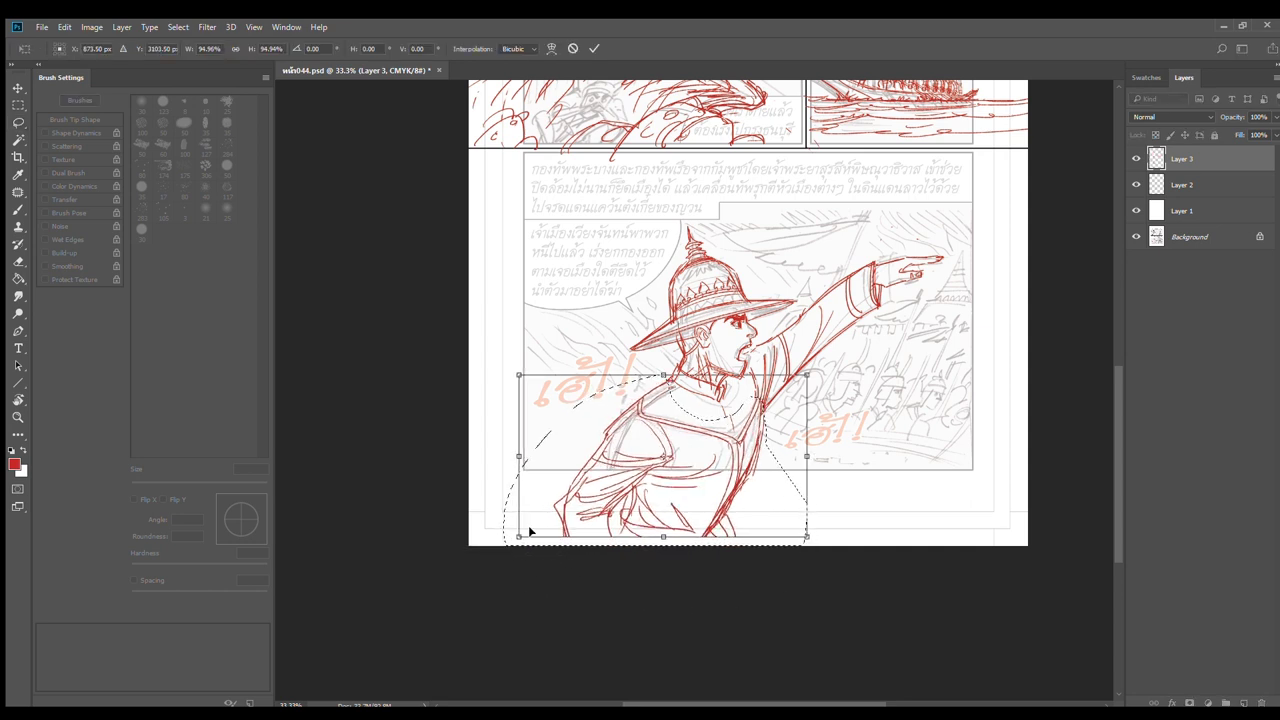
key(Return)
key(ctrl+d)
Draw two long curves sweeping from the waist at the page's bottom edge up to the lower orange lettering
key(b)
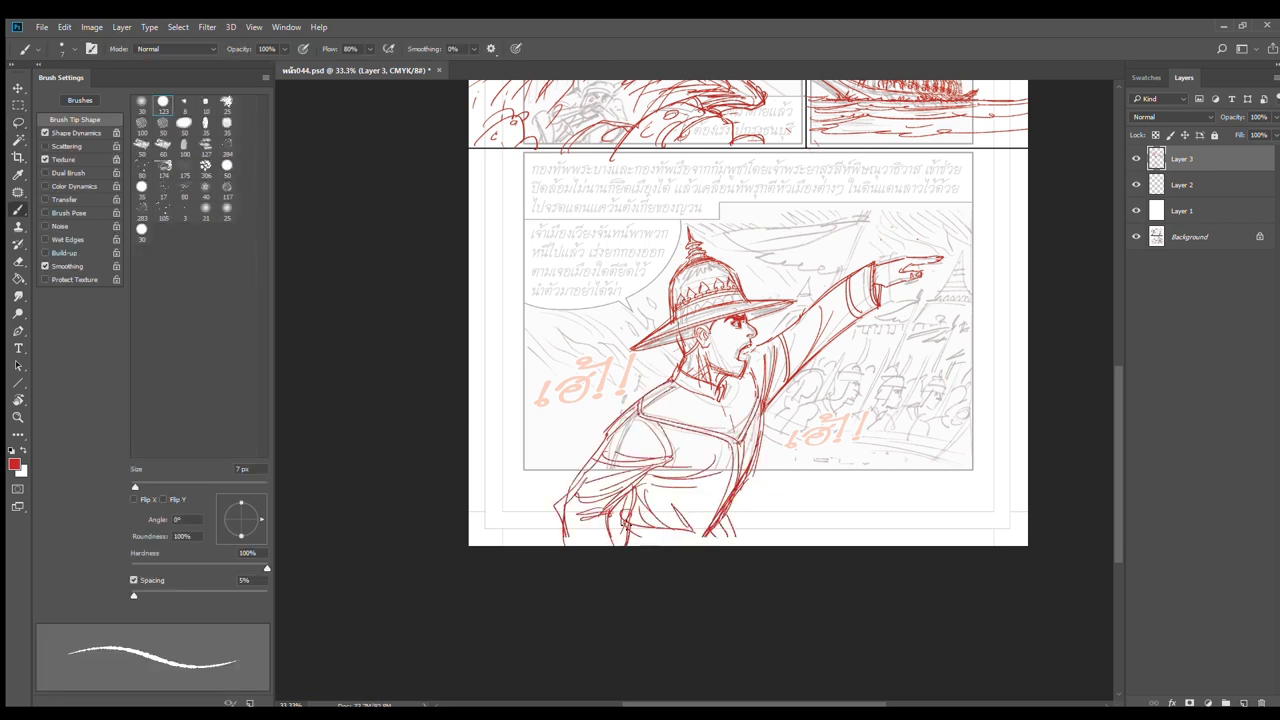
drag(704, 545, 832, 442)
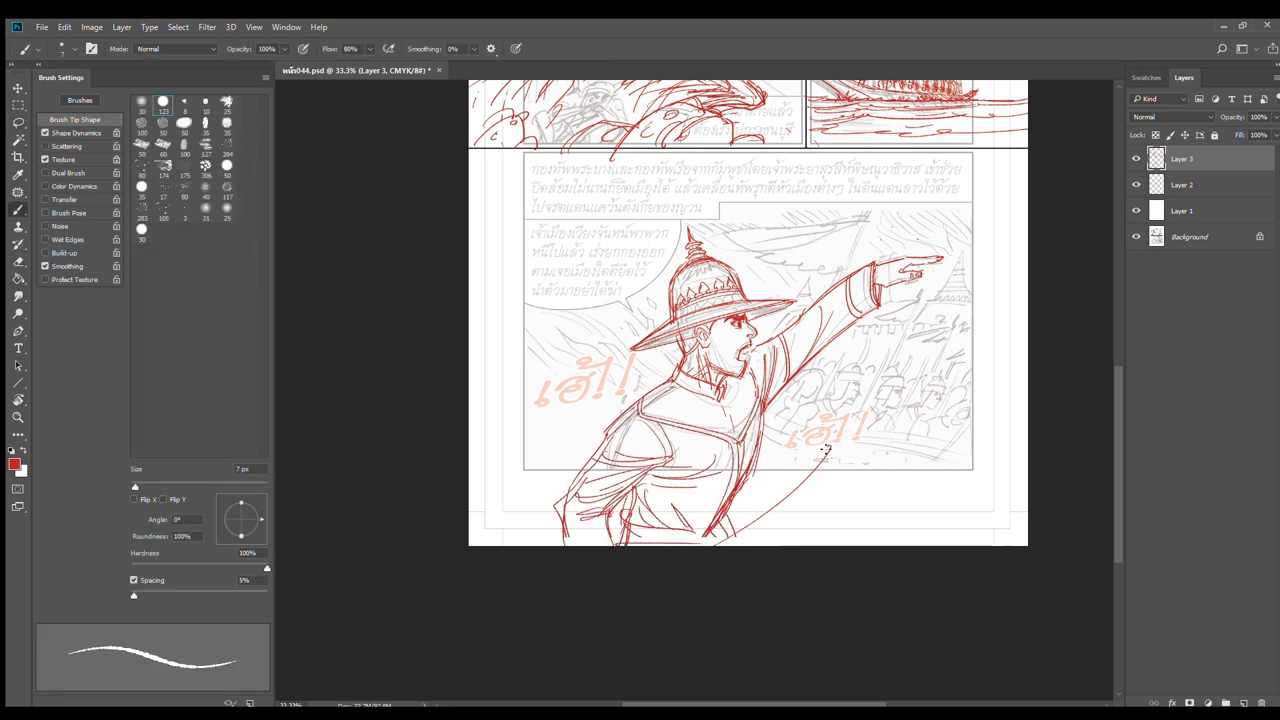
key(ctrl+z)
mouse_move(703, 545)
mouse_down()
mouse_move(841, 426)
mouse_move(829, 487)
mouse_move(839, 466)
mouse_move(626, 574)
mouse_up()
key(ctrl+z)
drag(842, 461, 644, 595)
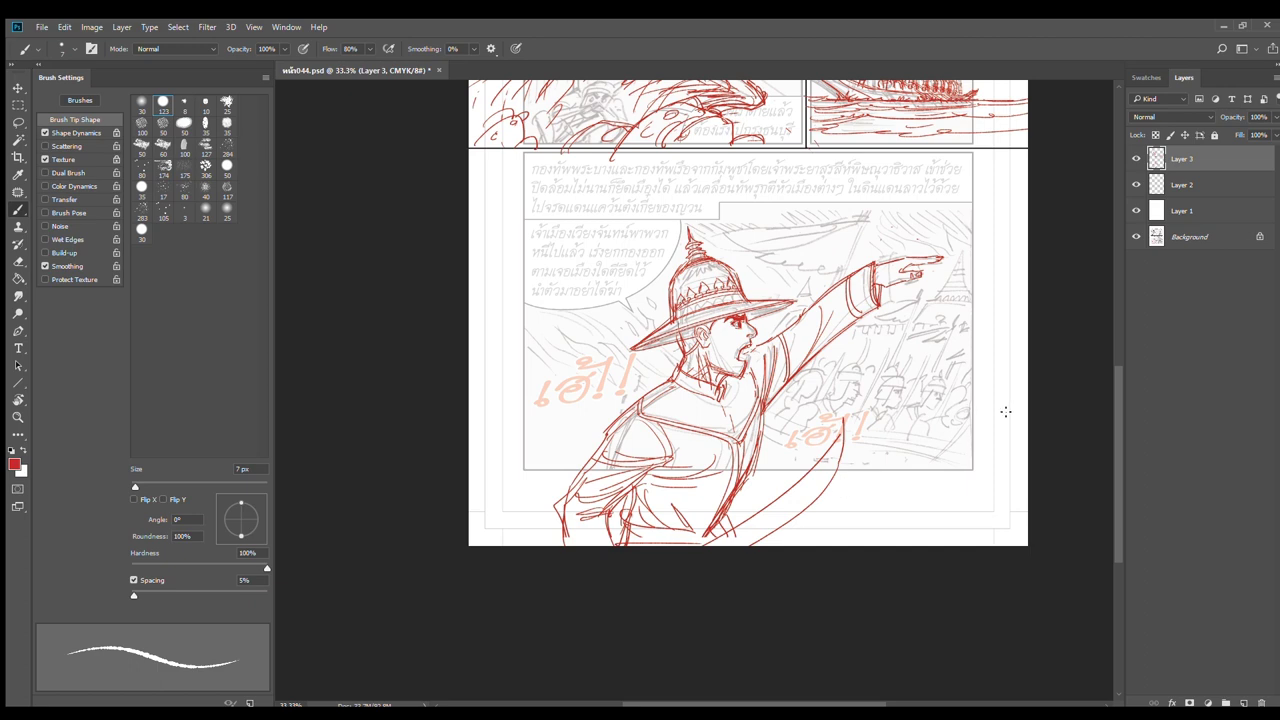
Draw a pair of long shallow curves from the page's outer edge across the lower crowd to the soldier's chest, redoing strokes as needed
key(r)
drag(1005, 411, 997, 300)
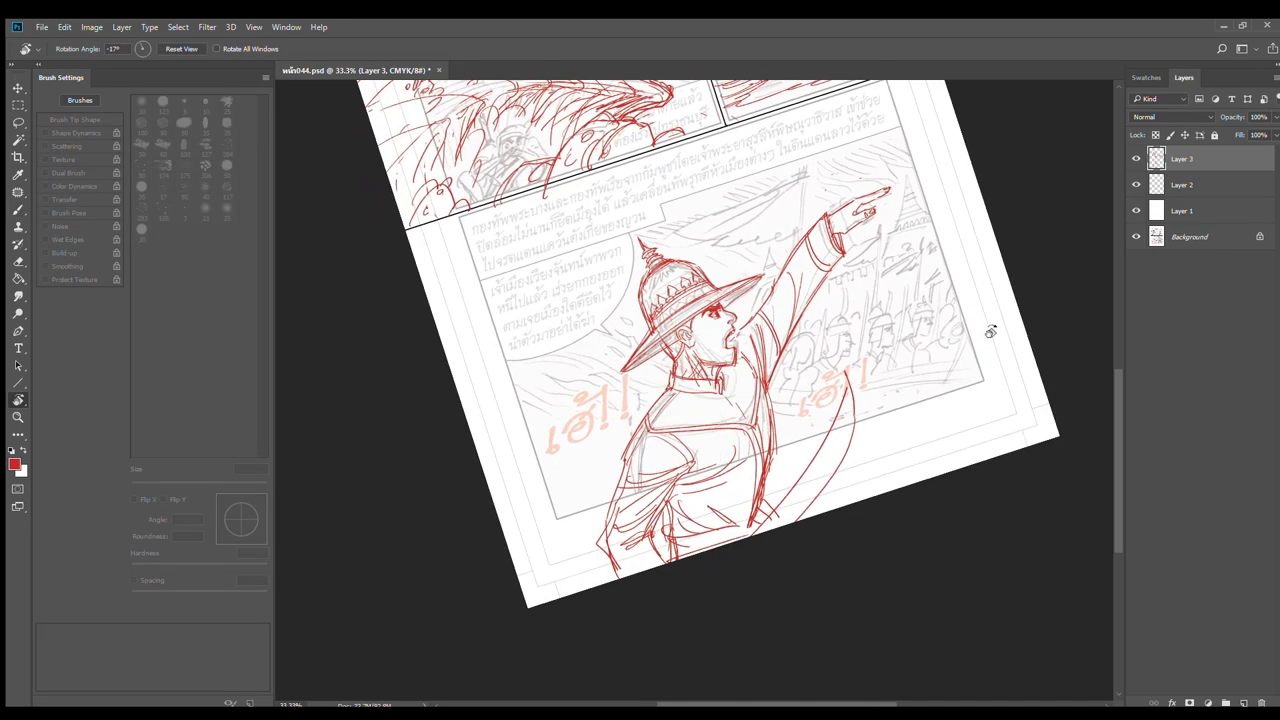
key(b)
drag(1038, 372, 792, 424)
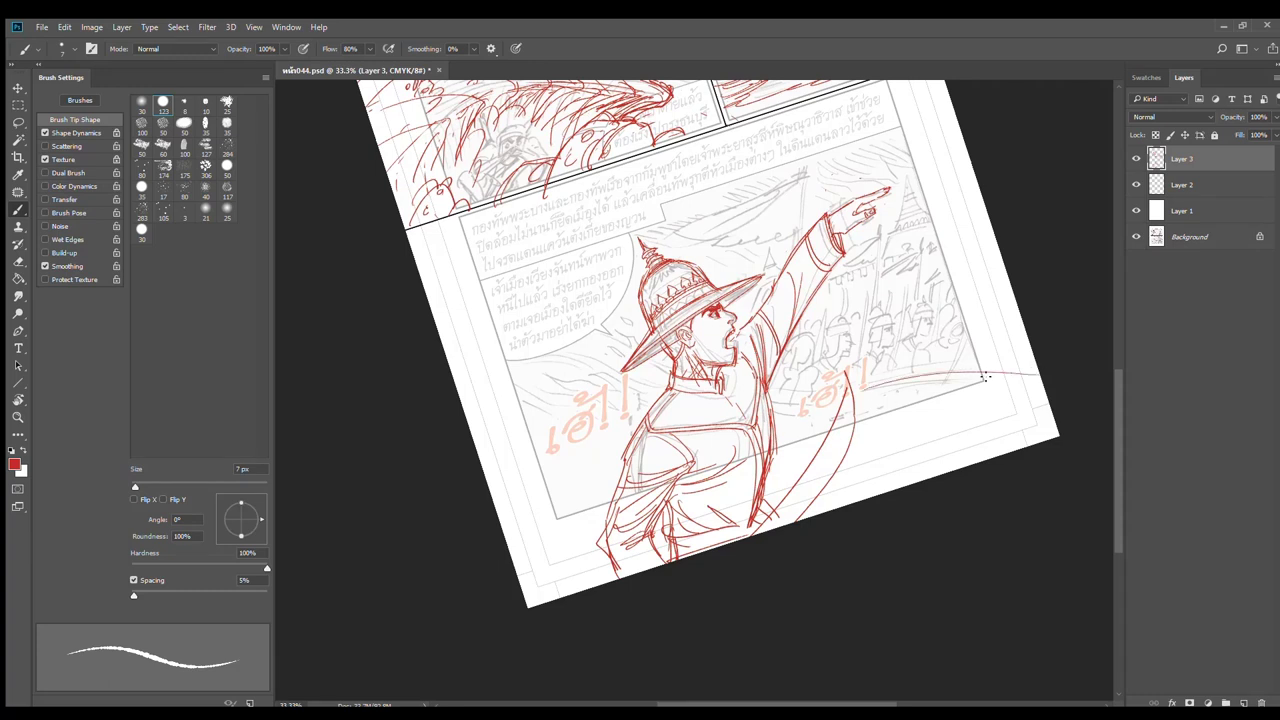
mouse_move(1026, 370)
mouse_down()
mouse_move(838, 393)
mouse_move(954, 368)
mouse_move(840, 393)
mouse_up()
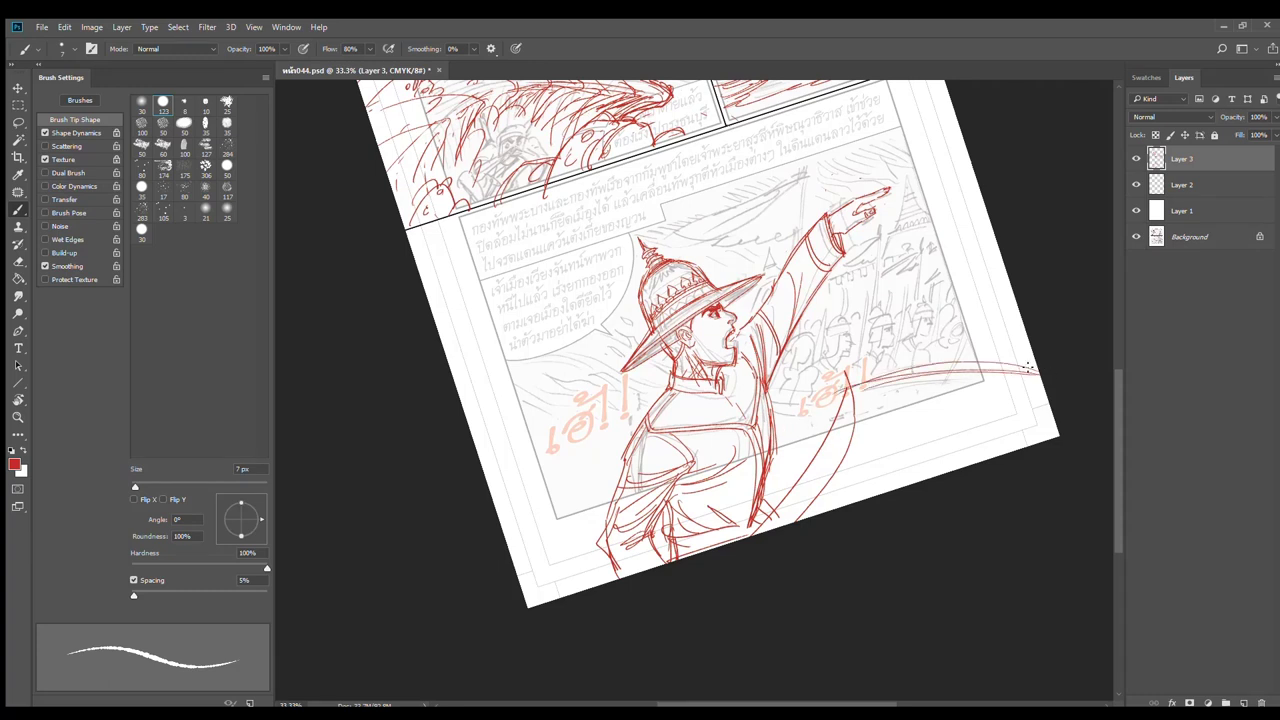
key(ctrl+z)
mouse_move(1043, 371)
mouse_down()
mouse_move(830, 405)
mouse_move(848, 383)
mouse_up()
mouse_move(770, 392)
mouse_down()
mouse_move(842, 397)
mouse_move(906, 429)
mouse_move(897, 461)
mouse_up()
key(ctrl+z)
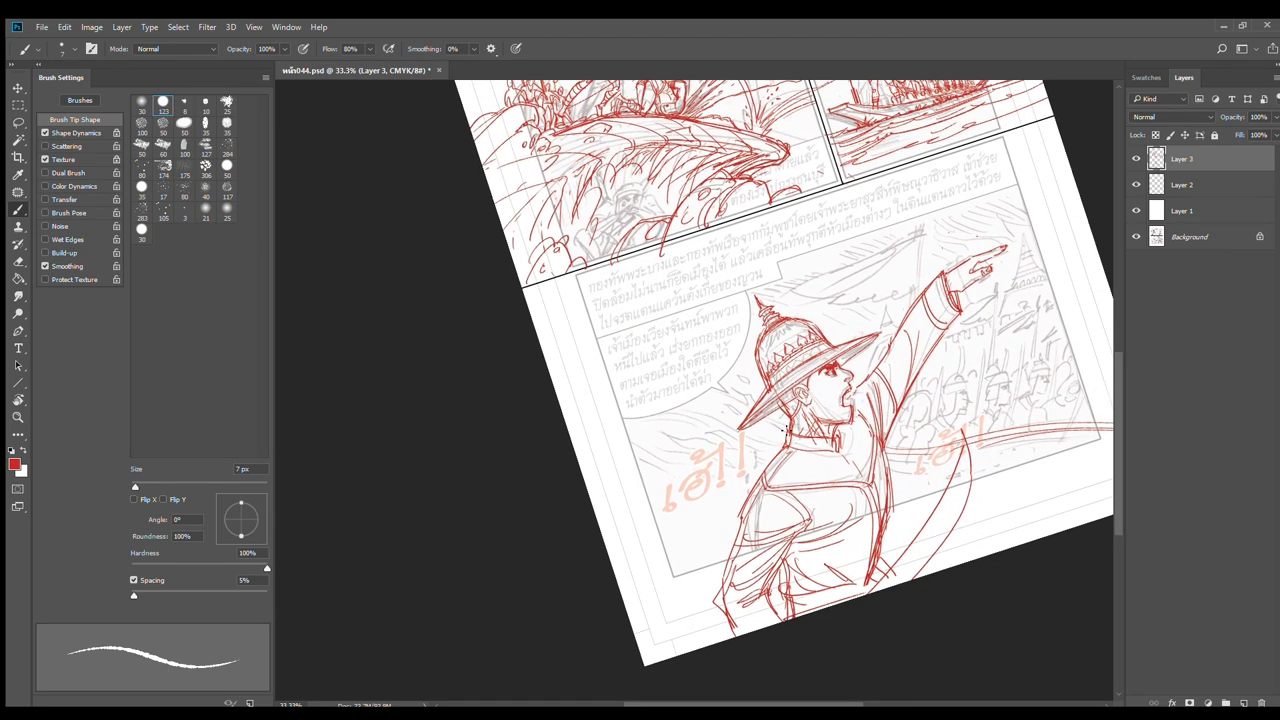
Draw wavy, windblown strokes behind the soldier, streaming from the page edge below the speech bubble toward his hat brim and shoulder
drag(771, 423, 797, 435)
key(ctrl+z)
mouse_move(719, 400)
mouse_down()
mouse_move(652, 386)
mouse_move(716, 416)
mouse_move(720, 437)
mouse_up()
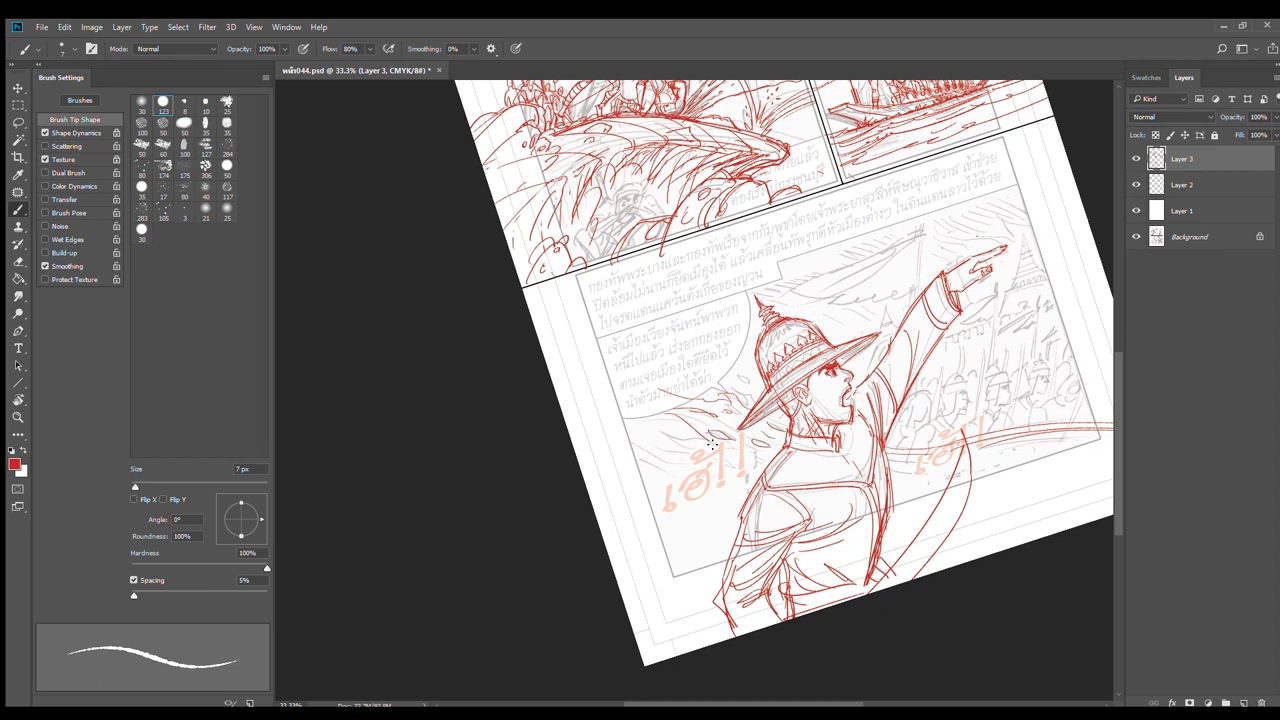
mouse_move(712, 444)
mouse_down()
mouse_move(622, 421)
mouse_move(642, 442)
mouse_move(741, 471)
mouse_up()
mouse_move(626, 457)
mouse_down()
mouse_move(595, 452)
mouse_move(675, 484)
mouse_move(566, 467)
mouse_move(584, 492)
mouse_move(635, 462)
mouse_move(619, 443)
mouse_move(645, 443)
mouse_move(575, 418)
mouse_move(619, 432)
mouse_up()
mouse_move(580, 388)
mouse_down()
mouse_move(610, 413)
mouse_move(675, 428)
mouse_up()
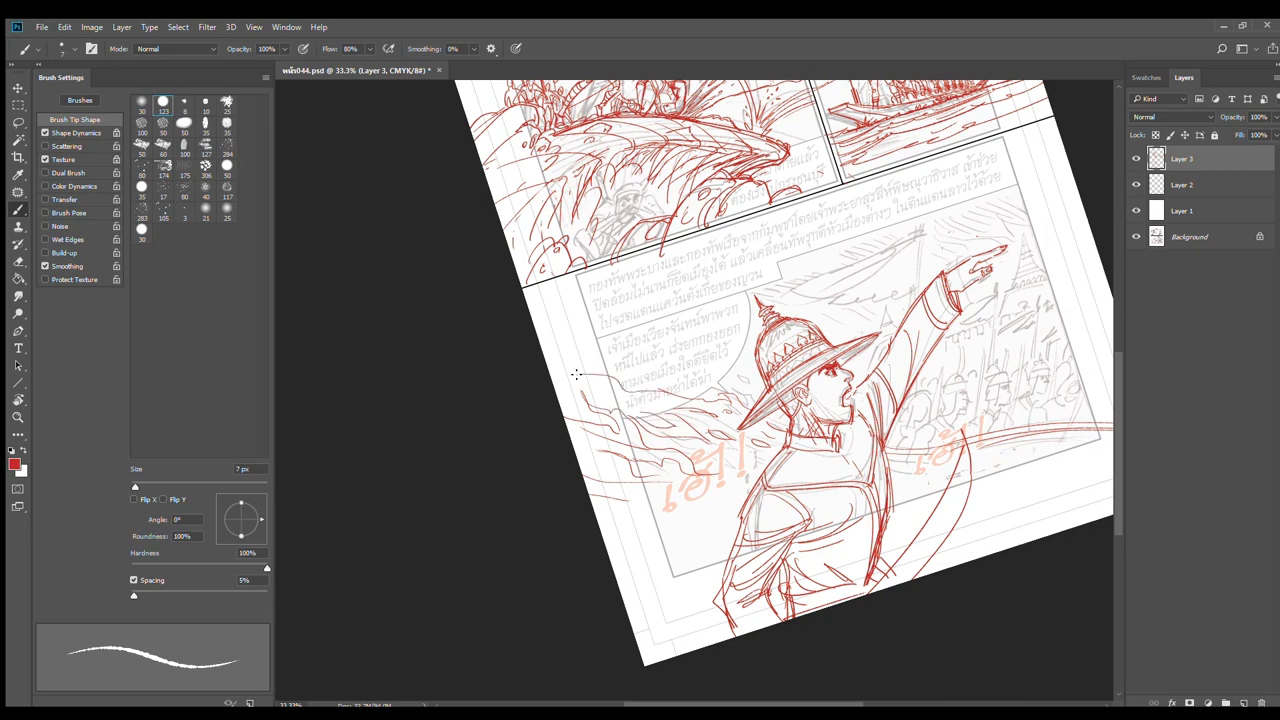
mouse_move(576, 375)
mouse_down()
mouse_move(621, 387)
mouse_move(646, 414)
mouse_up()
Add loose streaks around the orange lettering behind the soldier's back and short strokes beneath the long curves in front of him
drag(683, 518, 717, 507)
drag(651, 535, 695, 527)
drag(977, 465, 1038, 461)
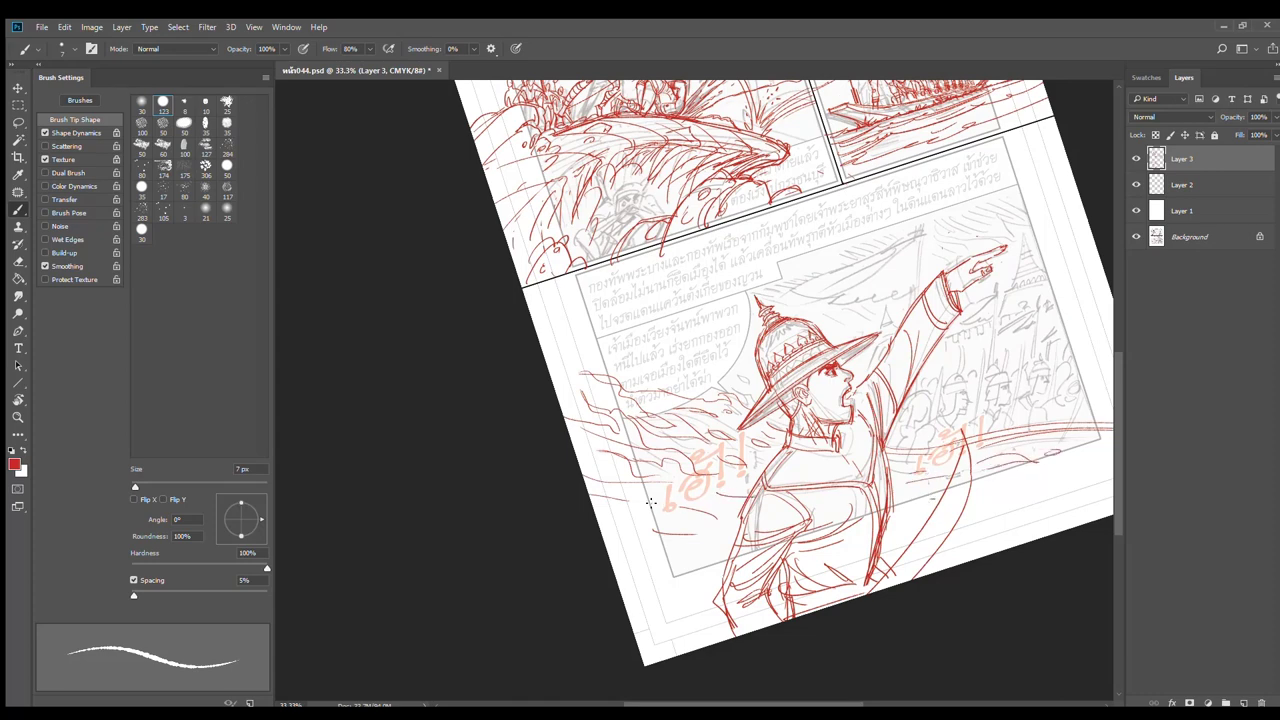
mouse_move(604, 518)
mouse_down()
mouse_move(716, 506)
mouse_move(707, 531)
mouse_up()
Reinforce the long curves in front of the soldier and scatter thin streaks and small debris shapes down to the page's bottom edge
drag(1027, 412, 878, 354)
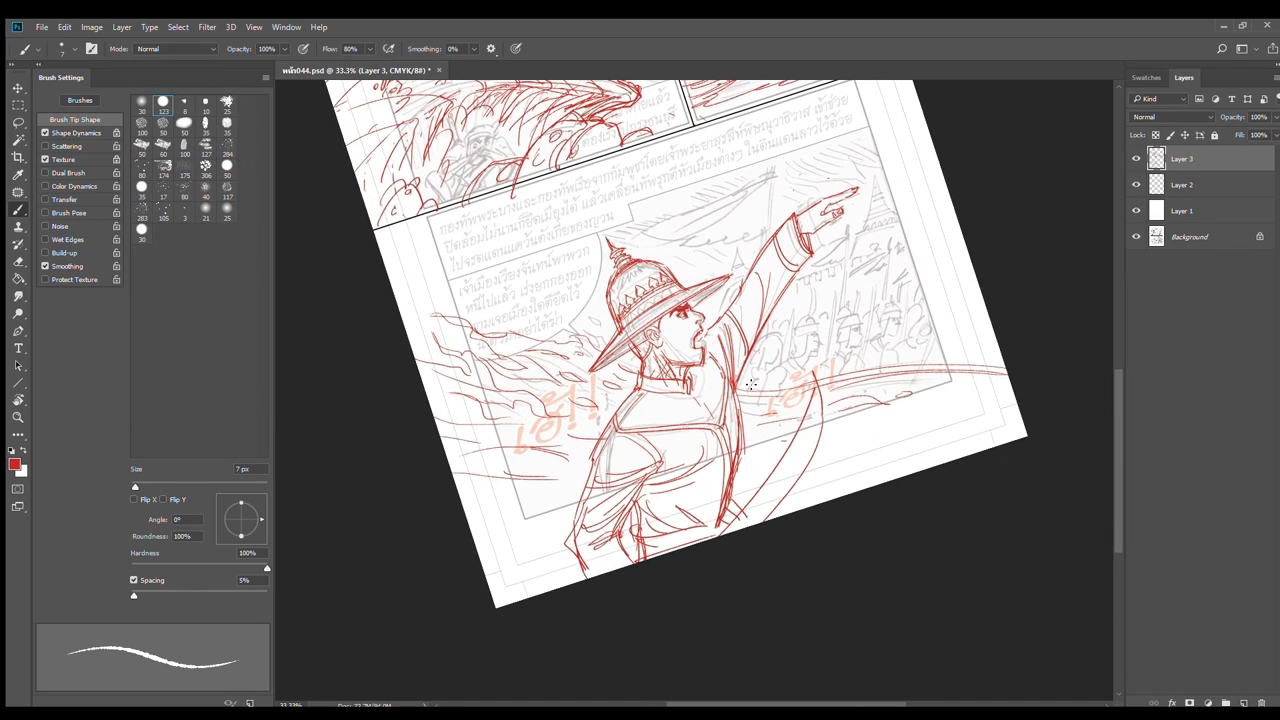
mouse_move(748, 385)
mouse_down()
mouse_move(886, 363)
mouse_move(915, 366)
mouse_move(811, 377)
mouse_move(1038, 366)
mouse_up()
drag(443, 490, 569, 508)
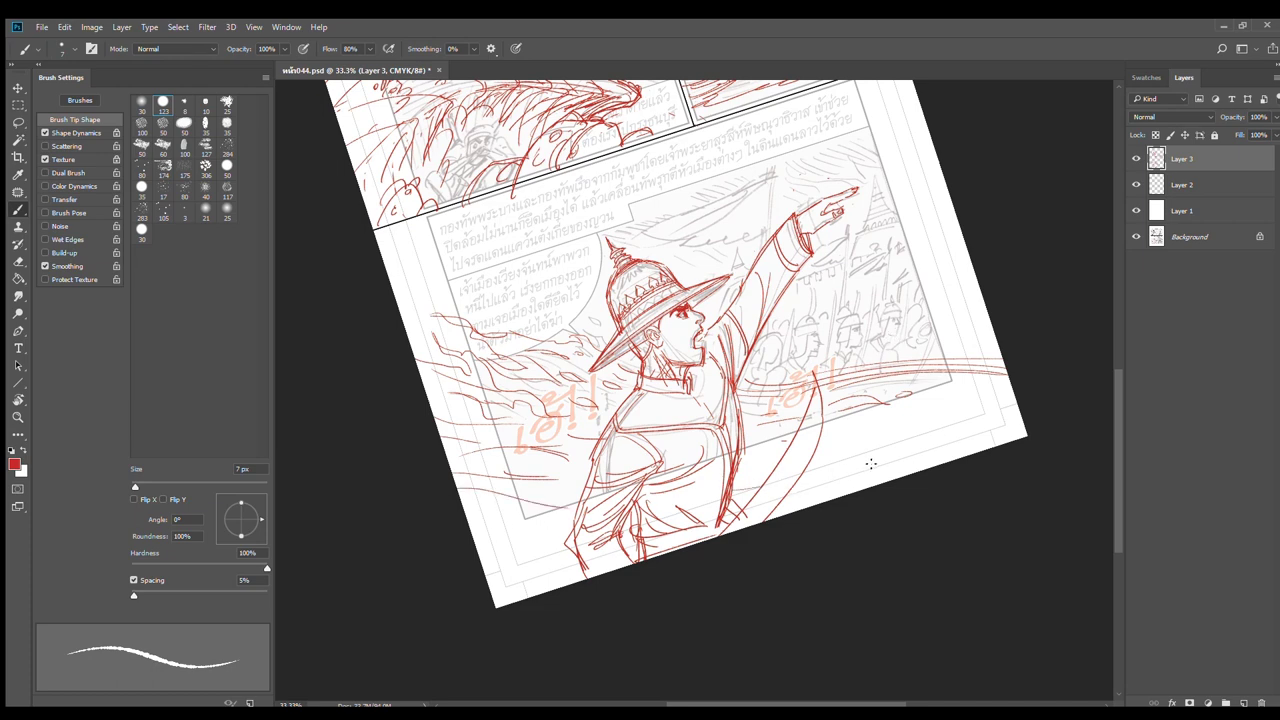
drag(988, 448, 816, 478)
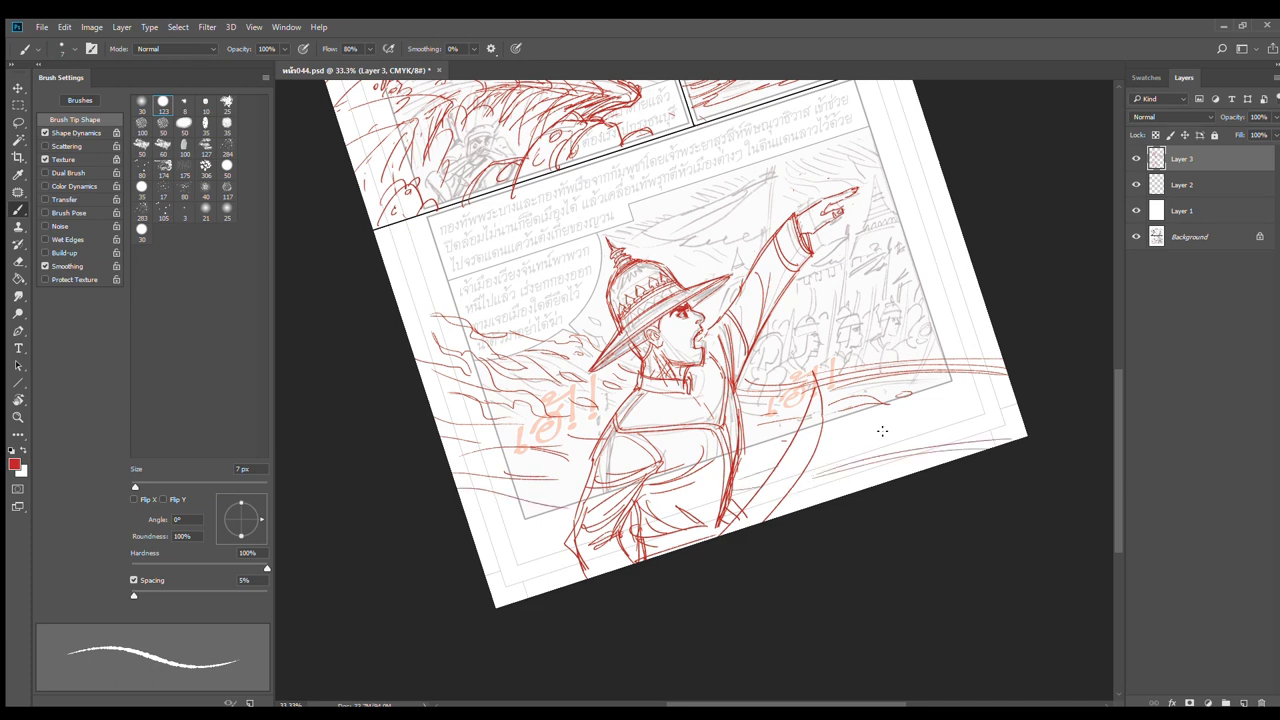
mouse_move(882, 420)
mouse_down()
mouse_move(840, 448)
mouse_move(832, 427)
mouse_move(756, 448)
mouse_up()
Straighten the canvas rotation and zoom in to 200% on the helmeted soldiers' heads below the pointing arm
key(r)
drag(947, 264, 976, 316)
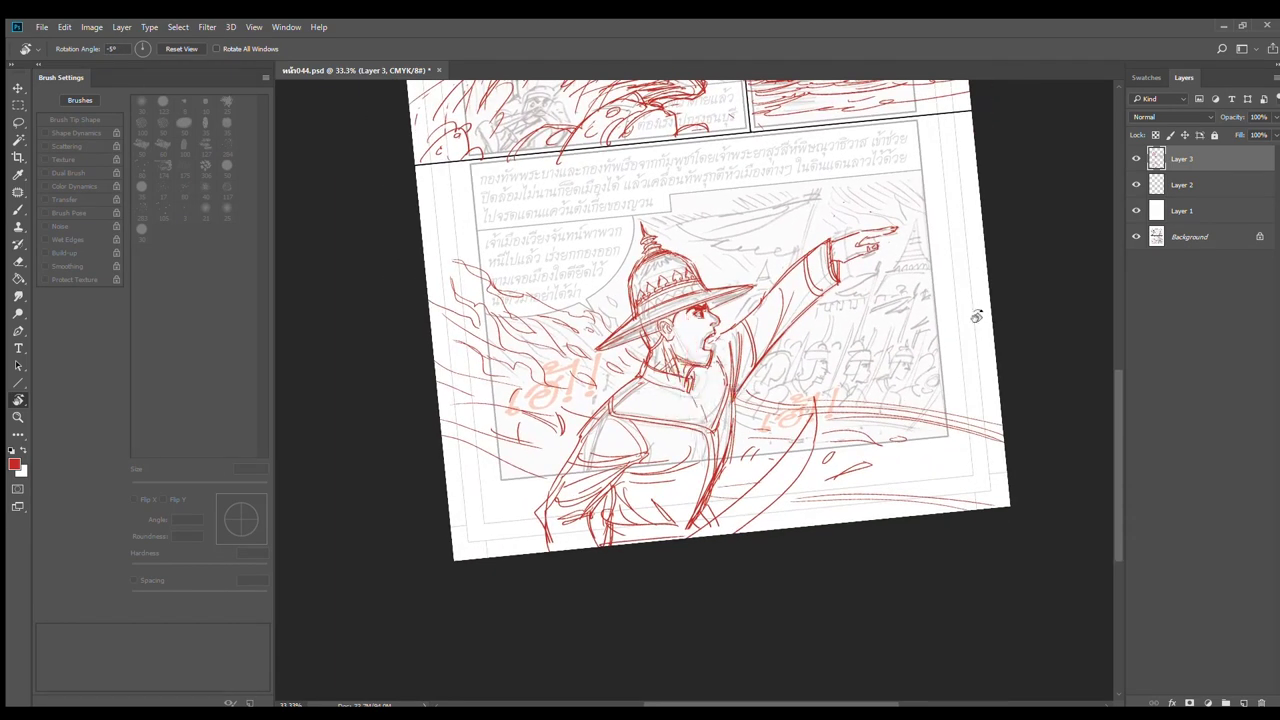
scroll(920, 376, up, 2)
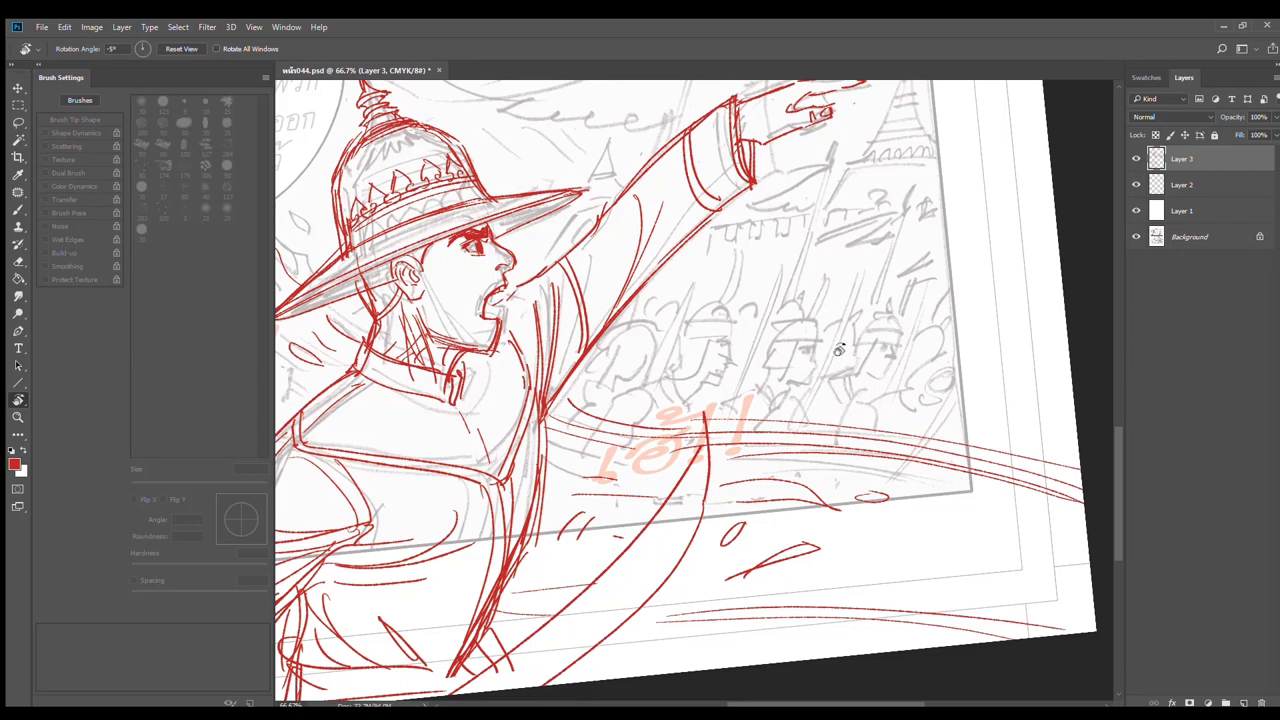
key(b)
ctrl+click(828, 353)
ctrl+click(828, 353)
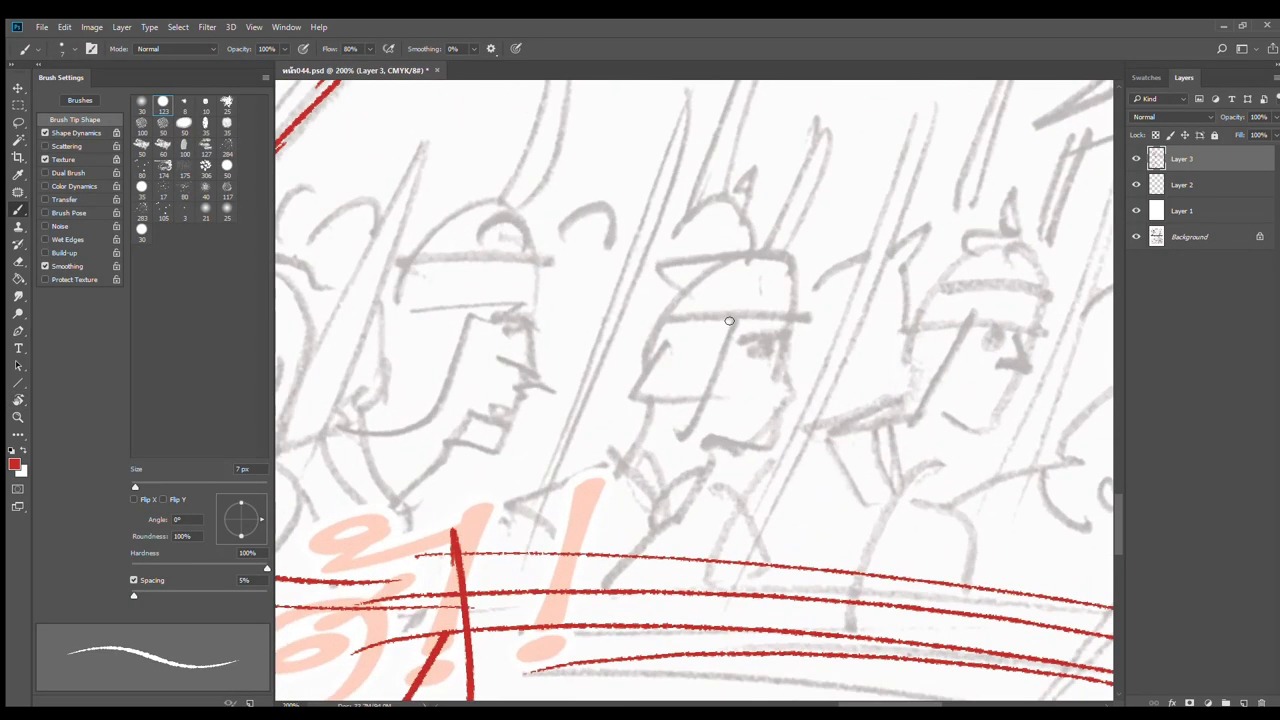
Trace the middle background soldier's headband in red on Layer 3 and outline the flap hanging beside his face
drag(664, 324, 809, 320)
key(ctrl+z)
drag(650, 325, 789, 332)
drag(793, 265, 786, 332)
mouse_move(670, 276)
mouse_down()
mouse_move(650, 338)
mouse_move(774, 263)
mouse_move(794, 266)
mouse_up()
key(ctrl+z)
drag(666, 270, 805, 268)
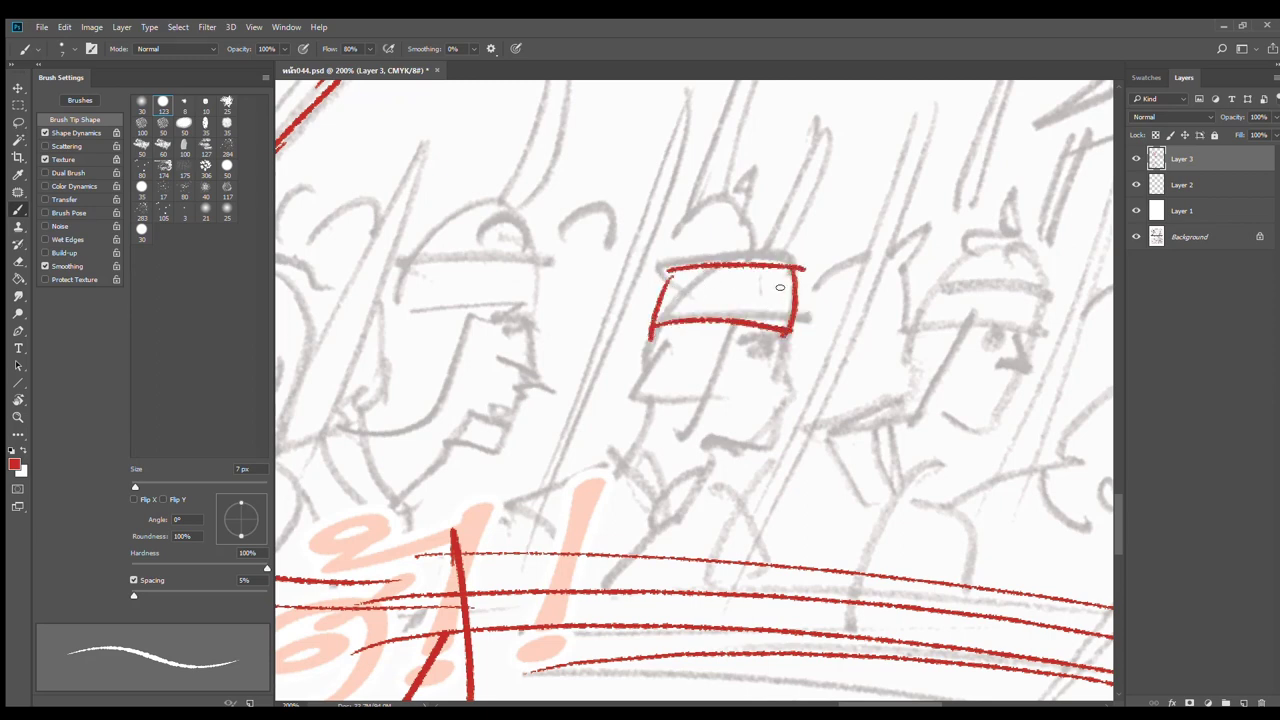
drag(732, 324, 678, 446)
mouse_move(665, 337)
mouse_down()
mouse_move(619, 425)
mouse_move(693, 412)
mouse_up()
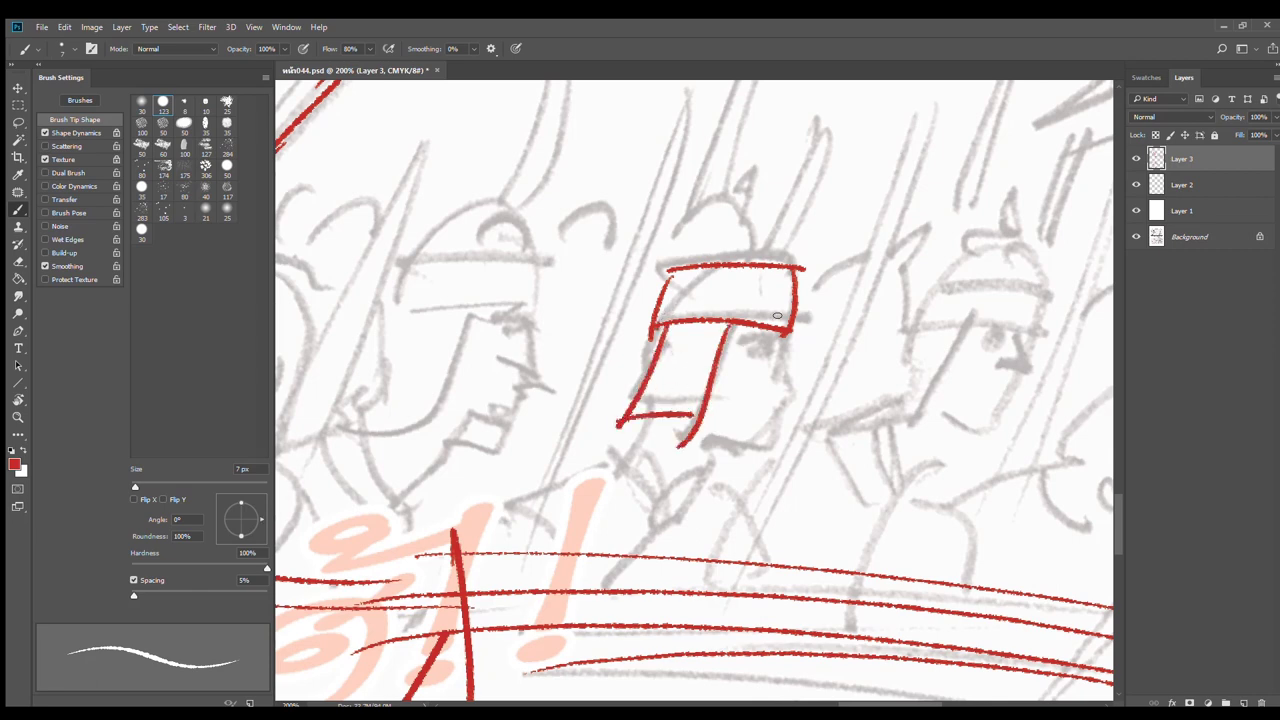
Double the headband edges and draw the soldier's face profile with eye, nose, mouth and chin, undoing stray strokes
drag(671, 276, 800, 268)
mouse_move(652, 322)
mouse_down()
mouse_move(788, 326)
mouse_move(764, 354)
mouse_move(790, 378)
mouse_move(758, 451)
mouse_up()
mouse_move(768, 393)
mouse_down()
mouse_move(783, 406)
mouse_move(757, 432)
mouse_move(784, 420)
mouse_move(752, 425)
mouse_move(777, 418)
mouse_move(754, 452)
mouse_move(704, 436)
mouse_up()
key(ctrl+alt+z)
key(ctrl+alt+z)
key(ctrl+alt+z)
key(ctrl+alt+z)
key(ctrl+alt+z)
key(ctrl+alt+z)
key(ctrl+alt+z)
key(ctrl+alt+z)
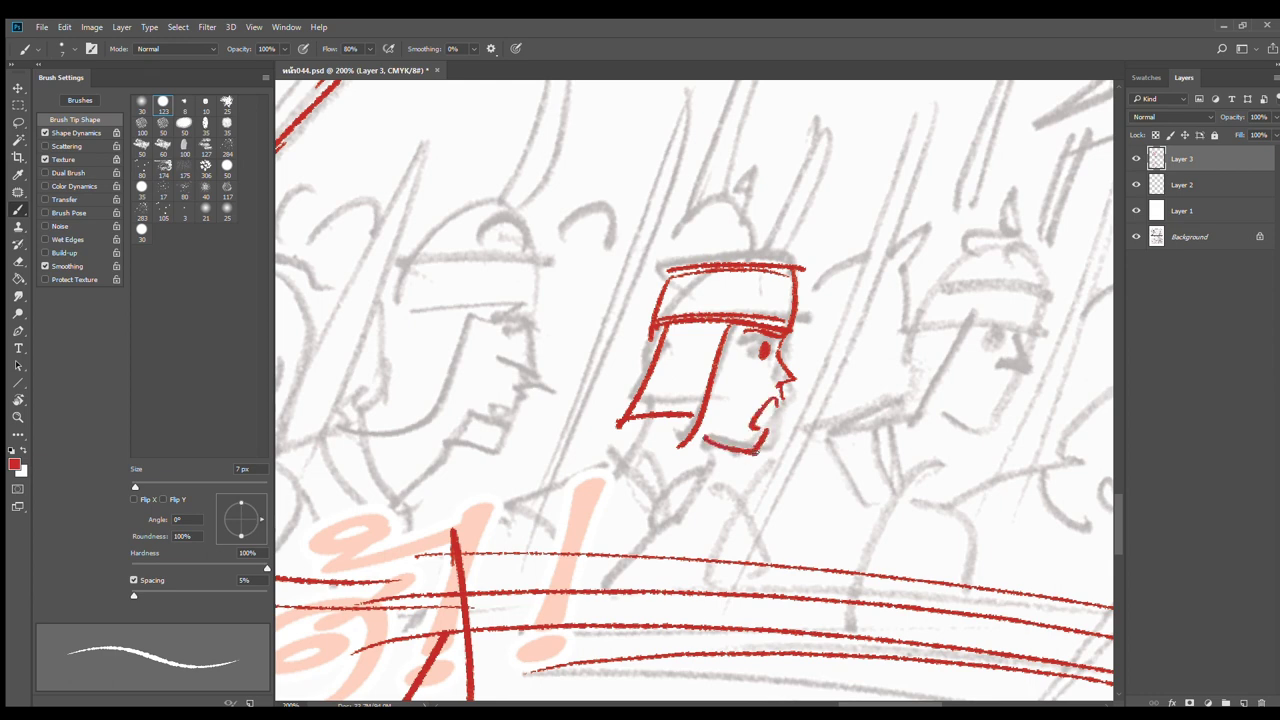
Add the soldier's angry brow, double the side flap's edges and draw spiky hair above the headband
mouse_move(752, 338)
mouse_down()
mouse_move(775, 372)
mouse_move(765, 348)
mouse_move(791, 353)
mouse_move(788, 327)
mouse_up()
key(e)
key(b)
drag(656, 330, 620, 424)
drag(626, 428, 689, 425)
mouse_move(688, 259)
mouse_down()
mouse_move(756, 220)
mouse_move(798, 262)
mouse_up()
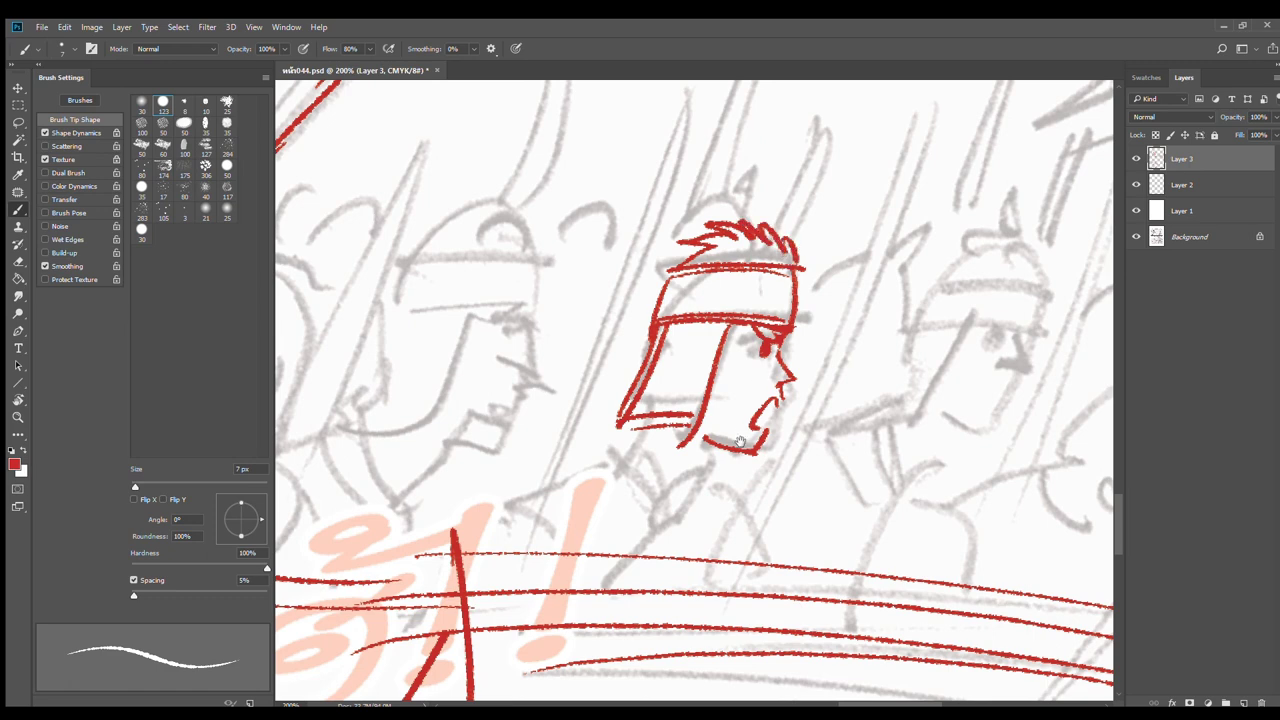
Draw the hair and cloth at the back of the soldier's head, an ear, and a short neck line below the jaw
drag(738, 442, 790, 373)
drag(714, 205, 697, 261)
drag(841, 211, 845, 240)
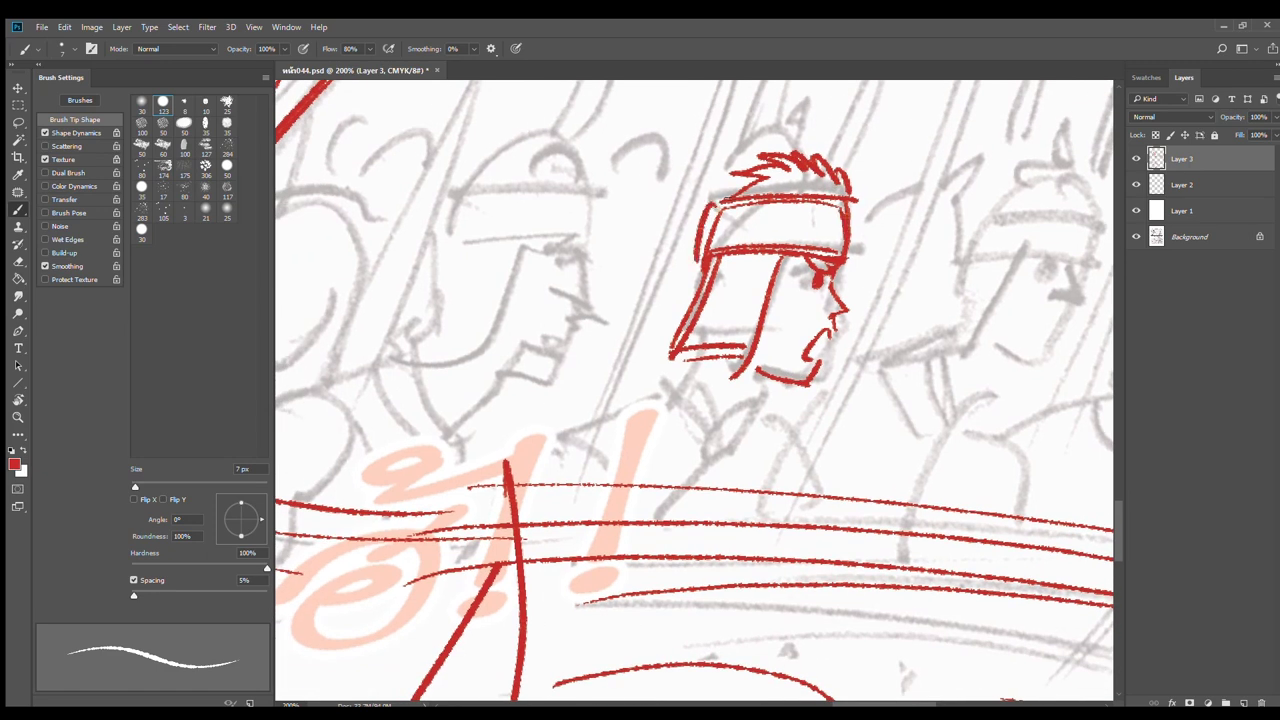
mouse_move(727, 181)
mouse_down()
mouse_move(690, 218)
mouse_move(695, 298)
mouse_move(744, 317)
mouse_move(694, 344)
mouse_up()
key(ctrl+z)
drag(712, 298, 690, 366)
drag(769, 380, 742, 402)
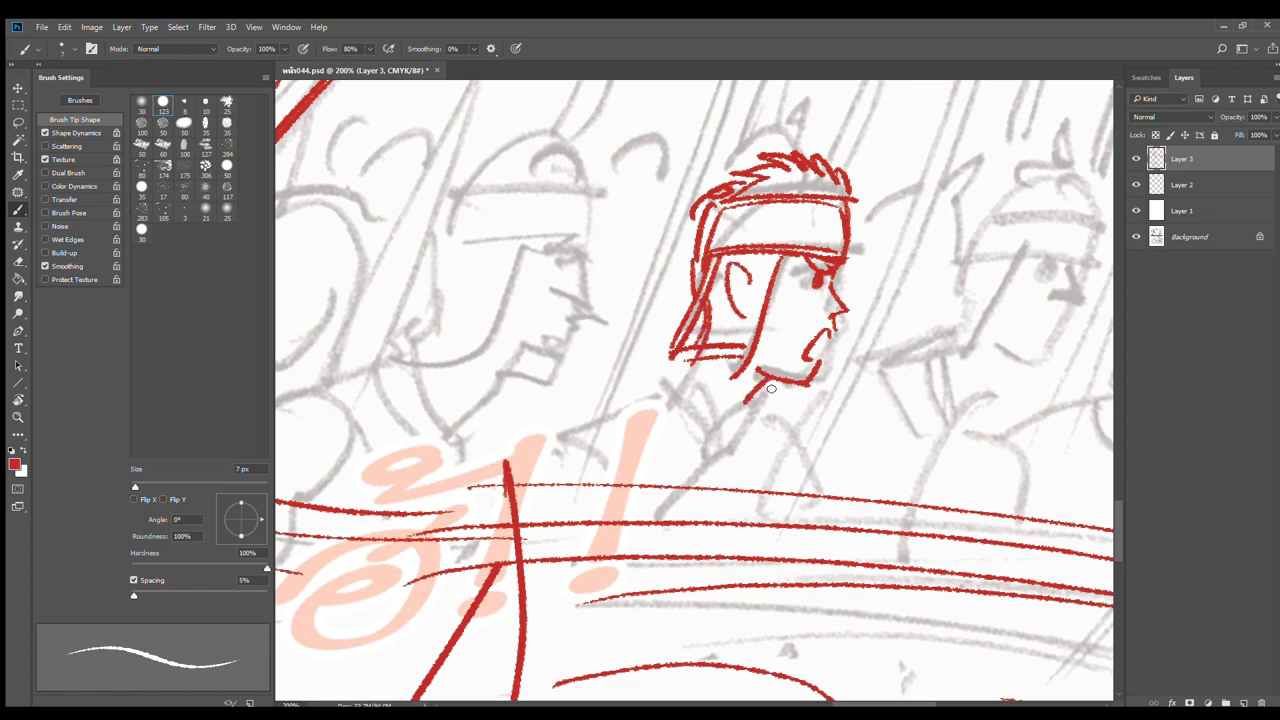
Refine the soldier's open mouth and jaw and add cheek and eye creases to the face
mouse_move(761, 347)
mouse_down()
mouse_move(760, 372)
mouse_move(822, 386)
mouse_up()
mouse_move(766, 318)
mouse_down()
mouse_move(790, 354)
mouse_move(796, 310)
mouse_move(808, 354)
mouse_move(849, 330)
mouse_move(809, 341)
mouse_move(804, 354)
mouse_move(831, 351)
mouse_move(818, 379)
mouse_up()
key(e)
key(b)
key(ctrl+z)
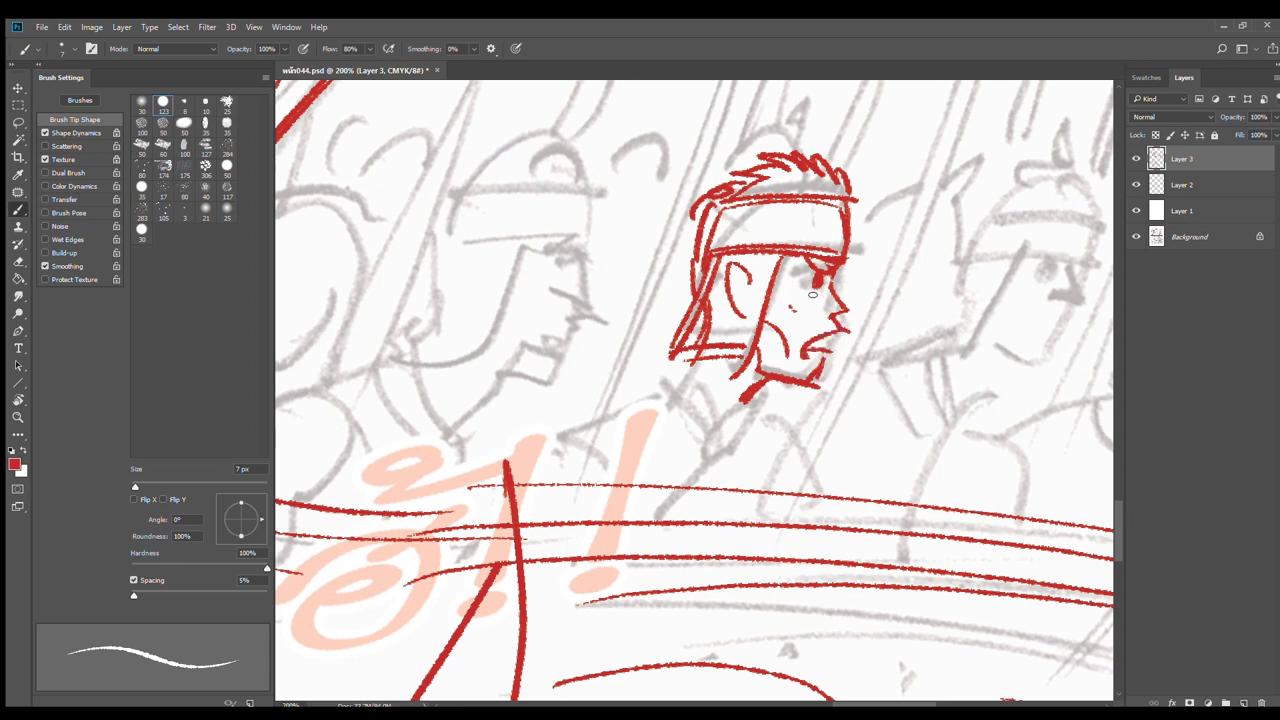
mouse_move(820, 301)
mouse_down()
mouse_move(797, 328)
mouse_move(787, 290)
mouse_up()
Erase the front hair spikes and replace them with a plain line sloping down to the headband
alt+click(798, 427)
scroll(768, 398, up, 1)
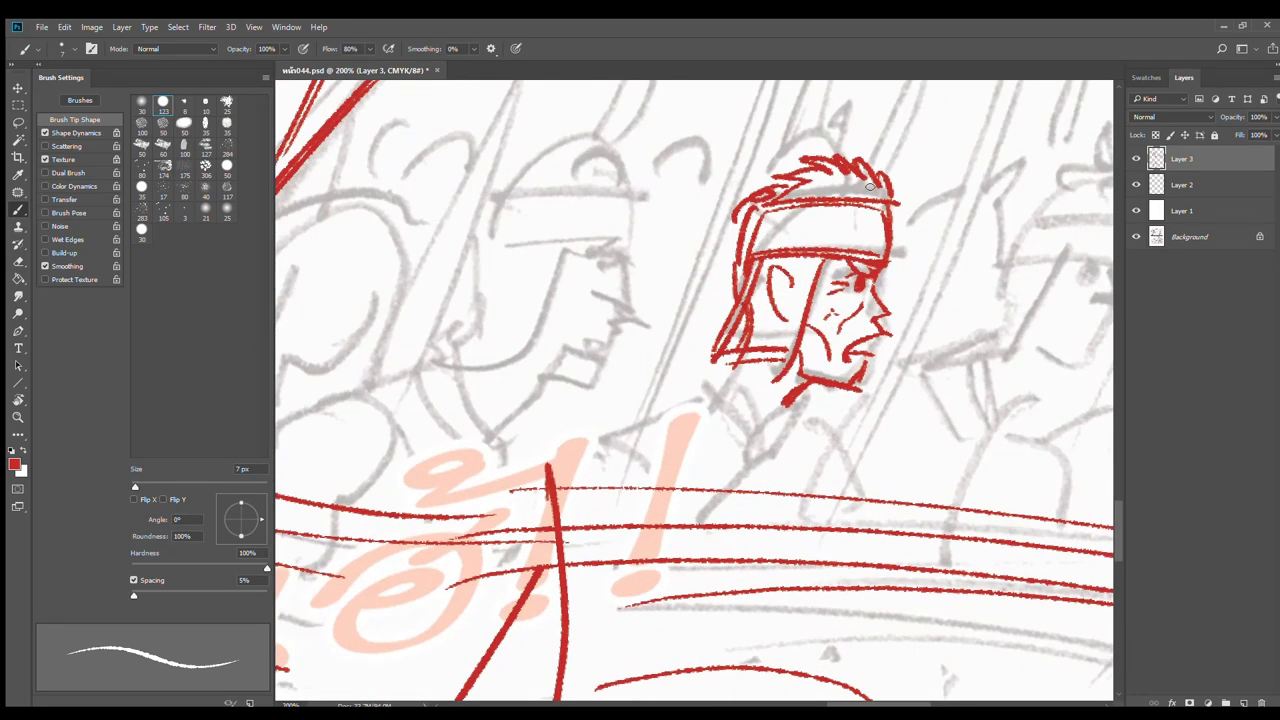
key(e)
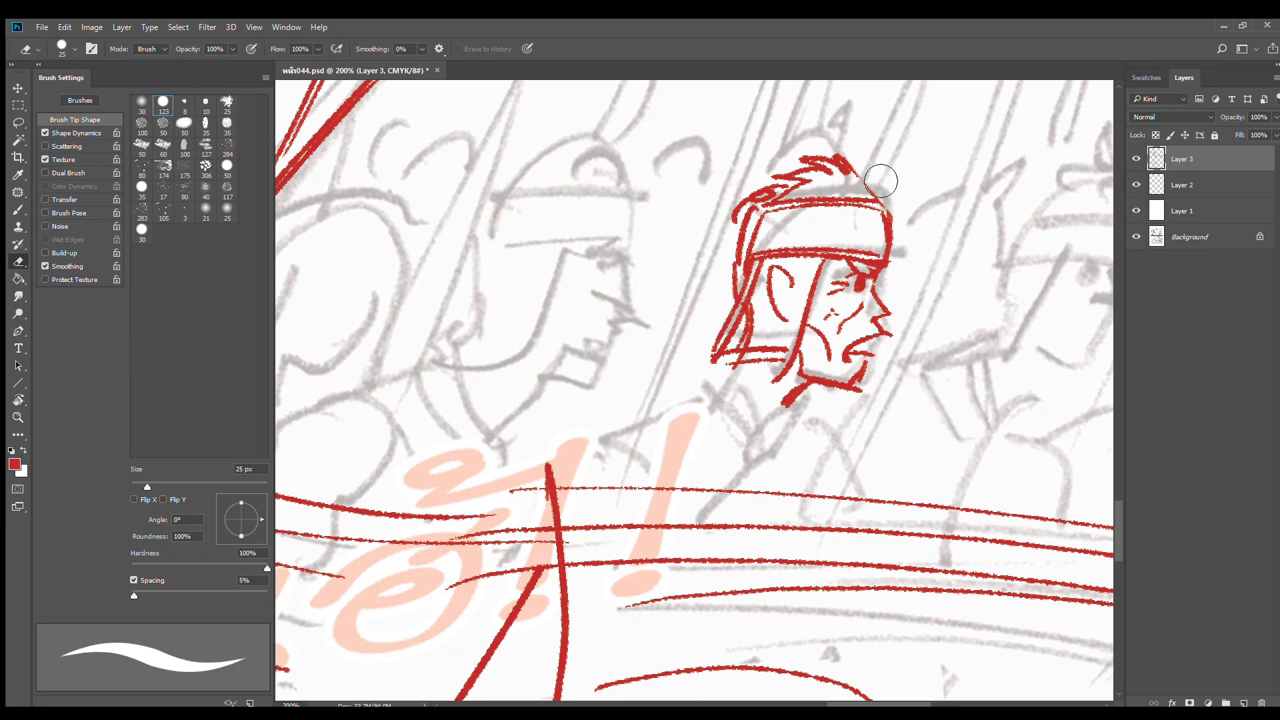
key(b)
Sketch the soldier's collar, rounded back and shoulder, and upper arm down to the boat's edge
drag(853, 386, 915, 299)
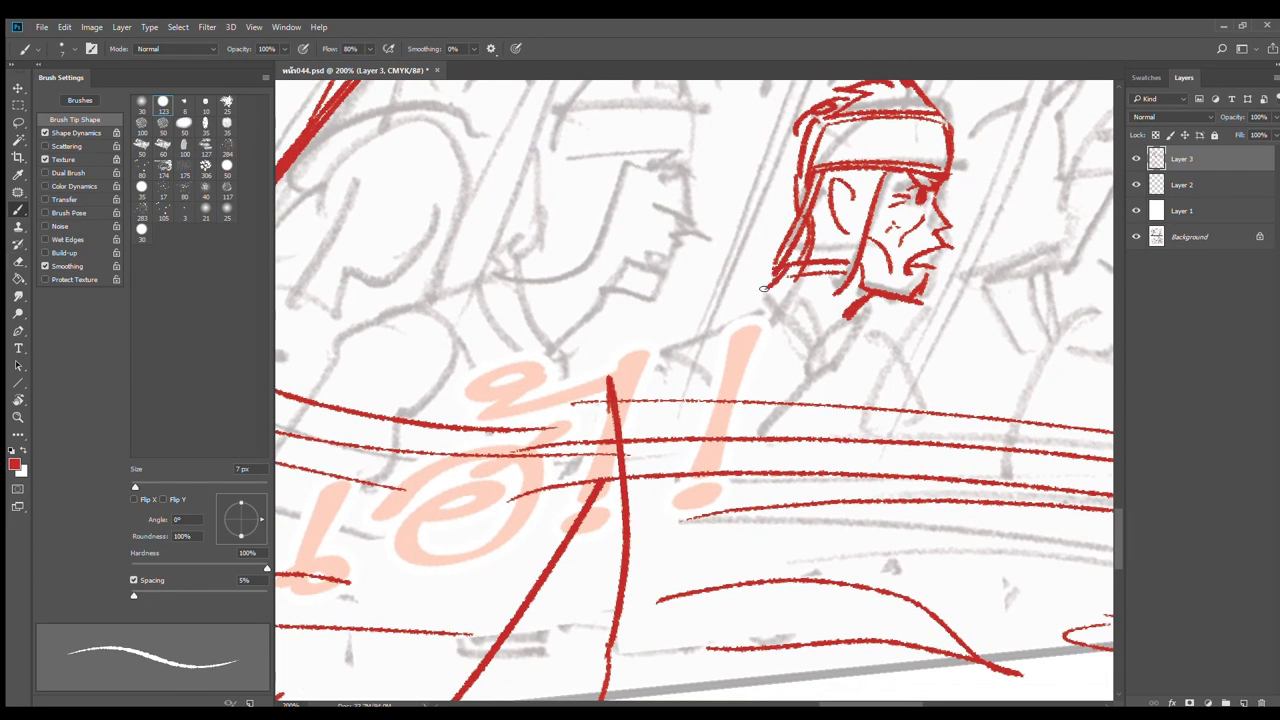
drag(745, 271, 865, 354)
drag(790, 286, 872, 348)
mouse_move(757, 285)
mouse_down()
mouse_move(614, 372)
mouse_move(812, 355)
mouse_move(788, 405)
mouse_up()
drag(670, 350, 640, 416)
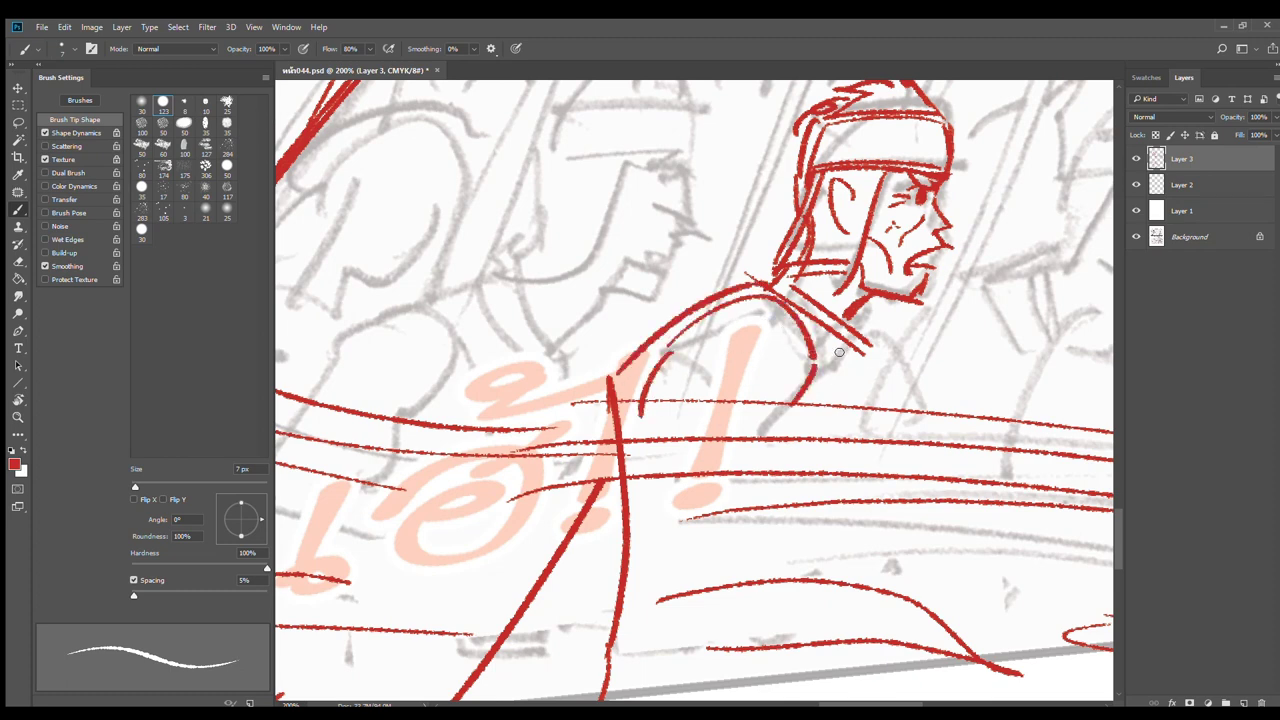
mouse_move(780, 288)
mouse_down()
mouse_move(852, 348)
mouse_move(843, 395)
mouse_move(849, 341)
mouse_move(796, 295)
mouse_up()
Erase the double collar lines and redraw the neckline and chest, strengthening the line under the chin
key(e)
drag(854, 392, 846, 390)
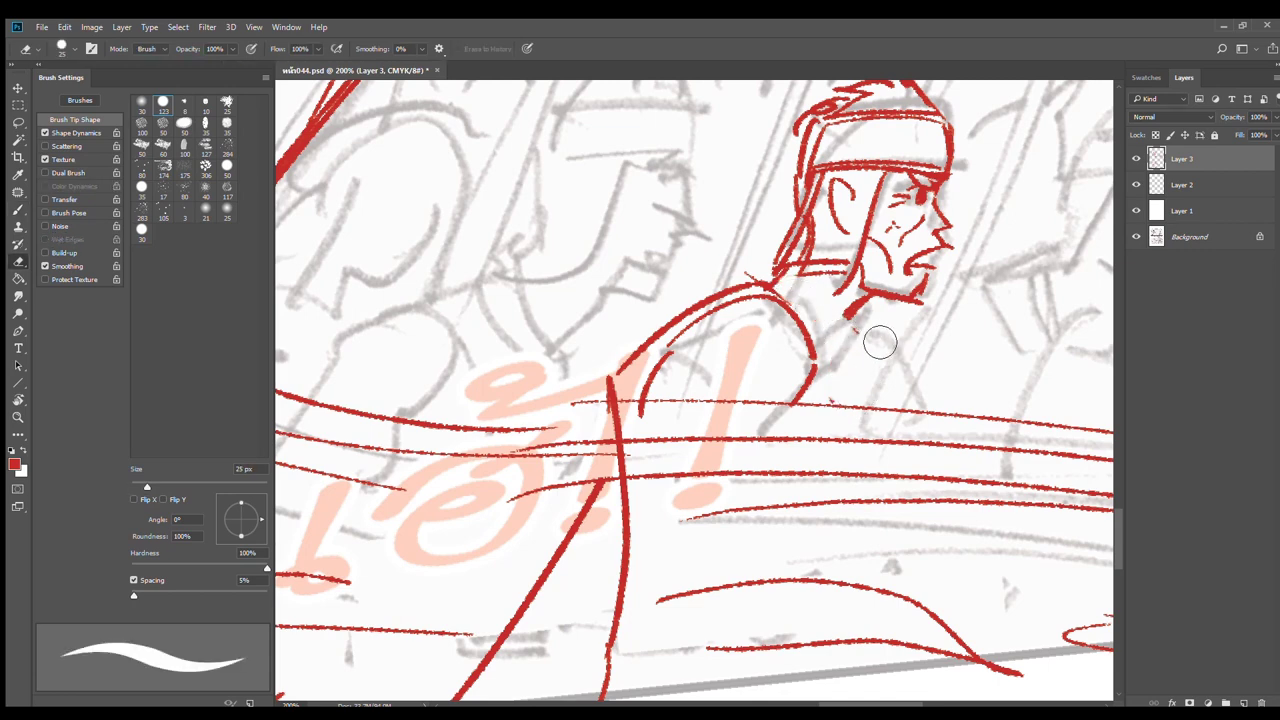
key(b)
mouse_move(768, 276)
mouse_down()
mouse_move(834, 355)
mouse_move(816, 407)
mouse_up()
drag(867, 295, 922, 306)
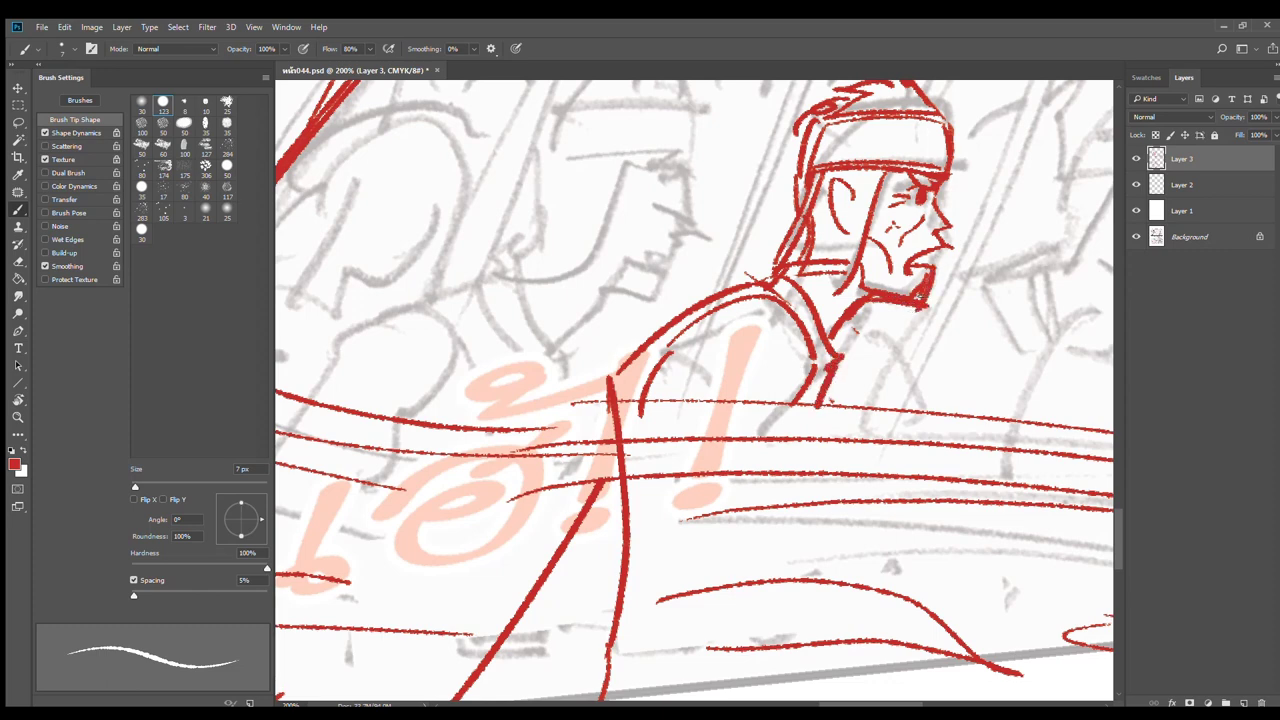
Reshape the headband with a wider back edge and redraw its upper and lower contours
drag(967, 243, 909, 357)
mouse_move(739, 248)
mouse_down()
mouse_move(839, 231)
mouse_move(727, 304)
mouse_up()
drag(730, 302, 847, 274)
key(e)
mouse_move(768, 269)
mouse_down()
mouse_move(857, 263)
mouse_move(839, 290)
mouse_up()
key(b)
drag(740, 275, 878, 256)
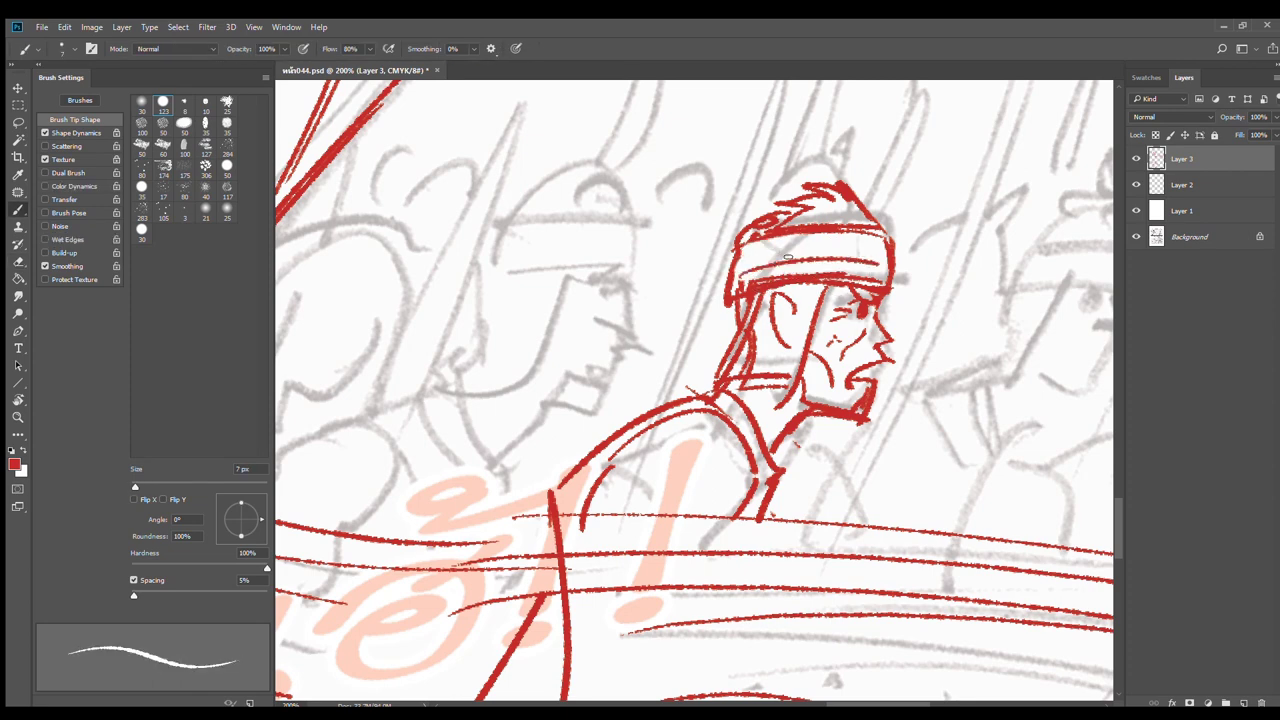
Erase the ear and extra headband lines, then redraw the band's front and lower edges and the throat line
mouse_move(746, 242)
mouse_down()
mouse_move(707, 386)
mouse_move(788, 390)
mouse_move(777, 320)
mouse_move(765, 345)
mouse_move(786, 283)
mouse_move(776, 291)
mouse_up()
key(e)
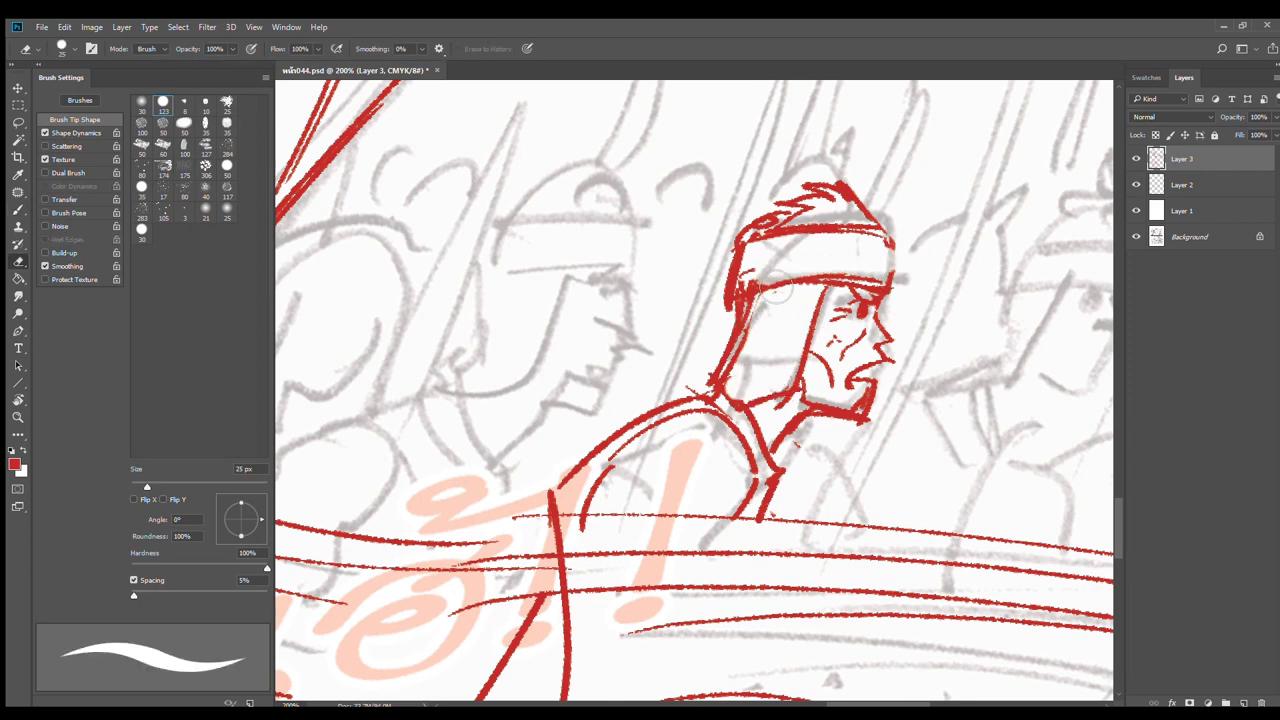
key(b)
drag(887, 222, 886, 300)
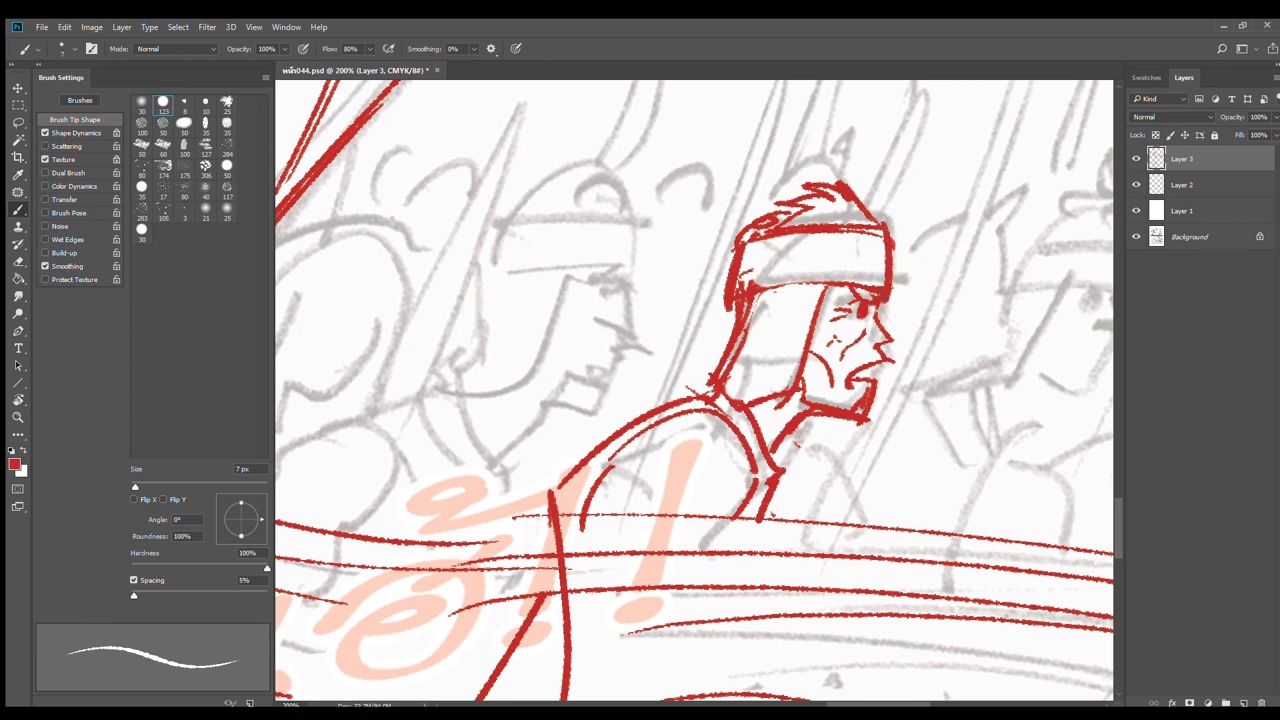
drag(742, 283, 896, 292)
drag(803, 433, 770, 450)
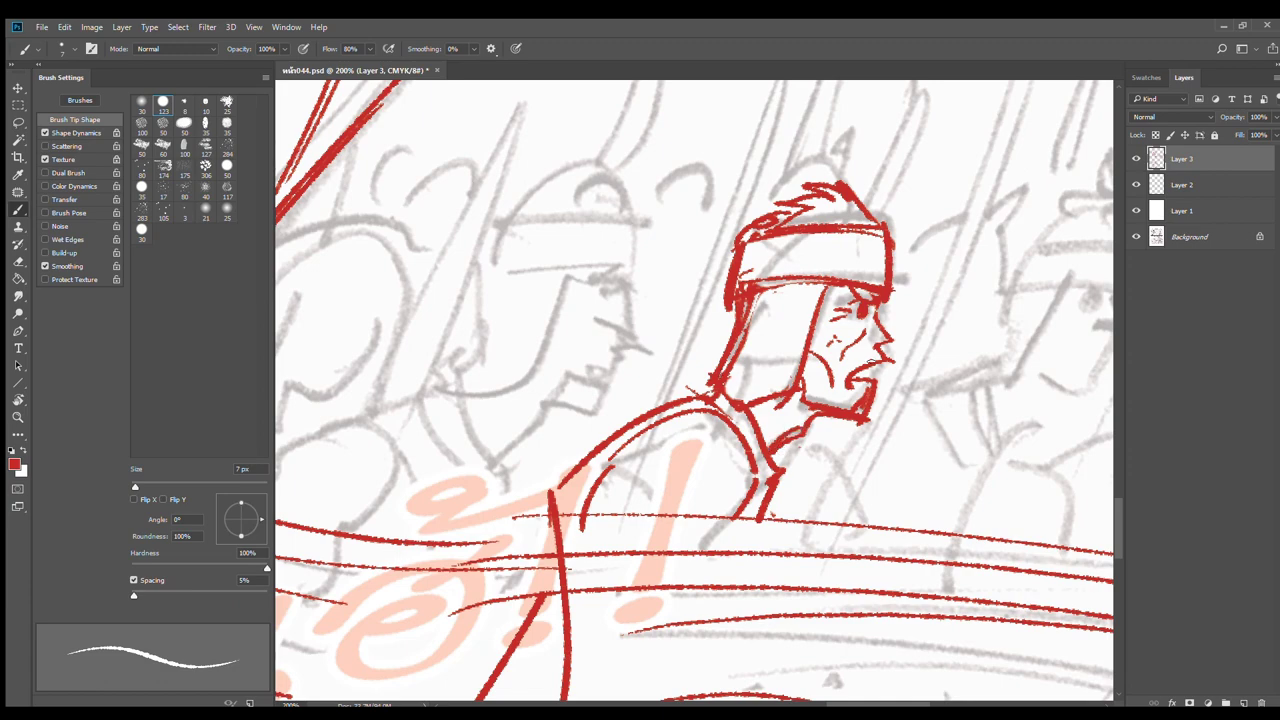
Draw a long curved sword blade rising diagonally in front of the soldier's face
alt+click(890, 378)
alt+click(890, 378)
drag(920, 395, 808, 343)
ctrl+click(828, 328)
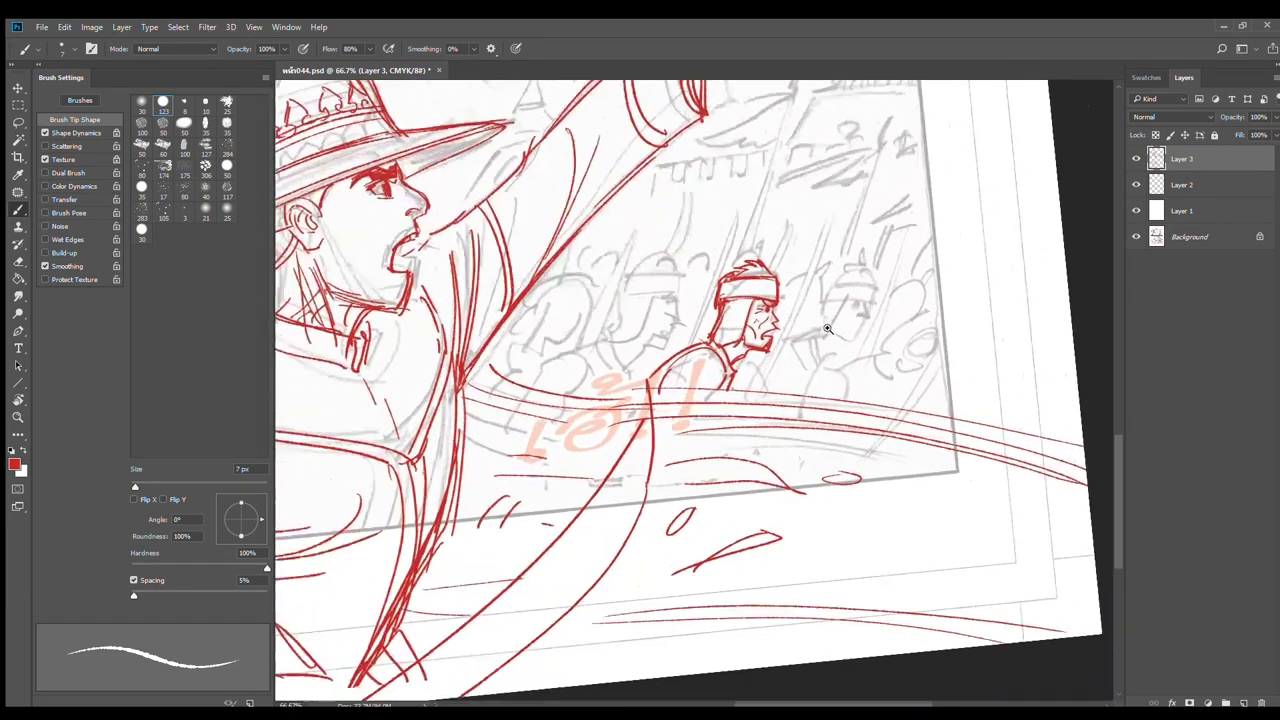
scroll(827, 328, up, 1)
drag(808, 212, 753, 372)
key(ctrl+z)
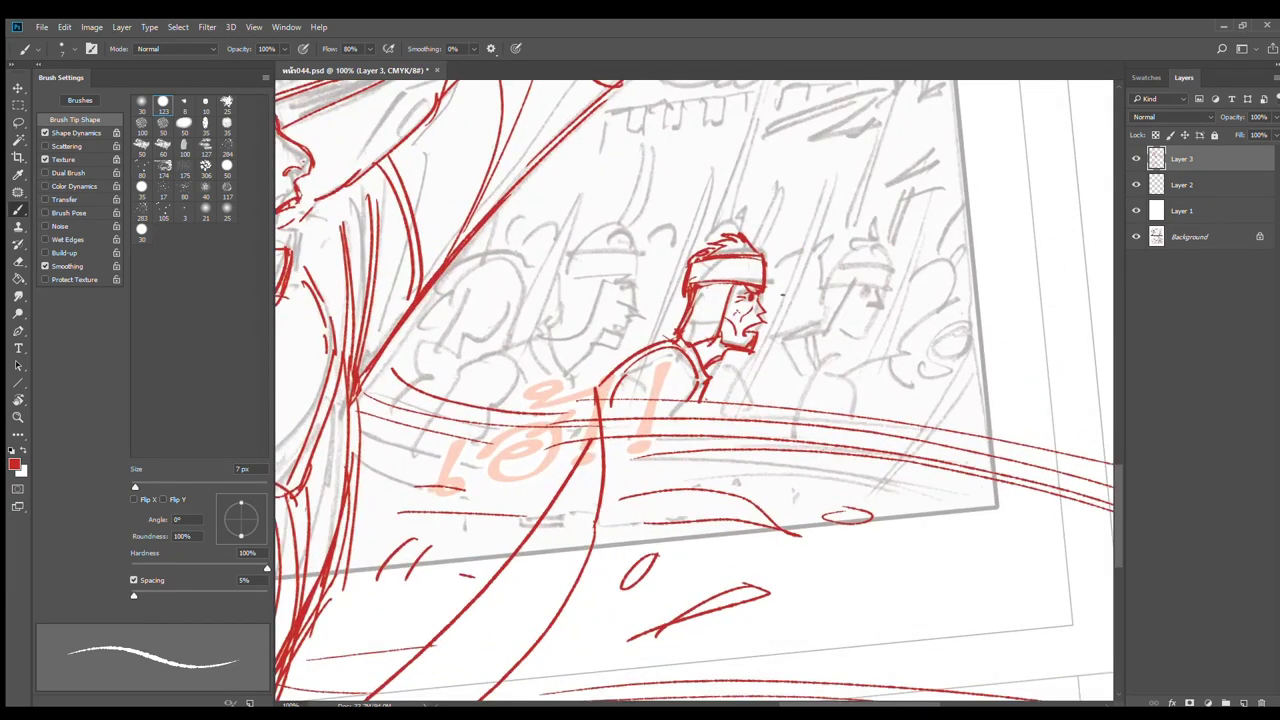
drag(807, 283, 750, 356)
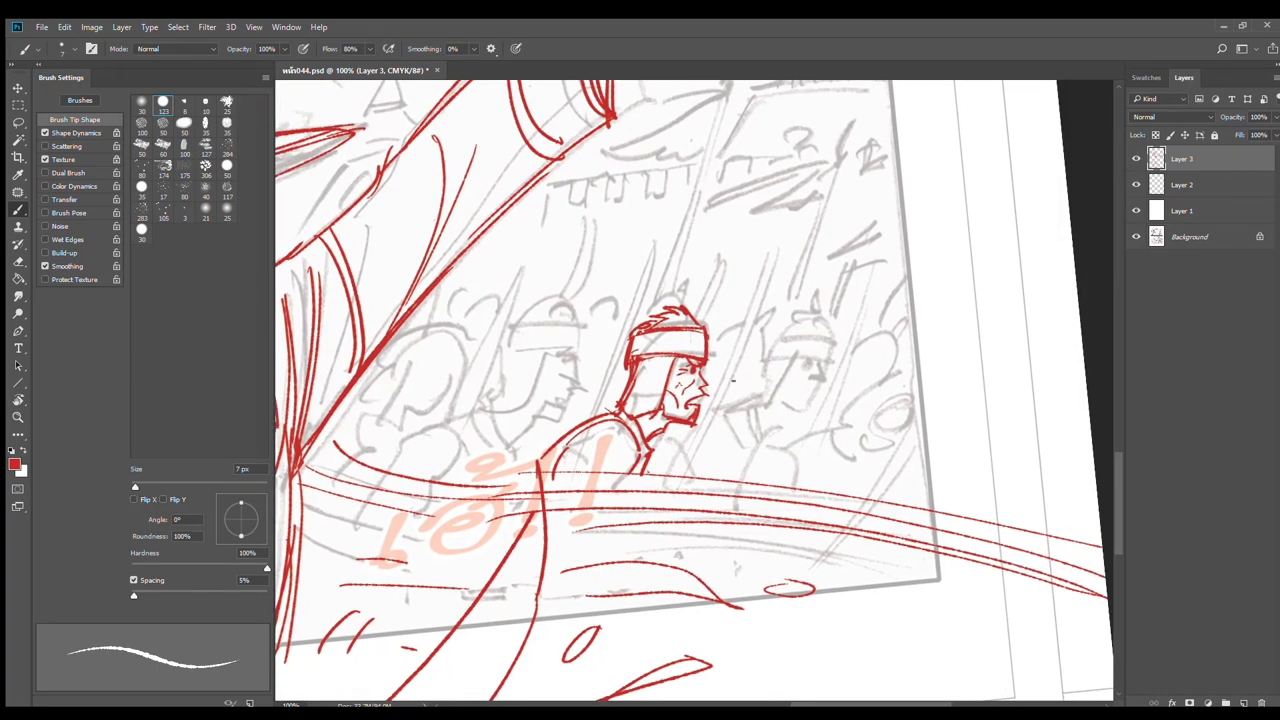
drag(752, 326, 662, 500)
mouse_move(751, 304)
mouse_down()
mouse_move(745, 371)
mouse_move(672, 508)
mouse_up()
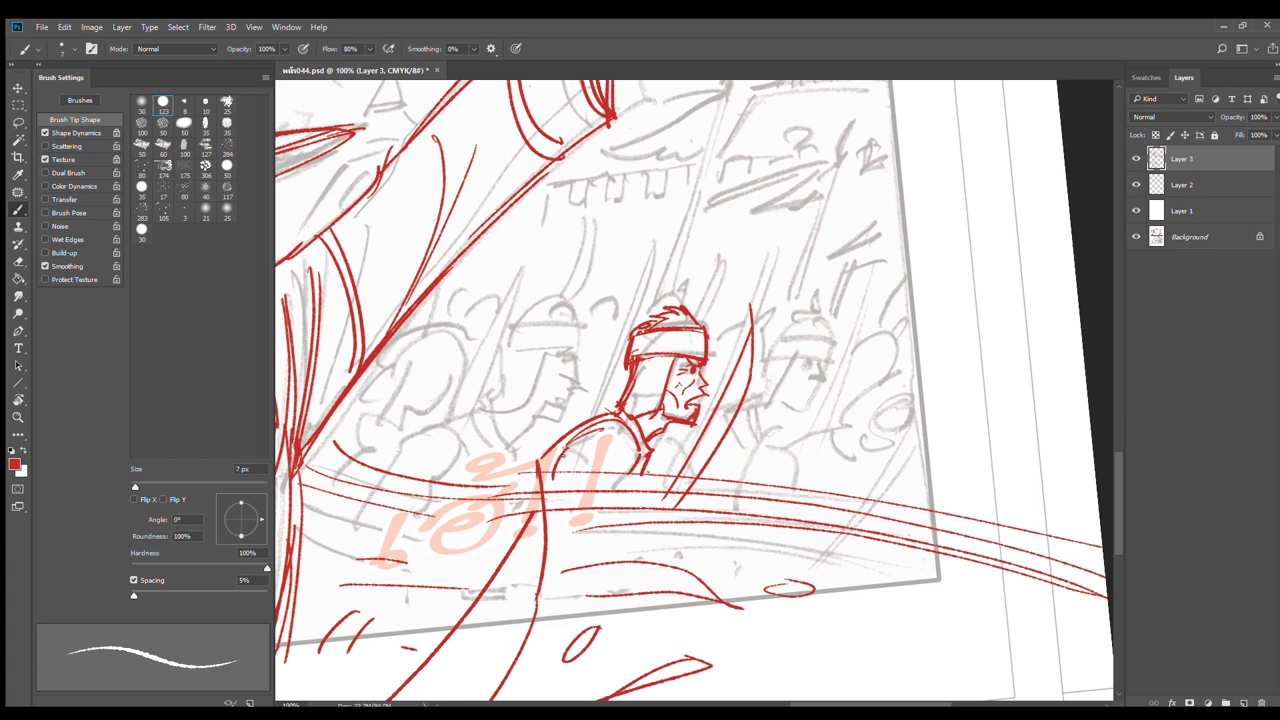
Thicken the soldier's back and shoulder outline and add short fold marks on the shoulder
drag(526, 470, 610, 411)
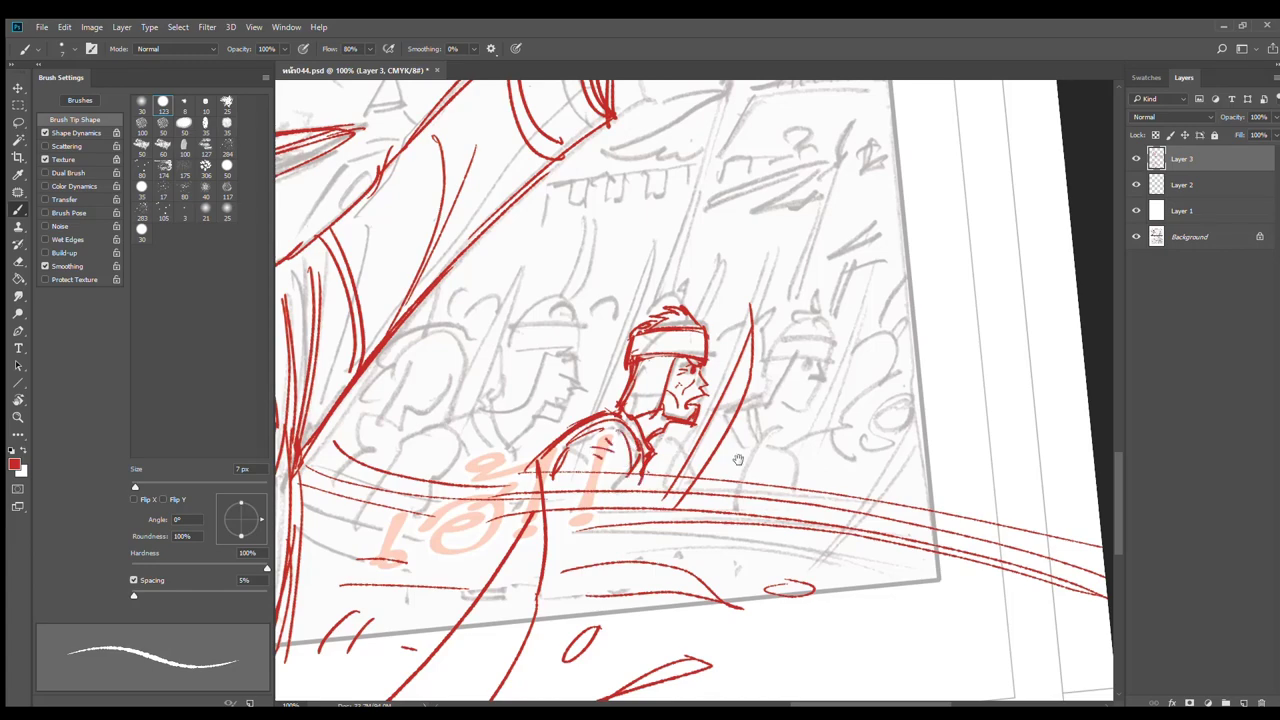
scroll(738, 459, down, 1)
scroll(701, 388, up, 2)
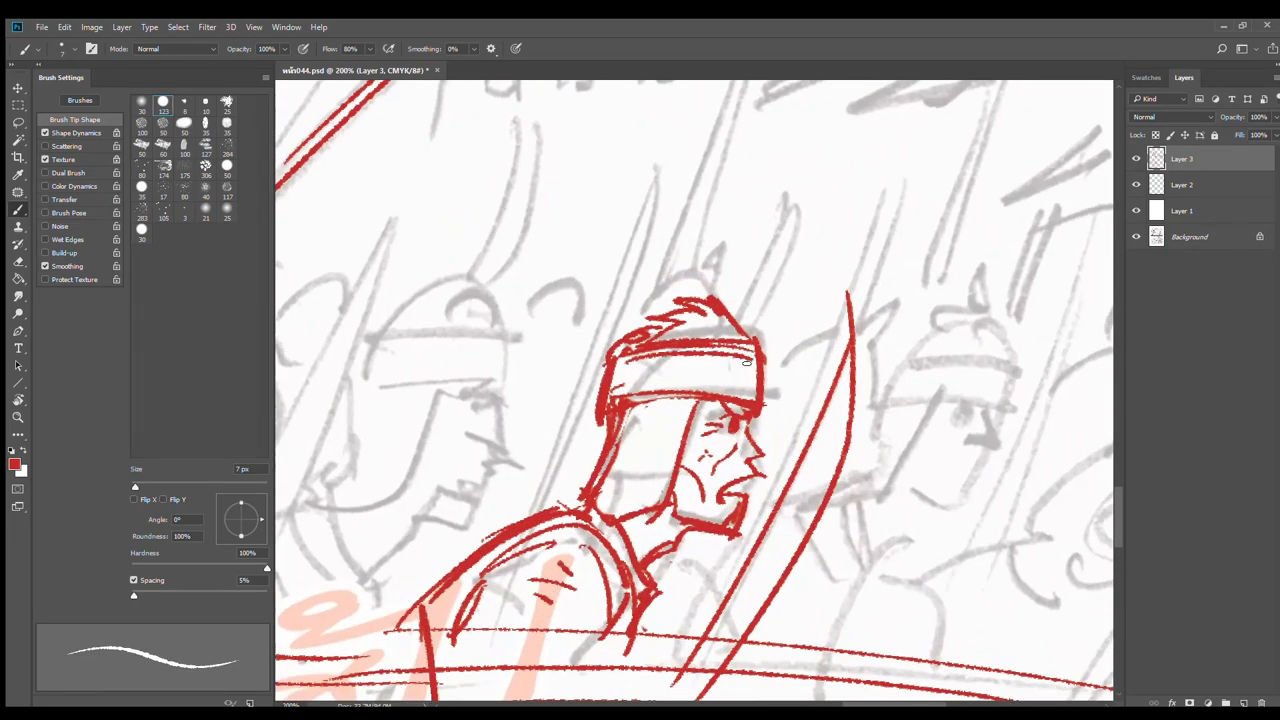
Lasso the finished soldier with his sword and place a copy in front of him, over the rightmost sketched soldier
scroll(769, 401, down, 2)
click(18, 122)
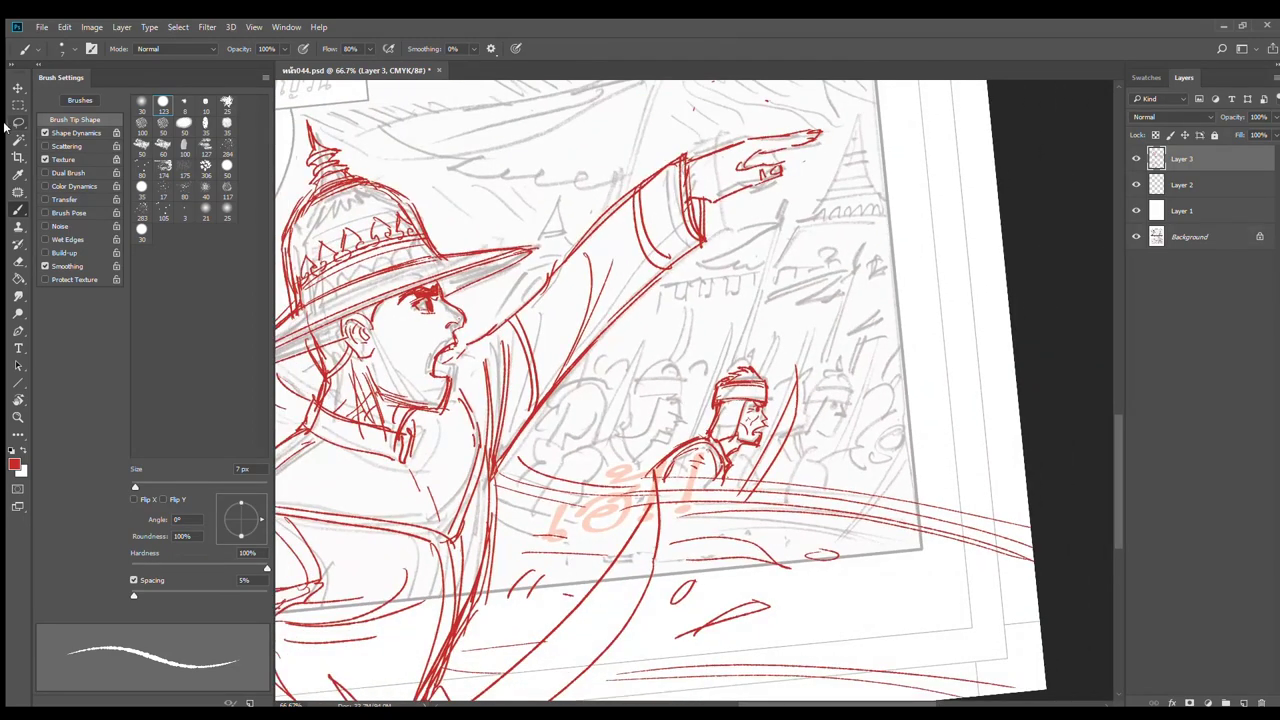
mouse_move(818, 445)
mouse_down()
mouse_move(663, 352)
mouse_move(636, 470)
mouse_up()
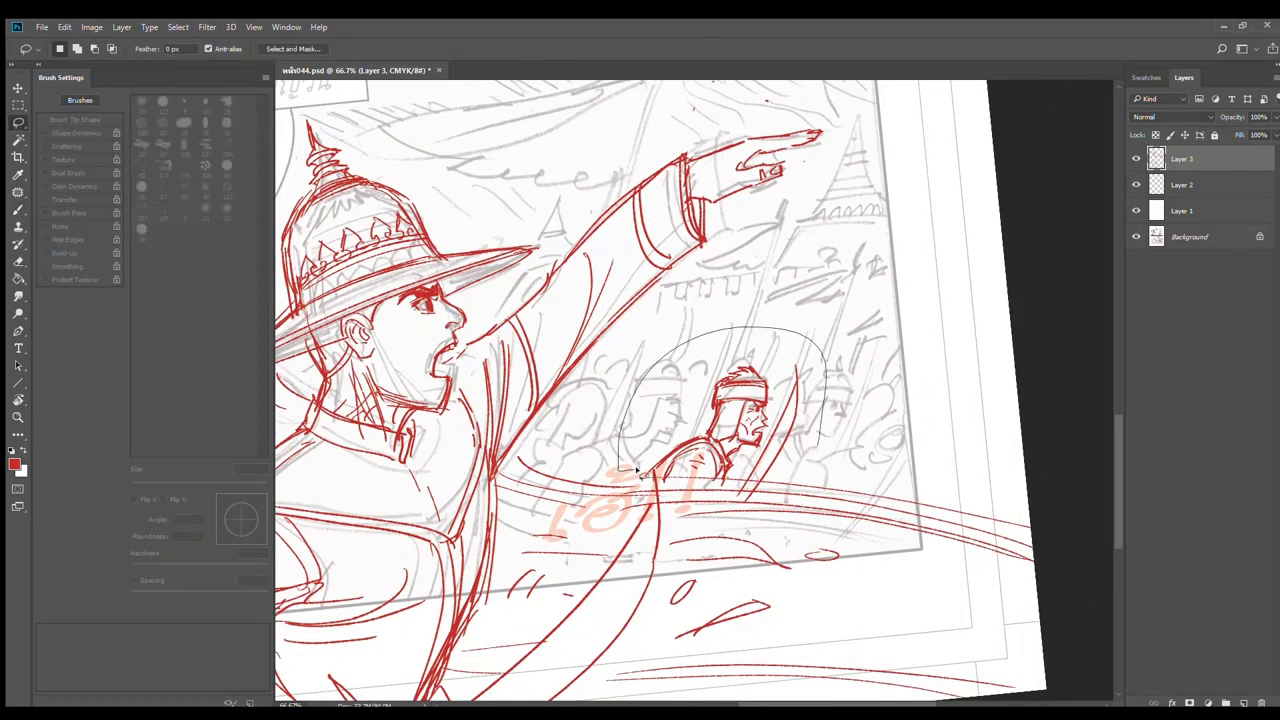
drag(762, 486, 818, 446)
mouse_move(732, 431)
mouse_down()
mouse_move(887, 431)
mouse_move(867, 441)
mouse_up()
Scale the copied soldier to about 102%, rotate it about 6.8° and fit it along the boat's edge
key(ctrl+t)
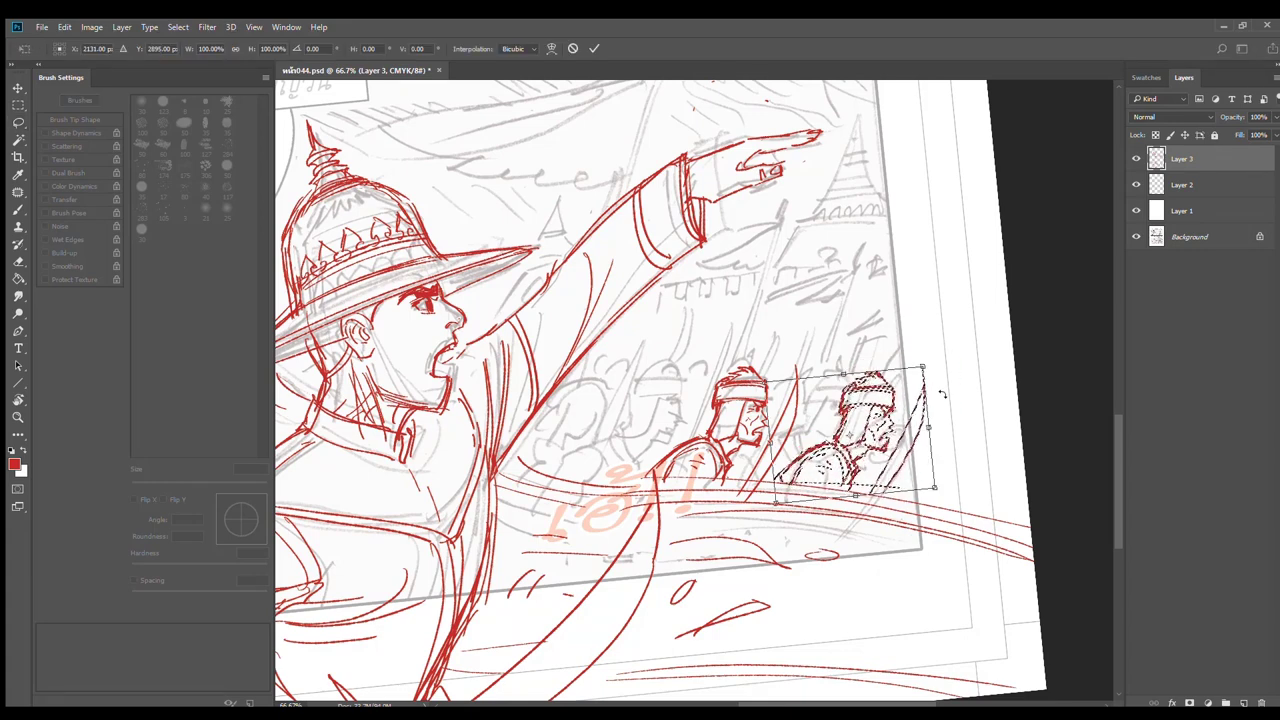
drag(923, 370, 942, 357)
drag(987, 407, 991, 424)
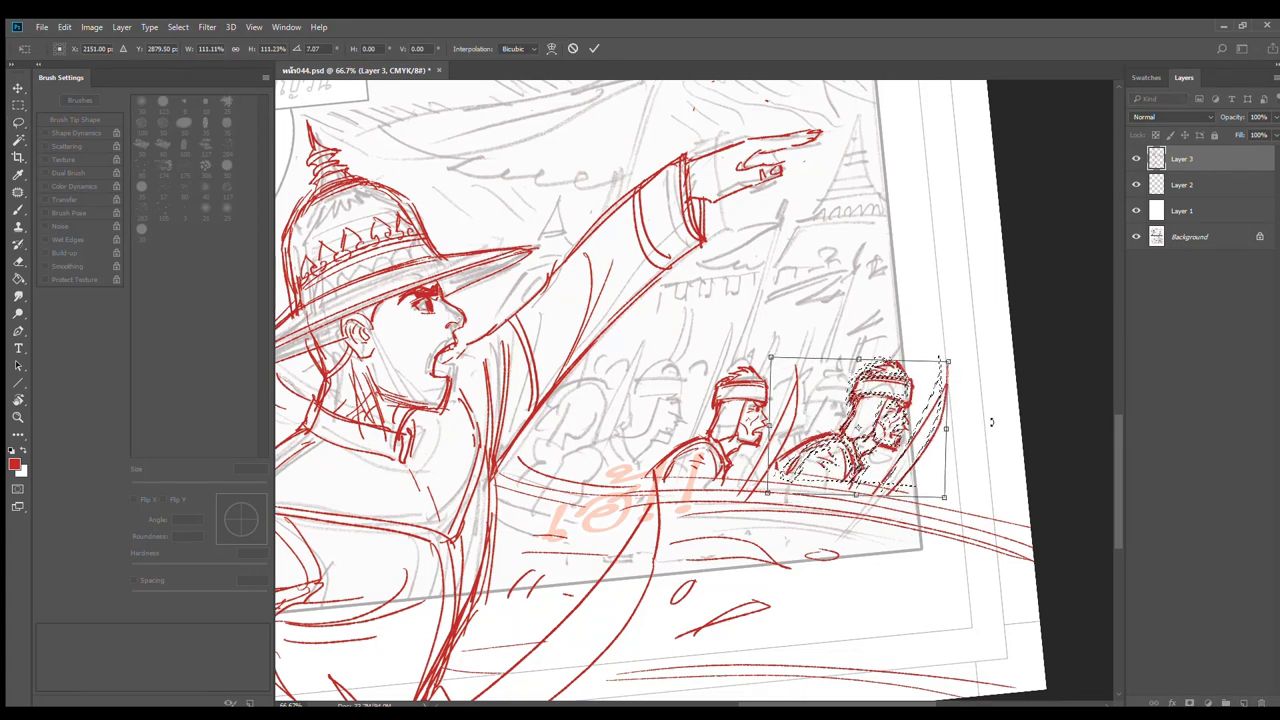
drag(903, 437, 893, 446)
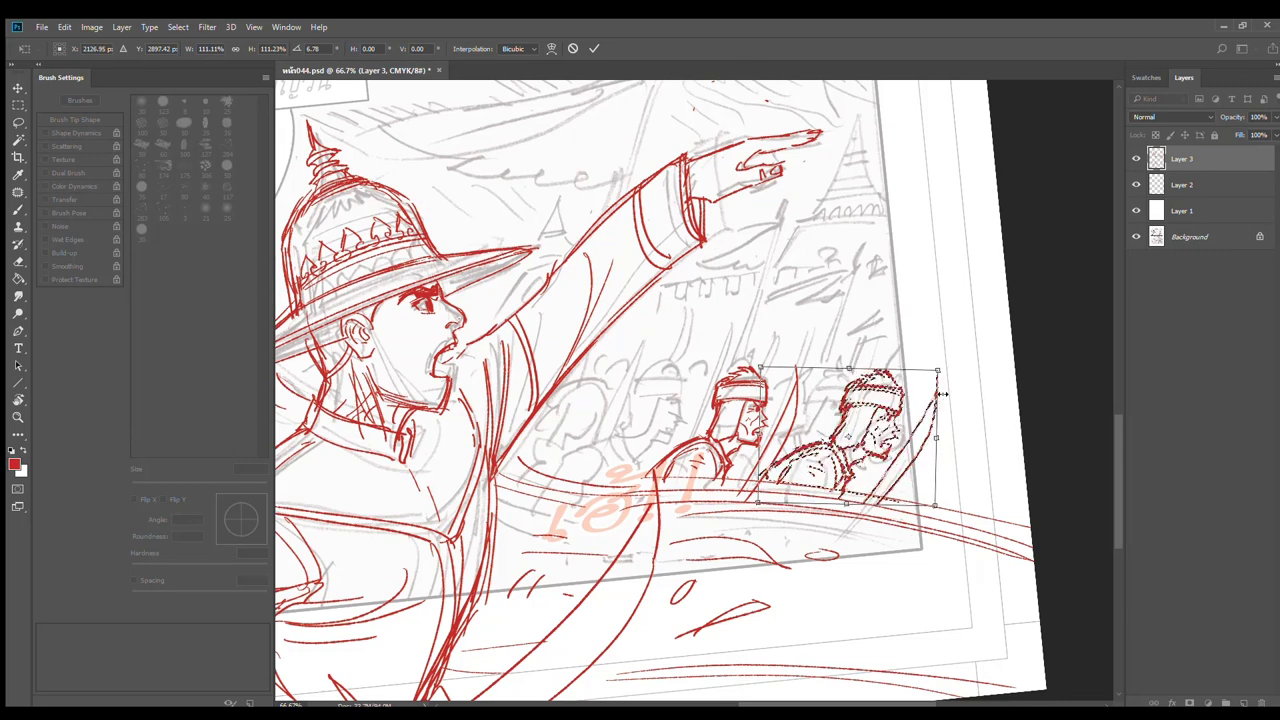
drag(940, 369, 925, 376)
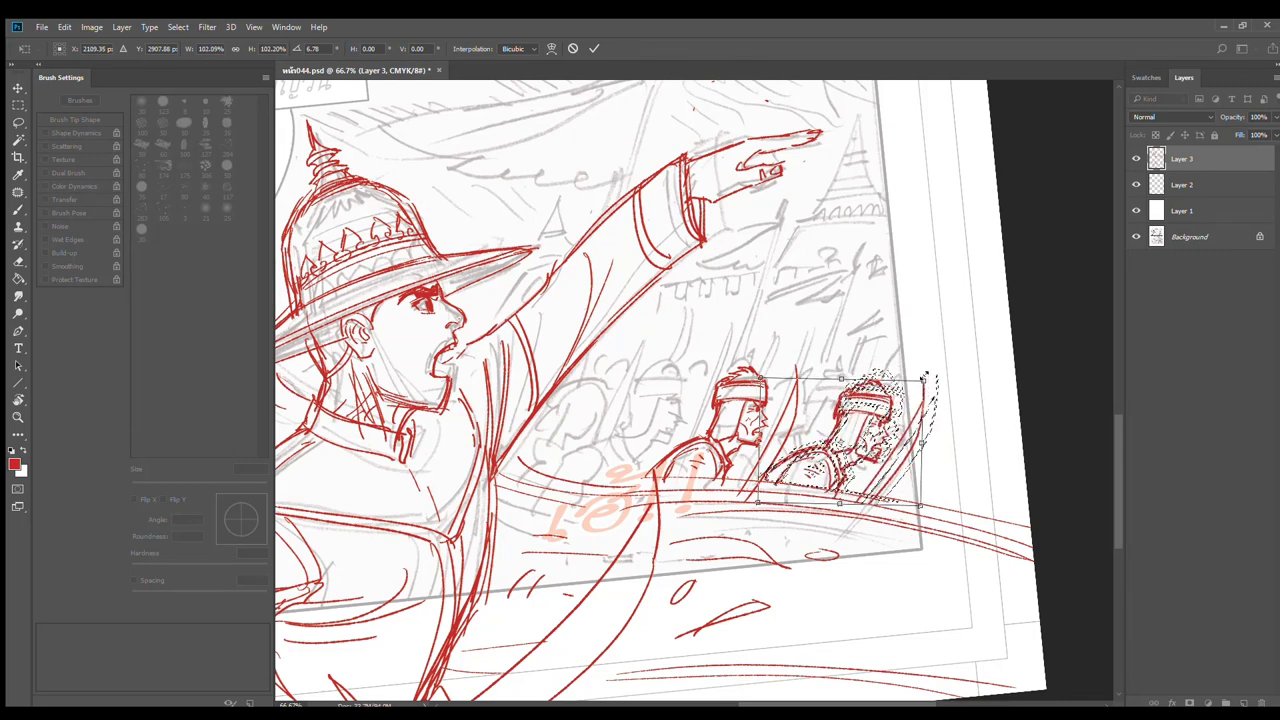
key(Return)
Place another soldier copy behind the first one, beside the commander's sleeve, scaled to about 95%
drag(876, 444, 640, 432)
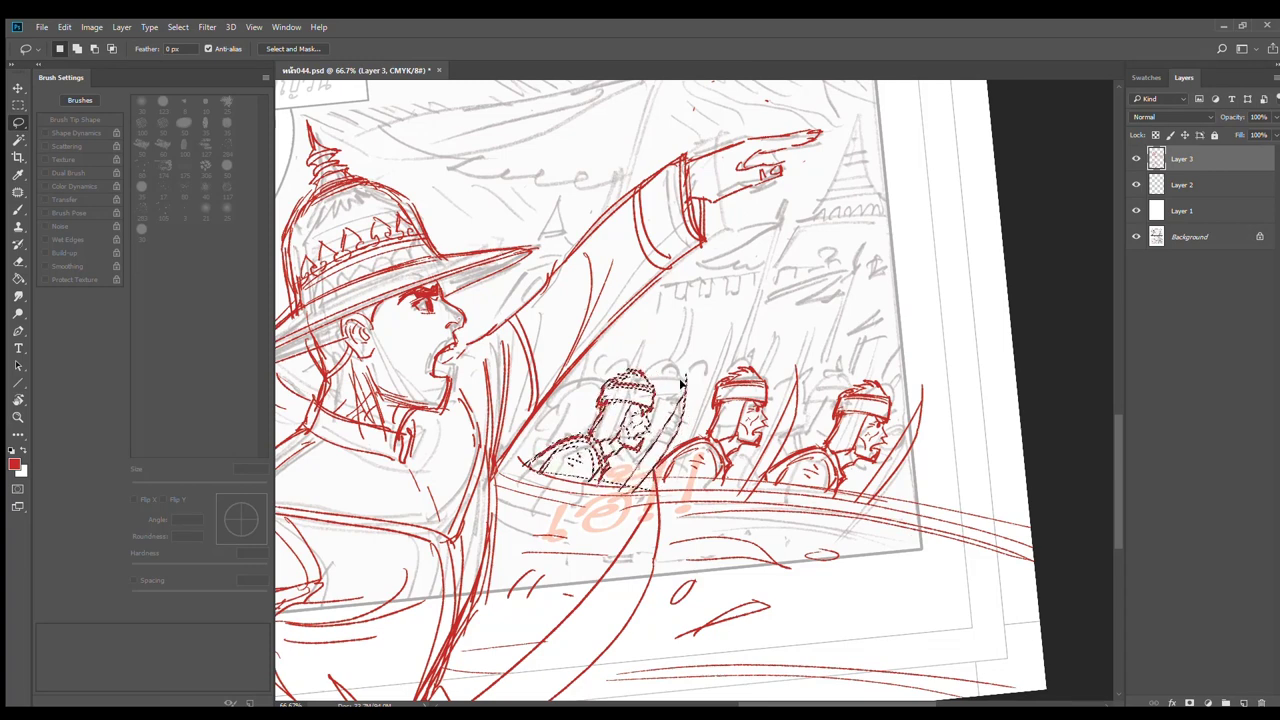
key(ctrl+t)
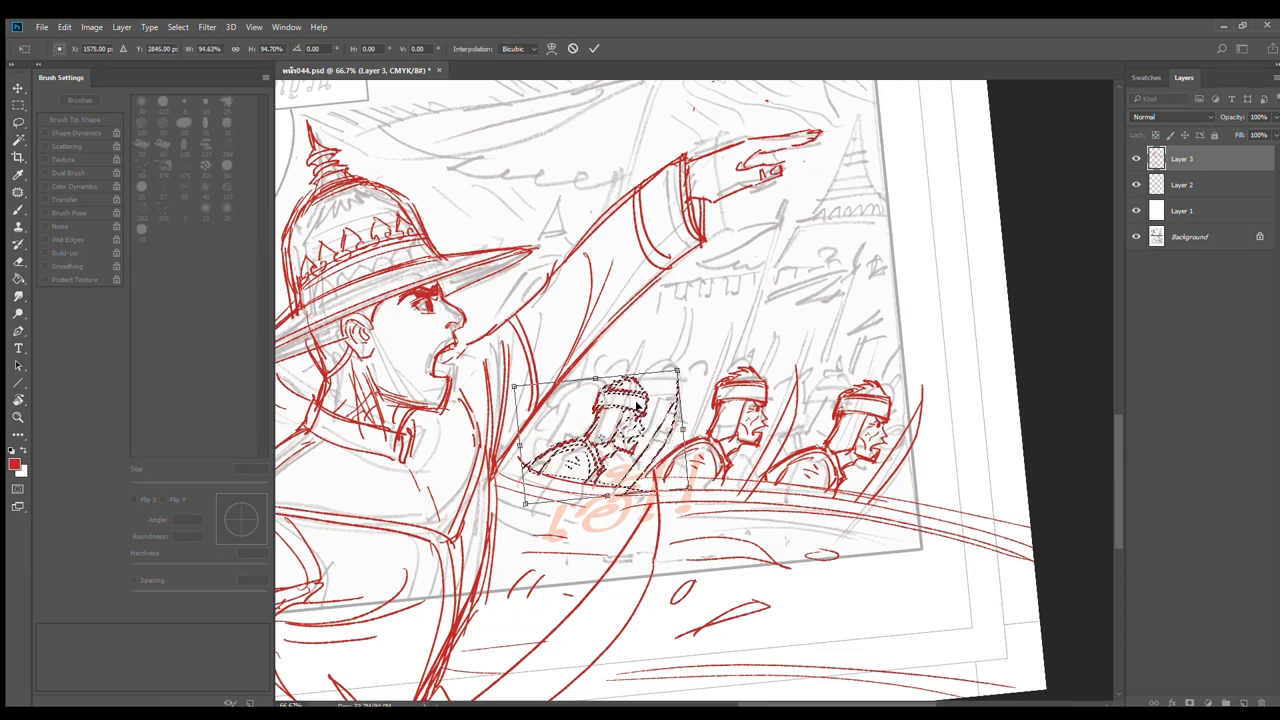
key(Return)
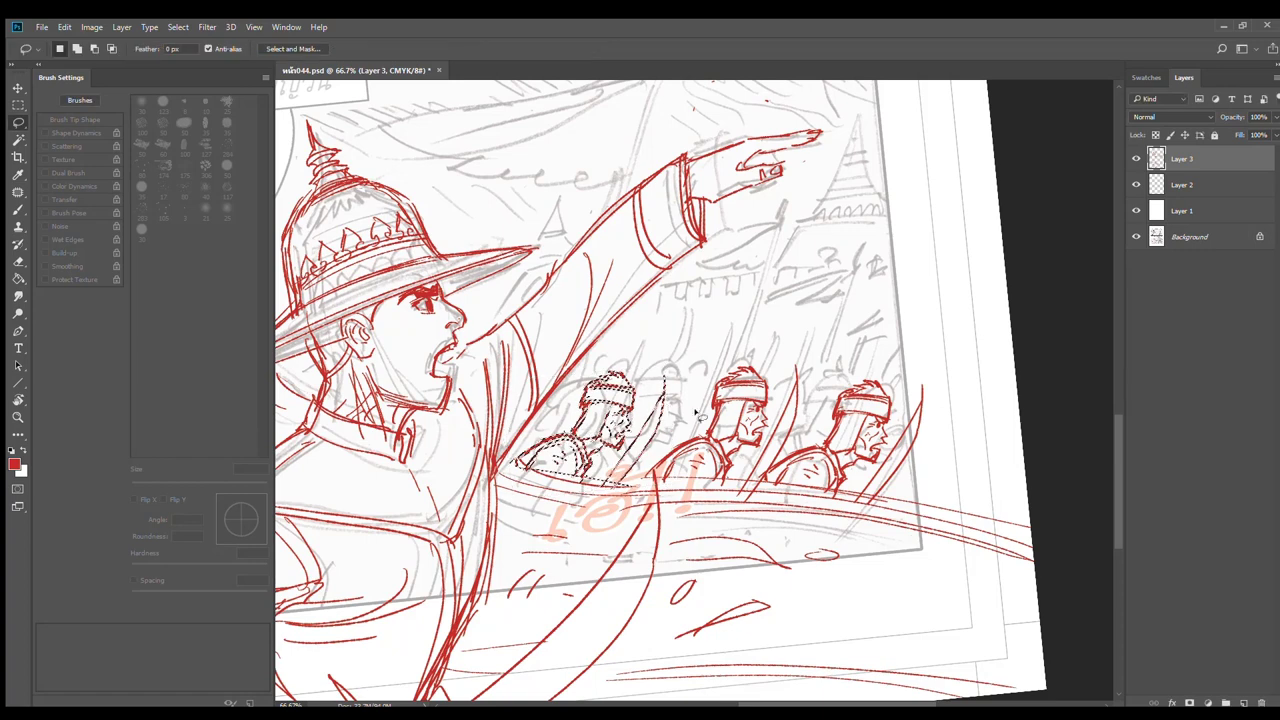
Copy only a soldier's head, shrink it to about 86%, and place copies in the gaps behind the middle and front soldiers
key(ctrl+d)
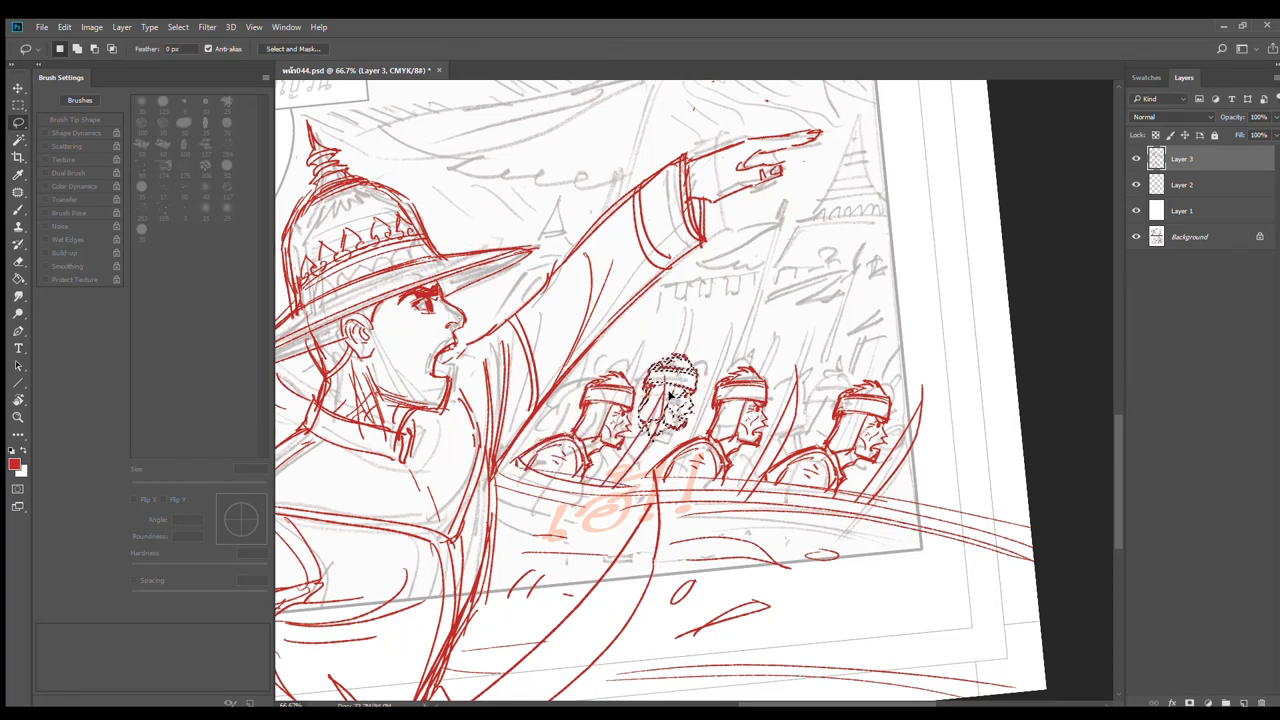
key(ctrl+t)
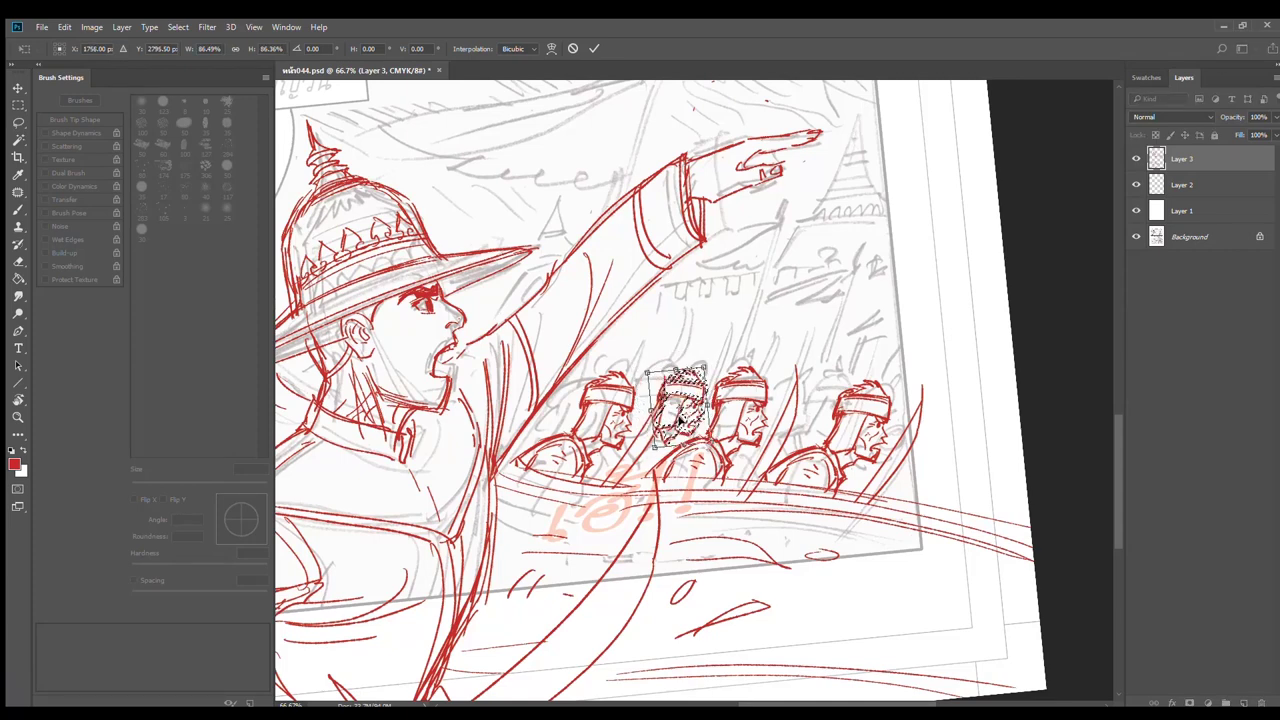
drag(679, 423, 825, 424)
key(Return)
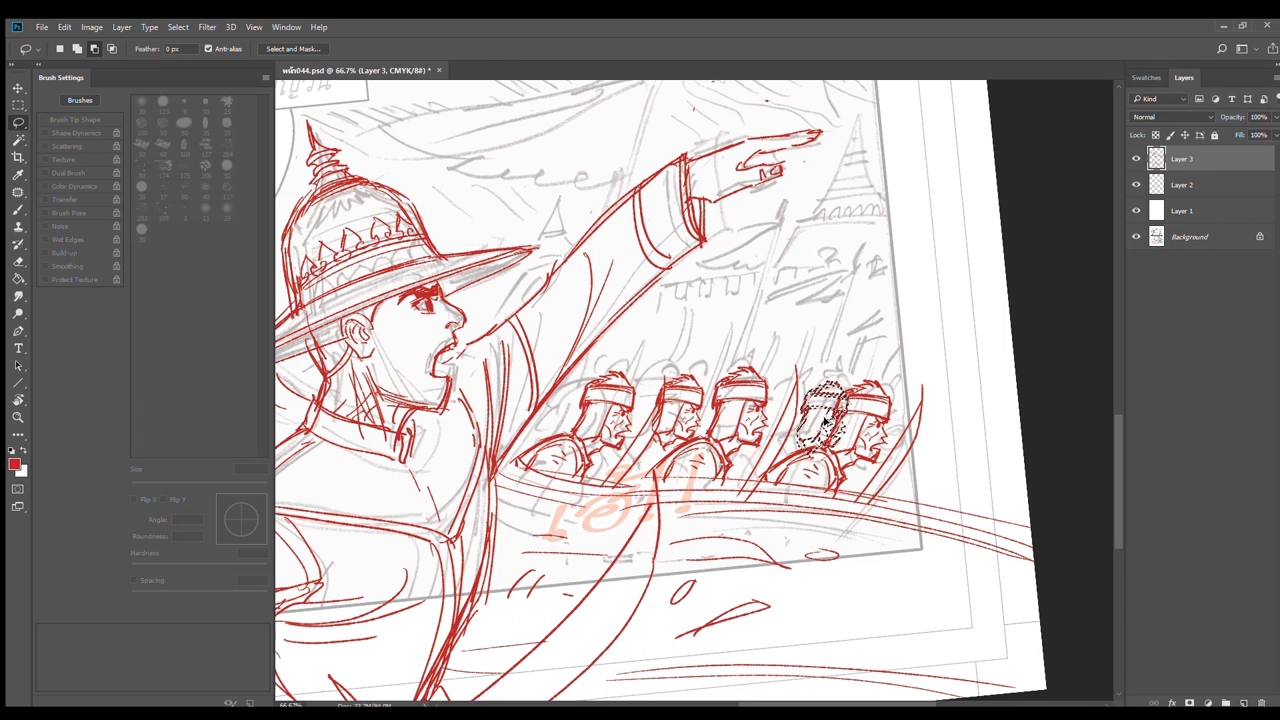
Place head copies ahead of the row and in the gap behind the front soldier, rotate that one about 14.3°, and clean up overlapping lines
key(ctrl+z)
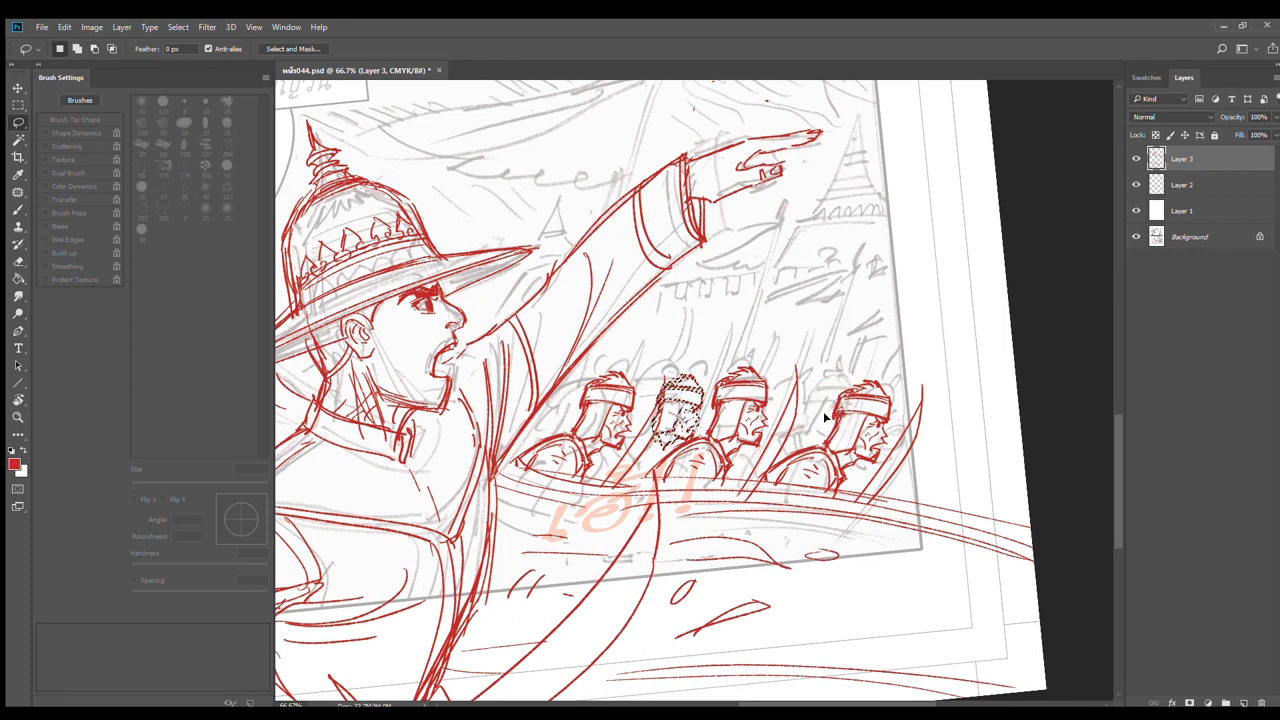
drag(674, 411, 797, 427)
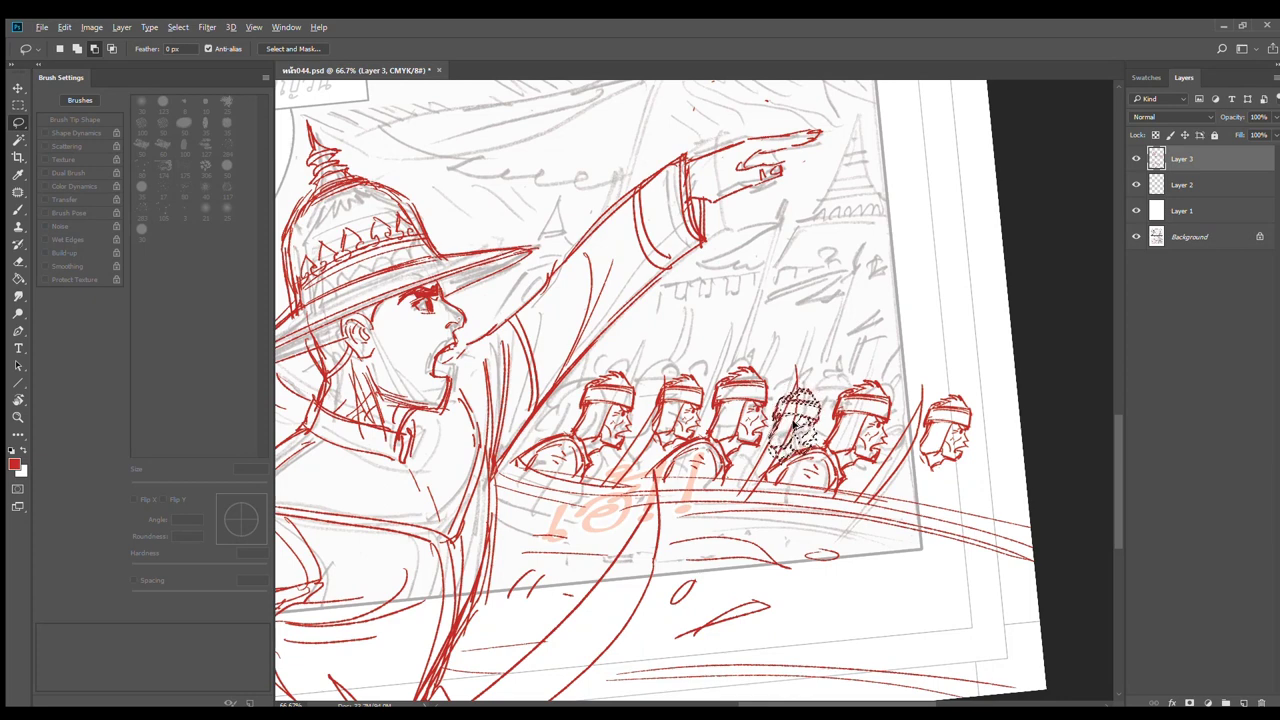
key(ctrl+t)
drag(843, 378, 853, 391)
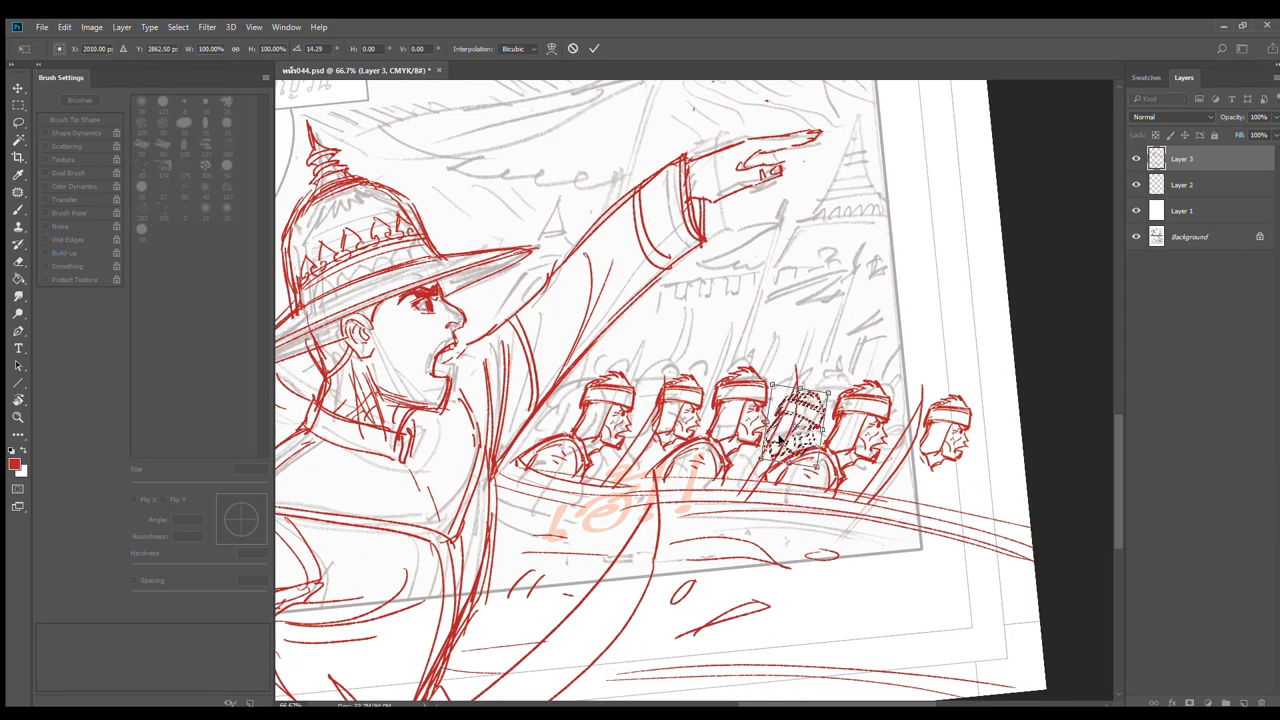
key(Return)
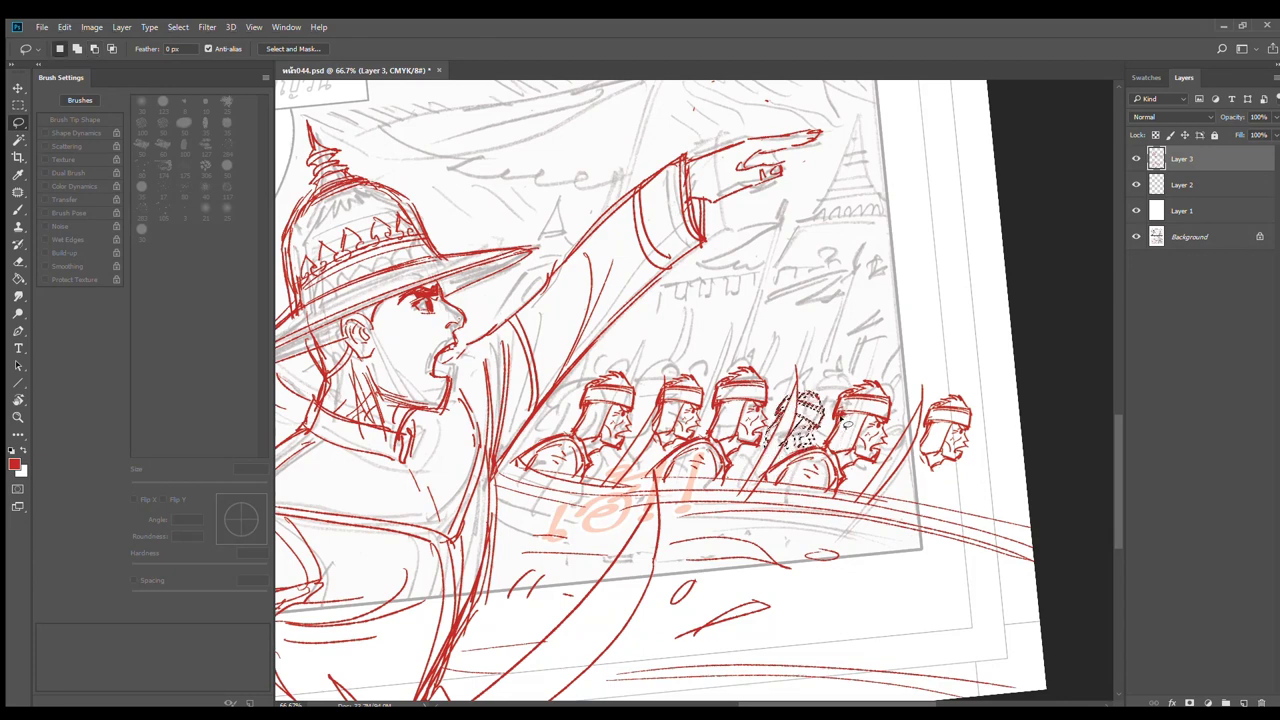
key(ctrl+d)
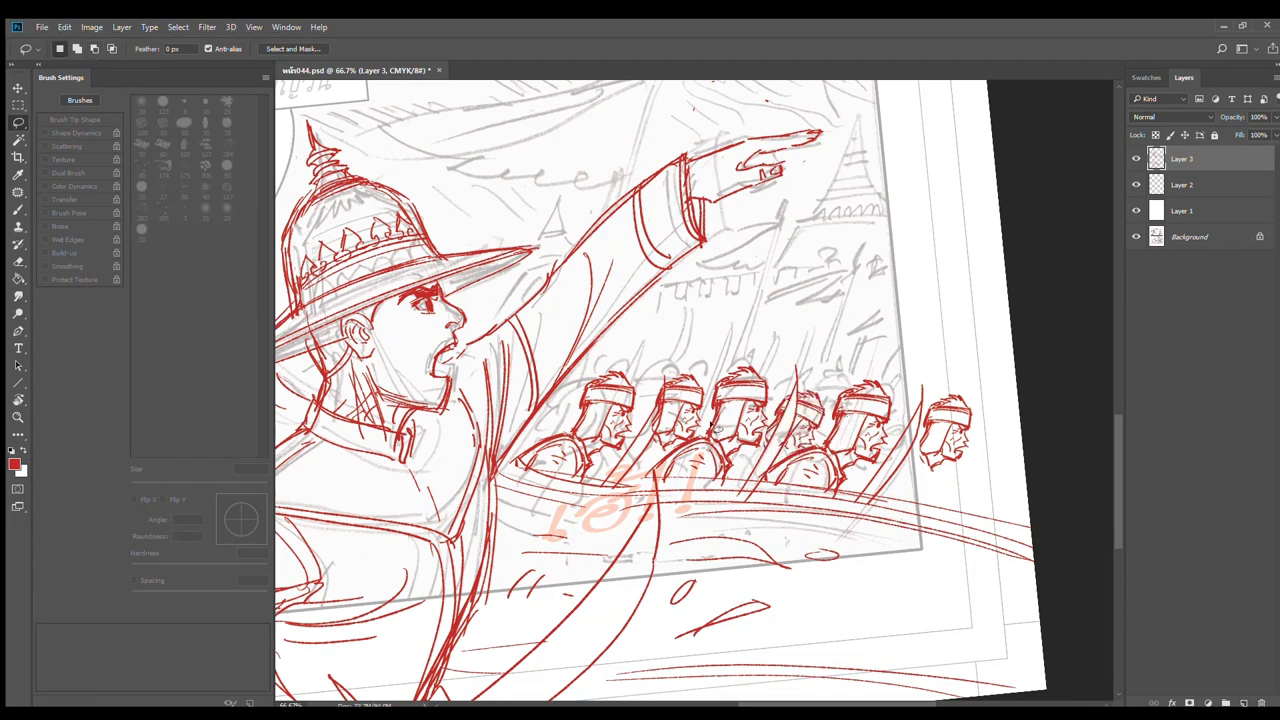
key(e)
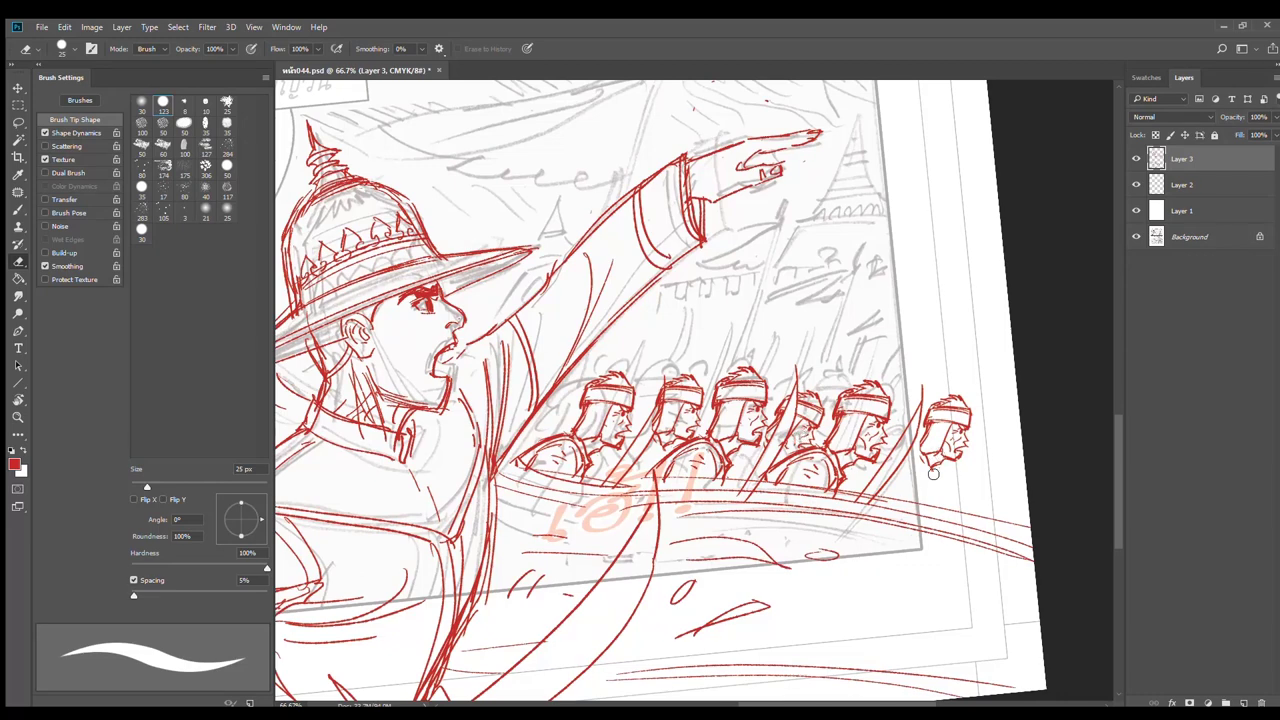
Lasso the front soldier and place a copy beyond the panel frame so the row continues to the page edge
click(17, 121)
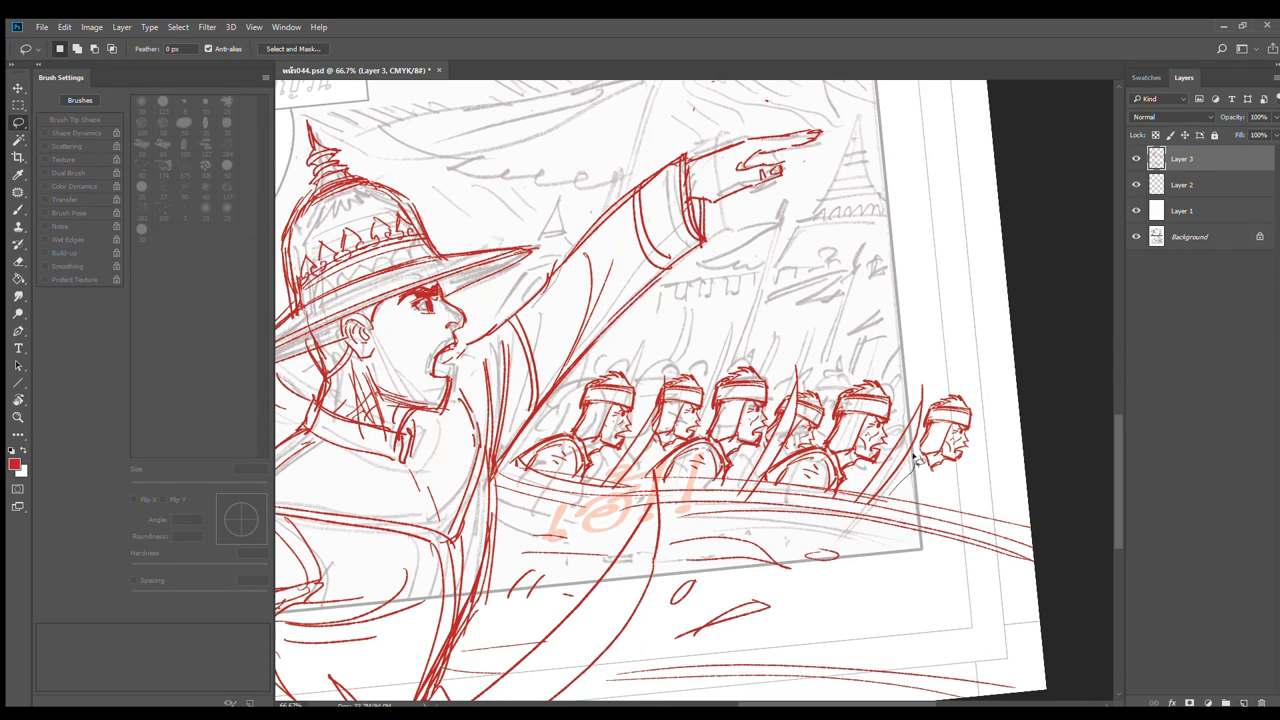
mouse_move(924, 402)
mouse_down()
mouse_move(919, 364)
mouse_move(856, 370)
mouse_up()
mouse_move(818, 437)
mouse_down()
mouse_move(761, 480)
mouse_move(895, 492)
mouse_move(873, 462)
mouse_move(1003, 484)
mouse_move(860, 484)
mouse_move(876, 363)
mouse_up()
key(ctrl+d)
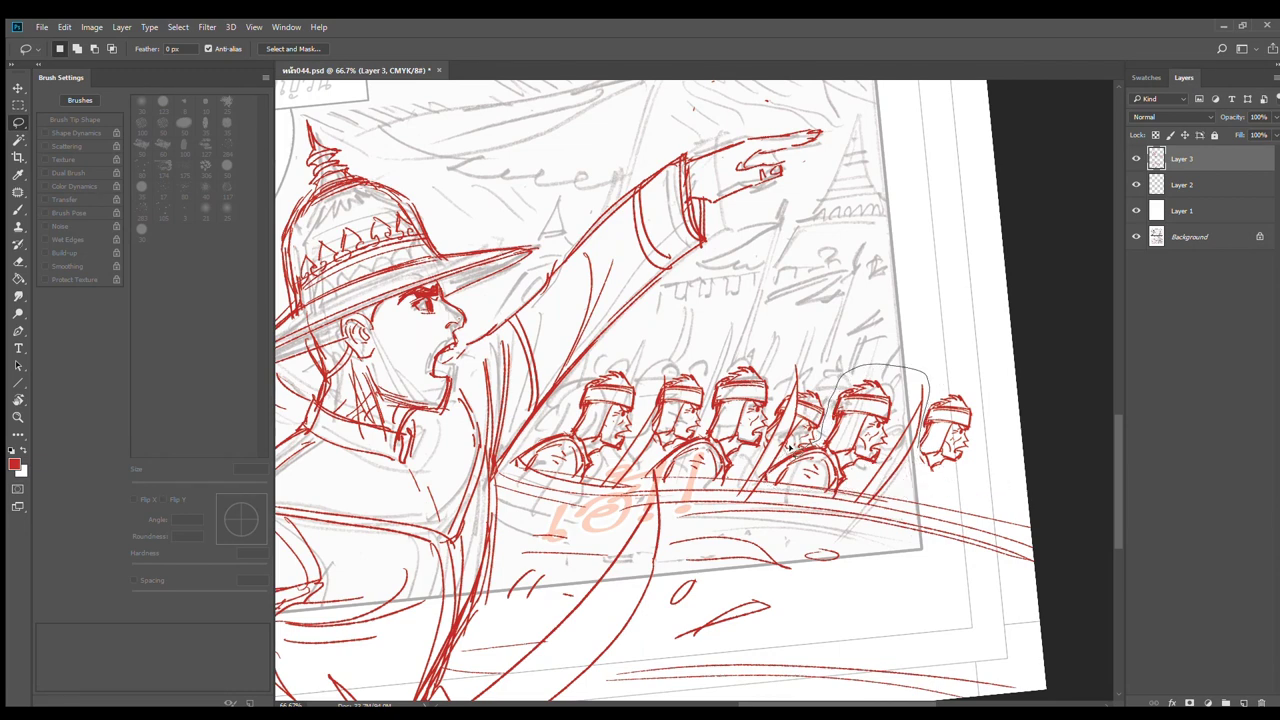
mouse_move(757, 484)
mouse_down()
mouse_move(896, 499)
mouse_move(953, 470)
mouse_move(997, 503)
mouse_move(1012, 482)
mouse_up()
key(ctrl+d)
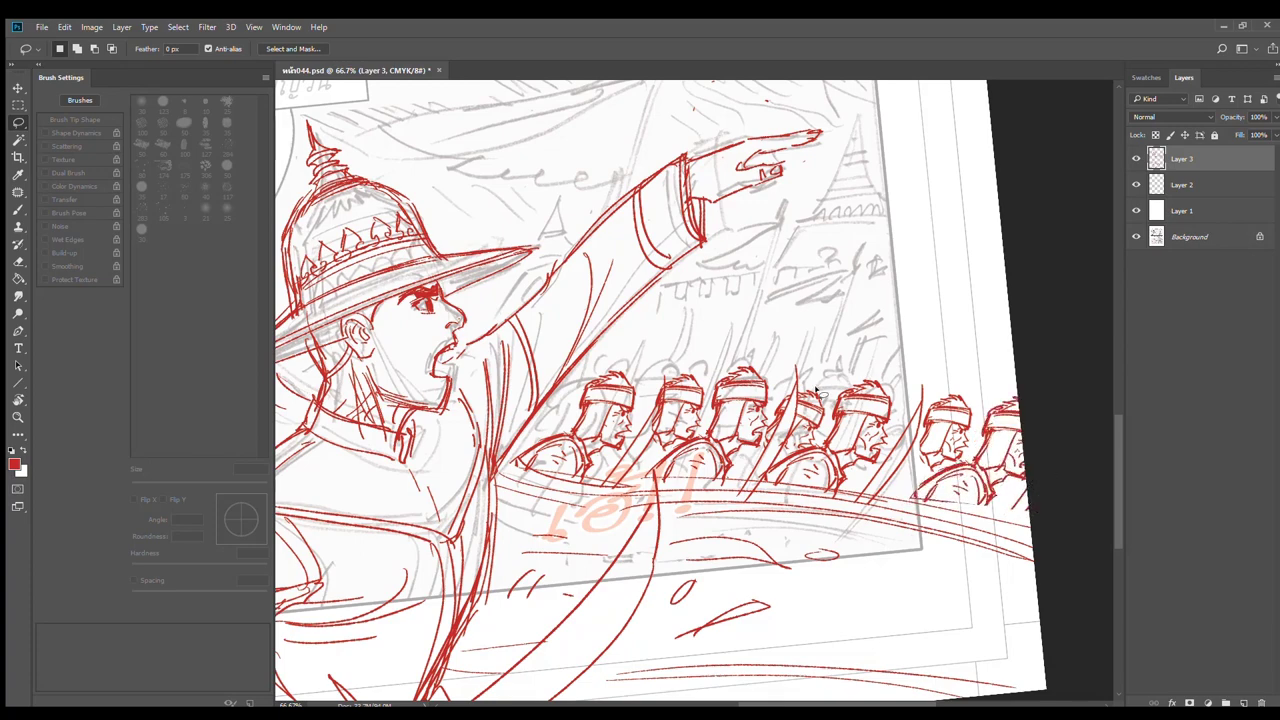
Place small copies of a soldier's headband and hair above the gaps as a rear row, from the commander's sleeve to the page edge
scroll(780, 399, up, 1)
mouse_move(765, 385)
mouse_down()
mouse_move(720, 338)
mouse_move(767, 404)
mouse_move(794, 366)
mouse_move(716, 366)
mouse_move(702, 390)
mouse_move(679, 365)
mouse_move(576, 357)
mouse_move(932, 366)
mouse_move(972, 390)
mouse_move(483, 372)
mouse_move(464, 355)
mouse_up()
key(ctrl+t)
key(Return)
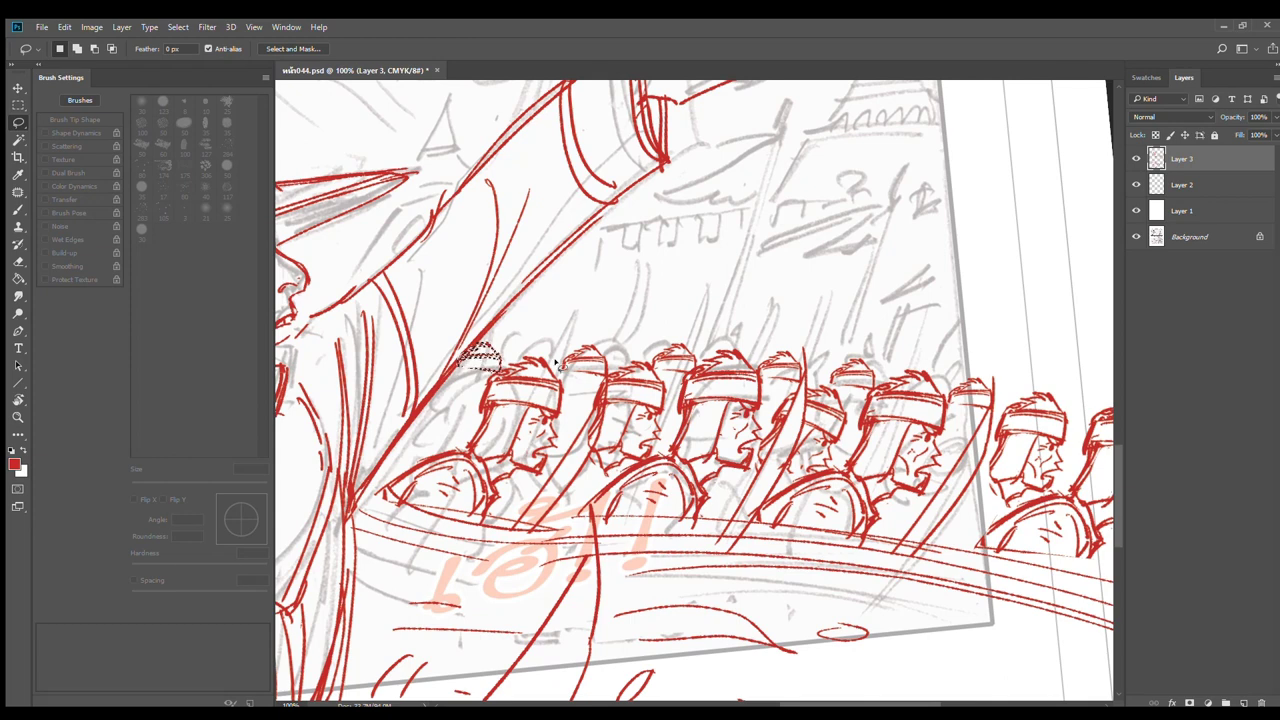
key(ctrl+d)
drag(1038, 416, 906, 400)
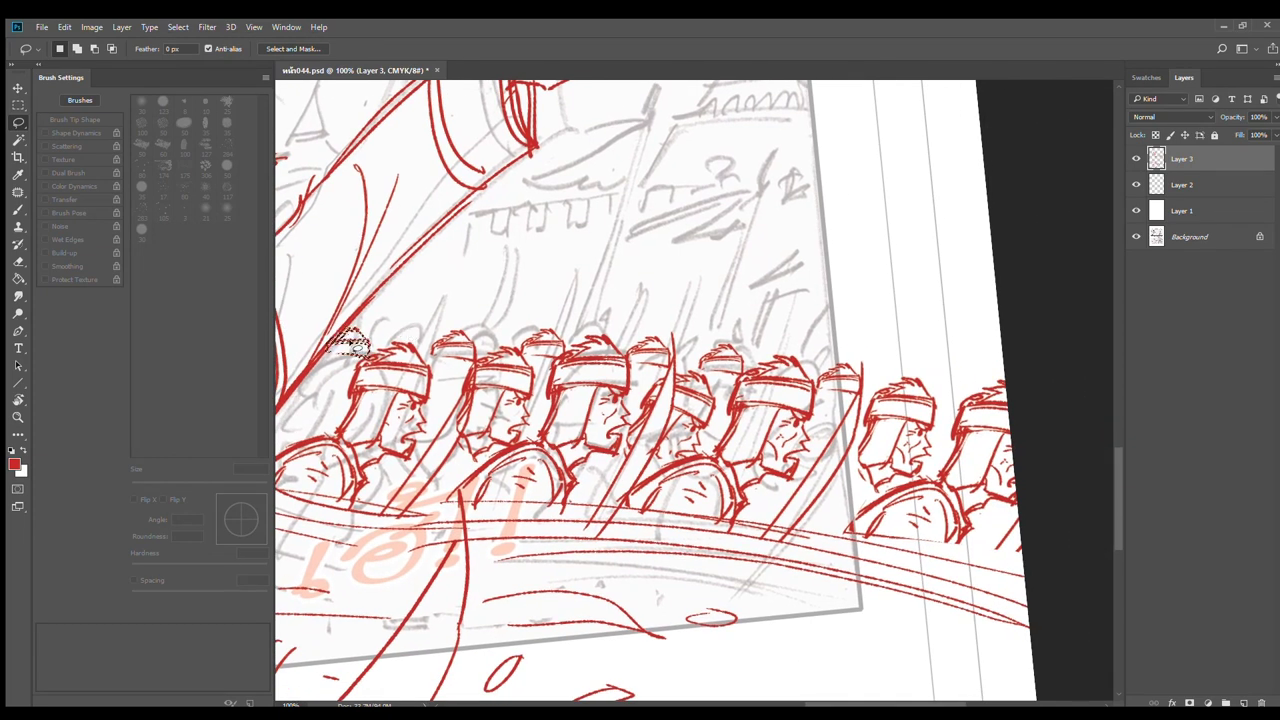
drag(934, 388, 955, 380)
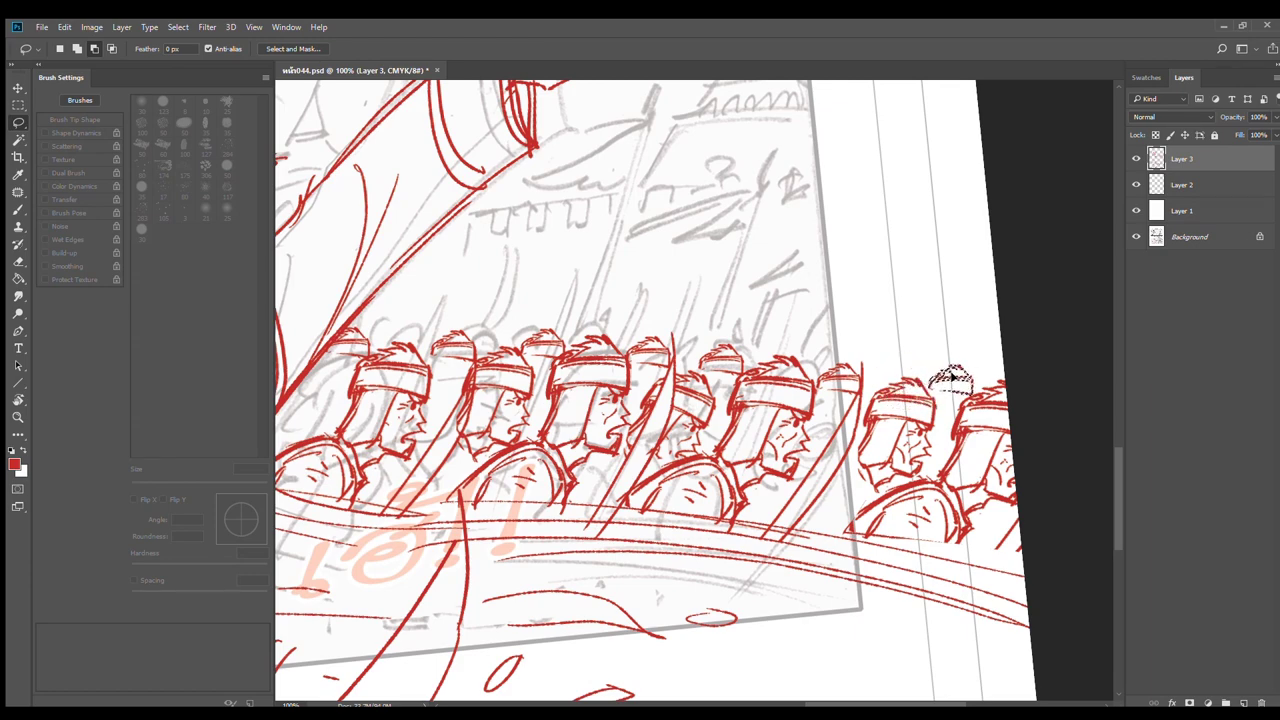
Draw curved swords and long spears rising behind the soldiers' heads along the whole row with the 7 px red brush
scroll(952, 400, down, 2)
scroll(952, 440, down, 2)
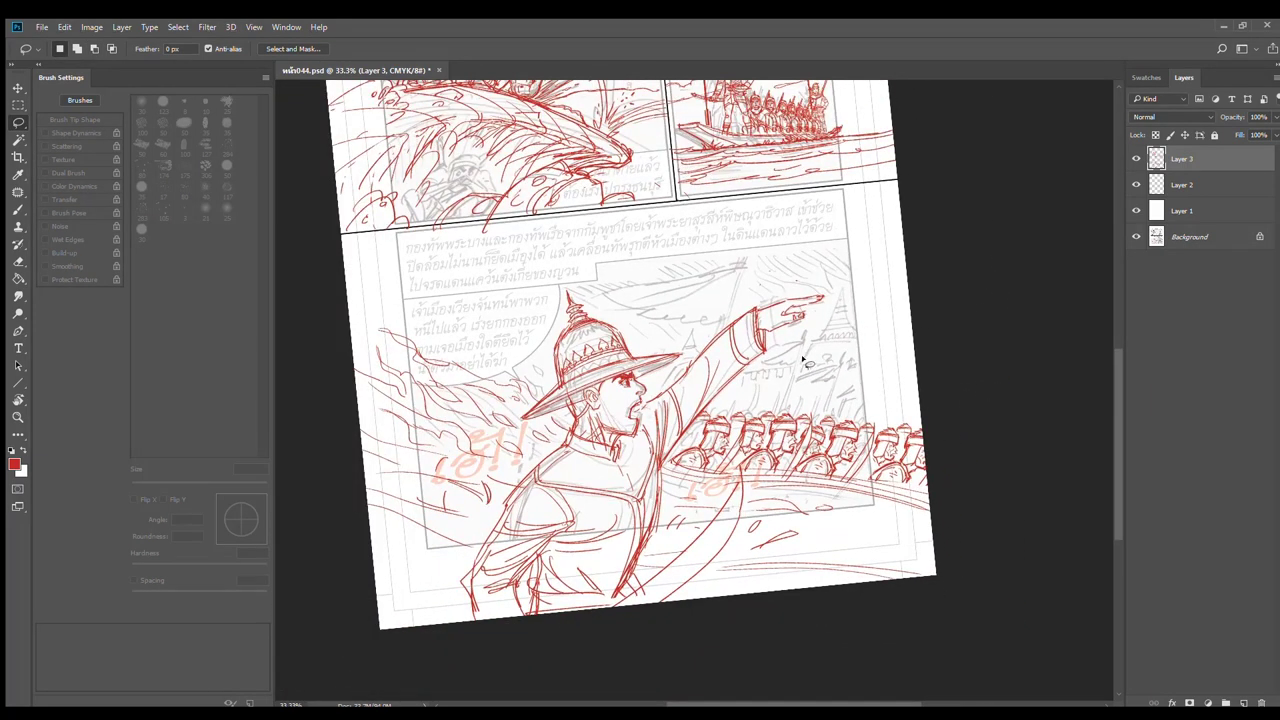
key(b)
scroll(812, 360, up, 3)
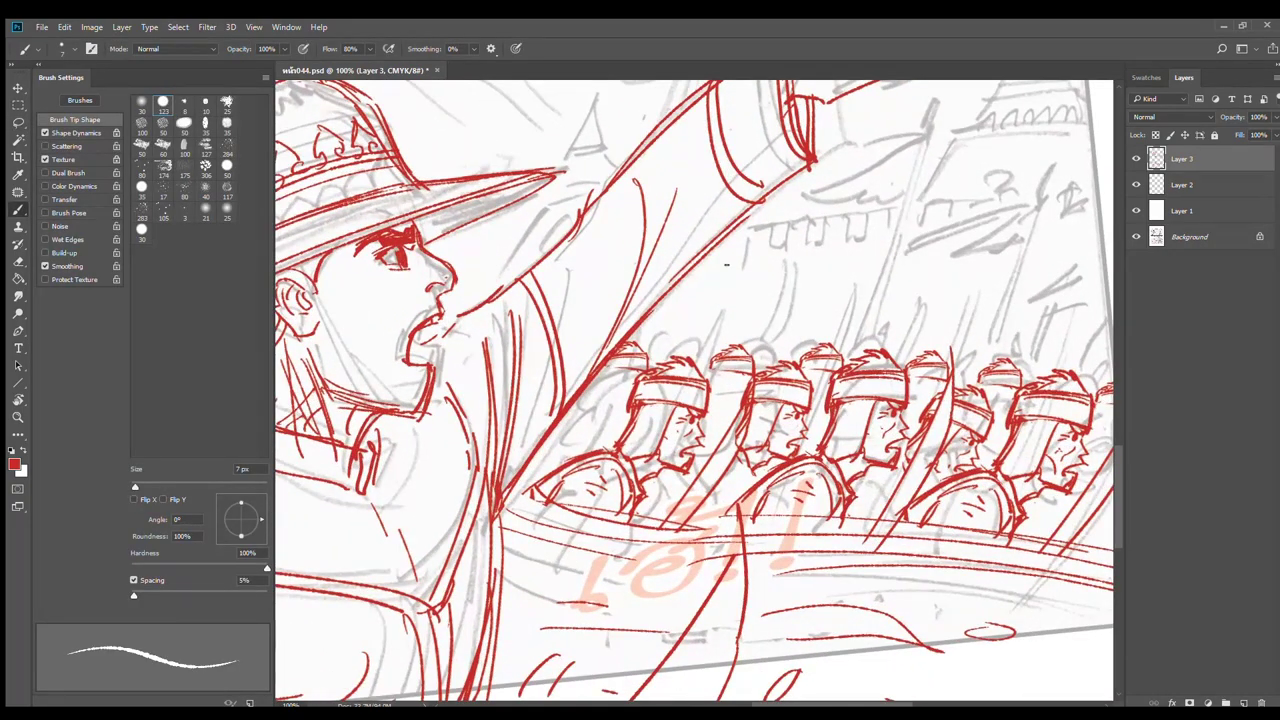
drag(726, 264, 702, 388)
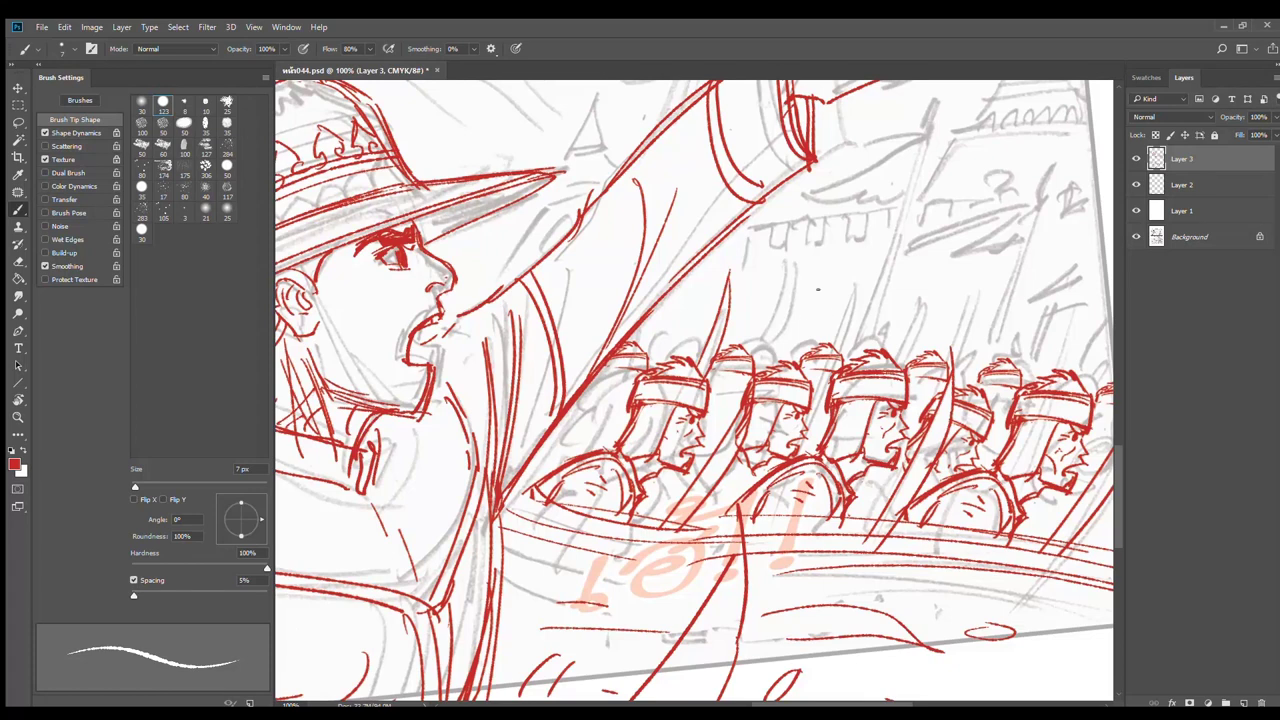
mouse_move(838, 267)
mouse_down()
mouse_move(782, 364)
mouse_move(790, 357)
mouse_up()
drag(875, 212, 842, 272)
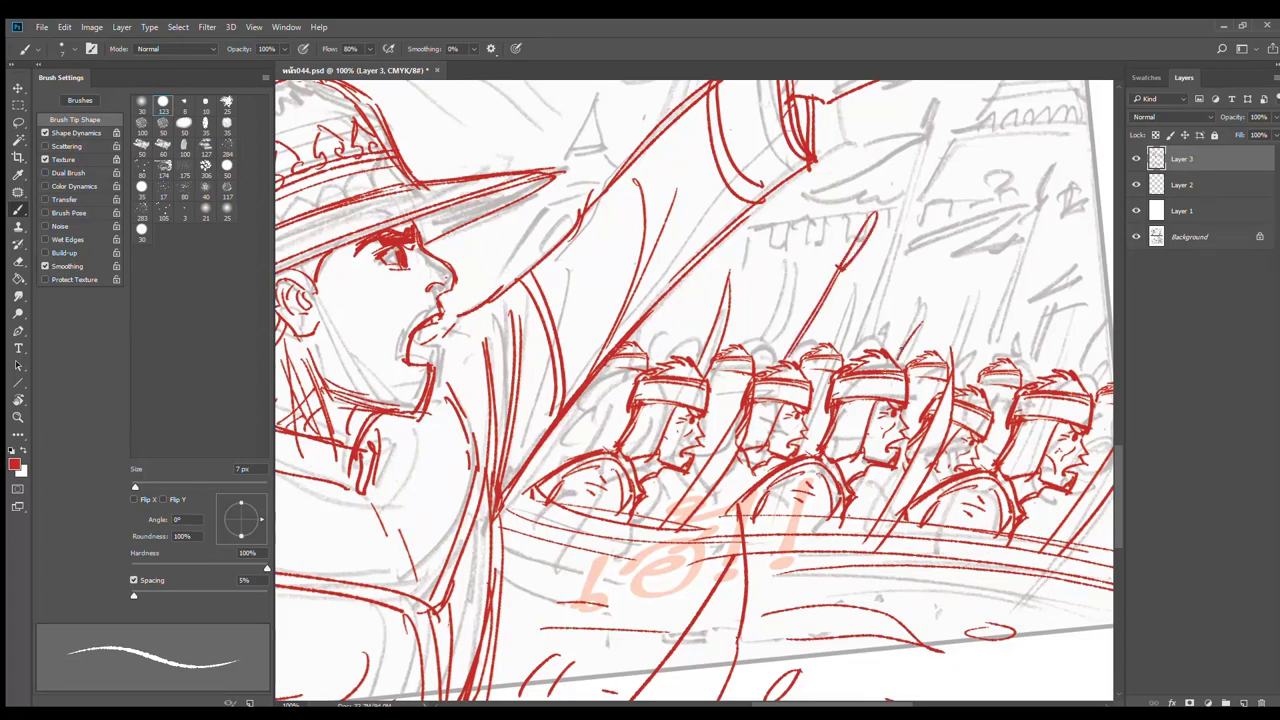
drag(954, 272, 925, 322)
mouse_move(976, 346)
mouse_down()
mouse_move(832, 345)
mouse_move(834, 364)
mouse_up()
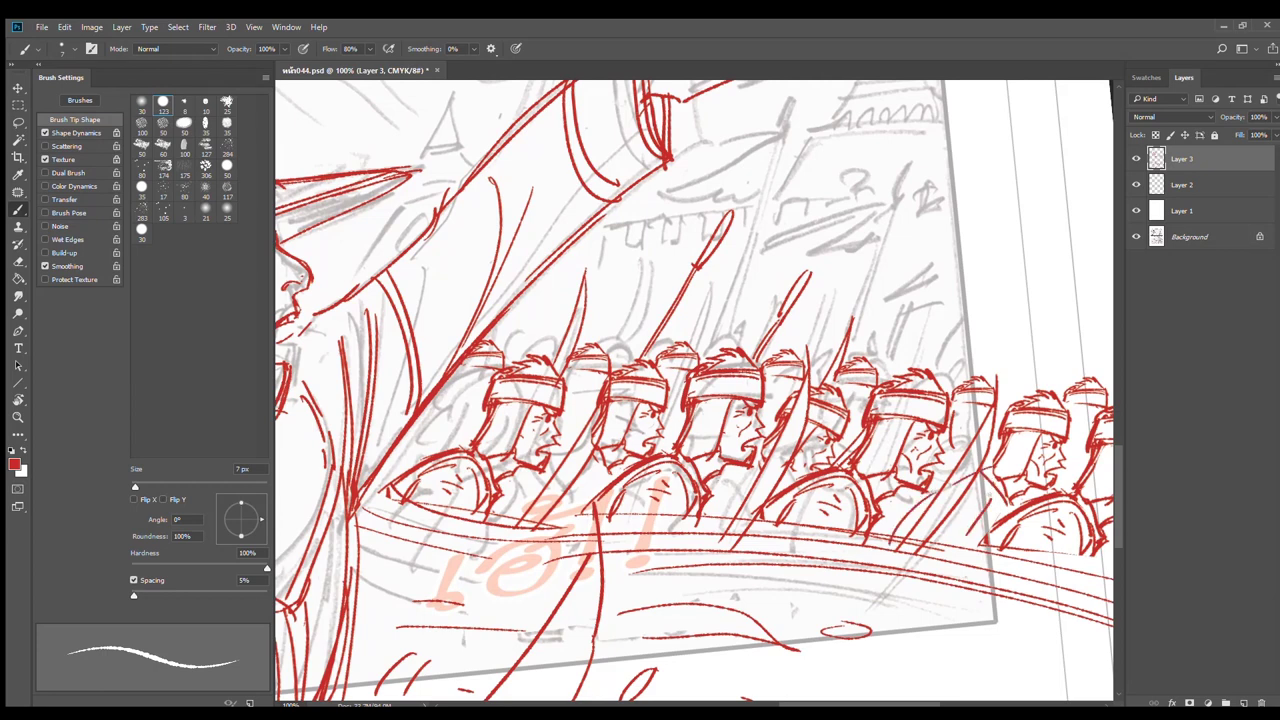
mouse_move(1033, 335)
mouse_down()
mouse_move(1002, 414)
mouse_move(717, 430)
mouse_up()
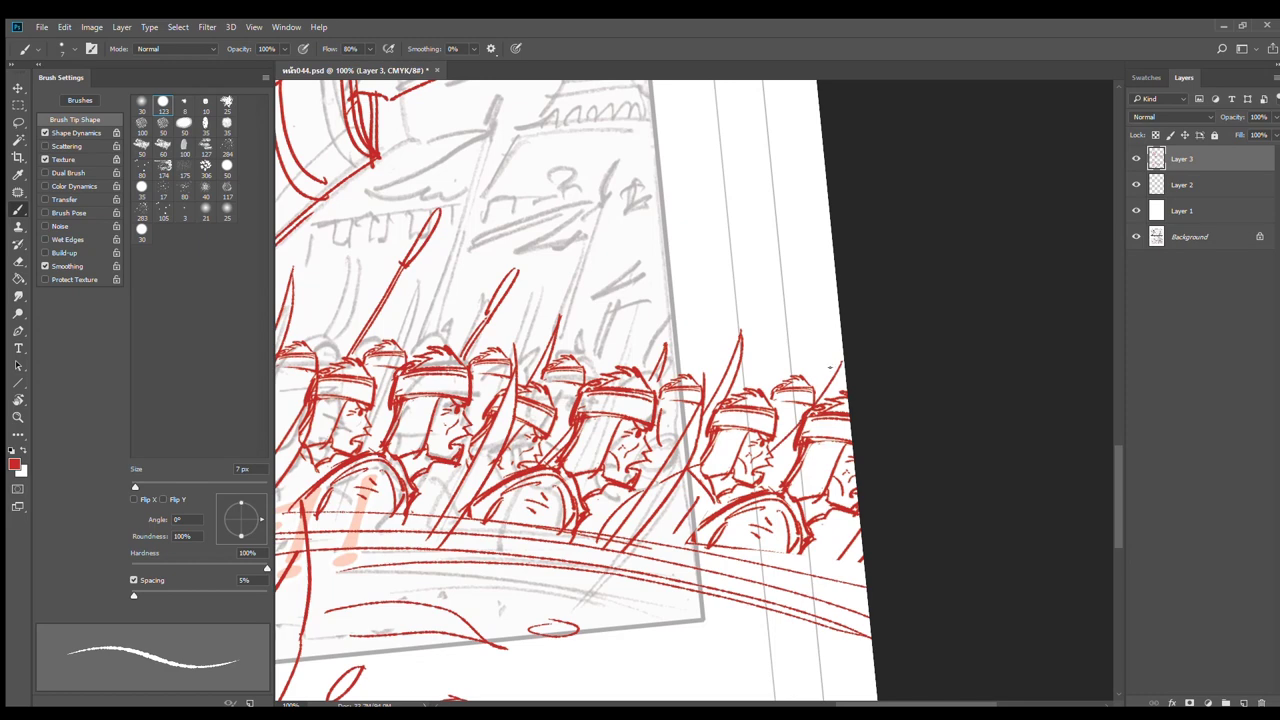
drag(793, 449, 773, 467)
Draw a slanted flagpole behind the front soldiers with a wavy, ragged flag trailing back toward the commander
mouse_move(541, 335)
mouse_down()
mouse_move(855, 355)
mouse_move(830, 457)
mouse_up()
drag(904, 312, 850, 460)
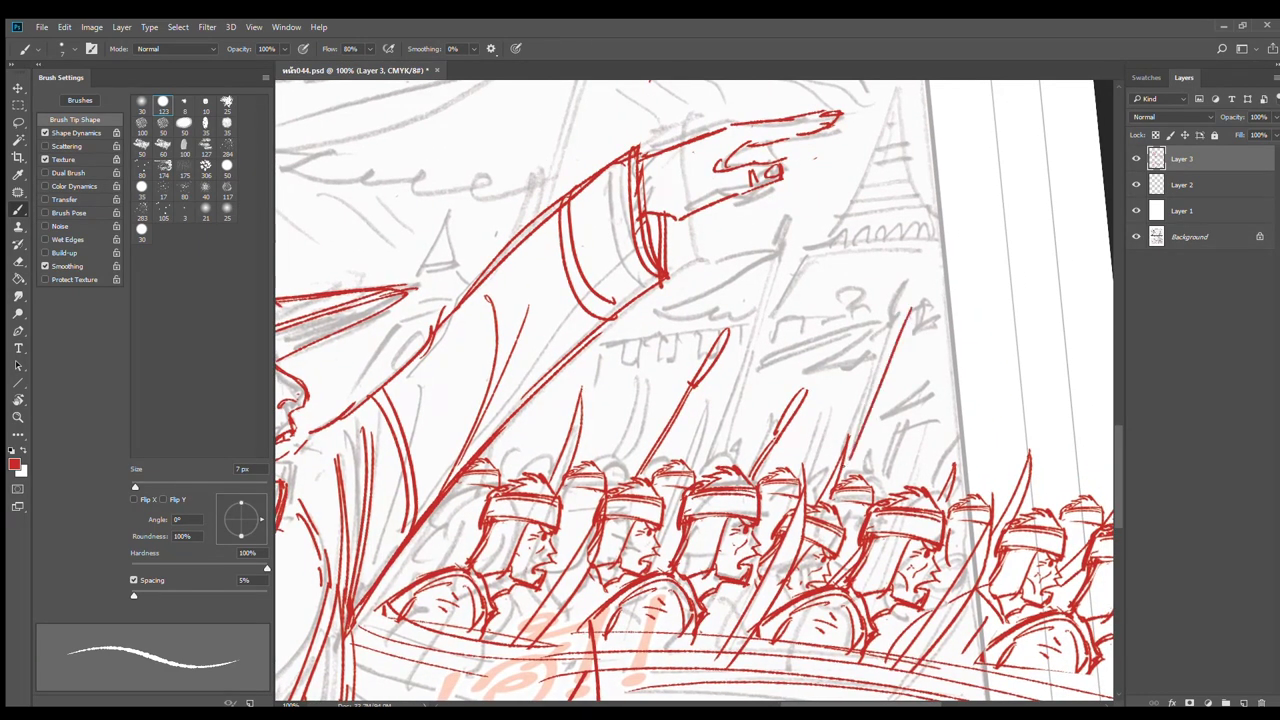
key(ctrl+z)
drag(915, 305, 848, 460)
drag(914, 304, 836, 325)
mouse_move(762, 351)
mouse_down()
mouse_move(876, 362)
mouse_move(852, 430)
mouse_up()
Draw a taller slanted flagpole with a pointed flag below the commander's hand, plus a smaller pole and pennant beside his sleeve
drag(790, 220, 790, 471)
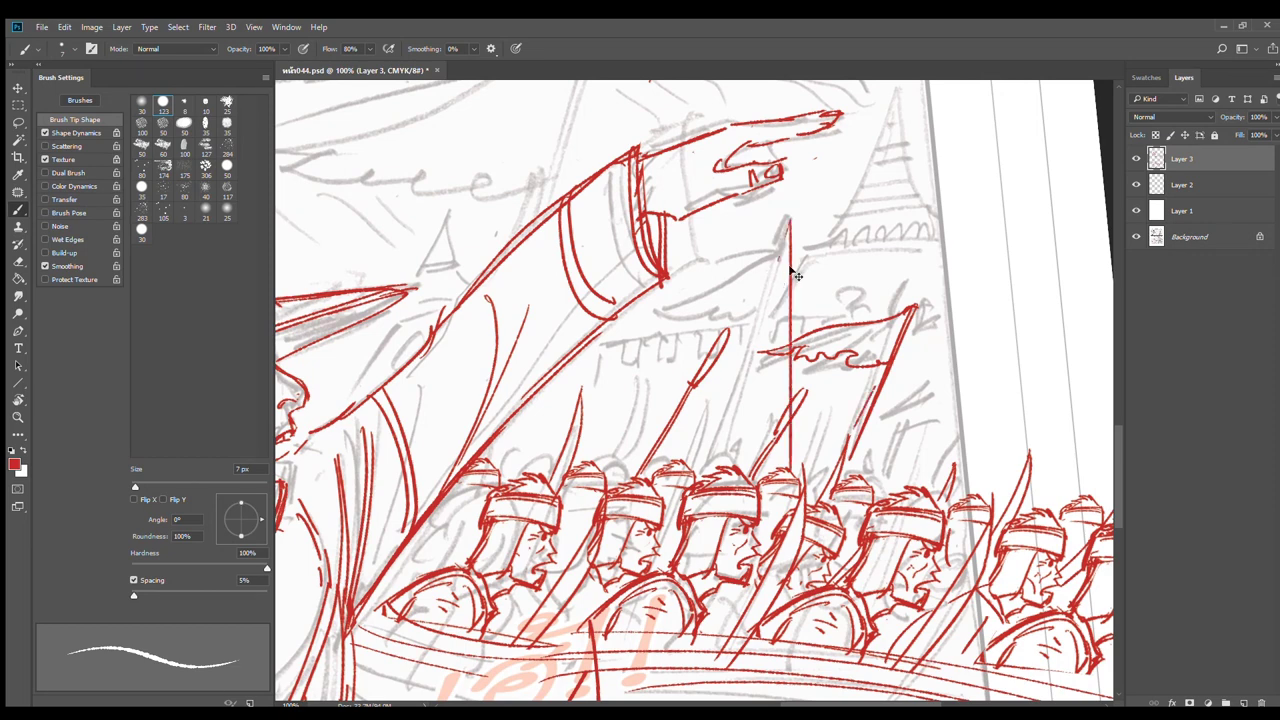
key(ctrl+z)
drag(789, 234, 687, 480)
mouse_move(786, 238)
mouse_down()
mouse_move(667, 306)
mouse_move(686, 316)
mouse_move(733, 301)
mouse_move(764, 306)
mouse_up()
drag(672, 354, 610, 472)
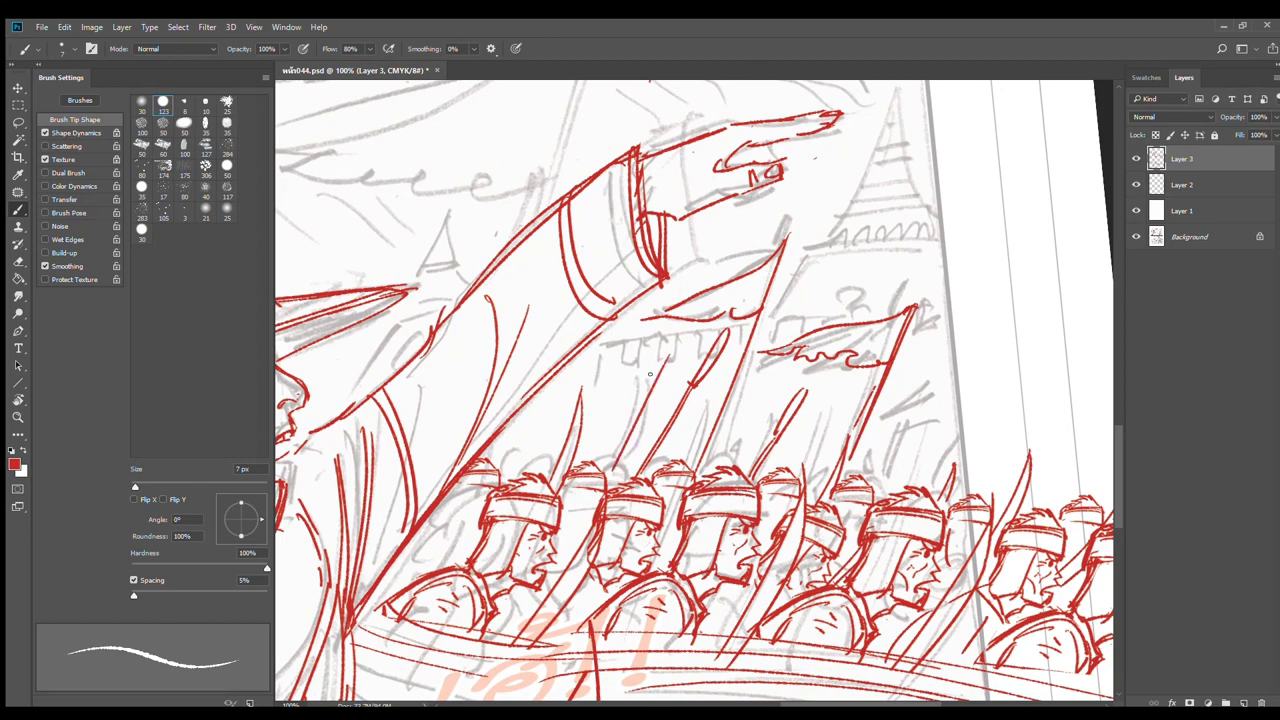
mouse_move(588, 372)
mouse_down()
mouse_move(666, 358)
mouse_move(620, 400)
mouse_move(658, 386)
mouse_up()
alt+click(807, 414)
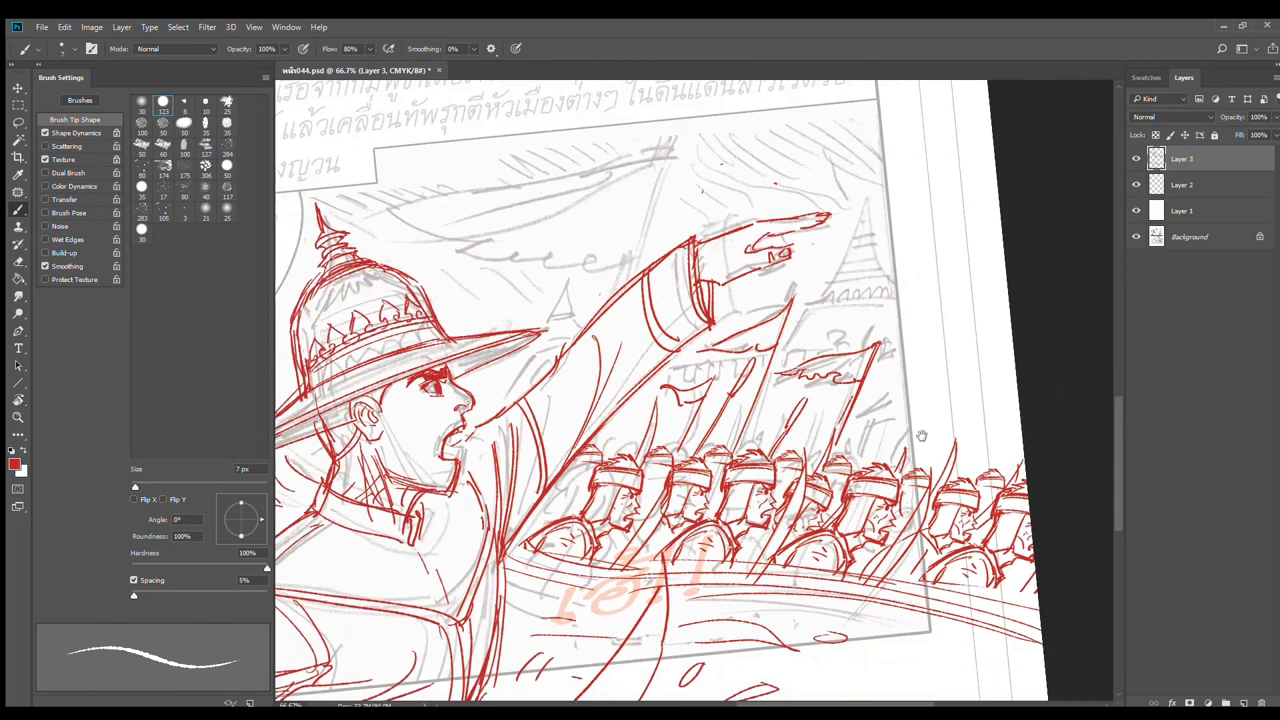
Draw a tall flag at the page edge above the last soldiers, and fill the row with small pennants and spear tips
drag(951, 401, 891, 370)
drag(936, 304, 850, 462)
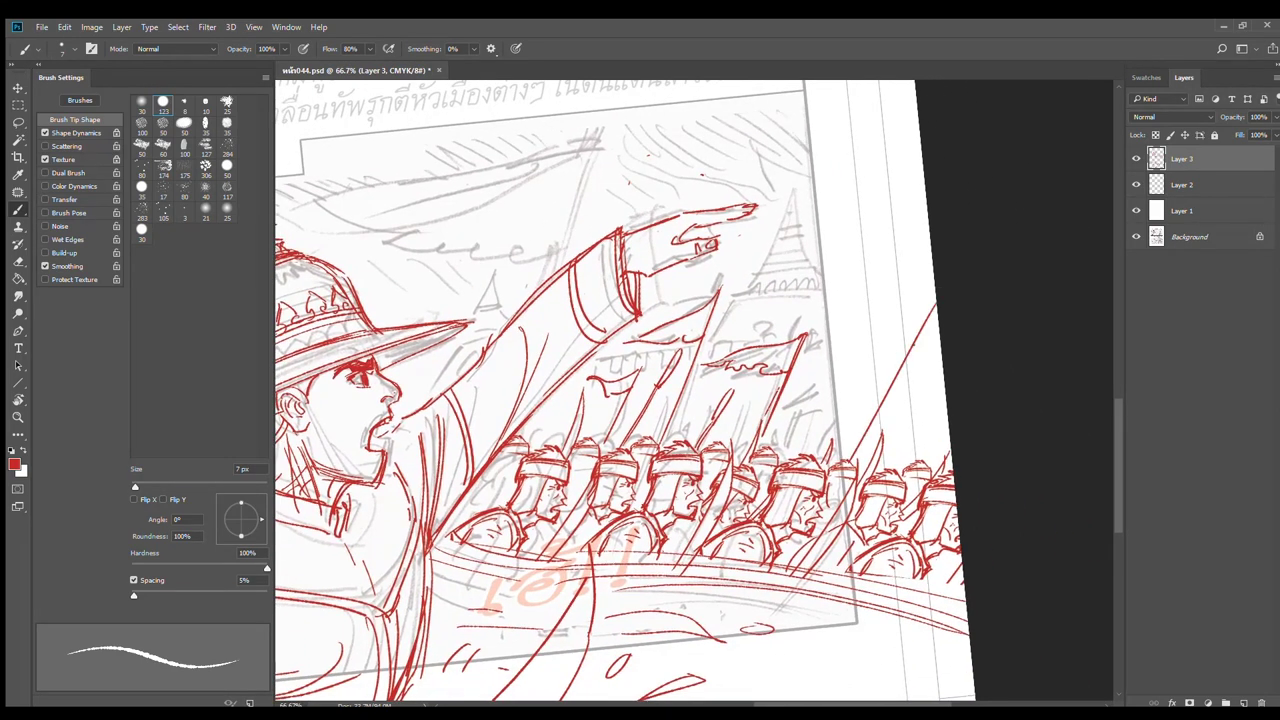
mouse_move(936, 291)
mouse_down()
mouse_move(839, 328)
mouse_move(884, 324)
mouse_move(907, 340)
mouse_move(846, 478)
mouse_up()
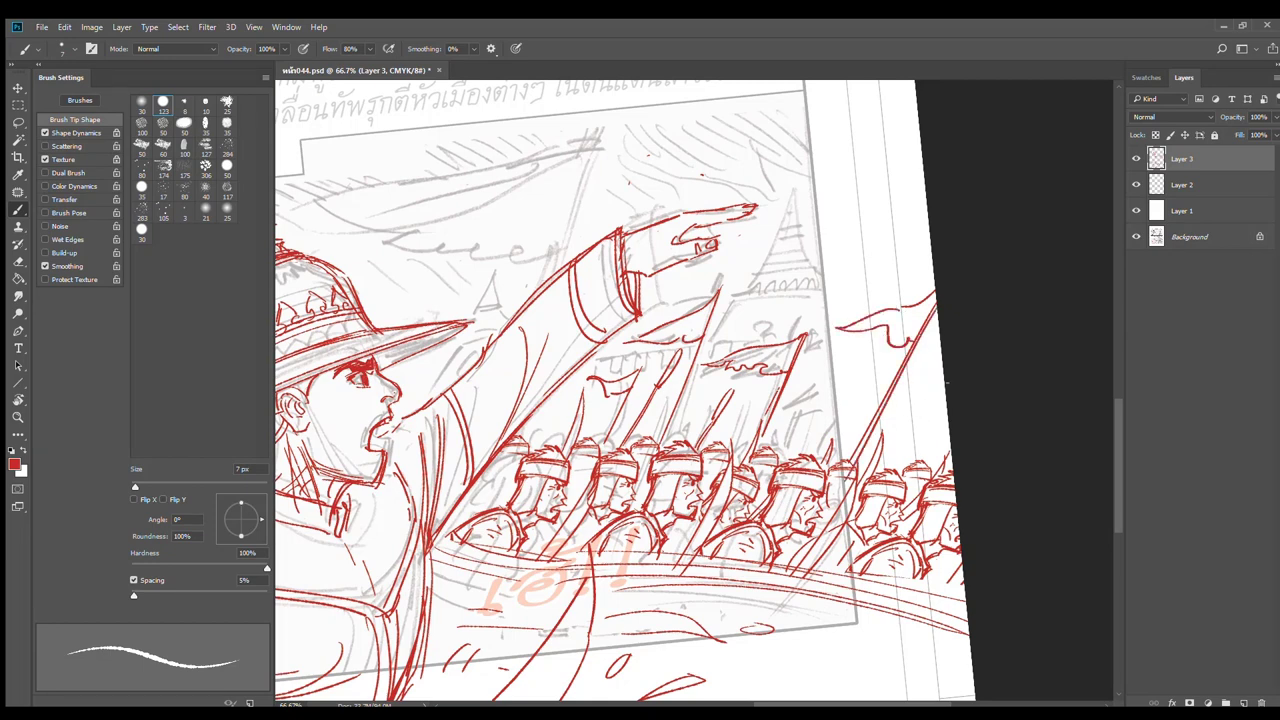
drag(946, 382, 824, 468)
mouse_move(866, 386)
mouse_down()
mouse_move(781, 422)
mouse_move(798, 452)
mouse_up()
mouse_move(793, 424)
mouse_down()
mouse_move(775, 454)
mouse_move(735, 455)
mouse_up()
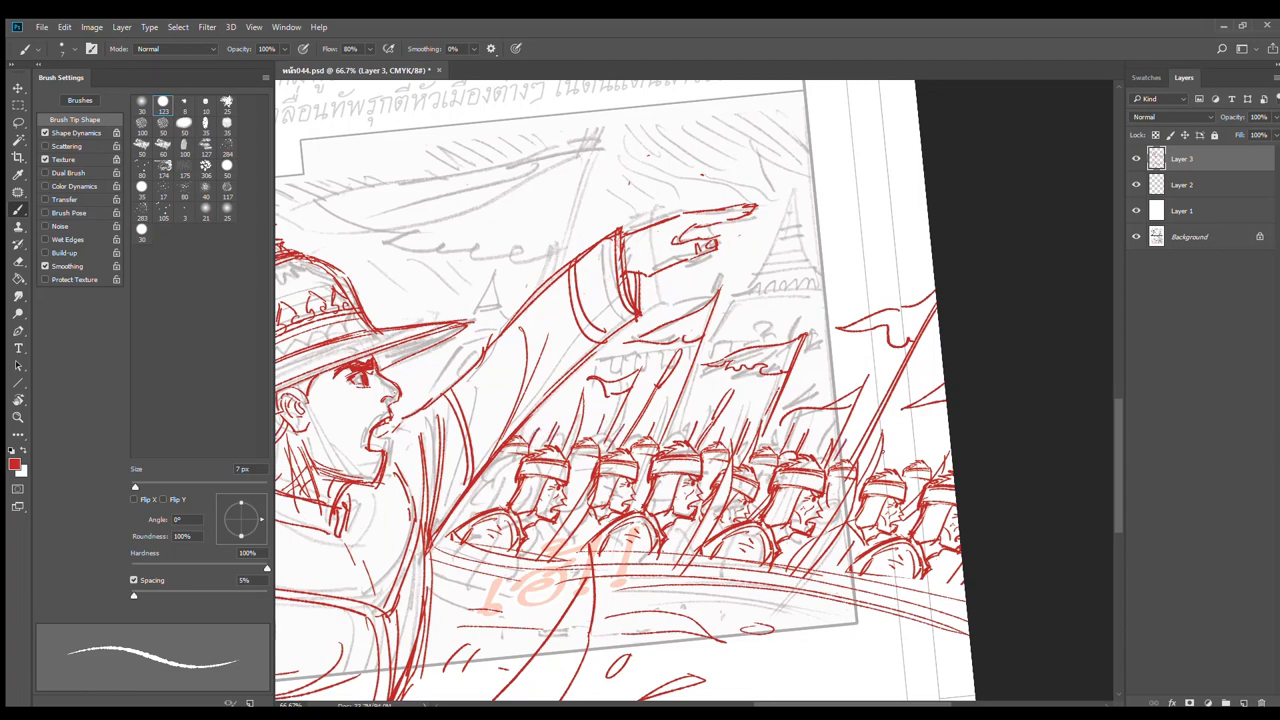
drag(905, 433, 891, 465)
Draw a large double-lined flagpole slanting up from behind the commander's raised arm, following the grey sketch
scroll(746, 492, down, 2)
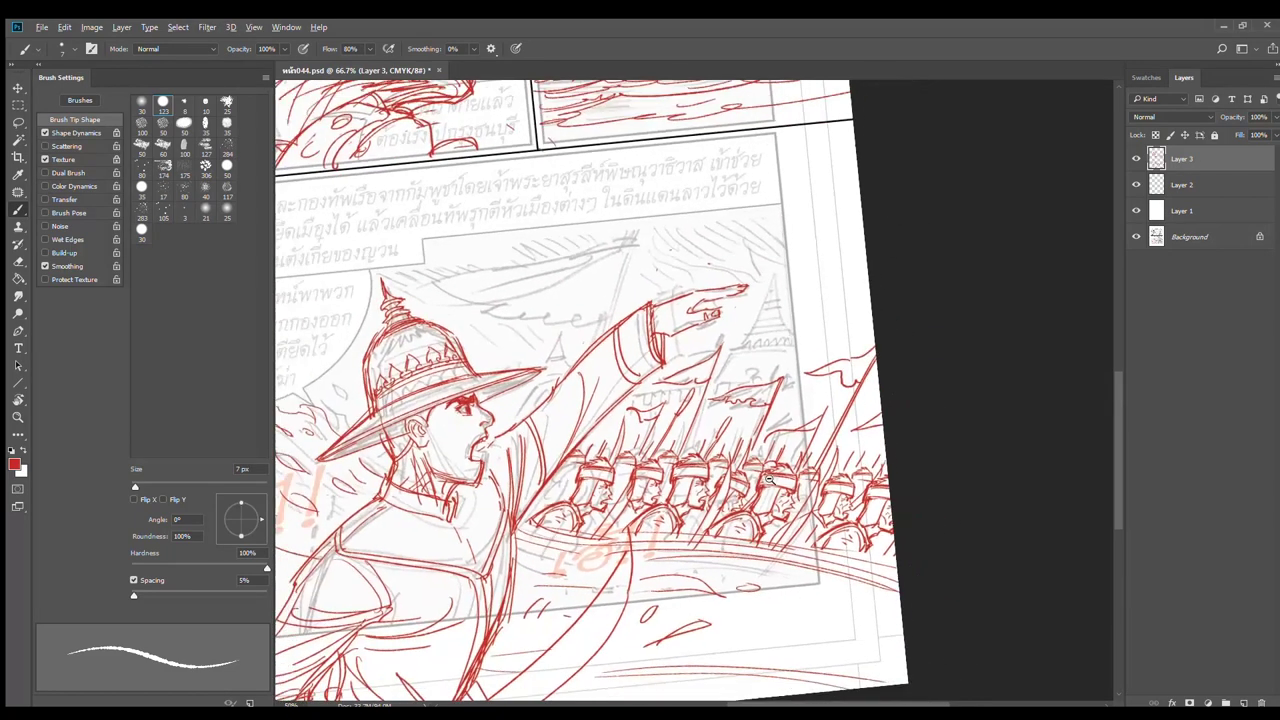
drag(826, 431, 880, 367)
key(ctrl+plus)
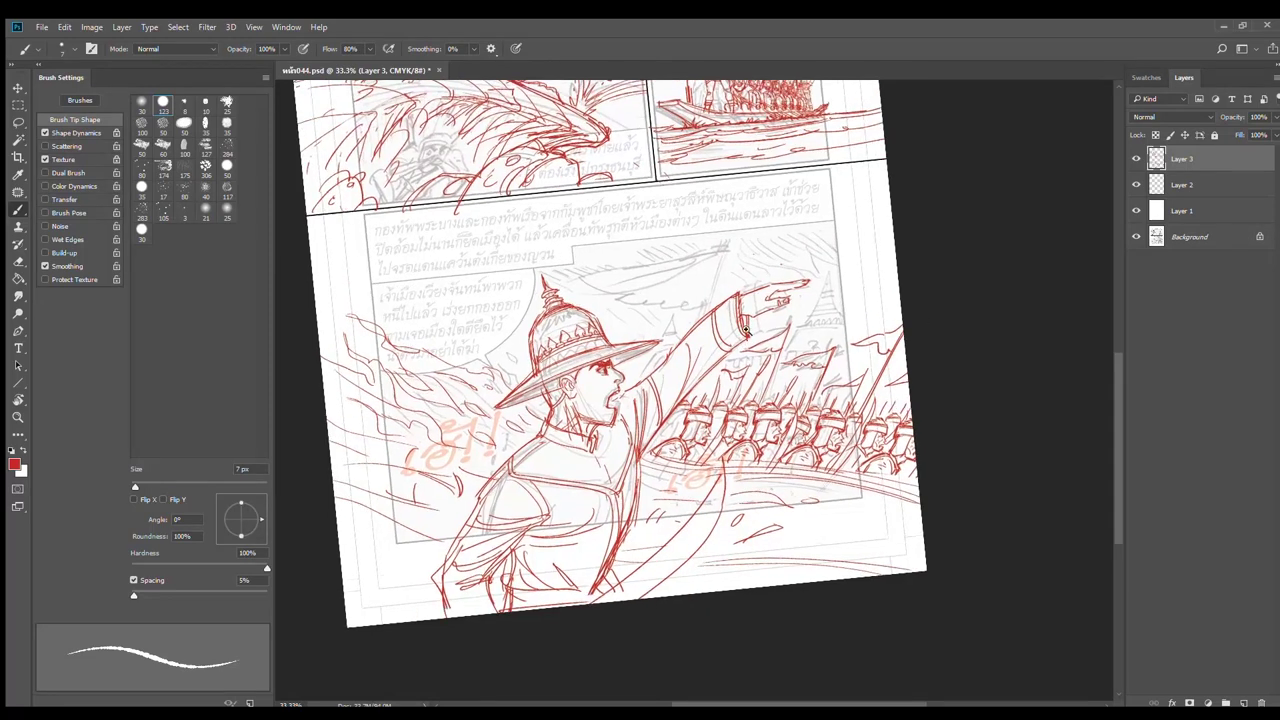
drag(718, 196, 660, 340)
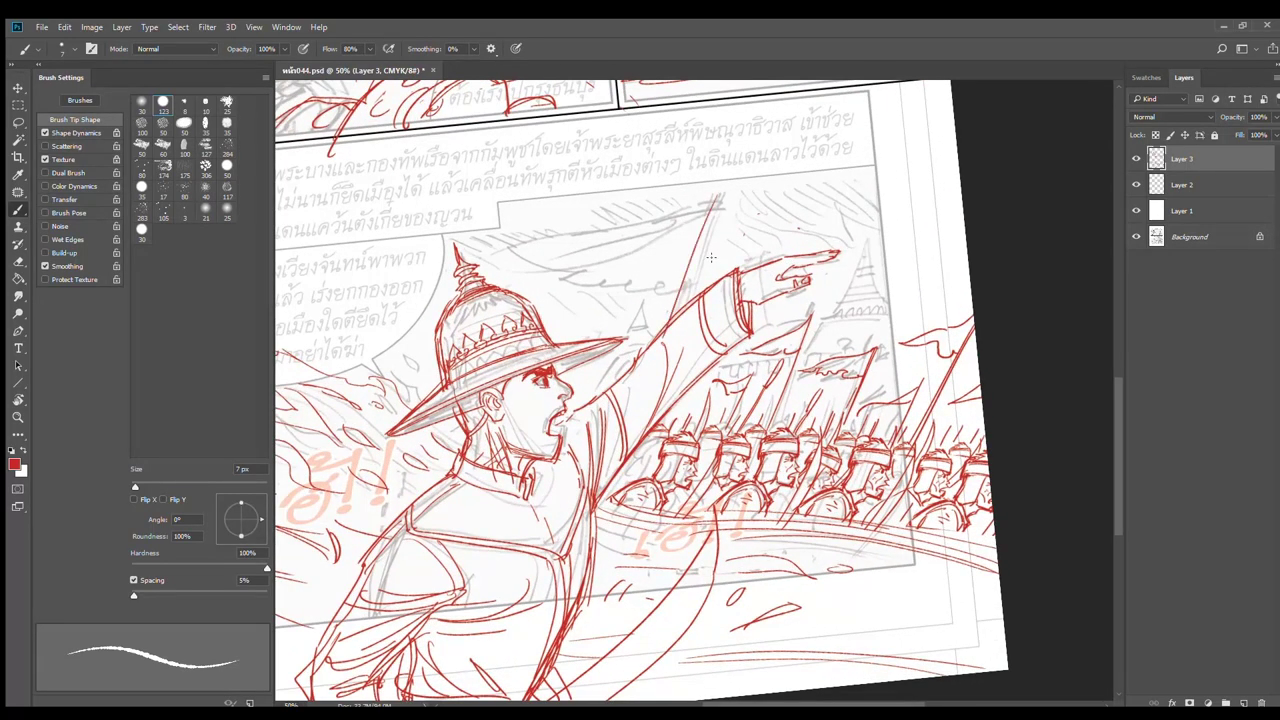
key(ctrl+z)
drag(722, 192, 646, 336)
drag(718, 211, 677, 324)
drag(706, 253, 954, 318)
drag(975, 258, 922, 367)
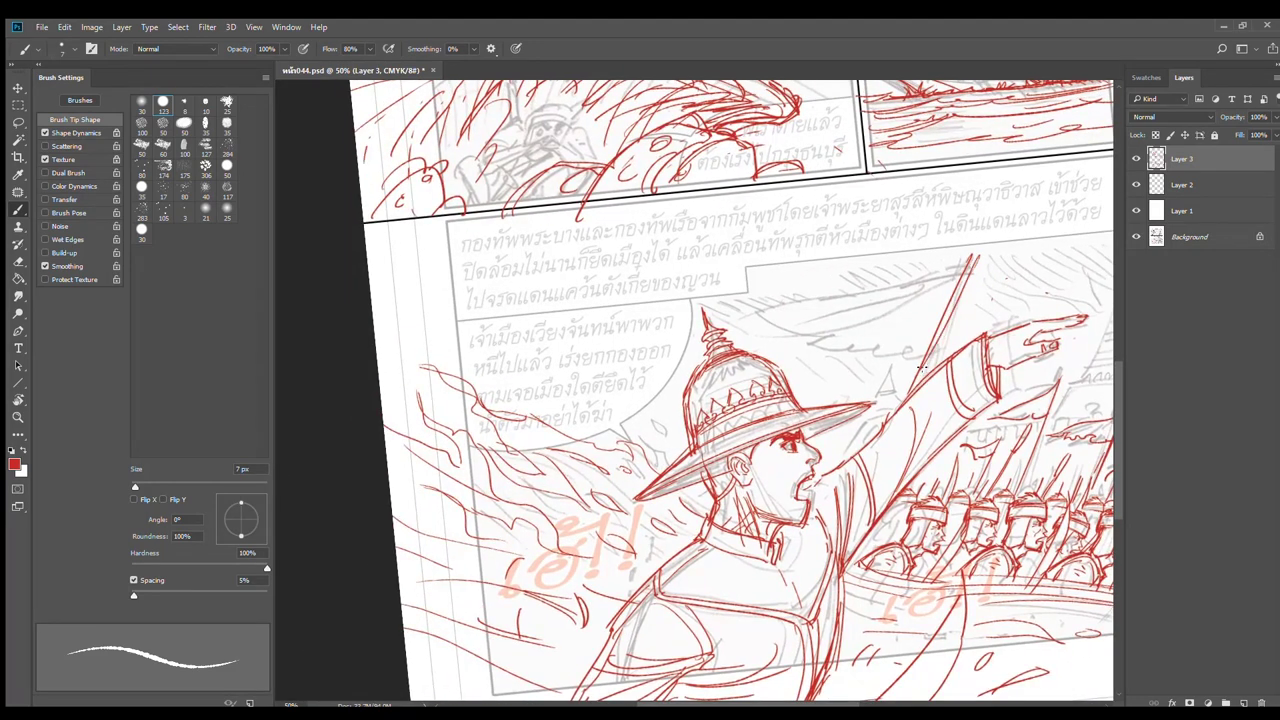
key(ctrl+z)
drag(980, 247, 918, 378)
Draw the large banner streaming from that pole over the commander's hat, with a ragged lower edge, folds and a pole tip
drag(948, 265, 756, 300)
key(ctrl+z)
mouse_move(972, 262)
mouse_down()
mouse_move(750, 307)
mouse_move(874, 345)
mouse_move(938, 345)
mouse_move(874, 306)
mouse_up()
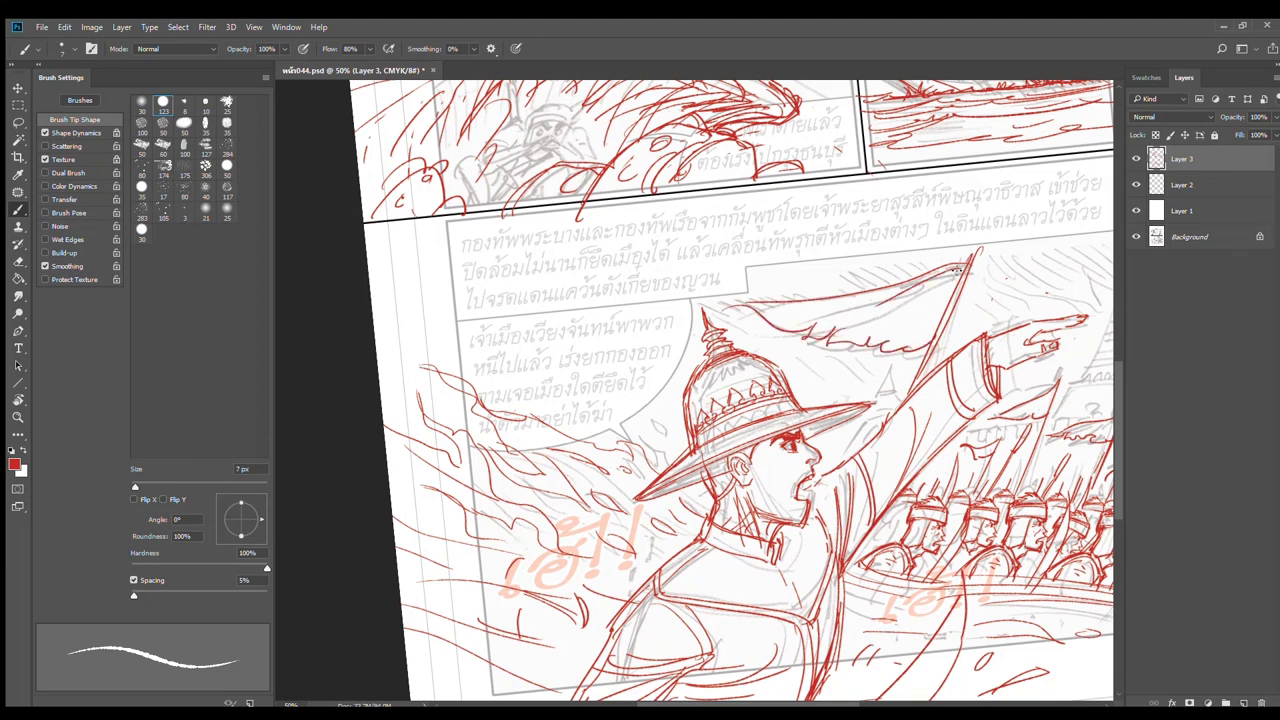
drag(957, 271, 904, 308)
mouse_move(970, 240)
mouse_down()
mouse_move(986, 214)
mouse_move(938, 268)
mouse_move(883, 273)
mouse_up()
key(ctrl+z)
mouse_move(959, 262)
mouse_down()
mouse_move(857, 301)
mouse_move(736, 316)
mouse_move(804, 322)
mouse_up()
Draw the tall tiered pagoda spire in the background in front of the commander's pointing hand
mouse_move(922, 455)
mouse_down()
mouse_move(809, 328)
mouse_move(640, 368)
mouse_move(694, 332)
mouse_up()
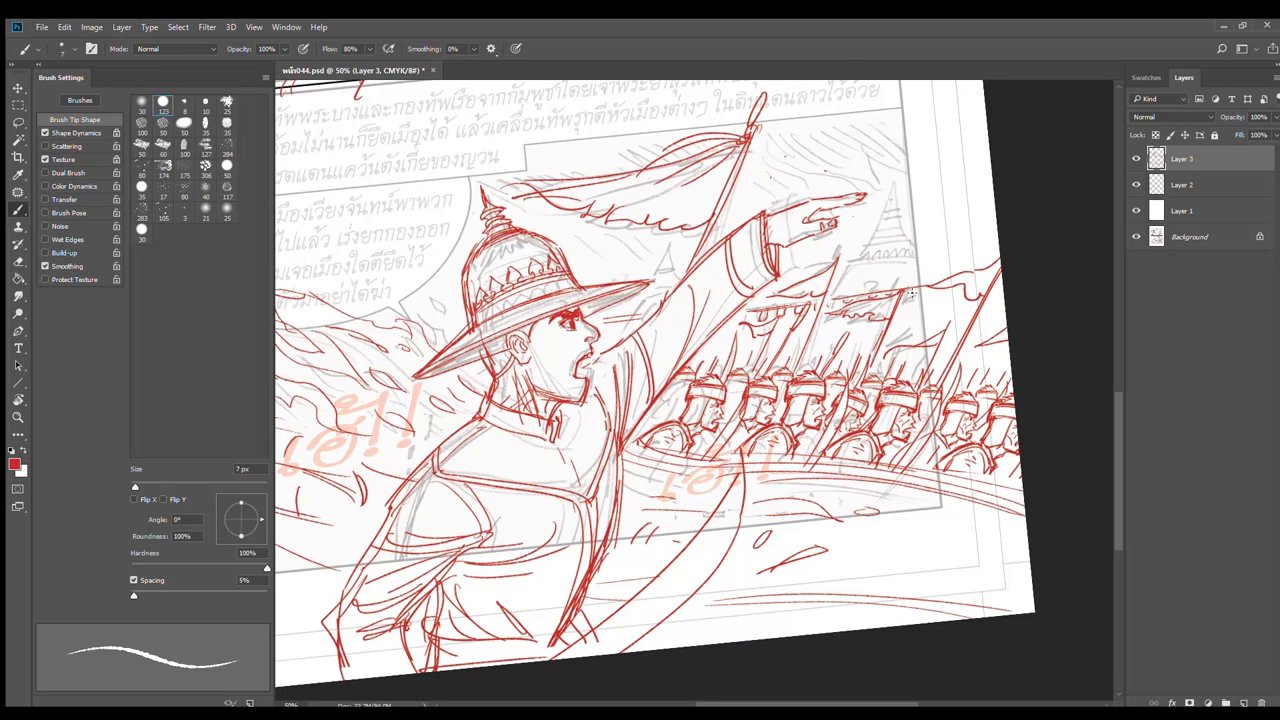
mouse_move(911, 261)
mouse_down()
mouse_move(857, 307)
mouse_move(874, 300)
mouse_move(892, 326)
mouse_up()
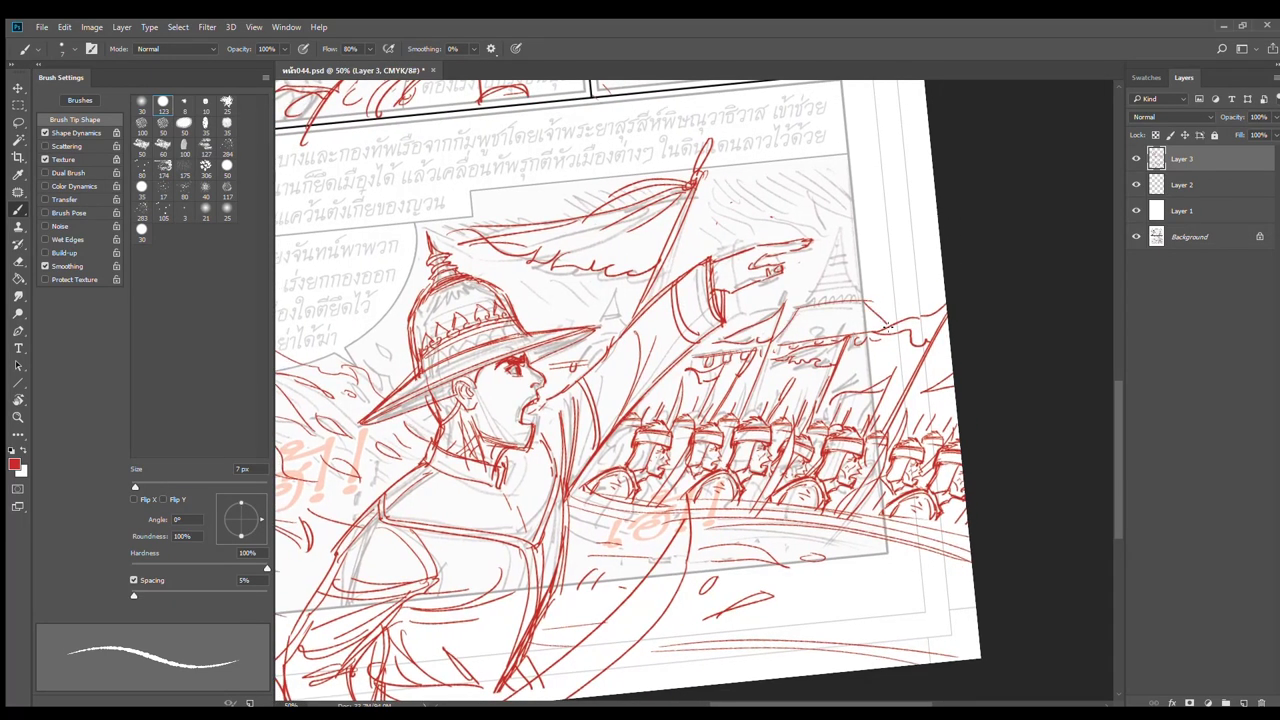
mouse_move(820, 298)
mouse_down()
mouse_move(829, 254)
mouse_move(824, 270)
mouse_move(842, 270)
mouse_move(840, 249)
mouse_move(869, 309)
mouse_move(842, 275)
mouse_up()
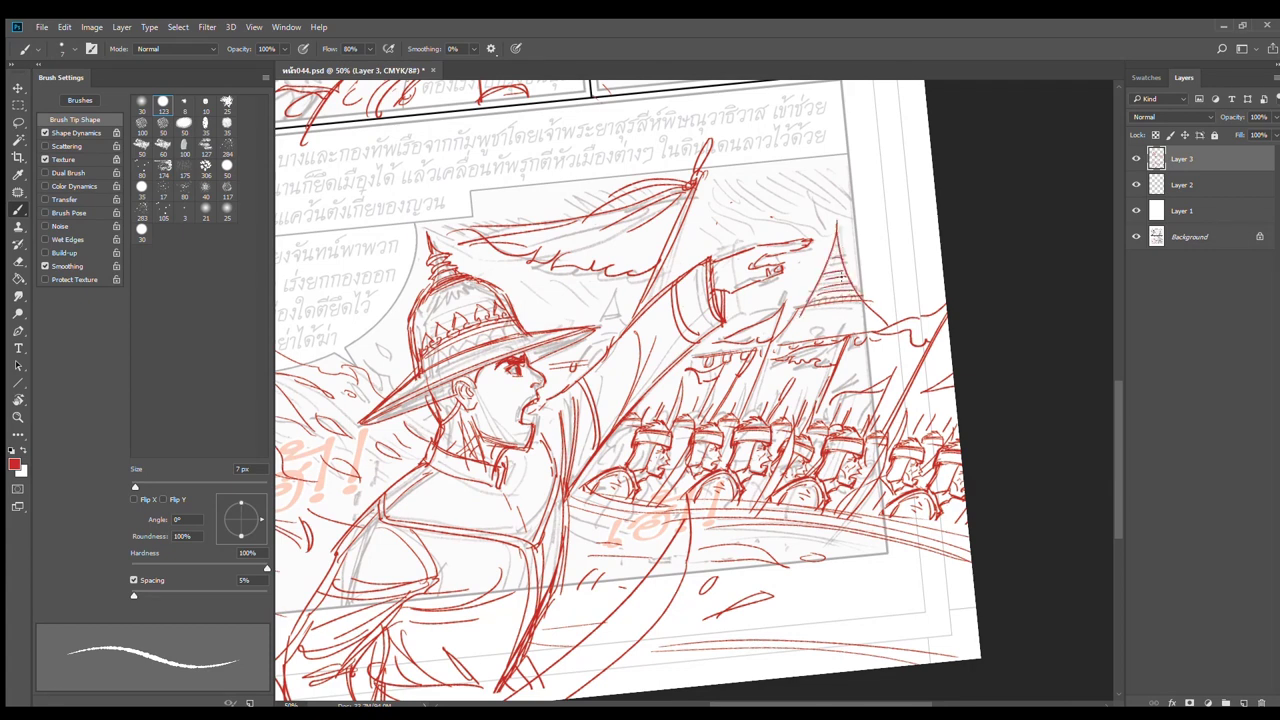
mouse_move(801, 317)
mouse_down()
mouse_move(878, 306)
mouse_move(775, 337)
mouse_up()
Draw a small distant spire between the hat brim and the raised arm, and complete the pagoda's flared base
drag(616, 309, 596, 354)
key(ctrl+z)
drag(615, 309, 588, 363)
mouse_move(803, 315)
mouse_down()
mouse_move(776, 342)
mouse_move(858, 318)
mouse_up()
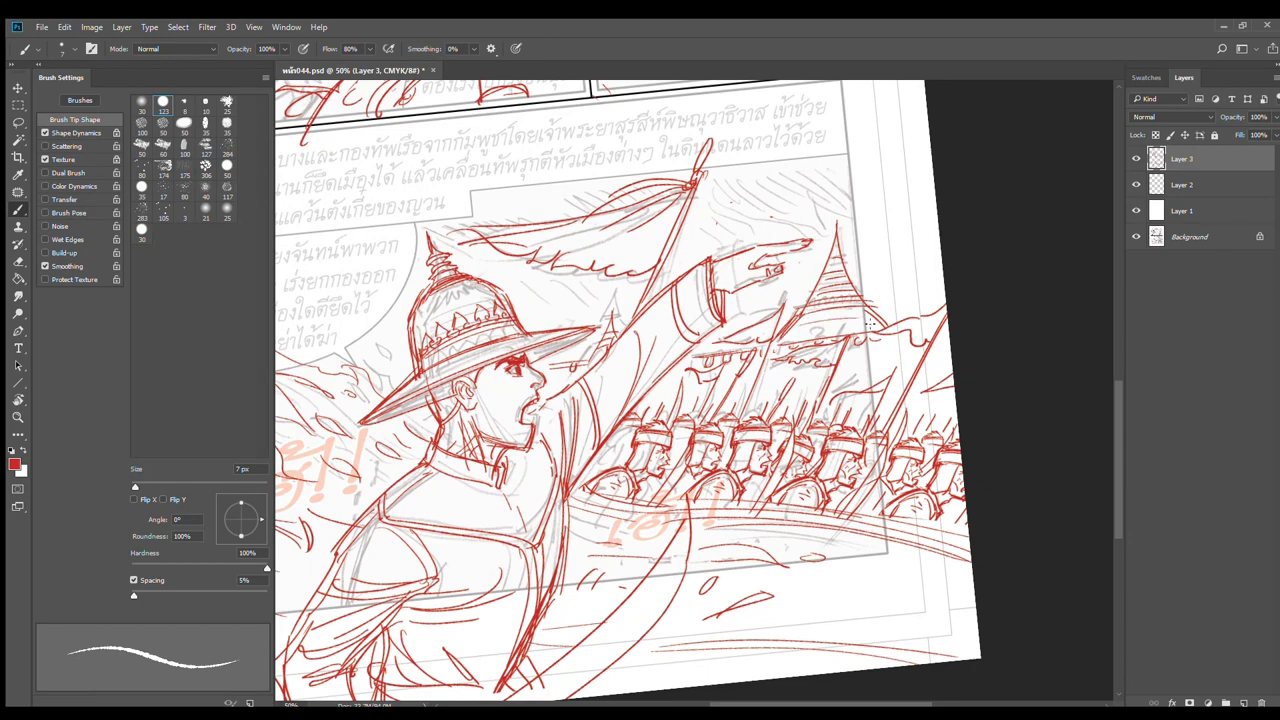
alt+click(836, 333)
alt+click(880, 338)
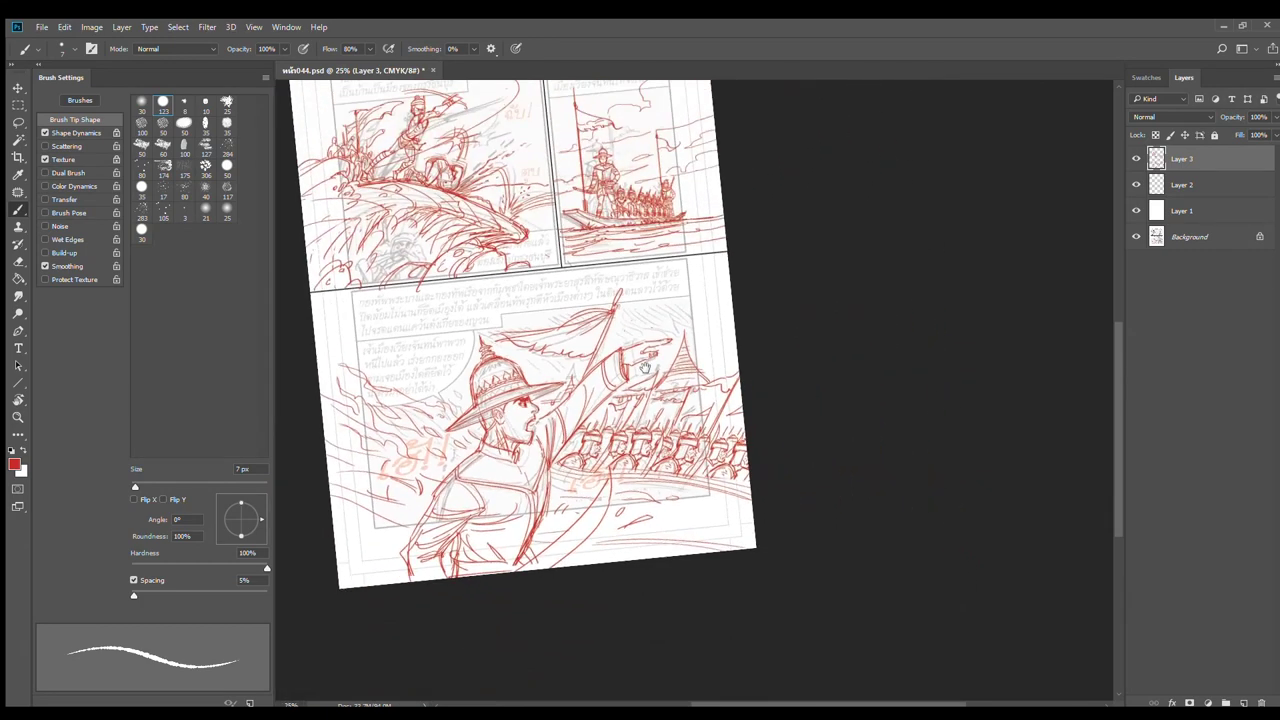
Draw thin cloud contour lines in the sky above the pagoda spire, extending to the page edge of the large panel
ctrl+click(704, 346)
mouse_move(766, 332)
mouse_down()
mouse_move(697, 297)
mouse_move(712, 316)
mouse_move(659, 297)
mouse_move(595, 310)
mouse_move(541, 295)
mouse_move(568, 326)
mouse_move(506, 321)
mouse_up()
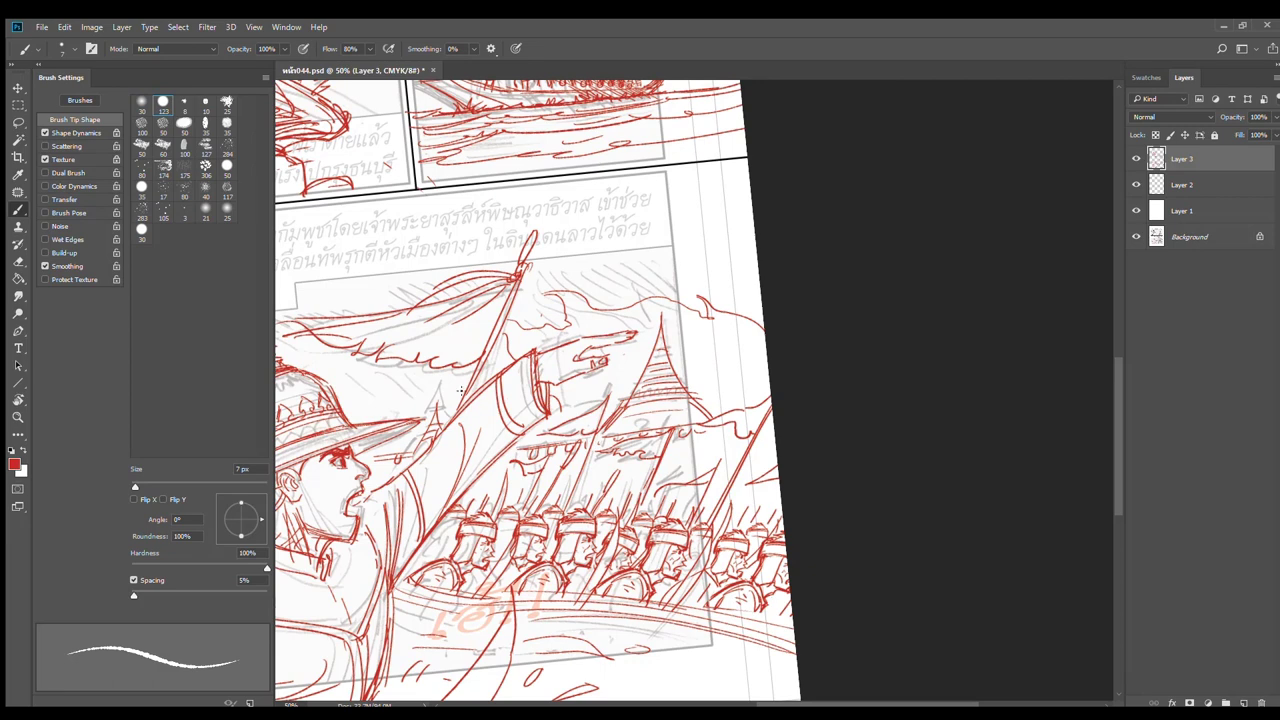
drag(349, 376, 376, 412)
drag(612, 267, 678, 286)
drag(605, 212, 757, 285)
drag(674, 230, 756, 272)
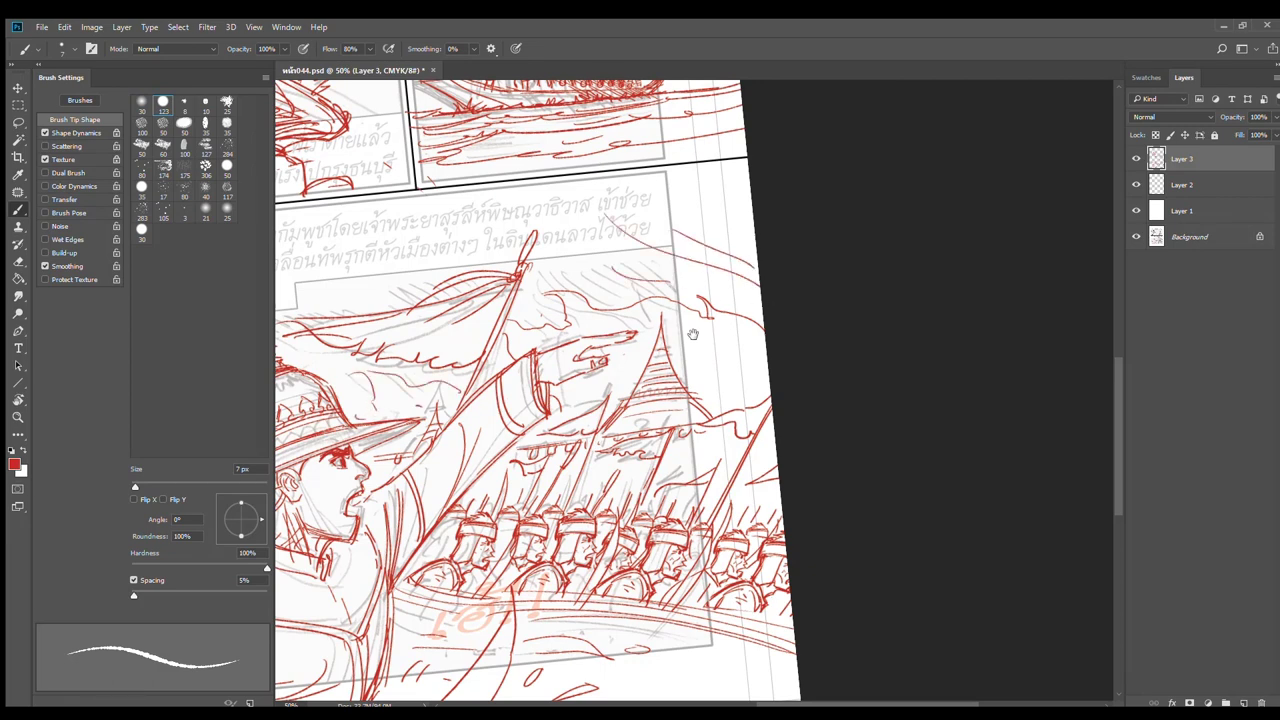
alt+click(682, 356)
ctrl+alt+click(688, 358)
drag(688, 358, 871, 299)
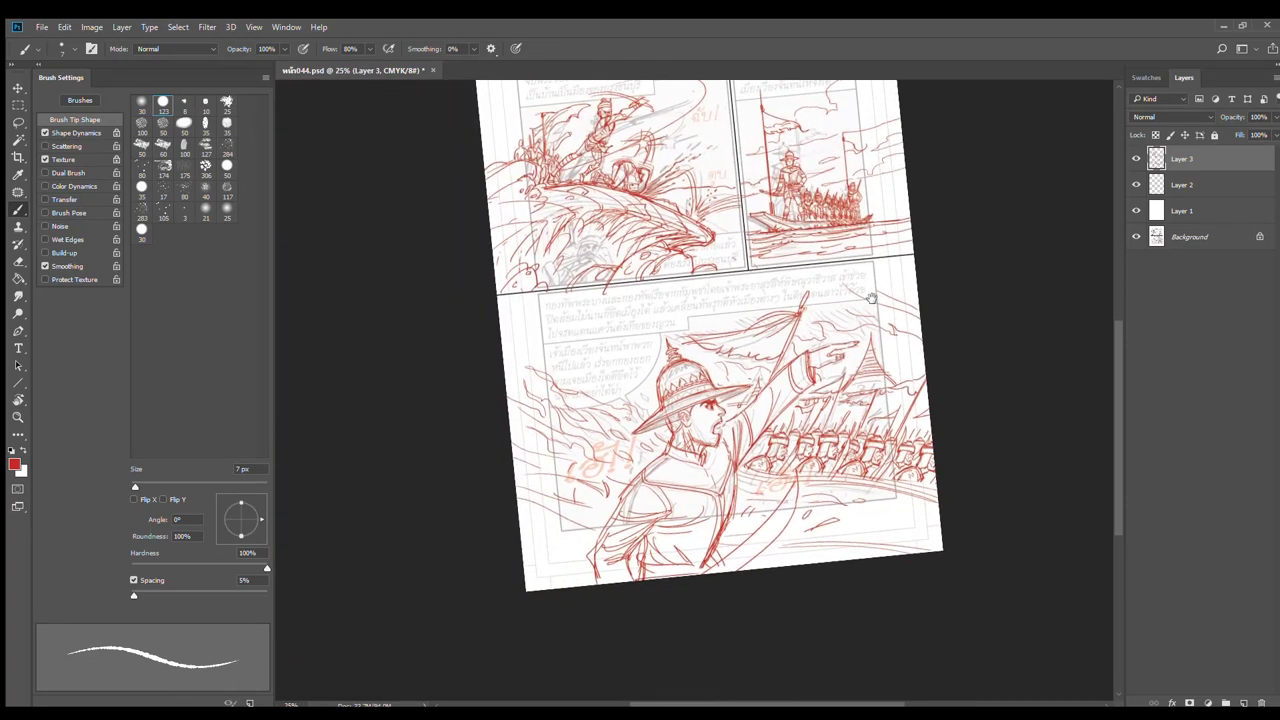
Straighten the canvas and draw the hidden soldier's face in the grass of the first panel, with angled brows, eyes, cheeks and chin
key(r)
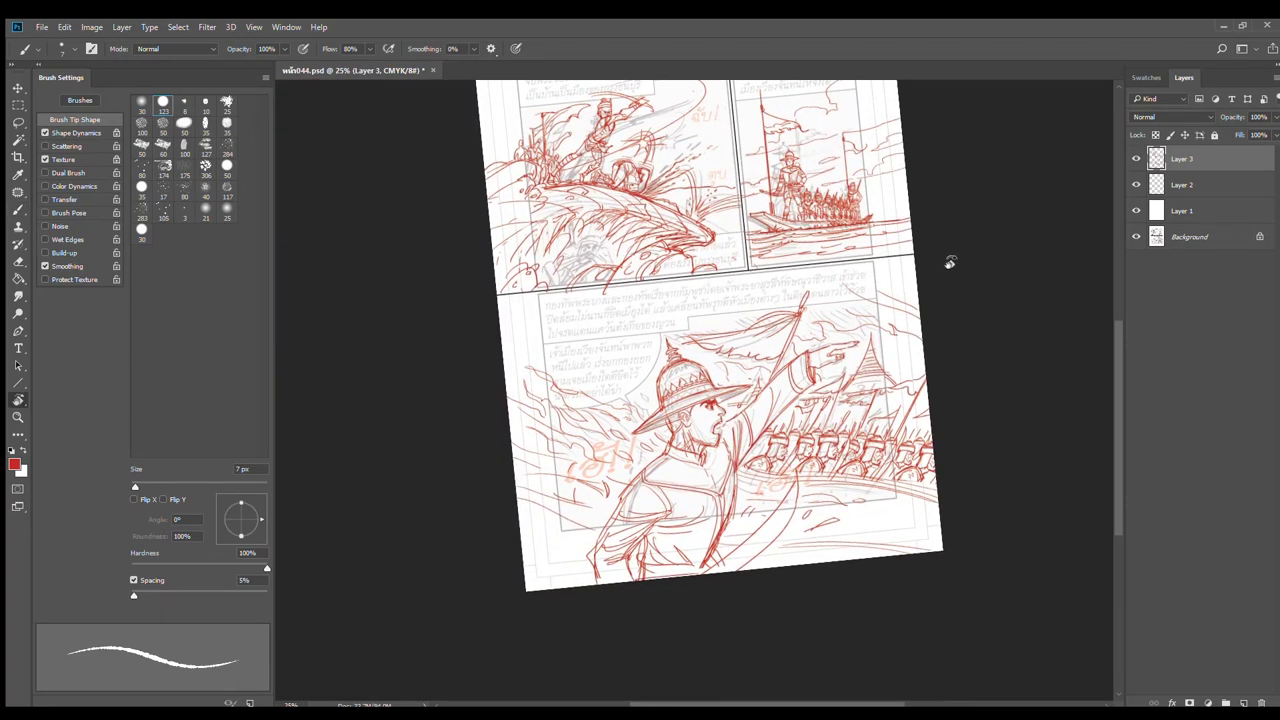
drag(949, 263, 1000, 262)
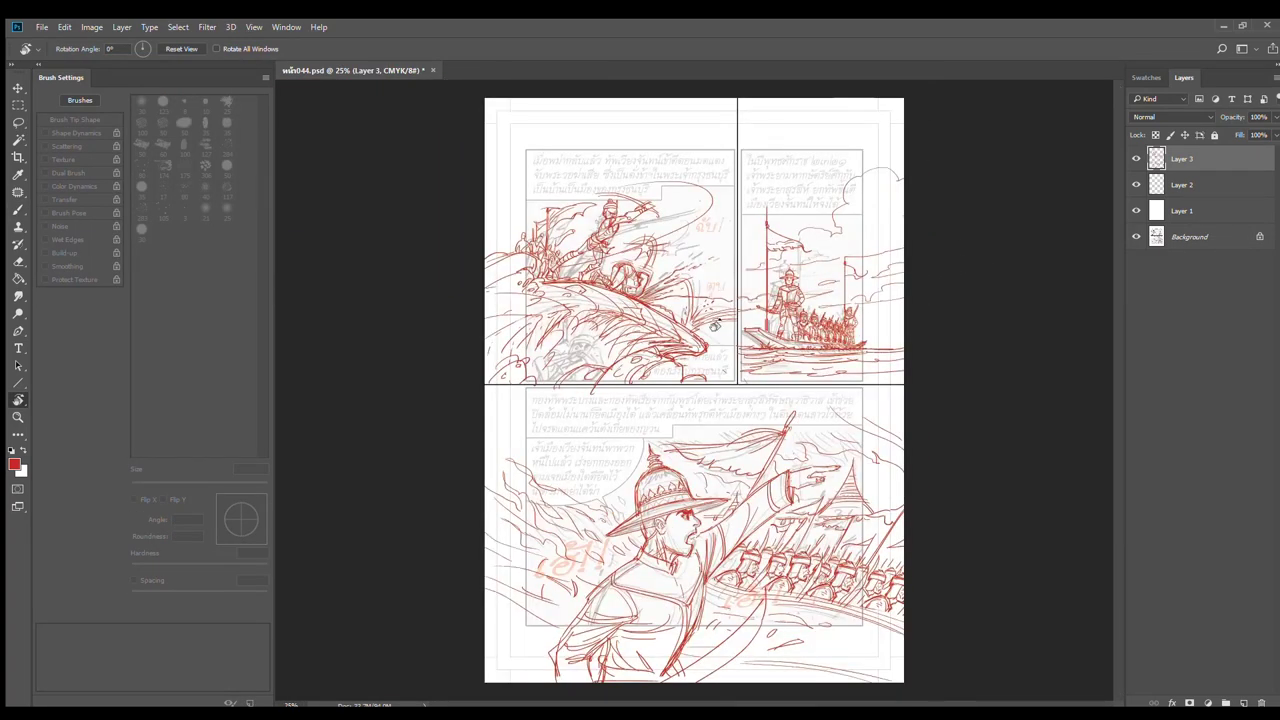
ctrl+click(560, 358)
ctrl+click(564, 360)
ctrl+click(566, 360)
ctrl+click(580, 356)
mouse_move(609, 321)
mouse_down()
mouse_move(700, 371)
mouse_move(692, 364)
mouse_up()
key(b)
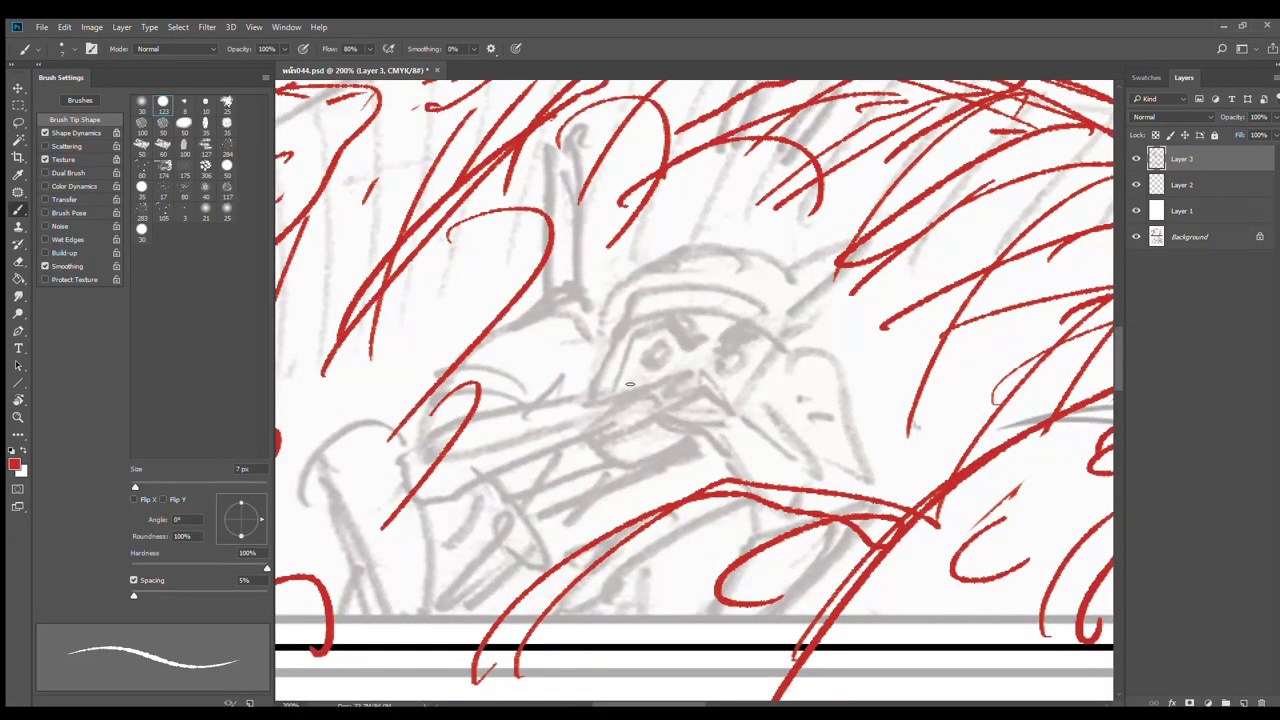
drag(630, 323, 610, 390)
drag(752, 335, 715, 422)
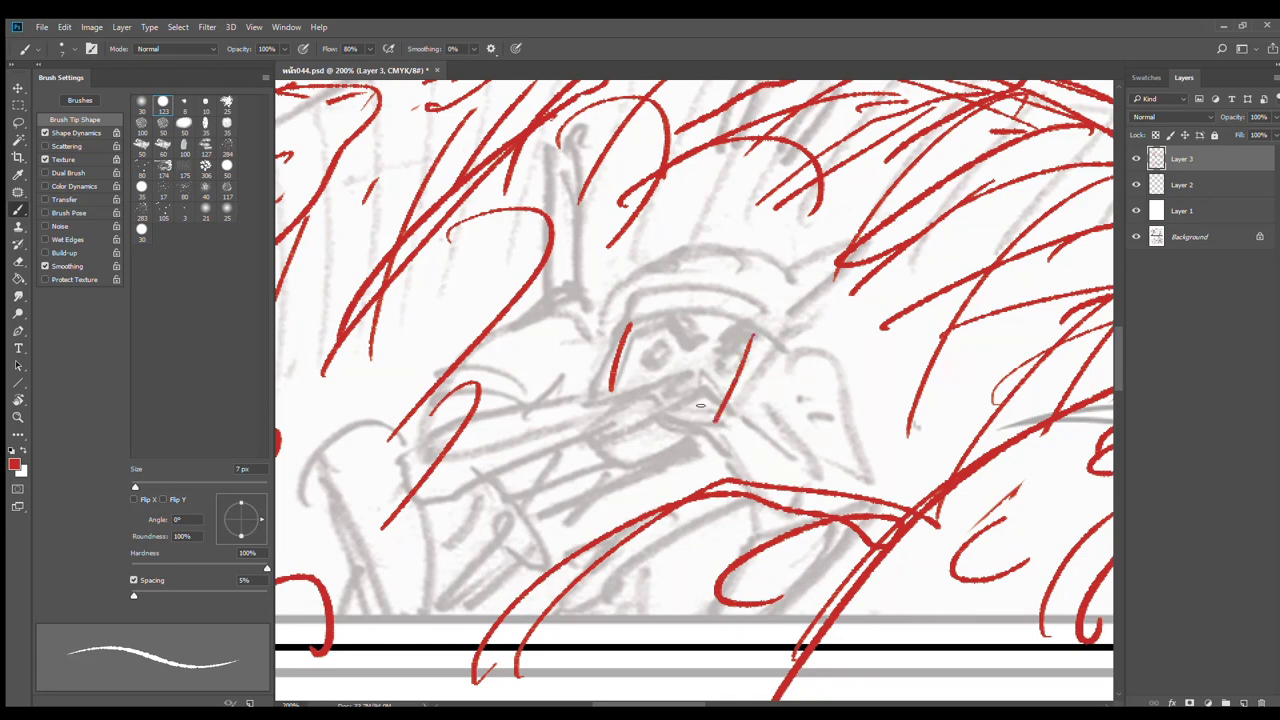
key(ctrl+z)
drag(762, 346, 744, 395)
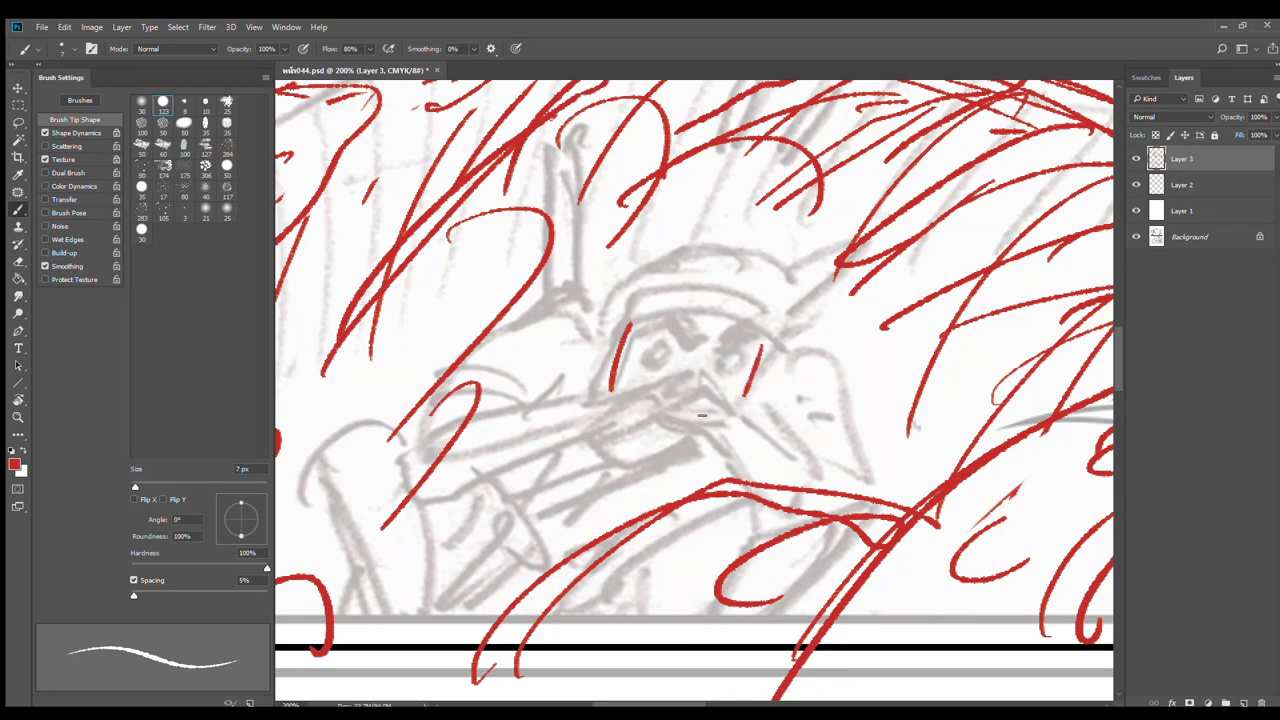
mouse_move(620, 426)
mouse_down()
mouse_move(664, 452)
mouse_move(712, 437)
mouse_up()
mouse_move(634, 325)
mouse_down()
mouse_move(684, 349)
mouse_move(750, 335)
mouse_up()
drag(652, 357, 726, 364)
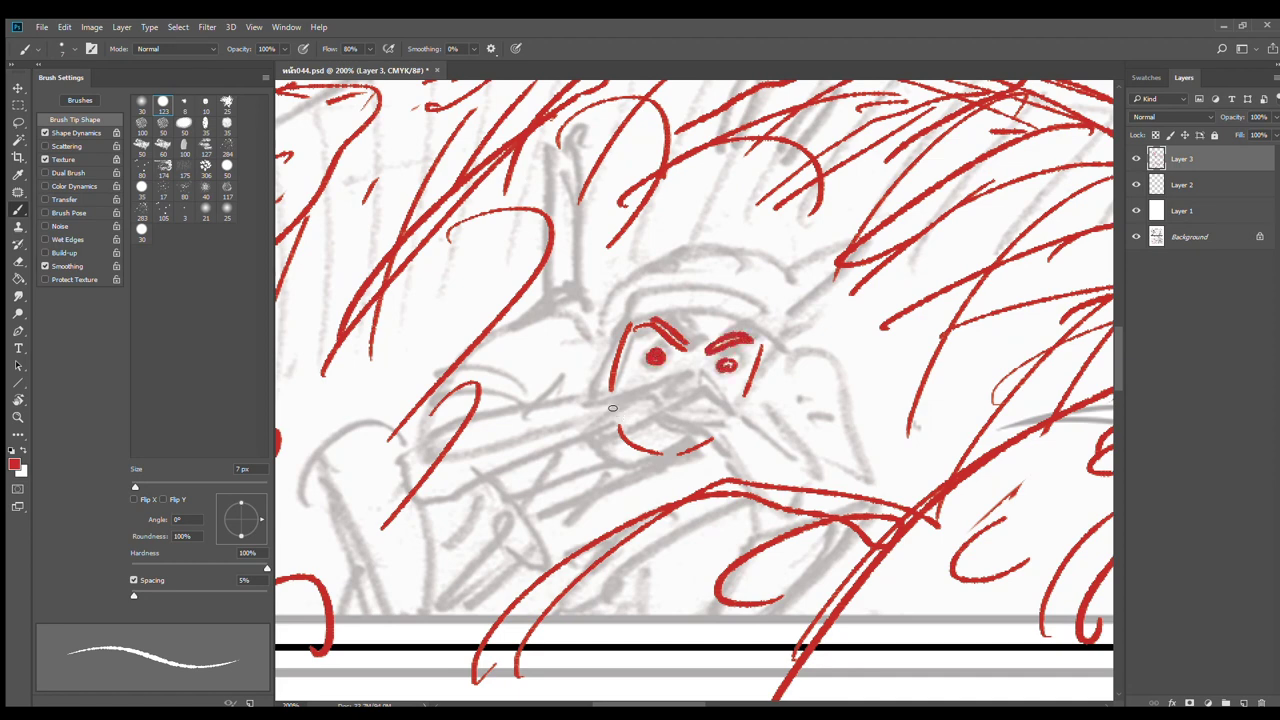
Draw the hidden soldier's cap above the brows, with a curved brim and a pointed knot at the side
drag(630, 320, 786, 338)
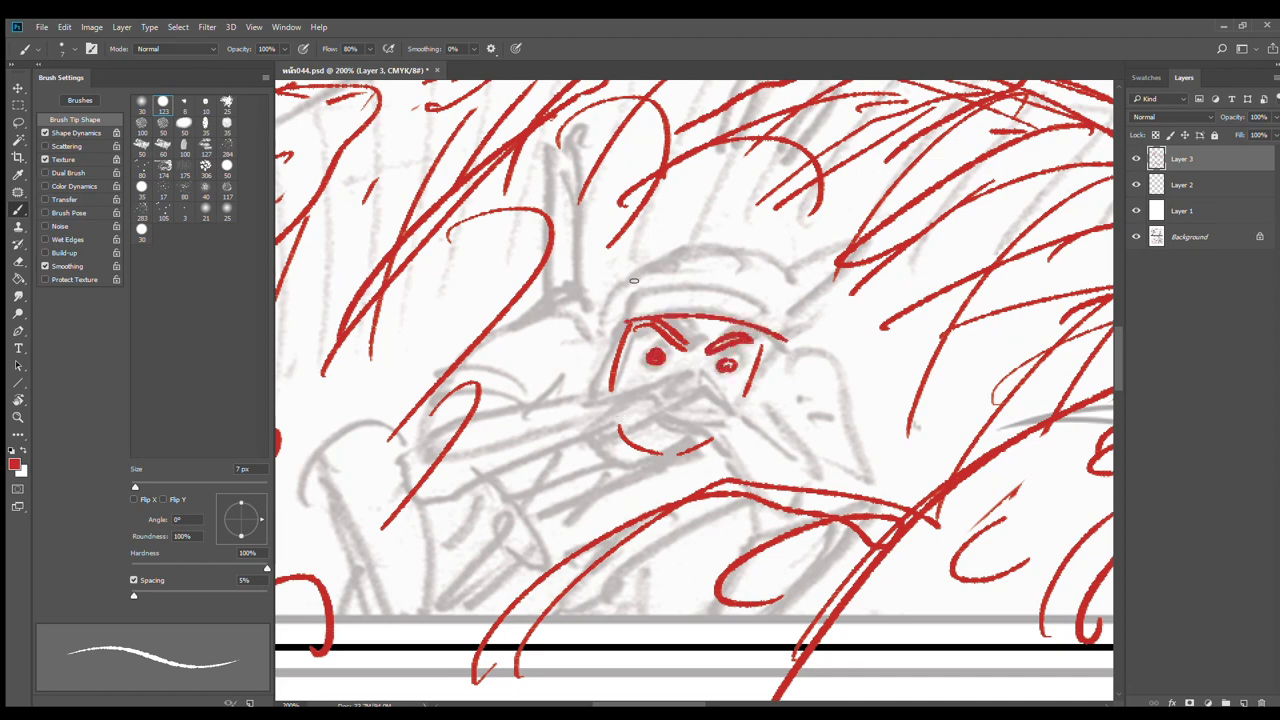
mouse_move(632, 270)
mouse_down()
mouse_move(624, 334)
mouse_move(794, 299)
mouse_move(765, 336)
mouse_up()
drag(766, 274, 778, 296)
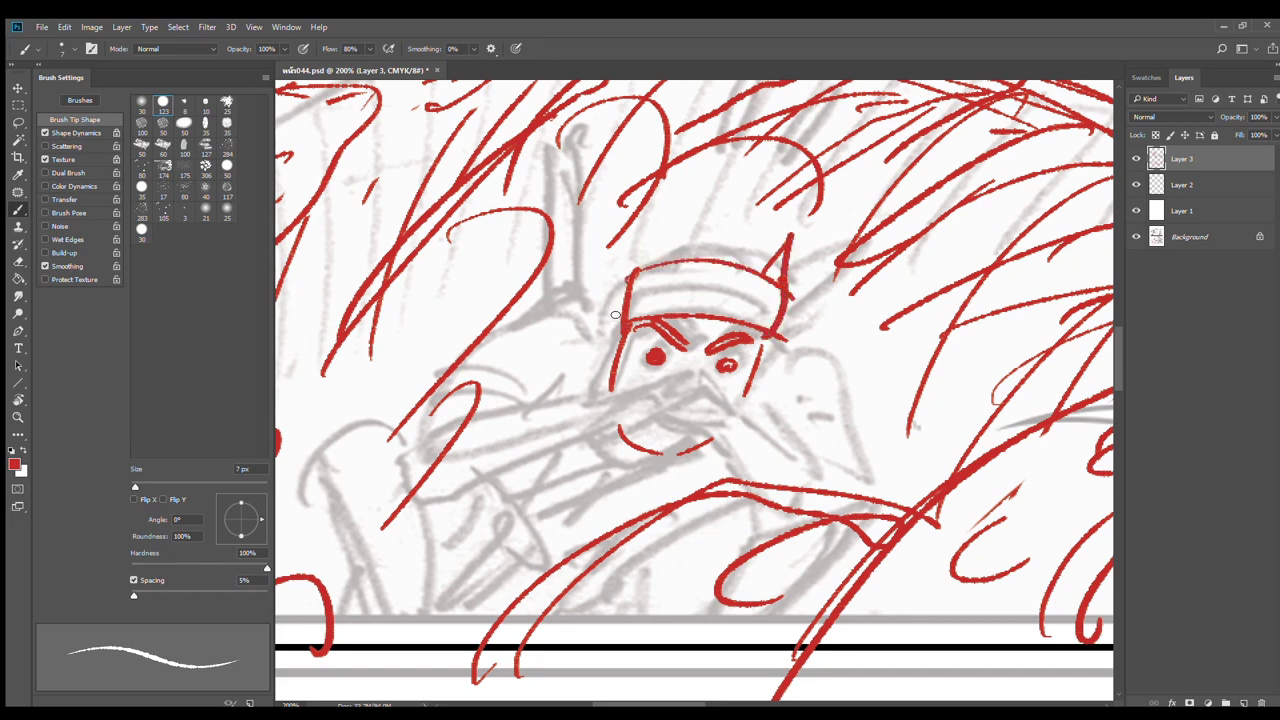
Draw the soldier's rounded shoulder, the hair edges beside his face, the short sleeve and the bent forearm reaching toward his mouth
drag(618, 298, 450, 452)
key(ctrl+z)
mouse_move(618, 320)
mouse_down()
mouse_move(588, 303)
mouse_move(479, 496)
mouse_up()
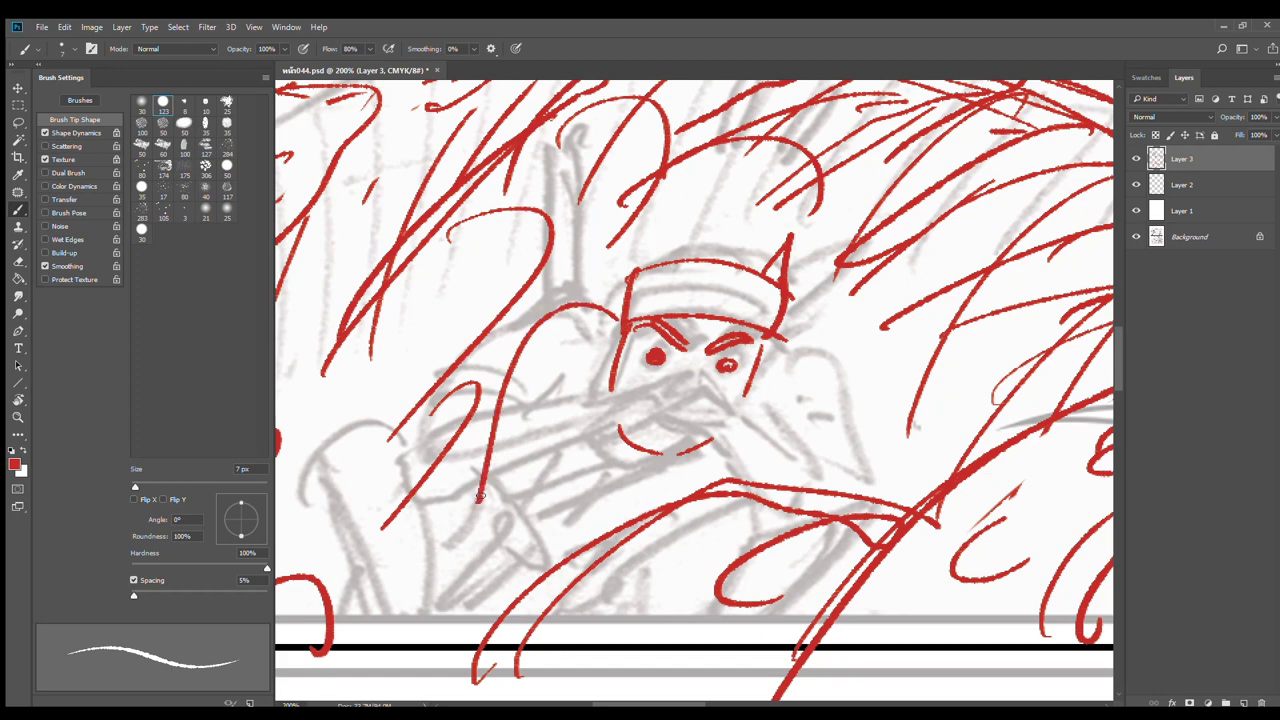
mouse_move(620, 322)
mouse_down()
mouse_move(595, 390)
mouse_move(608, 384)
mouse_up()
drag(760, 352, 745, 405)
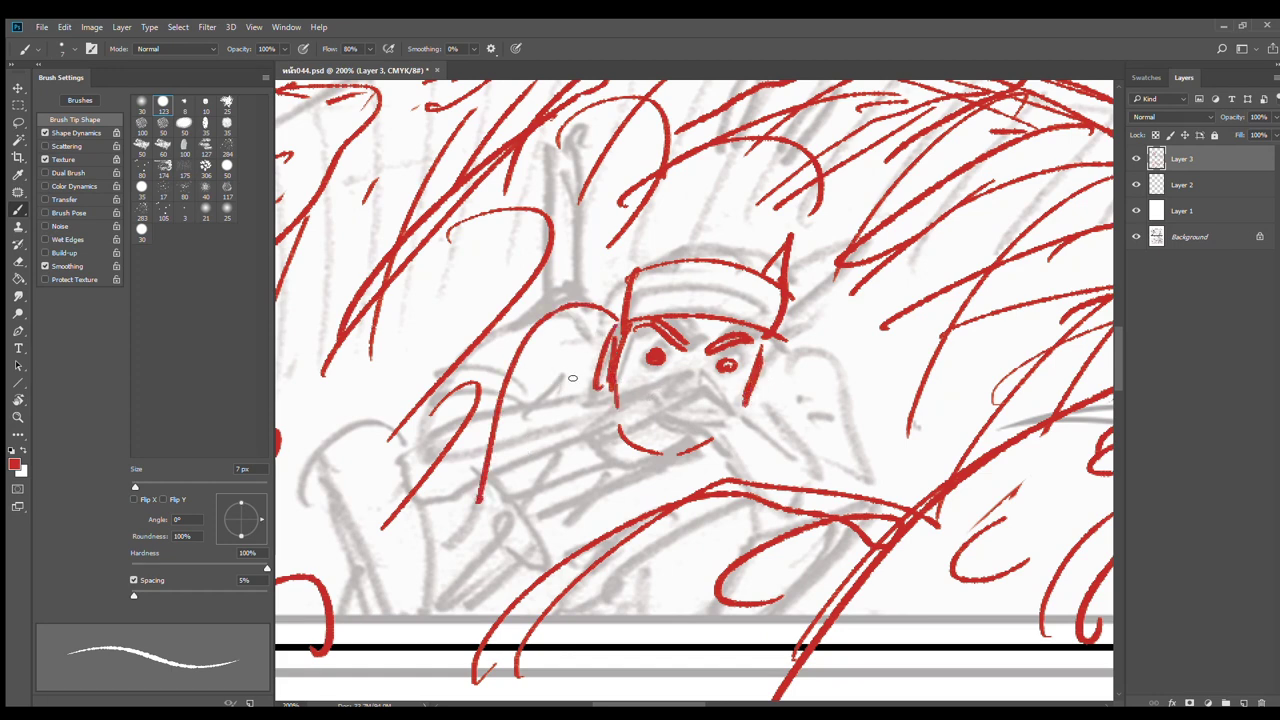
drag(510, 384, 570, 386)
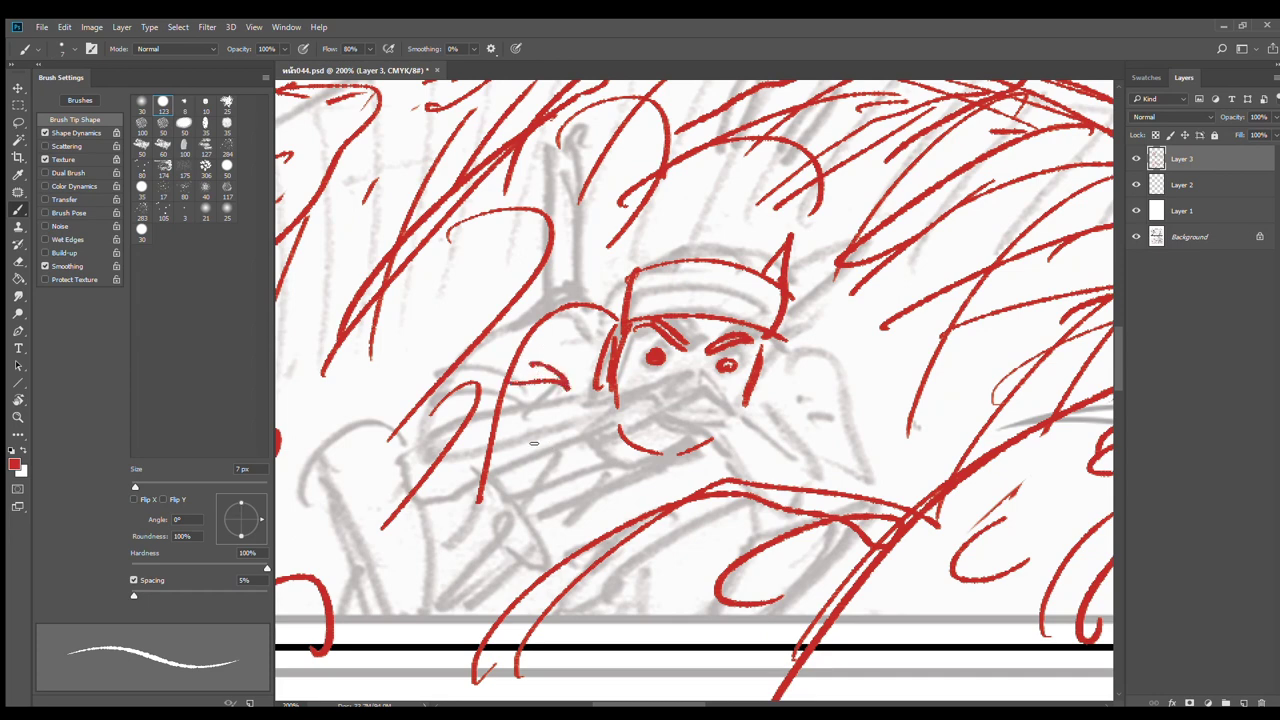
mouse_move(515, 460)
mouse_down()
mouse_move(640, 398)
mouse_move(508, 494)
mouse_move(536, 458)
mouse_up()
drag(576, 388, 566, 425)
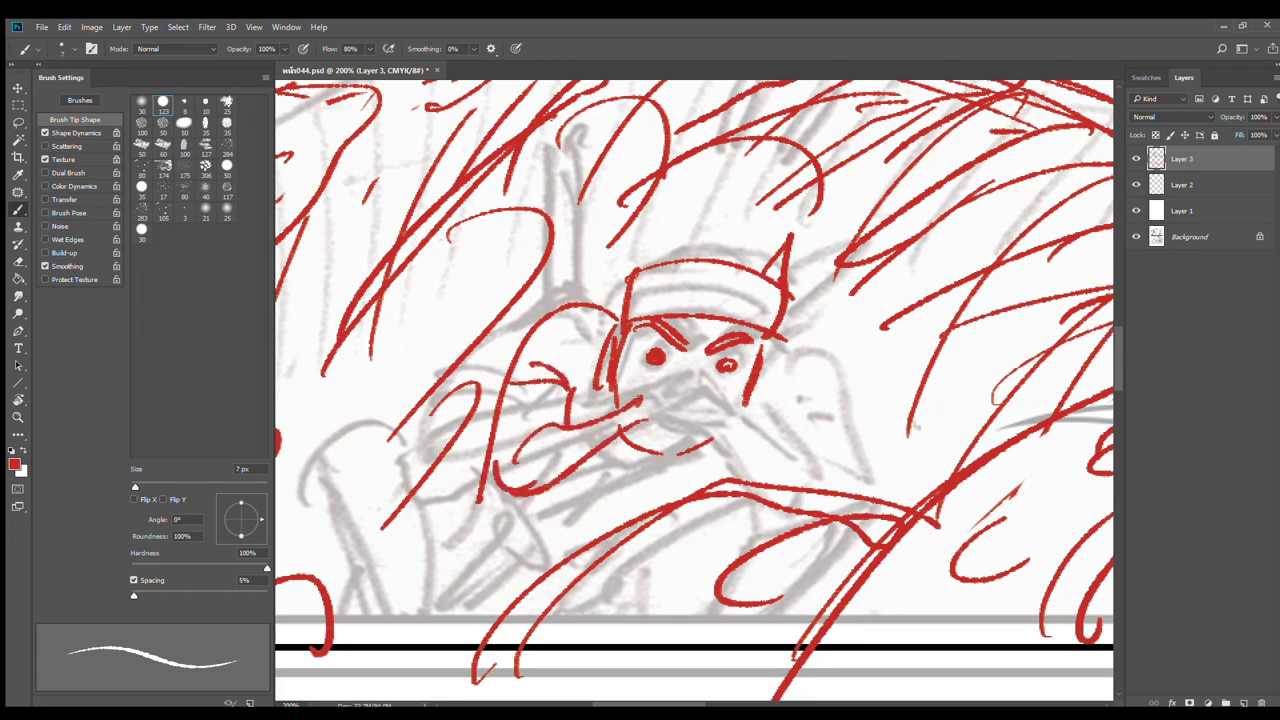
Draw the fingers covering the soldier's mouth, plus the opposite forearm, shoulder and sleeve
mouse_move(640, 400)
mouse_down()
mouse_move(700, 366)
mouse_move(734, 386)
mouse_move(735, 405)
mouse_move(698, 432)
mouse_move(708, 426)
mouse_up()
mouse_move(738, 384)
mouse_down()
mouse_move(730, 420)
mouse_move(848, 472)
mouse_up()
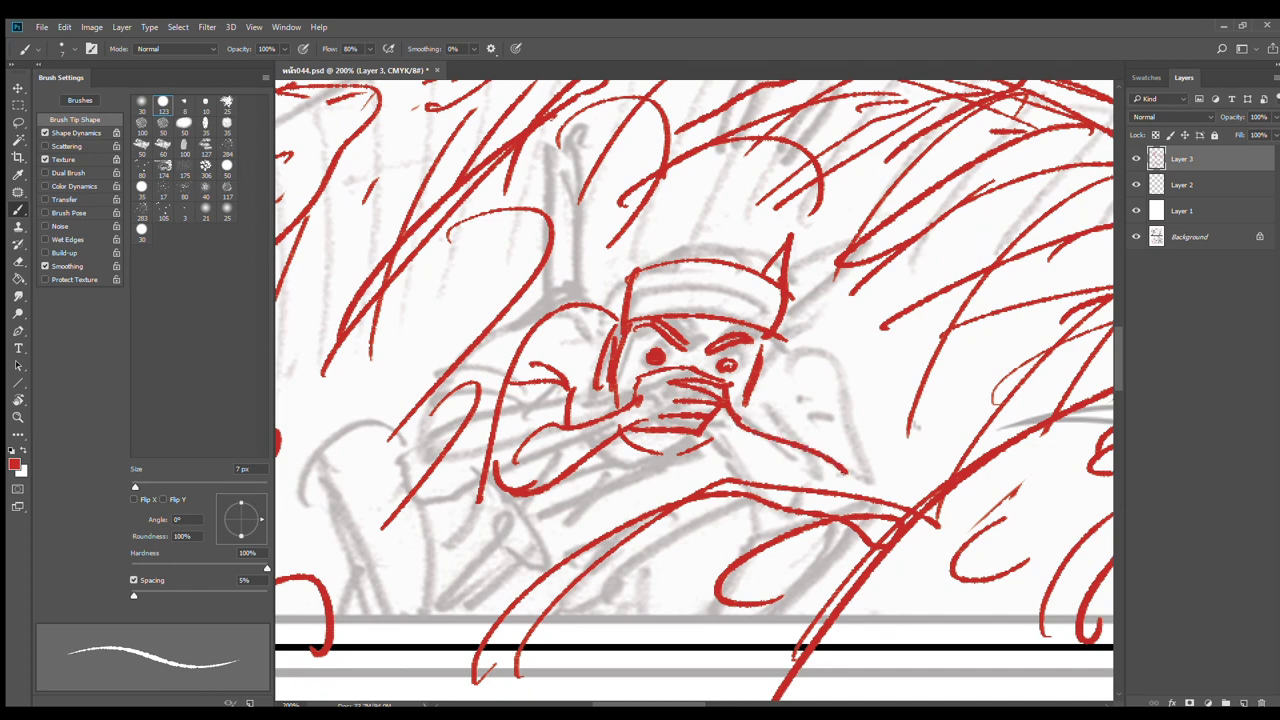
drag(700, 438, 764, 484)
mouse_move(768, 348)
mouse_down()
mouse_move(816, 366)
mouse_move(762, 428)
mouse_move(822, 406)
mouse_up()
drag(816, 364, 843, 476)
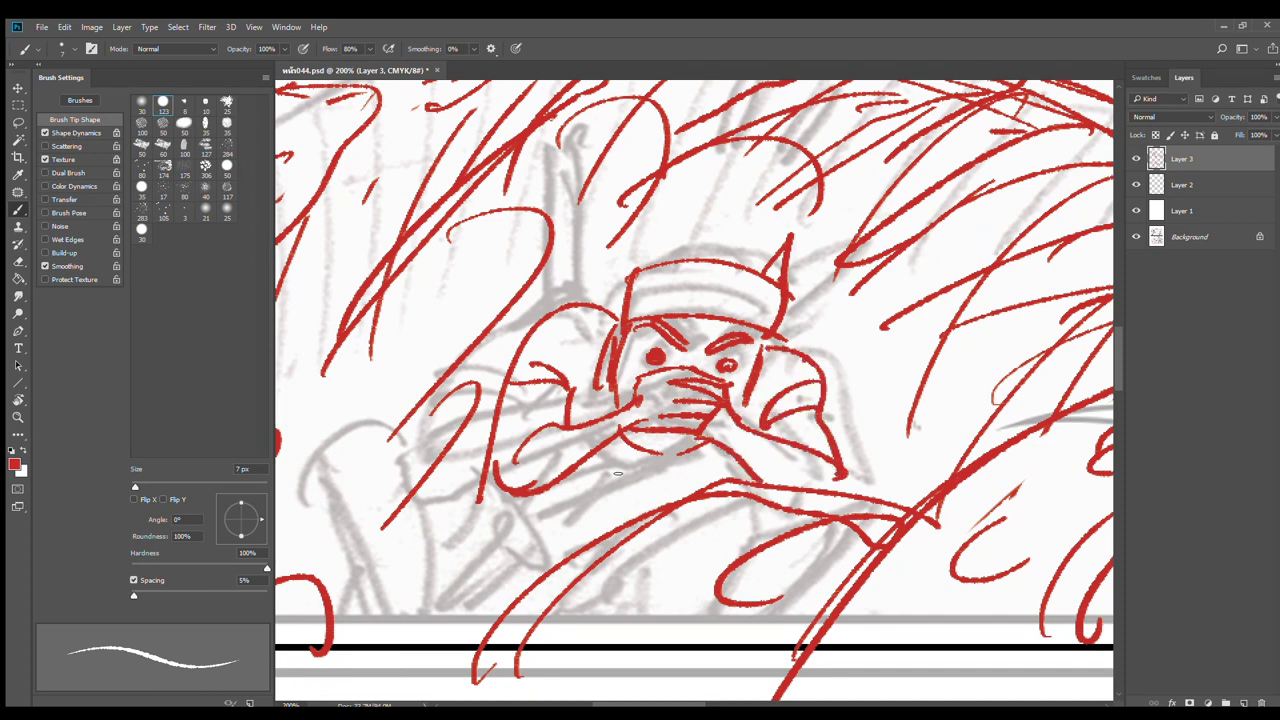
Draw the soldier's chest and garment lines below his crossed forearms
mouse_move(625, 443)
mouse_down()
mouse_move(639, 468)
mouse_move(619, 519)
mouse_up()
drag(651, 459, 622, 520)
mouse_move(699, 485)
mouse_down()
mouse_move(831, 379)
mouse_move(748, 394)
mouse_up()
drag(683, 420, 688, 393)
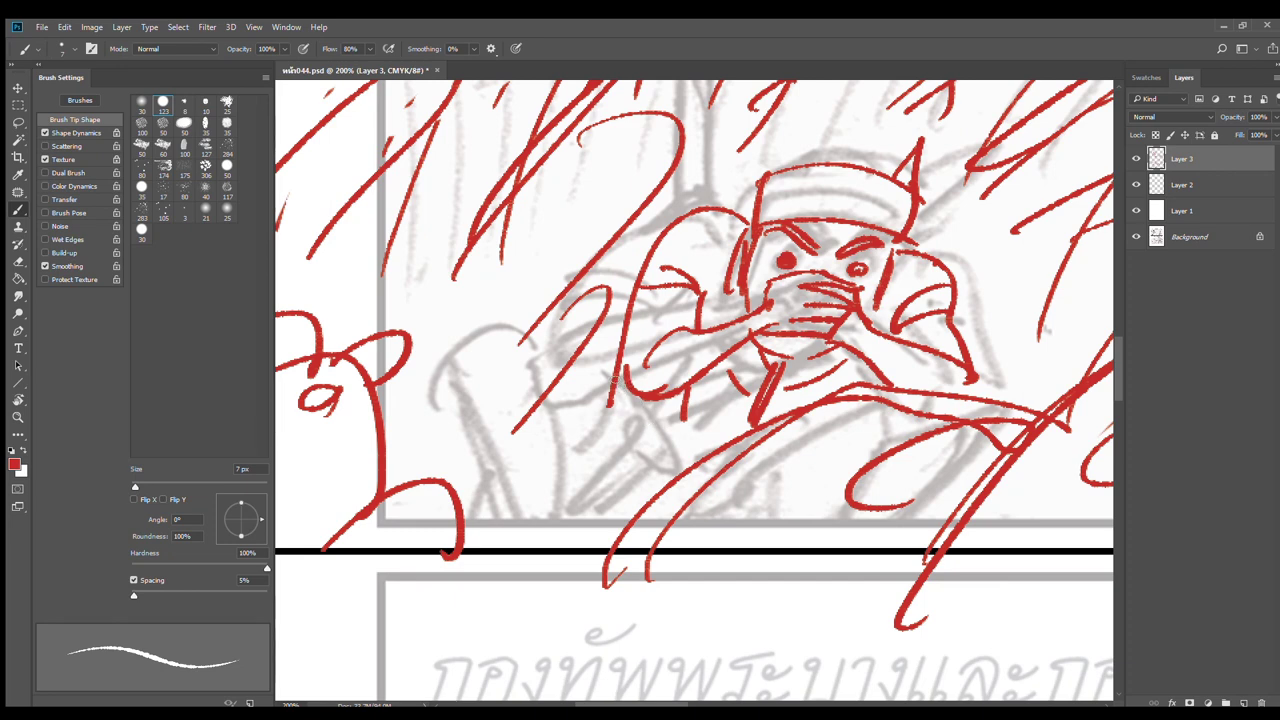
Draw the crouching soldier's raised knee and bent leg, with the waist cloth beside it
drag(610, 350, 541, 518)
key(ctrl+z)
mouse_move(516, 385)
mouse_down()
mouse_move(519, 353)
mouse_move(646, 425)
mouse_up()
mouse_move(595, 366)
mouse_down()
mouse_move(615, 470)
mouse_move(607, 510)
mouse_up()
drag(513, 370, 580, 540)
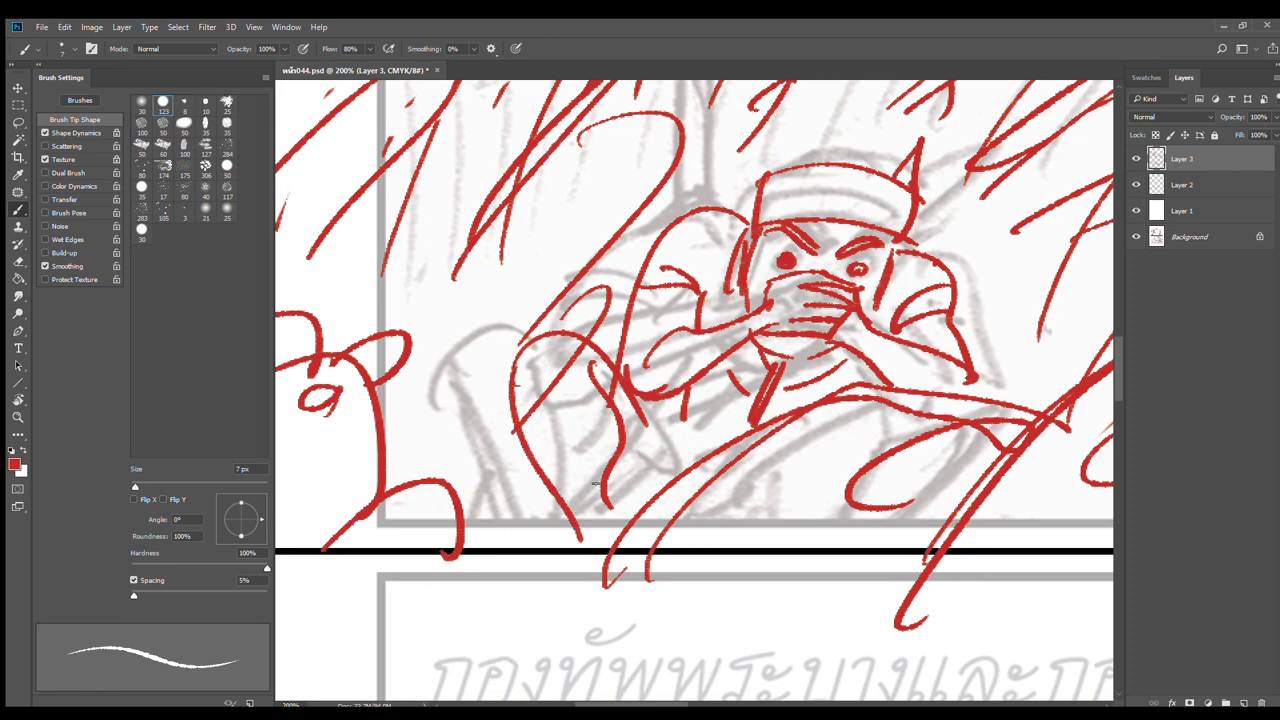
drag(597, 483, 612, 530)
mouse_move(635, 396)
mouse_down()
mouse_move(671, 484)
mouse_move(669, 432)
mouse_up()
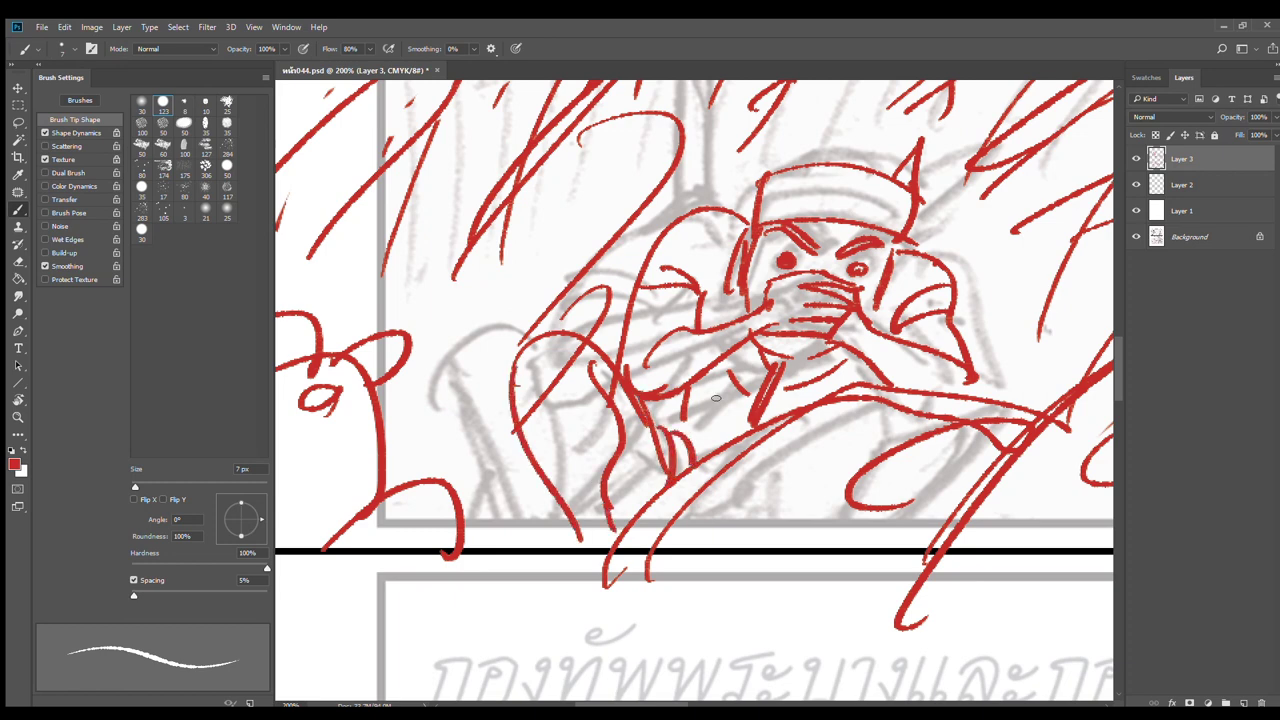
Add fold strokes to the soldier's sleeve and waist garment, and hair strands along both sides of his face
drag(702, 383, 691, 417)
mouse_move(690, 293)
mouse_down()
mouse_move(688, 328)
mouse_move(692, 289)
mouse_up()
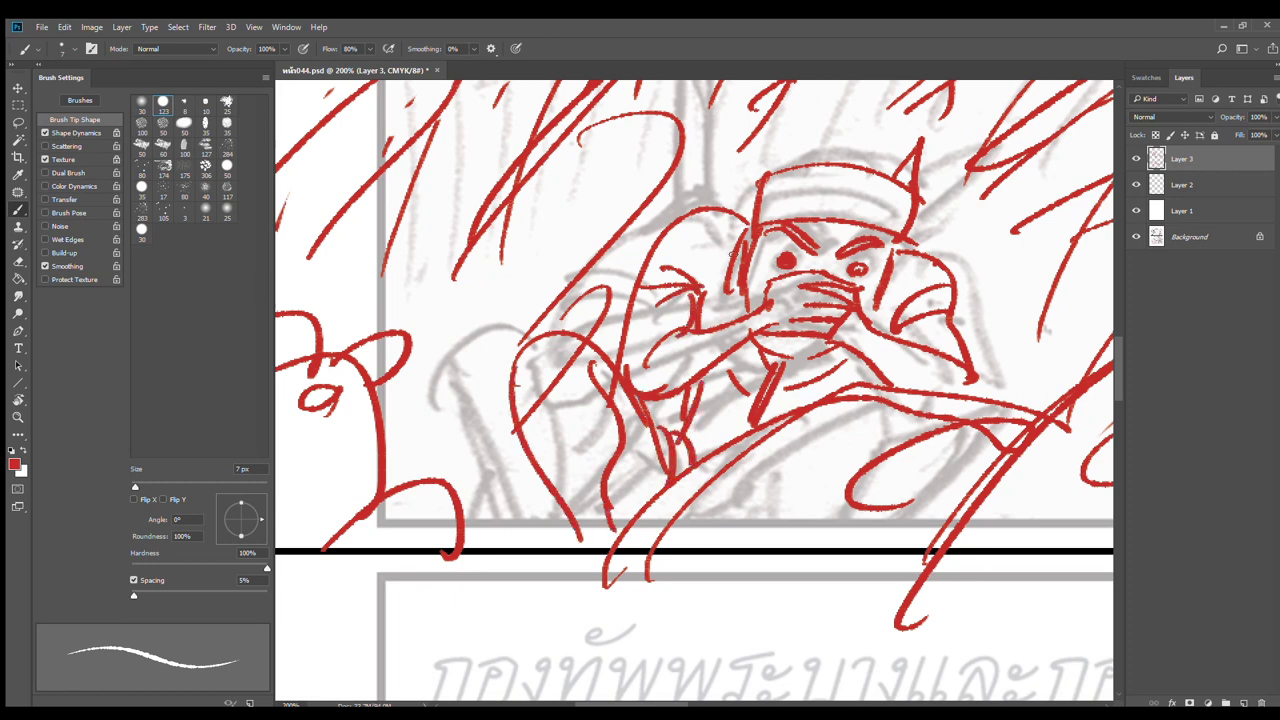
drag(728, 246, 721, 318)
drag(890, 266, 878, 326)
drag(816, 382, 670, 430)
drag(768, 236, 747, 324)
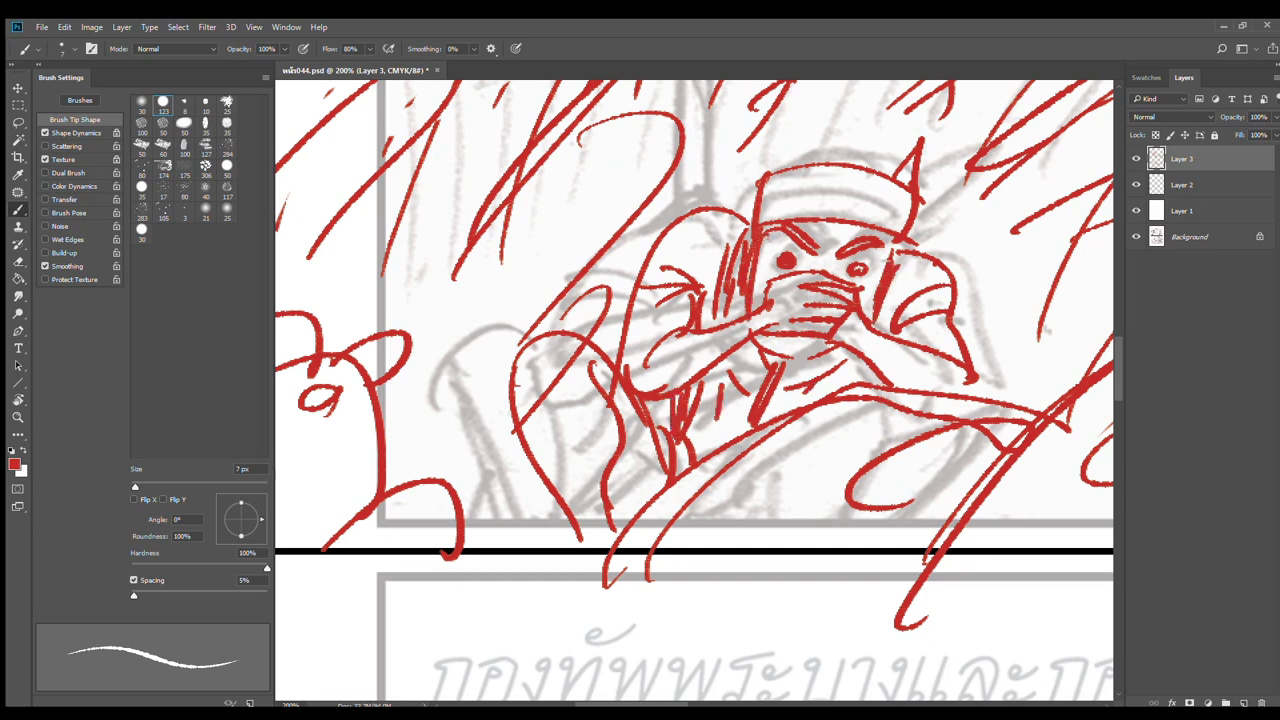
drag(890, 240, 870, 306)
Add curved bands and a round topknot to the soldier's cap, and detail his far shoulder
drag(767, 198, 893, 188)
mouse_move(788, 172)
mouse_down()
mouse_move(840, 148)
mouse_move(880, 152)
mouse_move(886, 180)
mouse_up()
drag(904, 254, 928, 248)
drag(928, 262, 938, 282)
drag(782, 266, 703, 445)
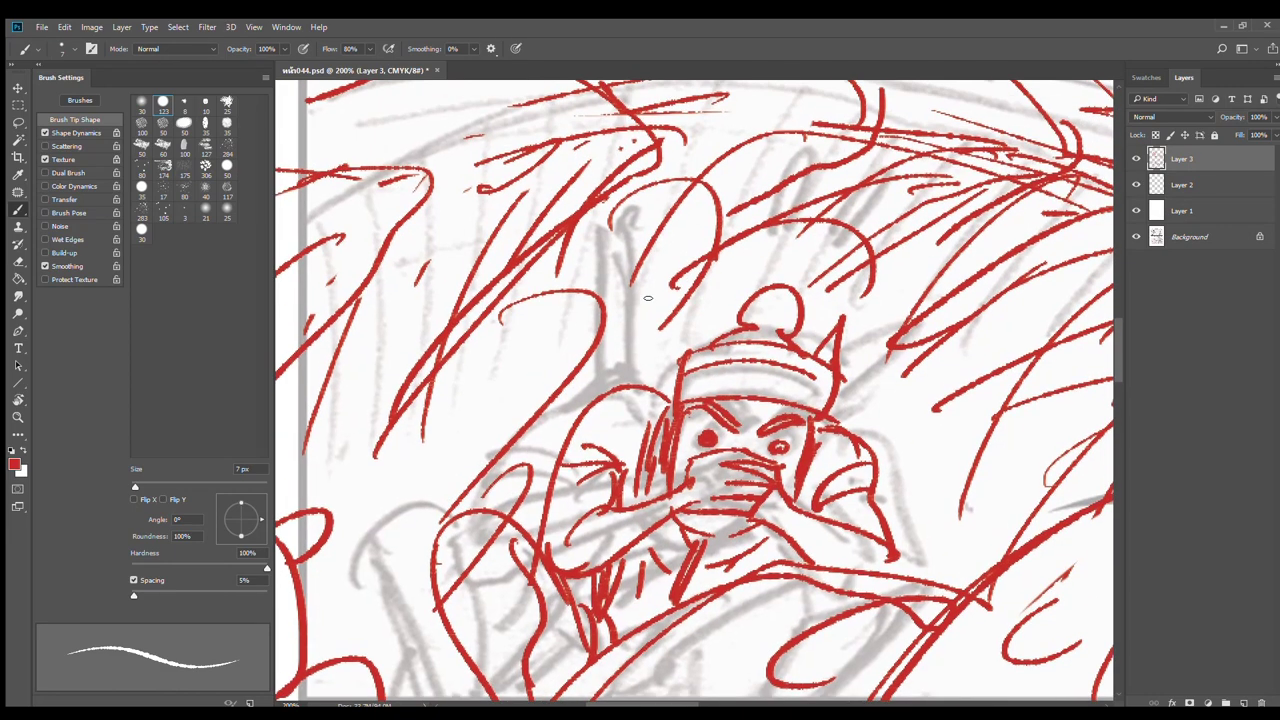
Draw the weapon handle with a crossed end rising behind the hidden soldier's shoulder
mouse_move(628, 243)
mouse_down()
mouse_move(657, 391)
mouse_move(674, 381)
mouse_move(663, 249)
mouse_up()
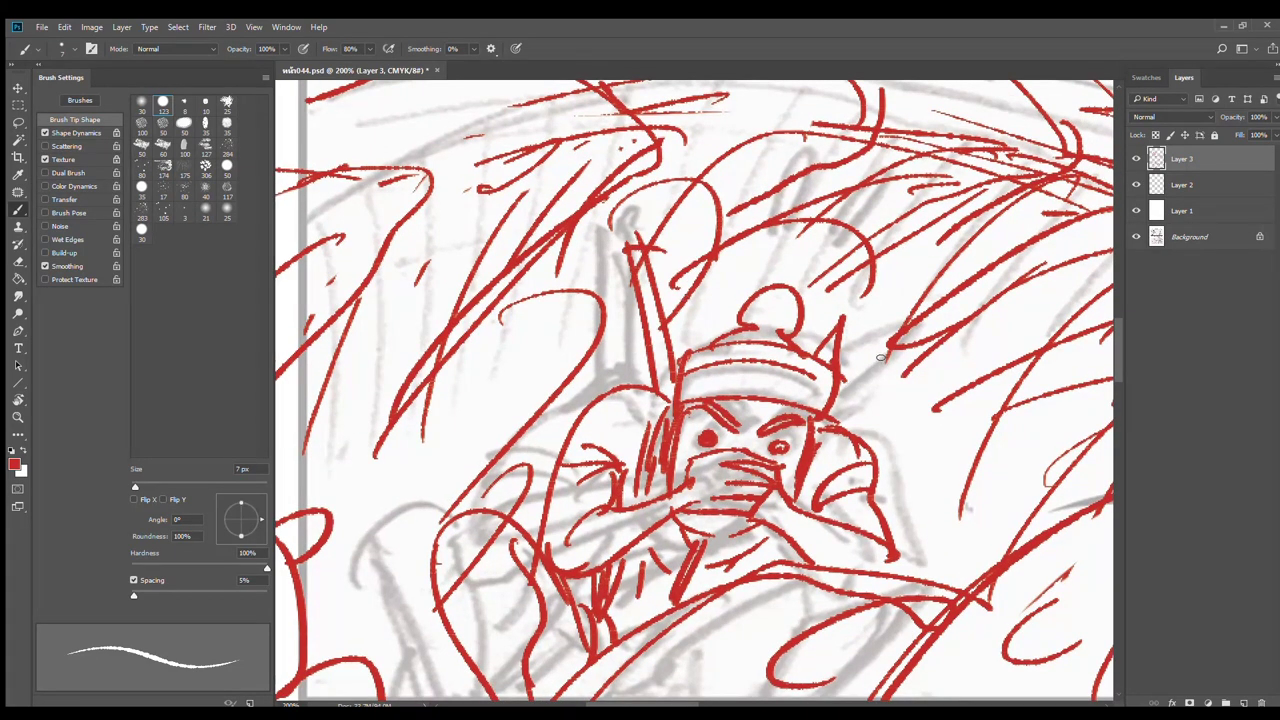
drag(664, 402, 660, 442)
key(ctrl+minus)
key(ctrl+minus)
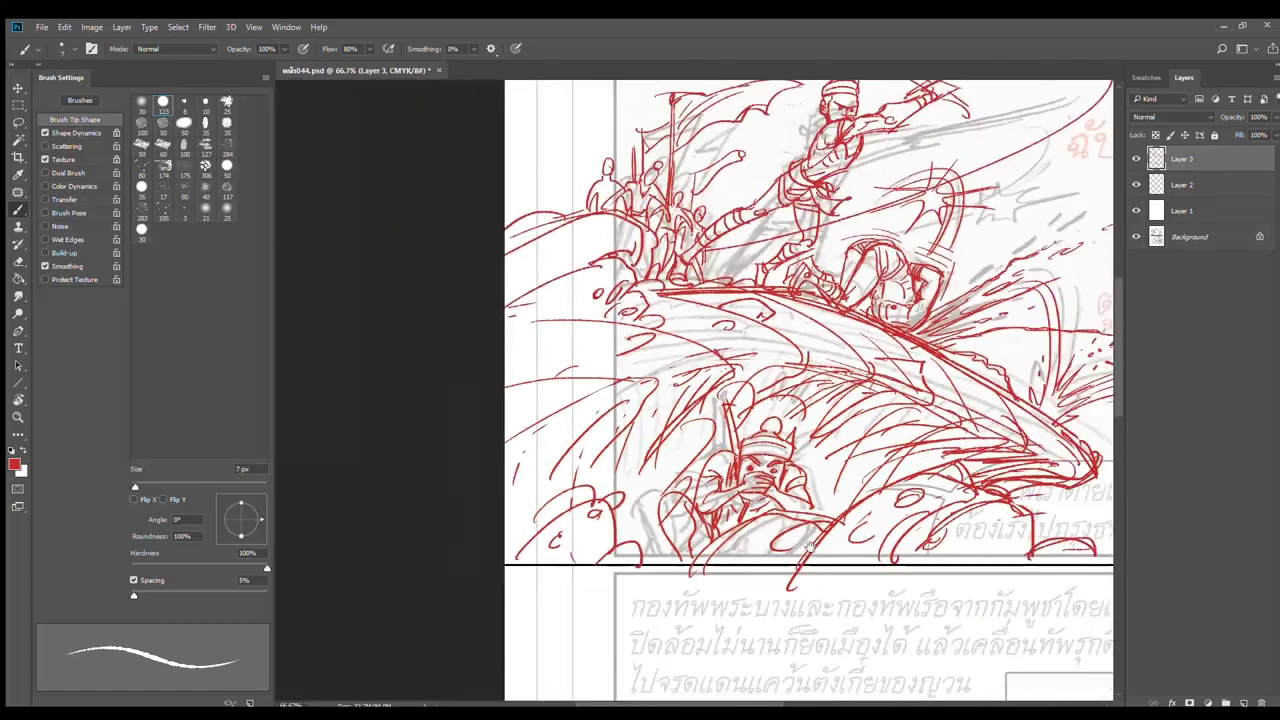
drag(801, 537, 791, 501)
scroll(790, 500, down, 3)
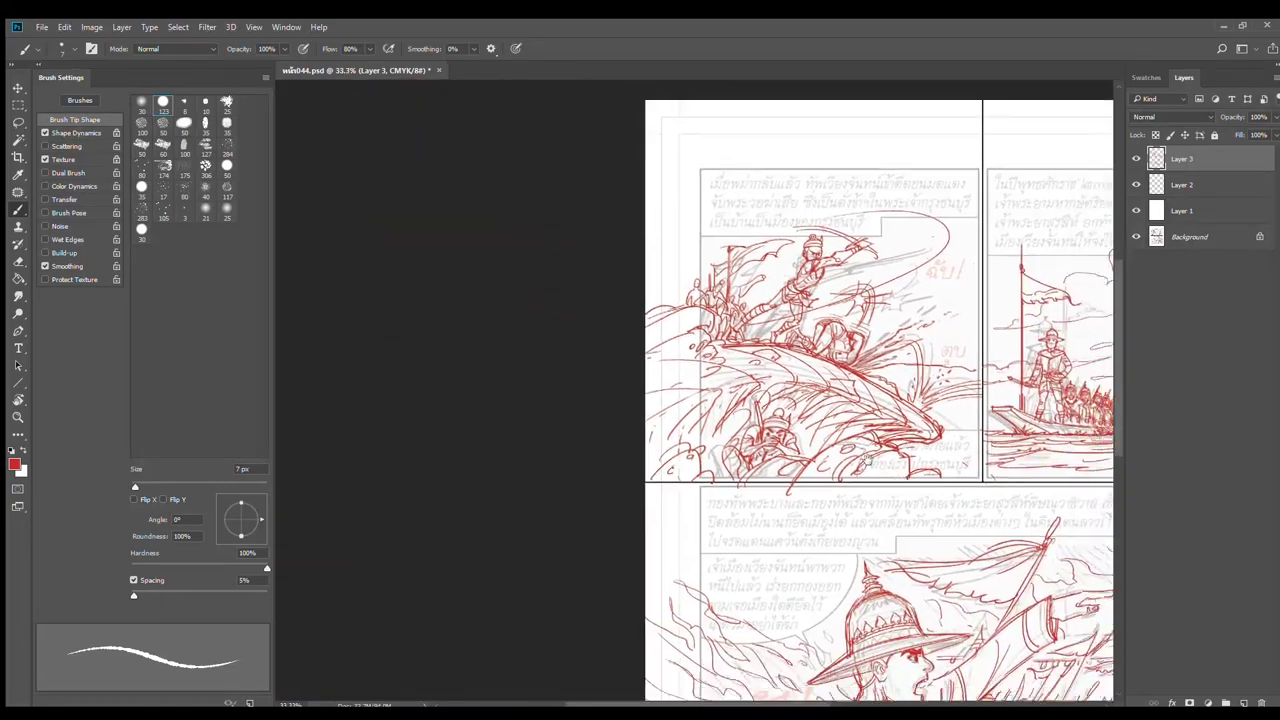
scroll(857, 419, down, 1)
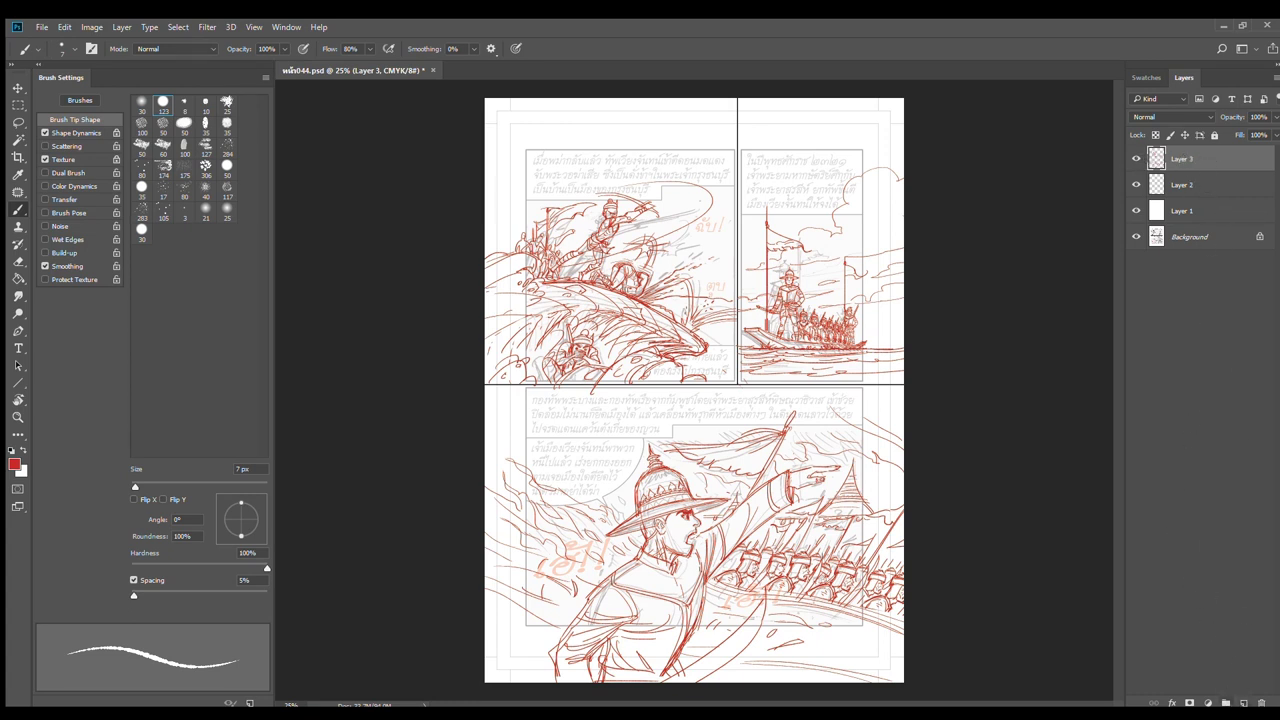
Add a new layer above the sketch layers and lower Layer 3's opacity to fade the red sketch
click(1243, 703)
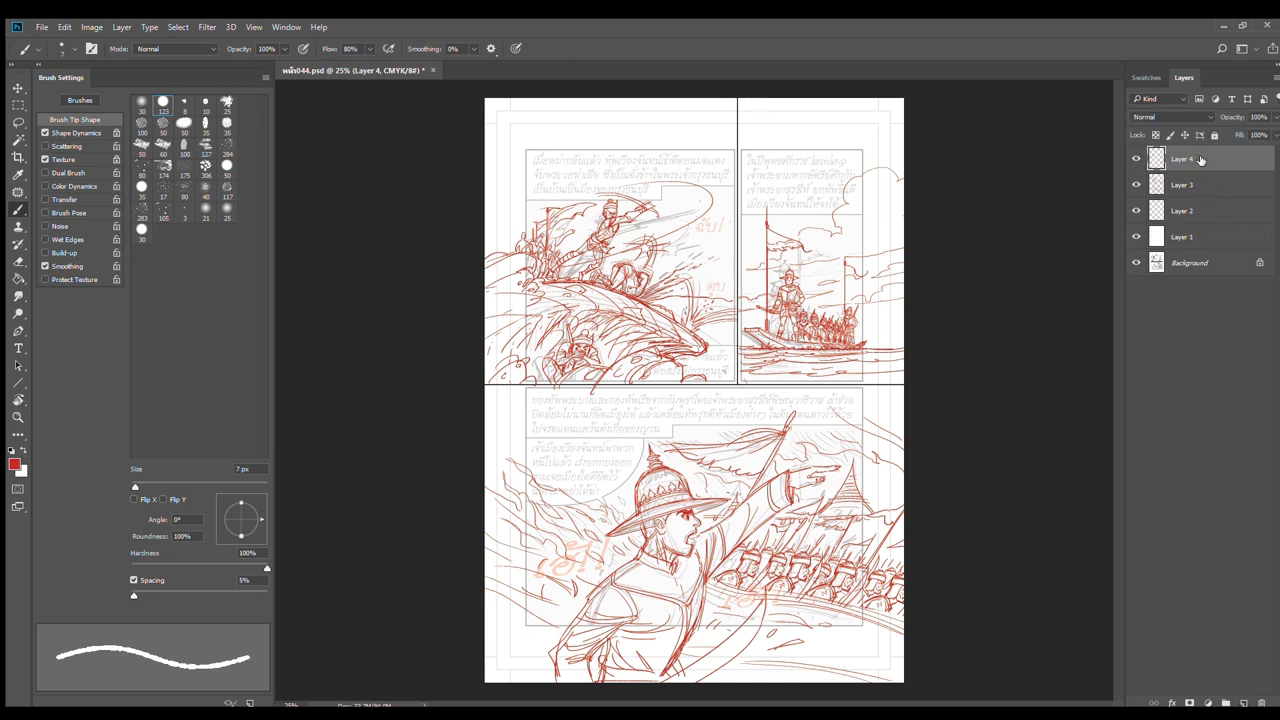
click(1152, 194)
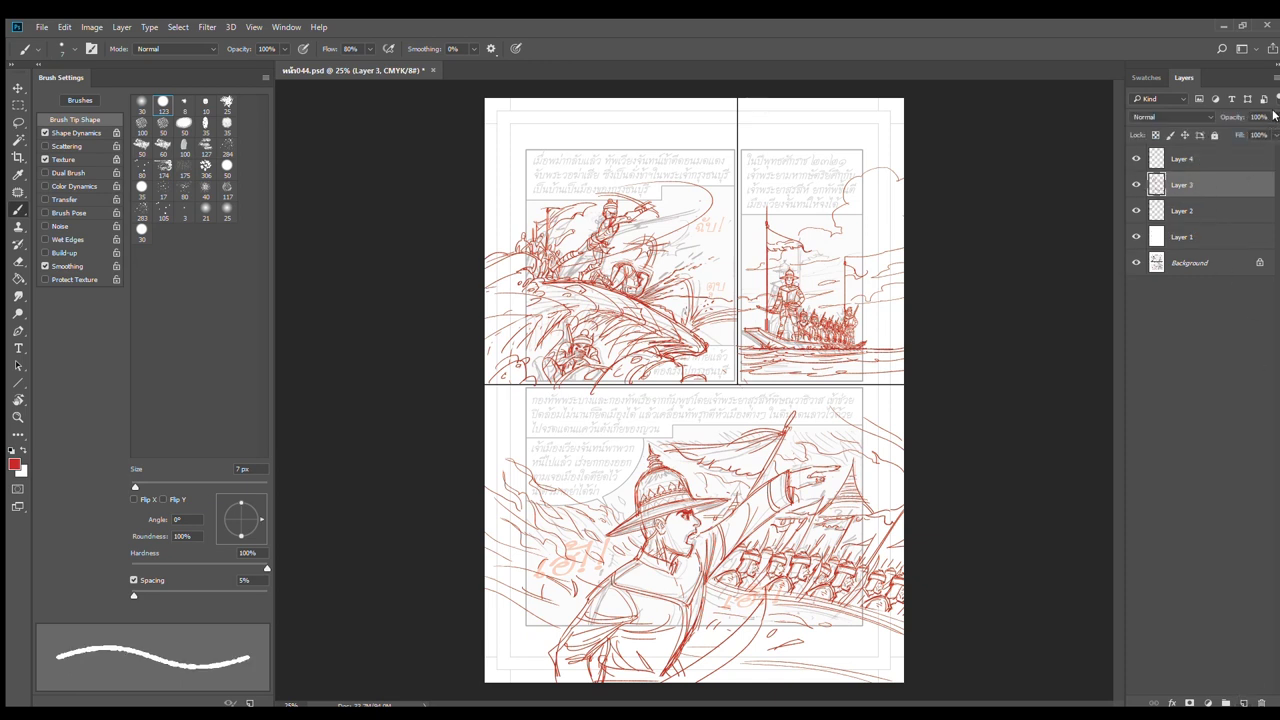
text(70)
key(Return)
drag(1250, 127, 1250, 138)
Set Layer 1's opacity to 100% to hide the grey draft beneath the sketch
click(1196, 234)
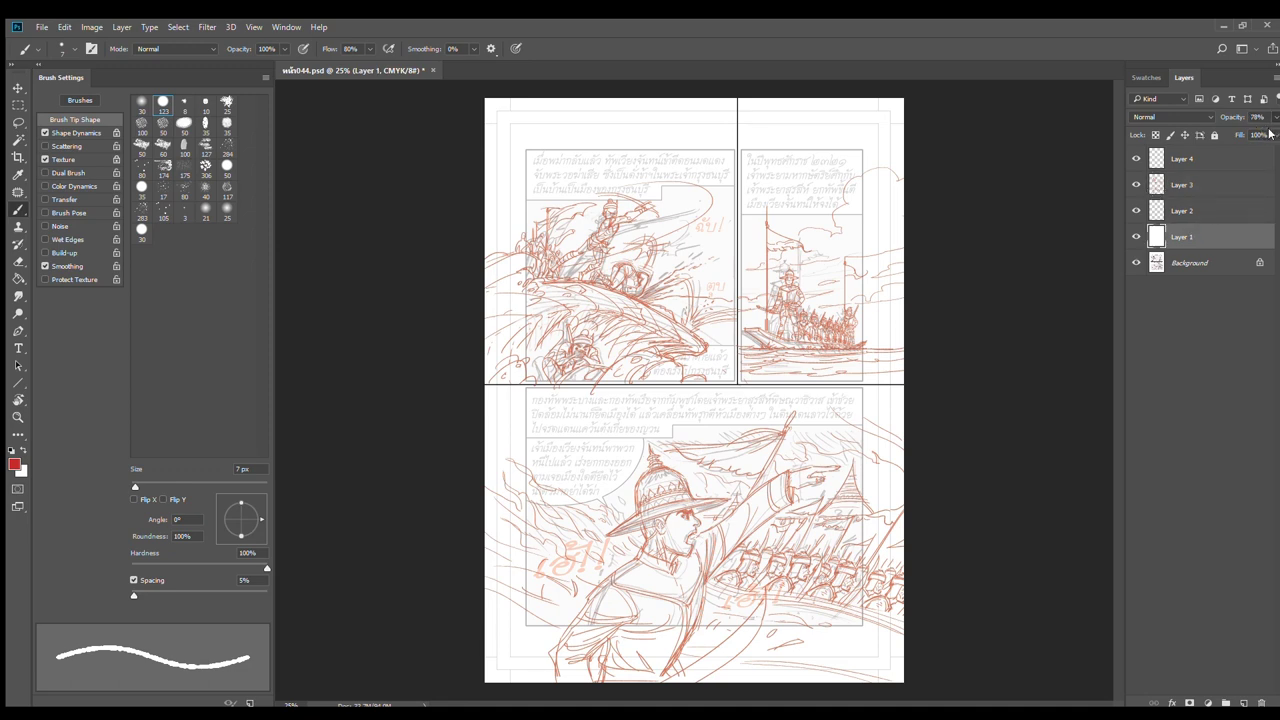
drag(1268, 135, 1272, 131)
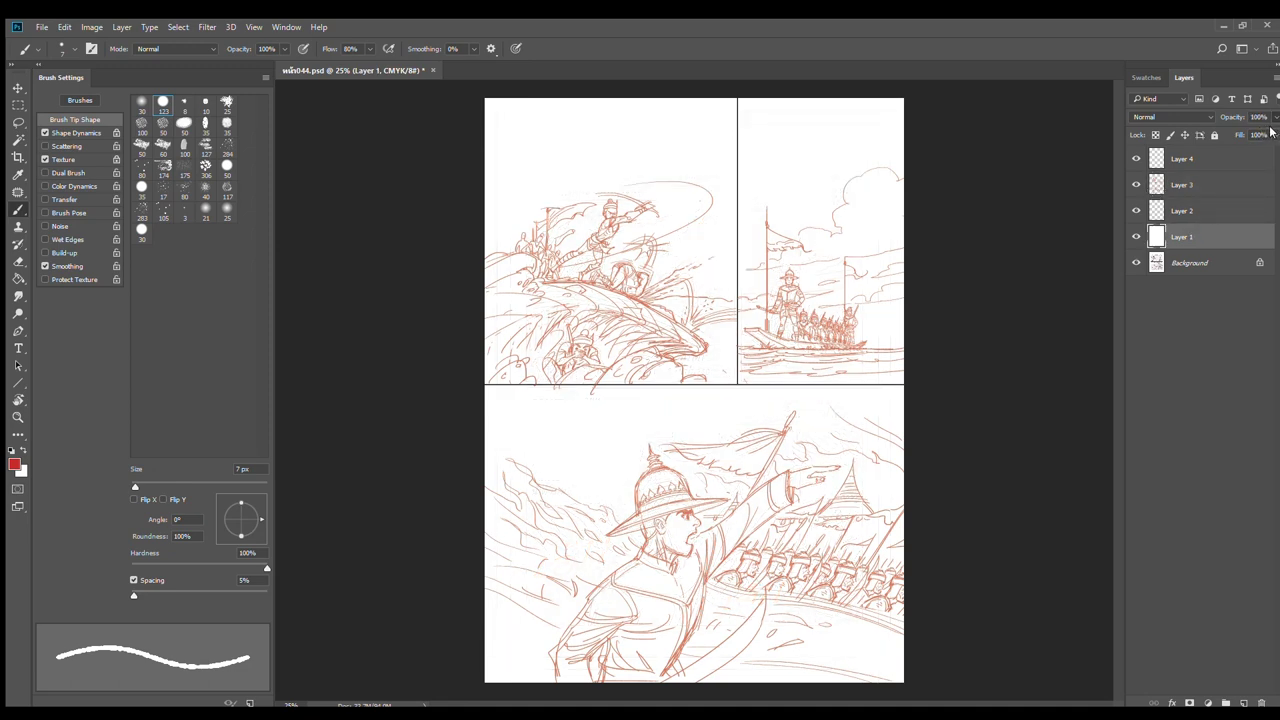
On Layer 4, reset the brush colour to black and ink the leaping fighter's two thick angled eyebrows in the first panel
click(1194, 161)
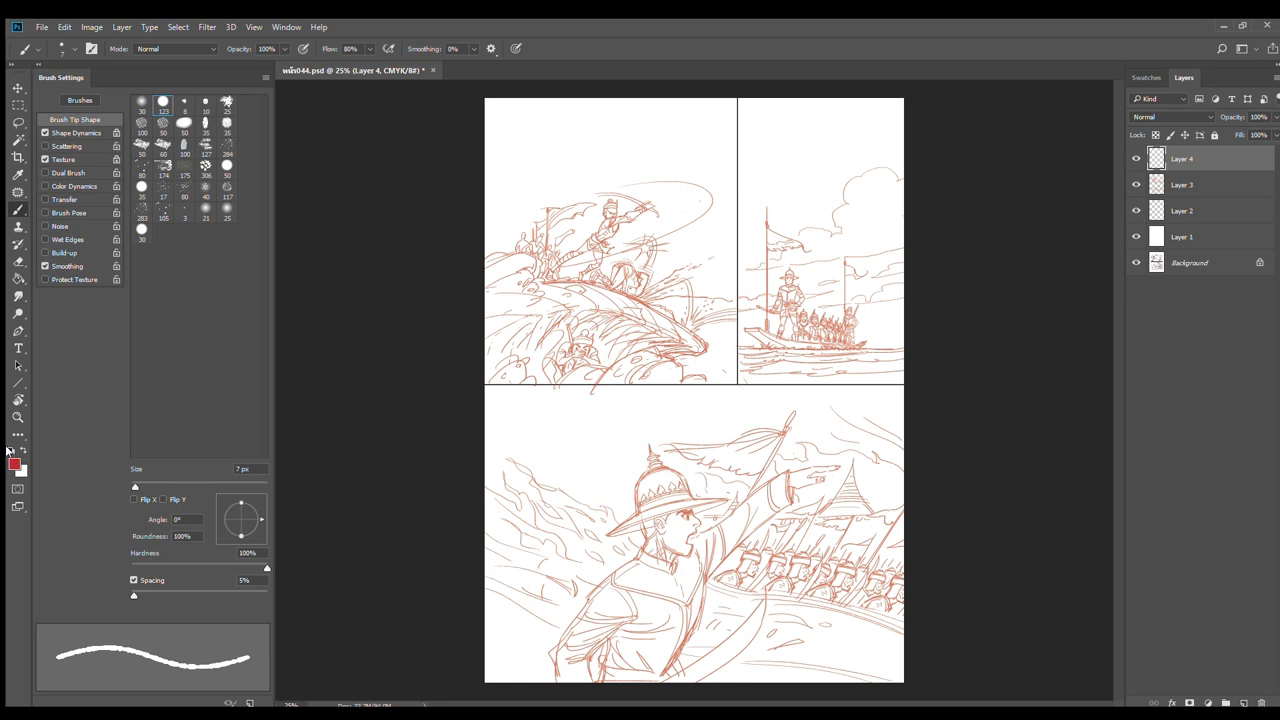
click(11, 451)
drag(752, 408, 766, 403)
key(ctrl+z)
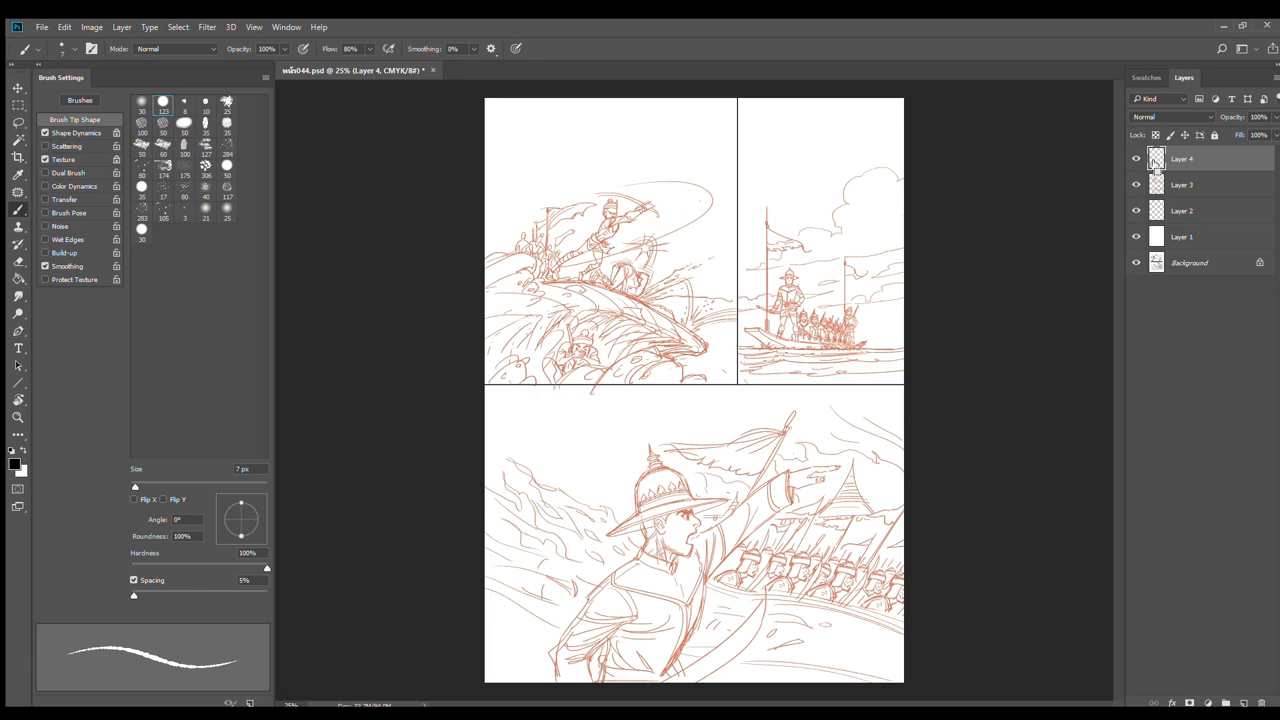
scroll(608, 200, up, 5)
scroll(638, 236, up, 1)
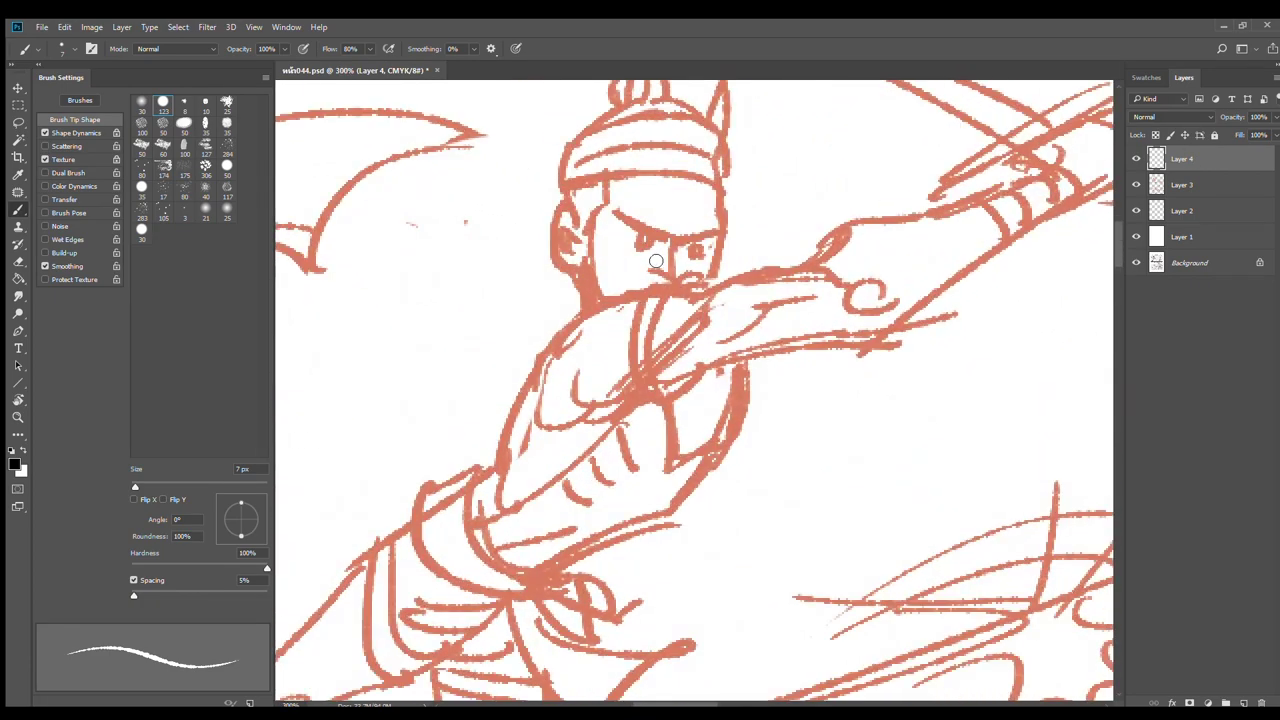
drag(612, 212, 668, 242)
key(ctrl+z)
mouse_move(612, 210)
mouse_down()
mouse_move(668, 242)
mouse_move(730, 230)
mouse_up()
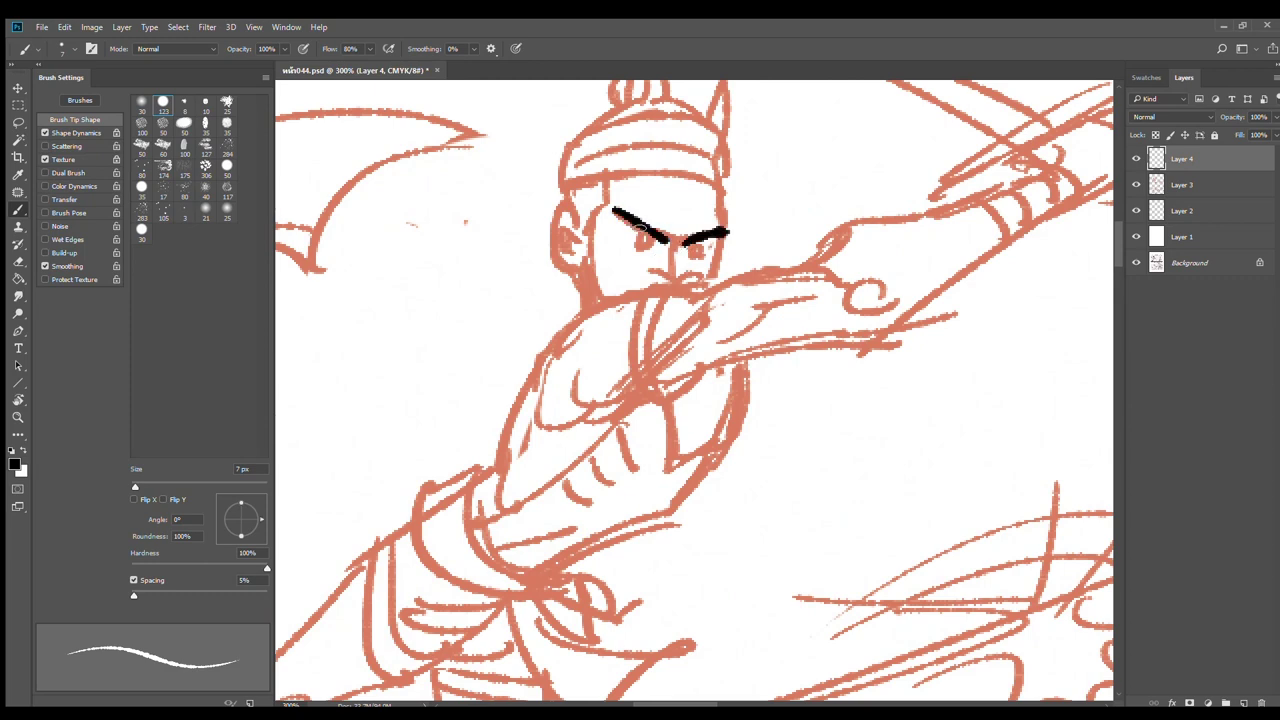
Ink the leaping fighter's eyes, nose and mouth line beneath the eyebrows
scroll(750, 314, down, 5)
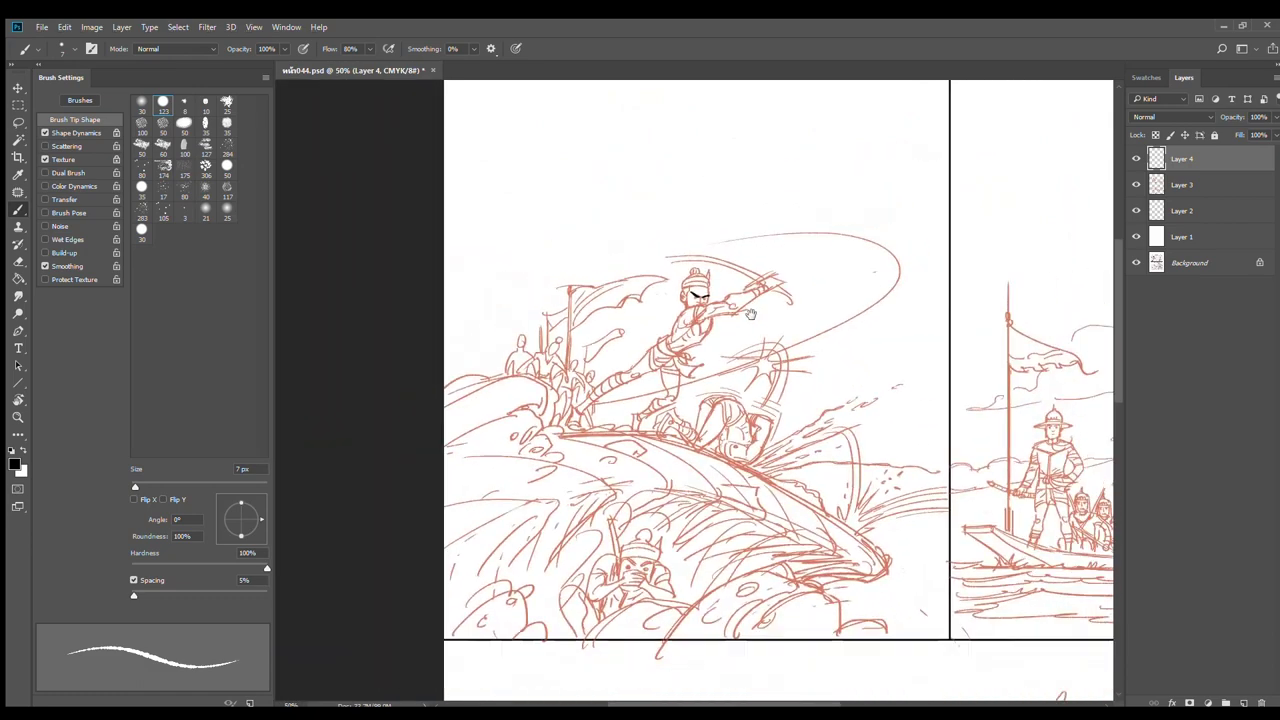
scroll(692, 314, up, 5)
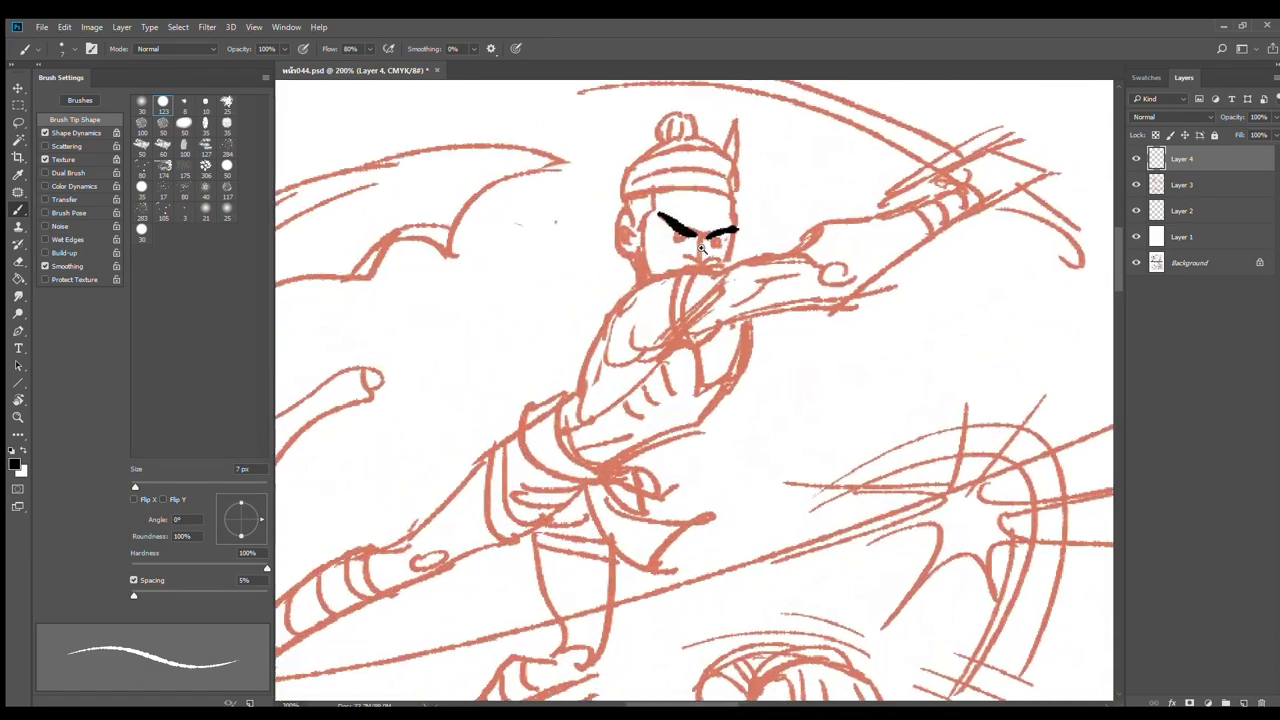
mouse_move(696, 230)
mouse_down()
mouse_move(702, 268)
mouse_move(682, 264)
mouse_move(663, 234)
mouse_move(725, 238)
mouse_up()
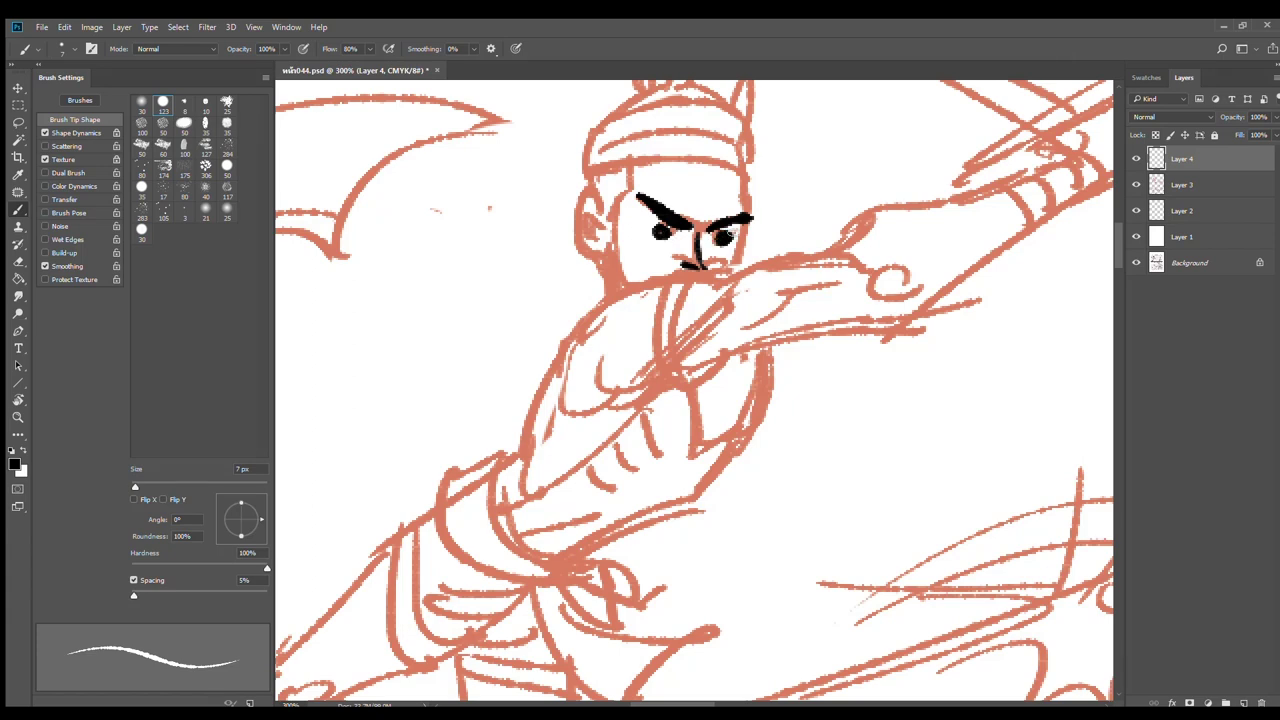
Ink the fighter's far cheek edge, ear, sideburn, jaw and neck lines
drag(743, 174, 745, 266)
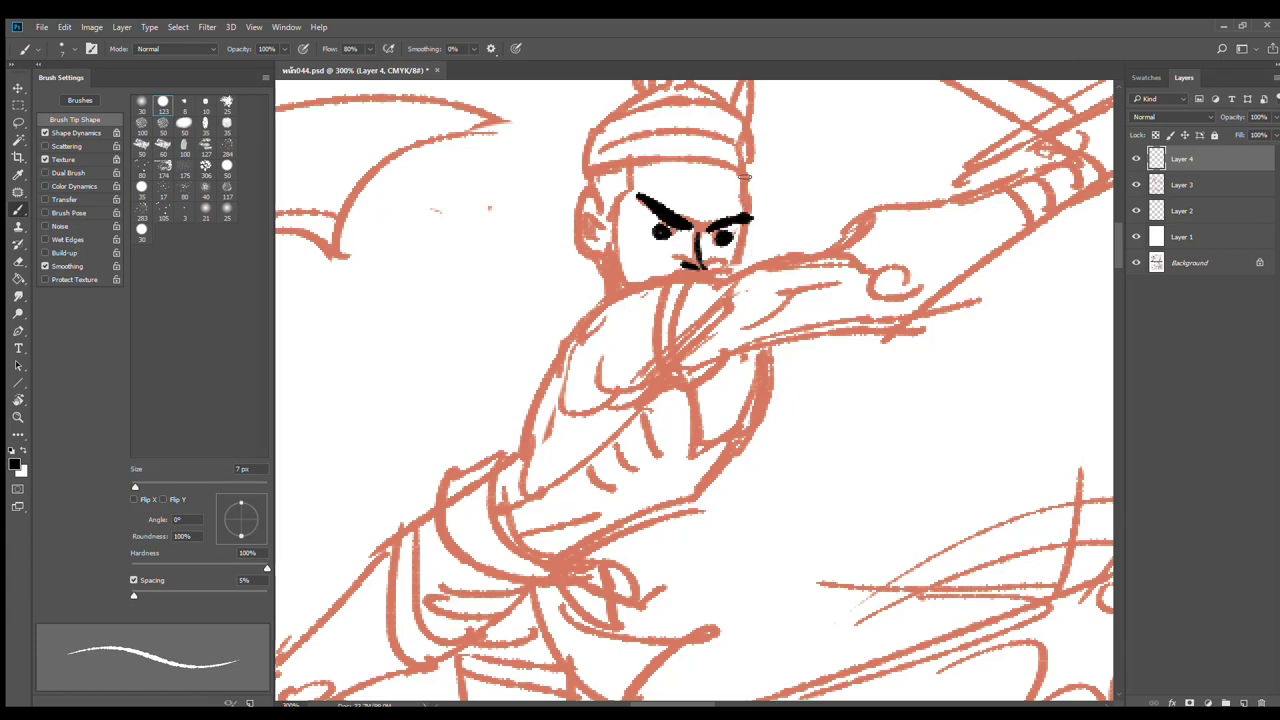
mouse_move(610, 220)
mouse_down()
mouse_move(593, 200)
mouse_move(614, 262)
mouse_move(596, 254)
mouse_move(615, 262)
mouse_move(611, 234)
mouse_move(607, 248)
mouse_up()
key(ctrl+alt+z)
key(ctrl+alt+z)
mouse_move(599, 172)
mouse_down()
mouse_move(597, 197)
mouse_move(618, 217)
mouse_up()
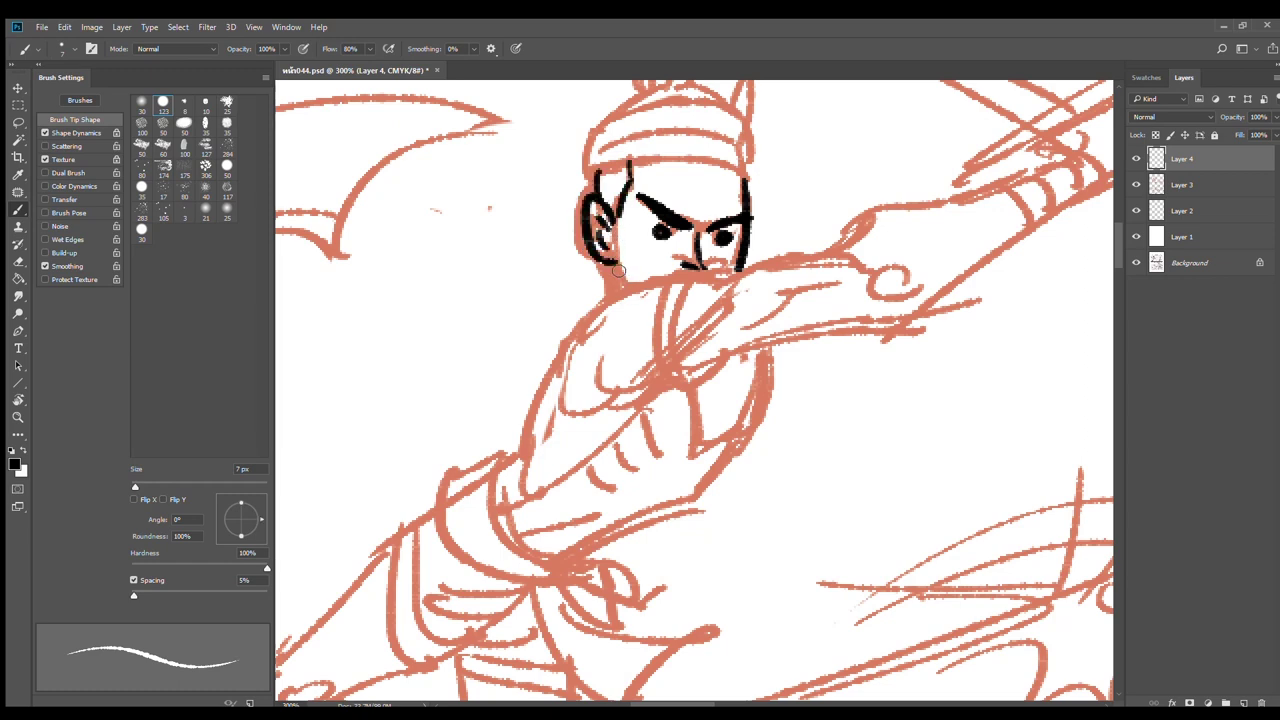
drag(616, 265, 618, 290)
Ink the fighter's headband edge, the cap's domed outline with its upright side ornament, and the round topknot
scroll(660, 270, up, 3)
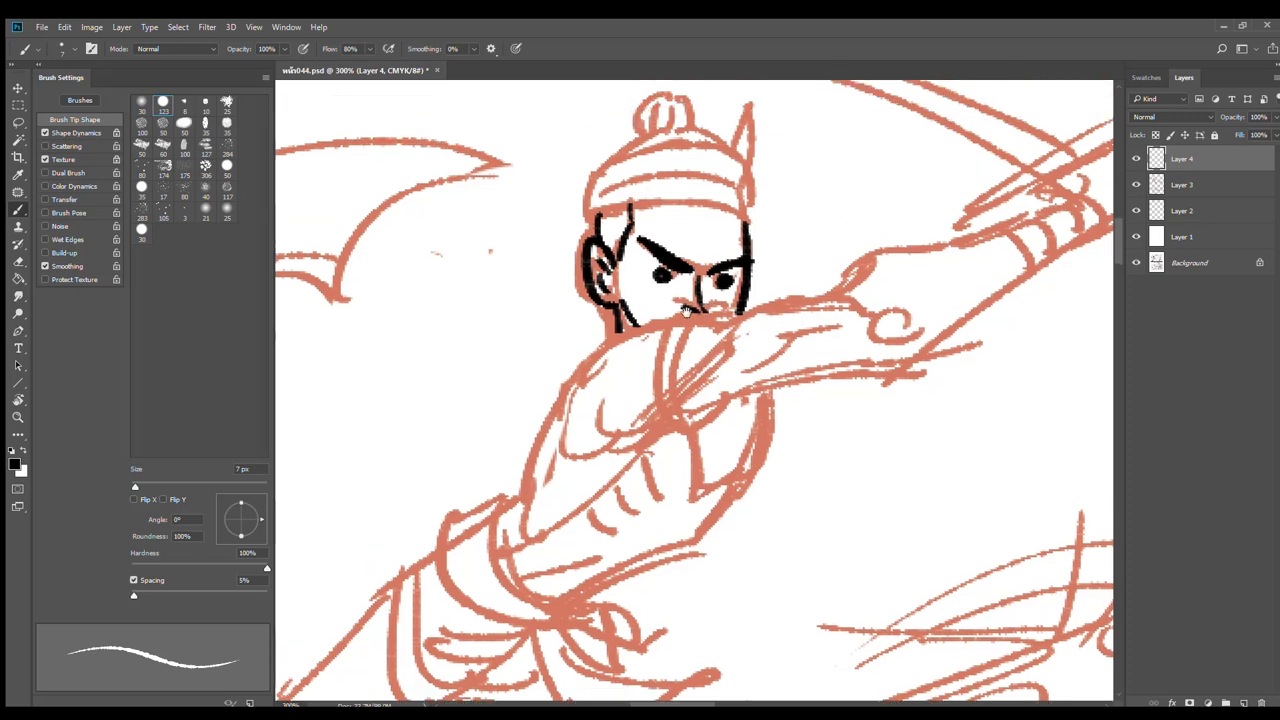
drag(599, 266, 756, 276)
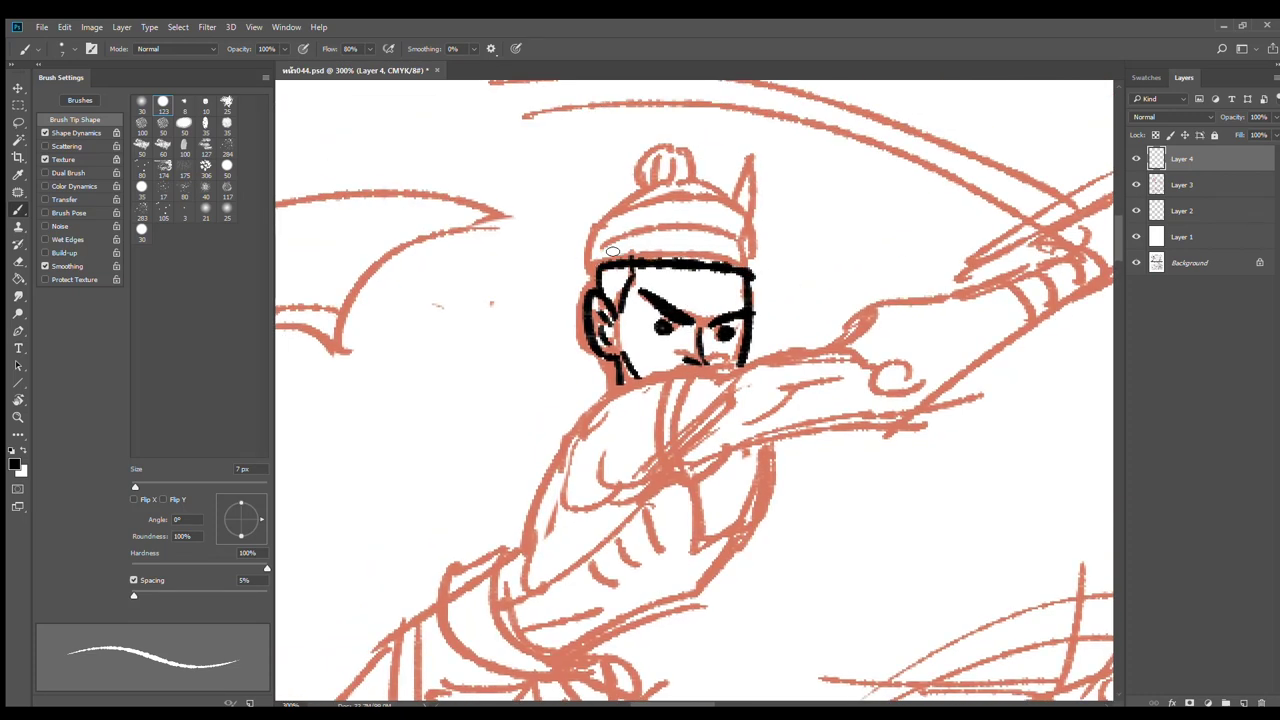
drag(603, 213, 585, 283)
key(ctrl+z)
mouse_move(600, 214)
mouse_down()
mouse_move(590, 280)
mouse_move(760, 212)
mouse_move(757, 287)
mouse_up()
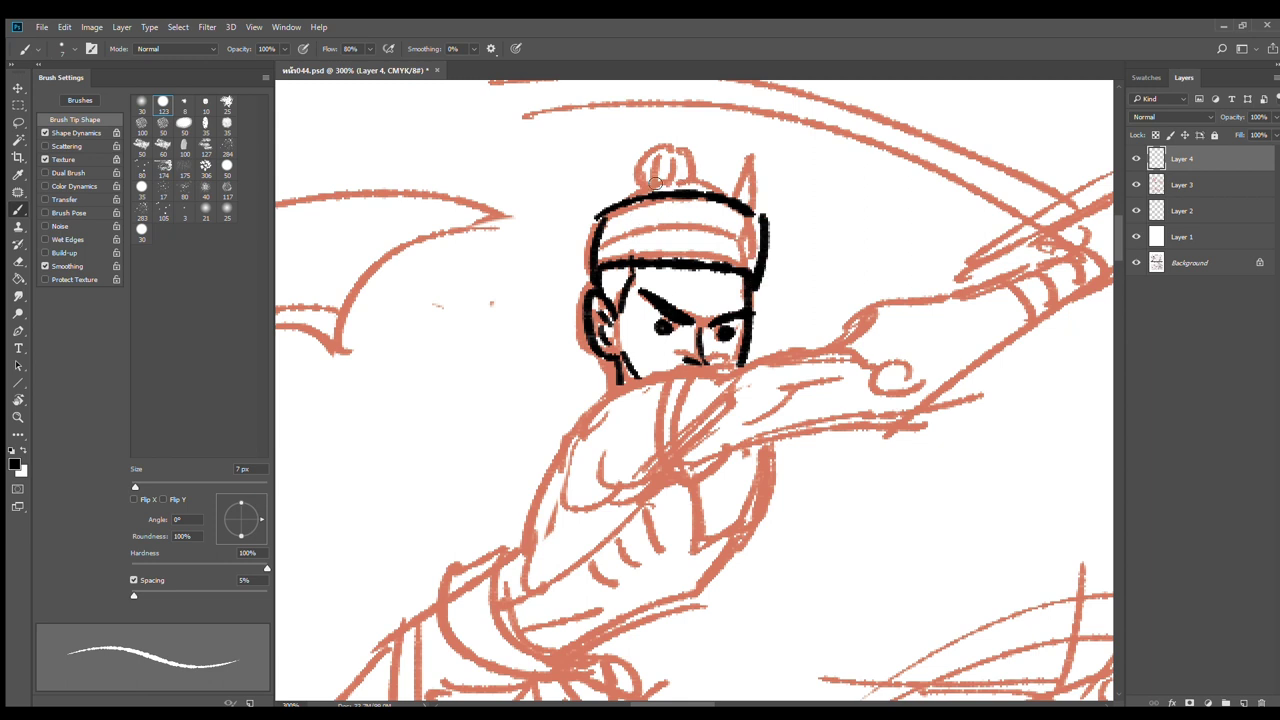
mouse_move(654, 182)
mouse_down()
mouse_move(685, 145)
mouse_move(705, 180)
mouse_up()
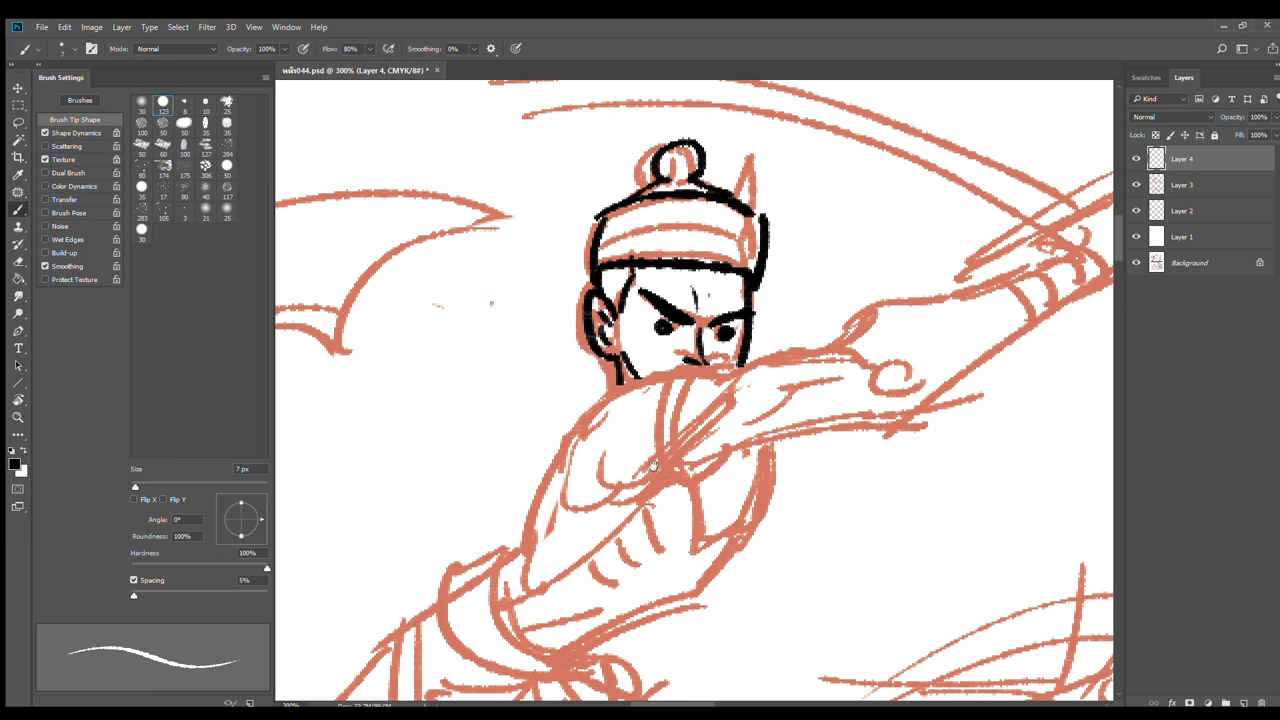
Ink the curved double band around the fighter's upper arm, the shoulder and back contour, and the armpit creases
drag(653, 466, 681, 315)
drag(730, 238, 736, 345)
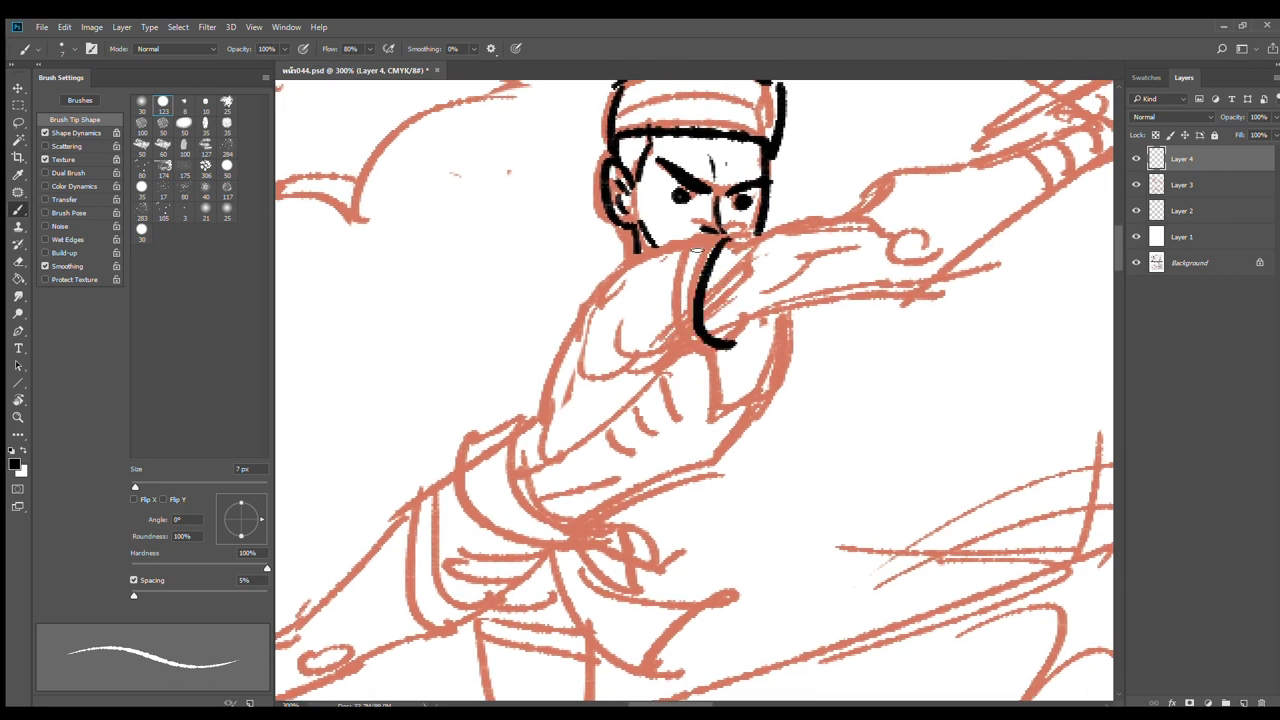
drag(697, 250, 703, 277)
mouse_move(734, 232)
mouse_down()
mouse_move(610, 262)
mouse_move(550, 398)
mouse_move(522, 424)
mouse_up()
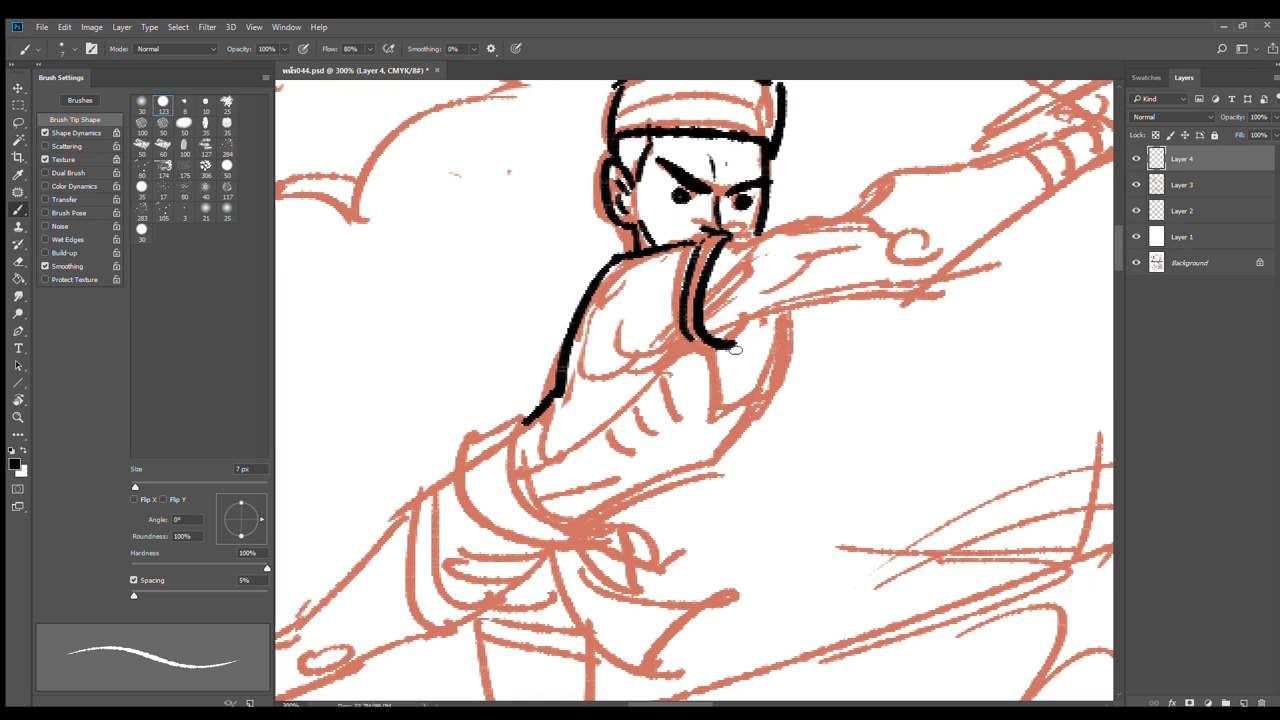
mouse_move(725, 346)
mouse_down()
mouse_move(642, 374)
mouse_move(642, 320)
mouse_up()
Ink the top and underside of the fighter's raised upper arm, with its muscle line and the elbow curve
drag(735, 332, 915, 297)
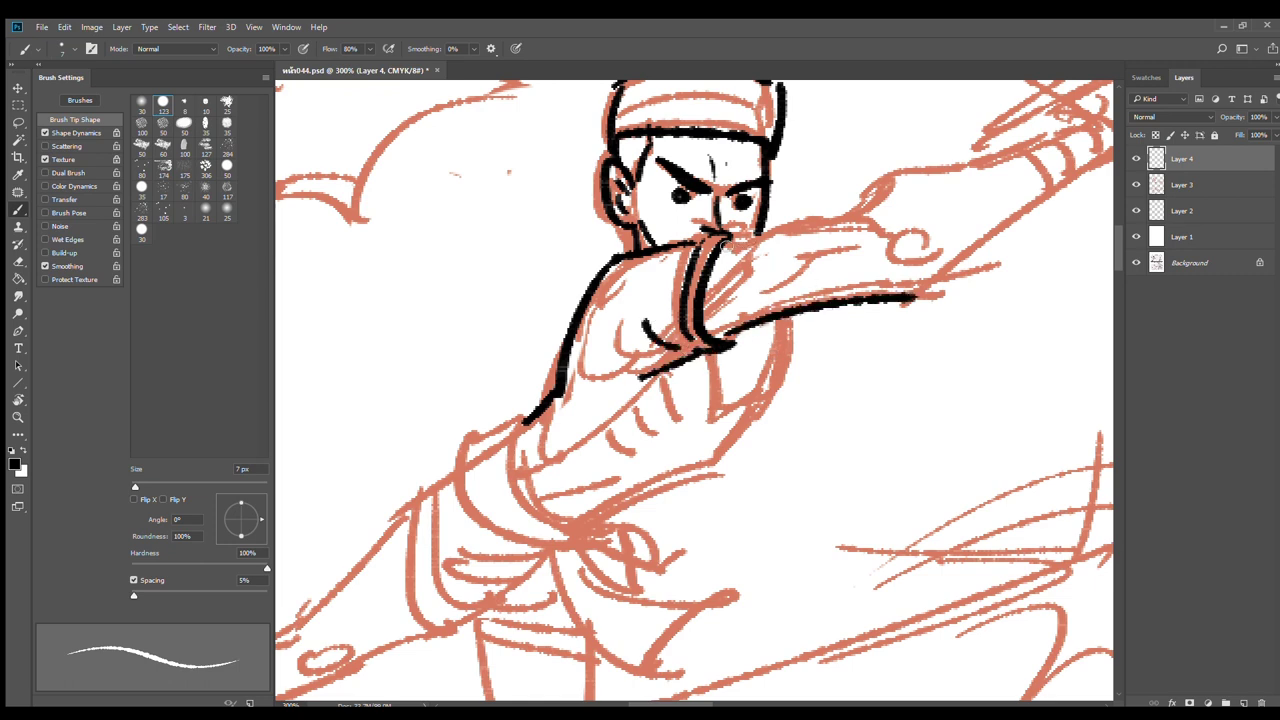
drag(745, 238, 785, 230)
drag(785, 230, 880, 212)
drag(849, 259, 758, 301)
mouse_move(897, 286)
mouse_down()
mouse_move(673, 377)
mouse_move(702, 270)
mouse_move(858, 213)
mouse_up()
key(ctrl+z)
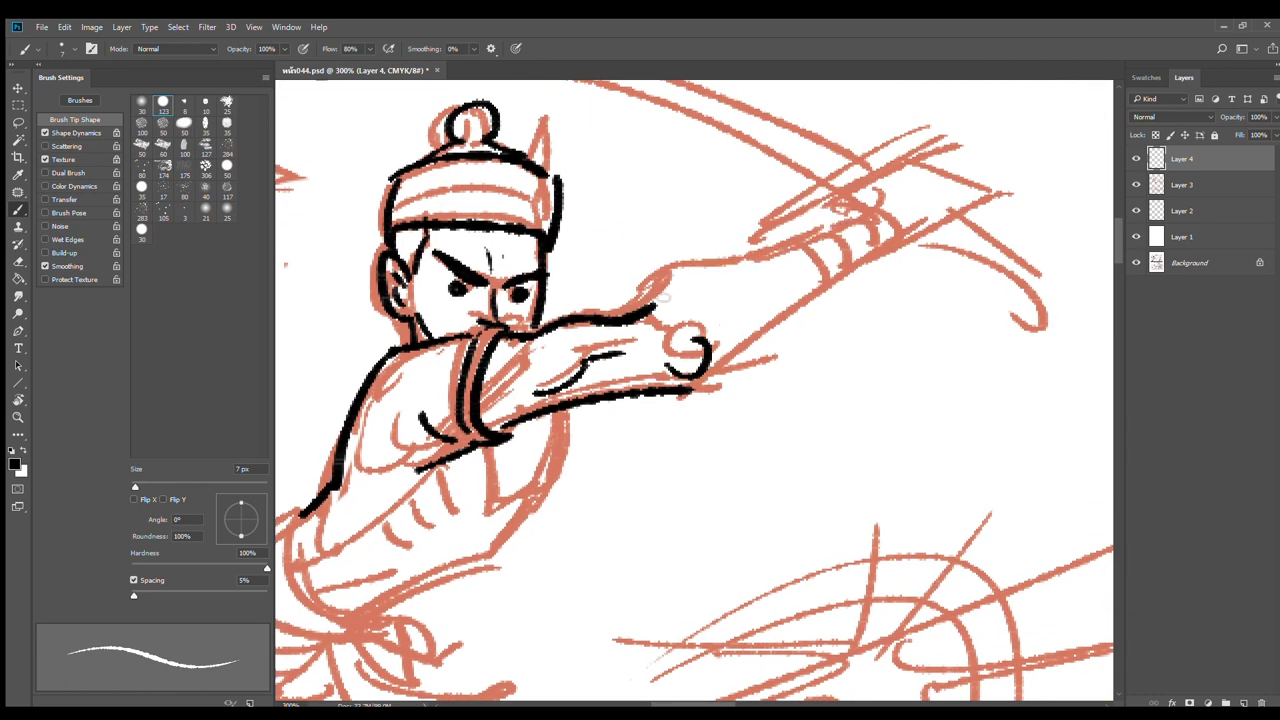
Ink both contours of the fighter's outstretched forearm and a muscle line along its middle
mouse_move(634, 312)
mouse_down()
mouse_move(710, 268)
mouse_move(881, 215)
mouse_move(690, 372)
mouse_up()
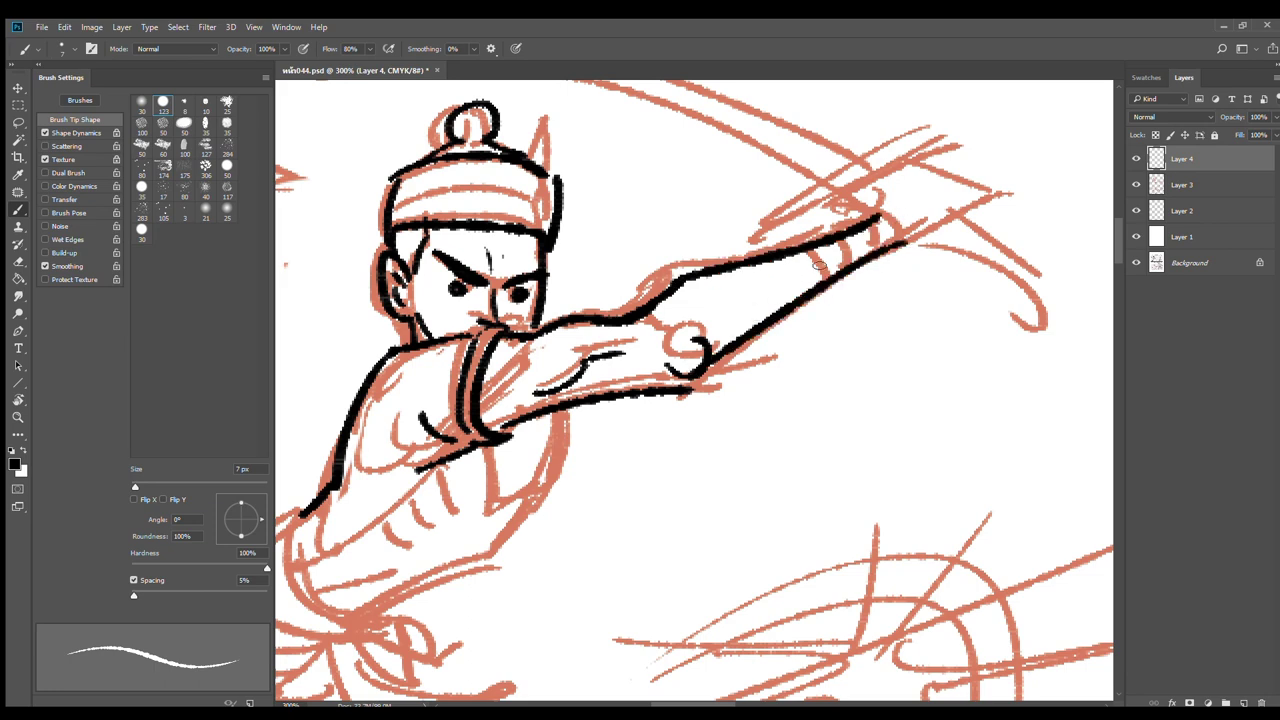
drag(708, 328, 776, 291)
key(ctrl+z)
drag(688, 322, 807, 279)
Ink the curved wrist bands and the outline of the outstretched hand at the end of the forearm
drag(915, 205, 758, 318)
mouse_move(690, 343)
mouse_down()
mouse_move(697, 313)
mouse_move(787, 276)
mouse_move(789, 297)
mouse_move(768, 285)
mouse_move(825, 309)
mouse_move(802, 300)
mouse_move(826, 293)
mouse_move(812, 320)
mouse_move(720, 362)
mouse_up()
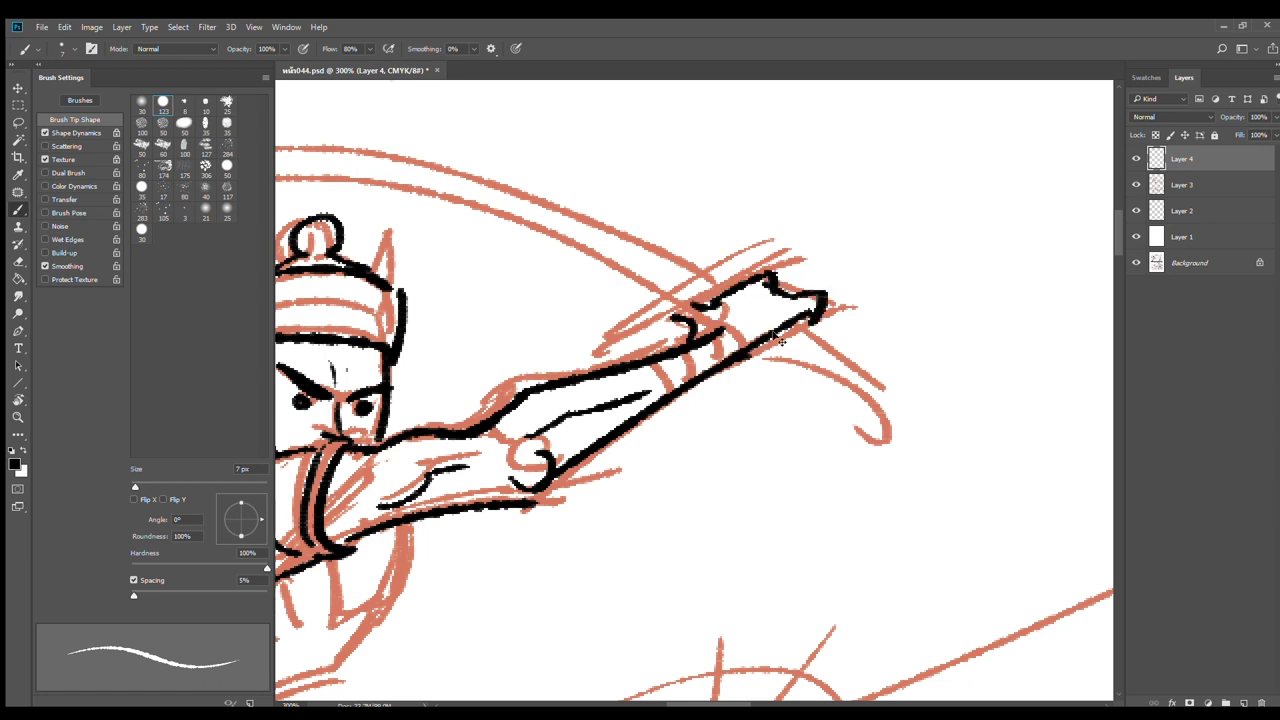
key(ctrl+z)
mouse_move(808, 316)
mouse_down()
mouse_move(726, 364)
mouse_move(678, 352)
mouse_move(718, 364)
mouse_move(676, 391)
mouse_up()
Erase the outstretched hand's end outline and redraw it in black with the brush
alt+click(726, 382)
alt+click(763, 378)
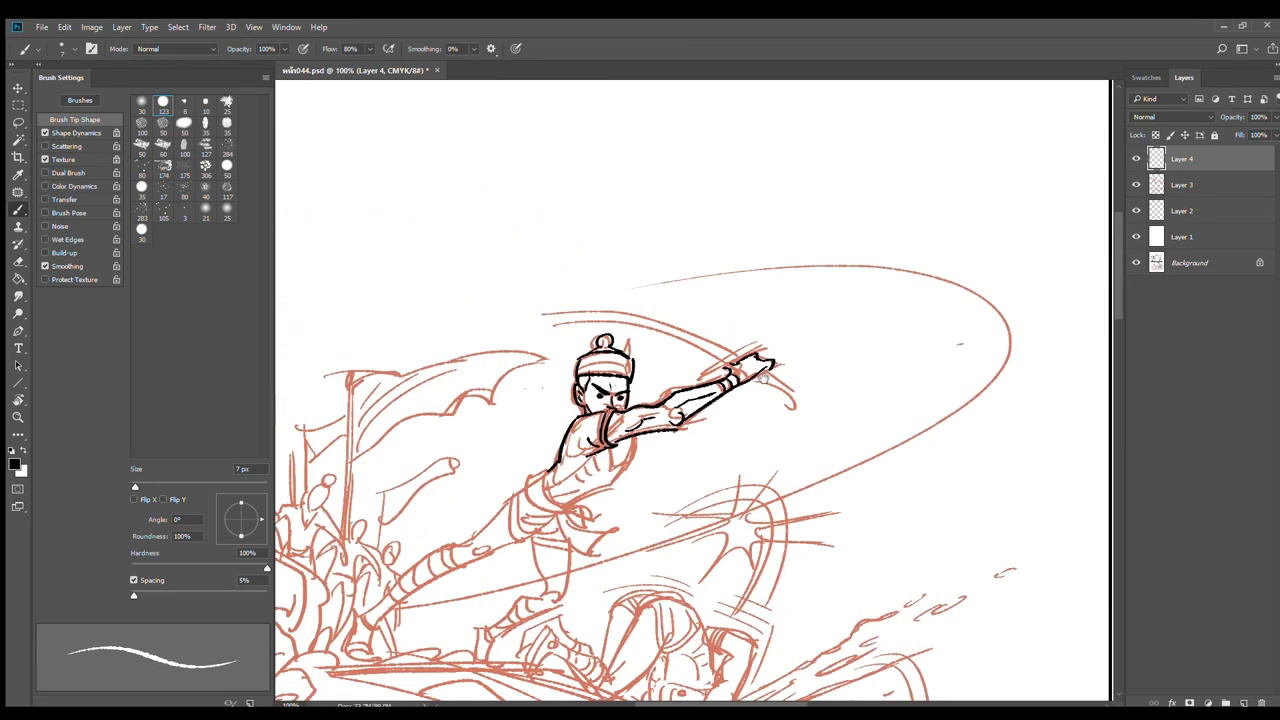
ctrl+click(764, 362)
ctrl+click(740, 370)
scroll(739, 370, up, 1)
key(e)
drag(725, 345, 785, 348)
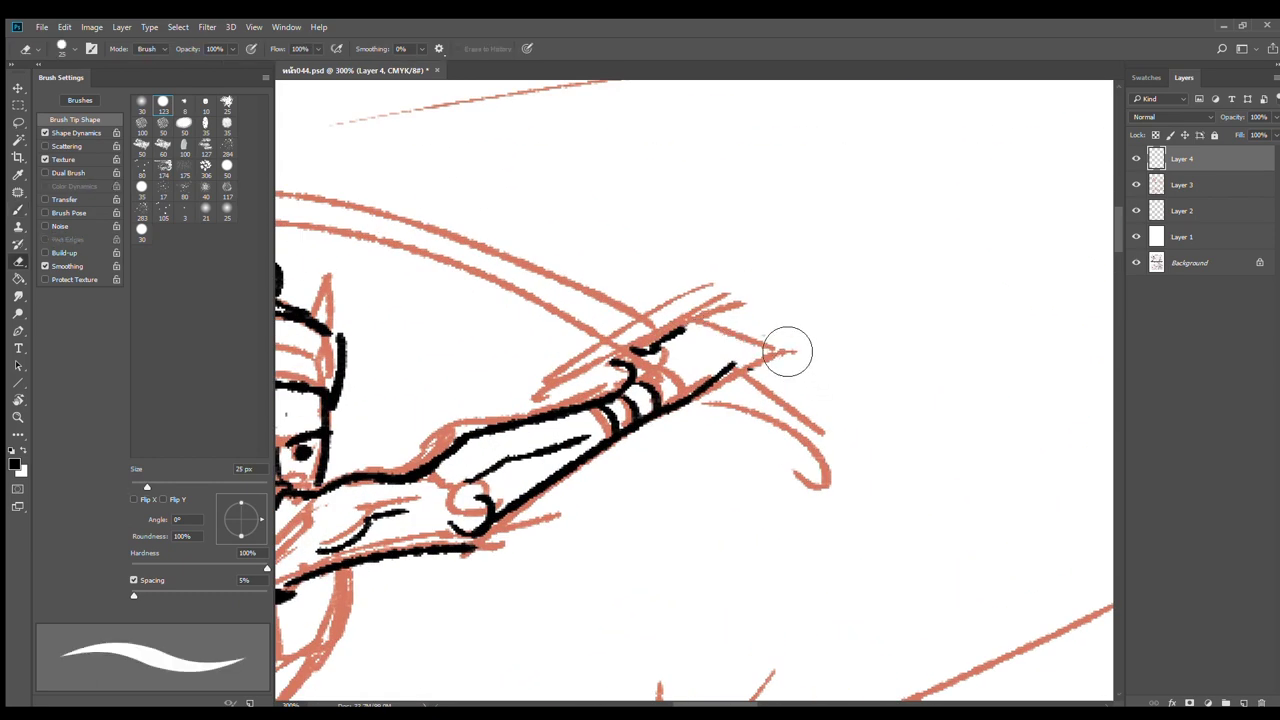
key(b)
mouse_move(692, 338)
mouse_down()
mouse_move(750, 353)
mouse_move(724, 354)
mouse_move(746, 355)
mouse_move(751, 370)
mouse_move(701, 340)
mouse_up()
Ink the front edge of the fighter's chest and the cord with a round pendant swinging beneath the arm
scroll(718, 398, down, 4)
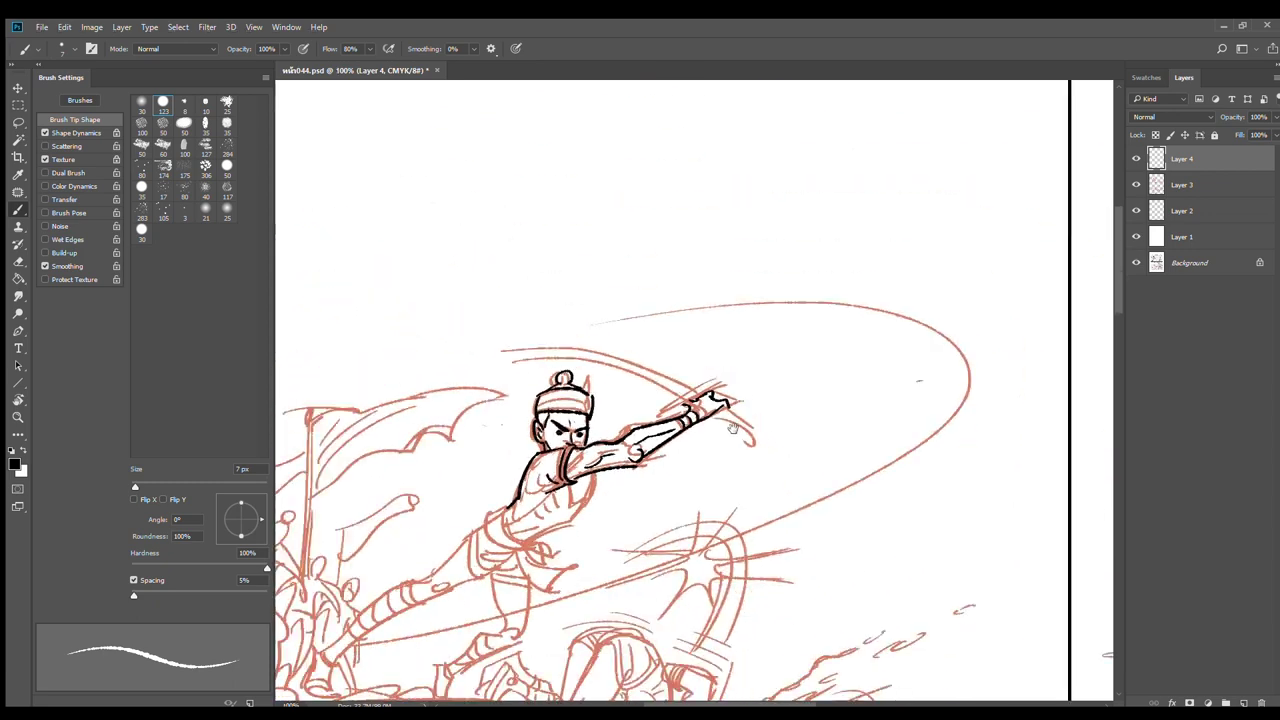
scroll(688, 398, up, 1)
scroll(688, 398, up, 1)
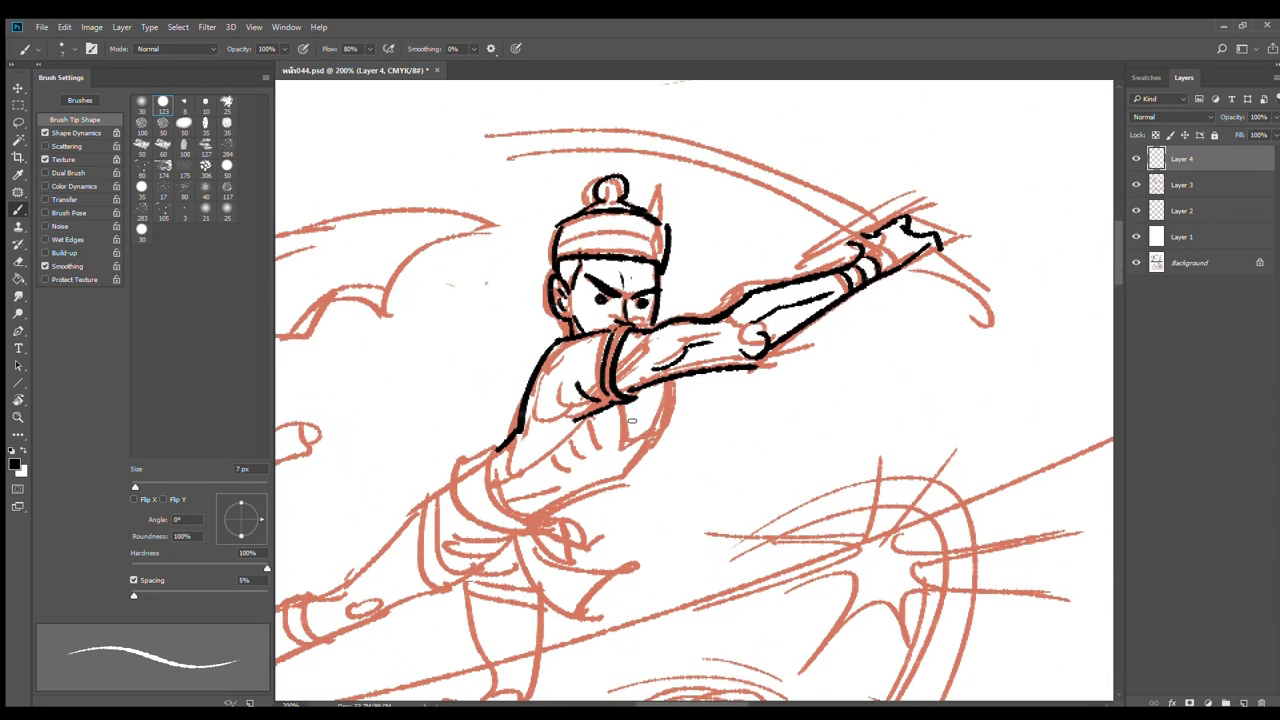
drag(664, 388, 628, 477)
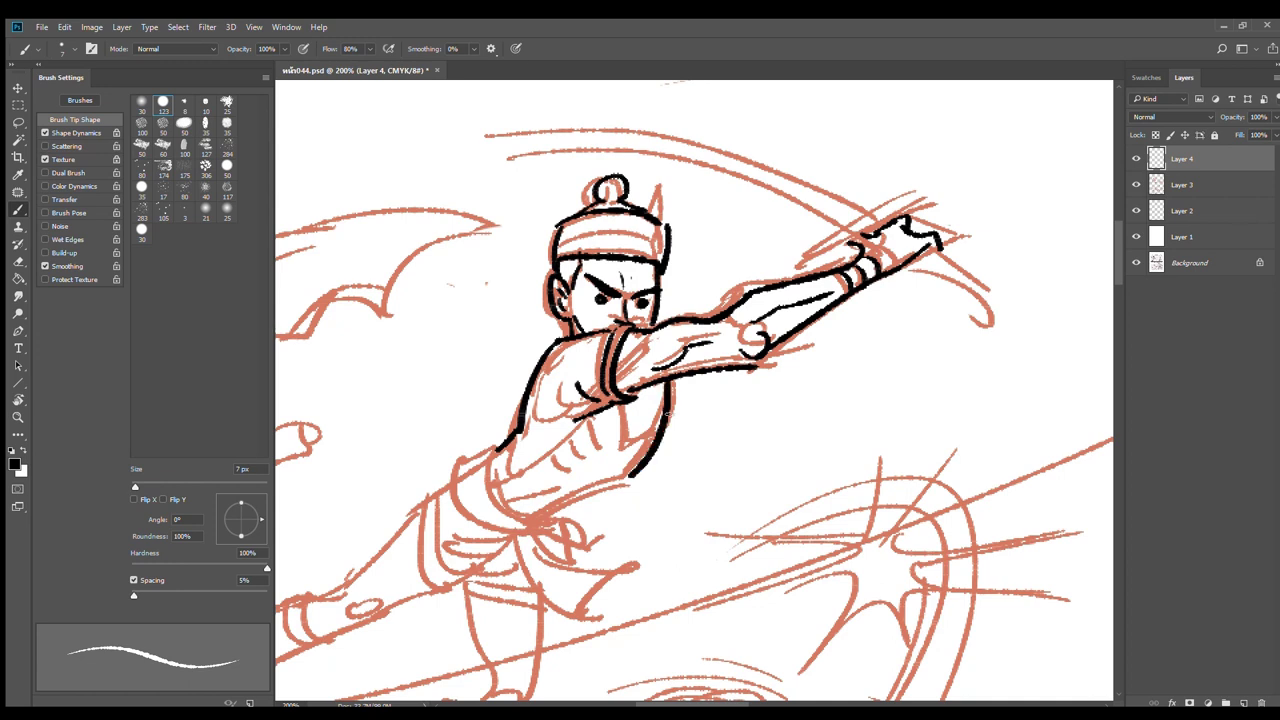
drag(650, 382, 727, 418)
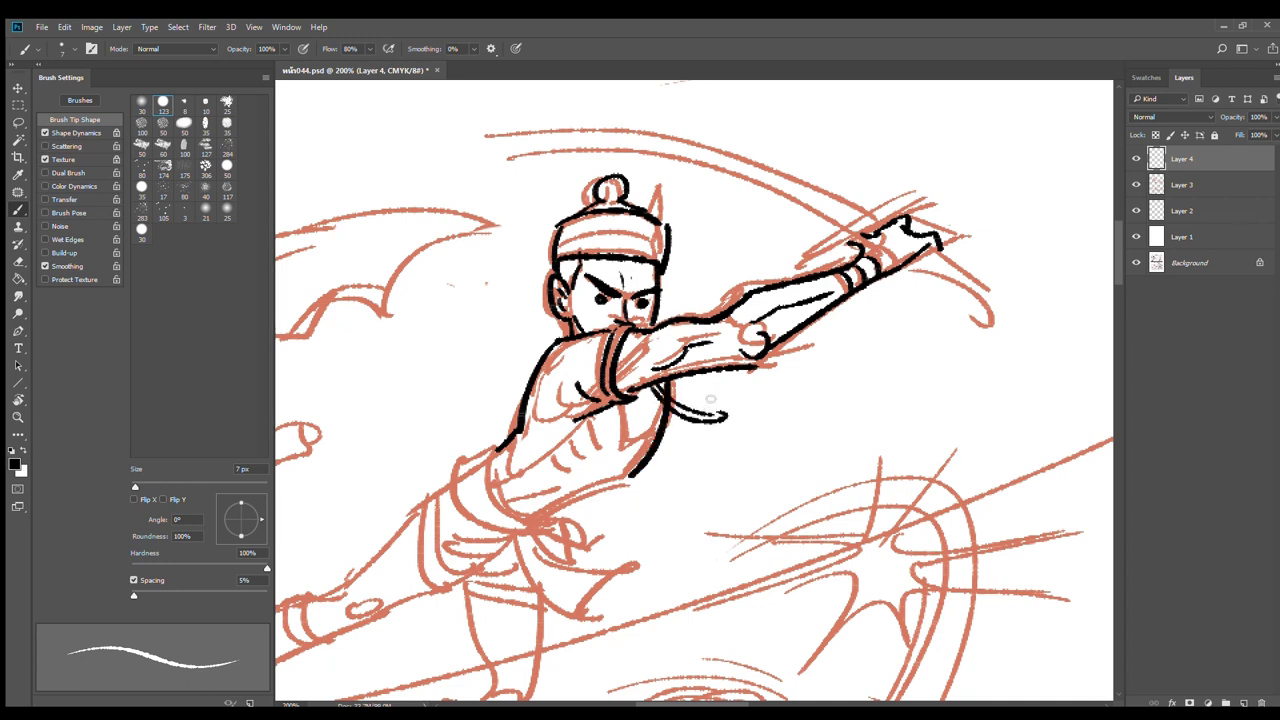
mouse_move(708, 400)
mouse_down()
mouse_move(728, 414)
mouse_move(709, 386)
mouse_up()
mouse_move(700, 382)
mouse_down()
mouse_move(722, 382)
mouse_move(658, 398)
mouse_move(725, 401)
mouse_up()
Ink the fighter's belly contour, the crease lines on the side of the torso, and the curved waistline
drag(760, 447, 835, 387)
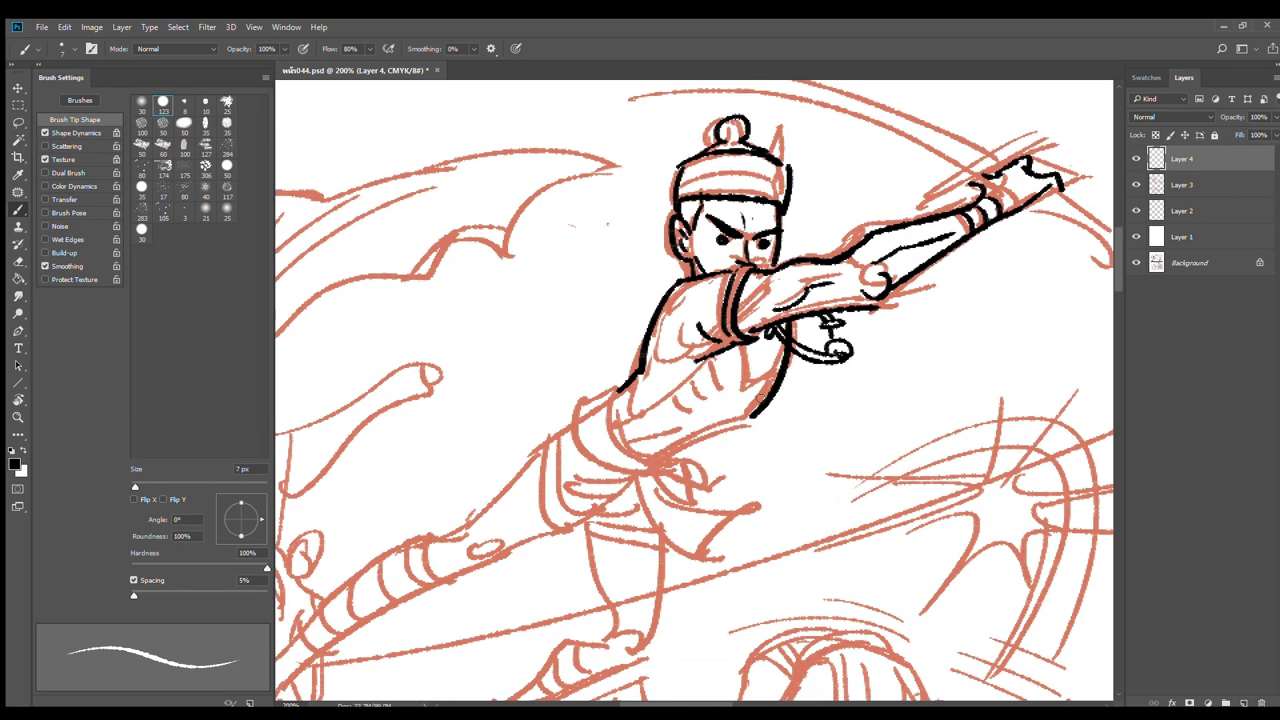
drag(755, 420, 671, 451)
drag(720, 361, 667, 387)
mouse_move(690, 430)
mouse_down()
mouse_move(636, 441)
mouse_move(646, 411)
mouse_move(665, 459)
mouse_up()
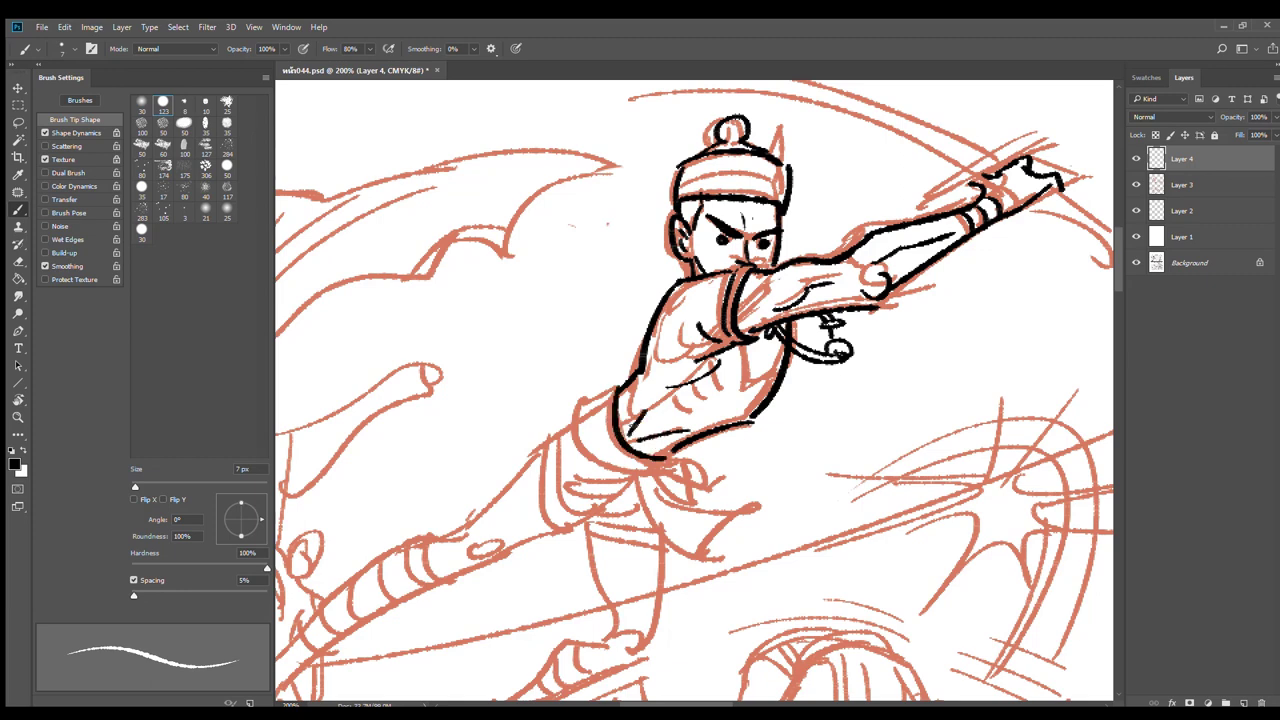
Ink the waist sash with its knotted bow and flying cloth end, and outline the garment around the hip
mouse_move(588, 400)
mouse_down()
mouse_move(584, 424)
mouse_move(664, 456)
mouse_move(646, 476)
mouse_move(706, 450)
mouse_move(700, 492)
mouse_move(694, 482)
mouse_move(662, 500)
mouse_move(715, 567)
mouse_up()
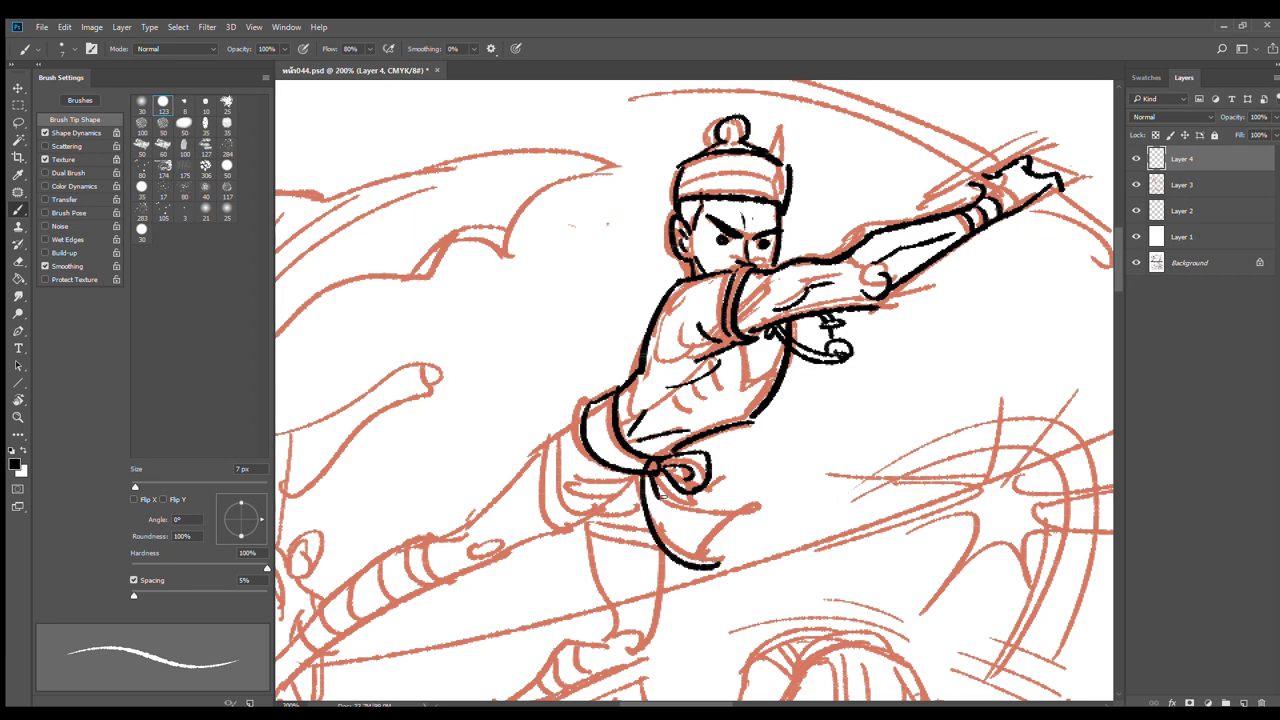
mouse_move(683, 490)
mouse_down()
mouse_move(733, 526)
mouse_move(746, 494)
mouse_move(724, 566)
mouse_move(656, 505)
mouse_move(793, 465)
mouse_move(718, 420)
mouse_move(766, 326)
mouse_move(702, 352)
mouse_up()
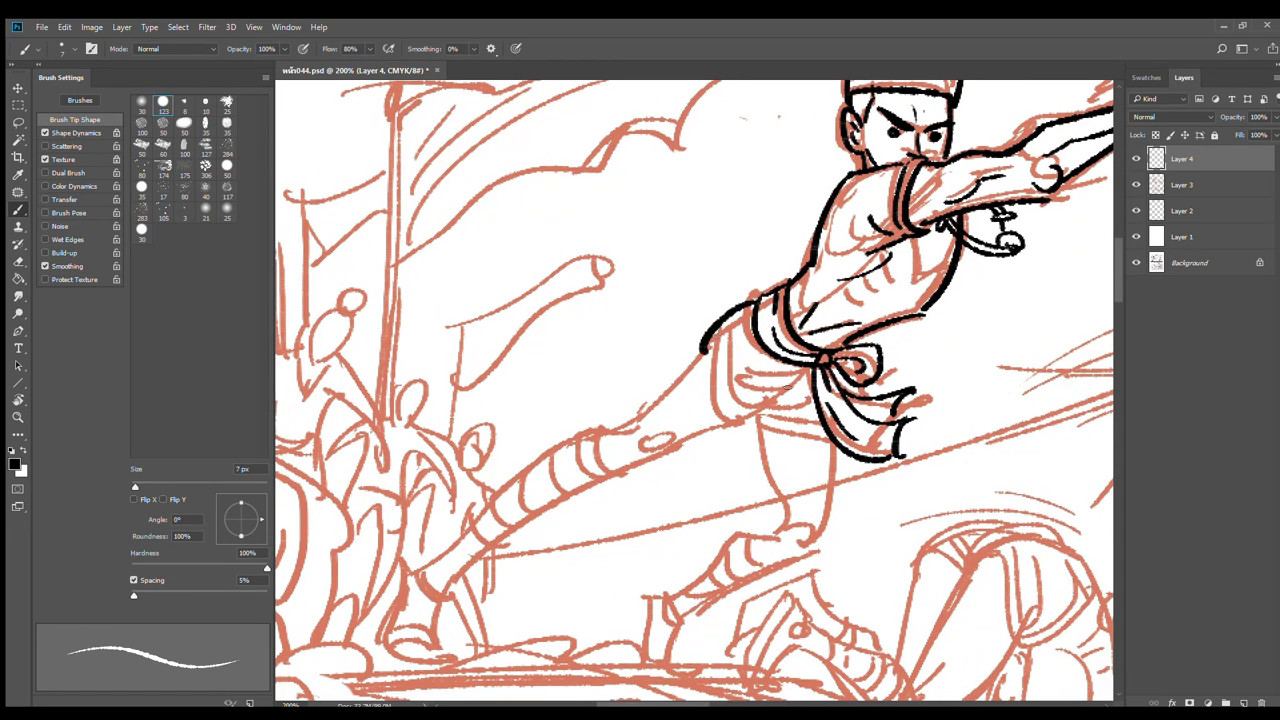
drag(810, 364, 722, 432)
drag(703, 356, 735, 432)
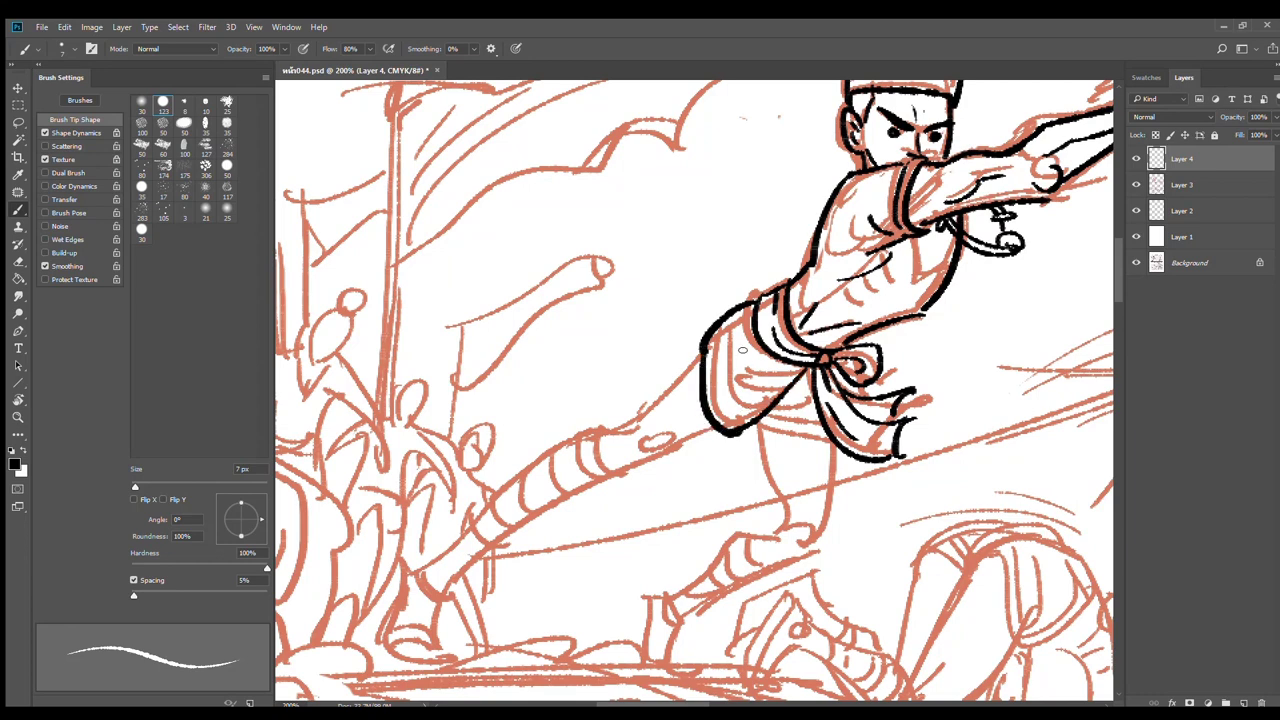
Ink the fold lines radiating from the sash knot and the garment's hem above the bent leg
mouse_move(756, 304)
mouse_down()
mouse_move(726, 368)
mouse_move(783, 391)
mouse_move(760, 430)
mouse_up()
key(ctrl+z)
drag(814, 392, 753, 428)
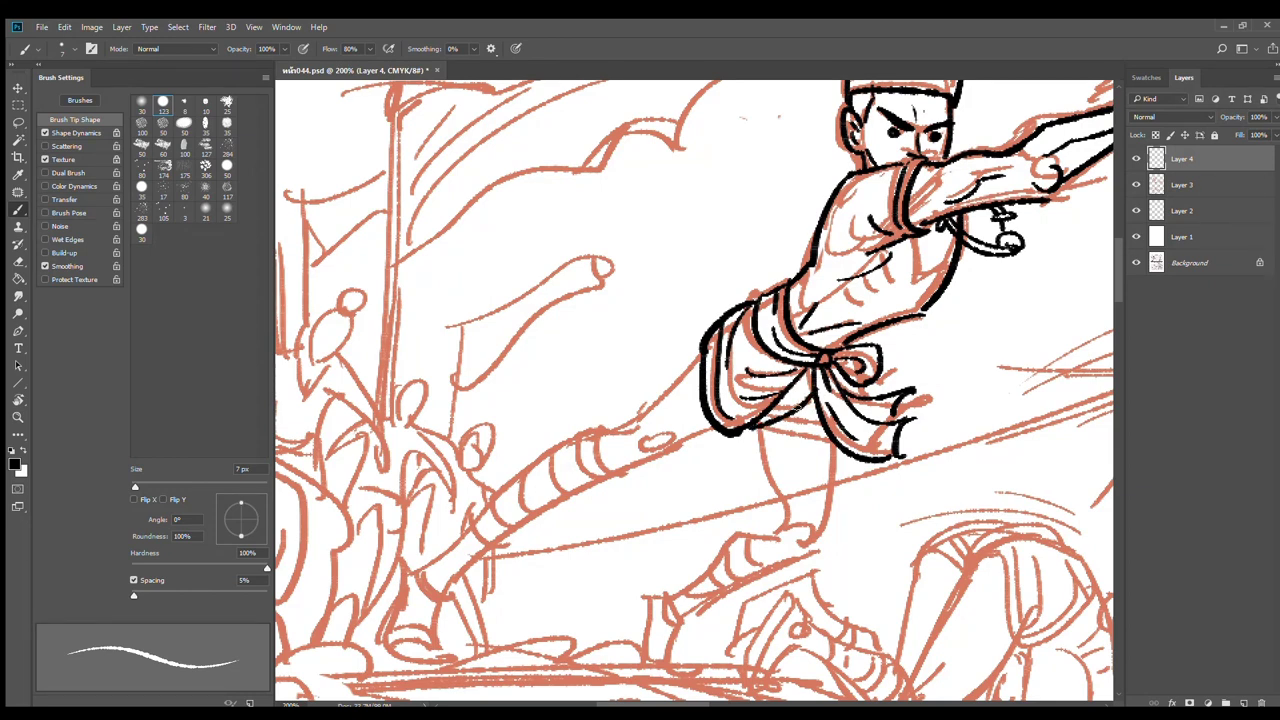
key(ctrl+z)
mouse_move(814, 393)
mouse_down()
mouse_move(760, 422)
mouse_move(829, 454)
mouse_up()
mouse_move(772, 422)
mouse_down()
mouse_move(822, 434)
mouse_move(838, 457)
mouse_up()
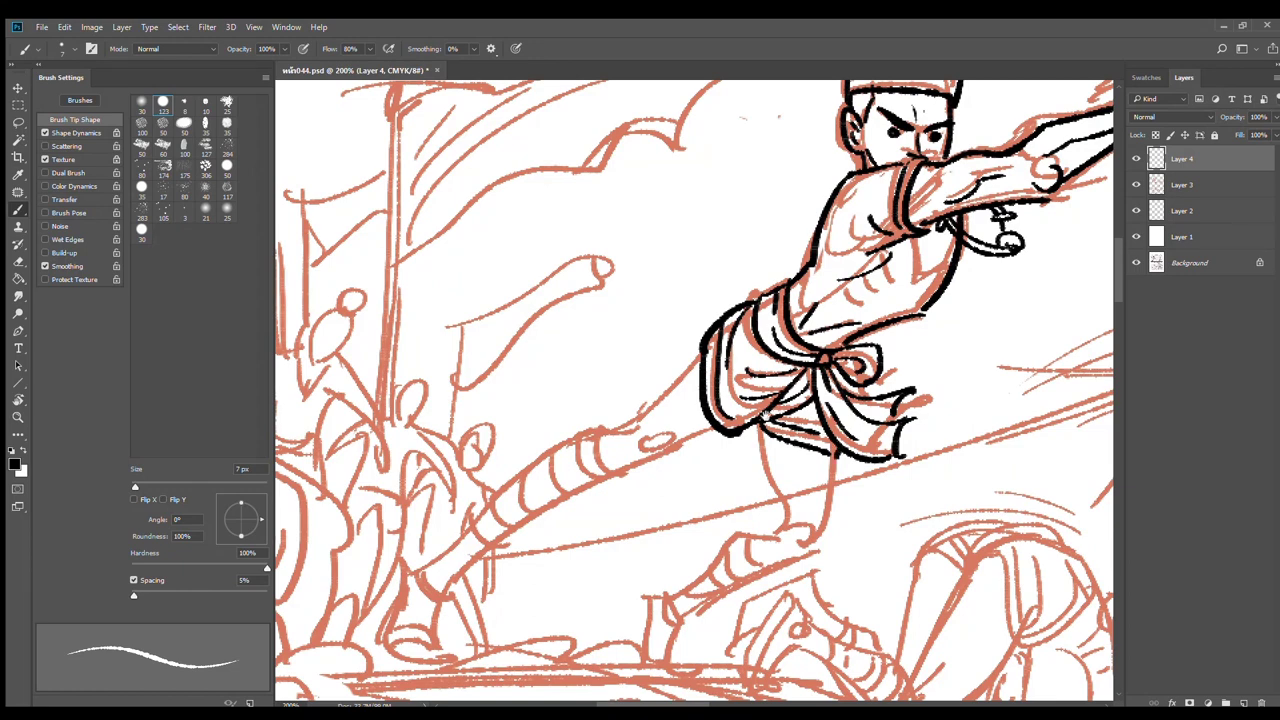
Ink the upper and lower contours of the fighter's trailing thigh down to the knee
drag(766, 415, 790, 430)
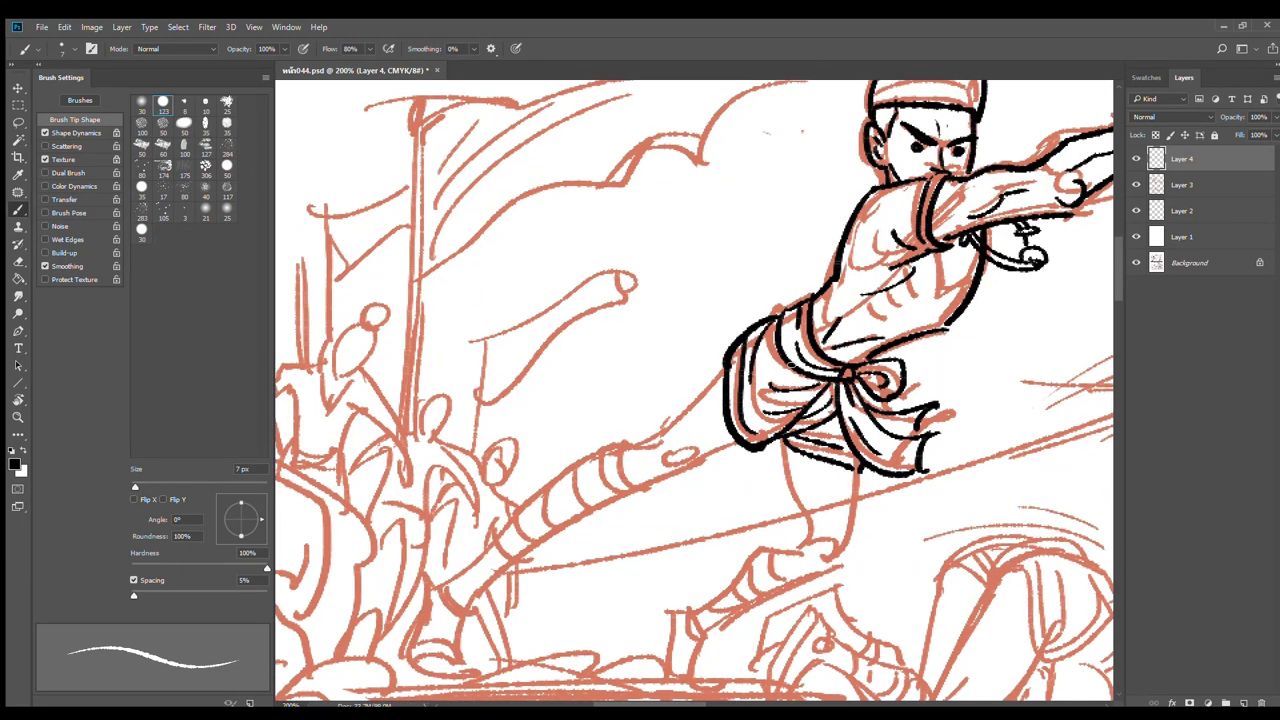
drag(730, 352, 666, 430)
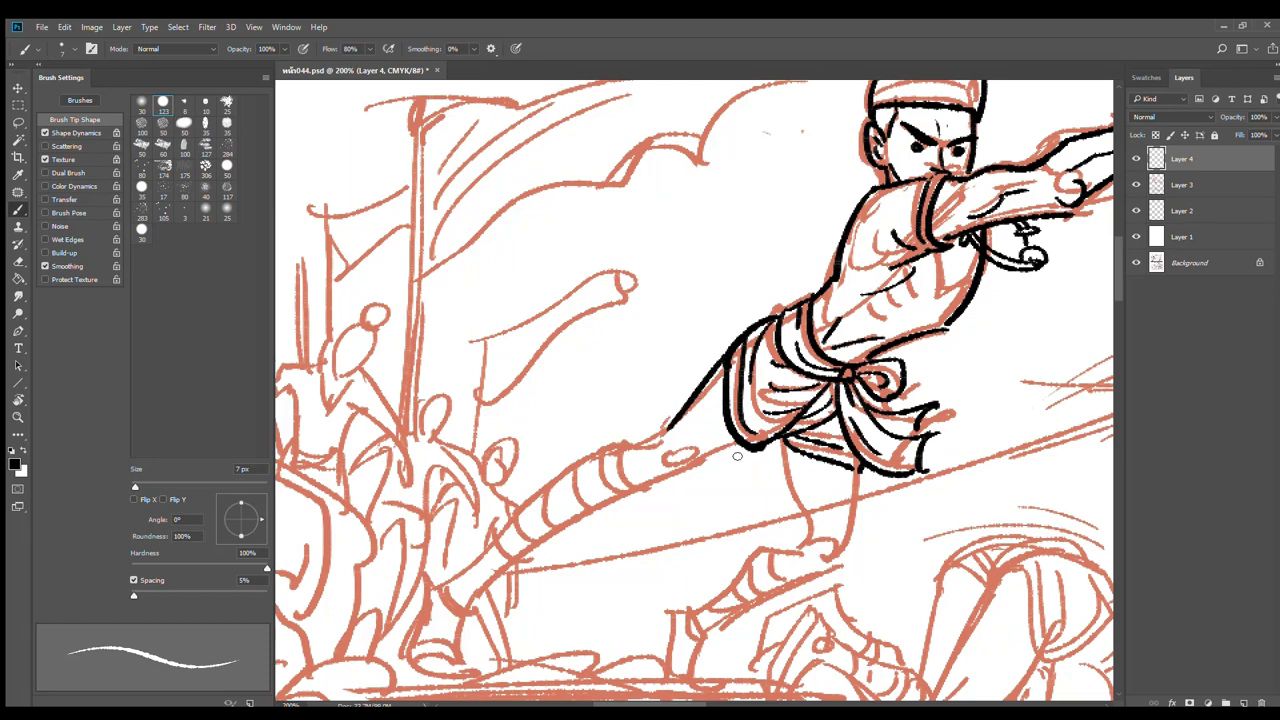
drag(748, 447, 664, 477)
key(ctrl+z)
key(ctrl+z)
drag(748, 447, 655, 482)
Ink the fighter's bent leg from thigh to foot, including the knee mark and the wrapping bands on the shin
drag(784, 444, 805, 541)
mouse_move(860, 475)
mouse_down()
mouse_move(837, 558)
mouse_move(886, 404)
mouse_move(842, 423)
mouse_up()
mouse_move(855, 380)
mouse_down()
mouse_move(735, 452)
mouse_move(876, 417)
mouse_move(863, 410)
mouse_move(763, 458)
mouse_up()
drag(787, 428, 705, 520)
drag(763, 469, 738, 519)
mouse_move(741, 450)
mouse_down()
mouse_move(754, 479)
mouse_move(711, 521)
mouse_move(740, 501)
mouse_up()
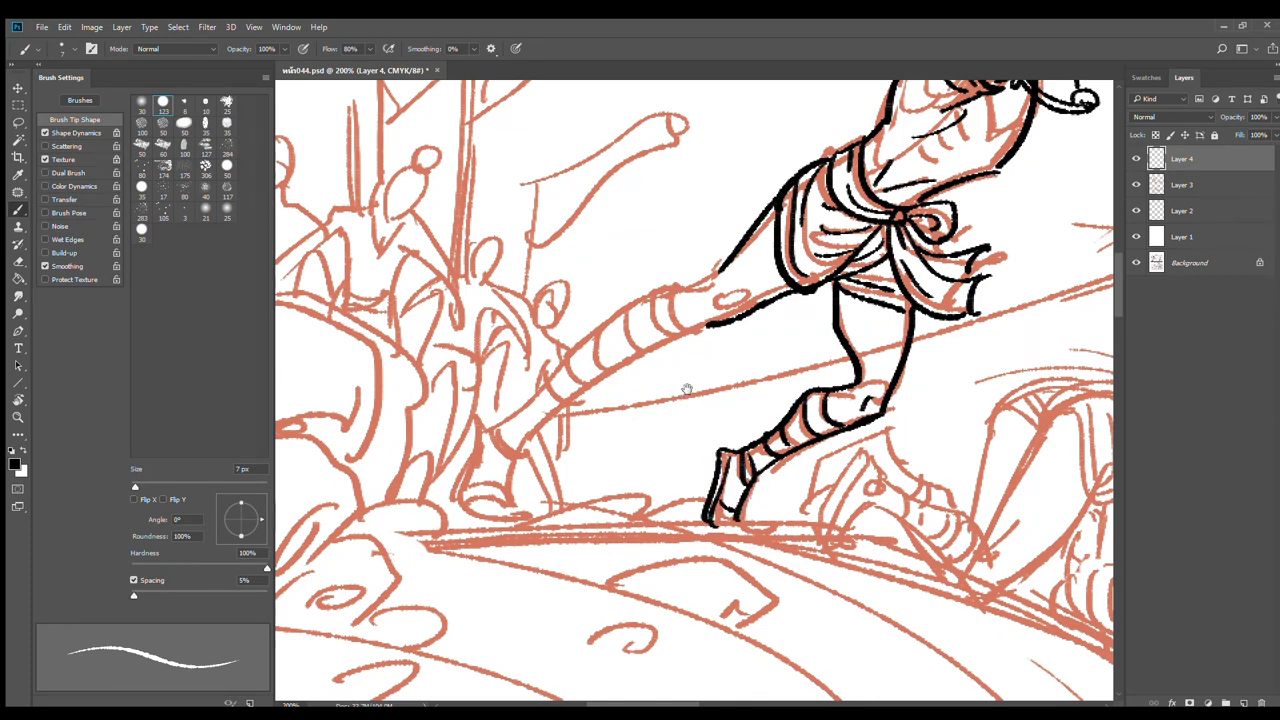
Ink the upper and lower contours of the trailing leg from the knee to near the ankle
drag(687, 389, 744, 474)
mouse_move(776, 352)
mouse_down()
mouse_move(694, 372)
mouse_move(608, 452)
mouse_move(650, 466)
mouse_move(766, 406)
mouse_move(646, 466)
mouse_move(572, 526)
mouse_up()
key(ctrl+z)
key(ctrl+z)
drag(652, 464, 601, 516)
drag(618, 444, 556, 497)
key(ctrl+z)
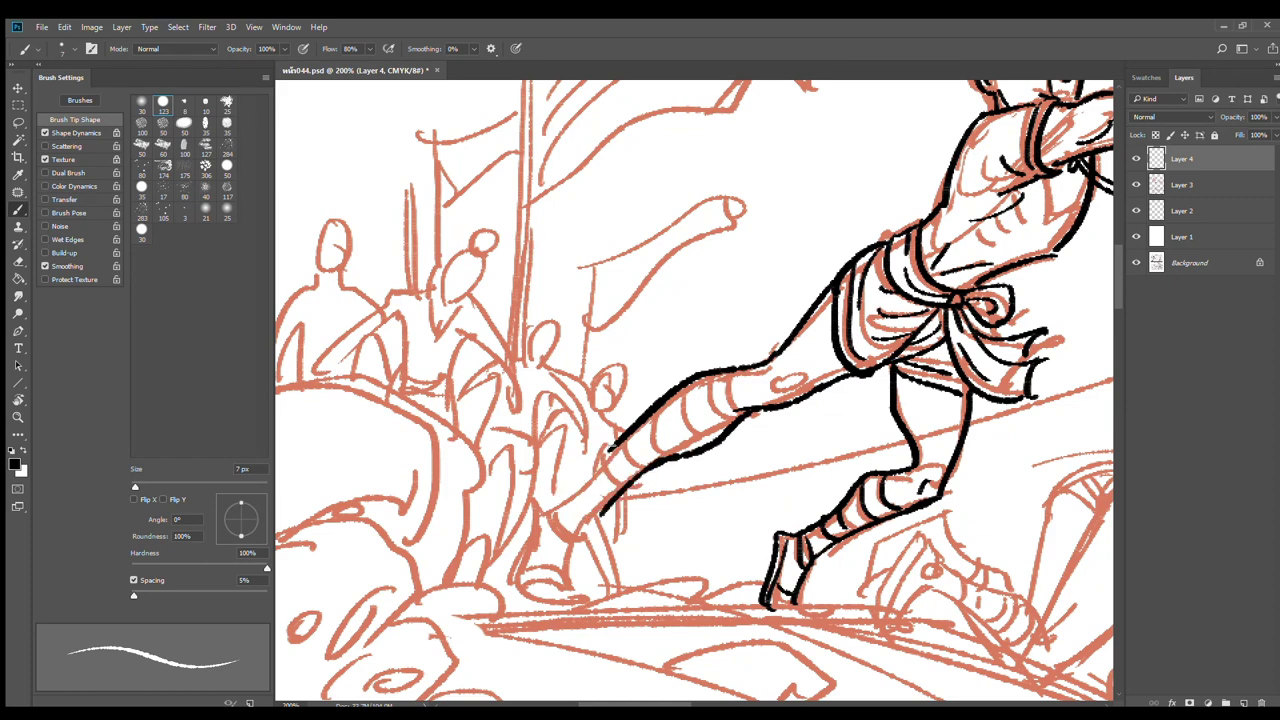
Ink the trailing leg's ankle and outline its foot with the toes resting on the ground
mouse_move(618, 444)
mouse_down()
mouse_move(554, 516)
mouse_move(548, 590)
mouse_up()
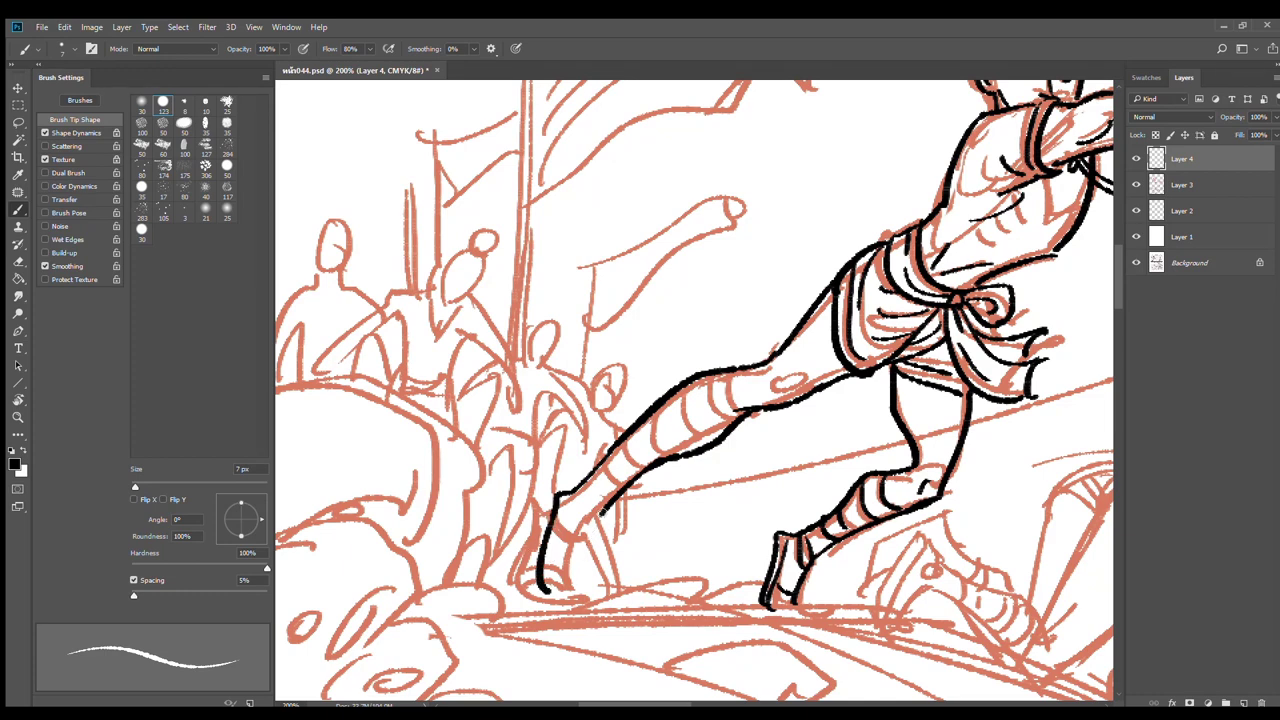
drag(604, 510, 582, 594)
key(ctrl+z)
drag(603, 512, 580, 604)
mouse_move(563, 498)
mouse_down()
mouse_move(546, 566)
mouse_move(567, 601)
mouse_move(582, 583)
mouse_up()
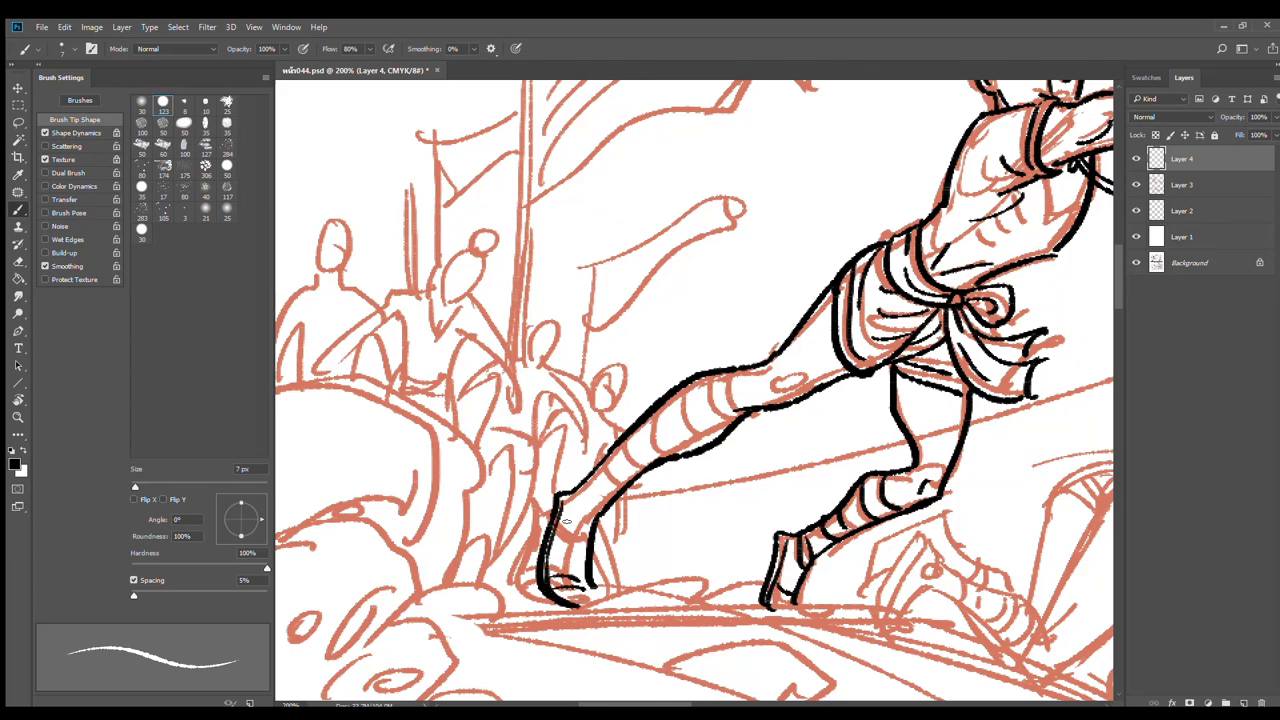
Ink the band across the trailing foot's ankle and the curved wrapping bands along the shin
drag(564, 522, 592, 536)
drag(648, 432, 636, 462)
drag(668, 410, 660, 452)
mouse_move(688, 388)
mouse_down()
mouse_move(682, 448)
mouse_move(704, 436)
mouse_up()
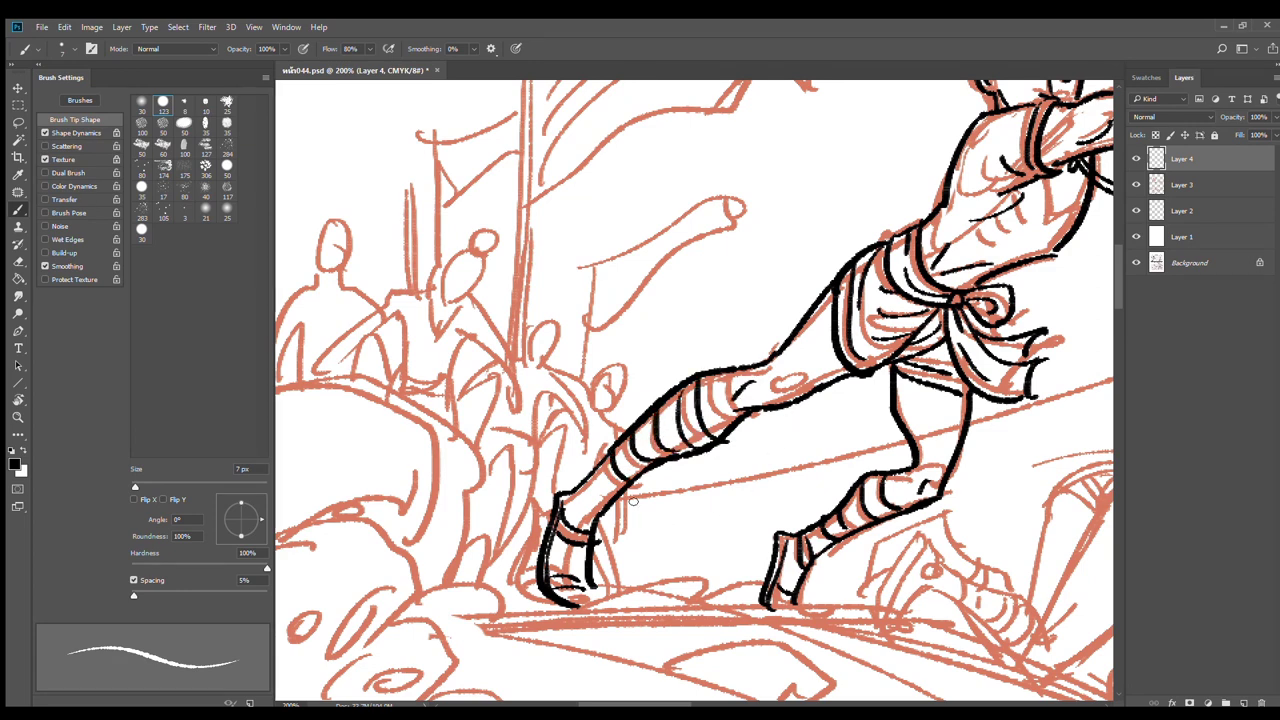
Ink the underside of the trailing leg's shin down to the ankle and add the line of the foot's sole
key(e)
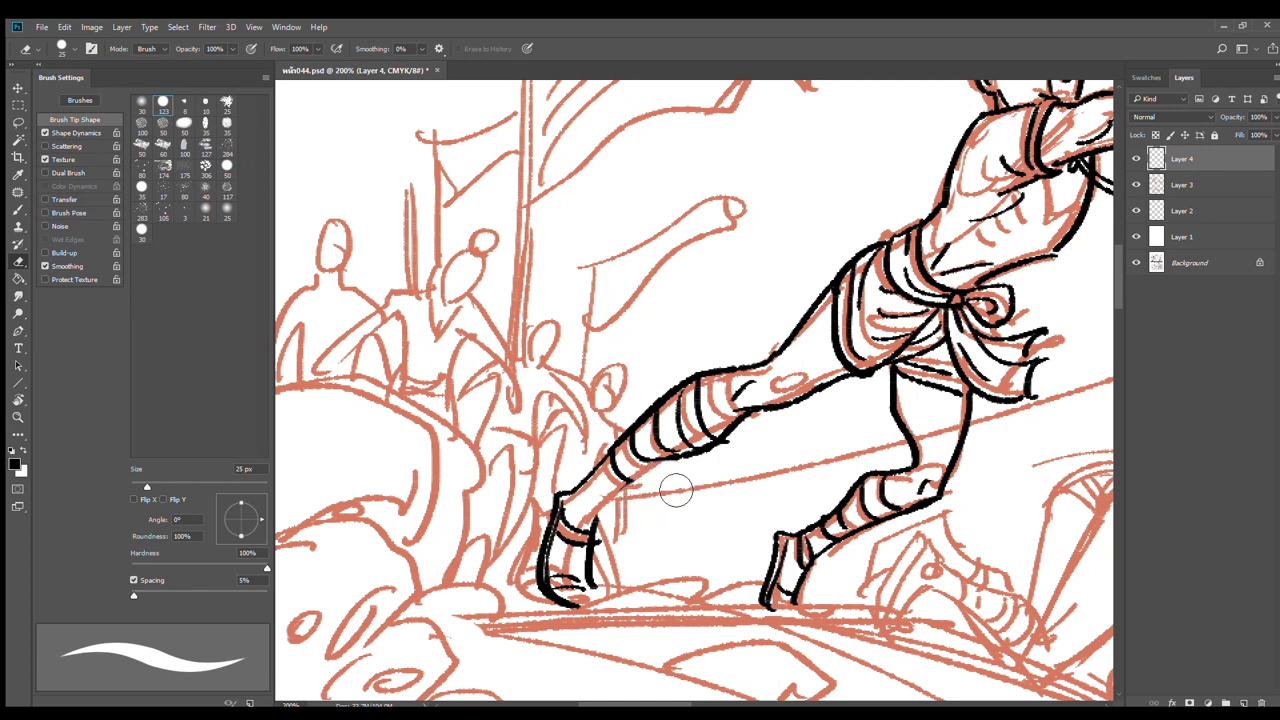
key(b)
drag(662, 459, 588, 519)
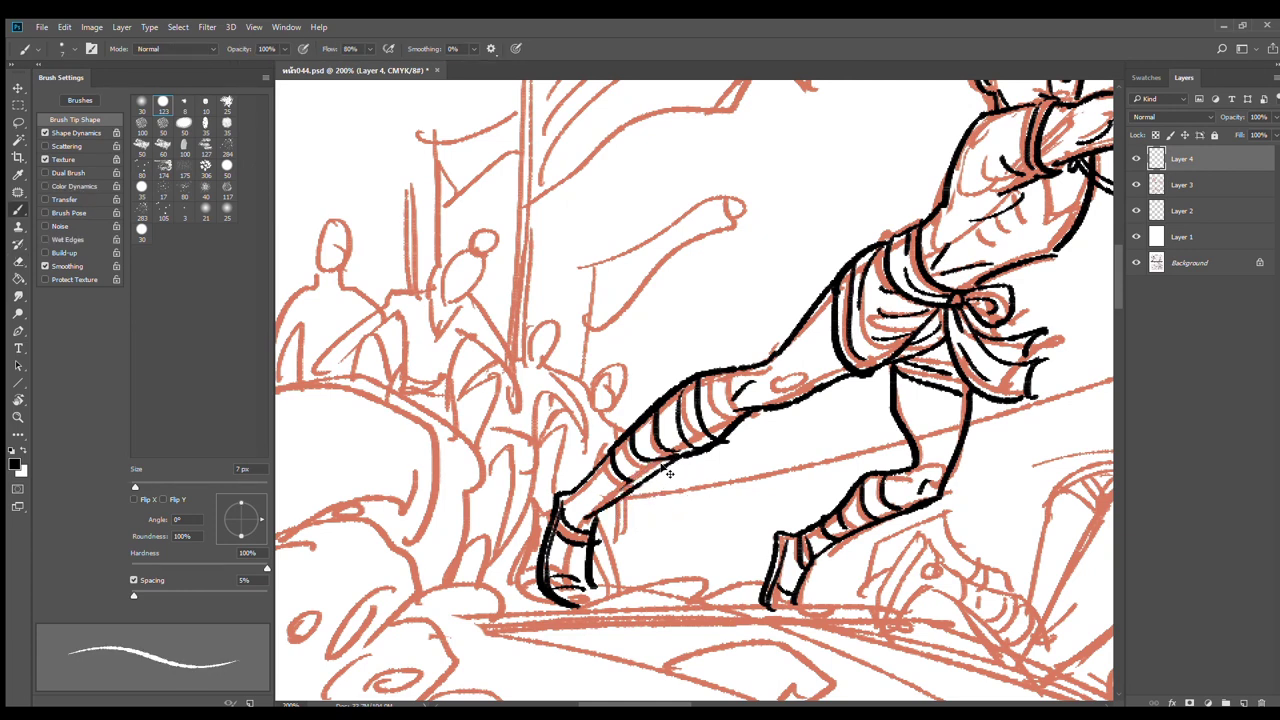
key(ctrl+z)
mouse_move(662, 459)
mouse_down()
mouse_move(598, 512)
mouse_move(576, 580)
mouse_move(610, 603)
mouse_up()
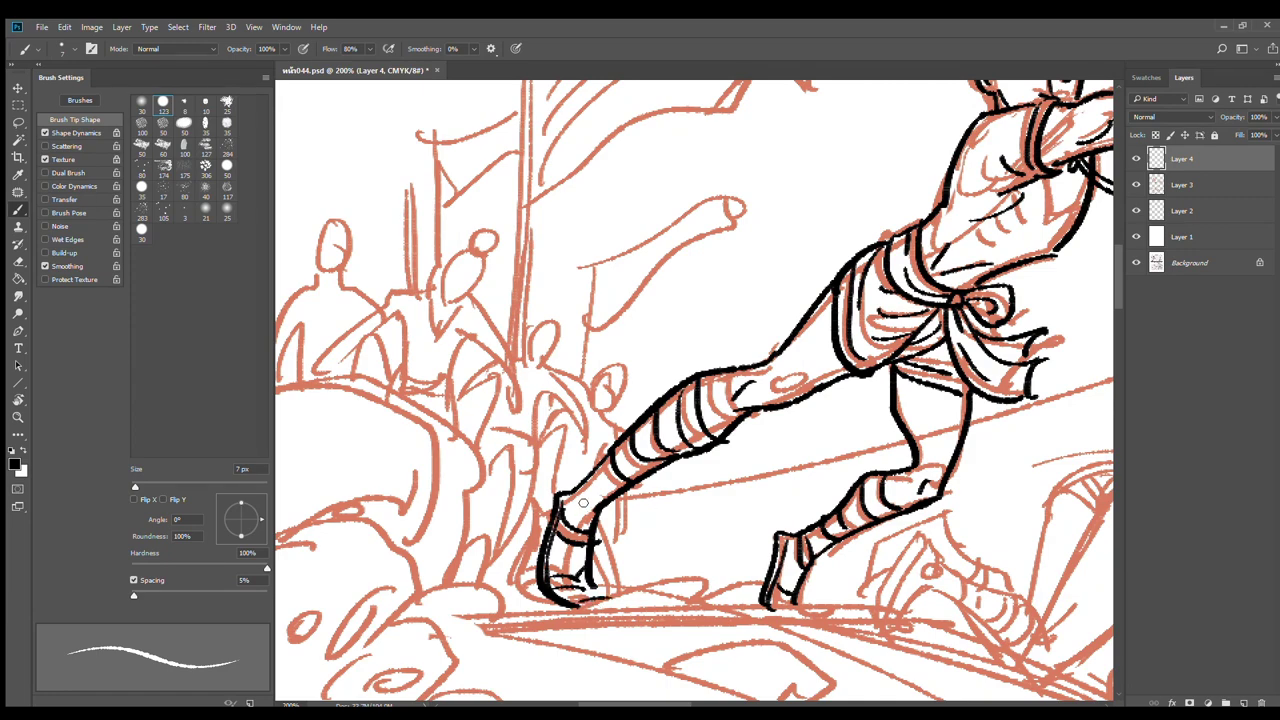
Ink the sword handle extending from the fighter's raised fist, with its rounded end and the first cross bands
alt+click(820, 477)
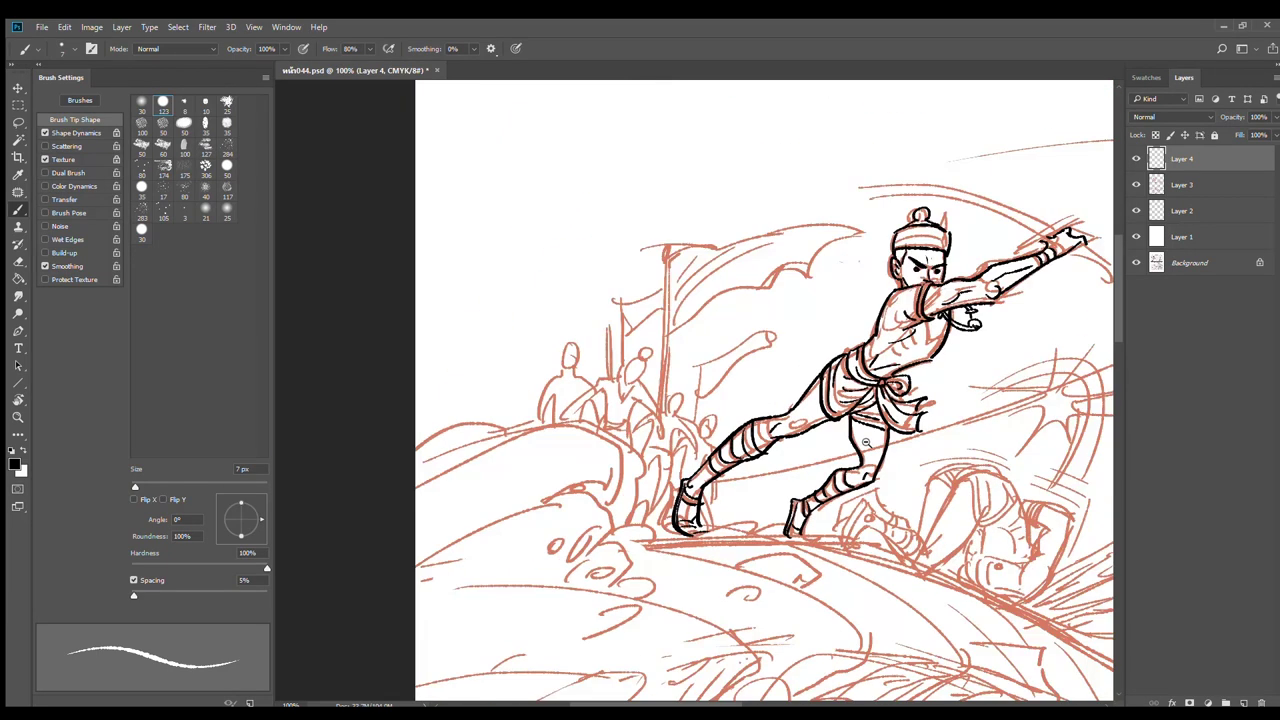
drag(930, 441, 674, 503)
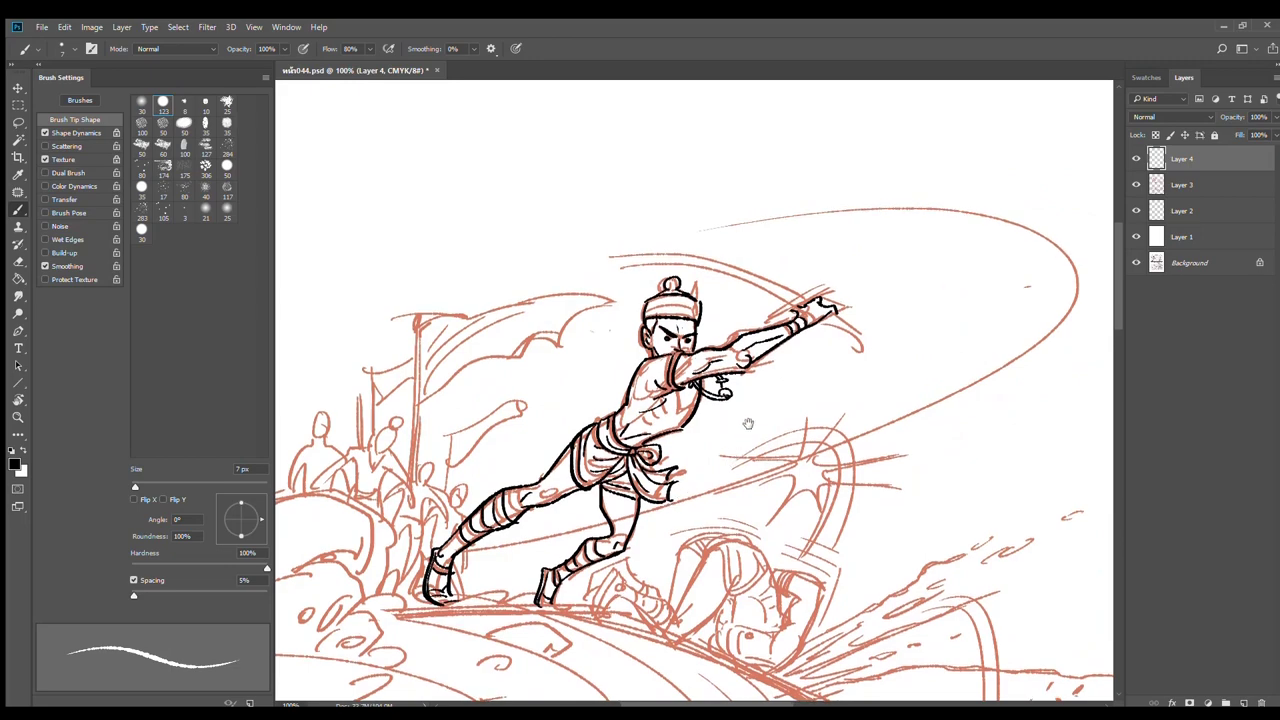
ctrl+click(850, 355)
ctrl+click(847, 335)
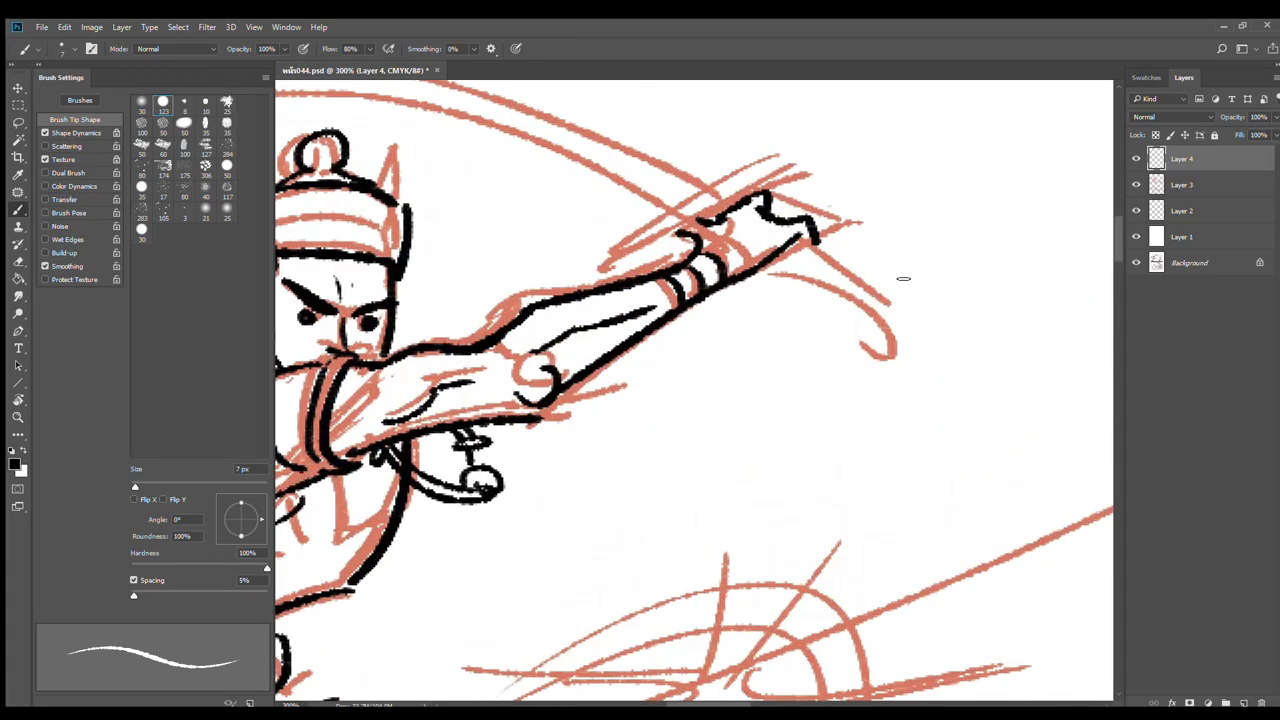
key(r)
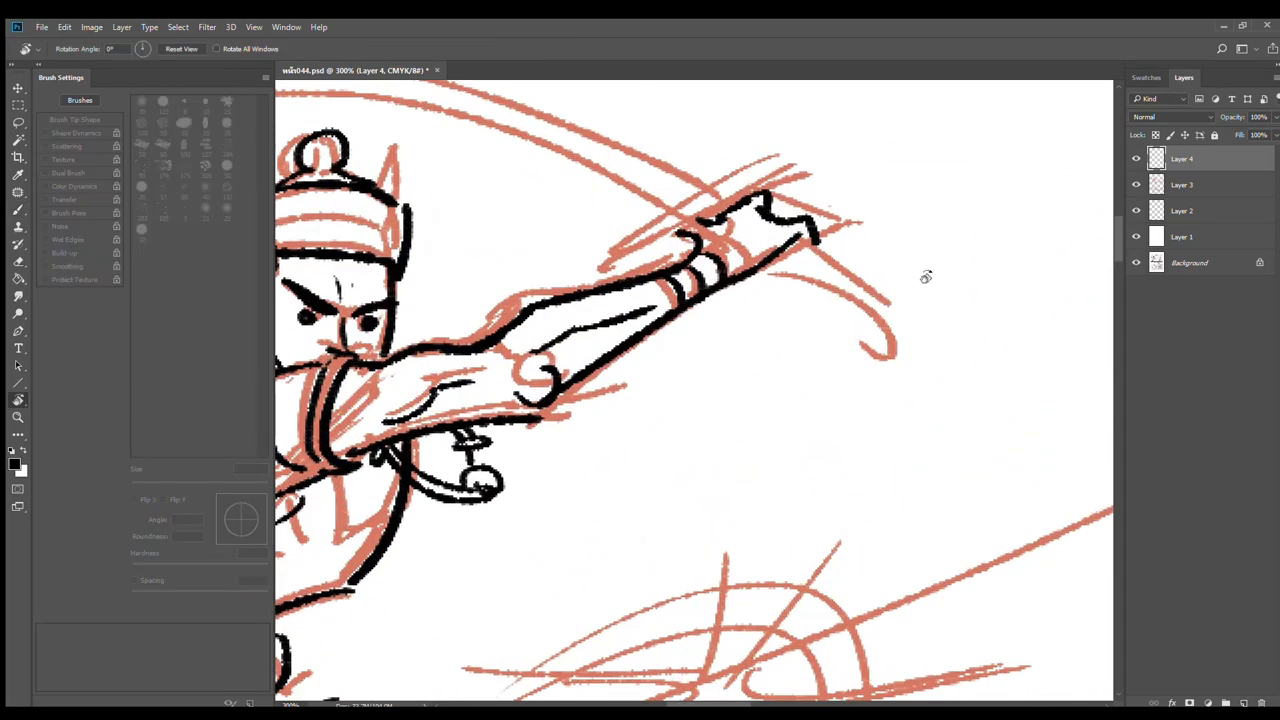
drag(923, 274, 651, 349)
key(b)
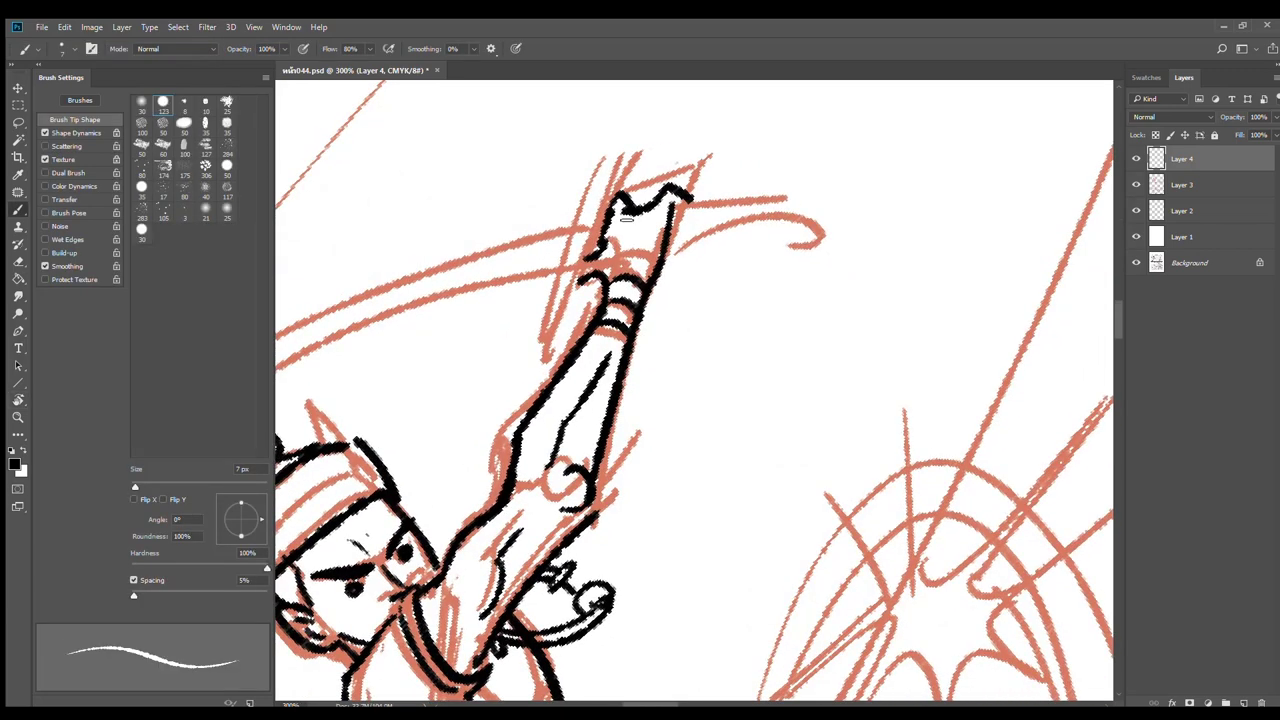
drag(675, 207, 826, 189)
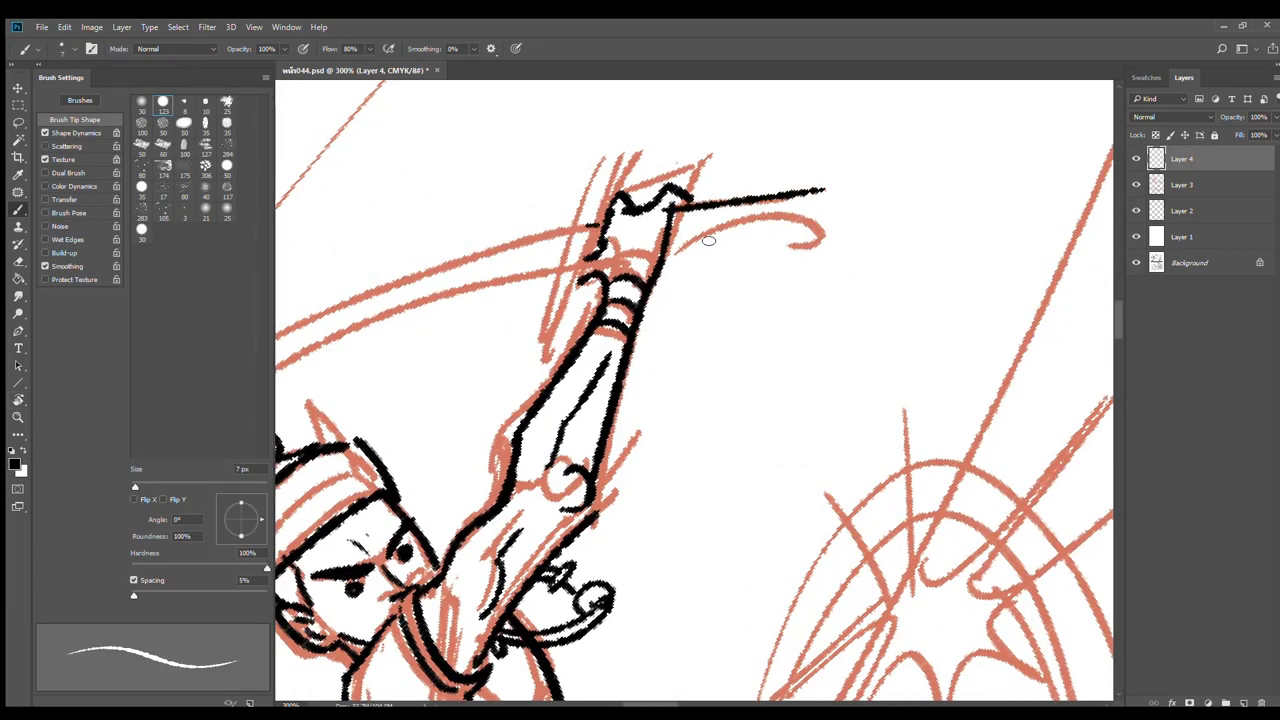
mouse_move(670, 243)
mouse_down()
mouse_move(872, 213)
mouse_move(872, 187)
mouse_move(866, 215)
mouse_up()
mouse_move(821, 193)
mouse_down()
mouse_move(818, 219)
mouse_move(750, 216)
mouse_up()
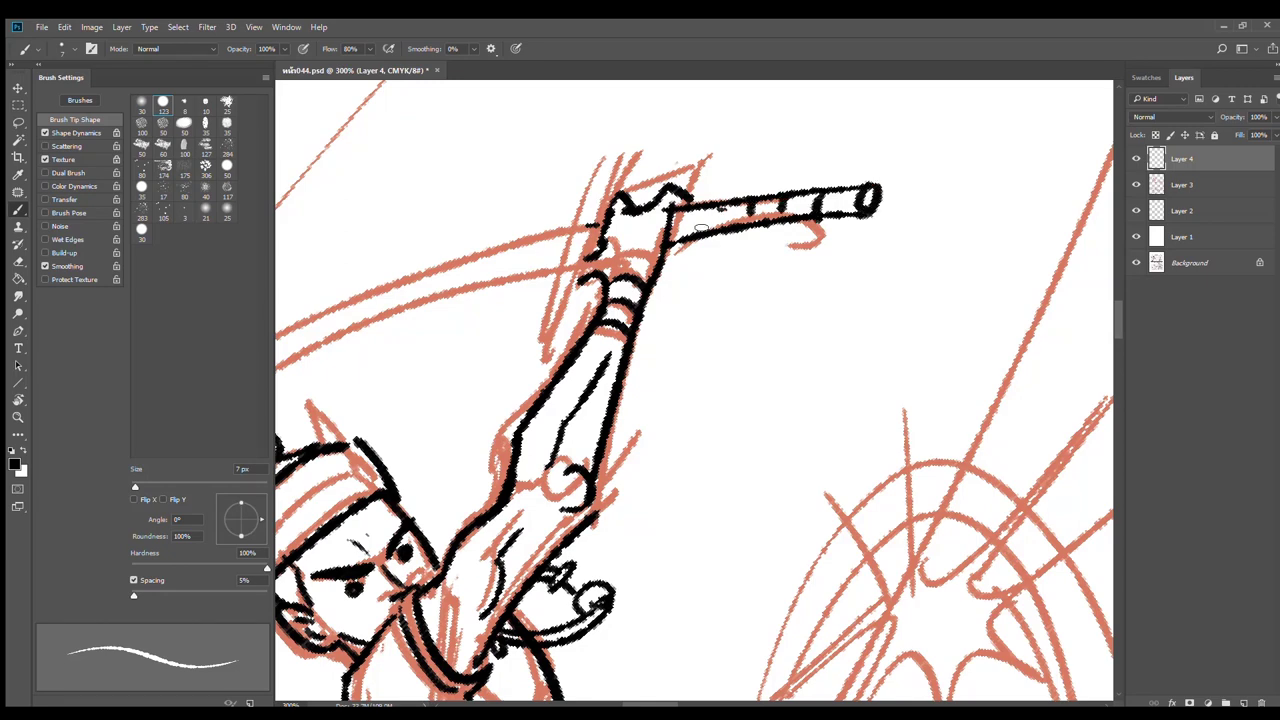
Ink the sword's guard beside the fist and both edges of the long curved blade, meeting at the tip
drag(602, 204, 594, 292)
mouse_move(598, 206)
mouse_down()
mouse_move(578, 282)
mouse_move(831, 201)
mouse_move(318, 424)
mouse_up()
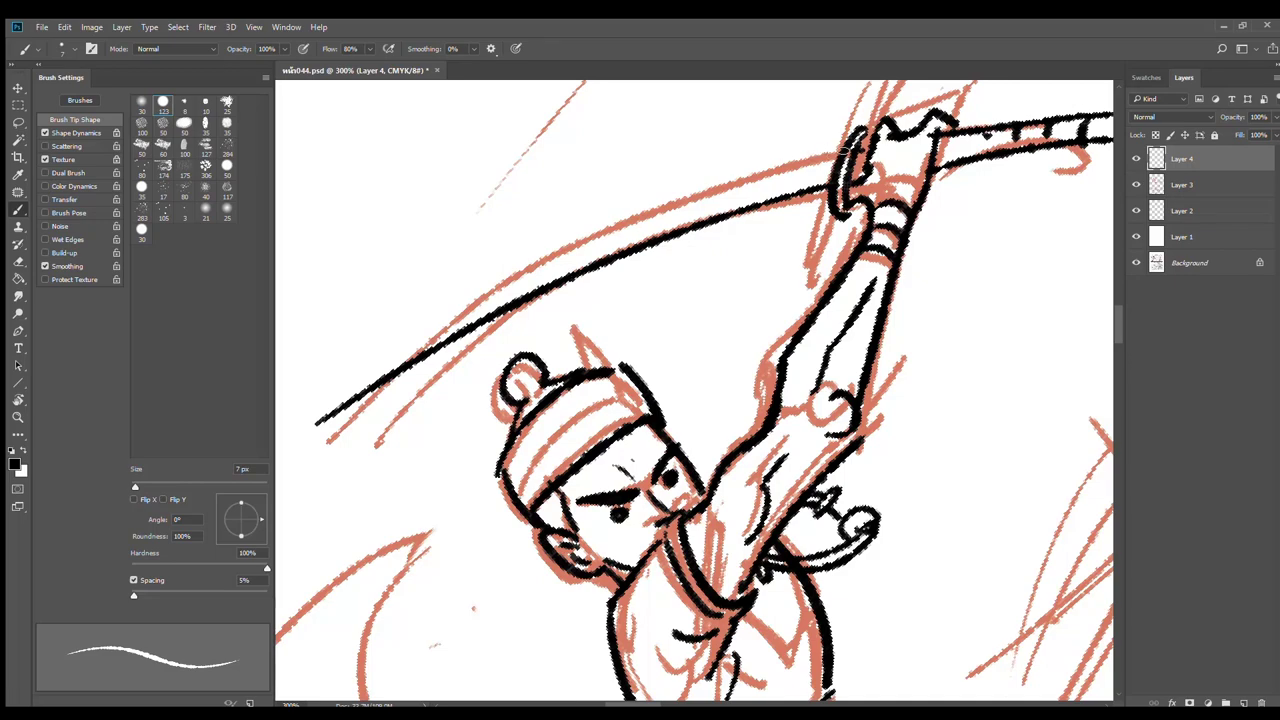
mouse_move(840, 152)
mouse_down()
mouse_move(542, 251)
mouse_move(330, 424)
mouse_up()
Add the missing cross bands on the sword handle next to the fist
alt+click(700, 278)
alt+click(706, 284)
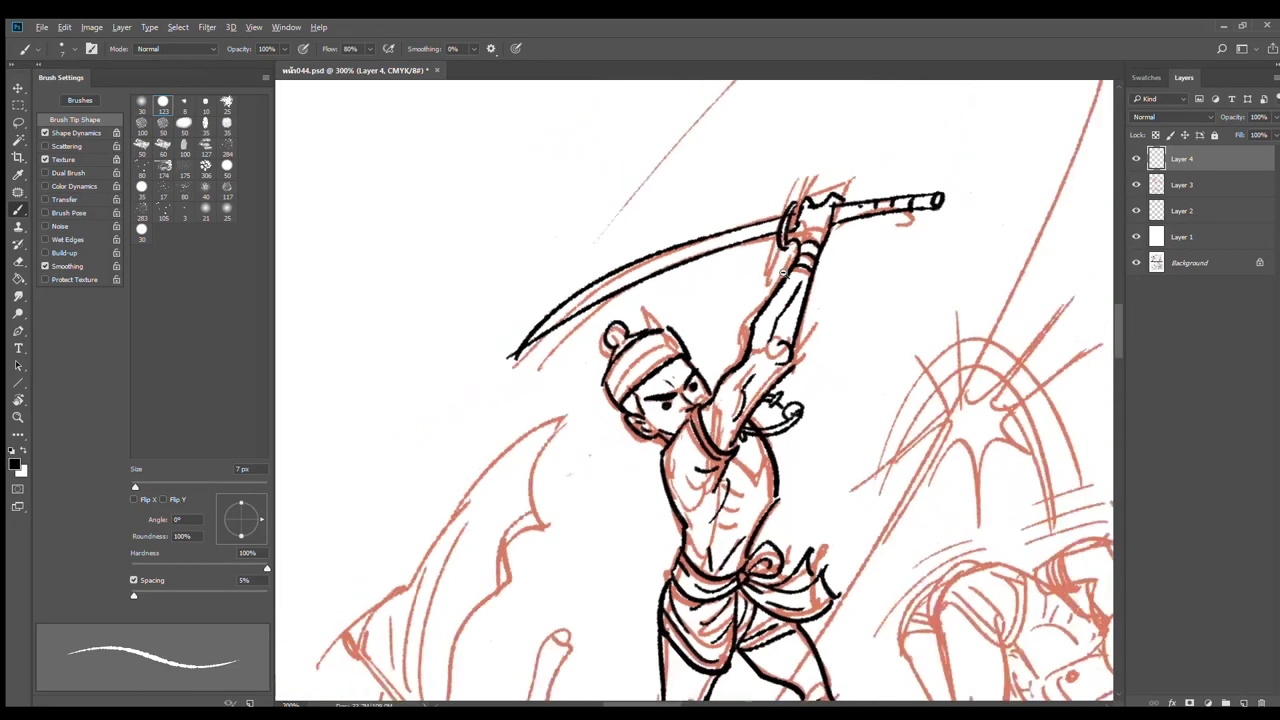
alt+click(710, 287)
key(e)
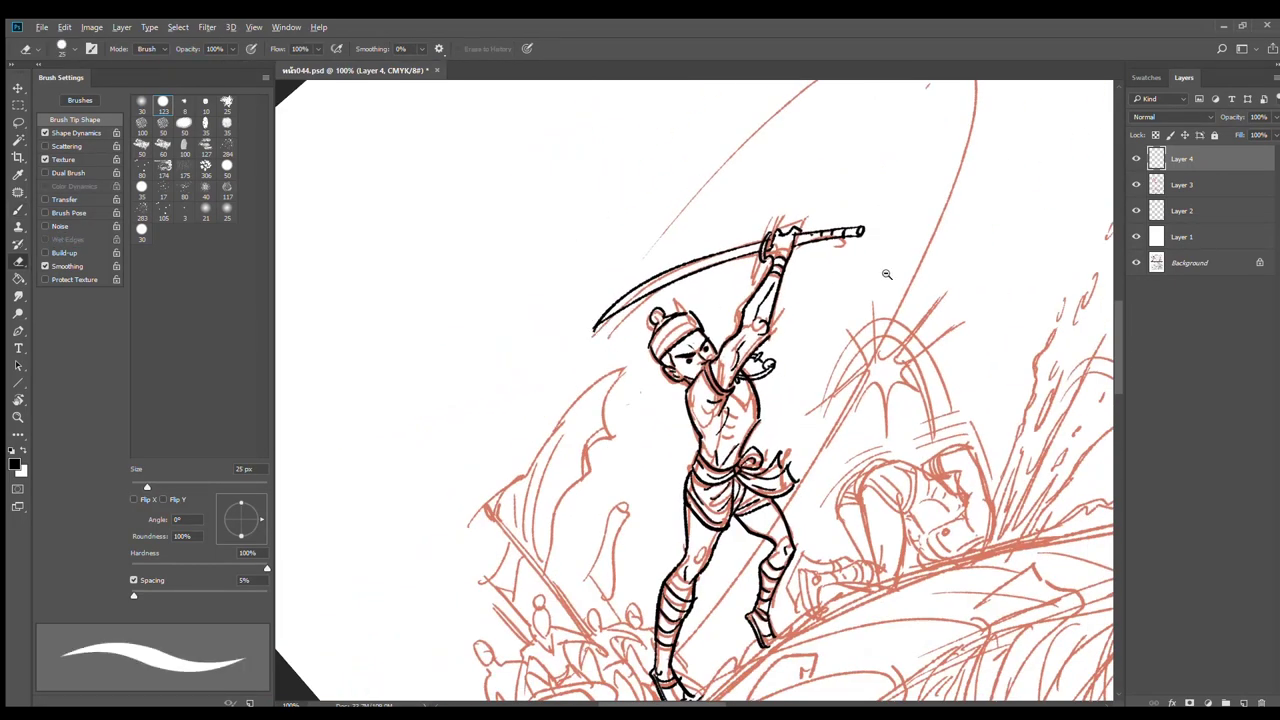
alt+click(886, 283)
ctrl+click(864, 266)
ctrl+click(856, 266)
ctrl+click(804, 271)
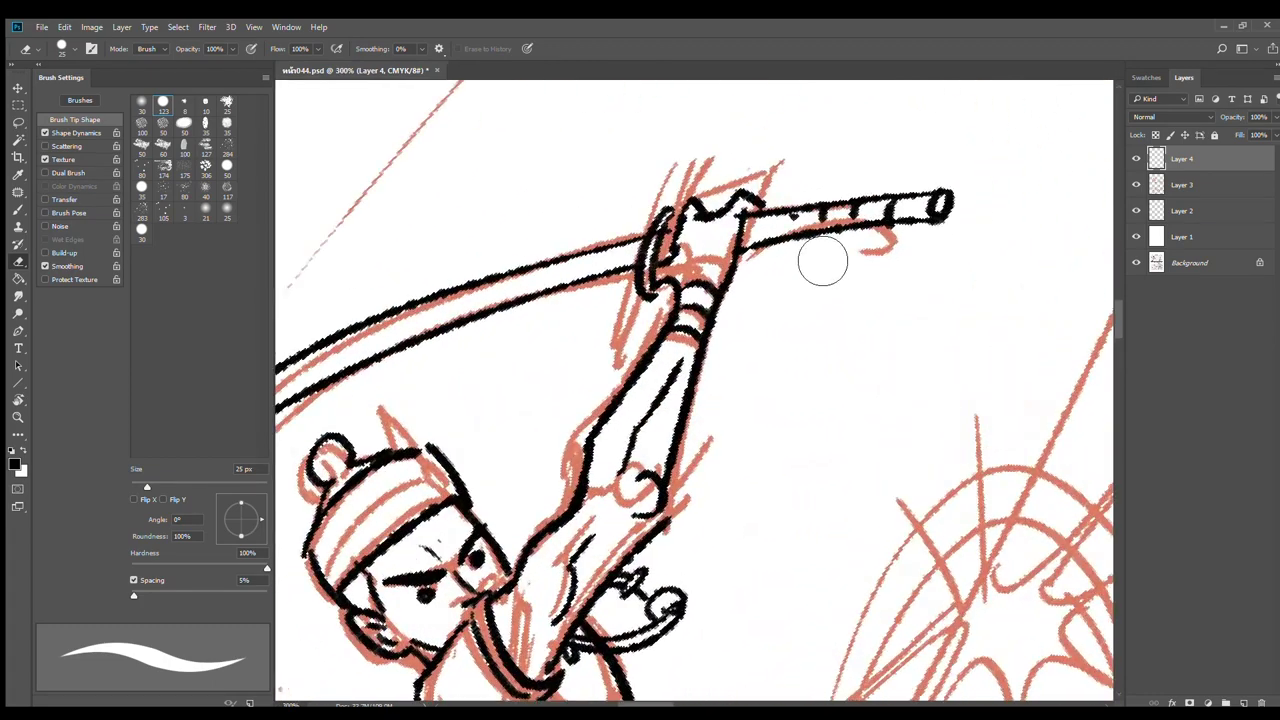
key(b)
drag(763, 212, 764, 229)
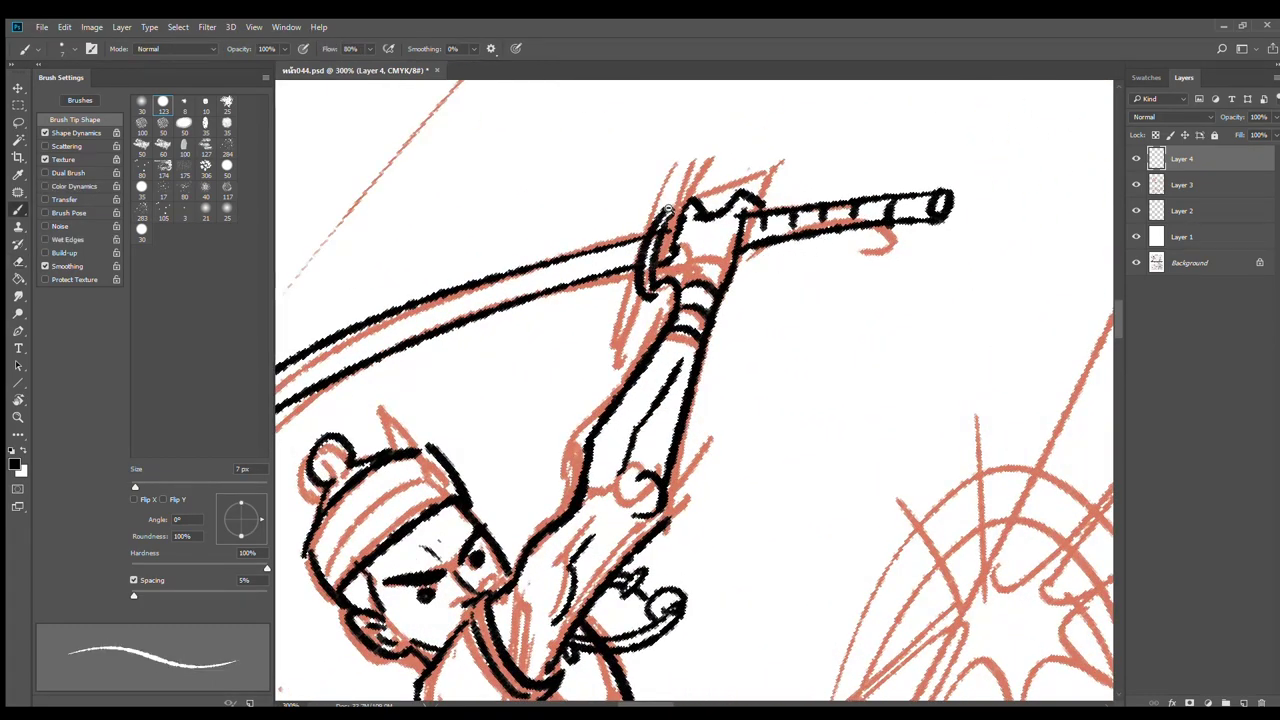
alt+click(872, 294)
alt+click(884, 300)
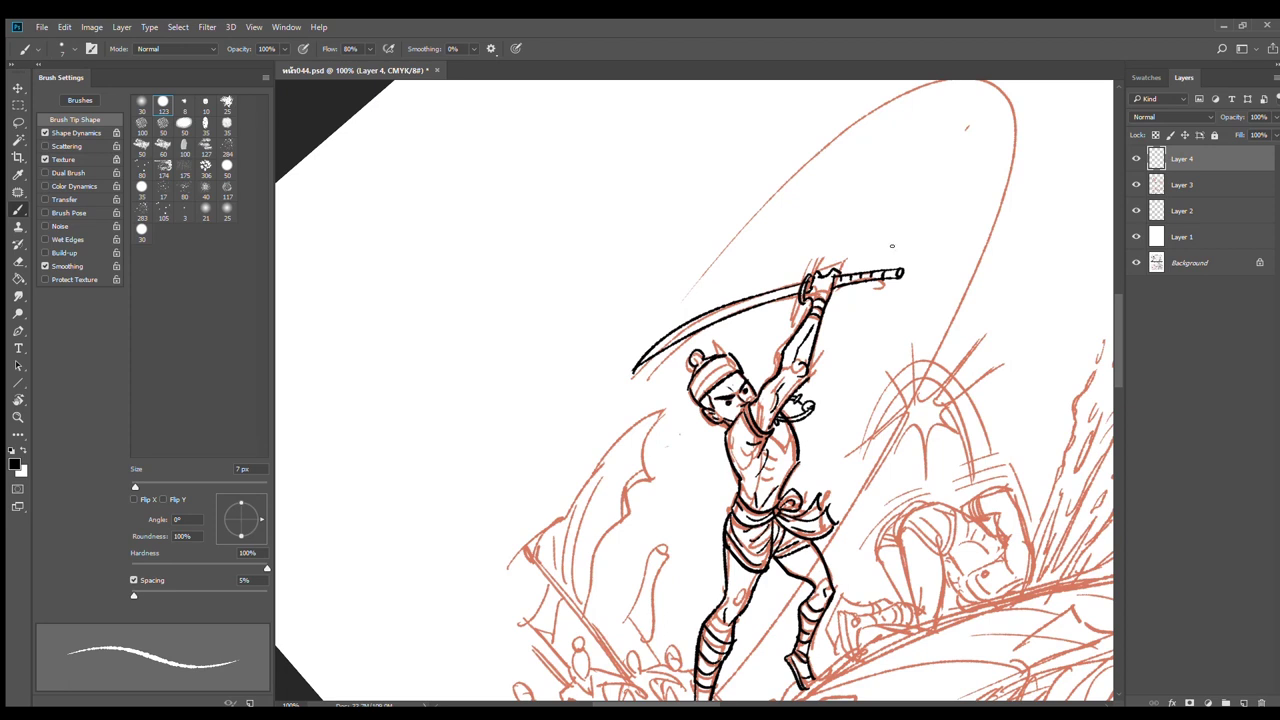
Ink the first spikes of the impact burst in front of the fighter, along its upper side and the side away from him
drag(904, 309, 720, 291)
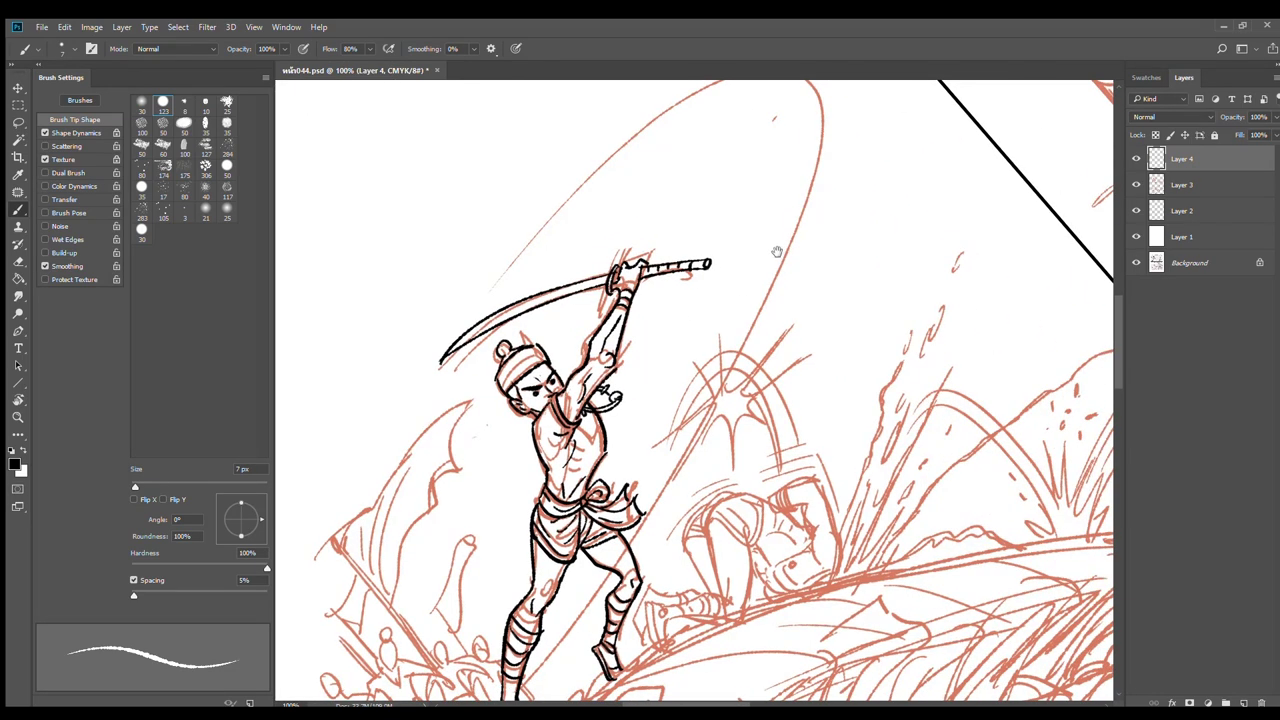
drag(777, 252, 704, 358)
ctrl+click(678, 425)
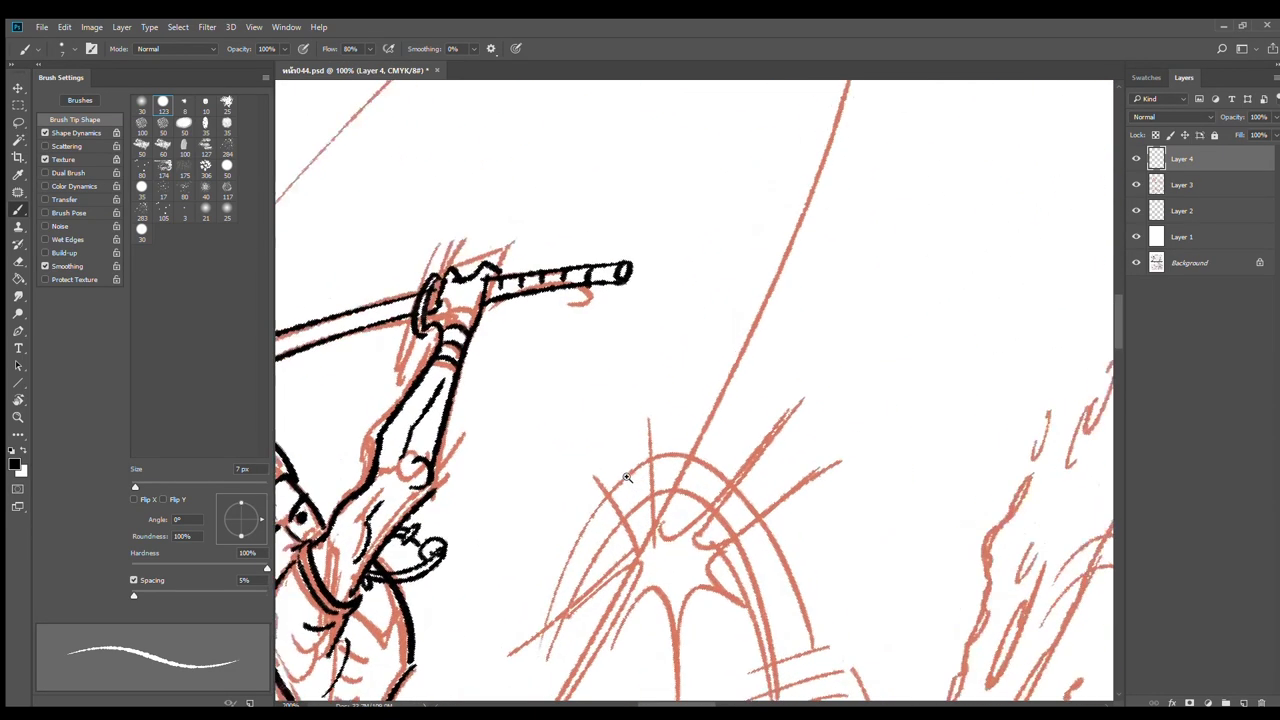
ctrl+click(685, 538)
drag(635, 194, 615, 366)
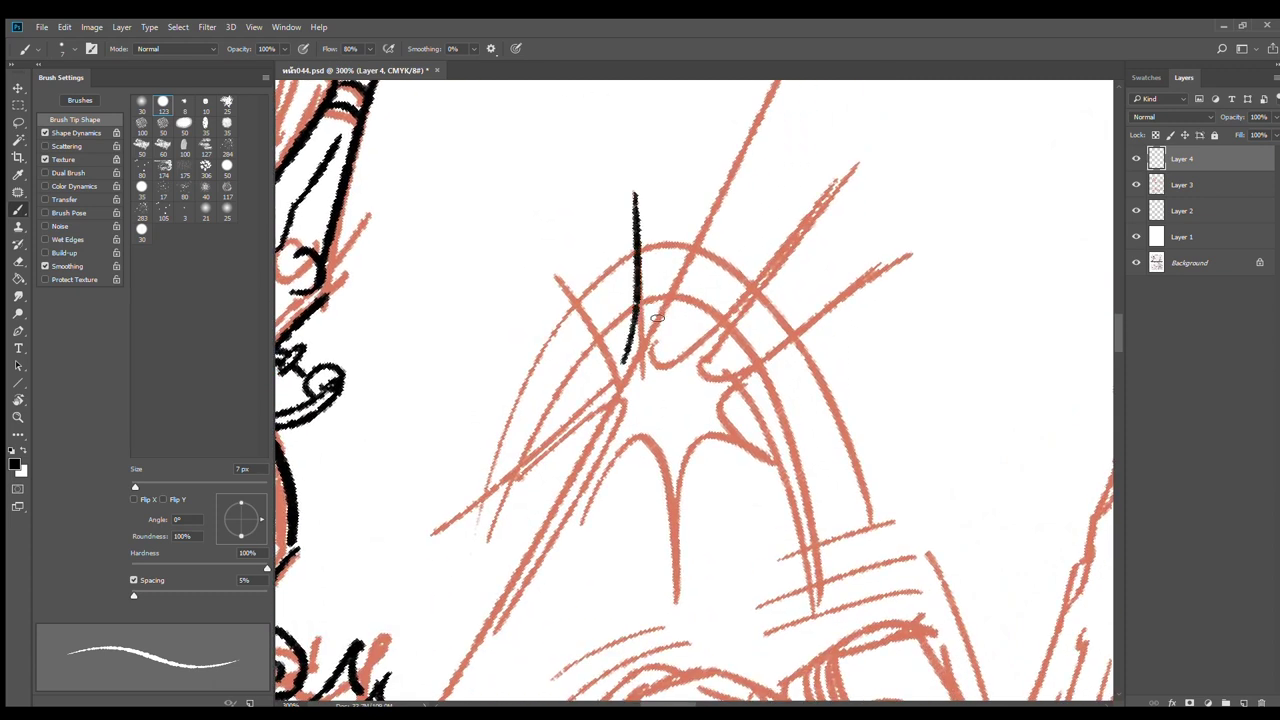
drag(643, 247, 685, 280)
drag(678, 351, 855, 196)
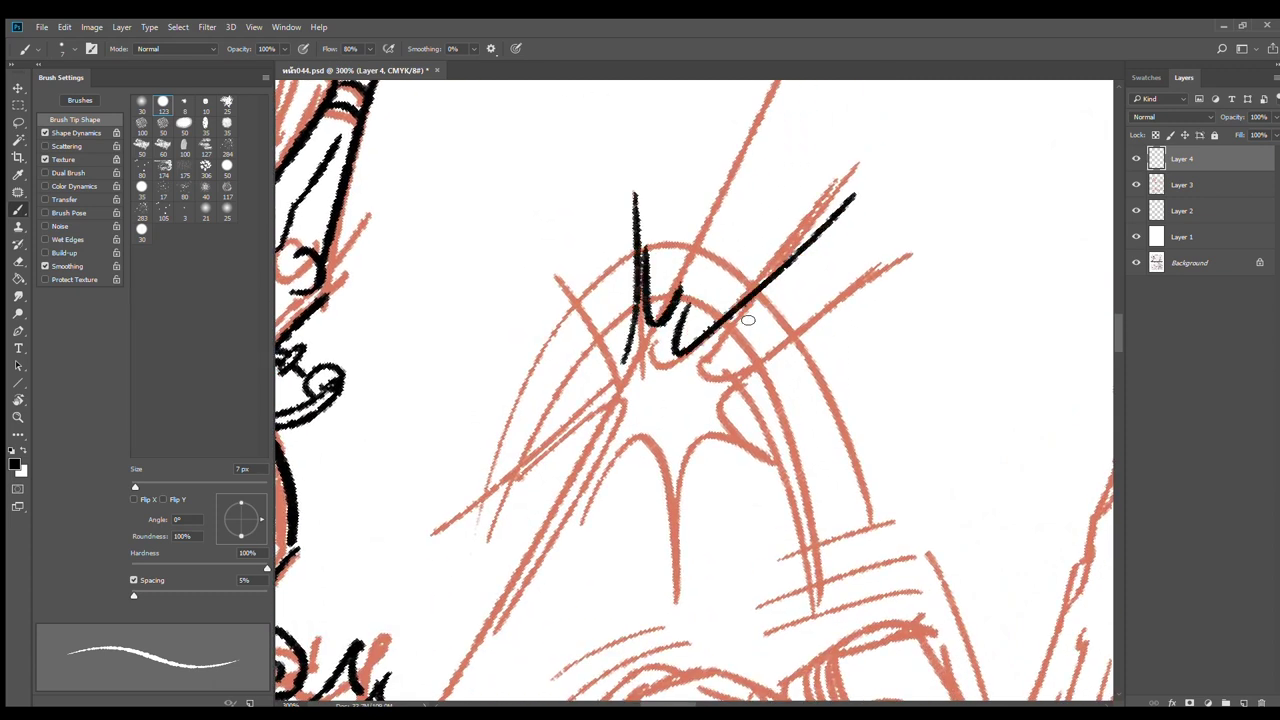
drag(778, 286, 852, 333)
drag(760, 384, 770, 478)
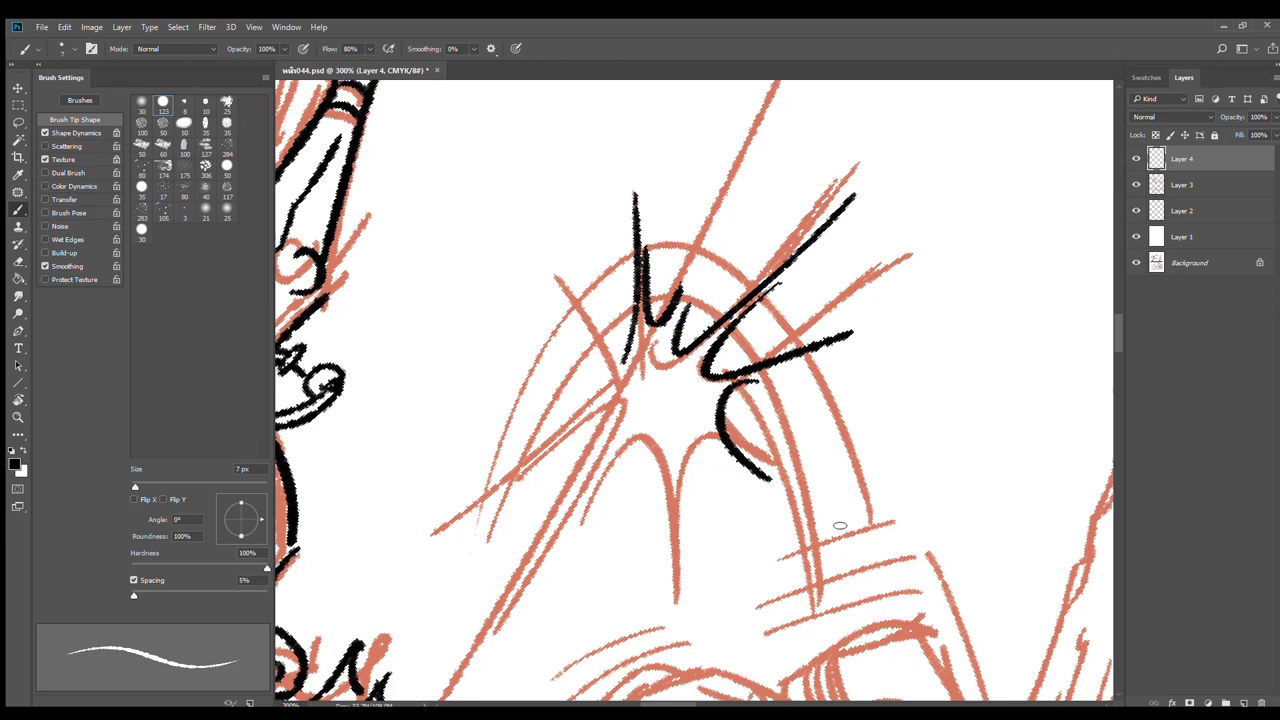
Ink the remaining spikes of the impact burst, along its underside and the side facing the fighter
drag(712, 442, 679, 590)
drag(676, 510, 552, 540)
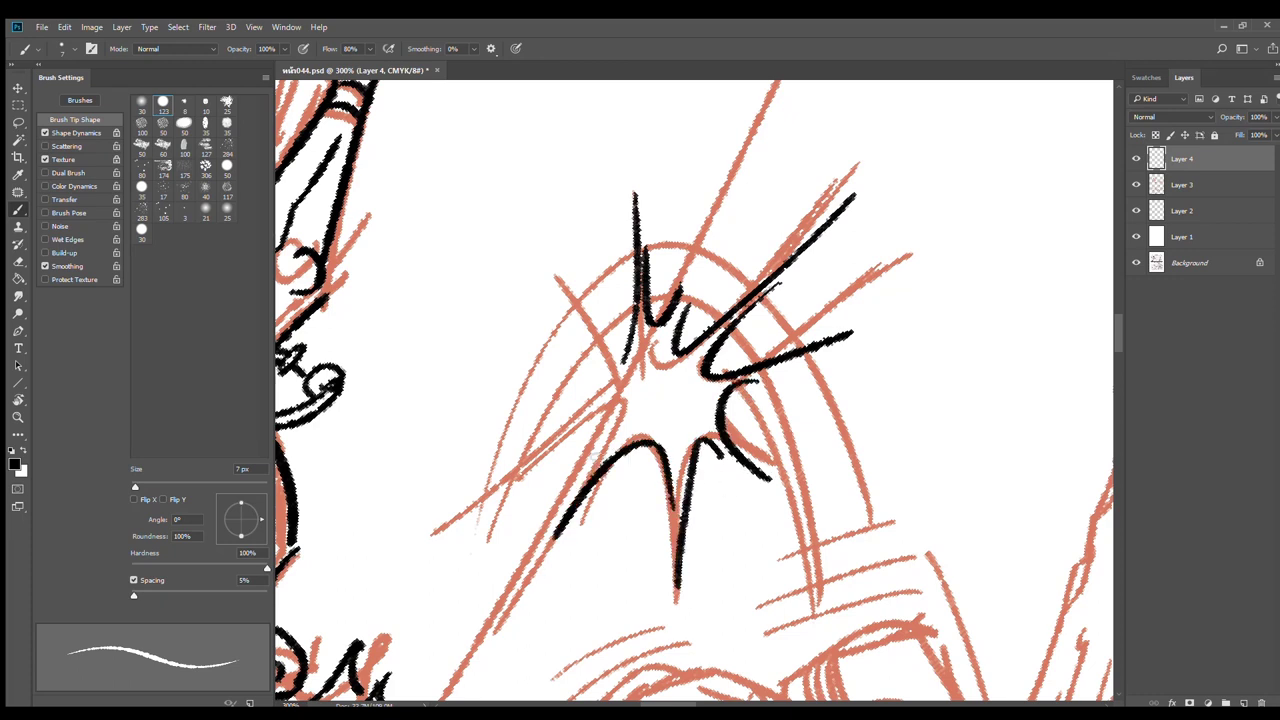
mouse_move(610, 403)
mouse_down()
mouse_move(545, 525)
mouse_move(525, 465)
mouse_move(495, 490)
mouse_move(510, 320)
mouse_move(600, 352)
mouse_up()
key(ctrl+z)
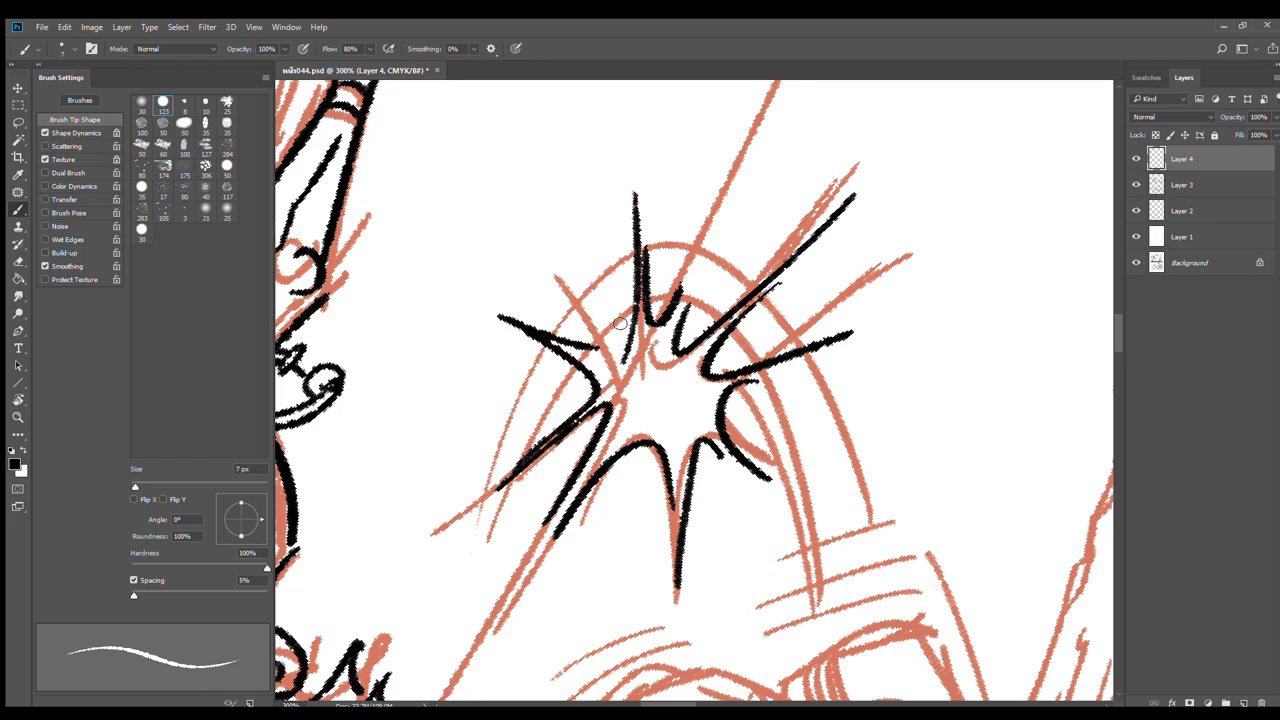
key(ctrl+z)
drag(487, 304, 605, 356)
Rotate the canvas to 180° and ink the straight motion line from the impact burst past the fighter's legs
scroll(651, 436, down, 3)
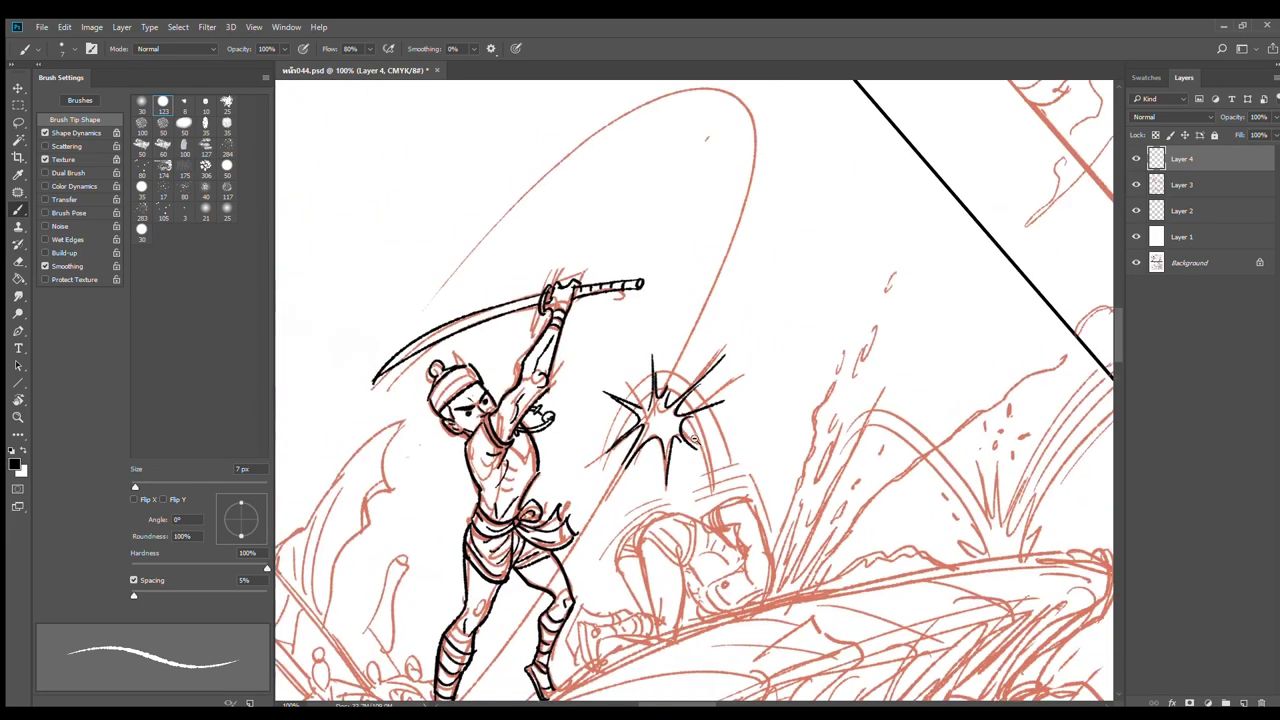
key(r)
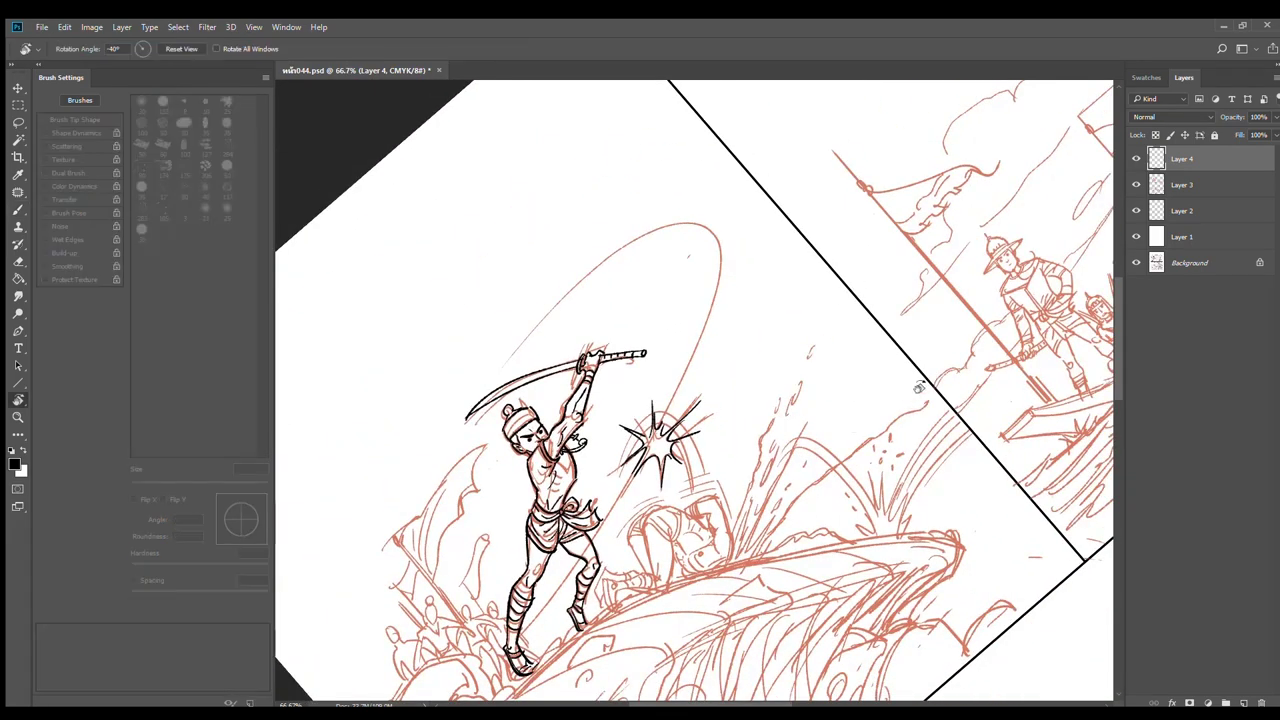
drag(917, 386, 563, 289)
ctrl+click(810, 390)
scroll(810, 388, up, 1)
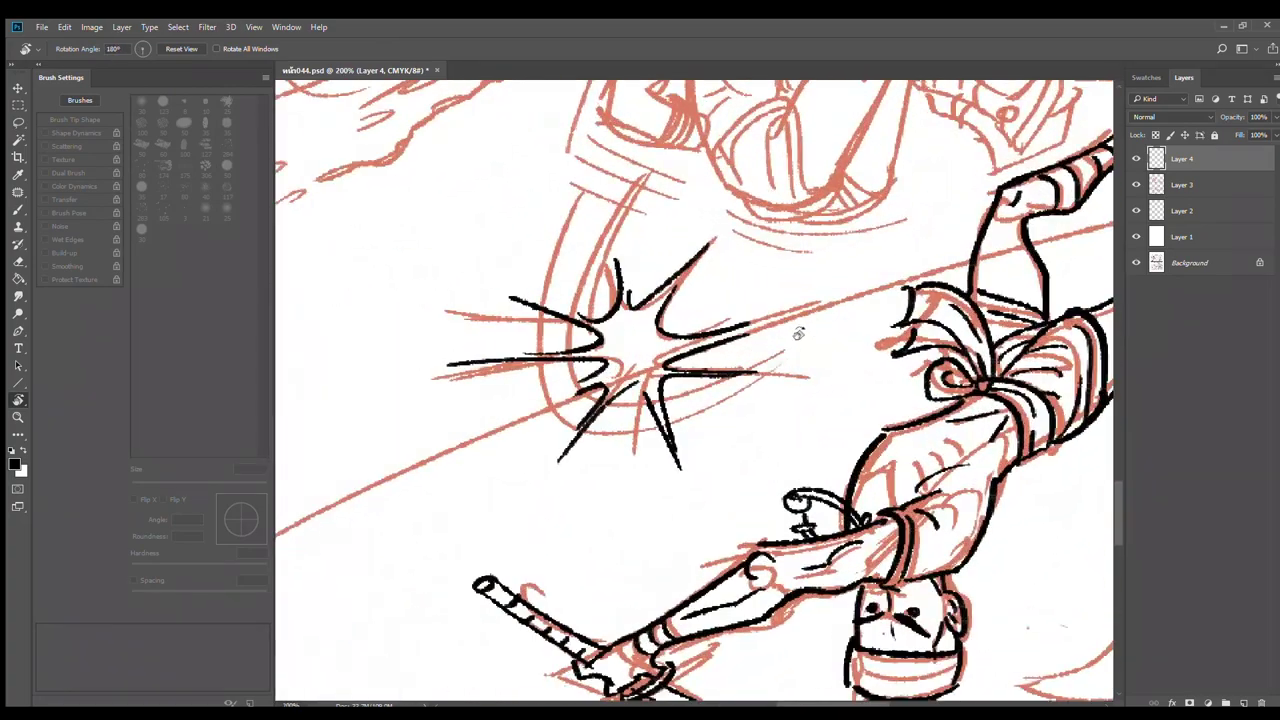
key(b)
mouse_move(834, 323)
mouse_down()
mouse_move(631, 297)
mouse_move(782, 248)
mouse_up()
key(ctrl+z)
drag(520, 326, 1203, 168)
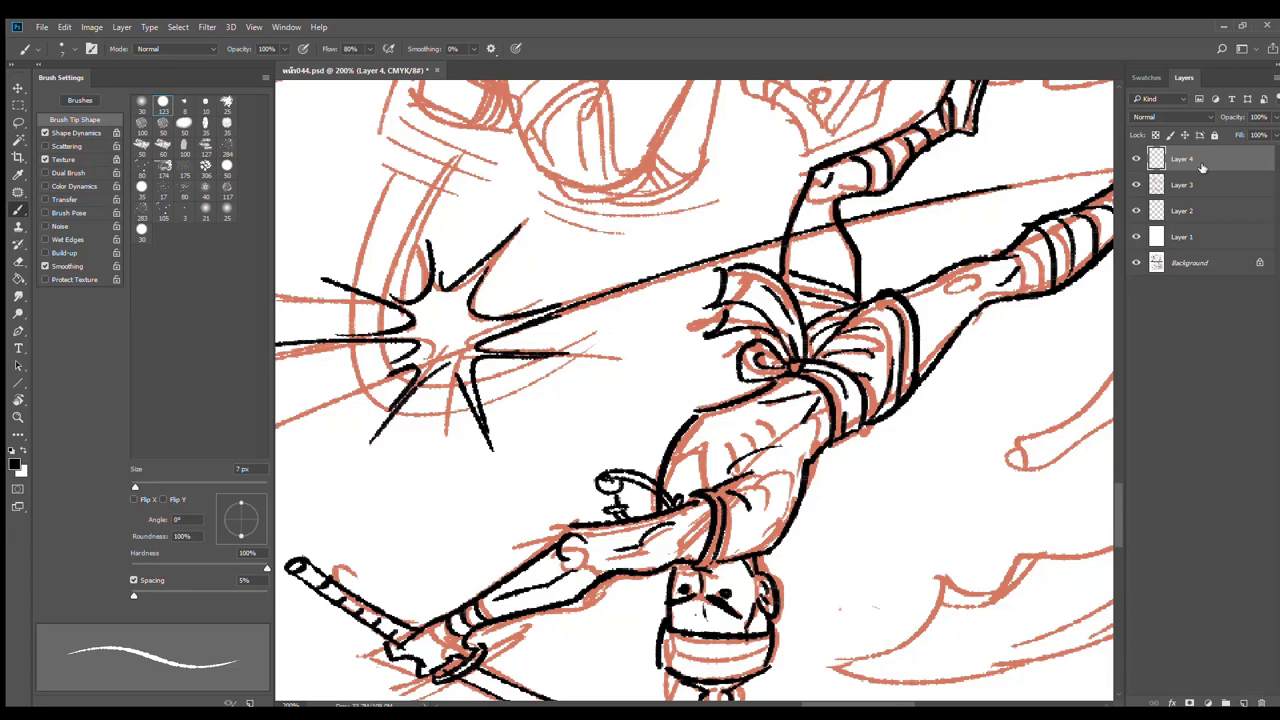
drag(577, 337, 945, 146)
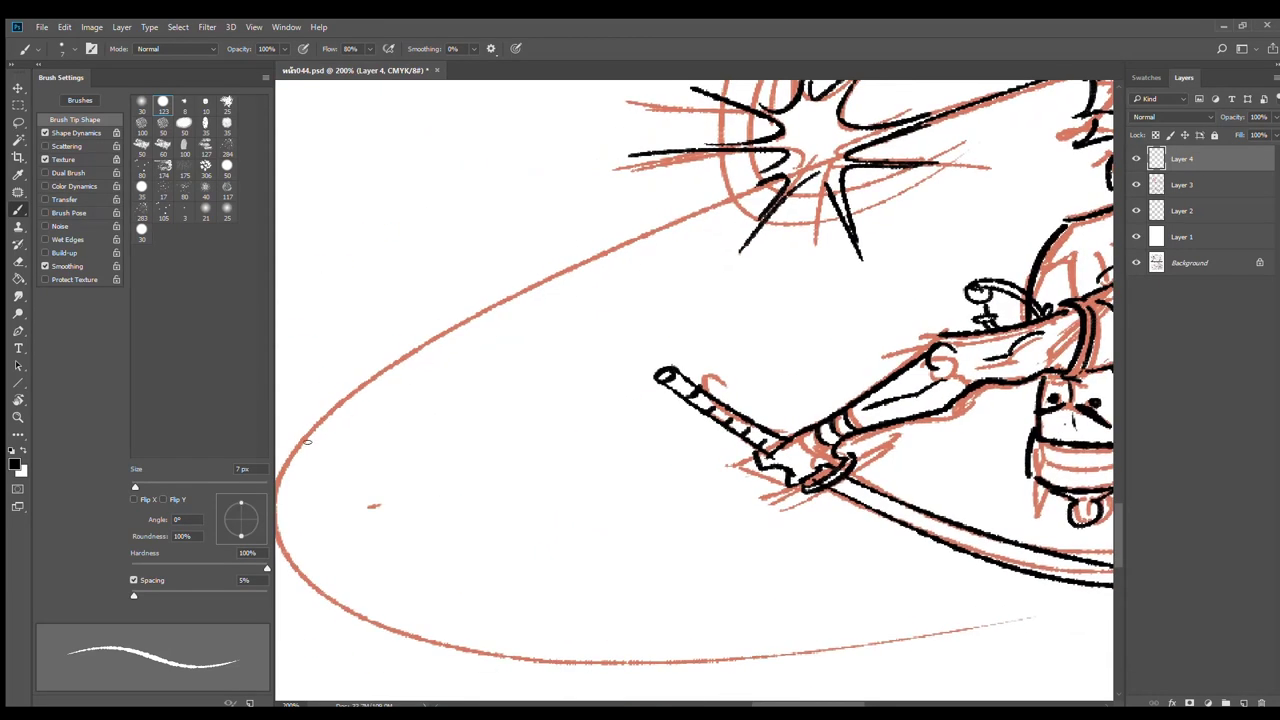
mouse_move(307, 441)
mouse_down()
mouse_move(555, 275)
mouse_move(849, 172)
mouse_up()
key(ctrl+z)
drag(770, 182, 332, 421)
key(ctrl+z)
drag(782, 178, 315, 405)
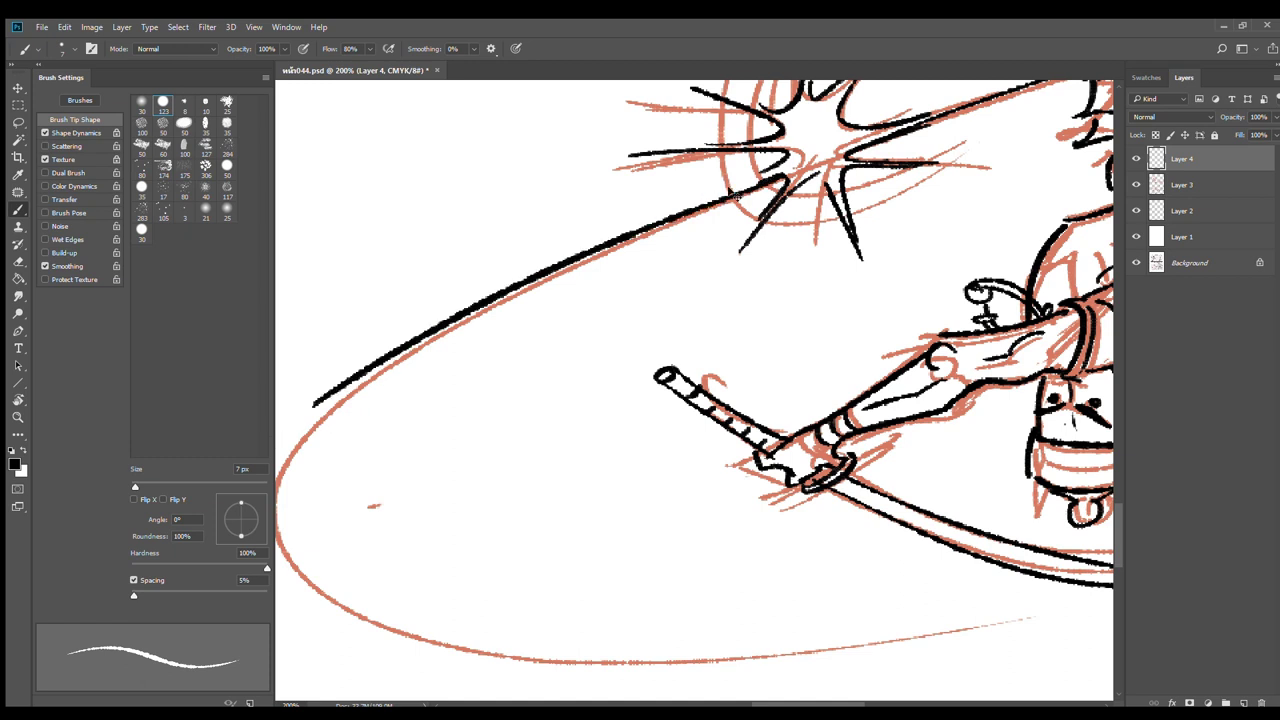
key(ctrl+z)
drag(782, 177, 326, 424)
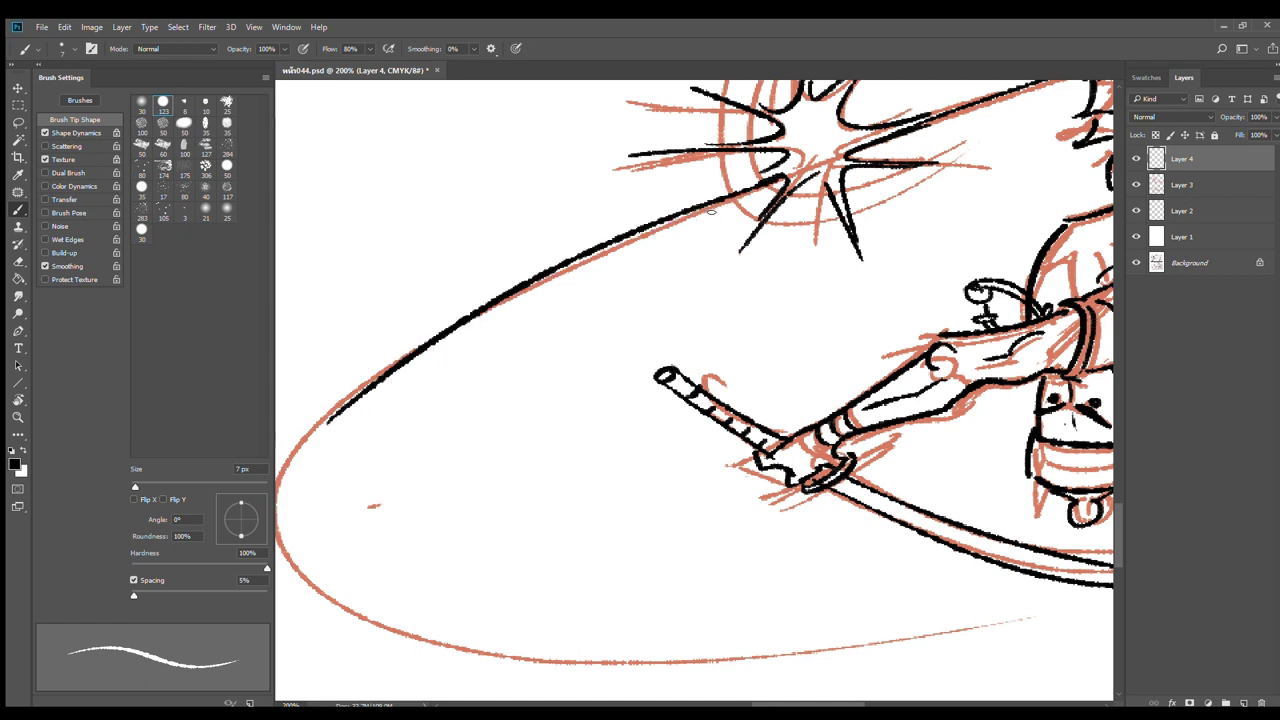
key(ctrl+z)
drag(785, 176, 340, 408)
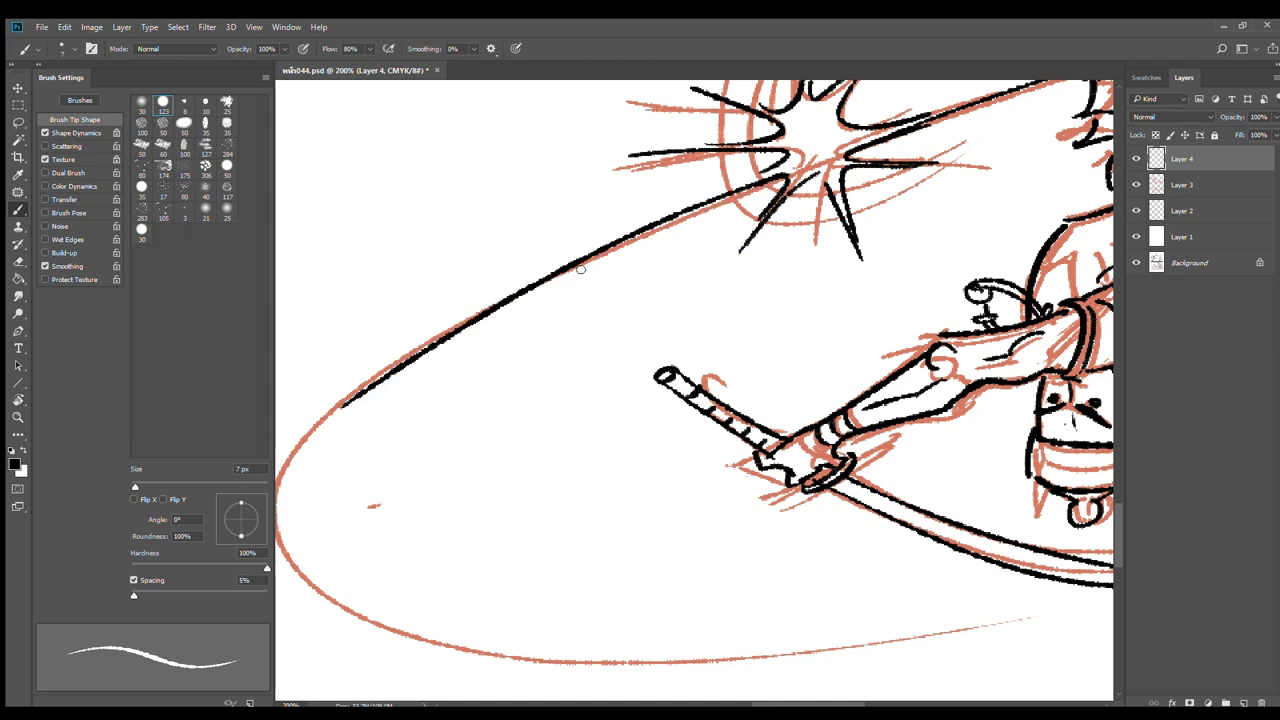
key(ctrl+z)
drag(785, 176, 278, 450)
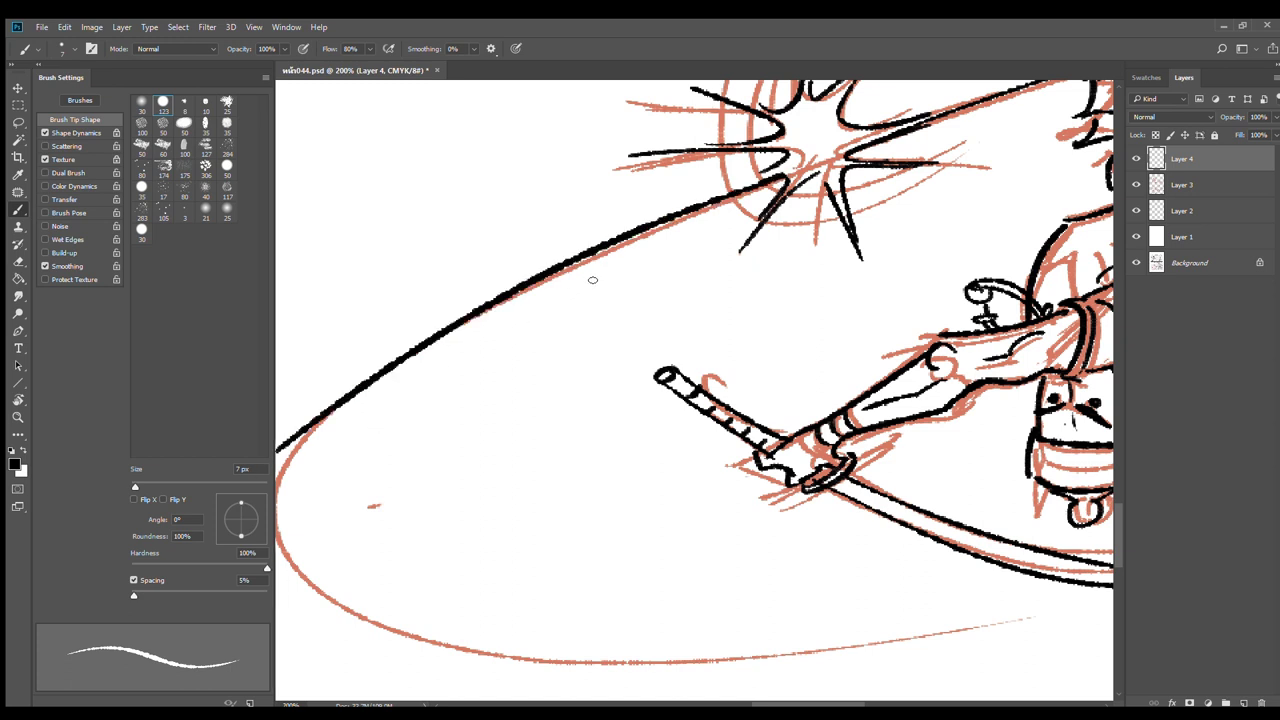
key(ctrl+z)
key(ctrl+z)
key(ctrl+z)
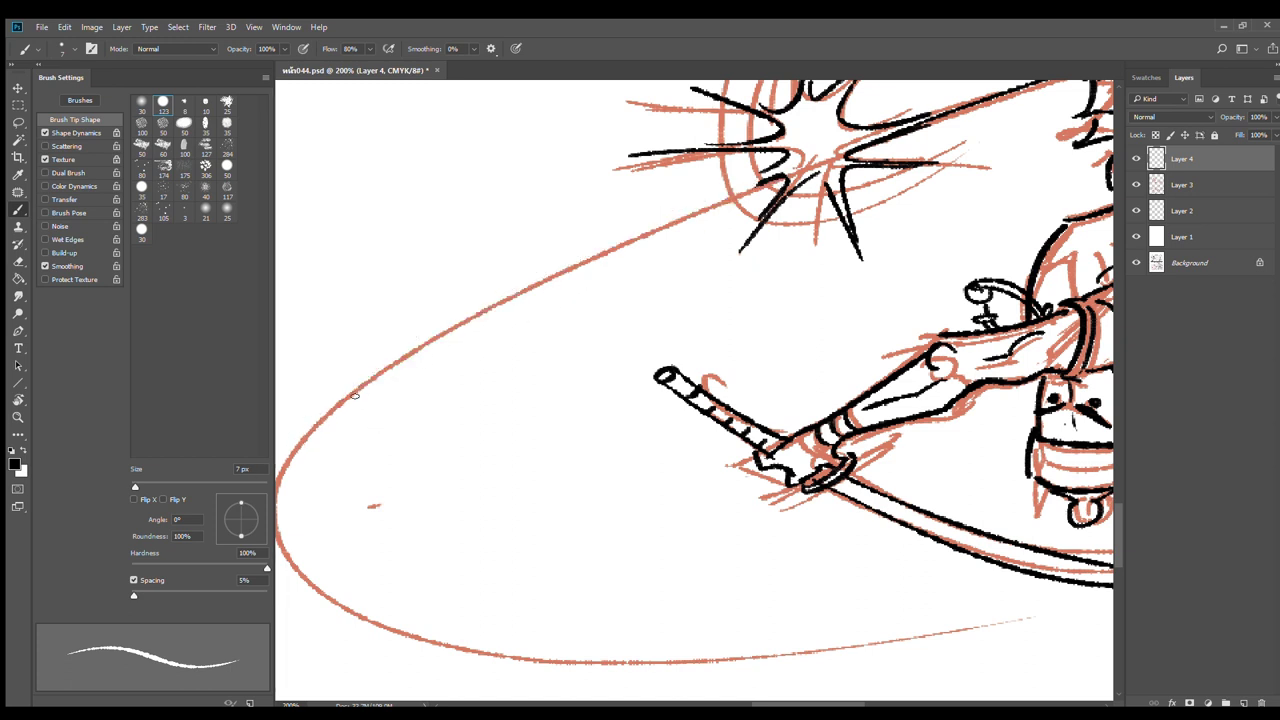
Ink the looping motion trail's curve running out from the impact burst, with a thinner line following its outer side
key(ctrl+z)
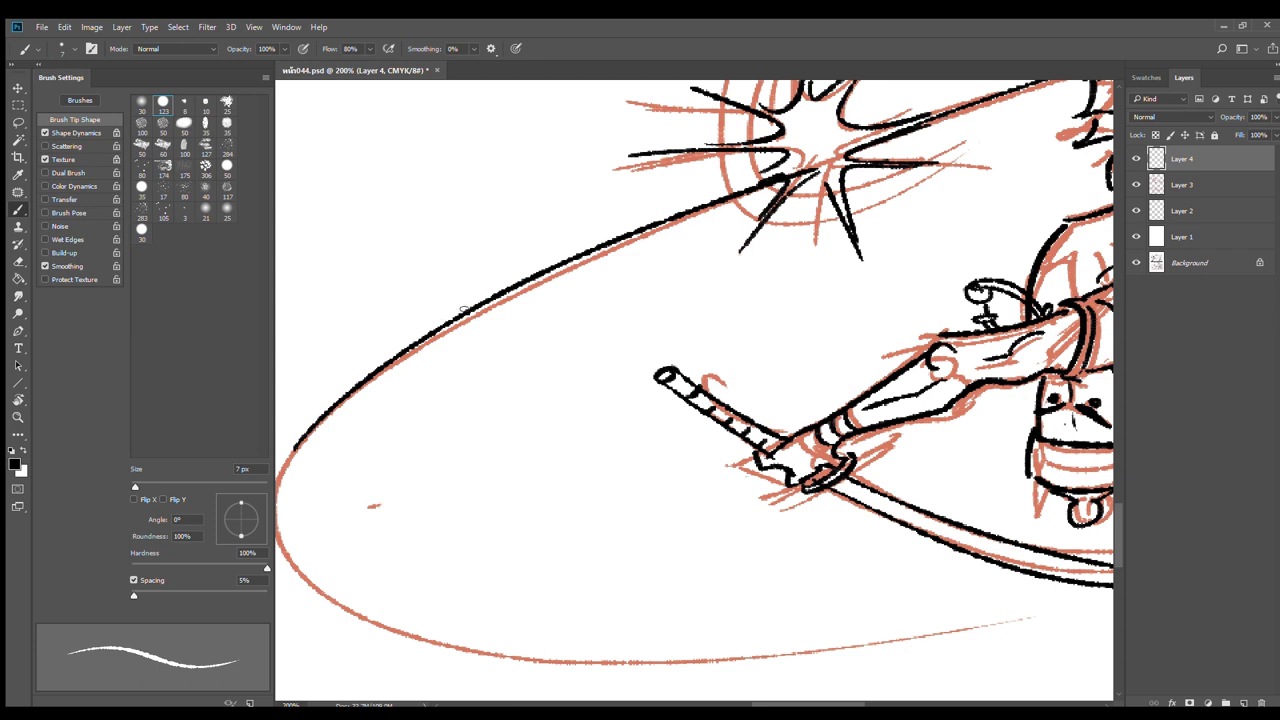
drag(293, 421, 766, 162)
key(ctrl+z)
key(ctrl+shift+z)
key(ctrl+z)
drag(344, 376, 766, 166)
key(ctrl+z)
drag(340, 372, 602, 240)
drag(709, 196, 788, 170)
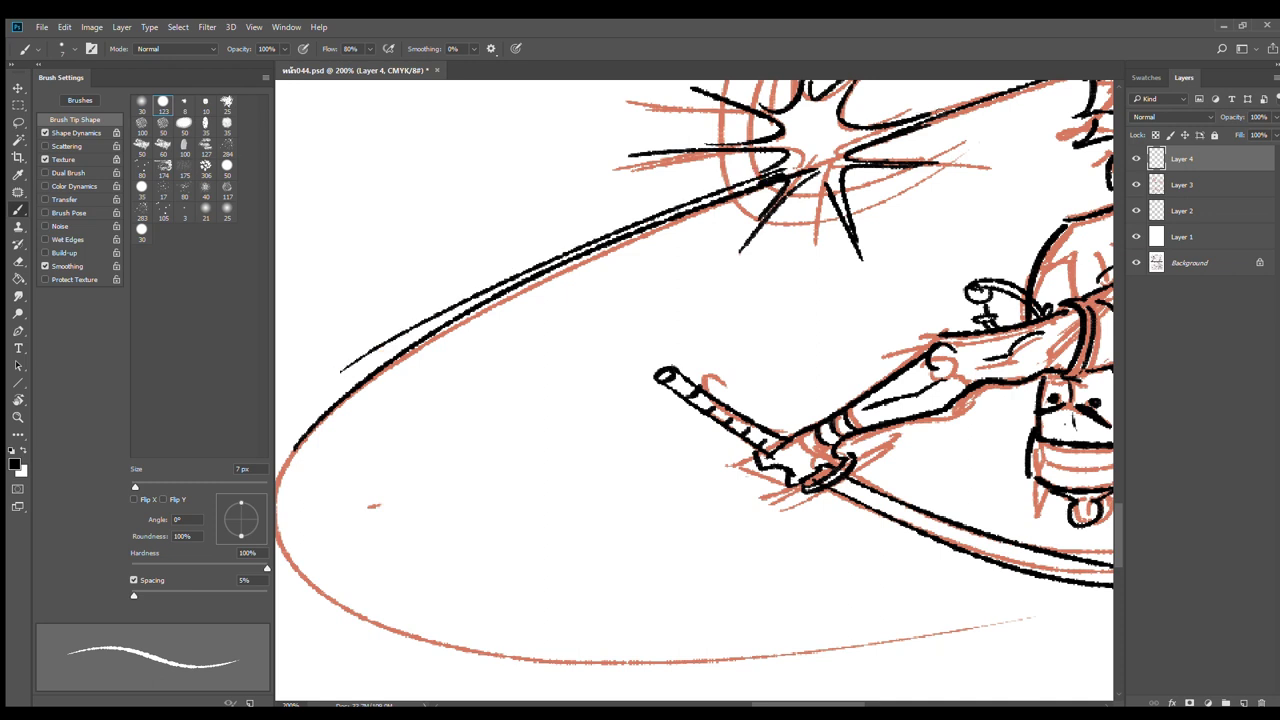
Redraw the thinner line along the looping motion trail's outer side, extending it further back from the impact burst
key(ctrl+z)
drag(340, 374, 768, 164)
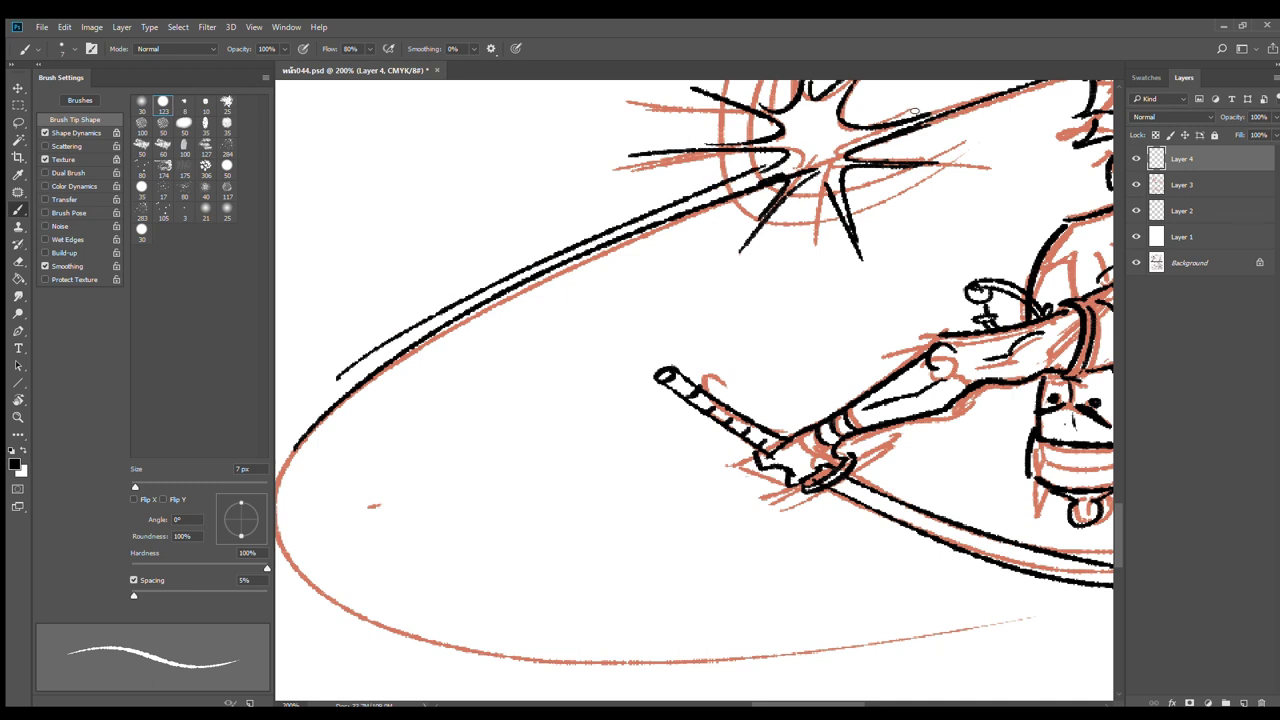
key(ctrl+z)
mouse_move(312, 390)
mouse_down()
mouse_move(772, 166)
mouse_move(805, 155)
mouse_move(803, 186)
mouse_move(820, 181)
mouse_up()
key(e)
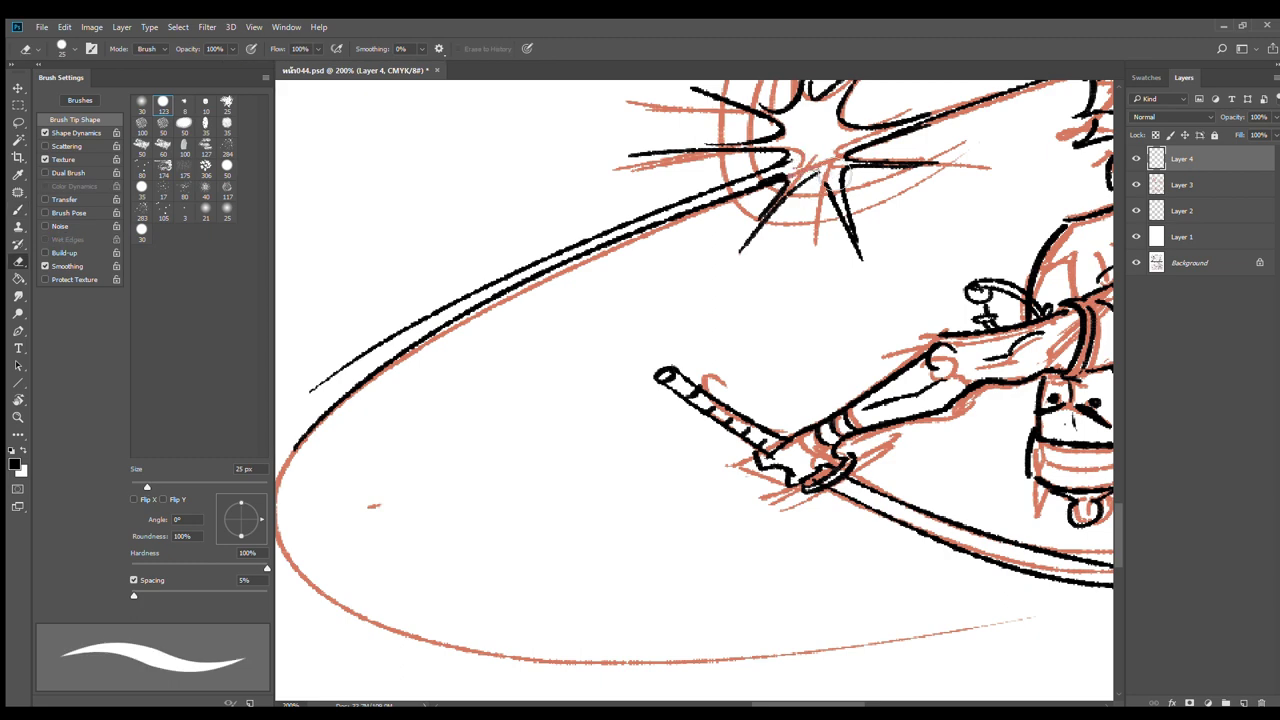
Ink the rest of the looping motion trail around its far bend and along its long side, tapering out near the sword's tip
alt+click(542, 445)
drag(610, 441, 734, 286)
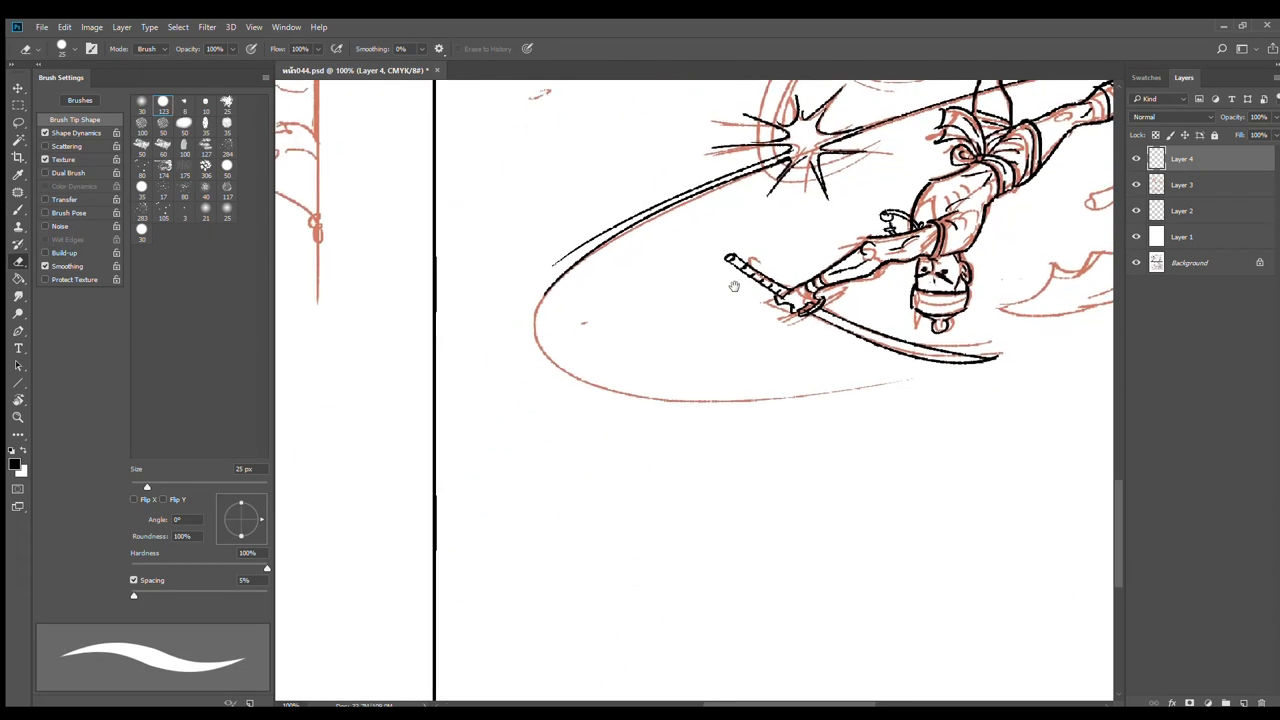
scroll(660, 313, up, 3)
key(b)
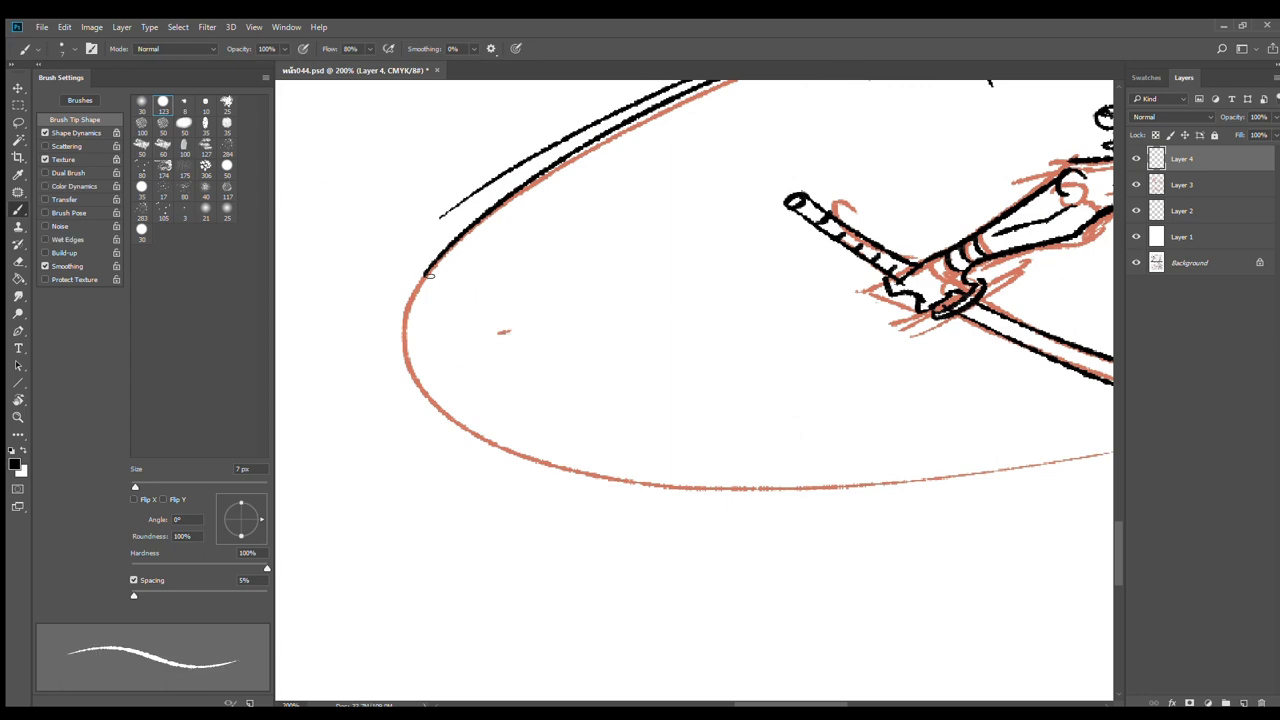
mouse_move(429, 274)
mouse_down()
mouse_move(410, 385)
mouse_move(978, 468)
mouse_up()
scroll(800, 470, down, 5)
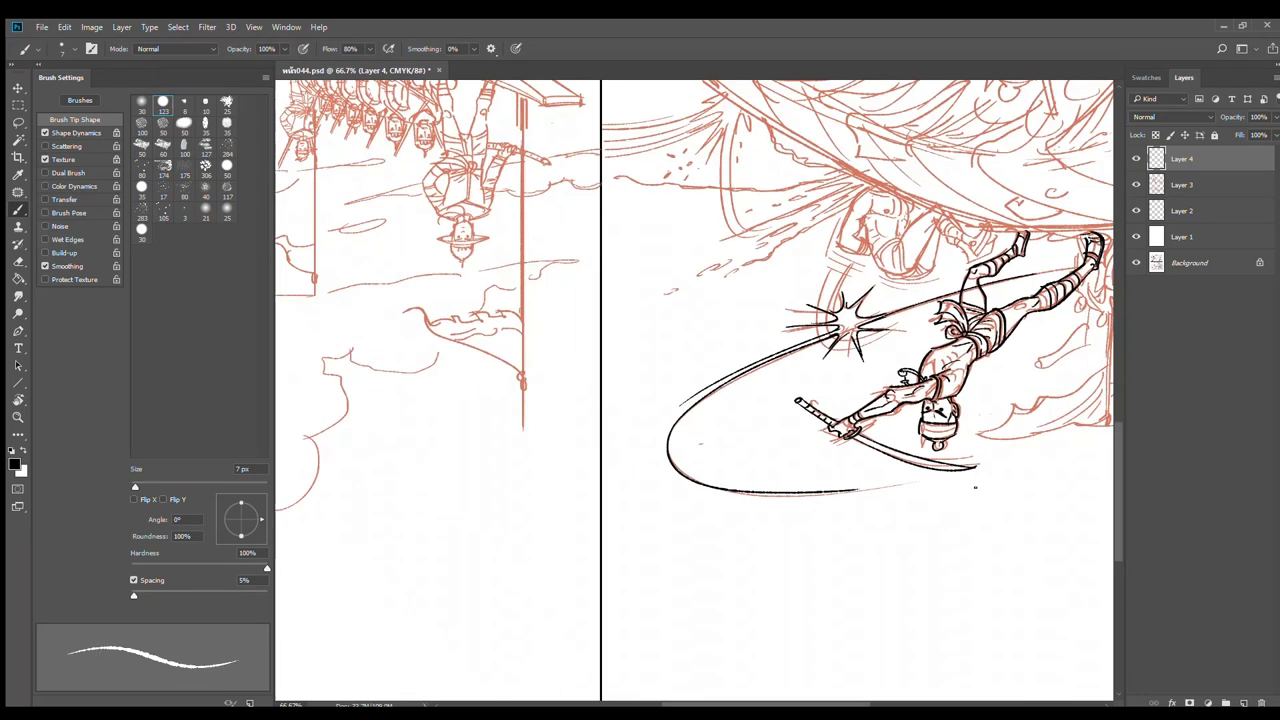
scroll(840, 512, up, 2)
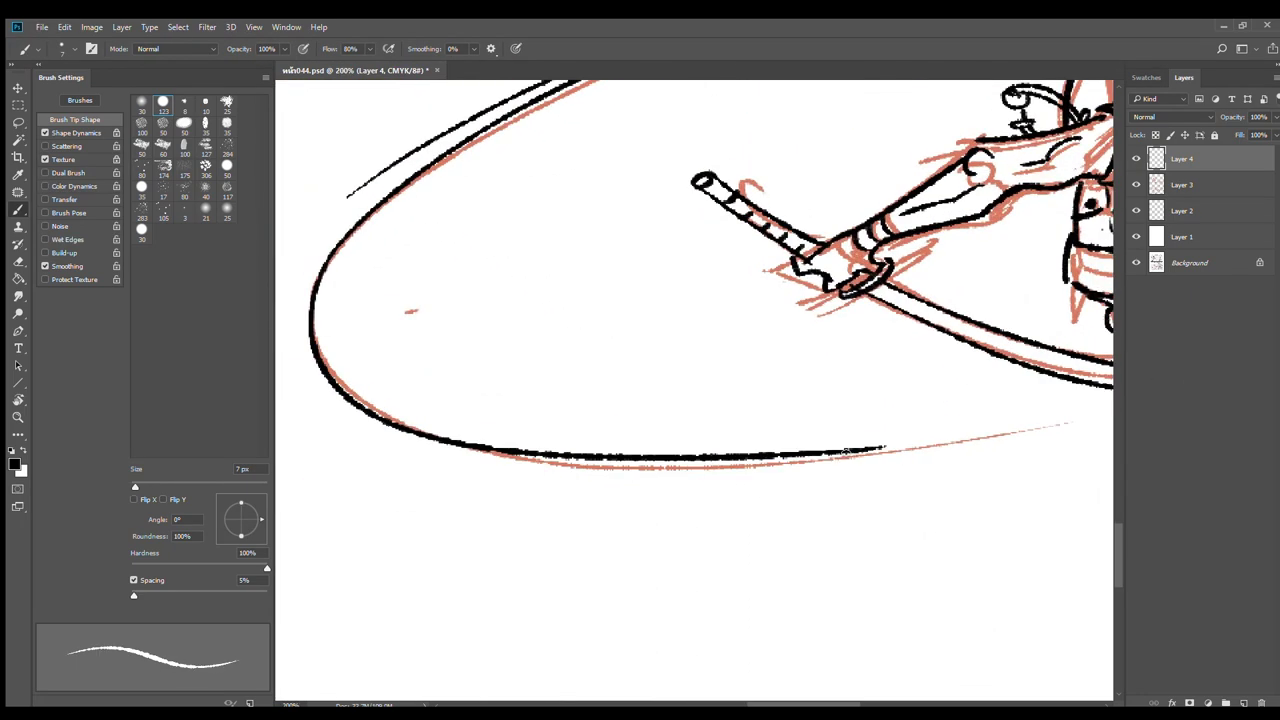
drag(845, 452, 988, 430)
scroll(1027, 410, down, 5)
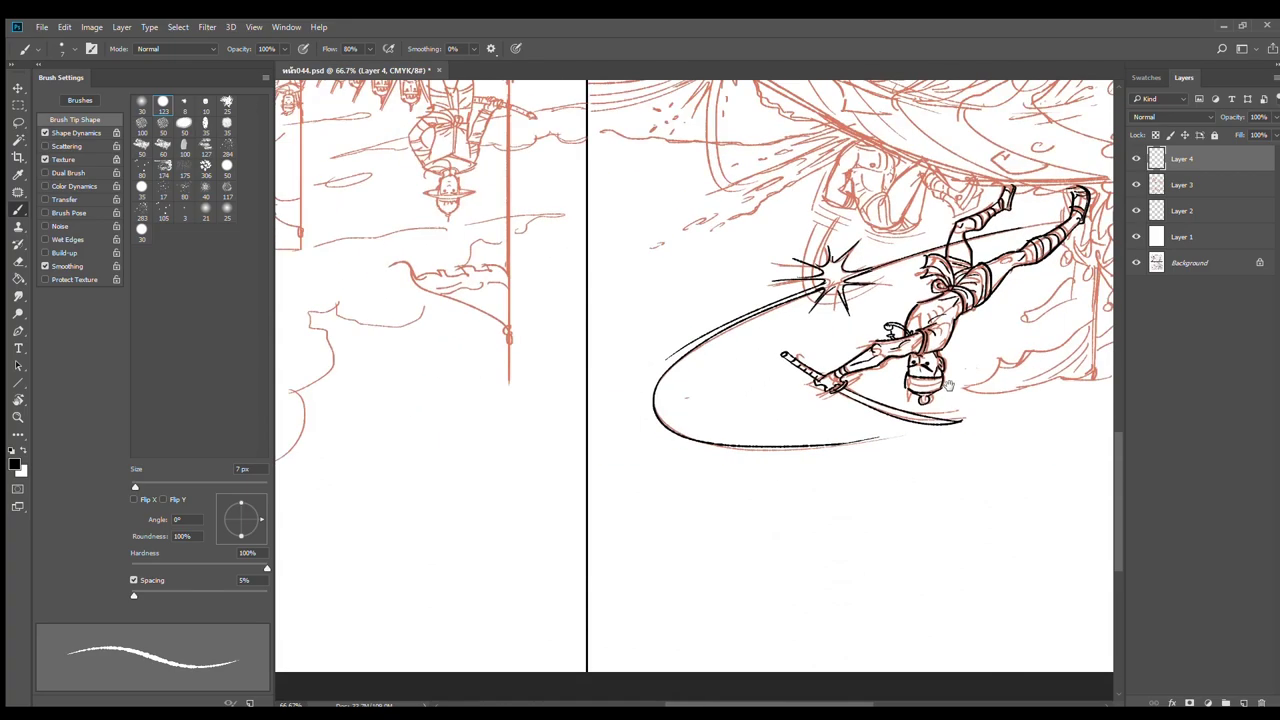
Erase the burst spike's edge overlapping the straight motion line and re-ink it as a thin parallel line running towards the fighter's legs
scroll(681, 366, up, 3)
key(e)
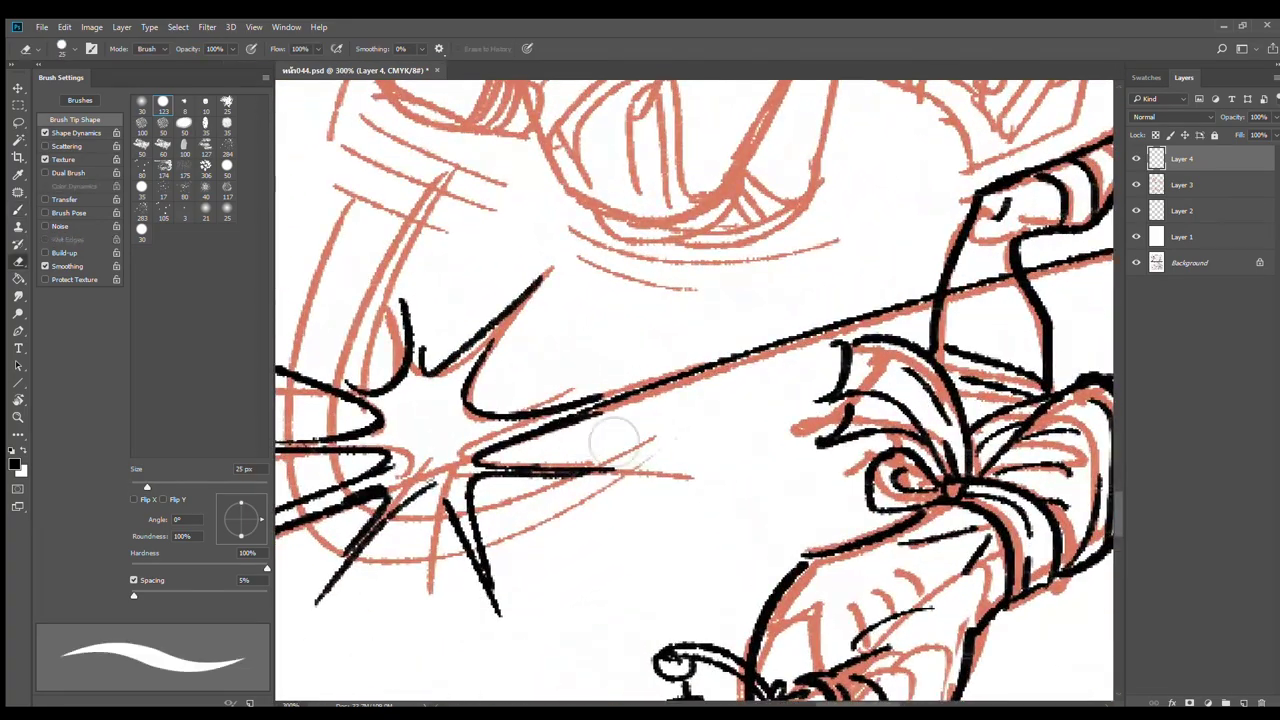
mouse_move(630, 428)
mouse_down()
mouse_move(525, 436)
mouse_move(653, 393)
mouse_move(563, 424)
mouse_move(627, 405)
mouse_up()
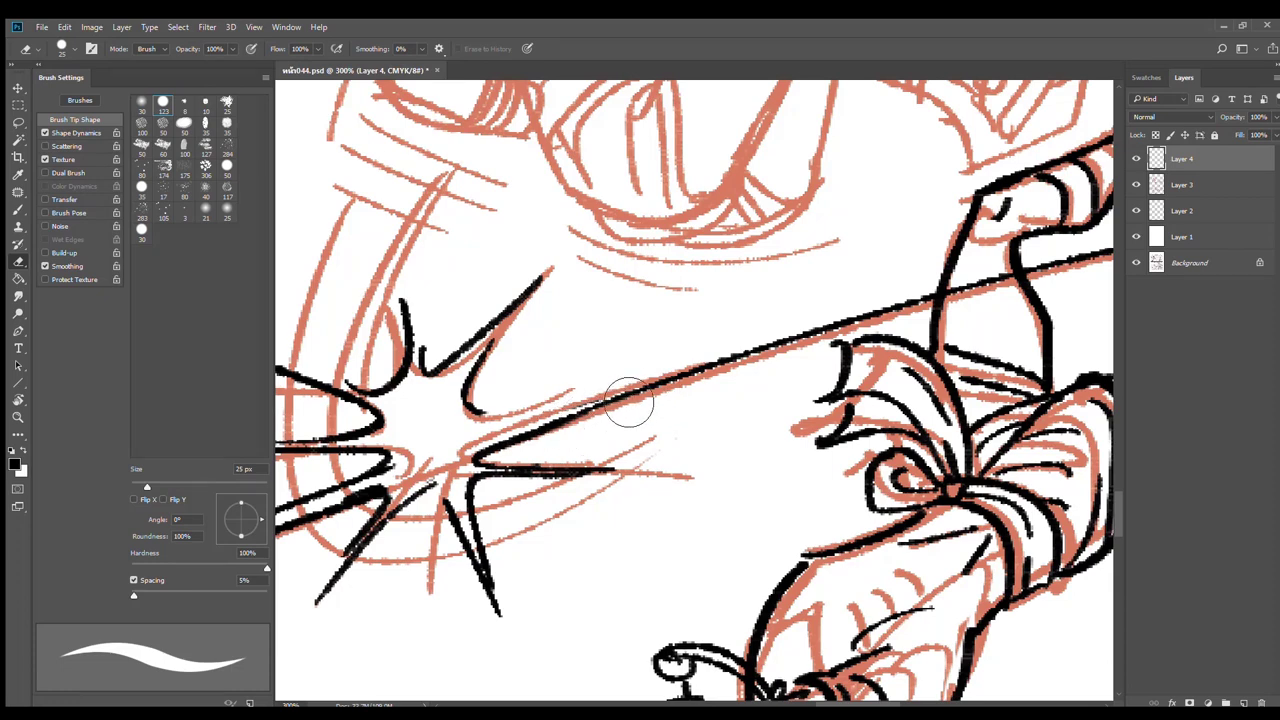
key(b)
mouse_move(474, 414)
mouse_down()
mouse_move(568, 401)
mouse_move(860, 316)
mouse_up()
key(ctrl+z)
drag(537, 410, 940, 278)
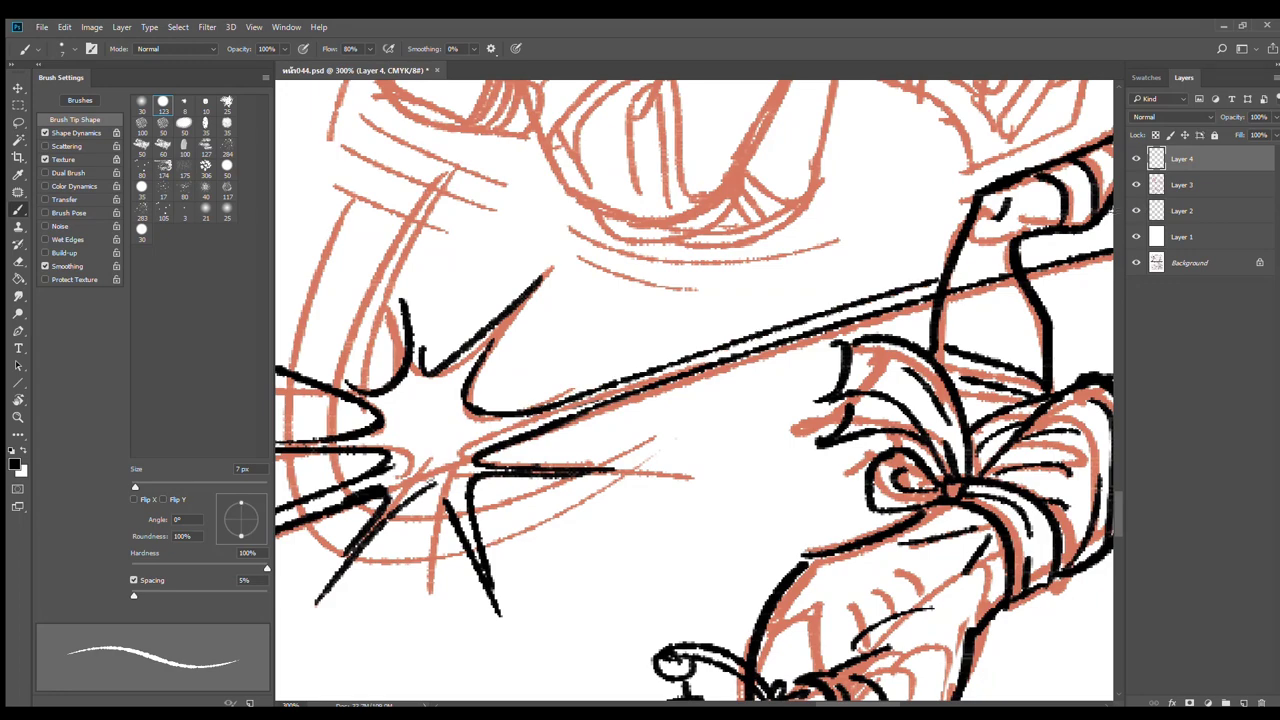
key(ctrl+z)
drag(542, 406, 916, 287)
alt+click(683, 426)
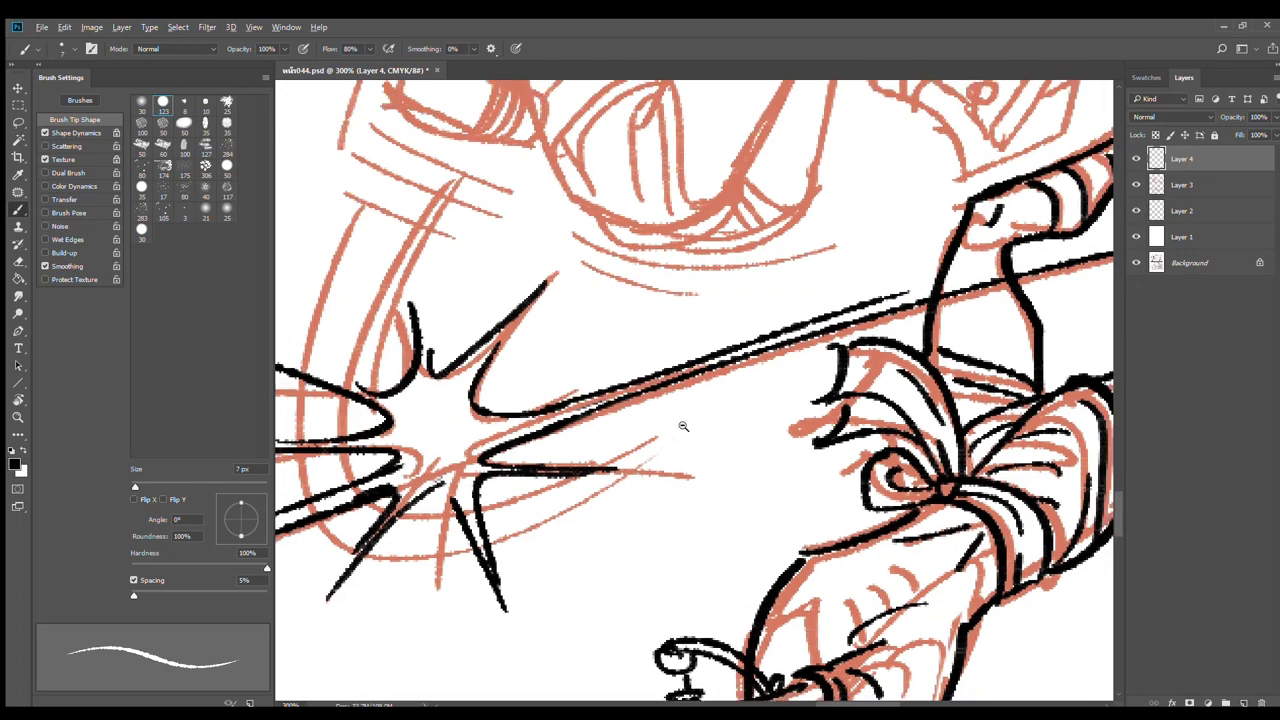
alt+click(683, 426)
alt+click(683, 426)
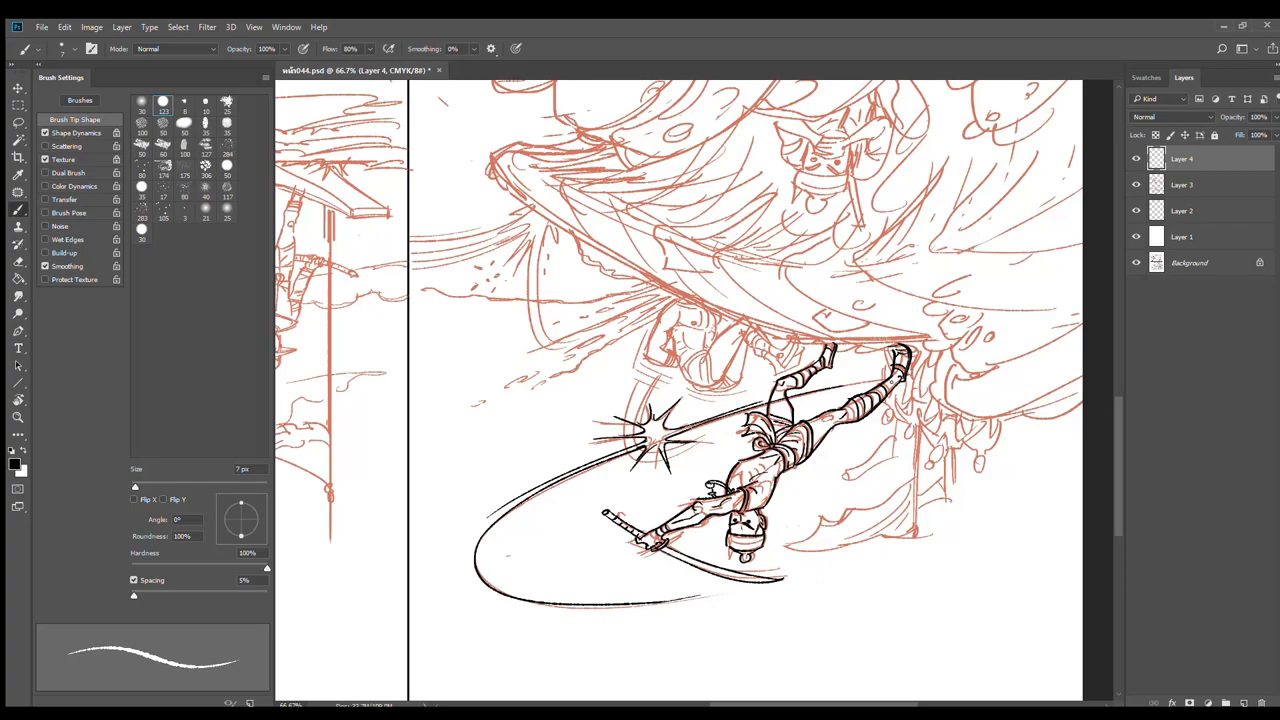
Rotate the canvas back to nearly upright and ink the first hem and hip curves of the bent-over figure's shorts
key(r)
mouse_move(612, 272)
mouse_down()
mouse_move(845, 440)
mouse_move(840, 536)
mouse_up()
key(ctrl+plus)
key(ctrl+plus)
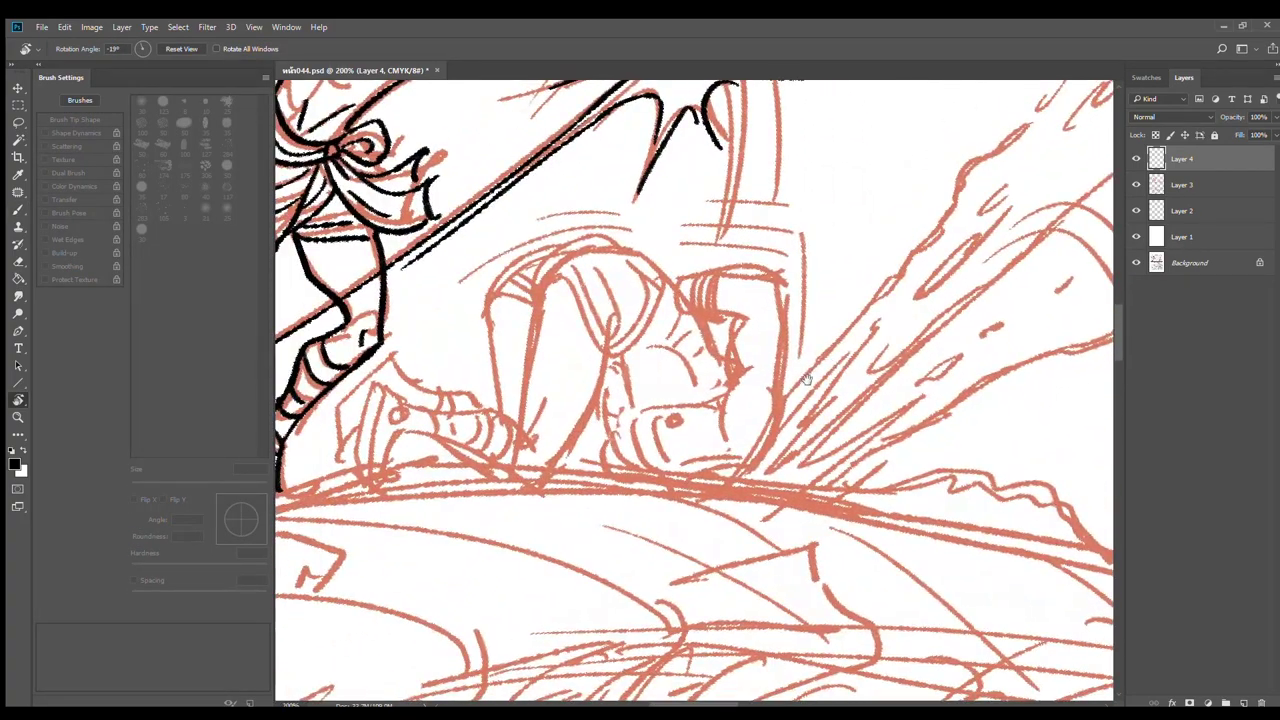
key(b)
drag(732, 434, 867, 477)
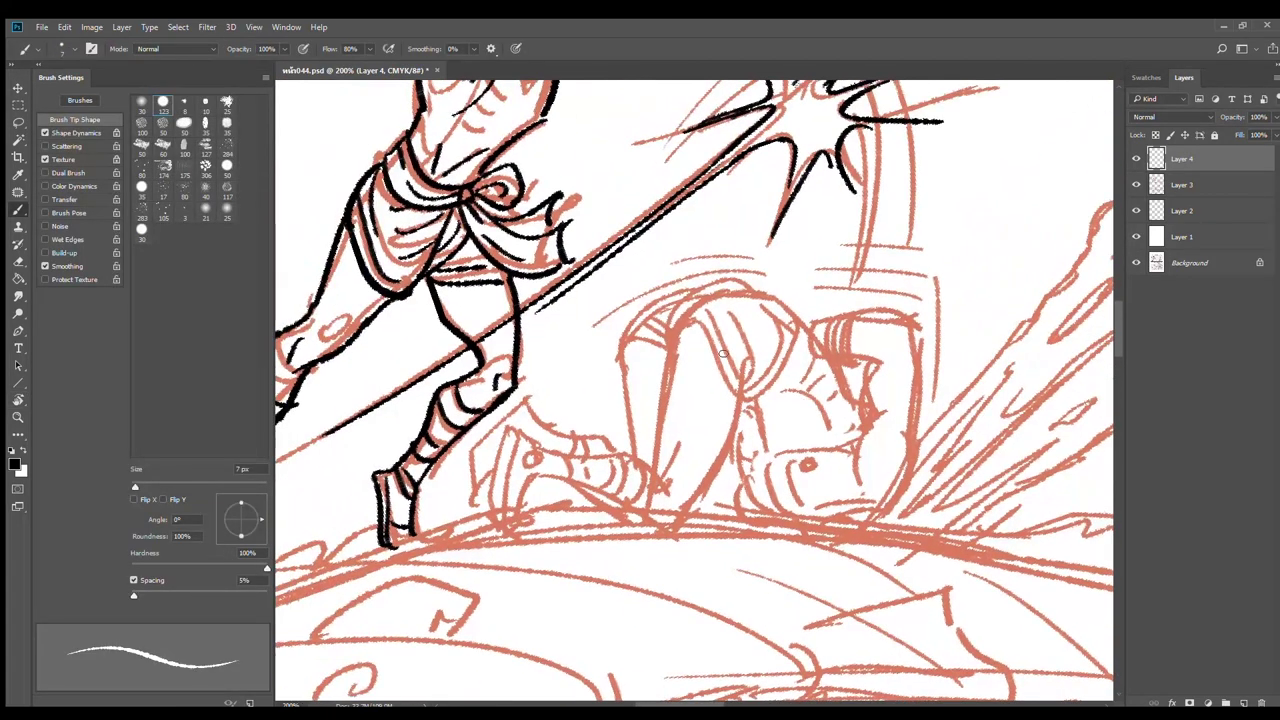
drag(682, 336, 750, 402)
key(ctrl+z)
drag(680, 335, 740, 412)
drag(728, 346, 742, 420)
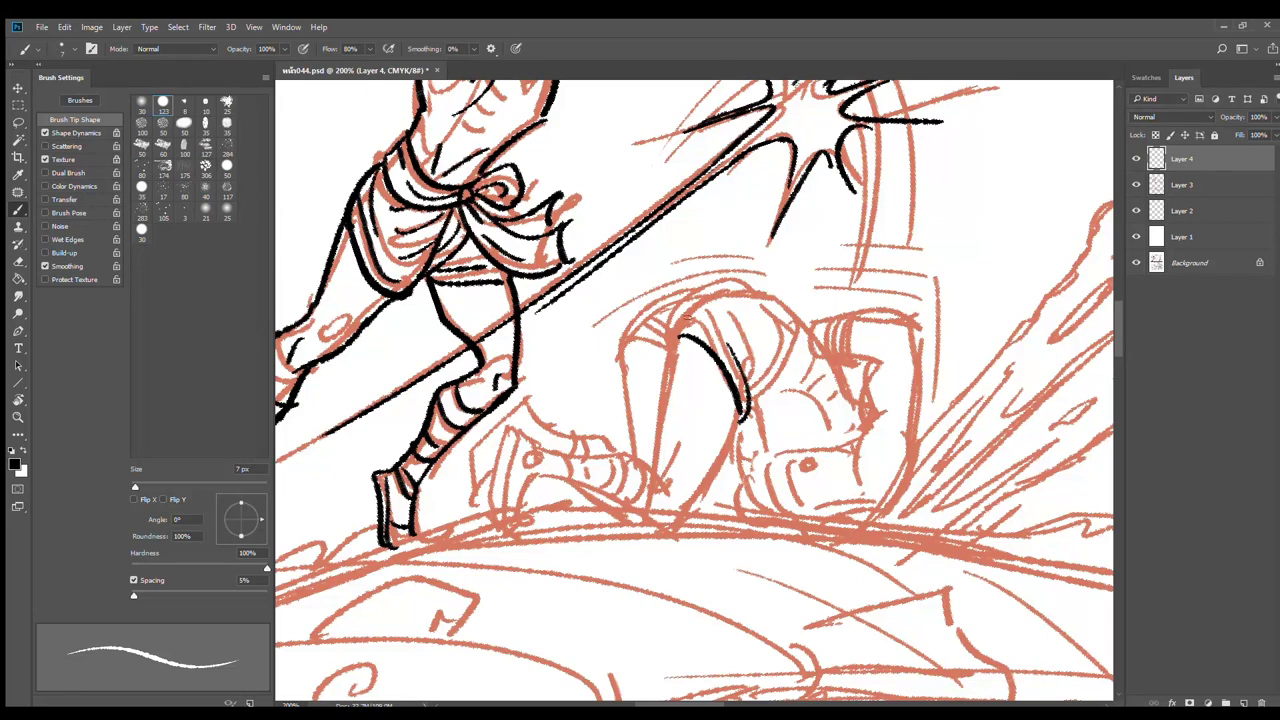
mouse_move(672, 347)
mouse_down()
mouse_move(750, 289)
mouse_move(671, 375)
mouse_up()
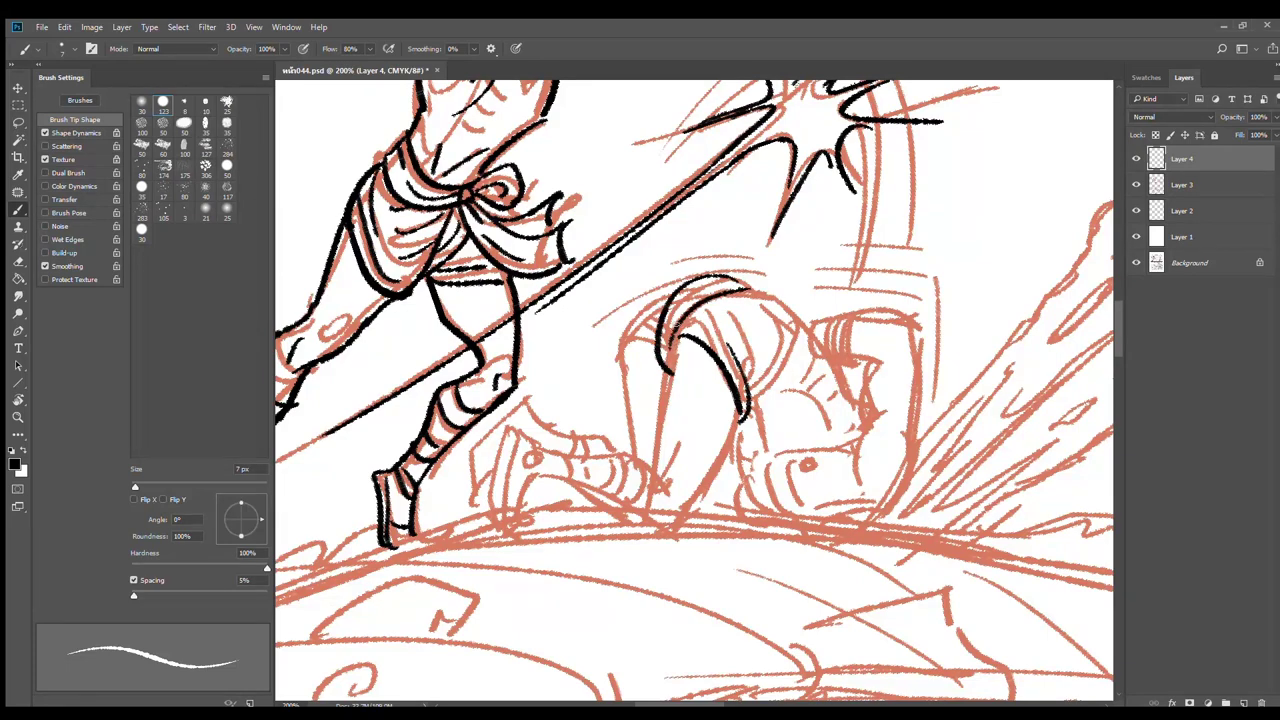
Ink the back outline, waistband and fold lines of the bent-over figure's shorts
key(ctrl+z)
mouse_move(690, 283)
mouse_down()
mouse_move(662, 371)
mouse_move(738, 277)
mouse_move(786, 300)
mouse_move(776, 295)
mouse_move(788, 368)
mouse_move(752, 408)
mouse_up()
key(ctrl+z)
key(ctrl+z)
key(ctrl+z)
mouse_move(784, 304)
mouse_down()
mouse_move(790, 348)
mouse_move(748, 410)
mouse_up()
mouse_move(808, 330)
mouse_down()
mouse_move(751, 398)
mouse_move(800, 361)
mouse_move(809, 329)
mouse_move(762, 384)
mouse_up()
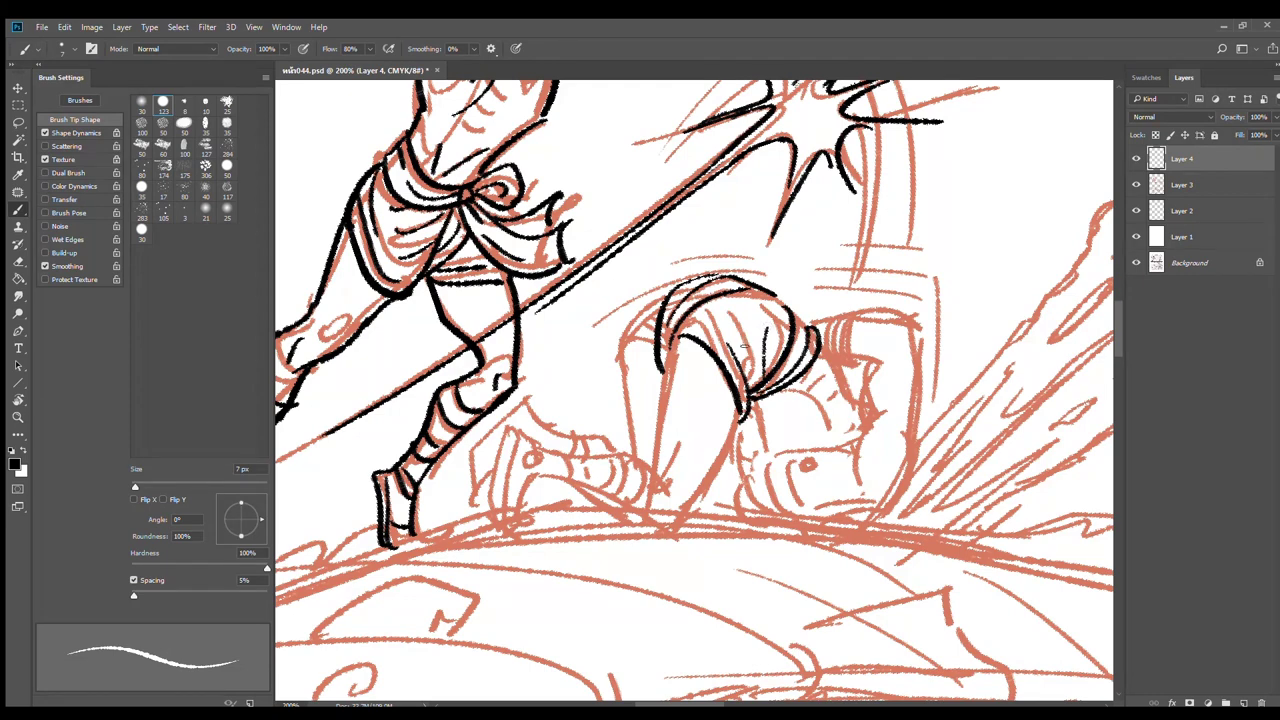
mouse_move(726, 304)
mouse_down()
mouse_move(746, 376)
mouse_move(734, 322)
mouse_up()
Ink the far leg opening of the bent-over figure's shorts and the outlines of both thighs
drag(672, 290, 622, 368)
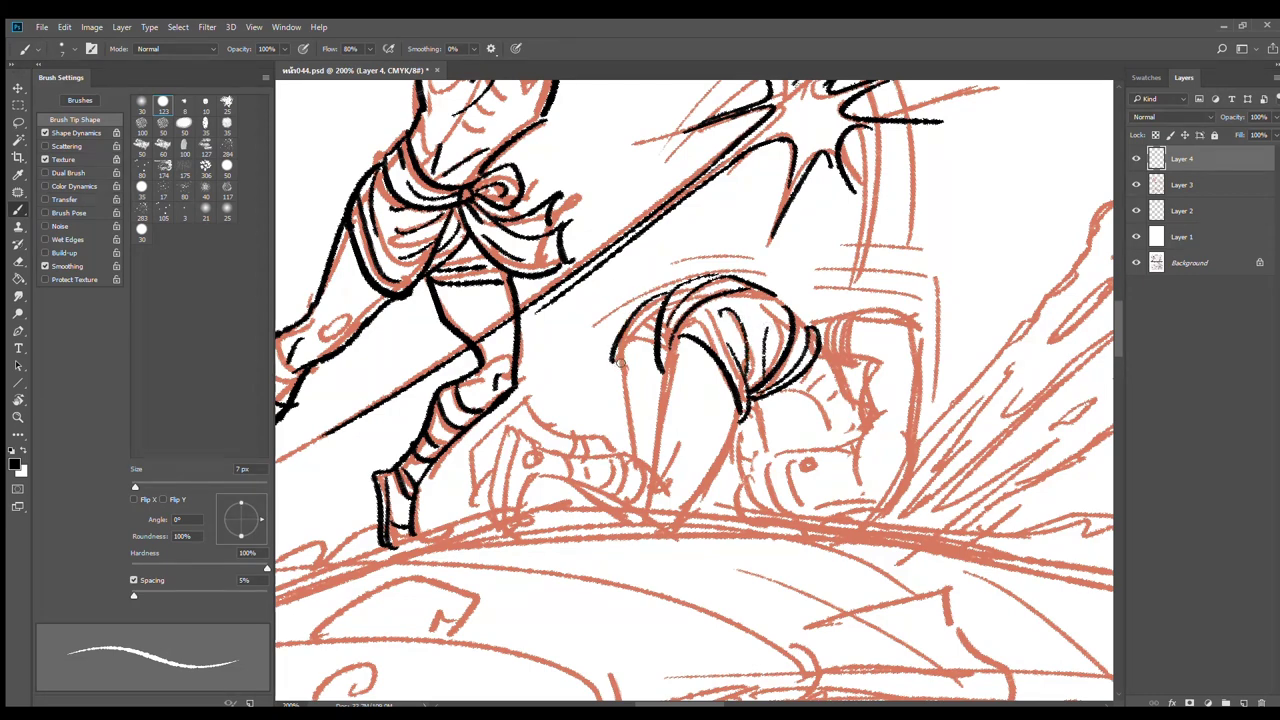
key(ctrl+z)
mouse_move(673, 290)
mouse_down()
mouse_move(628, 320)
mouse_move(627, 357)
mouse_move(659, 353)
mouse_move(651, 333)
mouse_move(665, 365)
mouse_move(654, 476)
mouse_up()
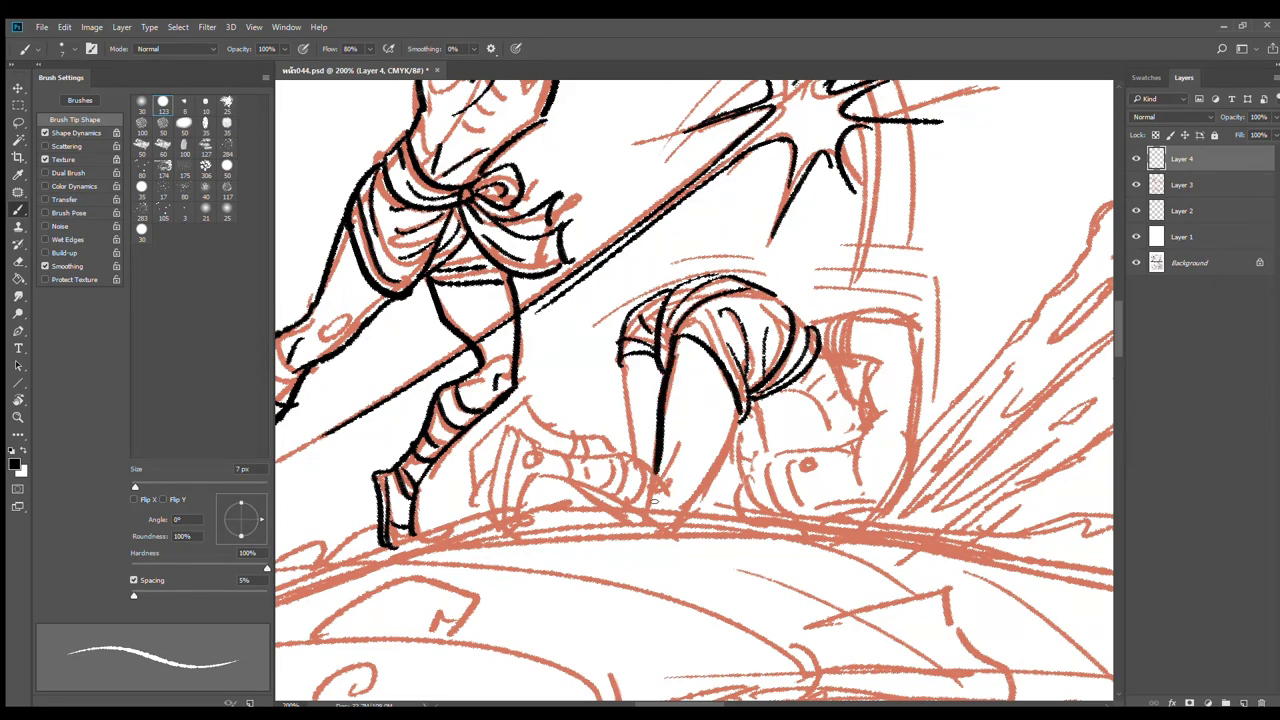
drag(745, 407, 689, 504)
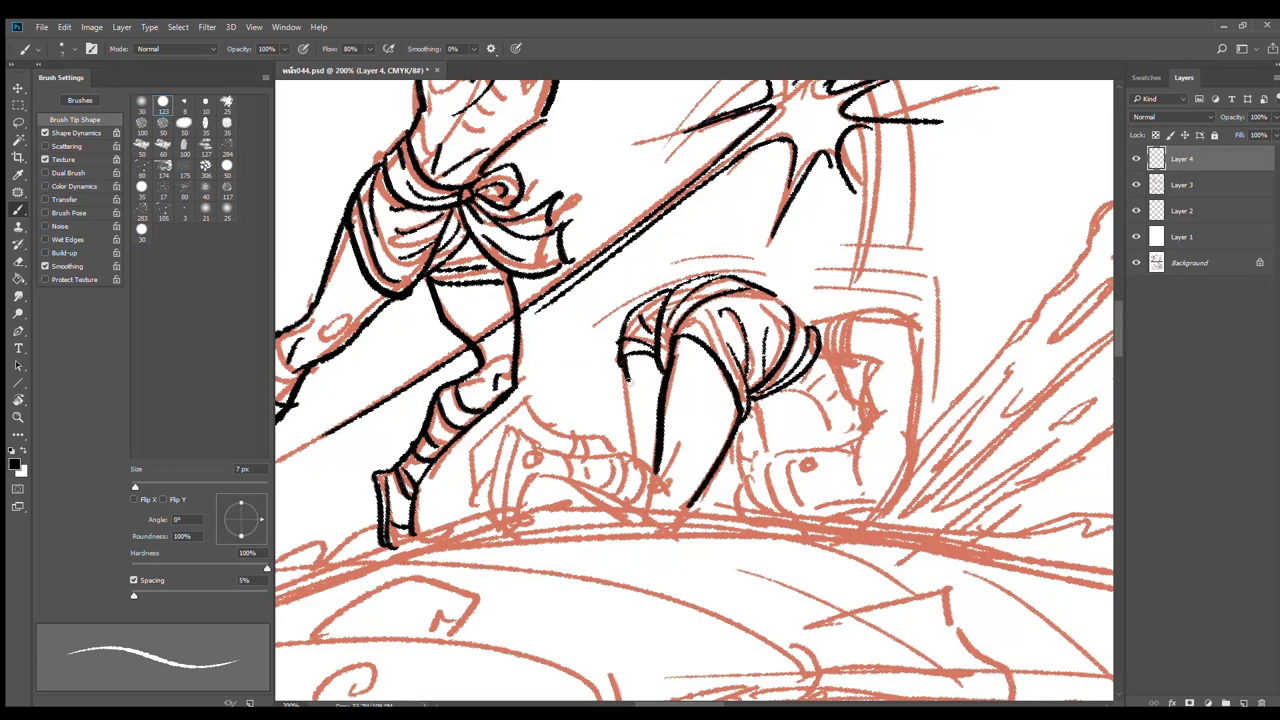
drag(627, 370, 638, 462)
key(ctrl+z)
drag(628, 377, 640, 460)
Ink the bent-over figure's upper body, including the back, the band at its far end, the chest creases and the parts touching the ground
drag(776, 408, 726, 370)
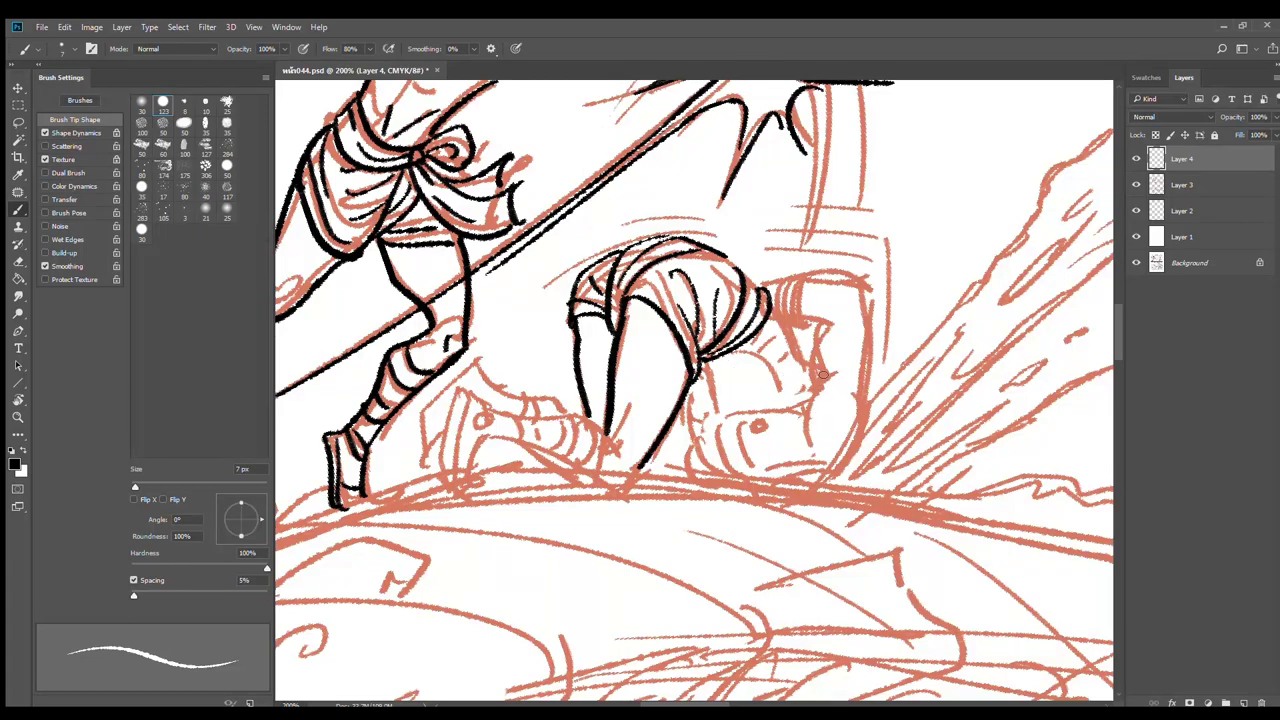
mouse_move(812, 377)
mouse_down()
mouse_move(880, 381)
mouse_move(820, 485)
mouse_up()
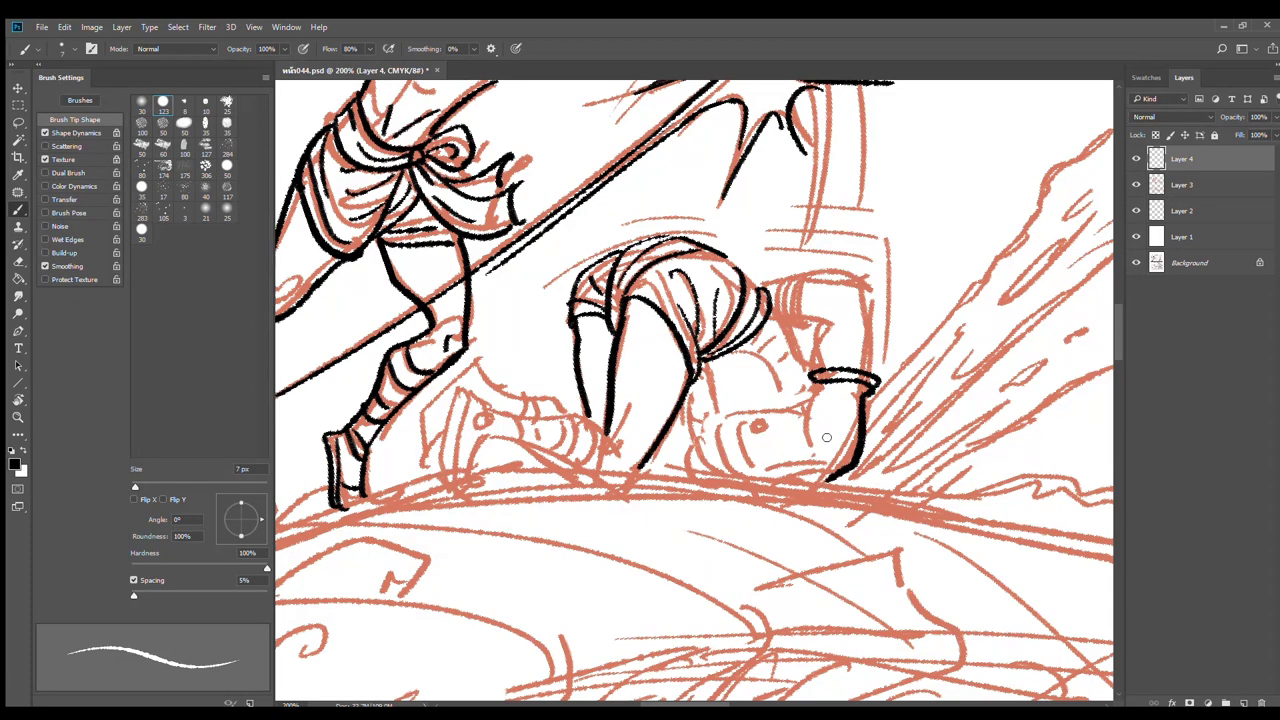
mouse_move(818, 380)
mouse_down()
mouse_move(796, 424)
mouse_move(766, 430)
mouse_move(746, 416)
mouse_up()
drag(772, 314, 818, 370)
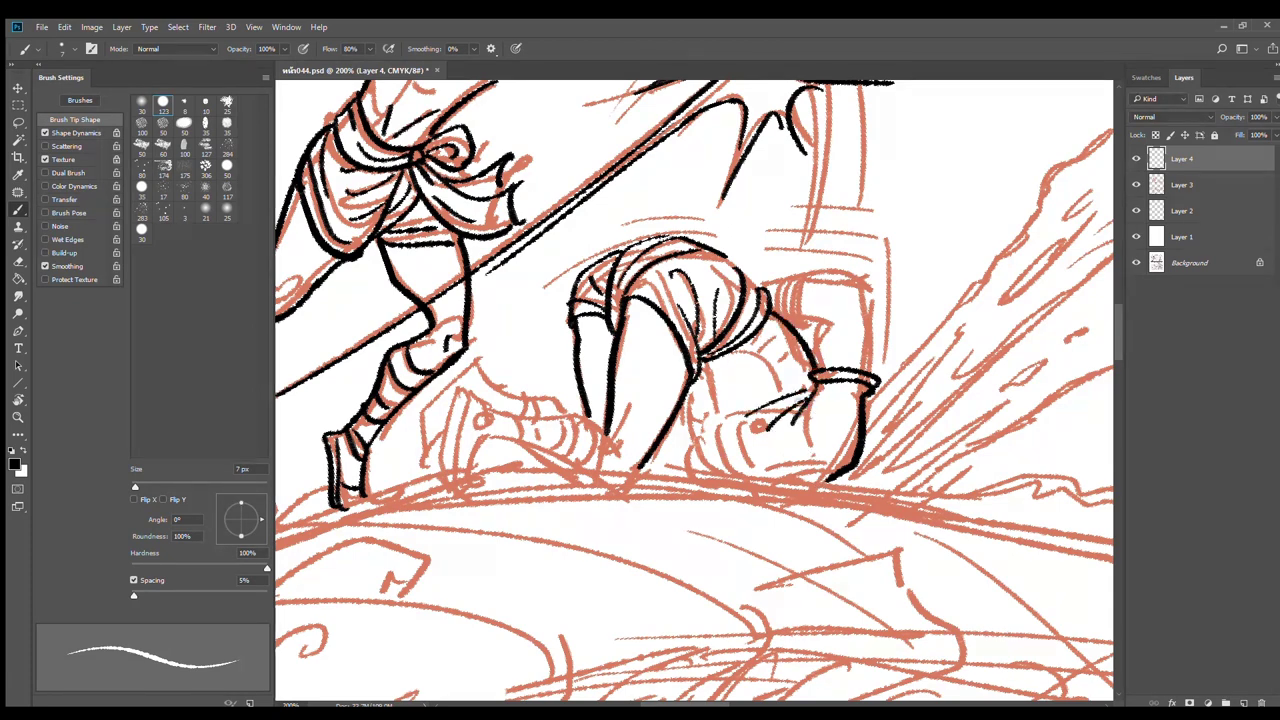
mouse_move(755, 341)
mouse_down()
mouse_move(726, 372)
mouse_move(702, 375)
mouse_move(725, 432)
mouse_move(796, 481)
mouse_up()
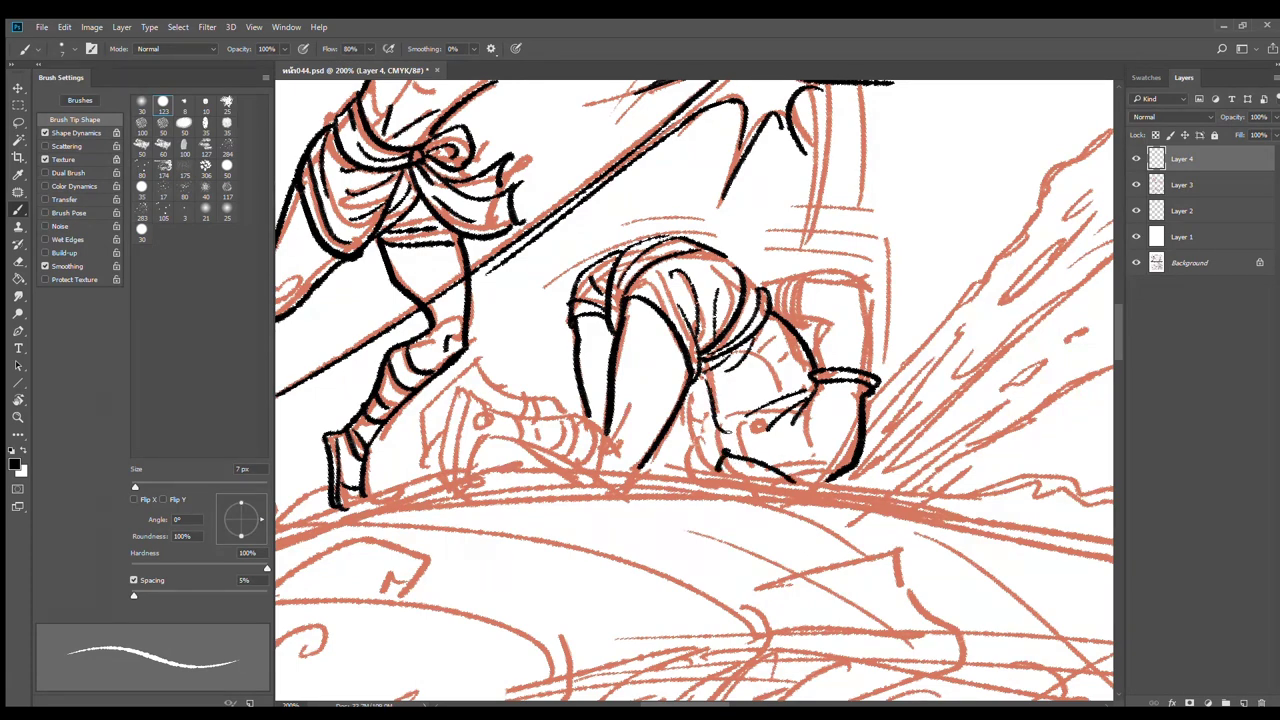
drag(684, 397, 693, 475)
Ink the upper and lower outlines of the kneeling figure's near shin and extend the thigh line down to the knee
key(ctrl+minus)
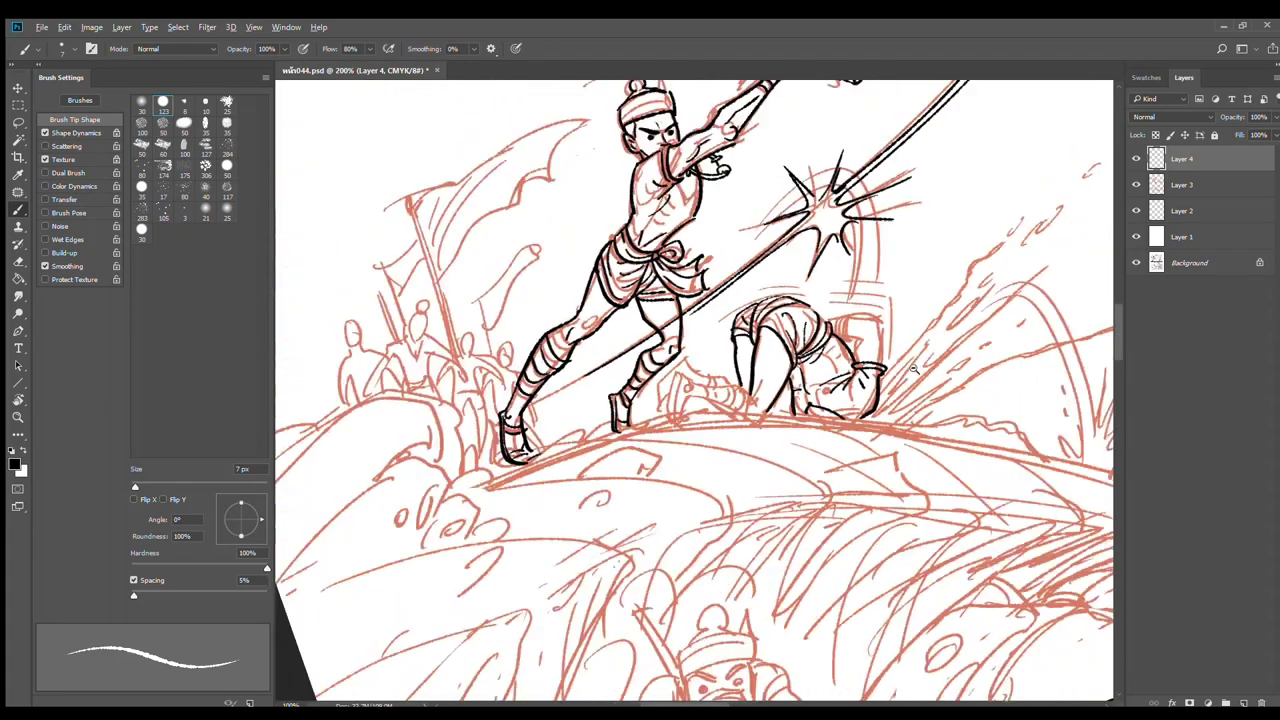
key(ctrl+minus)
ctrl+click(825, 386)
ctrl+click(812, 394)
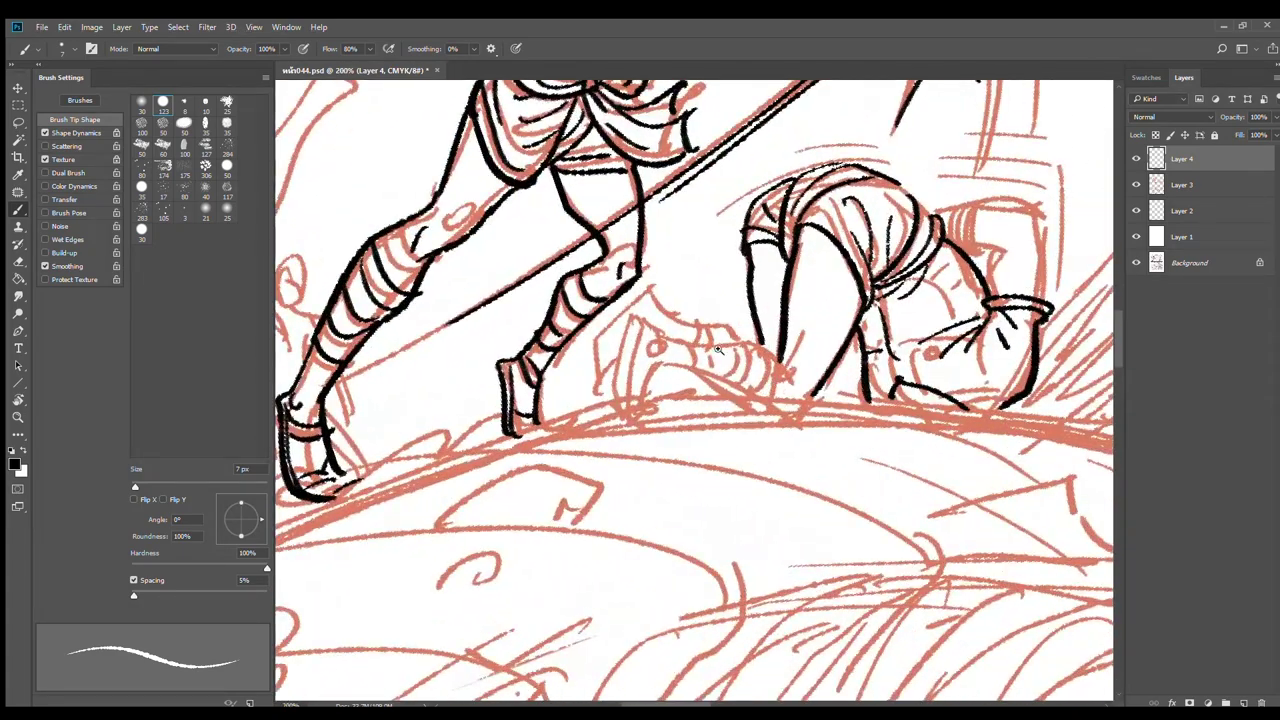
ctrl+click(717, 349)
mouse_move(592, 298)
mouse_down()
mouse_move(670, 330)
mouse_move(752, 331)
mouse_move(815, 376)
mouse_up()
drag(615, 368, 740, 419)
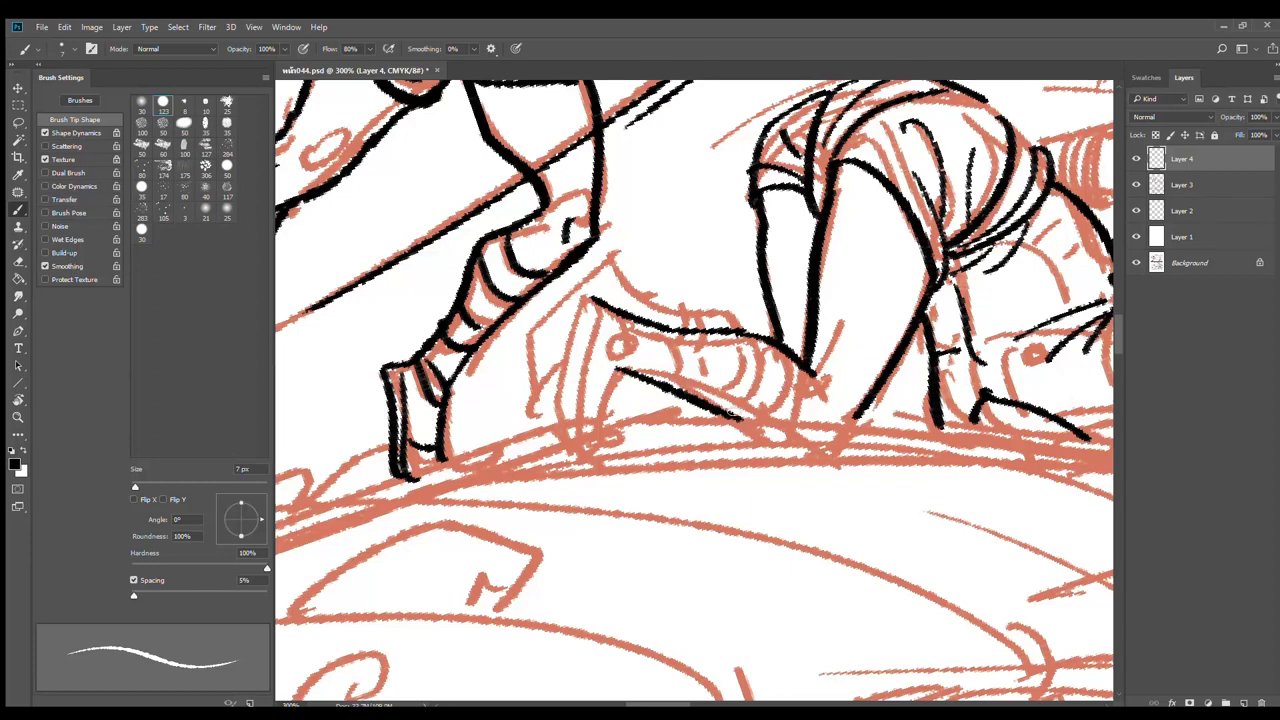
drag(856, 428, 829, 440)
drag(748, 425, 810, 448)
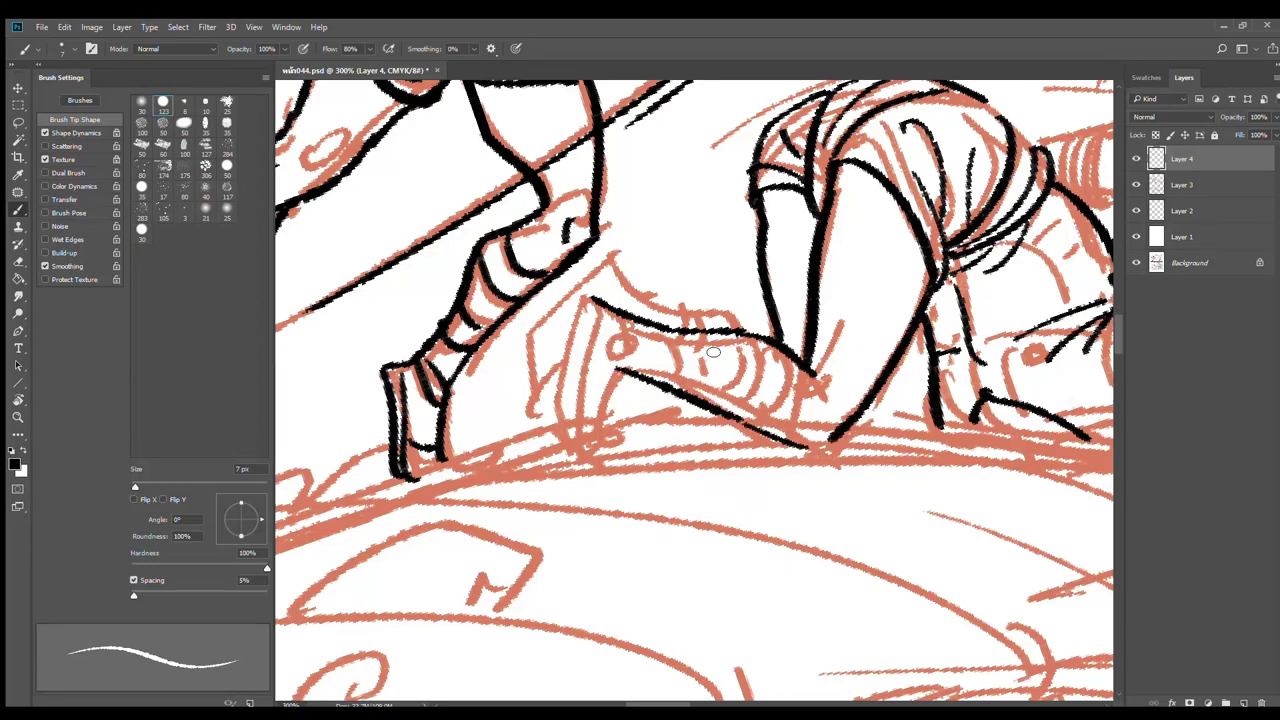
Ink the curved wrapping bands across the kneeling figure's near shin and the short crease behind the knee
mouse_move(686, 334)
mouse_down()
mouse_move(679, 388)
mouse_move(716, 396)
mouse_up()
drag(740, 332, 748, 406)
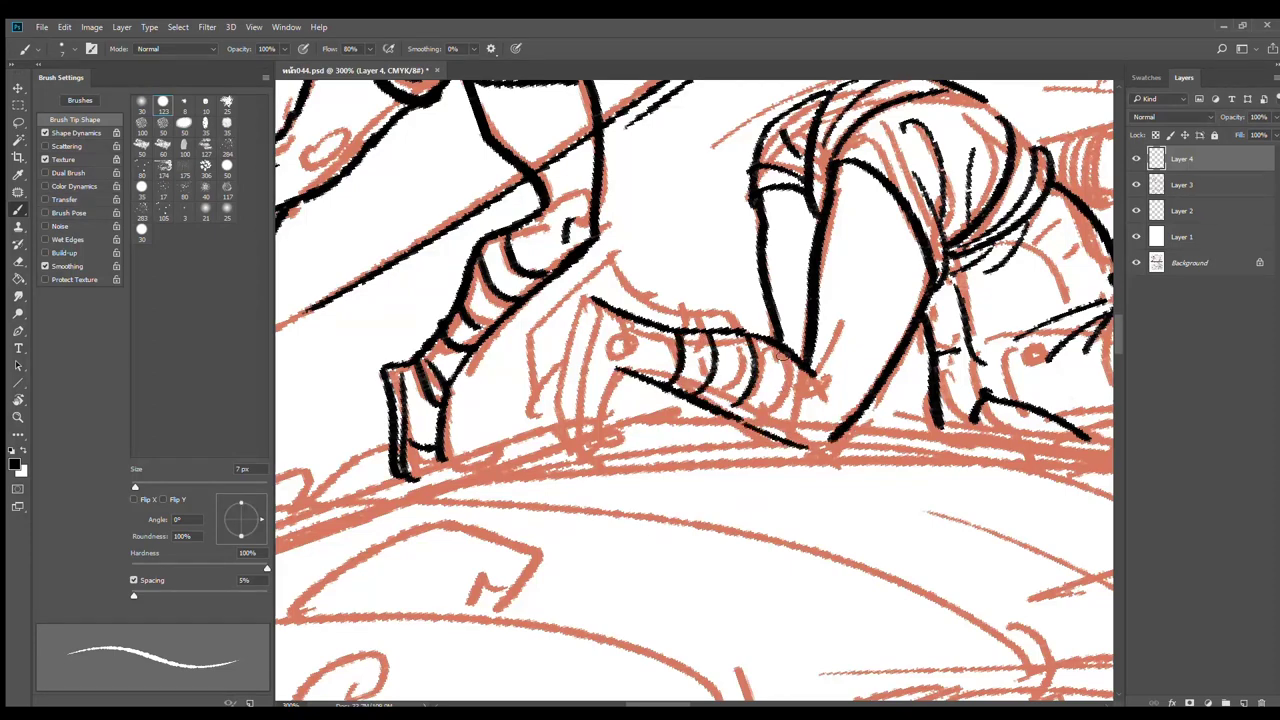
drag(772, 348, 768, 424)
drag(806, 378, 844, 384)
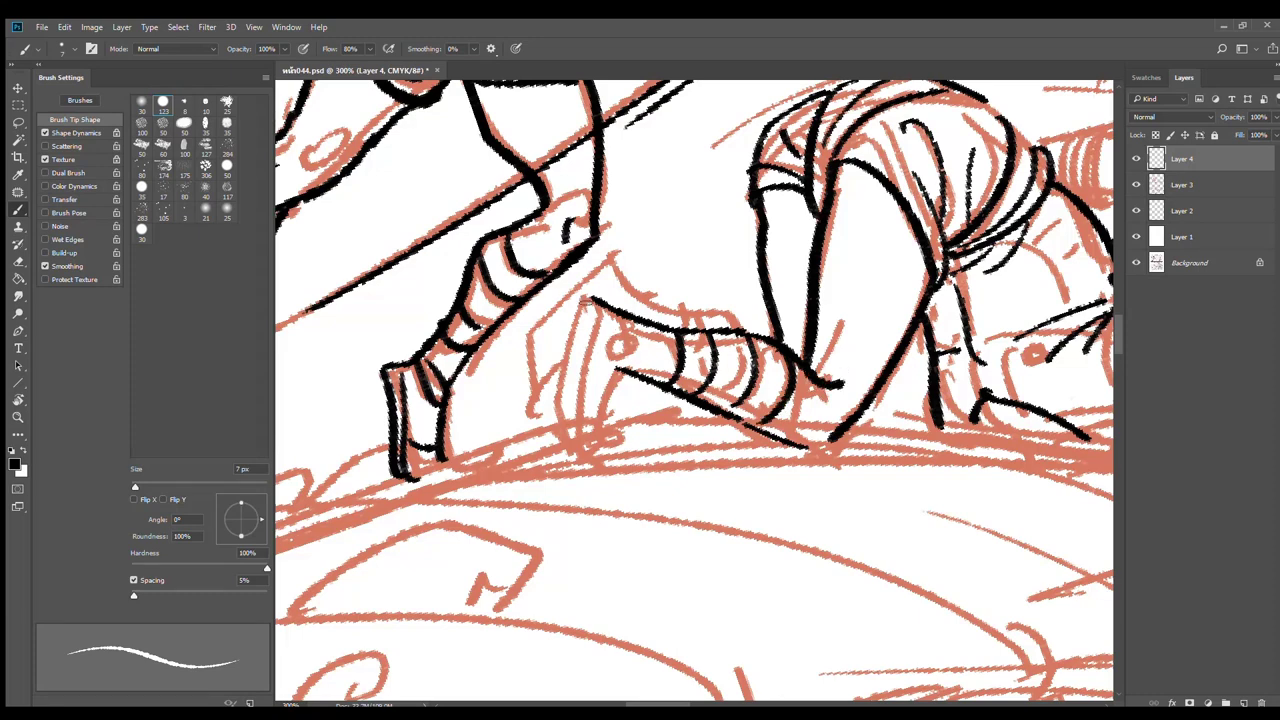
Ink the kneeling figure's near foot, plus the far foot and wrapped shin showing behind it
mouse_move(584, 297)
mouse_down()
mouse_move(553, 358)
mouse_move(580, 458)
mouse_up()
mouse_move(628, 376)
mouse_down()
mouse_move(602, 390)
mouse_move(591, 460)
mouse_up()
mouse_move(577, 357)
mouse_down()
mouse_move(553, 440)
mouse_move(578, 456)
mouse_up()
mouse_move(588, 272)
mouse_down()
mouse_move(520, 351)
mouse_move(524, 391)
mouse_move(610, 258)
mouse_move(648, 305)
mouse_move(740, 318)
mouse_move(775, 338)
mouse_up()
drag(658, 308, 672, 326)
drag(688, 312, 707, 332)
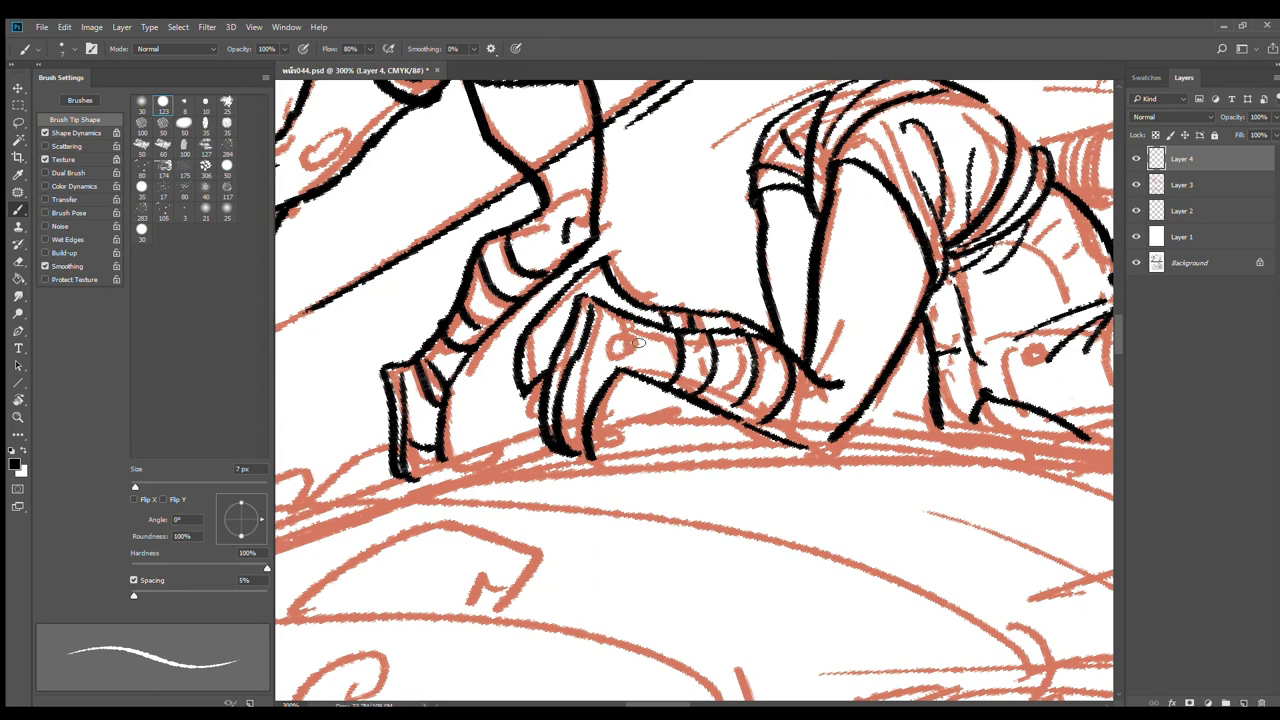
Add the ankle bone and strap details to the kneeling figure's two feet
drag(626, 330, 600, 390)
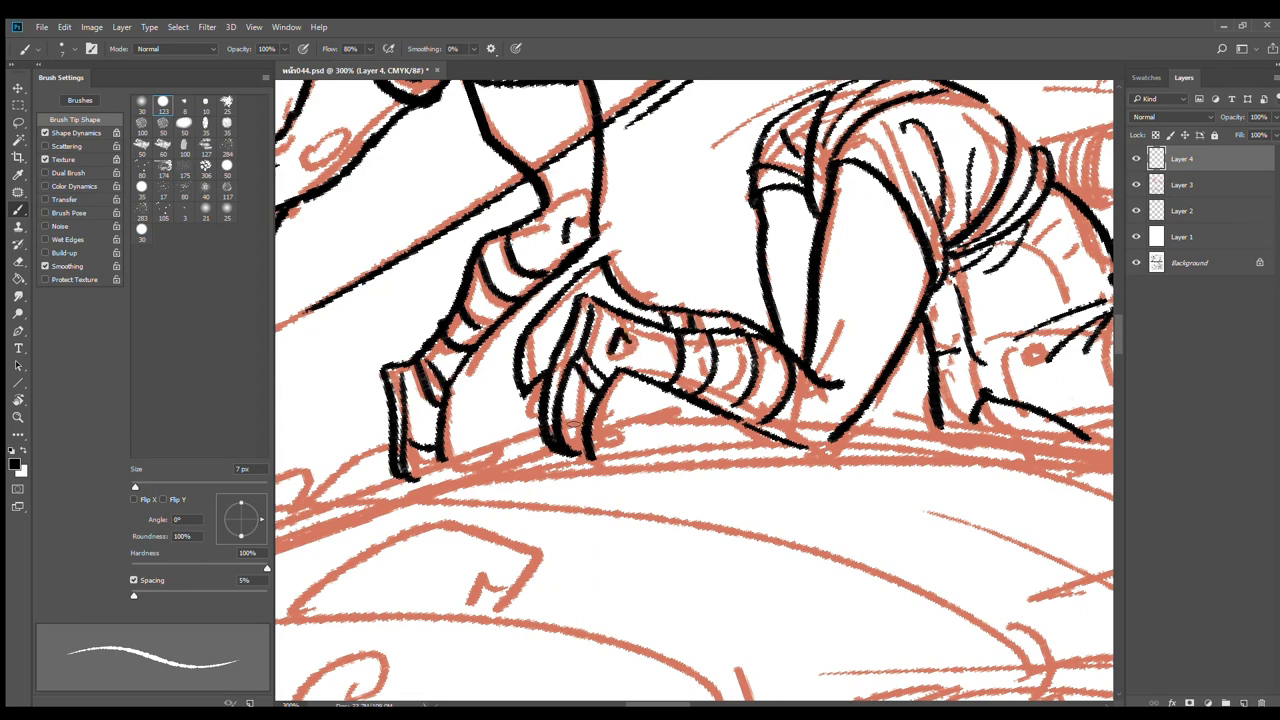
drag(563, 429, 590, 430)
mouse_move(603, 267)
mouse_down()
mouse_move(526, 384)
mouse_move(608, 304)
mouse_up()
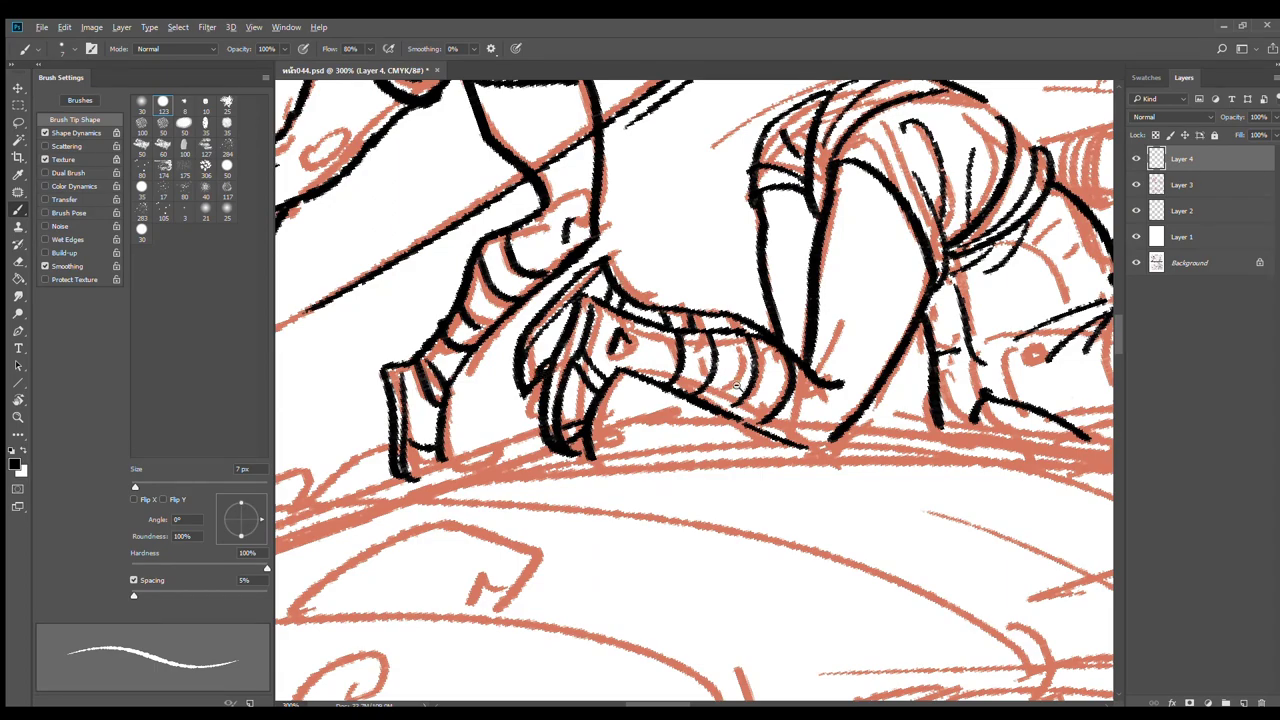
Add a short crease mark on the bent-over figure's near thigh below the shorts' hem
ctrl+alt+click(738, 386)
ctrl+click(732, 424)
scroll(731, 424, up, 3)
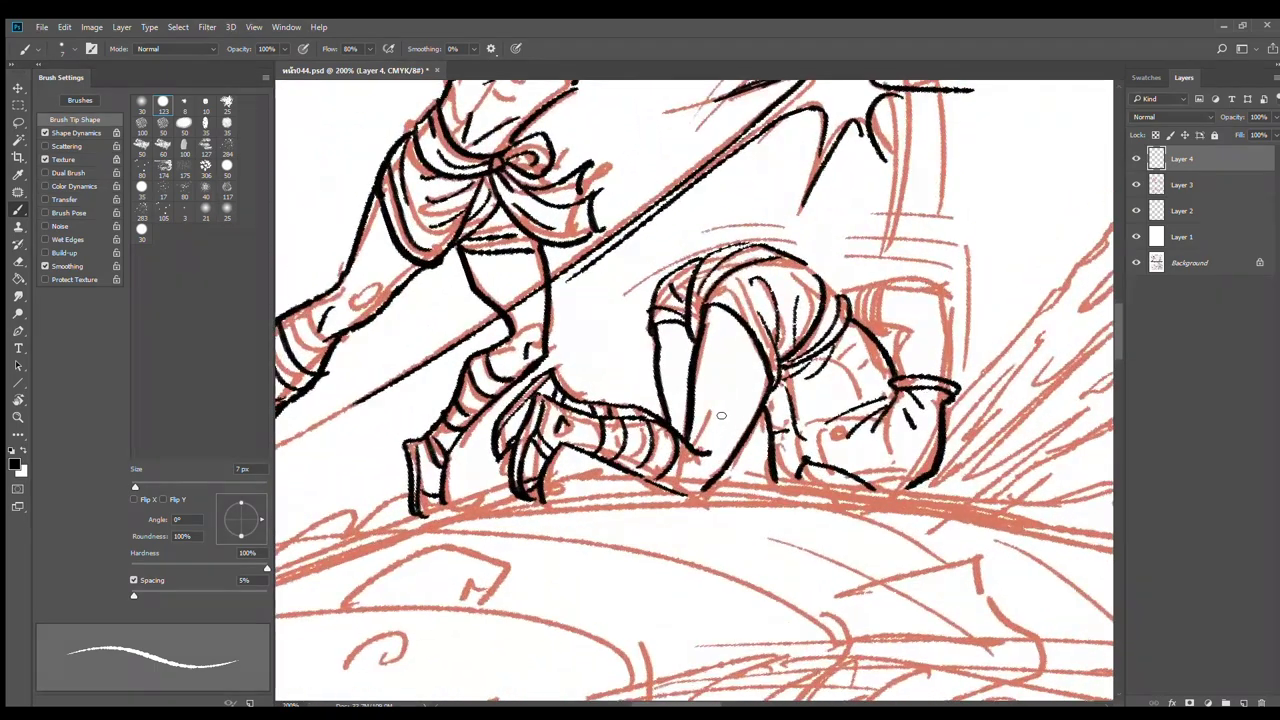
drag(737, 338, 720, 350)
drag(916, 399, 834, 396)
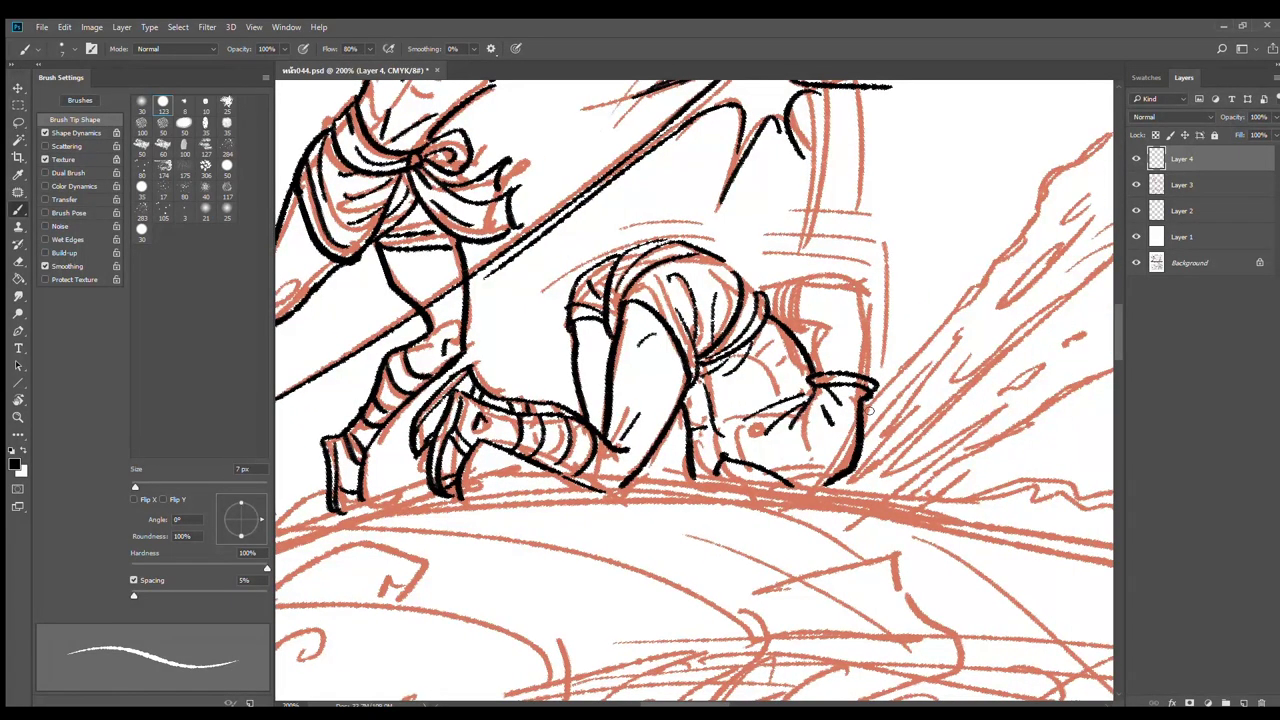
Ink the bent-over figure's folded arm from the armband around the elbow to the banded wrist at the waist
key(r)
drag(963, 371, 568, 328)
scroll(540, 300, up, 2)
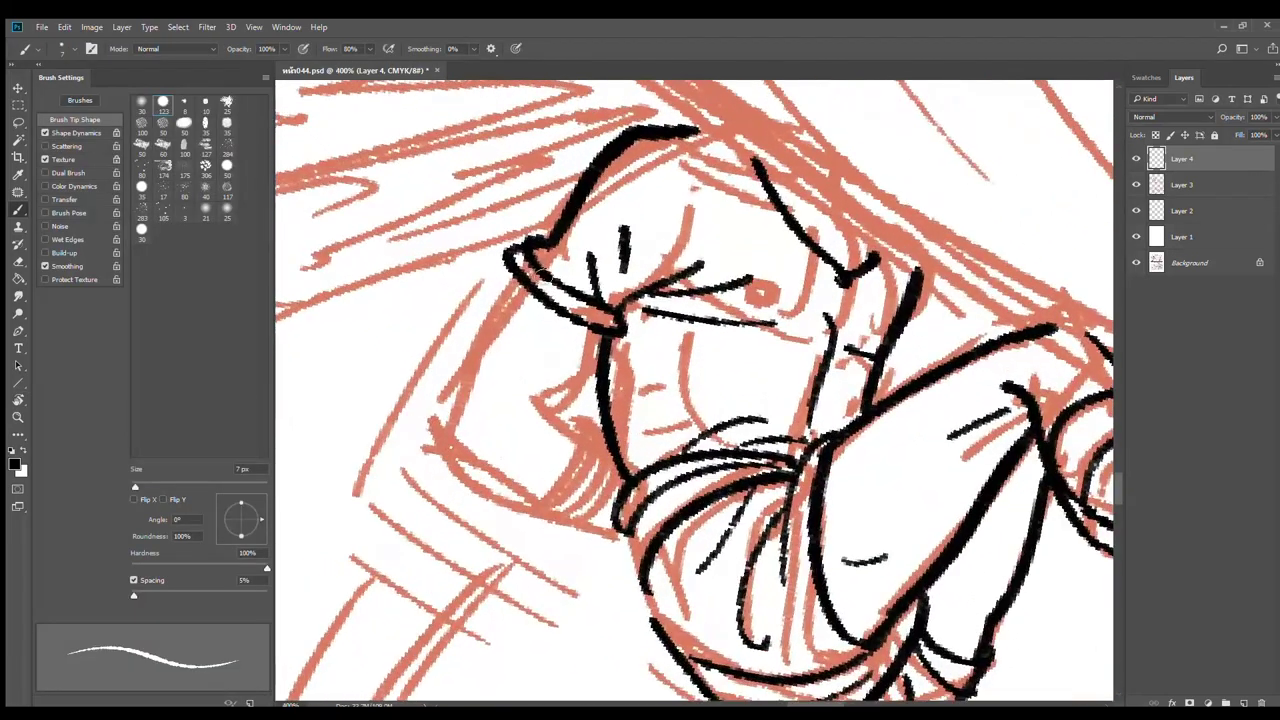
drag(520, 285, 440, 436)
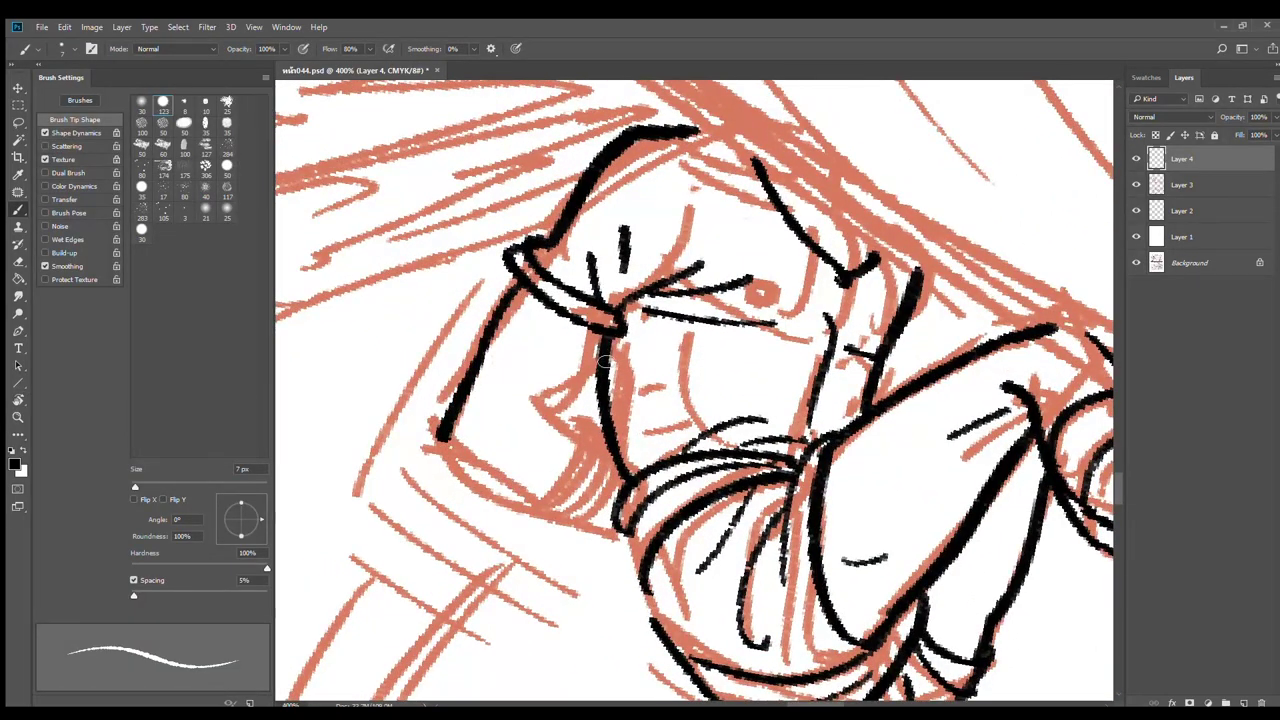
mouse_move(606, 358)
mouse_down()
mouse_move(551, 400)
mouse_move(588, 442)
mouse_up()
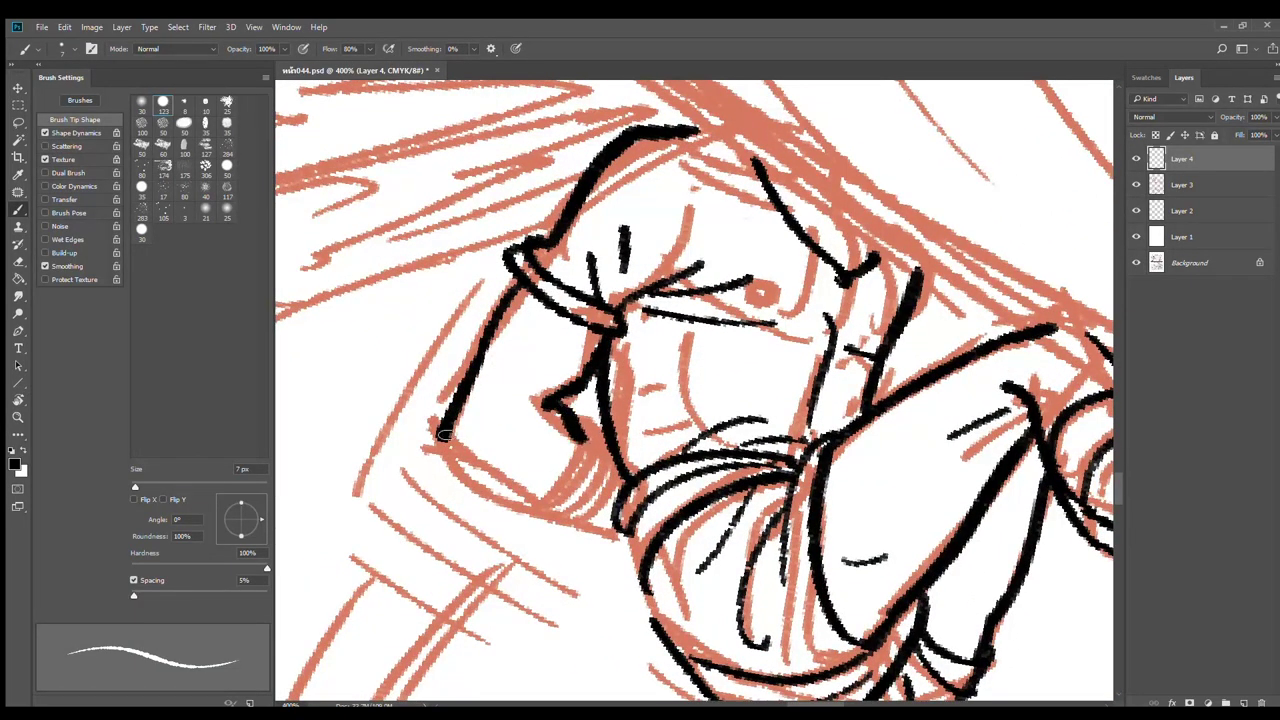
mouse_move(443, 432)
mouse_down()
mouse_move(548, 494)
mouse_move(592, 448)
mouse_move(606, 480)
mouse_move(545, 506)
mouse_up()
mouse_move(626, 484)
mouse_down()
mouse_move(545, 503)
mouse_move(626, 536)
mouse_up()
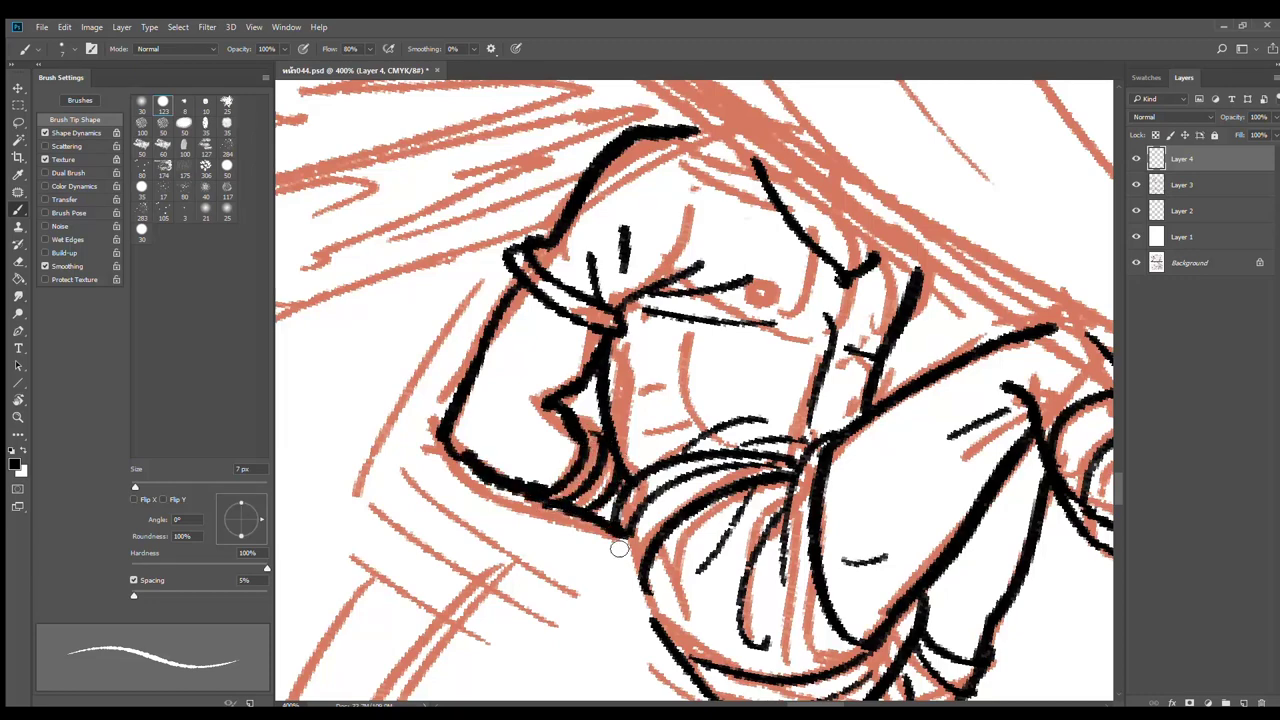
Add two thin curved crease lines across the bent-over figure's belly above the sash
drag(638, 387, 790, 410)
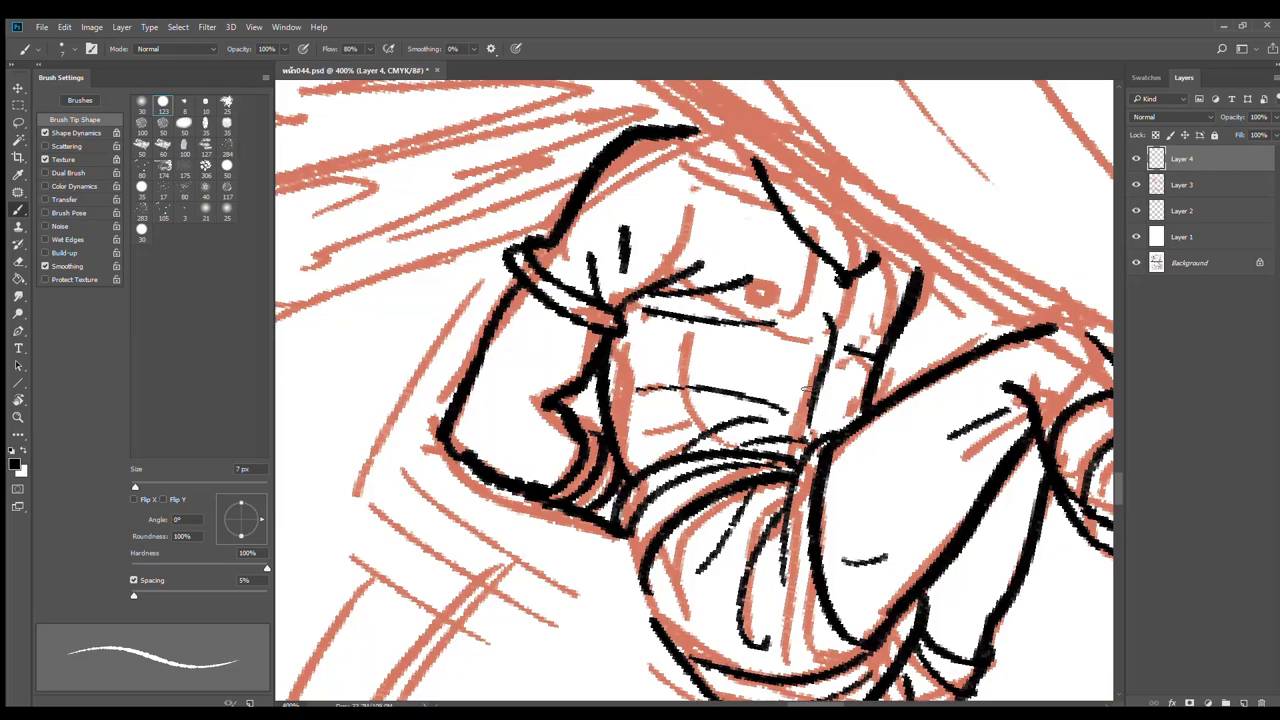
drag(741, 368, 799, 383)
scroll(857, 387, down, 2)
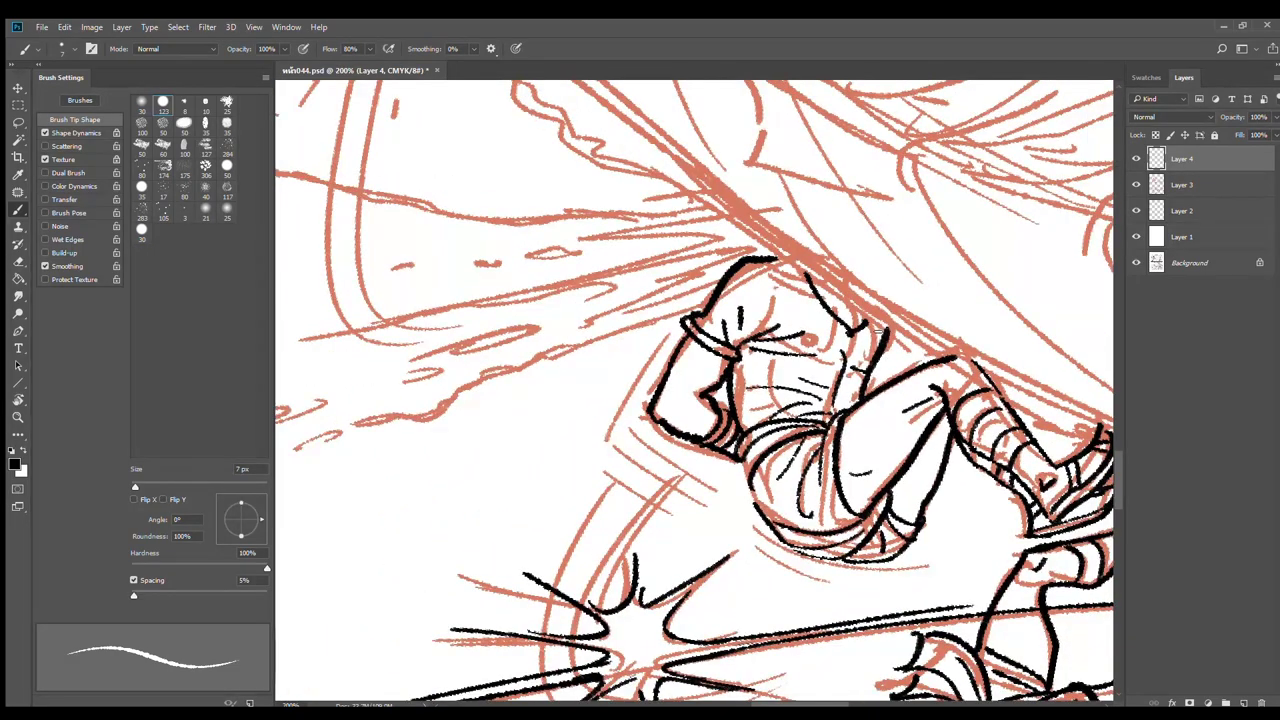
Ink the inner curve of the tall arc that rises beyond the bent-over figure and falls to the far splash
key(r)
mouse_move(787, 184)
mouse_down()
mouse_move(848, 240)
mouse_move(778, 542)
mouse_move(788, 528)
mouse_up()
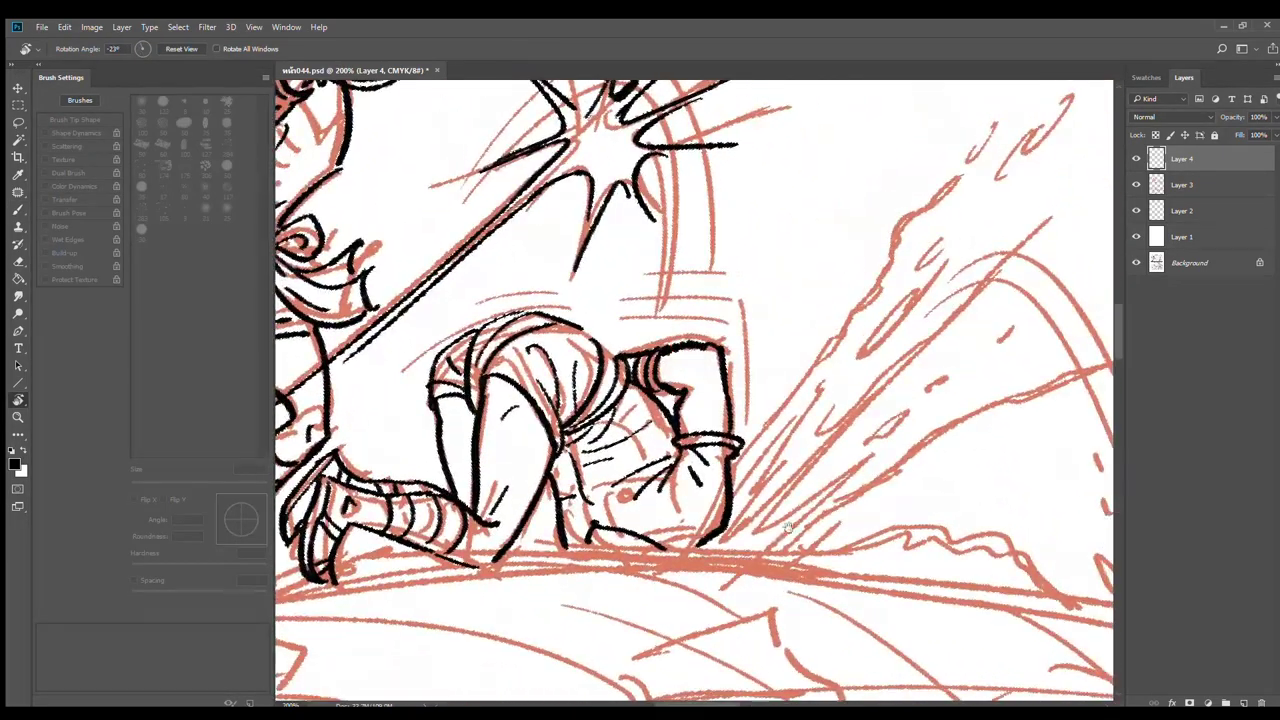
drag(900, 398, 614, 331)
scroll(654, 295, down, 1)
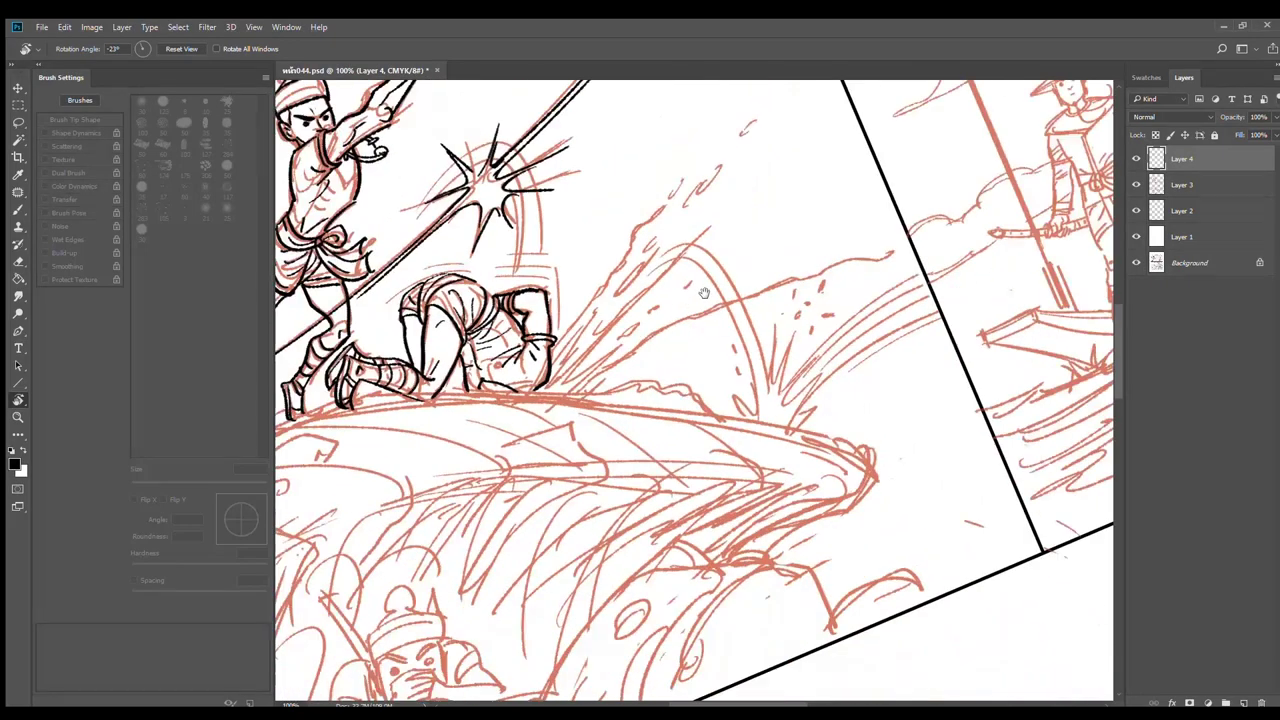
drag(704, 292, 662, 347)
key(b)
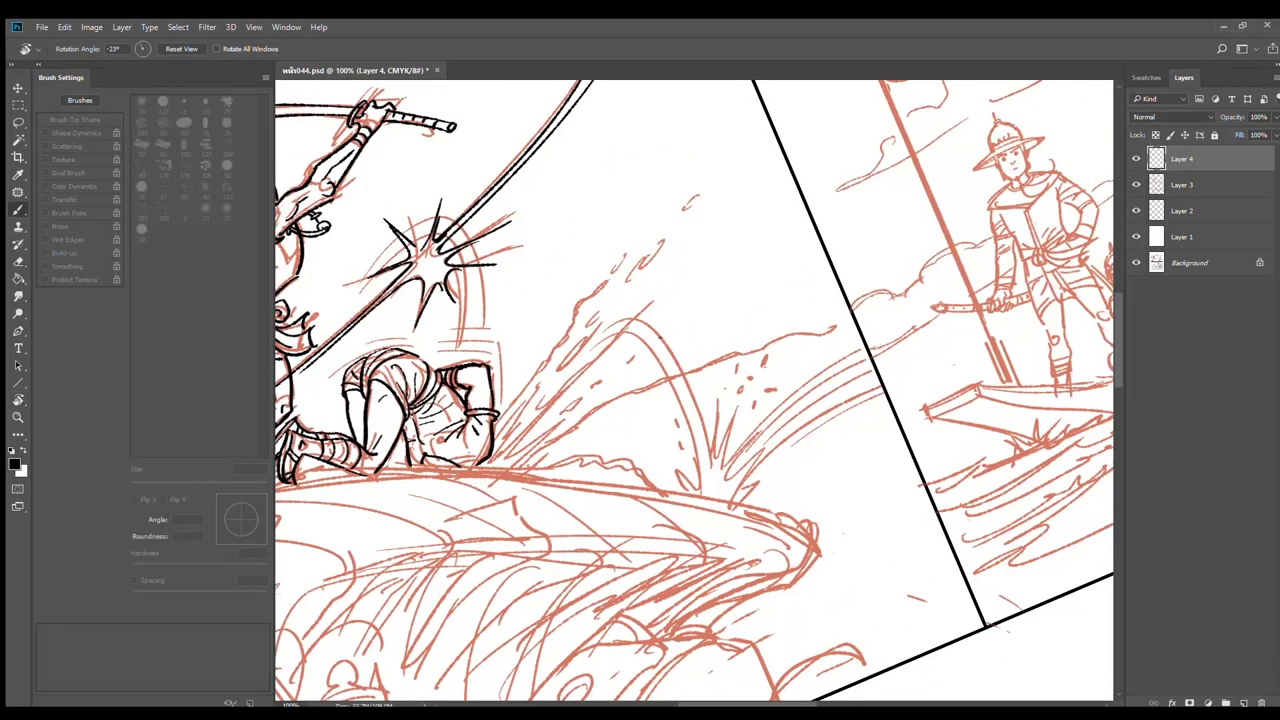
click(625, 406)
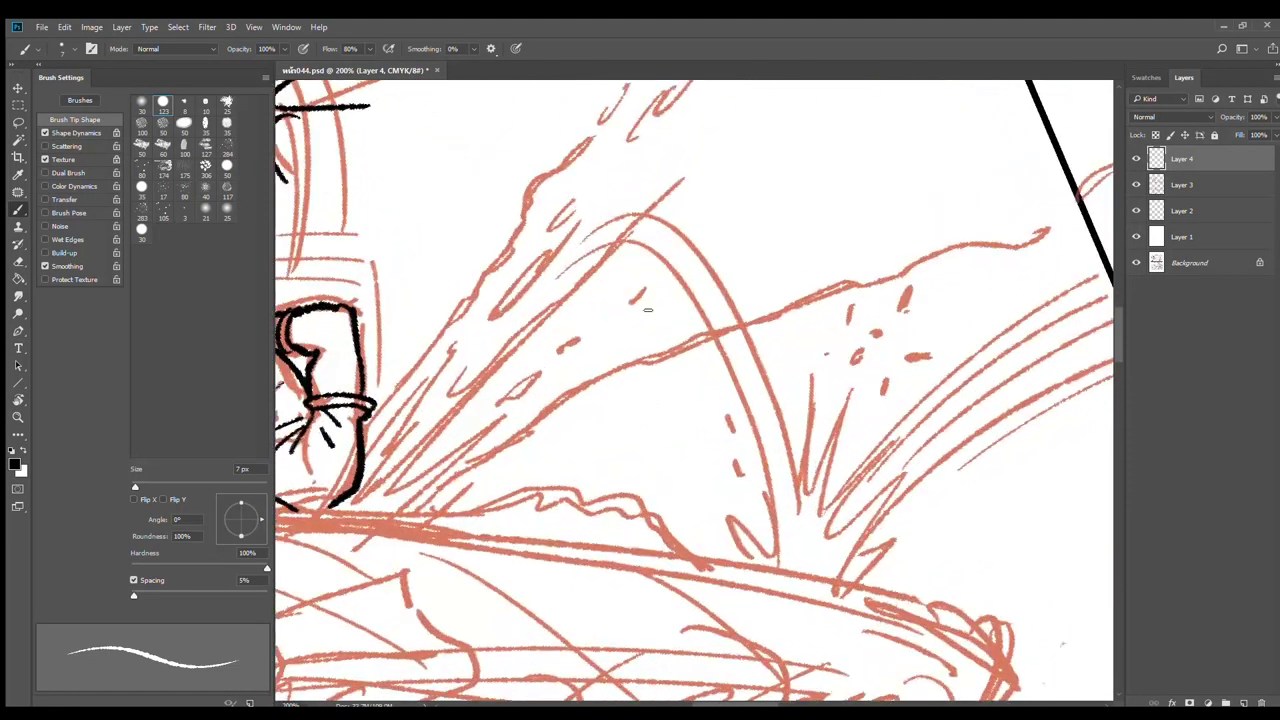
drag(546, 292, 768, 499)
key(ctrl+z)
drag(521, 313, 750, 494)
key(ctrl+z)
drag(522, 320, 760, 524)
key(ctrl+z)
mouse_move(525, 312)
mouse_down()
mouse_move(709, 310)
mouse_move(789, 597)
mouse_up()
key(ctrl+z)
drag(519, 316, 763, 476)
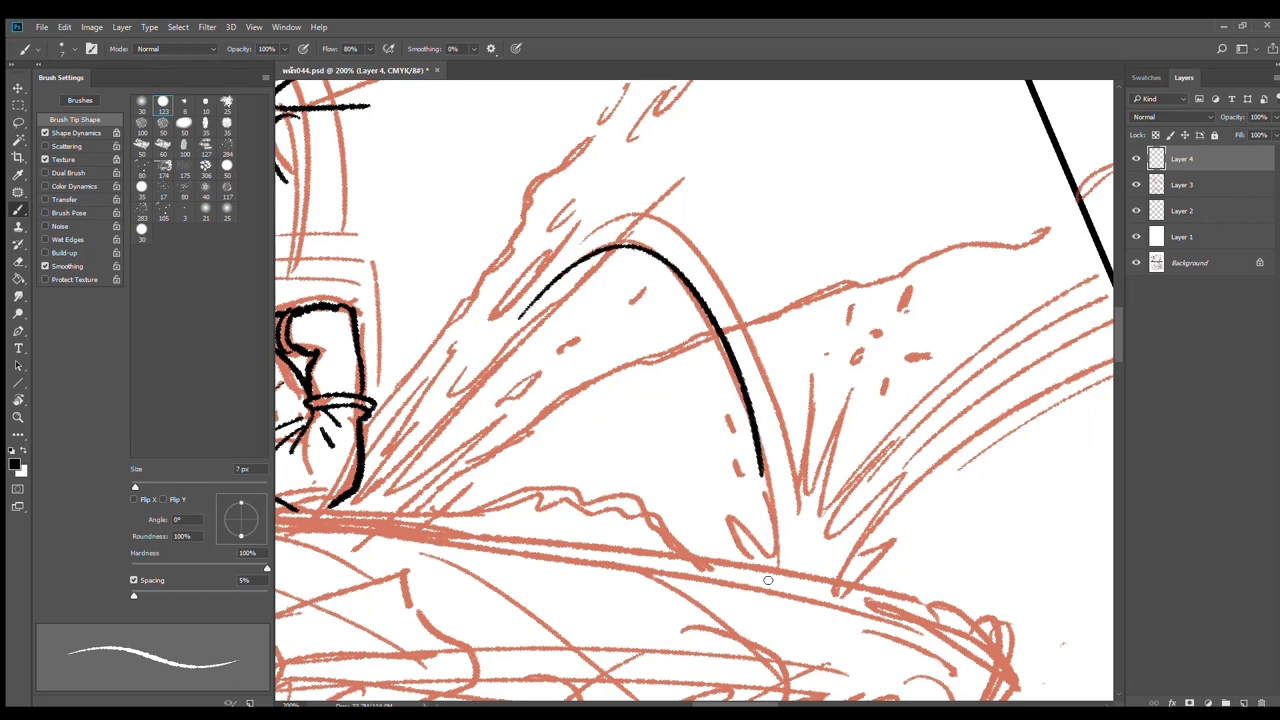
key(ctrl+z)
drag(524, 312, 778, 510)
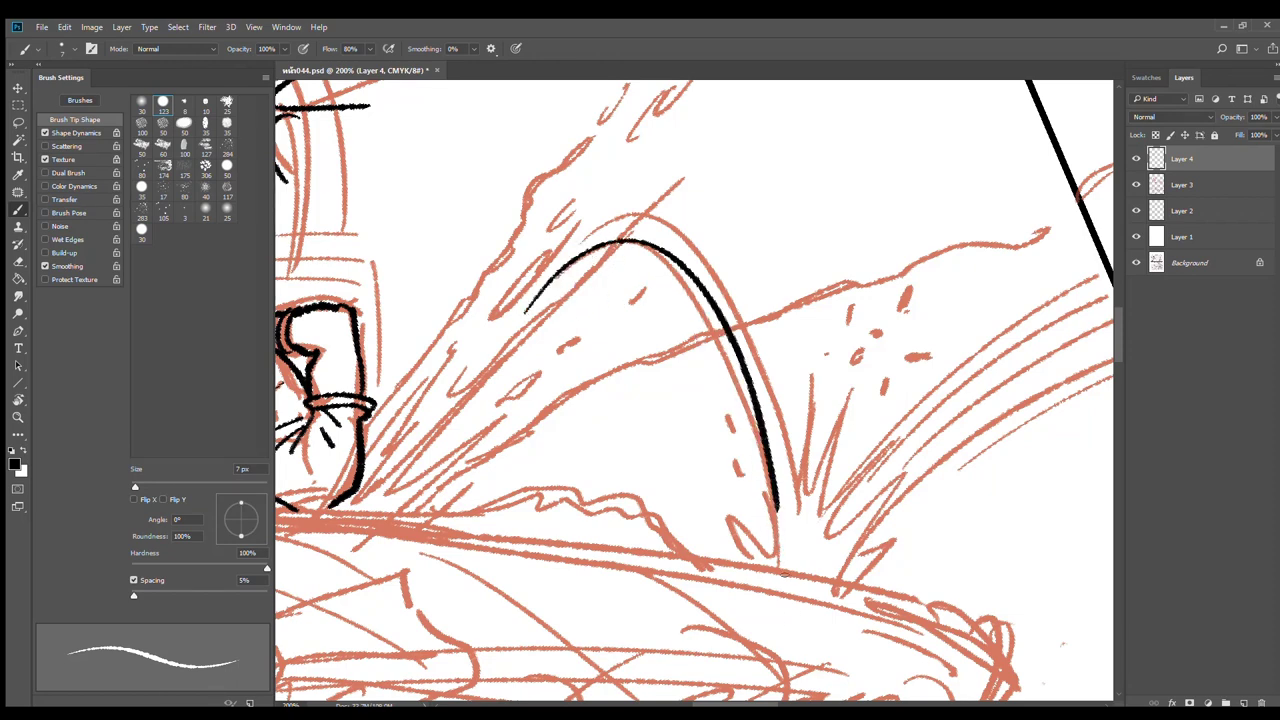
Ink the outer curve of the tall arc close alongside the inner one, down to the splash
drag(556, 263, 792, 508)
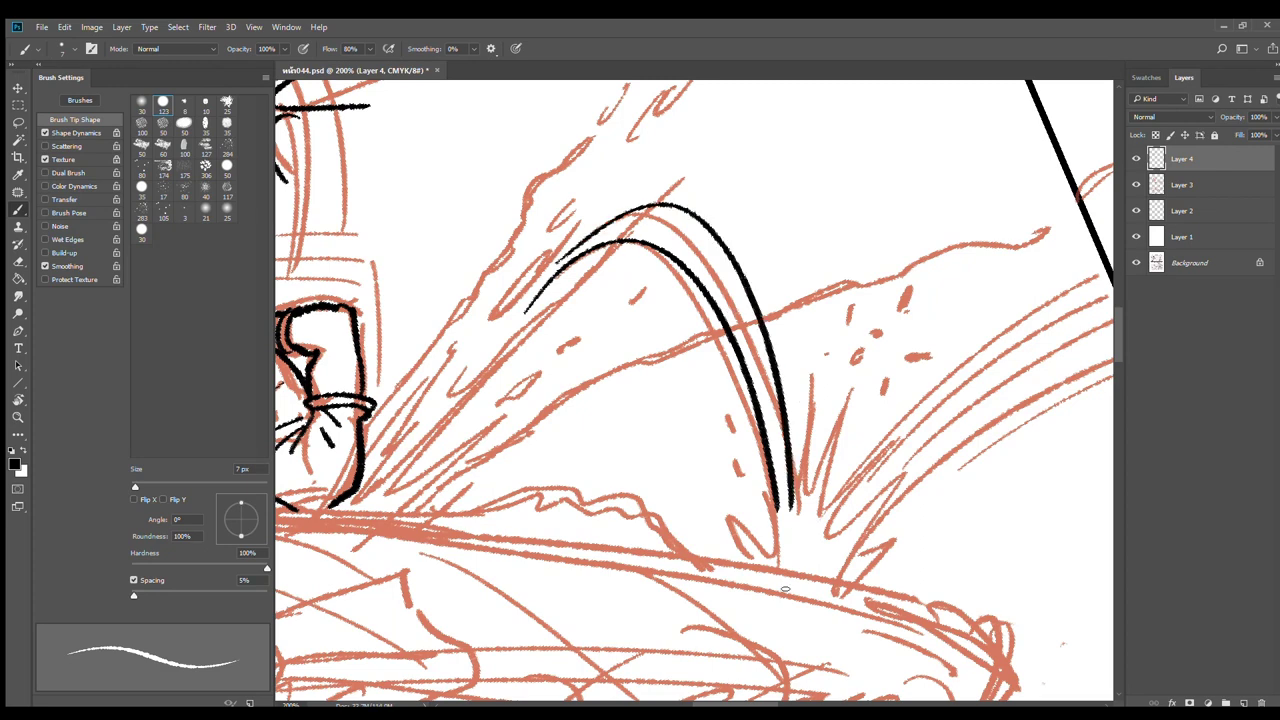
key(ctrl+z)
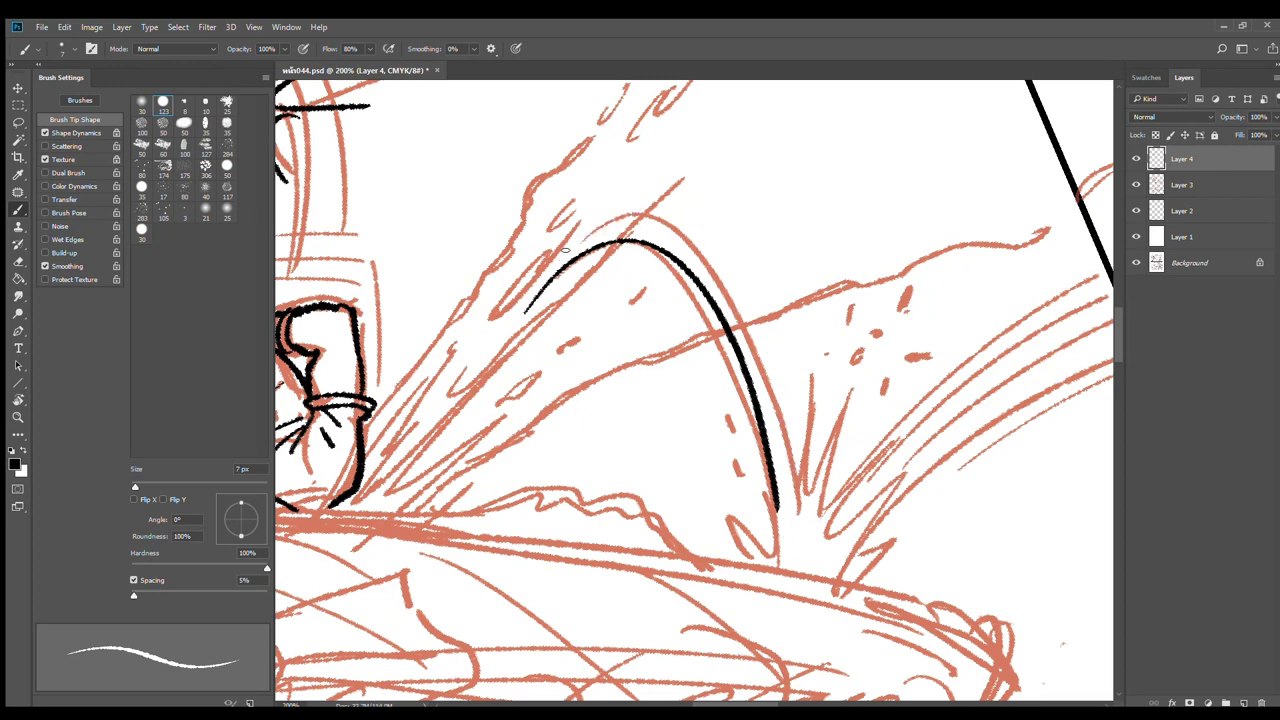
drag(565, 250, 799, 552)
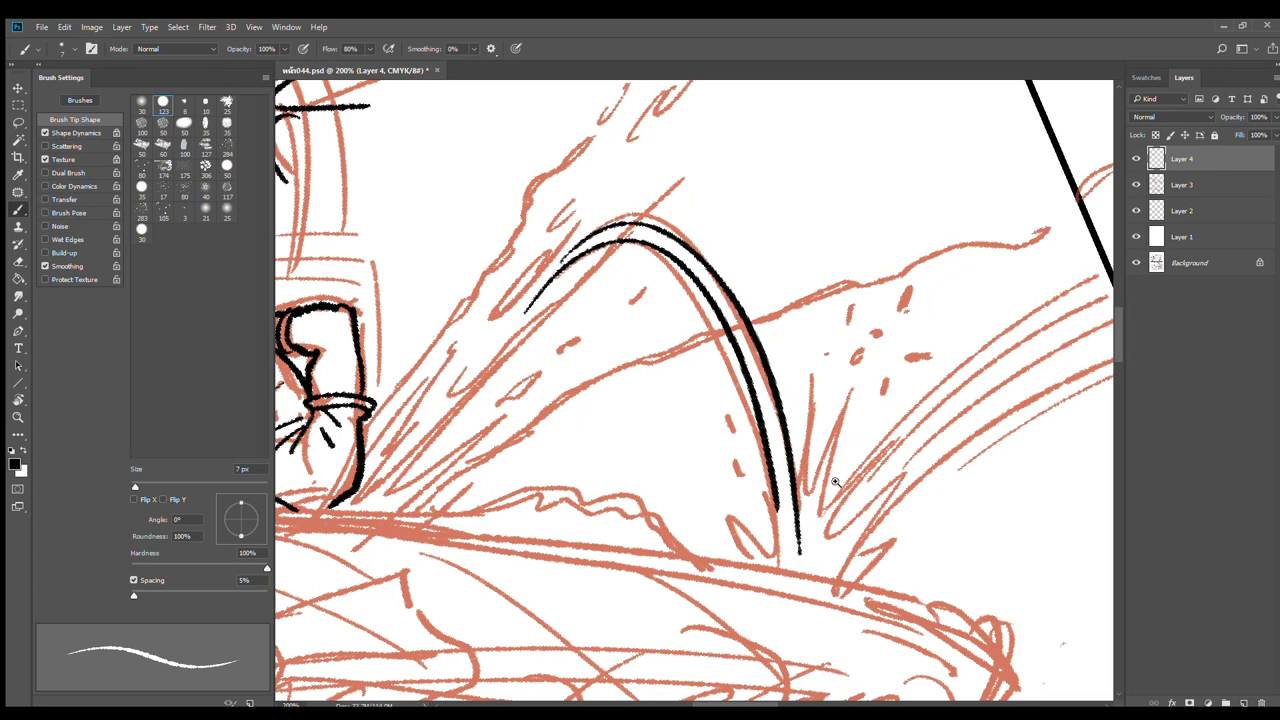
Ink the pointed splash spikes on both sides of the arc's foot
ctrl+click(835, 482)
drag(775, 499, 804, 335)
mouse_move(797, 411)
mouse_down()
mouse_move(858, 349)
mouse_move(818, 535)
mouse_up()
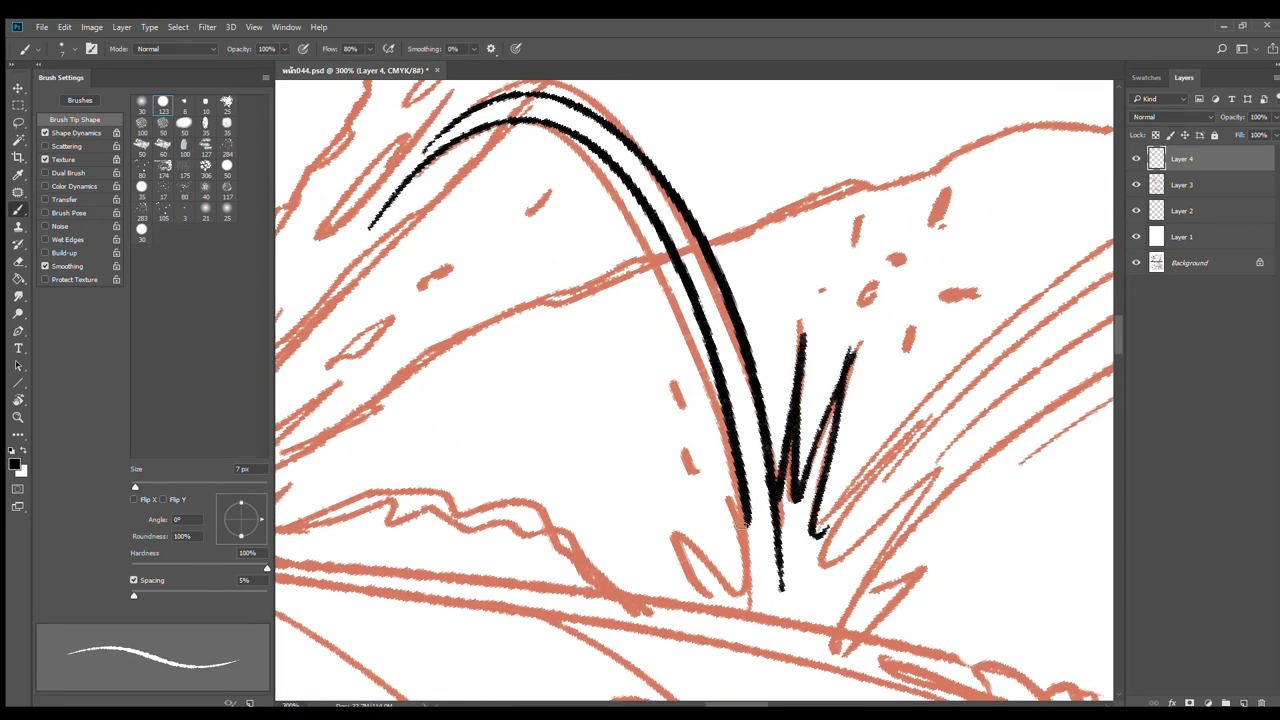
mouse_move(708, 486)
mouse_down()
mouse_move(714, 576)
mouse_move(679, 564)
mouse_up()
drag(661, 514, 700, 601)
Ink the long curved jets sweeping from the splash to the panel border and the short low spurt beneath them
mouse_move(835, 544)
mouse_down()
mouse_move(568, 549)
mouse_move(536, 622)
mouse_up()
key(e)
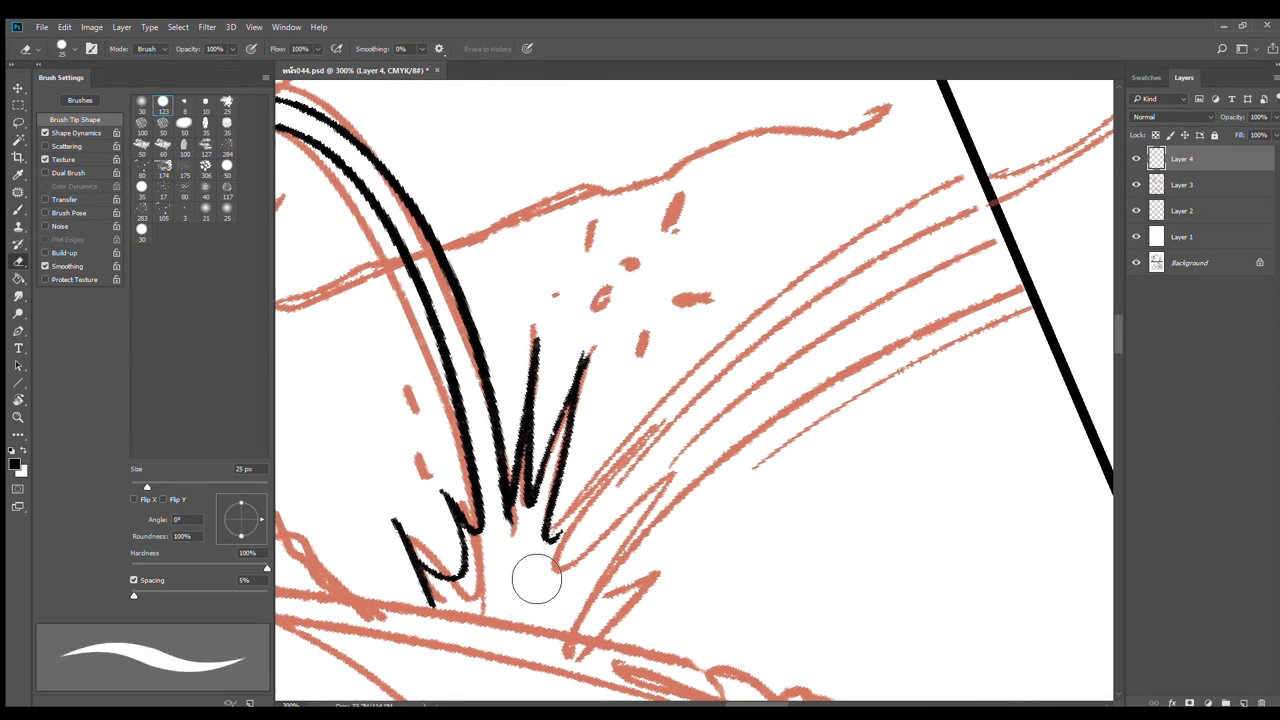
key(b)
drag(631, 496, 570, 500)
drag(485, 550, 912, 185)
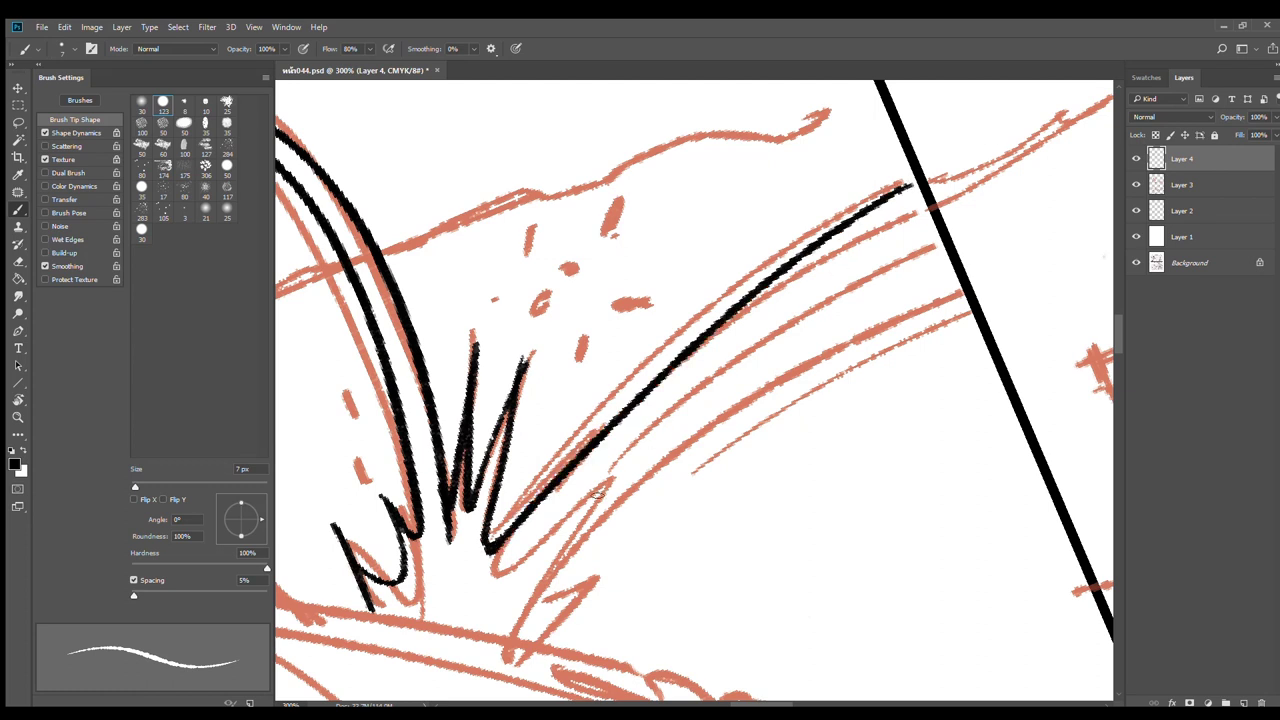
drag(609, 466, 972, 233)
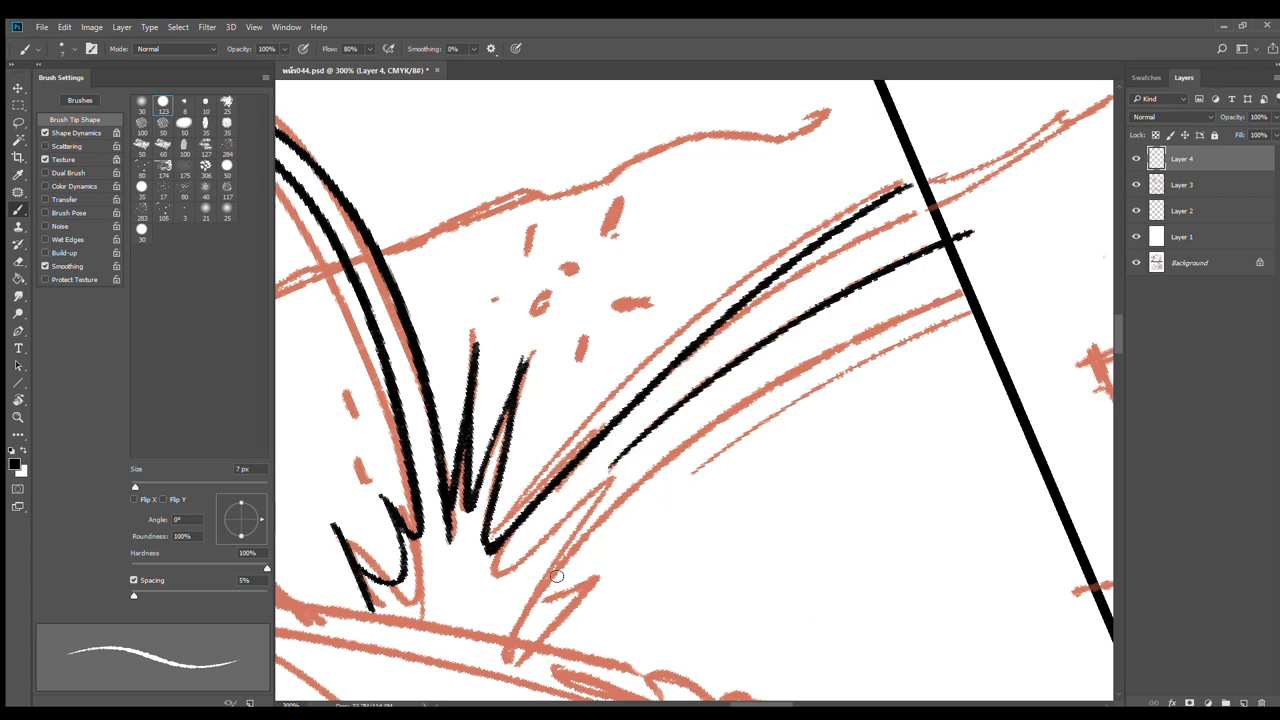
drag(538, 590, 636, 484)
drag(720, 418, 1045, 242)
drag(539, 592, 662, 536)
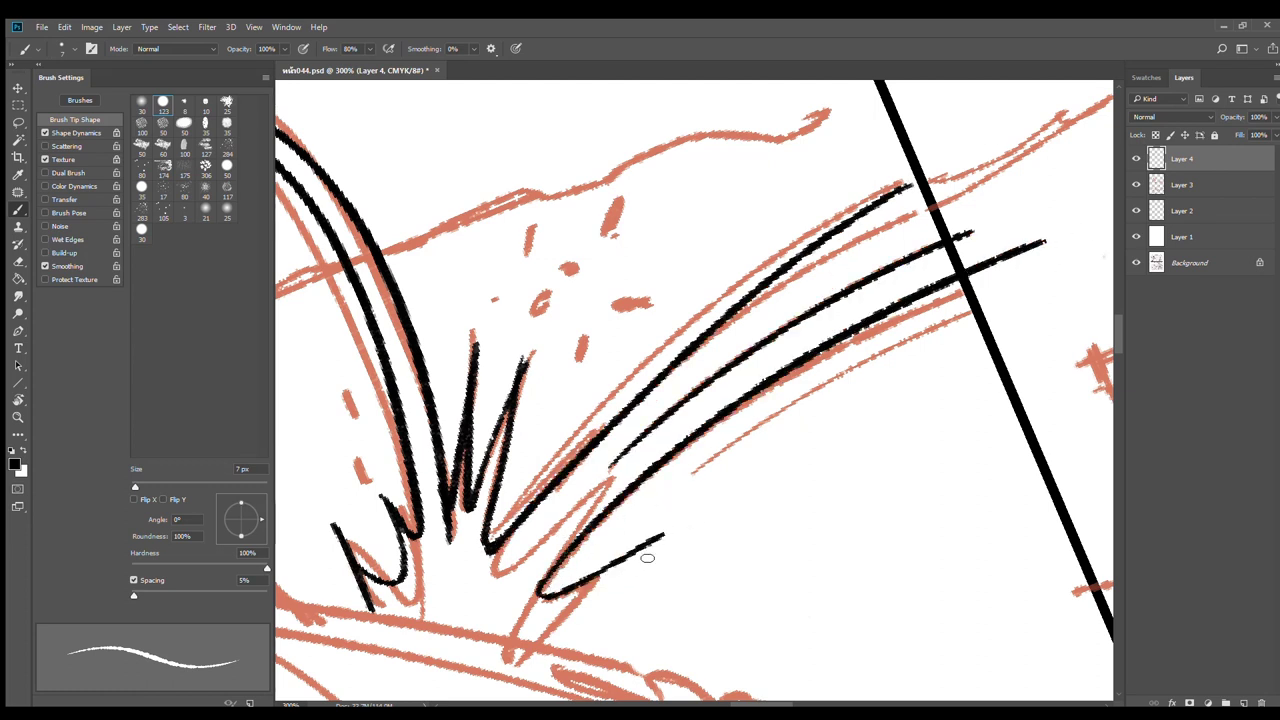
mouse_move(532, 659)
mouse_down()
mouse_move(655, 544)
mouse_move(720, 514)
mouse_move(731, 532)
mouse_move(782, 506)
mouse_up()
Scatter small outlined droplets and dots above, beside and at the base of the far splash
drag(812, 464, 826, 459)
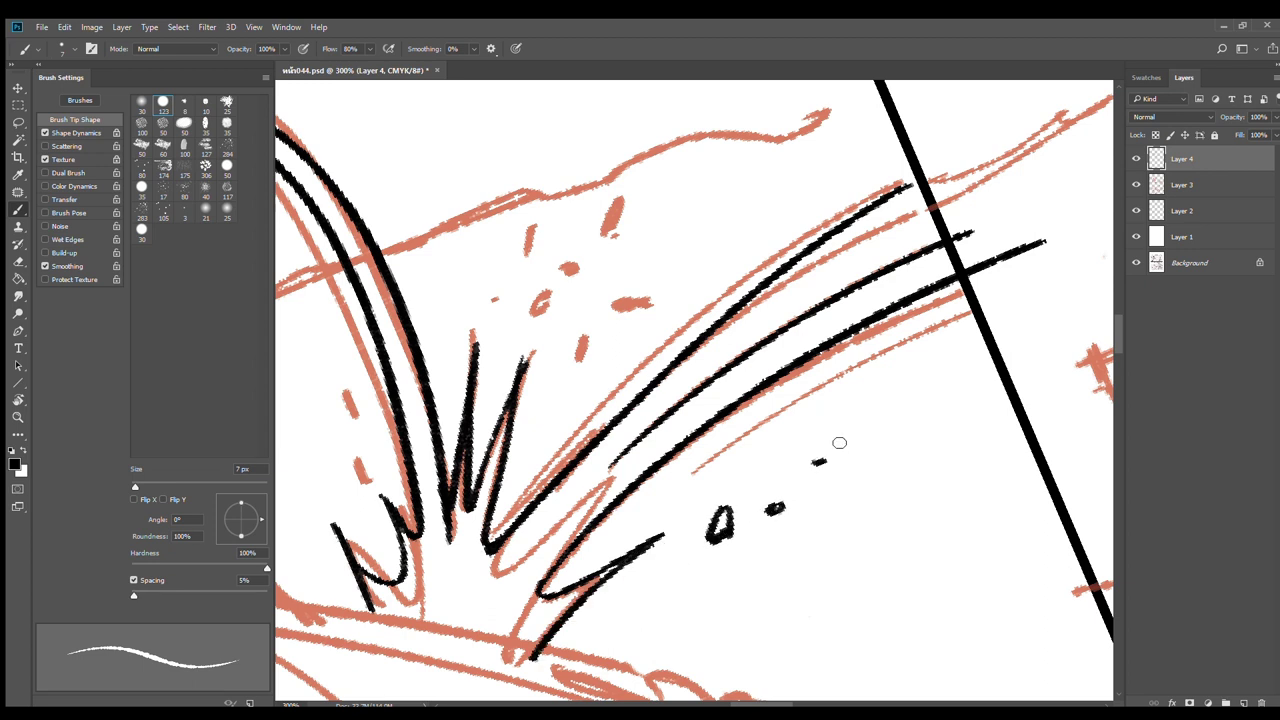
drag(602, 341, 590, 357)
drag(687, 236, 676, 262)
drag(730, 238, 750, 231)
mouse_move(566, 280)
mouse_down()
mouse_move(578, 321)
mouse_move(530, 298)
mouse_move(512, 266)
mouse_up()
drag(566, 228, 550, 226)
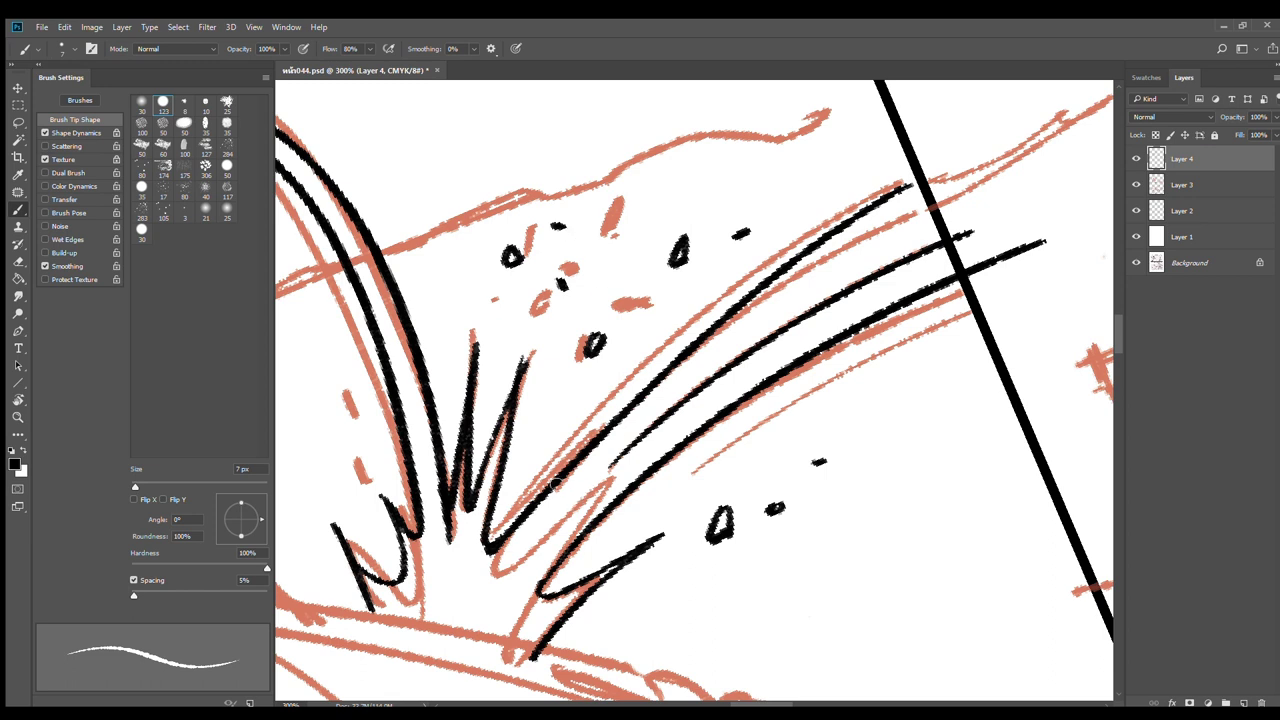
mouse_move(548, 436)
mouse_down()
mouse_move(536, 458)
mouse_move(546, 440)
mouse_up()
mouse_move(358, 474)
mouse_down()
mouse_move(334, 484)
mouse_move(356, 478)
mouse_up()
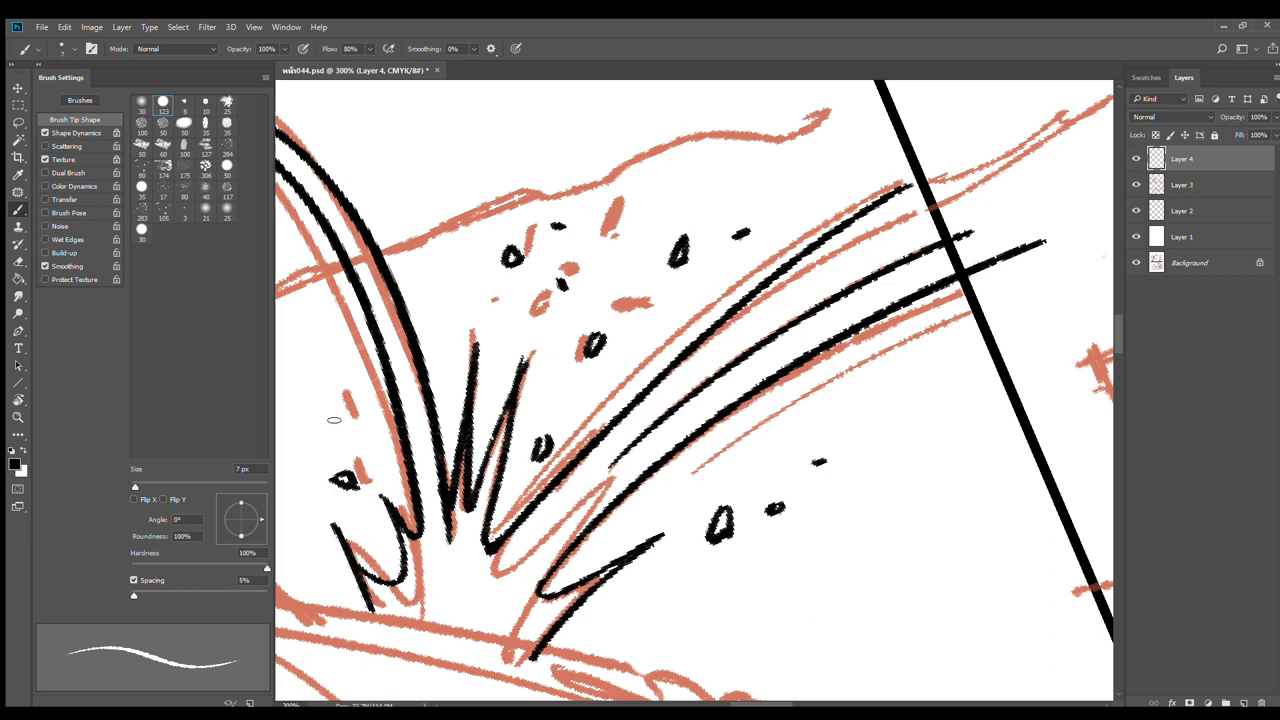
drag(340, 416, 332, 424)
mouse_move(452, 582)
mouse_down()
mouse_move(450, 598)
mouse_move(452, 582)
mouse_move(501, 587)
mouse_move(492, 614)
mouse_up()
drag(546, 528, 555, 532)
Ink the upper ragged streaks of the spray shooting out from beside the bent-over figure's arm, including the long one crossing the arc
alt+click(764, 551)
scroll(764, 551, down, 2)
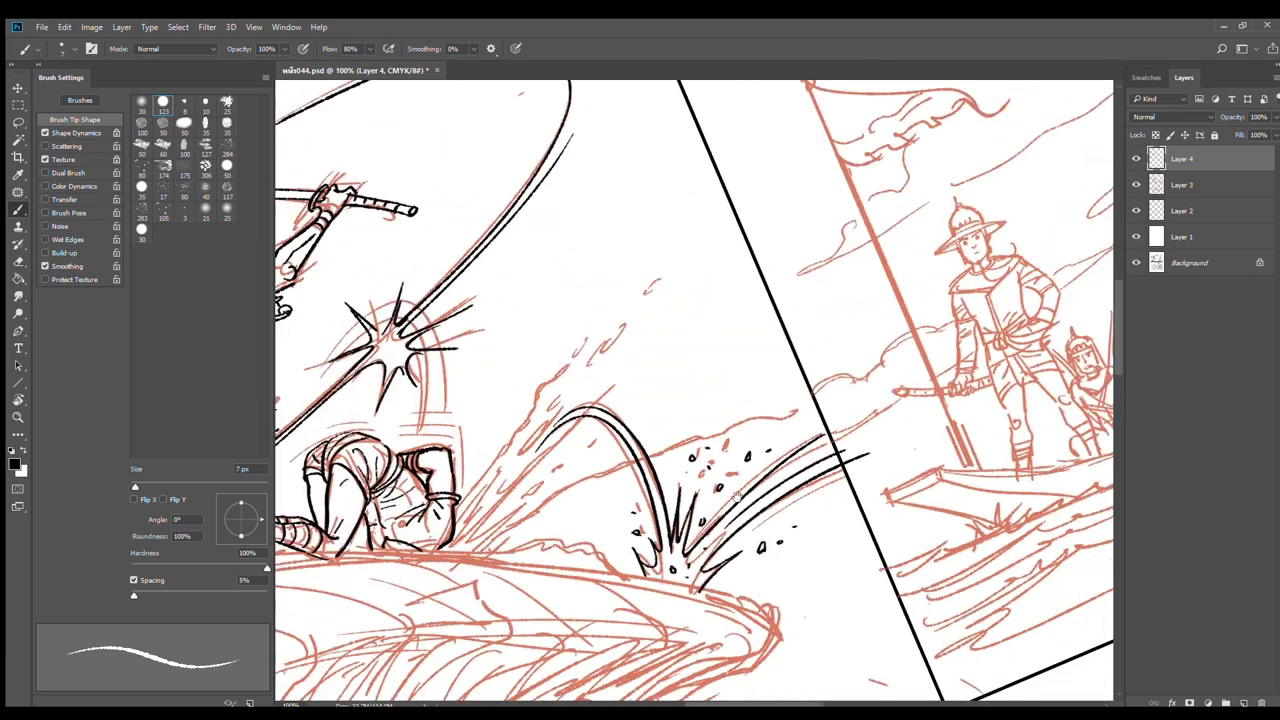
scroll(530, 510, up, 2)
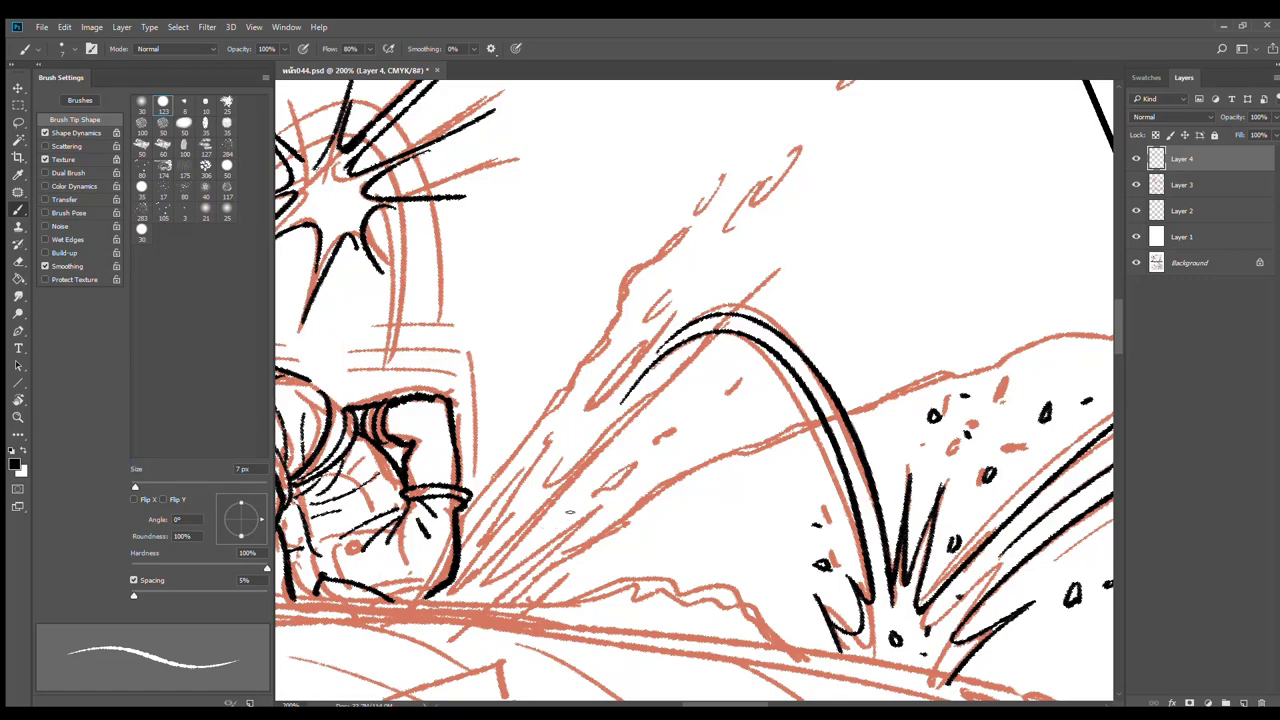
key(r)
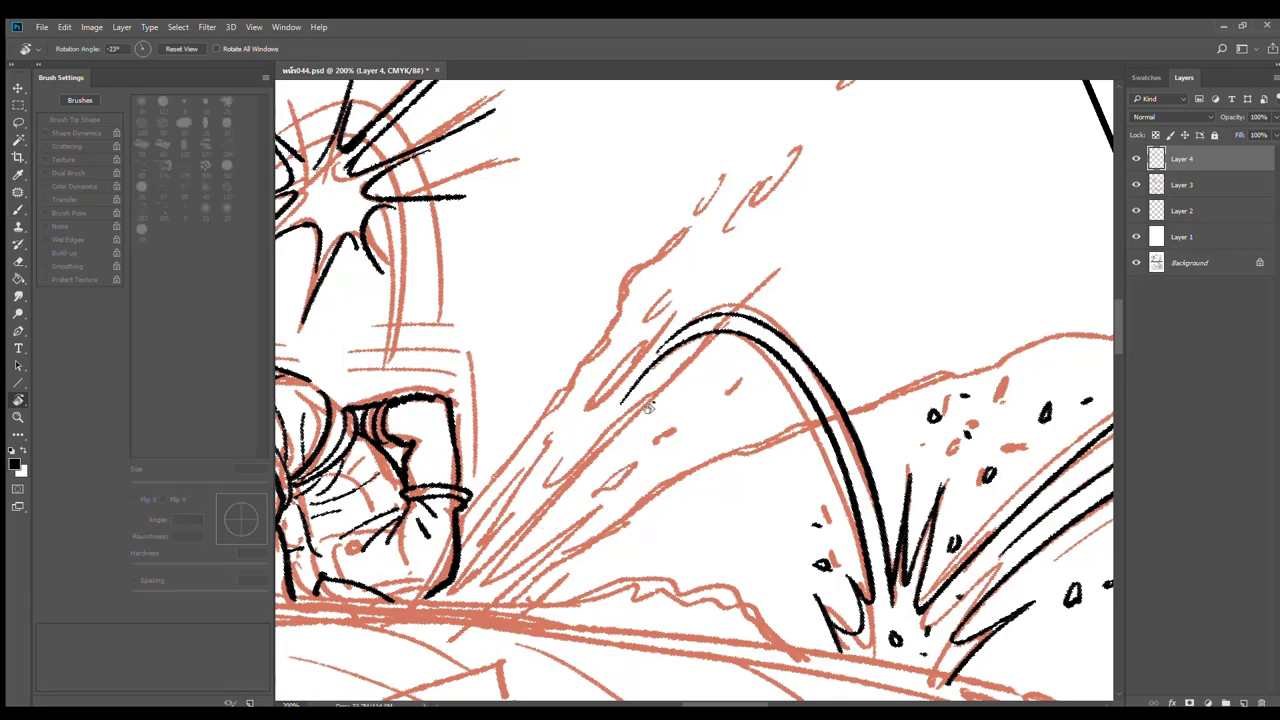
mouse_move(707, 330)
mouse_down()
mouse_move(781, 362)
mouse_move(757, 328)
mouse_up()
key(b)
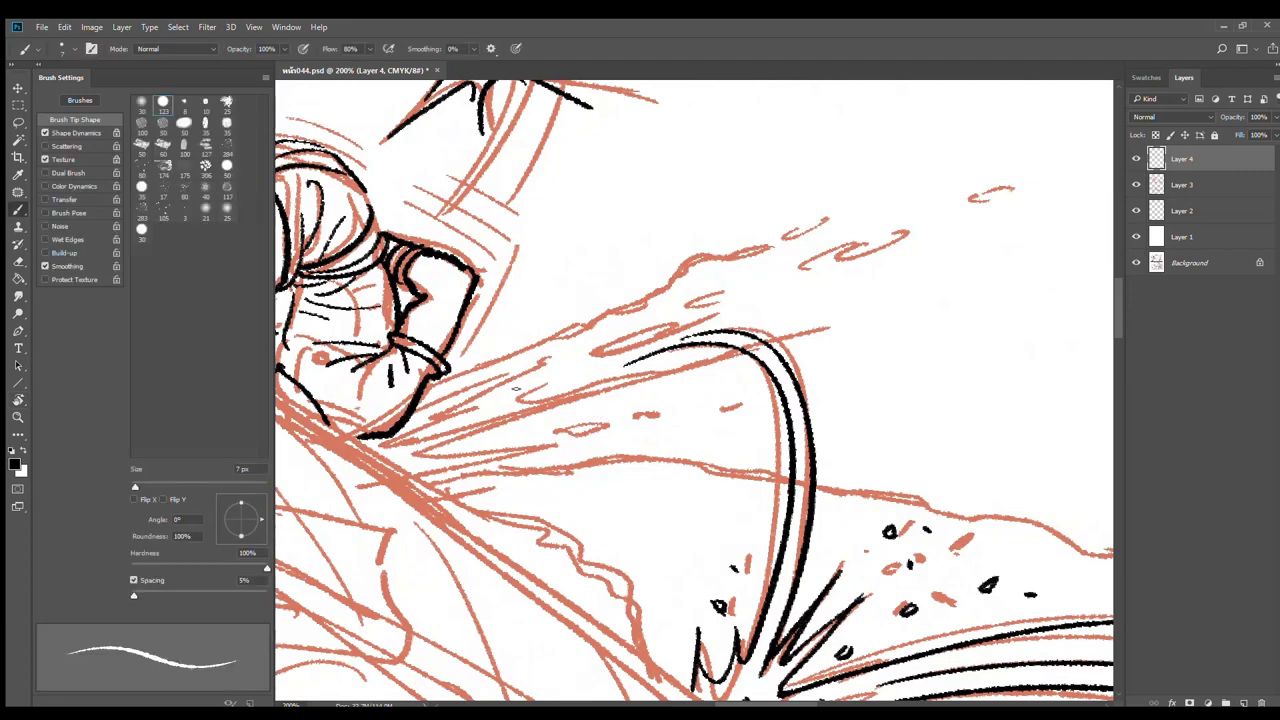
drag(426, 390, 530, 356)
key(ctrl+z)
mouse_move(426, 390)
mouse_down()
mouse_move(770, 246)
mouse_move(436, 428)
mouse_up()
mouse_move(518, 407)
mouse_down()
mouse_move(1025, 300)
mouse_move(665, 372)
mouse_up()
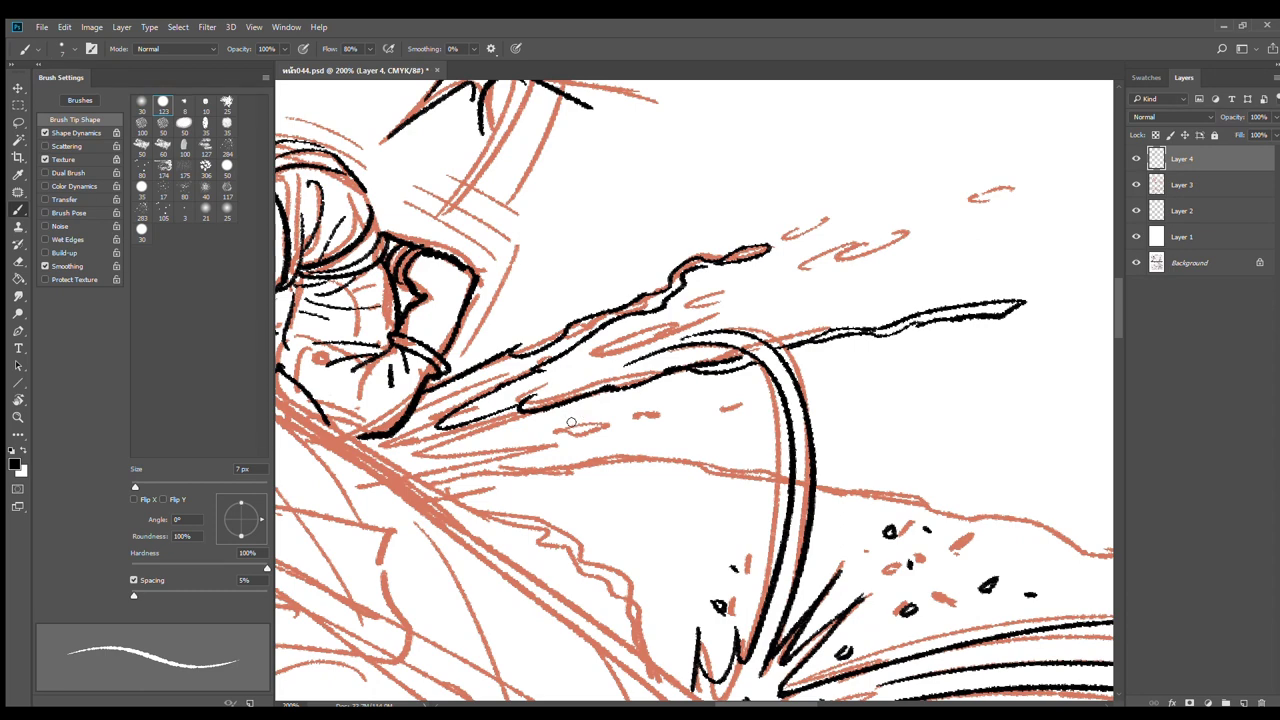
Ink the lower pointed streaks of the spray and its long bottom edge running past the arc
mouse_move(591, 401)
mouse_down()
mouse_move(495, 450)
mouse_move(552, 466)
mouse_up()
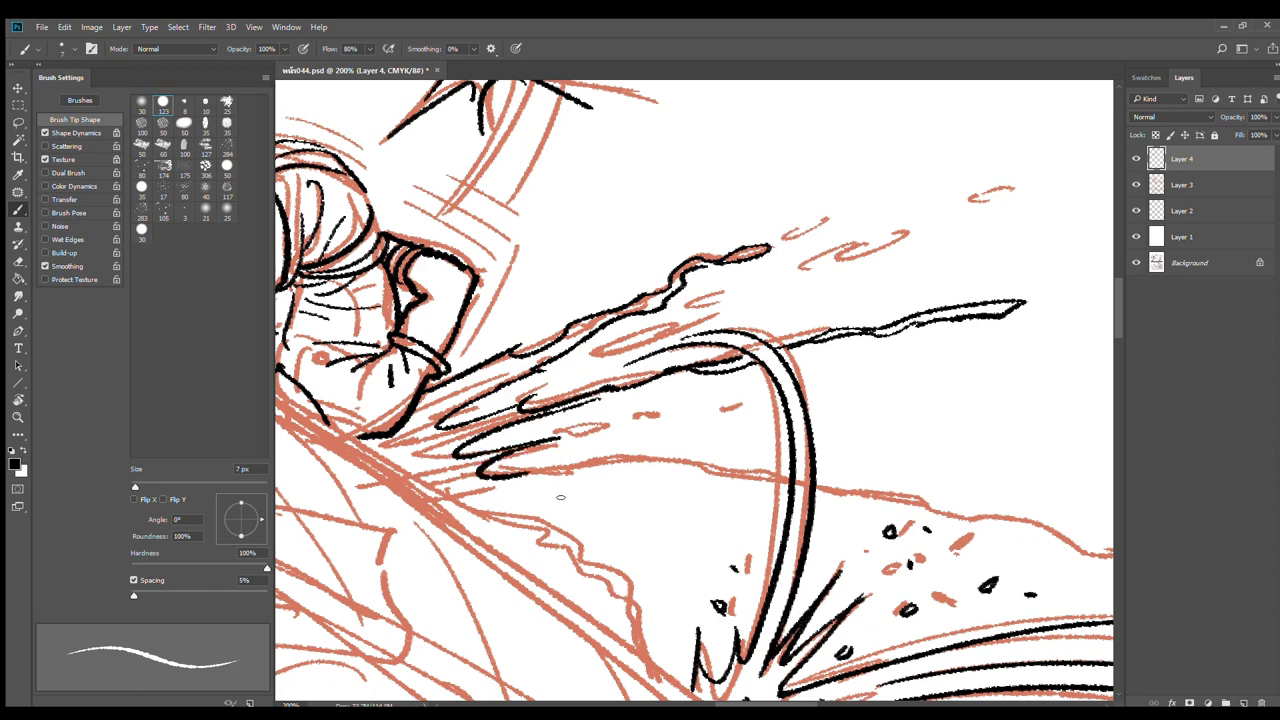
key(ctrl+z)
mouse_move(470, 455)
mouse_down()
mouse_move(590, 439)
mouse_move(429, 476)
mouse_move(610, 460)
mouse_up()
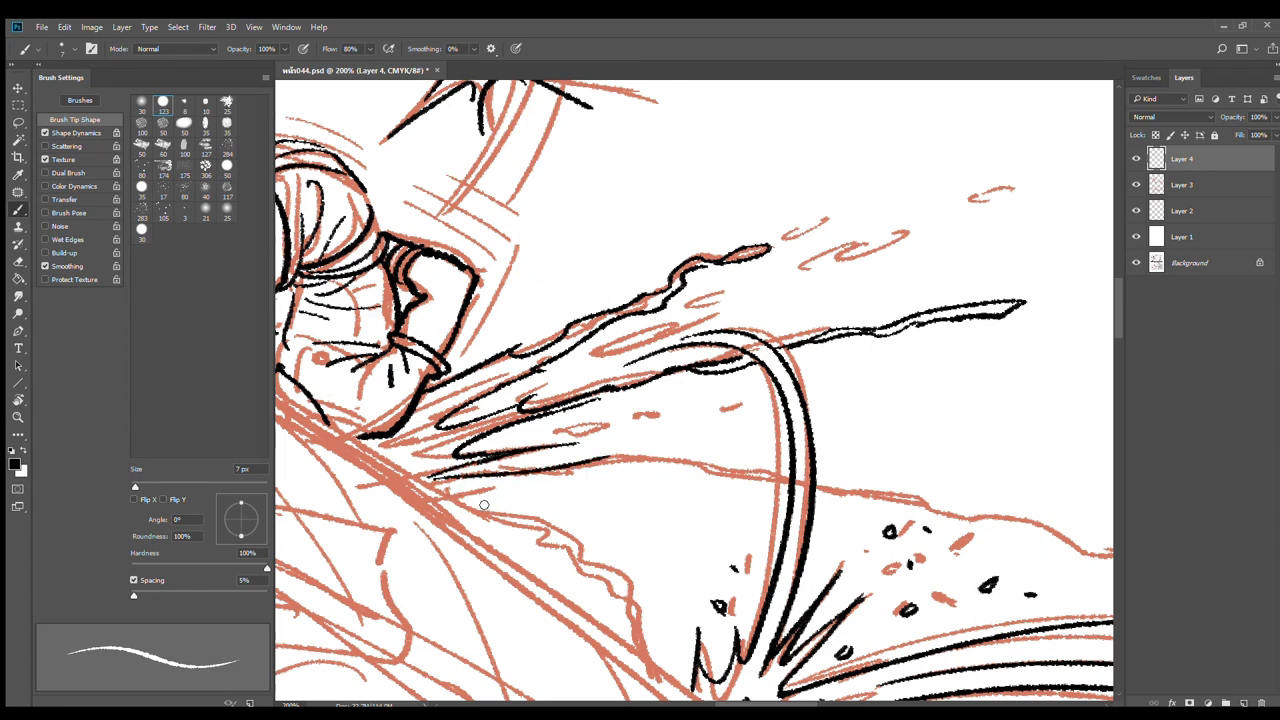
drag(466, 502, 626, 476)
key(ctrl+z)
drag(472, 498, 689, 456)
drag(594, 452, 778, 462)
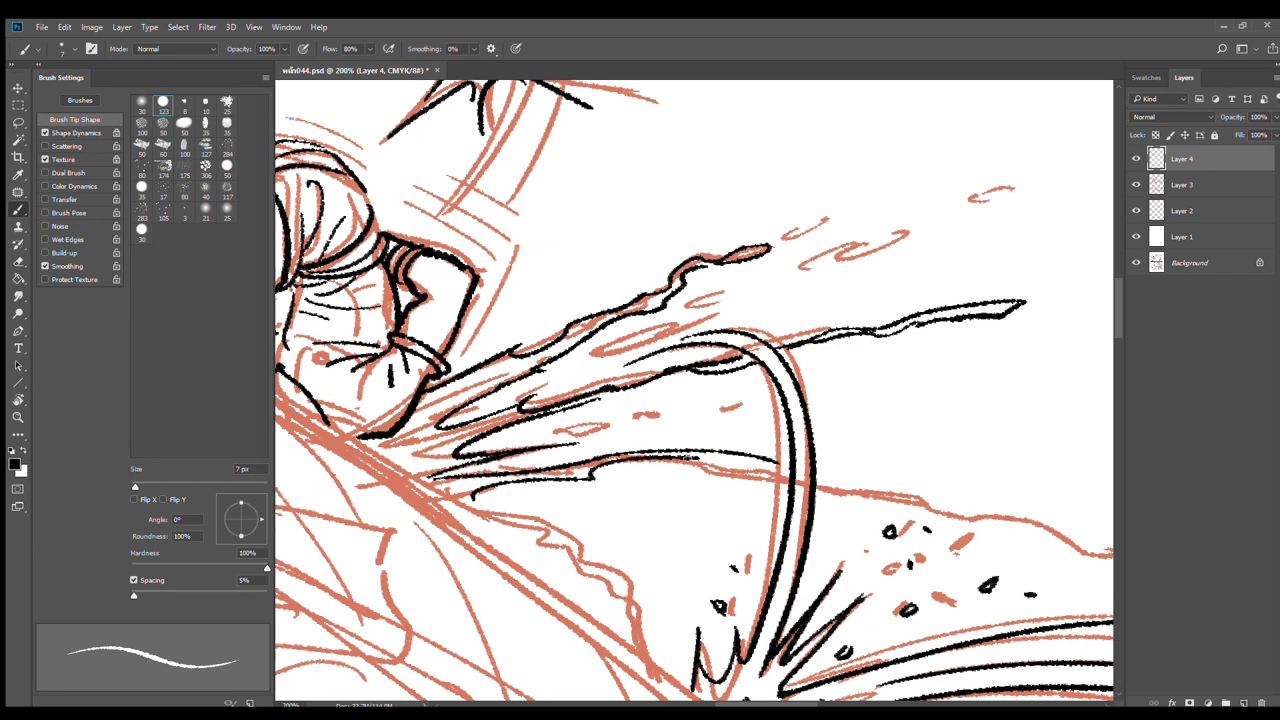
drag(684, 460, 952, 497)
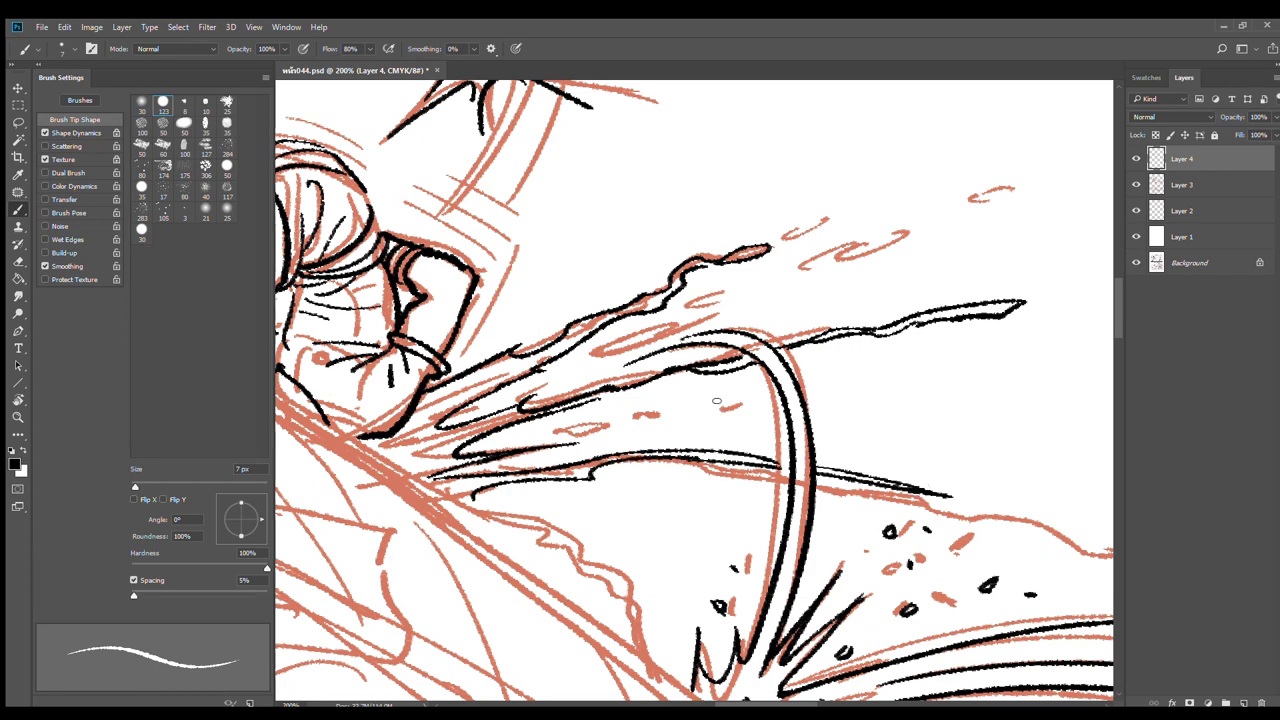
Add elongated droplets between the spray streaks and beyond the upper streak's tip
mouse_move(706, 399)
mouse_down()
mouse_move(670, 402)
mouse_move(708, 400)
mouse_up()
drag(621, 423, 618, 426)
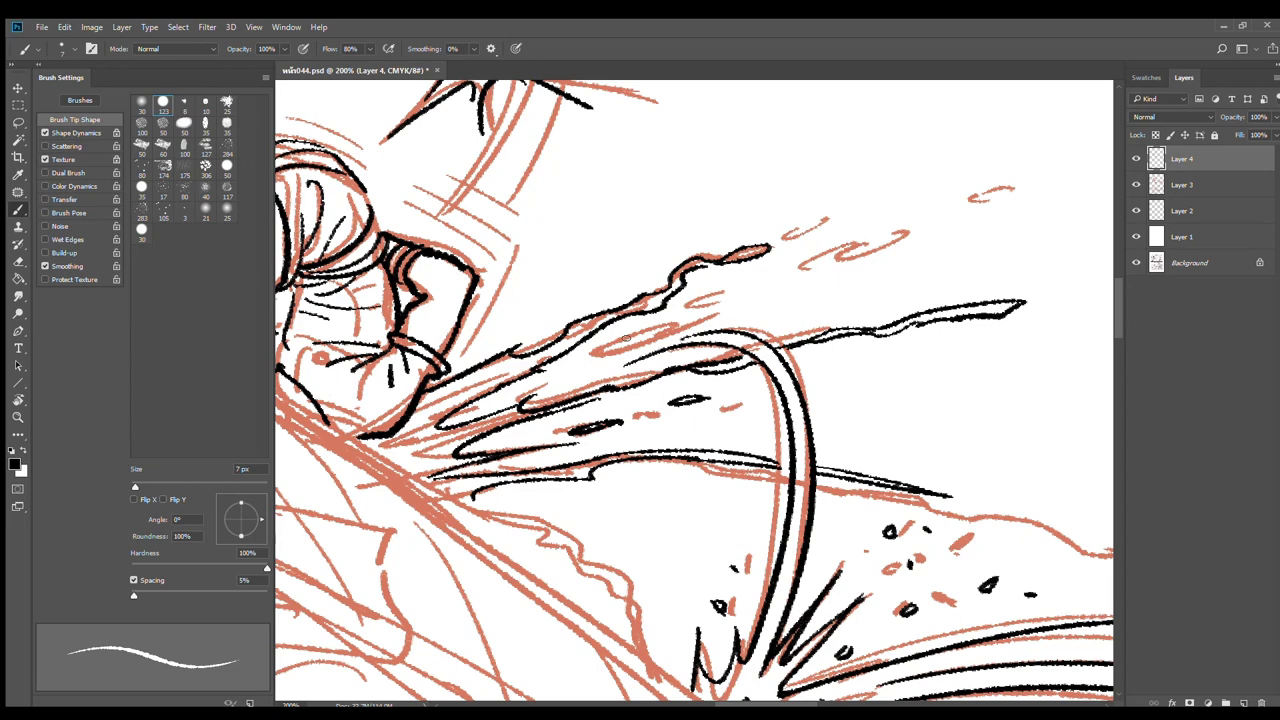
drag(630, 338, 594, 350)
drag(742, 283, 710, 296)
drag(842, 216, 794, 236)
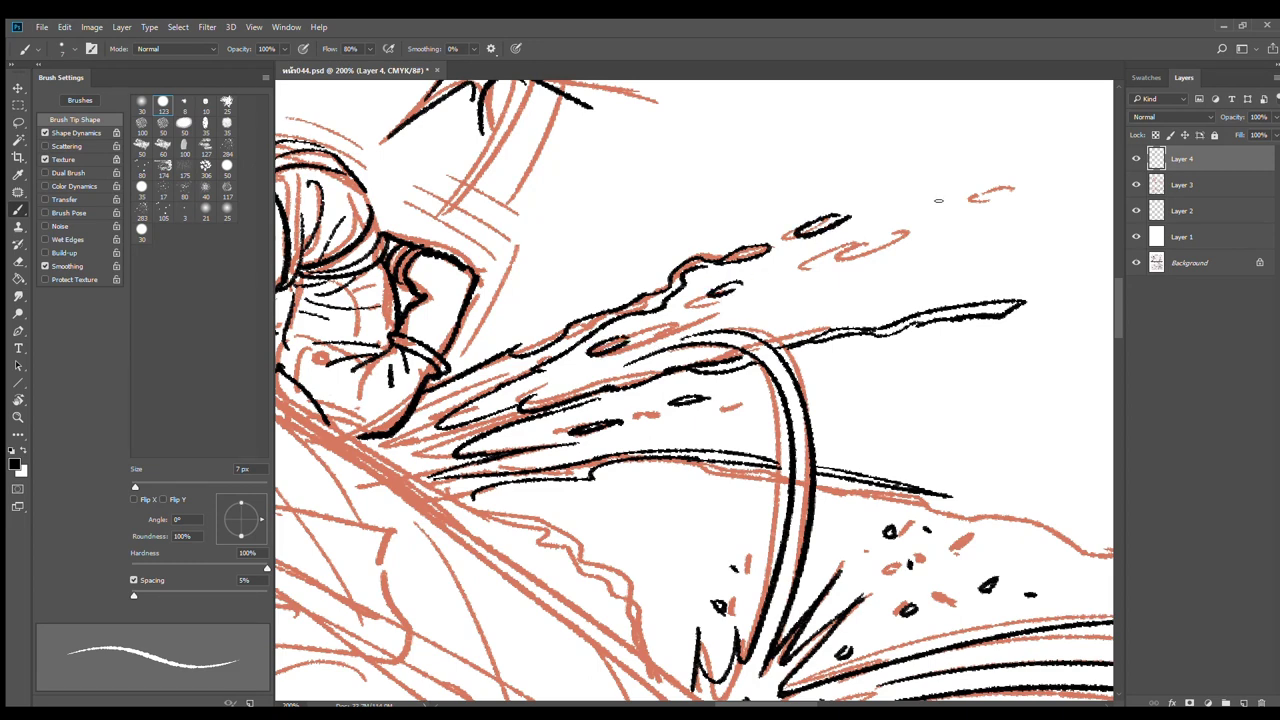
drag(938, 200, 902, 214)
drag(1034, 174, 990, 192)
key(space)
drag(570, 446, 820, 389)
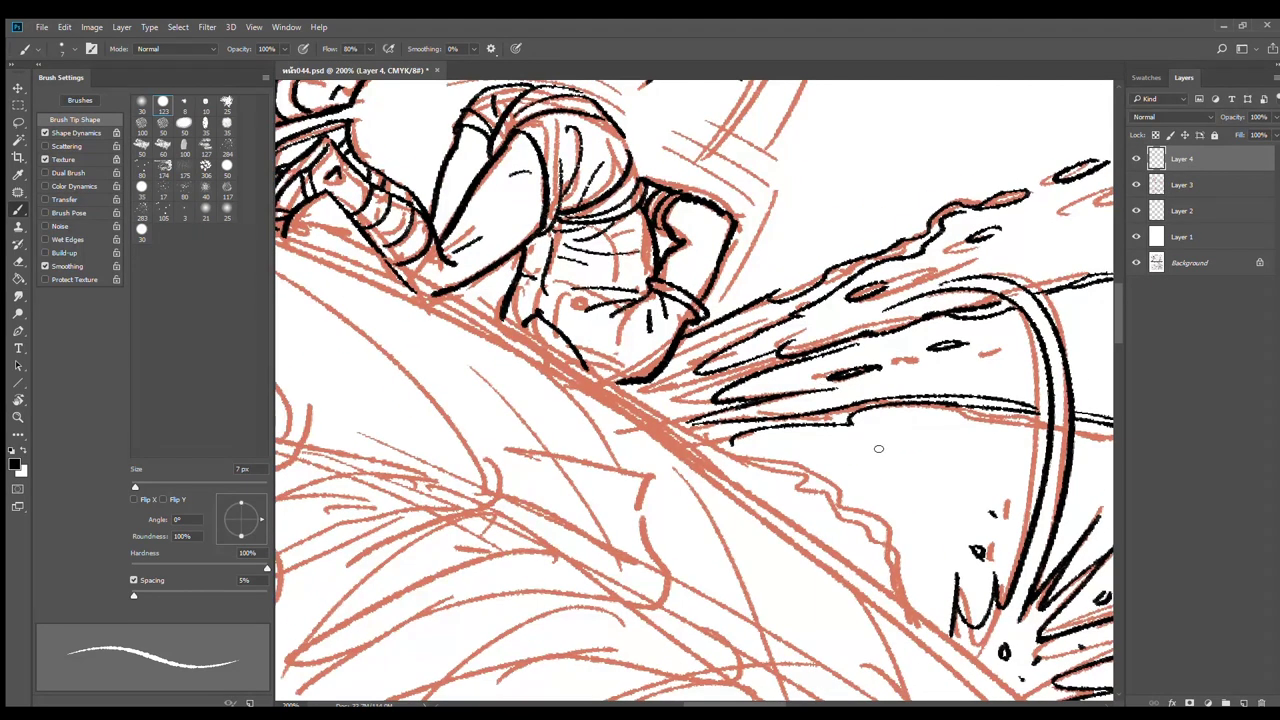
key(r)
drag(887, 453, 605, 287)
key(space)
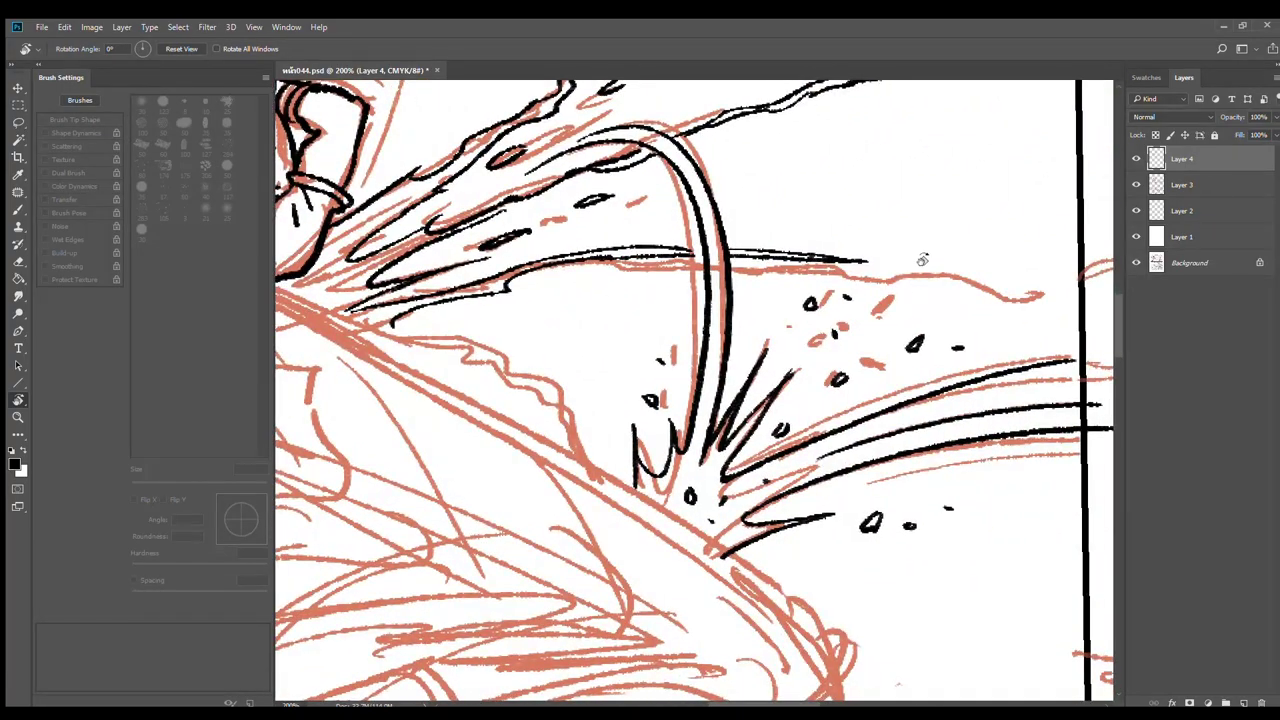
drag(923, 262, 934, 197)
key(ctrl+minus)
key(space)
drag(644, 393, 738, 352)
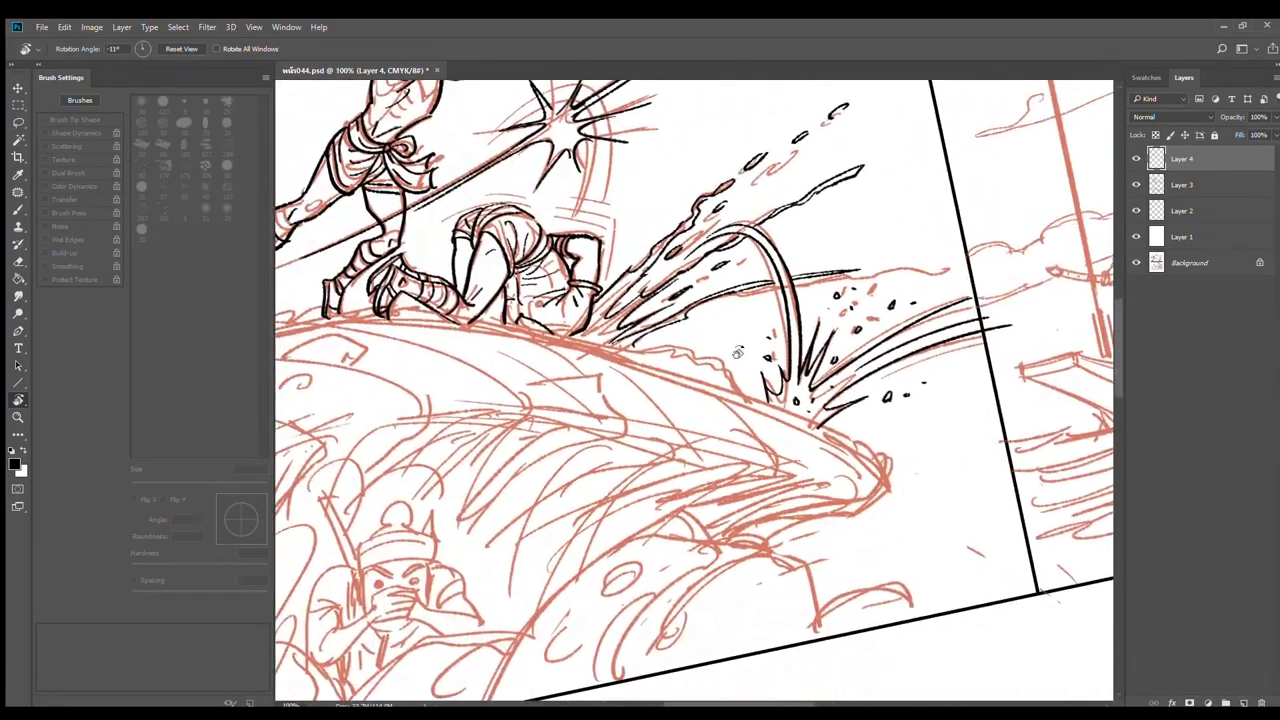
key(b)
key(ctrl+plus)
drag(542, 339, 800, 336)
key(ctrl+z)
mouse_move(522, 360)
mouse_down()
mouse_move(614, 323)
mouse_move(668, 324)
mouse_up()
drag(549, 343, 684, 313)
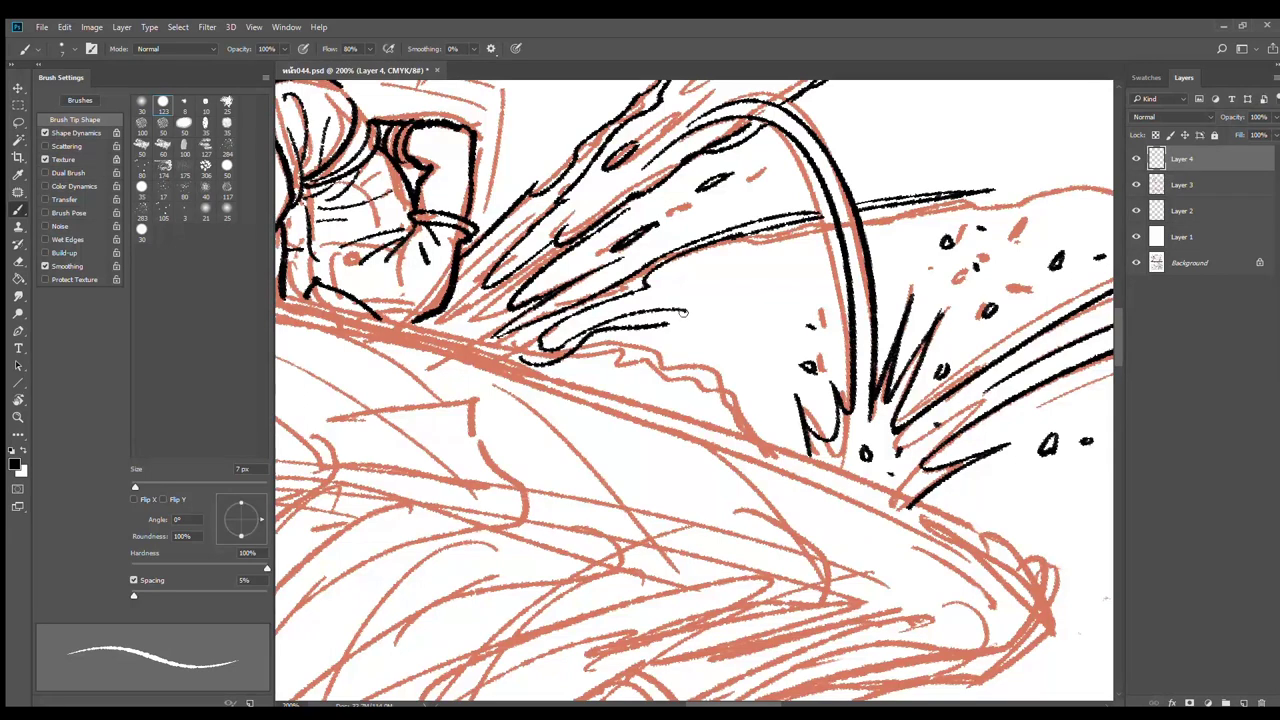
key(ctrl+z)
mouse_move(552, 346)
mouse_down()
mouse_move(632, 314)
mouse_move(763, 313)
mouse_move(746, 325)
mouse_move(847, 292)
mouse_up()
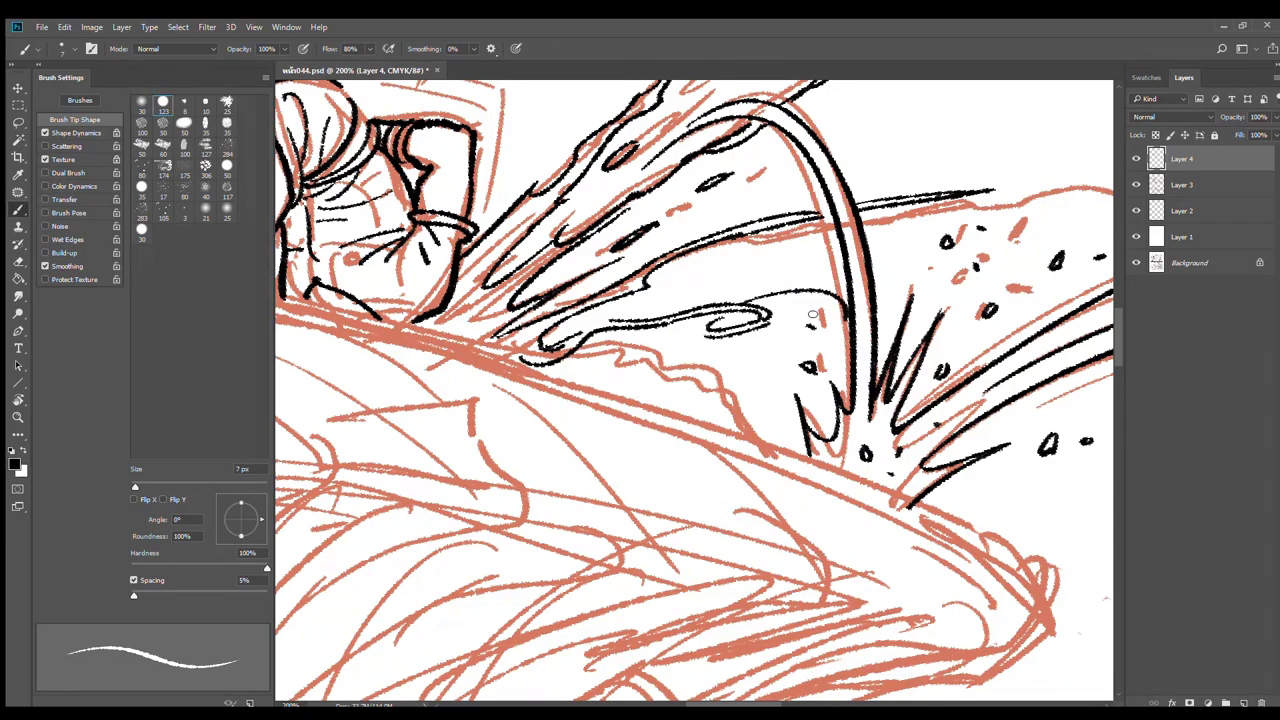
key(ctrl+z)
mouse_move(747, 295)
mouse_down()
mouse_move(842, 279)
mouse_move(909, 311)
mouse_up()
alt+click(949, 356)
drag(938, 427, 784, 467)
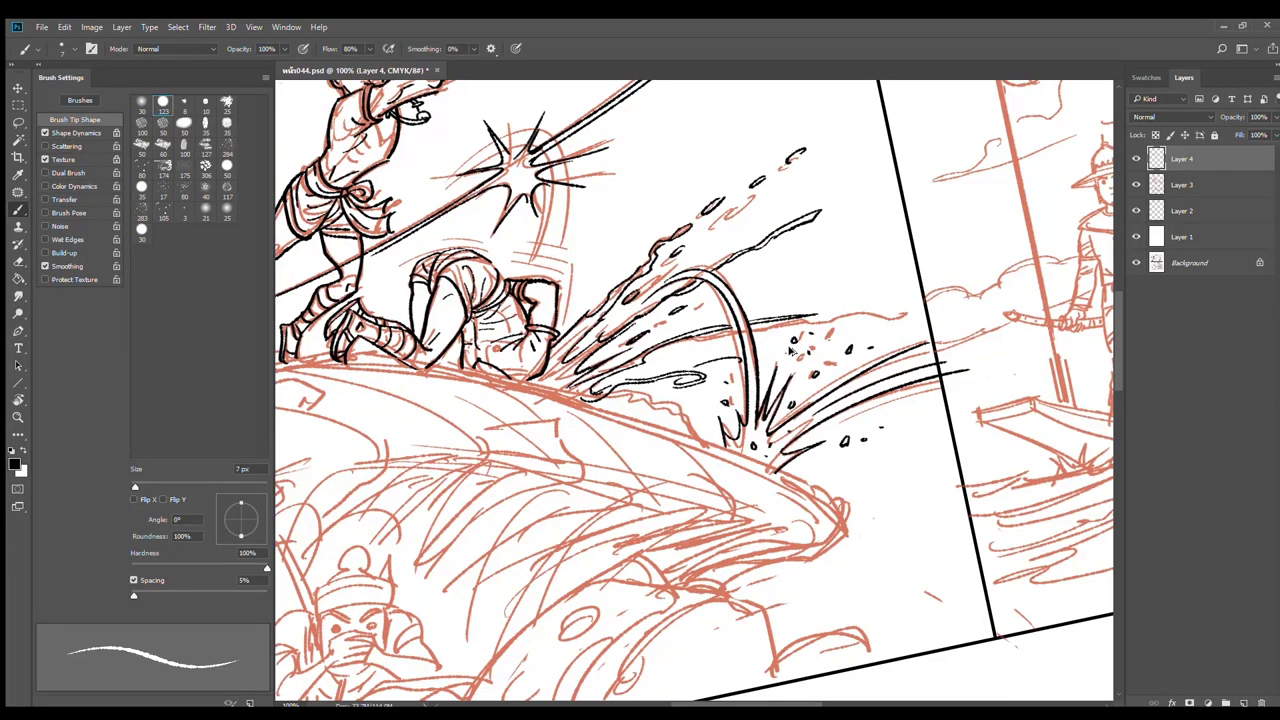
key(ctrl+alt+z)
key(ctrl+alt+z)
key(ctrl+alt+z)
key(ctrl+alt+z)
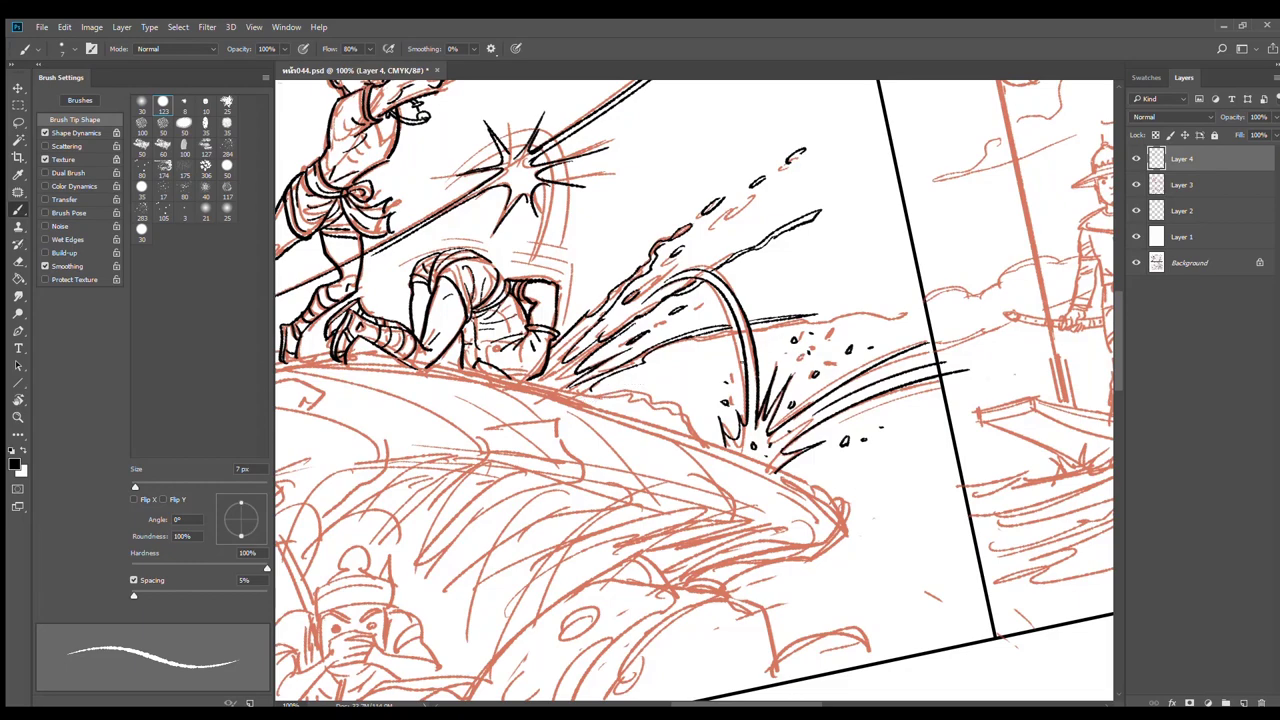
Ink the low ragged splash sloping from the base of the spray down to the foot of the arc, with small inner contours
ctrl+click(676, 389)
ctrl+click(588, 434)
mouse_move(453, 397)
mouse_down()
mouse_move(620, 377)
mouse_move(566, 355)
mouse_move(743, 369)
mouse_up()
drag(625, 384, 770, 447)
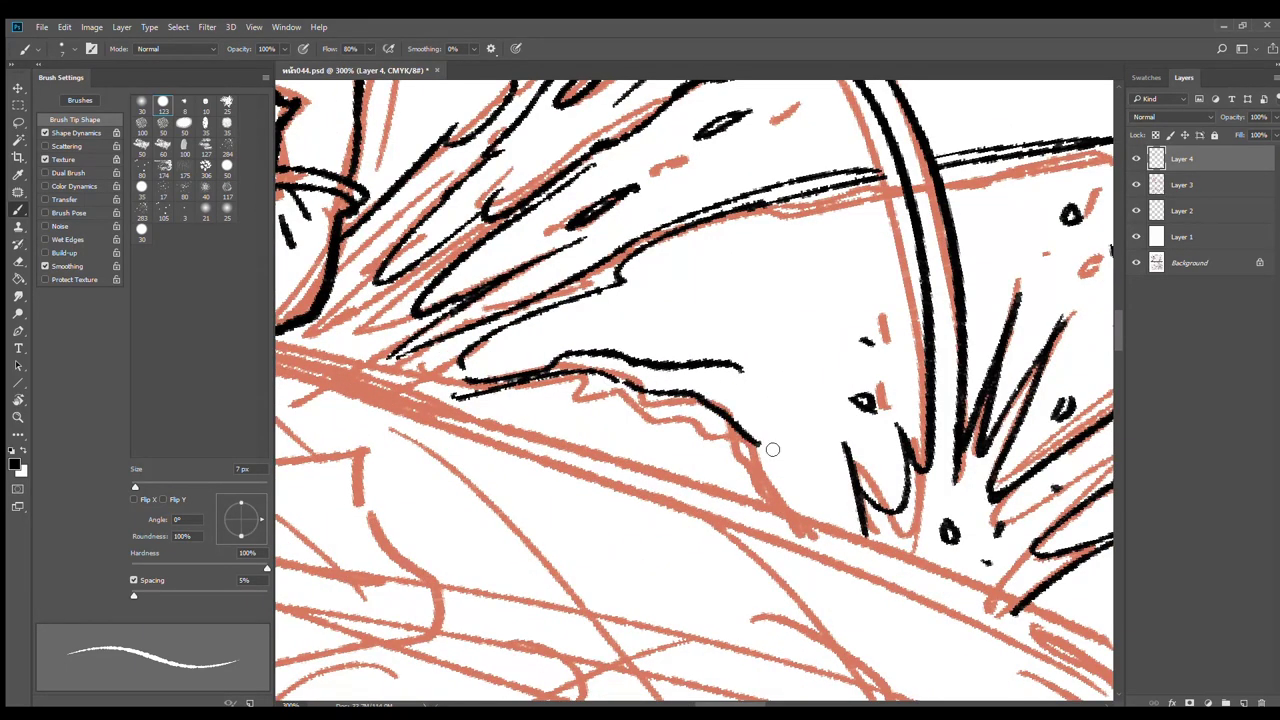
mouse_move(725, 385)
mouse_down()
mouse_move(770, 420)
mouse_move(770, 407)
mouse_move(840, 512)
mouse_up()
drag(768, 450, 830, 526)
scroll(909, 545, down, 1)
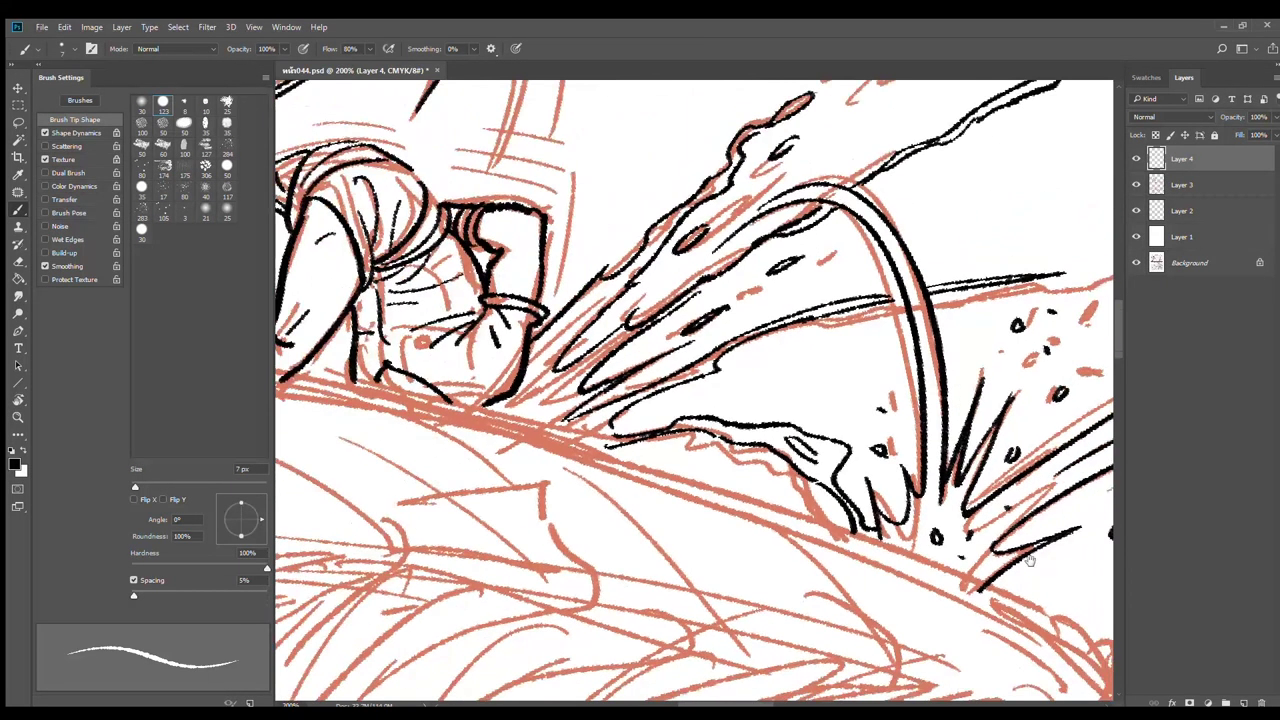
Ink a thin wavy water trail beyond the splash's base, curving down to a pointed, hooked end at the panel border
drag(1056, 574, 811, 431)
mouse_move(1092, 412)
mouse_down()
mouse_move(912, 420)
mouse_move(896, 374)
mouse_move(798, 417)
mouse_move(684, 440)
mouse_up()
key(ctrl+z)
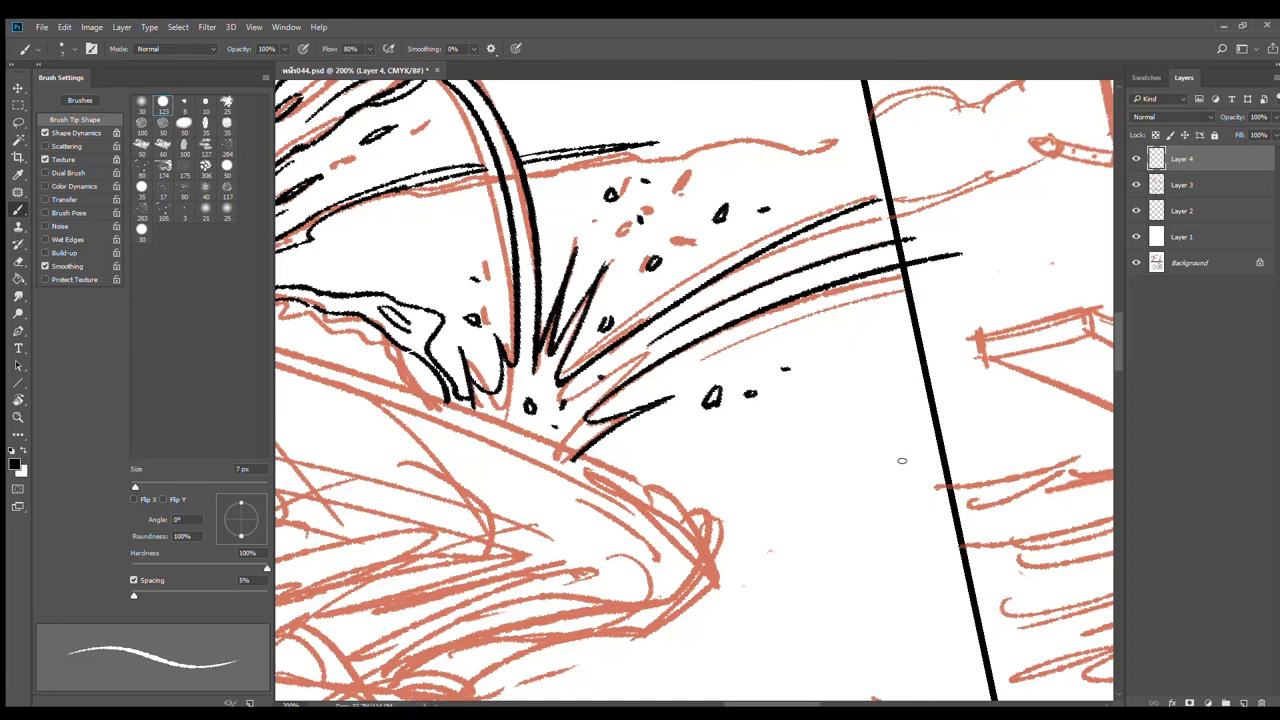
mouse_move(940, 481)
mouse_down()
mouse_move(766, 428)
mouse_move(652, 437)
mouse_move(797, 443)
mouse_move(955, 558)
mouse_move(918, 570)
mouse_move(976, 648)
mouse_up()
mouse_move(966, 572)
mouse_down()
mouse_move(931, 585)
mouse_move(970, 630)
mouse_up()
key(ctrl+z)
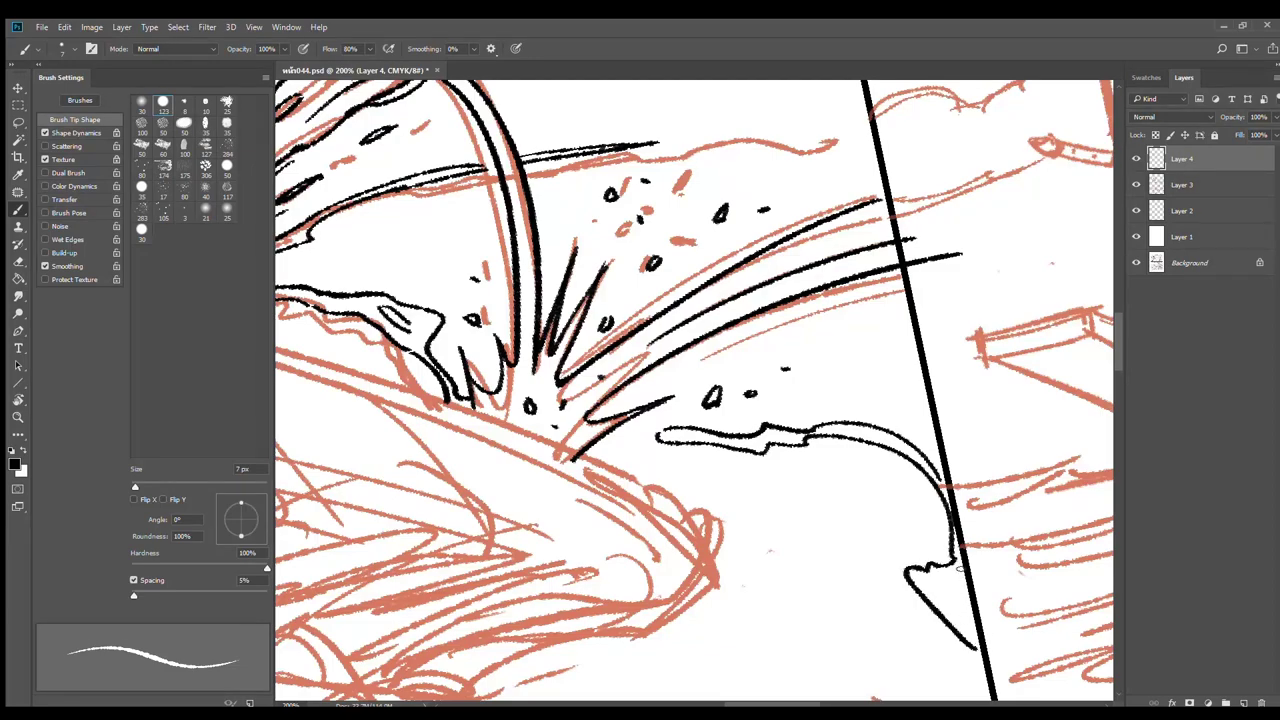
mouse_move(965, 571)
mouse_down()
mouse_move(959, 605)
mouse_move(974, 620)
mouse_up()
alt+click(986, 551)
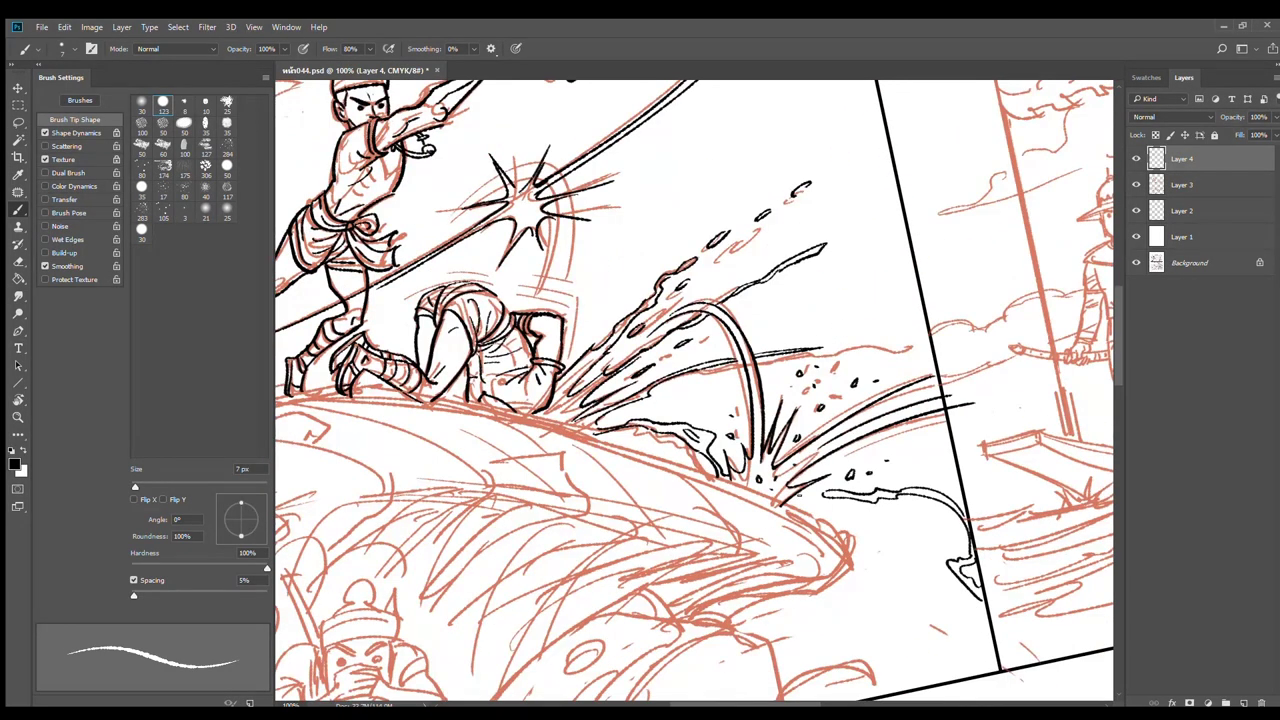
Add a small droplet among the elongated ones beyond the tip of the upper spray streak
alt+click(860, 515)
mouse_move(688, 454)
mouse_down()
mouse_move(795, 436)
mouse_move(791, 449)
mouse_move(805, 431)
mouse_up()
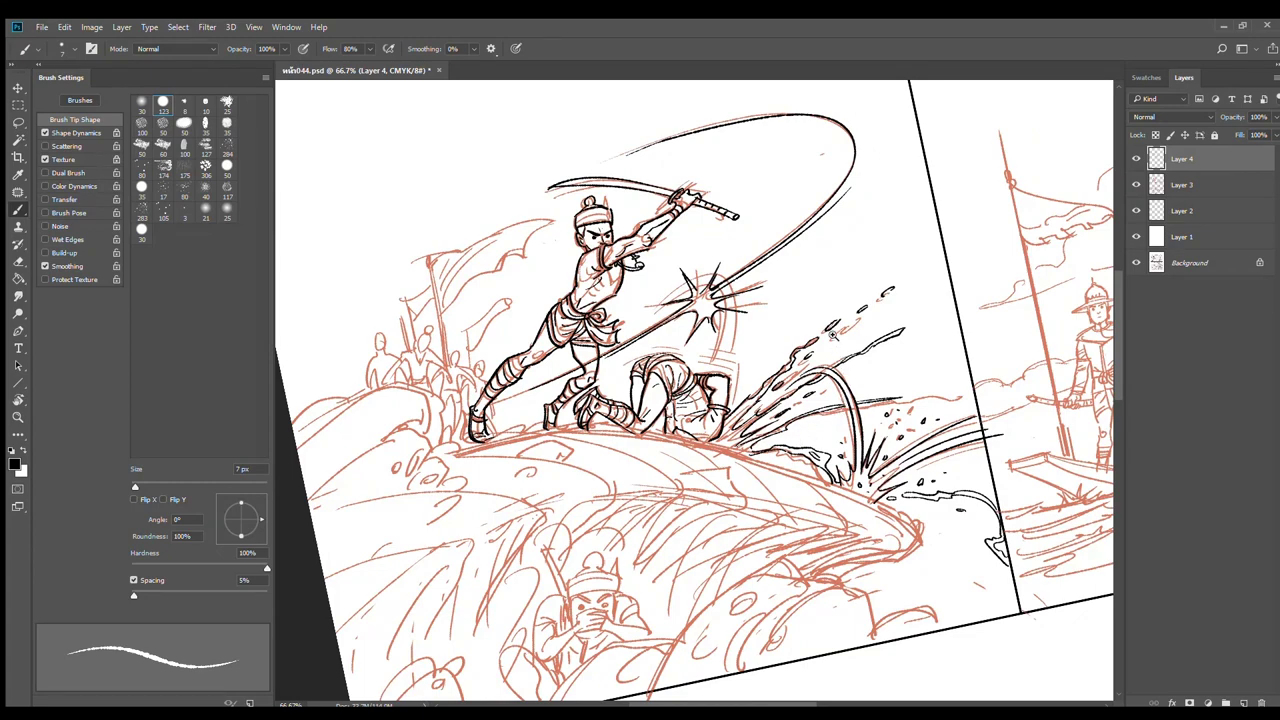
scroll(832, 335, up, 2)
drag(835, 314, 826, 323)
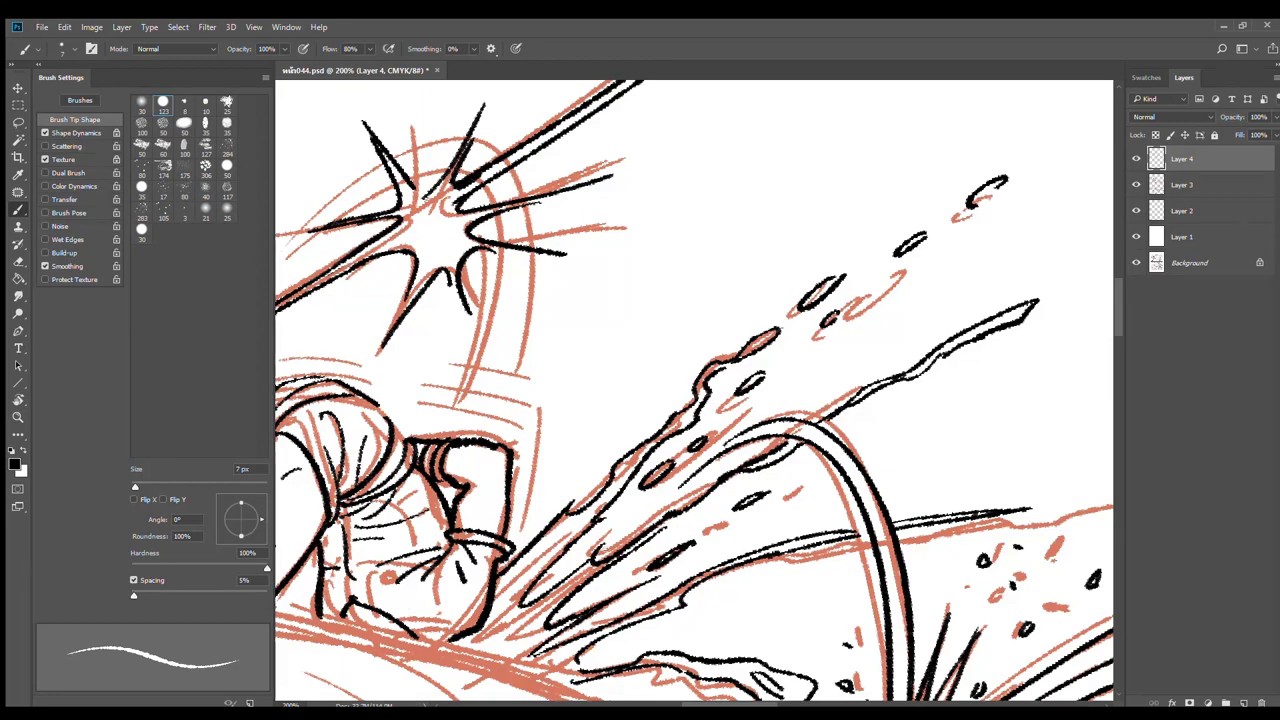
Ink the thick frowning eyebrows and small round eyes of the man crouching in the foreground below the hill
scroll(680, 558, down, 4)
drag(677, 562, 822, 370)
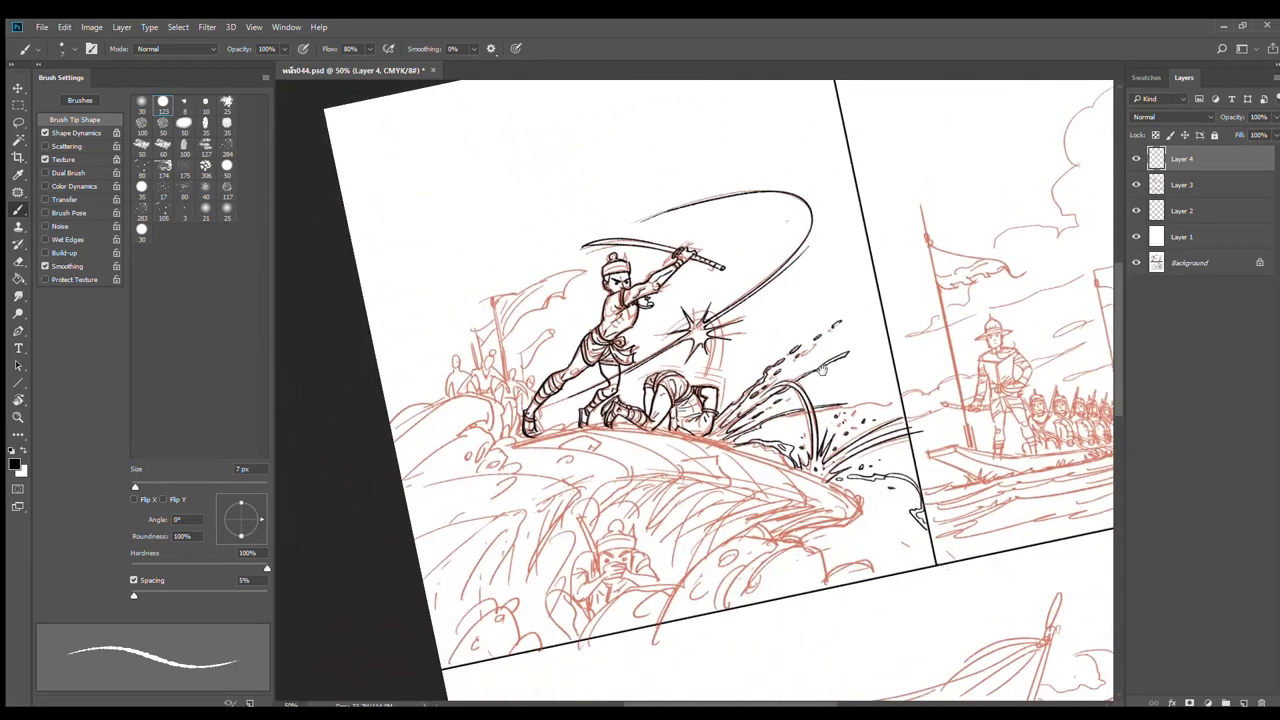
drag(647, 574, 660, 458)
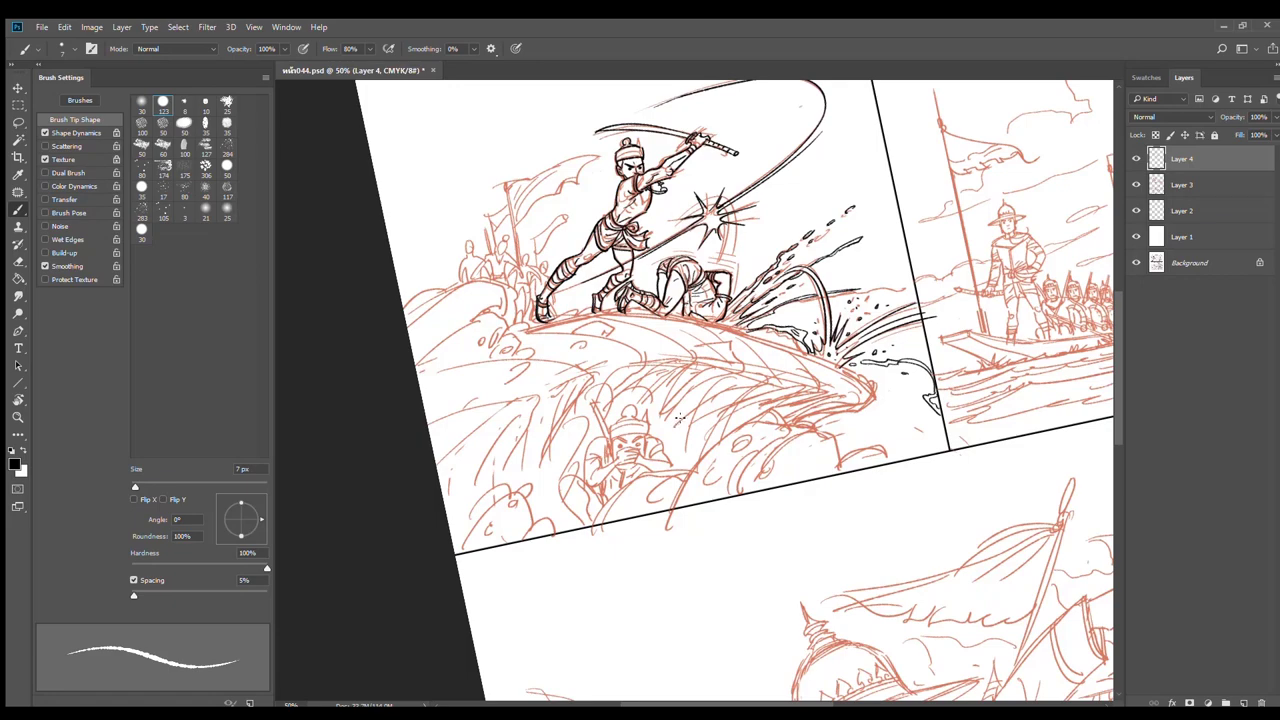
scroll(628, 455, up, 5)
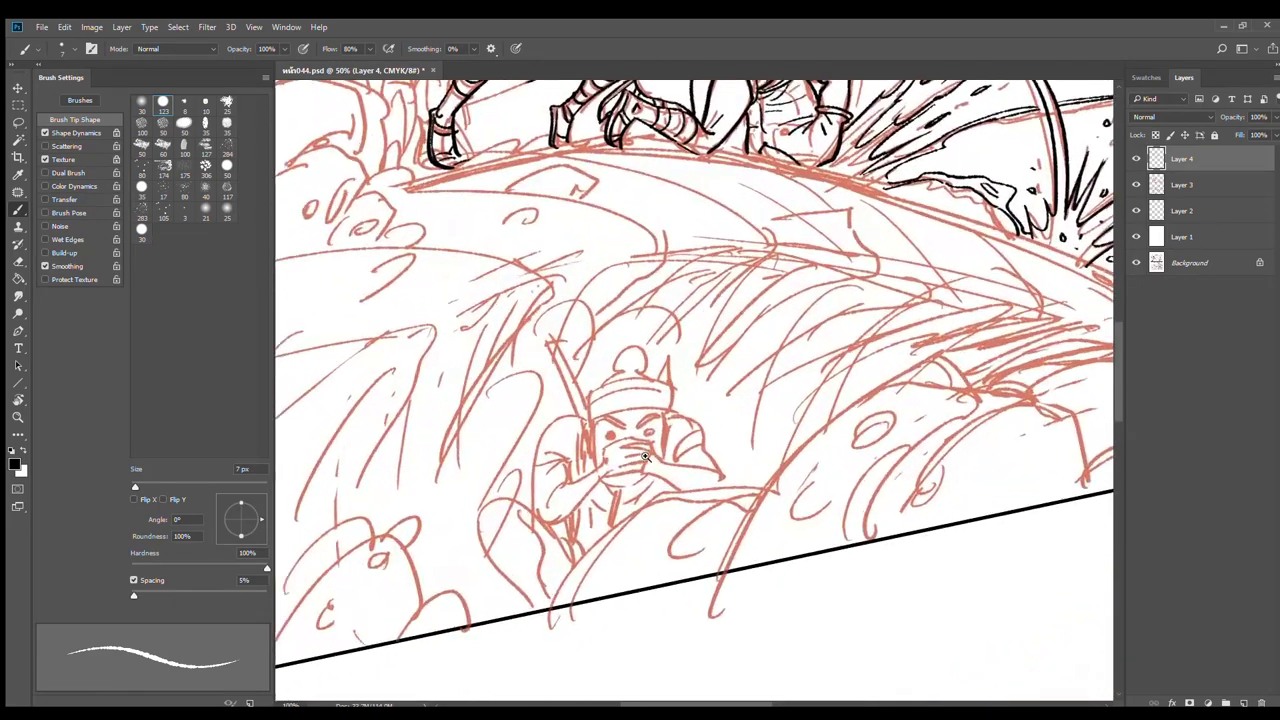
mouse_move(543, 382)
mouse_down()
mouse_move(620, 397)
mouse_move(700, 372)
mouse_move(720, 382)
mouse_up()
mouse_move(600, 417)
mouse_down()
mouse_move(578, 416)
mouse_move(603, 422)
mouse_move(586, 424)
mouse_up()
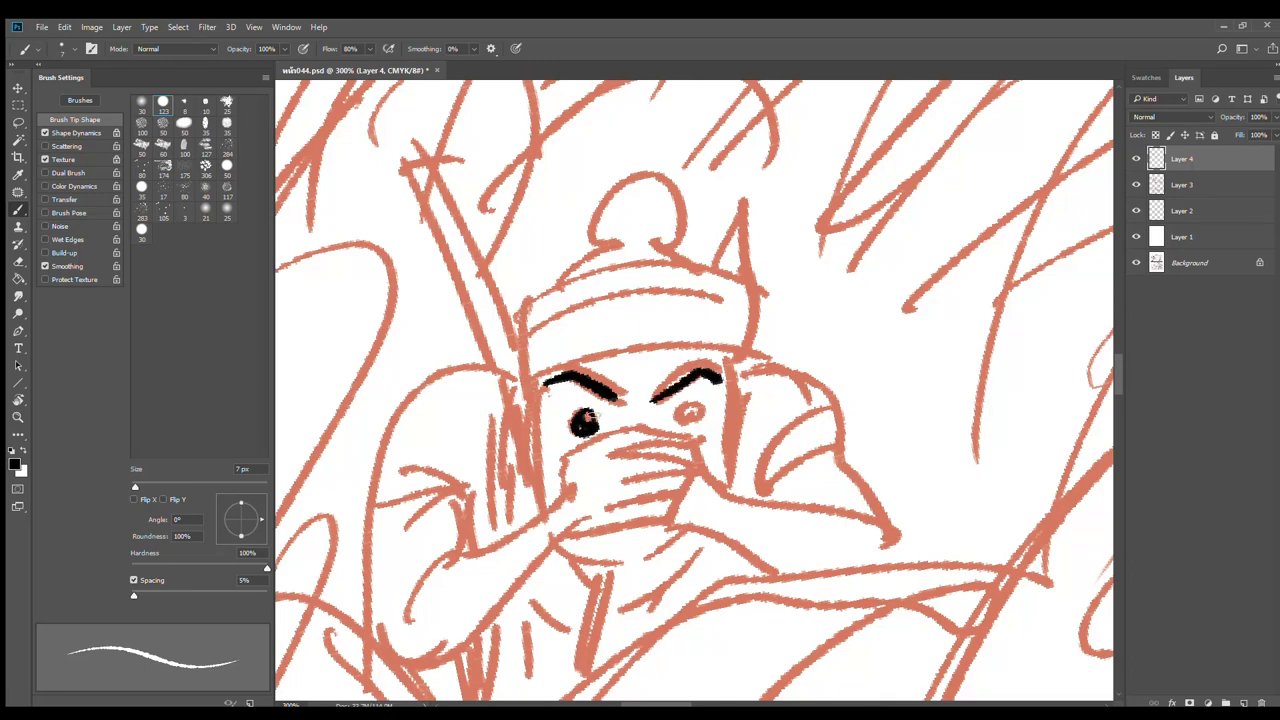
mouse_move(675, 418)
mouse_down()
mouse_move(600, 430)
mouse_move(589, 401)
mouse_up()
key(e)
key(b)
key(ctrl+z)
Ink both sides of the crouching man's face and his two ears with their inner folds, ending at the jaw beside the hand
mouse_move(682, 405)
mouse_down()
mouse_move(640, 403)
mouse_move(646, 379)
mouse_move(618, 400)
mouse_move(564, 373)
mouse_move(696, 374)
mouse_move(720, 479)
mouse_up()
key(ctrl+z)
mouse_move(730, 358)
mouse_down()
mouse_move(719, 443)
mouse_move(721, 422)
mouse_move(712, 478)
mouse_up()
drag(543, 390, 554, 507)
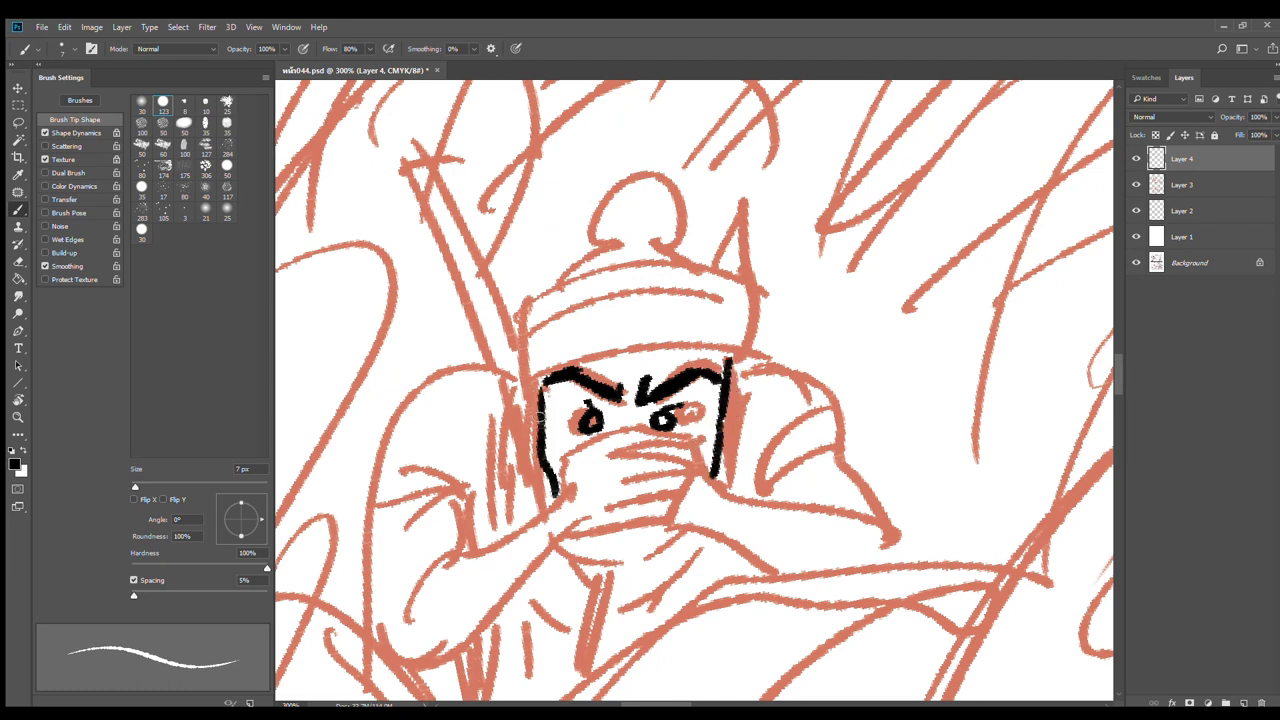
mouse_move(543, 390)
mouse_down()
mouse_move(542, 463)
mouse_move(537, 425)
mouse_up()
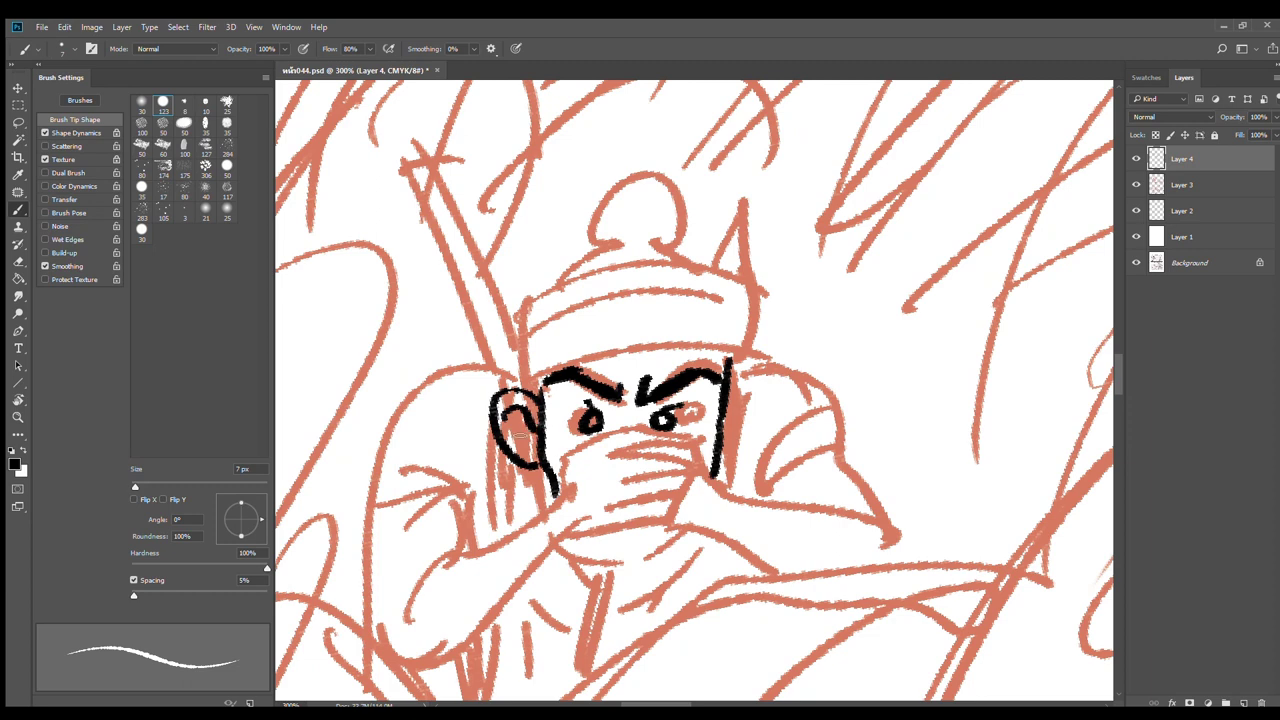
mouse_move(728, 368)
mouse_down()
mouse_move(761, 412)
mouse_move(727, 446)
mouse_up()
drag(748, 392, 737, 402)
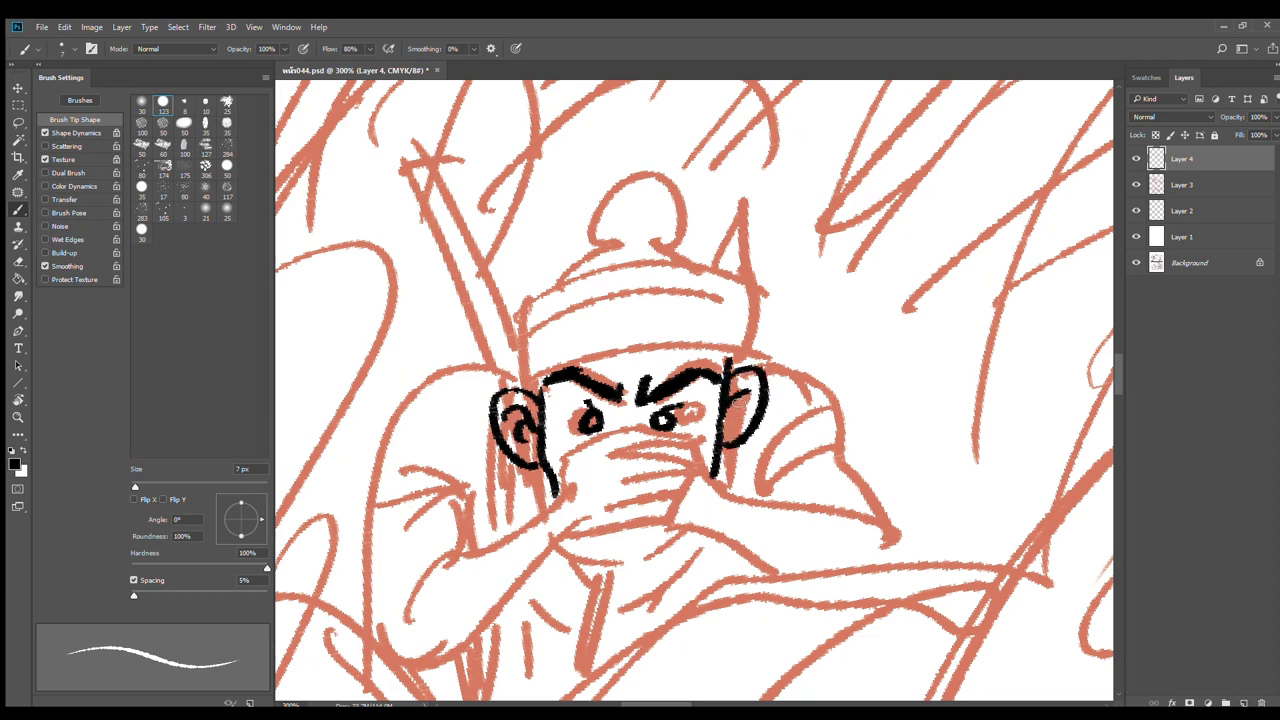
drag(547, 514, 568, 460)
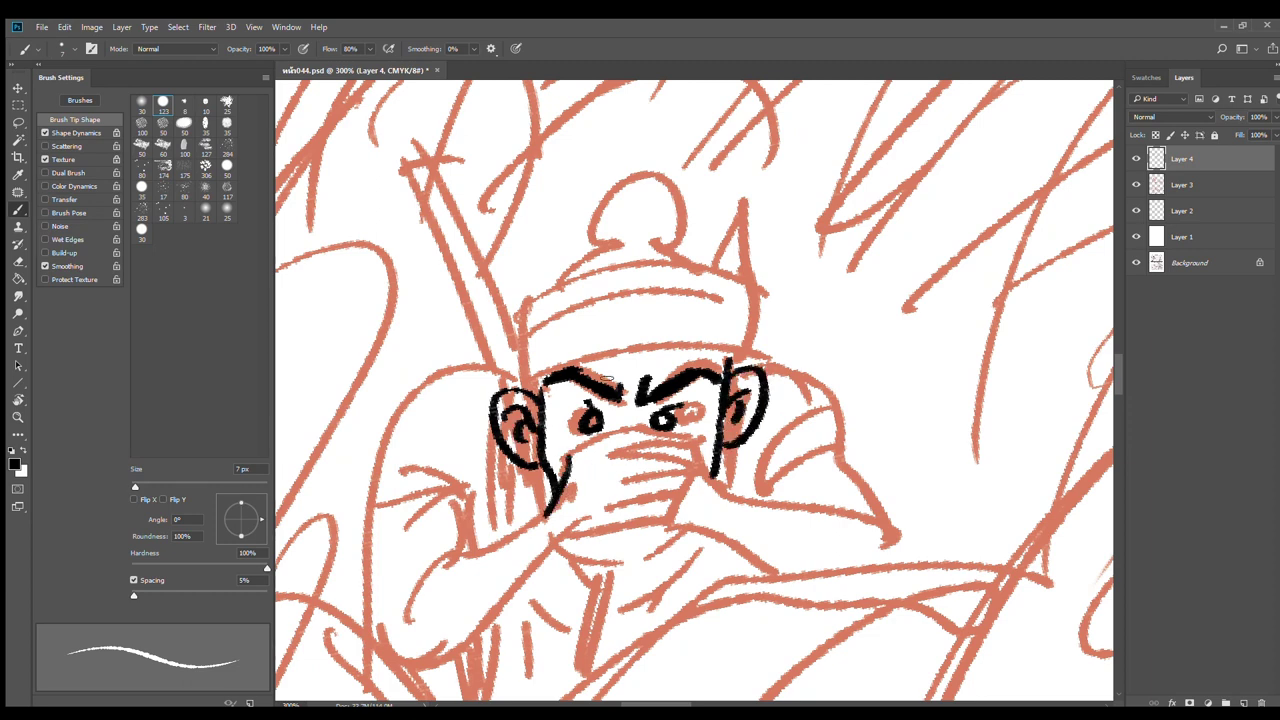
Ink the crouching man's banded headwear, including its lower edge, the pointed tip at the side and the round knot on top
drag(566, 378, 724, 365)
mouse_move(524, 384)
mouse_down()
mouse_move(533, 302)
mouse_move(718, 296)
mouse_move(758, 328)
mouse_move(748, 345)
mouse_up()
drag(536, 352, 728, 333)
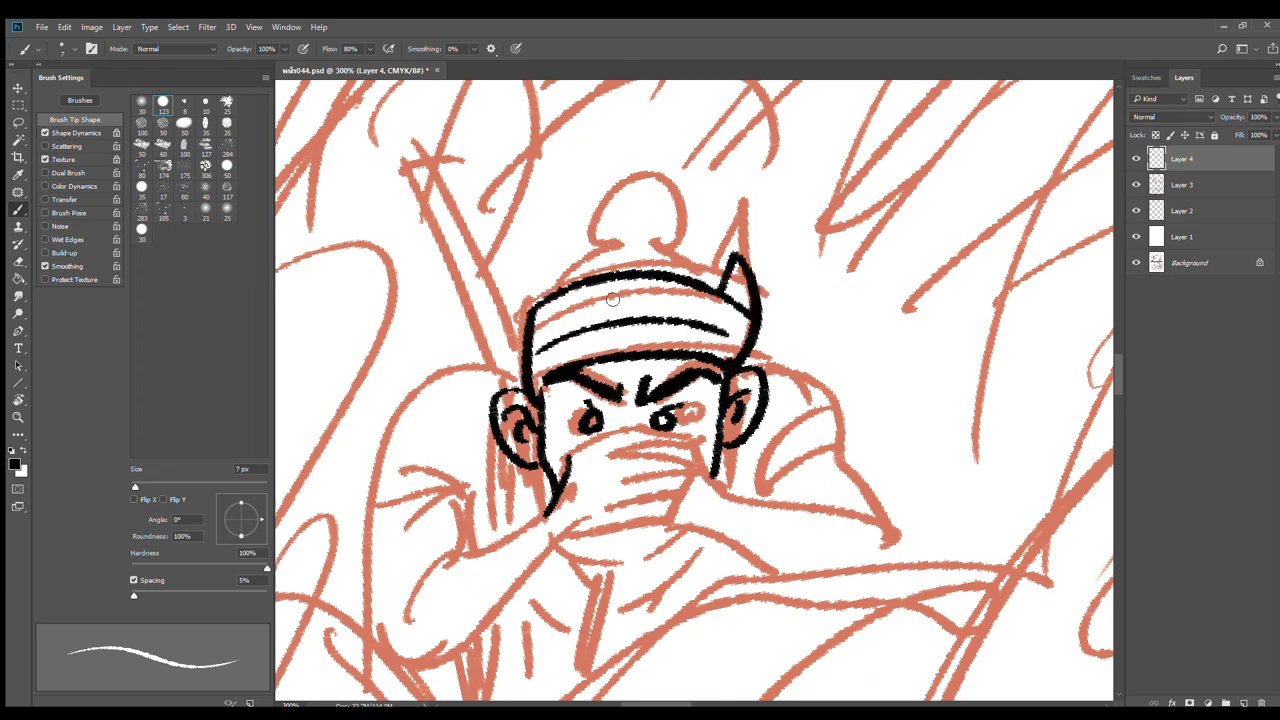
mouse_move(606, 258)
mouse_down()
mouse_move(682, 240)
mouse_move(648, 262)
mouse_move(627, 255)
mouse_up()
mouse_move(652, 230)
mouse_down()
mouse_move(646, 254)
mouse_move(718, 288)
mouse_up()
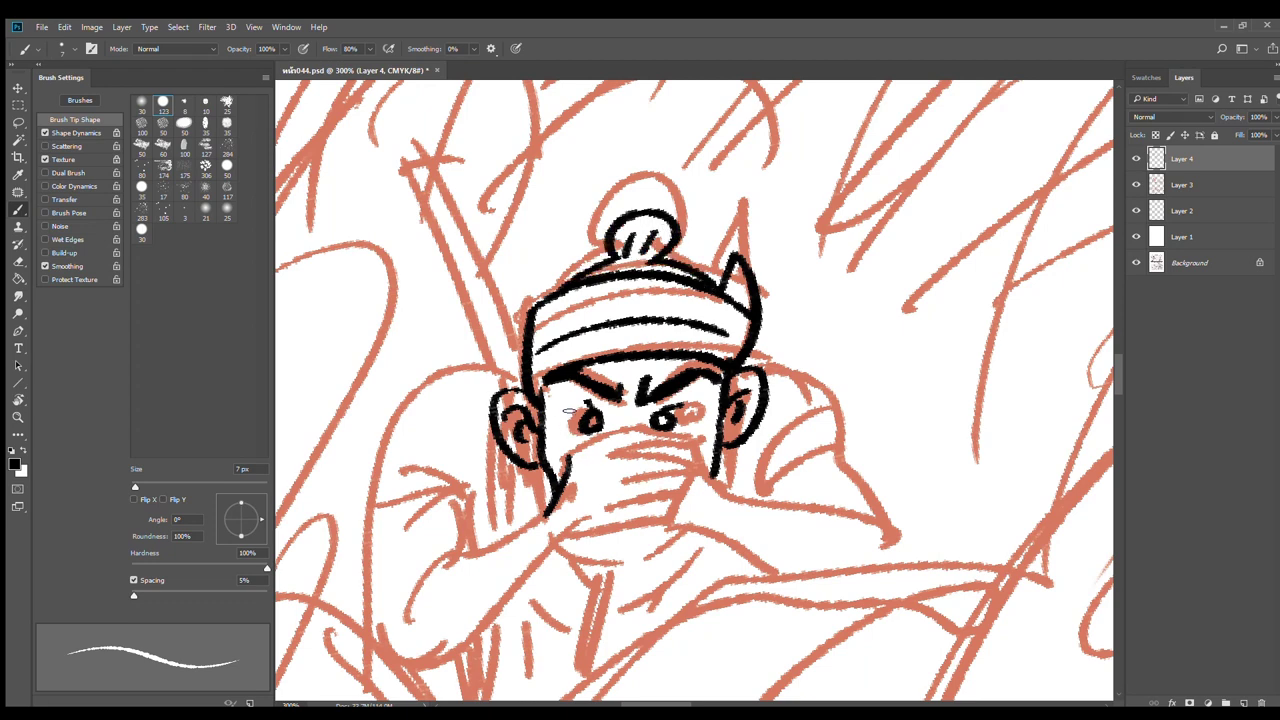
Add short wrinkle lines beside both eyes and the lines of the nose bridge
mouse_move(576, 413)
mouse_down()
mouse_move(549, 421)
mouse_move(570, 421)
mouse_up()
mouse_move(714, 412)
mouse_down()
mouse_move(688, 420)
mouse_move(714, 430)
mouse_up()
mouse_move(614, 398)
mouse_down()
mouse_move(622, 430)
mouse_move(636, 430)
mouse_up()
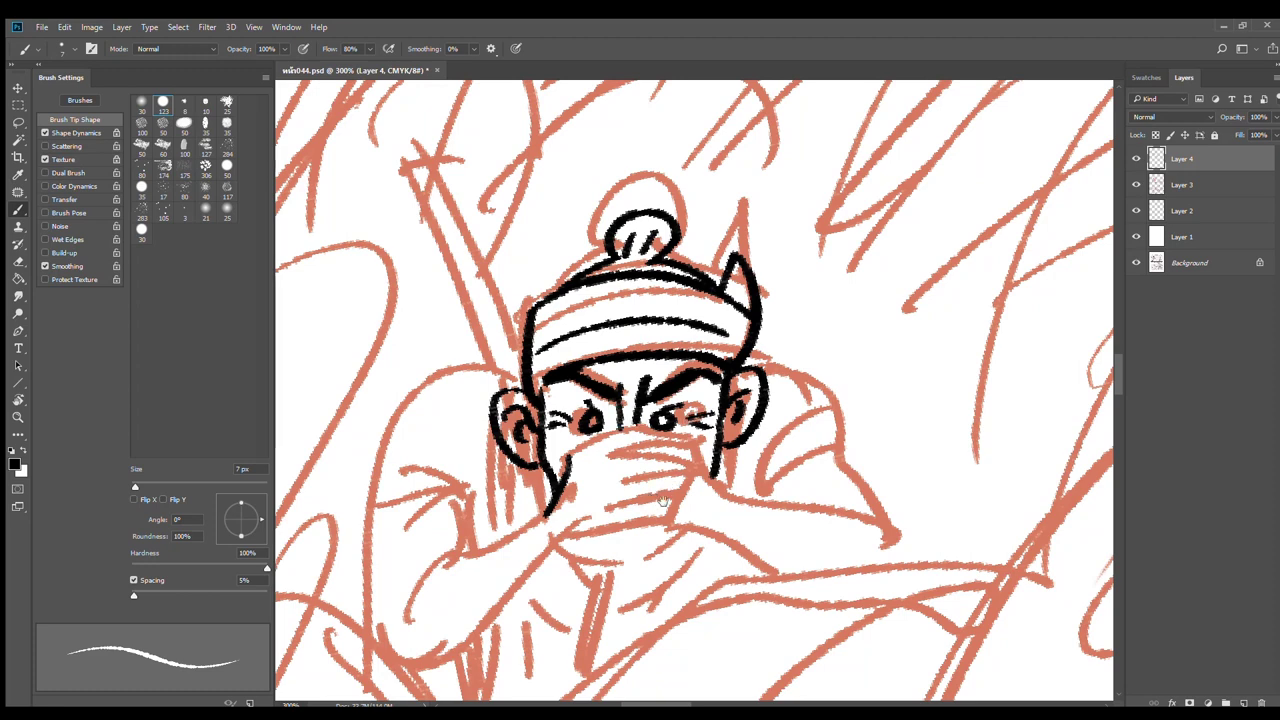
Ink the fingers covering the crouching man's mouth and the forearm extending from them to the bent elbow on the rock side
drag(665, 495, 730, 433)
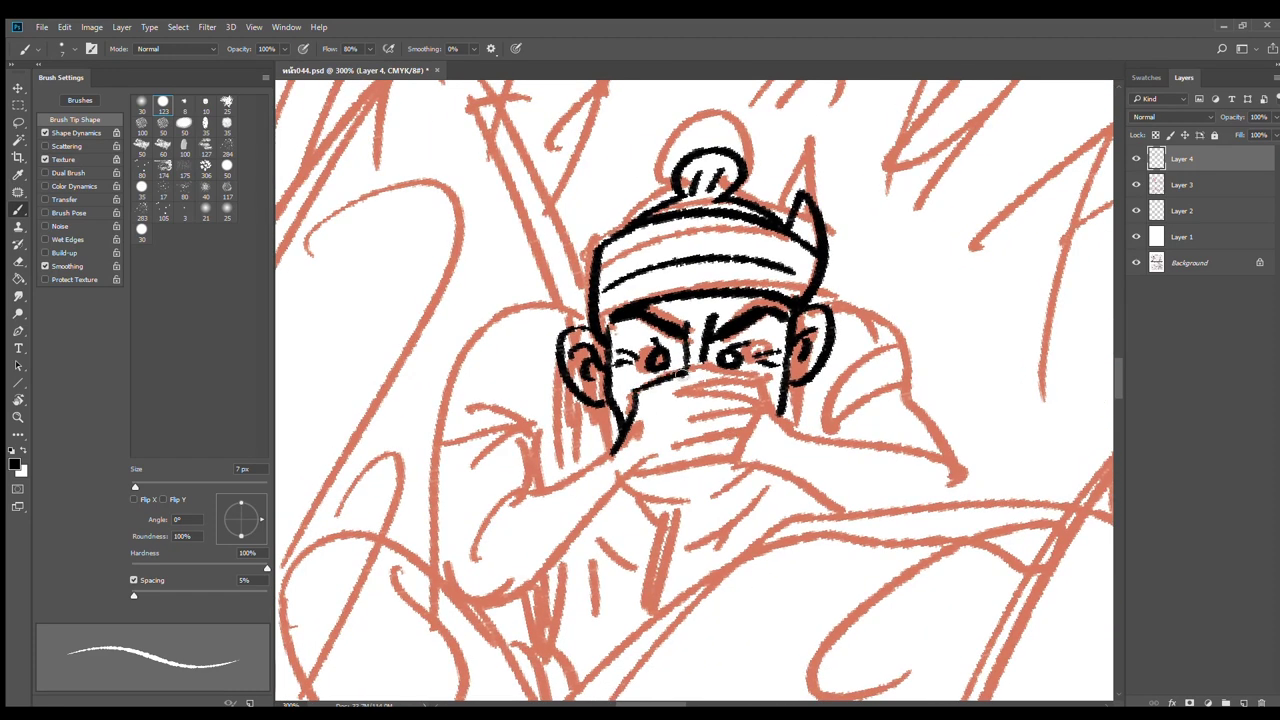
mouse_move(676, 374)
mouse_down()
mouse_move(750, 381)
mouse_move(674, 390)
mouse_move(758, 408)
mouse_move(684, 424)
mouse_move(764, 438)
mouse_move(672, 450)
mouse_move(624, 478)
mouse_up()
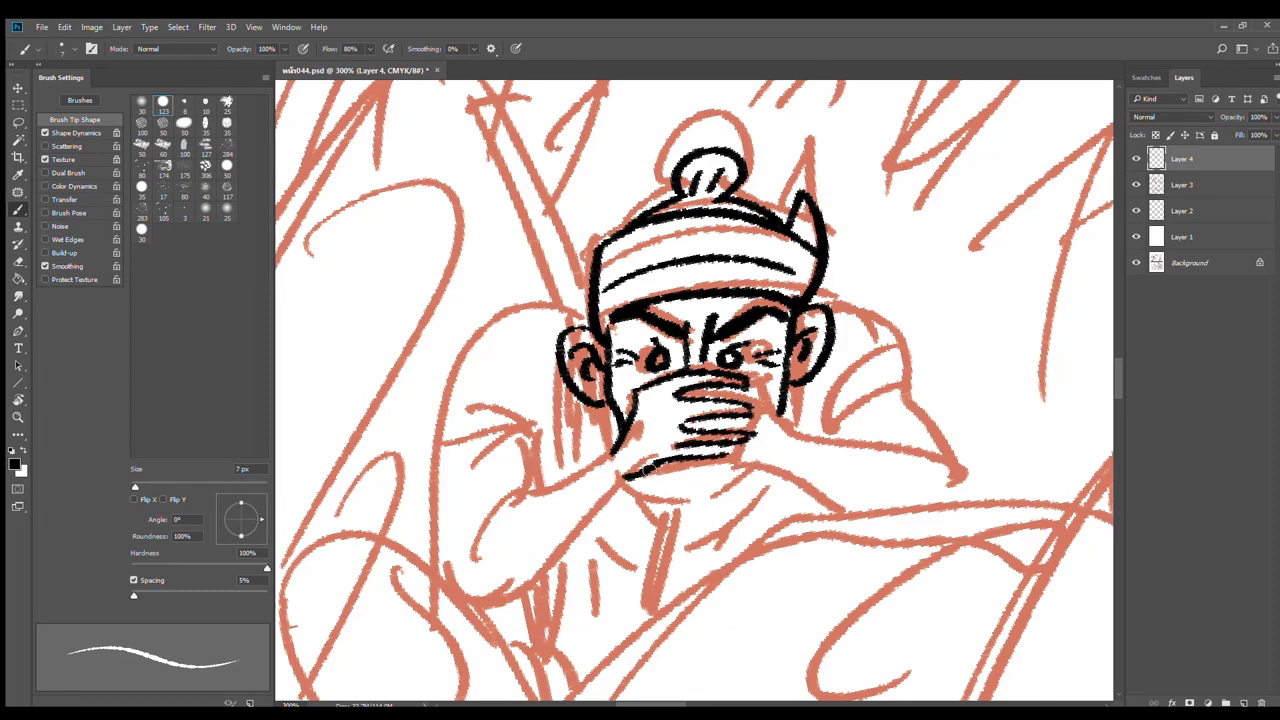
drag(758, 390, 786, 444)
drag(700, 462, 862, 520)
drag(788, 444, 946, 468)
mouse_move(902, 396)
mouse_down()
mouse_move(942, 450)
mouse_move(955, 500)
mouse_up()
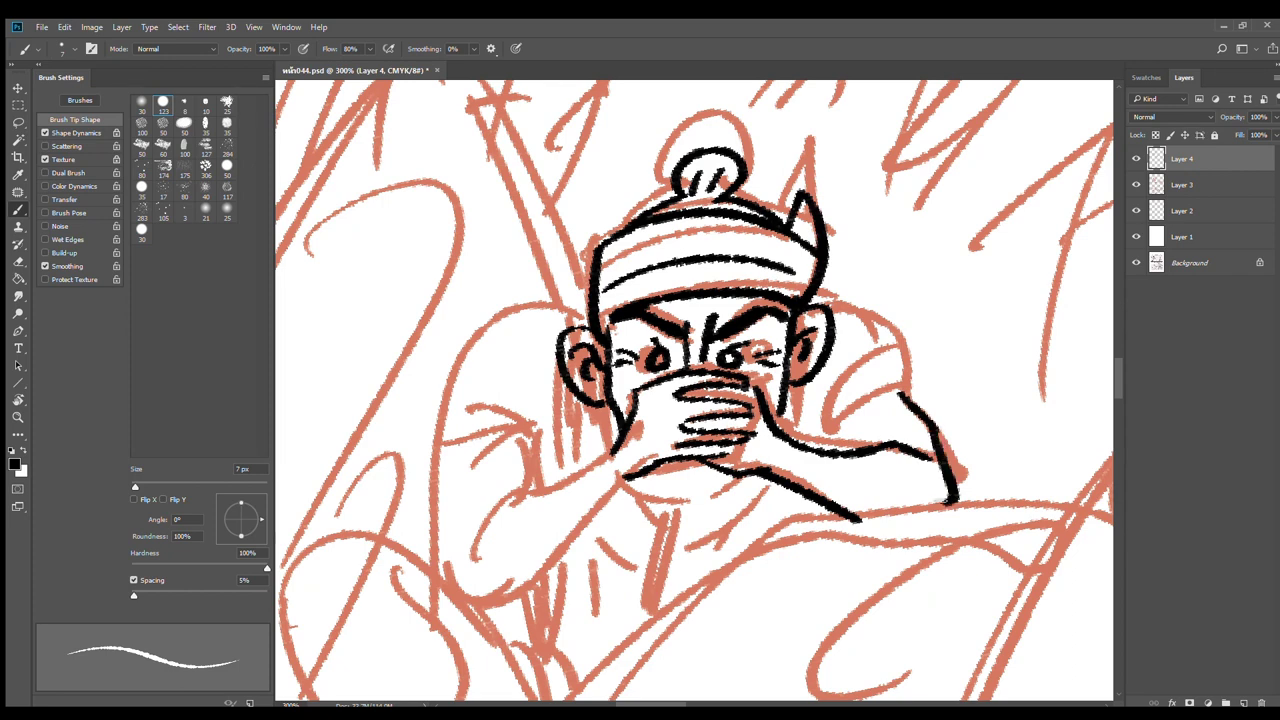
Ink the crouching man's other arm, from the wrist along the forearm, around the elbow and up to the sleeve
mouse_move(612, 463)
mouse_down()
mouse_move(525, 484)
mouse_move(468, 535)
mouse_up()
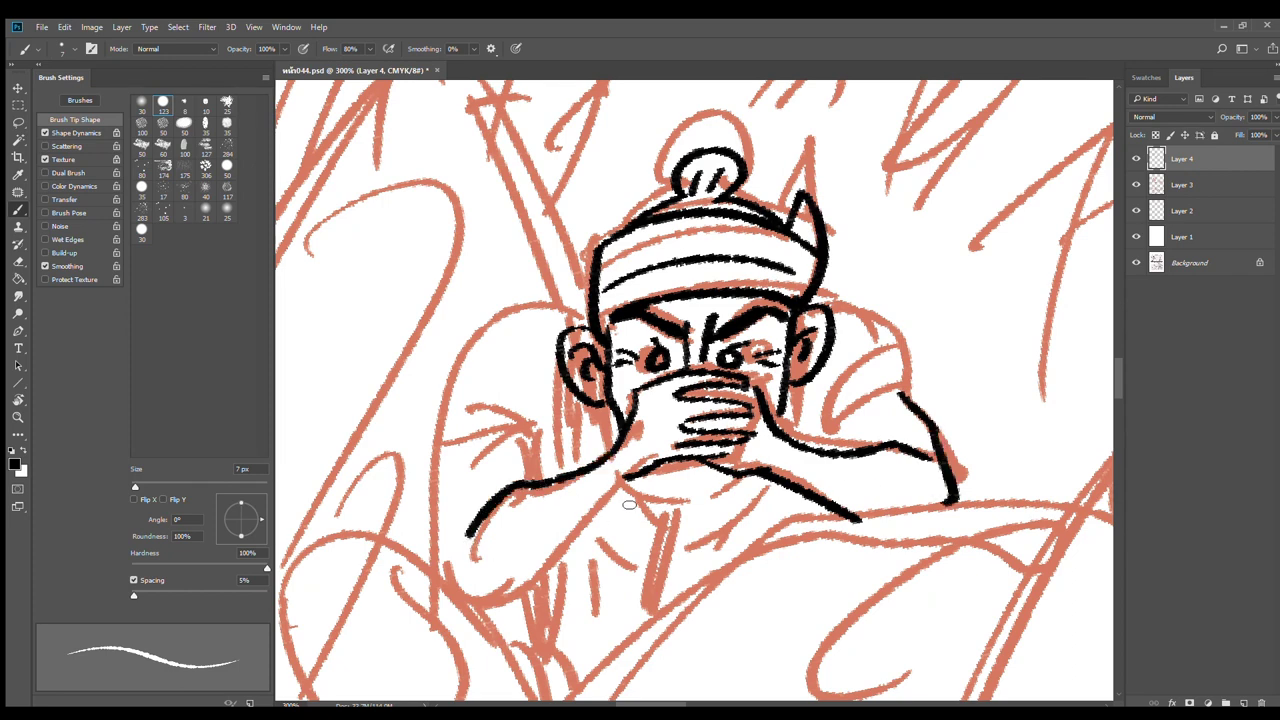
drag(630, 474, 533, 572)
mouse_move(445, 442)
mouse_down()
mouse_move(453, 598)
mouse_move(492, 610)
mouse_move(540, 576)
mouse_up()
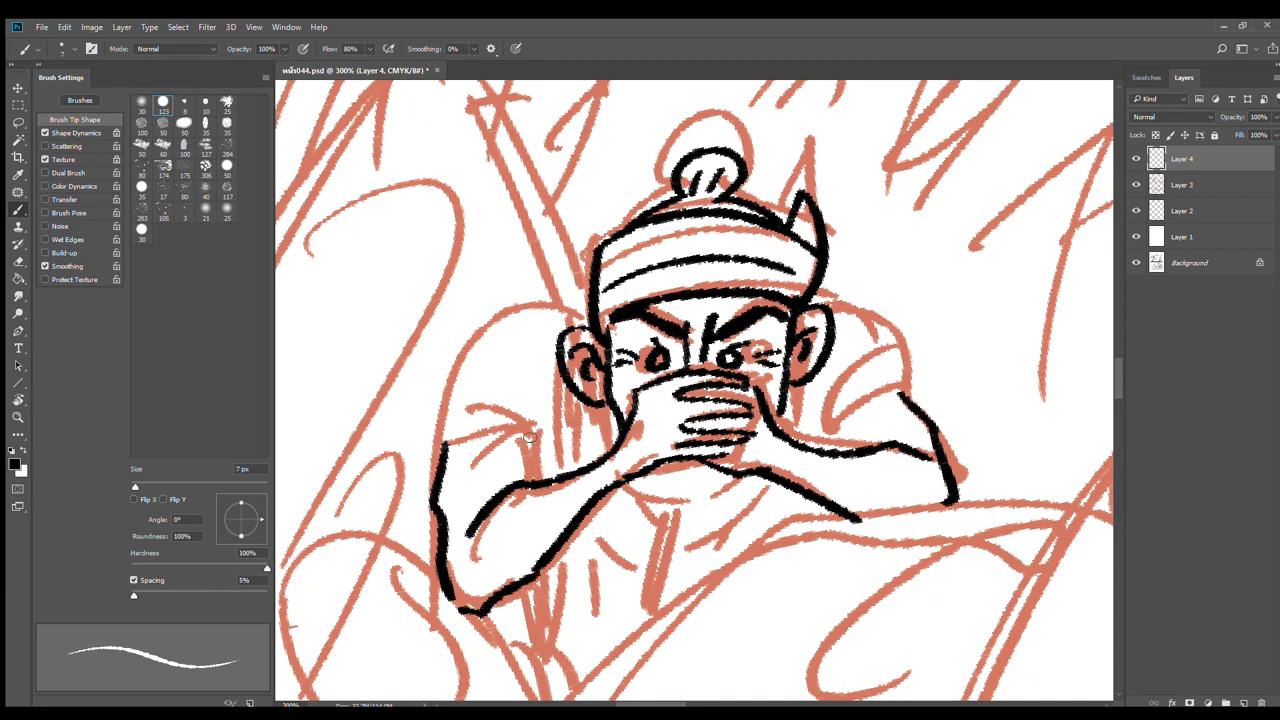
drag(530, 437, 536, 480)
Ink the crouching man's shoulders and the rolled sleeve cuffs on both arms
drag(448, 455, 555, 440)
drag(455, 420, 555, 438)
mouse_move(432, 448)
mouse_down()
mouse_move(471, 394)
mouse_move(459, 398)
mouse_move(471, 334)
mouse_move(582, 308)
mouse_up()
mouse_move(826, 313)
mouse_down()
mouse_move(915, 367)
mouse_move(903, 401)
mouse_move(921, 397)
mouse_move(820, 440)
mouse_up()
drag(840, 392, 816, 438)
mouse_move(906, 362)
mouse_down()
mouse_move(933, 390)
mouse_move(924, 410)
mouse_up()
Ink the neckline, the double diagonal strap across the chest and the shirt edges below the crouching man's arms
drag(600, 408, 692, 568)
drag(622, 482, 692, 578)
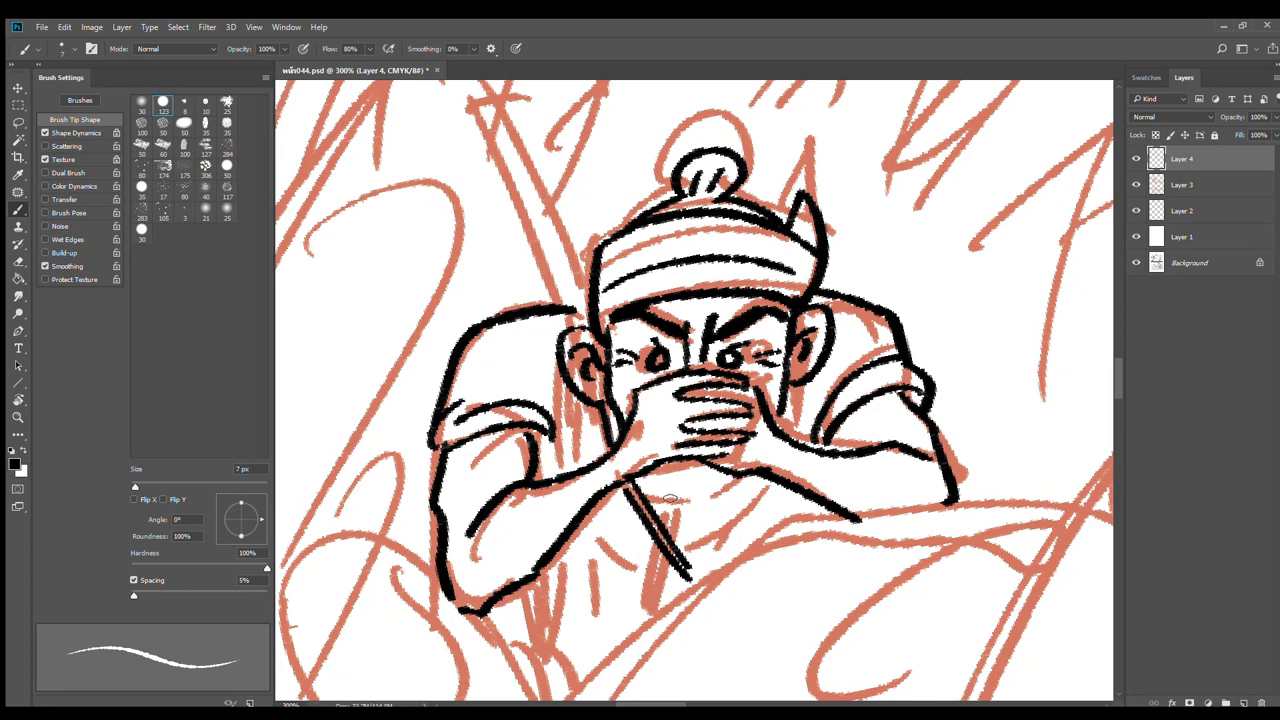
mouse_move(640, 484)
mouse_down()
mouse_move(694, 497)
mouse_move(685, 511)
mouse_up()
drag(685, 511, 651, 605)
drag(546, 572, 542, 638)
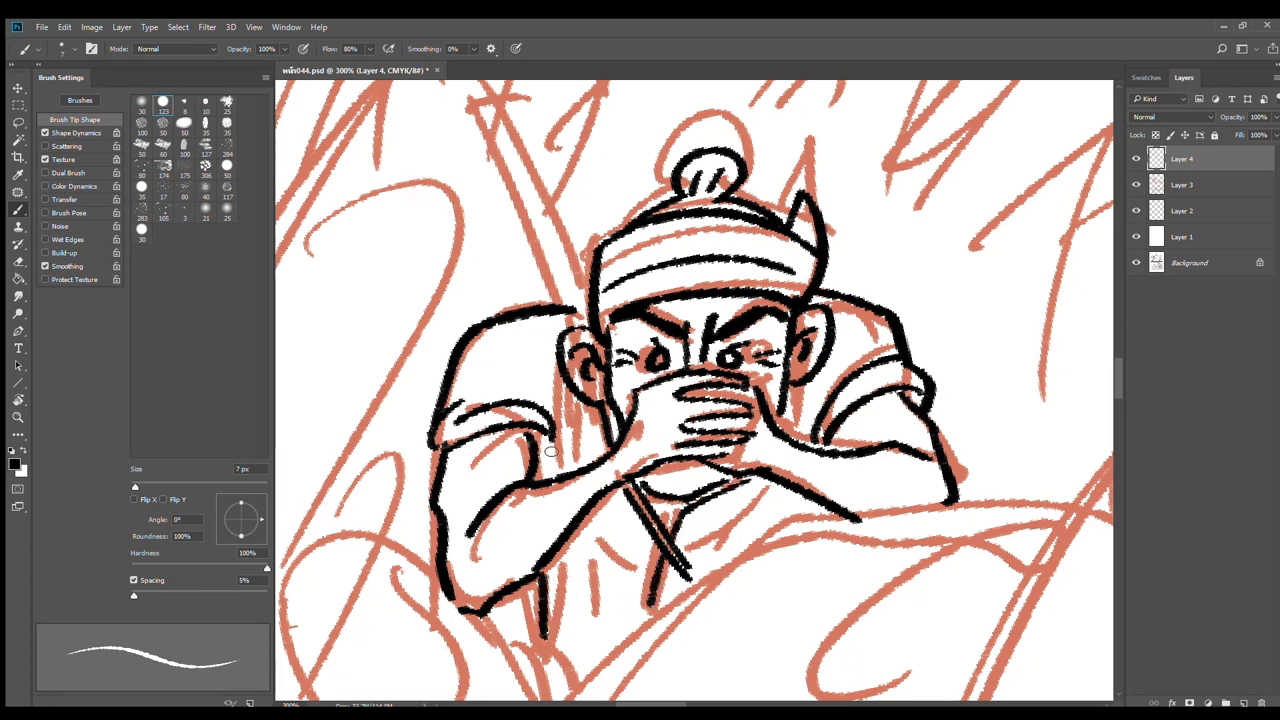
Add fold lines to the crouching man's sleeve, beside his ears and across the shirt under his forearm
drag(434, 447, 446, 453)
mouse_move(480, 370)
mouse_down()
mouse_move(546, 405)
mouse_move(578, 456)
mouse_up()
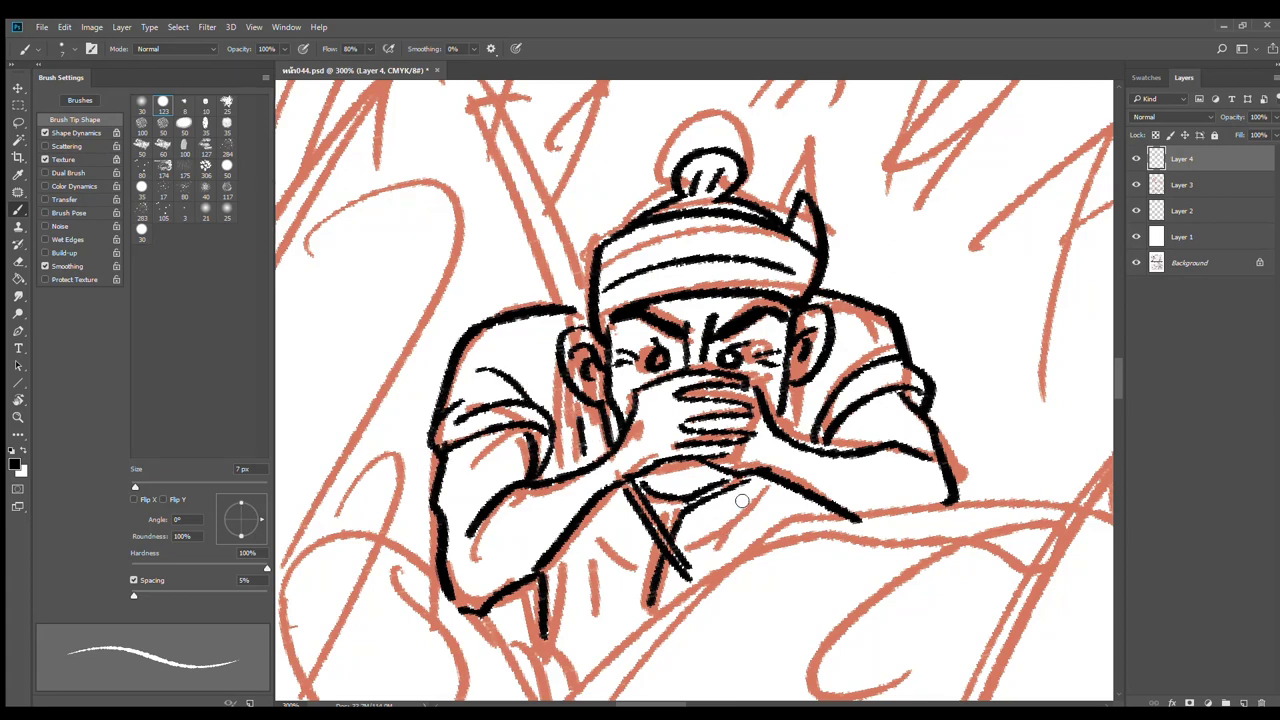
drag(765, 485, 706, 526)
drag(806, 386, 797, 432)
drag(785, 485, 769, 518)
Add a thin wavy contour line on the back of the hand covering the crouching man's mouth
alt+click(849, 486)
alt+click(849, 486)
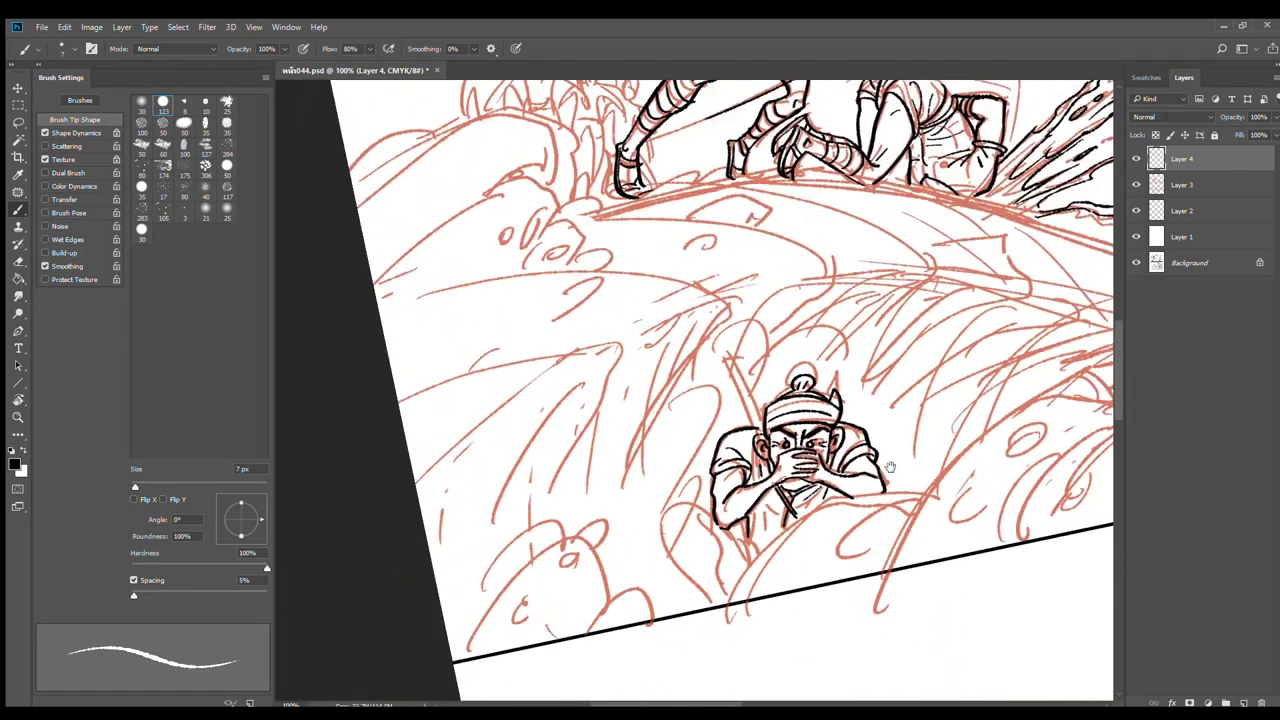
ctrl+click(804, 483)
ctrl+click(804, 483)
mouse_move(725, 404)
mouse_down()
mouse_move(748, 418)
mouse_move(739, 450)
mouse_move(753, 436)
mouse_move(744, 404)
mouse_up()
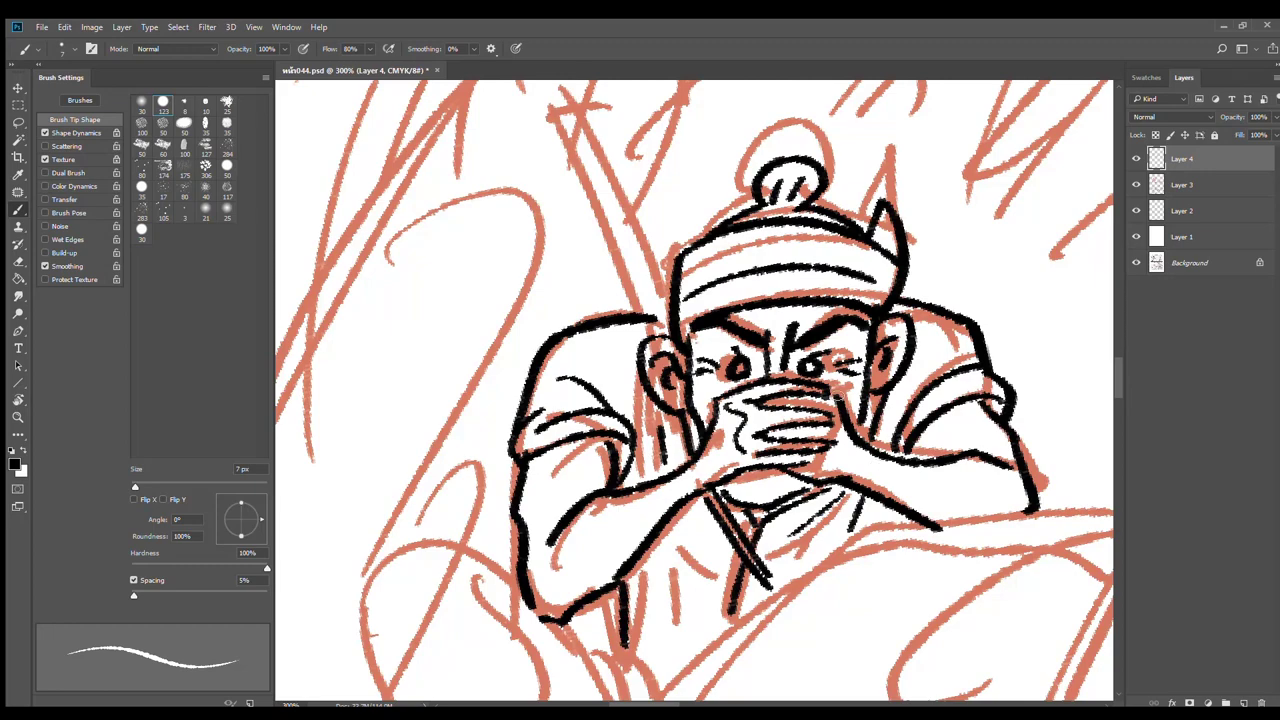
alt+click(905, 410)
alt+click(920, 432)
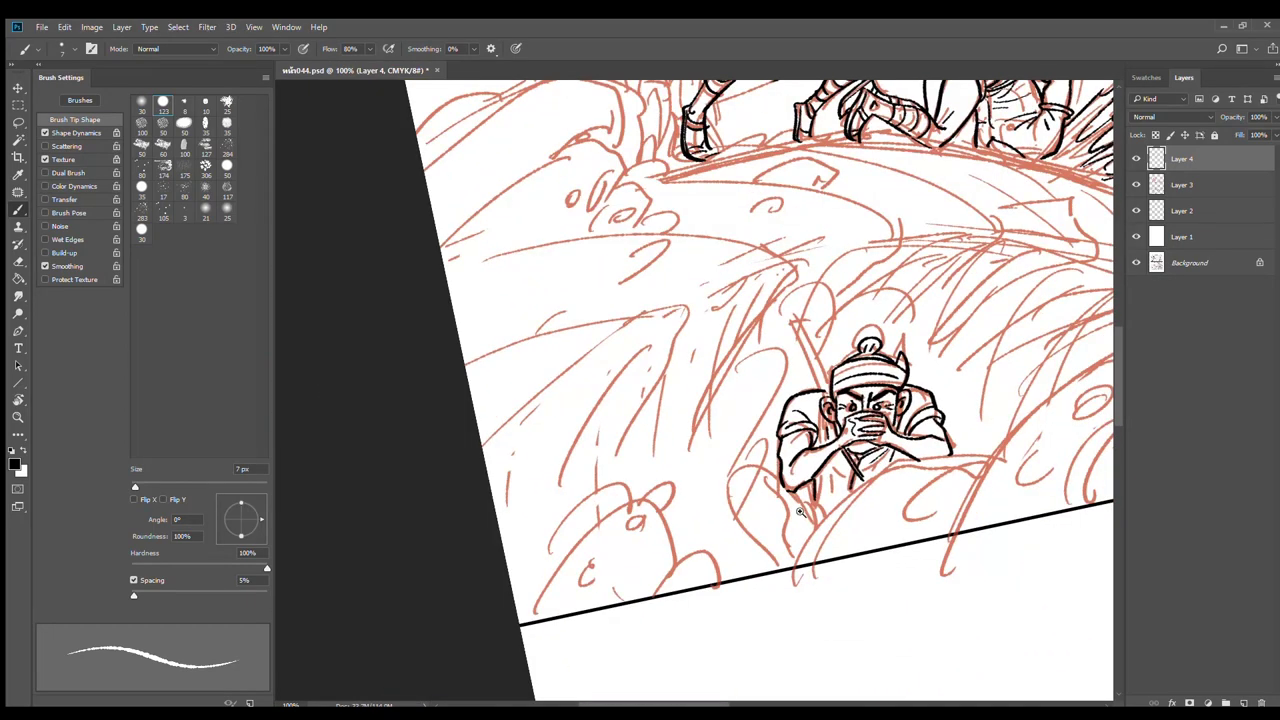
Ink the outline of the crouching man's bent leg: the knee, both sides of the shin and the thigh running to the hip
ctrl+click(803, 511)
ctrl+click(803, 511)
scroll(704, 447, up, 2)
mouse_move(617, 347)
mouse_down()
mouse_move(557, 420)
mouse_move(600, 467)
mouse_up()
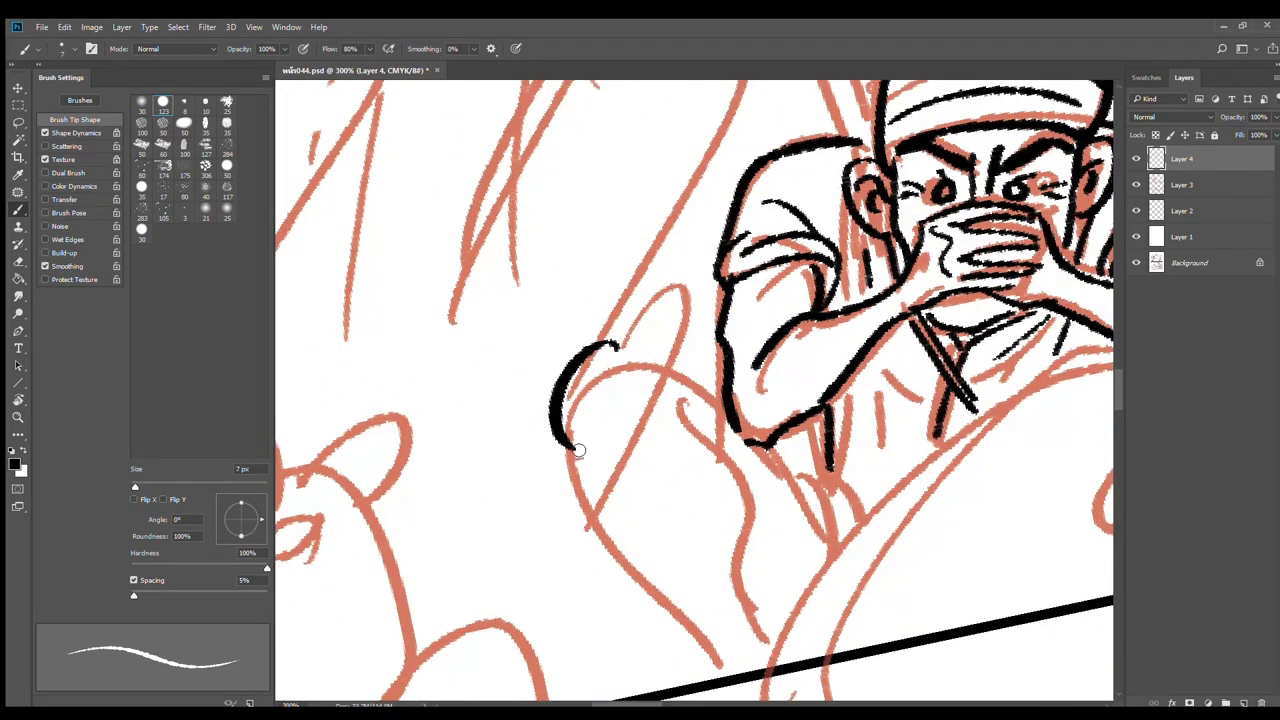
mouse_move(633, 405)
mouse_down()
mouse_move(605, 545)
mouse_move(720, 672)
mouse_up()
mouse_move(673, 418)
mouse_down()
mouse_move(740, 506)
mouse_move(745, 620)
mouse_move(765, 652)
mouse_up()
mouse_move(604, 342)
mouse_down()
mouse_move(680, 386)
mouse_move(828, 522)
mouse_move(840, 556)
mouse_up()
Ink the gathered cloth folds at the crouching man's waist and short fold lines on the shirt above
drag(806, 488, 860, 522)
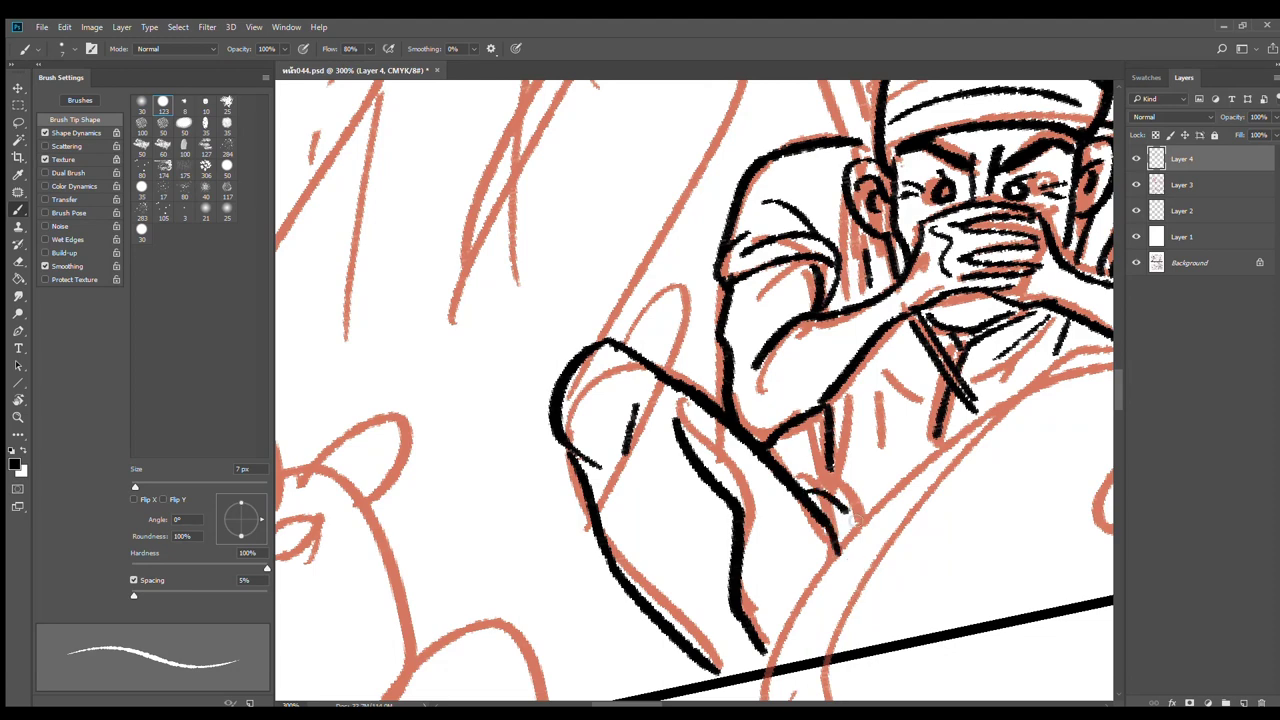
drag(810, 474, 846, 484)
mouse_move(814, 486)
mouse_down()
mouse_move(877, 500)
mouse_move(899, 490)
mouse_up()
drag(854, 508, 866, 513)
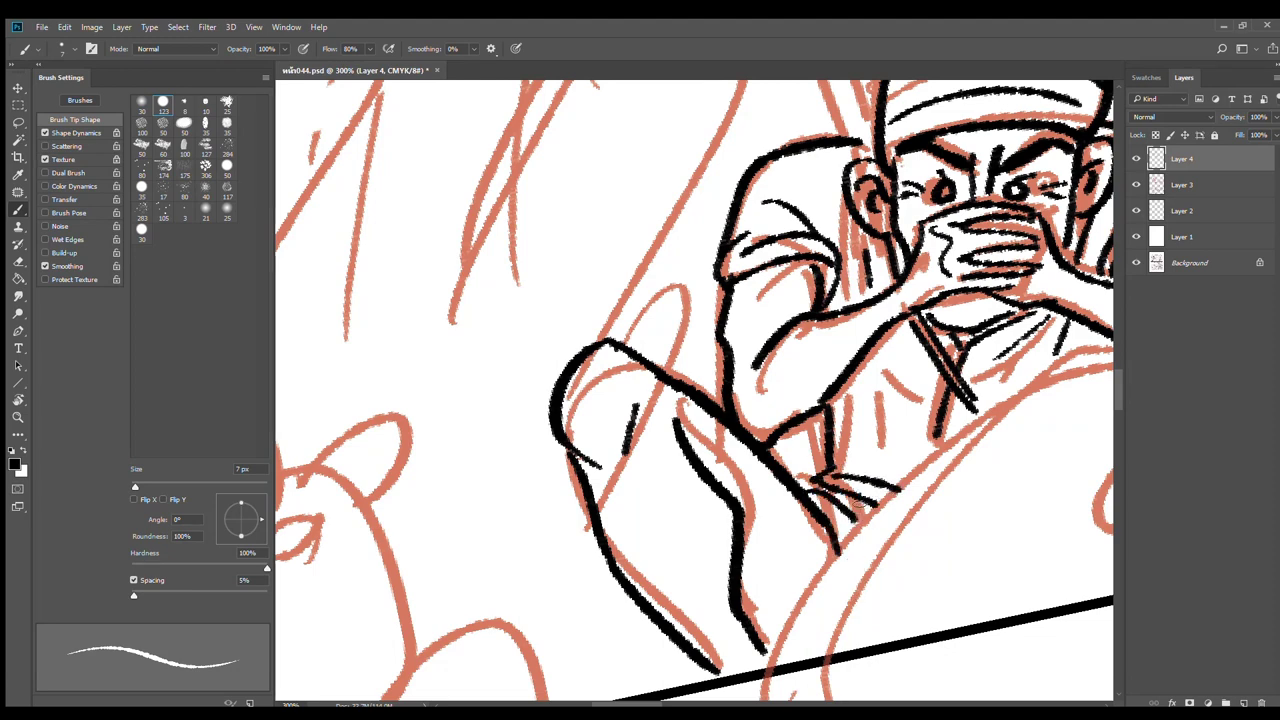
mouse_move(894, 399)
mouse_down()
mouse_move(807, 509)
mouse_move(785, 582)
mouse_up()
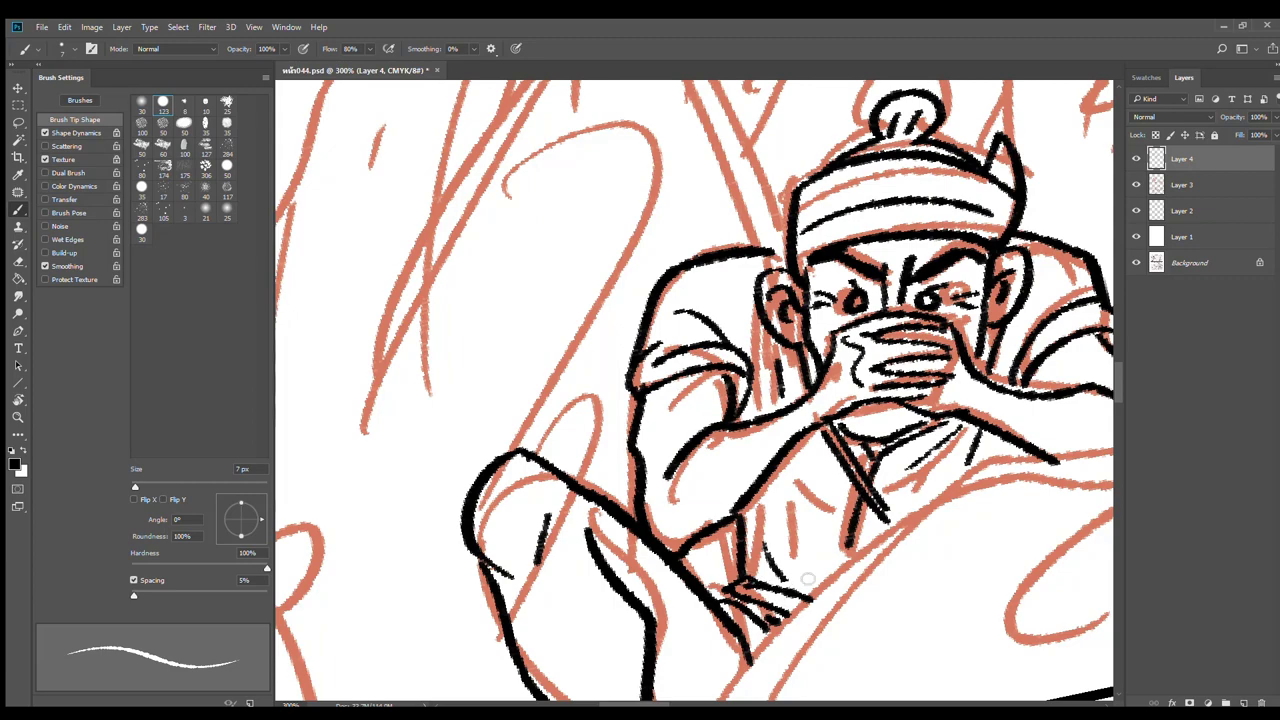
drag(801, 505, 820, 572)
Draw five curved wrapping bands across the crouching man's shin, from below the knee to the ankle
alt+click(965, 482)
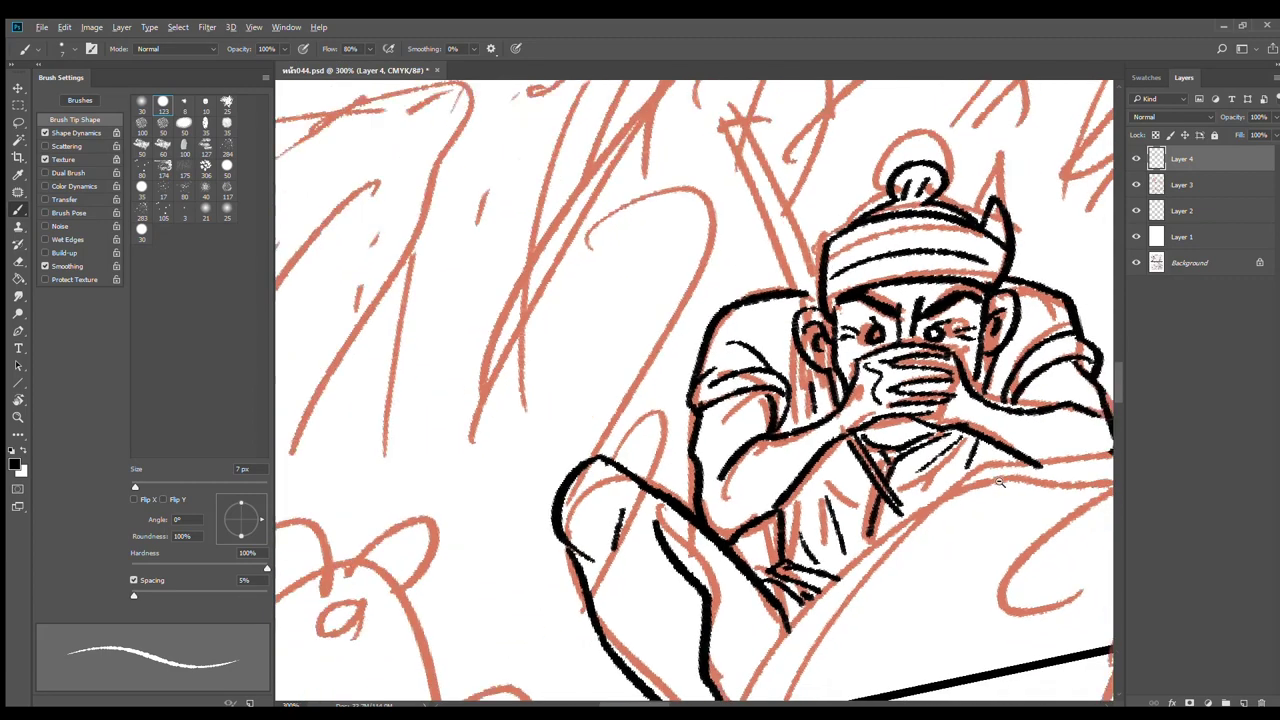
drag(1000, 483, 846, 510)
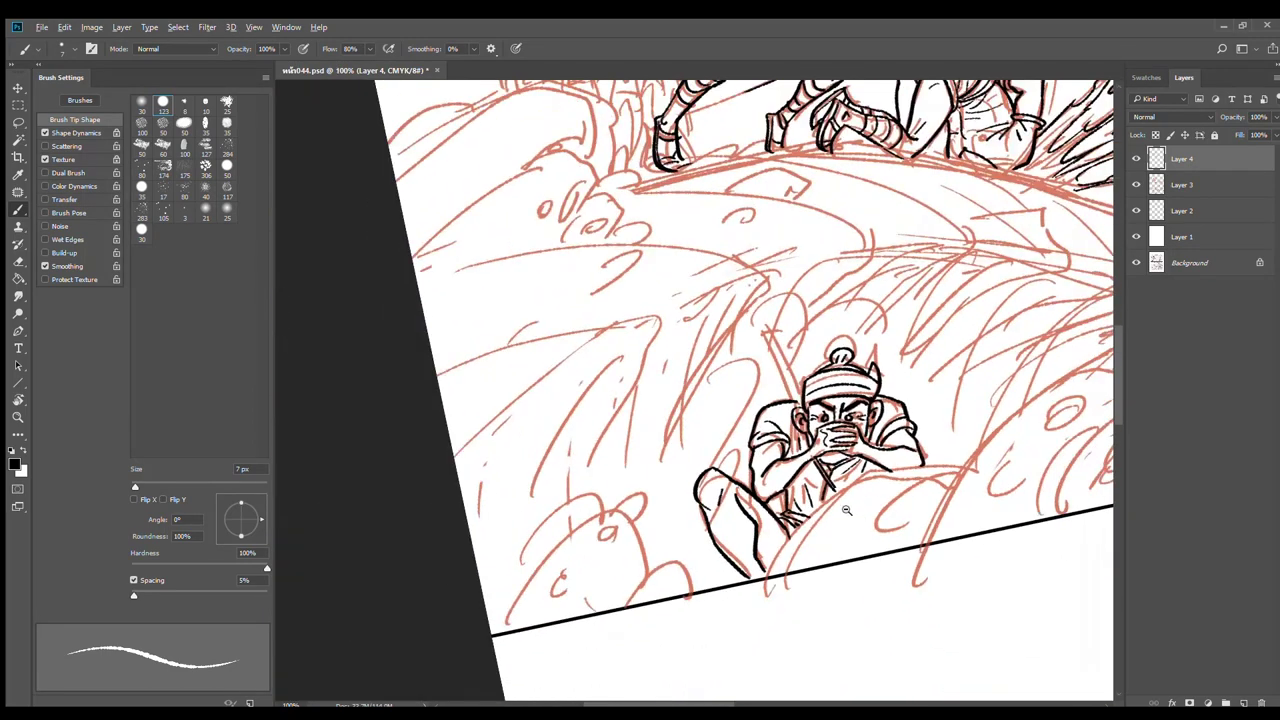
ctrl+click(726, 539)
ctrl+click(726, 539)
drag(677, 505, 778, 467)
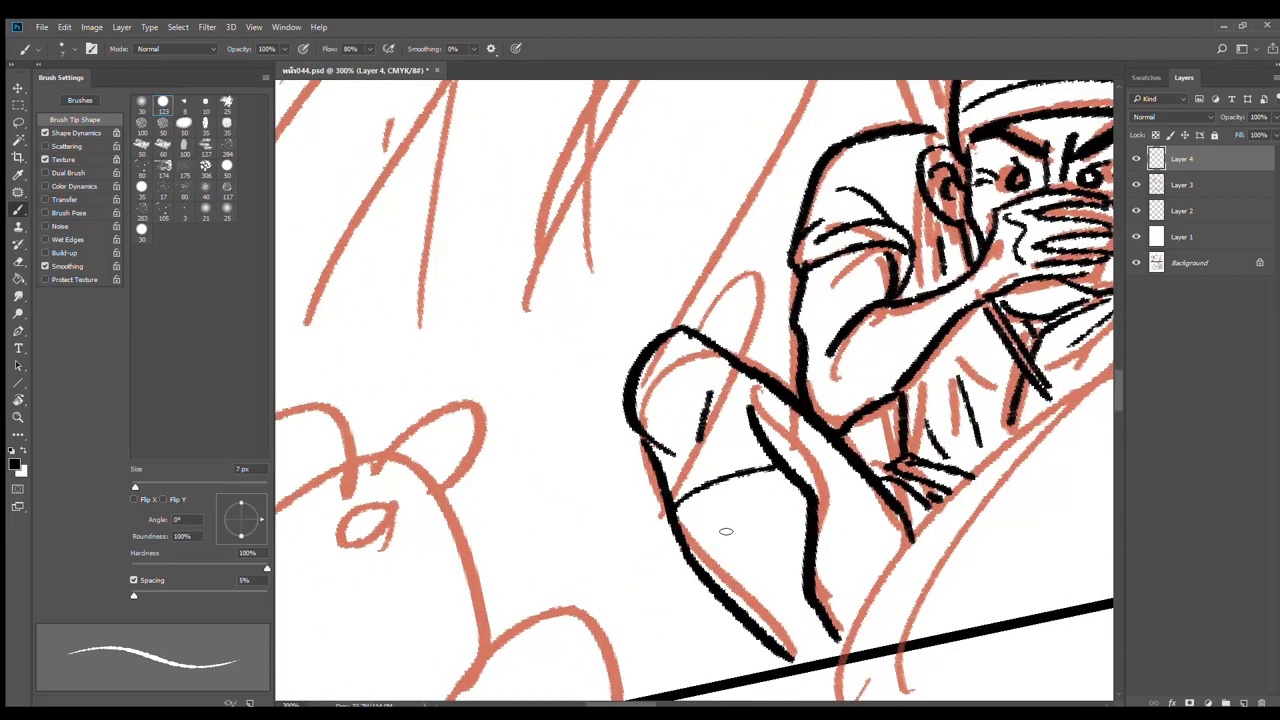
drag(692, 546, 806, 491)
drag(716, 582, 812, 528)
drag(750, 610, 810, 570)
drag(778, 636, 820, 604)
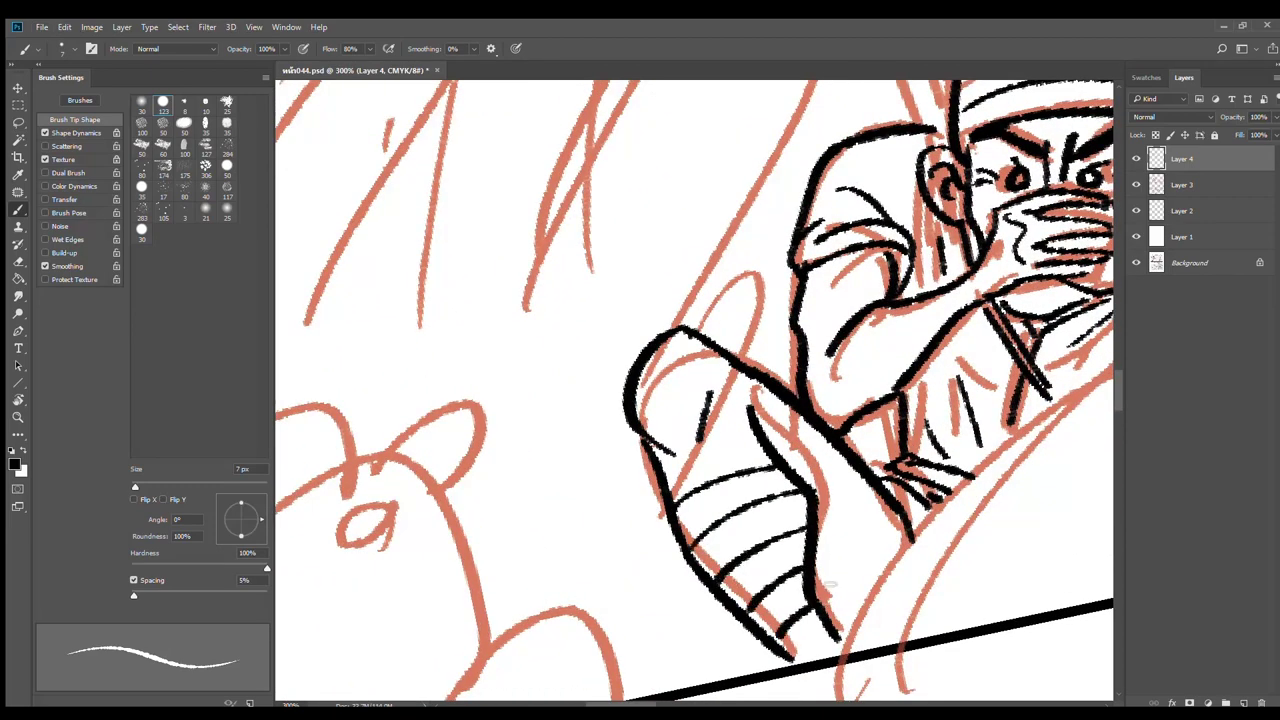
Enlarge the brush to 10 px and ink the top edge of the low rock in front of the crouching man
scroll(811, 644, down, 5)
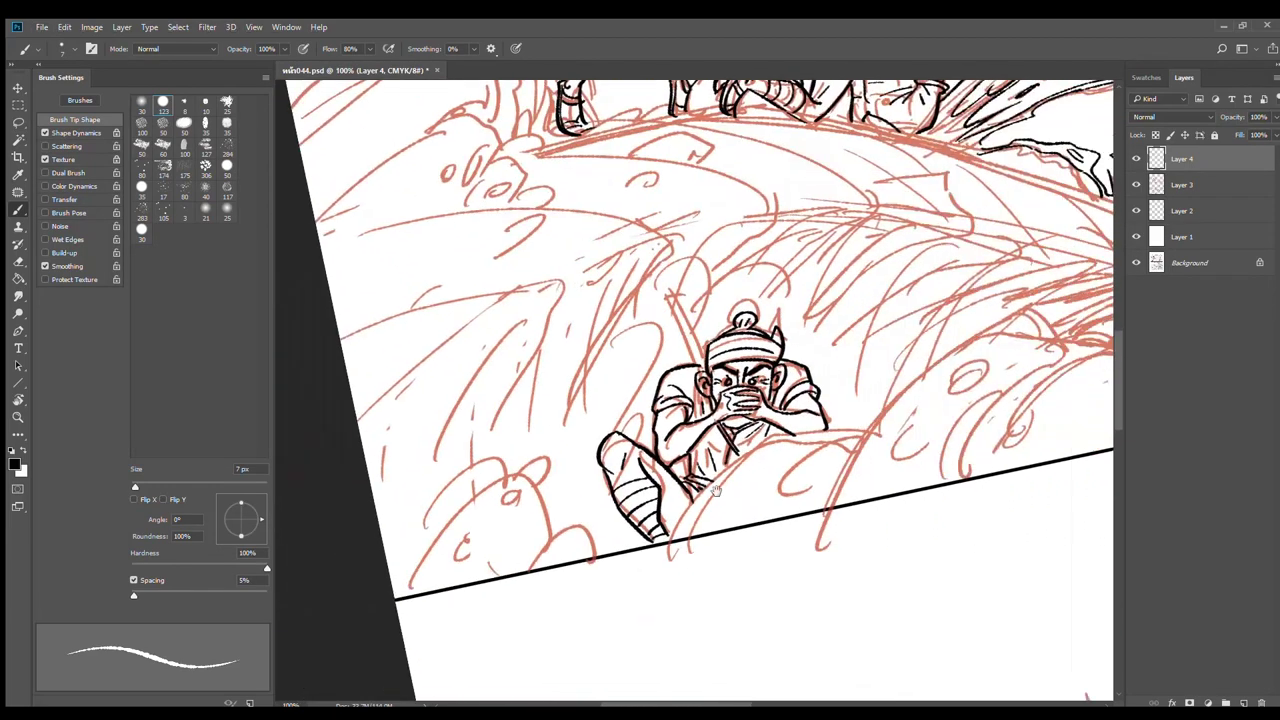
drag(754, 463, 650, 530)
alt+click(711, 465)
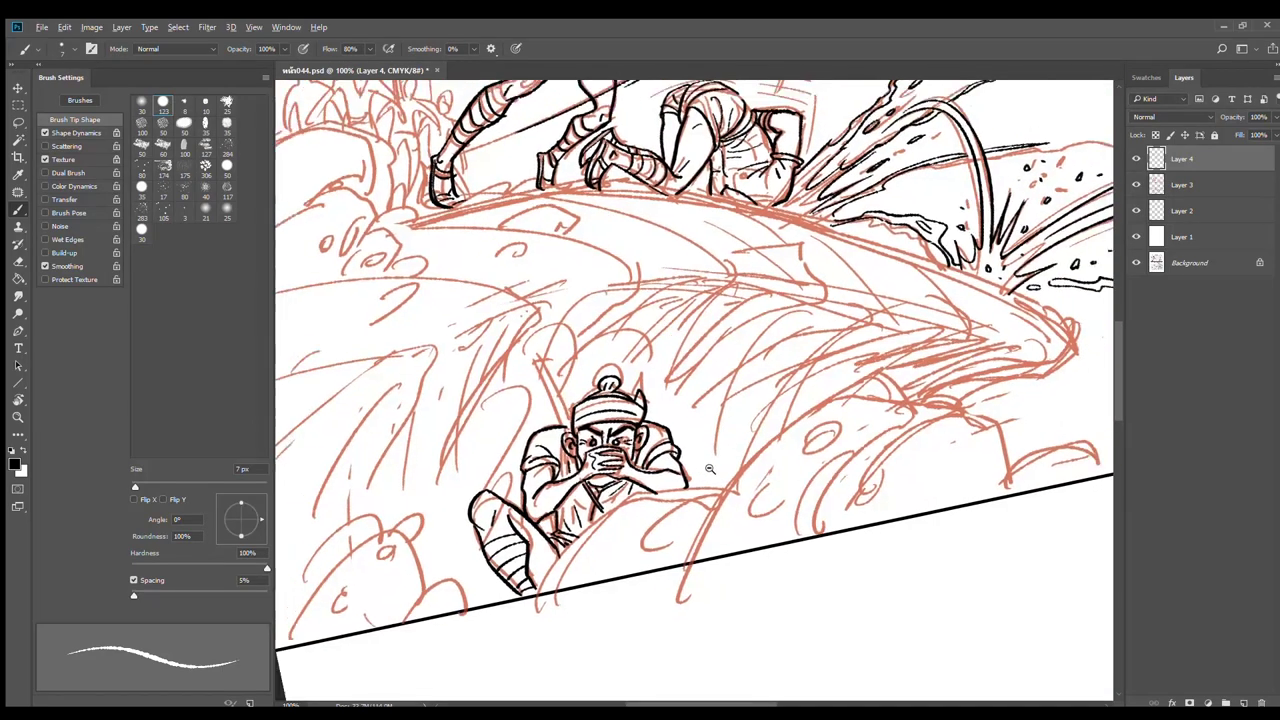
alt+click(734, 441)
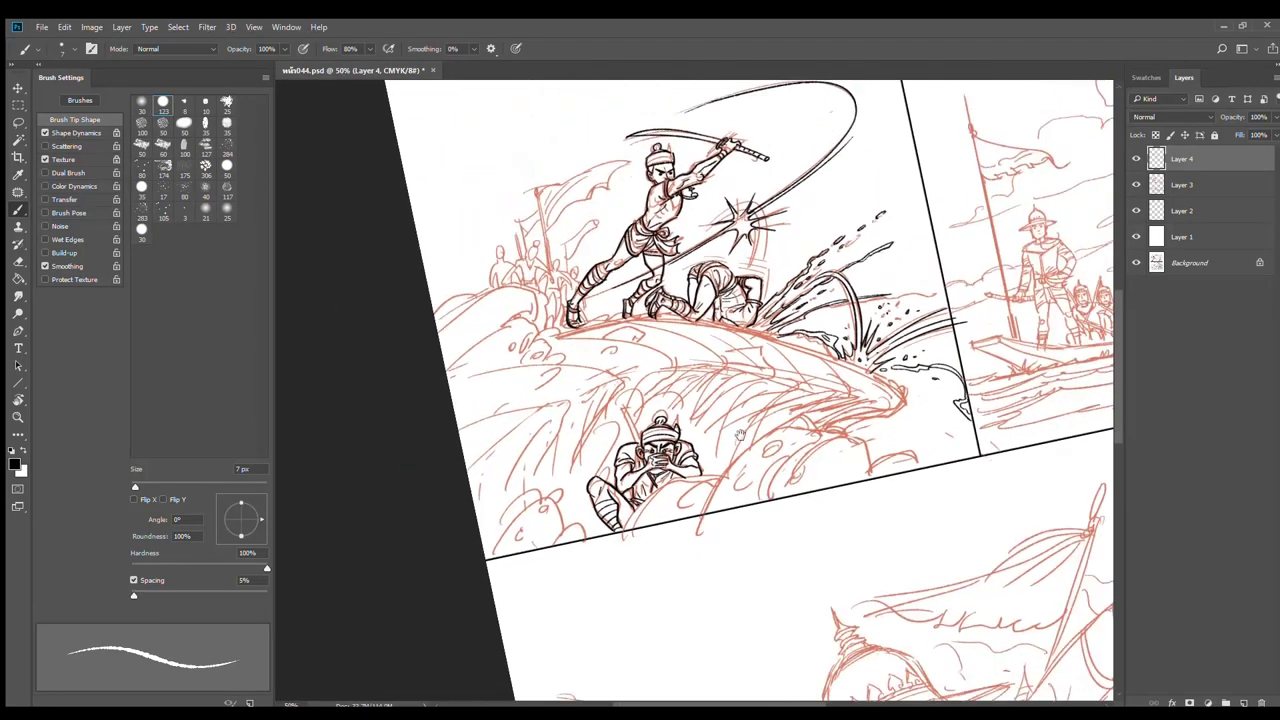
drag(761, 427, 698, 332)
ctrl+click(623, 383)
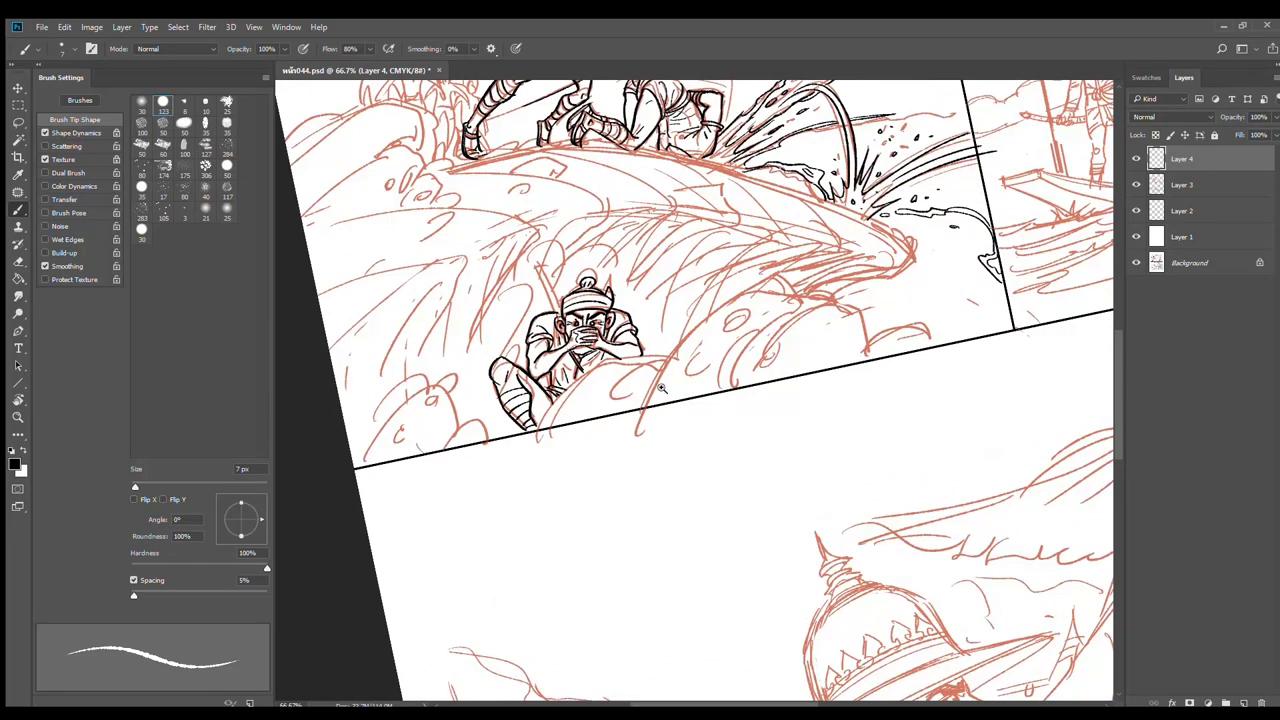
scroll(661, 387, up, 2)
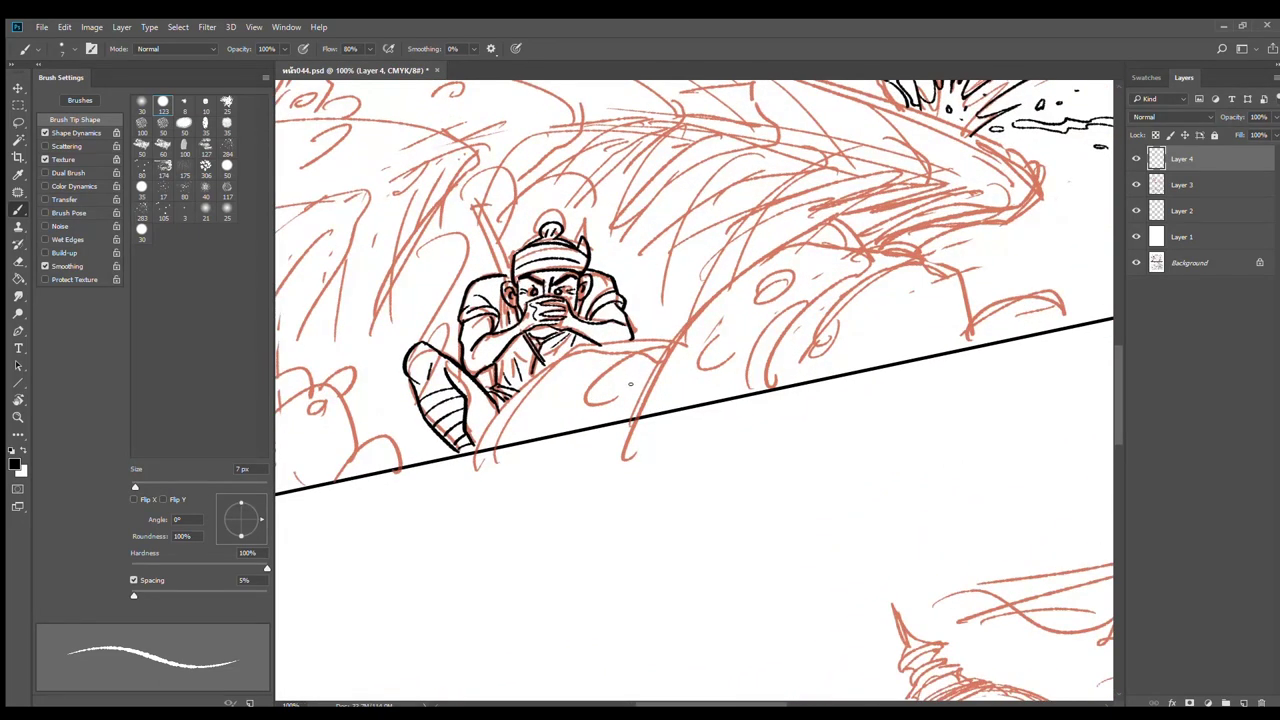
key(bracketright)
key(bracketright)
key(bracketright)
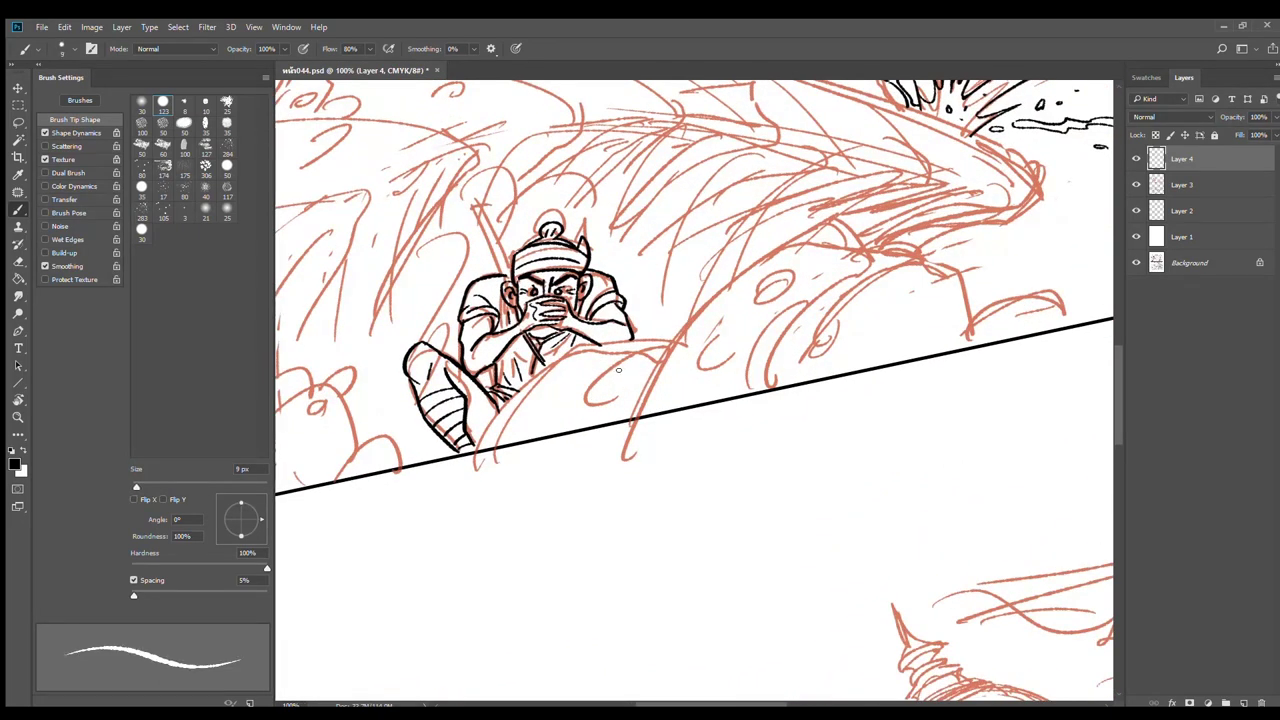
click(565, 412)
mouse_move(411, 462)
mouse_down()
mouse_move(430, 418)
mouse_move(588, 300)
mouse_move(766, 271)
mouse_move(498, 518)
mouse_up()
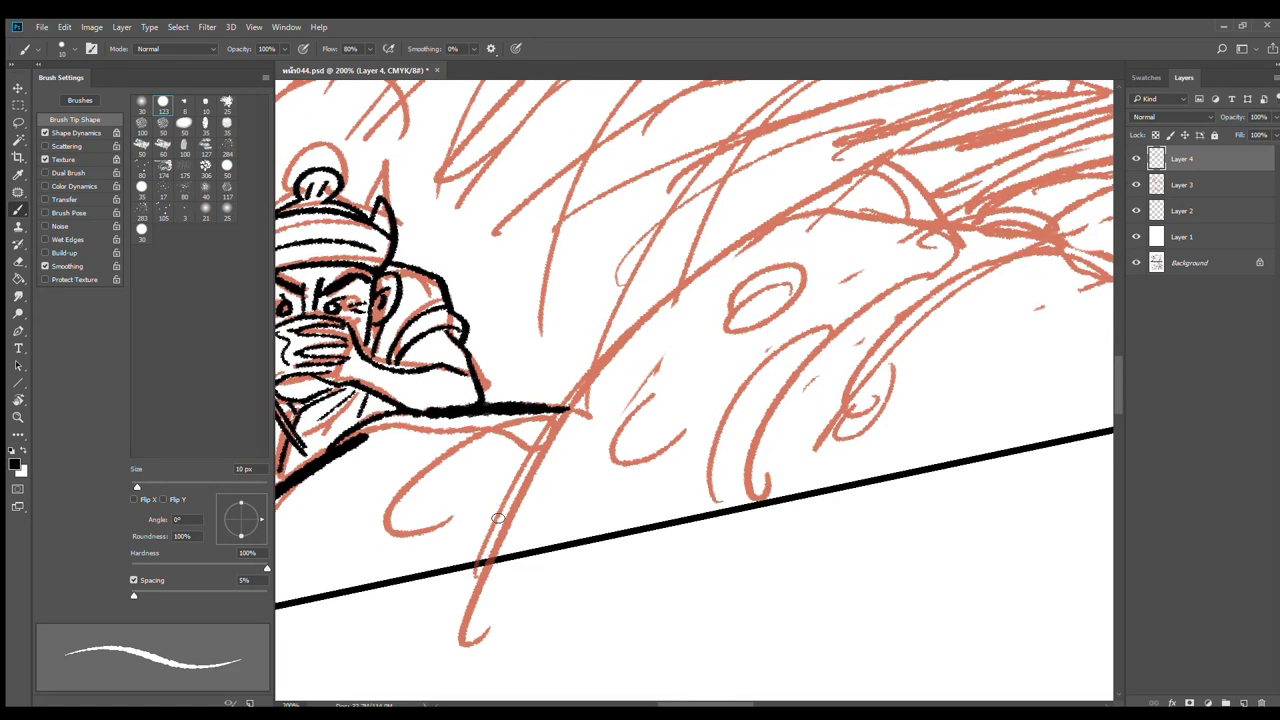
Ink the heavy outline of the large boulder beside the crouching man and the small rock at its far side
mouse_move(478, 560)
mouse_down()
mouse_move(728, 257)
mouse_move(908, 181)
mouse_up()
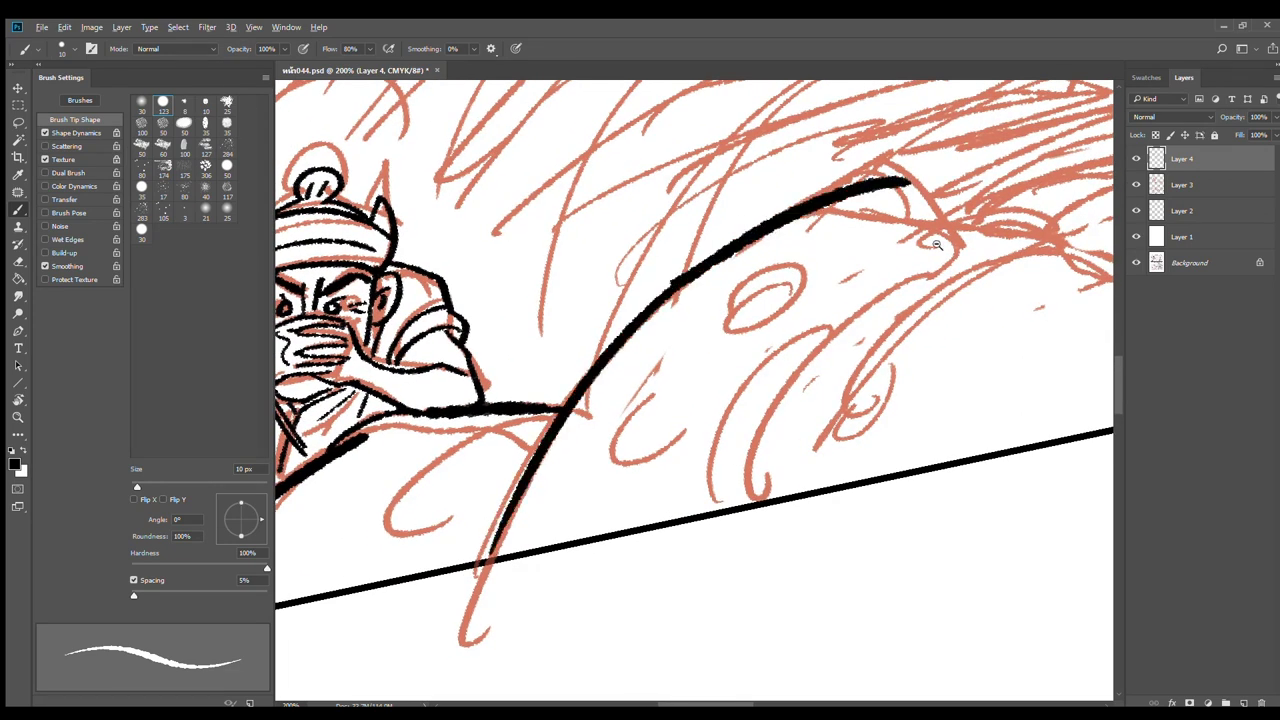
key(ctrl+minus)
drag(885, 271, 700, 331)
mouse_move(734, 277)
mouse_down()
mouse_move(855, 316)
mouse_move(870, 372)
mouse_move(850, 388)
mouse_up()
mouse_move(872, 368)
mouse_down()
mouse_move(922, 342)
mouse_move(980, 370)
mouse_up()
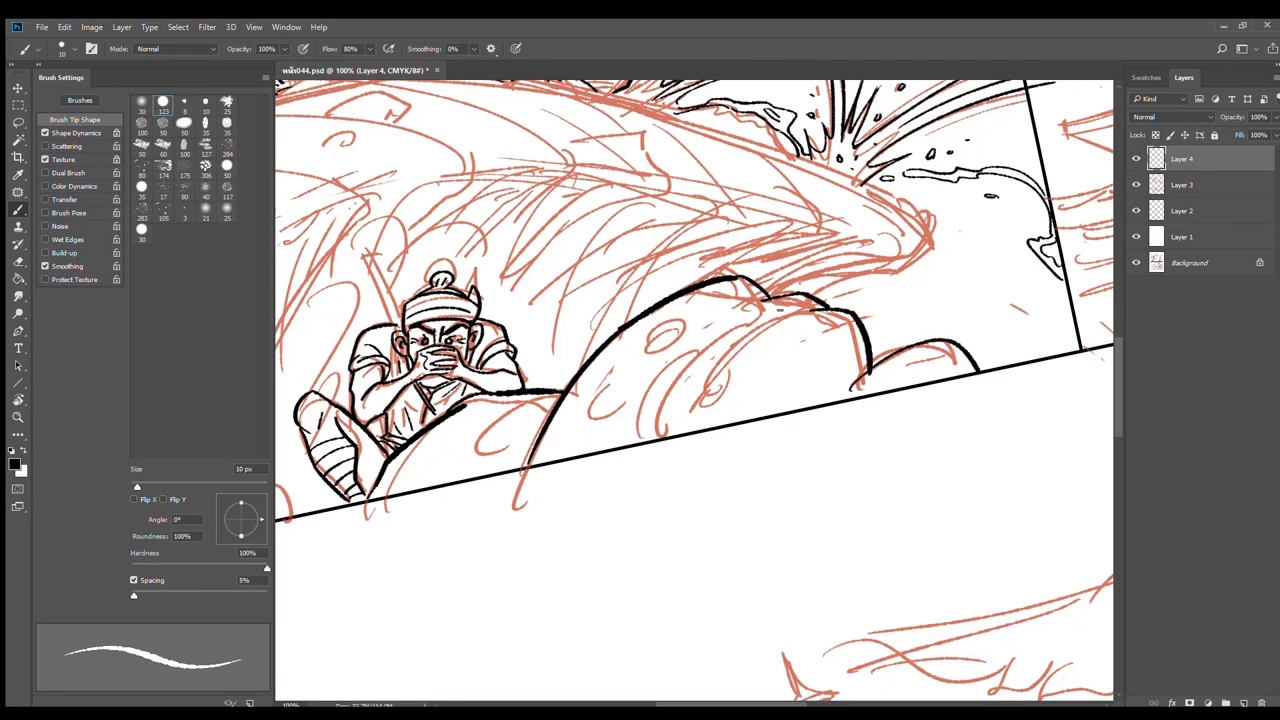
Add curved contour lines, short dashes and small stone marks to the surface of the large boulder
drag(778, 312, 764, 320)
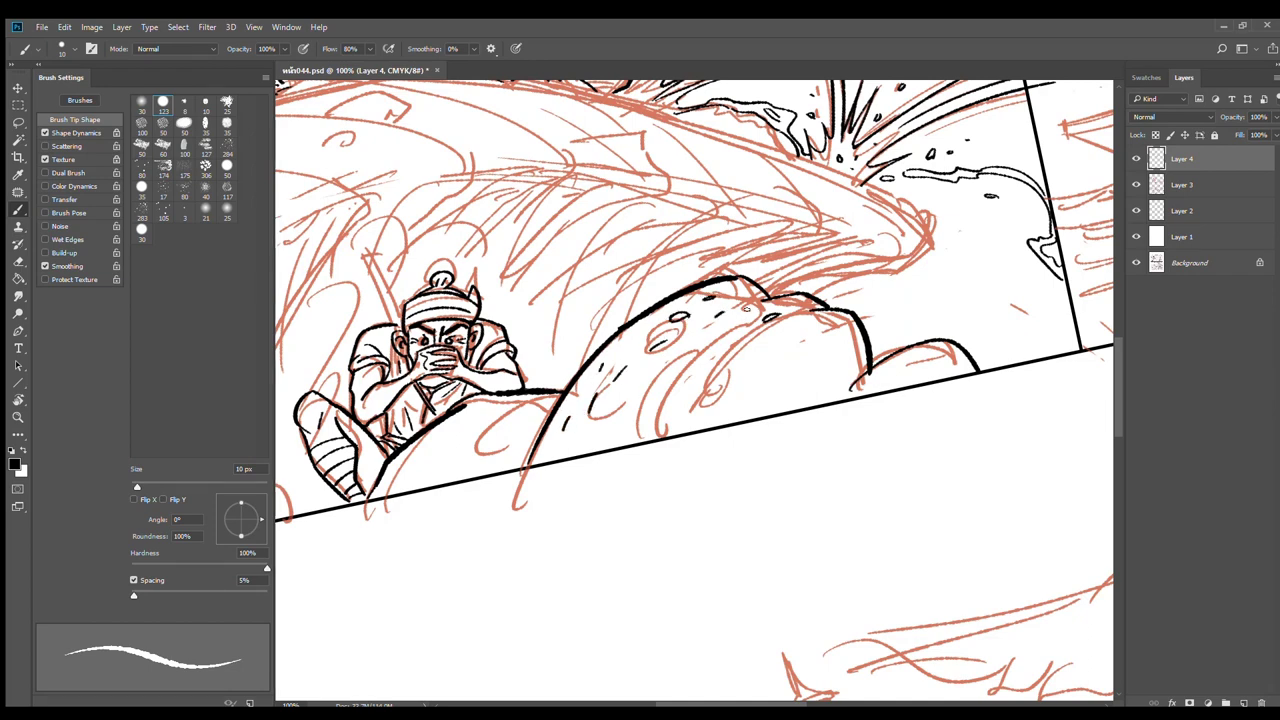
mouse_move(724, 343)
mouse_down()
mouse_move(664, 392)
mouse_move(627, 452)
mouse_up()
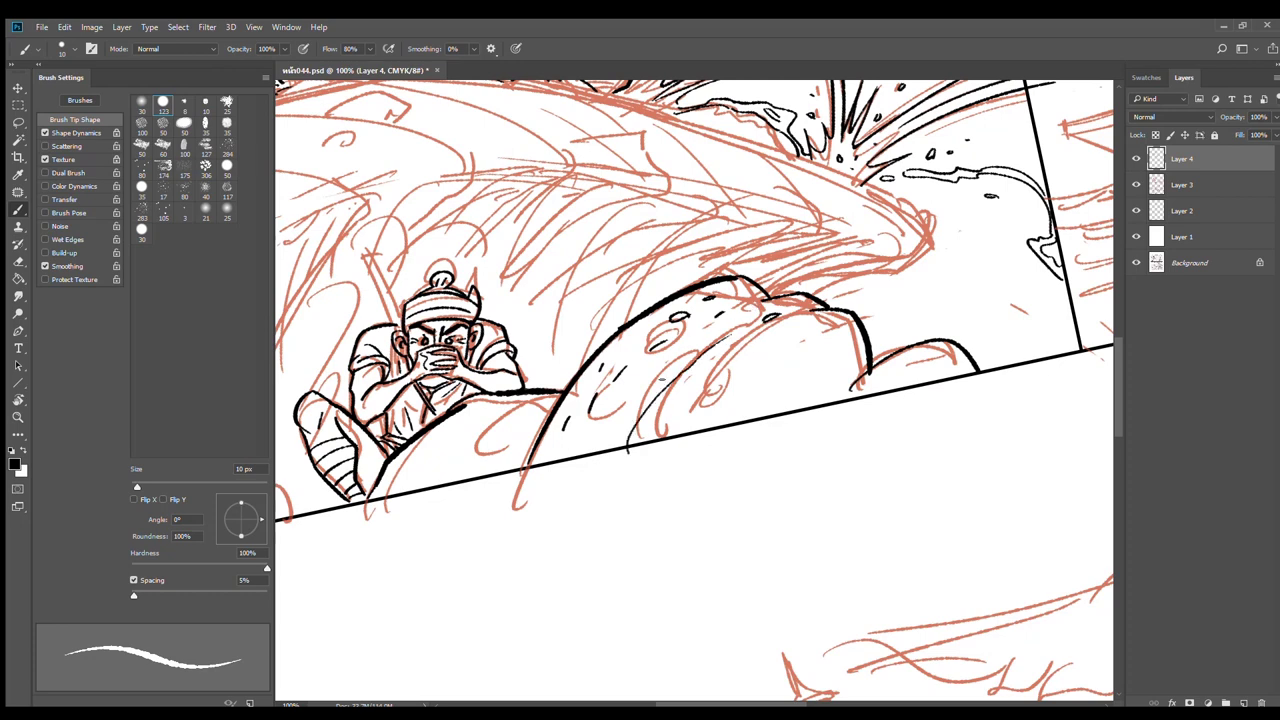
mouse_move(652, 398)
mouse_down()
mouse_move(682, 345)
mouse_move(747, 317)
mouse_up()
drag(737, 303, 750, 299)
drag(648, 377, 642, 387)
drag(608, 428, 601, 444)
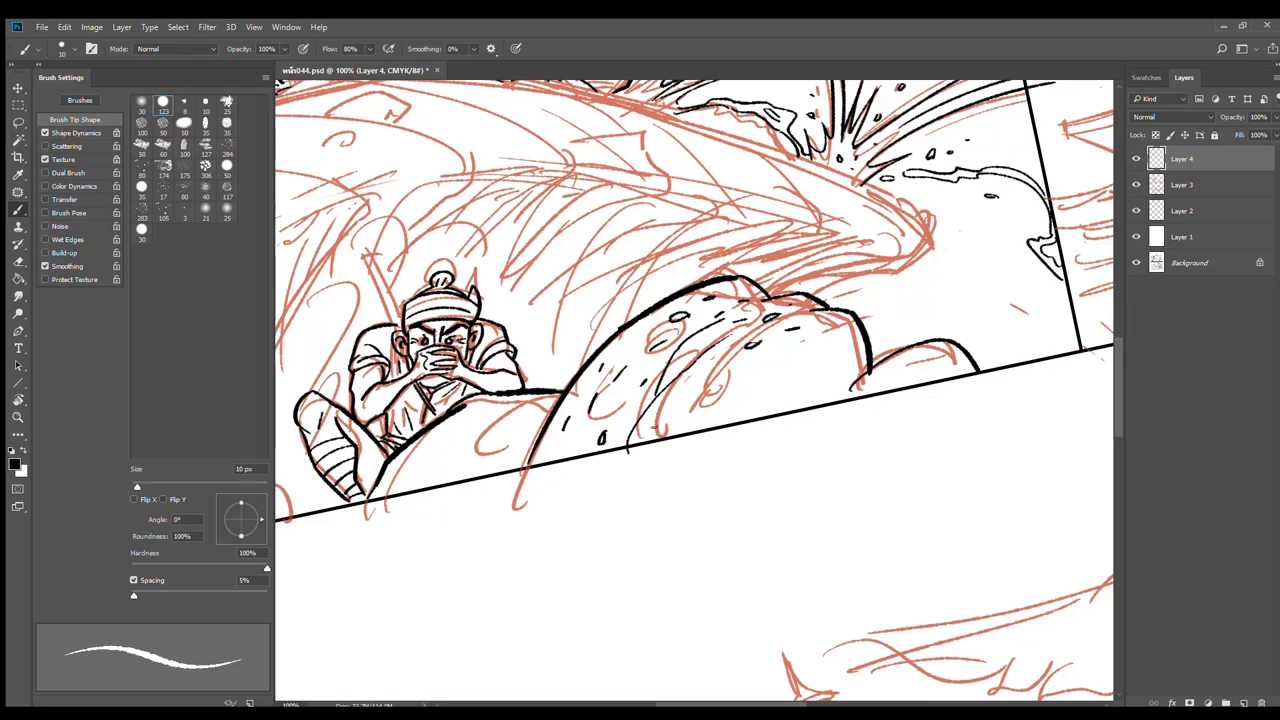
Add texture marks to the boulder's far side and both neighbouring rocks, erasing the ink that overshoots the panel's lower border
drag(766, 368, 738, 418)
drag(830, 358, 788, 388)
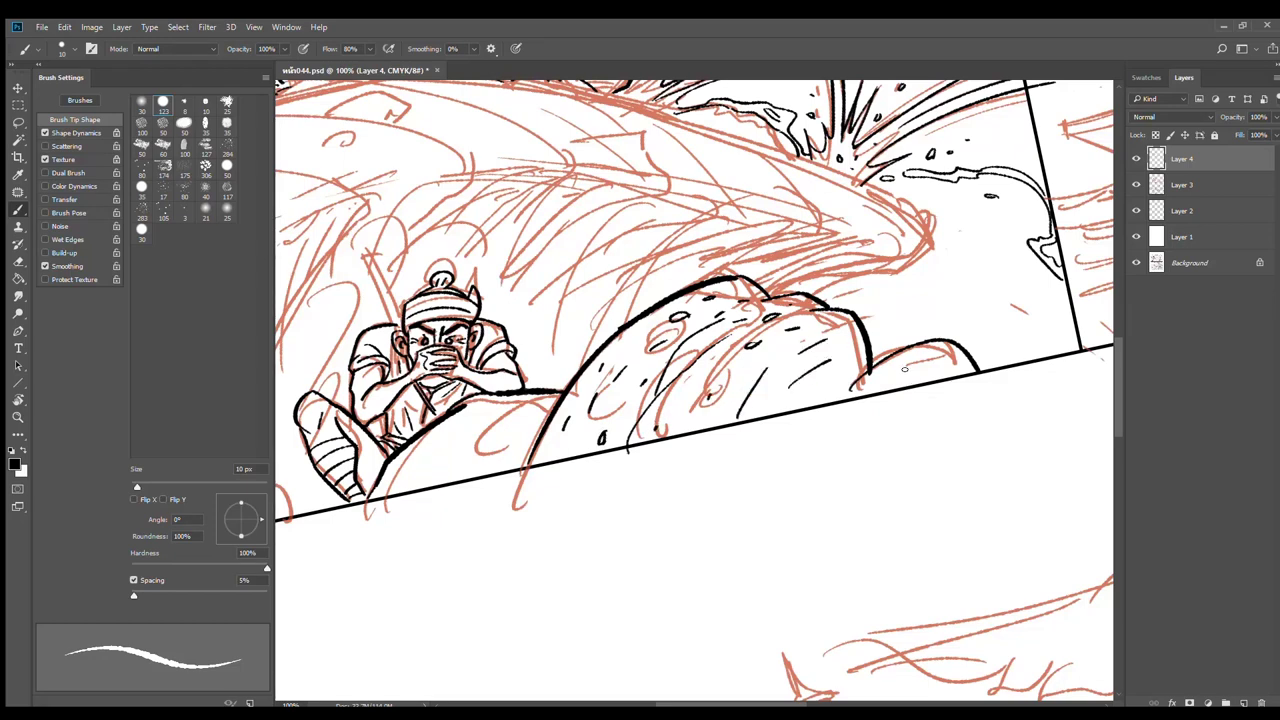
drag(933, 357, 902, 374)
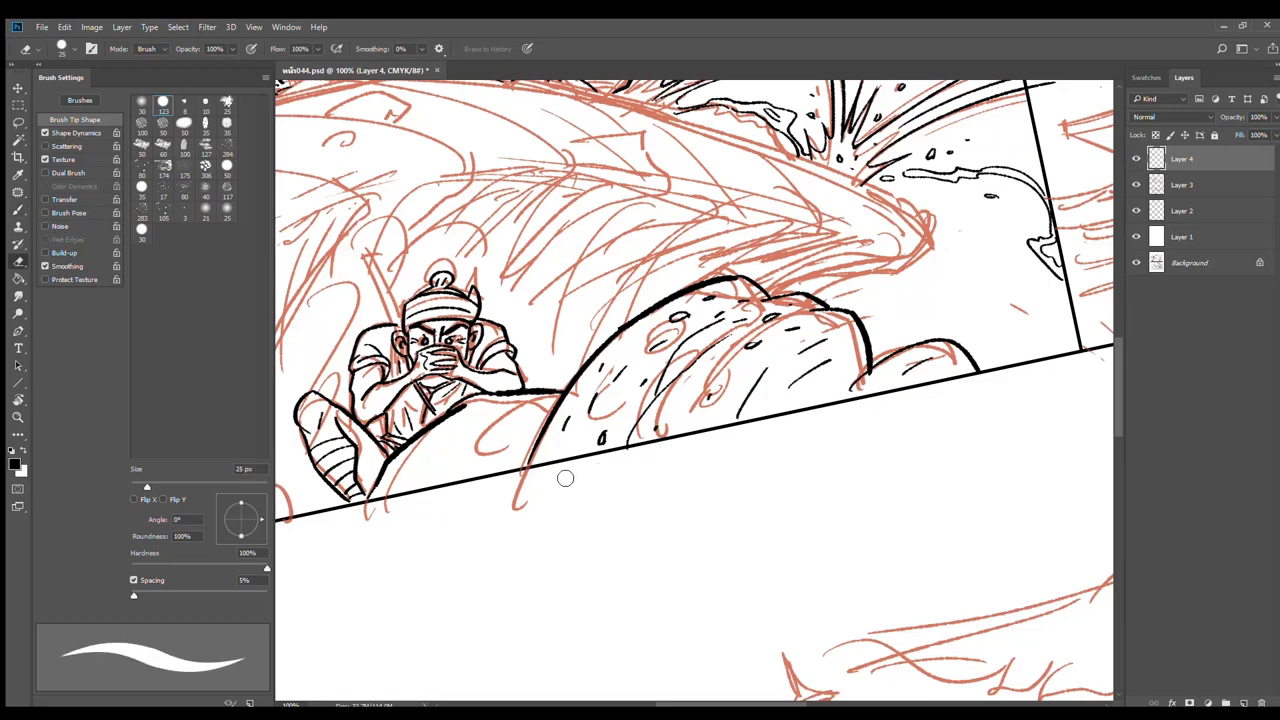
mouse_move(500, 470)
mouse_down()
mouse_move(678, 362)
mouse_move(632, 378)
mouse_up()
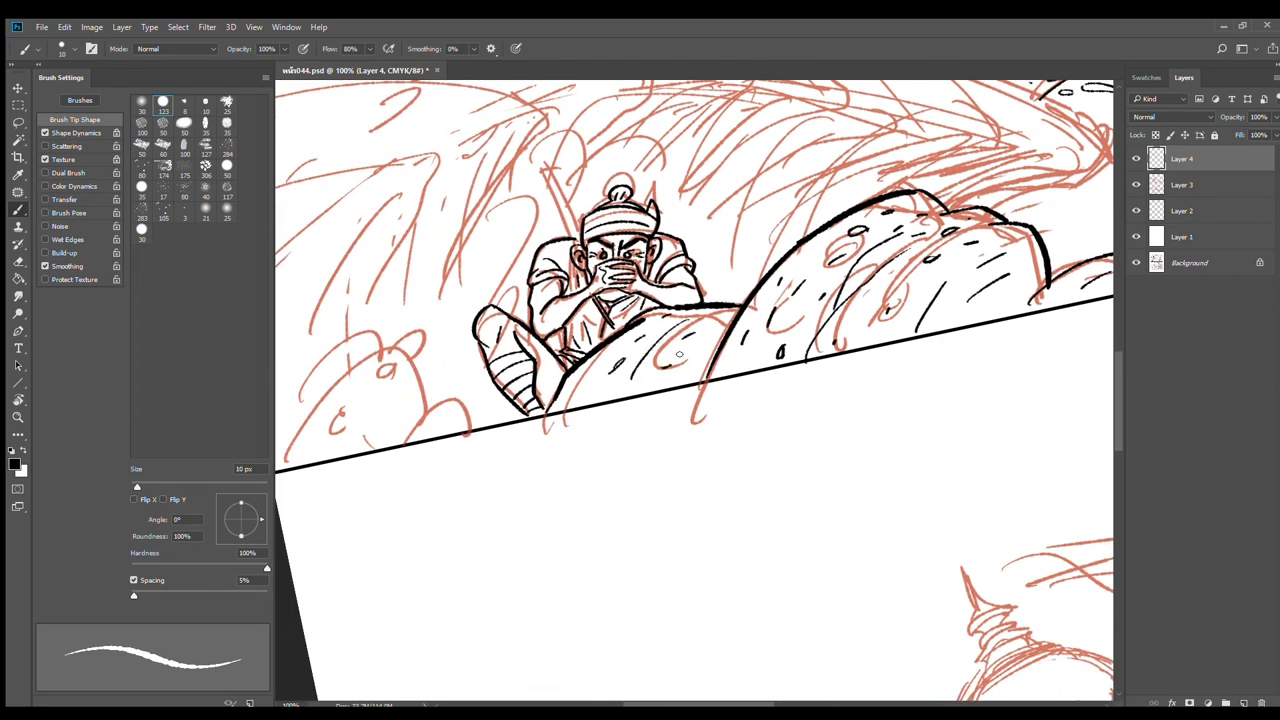
Ink the outline of the rock cluster in the panel's lower-left corner and fill it with short texture marks
drag(585, 424, 747, 424)
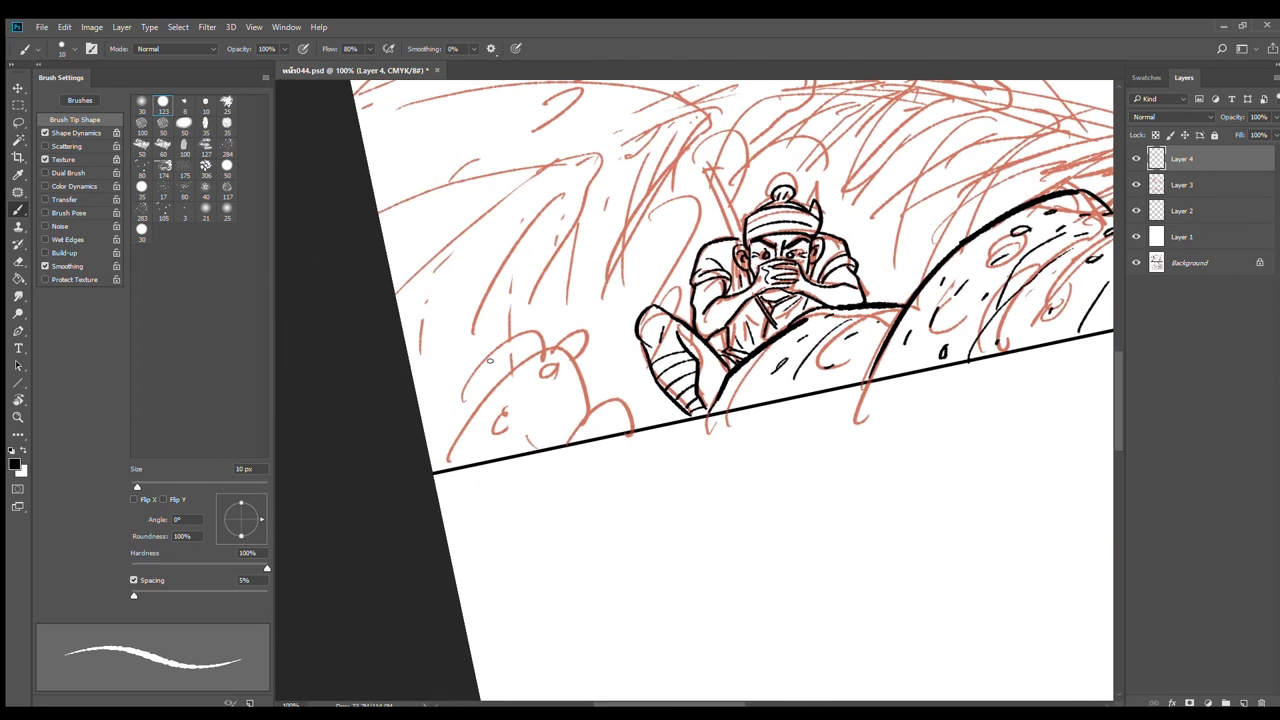
mouse_move(562, 340)
mouse_down()
mouse_move(546, 507)
mouse_move(531, 455)
mouse_up()
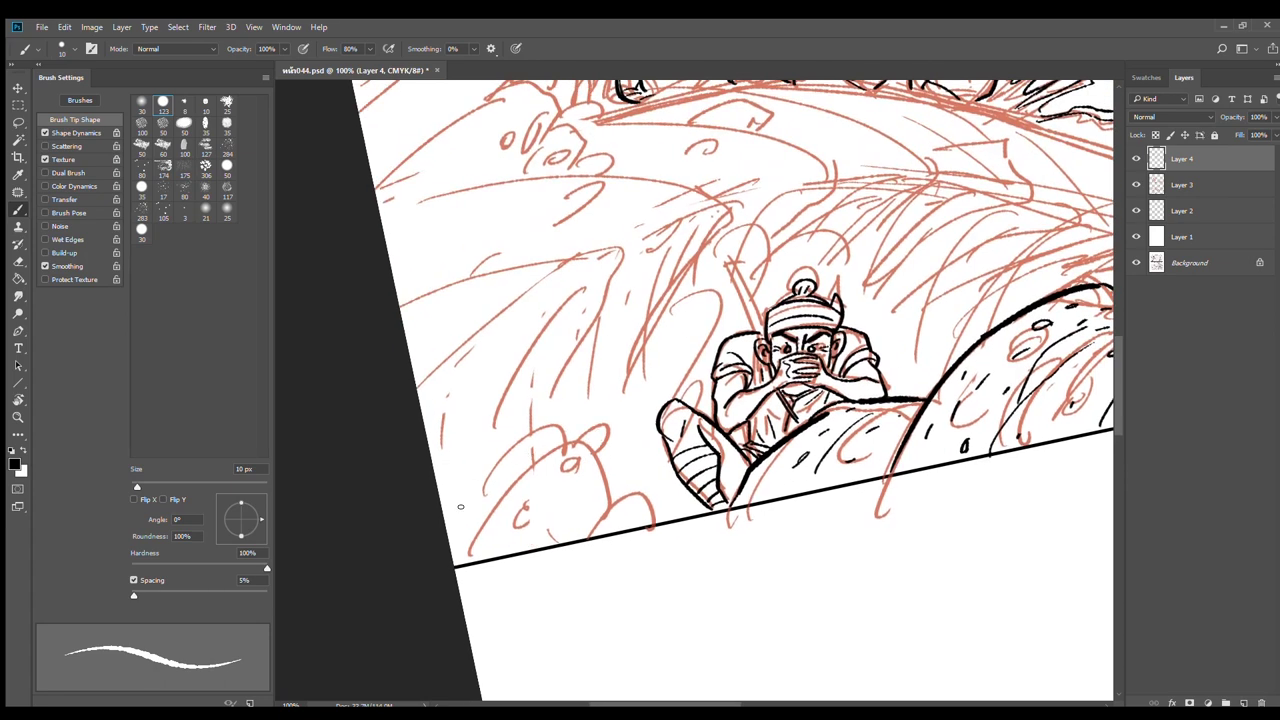
mouse_move(450, 540)
mouse_down()
mouse_move(568, 414)
mouse_move(598, 412)
mouse_move(650, 528)
mouse_up()
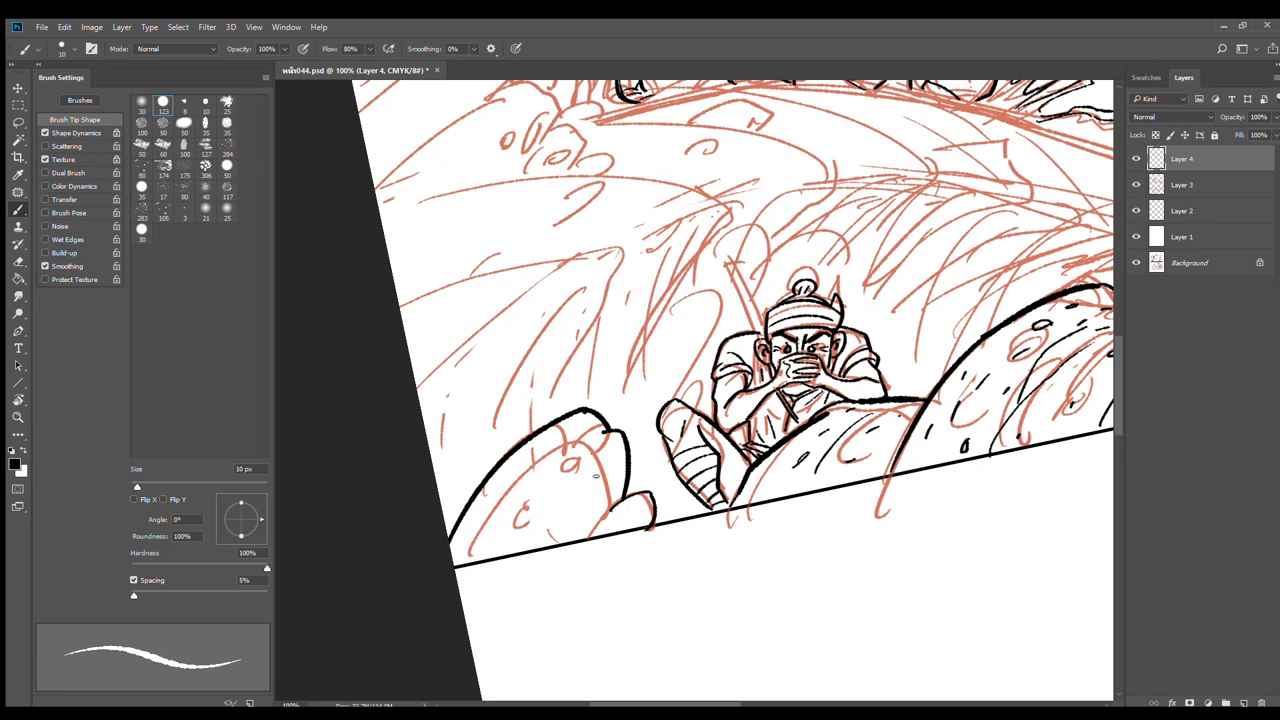
drag(600, 476, 572, 490)
Ink the heavy top edge and vertical side of the rocky ledge below the small background figures at the panel's left border
key(ctrl+minus)
drag(940, 345, 767, 388)
drag(526, 238, 569, 280)
key(ctrl+plus)
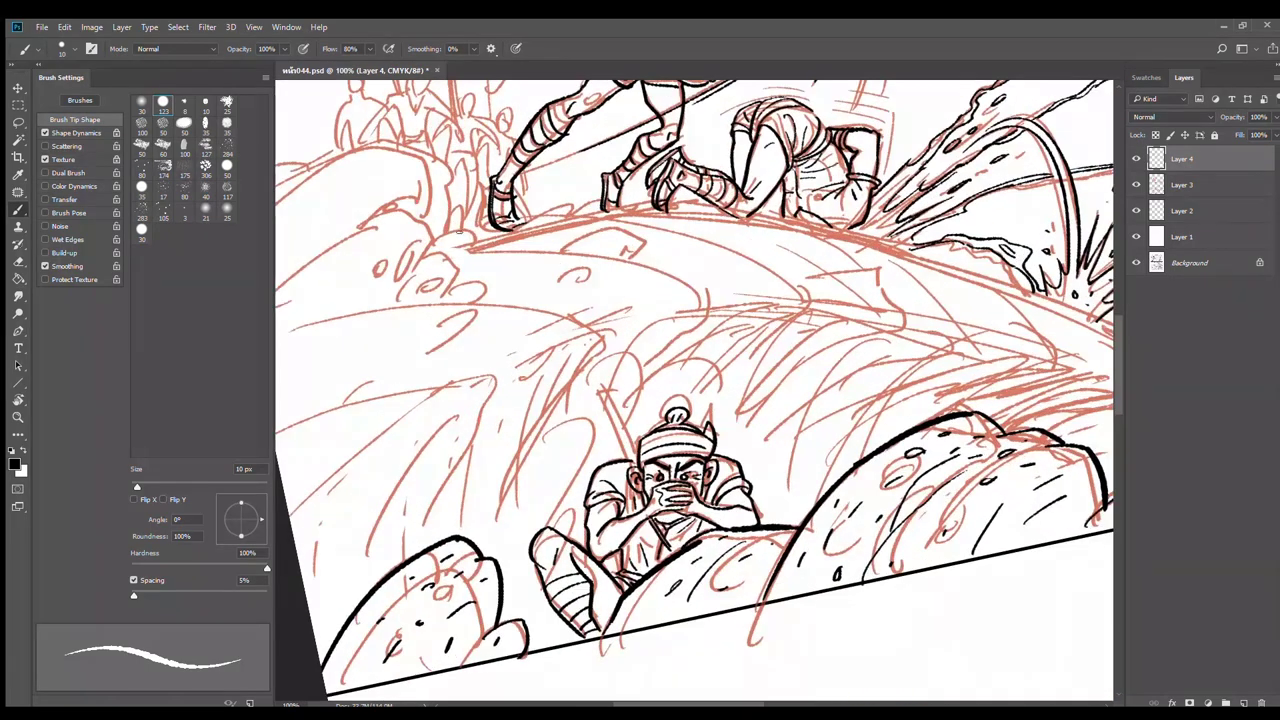
drag(440, 199, 585, 263)
scroll(585, 265, up, 1)
scroll(585, 265, left, 1)
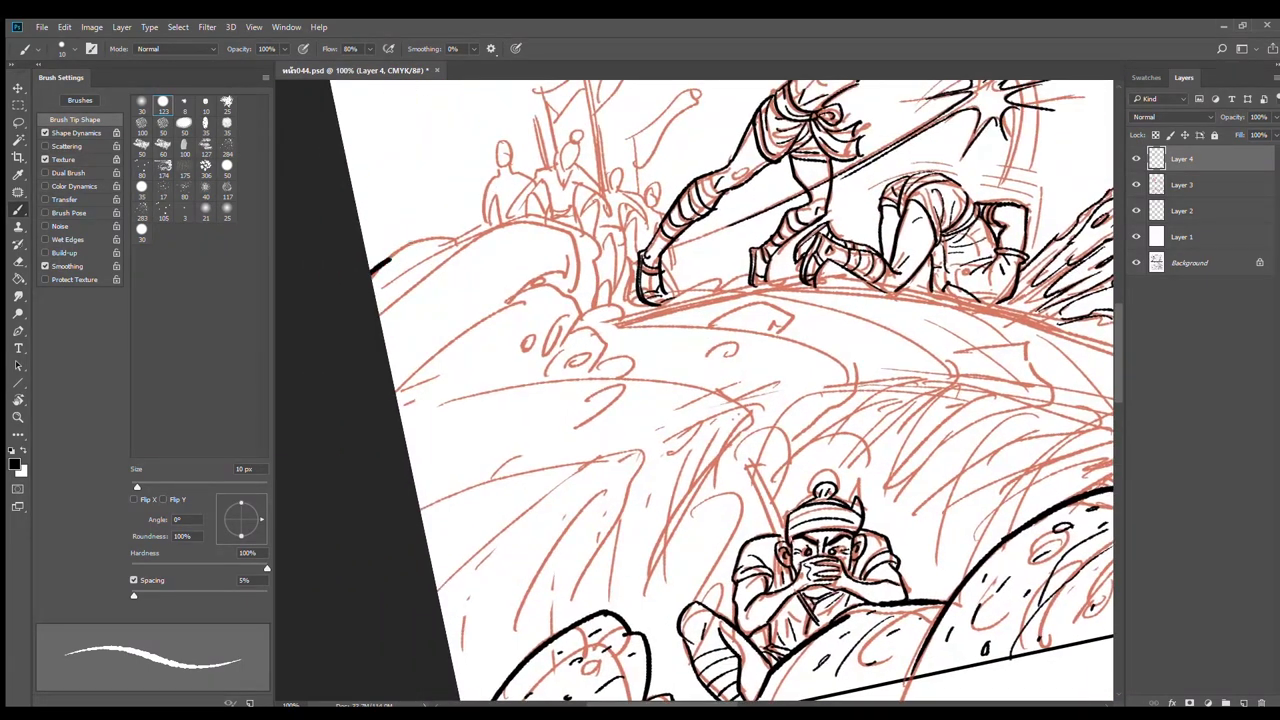
drag(390, 259, 491, 241)
mouse_move(430, 271)
mouse_down()
mouse_move(608, 240)
mouse_move(617, 356)
mouse_up()
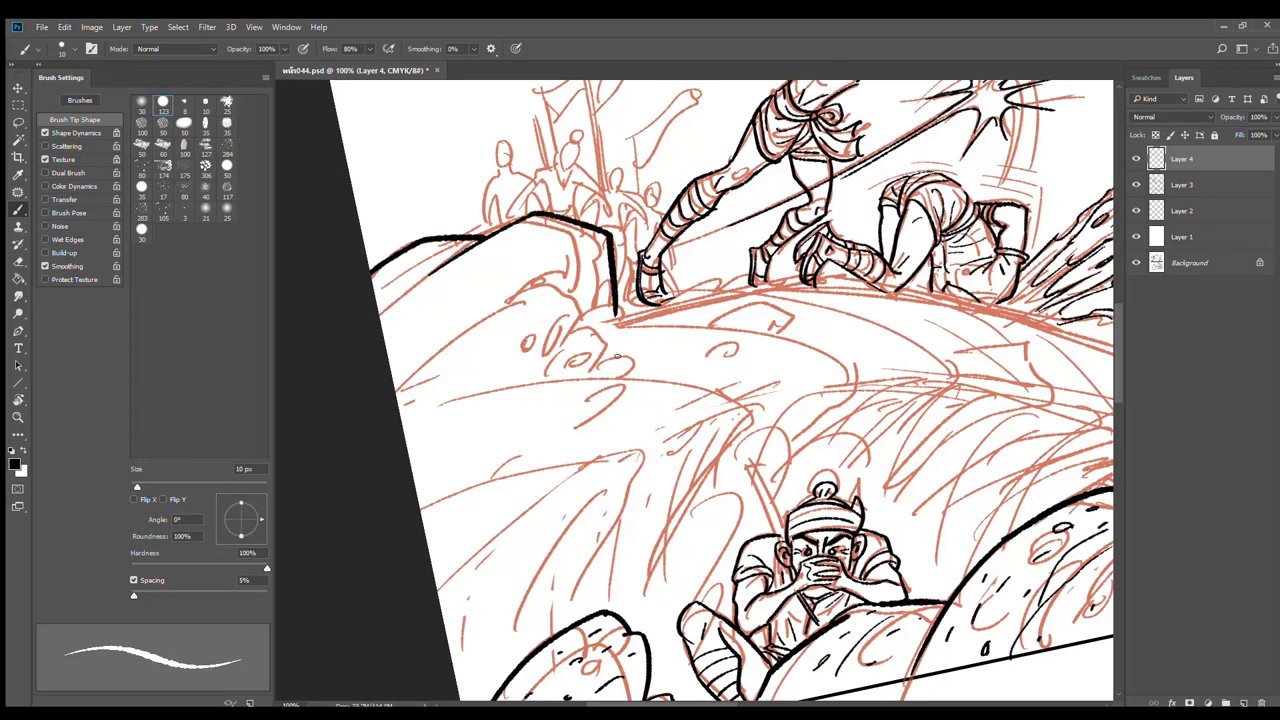
Ink the stepped edges of the ledges descending toward the crouching man, with inner contour lines and small stones
mouse_move(550, 296)
mouse_down()
mouse_move(598, 291)
mouse_move(607, 342)
mouse_move(648, 322)
mouse_move(683, 383)
mouse_move(764, 407)
mouse_move(680, 510)
mouse_up()
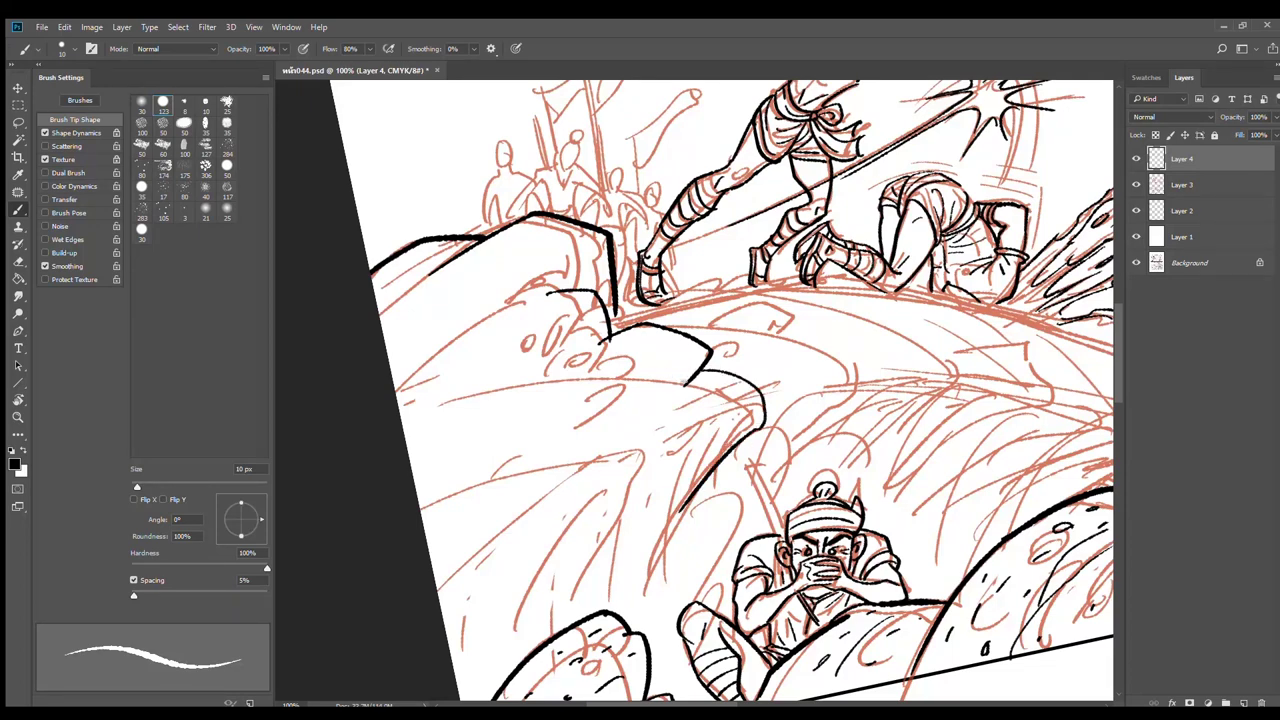
drag(684, 387, 592, 402)
mouse_move(600, 338)
mouse_down()
mouse_move(545, 356)
mouse_move(539, 321)
mouse_up()
drag(550, 309, 546, 315)
drag(578, 263, 395, 372)
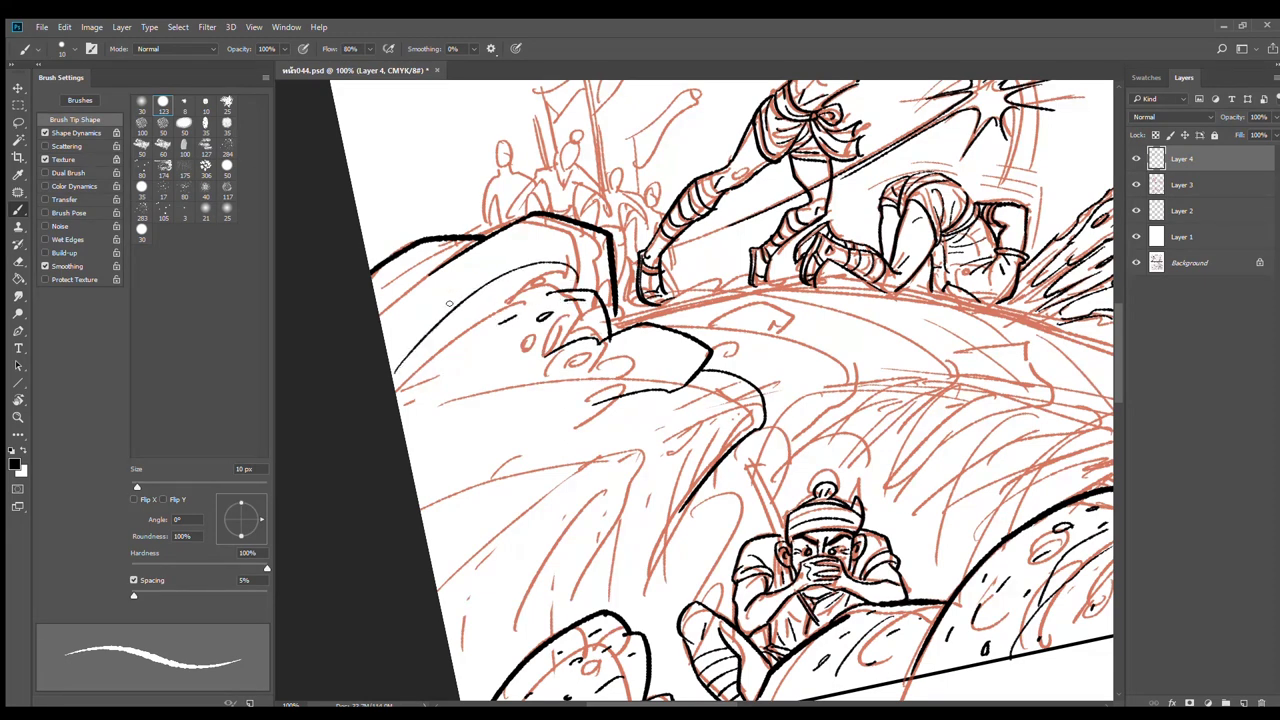
Add contour lines and stone marks across the upper ledges, trimming the ink at the panel's left border
drag(564, 369, 436, 402)
drag(485, 358, 402, 390)
key(e)
drag(436, 338, 392, 344)
key(b)
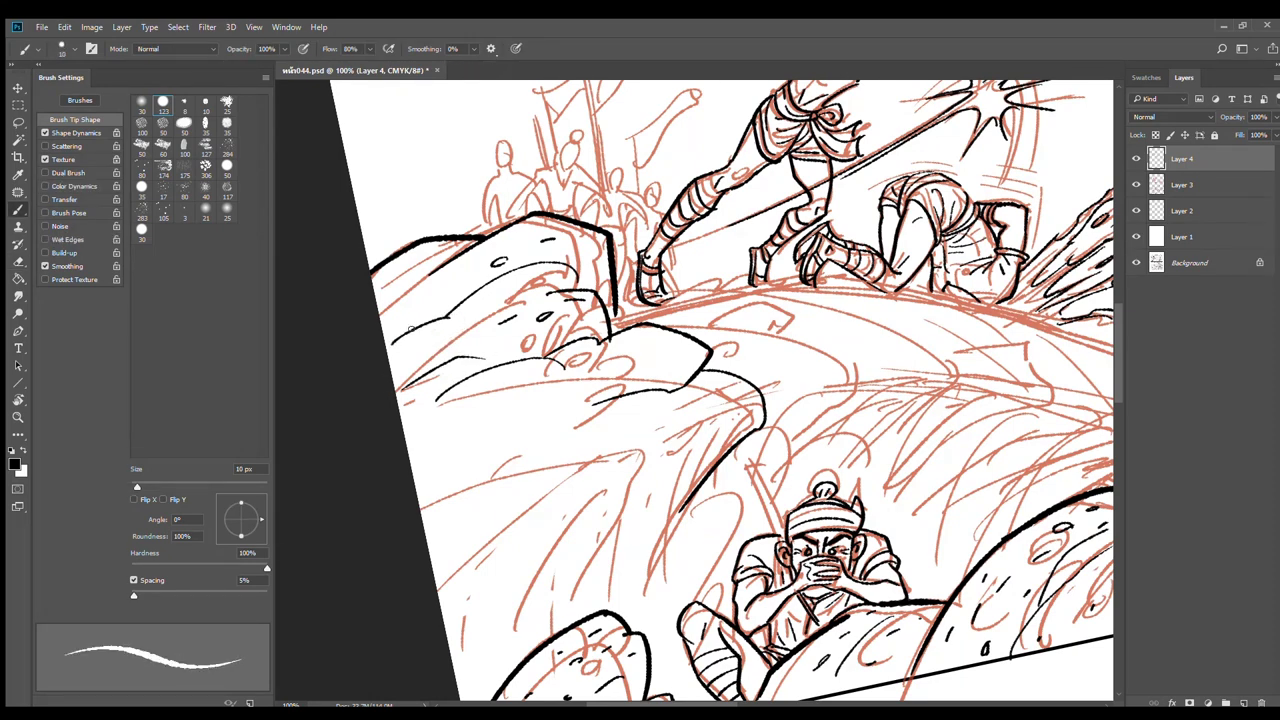
drag(438, 287, 432, 294)
drag(616, 360, 606, 363)
Ink the curved top and ragged side of the lowest ledge above the corner rocks, adding a small stone beside the edge
drag(677, 441, 726, 356)
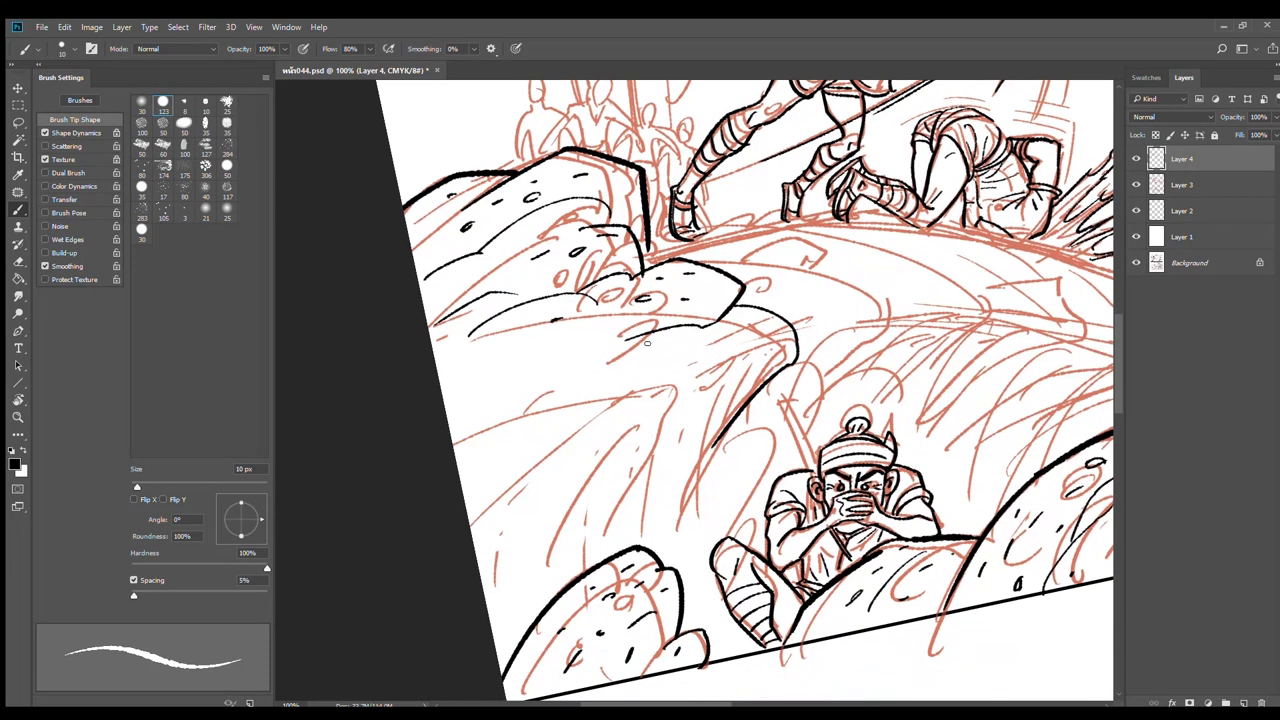
mouse_move(550, 380)
mouse_down()
mouse_move(677, 394)
mouse_move(602, 538)
mouse_up()
drag(622, 449, 620, 458)
drag(616, 458, 614, 468)
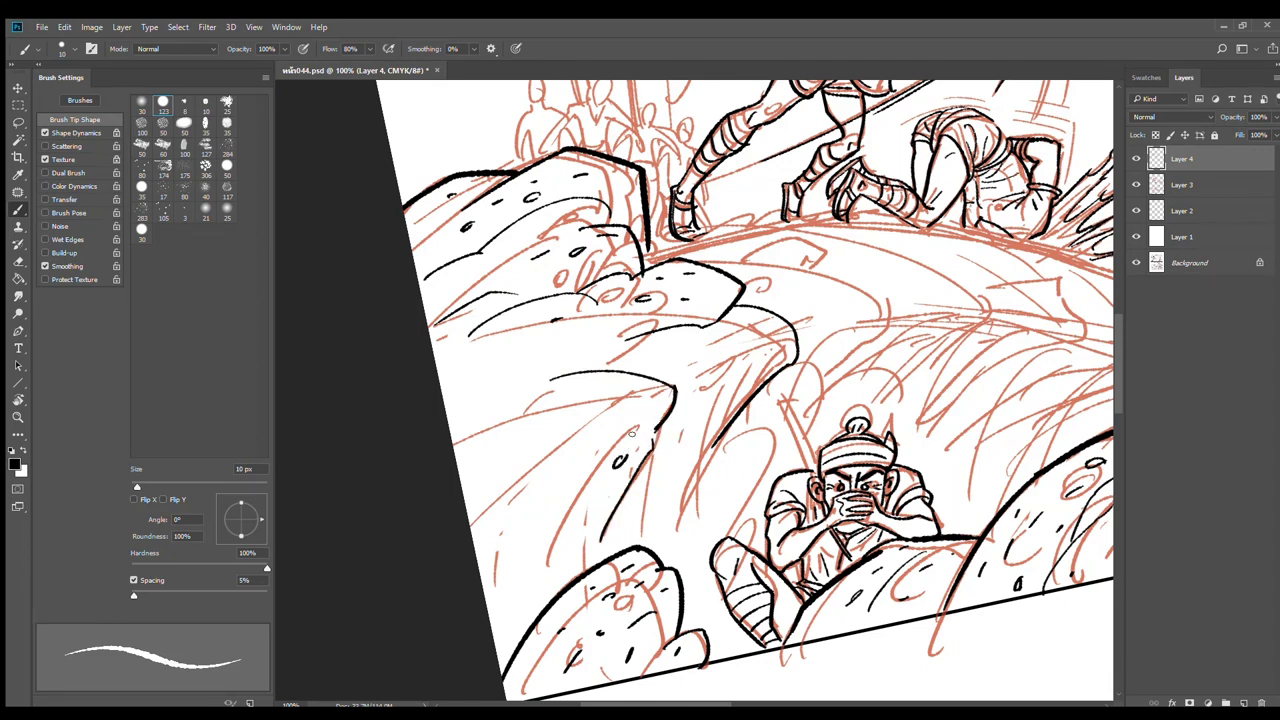
Extend the lowest ledge's top contour toward the panel border and scatter stone marks and short dashes over the lower ledges
mouse_move(545, 368)
mouse_down()
mouse_move(490, 374)
mouse_move(481, 403)
mouse_up()
drag(646, 356, 672, 354)
drag(684, 348, 733, 334)
drag(741, 328, 754, 323)
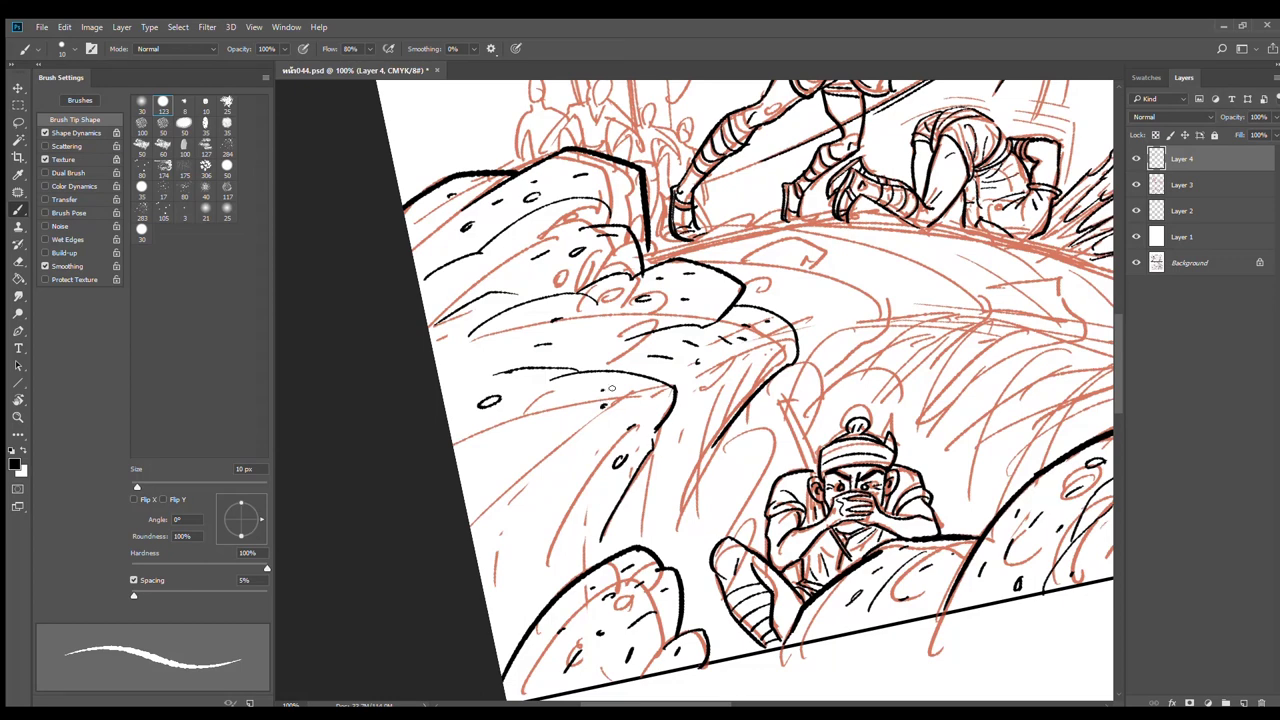
Ink the jagged broken edge across the lowest ledge and add hatching strokes down its cliff face toward the crouching man
drag(714, 447, 677, 497)
mouse_move(774, 361)
mouse_down()
mouse_move(742, 386)
mouse_move(698, 390)
mouse_move(564, 450)
mouse_up()
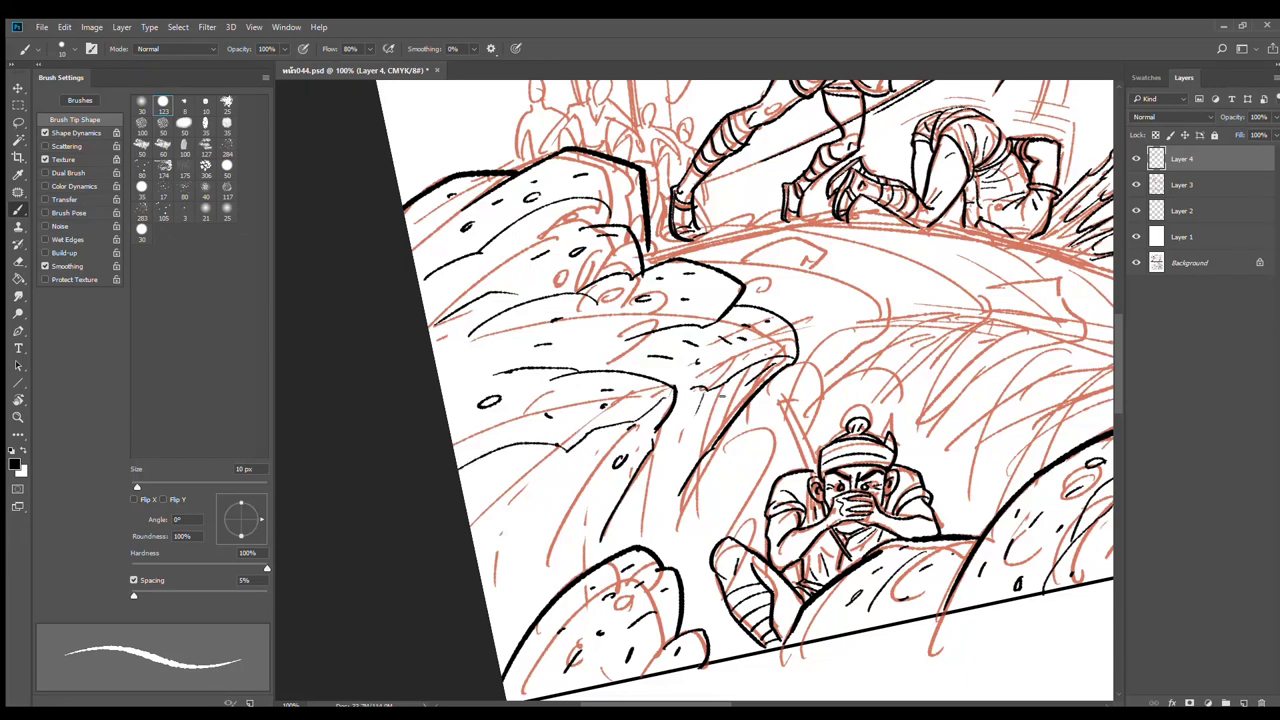
mouse_move(617, 427)
mouse_down()
mouse_move(594, 453)
mouse_move(593, 432)
mouse_move(543, 477)
mouse_up()
mouse_move(673, 443)
mouse_down()
mouse_move(664, 456)
mouse_move(681, 468)
mouse_up()
drag(821, 406, 769, 484)
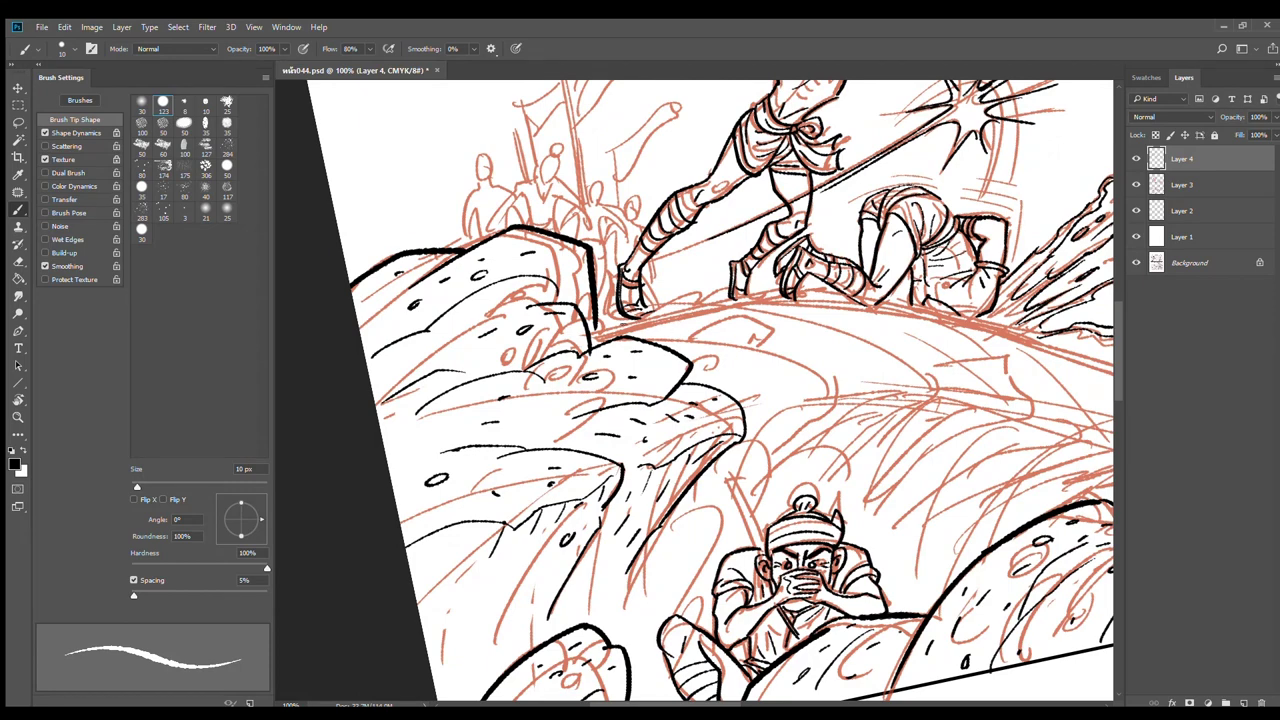
Ink the large mound's thick top edge beneath the fighters and the first curved contour layers on its near slope
mouse_move(607, 322)
mouse_down()
mouse_move(758, 298)
mouse_move(906, 312)
mouse_move(740, 292)
mouse_move(905, 328)
mouse_up()
key(ctrl+z)
mouse_move(733, 292)
mouse_down()
mouse_move(838, 313)
mouse_move(1017, 382)
mouse_move(868, 329)
mouse_move(942, 352)
mouse_move(947, 380)
mouse_move(912, 402)
mouse_move(808, 422)
mouse_up()
drag(748, 306, 891, 355)
mouse_move(546, 256)
mouse_down()
mouse_move(683, 302)
mouse_move(736, 348)
mouse_up()
drag(479, 291, 524, 274)
mouse_move(533, 275)
mouse_down()
mouse_move(644, 355)
mouse_move(556, 427)
mouse_up()
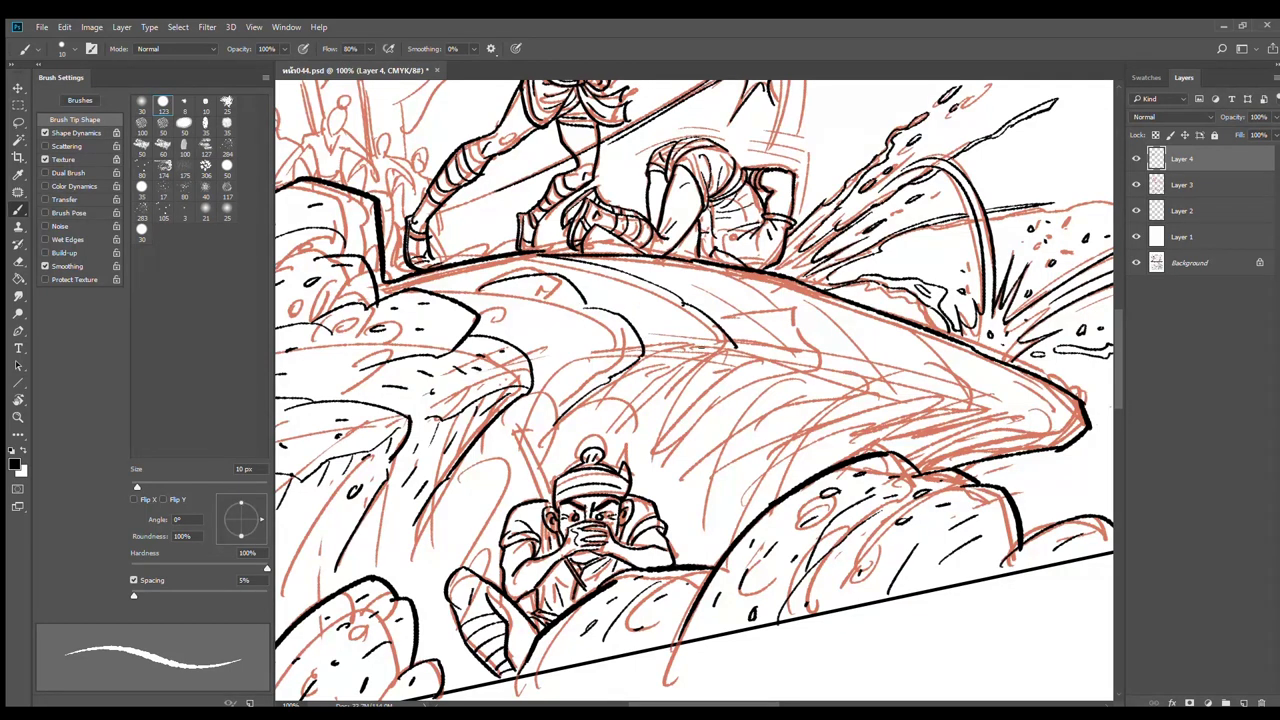
Continue the layered curved contours across the mound's slope toward its pointed tip
drag(737, 348, 674, 402)
mouse_move(760, 287)
mouse_down()
mouse_move(840, 372)
mouse_move(754, 405)
mouse_up()
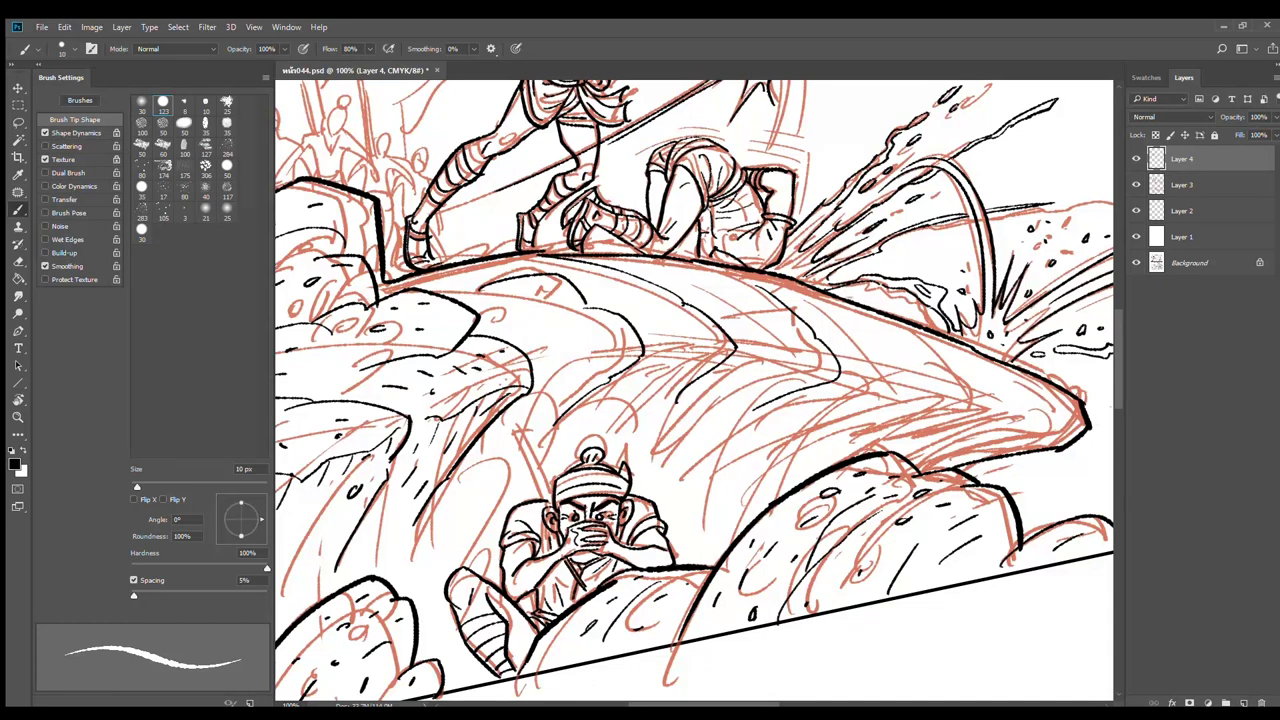
mouse_move(855, 306)
mouse_down()
mouse_move(1012, 414)
mouse_move(930, 433)
mouse_up()
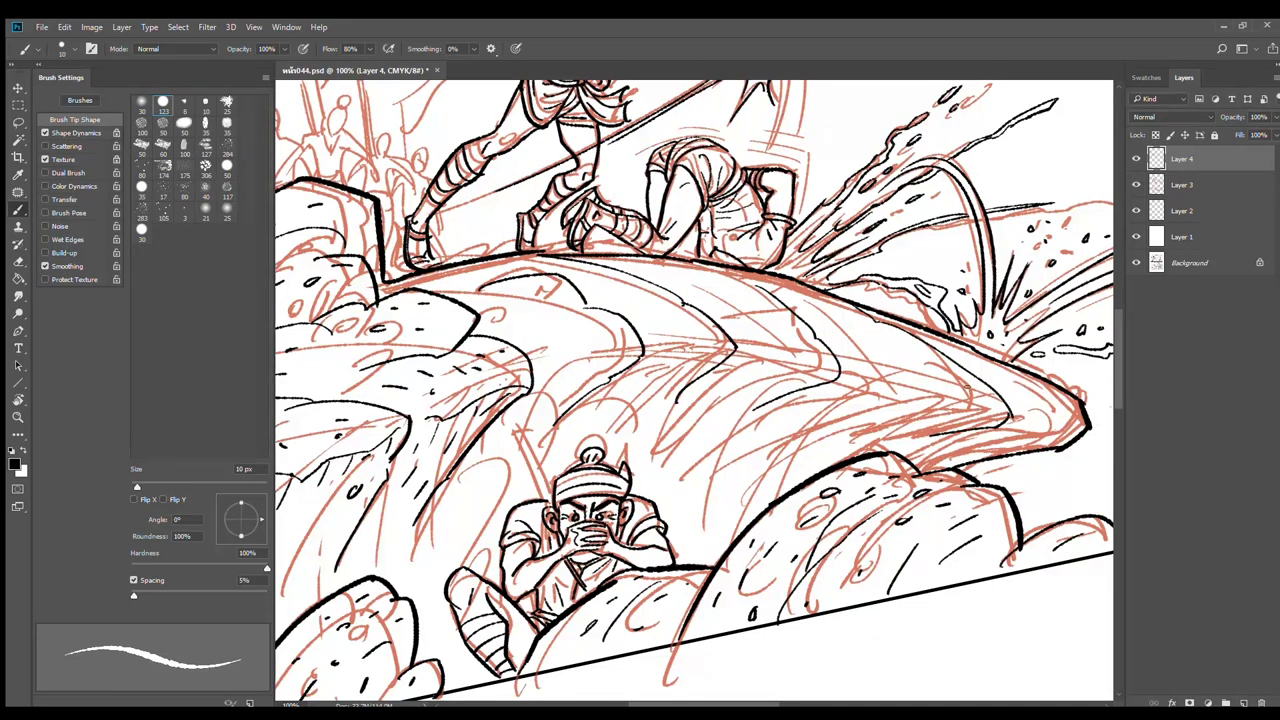
mouse_move(967, 387)
mouse_down()
mouse_move(842, 435)
mouse_move(893, 386)
mouse_move(947, 384)
mouse_move(926, 395)
mouse_up()
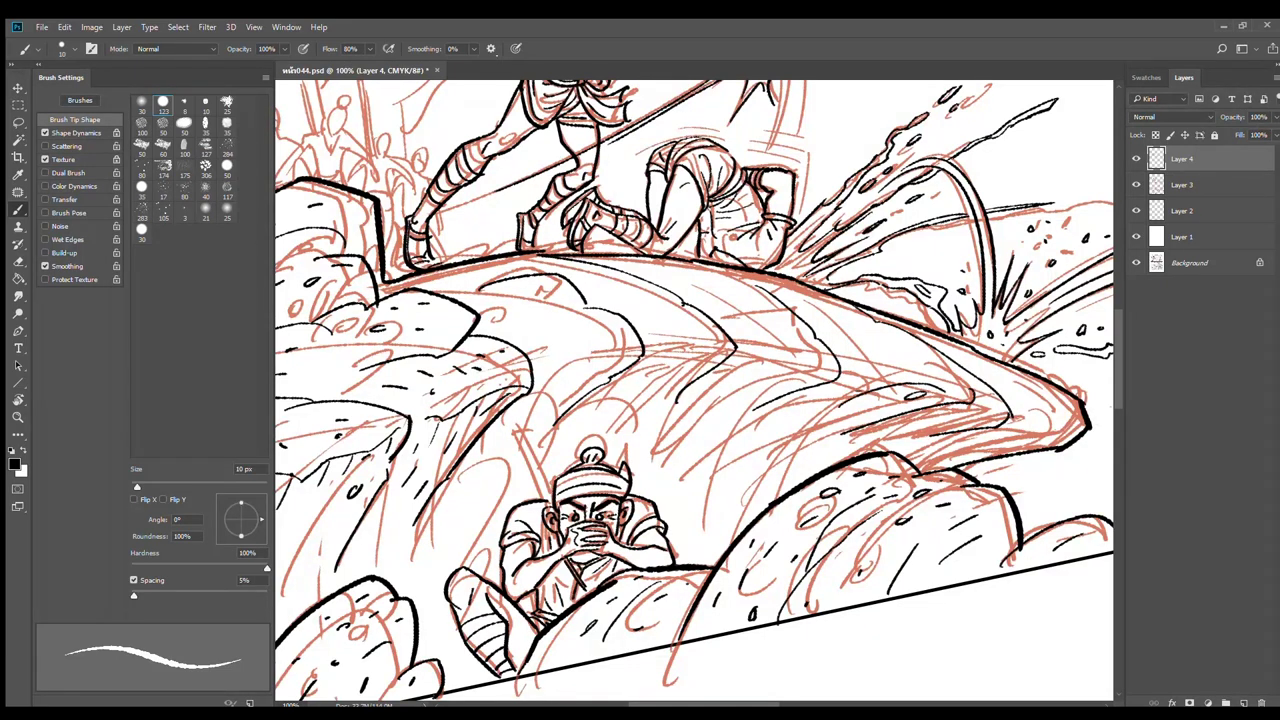
Add short hatching strokes, small stones and dashes between the contours across the mound's surface and underside
mouse_move(782, 366)
mouse_down()
mouse_move(800, 363)
mouse_move(728, 397)
mouse_move(626, 410)
mouse_up()
drag(708, 345, 576, 358)
mouse_move(578, 352)
mouse_down()
mouse_move(534, 376)
mouse_move(513, 432)
mouse_up()
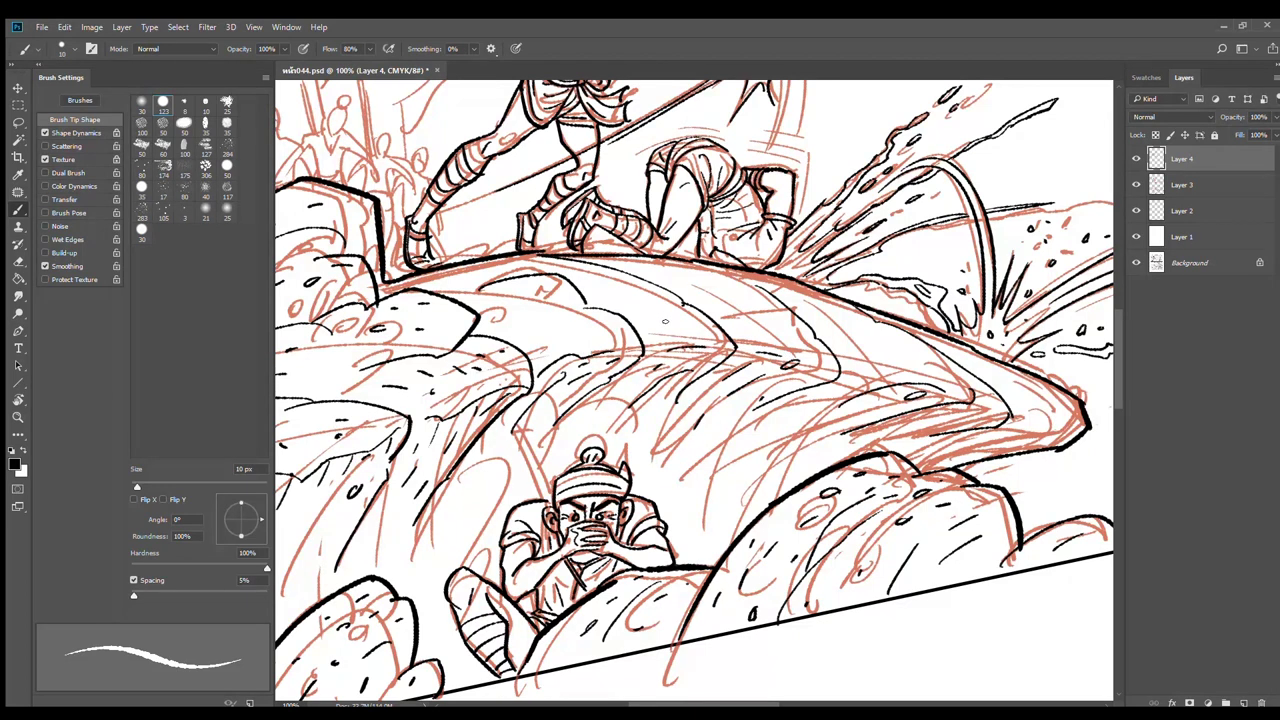
drag(661, 314, 648, 312)
drag(835, 308, 818, 318)
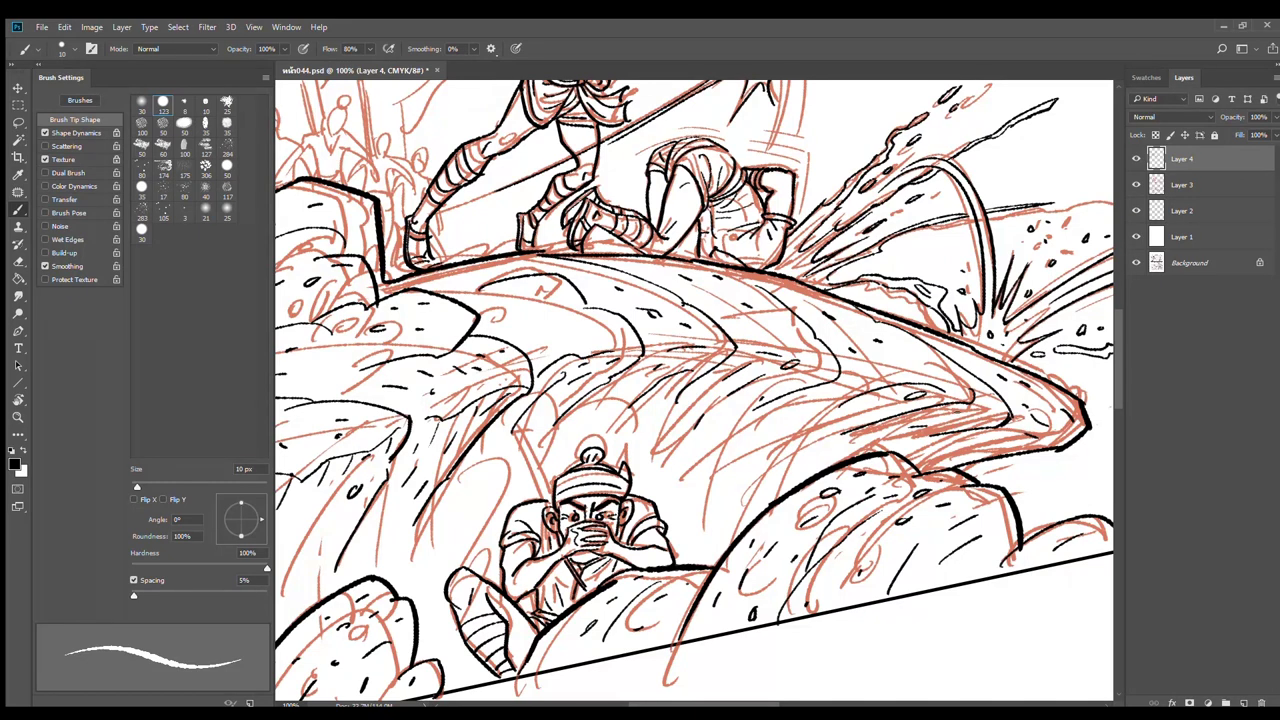
drag(797, 420, 702, 429)
Ink the background figure with the topknot behind the upper ledge, outlining the head, collar, shoulders and arms
scroll(800, 465, down, 2)
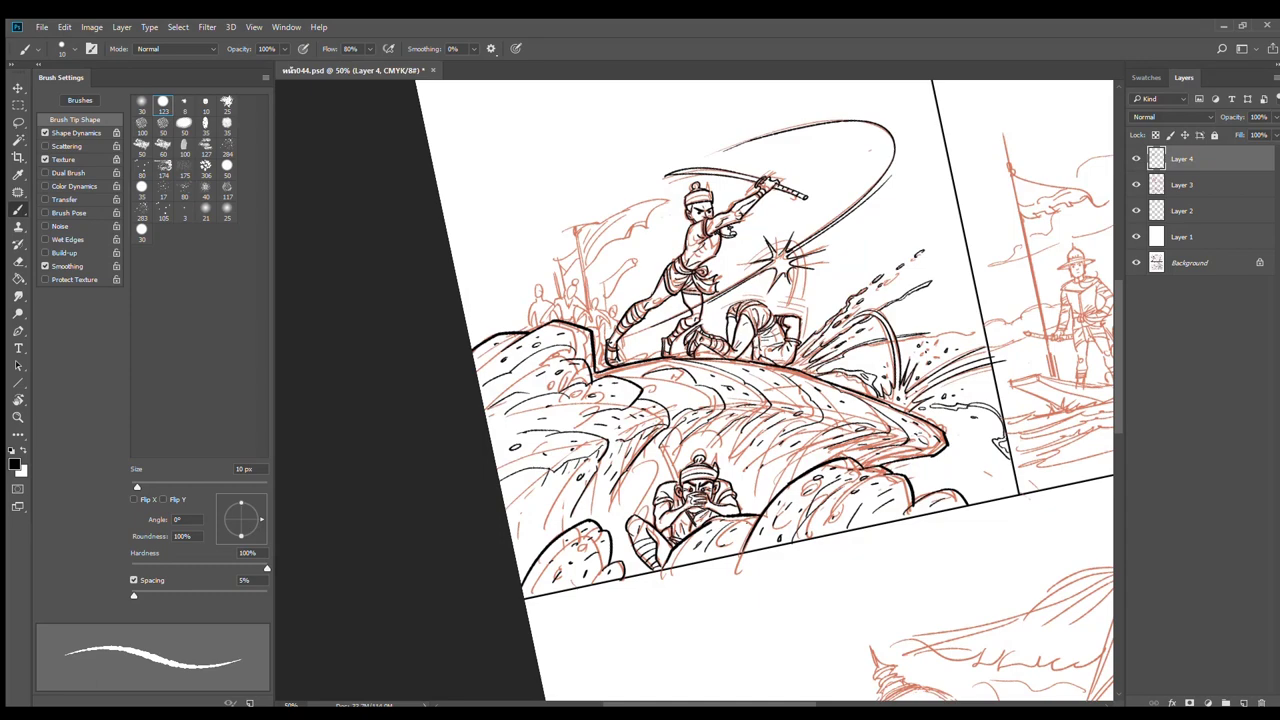
scroll(598, 366, up, 2)
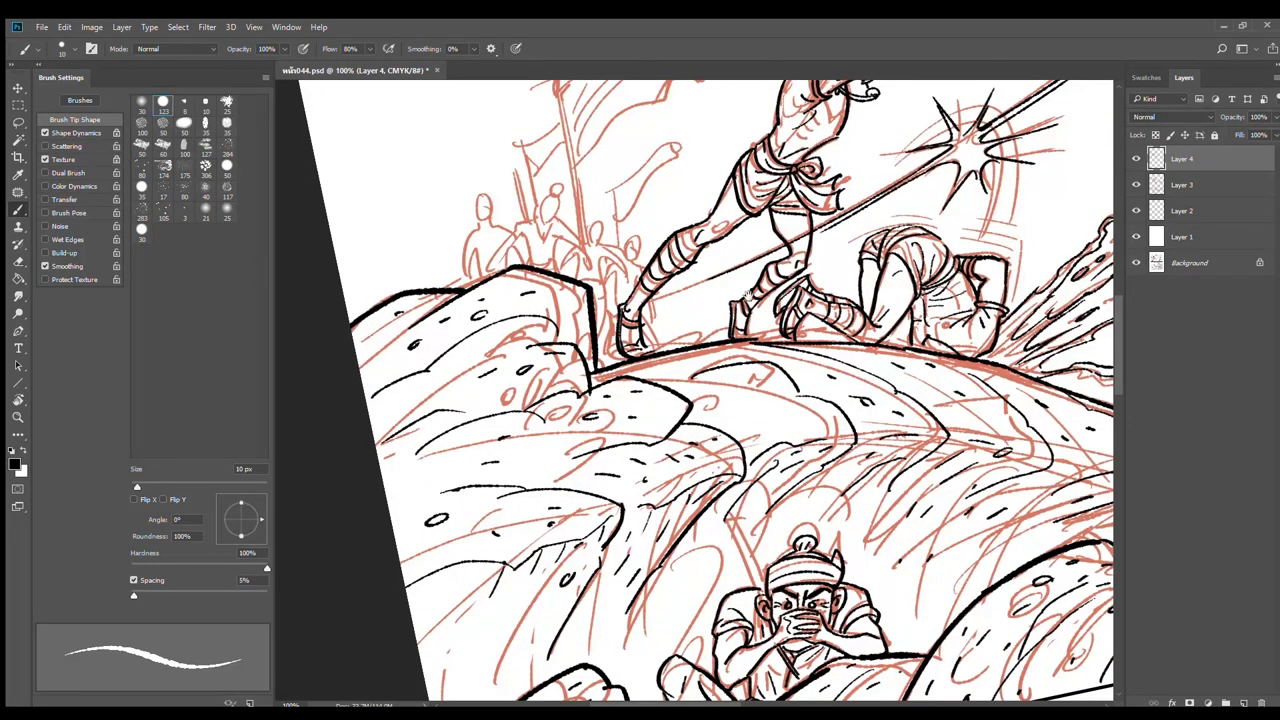
drag(855, 283, 829, 288)
key(r)
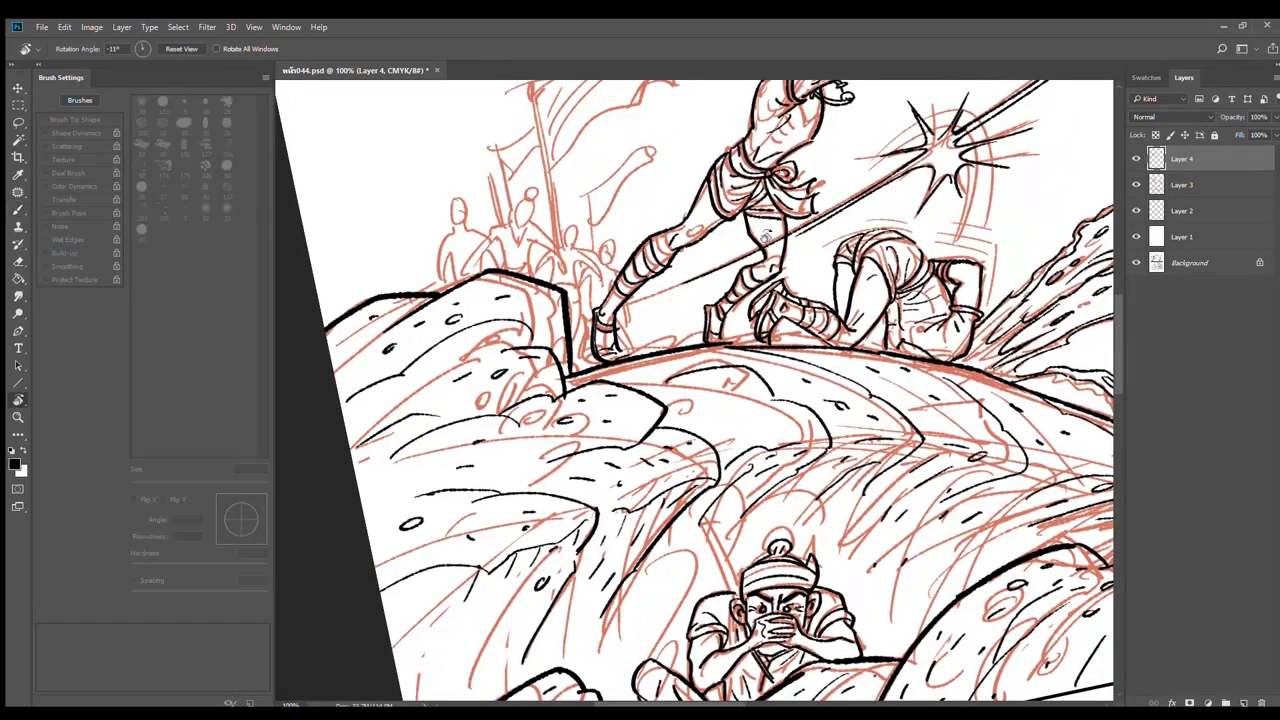
drag(709, 142, 771, 154)
scroll(598, 194, up, 1)
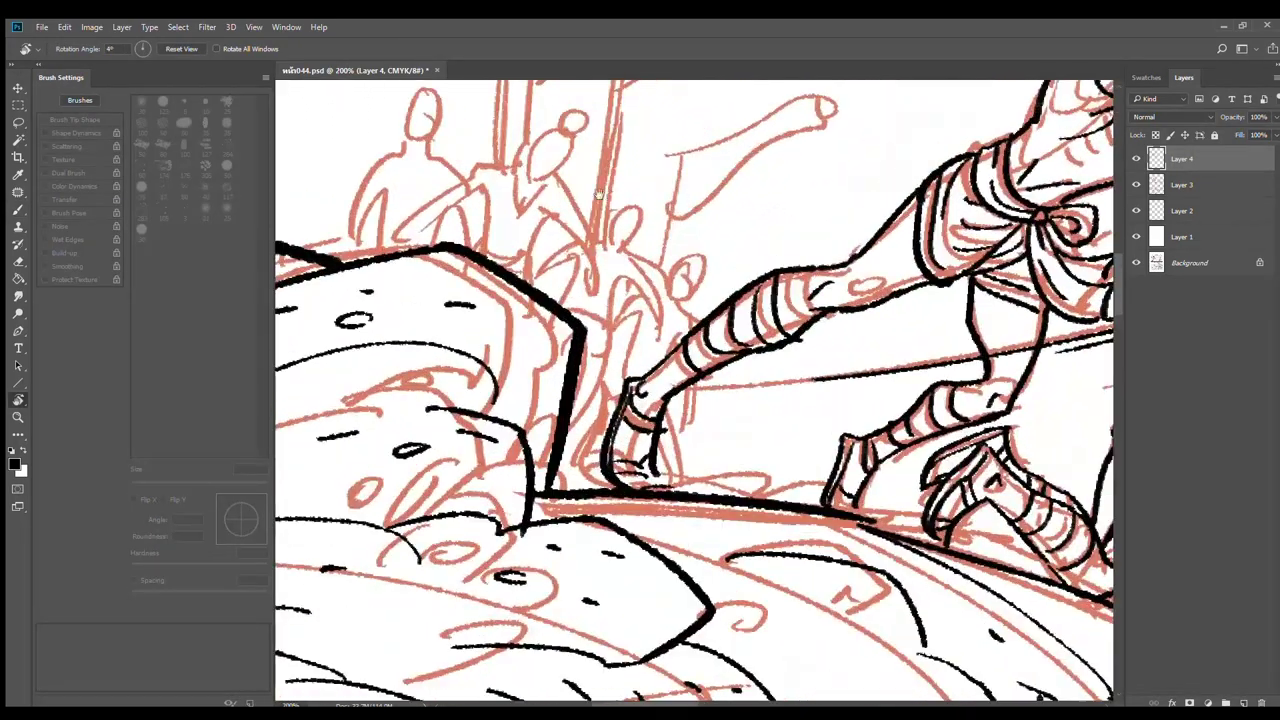
mouse_move(598, 194)
mouse_down()
mouse_move(655, 307)
mouse_move(656, 284)
mouse_move(688, 306)
mouse_move(656, 330)
mouse_move(672, 284)
mouse_move(686, 286)
mouse_move(614, 314)
mouse_move(540, 368)
mouse_move(604, 344)
mouse_move(610, 394)
mouse_move(654, 398)
mouse_up()
key(b)
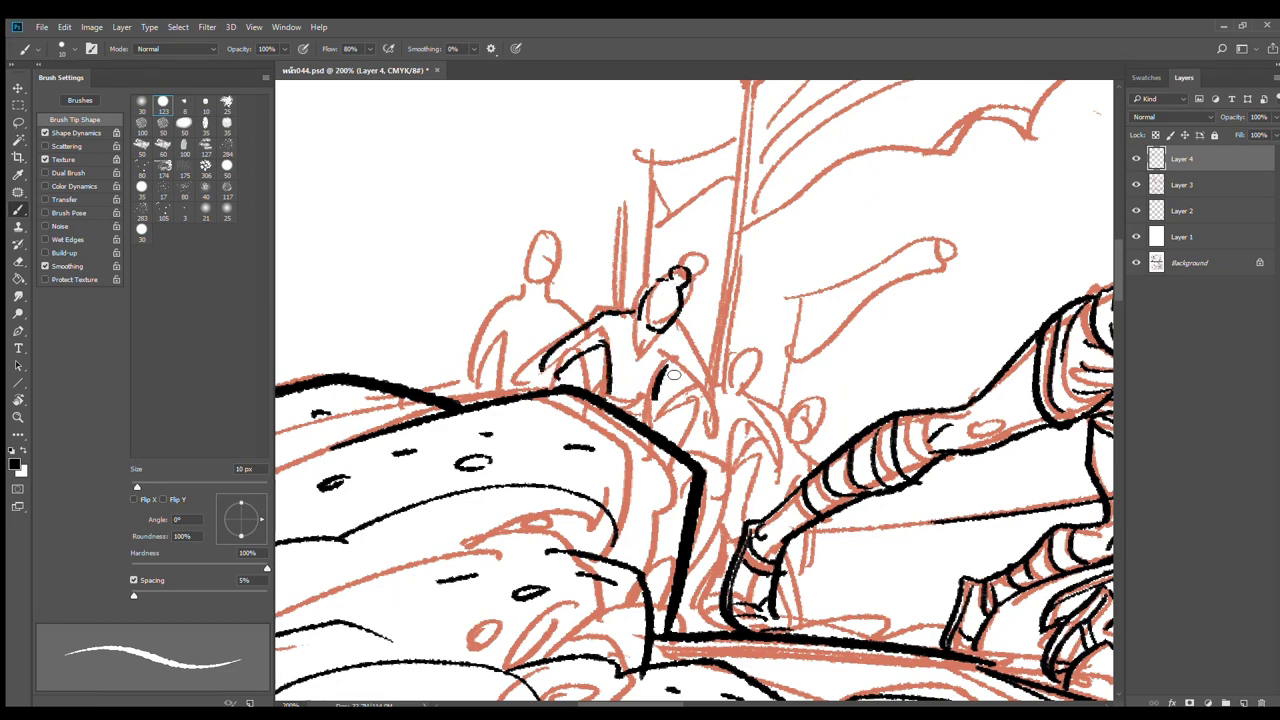
mouse_move(642, 322)
mouse_down()
mouse_move(636, 352)
mouse_move(694, 372)
mouse_move(697, 390)
mouse_move(678, 385)
mouse_move(657, 402)
mouse_move(656, 428)
mouse_up()
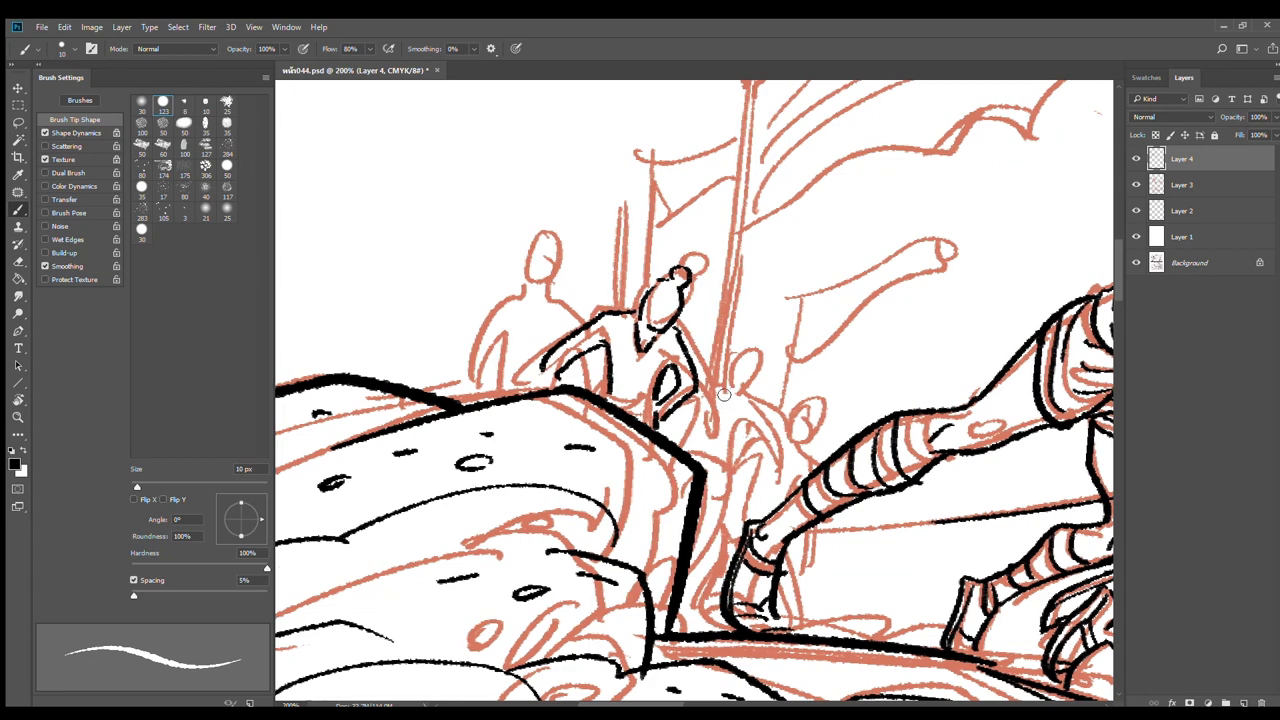
Ink the background figure beside the swordsman's rear leg, with head, shoulders, bent arm and legs
mouse_move(733, 389)
mouse_down()
mouse_move(770, 420)
mouse_move(701, 458)
mouse_move(742, 492)
mouse_move(734, 543)
mouse_up()
mouse_move(745, 486)
mouse_down()
mouse_move(750, 518)
mouse_move(698, 604)
mouse_up()
mouse_move(770, 414)
mouse_down()
mouse_move(766, 455)
mouse_move(743, 492)
mouse_move(772, 480)
mouse_up()
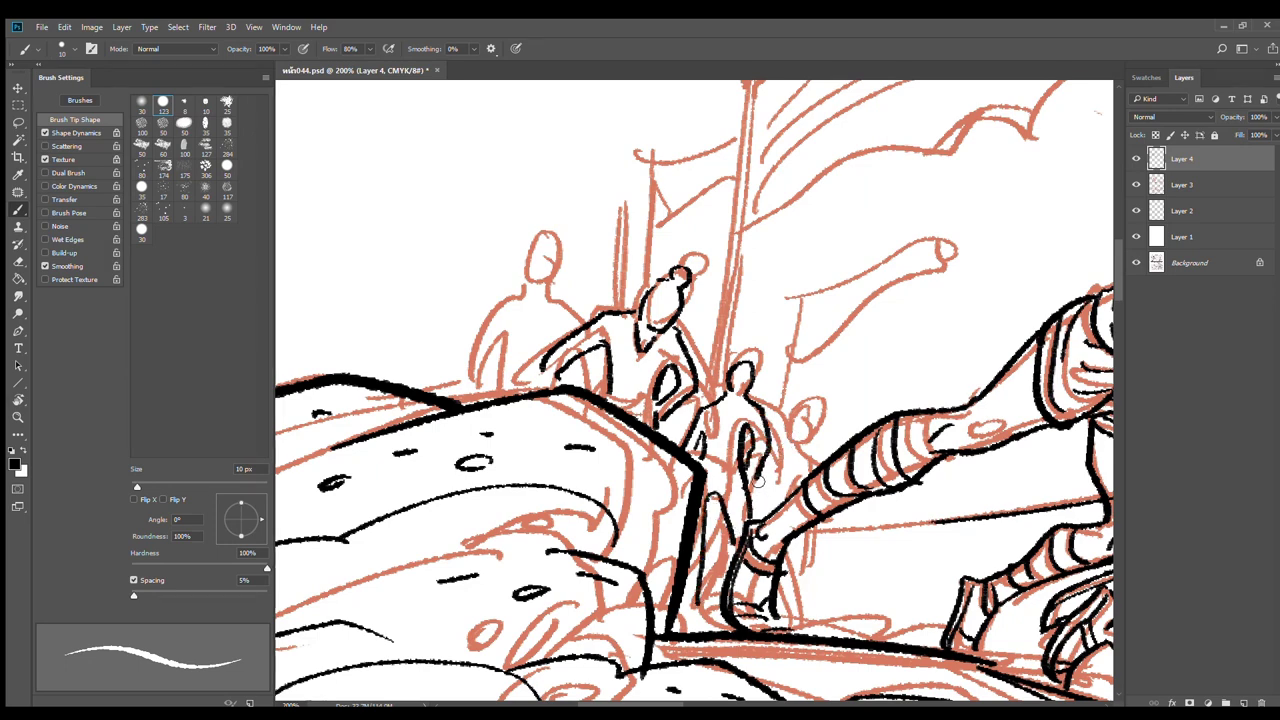
Ink the outermost background figure above the ledge, outlining the head, shoulders and both arms
mouse_move(828, 543)
mouse_down()
mouse_move(750, 491)
mouse_move(736, 542)
mouse_up()
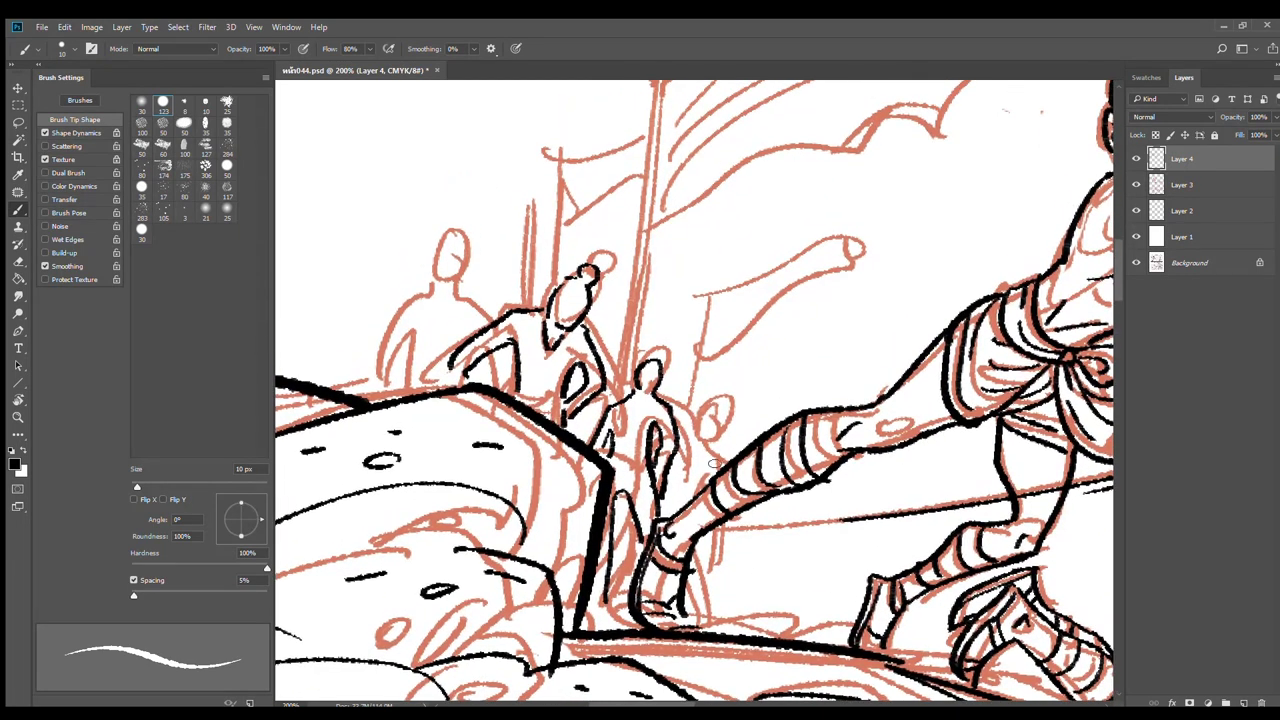
drag(680, 389, 756, 459)
mouse_move(530, 342)
mouse_down()
mouse_move(513, 314)
mouse_move(495, 353)
mouse_move(460, 367)
mouse_move(440, 460)
mouse_up()
mouse_move(478, 400)
mouse_down()
mouse_move(450, 440)
mouse_move(478, 462)
mouse_up()
mouse_move(529, 347)
mouse_down()
mouse_move(568, 387)
mouse_move(531, 416)
mouse_move(525, 454)
mouse_move(579, 456)
mouse_up()
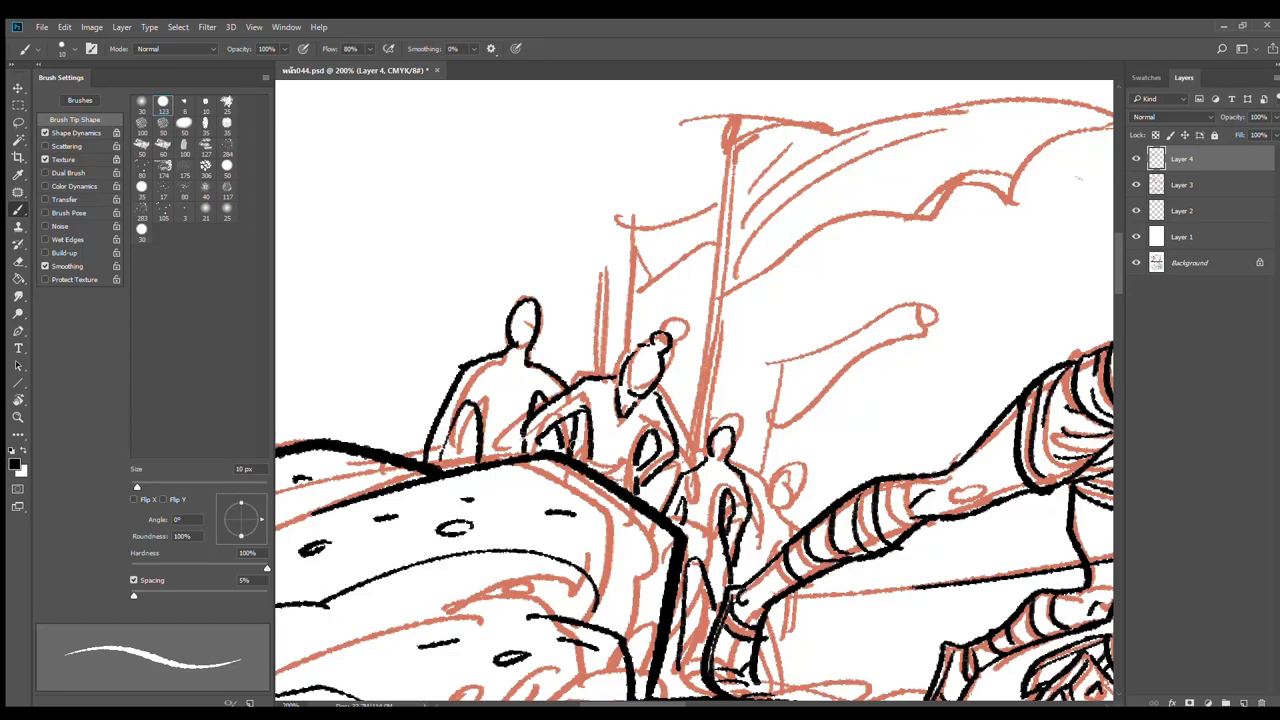
Ink the remaining small figures in the crowd, adding a head between two men and a body behind the swordsman's rear foot
drag(726, 374, 705, 455)
mouse_move(709, 505)
mouse_down()
mouse_move(688, 333)
mouse_move(646, 336)
mouse_up()
drag(646, 336, 657, 372)
mouse_move(713, 417)
mouse_down()
mouse_move(740, 459)
mouse_move(707, 438)
mouse_up()
key(ctrl+z)
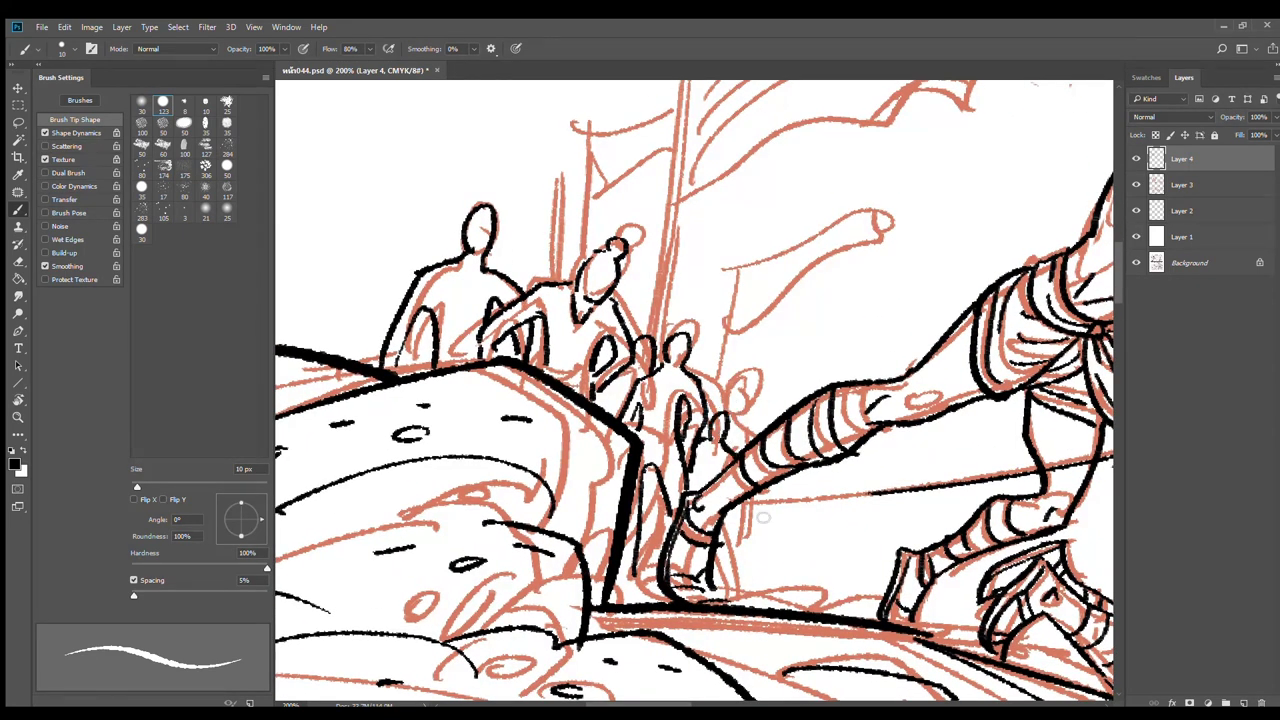
mouse_move(755, 497)
mouse_down()
mouse_move(762, 542)
mouse_move(732, 604)
mouse_up()
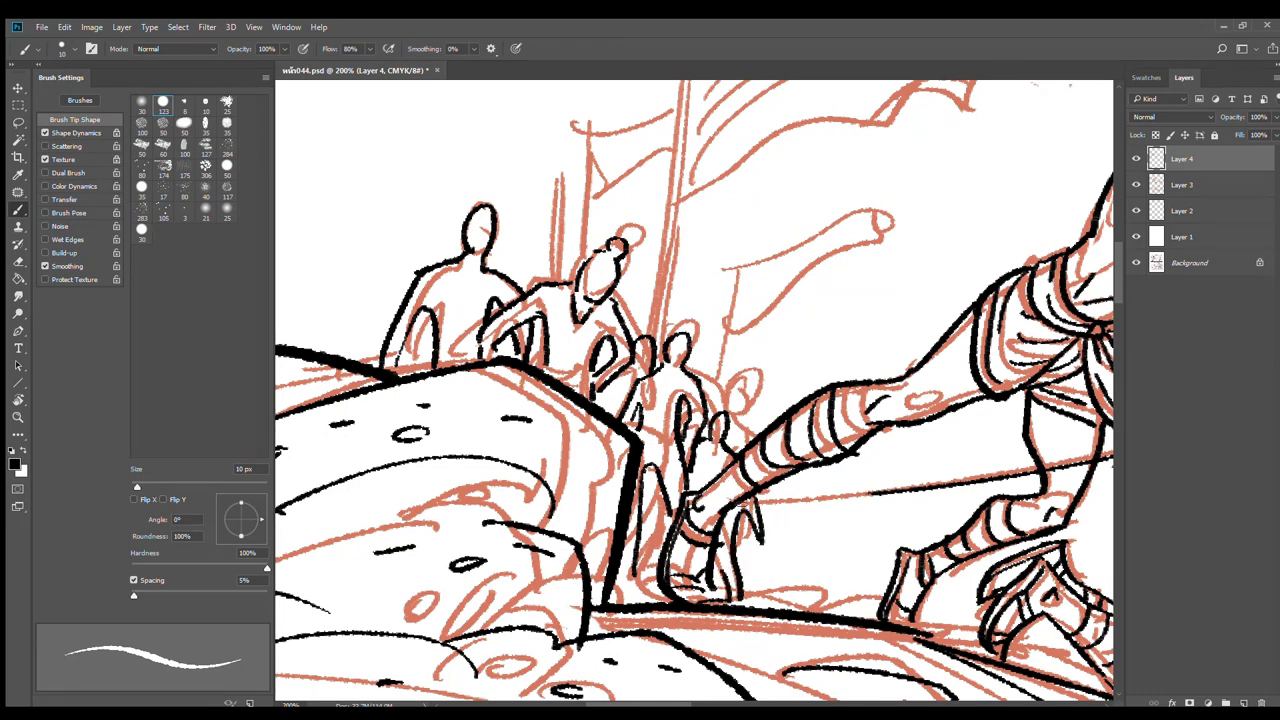
Ink the small pennant nearest the swordsman, with its pole, wavy edges, curved tail and short fold marks
drag(794, 454, 782, 539)
drag(727, 358, 698, 496)
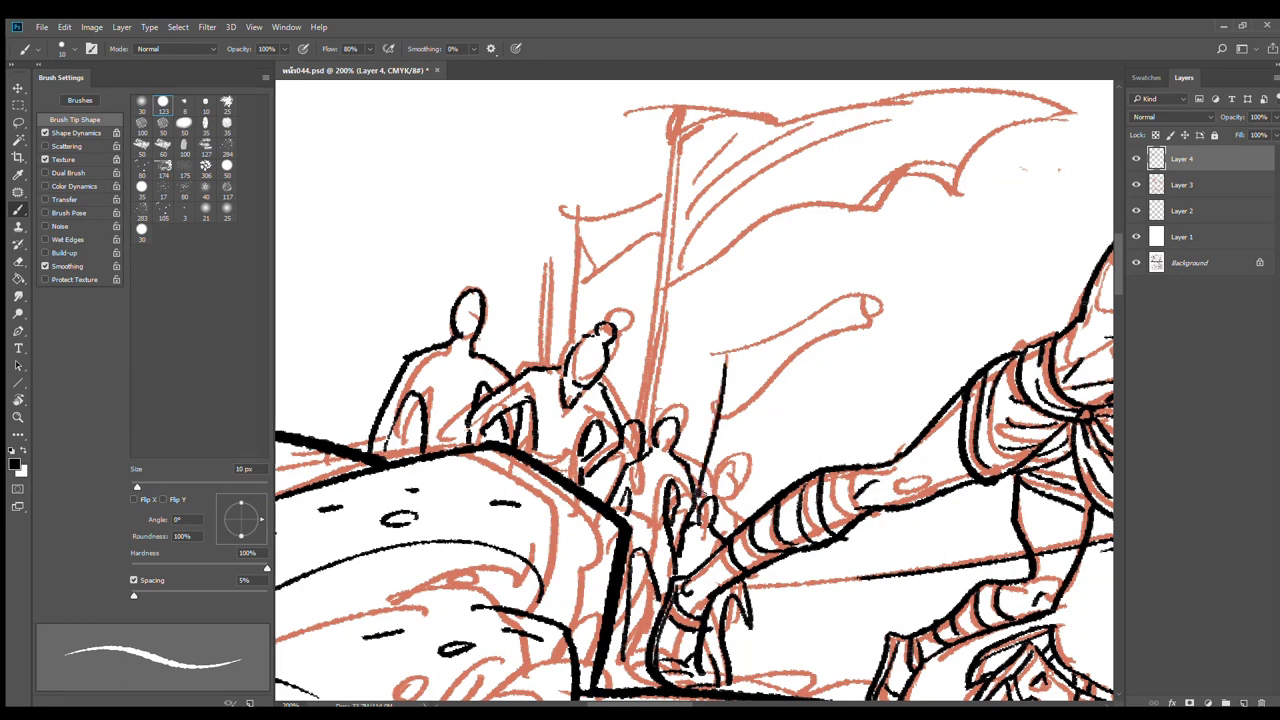
key(ctrl+z)
drag(716, 350, 700, 494)
drag(716, 350, 884, 300)
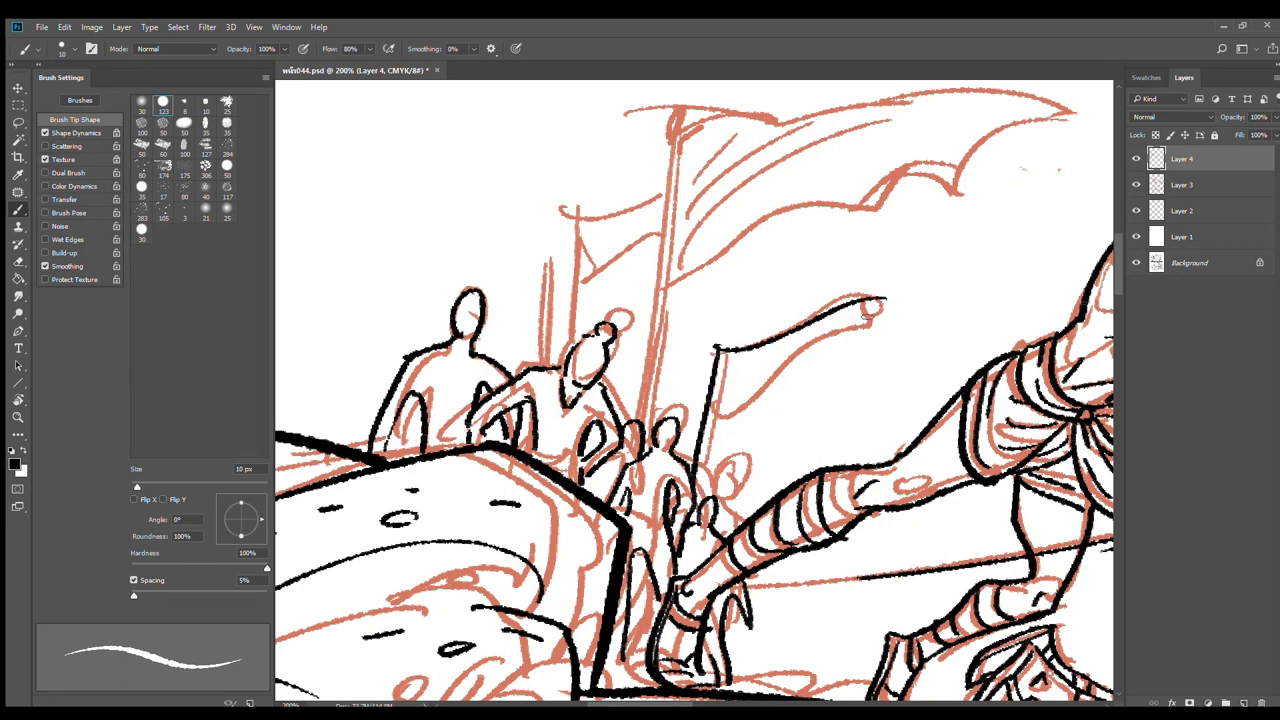
drag(722, 402, 842, 350)
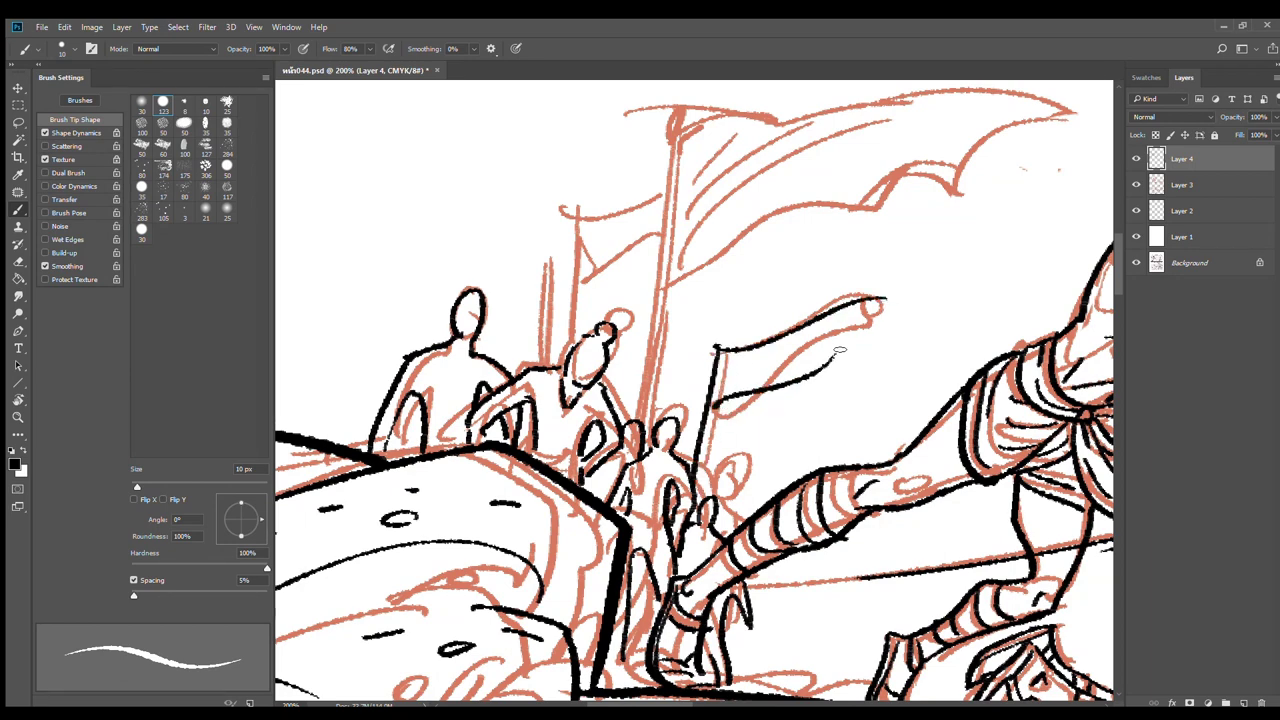
drag(872, 304, 812, 370)
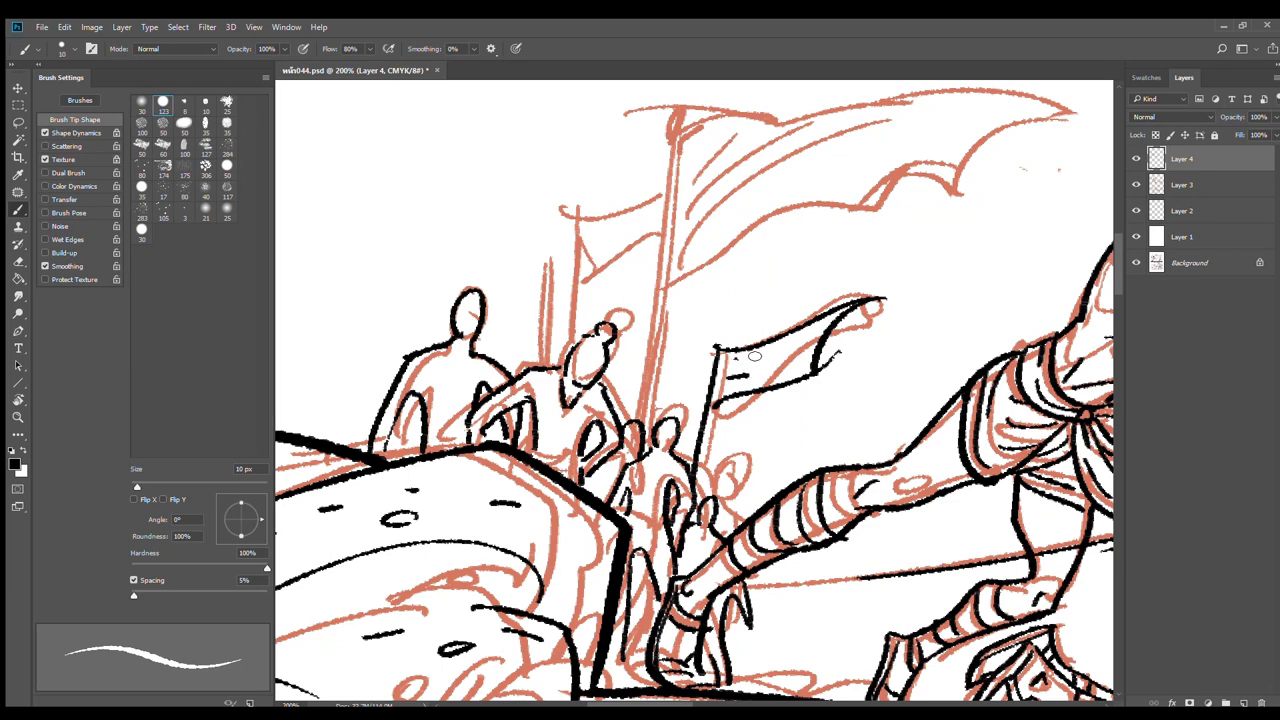
Ink the large flag's tall pole and the wavy upper and lower edges of its cloth
scroll(712, 430, up, 4)
drag(652, 252, 600, 550)
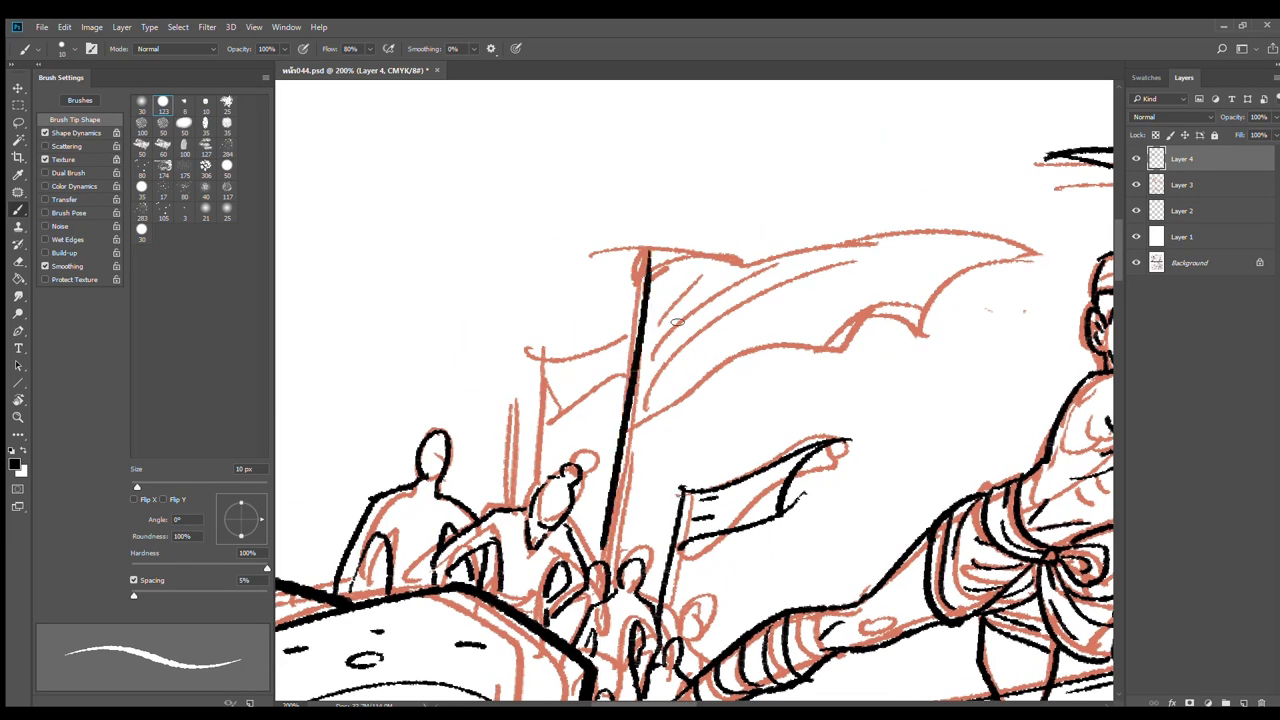
drag(652, 254, 782, 250)
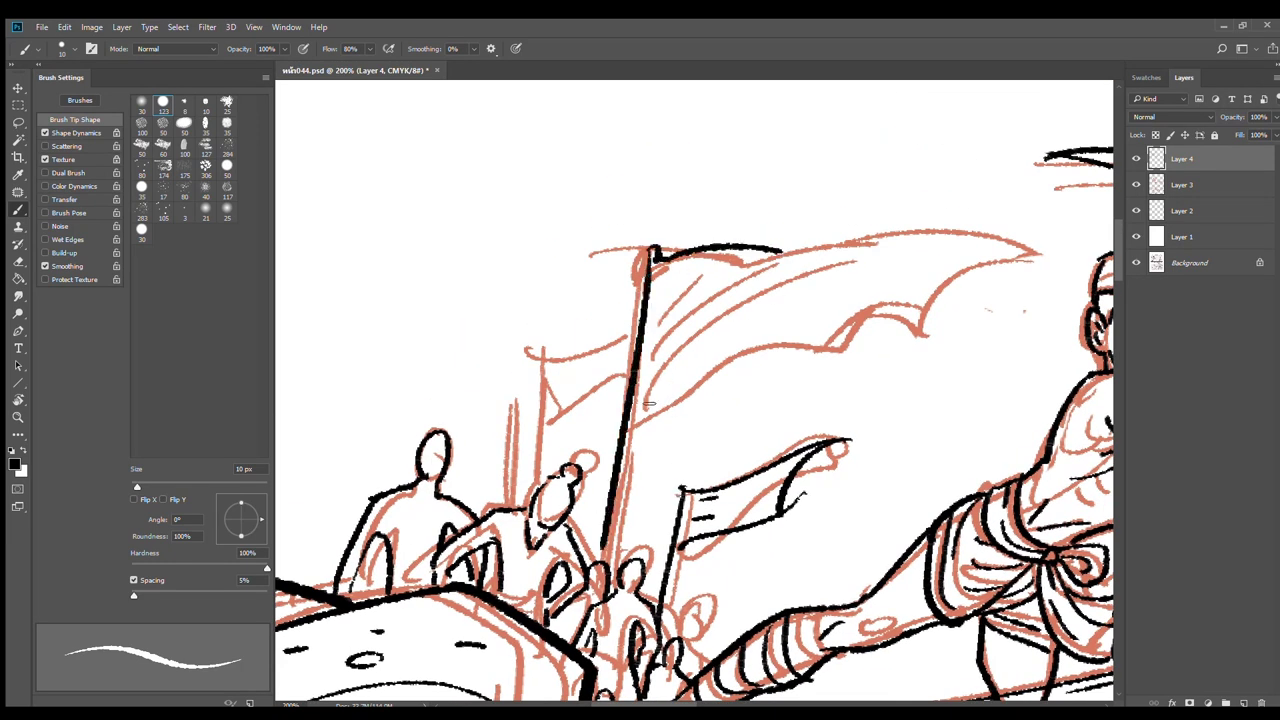
drag(645, 405, 848, 338)
mouse_move(782, 250)
mouse_down()
mouse_move(955, 220)
mouse_move(843, 342)
mouse_up()
key(ctrl+z)
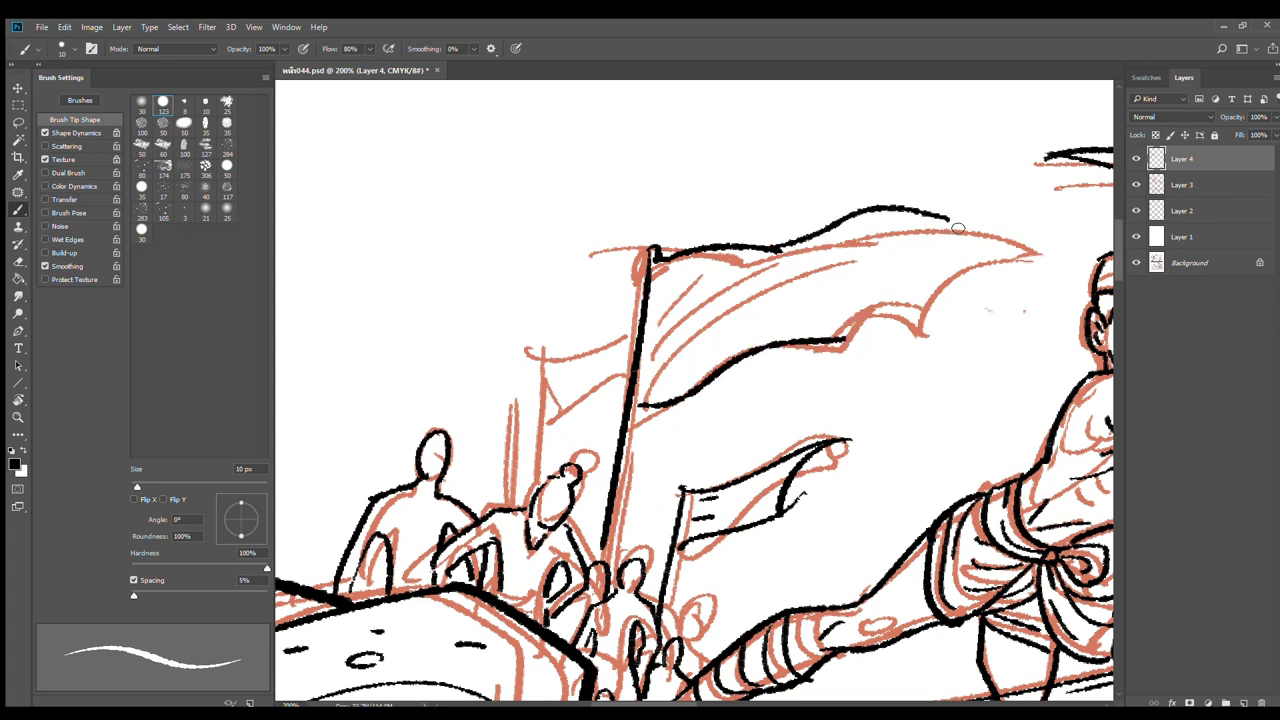
Finish the large flag's curved tail, folds and doubled pole line, and ink the small flag and pole behind it
mouse_move(958, 228)
mouse_down()
mouse_move(888, 352)
mouse_move(881, 332)
mouse_up()
mouse_move(685, 349)
mouse_down()
mouse_move(752, 290)
mouse_move(648, 342)
mouse_move(606, 560)
mouse_up()
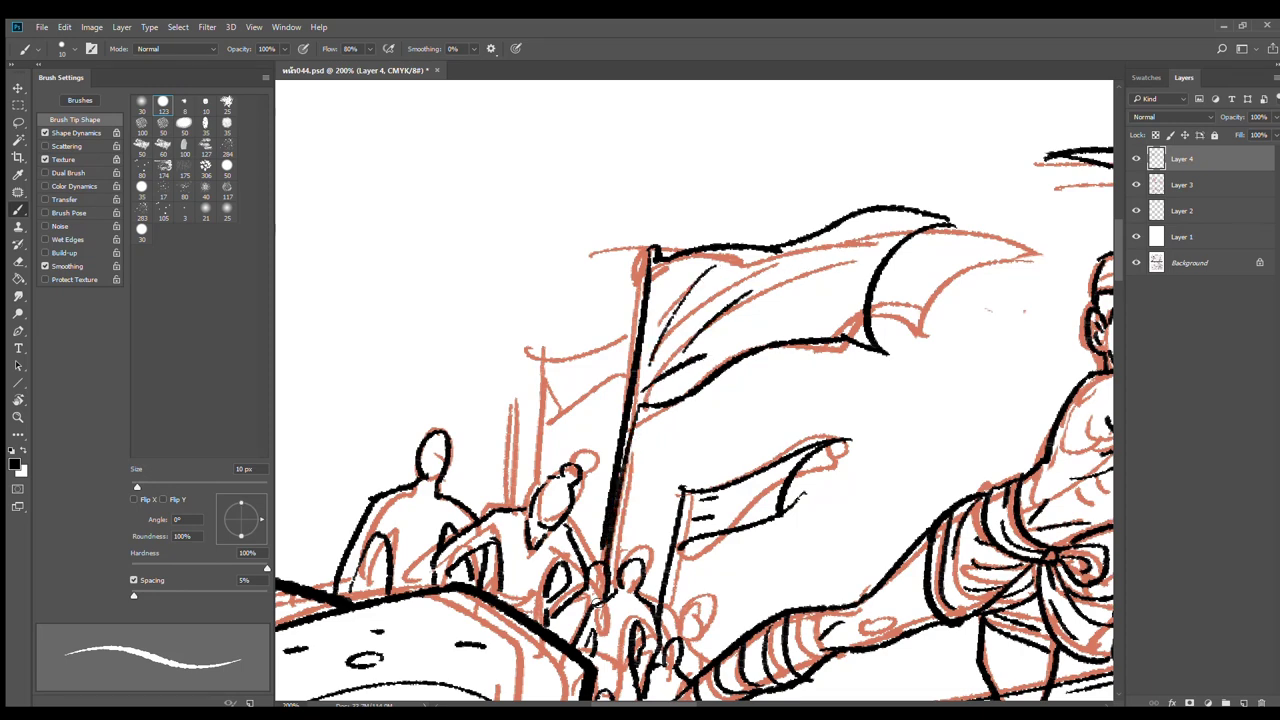
key(ctrl+z)
drag(642, 408, 610, 552)
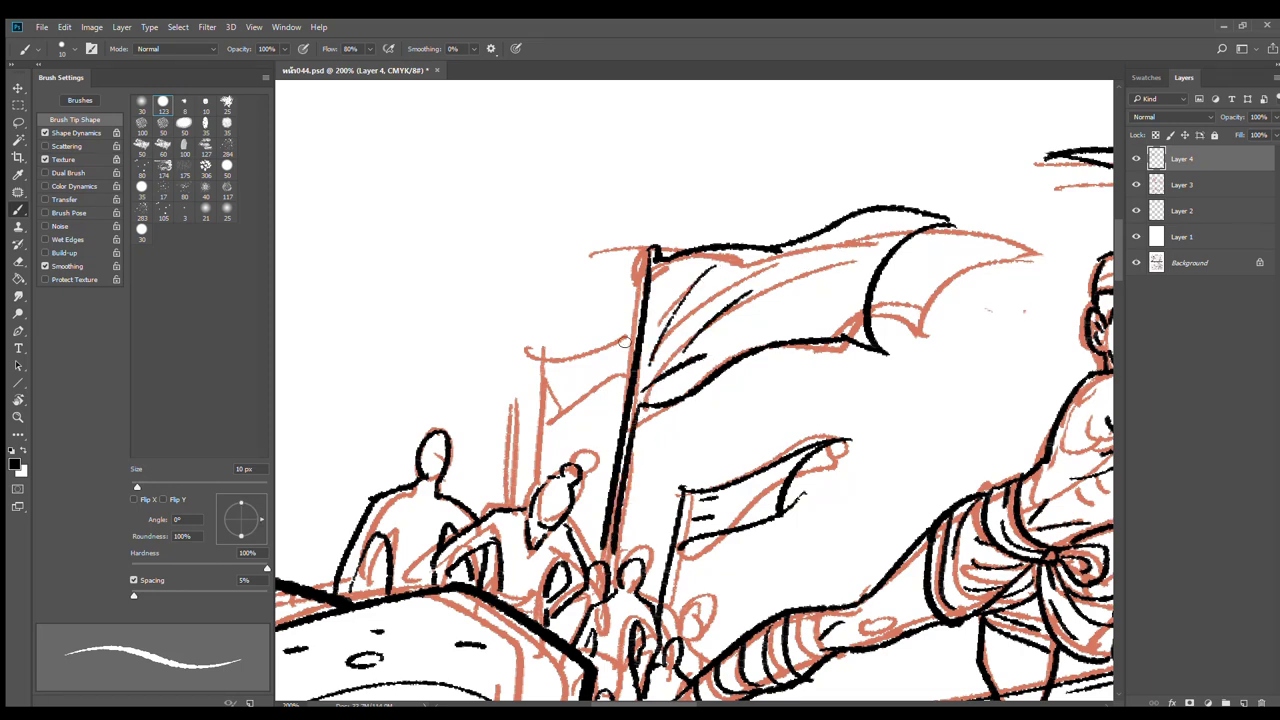
drag(547, 358, 533, 485)
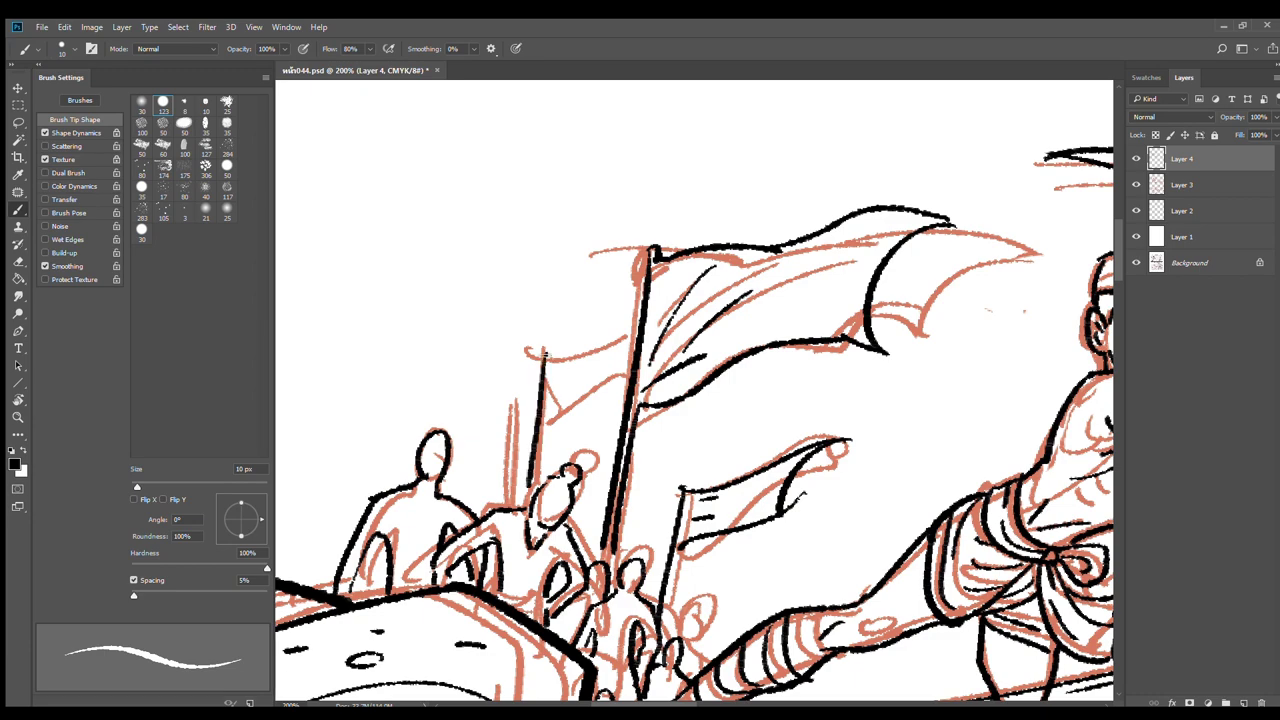
mouse_move(545, 356)
mouse_down()
mouse_move(636, 338)
mouse_move(547, 394)
mouse_move(541, 434)
mouse_move(623, 396)
mouse_up()
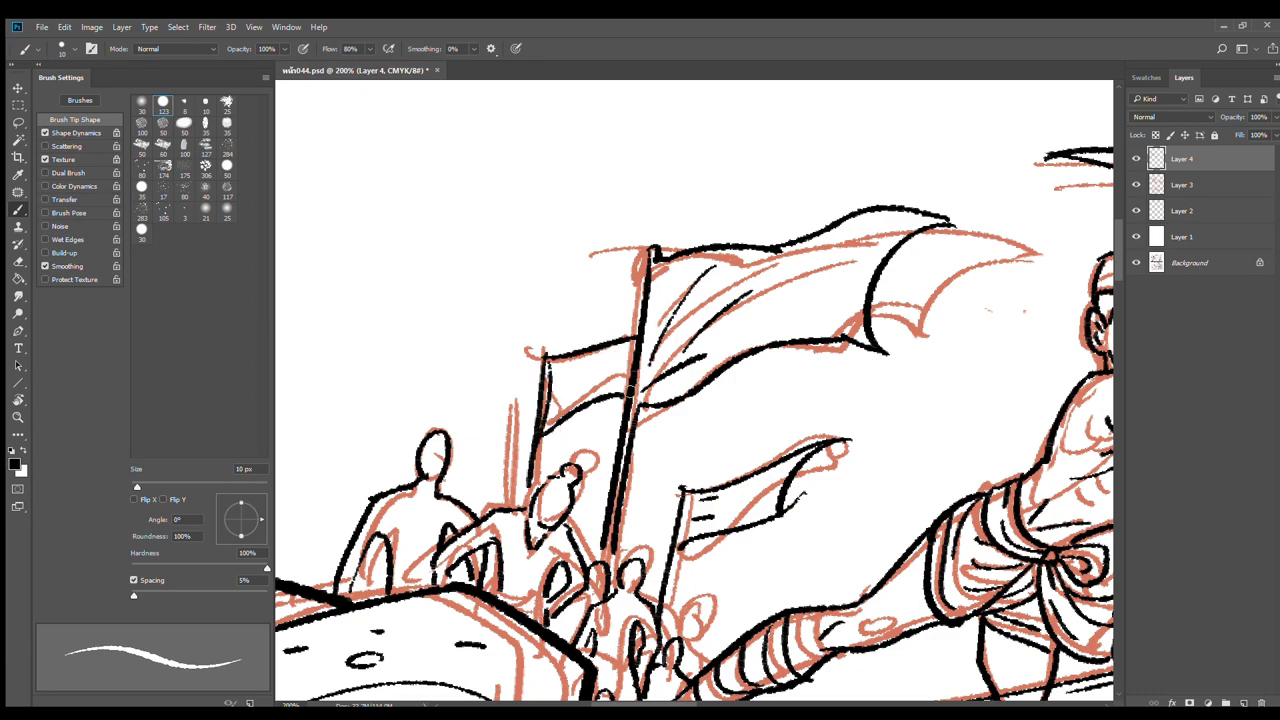
Ink two long curved motion trails from the impact burst to the crouching man's arm with a 7 px brush
drag(936, 397, 690, 306)
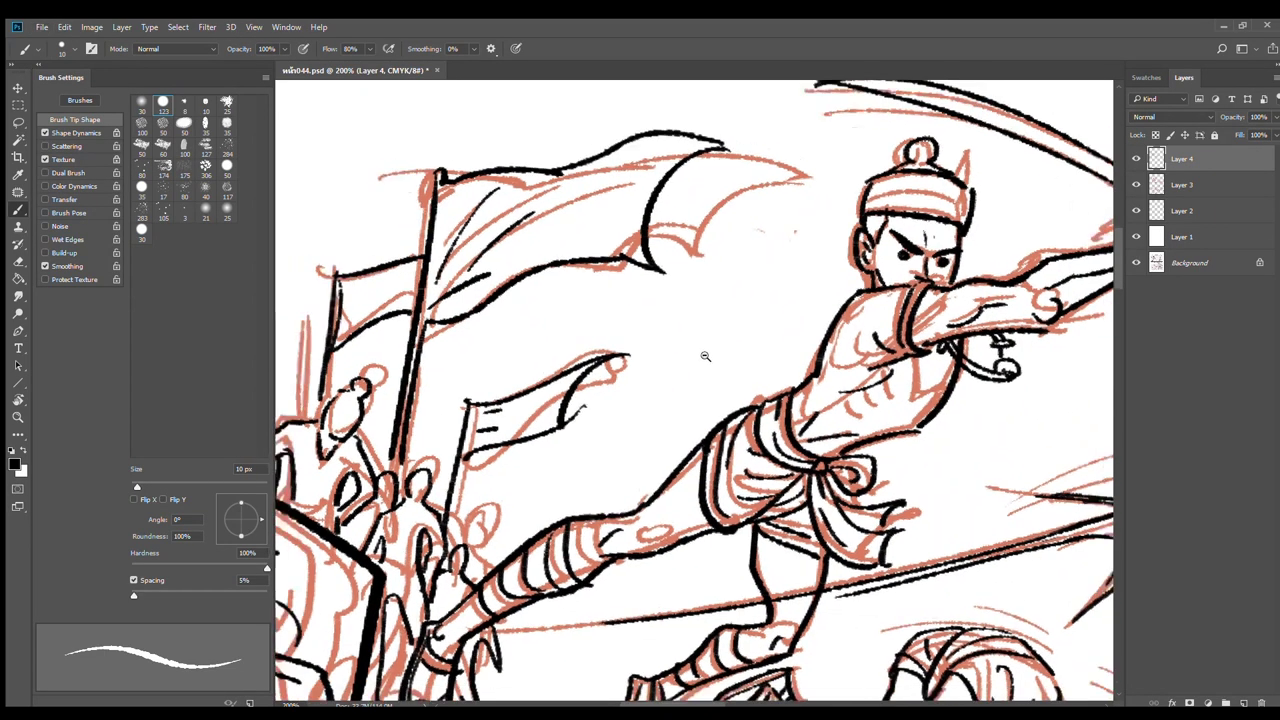
alt+click(705, 358)
alt+click(705, 358)
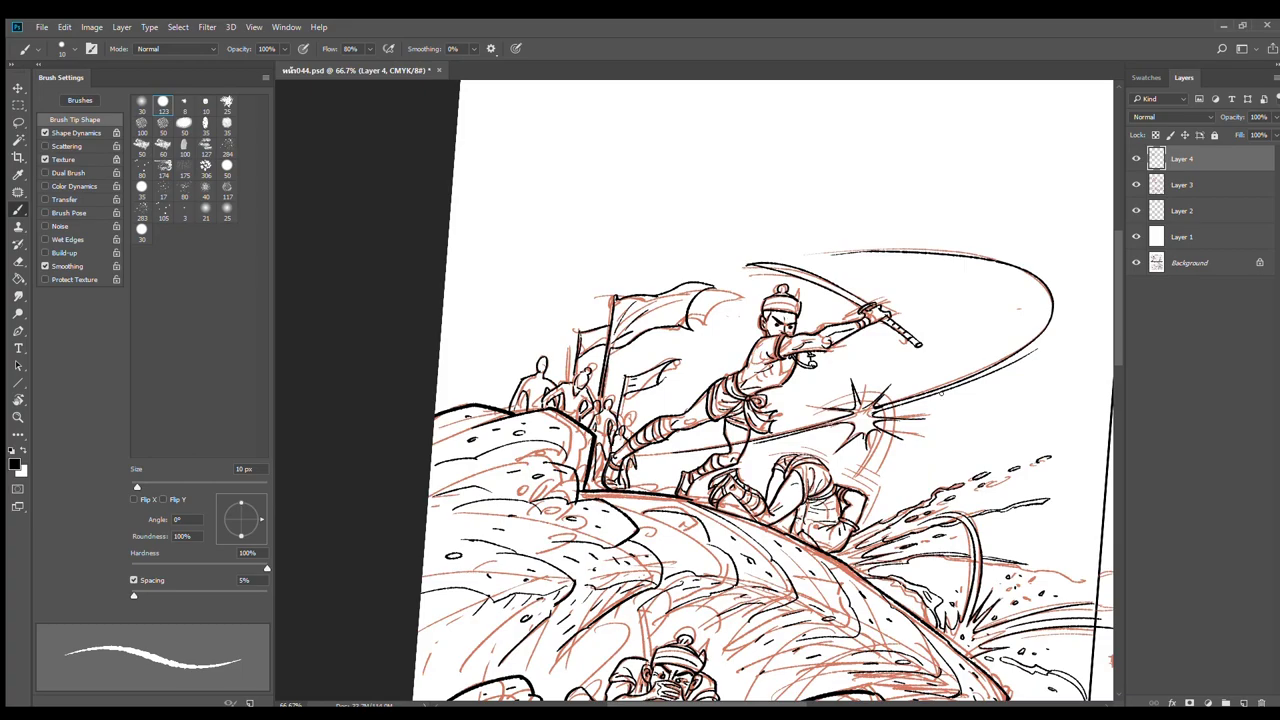
key(r)
mouse_move(937, 396)
mouse_down()
mouse_move(792, 253)
mouse_move(672, 264)
mouse_move(637, 322)
mouse_up()
scroll(637, 322, up, 2)
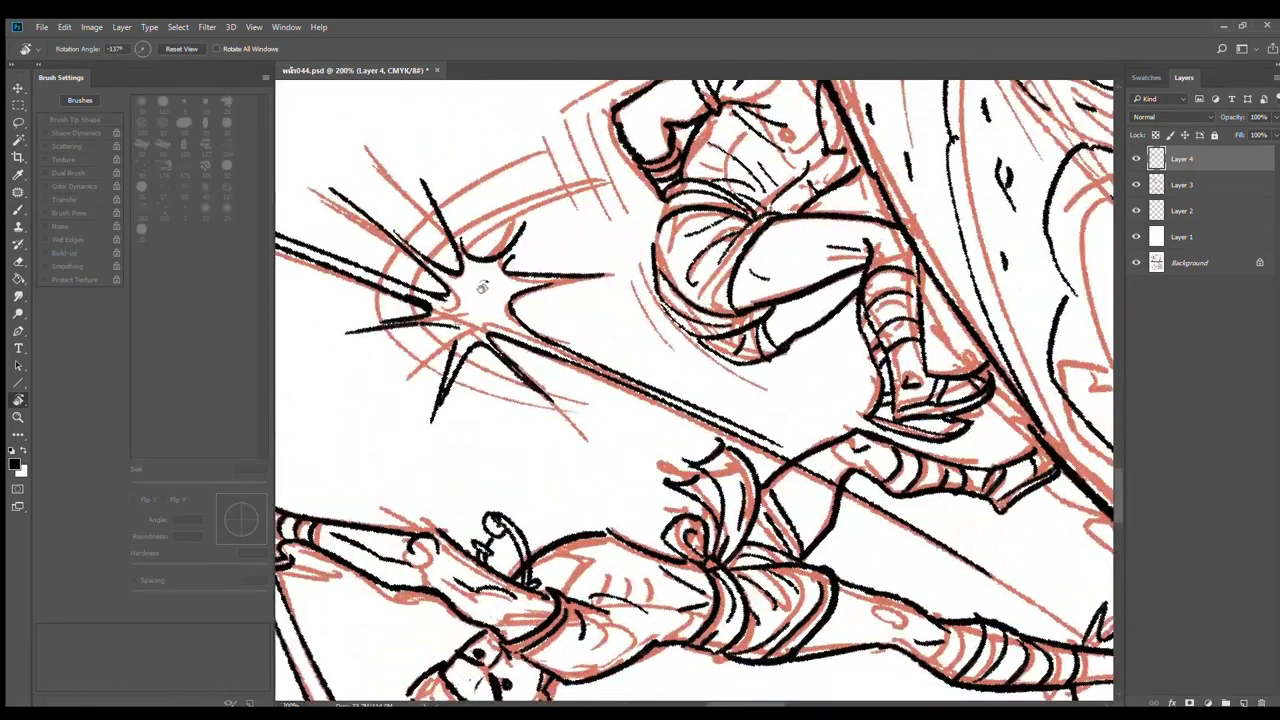
drag(494, 217, 549, 286)
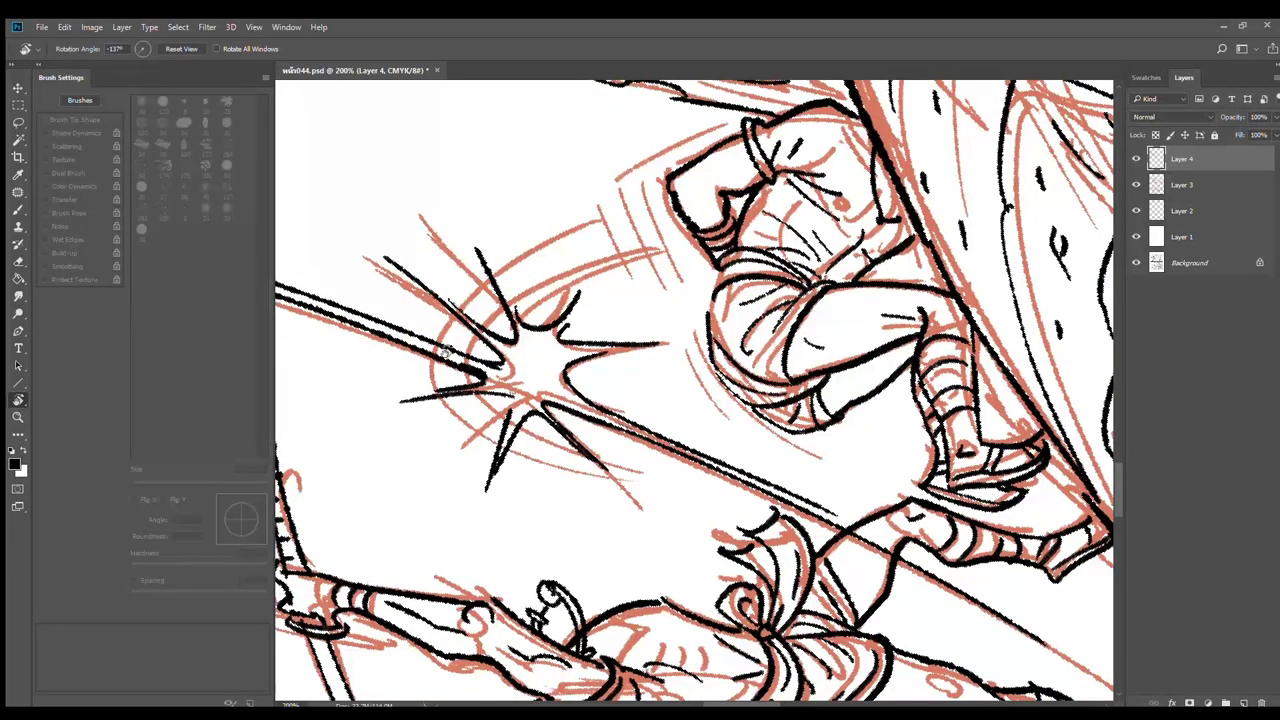
key(b)
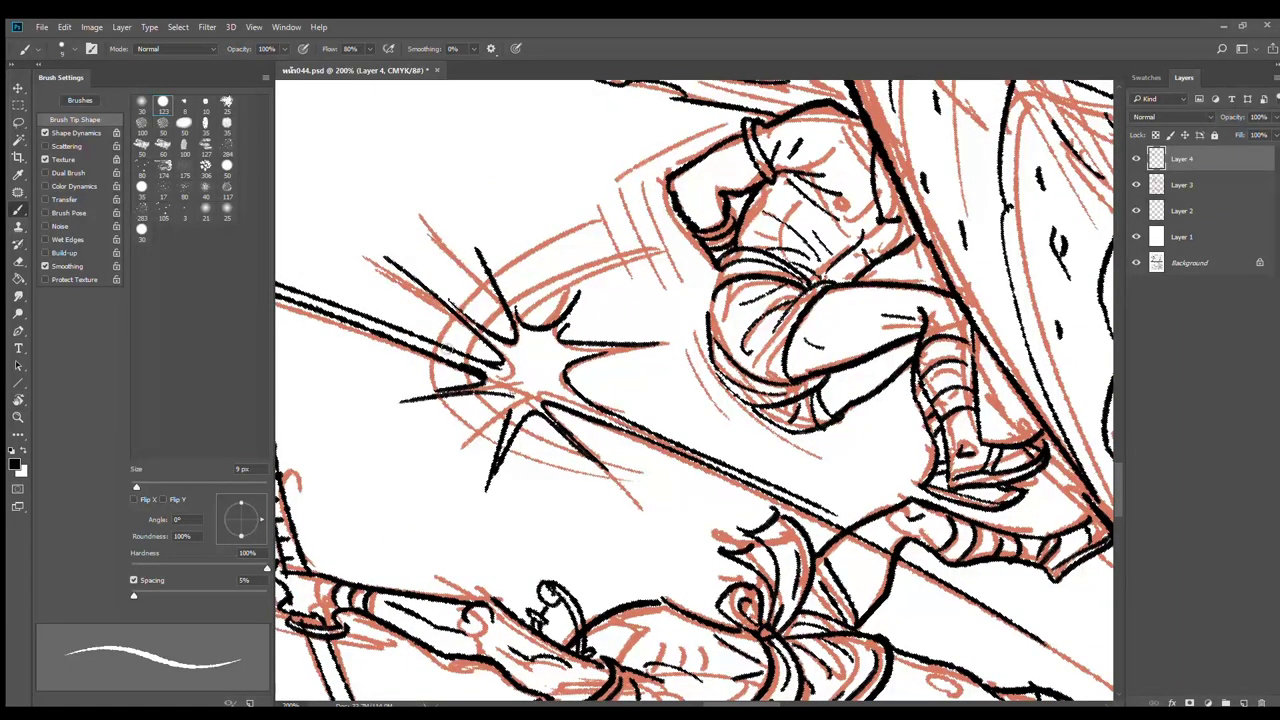
key(bracketleft)
drag(430, 390, 615, 215)
drag(460, 369, 692, 242)
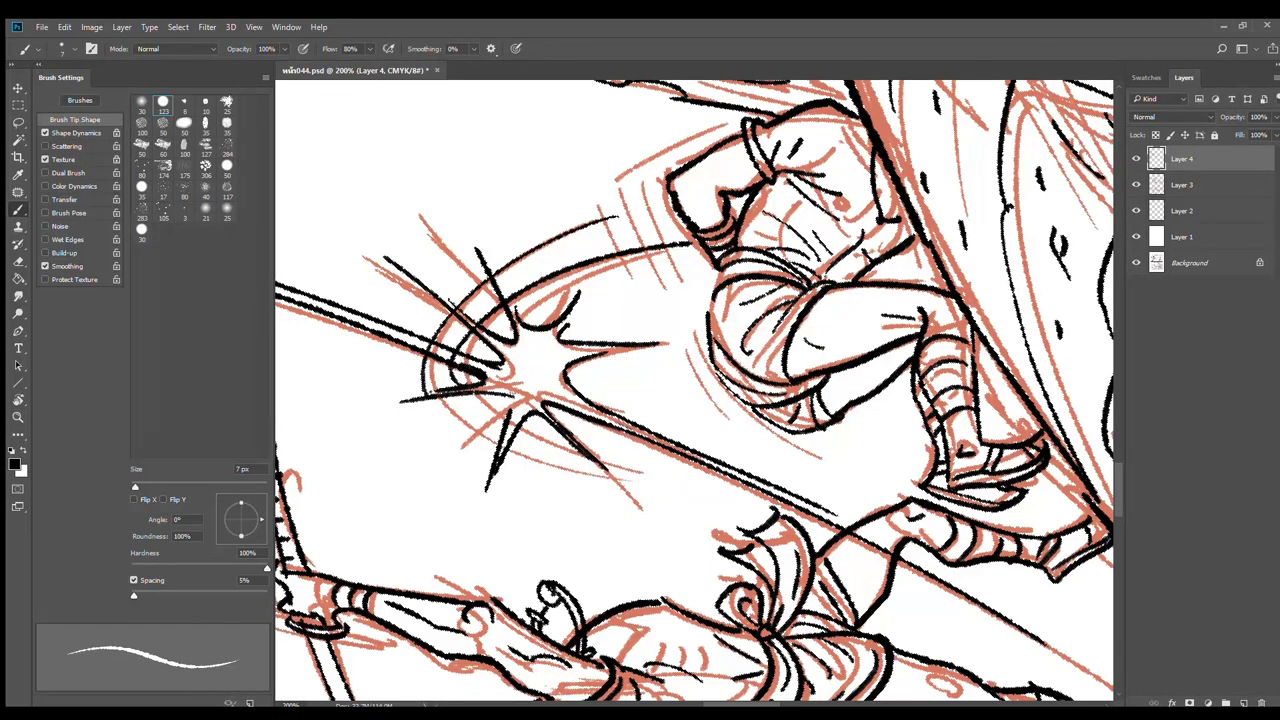
drag(596, 216, 649, 205)
Extend the two motion trails with tapering arcs over the top of the impact burst
key(r)
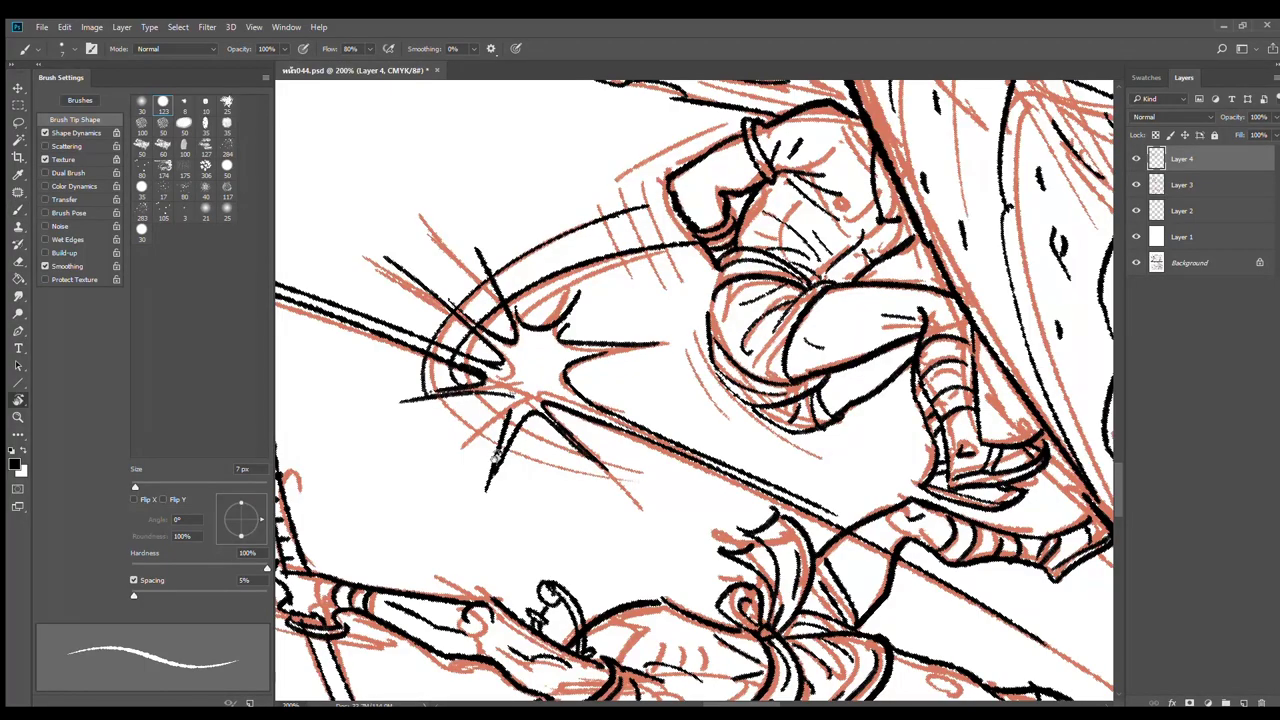
drag(499, 452, 790, 180)
key(b)
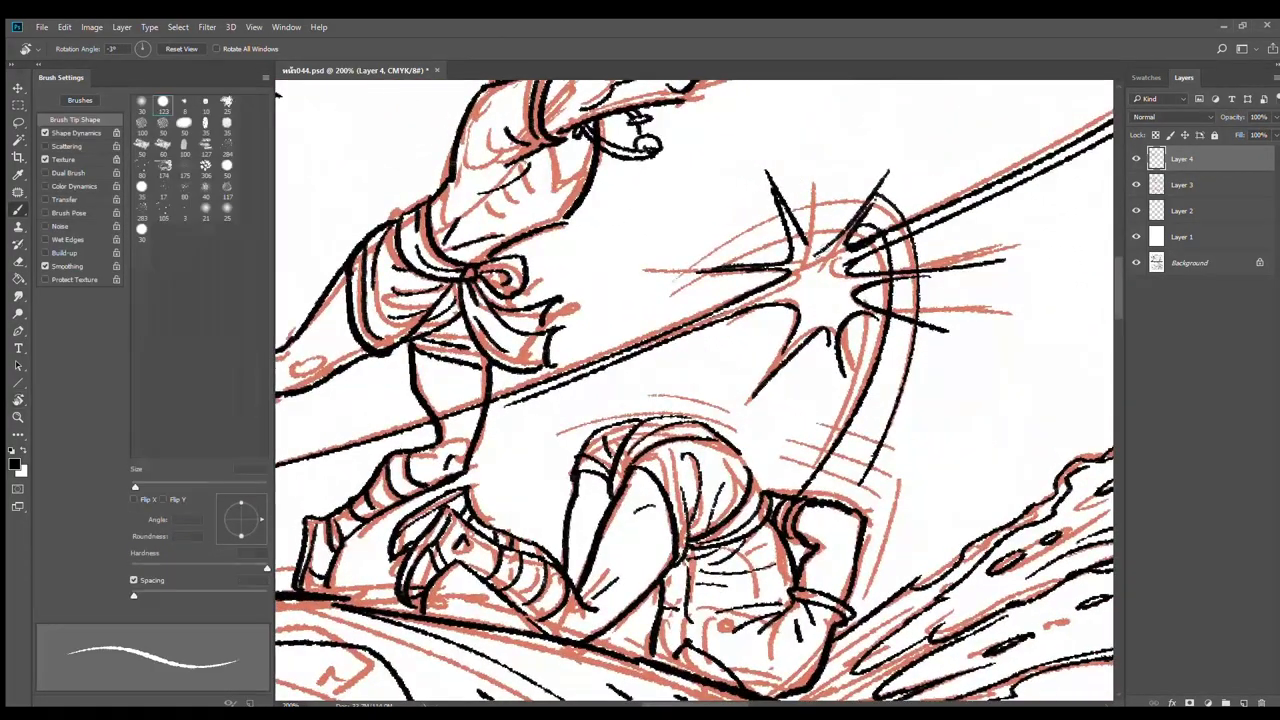
mouse_move(884, 236)
mouse_down()
mouse_move(860, 223)
mouse_move(703, 268)
mouse_up()
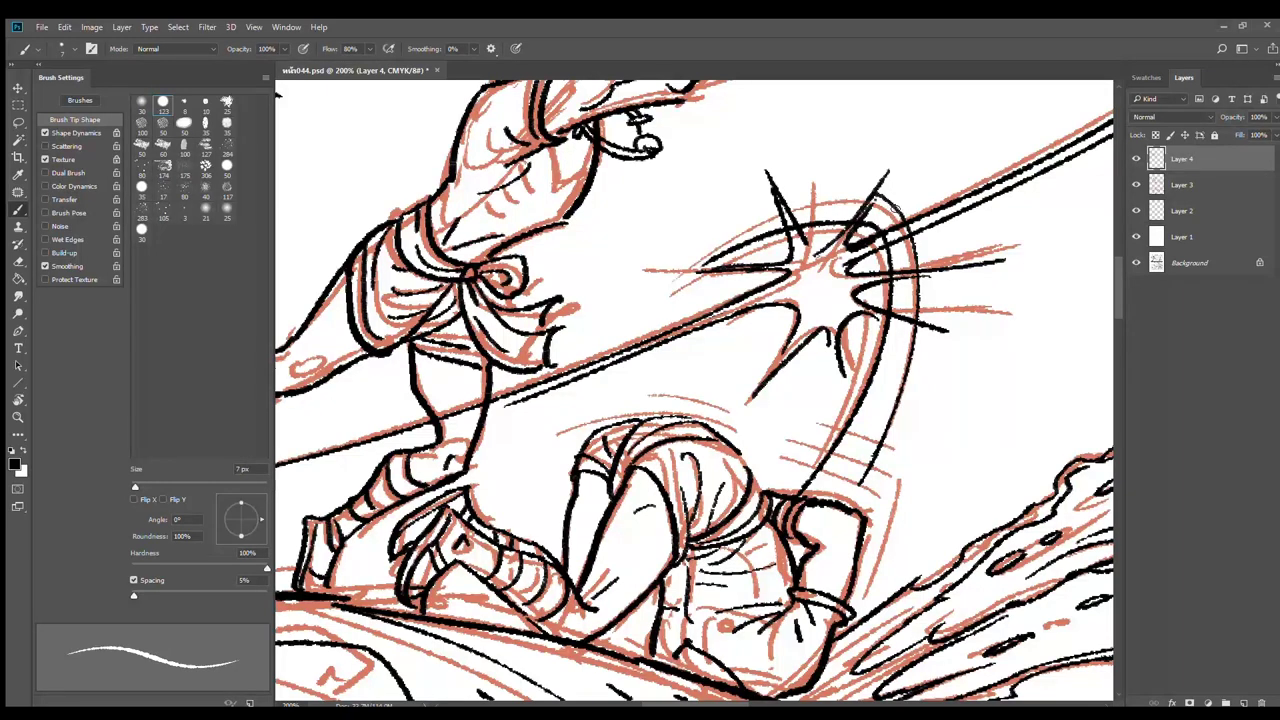
drag(878, 197, 632, 308)
key(ctrl+z)
drag(686, 262, 896, 210)
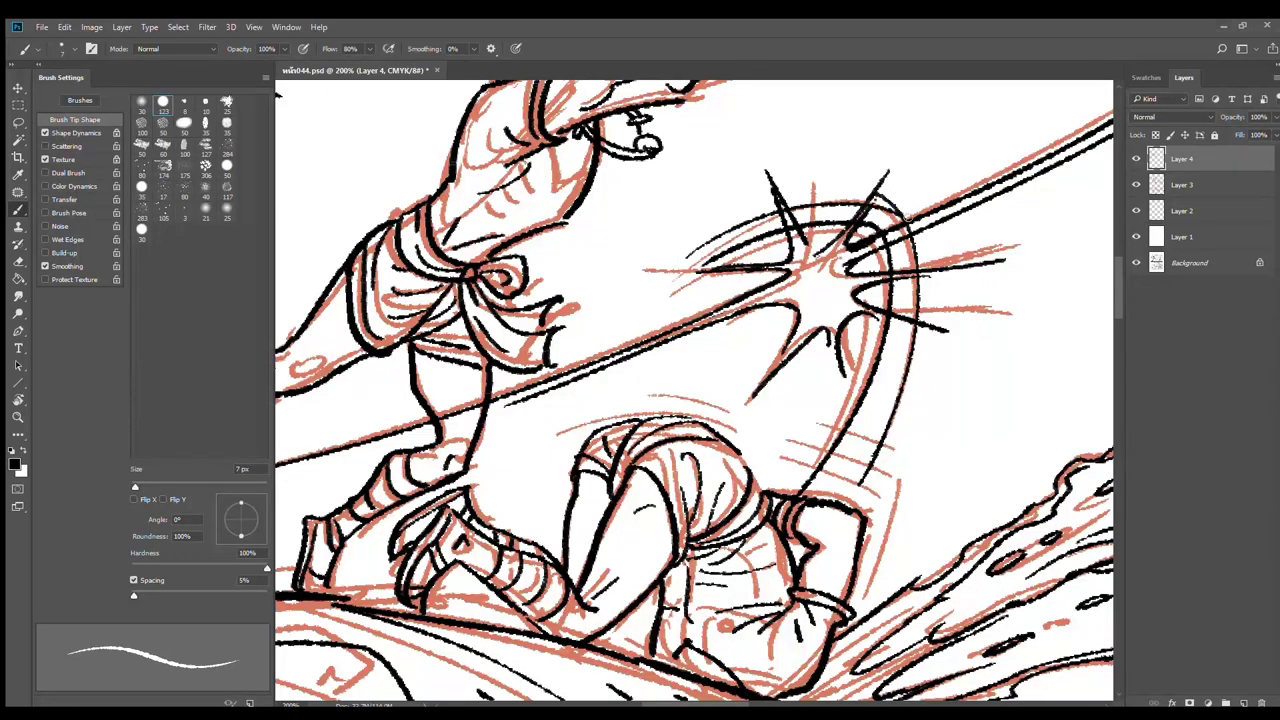
key(ctrl+z)
mouse_move(694, 258)
mouse_down()
mouse_move(804, 207)
mouse_move(878, 199)
mouse_up()
key(e)
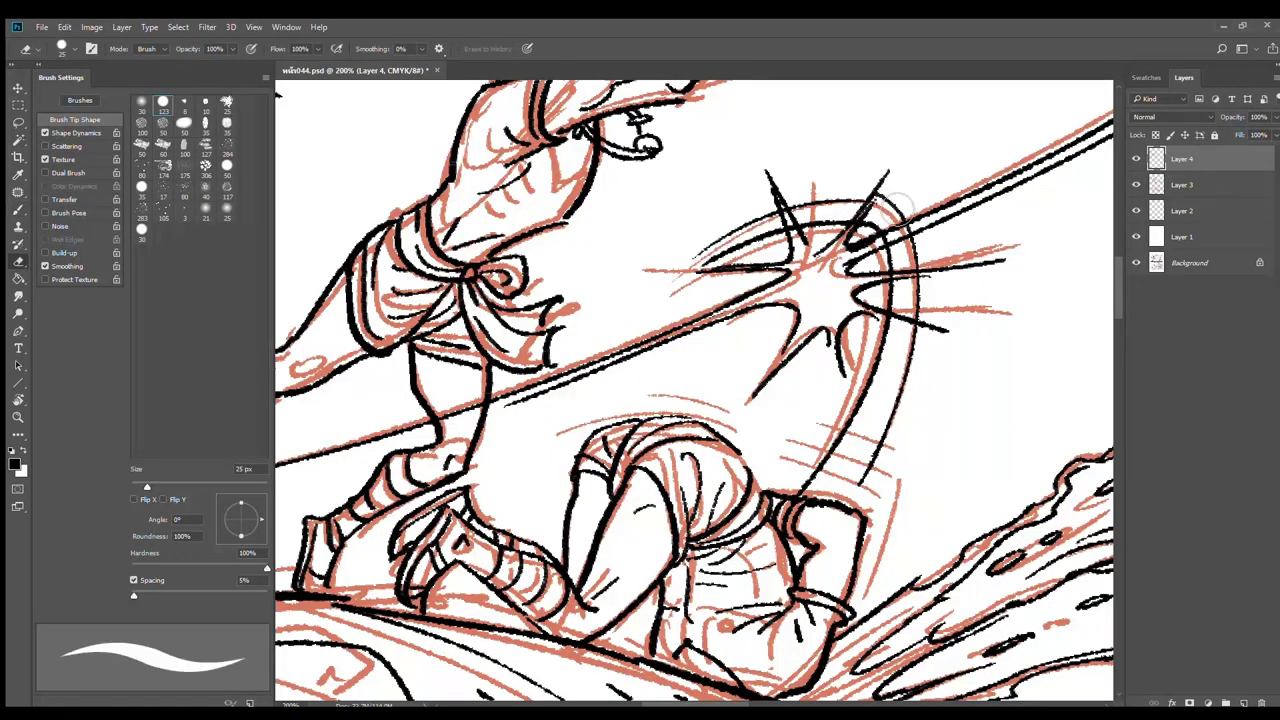
key(b)
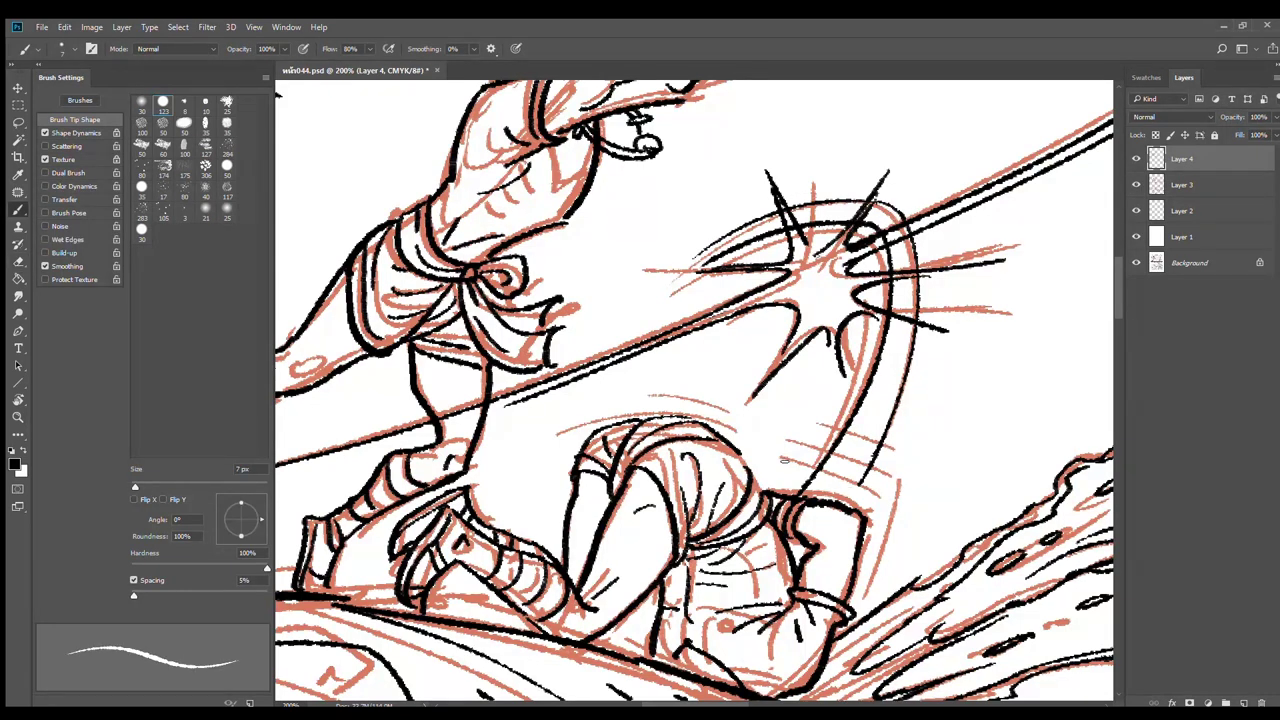
Ink short, nearly parallel speed strokes across the lower ends of the motion trails above the crouching man's elbow
drag(766, 460, 890, 490)
key(ctrl+z)
drag(766, 463, 890, 491)
drag(776, 443, 872, 456)
drag(824, 417, 934, 442)
Ink curved motion lines above the crouching man's back and a cluster of short strokes beside his raised knee
drag(595, 408, 758, 434)
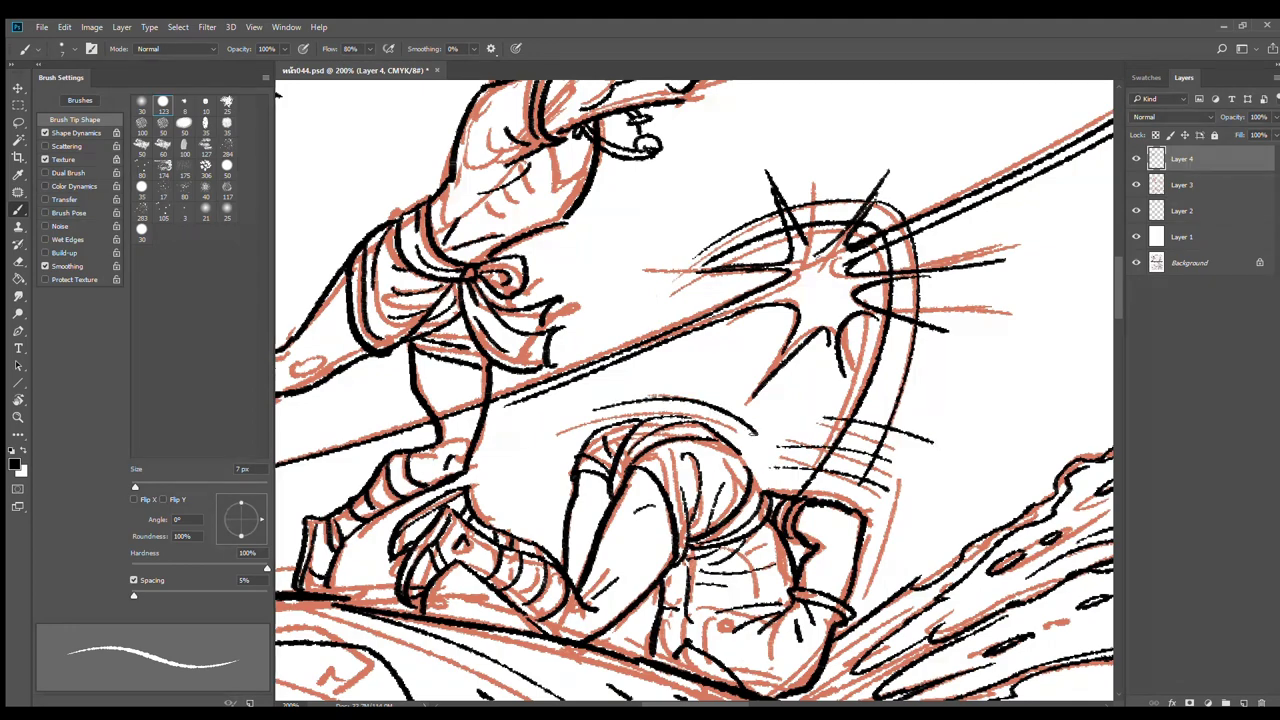
drag(672, 382, 728, 394)
drag(850, 547, 776, 380)
drag(586, 432, 686, 519)
drag(590, 380, 572, 418)
drag(578, 430, 570, 442)
drag(580, 396, 566, 434)
drag(578, 420, 568, 450)
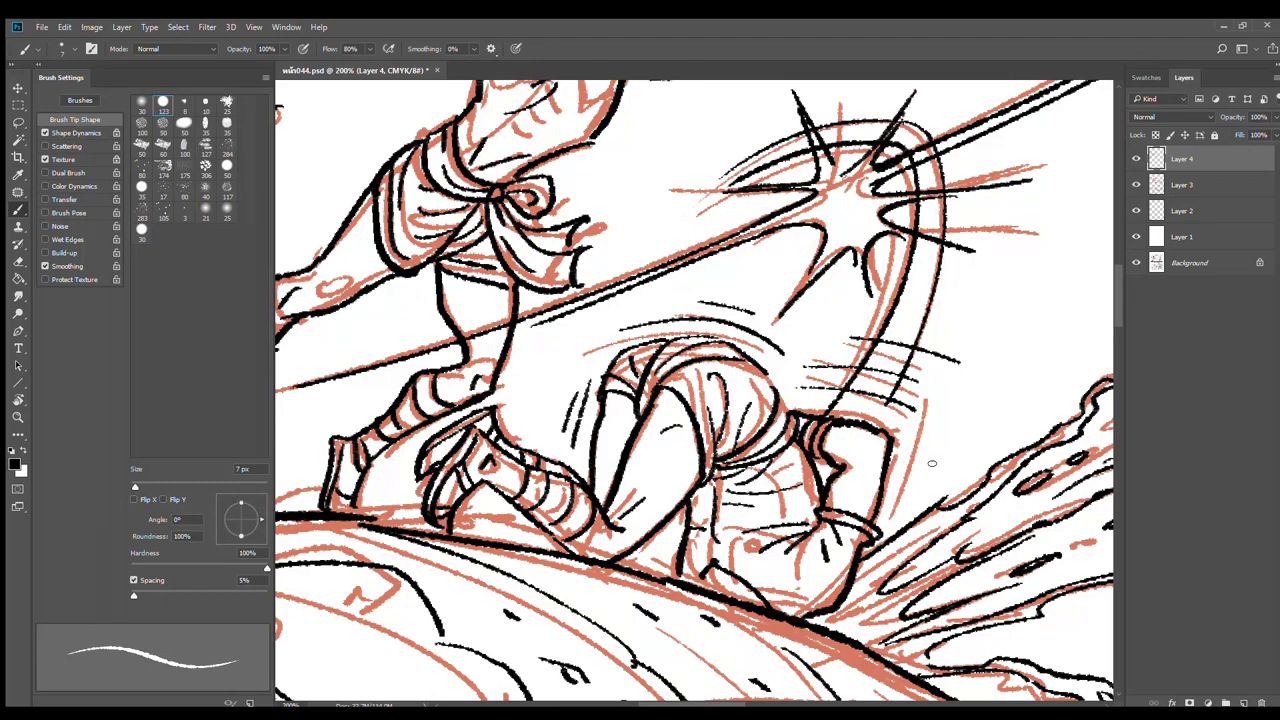
drag(908, 492, 939, 463)
alt+click(965, 442)
alt+click(963, 439)
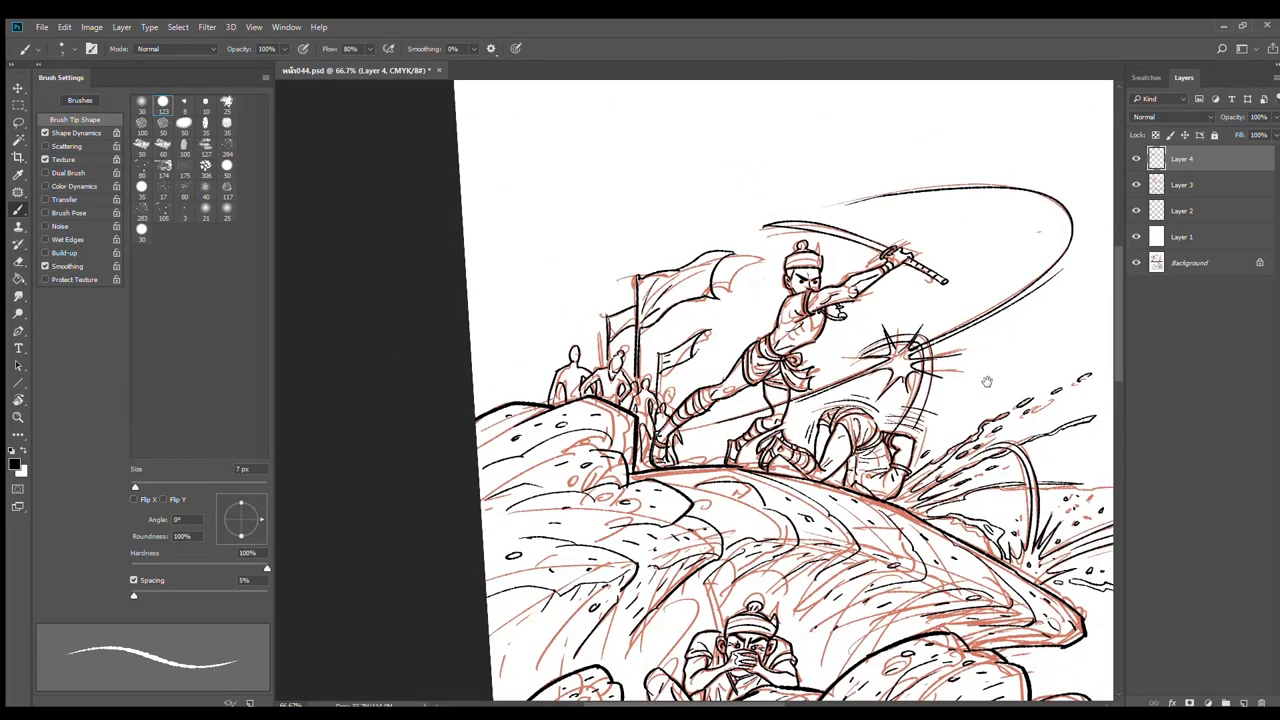
drag(977, 407, 933, 266)
mouse_move(918, 472)
mouse_down()
mouse_move(838, 478)
mouse_move(697, 547)
mouse_move(699, 512)
mouse_up()
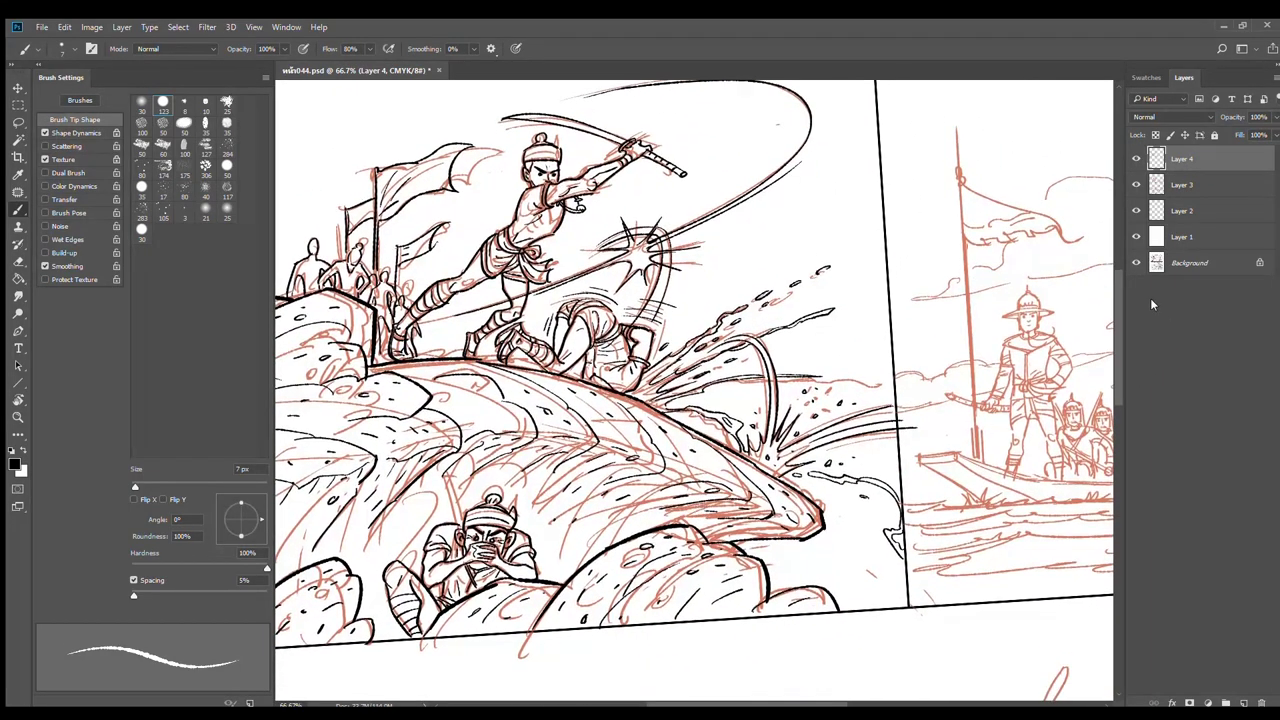
Check the original page beneath Layer 1 by hiding and restoring that layer, and save the document
click(1136, 236)
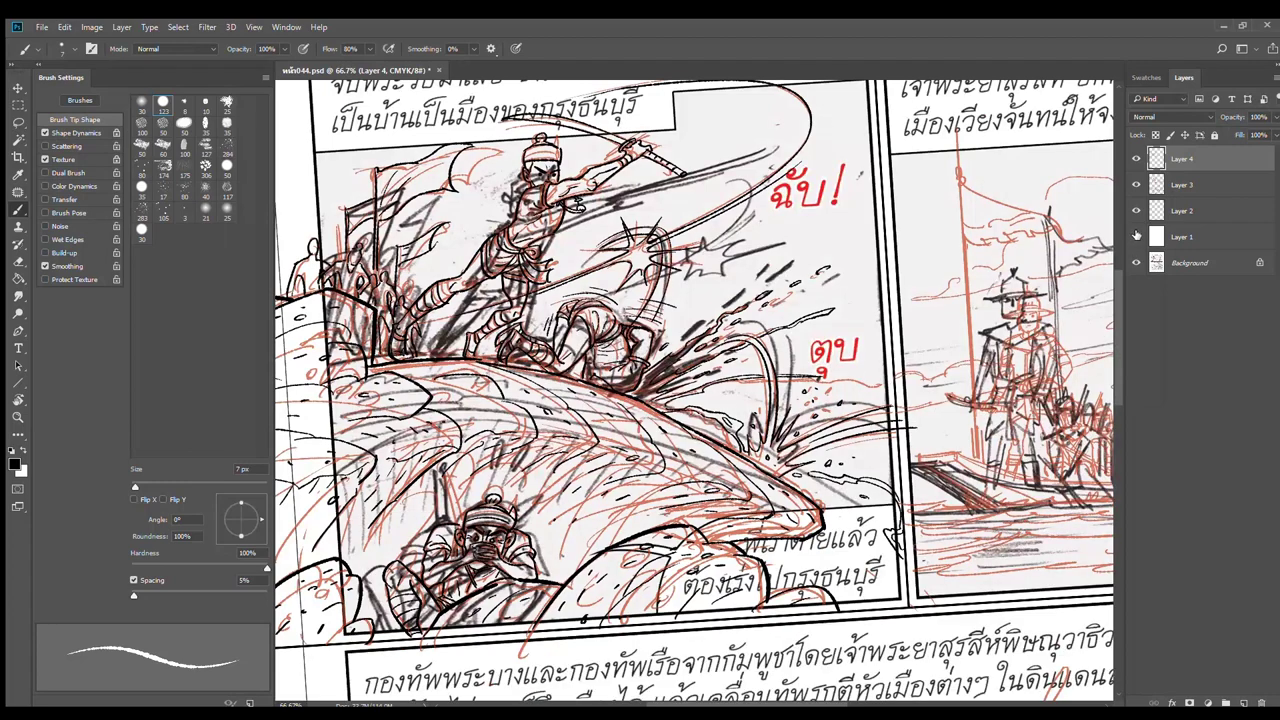
click(1136, 236)
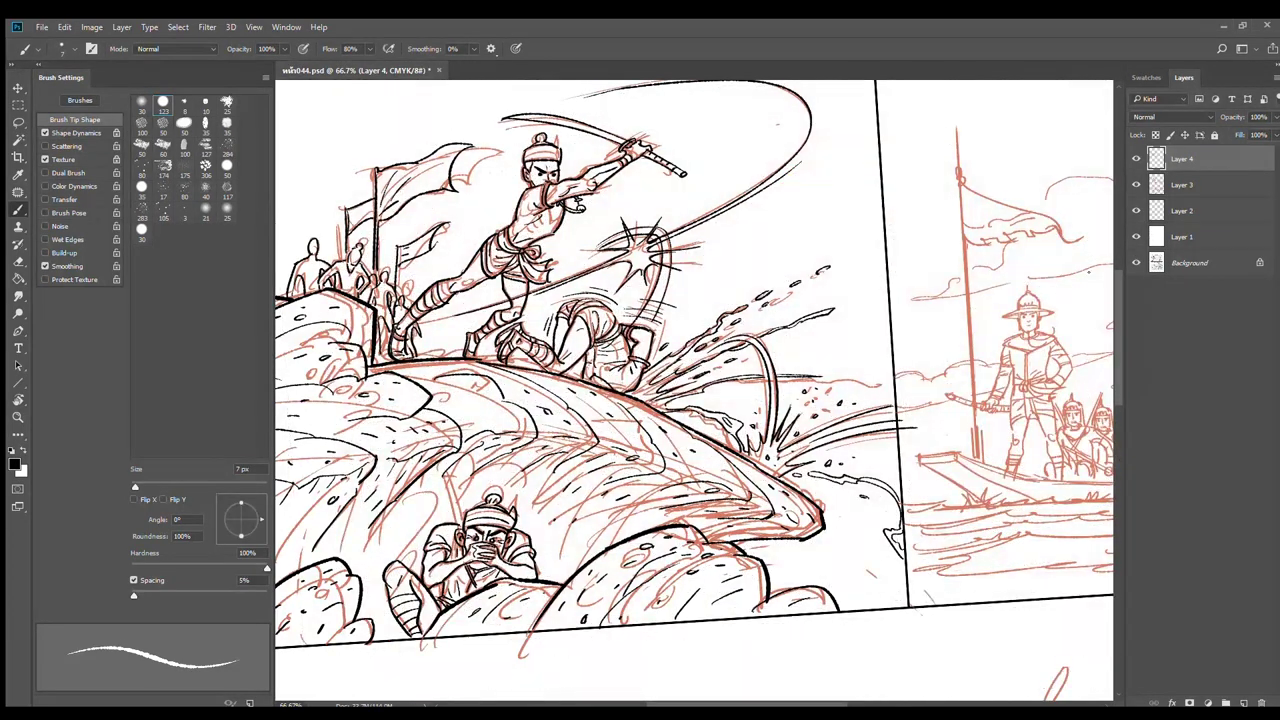
scroll(835, 413, down, 2)
key(ctrl+s)
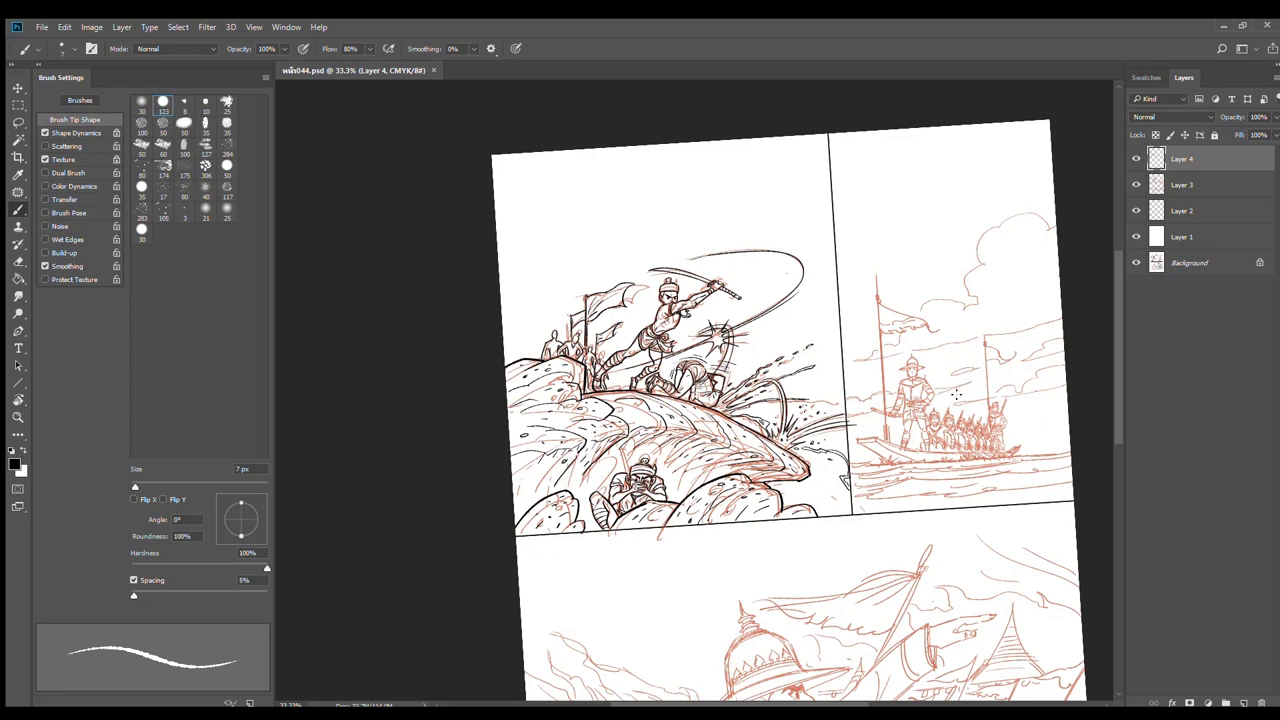
Ink the jawline and neck of the hatted man standing in the boat over the red sketch
drag(940, 450, 774, 390)
ctrl+click(757, 377)
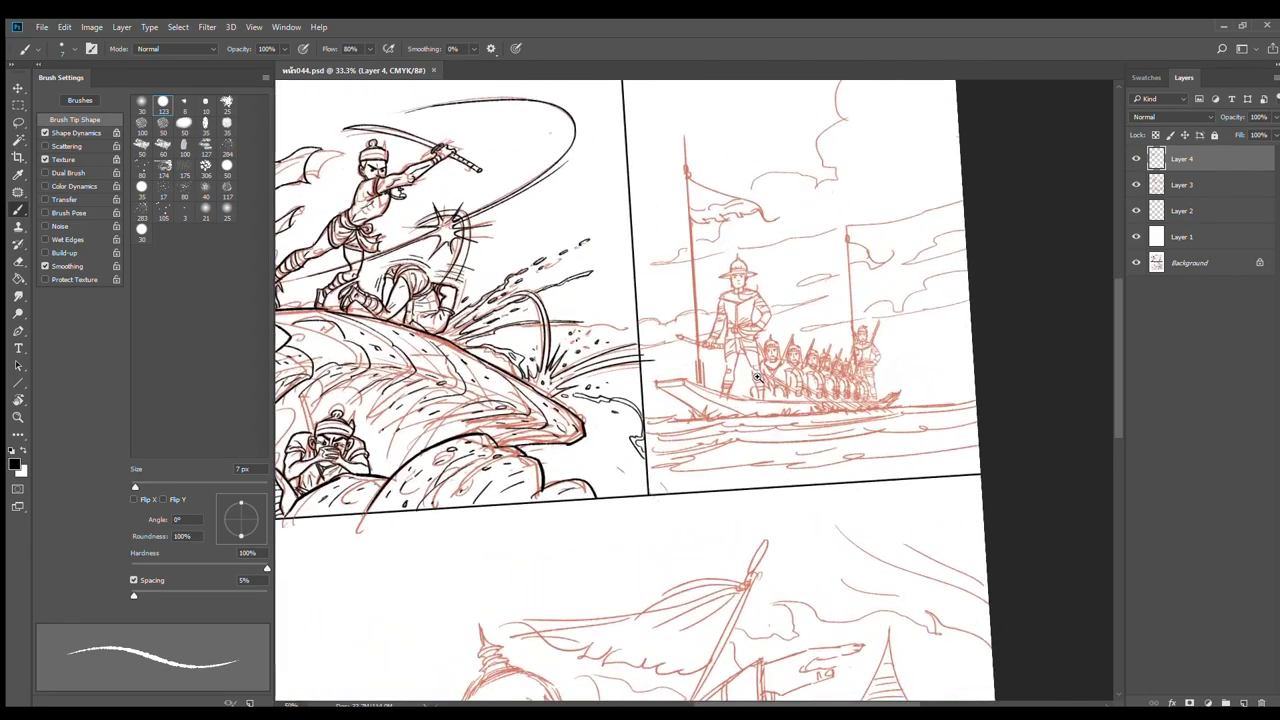
ctrl+click(757, 377)
ctrl+click(758, 376)
drag(735, 233, 815, 361)
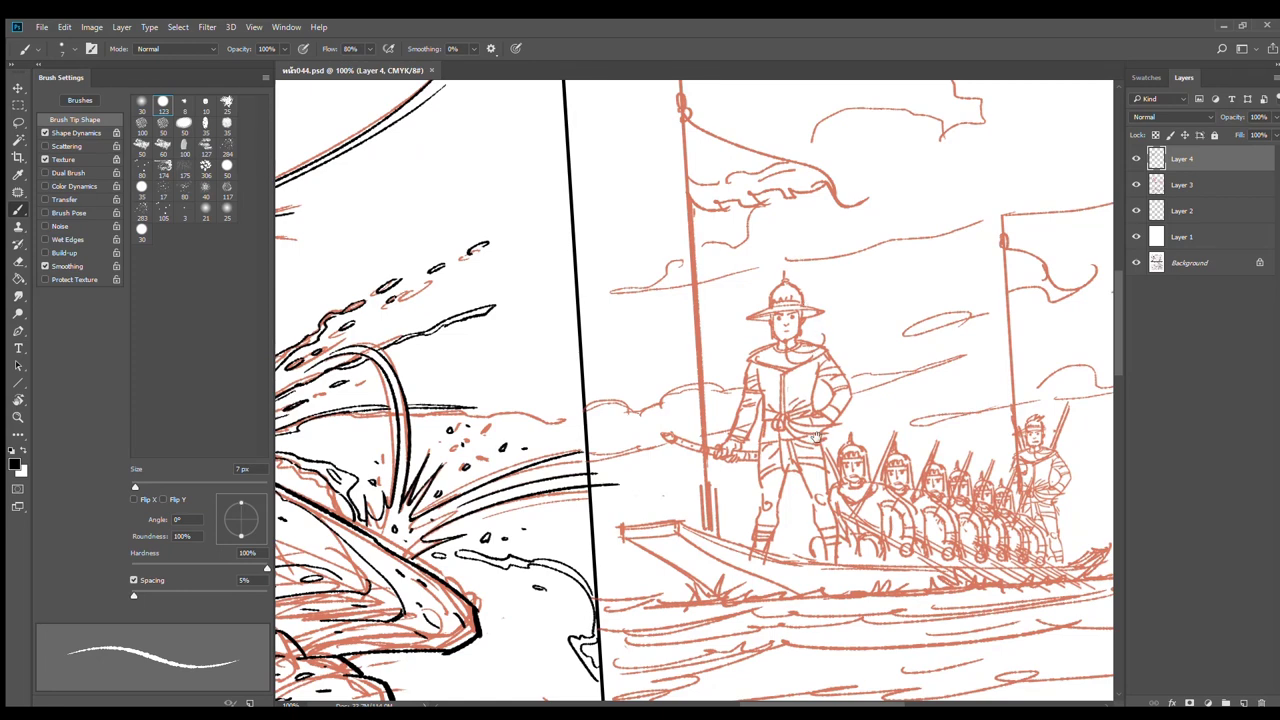
drag(792, 532, 803, 378)
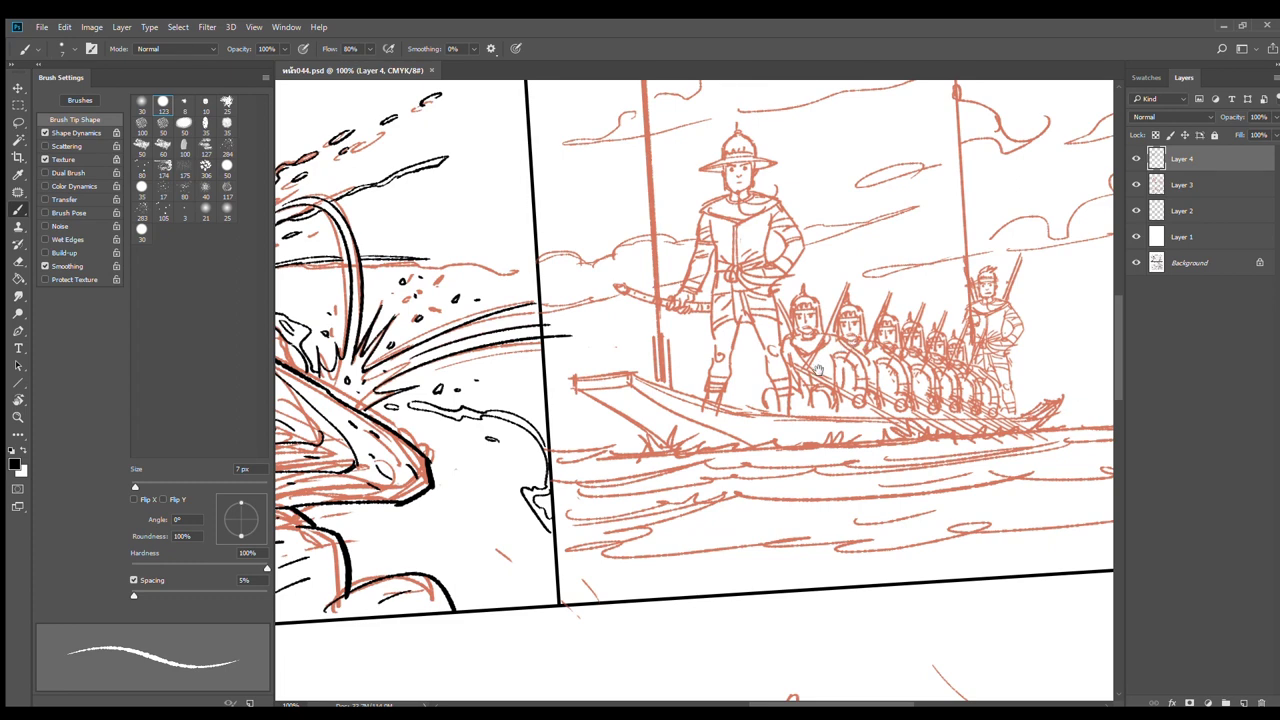
drag(818, 370, 808, 430)
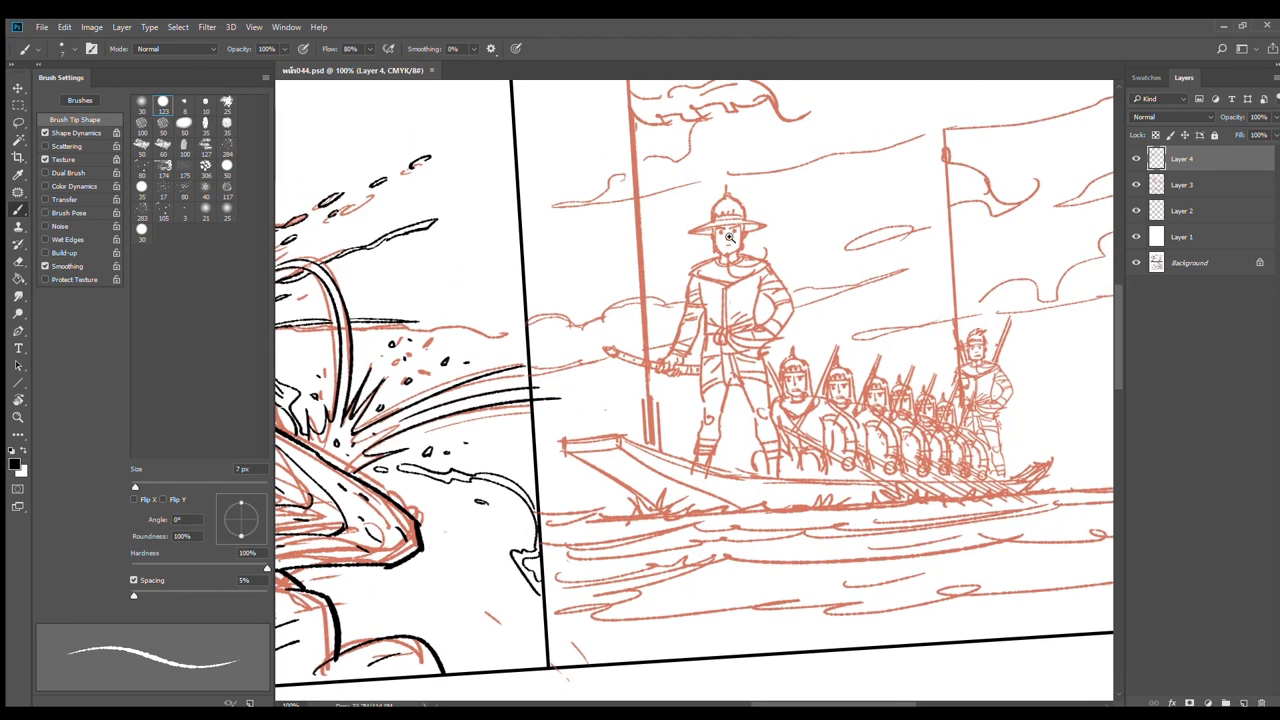
ctrl+click(729, 237)
ctrl+click(729, 237)
drag(741, 249, 747, 330)
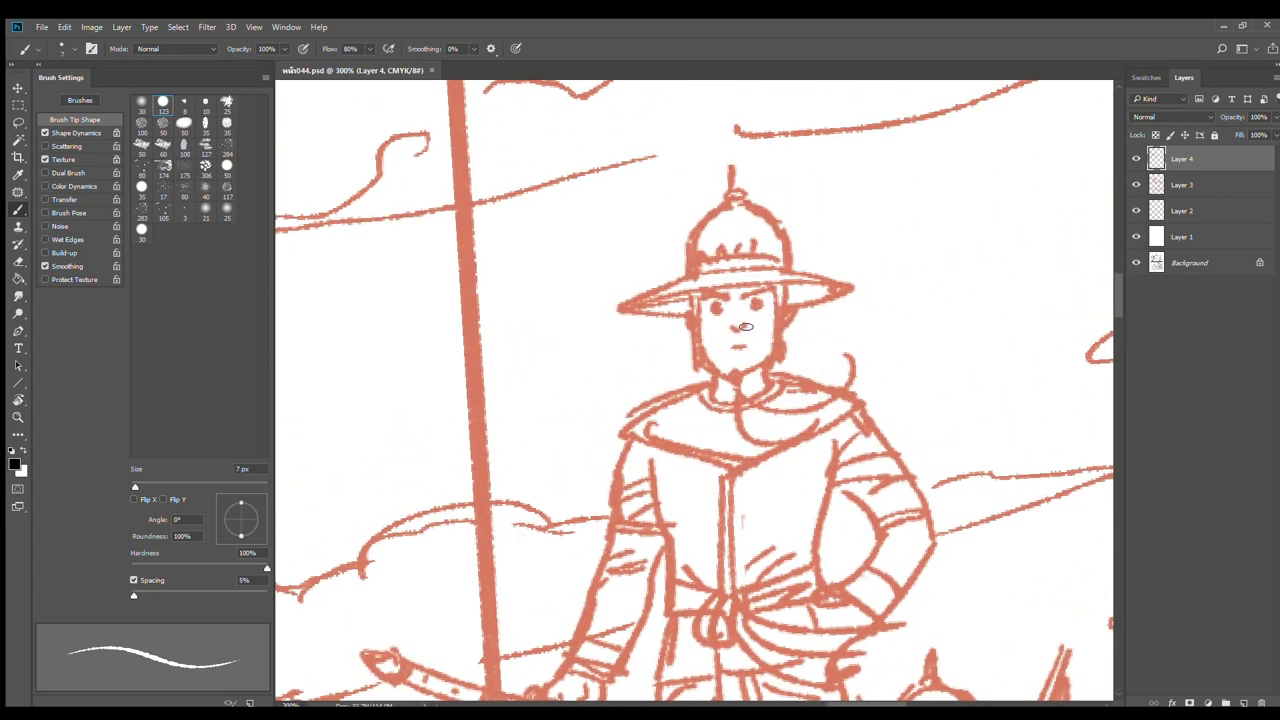
click(724, 333)
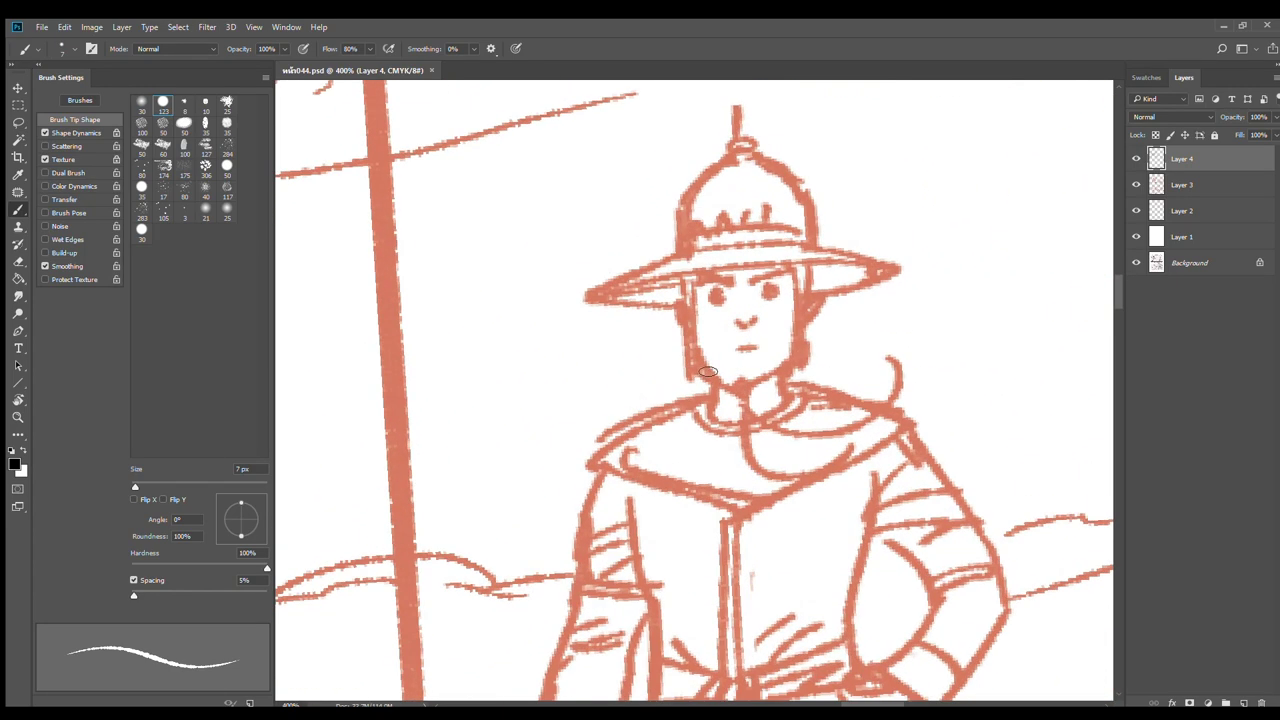
drag(691, 297, 689, 350)
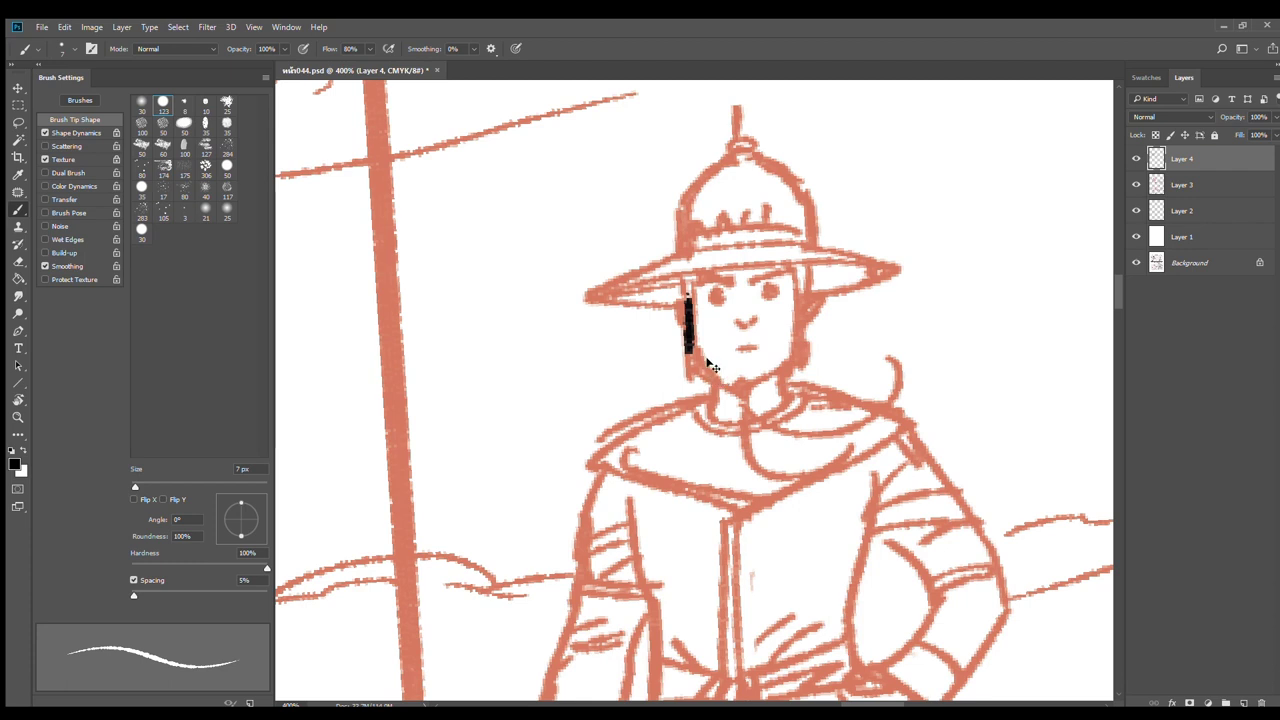
key(ctrl+z)
mouse_move(687, 292)
mouse_down()
mouse_move(708, 379)
mouse_move(745, 385)
mouse_up()
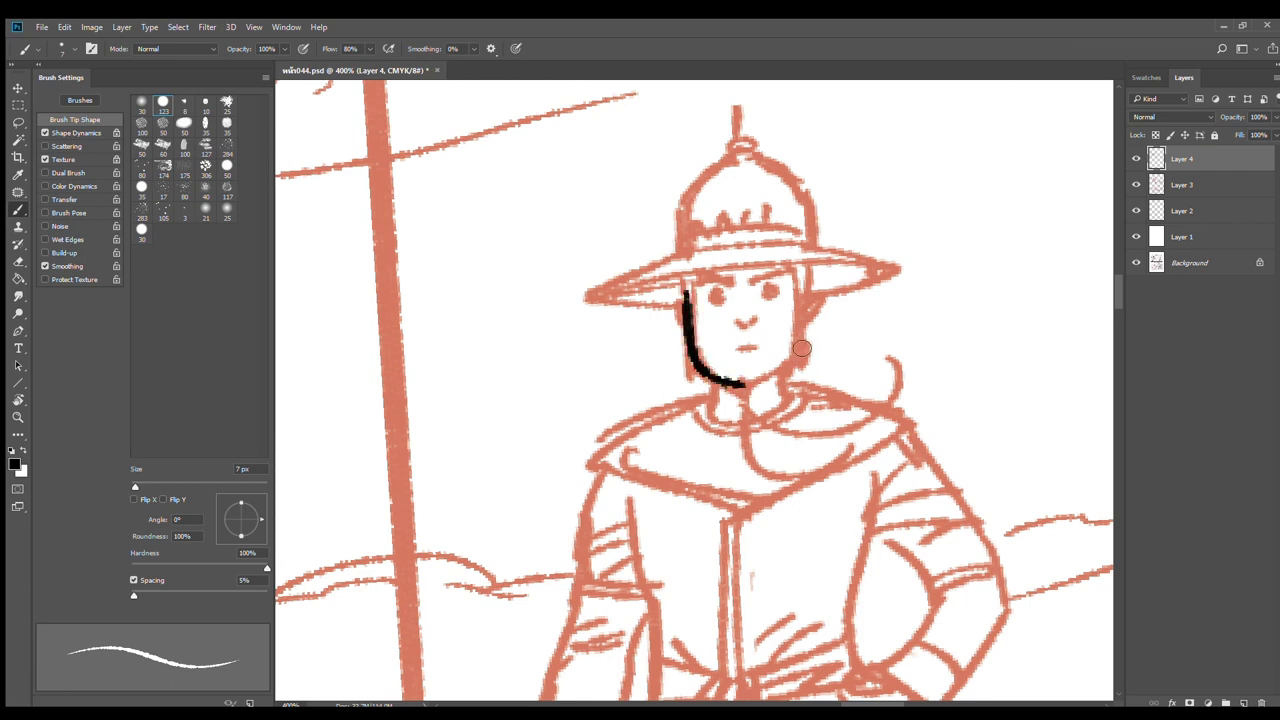
mouse_move(802, 281)
mouse_down()
mouse_move(797, 366)
mouse_move(800, 352)
mouse_move(735, 404)
mouse_up()
key(e)
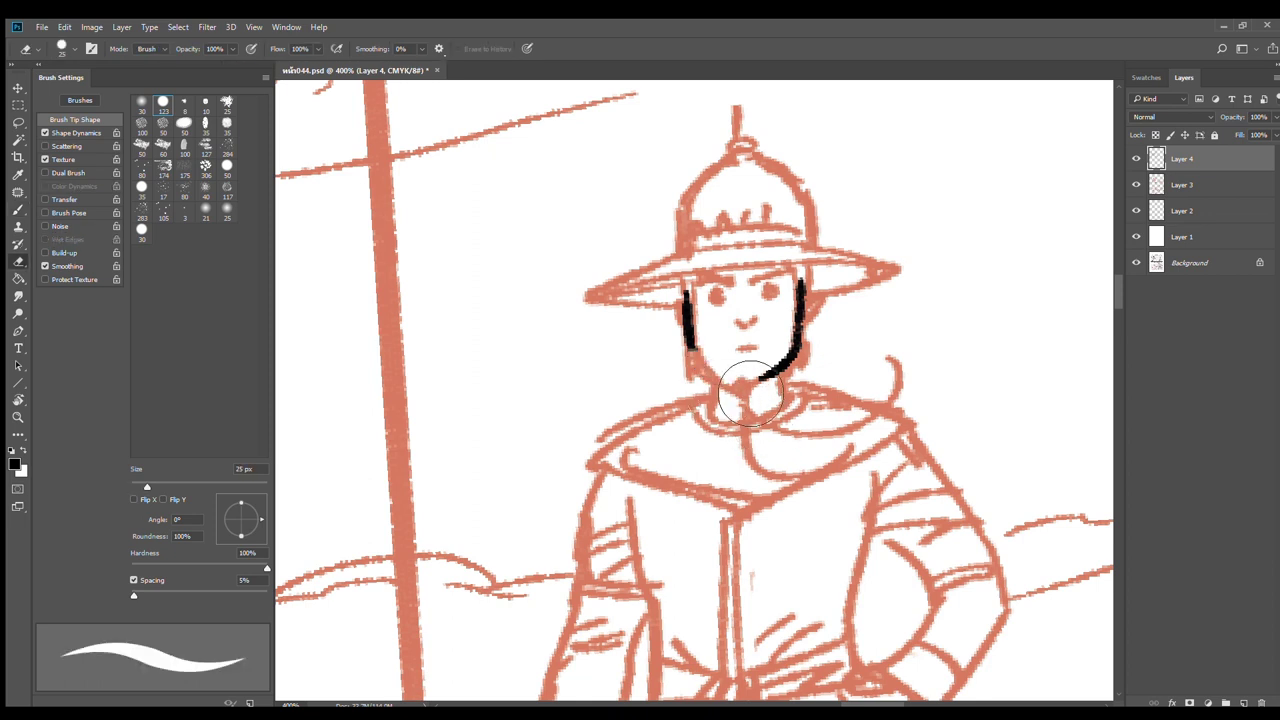
key(b)
mouse_move(689, 349)
mouse_down()
mouse_move(778, 400)
mouse_move(706, 398)
mouse_up()
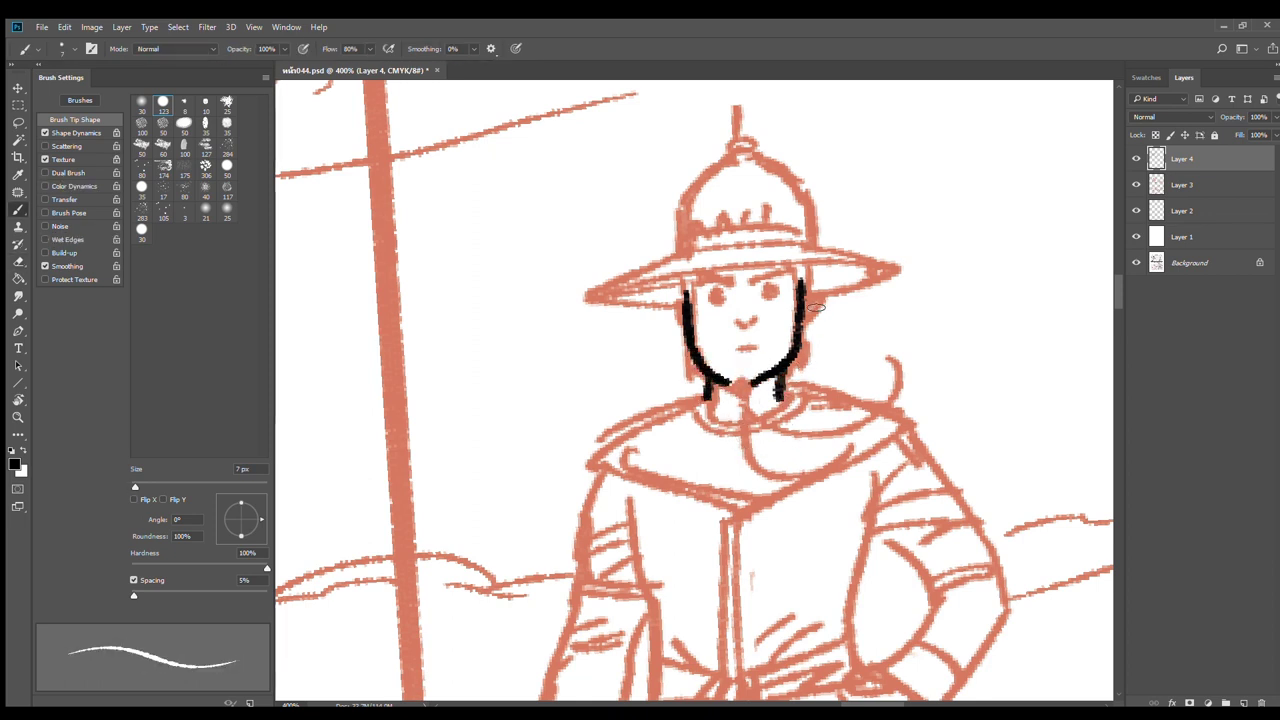
Ink the standing man's ears, eyebrows, eyes, nose and mouth in black and close the chin line
drag(808, 297, 804, 318)
drag(807, 266, 803, 287)
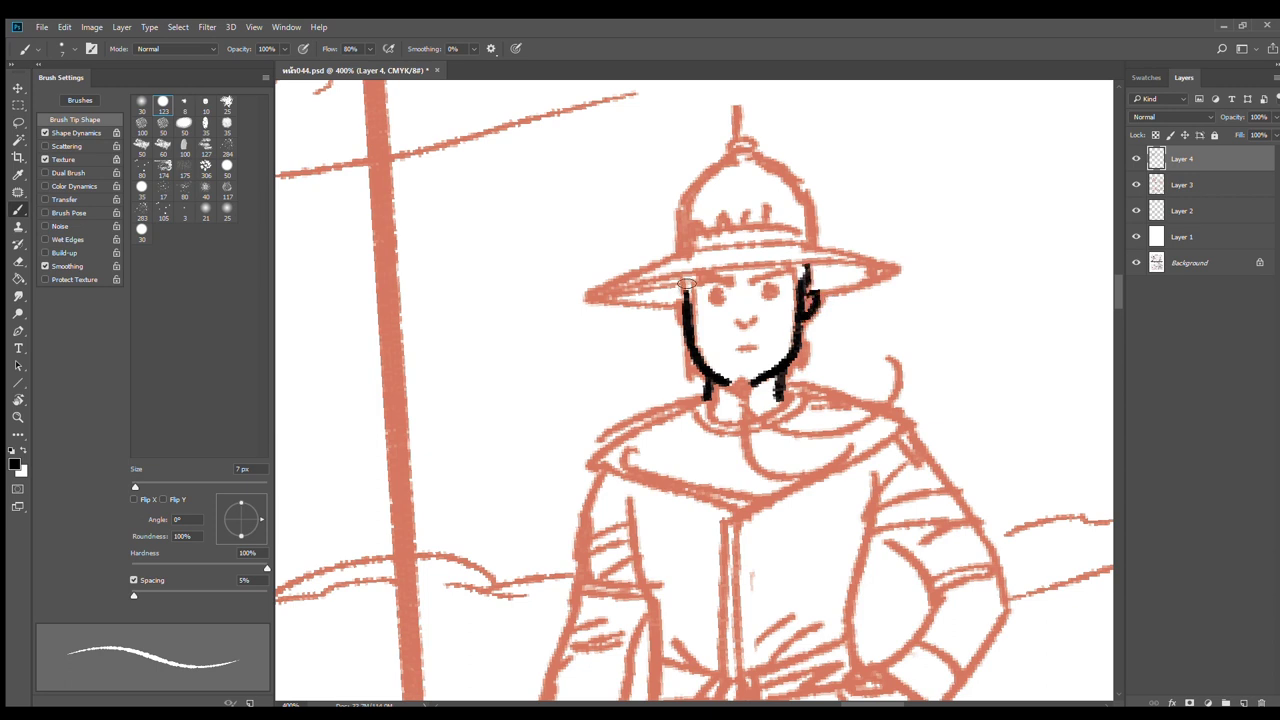
mouse_move(687, 283)
mouse_down()
mouse_move(788, 271)
mouse_move(767, 297)
mouse_move(714, 302)
mouse_move(757, 325)
mouse_move(742, 386)
mouse_up()
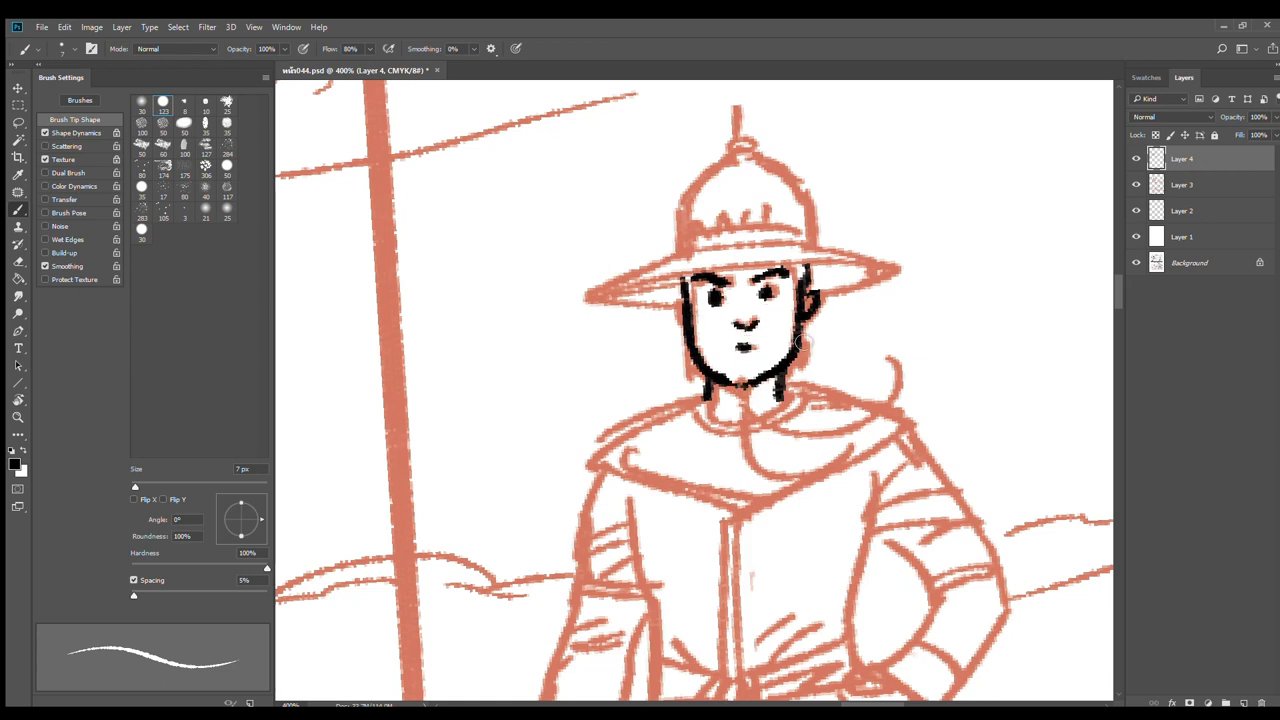
drag(808, 276, 806, 287)
drag(688, 286, 684, 300)
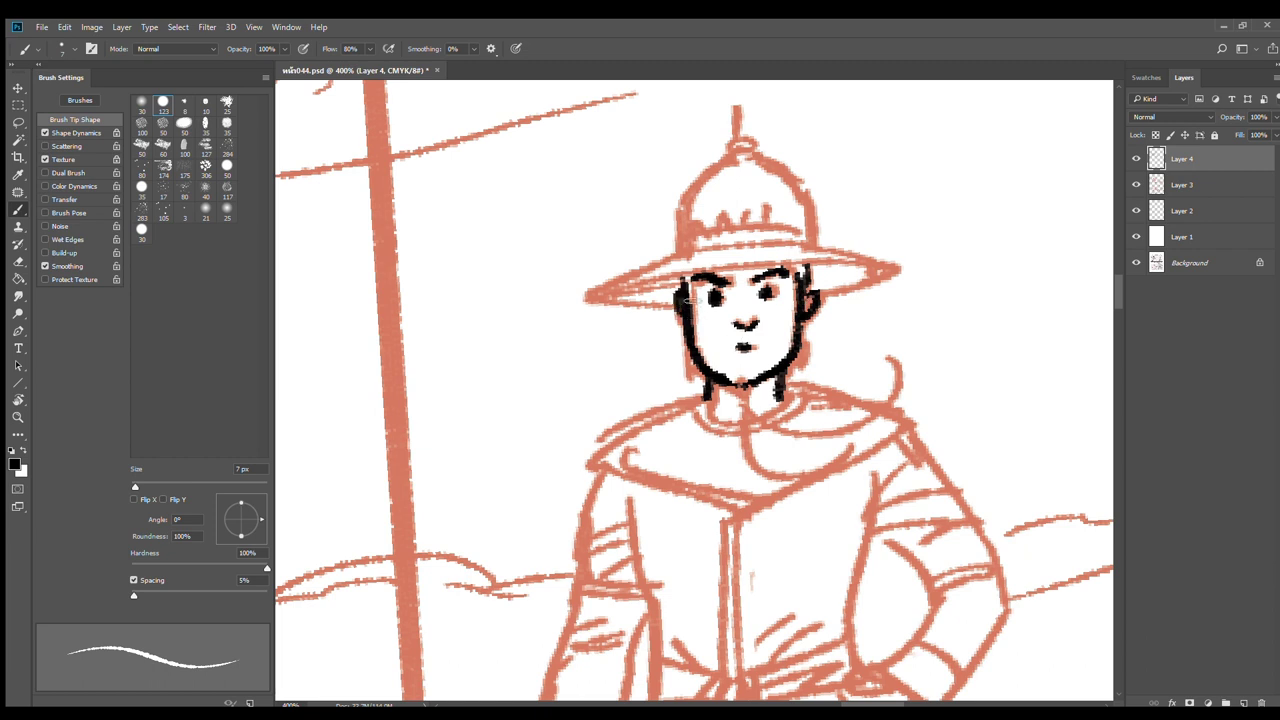
Ink the upper and lower edges of the standing man's wide hat brim
mouse_move(604, 295)
mouse_down()
mouse_move(666, 272)
mouse_move(822, 258)
mouse_up()
key(ctrl+z)
mouse_move(588, 298)
mouse_down()
mouse_move(824, 260)
mouse_move(902, 270)
mouse_move(846, 292)
mouse_up()
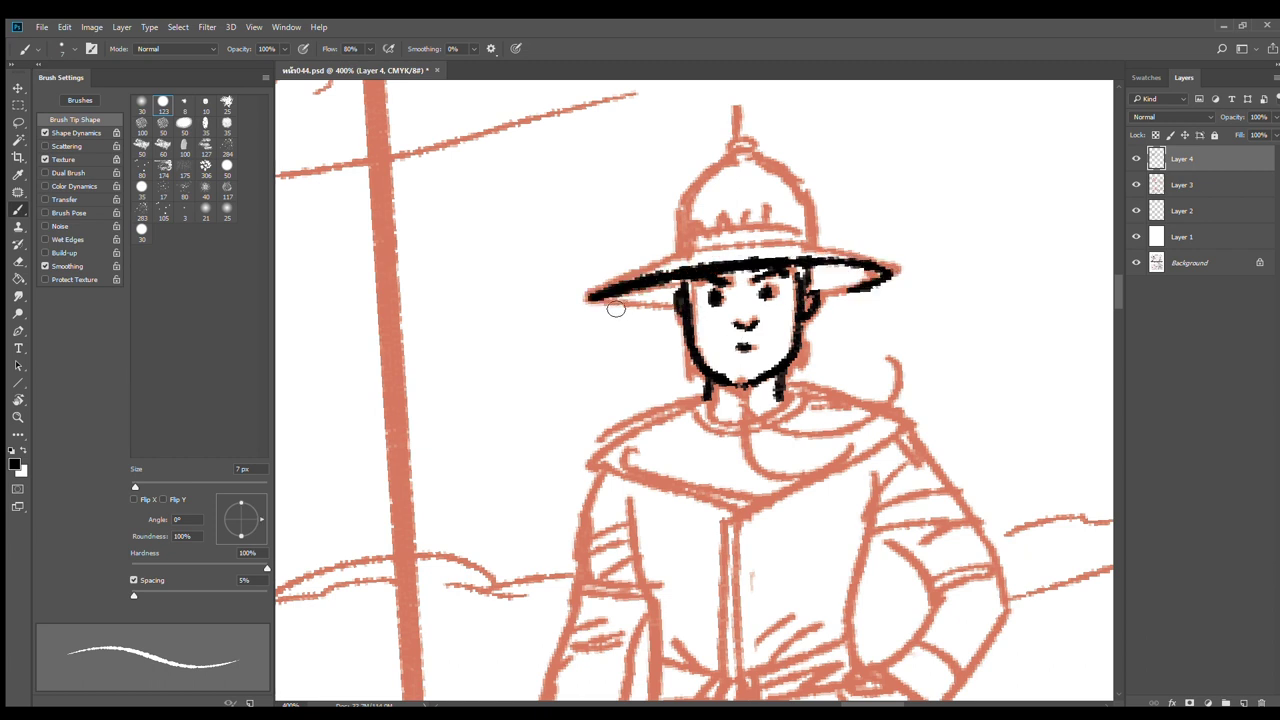
drag(594, 298, 682, 313)
key(ctrl+z)
drag(608, 294, 677, 311)
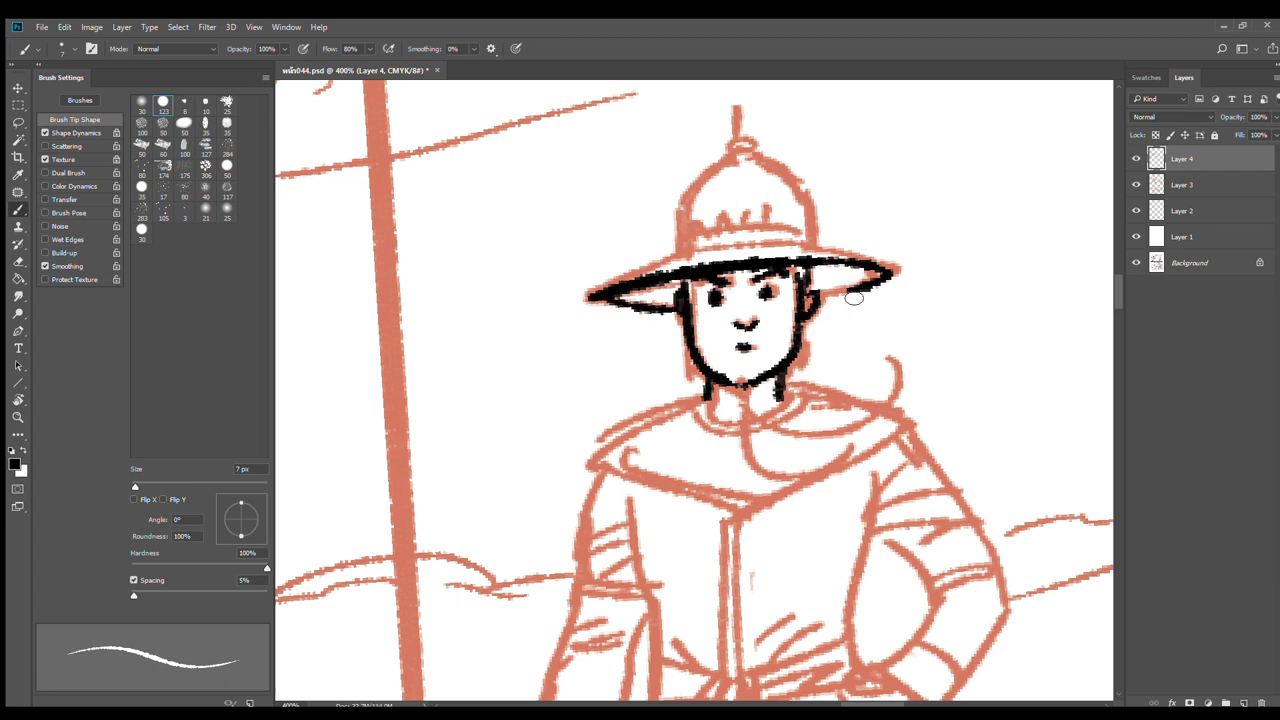
drag(854, 291, 822, 297)
mouse_move(588, 296)
mouse_down()
mouse_move(693, 243)
mouse_move(778, 237)
mouse_move(720, 242)
mouse_move(862, 250)
mouse_move(824, 243)
mouse_move(890, 268)
mouse_up()
Ink the domed crown of the hat and the tiered spire on its tip
drag(774, 234, 748, 322)
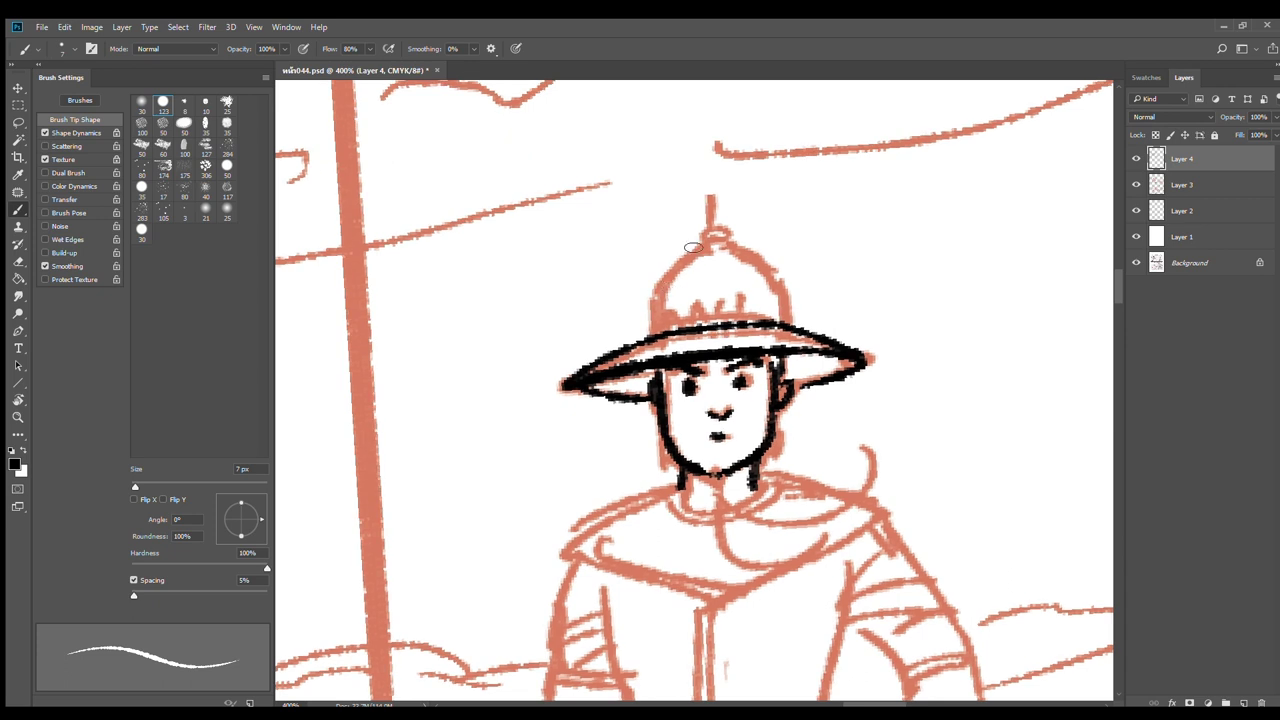
mouse_move(708, 231)
mouse_down()
mouse_move(661, 274)
mouse_move(652, 328)
mouse_up()
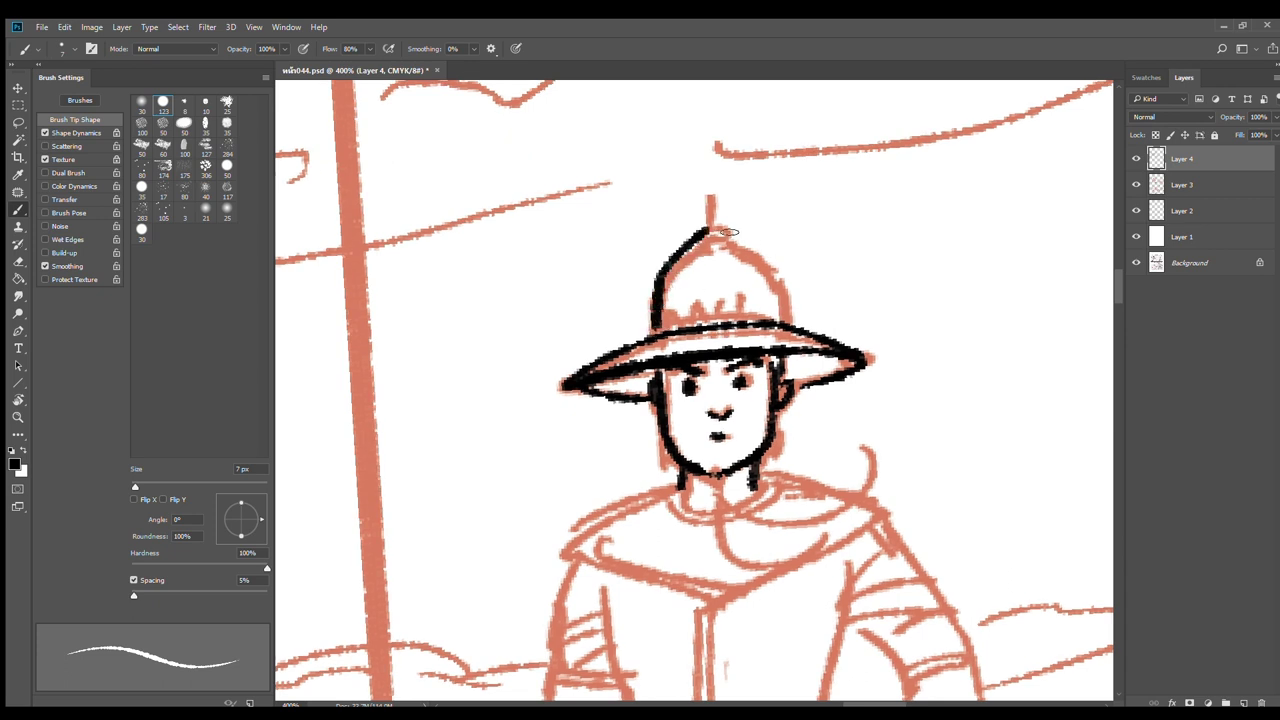
drag(729, 232, 776, 268)
drag(788, 322, 778, 277)
drag(690, 243, 742, 250)
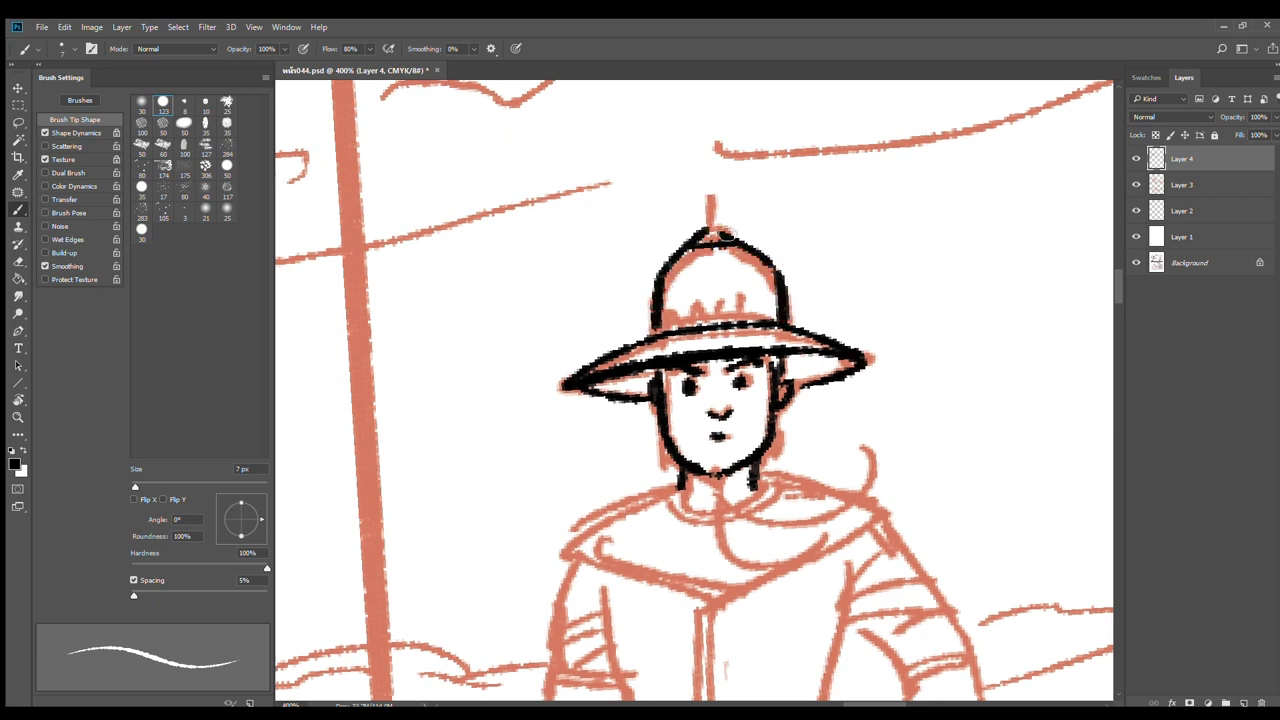
mouse_move(707, 174)
mouse_down()
mouse_move(707, 213)
mouse_move(726, 238)
mouse_up()
drag(704, 228, 688, 238)
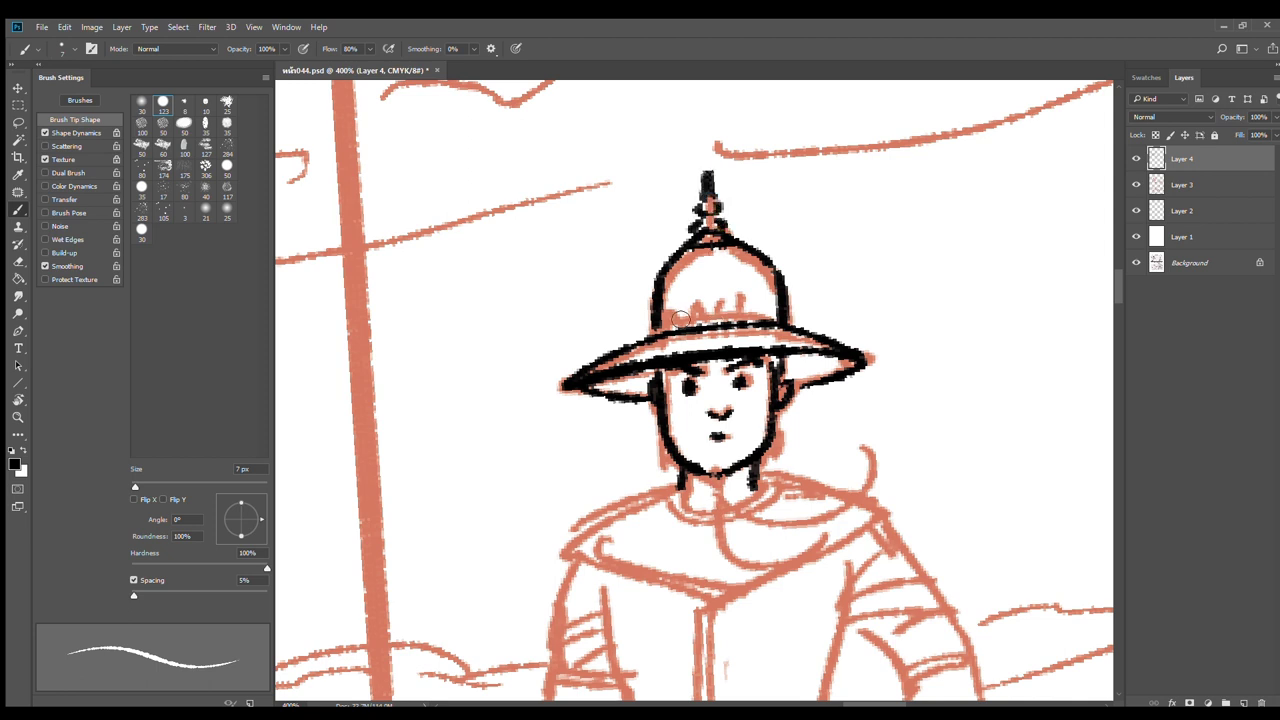
Ink the band line around the base of the hat's crown and the small ornaments above it
drag(664, 322, 780, 311)
drag(669, 298, 670, 312)
mouse_move(686, 297)
mouse_down()
mouse_move(687, 312)
mouse_move(705, 312)
mouse_up()
mouse_move(721, 295)
mouse_down()
mouse_move(722, 312)
mouse_move(760, 311)
mouse_up()
Ink the chin cord blowing to the side, the collar and the outline of the shoulder cape
scroll(767, 303, down, 5)
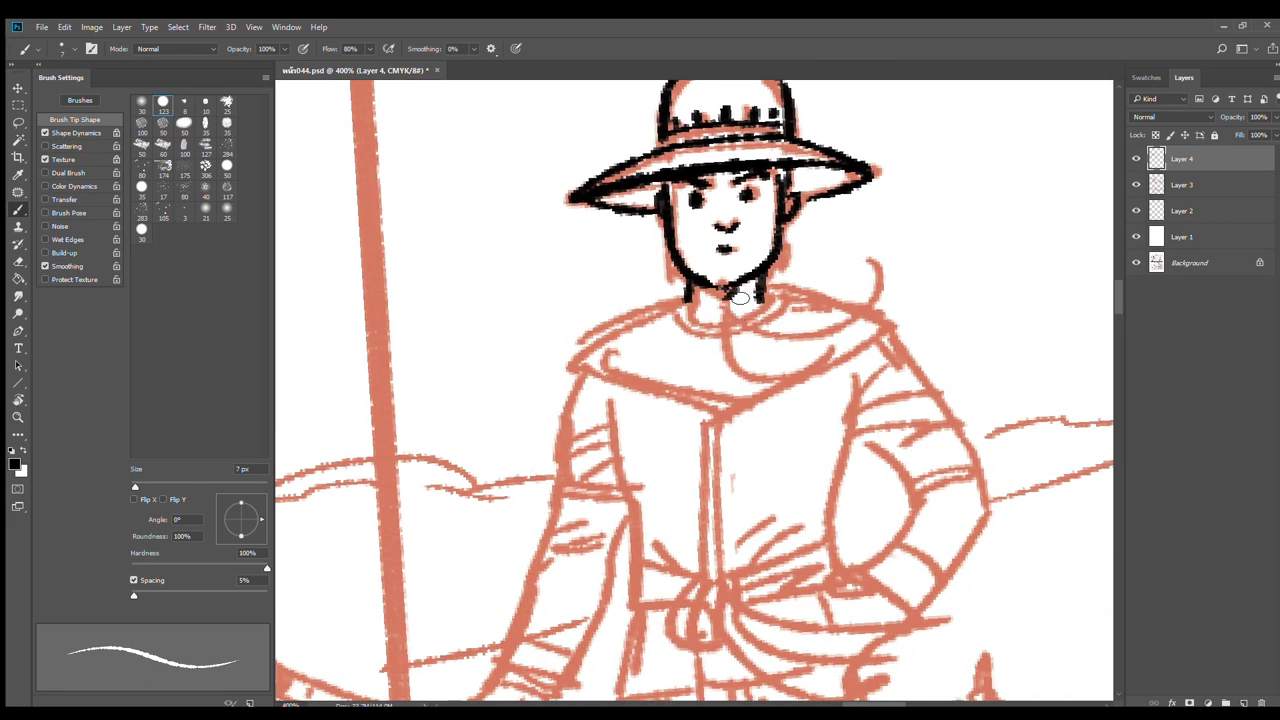
mouse_move(728, 292)
mouse_down()
mouse_move(862, 266)
mouse_move(785, 362)
mouse_up()
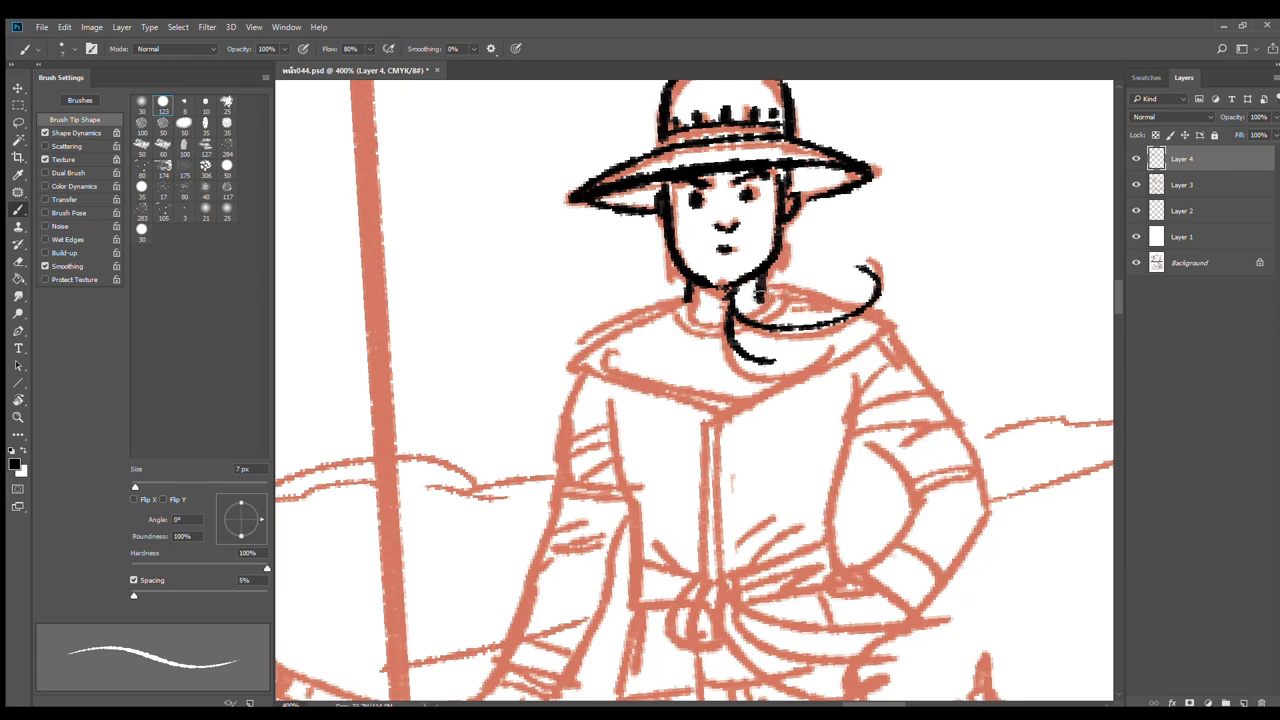
mouse_move(776, 284)
mouse_down()
mouse_move(738, 309)
mouse_move(673, 311)
mouse_move(715, 328)
mouse_up()
drag(778, 292, 765, 310)
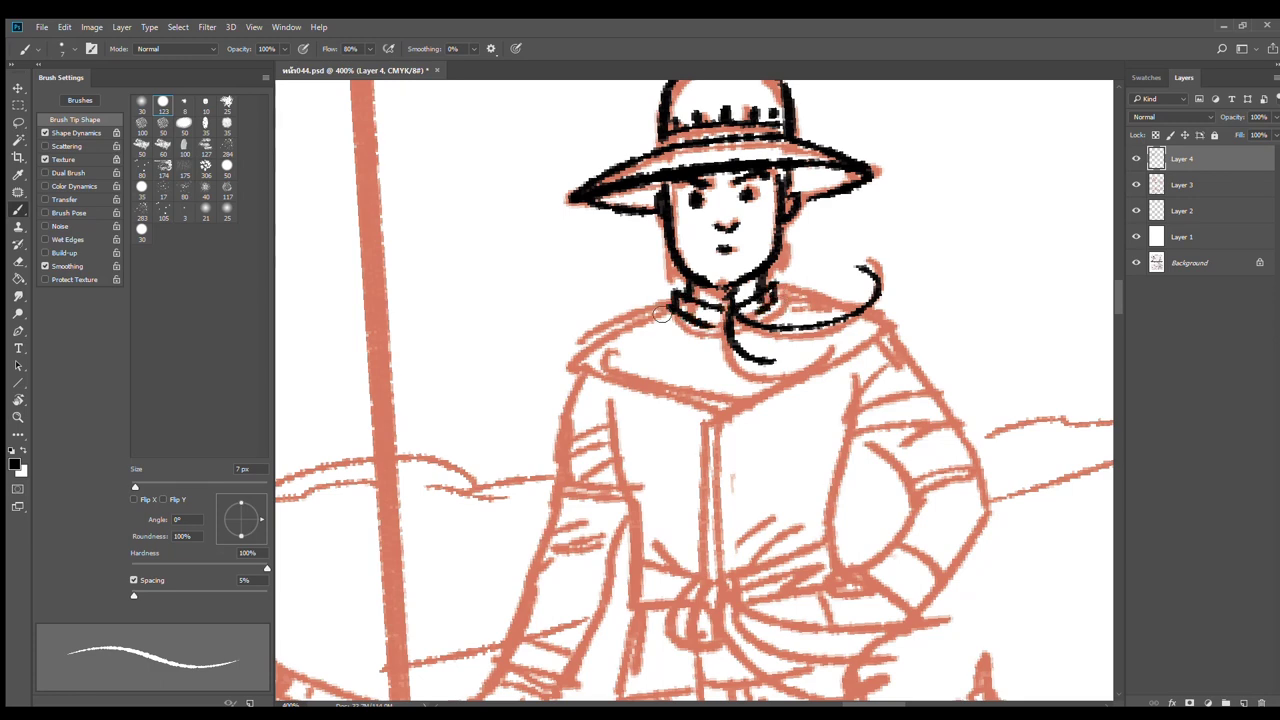
mouse_move(668, 308)
mouse_down()
mouse_move(560, 366)
mouse_move(712, 420)
mouse_move(870, 340)
mouse_up()
drag(785, 298, 905, 335)
Ink the jacket's front opening, both sides of the torso and the cloth folds above the waist
drag(842, 393, 765, 240)
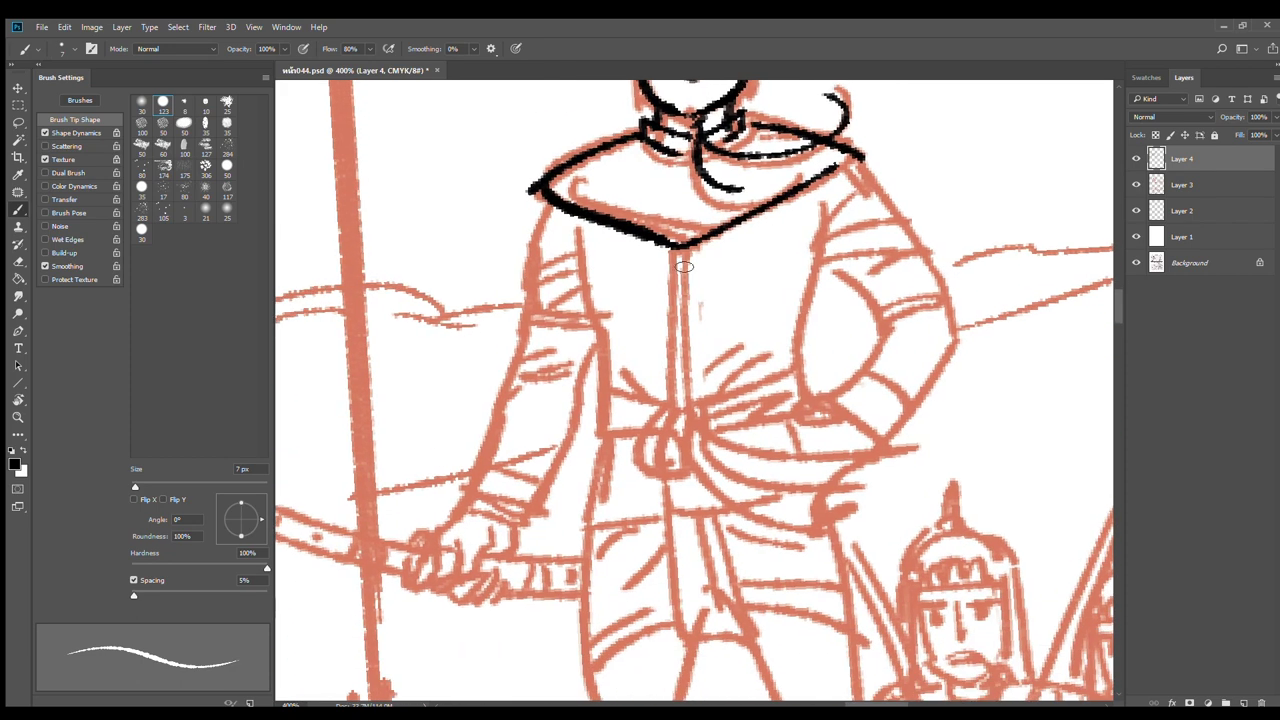
drag(677, 252, 680, 390)
drag(572, 237, 604, 398)
mouse_move(828, 218)
mouse_down()
mouse_move(797, 338)
mouse_move(752, 392)
mouse_move(720, 392)
mouse_up()
drag(742, 342, 702, 385)
Ink the sash around the standing man's waist and the knot at its centre
mouse_move(620, 372)
mouse_down()
mouse_move(647, 397)
mouse_move(638, 430)
mouse_move(690, 466)
mouse_up()
mouse_move(700, 405)
mouse_down()
mouse_move(685, 461)
mouse_move(798, 365)
mouse_move(793, 414)
mouse_up()
drag(714, 430, 792, 420)
mouse_move(606, 388)
mouse_down()
mouse_move(678, 392)
mouse_move(605, 432)
mouse_move(640, 426)
mouse_up()
Ink the sash cloth sweeping from the knot over the right hip, with its folds and ragged end
mouse_move(650, 406)
mouse_down()
mouse_move(625, 413)
mouse_move(590, 280)
mouse_up()
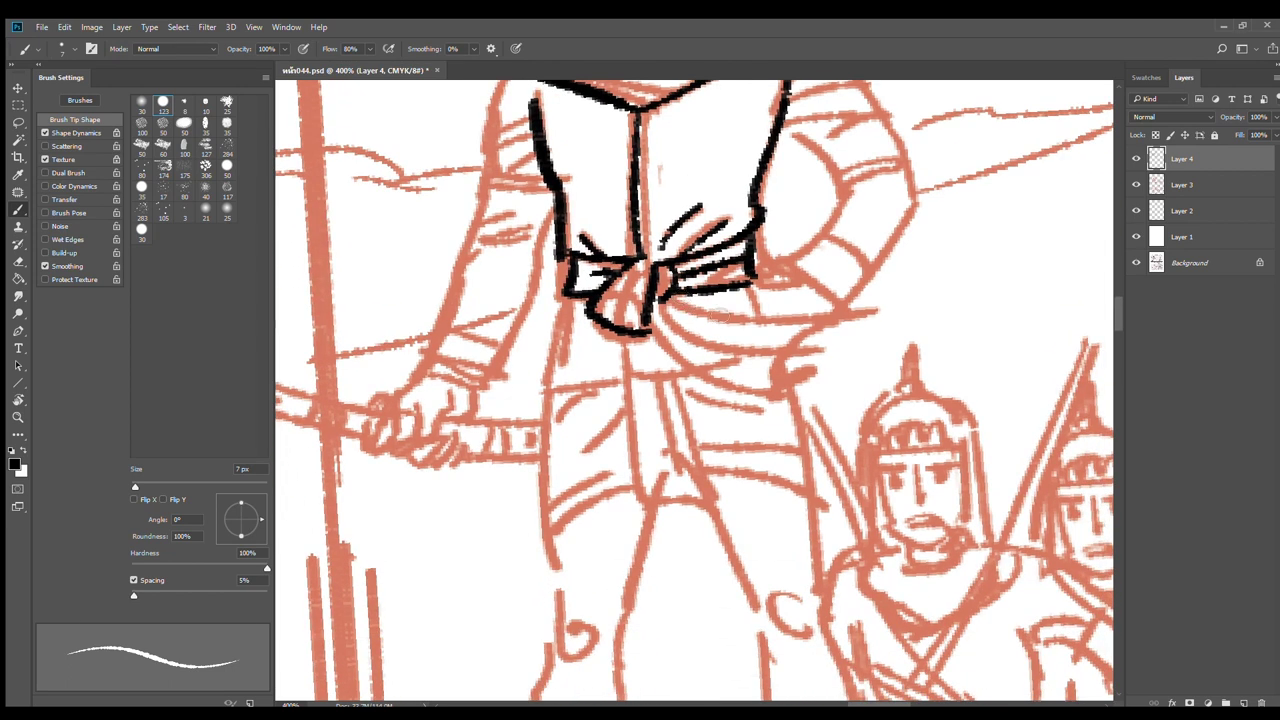
drag(668, 298, 824, 313)
drag(652, 330, 763, 398)
drag(660, 301, 755, 372)
mouse_move(813, 322)
mouse_down()
mouse_move(772, 366)
mouse_move(772, 390)
mouse_up()
Ink the hanging centre strip of cloth and the left half of the tunic skirt with its hem and folds
mouse_move(572, 263)
mouse_down()
mouse_move(545, 385)
mouse_move(637, 378)
mouse_move(633, 462)
mouse_up()
drag(658, 345, 660, 458)
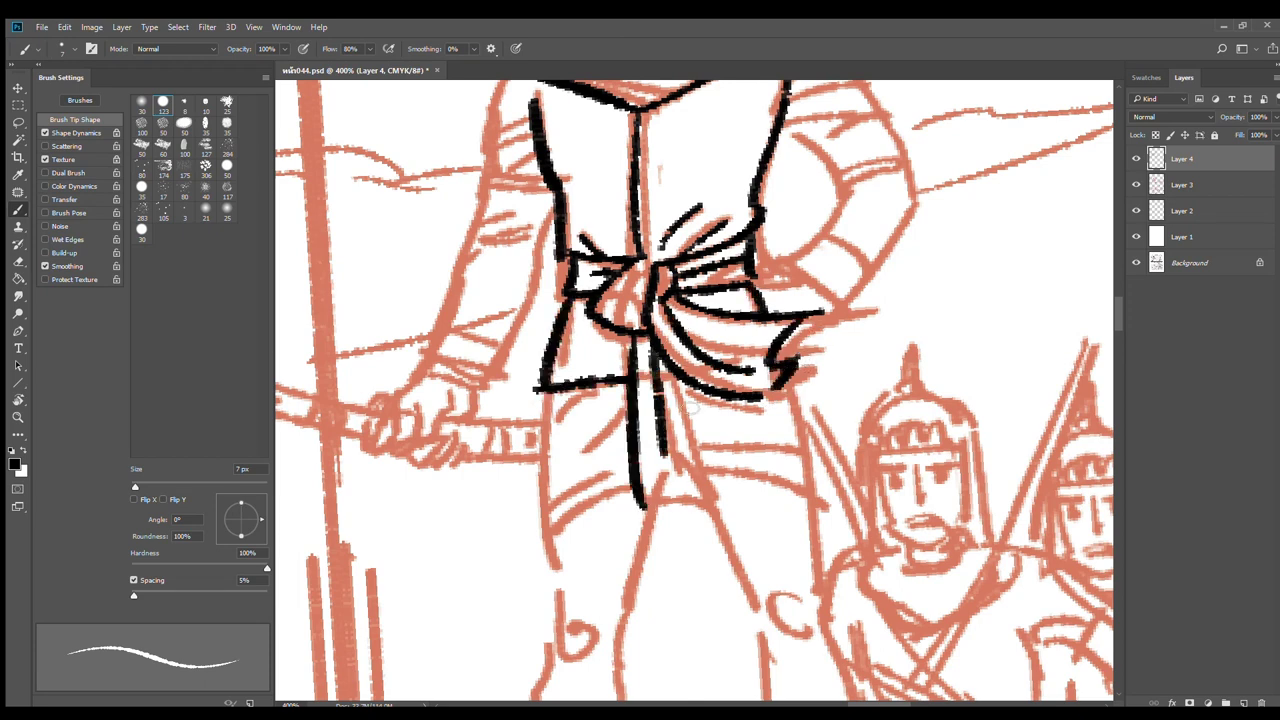
drag(675, 375, 720, 485)
drag(640, 500, 720, 488)
mouse_move(545, 395)
mouse_down()
mouse_move(538, 515)
mouse_move(632, 490)
mouse_move(555, 507)
mouse_up()
drag(628, 403, 570, 462)
drag(602, 377, 549, 430)
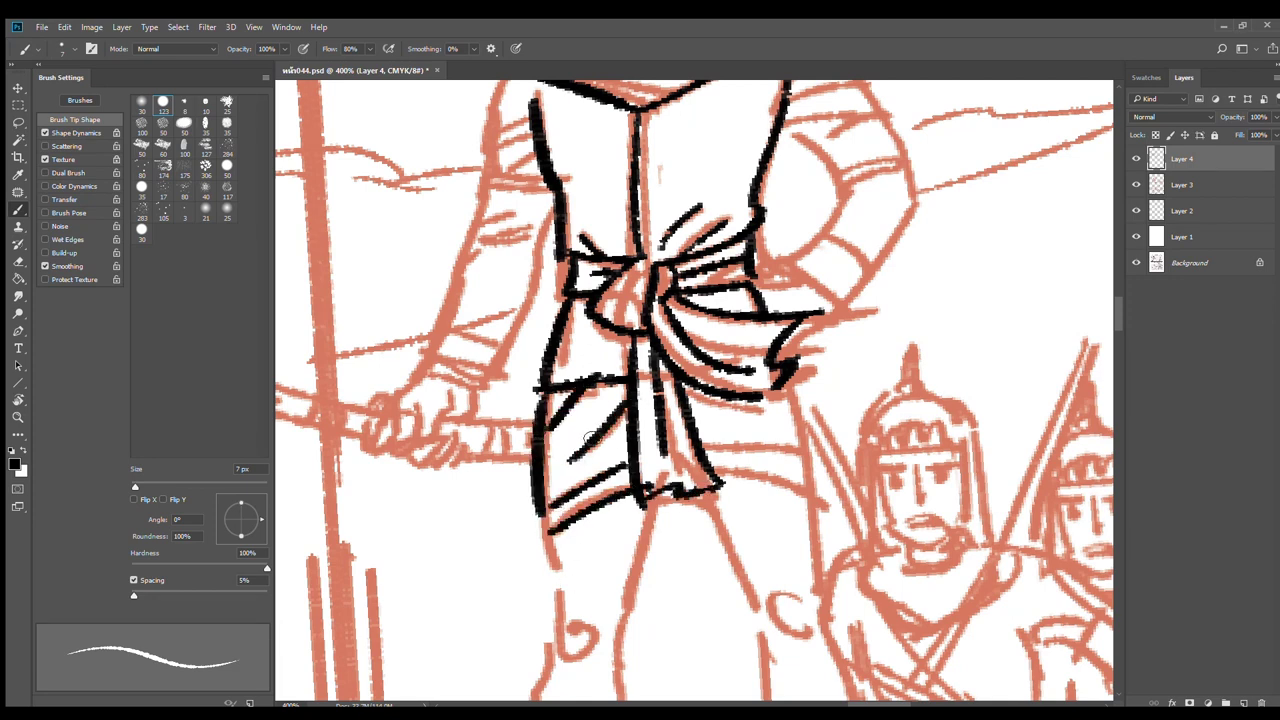
Ink the right half of the tunic skirt, including its hem, outer edge and fold lines
drag(775, 442, 737, 328)
drag(650, 282, 722, 298)
drag(662, 336, 782, 392)
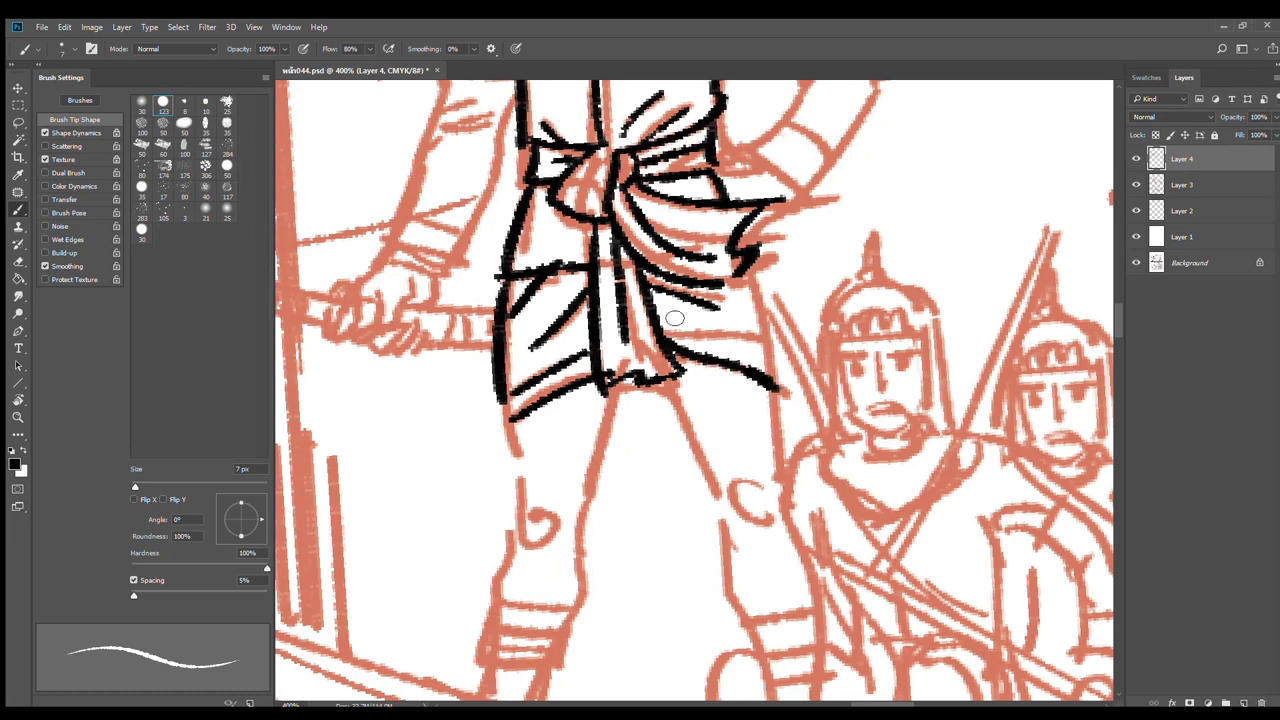
drag(666, 312, 730, 338)
mouse_move(756, 276)
mouse_down()
mouse_move(785, 392)
mouse_move(682, 257)
mouse_up()
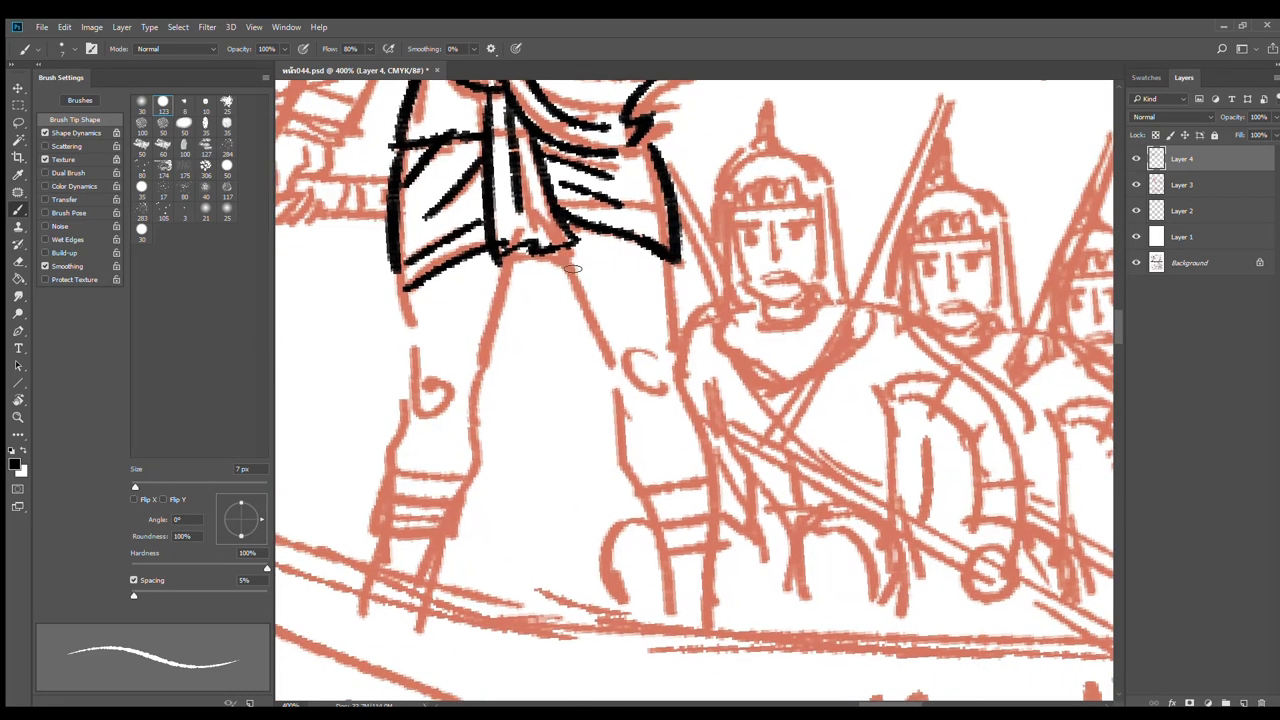
Ink the outline of the leg on the right and the cuff bands below its knee
drag(558, 248, 610, 370)
drag(668, 262, 718, 512)
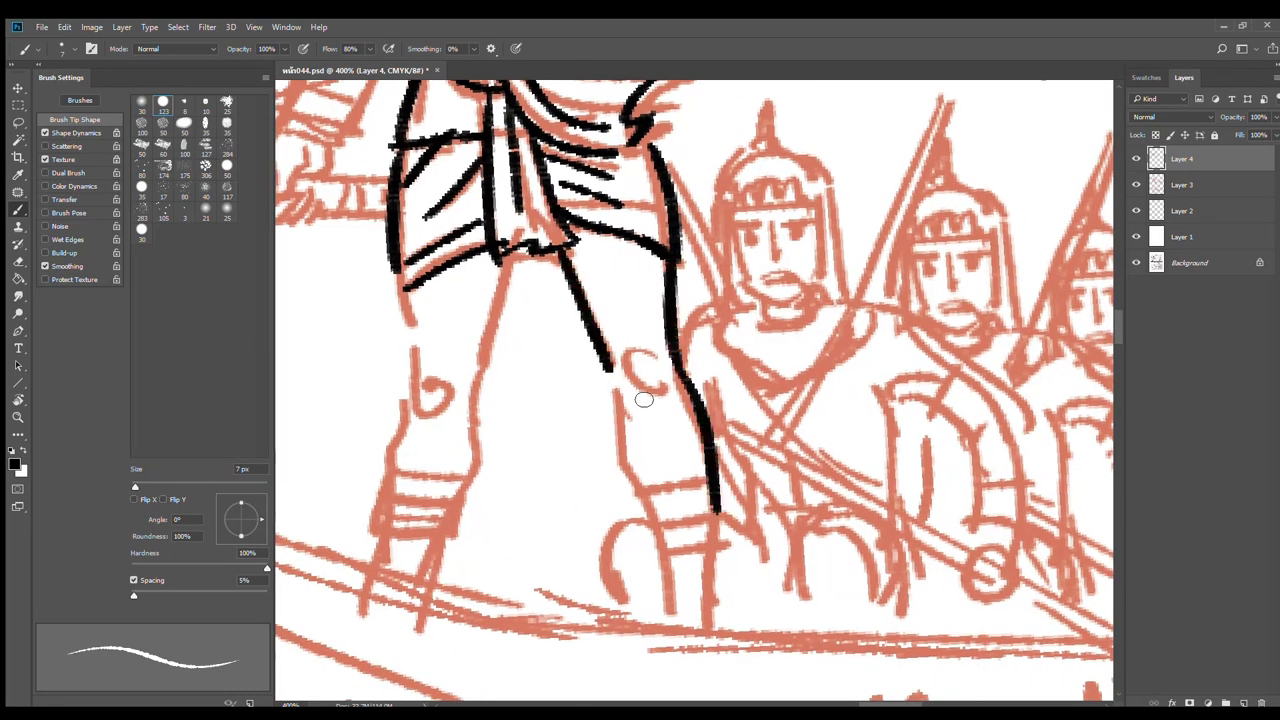
mouse_move(610, 372)
mouse_down()
mouse_move(641, 535)
mouse_move(727, 530)
mouse_up()
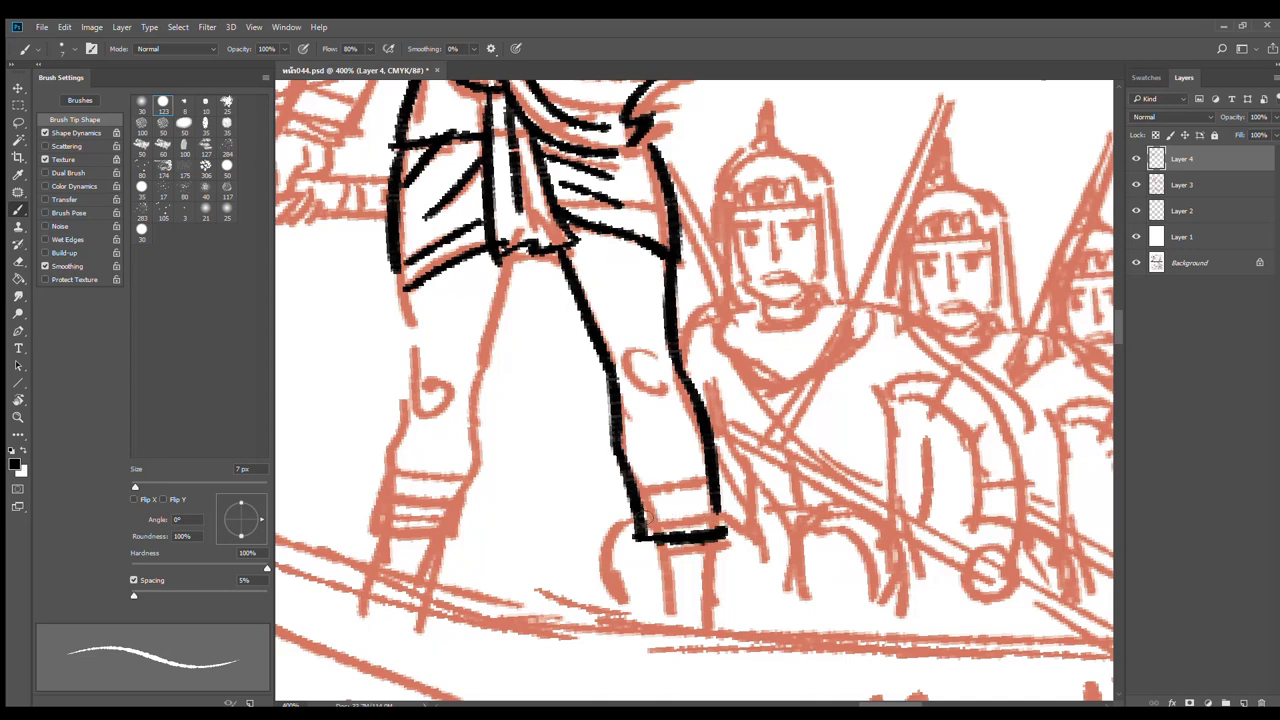
drag(636, 514, 716, 508)
drag(625, 478, 720, 466)
Ink the outline of the leg on the left and the cuff bands below its knee
drag(512, 252, 480, 430)
mouse_move(486, 385)
mouse_down()
mouse_move(476, 466)
mouse_move(440, 540)
mouse_up()
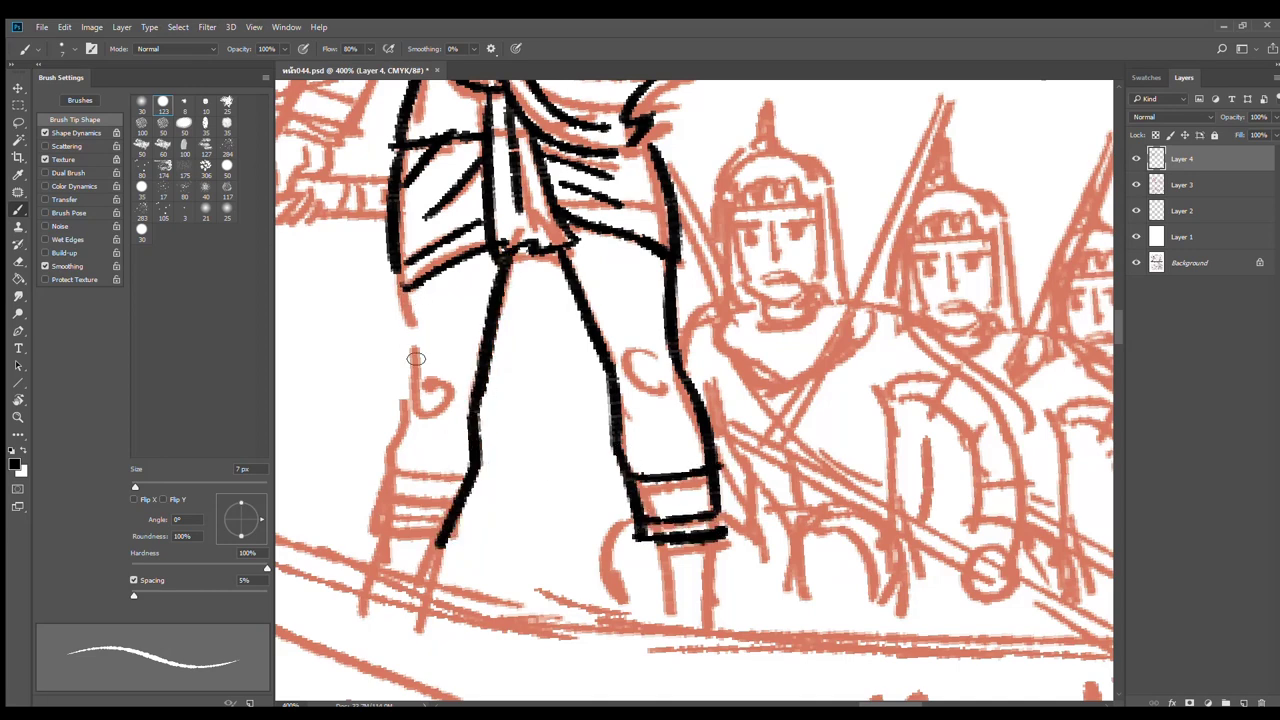
mouse_move(400, 282)
mouse_down()
mouse_move(412, 385)
mouse_move(364, 533)
mouse_move(462, 538)
mouse_up()
drag(370, 522, 453, 524)
drag(380, 476, 466, 470)
Ink the lower shins of both legs below the cuffs down towards the boat's deck
drag(442, 538, 410, 588)
drag(380, 538, 363, 582)
drag(664, 555, 672, 628)
drag(722, 545, 712, 622)
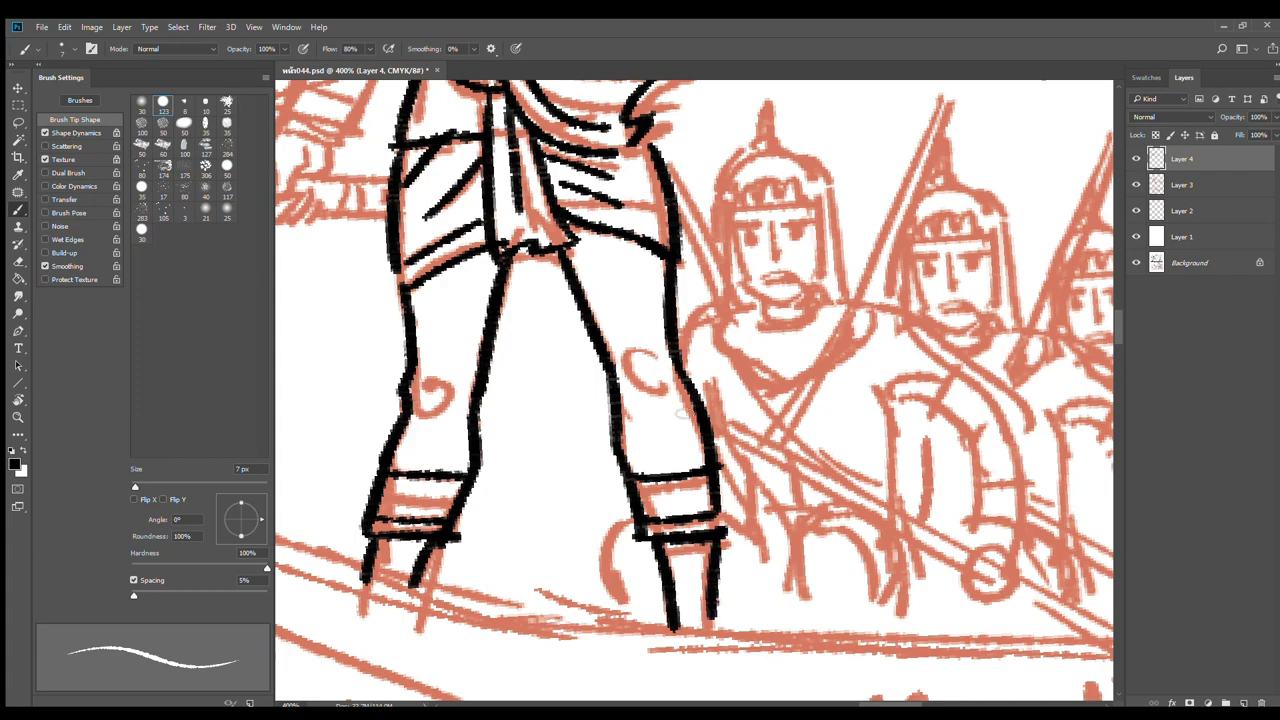
Ink the short curved knee marks on both of the standing man's legs
mouse_move(640, 350)
mouse_down()
mouse_move(626, 366)
mouse_move(656, 384)
mouse_up()
mouse_move(440, 368)
mouse_down()
mouse_move(447, 398)
mouse_move(430, 398)
mouse_up()
Ink the upper sleeve of the standing man's bent arm, including its fold lines, inner edge and outer edge to the elbow
mouse_move(560, 312)
mouse_down()
mouse_move(624, 434)
mouse_move(616, 535)
mouse_up()
drag(750, 252, 700, 425)
mouse_move(668, 198)
mouse_down()
mouse_move(645, 248)
mouse_move(710, 214)
mouse_move(648, 246)
mouse_move(714, 254)
mouse_up()
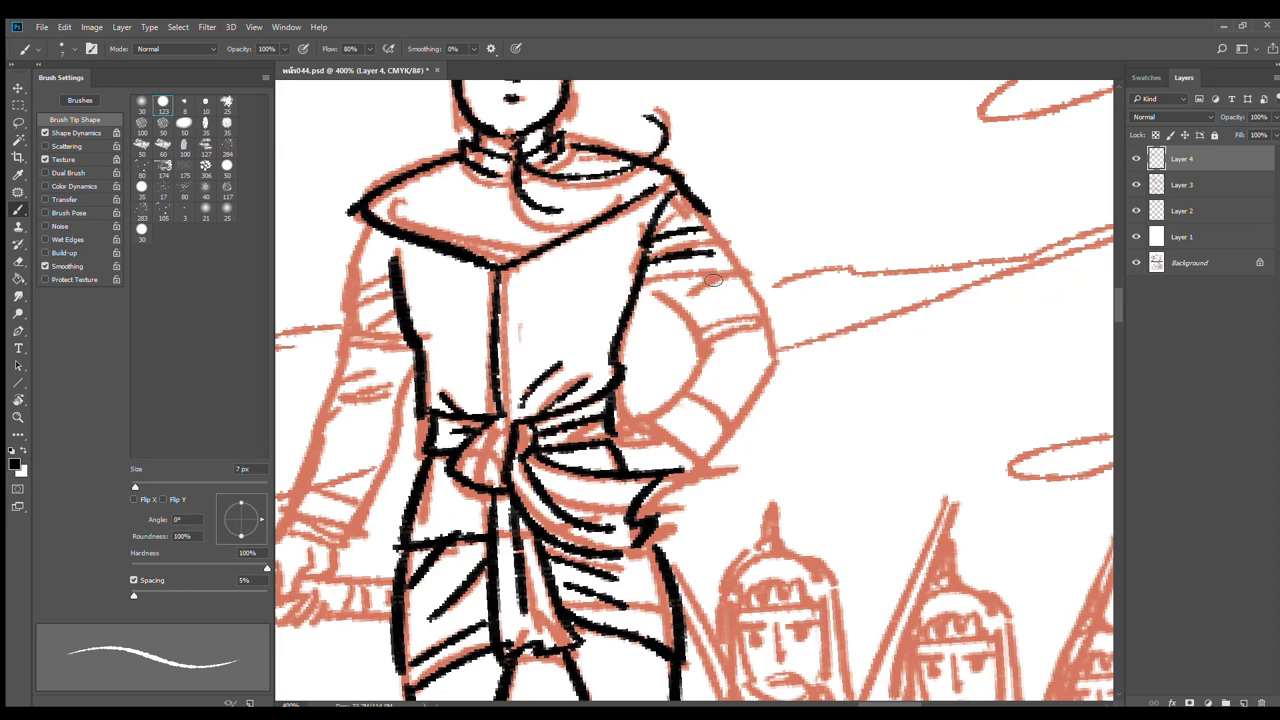
drag(648, 282, 712, 342)
drag(712, 214, 770, 346)
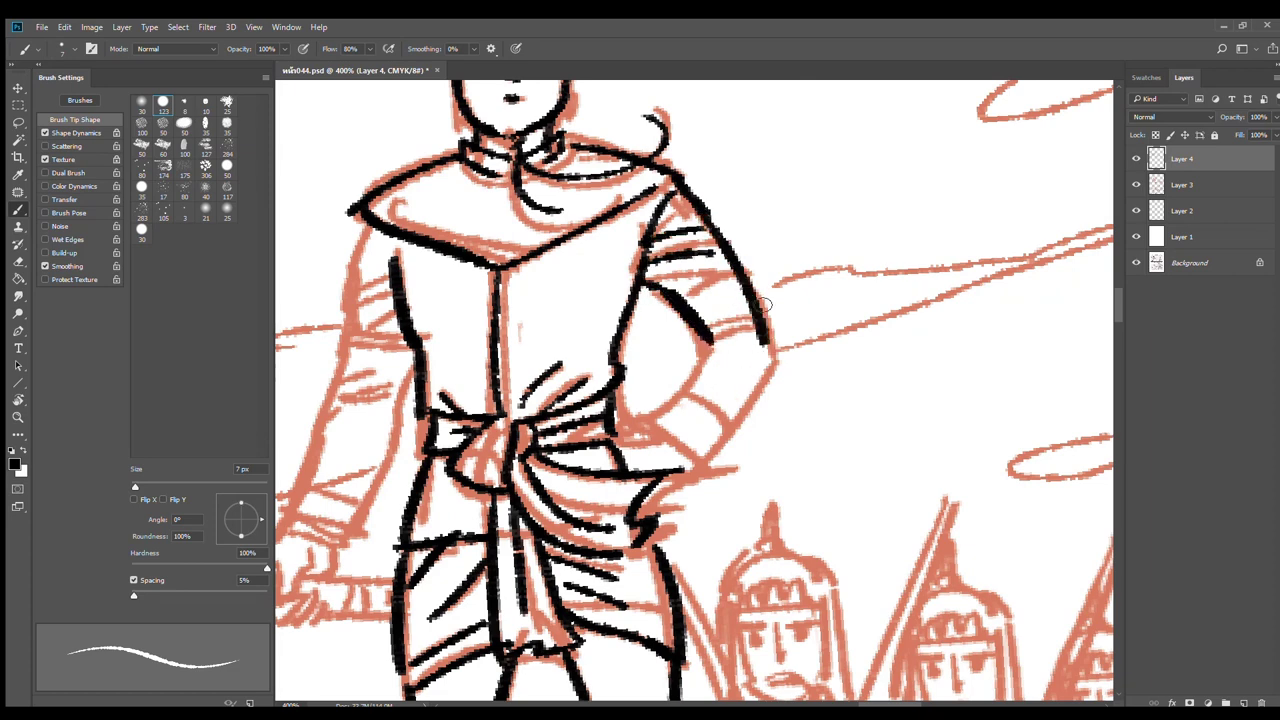
key(ctrl+z)
drag(718, 222, 786, 360)
Ink the bent arm's forearm from the elbow to the hip, including the sleeve bands and the hand at the sash
mouse_move(709, 334)
mouse_down()
mouse_move(766, 326)
mouse_move(715, 324)
mouse_move(722, 279)
mouse_move(660, 416)
mouse_move(712, 462)
mouse_up()
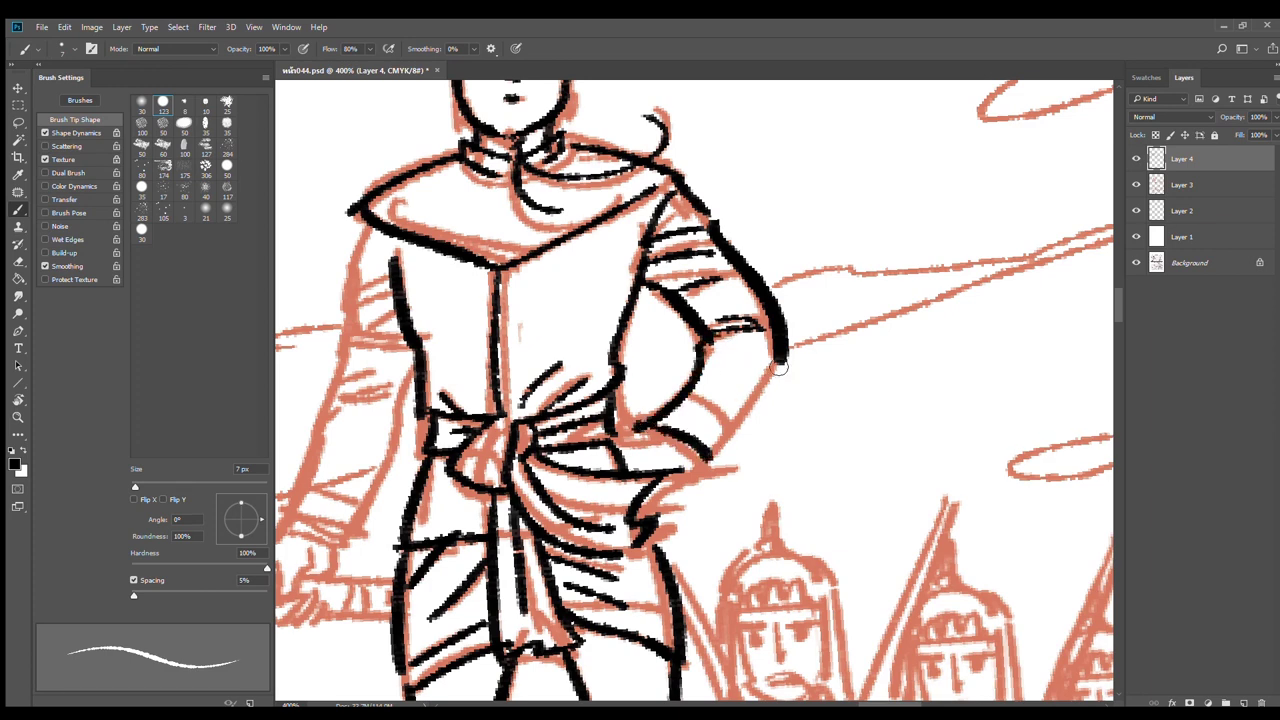
drag(786, 358, 700, 468)
drag(740, 412, 690, 394)
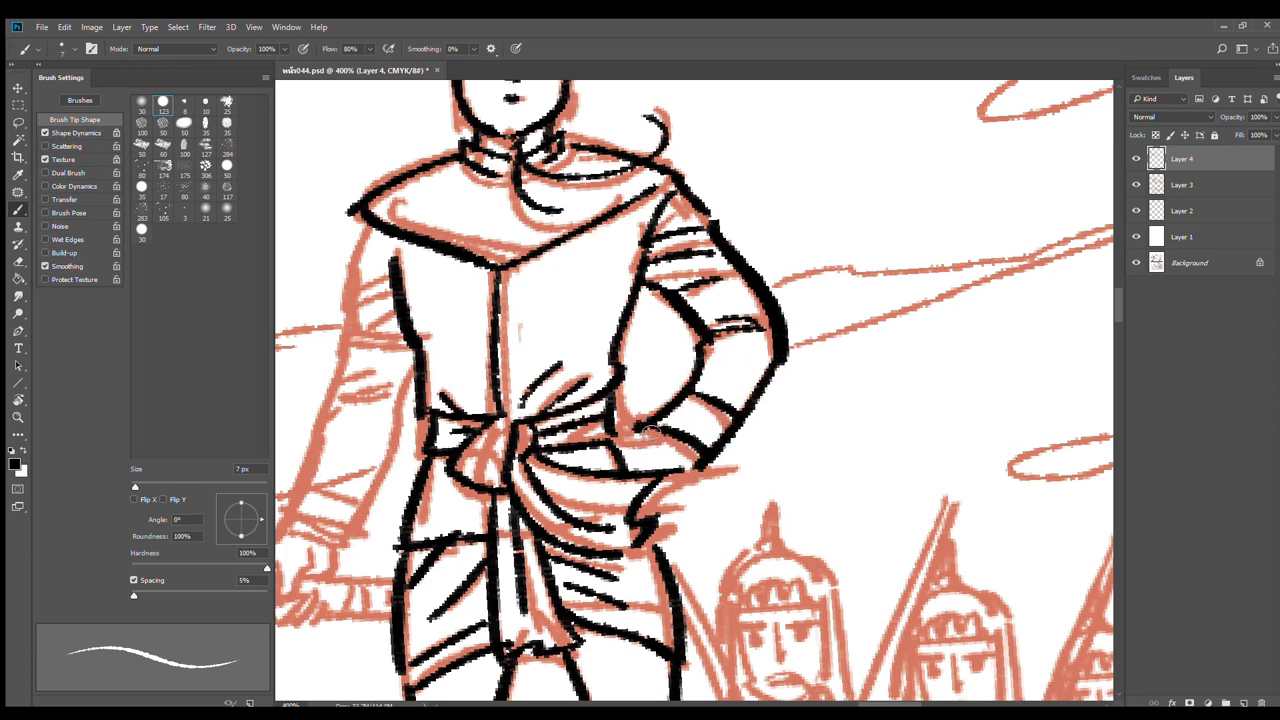
drag(704, 460, 646, 490)
Ink the outer edge of the straight arm's upper sleeve below the shoulder cape, redoing the stroke until it follows the sketch
scroll(625, 455, left, 5)
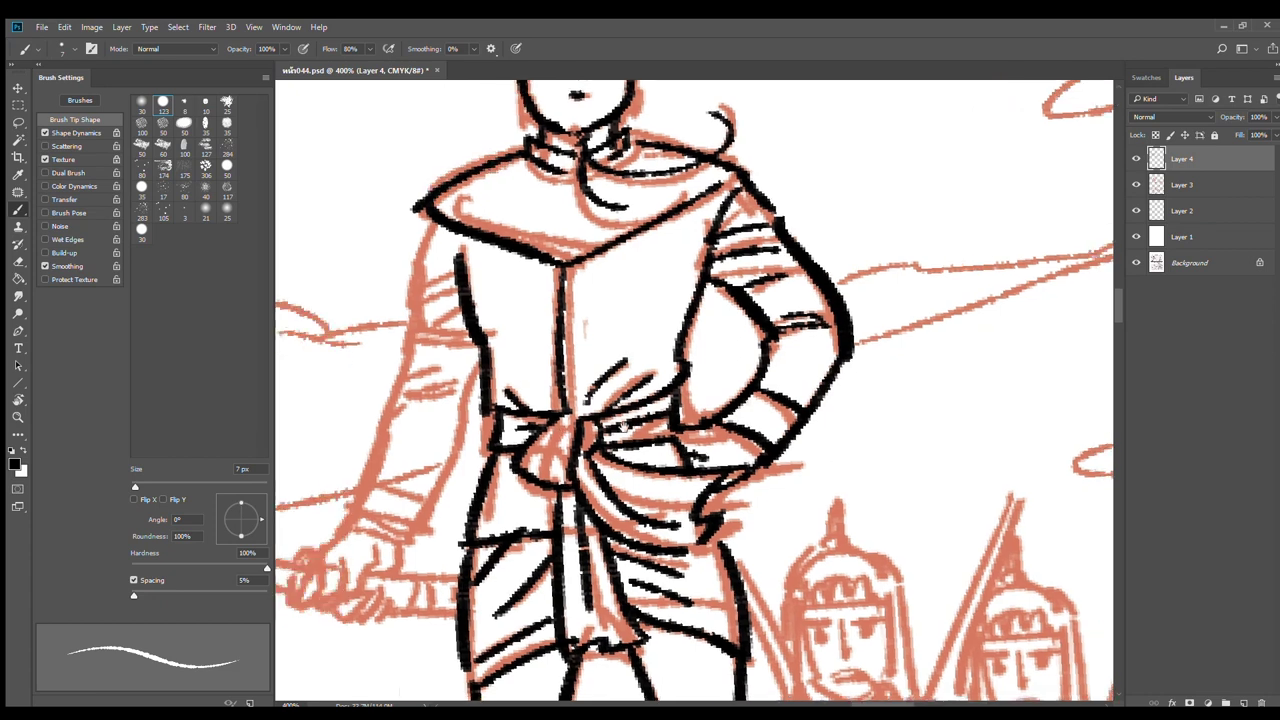
drag(631, 253, 593, 366)
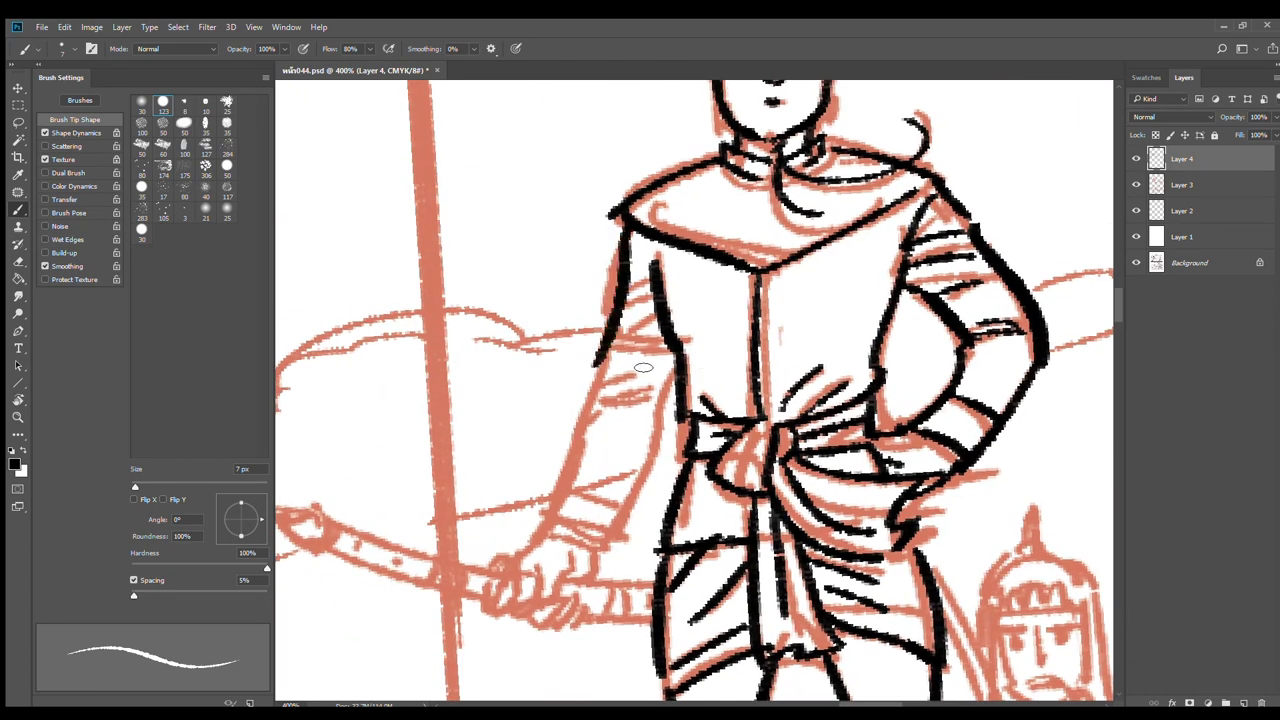
key(ctrl+z)
drag(622, 245, 583, 411)
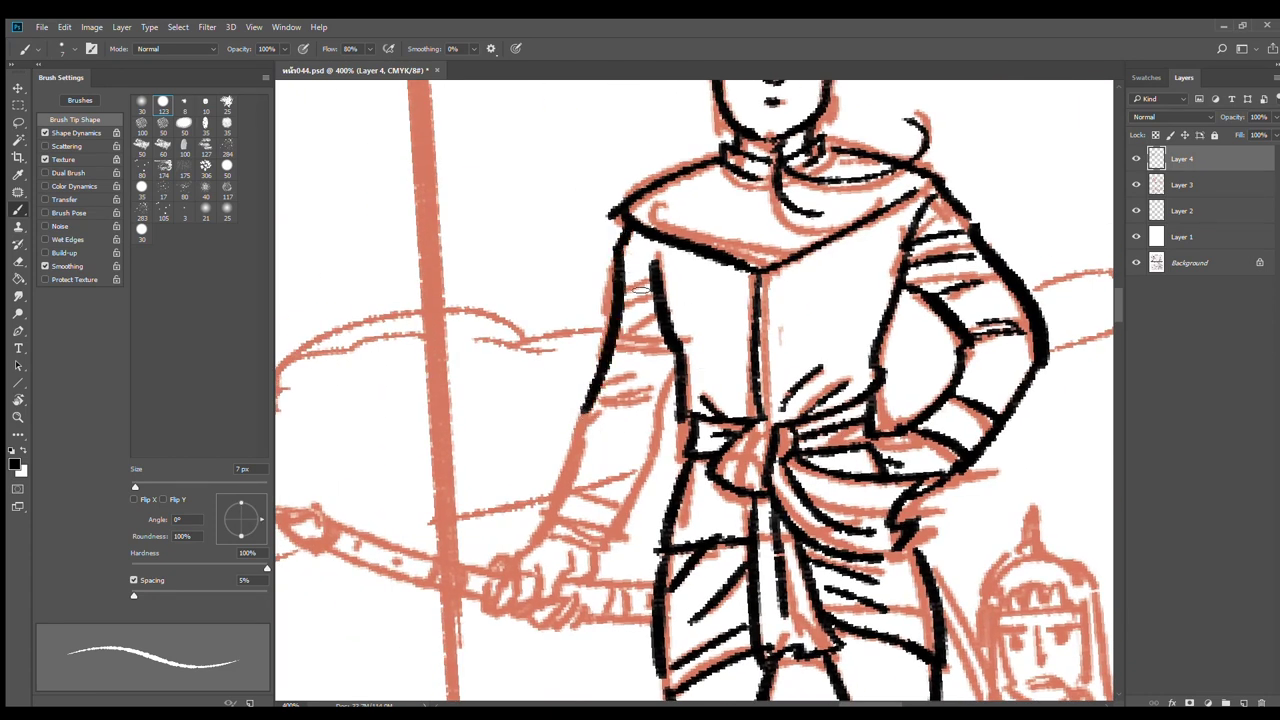
key(ctrl+z)
drag(621, 248, 594, 405)
key(ctrl+z)
drag(619, 259, 589, 397)
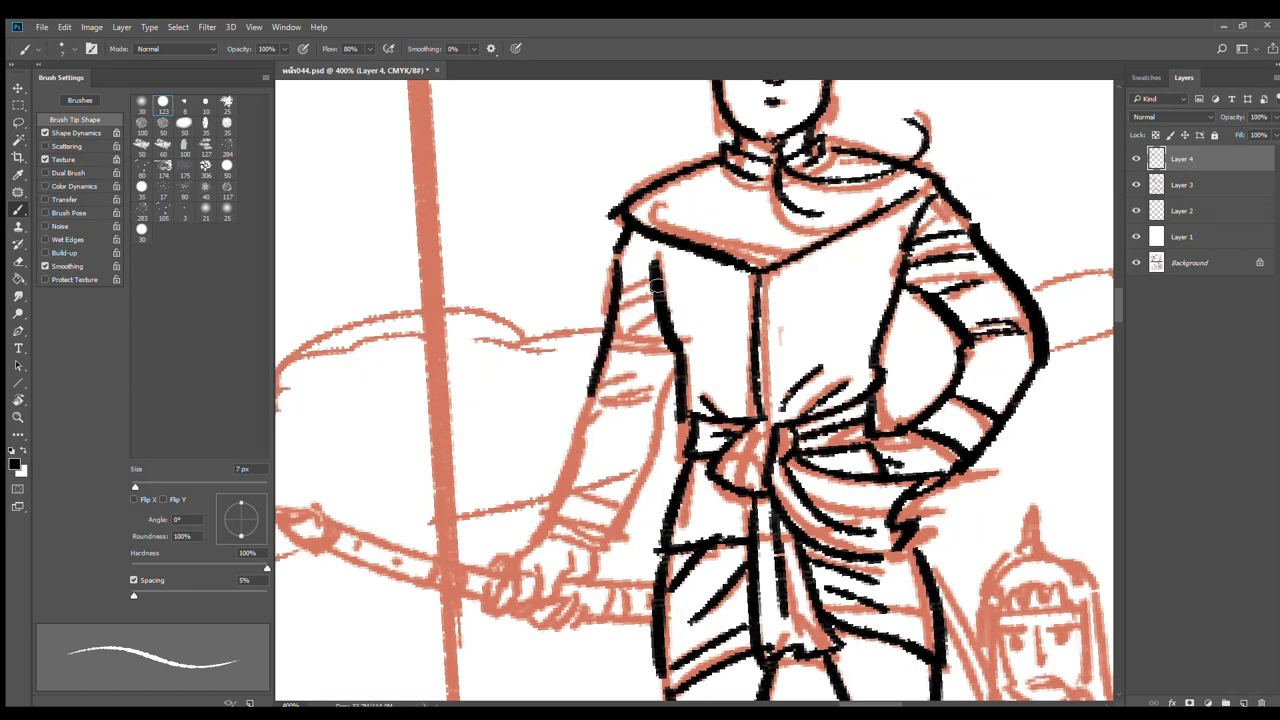
Ink the rest of the straight arm's sleeve, including its inner edge, bands, wrist cuff and fold lines
drag(651, 282, 625, 304)
mouse_move(653, 304)
mouse_down()
mouse_move(625, 322)
mouse_move(680, 357)
mouse_move(610, 540)
mouse_up()
mouse_move(600, 392)
mouse_down()
mouse_move(557, 539)
mouse_move(621, 540)
mouse_up()
drag(571, 495, 632, 500)
drag(591, 417, 658, 403)
drag(608, 396, 645, 382)
Ink the hand gripping the sword, including the back of the hand, the fingers and the guard beside it
drag(641, 482, 823, 312)
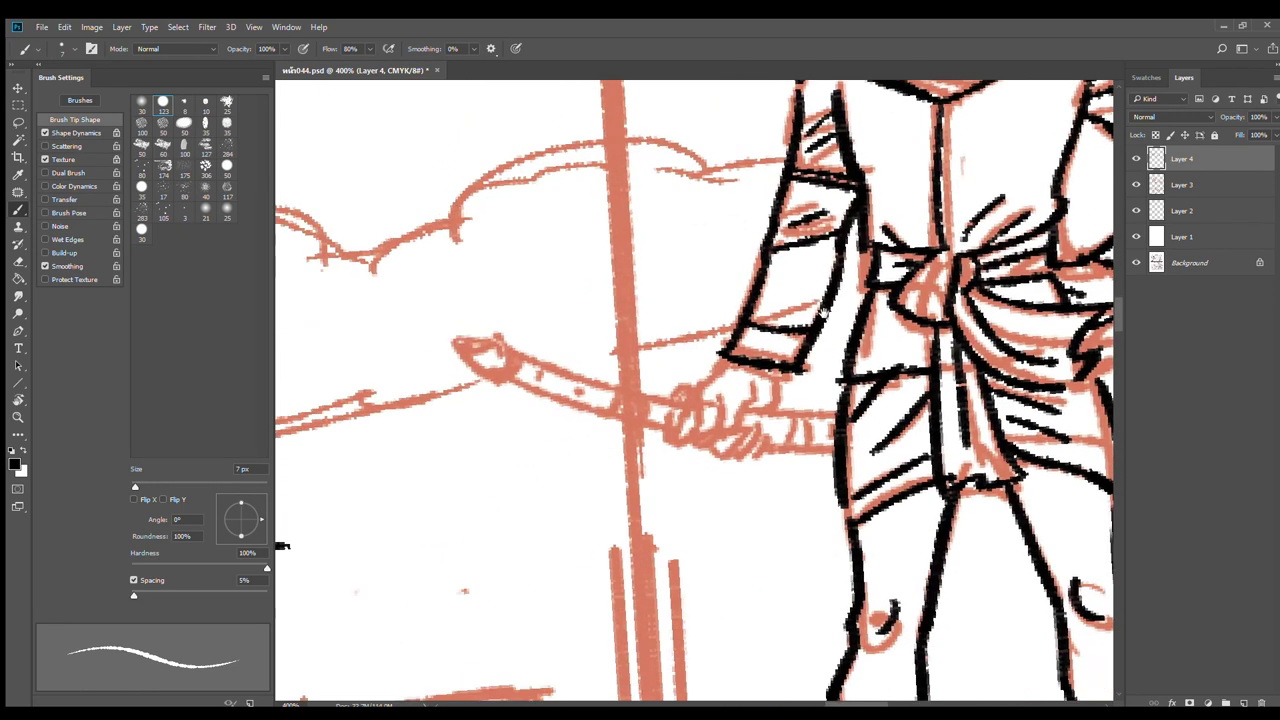
mouse_move(776, 380)
mouse_down()
mouse_move(769, 411)
mouse_move(749, 405)
mouse_move(722, 438)
mouse_up()
click(722, 398)
drag(744, 372, 698, 396)
drag(706, 418, 690, 432)
drag(706, 386, 670, 408)
drag(680, 392, 666, 452)
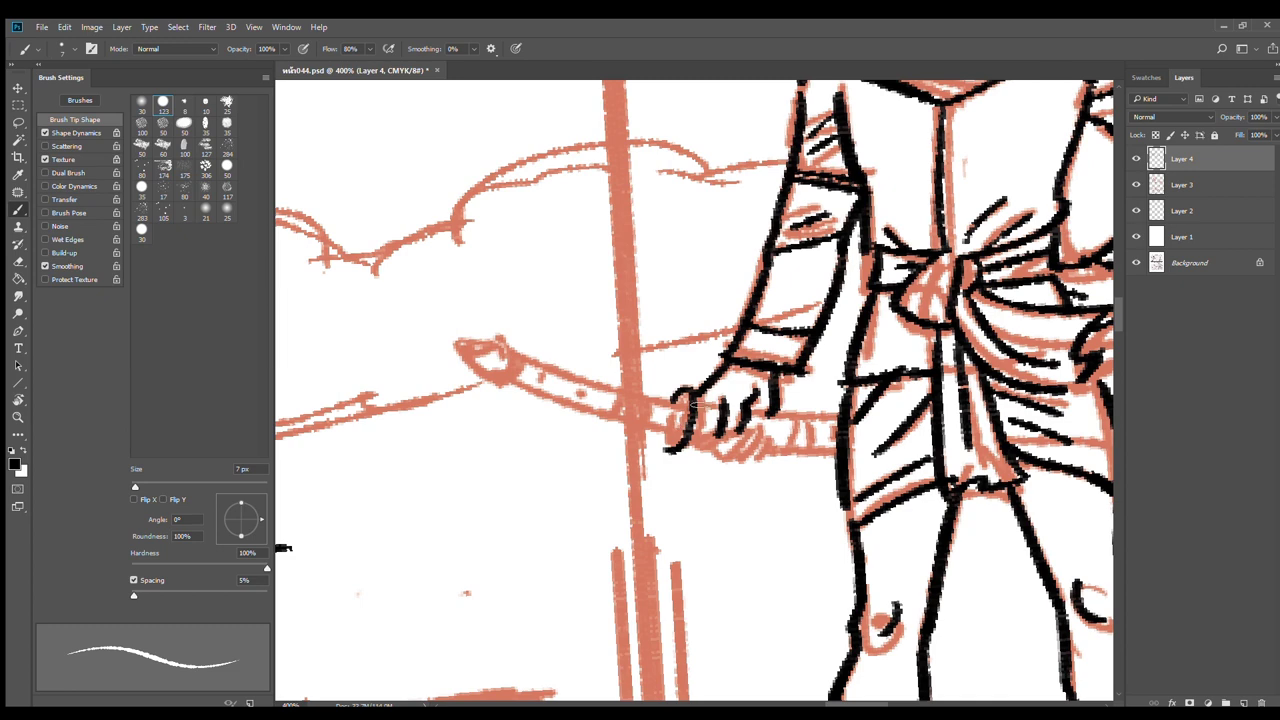
drag(690, 404, 712, 410)
mouse_move(706, 444)
mouse_down()
mouse_move(692, 460)
mouse_move(732, 456)
mouse_move(762, 432)
mouse_move(720, 452)
mouse_up()
mouse_move(746, 444)
mouse_down()
mouse_move(762, 442)
mouse_move(746, 452)
mouse_up()
mouse_move(740, 462)
mouse_down()
mouse_move(786, 436)
mouse_move(756, 472)
mouse_move(722, 464)
mouse_up()
Ink the sword on both sides of the hand, including its long curved edges, pointed tip and the row of dots
drag(746, 412, 842, 414)
drag(816, 442, 770, 451)
drag(500, 358, 672, 406)
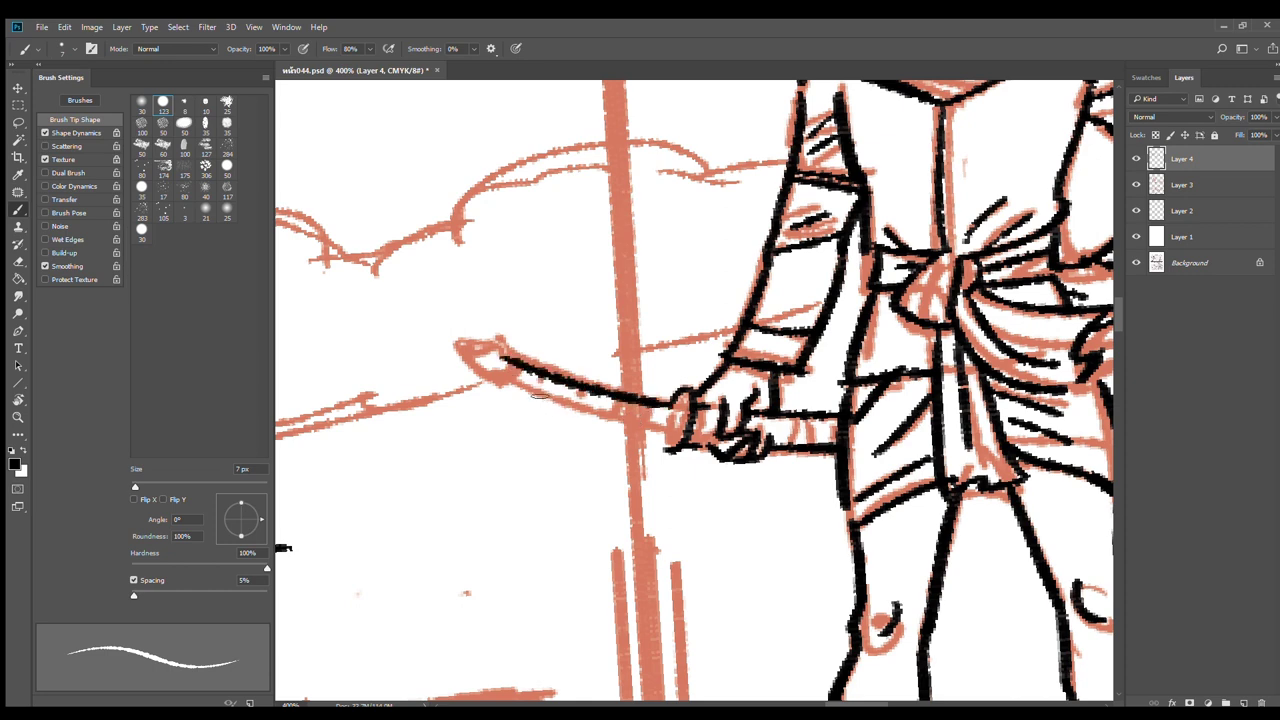
mouse_move(502, 374)
mouse_down()
mouse_move(670, 434)
mouse_move(667, 446)
mouse_up()
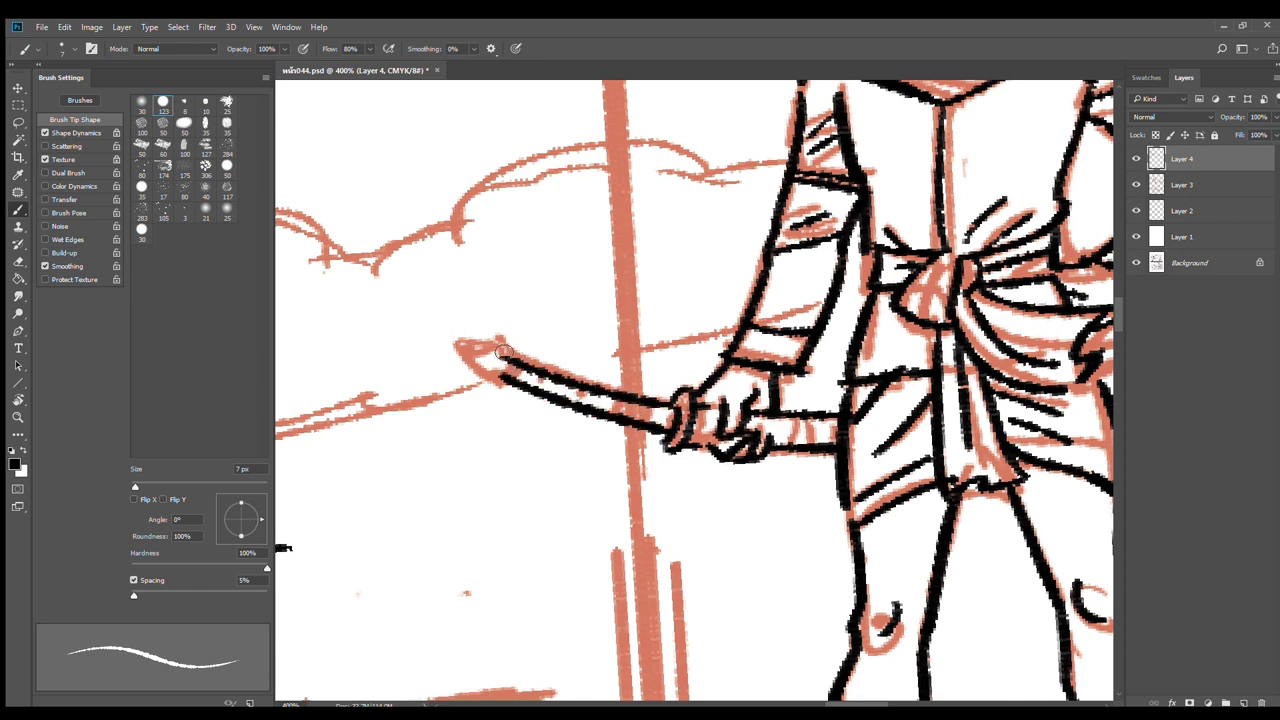
mouse_move(503, 352)
mouse_down()
mouse_move(466, 347)
mouse_move(479, 374)
mouse_move(528, 369)
mouse_move(563, 397)
mouse_move(650, 410)
mouse_move(625, 397)
mouse_move(655, 424)
mouse_up()
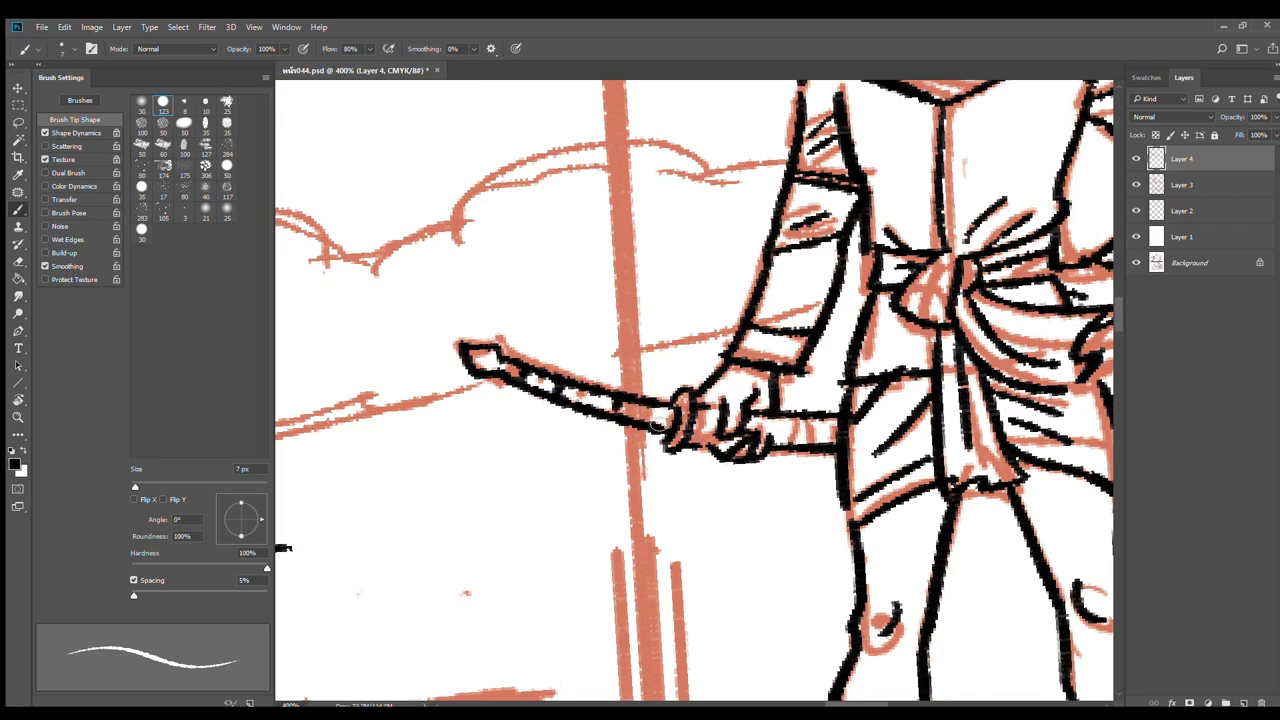
click(782, 429)
click(797, 432)
click(812, 434)
click(826, 436)
Ink the headband and both hanging side flaps of the soldier nearest the standing man
alt+click(905, 525)
drag(905, 525, 646, 465)
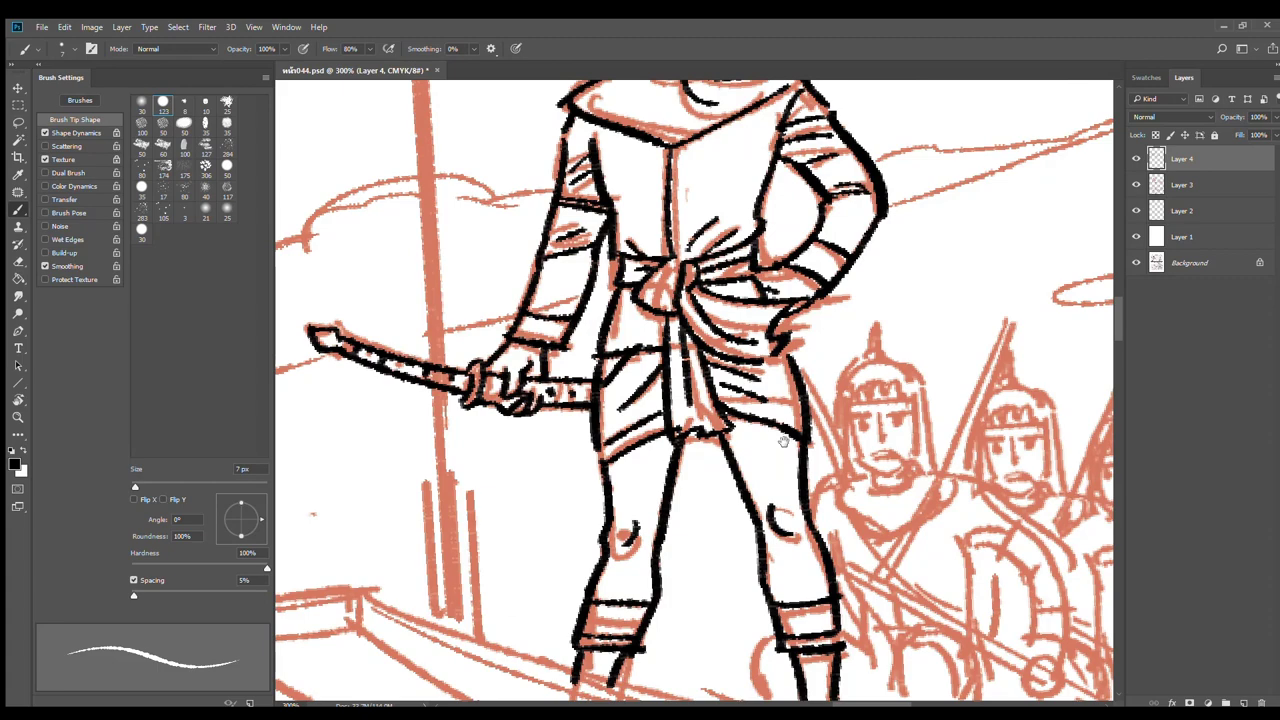
drag(584, 230, 581, 347)
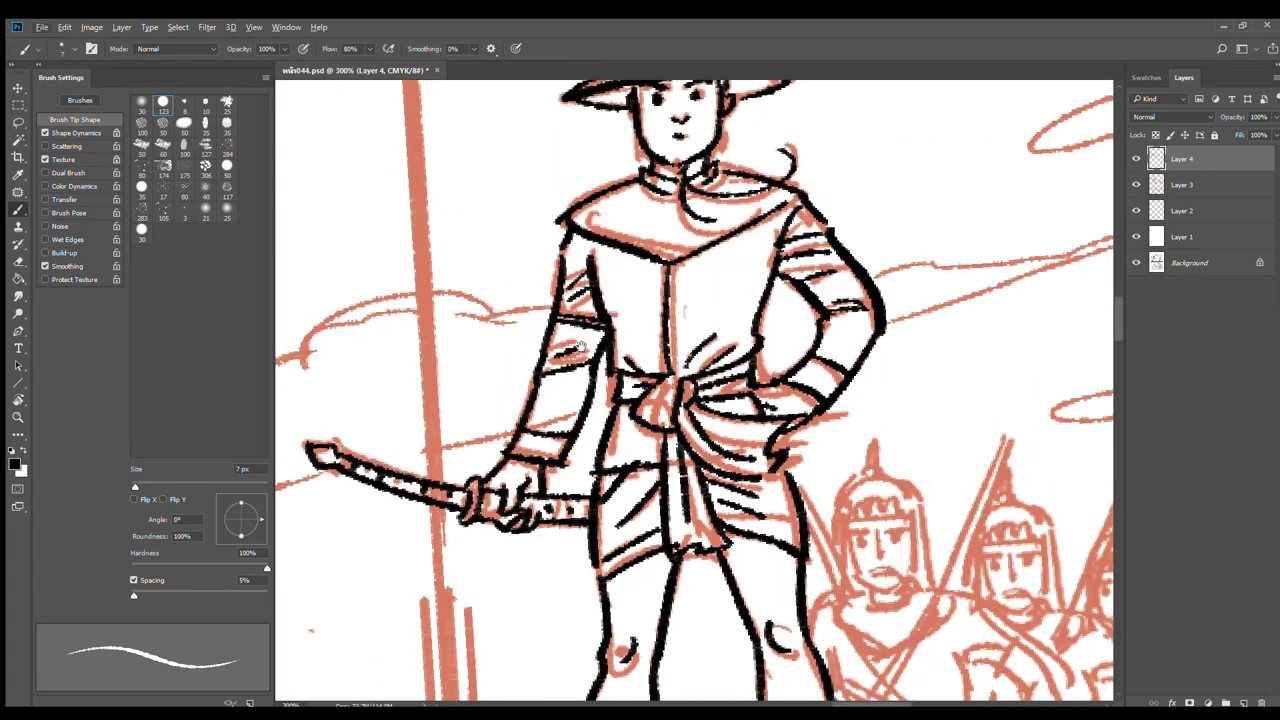
key(ctrl+minus)
drag(831, 351, 737, 440)
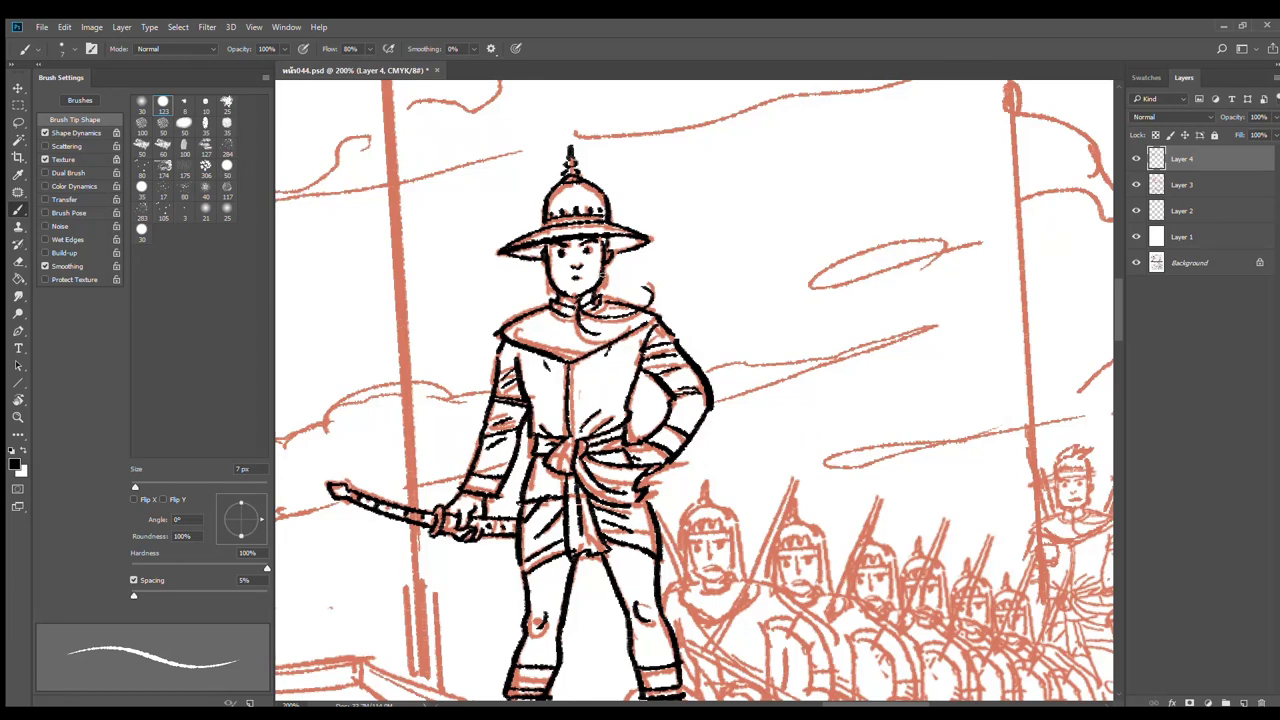
drag(747, 495, 742, 243)
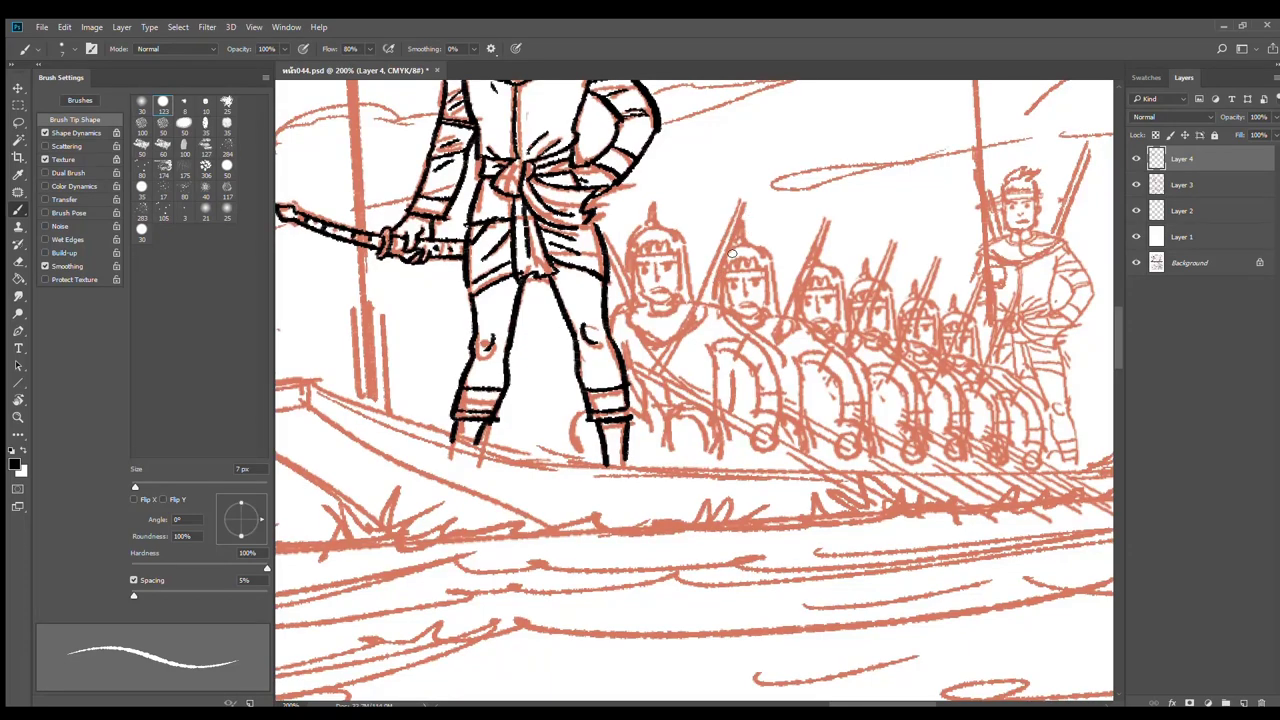
ctrl+click(653, 269)
drag(718, 260, 732, 342)
ctrl+click(673, 366)
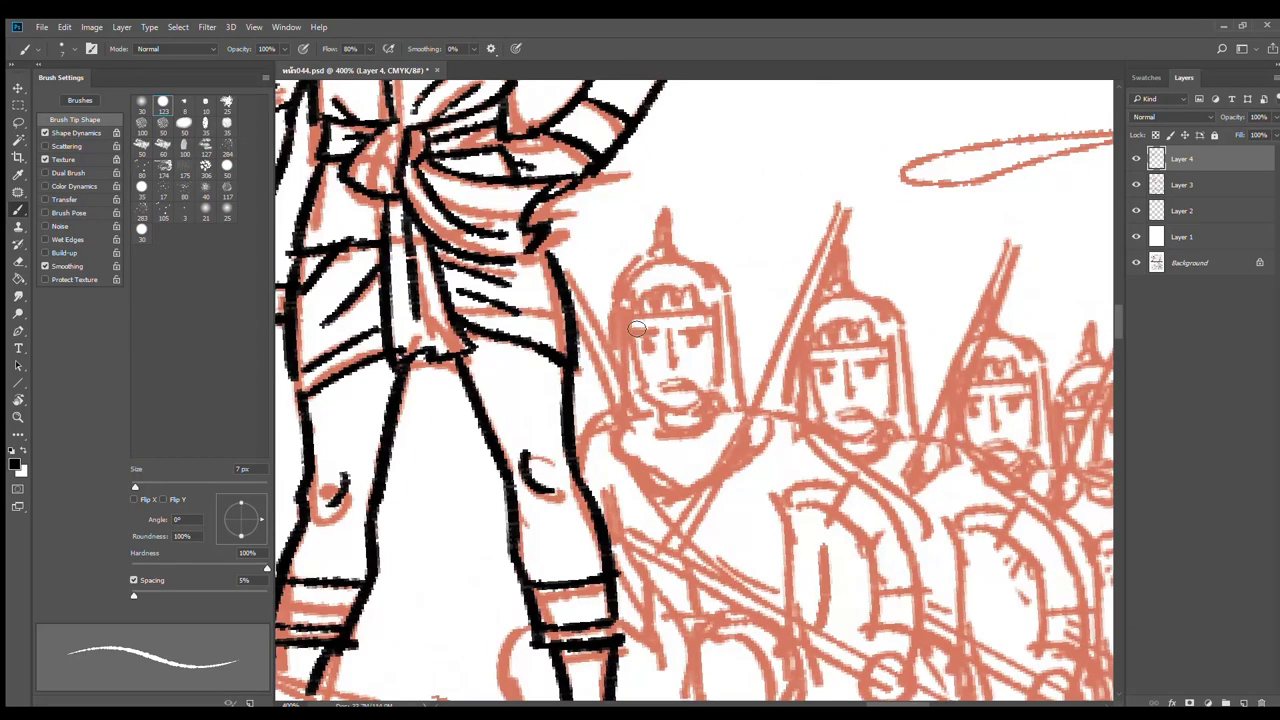
drag(619, 318, 725, 312)
mouse_move(620, 324)
mouse_down()
mouse_move(663, 271)
mouse_move(740, 291)
mouse_move(739, 398)
mouse_up()
drag(733, 316, 744, 396)
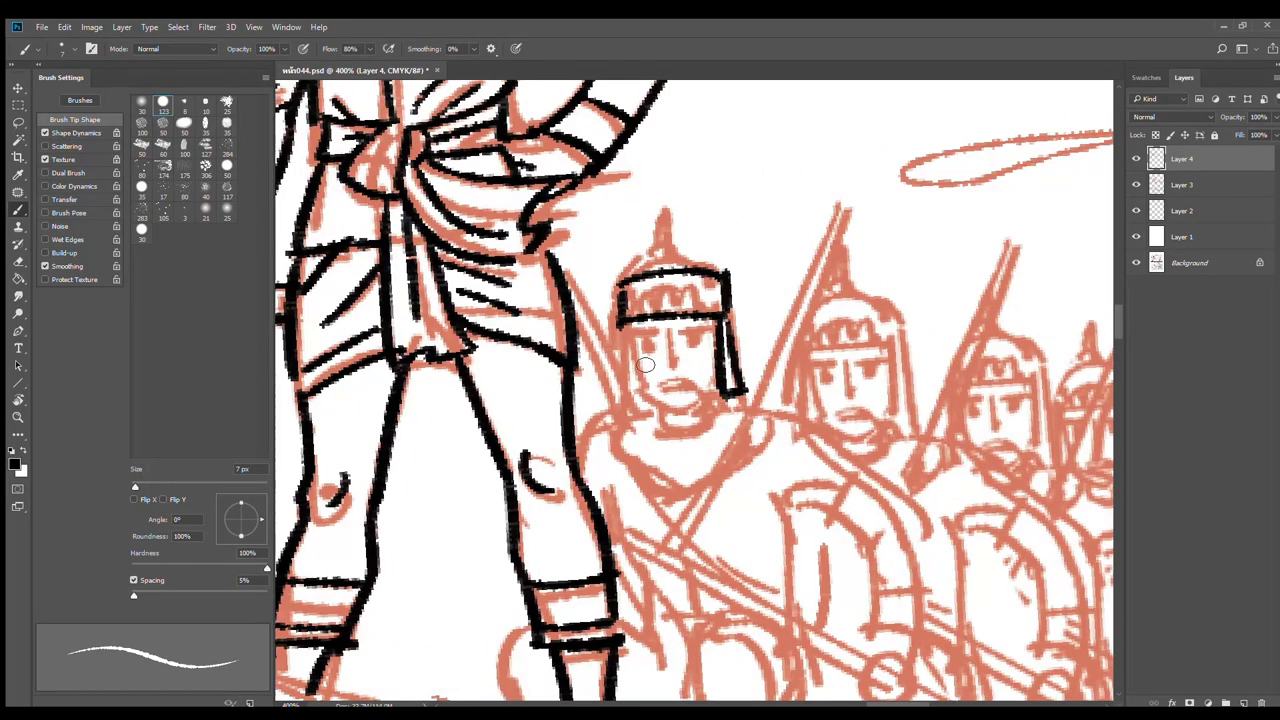
mouse_move(622, 326)
mouse_down()
mouse_move(614, 404)
mouse_move(635, 394)
mouse_up()
drag(616, 404, 631, 403)
Ink the nearest soldier's jawline, eyes, nose and mouth, plus the spiky hair above his headband
mouse_move(634, 356)
mouse_down()
mouse_move(710, 394)
mouse_move(659, 406)
mouse_move(640, 388)
mouse_move(718, 402)
mouse_move(676, 410)
mouse_up()
key(ctrl+z)
mouse_move(640, 331)
mouse_down()
mouse_move(712, 324)
mouse_move(708, 334)
mouse_up()
drag(672, 338, 684, 338)
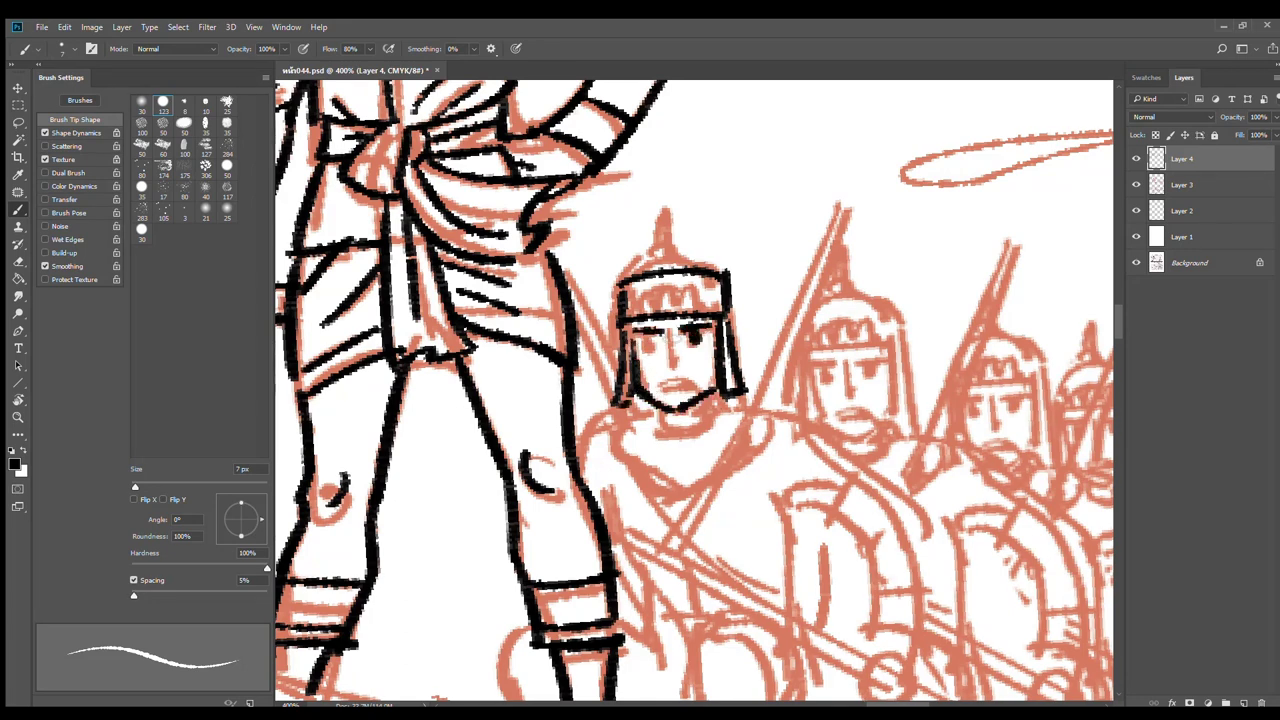
drag(663, 382, 690, 381)
mouse_move(624, 282)
mouse_down()
mouse_move(695, 250)
mouse_move(722, 262)
mouse_up()
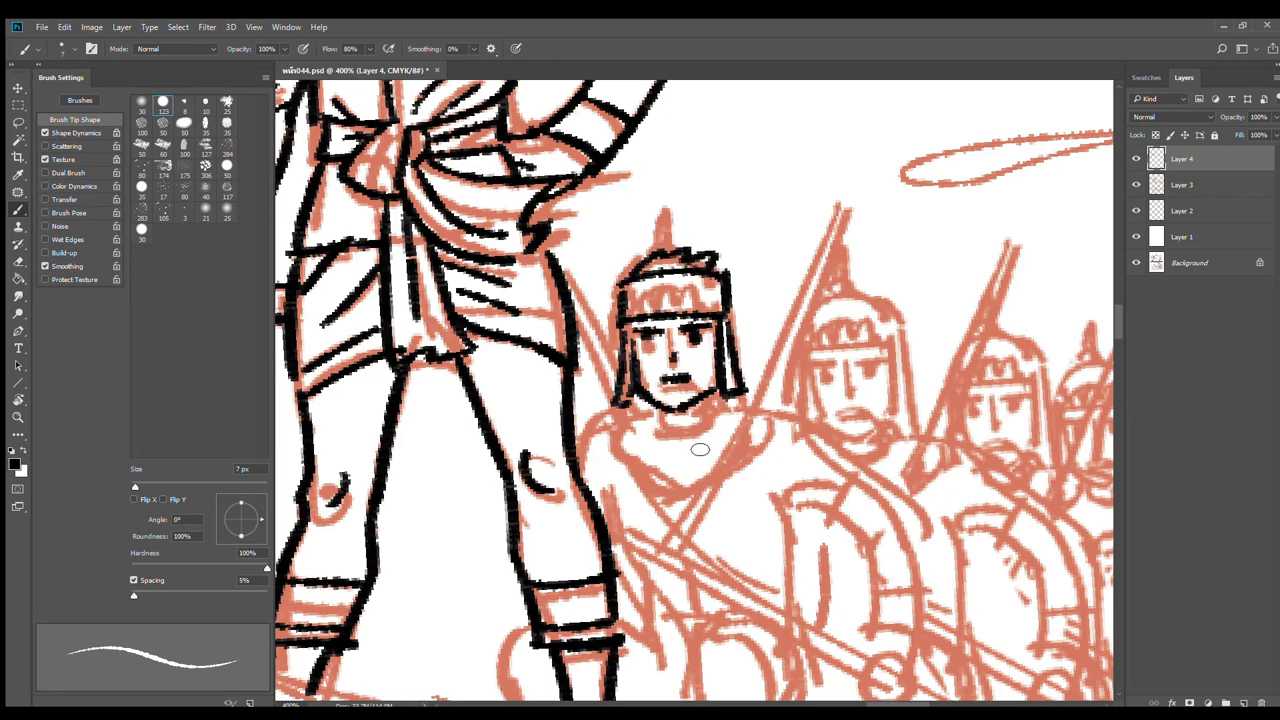
Ink the nearest soldier's neck, collar opening, shoulders and armhole edge
mouse_move(659, 406)
mouse_down()
mouse_move(660, 429)
mouse_move(710, 419)
mouse_move(727, 356)
mouse_move(688, 372)
mouse_move(592, 368)
mouse_up()
mouse_move(720, 324)
mouse_down()
mouse_move(788, 330)
mouse_move(796, 420)
mouse_up()
drag(687, 368, 692, 418)
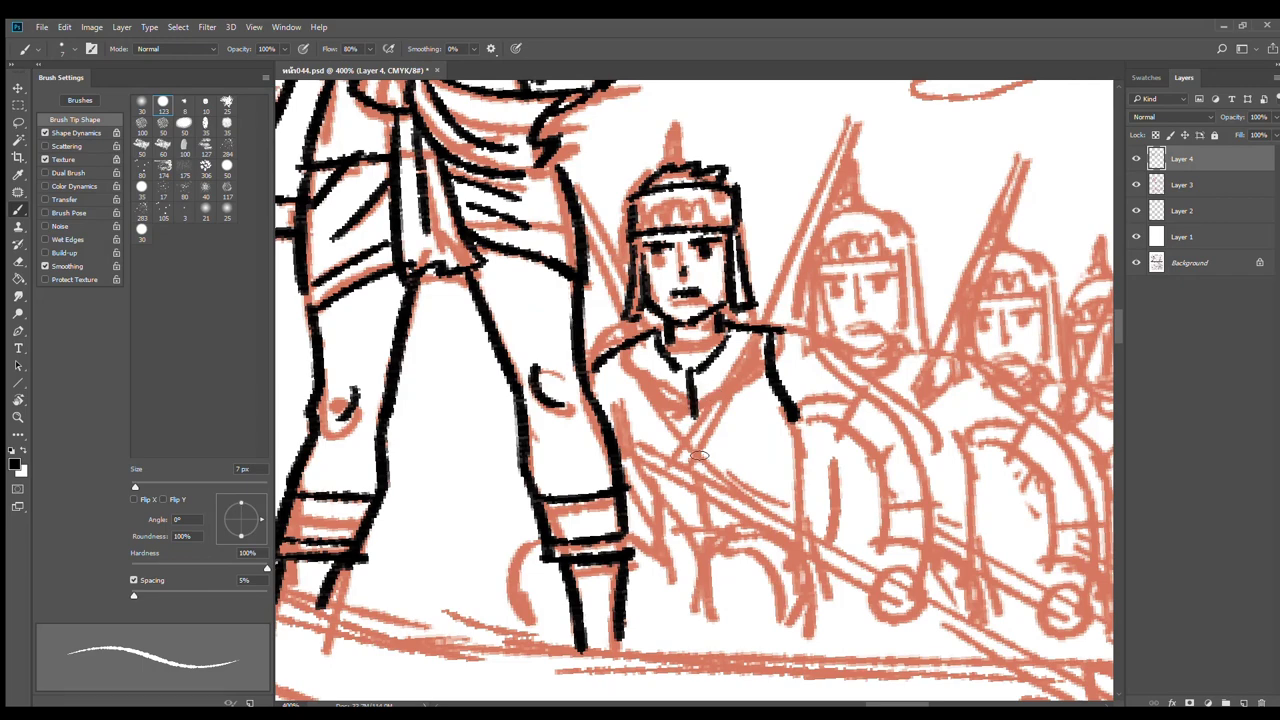
Ink the nearest soldier's arm curving down from the shoulder, ending in the fist around the oar
drag(783, 500, 680, 475)
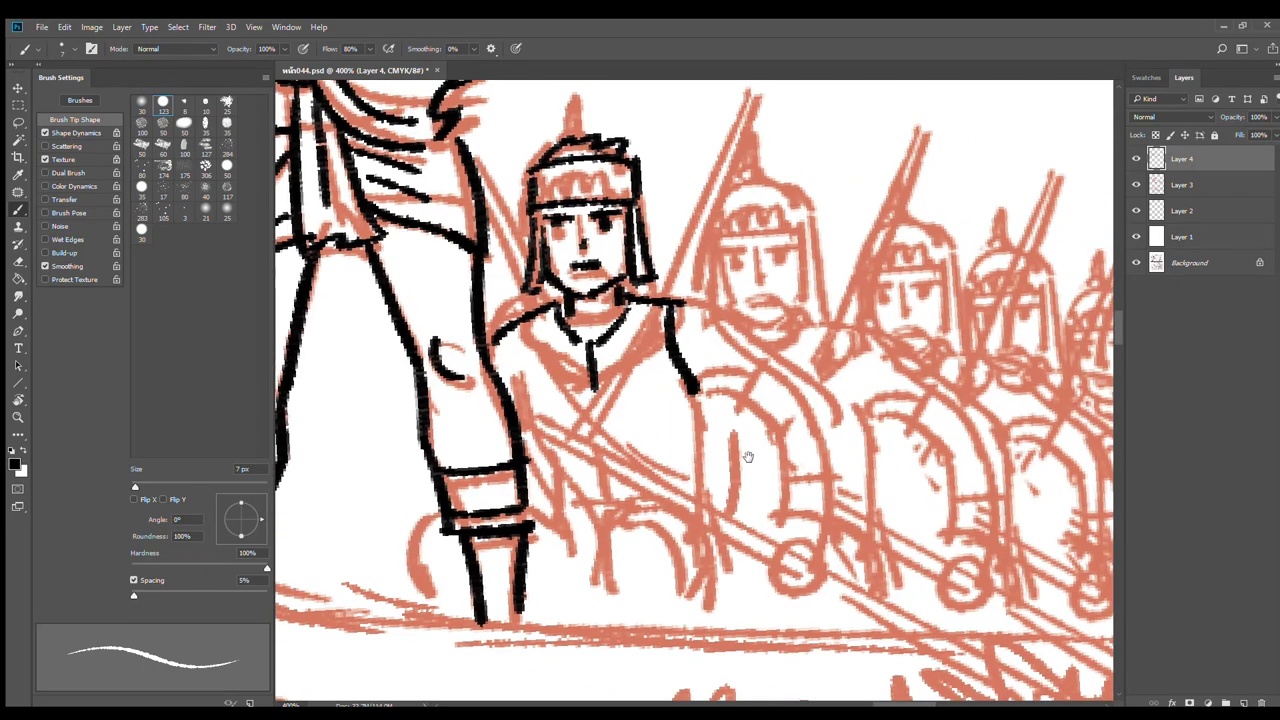
drag(690, 303, 813, 400)
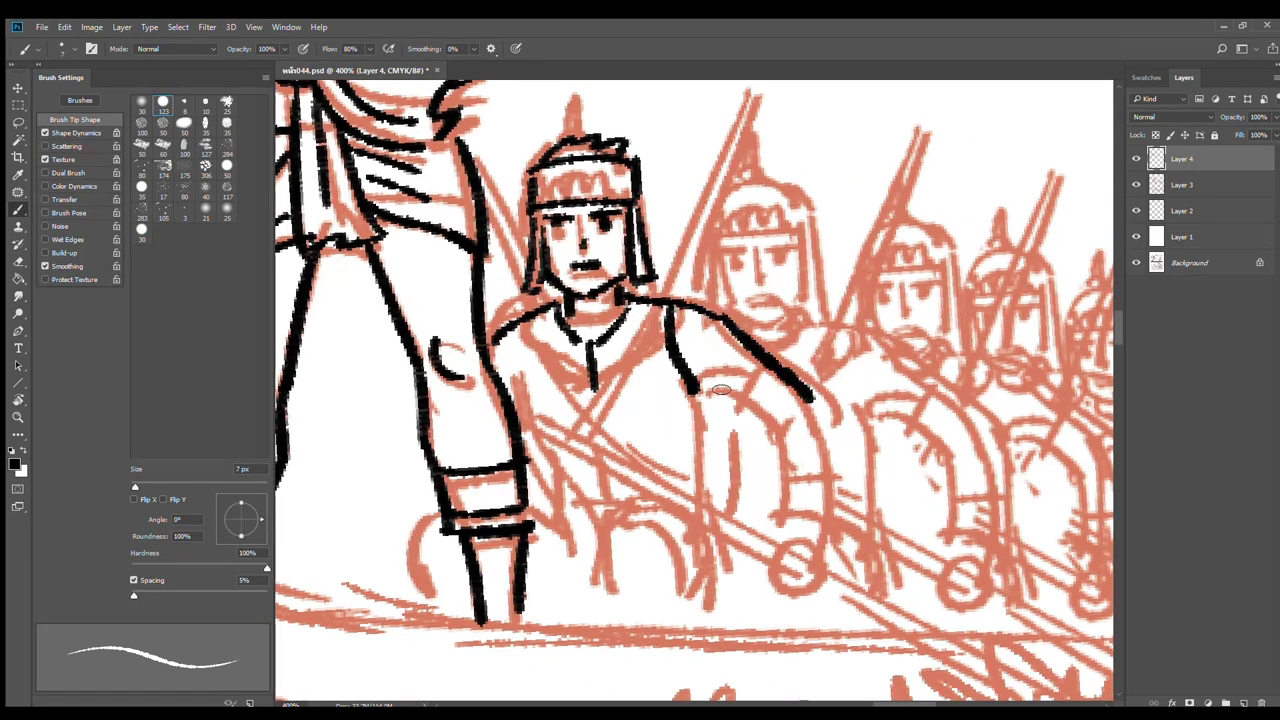
mouse_move(698, 384)
mouse_down()
mouse_move(732, 388)
mouse_move(778, 432)
mouse_move(783, 524)
mouse_up()
drag(810, 400, 818, 528)
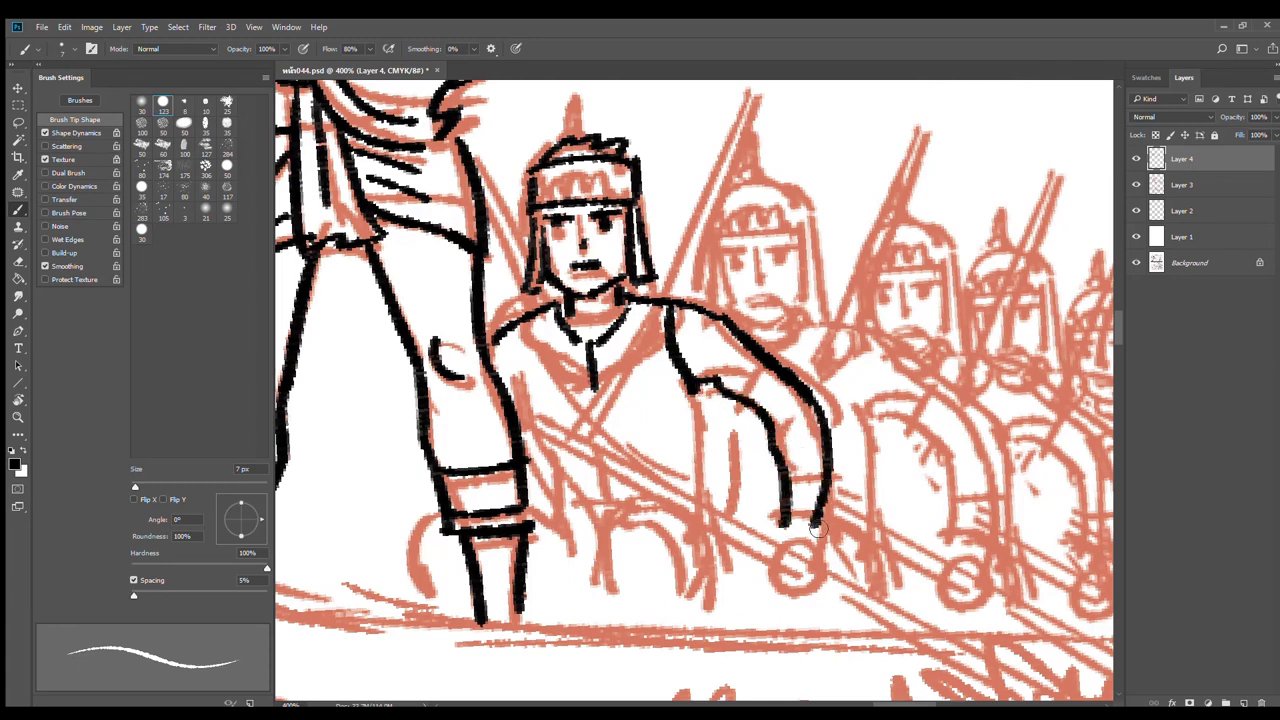
key(ctrl+z)
mouse_move(808, 396)
mouse_down()
mouse_move(808, 540)
mouse_move(766, 526)
mouse_move(785, 585)
mouse_move(858, 495)
mouse_move(842, 505)
mouse_up()
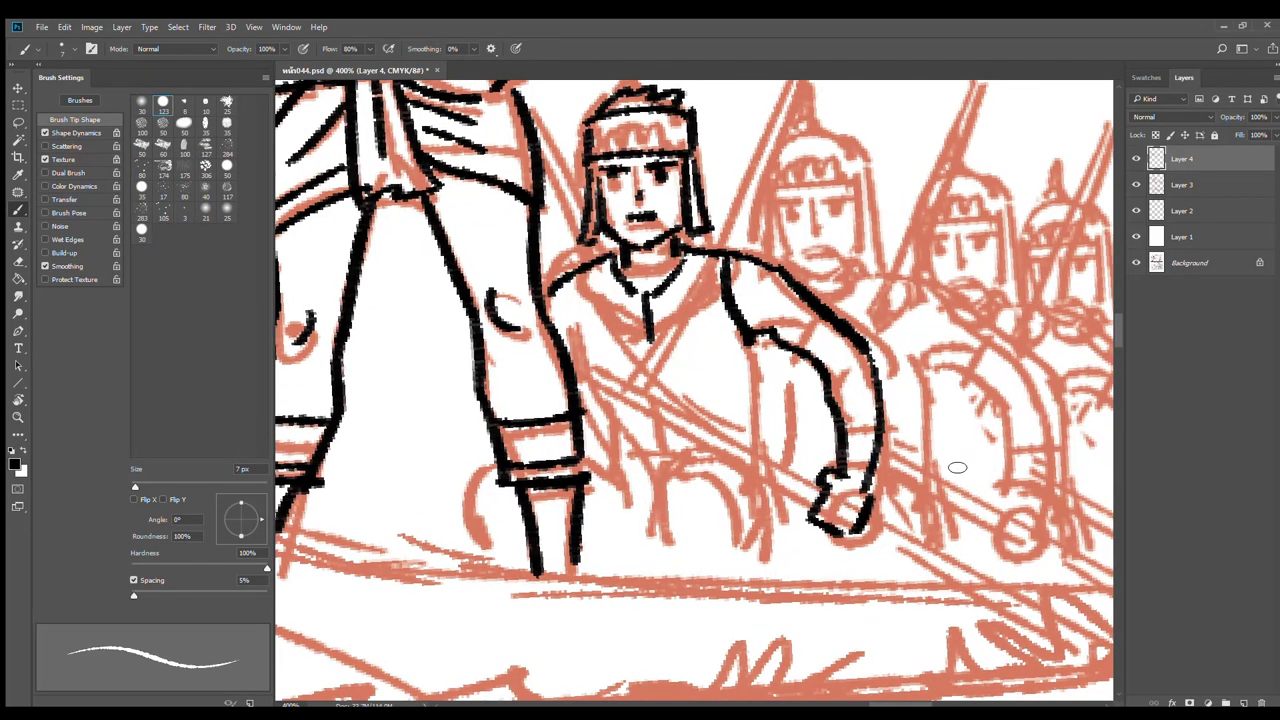
Rotate the canvas and ink both edges of the oar shaft on either side of the nearest soldier's fist
key(r)
mouse_move(957, 462)
mouse_down()
mouse_move(954, 396)
mouse_move(896, 289)
mouse_up()
key(b)
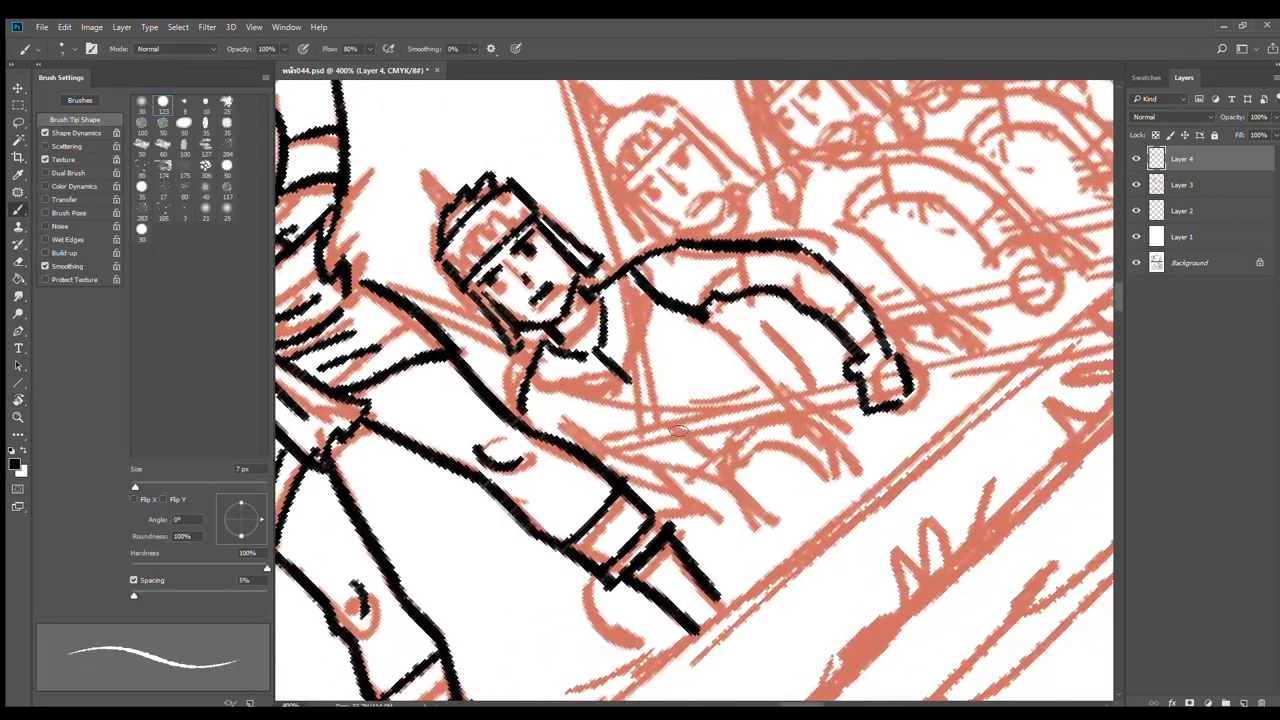
drag(598, 440, 848, 386)
drag(610, 455, 860, 398)
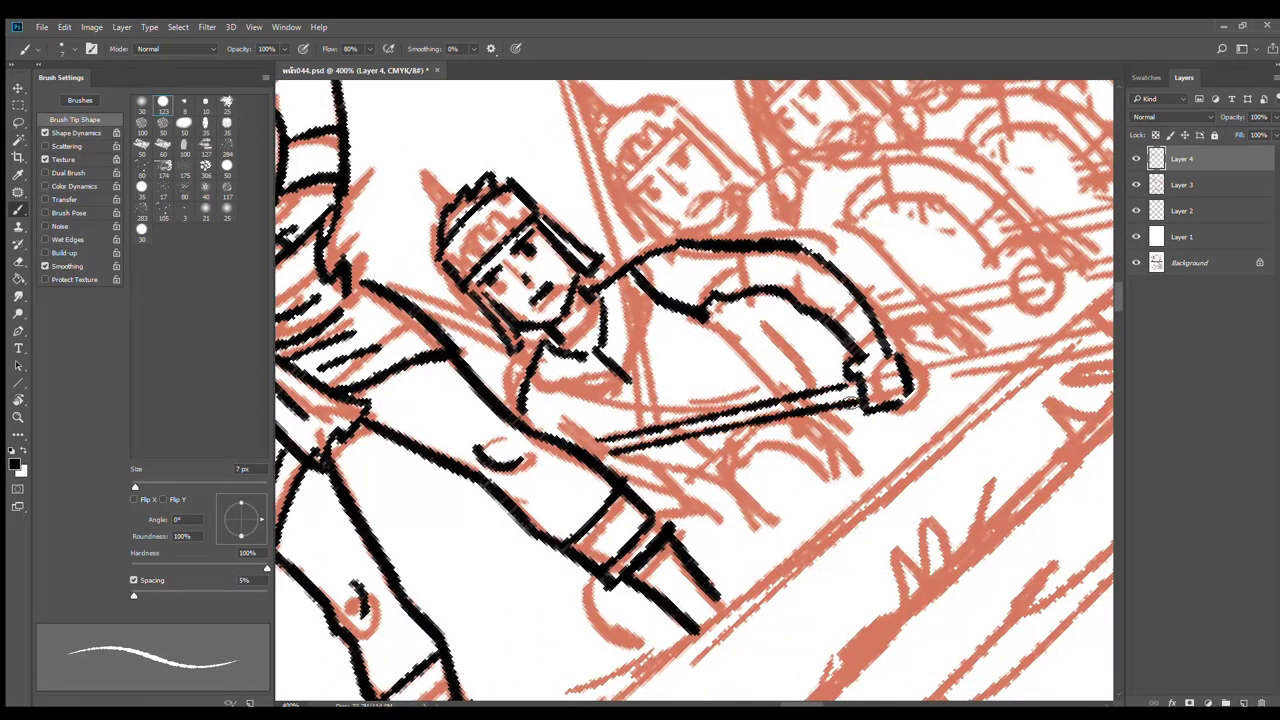
mouse_move(960, 398)
mouse_down()
mouse_move(650, 437)
mouse_move(821, 392)
mouse_up()
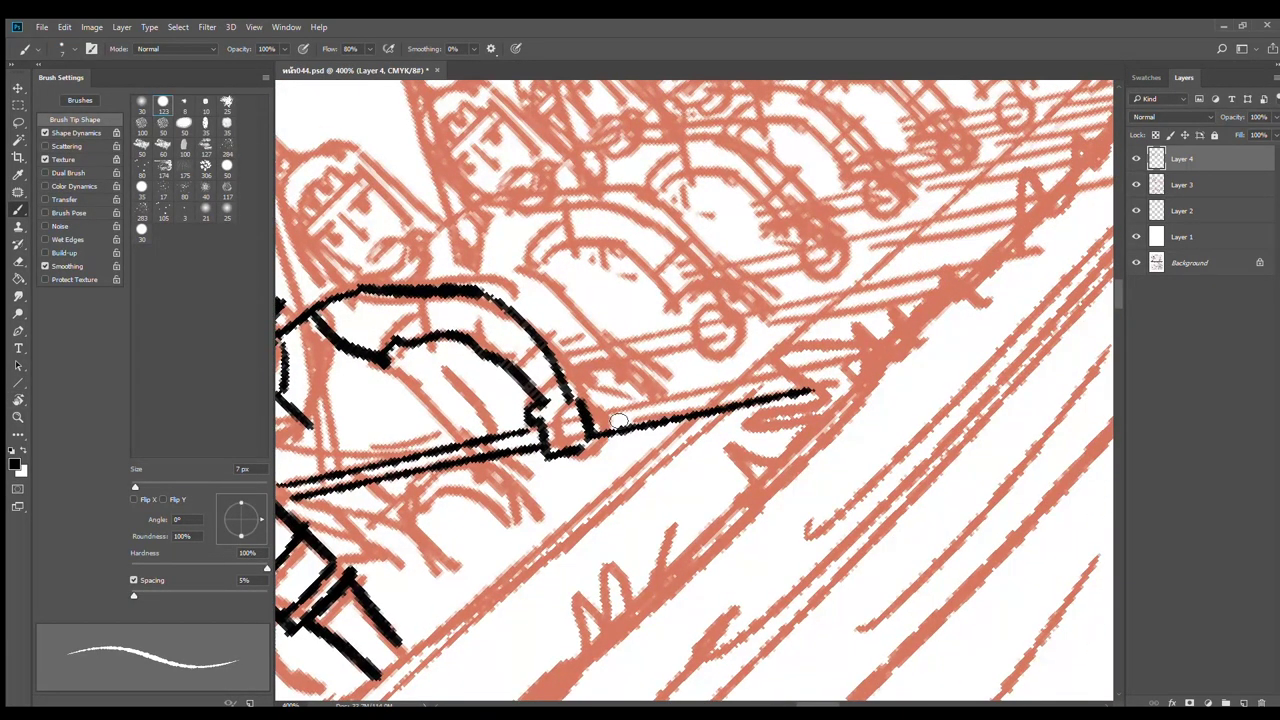
drag(596, 428, 816, 370)
key(ctrl+z)
drag(594, 426, 848, 358)
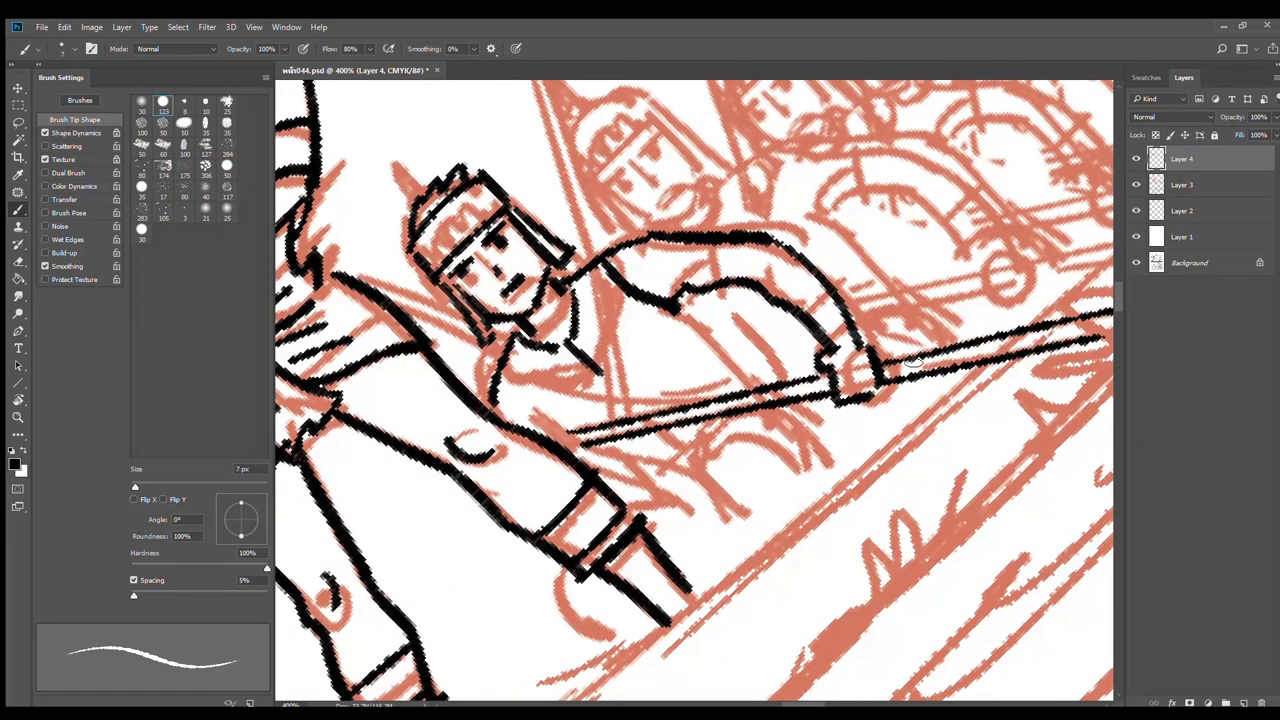
Return the canvas to upright and ink the sides of the nearest soldier's torso and his waistline behind the oar
key(r)
mouse_move(910, 365)
mouse_down()
mouse_move(950, 310)
mouse_move(958, 350)
mouse_up()
key(b)
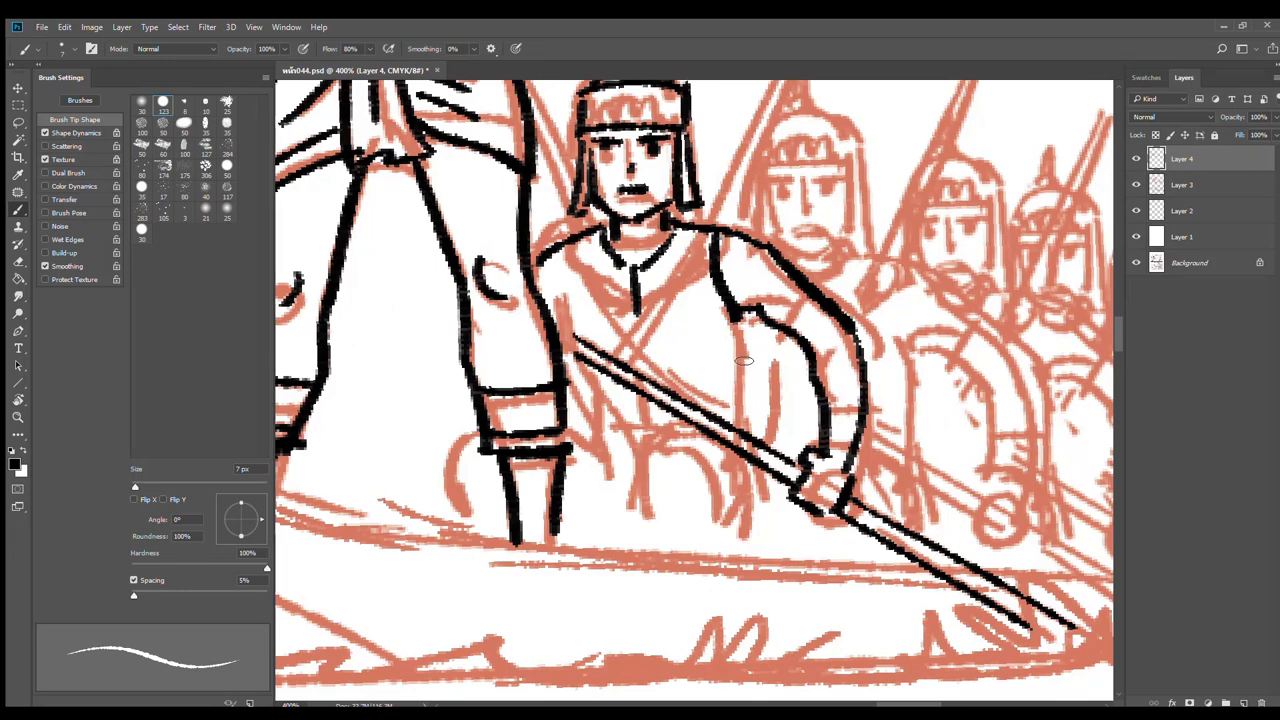
drag(742, 321, 738, 418)
mouse_move(576, 371)
mouse_down()
mouse_move(606, 431)
mouse_move(677, 424)
mouse_up()
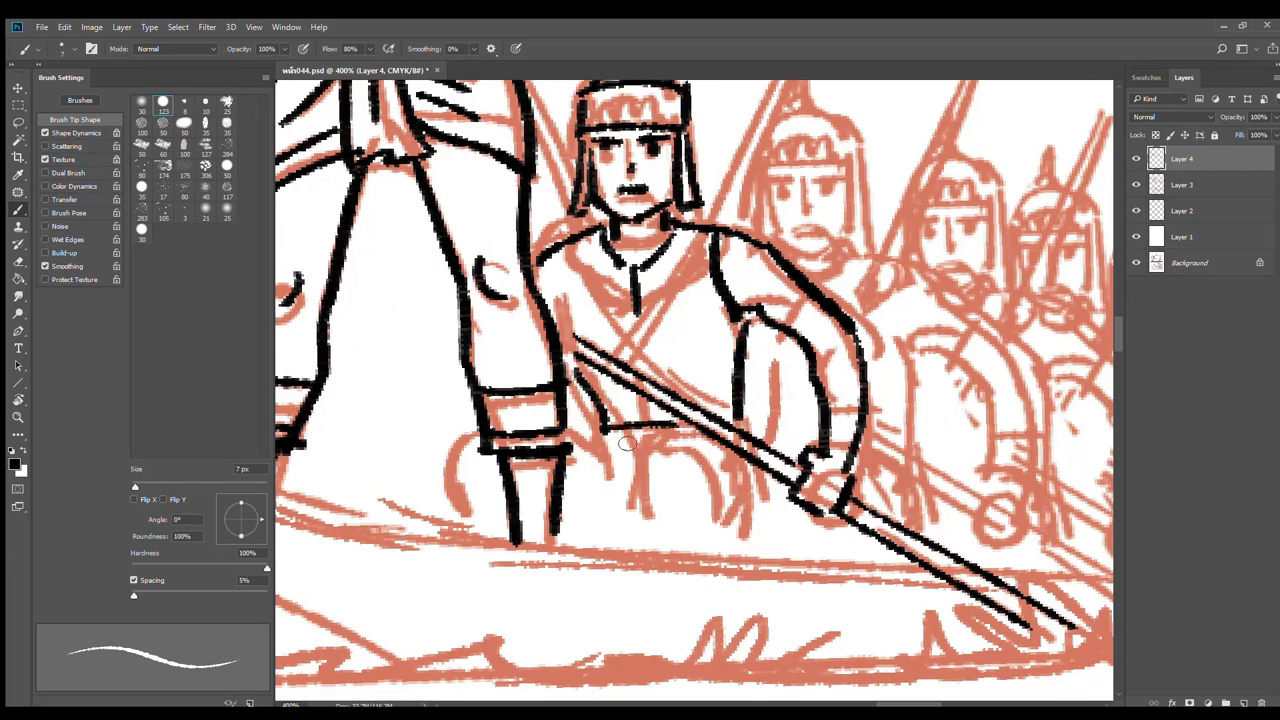
Ink the nearest soldier's bent legs below the waist, including the parts behind the standing man's shin
mouse_move(604, 443)
mouse_down()
mouse_move(706, 452)
mouse_move(712, 556)
mouse_up()
drag(644, 466, 650, 556)
drag(714, 448, 735, 558)
mouse_move(588, 450)
mouse_down()
mouse_move(592, 525)
mouse_move(620, 522)
mouse_up()
drag(474, 436, 487, 531)
drag(562, 505, 644, 546)
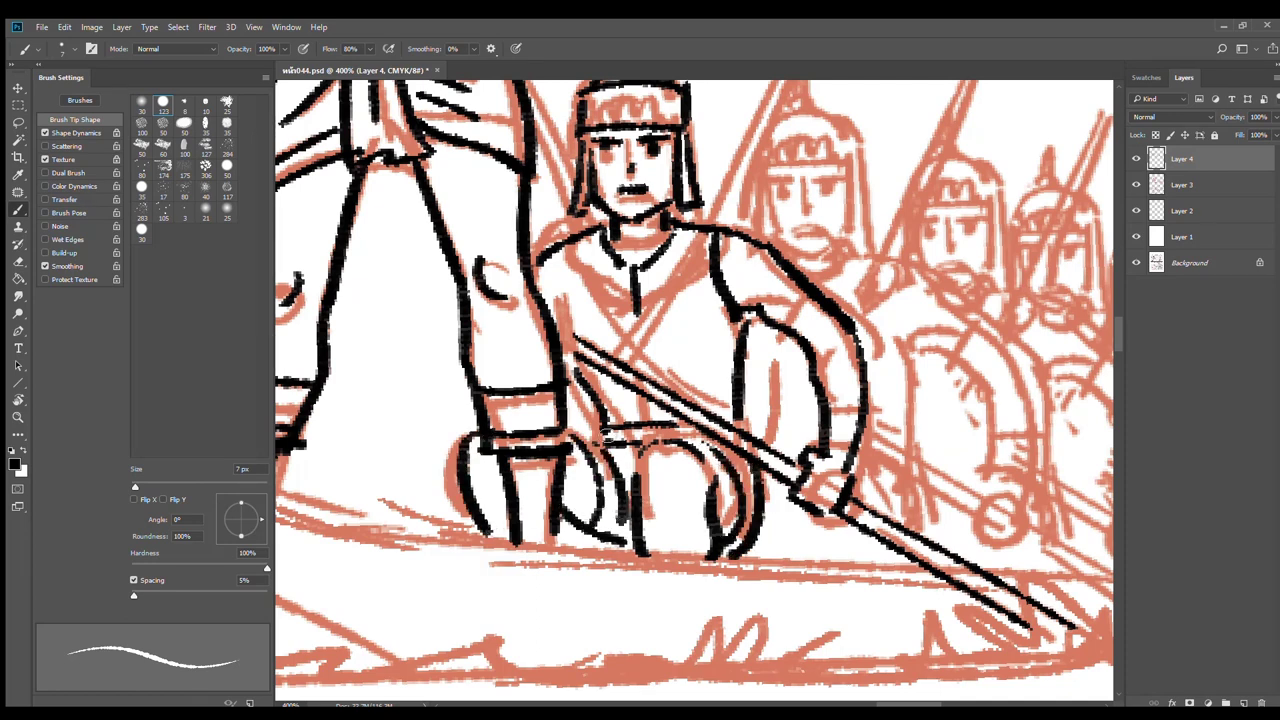
Ink the nearest soldier's inner arm line and the two bands crossing diagonally over his chest
drag(549, 260, 565, 324)
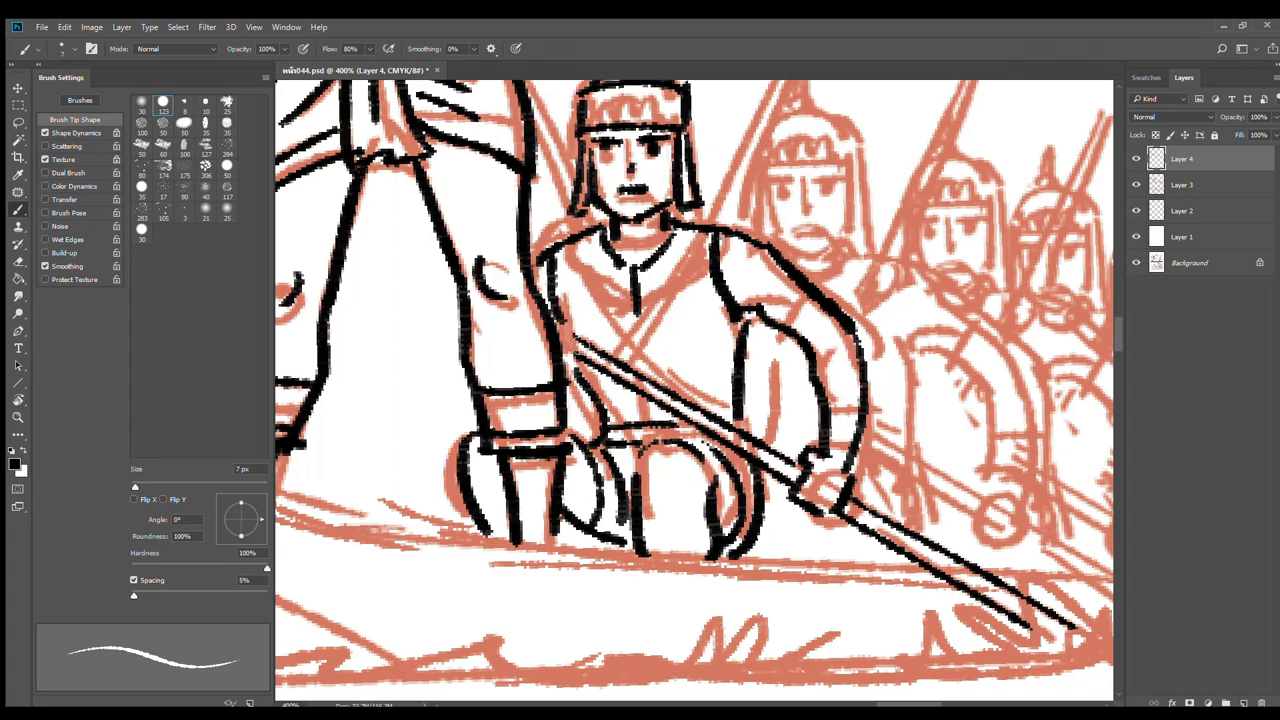
drag(622, 290, 620, 378)
drag(578, 323, 676, 478)
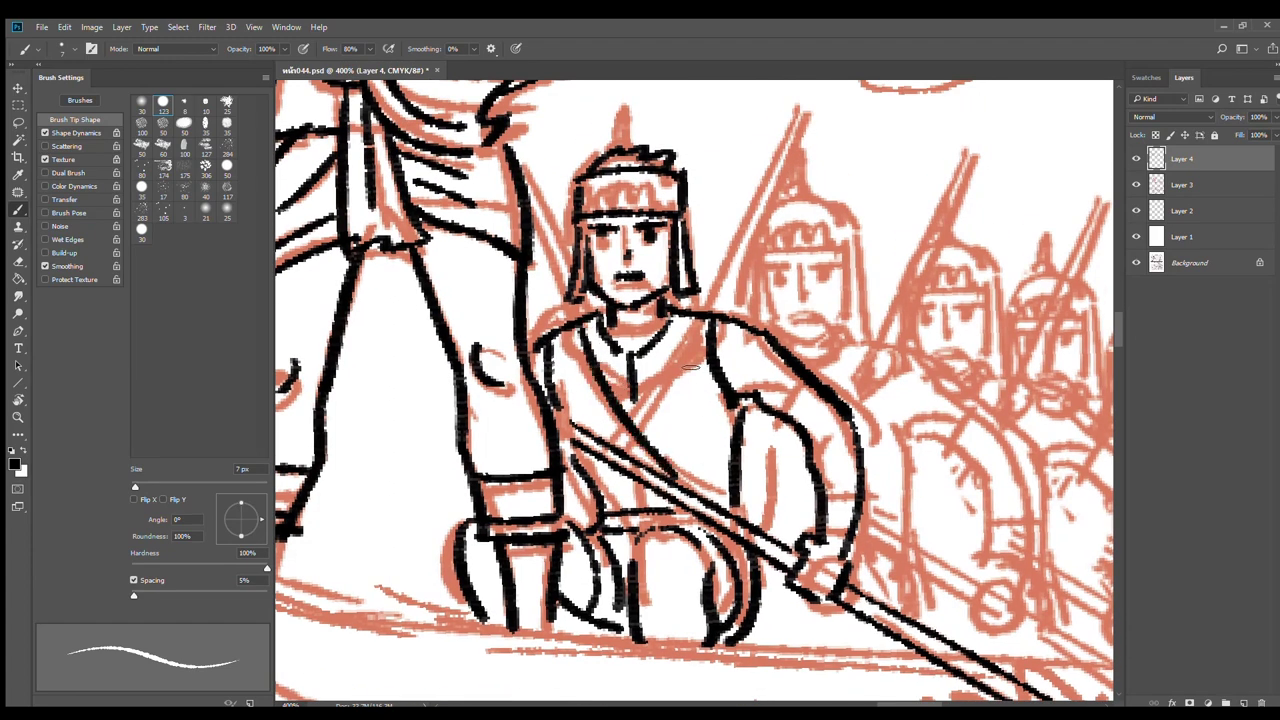
drag(698, 322, 605, 505)
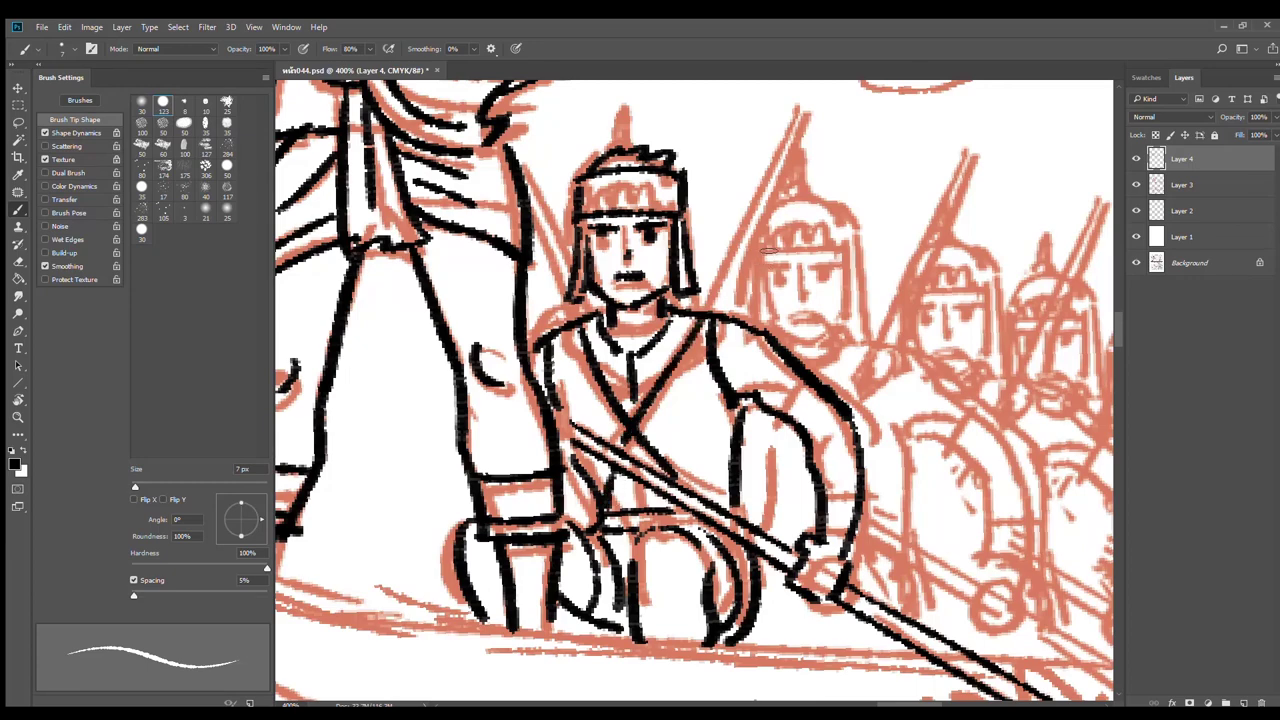
Ink both edges of the spear rising behind the nearest soldier's shoulder, between him and the standing man
alt+click(770, 295)
alt+click(796, 300)
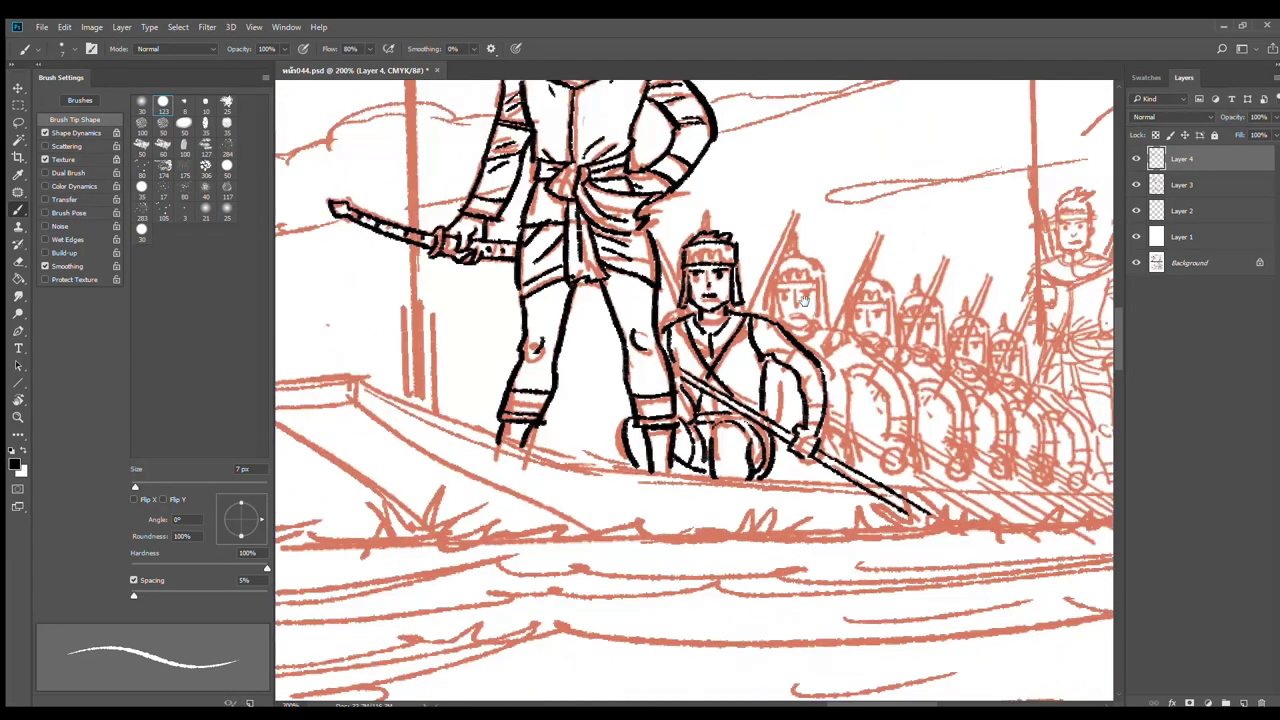
drag(784, 313, 730, 374)
ctrl+click(652, 337)
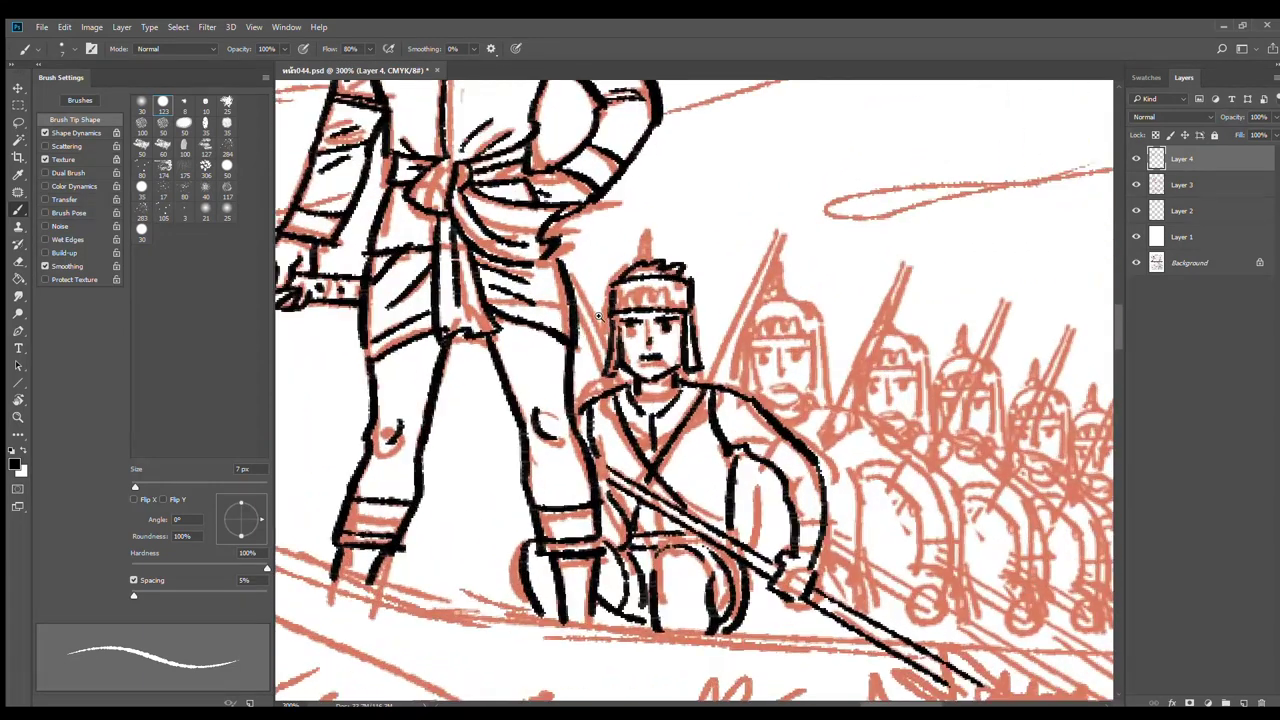
ctrl+click(652, 337)
drag(565, 250, 612, 410)
drag(570, 250, 620, 390)
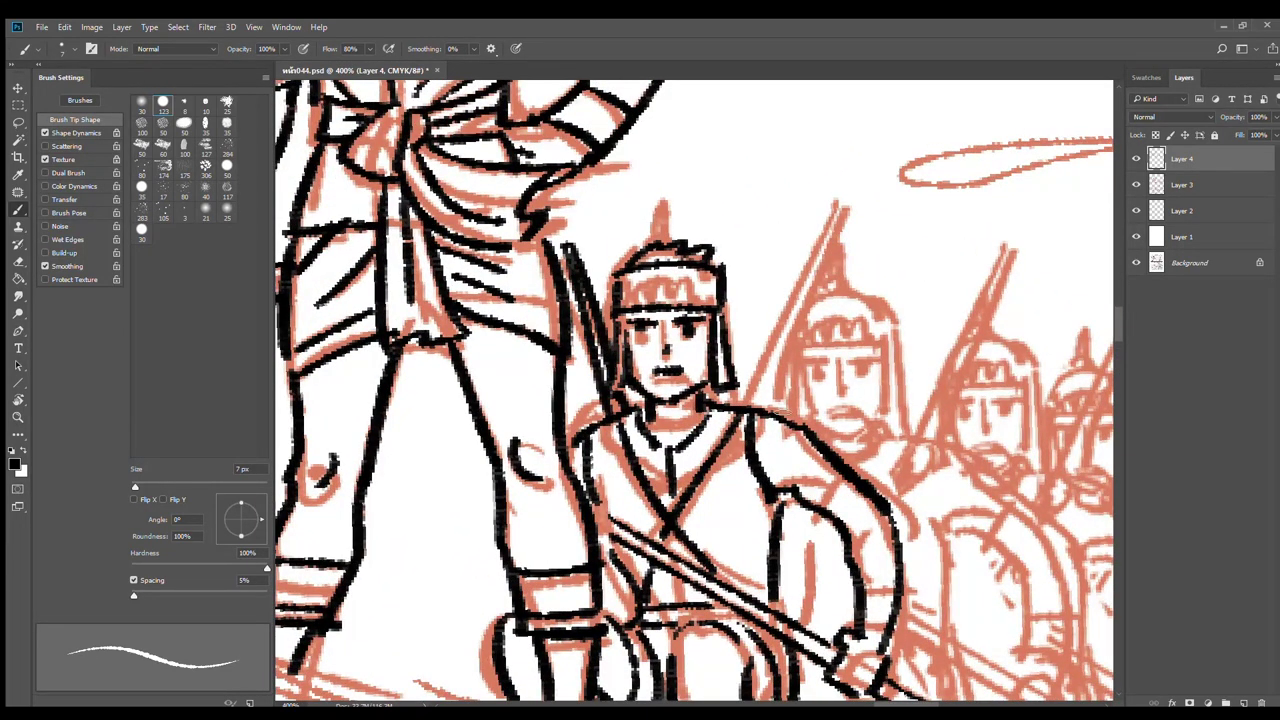
Erase the chest band running from the nearest soldier's oar-side shoulder down to the middle of his chest
drag(853, 516, 795, 391)
key(e)
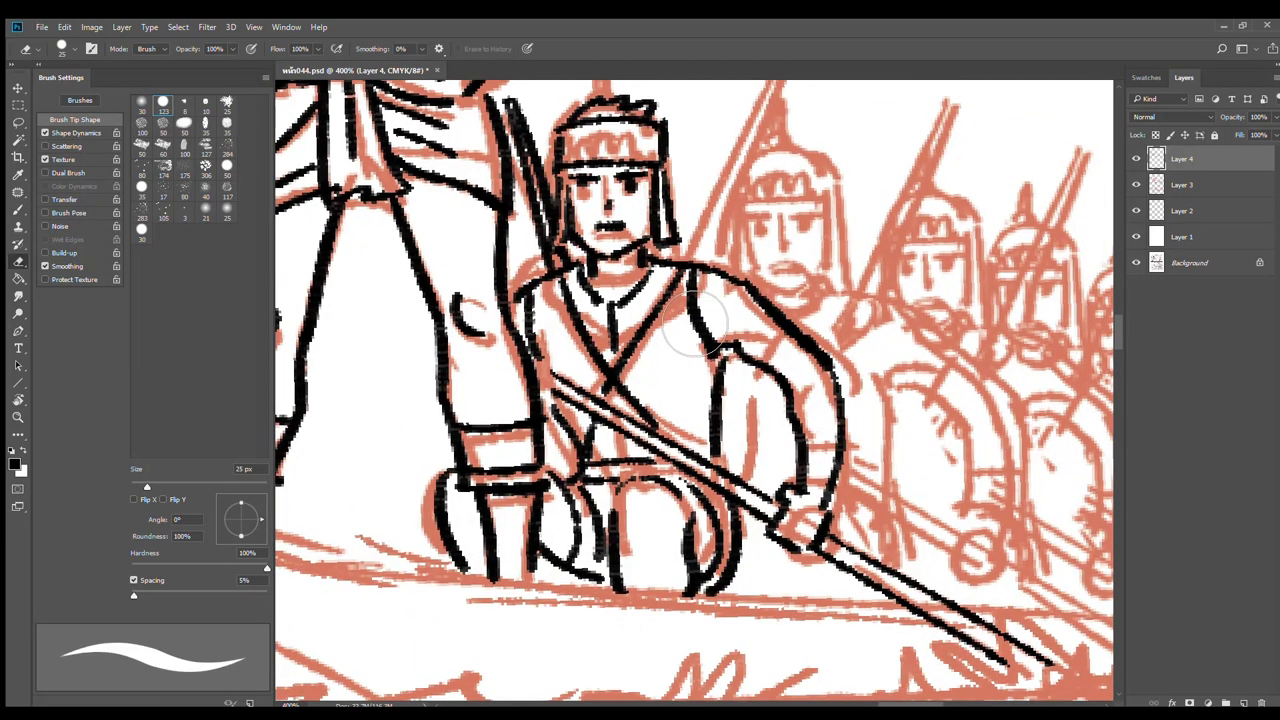
mouse_move(672, 302)
mouse_down()
mouse_move(646, 348)
mouse_move(613, 366)
mouse_up()
key(b)
key(ctrl+z)
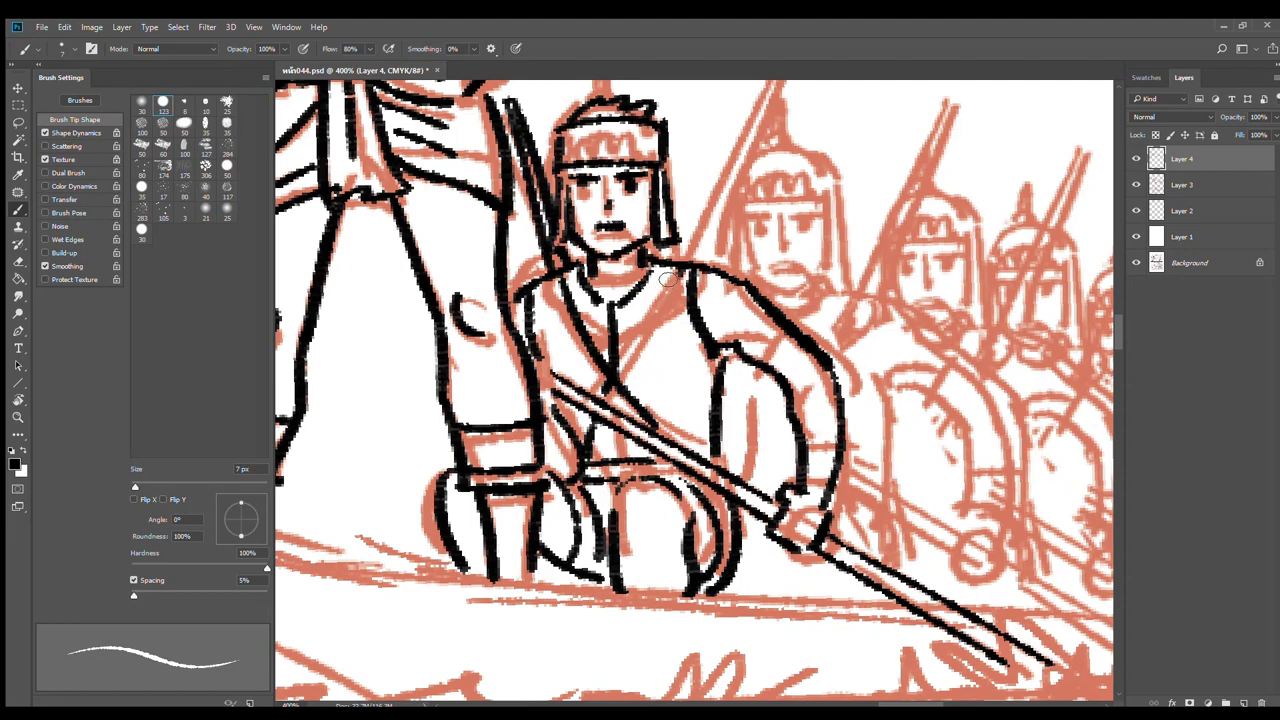
Ink the second collar line, sleeve hem and wrist cuff on the nearest soldier
drag(667, 278, 643, 313)
drag(782, 335, 757, 364)
mouse_move(804, 473)
mouse_down()
mouse_move(830, 476)
mouse_move(828, 490)
mouse_up()
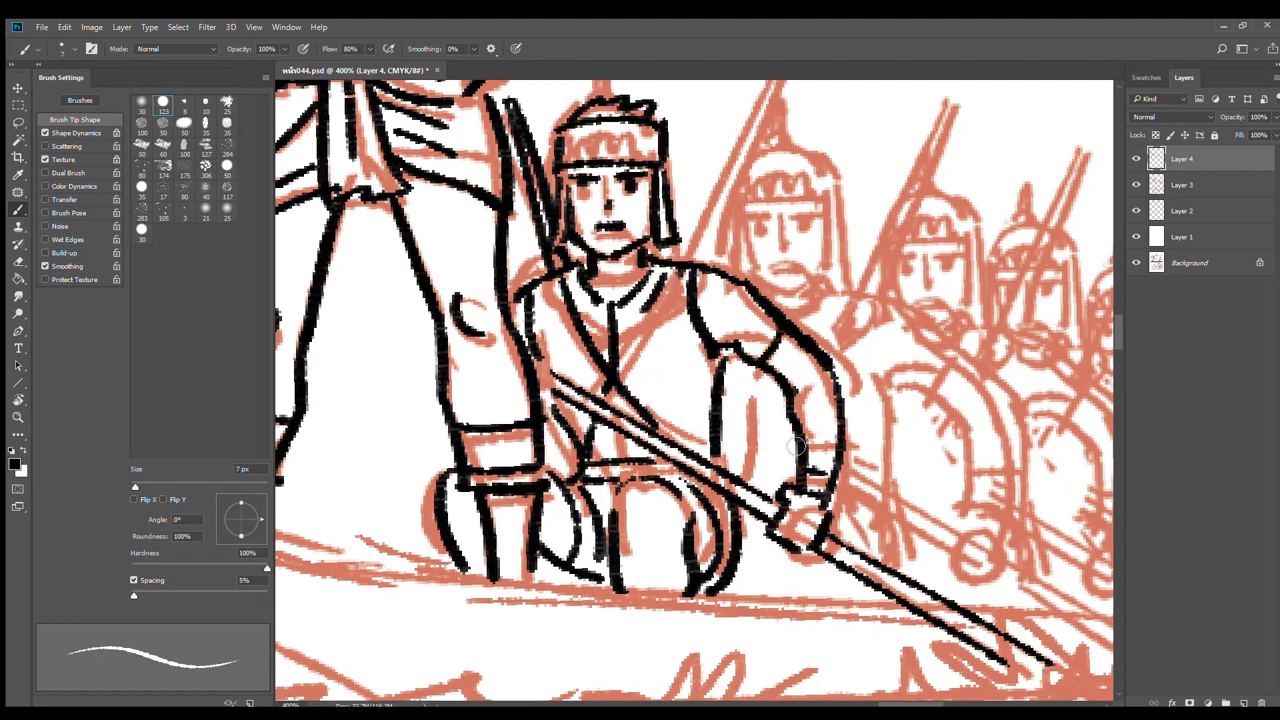
Ink the second soldier's head, with its headband, hair on top and at the sides, facial features and jaw
drag(825, 370, 738, 487)
drag(637, 328, 745, 327)
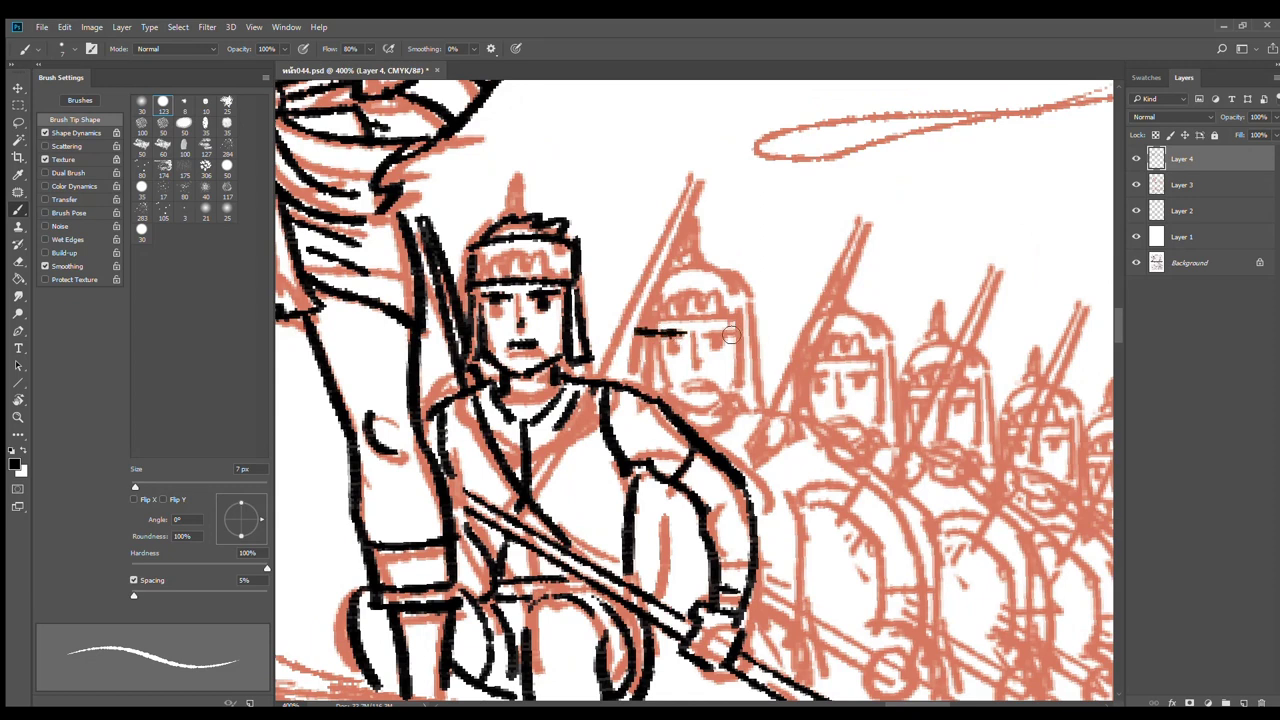
mouse_move(636, 333)
mouse_down()
mouse_move(636, 292)
mouse_move(745, 292)
mouse_move(746, 328)
mouse_up()
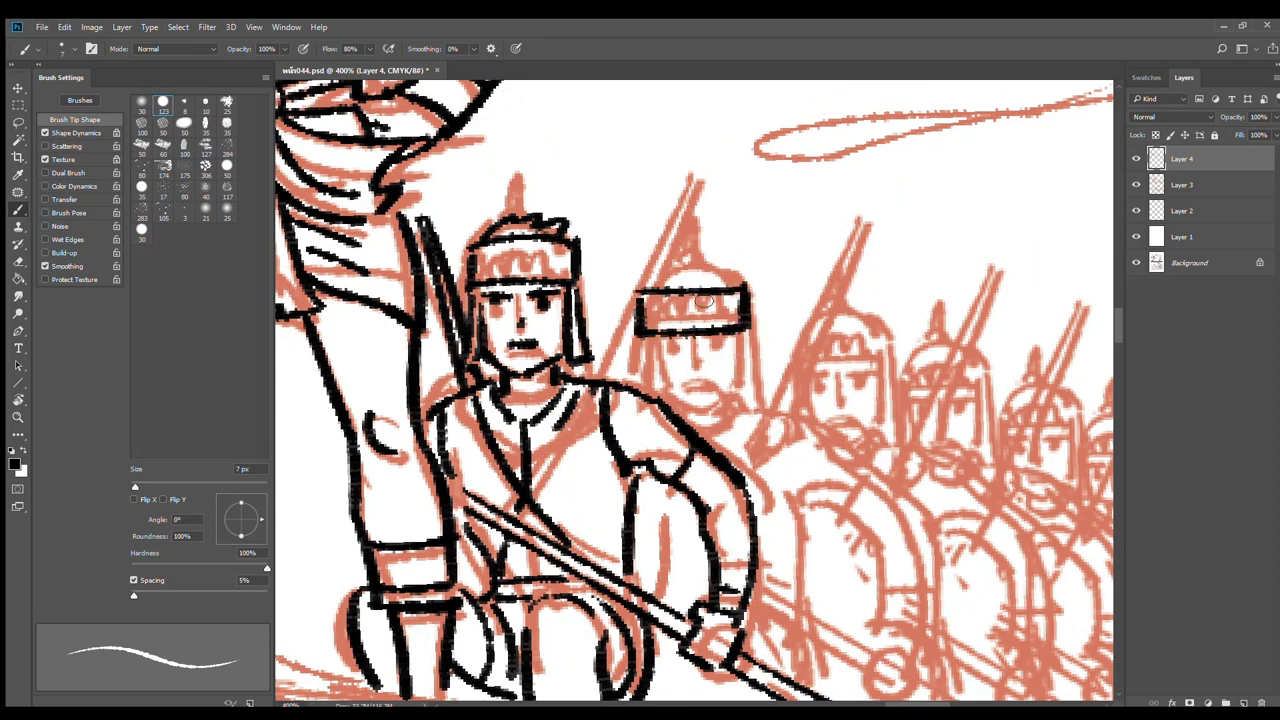
mouse_move(645, 292)
mouse_down()
mouse_move(670, 261)
mouse_move(740, 274)
mouse_up()
mouse_move(648, 352)
mouse_down()
mouse_move(738, 372)
mouse_move(706, 406)
mouse_move(676, 344)
mouse_move(714, 343)
mouse_move(785, 394)
mouse_move(758, 397)
mouse_up()
drag(643, 349, 626, 387)
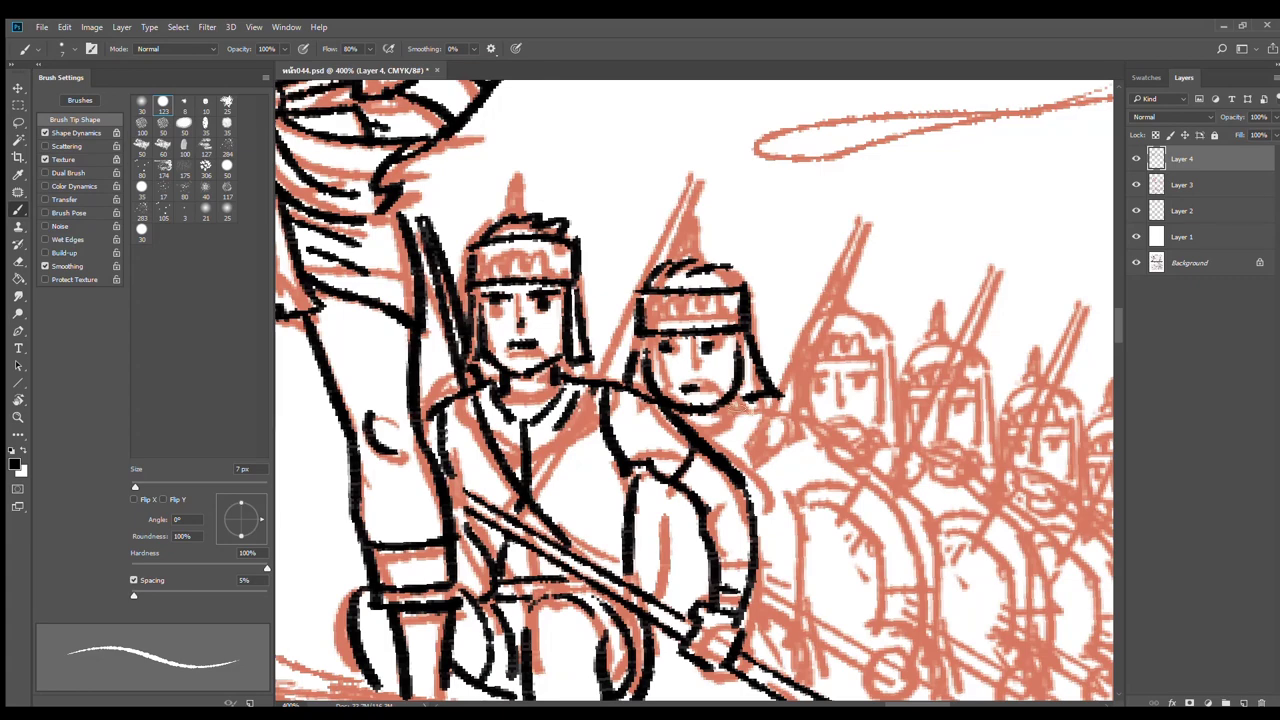
Ink the second soldier's shoulder and both edges of his bent arm, ending in a fist
mouse_move(731, 402)
mouse_down()
mouse_move(734, 420)
mouse_move(824, 442)
mouse_up()
drag(888, 546, 815, 380)
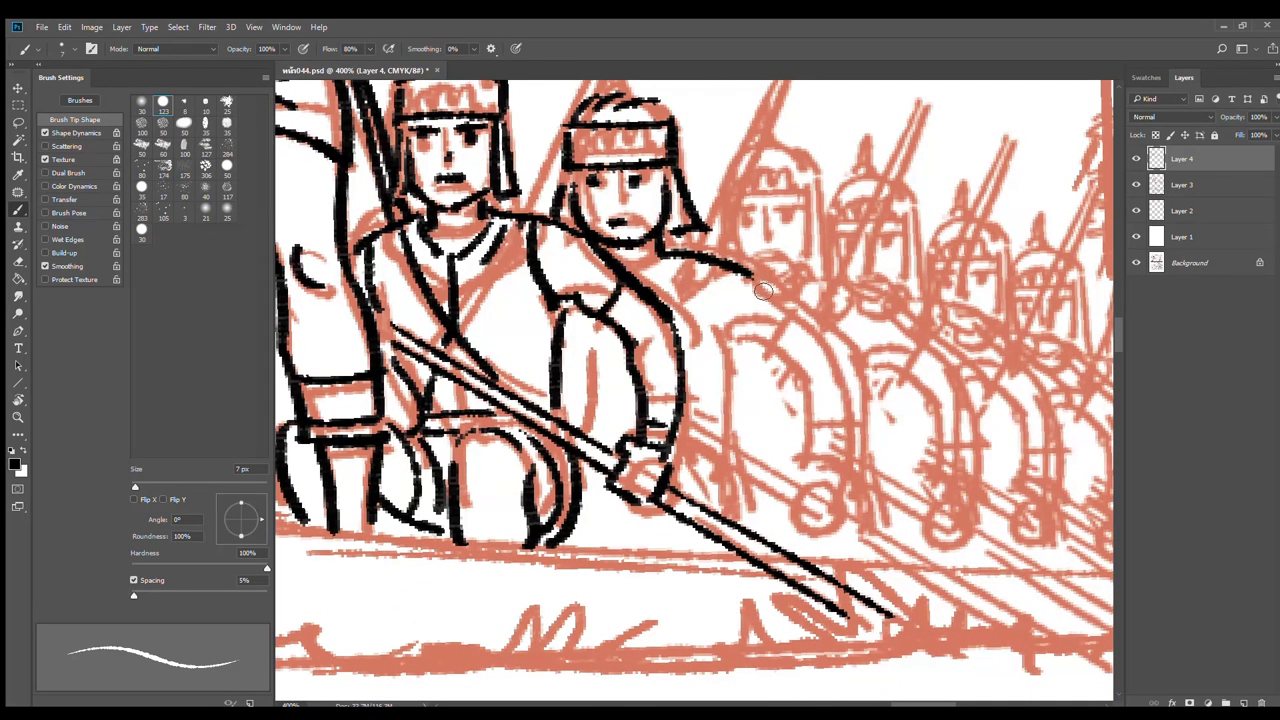
drag(763, 290, 852, 366)
mouse_move(735, 345)
mouse_down()
mouse_move(806, 392)
mouse_move(808, 466)
mouse_up()
mouse_move(848, 358)
mouse_down()
mouse_move(812, 476)
mouse_move(830, 488)
mouse_move(818, 522)
mouse_up()
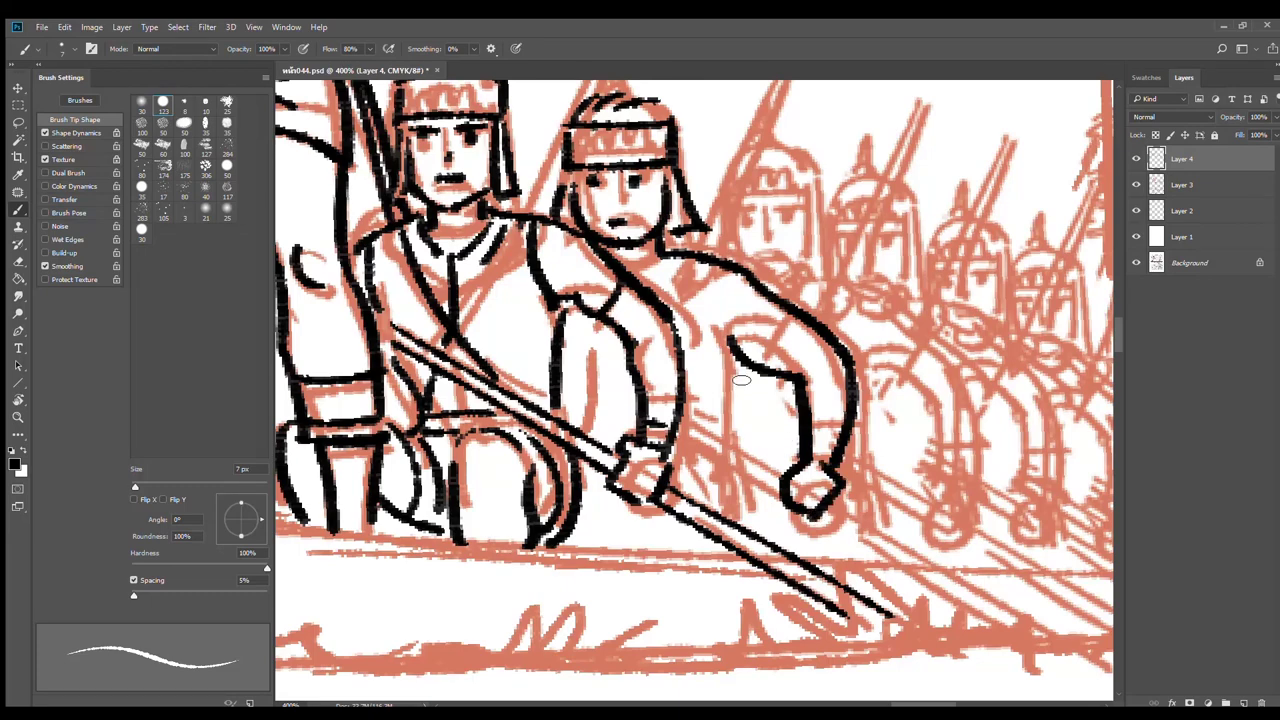
Ink the second soldier's torso side, the sleeve seam at his shoulder and his neckline
drag(740, 348, 731, 438)
mouse_move(728, 268)
mouse_down()
mouse_move(714, 366)
mouse_move(732, 382)
mouse_up()
drag(668, 258, 645, 284)
Ink the third soldier's head, with its headband, side hair, tuft on top, eyes and mouth
drag(752, 422, 838, 325)
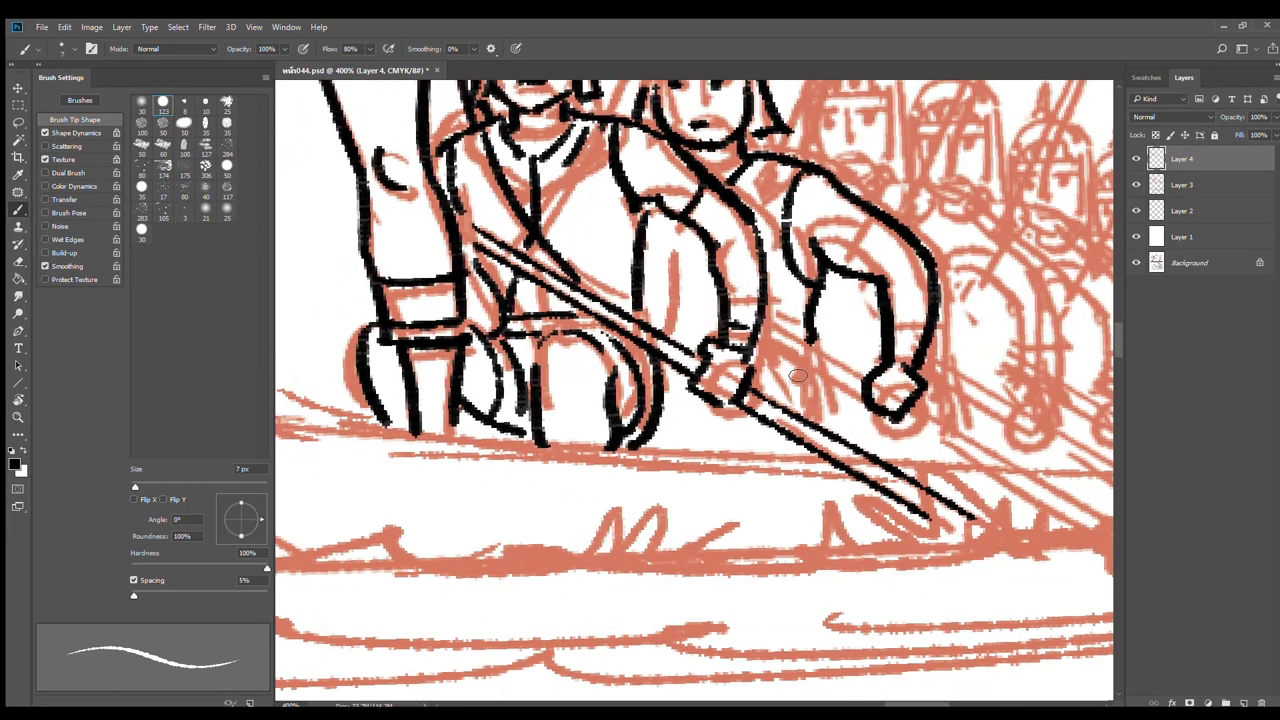
drag(966, 389, 721, 544)
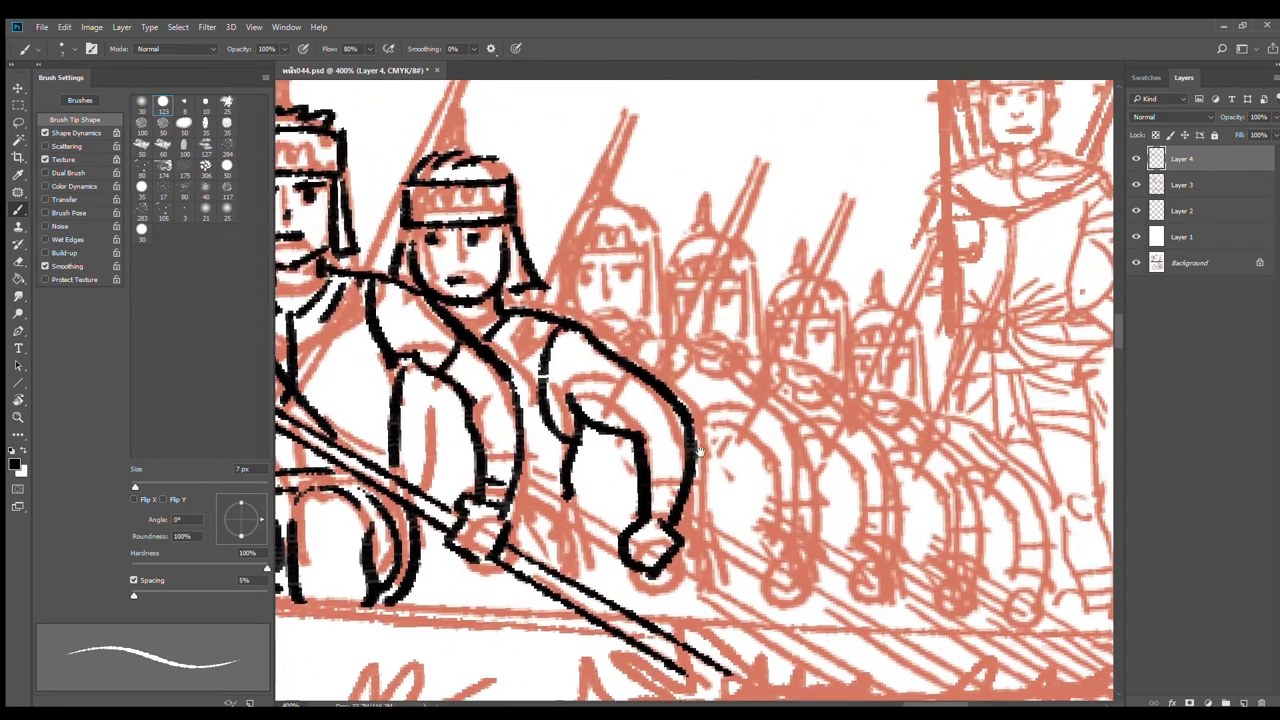
ctrl+click(629, 283)
click(628, 284)
drag(550, 245, 556, 302)
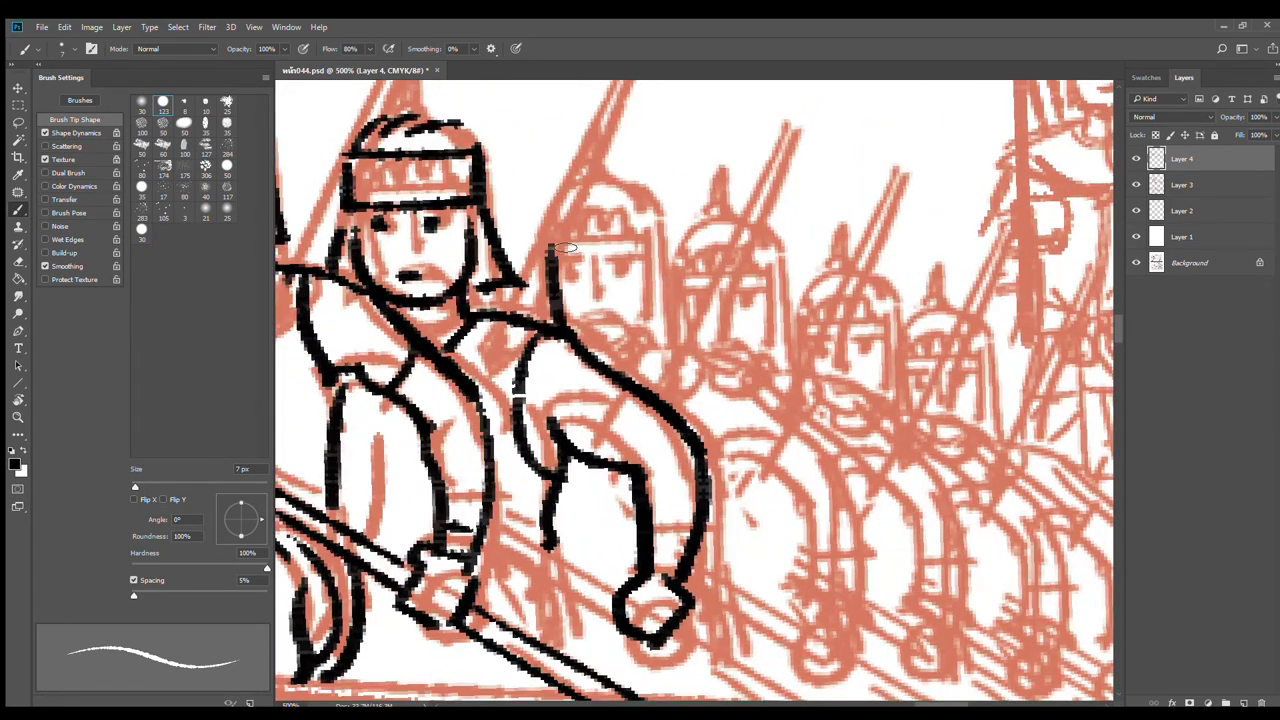
key(ctrl+z)
mouse_move(548, 250)
mouse_down()
mouse_move(550, 320)
mouse_move(642, 248)
mouse_up()
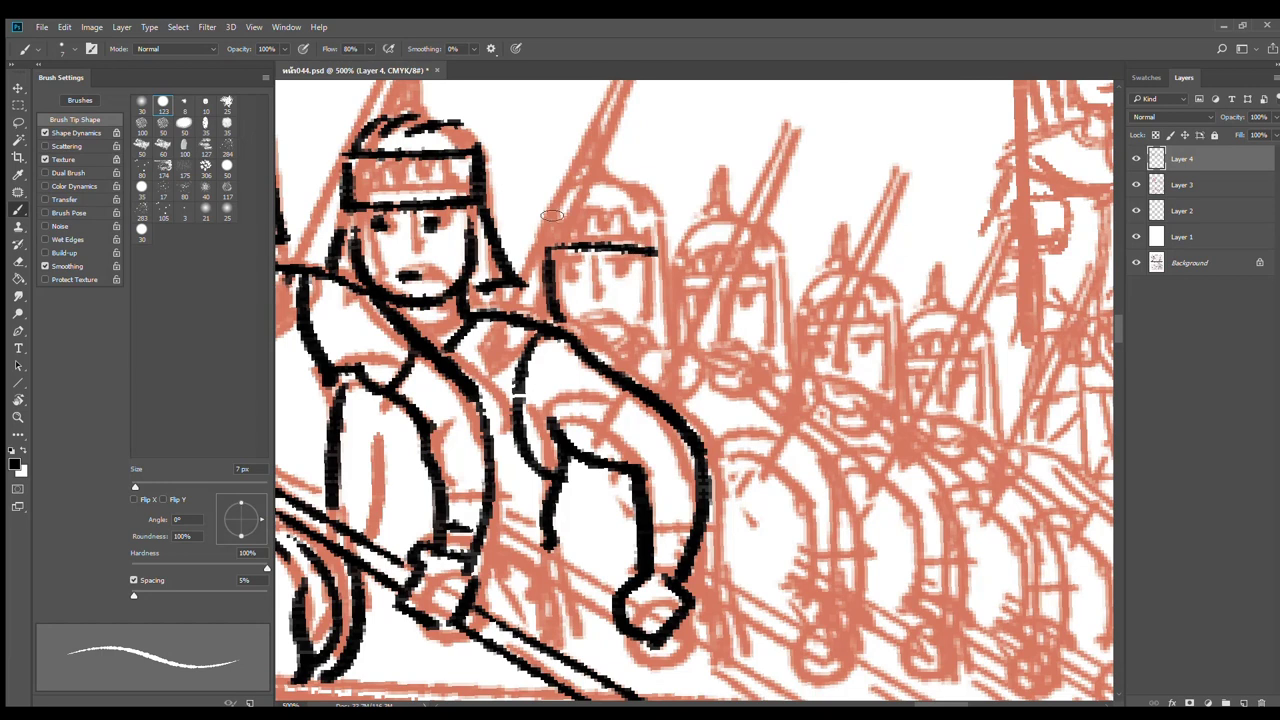
drag(543, 193, 547, 258)
mouse_move(548, 196)
mouse_down()
mouse_move(665, 190)
mouse_move(678, 352)
mouse_up()
drag(648, 260, 645, 340)
drag(548, 262, 542, 315)
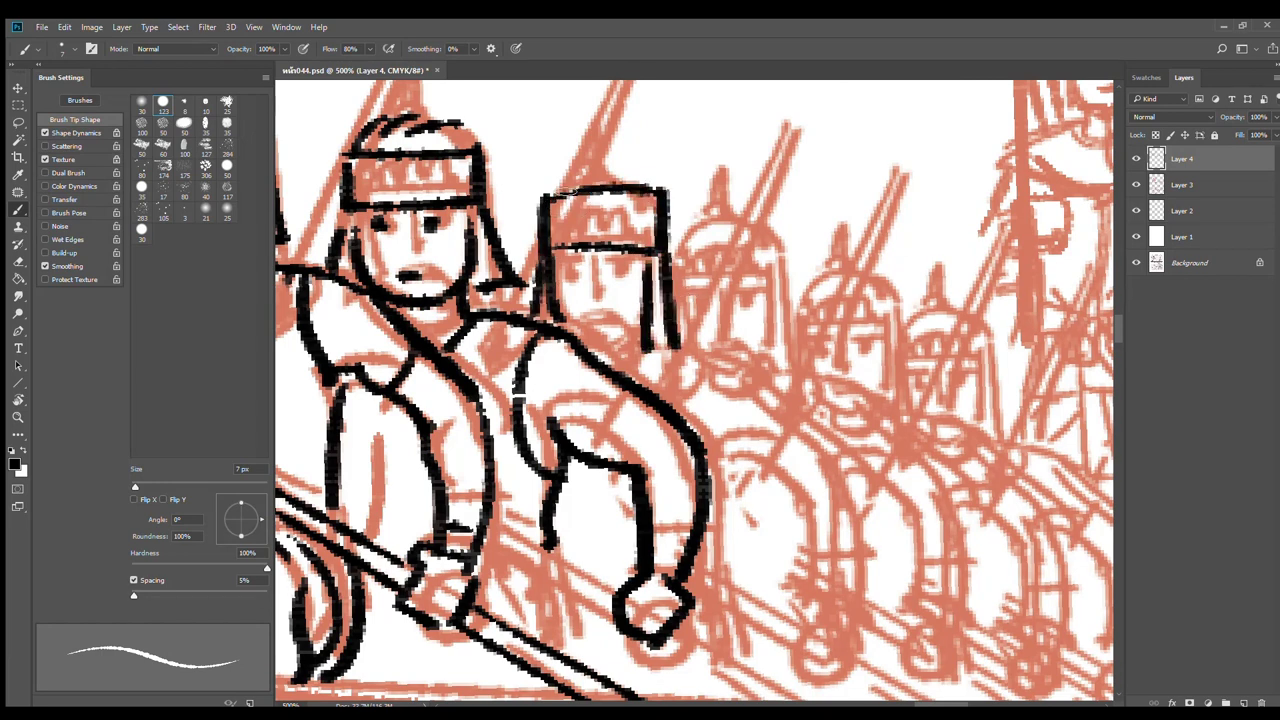
mouse_move(567, 187)
mouse_down()
mouse_move(610, 167)
mouse_move(645, 170)
mouse_up()
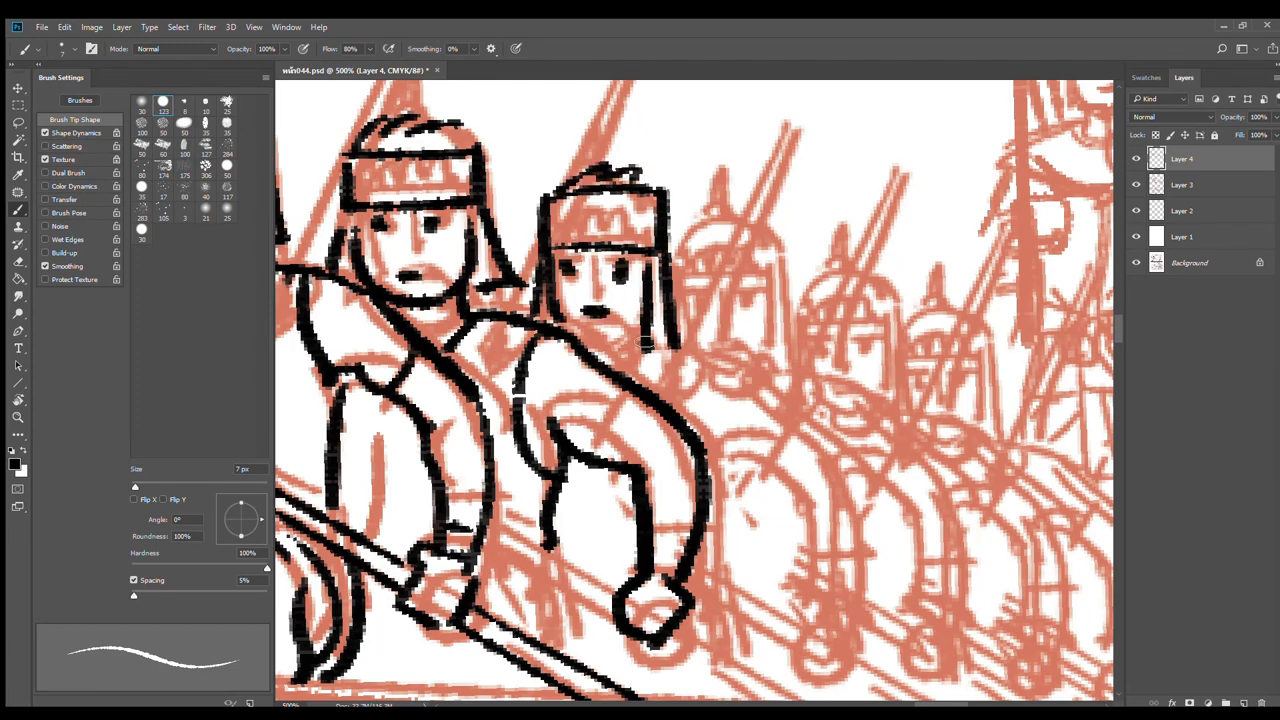
Ink the third soldier's shoulder, arm and fist, plus a short fold line below the second soldier's arm
drag(722, 392, 673, 258)
mouse_move(608, 204)
mouse_down()
mouse_move(700, 252)
mouse_move(765, 385)
mouse_up()
mouse_move(670, 296)
mouse_down()
mouse_move(738, 366)
mouse_move(740, 478)
mouse_up()
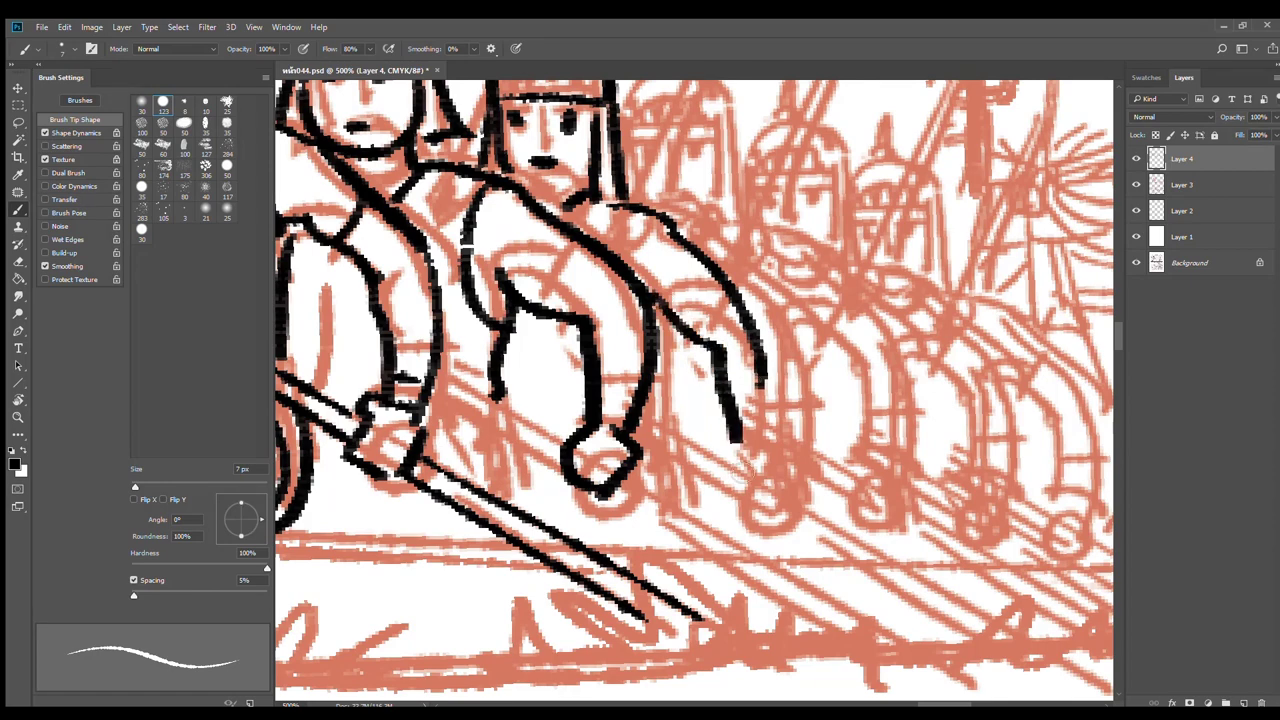
mouse_move(768, 384)
mouse_down()
mouse_move(760, 474)
mouse_move(710, 482)
mouse_move(746, 517)
mouse_up()
mouse_move(863, 469)
mouse_down()
mouse_move(791, 436)
mouse_move(758, 531)
mouse_up()
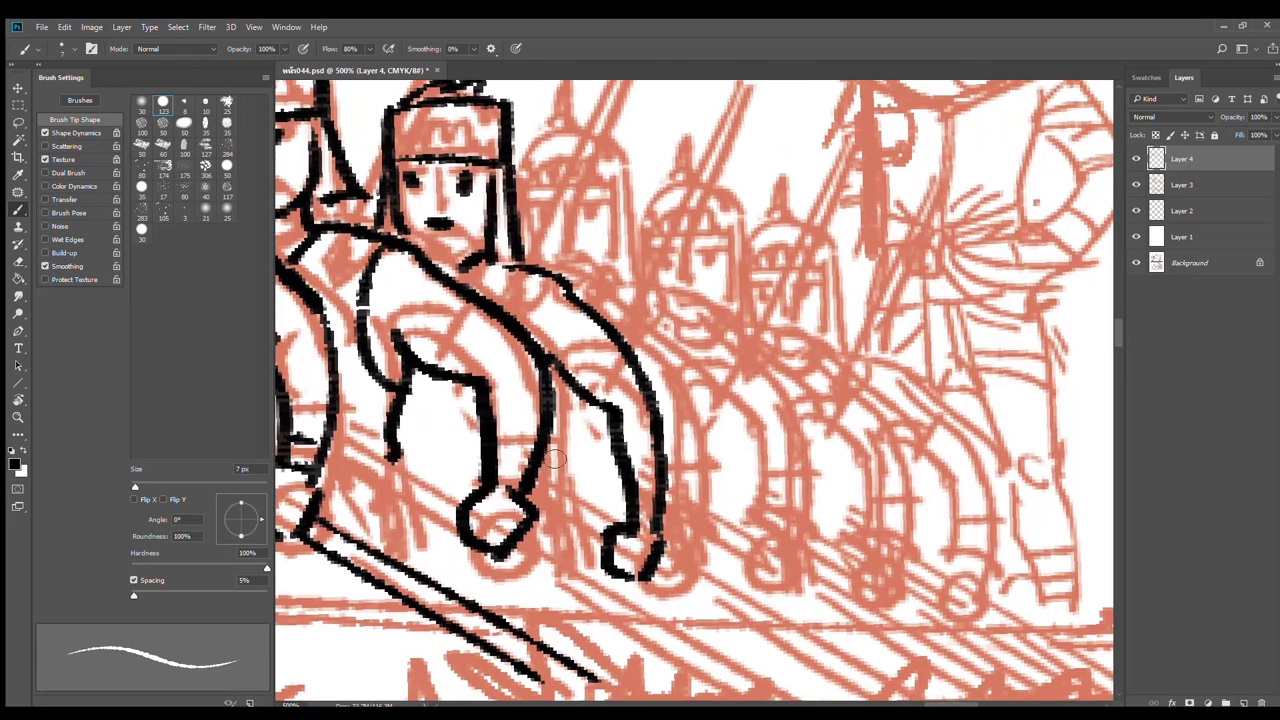
drag(433, 400, 467, 437)
Ink the fourth soldier's headband, side hair, face outline, eyes and nose
drag(631, 421, 631, 527)
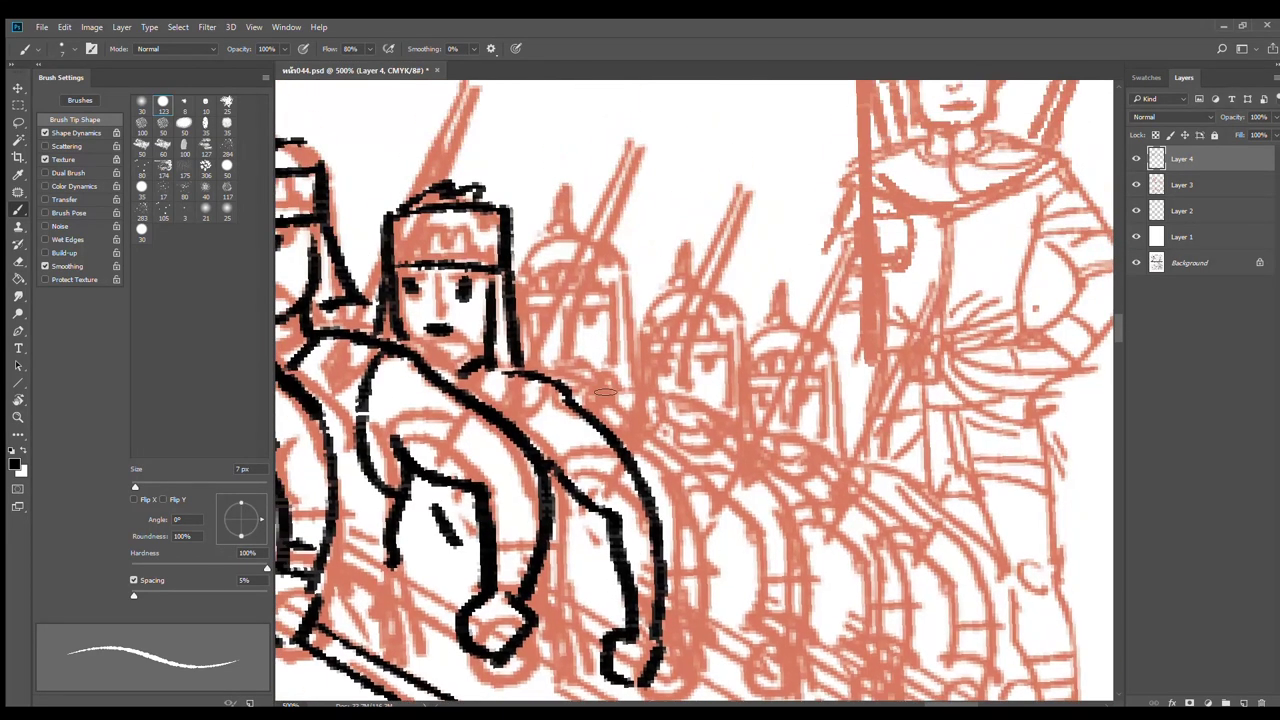
drag(529, 289, 616, 295)
mouse_move(524, 249)
mouse_down()
mouse_move(528, 299)
mouse_move(619, 251)
mouse_move(637, 372)
mouse_up()
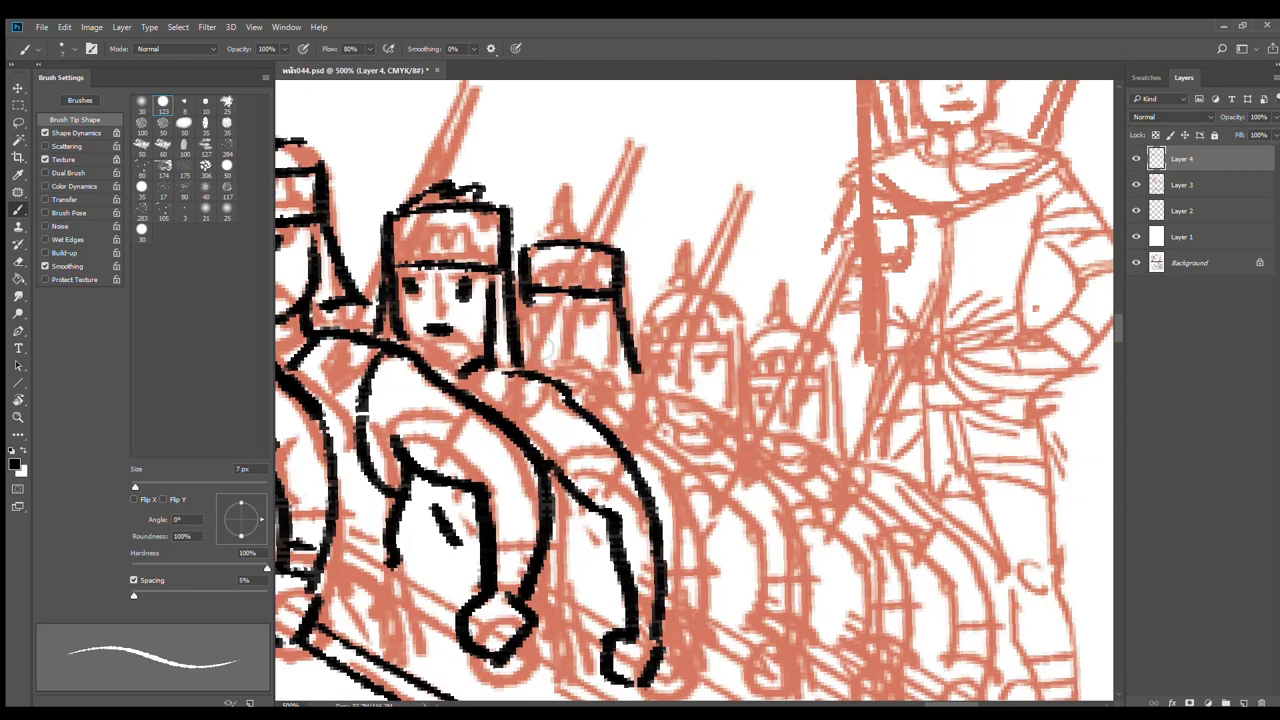
drag(527, 301, 547, 371)
drag(616, 316, 594, 386)
drag(540, 317, 586, 315)
drag(564, 333, 567, 365)
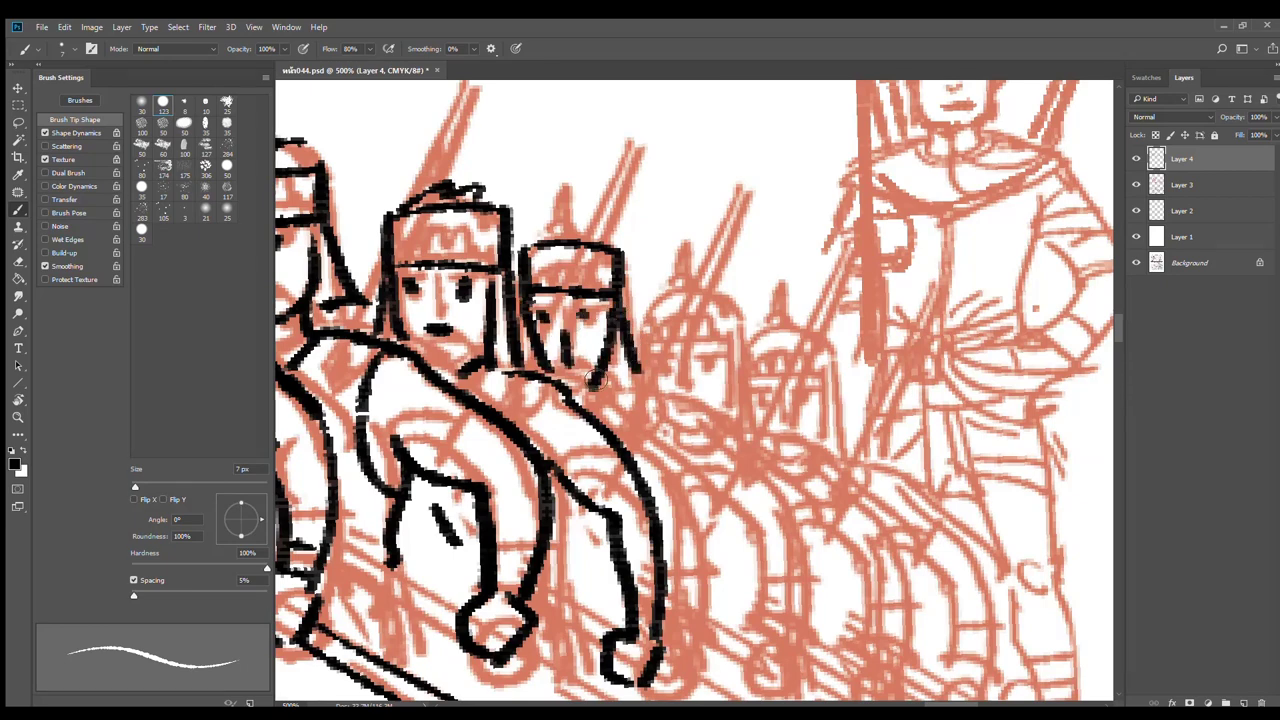
Ink the fourth soldier's neck, shoulder, arm and fist, and add short sleeve seams on the fourth and third soldiers
drag(684, 443, 608, 300)
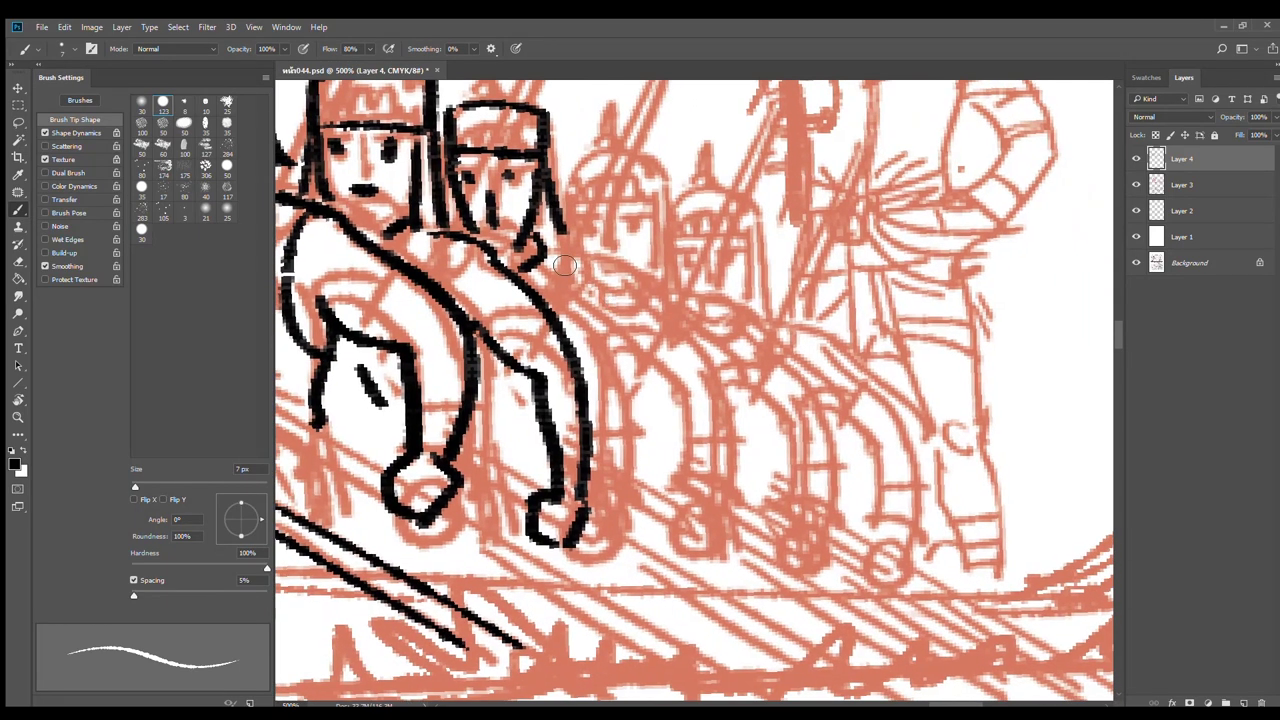
mouse_move(562, 263)
mouse_down()
mouse_move(620, 283)
mouse_move(693, 368)
mouse_up()
mouse_move(576, 328)
mouse_down()
mouse_move(660, 387)
mouse_move(672, 479)
mouse_up()
mouse_move(687, 362)
mouse_down()
mouse_move(695, 493)
mouse_move(652, 491)
mouse_move(690, 540)
mouse_up()
drag(660, 315, 664, 437)
drag(574, 397, 567, 432)
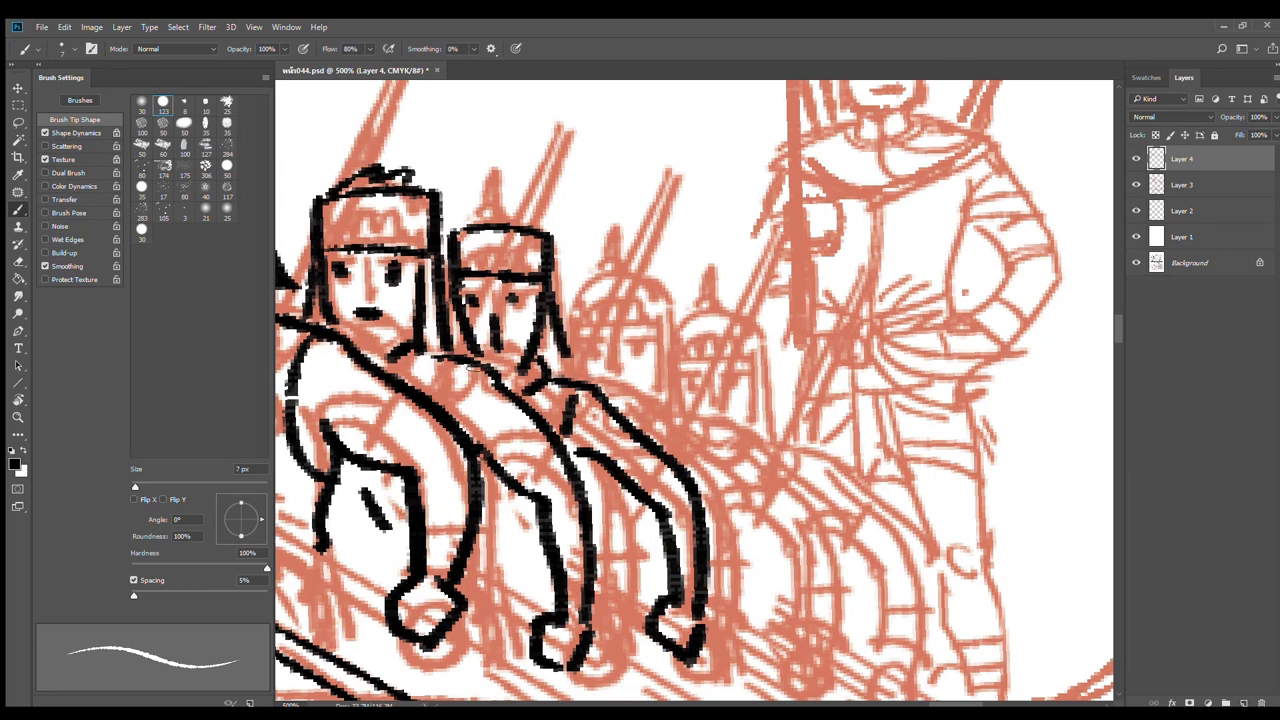
drag(446, 364, 490, 380)
Ink the fifth soldier's headband, spiky hair tufts, eyes, side hair and jaw
drag(580, 298, 587, 366)
drag(582, 320, 668, 322)
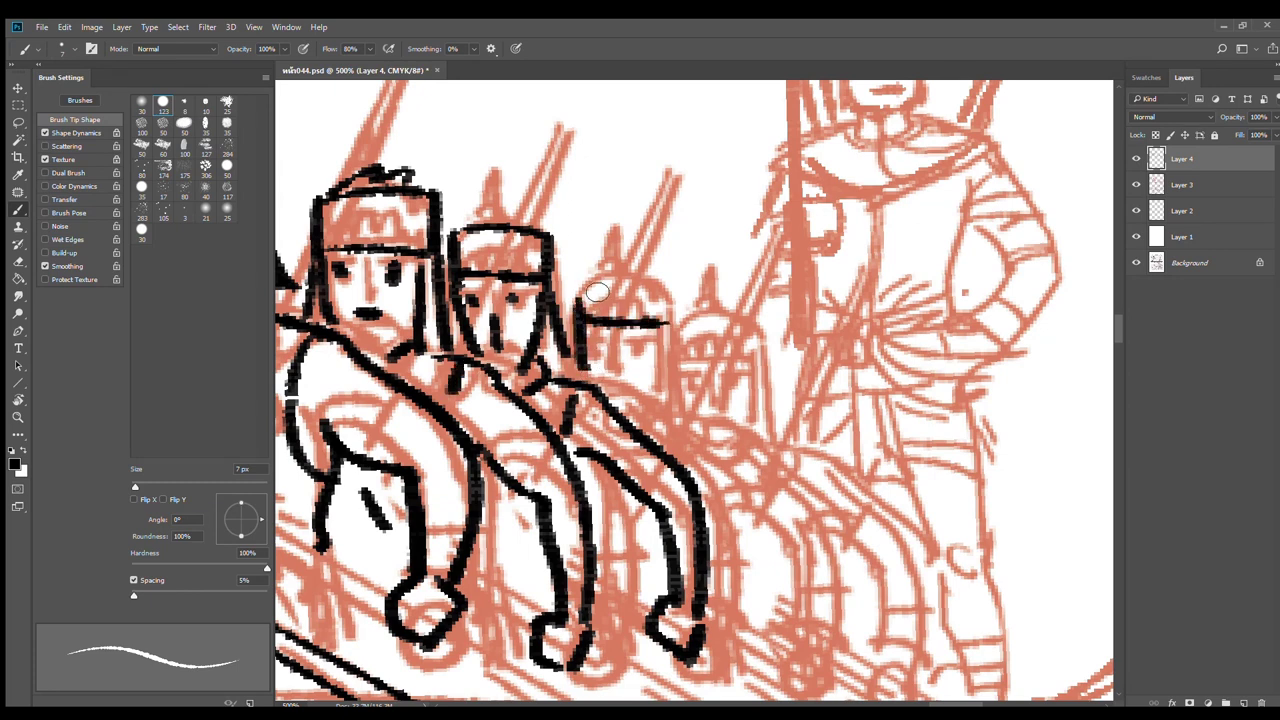
mouse_move(582, 282)
mouse_down()
mouse_move(678, 282)
mouse_move(668, 326)
mouse_move(578, 314)
mouse_move(620, 229)
mouse_move(650, 233)
mouse_up()
drag(636, 267, 675, 236)
click(597, 345)
click(636, 350)
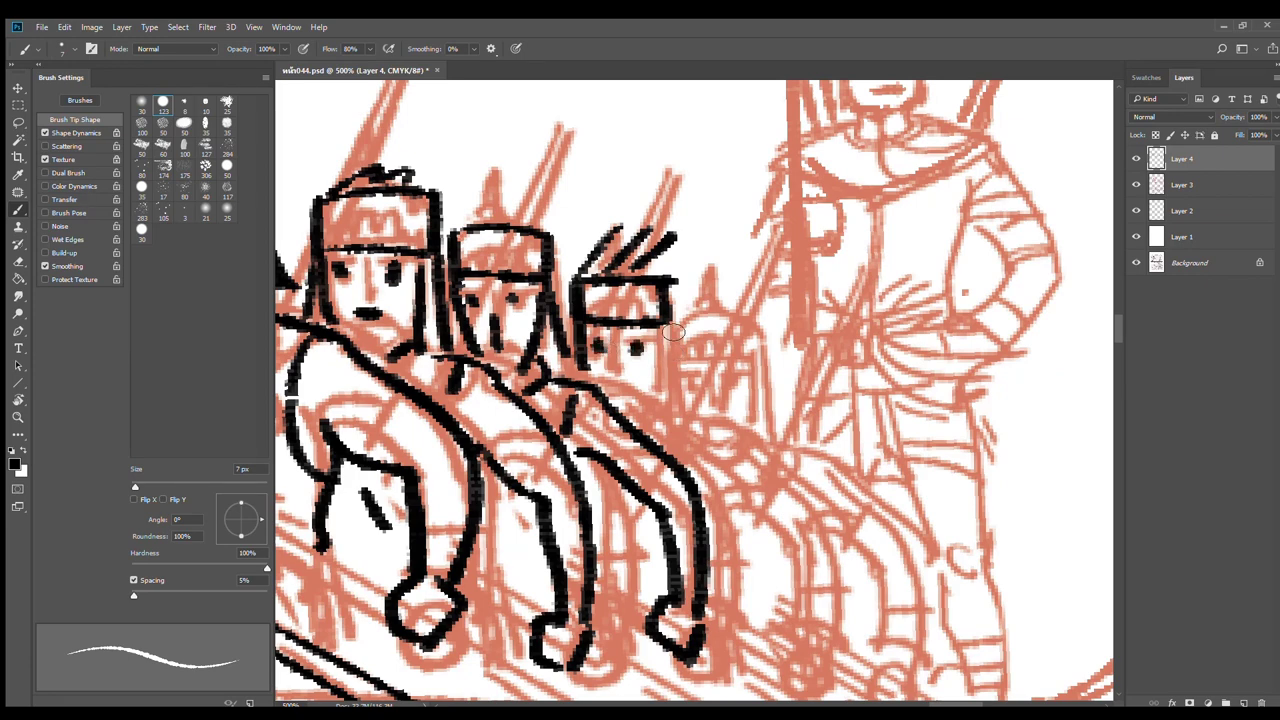
drag(670, 322, 662, 394)
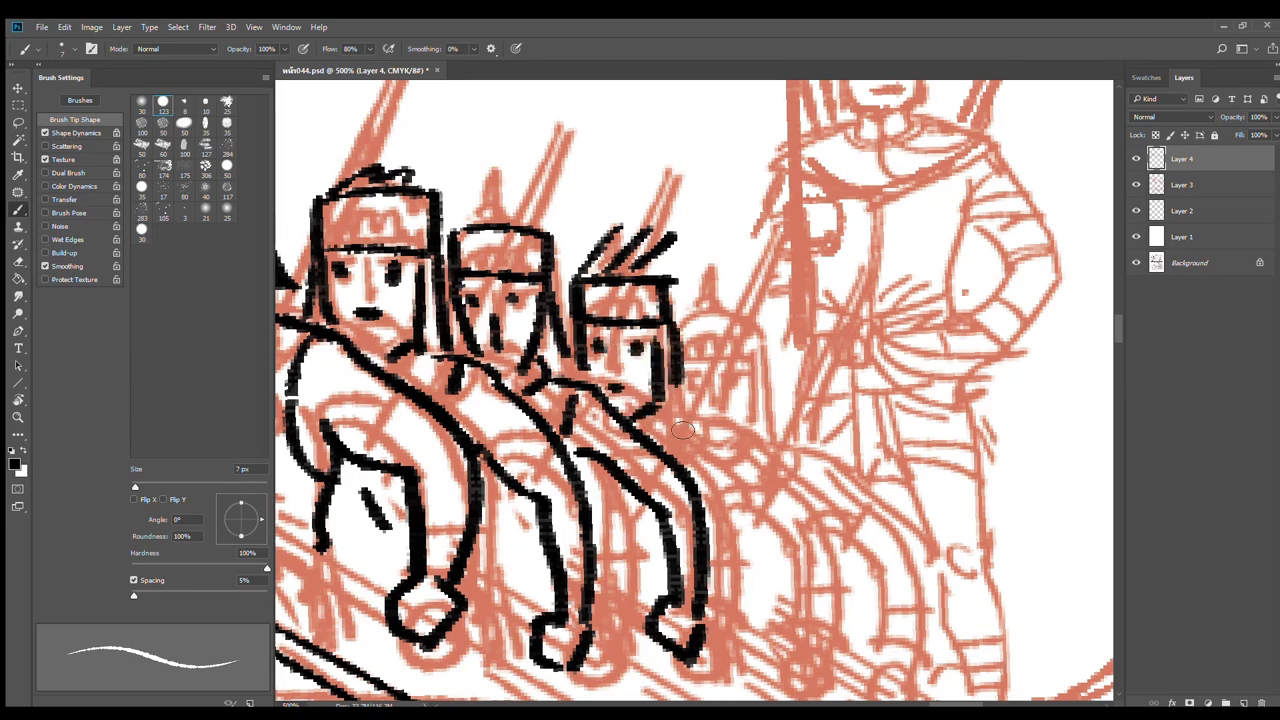
Ink the fifth soldier's shoulder and both edges of his arm down to the hand
drag(658, 431, 728, 438)
mouse_move(765, 478)
mouse_down()
mouse_move(676, 378)
mouse_move(671, 339)
mouse_move(700, 405)
mouse_up()
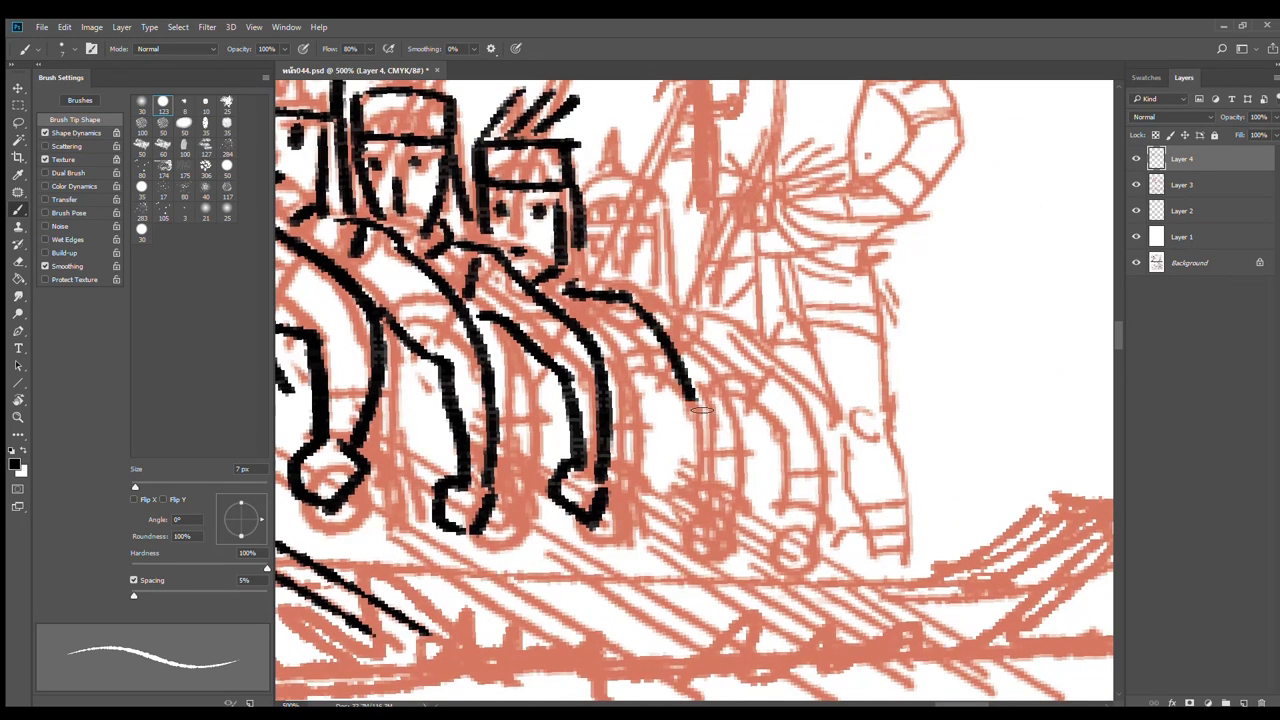
mouse_move(603, 335)
mouse_down()
mouse_move(635, 362)
mouse_move(694, 515)
mouse_up()
mouse_move(666, 429)
mouse_down()
mouse_move(676, 503)
mouse_move(648, 519)
mouse_move(682, 530)
mouse_up()
Ink the sixth soldier's headband, side hair and facial features
mouse_move(629, 234)
mouse_down()
mouse_move(638, 342)
mouse_move(672, 320)
mouse_up()
mouse_move(597, 280)
mouse_down()
mouse_move(672, 318)
mouse_move(684, 403)
mouse_up()
mouse_move(661, 328)
mouse_down()
mouse_move(660, 406)
mouse_move(640, 351)
mouse_move(624, 377)
mouse_up()
click(605, 341)
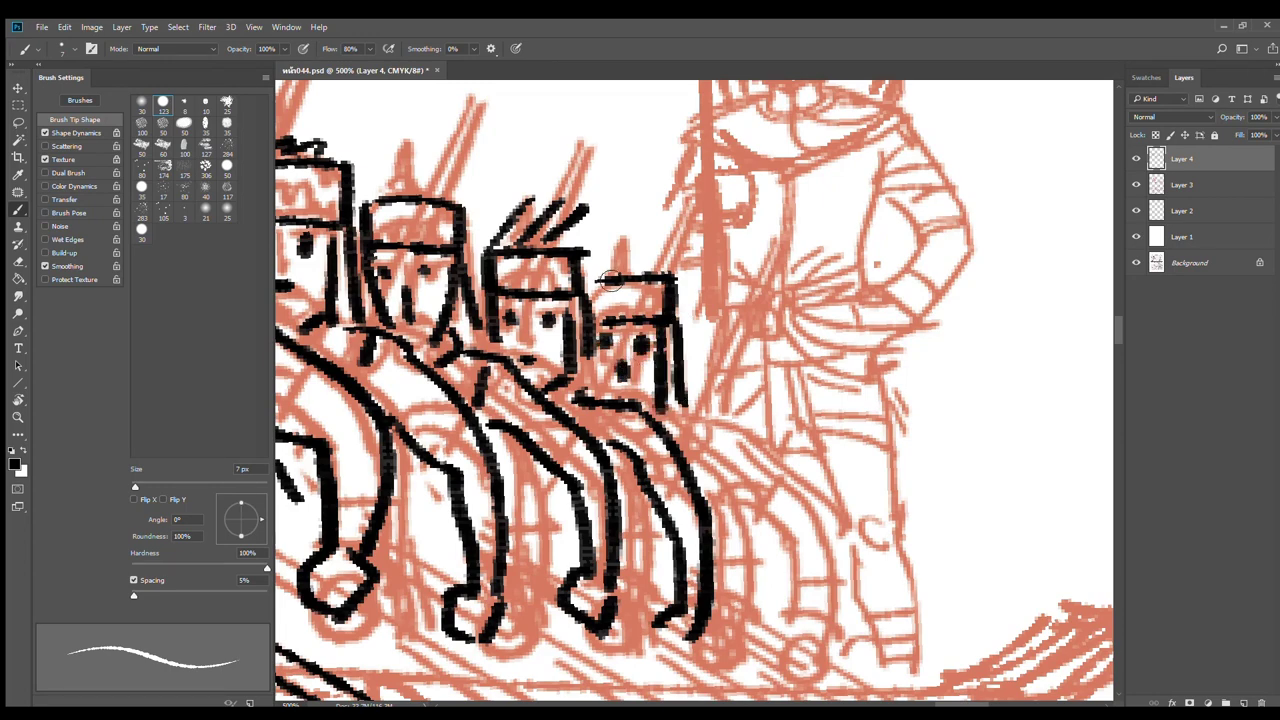
Ink the sixth soldier's hair tuft, then his shoulder and both edges of his arm down to the fist
scroll(656, 292, down, 5)
mouse_move(584, 242)
mouse_down()
mouse_move(628, 247)
mouse_move(674, 283)
mouse_move(640, 318)
mouse_move(692, 355)
mouse_up()
mouse_move(668, 274)
mouse_down()
mouse_move(725, 324)
mouse_move(726, 450)
mouse_up()
mouse_move(694, 347)
mouse_down()
mouse_move(710, 496)
mouse_move(728, 456)
mouse_up()
Ink the double-lined spear shafts rising beside the heads of the first five rowing soldiers
alt+click(741, 326)
scroll(791, 325, down, 4)
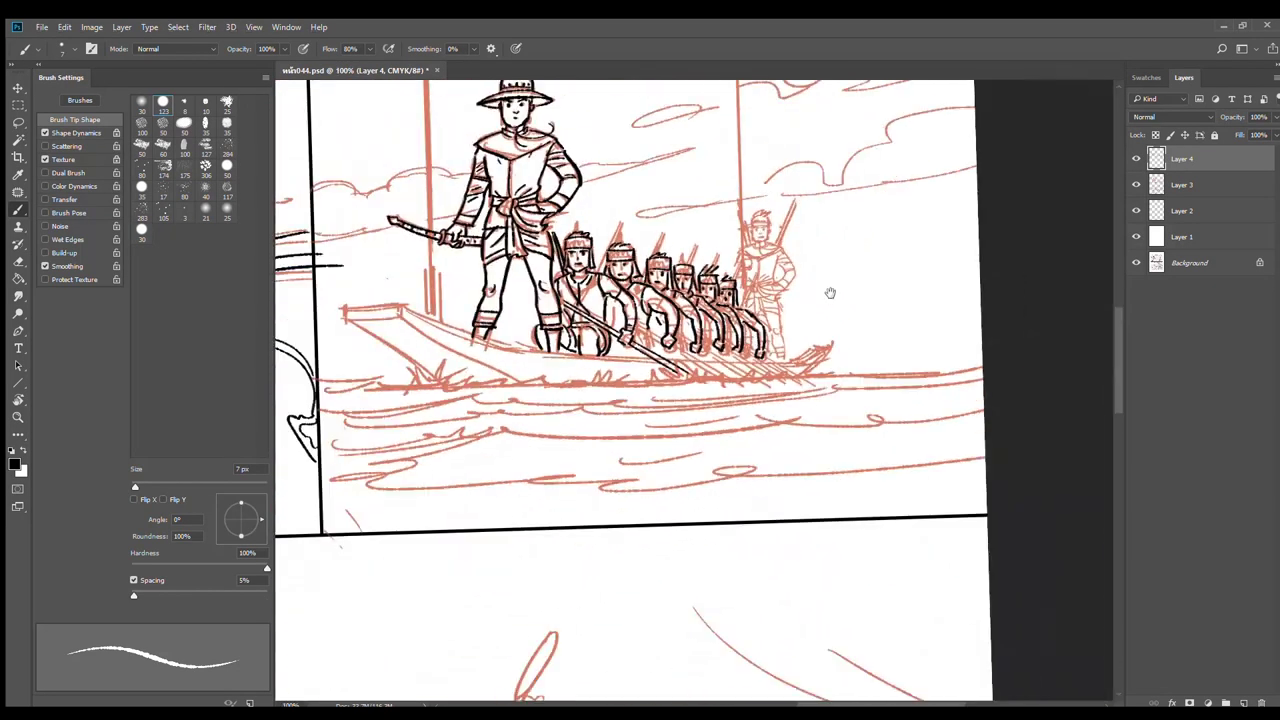
scroll(683, 282, up, 5)
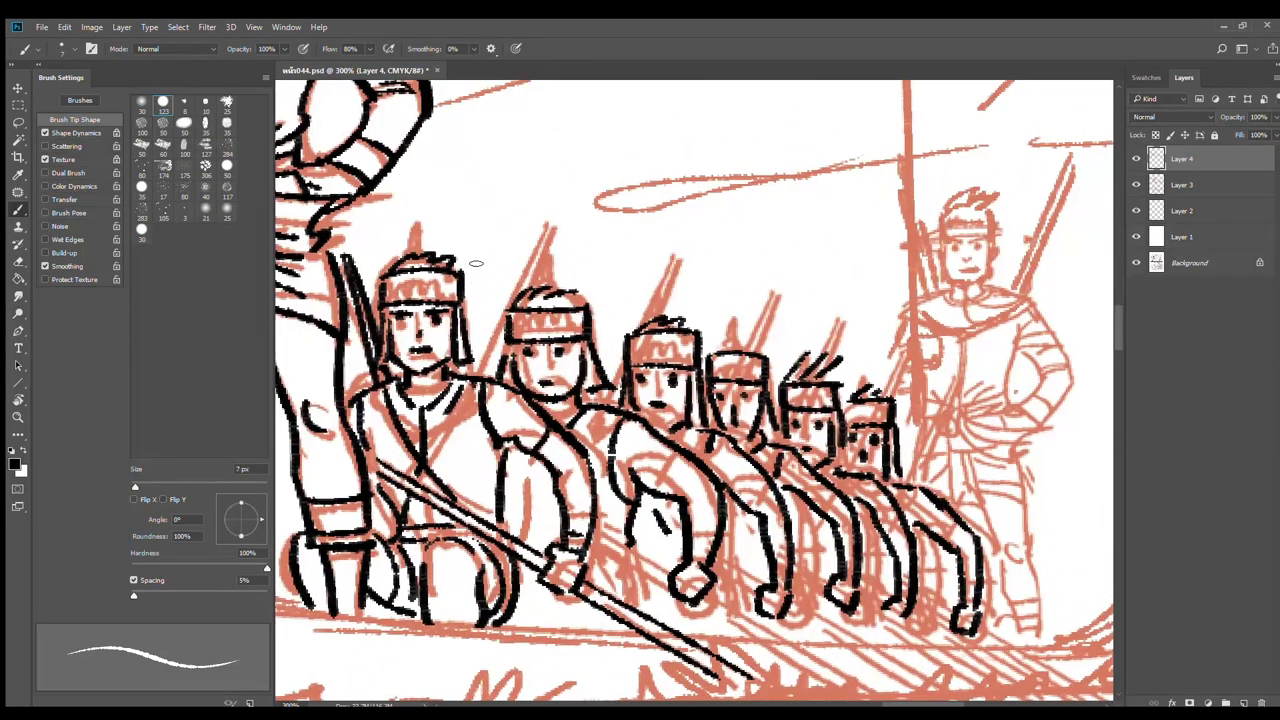
drag(472, 264, 494, 372)
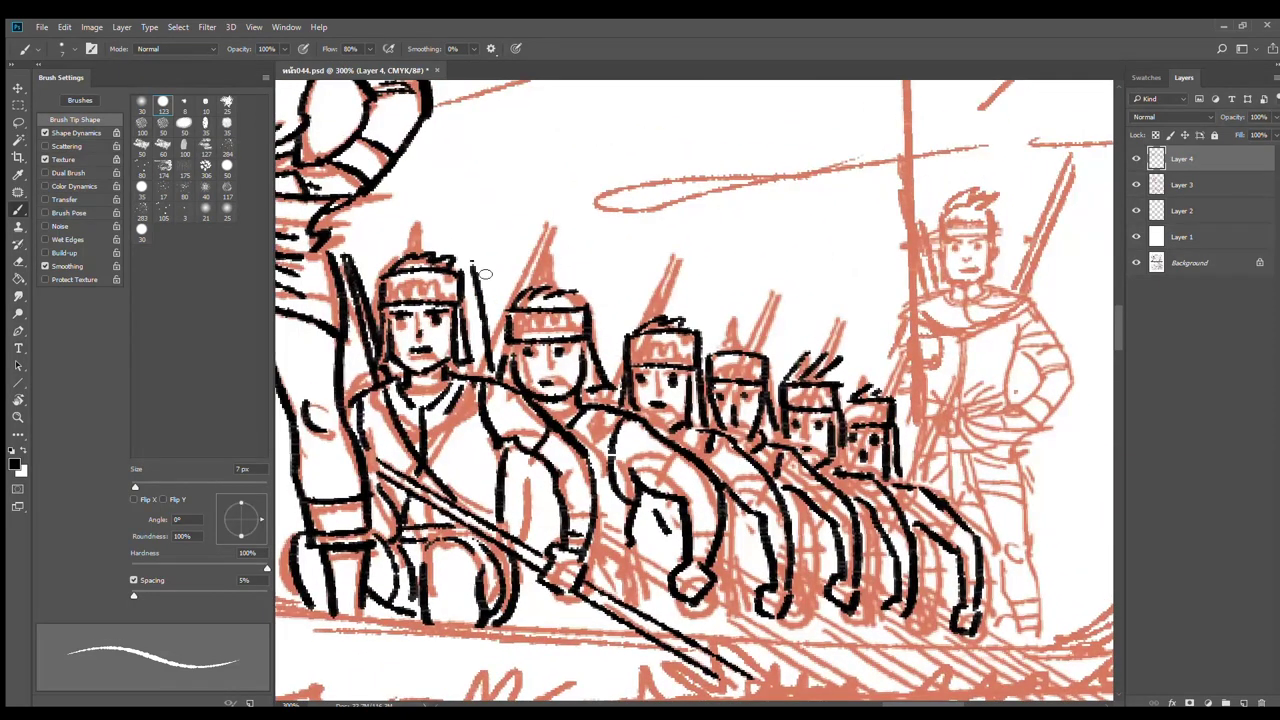
key(ctrl+z)
mouse_move(472, 260)
mouse_down()
mouse_move(491, 376)
mouse_move(498, 356)
mouse_up()
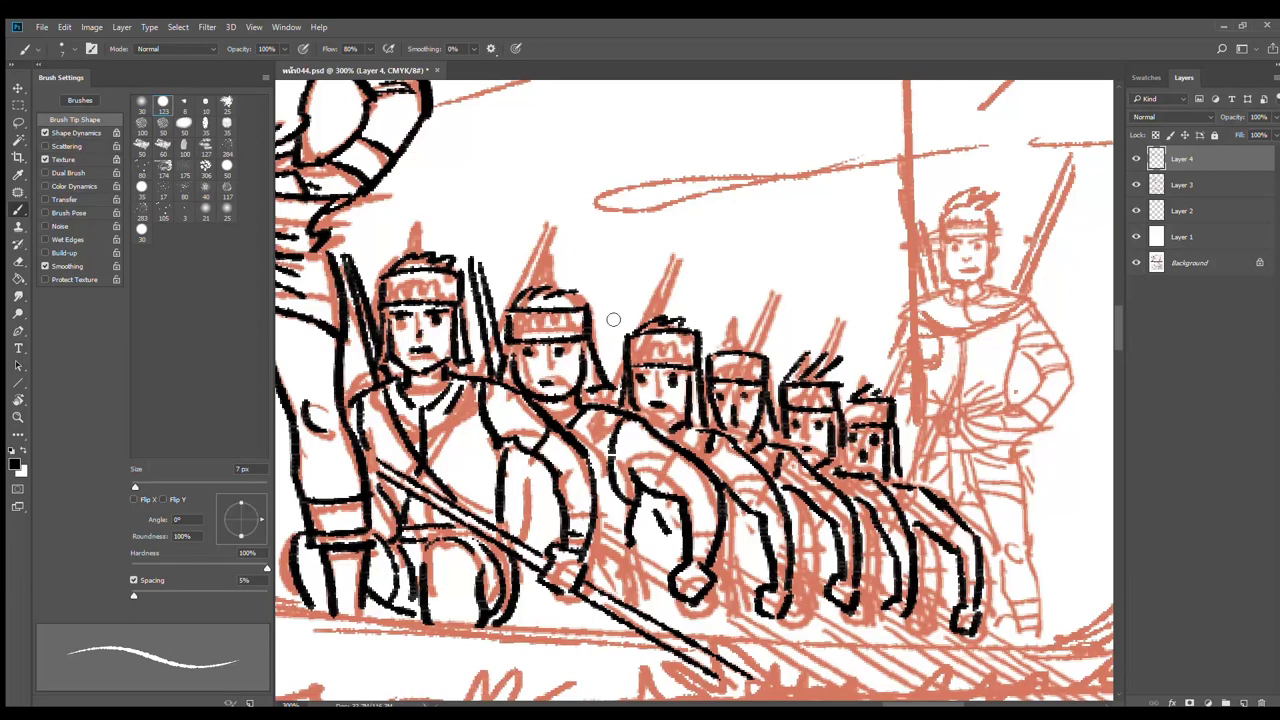
drag(608, 274, 622, 388)
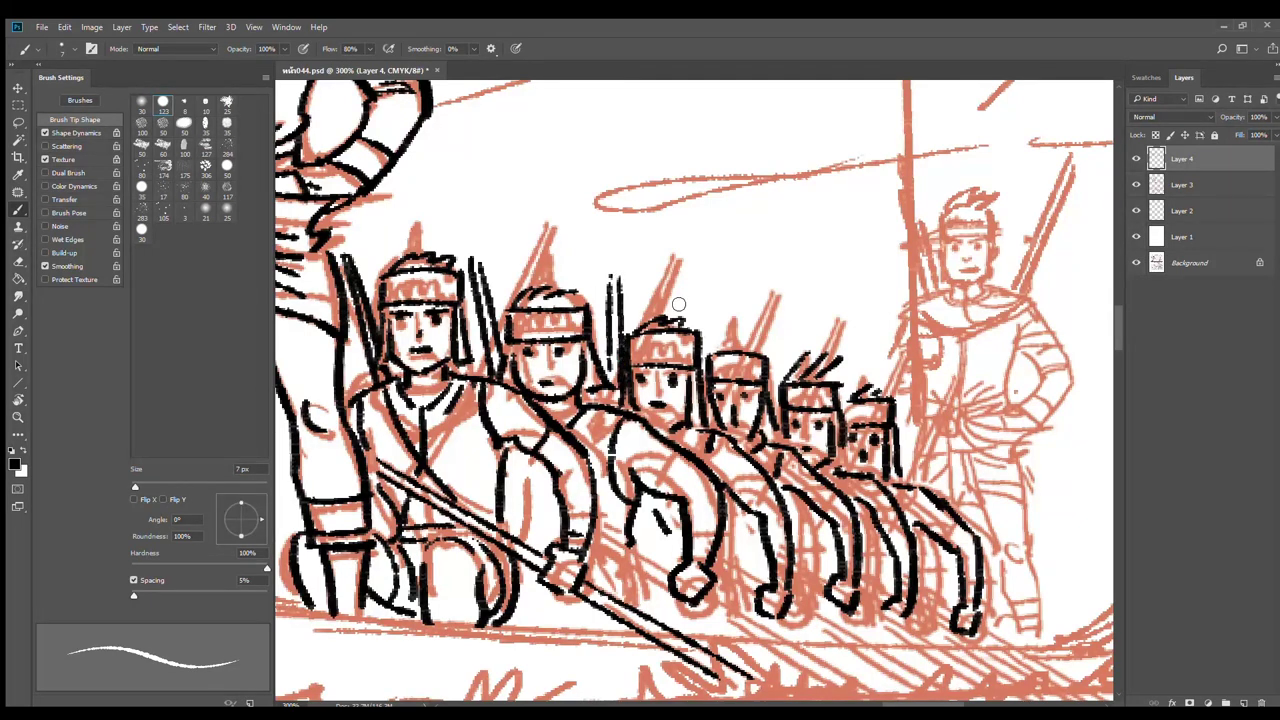
mouse_move(676, 292)
mouse_down()
mouse_move(701, 336)
mouse_move(756, 354)
mouse_up()
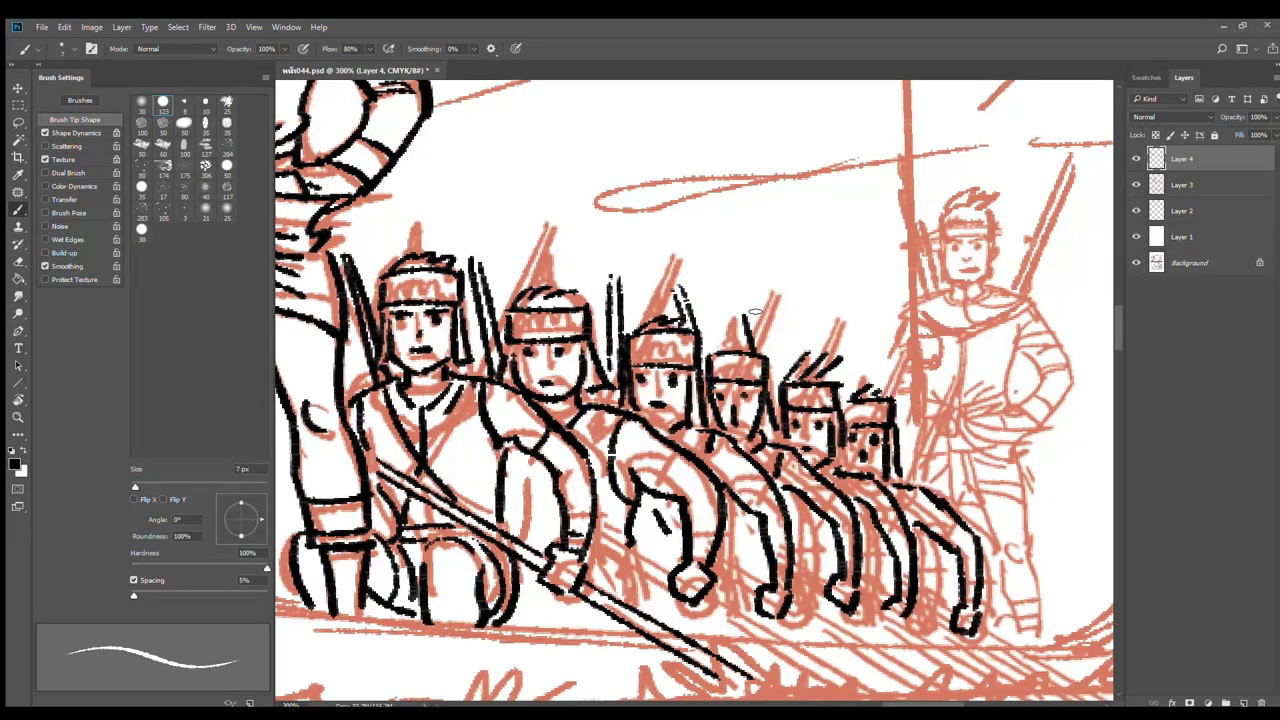
mouse_move(749, 309)
mouse_down()
mouse_move(772, 380)
mouse_move(841, 408)
mouse_up()
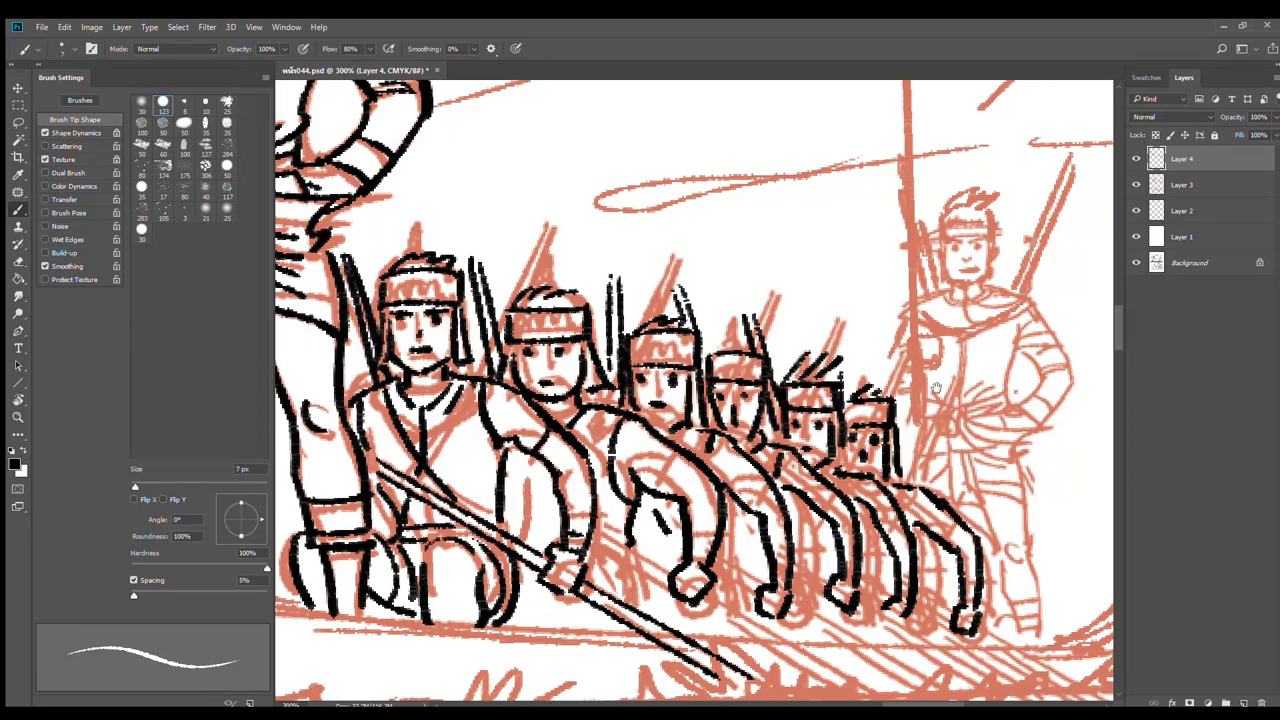
Ink both edges of the second soldier's oar, from behind the first soldier's arm past his fist to the water
drag(961, 442, 932, 272)
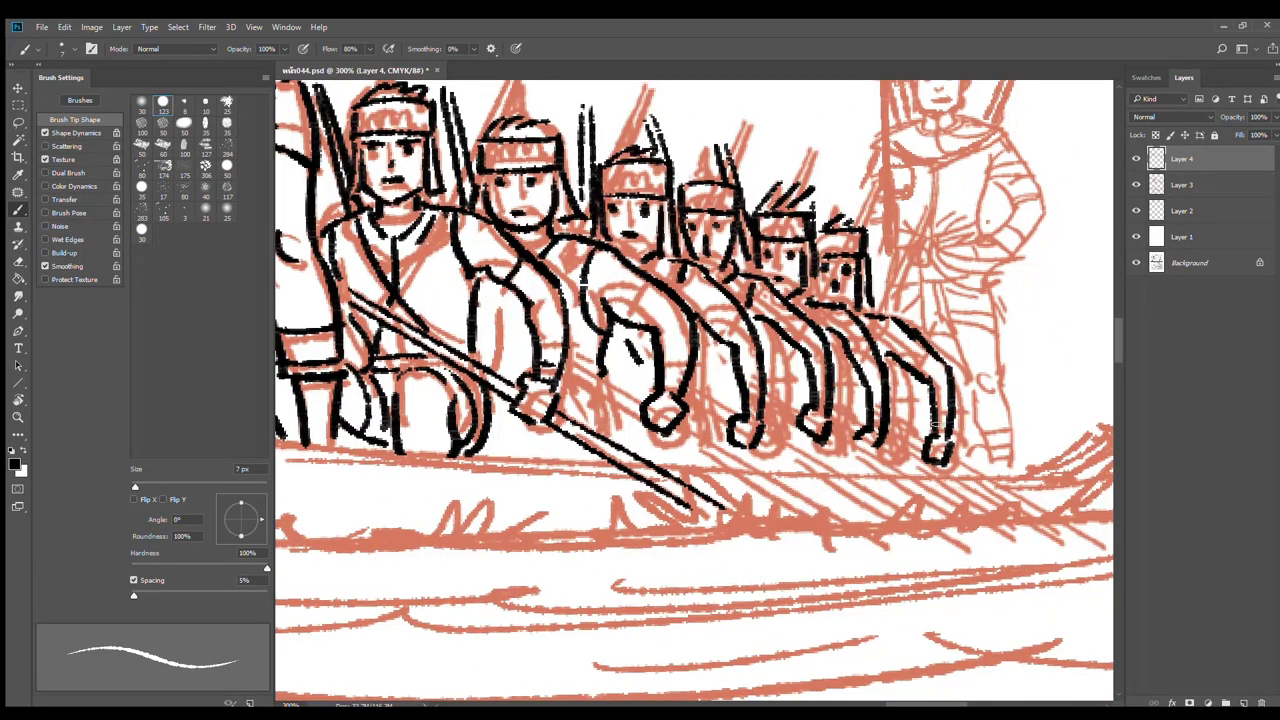
key(r)
mouse_move(935, 425)
mouse_down()
mouse_move(920, 300)
mouse_move(890, 245)
mouse_move(930, 300)
mouse_move(920, 274)
mouse_up()
key(b)
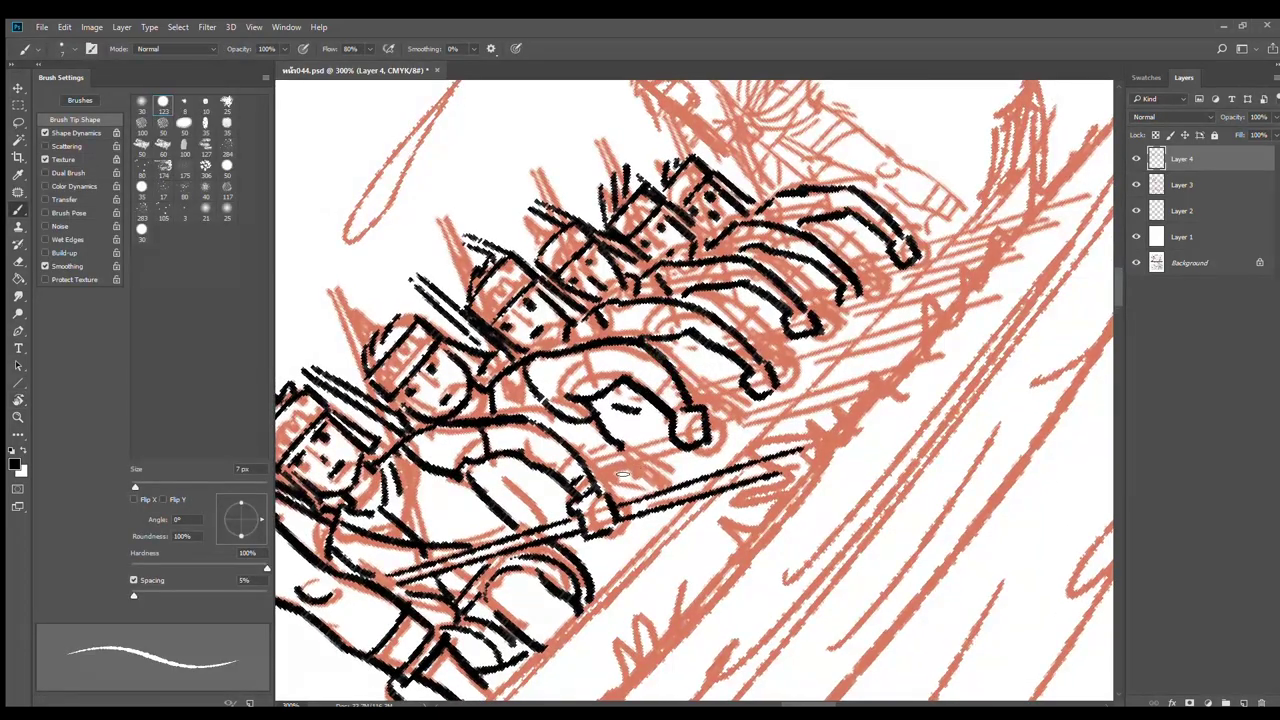
drag(534, 494, 569, 487)
key(ctrl+z)
drag(598, 470, 678, 447)
key(ctrl+z)
drag(600, 470, 672, 449)
drag(595, 460, 888, 385)
drag(712, 428, 902, 364)
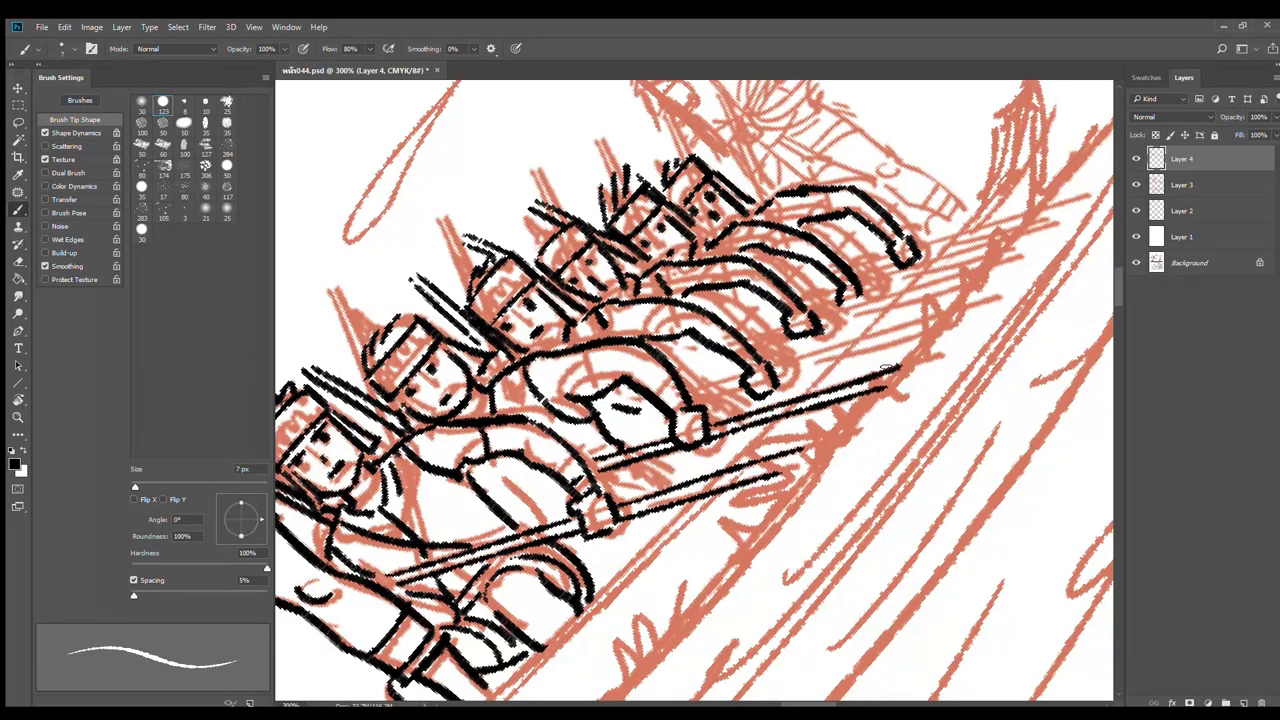
Ink the remaining oars from the third through the sixth soldier's hands down to the waterline
drag(690, 394, 942, 326)
drag(787, 363, 938, 319)
mouse_move(822, 325)
mouse_down()
mouse_move(972, 286)
mouse_move(983, 267)
mouse_up()
mouse_move(752, 340)
mouse_down()
mouse_move(790, 330)
mouse_move(774, 329)
mouse_up()
drag(863, 285, 990, 250)
mouse_move(914, 265)
mouse_down()
mouse_move(1000, 241)
mouse_move(1011, 223)
mouse_up()
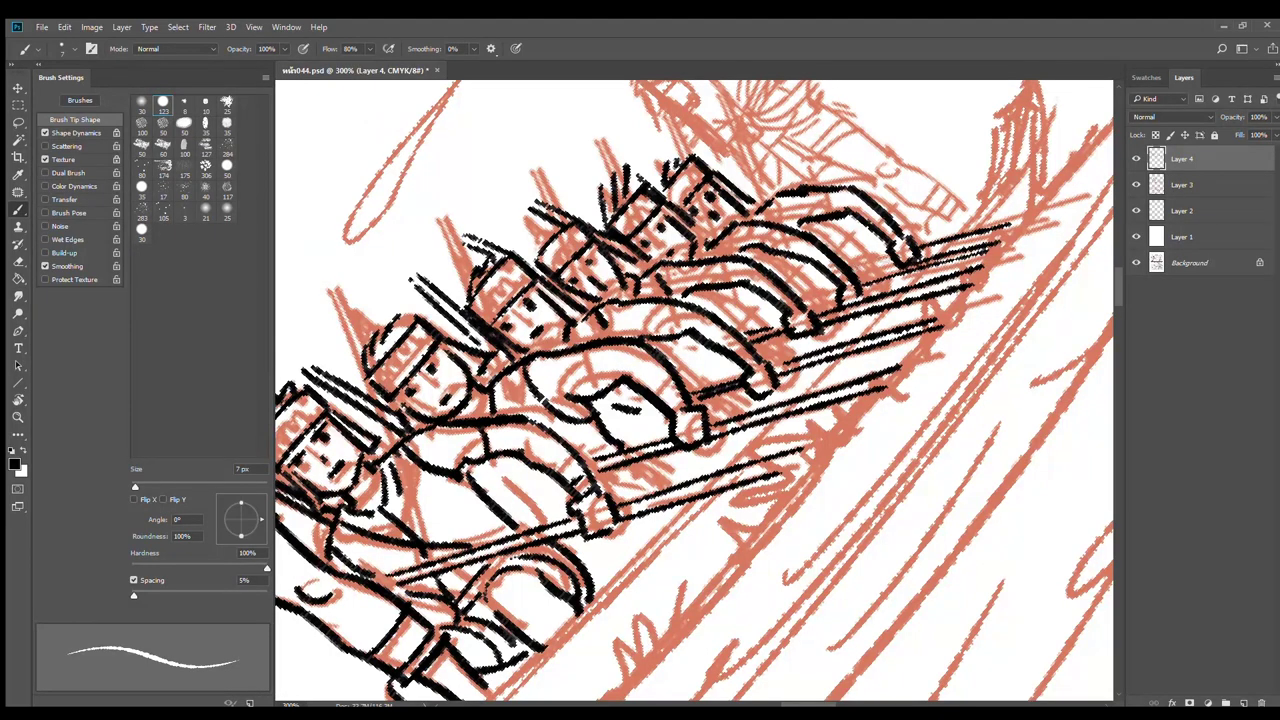
drag(853, 270, 890, 260)
mouse_move(805, 305)
mouse_down()
mouse_move(837, 296)
mouse_move(896, 350)
mouse_up()
With the canvas upright again, ink the second oar's shaft and a clothing fold inside the gap of the first soldier's arm
key(r)
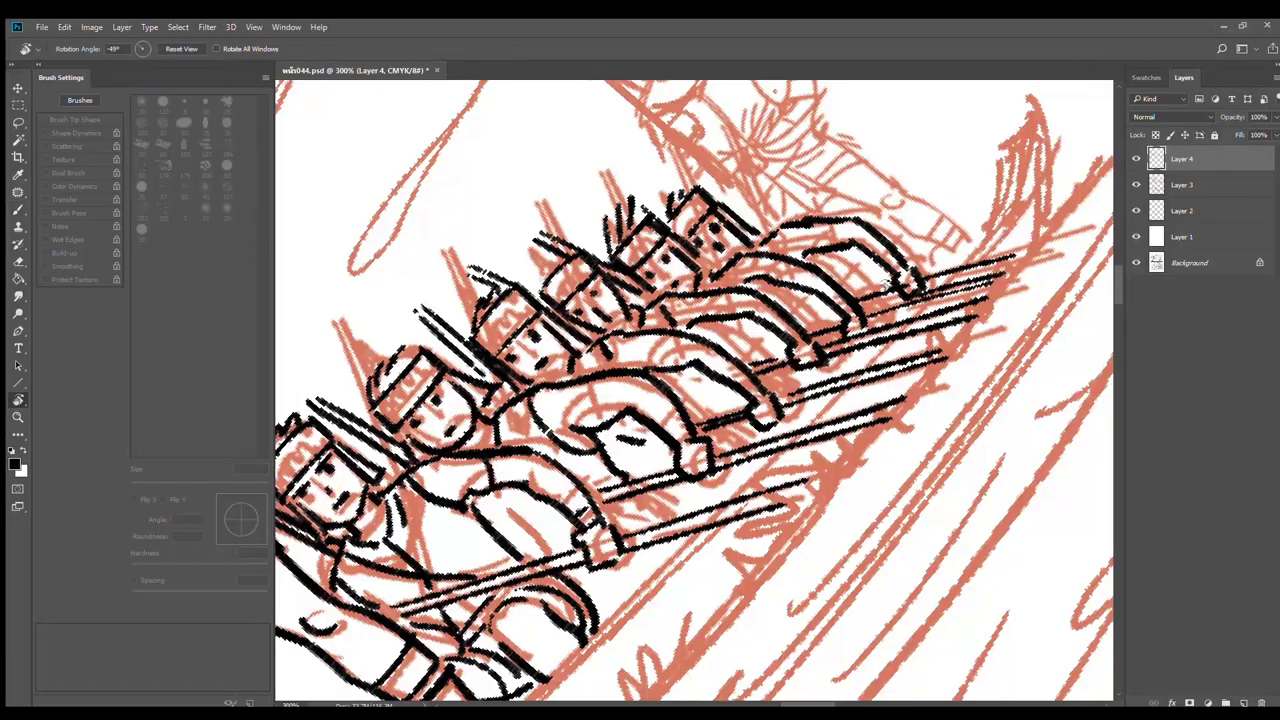
drag(908, 235, 969, 455)
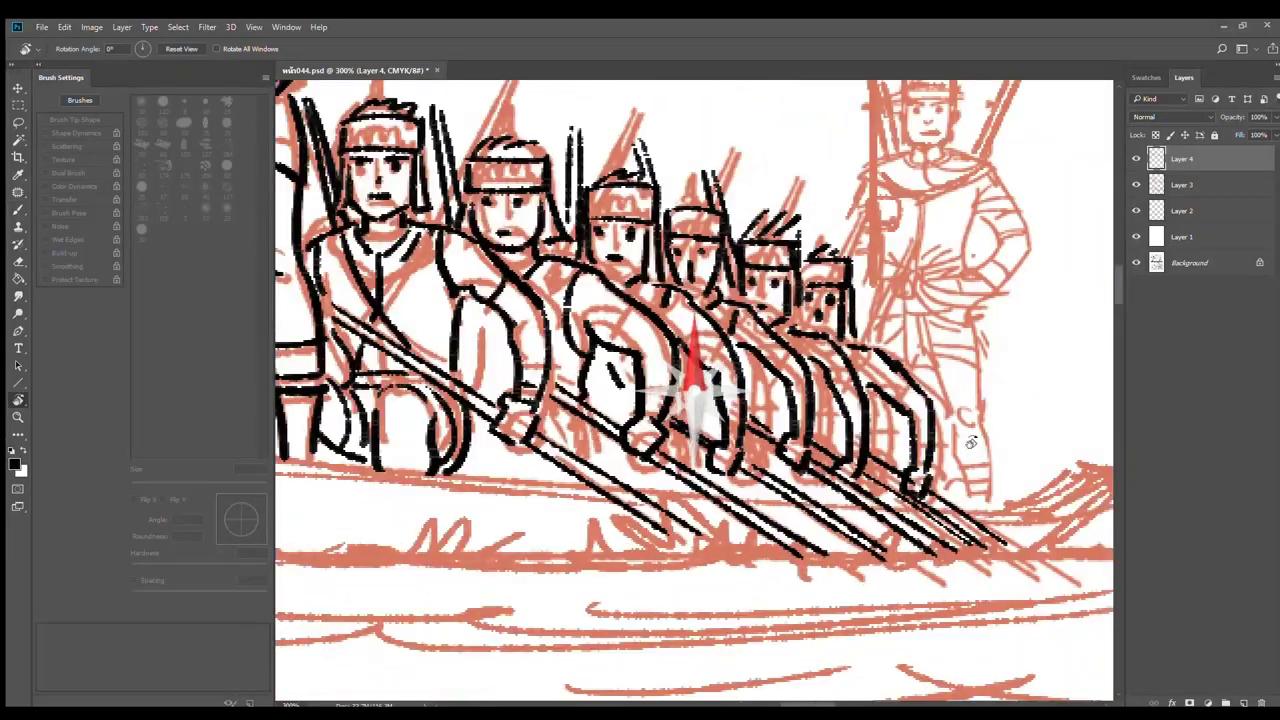
drag(577, 448, 787, 484)
key(b)
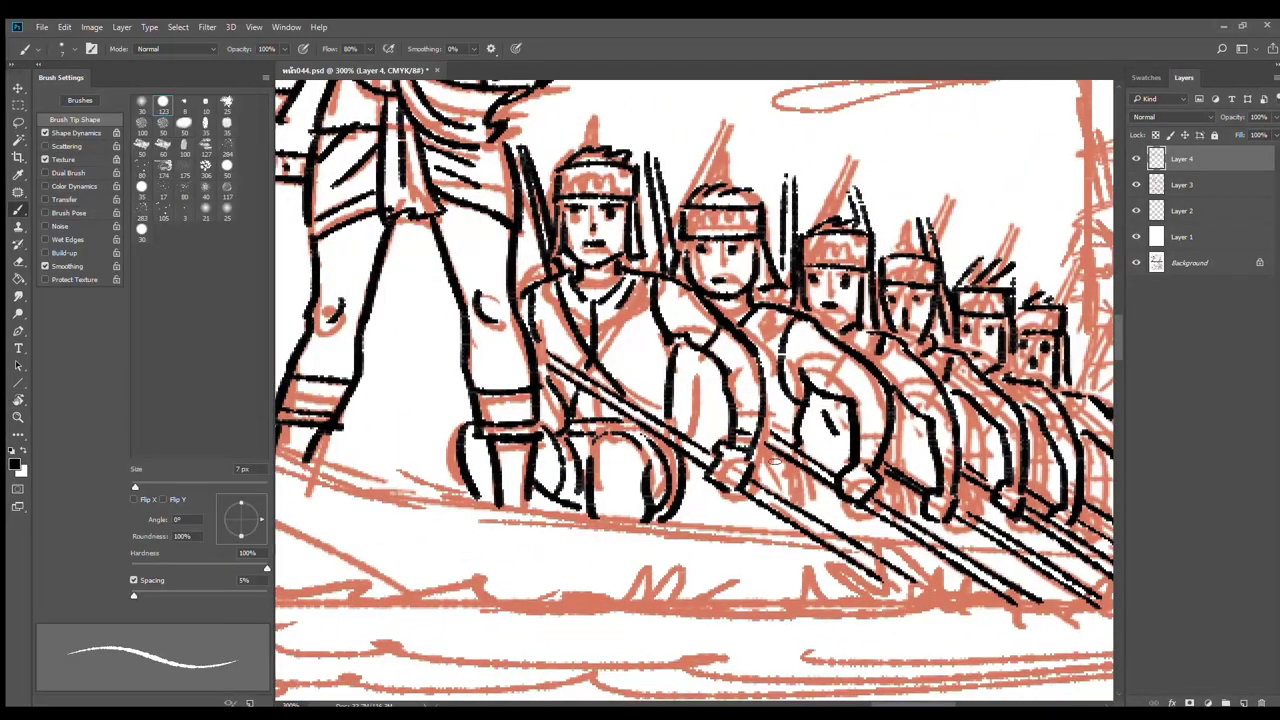
drag(637, 481, 628, 550)
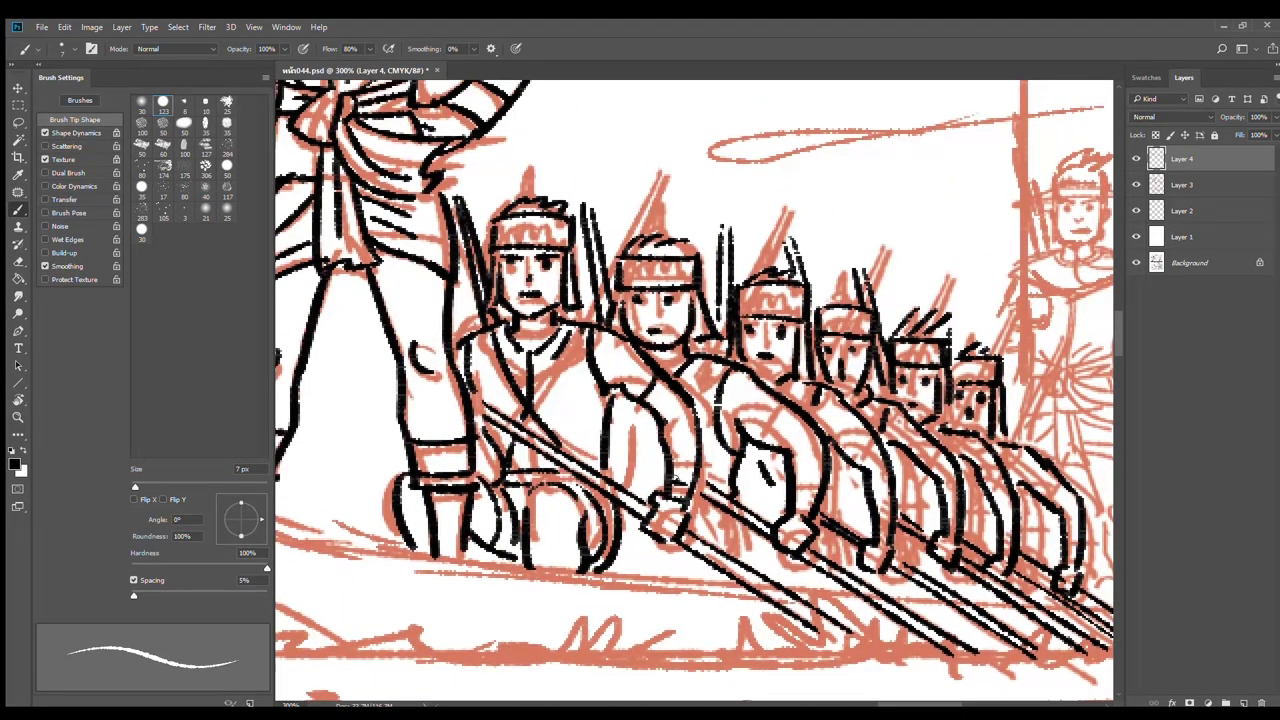
drag(614, 445, 662, 474)
key(ctrl+z)
key(ctrl+z)
drag(608, 428, 662, 460)
drag(645, 407, 650, 438)
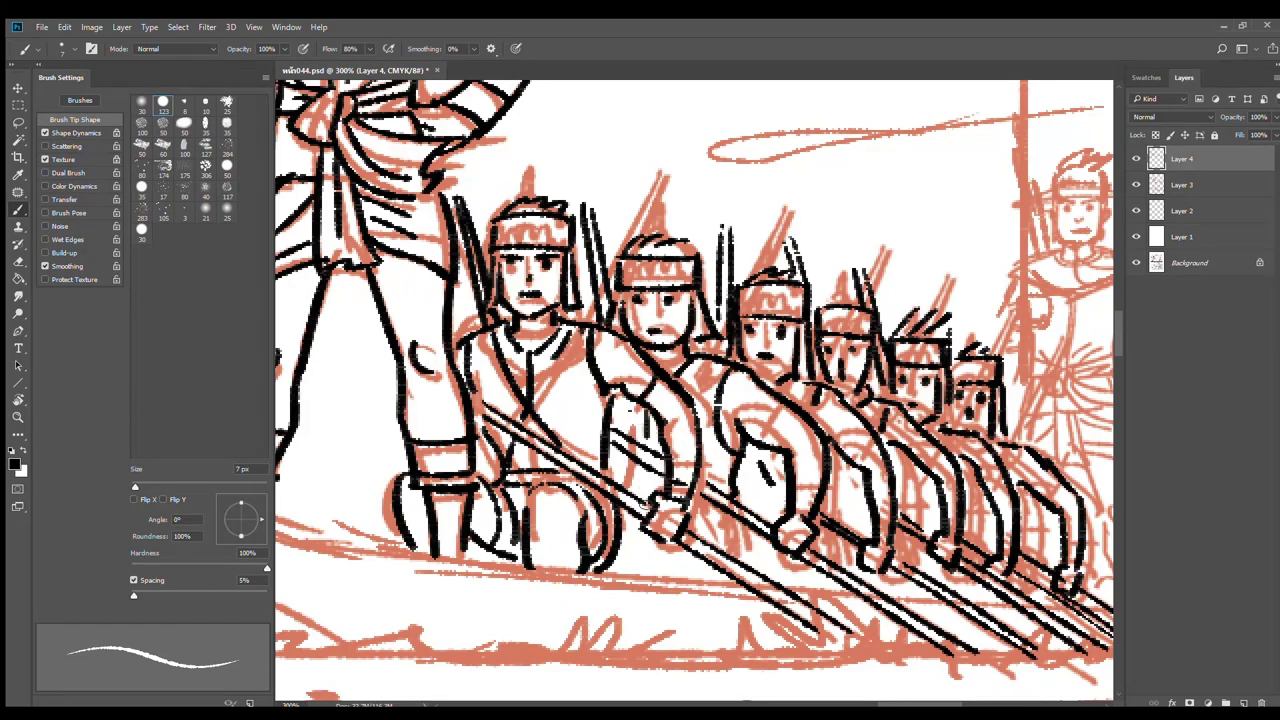
Ink the rowers' leg marks below the oars and the body details showing between their arms
drag(728, 516, 746, 558)
drag(660, 549, 642, 570)
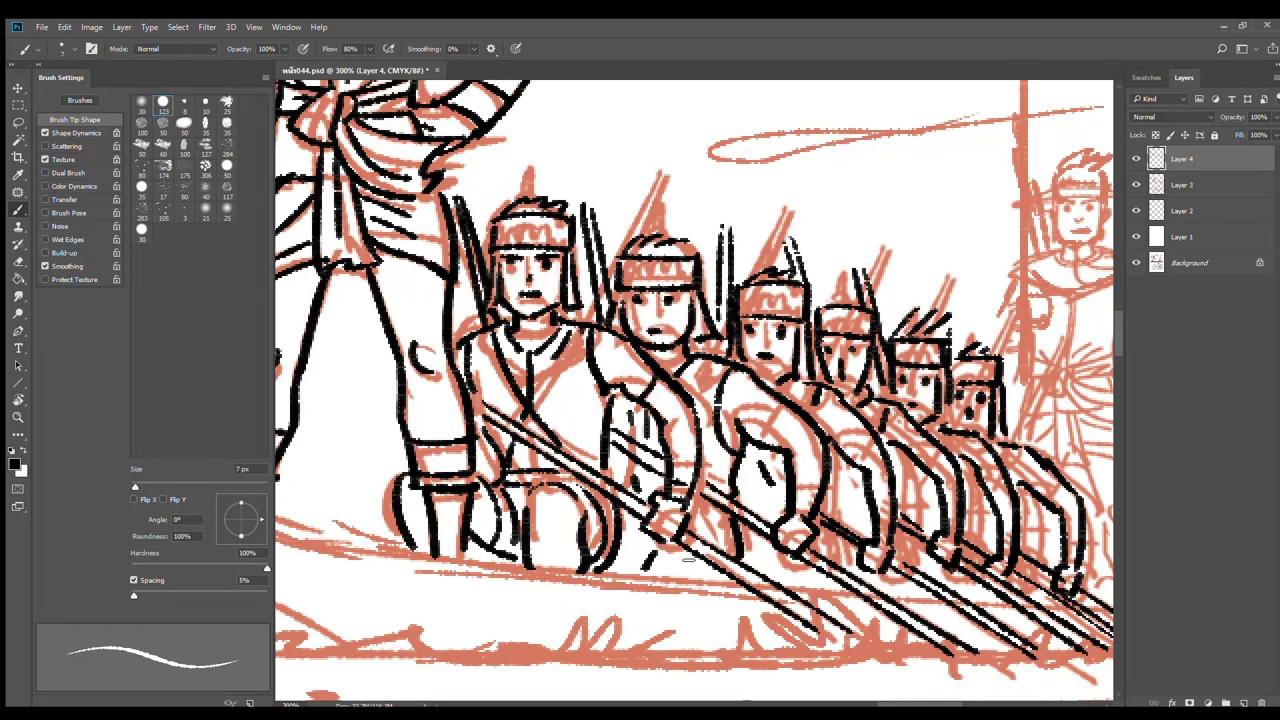
drag(819, 578, 812, 590)
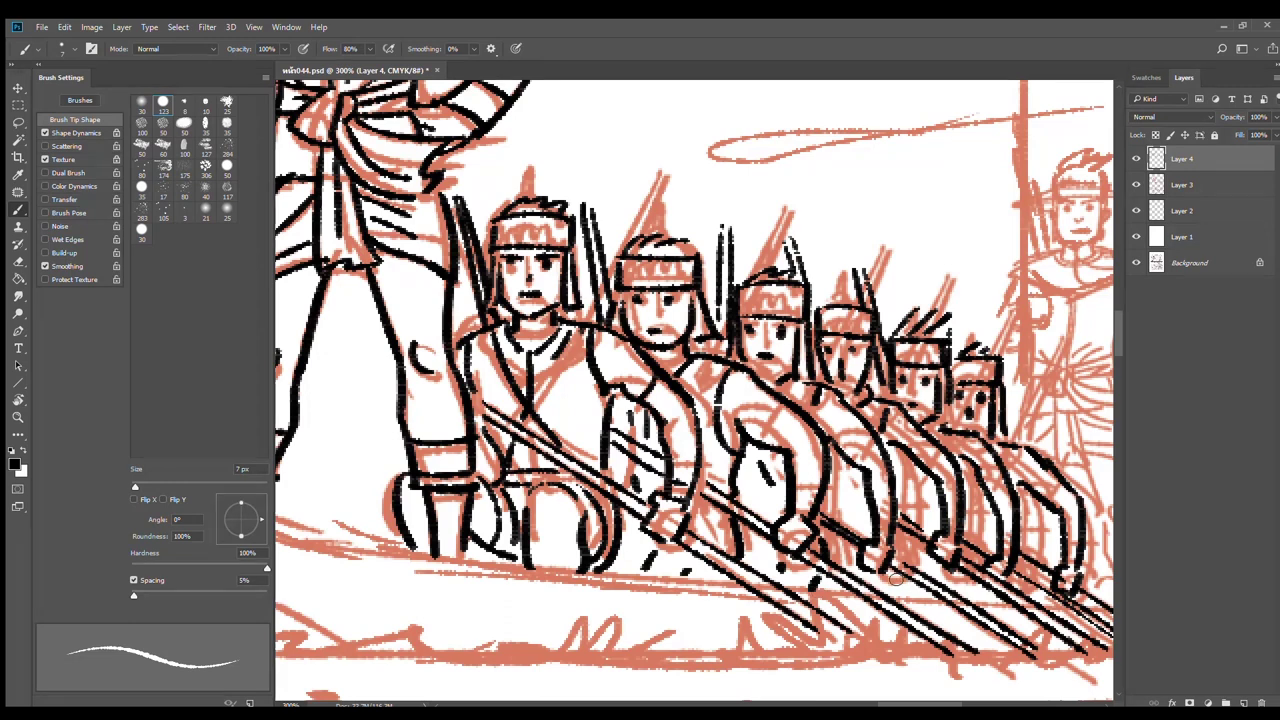
drag(895, 576, 888, 586)
mouse_move(859, 494)
mouse_down()
mouse_move(940, 527)
mouse_move(911, 498)
mouse_move(992, 524)
mouse_up()
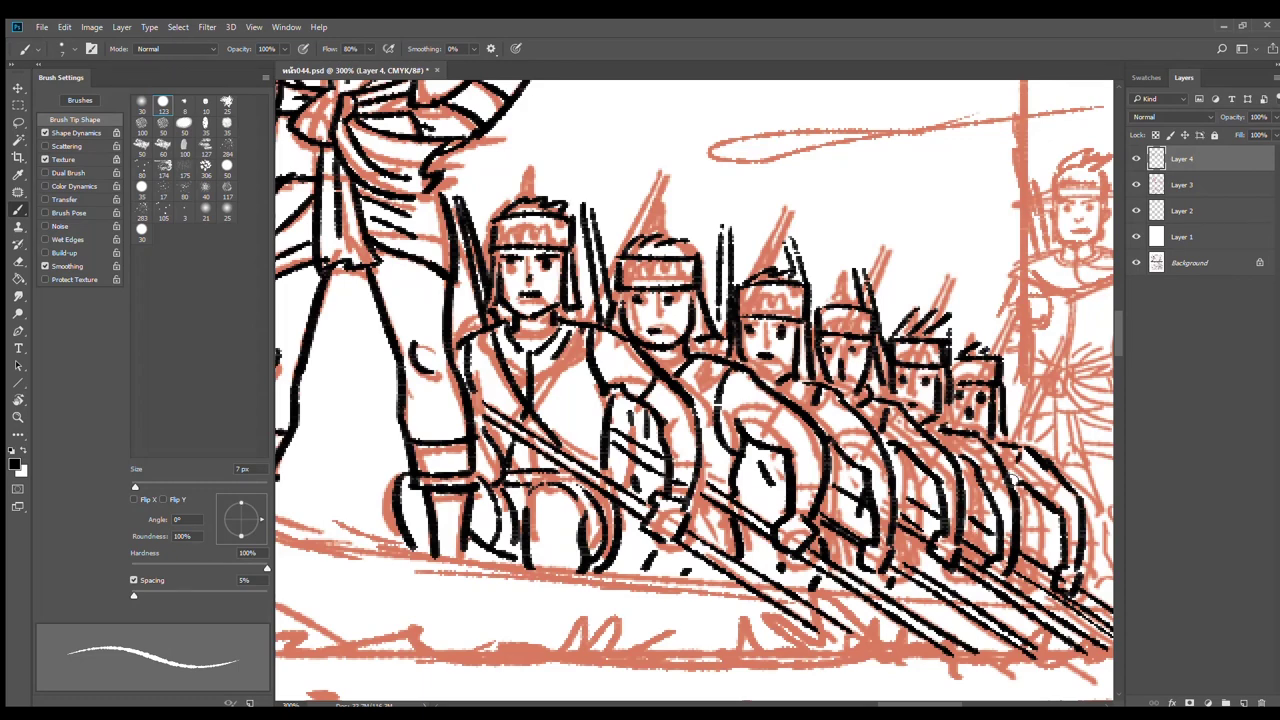
Ink the standing rear soldier's spiked helmet with its side flaps, then his face outline and features
mouse_move(1010, 430)
mouse_down()
mouse_move(985, 455)
mouse_move(776, 470)
mouse_up()
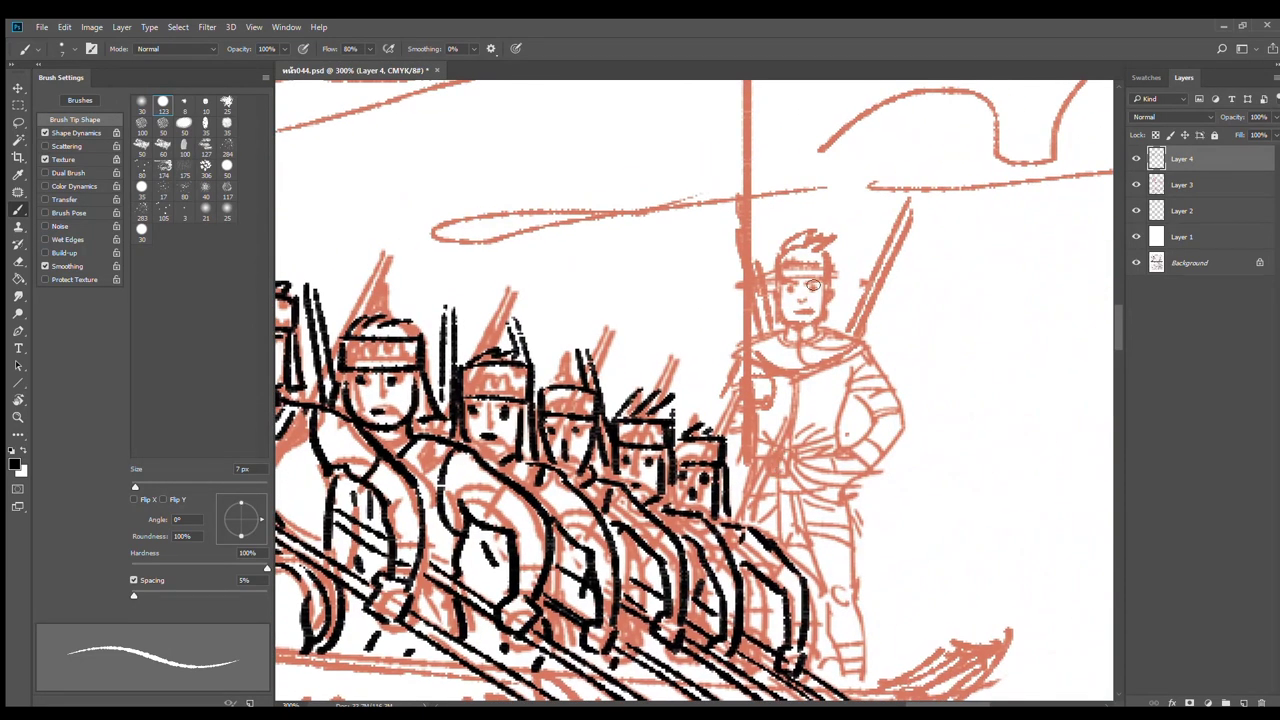
scroll(813, 285, up, 1)
drag(766, 272, 846, 270)
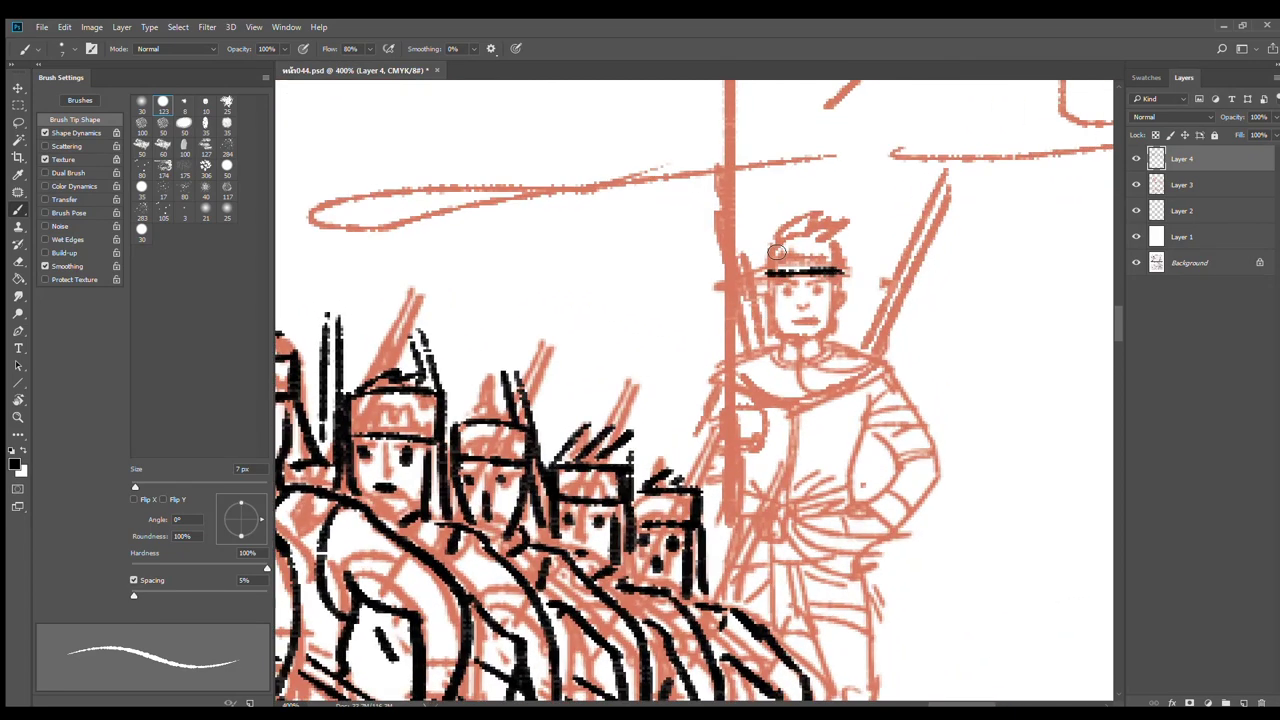
mouse_move(768, 262)
mouse_down()
mouse_move(807, 215)
mouse_move(842, 247)
mouse_move(841, 270)
mouse_move(757, 328)
mouse_move(780, 344)
mouse_up()
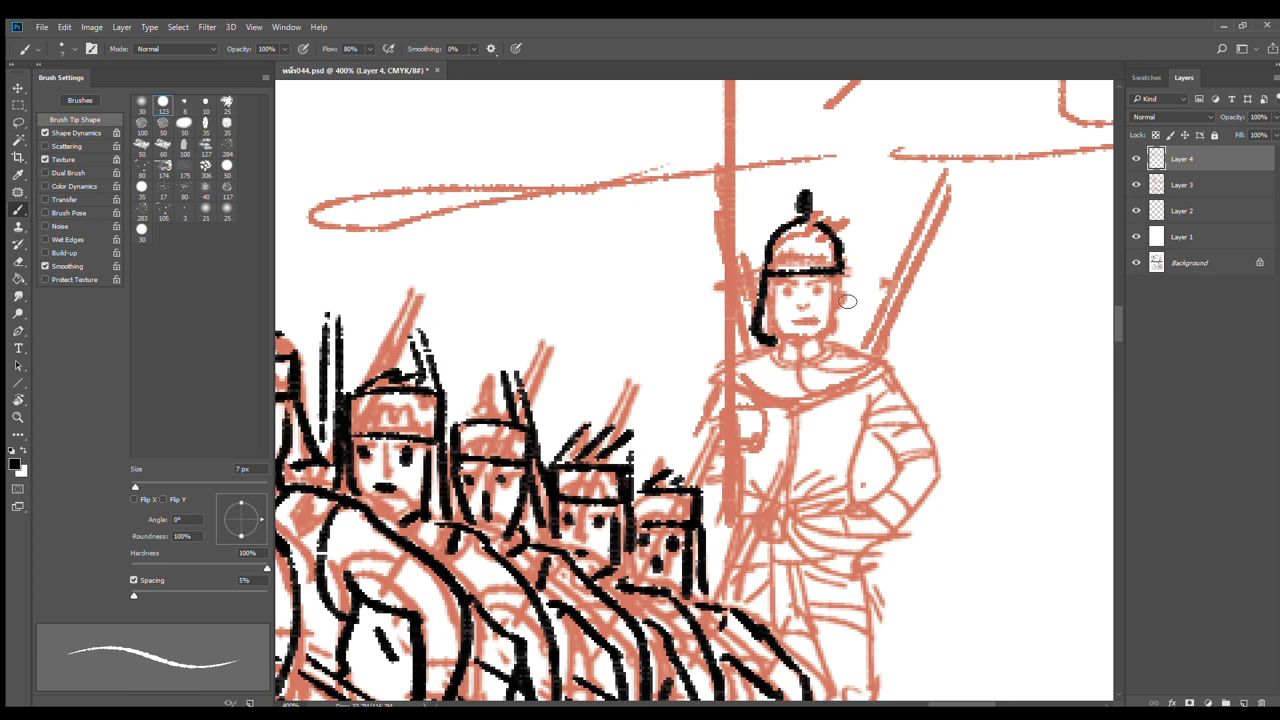
mouse_move(845, 272)
mouse_down()
mouse_move(856, 325)
mouse_move(838, 340)
mouse_move(827, 328)
mouse_up()
mouse_move(771, 282)
mouse_down()
mouse_move(776, 341)
mouse_move(811, 345)
mouse_move(815, 322)
mouse_move(815, 345)
mouse_move(780, 354)
mouse_up()
click(785, 294)
click(814, 288)
Ink the standing soldier's neck and pointed collar, his bent arm with its fist, and the side of his torso
mouse_move(822, 342)
mouse_down()
mouse_move(822, 361)
mouse_move(732, 362)
mouse_move(809, 417)
mouse_up()
mouse_move(824, 357)
mouse_down()
mouse_move(880, 365)
mouse_move(795, 411)
mouse_up()
drag(722, 374, 674, 476)
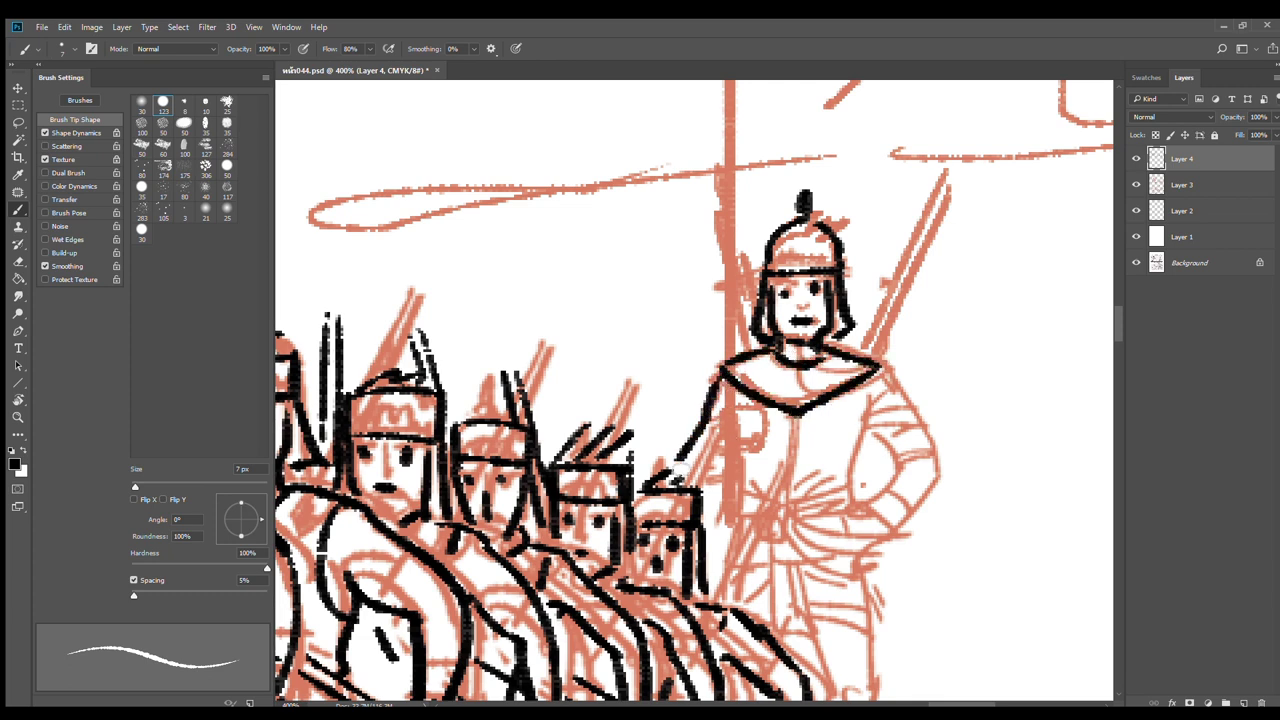
mouse_move(728, 434)
mouse_down()
mouse_move(684, 470)
mouse_move(742, 459)
mouse_move(738, 416)
mouse_move(759, 444)
mouse_up()
drag(759, 446, 738, 460)
drag(862, 408, 850, 484)
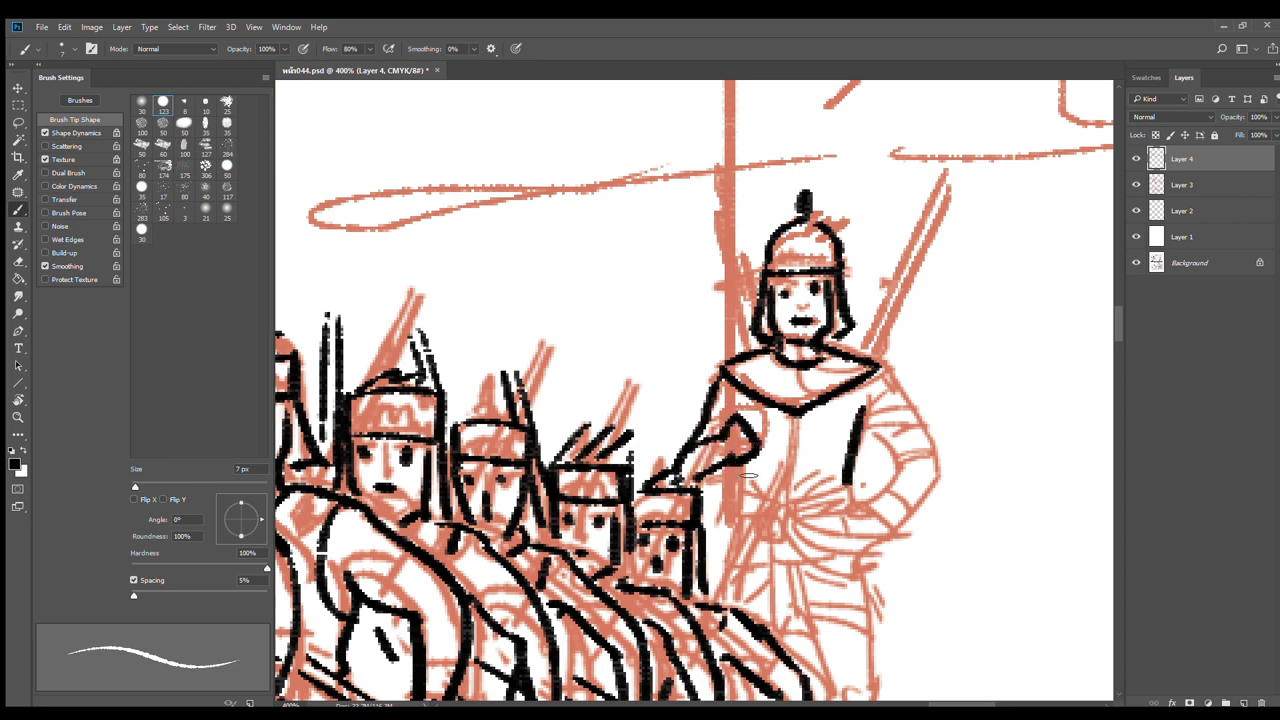
Ink the standing soldier's waist sash with its knot and hanging tail, plus the tunic skirt below it
mouse_move(742, 496)
mouse_down()
mouse_move(783, 505)
mouse_move(768, 515)
mouse_move(855, 491)
mouse_move(857, 506)
mouse_up()
mouse_move(780, 500)
mouse_down()
mouse_move(792, 540)
mouse_move(848, 570)
mouse_up()
drag(792, 538, 840, 568)
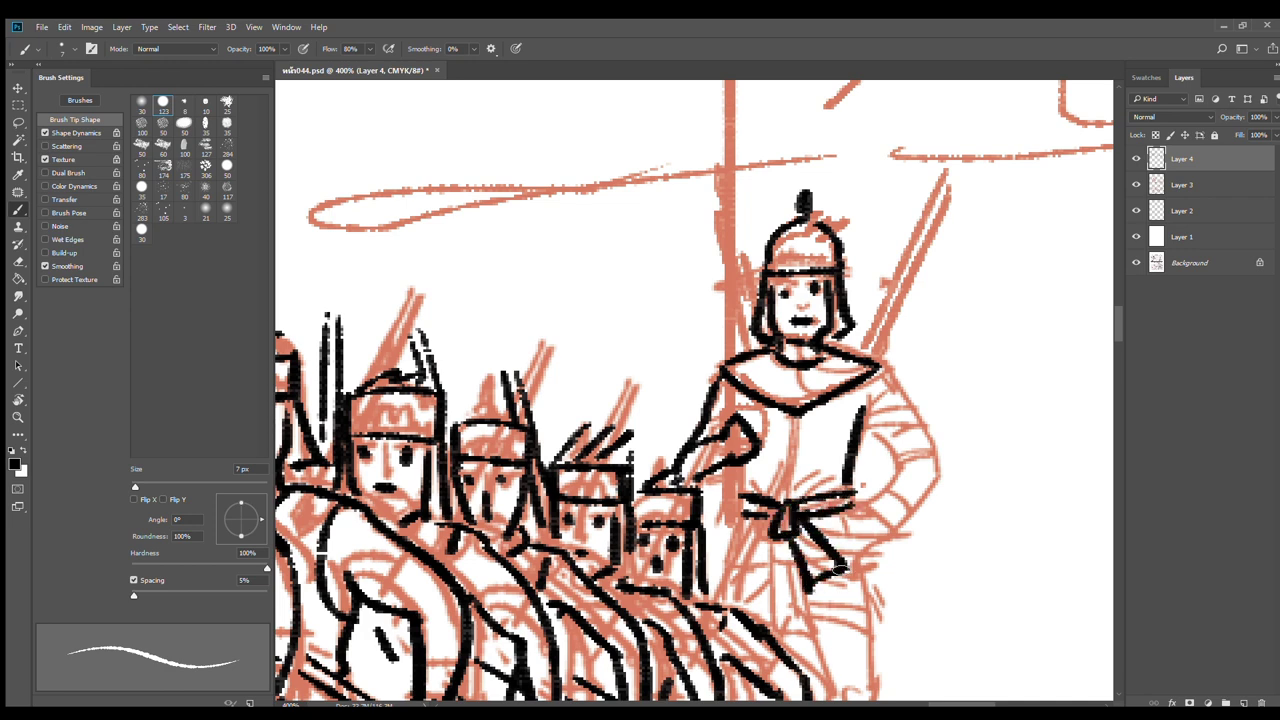
drag(784, 537, 780, 628)
drag(753, 520, 720, 606)
mouse_move(782, 550)
mouse_down()
mouse_move(736, 598)
mouse_move(790, 552)
mouse_up()
drag(858, 508, 872, 560)
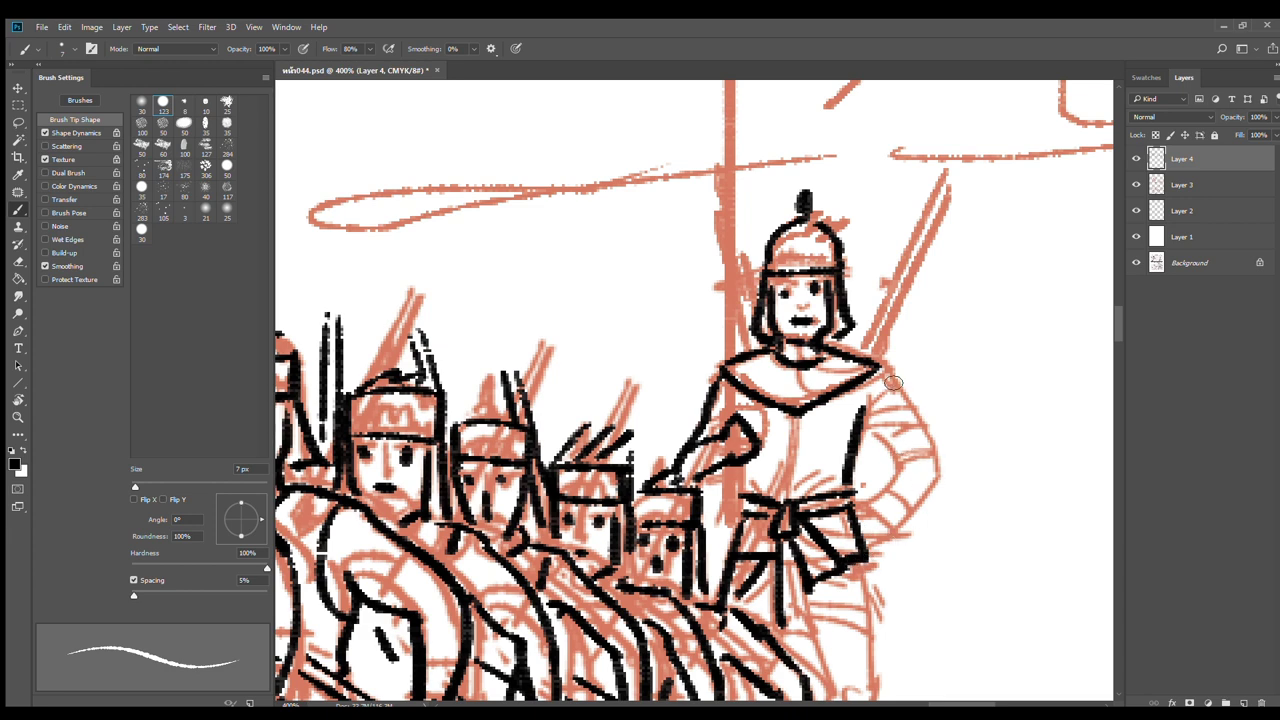
Ink both edges of the standing soldier's hanging arm and the outer edge of his thigh
drag(879, 366, 904, 515)
mouse_move(862, 436)
mouse_down()
mouse_move(858, 515)
mouse_move(882, 582)
mouse_up()
scroll(887, 590, down, 3)
drag(884, 435, 880, 558)
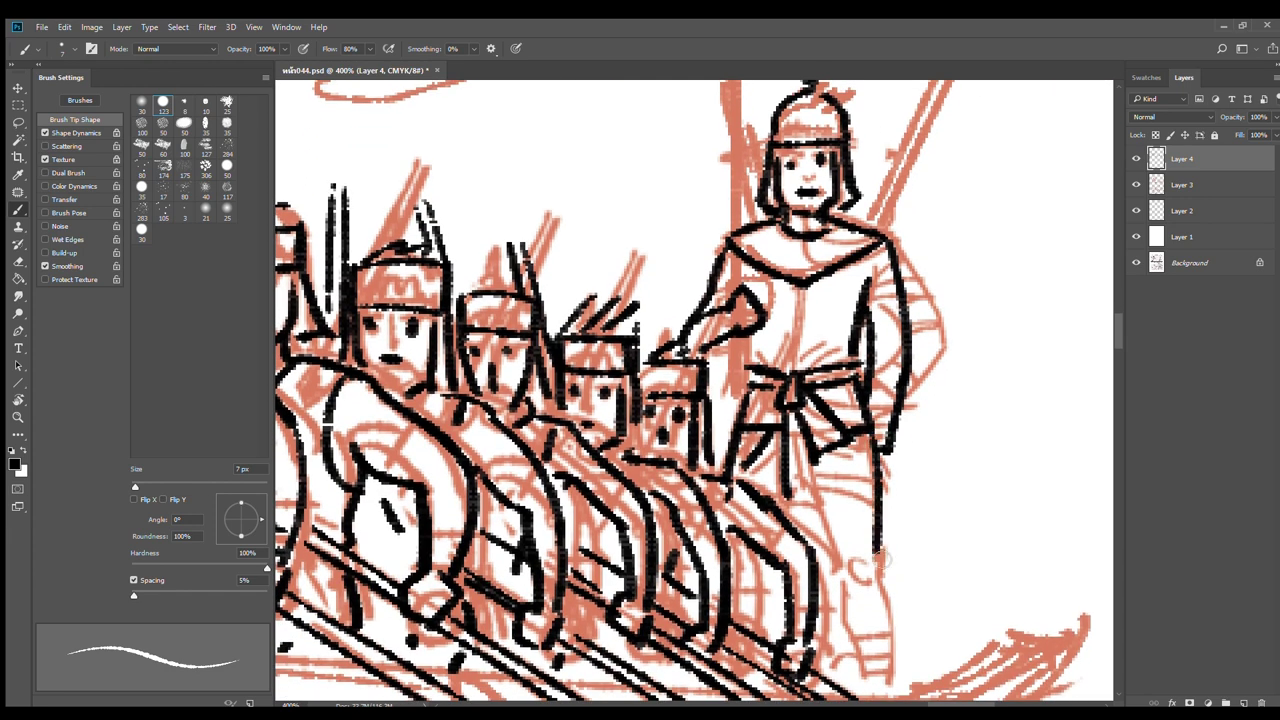
Ink the standing soldier's tunic hem, leg, knee and shin bands, plus body lines inside the last rower's arm gap
drag(805, 472, 878, 492)
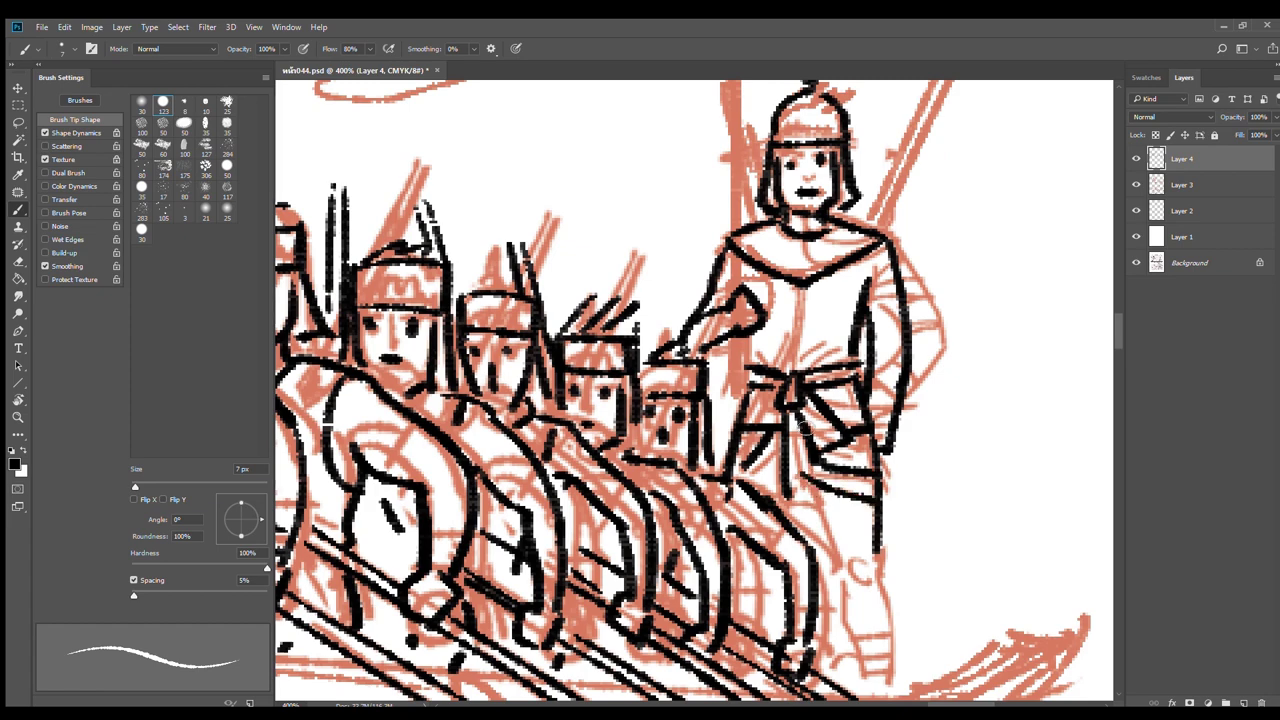
mouse_move(797, 430)
mouse_down()
mouse_move(838, 573)
mouse_move(798, 458)
mouse_move(822, 574)
mouse_up()
mouse_move(834, 442)
mouse_down()
mouse_move(848, 584)
mouse_move(856, 534)
mouse_move(814, 529)
mouse_up()
drag(809, 511, 841, 517)
drag(814, 450, 821, 460)
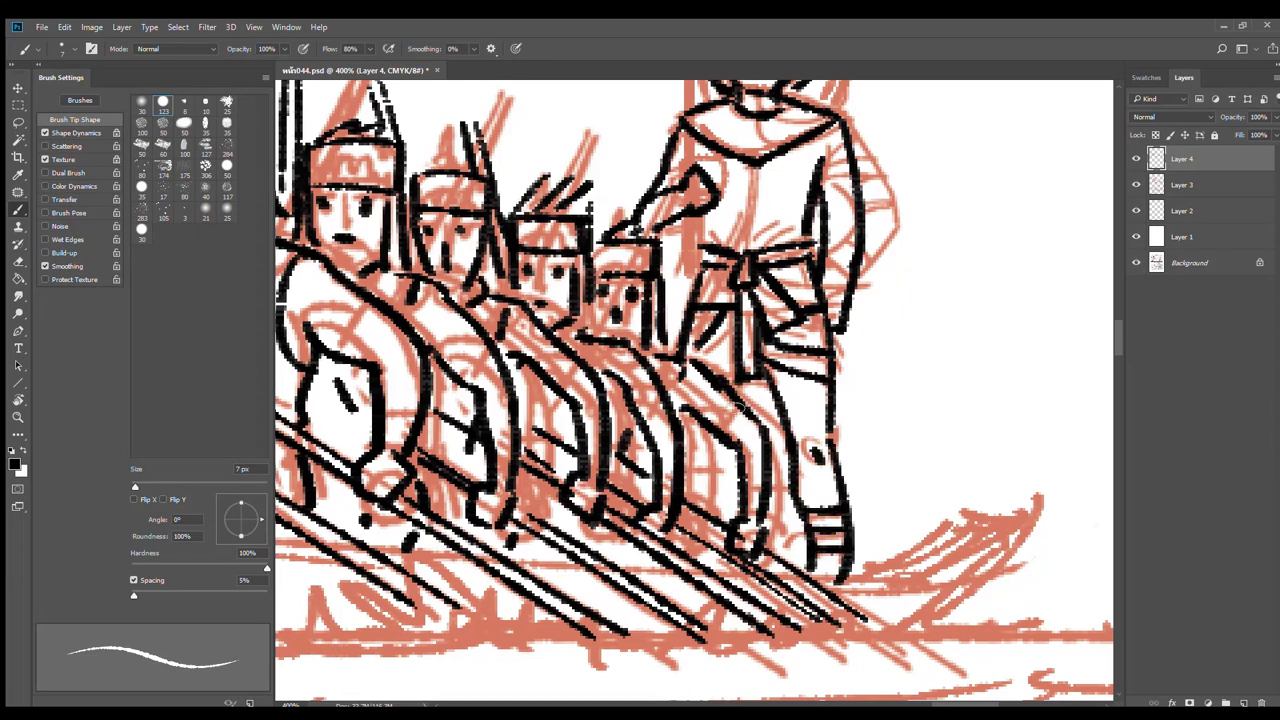
drag(731, 448, 728, 515)
drag(700, 440, 704, 504)
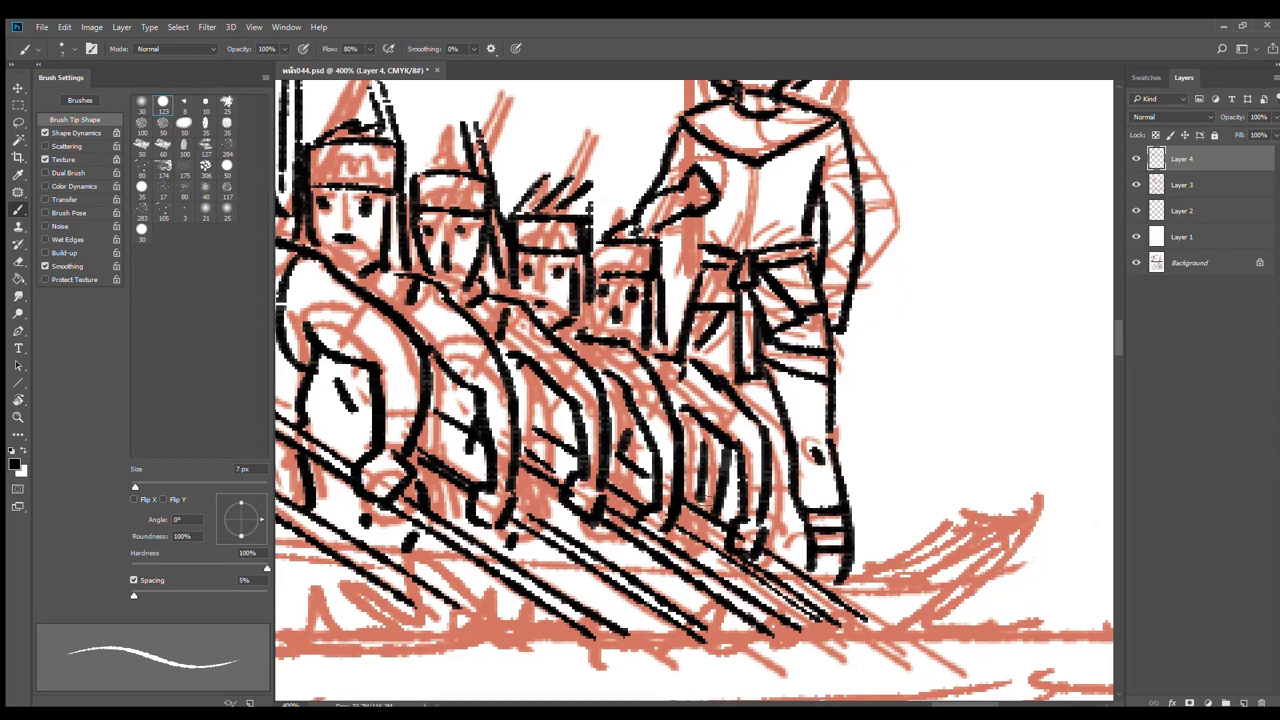
Ink the two weapons slung on the standing soldier's back, angling outward on both sides of his helmet
alt+click(800, 396)
drag(818, 365, 825, 522)
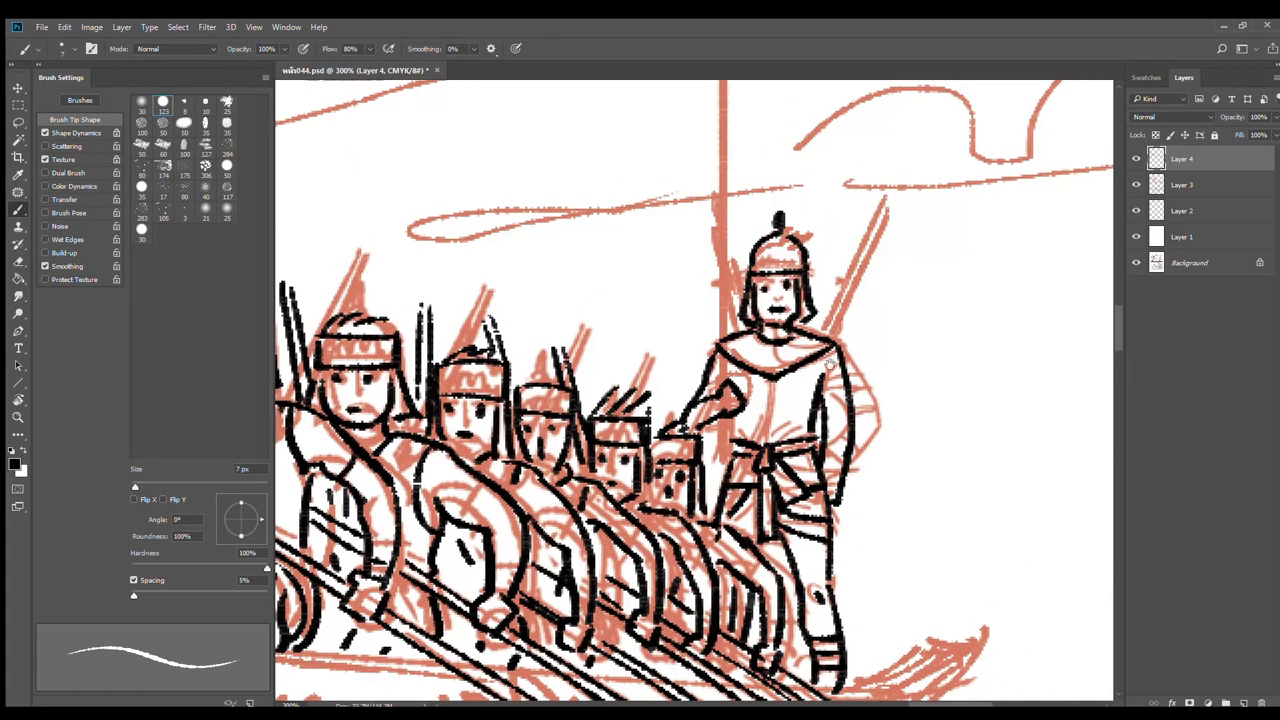
mouse_move(817, 325)
mouse_down()
mouse_move(813, 387)
mouse_move(860, 264)
mouse_up()
drag(820, 384, 864, 286)
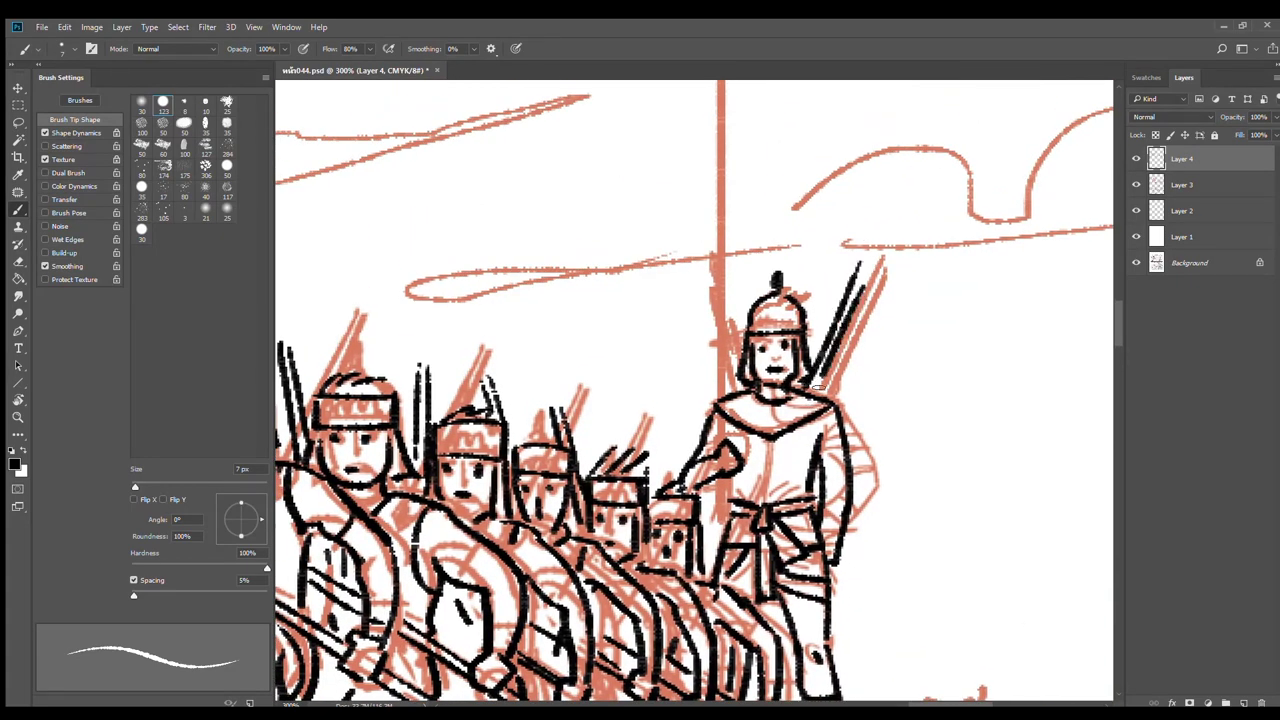
mouse_move(700, 274)
mouse_down()
mouse_move(746, 390)
mouse_move(740, 358)
mouse_move(744, 372)
mouse_up()
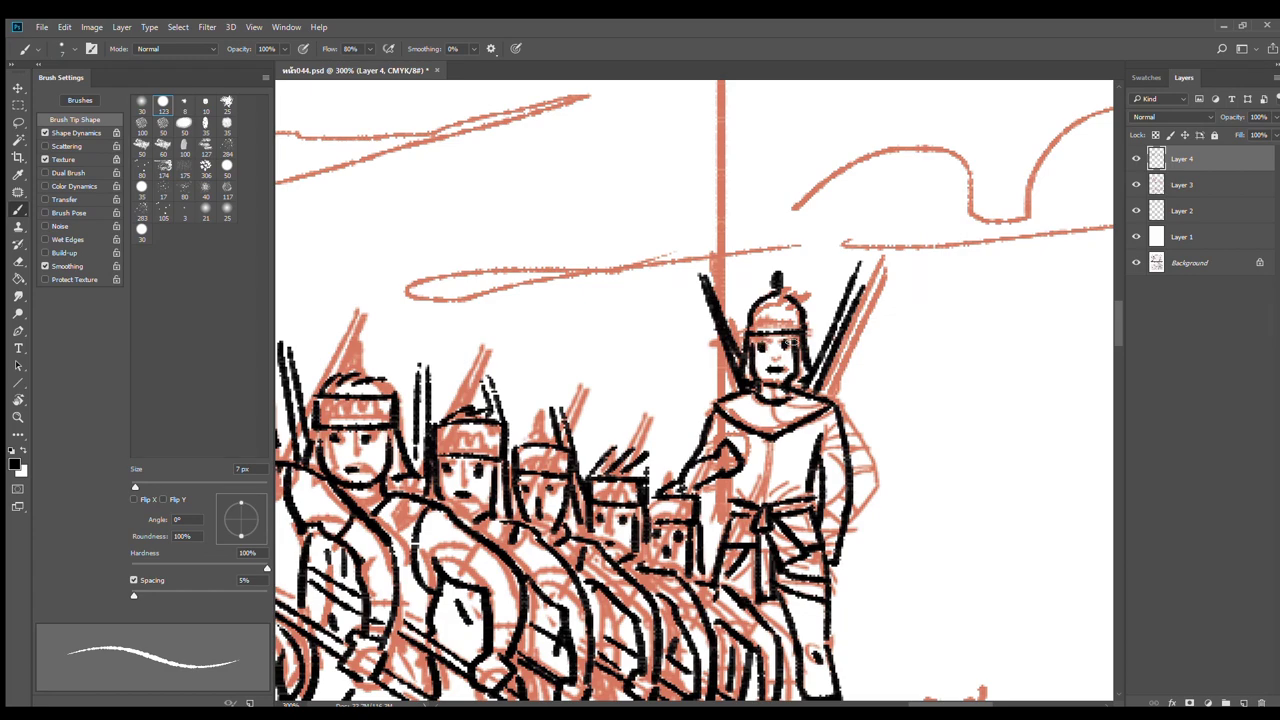
scroll(789, 334, down, 2)
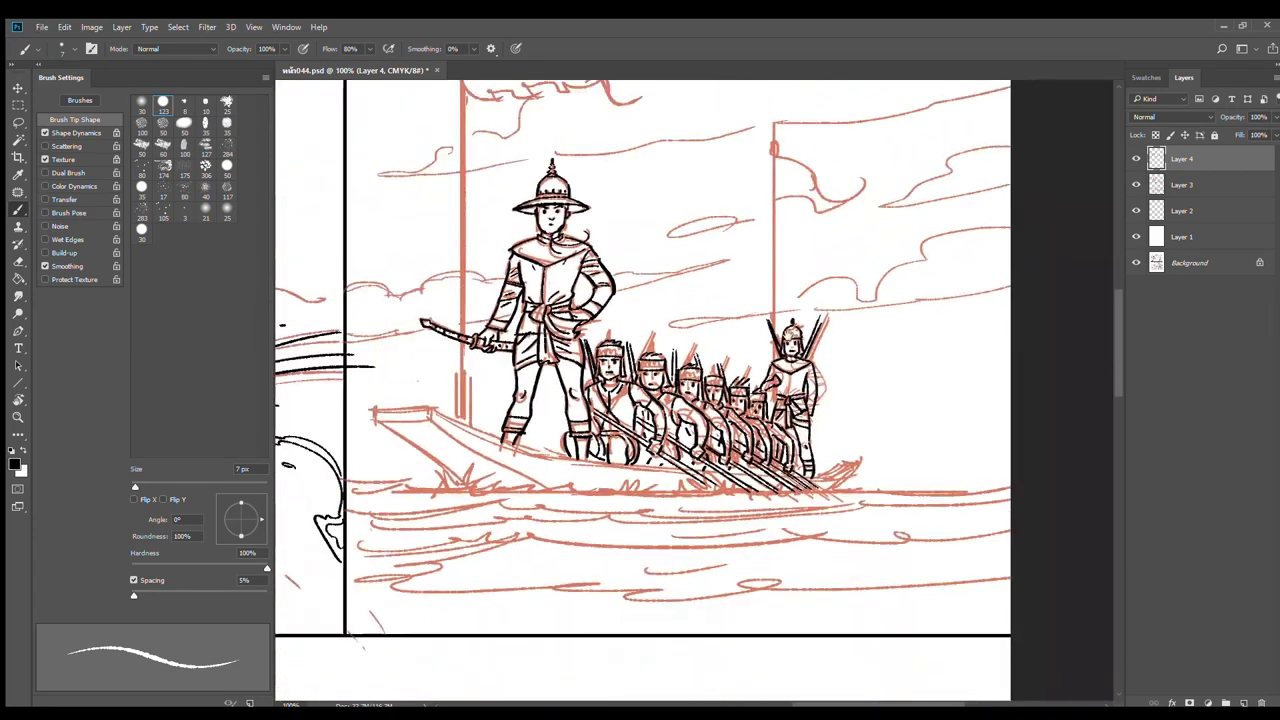
drag(787, 338, 790, 507)
scroll(791, 472, up, 1)
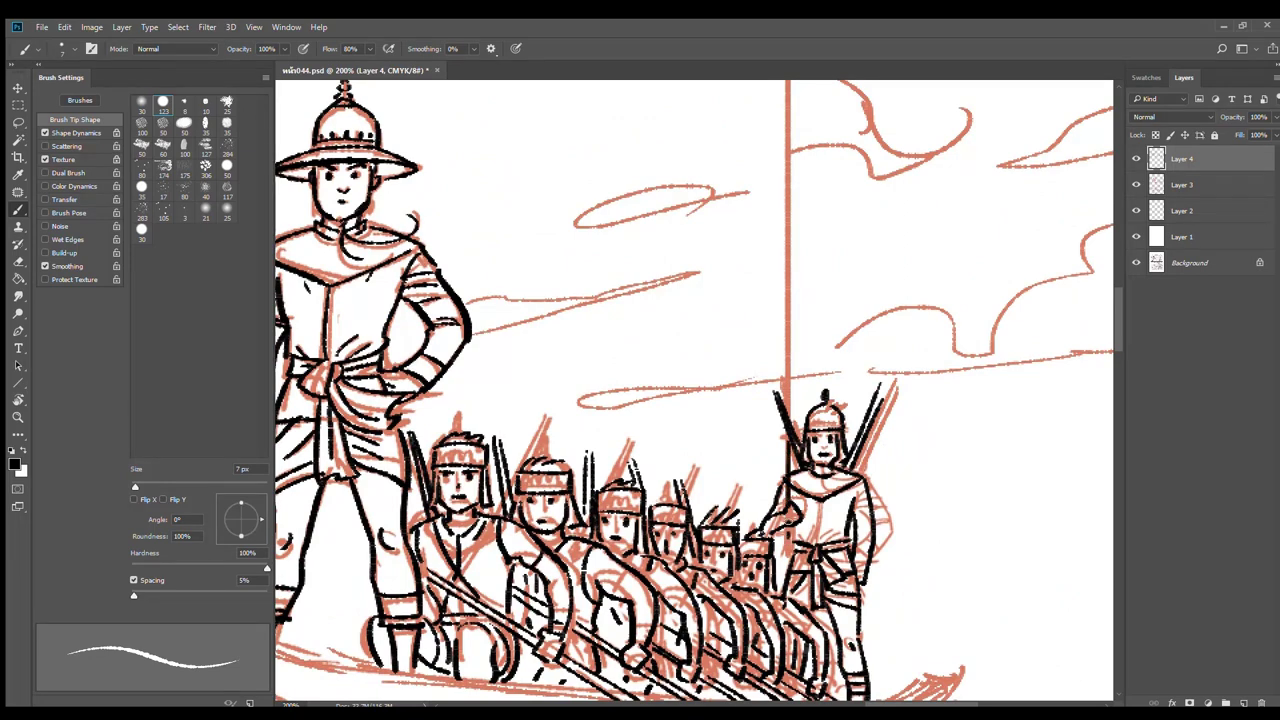
Ink the rear soldier's tall flagpole and the upper, lower and curling end edges of its waving flag
scroll(790, 538, up, 3)
drag(788, 555, 790, 198)
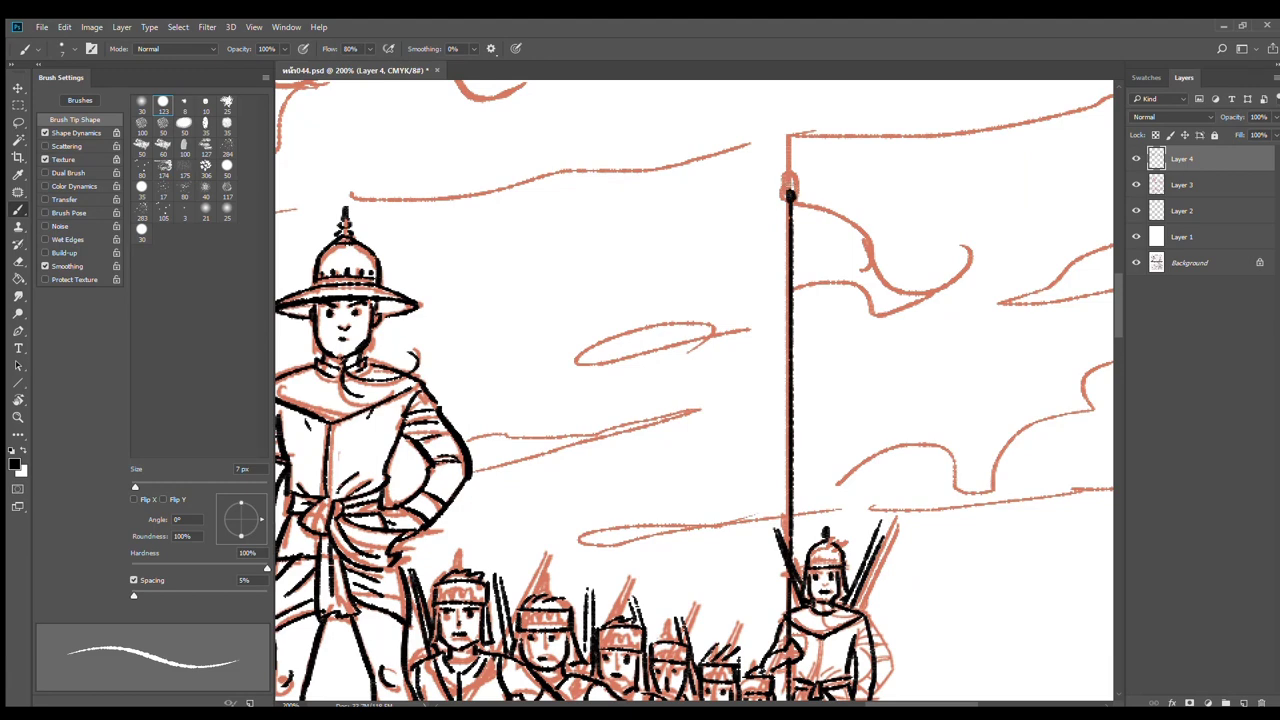
mouse_move(795, 201)
mouse_down()
mouse_move(888, 258)
mouse_move(980, 285)
mouse_up()
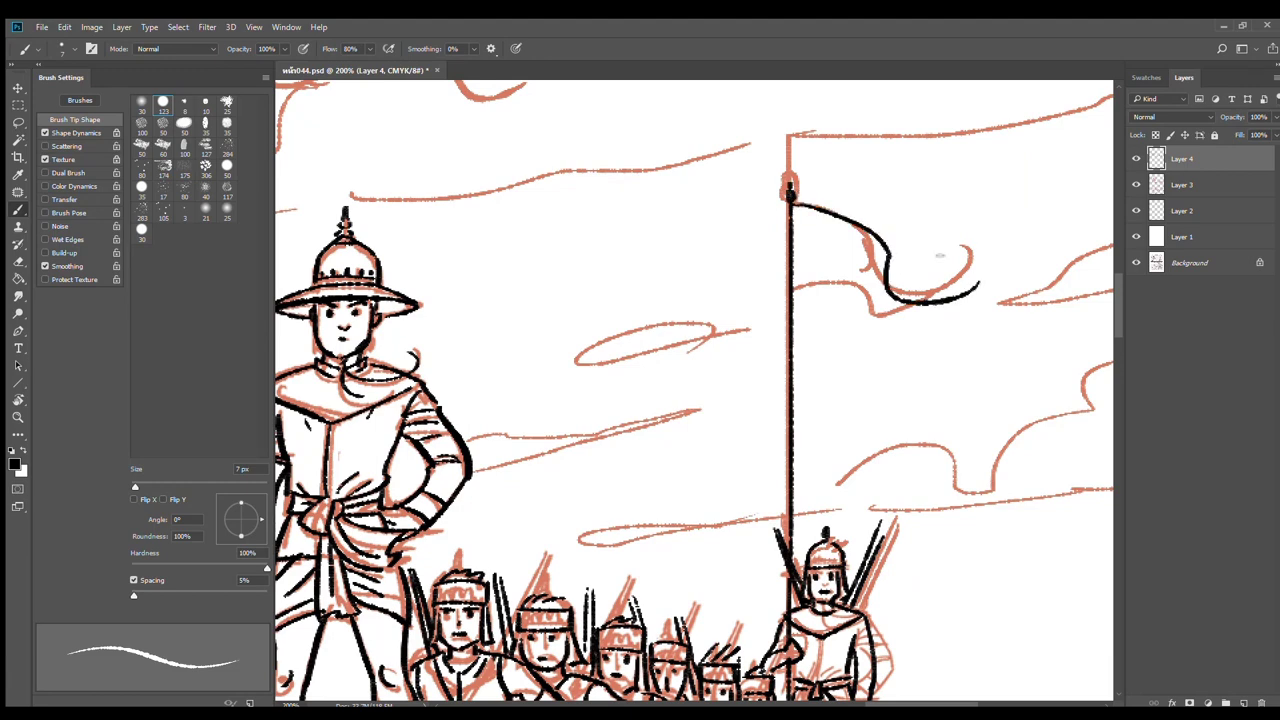
drag(795, 287, 865, 287)
mouse_move(865, 288)
mouse_down()
mouse_move(936, 312)
mouse_move(992, 296)
mouse_up()
key(ctrl+z)
drag(865, 288, 978, 282)
Ink the bow flagpole beside the leader, with the short support posts at its base and both long edges of the pole
drag(824, 421, 866, 323)
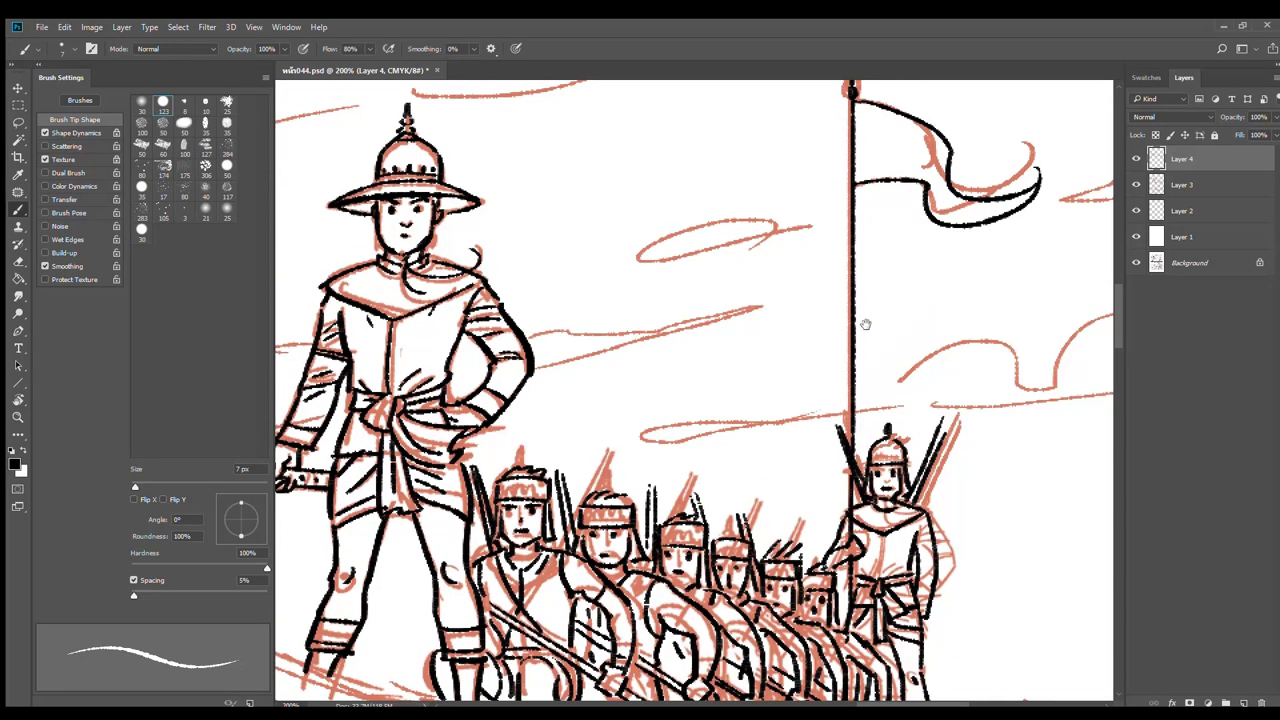
drag(568, 381, 871, 391)
mouse_move(549, 547)
mouse_down()
mouse_move(644, 474)
mouse_move(642, 560)
mouse_up()
drag(611, 472, 611, 554)
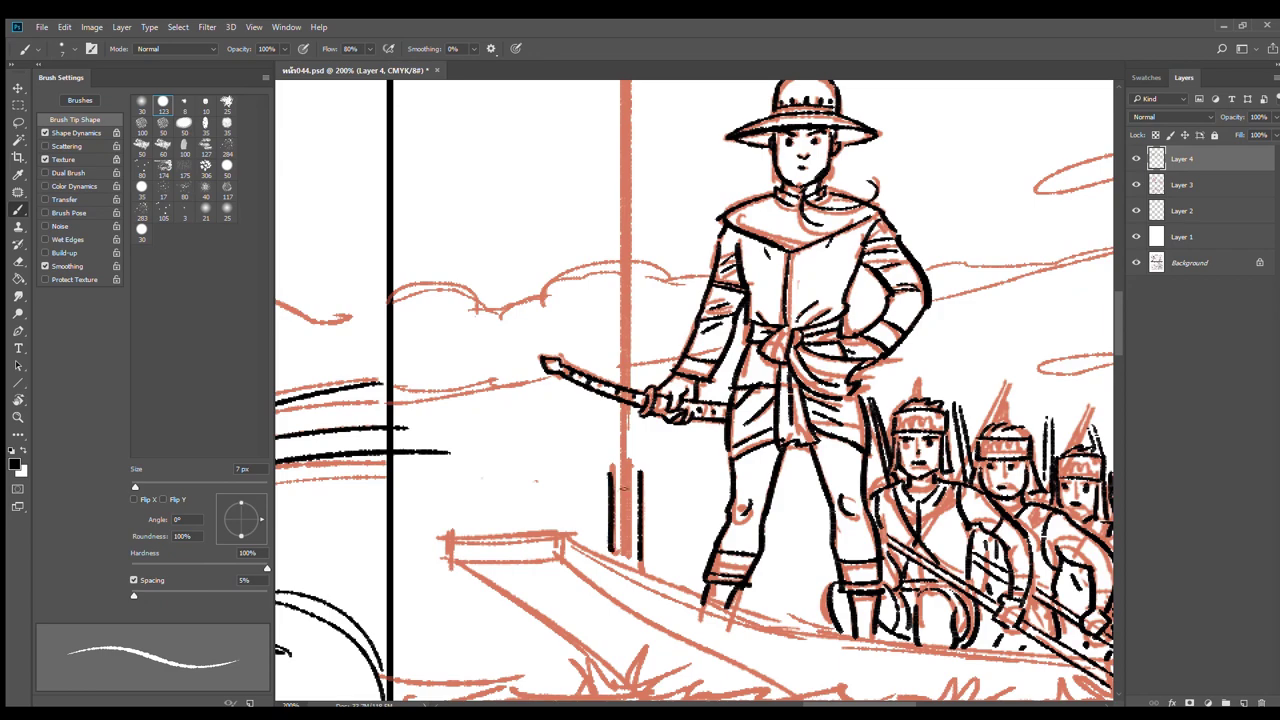
scroll(641, 497, down, 1)
mouse_move(638, 506)
mouse_down()
mouse_move(708, 632)
mouse_move(706, 266)
mouse_up()
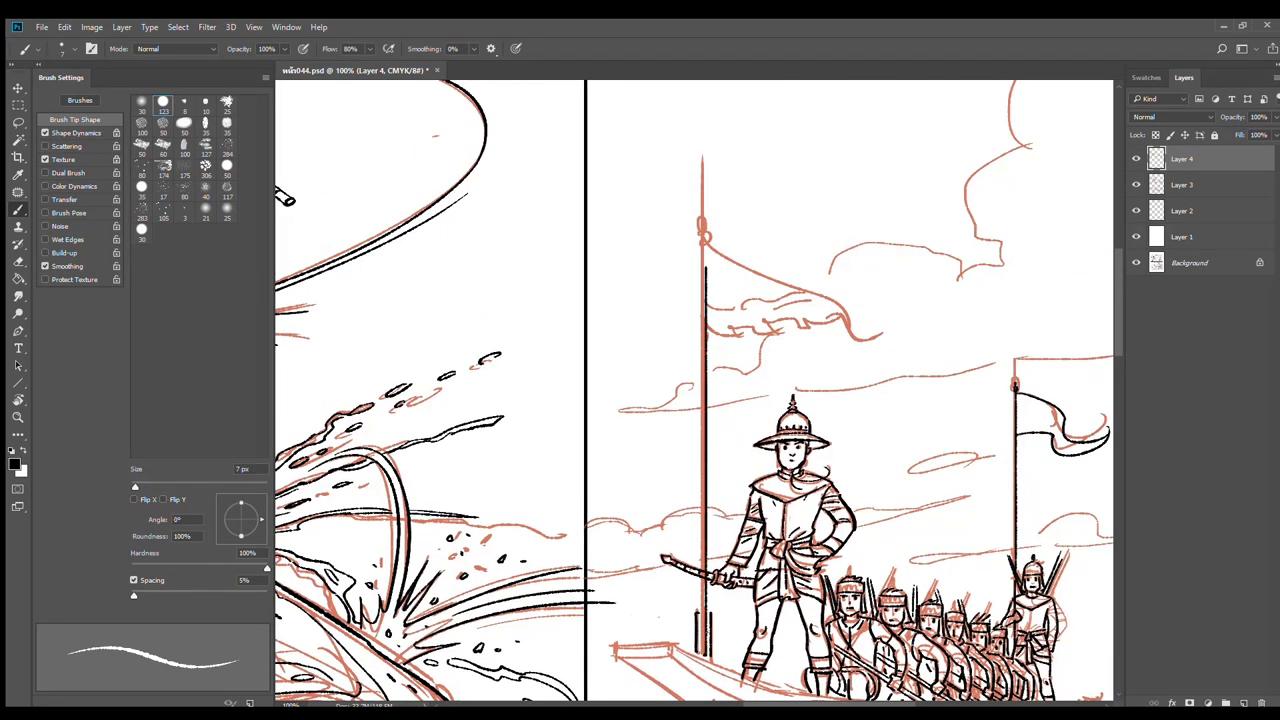
drag(701, 656, 701, 266)
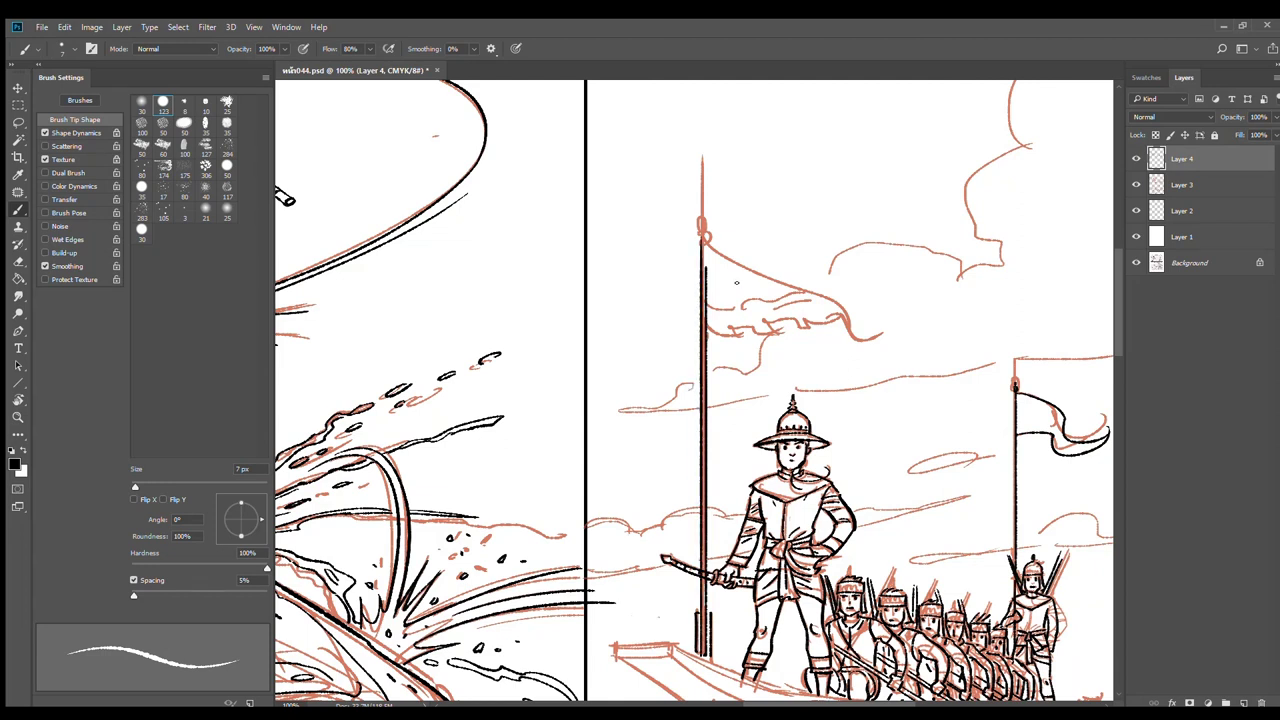
key(ctrl+z)
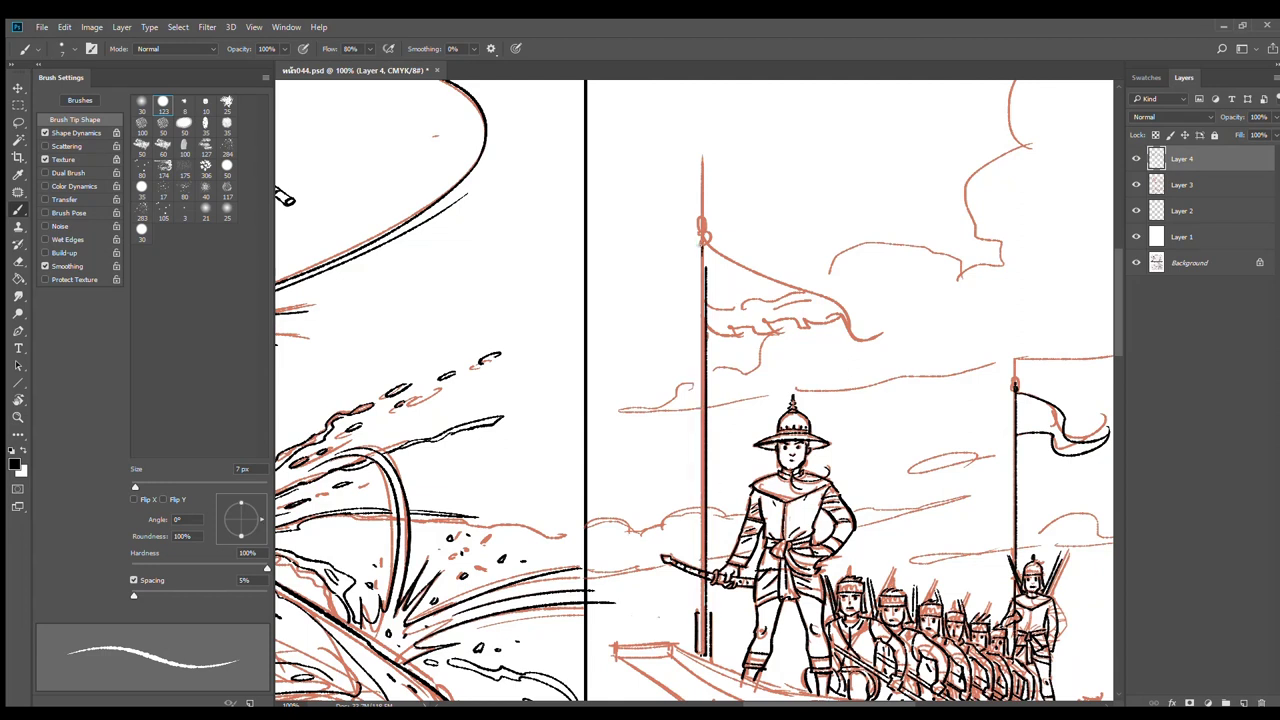
drag(703, 248, 702, 570)
Ink the bow pole's large pennant with its sweeping upper edge, jagged lower fringe, inner border lines and corner curls
ctrl+click(721, 303)
drag(729, 280, 697, 409)
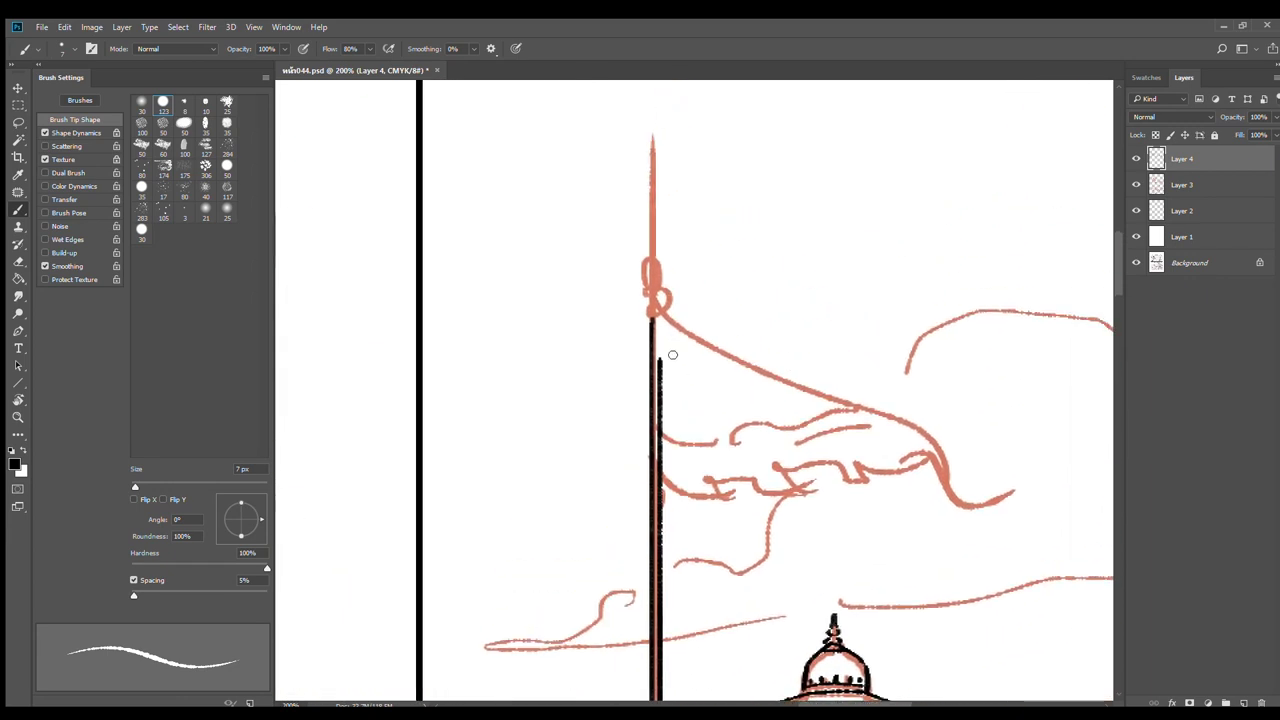
drag(658, 310, 951, 411)
mouse_move(657, 486)
mouse_down()
mouse_move(815, 490)
mouse_move(805, 471)
mouse_move(850, 485)
mouse_move(845, 458)
mouse_move(919, 460)
mouse_move(880, 452)
mouse_move(946, 450)
mouse_move(930, 442)
mouse_move(997, 434)
mouse_move(1036, 408)
mouse_up()
mouse_move(661, 457)
mouse_down()
mouse_move(856, 430)
mouse_move(905, 401)
mouse_move(690, 440)
mouse_move(884, 396)
mouse_up()
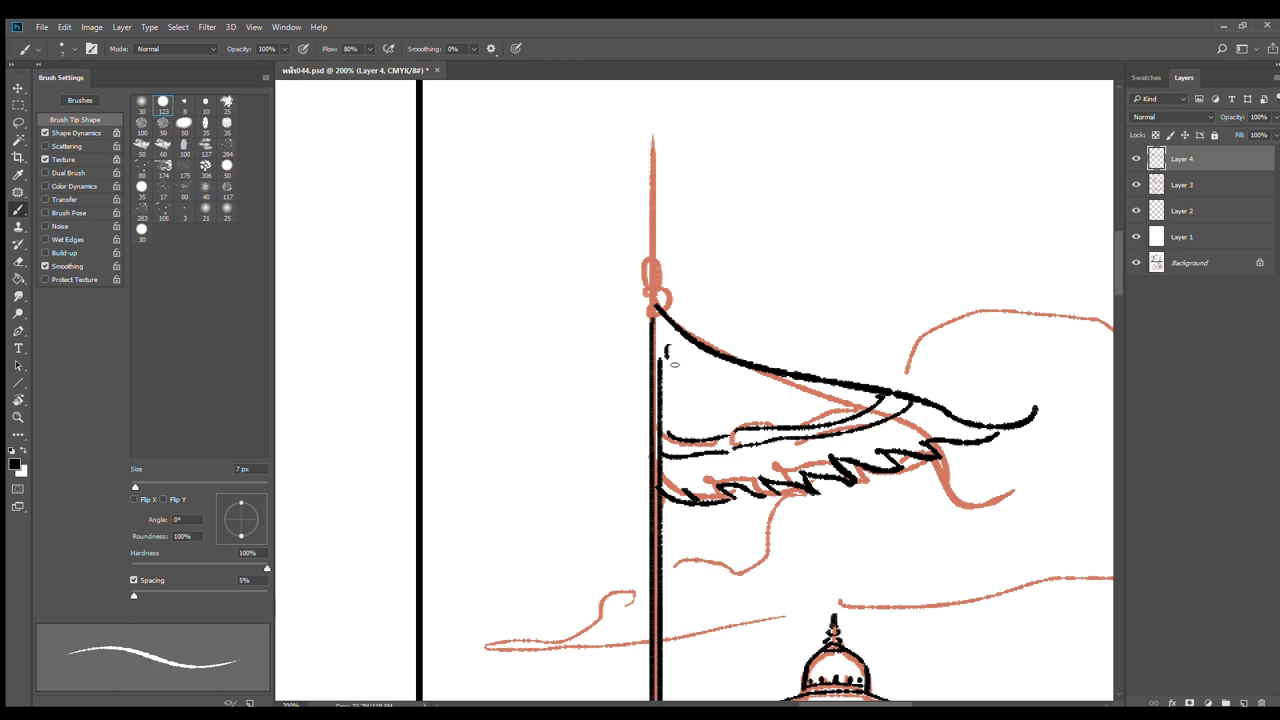
mouse_move(666, 349)
mouse_down()
mouse_move(744, 358)
mouse_move(720, 354)
mouse_up()
Ink the stacked round knobs and the pointed spike at the tip of the bow flagpole
mouse_move(646, 305)
mouse_down()
mouse_move(652, 288)
mouse_move(668, 302)
mouse_up()
key(ctrl+z)
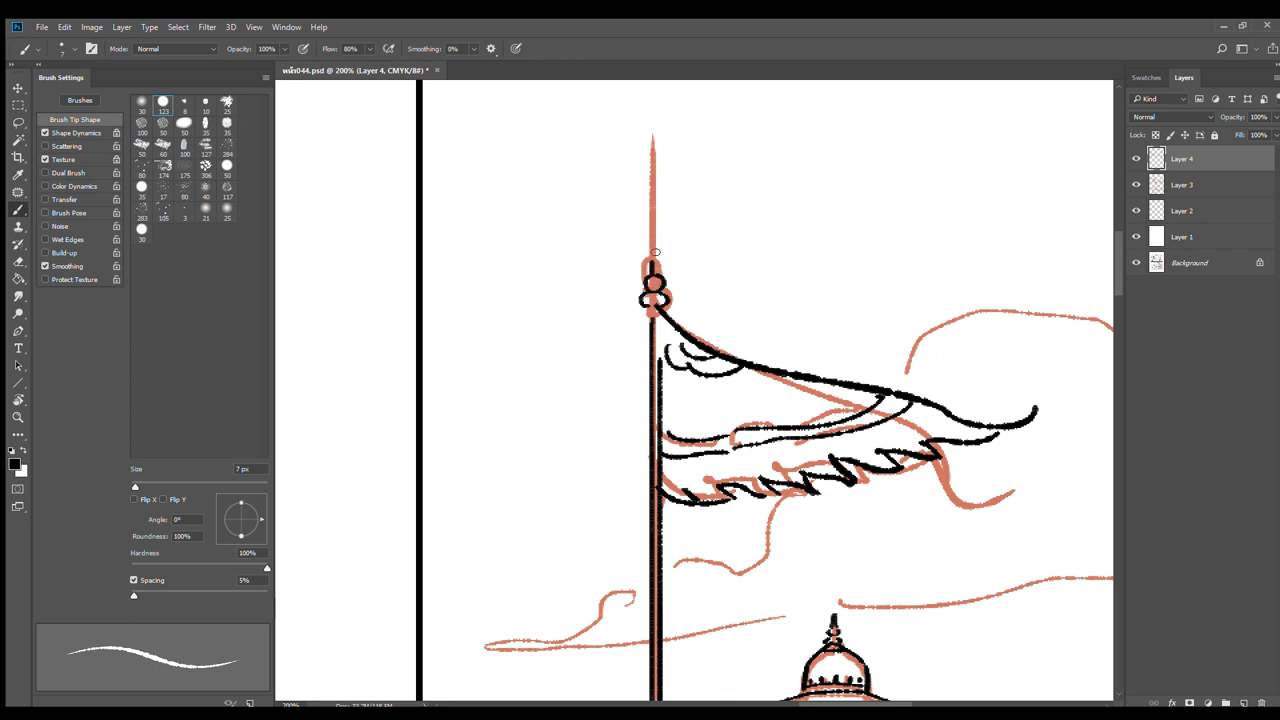
drag(655, 253, 652, 226)
drag(658, 272, 656, 219)
Ink a pair of thin curling ribbons streaming from the tops of both the bow flagpole and the rear flagpole
alt+click(764, 547)
mouse_move(750, 480)
mouse_down()
mouse_move(747, 283)
mouse_move(852, 252)
mouse_up()
ctrl+click(723, 214)
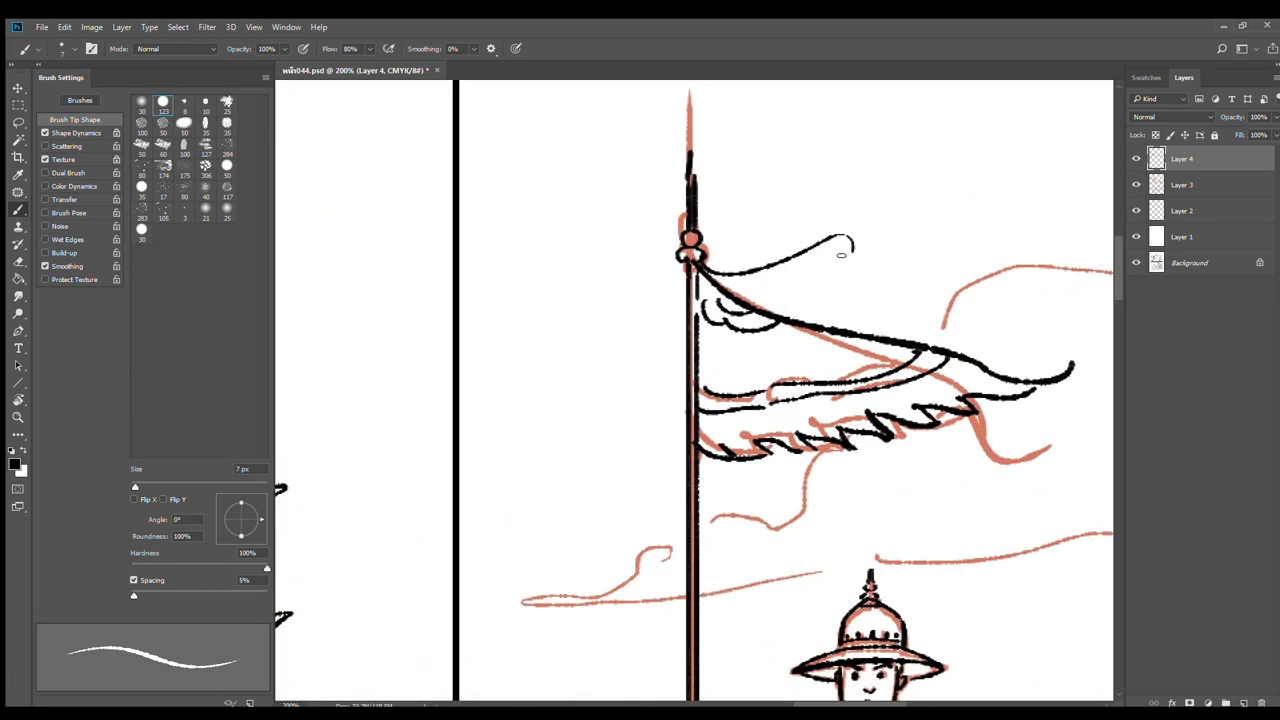
mouse_move(714, 261)
mouse_down()
mouse_move(815, 241)
mouse_move(939, 288)
mouse_up()
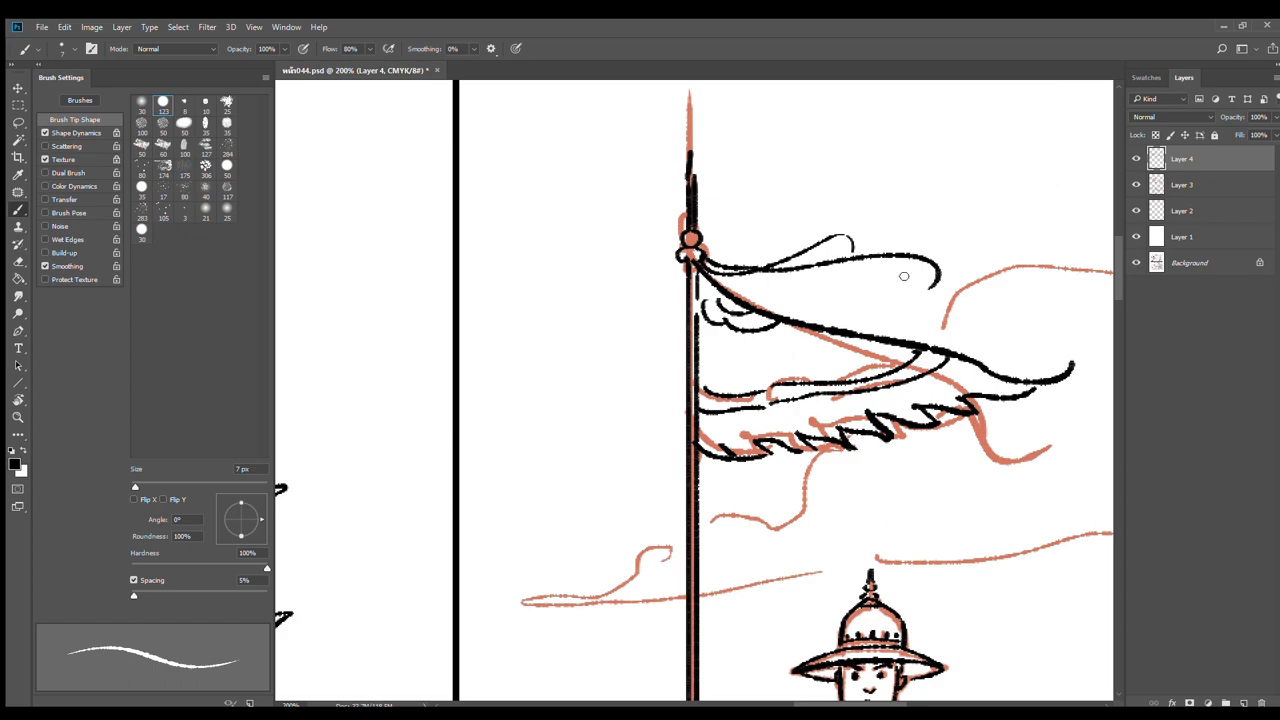
alt+click(777, 502)
drag(768, 571, 670, 317)
ctrl+click(954, 291)
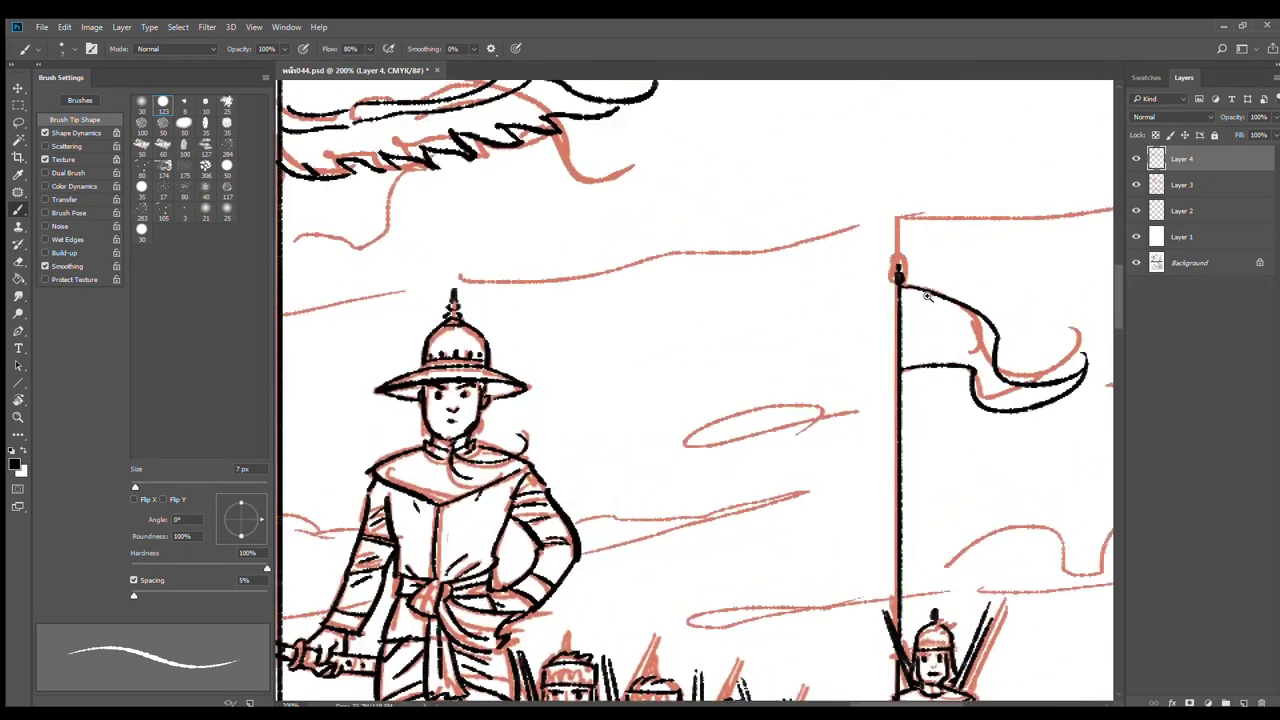
drag(898, 285, 1033, 278)
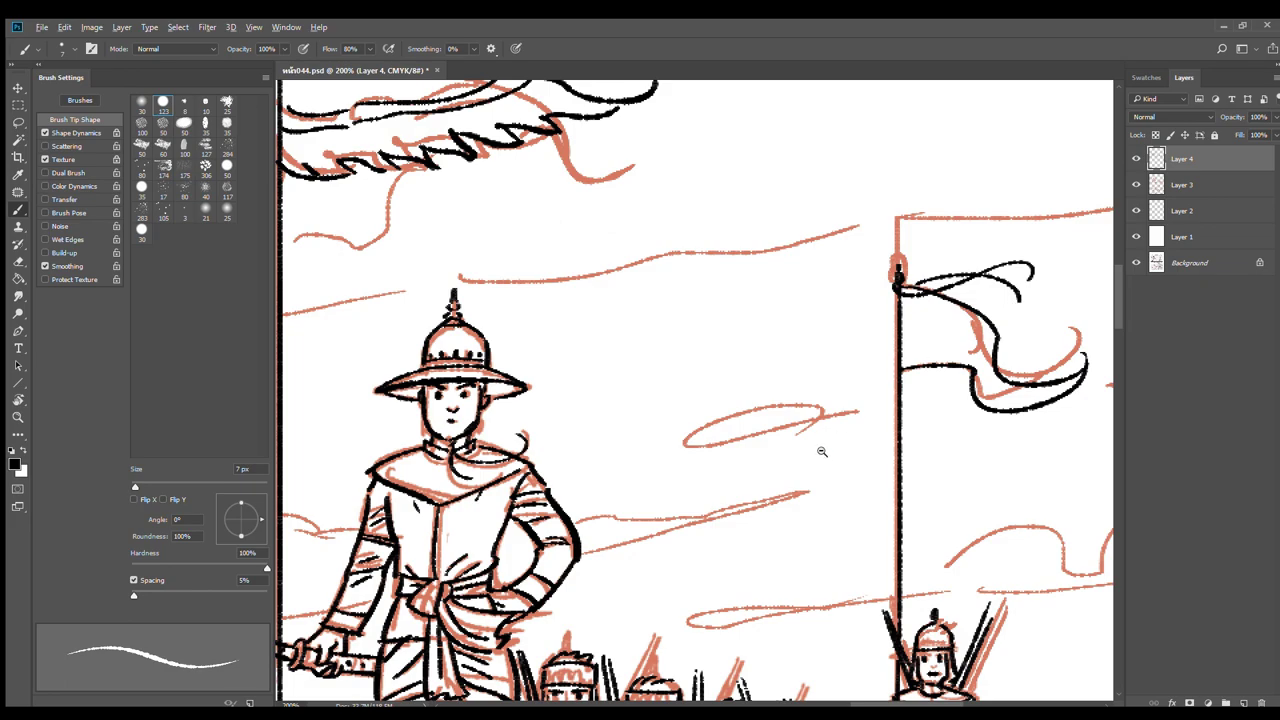
Ink the boat's upper rim from the bow past the leader's feet and along beneath the rowers
alt+click(822, 452)
alt+click(822, 452)
drag(822, 452, 860, 304)
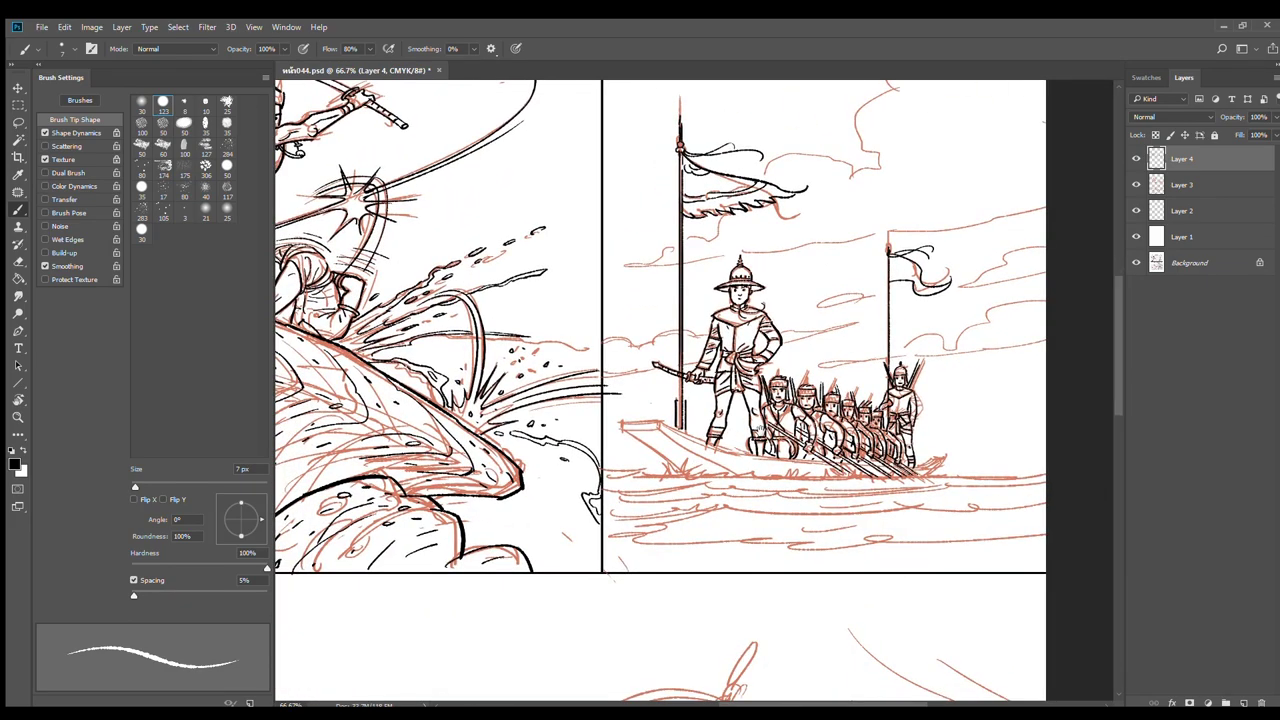
ctrl+click(736, 464)
ctrl+click(736, 464)
key(r)
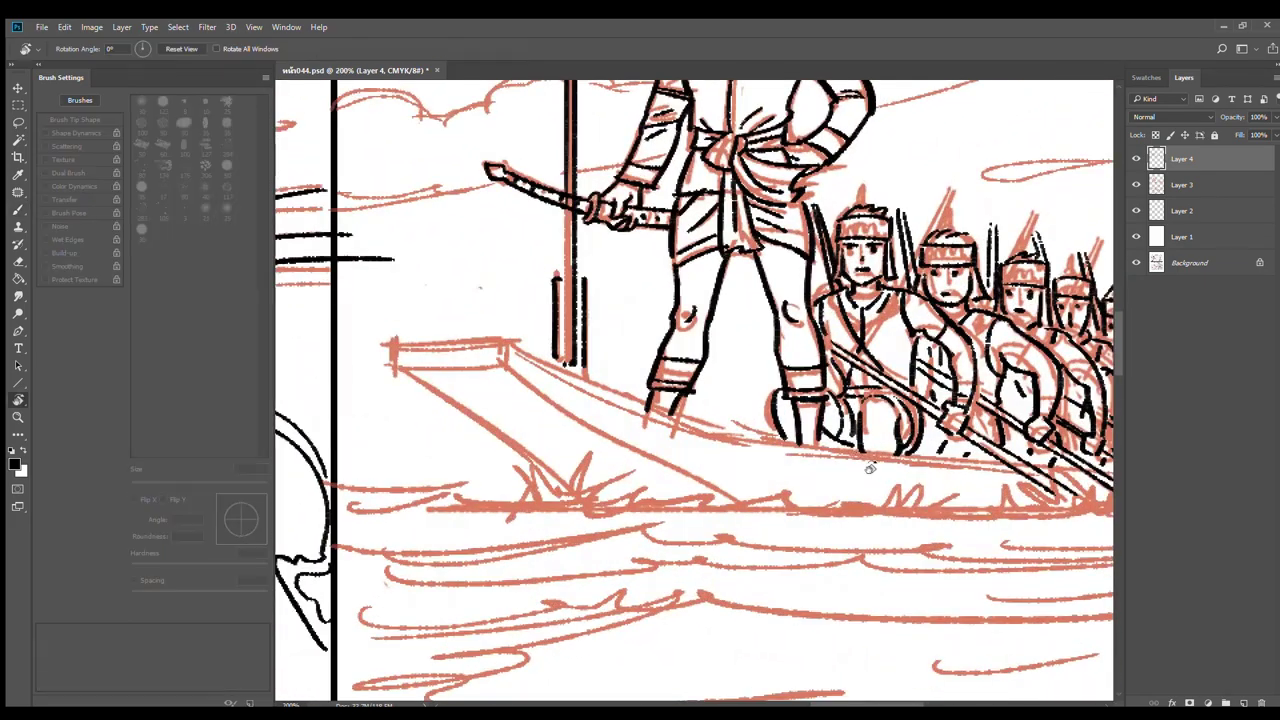
drag(870, 469, 686, 371)
key(b)
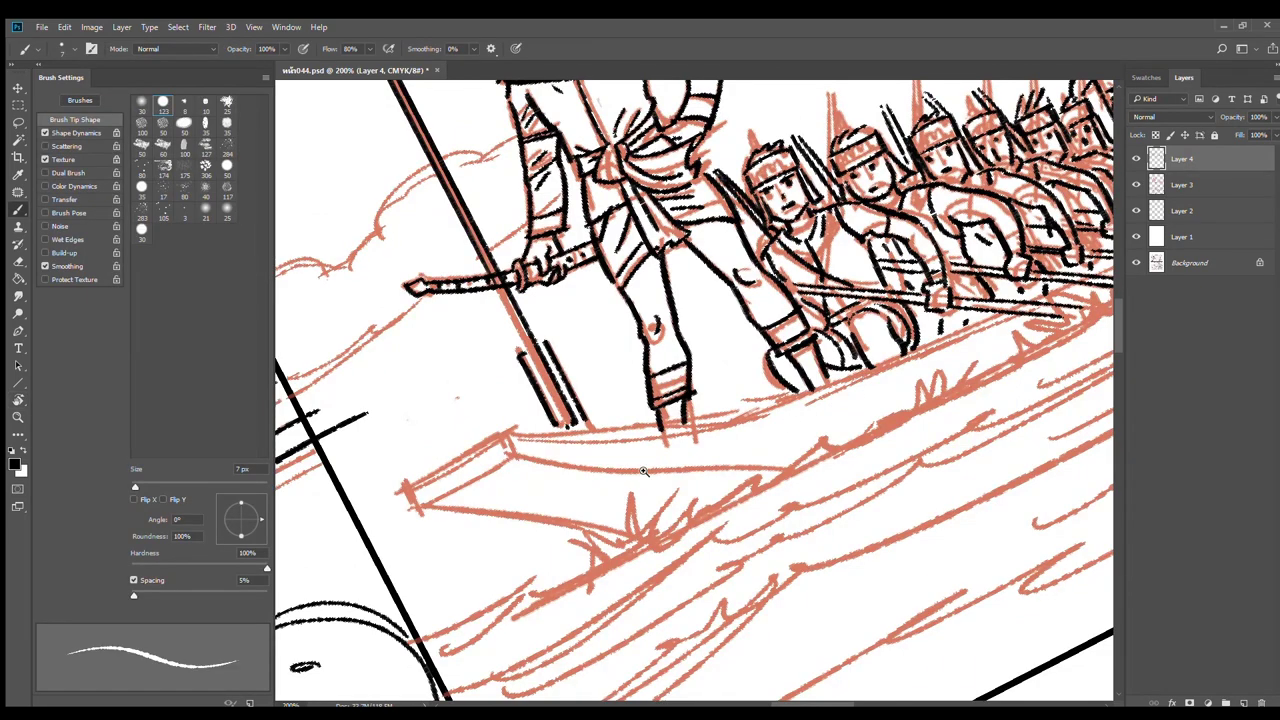
ctrl+click(643, 471)
mouse_move(418, 430)
mouse_down()
mouse_move(832, 373)
mouse_move(570, 513)
mouse_move(1020, 307)
mouse_up()
mouse_move(1069, 288)
mouse_down()
mouse_move(801, 401)
mouse_move(863, 368)
mouse_up()
Ink the boat's upswept stern behind the rear soldier, with its double inner curve, flat tip and straight back edge
drag(984, 313, 852, 413)
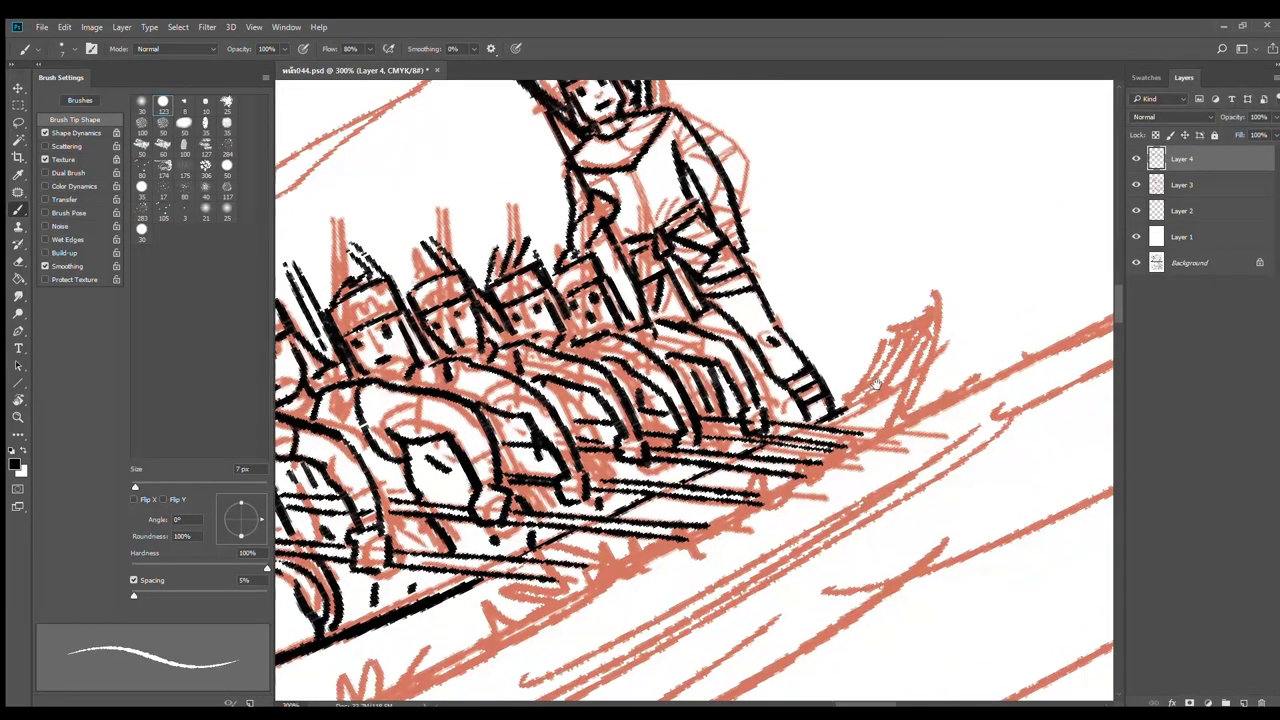
mouse_move(912, 318)
mouse_down()
mouse_move(843, 408)
mouse_move(838, 399)
mouse_up()
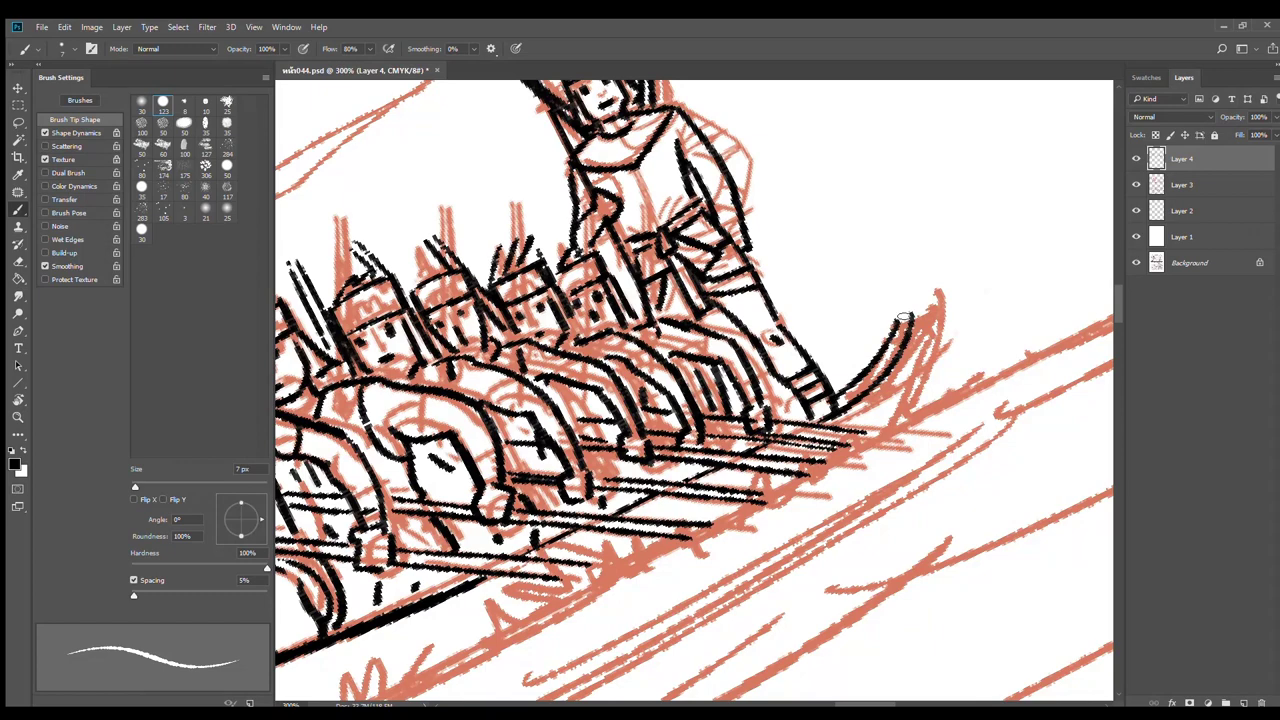
mouse_move(893, 317)
mouse_down()
mouse_move(927, 312)
mouse_move(898, 446)
mouse_up()
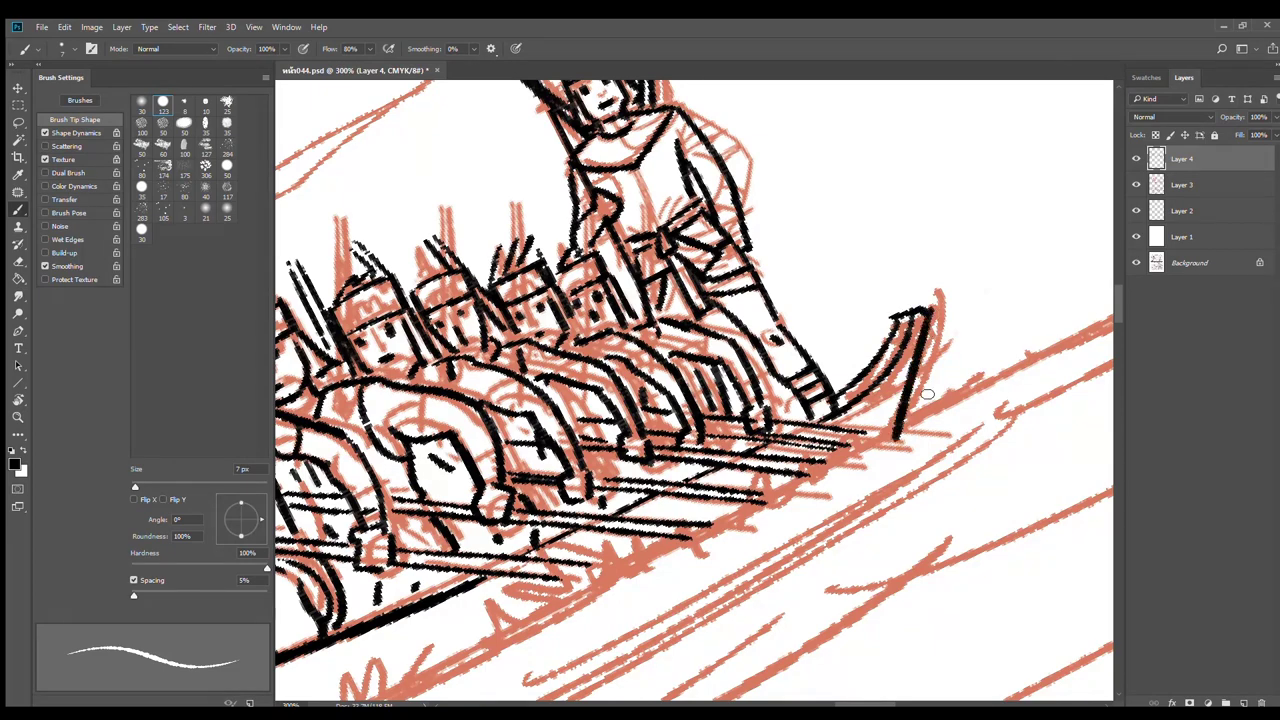
Ink the boat's squared bow block and the two hull edges running from it down to the water
key(ctrl+minus)
drag(577, 559, 941, 310)
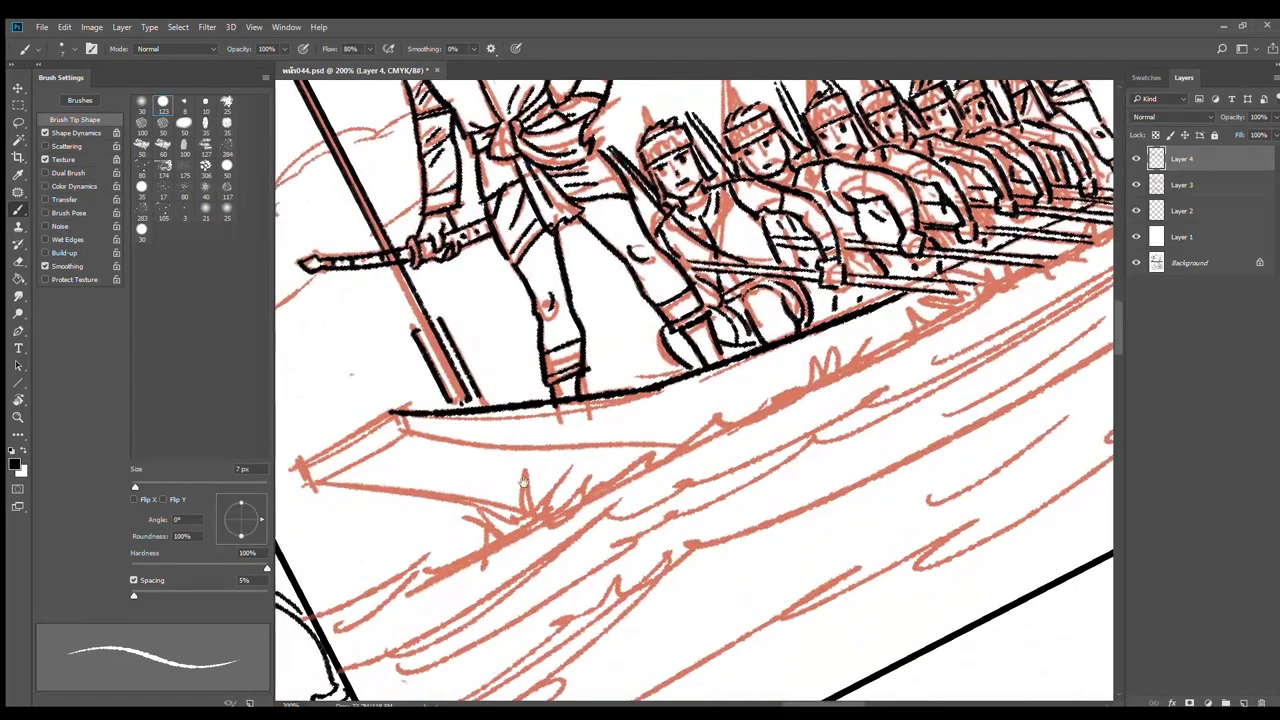
drag(467, 462, 708, 397)
mouse_move(630, 350)
mouse_down()
mouse_move(541, 391)
mouse_move(546, 424)
mouse_move(640, 380)
mouse_up()
mouse_move(548, 424)
mouse_down()
mouse_move(640, 382)
mouse_move(897, 391)
mouse_up()
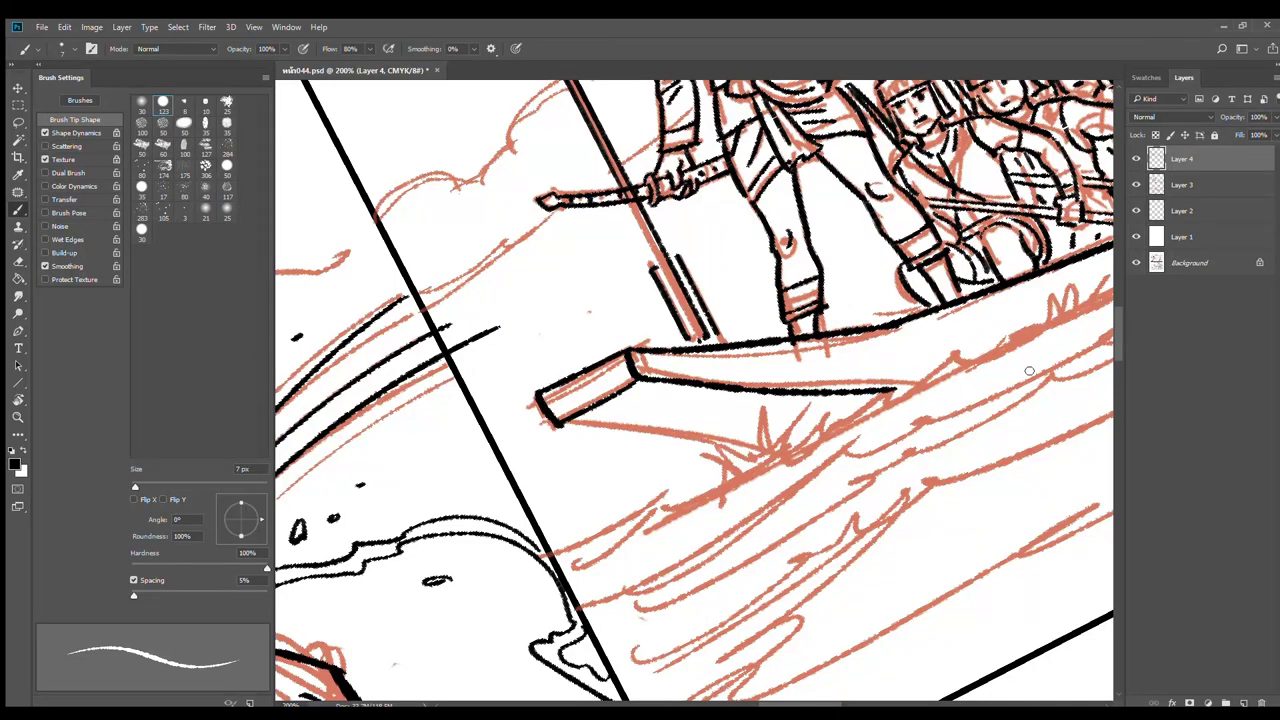
drag(556, 424, 736, 444)
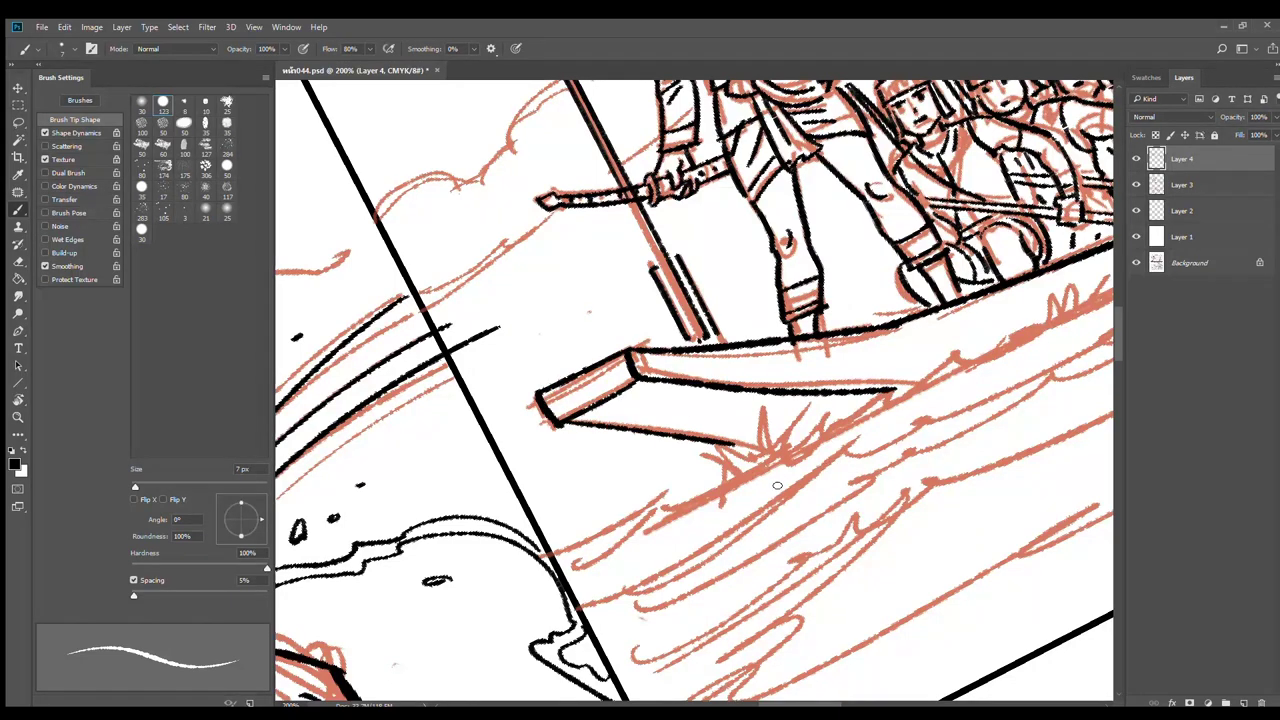
Ink the pointed water splash where the bow meets the surface, including its loose droplets
key(r)
mouse_move(851, 357)
mouse_down()
mouse_move(930, 330)
mouse_move(969, 344)
mouse_up()
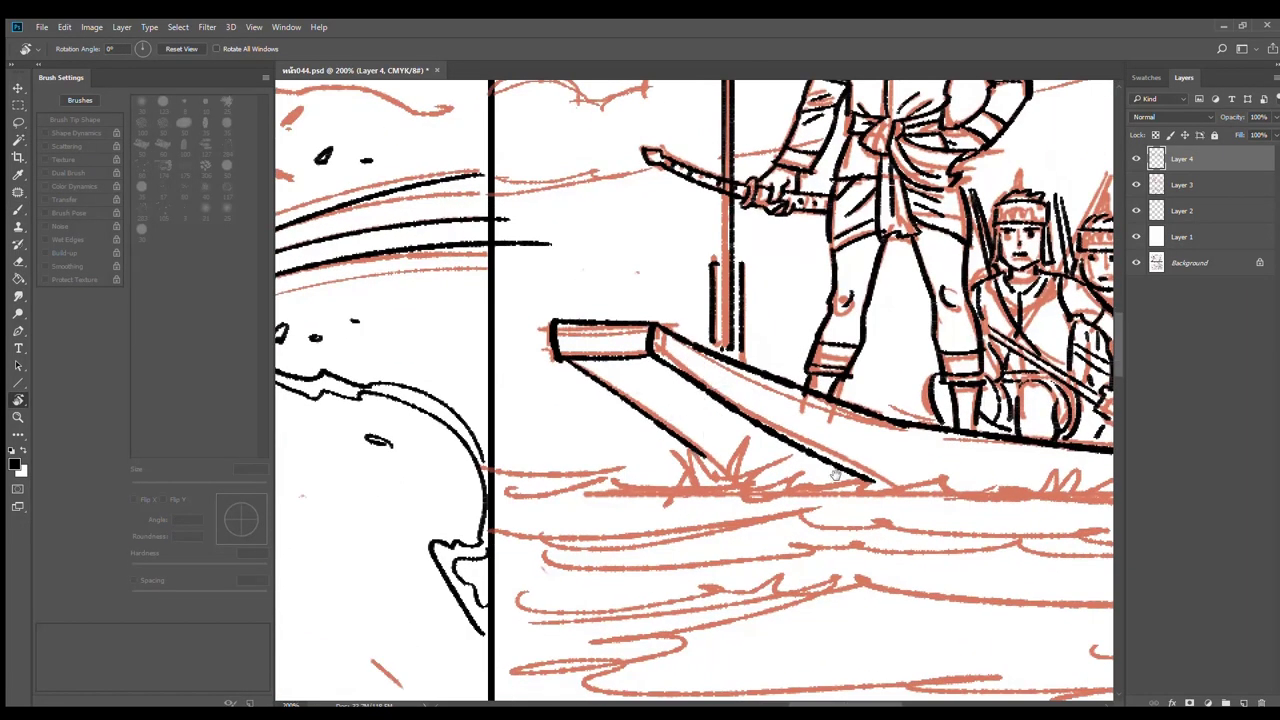
mouse_move(828, 474)
mouse_down()
mouse_move(782, 404)
mouse_move(645, 463)
mouse_up()
key(b)
mouse_move(566, 461)
mouse_down()
mouse_move(549, 420)
mouse_move(566, 438)
mouse_move(622, 399)
mouse_up()
key(ctrl+z)
mouse_move(545, 416)
mouse_down()
mouse_move(591, 431)
mouse_move(620, 408)
mouse_move(676, 432)
mouse_up()
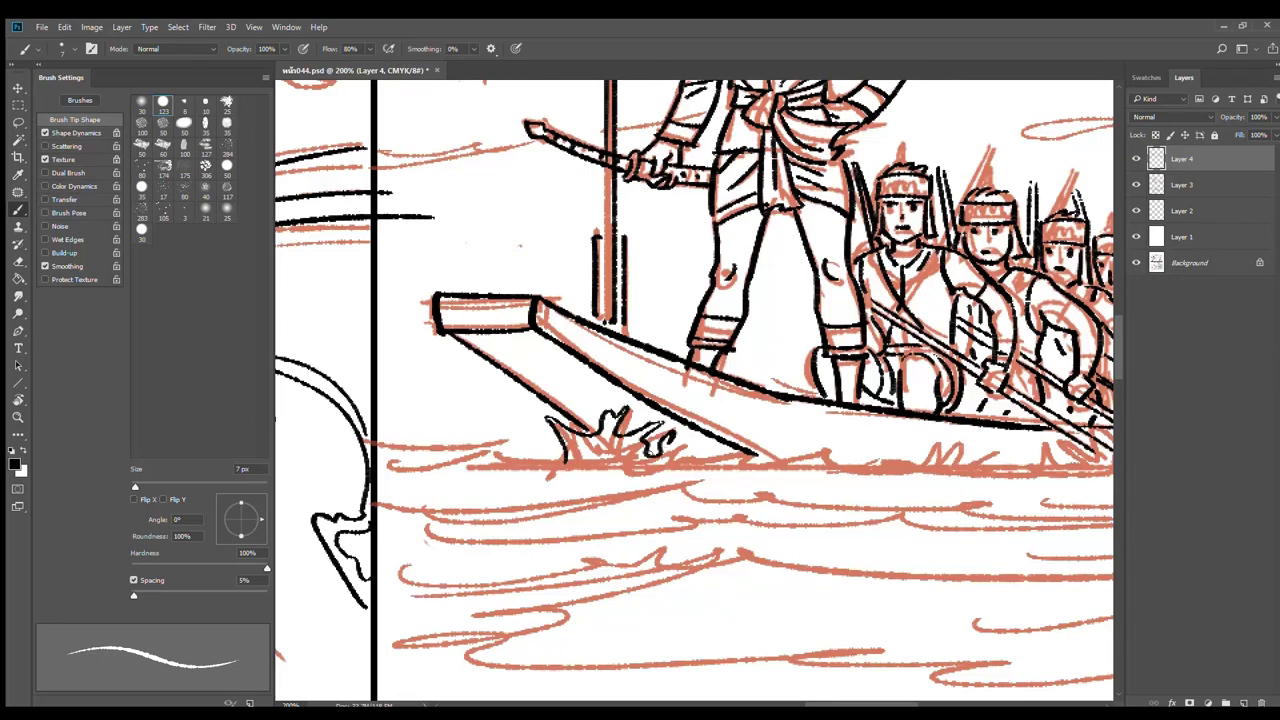
drag(551, 450, 538, 445)
Ink the wavy, splashing waterline along the hull, past the oars and up to the stern
mouse_move(671, 451)
mouse_down()
mouse_move(710, 449)
mouse_move(663, 467)
mouse_move(834, 452)
mouse_move(629, 474)
mouse_move(765, 440)
mouse_move(910, 466)
mouse_up()
key(ctrl+z)
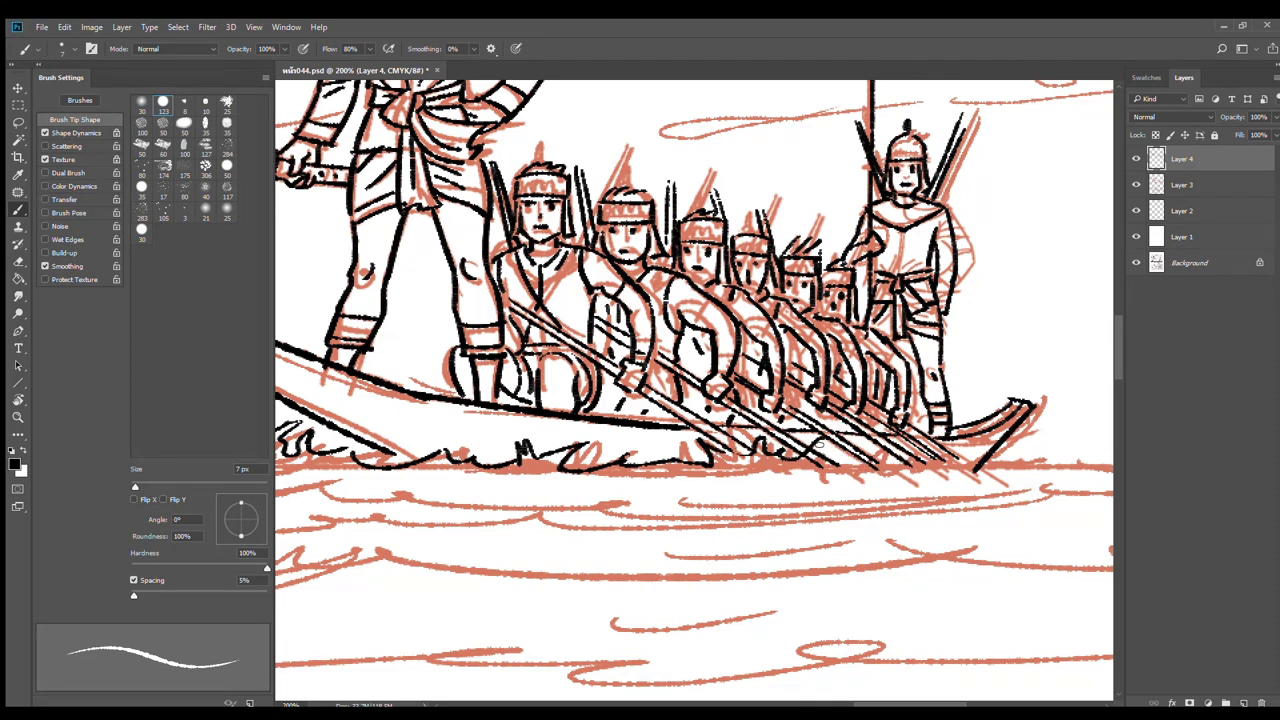
mouse_move(819, 451)
mouse_down()
mouse_move(861, 464)
mouse_move(998, 450)
mouse_up()
key(ctrl+z)
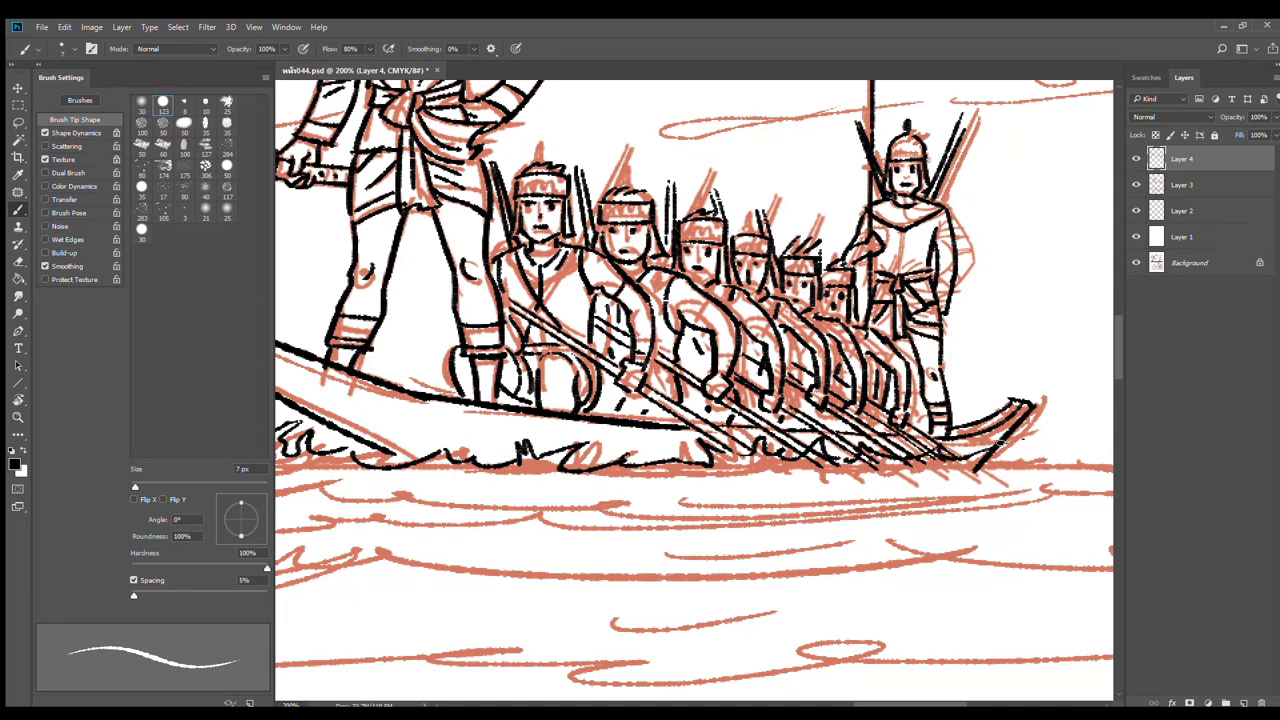
Erase the oar ends that stick out below the inked waterline, using a 10 px eraser
key(e)
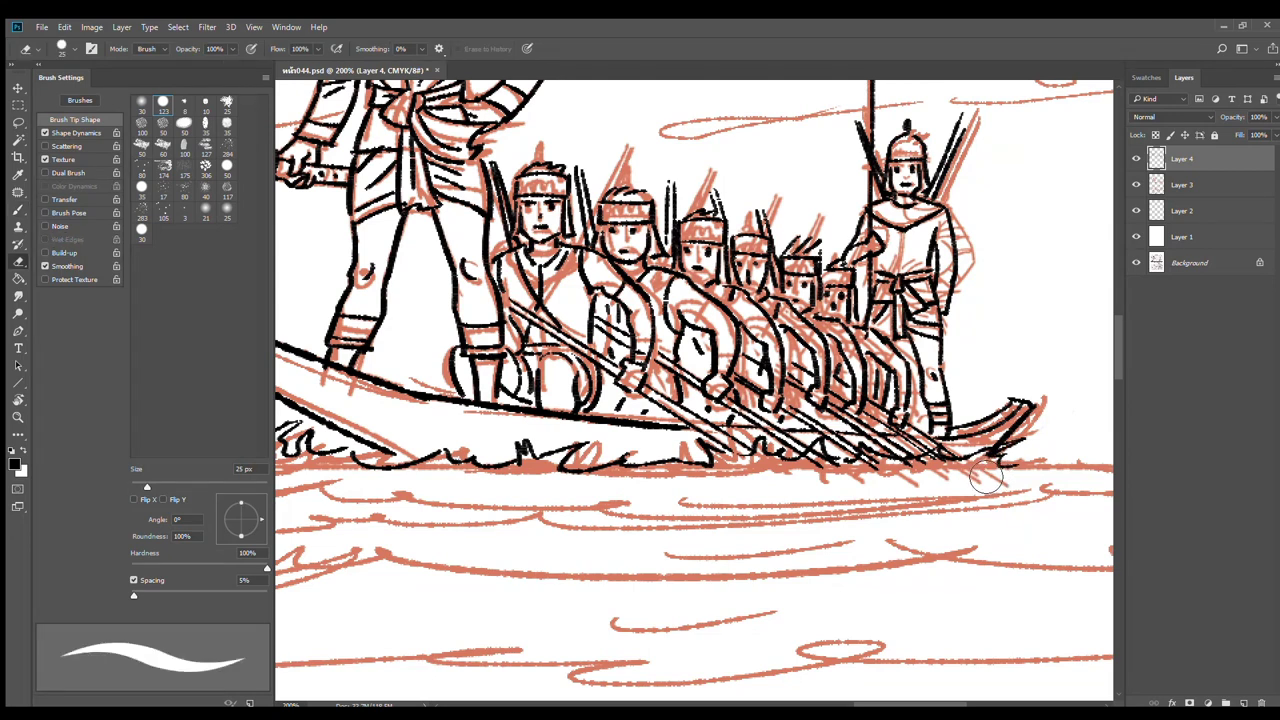
key(bracketleft)
key(bracketleft)
key(bracketleft)
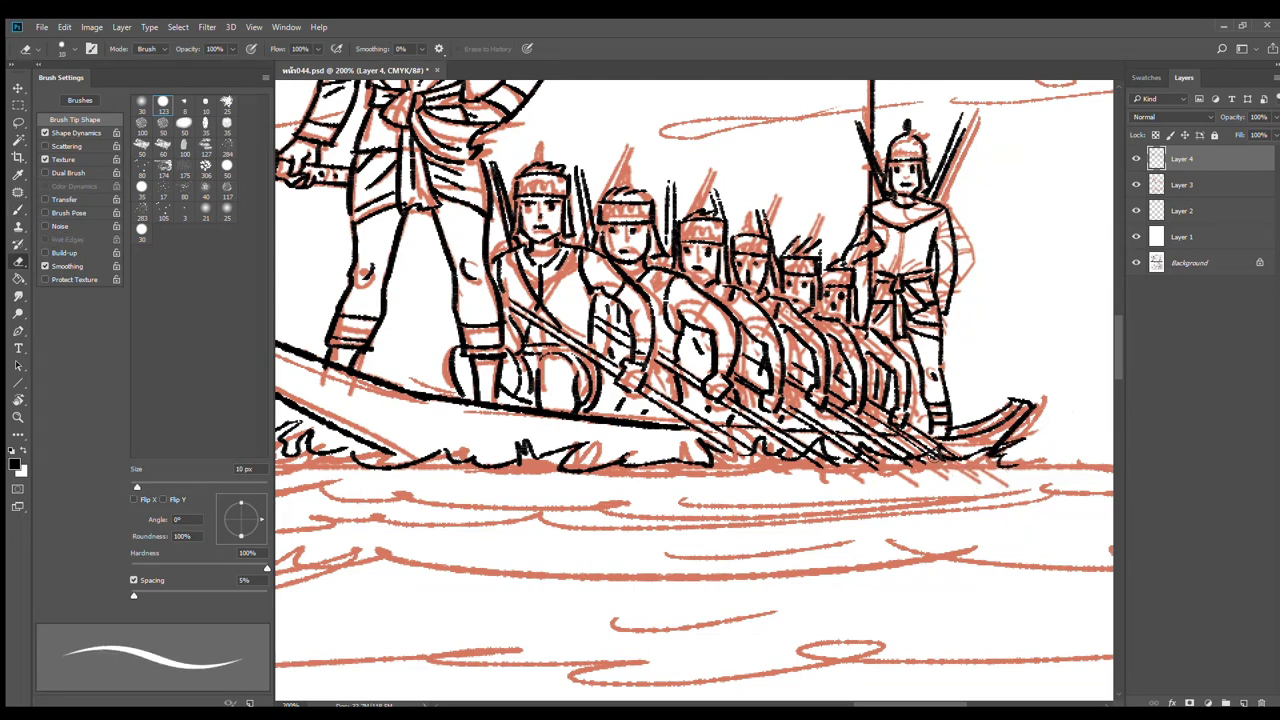
drag(930, 457, 902, 470)
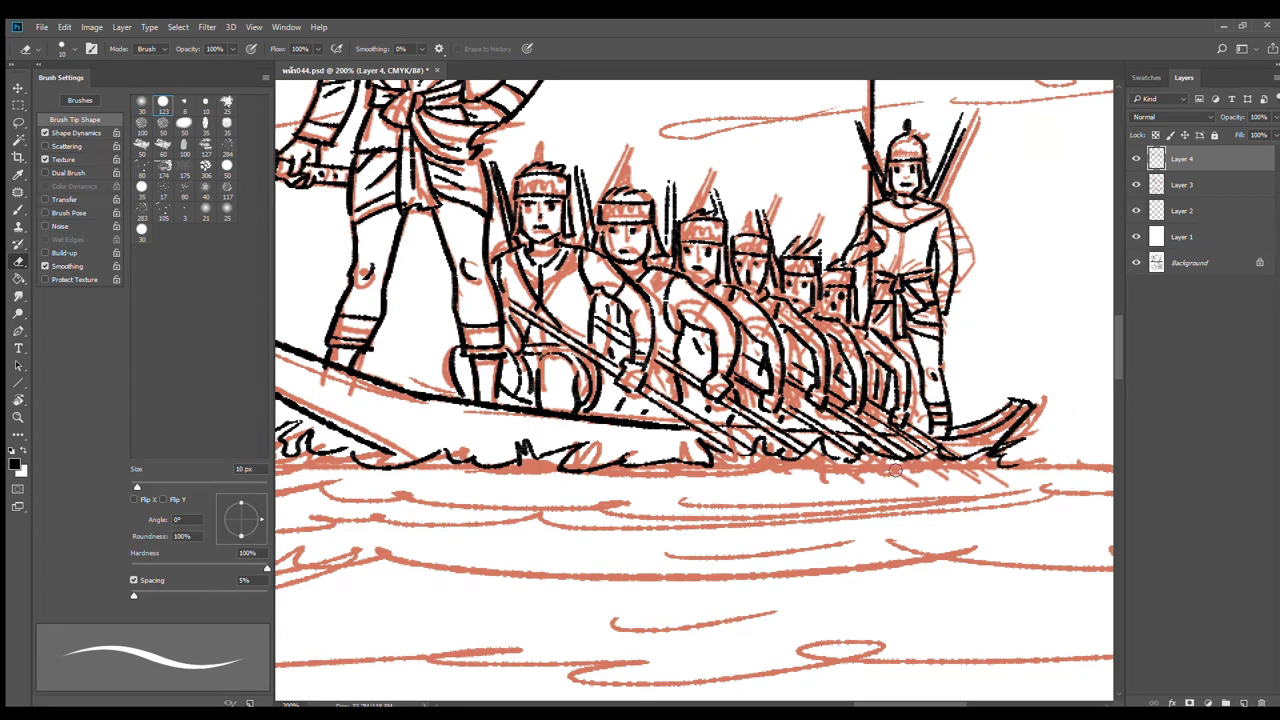
Ink the link between the bow splash and the hull waterline, plus the wavy water surface from the splash to the panel border
key(b)
drag(678, 469, 818, 412)
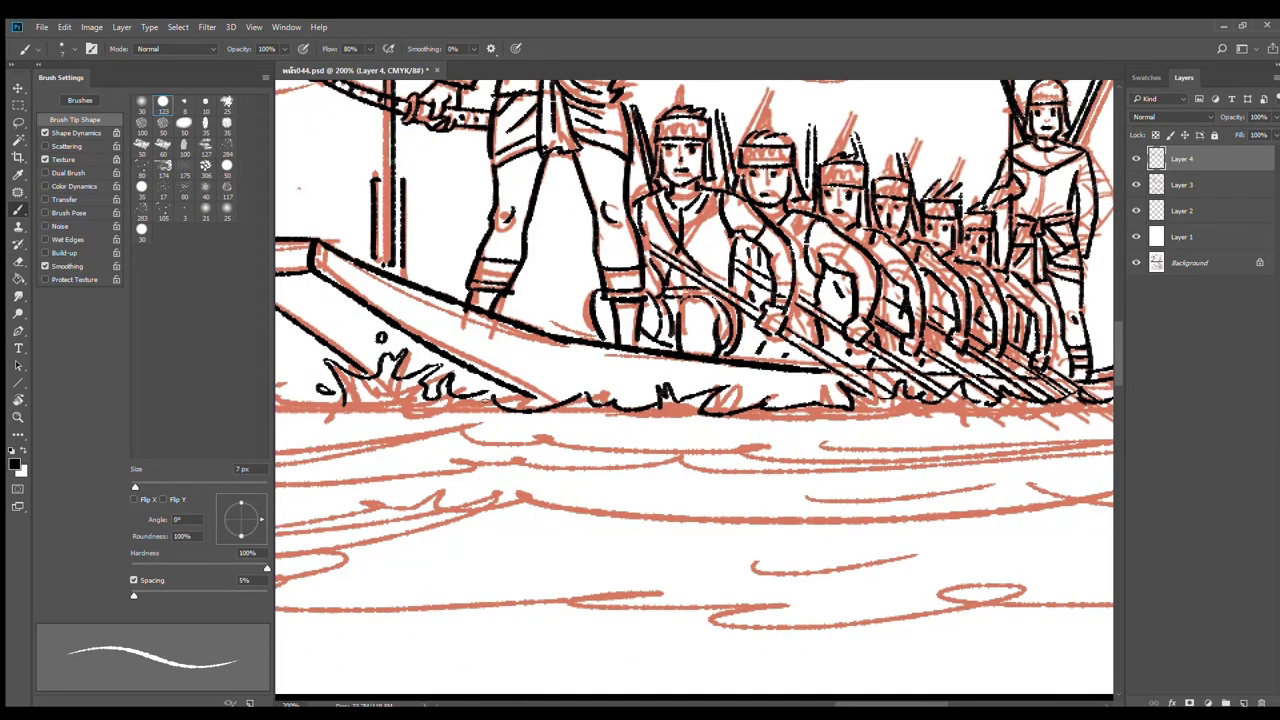
drag(487, 398, 458, 396)
alt+click(474, 431)
ctrl+click(604, 433)
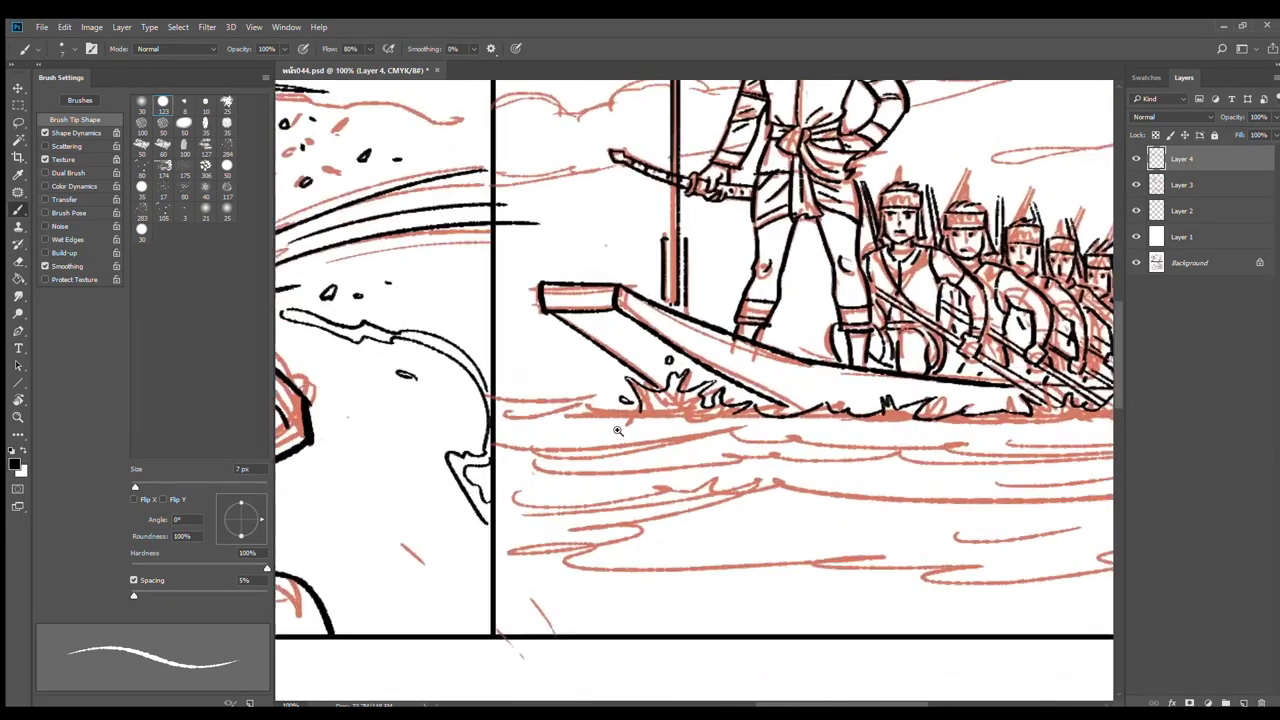
mouse_move(656, 400)
mouse_down()
mouse_move(470, 404)
mouse_move(570, 398)
mouse_up()
key(ctrl+z)
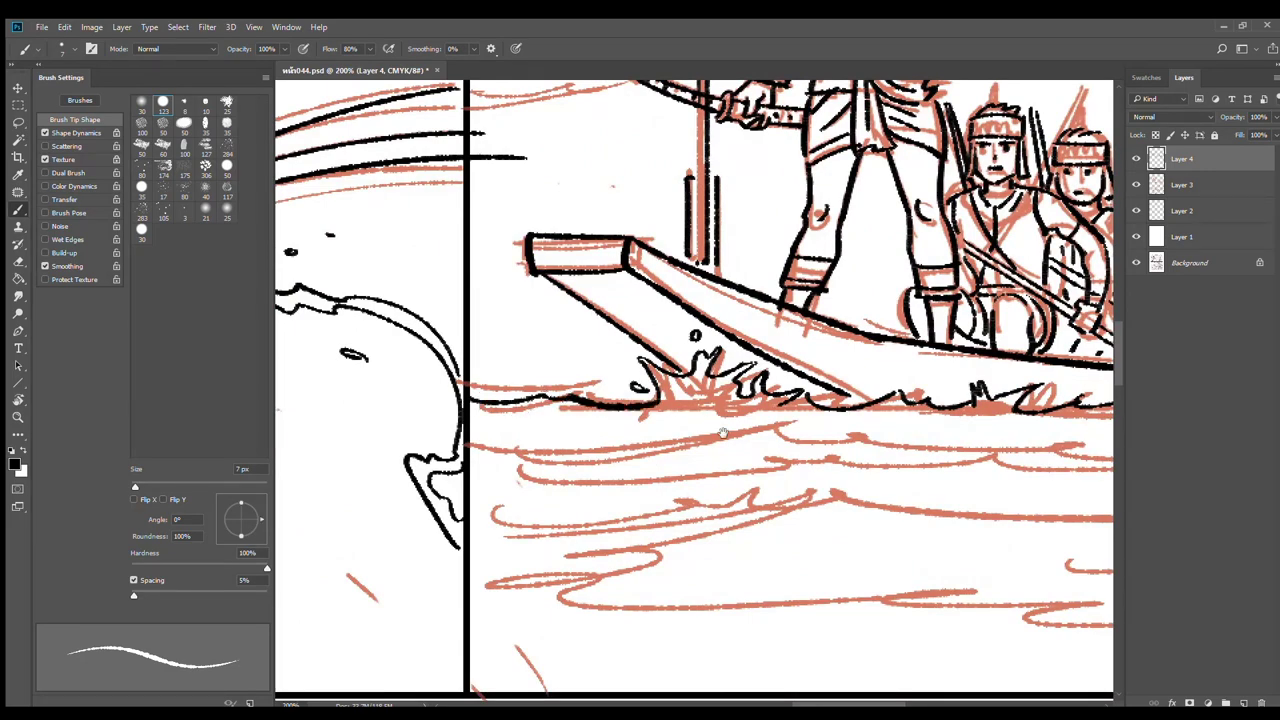
Ink short shadow strokes just under the waterline, from the bow splash along the hull to the stern
alt+click(784, 452)
scroll(957, 452, up, 2)
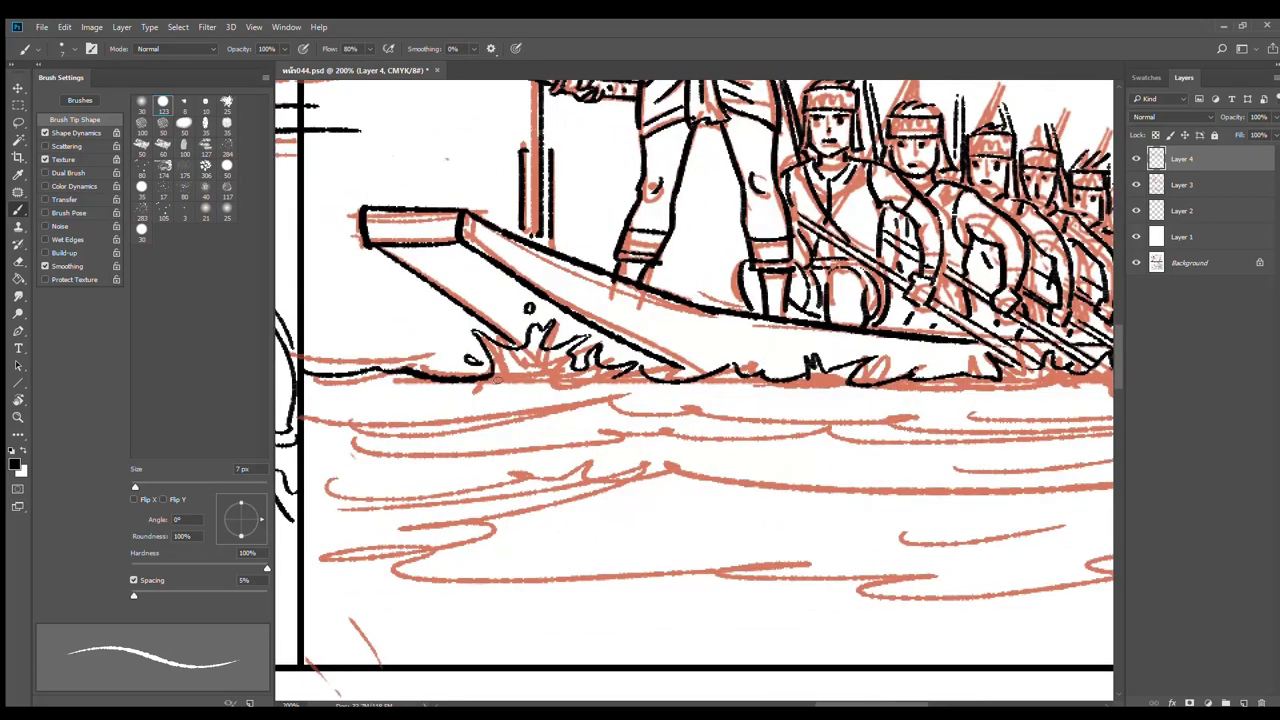
mouse_move(522, 373)
mouse_down()
mouse_move(540, 386)
mouse_move(618, 387)
mouse_up()
key(ctrl+z)
drag(517, 373, 609, 379)
mouse_move(811, 395)
mouse_down()
mouse_move(712, 406)
mouse_move(742, 398)
mouse_up()
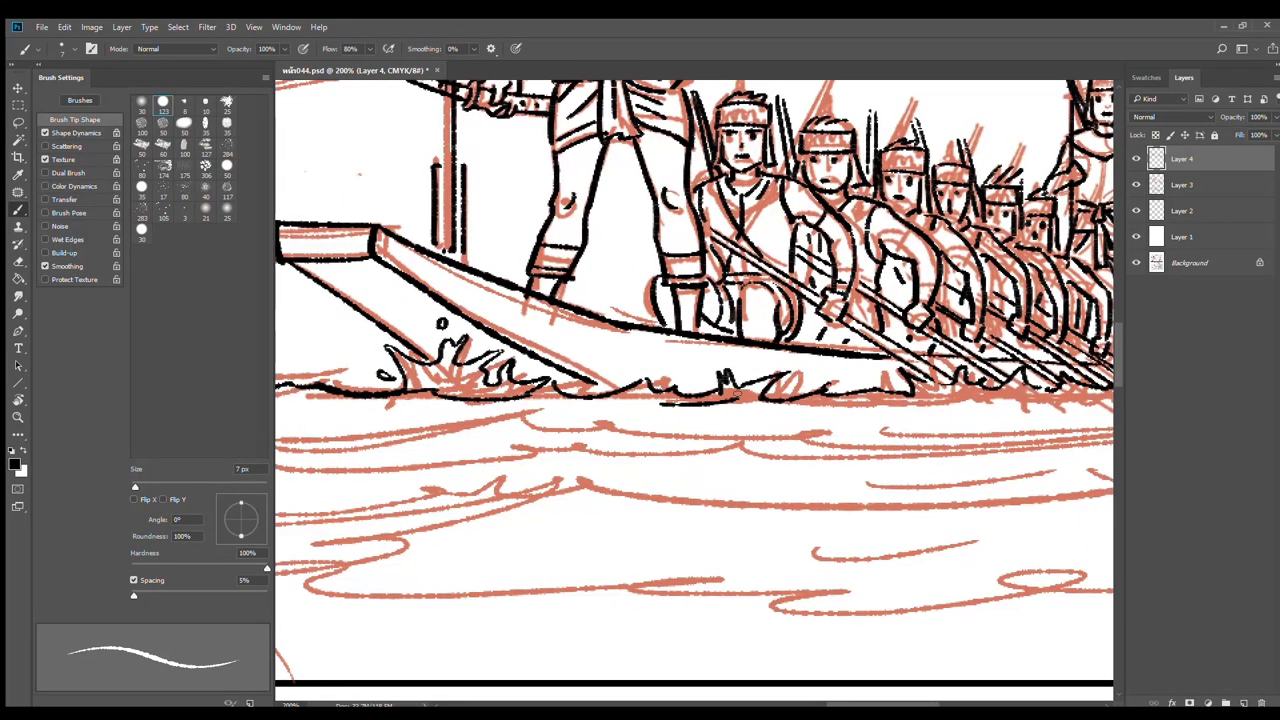
mouse_move(842, 404)
mouse_down()
mouse_move(912, 396)
mouse_move(759, 397)
mouse_up()
key(ctrl+z)
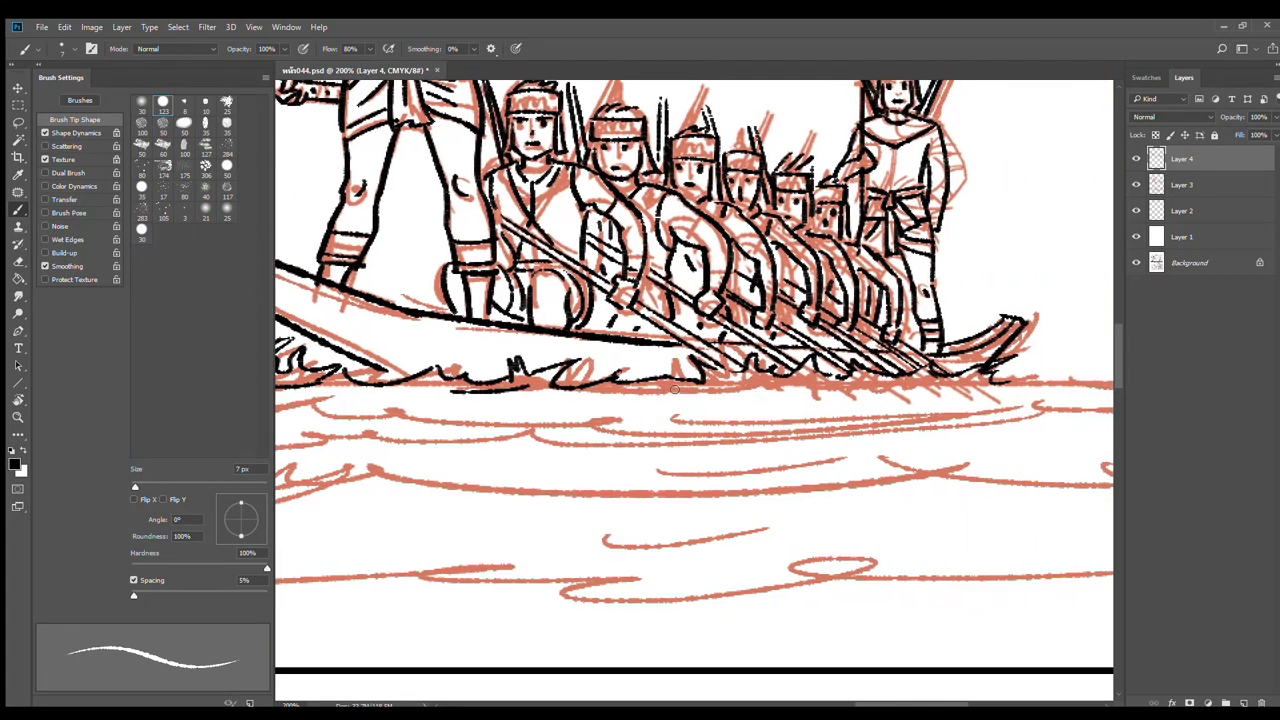
mouse_move(667, 391)
mouse_down()
mouse_move(865, 390)
mouse_move(837, 385)
mouse_move(861, 384)
mouse_move(877, 355)
mouse_move(991, 385)
mouse_move(856, 366)
mouse_move(958, 368)
mouse_up()
key(ctrl+minus)
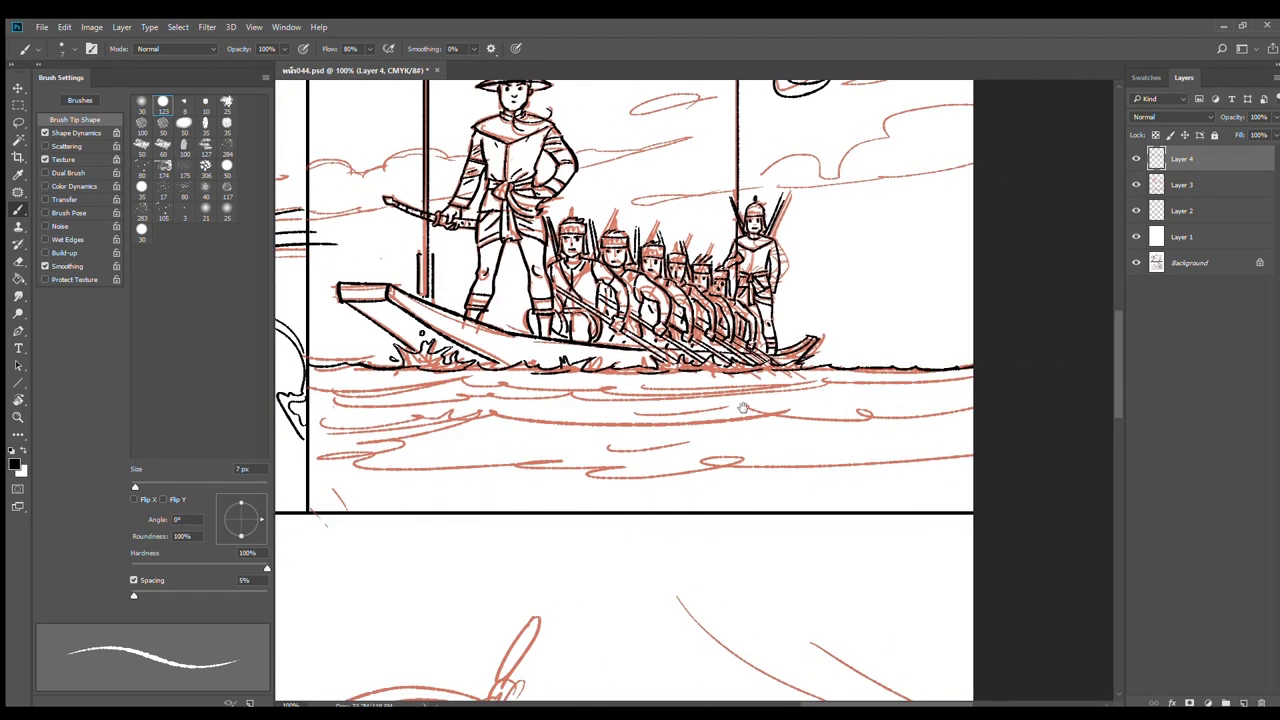
Ink the first long wave line below the boat across the full panel width, adding short ripple dashes under its stern end
drag(496, 425, 742, 407)
key(ctrl+plus)
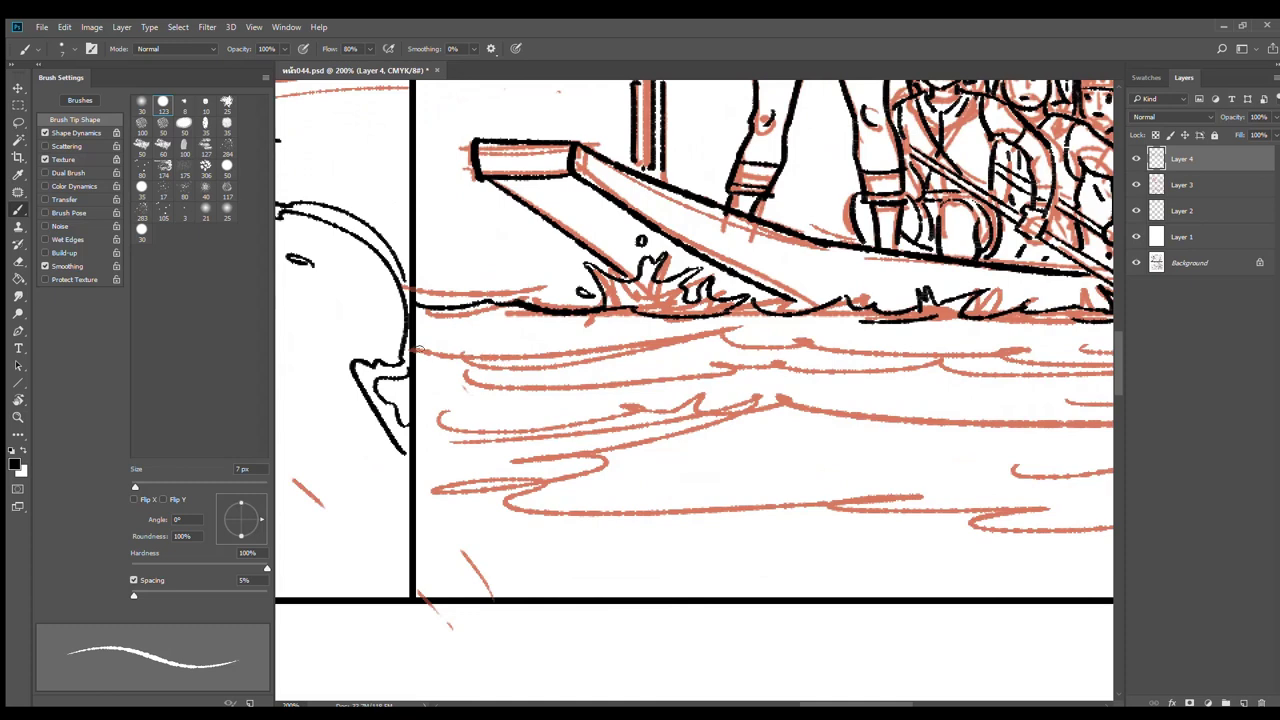
mouse_move(419, 350)
mouse_down()
mouse_move(467, 360)
mouse_move(574, 341)
mouse_move(942, 351)
mouse_move(704, 360)
mouse_move(778, 343)
mouse_move(1064, 328)
mouse_move(779, 375)
mouse_move(816, 340)
mouse_move(881, 345)
mouse_up()
mouse_move(880, 341)
mouse_down()
mouse_move(956, 345)
mouse_move(880, 353)
mouse_up()
key(ctrl+z)
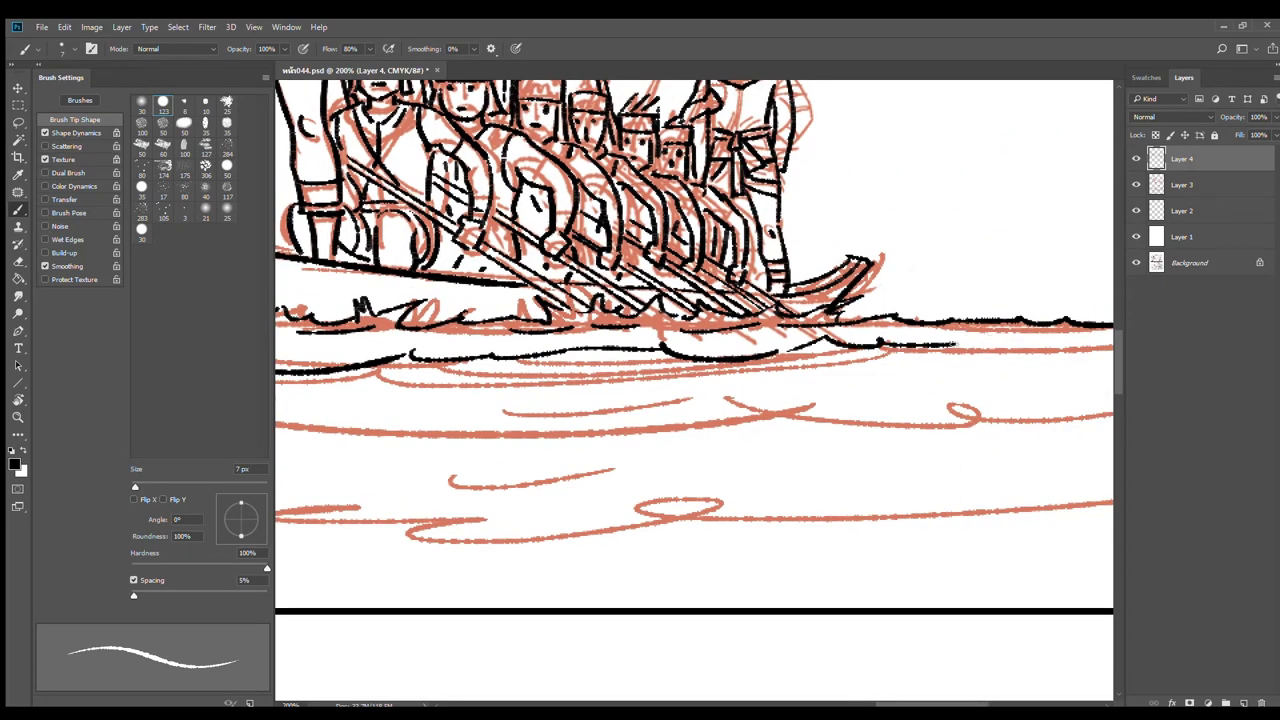
drag(966, 336, 865, 362)
drag(963, 338, 1020, 346)
mouse_move(1017, 346)
mouse_down()
mouse_move(1118, 338)
mouse_move(1029, 369)
mouse_move(1084, 367)
mouse_up()
drag(993, 367, 979, 371)
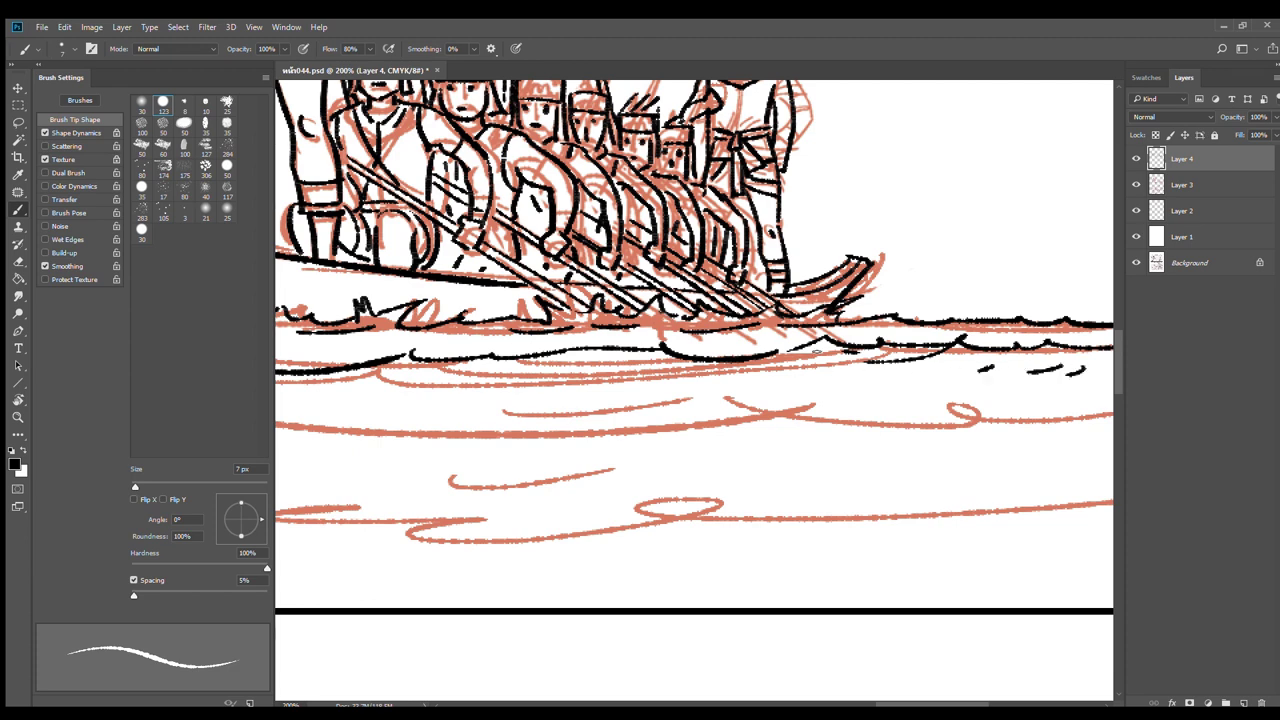
Ink a second wave contour below the bow, plus small ripple marks around the first wave line there
drag(509, 399, 989, 390)
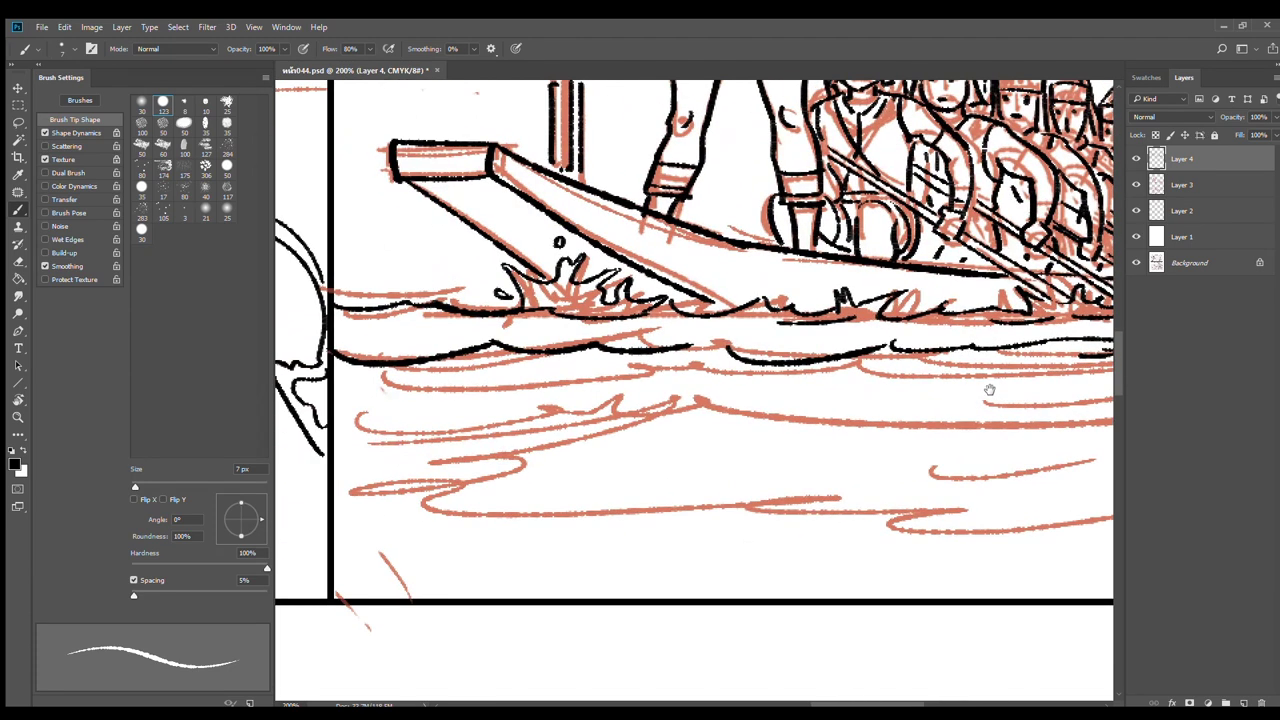
drag(718, 327, 760, 318)
mouse_move(696, 356)
mouse_down()
mouse_move(714, 344)
mouse_move(637, 369)
mouse_move(397, 382)
mouse_up()
drag(491, 361, 459, 370)
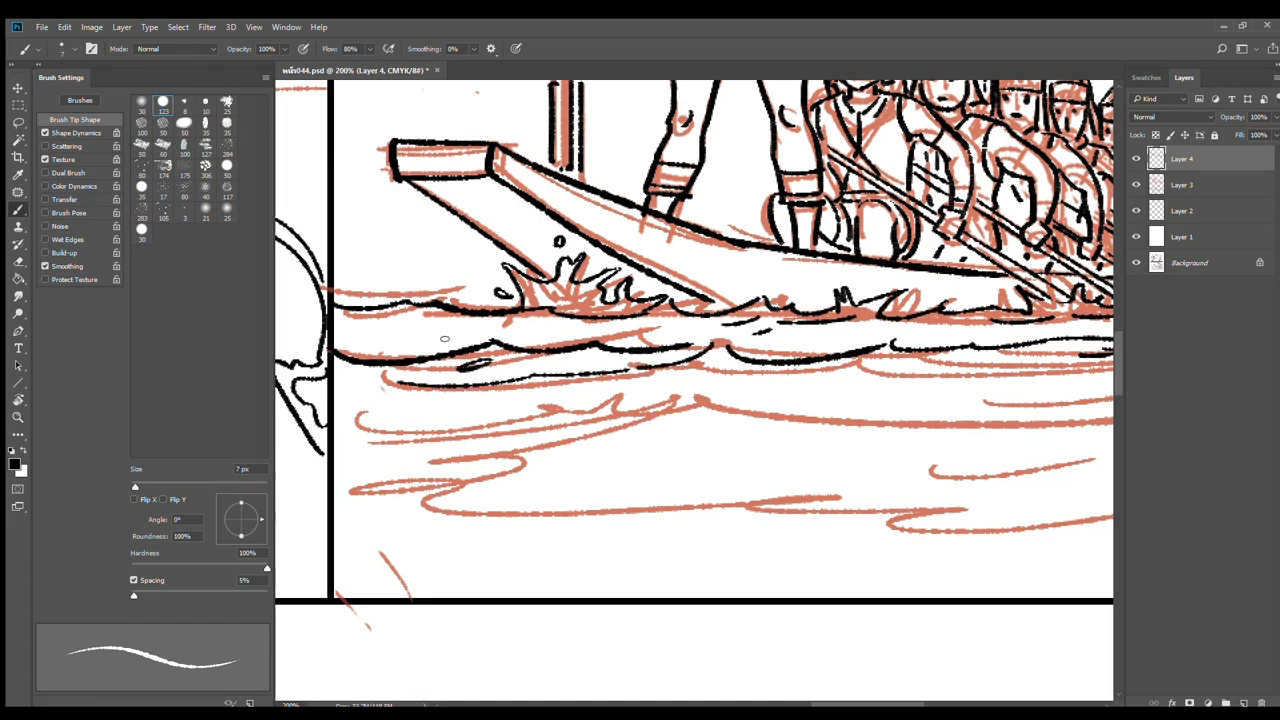
key(ctrl+minus)
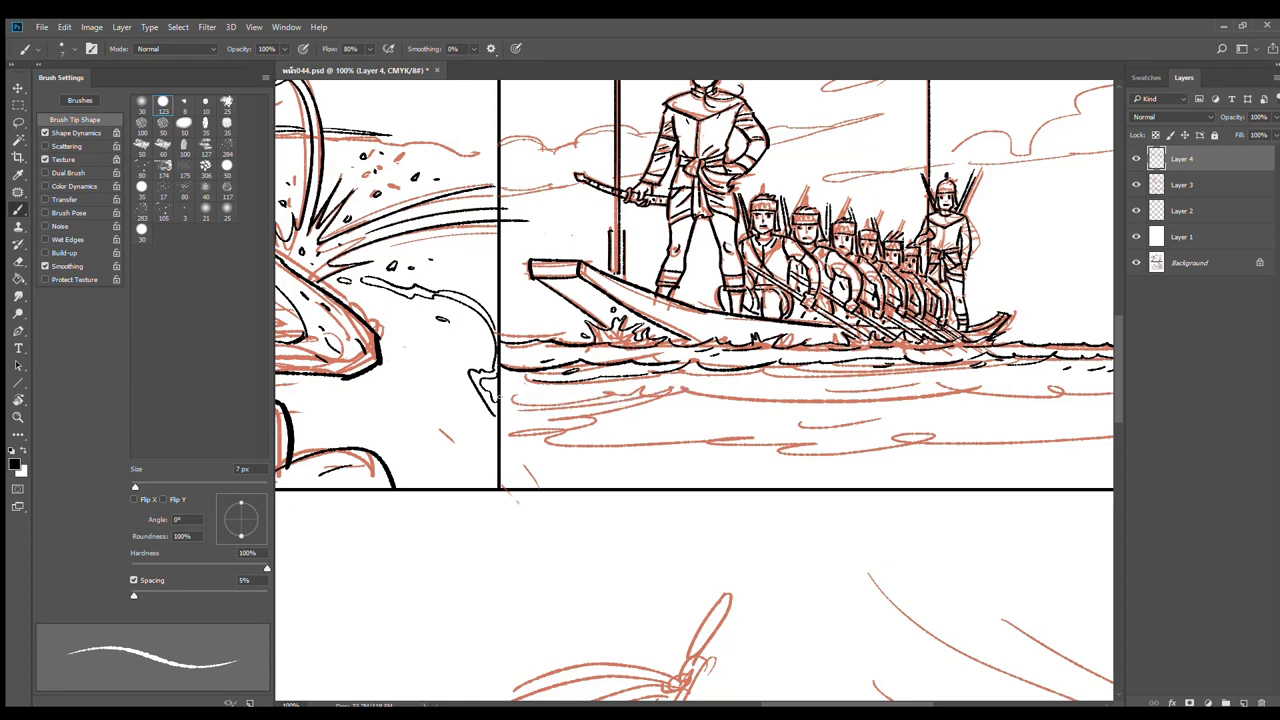
Ink the large foreground waves, from the hatched swell at the panel's left border across to the right edge
mouse_move(498, 404)
mouse_down()
mouse_move(698, 381)
mouse_move(485, 469)
mouse_up()
drag(622, 404, 552, 415)
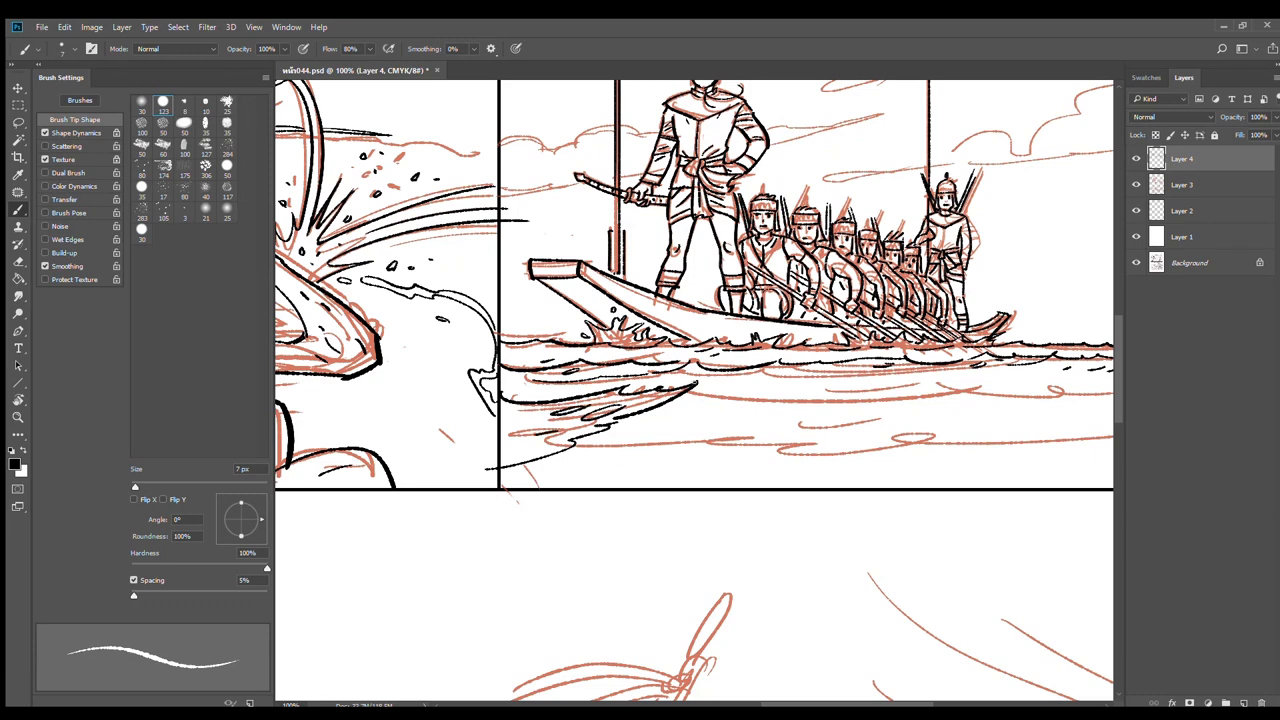
drag(867, 394, 608, 412)
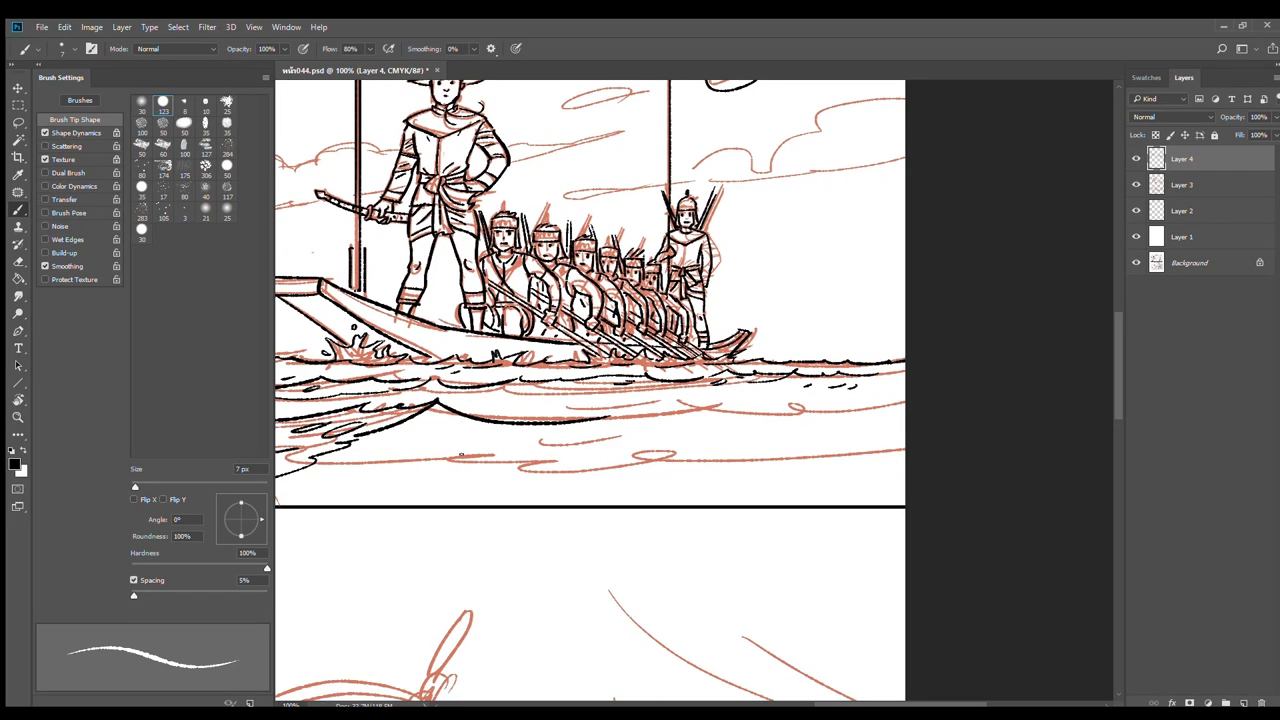
mouse_move(392, 458)
mouse_down()
mouse_move(750, 400)
mouse_move(904, 410)
mouse_up()
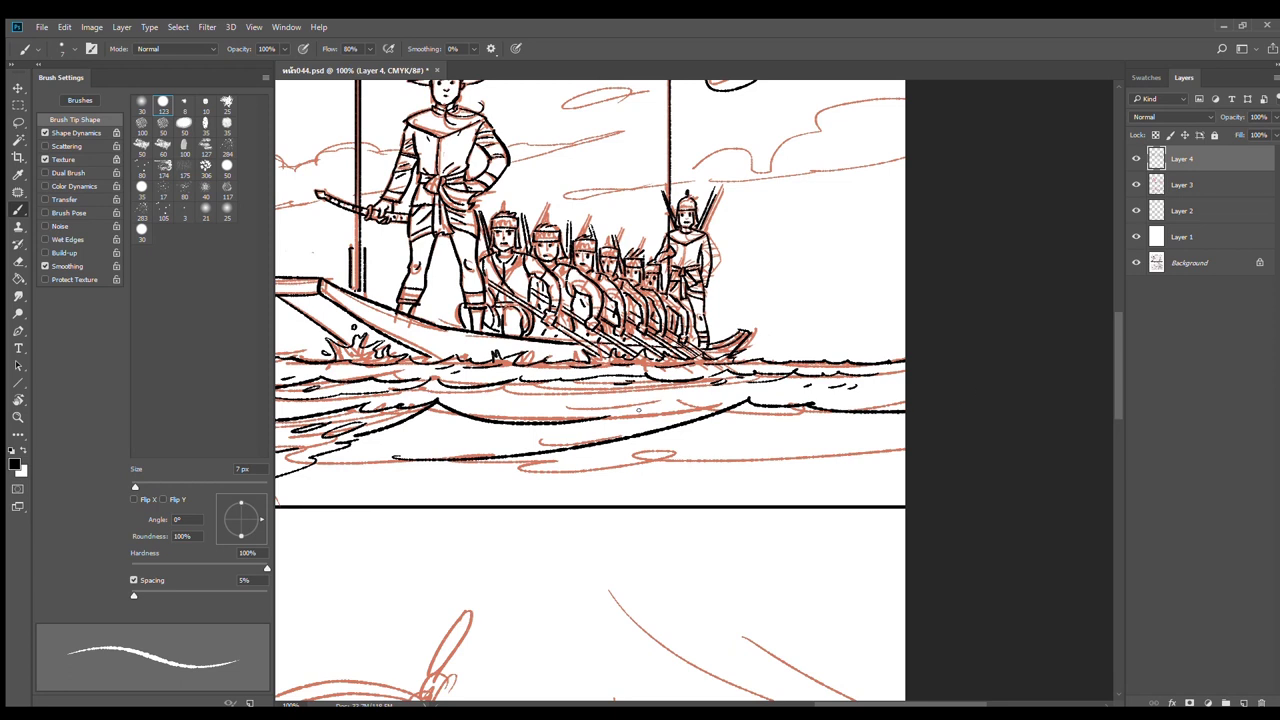
mouse_move(610, 425)
mouse_down()
mouse_move(688, 412)
mouse_move(530, 478)
mouse_move(688, 455)
mouse_move(890, 457)
mouse_up()
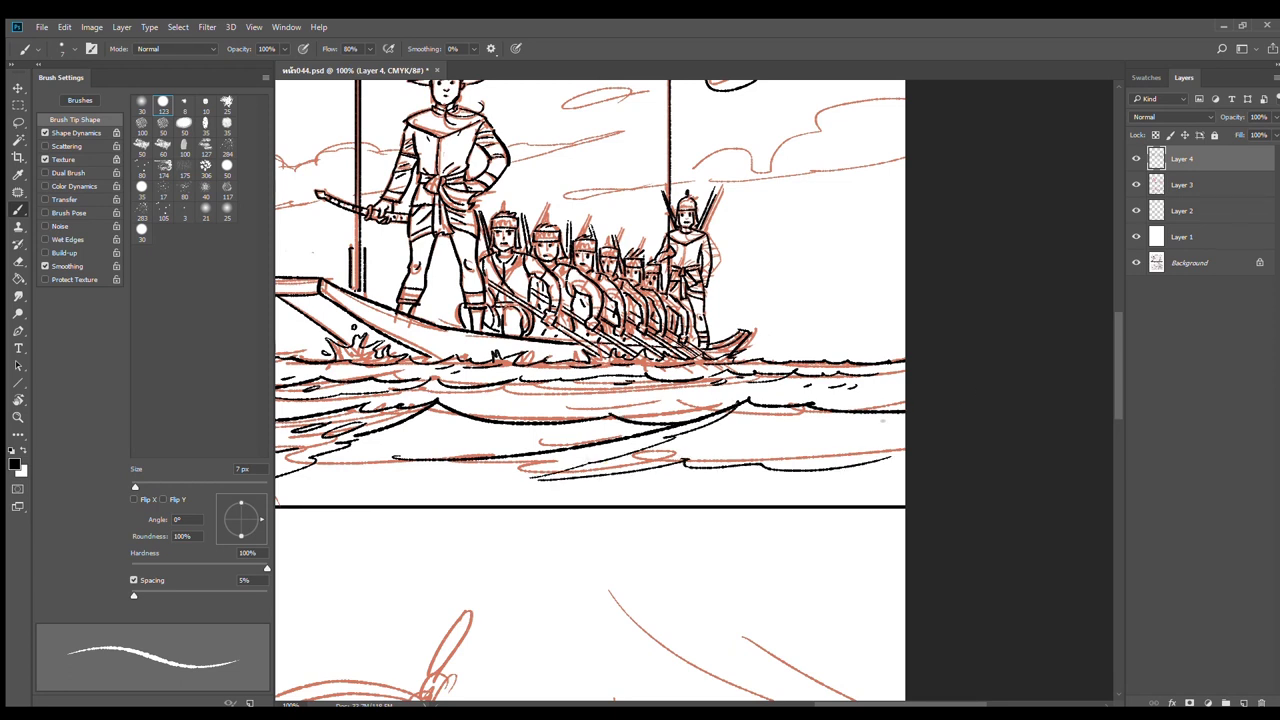
Fill the open water between the foreground waves with short ripple strokes and small flat ovals
mouse_move(758, 437)
mouse_down()
mouse_move(904, 424)
mouse_move(904, 391)
mouse_up()
drag(638, 400, 686, 393)
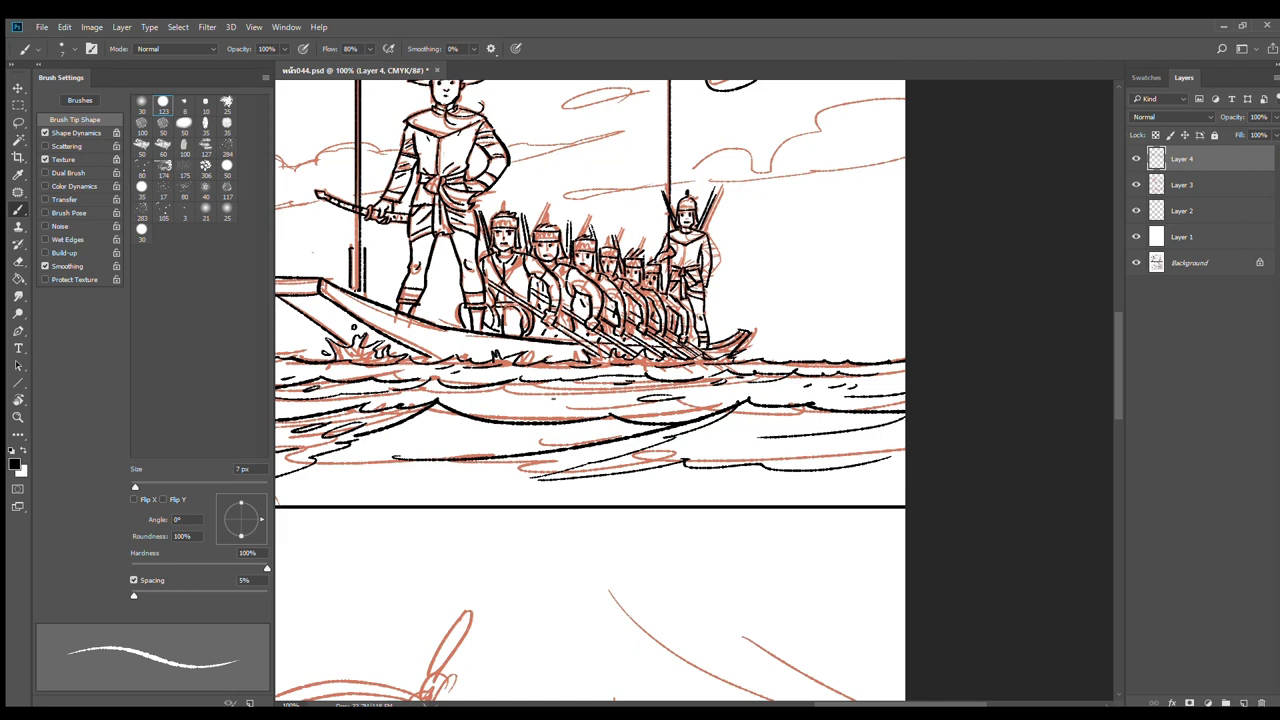
drag(698, 478, 660, 486)
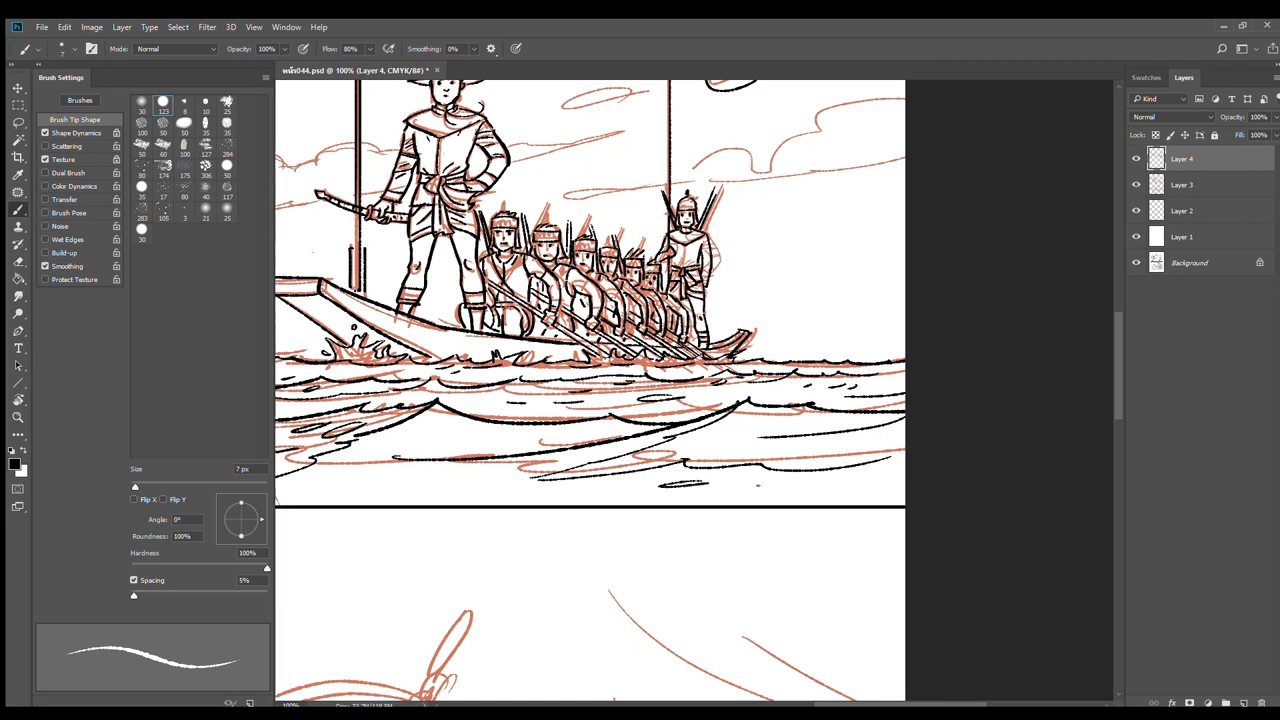
drag(780, 489, 748, 492)
drag(500, 478, 452, 484)
drag(452, 434, 430, 441)
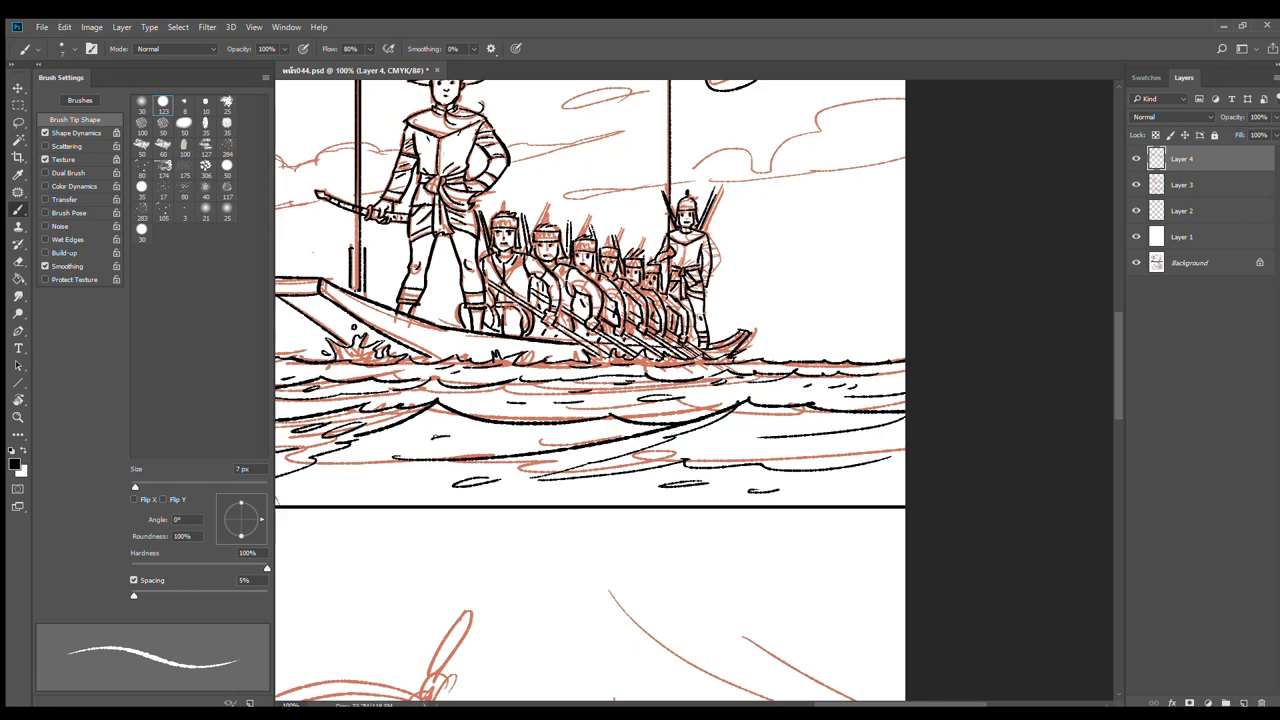
drag(546, 437, 524, 439)
drag(794, 421, 764, 427)
Erase the wave line end that sticks out past the boat panel's left border, using the 10 px eraser
mouse_move(518, 486)
mouse_down()
mouse_move(410, 502)
mouse_move(911, 466)
mouse_up()
key(e)
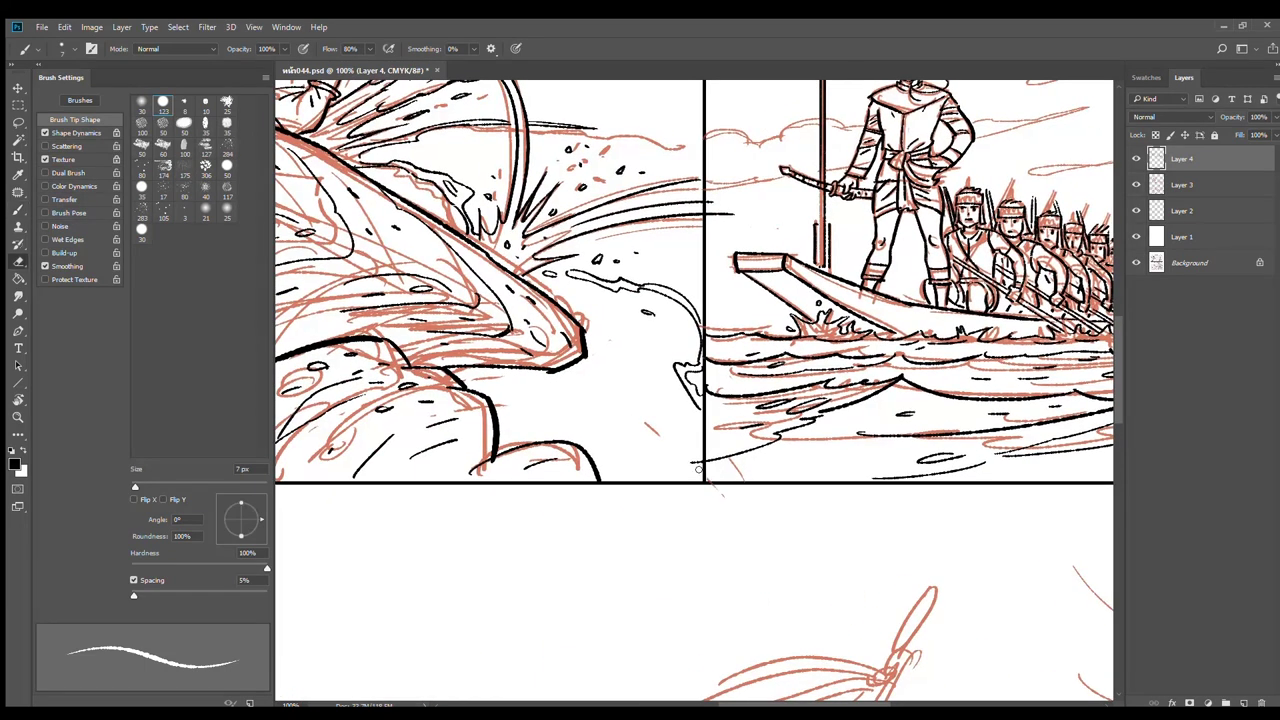
drag(700, 462, 697, 457)
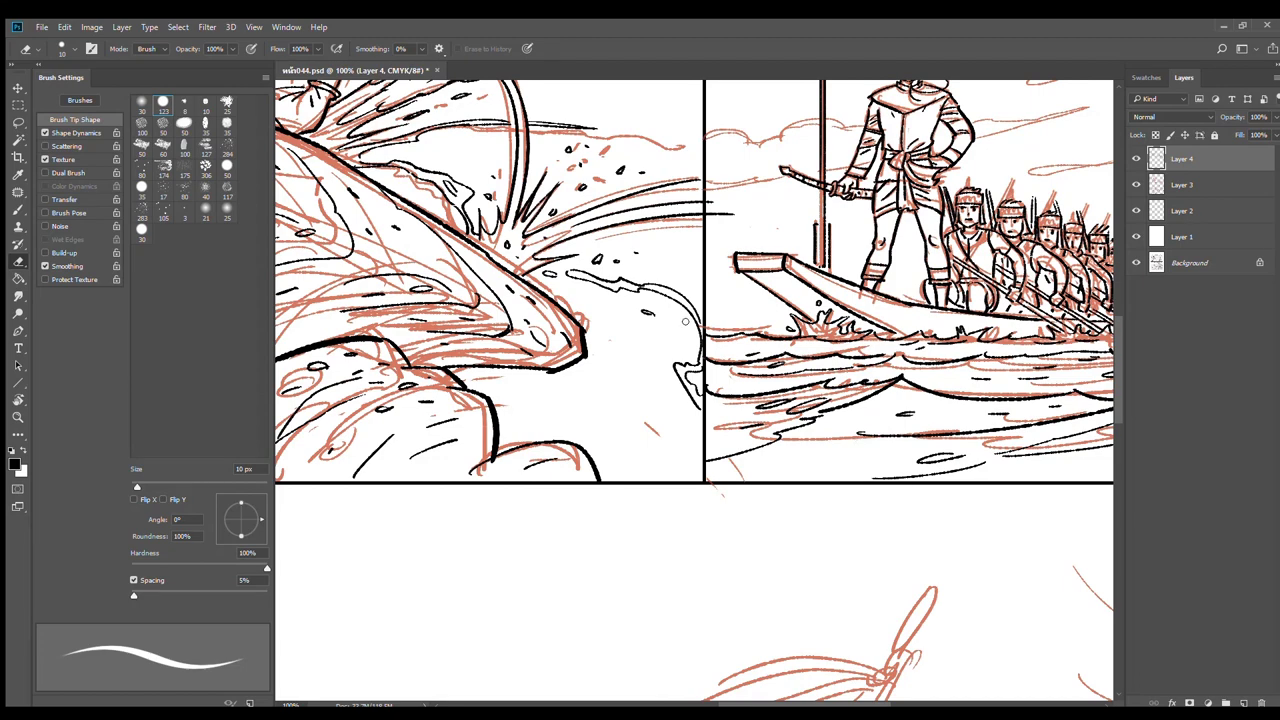
key(ctrl+minus)
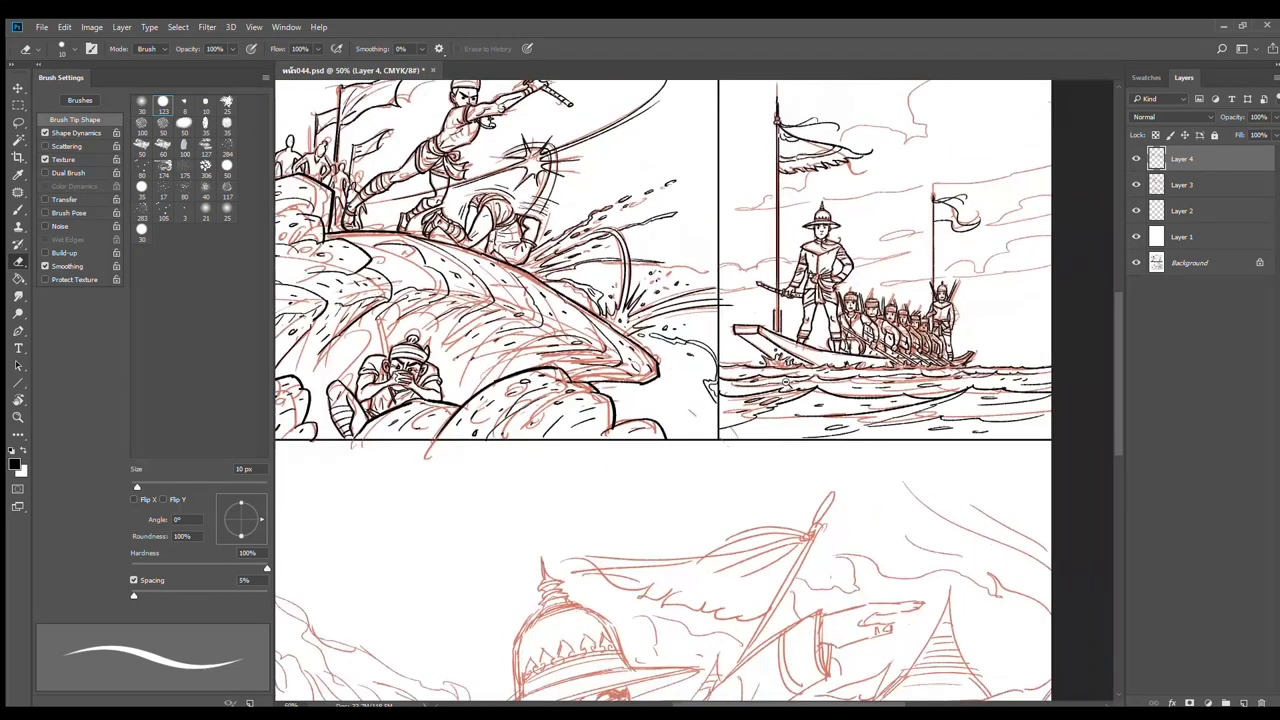
key(ctrl+minus)
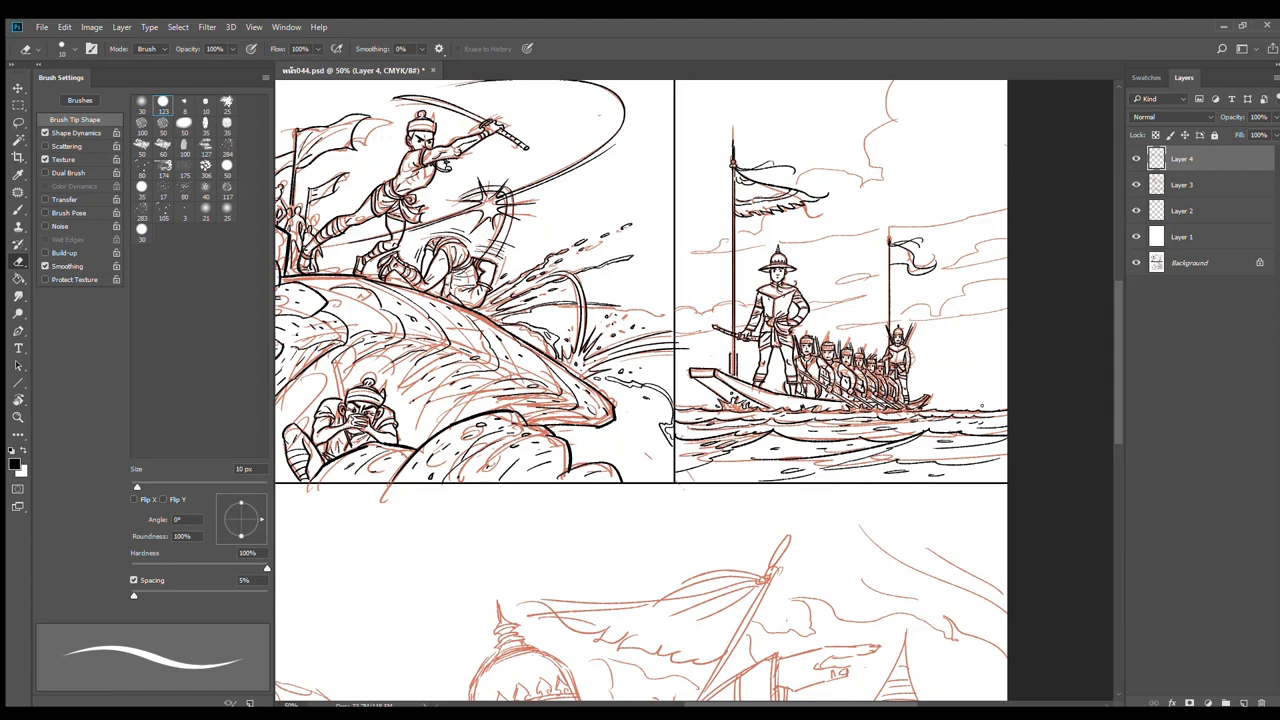
scroll(785, 398, up, 1)
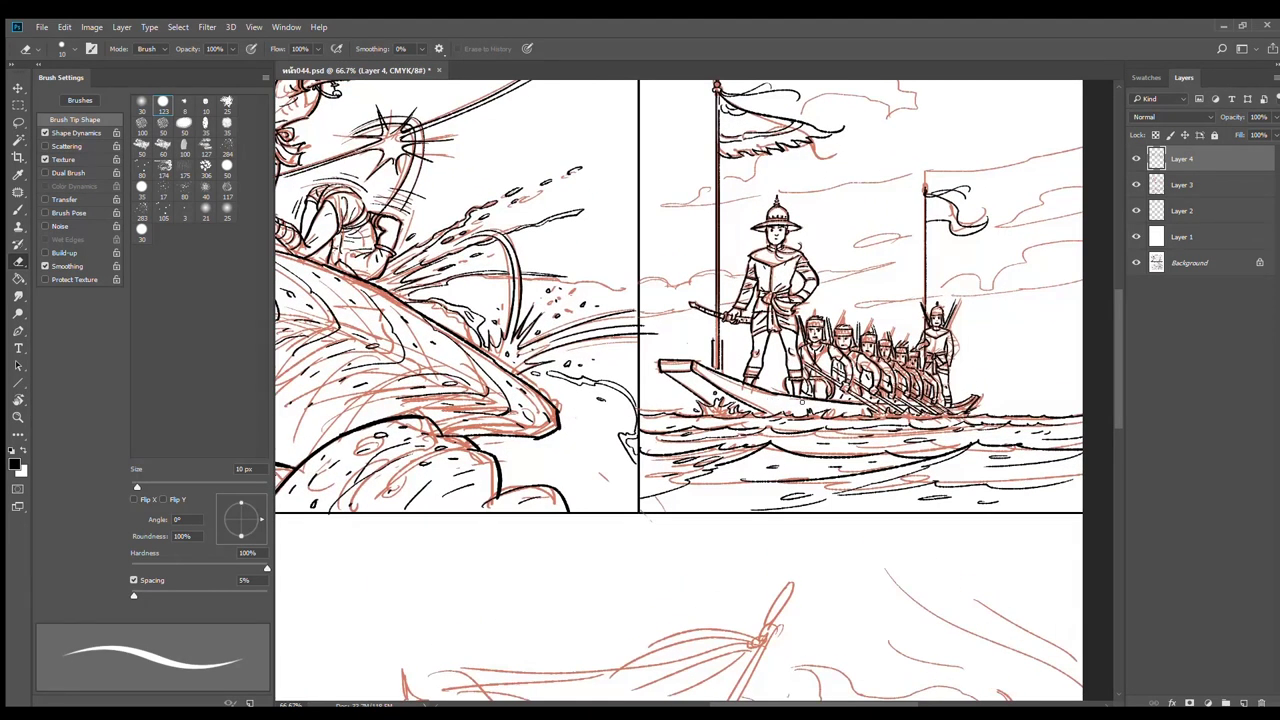
Ink the two clouds behind the stern flagpole with the 7 px brush, including the long flat base of the lower one
key(b)
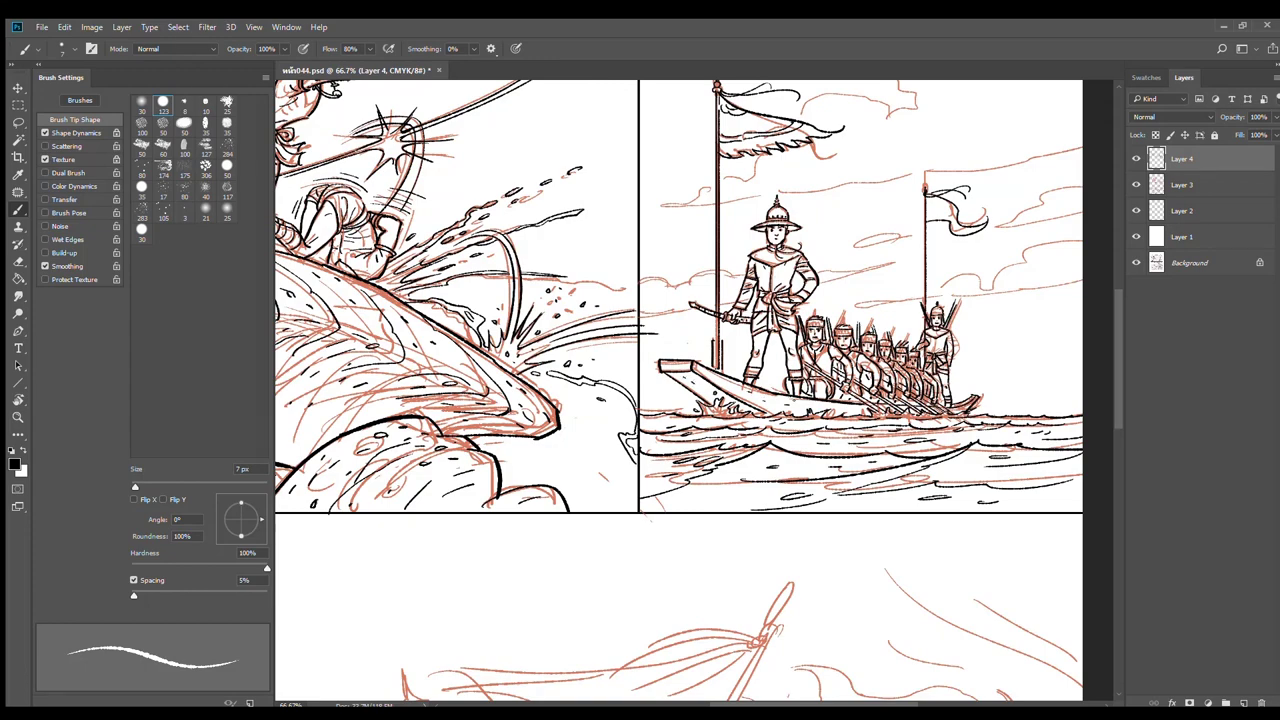
drag(997, 394, 868, 461)
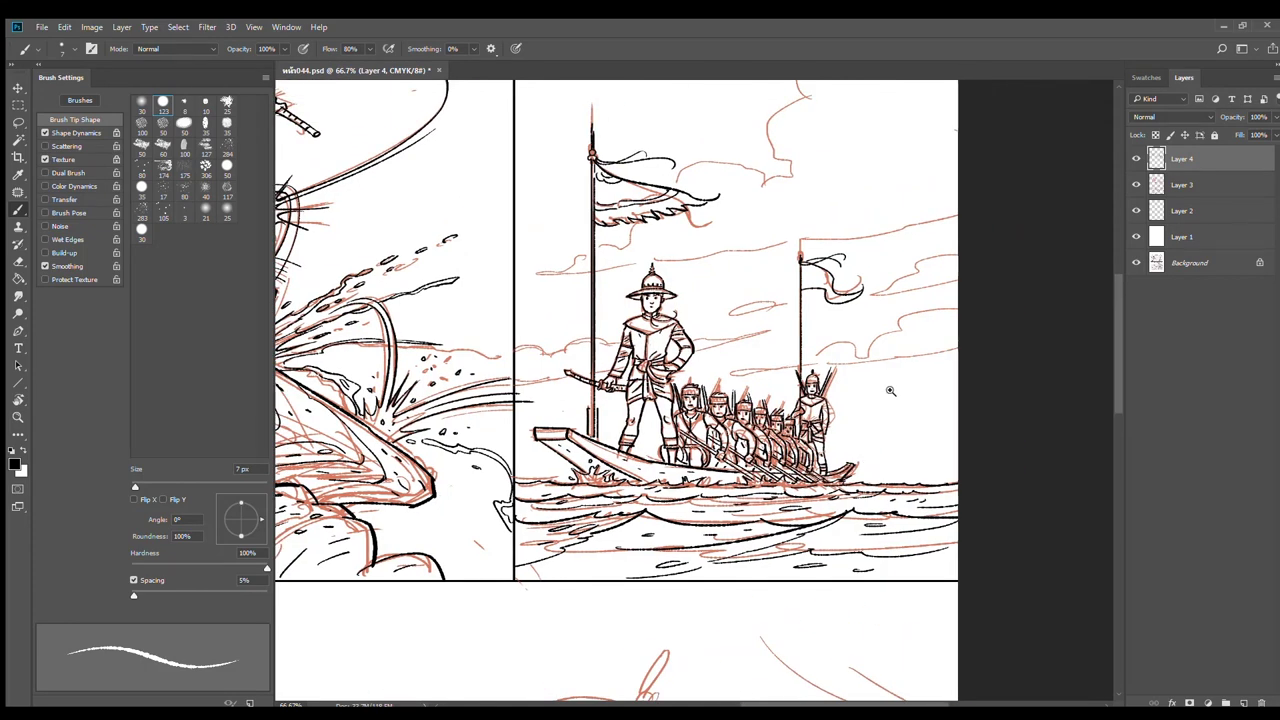
ctrl+click(861, 413)
scroll(864, 416, up, 1)
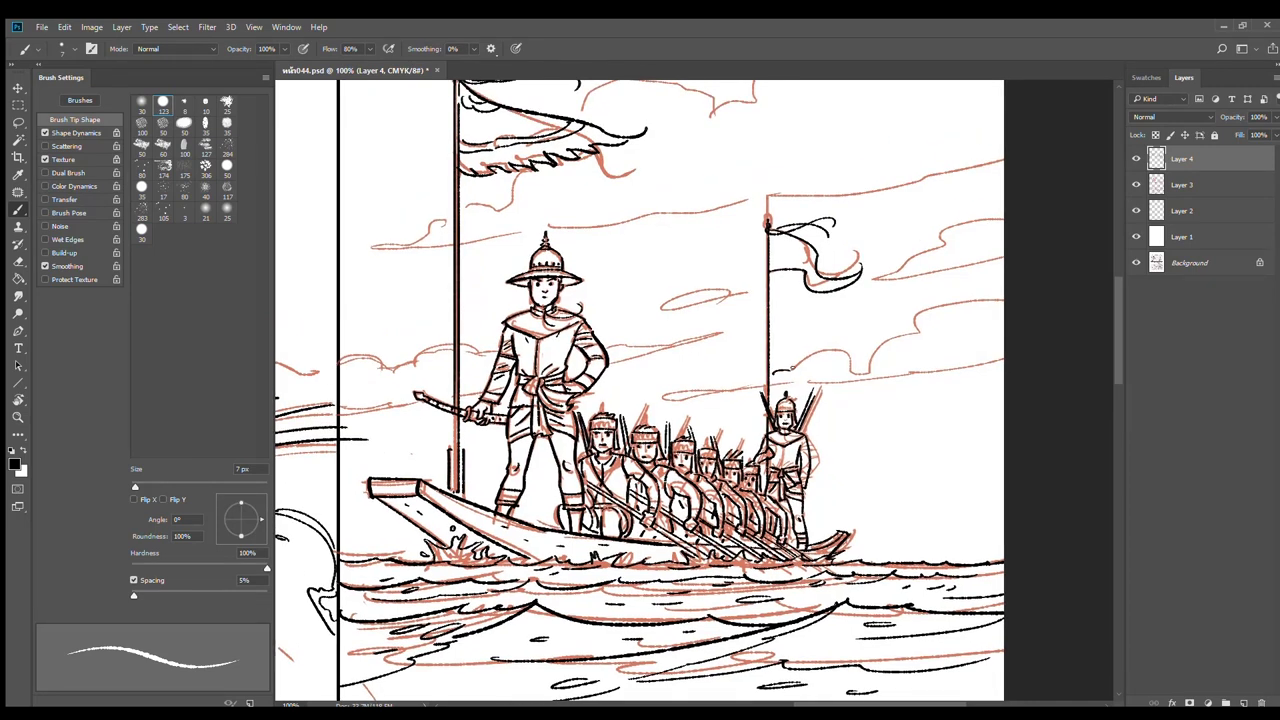
mouse_move(792, 369)
mouse_down()
mouse_move(840, 357)
mouse_move(868, 368)
mouse_move(1004, 299)
mouse_up()
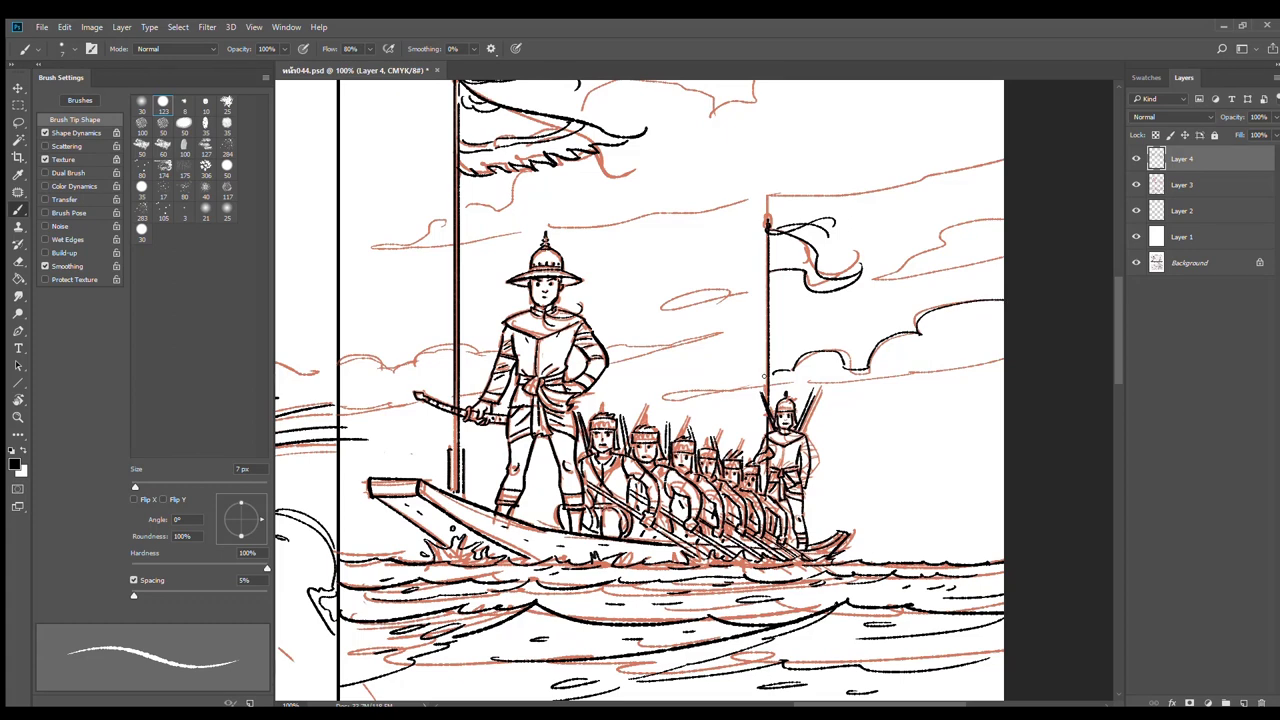
drag(656, 398, 1004, 360)
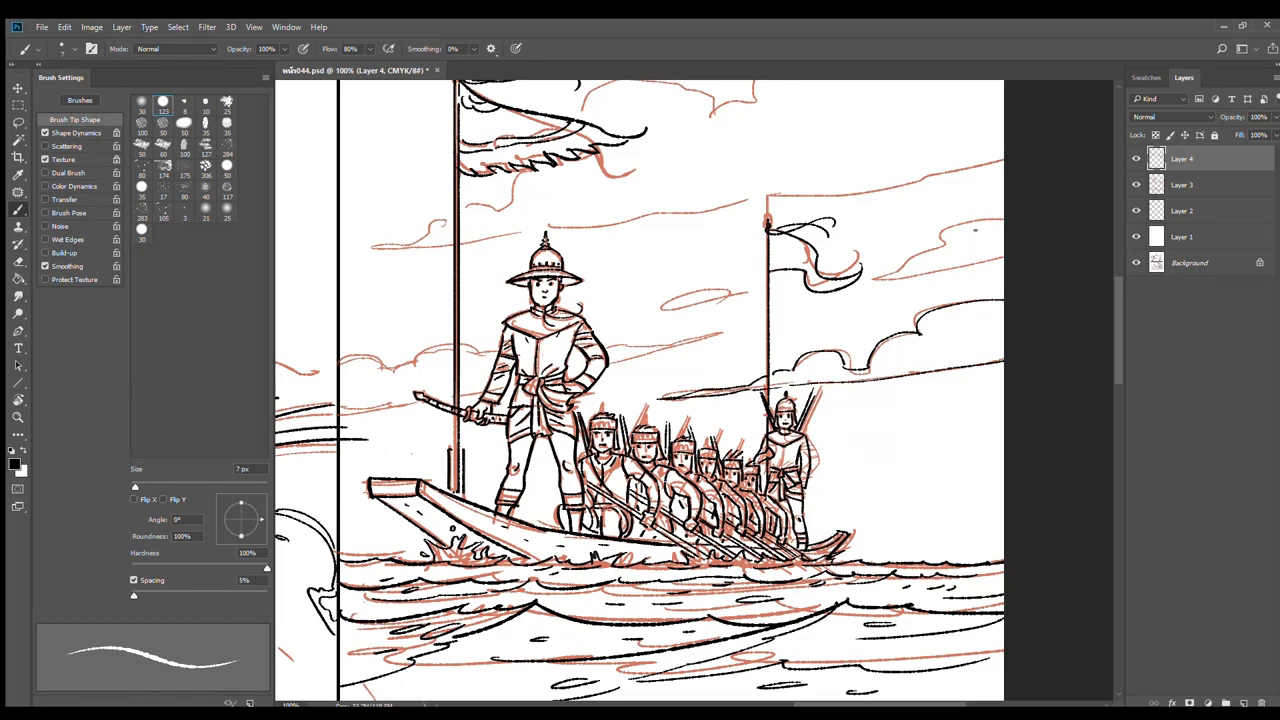
mouse_move(976, 209)
mouse_down()
mouse_move(866, 282)
mouse_move(1004, 262)
mouse_up()
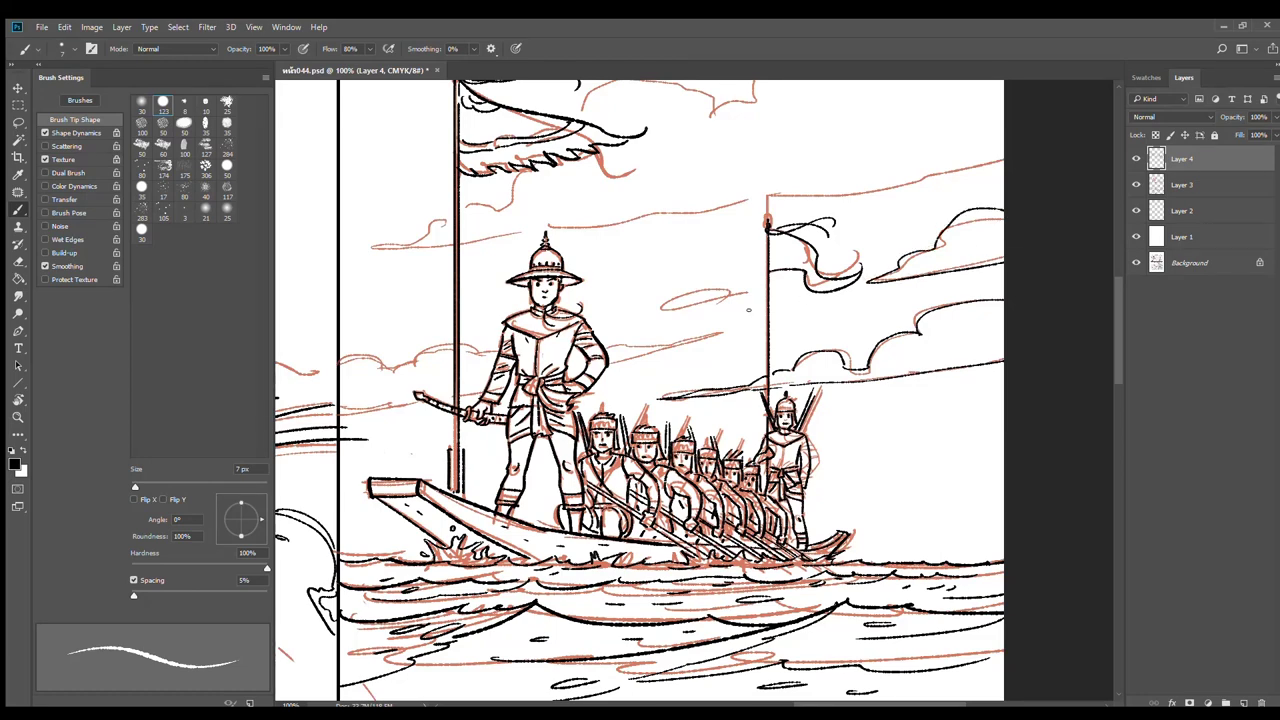
Ink the small oval cloud between the flagpoles and the low cloud bank behind the standing commander, out to the left border
mouse_move(730, 291)
mouse_down()
mouse_move(648, 306)
mouse_move(738, 293)
mouse_up()
drag(612, 346, 720, 333)
drag(720, 333, 610, 365)
drag(661, 355, 810, 337)
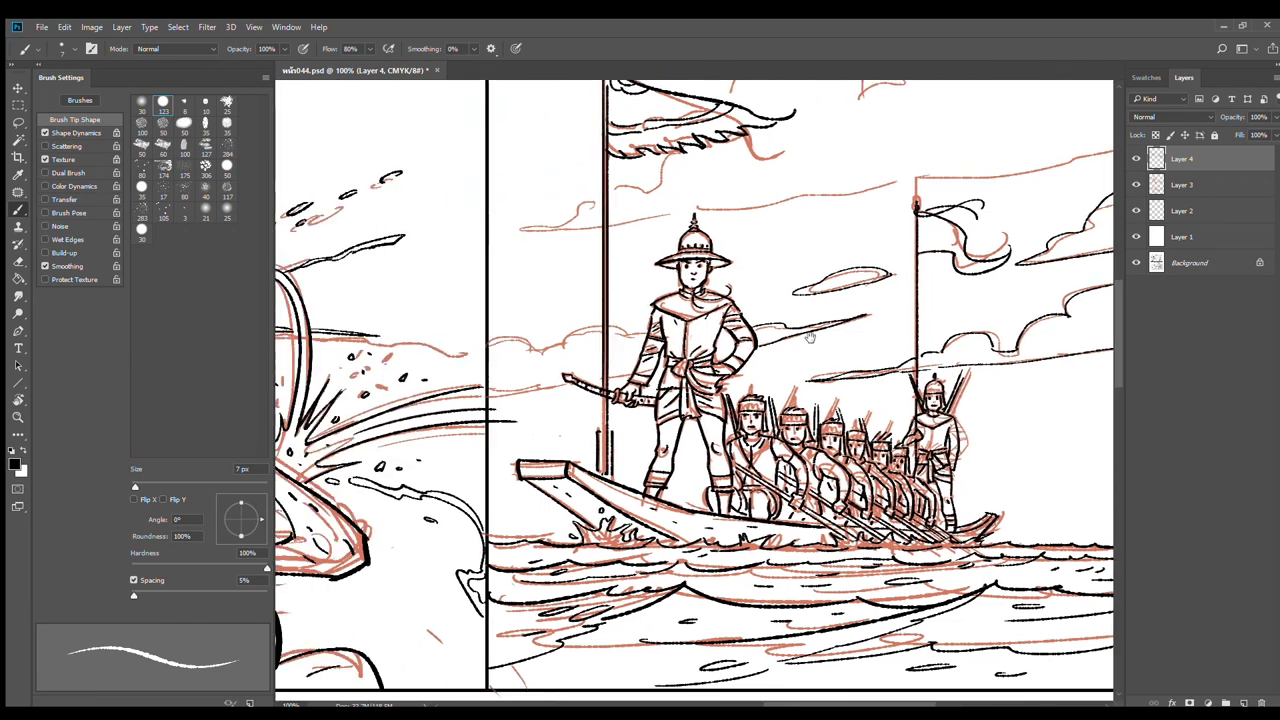
drag(575, 338, 734, 303)
drag(648, 304, 694, 297)
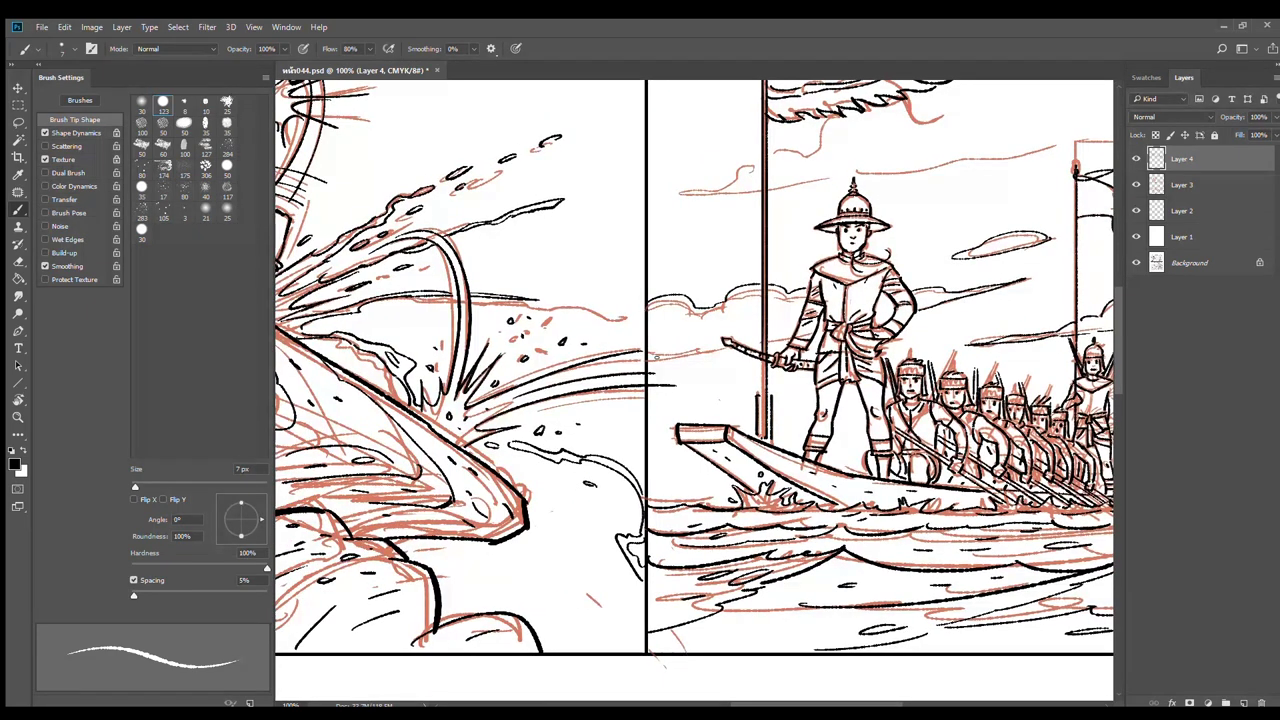
drag(648, 367, 742, 345)
Ink the clouds beside and behind the large flag and the big billowing cloud in the upper sky
drag(873, 257, 721, 446)
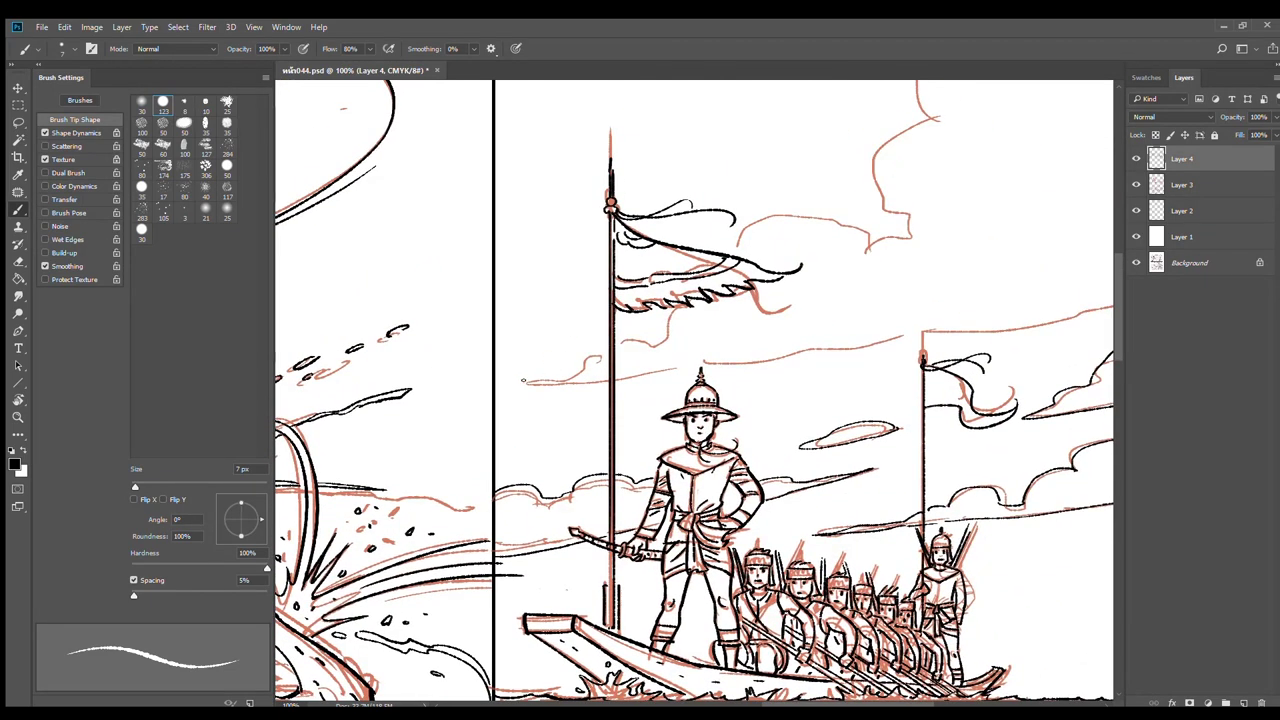
mouse_move(526, 383)
mouse_down()
mouse_move(607, 380)
mouse_move(600, 356)
mouse_up()
drag(751, 294, 641, 404)
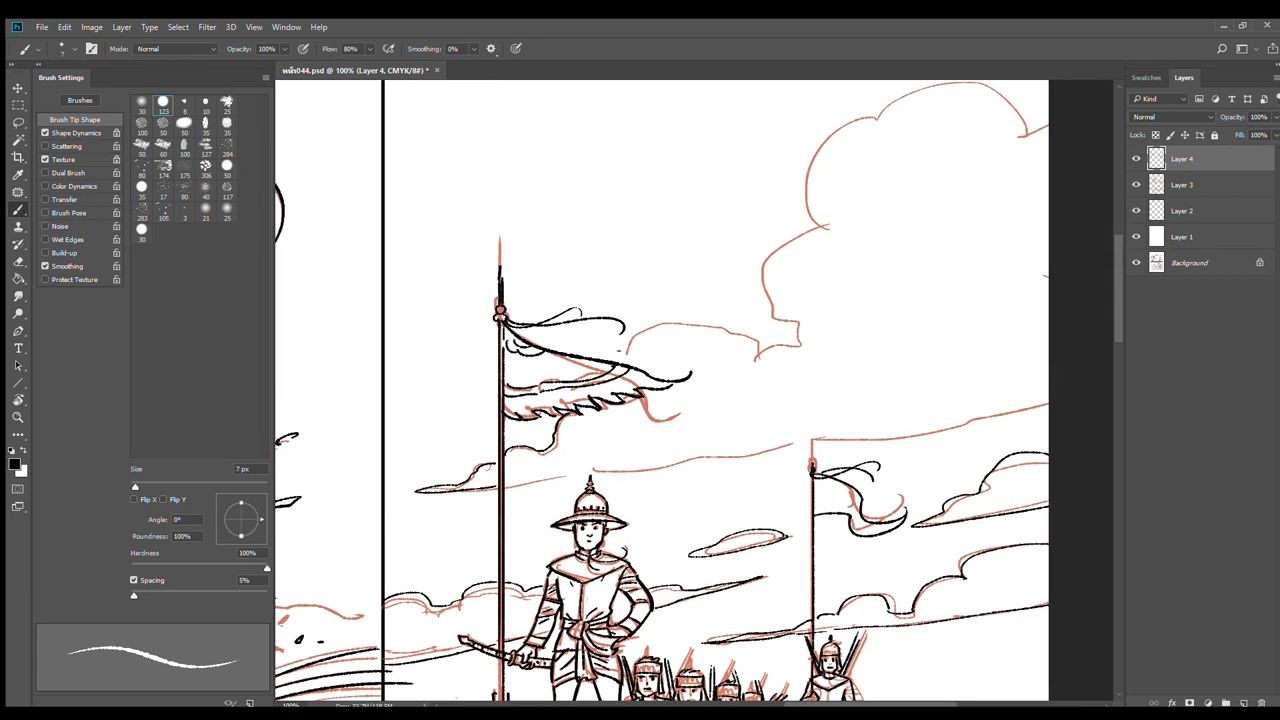
mouse_move(627, 360)
mouse_down()
mouse_move(678, 321)
mouse_move(738, 344)
mouse_up()
mouse_move(805, 316)
mouse_down()
mouse_move(816, 225)
mouse_move(912, 126)
mouse_move(739, 301)
mouse_move(876, 290)
mouse_up()
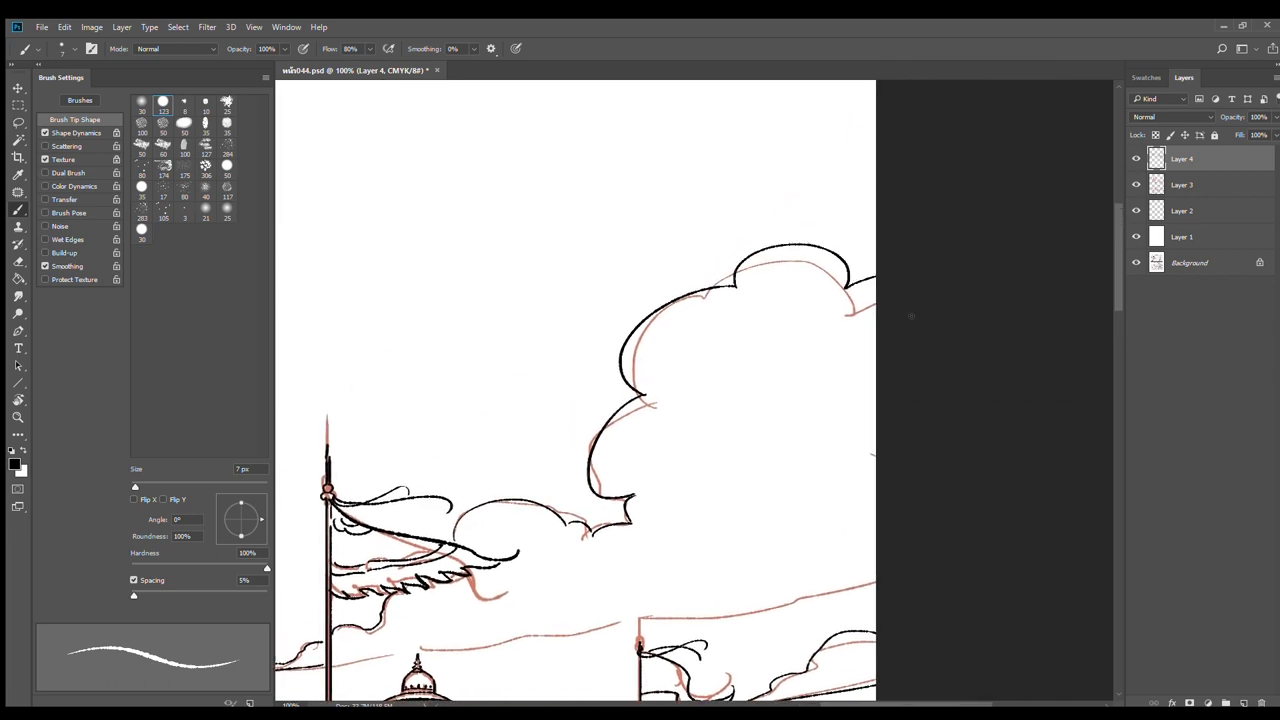
Ink the long, gently rising cloud base from the large flagpole over the commander's hat to the panel's right edge
drag(776, 517, 897, 207)
drag(454, 350, 874, 291)
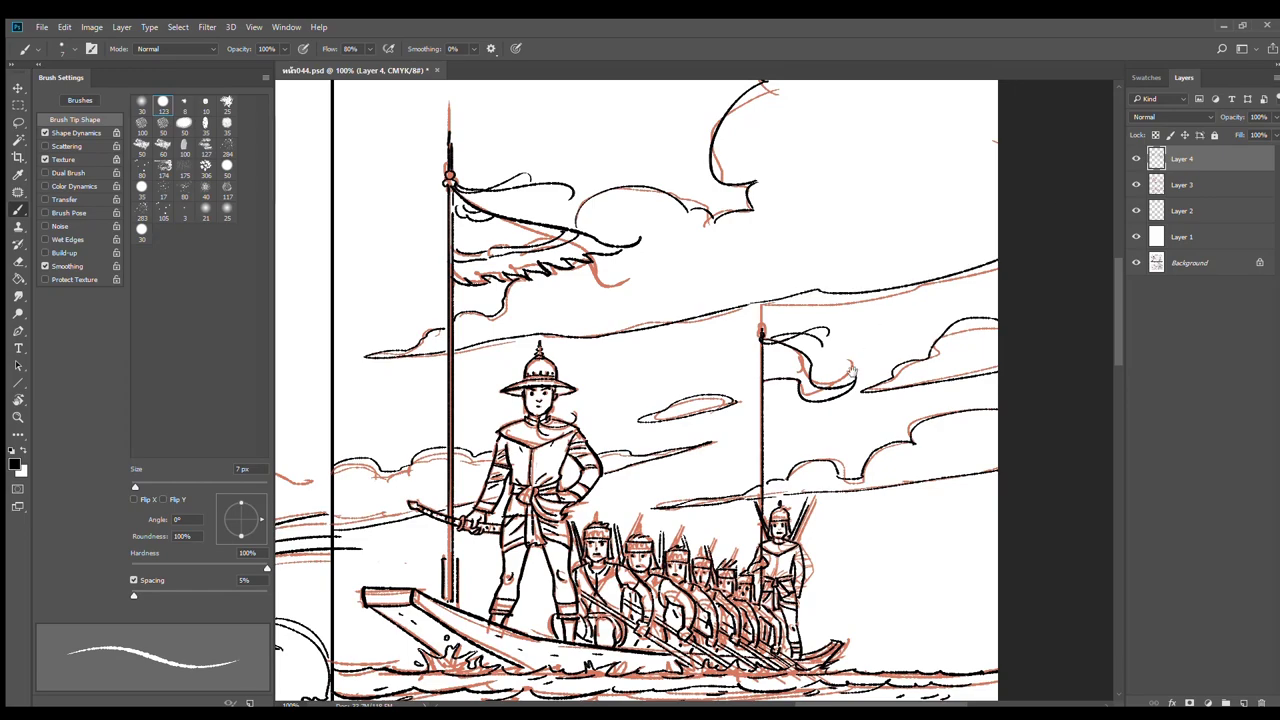
scroll(830, 450, down, 2)
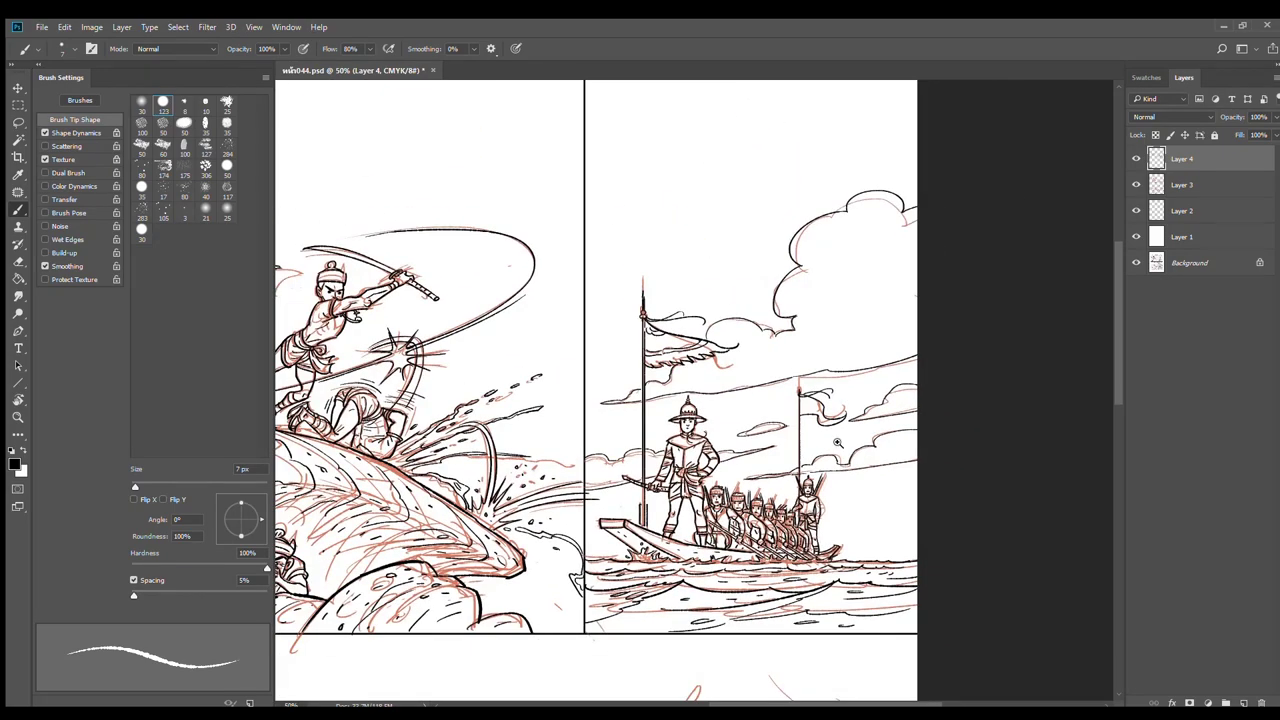
Ink the low, bumpy cloud bank along the horizon from the boat's stern to the panel's right edge
ctrl+click(856, 508)
ctrl+click(854, 530)
ctrl+click(855, 532)
drag(944, 530, 899, 382)
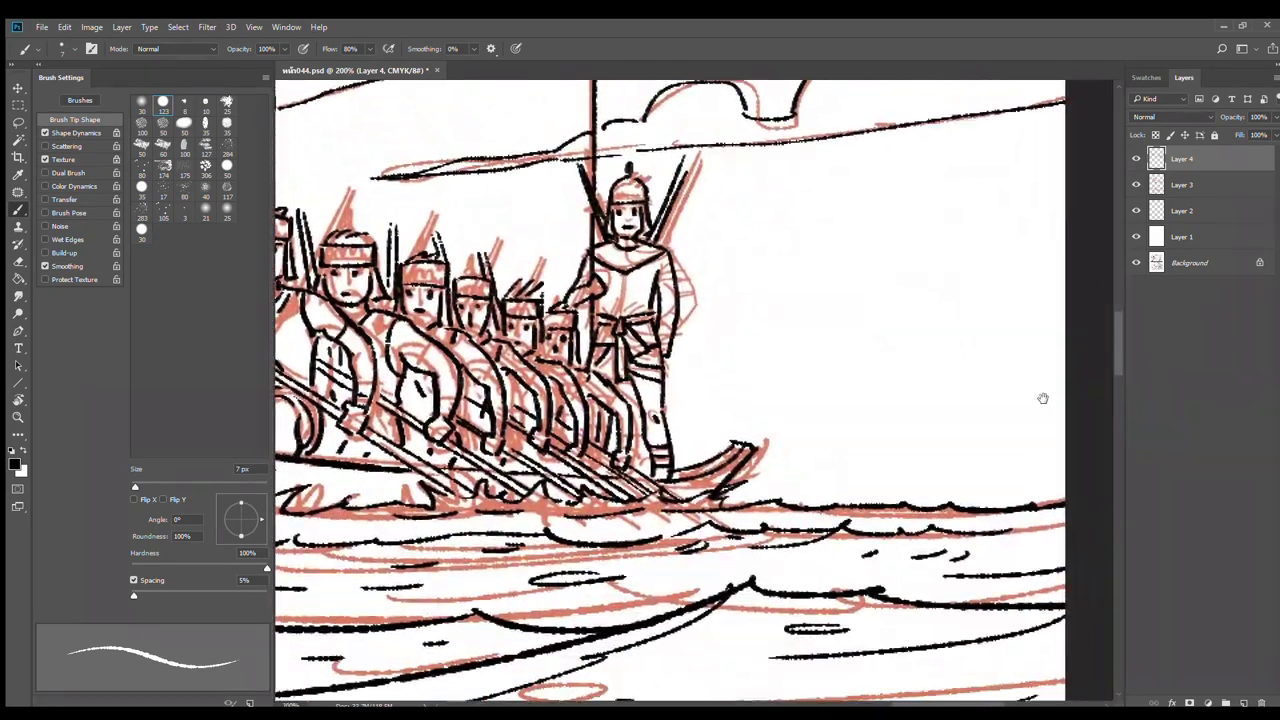
drag(1043, 398, 908, 385)
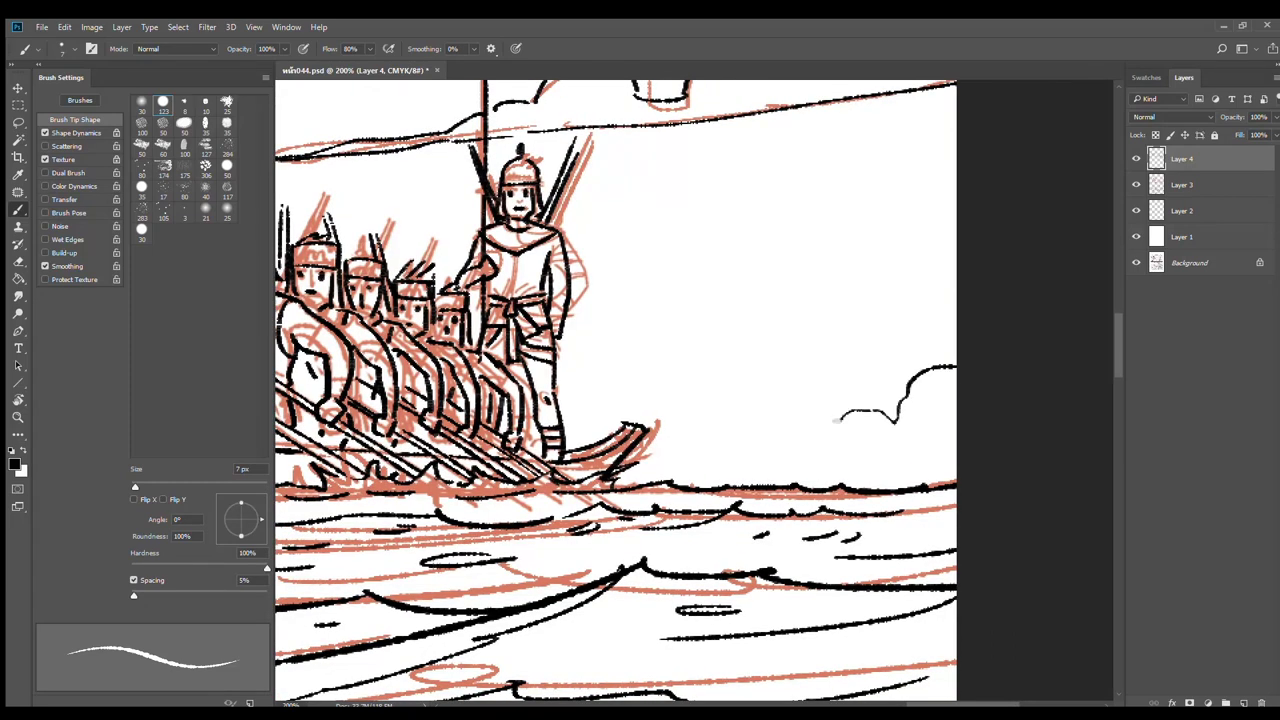
mouse_move(740, 429)
mouse_down()
mouse_move(789, 416)
mouse_move(836, 427)
mouse_up()
mouse_move(569, 404)
mouse_down()
mouse_move(605, 380)
mouse_move(688, 425)
mouse_move(732, 424)
mouse_up()
alt+click(722, 455)
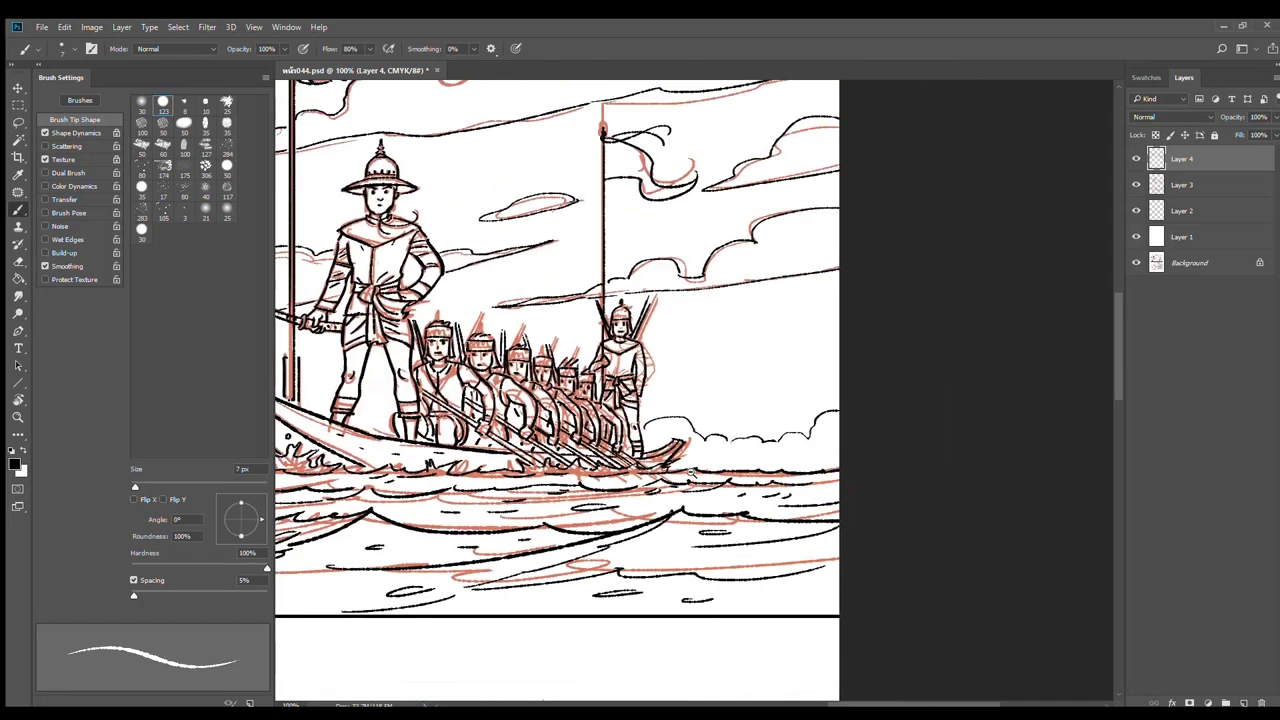
alt+click(690, 473)
drag(690, 473, 910, 450)
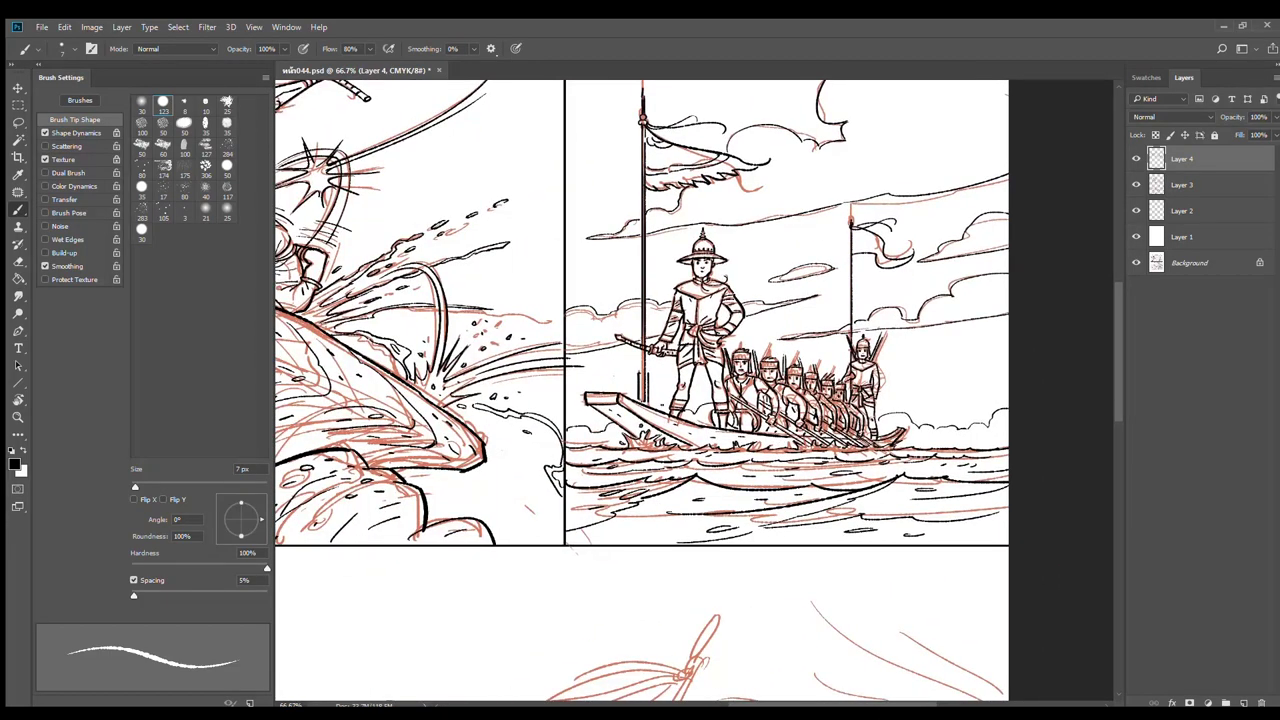
Ink thin horizontal cloud streaks in the low sky behind the stern and beside the bow
scroll(960, 378, up, 1)
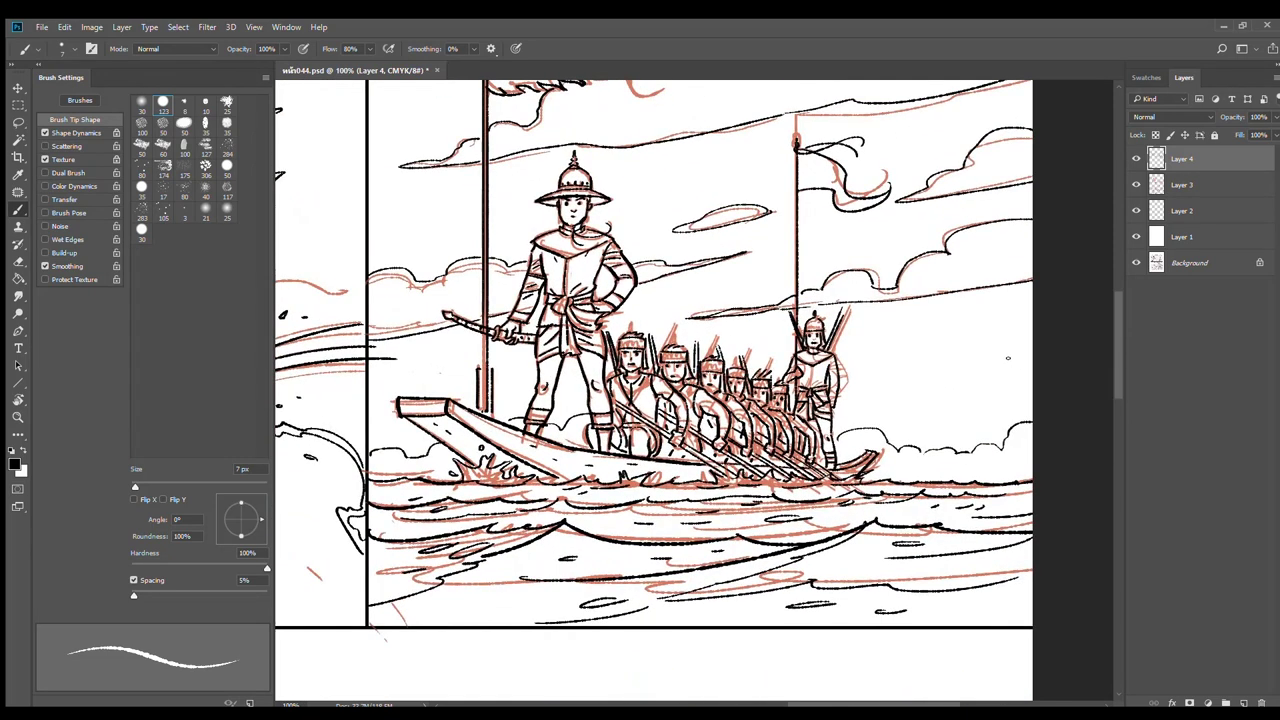
mouse_move(996, 351)
mouse_down()
mouse_move(883, 364)
mouse_move(1036, 356)
mouse_up()
drag(932, 386, 868, 389)
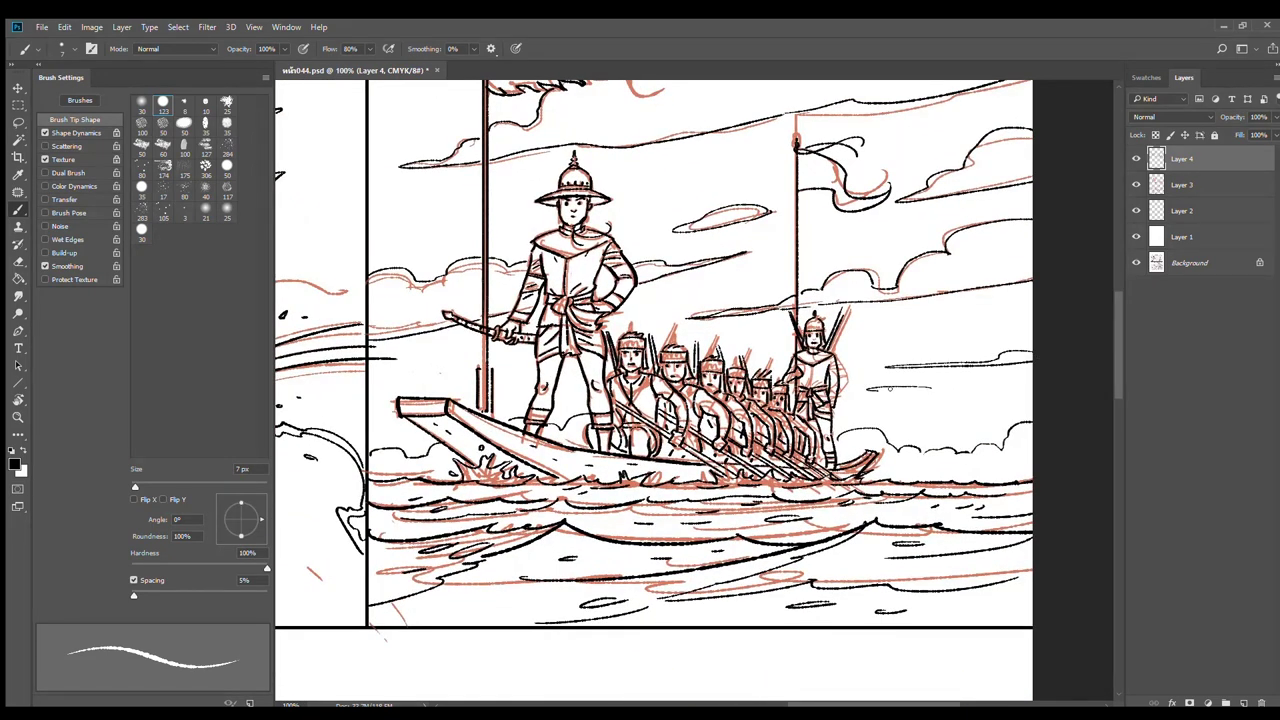
drag(980, 394, 1027, 391)
drag(906, 417, 955, 418)
drag(454, 372, 408, 374)
Erase the stray wavy outline beside the border in the battle panel with the eraser at 25 px
key(e)
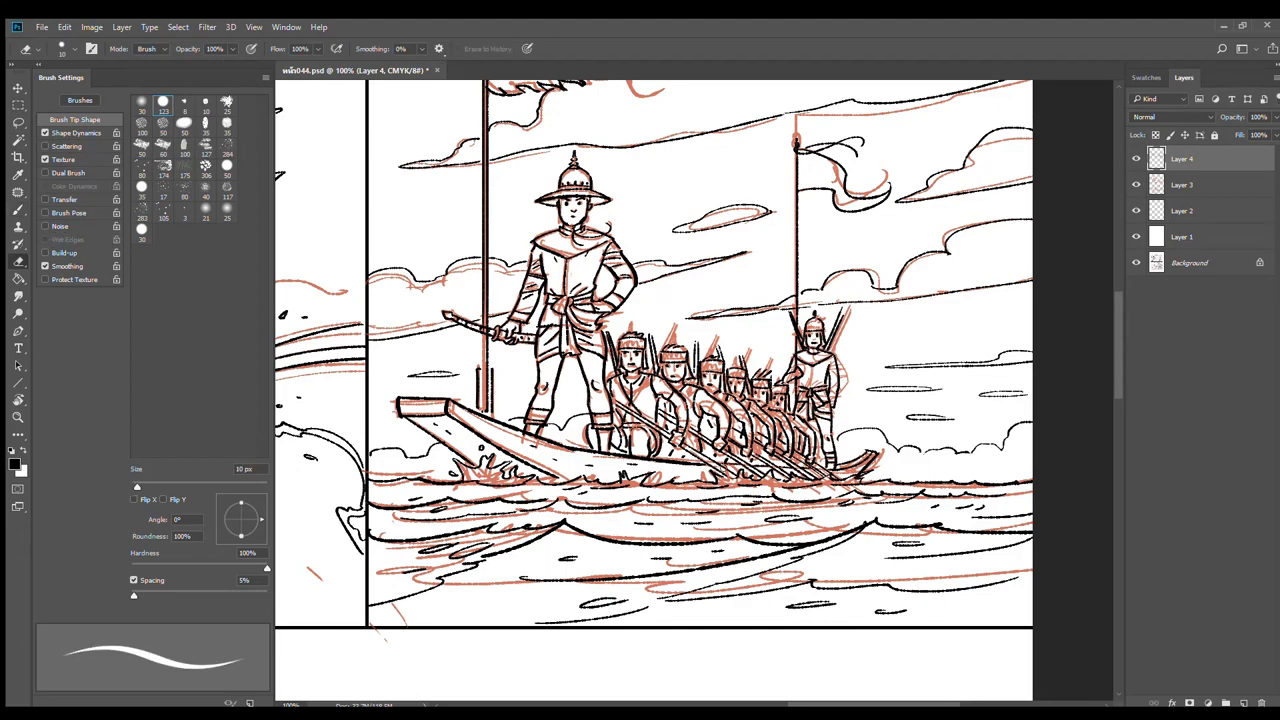
drag(424, 506, 772, 448)
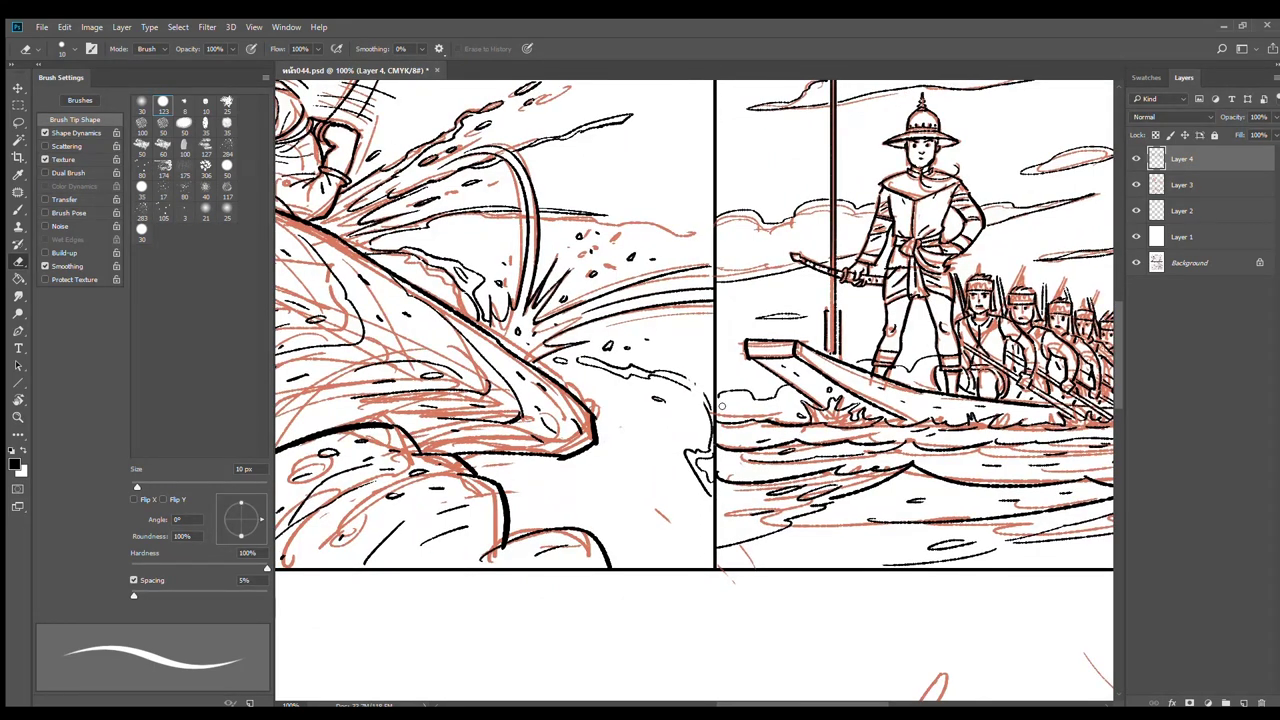
key(bracketright)
key(bracketright)
key(bracketright)
mouse_move(712, 405)
mouse_down()
mouse_move(711, 471)
mouse_move(715, 406)
mouse_move(708, 506)
mouse_move(695, 470)
mouse_move(702, 381)
mouse_move(601, 364)
mouse_move(677, 508)
mouse_up()
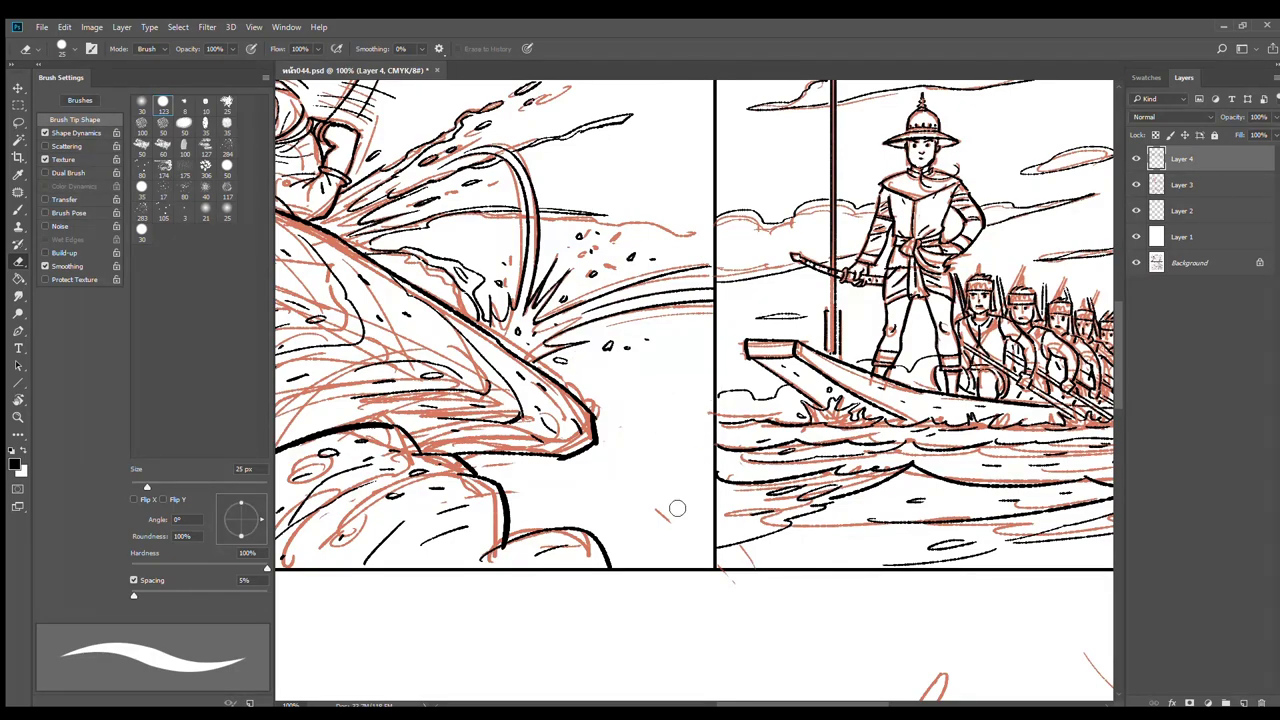
Look over the two inked upper panels and the red sketch of the large bottom panel
scroll(774, 500, down, 3)
drag(997, 496, 904, 437)
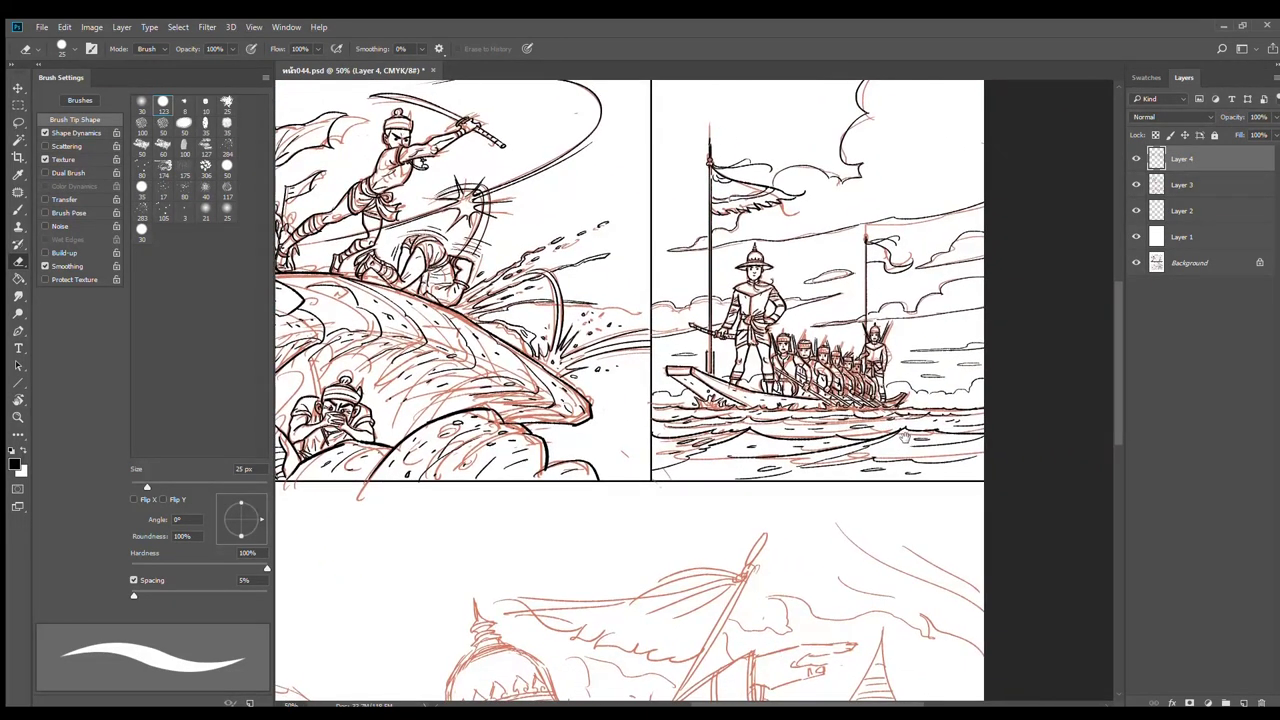
drag(912, 382, 907, 521)
alt+click(910, 511)
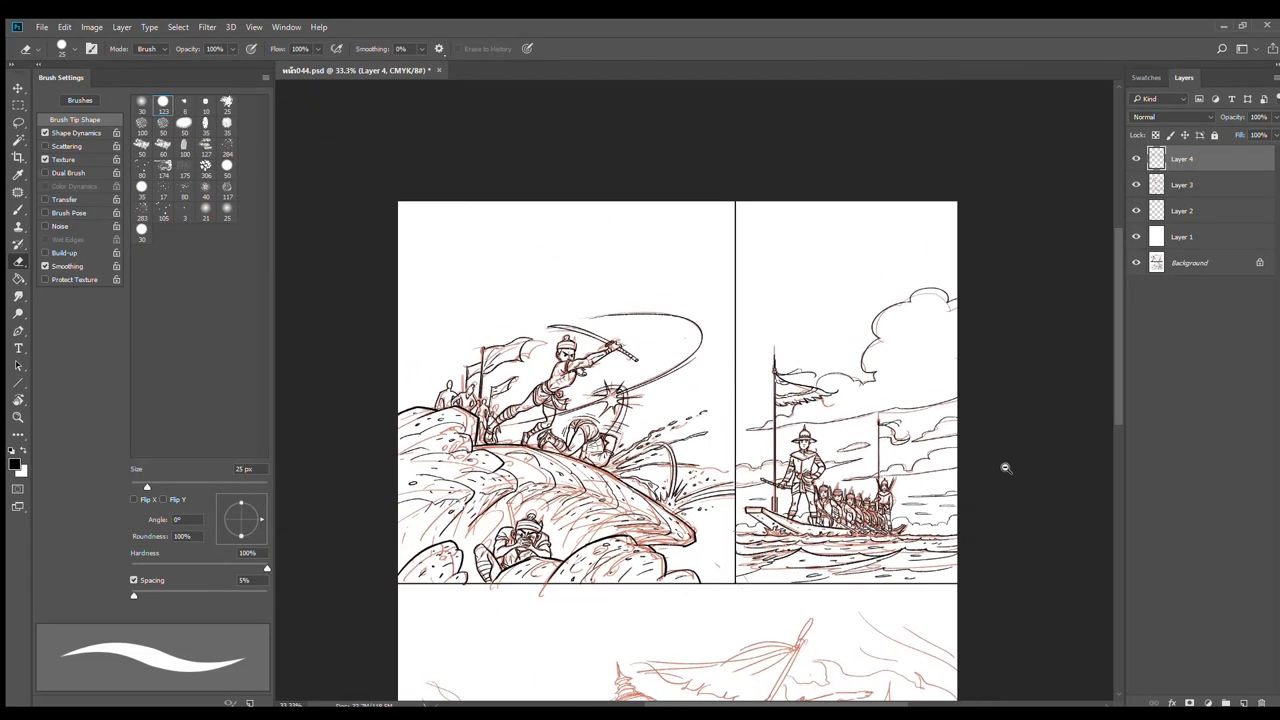
scroll(880, 540, down, 2)
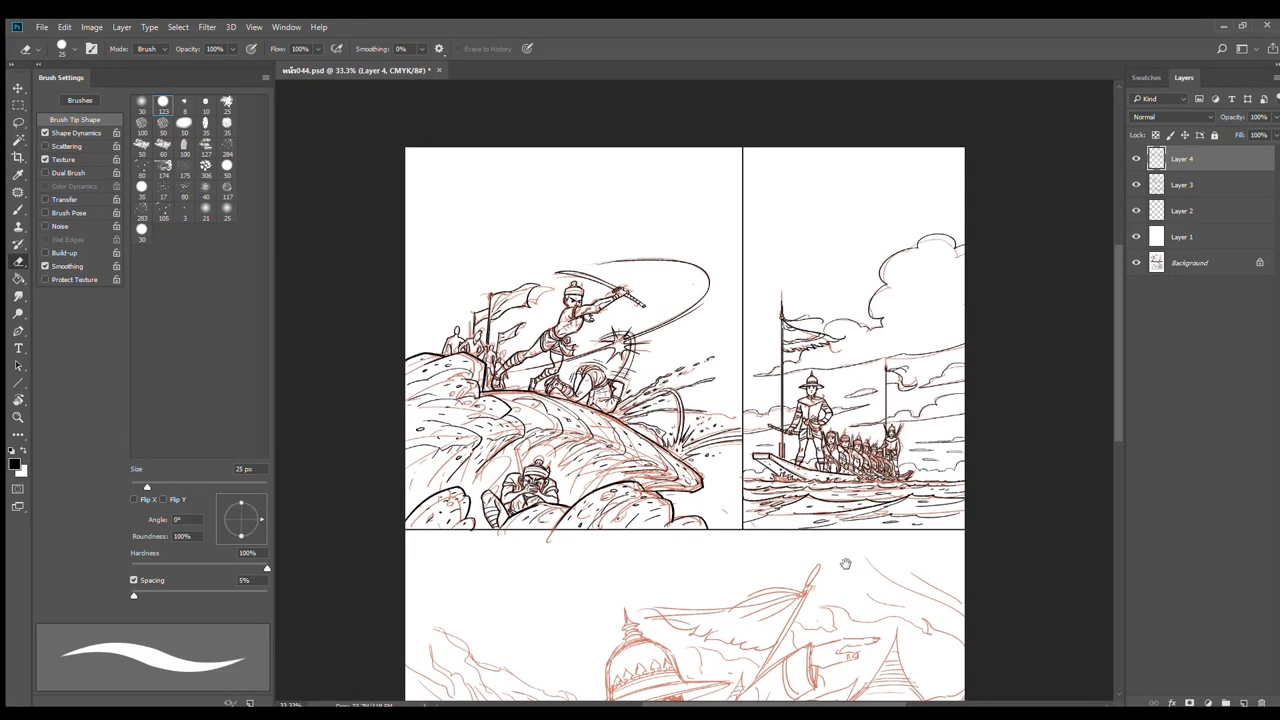
scroll(845, 570, down, 2)
scroll(789, 570, down, 2)
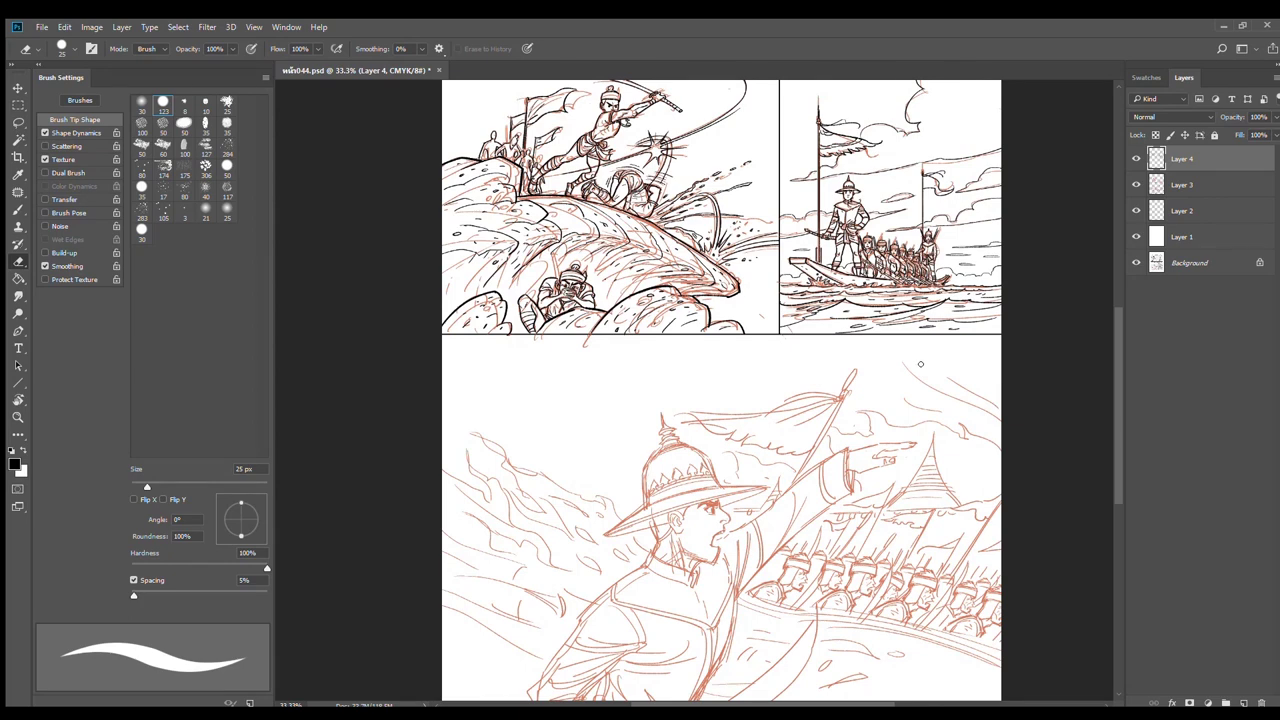
mouse_move(760, 590)
mouse_down()
mouse_move(749, 388)
mouse_move(747, 431)
mouse_up()
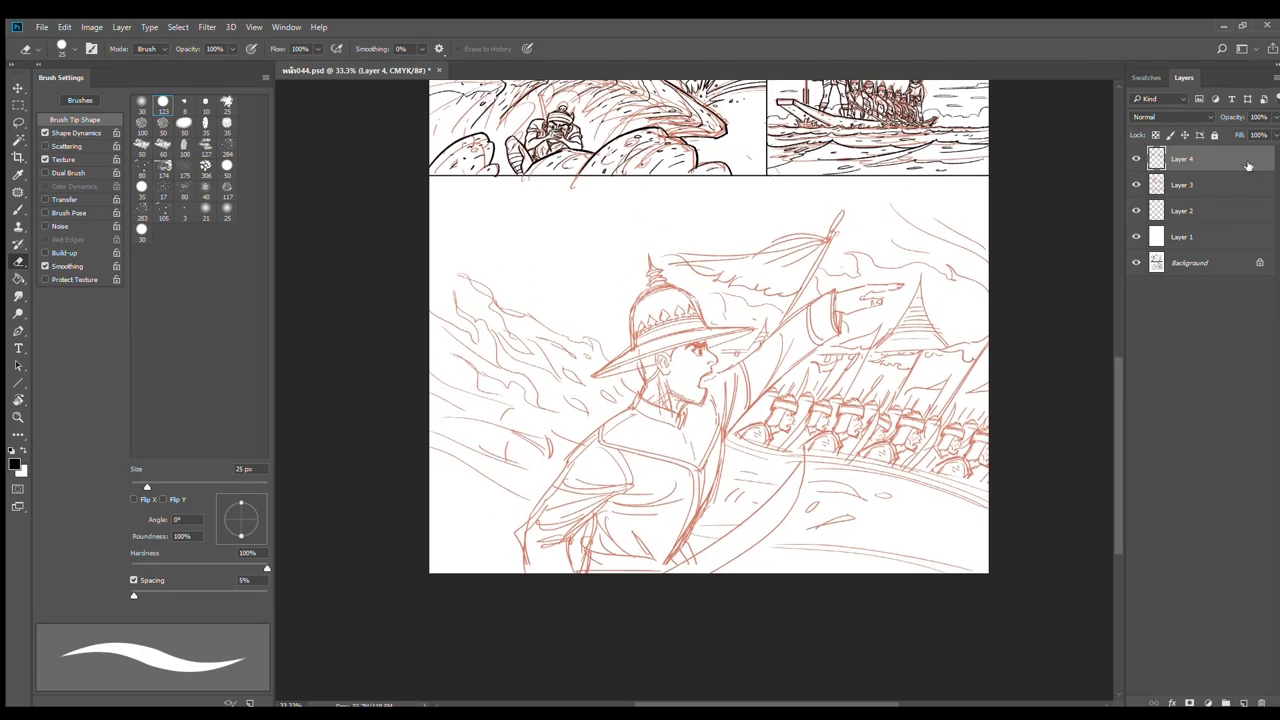
scroll(706, 343, up, 2)
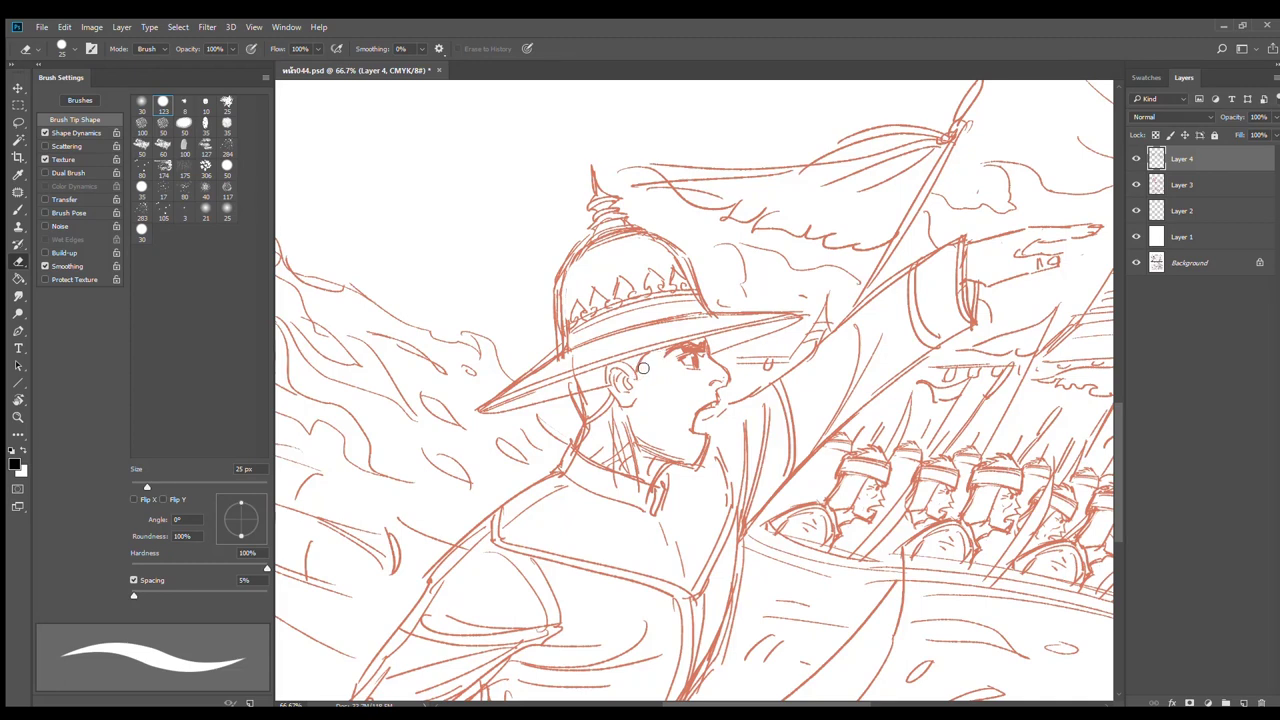
Set the brush to 15 px and ink the long rim and underside edges of the commander's hat brim in the bottom panel
key(b)
key(bracketright)
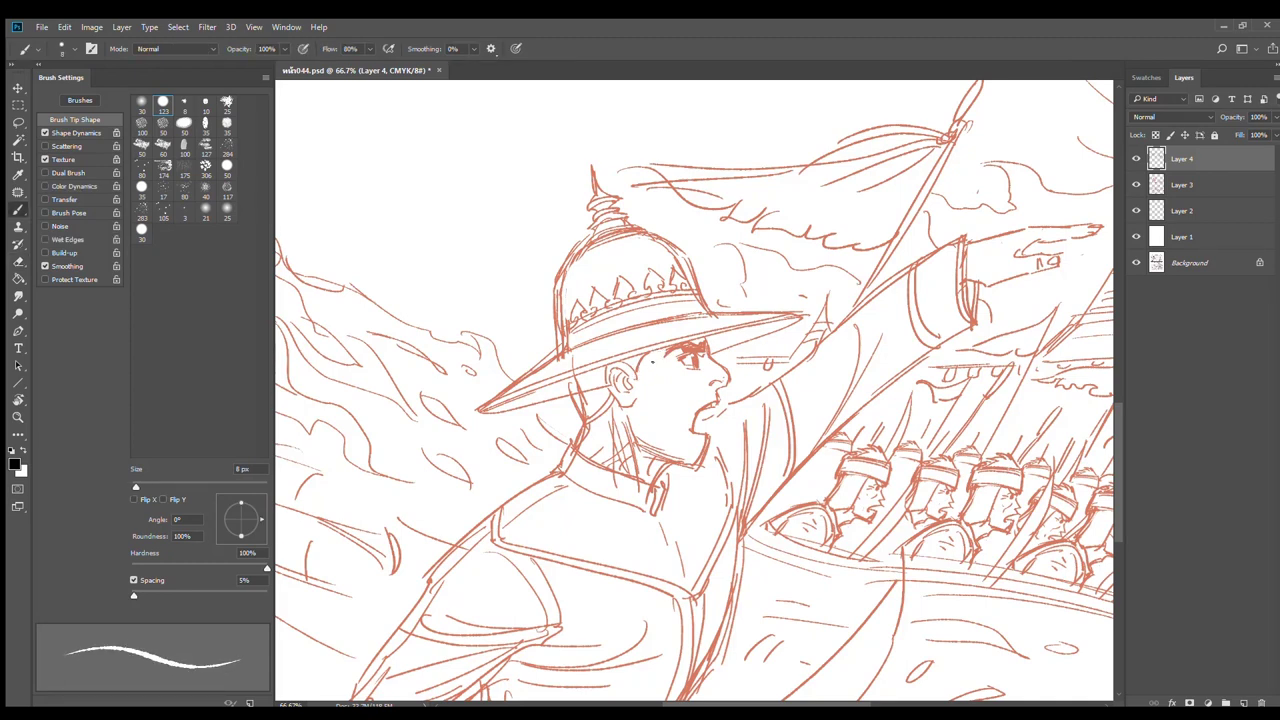
key(bracketright)
key(bracketright)
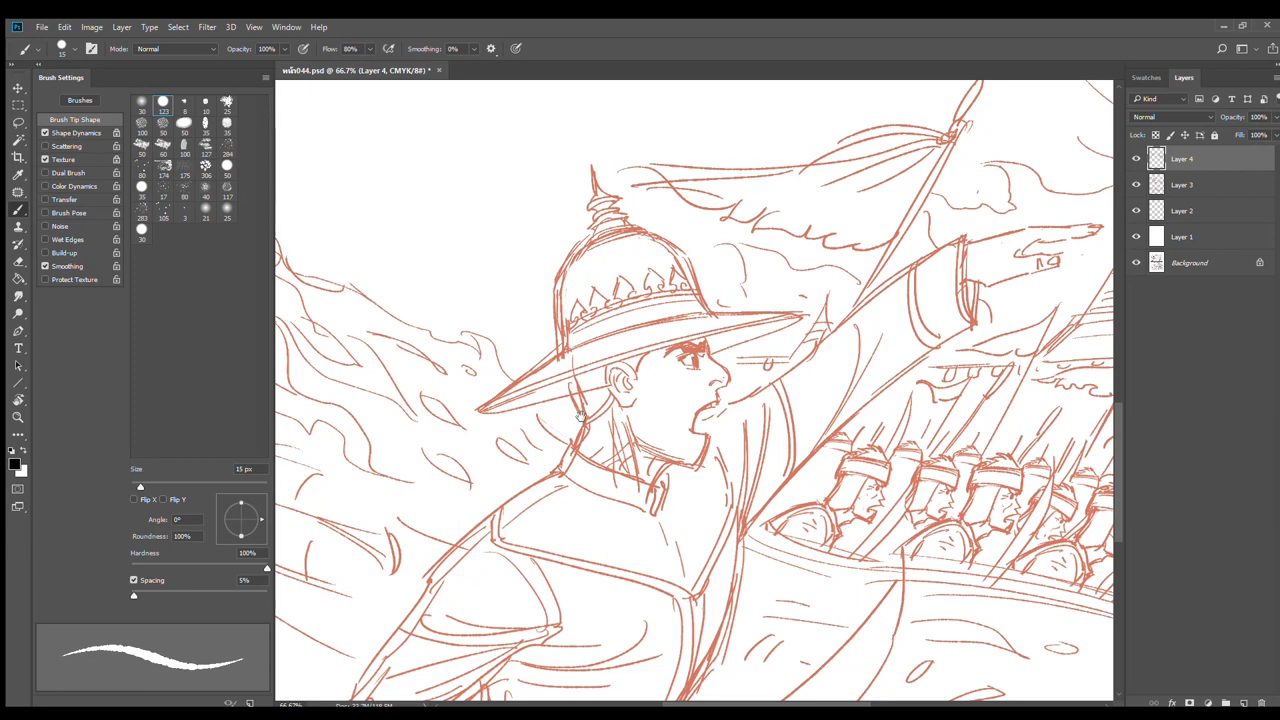
scroll(592, 402, up, 1)
scroll(552, 400, up, 2)
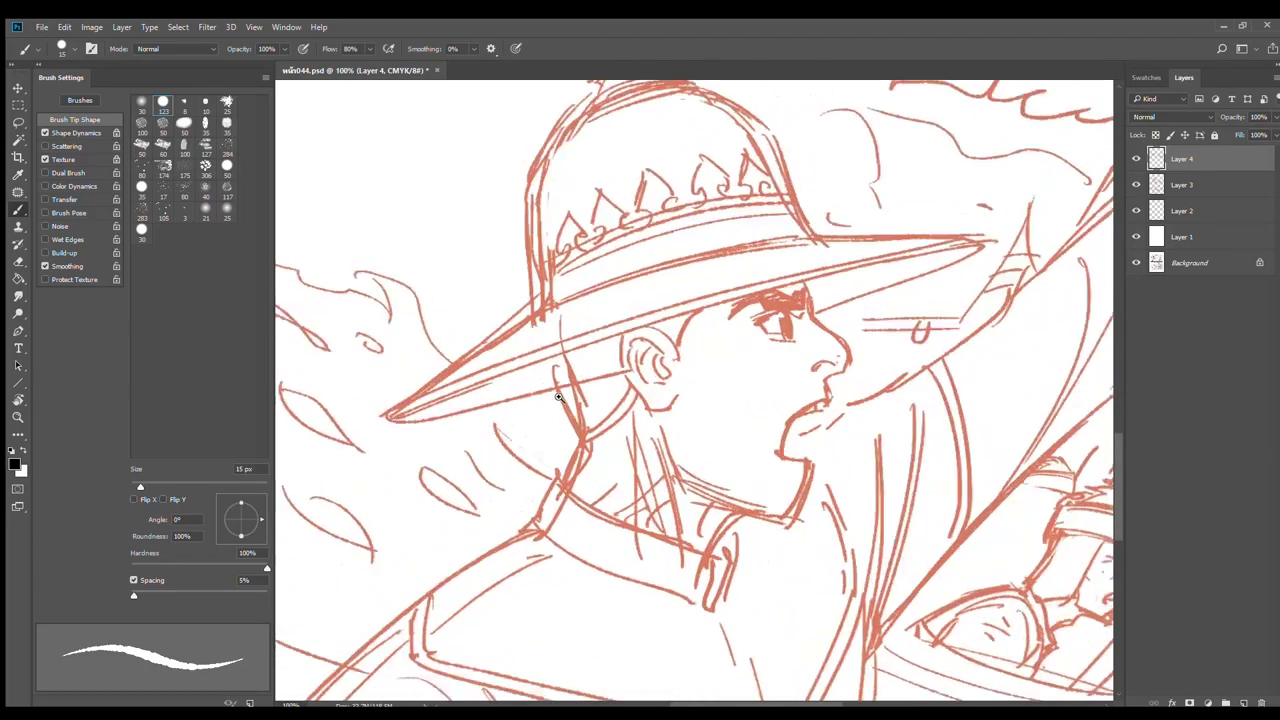
scroll(545, 373, down, 2)
scroll(555, 372, up, 2)
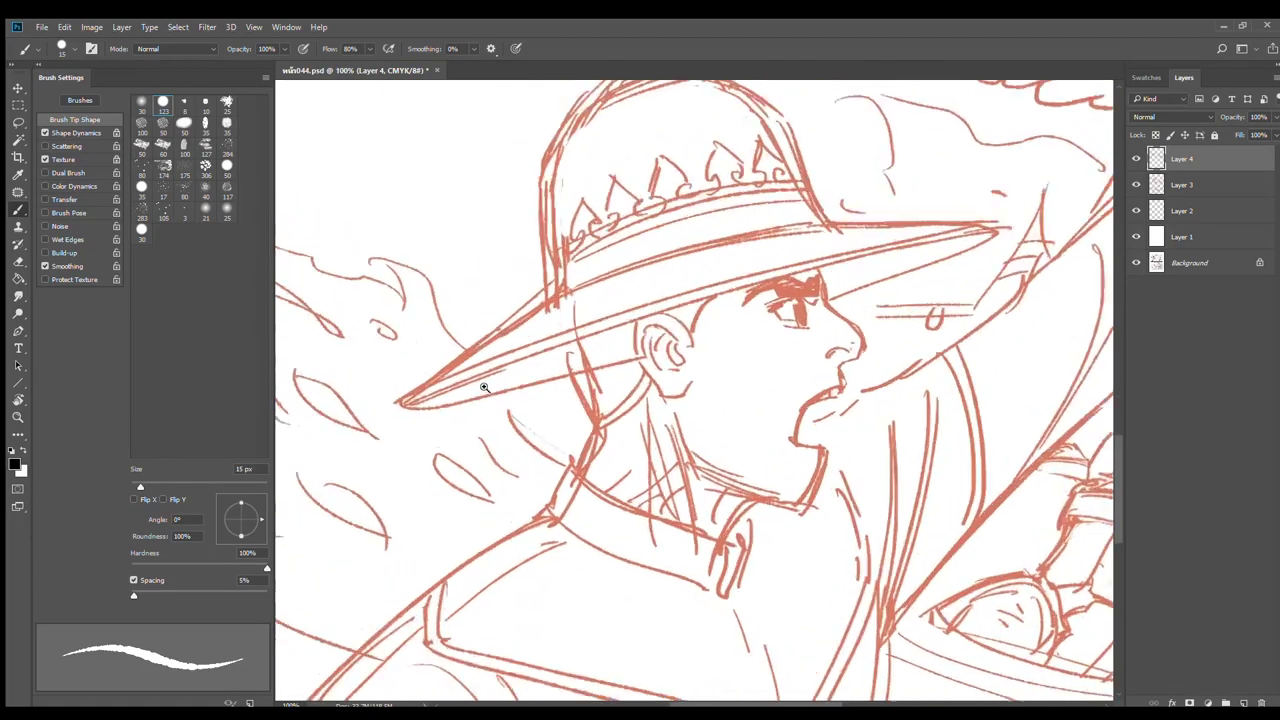
drag(352, 418, 665, 355)
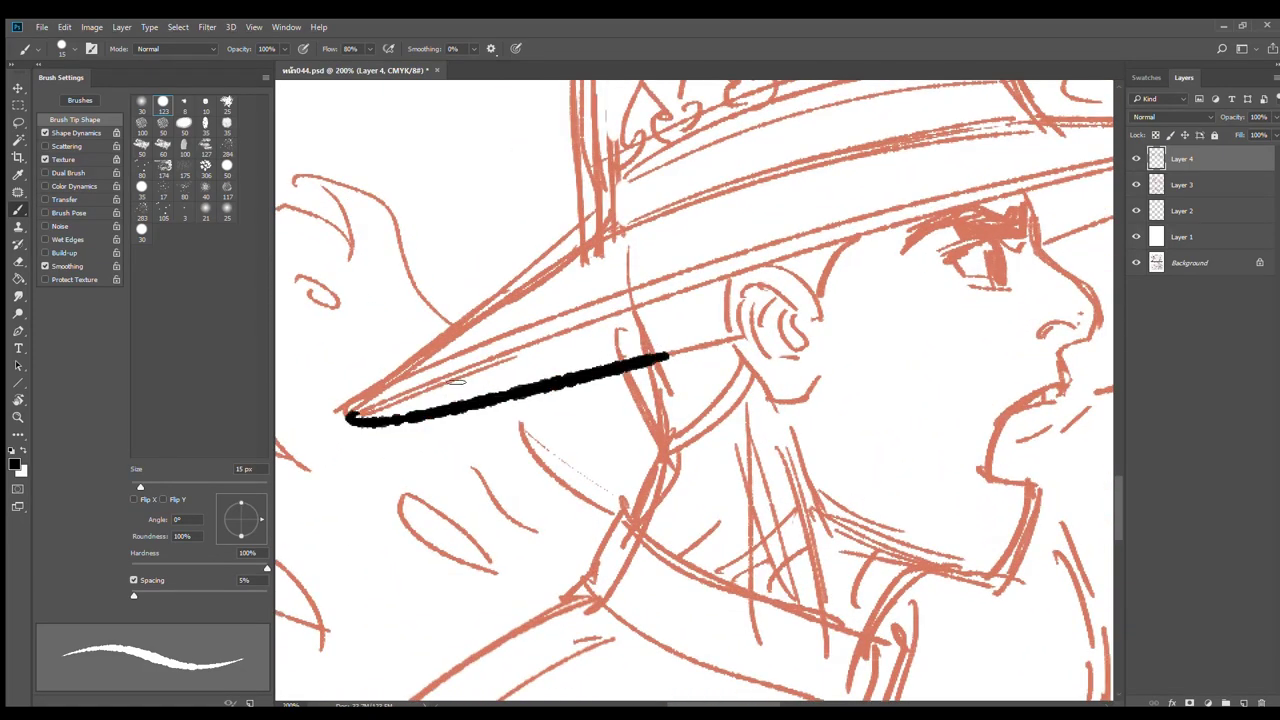
scroll(456, 382, down, 2)
mouse_move(356, 420)
mouse_down()
mouse_move(675, 313)
mouse_move(864, 268)
mouse_move(746, 319)
mouse_up()
key(ctrl+z)
drag(863, 268, 715, 325)
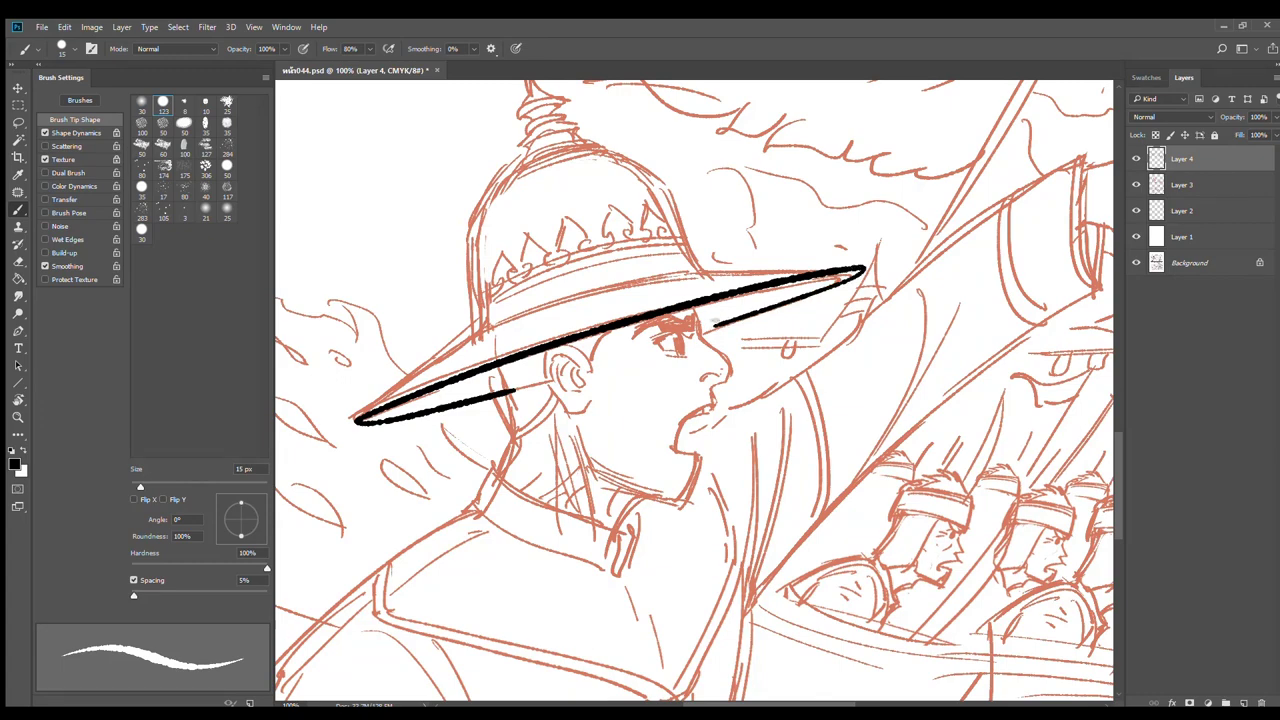
Ink the upper edge of the hat brim behind and in front of the crown, out to both tips
ctrl+click(500, 358)
drag(366, 391, 506, 334)
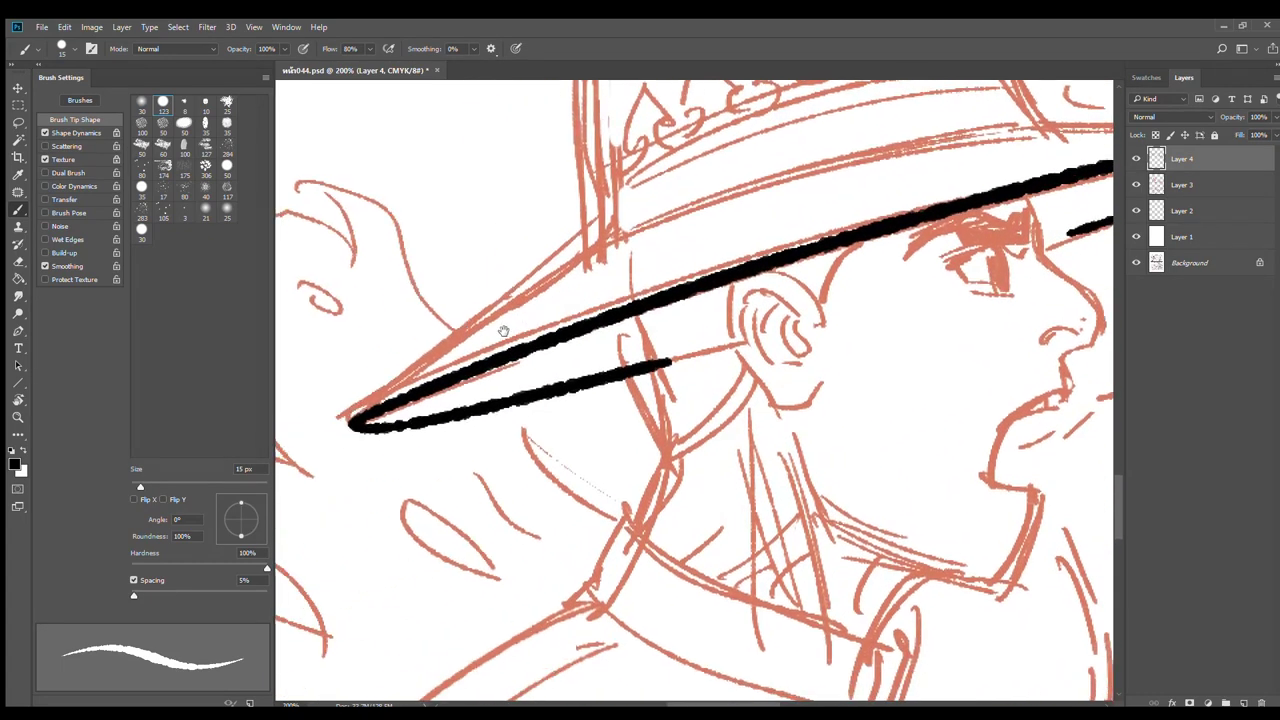
drag(345, 420, 589, 246)
drag(885, 203, 642, 328)
drag(905, 263, 787, 269)
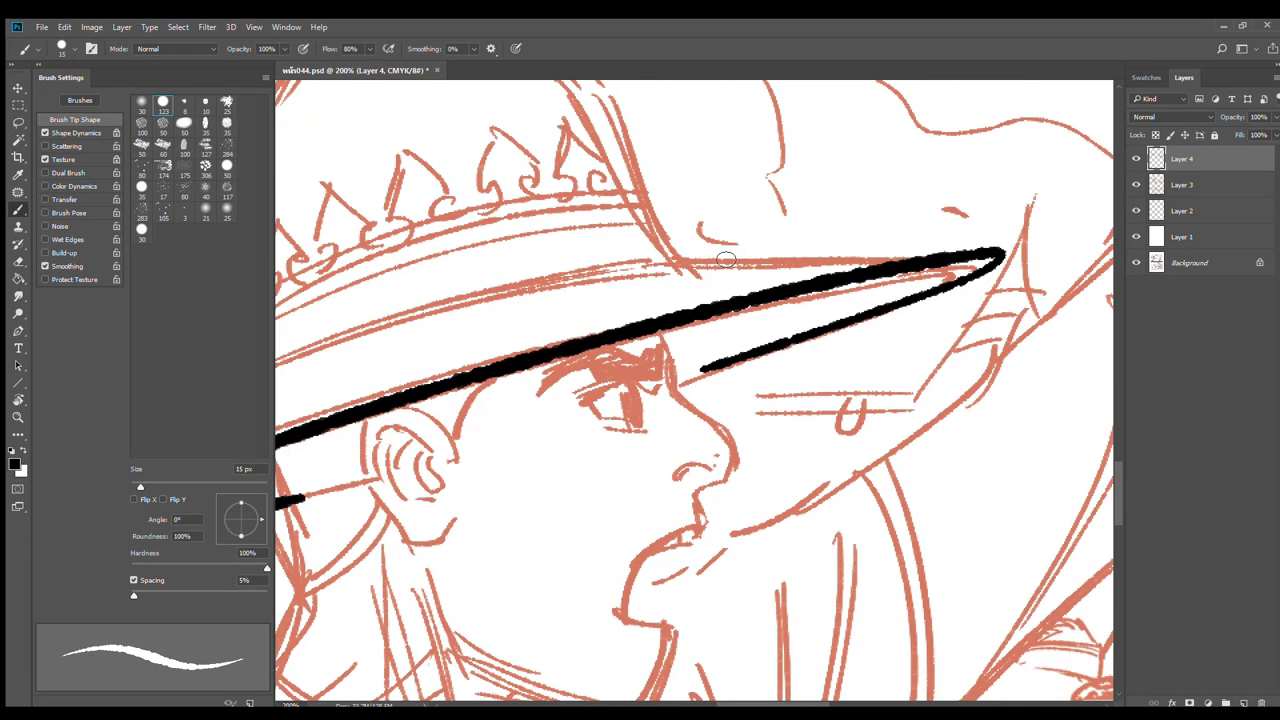
drag(688, 247, 990, 249)
key(ctrl+z)
drag(688, 247, 1014, 253)
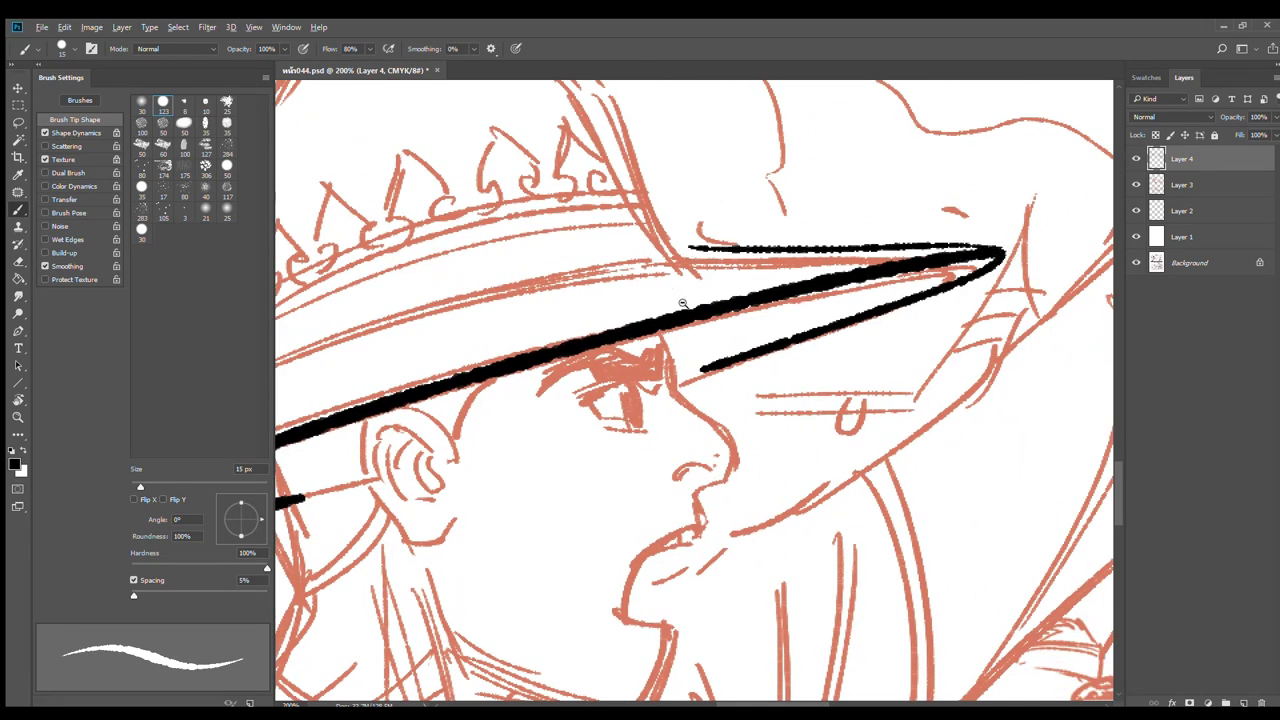
Ink the curved line where the crown meets the brim and the outline of the crown's back side
alt+click(683, 303)
ctrl+click(584, 303)
mouse_move(330, 375)
mouse_down()
mouse_move(577, 277)
mouse_move(770, 240)
mouse_up()
drag(711, 314, 842, 394)
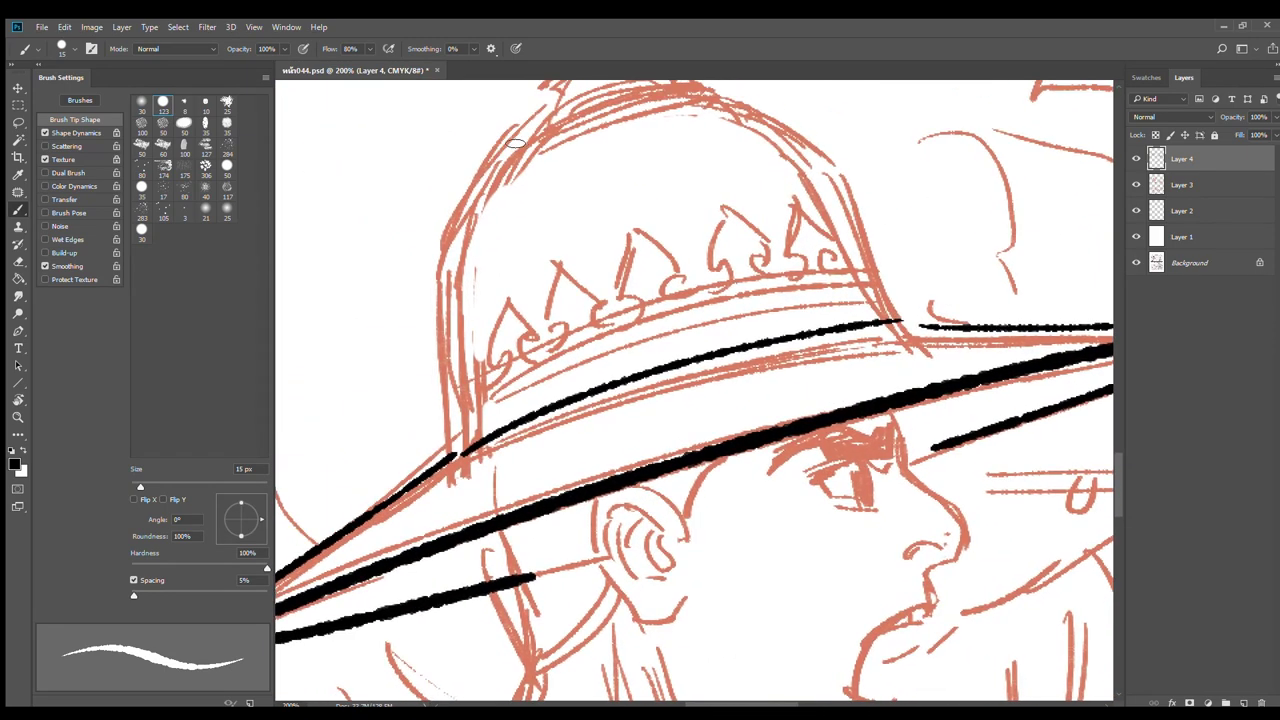
mouse_move(528, 113)
mouse_down()
mouse_move(436, 258)
mouse_move(436, 431)
mouse_up()
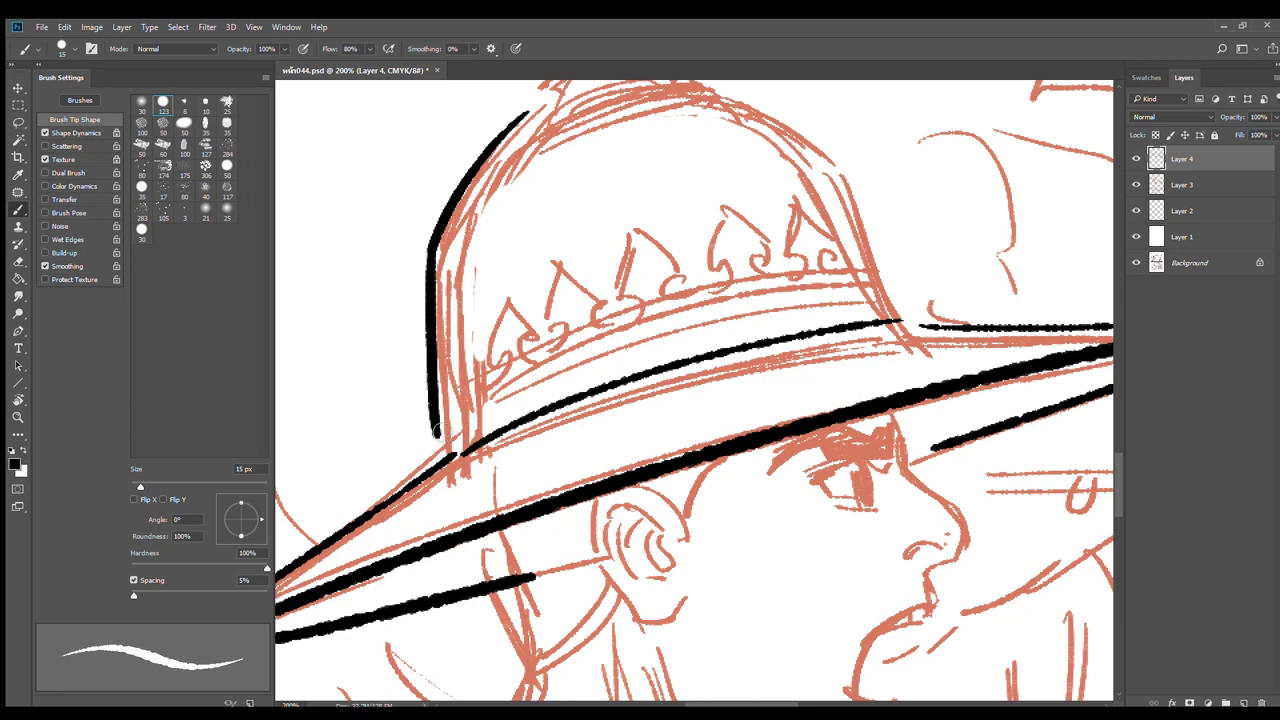
key(ctrl+z)
drag(434, 248, 448, 457)
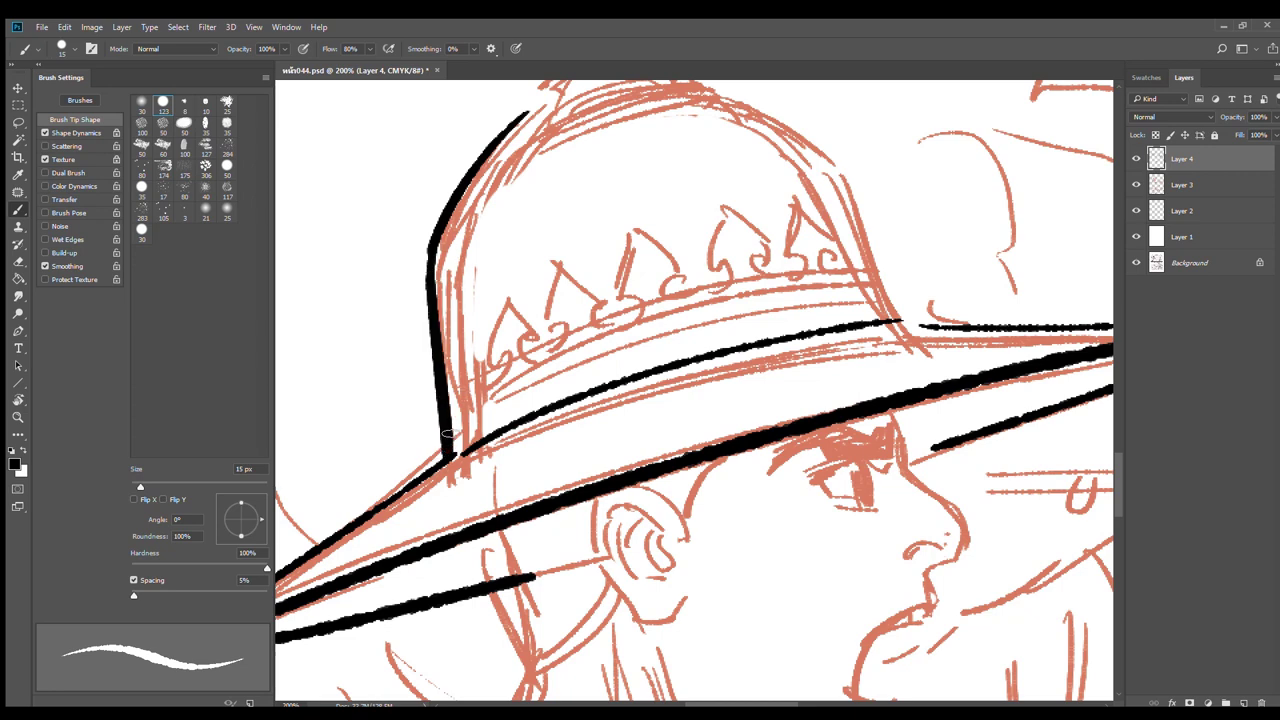
Ink the crown's front outline from beside the spire's base down to the brim
drag(694, 262, 655, 372)
drag(482, 232, 530, 200)
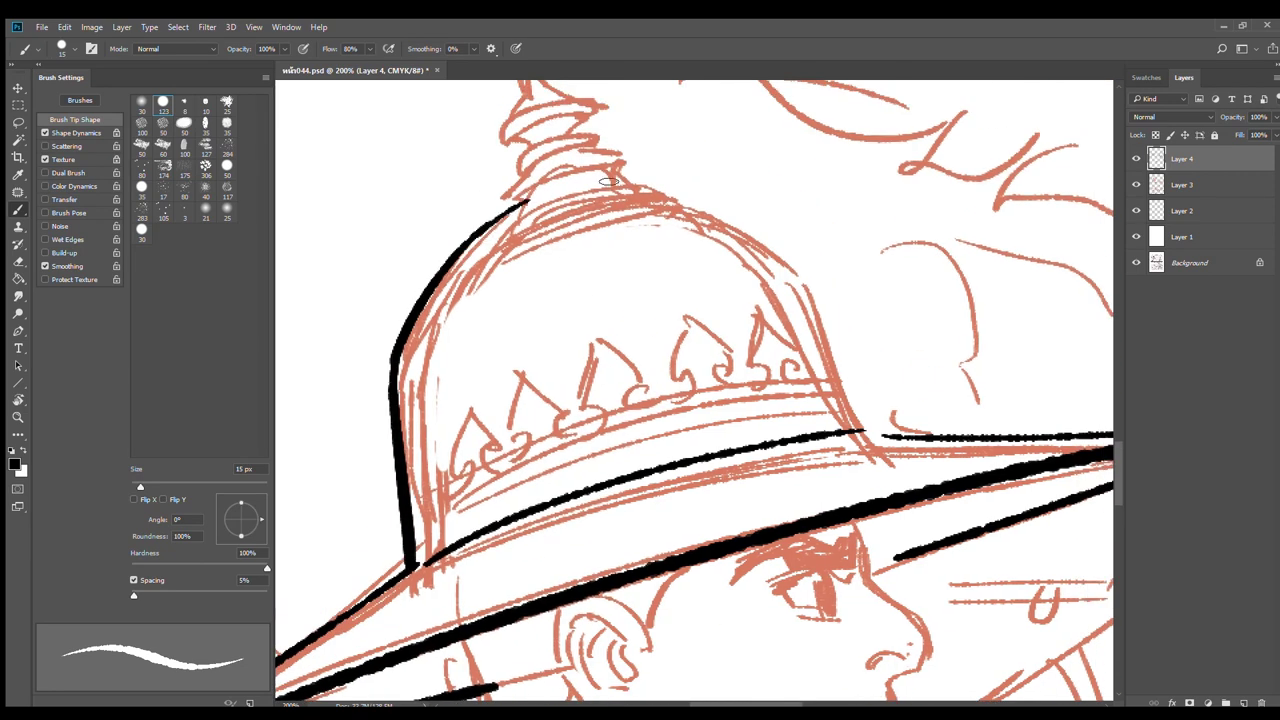
key(z)
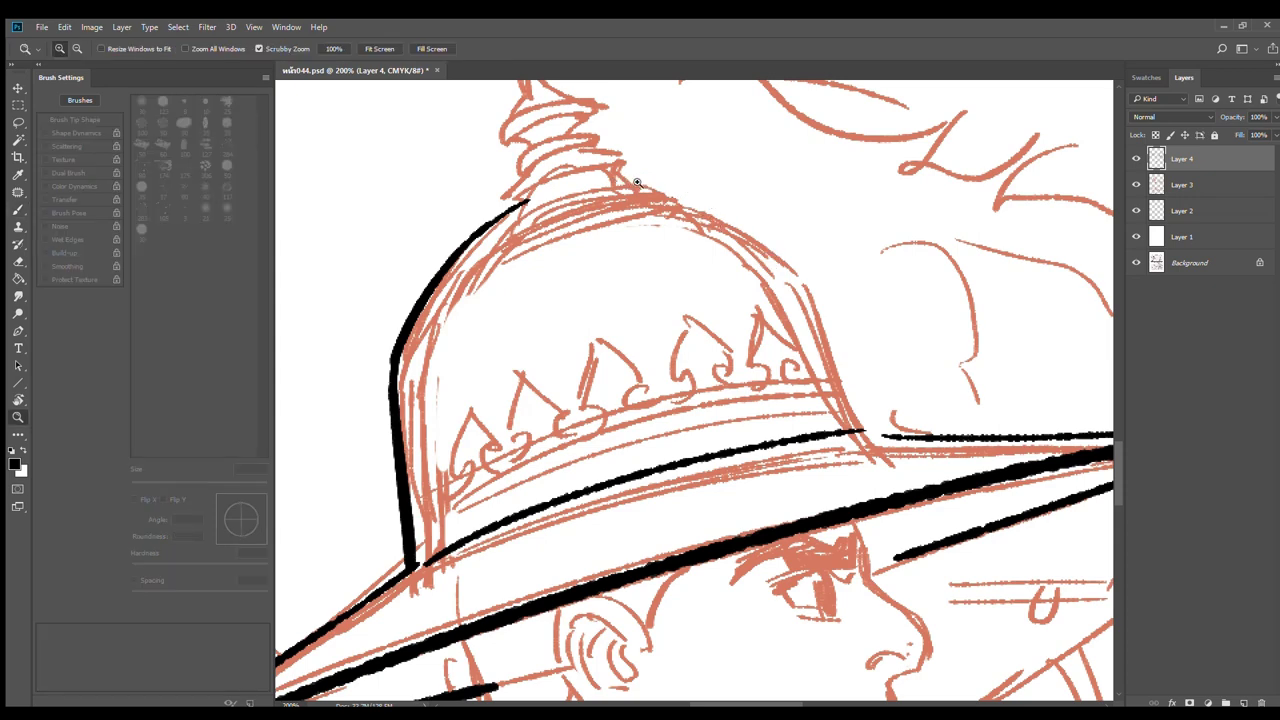
key(b)
drag(602, 182, 742, 222)
key(ctrl+z)
mouse_move(603, 180)
mouse_down()
mouse_move(782, 234)
mouse_move(886, 432)
mouse_up()
Ink a curved hatband line across the crown just above its base line
mouse_move(751, 435)
mouse_down()
mouse_move(835, 340)
mouse_move(833, 384)
mouse_up()
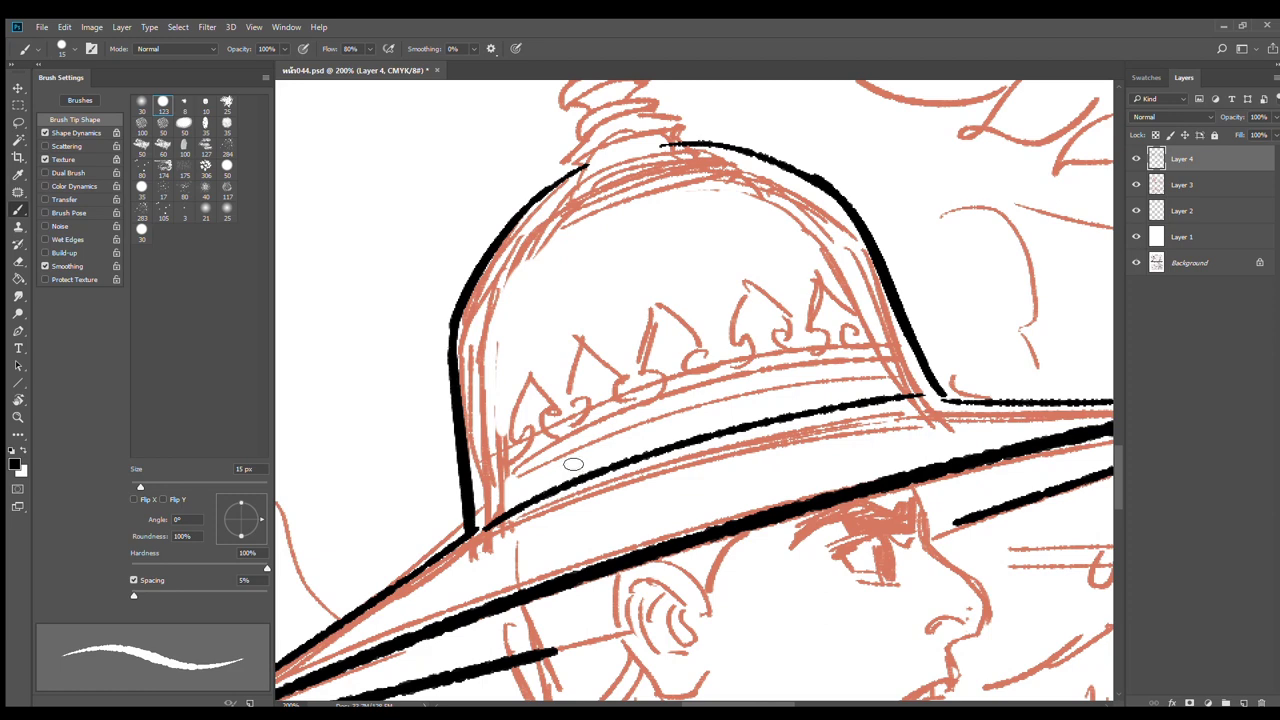
drag(612, 469, 604, 437)
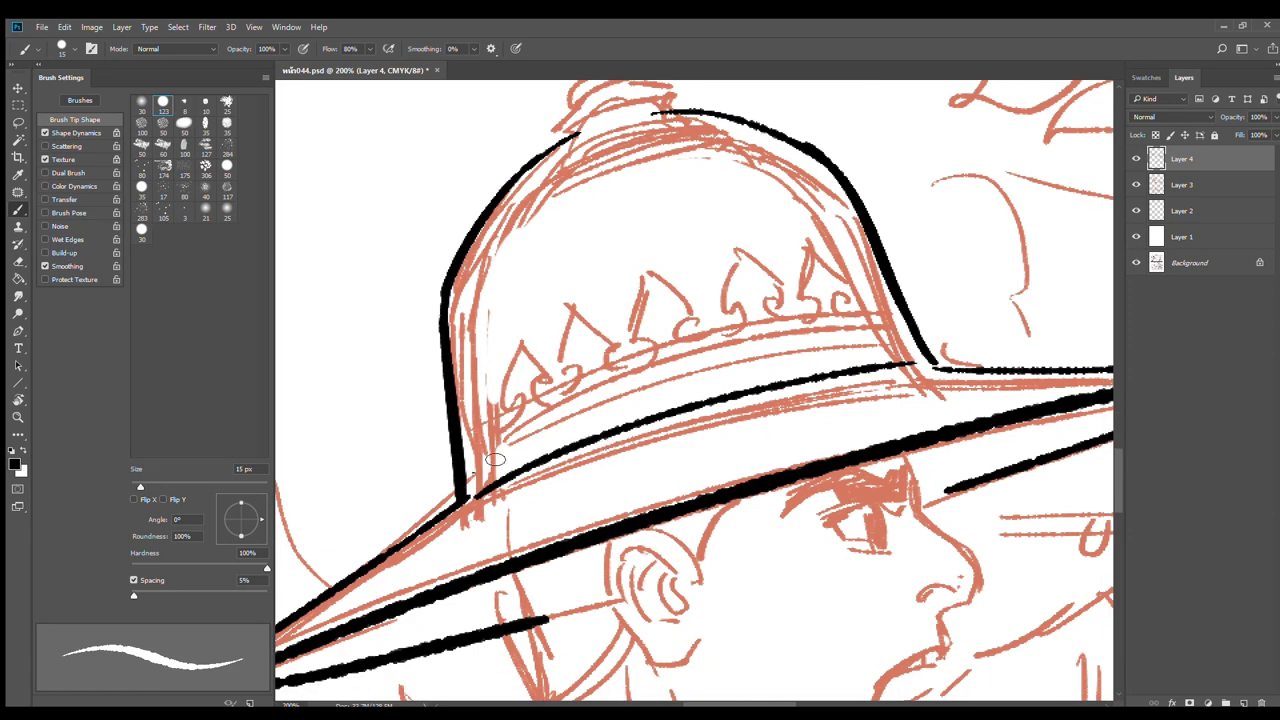
drag(472, 470, 860, 352)
key(ctrl+z)
drag(476, 466, 880, 343)
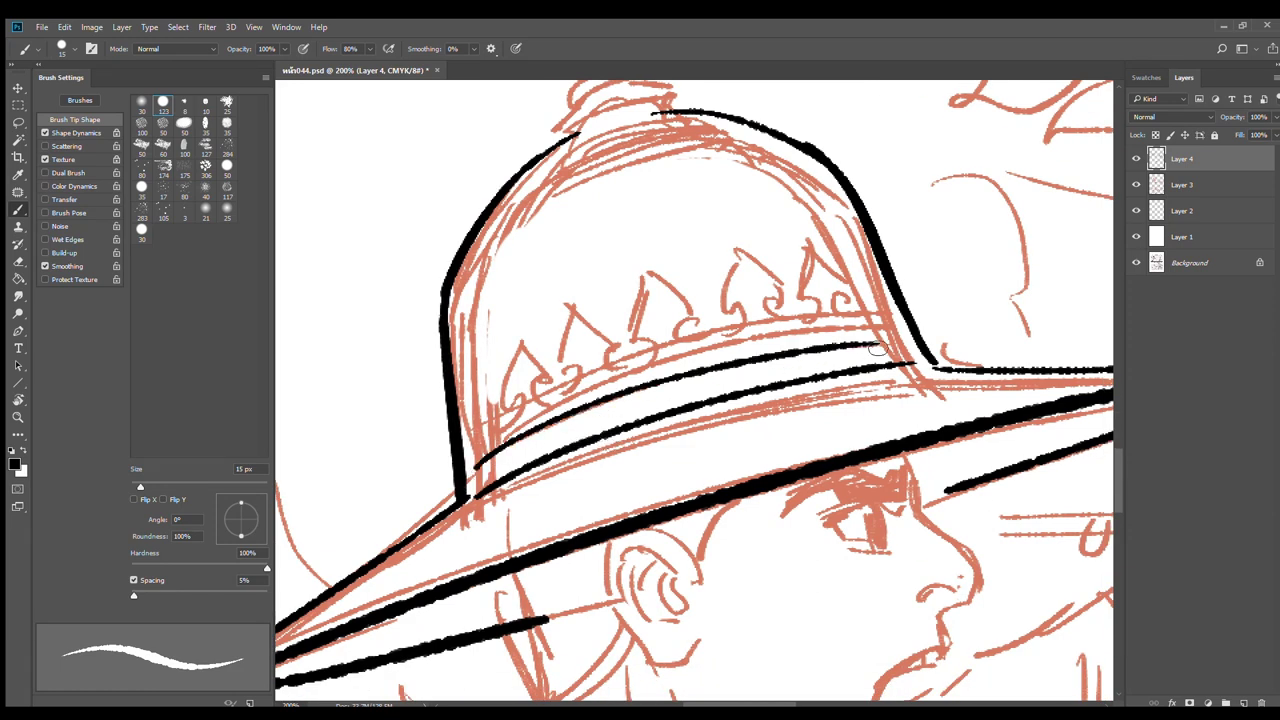
Ink the hatband's upper curved line below the leaf ornaments and close the band's front end
alt+click(735, 416)
alt+click(735, 416)
alt+click(735, 416)
alt+click(735, 416)
drag(846, 412, 873, 424)
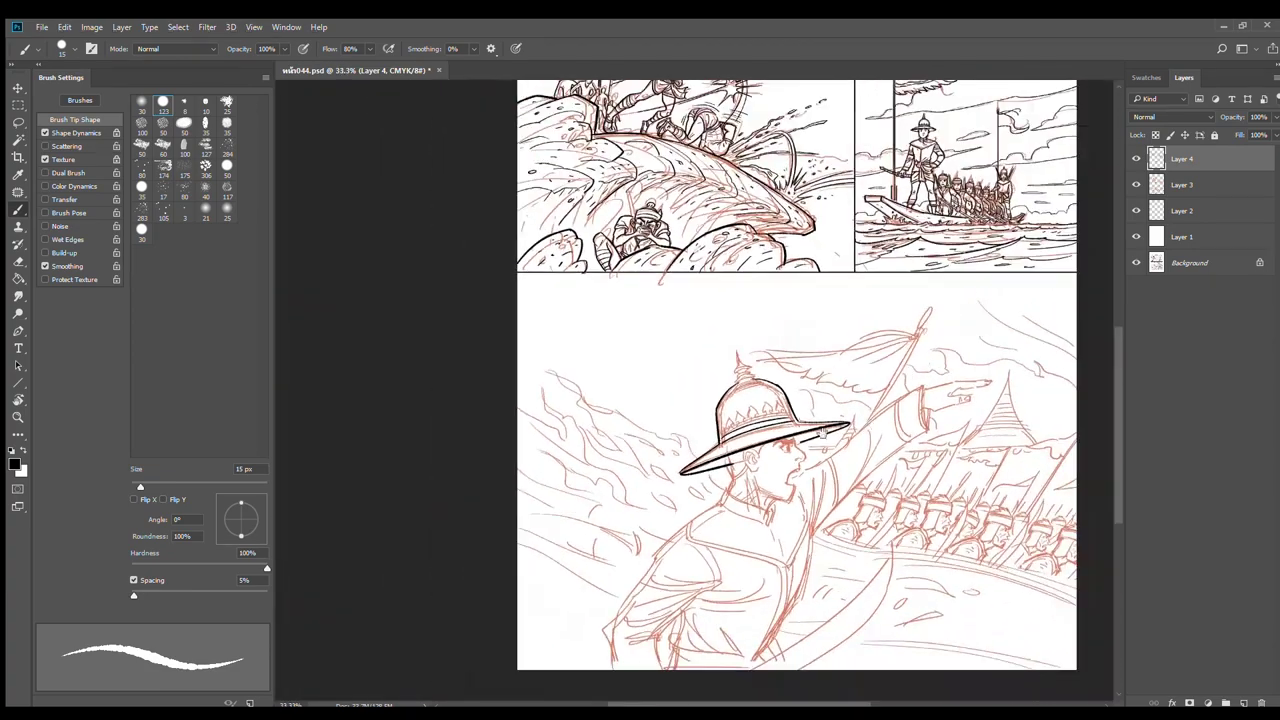
scroll(746, 438, up, 5)
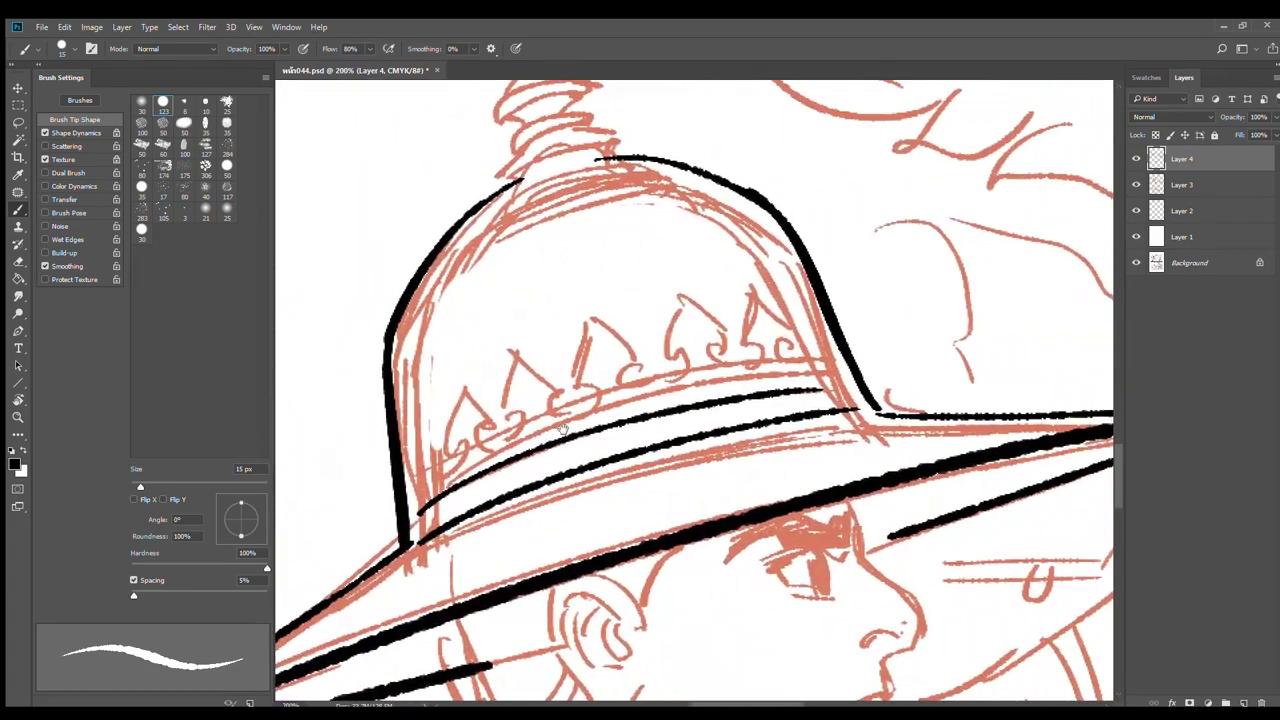
mouse_move(410, 500)
mouse_down()
mouse_move(826, 362)
mouse_move(834, 389)
mouse_move(870, 399)
mouse_move(846, 358)
mouse_up()
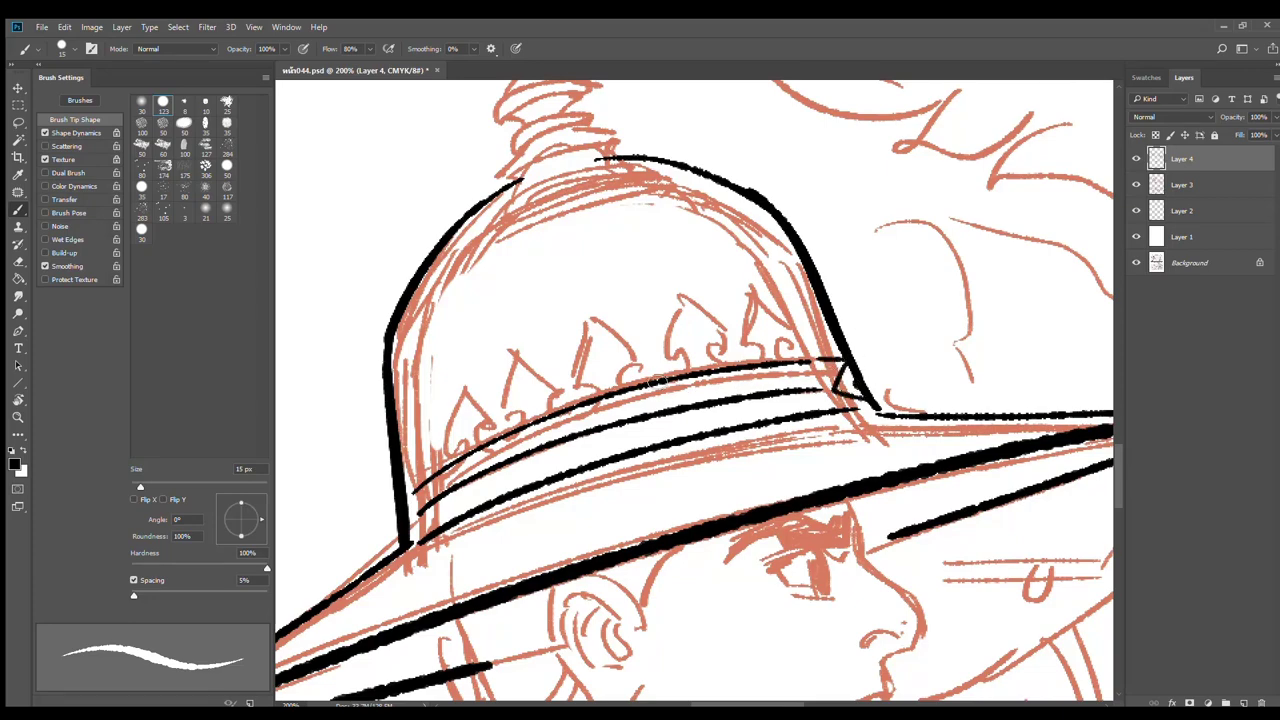
Ink the leaf-shaped ornaments along the front half of the hatband with a 9 px brush
mouse_move(628, 404)
mouse_down()
mouse_move(658, 428)
mouse_move(594, 391)
mouse_up()
ctrl+click(647, 417)
key(bracketleft)
key(bracketleft)
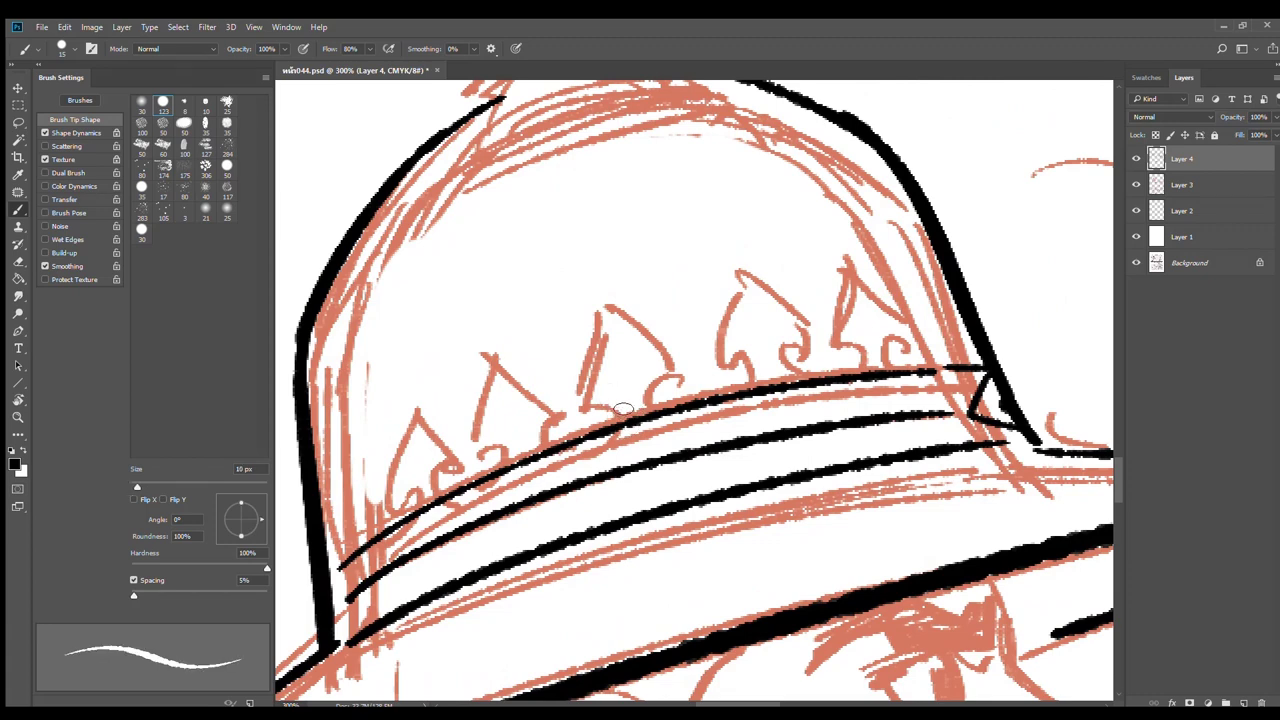
mouse_move(598, 394)
mouse_down()
mouse_move(594, 420)
mouse_move(612, 306)
mouse_move(688, 378)
mouse_move(716, 356)
mouse_move(710, 338)
mouse_move(756, 278)
mouse_move(804, 337)
mouse_move(794, 342)
mouse_move(810, 372)
mouse_move(842, 340)
mouse_move(833, 270)
mouse_move(898, 288)
mouse_move(918, 332)
mouse_up()
key(ctrl+z)
mouse_move(848, 256)
mouse_down()
mouse_move(909, 314)
mouse_move(904, 341)
mouse_move(930, 366)
mouse_move(904, 365)
mouse_move(919, 367)
mouse_move(940, 337)
mouse_move(968, 352)
mouse_move(944, 327)
mouse_move(942, 272)
mouse_up()
key(ctrl+z)
key(ctrl+z)
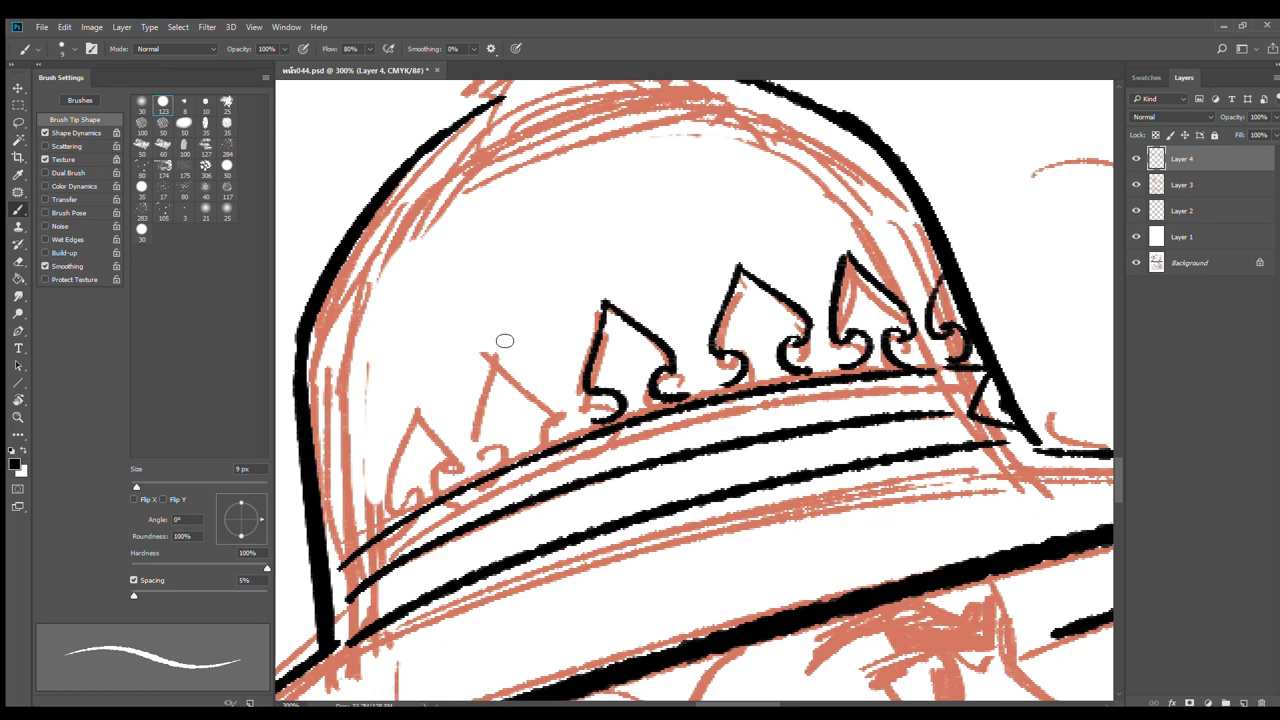
Ink the remaining leaf ornaments with their curled bases along the hatband toward the crown's back edge
mouse_move(499, 345)
mouse_down()
mouse_move(560, 423)
mouse_move(553, 399)
mouse_move(530, 432)
mouse_up()
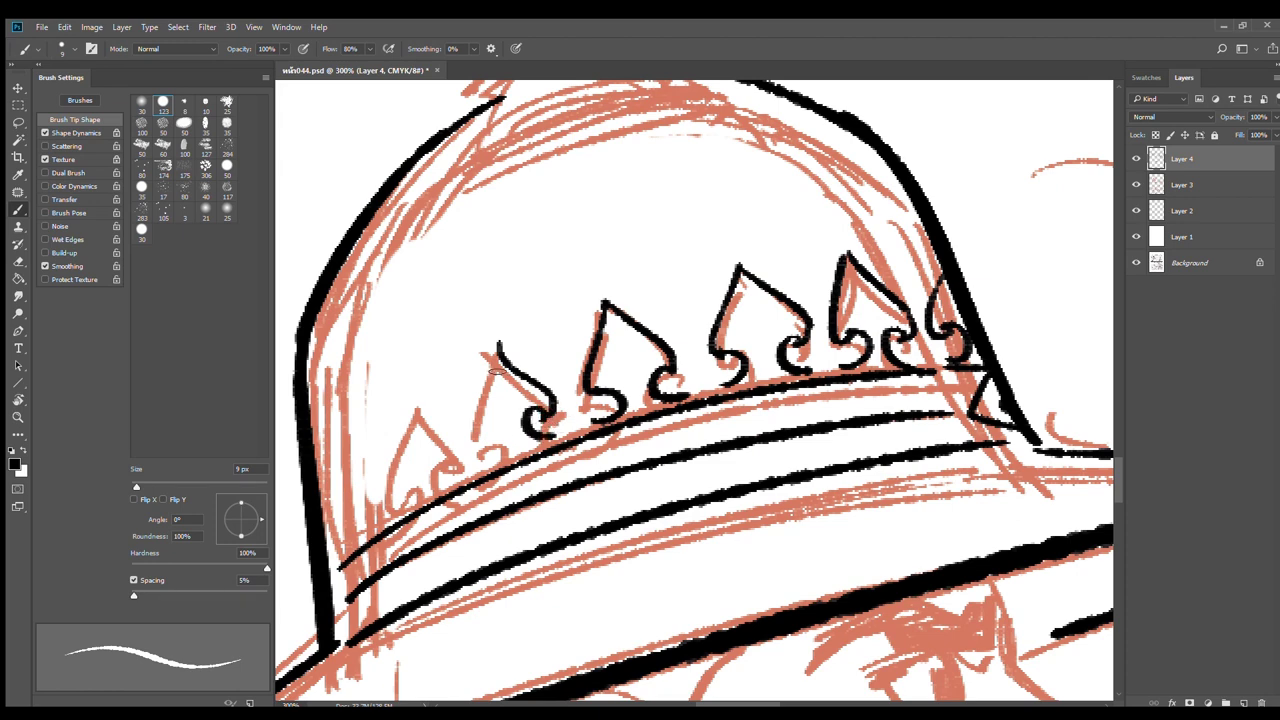
mouse_move(498, 343)
mouse_down()
mouse_move(470, 425)
mouse_move(492, 456)
mouse_move(502, 442)
mouse_move(484, 470)
mouse_move(446, 492)
mouse_move(456, 440)
mouse_move(394, 397)
mouse_move(398, 492)
mouse_move(369, 502)
mouse_move(585, 428)
mouse_move(476, 422)
mouse_move(523, 446)
mouse_up()
key(ctrl+z)
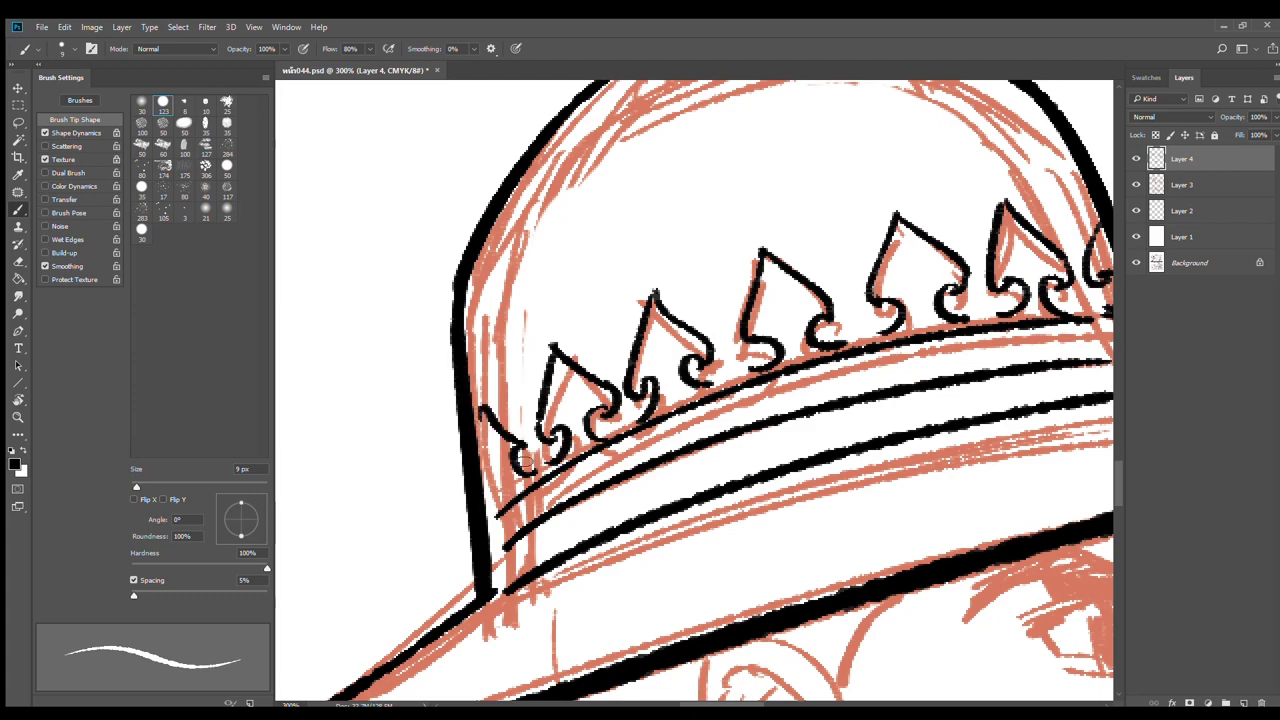
key(ctrl+z)
mouse_move(482, 405)
mouse_down()
mouse_move(524, 457)
mouse_move(494, 480)
mouse_move(485, 515)
mouse_up()
scroll(800, 466, down, 2)
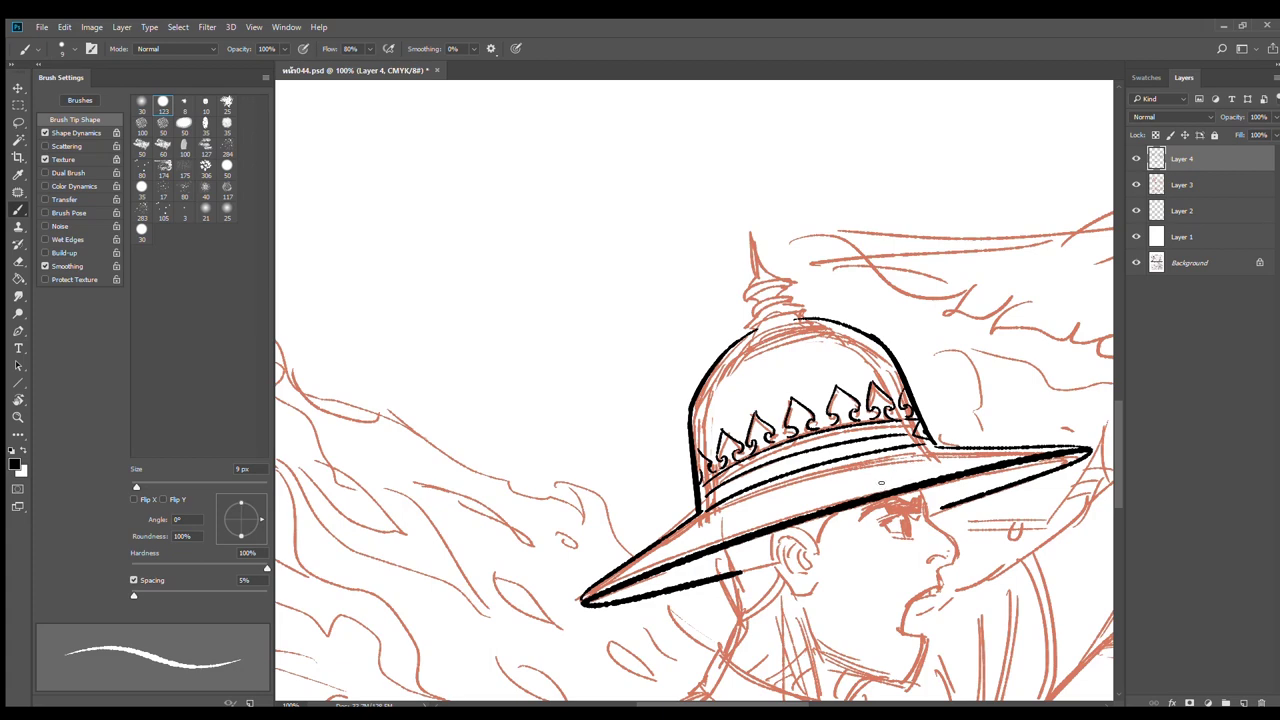
Ink the crown's top edge under the spire and the flared collar at the spire's base
scroll(752, 338, up, 2)
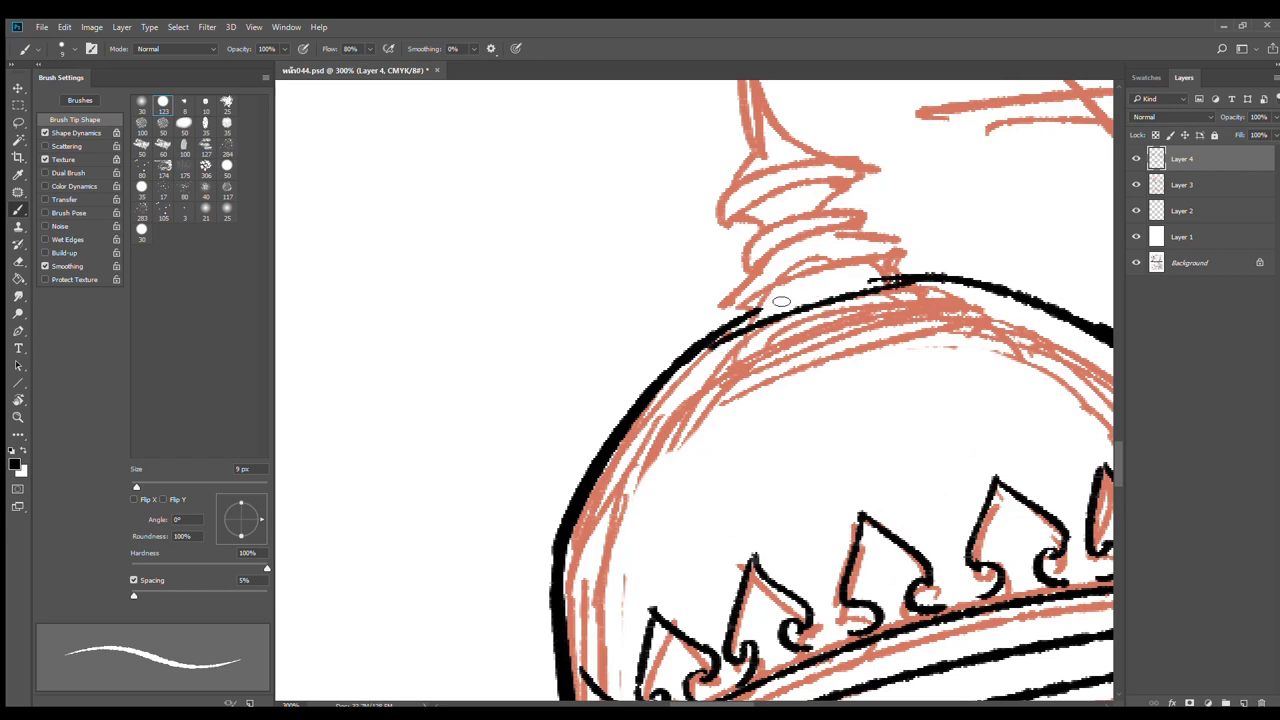
scroll(800, 302, right, 1)
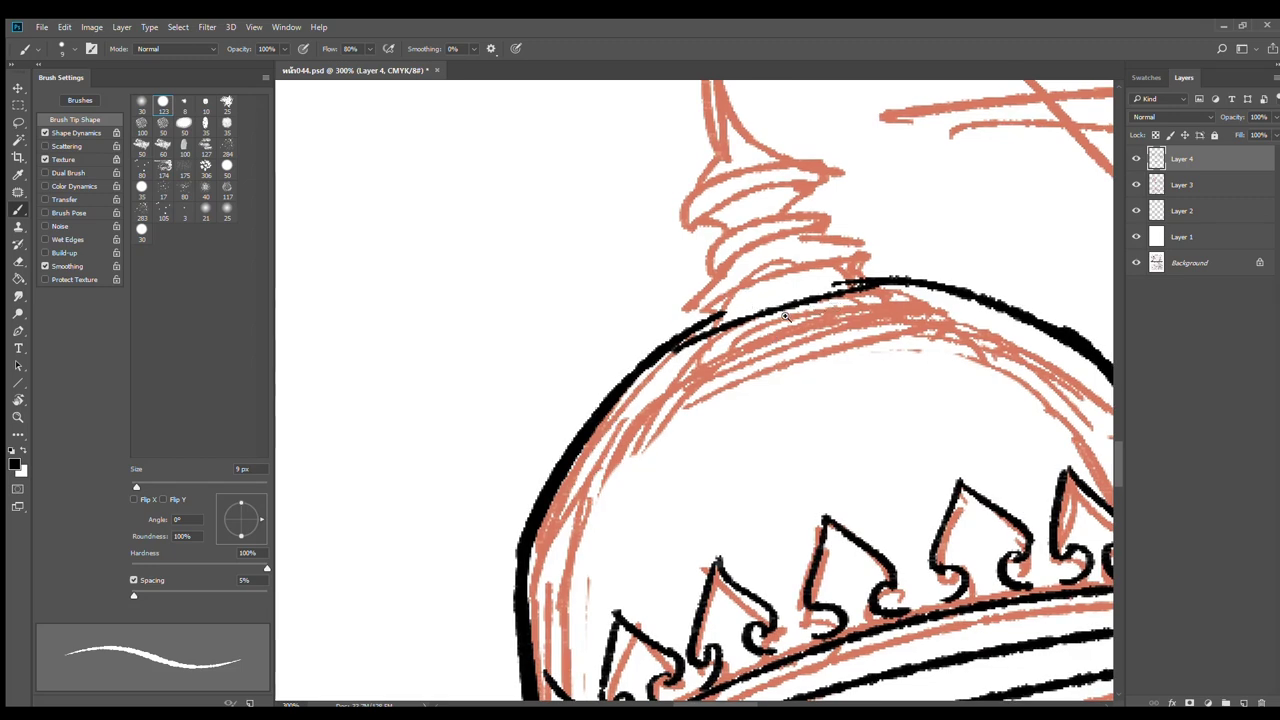
scroll(750, 302, up, 1)
drag(708, 311, 903, 267)
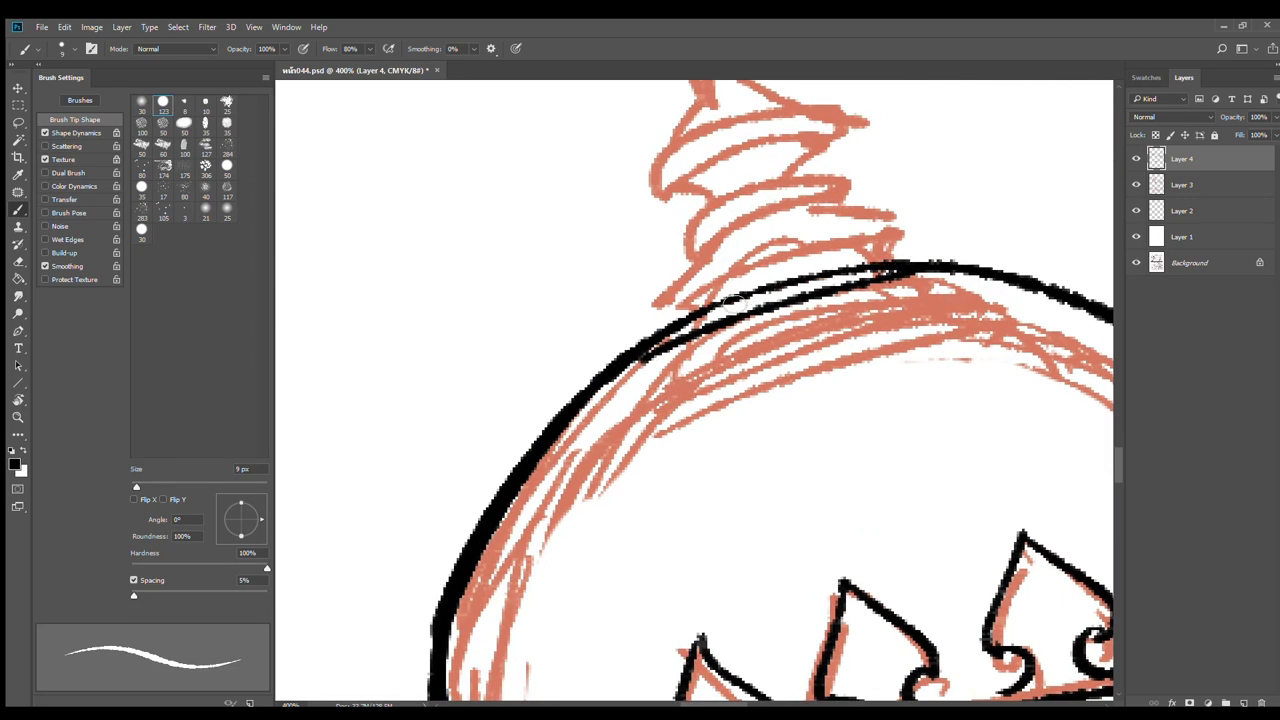
drag(650, 346, 689, 288)
drag(862, 242, 908, 262)
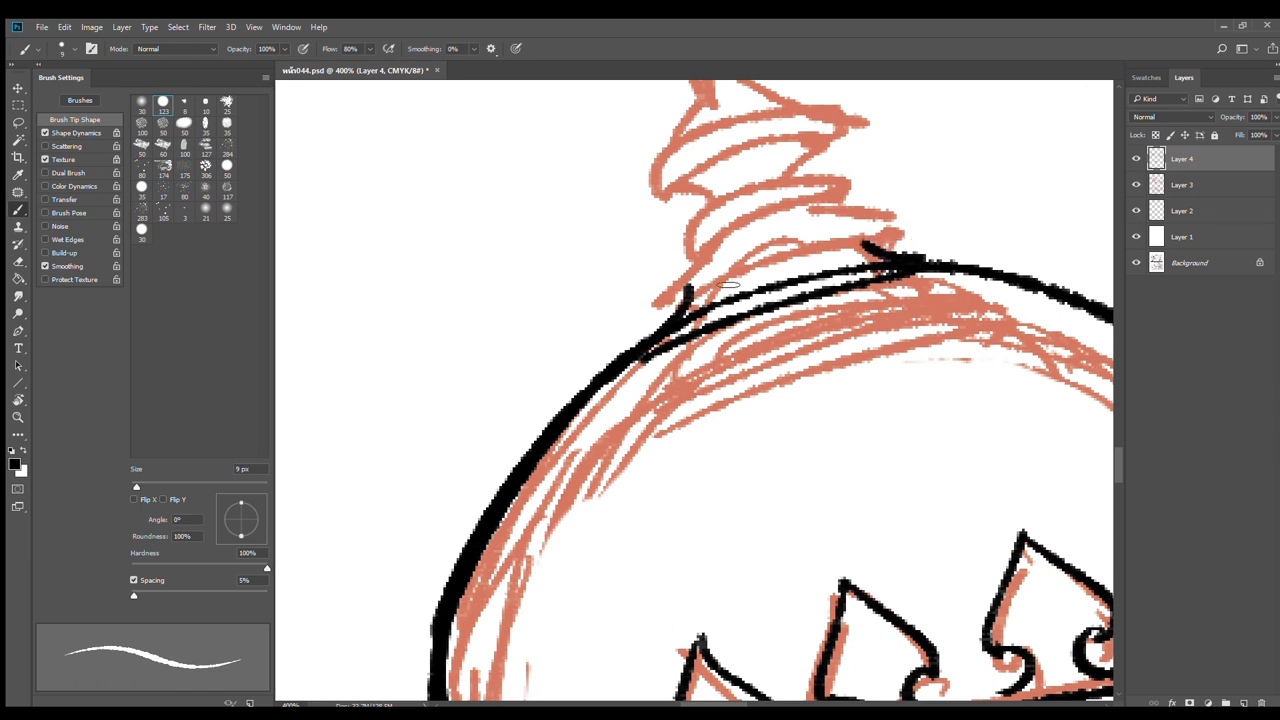
mouse_move(688, 292)
mouse_down()
mouse_move(835, 233)
mouse_move(900, 255)
mouse_up()
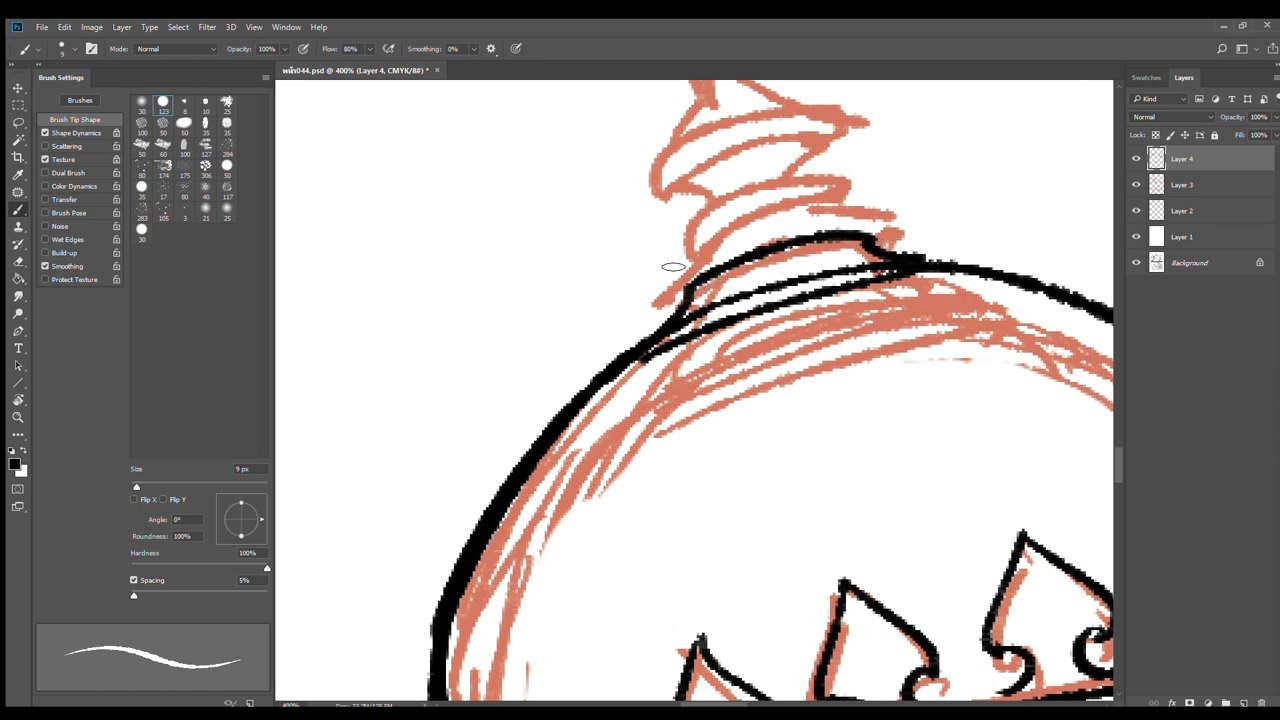
Ink the spire's lower ring with its inner contour line and the start of the neck above it
mouse_move(682, 234)
mouse_down()
mouse_move(650, 280)
mouse_move(692, 292)
mouse_move(730, 240)
mouse_up()
mouse_move(822, 208)
mouse_down()
mouse_move(680, 244)
mouse_move(905, 190)
mouse_move(906, 213)
mouse_move(870, 241)
mouse_up()
key(ctrl+z)
drag(736, 271, 716, 337)
drag(800, 285, 750, 318)
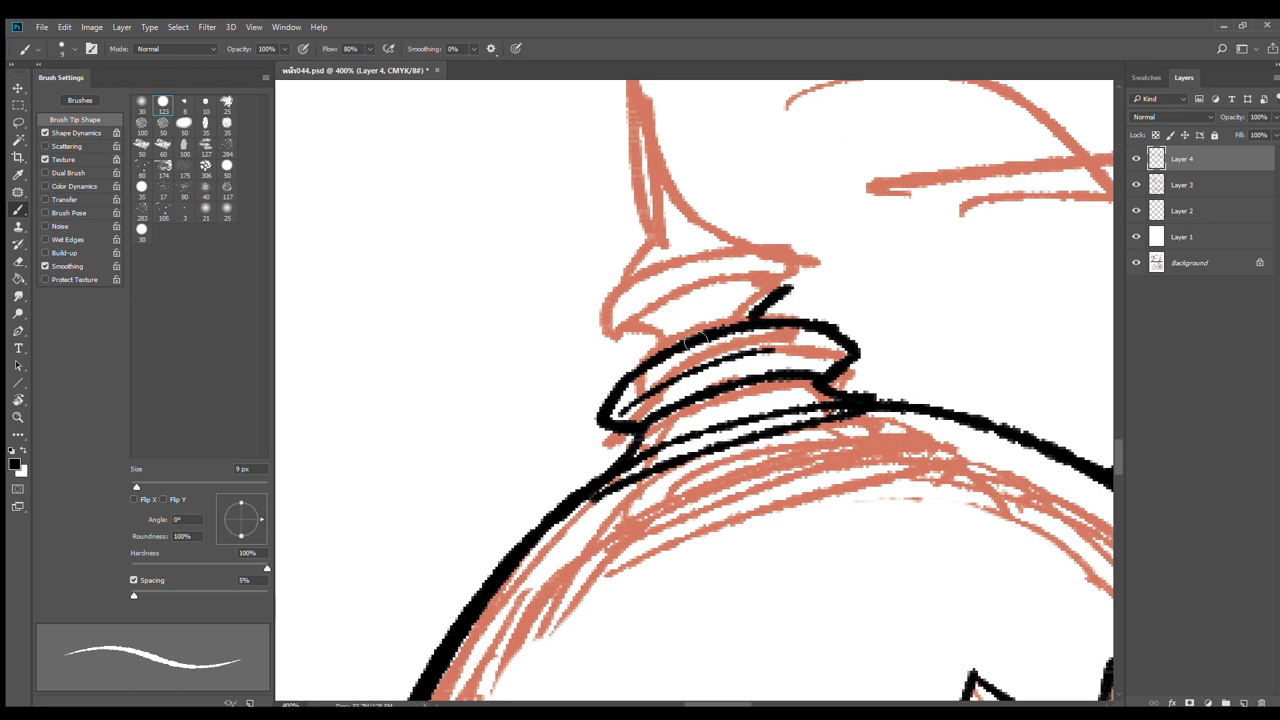
Ink the outline of the spire's upper ring, including its curved lower edge and both ends
mouse_move(633, 334)
mouse_down()
mouse_move(663, 349)
mouse_move(800, 284)
mouse_up()
mouse_move(619, 290)
mouse_down()
mouse_move(597, 330)
mouse_move(628, 345)
mouse_up()
mouse_move(742, 244)
mouse_down()
mouse_move(810, 256)
mouse_move(800, 285)
mouse_up()
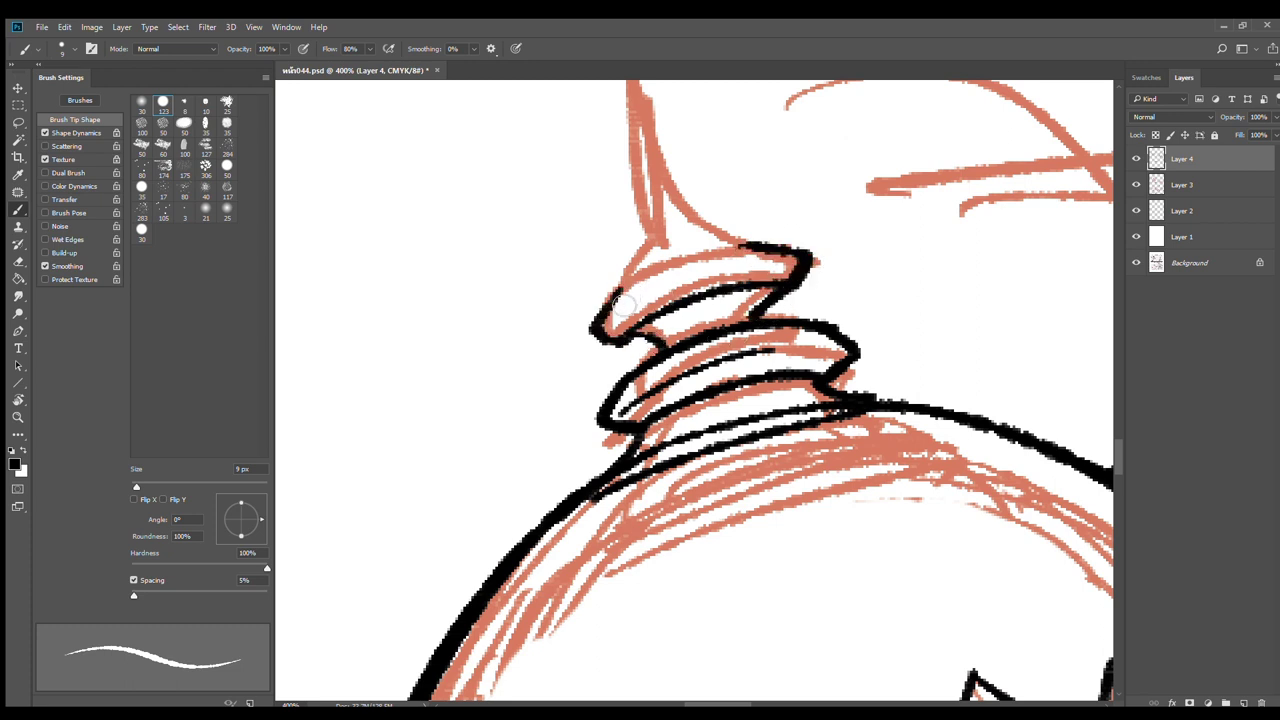
drag(618, 304, 749, 247)
Ink the spire's pointed tip with its flared base and short curved lines across its lower part
mouse_move(652, 254)
mouse_down()
mouse_move(632, 372)
mouse_move(607, 391)
mouse_up()
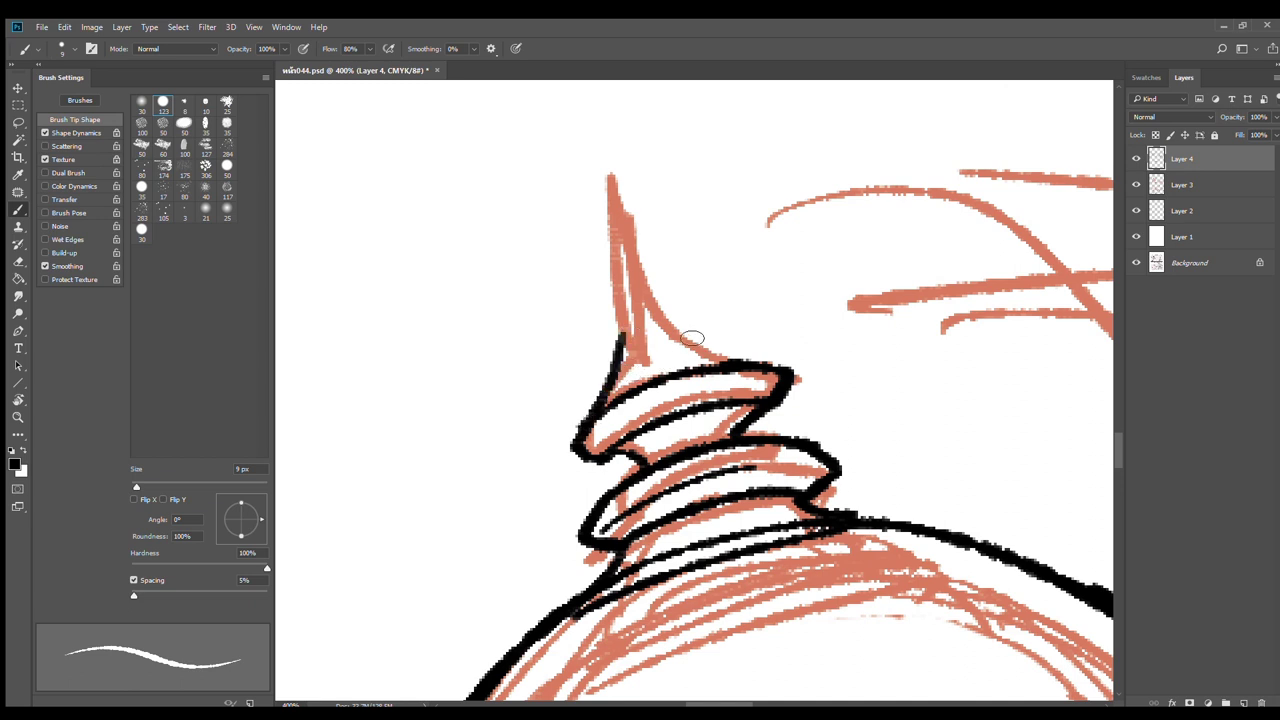
drag(673, 315, 737, 357)
drag(591, 203, 630, 370)
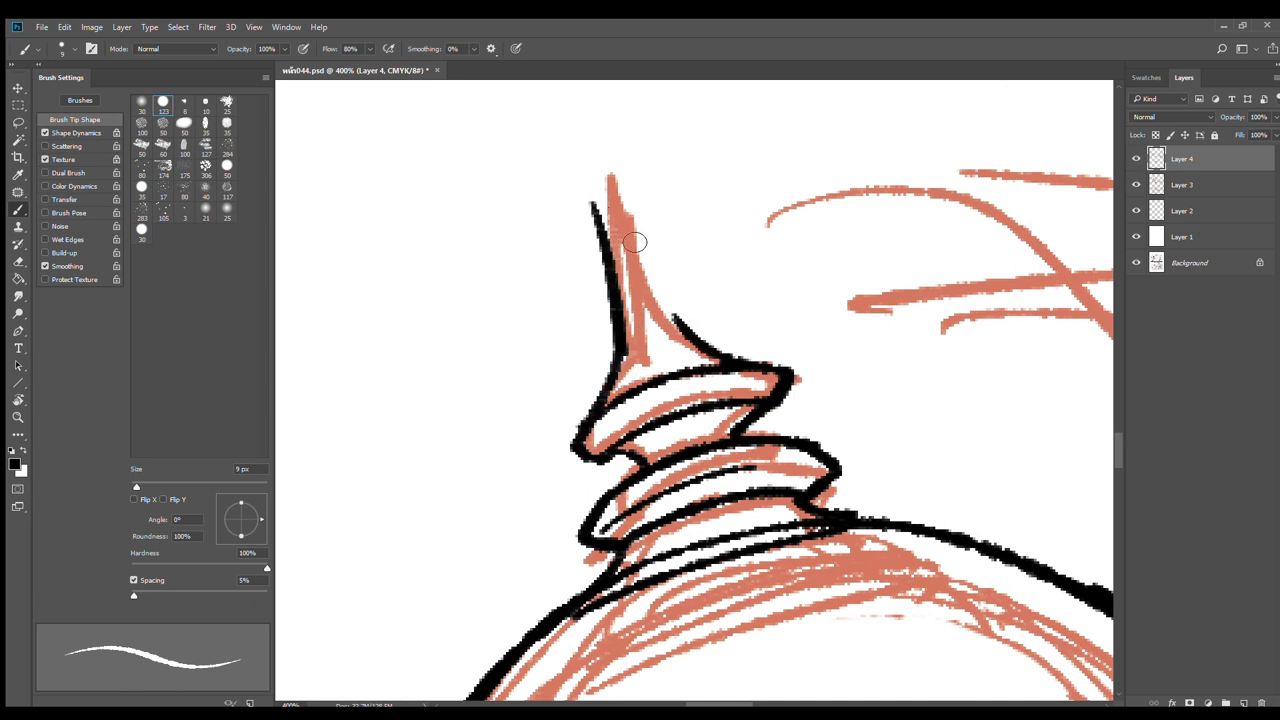
drag(604, 188, 718, 355)
key(ctrl+z)
drag(601, 181, 715, 345)
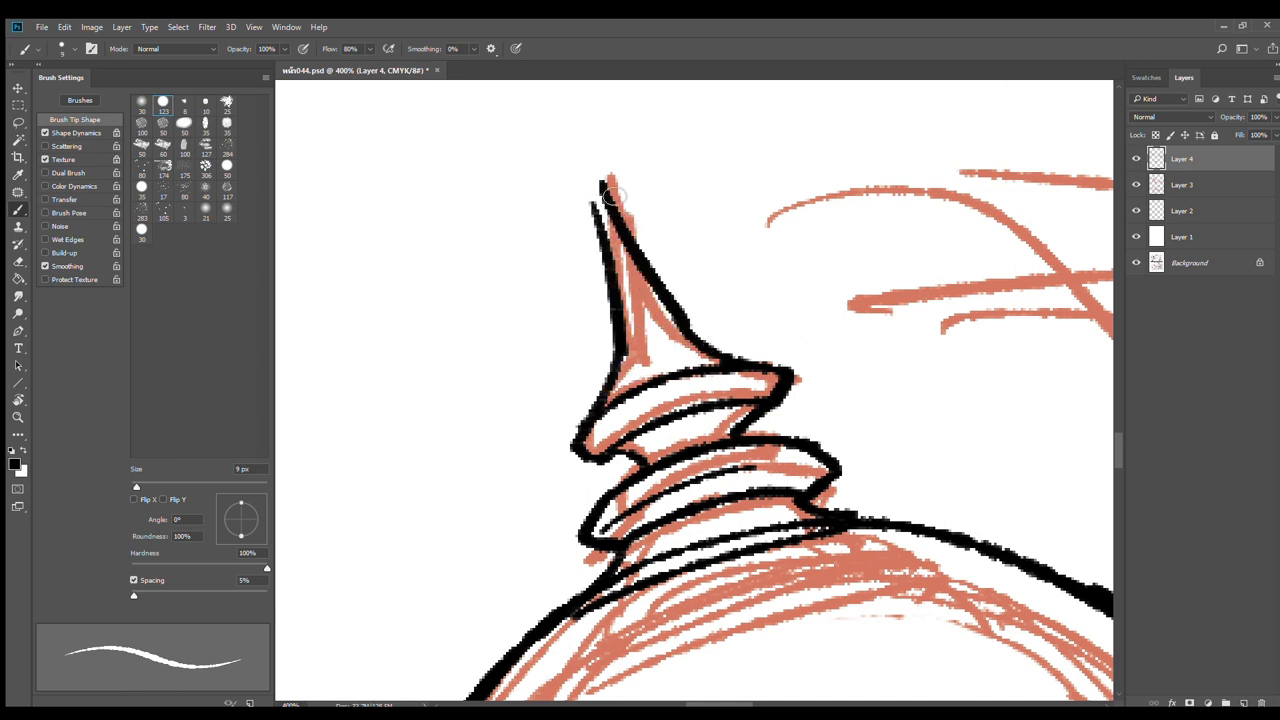
drag(593, 160, 607, 235)
mouse_move(666, 302)
mouse_down()
mouse_move(689, 335)
mouse_move(665, 315)
mouse_up()
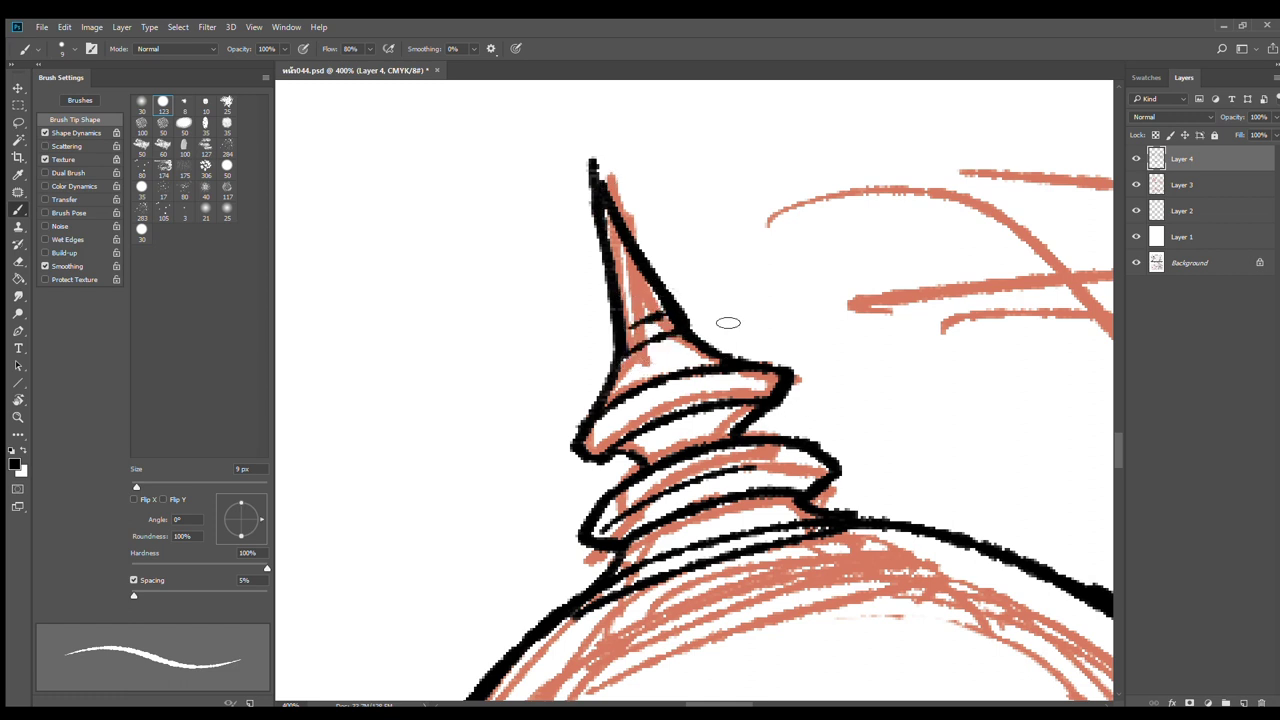
Trim the front outline of the spire's tip with a 25 px eraser
key(e)
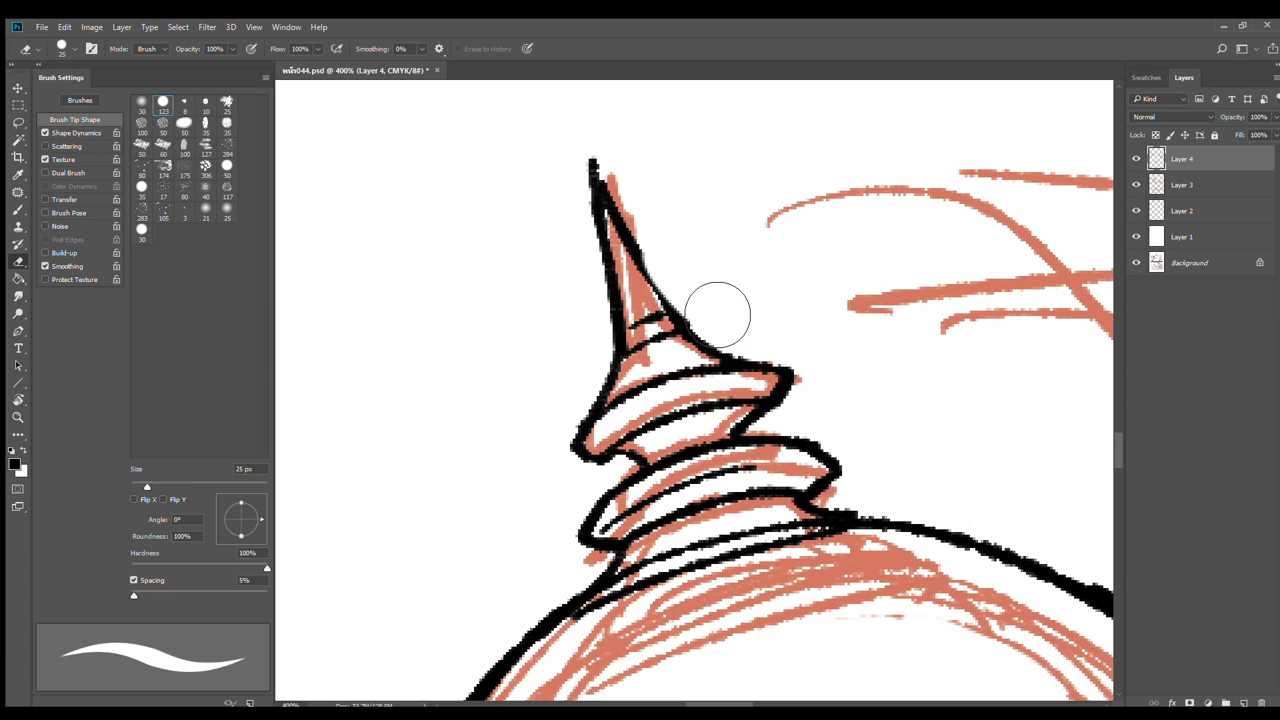
key(b)
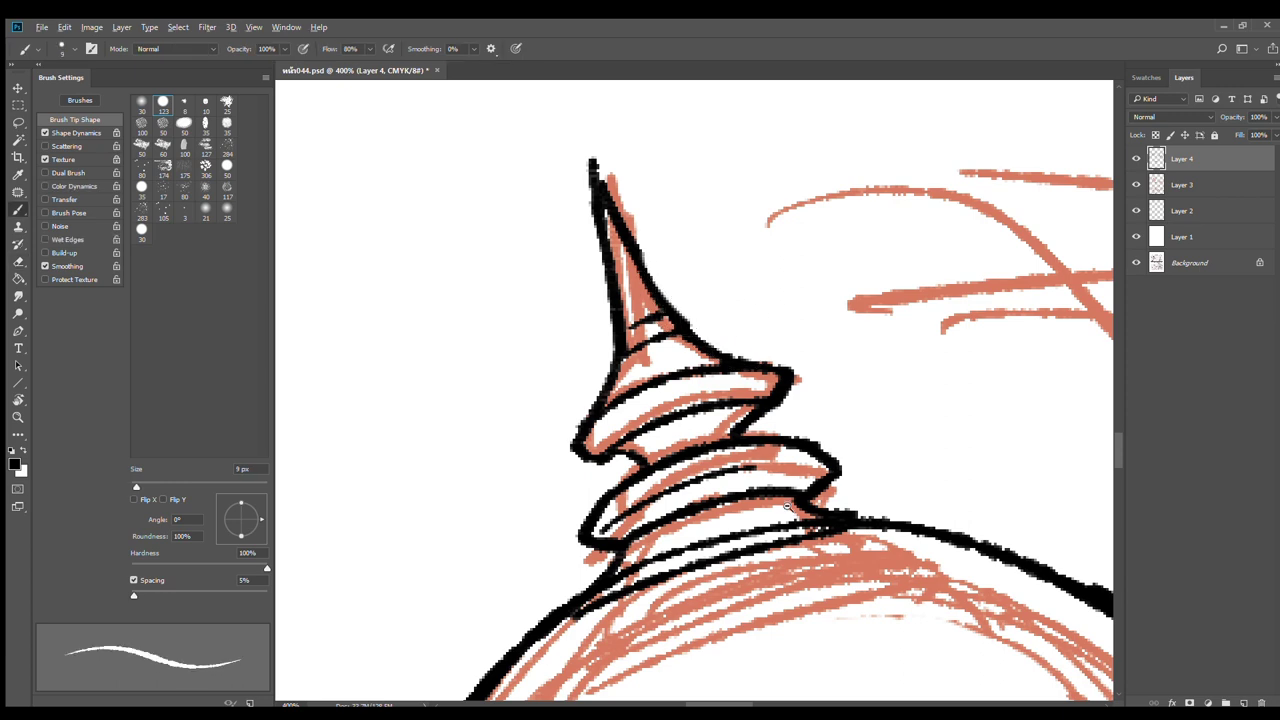
scroll(787, 507, down, 5)
scroll(760, 498, up, 5)
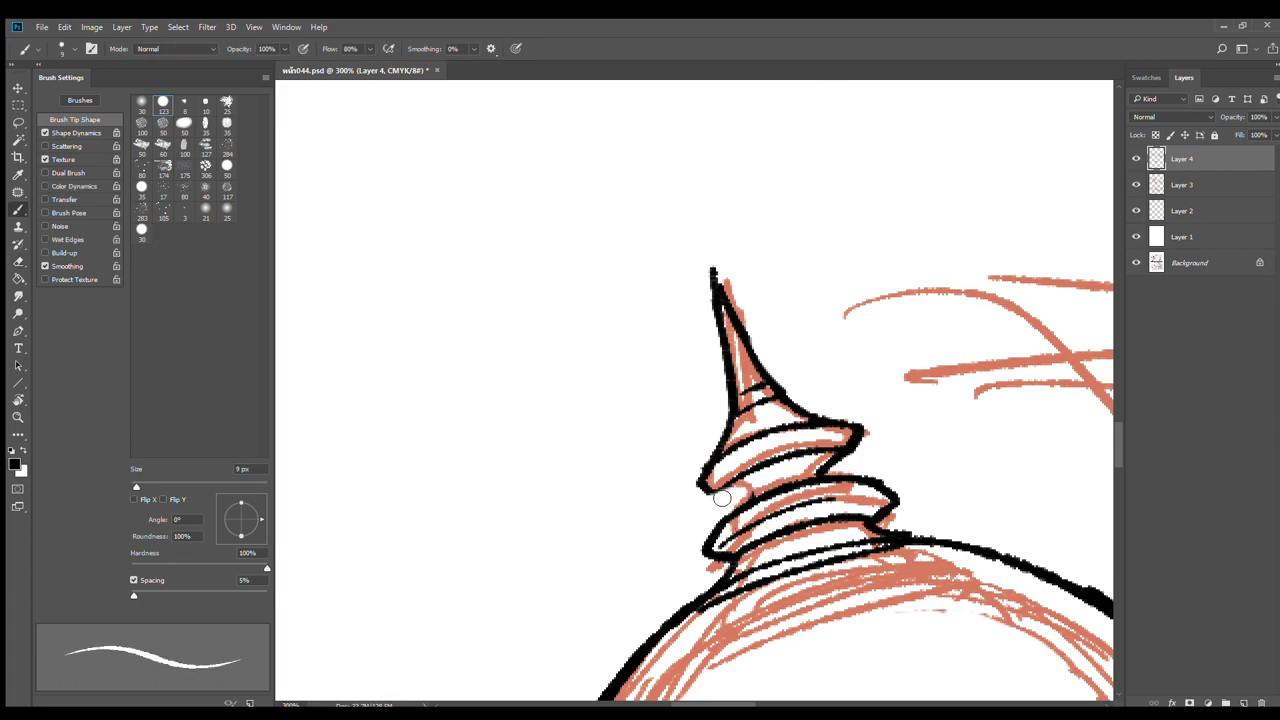
drag(711, 491, 754, 499)
key(ctrl+z)
Ink a scalloped trim across the top of the crown just below the spire
scroll(845, 507, down, 5)
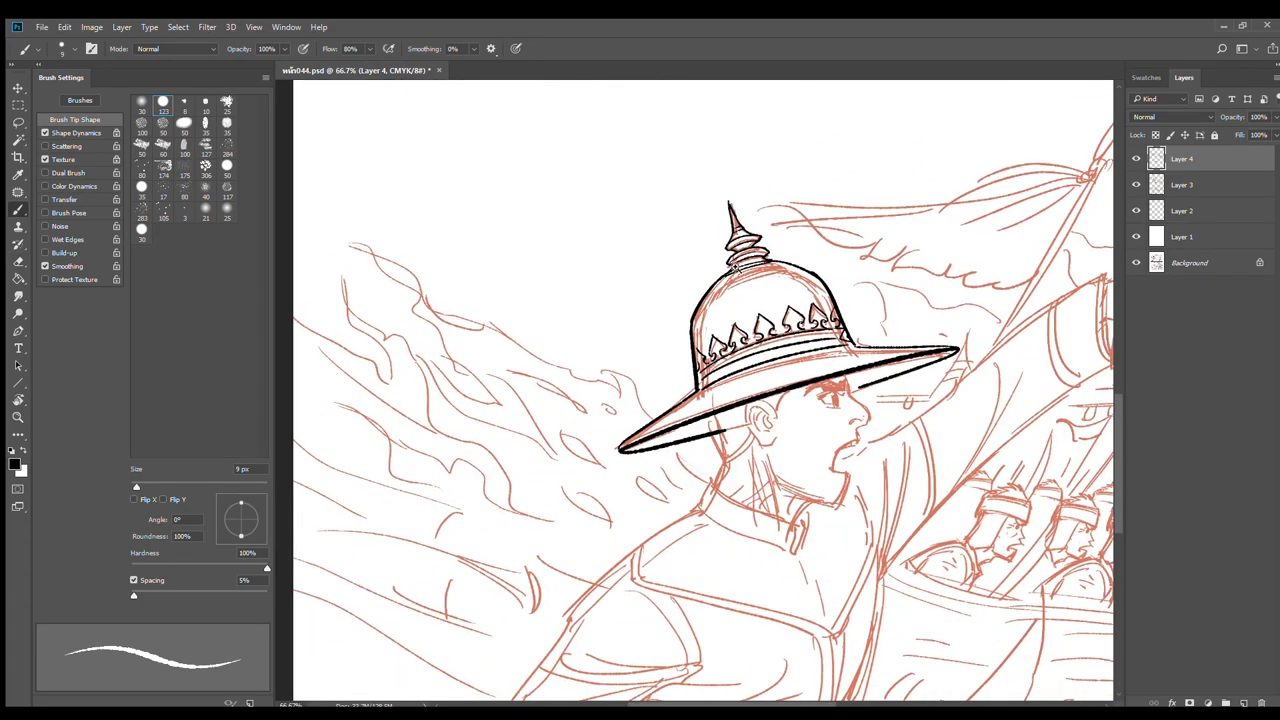
scroll(735, 268, up, 5)
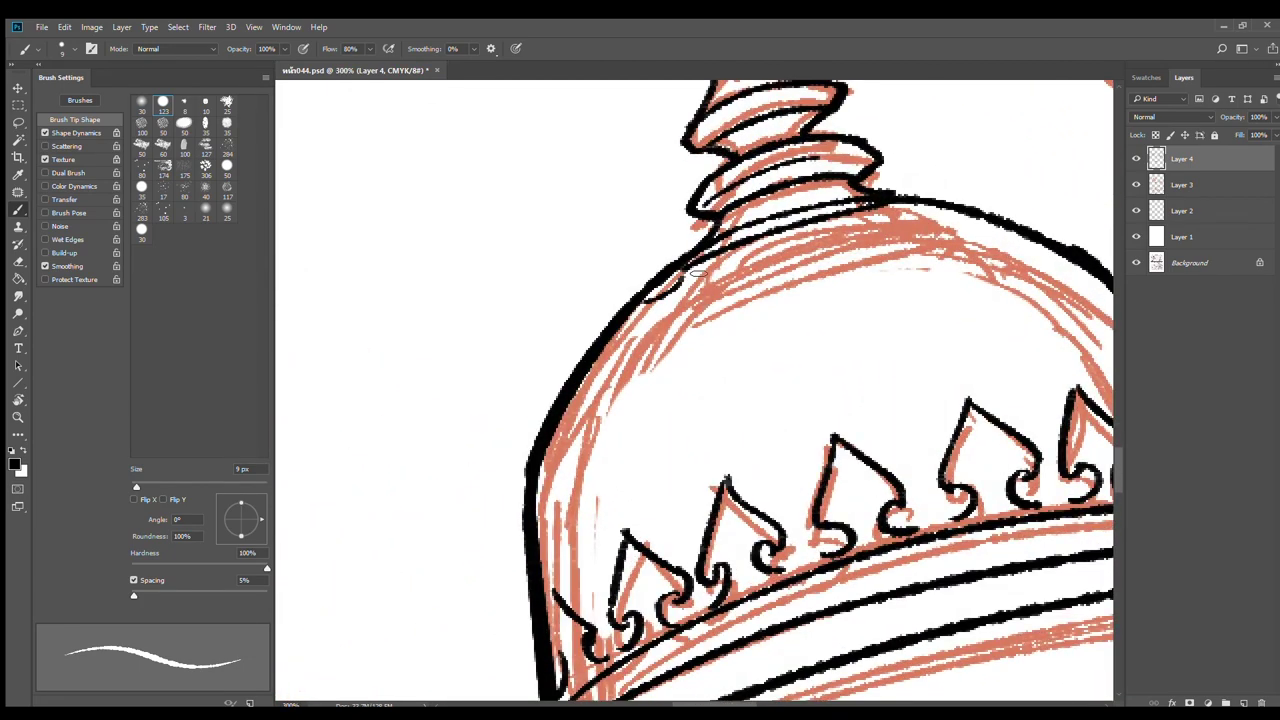
mouse_move(697, 272)
mouse_down()
mouse_move(728, 273)
mouse_move(753, 257)
mouse_move(749, 244)
mouse_move(781, 260)
mouse_move(805, 228)
mouse_move(852, 243)
mouse_move(880, 218)
mouse_move(938, 227)
mouse_up()
scroll(938, 227, down, 5)
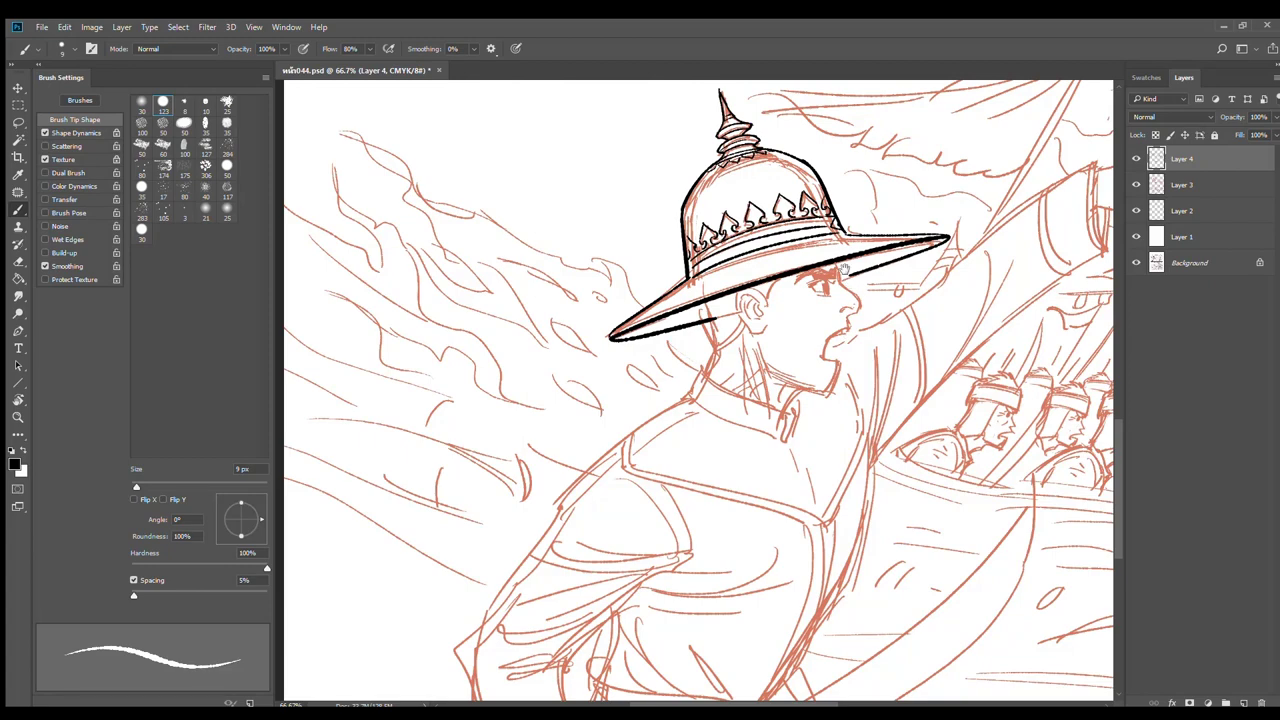
Ink the face profile from the forehead under the brim to the underside of the nose, plus the nostril
scroll(845, 268, up, 3)
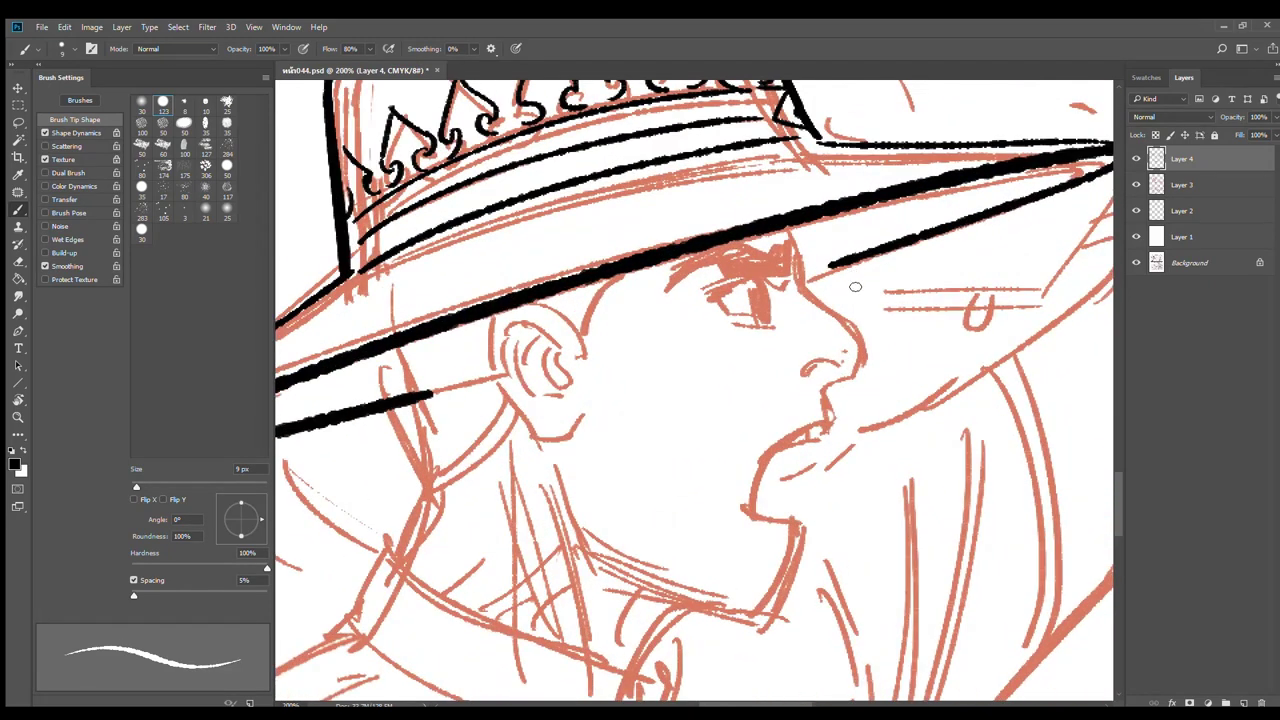
scroll(845, 288, up, 1)
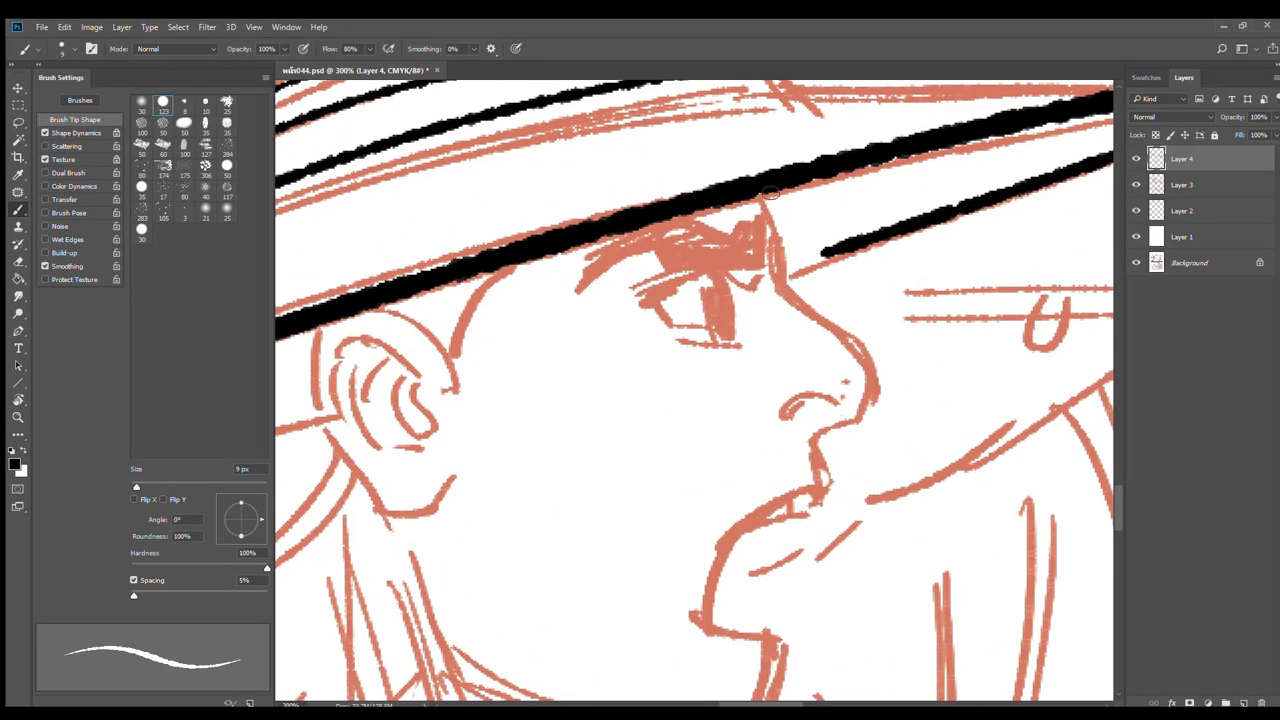
mouse_move(770, 191)
mouse_down()
mouse_move(793, 262)
mouse_move(801, 249)
mouse_move(788, 242)
mouse_move(809, 322)
mouse_move(793, 293)
mouse_move(889, 527)
mouse_move(876, 541)
mouse_move(889, 402)
mouse_move(873, 369)
mouse_move(854, 431)
mouse_move(811, 445)
mouse_up()
mouse_move(838, 404)
mouse_down()
mouse_move(779, 418)
mouse_move(806, 410)
mouse_up()
key(ctrl+z)
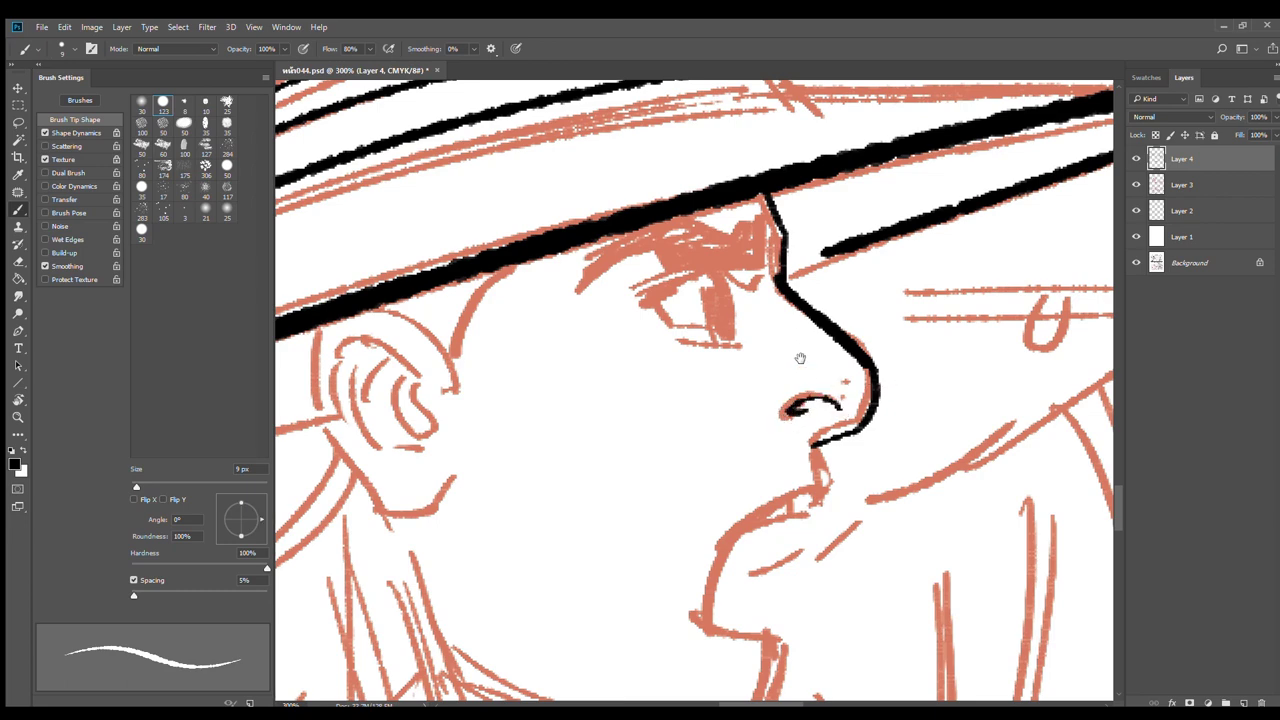
drag(800, 358, 850, 384)
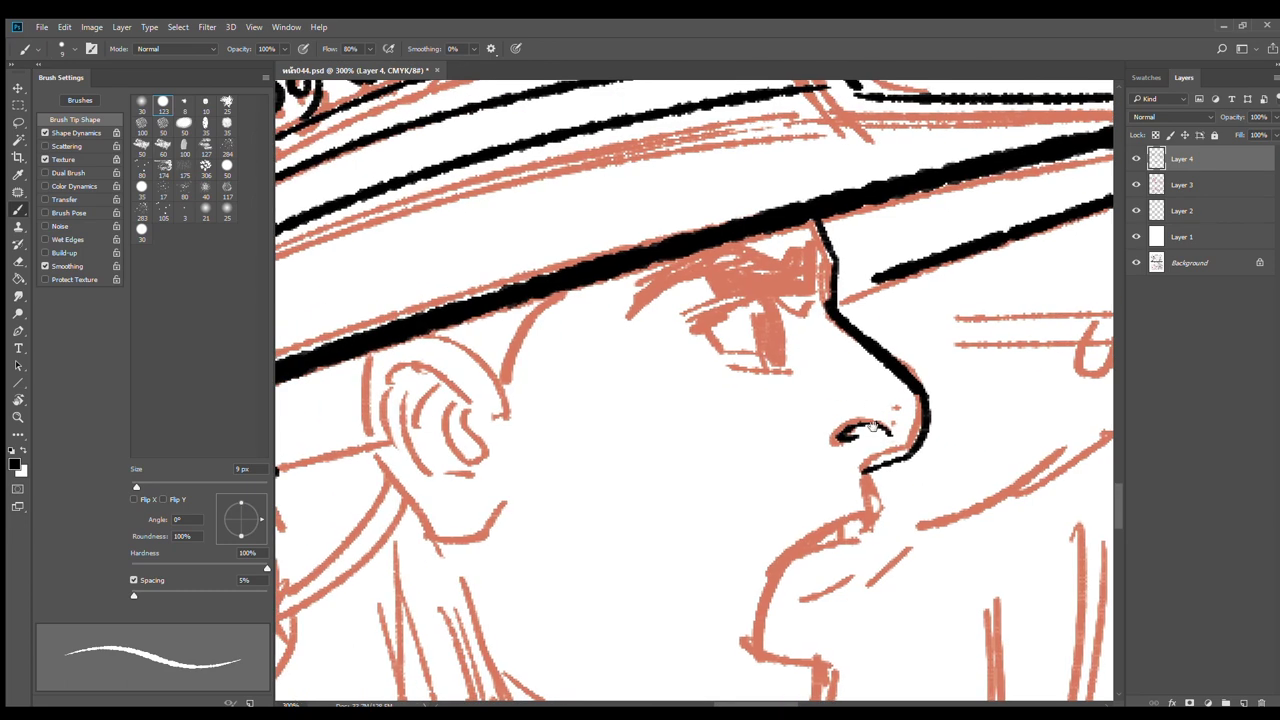
drag(880, 427, 892, 438)
key(ctrl+z)
drag(832, 374, 872, 404)
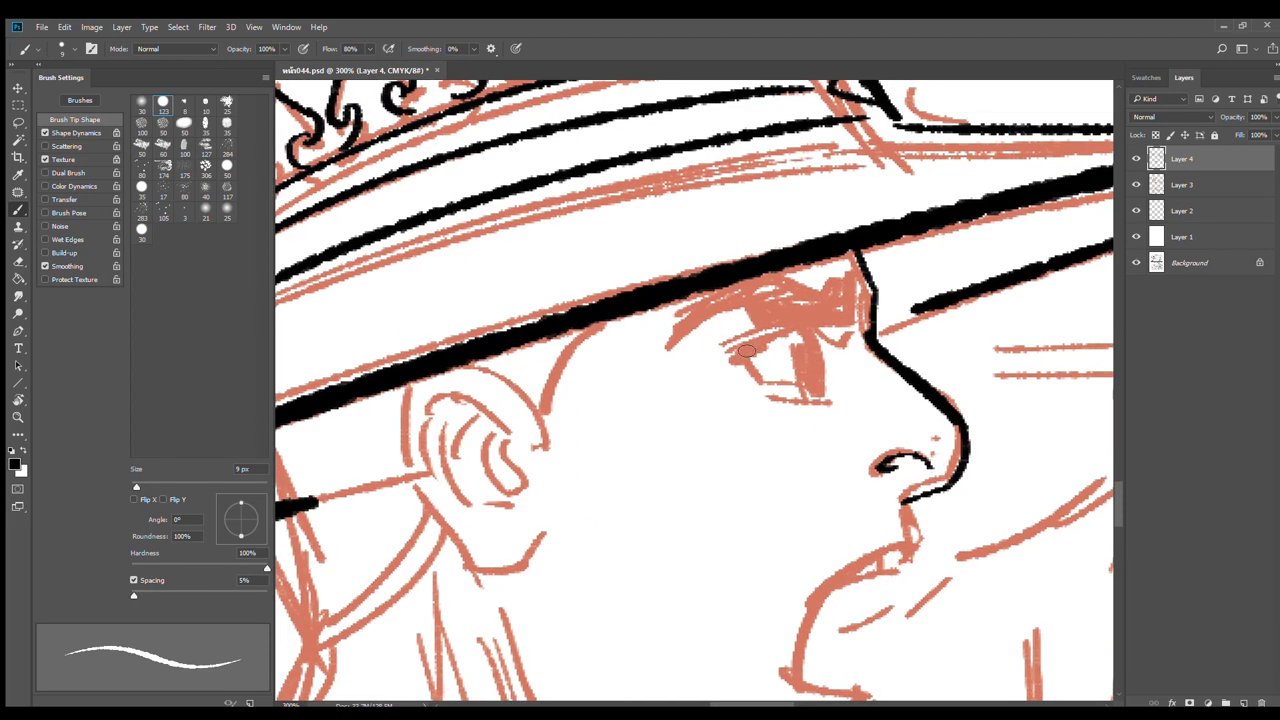
Ink the upper eyelid line and the lashes at the eye's outer corner
drag(731, 350, 816, 326)
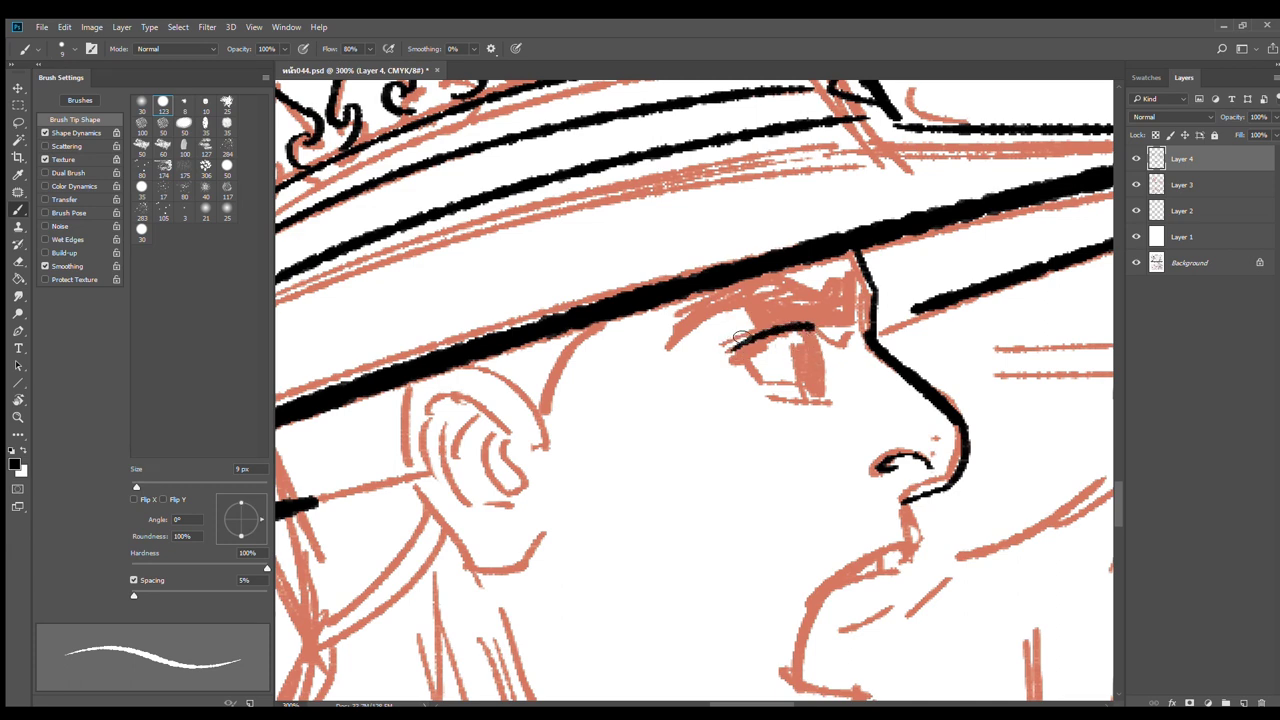
mouse_move(747, 335)
mouse_down()
mouse_move(803, 330)
mouse_move(757, 337)
mouse_move(773, 337)
mouse_move(730, 368)
mouse_move(755, 336)
mouse_move(738, 336)
mouse_move(812, 326)
mouse_up()
key(ctrl+z)
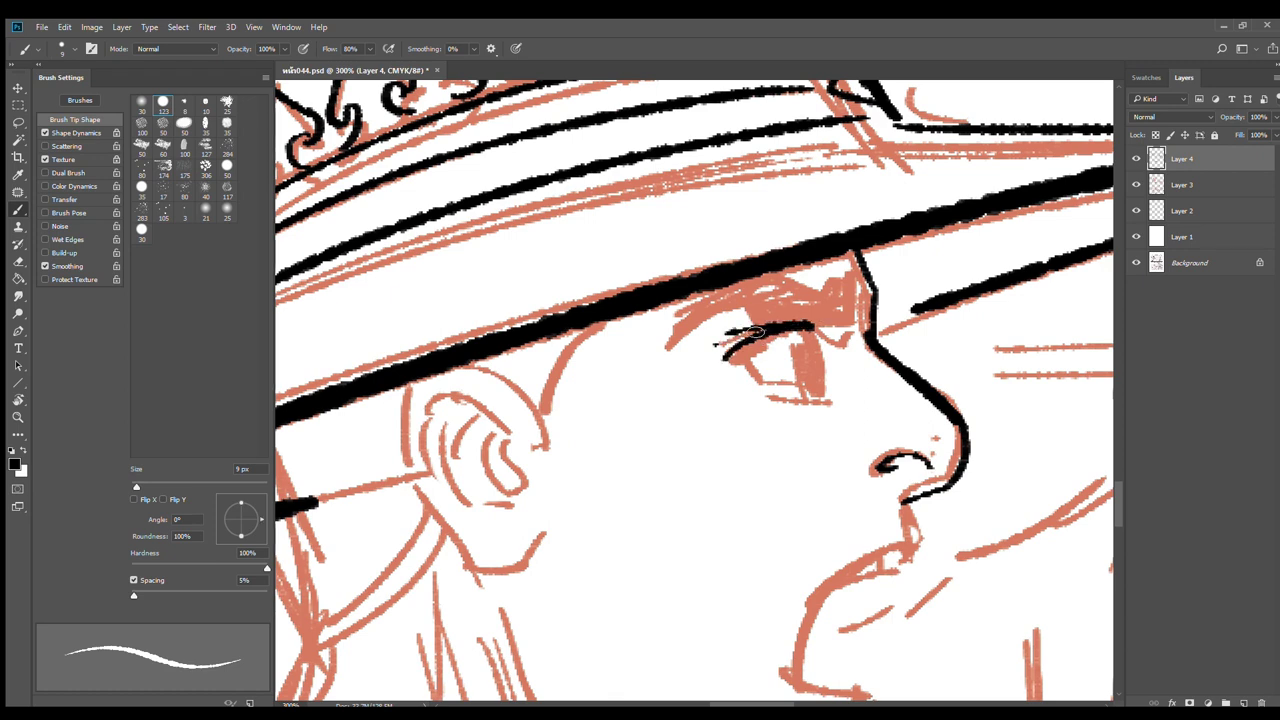
mouse_move(738, 346)
mouse_down()
mouse_move(760, 332)
mouse_move(711, 332)
mouse_up()
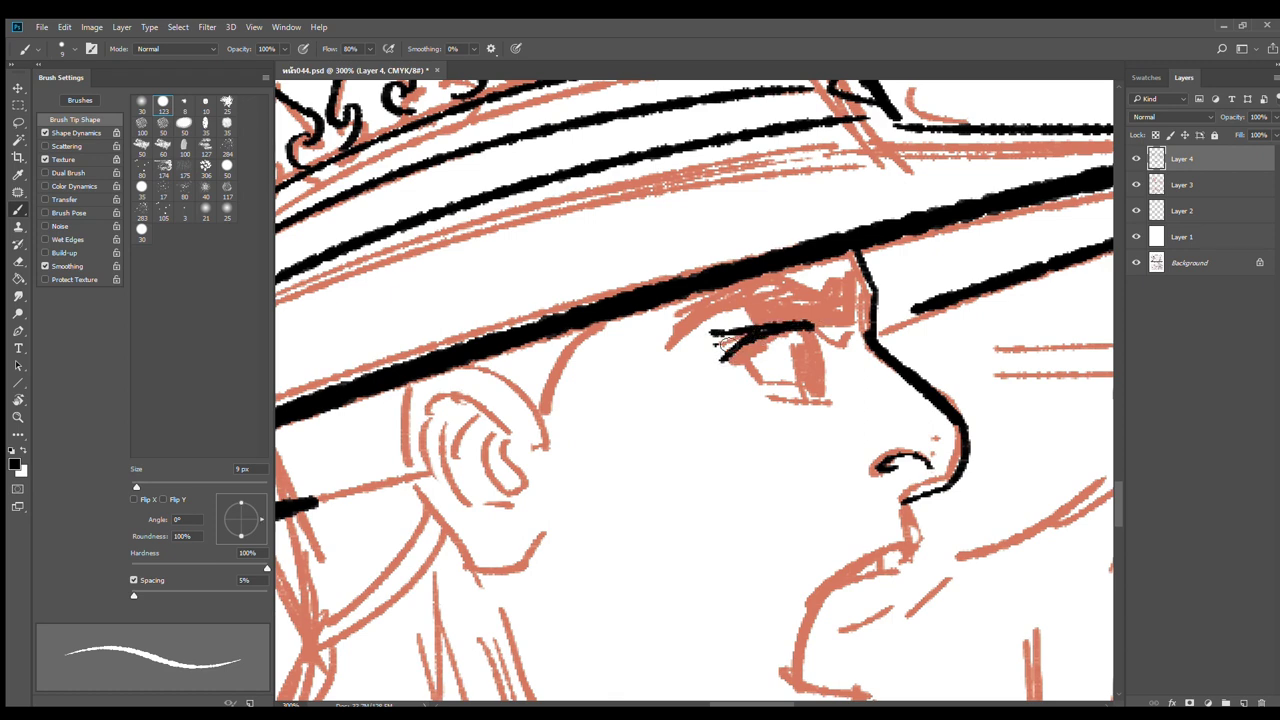
Ink the front edge of the eye and darken the iris, leaving a small highlight
drag(810, 327, 825, 402)
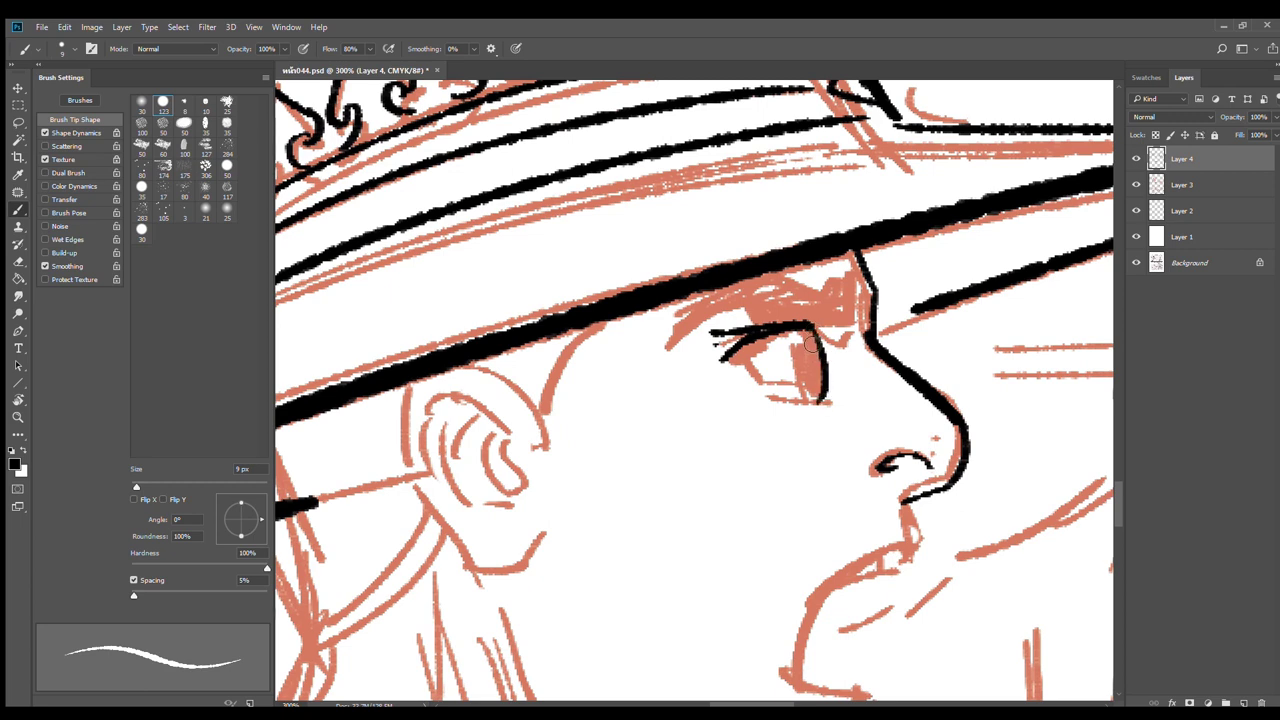
drag(808, 336, 806, 388)
key(ctrl+z)
mouse_move(803, 343)
mouse_down()
mouse_move(834, 397)
mouse_move(813, 342)
mouse_move(812, 376)
mouse_move(834, 373)
mouse_move(826, 387)
mouse_move(824, 357)
mouse_up()
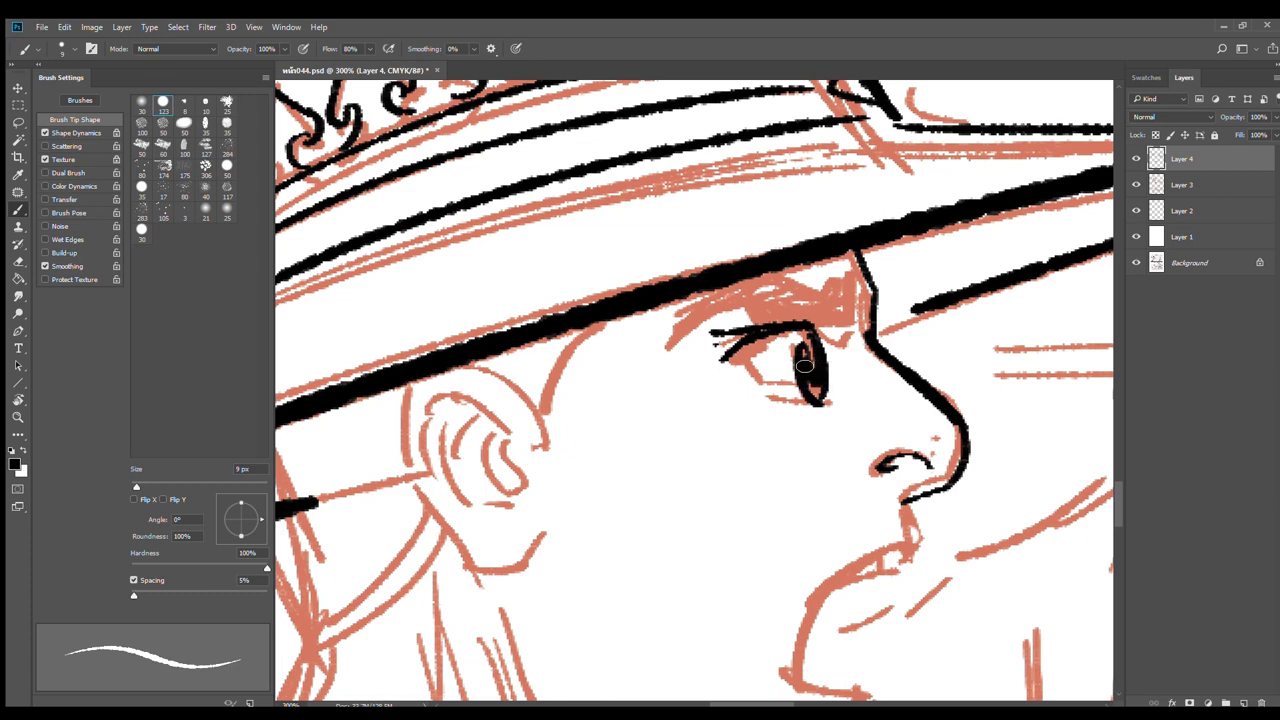
Ink the lower eyelid line, reinforce the outer lashes and add the crease at the eye's inner corner
drag(772, 400, 834, 399)
drag(750, 338, 706, 374)
key(ctrl+z)
drag(752, 337, 721, 361)
drag(788, 329, 850, 336)
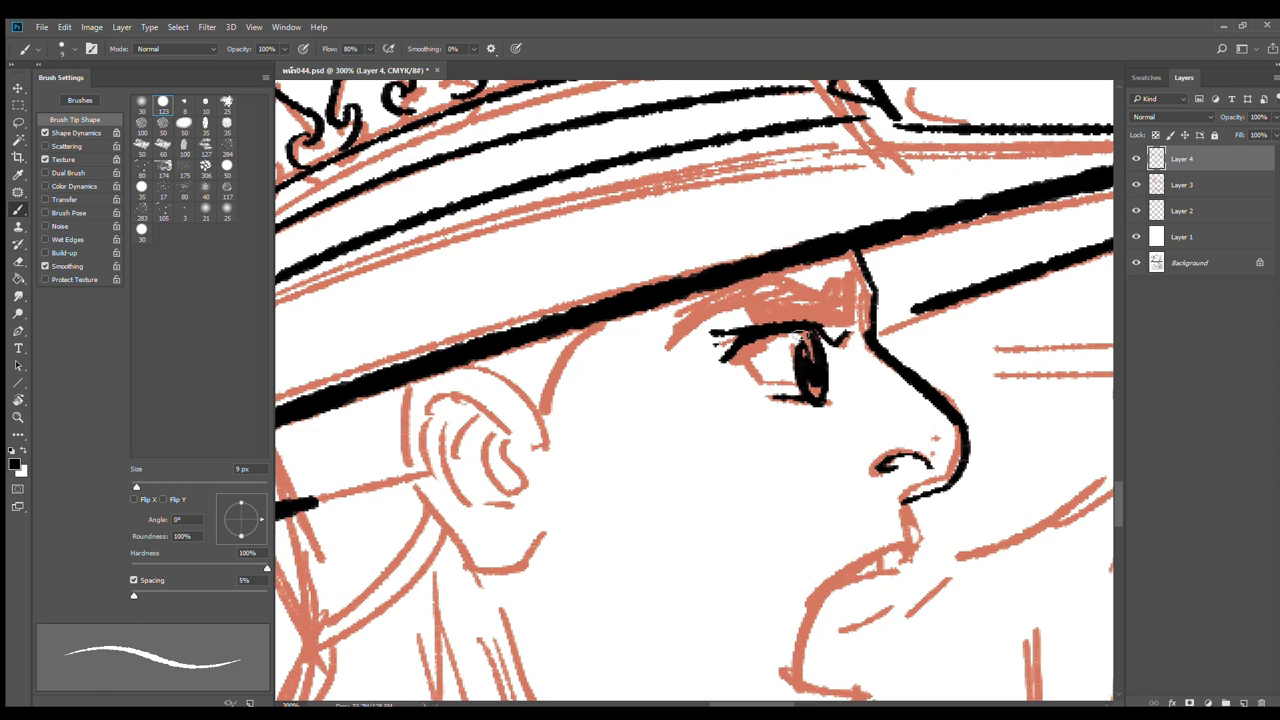
Ink the eyebrow beneath the hat brim with curved hair strokes tapering toward the temple
drag(750, 308, 843, 304)
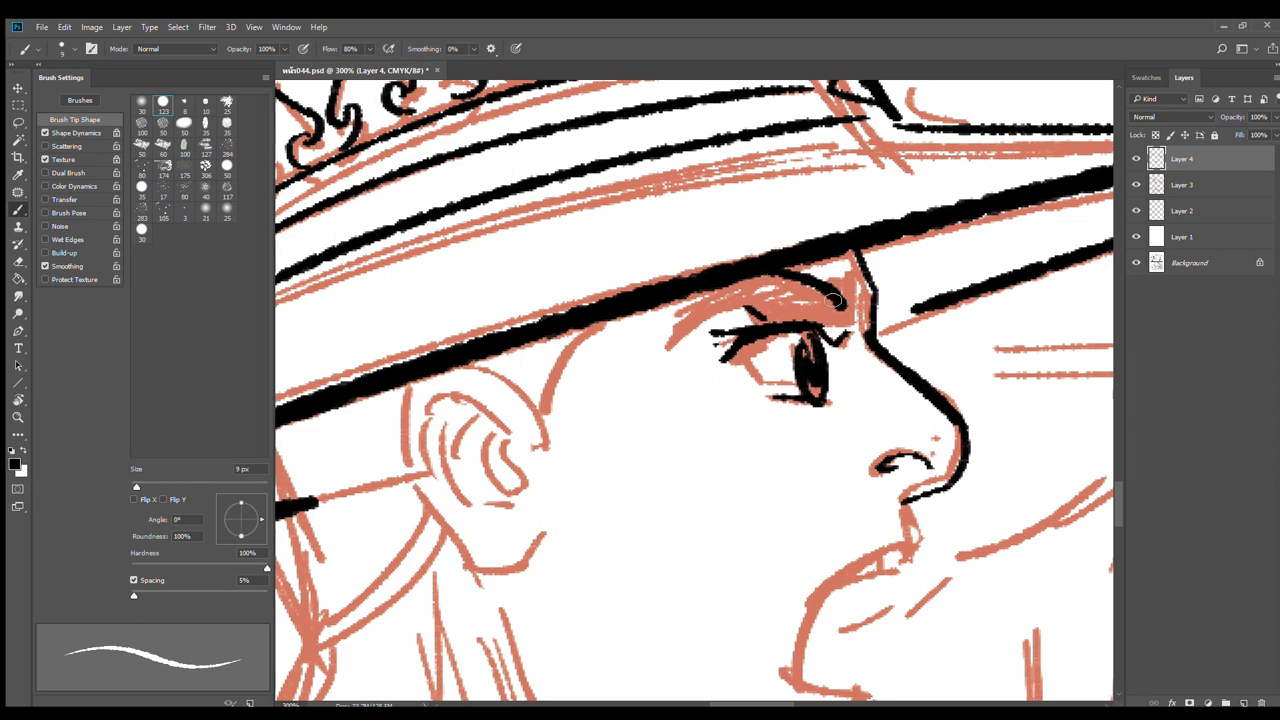
mouse_move(752, 288)
mouse_down()
mouse_move(793, 327)
mouse_move(803, 300)
mouse_move(813, 315)
mouse_move(810, 295)
mouse_move(818, 322)
mouse_move(845, 316)
mouse_move(837, 298)
mouse_move(823, 325)
mouse_move(858, 326)
mouse_up()
mouse_move(852, 275)
mouse_down()
mouse_move(857, 325)
mouse_move(840, 302)
mouse_move(839, 325)
mouse_up()
mouse_move(740, 306)
mouse_down()
mouse_move(764, 318)
mouse_move(658, 360)
mouse_up()
key(ctrl+z)
mouse_move(716, 288)
mouse_down()
mouse_move(654, 366)
mouse_move(674, 320)
mouse_move(764, 300)
mouse_move(750, 287)
mouse_up()
alt+click(868, 400)
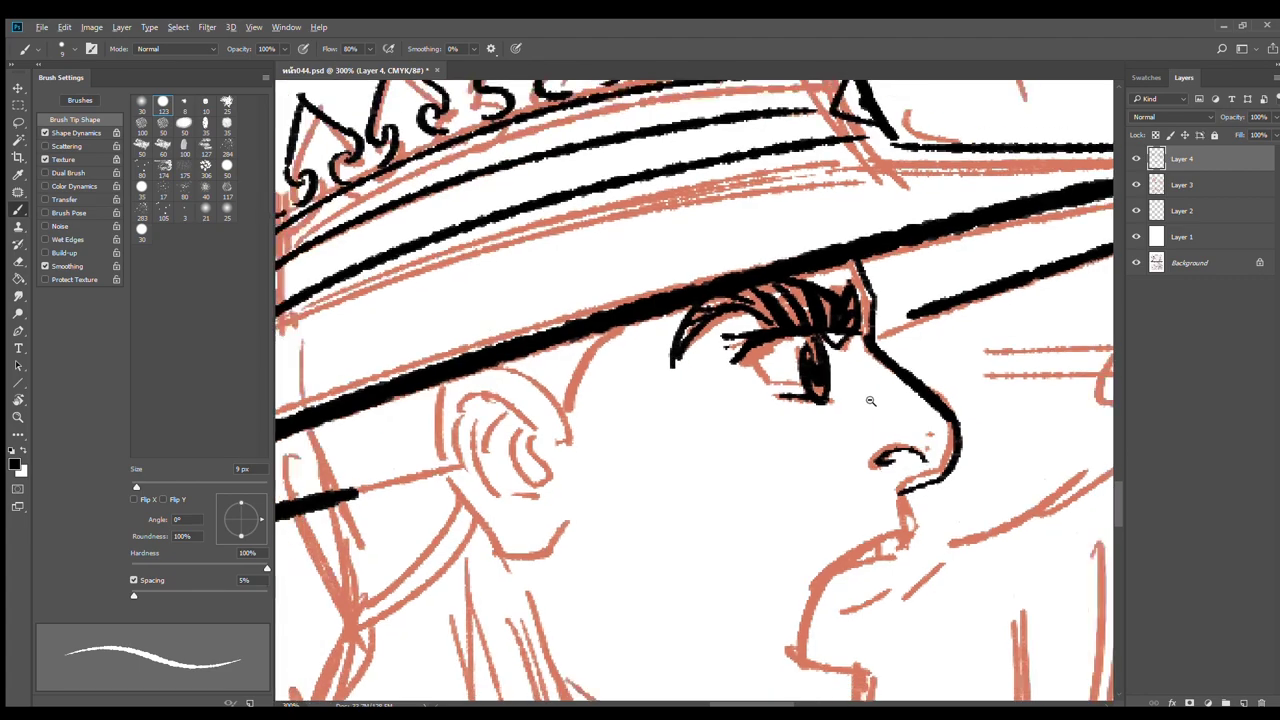
Ink the lower eyelid line from the outer corner of the eye to the iris
alt+click(868, 400)
drag(903, 492, 886, 438)
ctrl+click(857, 404)
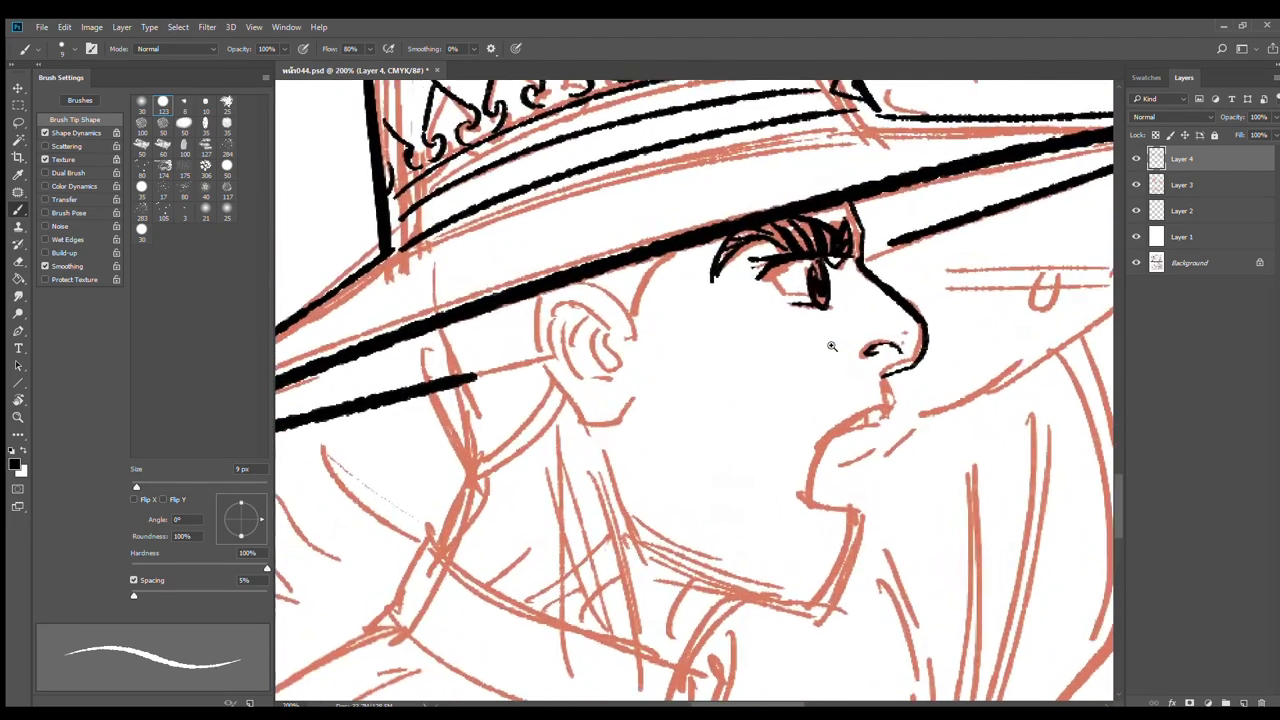
ctrl+click(812, 295)
mouse_move(770, 279)
mouse_down()
mouse_move(751, 265)
mouse_move(822, 289)
mouse_up()
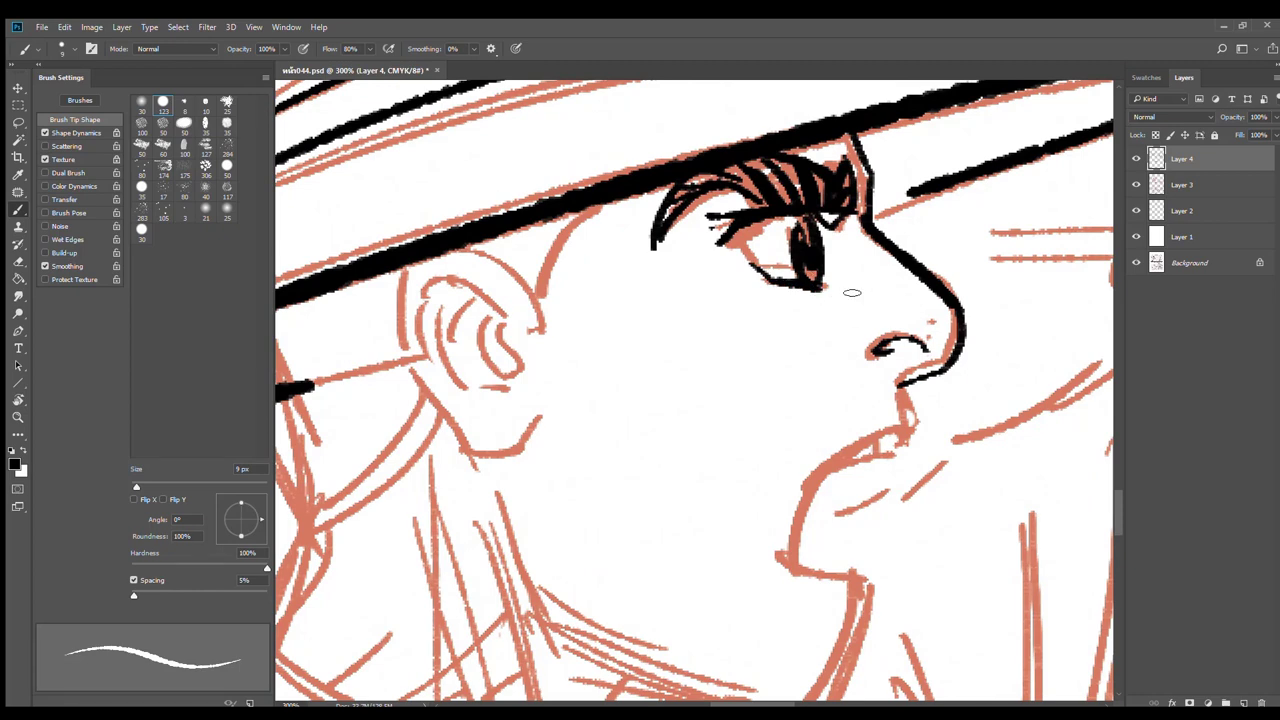
Ink the upper lip, open mouth and teeth, and continue the contour down the front of the chin
mouse_move(901, 387)
mouse_down()
mouse_move(914, 443)
mouse_move(914, 356)
mouse_move(809, 428)
mouse_move(811, 406)
mouse_move(805, 478)
mouse_up()
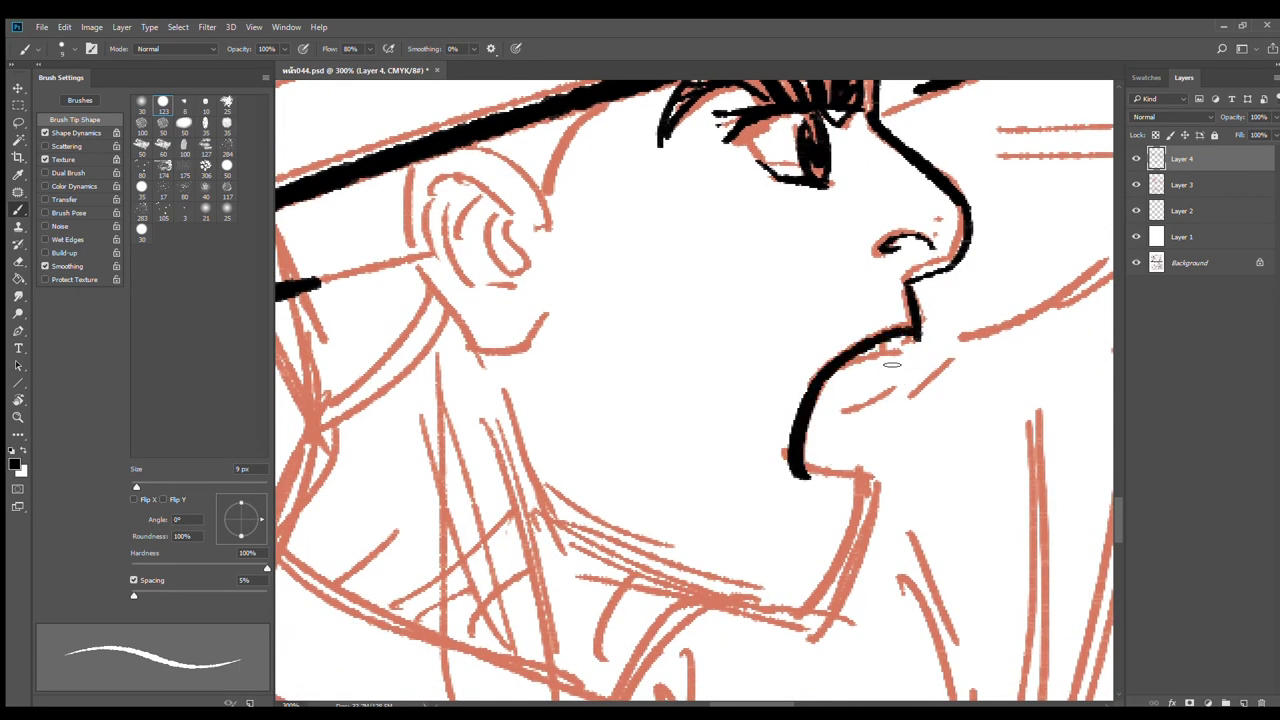
mouse_move(908, 336)
mouse_down()
mouse_move(901, 369)
mouse_move(838, 368)
mouse_up()
mouse_move(802, 471)
mouse_down()
mouse_move(882, 483)
mouse_move(824, 596)
mouse_move(790, 617)
mouse_up()
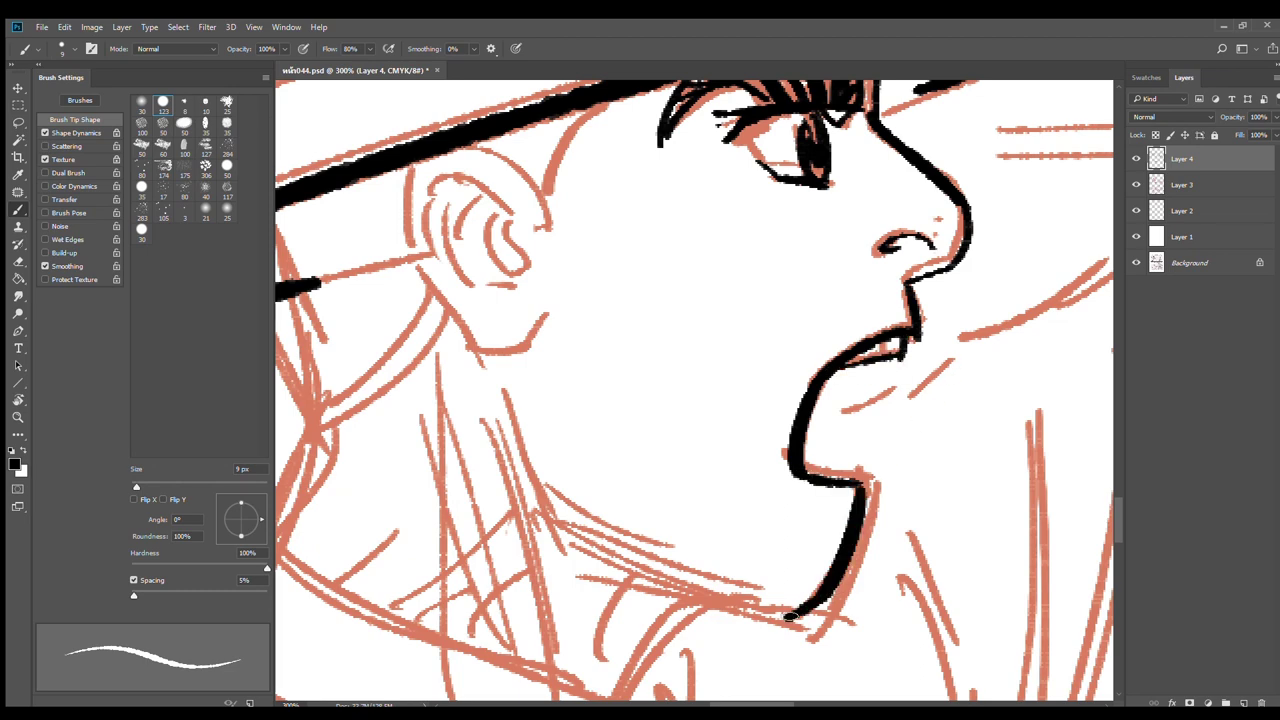
Ink the underside of the jaw, the front line of the throat and the short crease strokes behind the jaw
scroll(878, 581, down, 1)
drag(883, 603, 931, 503)
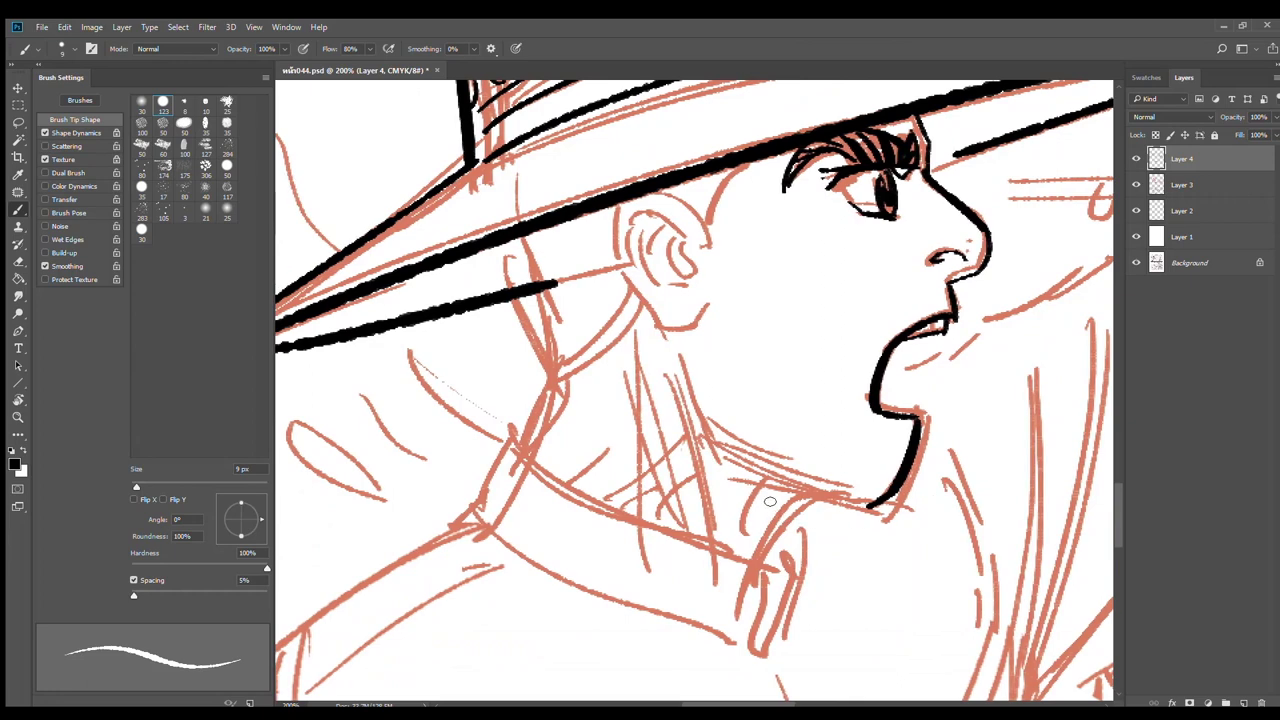
drag(764, 488, 880, 509)
drag(766, 489, 740, 527)
drag(808, 497, 751, 554)
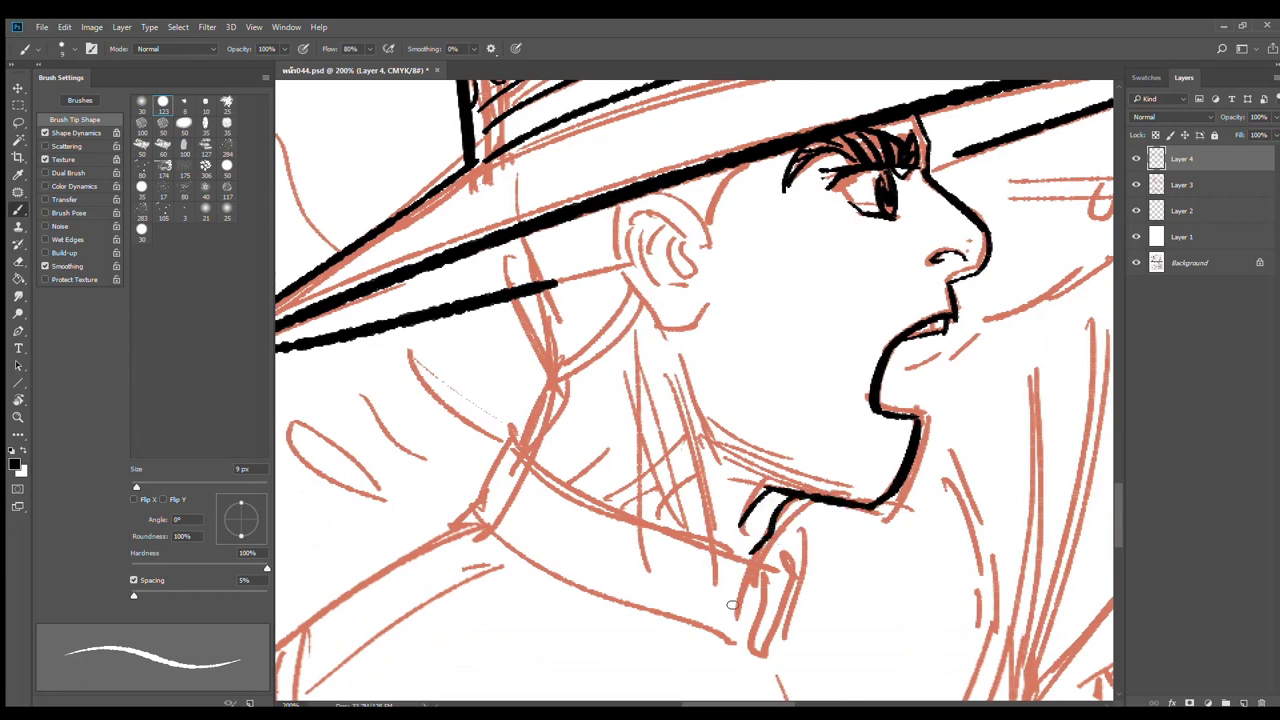
key(ctrl+z)
drag(803, 498, 740, 577)
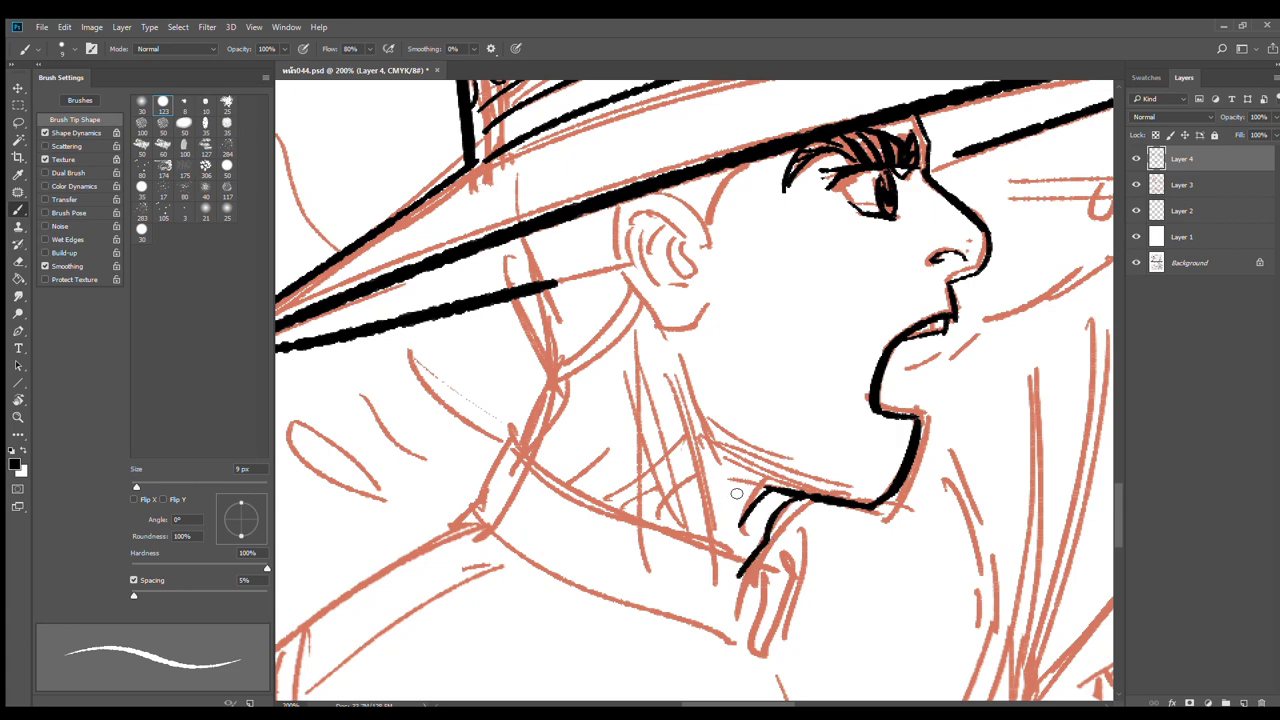
drag(748, 482, 712, 508)
drag(693, 423, 725, 461)
Ink the sideburn hairline at the temple, then the ear's outline, lobe and inner folds
drag(836, 544, 884, 622)
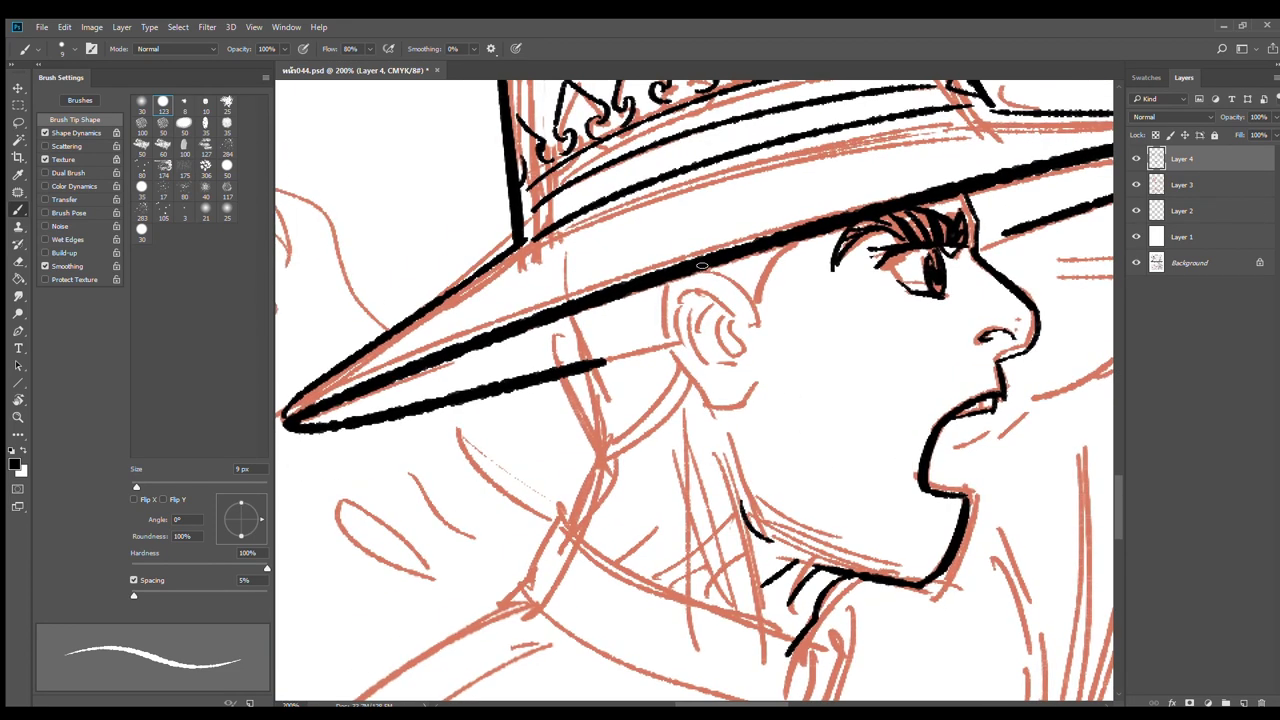
mouse_move(702, 265)
mouse_down()
mouse_move(752, 291)
mouse_move(758, 318)
mouse_up()
mouse_move(660, 285)
mouse_down()
mouse_move(658, 355)
mouse_move(682, 392)
mouse_move(740, 406)
mouse_up()
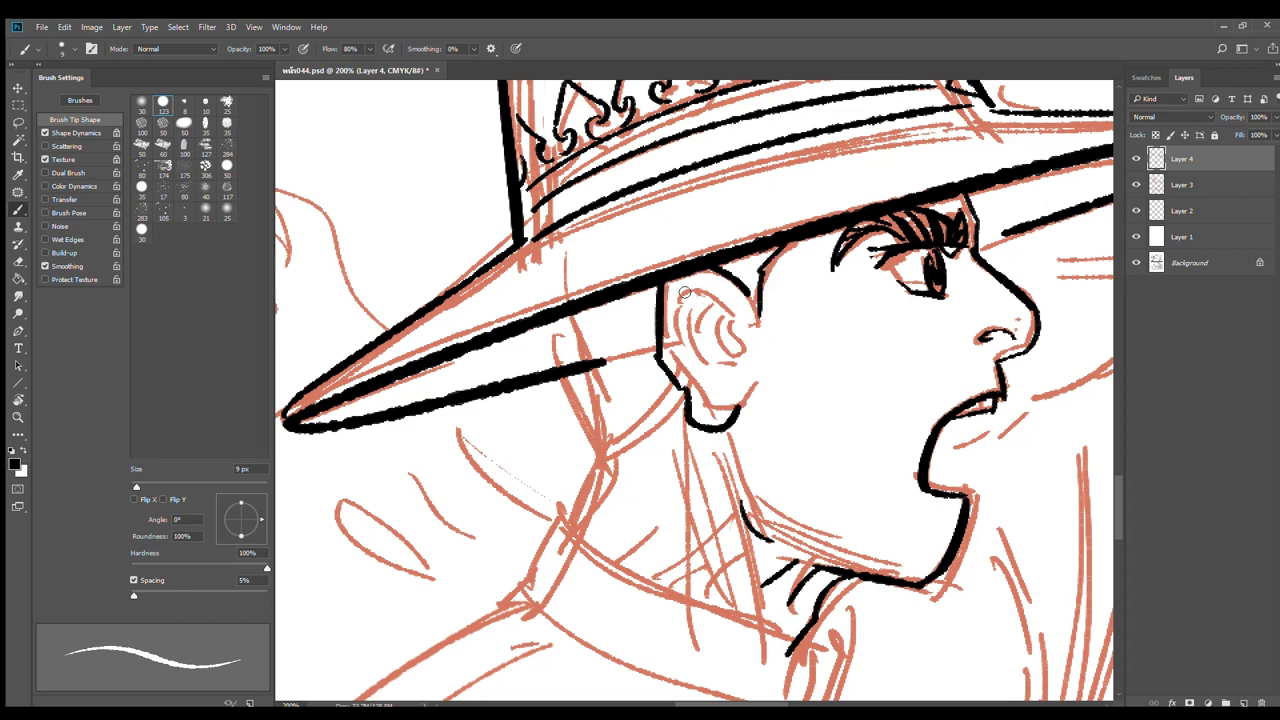
mouse_move(684, 292)
mouse_down()
mouse_move(738, 330)
mouse_move(726, 362)
mouse_up()
mouse_move(715, 310)
mouse_down()
mouse_move(706, 360)
mouse_move(681, 315)
mouse_move(691, 369)
mouse_up()
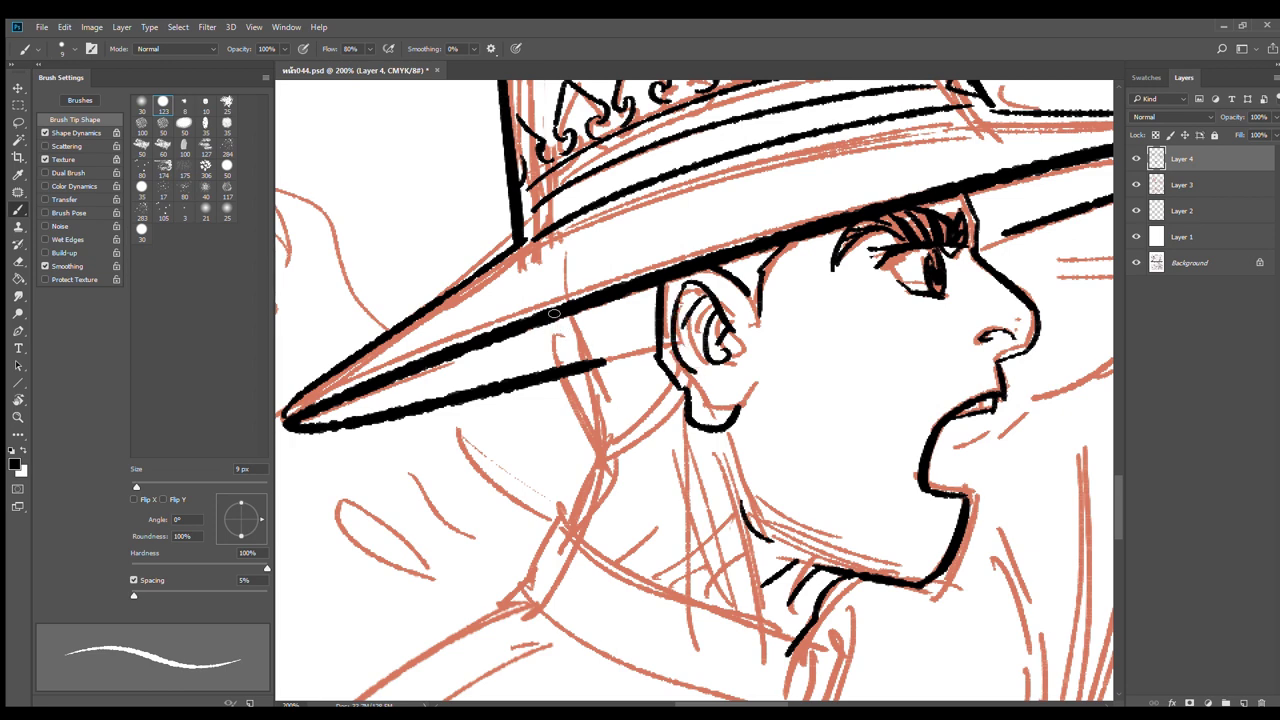
Ink the back of the head down to the nape, the hairline behind the ear and thin shading strokes on the neck
drag(552, 316, 559, 368)
key(ctrl+z)
drag(552, 316, 597, 499)
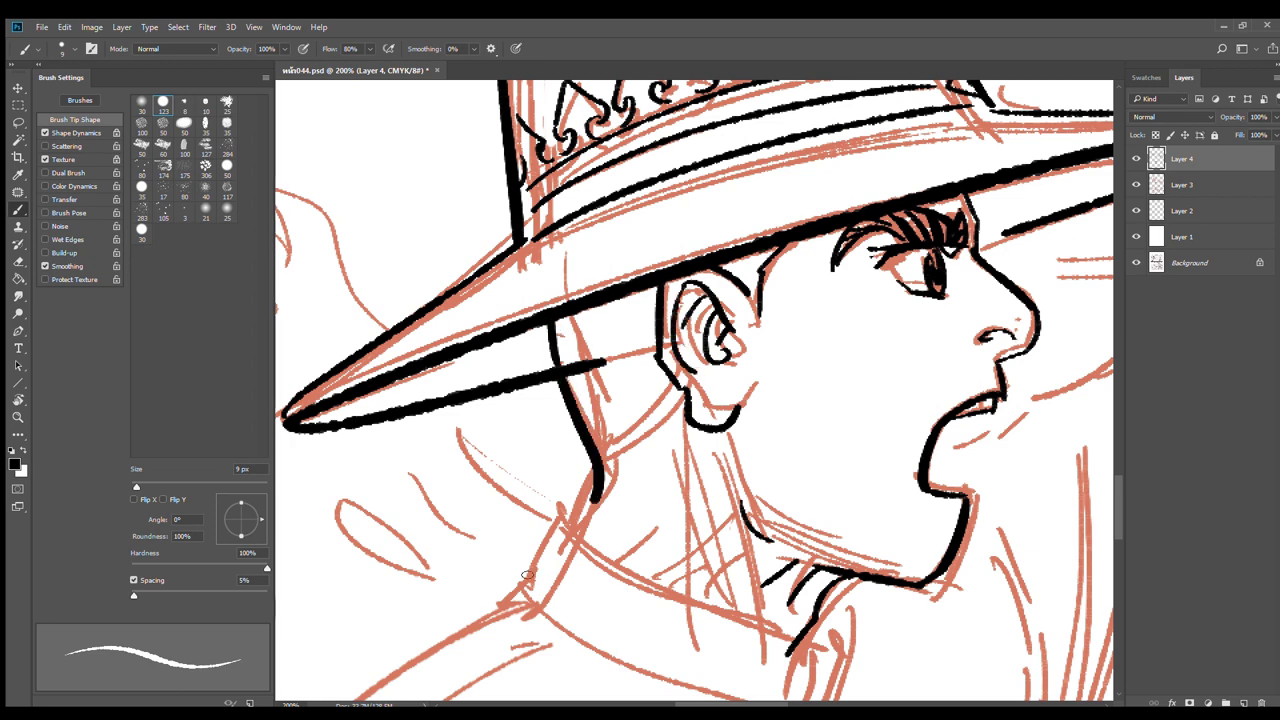
mouse_move(676, 388)
mouse_down()
mouse_move(605, 460)
mouse_move(562, 555)
mouse_up()
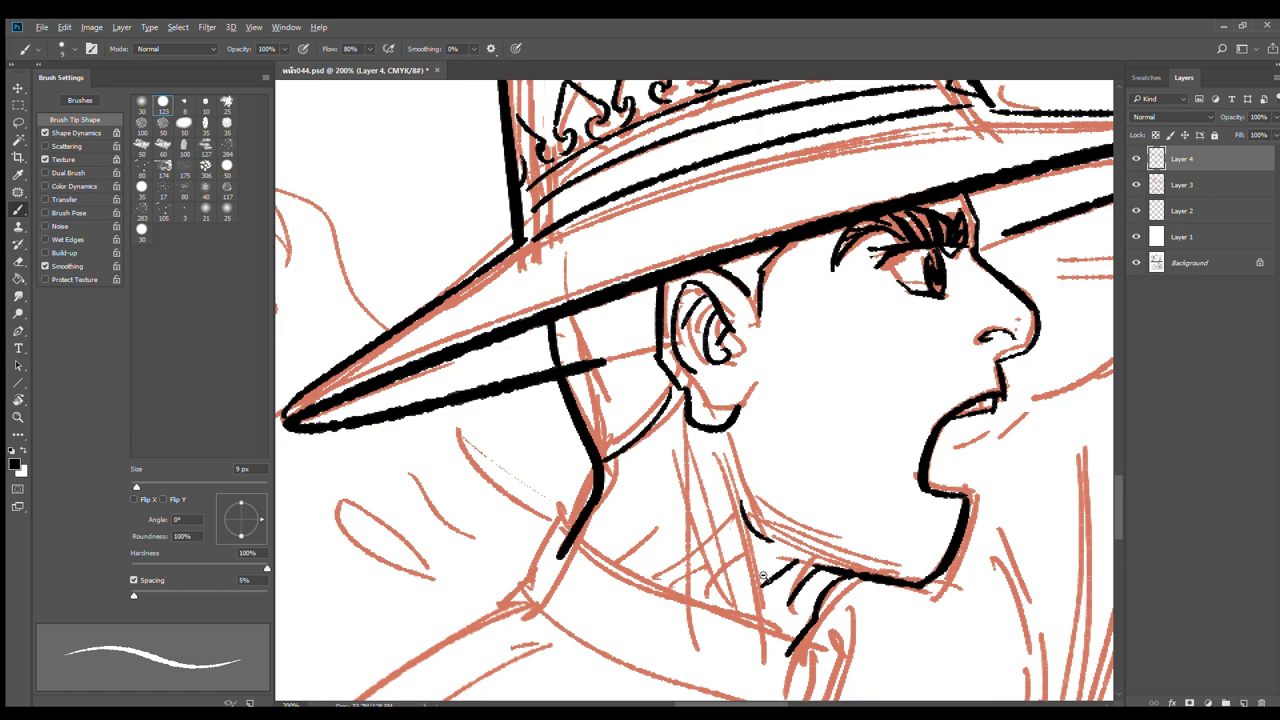
alt+click(751, 585)
mouse_move(724, 580)
mouse_down()
mouse_move(723, 469)
mouse_move(698, 472)
mouse_move(722, 478)
mouse_up()
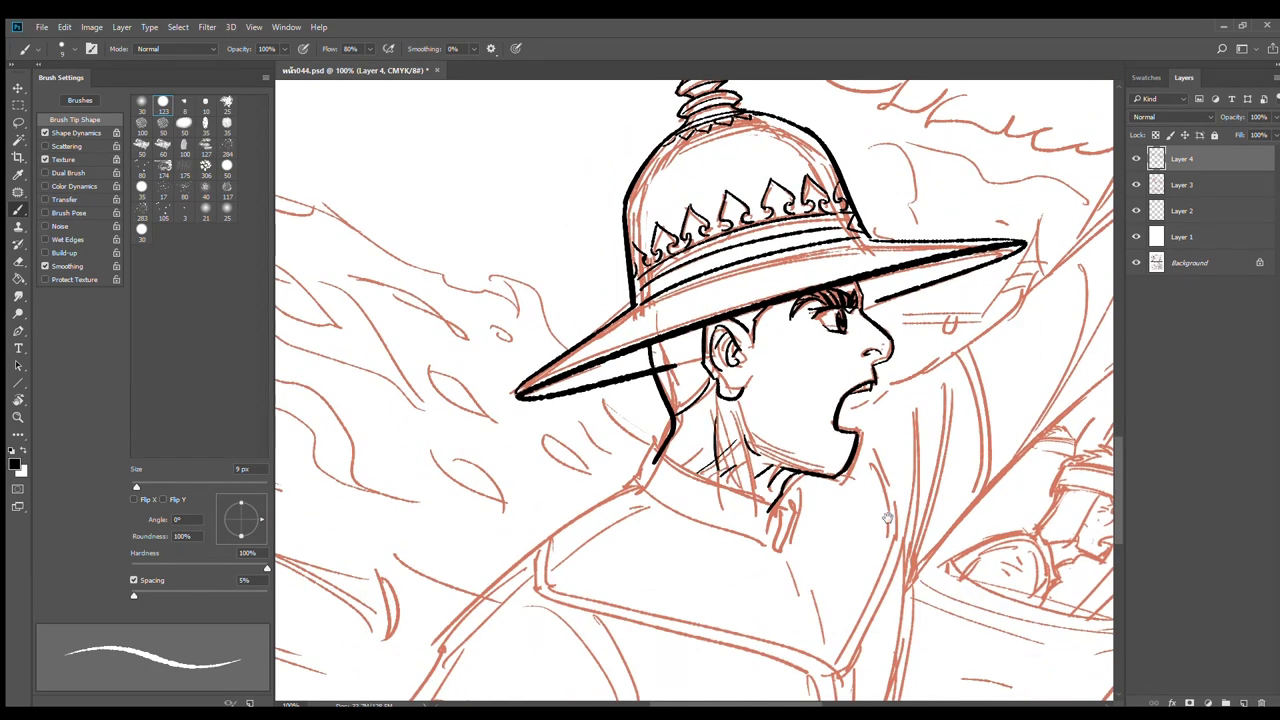
Ink the collar's thick top edge around the neck and both sides of its front opening
scroll(752, 507, up, 3)
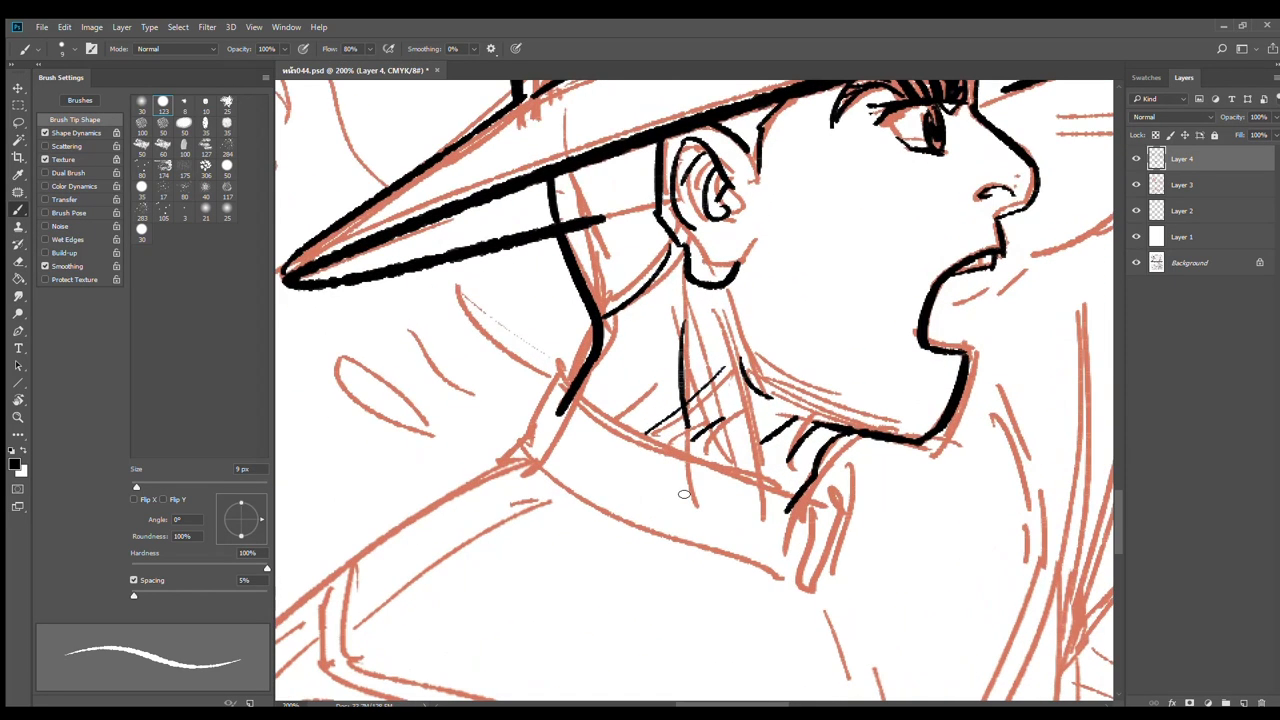
drag(557, 378, 820, 540)
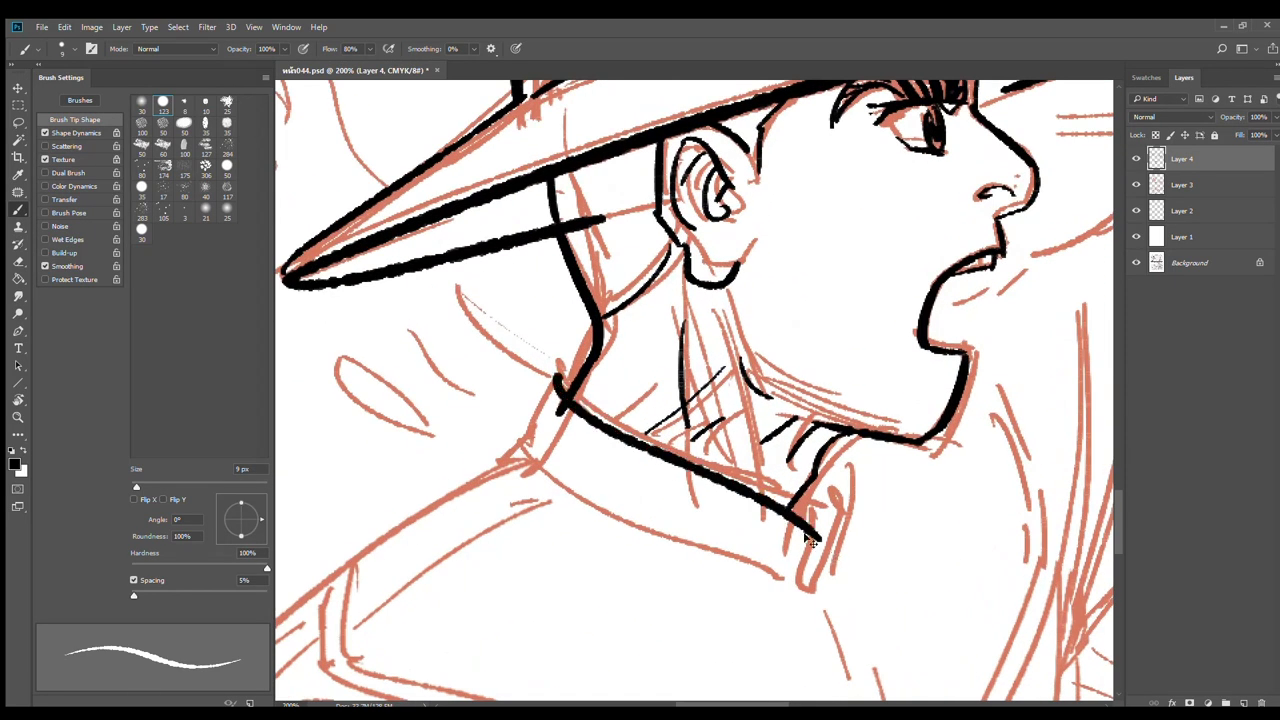
key(ctrl+z)
mouse_move(557, 376)
mouse_down()
mouse_move(812, 506)
mouse_move(809, 560)
mouse_up()
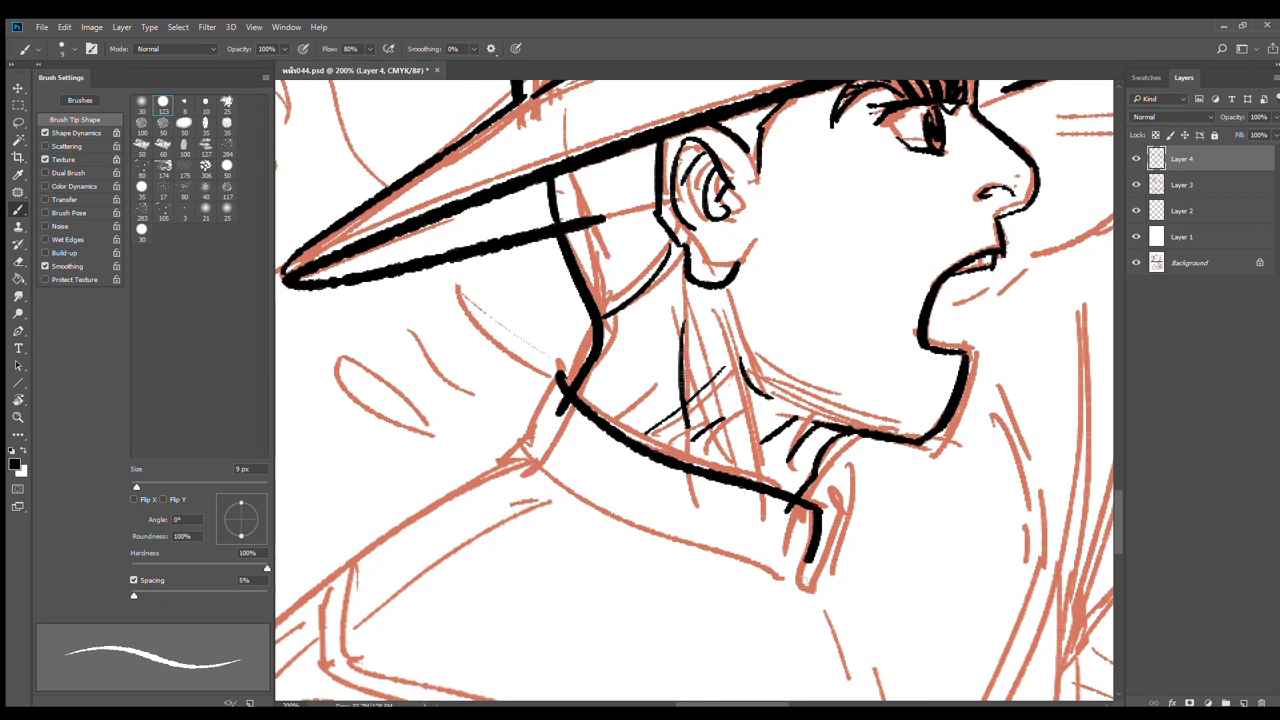
drag(812, 512, 800, 588)
drag(842, 496, 808, 586)
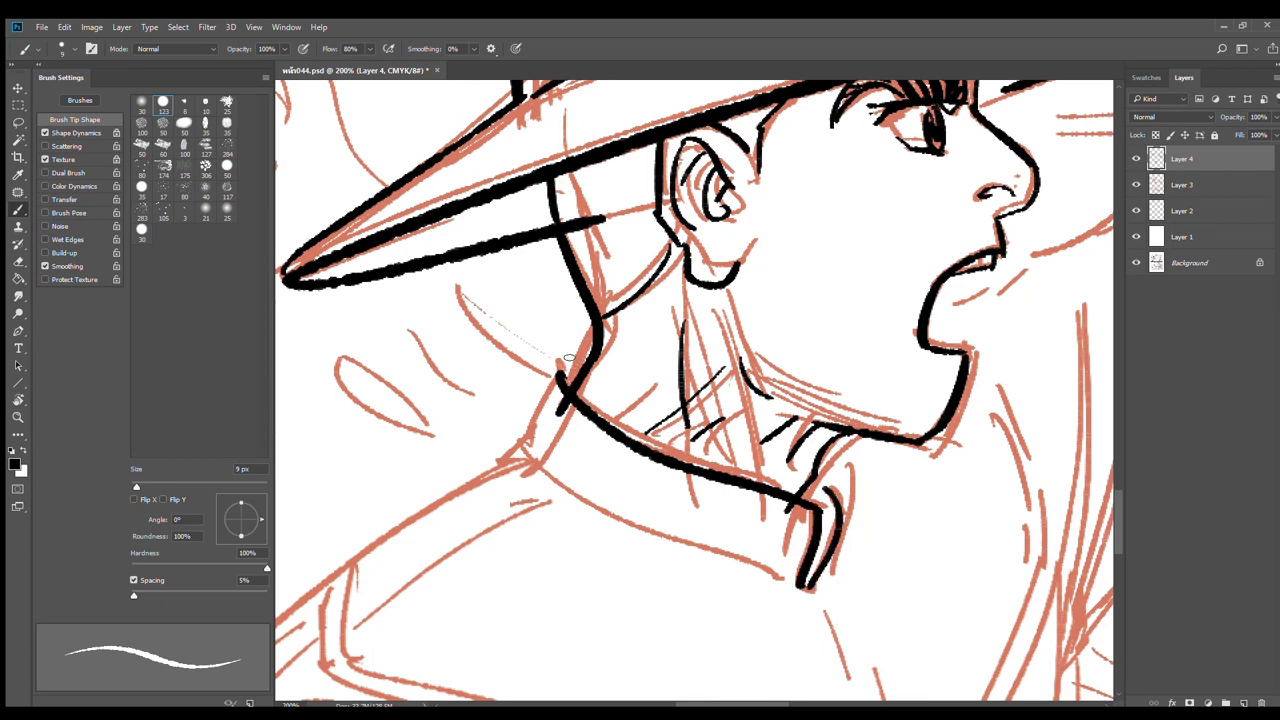
Ink the collar's back edge, inner trim line and lower edge, and add the scroll ornament at its front corner
drag(568, 358, 487, 464)
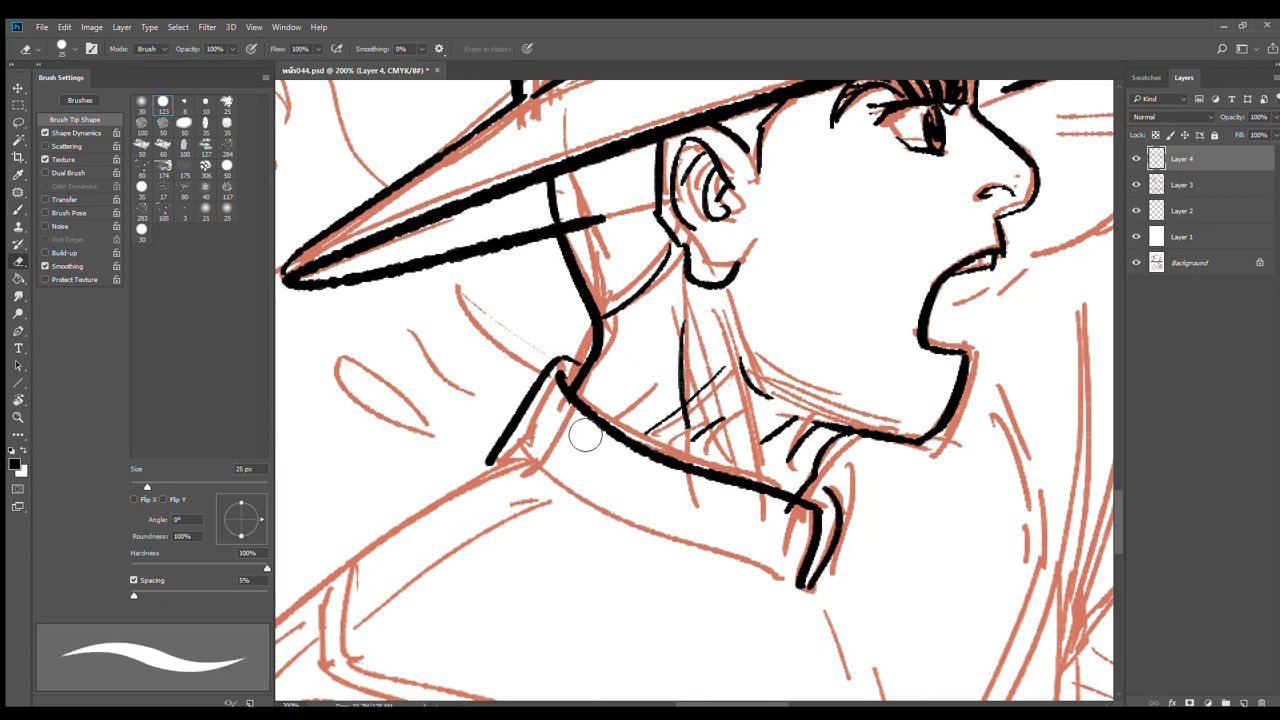
mouse_move(558, 400)
mouse_down()
mouse_move(688, 492)
mouse_move(785, 512)
mouse_up()
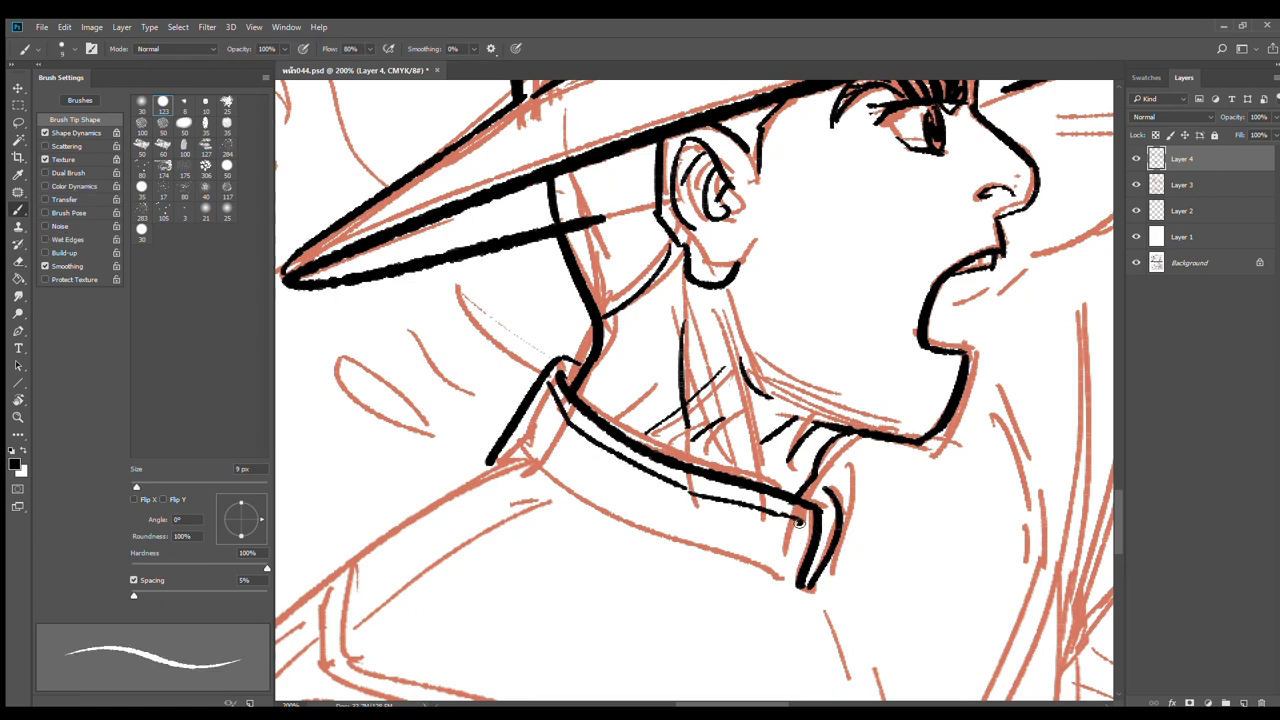
drag(799, 522, 789, 578)
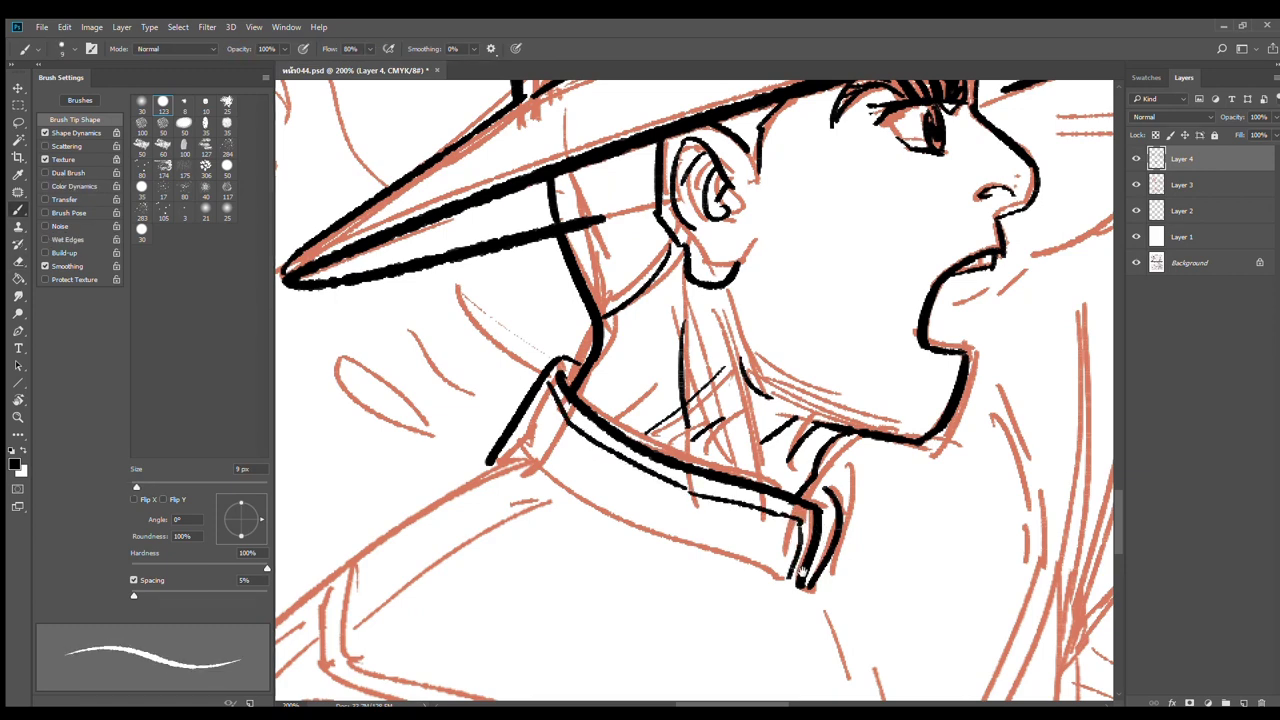
drag(589, 520, 619, 431)
mouse_move(520, 374)
mouse_down()
mouse_move(870, 518)
mouse_move(828, 519)
mouse_move(750, 432)
mouse_move(819, 449)
mouse_up()
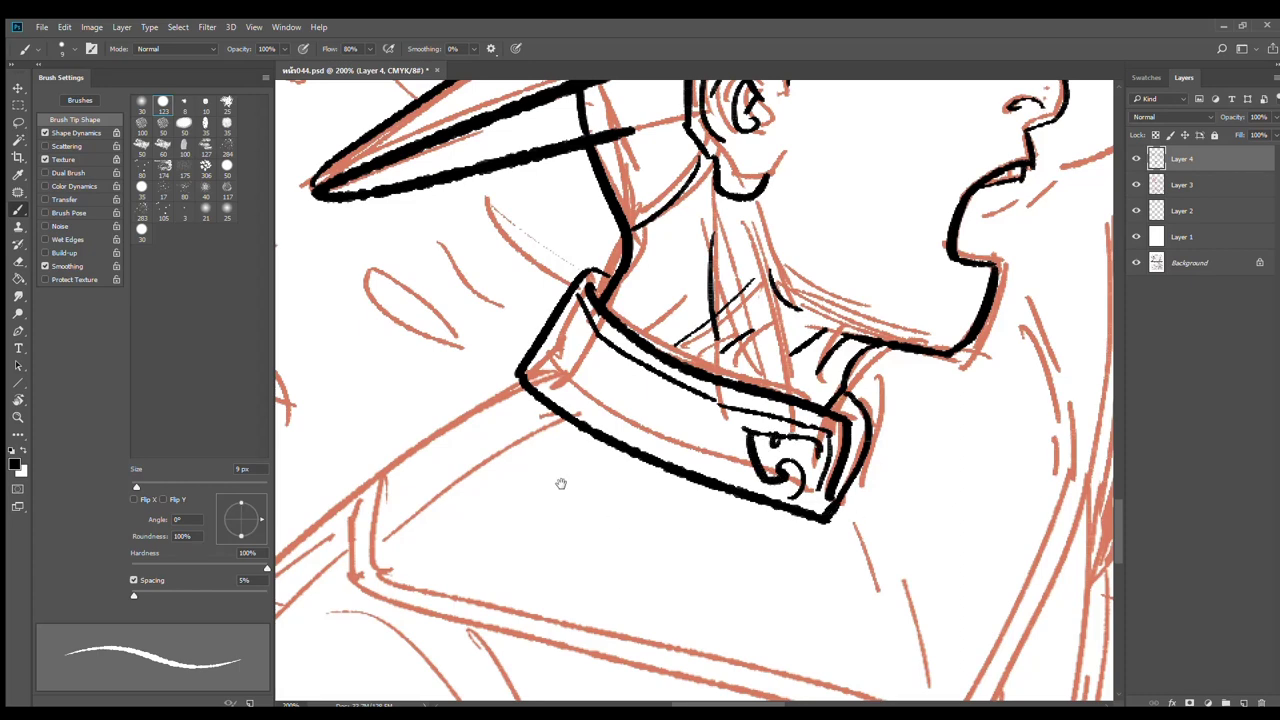
Ink the shoulder line running from the base of the collar down toward the back corner of the shoulder cape
drag(561, 484, 686, 414)
scroll(722, 357, down, 1)
scroll(686, 414, up, 1)
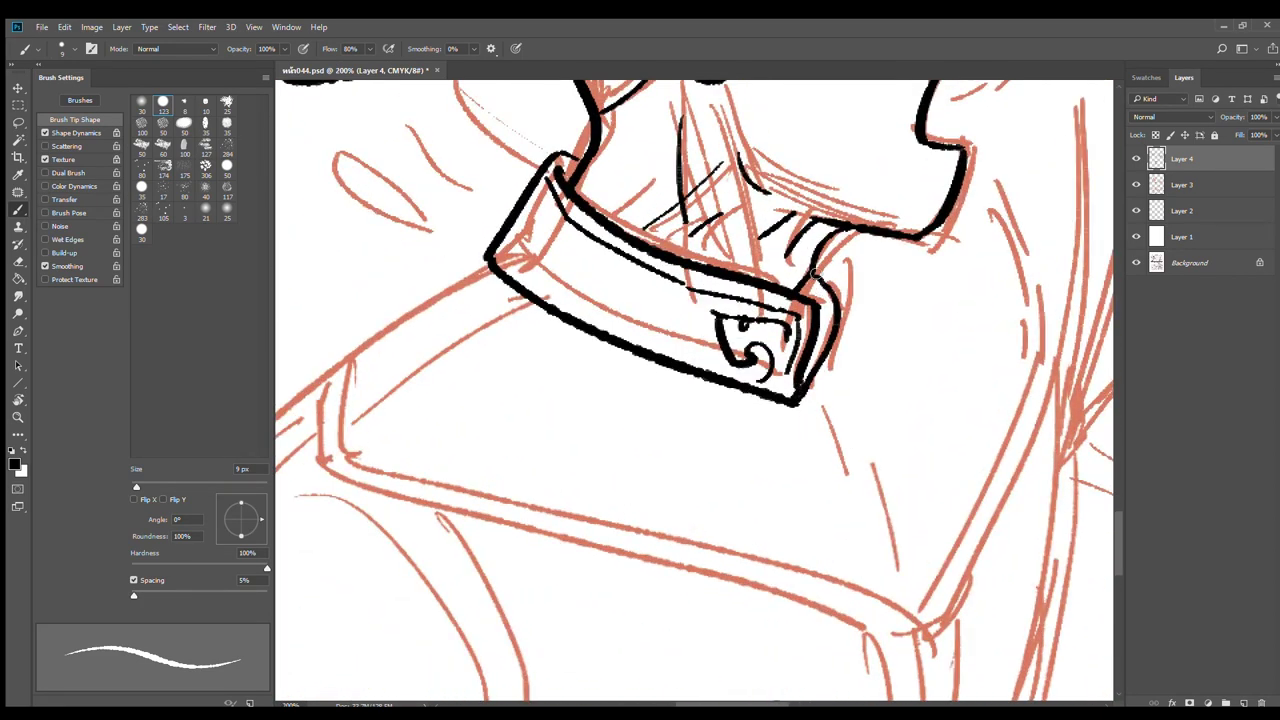
scroll(518, 331, down, 1)
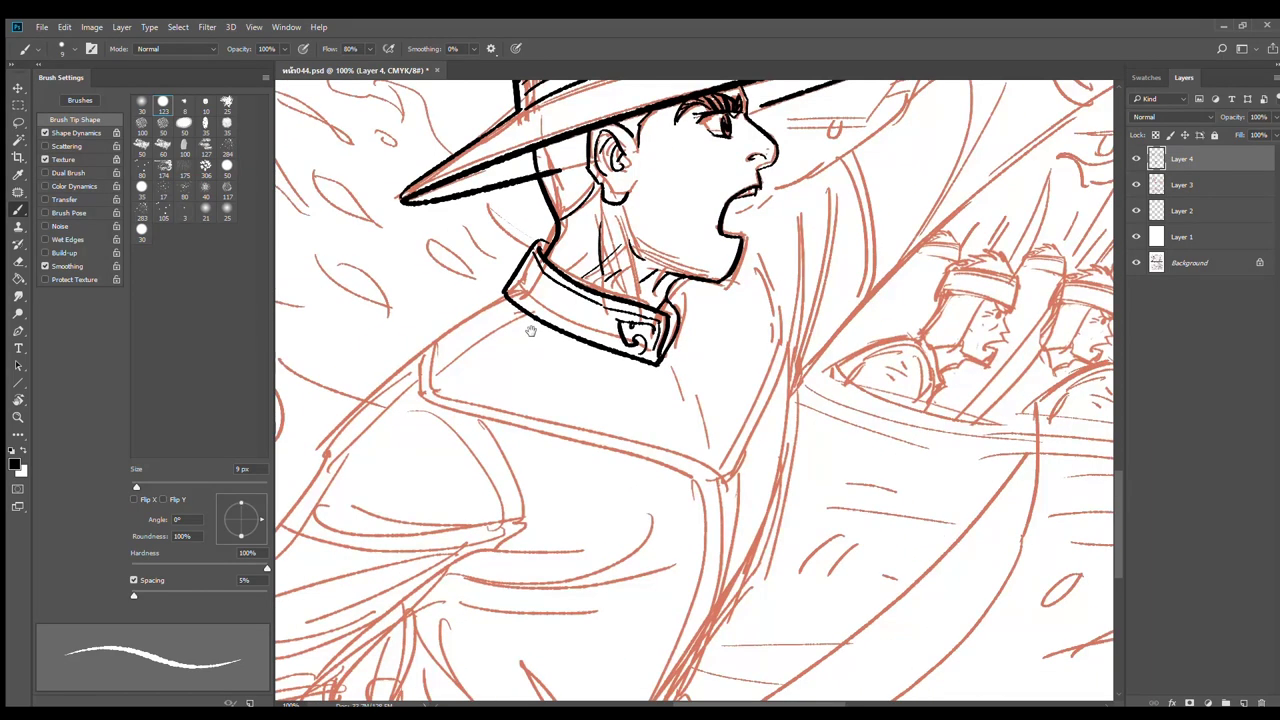
scroll(531, 331, up, 3)
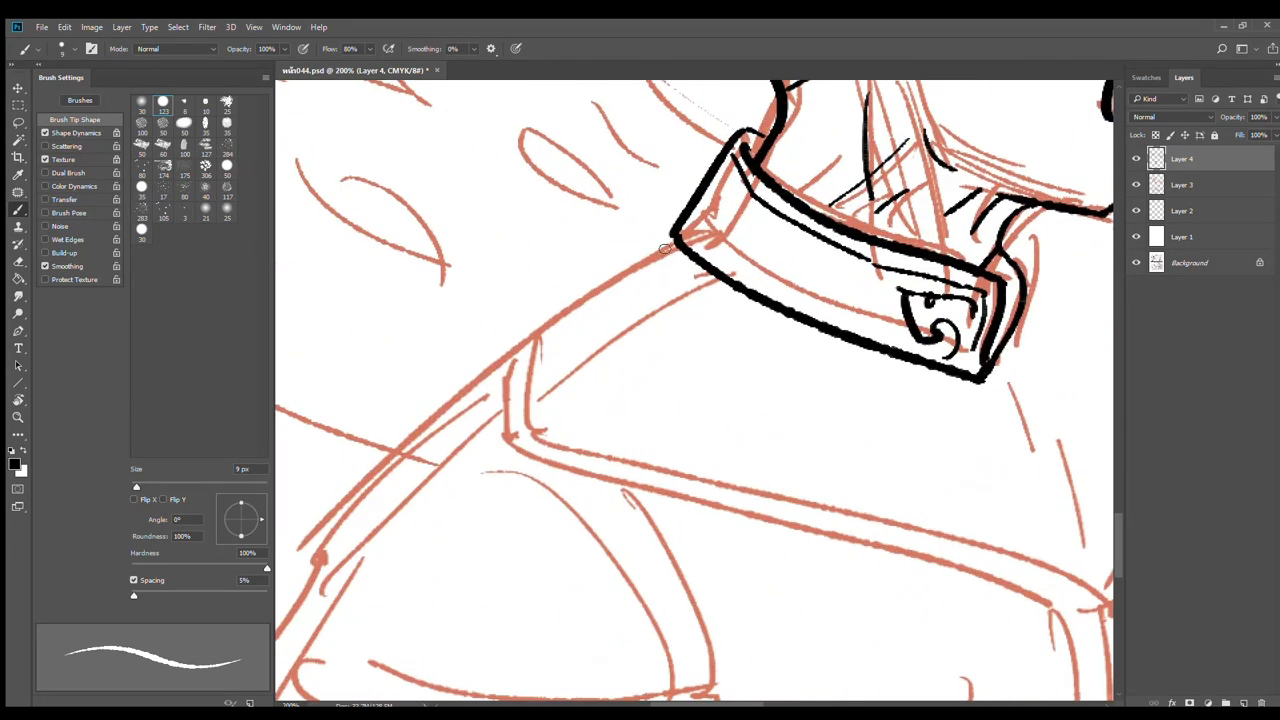
mouse_move(664, 248)
mouse_down()
mouse_move(530, 334)
mouse_move(543, 329)
mouse_move(525, 271)
mouse_move(476, 276)
mouse_move(482, 358)
mouse_up()
Set the brush size to 10 px and ink the shoulder cape's back corner and double-lined lower border
key(])
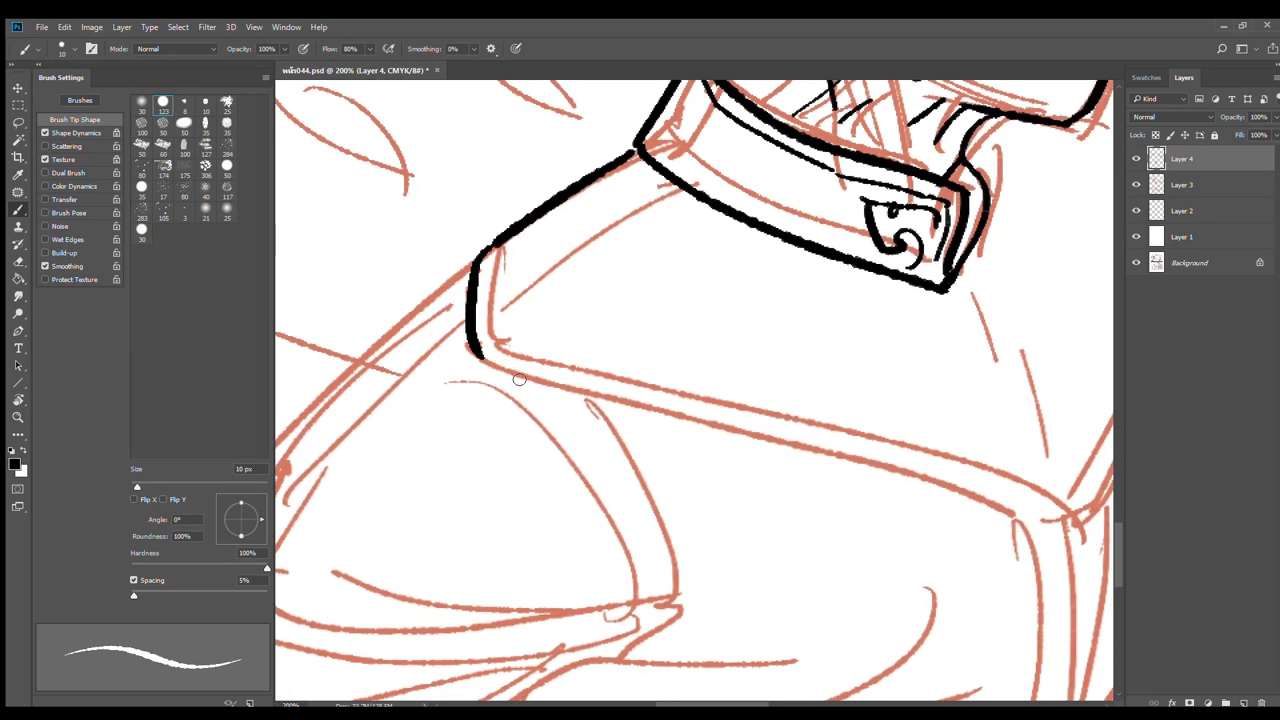
mouse_move(519, 409)
mouse_down()
mouse_move(436, 318)
mouse_move(978, 460)
mouse_up()
mouse_move(410, 192)
mouse_down()
mouse_move(431, 275)
mouse_move(943, 425)
mouse_up()
Ink the double-lined front border of the shoulder cape, rising from its lower point toward the chest
mouse_move(975, 476)
mouse_down()
mouse_move(712, 566)
mouse_move(714, 578)
mouse_up()
mouse_move(876, 250)
mouse_down()
mouse_move(851, 391)
mouse_move(744, 557)
mouse_up()
key(ctrl+z)
drag(879, 258, 719, 566)
drag(685, 531, 729, 542)
drag(851, 246, 727, 541)
drag(800, 423, 709, 624)
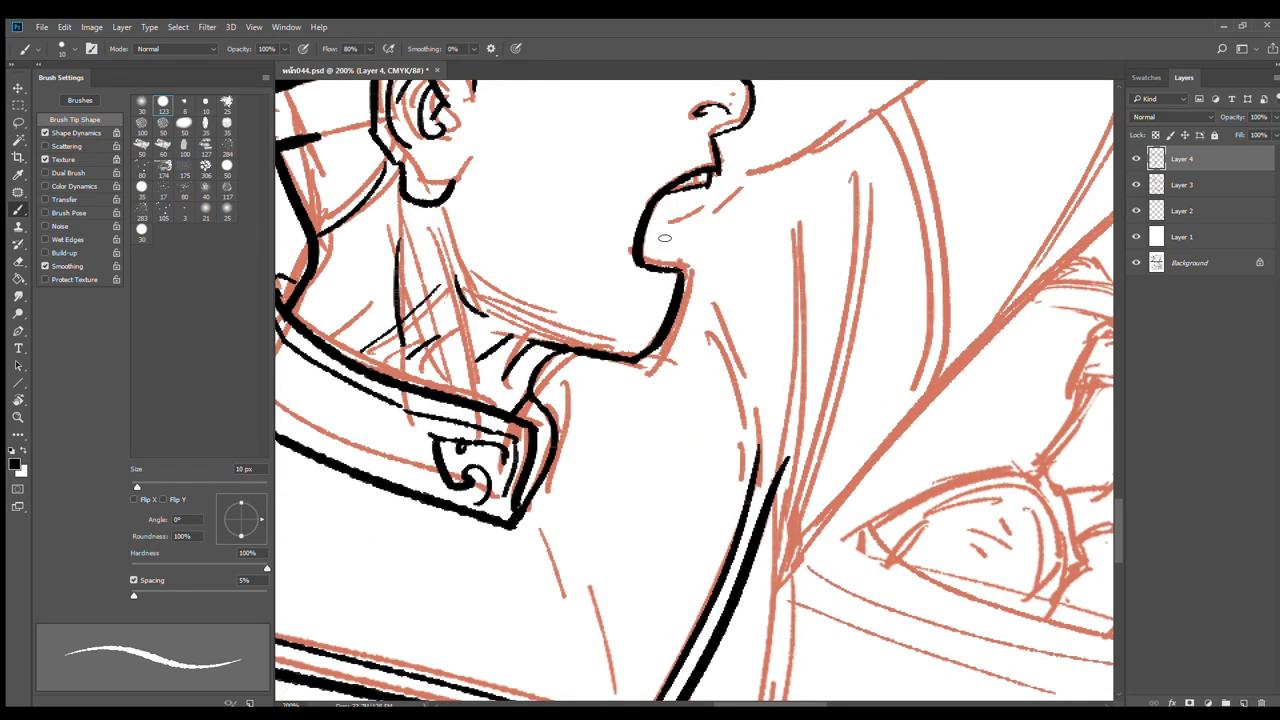
Ink the cape's curved upper front border from the chin down, erasing the overlap and joining it to the lower border
drag(664, 238, 760, 430)
drag(691, 231, 778, 460)
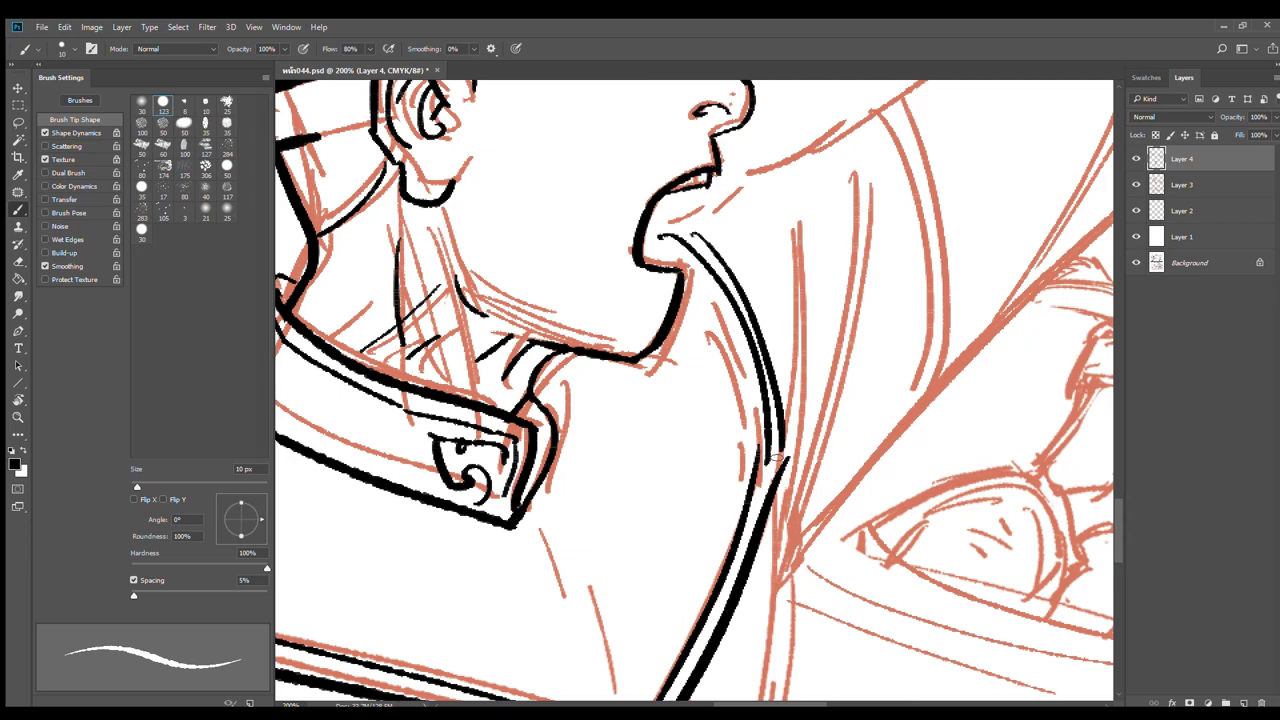
key(ctrl+z)
mouse_move(692, 228)
mouse_down()
mouse_move(757, 303)
mouse_move(787, 424)
mouse_up()
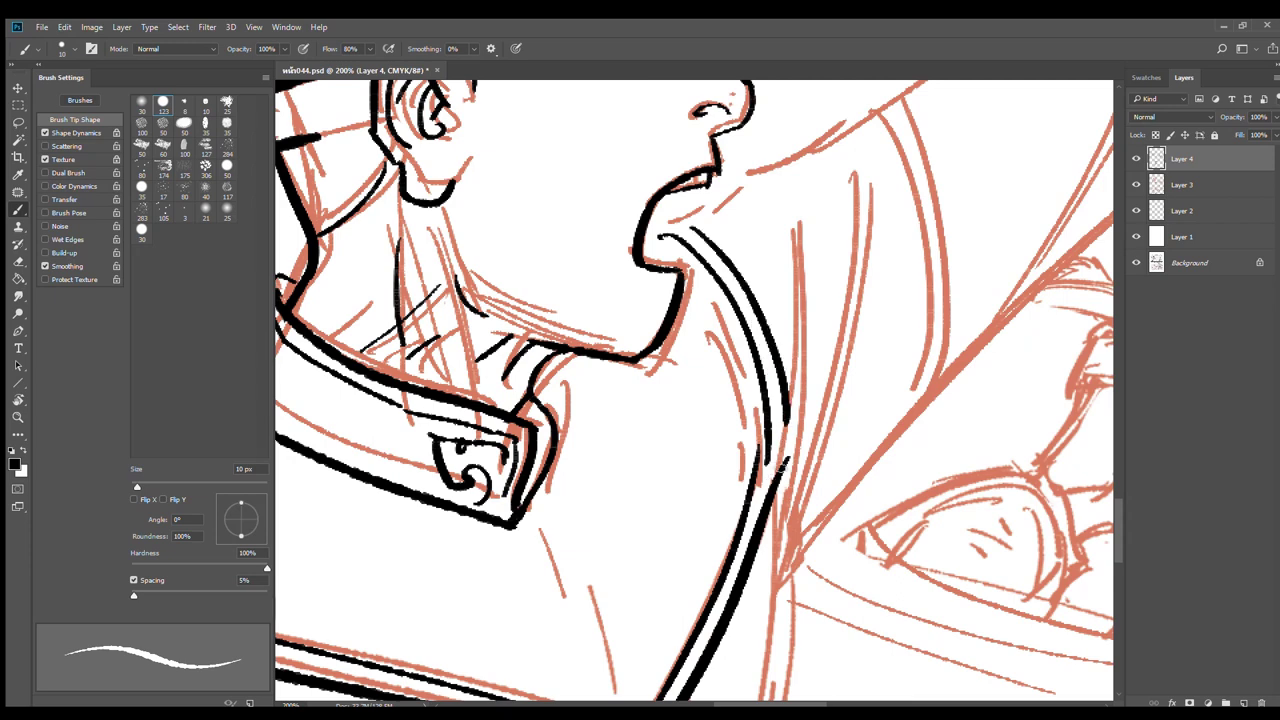
key(e)
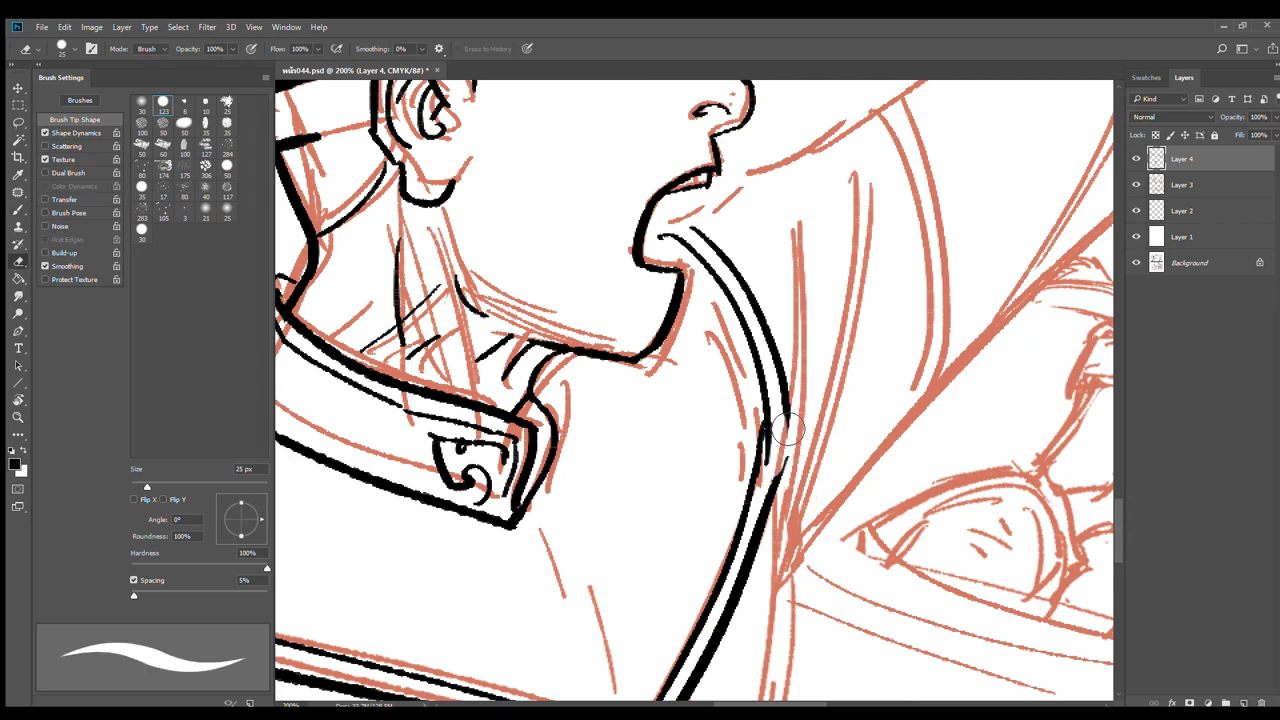
drag(776, 443, 773, 466)
key(b)
drag(787, 410, 775, 482)
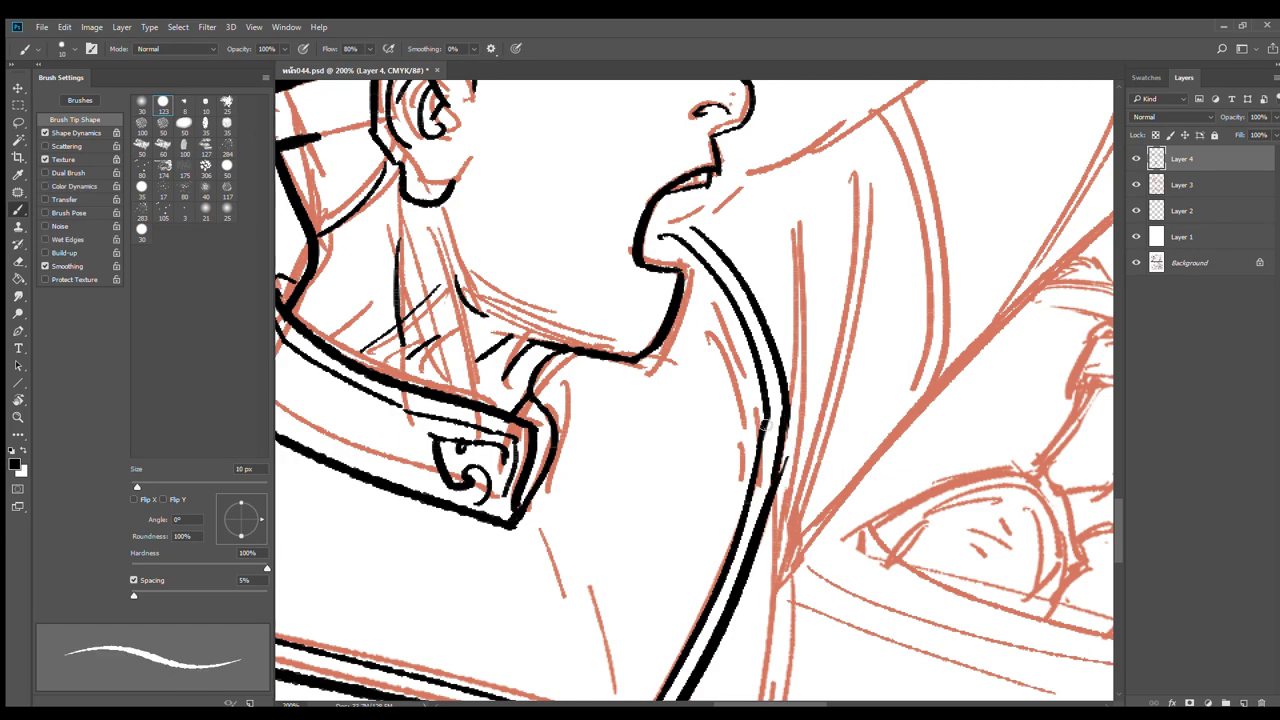
Ink the upper and lower contours of the outstretched arm's sleeve and the curved edge at its wrist end
alt+click(803, 260)
drag(860, 258, 730, 369)
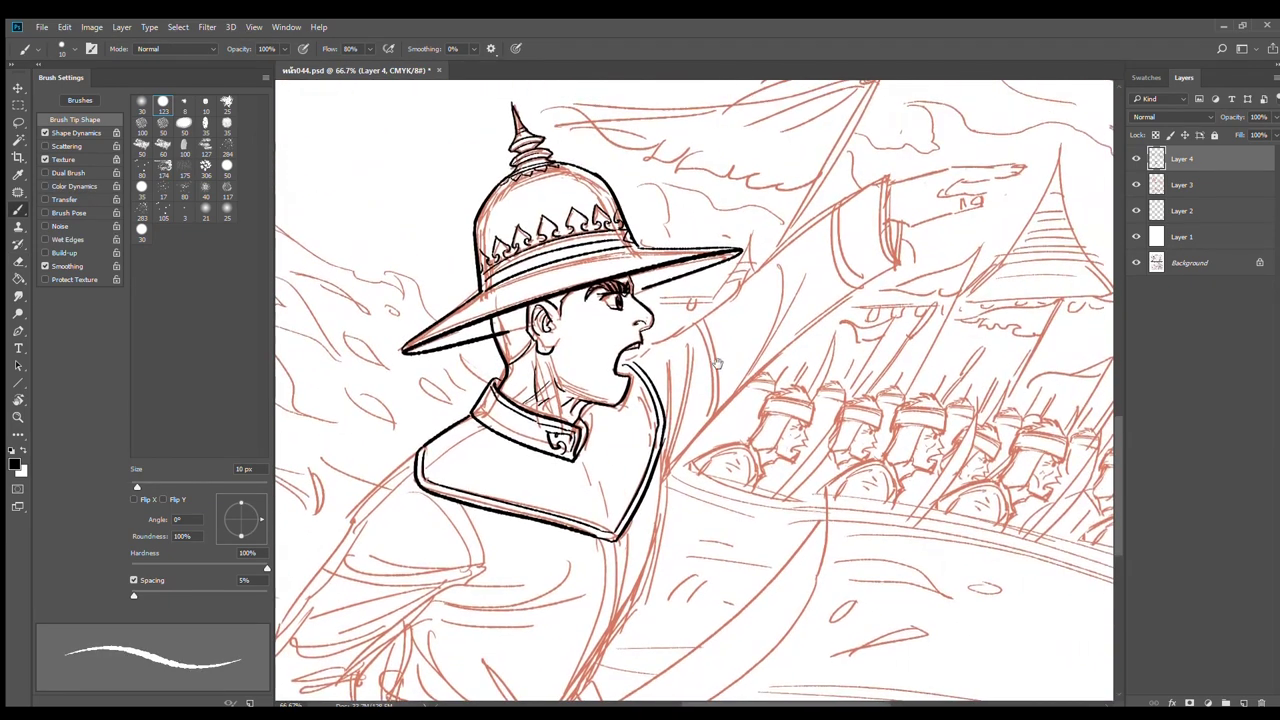
key(ctrl+plus)
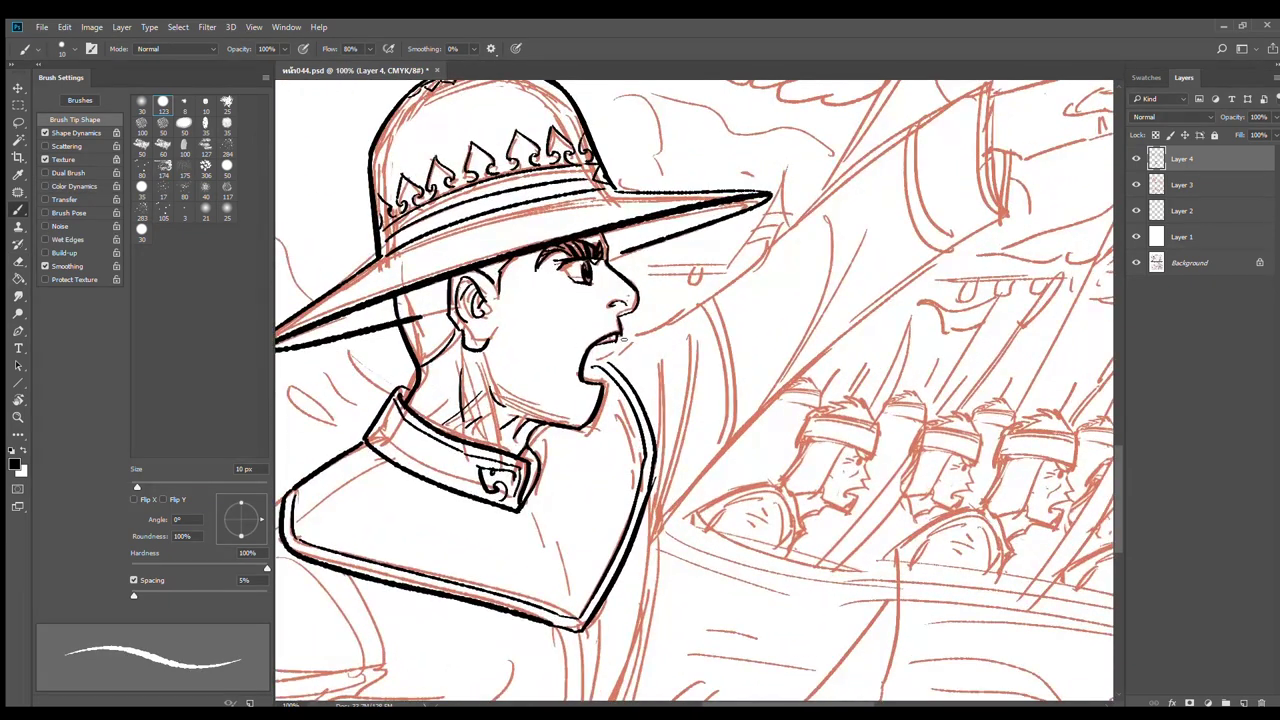
mouse_move(624, 335)
mouse_down()
mouse_move(668, 330)
mouse_move(655, 334)
mouse_move(730, 283)
mouse_up()
key(ctrl+z)
drag(658, 530, 934, 276)
key(ctrl+z)
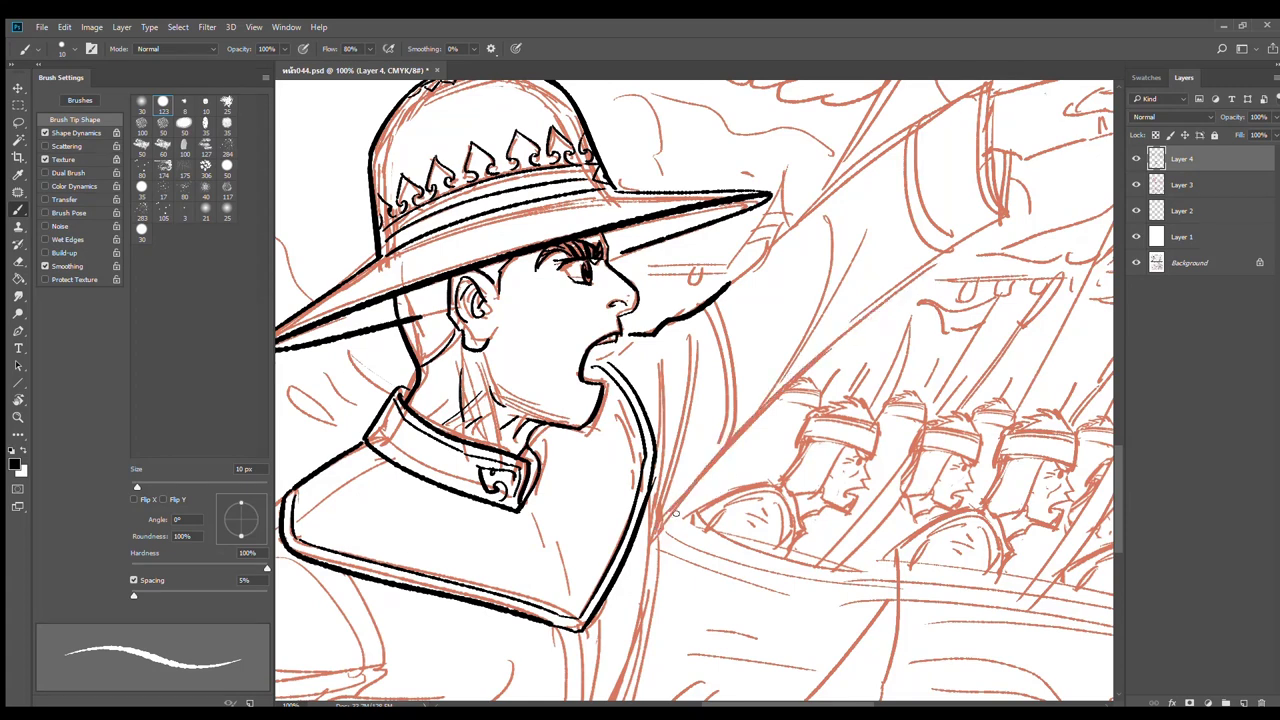
mouse_move(658, 536)
mouse_down()
mouse_move(947, 254)
mouse_move(917, 294)
mouse_move(603, 463)
mouse_move(736, 372)
mouse_up()
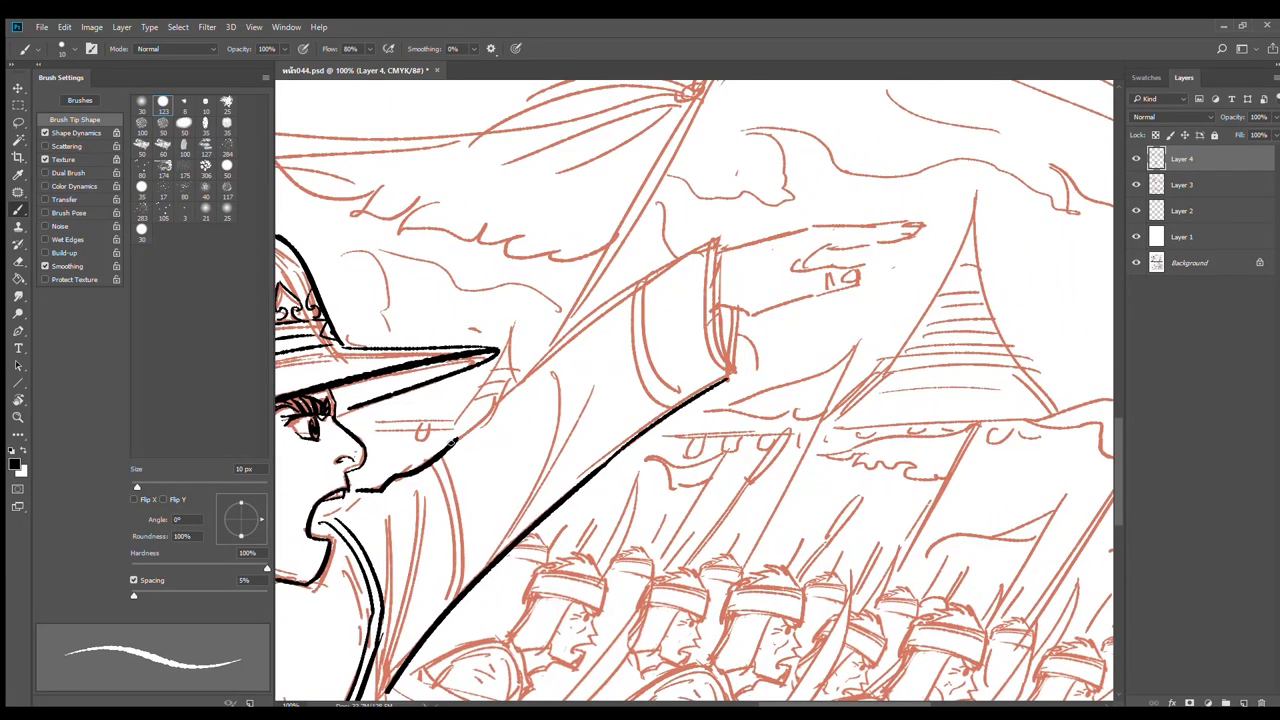
mouse_move(452, 440)
mouse_down()
mouse_move(716, 242)
mouse_move(732, 377)
mouse_up()
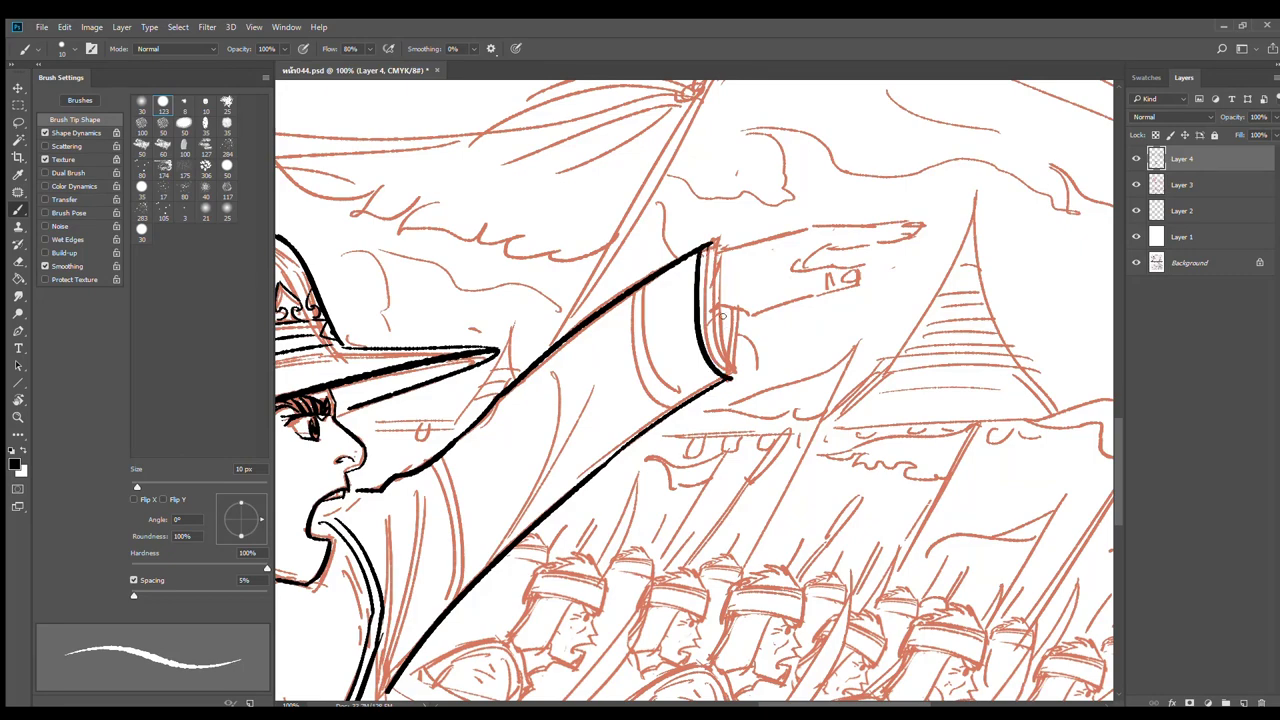
Ink the sleeve cuff's inner line, outer wrist edge and rear band line, erasing the overshoot at its upper corner
drag(724, 311, 731, 377)
scroll(707, 289, up, 1)
drag(692, 255, 692, 344)
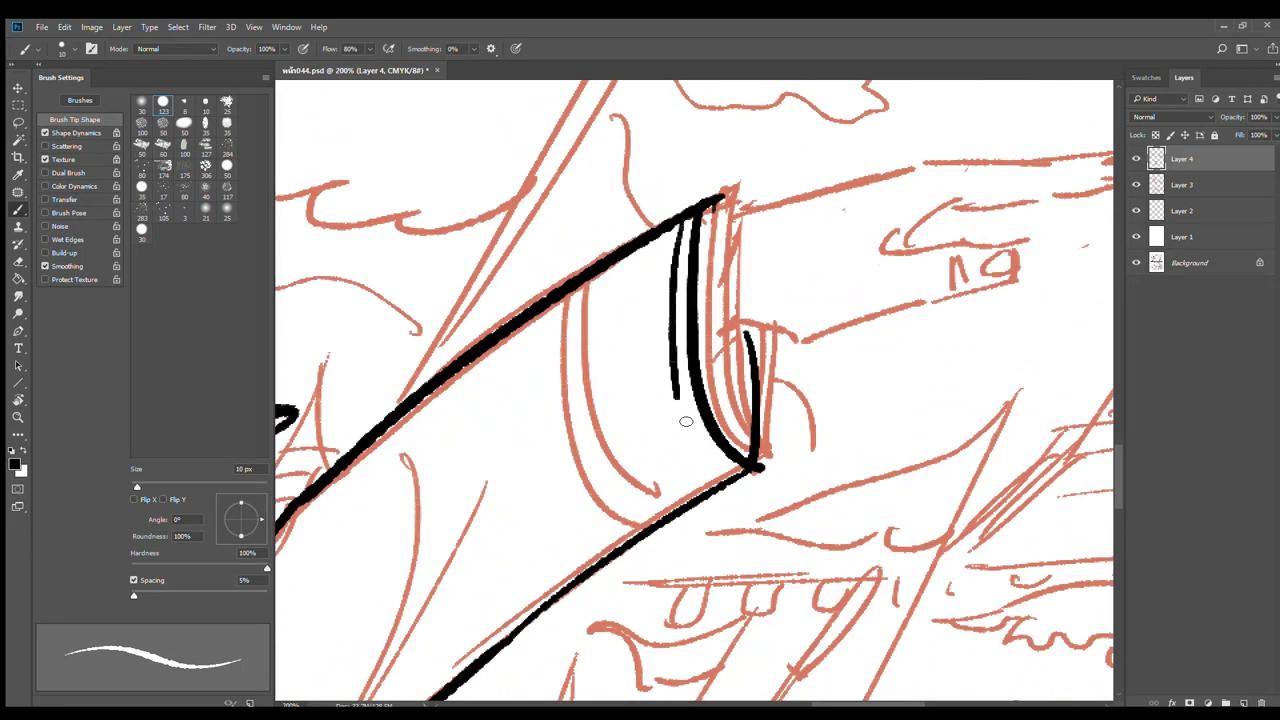
drag(686, 421, 722, 474)
drag(568, 292, 621, 536)
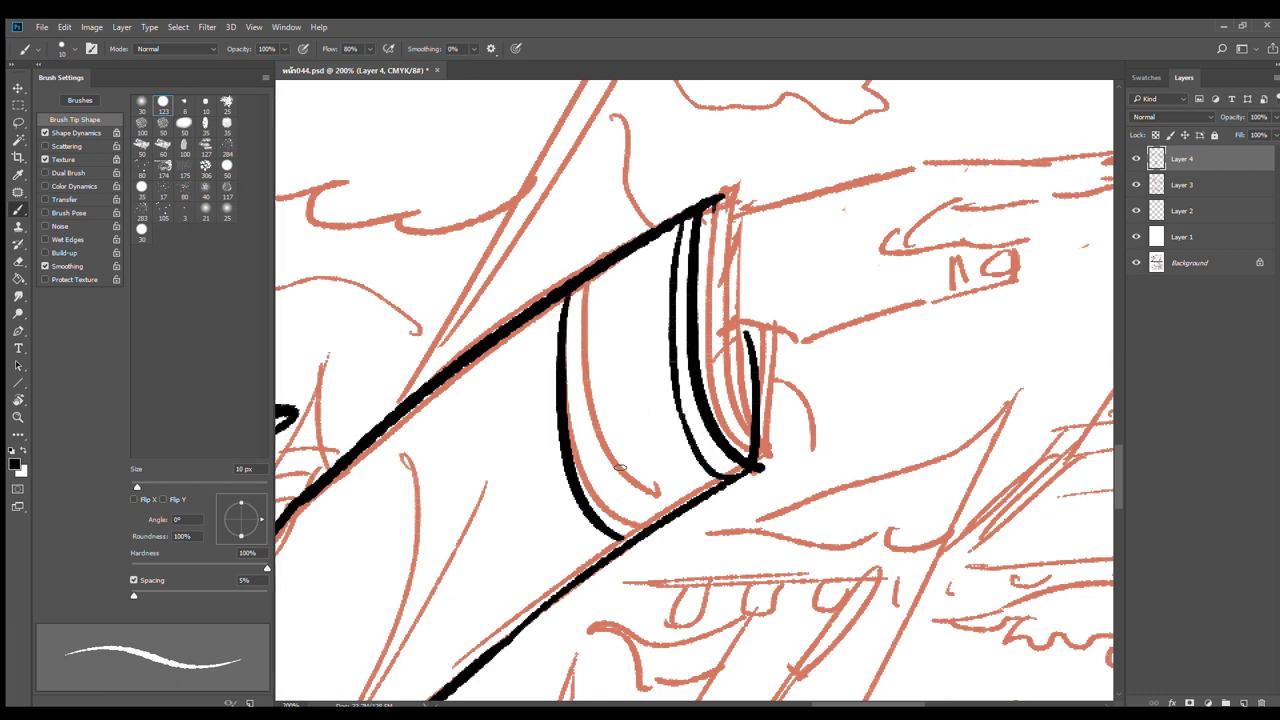
key(e)
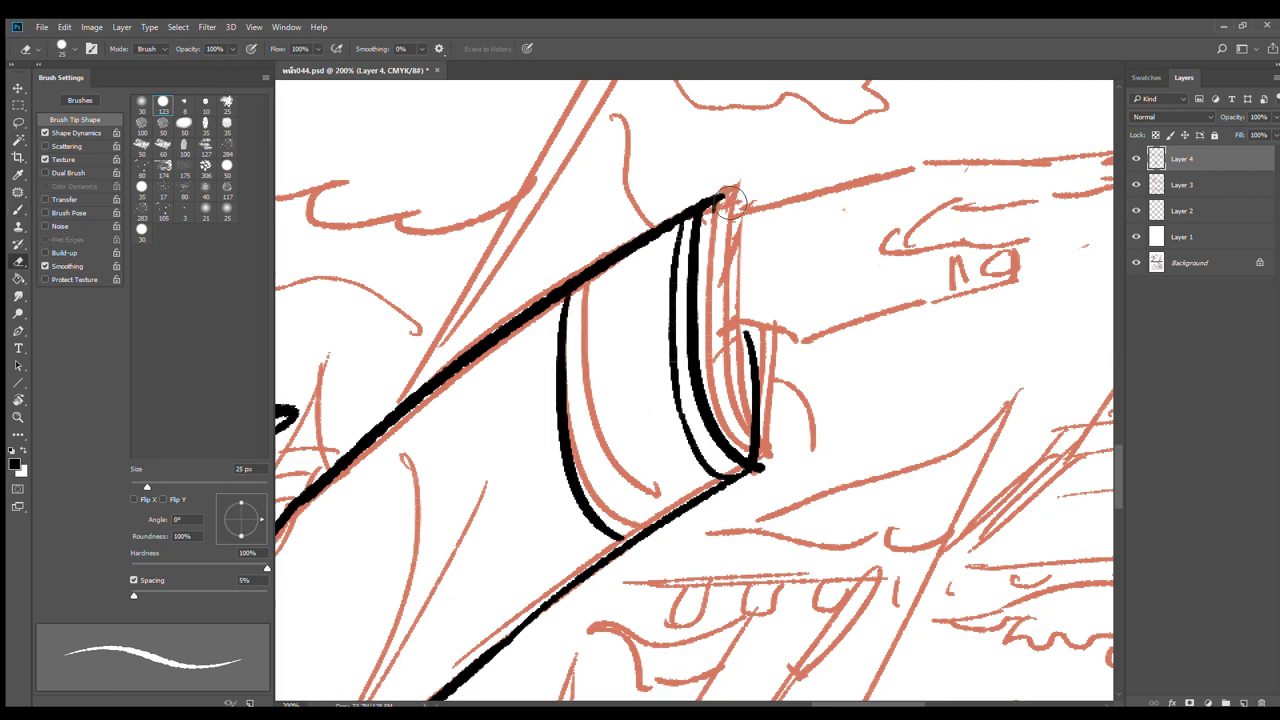
drag(712, 200, 731, 216)
key(b)
Ink the torso's front contour curving down from the cape's front border, redoing the first stroke closer to the sketch
alt+click(669, 497)
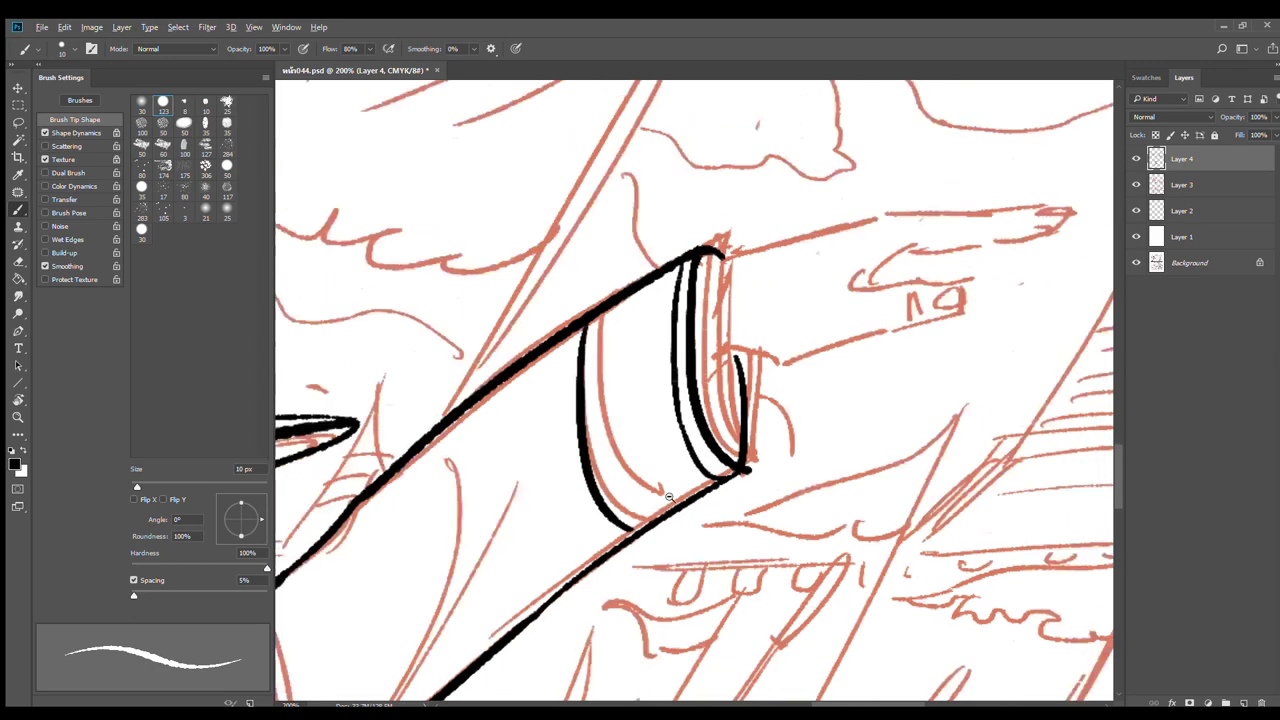
drag(657, 551, 843, 380)
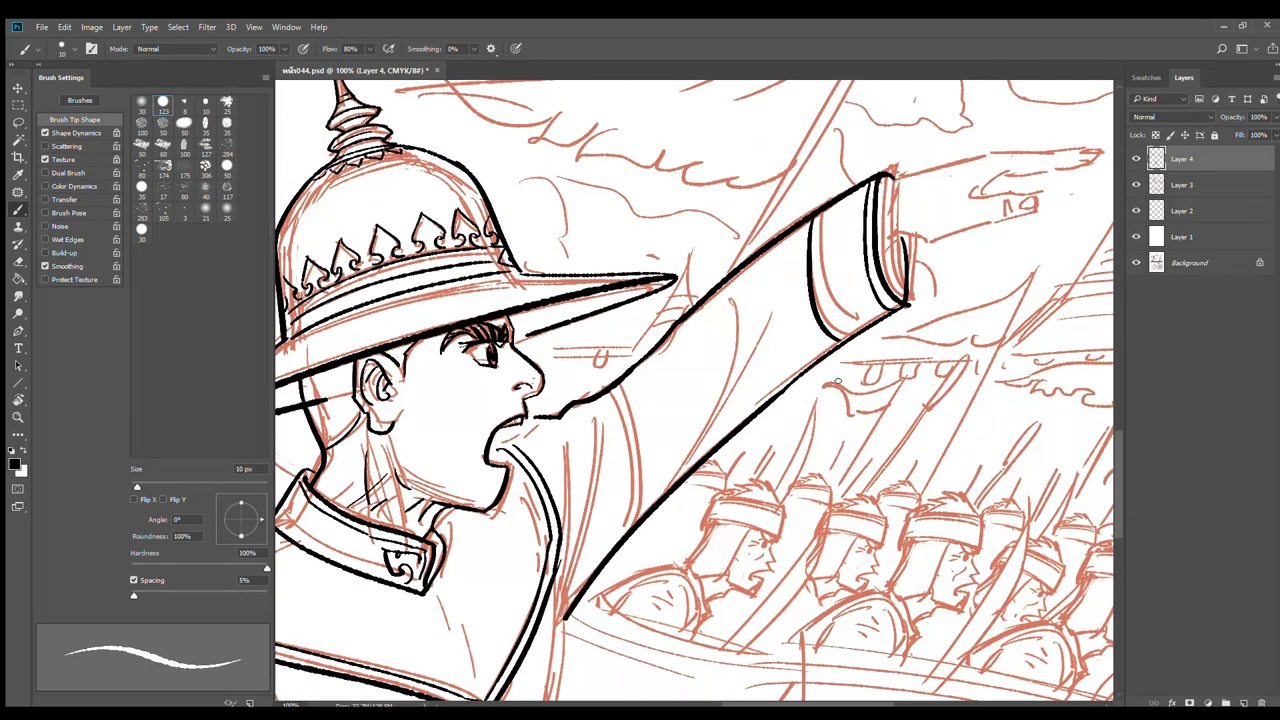
drag(654, 530, 746, 357)
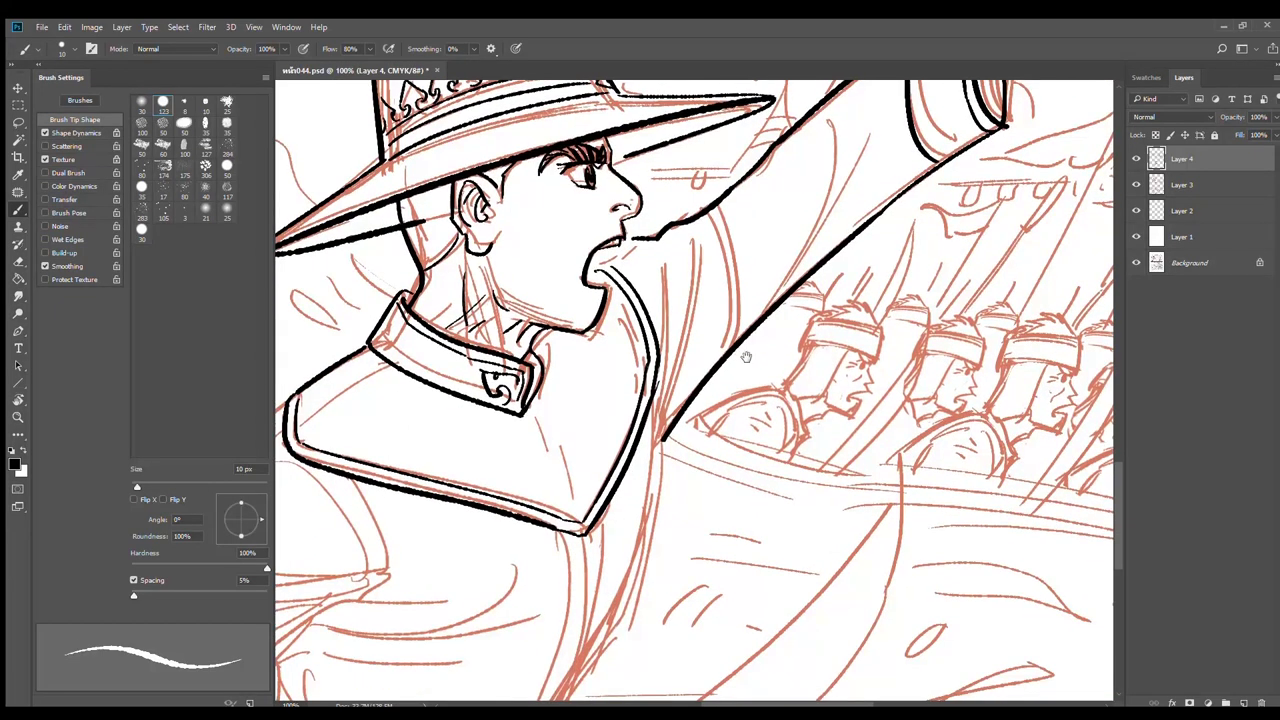
key(e)
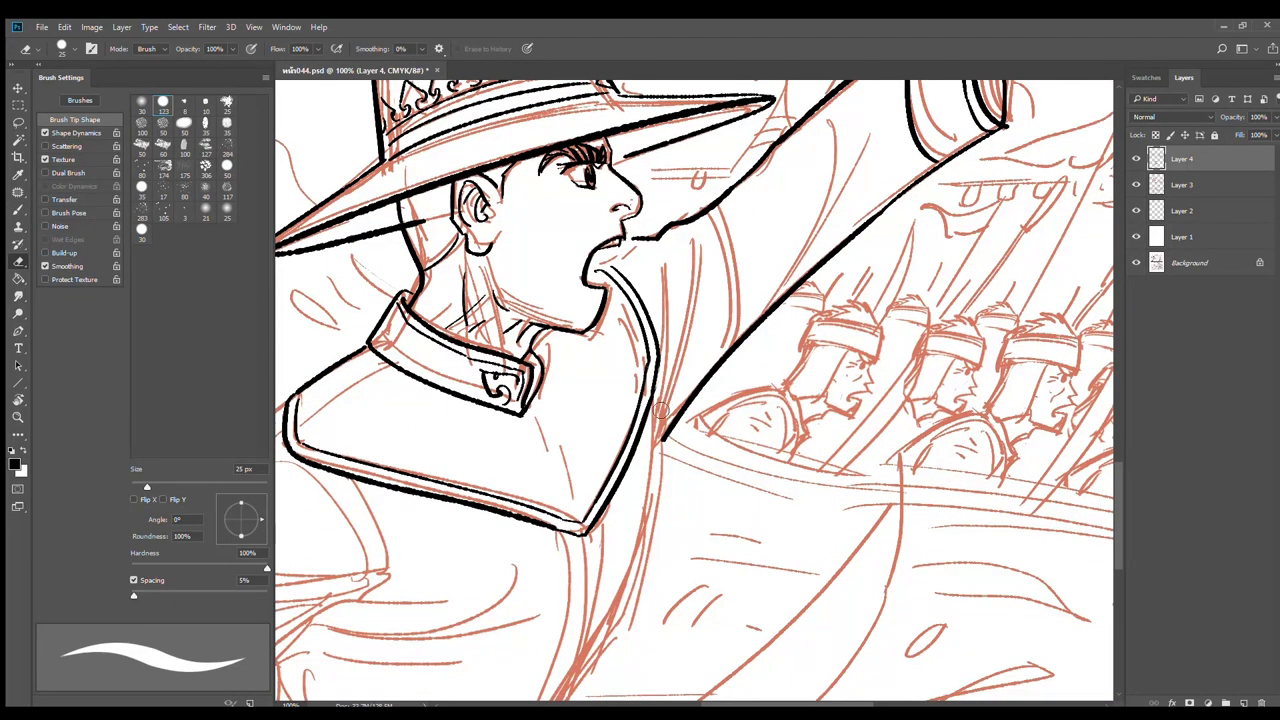
key(b)
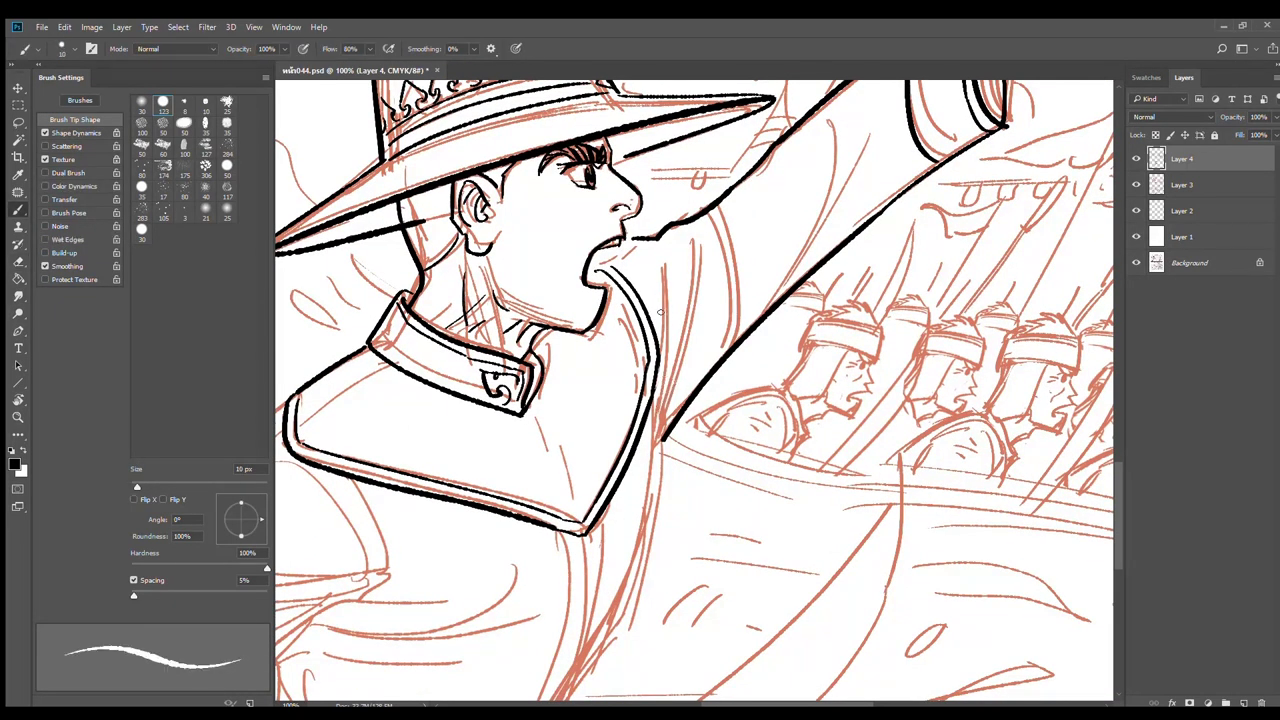
drag(662, 380, 618, 612)
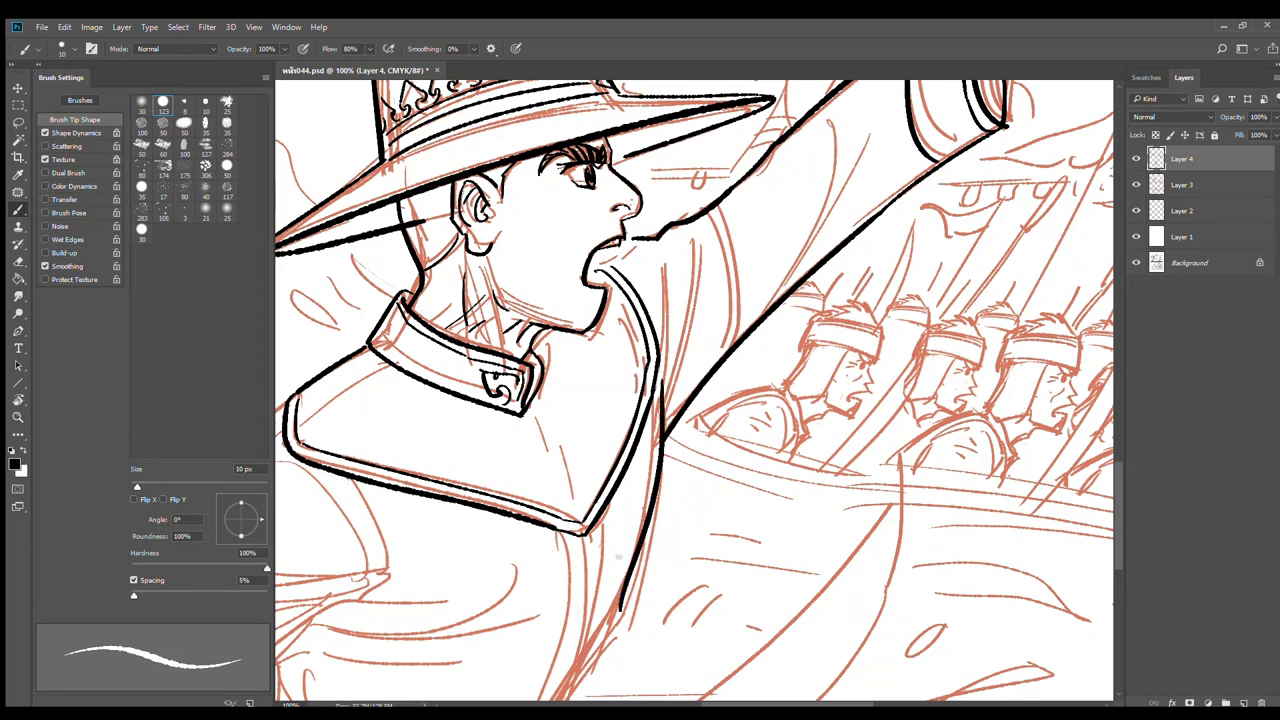
key(ctrl+z)
drag(662, 380, 610, 638)
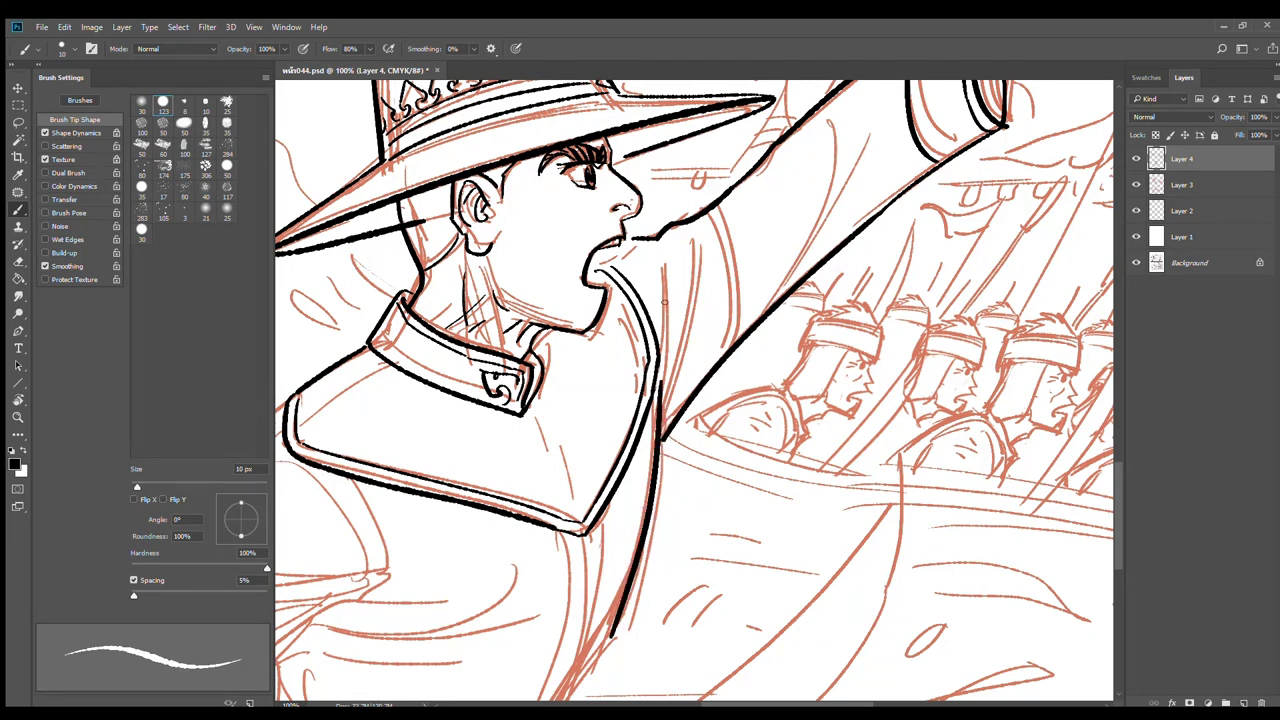
Ink two long vertical fold lines on the shoulder between the cape's front border and the outstretched sleeve
drag(663, 258, 660, 400)
key(ctrl+z)
drag(663, 265, 660, 400)
key(ctrl+z)
drag(663, 274, 657, 390)
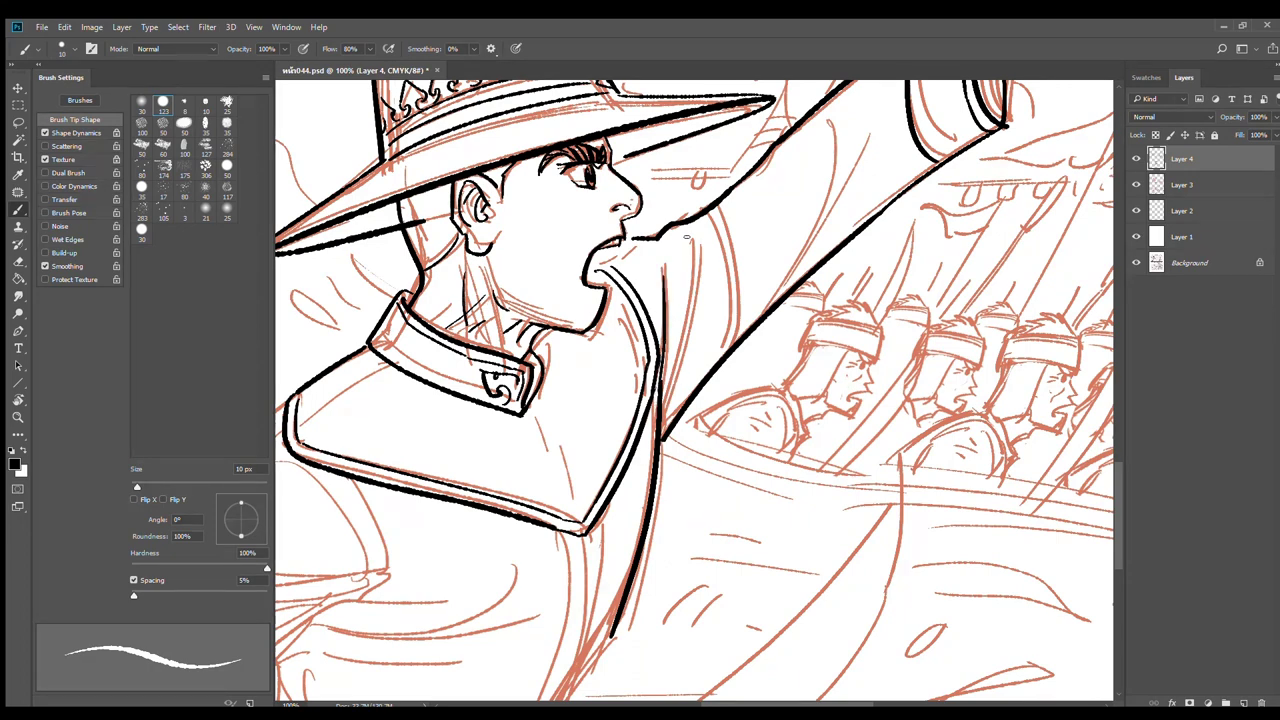
drag(689, 264, 664, 416)
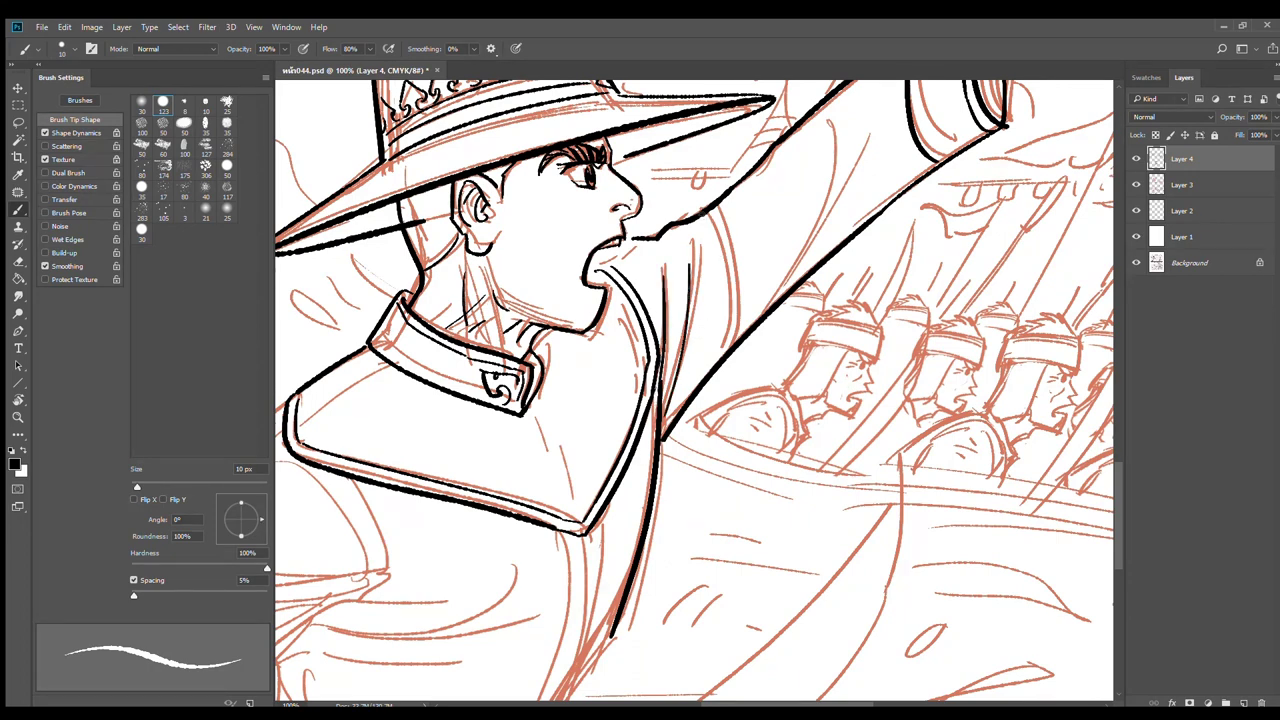
Ink the curved double-lined band around the upper part of the outstretched sleeve
mouse_move(699, 214)
mouse_down()
mouse_move(731, 285)
mouse_move(730, 229)
mouse_move(740, 338)
mouse_up()
key(ctrl+z)
key(ctrl+z)
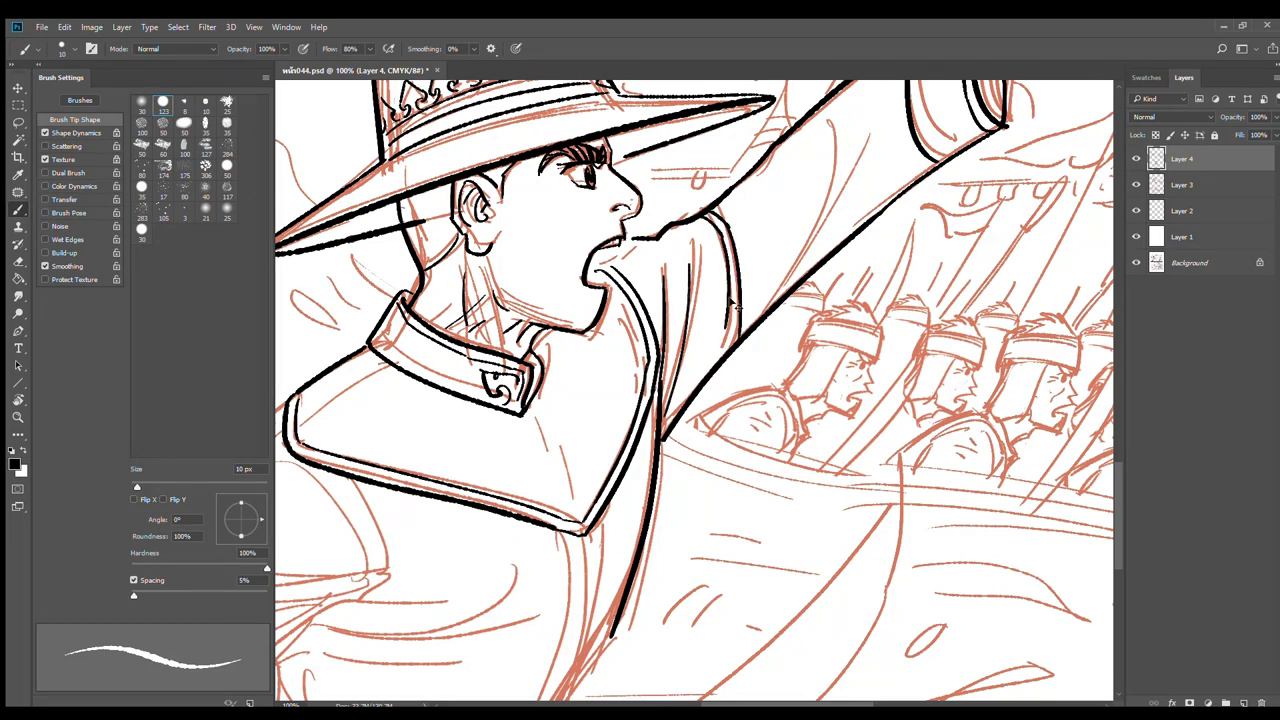
drag(723, 247, 718, 334)
drag(770, 166, 758, 270)
mouse_move(822, 140)
mouse_down()
mouse_move(830, 205)
mouse_move(803, 325)
mouse_move(884, 230)
mouse_up()
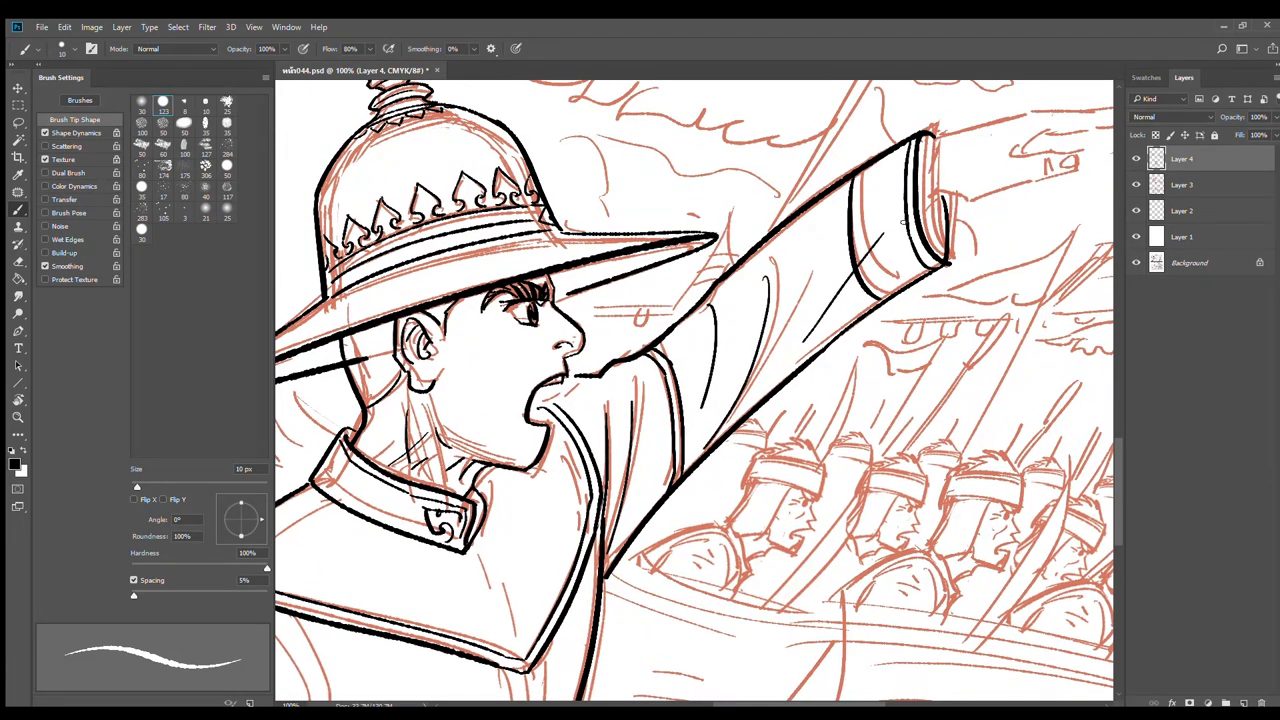
key(ctrl+z)
key(e)
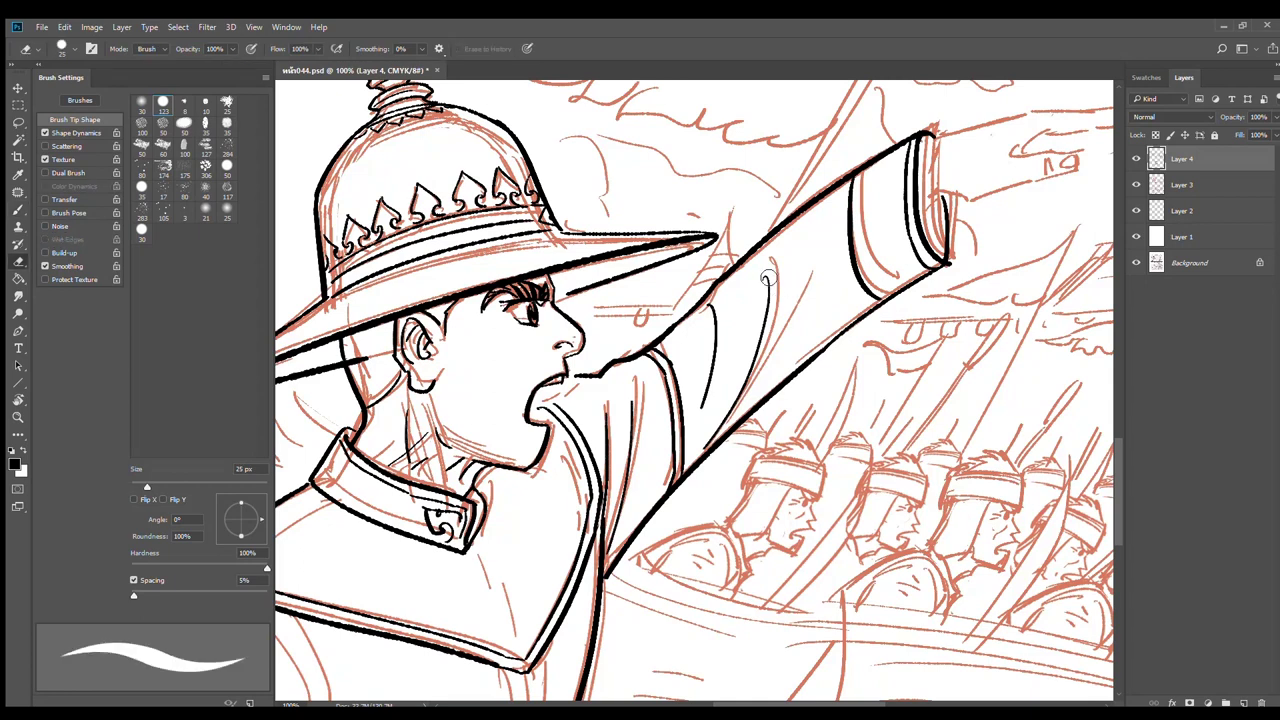
mouse_move(772, 272)
mouse_down()
mouse_move(768, 336)
mouse_move(718, 424)
mouse_up()
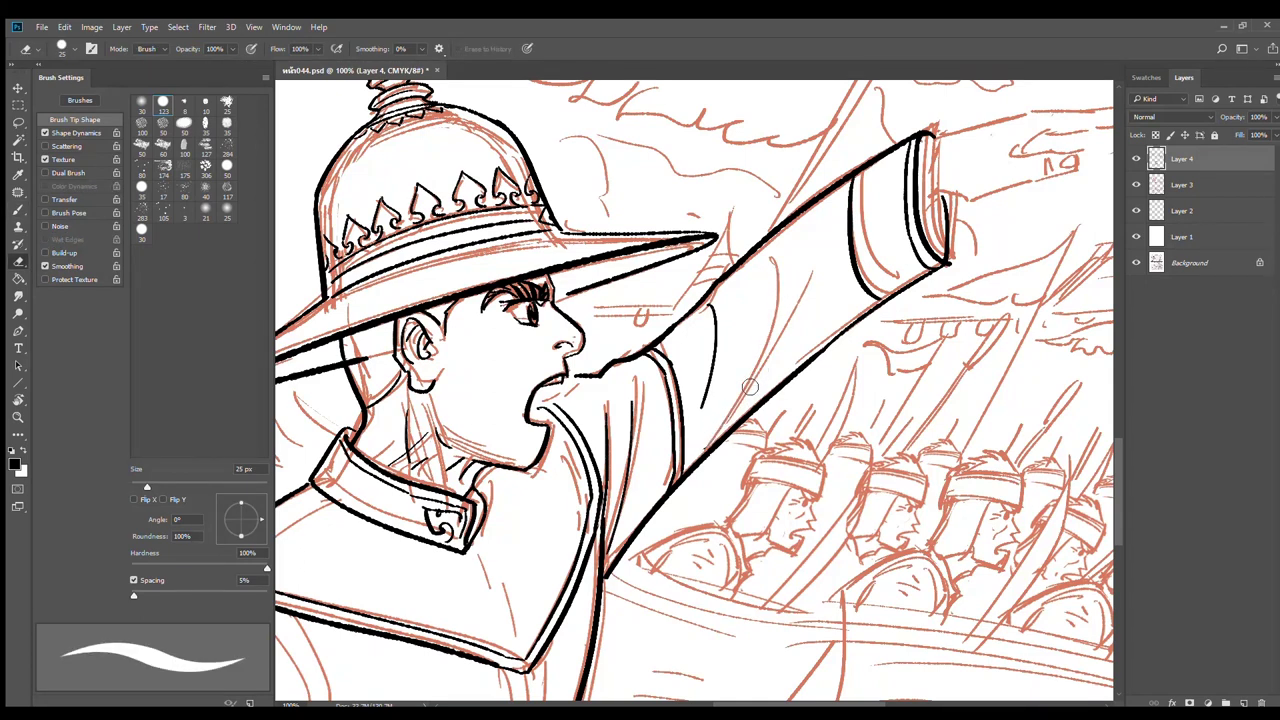
mouse_move(717, 331)
mouse_down()
mouse_move(710, 415)
mouse_move(701, 410)
mouse_move(766, 314)
mouse_move(793, 319)
mouse_move(772, 242)
mouse_up()
Ink slanting fold lines on the outstretched sleeve just beyond its upper band, redrawing them until they are shorter
key(b)
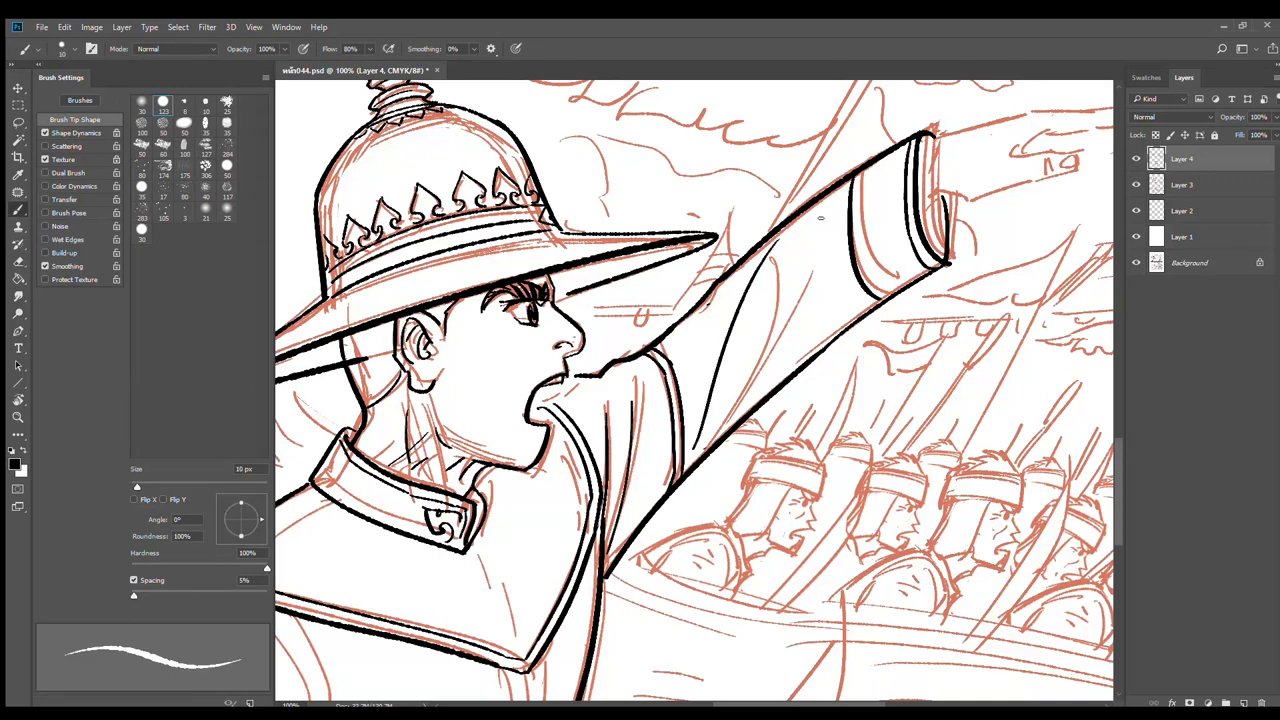
key(ctrl+z)
drag(712, 400, 768, 258)
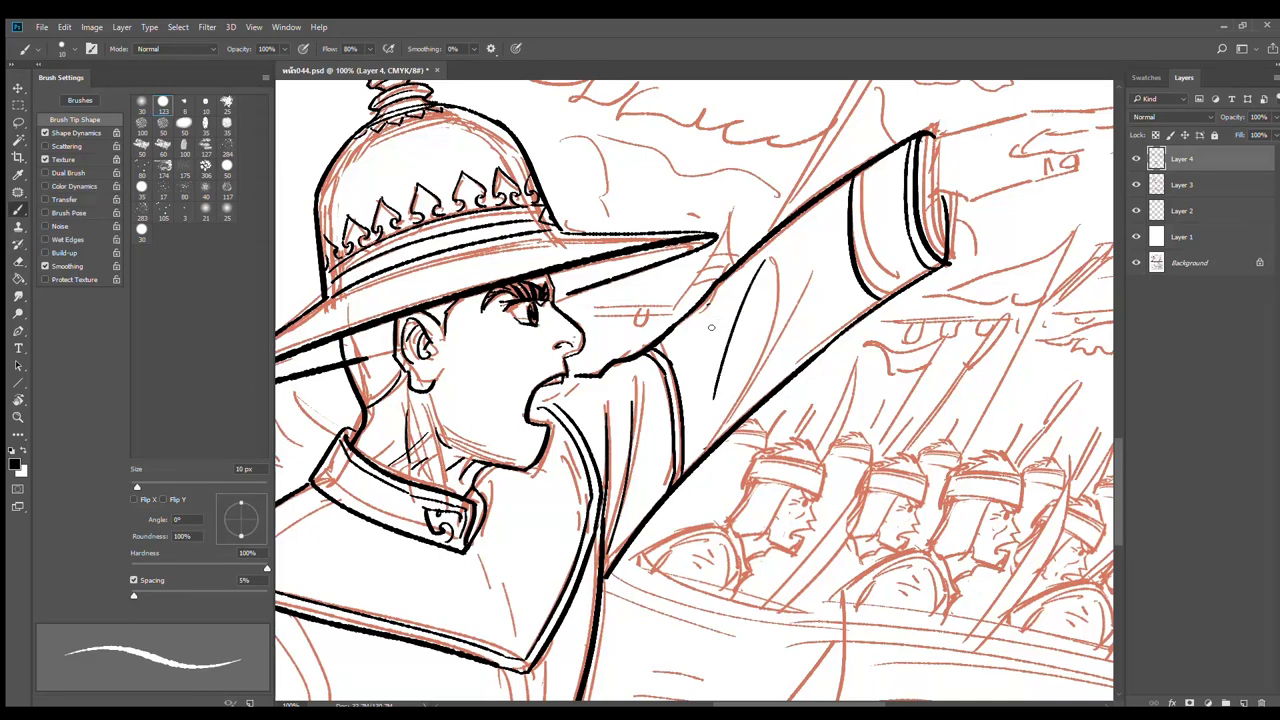
drag(708, 302, 691, 454)
key(ctrl+z)
mouse_move(708, 306)
mouse_down()
mouse_move(684, 415)
mouse_move(642, 502)
mouse_up()
Extend the torso's front contour down toward the waist and ink a short line under the lowered arm
key(ctrl+minus)
key(ctrl+minus)
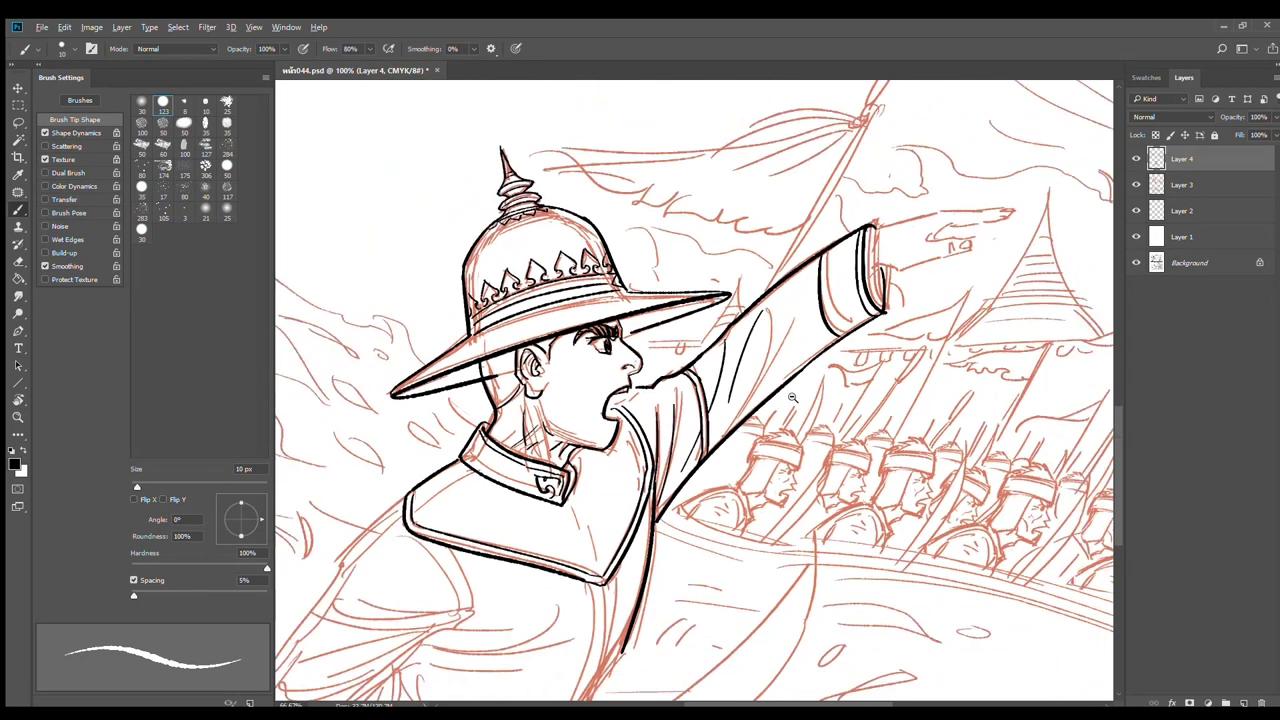
drag(764, 496, 848, 365)
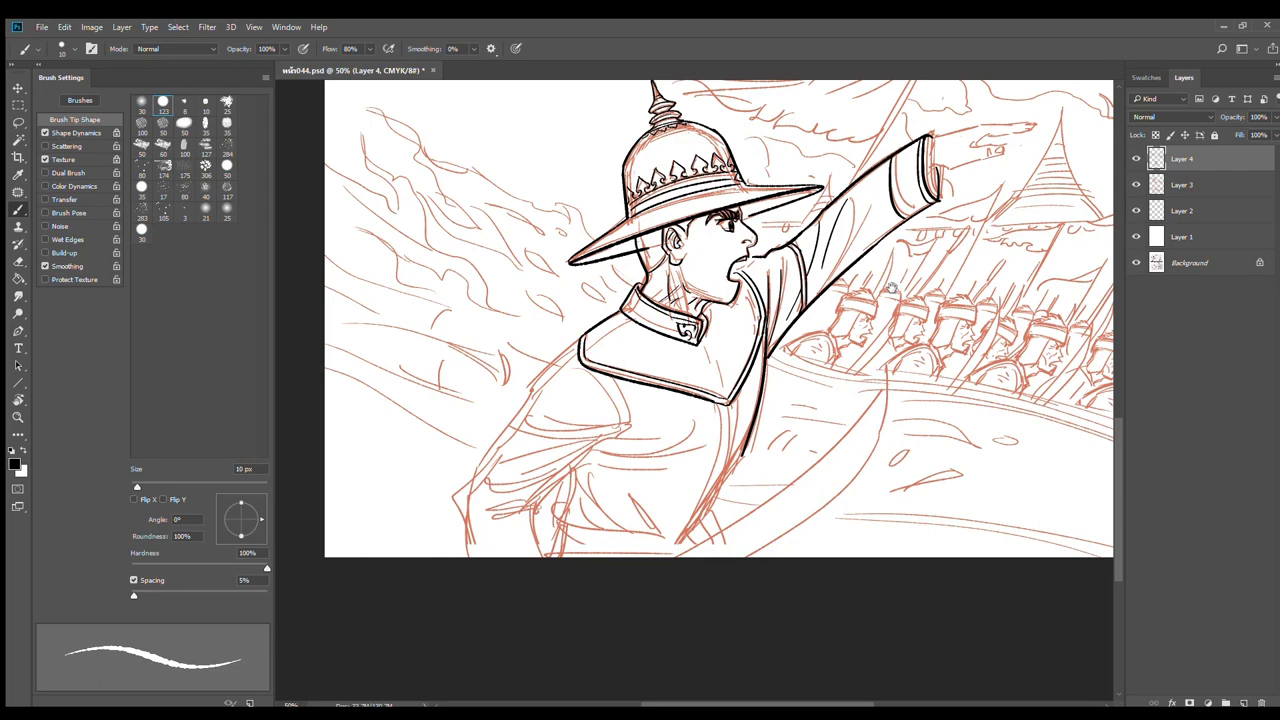
scroll(700, 464, up, 1)
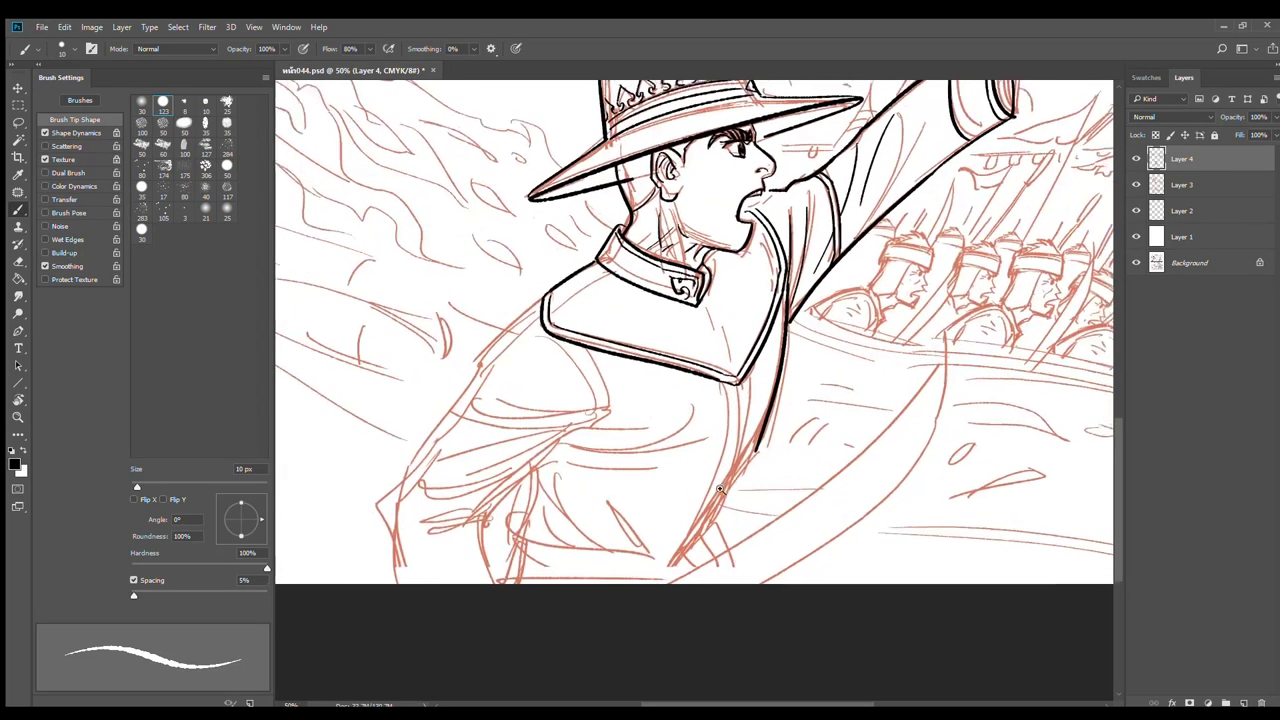
drag(762, 476, 851, 328)
scroll(846, 311, up, 1)
drag(850, 284, 783, 405)
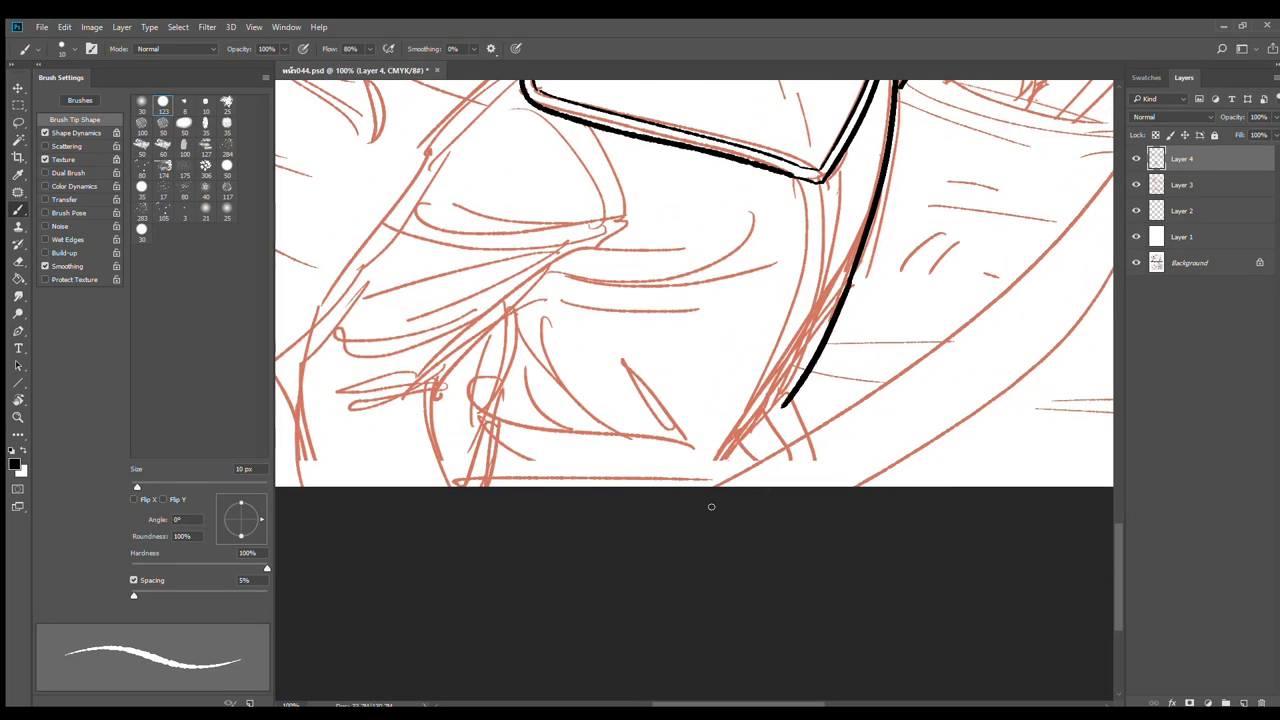
drag(509, 327, 502, 370)
Set the brush size to 15 px and ink the lowered arm's back outline from the cape corner to the elbow
drag(560, 294, 720, 464)
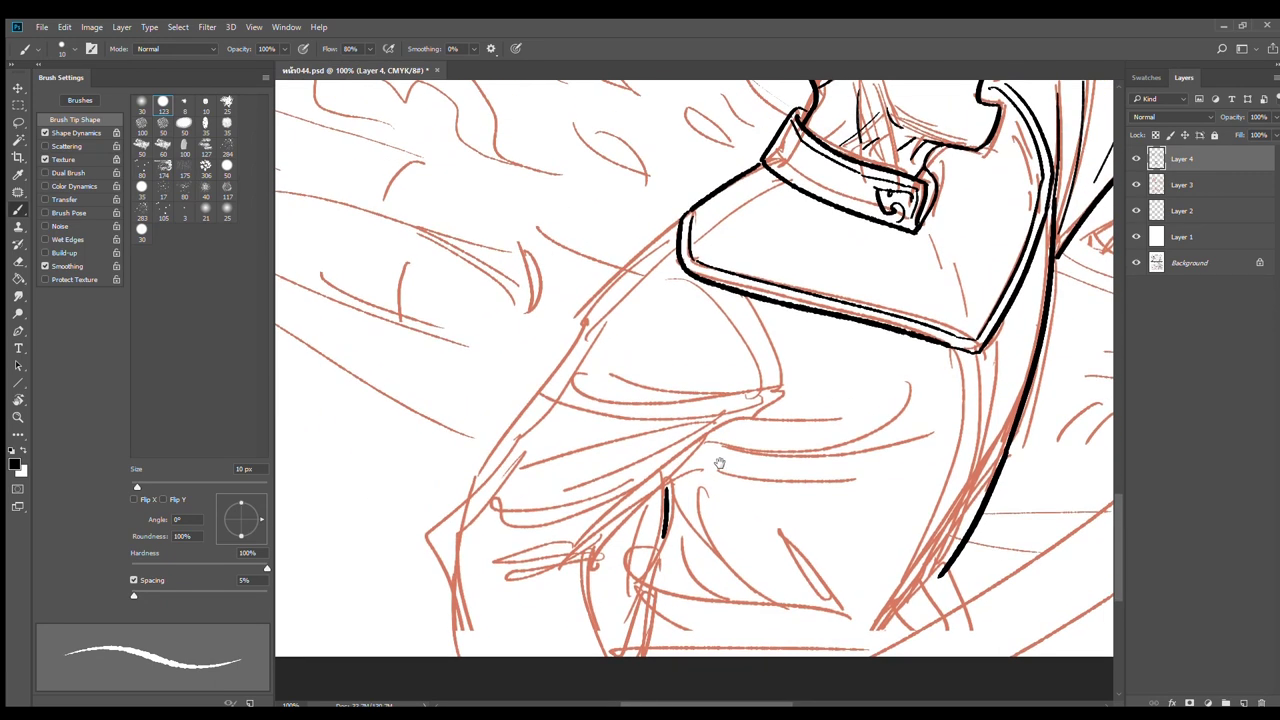
drag(678, 218, 505, 424)
key(ctrl+z)
key(bracketright)
key(ctrl+z)
drag(587, 316, 469, 494)
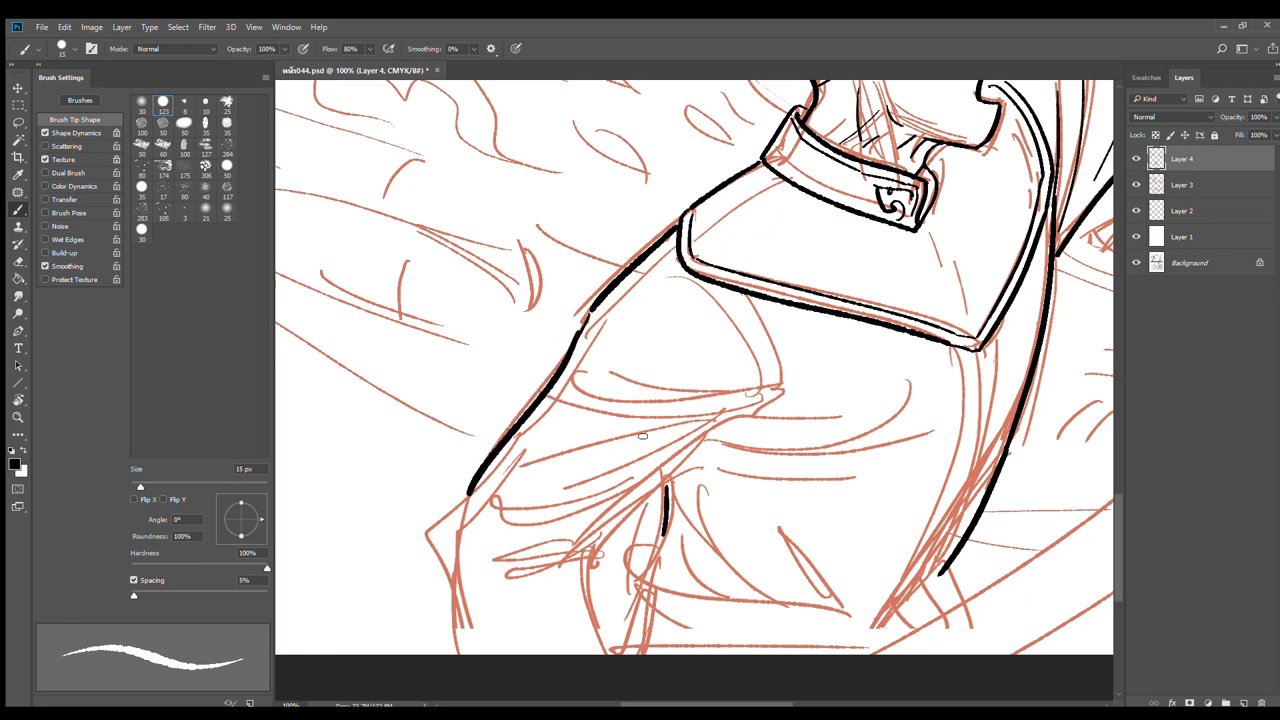
Ink the lowered upper arm's underside and the sleeve folds fanning out from the armpit
drag(748, 409, 606, 530)
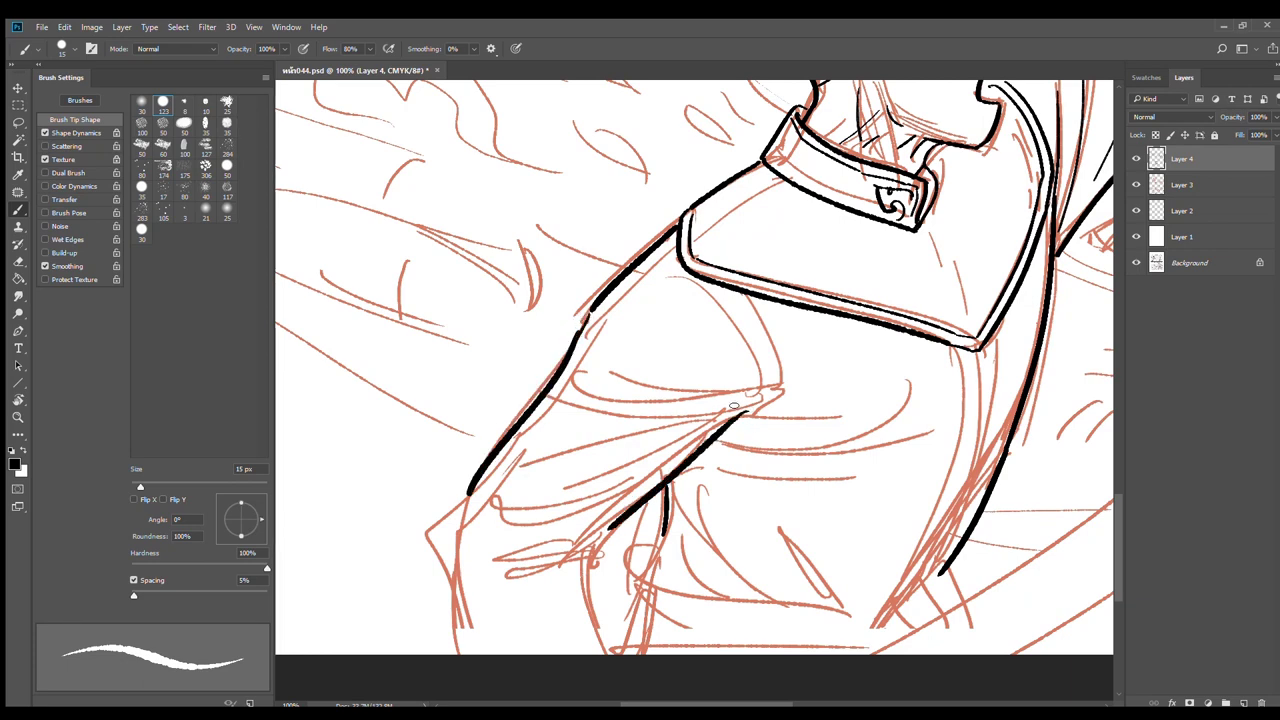
drag(752, 402, 558, 414)
mouse_move(575, 367)
mouse_down()
mouse_move(585, 388)
mouse_move(744, 386)
mouse_up()
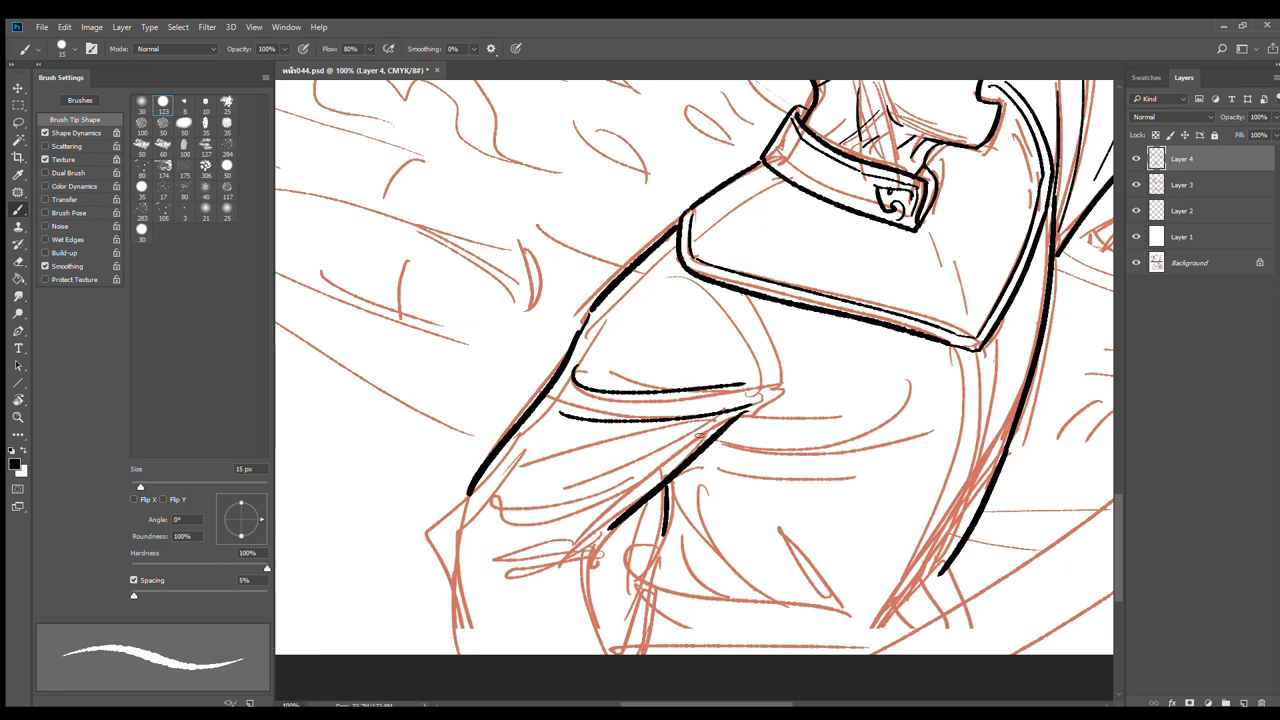
key(ctrl+z)
mouse_move(578, 363)
mouse_down()
mouse_move(684, 407)
mouse_move(520, 464)
mouse_up()
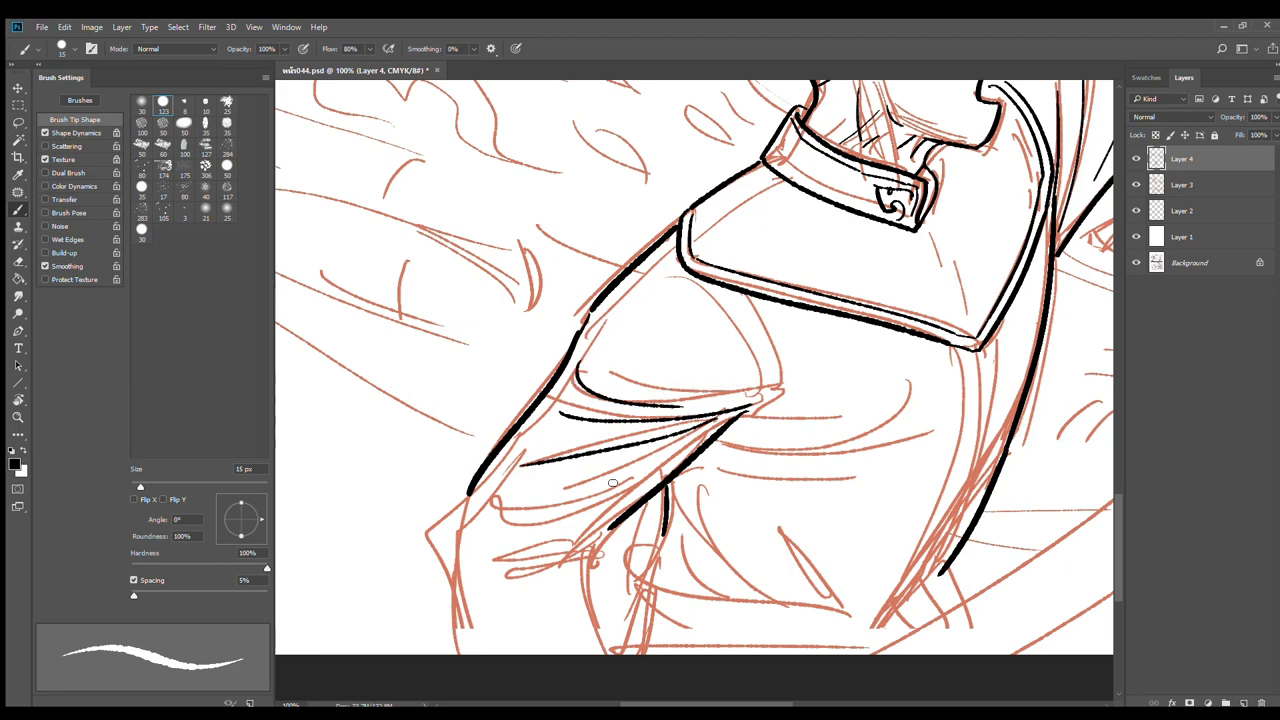
drag(697, 437, 553, 499)
Ink the looped folds at the lowered arm's elbow, both forearm contours and short creases between them
mouse_move(592, 553)
mouse_down()
mouse_move(587, 541)
mouse_move(503, 530)
mouse_up()
key(ctrl+z)
mouse_move(611, 527)
mouse_down()
mouse_move(594, 537)
mouse_move(492, 522)
mouse_up()
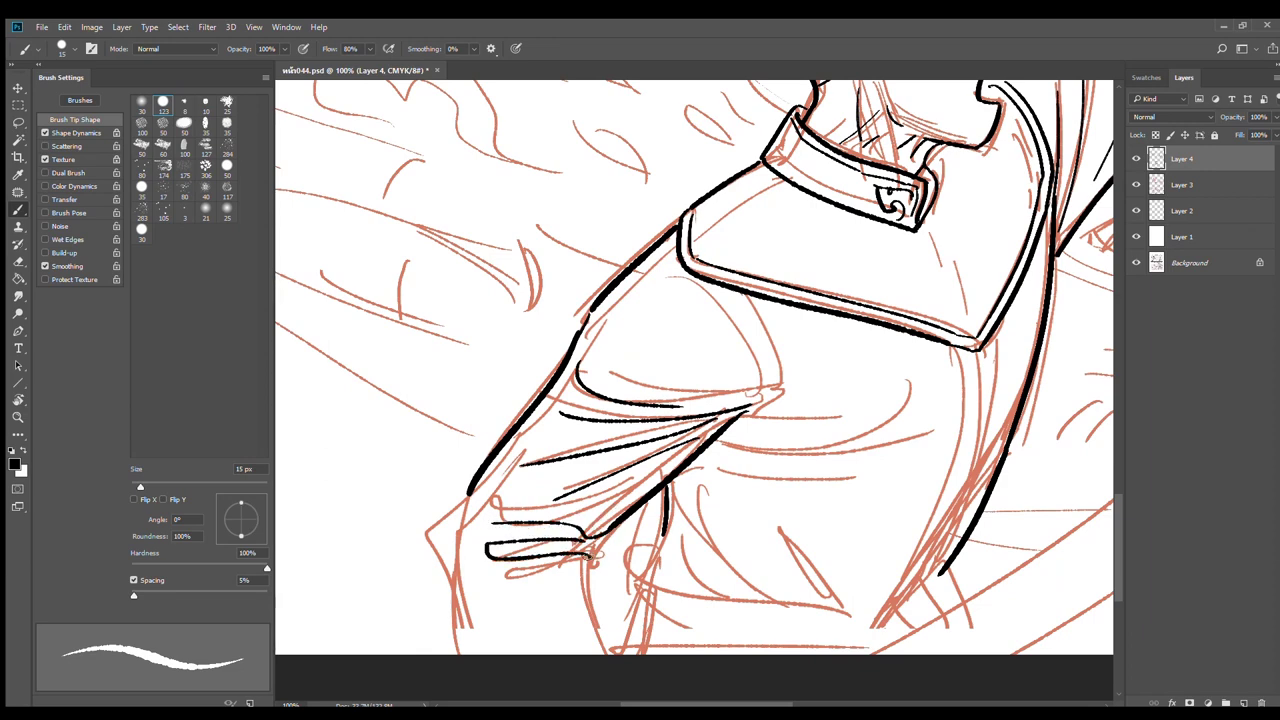
drag(590, 556, 605, 652)
drag(470, 498, 460, 655)
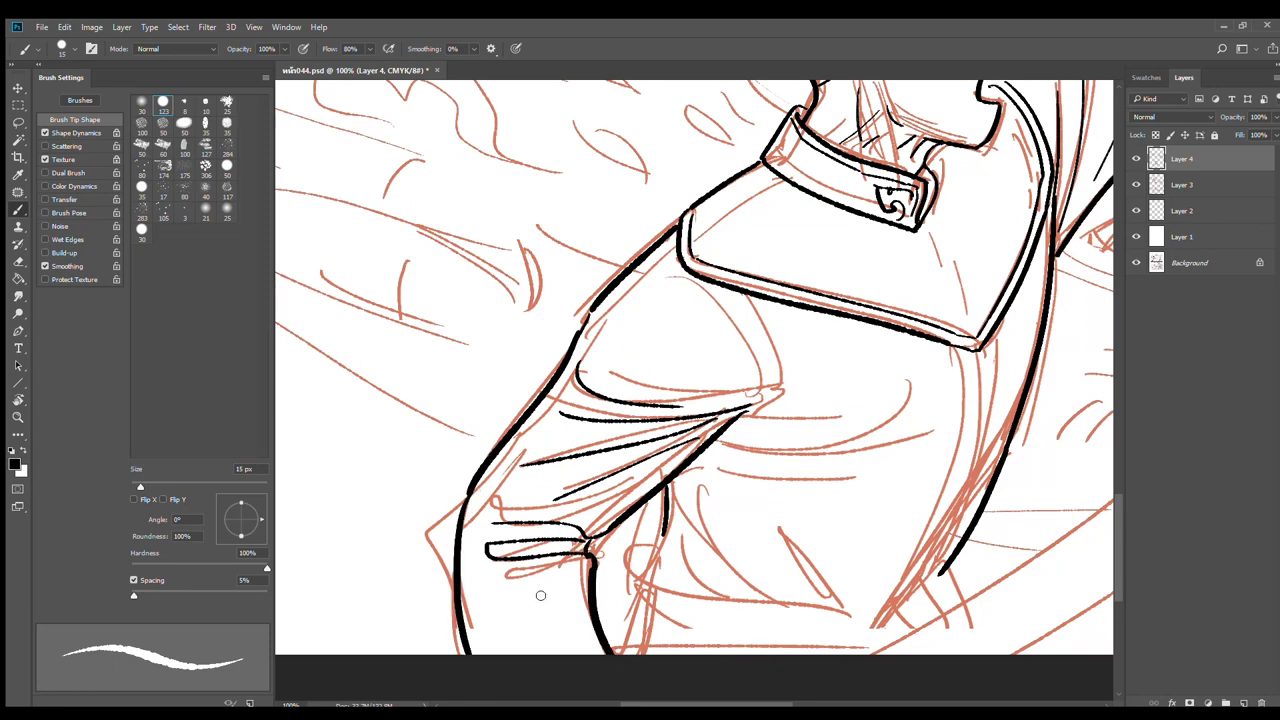
mouse_move(482, 568)
mouse_down()
mouse_move(577, 596)
mouse_move(555, 617)
mouse_up()
Ink three curved fabric folds running across the chest from the armpit
drag(722, 420, 840, 417)
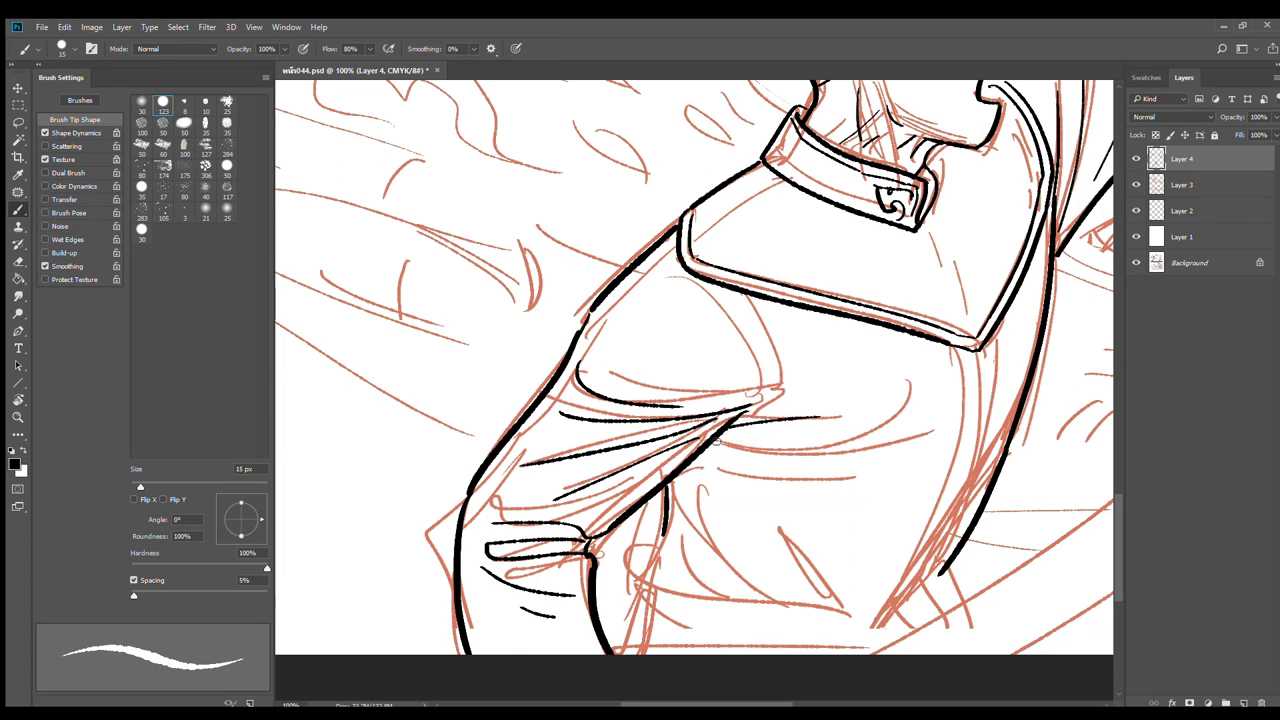
drag(715, 442, 885, 430)
drag(740, 458, 938, 432)
Ink the torso's back contour down to the page edge and the waist sash's upper edge with a line beneath it
scroll(745, 538, down, 3)
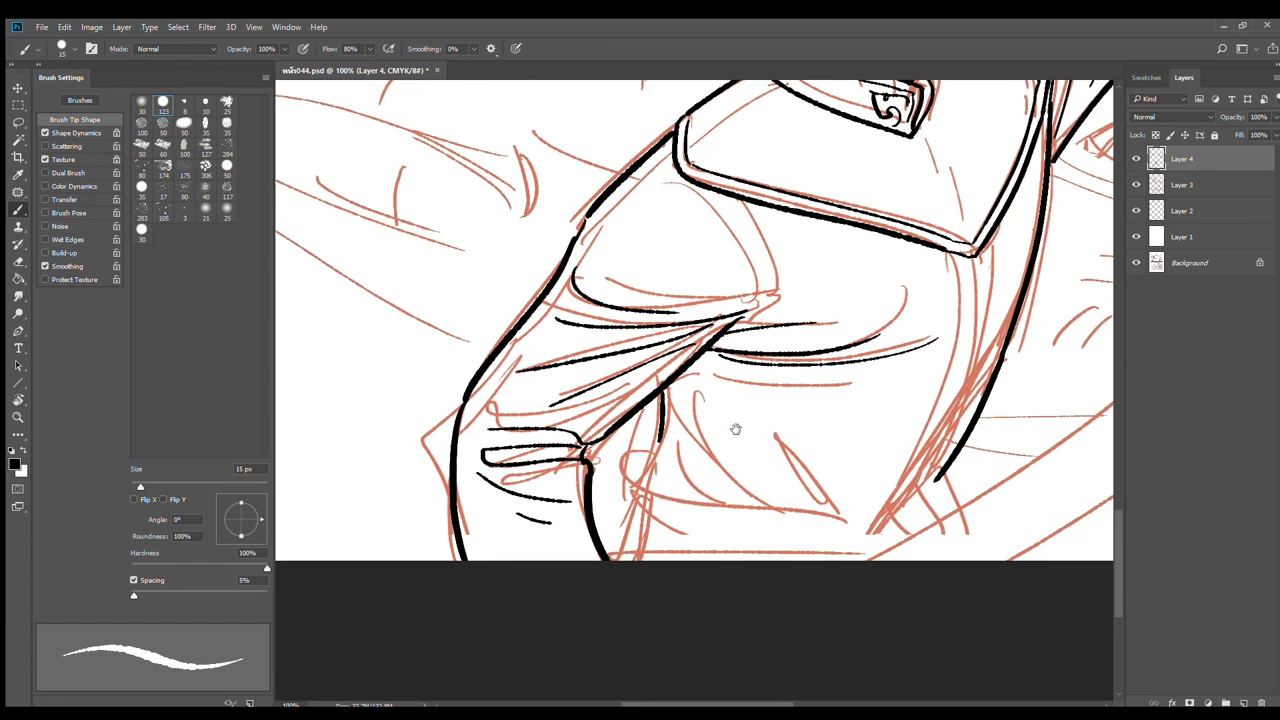
mouse_move(657, 452)
mouse_down()
mouse_move(640, 478)
mouse_move(655, 492)
mouse_move(915, 528)
mouse_up()
key(ctrl+z)
drag(640, 492, 652, 560)
drag(662, 517, 870, 510)
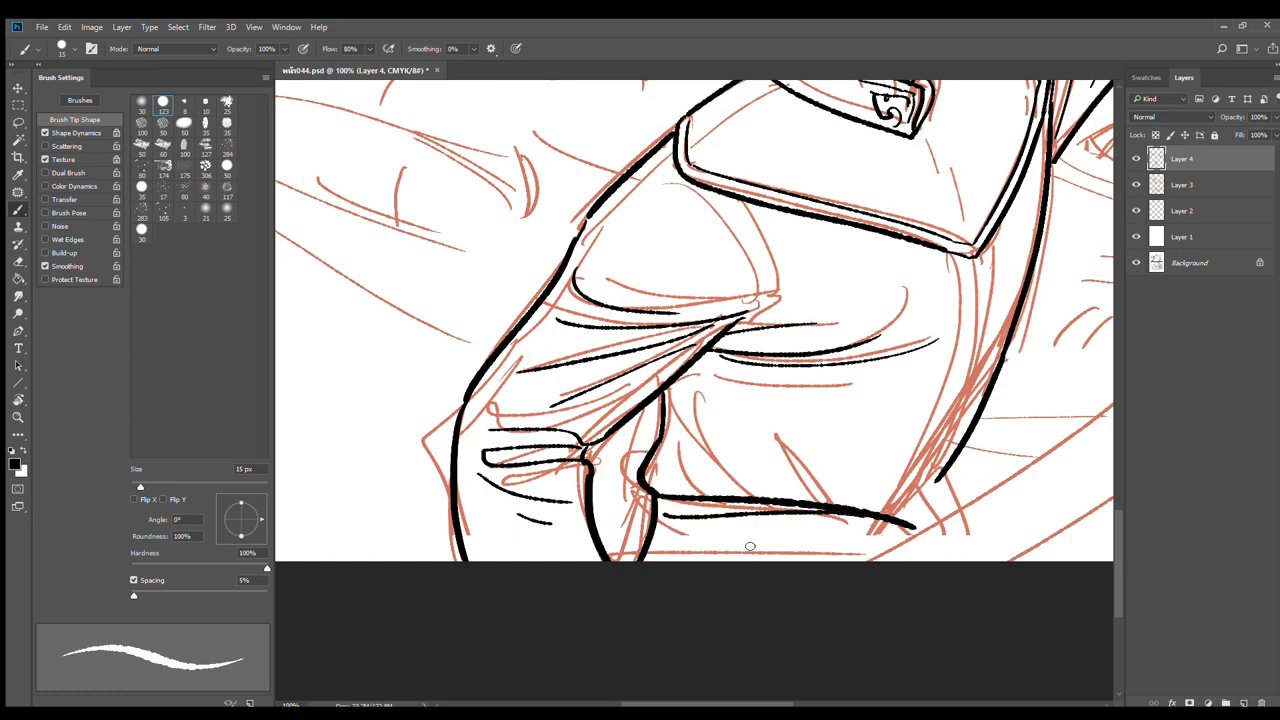
Ink the sash's lower line and looped front knot, plus short fabric folds rising from its upper edge
drag(668, 541, 993, 558)
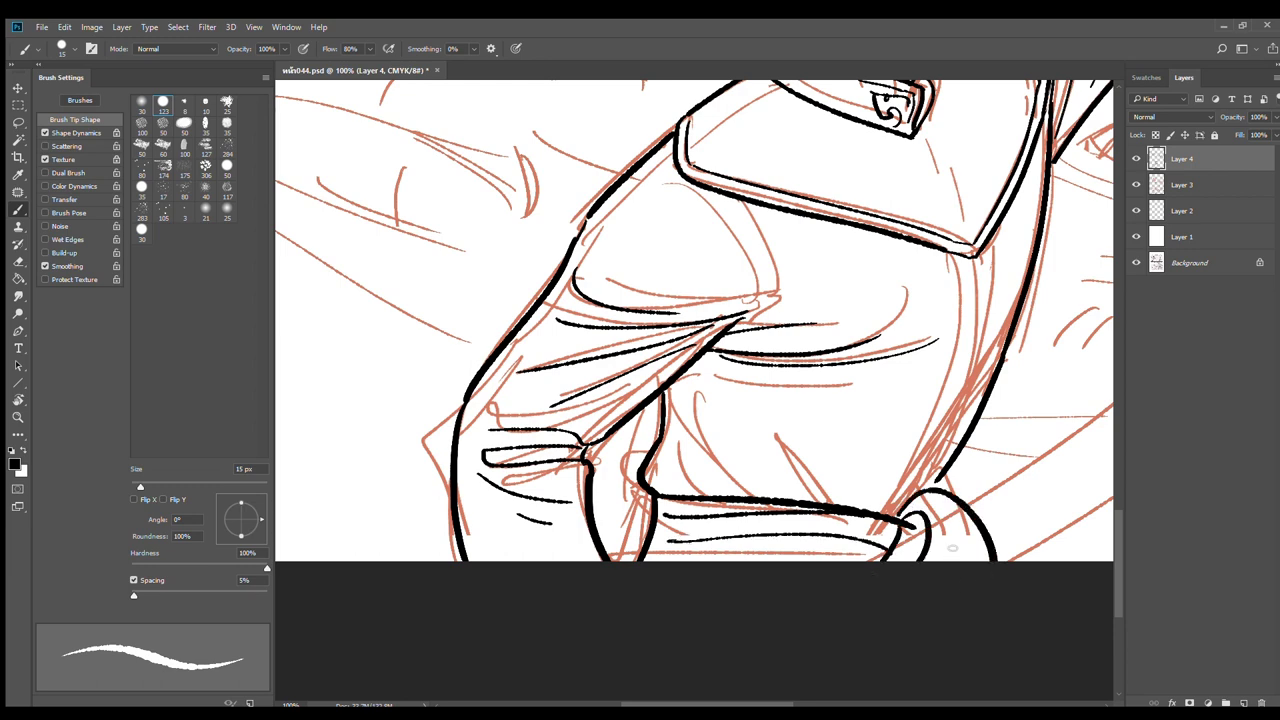
mouse_move(926, 515)
mouse_down()
mouse_move(955, 556)
mouse_move(924, 560)
mouse_up()
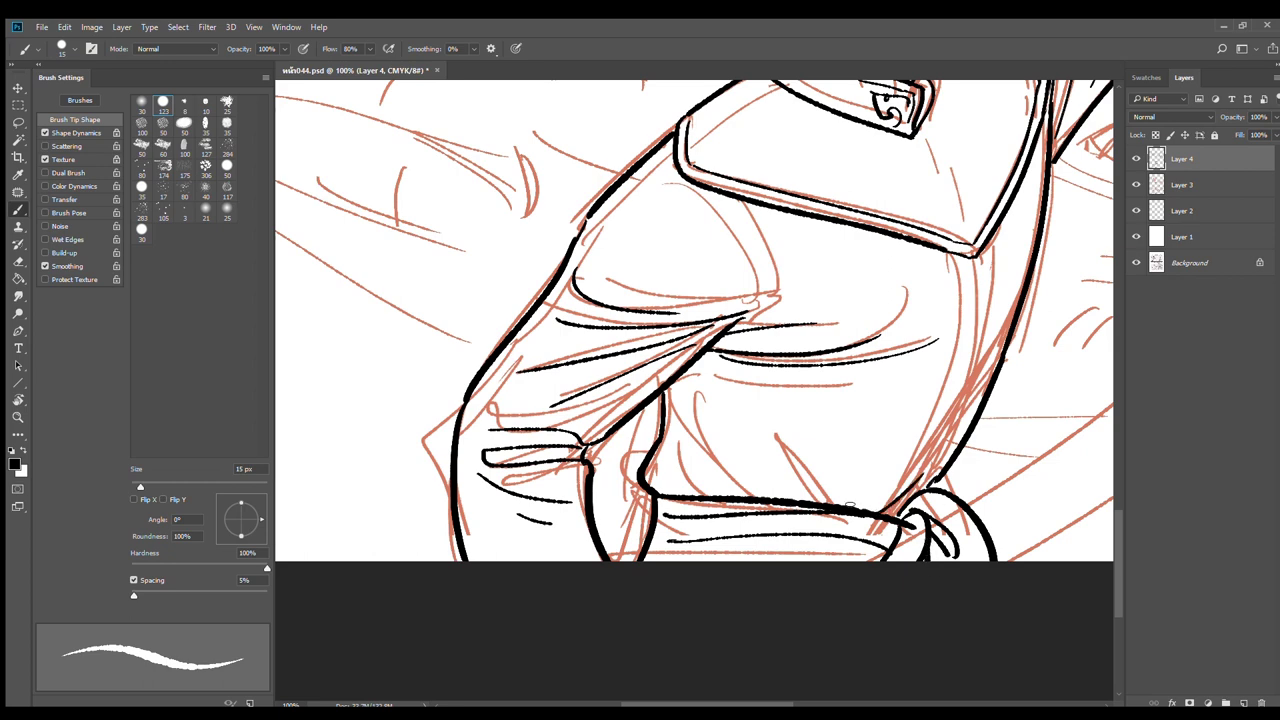
drag(822, 502, 757, 450)
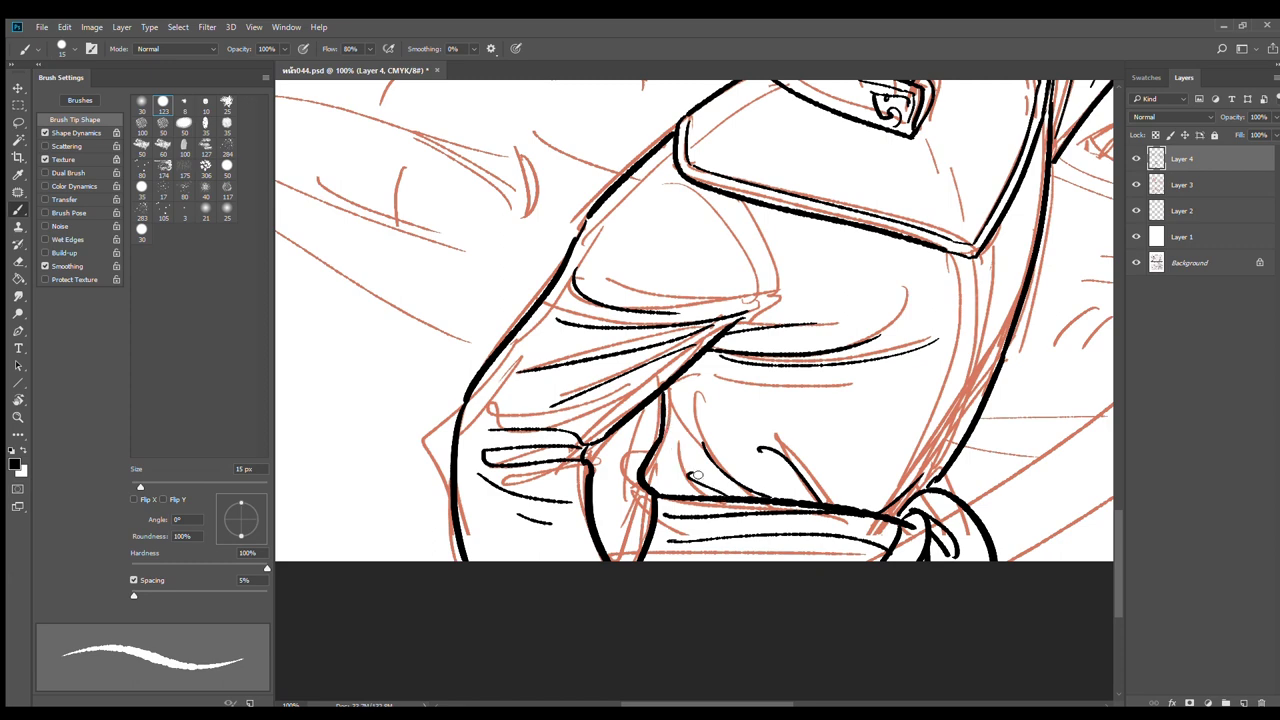
Ink short fabric folds just above the sash and a diagonal crease beneath the chest folds
key(ctrl+z)
drag(720, 495, 667, 472)
drag(696, 377, 776, 410)
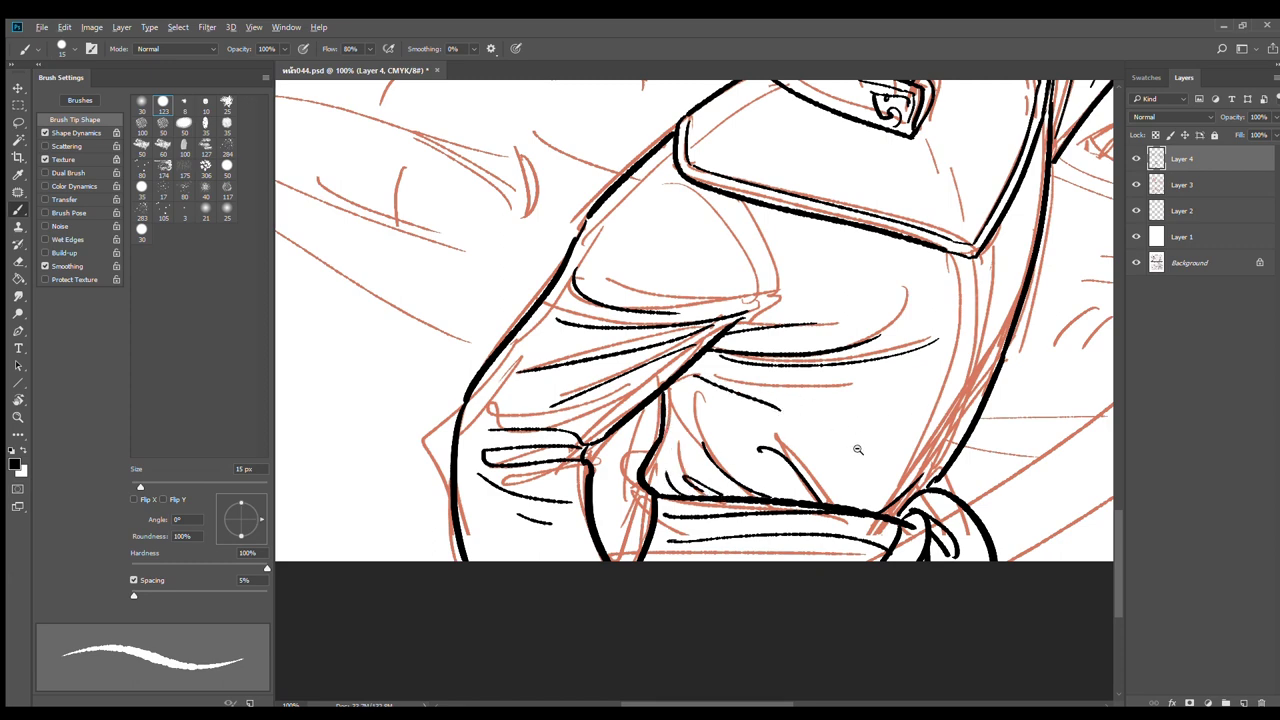
Ink the jacket's front opening as a double line from the broad collar's lower point down to the waist knot
key(ctrl+minus)
drag(887, 423, 754, 550)
key(ctrl+plus)
key(ctrl+z)
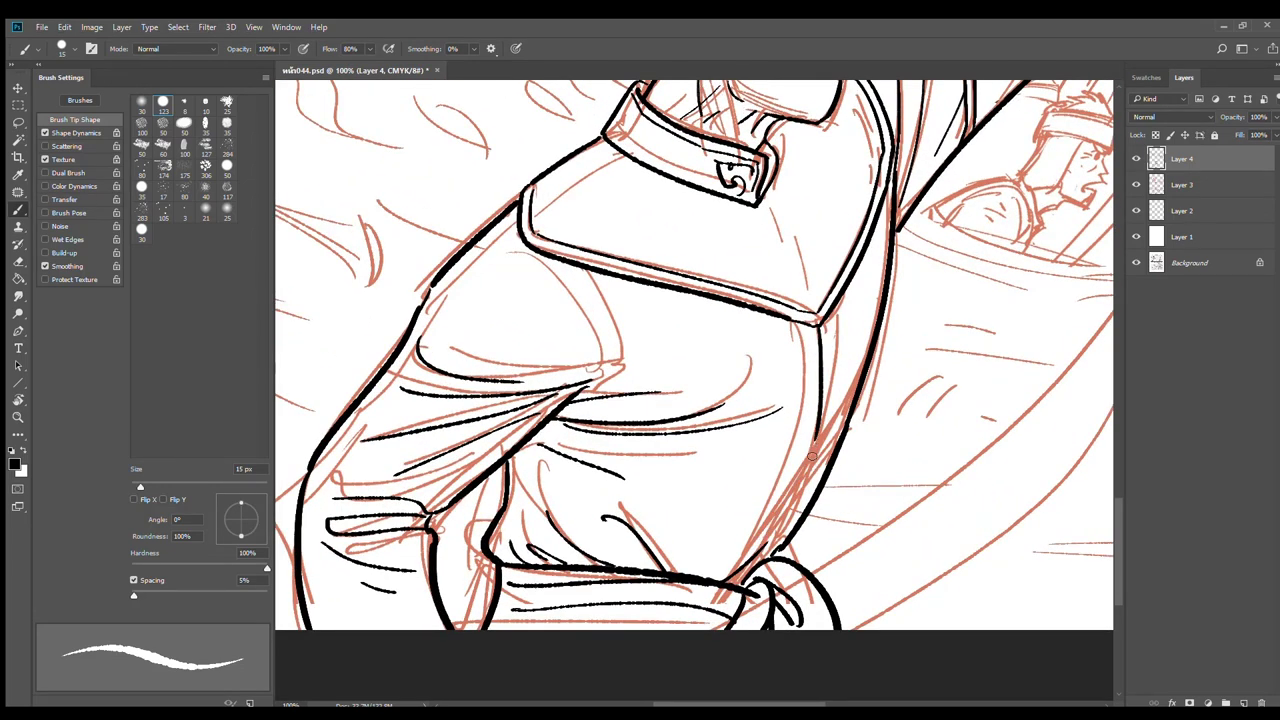
drag(814, 444, 755, 550)
key(ctrl+z)
drag(815, 442, 757, 546)
mouse_move(830, 321)
mouse_down()
mouse_move(827, 421)
mouse_move(797, 505)
mouse_move(738, 582)
mouse_up()
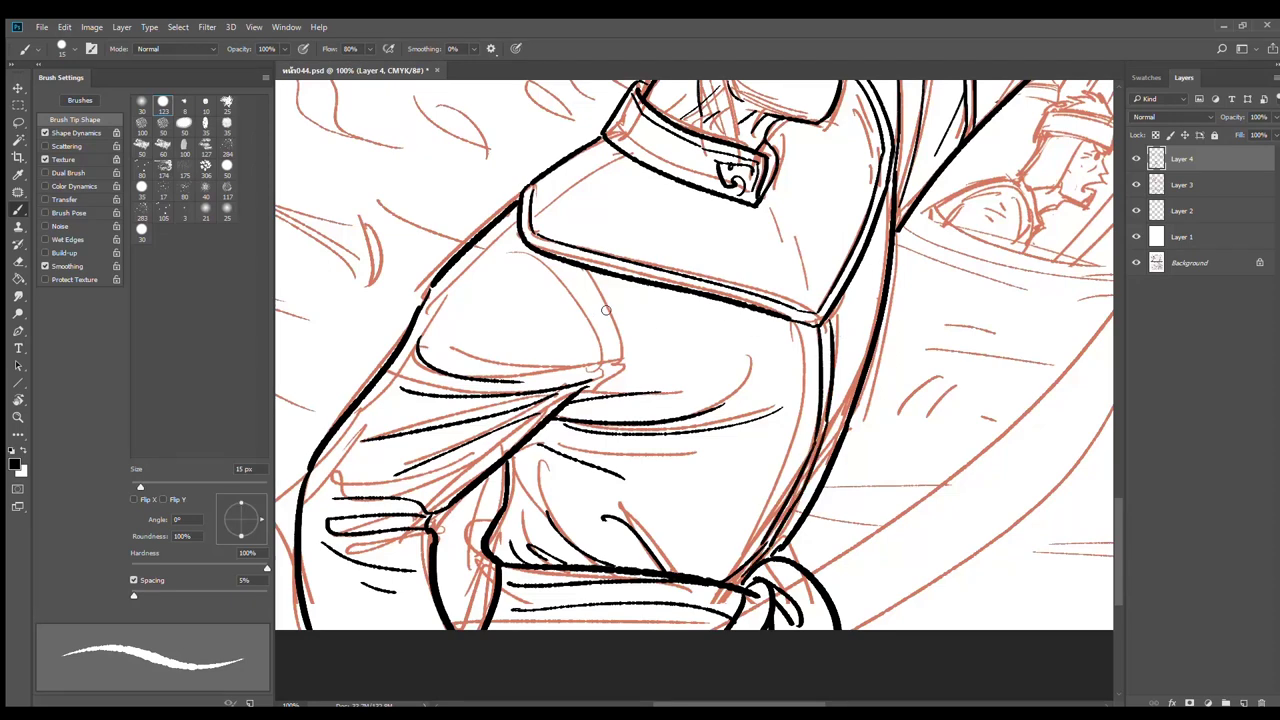
mouse_move(852, 394)
mouse_down()
mouse_move(864, 480)
mouse_move(792, 509)
mouse_up()
Ink the curved sword blade's upper and lower edges from its pointed tip down to the page edge beside the waist
key(ctrl+minus)
key(ctrl+minus)
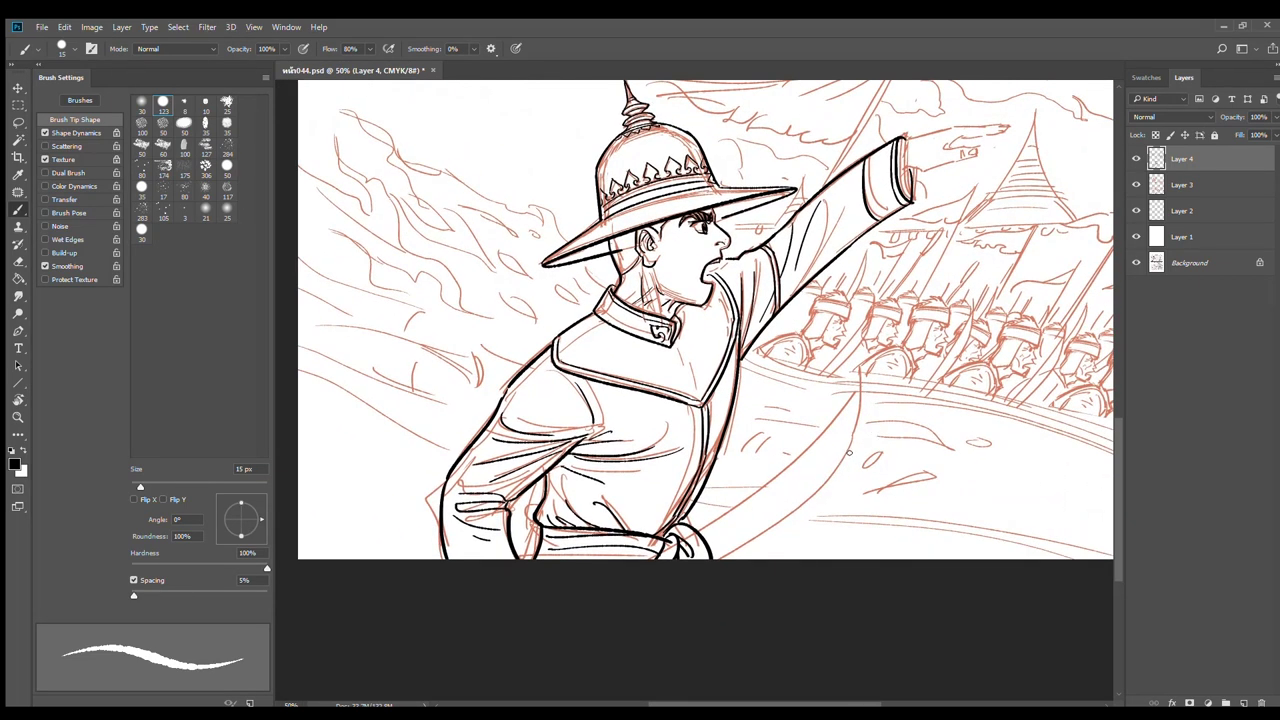
mouse_move(858, 390)
mouse_down()
mouse_move(818, 476)
mouse_move(745, 560)
mouse_up()
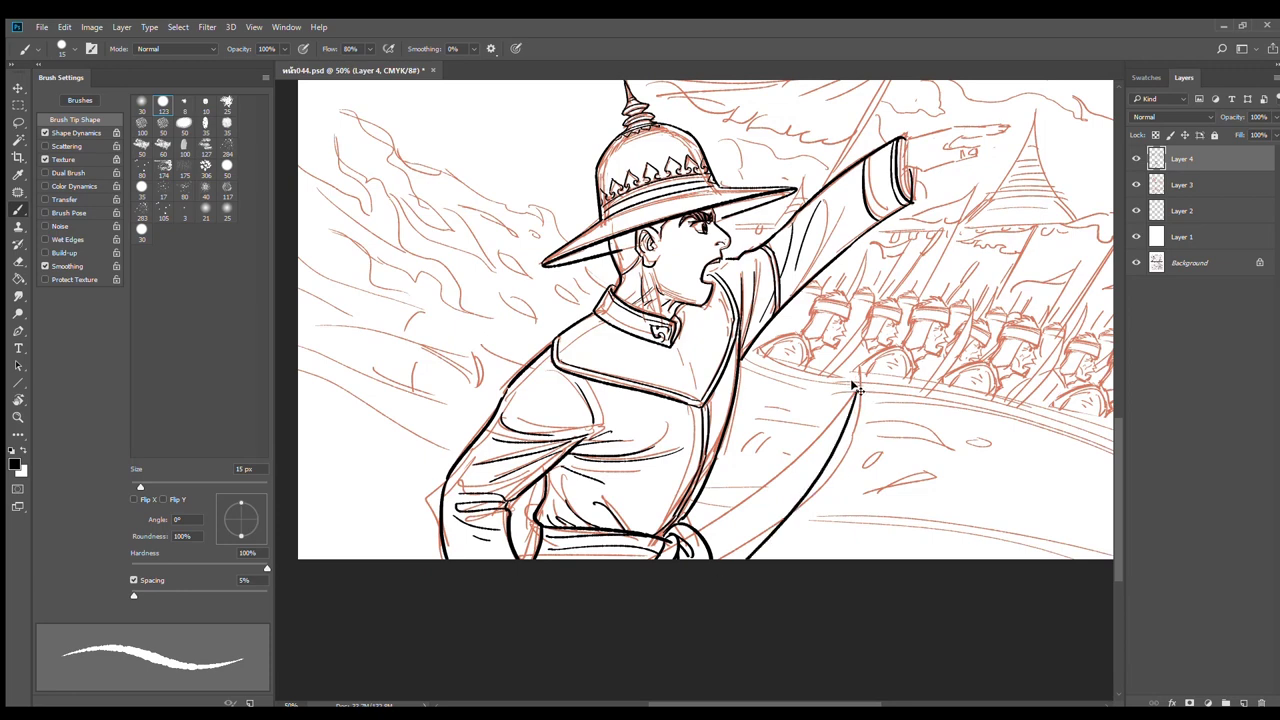
key(ctrl+z)
mouse_move(852, 415)
mouse_down()
mouse_move(830, 383)
mouse_move(632, 533)
mouse_up()
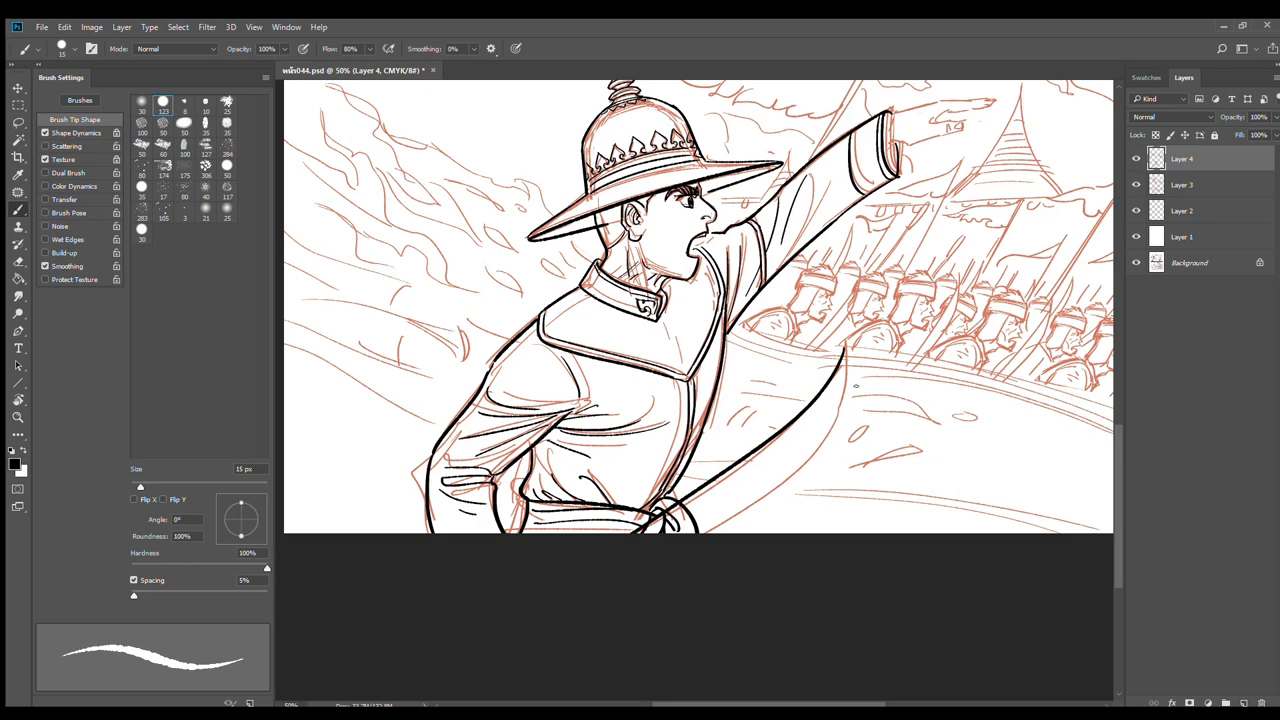
key(ctrl+z)
drag(848, 346, 663, 533)
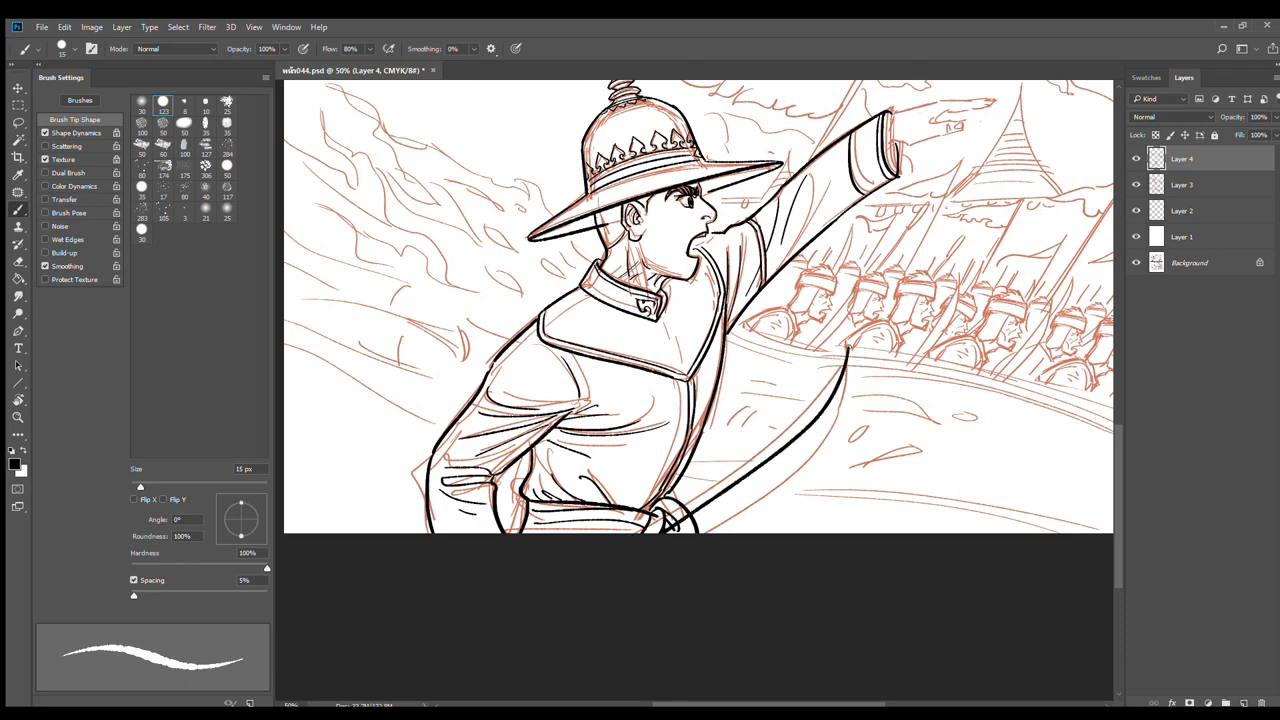
key(ctrl+z)
mouse_move(842, 353)
mouse_down()
mouse_move(663, 533)
mouse_move(837, 373)
mouse_move(720, 533)
mouse_up()
key(ctrl+z)
key(ctrl+z)
key(ctrl+z)
key(ctrl+z)
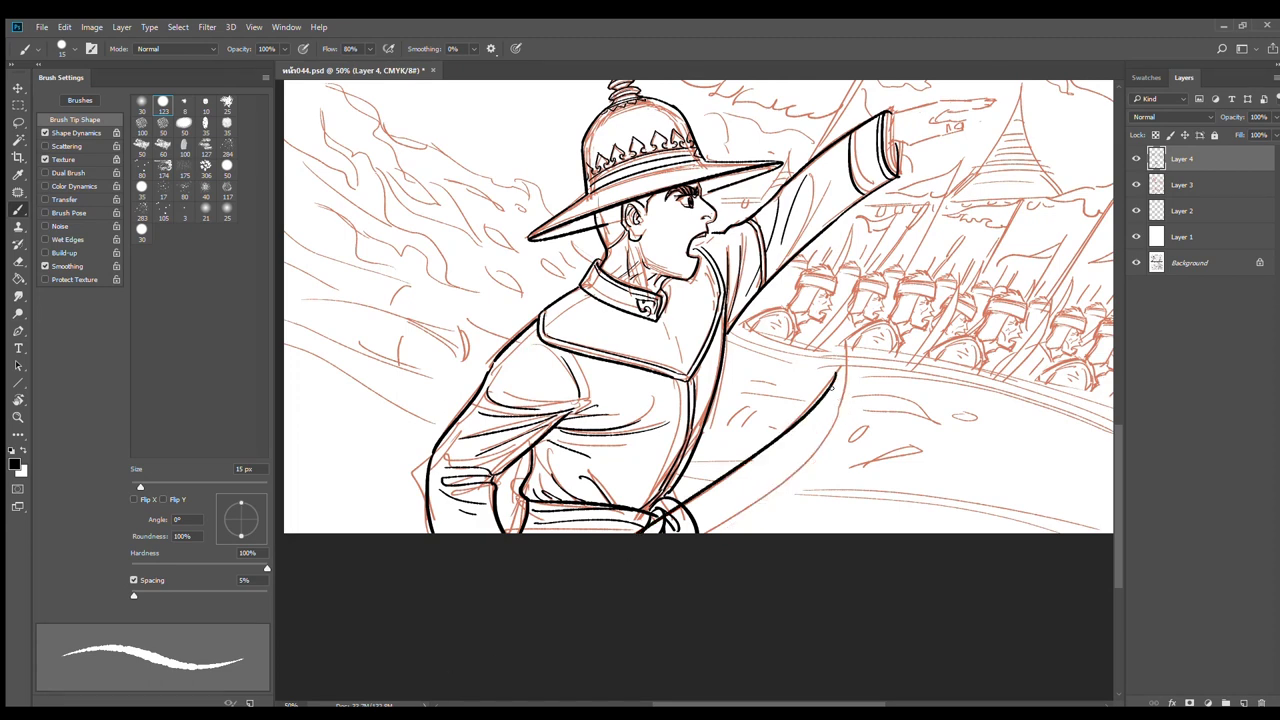
key(ctrl+z)
Erase the sash knot lines that overlap the blade and re-ink the knot's small loops behind the blade
key(e)
drag(708, 507, 691, 509)
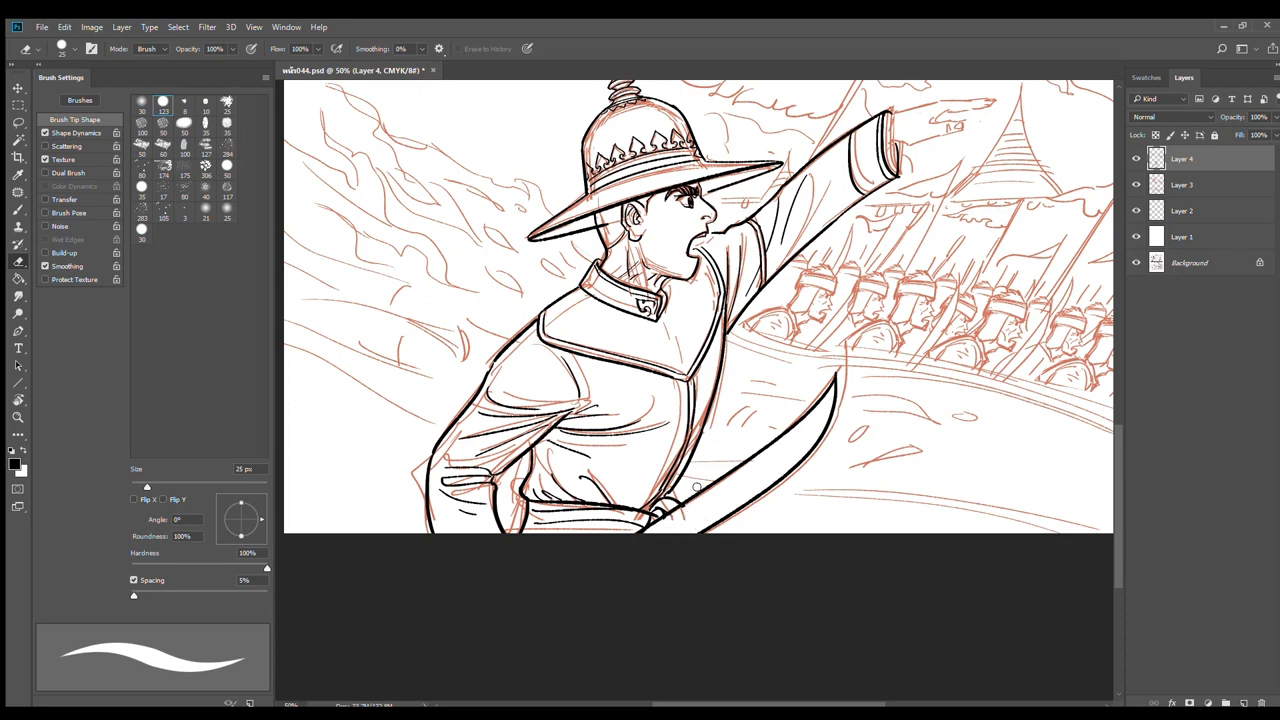
key(b)
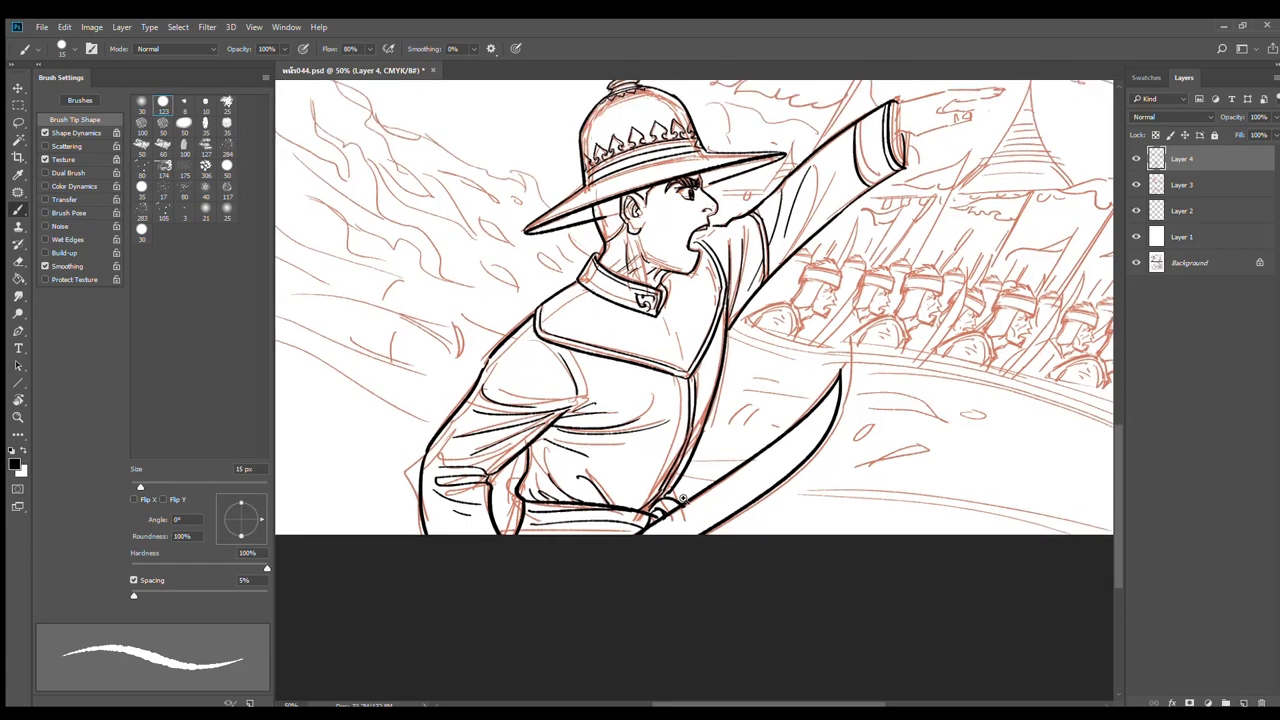
scroll(688, 497, up, 1)
mouse_move(675, 480)
mouse_down()
mouse_move(682, 503)
mouse_move(661, 492)
mouse_up()
key(ctrl+z)
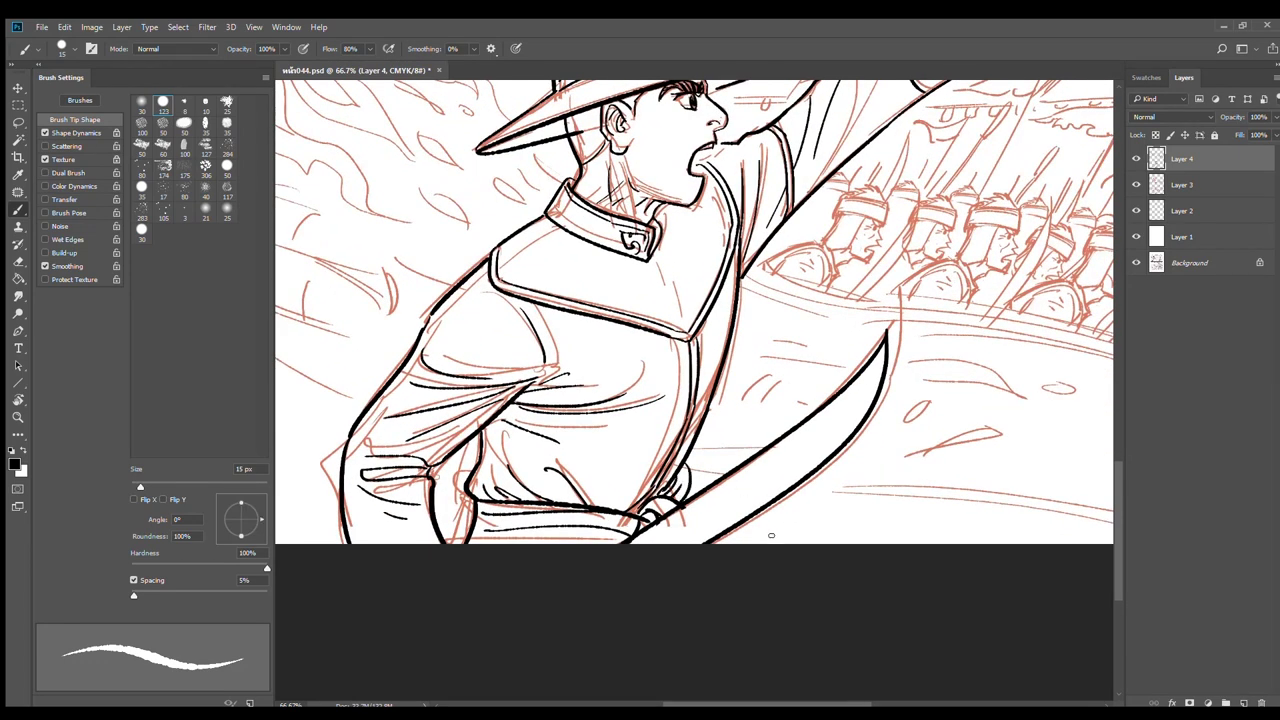
Ink two flaring cloth flaps reaching out from the blade's lower edge, with short lines across the lower one
mouse_move(751, 518)
mouse_down()
mouse_move(819, 507)
mouse_move(880, 472)
mouse_up()
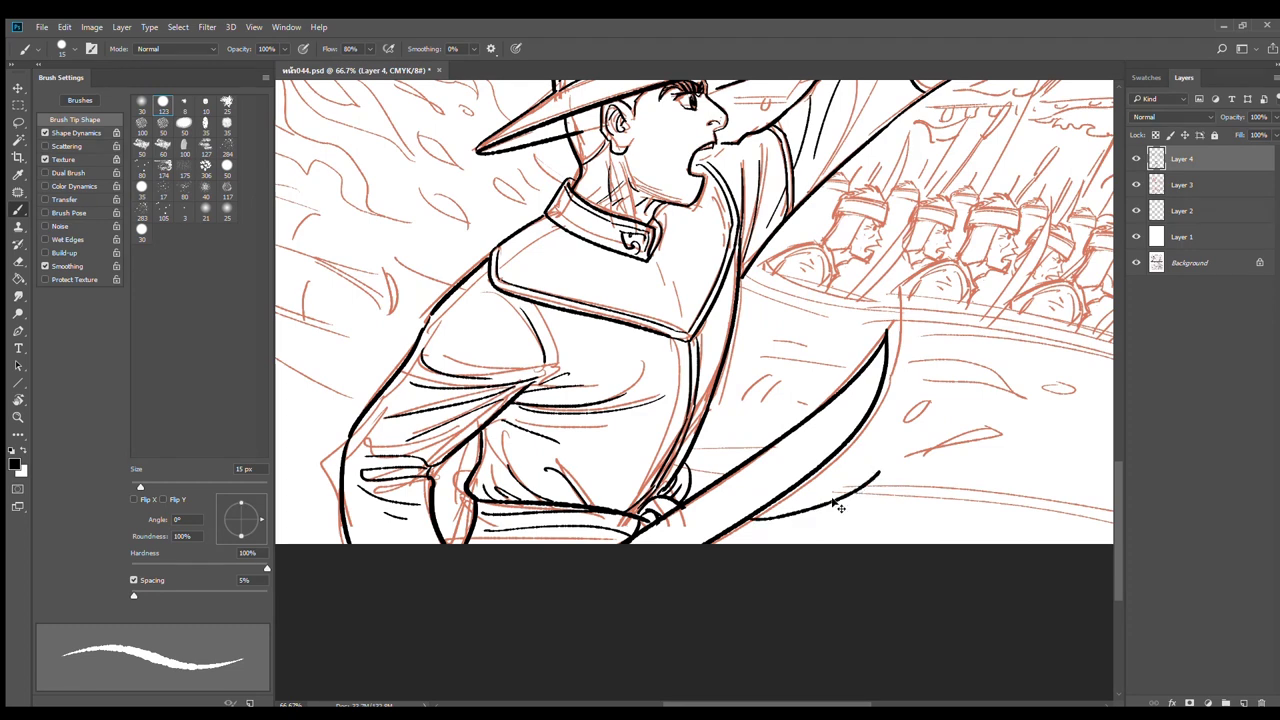
key(ctrl+z)
mouse_move(751, 518)
mouse_down()
mouse_move(893, 443)
mouse_move(905, 500)
mouse_move(884, 501)
mouse_move(954, 543)
mouse_up()
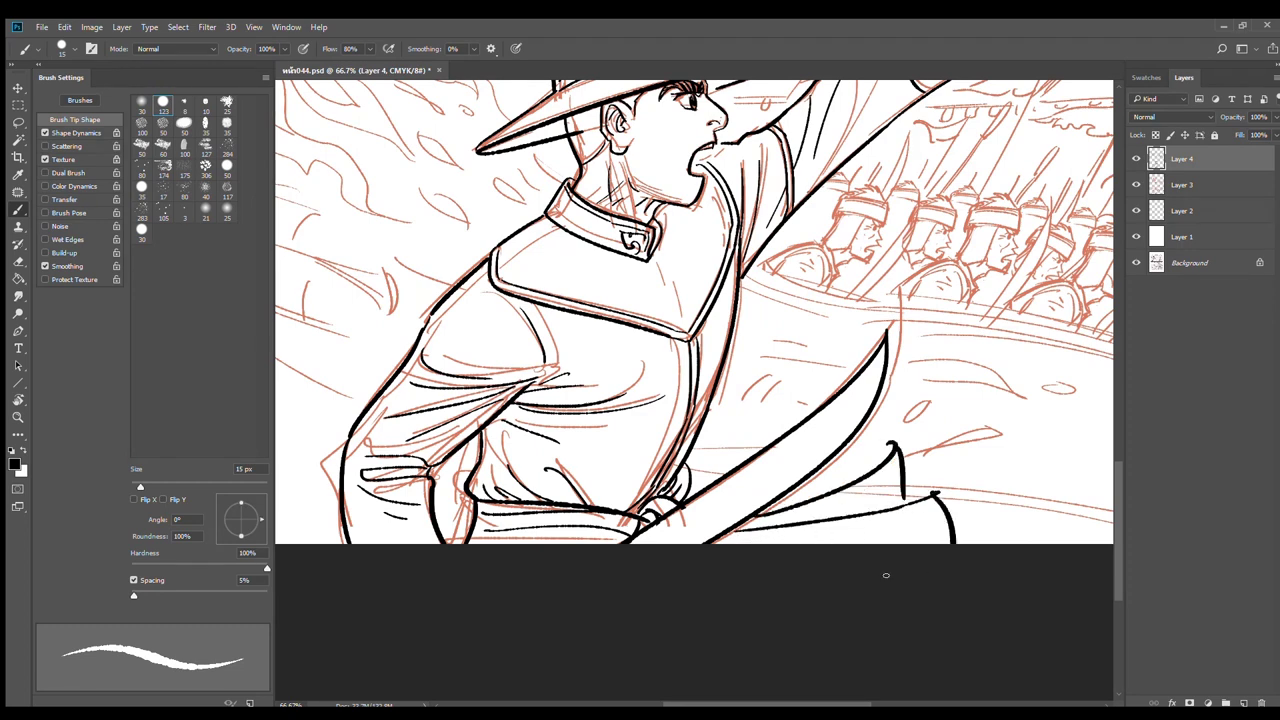
drag(822, 505, 820, 521)
Erase the stray knot lines at the end of the sash and re-ink the knot's small folds against the blade
key(e)
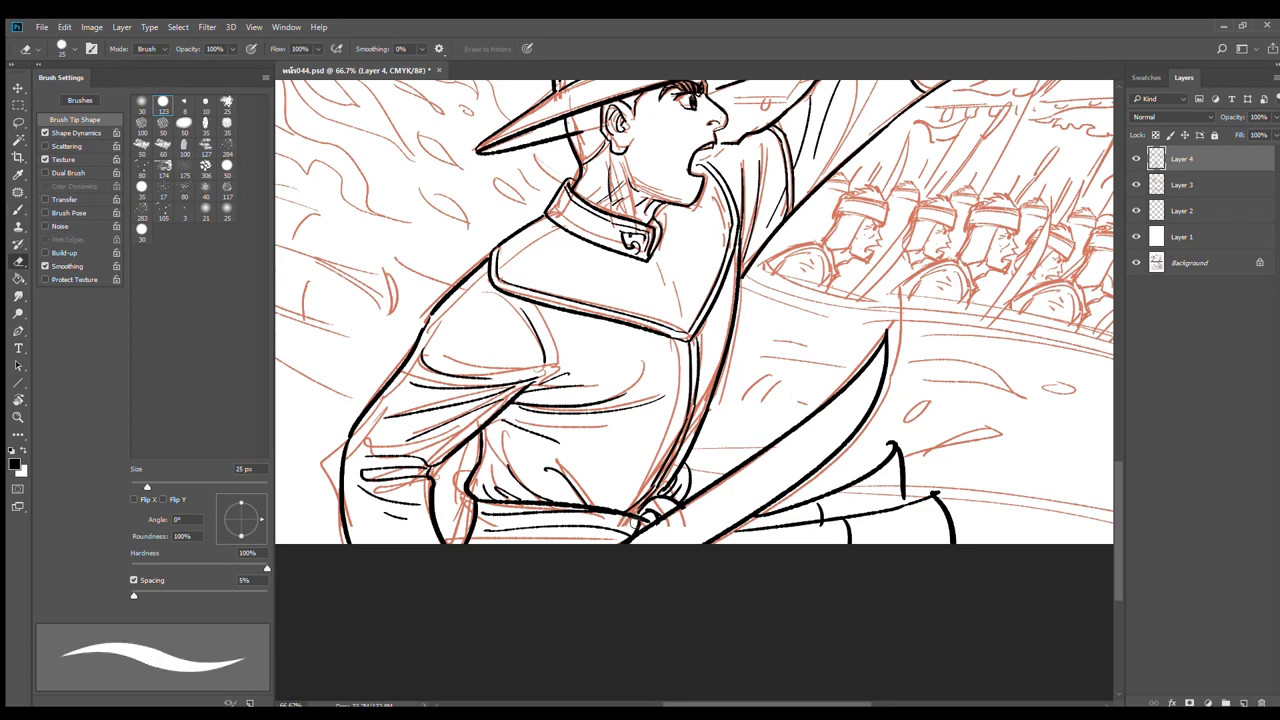
drag(628, 512, 650, 530)
key(b)
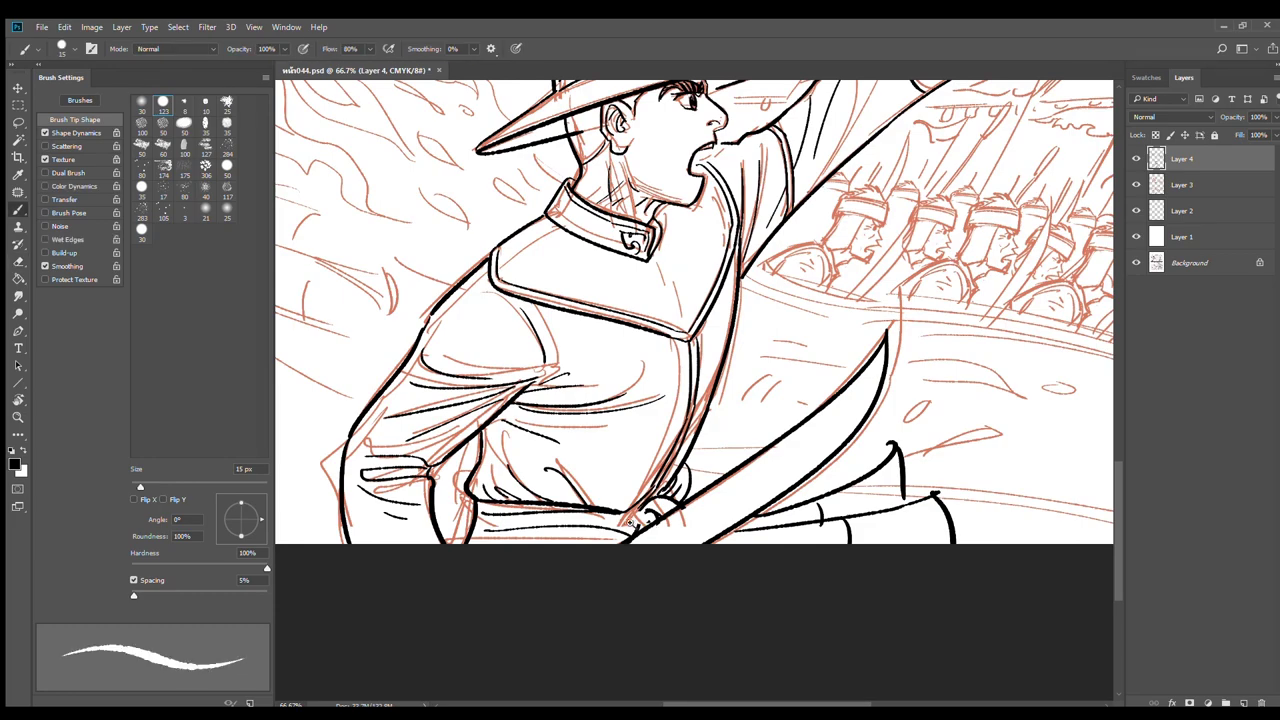
scroll(650, 530, up, 2)
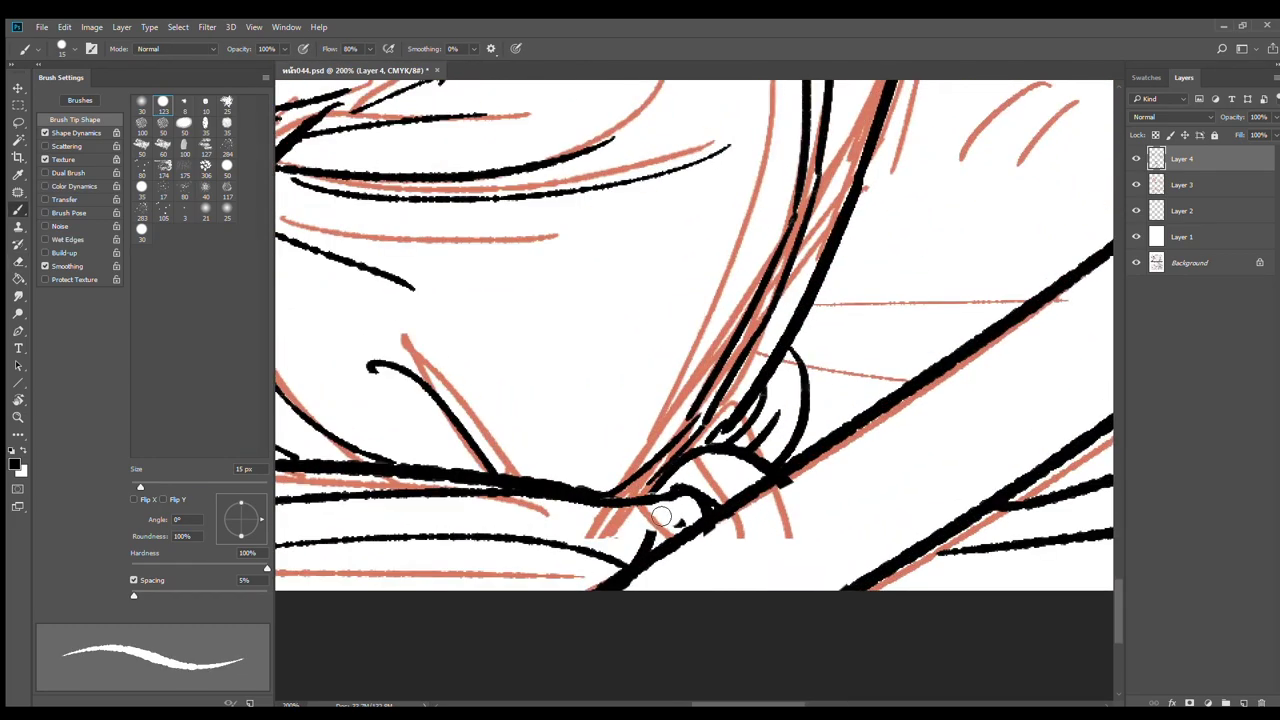
mouse_move(660, 514)
mouse_down()
mouse_move(567, 523)
mouse_move(650, 553)
mouse_up()
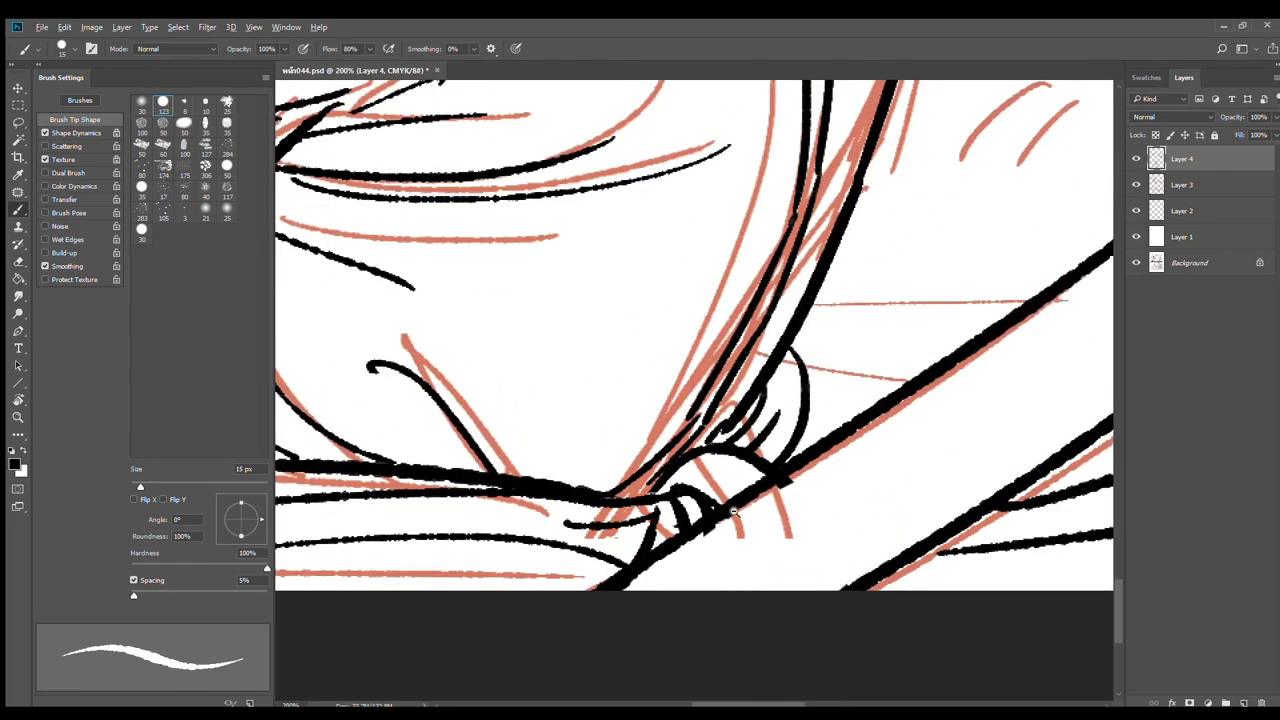
scroll(676, 507, down, 3)
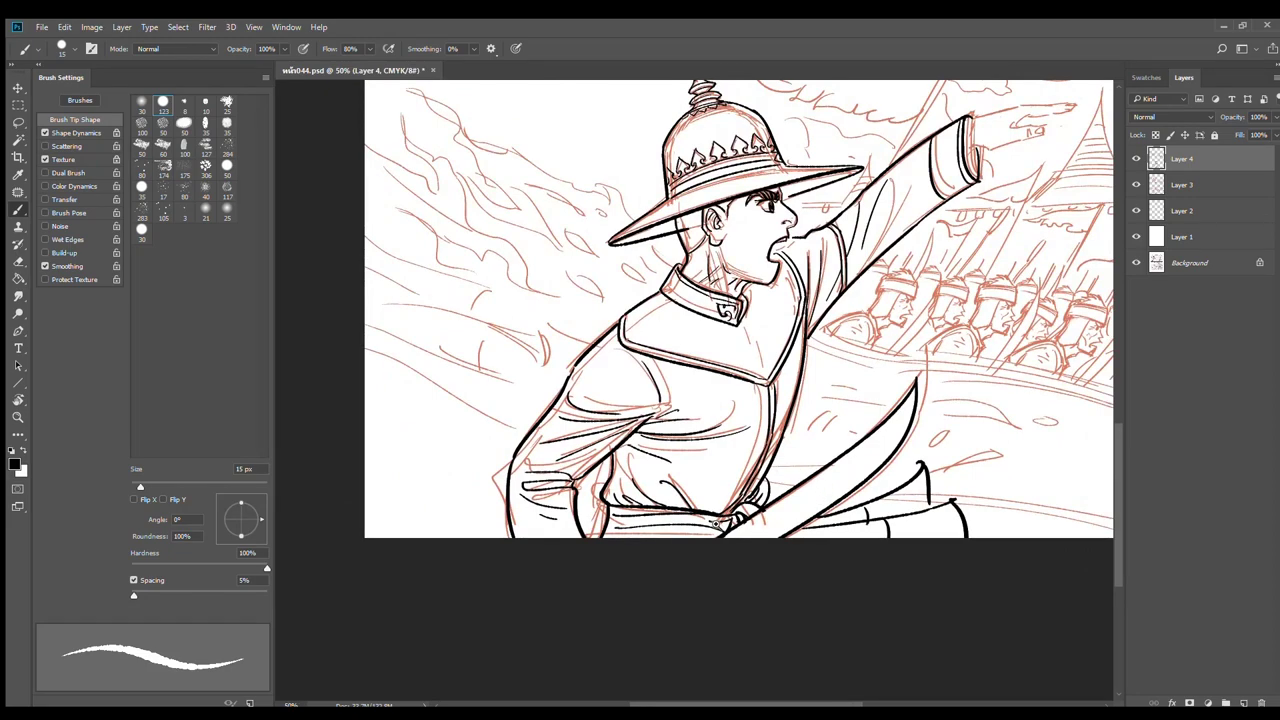
Clean up the ink where the belt meets the sword hilt and add a small hooked fold stroke just above the belt
scroll(726, 517, up, 2)
key(e)
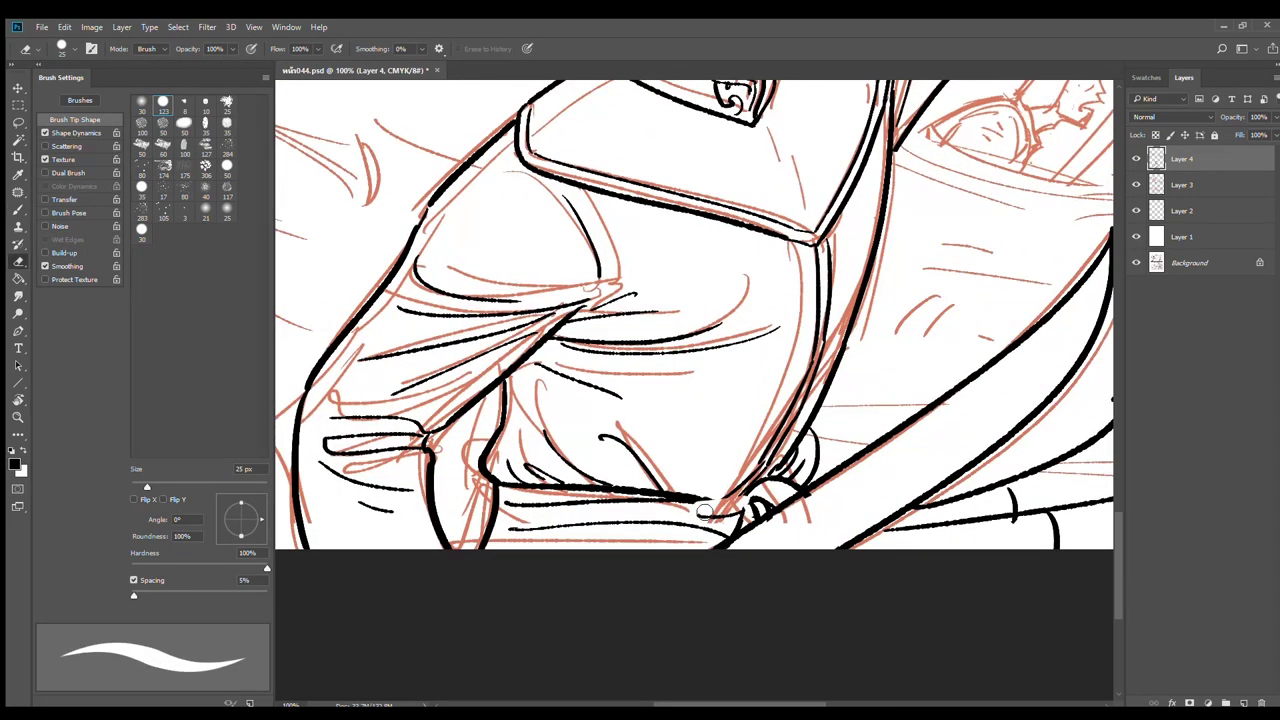
key(b)
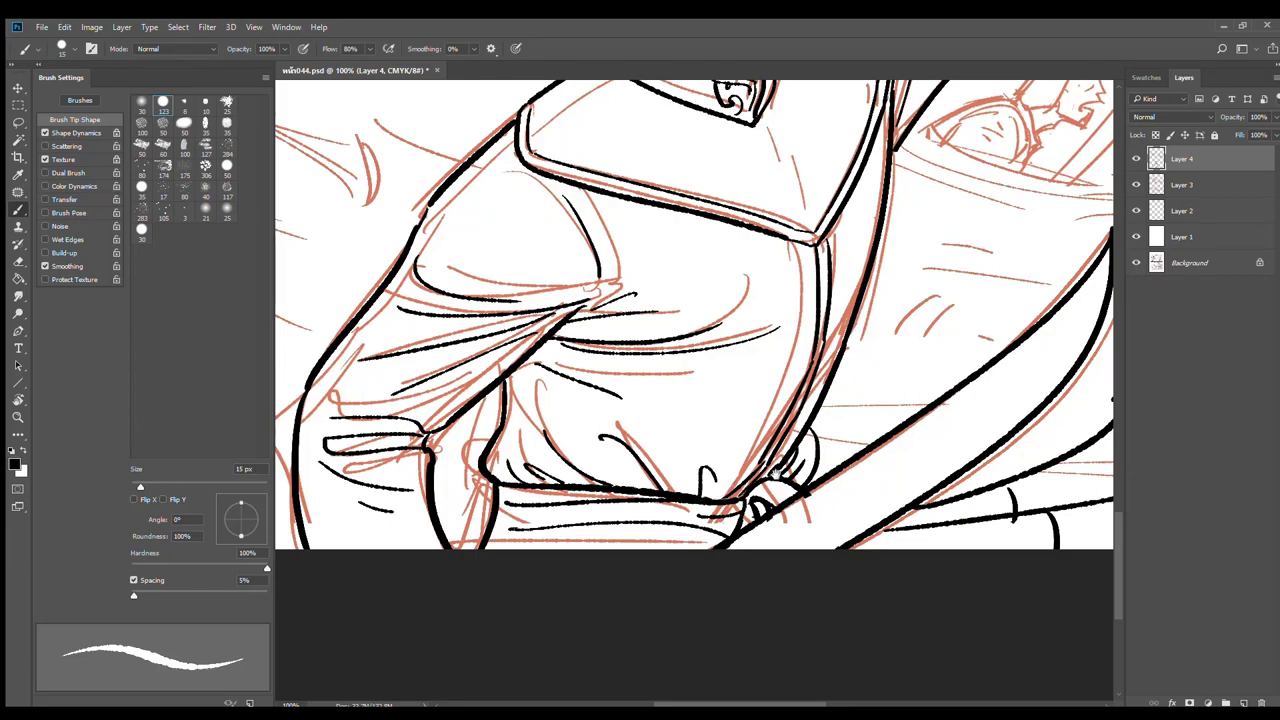
scroll(811, 474, down, 1)
scroll(811, 474, down, 1)
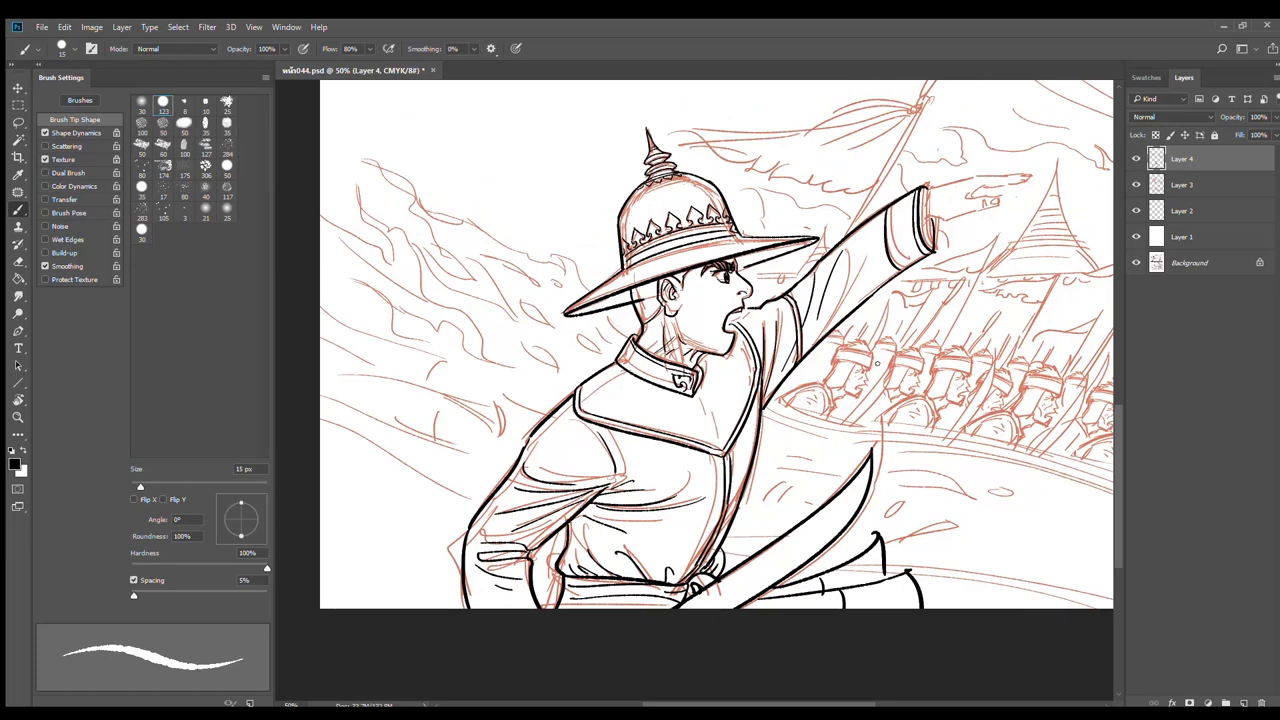
Ink a short fold line on the chest panel below the officer's collar, undoing a stroke that does not fit
scroll(770, 388, up, 1)
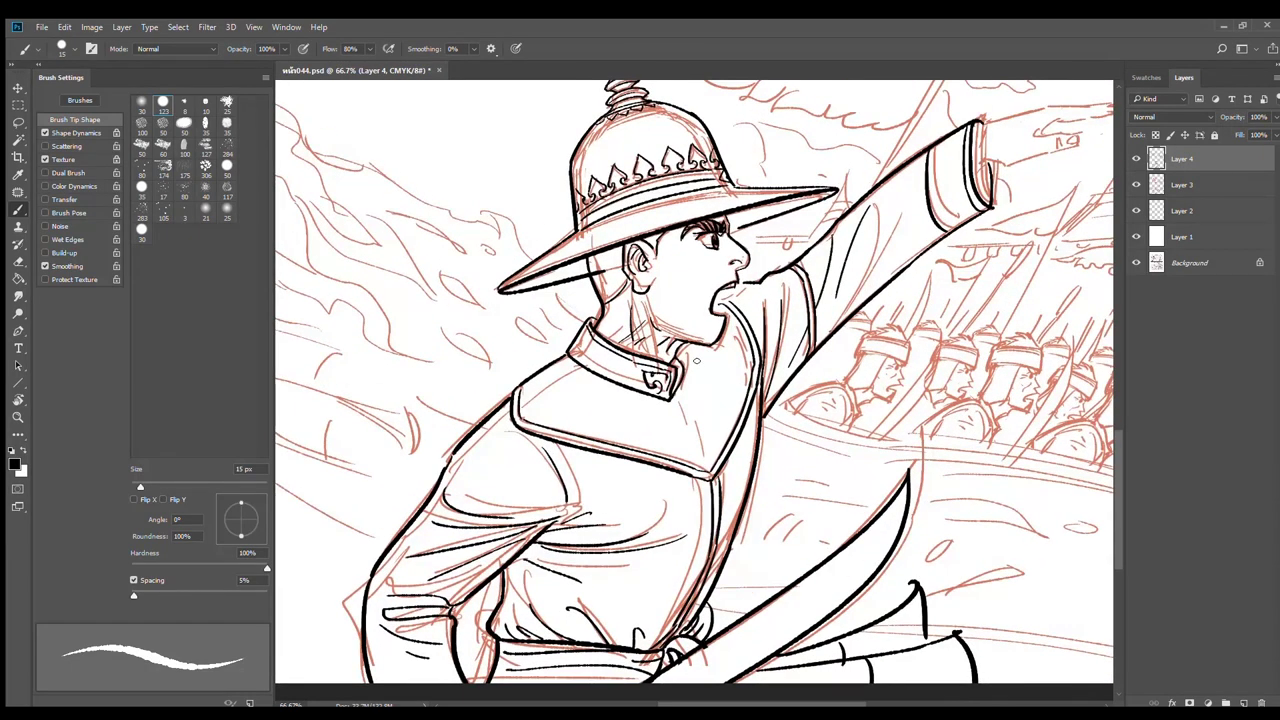
mouse_move(688, 380)
mouse_down()
mouse_move(697, 430)
mouse_move(733, 400)
mouse_move(682, 399)
mouse_move(701, 441)
mouse_up()
key(ctrl+z)
alt+click(870, 445)
drag(942, 357, 757, 466)
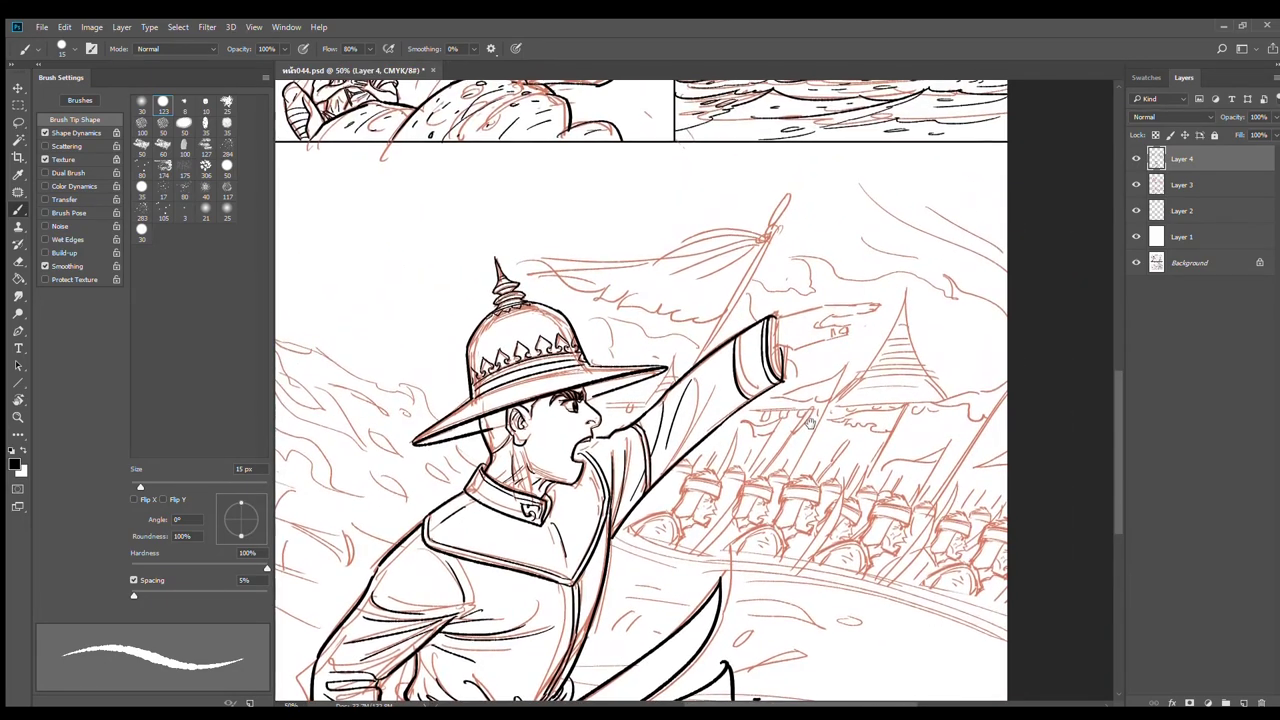
Erase the old nose outline on the officer's face and re-ink the bridge down to the nose tip
ctrl+click(602, 404)
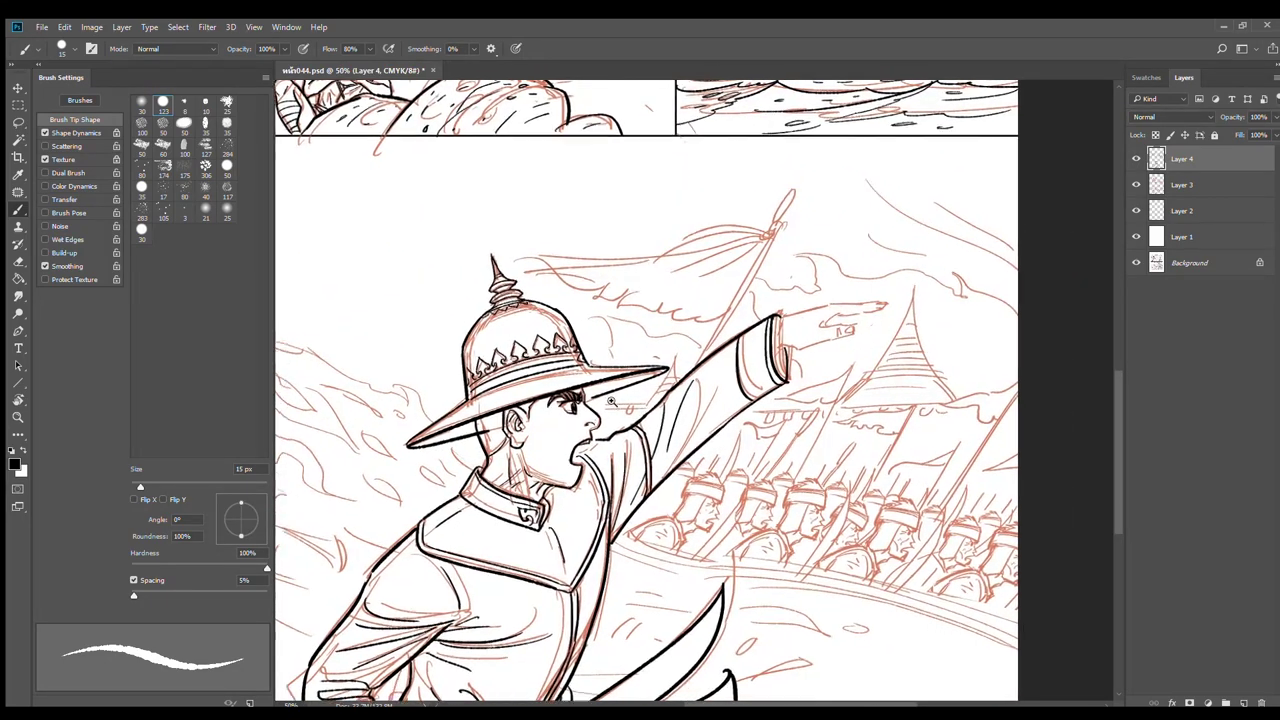
ctrl+click(600, 403)
ctrl+click(599, 404)
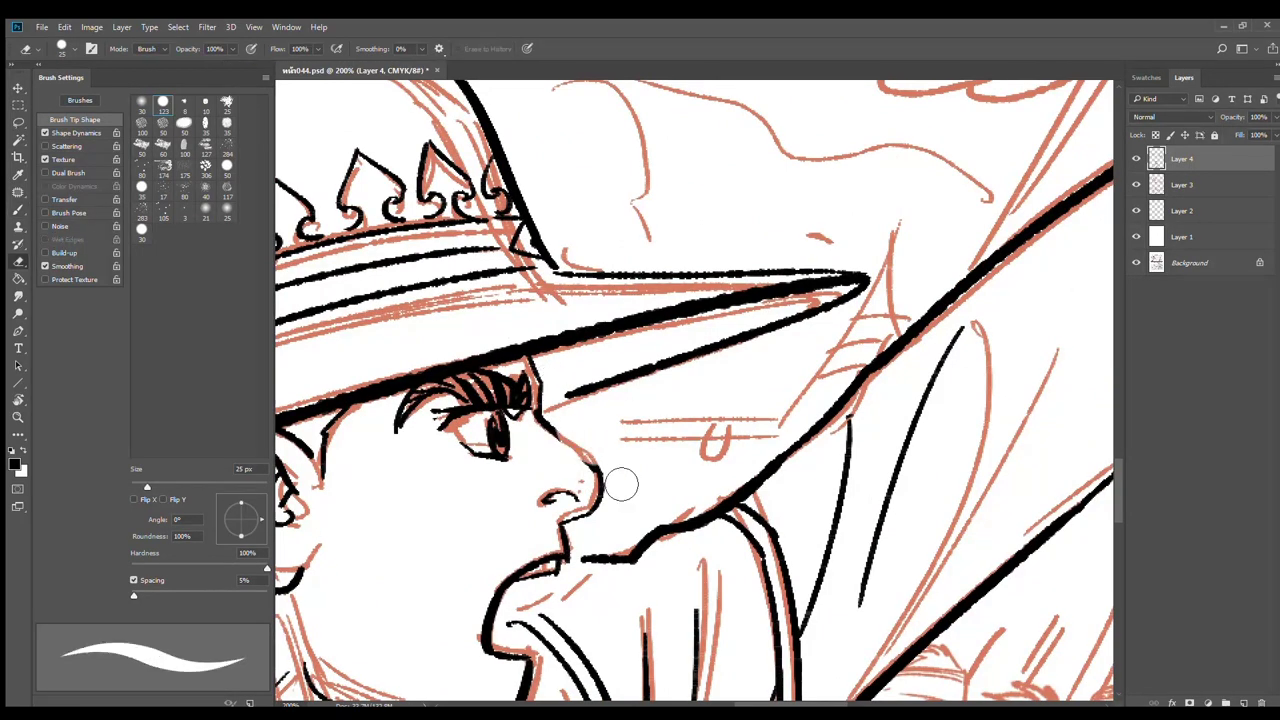
drag(546, 424, 600, 497)
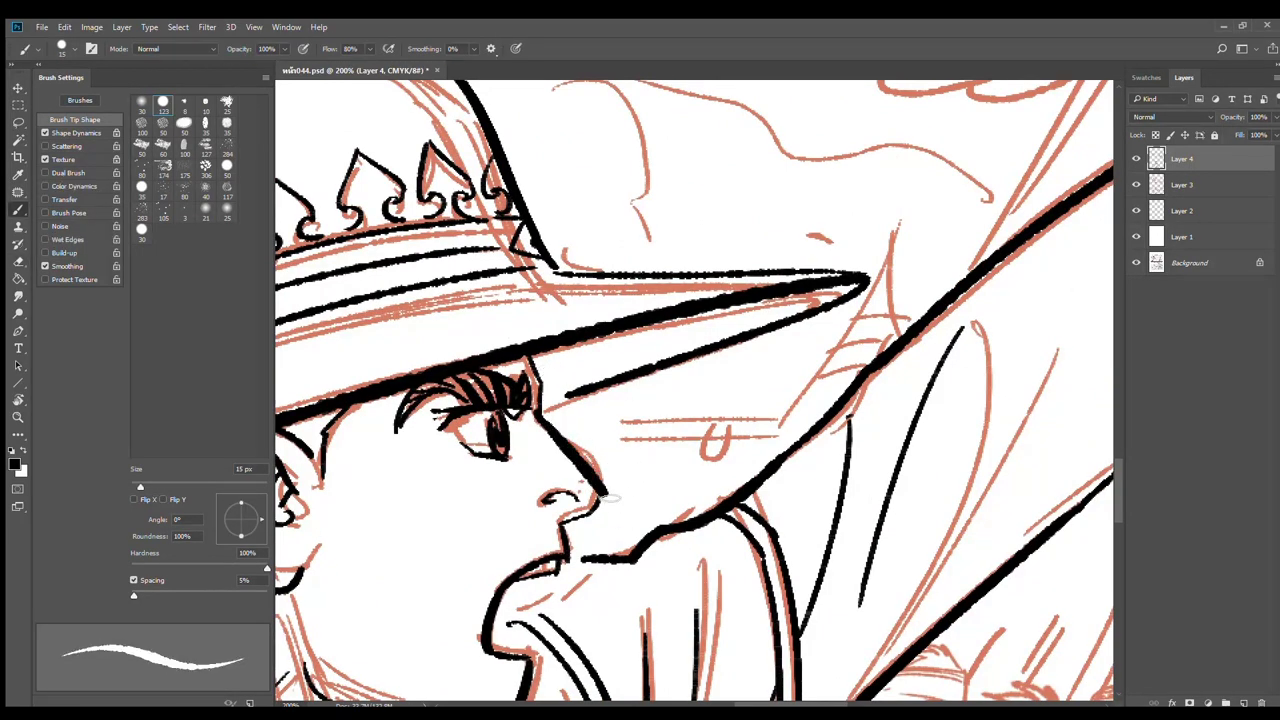
key(ctrl+z)
drag(546, 426, 600, 498)
key(ctrl+z)
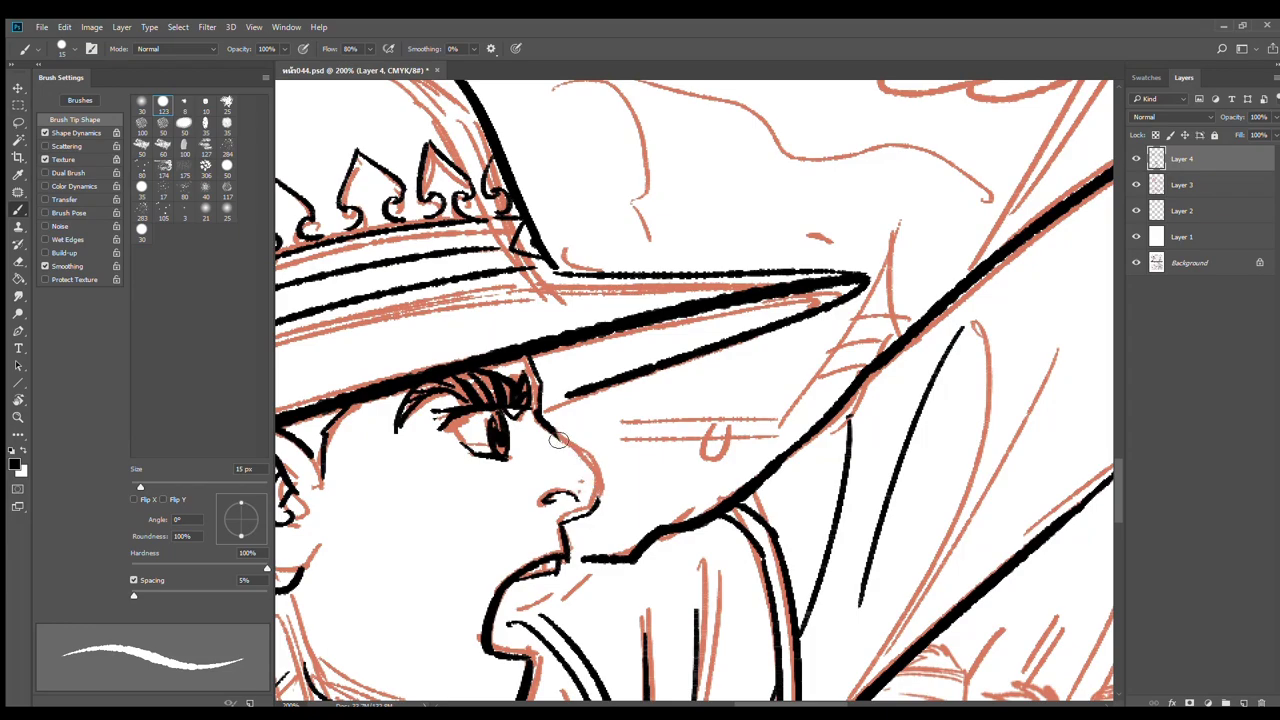
mouse_move(547, 428)
mouse_down()
mouse_move(599, 493)
mouse_move(893, 325)
mouse_up()
Erase the underside of the nose and re-ink the nostril base and the upper lip contour
ctrl+click(627, 497)
alt+click(857, 368)
alt+click(857, 378)
ctrl+click(846, 355)
key(e)
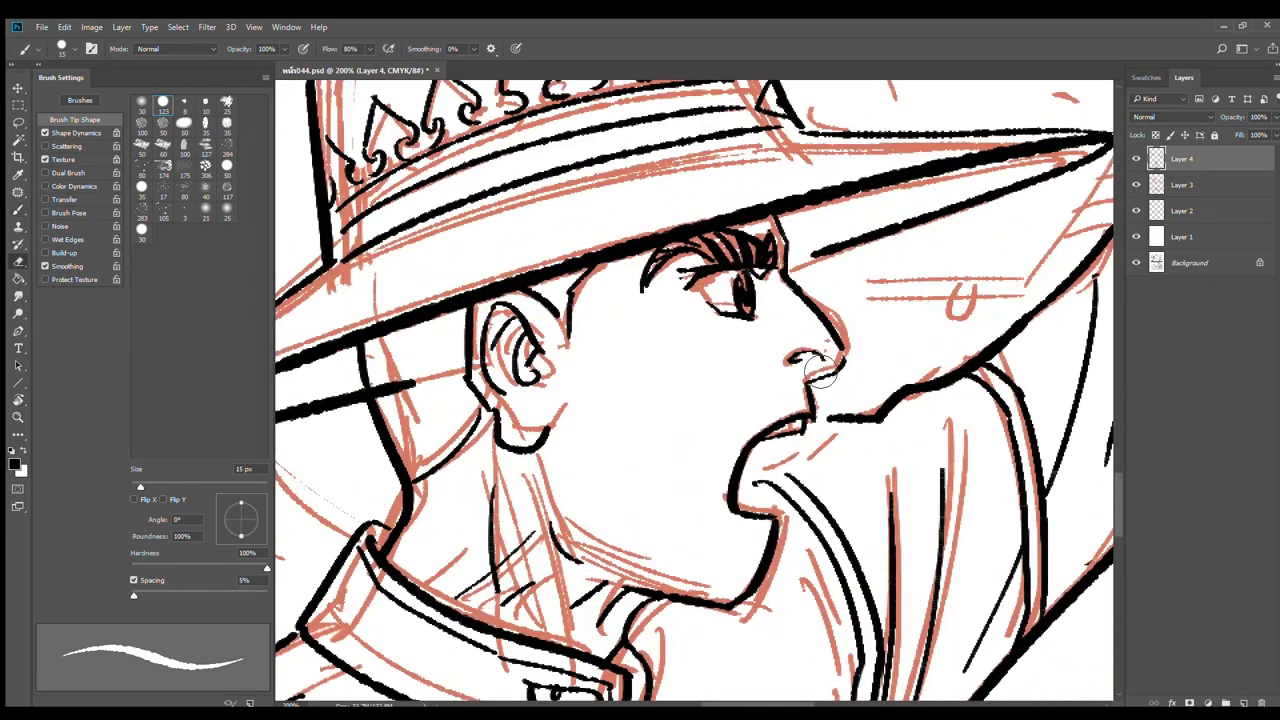
mouse_move(838, 357)
mouse_down()
mouse_move(858, 377)
mouse_move(842, 388)
mouse_move(842, 354)
mouse_move(799, 388)
mouse_up()
key(b)
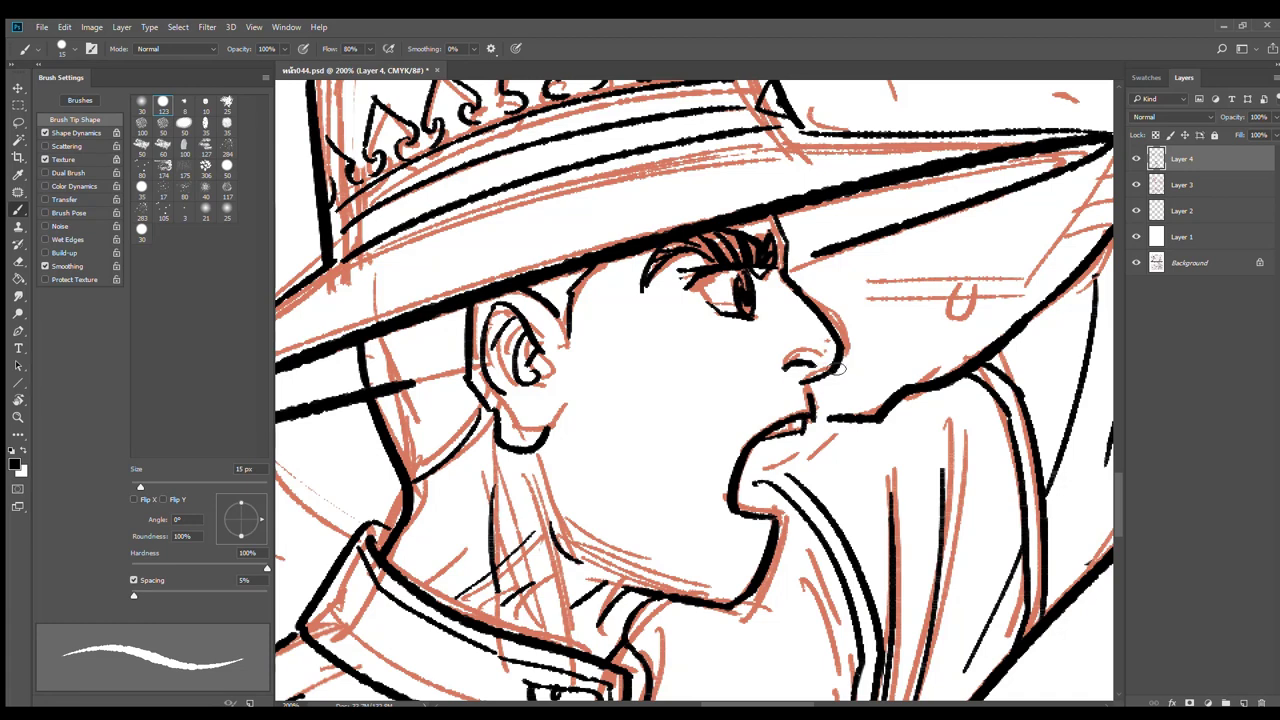
mouse_move(803, 384)
mouse_down()
mouse_move(812, 437)
mouse_move(835, 404)
mouse_move(814, 405)
mouse_move(821, 439)
mouse_move(812, 389)
mouse_move(804, 418)
mouse_up()
key(e)
key(b)
Ink the inner opening and short fold lines of the cuff on the outstretched sleeve
scroll(822, 442, down, 2)
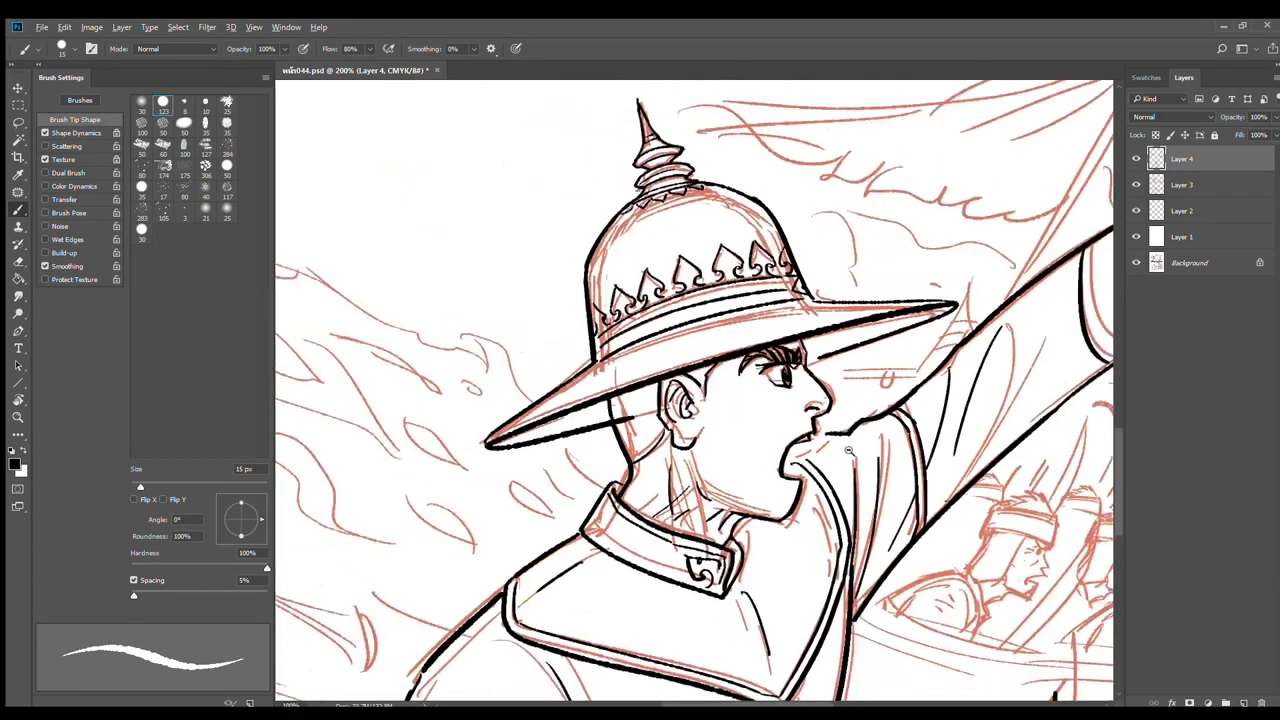
drag(927, 451, 736, 447)
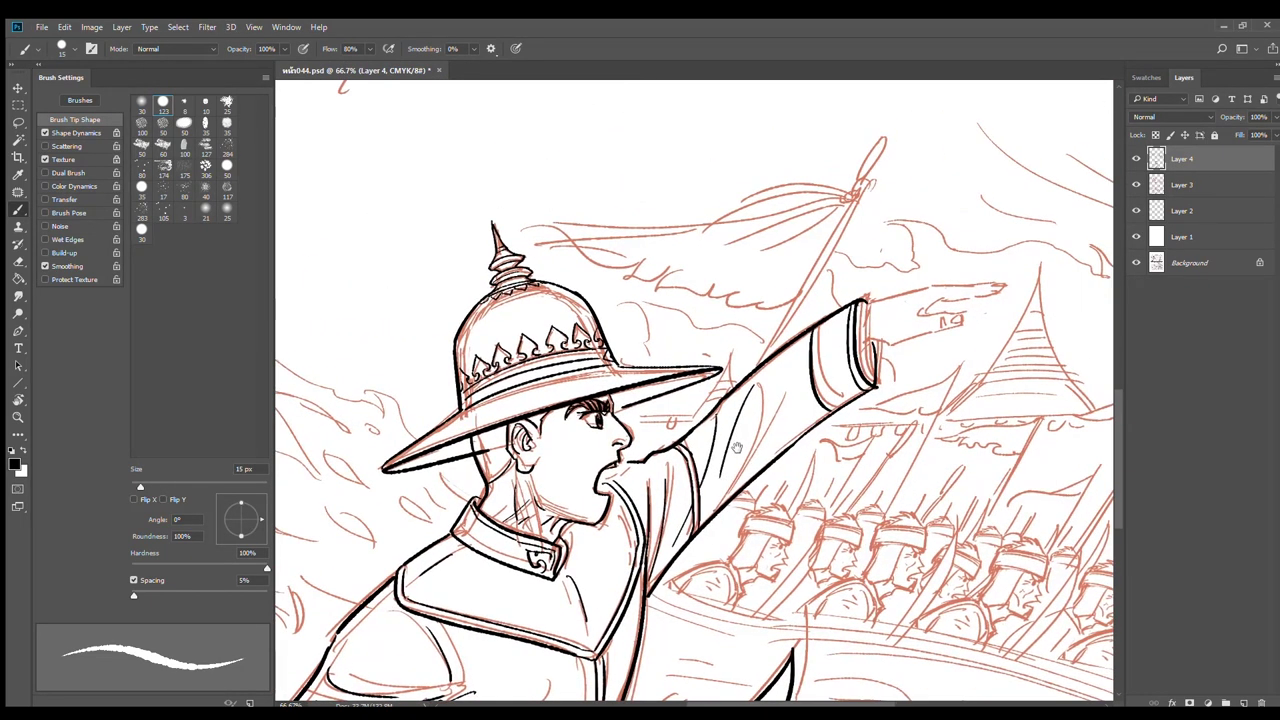
ctrl+click(882, 342)
drag(898, 316, 703, 392)
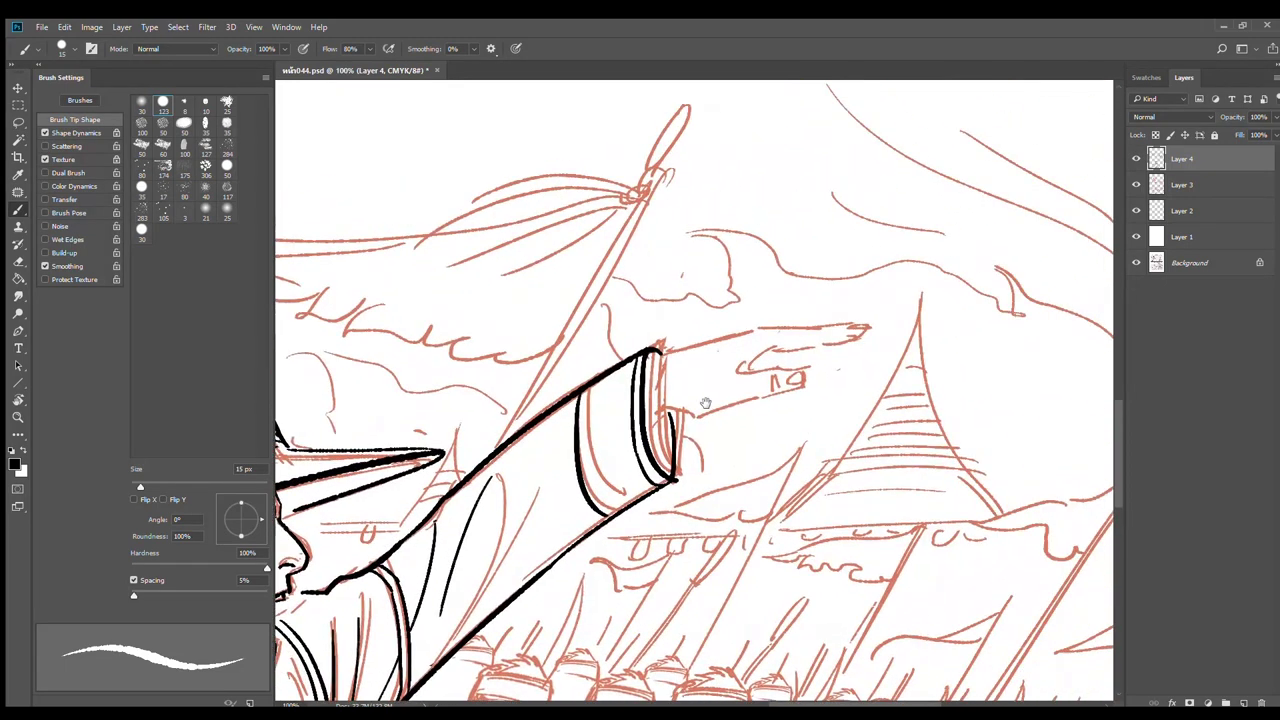
scroll(679, 420, up, 1)
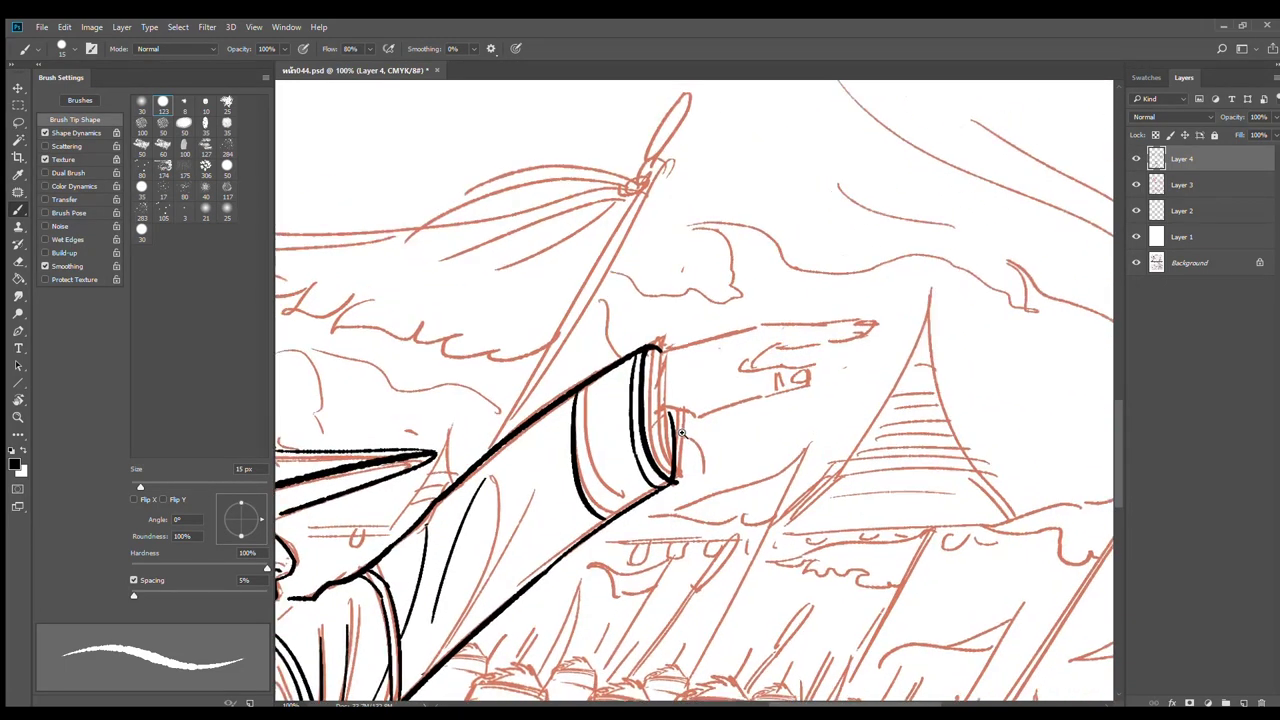
drag(700, 371, 621, 428)
drag(532, 332, 718, 292)
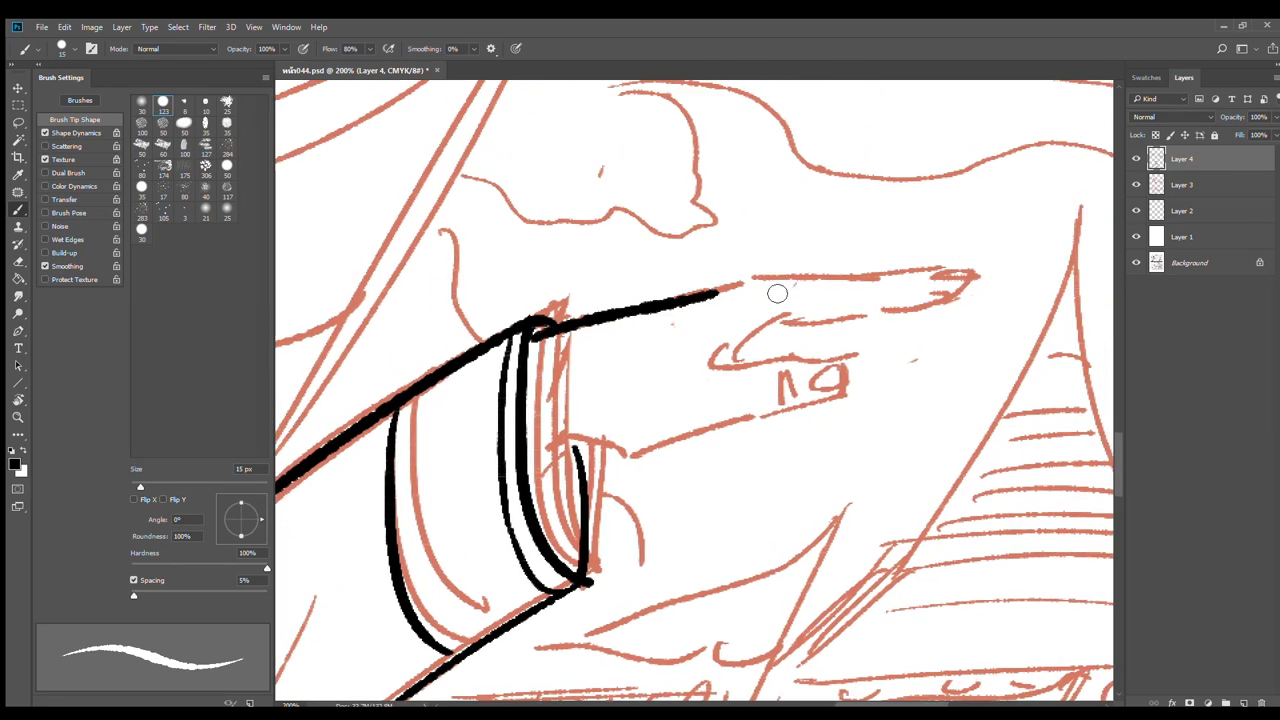
key(ctrl+z)
mouse_move(540, 338)
mouse_down()
mouse_move(570, 342)
mouse_move(552, 356)
mouse_move(565, 428)
mouse_up()
mouse_move(527, 381)
mouse_down()
mouse_move(566, 443)
mouse_move(527, 470)
mouse_up()
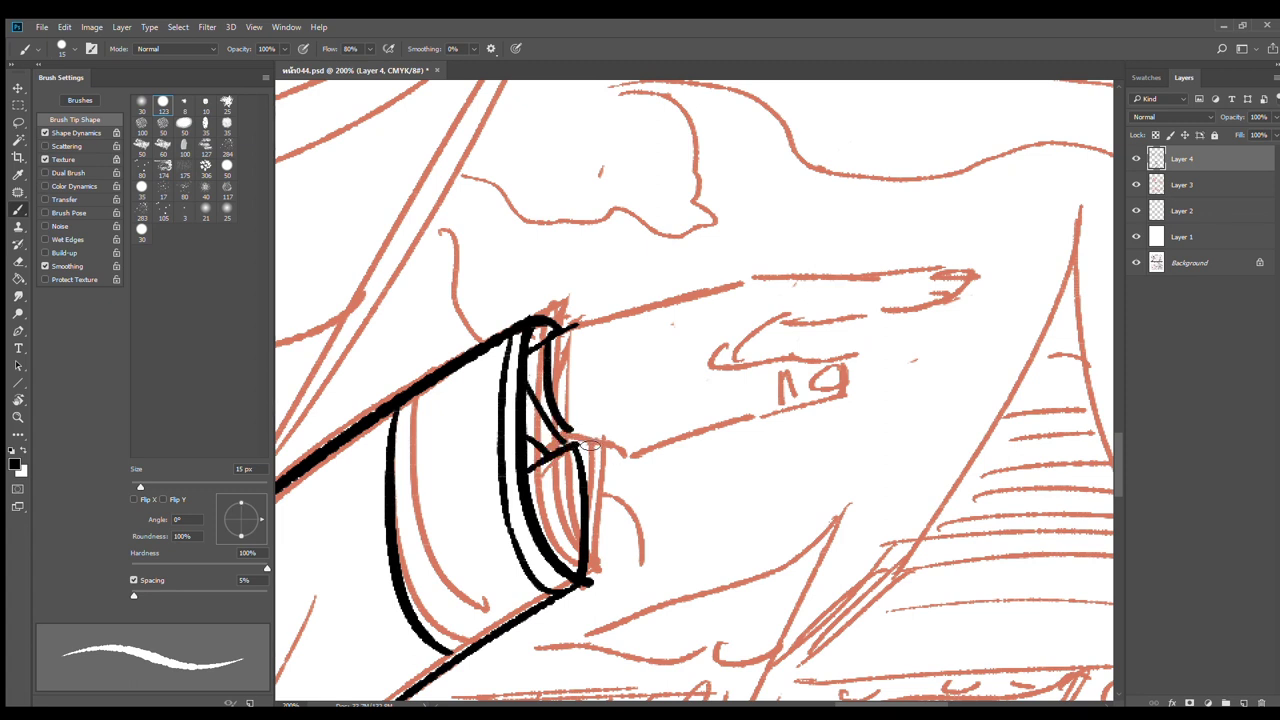
Reduce the brush to 10 px and ink the pointing hand's lower edge from the wrist around the first curled finger
key(bracketleft)
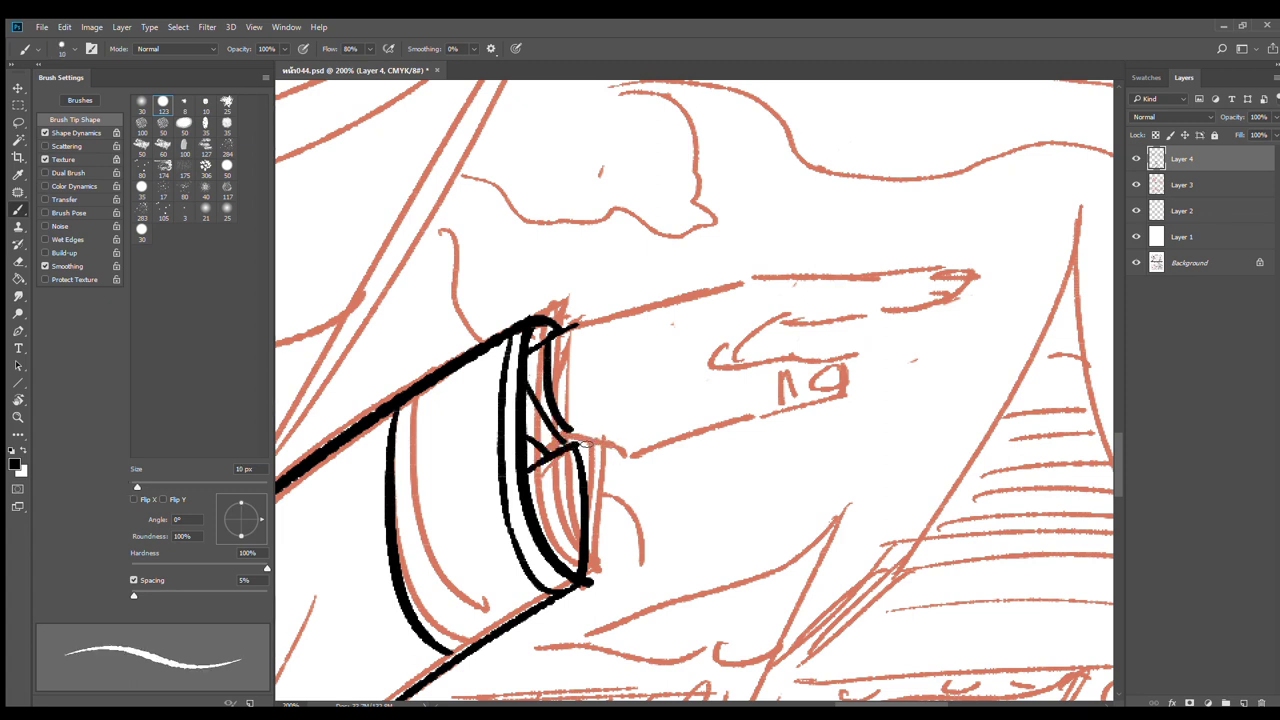
mouse_move(578, 440)
mouse_down()
mouse_move(647, 457)
mouse_move(772, 420)
mouse_up()
mouse_move(706, 351)
mouse_down()
mouse_move(763, 361)
mouse_move(779, 397)
mouse_move(781, 350)
mouse_move(813, 349)
mouse_move(828, 379)
mouse_move(785, 414)
mouse_move(730, 418)
mouse_move(822, 356)
mouse_move(802, 357)
mouse_move(830, 396)
mouse_move(785, 402)
mouse_move(824, 386)
mouse_up()
key(e)
key(b)
mouse_move(748, 367)
mouse_down()
mouse_move(780, 352)
mouse_move(810, 390)
mouse_move(786, 413)
mouse_up()
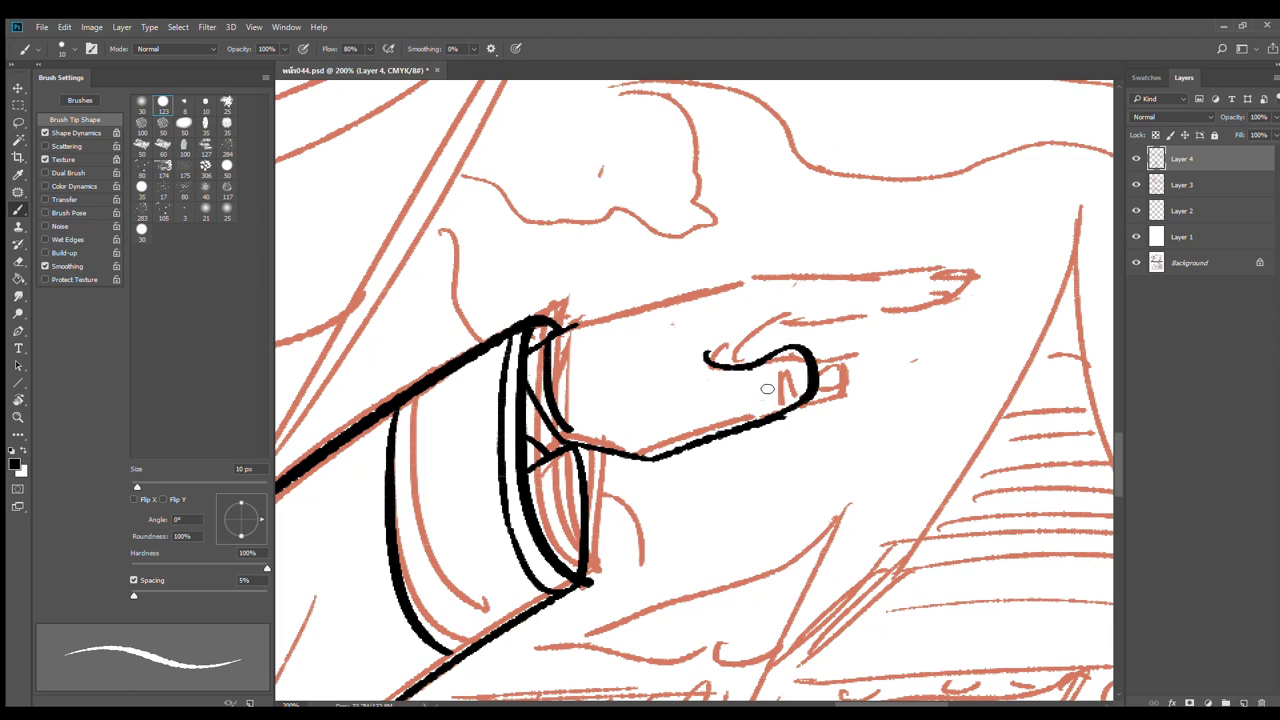
Ink the thumb line, the back of the hand and the full outline of the extended index finger
mouse_move(736, 362)
mouse_down()
mouse_move(804, 286)
mouse_move(801, 298)
mouse_up()
drag(568, 327, 757, 277)
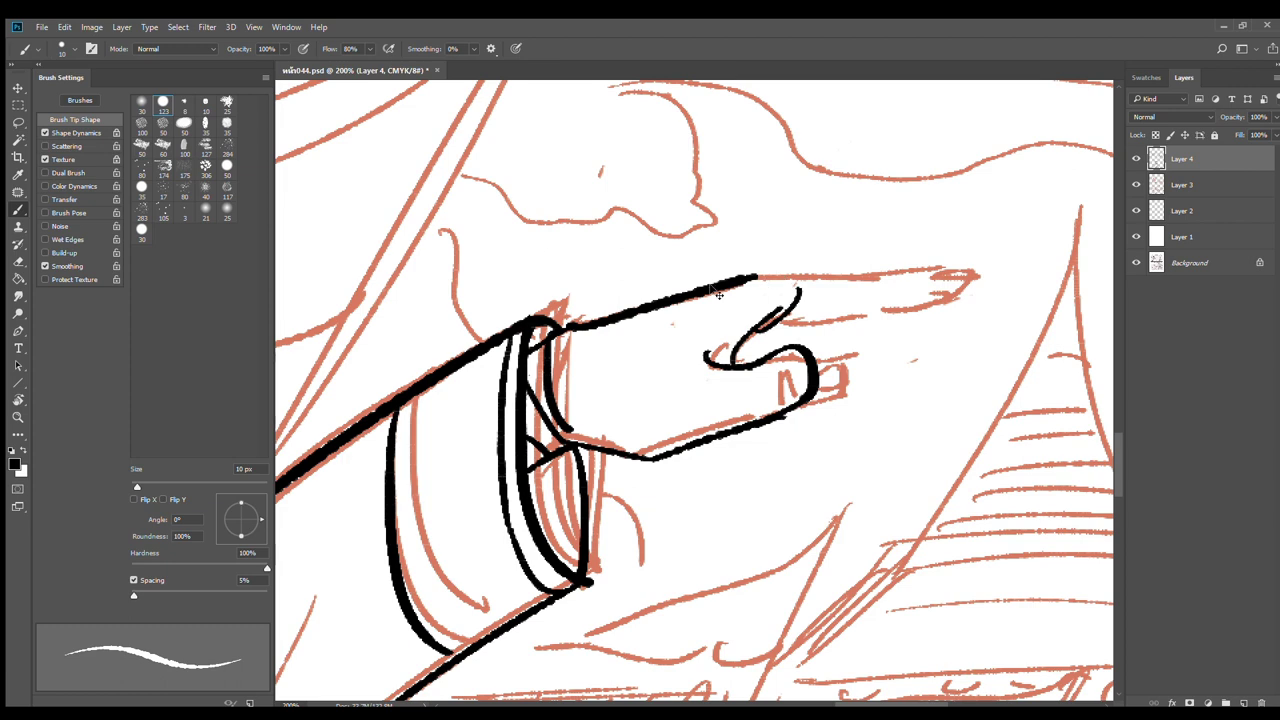
key(ctrl+z)
drag(566, 327, 762, 258)
shift+click(882, 255)
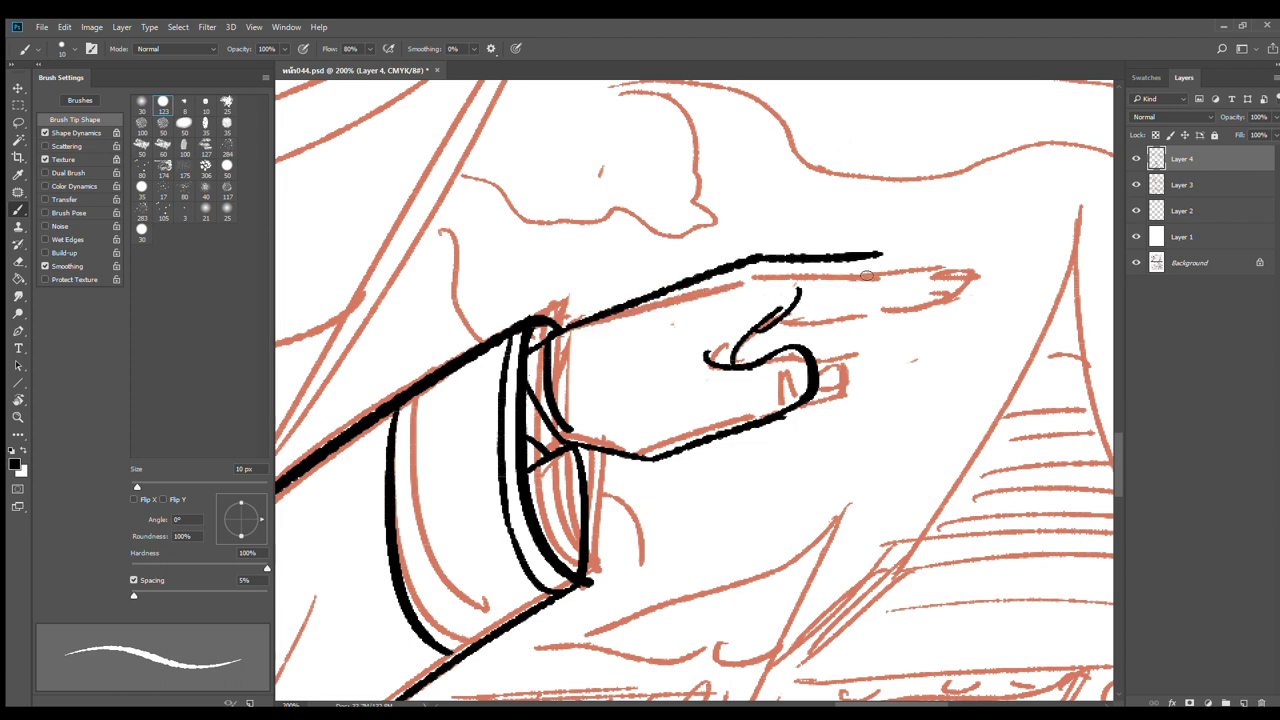
drag(876, 256, 965, 268)
drag(785, 318, 870, 299)
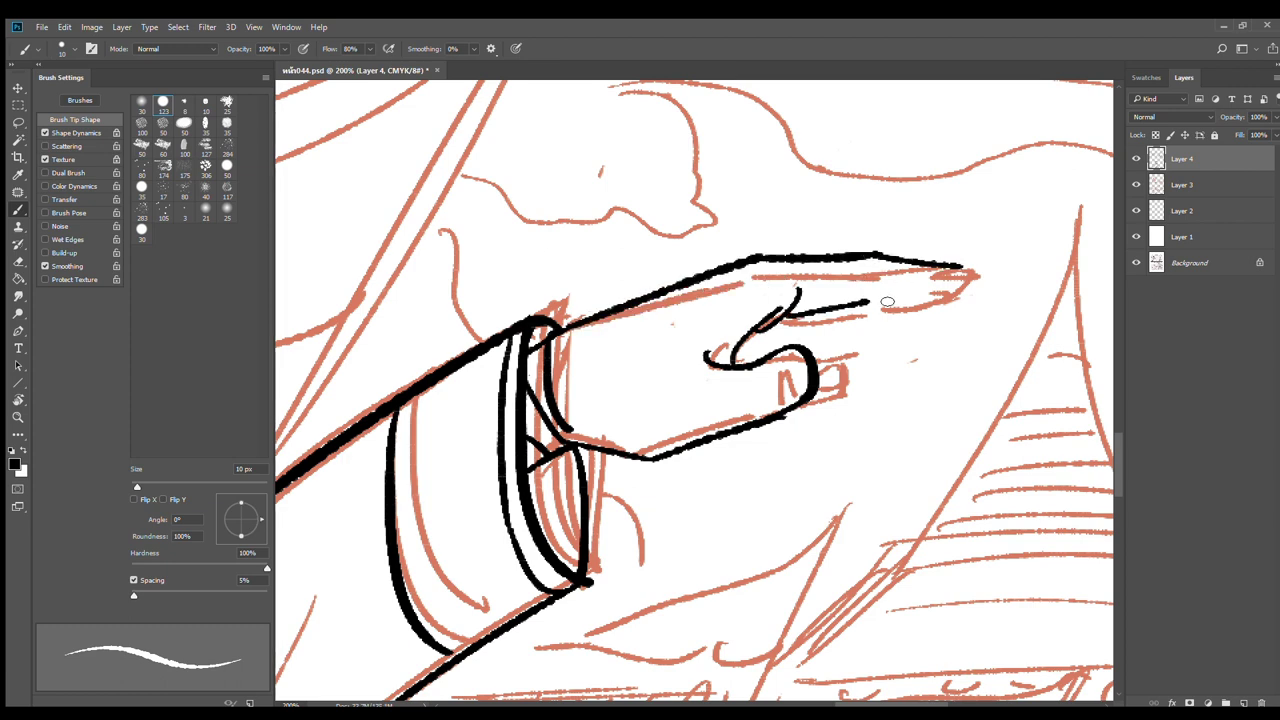
shift+click(955, 302)
key(ctrl+z)
mouse_move(940, 267)
mouse_down()
mouse_move(988, 273)
mouse_move(934, 304)
mouse_up()
Ink the remaining curled fingers below the index finger and add short knuckle marks on the hand
drag(829, 310, 826, 397)
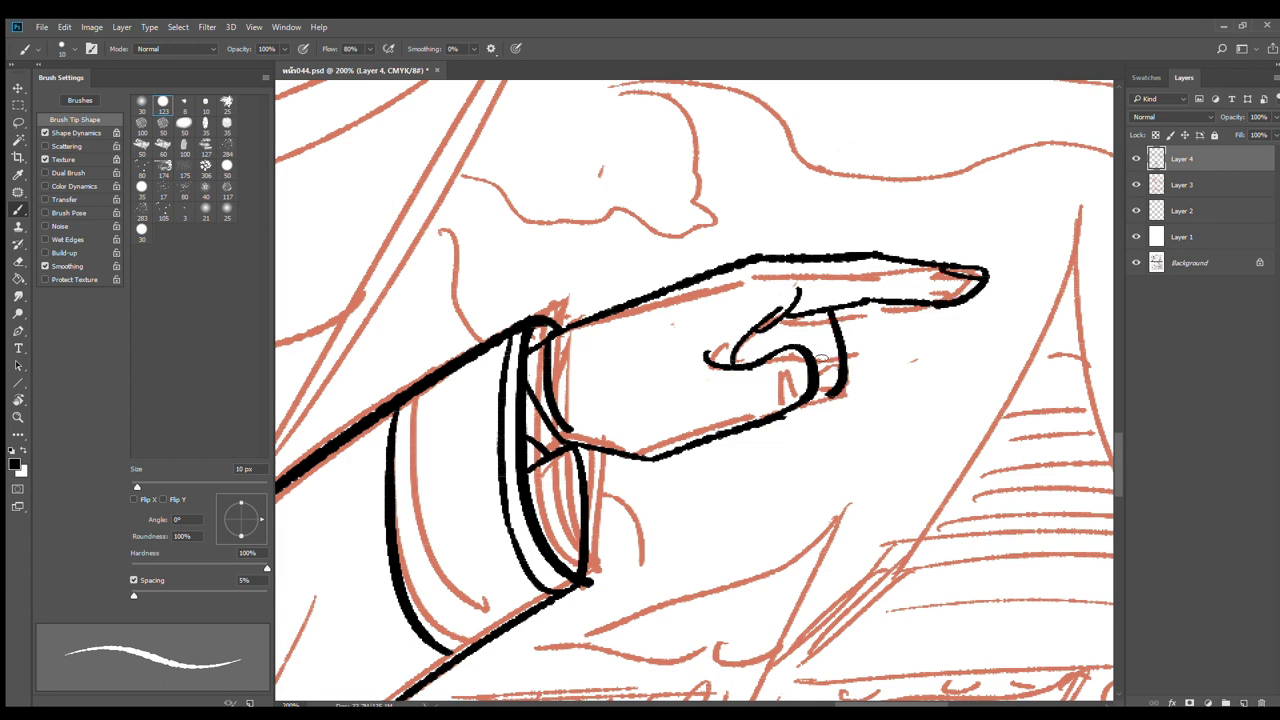
drag(778, 322, 798, 346)
drag(828, 398, 760, 427)
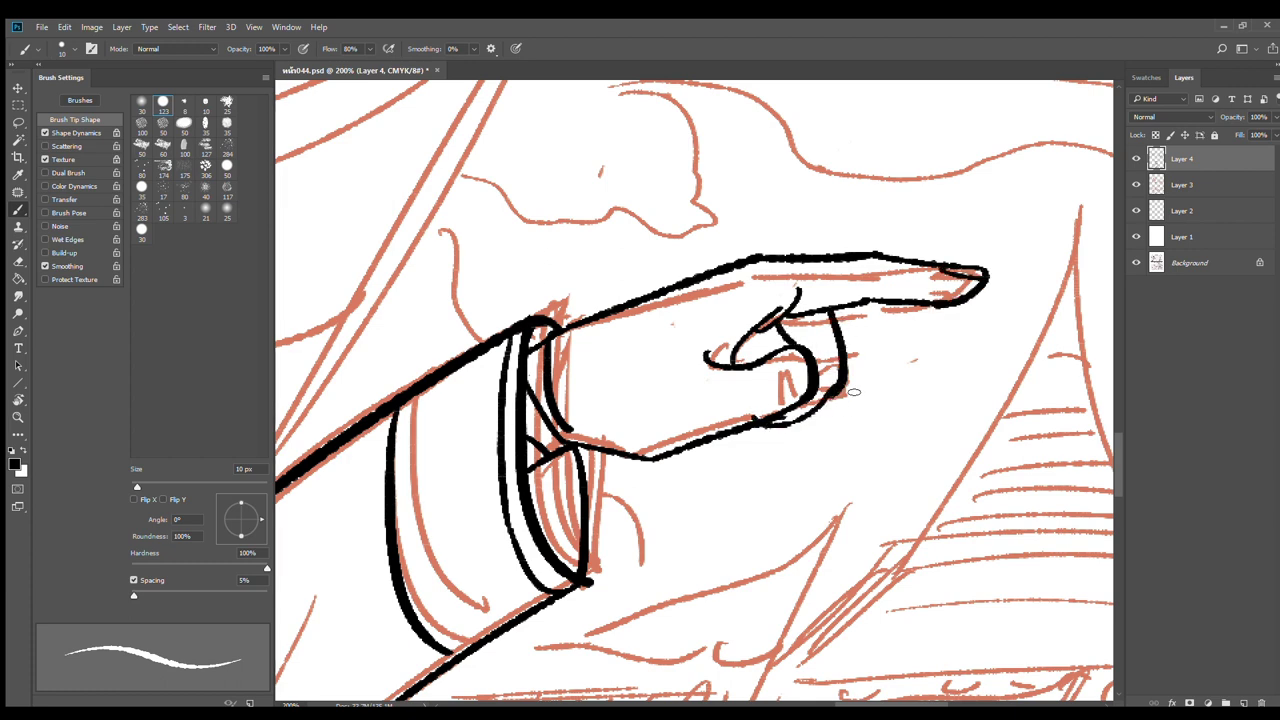
key(ctrl+z)
drag(832, 395, 768, 424)
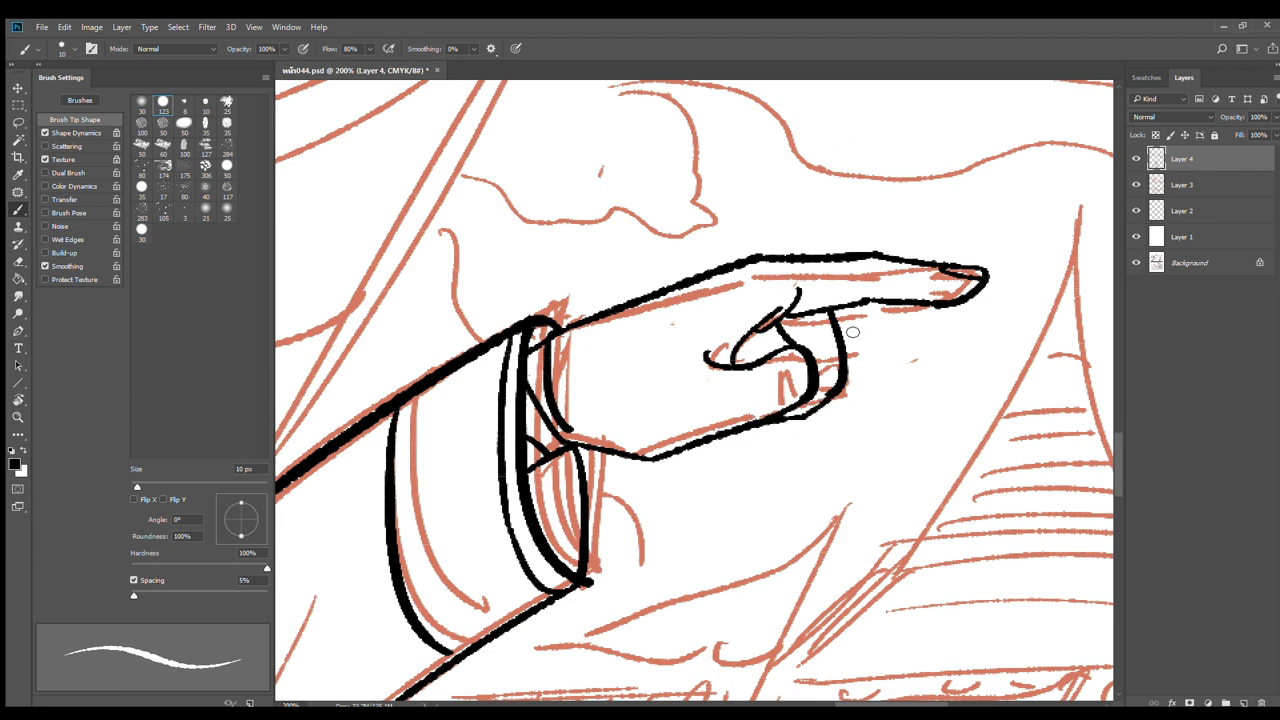
drag(845, 329, 822, 412)
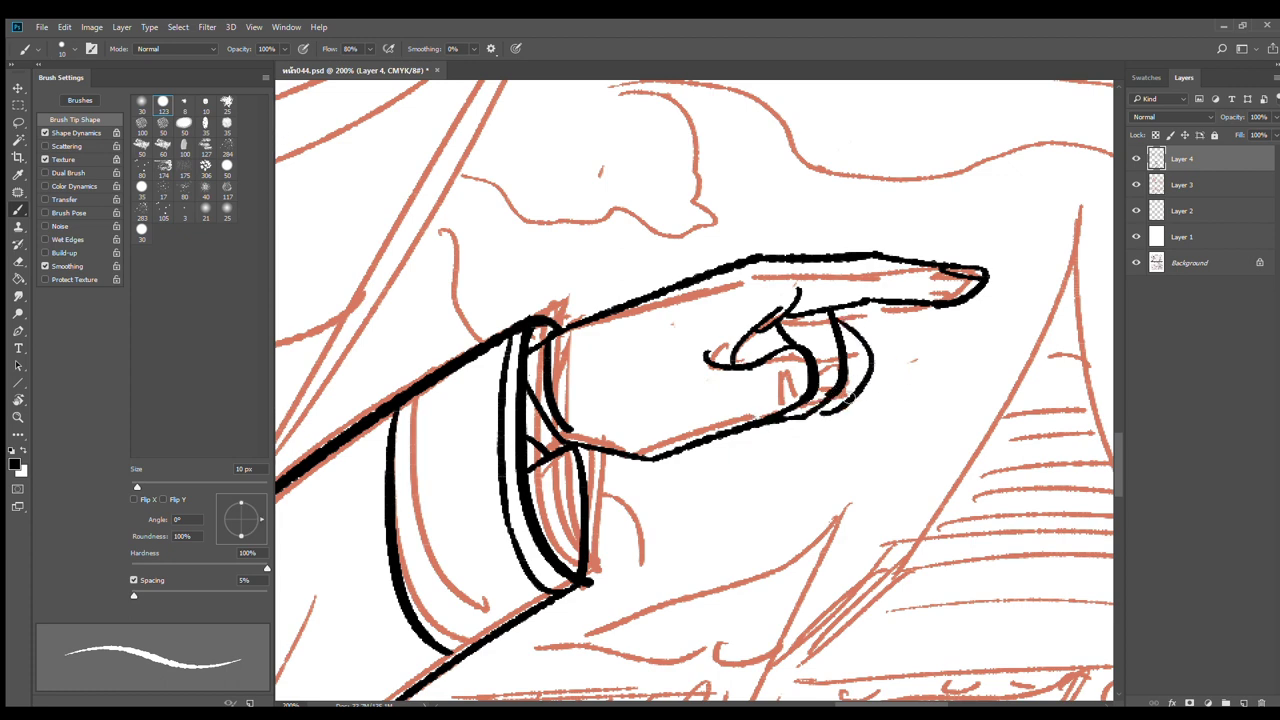
drag(693, 322, 707, 338)
drag(763, 269, 731, 273)
Erase the underside of the wrist, re-ink it as a curved contour and trim stray ink on the hand
scroll(884, 418, down, 6)
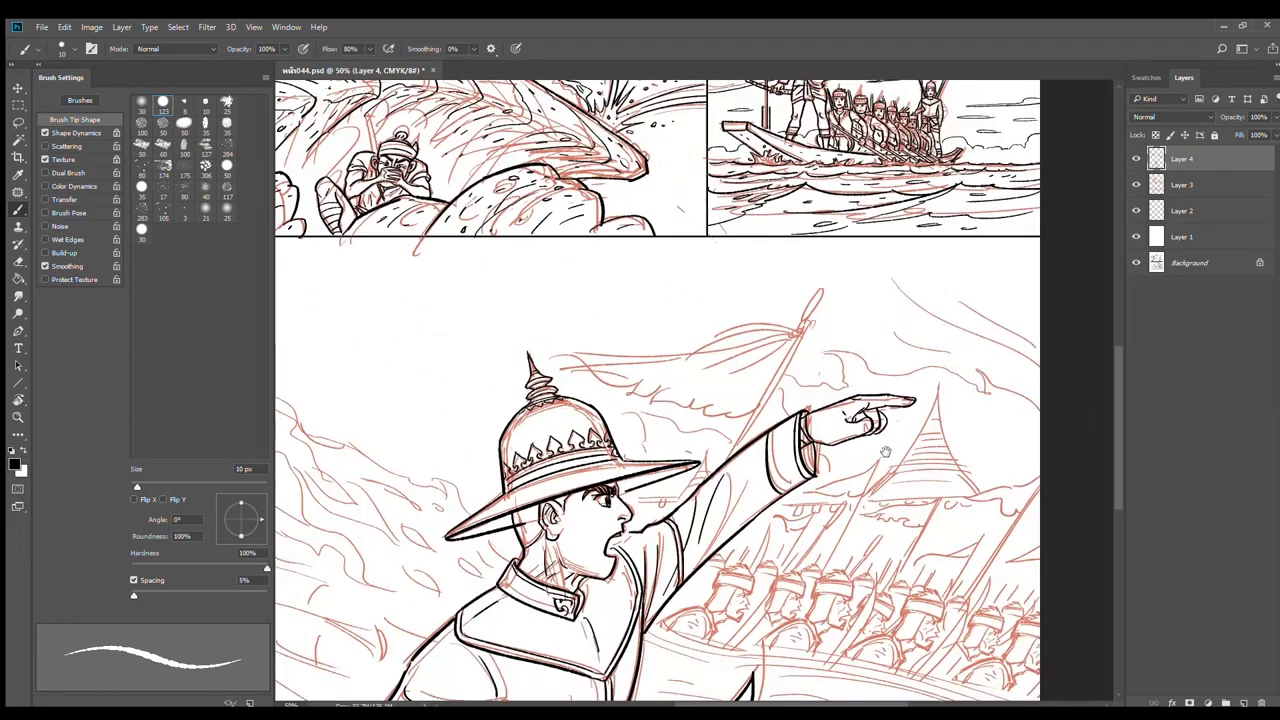
scroll(885, 452, up, 6)
key(e)
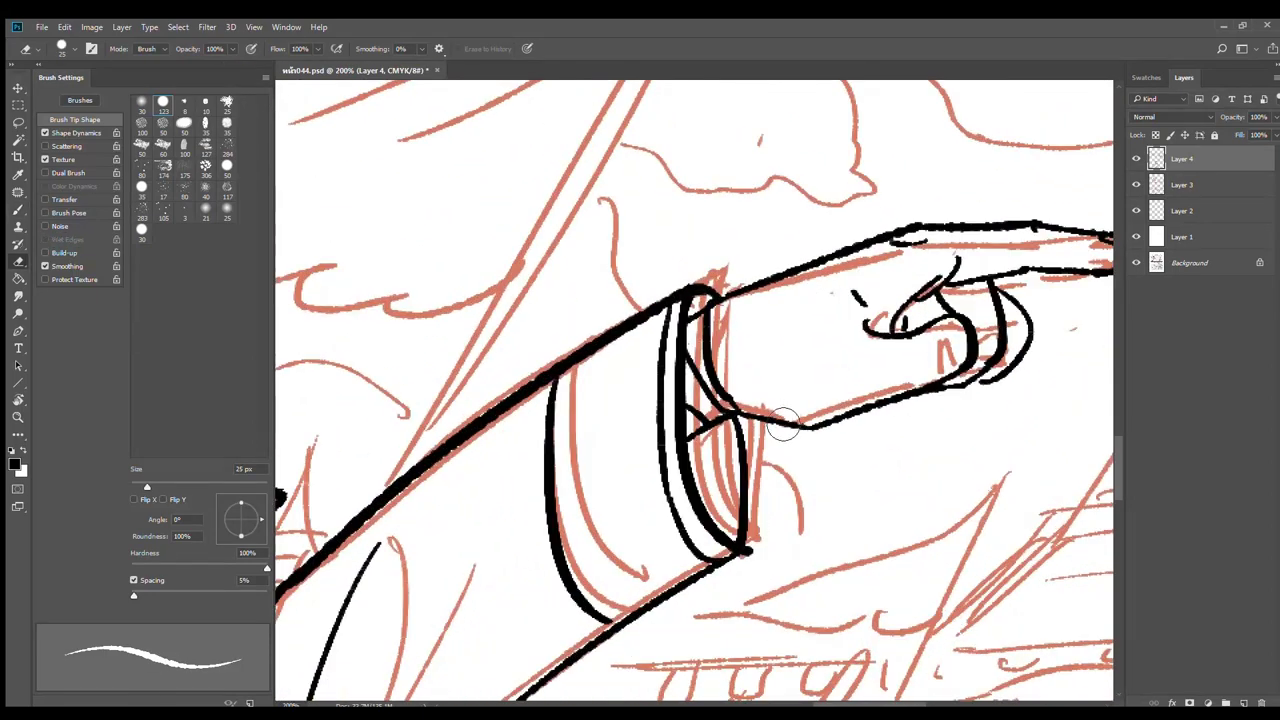
mouse_move(783, 425)
mouse_down()
mouse_move(826, 443)
mouse_move(835, 430)
mouse_up()
key(b)
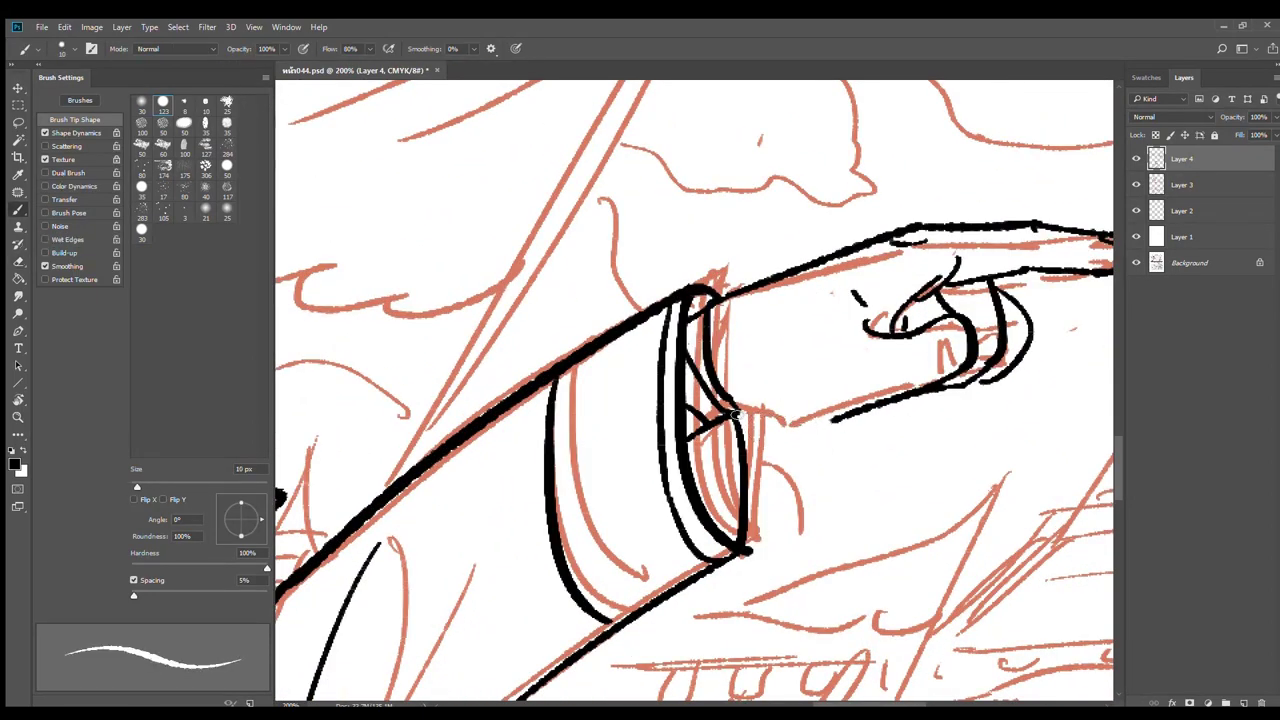
drag(735, 413, 830, 424)
key(ctrl+z)
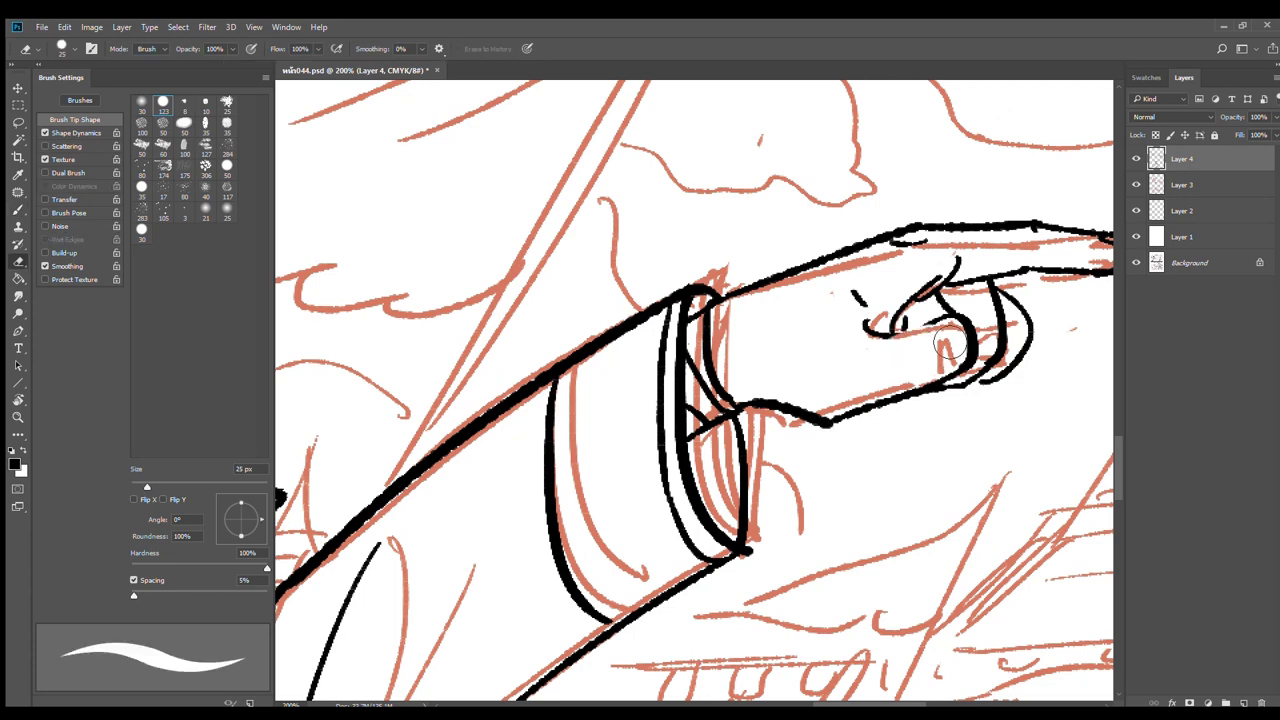
key(e)
drag(854, 365, 853, 388)
Erase the inked fold lines on the upper part of the raised sleeve
scroll(972, 401, down, 3)
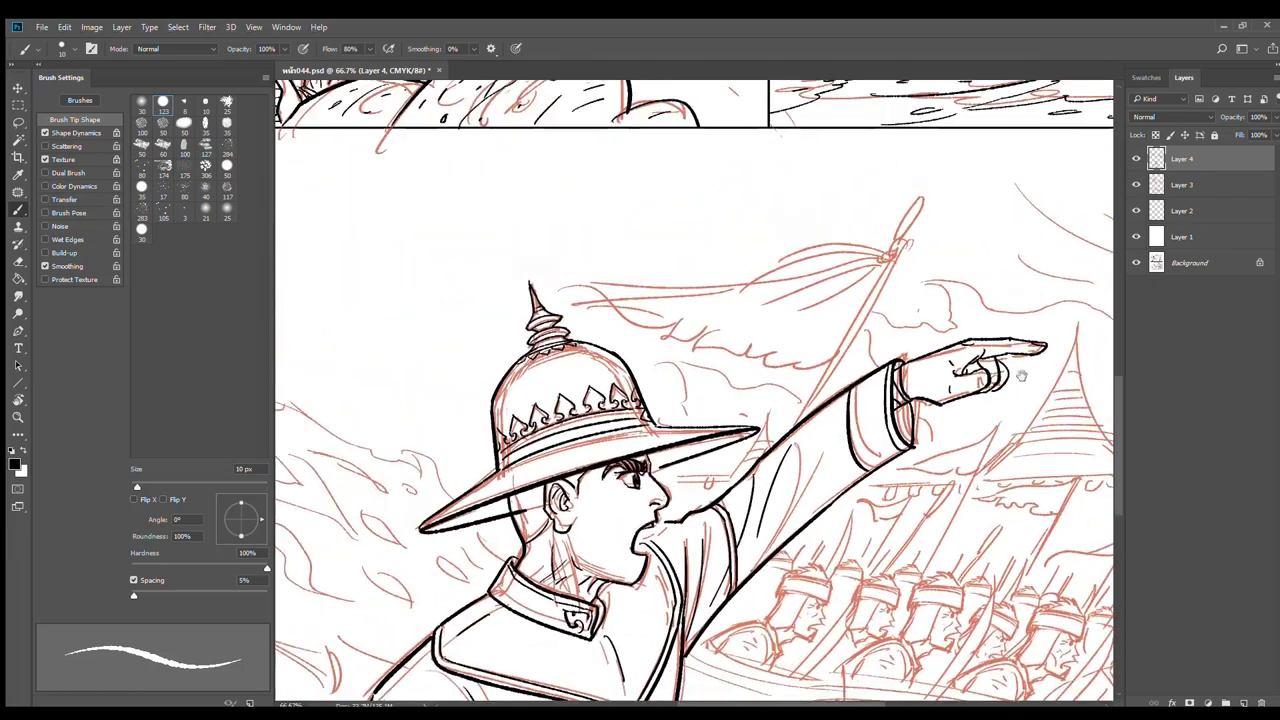
scroll(924, 432, down, 3)
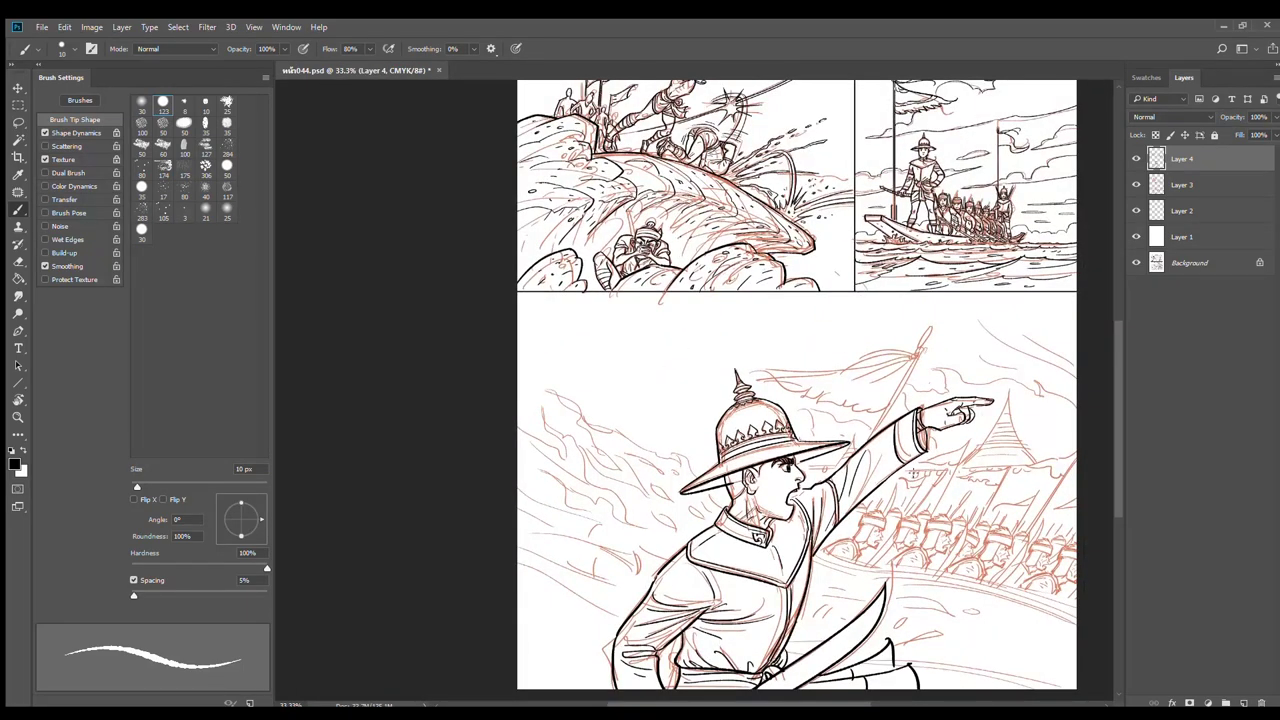
scroll(886, 471, up, 3)
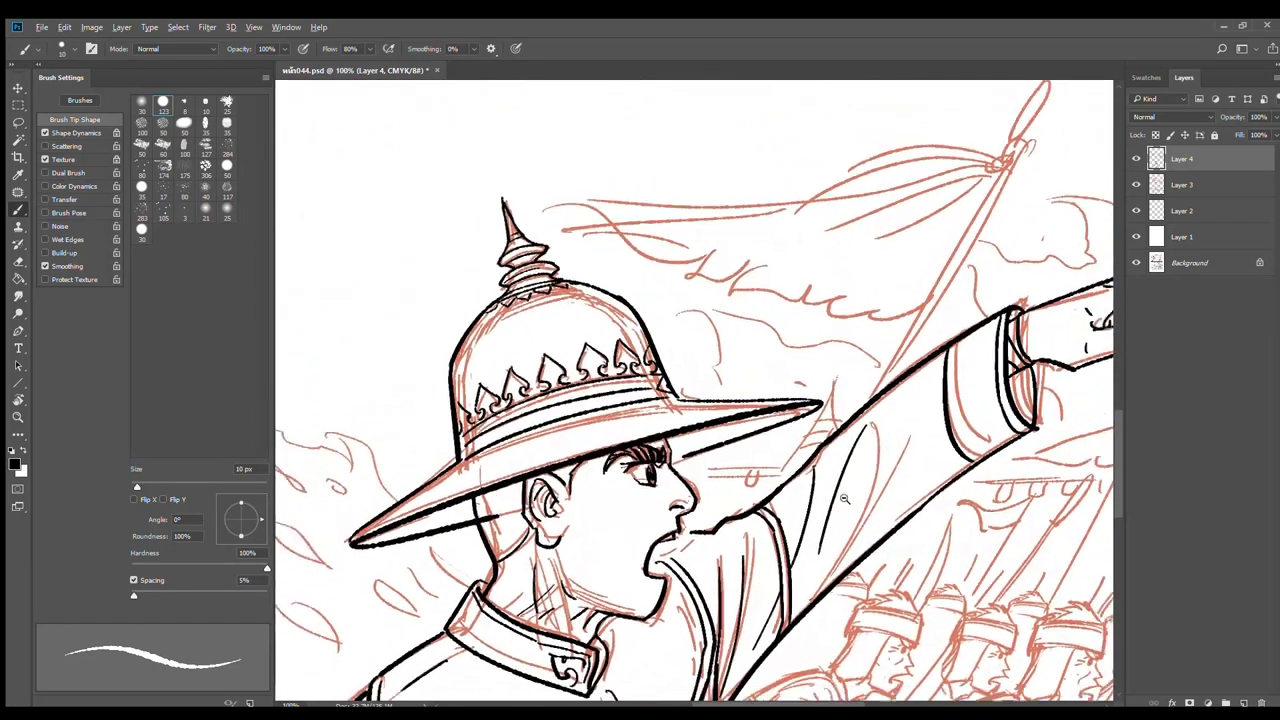
scroll(843, 498, down, 1)
key(e)
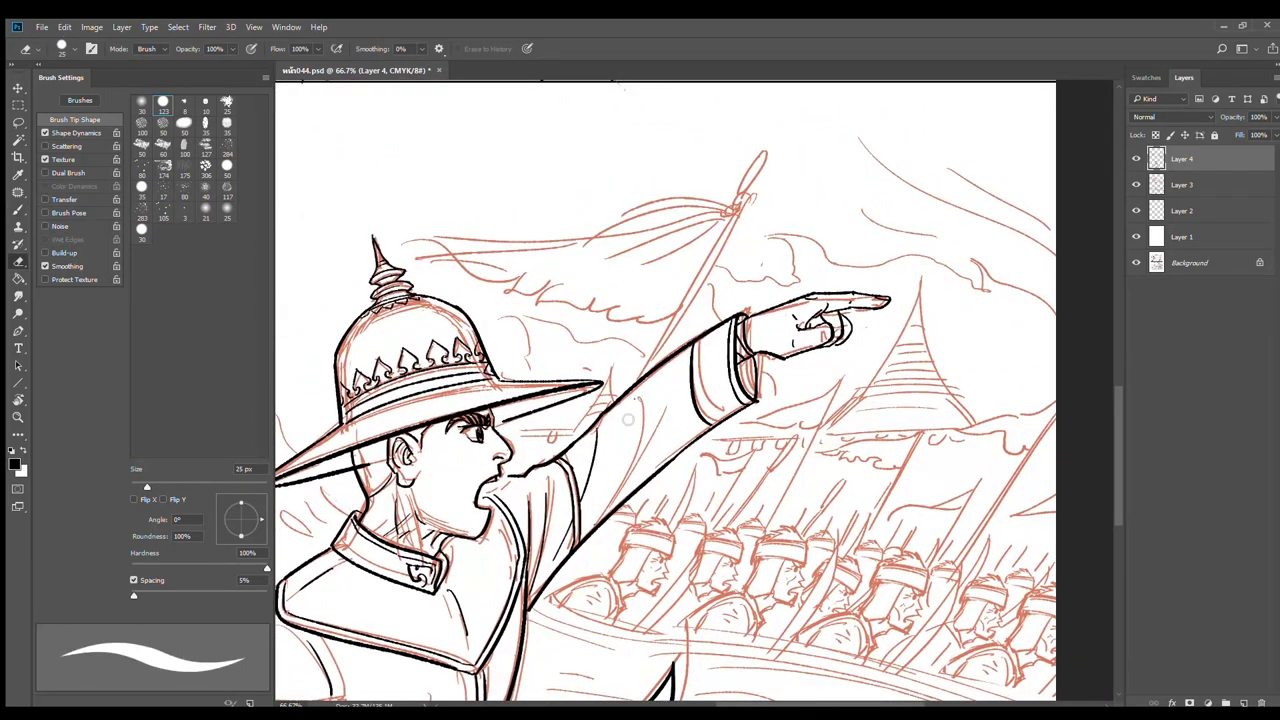
drag(602, 434, 586, 498)
key(b)
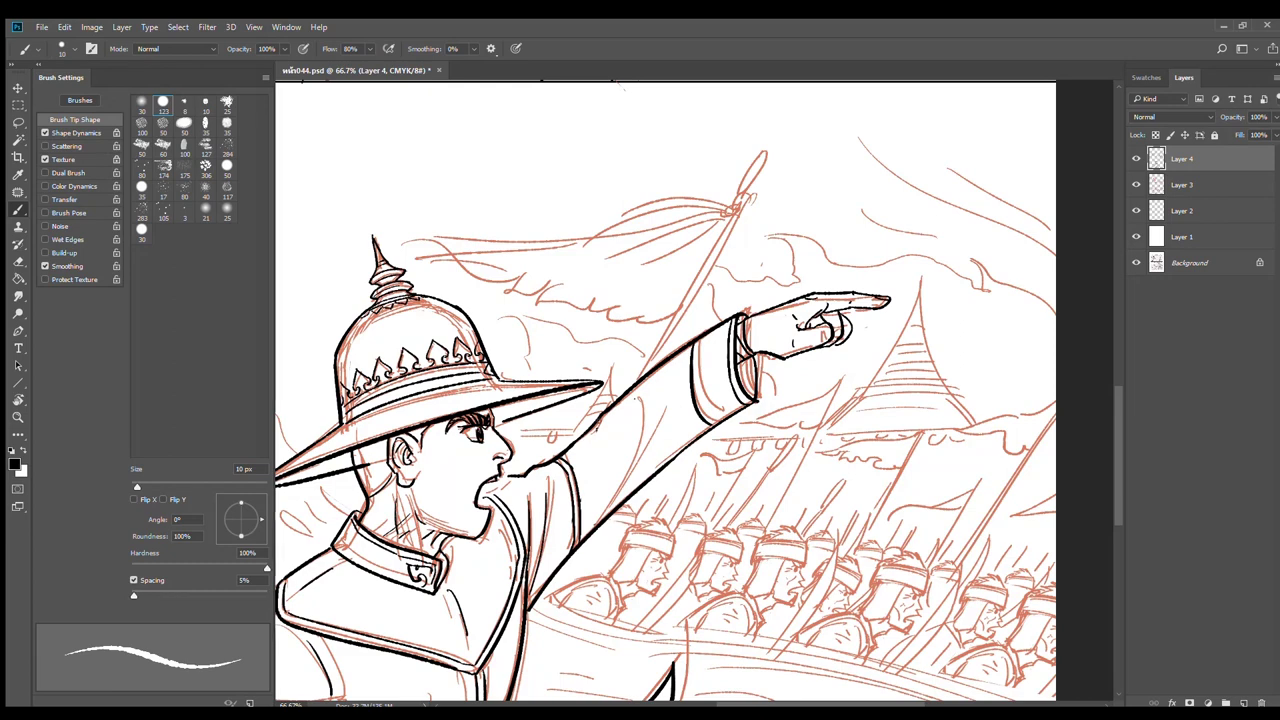
Ink thin lengthwise fold lines on the upper part of the officer's raised sleeve
drag(594, 438, 589, 500)
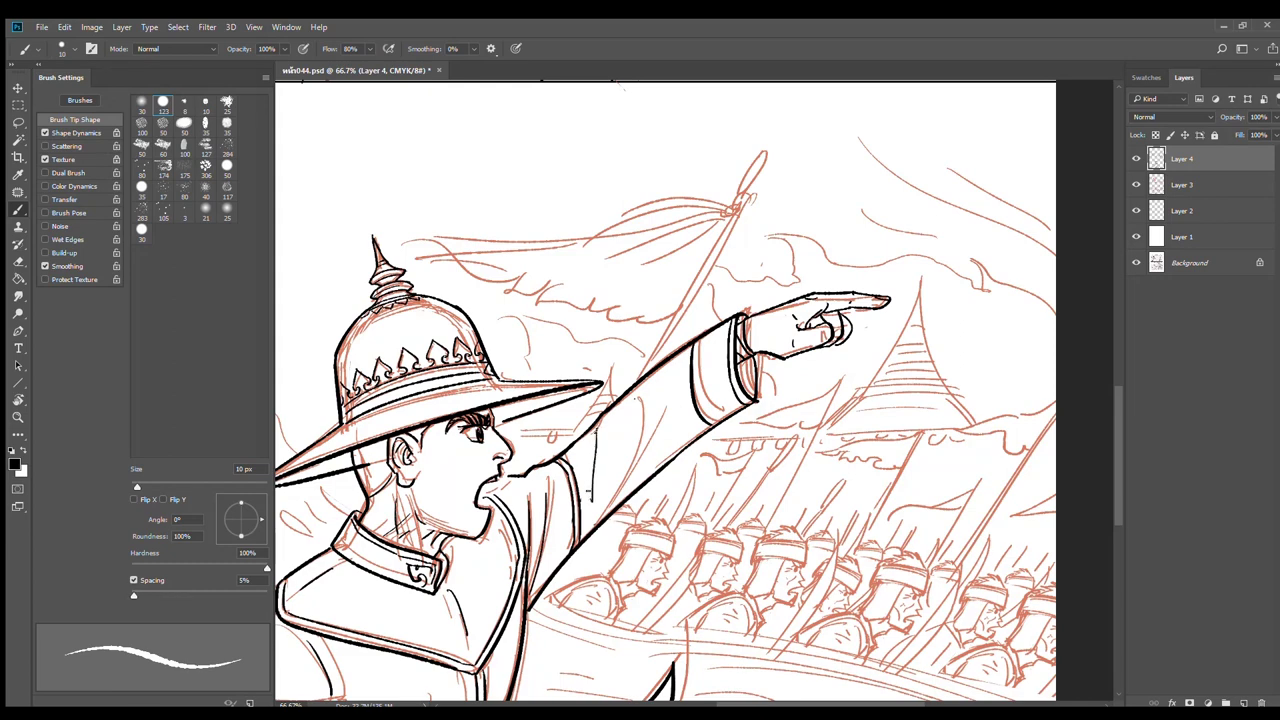
drag(595, 436, 589, 503)
drag(612, 404, 604, 494)
alt+click(657, 437)
alt+click(661, 438)
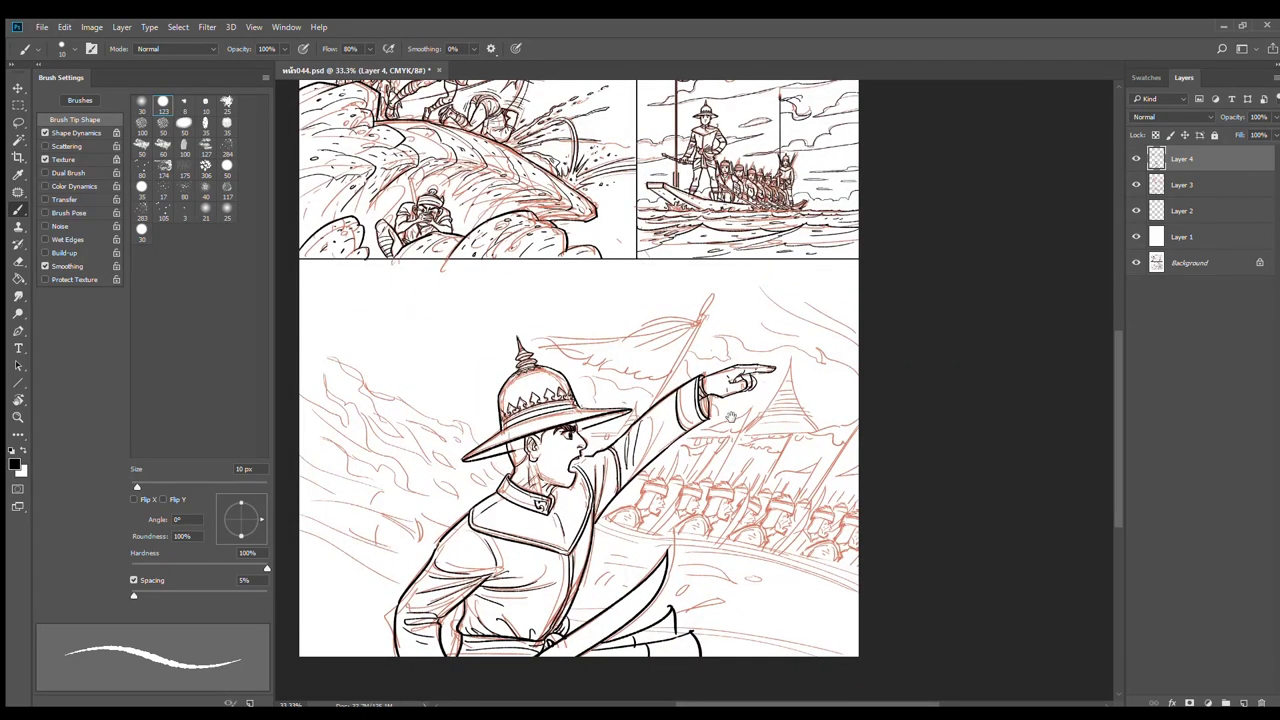
Add short stubble marks behind the officer's ear, below the hat brim
ctrl+click(529, 456)
ctrl+click(529, 457)
ctrl+click(529, 457)
key(e)
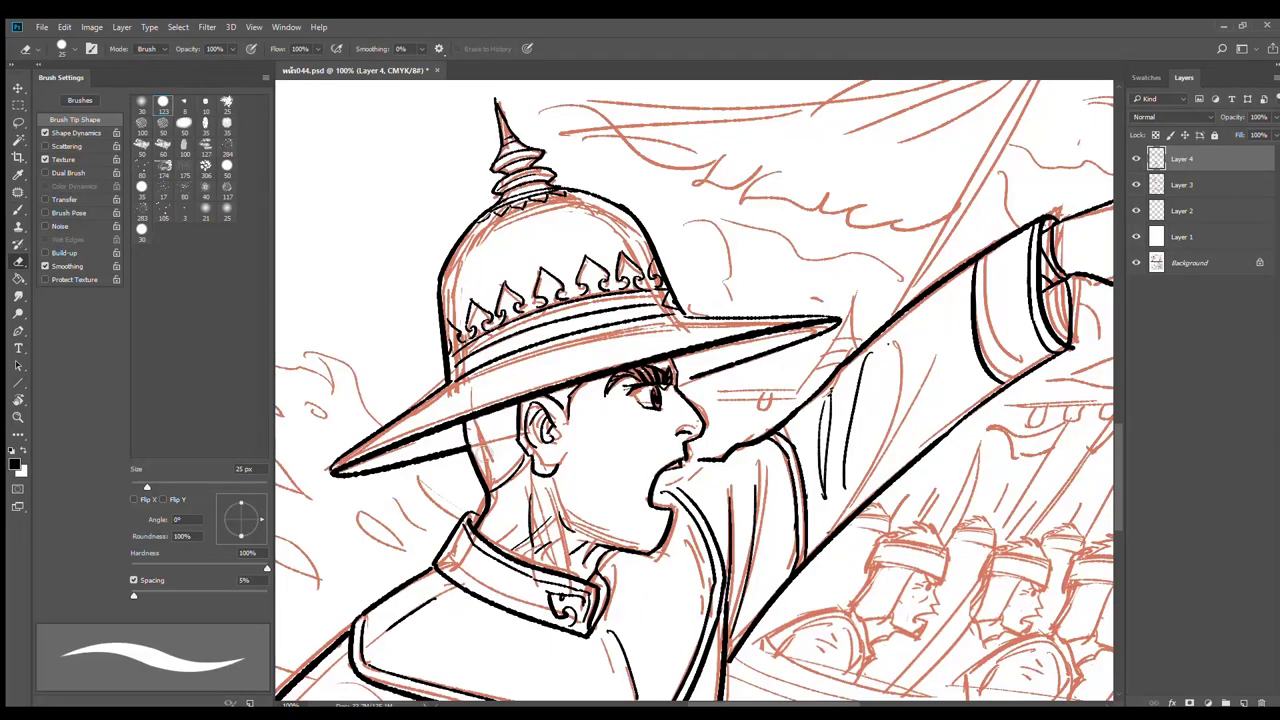
key(b)
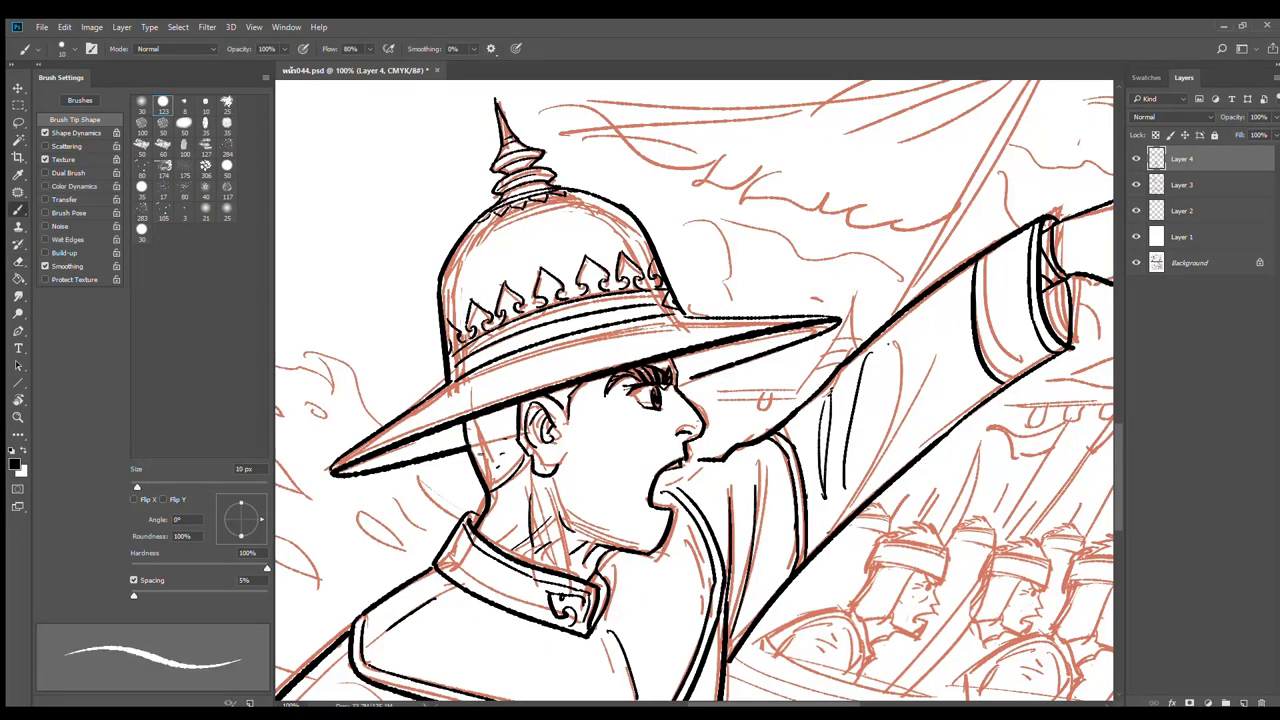
alt+click(824, 506)
alt+click(834, 512)
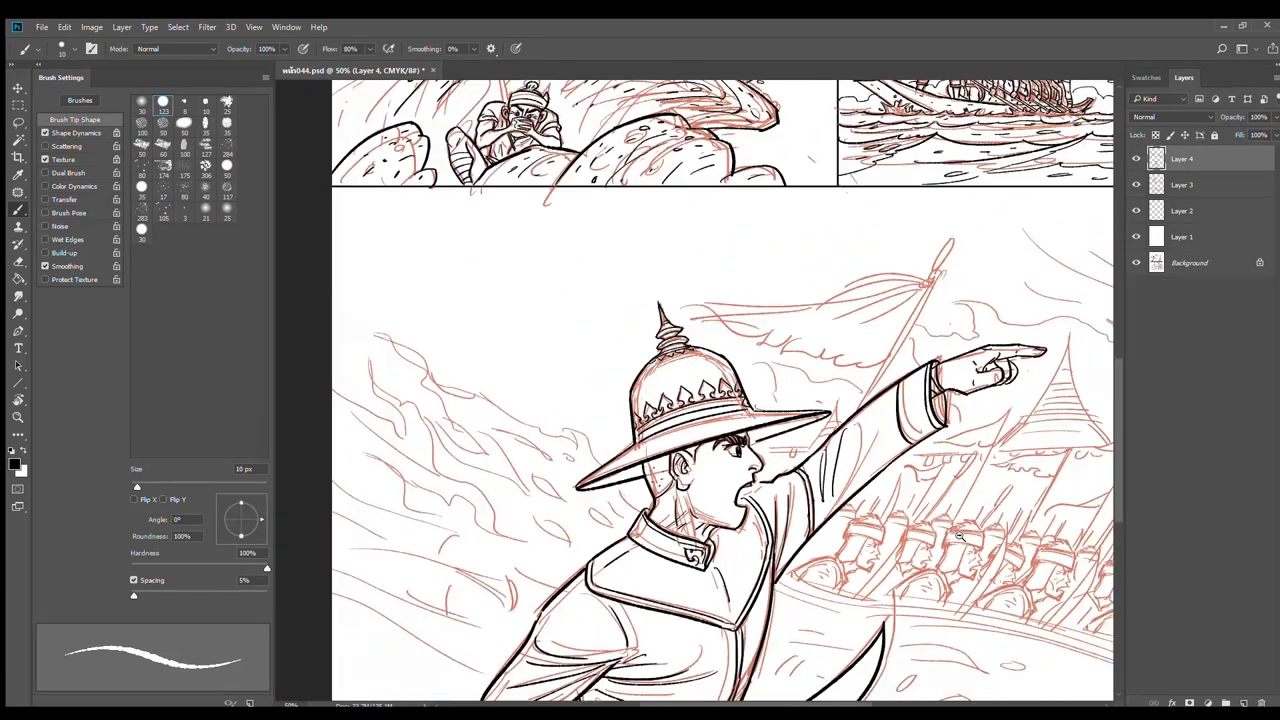
Create a new layer above Layer 4 and ink curling, wavy contours at the base of the soldiers nearest the officer
drag(992, 554, 907, 357)
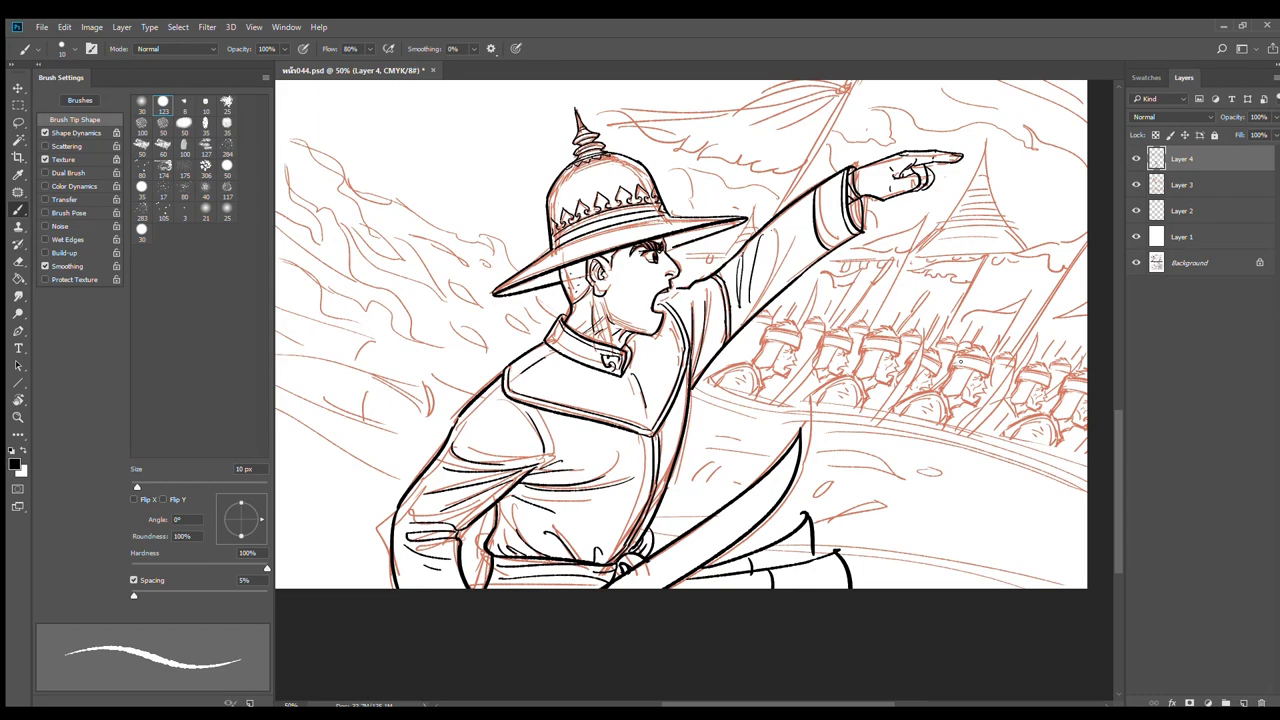
click(1243, 703)
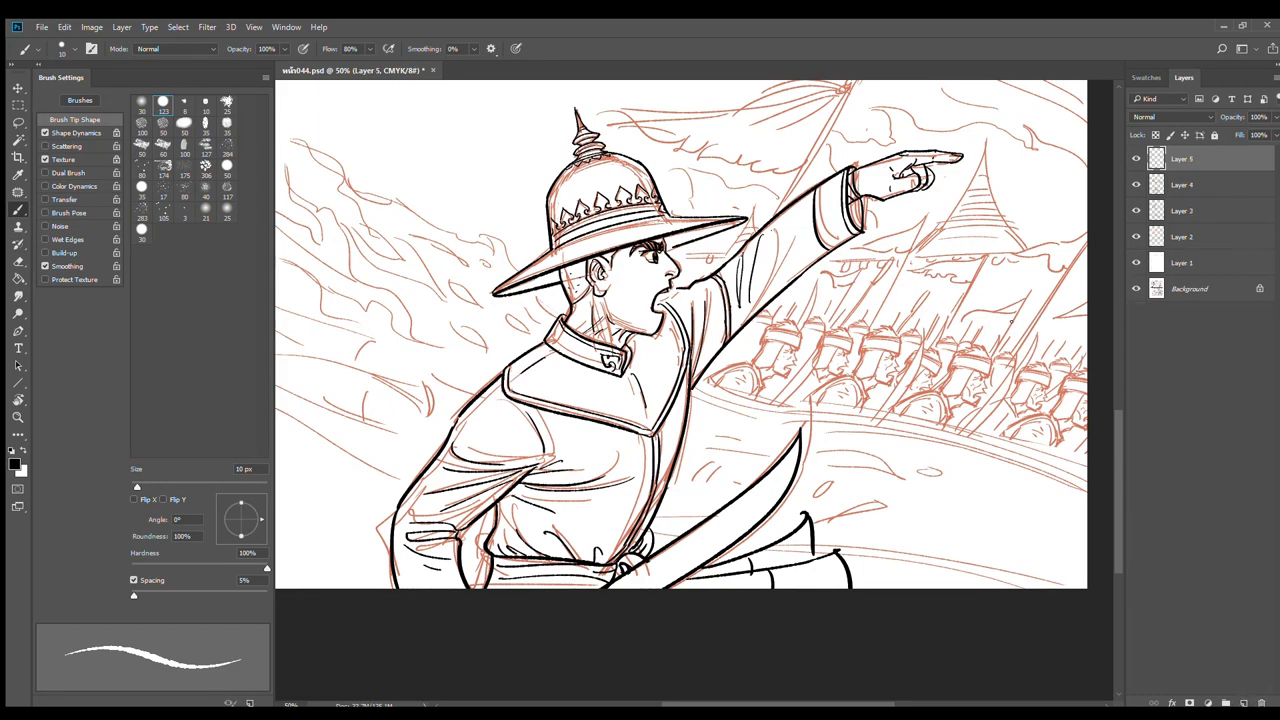
key(r)
drag(1010, 322, 950, 240)
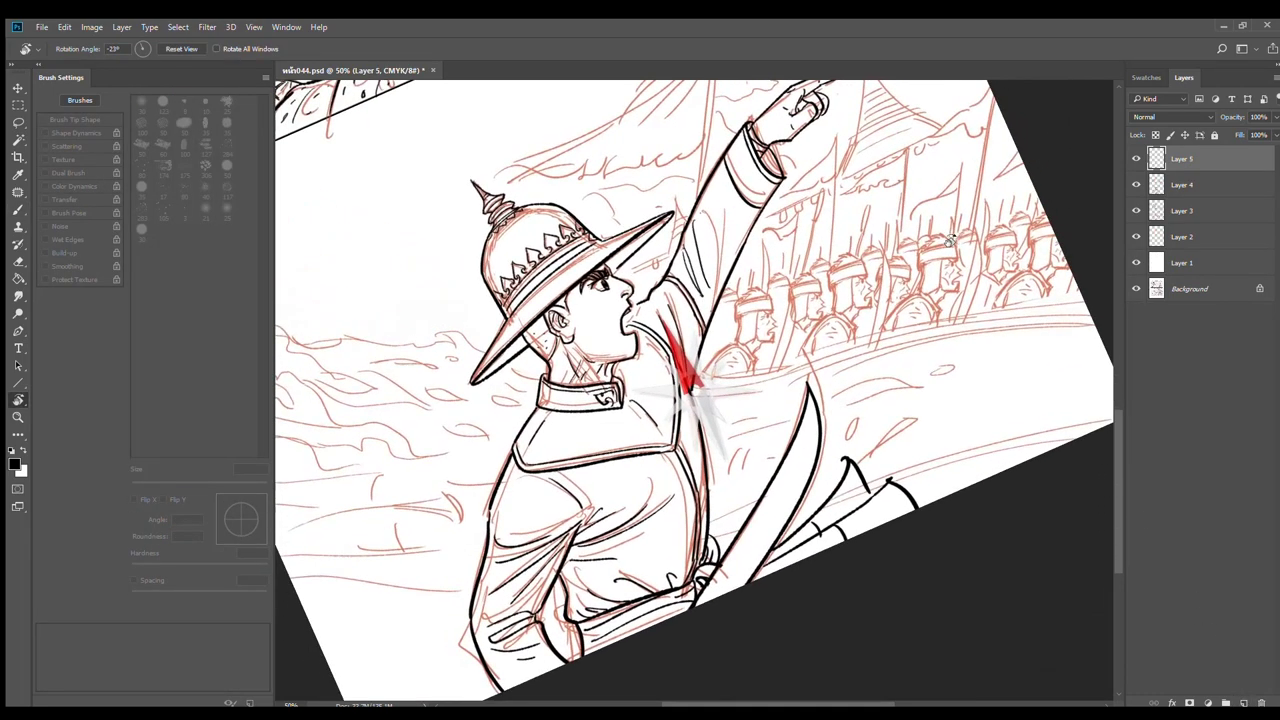
key(b)
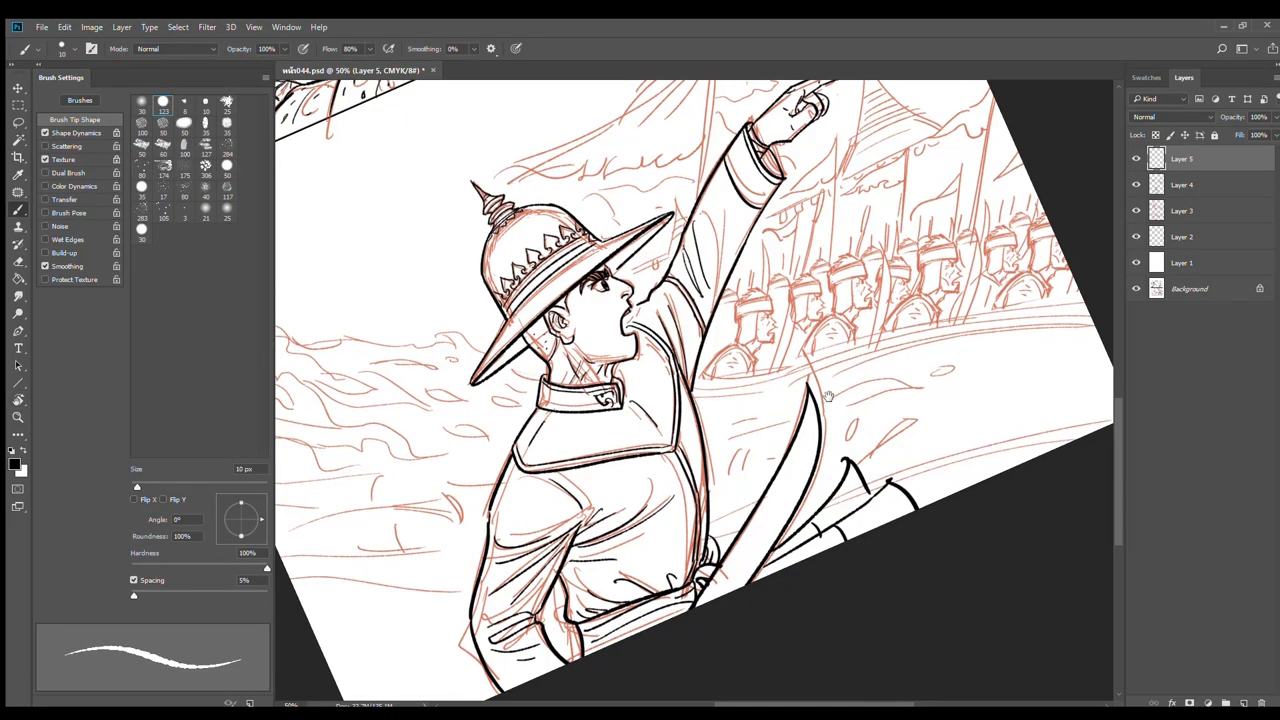
ctrl+click(840, 386)
drag(930, 360, 695, 380)
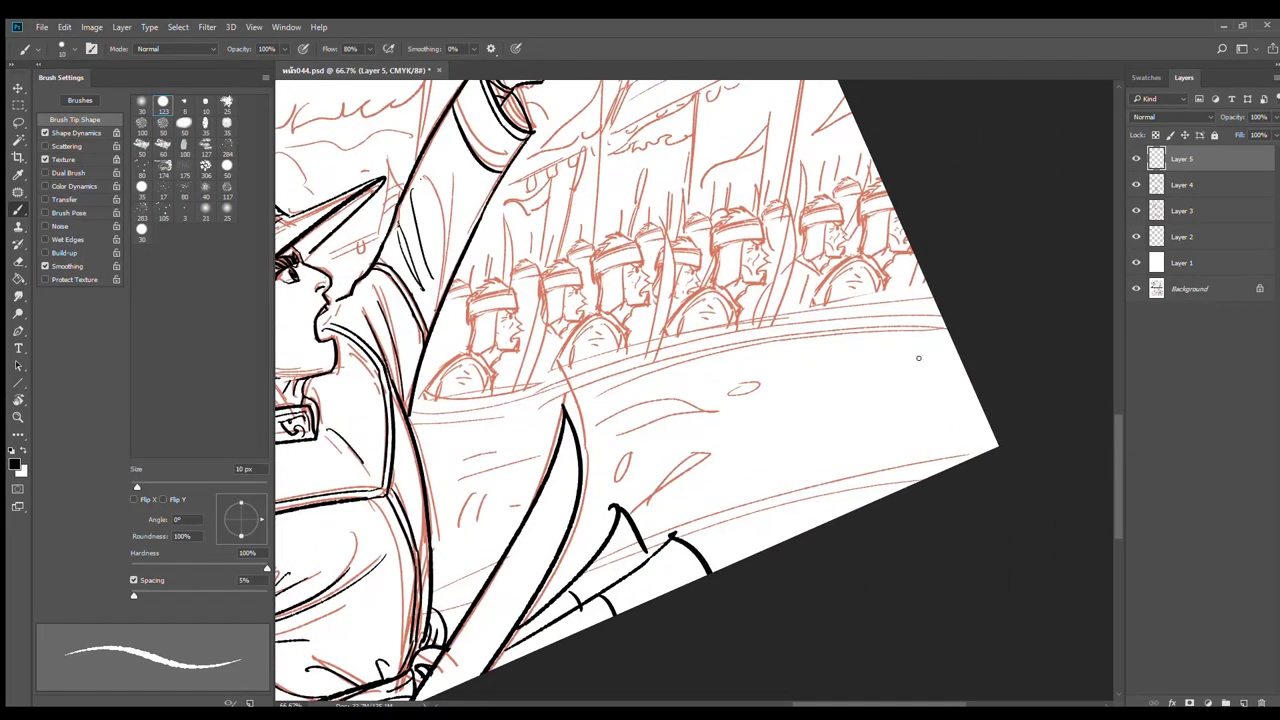
drag(418, 390, 582, 350)
key(ctrl+z)
mouse_move(566, 381)
mouse_down()
mouse_move(493, 382)
mouse_move(460, 369)
mouse_up()
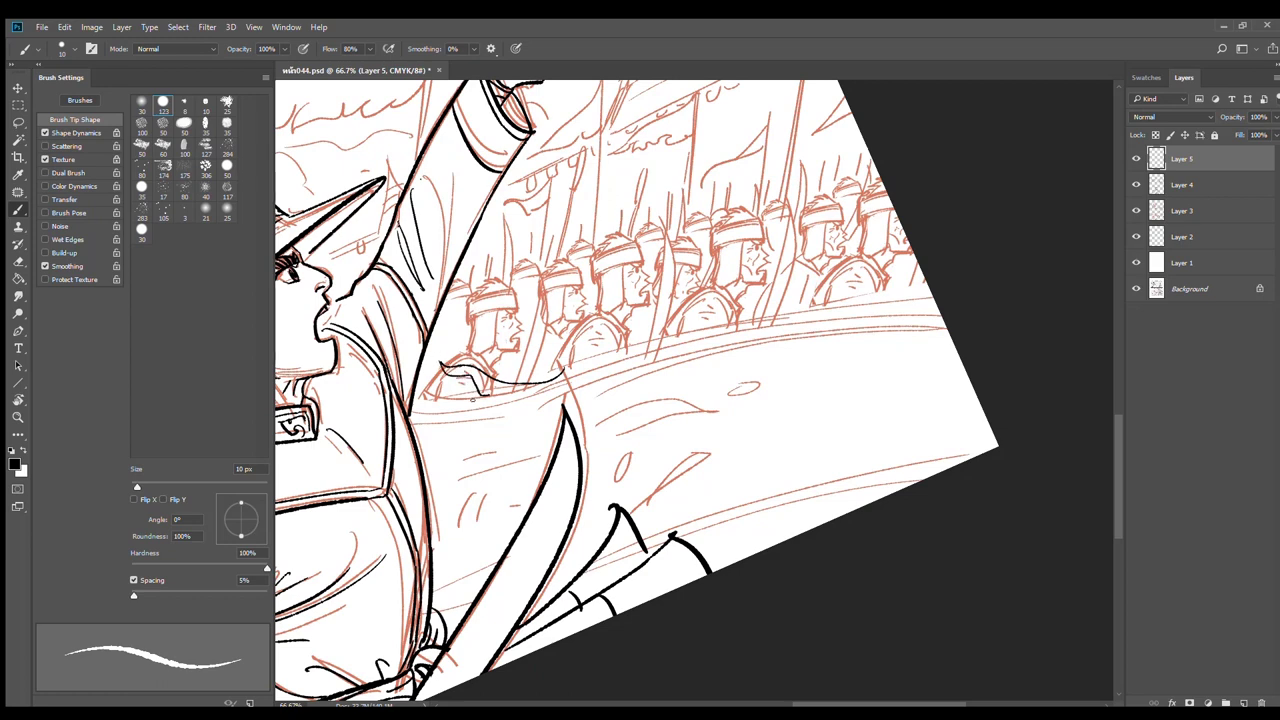
drag(457, 371, 444, 404)
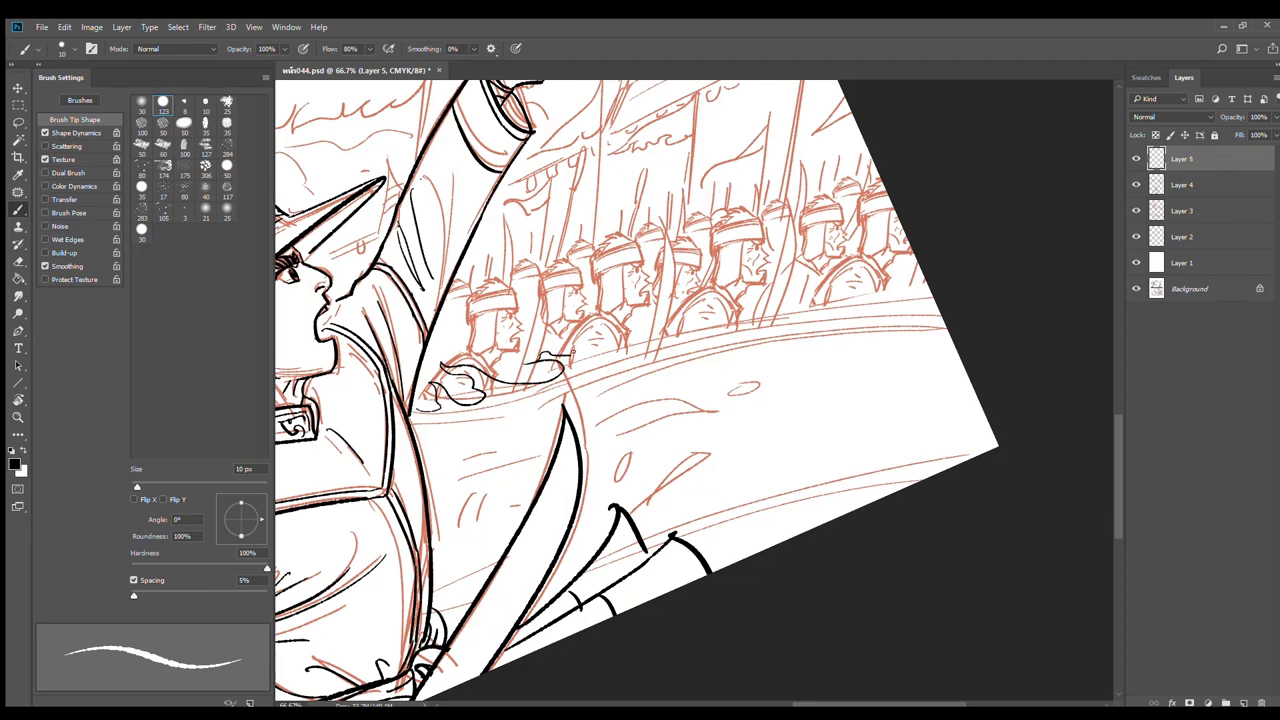
Ink the long curved contour beneath the row of soldiers, extending it to the panel's right edge
drag(596, 345, 866, 316)
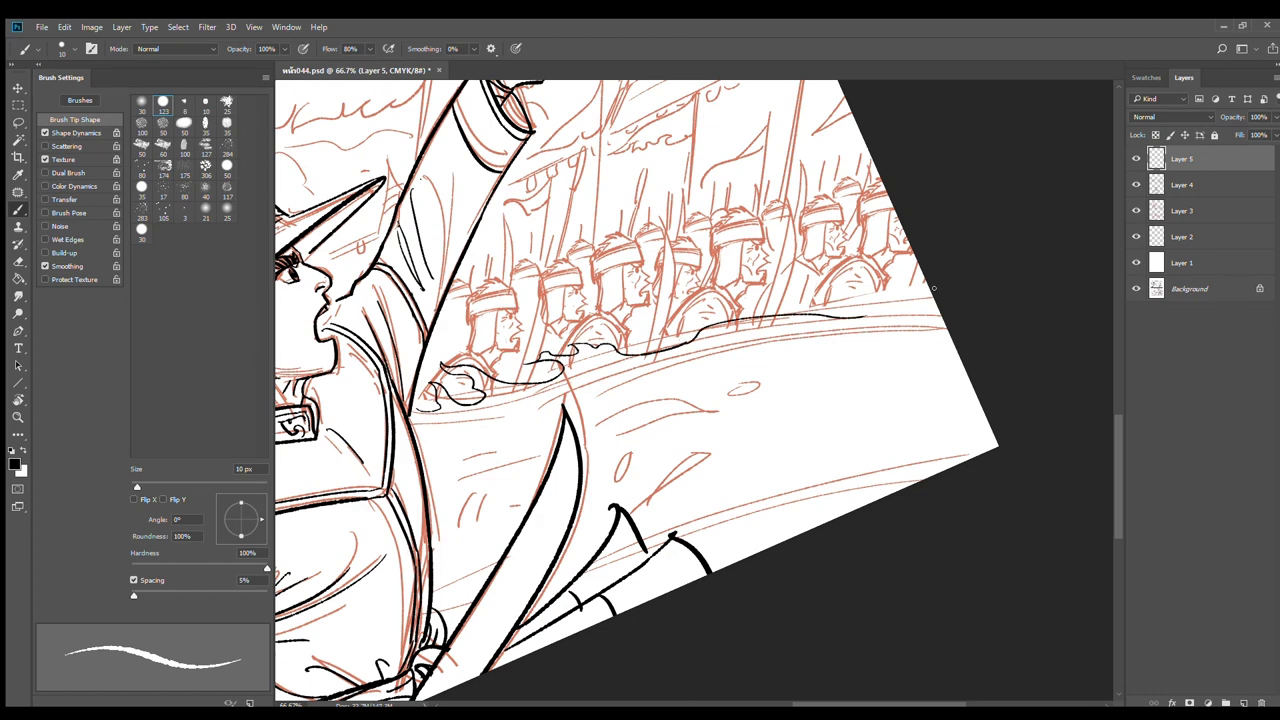
key(ctrl+z)
drag(684, 344, 966, 297)
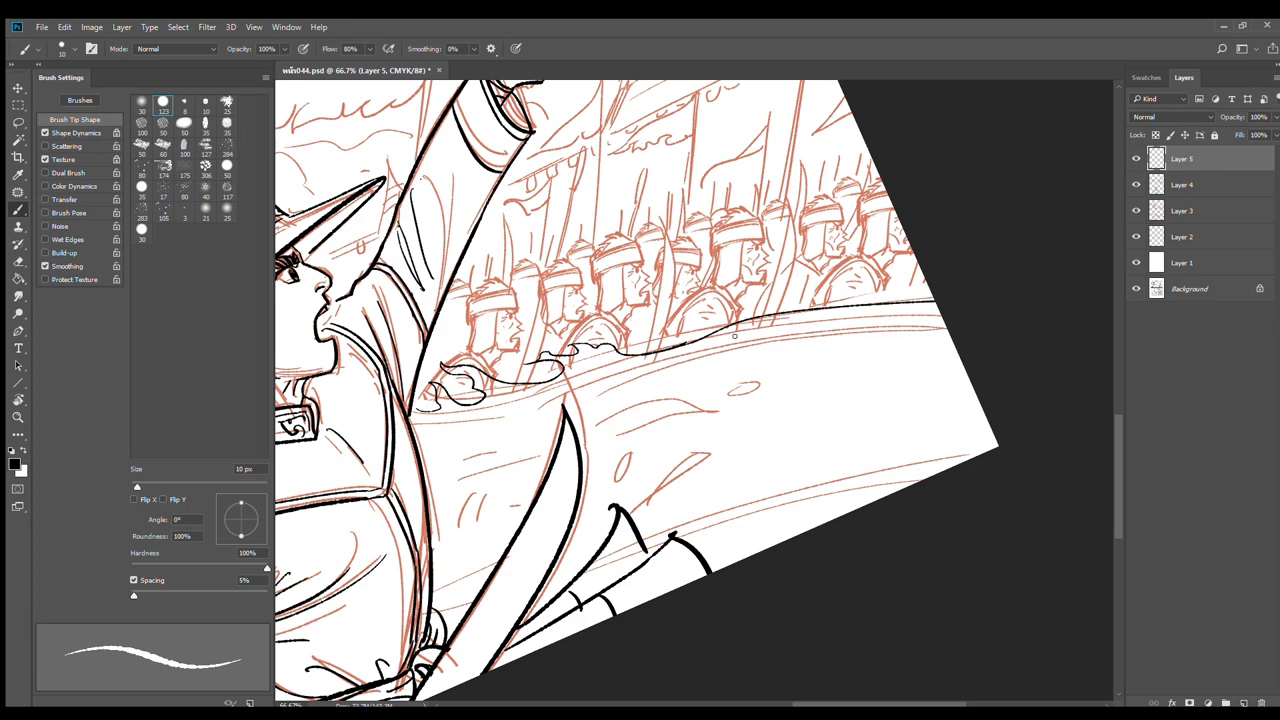
key(ctrl+z)
drag(686, 342, 971, 306)
key(ctrl+z)
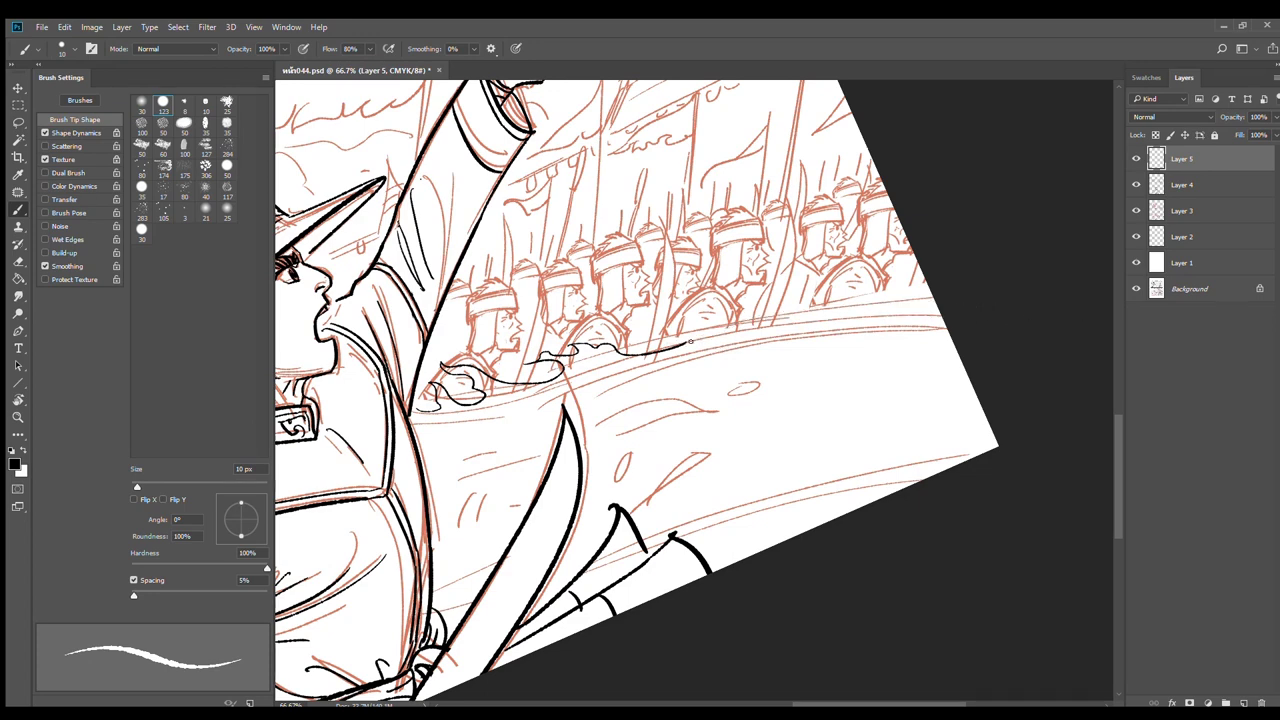
drag(686, 343, 1029, 330)
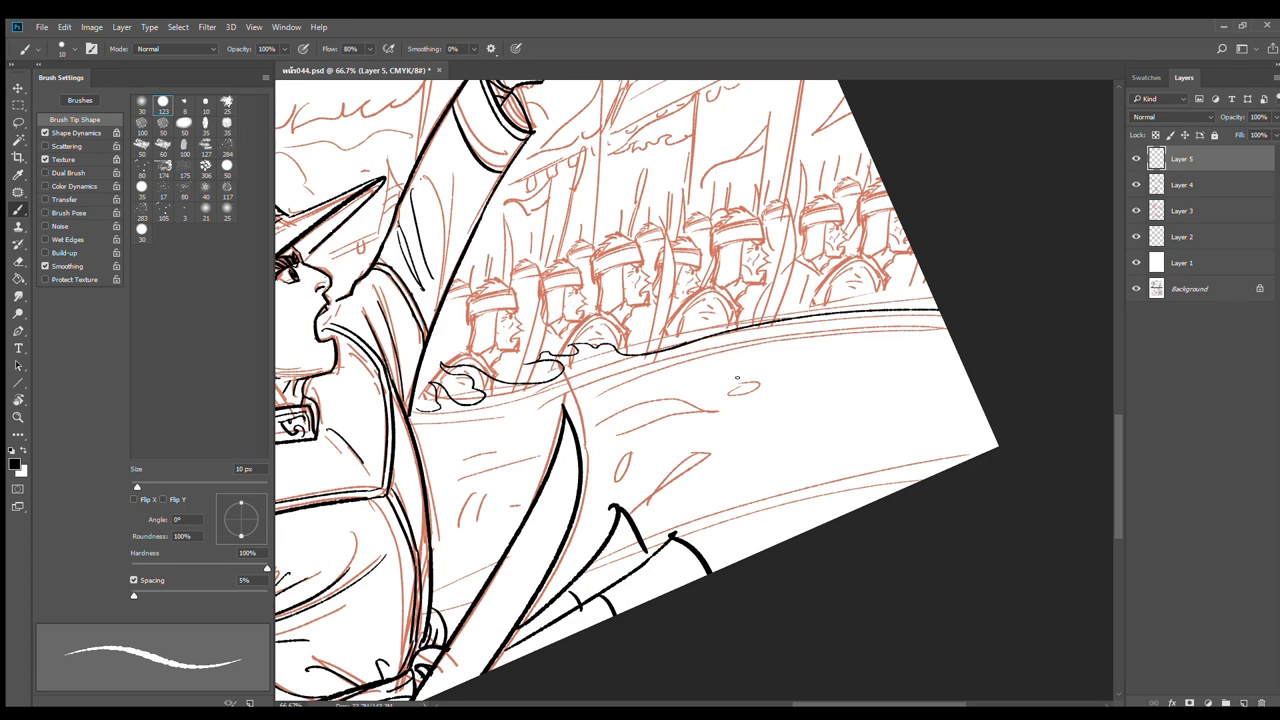
Ink parallel curved lines above and below the long contour beneath the soldiers
drag(691, 355, 1016, 338)
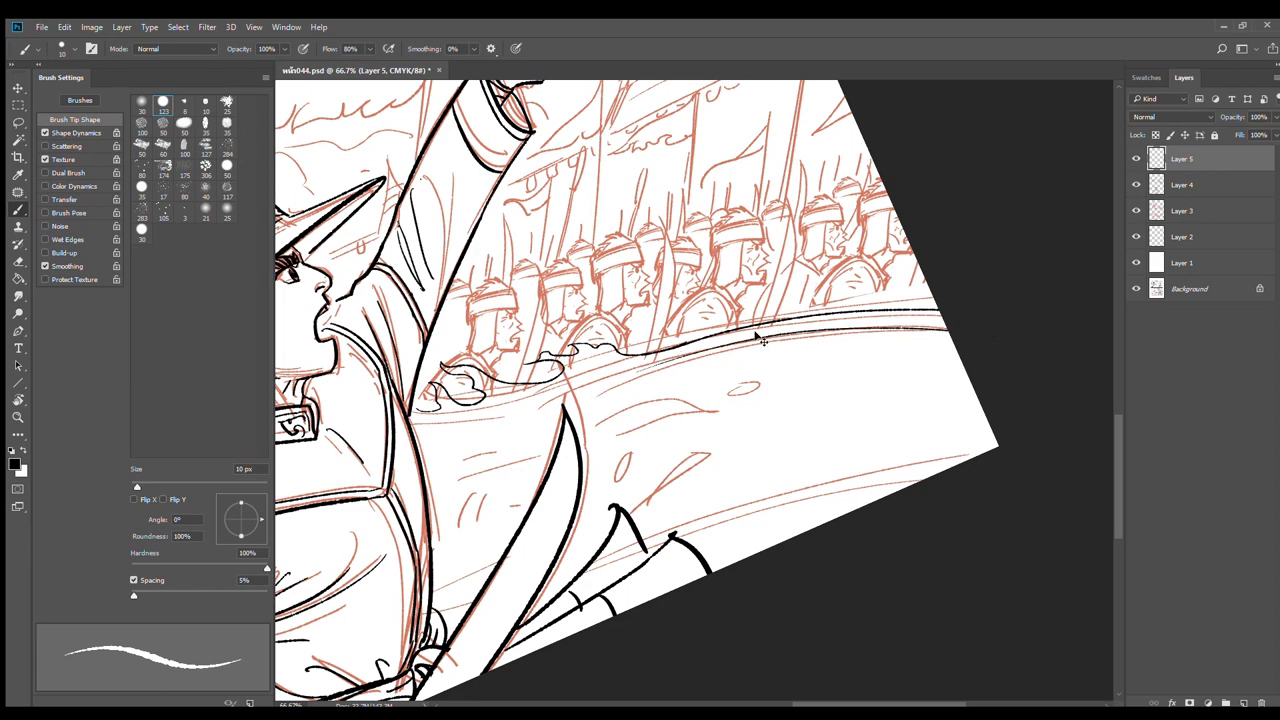
key(ctrl+z)
key(ctrl+z)
drag(678, 330, 932, 292)
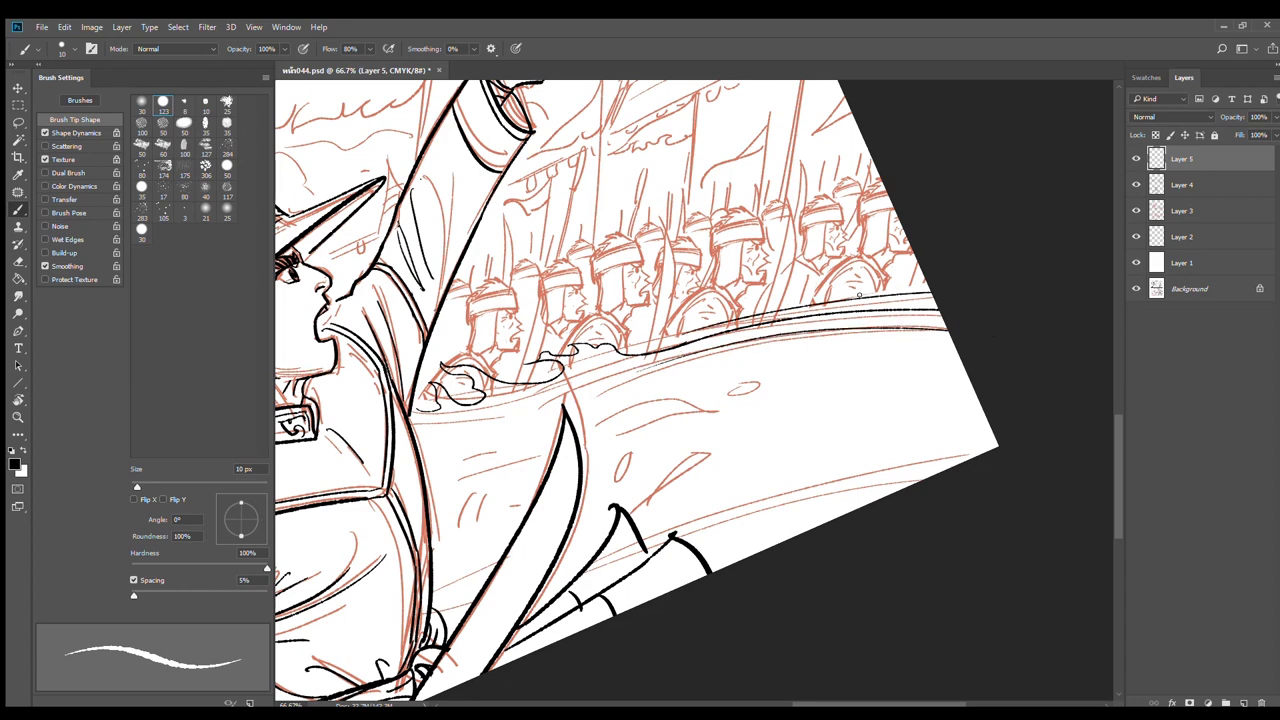
drag(704, 328, 930, 287)
drag(649, 389, 960, 358)
Ink two long sweeping curves across the foreground, from beside the officer's torso and the sword to the panel edge
drag(835, 418, 873, 281)
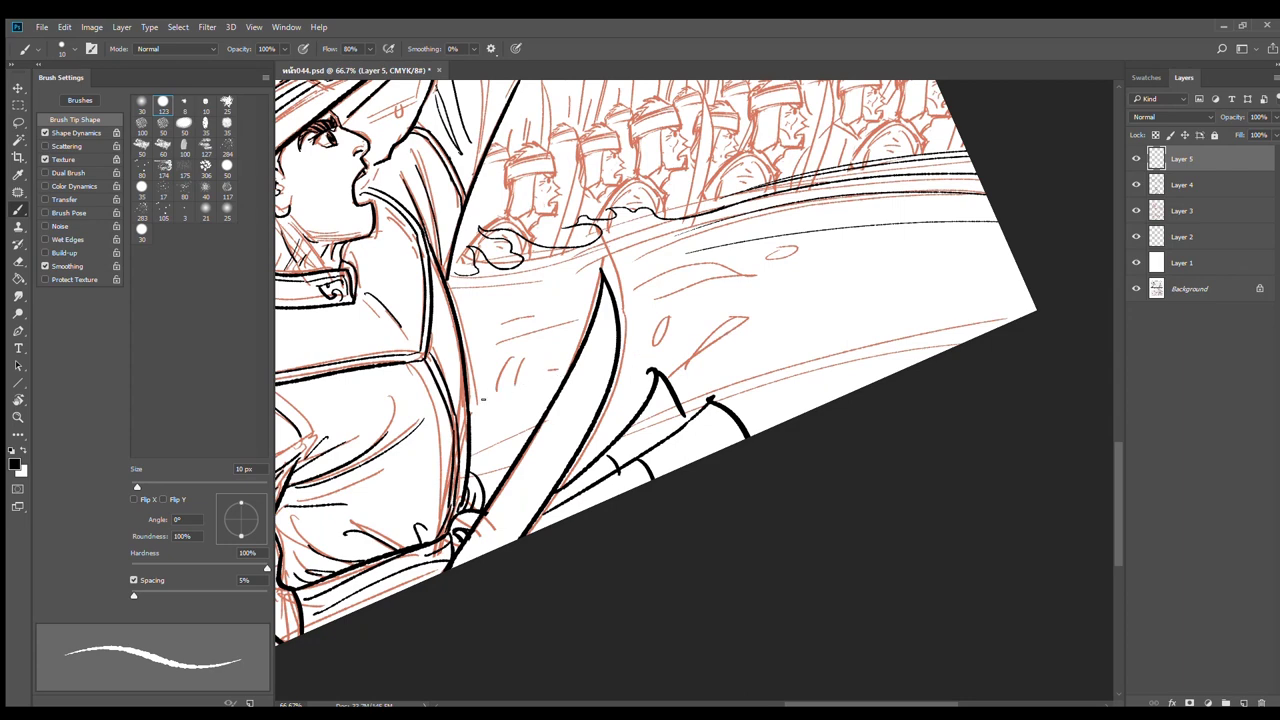
mouse_move(477, 404)
mouse_down()
mouse_move(681, 330)
mouse_move(1154, 316)
mouse_up()
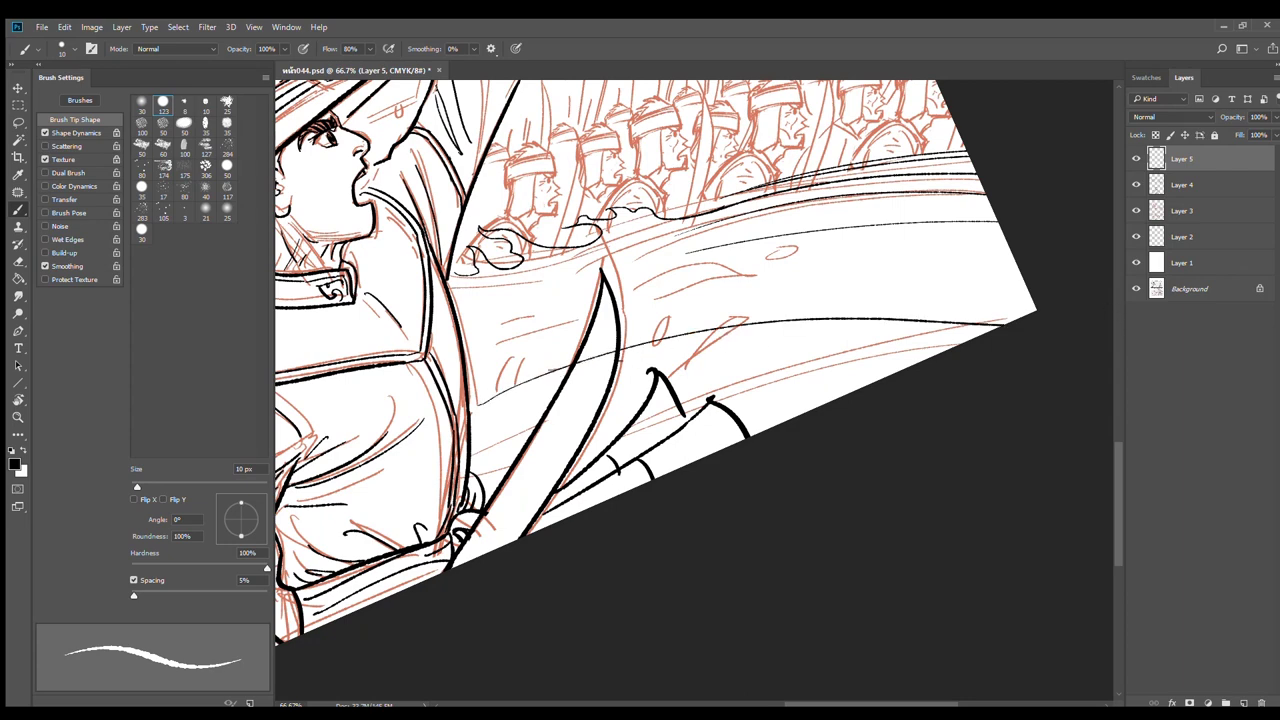
drag(600, 369, 1158, 362)
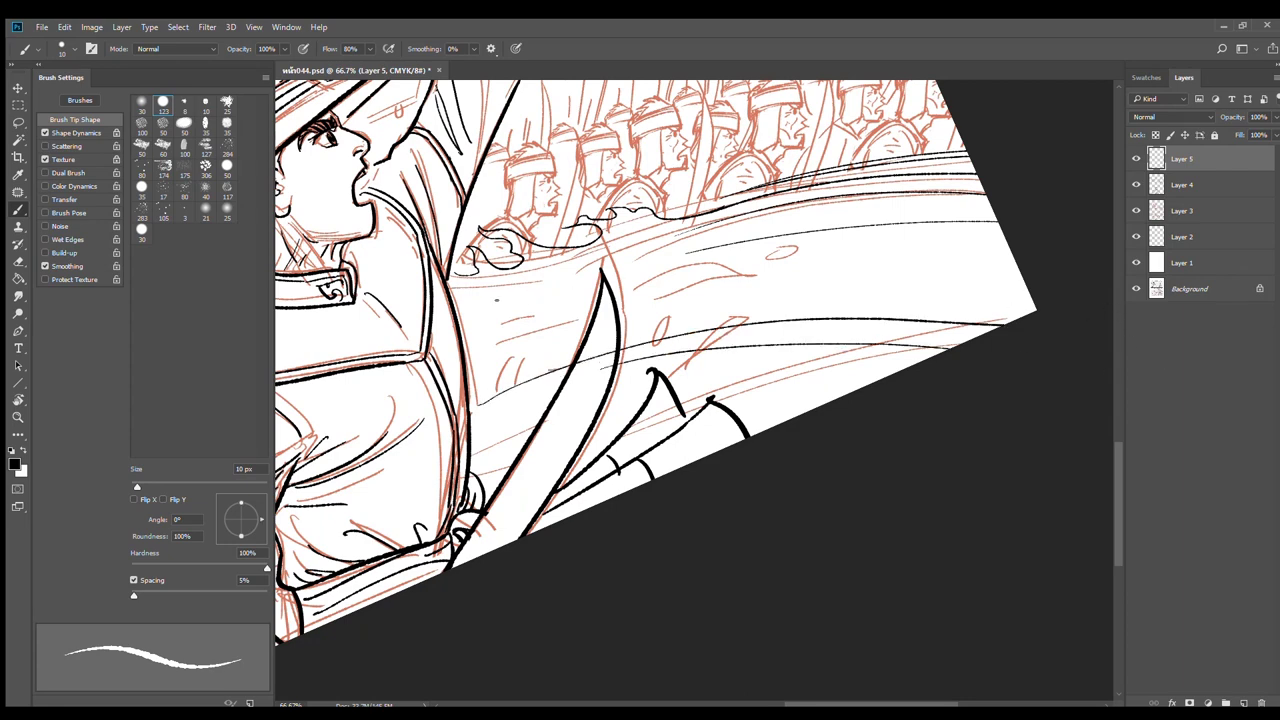
Ink small oval patches and a wavy line on the ground between the officer's chest and the sword tip
drag(456, 303, 730, 229)
key(ctrl+z)
drag(510, 290, 750, 226)
key(ctrl+z)
drag(506, 284, 568, 264)
drag(630, 234, 650, 228)
drag(472, 311, 585, 315)
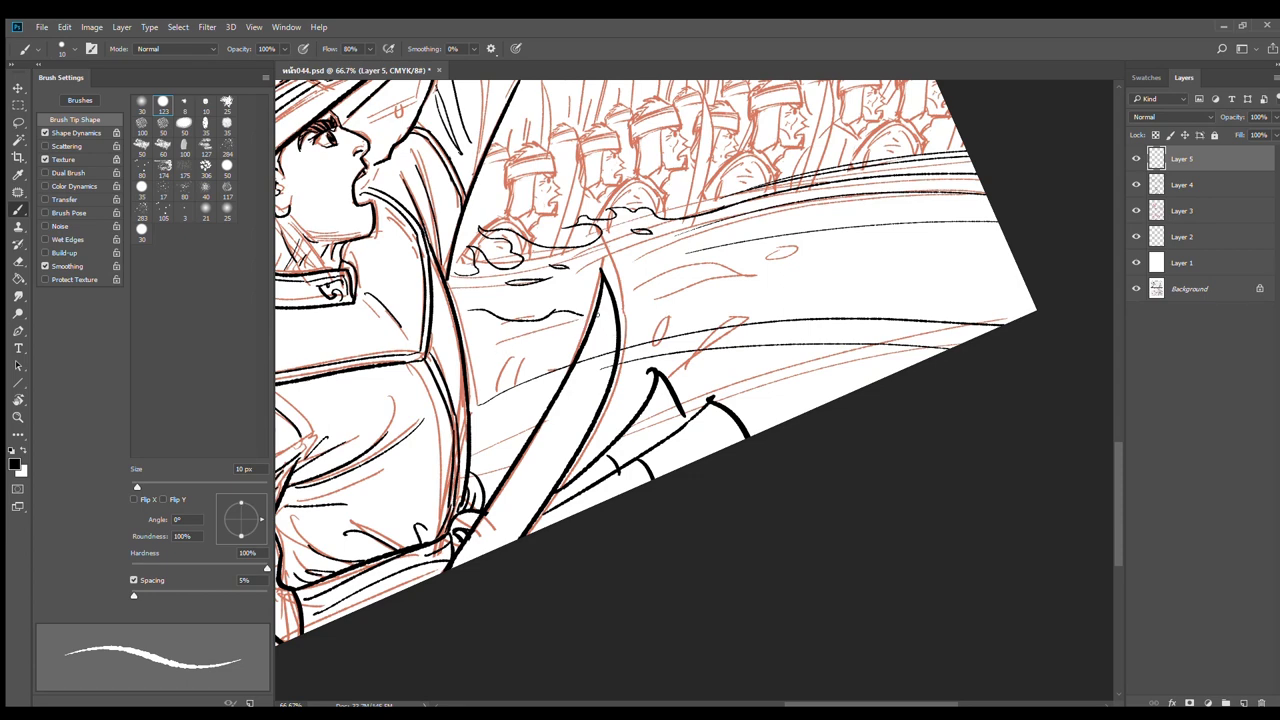
Ink the winding contour from beside the sword tip across the foreground to the panel's right edge
mouse_move(618, 316)
mouse_down()
mouse_move(687, 310)
mouse_move(634, 290)
mouse_move(669, 291)
mouse_move(656, 298)
mouse_move(671, 282)
mouse_move(657, 274)
mouse_move(700, 265)
mouse_move(772, 287)
mouse_move(784, 286)
mouse_move(765, 272)
mouse_move(828, 293)
mouse_move(1036, 306)
mouse_up()
key(ctrl+z)
key(ctrl+z)
key(ctrl+z)
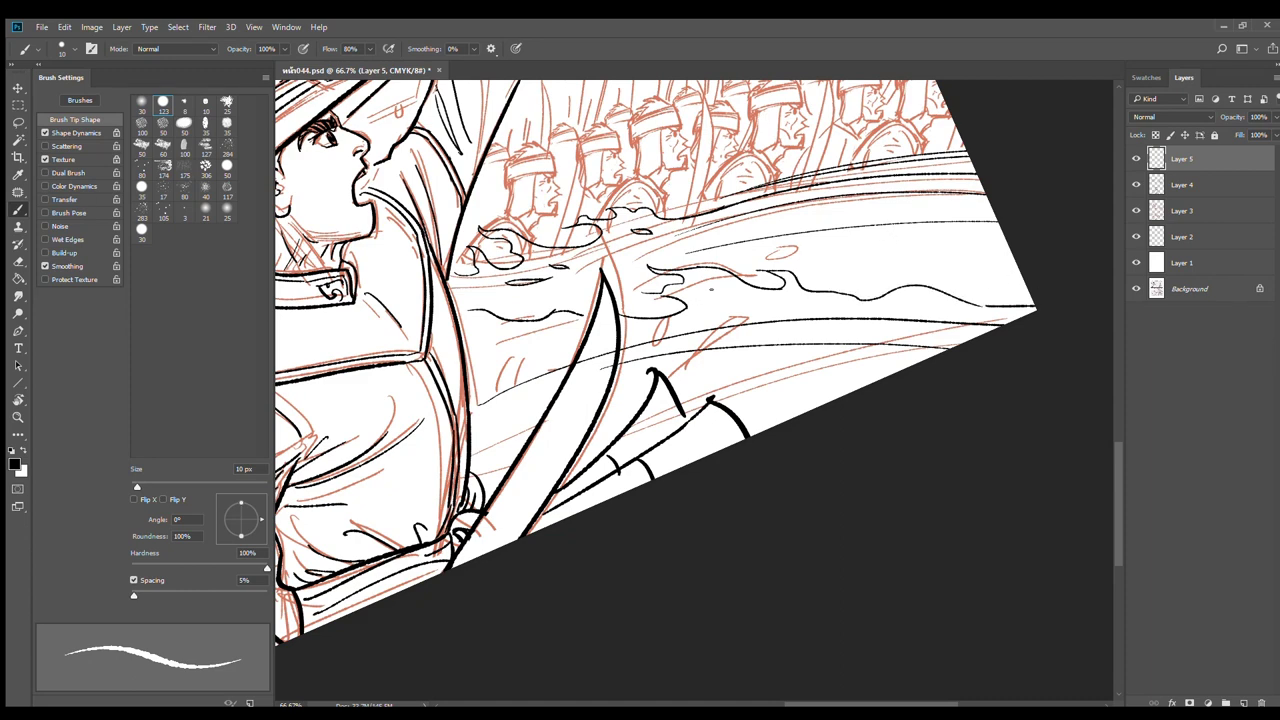
Scatter small leaf-shaped flecks over the foreground on both sides of the sword tip
drag(710, 291, 742, 286)
drag(628, 282, 664, 296)
drag(638, 250, 668, 258)
drag(556, 298, 580, 302)
drag(736, 258, 762, 257)
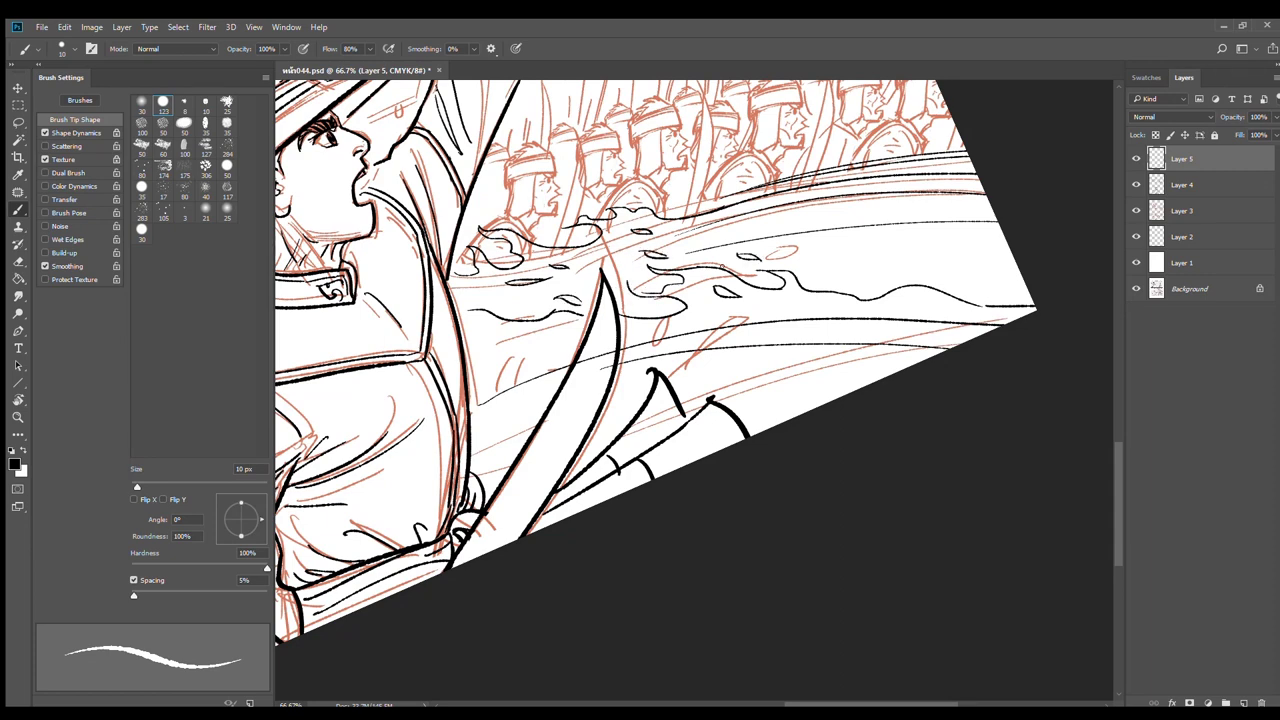
mouse_move(488, 295)
mouse_down()
mouse_move(500, 335)
mouse_move(477, 333)
mouse_move(551, 337)
mouse_up()
mouse_move(598, 252)
mouse_down()
mouse_move(643, 284)
mouse_move(663, 327)
mouse_move(618, 302)
mouse_up()
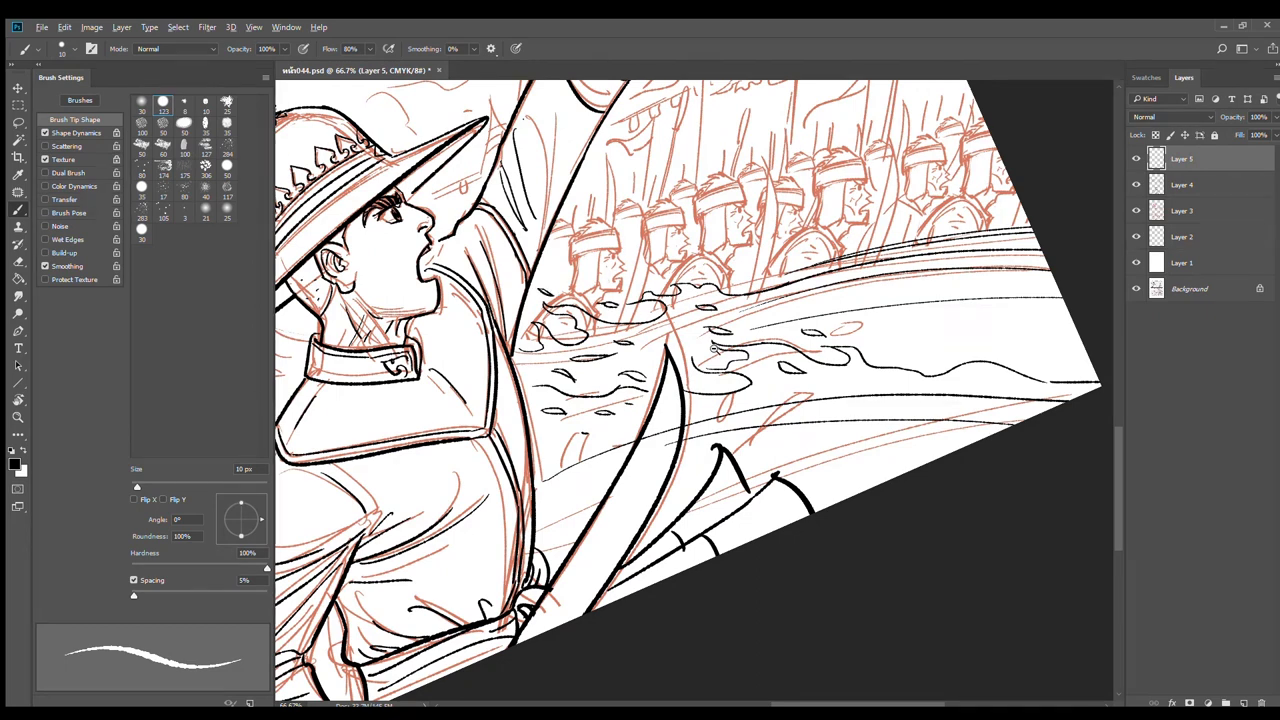
Ink the first wavy background contours from the back of the officer's neck out past the hat brim
key(ctrl+minus)
drag(776, 423, 935, 393)
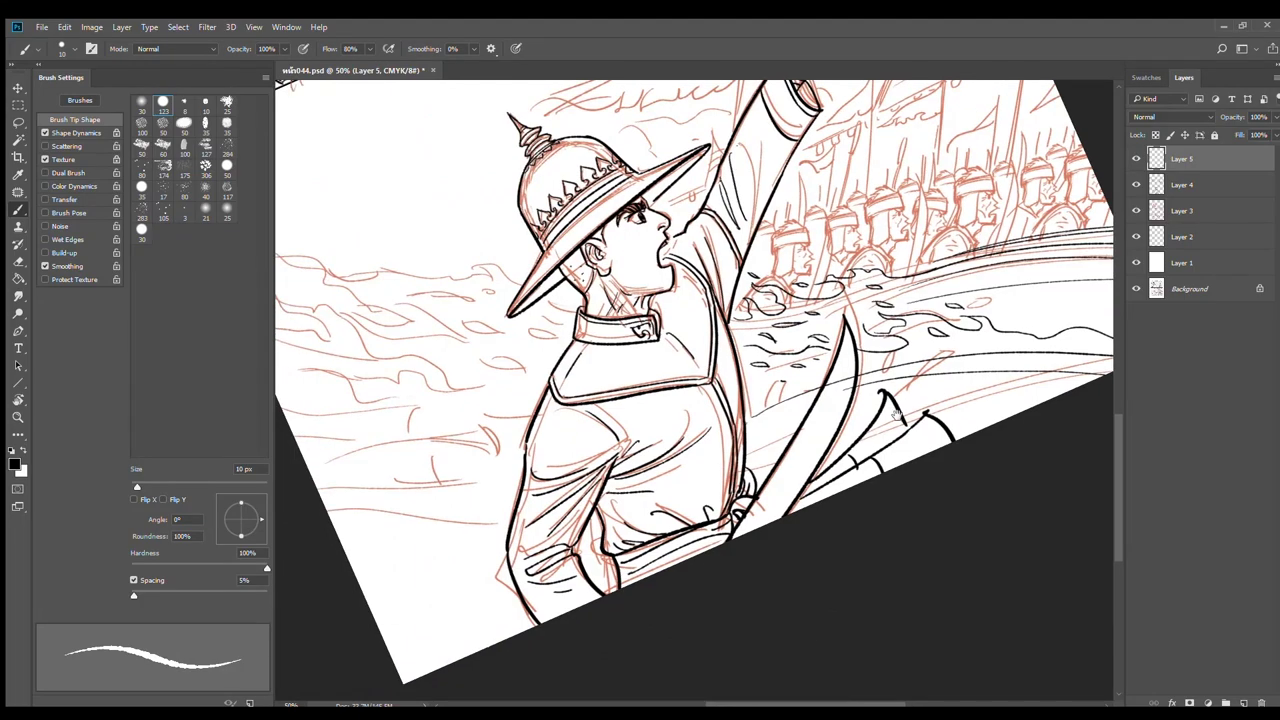
key(r)
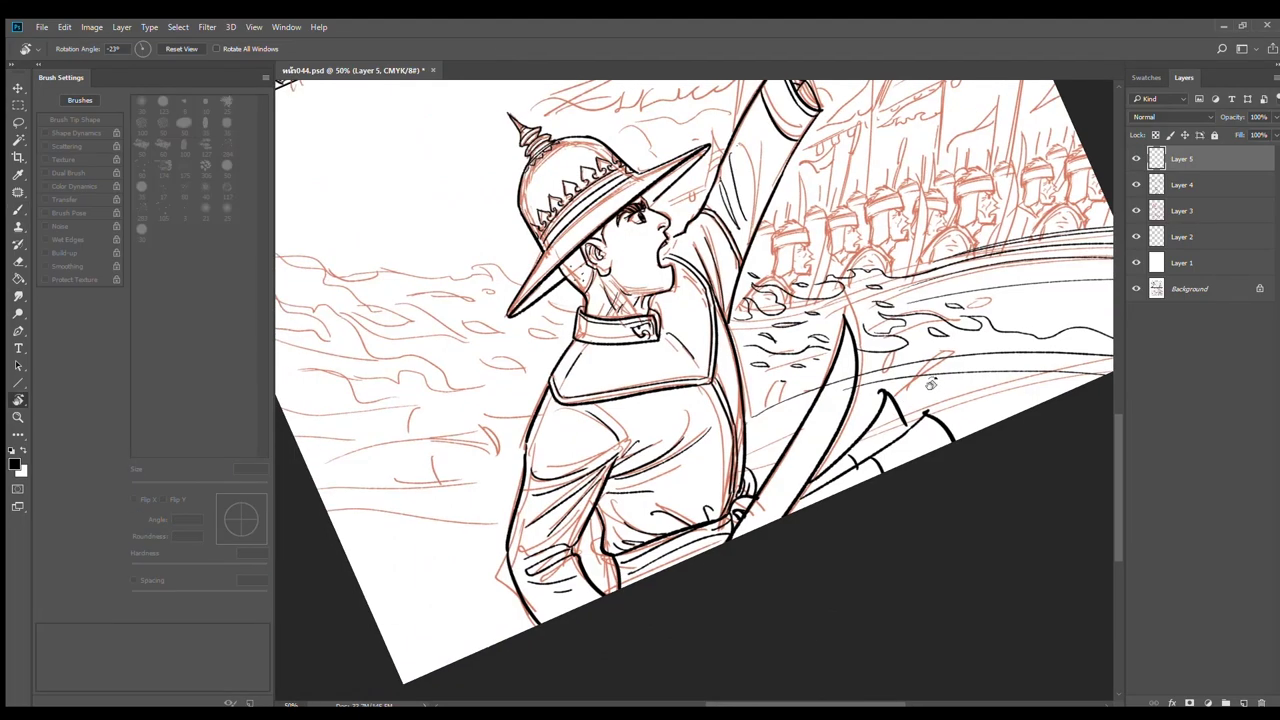
mouse_move(904, 397)
mouse_down()
mouse_move(850, 290)
mouse_move(715, 257)
mouse_move(746, 268)
mouse_up()
drag(636, 490, 769, 362)
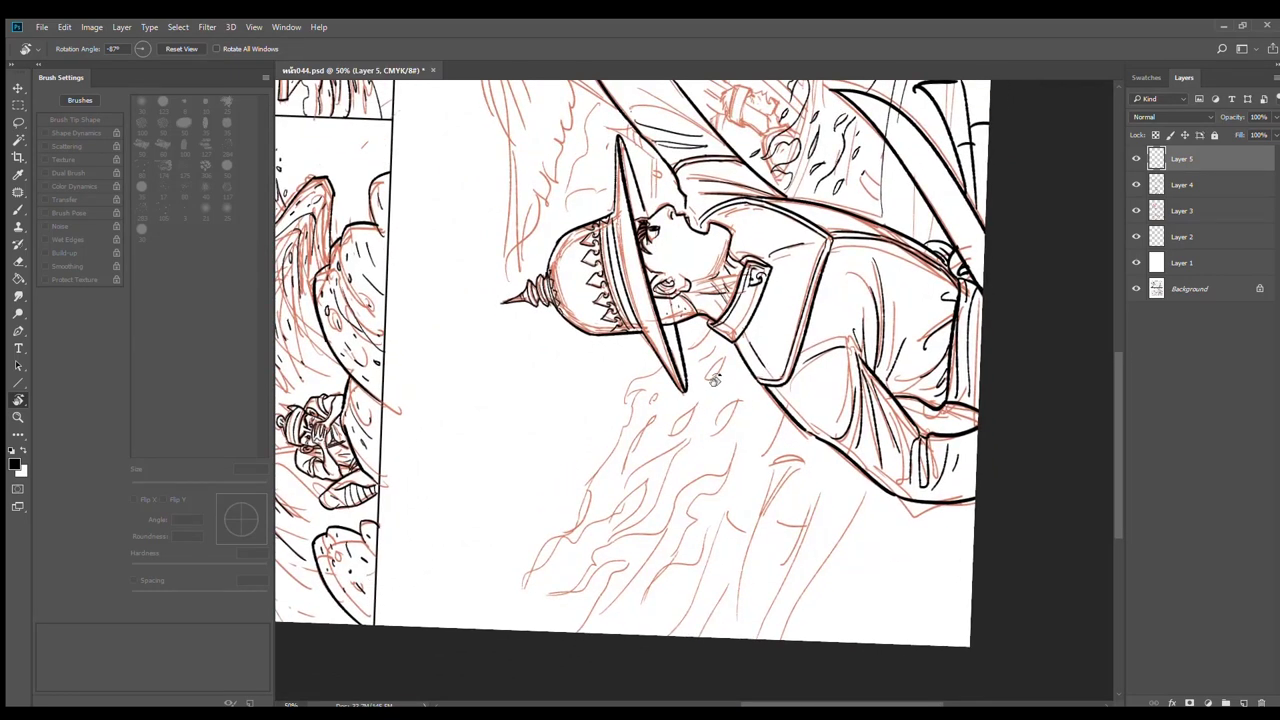
key(b)
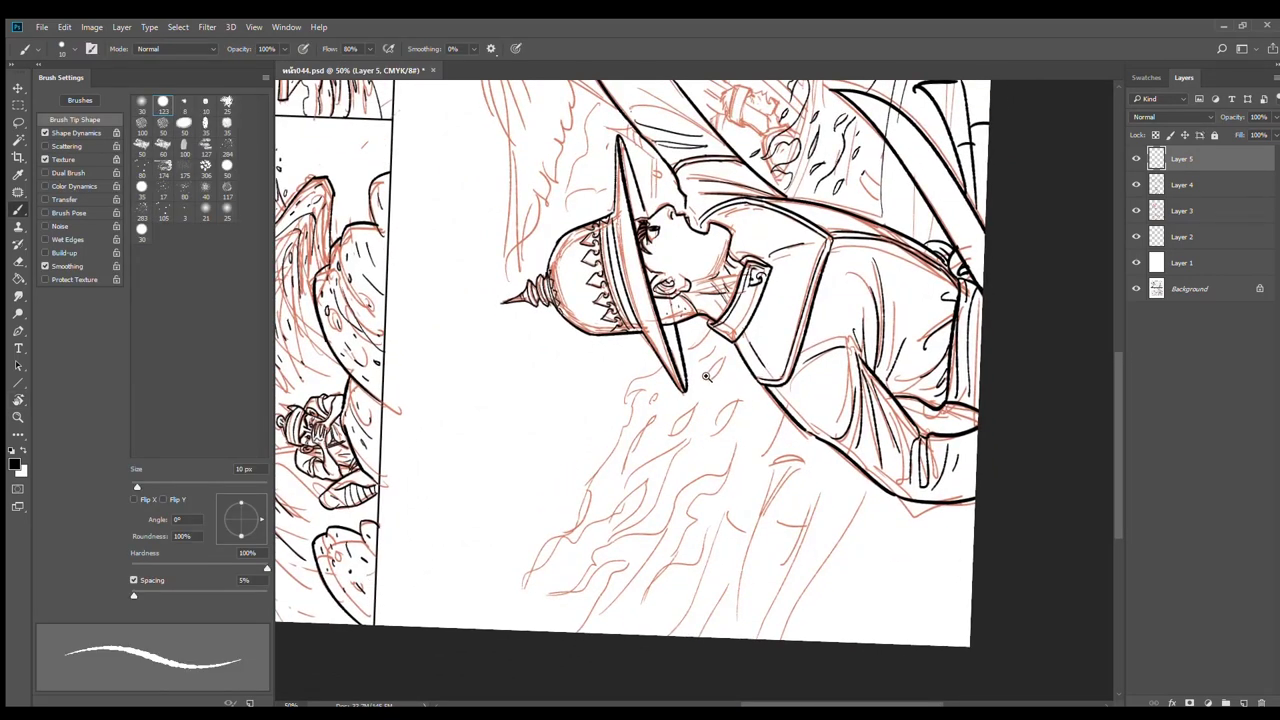
scroll(706, 376, up, 1)
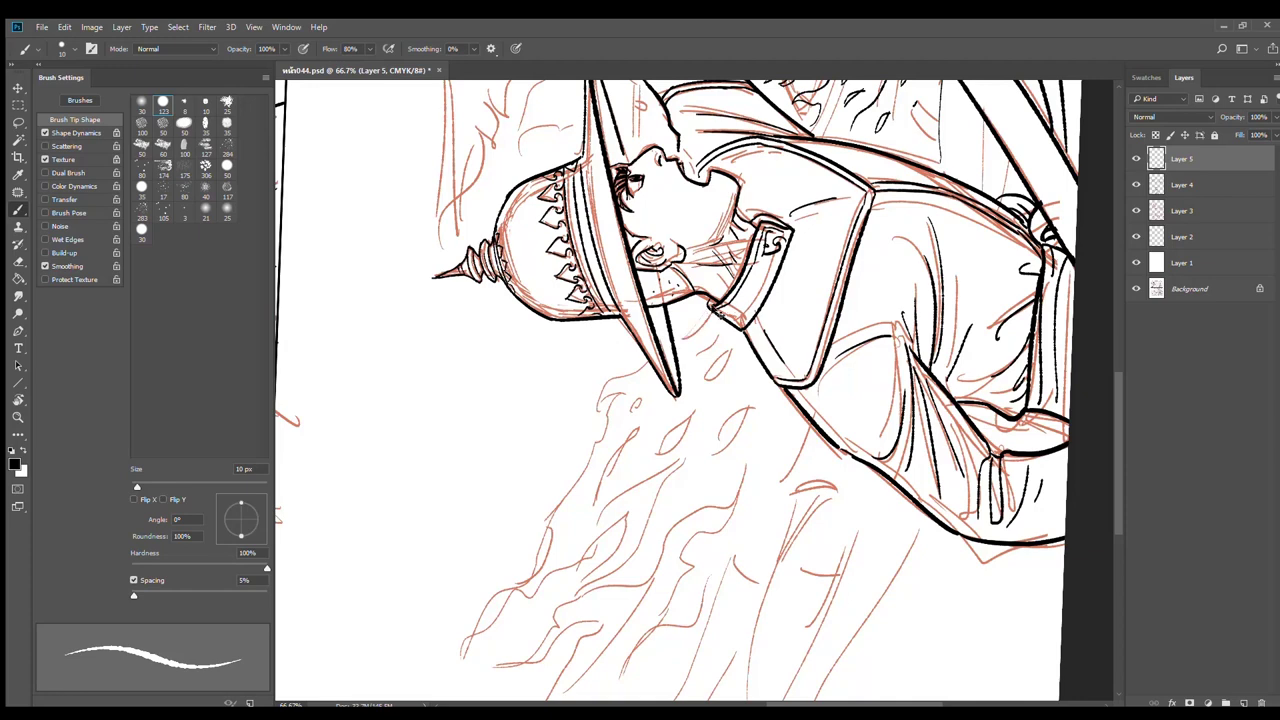
mouse_move(712, 274)
mouse_down()
mouse_move(680, 330)
mouse_move(571, 407)
mouse_up()
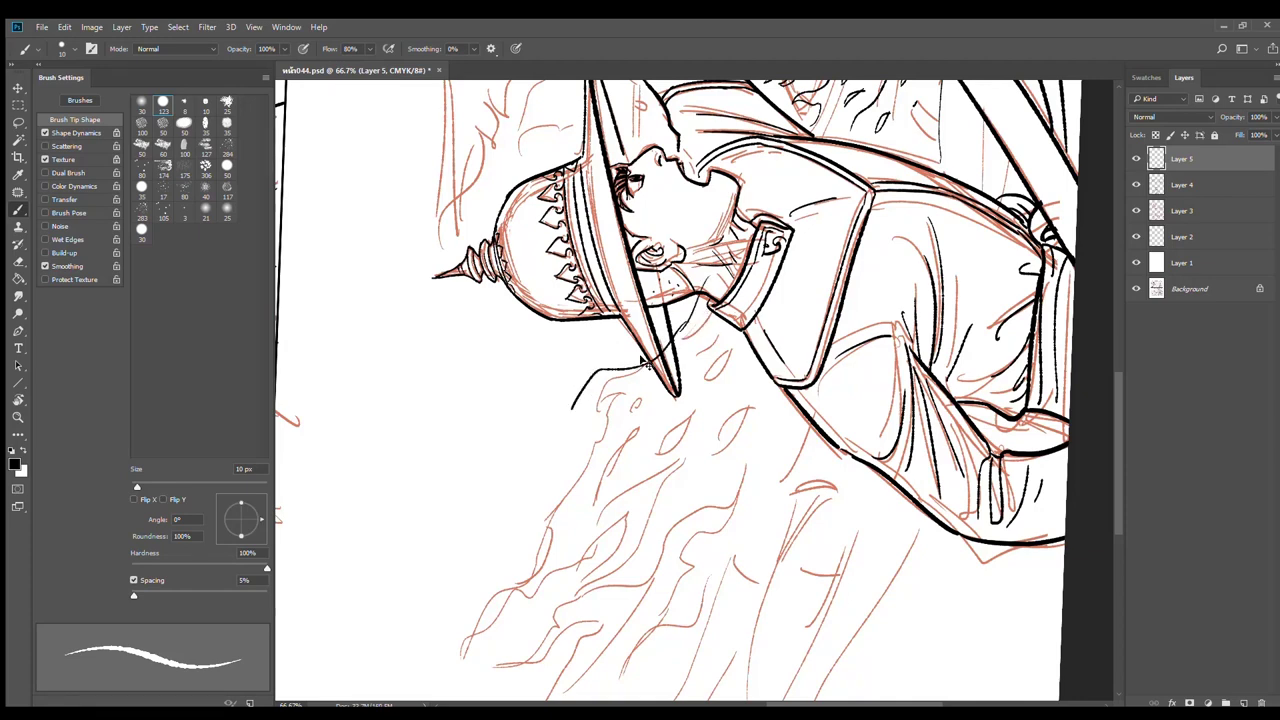
key(ctrl+z)
mouse_move(685, 325)
mouse_down()
mouse_move(577, 401)
mouse_move(615, 383)
mouse_move(567, 414)
mouse_move(600, 422)
mouse_move(497, 540)
mouse_move(582, 493)
mouse_up()
key(ctrl+z)
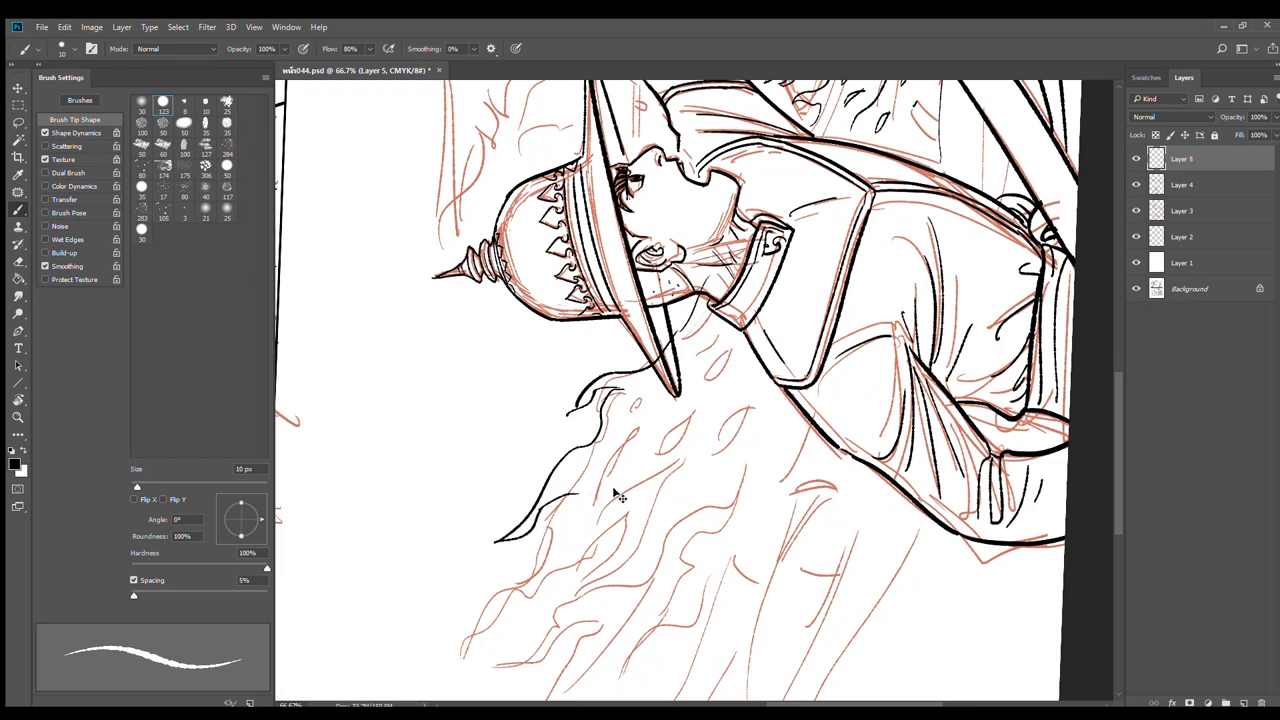
Remove the outer wavy strokes beyond the hat brim, keeping only the short curve starting at the neck
key(ctrl+z)
key(r)
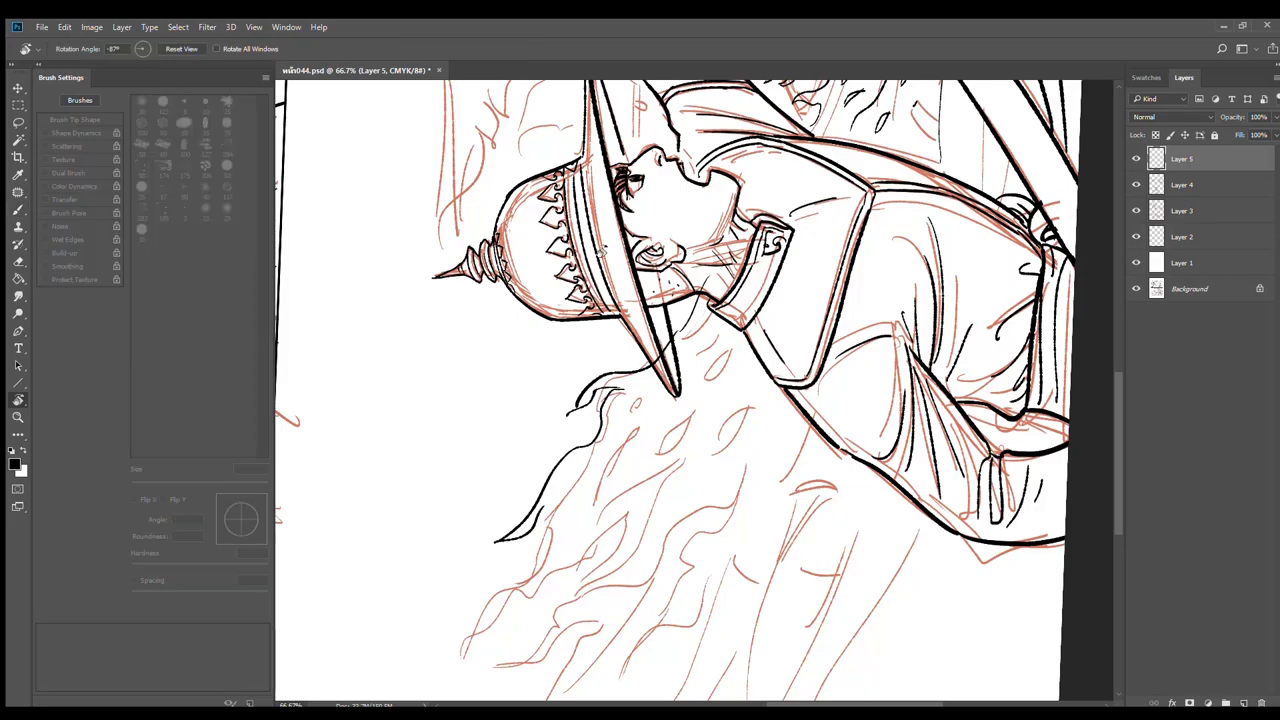
drag(585, 216, 767, 569)
drag(873, 447, 845, 502)
key(e)
mouse_move(930, 352)
mouse_down()
mouse_move(800, 398)
mouse_move(782, 430)
mouse_move(810, 433)
mouse_move(785, 444)
mouse_up()
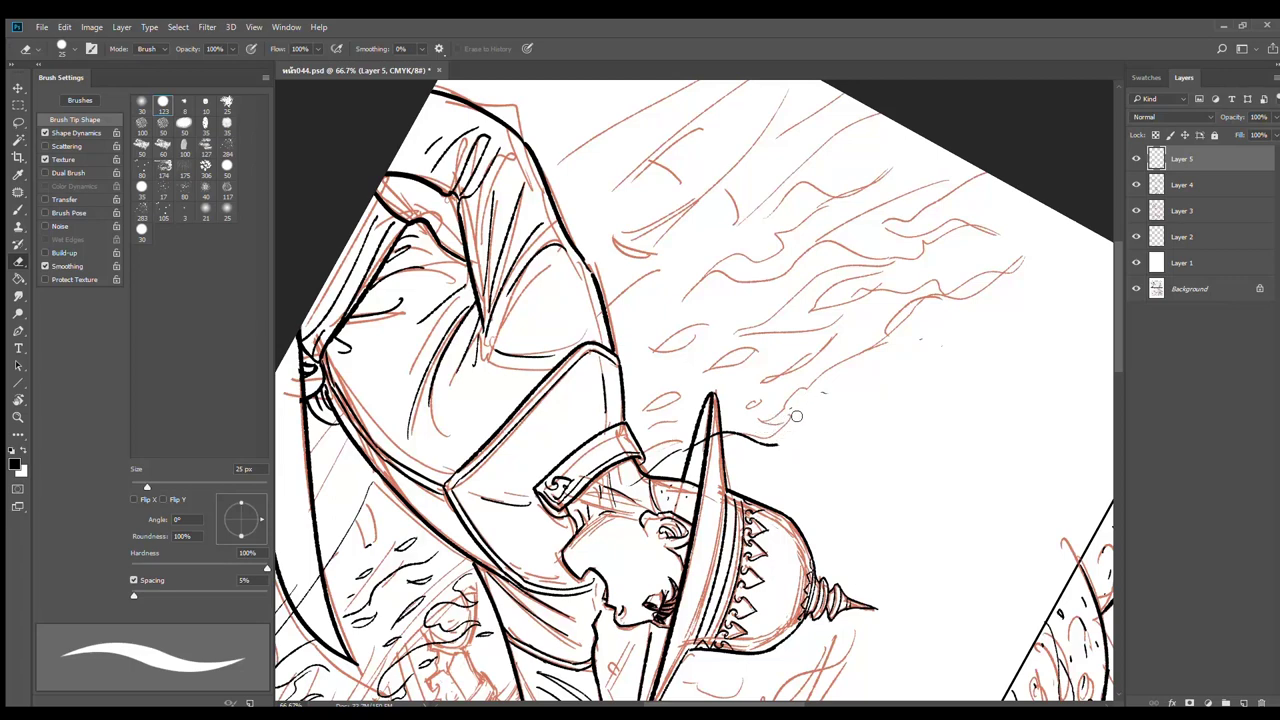
key(b)
scroll(838, 453, up, 1)
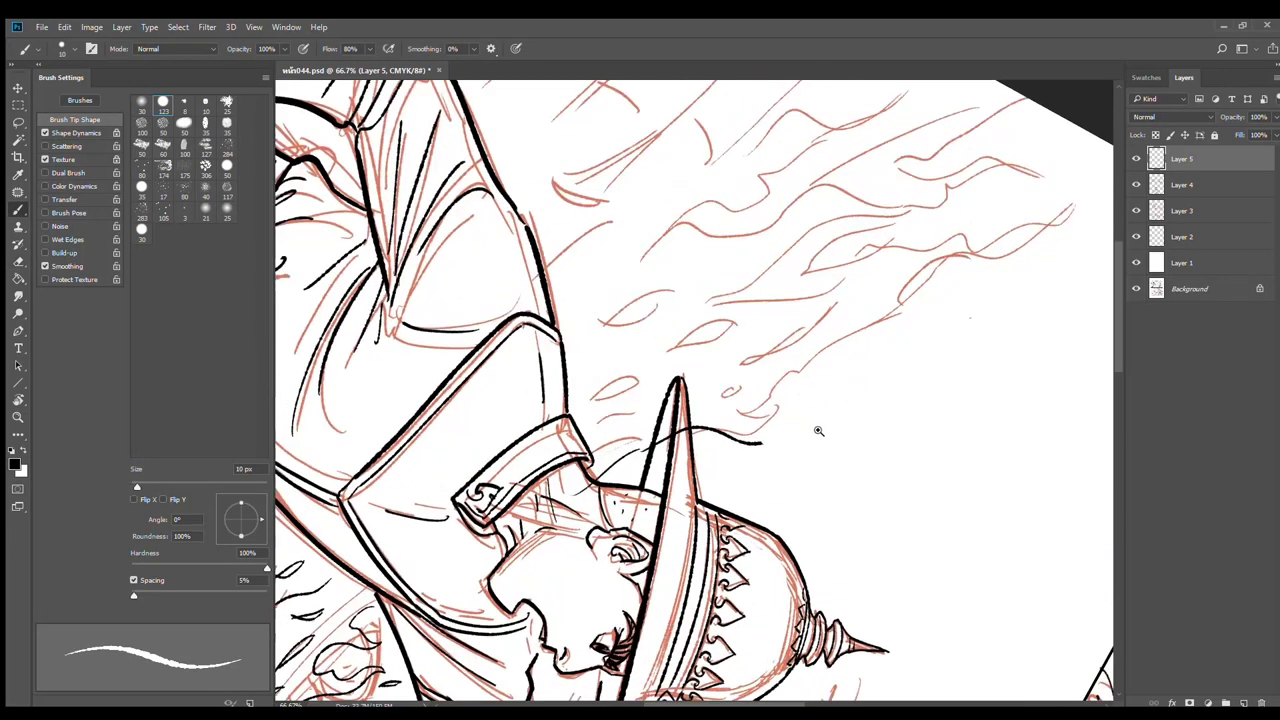
Ink the looping, flame-like tongues that stream outward behind the hat brim, following the sketched wavy contours
drag(745, 440, 820, 405)
drag(722, 398, 930, 348)
drag(812, 410, 964, 330)
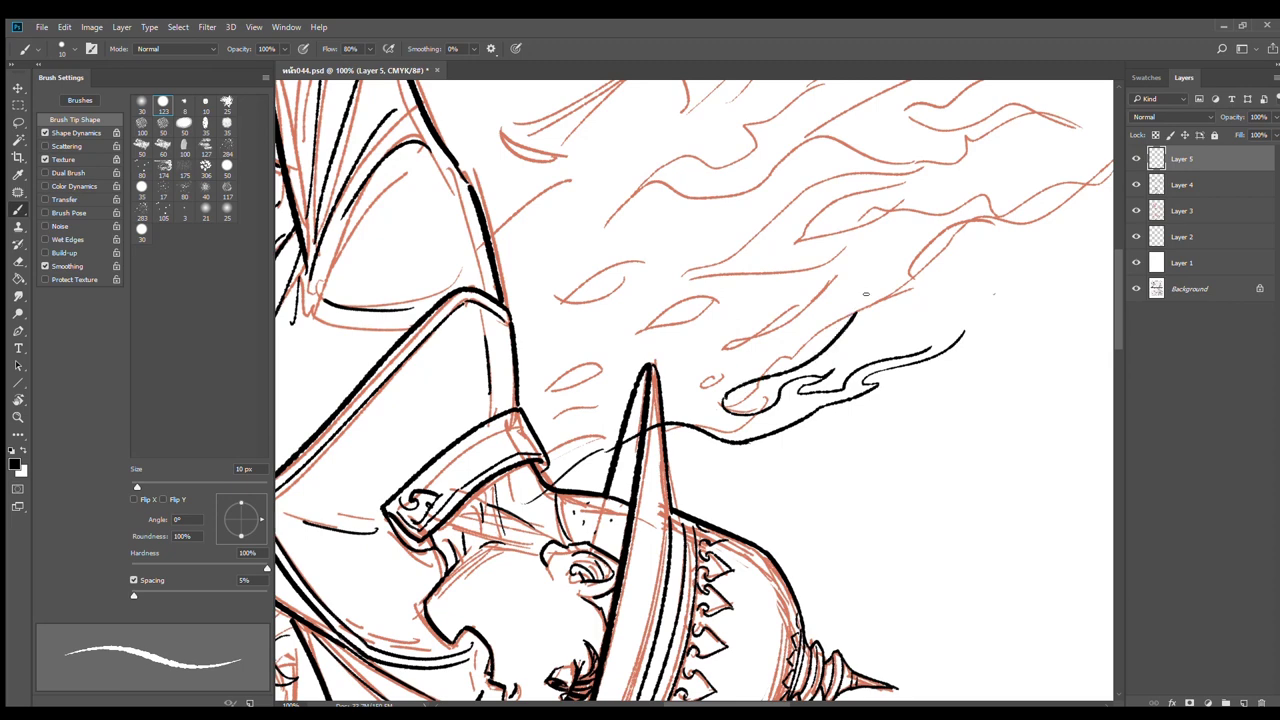
mouse_move(871, 329)
mouse_down()
mouse_move(718, 435)
mouse_move(825, 366)
mouse_up()
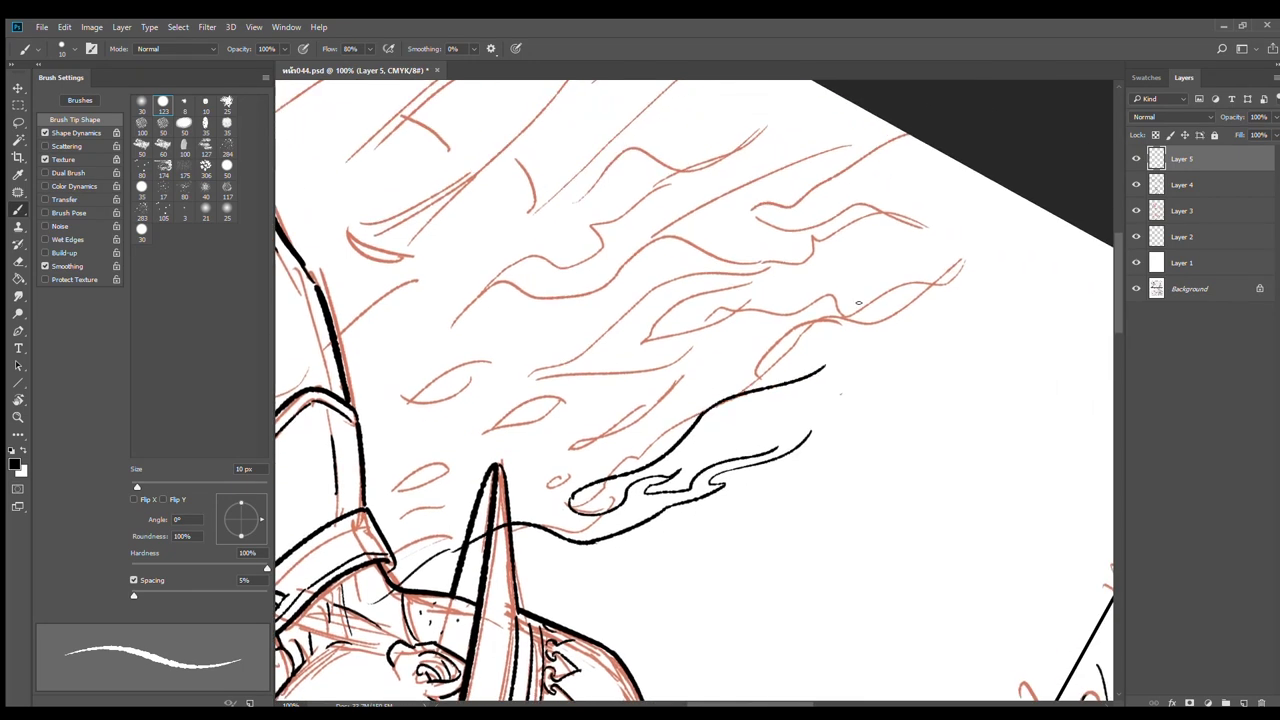
mouse_move(637, 344)
mouse_down()
mouse_move(769, 289)
mouse_move(813, 299)
mouse_move(902, 279)
mouse_move(830, 289)
mouse_move(889, 266)
mouse_move(1057, 238)
mouse_move(921, 313)
mouse_move(830, 338)
mouse_move(899, 340)
mouse_move(982, 318)
mouse_up()
mouse_move(821, 371)
mouse_down()
mouse_move(947, 338)
mouse_move(931, 344)
mouse_move(996, 303)
mouse_up()
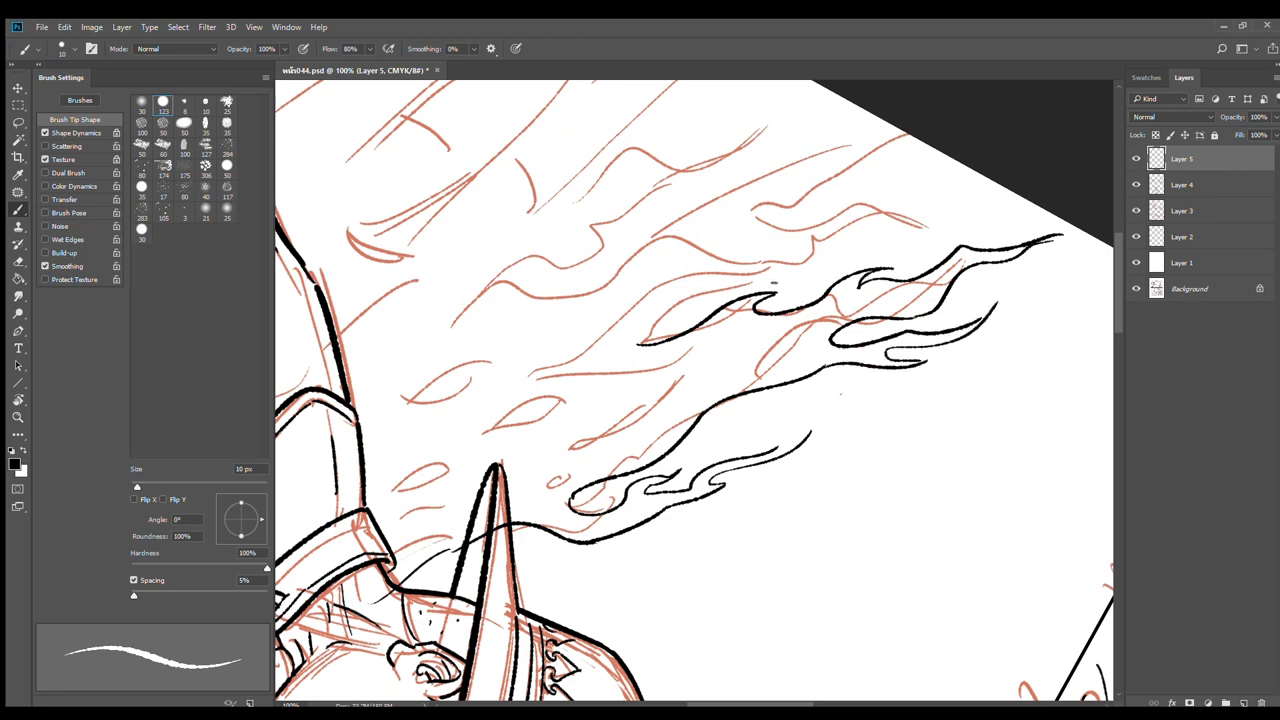
Ink the next group of flame tongues below them, carrying their pointed tips out to the panel's edge
drag(808, 280, 764, 352)
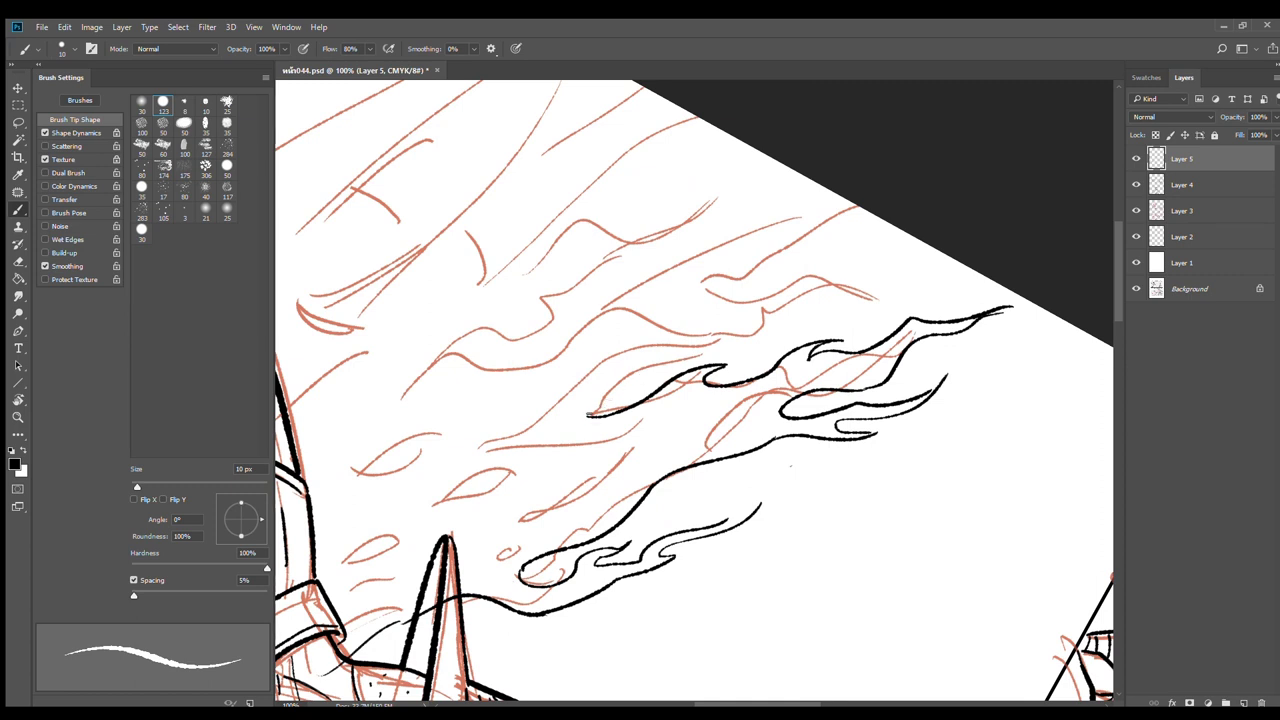
mouse_move(598, 410)
mouse_down()
mouse_move(758, 336)
mouse_move(806, 298)
mouse_up()
drag(698, 284, 910, 264)
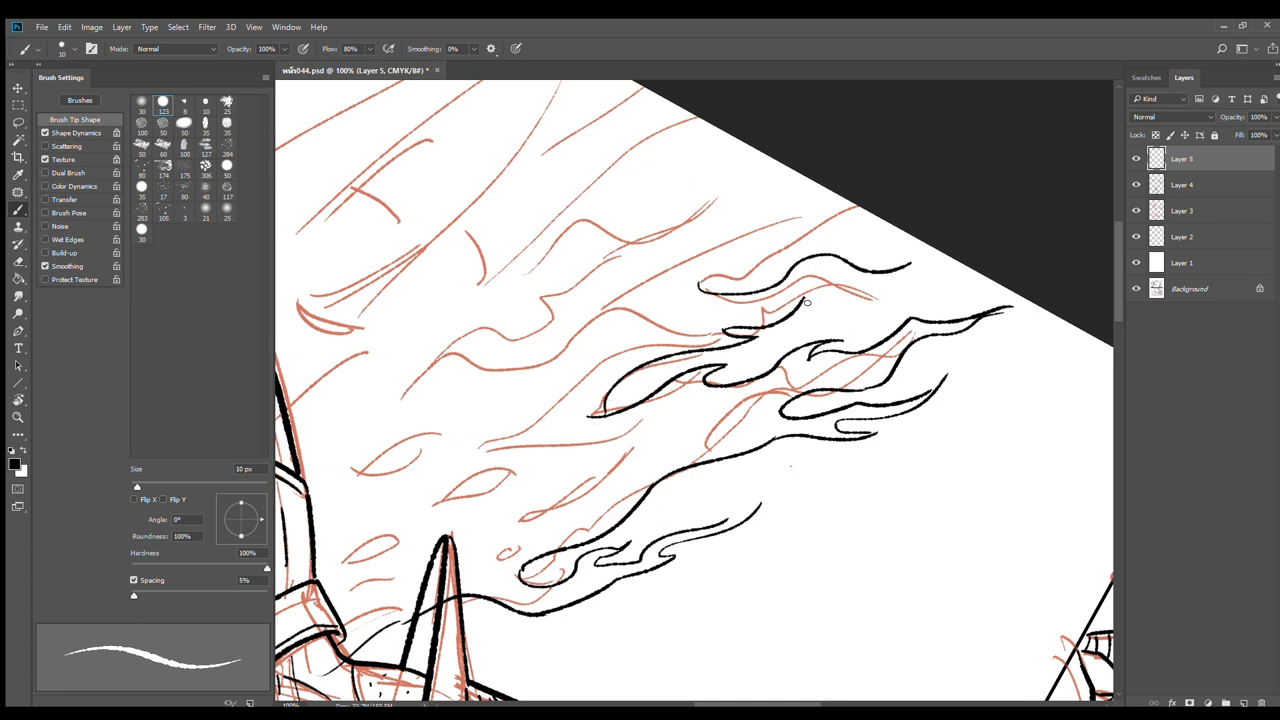
mouse_move(796, 304)
mouse_down()
mouse_move(868, 296)
mouse_move(922, 258)
mouse_up()
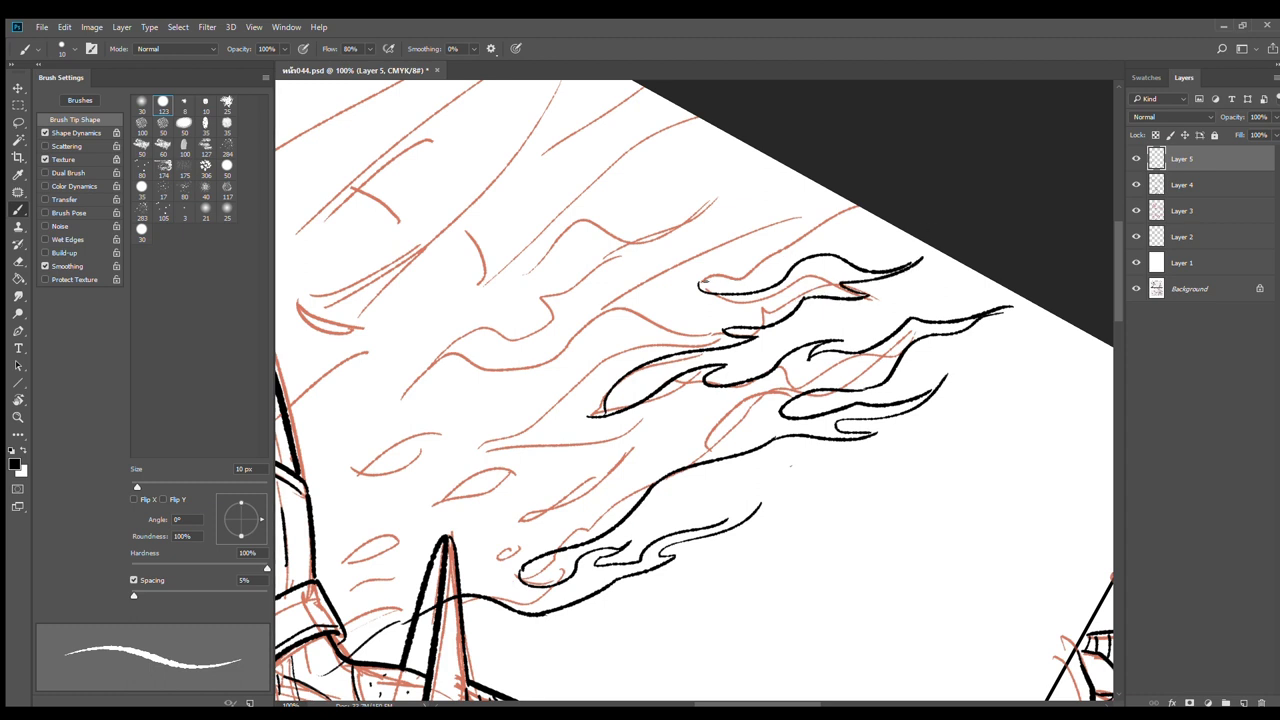
drag(699, 284, 874, 213)
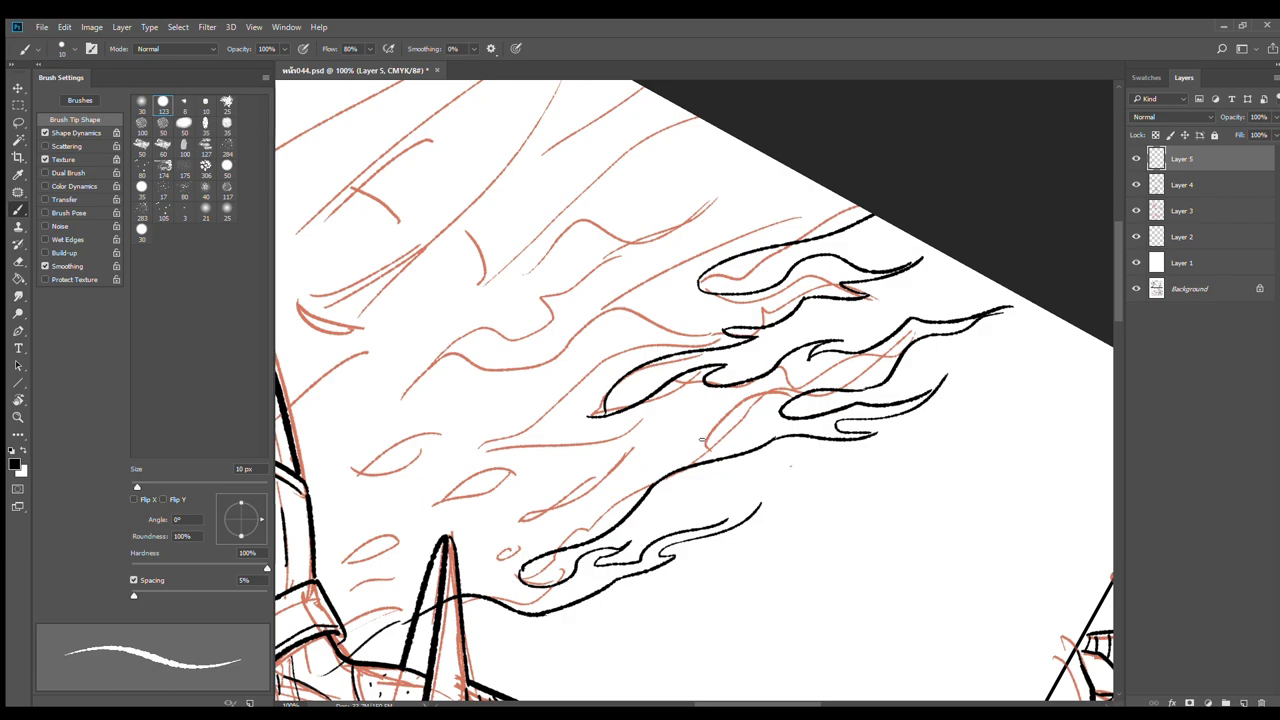
Ink small leaf-shaped flecks in the gaps between the flame tongues behind the hat brim
mouse_move(685, 449)
mouse_down()
mouse_move(709, 403)
mouse_move(857, 421)
mouse_move(760, 330)
mouse_move(725, 374)
mouse_up()
key(r)
alt+click(725, 374)
alt+click(725, 374)
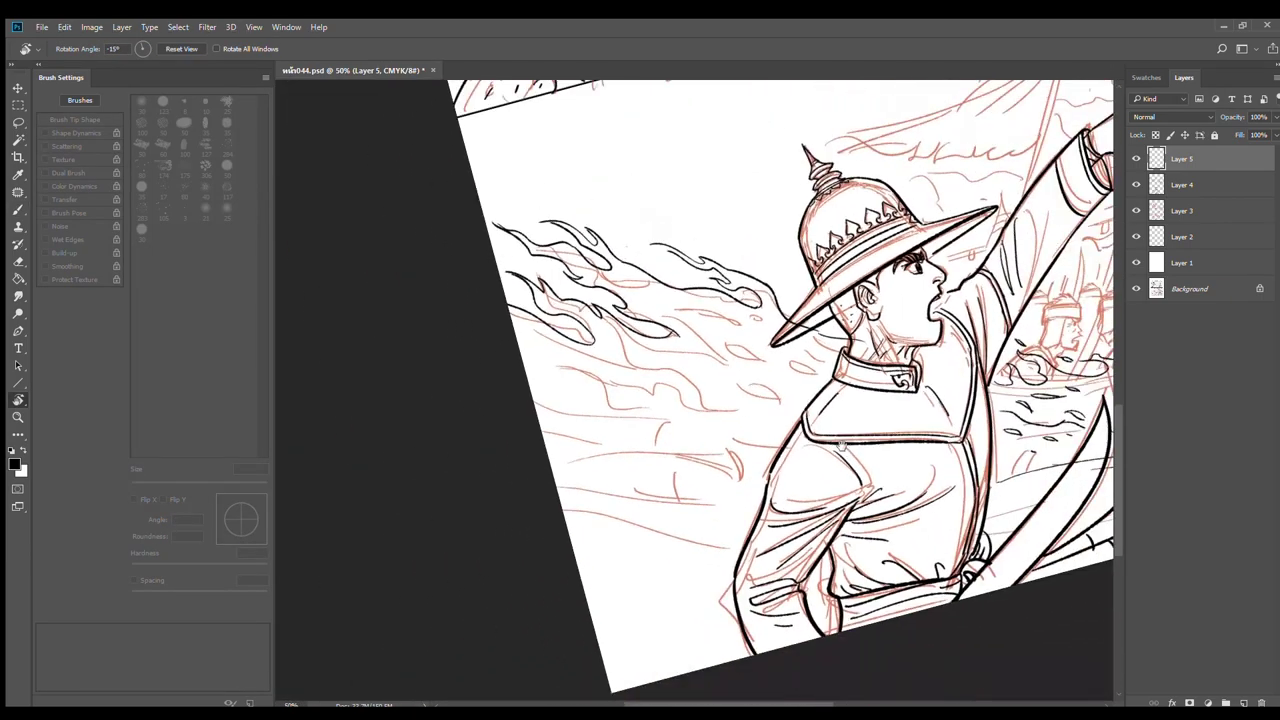
mouse_move(845, 414)
mouse_down()
mouse_move(733, 378)
mouse_move(750, 392)
mouse_up()
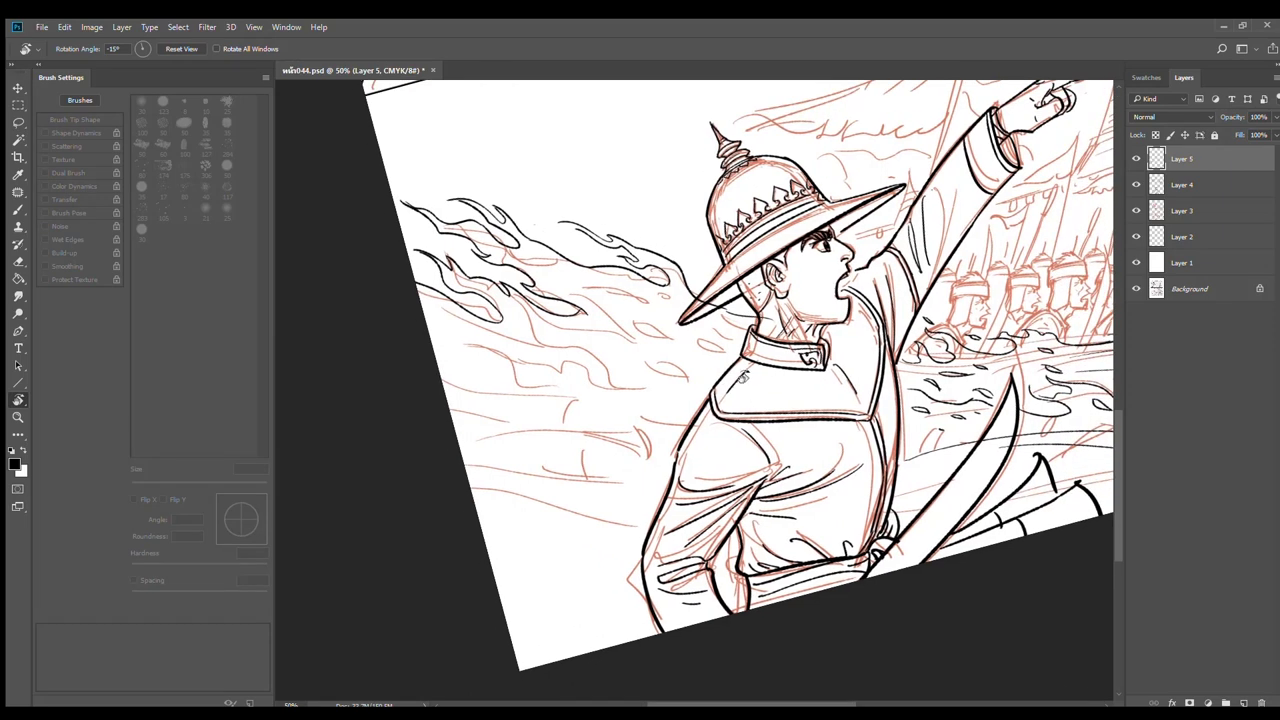
key(b)
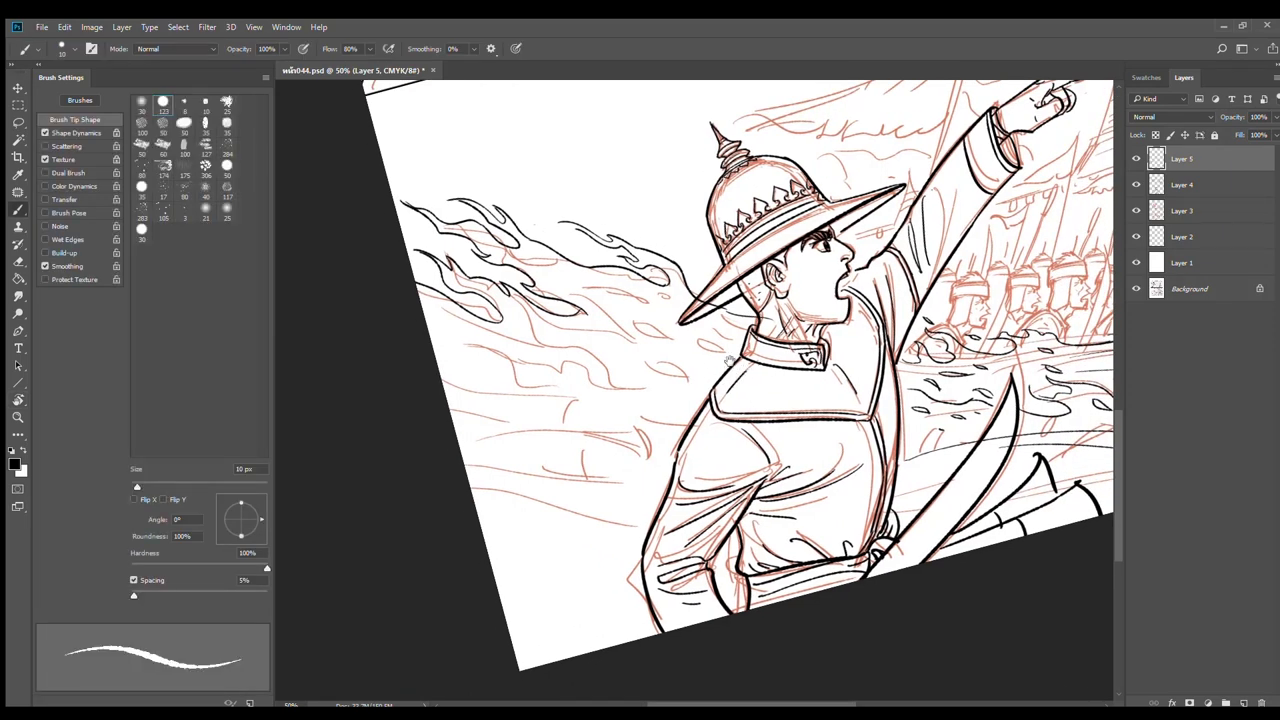
key(r)
drag(935, 240, 1008, 311)
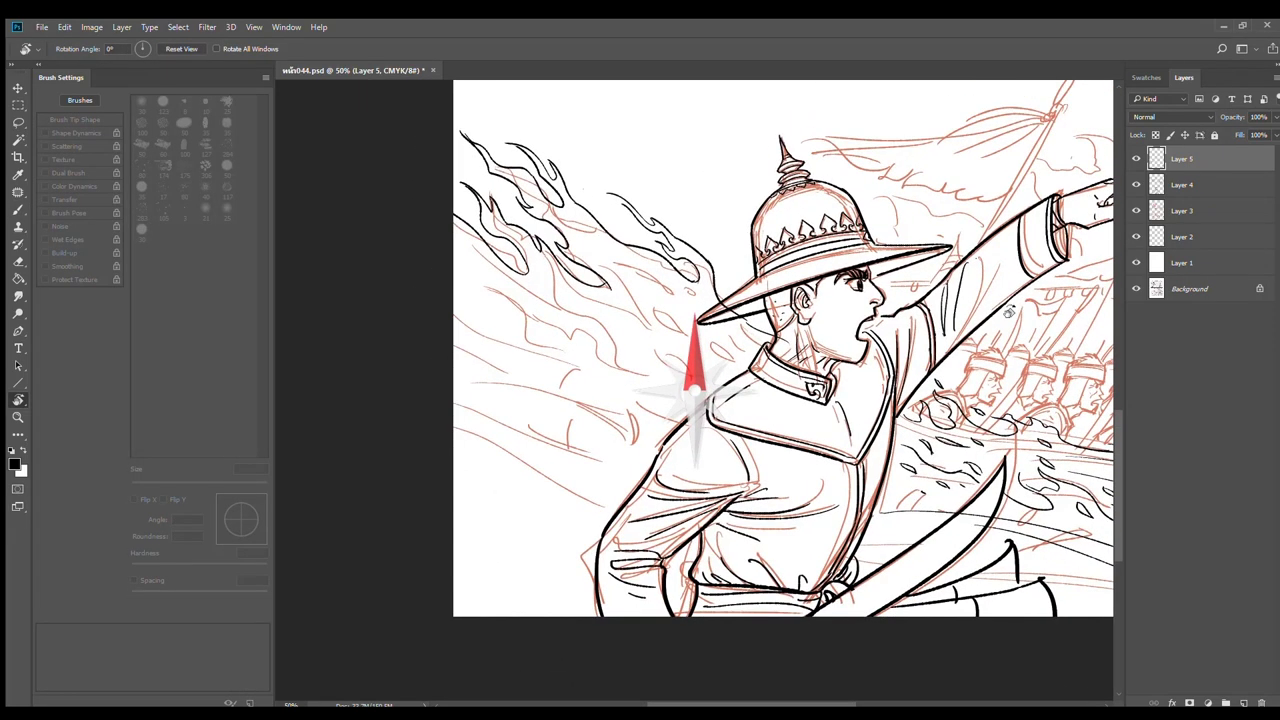
key(b)
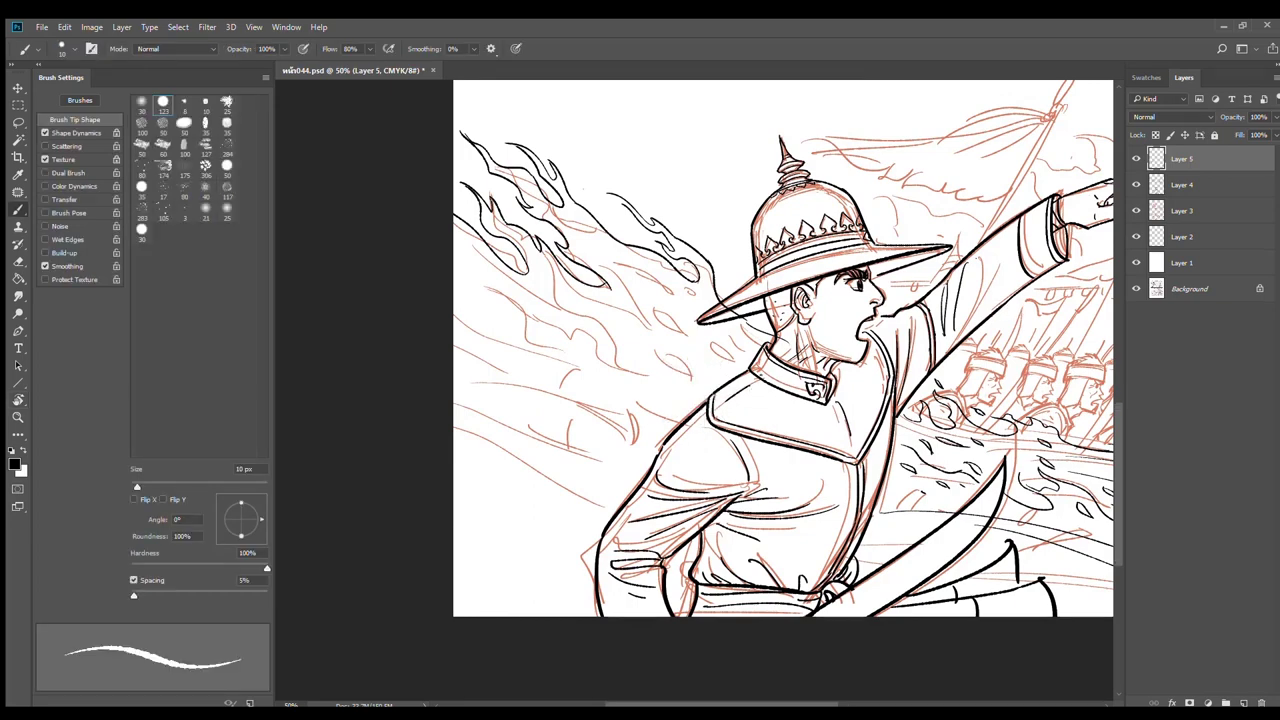
scroll(714, 358, up, 1)
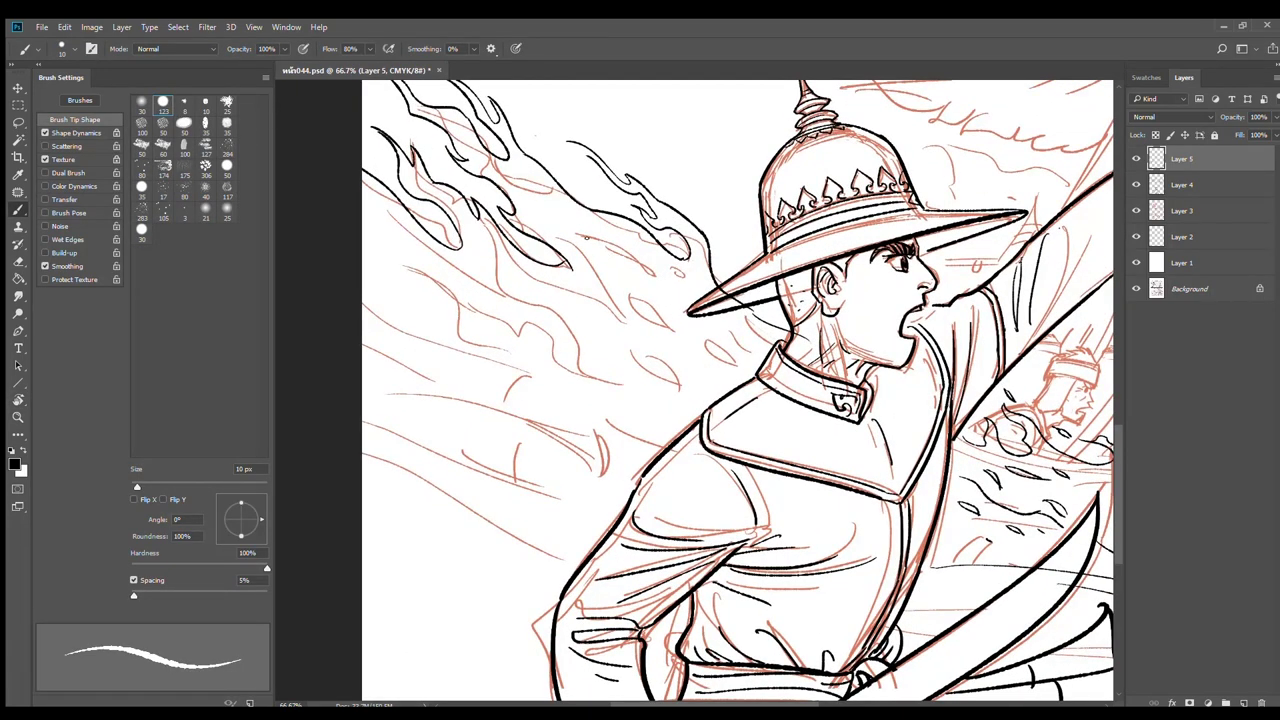
mouse_move(592, 244)
mouse_down()
mouse_move(665, 292)
mouse_move(645, 276)
mouse_up()
drag(545, 205, 632, 268)
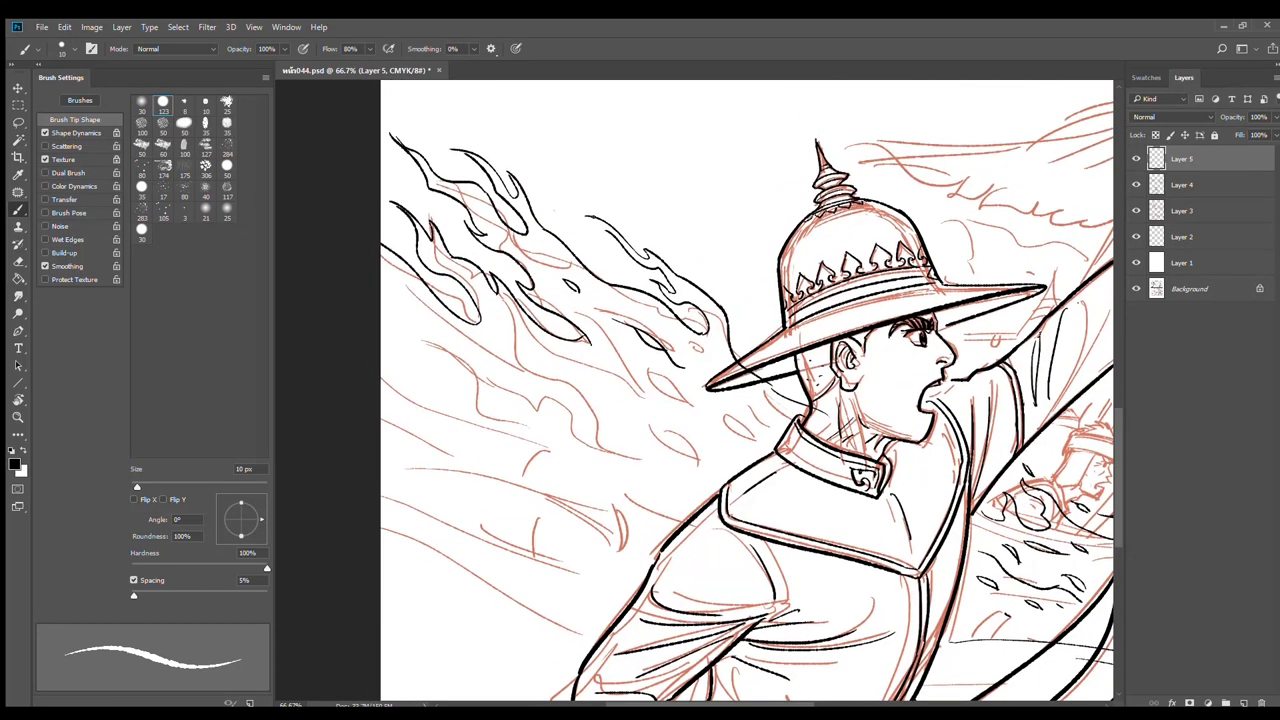
Add a thin curved wisp above the flame tongues and scatter more flecks around them out to the panel's edge
mouse_move(555, 172)
mouse_down()
mouse_move(604, 230)
mouse_move(612, 192)
mouse_move(606, 252)
mouse_up()
drag(697, 257, 716, 268)
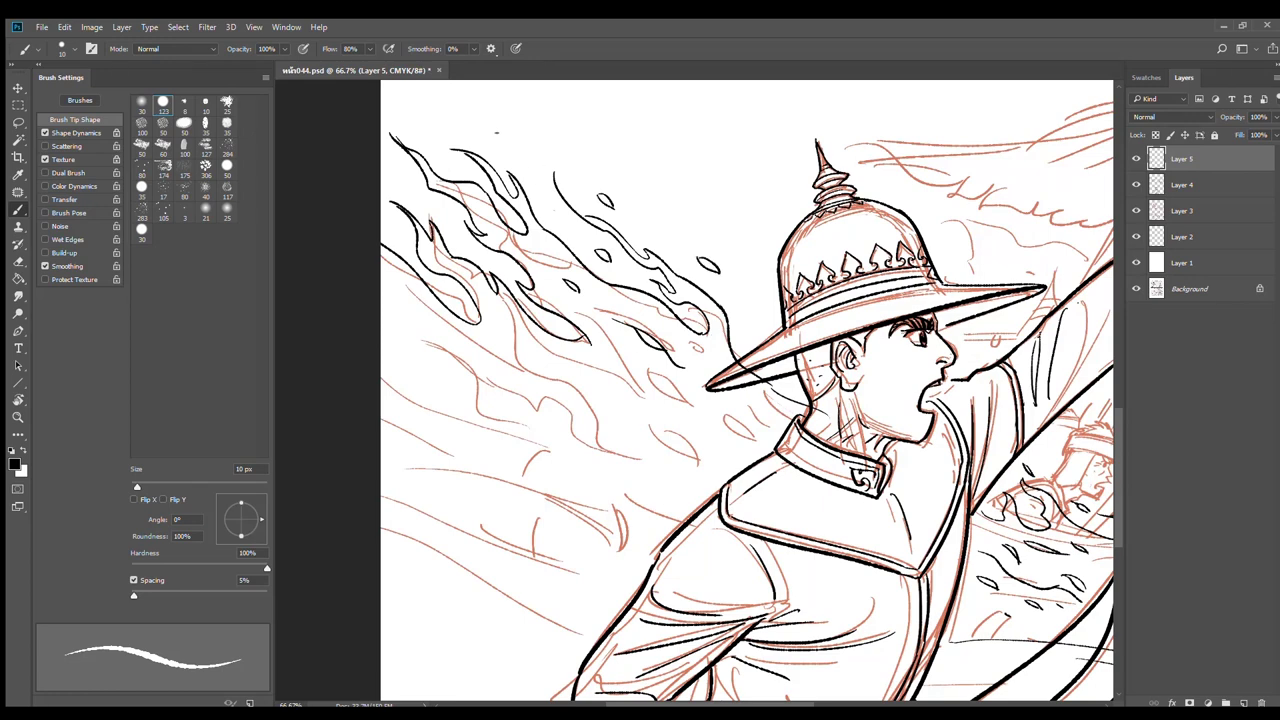
drag(500, 138, 512, 150)
drag(410, 106, 456, 132)
drag(404, 176, 410, 200)
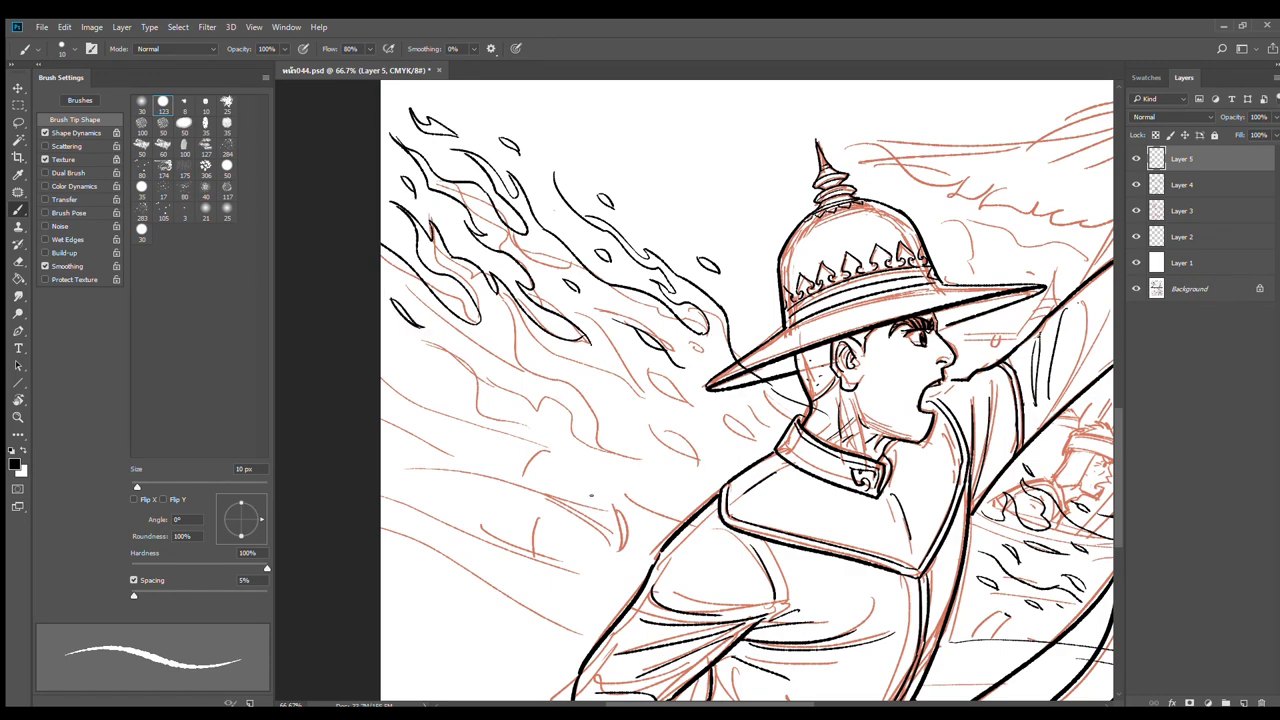
Ink the long wavy contour running backward from the officer's rear shoulder and undo its hooked end
mouse_move(632, 540)
mouse_down()
mouse_move(503, 330)
mouse_move(485, 352)
mouse_move(502, 377)
mouse_up()
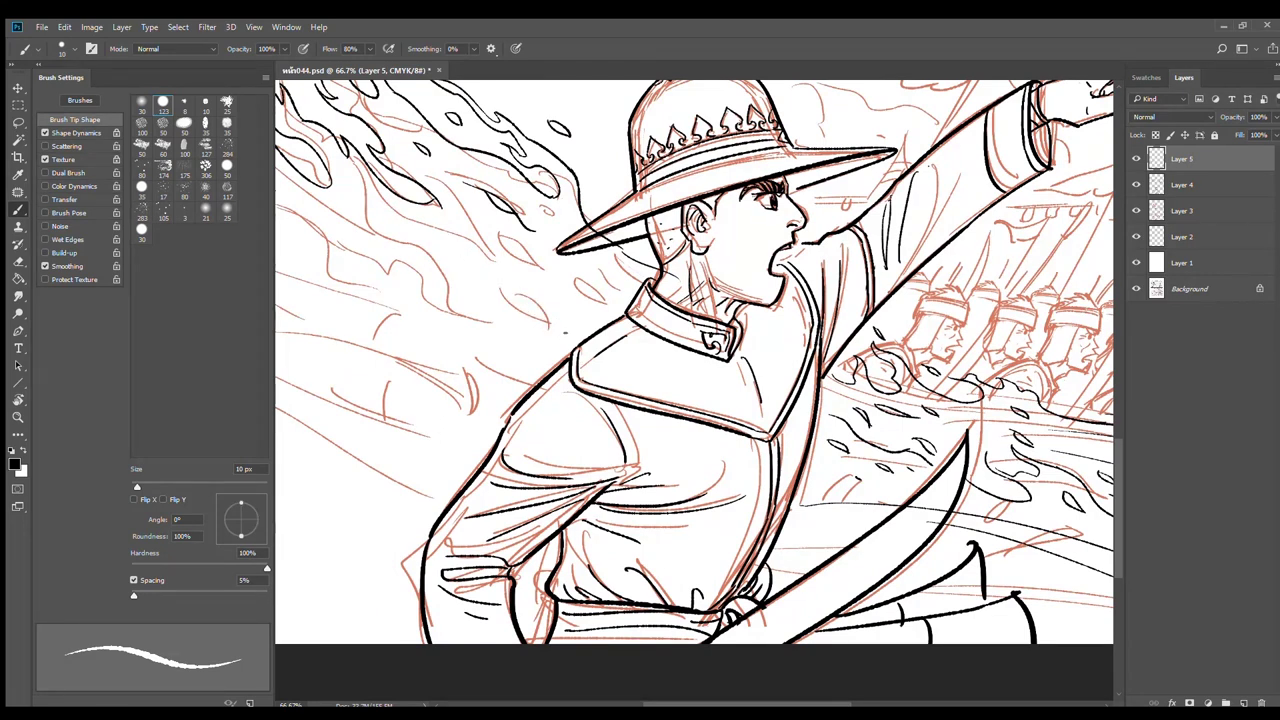
mouse_move(564, 332)
mouse_down()
mouse_move(496, 326)
mouse_move(377, 236)
mouse_move(414, 299)
mouse_move(421, 346)
mouse_up()
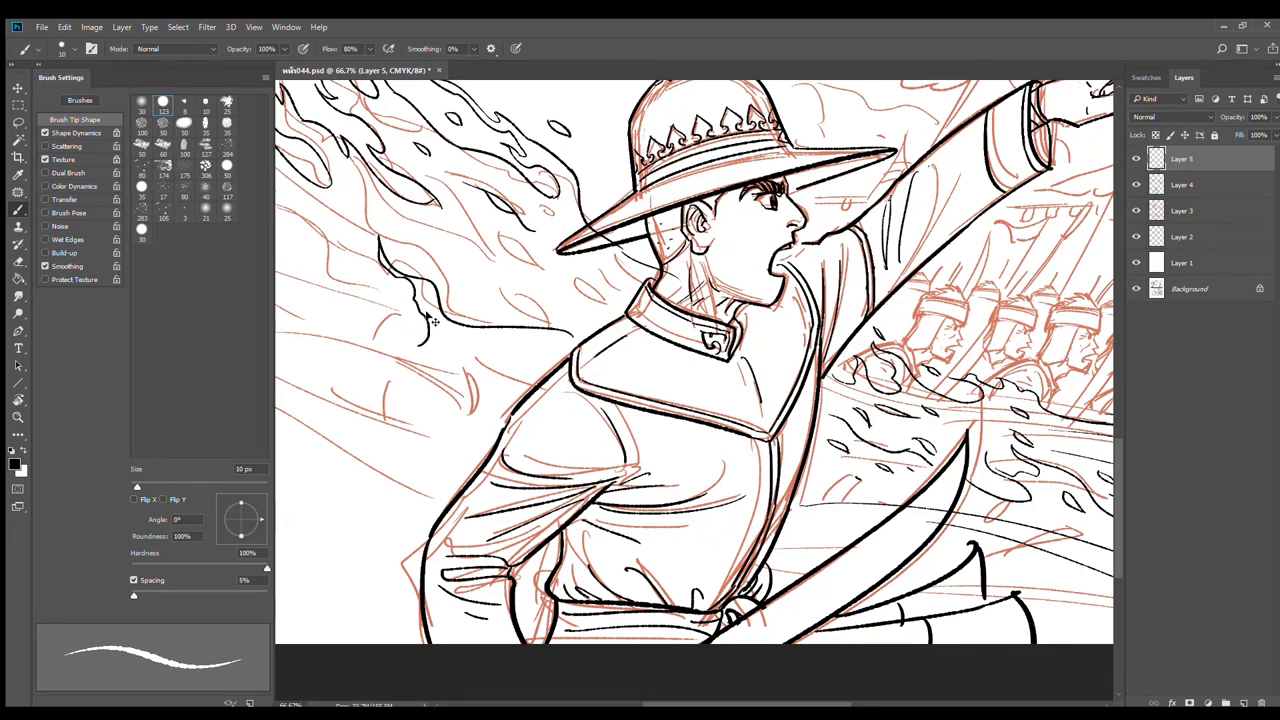
key(ctrl+z)
mouse_move(376, 238)
mouse_down()
mouse_move(423, 330)
mouse_move(442, 338)
mouse_move(331, 303)
mouse_up()
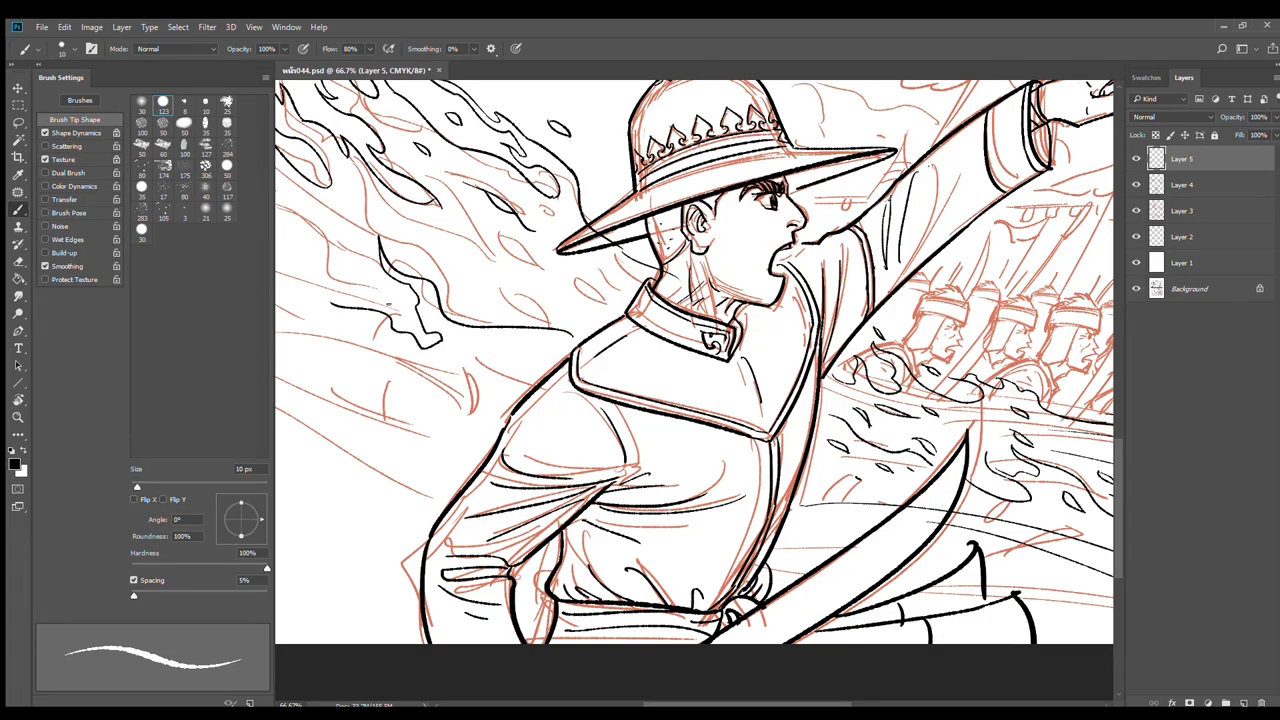
mouse_move(462, 316)
mouse_down()
mouse_move(585, 367)
mouse_move(800, 330)
mouse_move(900, 358)
mouse_up()
key(ctrl+alt+z)
key(ctrl+alt+z)
key(r)
key(e)
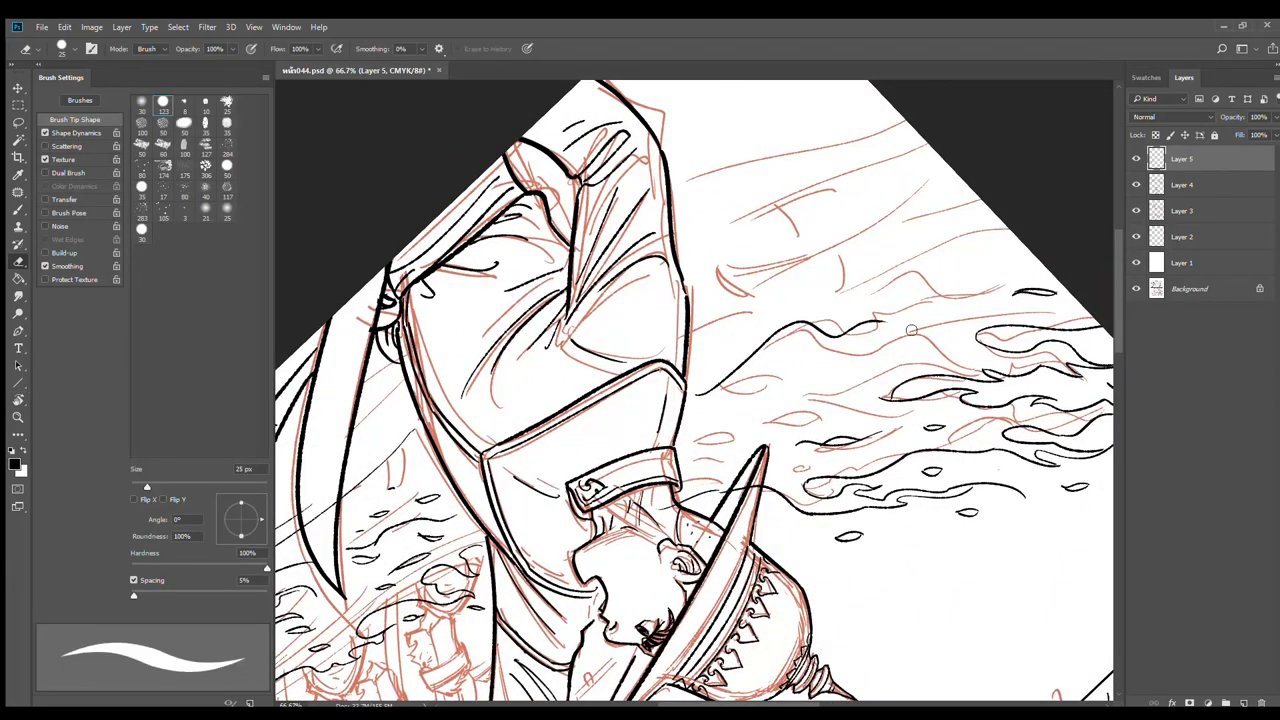
Ink the curling tip of the contour behind the shoulder and place small flecks beside it
key(b)
mouse_move(860, 328)
mouse_down()
mouse_move(942, 305)
mouse_move(896, 301)
mouse_move(1001, 274)
mouse_move(880, 301)
mouse_move(999, 281)
mouse_move(937, 271)
mouse_move(948, 262)
mouse_move(1030, 246)
mouse_move(958, 232)
mouse_move(910, 254)
mouse_up()
key(ctrl+z)
drag(998, 266, 1038, 265)
mouse_move(850, 277)
mouse_down()
mouse_move(874, 272)
mouse_move(823, 271)
mouse_up()
drag(822, 280, 817, 284)
Ink sweeping, nearly parallel curved lines from behind the officer's arm out to the panel's left edge
drag(800, 246, 978, 195)
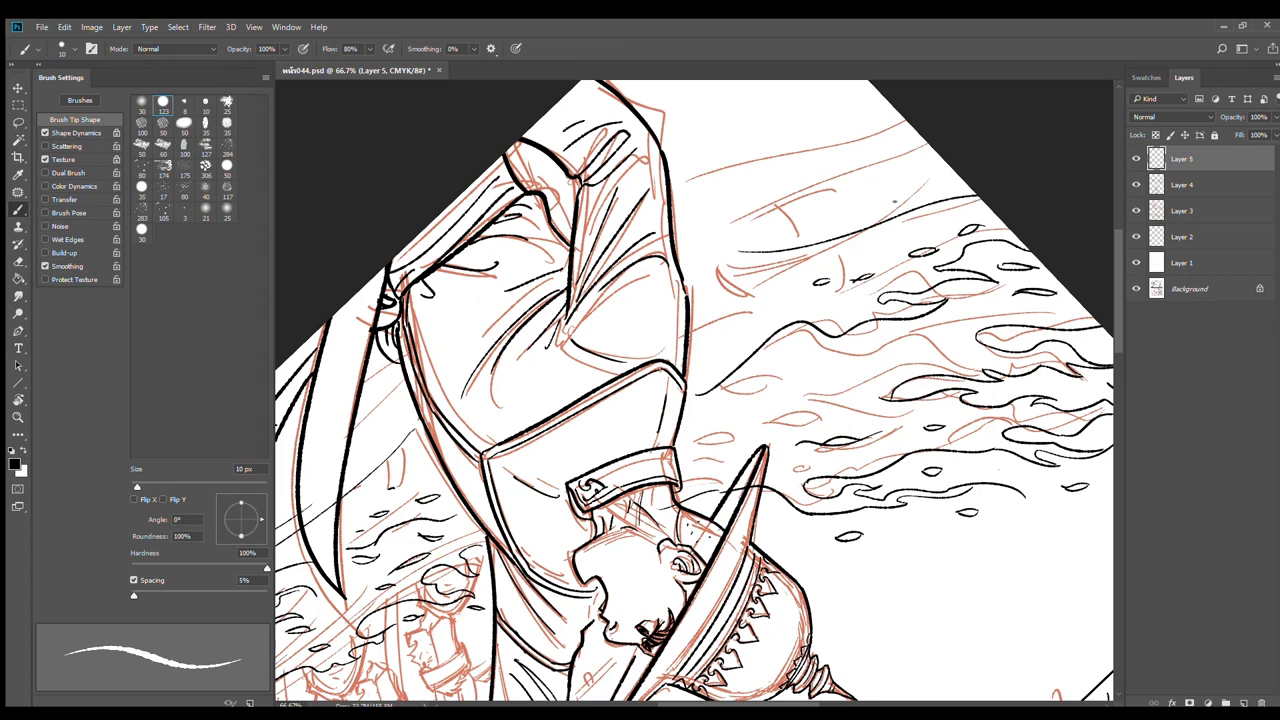
drag(866, 216, 964, 180)
drag(784, 207, 928, 146)
drag(842, 184, 820, 272)
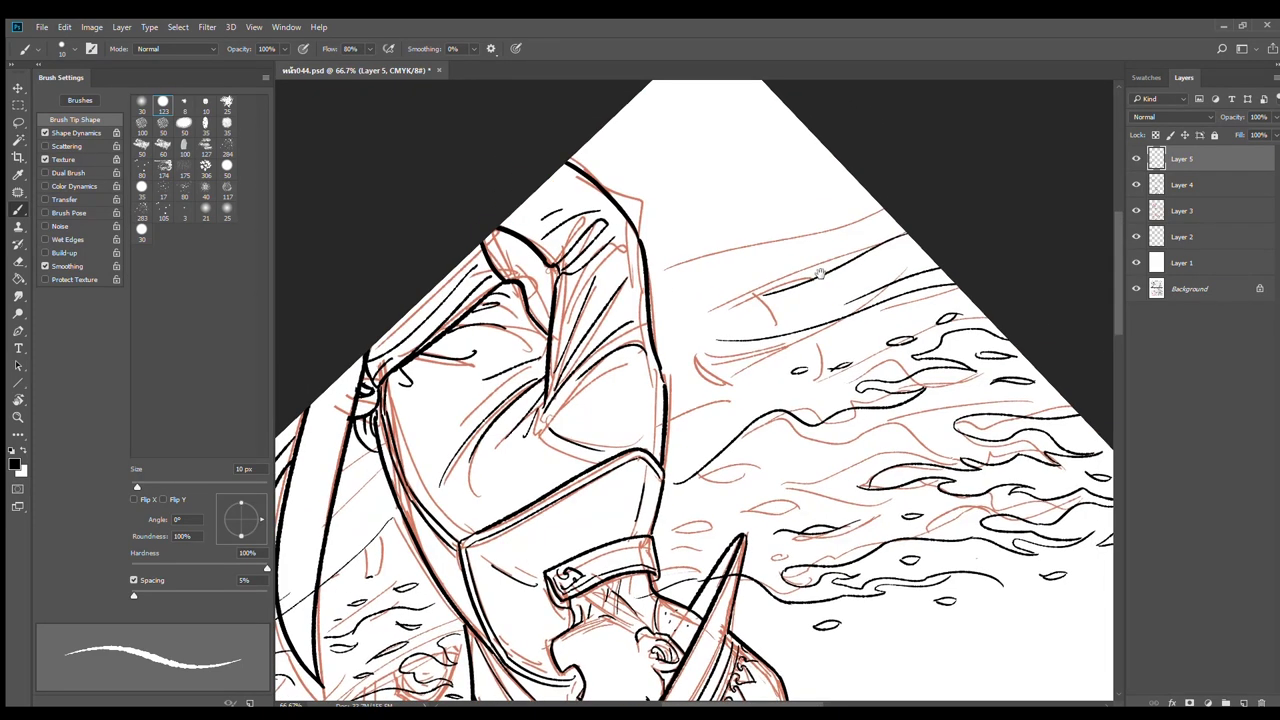
mouse_move(672, 264)
mouse_down()
mouse_move(948, 181)
mouse_move(862, 184)
mouse_up()
drag(780, 184, 834, 152)
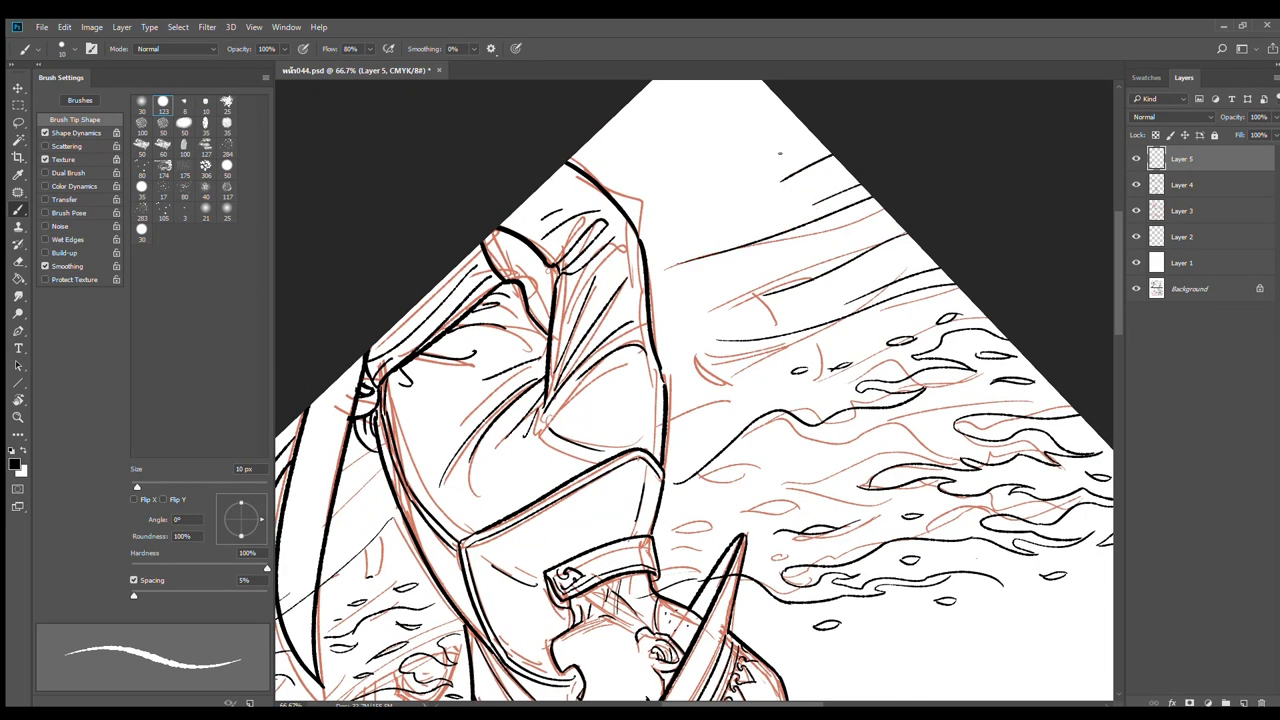
drag(740, 186, 816, 136)
Add small flecks around the wavy contour behind the officer's shoulder
mouse_move(812, 443)
mouse_down()
mouse_move(833, 321)
mouse_move(890, 341)
mouse_move(926, 326)
mouse_up()
drag(945, 322, 965, 316)
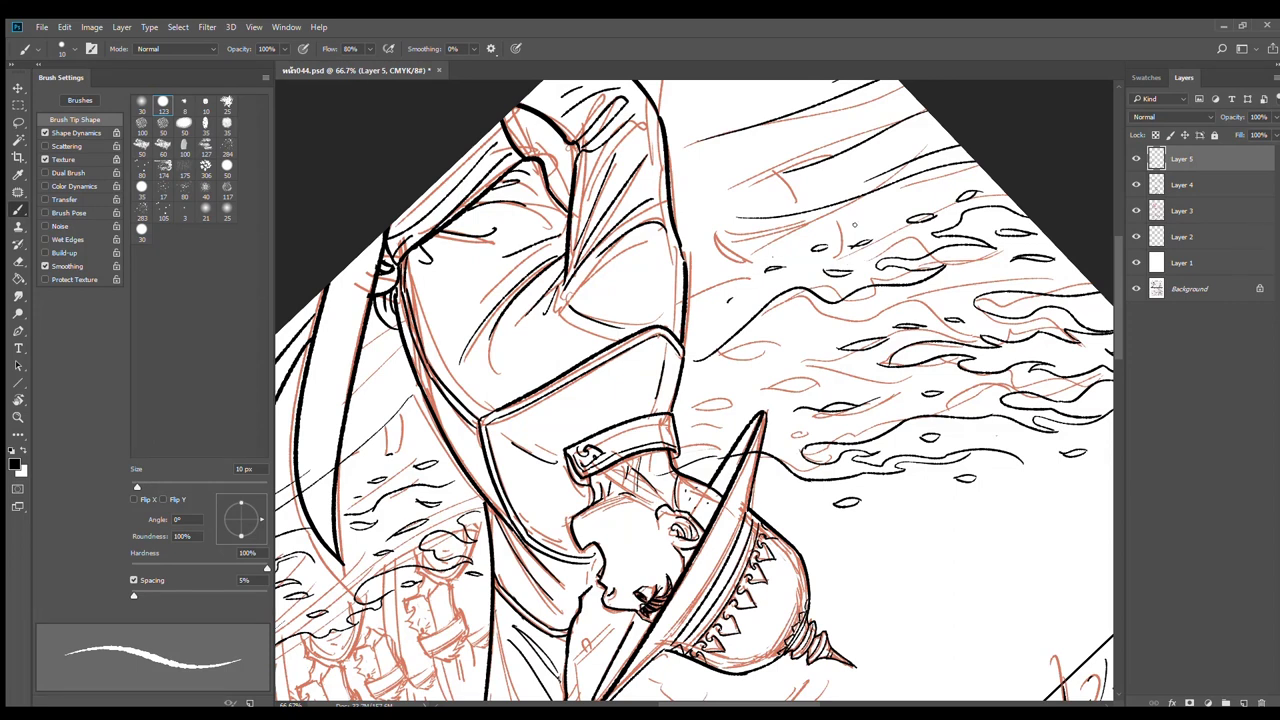
drag(964, 268, 990, 258)
Extend a sweeping background line up to the officer's rear sleeve and clear its overlap with the arm
alt+click(983, 410)
drag(1021, 390, 858, 402)
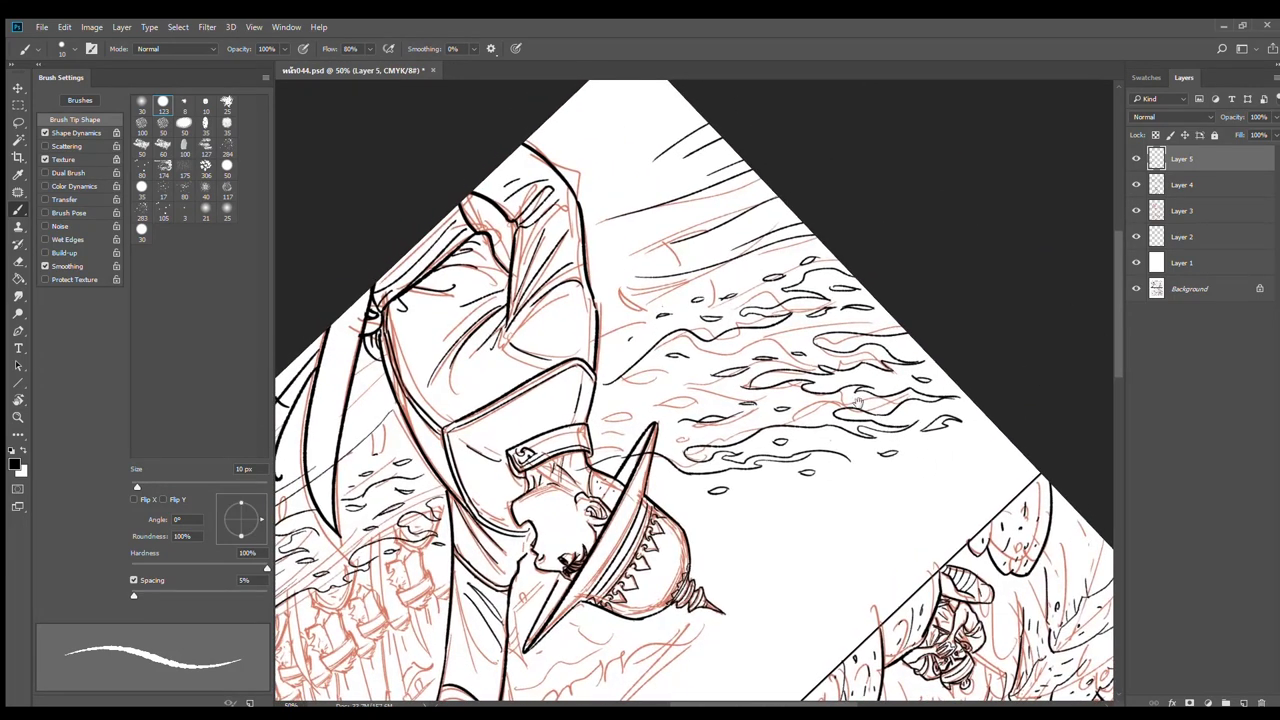
key(r)
drag(974, 346, 662, 313)
drag(828, 480, 721, 326)
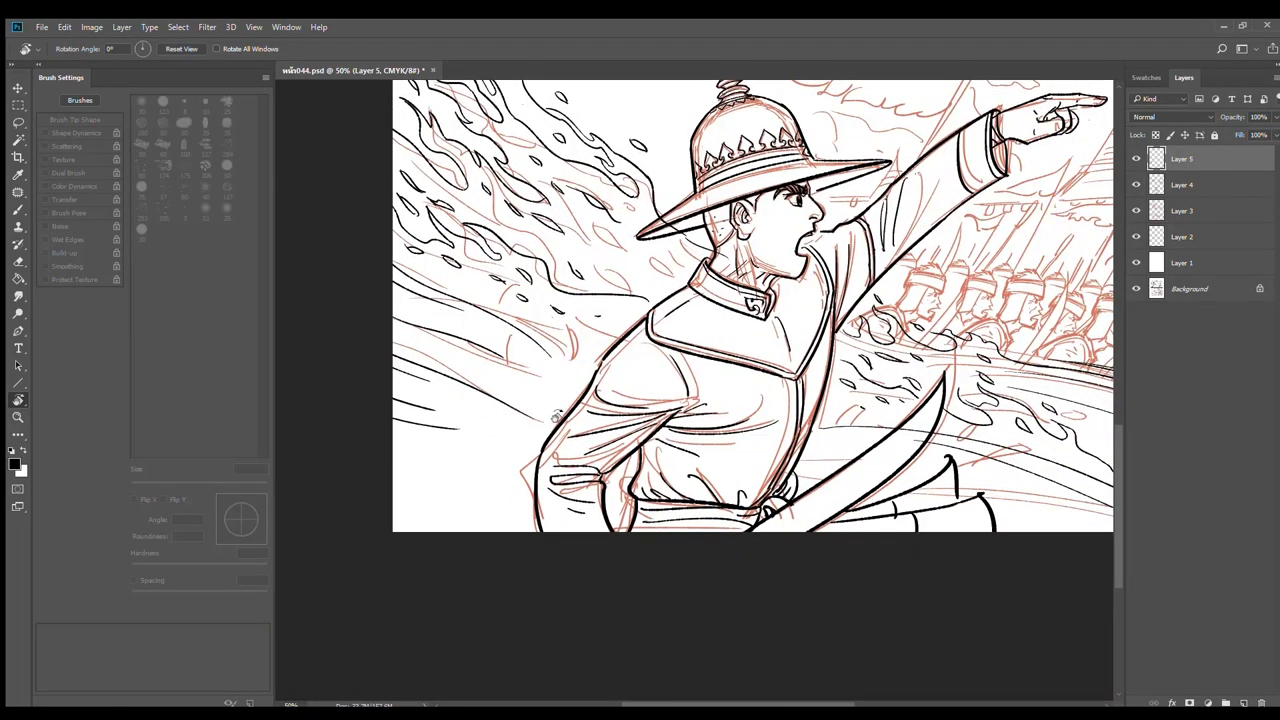
key(b)
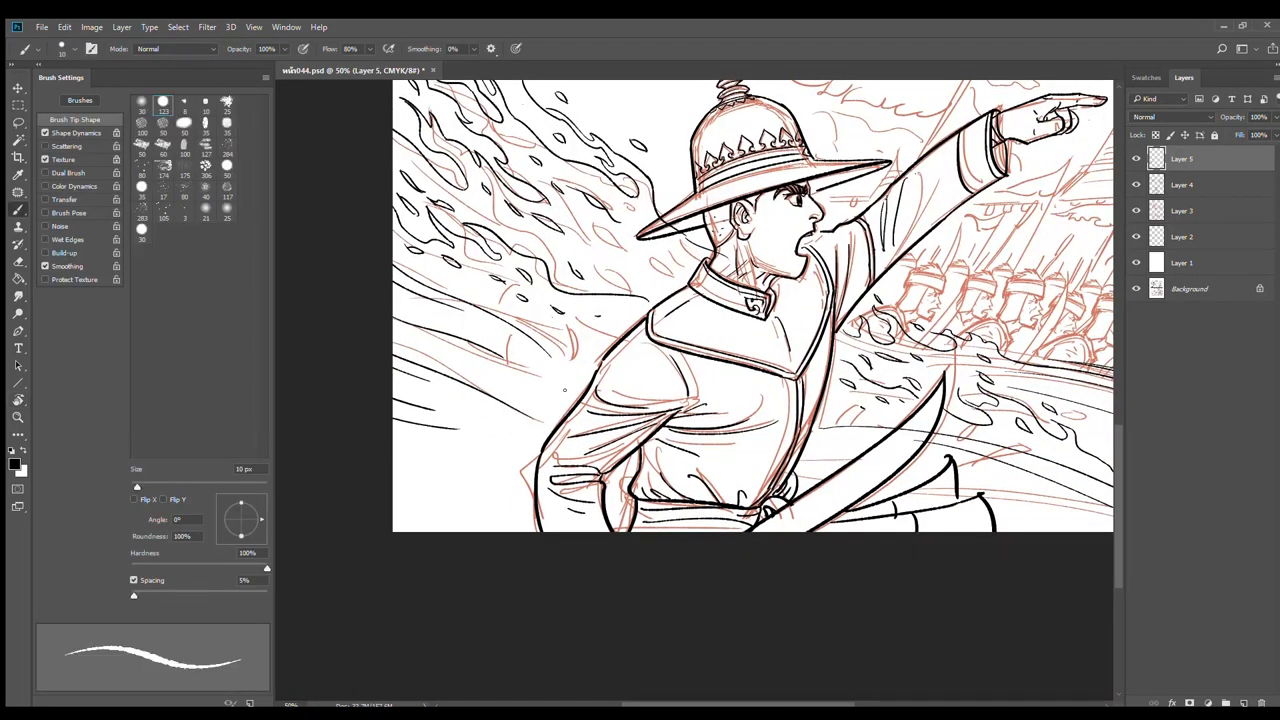
drag(461, 365, 615, 407)
key(e)
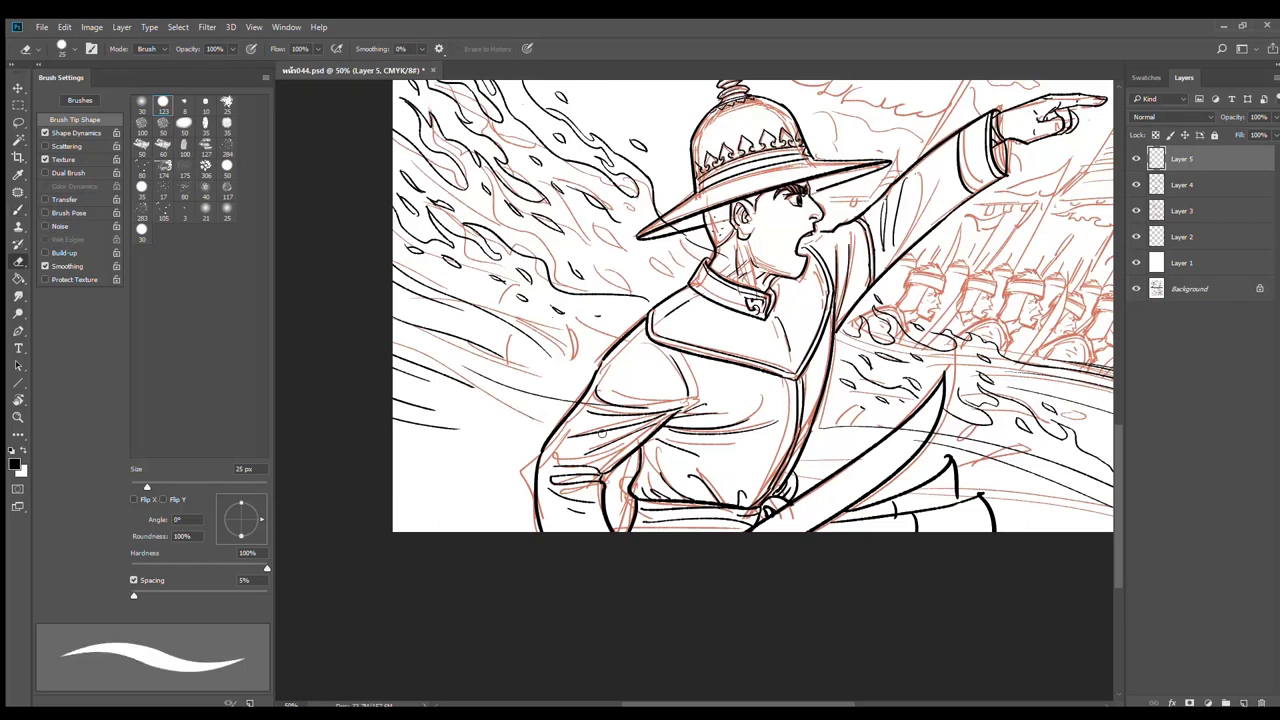
Redraw the sweeping background line toward the rear sleeve, undoing the unsuitable strokes before the final one
key(b)
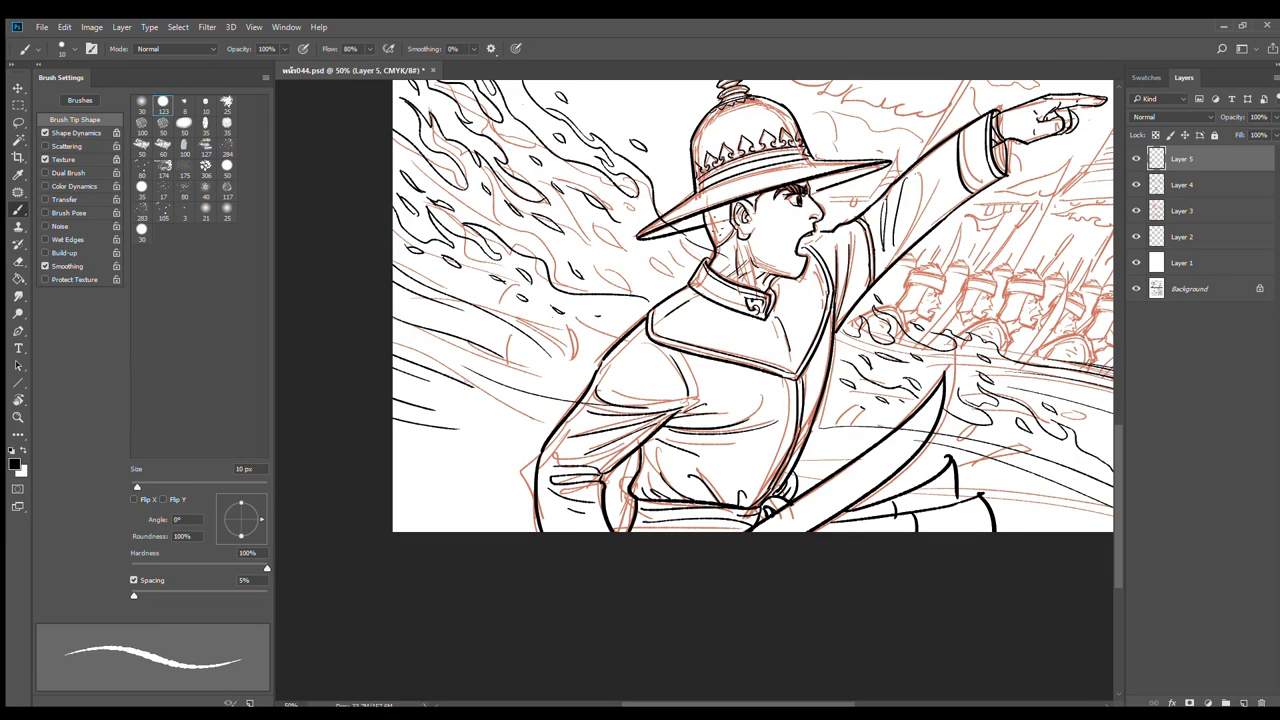
drag(466, 382, 627, 412)
key(ctrl+z)
drag(467, 383, 631, 412)
key(ctrl+z)
drag(454, 376, 597, 414)
Ink a higher sweeping line toward the shoulder and erase the part that crosses the jacket
drag(519, 325, 709, 379)
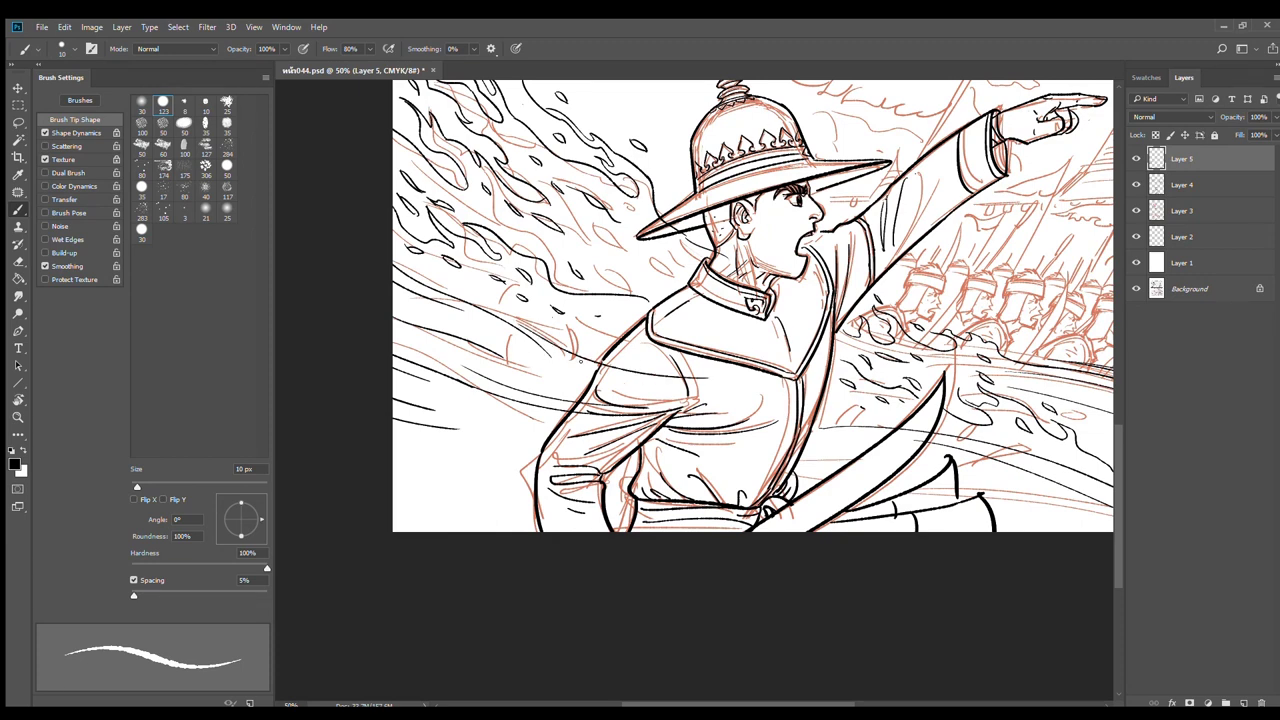
key(e)
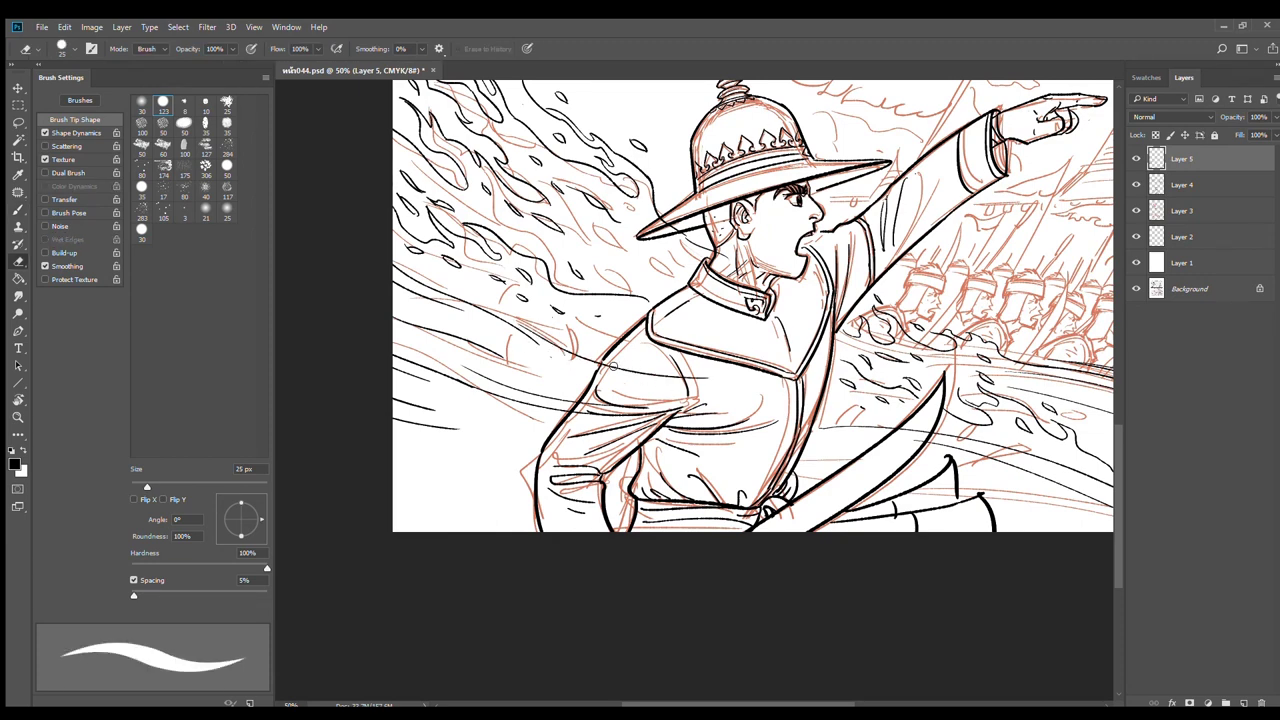
drag(683, 378, 708, 380)
Ink the thin curved ground line between the officer's torso and the sword blade, cleaning up its overlaps
drag(836, 427, 752, 463)
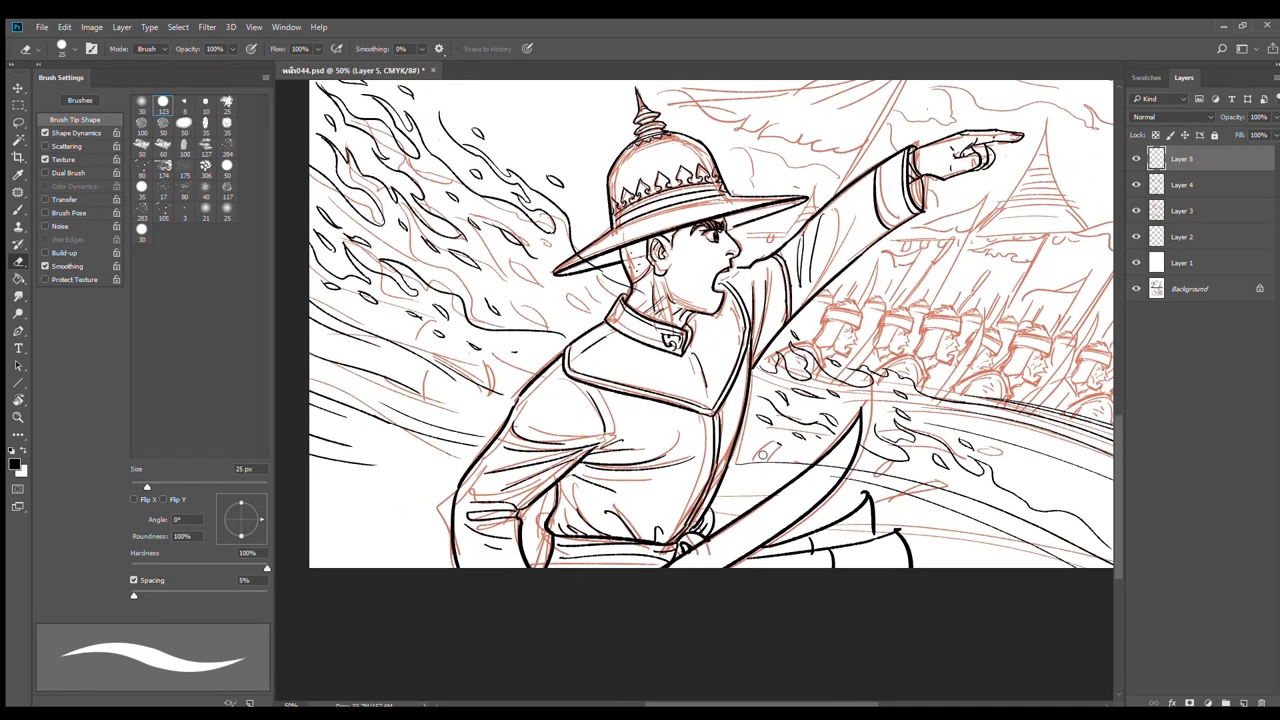
key(b)
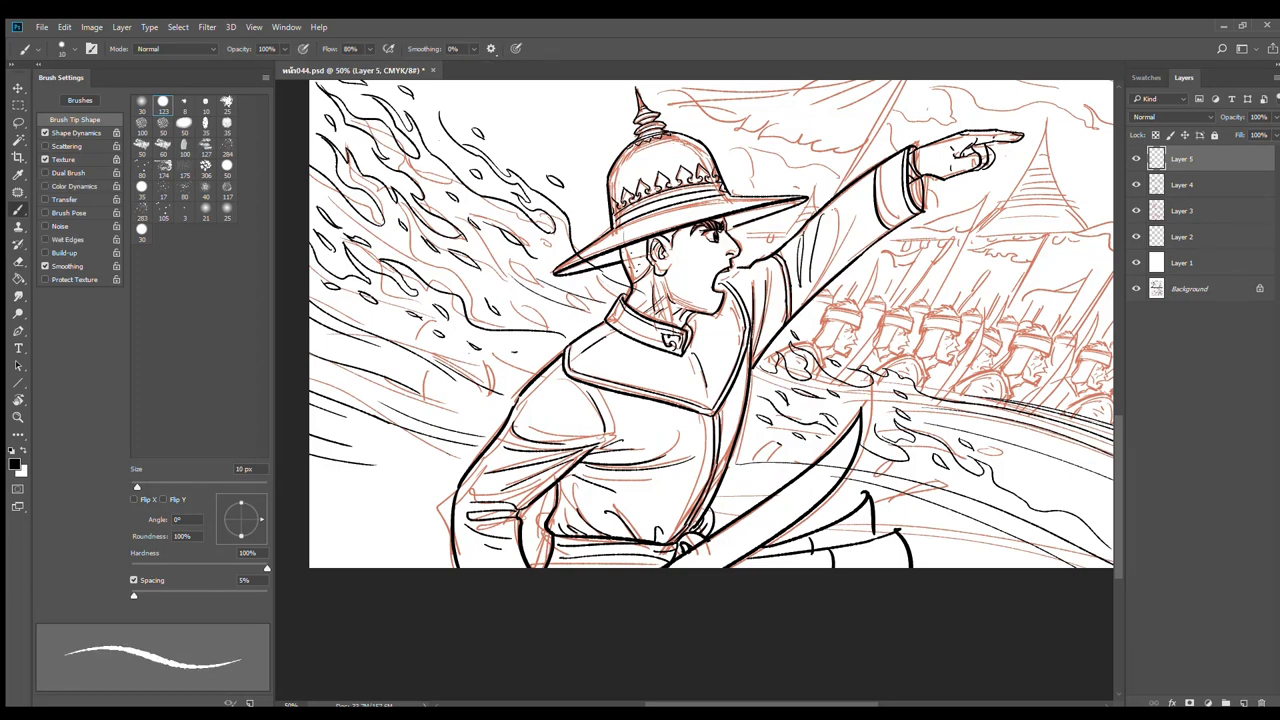
key(e)
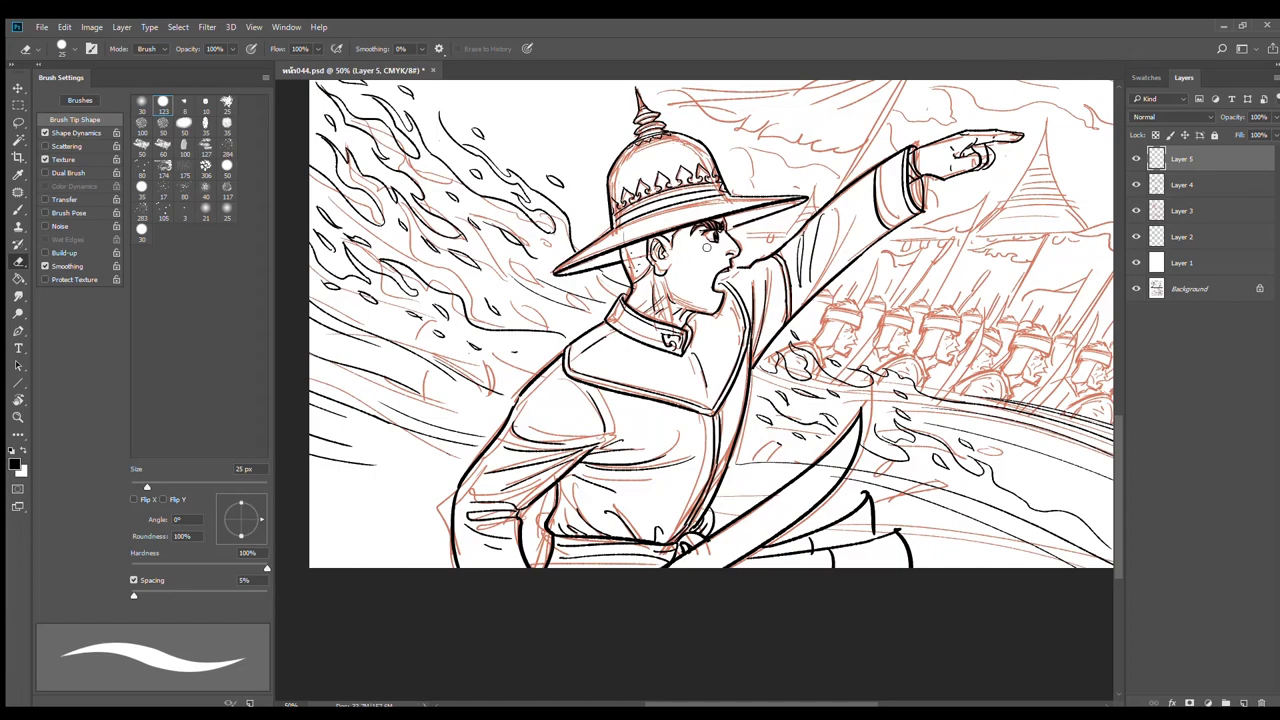
key(b)
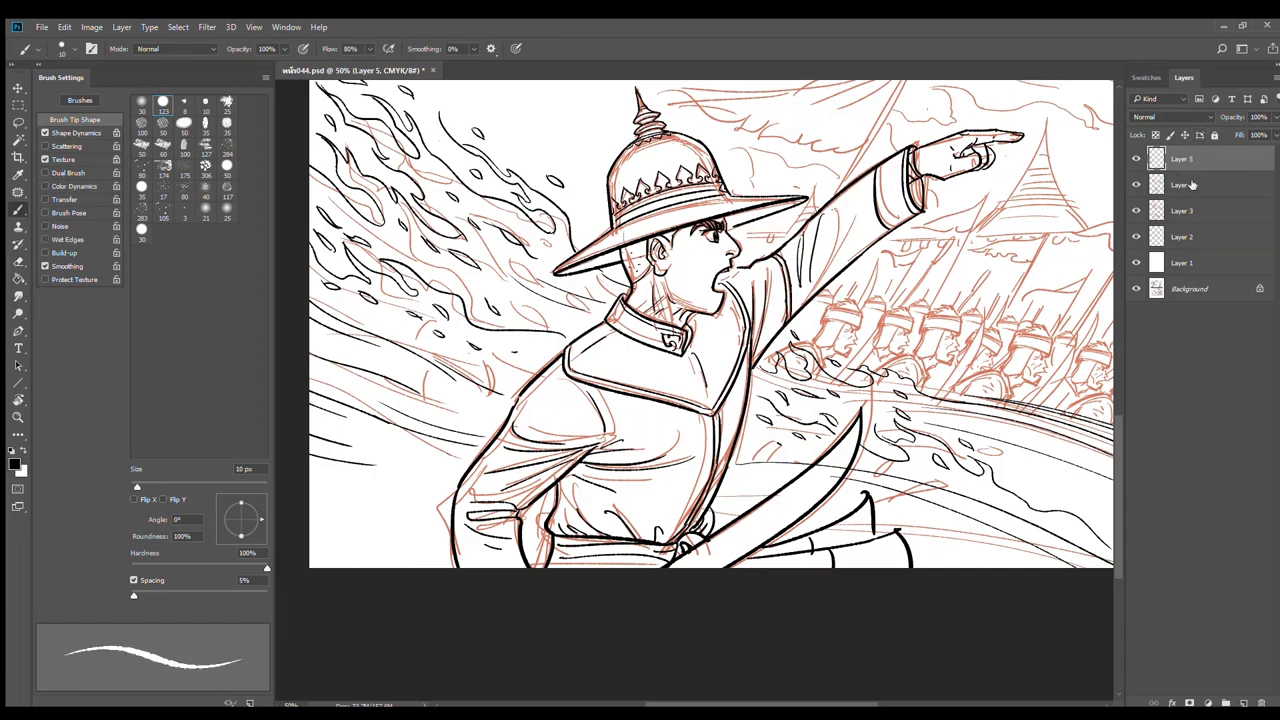
Scatter small ink flecks on Layer 4 over the flames and ground on both sides of the officer
click(1183, 185)
scroll(640, 233, up, 2)
mouse_move(484, 296)
mouse_down()
mouse_move(713, 211)
mouse_move(912, 165)
mouse_up()
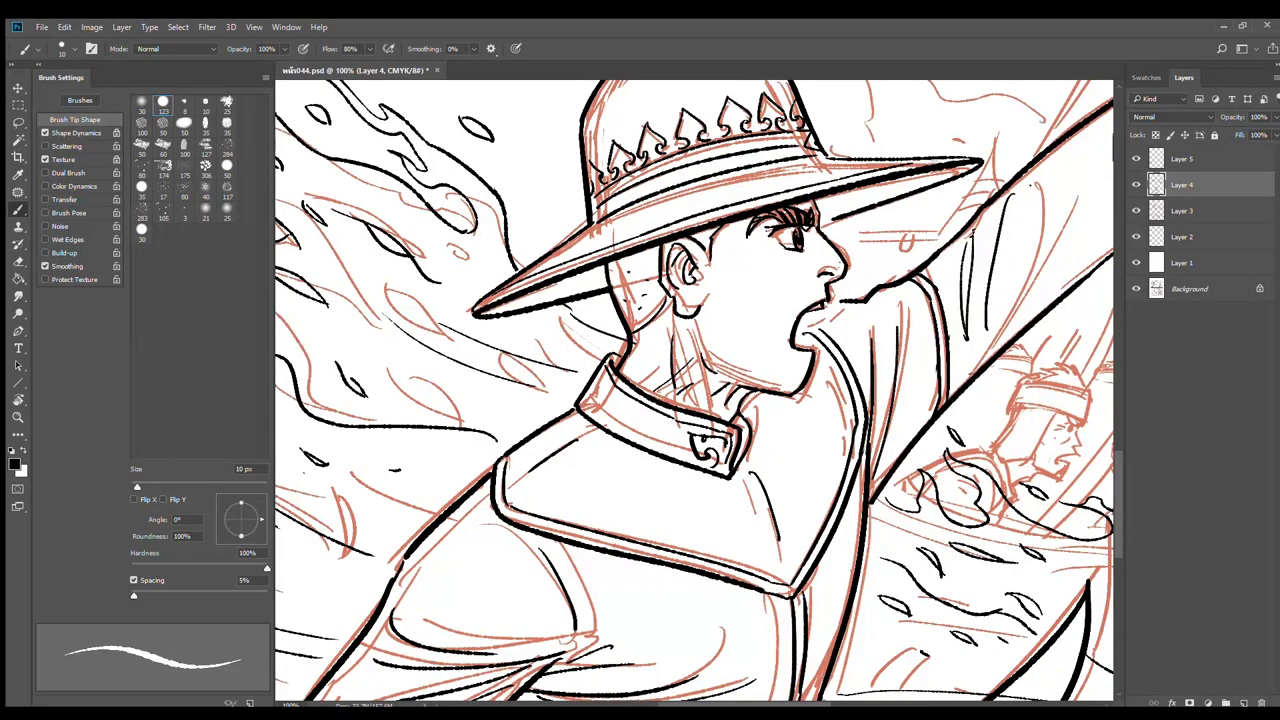
alt+click(904, 222)
alt+click(904, 222)
alt+click(904, 222)
drag(959, 364, 833, 378)
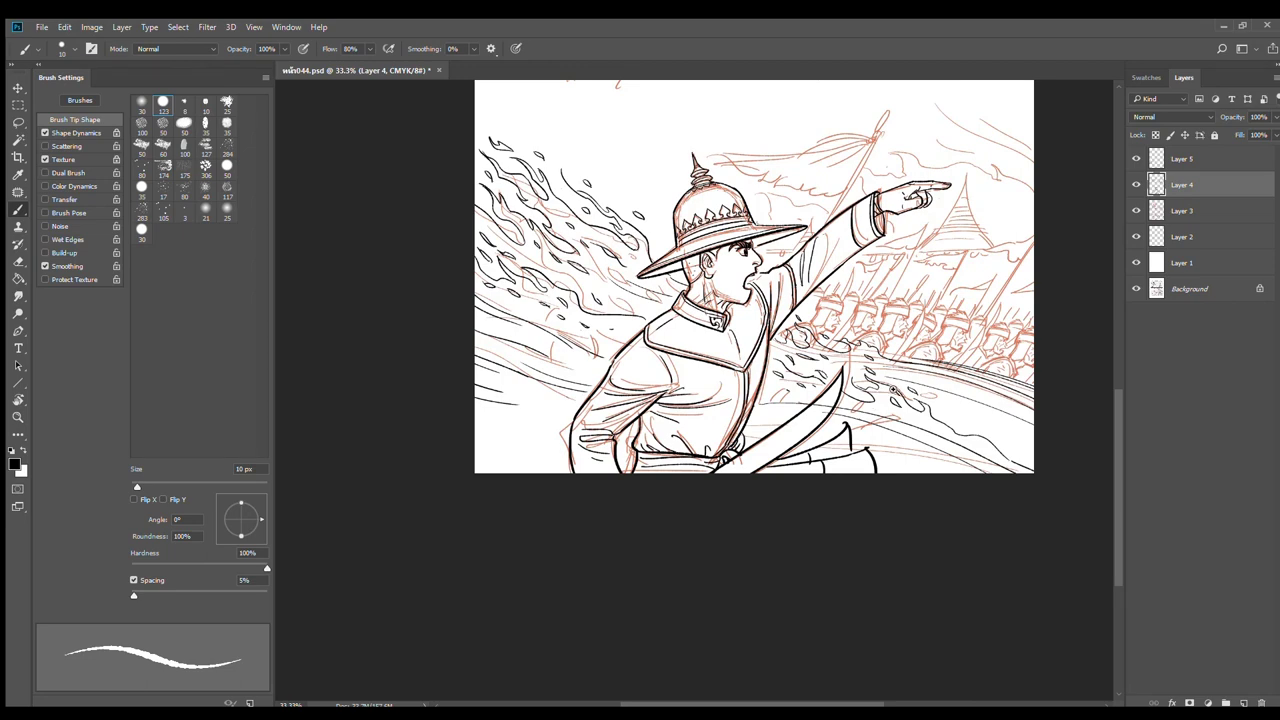
ctrl+click(895, 390)
drag(510, 129, 572, 202)
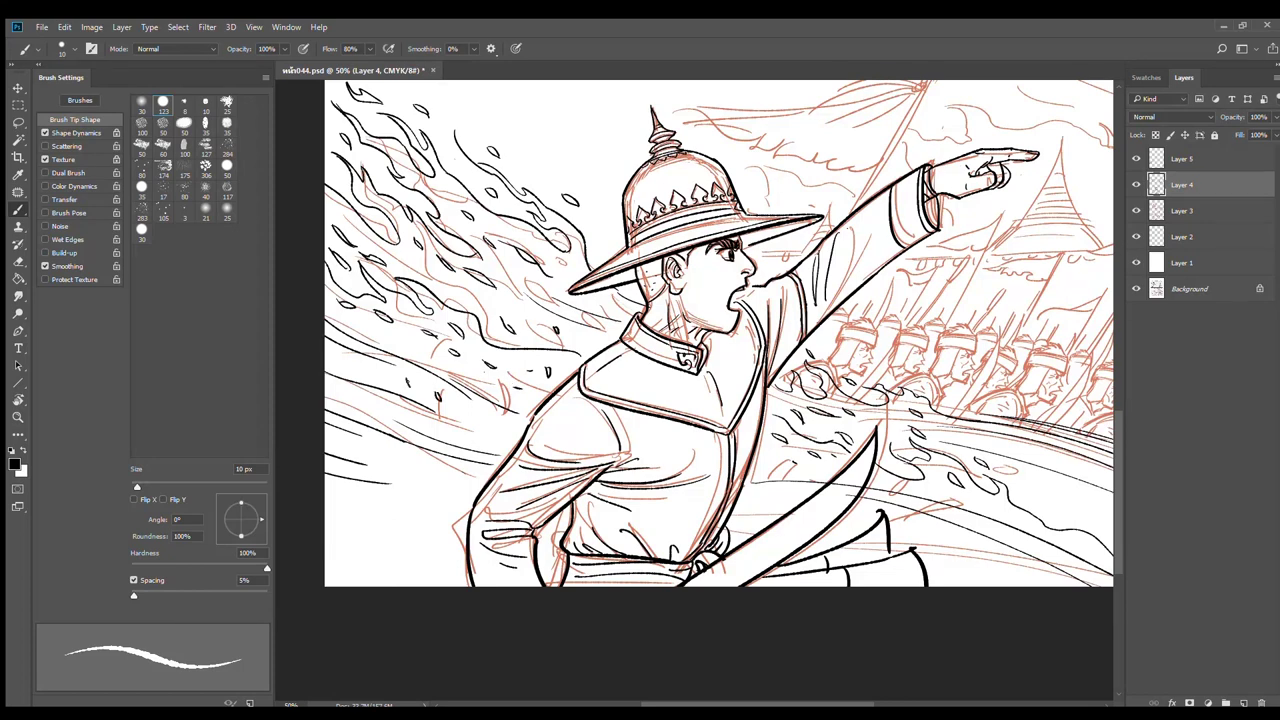
drag(373, 411, 398, 404)
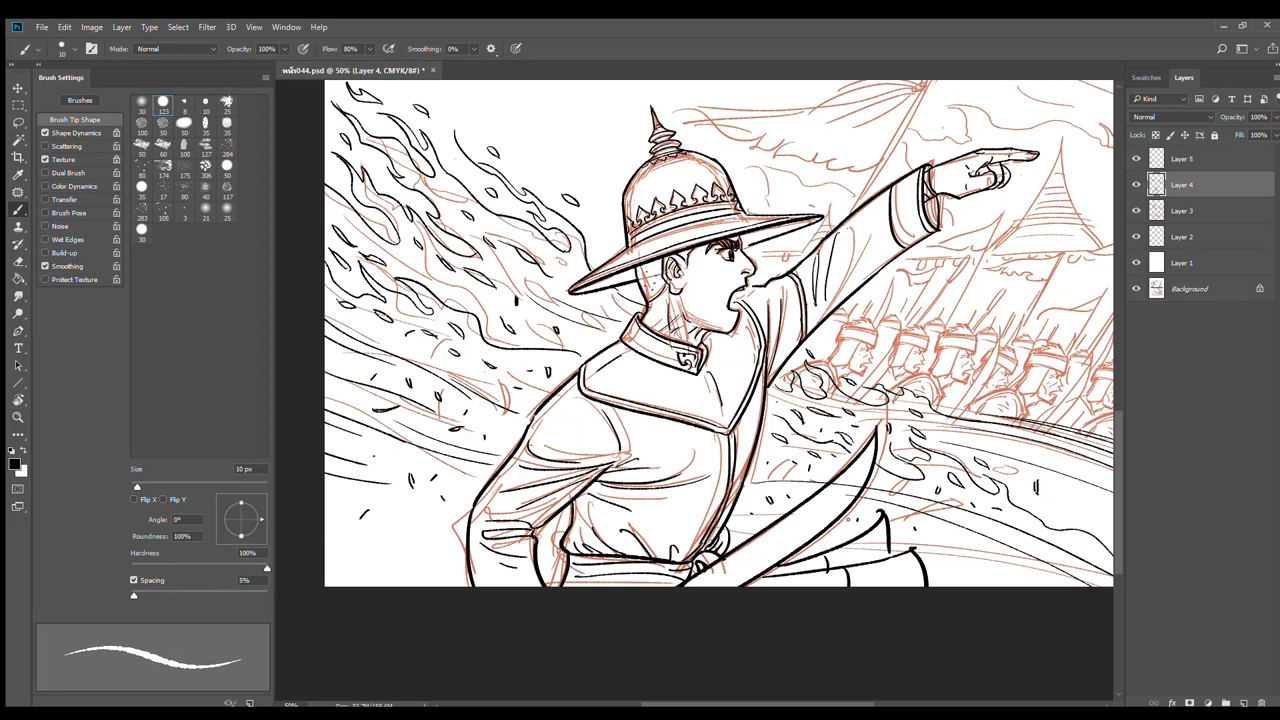
key(e)
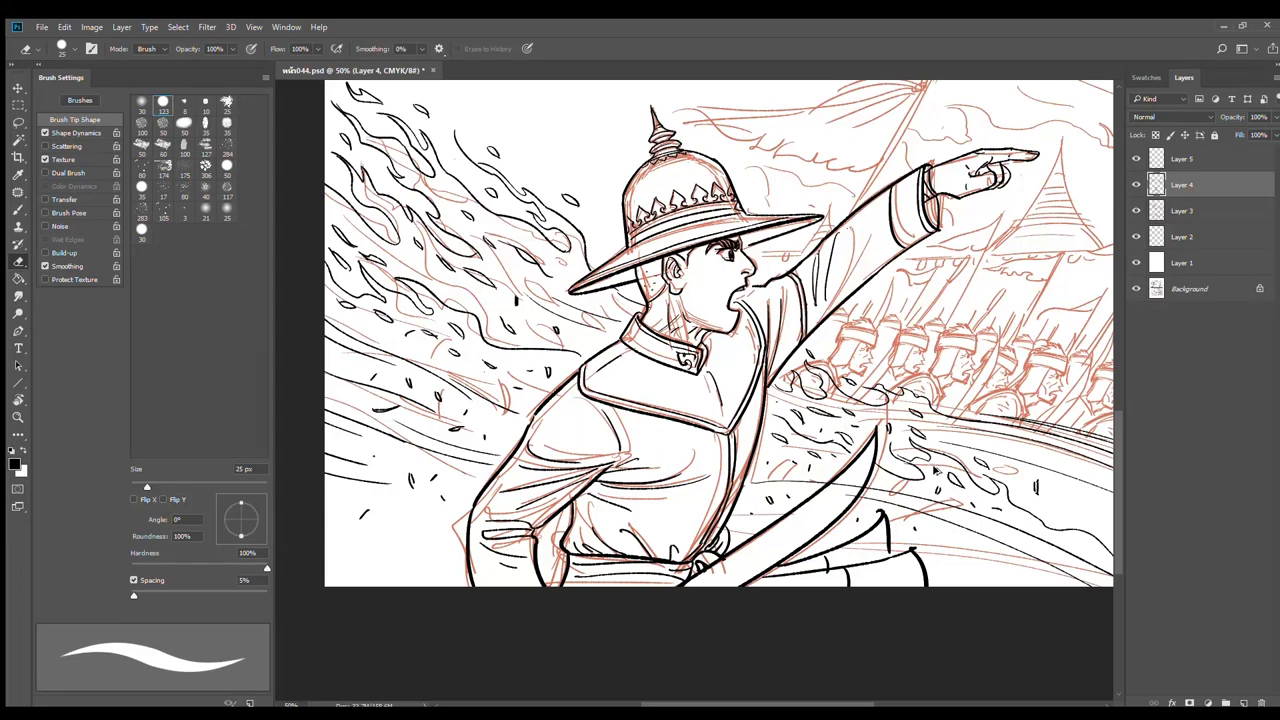
Ink scattered flecks on Layer 5 in the empty sky above the flames behind the officer
click(1185, 164)
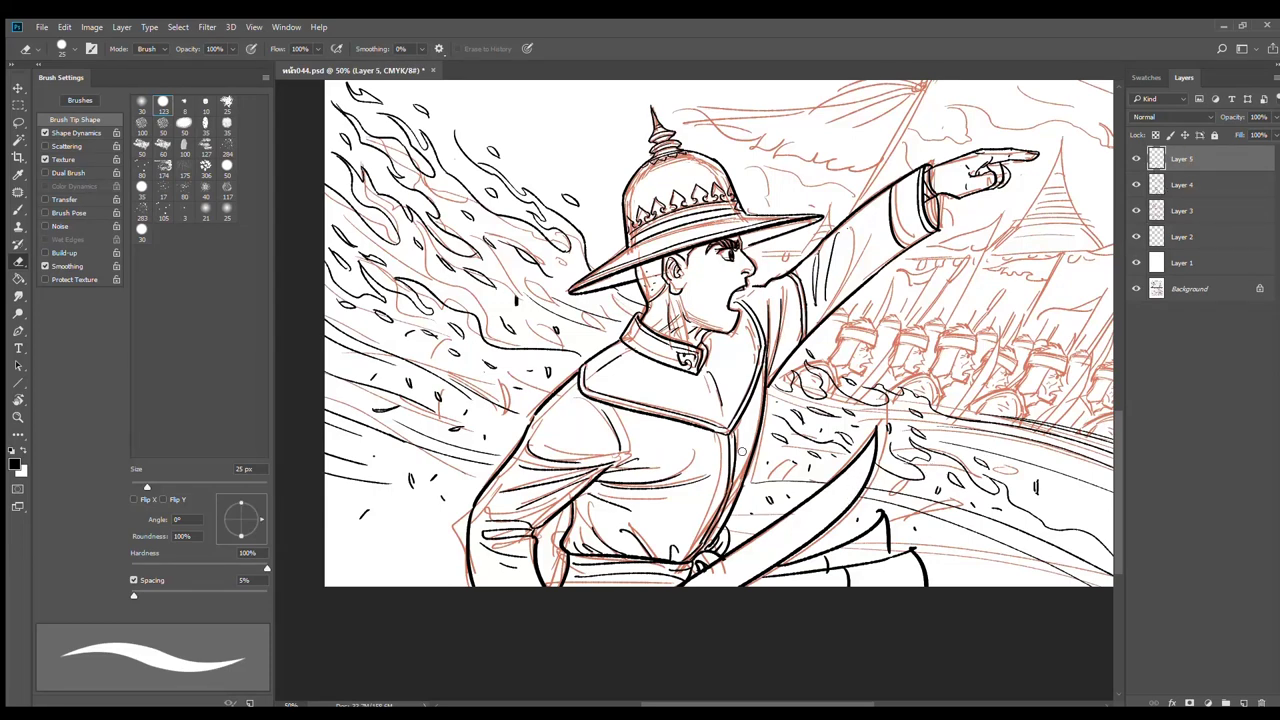
key(b)
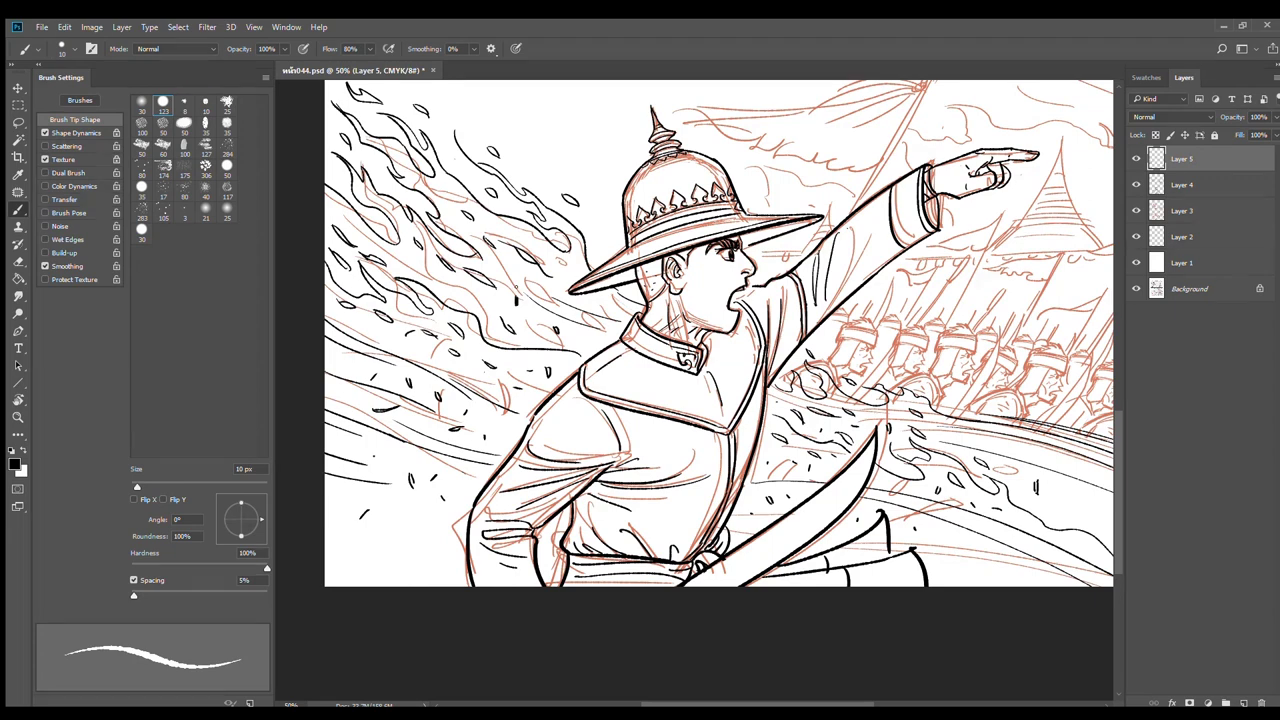
drag(543, 205, 555, 347)
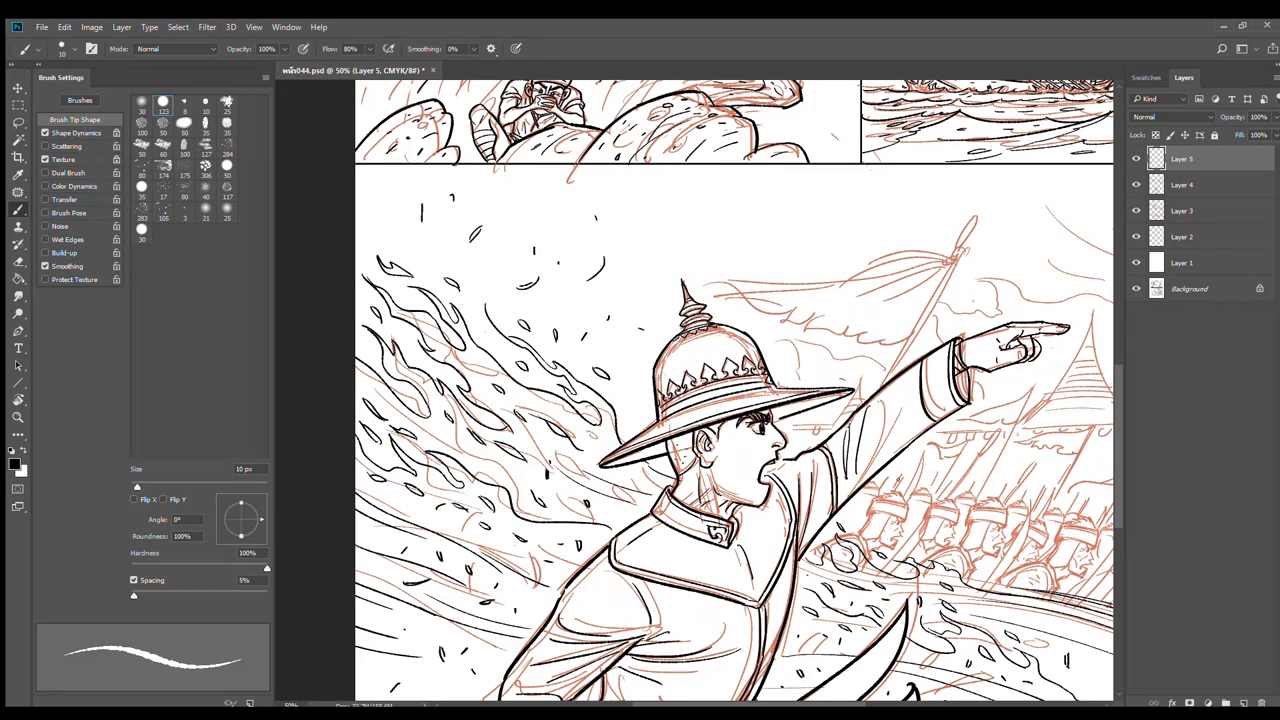
drag(996, 482, 858, 367)
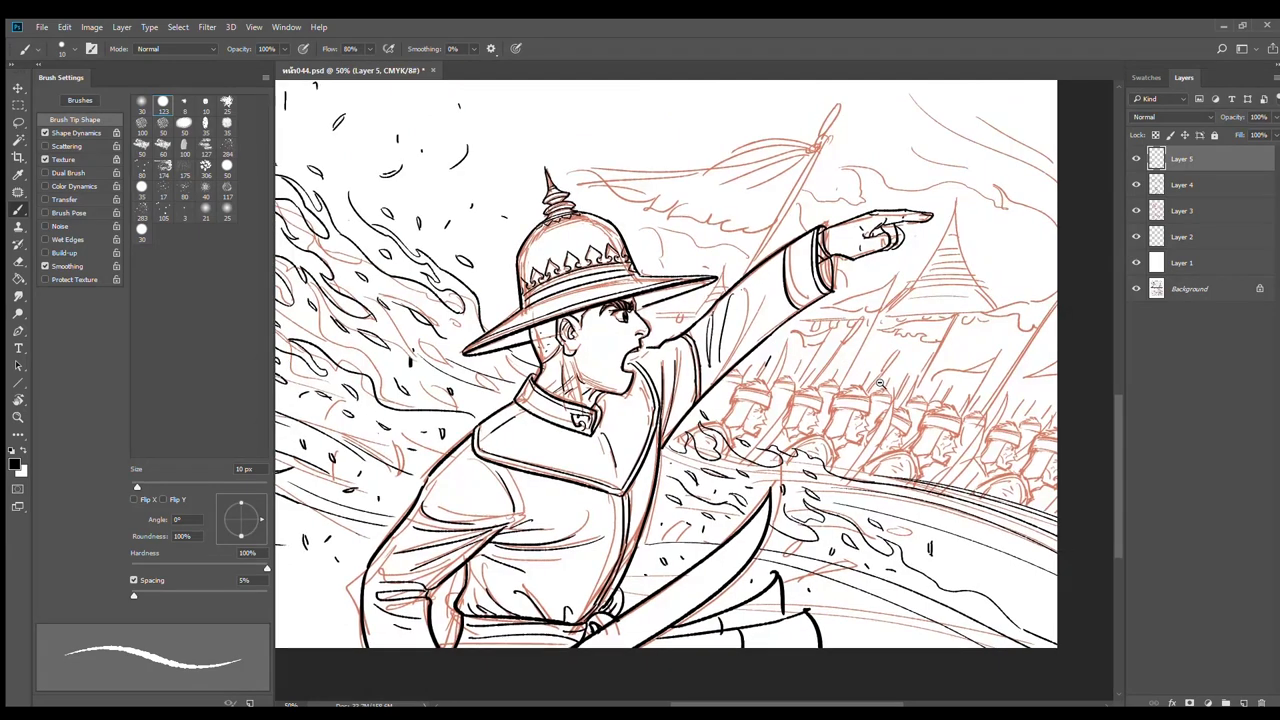
Add a new layer above Layer 5 and rotate the canvas view to -20° for inking the row of soldiers
alt+click(882, 384)
alt+click(886, 384)
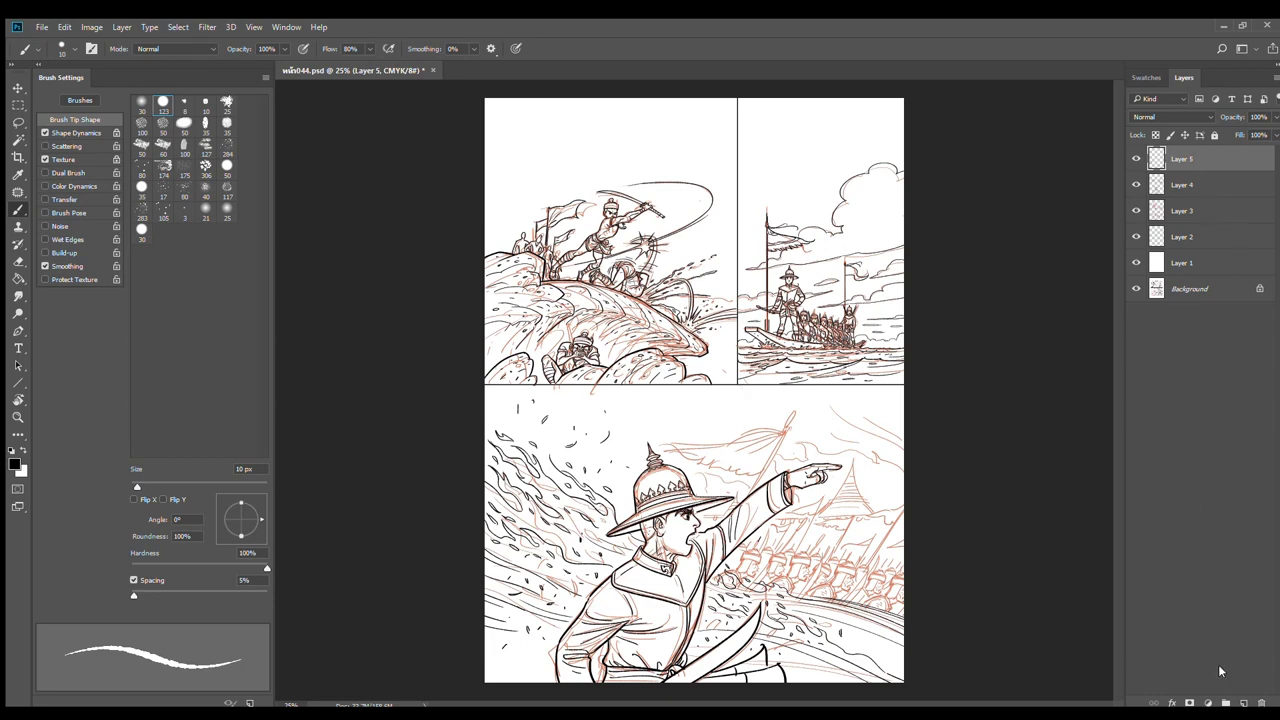
click(1243, 703)
scroll(802, 550, up, 3)
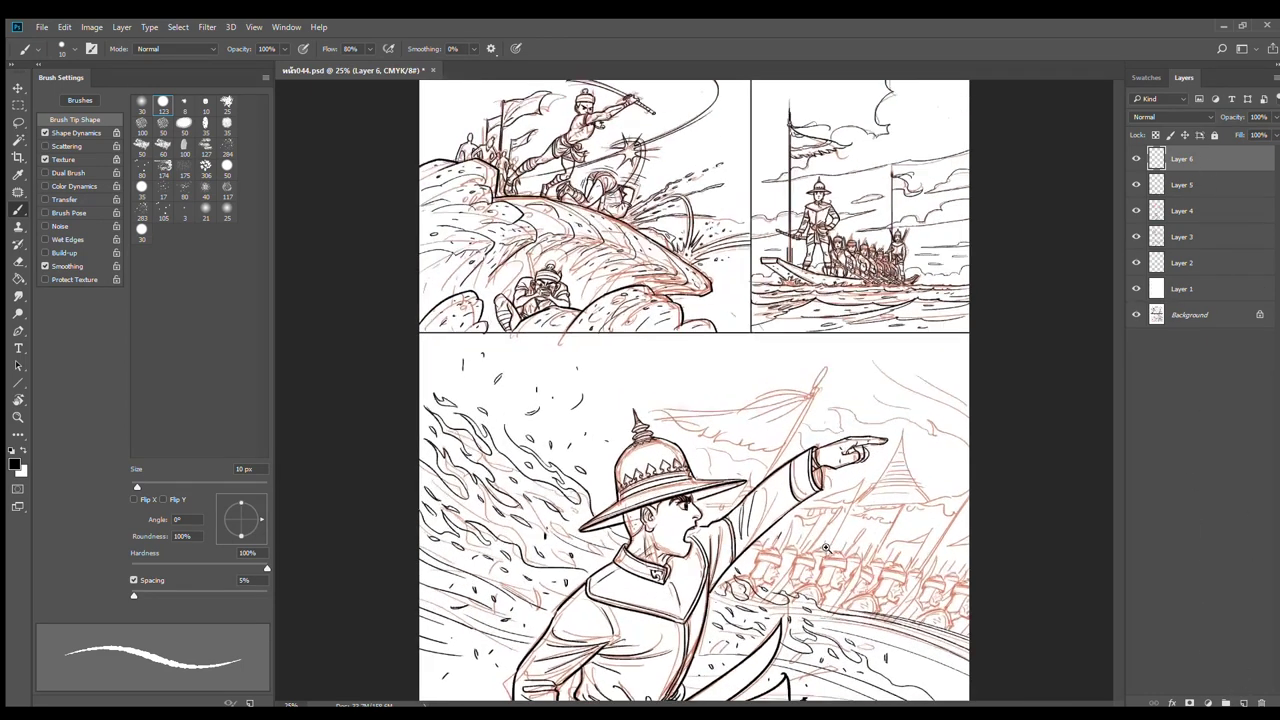
drag(802, 550, 698, 324)
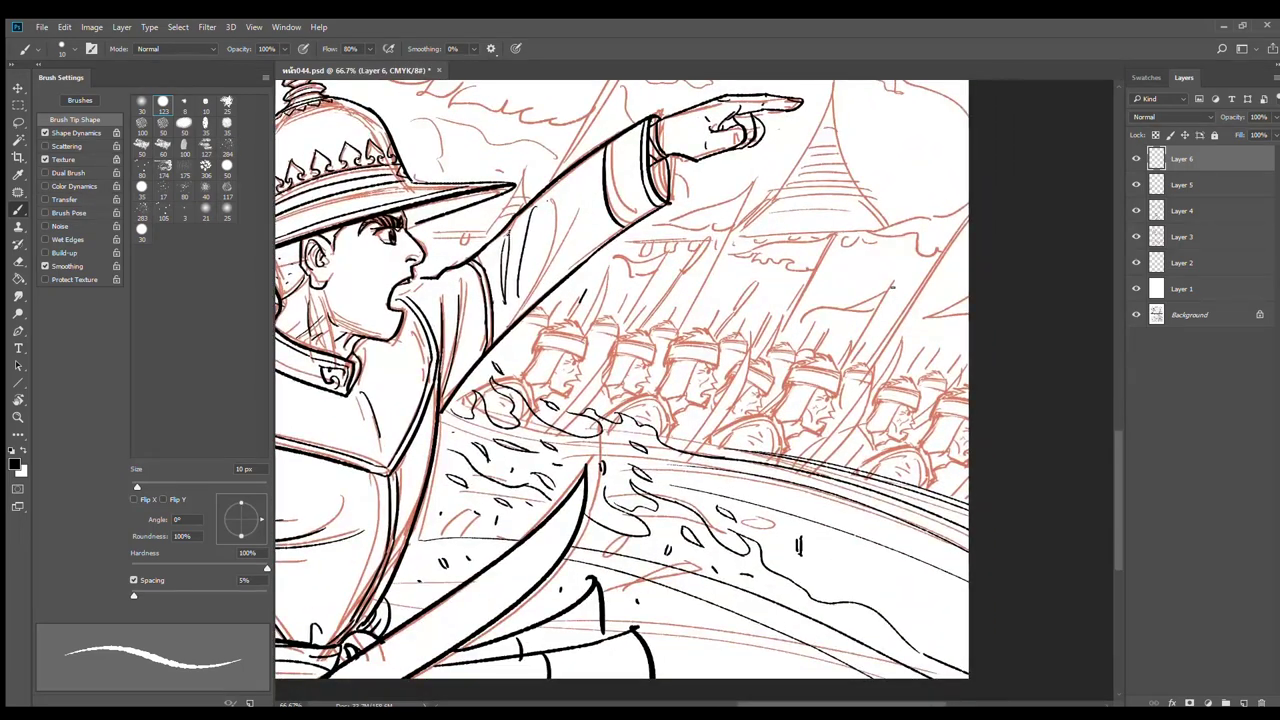
key(r)
drag(880, 338, 872, 257)
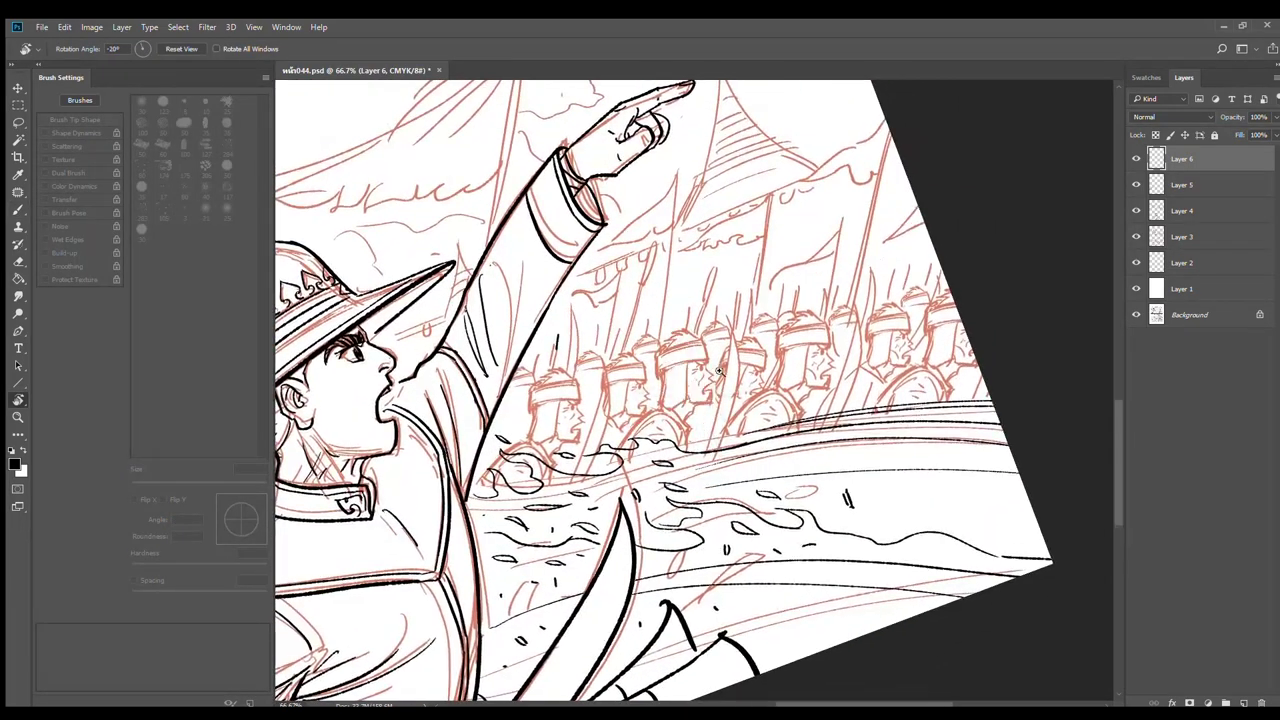
Ink the headband outline and spiky hair of the third prominent soldier from the officer's arm
scroll(665, 375, up, 2)
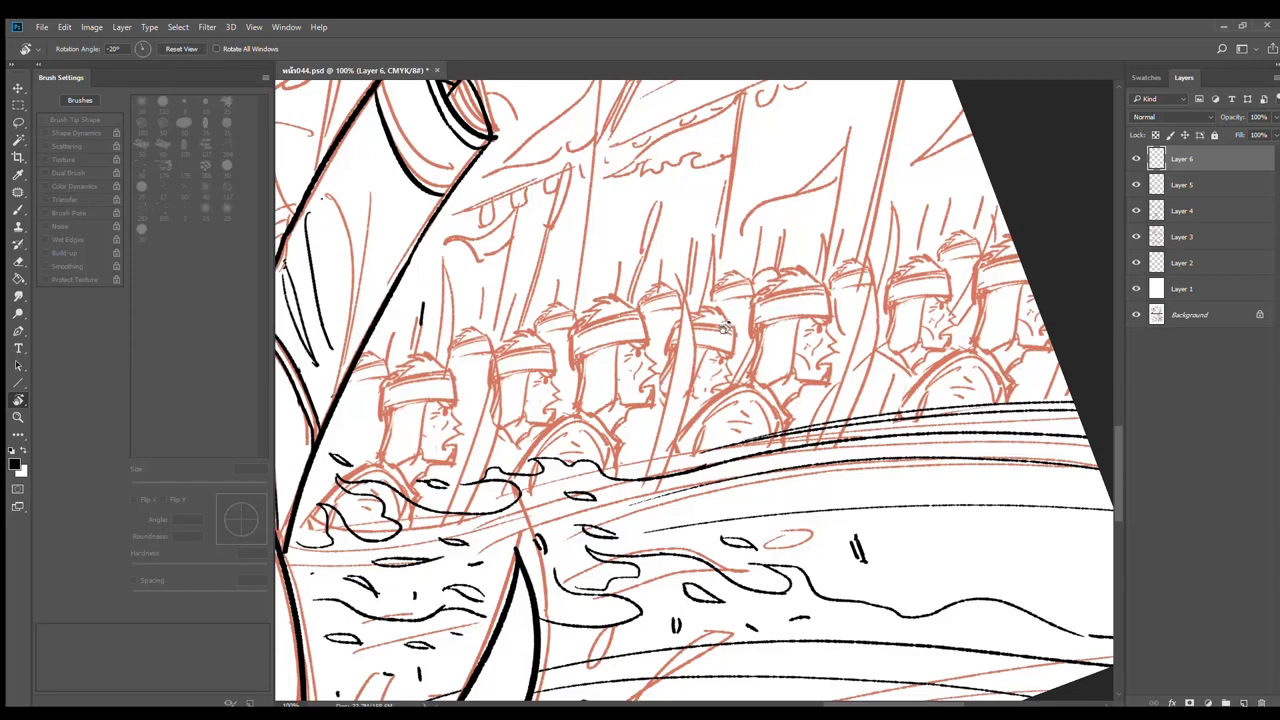
key(b)
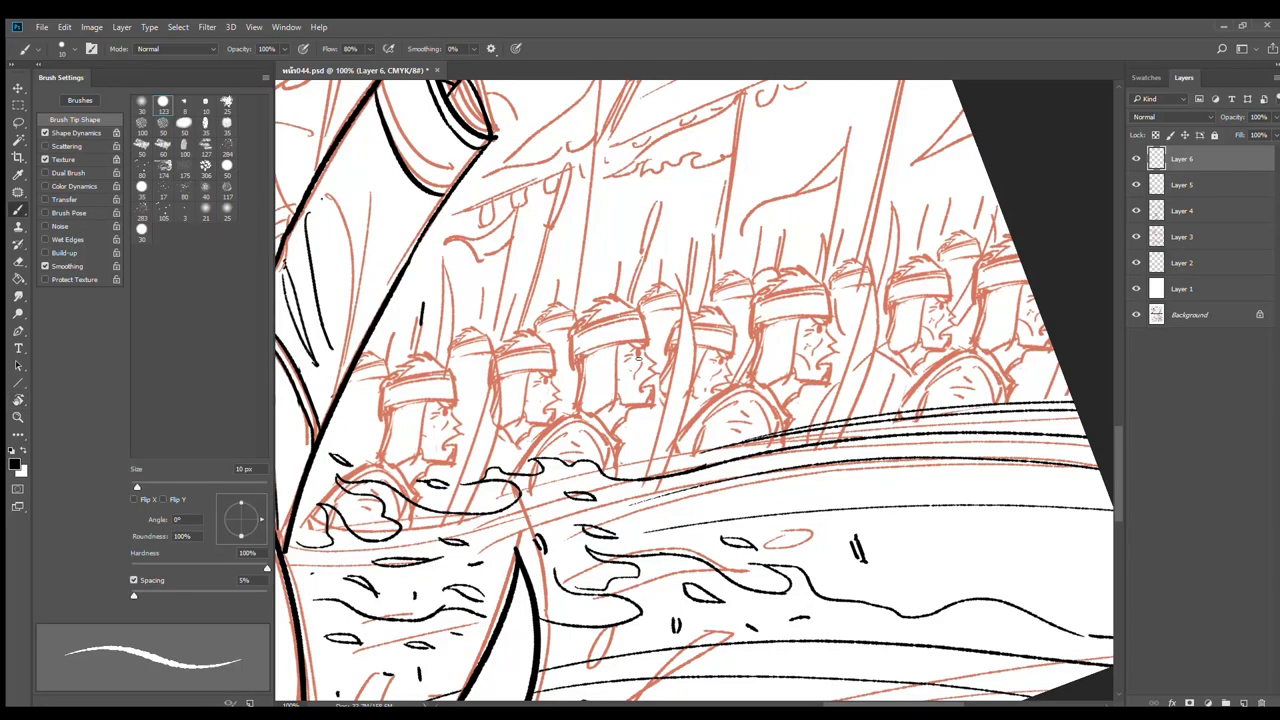
scroll(628, 345, up, 2)
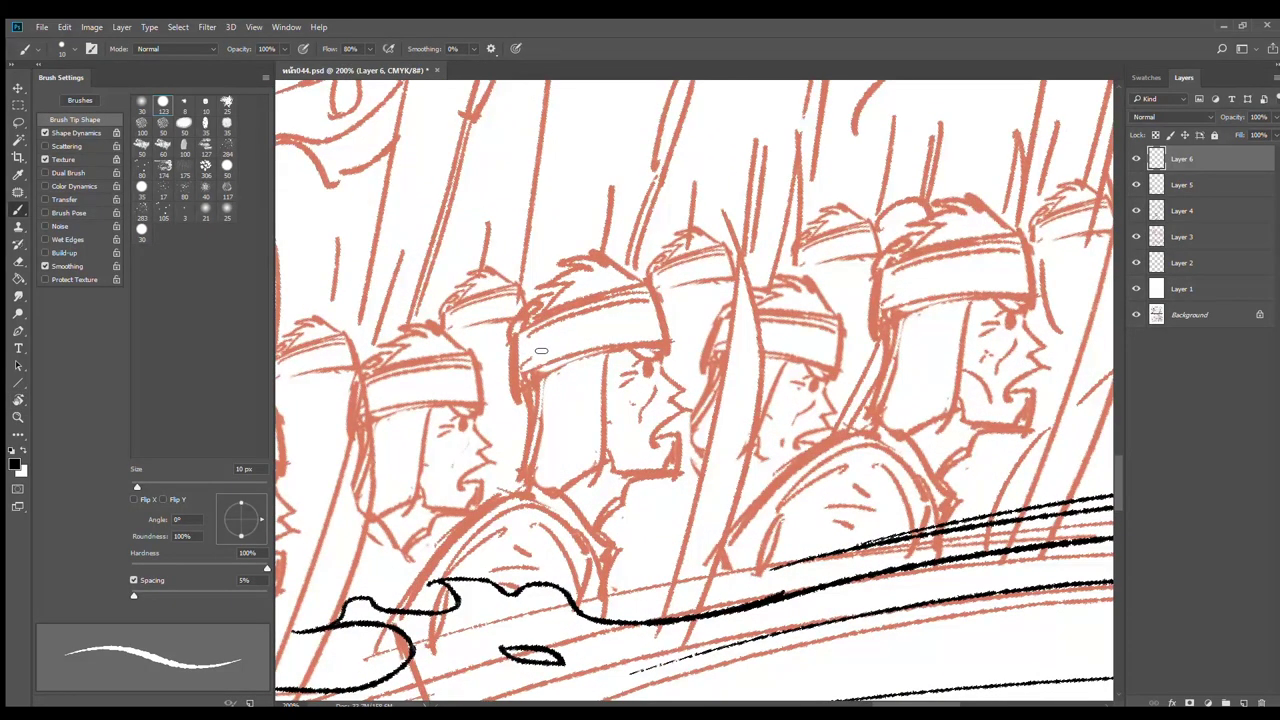
mouse_move(518, 326)
mouse_down()
mouse_move(516, 398)
mouse_move(662, 348)
mouse_up()
mouse_move(515, 322)
mouse_down()
mouse_move(646, 291)
mouse_move(668, 350)
mouse_up()
mouse_move(524, 318)
mouse_down()
mouse_move(554, 292)
mouse_move(526, 293)
mouse_move(590, 268)
mouse_move(562, 252)
mouse_move(624, 278)
mouse_move(642, 262)
mouse_up()
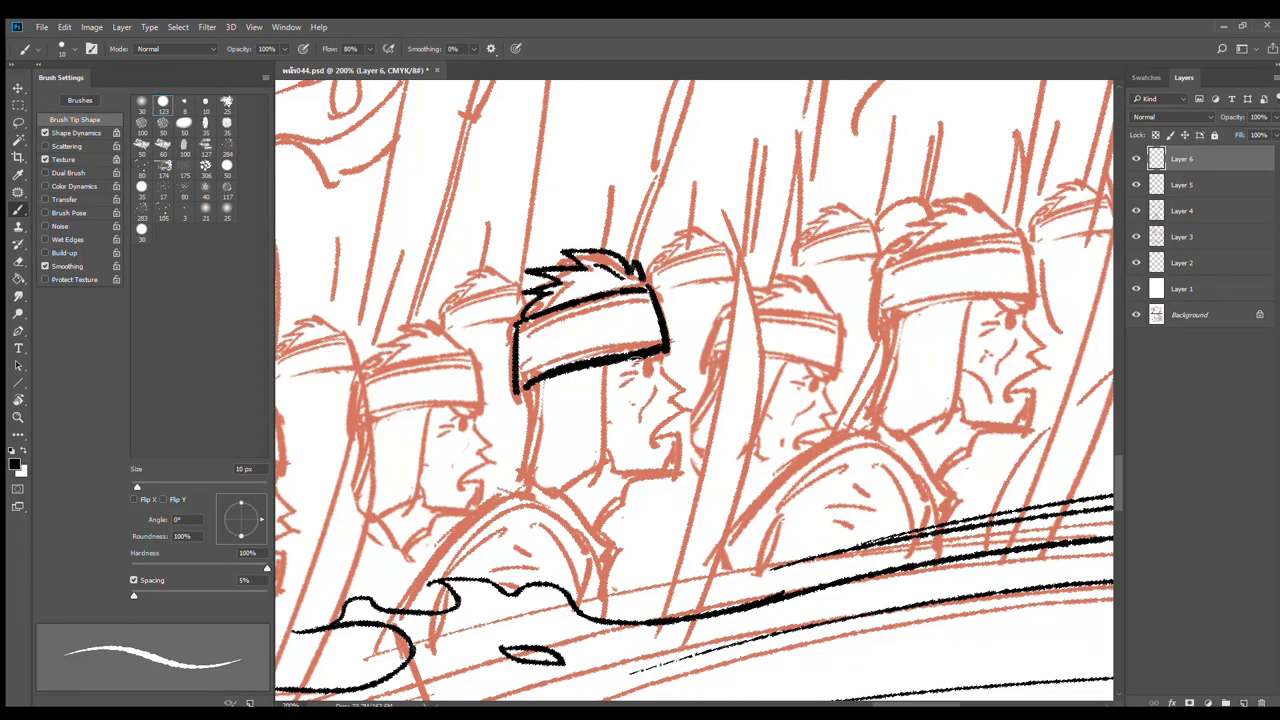
Ink this soldier's face in profile with open mouth and jaw, and outline the pointed flap hanging below his headband
mouse_move(620, 364)
mouse_down()
mouse_move(668, 366)
mouse_move(650, 385)
mouse_up()
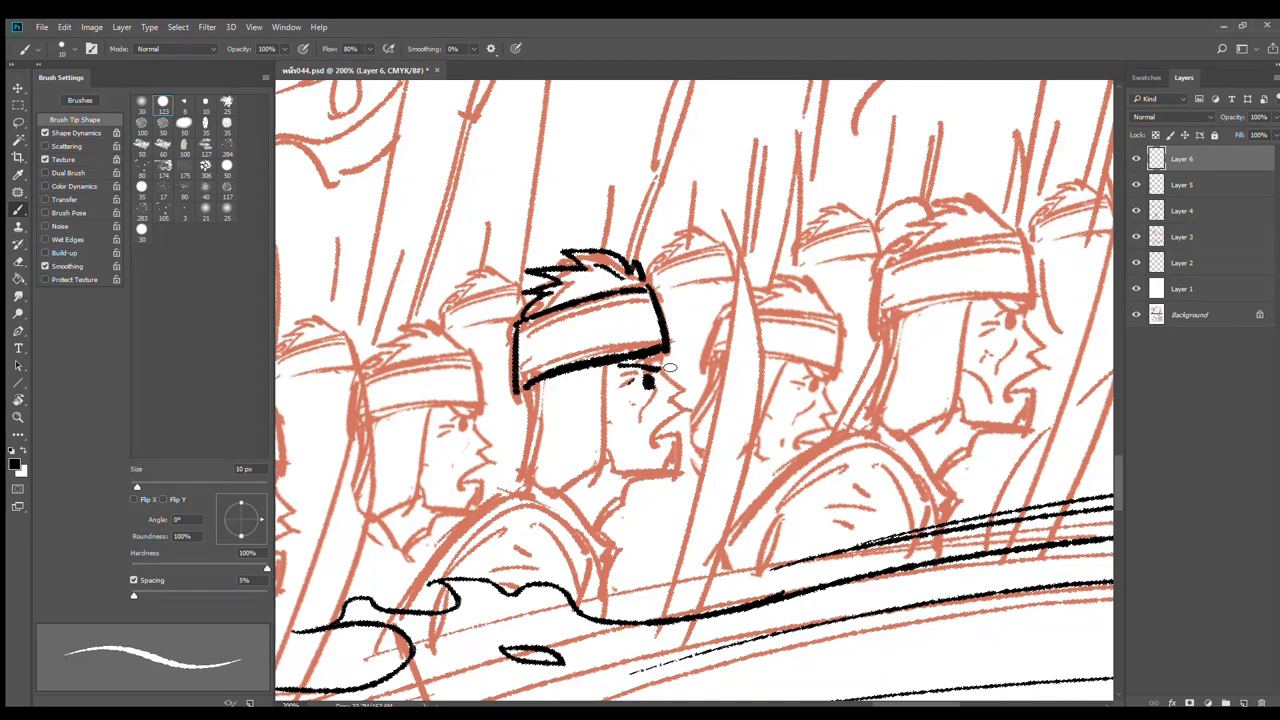
mouse_move(662, 368)
mouse_down()
mouse_move(678, 470)
mouse_move(679, 440)
mouse_move(684, 457)
mouse_move(679, 443)
mouse_move(627, 489)
mouse_move(647, 485)
mouse_move(586, 526)
mouse_up()
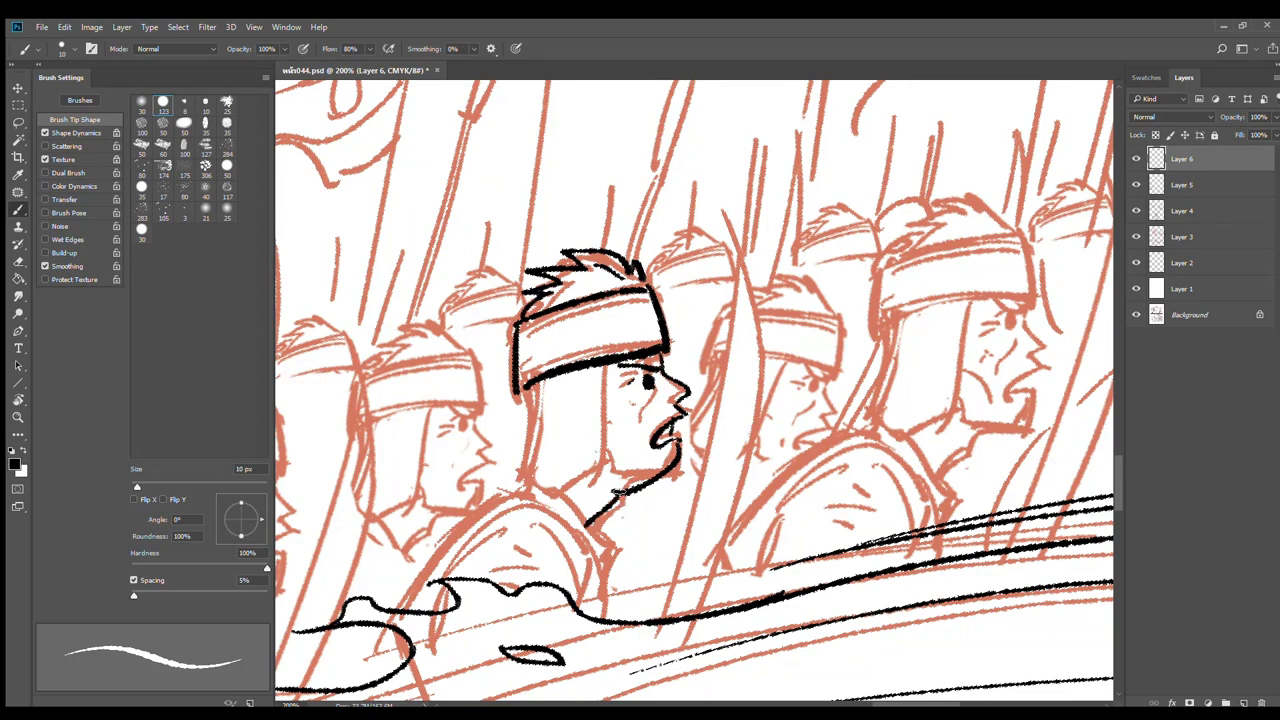
drag(603, 366, 596, 458)
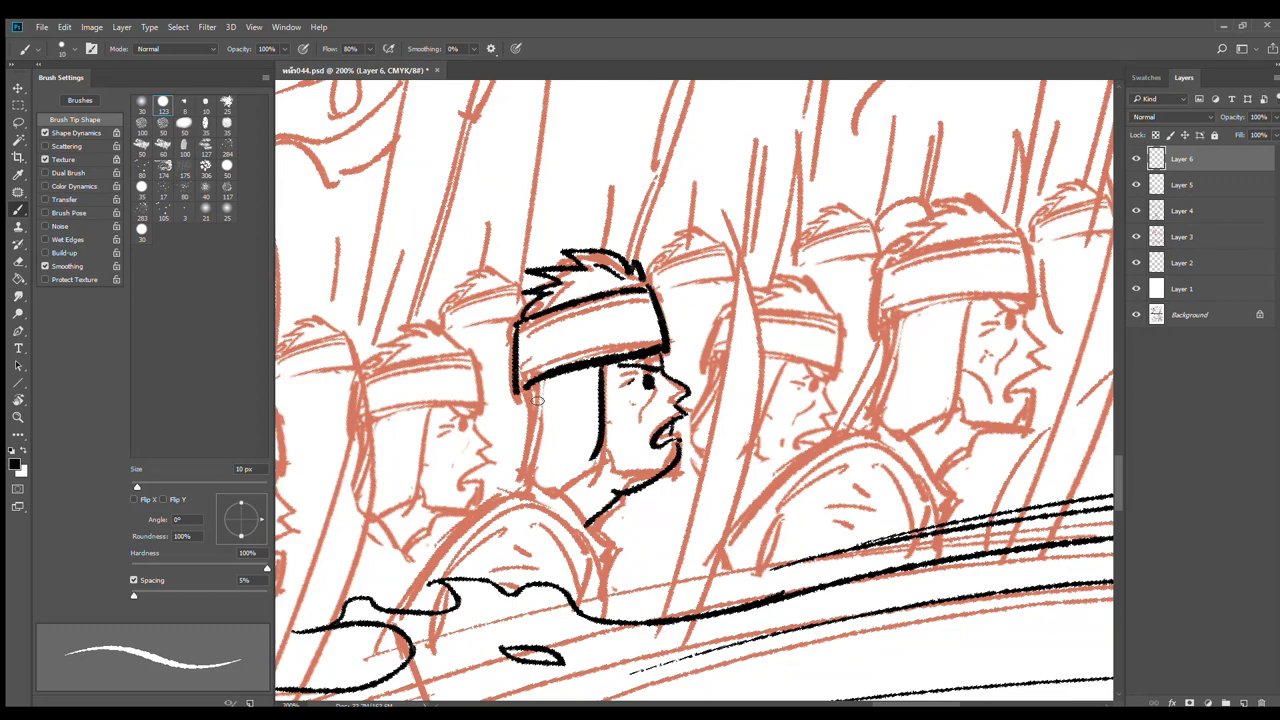
drag(528, 388, 507, 462)
key(ctrl+z)
mouse_move(528, 387)
mouse_down()
mouse_move(526, 486)
mouse_move(556, 500)
mouse_move(600, 455)
mouse_up()
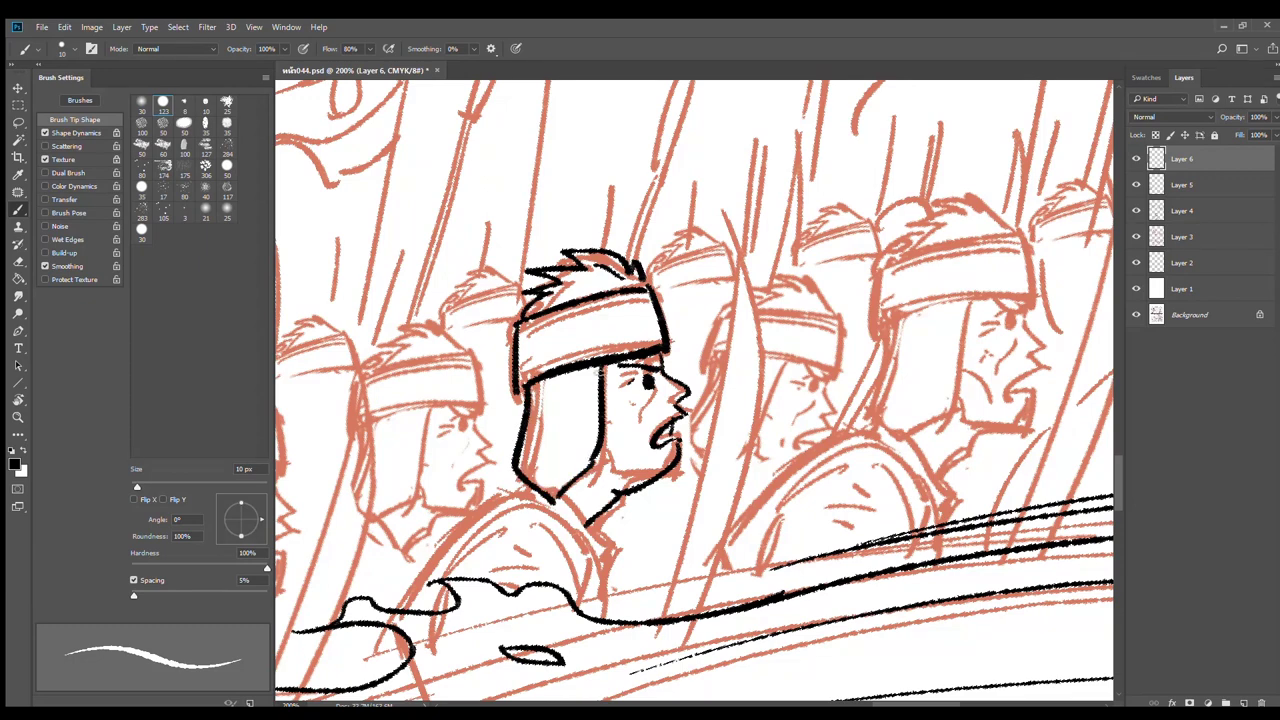
Add inner contour lines to the soldier's hanging flap and along both edges of his headband
mouse_move(598, 372)
mouse_down()
mouse_move(590, 453)
mouse_move(522, 462)
mouse_up()
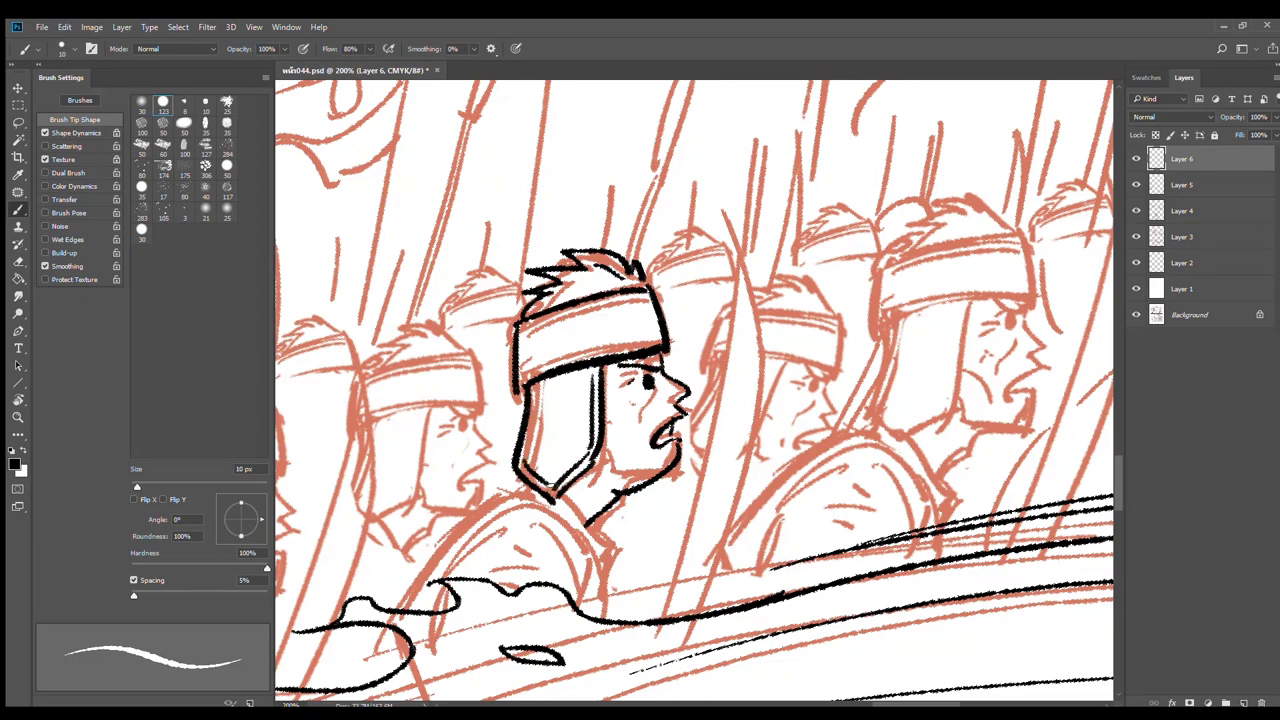
drag(520, 377, 662, 340)
drag(522, 335, 648, 297)
drag(565, 376, 541, 415)
Ink the soldier's collar, front chest edge and rear shoulder contour, undoing the unsuitable neck strokes
mouse_move(616, 503)
mouse_down()
mouse_move(638, 447)
mouse_move(621, 492)
mouse_up()
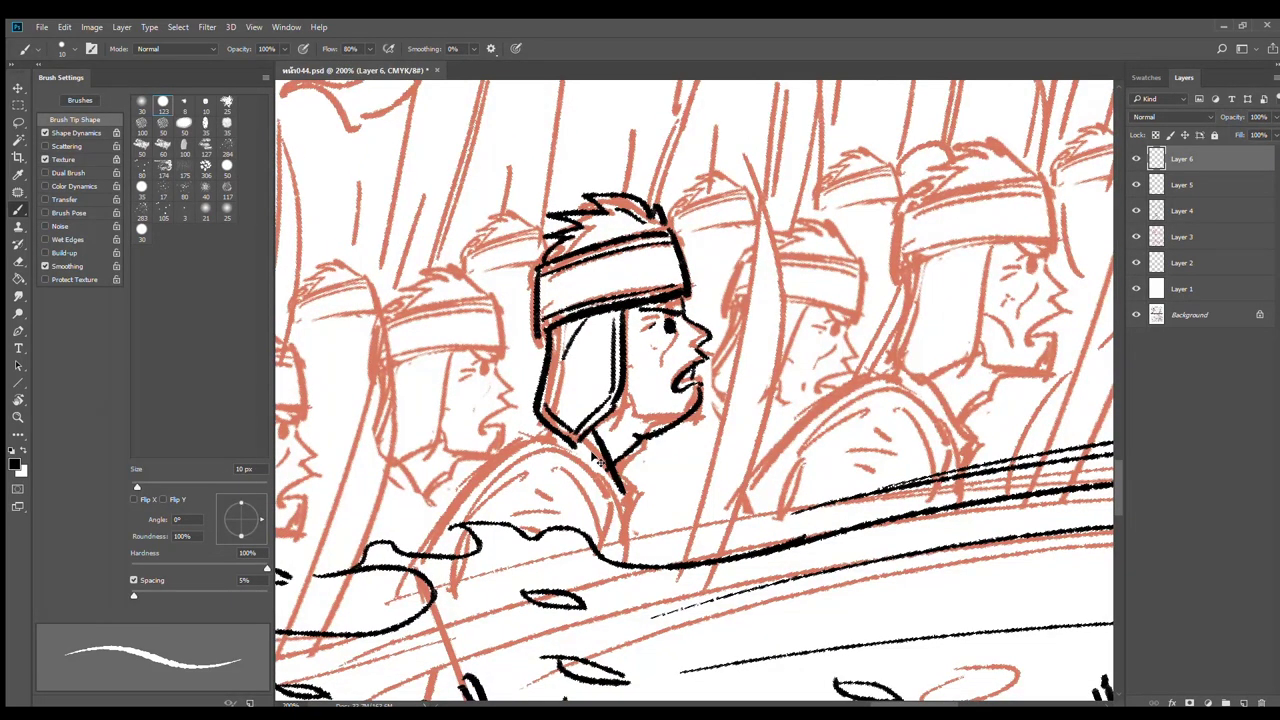
key(ctrl+z)
drag(585, 438, 633, 547)
mouse_move(545, 436)
mouse_down()
mouse_move(611, 487)
mouse_move(602, 473)
mouse_up()
key(ctrl+z)
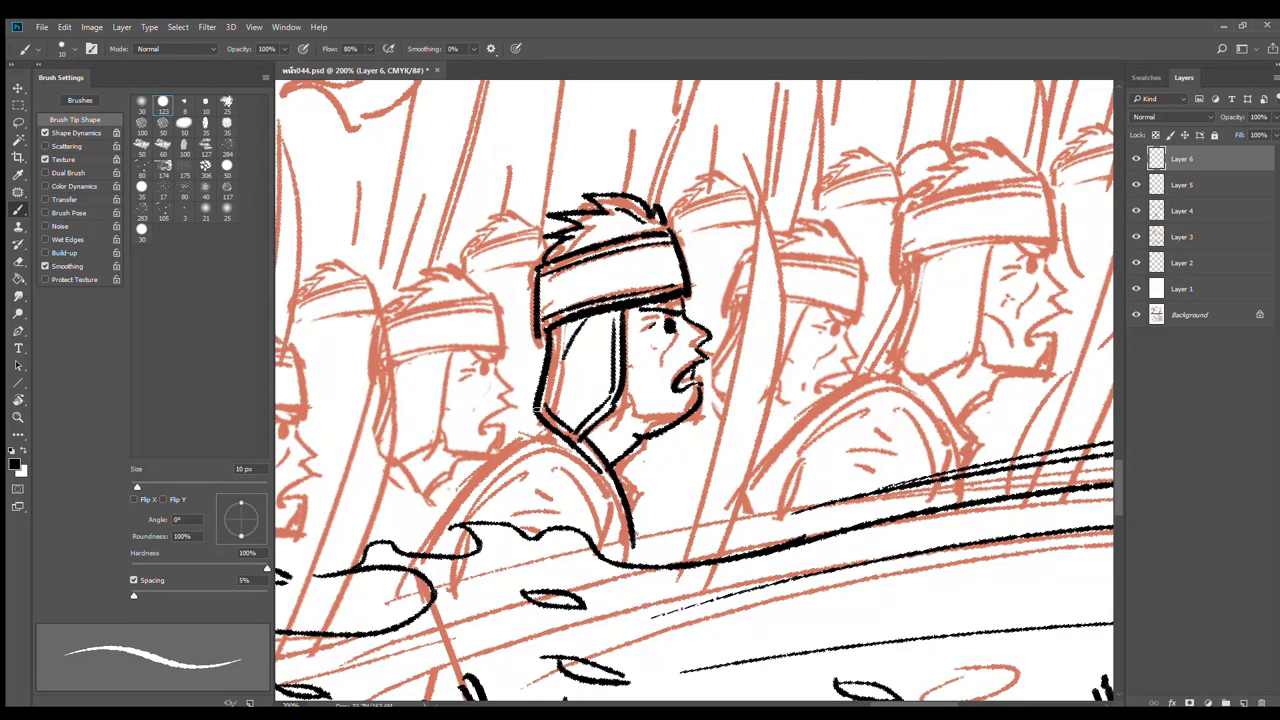
drag(526, 404, 416, 540)
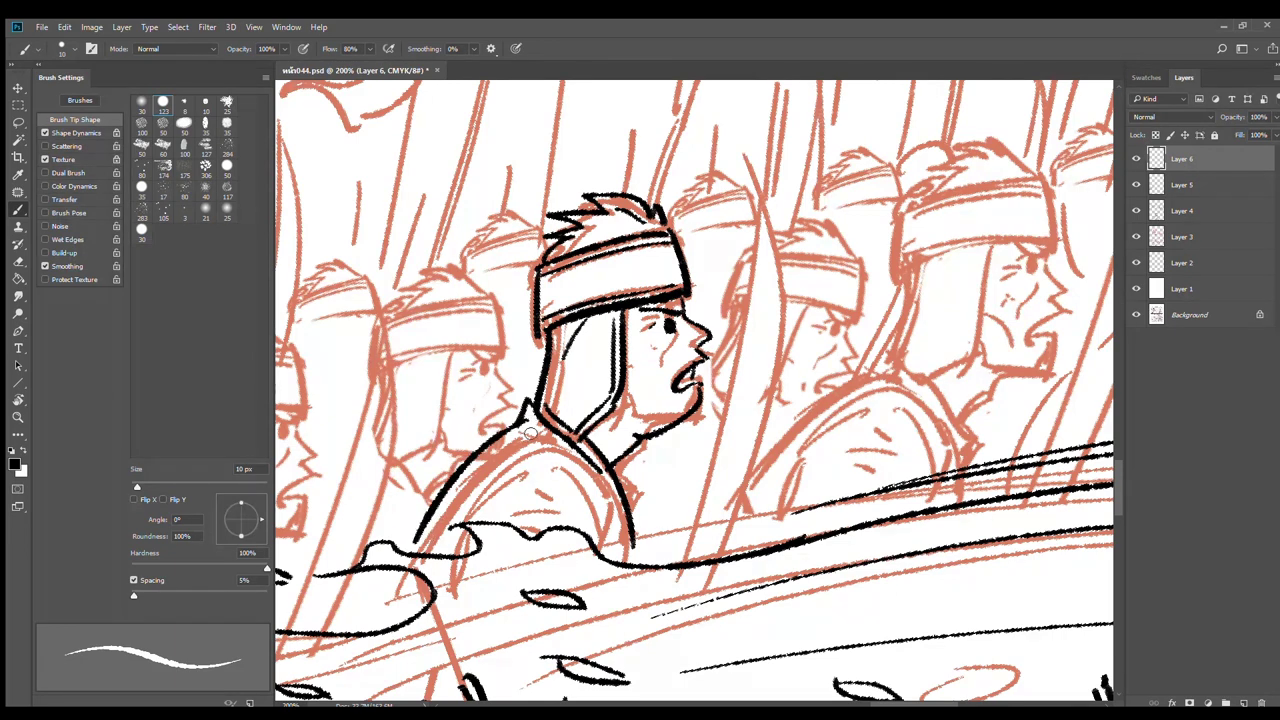
Ink the curved inner border of the soldier's shoulder garment down to the ground line, redoing the rejected strokes
mouse_move(597, 493)
mouse_down()
mouse_move(458, 506)
mouse_move(607, 541)
mouse_up()
key(ctrl+z)
key(ctrl+z)
mouse_move(468, 508)
mouse_down()
mouse_move(518, 466)
mouse_move(601, 508)
mouse_move(605, 550)
mouse_up()
mouse_move(612, 500)
mouse_down()
mouse_move(611, 552)
mouse_move(635, 554)
mouse_up()
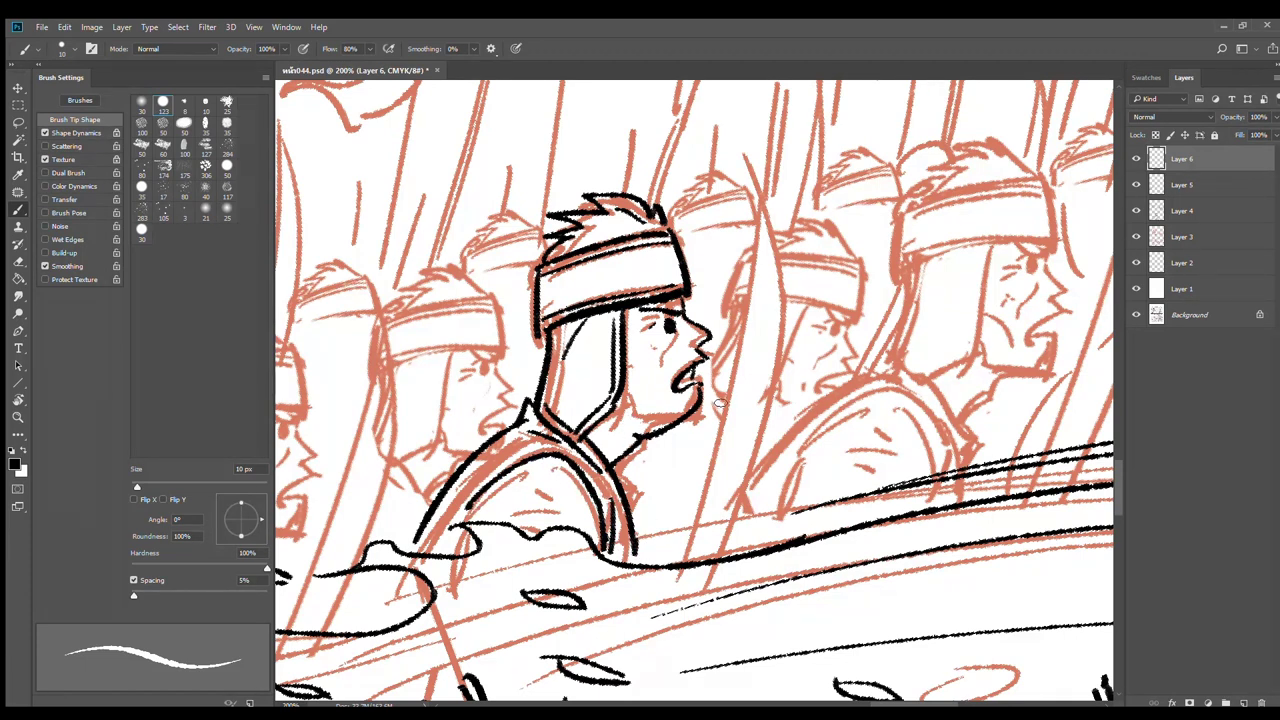
Add a small ink mark beneath the soldier's eye
key(e)
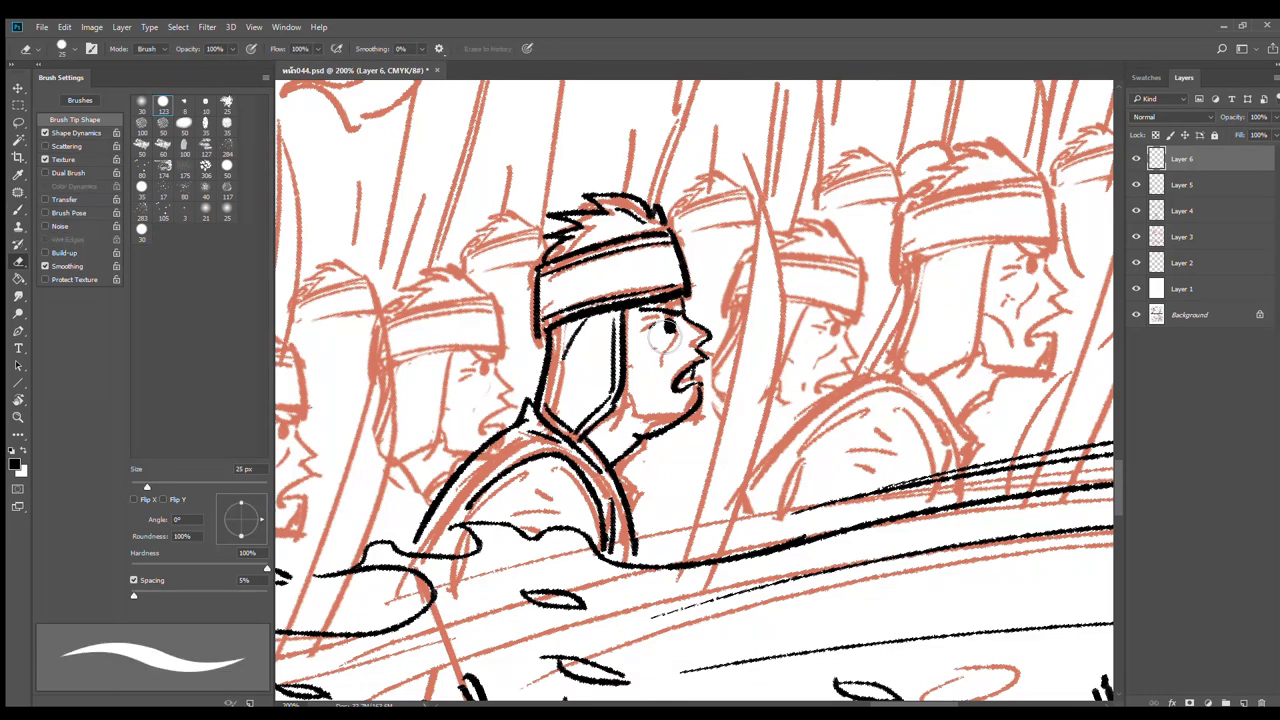
key(b)
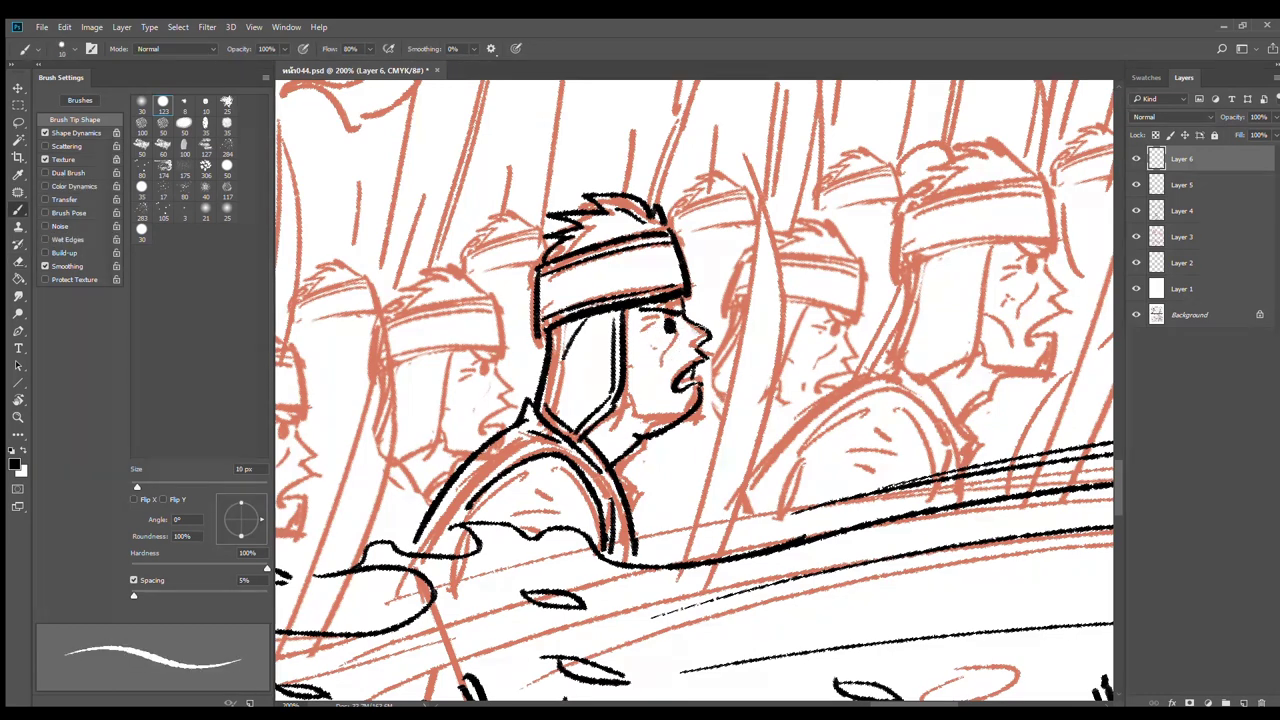
drag(656, 336, 632, 378)
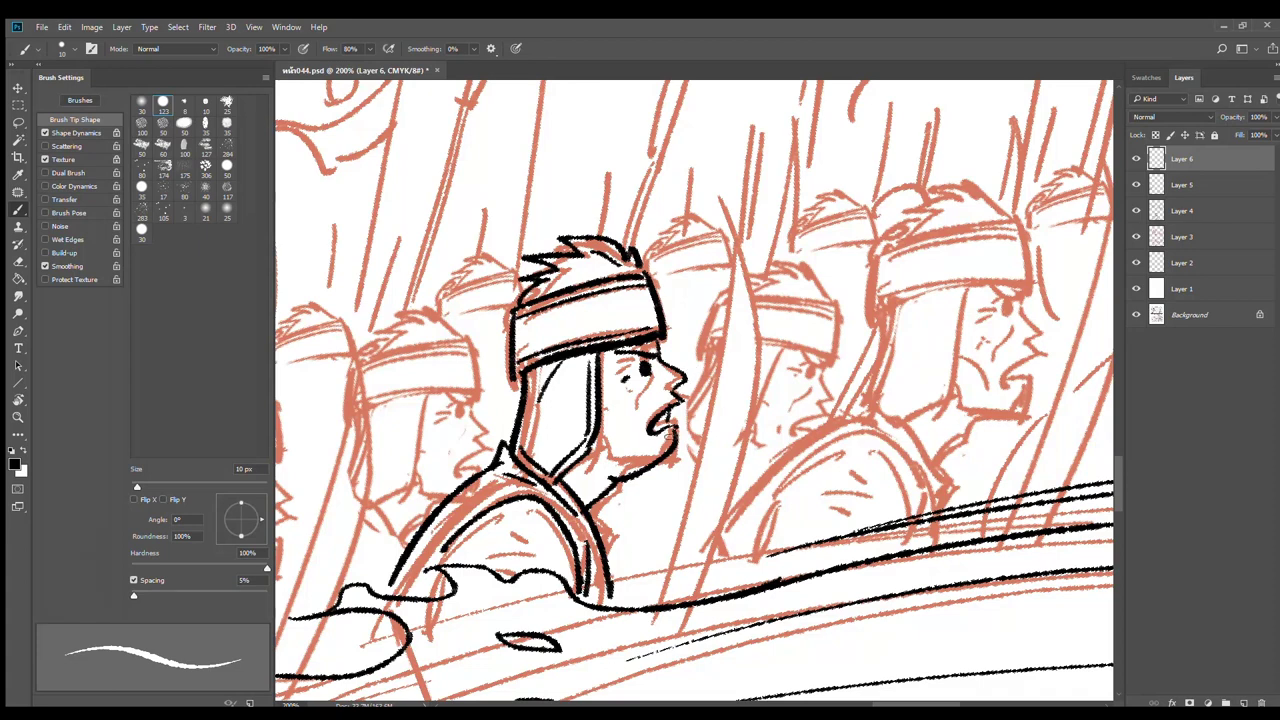
Ink both edges of the upright curved sword blade in front of the soldier, extending them toward the ground line
drag(735, 254, 678, 556)
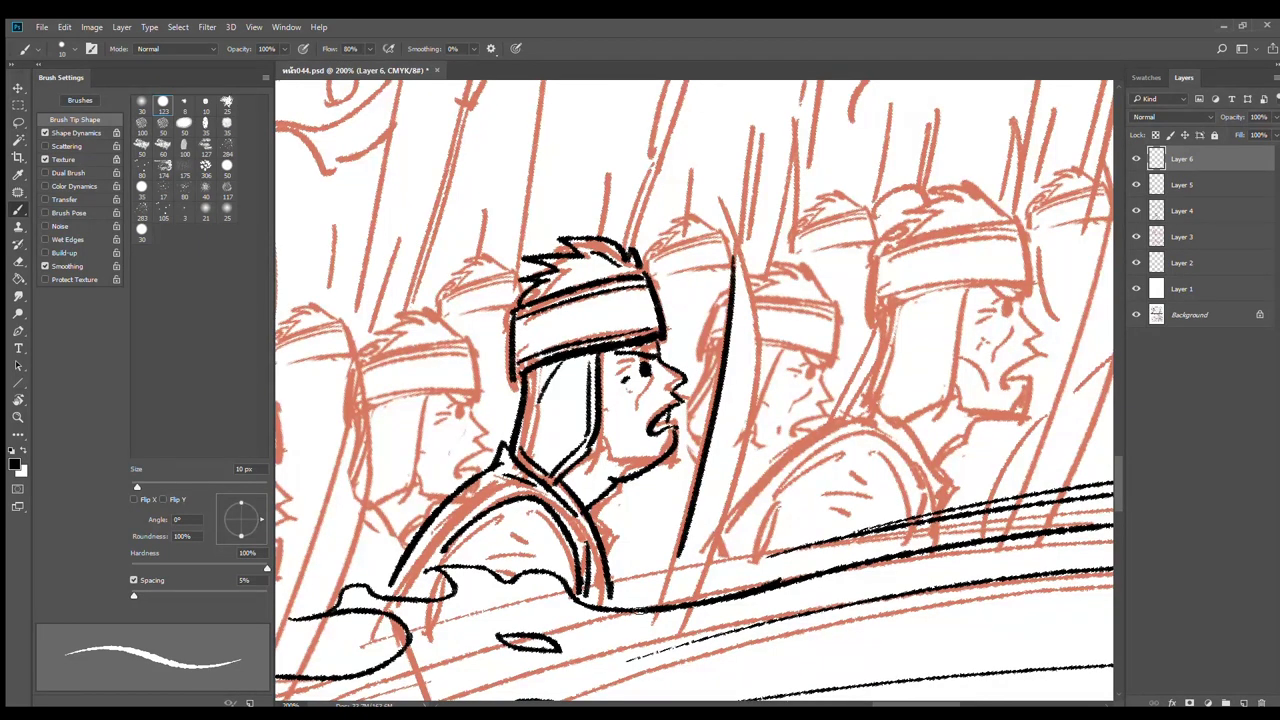
drag(733, 250, 735, 459)
drag(759, 380, 699, 598)
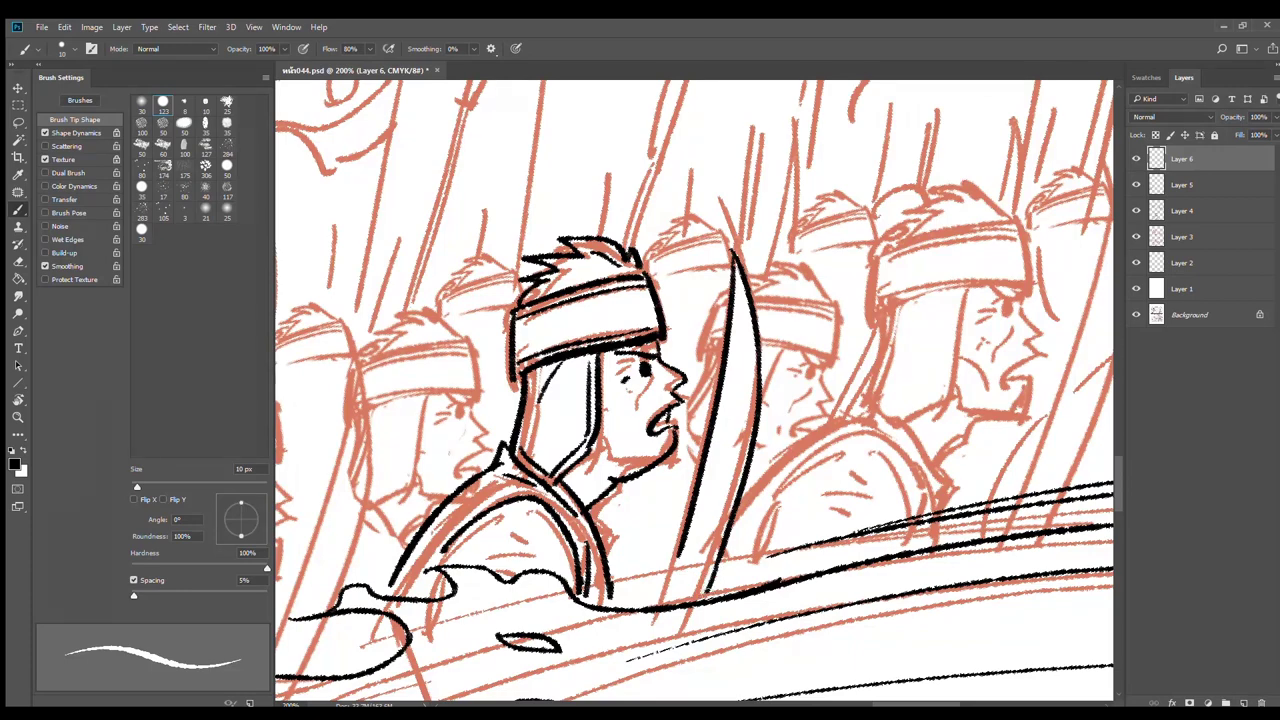
drag(681, 555, 664, 600)
Ink the headband and facial profile of the large soldier beyond the sword, redrawing the jaw down to the throat
drag(902, 402, 618, 460)
mouse_move(643, 339)
mouse_down()
mouse_move(720, 366)
mouse_move(664, 346)
mouse_move(661, 408)
mouse_move(826, 398)
mouse_move(831, 323)
mouse_move(826, 398)
mouse_up()
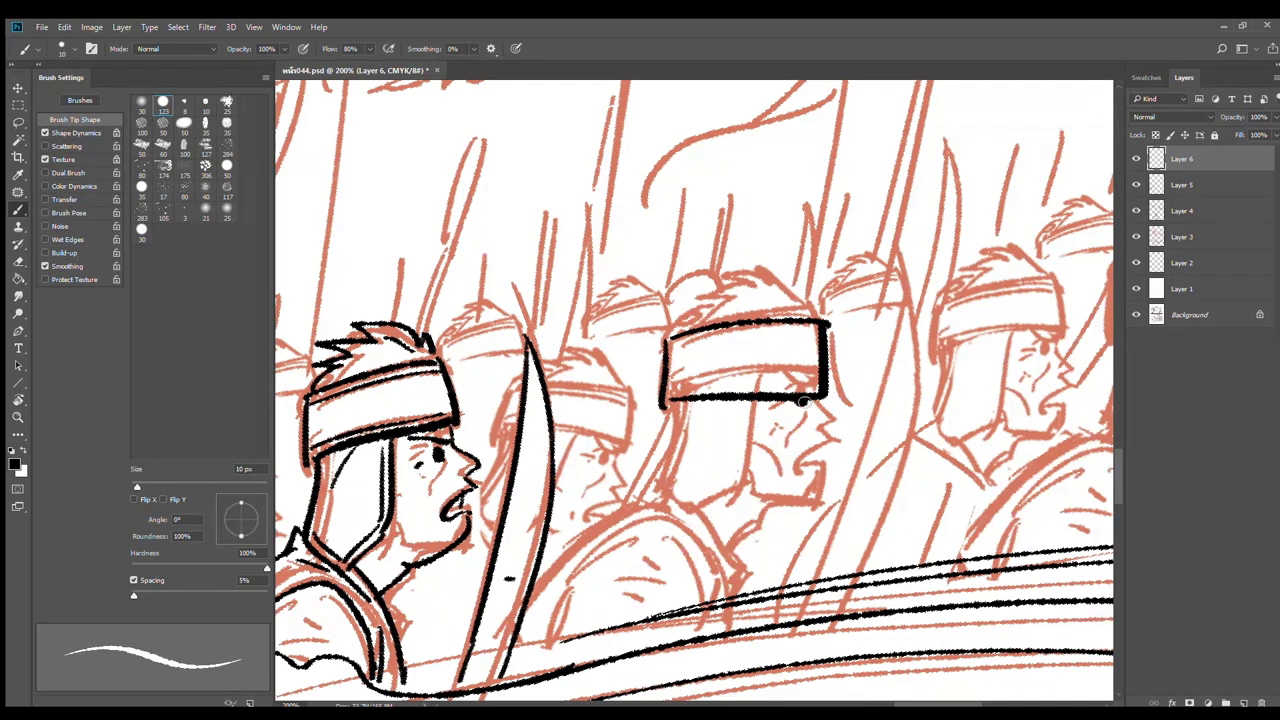
mouse_move(815, 396)
mouse_down()
mouse_move(831, 463)
mouse_move(823, 439)
mouse_move(783, 509)
mouse_move(730, 508)
mouse_up()
key(ctrl+z)
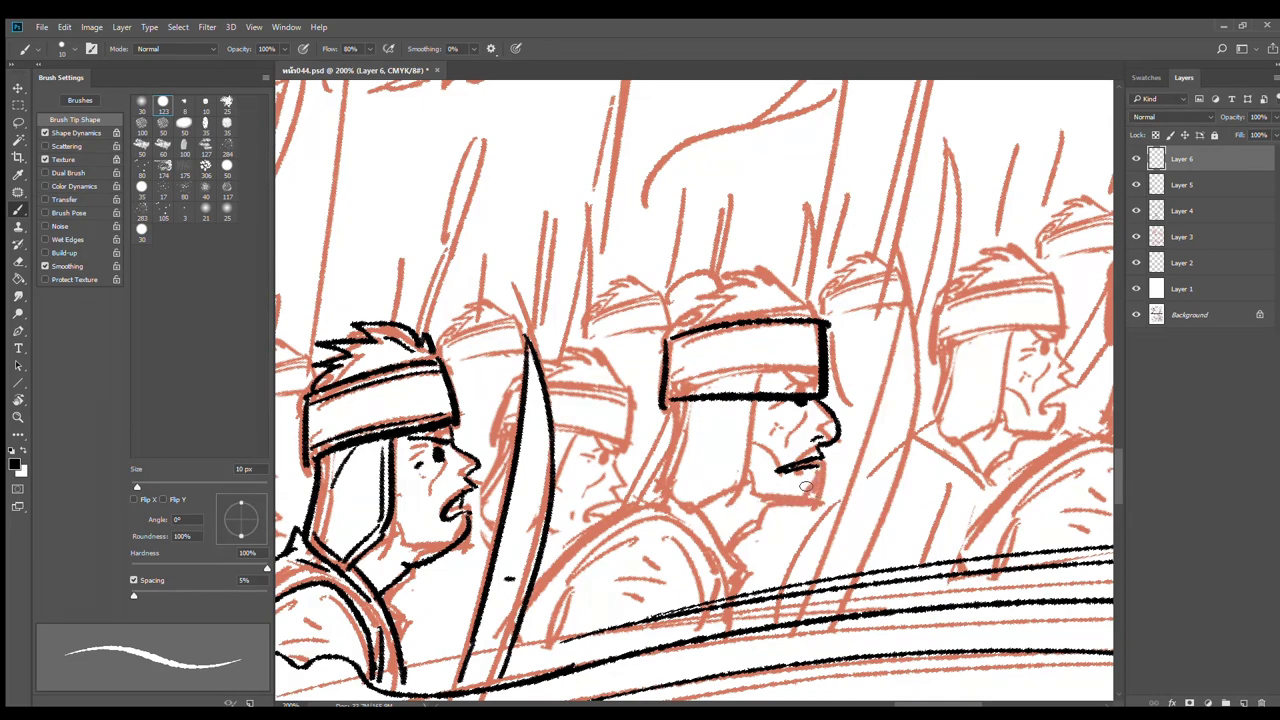
mouse_move(816, 466)
mouse_down()
mouse_move(795, 508)
mouse_move(732, 520)
mouse_up()
key(ctrl+z)
mouse_move(820, 466)
mouse_down()
mouse_move(785, 510)
mouse_move(746, 505)
mouse_move(728, 553)
mouse_up()
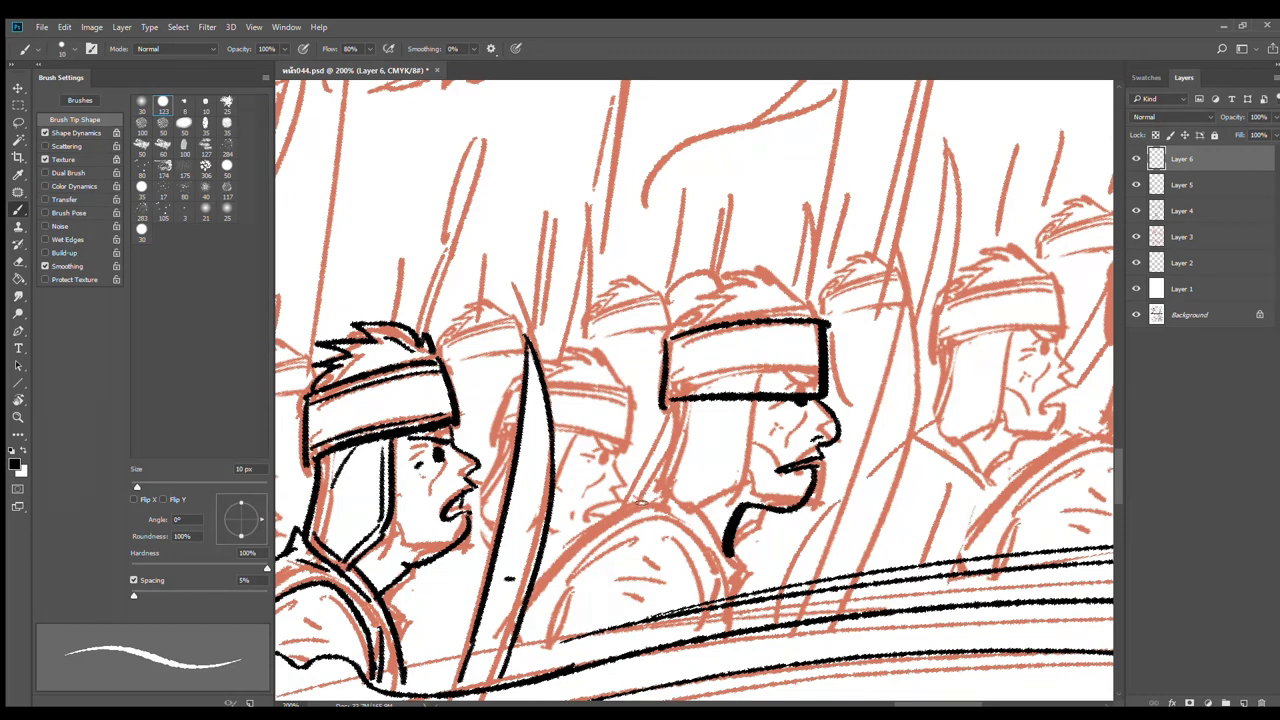
Ink the cloth flap and inner border below the large soldier's headband, plus the short neck stroke behind it, redoing rejected strokes
drag(637, 502, 655, 460)
drag(677, 402, 656, 466)
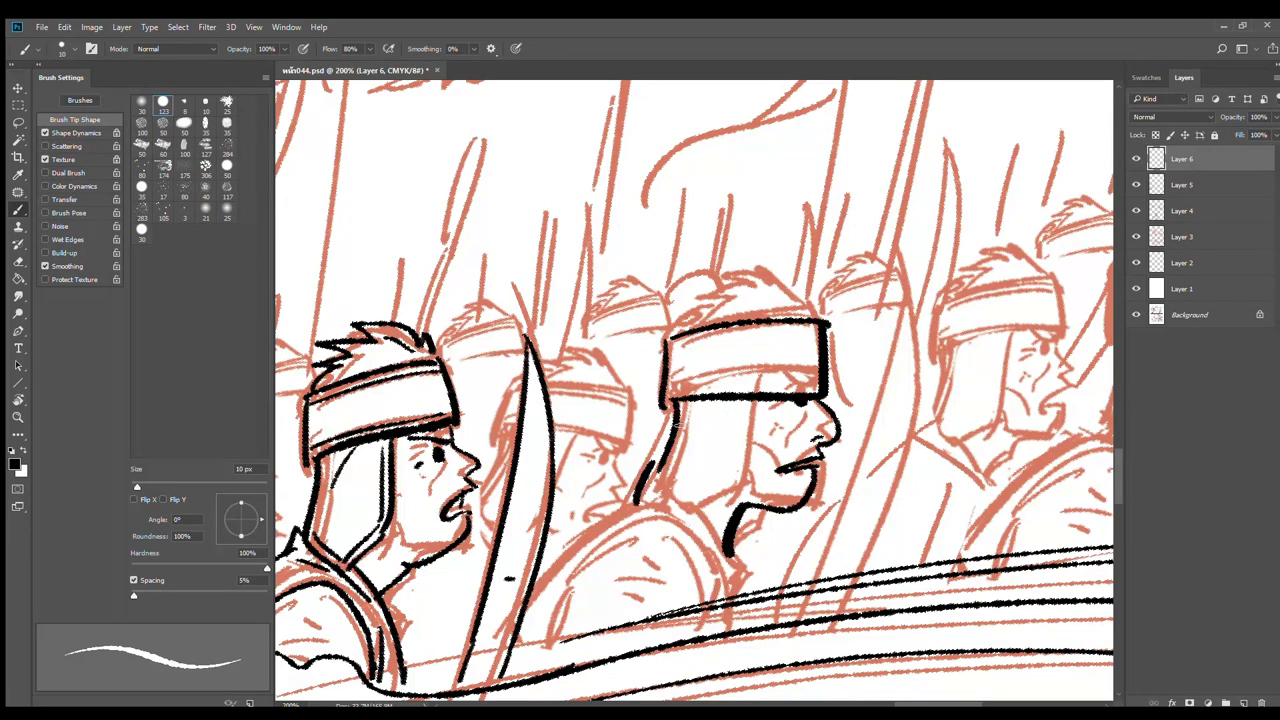
key(ctrl+z)
drag(662, 413, 650, 495)
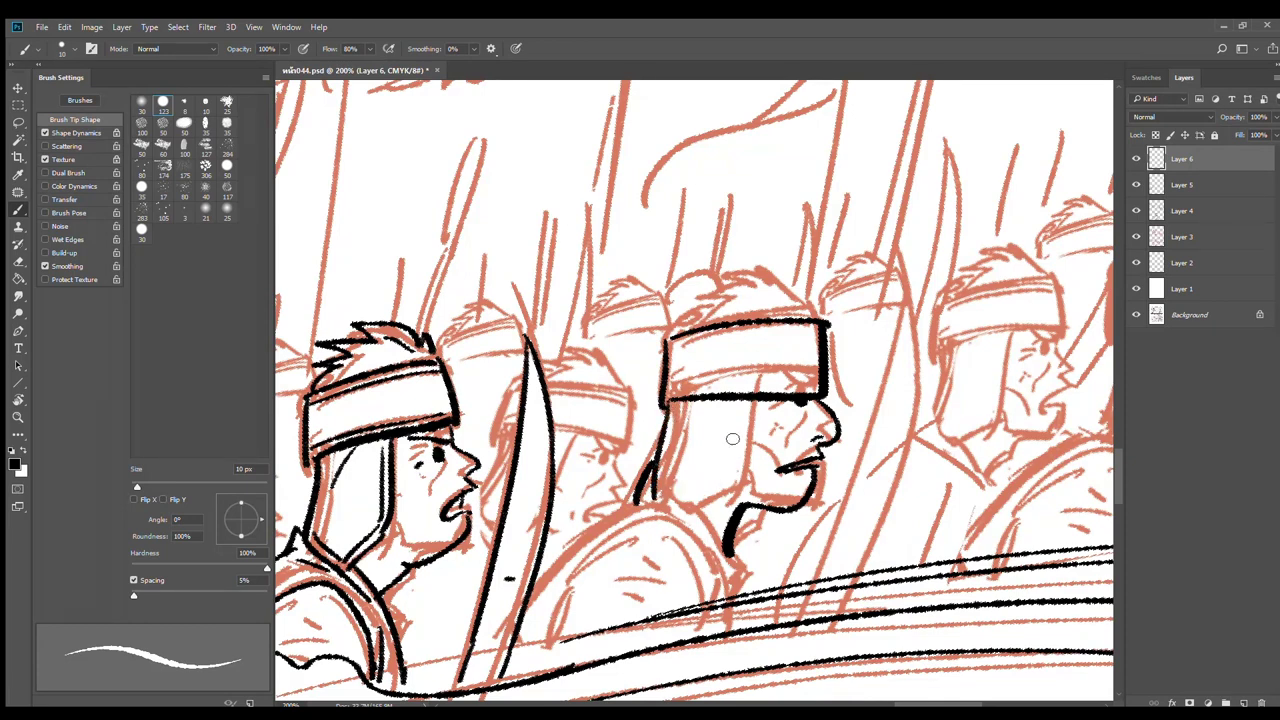
drag(750, 402, 737, 484)
mouse_move(650, 496)
mouse_down()
mouse_move(702, 514)
mouse_move(740, 486)
mouse_up()
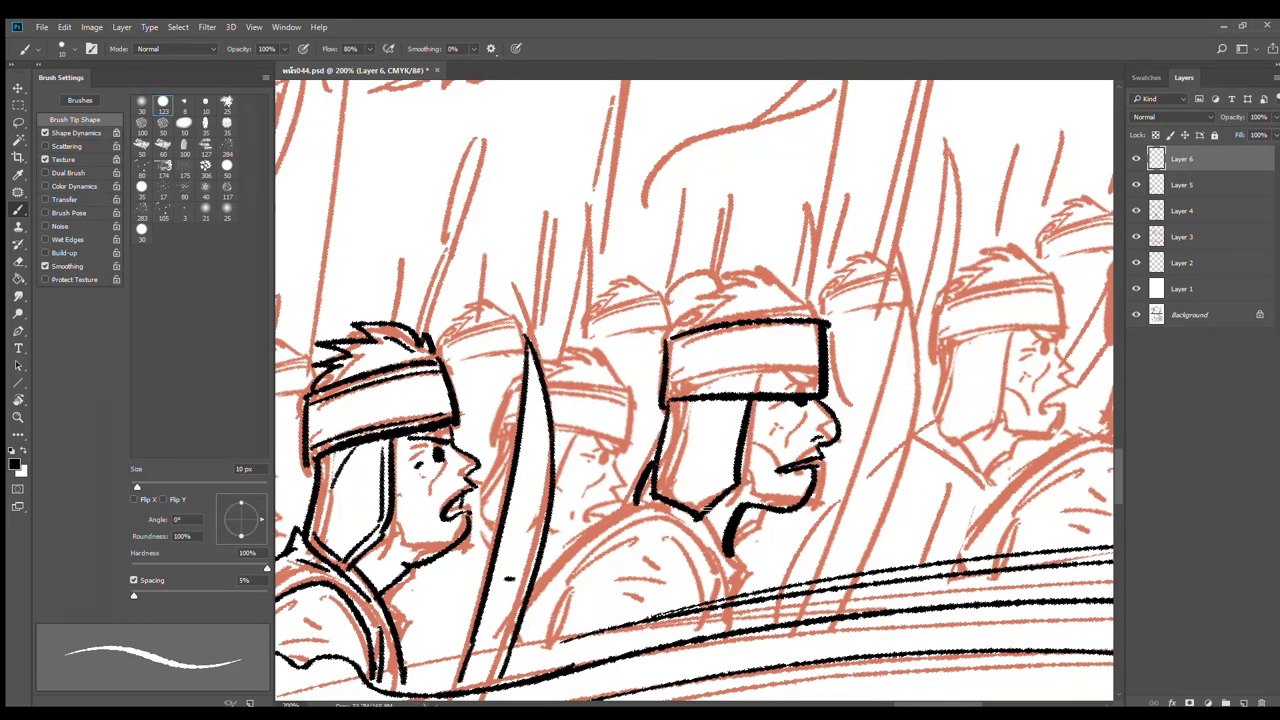
drag(744, 402, 722, 486)
key(ctrl+z)
mouse_move(742, 403)
mouse_down()
mouse_move(669, 486)
mouse_move(700, 505)
mouse_up()
Add trim lines inside the large soldier's headband and ink his cheek crease and spiky hair
drag(672, 392, 818, 384)
drag(670, 336, 828, 322)
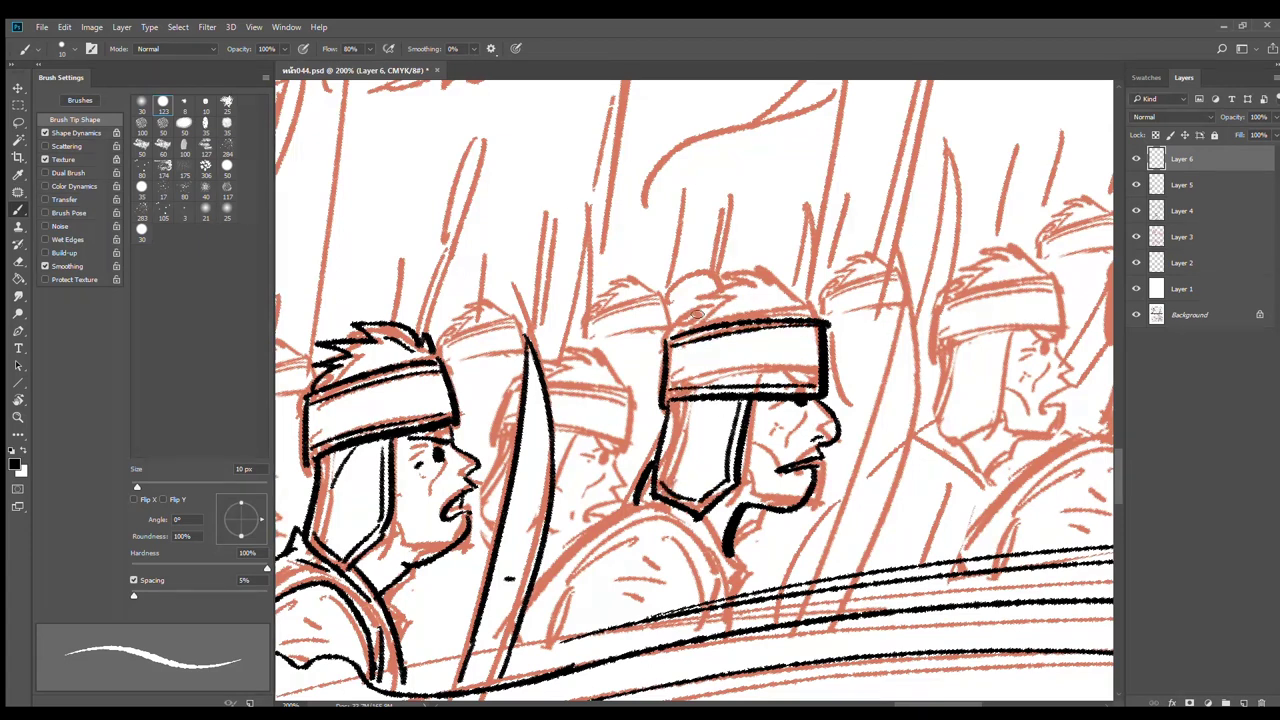
mouse_move(683, 325)
mouse_down()
mouse_move(705, 300)
mouse_move(701, 311)
mouse_move(768, 273)
mouse_move(799, 289)
mouse_move(795, 274)
mouse_move(809, 296)
mouse_move(795, 289)
mouse_move(831, 269)
mouse_move(853, 287)
mouse_move(849, 318)
mouse_up()
key(ctrl+z)
mouse_move(801, 434)
mouse_down()
mouse_move(774, 461)
mouse_move(775, 481)
mouse_up()
Ink the large soldier's curved shoulder garment with its inner borders and fold marks, and touch up his eye
mouse_move(768, 525)
mouse_down()
mouse_move(801, 438)
mouse_move(766, 388)
mouse_move(806, 344)
mouse_move(837, 388)
mouse_up()
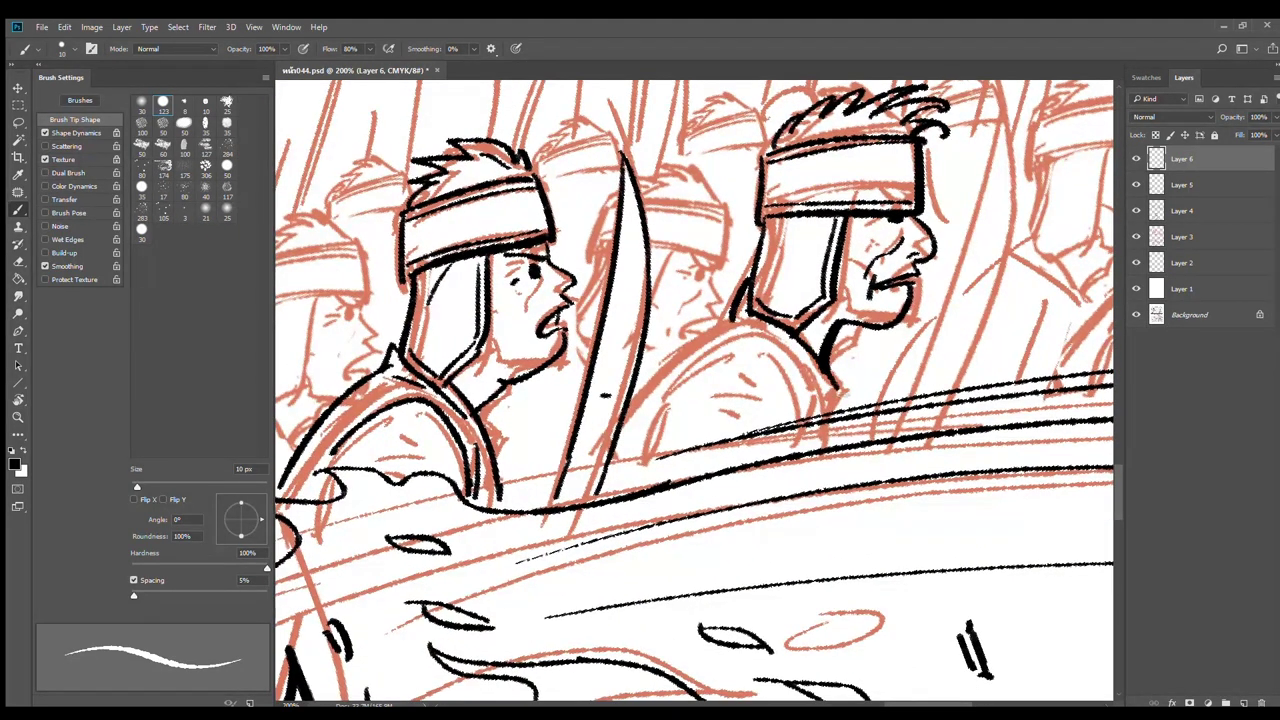
mouse_move(765, 319)
mouse_down()
mouse_move(698, 331)
mouse_move(634, 390)
mouse_up()
mouse_move(736, 335)
mouse_down()
mouse_move(822, 410)
mouse_move(686, 392)
mouse_move(679, 452)
mouse_move(664, 420)
mouse_move(697, 350)
mouse_up()
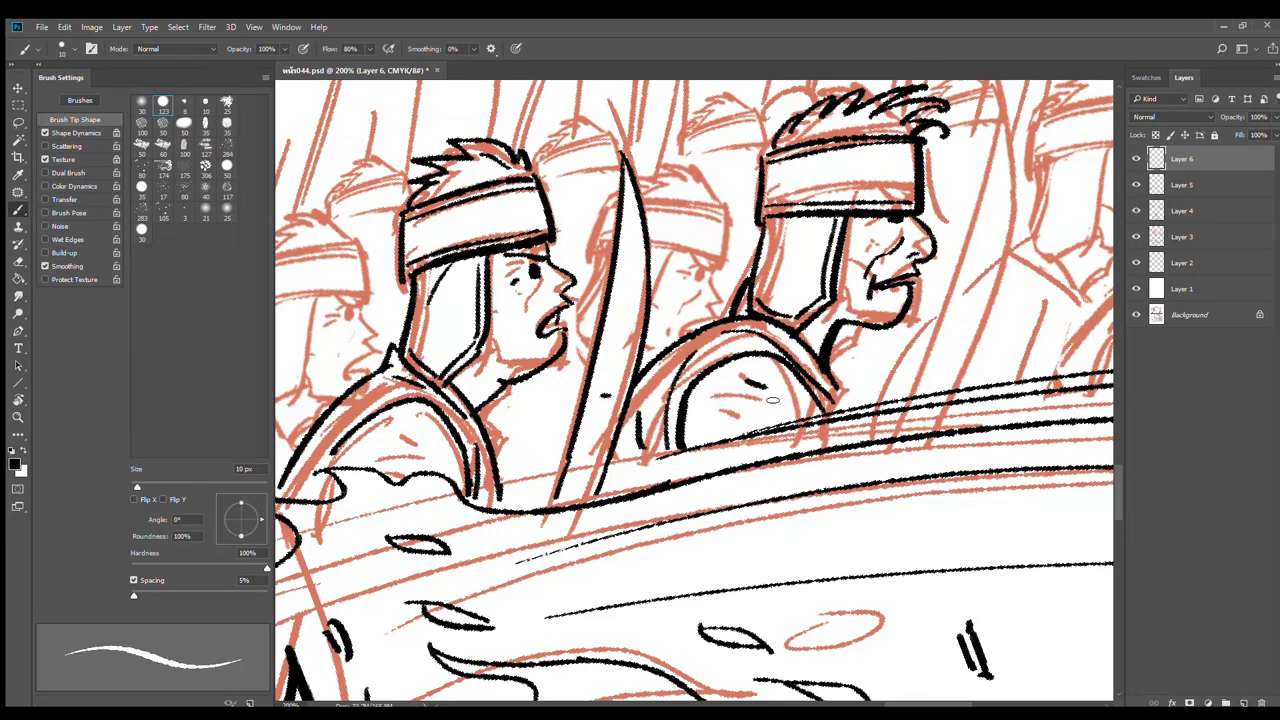
drag(912, 318, 826, 415)
key(e)
mouse_move(820, 360)
mouse_down()
mouse_move(799, 404)
mouse_move(834, 407)
mouse_move(805, 387)
mouse_up()
key(b)
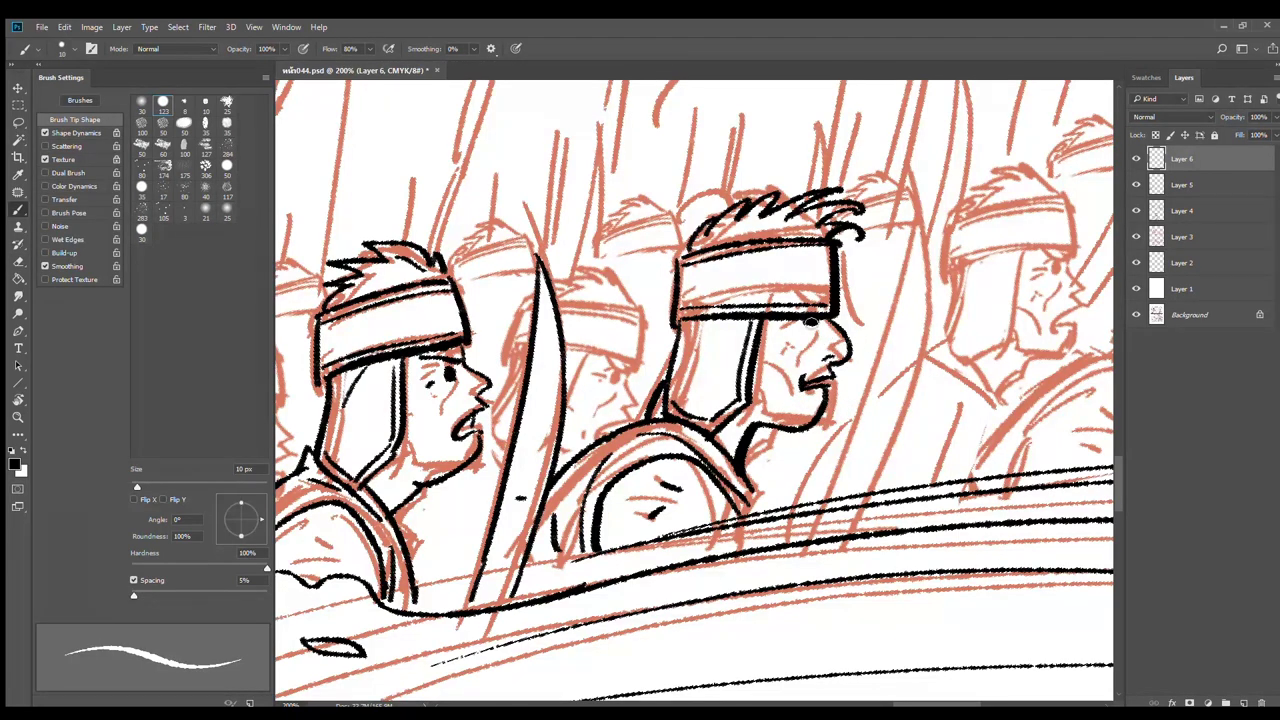
drag(811, 322, 818, 325)
Ink both edges of the curved sword blade in front of the large soldier down to the ground line, redrawing rejected strokes
drag(971, 369, 744, 432)
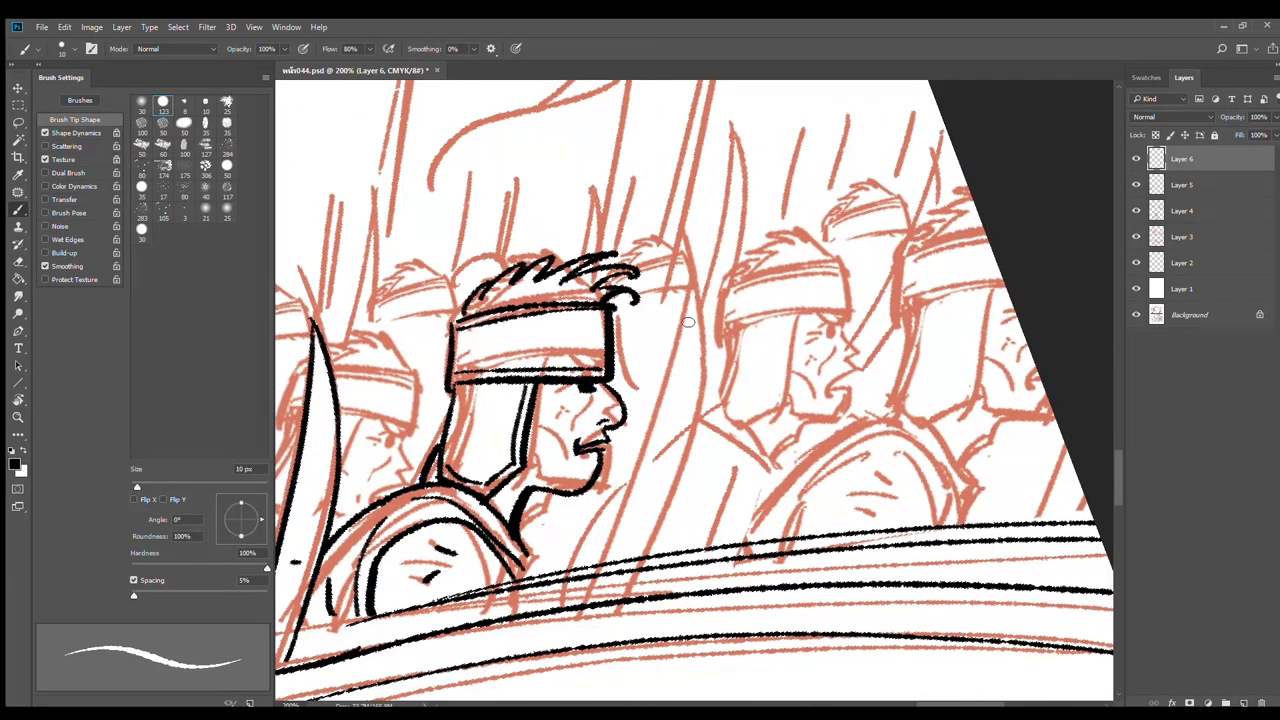
drag(705, 348, 566, 580)
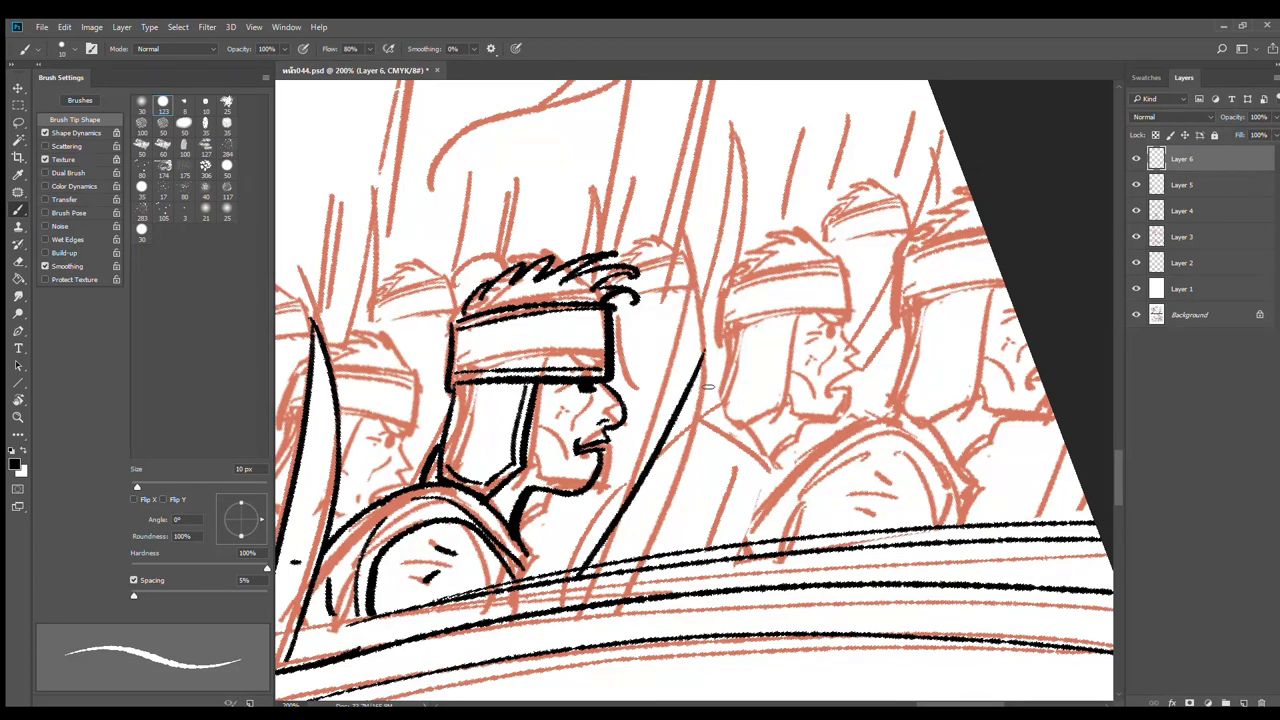
key(ctrl+z)
drag(687, 312, 592, 570)
drag(684, 314, 704, 410)
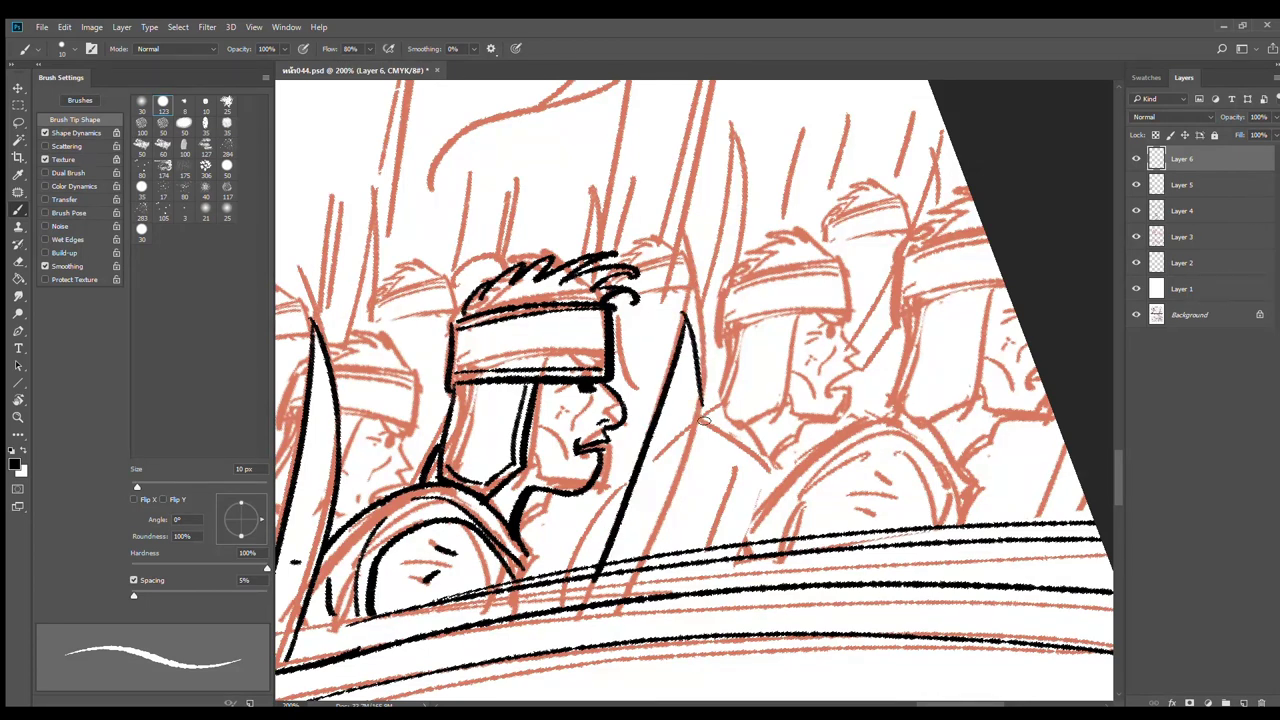
key(ctrl+z)
mouse_move(684, 312)
mouse_down()
mouse_move(695, 419)
mouse_move(695, 387)
mouse_move(652, 545)
mouse_up()
key(ctrl+z)
mouse_move(698, 394)
mouse_down()
mouse_move(693, 468)
mouse_move(647, 547)
mouse_up()
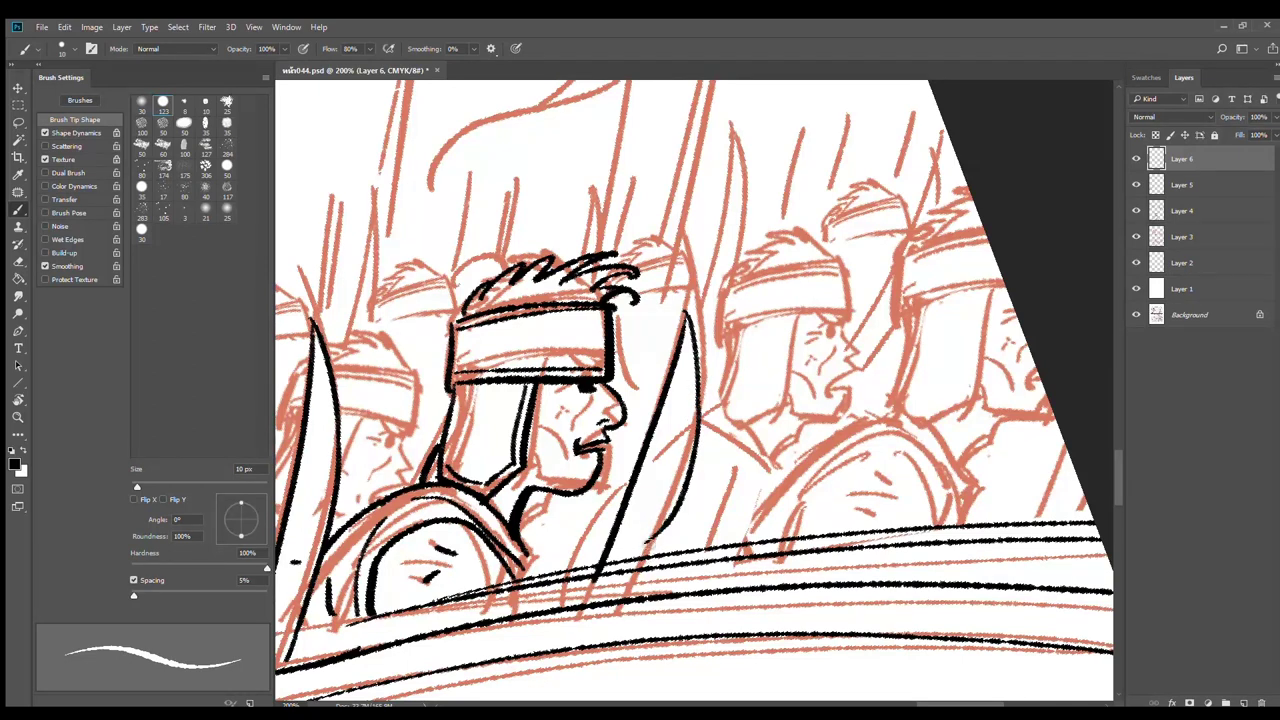
key(ctrl+z)
mouse_move(700, 405)
mouse_down()
mouse_move(685, 480)
mouse_move(645, 560)
mouse_up()
key(e)
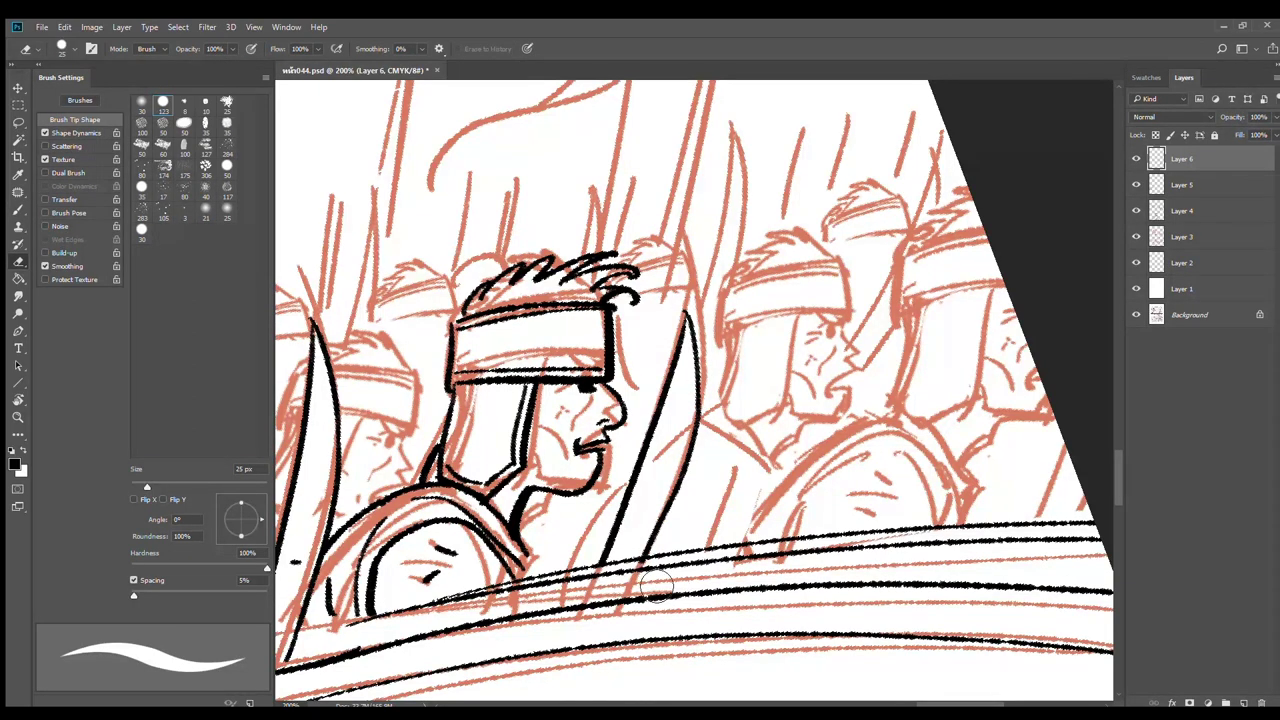
key(b)
Ink the hair, headband and double-lined cloth flap of the soldier cut off by the page edge
mouse_move(901, 388)
mouse_down()
mouse_move(813, 396)
mouse_move(733, 339)
mouse_move(644, 383)
mouse_move(780, 398)
mouse_up()
mouse_move(777, 280)
mouse_down()
mouse_move(772, 335)
mouse_move(885, 312)
mouse_move(864, 256)
mouse_move(823, 244)
mouse_up()
drag(829, 235, 852, 222)
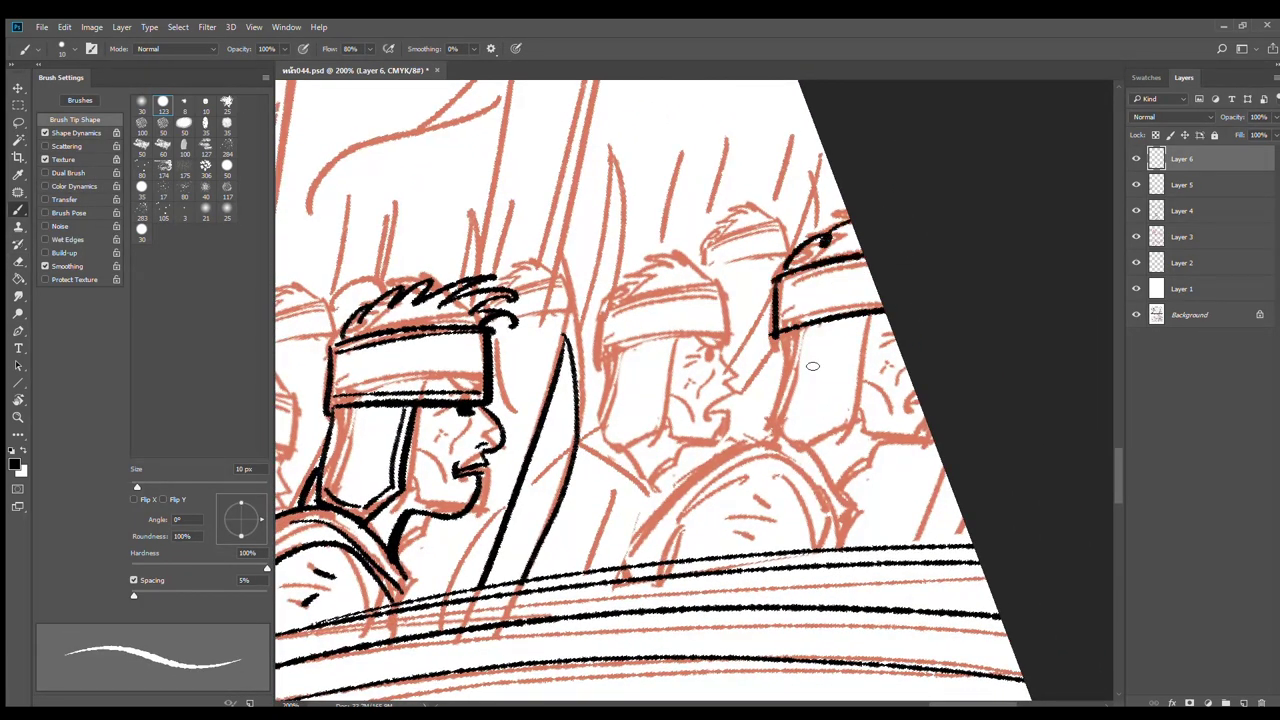
drag(776, 332, 781, 414)
drag(882, 314, 868, 416)
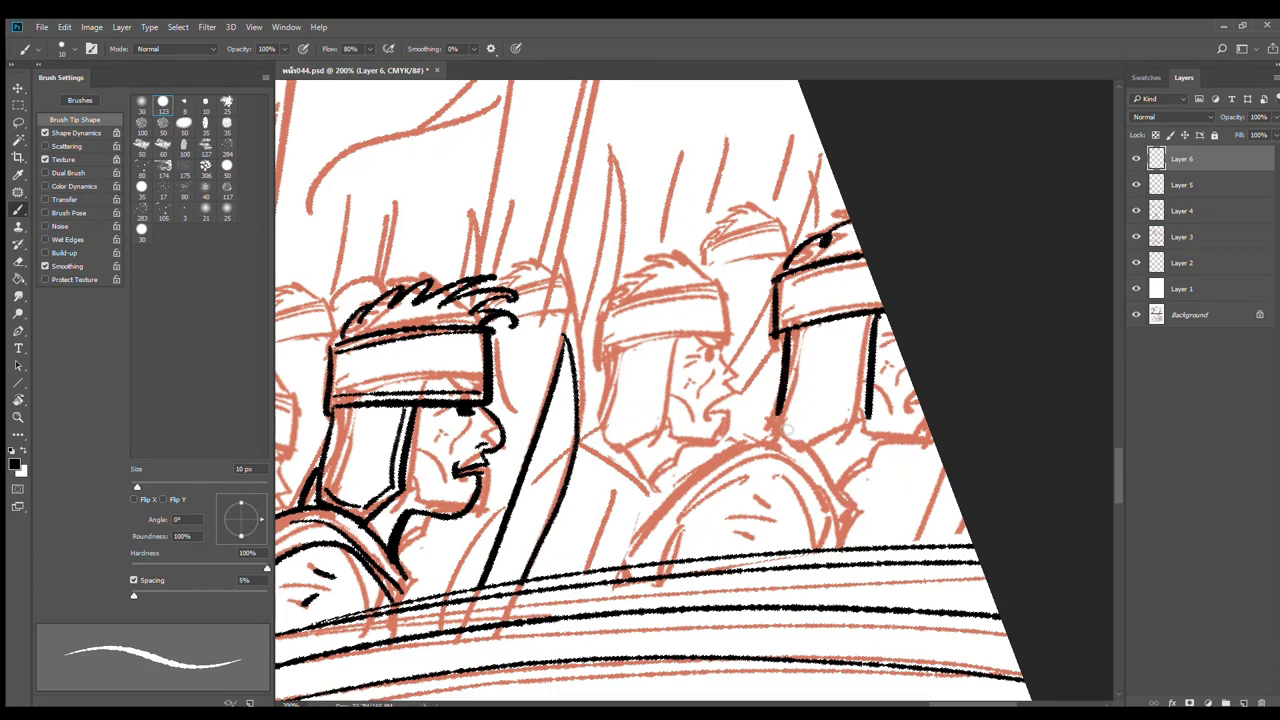
mouse_move(779, 412)
mouse_down()
mouse_move(857, 445)
mouse_move(862, 424)
mouse_move(818, 455)
mouse_up()
mouse_move(867, 319)
mouse_down()
mouse_move(862, 417)
mouse_move(815, 451)
mouse_up()
mouse_move(800, 336)
mouse_down()
mouse_move(792, 414)
mouse_move(830, 449)
mouse_up()
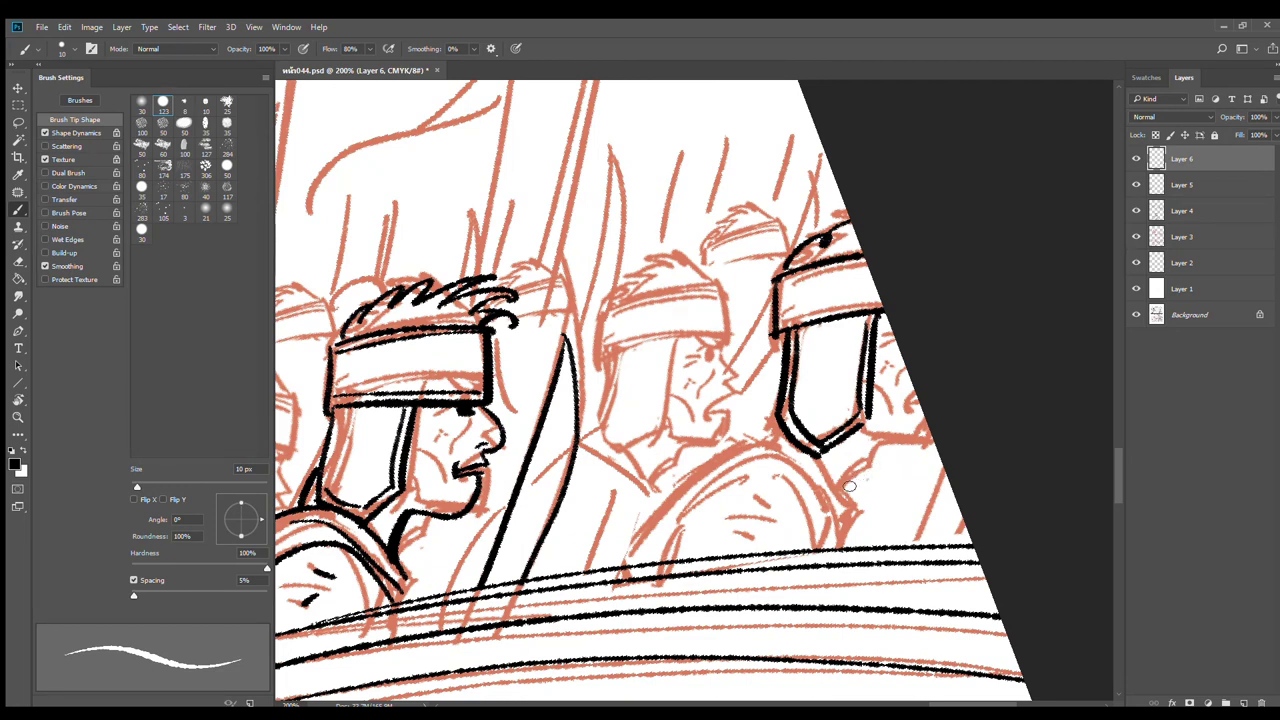
Ink the jaw and mouth of the soldier at the page edge, along with his collar and curved shoulder garment
mouse_move(838, 490)
mouse_down()
mouse_move(889, 446)
mouse_move(936, 445)
mouse_up()
drag(896, 401, 922, 395)
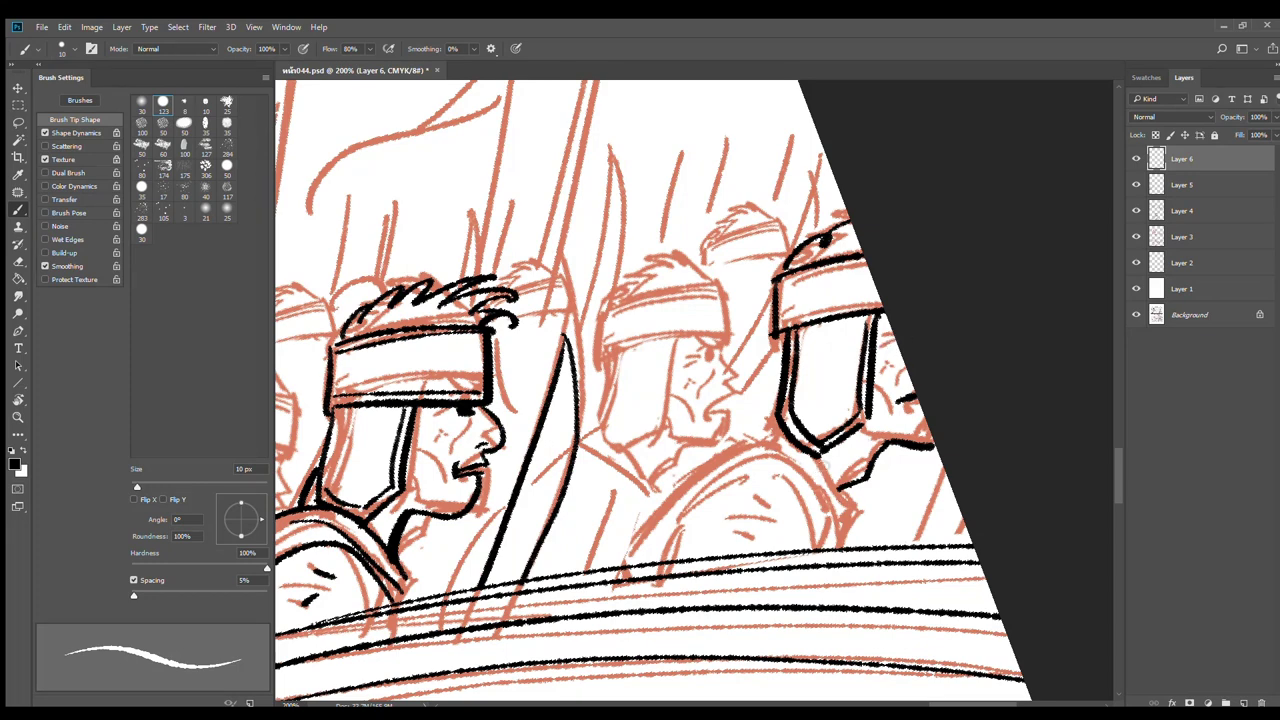
drag(816, 460, 858, 518)
mouse_move(780, 444)
mouse_down()
mouse_move(818, 486)
mouse_move(836, 558)
mouse_move(748, 452)
mouse_move(618, 566)
mouse_move(803, 537)
mouse_up()
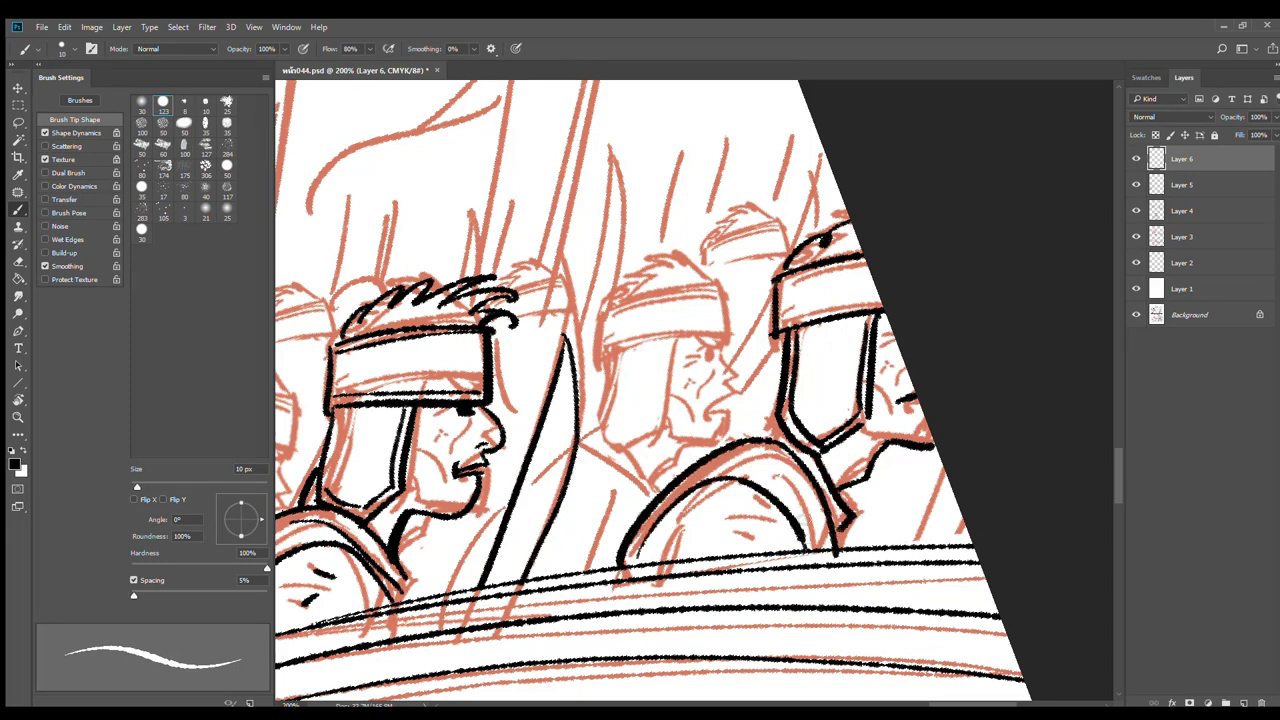
drag(780, 472, 822, 550)
mouse_move(850, 487)
mouse_down()
mouse_move(881, 549)
mouse_move(864, 548)
mouse_up()
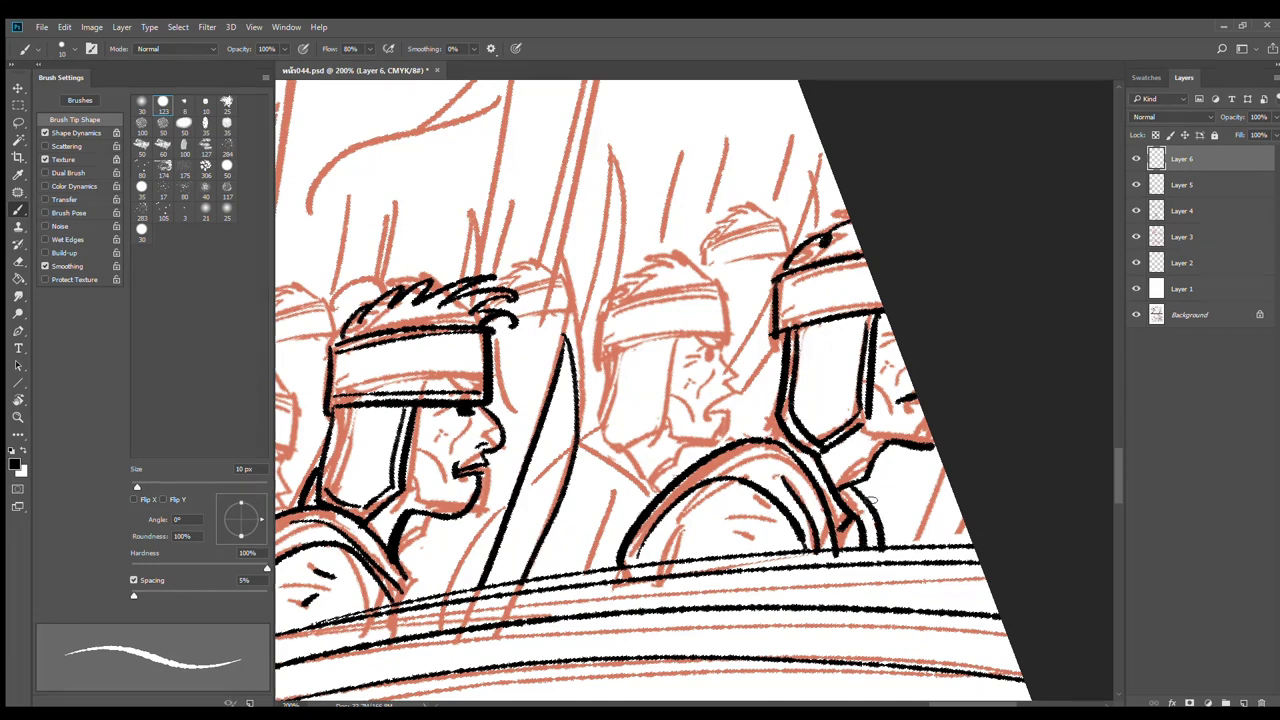
Ink the headband and pointed cloth flap of the smaller soldier between the sword and the page-edge soldier
mouse_move(791, 433)
mouse_down()
mouse_move(745, 491)
mouse_move(697, 497)
mouse_up()
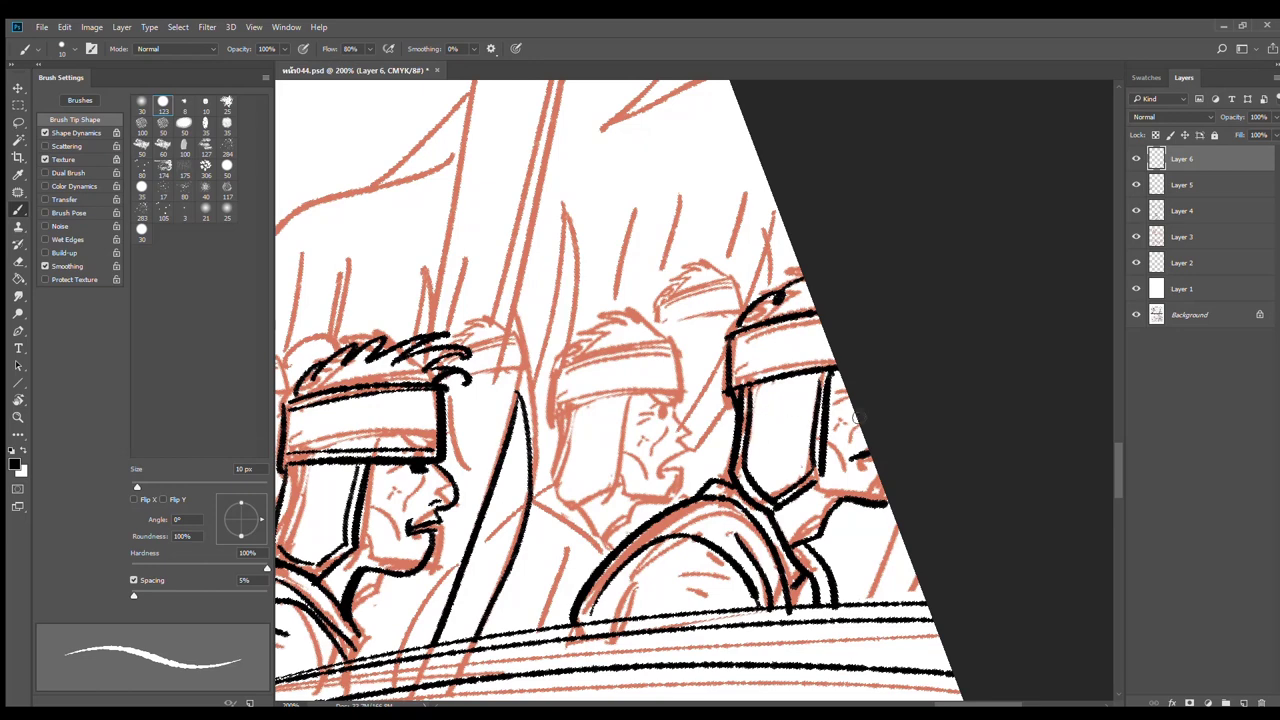
drag(665, 448, 825, 368)
mouse_move(842, 318)
mouse_down()
mouse_move(714, 330)
mouse_move(716, 342)
mouse_up()
mouse_move(716, 290)
mouse_down()
mouse_move(845, 268)
mouse_move(838, 324)
mouse_up()
mouse_move(719, 330)
mouse_down()
mouse_move(710, 410)
mouse_move(741, 434)
mouse_up()
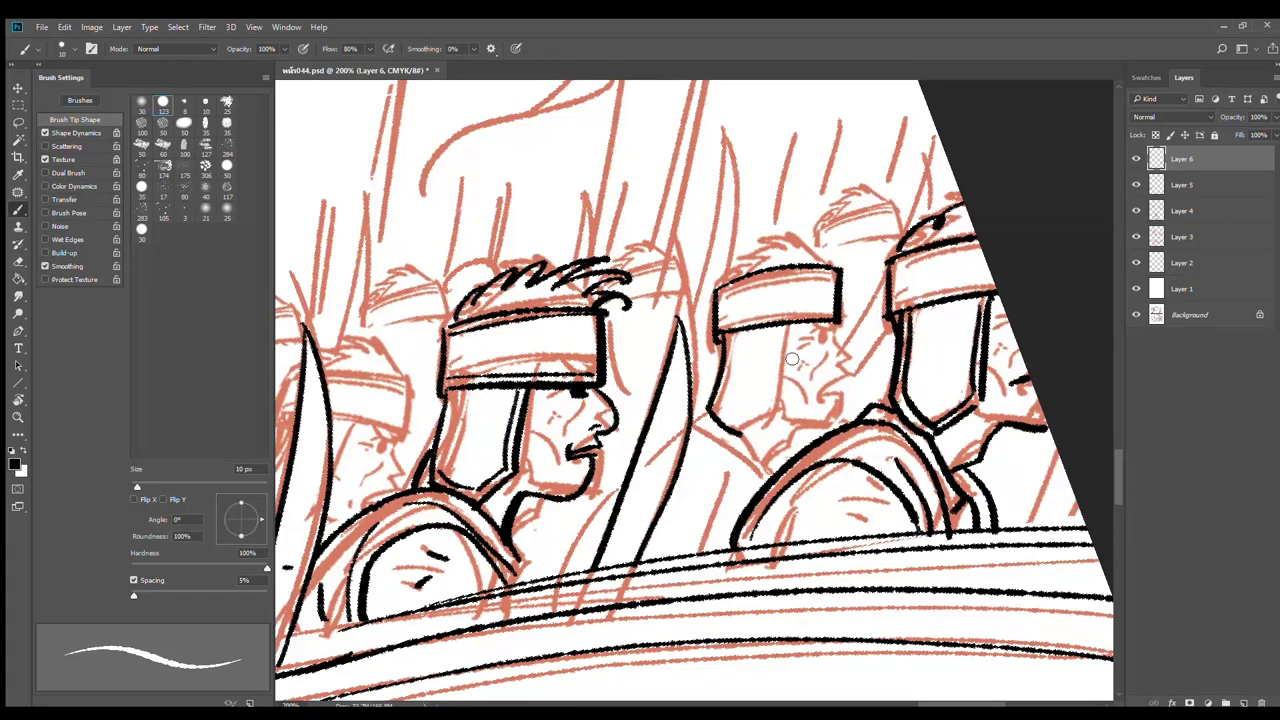
mouse_move(789, 323)
mouse_down()
mouse_move(789, 402)
mouse_move(742, 432)
mouse_move(782, 399)
mouse_up()
key(ctrl+z)
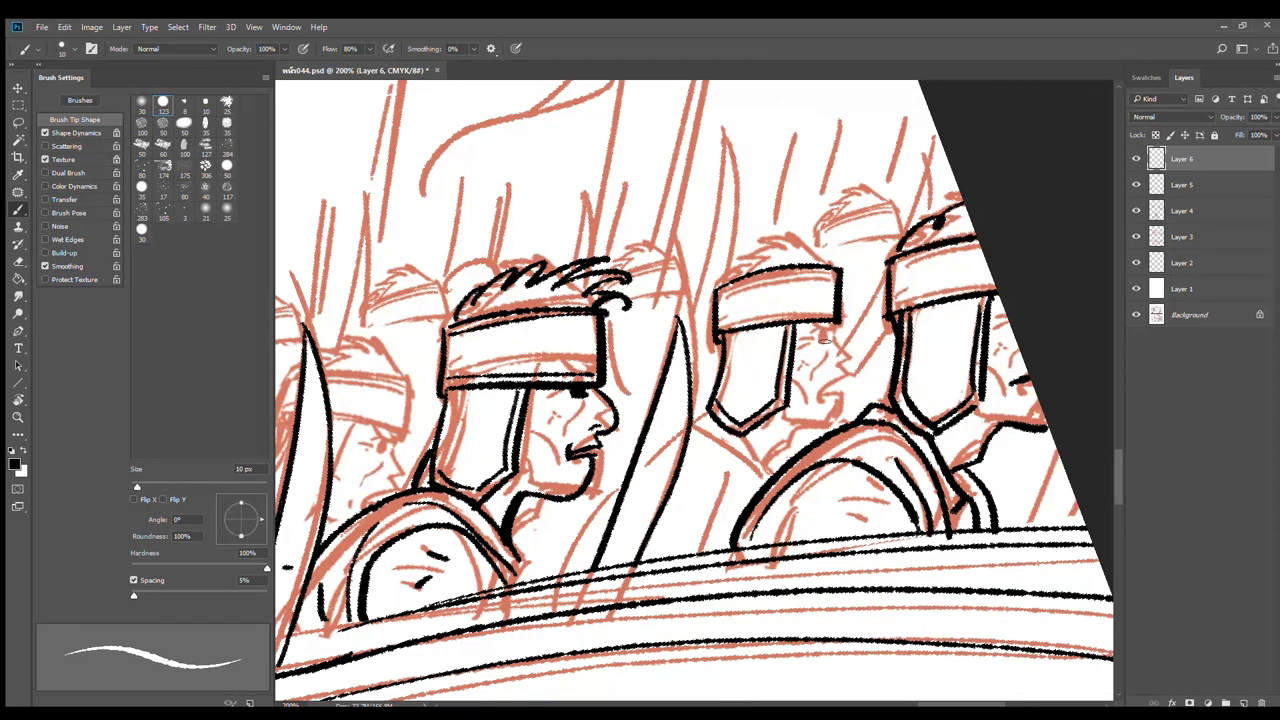
Ink the smaller soldier's eye, open-mouthed profile and jaw, and add the tufted hair above his headband
mouse_move(824, 331)
mouse_down()
mouse_move(822, 351)
mouse_move(876, 346)
mouse_move(755, 451)
mouse_up()
key(ctrl+z)
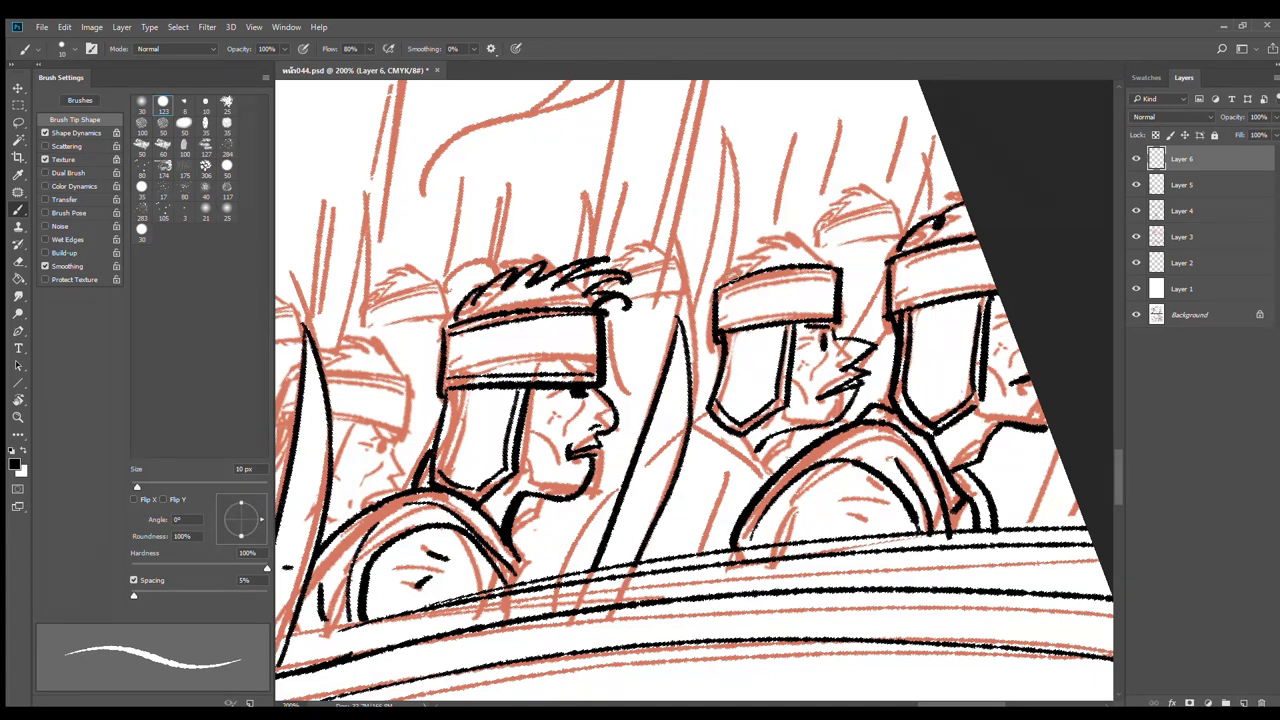
drag(728, 282, 832, 262)
key(ctrl+z)
mouse_move(728, 281)
mouse_down()
mouse_move(799, 240)
mouse_move(793, 251)
mouse_up()
drag(794, 250, 832, 267)
Ink the smaller soldier's collar and shoulder curves on both sides of the sword, down to the ground line
drag(801, 420, 810, 372)
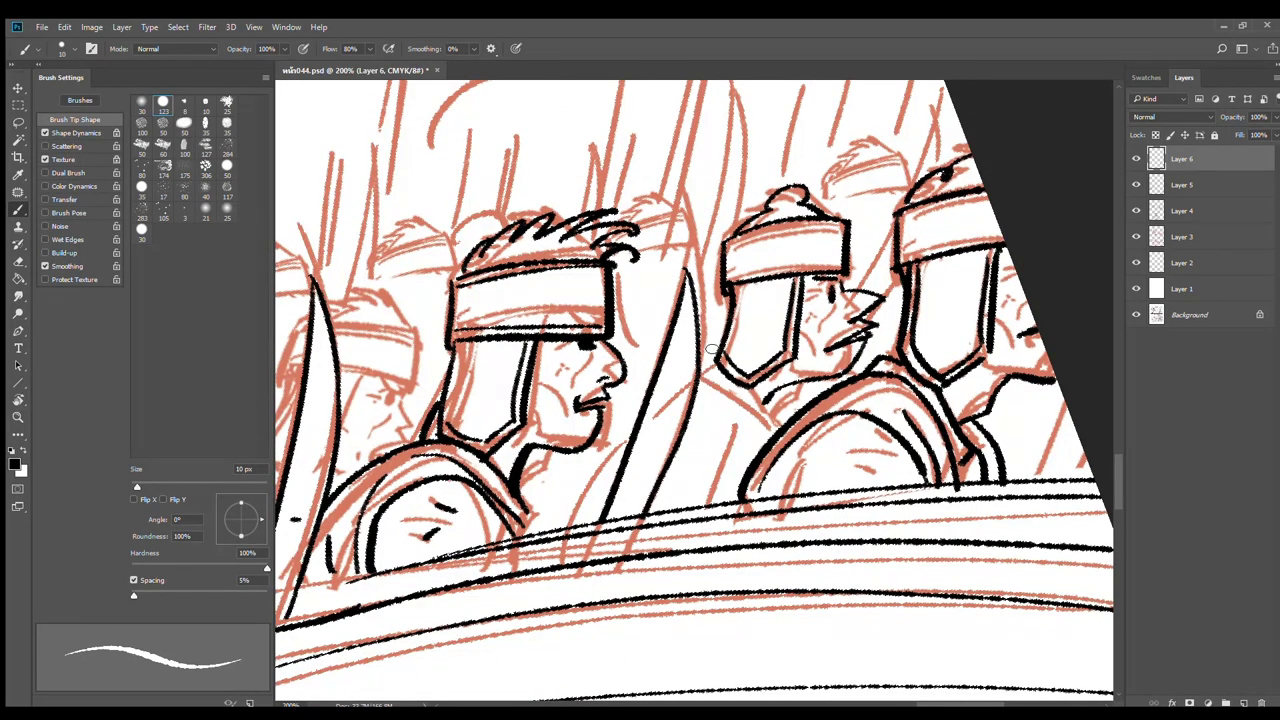
drag(698, 347, 768, 406)
key(ctrl+z)
drag(703, 374, 780, 430)
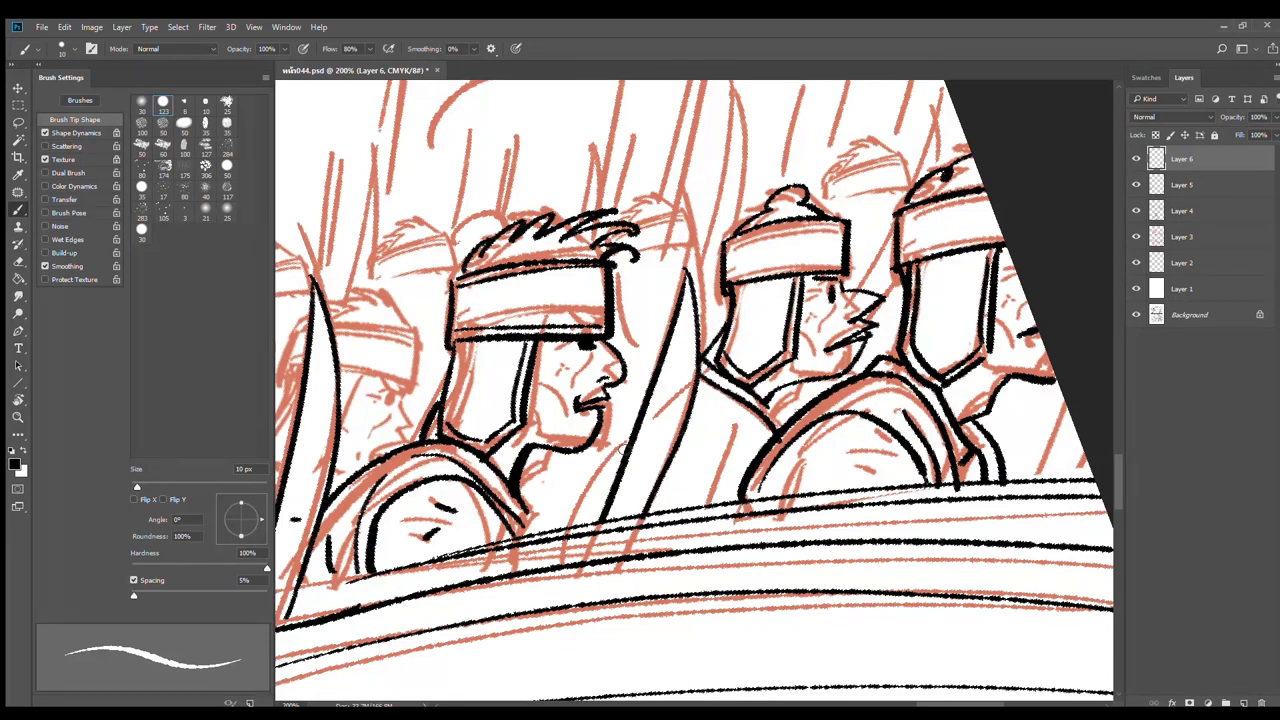
drag(640, 414, 591, 519)
drag(676, 470, 772, 444)
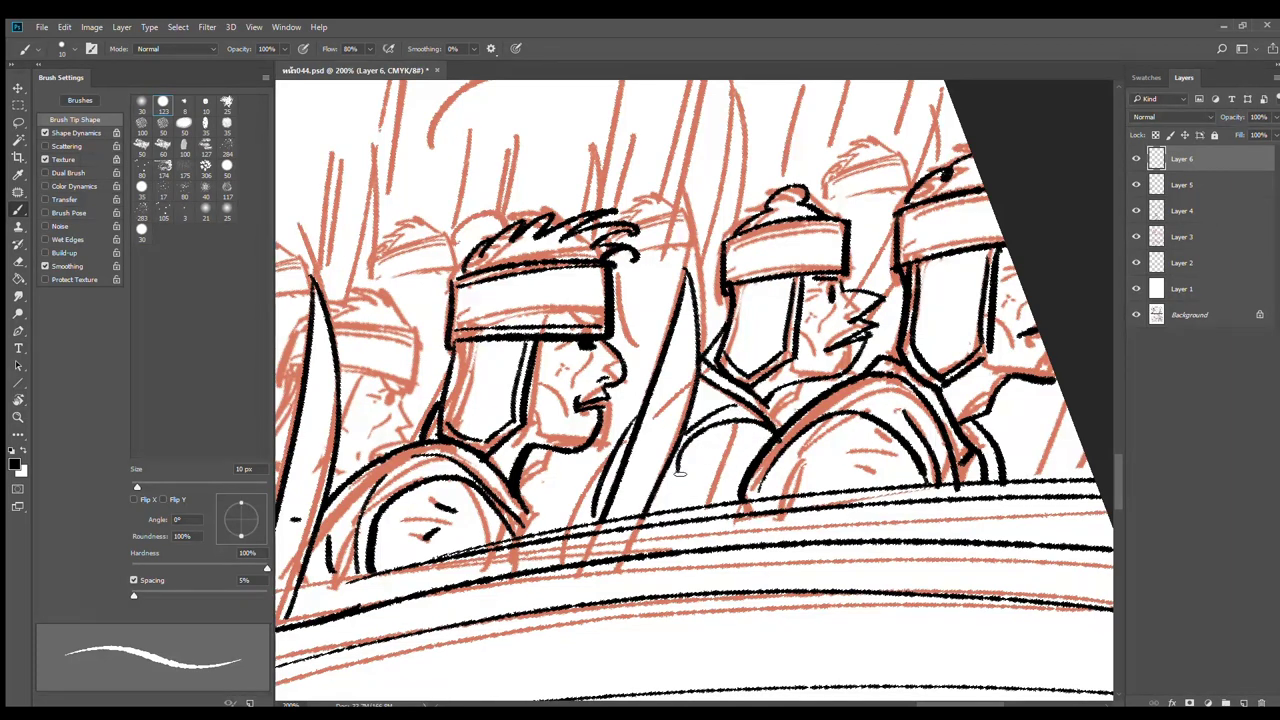
mouse_move(678, 460)
mouse_down()
mouse_move(690, 492)
mouse_move(657, 502)
mouse_up()
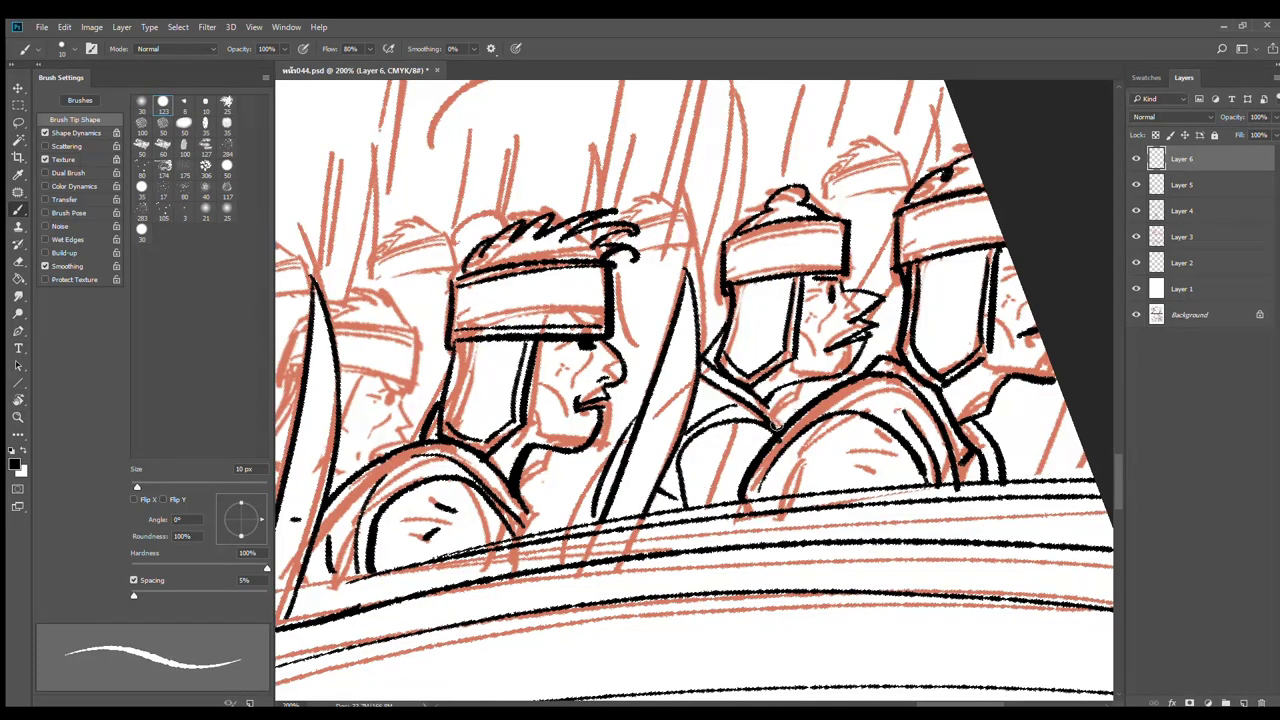
mouse_move(777, 426)
mouse_down()
mouse_move(771, 402)
mouse_move(780, 426)
mouse_up()
Ink the headband and short spiky hair of the small soldier partly hidden behind the first upright sword
mouse_move(830, 373)
mouse_down()
mouse_move(820, 423)
mouse_move(816, 403)
mouse_up()
drag(675, 372, 875, 370)
drag(555, 411, 789, 317)
mouse_move(727, 280)
mouse_down()
mouse_move(709, 322)
mouse_move(836, 331)
mouse_up()
mouse_move(766, 280)
mouse_down()
mouse_move(846, 292)
mouse_move(834, 330)
mouse_move(714, 277)
mouse_up()
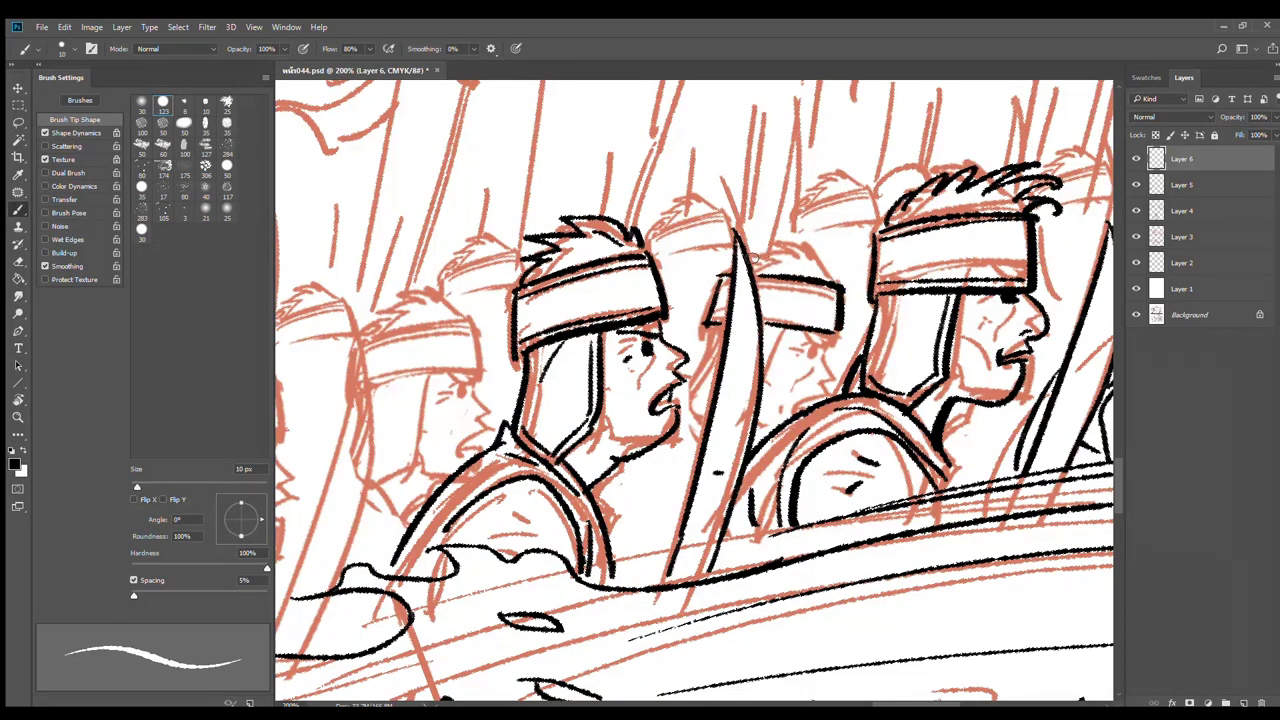
mouse_move(763, 260)
mouse_down()
mouse_move(782, 240)
mouse_move(810, 240)
mouse_move(843, 275)
mouse_up()
drag(793, 241, 801, 240)
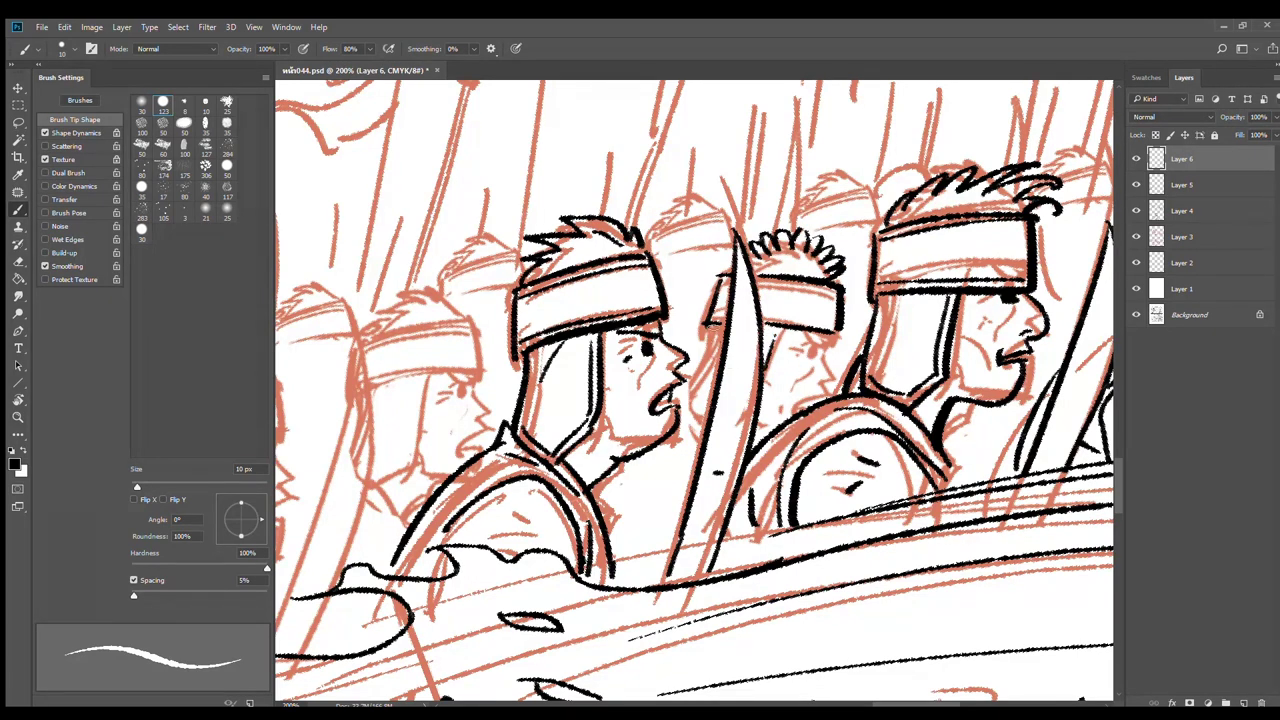
Ink the cloth flap behind the sword and the facial features of the partly hidden small soldier
drag(716, 330, 694, 386)
drag(717, 334, 704, 382)
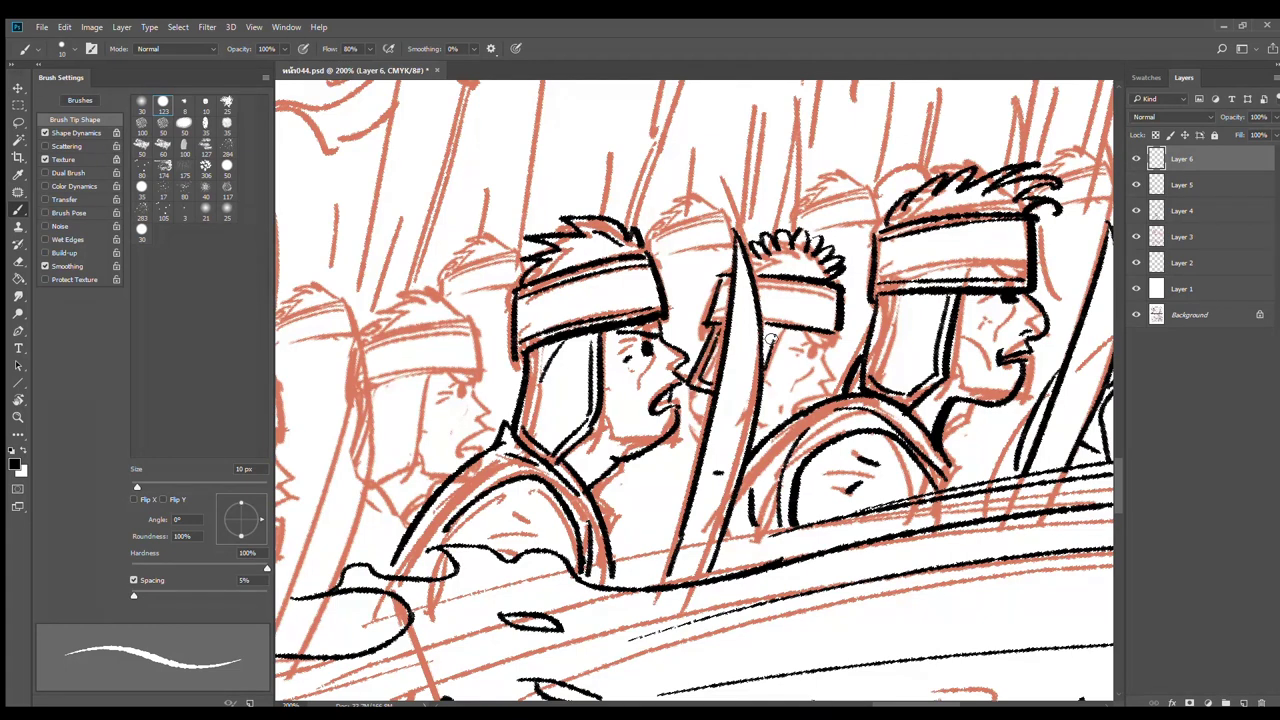
mouse_move(777, 327)
mouse_down()
mouse_move(765, 350)
mouse_move(824, 343)
mouse_move(832, 390)
mouse_move(776, 429)
mouse_move(786, 290)
mouse_up()
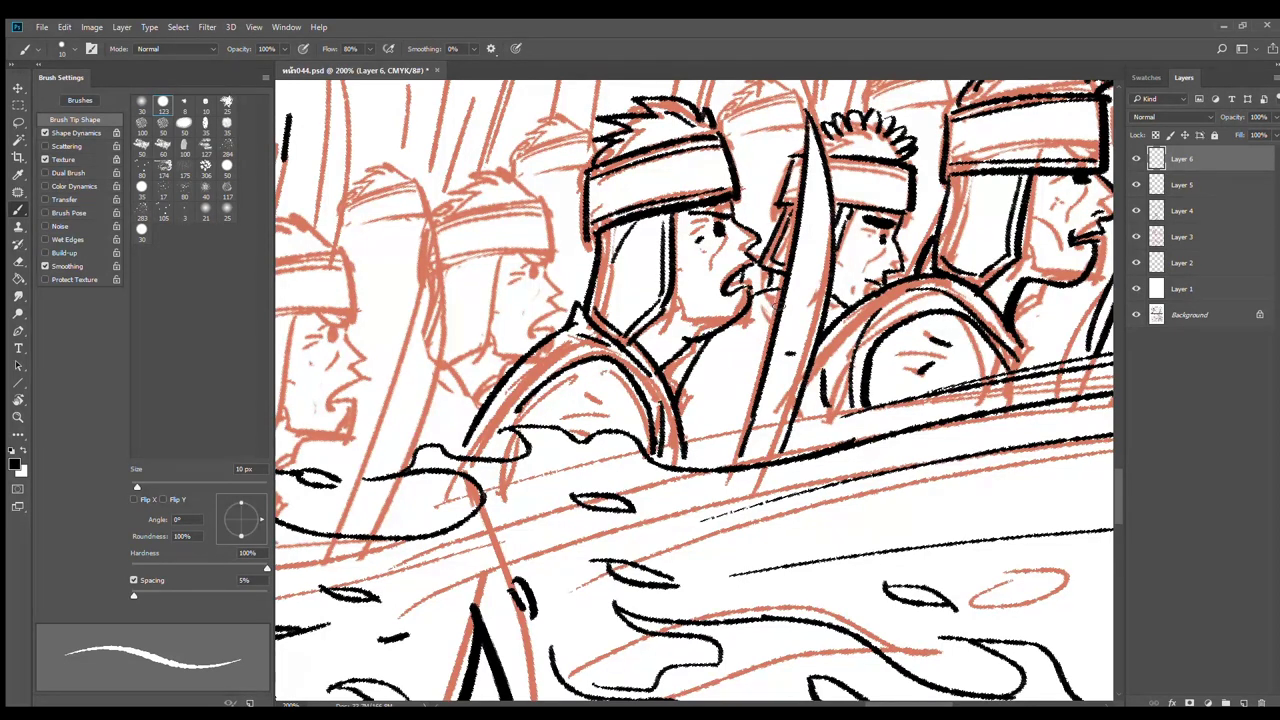
Ink the partly hidden soldier's curved shoulder lines between the neighbouring soldier and the sword, redoing the outer curve
drag(780, 305, 724, 372)
key(ctrl+z)
drag(778, 305, 720, 396)
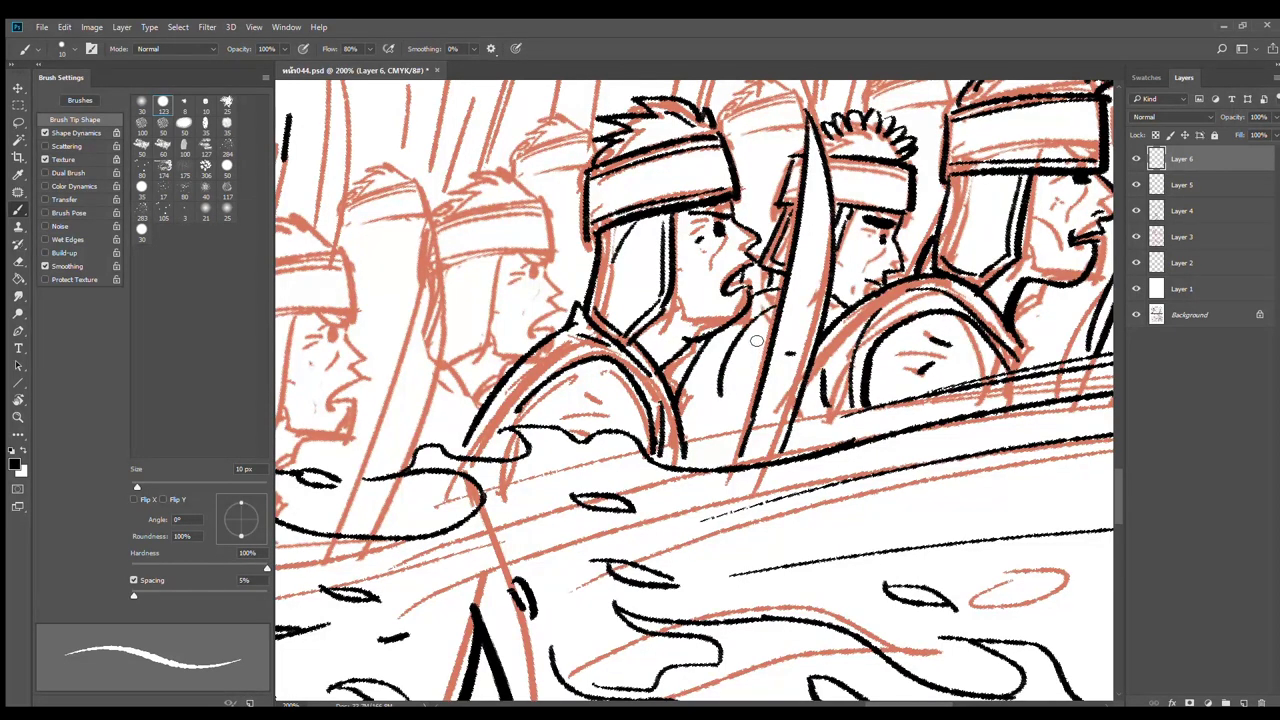
mouse_move(776, 311)
mouse_down()
mouse_move(726, 400)
mouse_move(742, 416)
mouse_up()
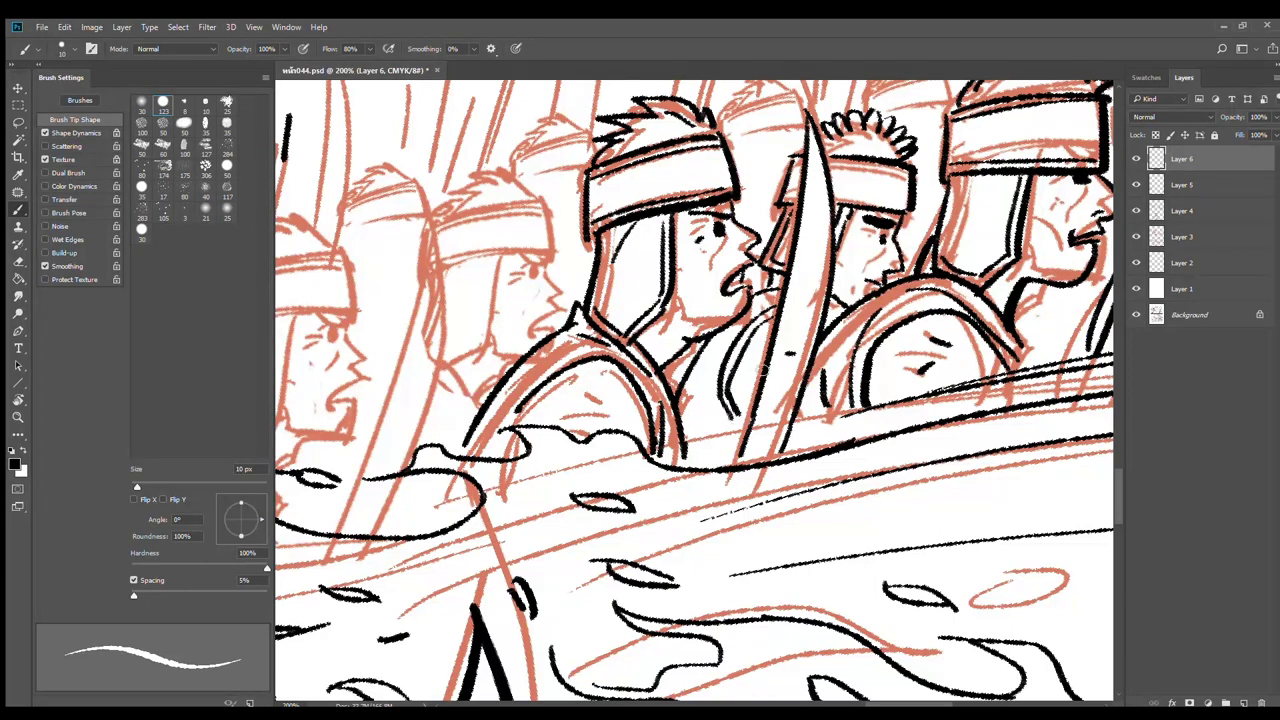
mouse_move(755, 368)
mouse_down()
mouse_move(741, 440)
mouse_move(712, 431)
mouse_up()
Ink the complete headband outline of the open-mouthed soldier nearest the thick diagonal line
drag(800, 428, 815, 444)
drag(842, 243, 746, 437)
drag(612, 406, 868, 261)
drag(560, 380, 780, 325)
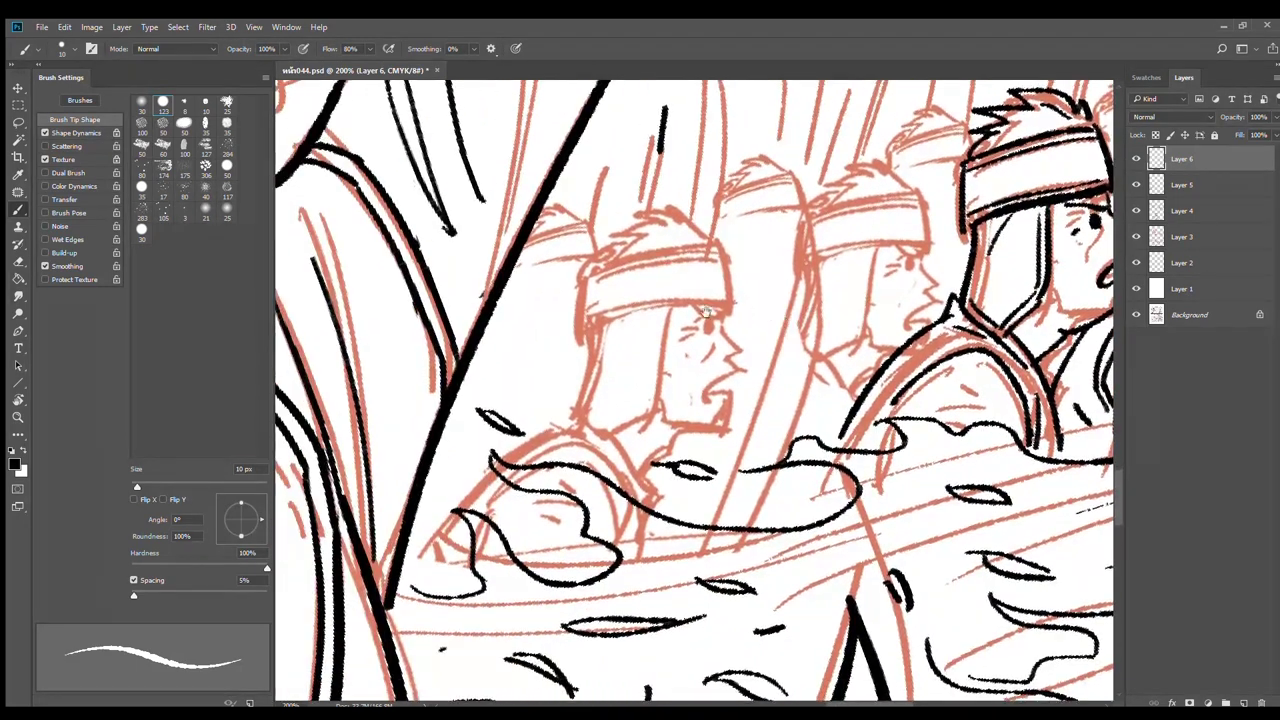
drag(593, 325, 722, 306)
drag(722, 246, 726, 312)
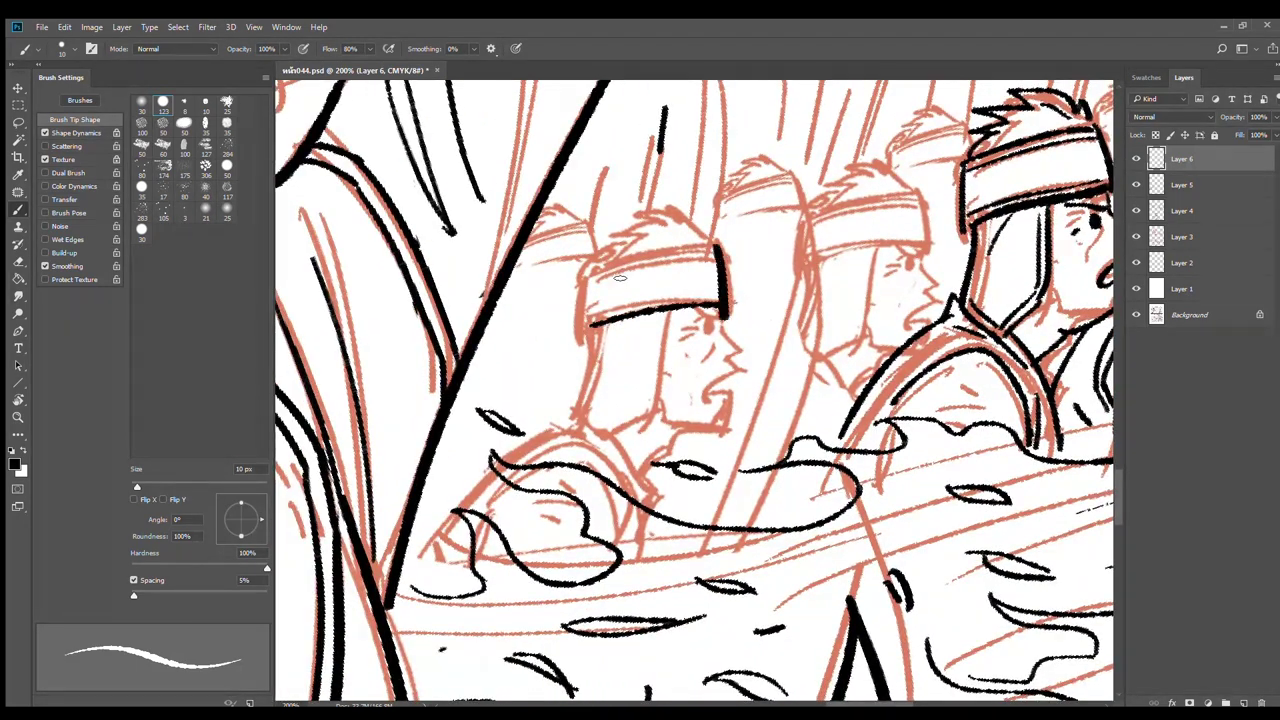
drag(584, 278, 730, 246)
drag(584, 276, 594, 340)
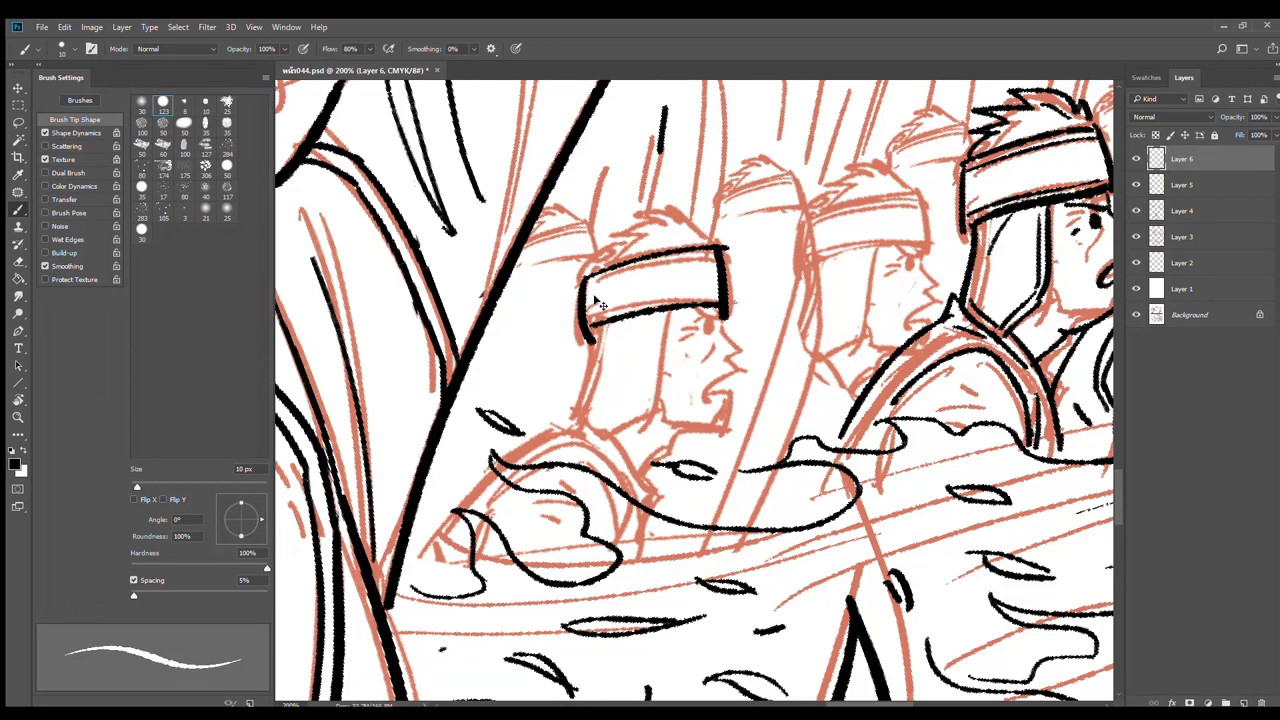
Remove the last headband stroke and ink the double-lined square cloth flap hanging below the open-mouthed soldier's headband
key(ctrl+z)
mouse_move(584, 280)
mouse_down()
mouse_move(590, 323)
mouse_move(670, 371)
mouse_up()
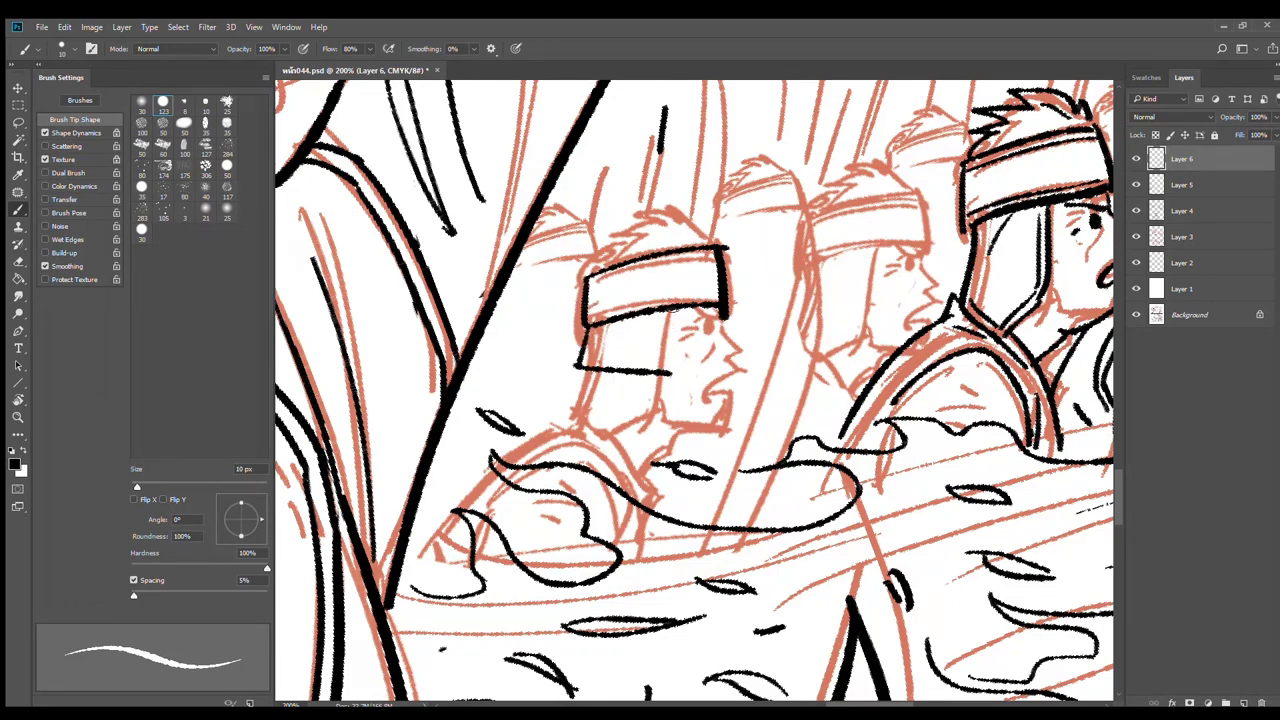
drag(667, 310, 671, 377)
mouse_move(590, 322)
mouse_down()
mouse_move(620, 364)
mouse_move(668, 367)
mouse_up()
drag(663, 312, 664, 364)
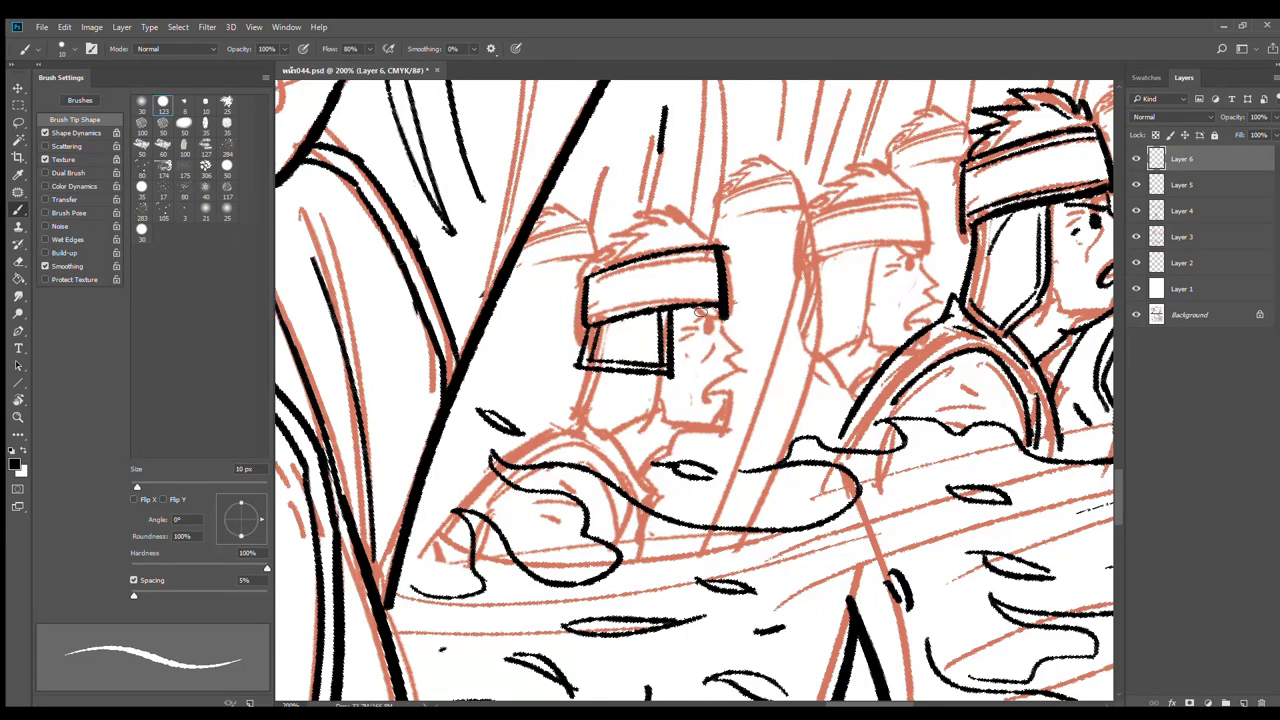
Ink the open-mouthed soldier's eye, the inner edge lines of his headband and the short spiky hair above it
drag(600, 317, 733, 294)
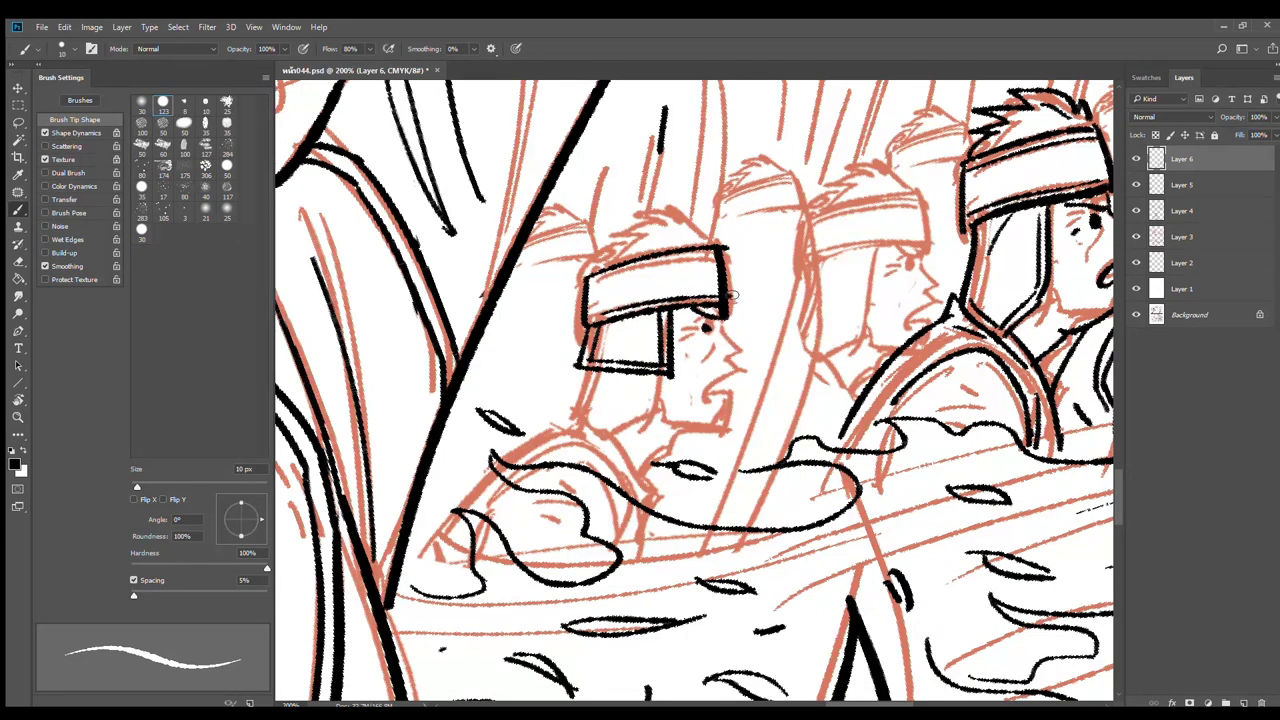
drag(594, 284, 726, 258)
key(ctrl+z)
drag(592, 282, 716, 259)
mouse_move(590, 272)
mouse_down()
mouse_move(632, 239)
mouse_move(600, 235)
mouse_move(682, 228)
mouse_move(712, 246)
mouse_up()
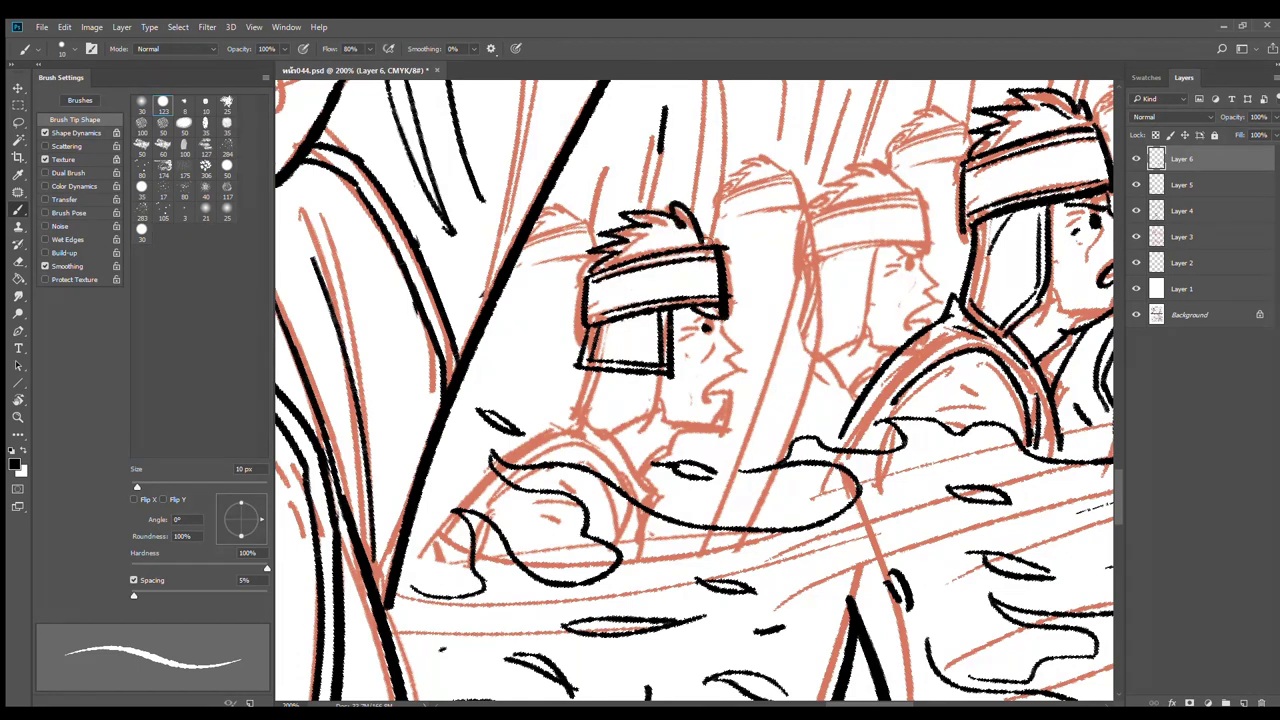
Ink the open-mouthed soldier's face profile, jaw and neck, plus the ear showing below the cloth flap
mouse_move(724, 322)
mouse_down()
mouse_move(735, 360)
mouse_move(744, 352)
mouse_move(706, 392)
mouse_up()
key(ctrl+z)
mouse_move(706, 392)
mouse_down()
mouse_move(671, 445)
mouse_move(681, 428)
mouse_move(646, 454)
mouse_up()
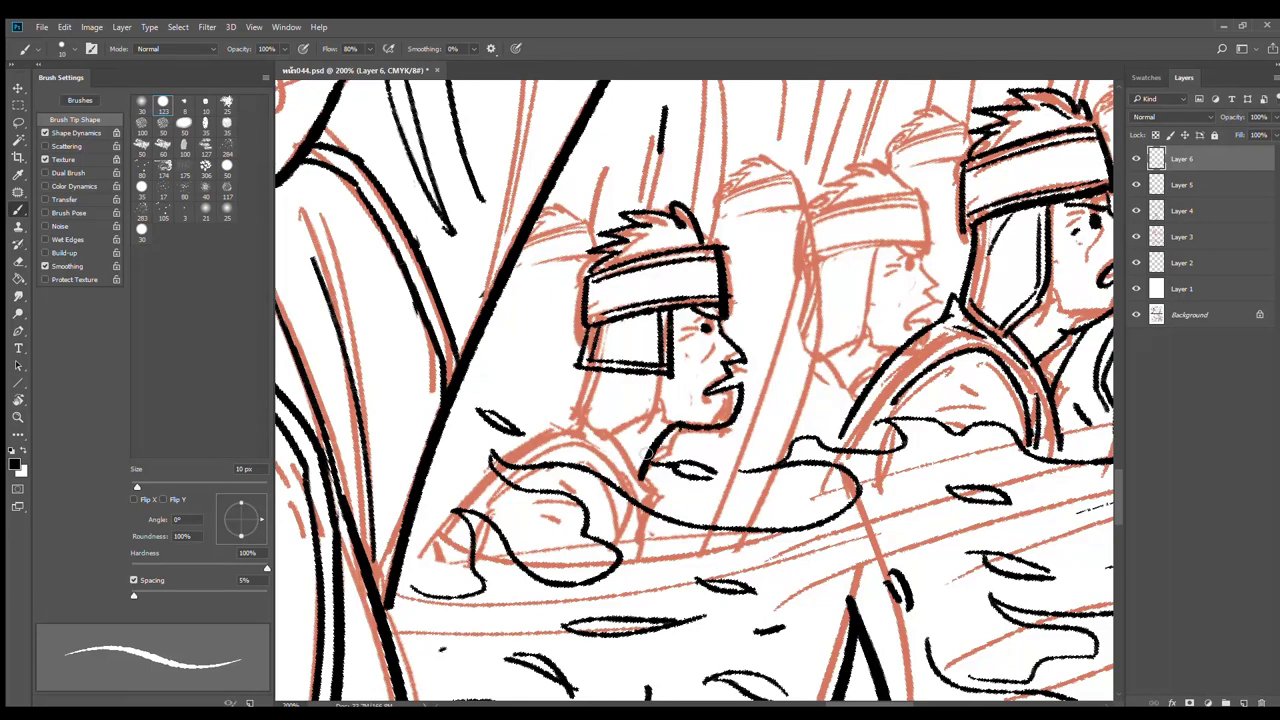
drag(604, 377, 588, 440)
drag(652, 380, 608, 376)
Ink the open-mouthed soldier's shoulder curve, collar lines and short sleeve folds above the smoke swirl
drag(702, 419, 740, 319)
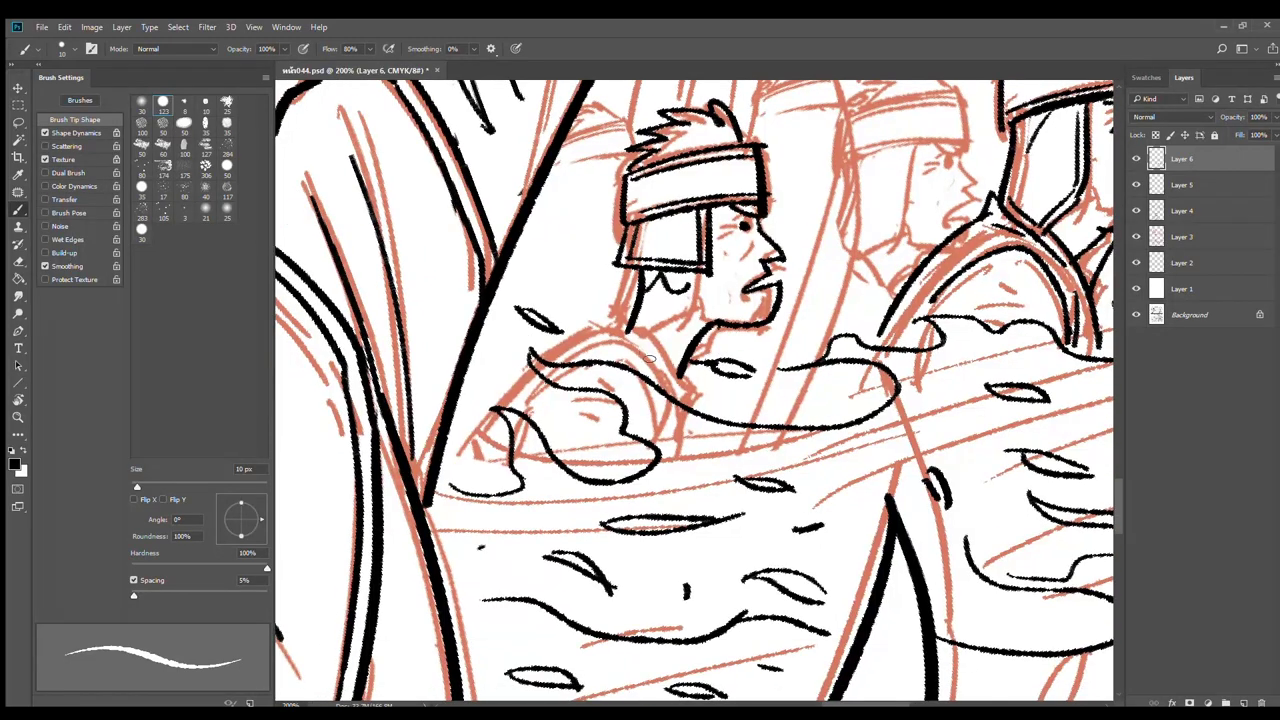
mouse_move(626, 333)
mouse_down()
mouse_move(695, 394)
mouse_move(562, 352)
mouse_move(550, 442)
mouse_up()
drag(586, 400, 564, 450)
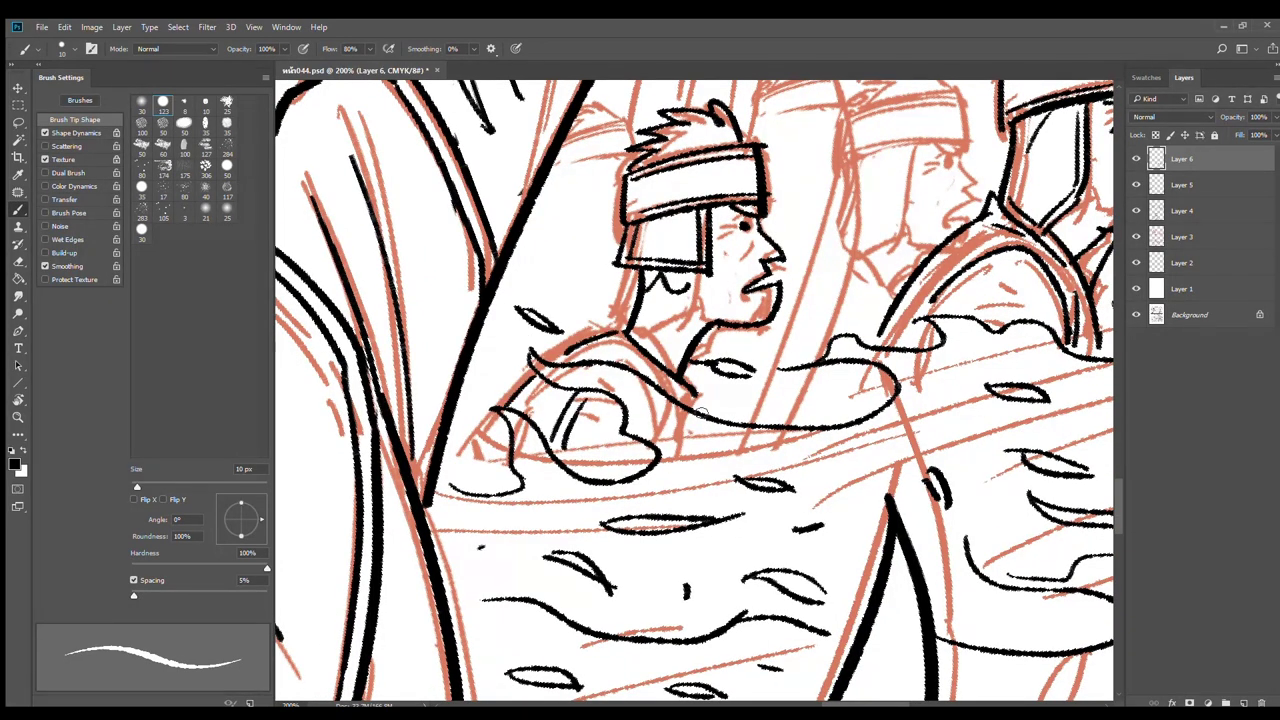
drag(622, 338, 692, 402)
Ink both edges of the curved sword blade rising in front of the open-mouthed soldier
drag(791, 279, 707, 399)
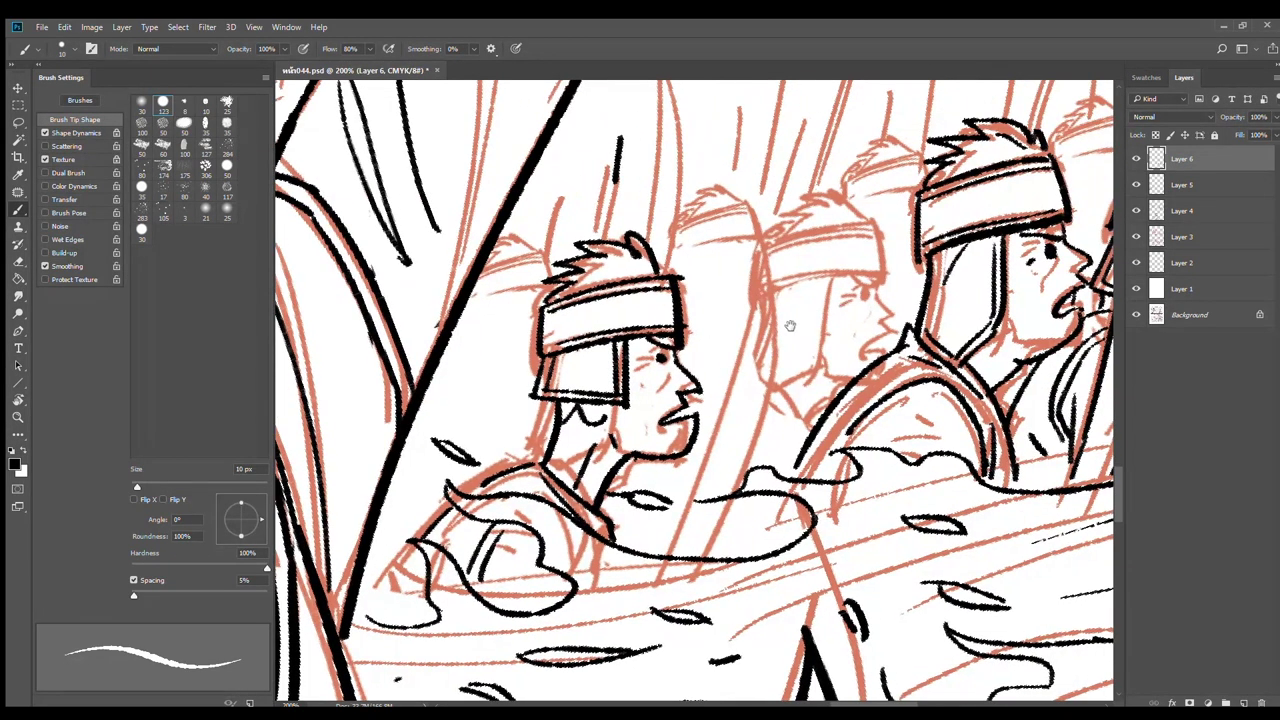
mouse_move(756, 302)
mouse_down()
mouse_move(680, 525)
mouse_move(768, 364)
mouse_move(771, 426)
mouse_move(757, 455)
mouse_up()
drag(688, 509, 667, 545)
drag(742, 497, 707, 551)
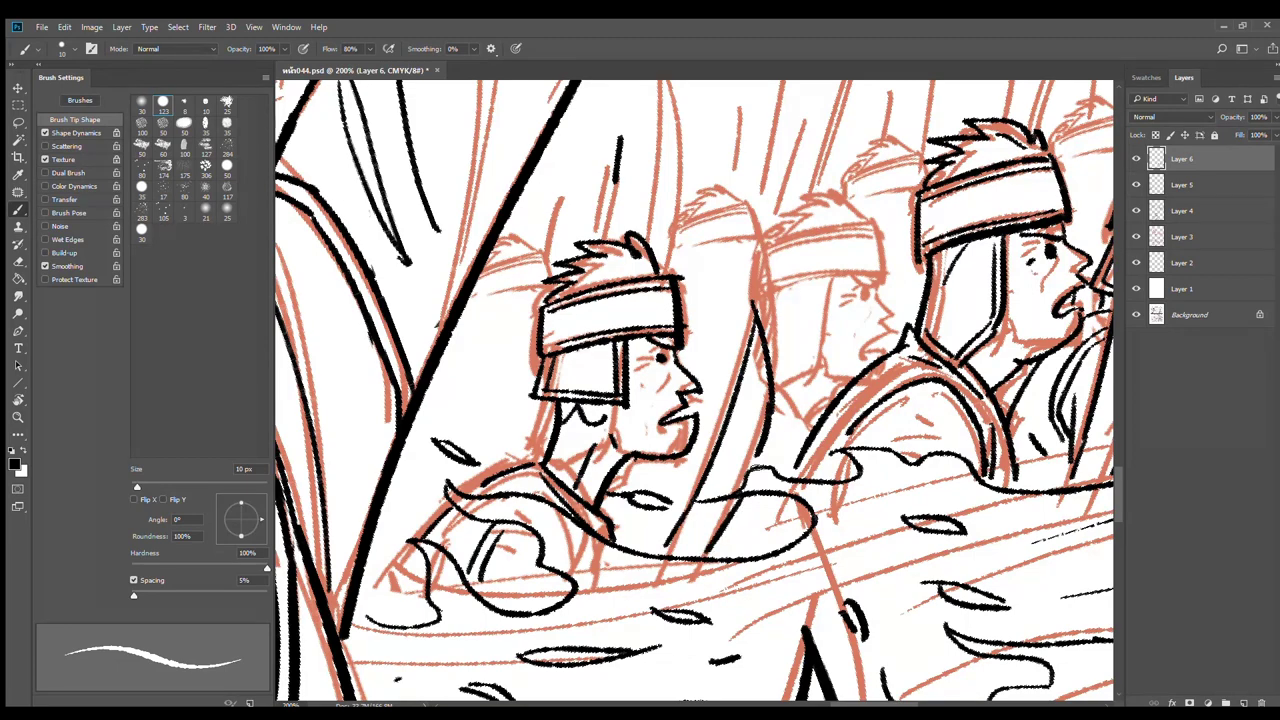
Ink the headband outline, its inner edge line and the spiky hair of the small soldier behind the newly inked sword
drag(813, 371, 674, 436)
drag(622, 356, 746, 333)
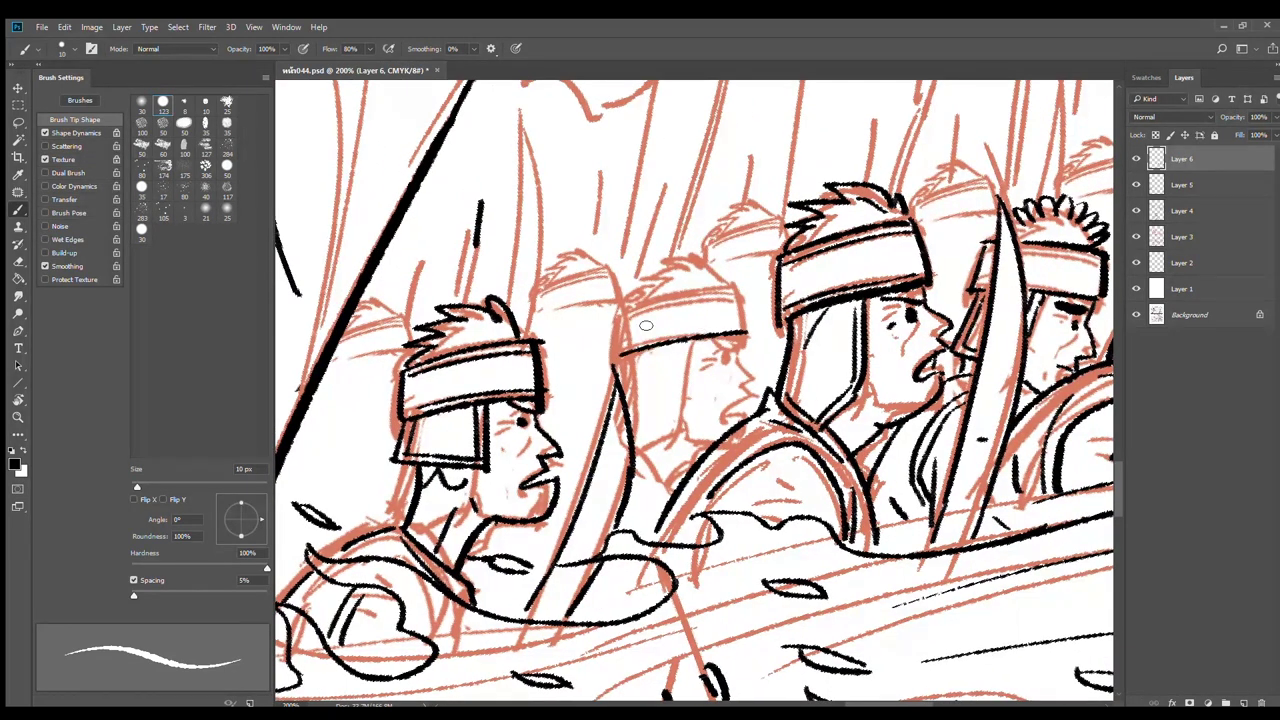
drag(625, 310, 626, 356)
drag(626, 306, 744, 331)
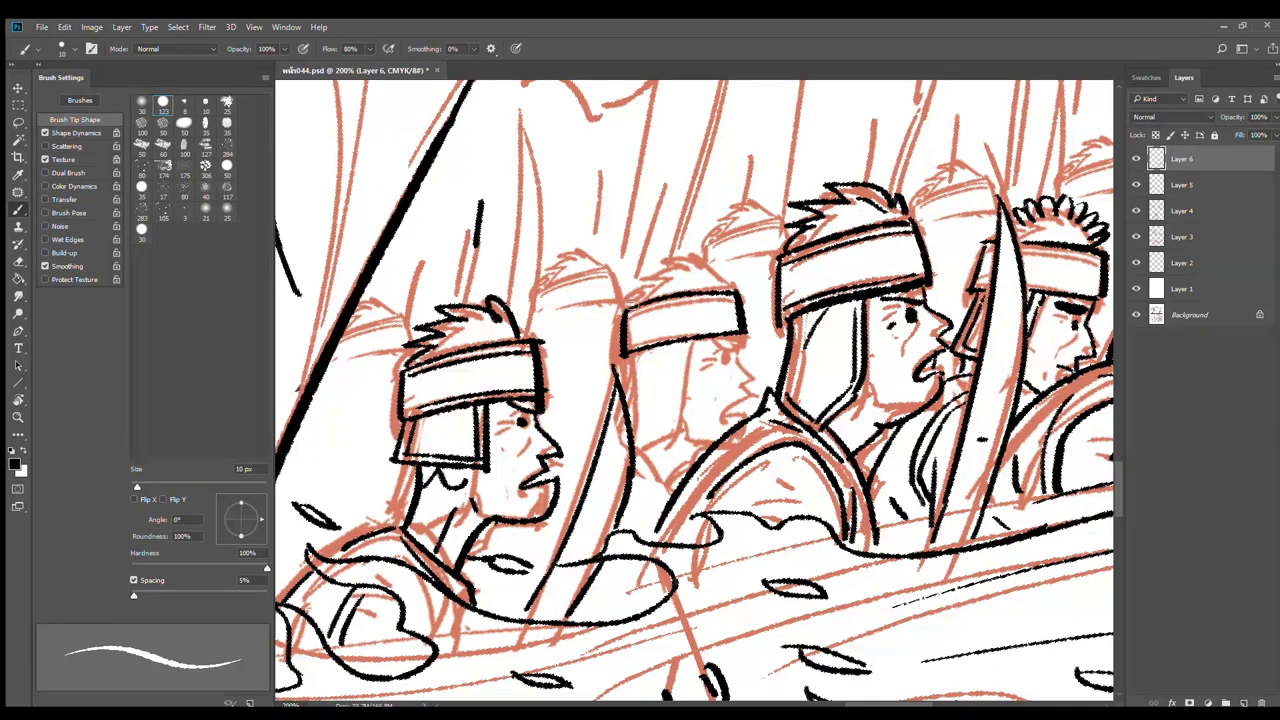
mouse_move(626, 310)
mouse_down()
mouse_move(655, 266)
mouse_move(705, 256)
mouse_move(732, 290)
mouse_up()
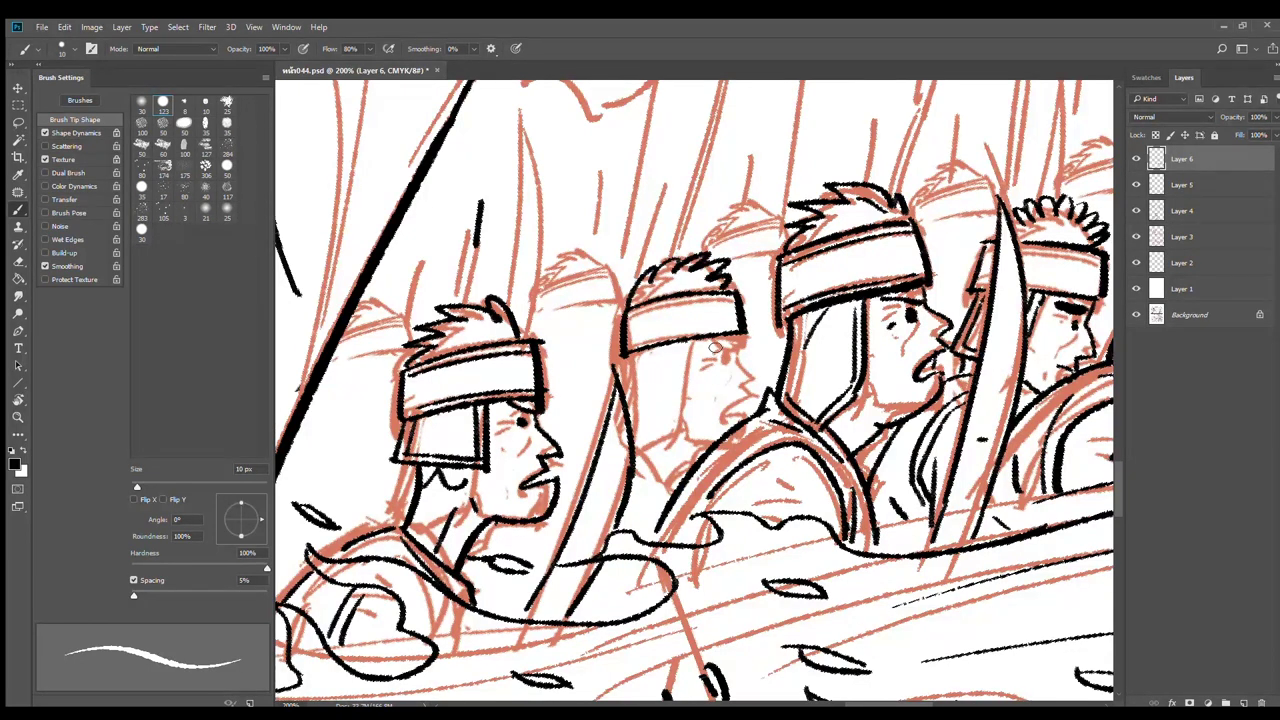
Ink the frowning face, side cloth flap and collar of the small soldier behind the sword
mouse_move(716, 347)
mouse_down()
mouse_move(756, 360)
mouse_move(747, 402)
mouse_move(717, 410)
mouse_move(731, 419)
mouse_move(713, 440)
mouse_move(687, 419)
mouse_up()
mouse_move(627, 354)
mouse_down()
mouse_move(631, 398)
mouse_move(659, 440)
mouse_move(688, 423)
mouse_up()
mouse_move(684, 344)
mouse_down()
mouse_move(674, 422)
mouse_move(656, 432)
mouse_move(678, 480)
mouse_up()
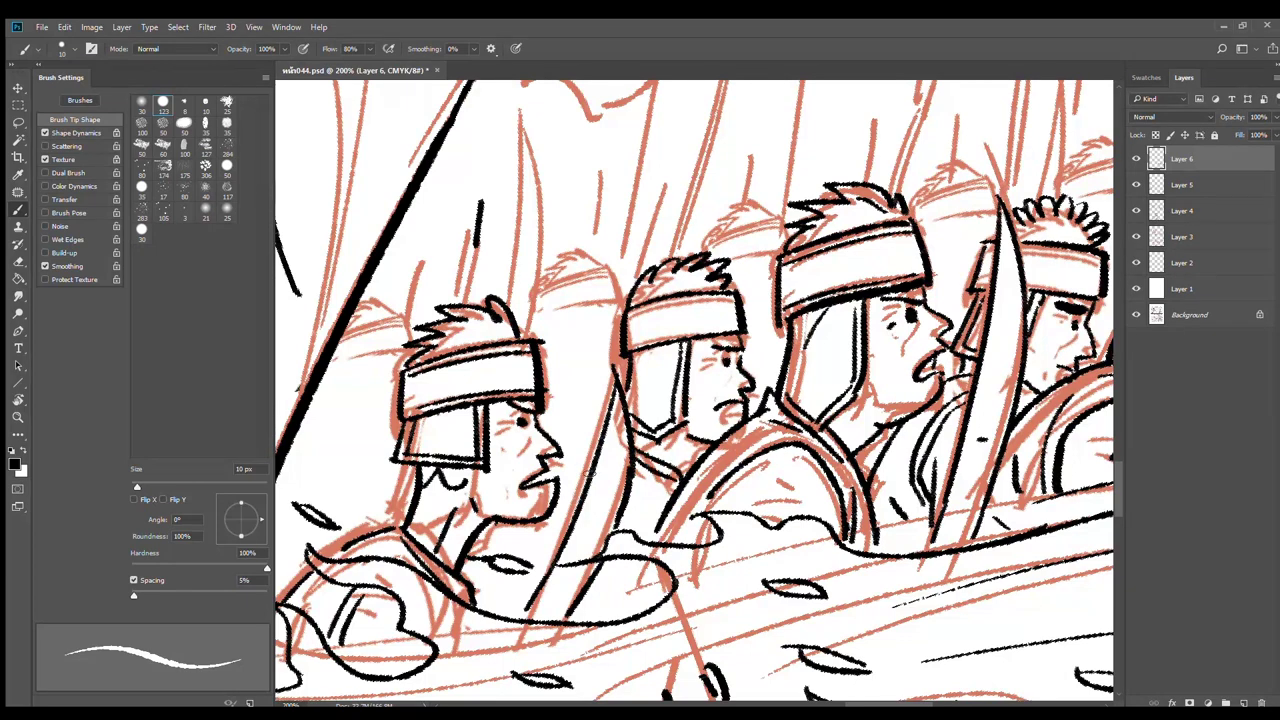
Add the short shoulder and clothing fold lines on both sides of the sword blade
drag(602, 449, 557, 491)
drag(510, 580, 505, 607)
mouse_move(640, 480)
mouse_down()
mouse_move(669, 499)
mouse_move(657, 511)
mouse_up()
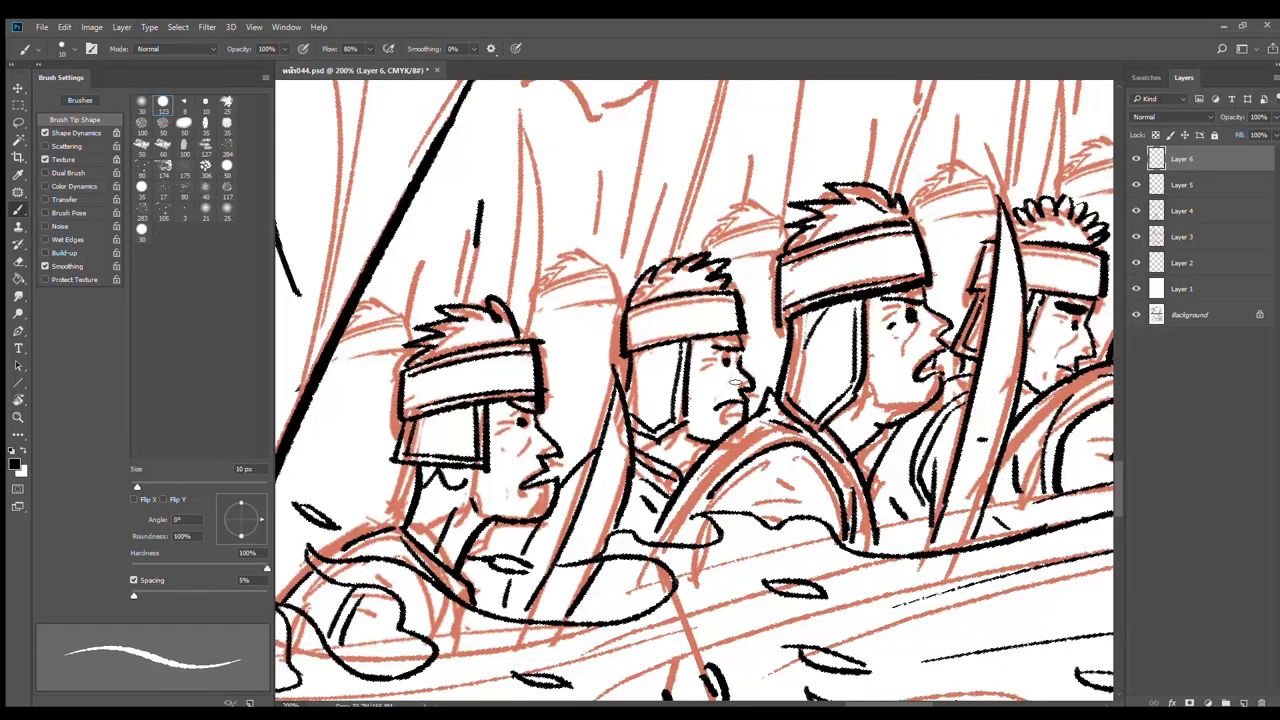
Ink the upright sword above the open-mouthed soldier, redoing its edge, and the headband lines of the rear soldier beside it
drag(538, 232, 552, 302)
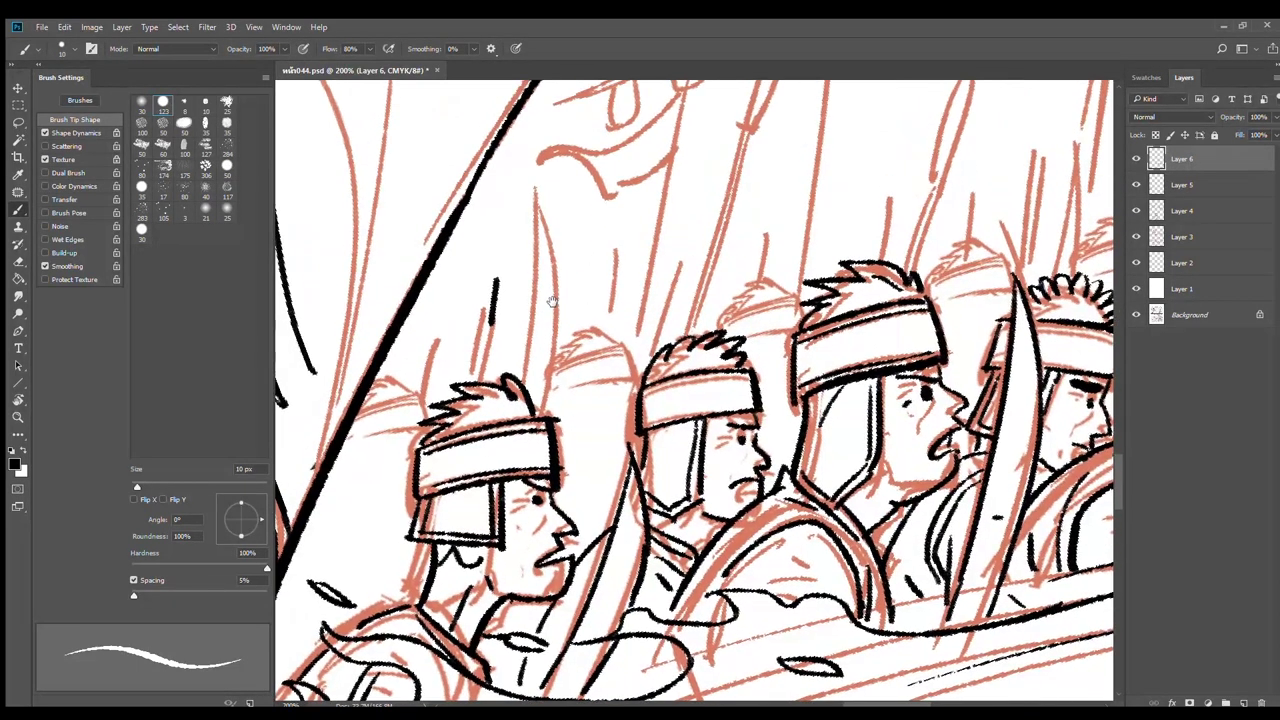
mouse_move(532, 194)
mouse_down()
mouse_move(543, 394)
mouse_move(526, 299)
mouse_move(516, 356)
mouse_up()
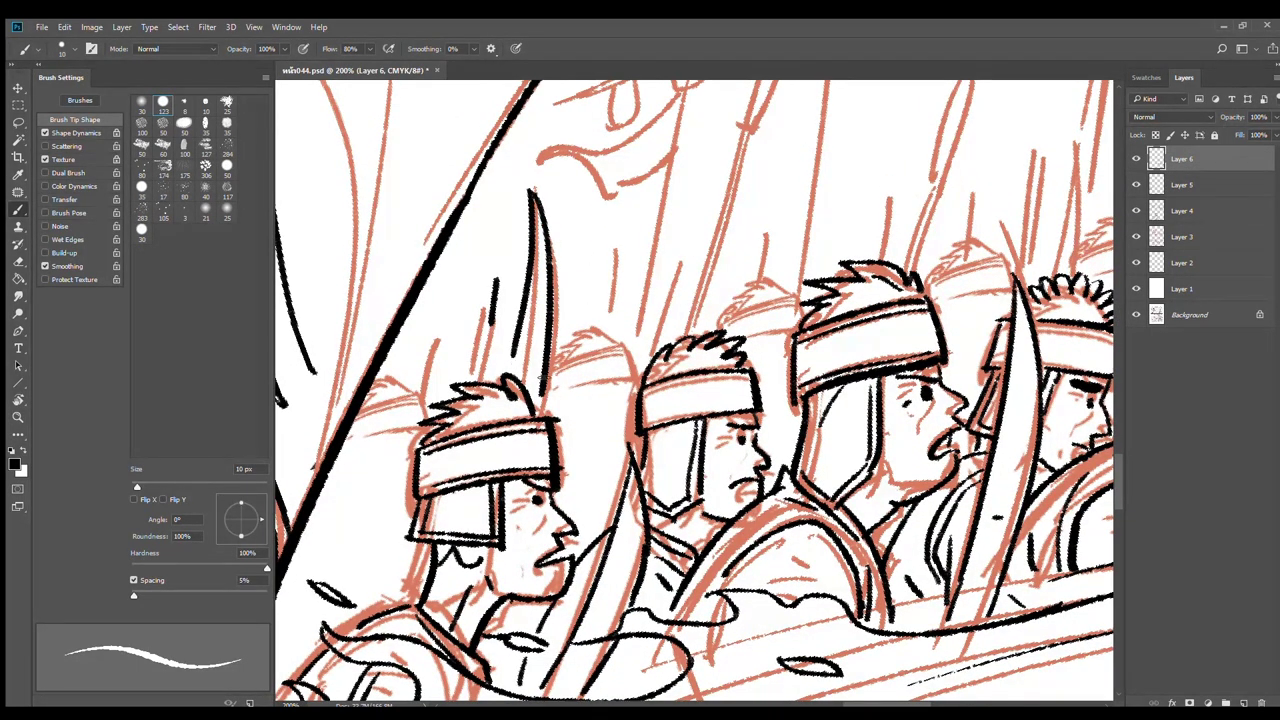
key(ctrl+z)
mouse_move(533, 205)
mouse_down()
mouse_move(528, 364)
mouse_move(541, 405)
mouse_move(631, 379)
mouse_up()
Reduce the brush to 8 px and ink the hair, cloth flap, facial features and shoulder of the rear soldier beside the upright sword
key(bracketleft)
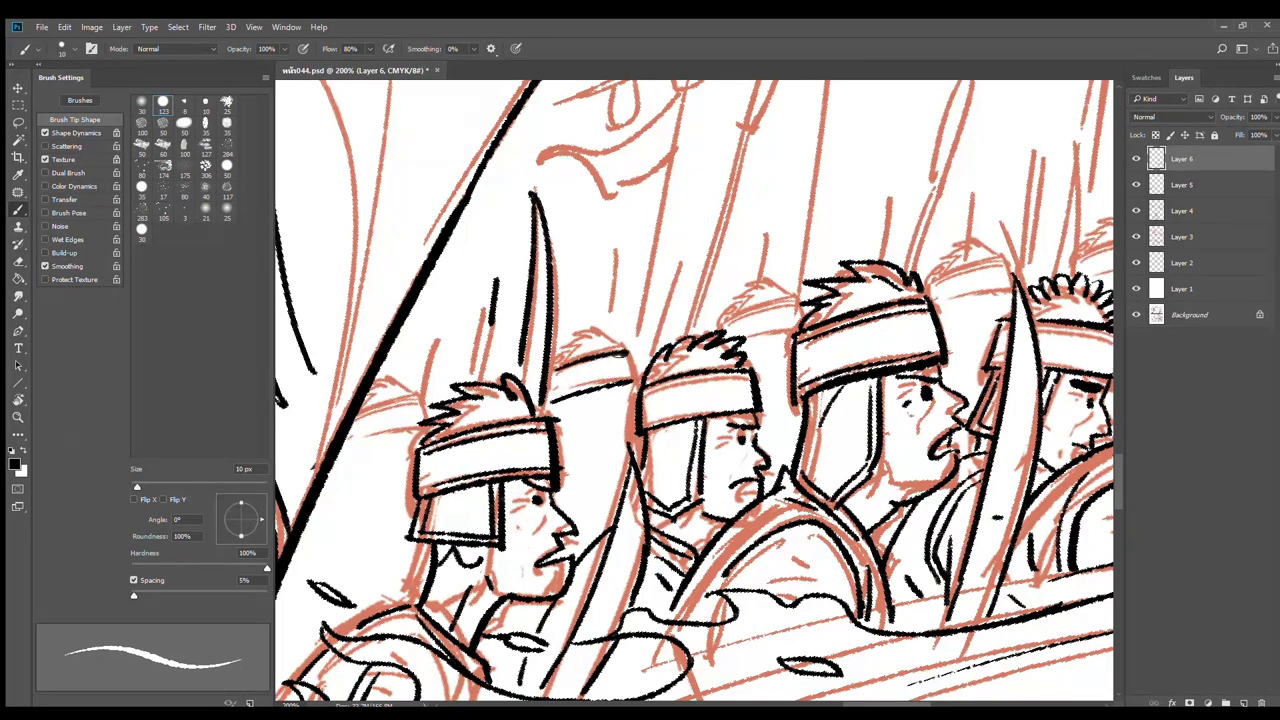
key(bracketleft)
drag(558, 348, 613, 338)
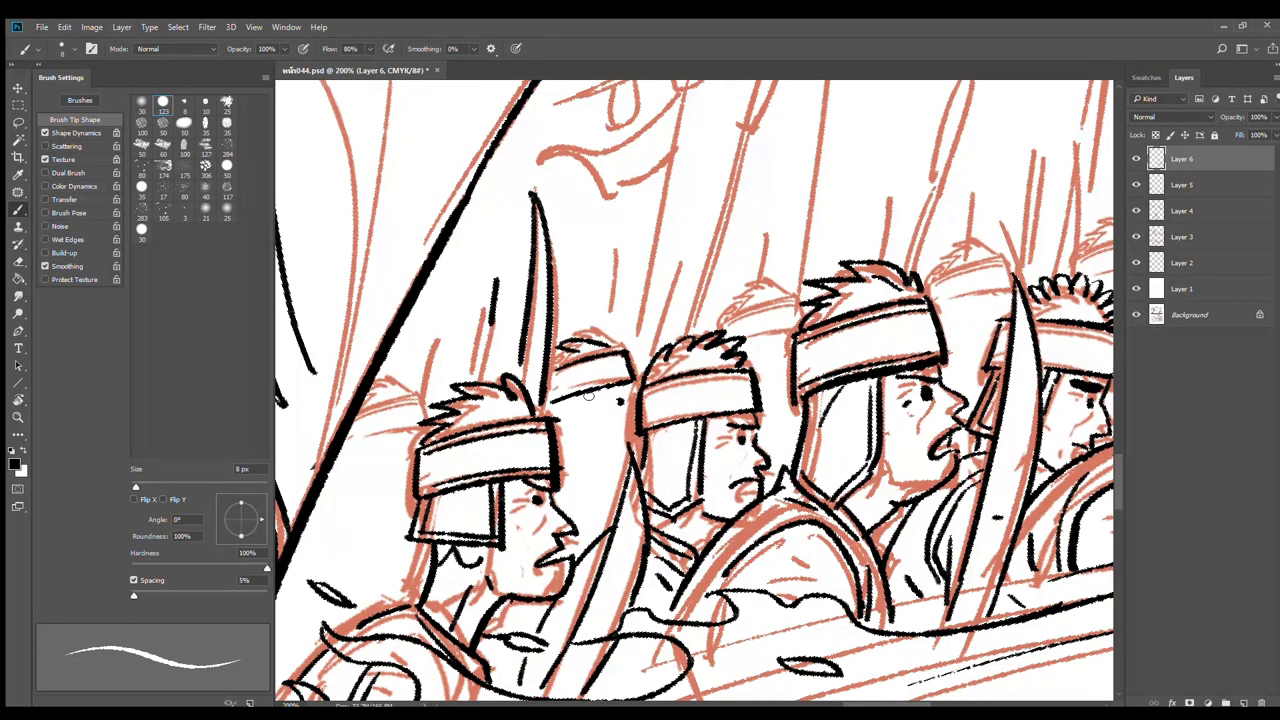
mouse_move(589, 396)
mouse_down()
mouse_move(597, 456)
mouse_move(565, 470)
mouse_move(585, 449)
mouse_up()
click(619, 402)
drag(608, 392, 636, 407)
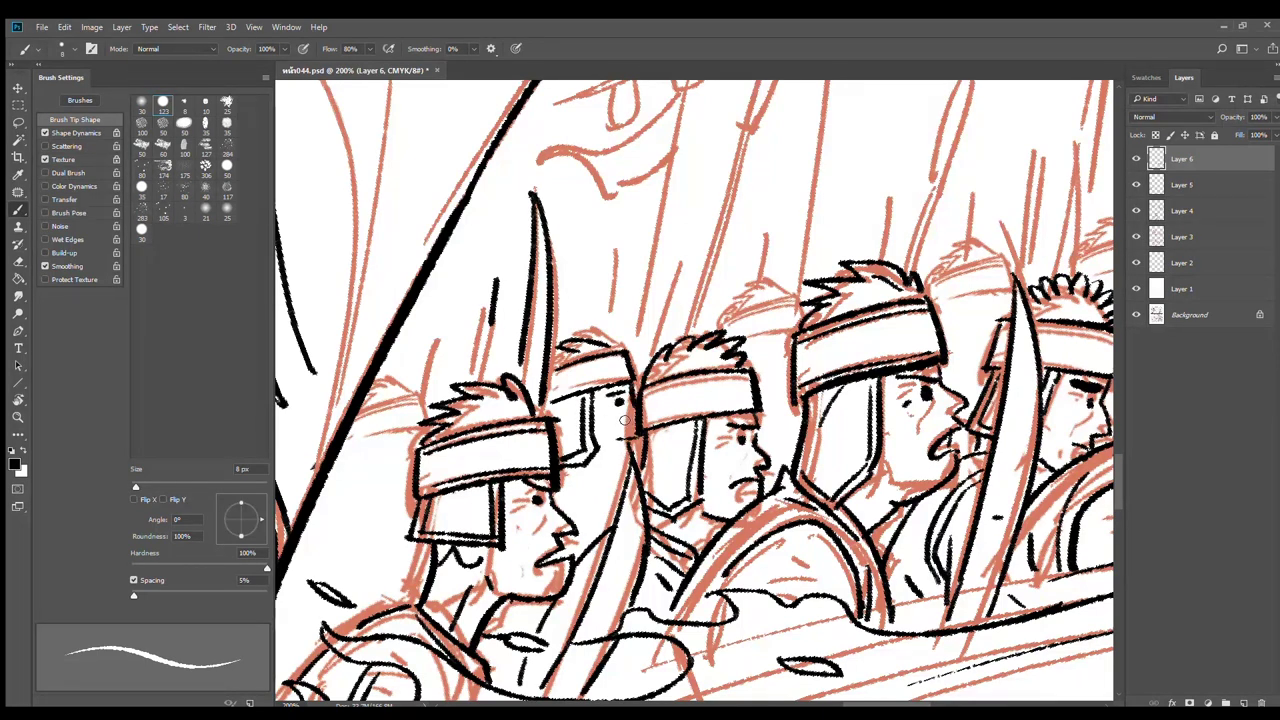
mouse_move(612, 458)
mouse_down()
mouse_move(590, 494)
mouse_move(615, 505)
mouse_up()
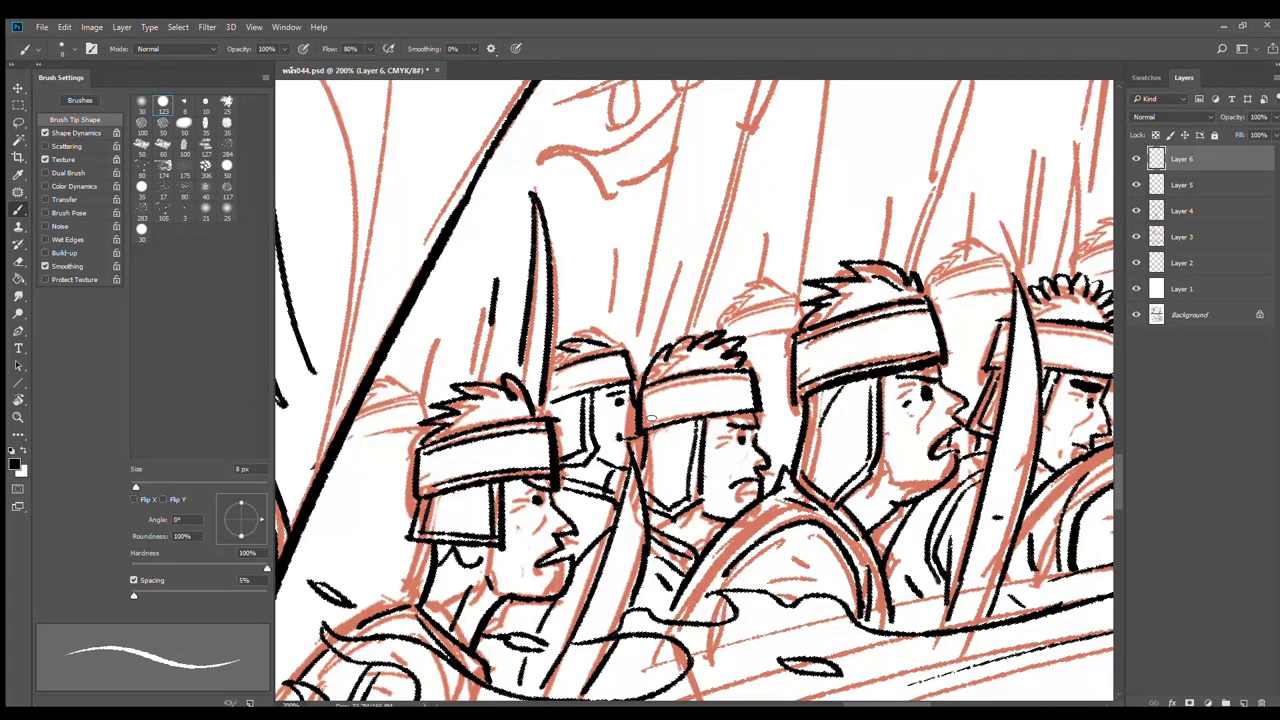
Ink the hair, headband, cloth flap and shoulder of the rear soldier between the frowning soldier and the larger one
mouse_move(769, 372)
mouse_down()
mouse_move(721, 382)
mouse_move(760, 305)
mouse_move(676, 310)
mouse_move(662, 326)
mouse_move(738, 390)
mouse_up()
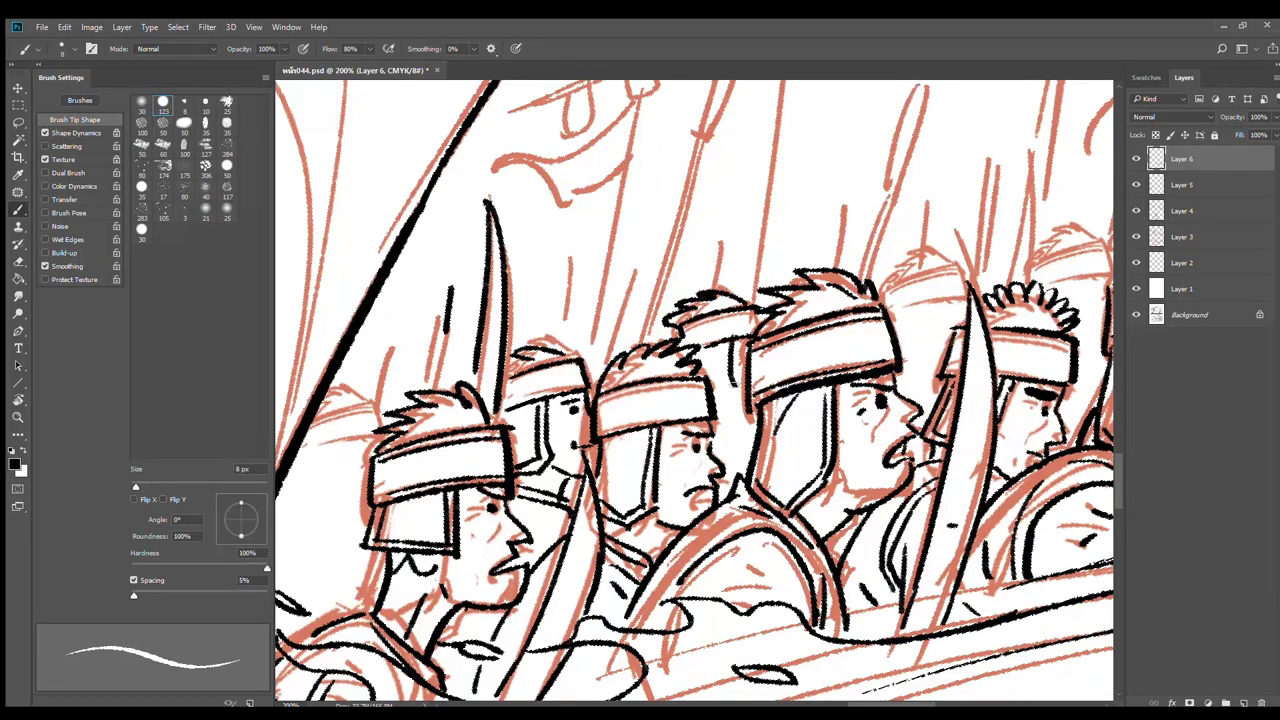
mouse_move(726, 345)
mouse_down()
mouse_move(724, 388)
mouse_move(762, 432)
mouse_up()
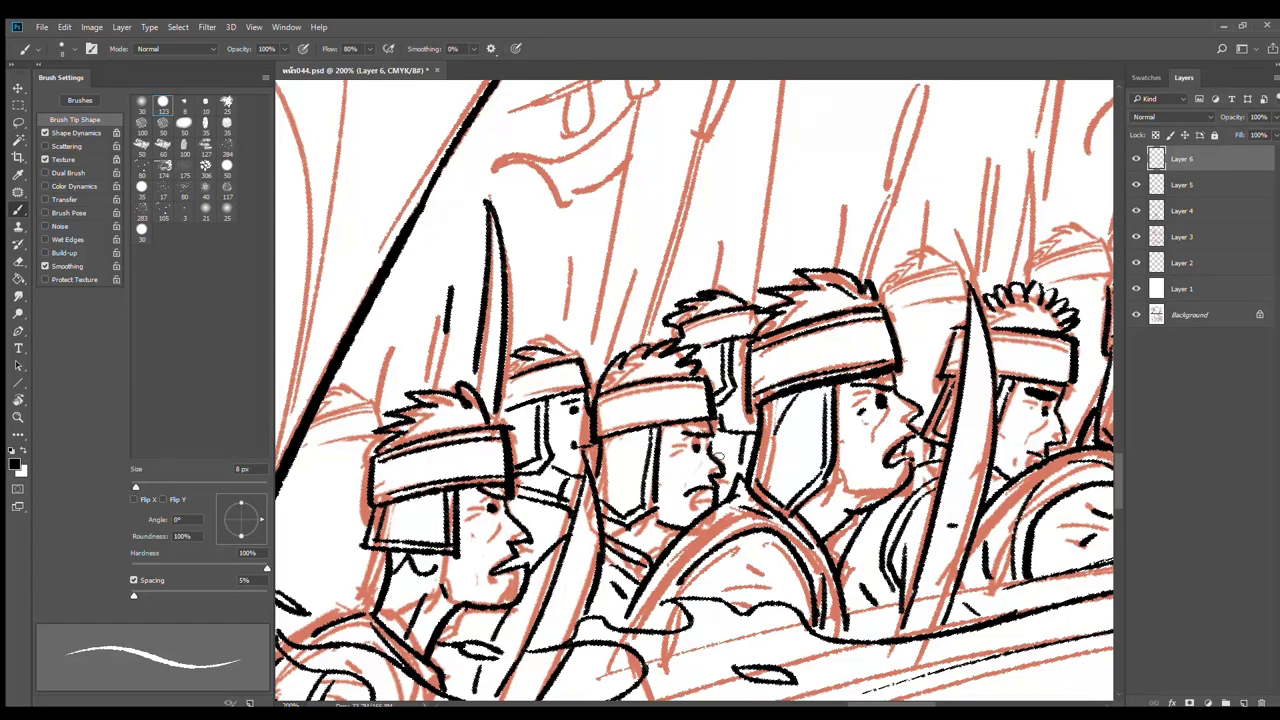
Ink the rear soldier behind the sword beside the curly-haired soldier, with headband, hair, flap and eye, undoing the last stroke
mouse_move(920, 308)
mouse_down()
mouse_move(740, 370)
mouse_move(786, 364)
mouse_up()
mouse_move(710, 354)
mouse_down()
mouse_move(782, 330)
mouse_move(718, 322)
mouse_move(704, 355)
mouse_move(757, 414)
mouse_move(726, 432)
mouse_up()
drag(746, 375, 756, 407)
mouse_move(749, 376)
mouse_down()
mouse_move(747, 408)
mouse_move(722, 421)
mouse_move(732, 456)
mouse_move(764, 450)
mouse_up()
key(ctrl+z)
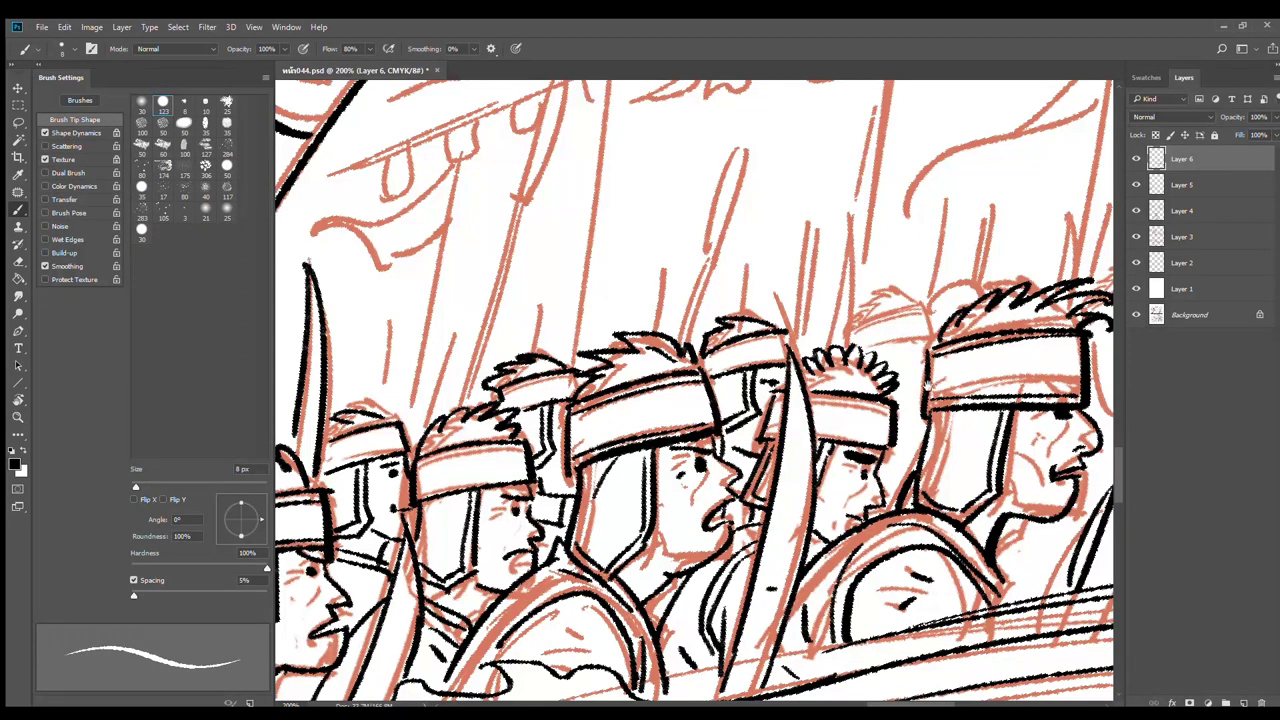
Ink the headband, hair, cloth flap and eye of the rear soldier between the curly-haired soldier and the large headbanded one
drag(929, 386, 764, 419)
mouse_move(704, 382)
mouse_down()
mouse_move(770, 372)
mouse_move(715, 326)
mouse_move(684, 360)
mouse_move(746, 432)
mouse_move(730, 434)
mouse_move(726, 406)
mouse_move(759, 383)
mouse_up()
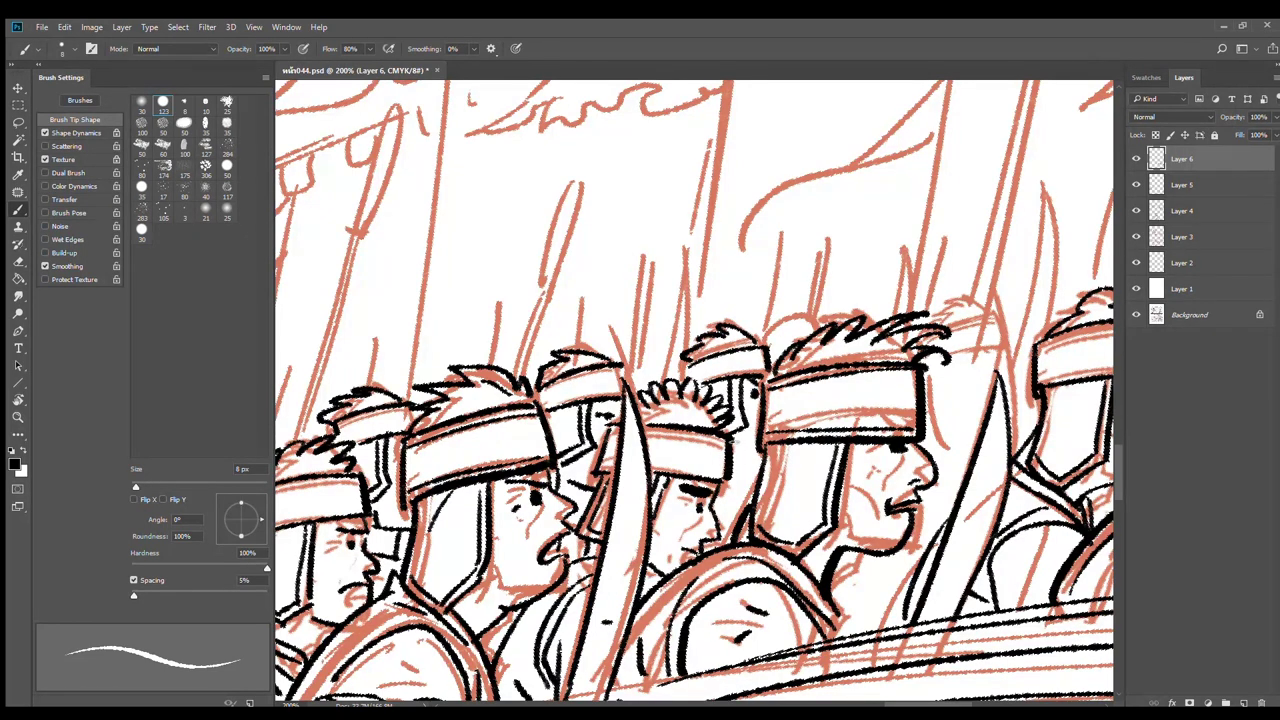
mouse_move(744, 447)
mouse_down()
mouse_move(759, 450)
mouse_move(755, 482)
mouse_up()
Ink the headband, hair, cloth flap and shoulder of the rear soldier between the large headbanded soldier and the topknotted one
drag(895, 394, 679, 449)
mouse_move(737, 406)
mouse_down()
mouse_move(797, 400)
mouse_move(770, 368)
mouse_move(802, 370)
mouse_move(800, 398)
mouse_up()
mouse_move(724, 371)
mouse_down()
mouse_move(770, 352)
mouse_move(794, 370)
mouse_move(819, 437)
mouse_up()
mouse_move(818, 443)
mouse_down()
mouse_move(802, 448)
mouse_move(792, 488)
mouse_up()
mouse_move(762, 402)
mouse_down()
mouse_move(760, 456)
mouse_move(742, 488)
mouse_move(745, 464)
mouse_move(733, 475)
mouse_move(752, 523)
mouse_move(755, 499)
mouse_up()
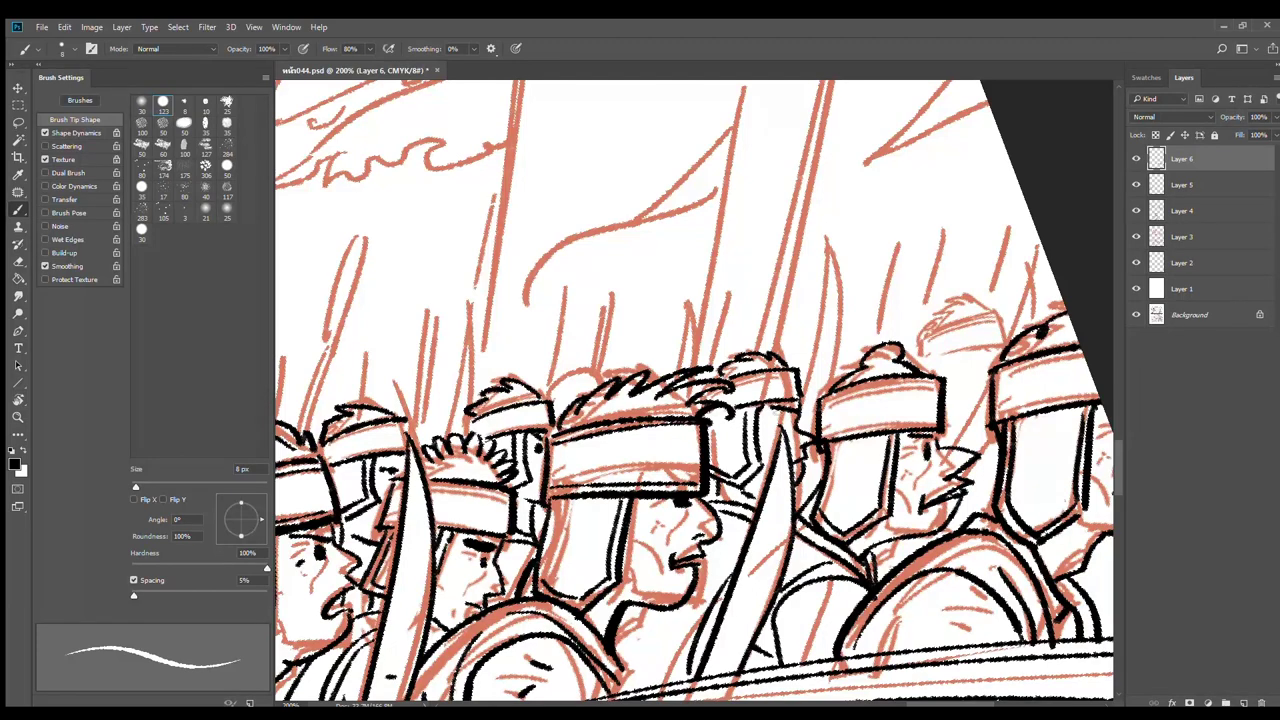
Ink the headband, short hair, cloth flap and shoulder lines of the rear soldier nearest the panel's slanted border
drag(900, 446, 710, 466)
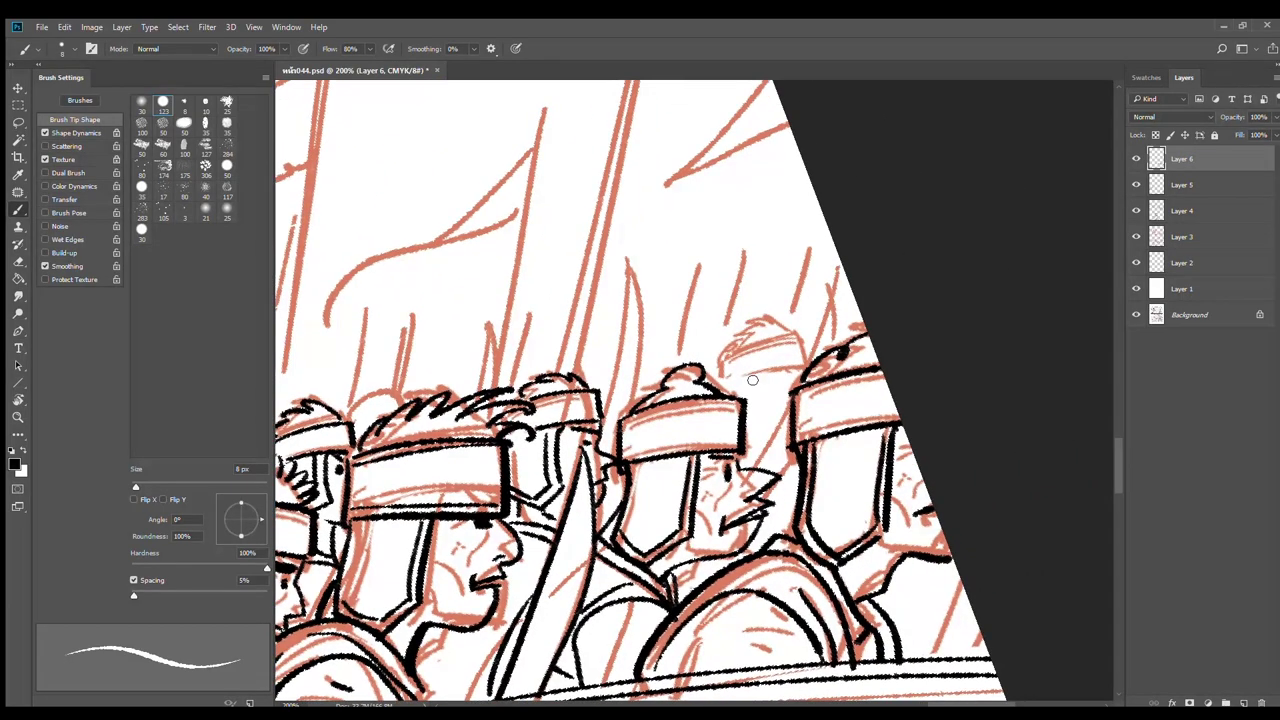
mouse_move(723, 386)
mouse_down()
mouse_move(802, 338)
mouse_move(812, 372)
mouse_up()
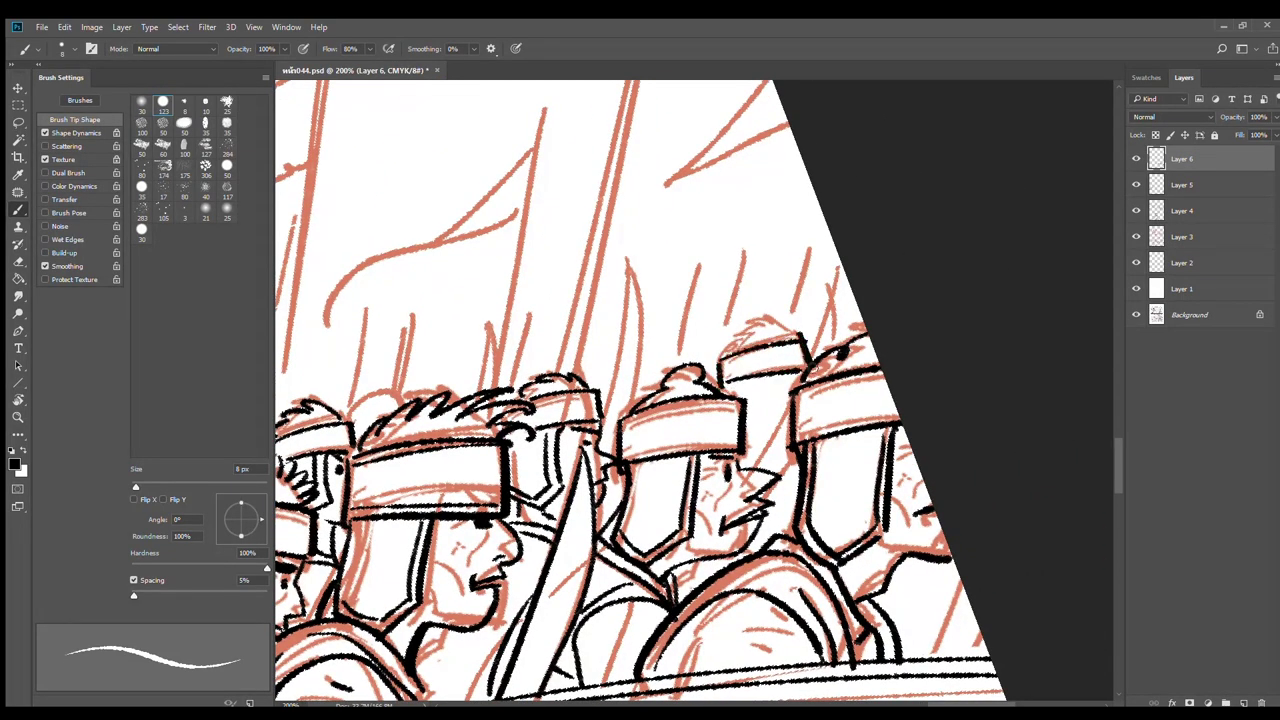
drag(733, 336, 802, 328)
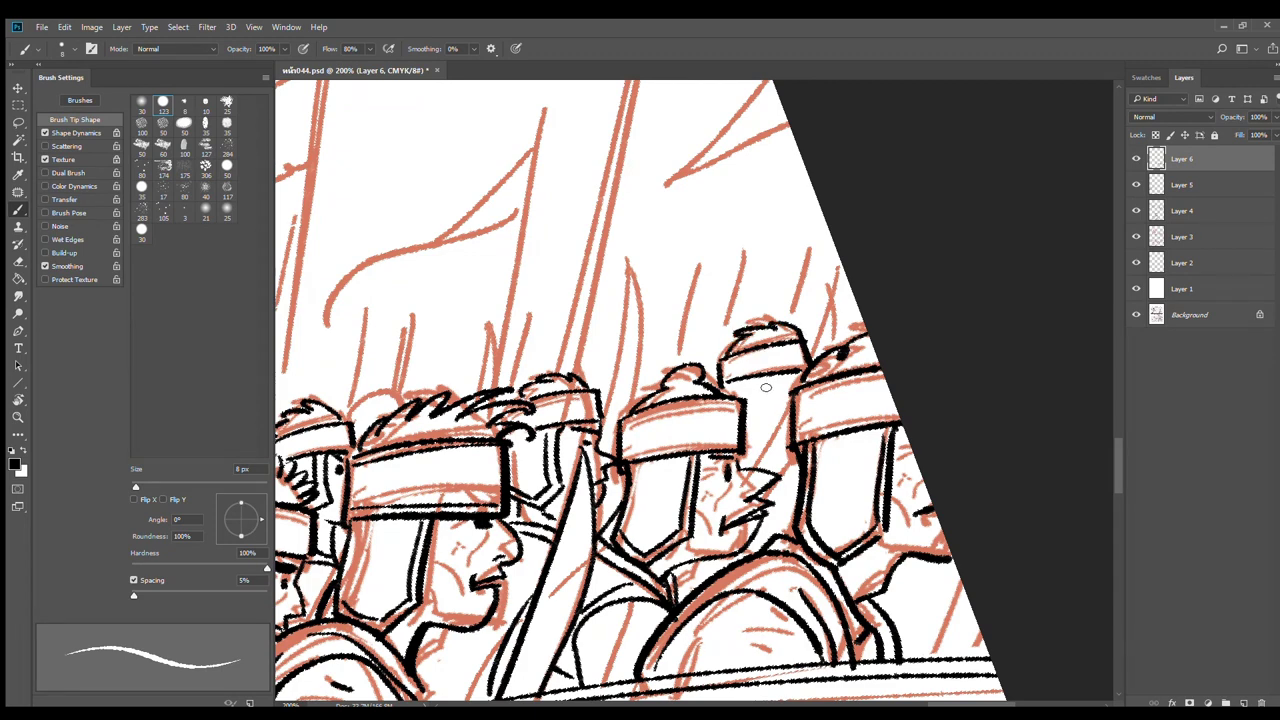
mouse_move(777, 373)
mouse_down()
mouse_move(777, 418)
mouse_move(747, 431)
mouse_move(766, 412)
mouse_move(747, 425)
mouse_move(796, 468)
mouse_move(776, 506)
mouse_move(762, 500)
mouse_up()
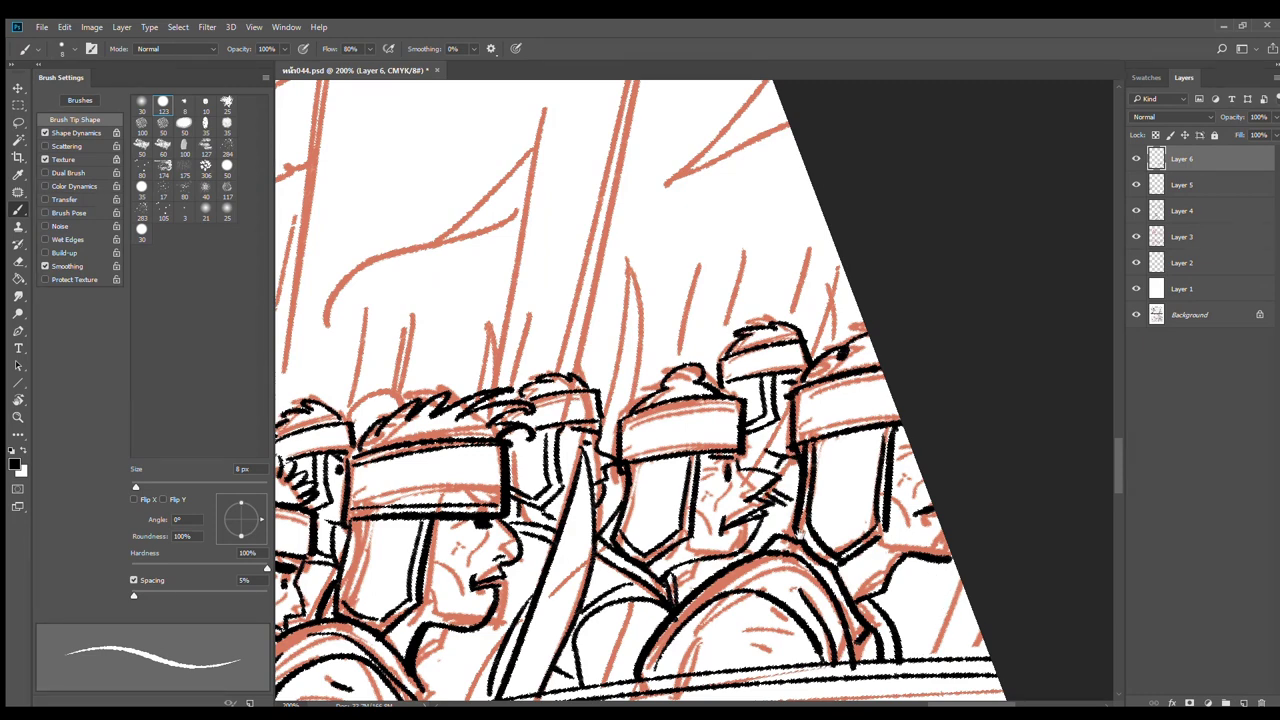
Ink the curved upright sword behind the topknotted soldier, undoing and redrawing its edges
drag(673, 479, 841, 450)
mouse_move(796, 232)
mouse_down()
mouse_move(769, 371)
mouse_move(795, 232)
mouse_move(815, 308)
mouse_move(784, 392)
mouse_up()
key(ctrl+z)
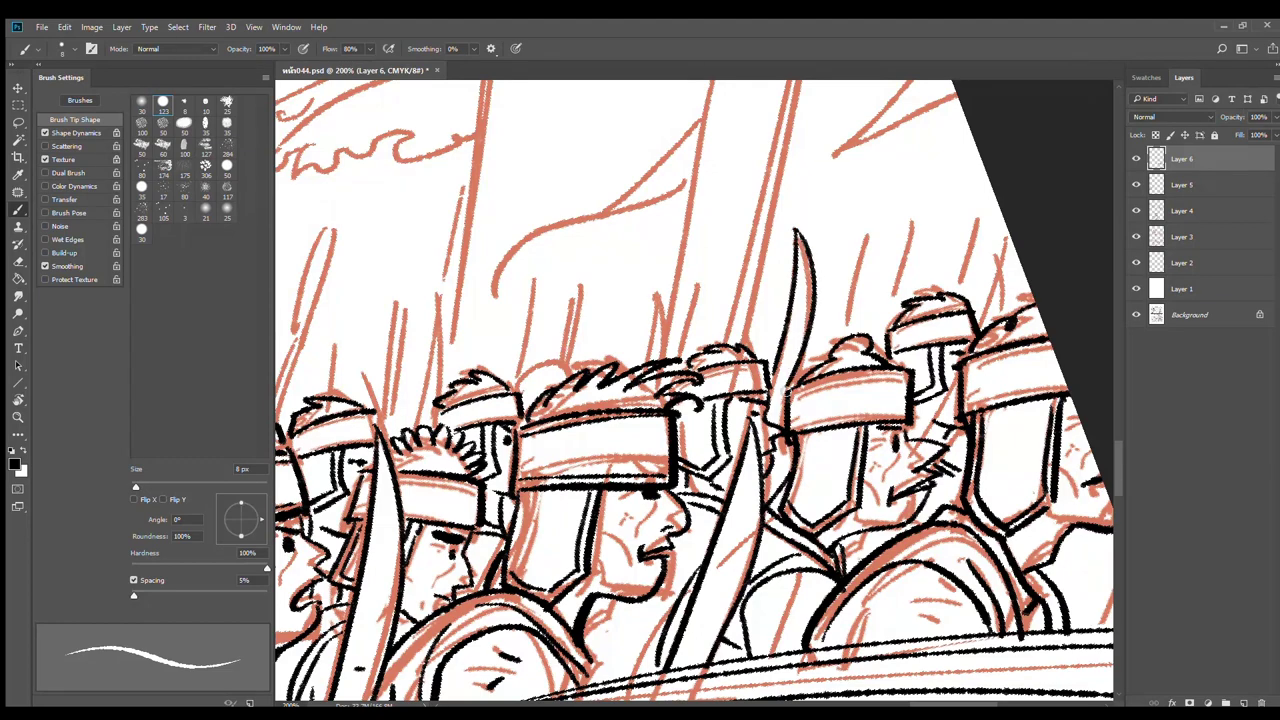
key(ctrl+z)
drag(816, 284, 795, 376)
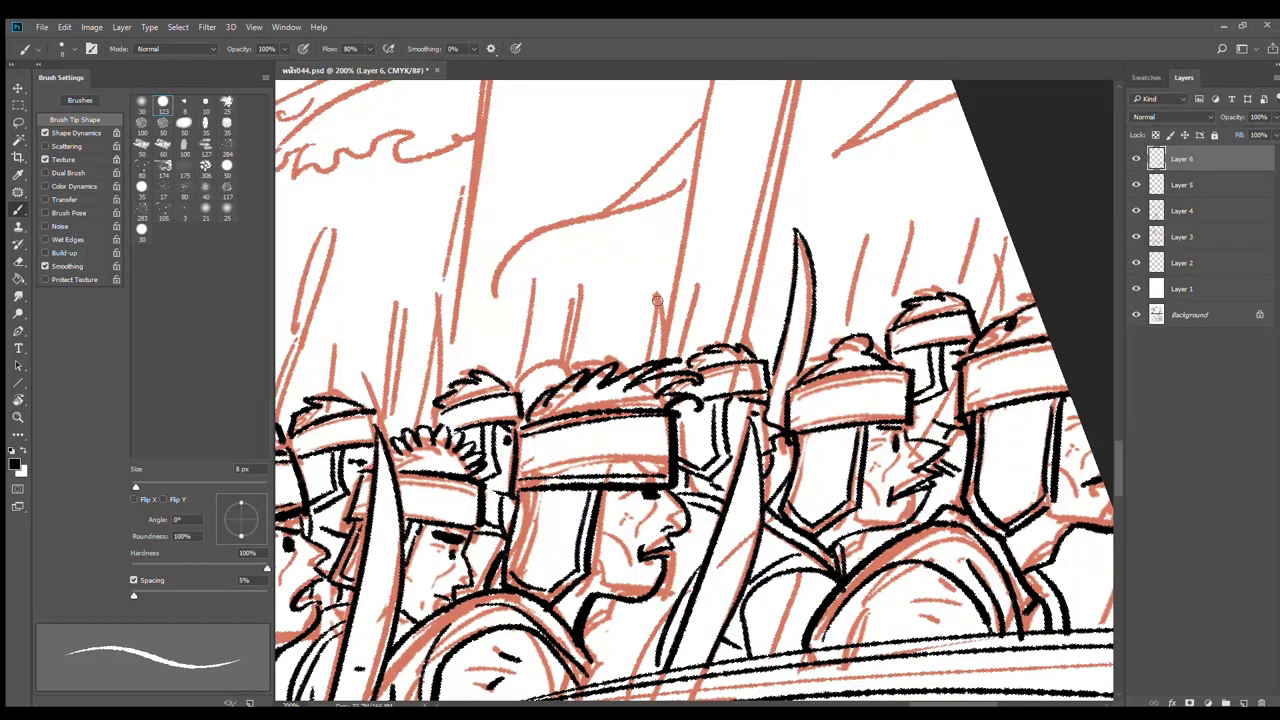
Ink both edges of the pointed sword blade rising behind the large soldier's spiky hair
drag(657, 300, 785, 313)
drag(757, 251, 746, 354)
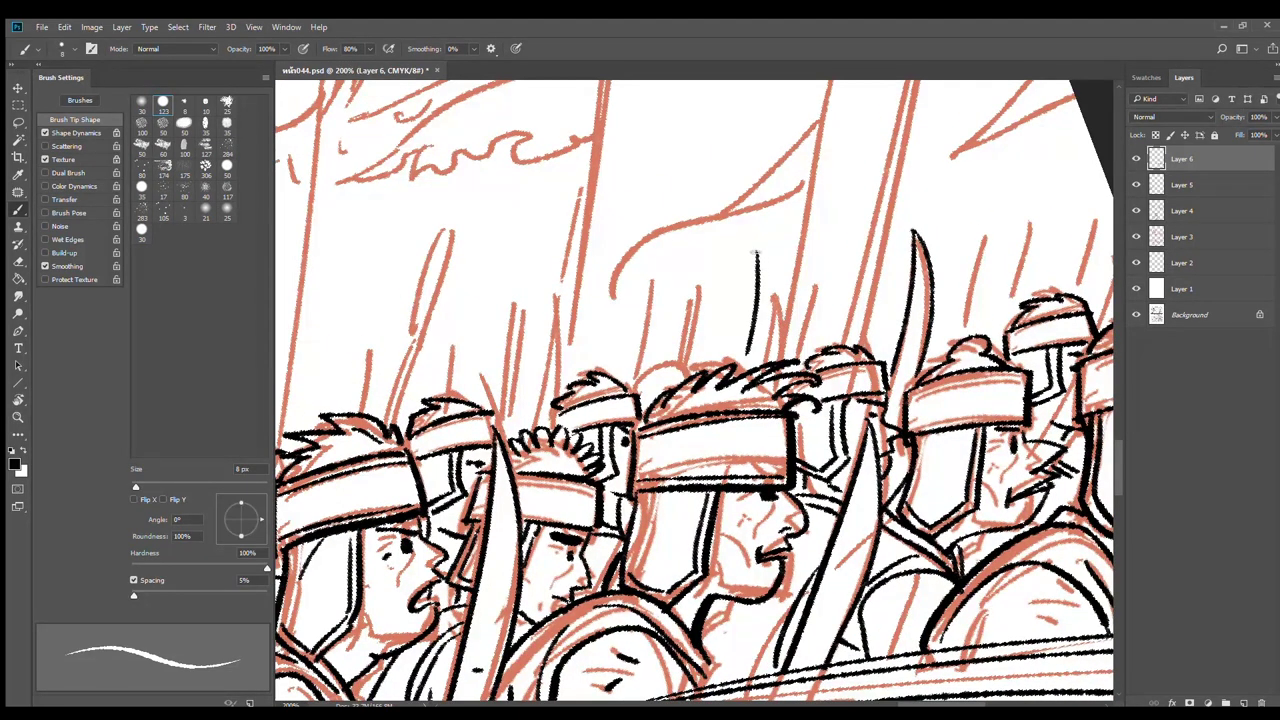
drag(756, 253, 767, 368)
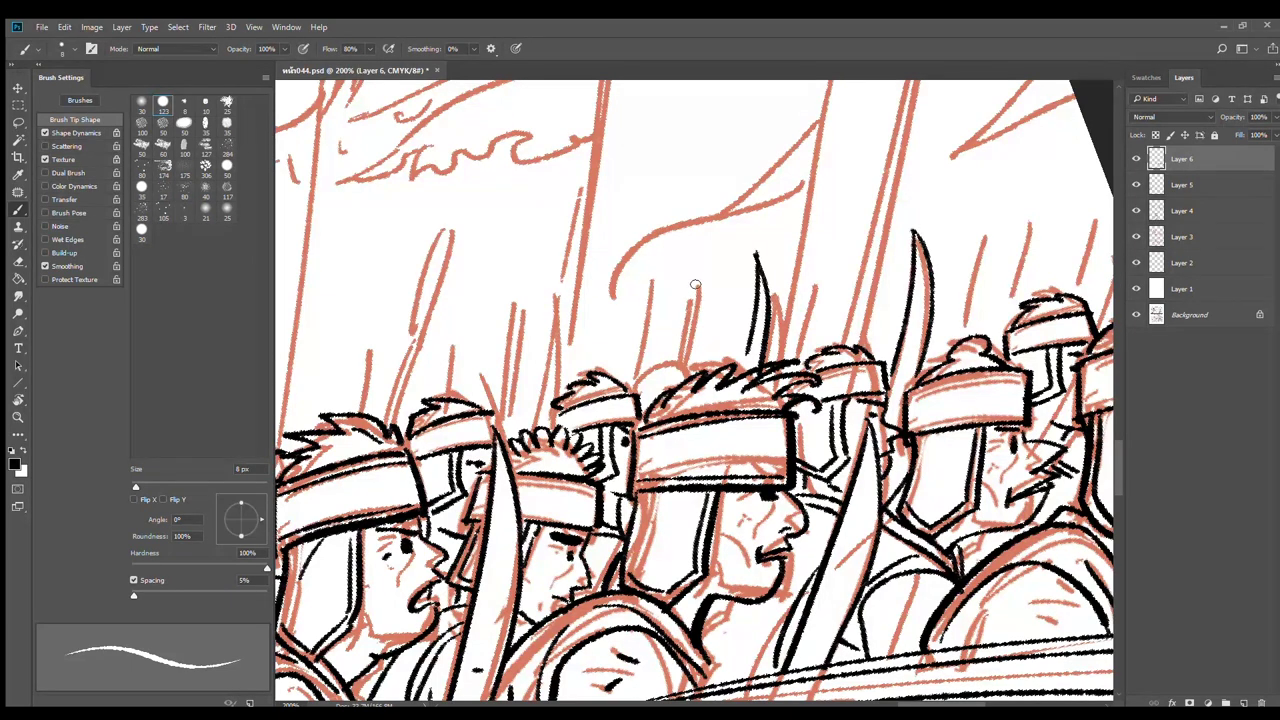
Ink the spear beside that blade, with its double-lined shaft, long pointed head and small tassel
drag(700, 277, 690, 378)
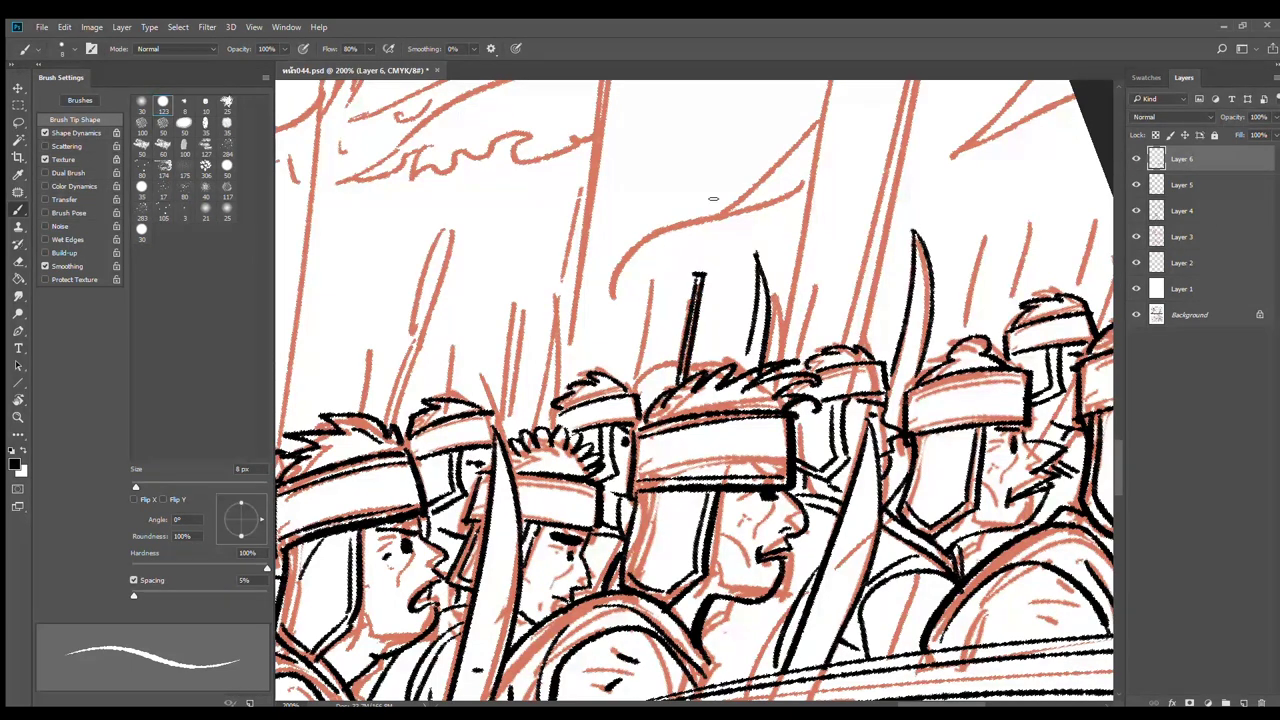
mouse_move(716, 171)
mouse_down()
mouse_move(701, 283)
mouse_move(679, 316)
mouse_up()
drag(539, 325, 685, 313)
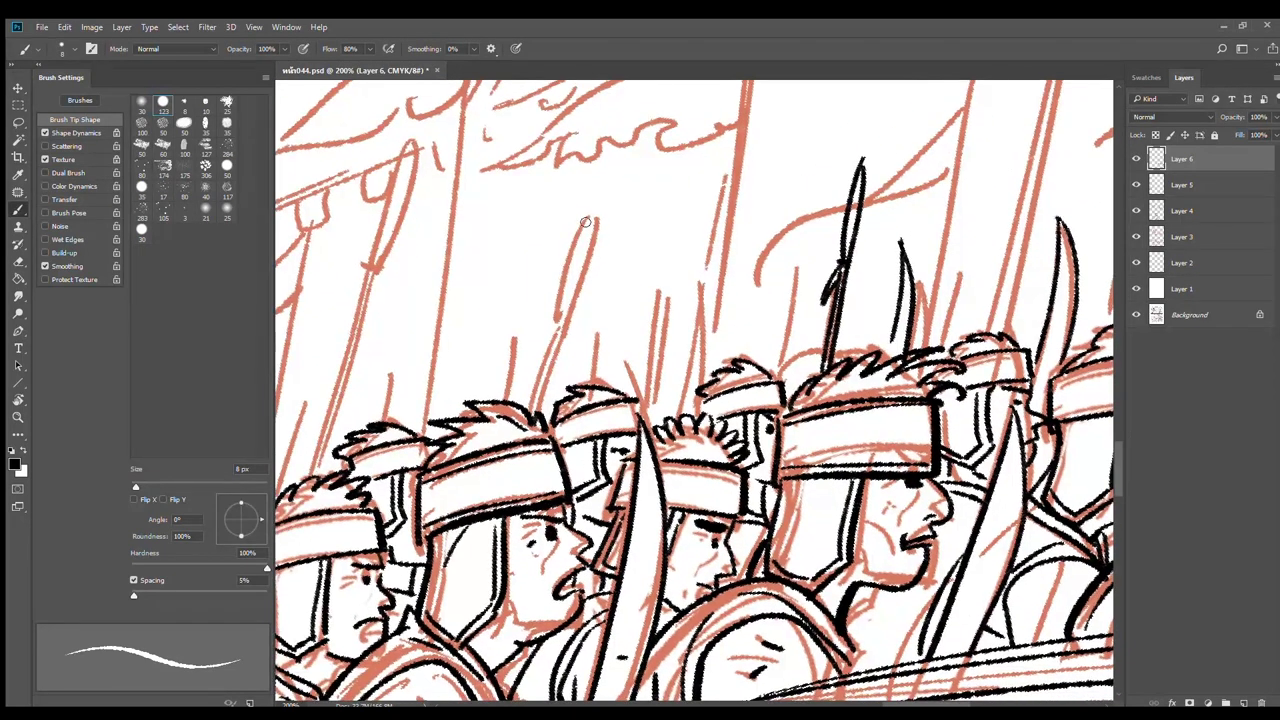
Ink the double-lined spear with a long leaf-shaped head among the rear soldiers, plus the two narrow pointed blades beside it
mouse_move(589, 216)
mouse_down()
mouse_move(556, 315)
mouse_move(571, 311)
mouse_move(520, 404)
mouse_up()
key(ctrl+z)
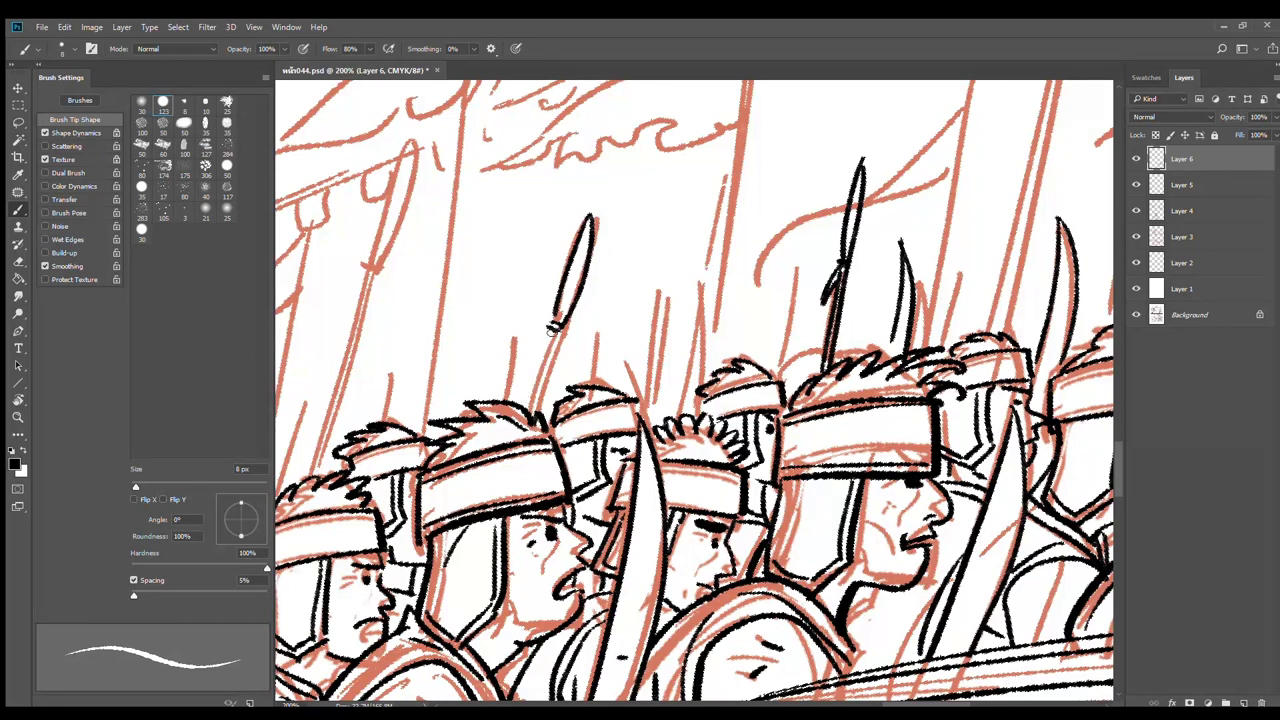
drag(556, 332, 538, 408)
drag(670, 272, 646, 390)
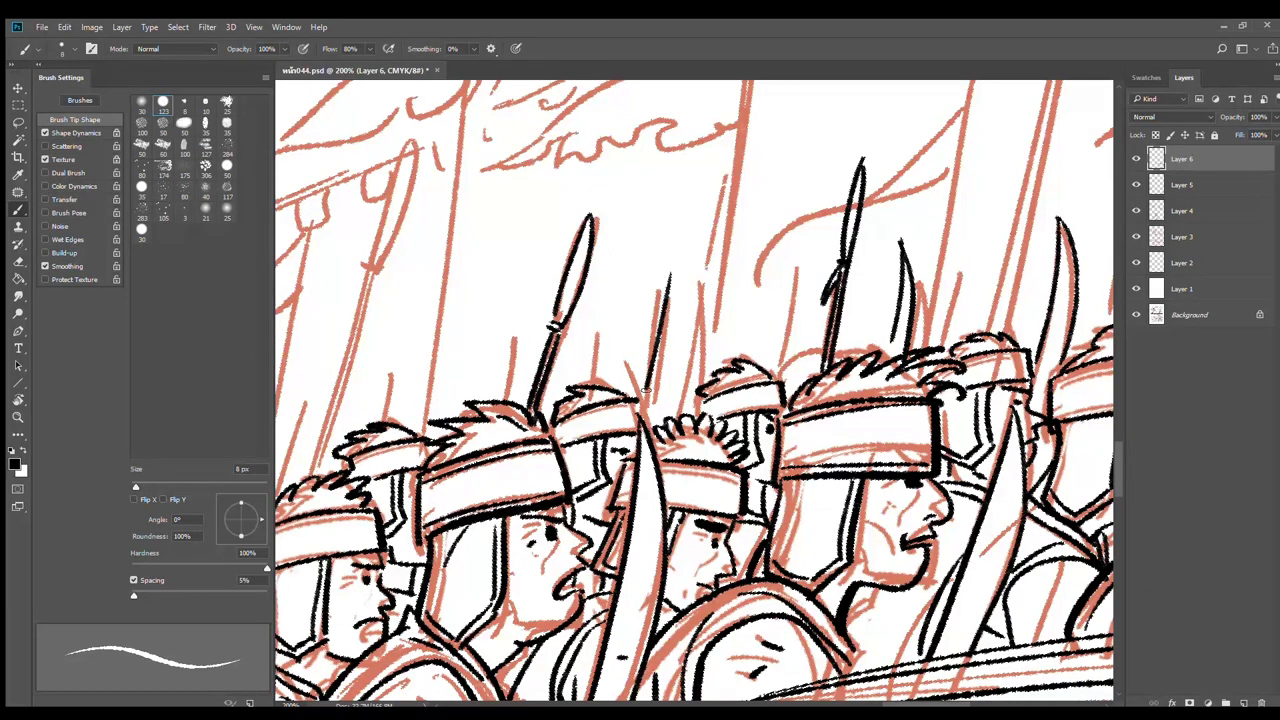
drag(671, 272, 656, 410)
mouse_move(718, 318)
mouse_down()
mouse_move(718, 367)
mouse_move(730, 366)
mouse_up()
Ink the short blade behind the rear soldier's hair and the neighbouring spear with its pointed head, collar and double-lined shaft
drag(630, 413, 680, 397)
mouse_move(706, 315)
mouse_down()
mouse_move(701, 372)
mouse_move(716, 369)
mouse_up()
drag(697, 174, 656, 292)
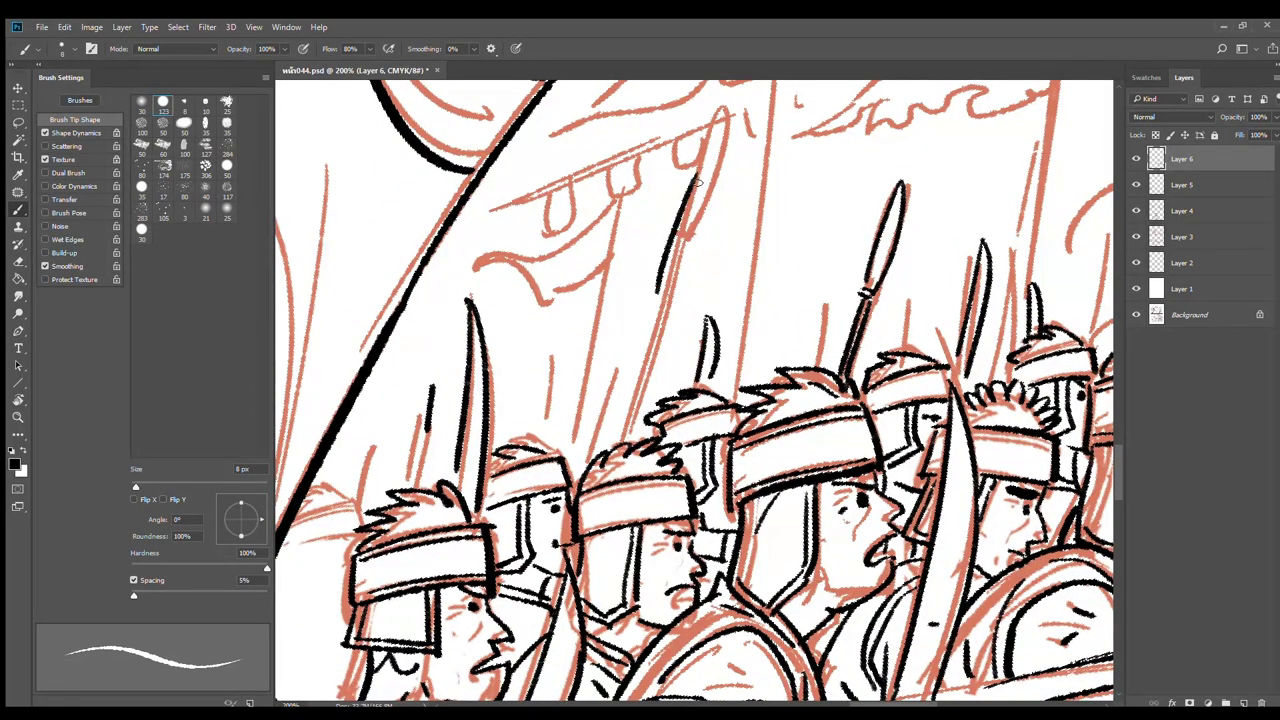
mouse_move(698, 180)
mouse_down()
mouse_move(661, 294)
mouse_move(670, 306)
mouse_move(651, 318)
mouse_move(614, 432)
mouse_up()
drag(658, 328, 618, 442)
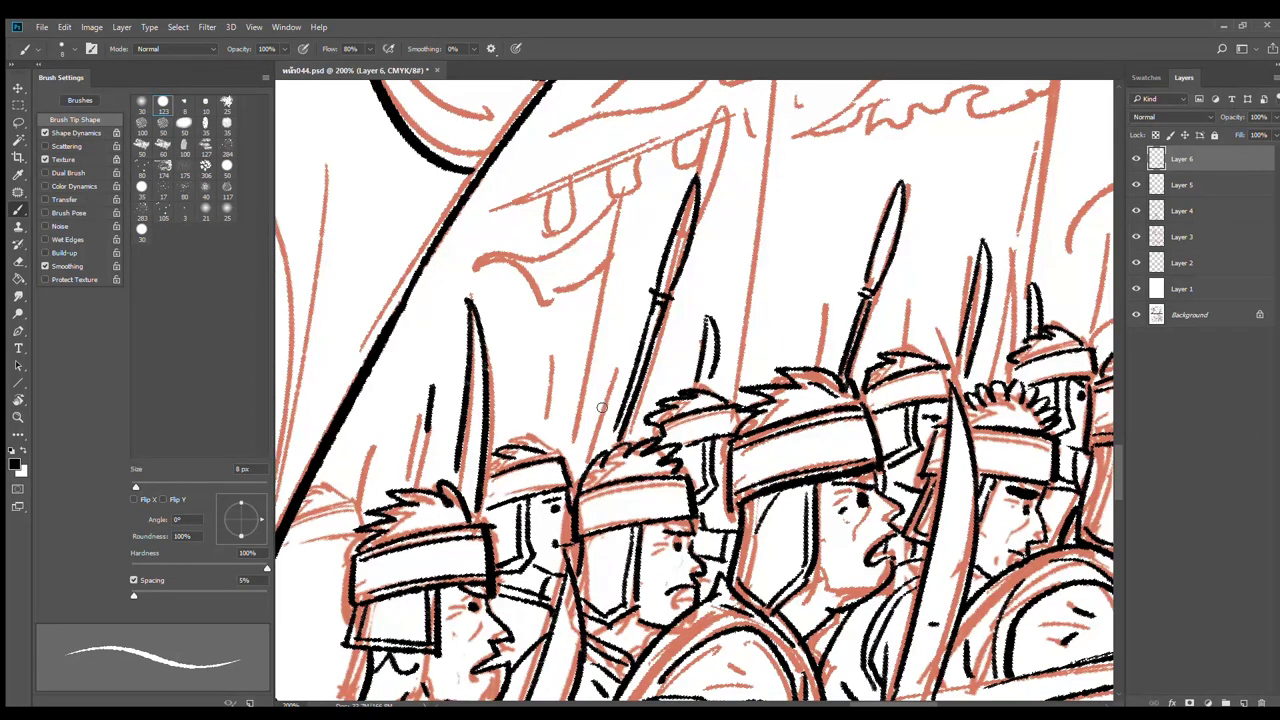
Ink the slimmer spear beside the collared one, with two shaft lines and a small pointed head
drag(588, 350, 563, 450)
drag(595, 352, 566, 455)
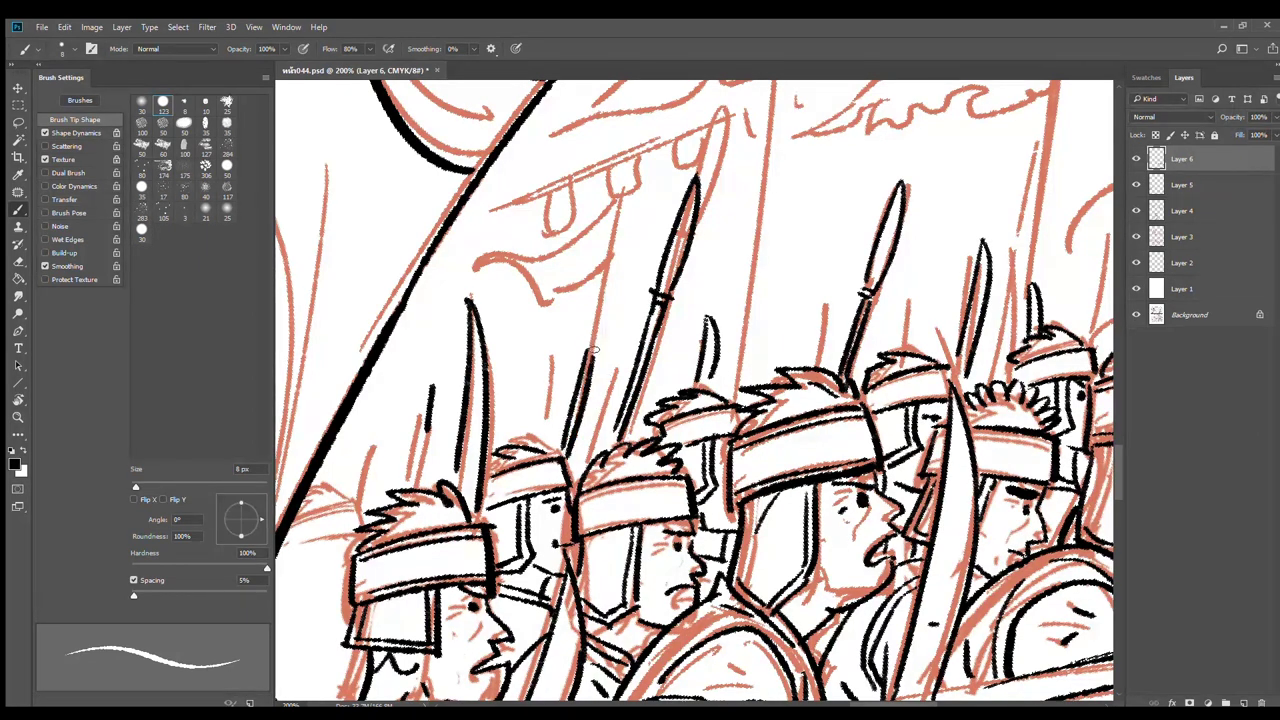
drag(606, 280, 592, 346)
Ink the small leaf-headed spear and the short pointed blades on either side of the tall sword near the officer's sleeve
drag(542, 410, 720, 372)
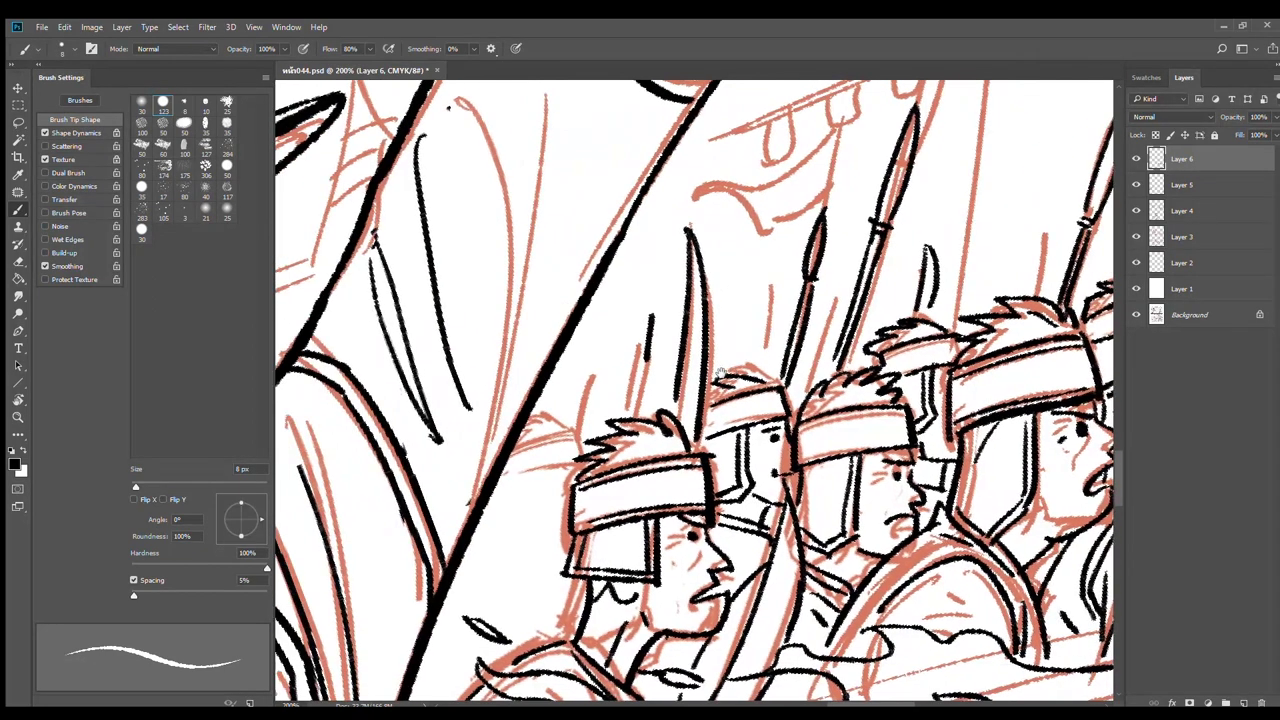
drag(643, 312, 631, 411)
drag(653, 248, 643, 311)
drag(656, 254, 651, 312)
drag(648, 358, 639, 411)
drag(763, 264, 751, 372)
mouse_move(589, 352)
mouse_down()
mouse_move(575, 434)
mouse_move(606, 438)
mouse_up()
Ink the hair, cloth flap and shoulder lines of the partly hidden soldier beside the officer's sleeve
mouse_move(580, 480)
mouse_down()
mouse_move(740, 345)
mouse_move(663, 357)
mouse_up()
mouse_move(726, 307)
mouse_down()
mouse_move(675, 323)
mouse_move(700, 390)
mouse_move(690, 405)
mouse_up()
mouse_move(692, 355)
mouse_down()
mouse_move(662, 446)
mouse_move(720, 458)
mouse_move(712, 448)
mouse_move(626, 490)
mouse_up()
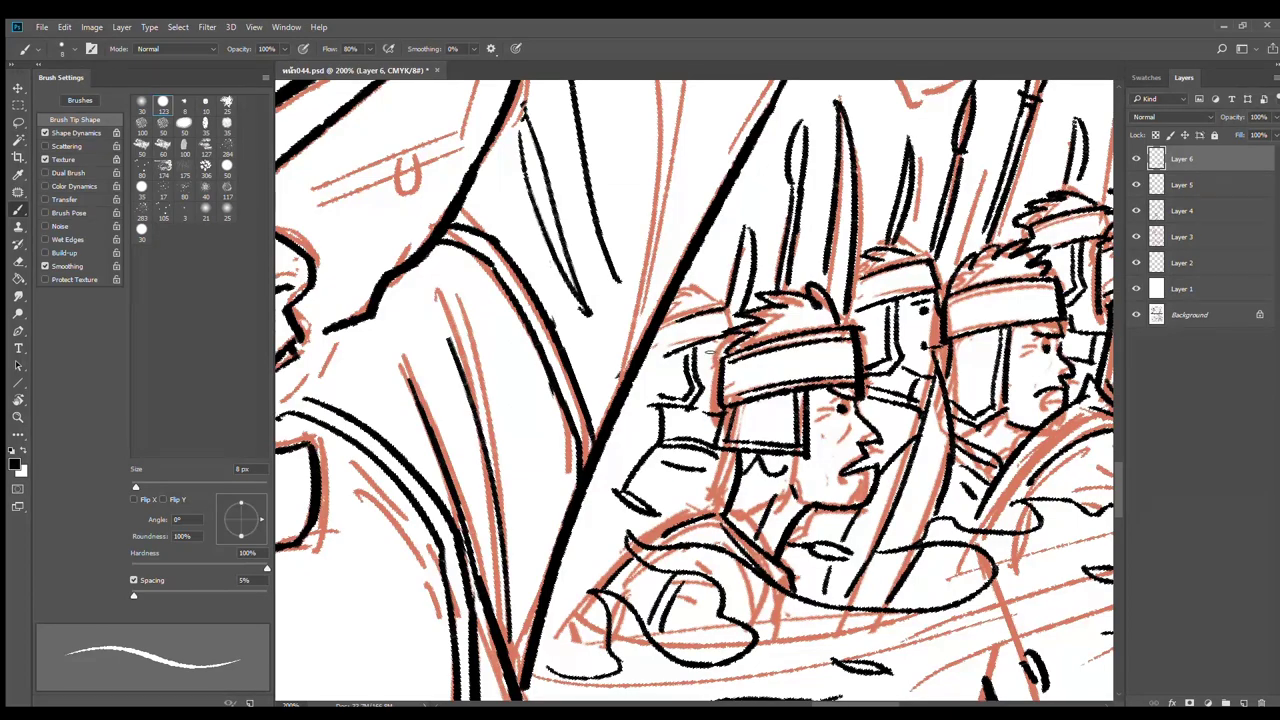
drag(682, 305, 720, 298)
Ink the short slanted lines between the last soldier's shoulder and the panel's right border
scroll(936, 323, down, 2)
drag(990, 372, 560, 461)
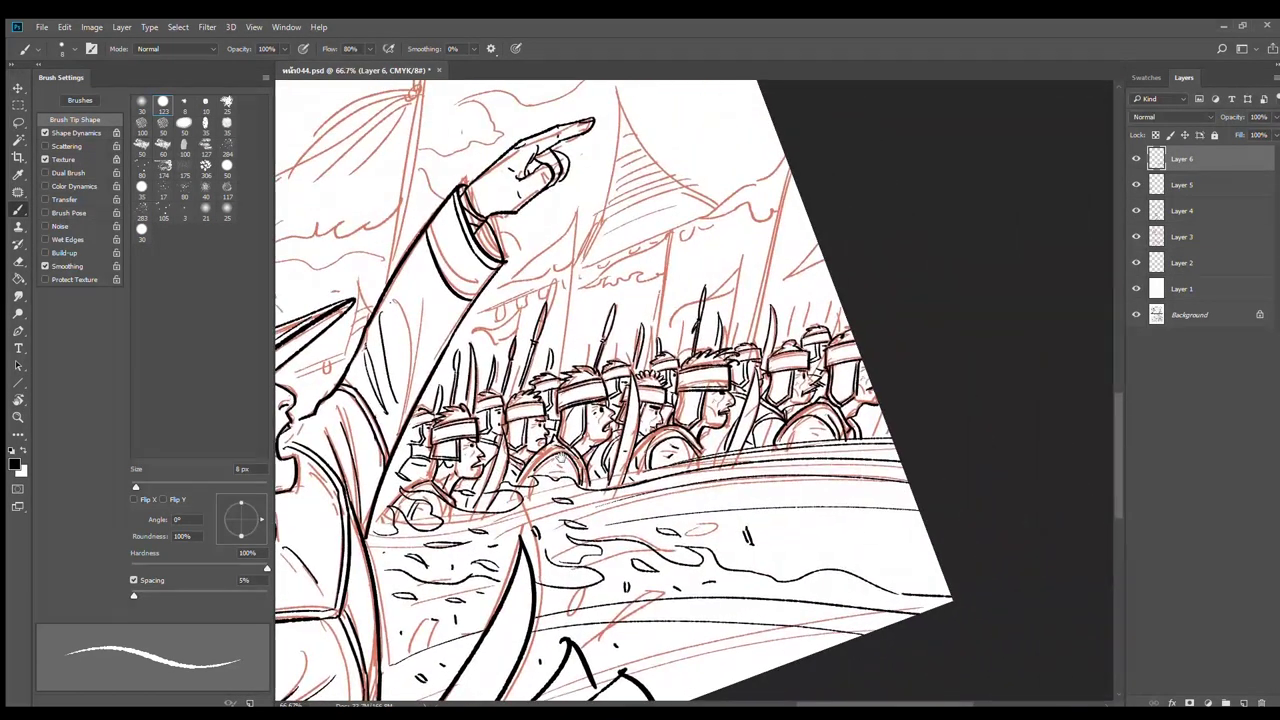
scroll(836, 434, up, 1)
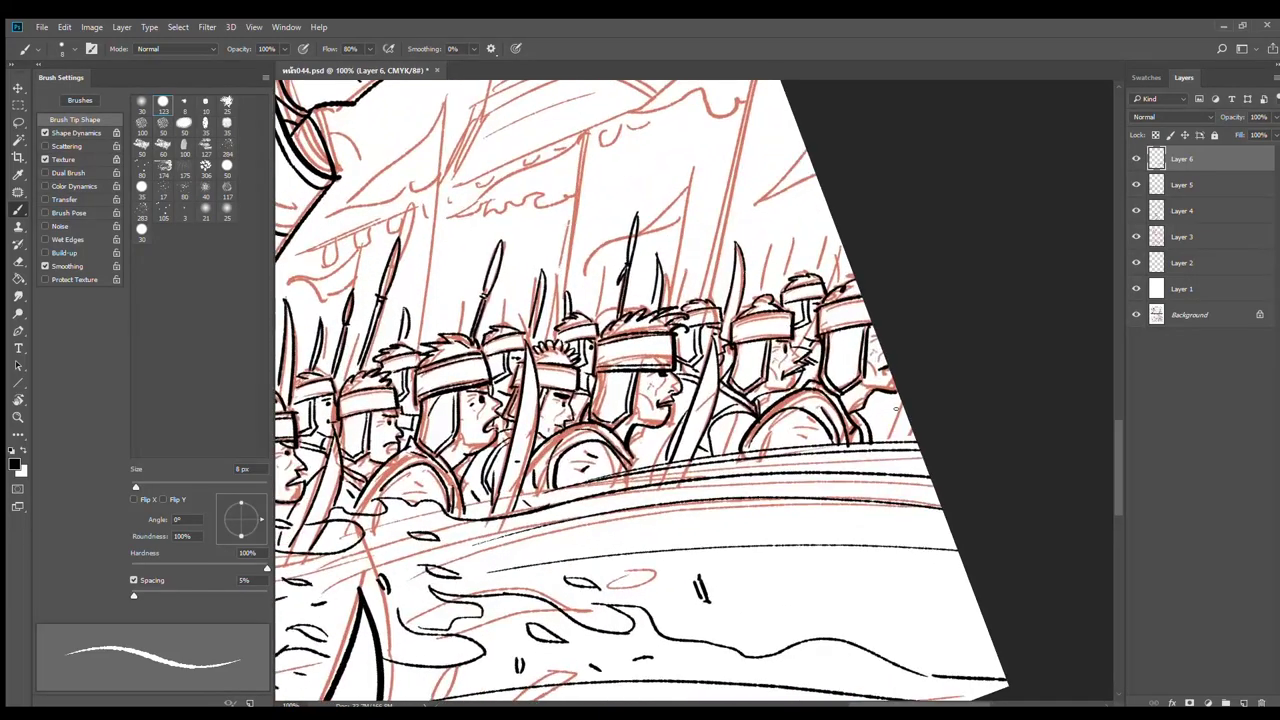
drag(886, 402, 908, 442)
Rotate the canvas and ink the row of short pointed blades rising behind the soldiers nearest the panel's right border
key(r)
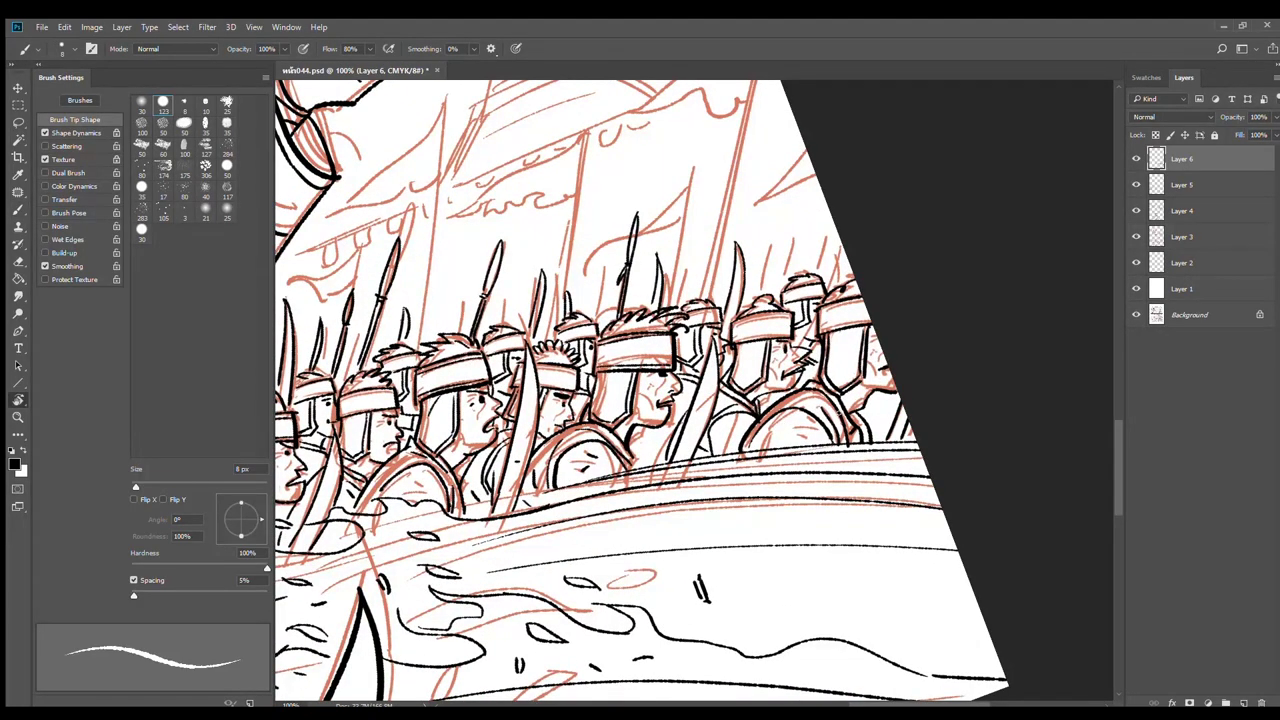
drag(781, 421, 598, 336)
key(b)
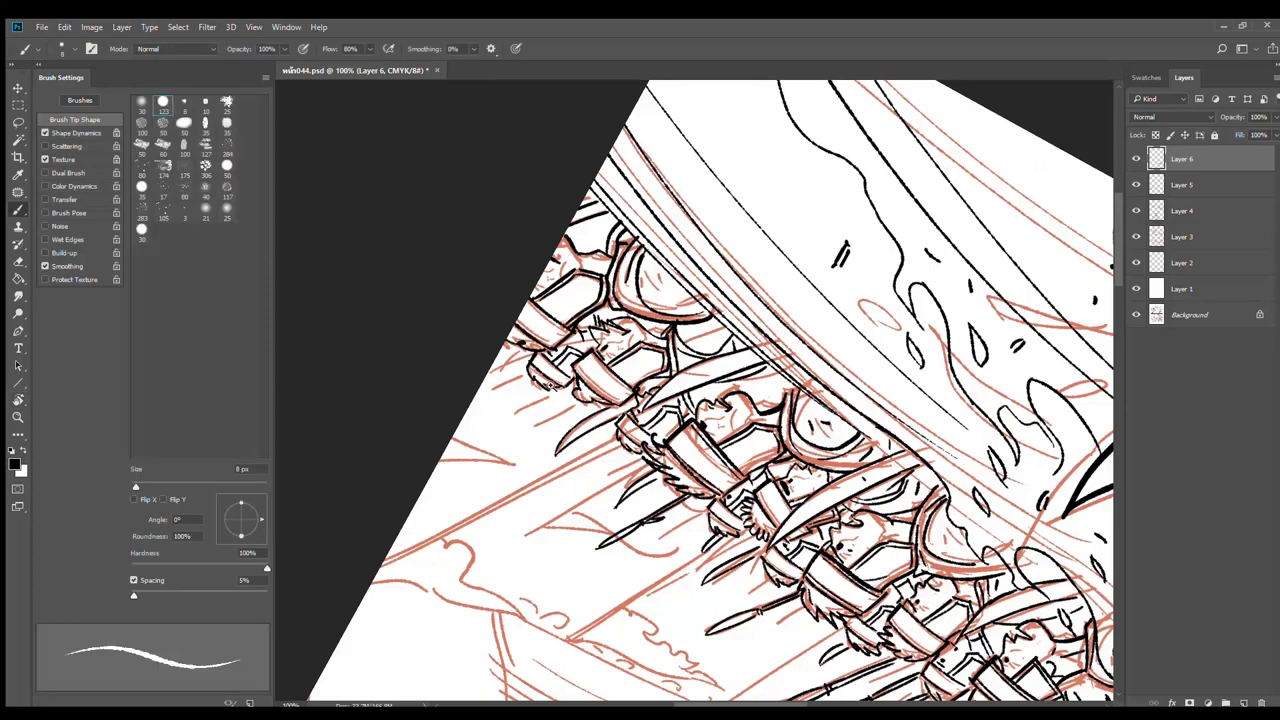
scroll(552, 386, up, 2)
mouse_move(385, 398)
mouse_down()
mouse_move(480, 338)
mouse_move(488, 348)
mouse_up()
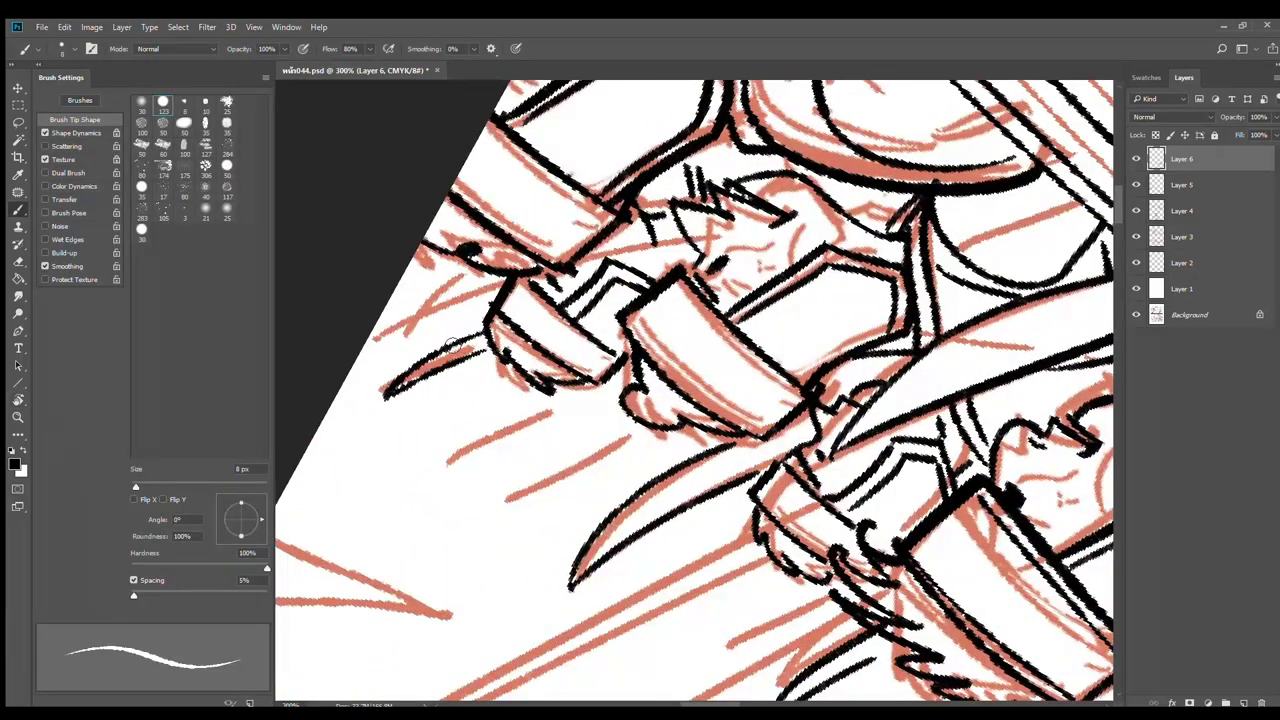
drag(378, 338, 510, 284)
mouse_move(422, 471)
mouse_down()
mouse_move(614, 385)
mouse_move(538, 400)
mouse_move(576, 387)
mouse_up()
mouse_move(556, 472)
mouse_down()
mouse_move(702, 437)
mouse_move(606, 441)
mouse_move(673, 429)
mouse_up()
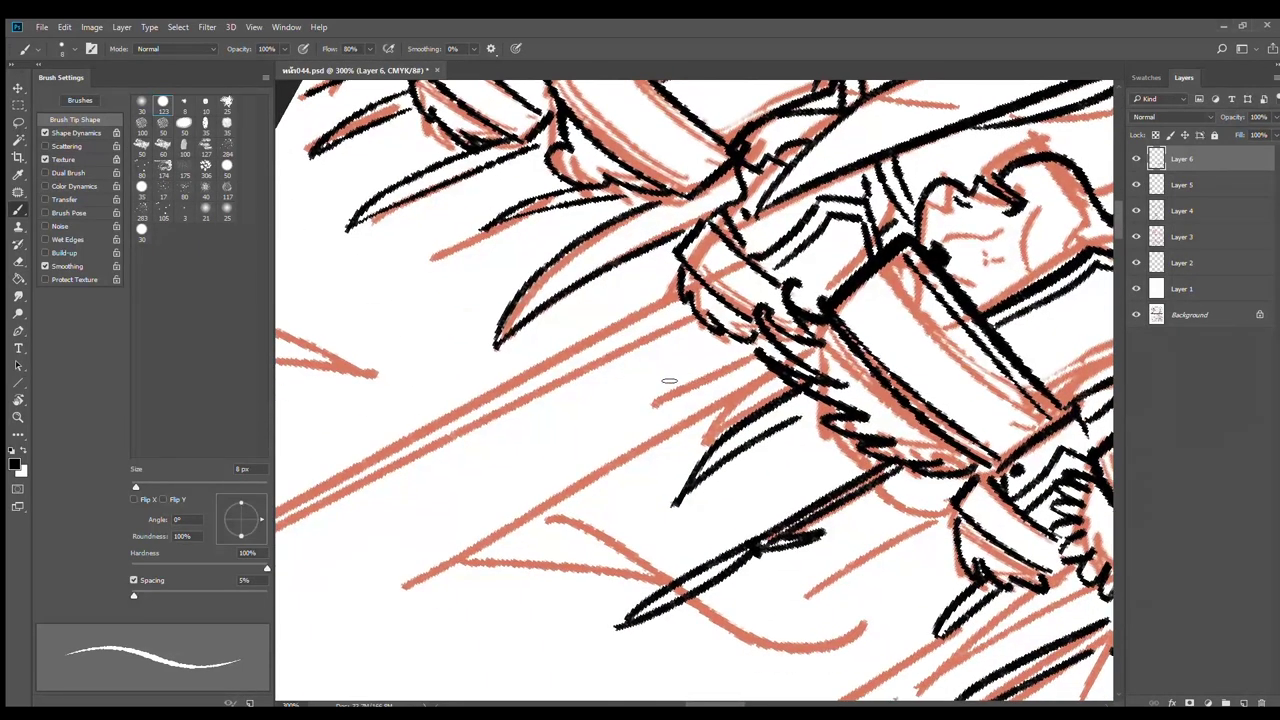
mouse_move(632, 394)
mouse_down()
mouse_move(769, 358)
mouse_move(668, 366)
mouse_move(757, 347)
mouse_up()
Ink both edges of the long pole that runs from the soldiers up to the panel's right border
alt+click(609, 434)
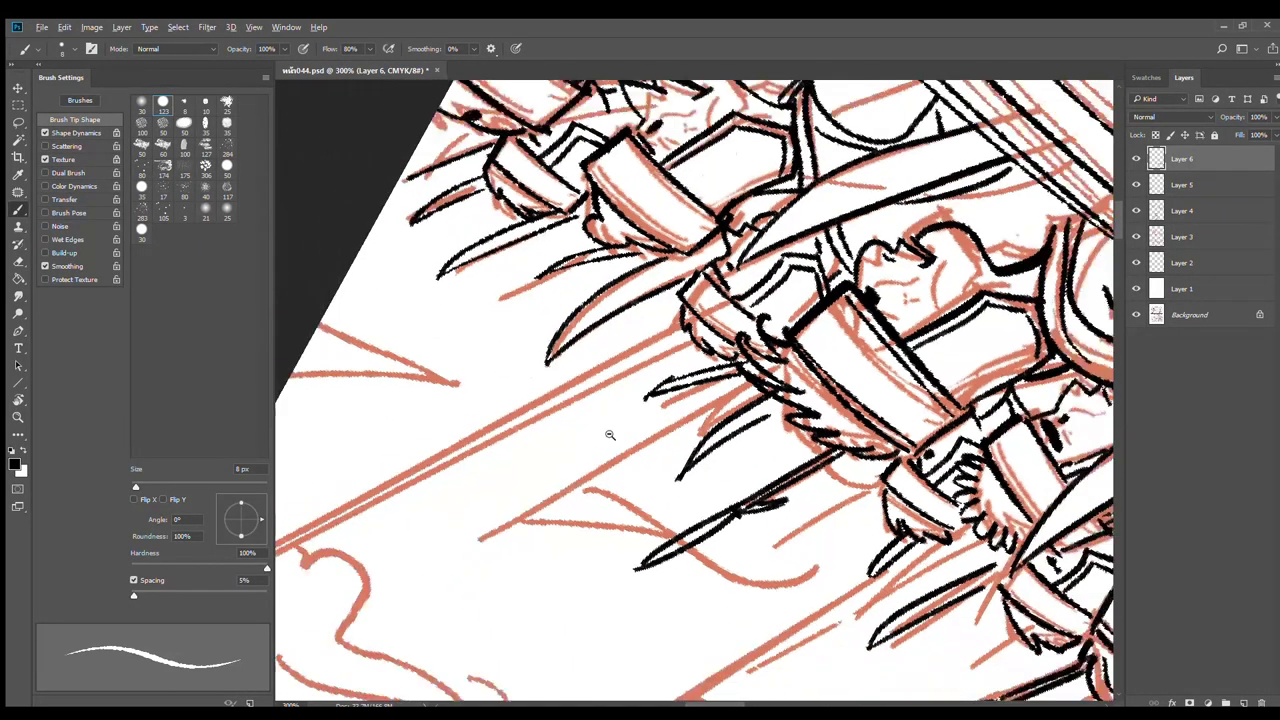
drag(609, 434, 771, 317)
drag(872, 229, 422, 449)
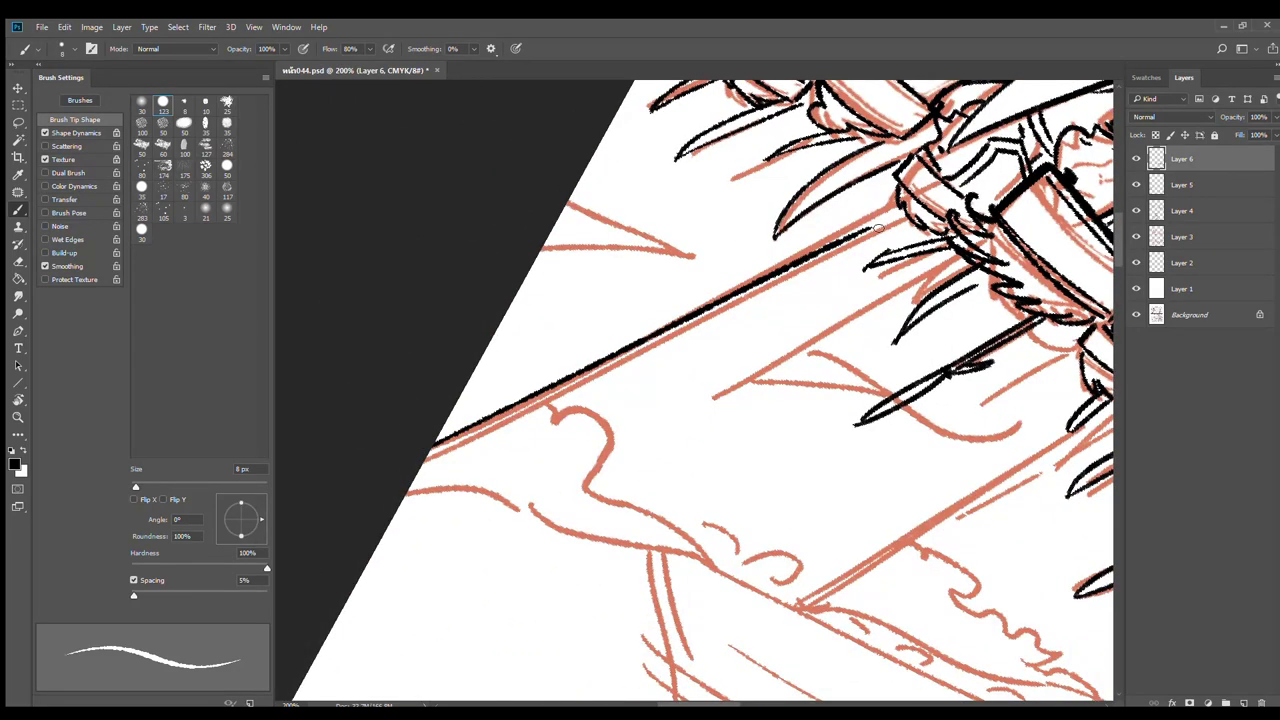
drag(872, 228, 902, 213)
drag(534, 405, 914, 225)
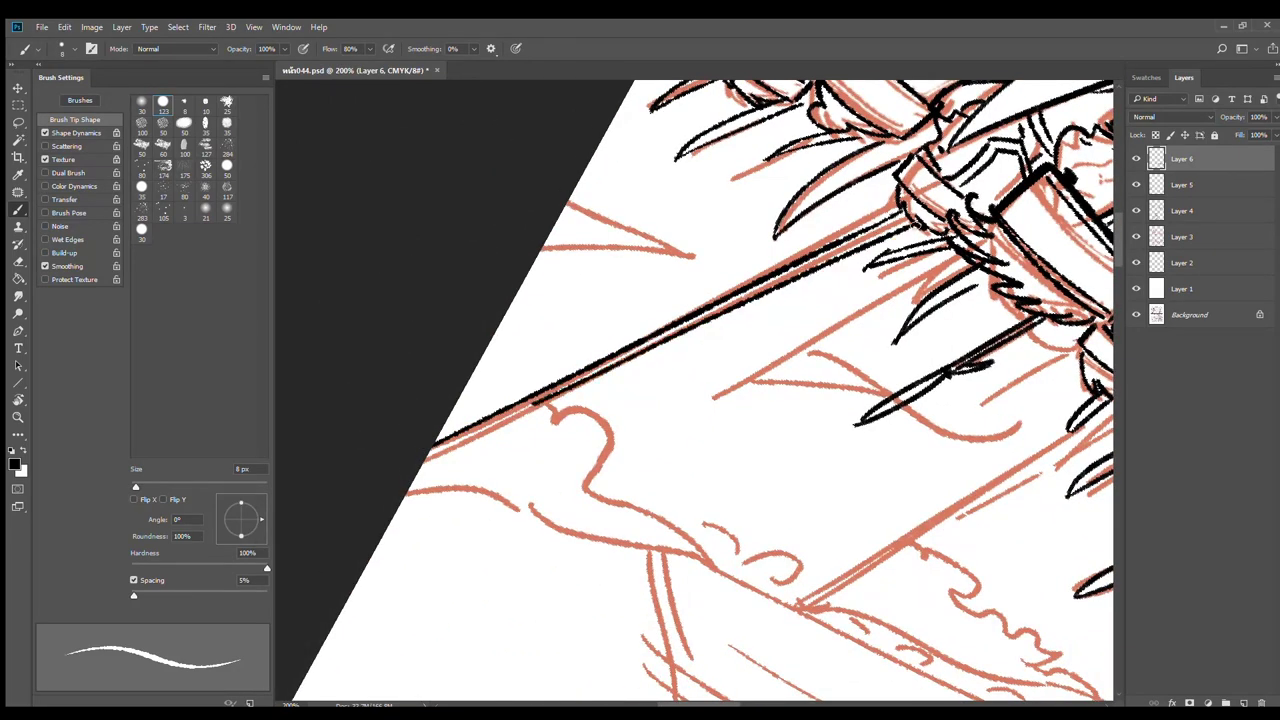
Ink both edges of the next long flagpole behind the soldiers, undoing and redrawing its first line
drag(820, 410, 535, 257)
drag(517, 451, 821, 262)
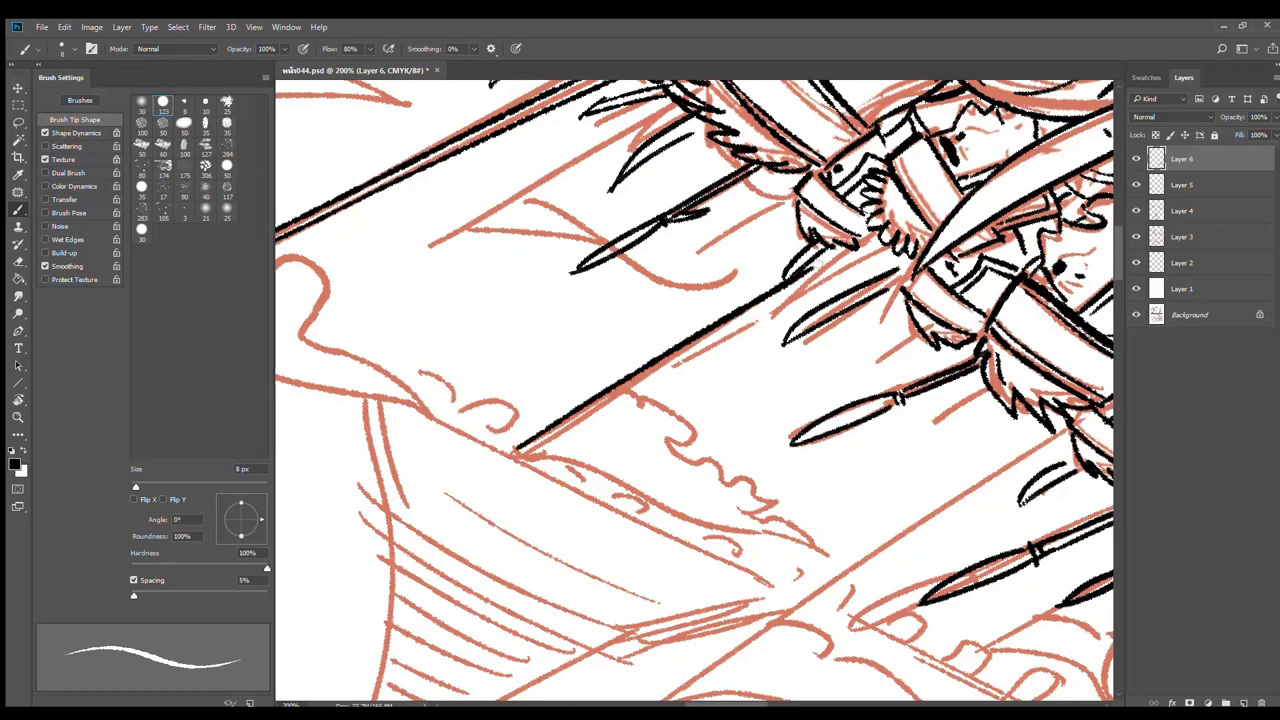
key(ctrl+z)
drag(537, 446, 866, 255)
drag(546, 449, 893, 257)
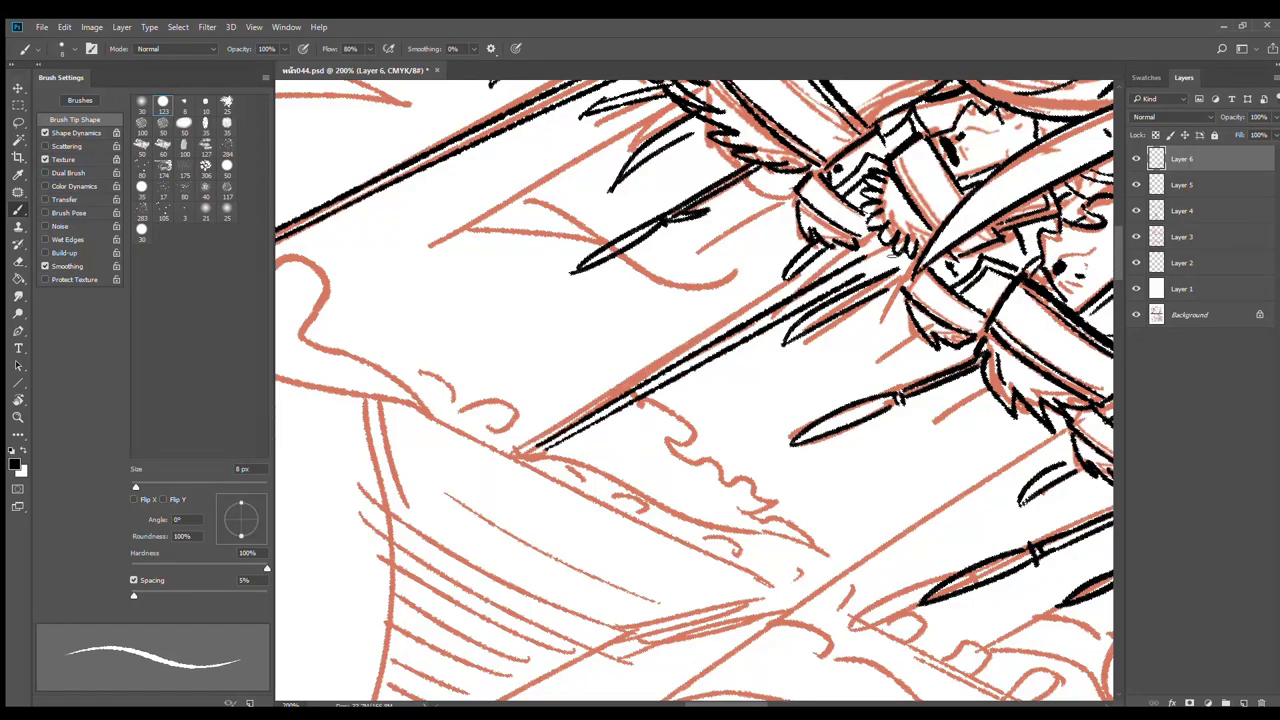
Ink both edges of the long tapering pole whose tip rises near the officer's pointing hand
mouse_move(681, 559)
mouse_down()
mouse_move(676, 425)
mouse_move(591, 261)
mouse_up()
mouse_move(548, 403)
mouse_down()
mouse_move(396, 476)
mouse_move(782, 236)
mouse_up()
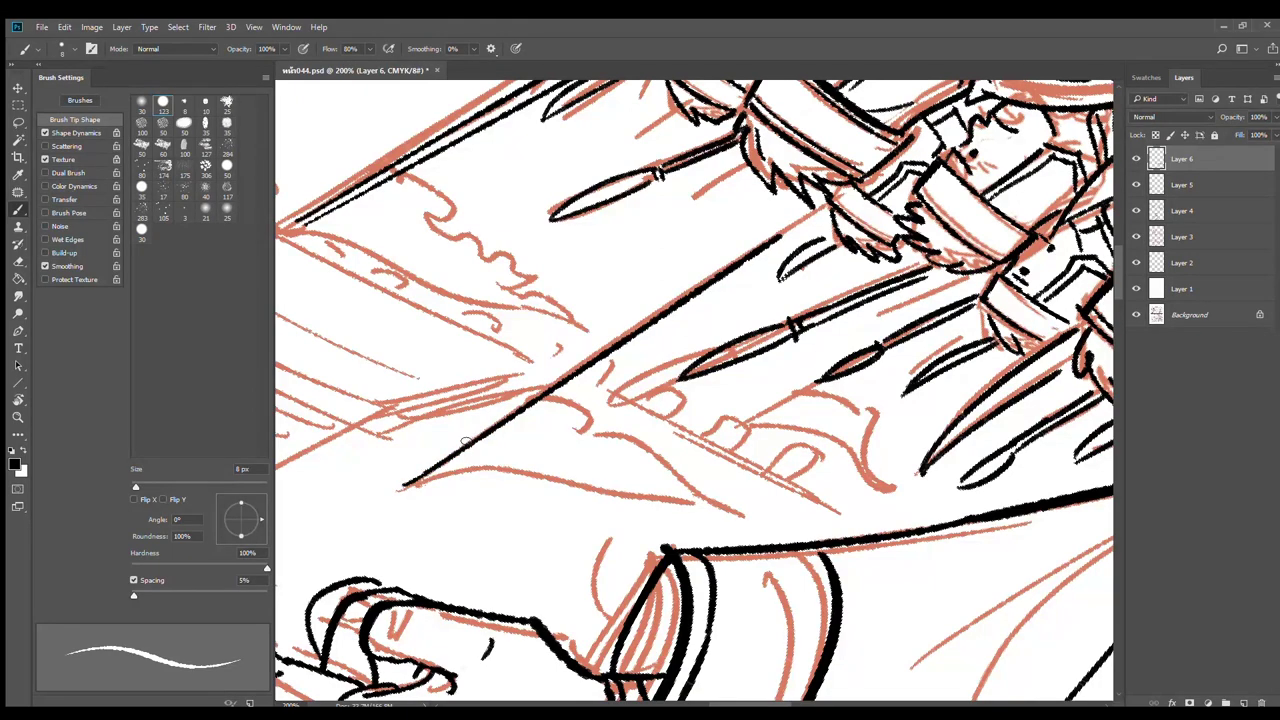
mouse_move(432, 461)
mouse_down()
mouse_move(788, 217)
mouse_move(823, 210)
mouse_move(805, 205)
mouse_up()
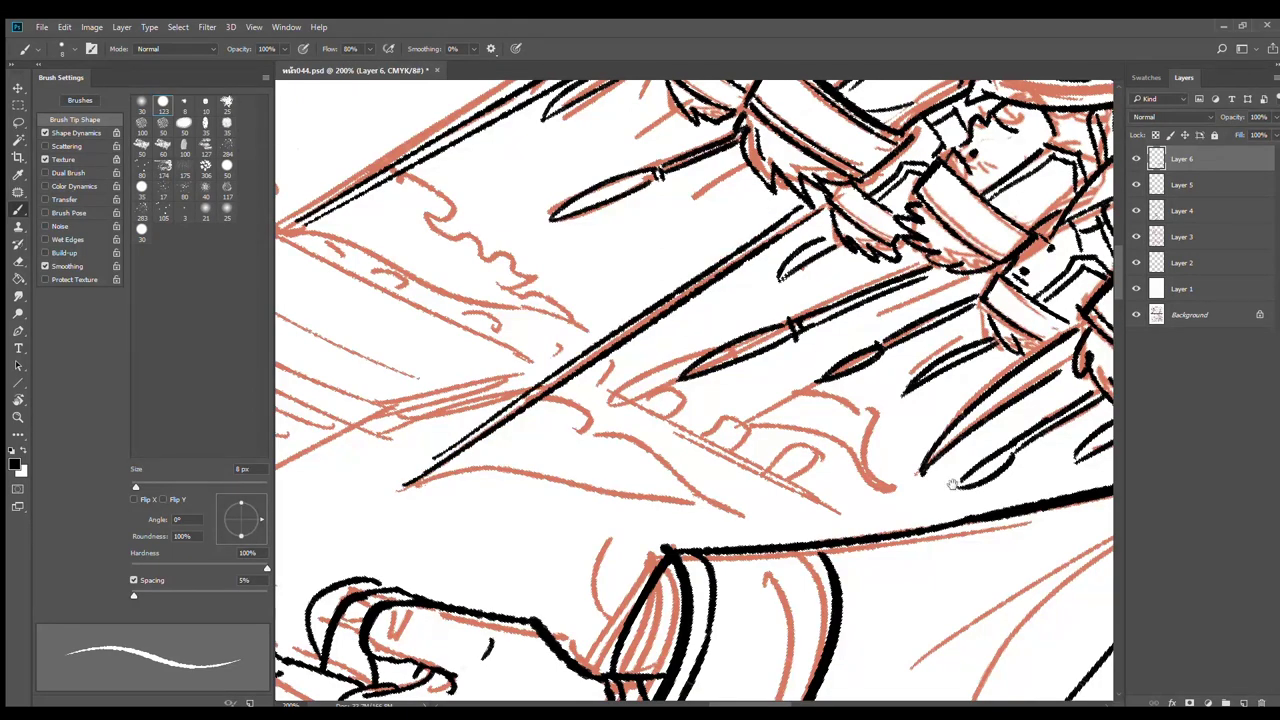
Ink both edges of the large flagpole behind the officer's arm, redrawing one edge and erasing the overlap on the sleeve
drag(952, 484, 955, 138)
drag(650, 458, 720, 447)
alt+click(666, 600)
mouse_move(666, 600)
mouse_down()
mouse_move(659, 404)
mouse_move(630, 341)
mouse_move(455, 417)
mouse_up()
ctrl+click(590, 375)
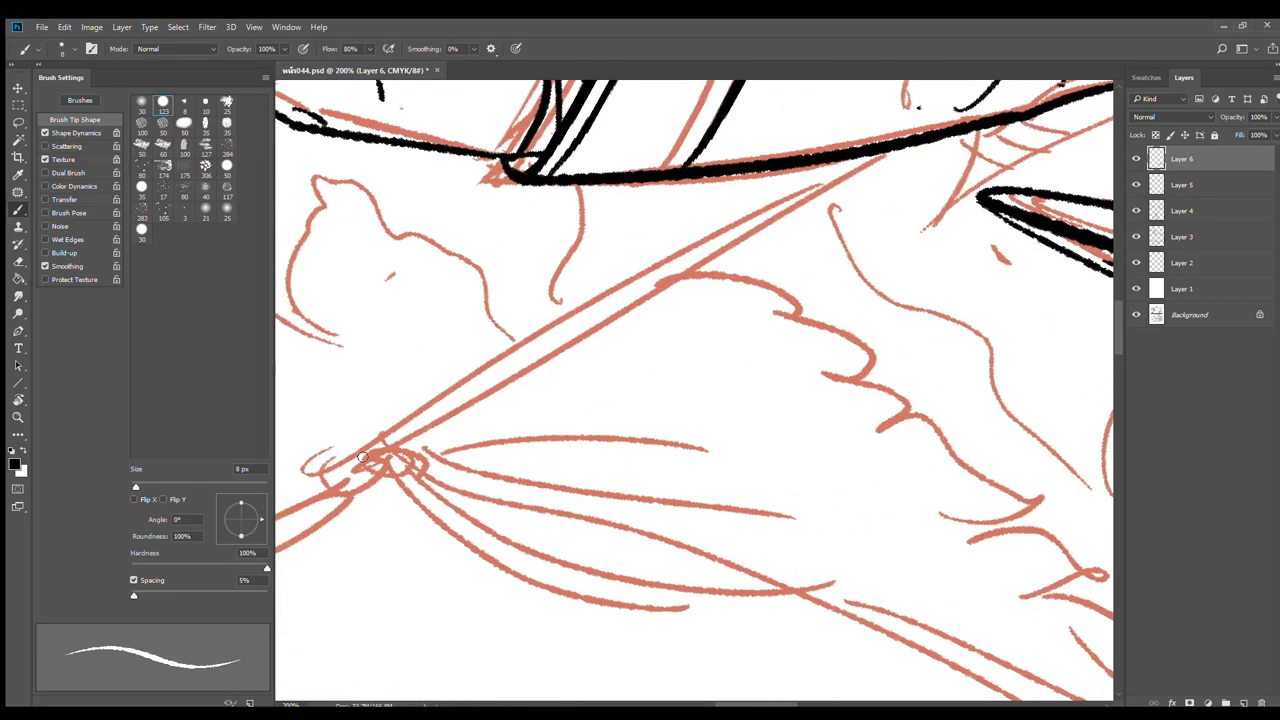
drag(333, 468, 877, 140)
drag(363, 463, 954, 143)
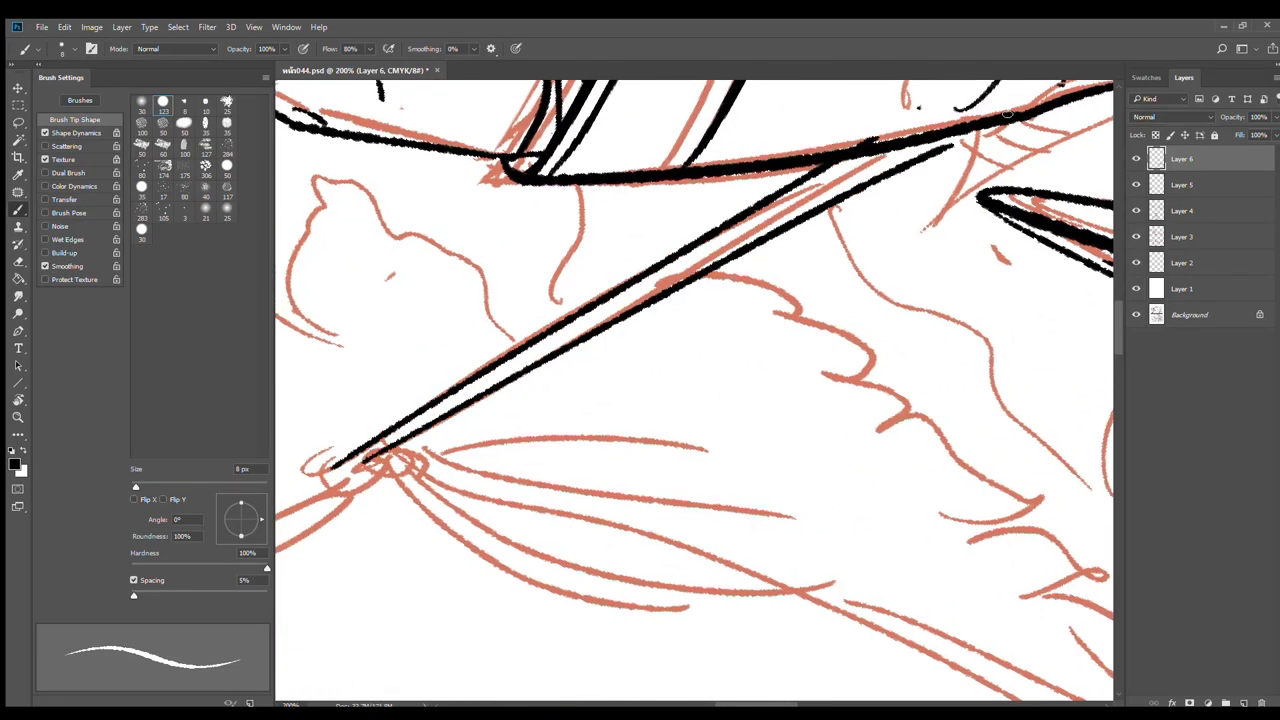
key(ctrl+z)
drag(391, 446, 942, 121)
key(e)
drag(872, 142, 990, 124)
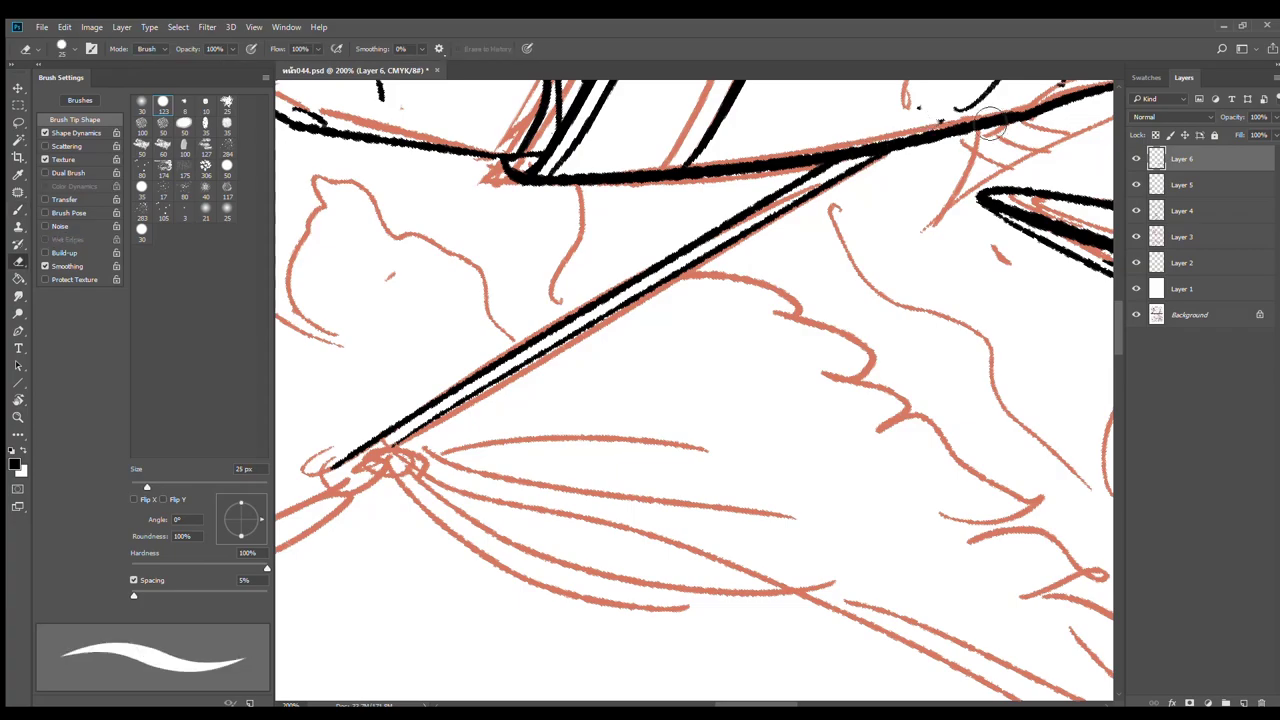
Examine the inked panel at several magnifications and reset the canvas rotation to review the whole page upright
mouse_move(597, 416)
mouse_down()
mouse_move(726, 357)
mouse_move(752, 427)
mouse_up()
alt+click(693, 430)
alt+click(693, 428)
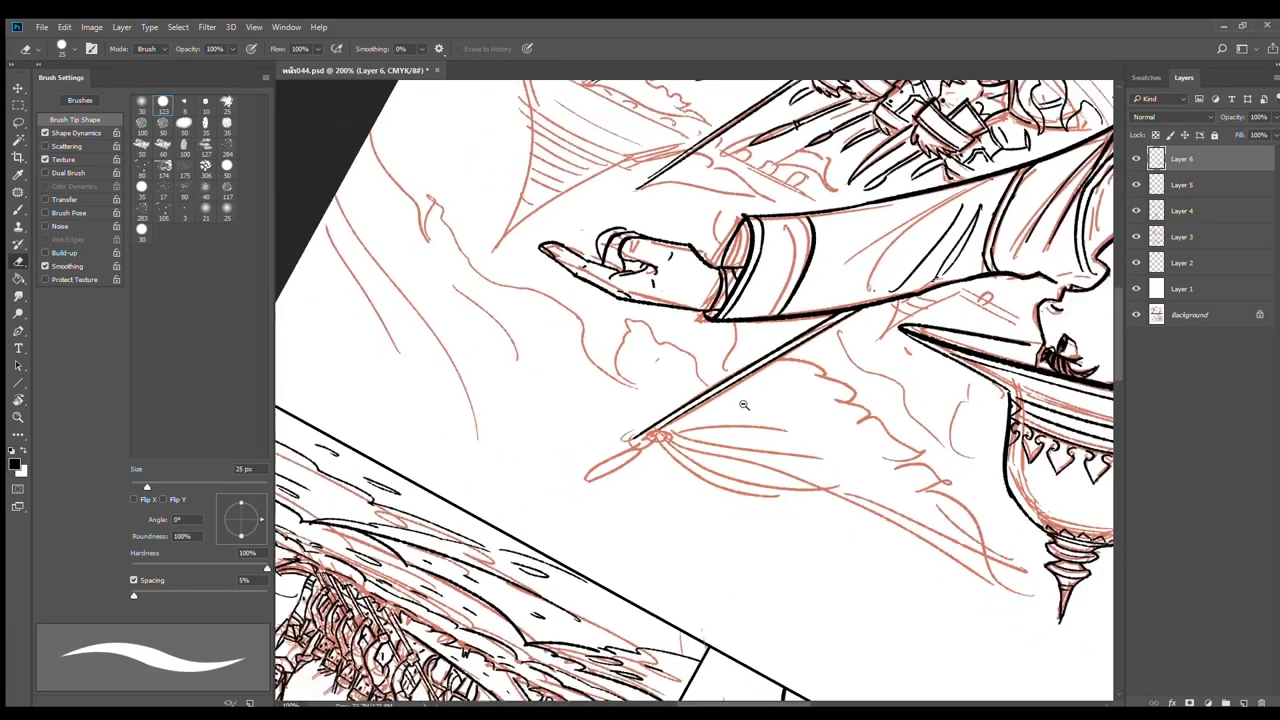
alt+click(780, 375)
drag(826, 279, 781, 376)
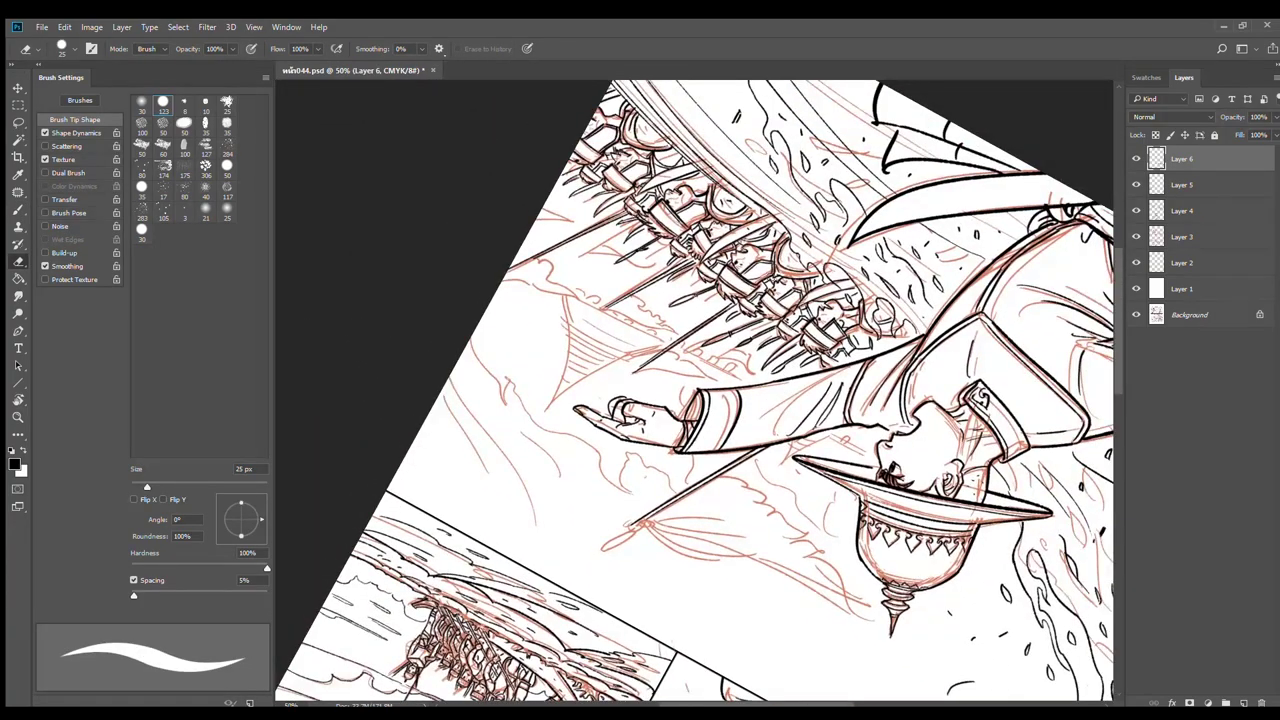
key(r)
drag(755, 273, 657, 514)
mouse_move(862, 479)
mouse_down()
mouse_move(850, 524)
mouse_move(862, 484)
mouse_move(870, 492)
mouse_up()
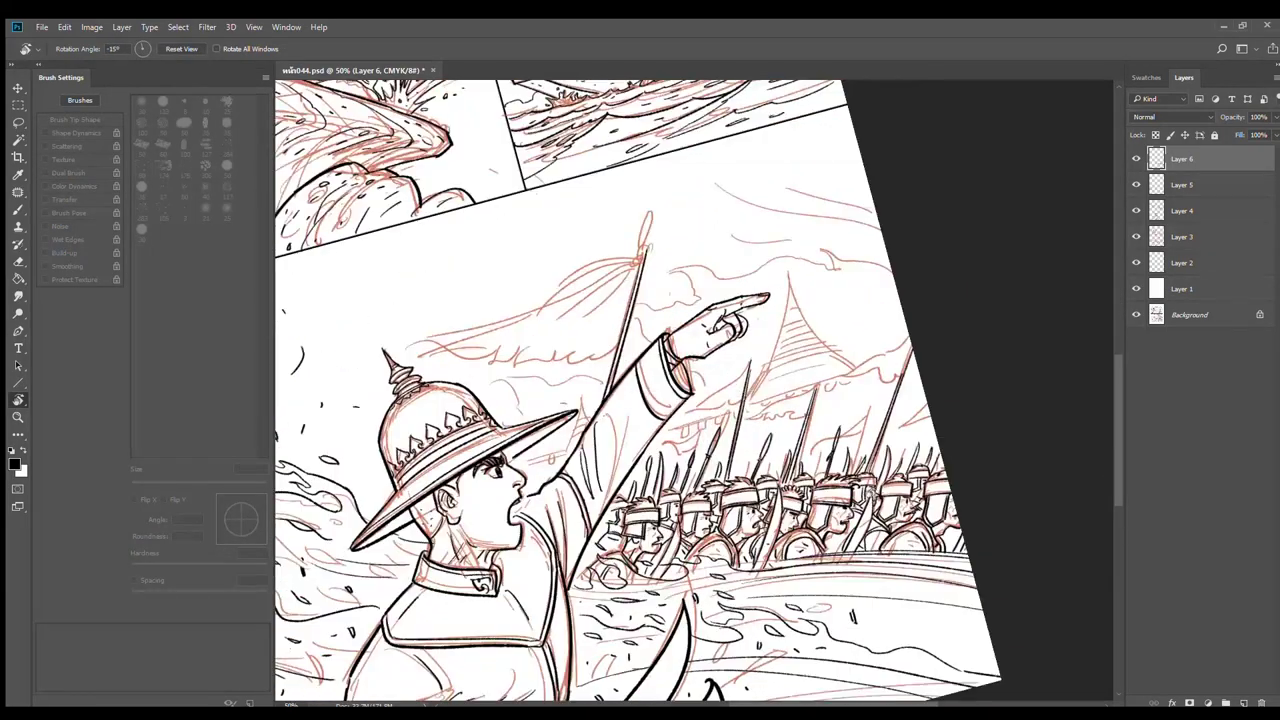
click(832, 418)
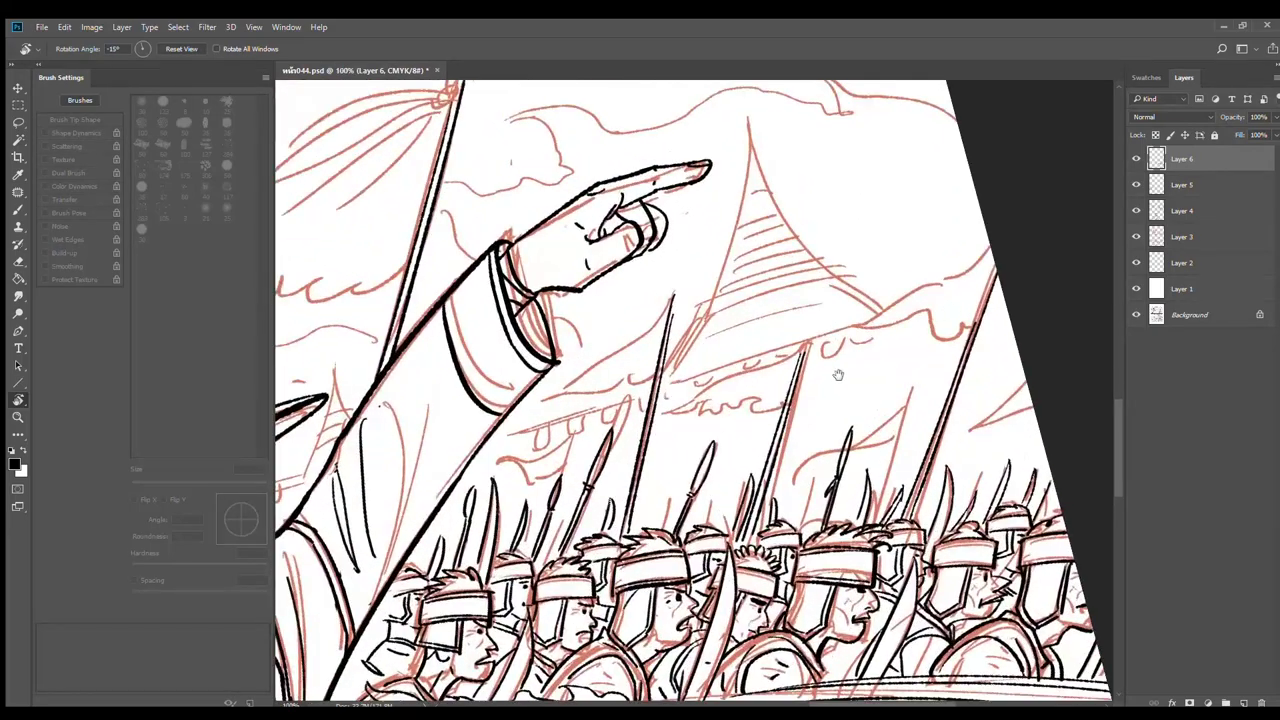
click(833, 389)
alt+click(833, 389)
alt+click(845, 394)
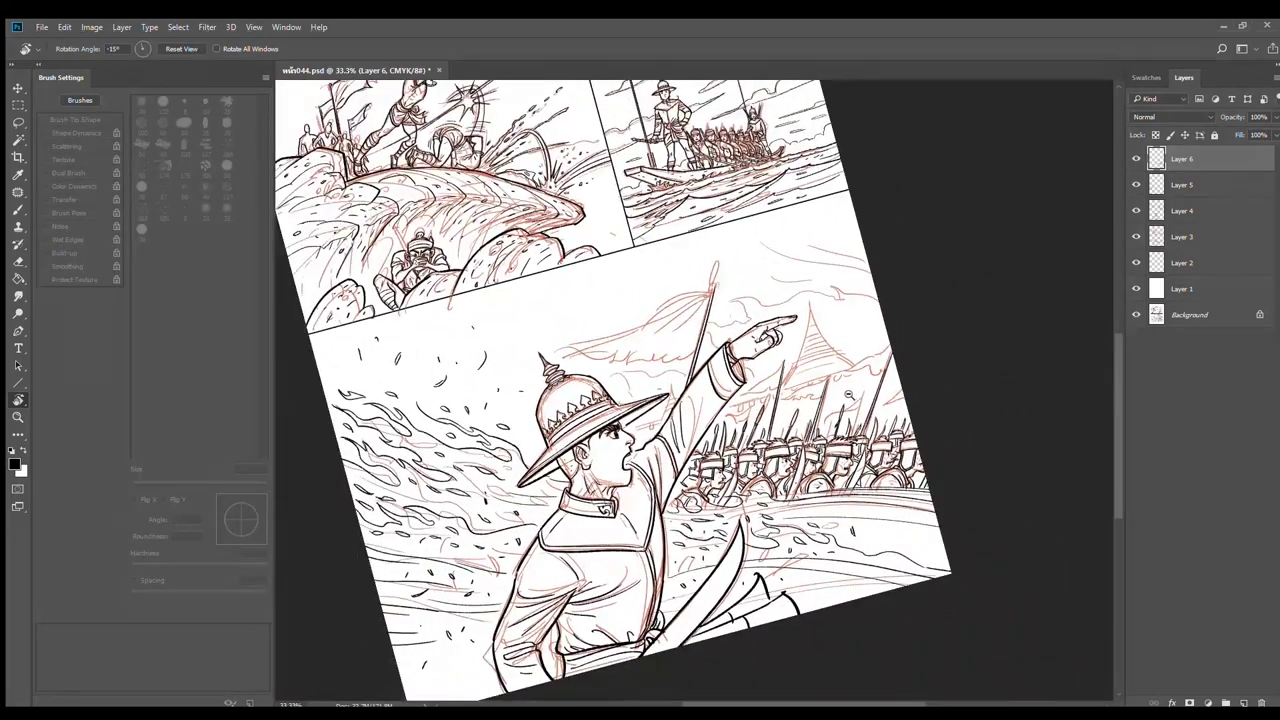
alt+click(848, 395)
key(Escape)
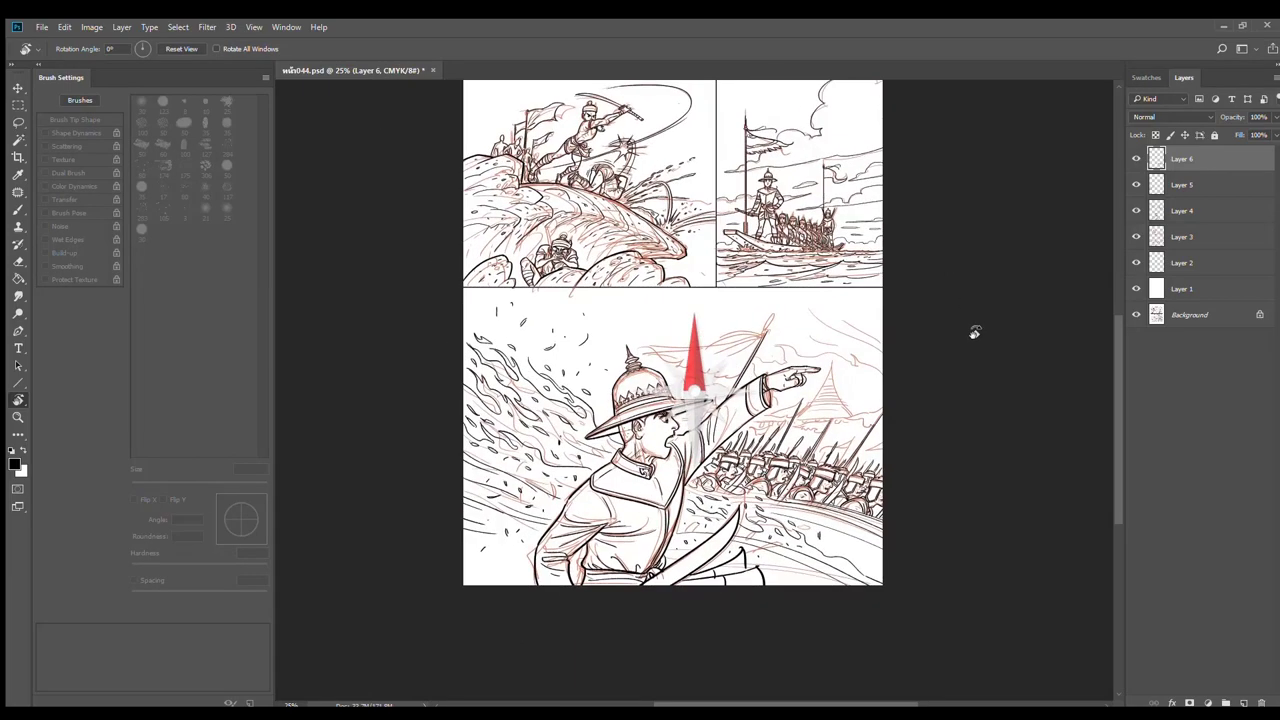
Frame the pointing-officer panel and save the document
key(ctrl+plus)
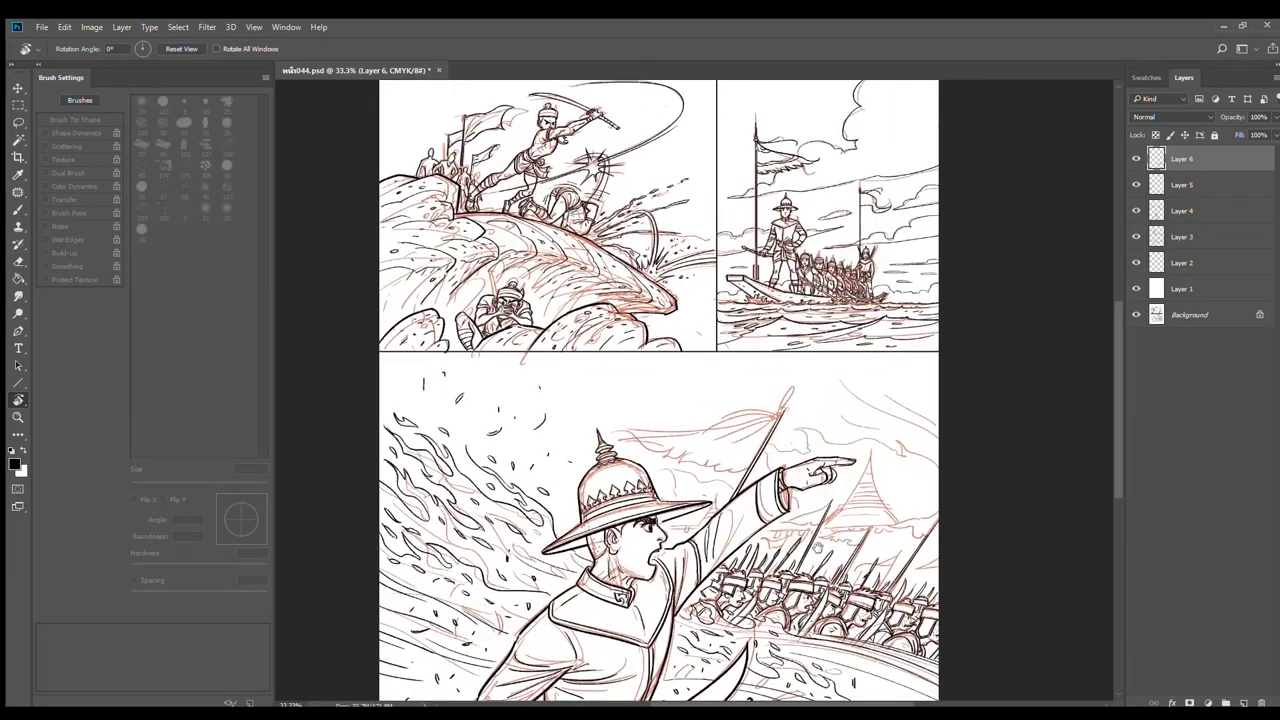
drag(818, 548, 796, 437)
key(ctrl+s)
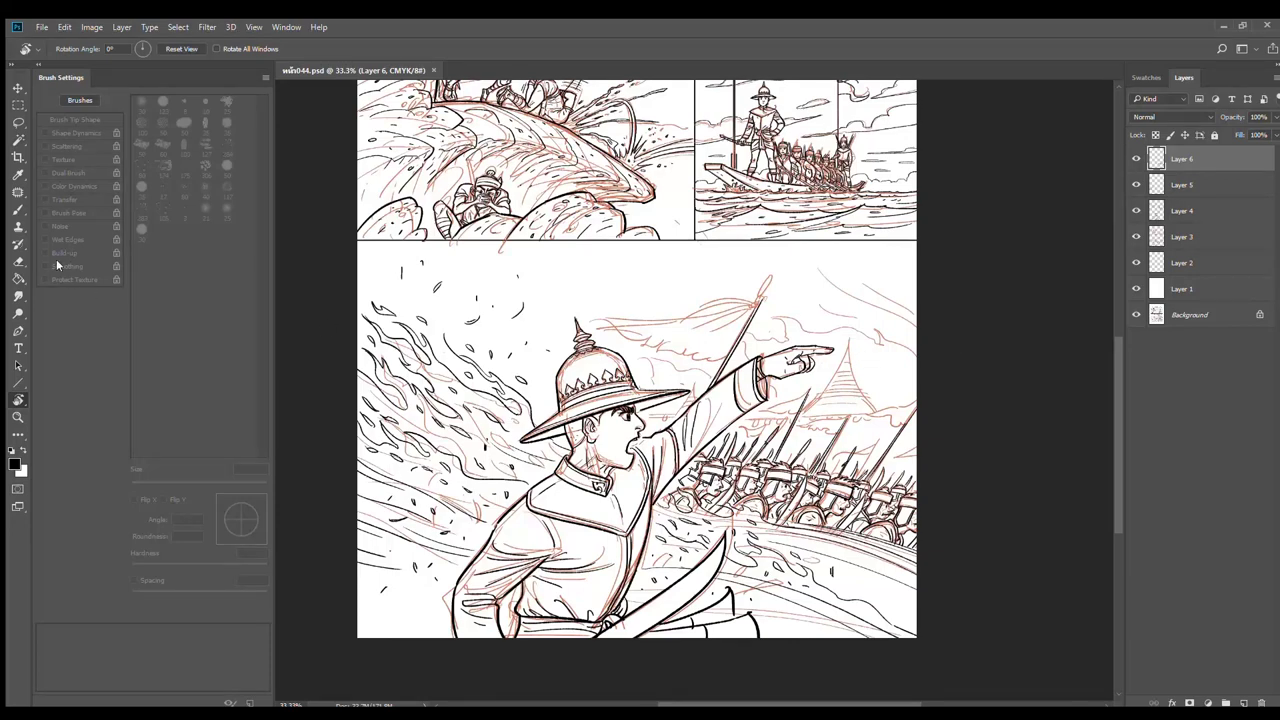
Ink the flag at the panel's right border with the Brush, drawing its curved upper edge, ragged lower edge and fold lines
click(18, 208)
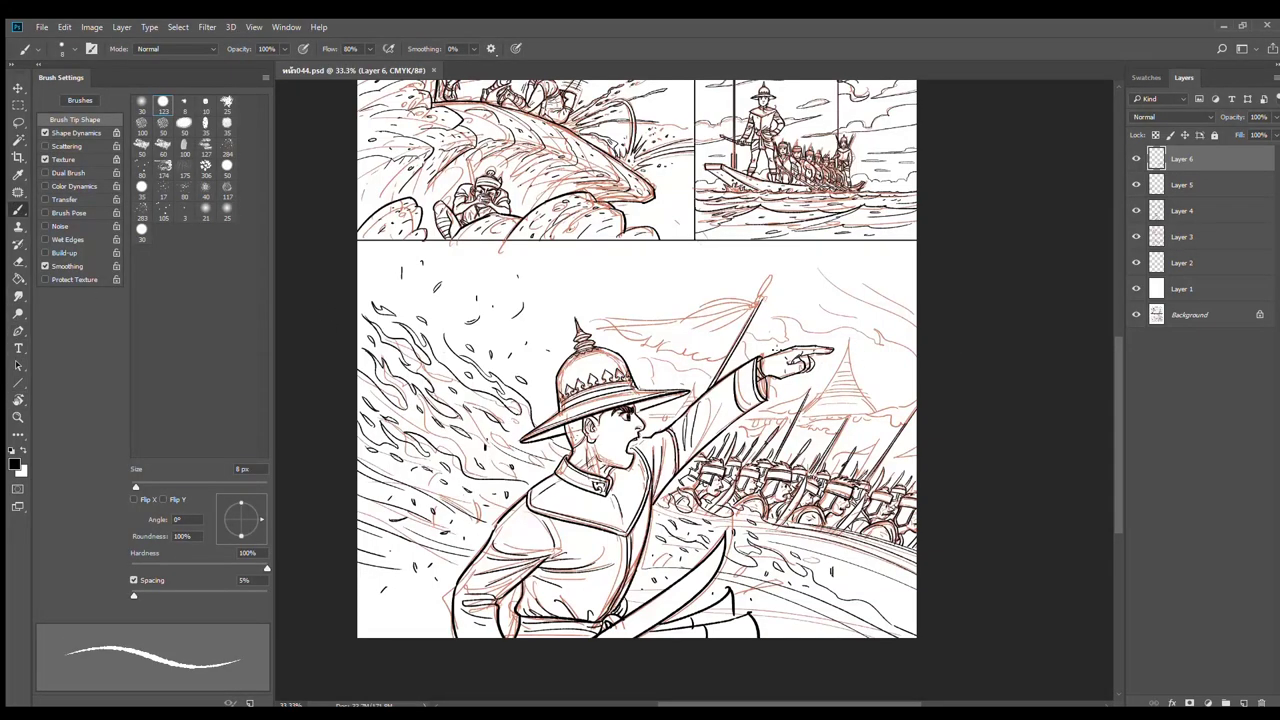
ctrl+click(856, 458)
ctrl+click(856, 458)
drag(856, 458, 746, 517)
ctrl+click(832, 441)
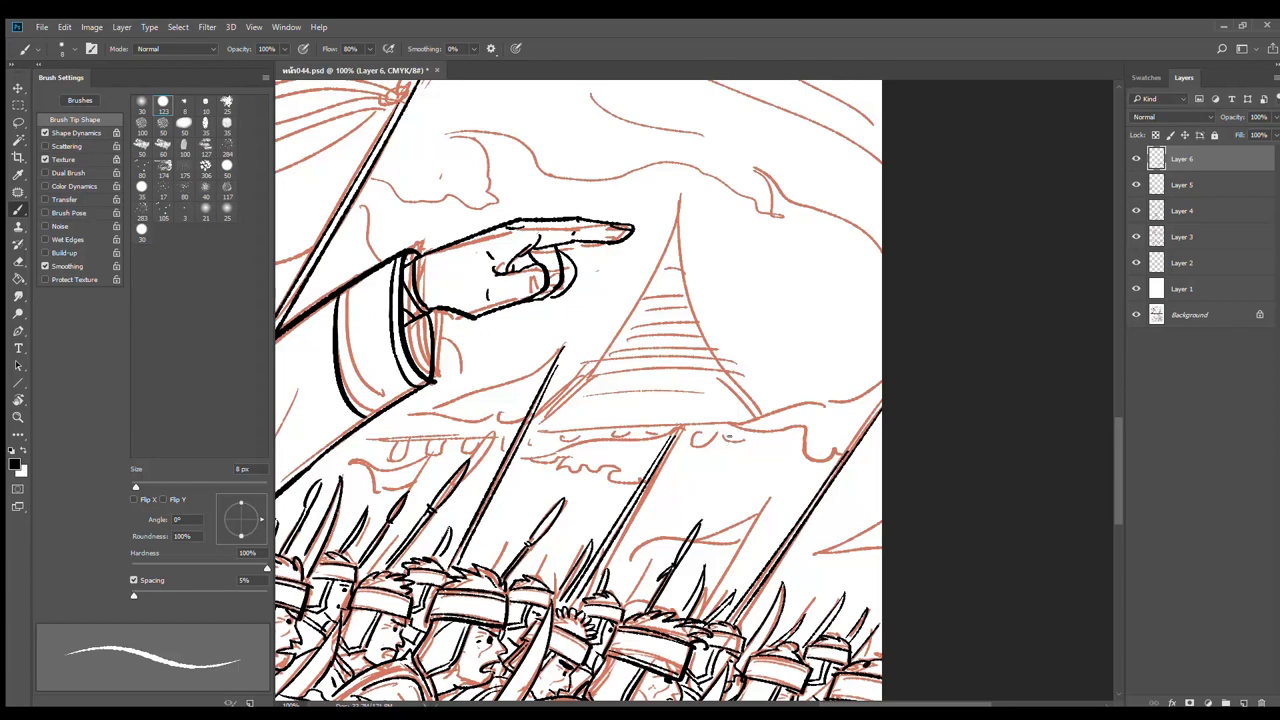
drag(746, 384, 907, 368)
drag(765, 397, 840, 436)
key(ctrl+z)
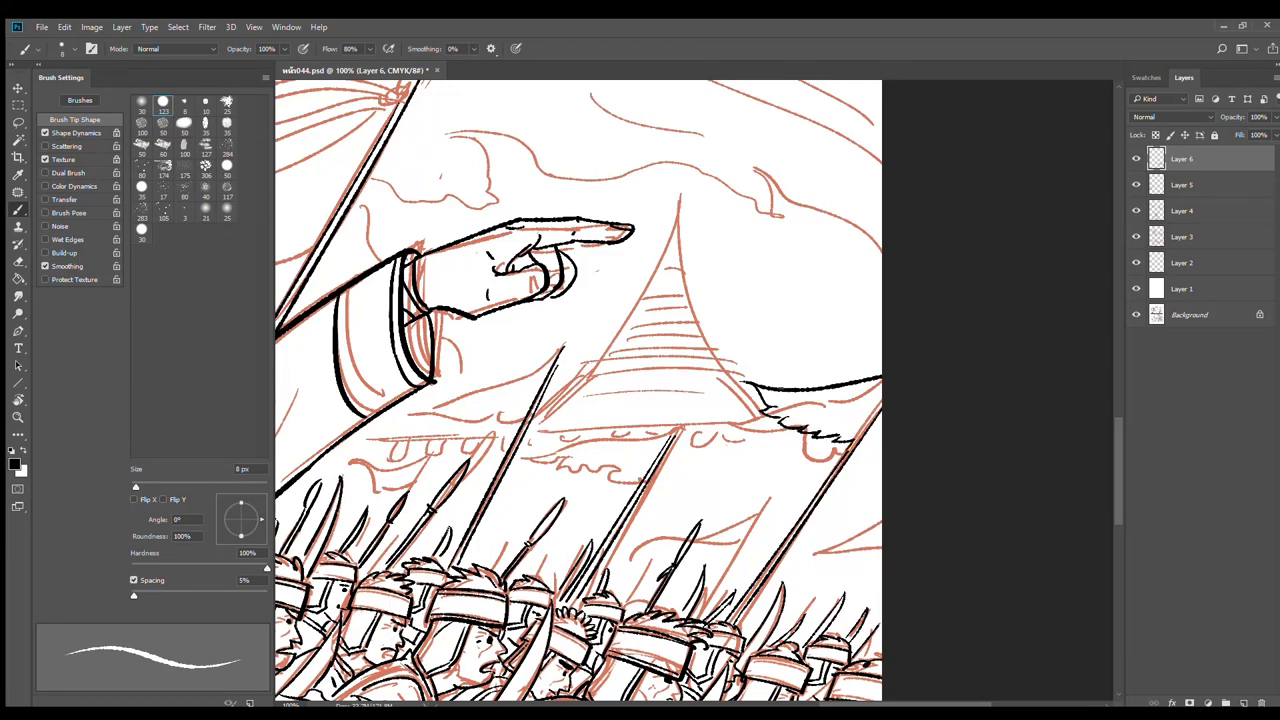
drag(782, 395, 850, 430)
drag(786, 394, 856, 422)
Ink the middle pole's pointed tip and its ragged-edged flag with inner fold lines
ctrl+click(680, 446)
mouse_move(682, 446)
mouse_down()
mouse_move(829, 386)
mouse_move(810, 356)
mouse_move(823, 331)
mouse_move(561, 418)
mouse_move(634, 414)
mouse_move(658, 420)
mouse_move(650, 436)
mouse_move(688, 428)
mouse_move(747, 452)
mouse_up()
mouse_move(628, 393)
mouse_down()
mouse_move(743, 429)
mouse_move(757, 418)
mouse_move(835, 522)
mouse_up()
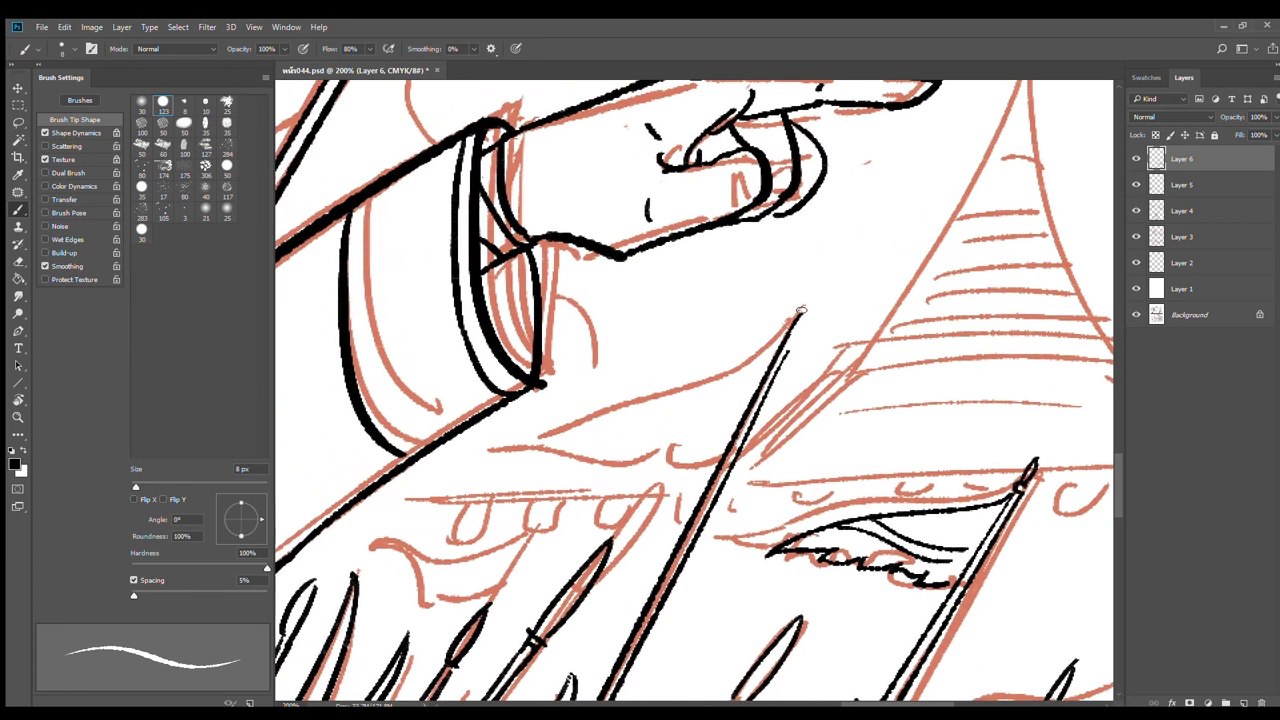
Ink the tip of the distant pole nearest the officer's hand and its ragged-edged flag with an inner fold line
drag(799, 309, 778, 358)
mouse_move(799, 316)
mouse_down()
mouse_move(545, 437)
mouse_move(650, 446)
mouse_move(728, 421)
mouse_up()
drag(587, 410, 740, 420)
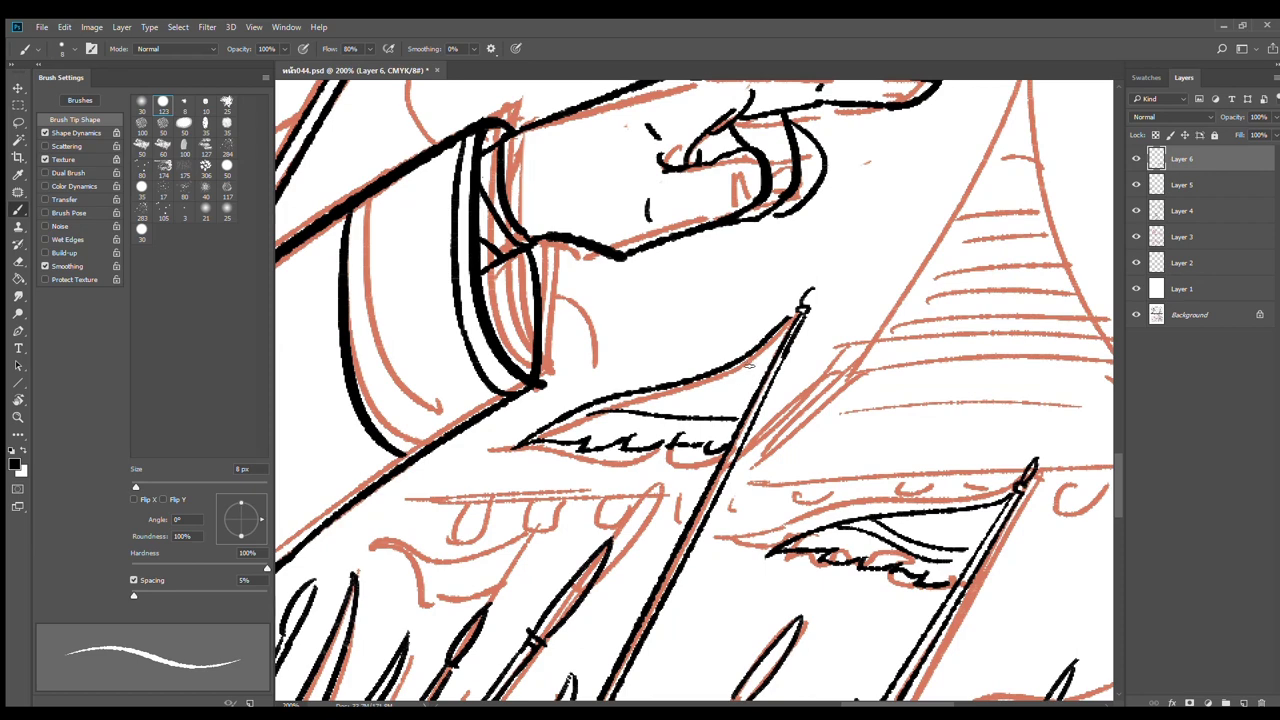
Ink thin curved ribbons streaming from the tips of the three distant flagpoles
mouse_move(790, 315)
mouse_down()
mouse_move(821, 275)
mouse_move(791, 313)
mouse_move(700, 309)
mouse_up()
drag(792, 308, 650, 368)
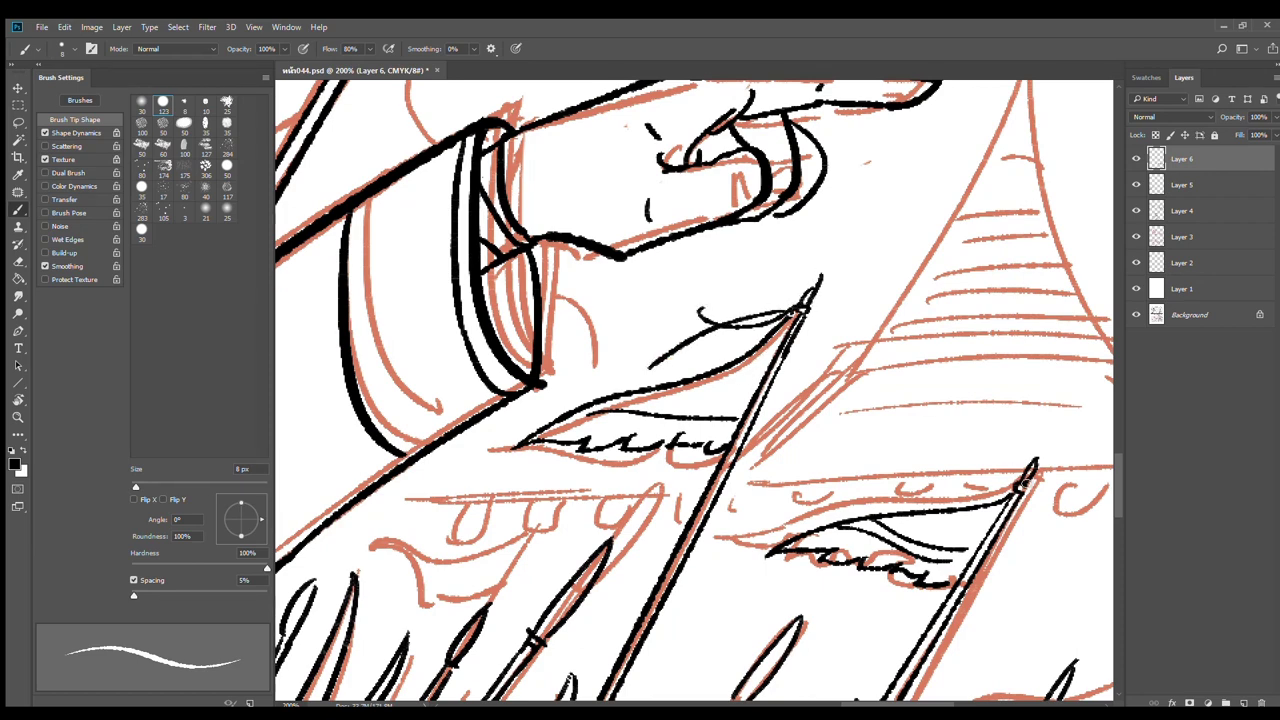
mouse_move(1019, 484)
mouse_down()
mouse_move(976, 426)
mouse_move(879, 459)
mouse_up()
mouse_move(1080, 494)
mouse_down()
mouse_move(704, 444)
mouse_move(576, 546)
mouse_up()
drag(932, 369, 741, 383)
drag(938, 379, 856, 289)
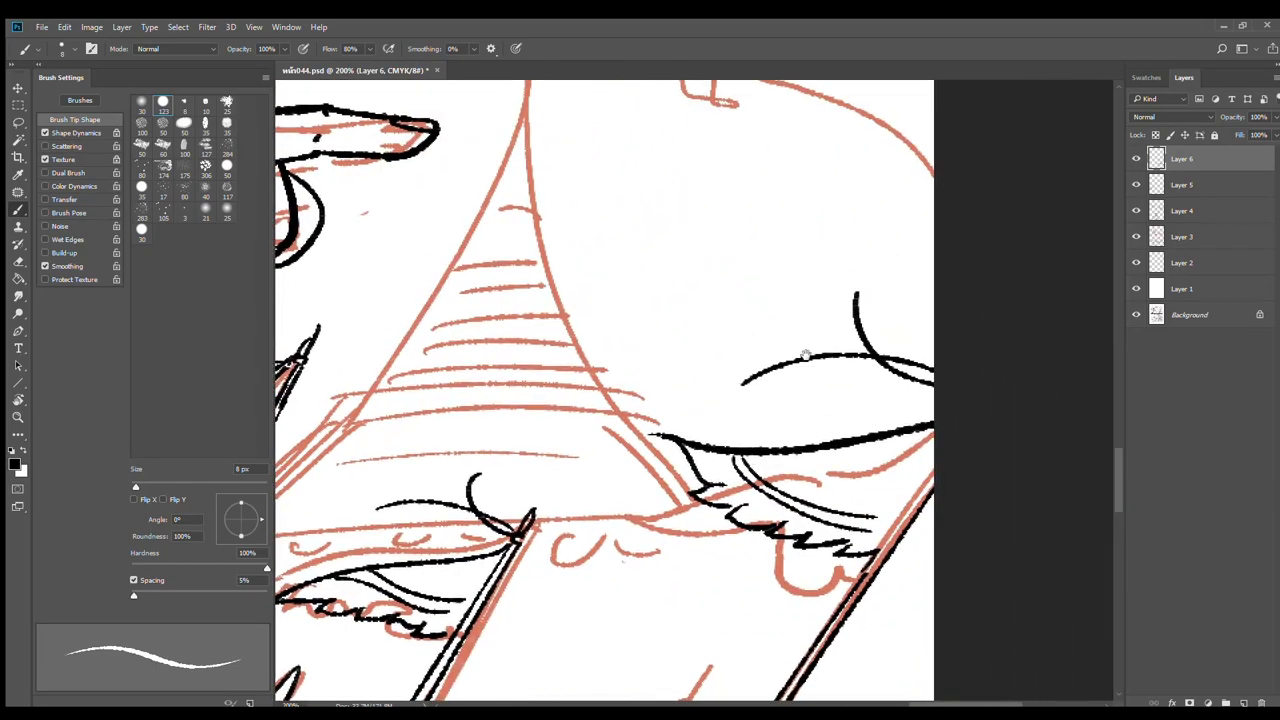
Ink the pointed spearhead and round collar on top of the tall flagpole behind the officer's arm
key(ctrl+minus)
mouse_move(566, 439)
mouse_down()
mouse_move(888, 353)
mouse_move(962, 453)
mouse_move(1017, 641)
mouse_up()
drag(844, 325, 942, 297)
scroll(942, 296, up, 1)
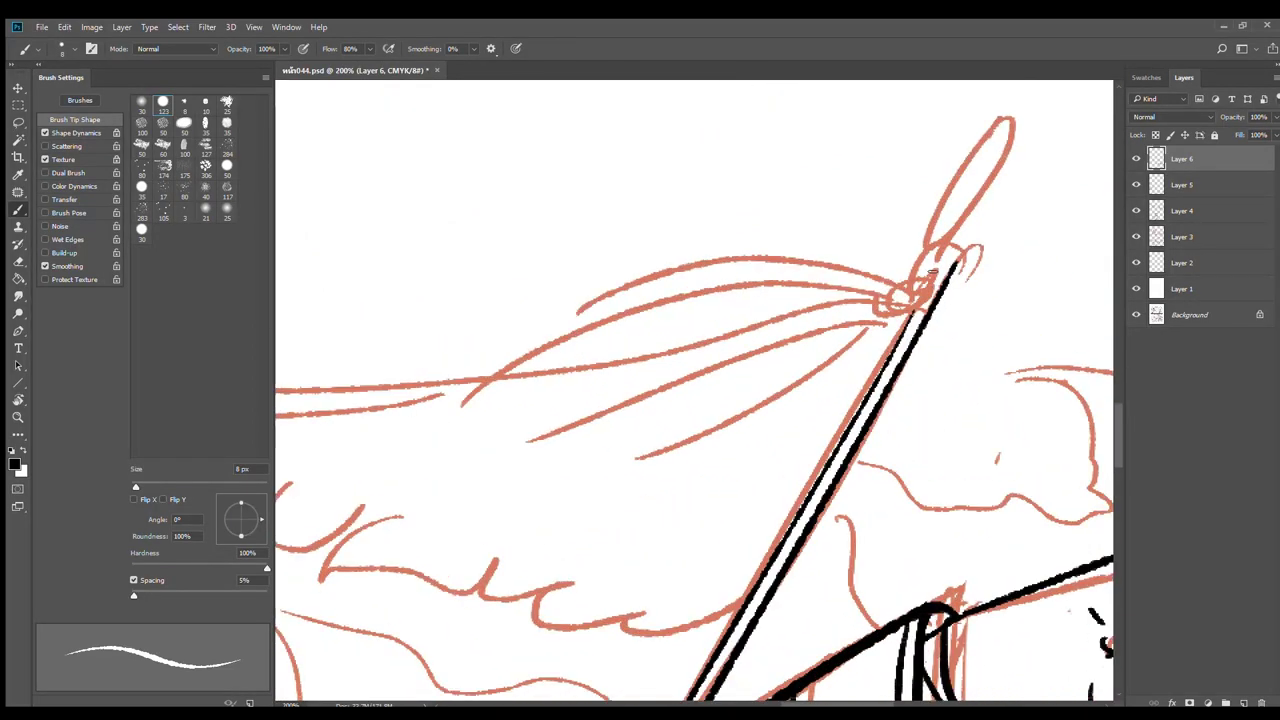
mouse_move(942, 256)
mouse_down()
mouse_move(956, 252)
mouse_move(864, 362)
mouse_move(873, 340)
mouse_move(868, 350)
mouse_move(860, 318)
mouse_move(910, 260)
mouse_move(873, 342)
mouse_up()
drag(829, 438, 957, 318)
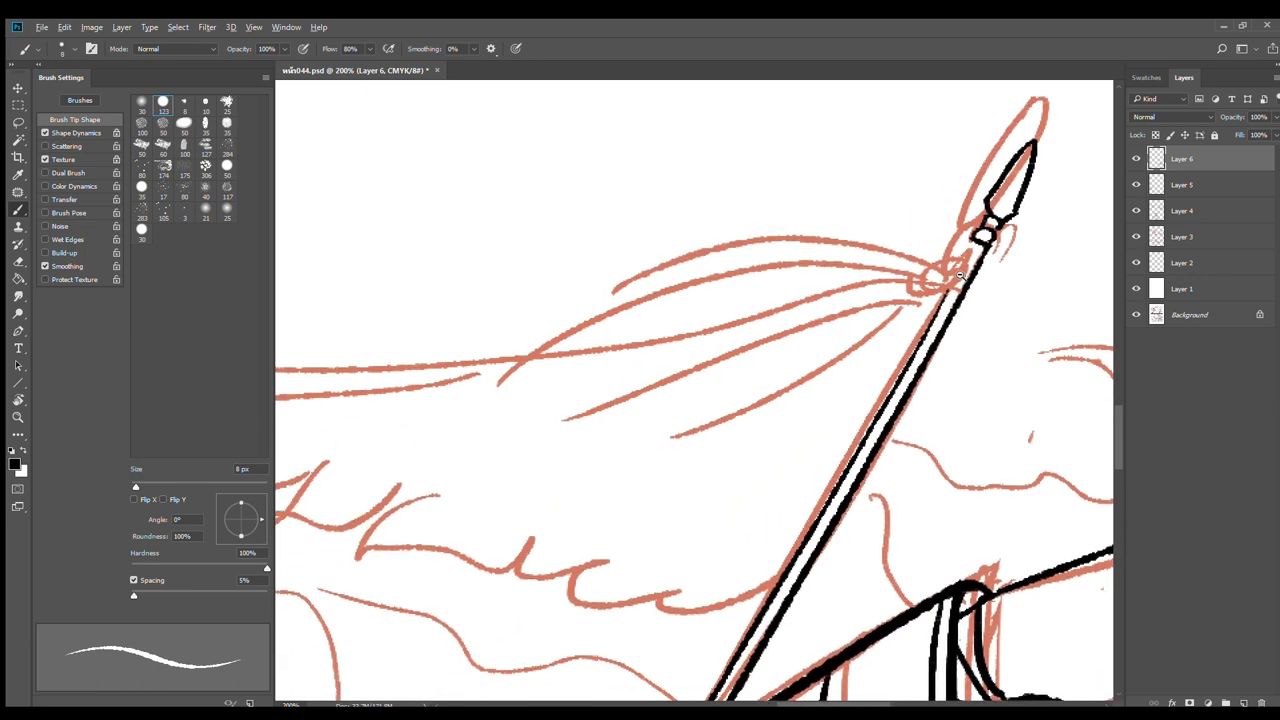
Ink the large flag's long upper edge from the pole to its curved outer tip, redrawing the tip for a smooth join
scroll(960, 275, down, 1)
mouse_move(962, 262)
mouse_down()
mouse_move(766, 289)
mouse_move(520, 295)
mouse_move(478, 312)
mouse_move(588, 271)
mouse_up()
key(ctrl+z)
scroll(501, 322, up, 1)
key(ctrl+z)
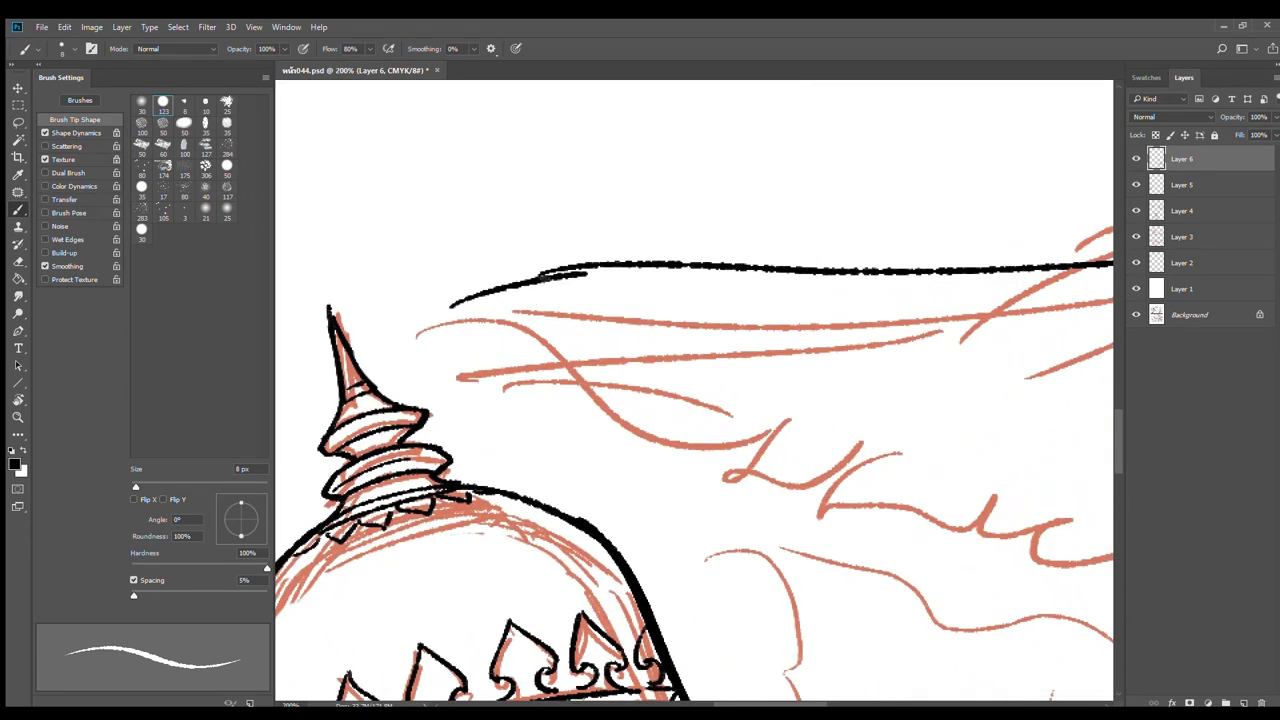
key(ctrl+z)
drag(447, 304, 591, 262)
key(ctrl+z)
drag(440, 306, 615, 266)
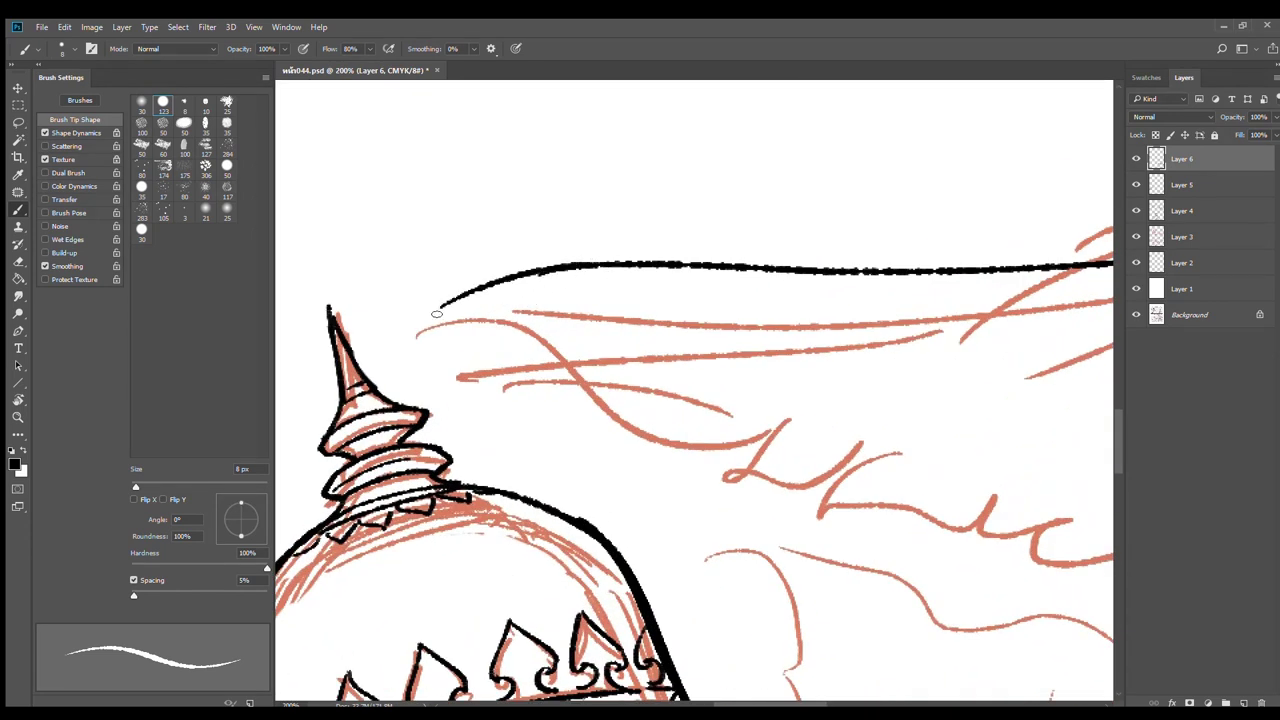
Ink the large flag's ragged lower edge and the fold lines fanning out from its tie at the pole
mouse_move(436, 313)
mouse_down()
mouse_move(655, 367)
mouse_move(625, 383)
mouse_move(785, 422)
mouse_move(733, 452)
mouse_move(897, 465)
mouse_up()
mouse_move(884, 471)
mouse_down()
mouse_move(556, 335)
mouse_move(538, 357)
mouse_move(786, 376)
mouse_move(868, 420)
mouse_move(911, 402)
mouse_up()
drag(918, 354, 902, 482)
drag(1070, 234, 806, 304)
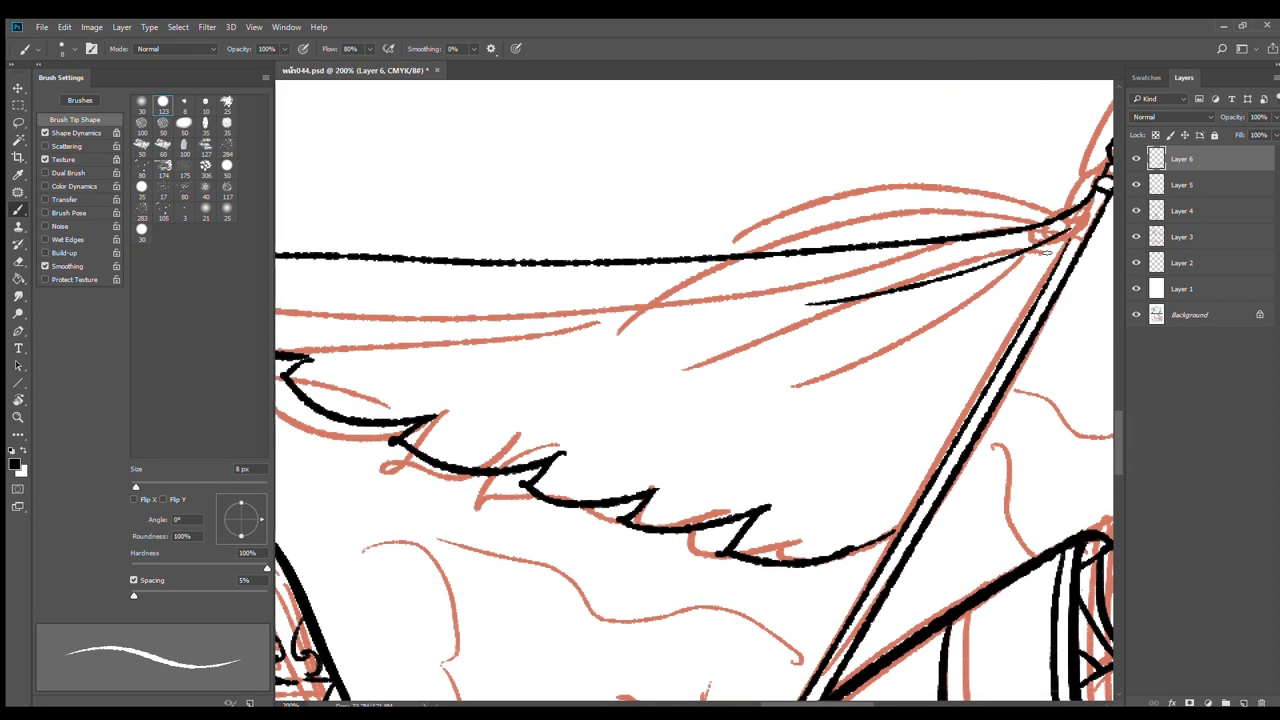
drag(1052, 254, 882, 364)
Ink a double trim line curving across the large flag from its upper edge to the pole
drag(637, 391, 702, 410)
mouse_move(398, 278)
mouse_down()
mouse_move(655, 425)
mouse_move(940, 494)
mouse_up()
drag(449, 286, 500, 340)
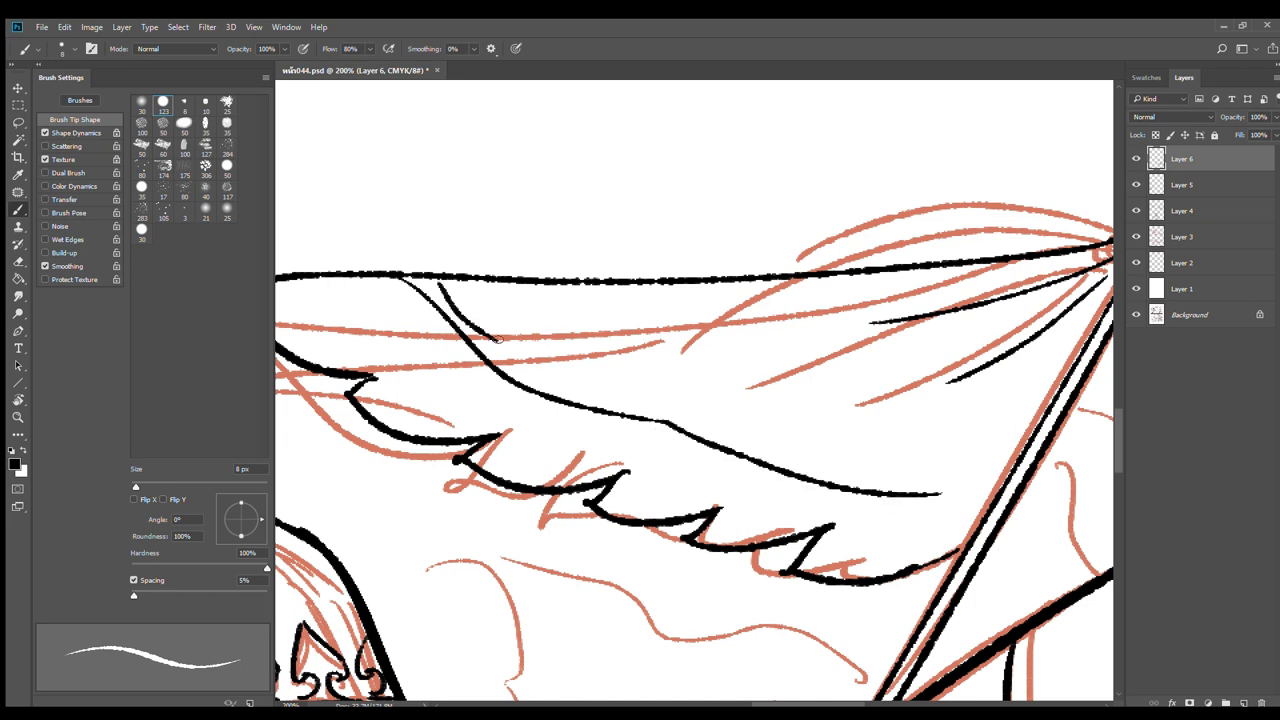
key(ctrl+z)
mouse_move(429, 281)
mouse_down()
mouse_move(561, 384)
mouse_move(946, 455)
mouse_up()
key(ctrl+z)
mouse_move(666, 405)
mouse_down()
mouse_move(708, 428)
mouse_move(994, 489)
mouse_up()
drag(882, 418, 764, 526)
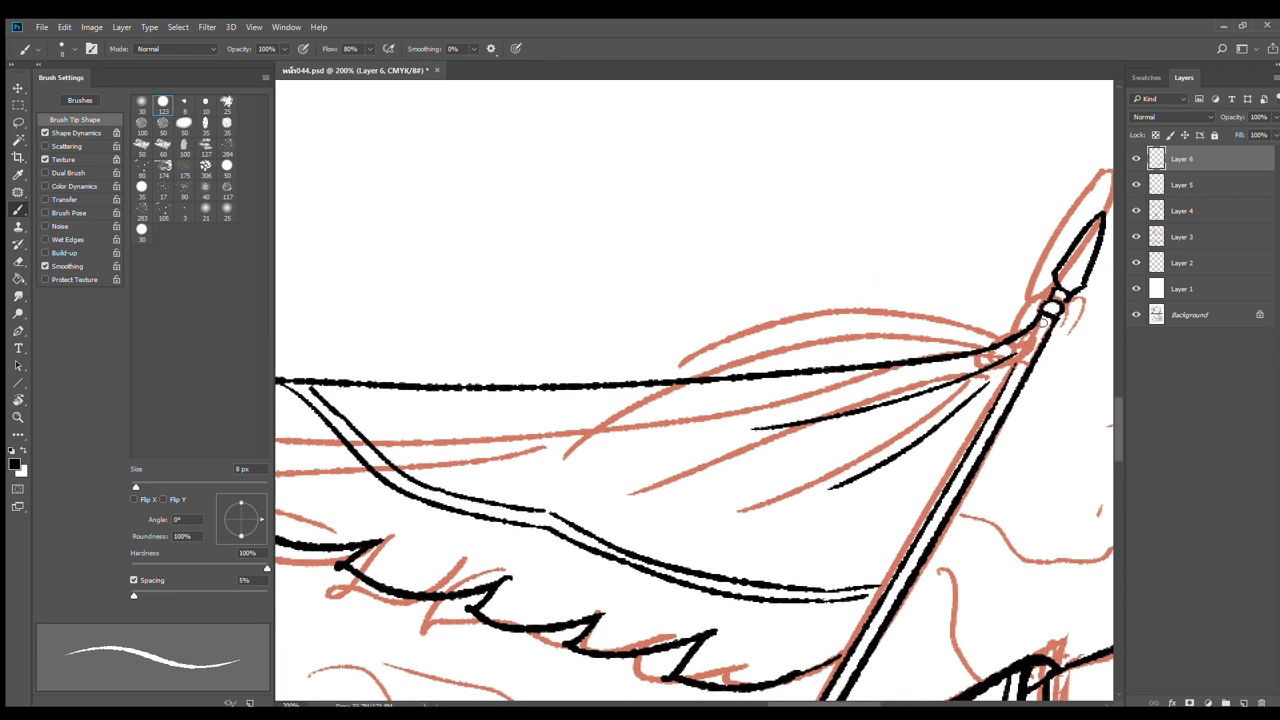
Ink the knot below the spearhead and two double-lined ribbons flowing from it above the large flag
mouse_move(1052, 314)
mouse_down()
mouse_move(932, 286)
mouse_move(678, 282)
mouse_move(913, 302)
mouse_move(555, 320)
mouse_up()
key(ctrl+z)
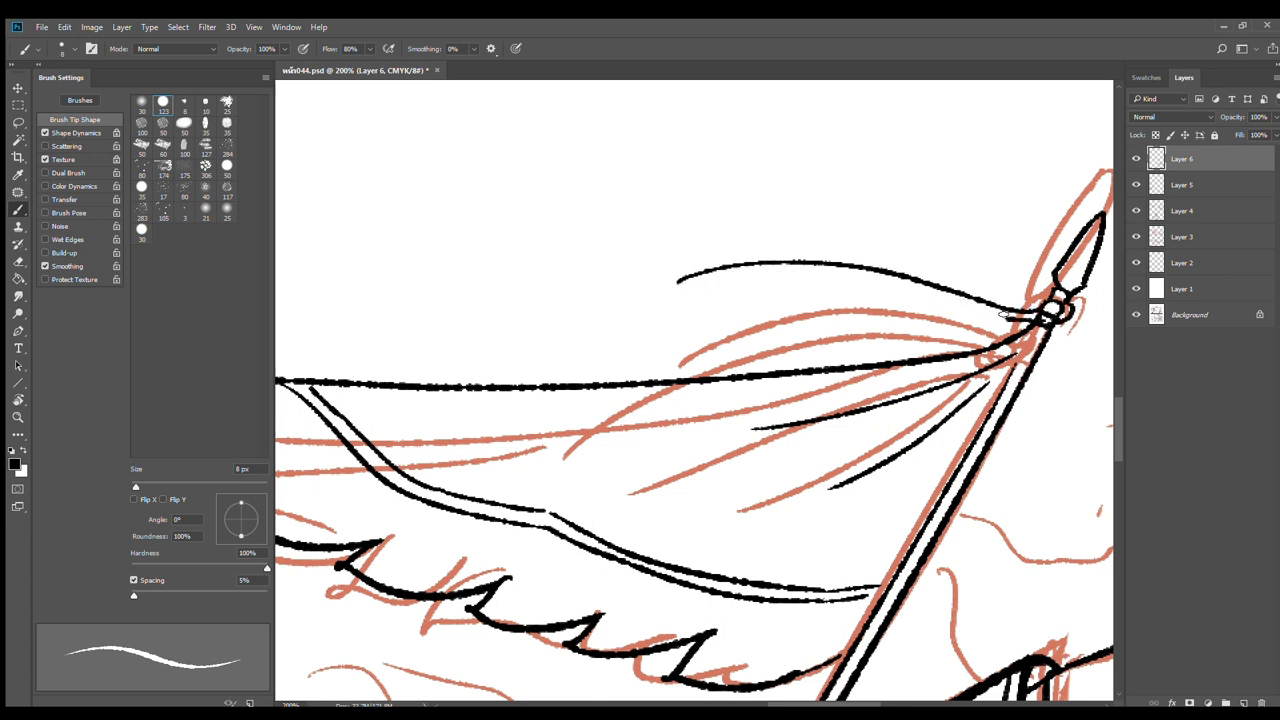
mouse_move(1004, 314)
mouse_down()
mouse_move(920, 287)
mouse_move(710, 279)
mouse_move(558, 352)
mouse_up()
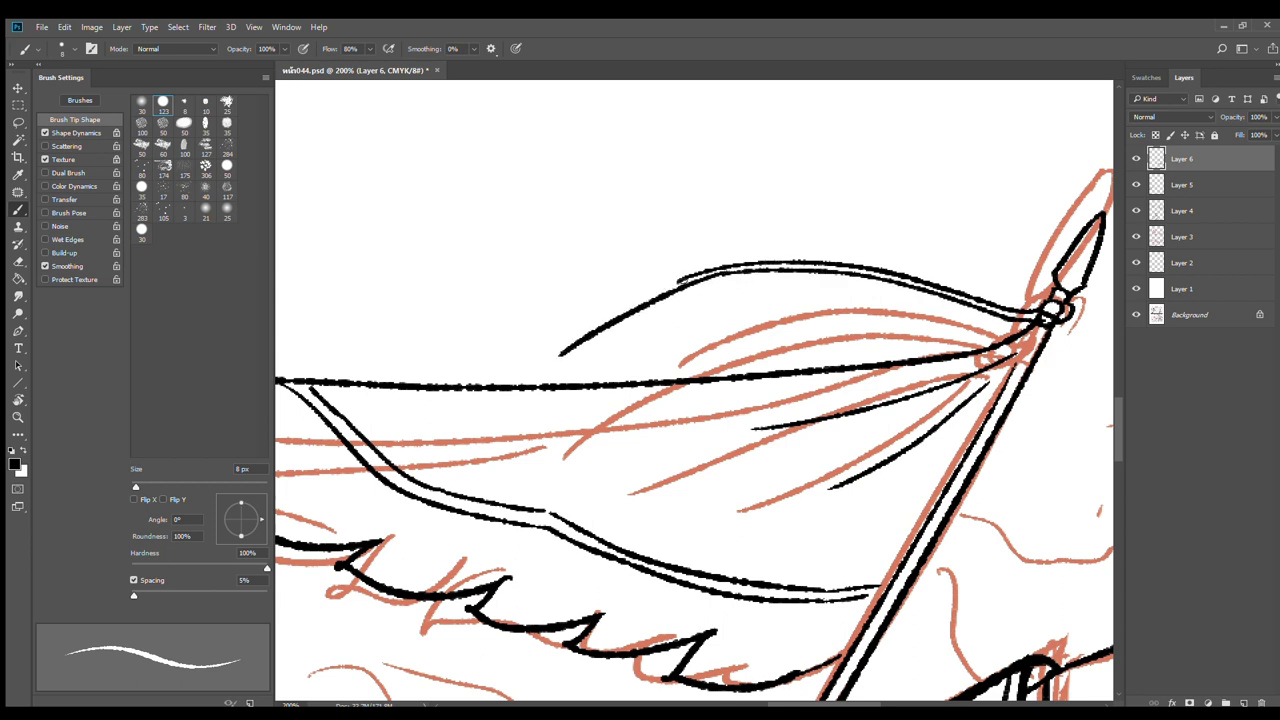
key(ctrl+z)
drag(728, 275, 592, 347)
mouse_move(677, 283)
mouse_down()
mouse_move(605, 319)
mouse_move(592, 347)
mouse_up()
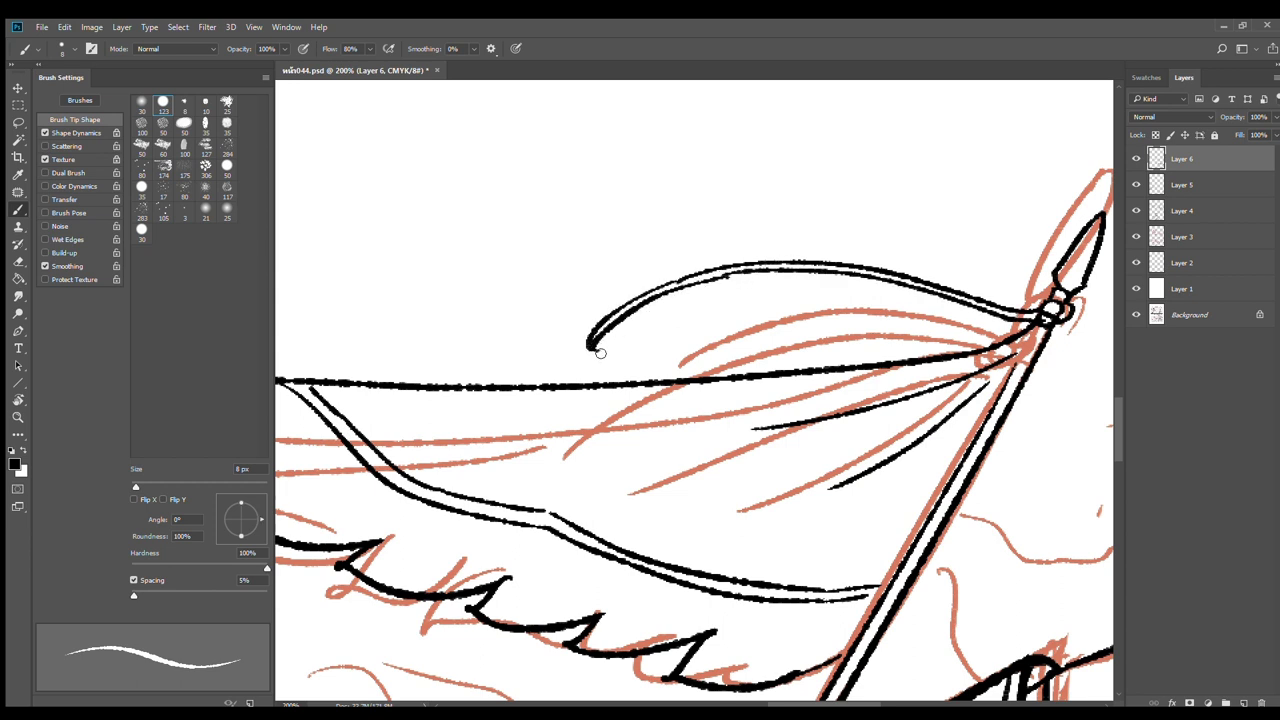
drag(774, 276, 1026, 322)
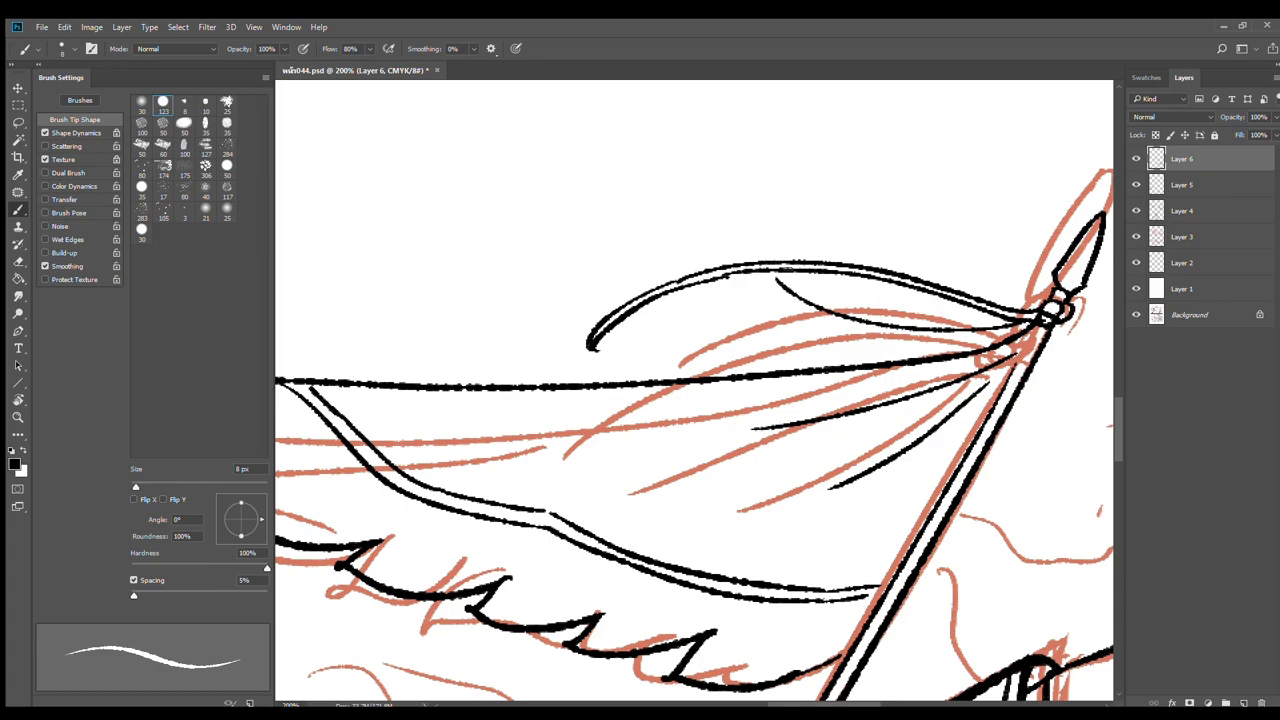
drag(784, 268, 1050, 313)
mouse_move(770, 262)
mouse_down()
mouse_move(648, 182)
mouse_move(558, 198)
mouse_up()
Ink a small pennant on a short pole between the spears in the middle of the soldiers
scroll(975, 334, down, 3)
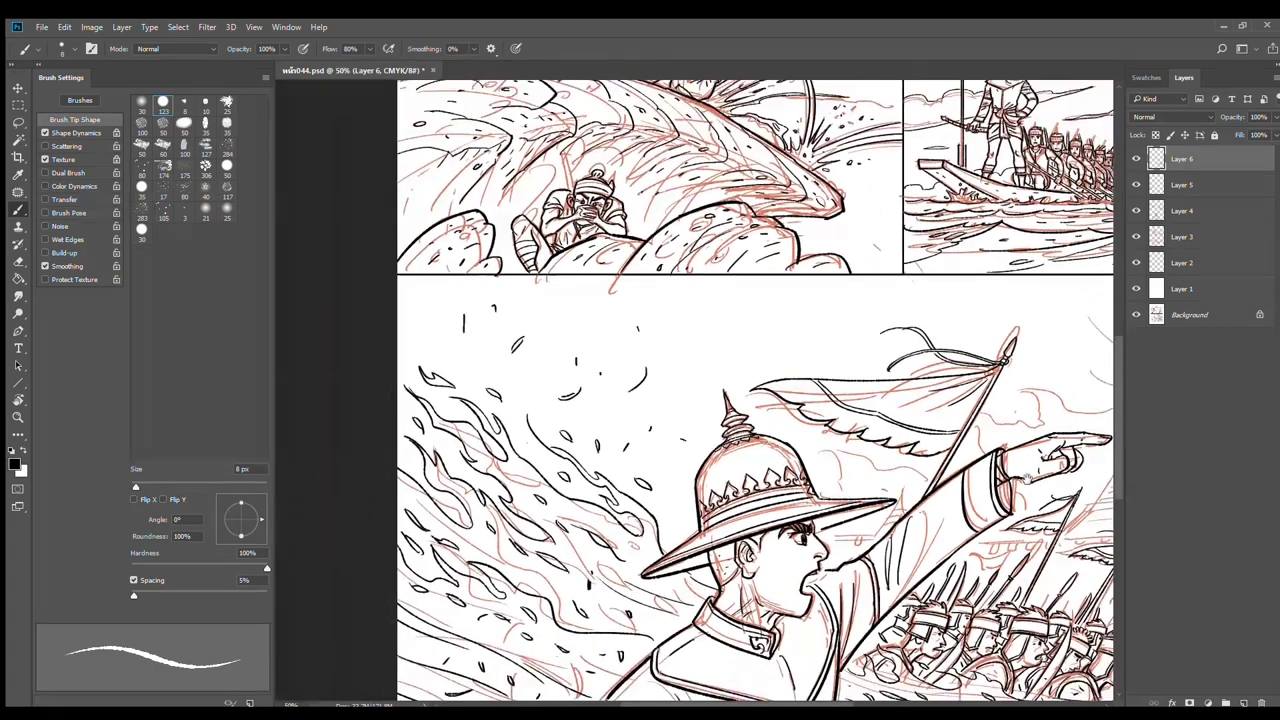
drag(1022, 455, 759, 270)
scroll(760, 300, down, 2)
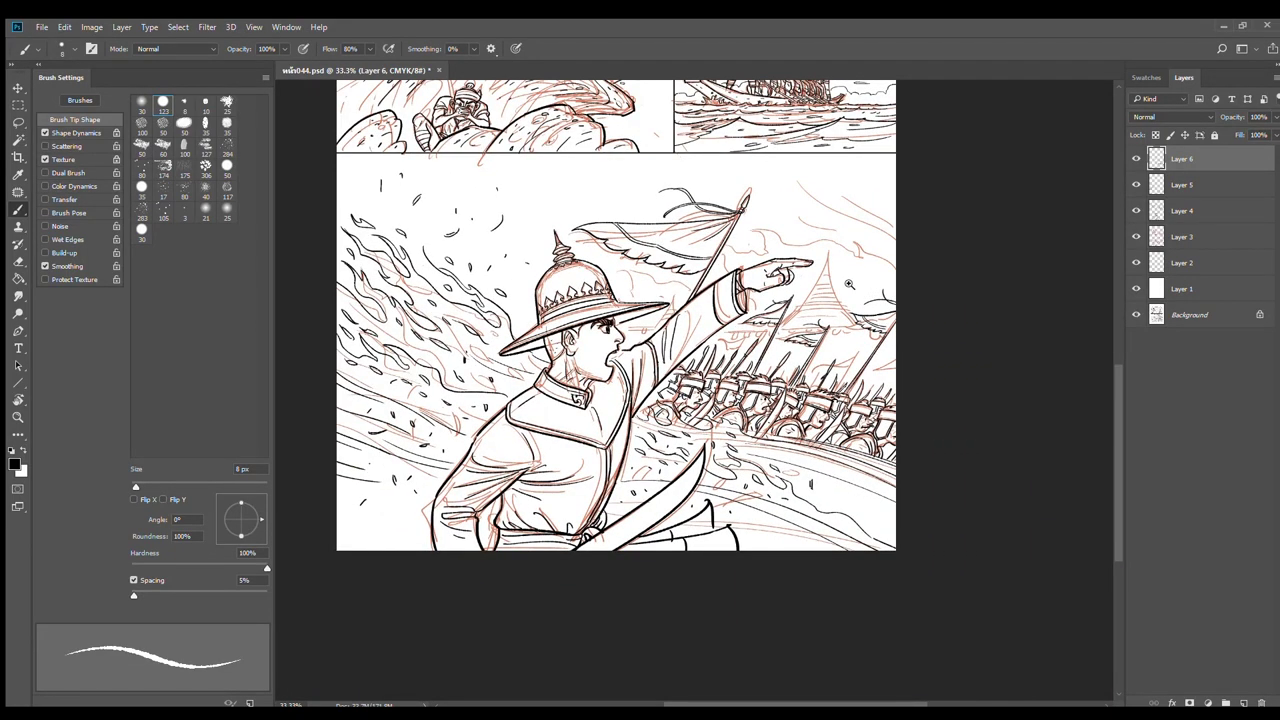
scroll(848, 284, up, 4)
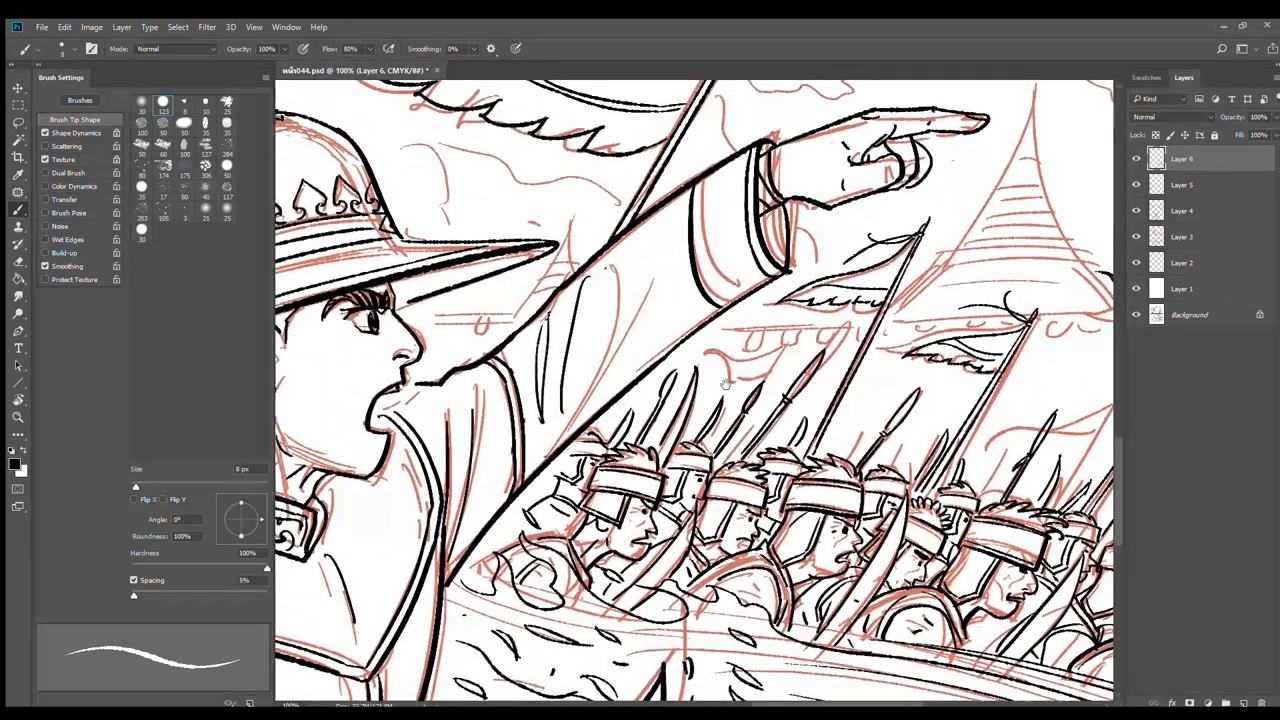
key(ctrl+plus)
drag(934, 406, 609, 309)
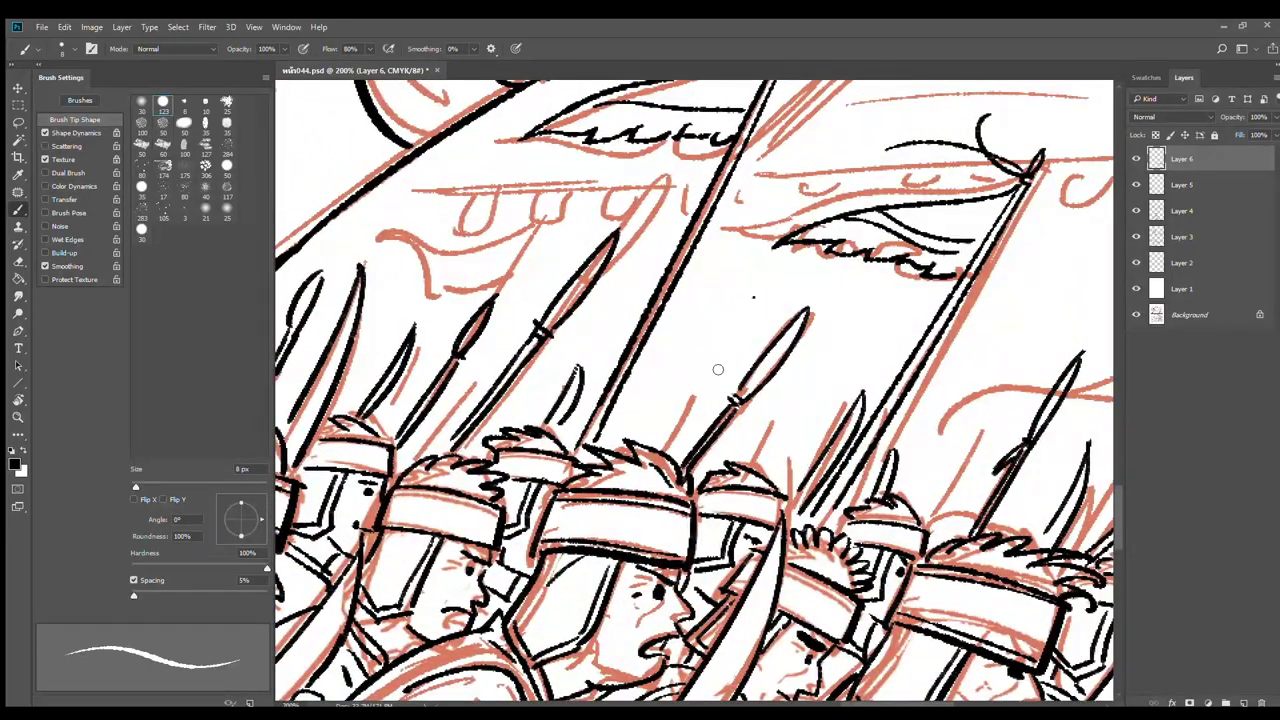
drag(718, 370, 668, 453)
drag(755, 299, 655, 319)
drag(729, 341, 660, 317)
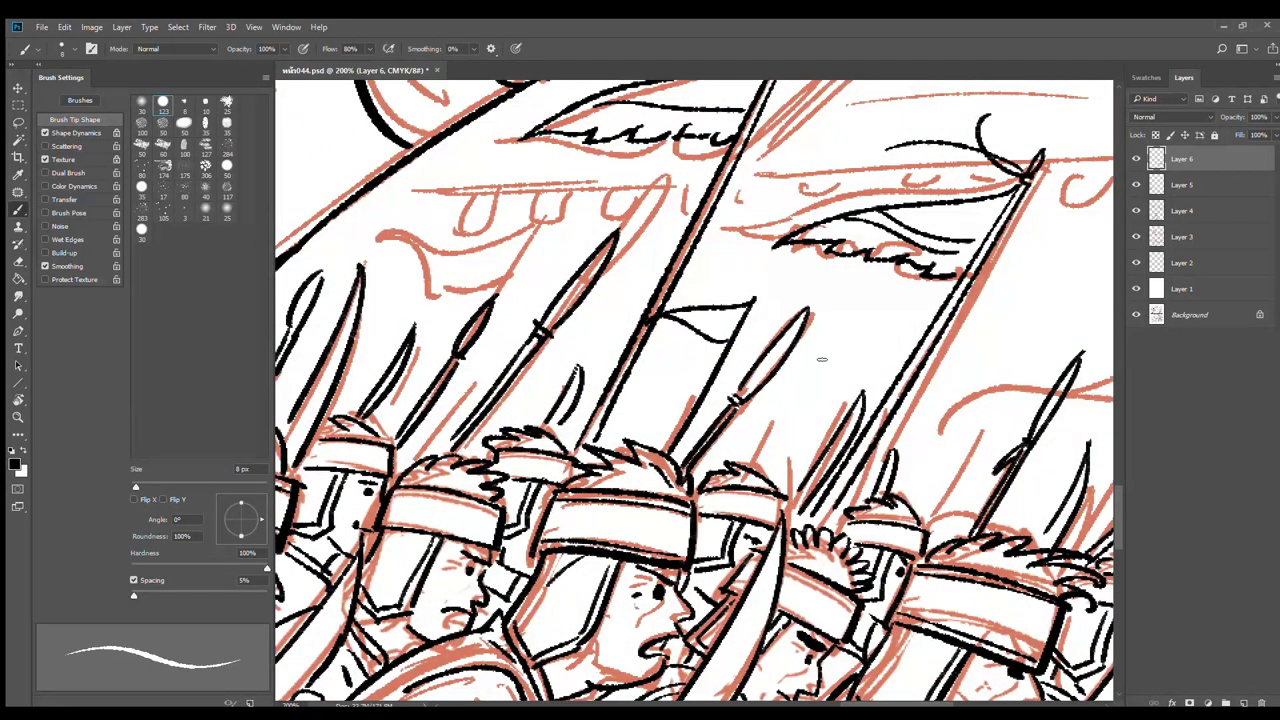
Ink a second small pennant and its thin pole above the soldiers, beside the panel's rightmost flagpole
drag(822, 359, 679, 352)
drag(931, 258, 795, 488)
key(ctrl+z)
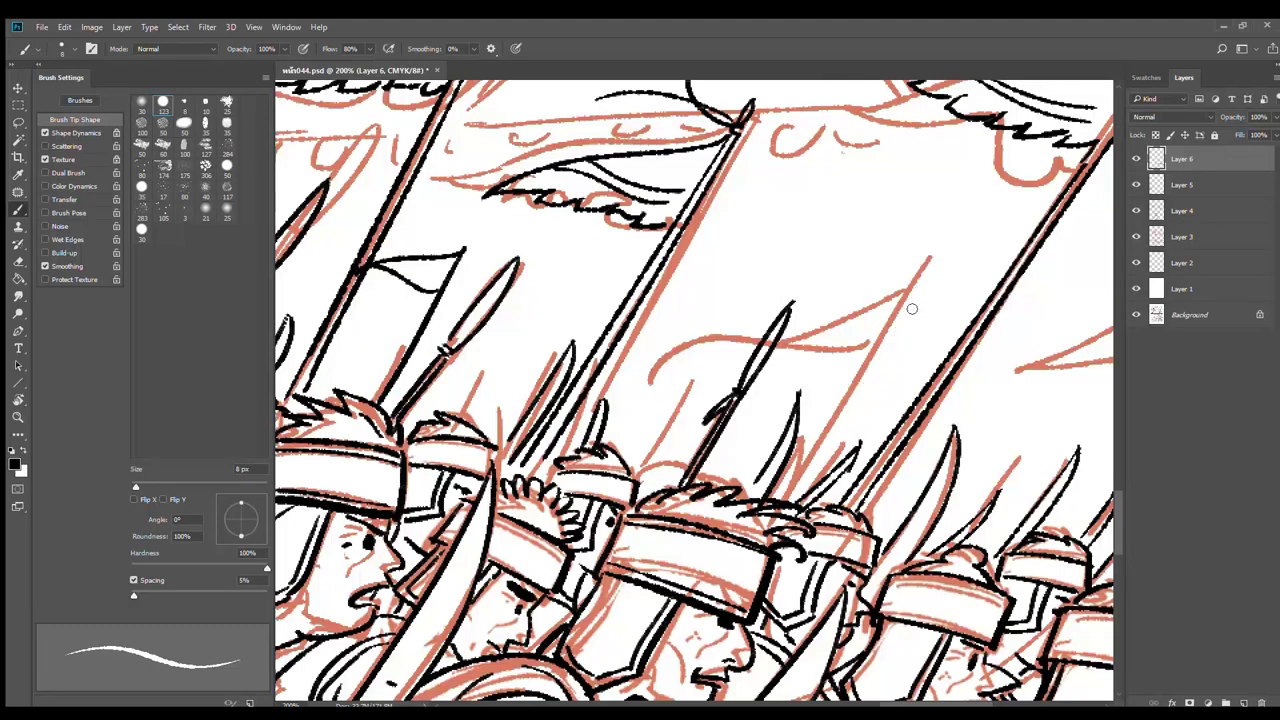
drag(928, 279, 802, 468)
drag(922, 283, 790, 334)
drag(888, 330, 788, 330)
Fill the gaps above the soldiers' heads with small distant spear tips and short strokes suggesting more troops
scroll(990, 451, down, 1)
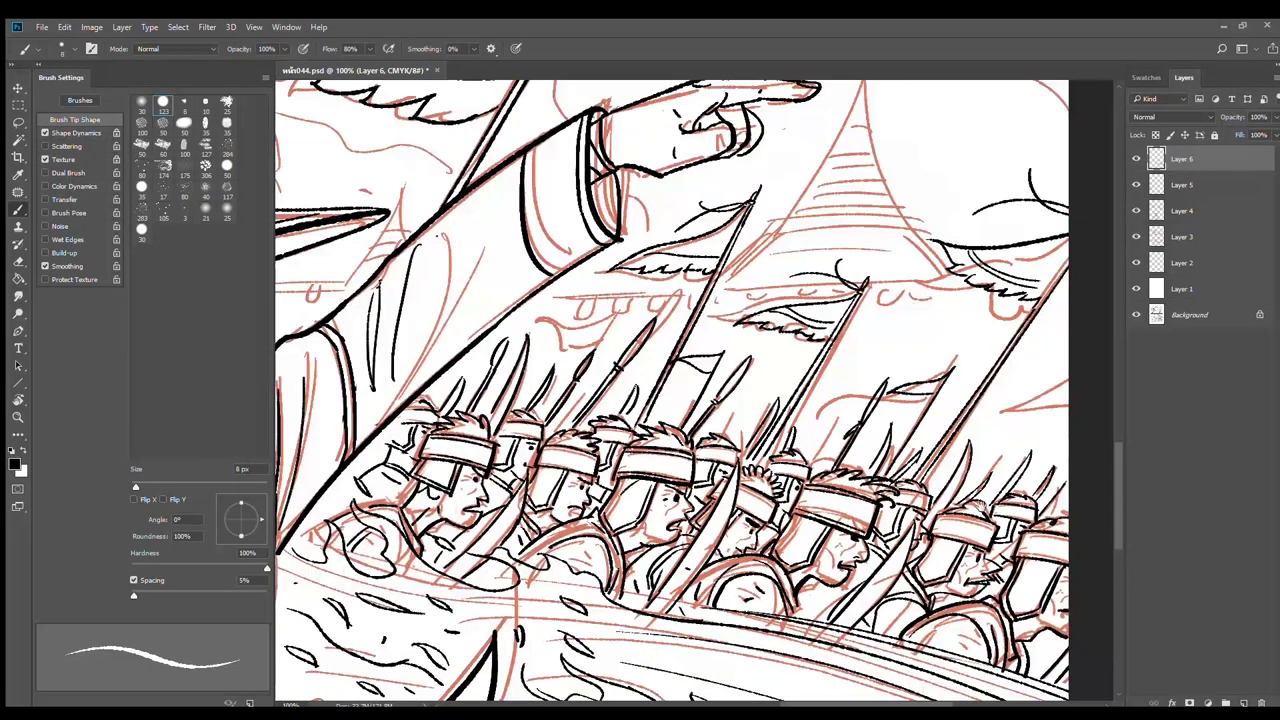
drag(1014, 459, 985, 499)
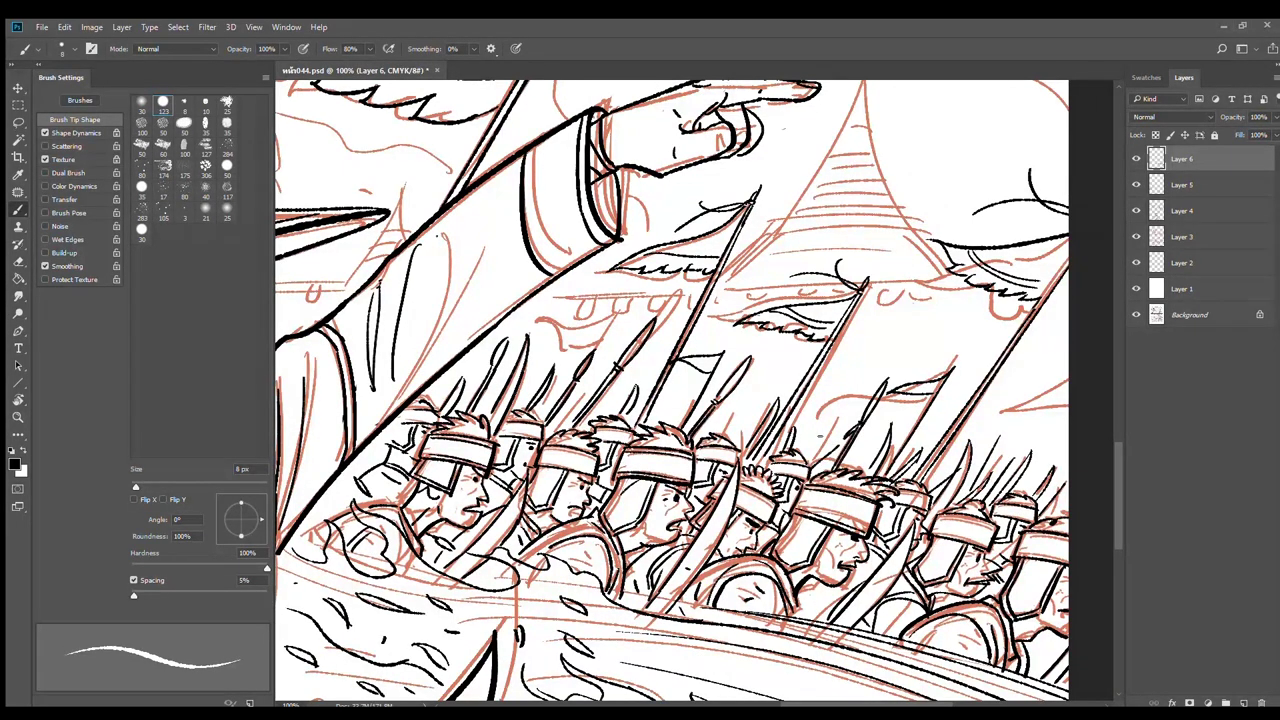
mouse_move(749, 402)
mouse_down()
mouse_move(729, 443)
mouse_move(720, 435)
mouse_up()
drag(679, 397, 663, 425)
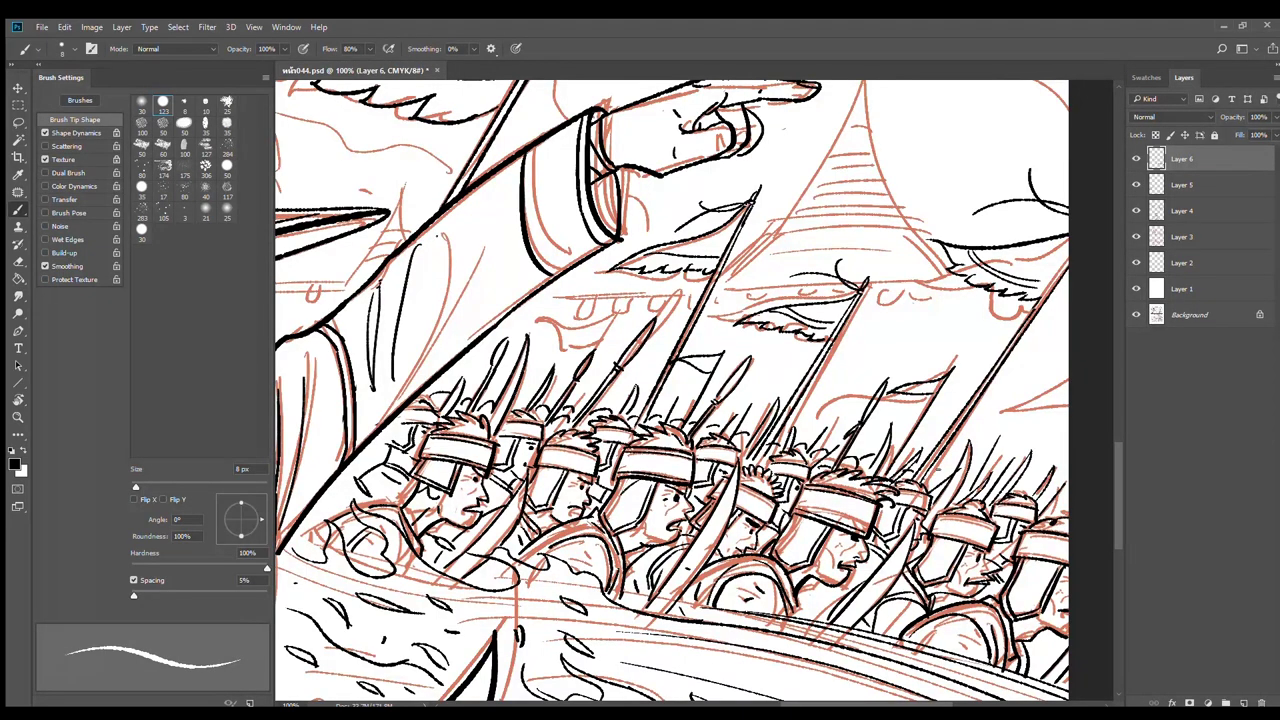
Add a new layer and draw a long, nearly straight line across the panel along the sketched wall behind the soldiers
drag(935, 472, 742, 444)
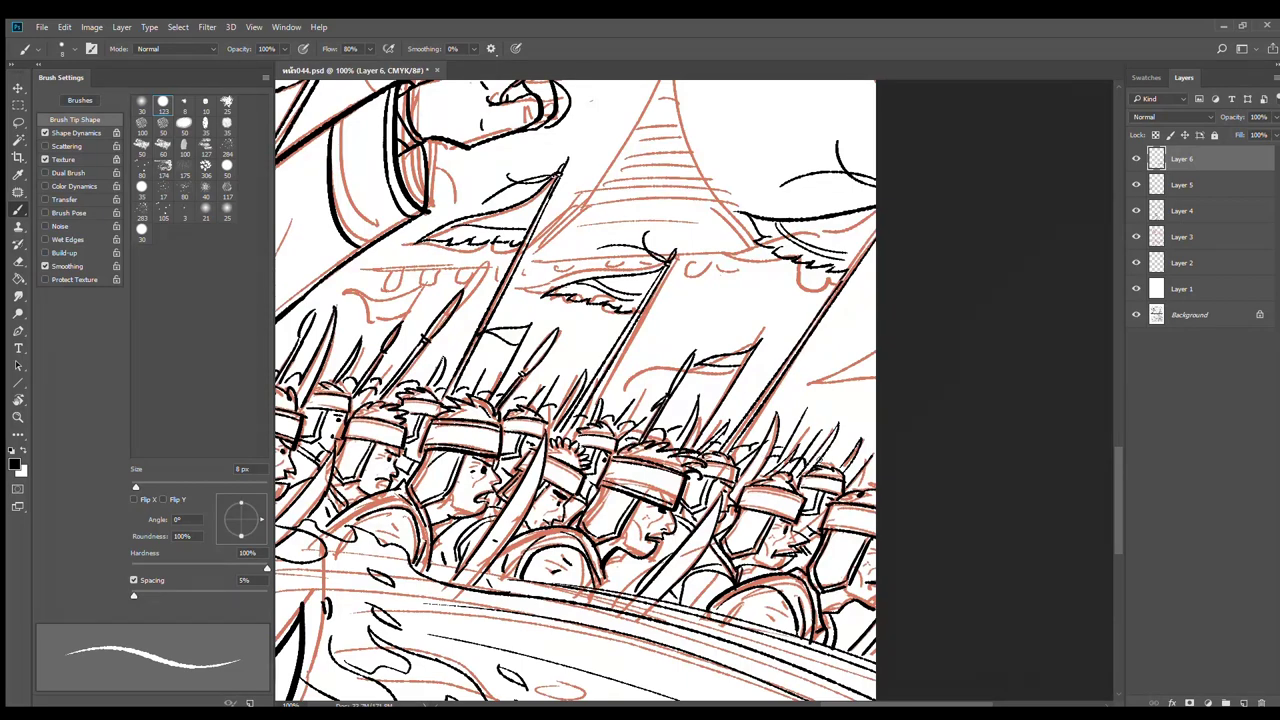
alt+click(904, 496)
alt+click(930, 506)
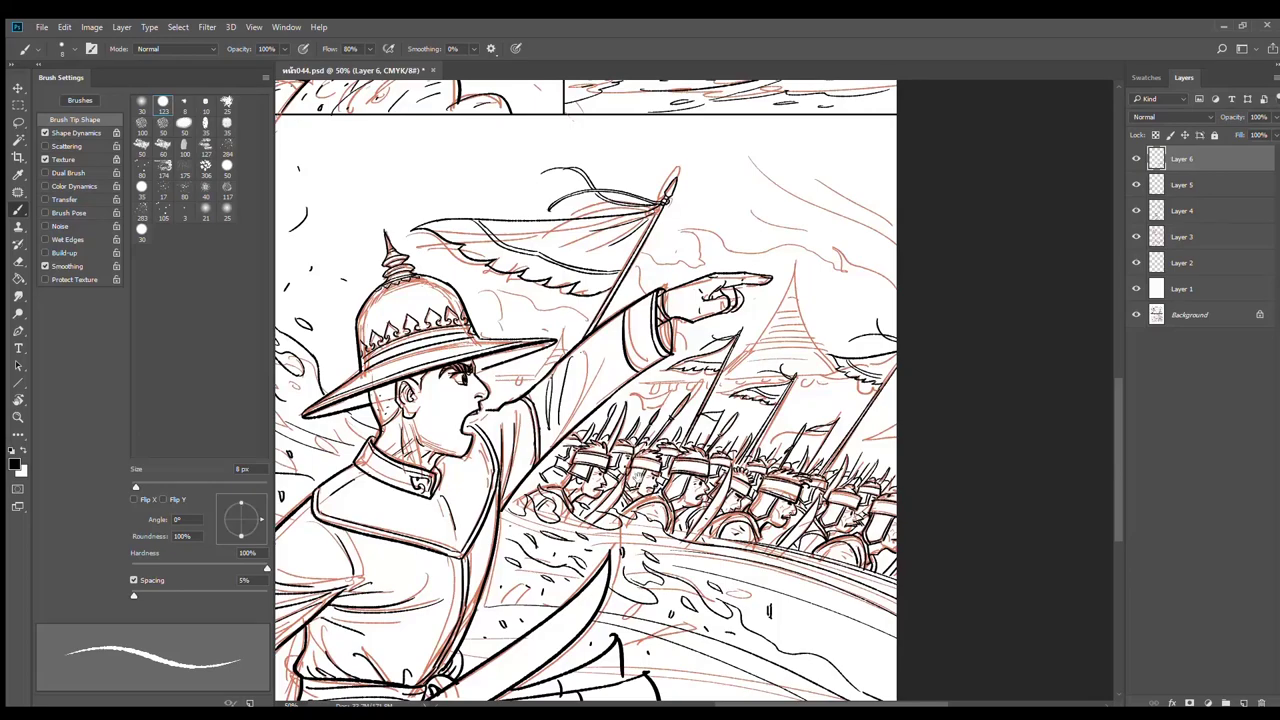
drag(638, 477, 931, 459)
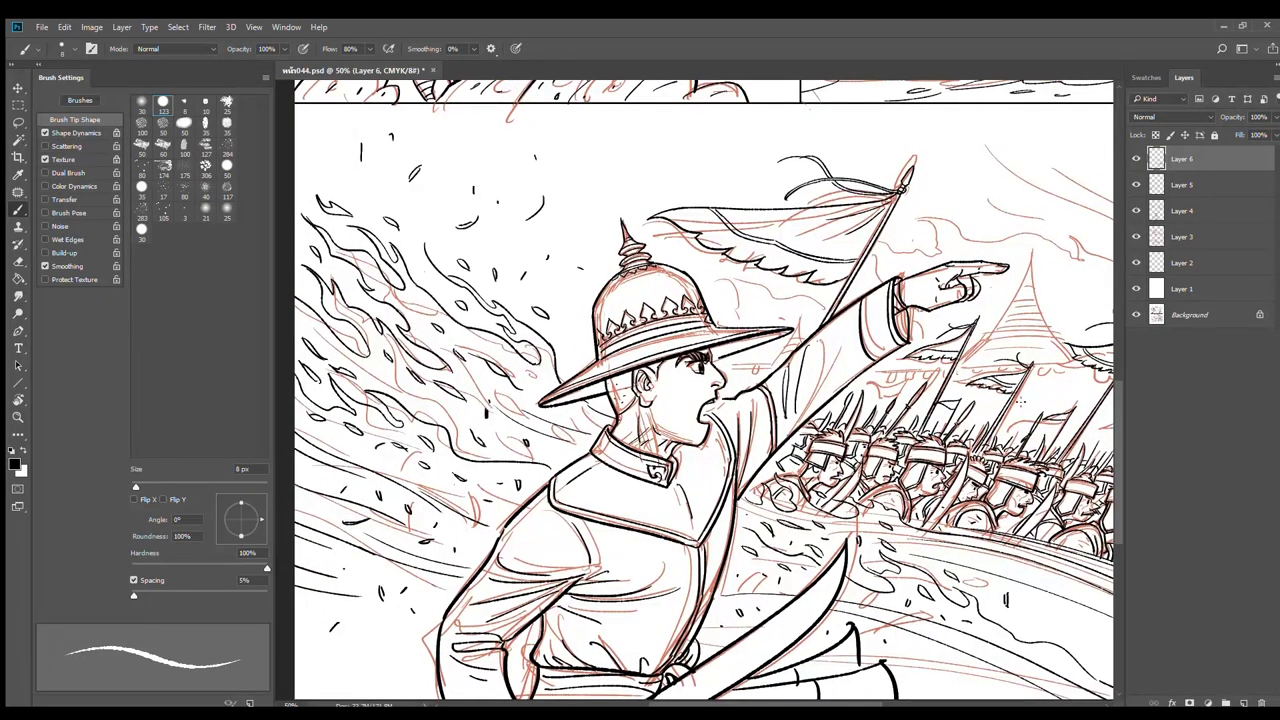
scroll(1017, 417, up, 1)
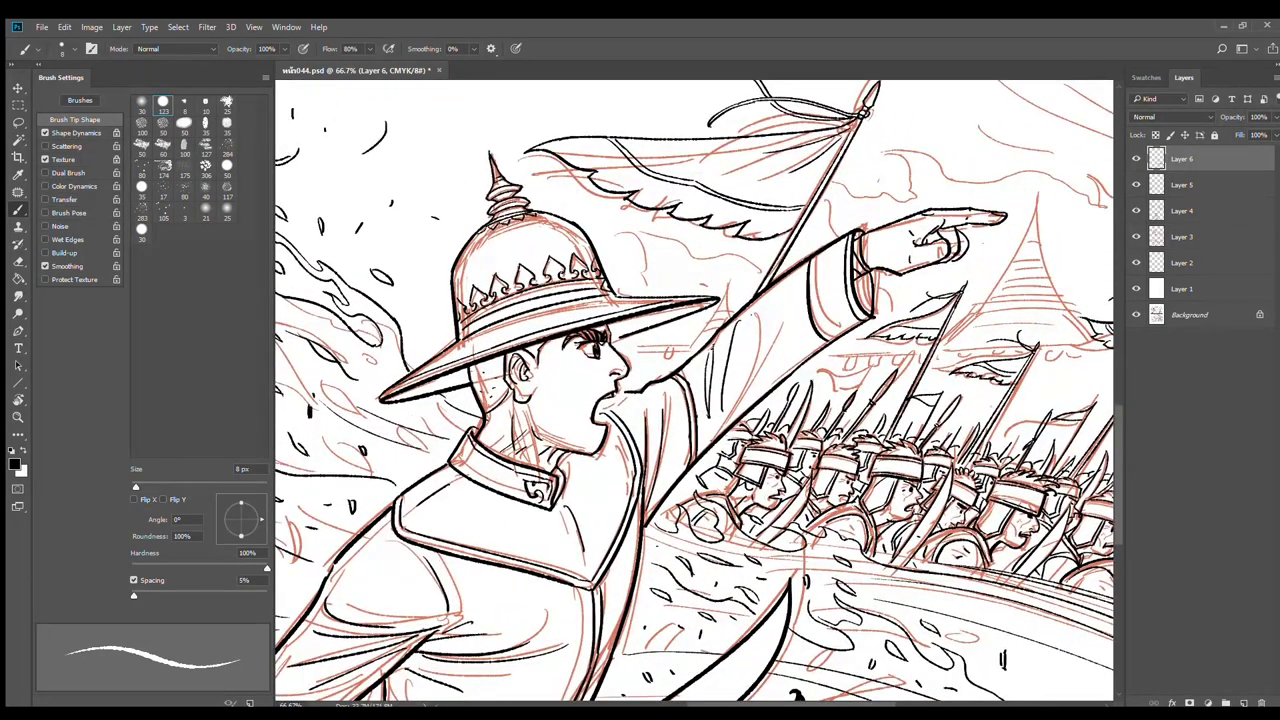
drag(993, 416, 780, 457)
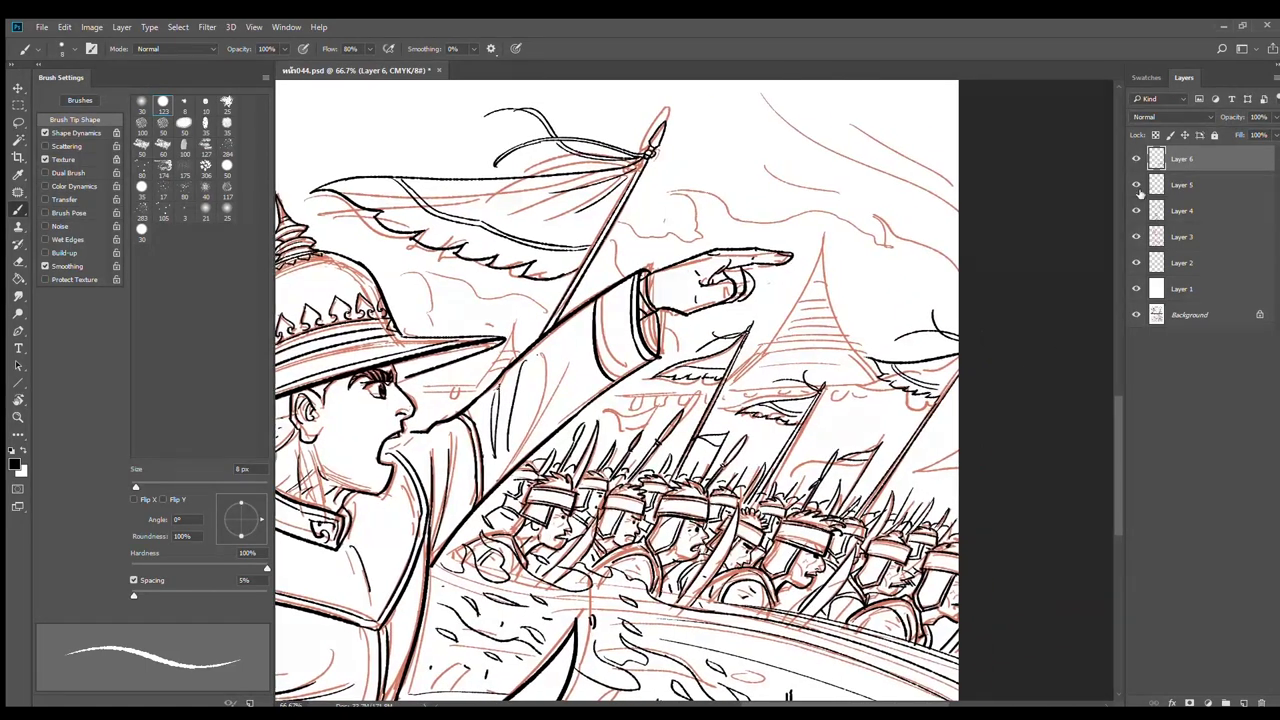
click(1241, 702)
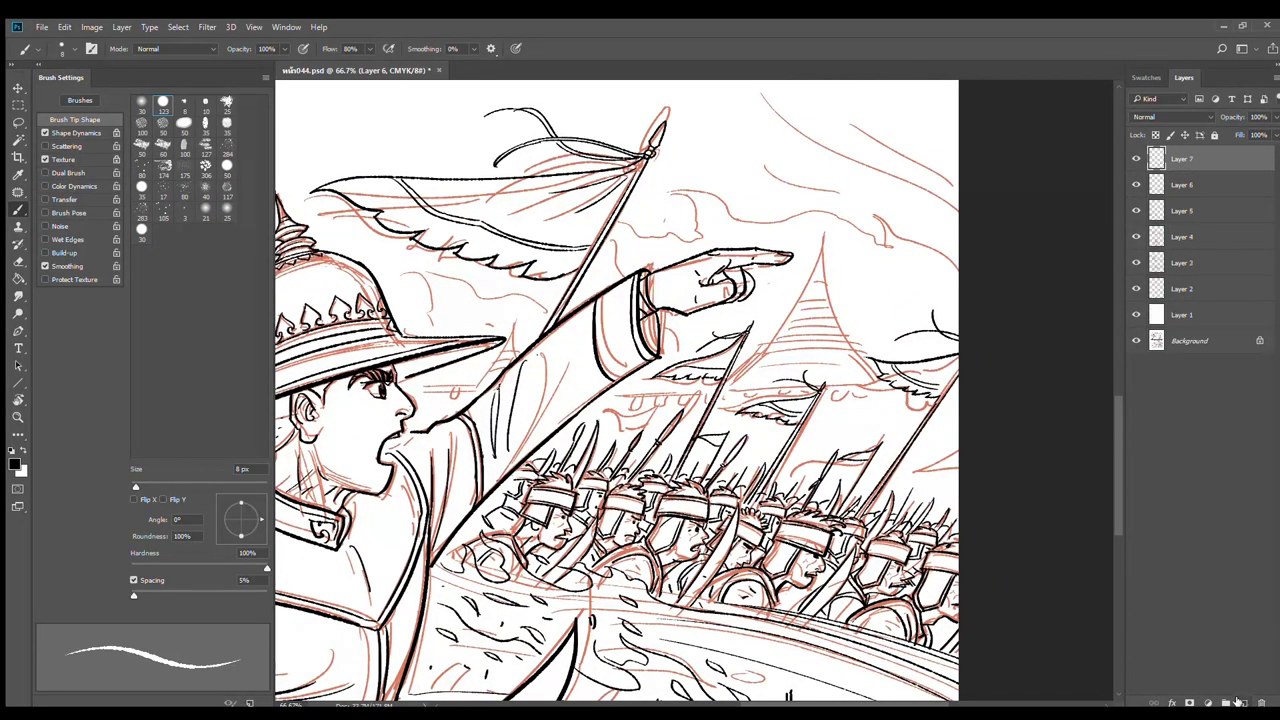
scroll(704, 405, up, 1)
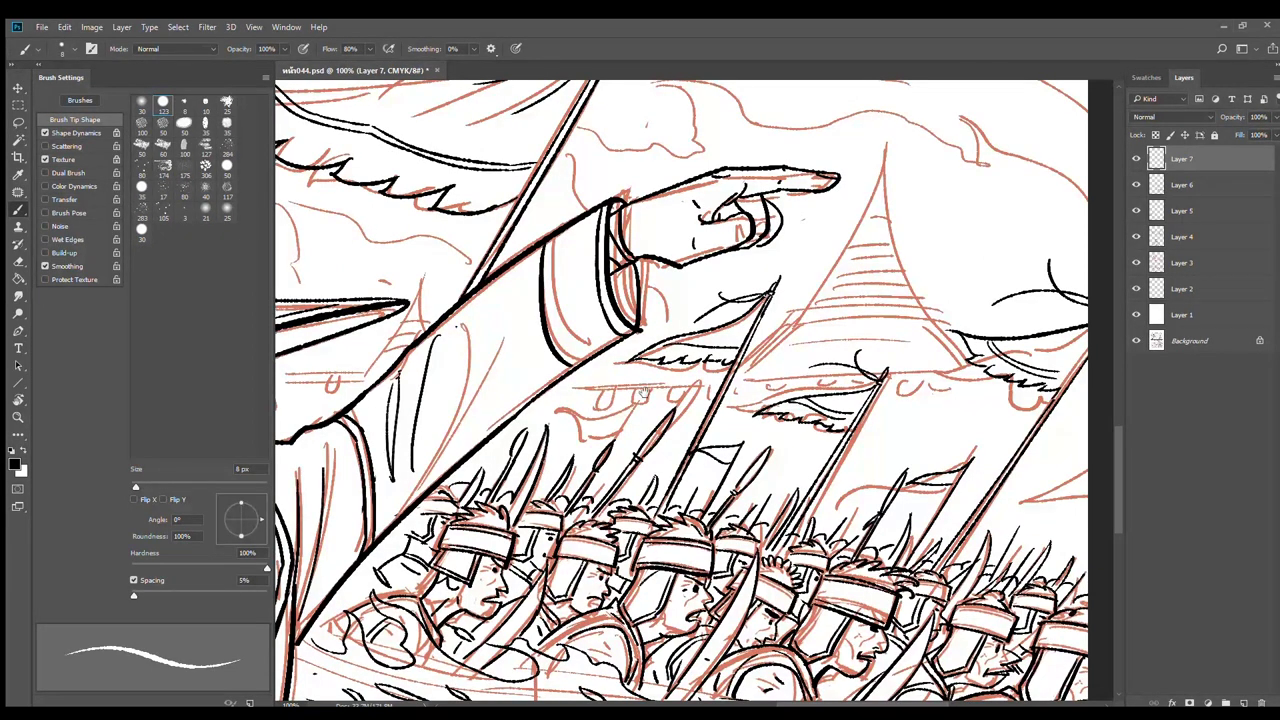
scroll(645, 392, down, 2)
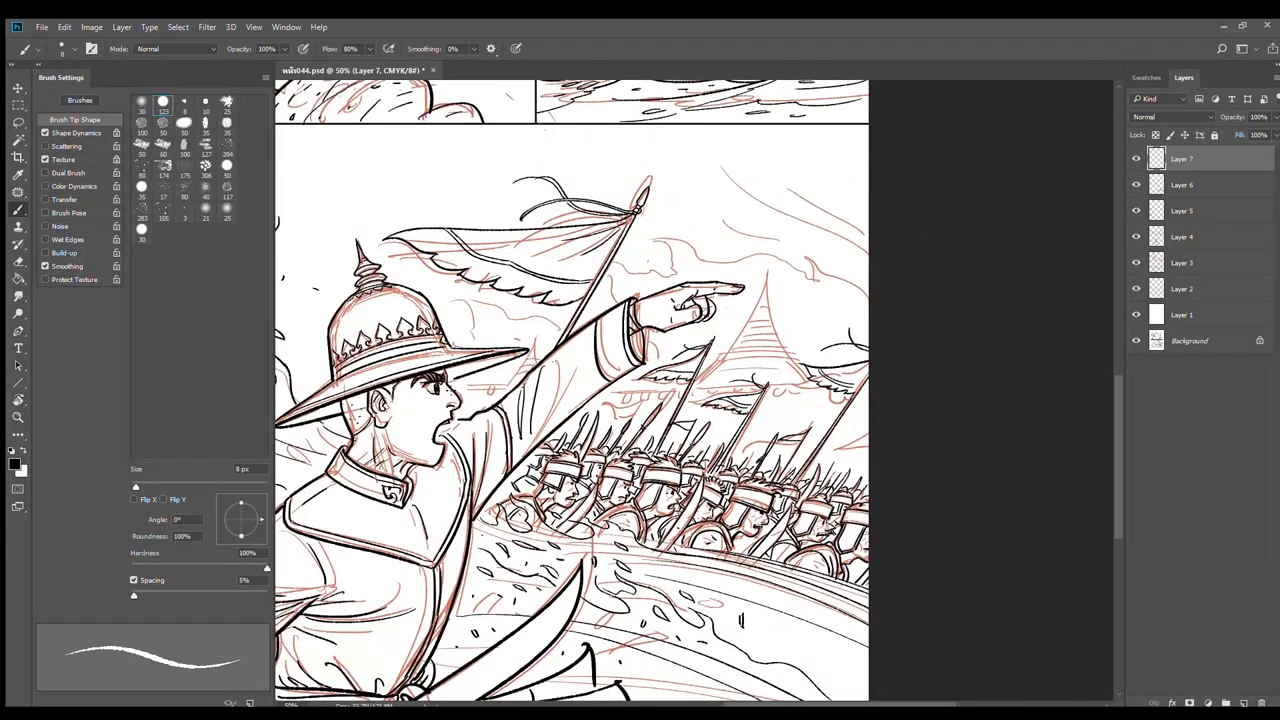
drag(516, 389, 1069, 361)
key(ctrl+z)
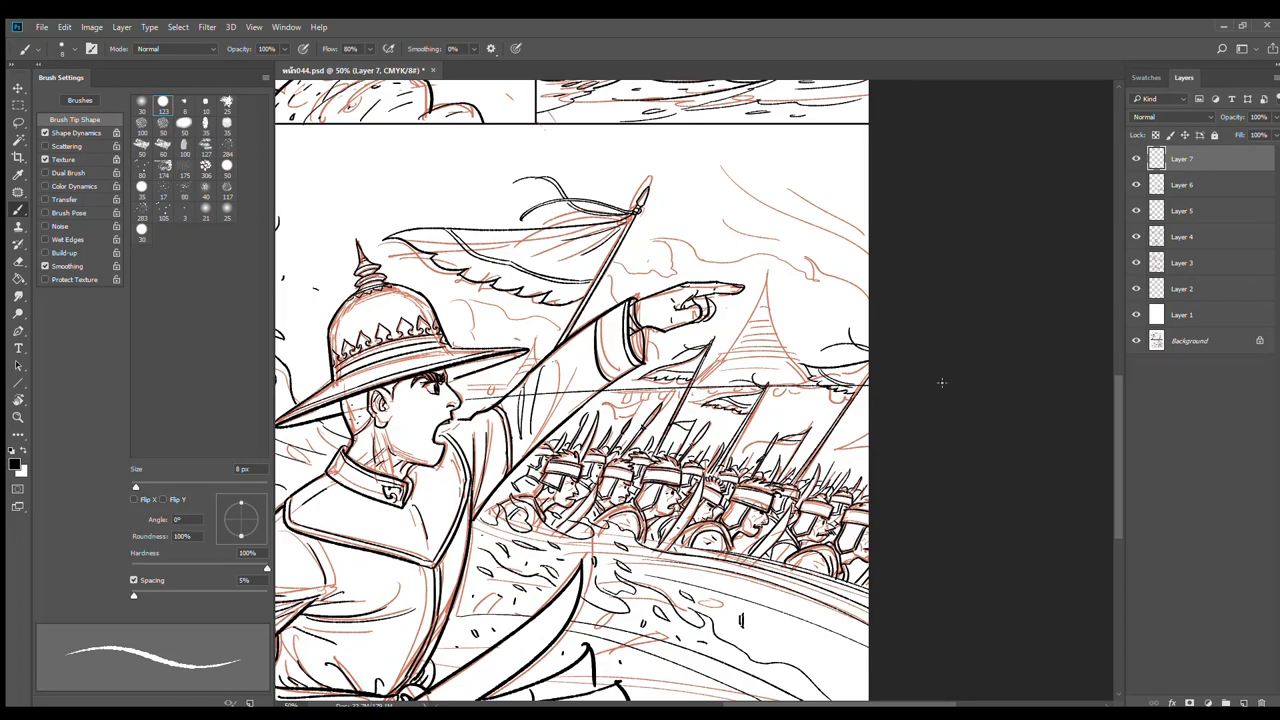
scroll(800, 392, up, 2)
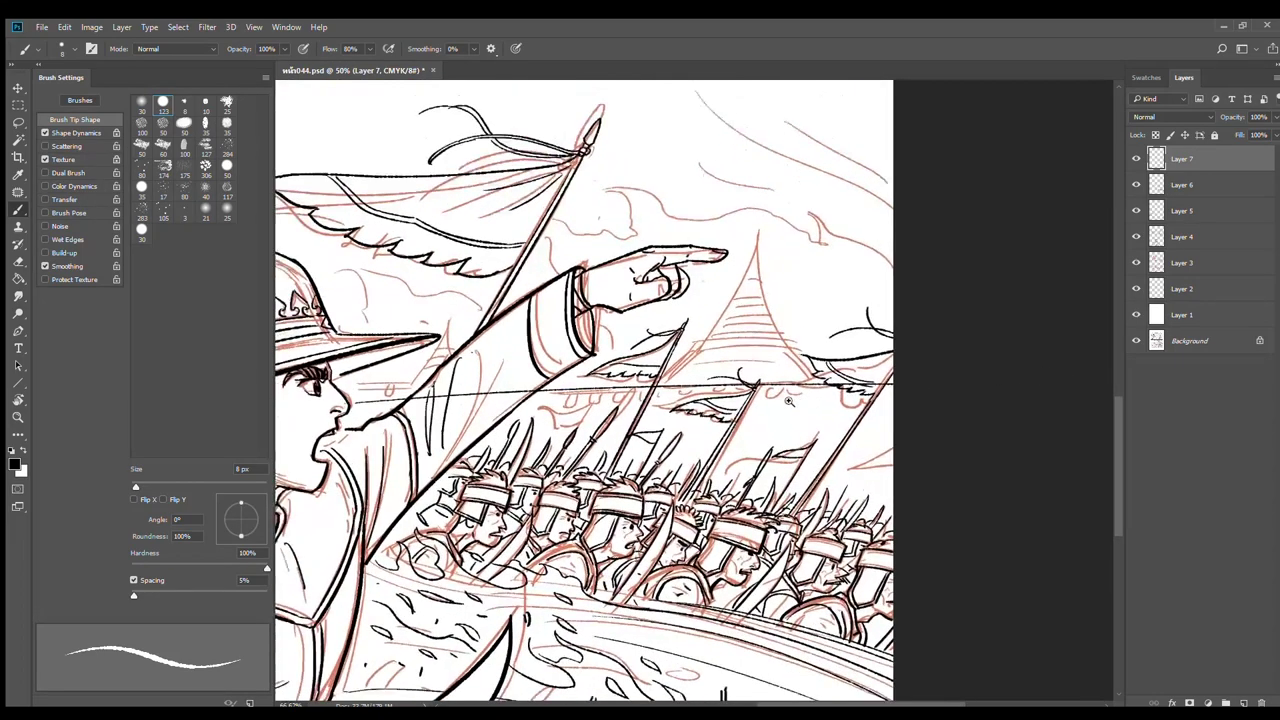
drag(494, 403, 694, 432)
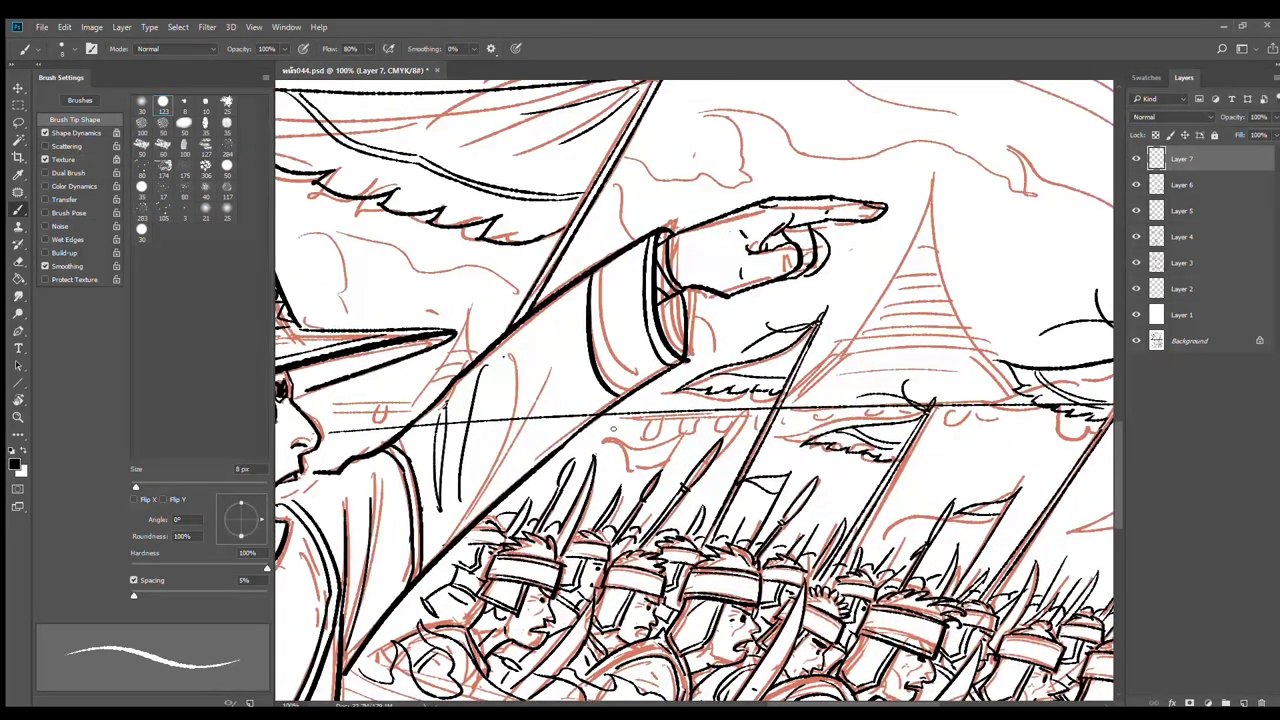
scroll(613, 430, up, 1)
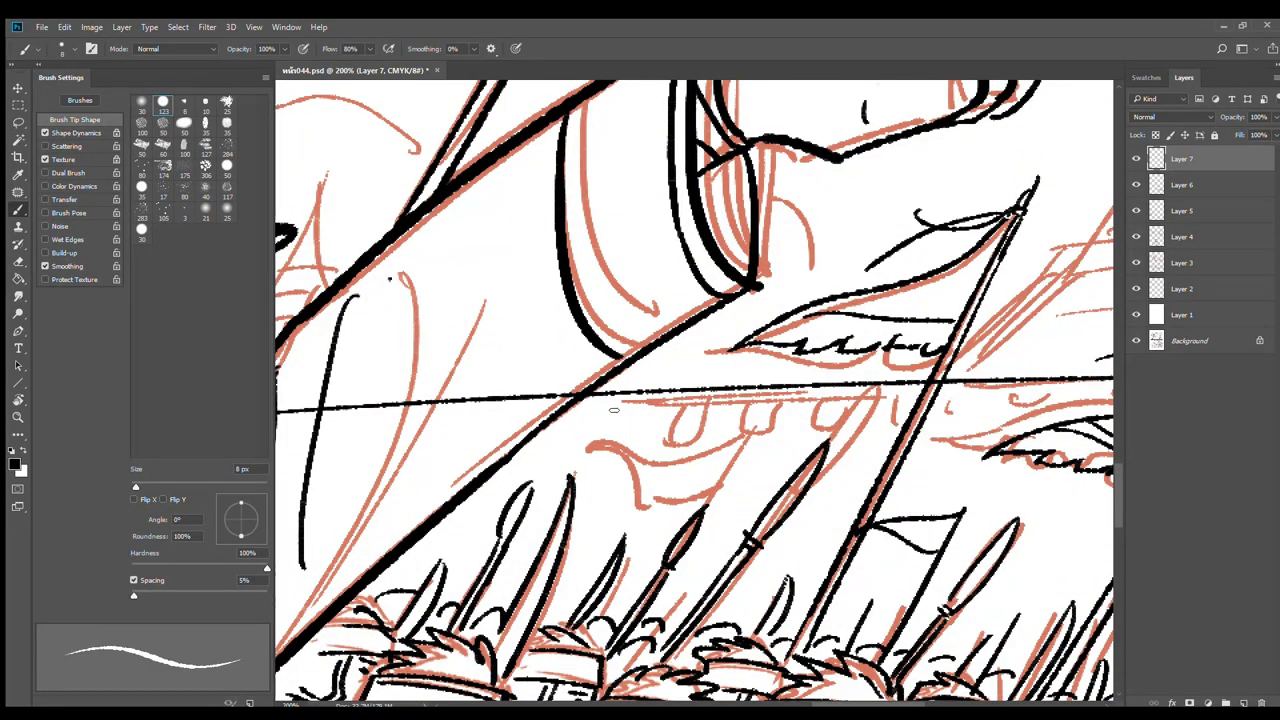
Ink square battlement notches below the long wall line, from the officer's raised sleeve past the first flagpole behind the soldiers
mouse_move(615, 395)
mouse_down()
mouse_move(650, 420)
mouse_move(645, 401)
mouse_move(676, 424)
mouse_up()
mouse_move(676, 424)
mouse_down()
mouse_move(709, 390)
mouse_move(734, 420)
mouse_move(770, 420)
mouse_up()
mouse_move(808, 380)
mouse_down()
mouse_move(799, 413)
mouse_move(833, 420)
mouse_up()
drag(866, 380, 863, 421)
mouse_move(863, 421)
mouse_down()
mouse_move(893, 420)
mouse_move(723, 408)
mouse_move(705, 436)
mouse_up()
drag(705, 436, 730, 437)
mouse_move(735, 400)
mouse_down()
mouse_move(732, 438)
mouse_move(797, 434)
mouse_up()
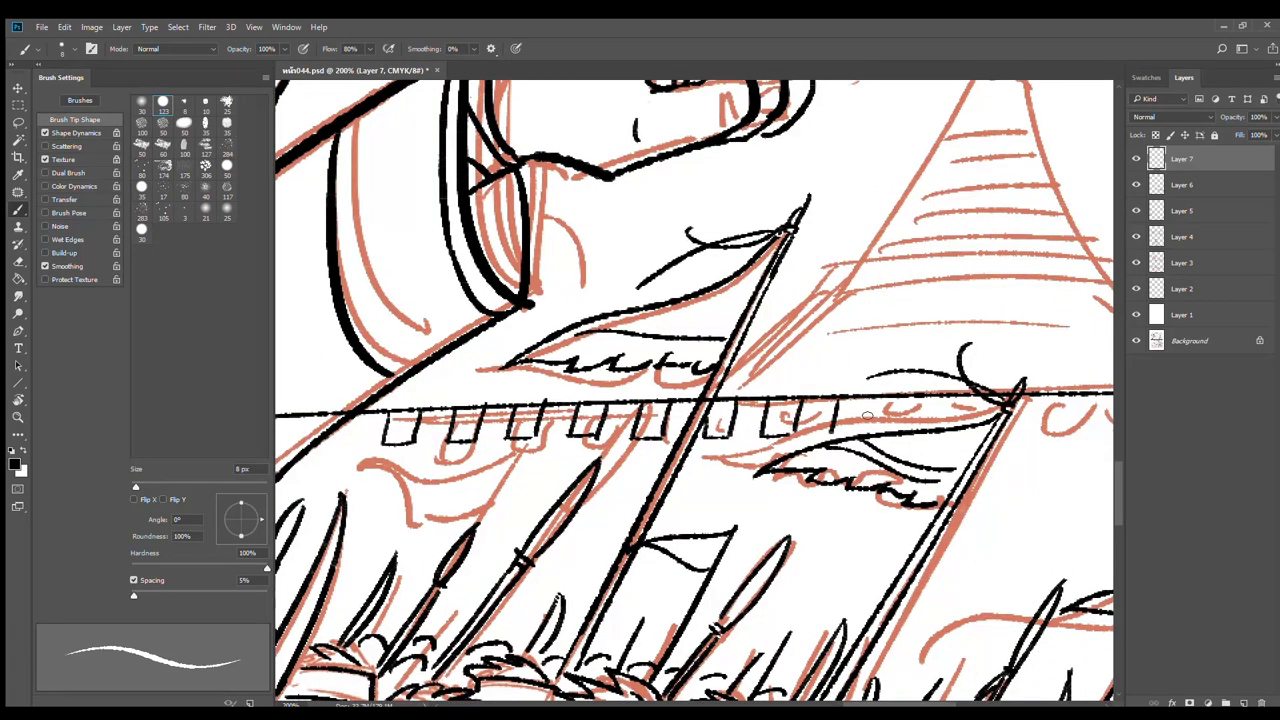
Continue the row of square battlement notches along the wall line, past the second flagpole and flag to the panel's edge
drag(863, 399, 860, 434)
mouse_move(911, 396)
mouse_down()
mouse_move(908, 430)
mouse_move(982, 417)
mouse_move(745, 430)
mouse_move(808, 442)
mouse_up()
mouse_move(852, 406)
mouse_down()
mouse_move(845, 440)
mouse_move(884, 440)
mouse_up()
key(ctrl+z)
mouse_move(886, 406)
mouse_down()
mouse_move(879, 441)
mouse_move(923, 403)
mouse_move(920, 440)
mouse_up()
mouse_move(920, 440)
mouse_down()
mouse_move(952, 437)
mouse_move(959, 420)
mouse_move(838, 433)
mouse_move(882, 437)
mouse_up()
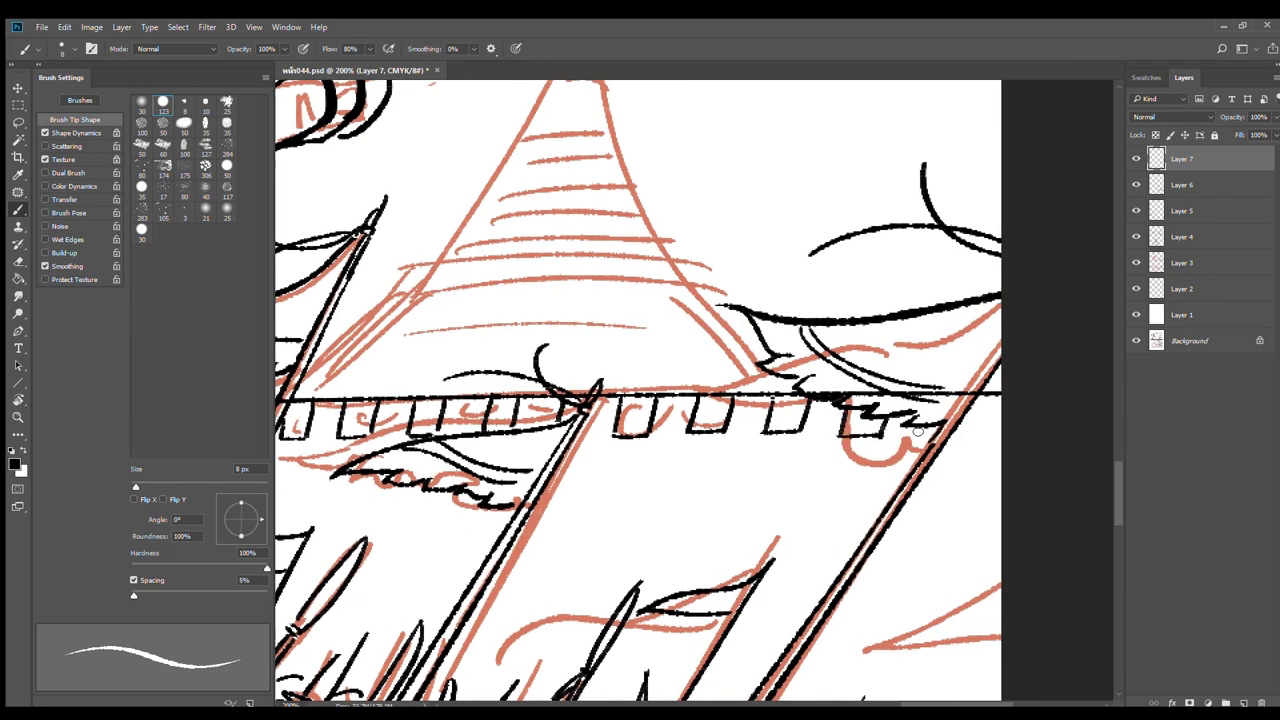
mouse_move(981, 394)
mouse_down()
mouse_move(980, 434)
mouse_move(1012, 436)
mouse_up()
Erase the wall line across the notch openings with a small eraser so the battlements form a stepped outline
key(e)
key(bracketleft)
key(bracketleft)
key(bracketleft)
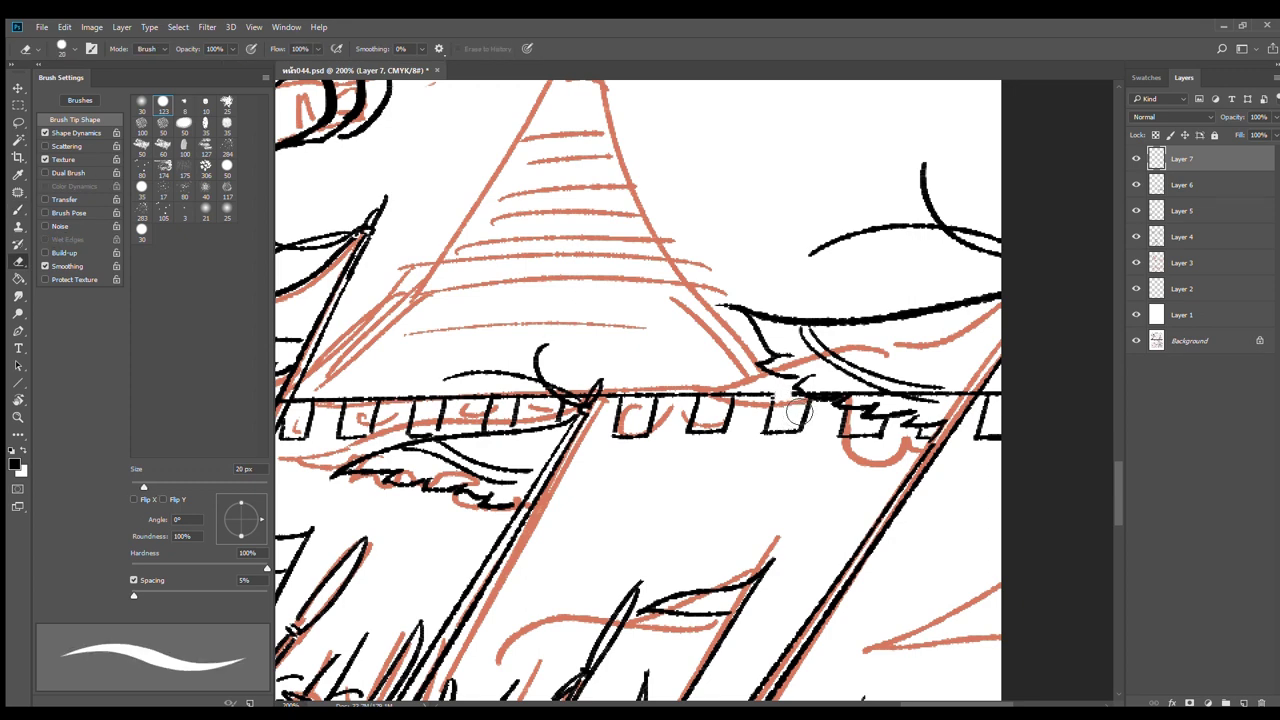
mouse_move(792, 394)
mouse_down()
mouse_move(935, 419)
mouse_move(832, 395)
mouse_move(996, 403)
mouse_up()
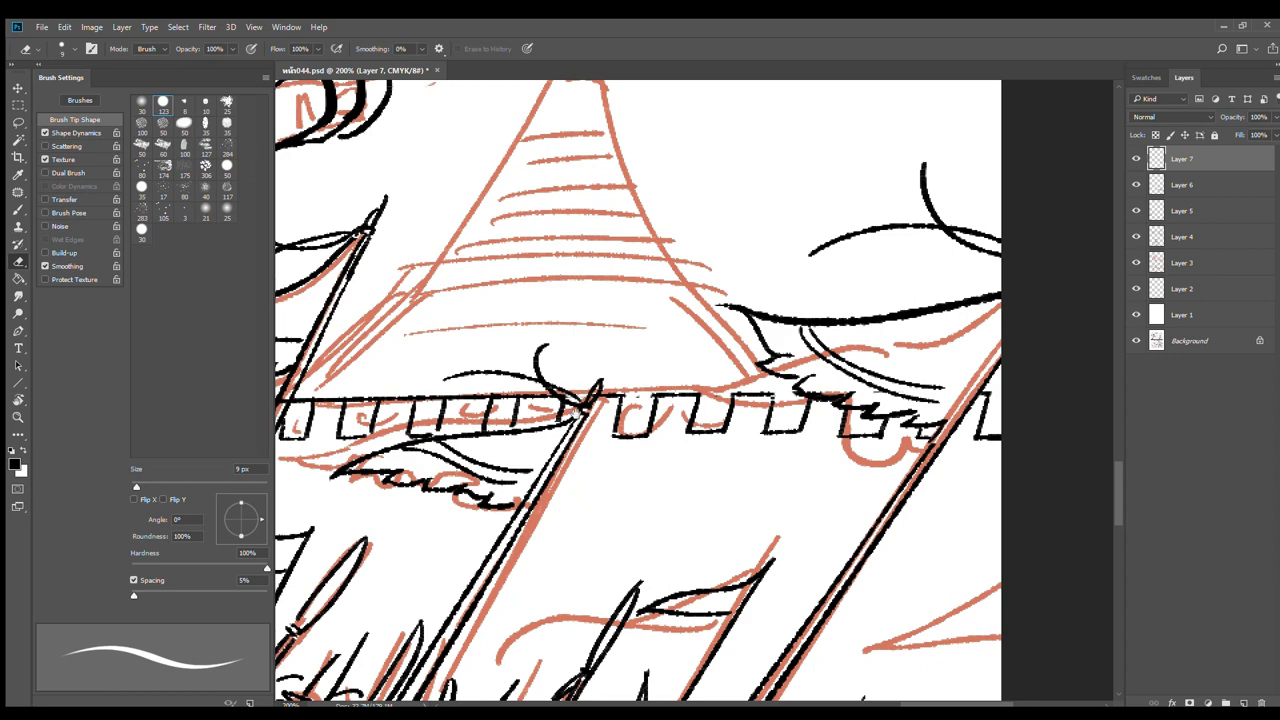
drag(540, 428, 773, 453)
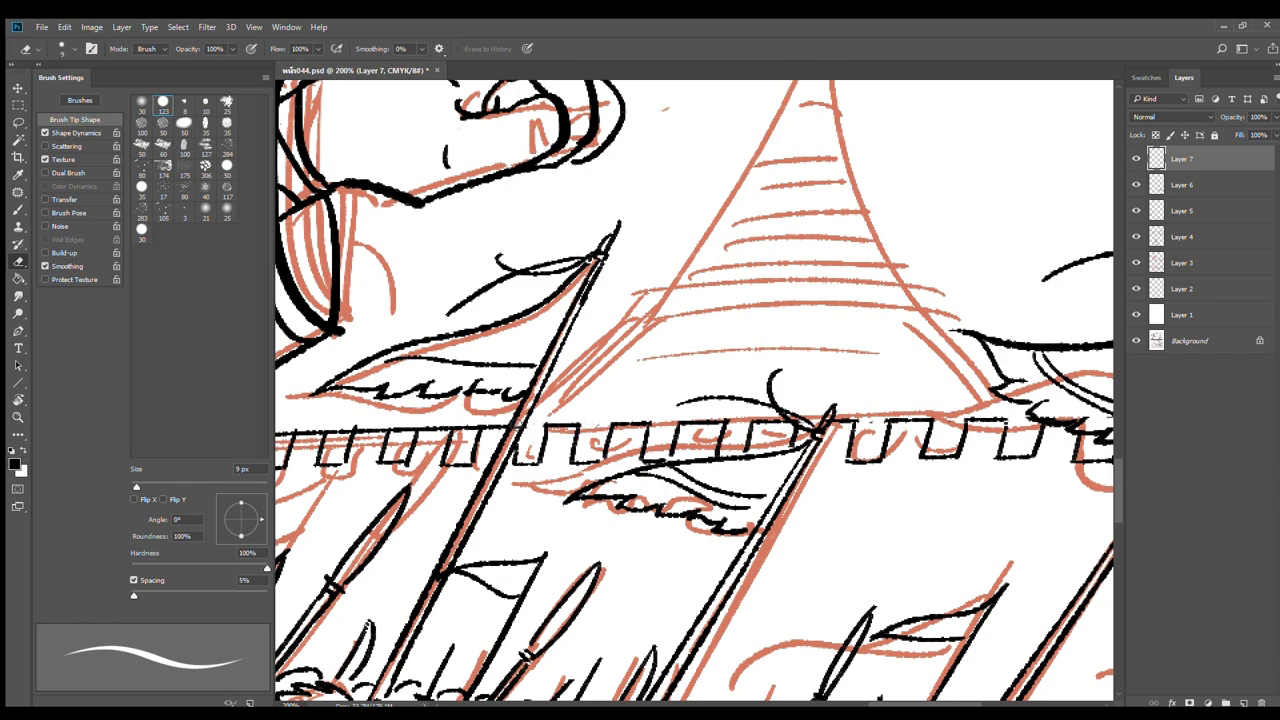
drag(525, 443, 737, 462)
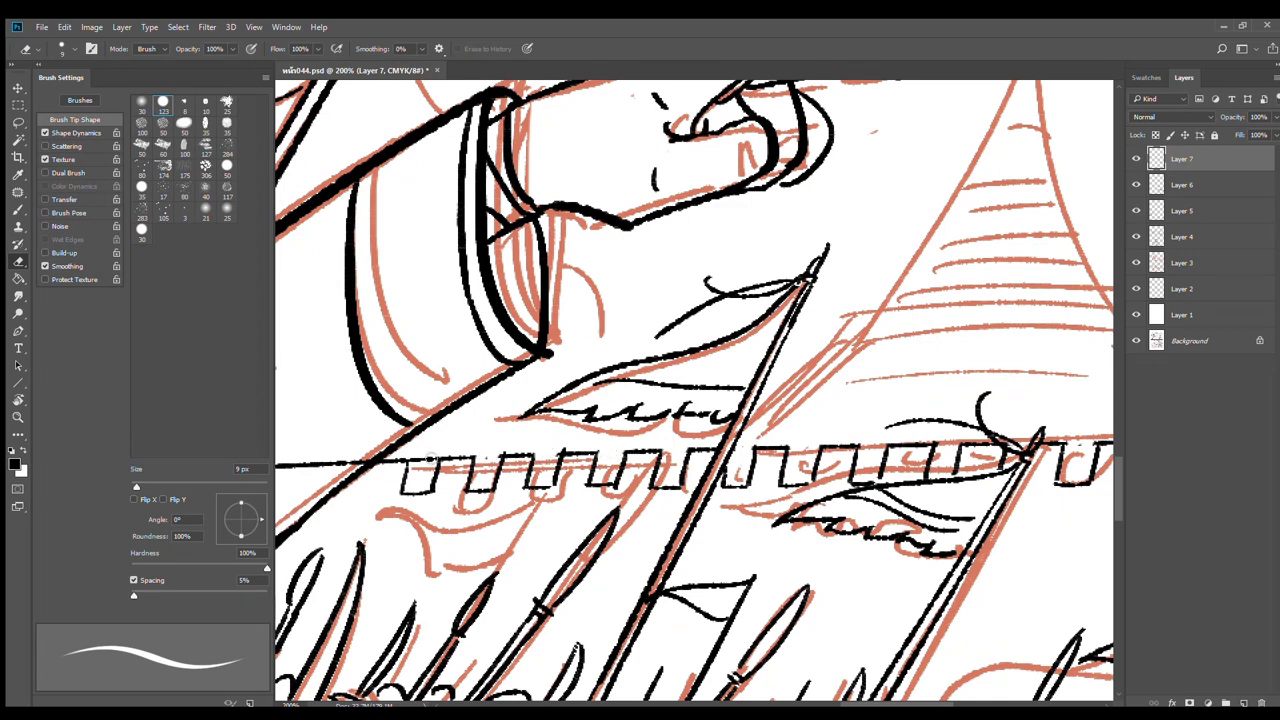
mouse_move(420, 458)
mouse_down()
mouse_move(868, 443)
mouse_move(710, 441)
mouse_move(739, 435)
mouse_move(442, 460)
mouse_up()
Ink battlement notches on the short wall section between the officer's face and arm, and erase the line across their openings
key(b)
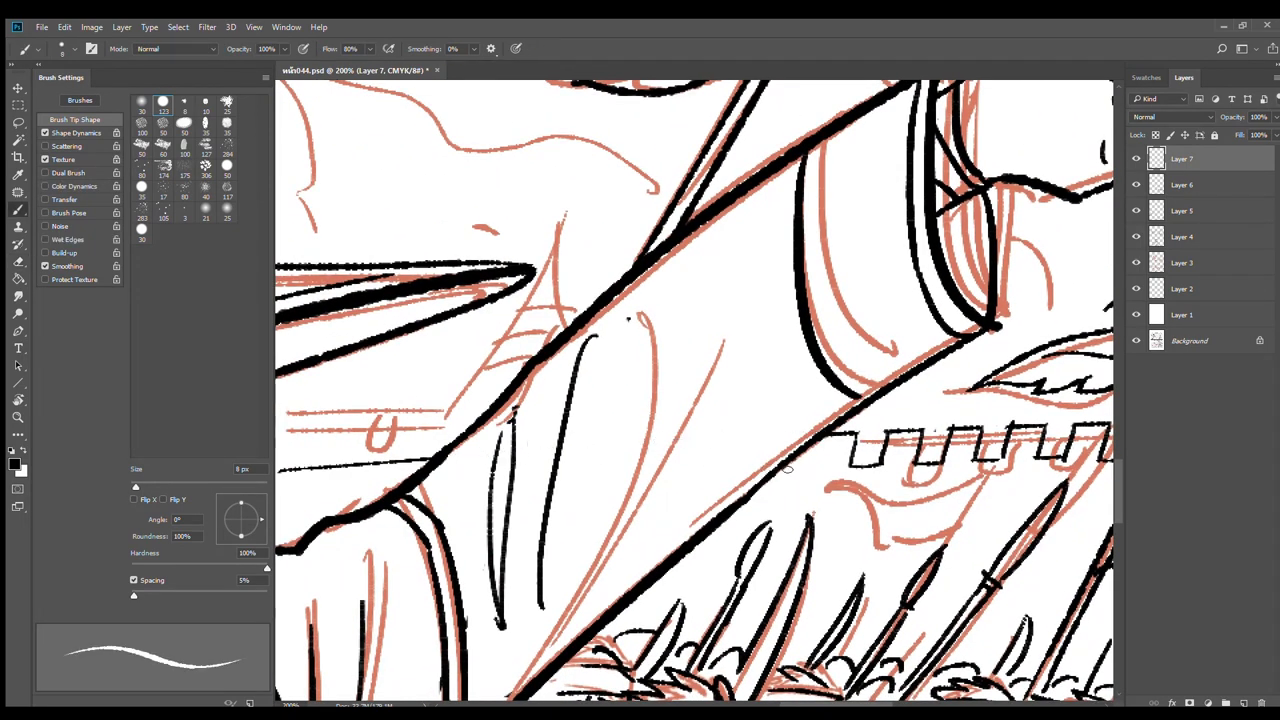
mouse_move(570, 495)
mouse_down()
mouse_move(998, 408)
mouse_move(980, 415)
mouse_up()
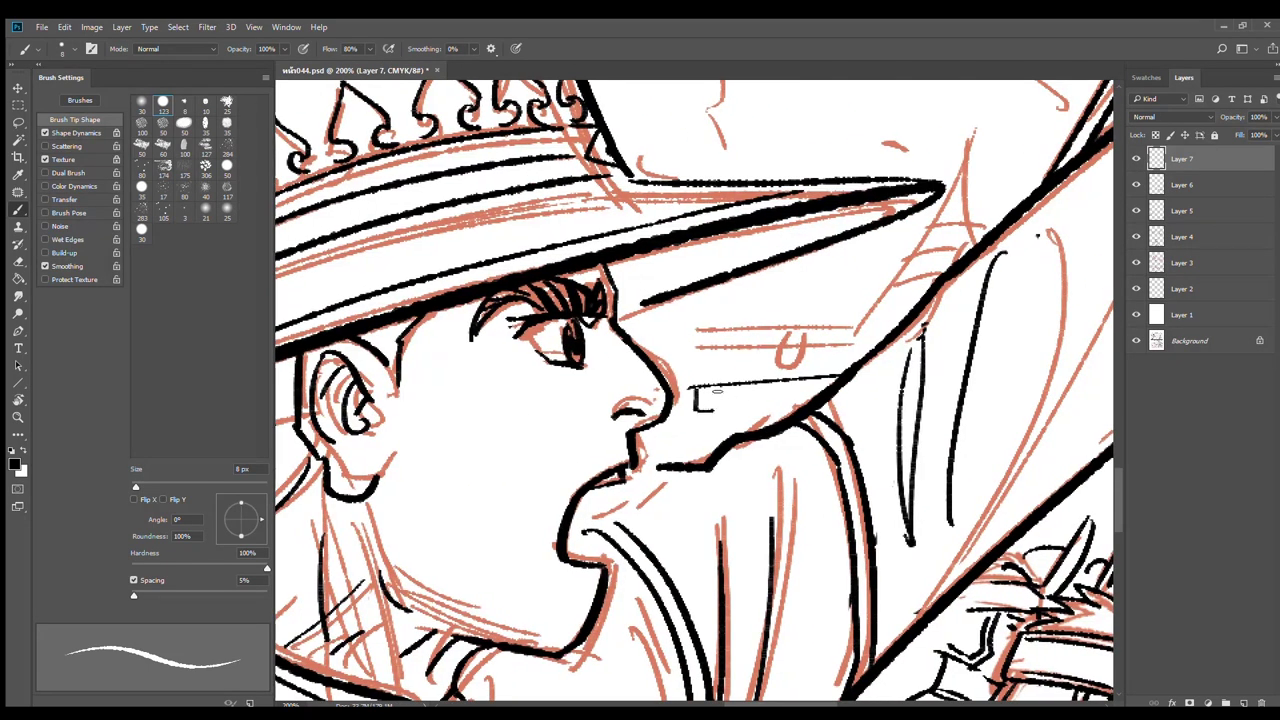
mouse_move(716, 385)
mouse_down()
mouse_move(742, 402)
mouse_move(743, 380)
mouse_move(800, 394)
mouse_move(796, 380)
mouse_move(817, 397)
mouse_move(798, 383)
mouse_move(806, 374)
mouse_move(749, 381)
mouse_up()
key(e)
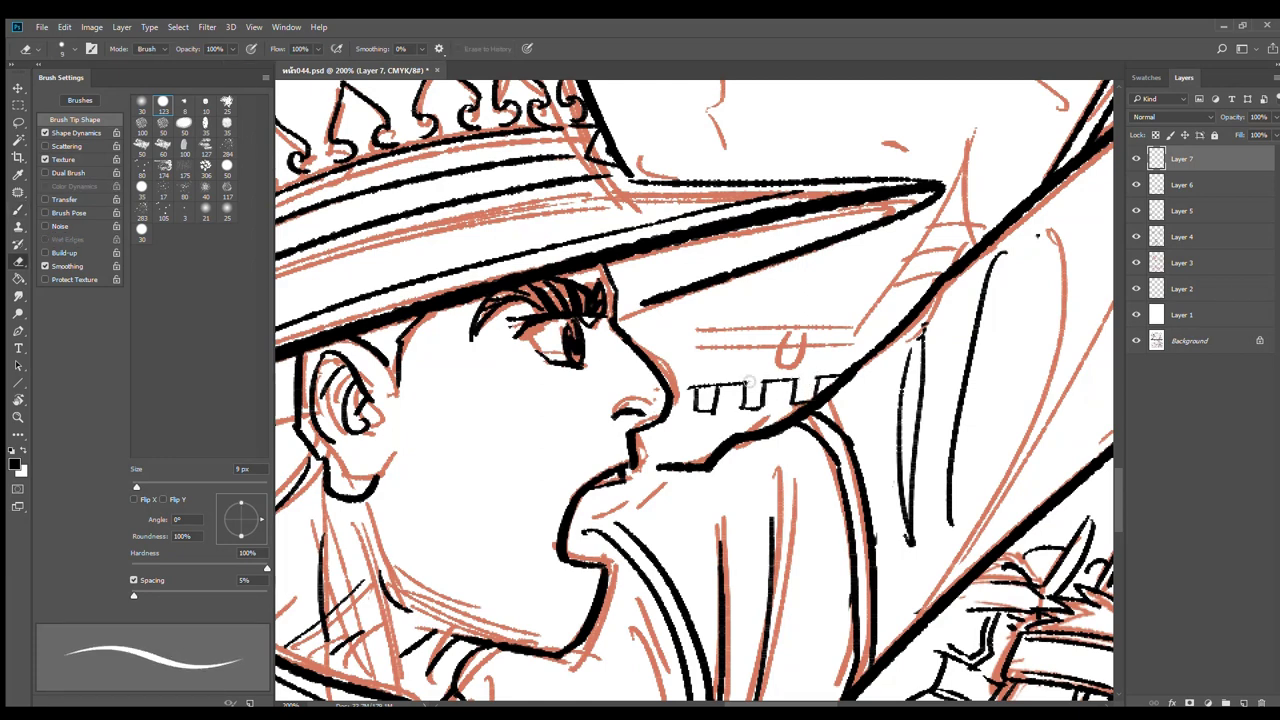
scroll(830, 410, down, 3)
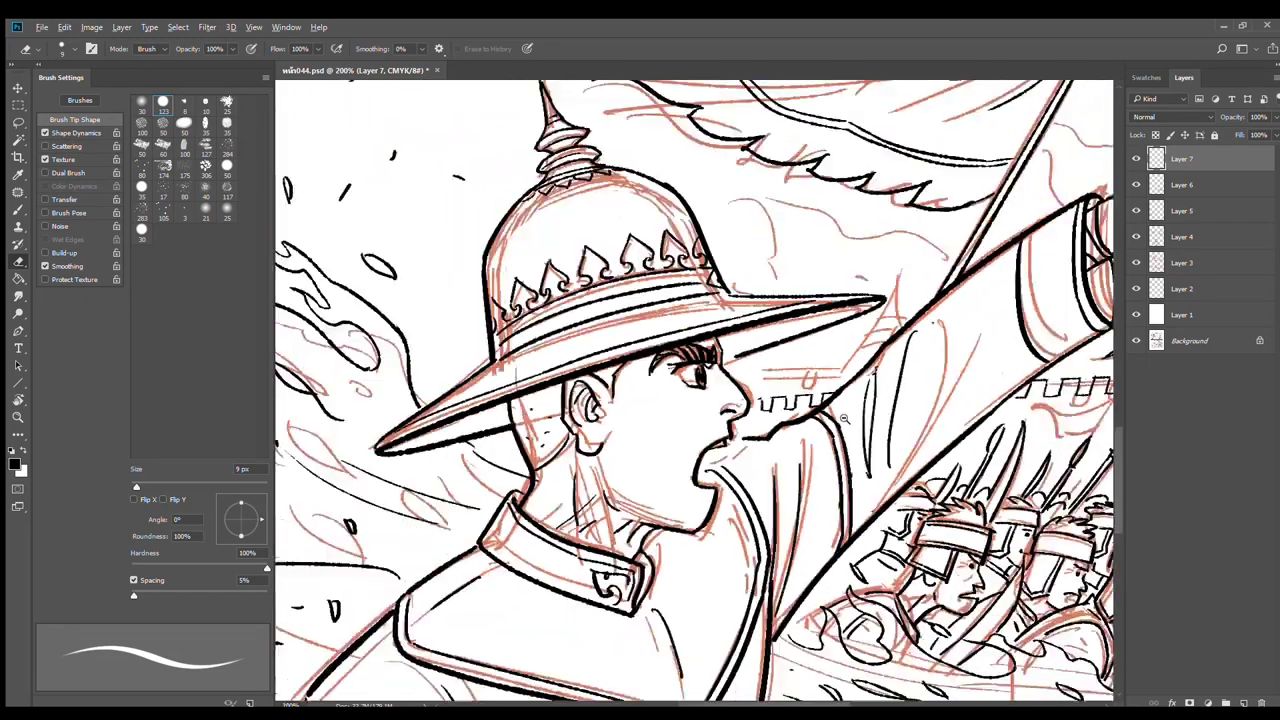
Add short vertical strokes inside the notches from the officer's sleeve past the first flagpole to give the battlements thickness
drag(1021, 440, 671, 425)
key(b)
scroll(630, 400, up, 4)
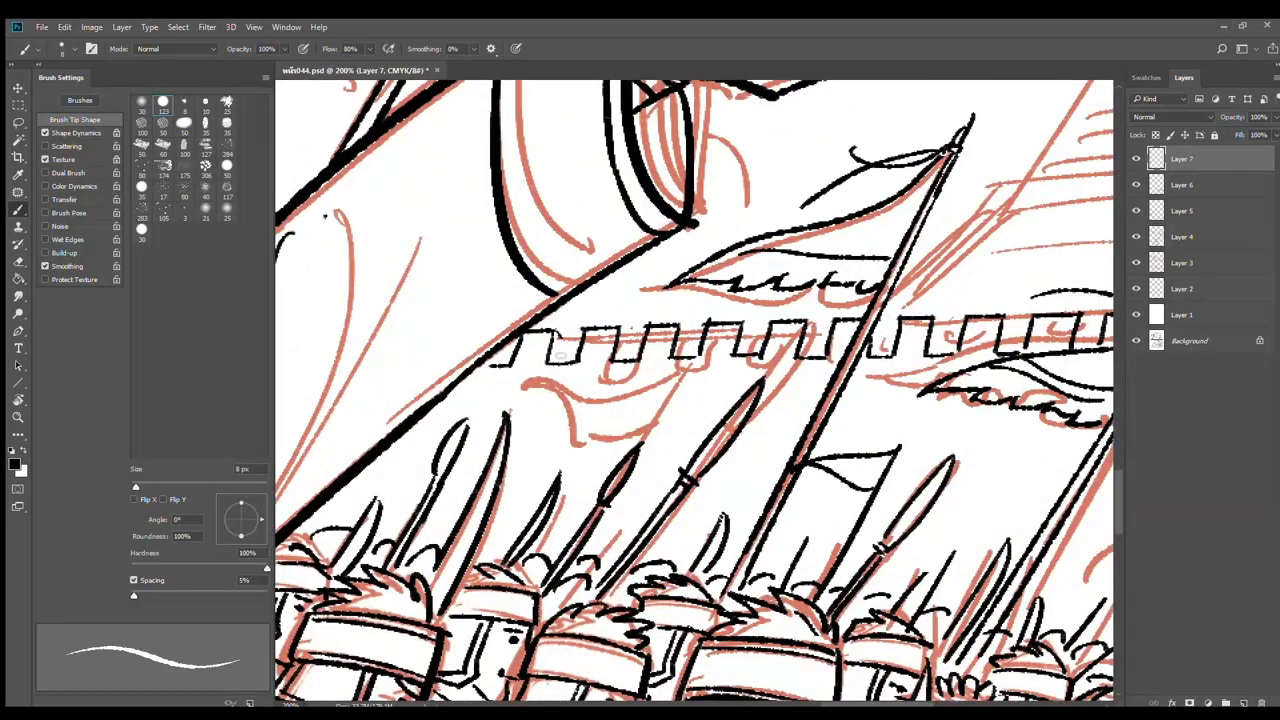
drag(629, 328, 628, 358)
drag(688, 328, 688, 356)
drag(750, 327, 750, 354)
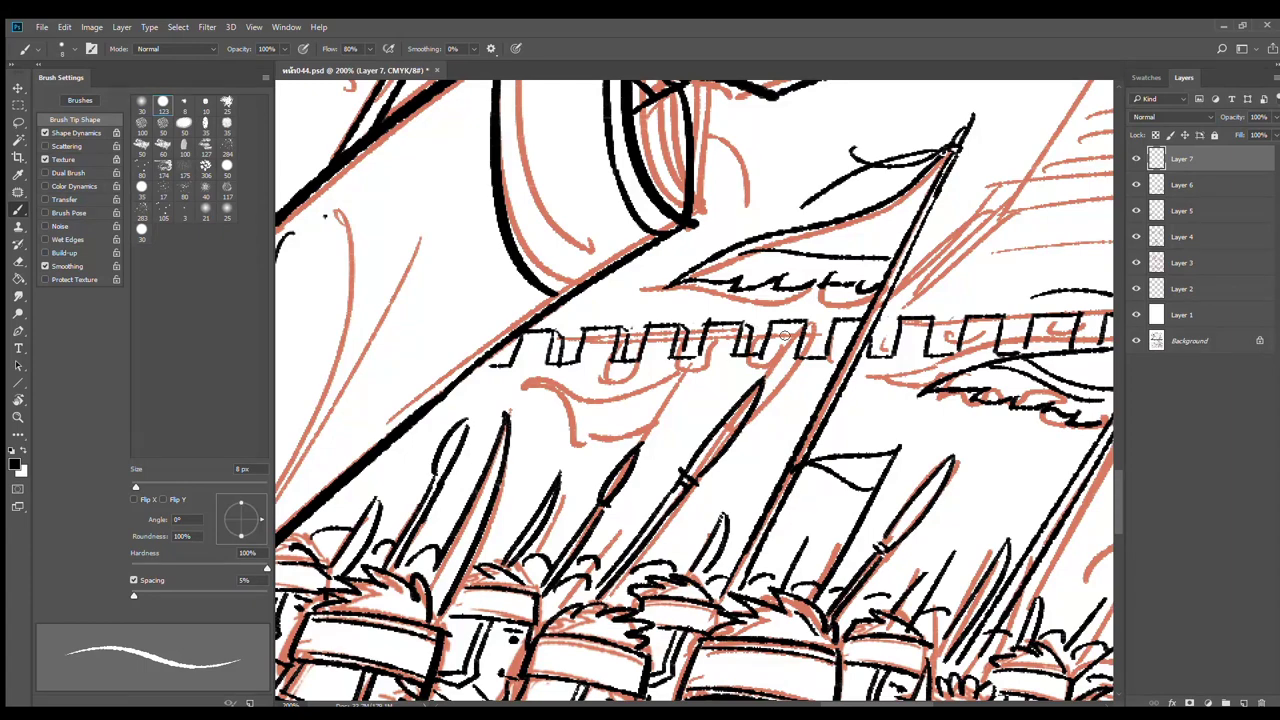
drag(810, 323, 811, 352)
drag(879, 323, 880, 353)
drag(938, 316, 936, 357)
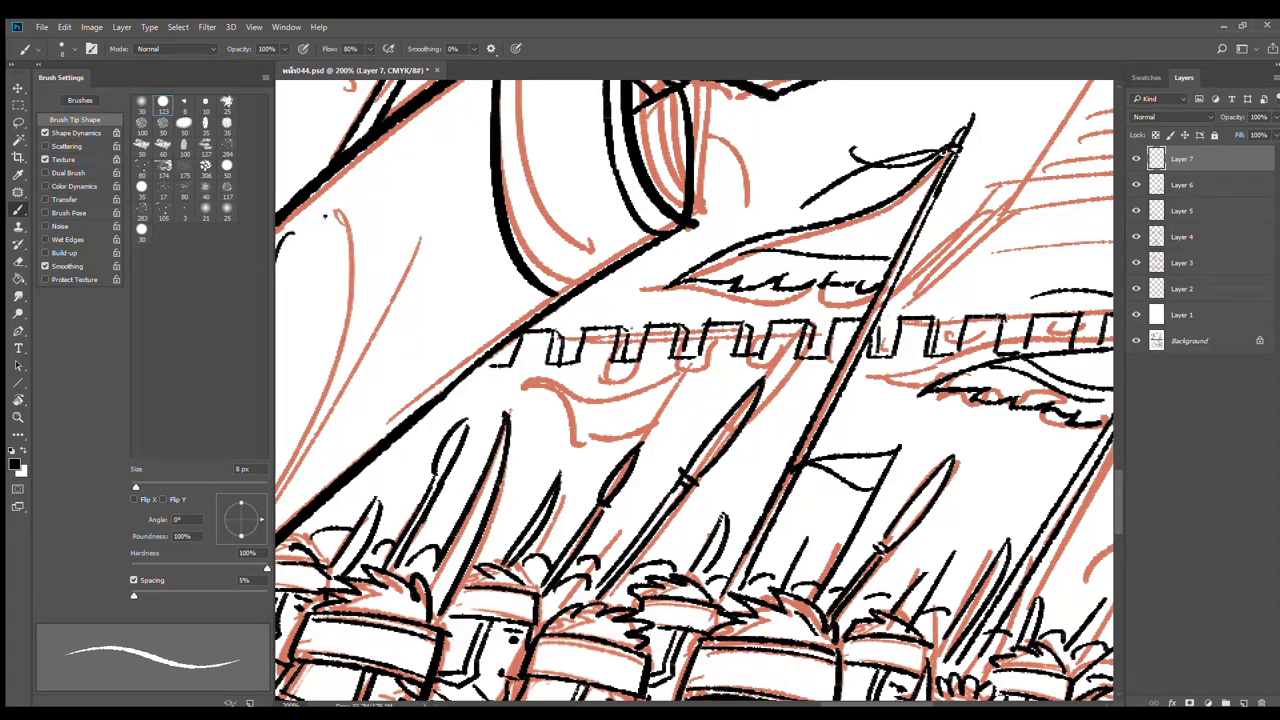
drag(1006, 316, 1002, 350)
Add the same vertical thickness strokes to the battlement notches beyond the second flagpole, near the panel's edge
mouse_move(1051, 347)
mouse_down()
mouse_move(723, 387)
mouse_move(758, 387)
mouse_up()
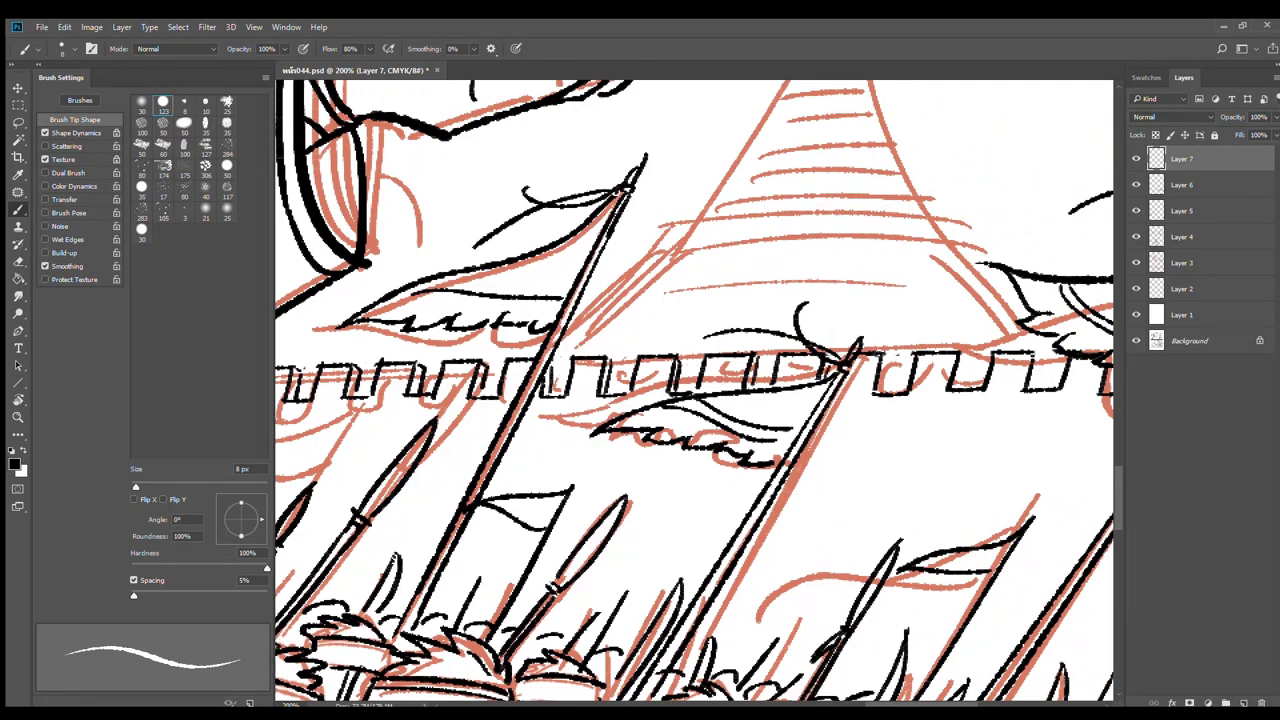
drag(887, 355, 880, 386)
drag(965, 355, 956, 385)
drag(1035, 354, 1030, 391)
Add vertical thickness strokes to the battlement notches on the short wall section in front of the officer's face
scroll(1080, 396, down, 2)
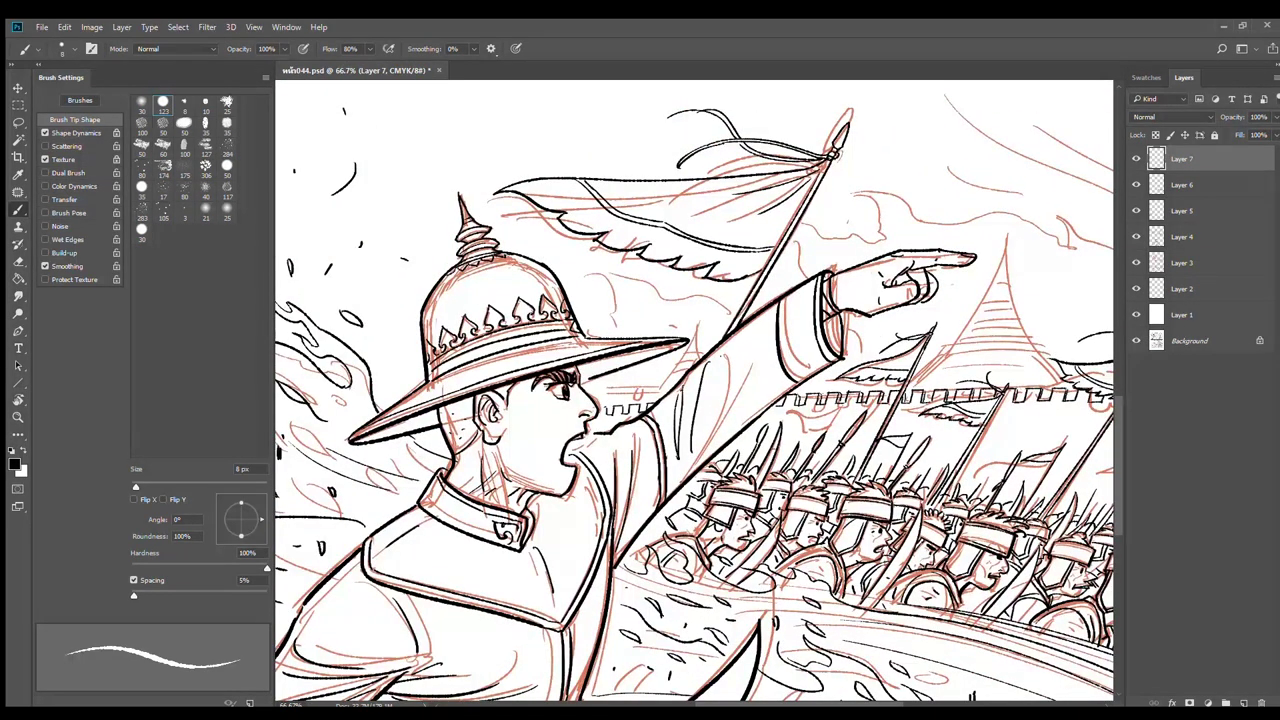
scroll(634, 390, up, 3)
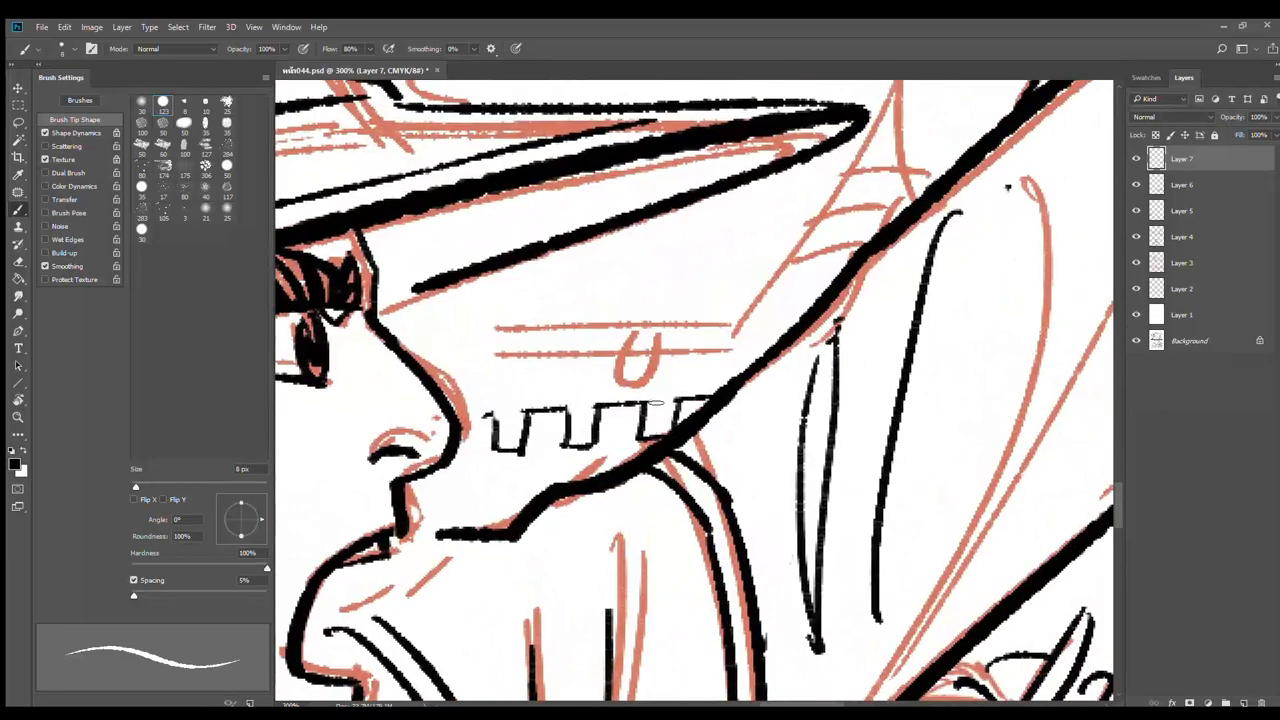
drag(572, 411, 575, 446)
drag(505, 416, 506, 450)
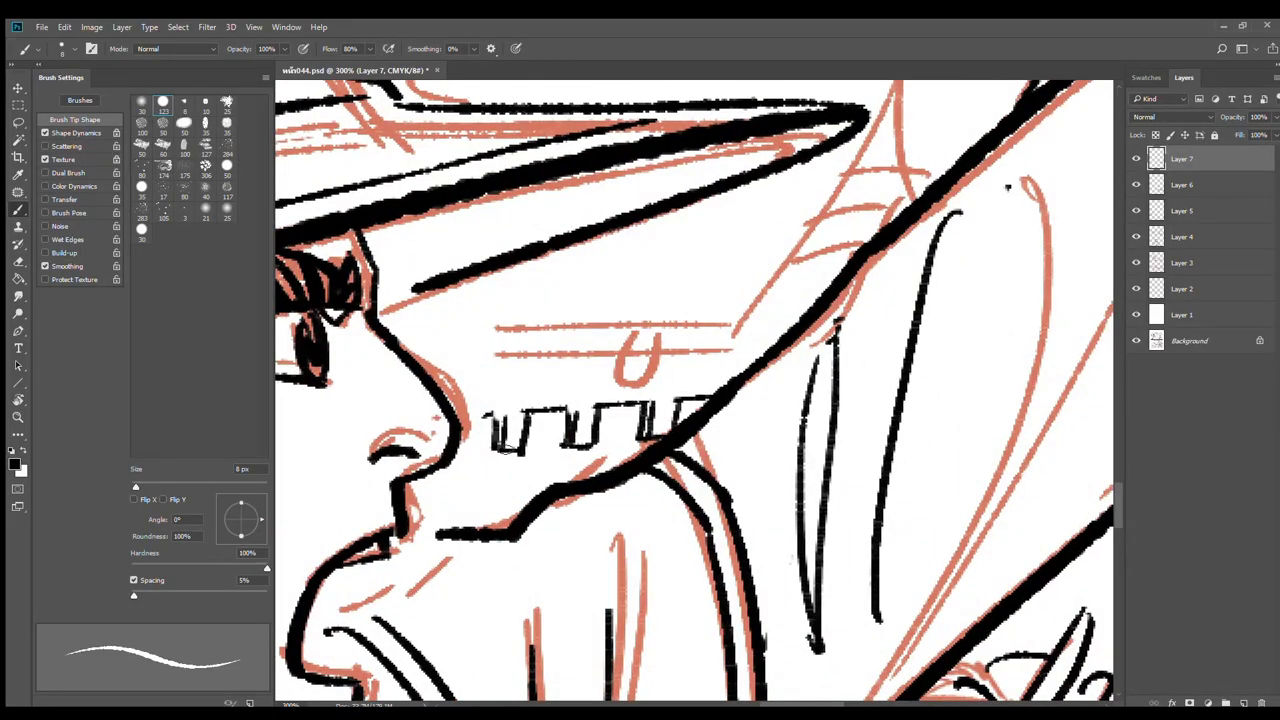
Ink the pointed tip of the temple spire with a narrow double band and the tapered section beneath it
alt+click(833, 386)
alt+click(833, 386)
alt+click(833, 386)
drag(1067, 376, 818, 410)
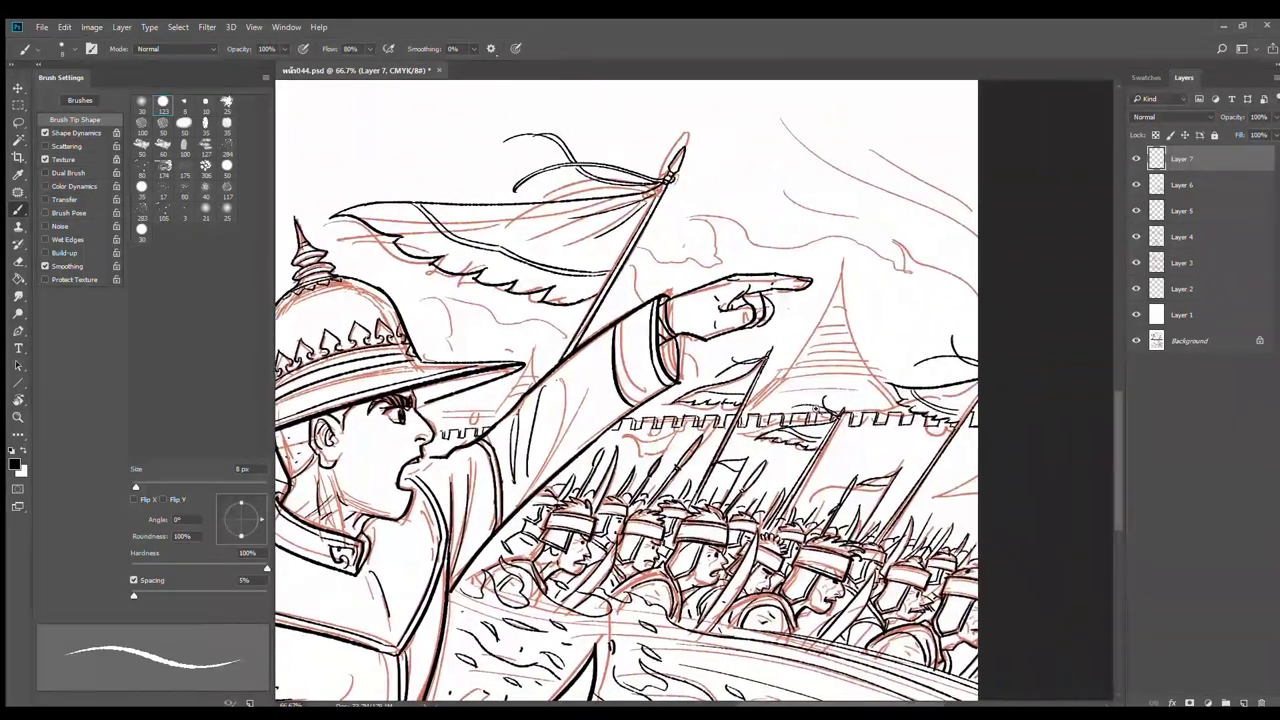
ctrl+click(834, 400)
scroll(880, 366, up, 2)
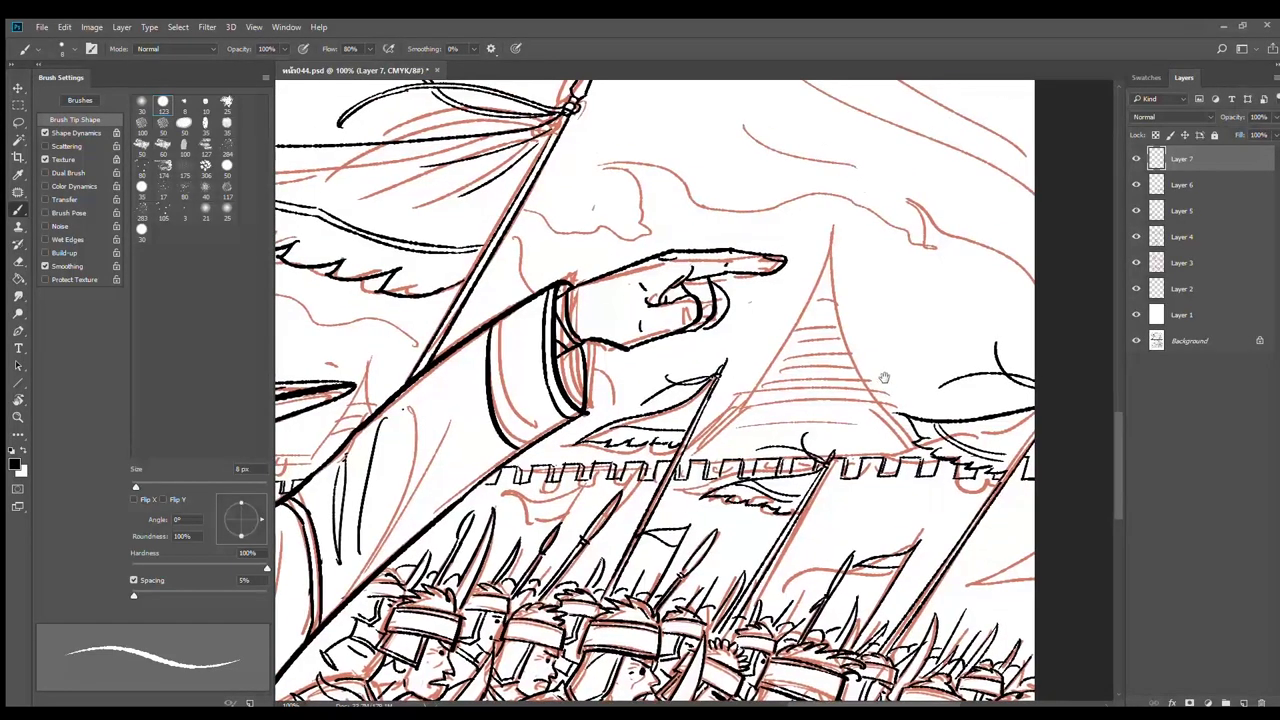
scroll(817, 316, up, 2)
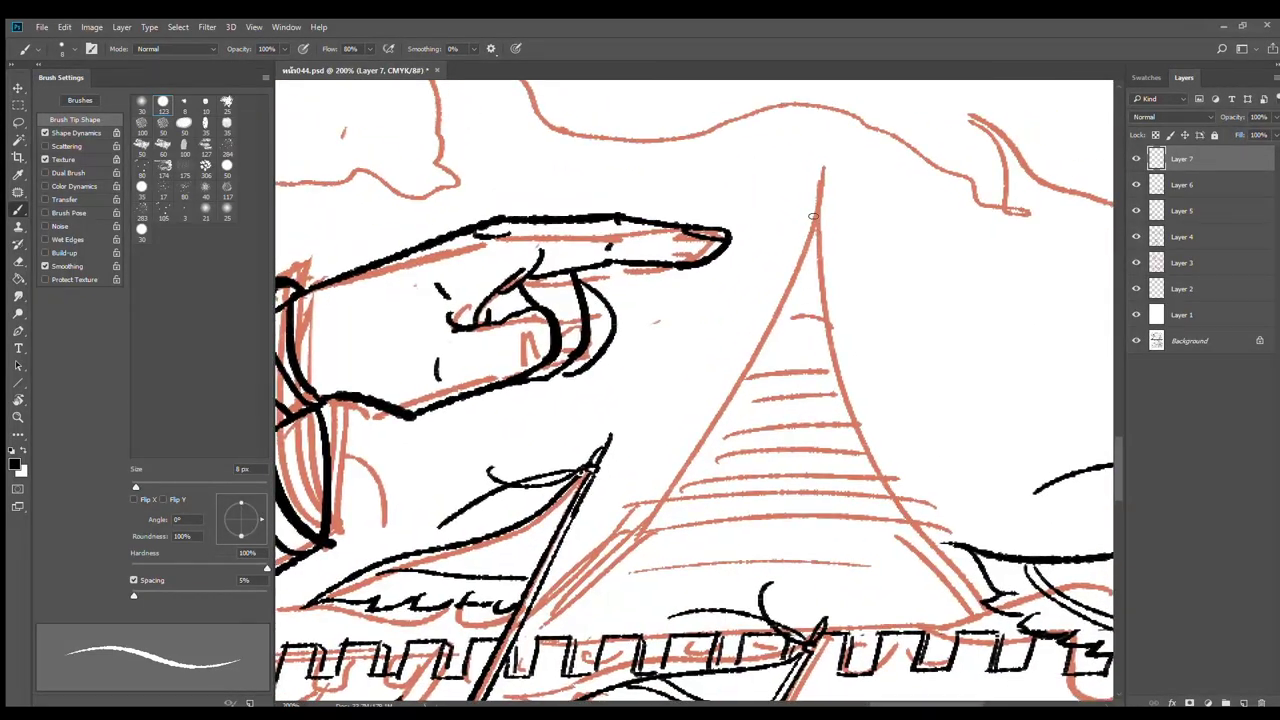
drag(814, 213, 783, 318)
key(ctrl+z)
mouse_move(815, 212)
mouse_down()
mouse_move(820, 334)
mouse_move(805, 318)
mouse_move(782, 326)
mouse_move(746, 384)
mouse_up()
mouse_move(826, 326)
mouse_down()
mouse_move(851, 385)
mouse_move(770, 384)
mouse_move(812, 380)
mouse_move(816, 397)
mouse_move(752, 409)
mouse_move(744, 388)
mouse_move(654, 524)
mouse_up()
key(ctrl+z)
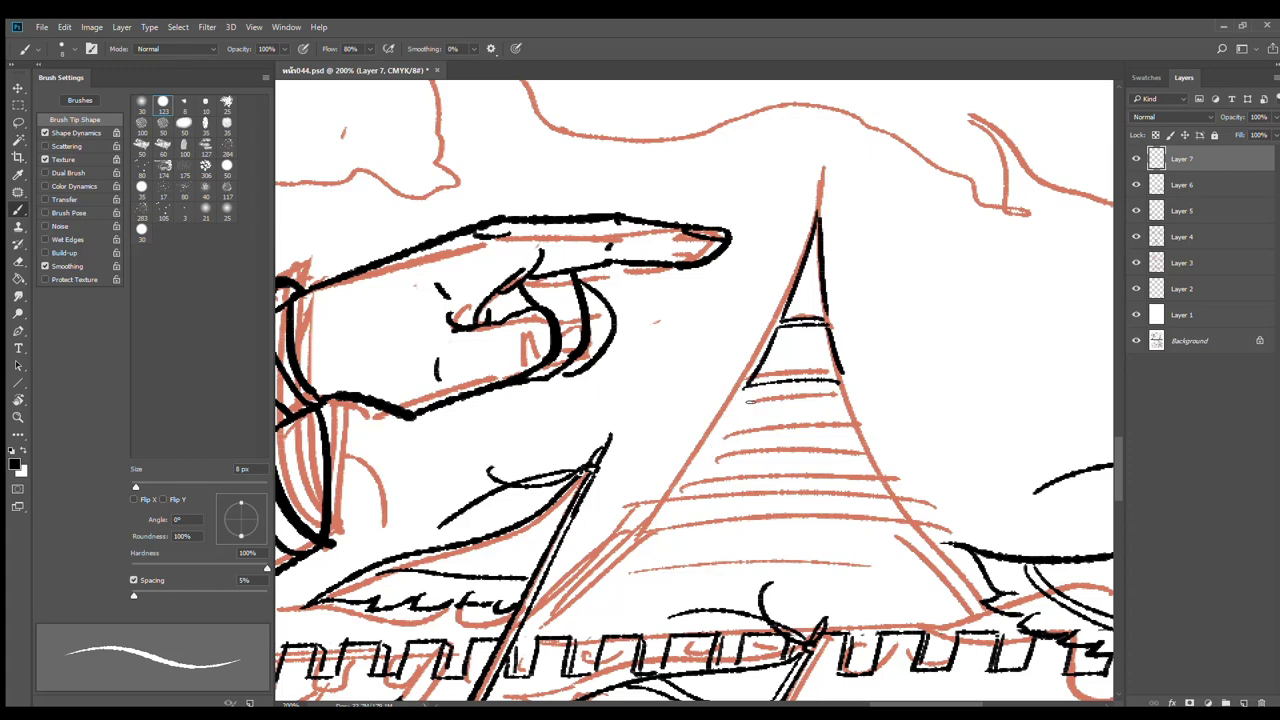
Ink the spire's two flaring sides down toward the base and the horizontal tier lines between them
drag(748, 390, 665, 530)
drag(836, 382, 896, 504)
key(ctrl+z)
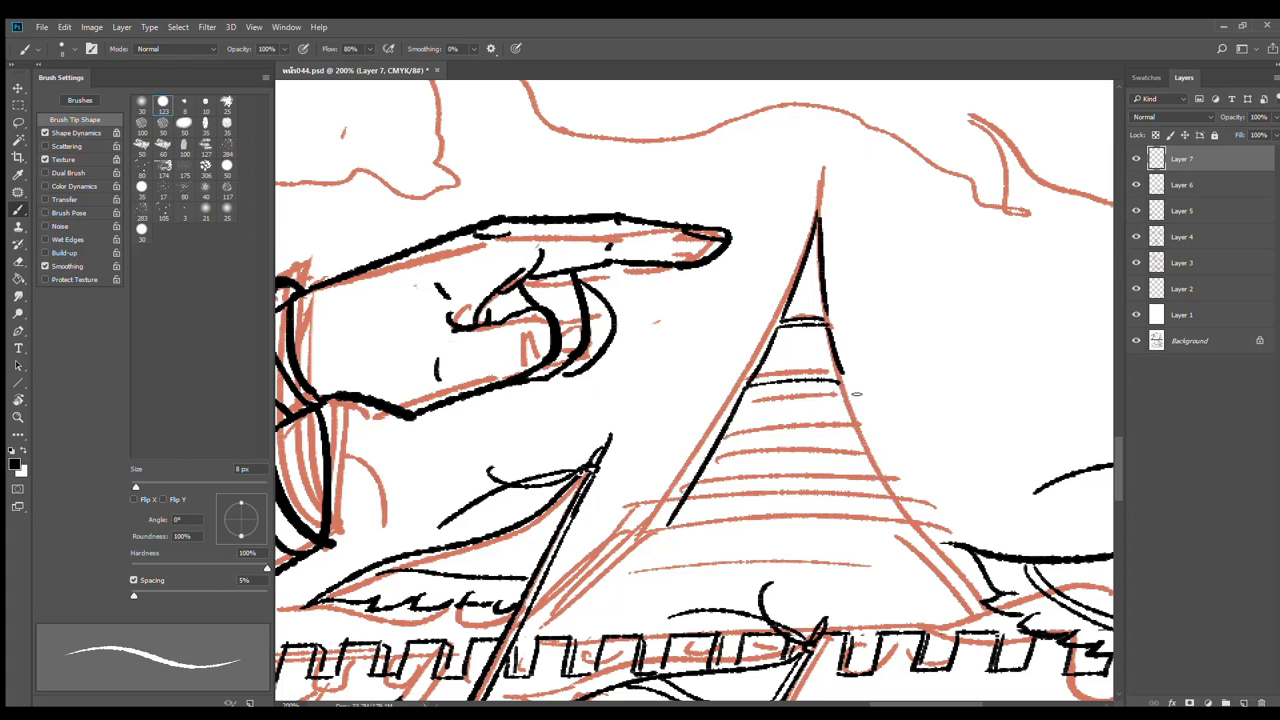
drag(844, 380, 936, 528)
drag(748, 403, 856, 393)
drag(738, 422, 852, 414)
drag(737, 438, 862, 430)
drag(714, 456, 866, 451)
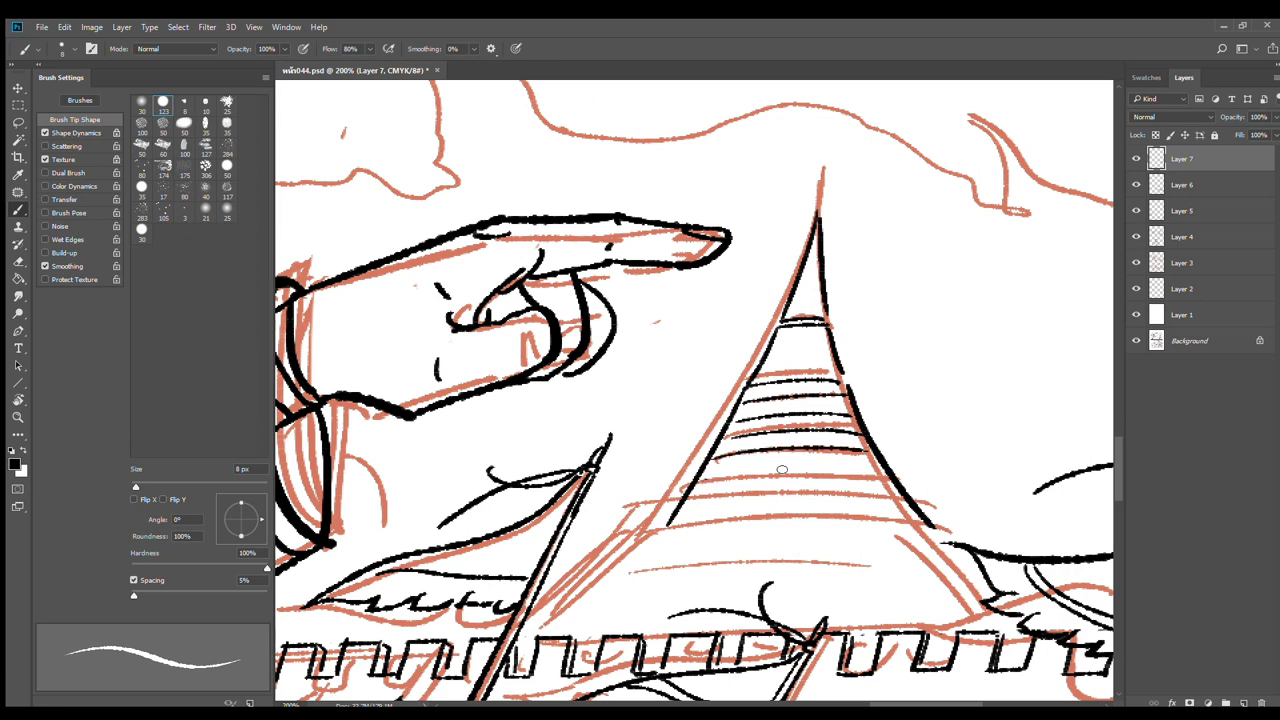
drag(708, 477, 885, 471)
Ink the sloping shoulders of the temple base below the tiers and erase the side lines that overlap them
drag(832, 483, 893, 360)
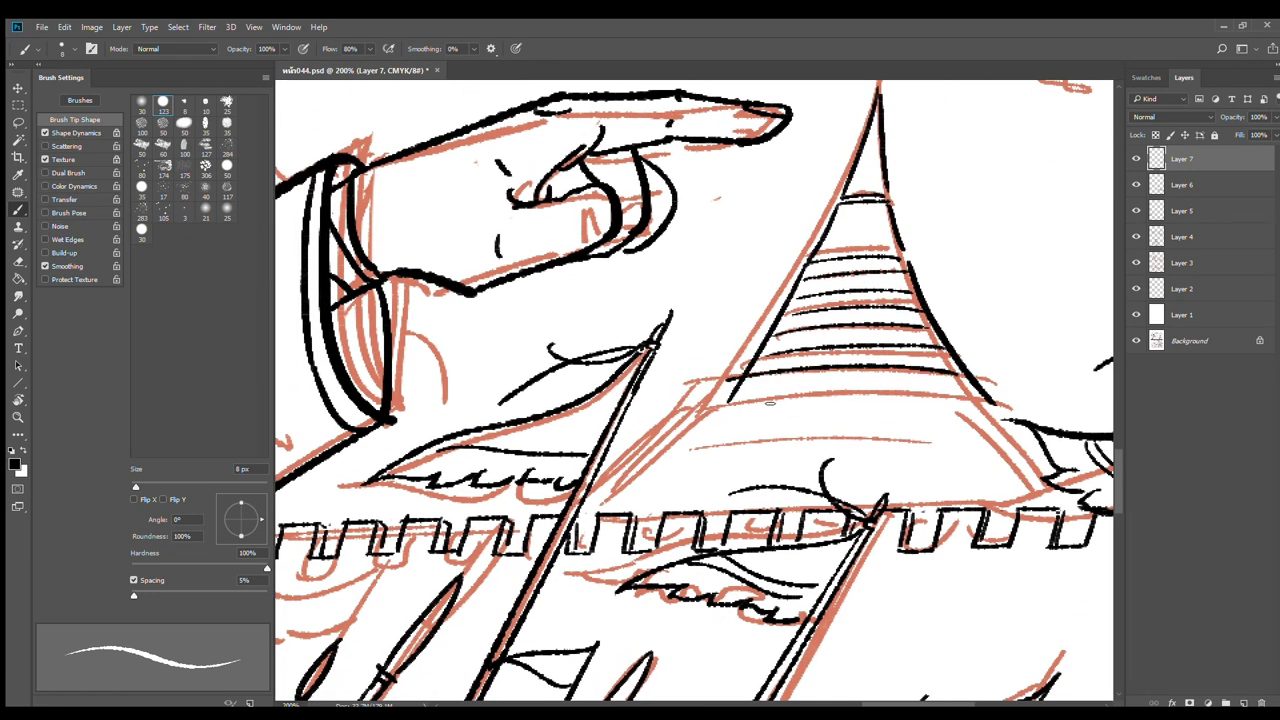
drag(734, 379, 643, 469)
mouse_move(974, 377)
mouse_down()
mouse_move(1043, 423)
mouse_move(972, 388)
mouse_up()
key(e)
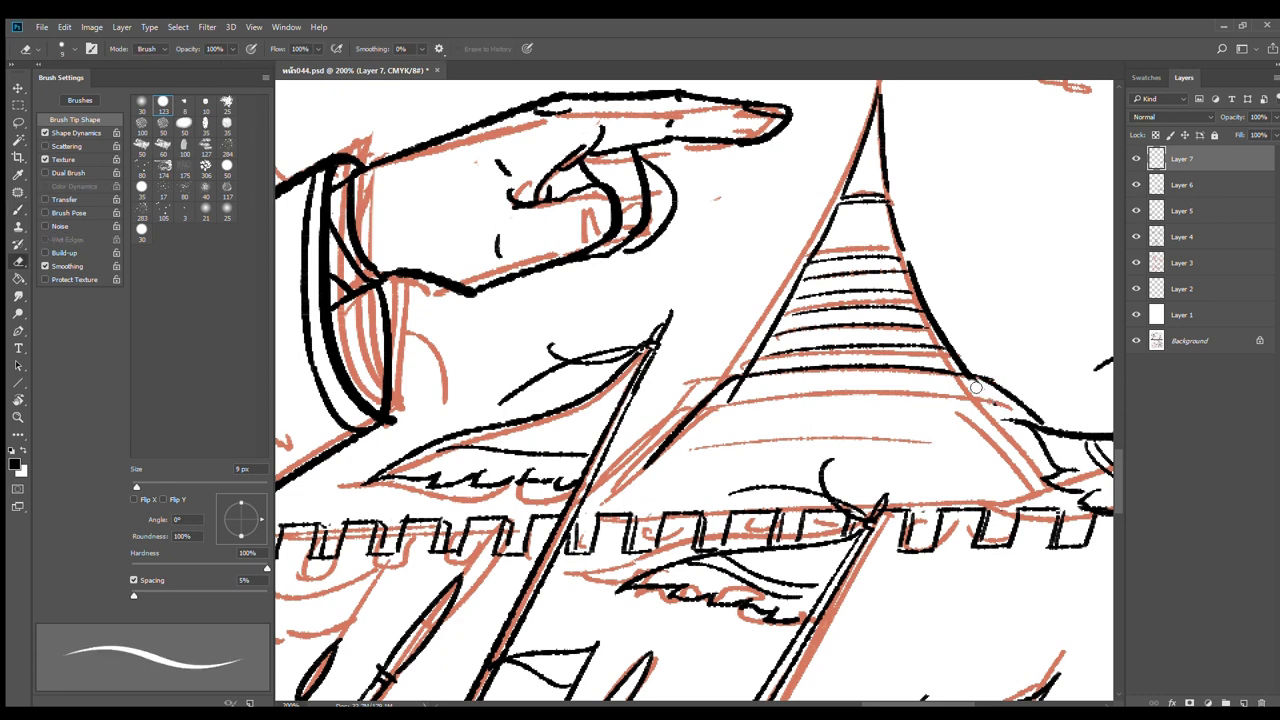
drag(749, 383, 732, 399)
drag(812, 312, 750, 470)
key(b)
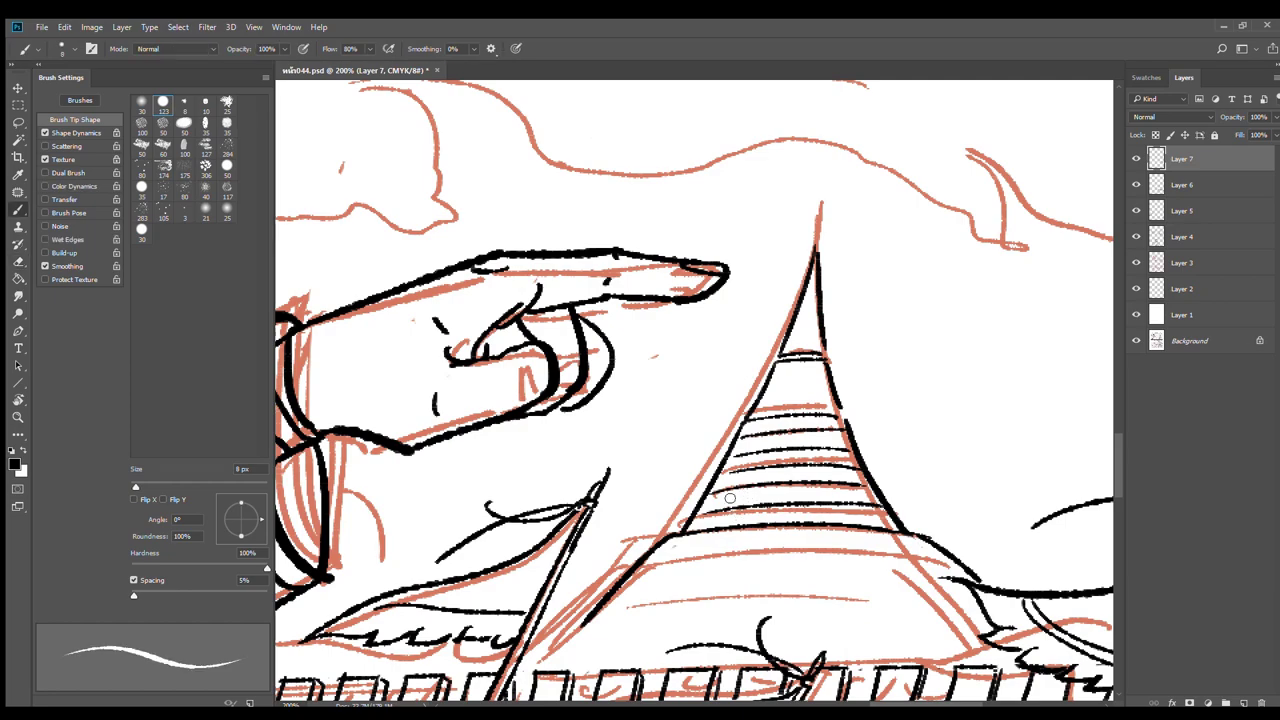
Examine the inked battlements, temple and soldiers against the whole panel at several zoom levels
drag(598, 550, 1087, 375)
drag(498, 452, 646, 422)
key(ctrl+minus)
key(ctrl+minus)
drag(945, 426, 788, 448)
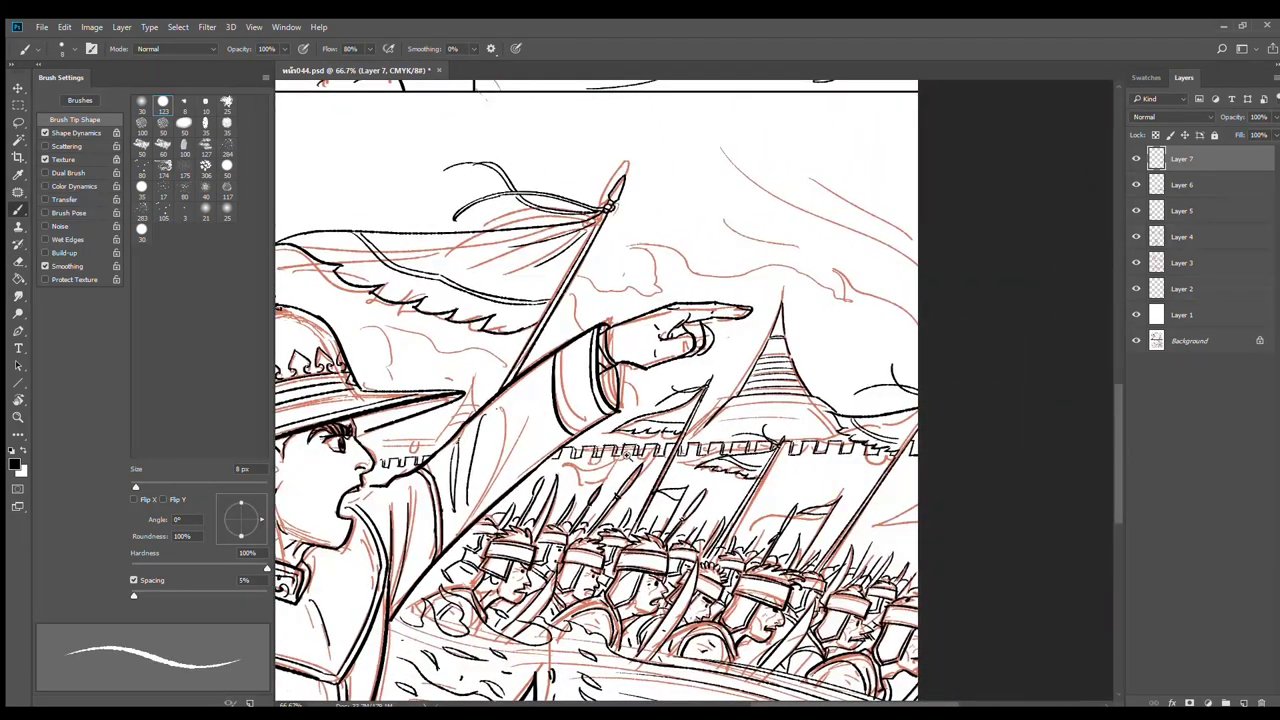
ctrl+click(608, 448)
drag(612, 464, 538, 570)
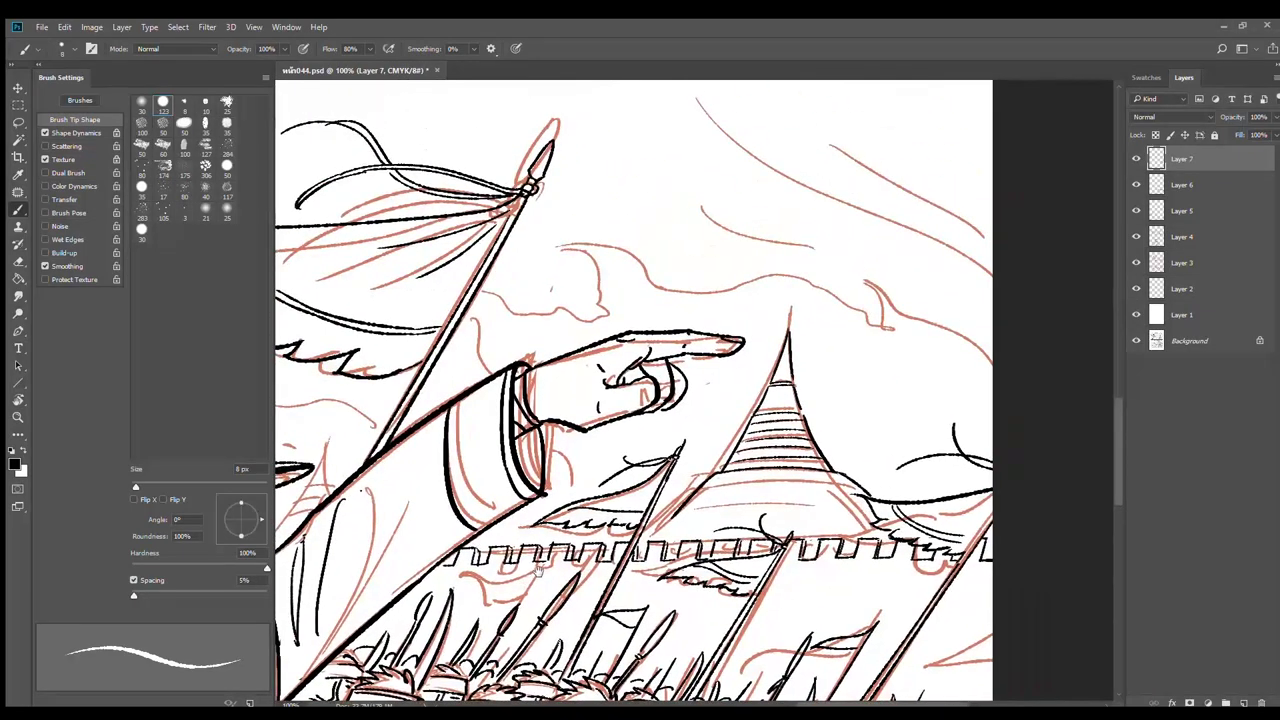
drag(834, 417, 957, 374)
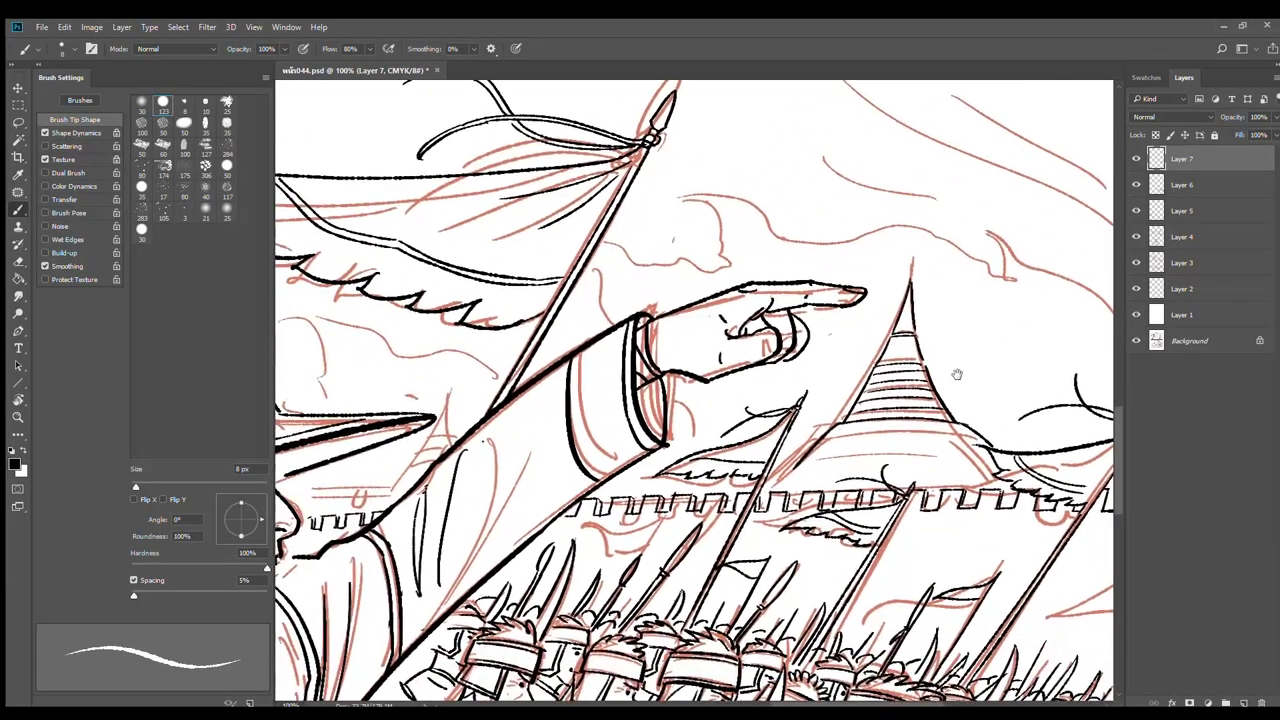
drag(430, 507, 700, 447)
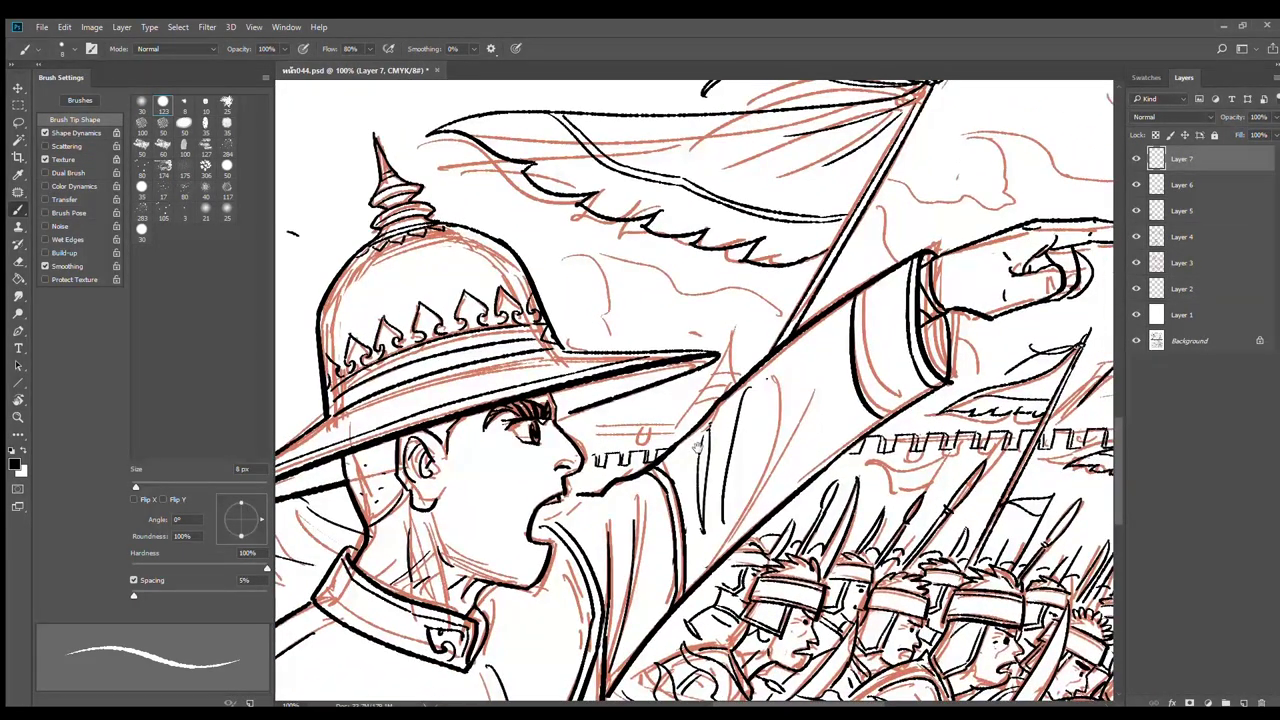
key(ctrl+minus)
key(ctrl+minus)
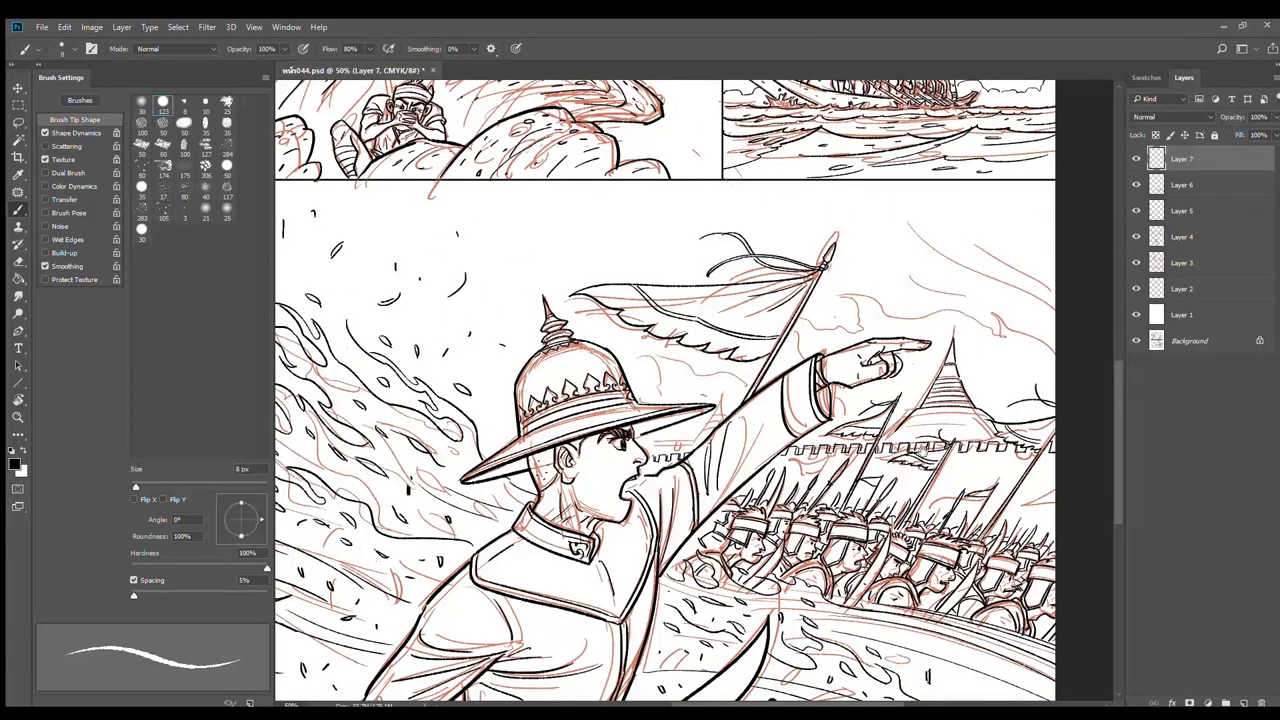
ctrl+click(947, 430)
drag(894, 431, 815, 500)
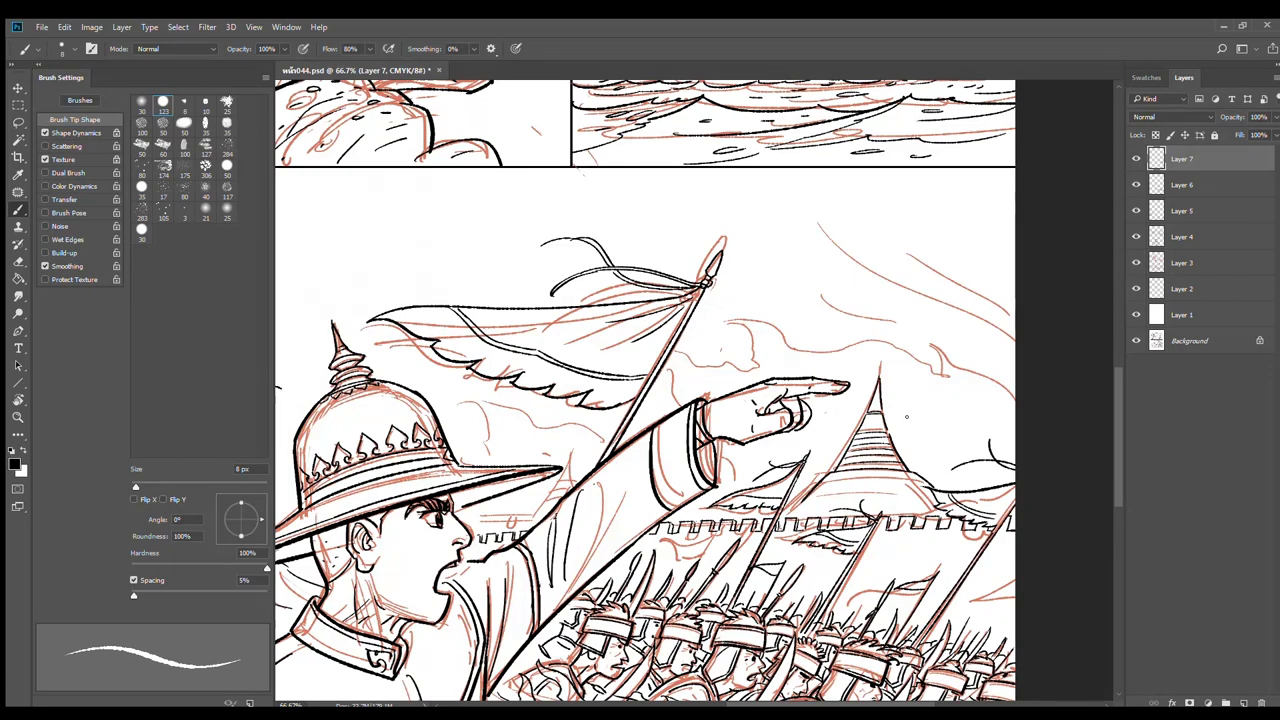
drag(904, 414, 837, 311)
alt+click(850, 320)
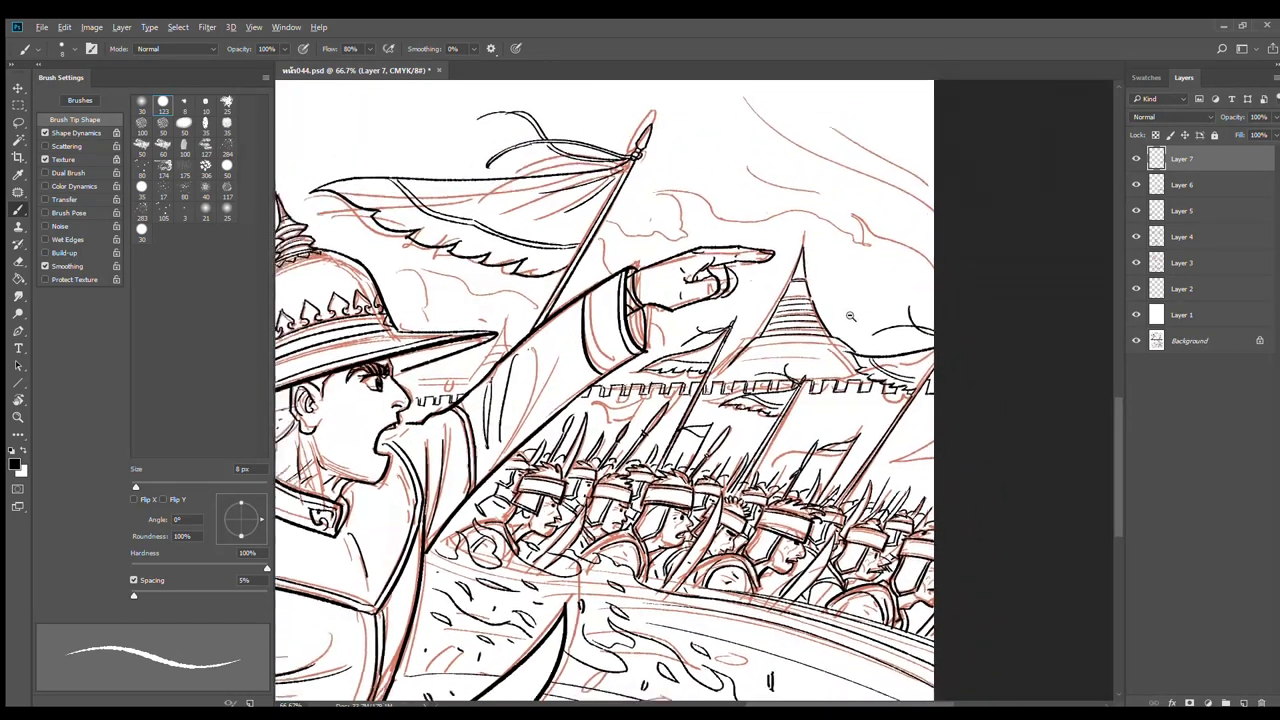
alt+click(850, 320)
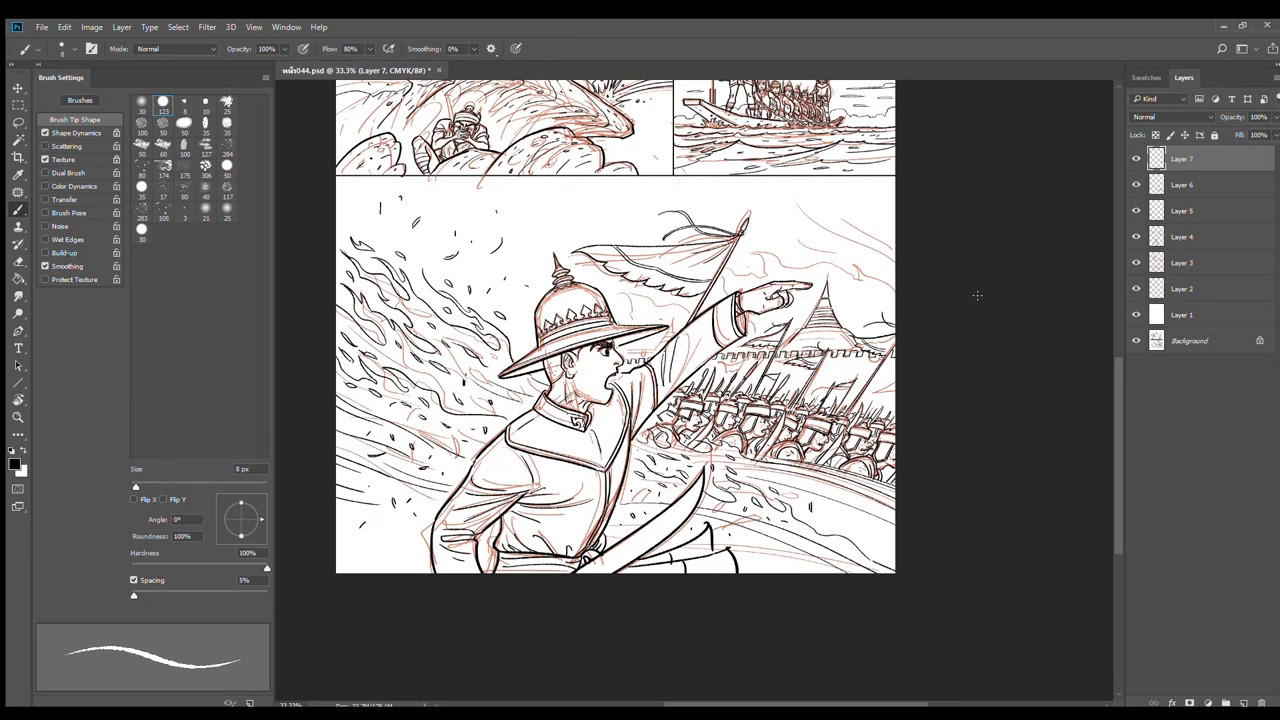
scroll(826, 392, up, 5)
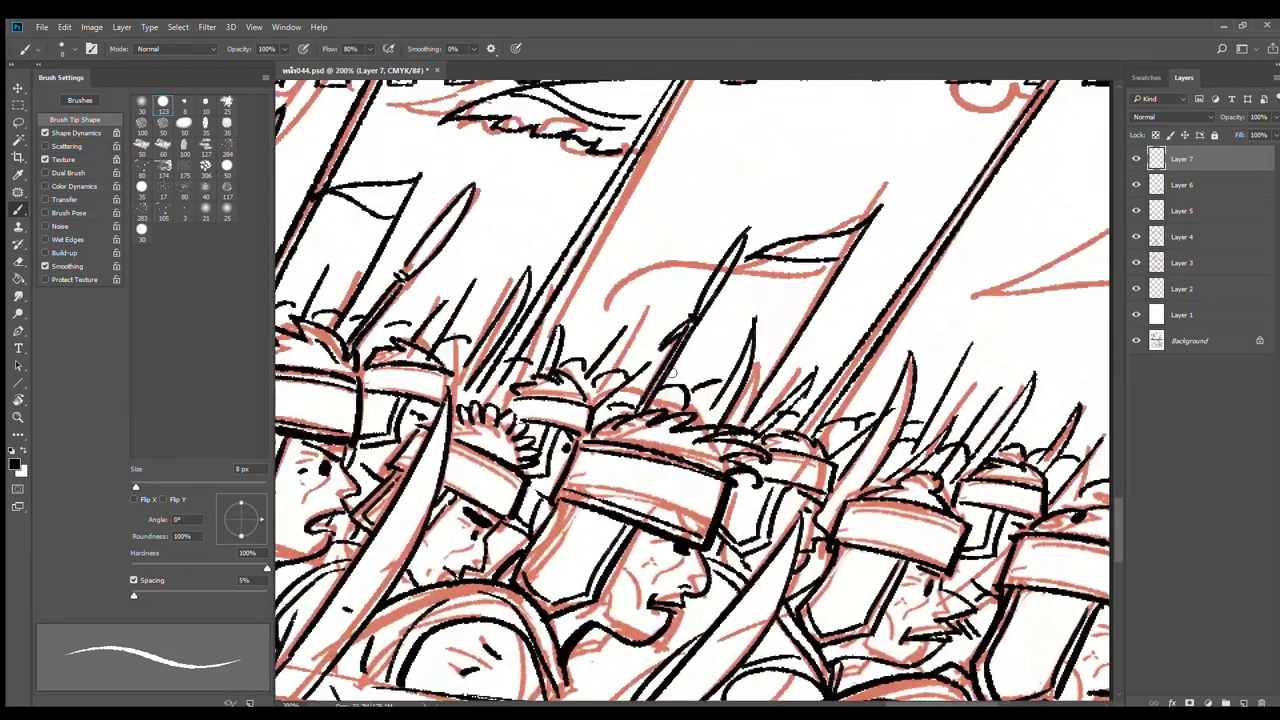
Inspect the soldiers' spears, flags and headbands close up and compare them with the officer and the surrounding panels
mouse_move(632, 386)
mouse_down()
mouse_move(735, 369)
mouse_move(870, 400)
mouse_move(928, 382)
mouse_move(946, 398)
mouse_up()
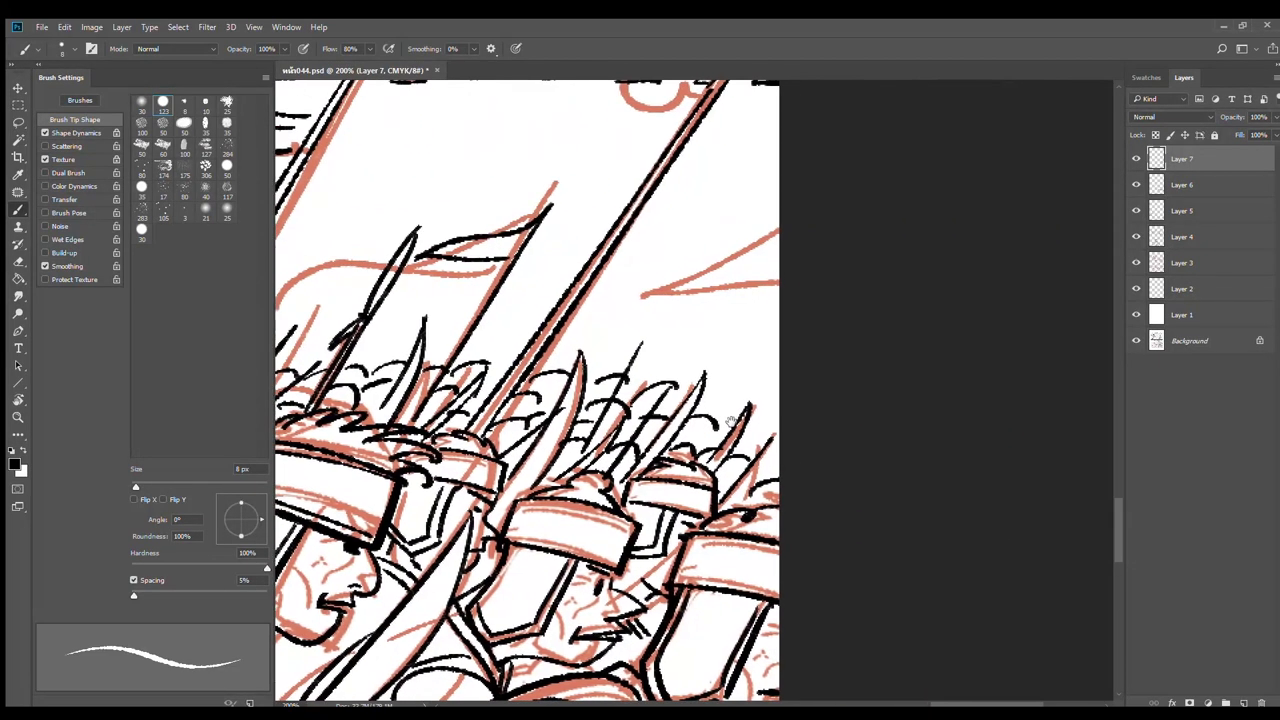
mouse_move(1061, 422)
mouse_down()
mouse_move(732, 408)
mouse_move(757, 396)
mouse_up()
mouse_move(756, 400)
mouse_down()
mouse_move(789, 404)
mouse_move(789, 430)
mouse_up()
alt+click(808, 438)
alt+click(843, 446)
alt+click(845, 445)
scroll(760, 415, up, 4)
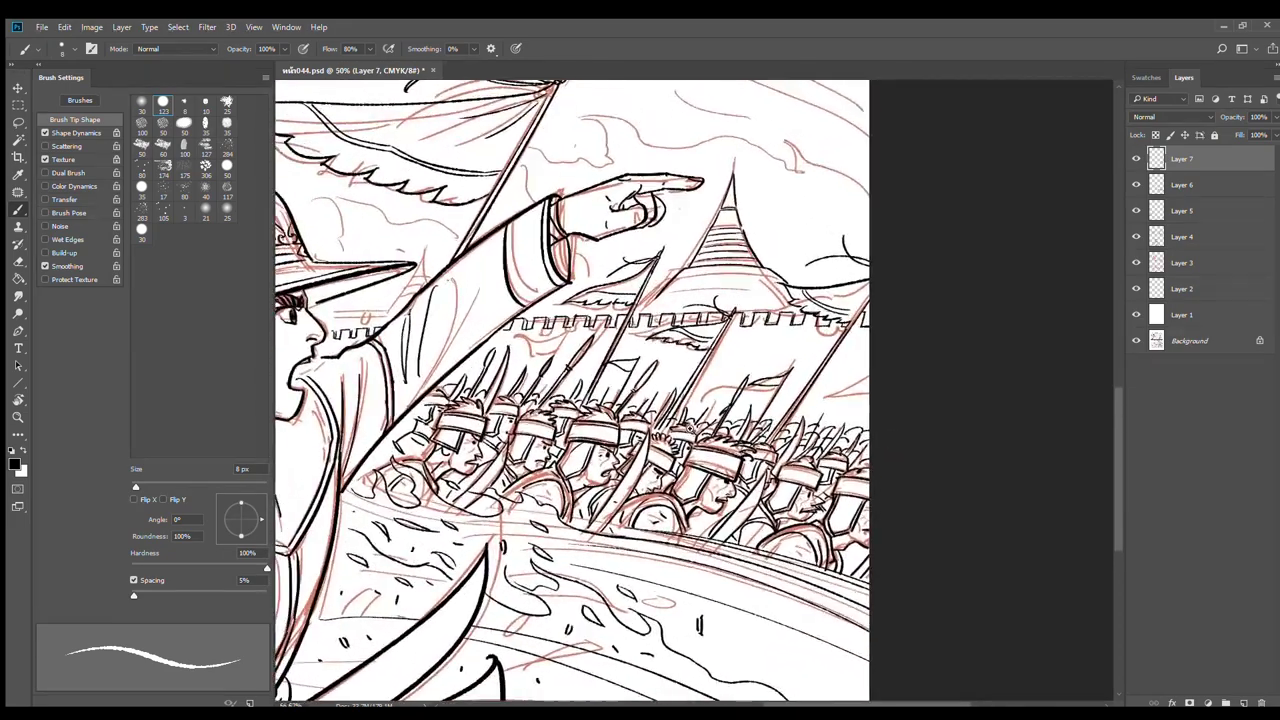
drag(611, 387, 675, 384)
drag(677, 403, 697, 395)
drag(701, 395, 725, 403)
drag(722, 404, 804, 402)
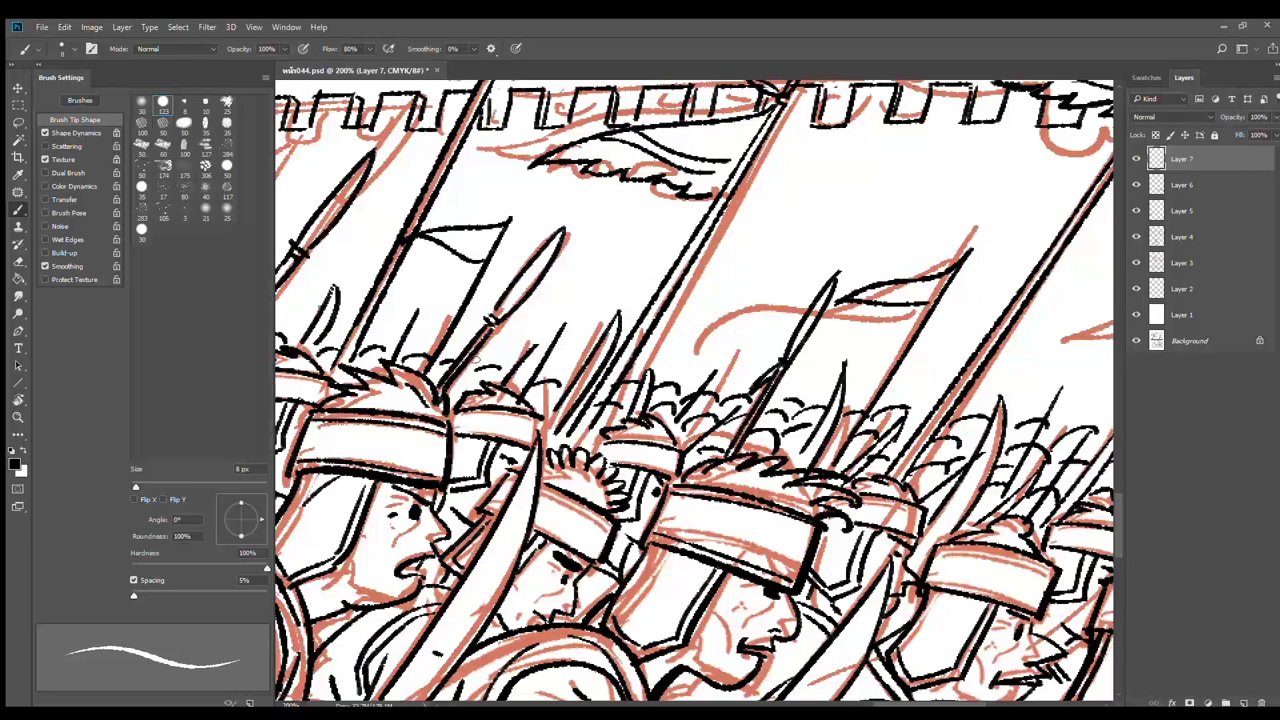
drag(472, 361, 567, 372)
scroll(633, 396, down, 3)
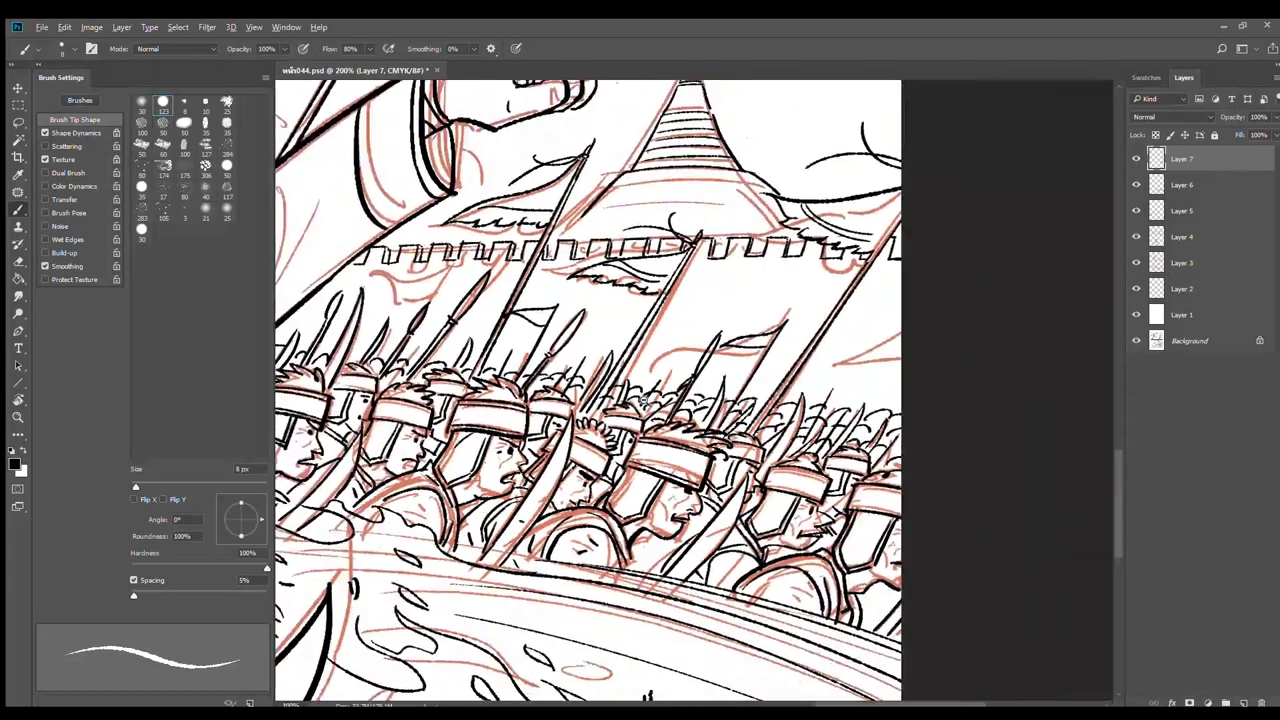
drag(754, 346, 935, 413)
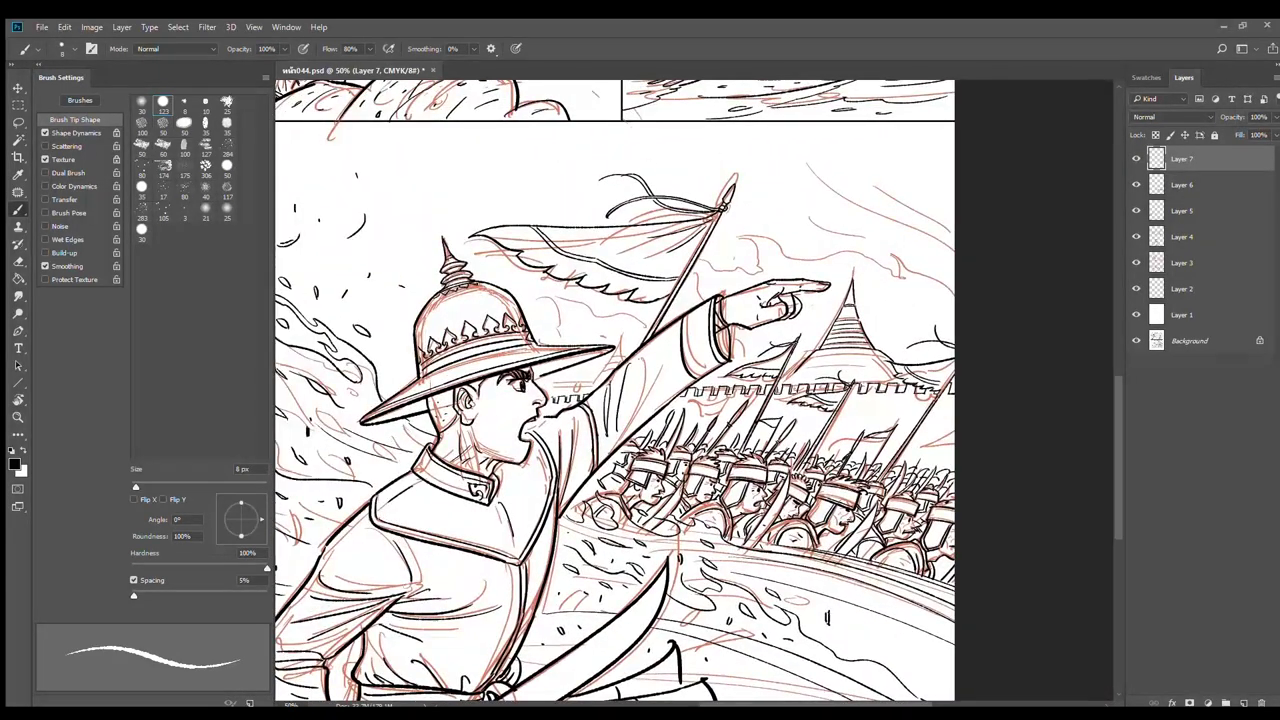
scroll(910, 400, up, 2)
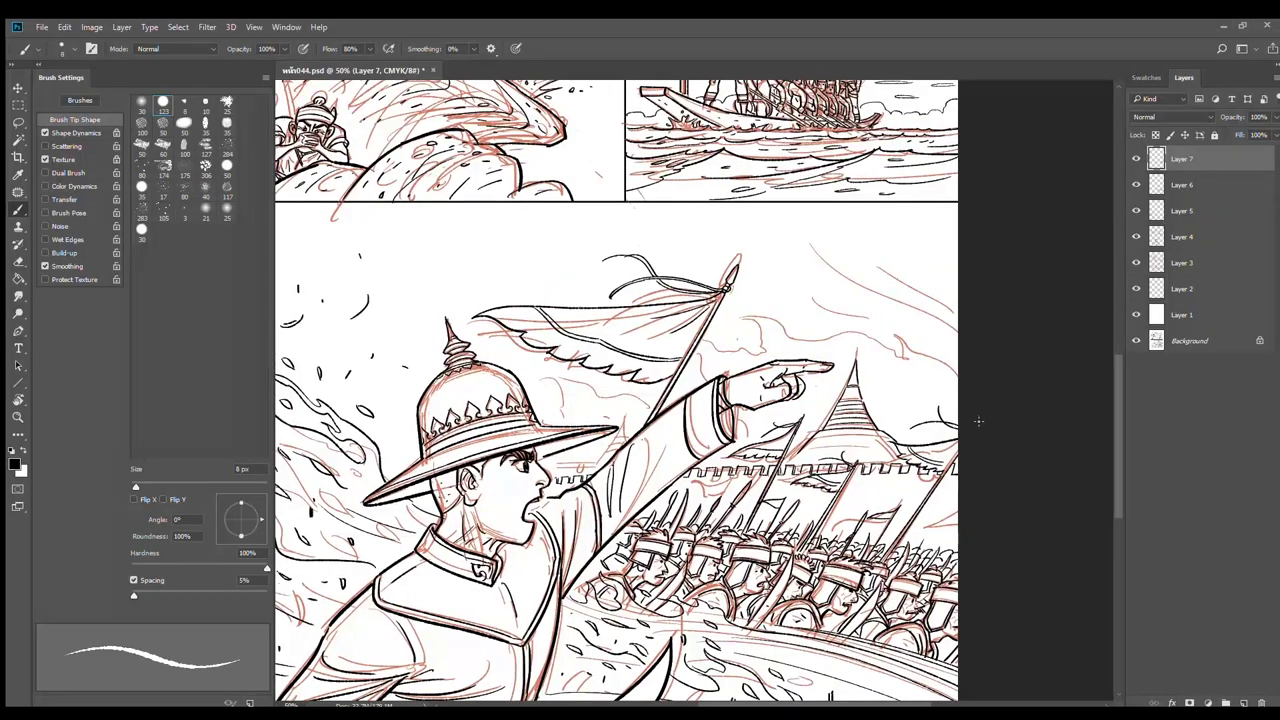
Rotate the canvas and ink long sweeping wind lines across the sky in the panel's upper right corner above the temple
key(r)
mouse_move(982, 404)
mouse_down()
mouse_move(930, 300)
mouse_move(836, 229)
mouse_up()
key(b)
drag(678, 206, 870, 172)
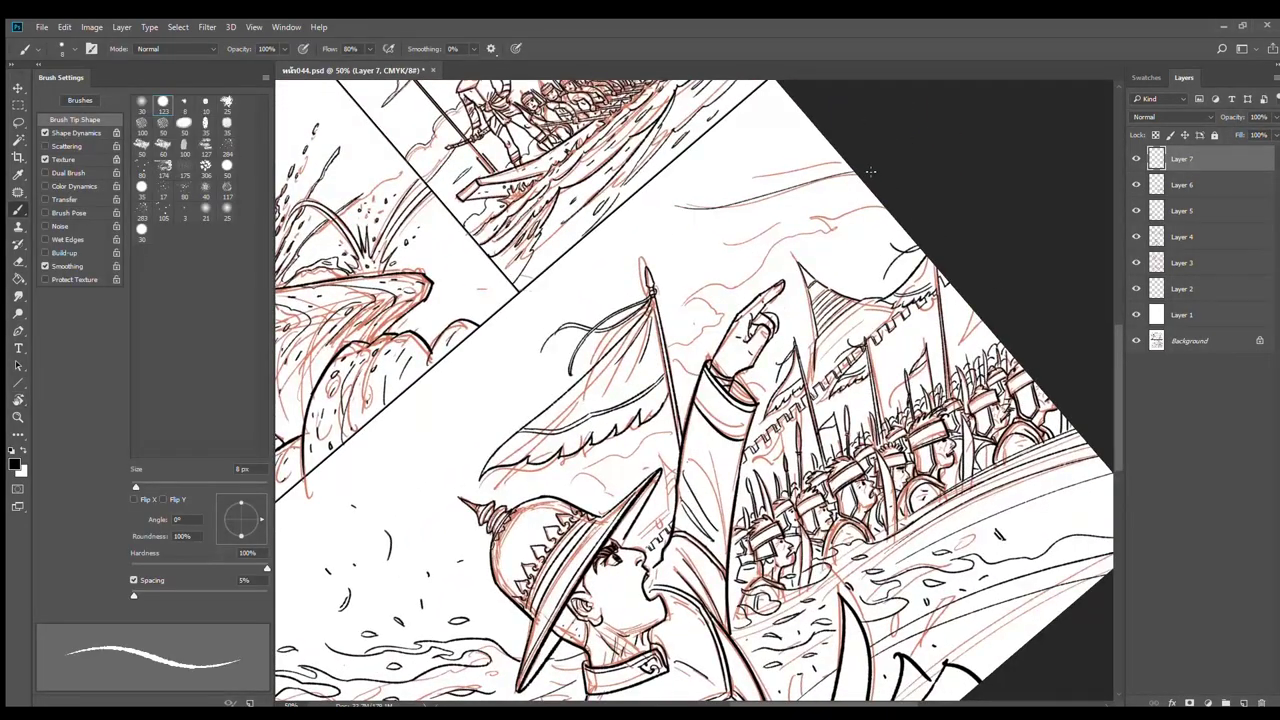
drag(705, 218, 866, 187)
drag(735, 195, 850, 165)
mouse_move(672, 176)
mouse_down()
mouse_move(871, 156)
mouse_move(695, 162)
mouse_move(835, 141)
mouse_up()
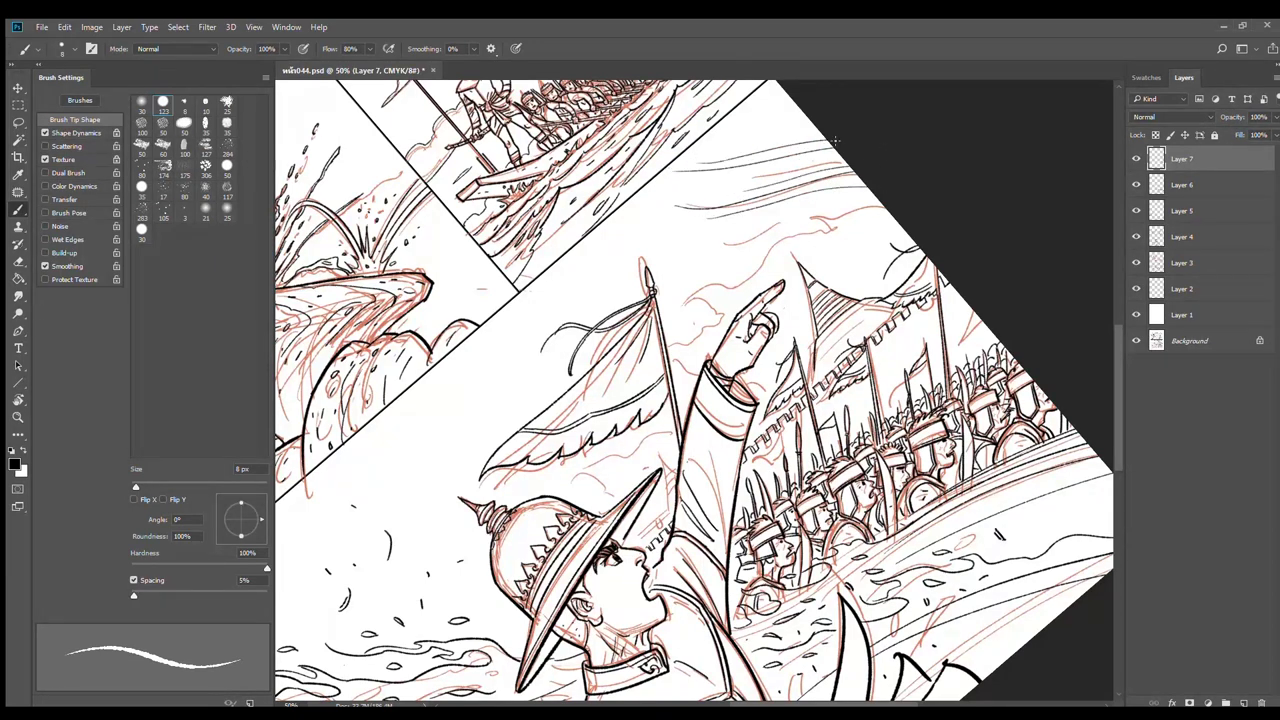
drag(728, 146, 820, 131)
Ink more thin wind streaks through the sky between the pointing hand, the flag's tip and the upper panel border
drag(568, 259, 810, 226)
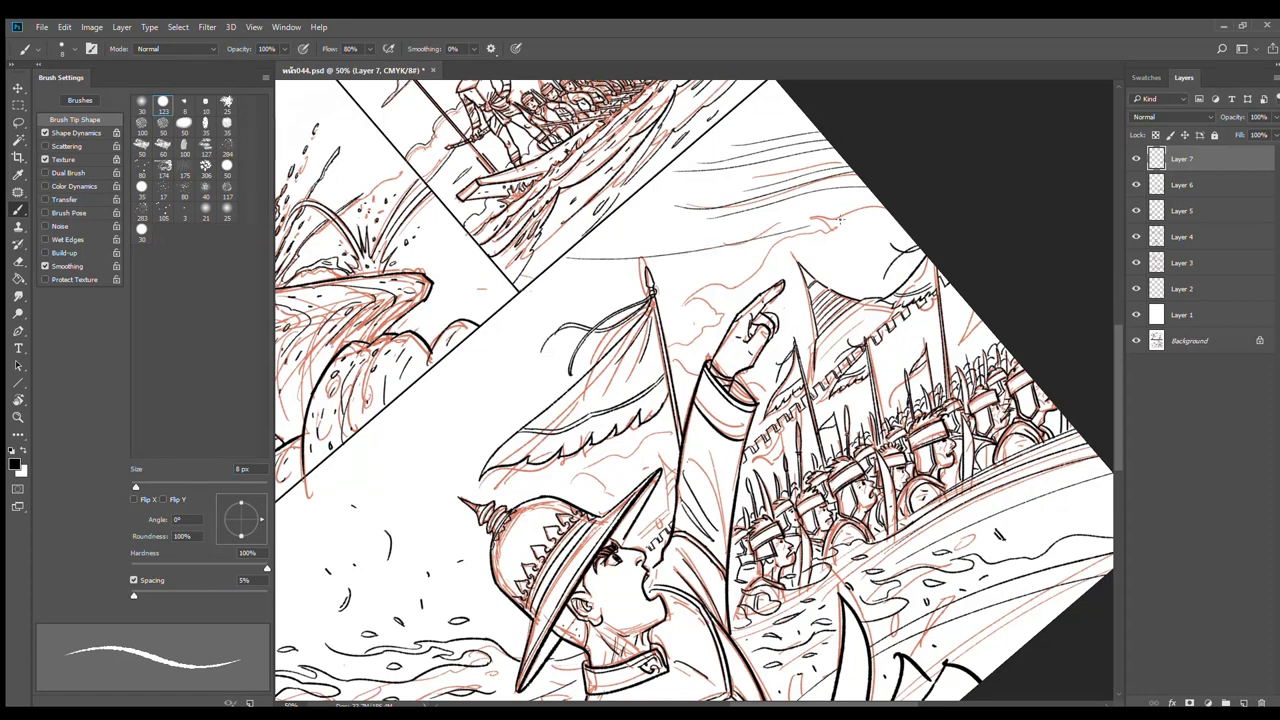
drag(670, 261, 802, 235)
drag(504, 310, 760, 264)
drag(652, 312, 740, 274)
key(ctrl+z)
drag(540, 322, 735, 277)
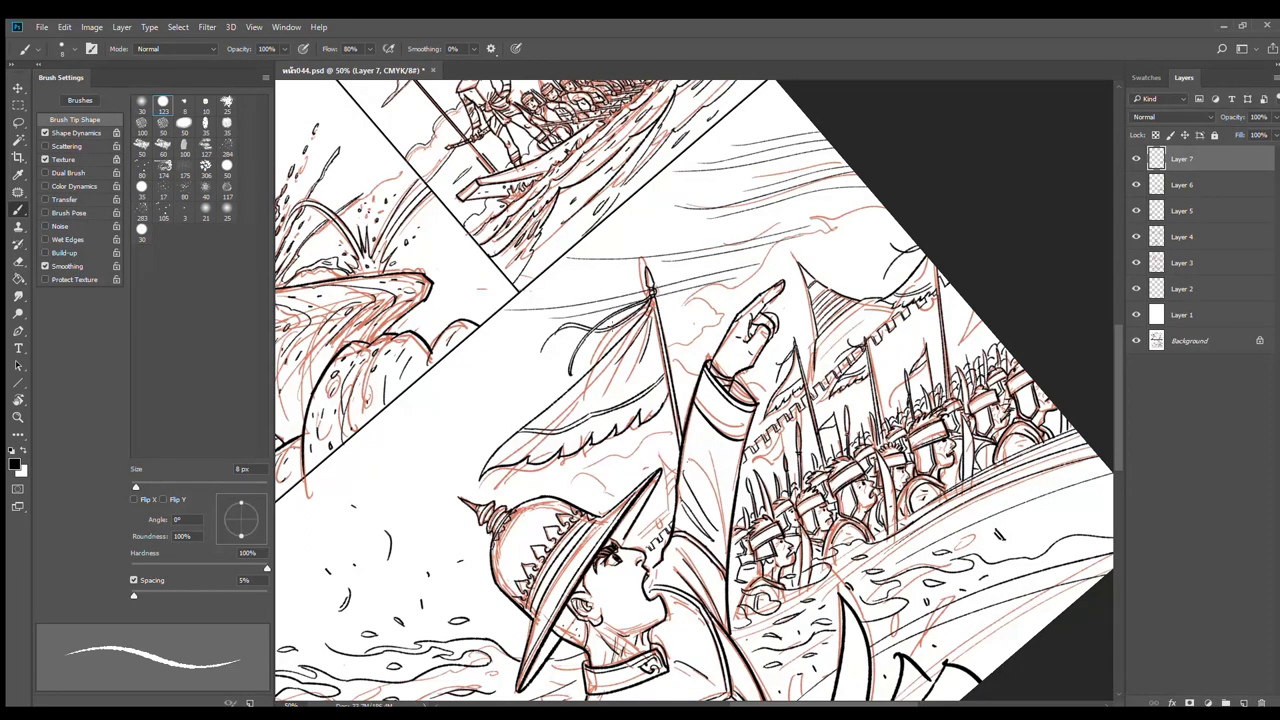
Extend the wind streaks behind the large flag and down toward the officer's helmet
mouse_move(430, 388)
mouse_down()
mouse_move(646, 338)
mouse_move(857, 245)
mouse_up()
drag(735, 231, 863, 201)
drag(390, 424, 556, 398)
drag(410, 452, 510, 438)
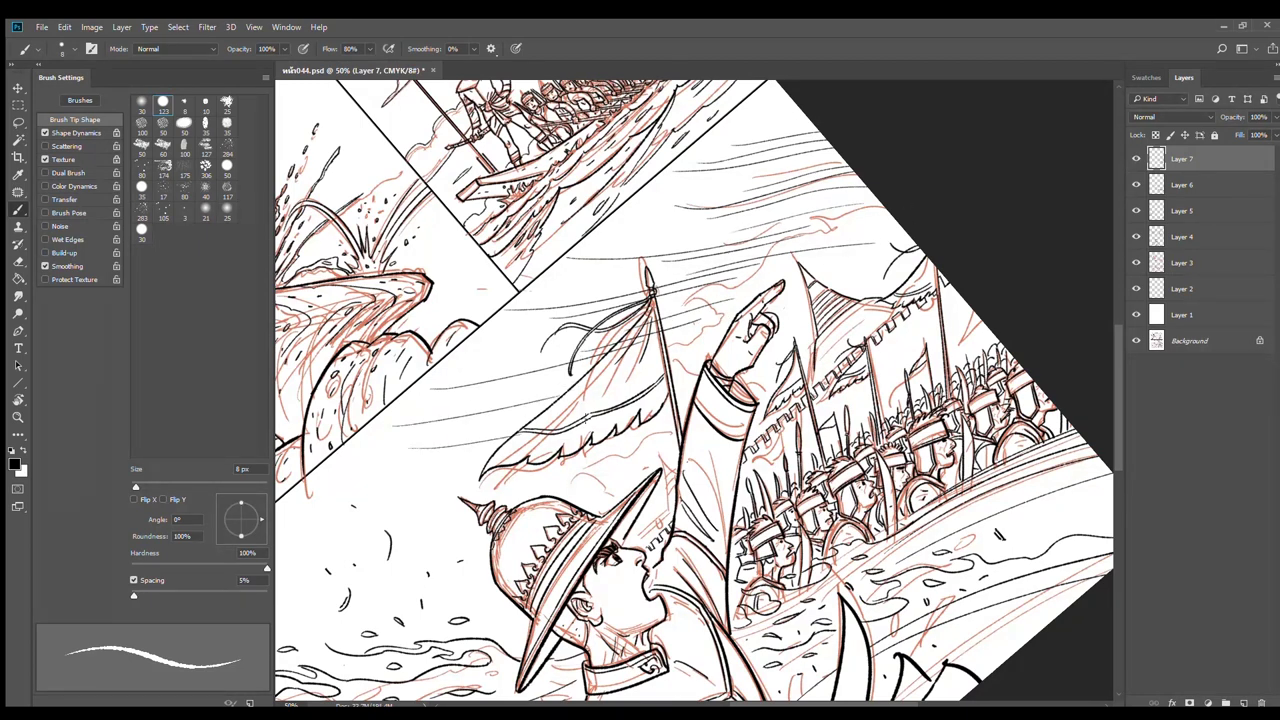
drag(378, 483, 618, 457)
drag(500, 492, 634, 468)
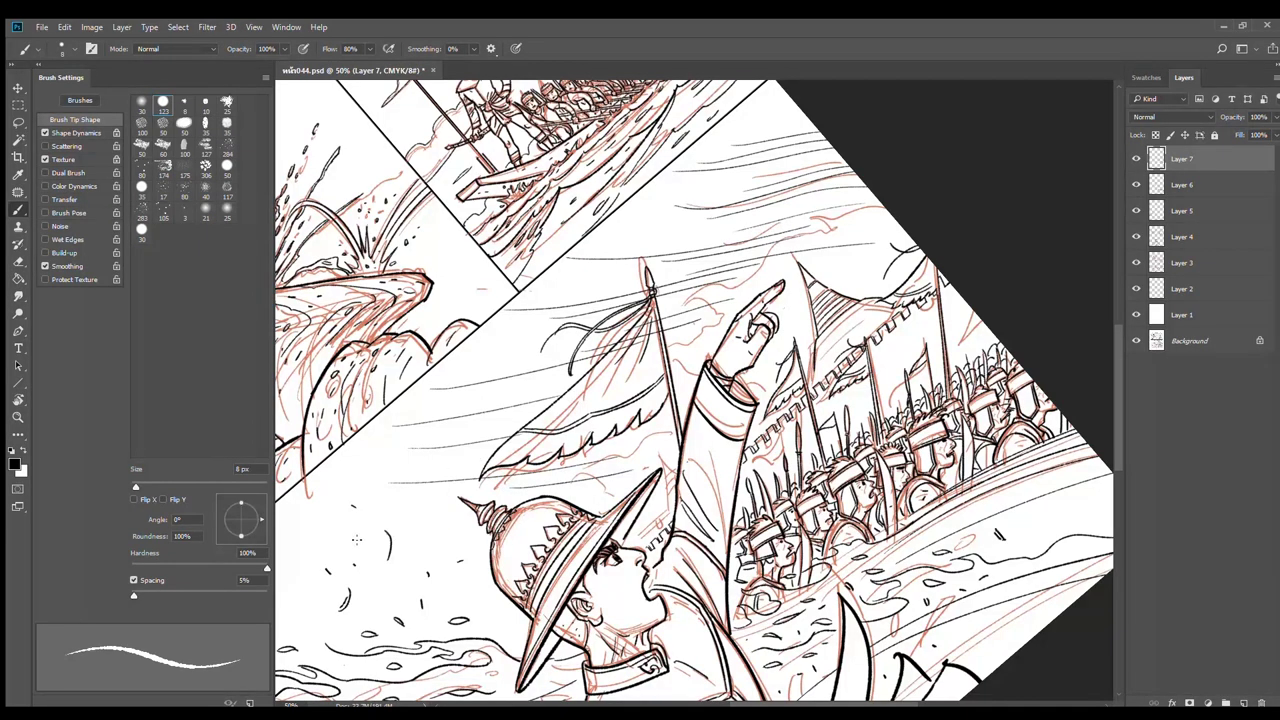
Add short wind streaks left of the helmet spike and fill remaining gaps beside the flag and near the upper panel border
drag(342, 547, 440, 537)
drag(364, 566, 460, 549)
drag(470, 375, 548, 357)
scroll(652, 296, up, 4)
drag(676, 230, 744, 218)
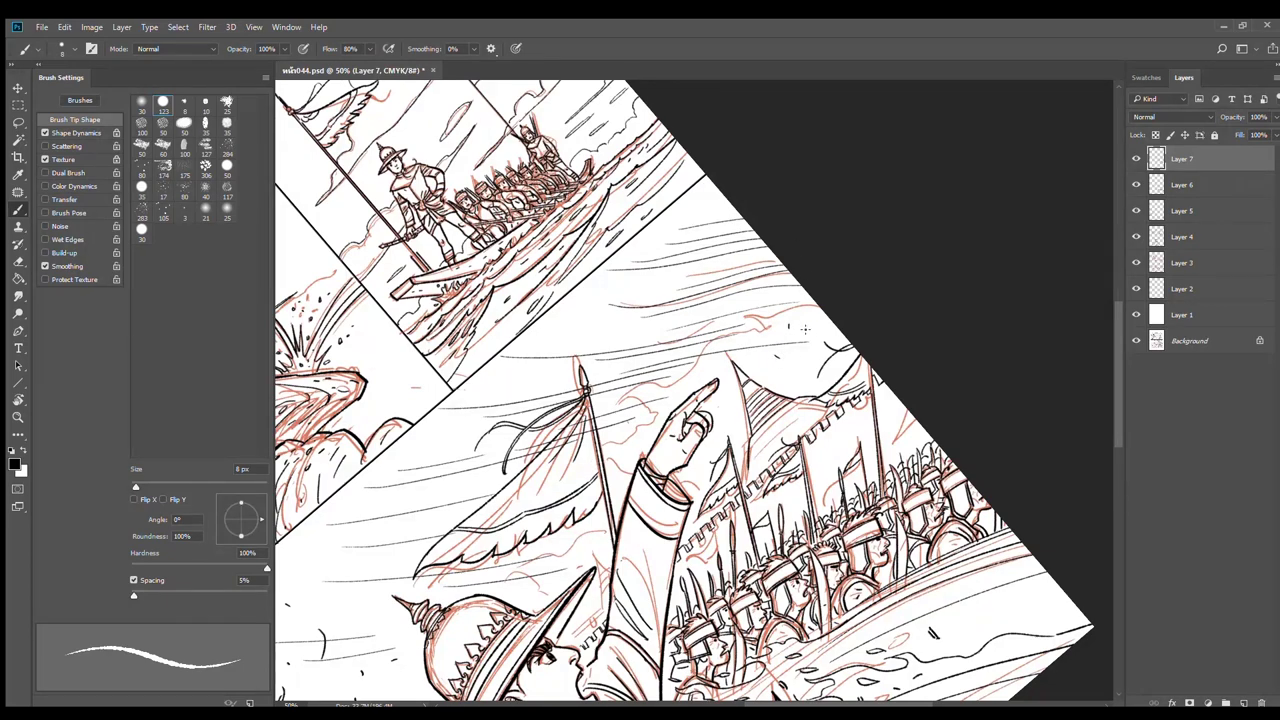
Return the canvas to 0° rotation and scatter small debris flecks across the sky around the flag and temple
key(r)
drag(860, 231, 944, 354)
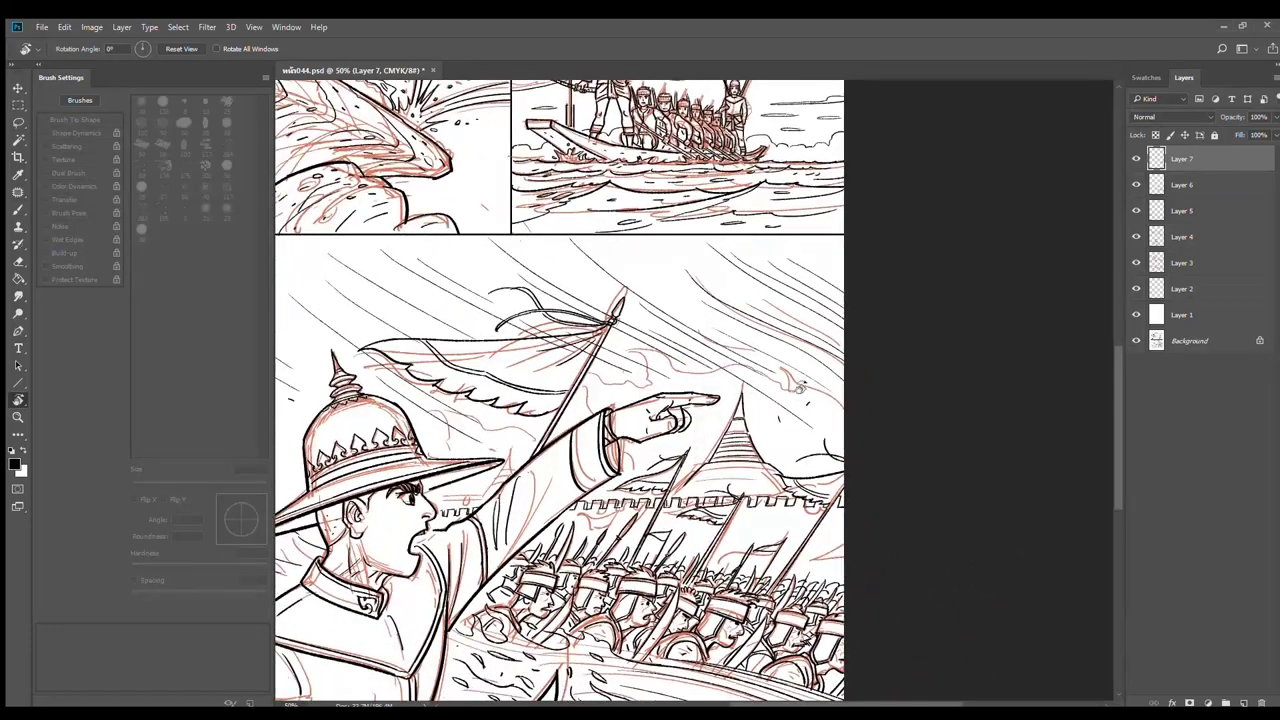
key(b)
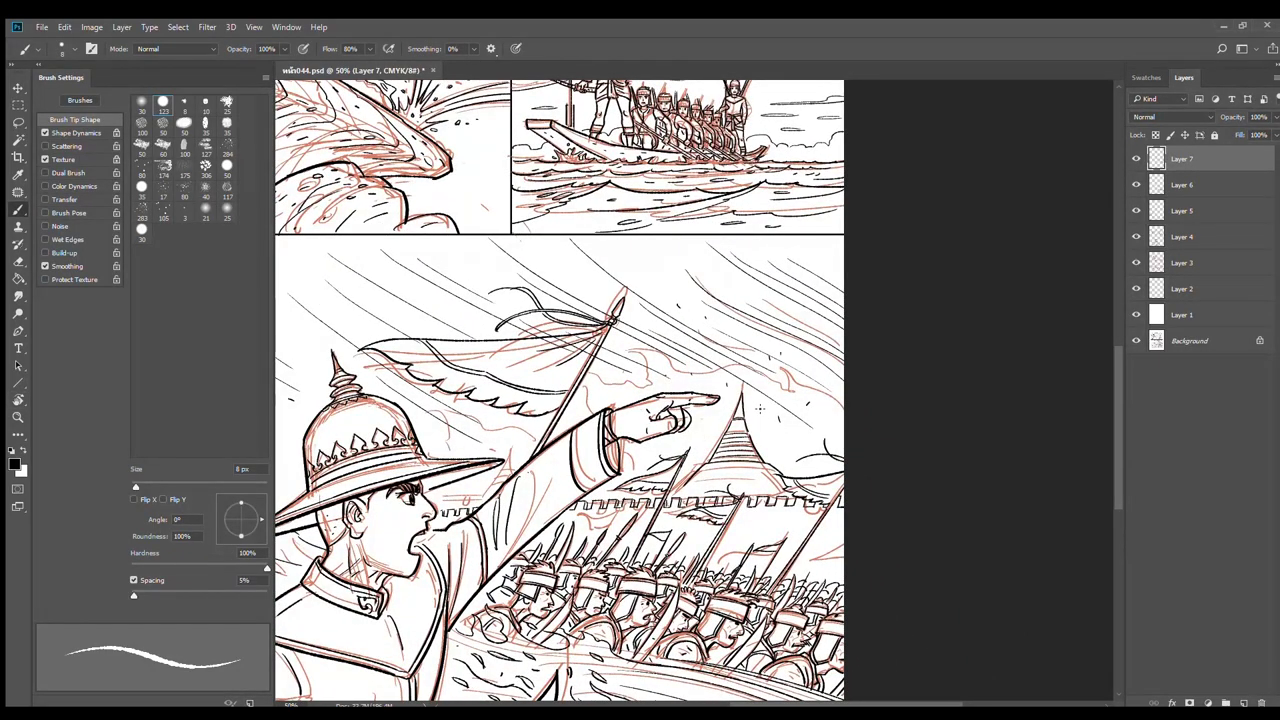
drag(601, 435, 889, 402)
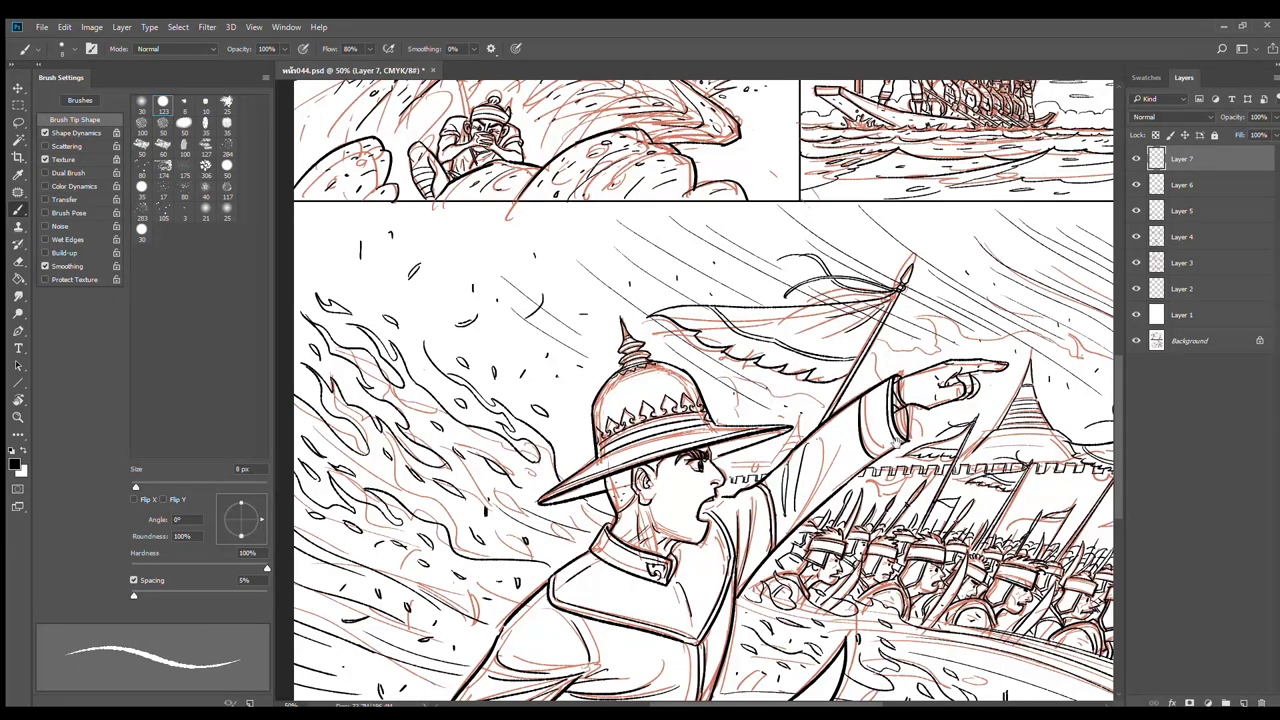
Hide the red sketch on Layer 3 and enlarge the eraser to 25 px
key(ctrl+minus)
key(ctrl+minus)
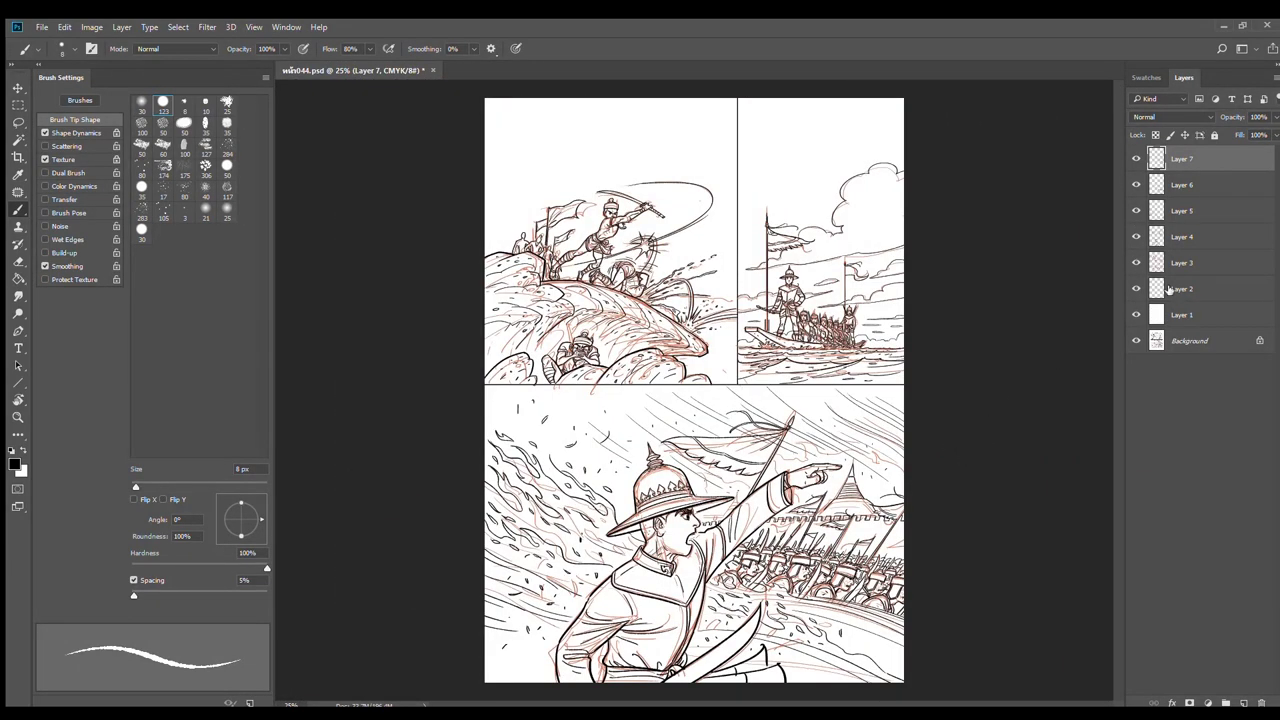
click(1136, 263)
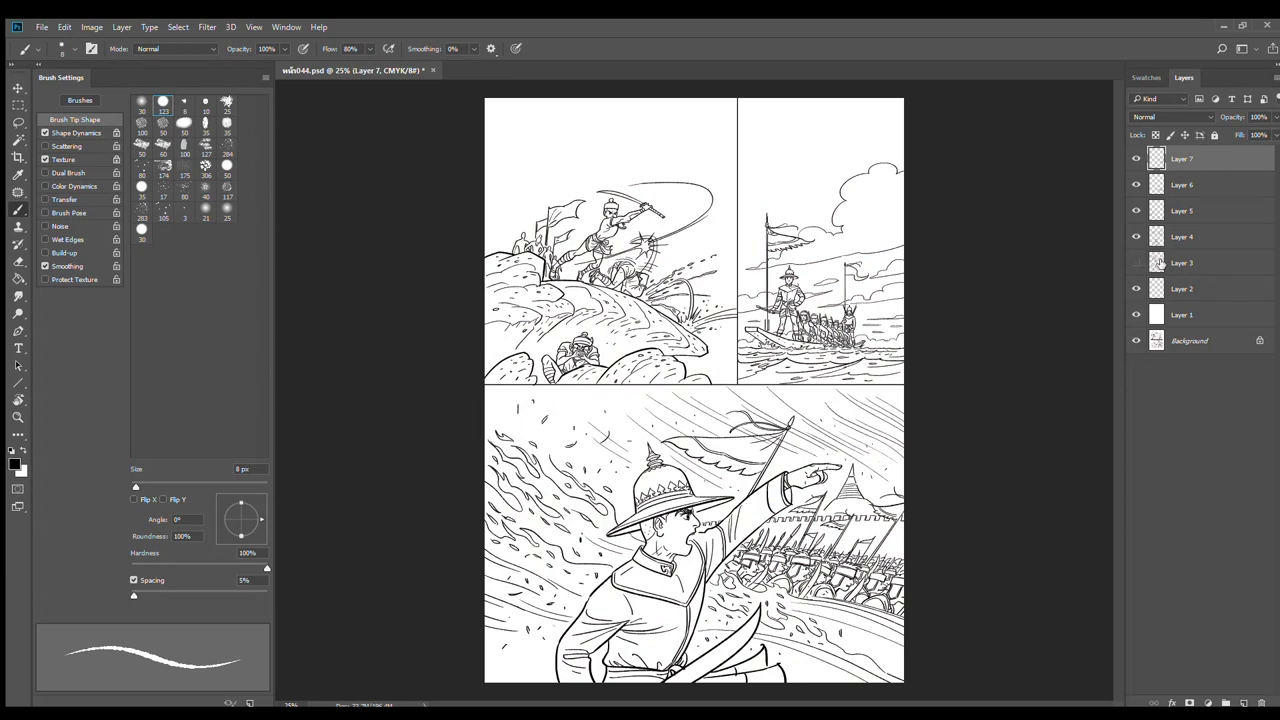
key(e)
scroll(767, 471, up, 1)
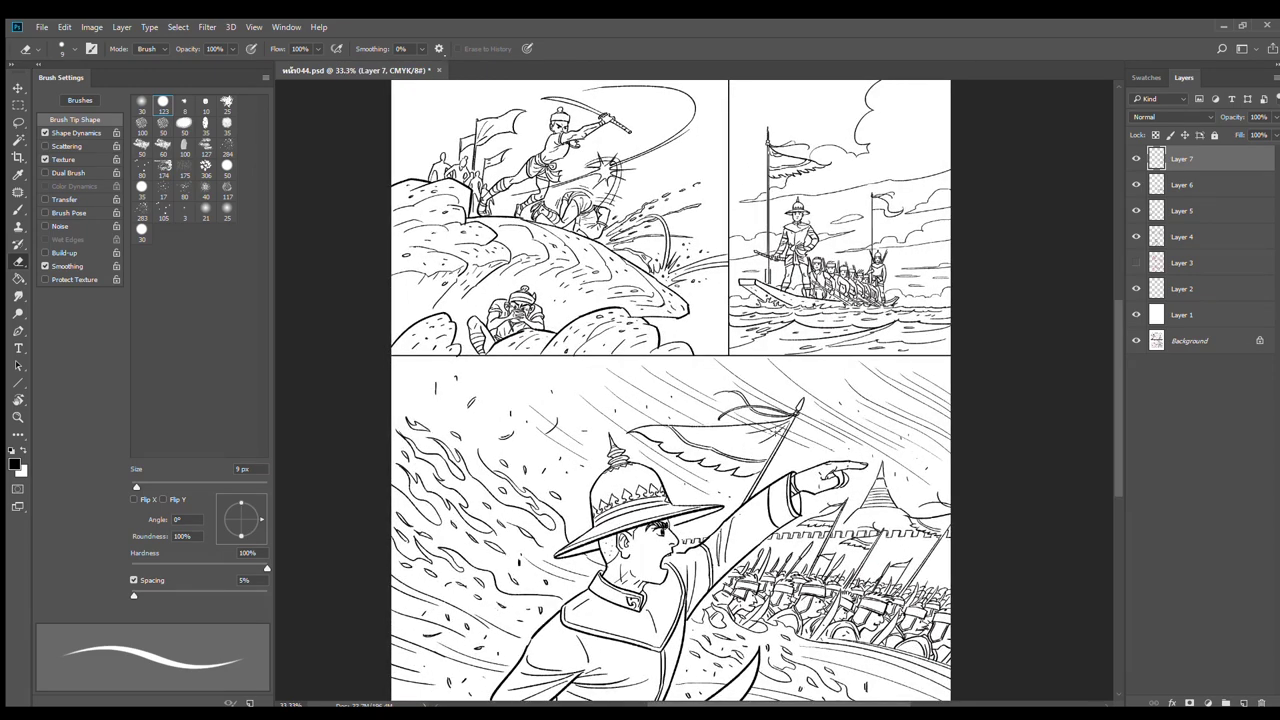
key(bracketright)
key(bracketright)
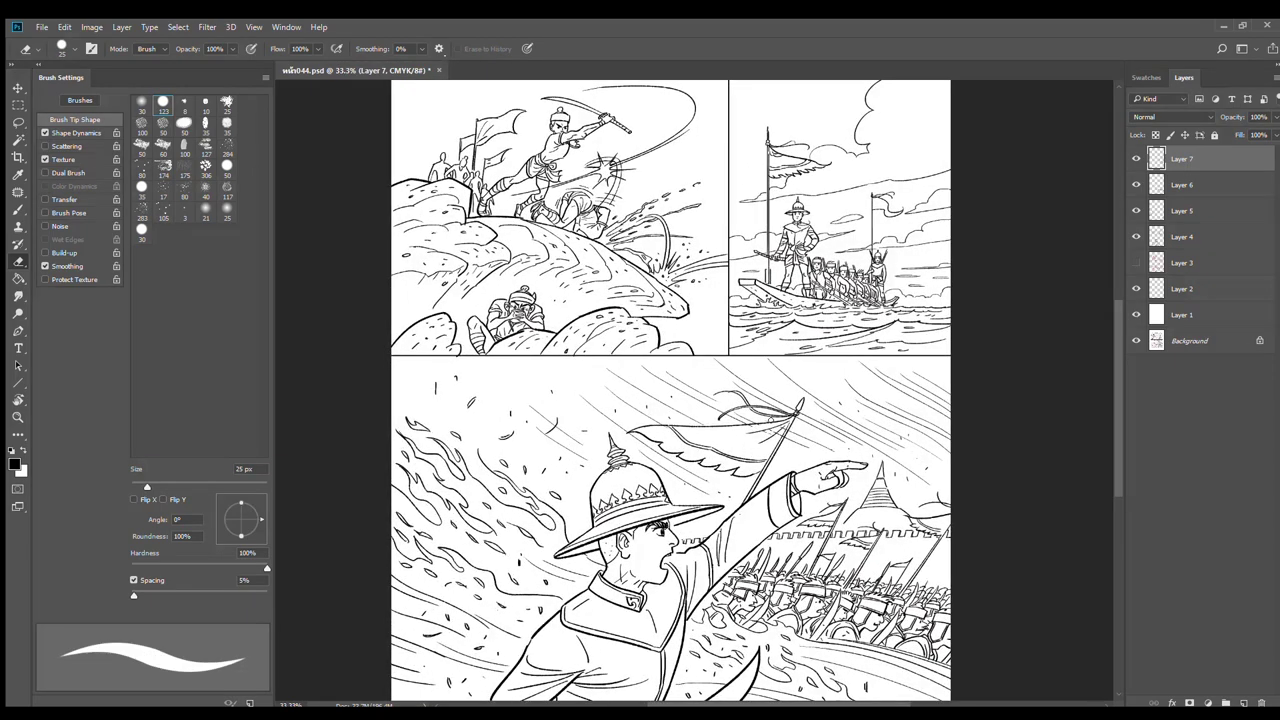
Examine the clean line art of the lower panel without the sketch, closing in on the temple spire
scroll(770, 434, up, 1)
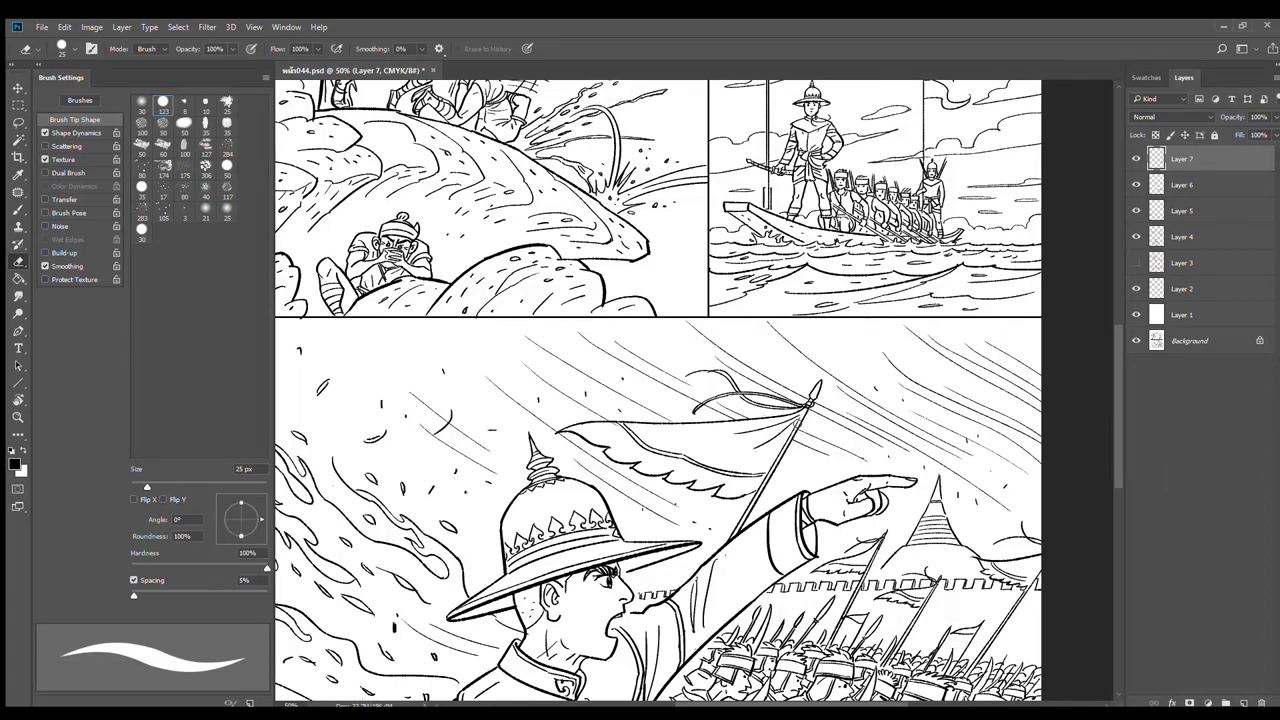
drag(875, 457, 822, 426)
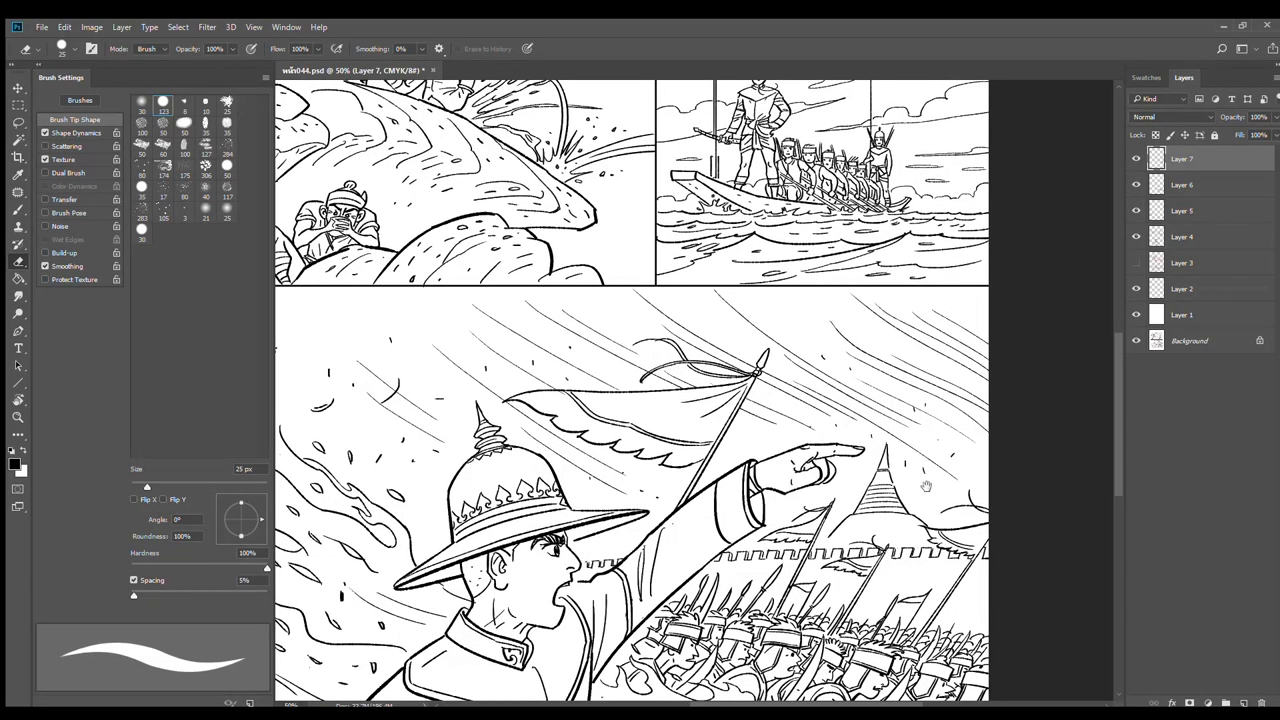
drag(926, 486, 852, 421)
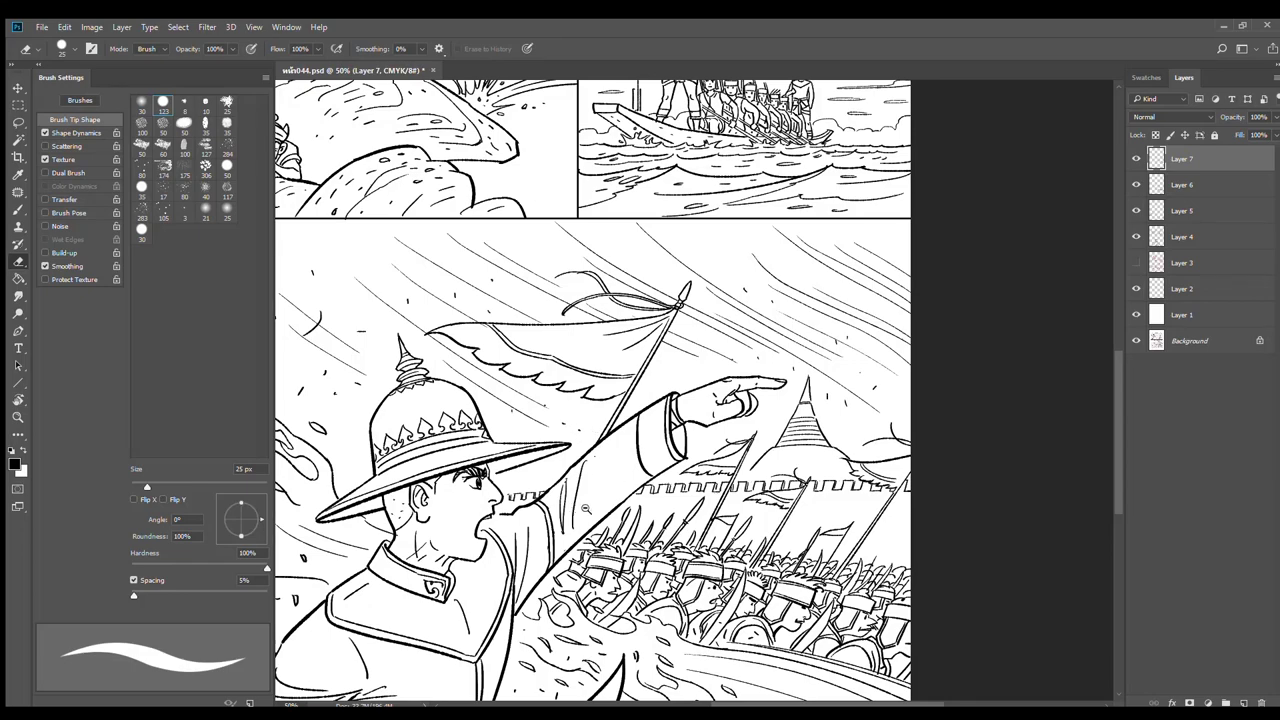
alt+click(608, 514)
alt+click(775, 511)
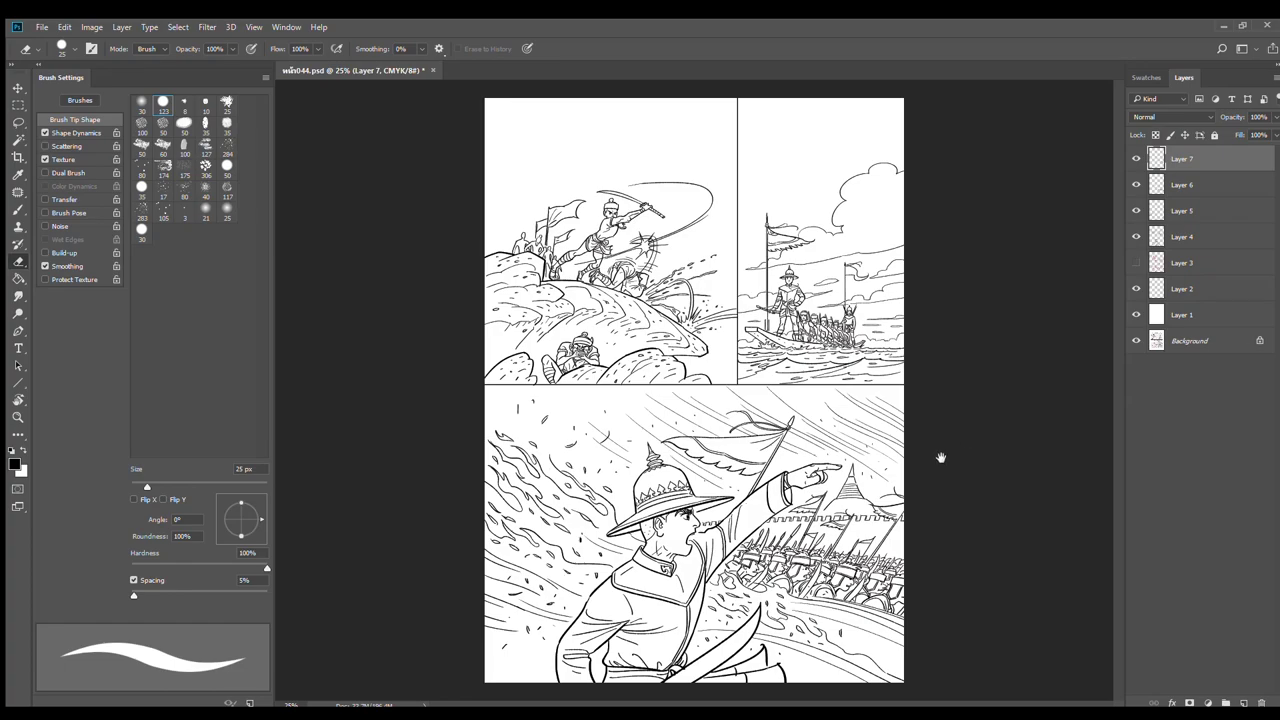
drag(845, 495, 1004, 348)
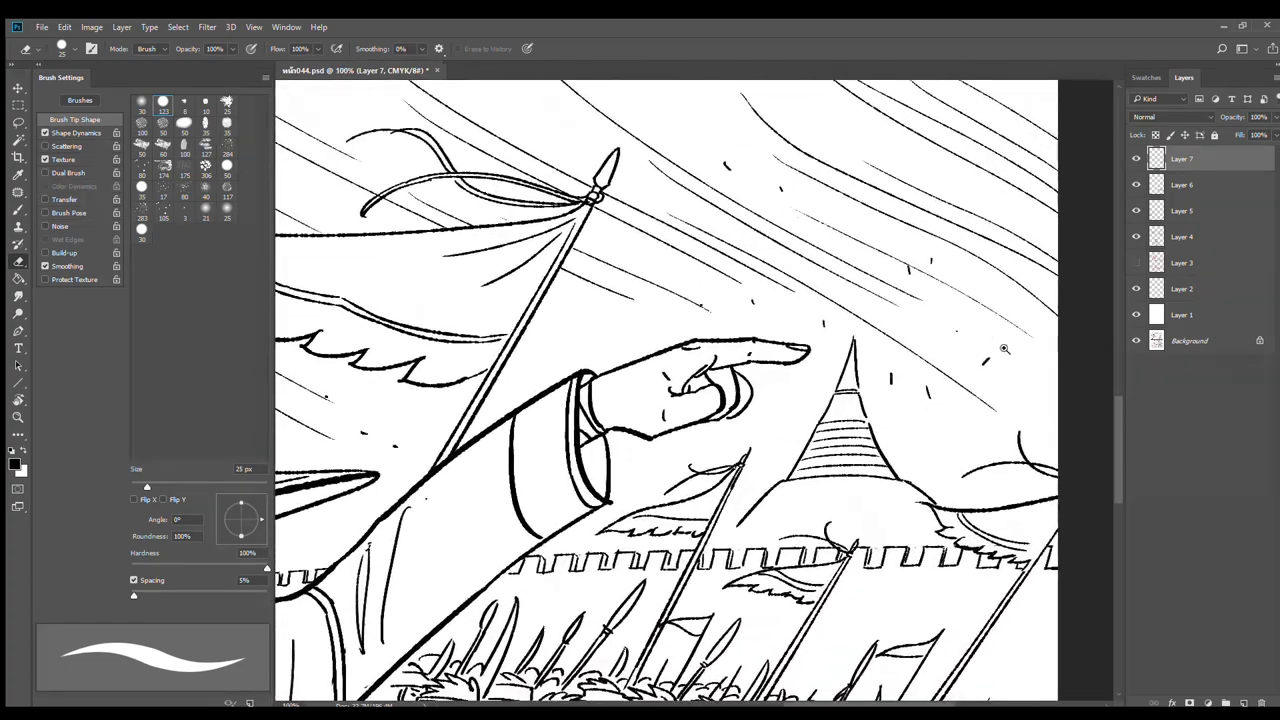
drag(835, 437, 960, 370)
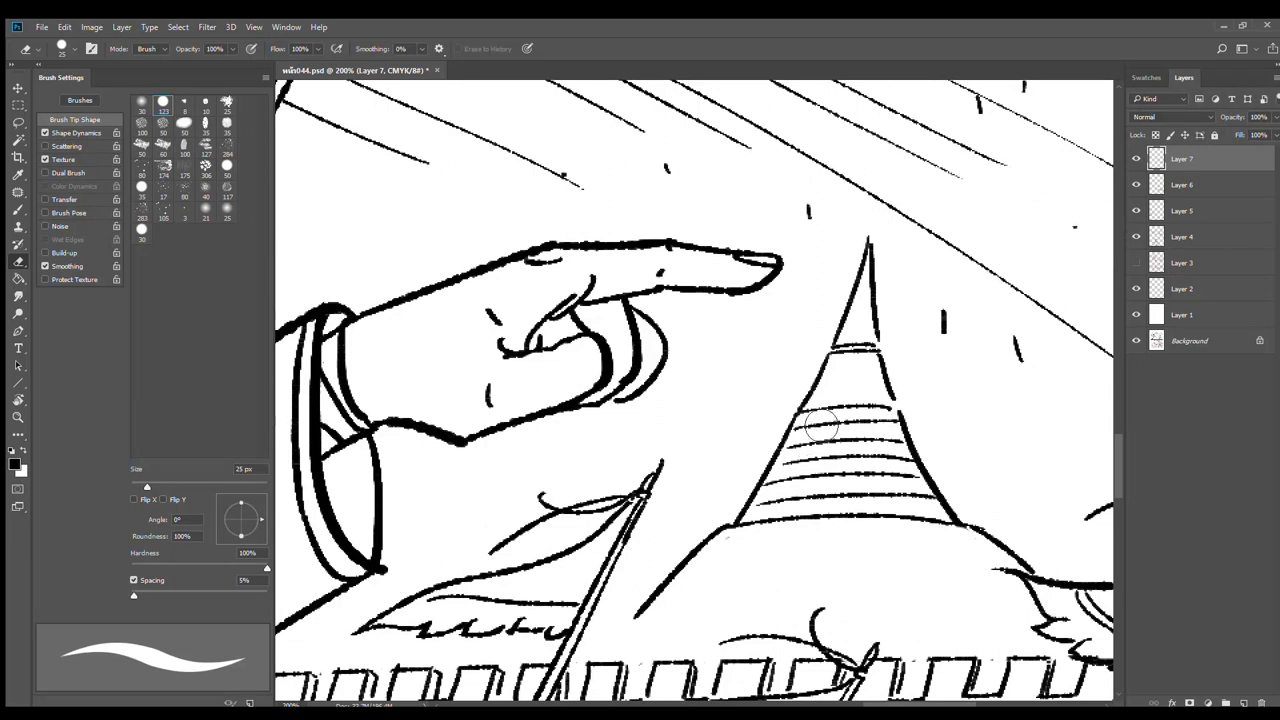
Erase the left side line along the spire's lower tiers and re-ink it as one clean slope down to the base
drag(788, 408, 750, 490)
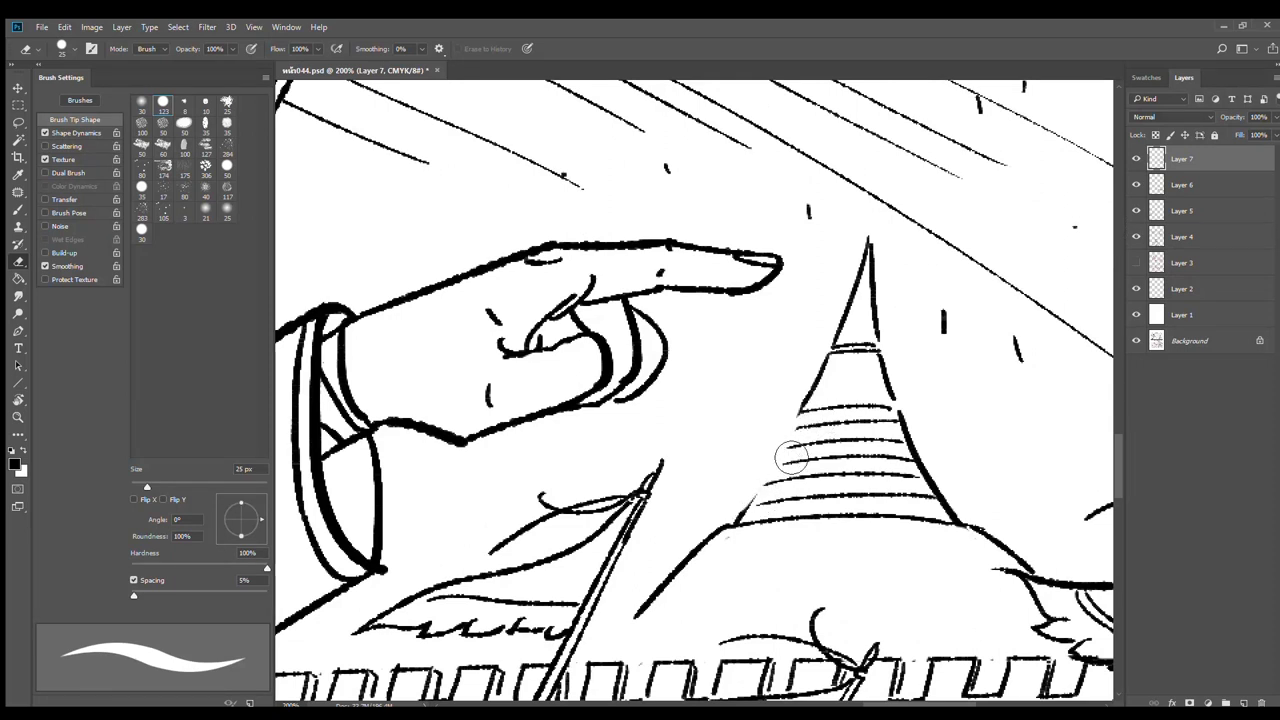
key(b)
drag(803, 412, 790, 438)
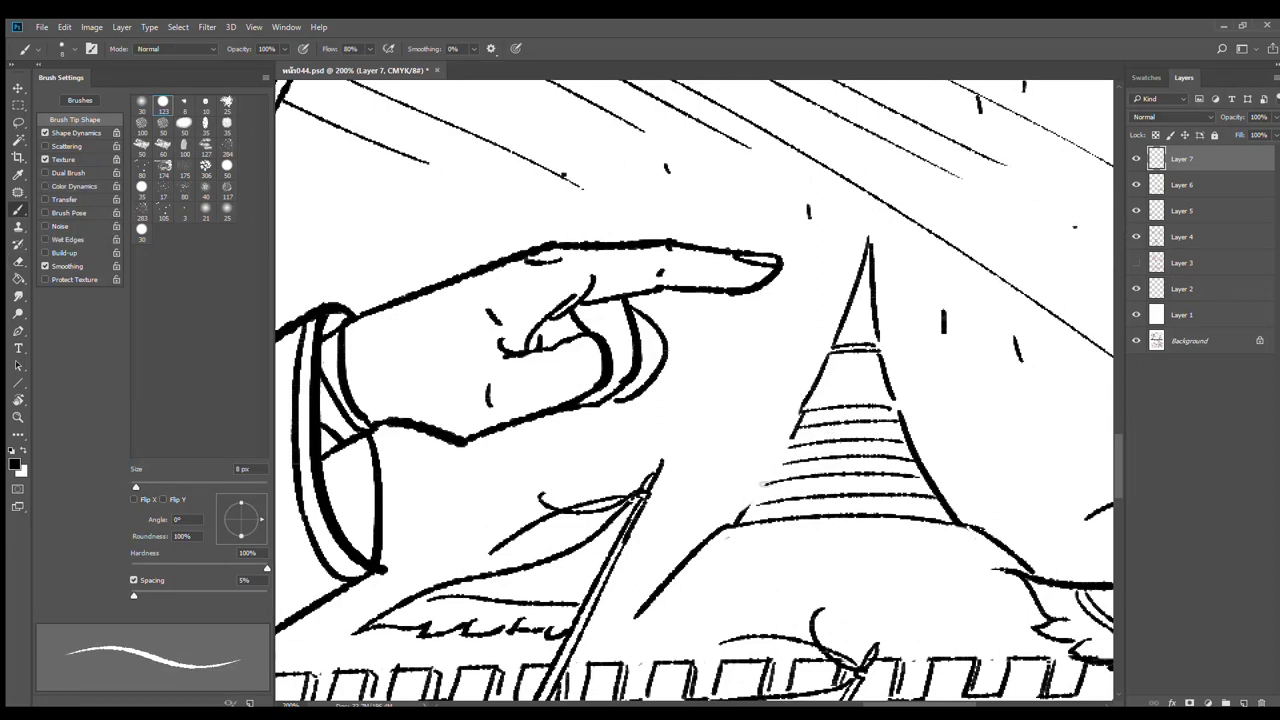
drag(764, 485, 744, 515)
key(ctrl+z)
drag(803, 413, 737, 521)
Erase and re-ink the left side of the spire's section between the double band and the tiers
key(e)
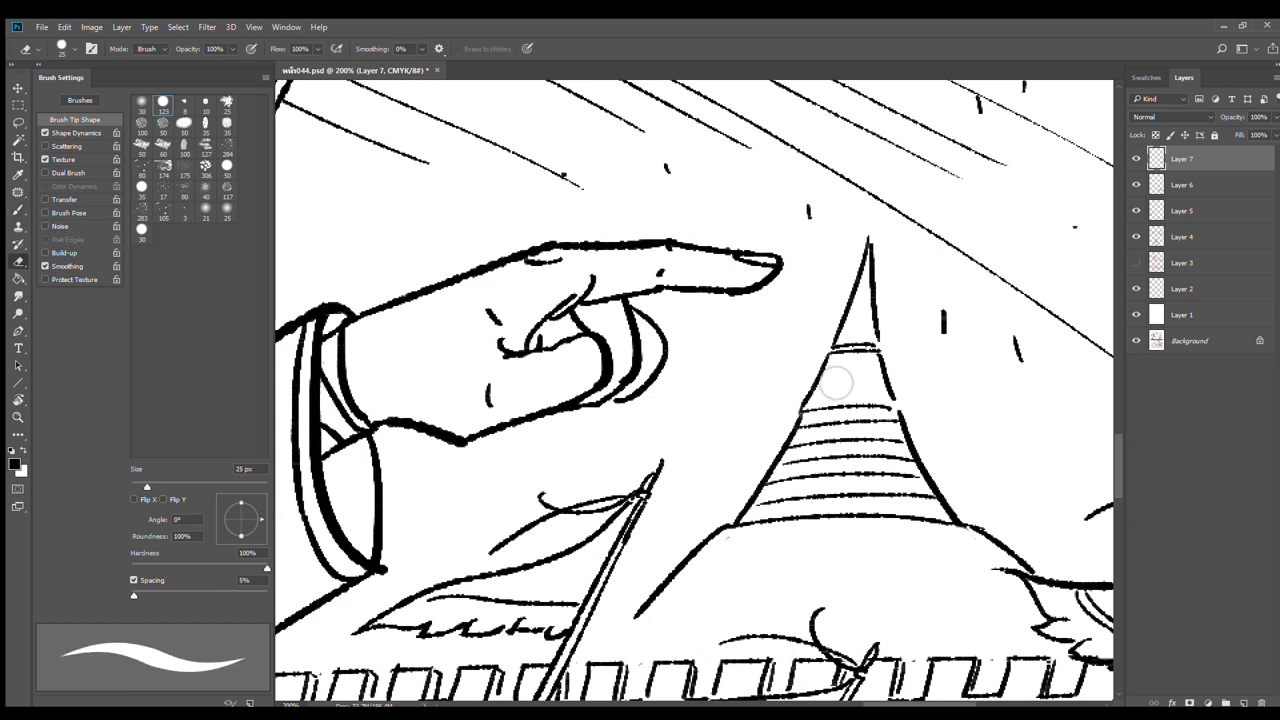
mouse_move(836, 381)
mouse_down()
mouse_move(823, 406)
mouse_move(849, 371)
mouse_move(801, 416)
mouse_up()
key(b)
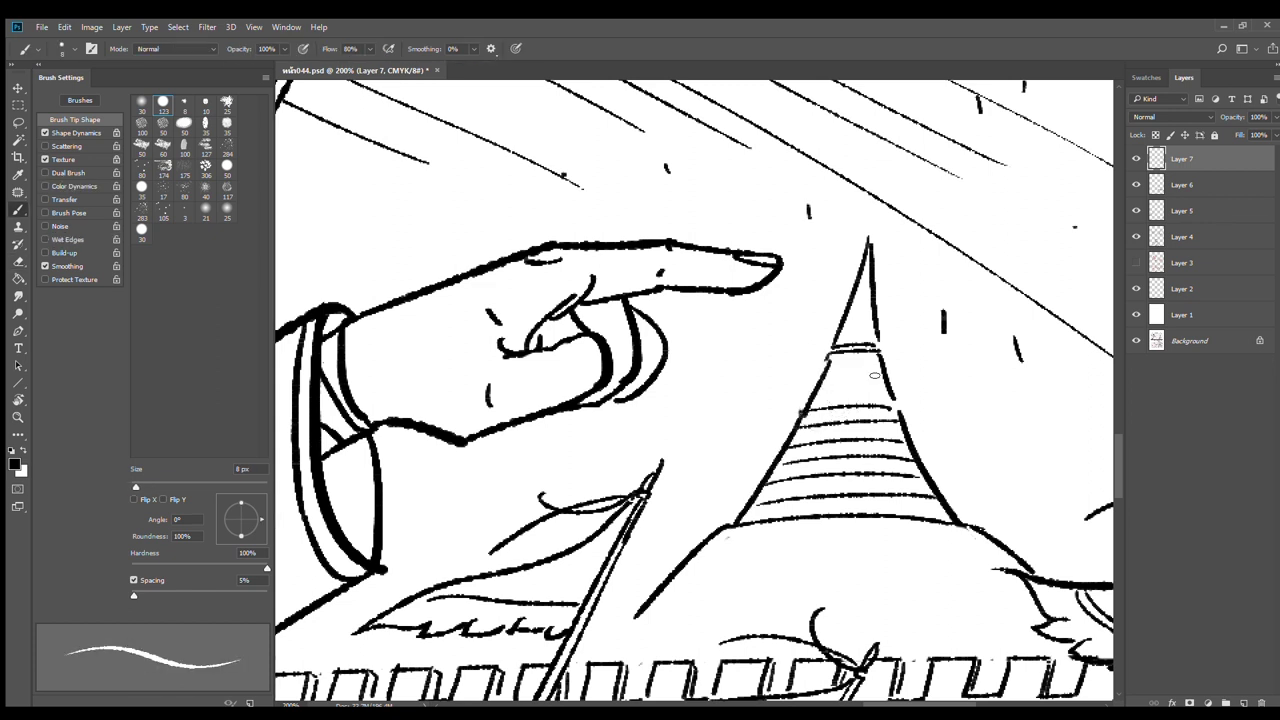
key(ctrl+z)
drag(830, 355, 801, 415)
Ink the right side of the section below the double band and add thin horizontal lines across the spire's tip
drag(884, 355, 906, 418)
key(ctrl+z)
drag(882, 359, 897, 408)
key(ctrl+z)
drag(881, 358, 887, 396)
drag(837, 333, 871, 331)
drag(846, 321, 866, 321)
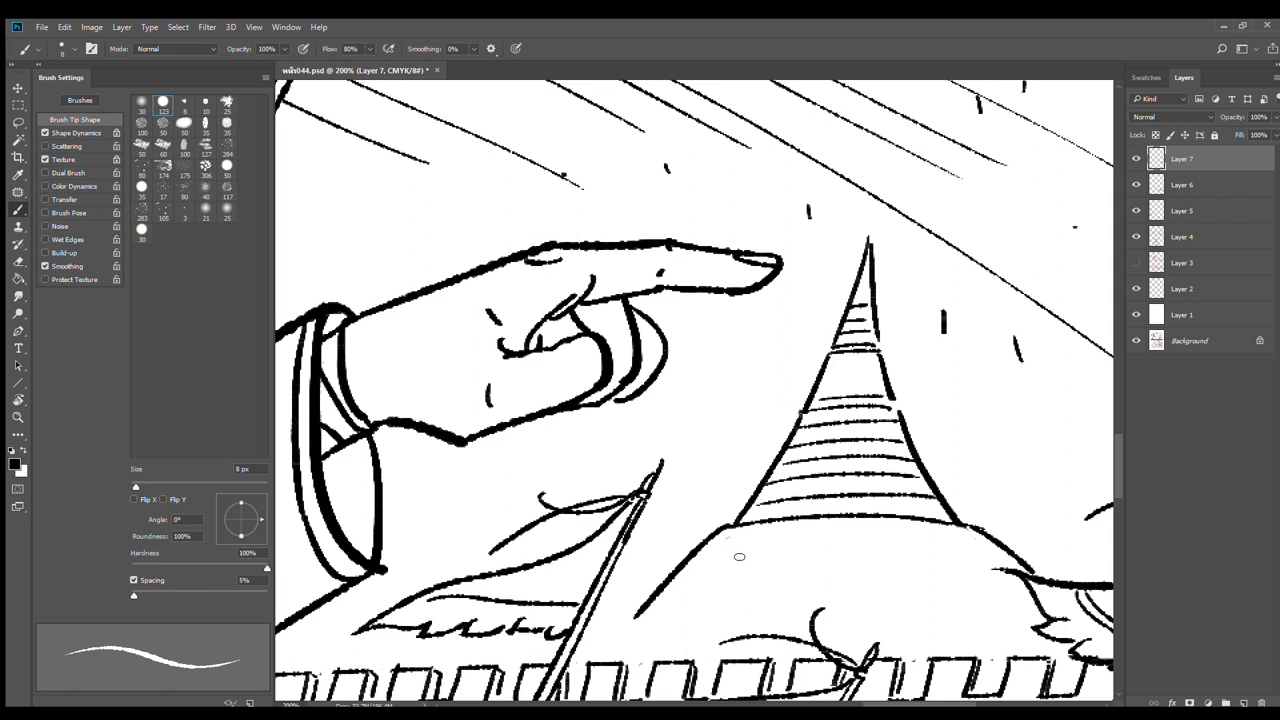
Touch up the temple dome's left shoulder and ink three small teardrop ornaments across the dome
key(e)
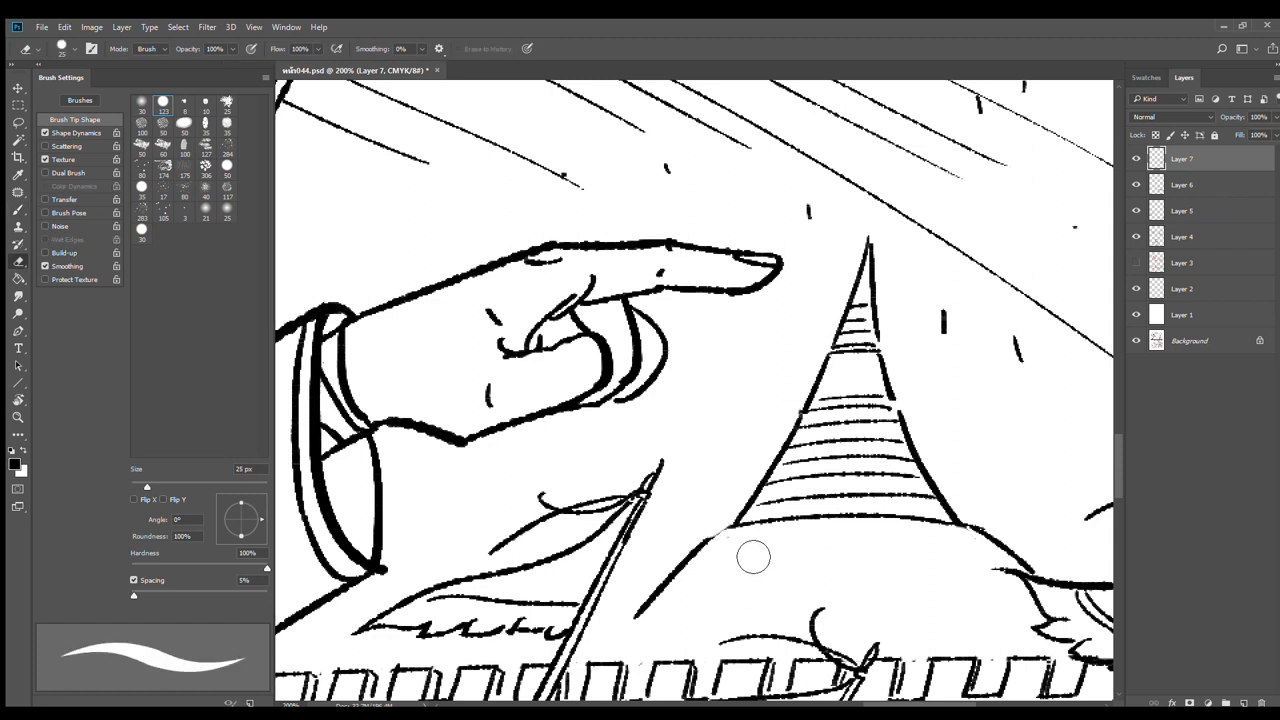
key(b)
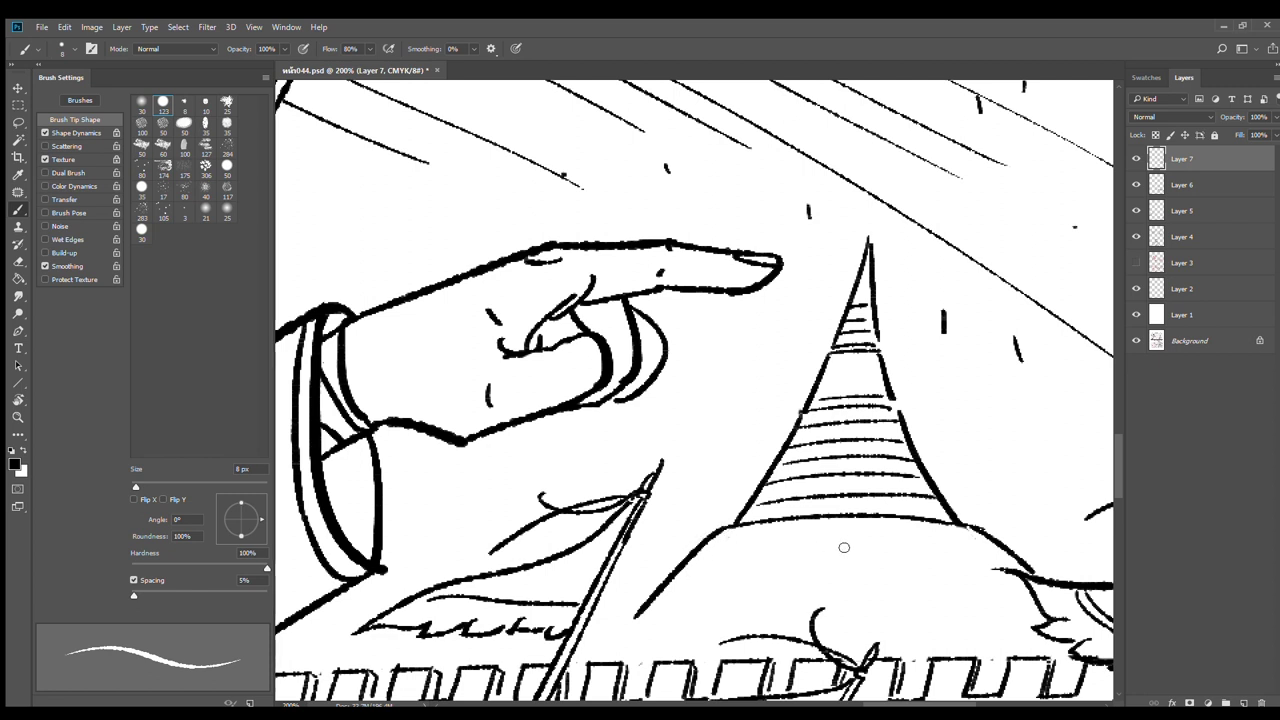
drag(840, 553, 842, 574)
drag(692, 566, 690, 580)
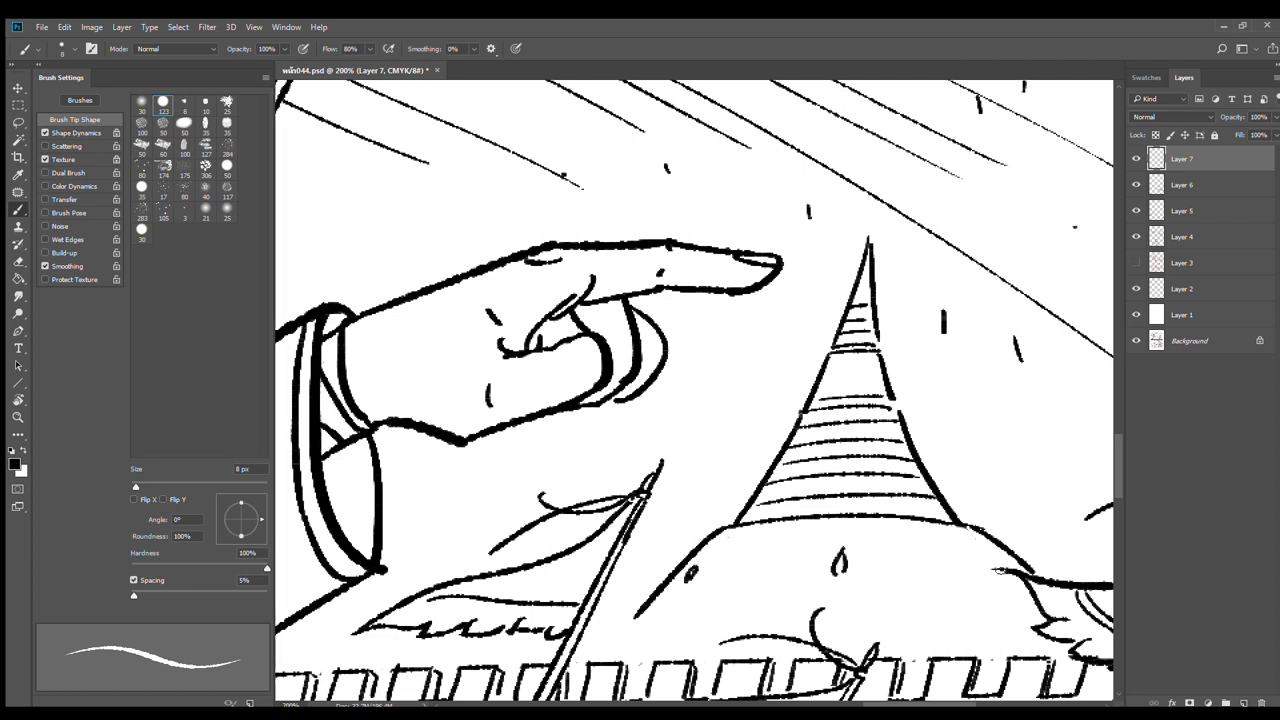
drag(988, 556, 990, 572)
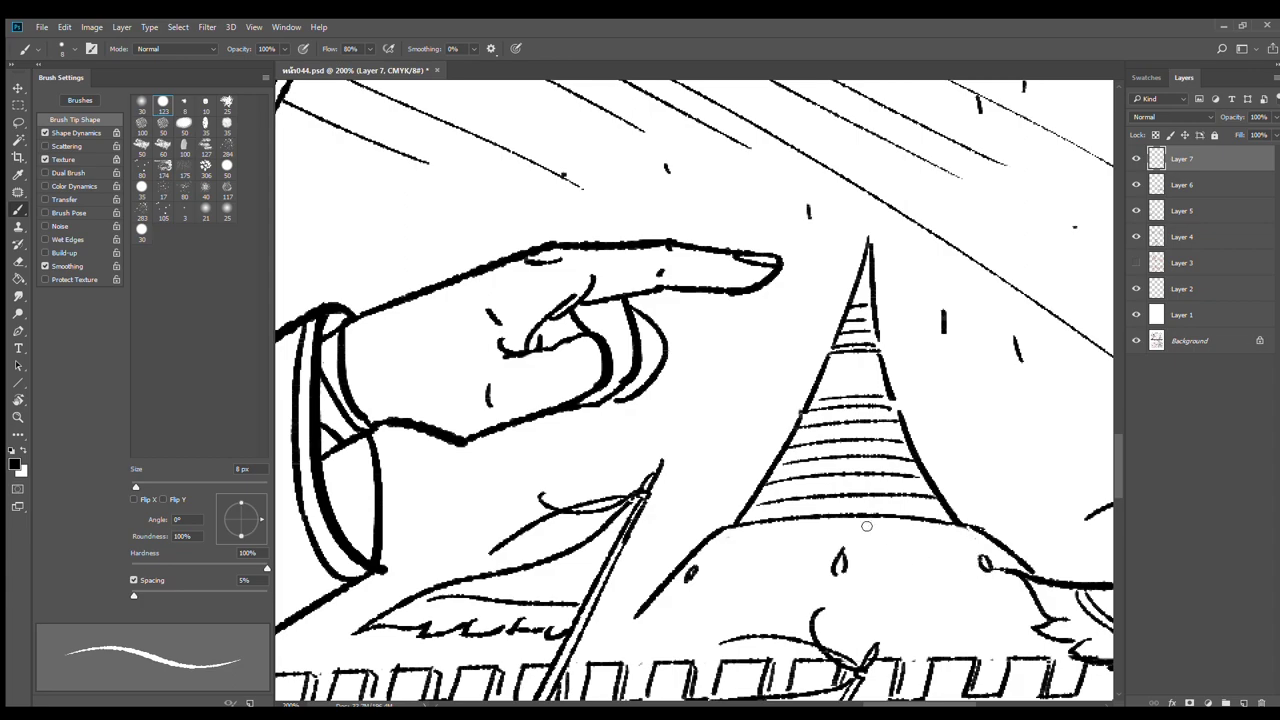
Ink a small dot on the temple spire's plain section below the double band
click(849, 372)
scroll(837, 489, down, 3)
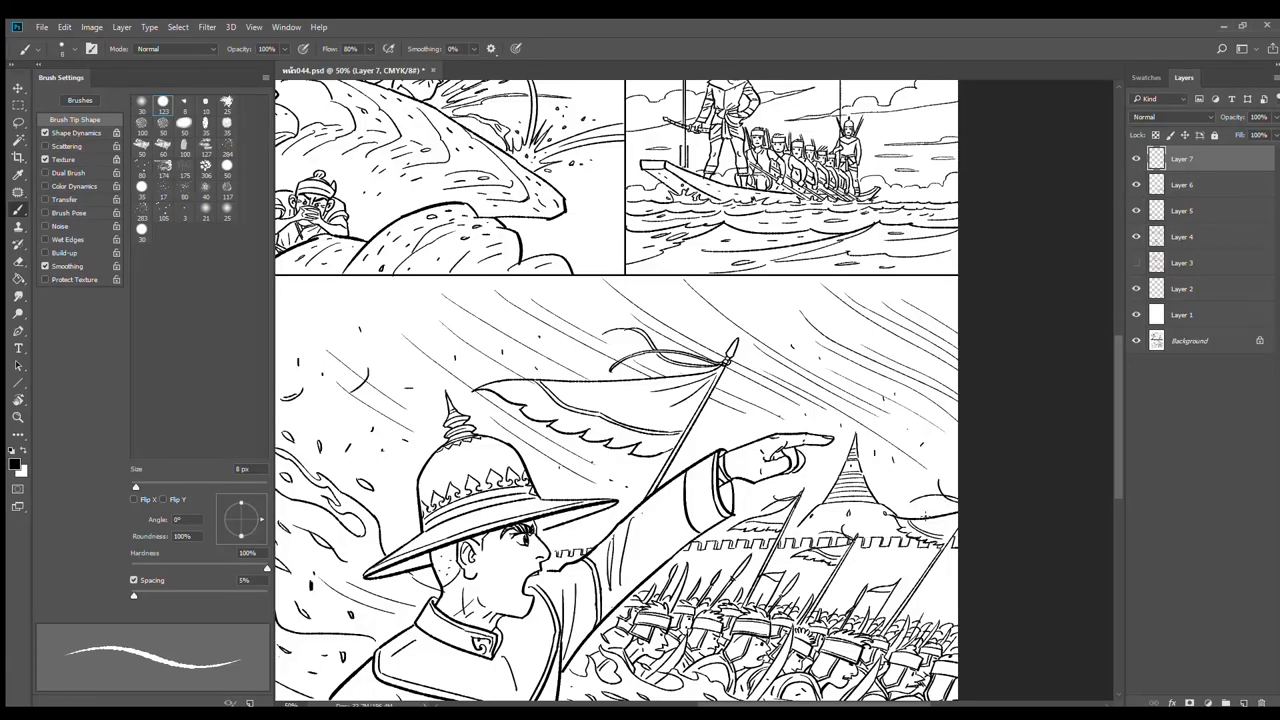
scroll(786, 554, up, 2)
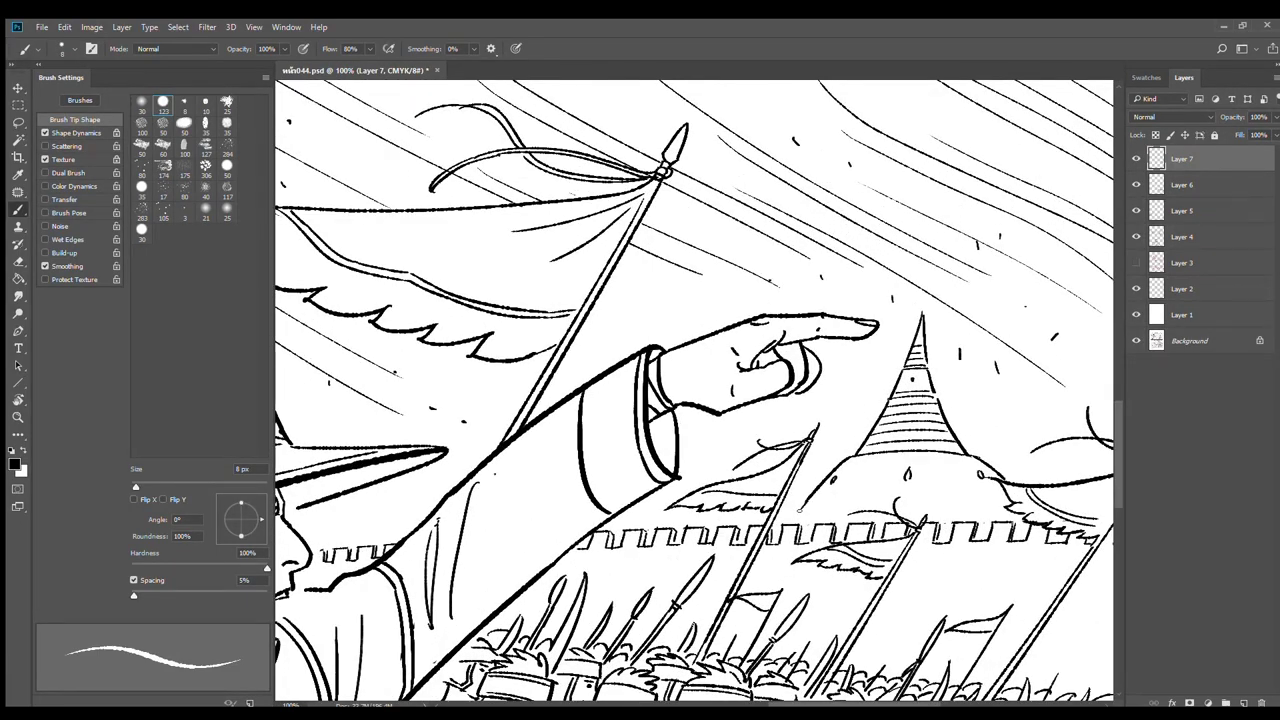
scroll(852, 512, down, 3)
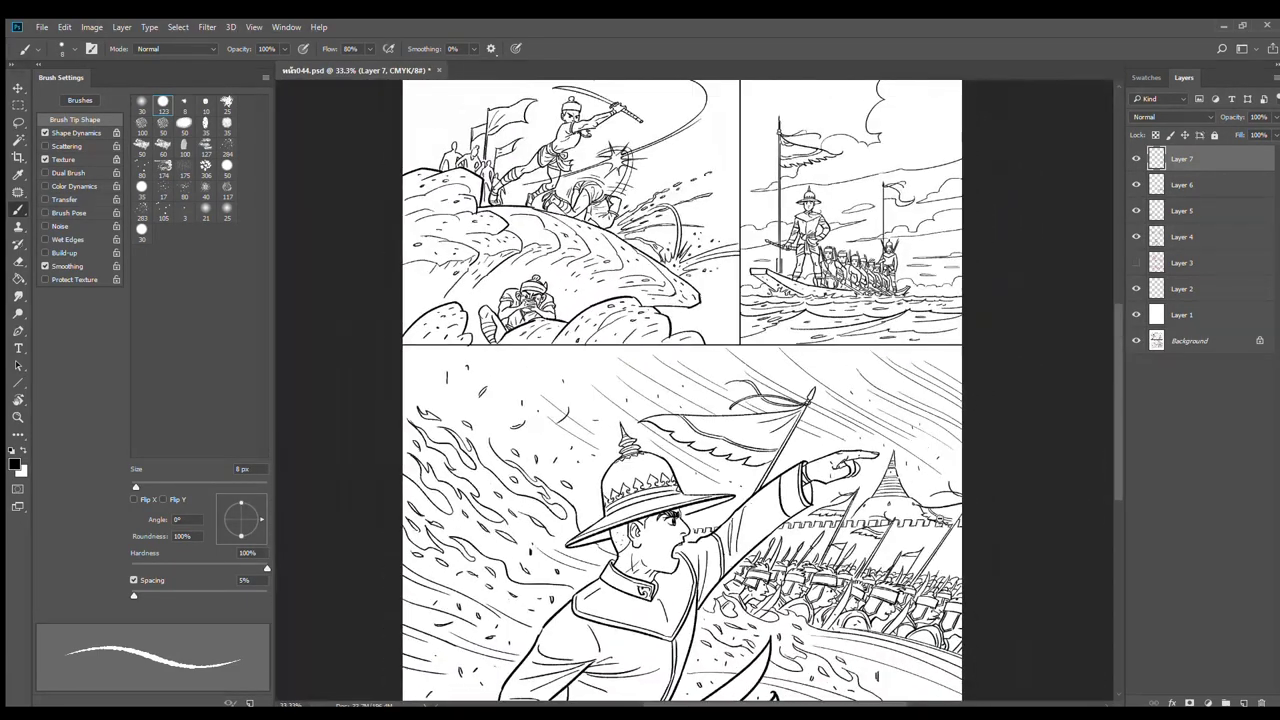
scroll(932, 556, up, 3)
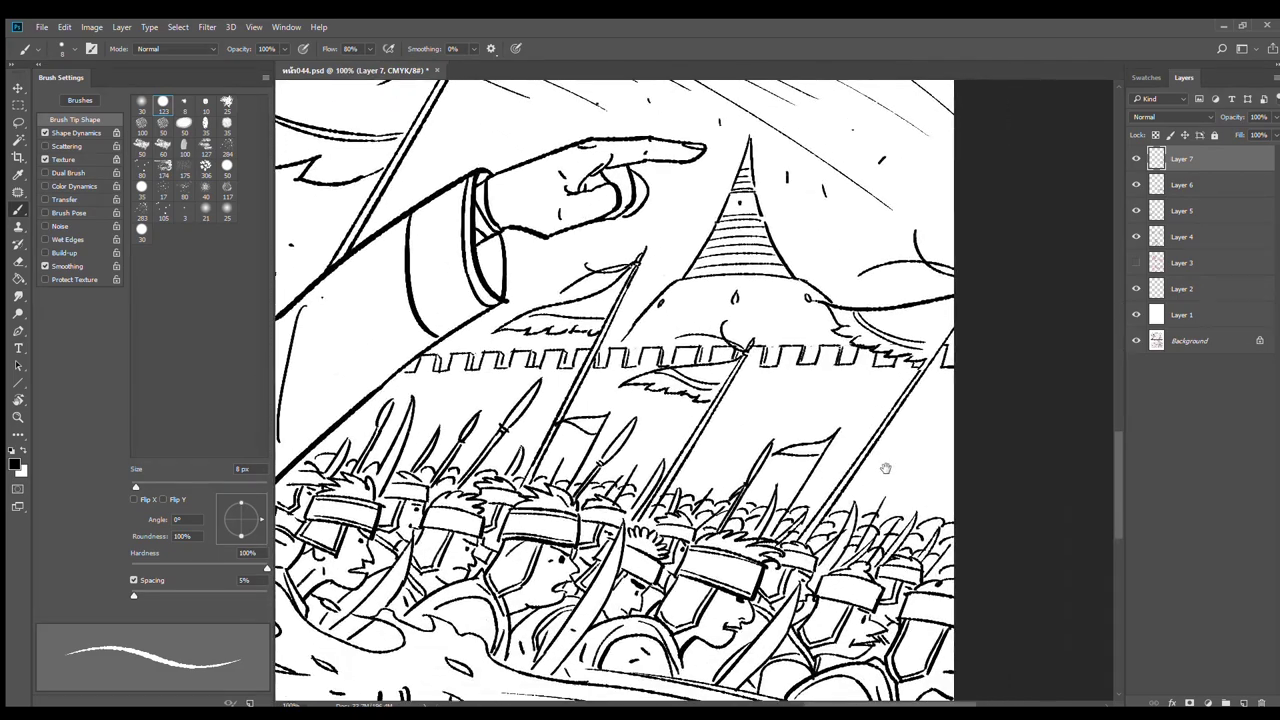
Ink thin, gently curved wind lines across the open area between the battlement wall and the soldiers' spears
drag(733, 397, 826, 418)
key(ctrl+z)
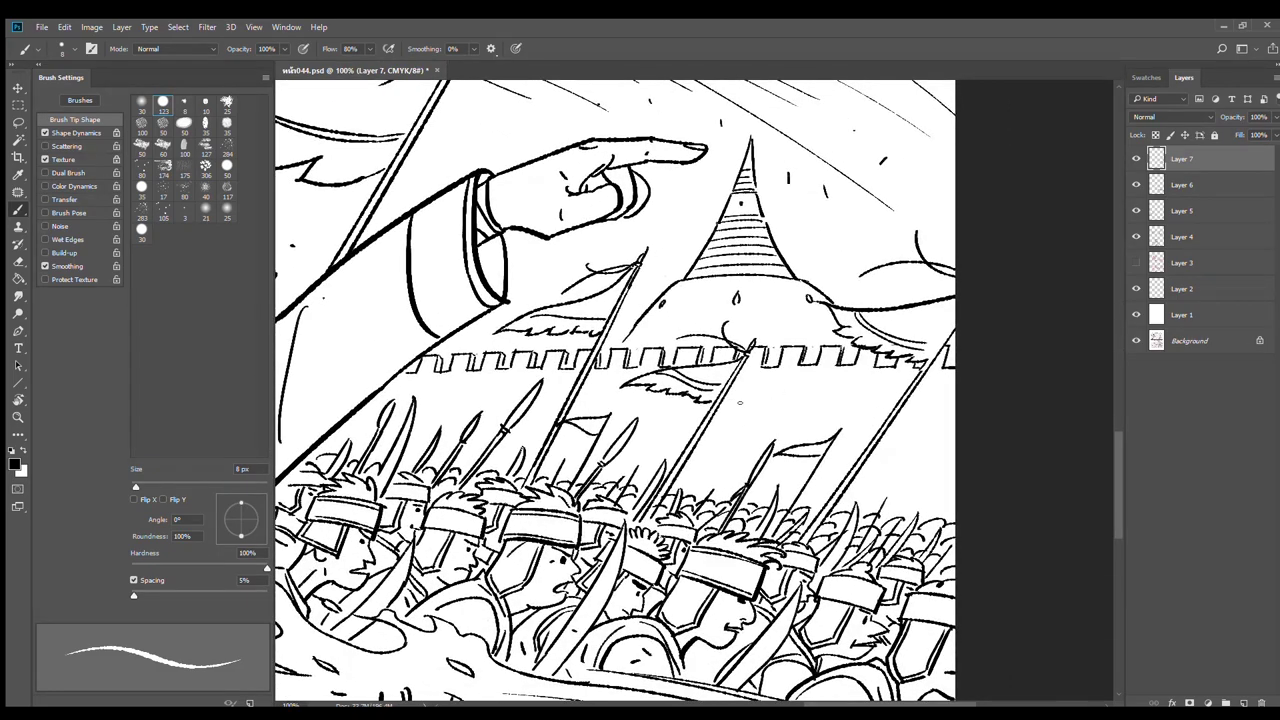
mouse_move(734, 404)
mouse_down()
mouse_move(840, 421)
mouse_move(827, 426)
mouse_up()
drag(769, 394, 877, 434)
mouse_move(830, 395)
mouse_down()
mouse_move(944, 447)
mouse_move(956, 437)
mouse_up()
mouse_move(659, 408)
mouse_down()
mouse_move(760, 425)
mouse_move(730, 444)
mouse_up()
drag(652, 442, 714, 454)
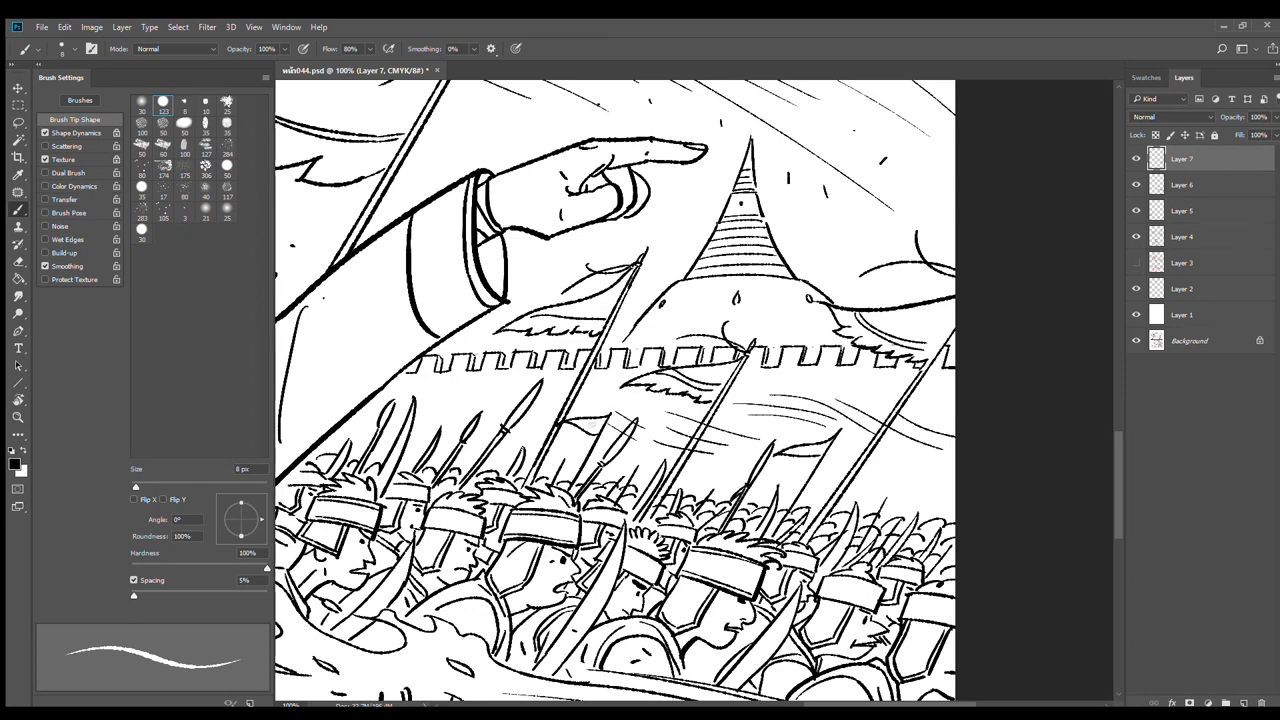
Add short wind strokes and small scattered flecks among the spears and flags above the army
drag(556, 434, 586, 447)
drag(745, 427, 789, 435)
drag(725, 465, 741, 467)
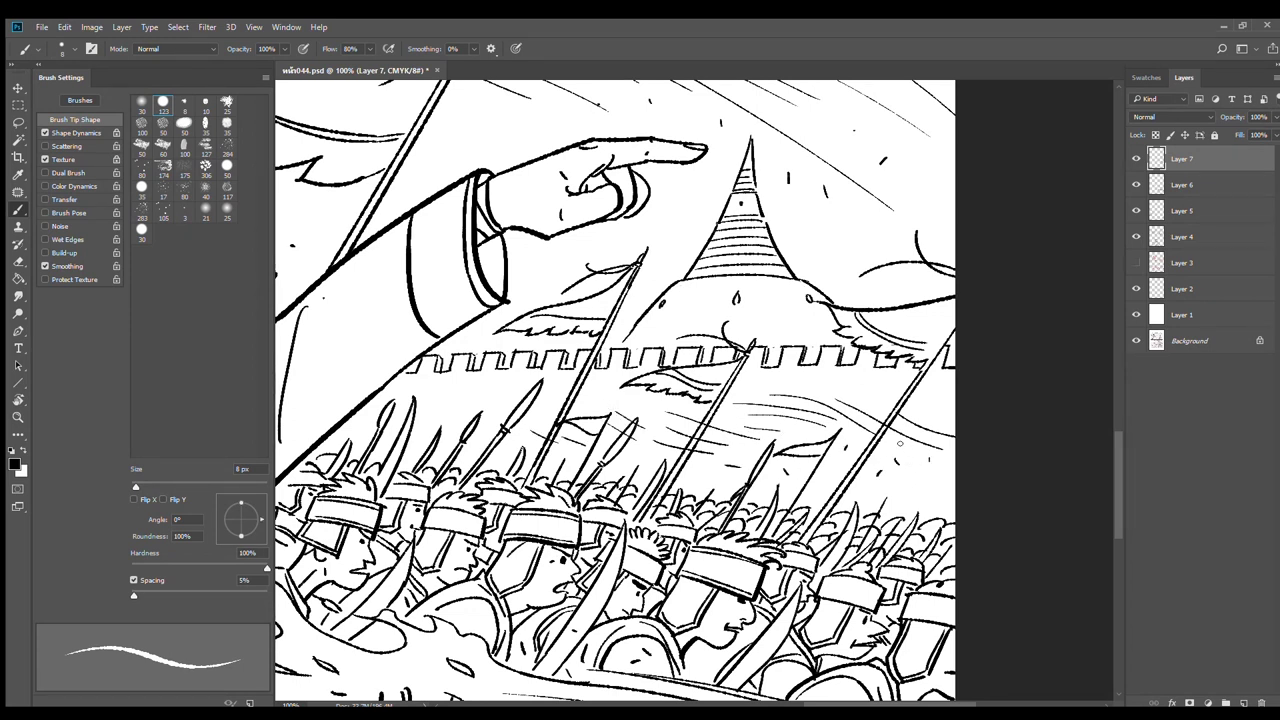
key(e)
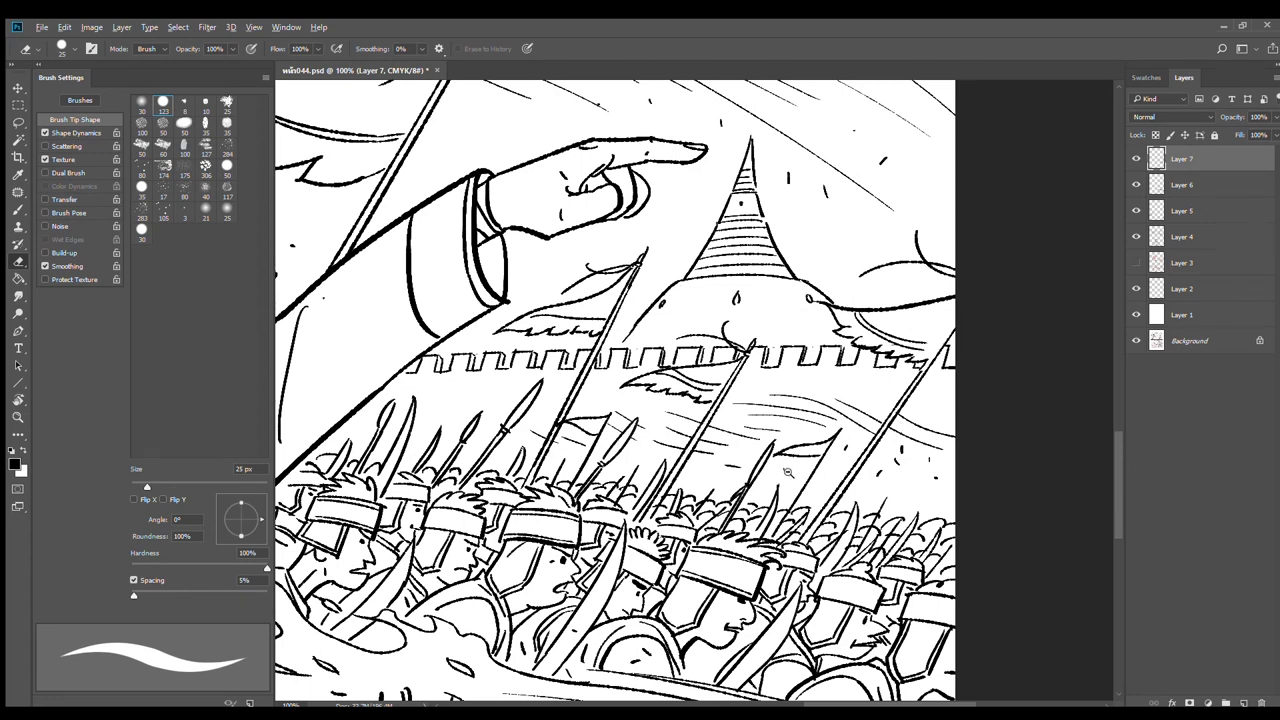
scroll(787, 471, down, 3)
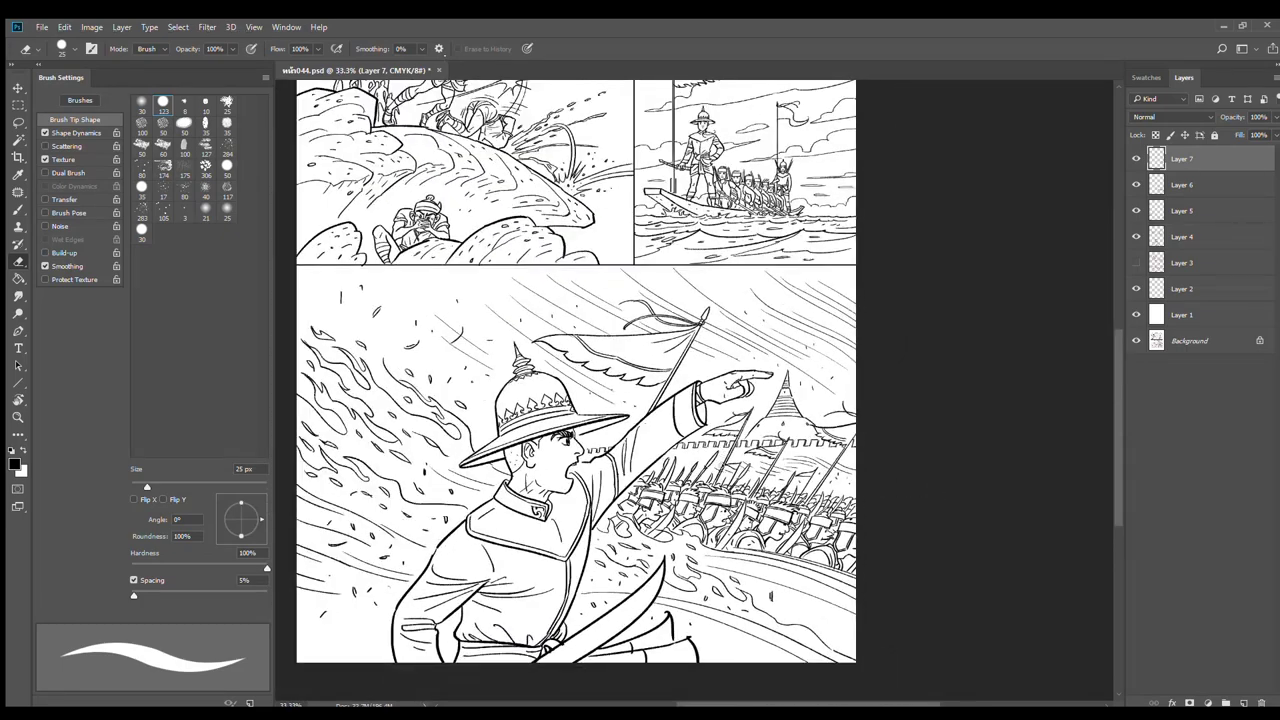
key(b)
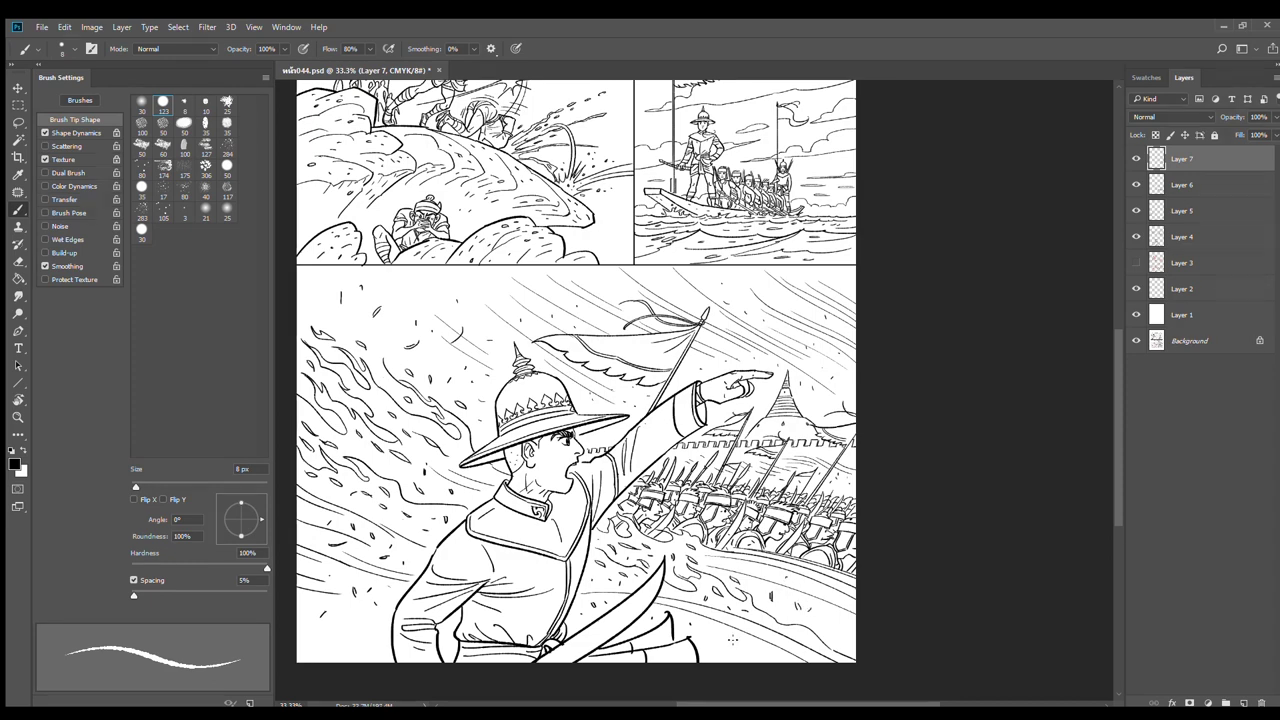
key(ctrl+minus)
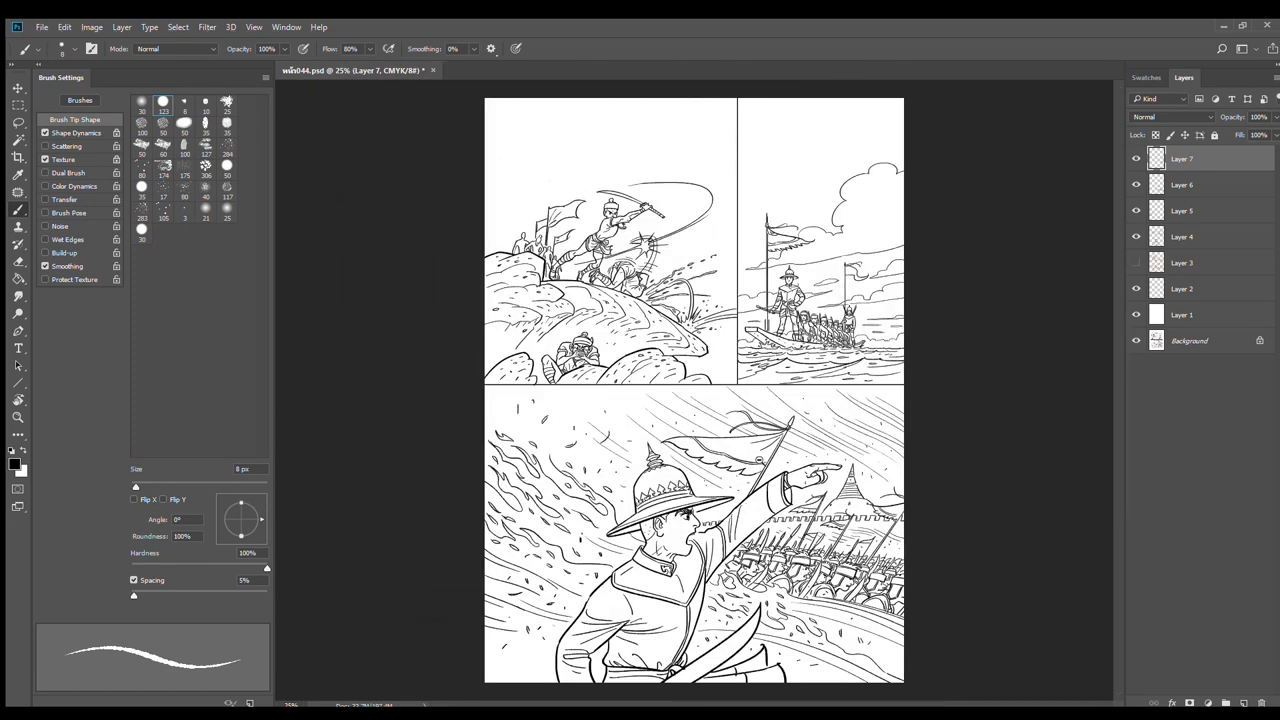